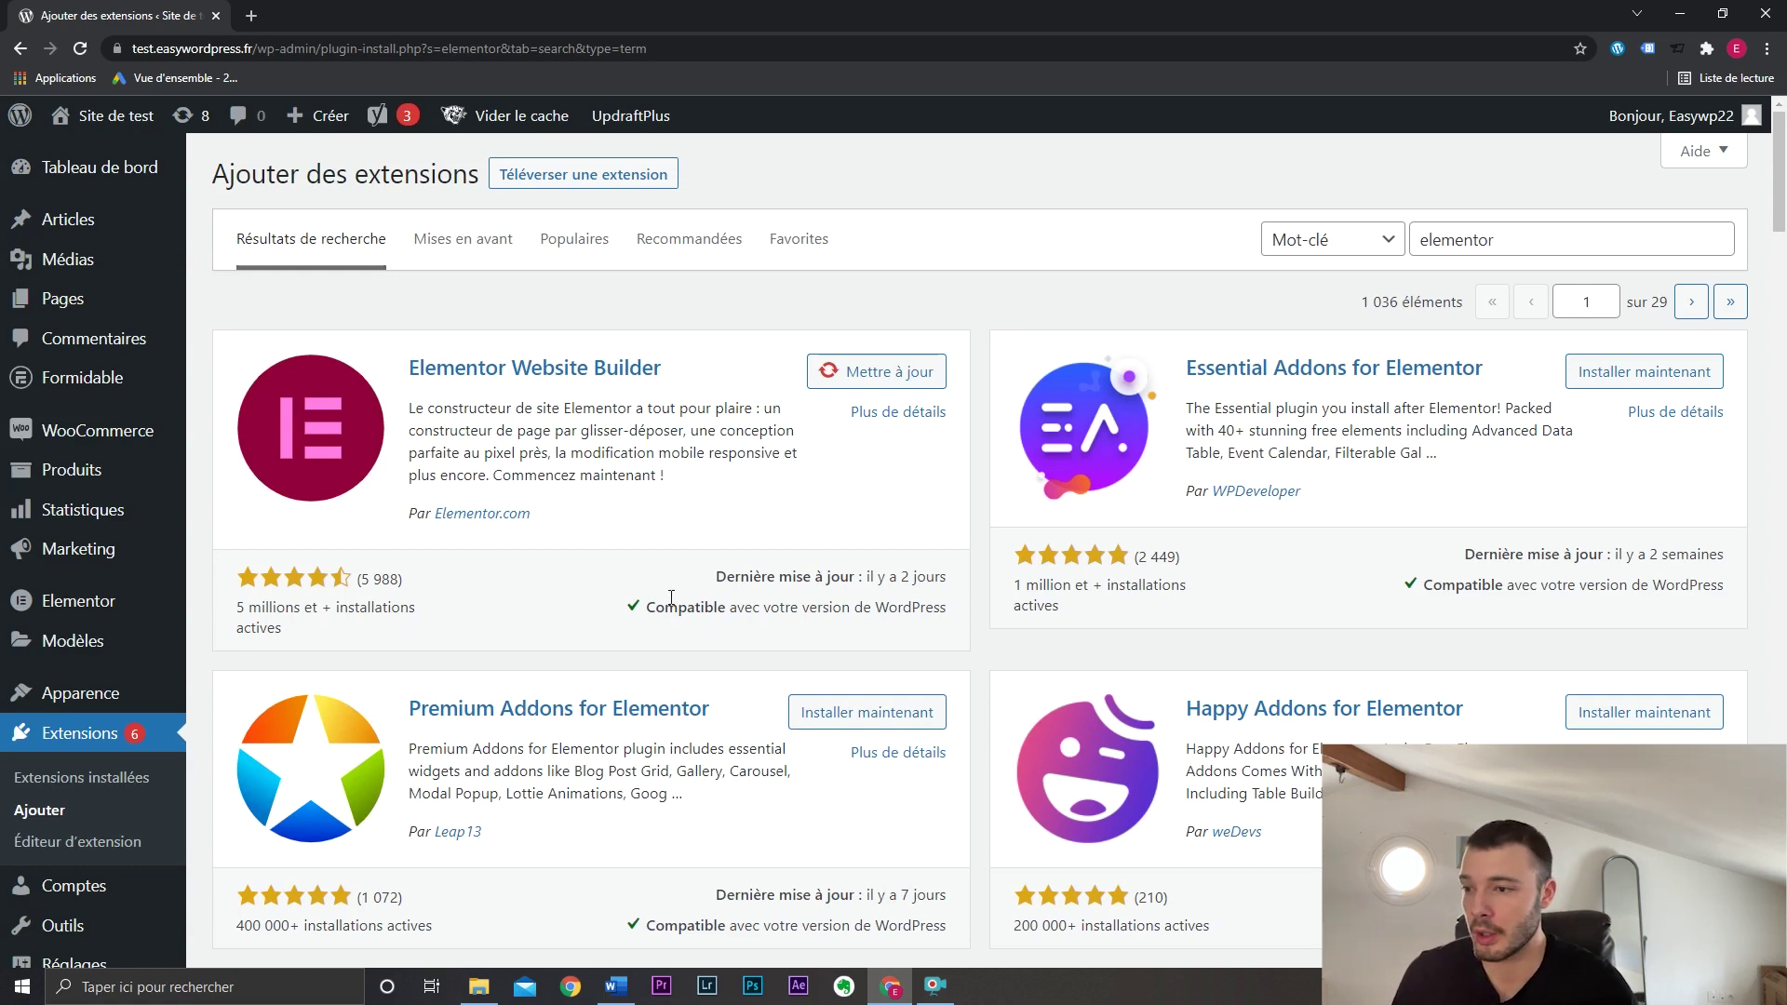
# Create a new WordPress page with the title "Page de test".
pyautogui.moveTo(170, 297)
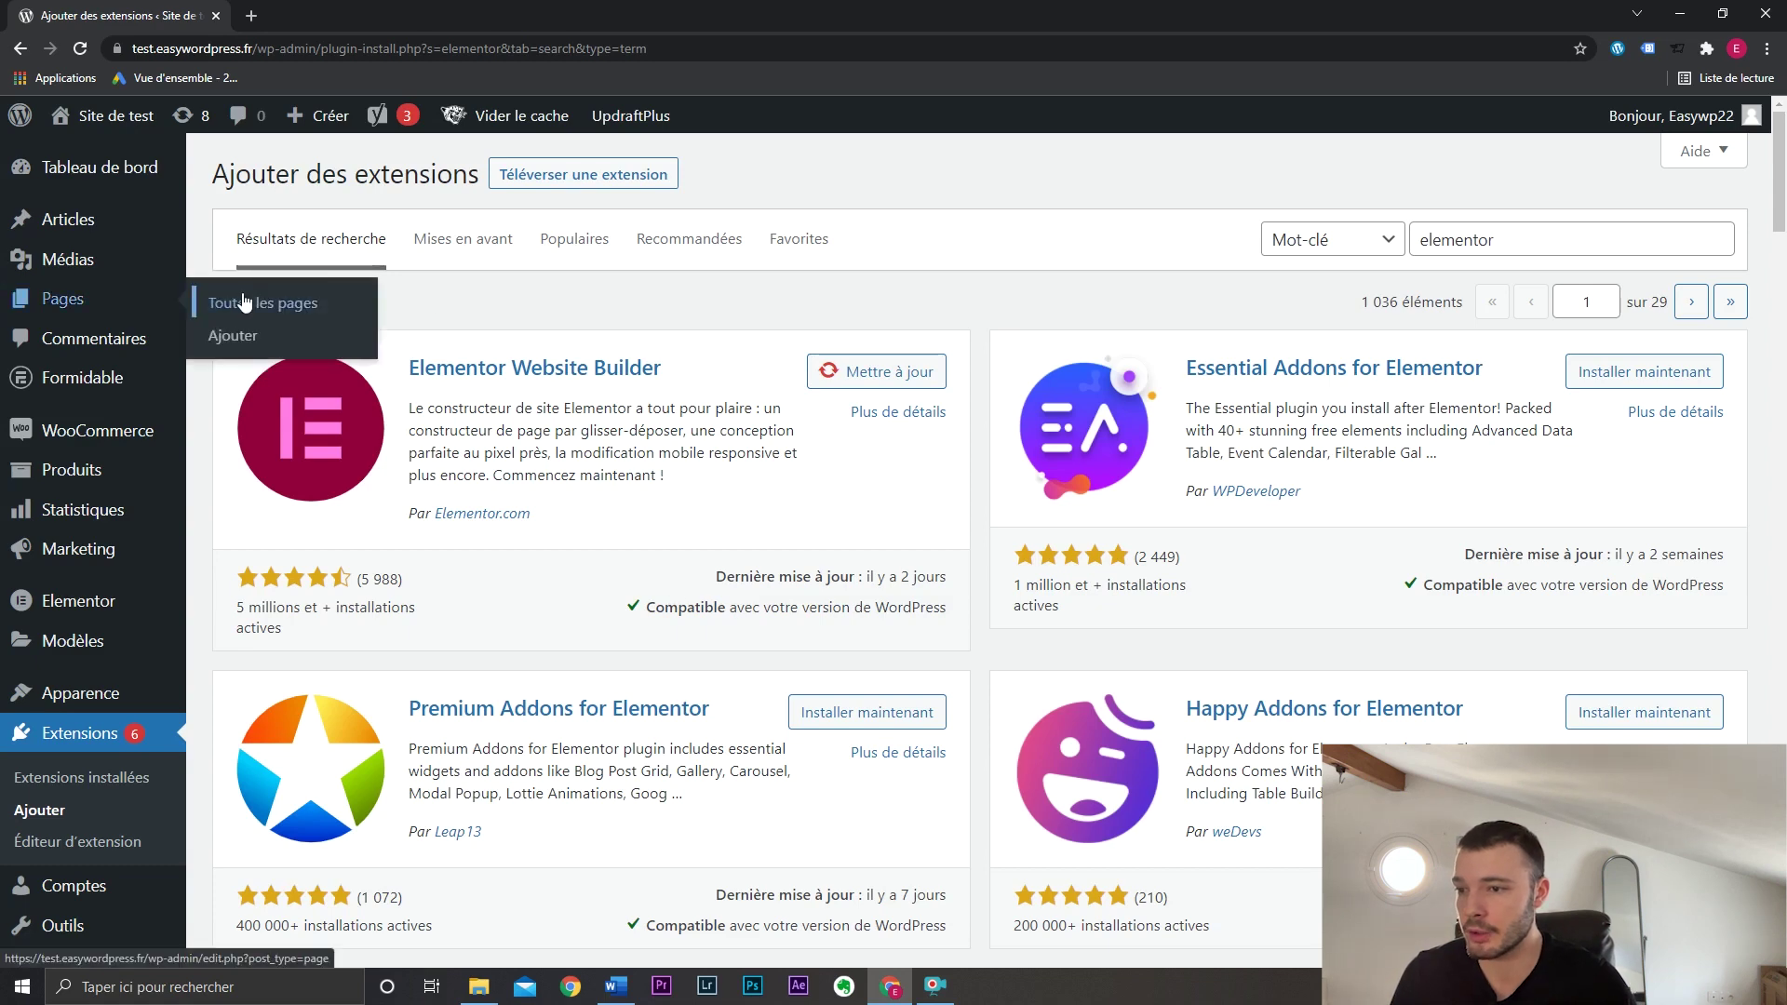
pyautogui.click(244, 303)
pyautogui.click(337, 184)
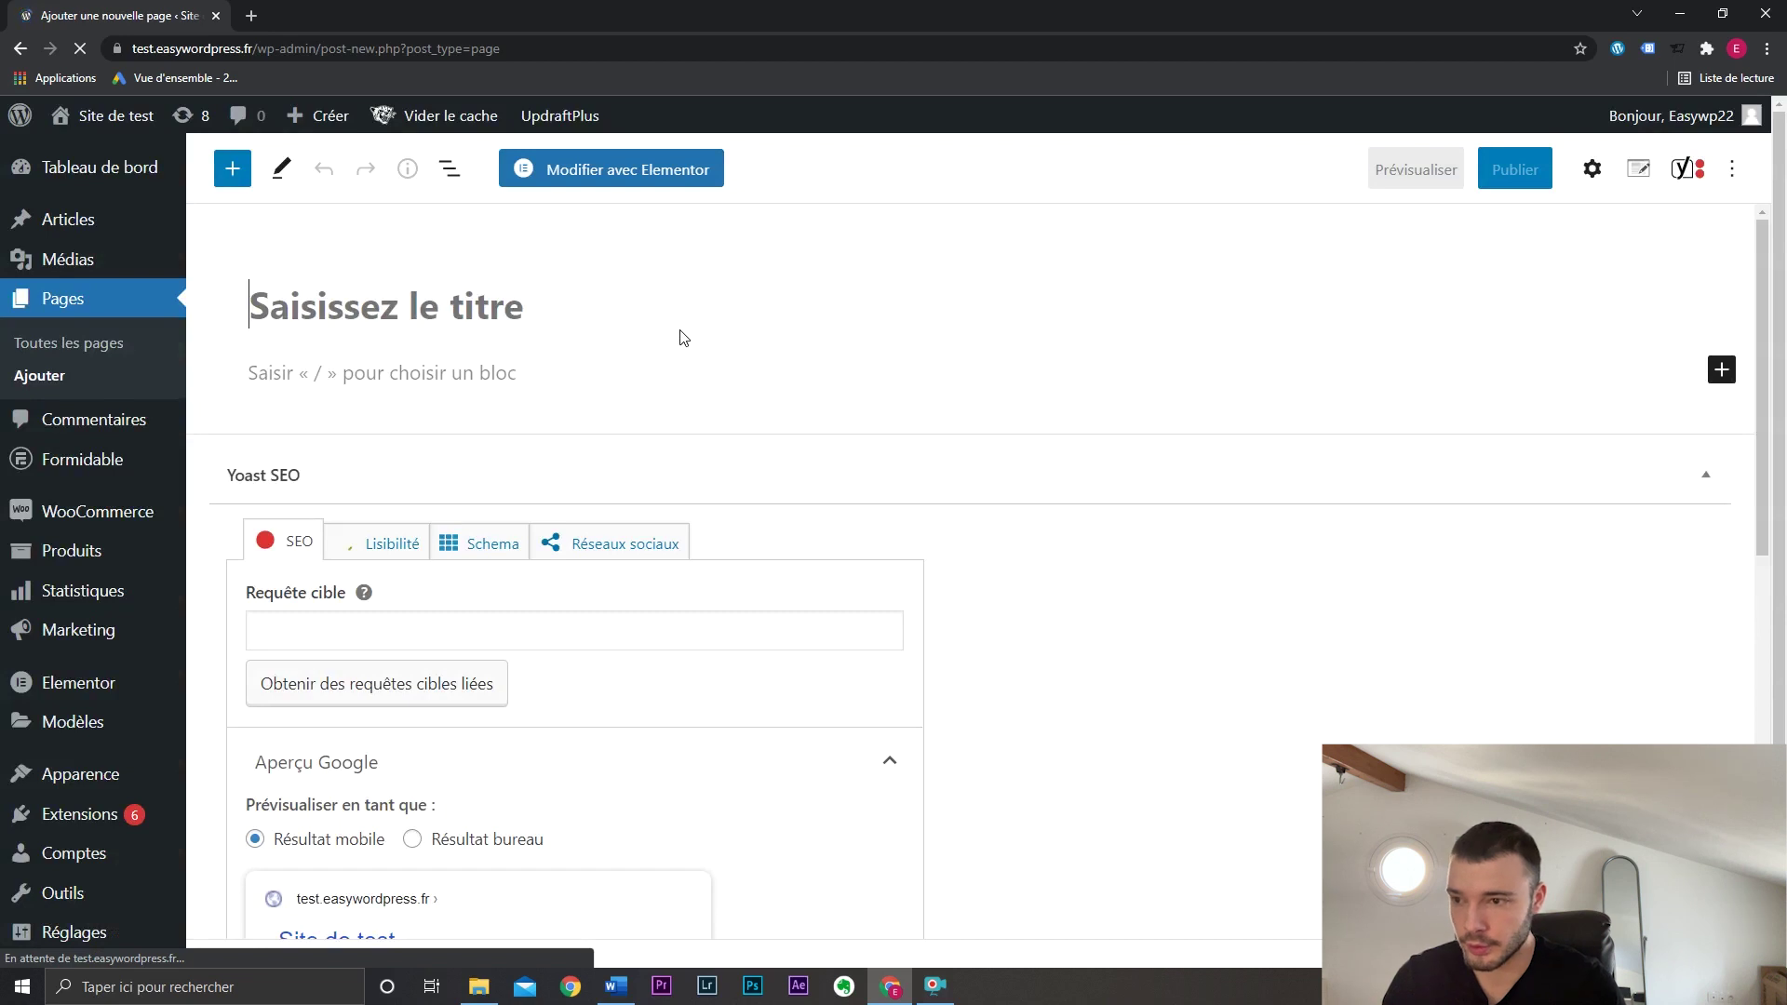
pyautogui.write('Page de test')
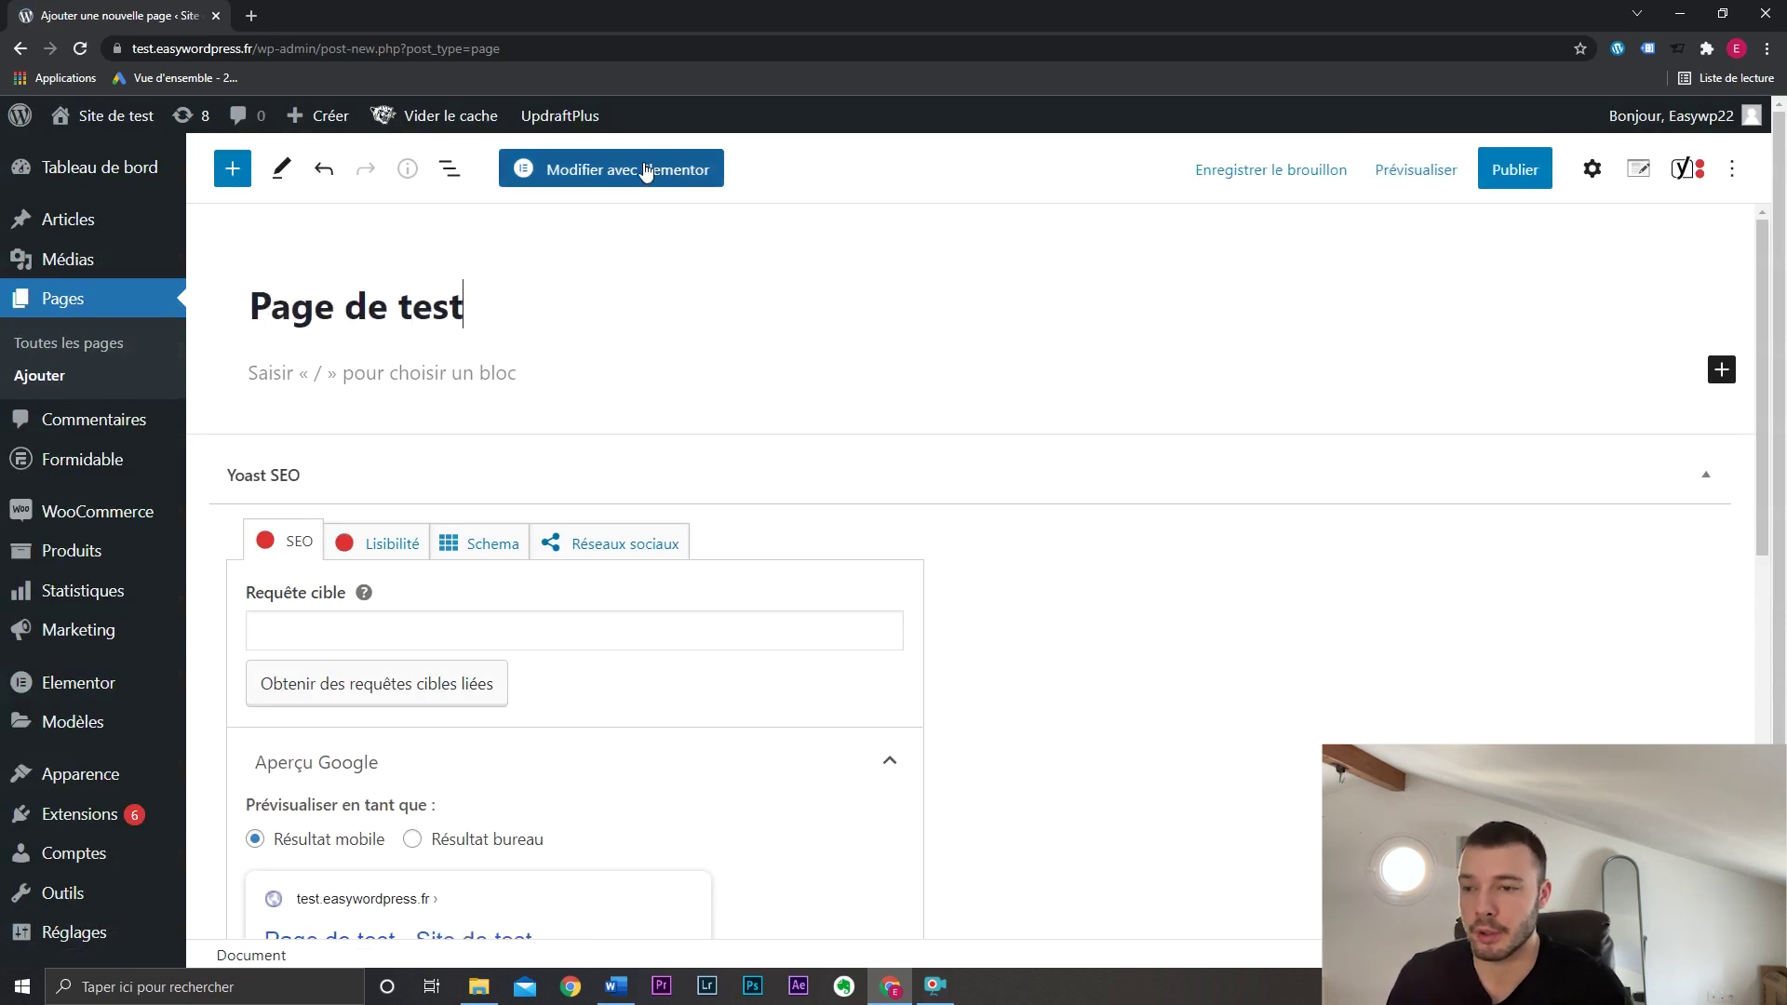
# Save the new page as a draft and open it for editing with Elementor.
pyautogui.click(527, 377)
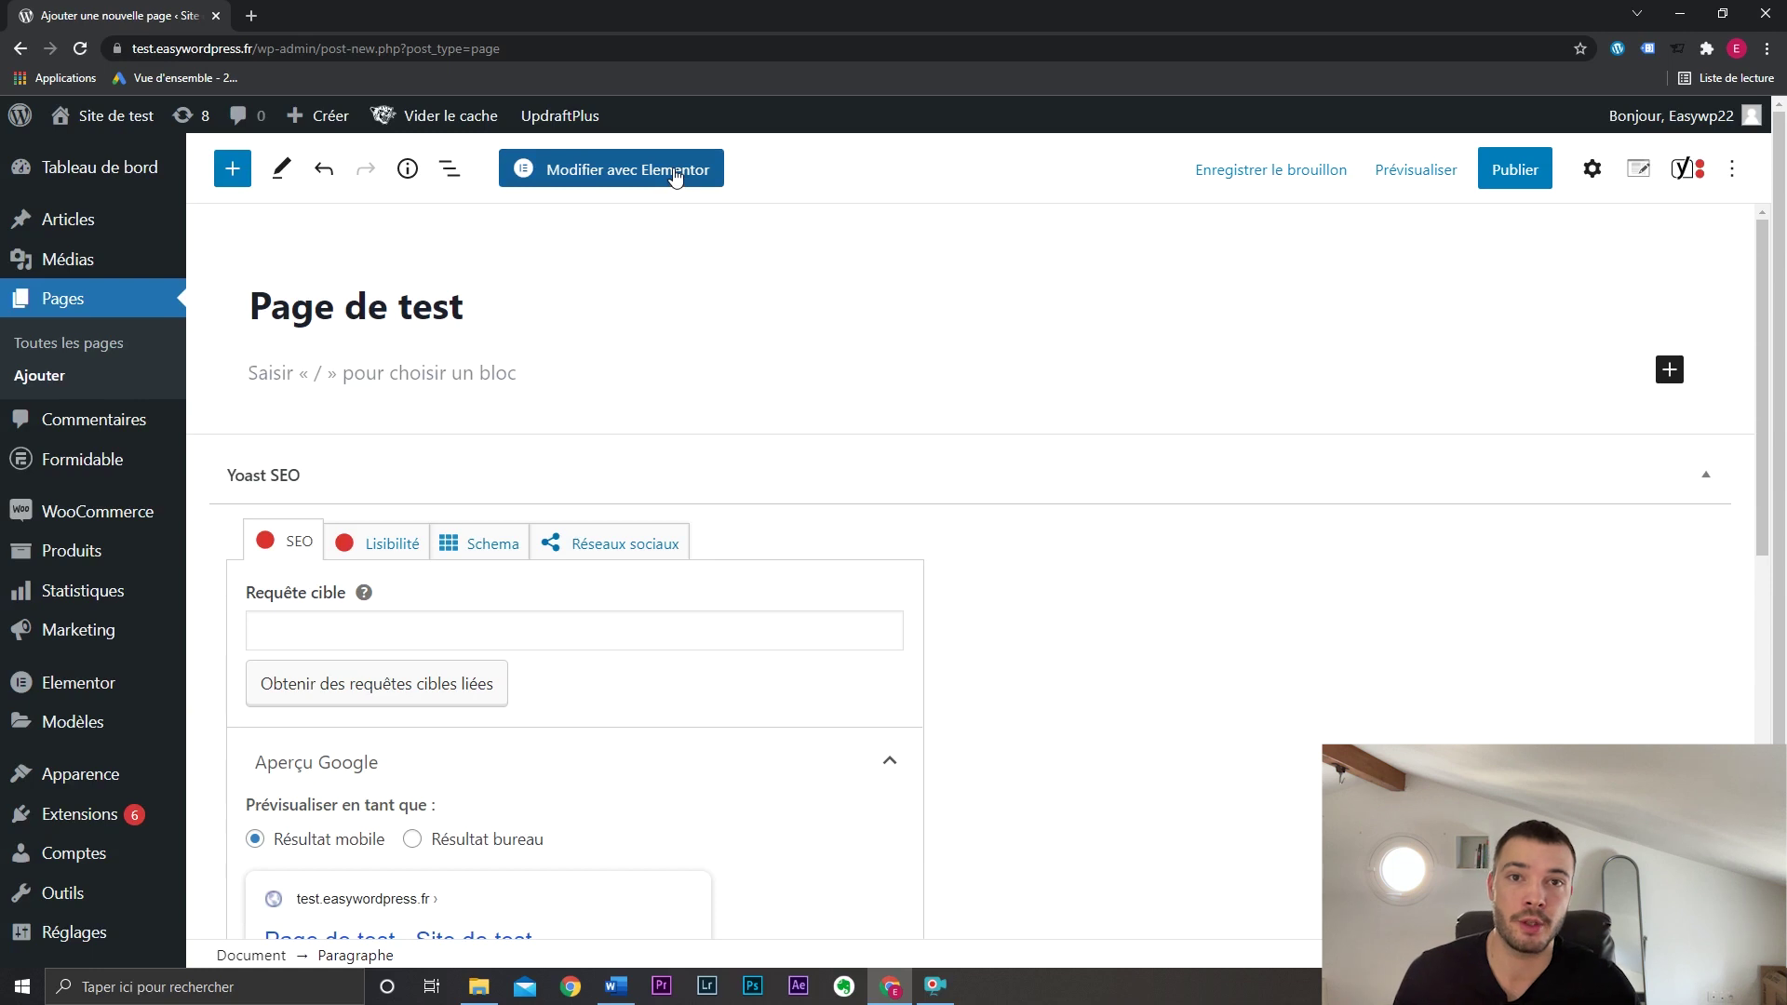
pyautogui.click(1209, 171)
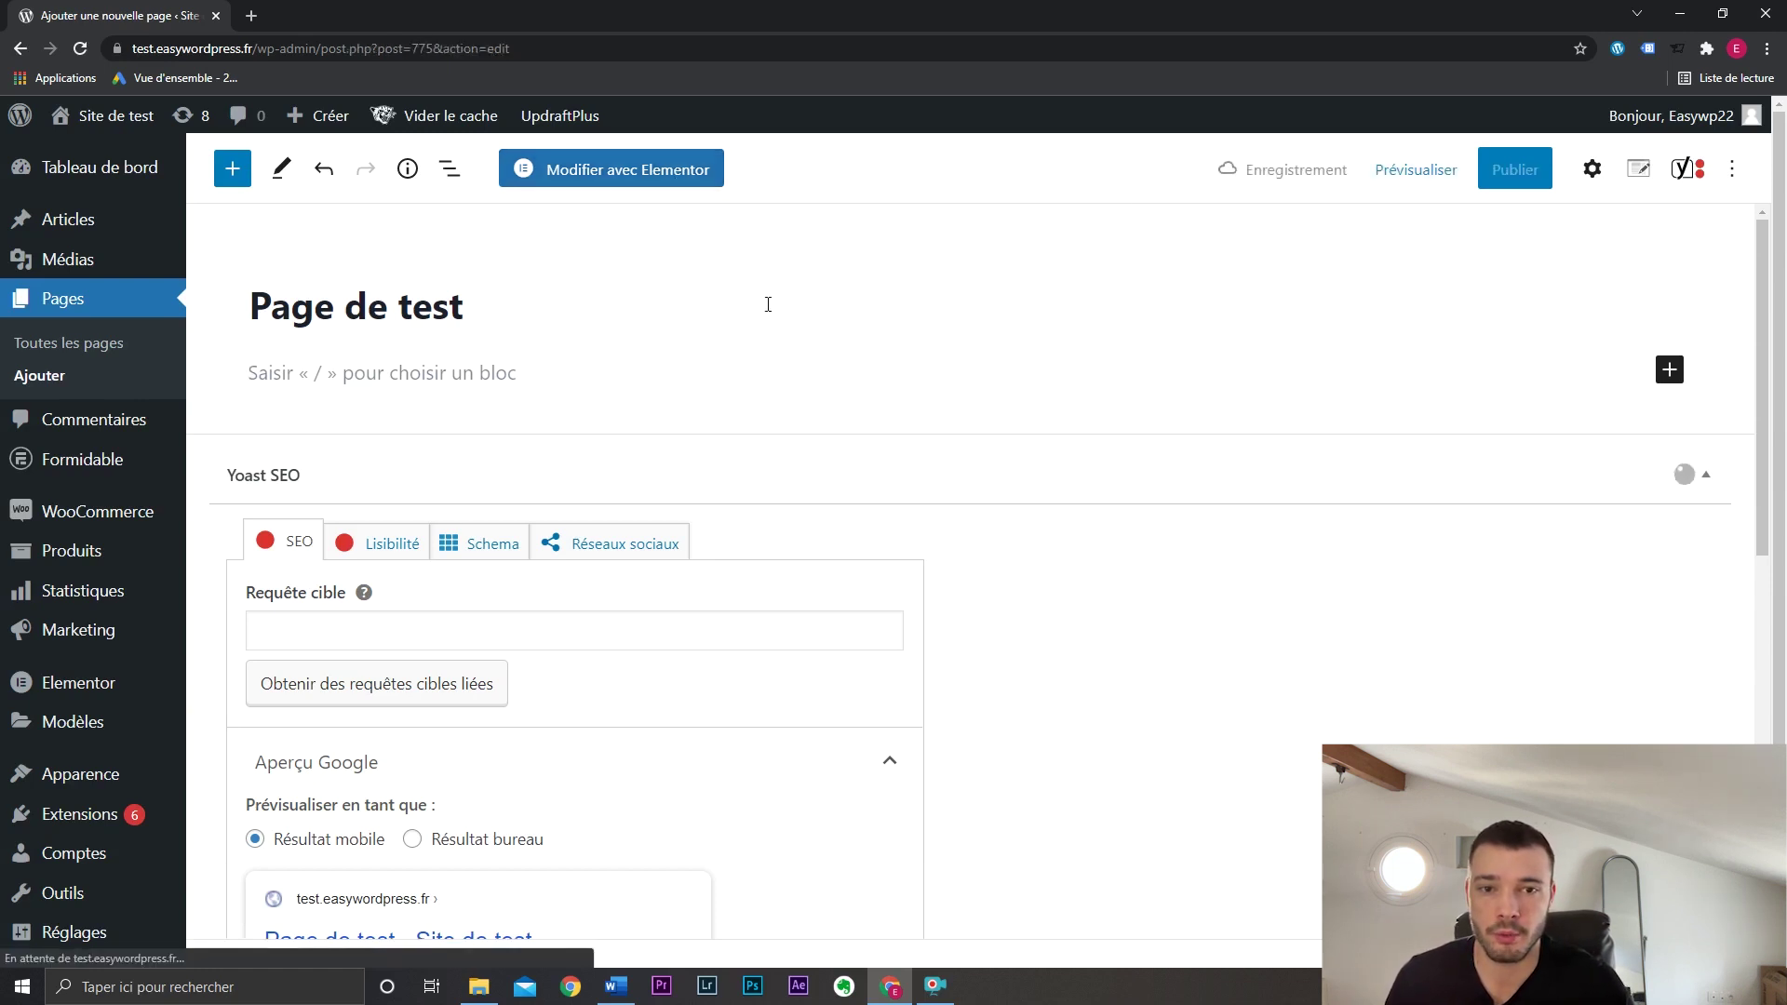
pyautogui.click(662, 176)
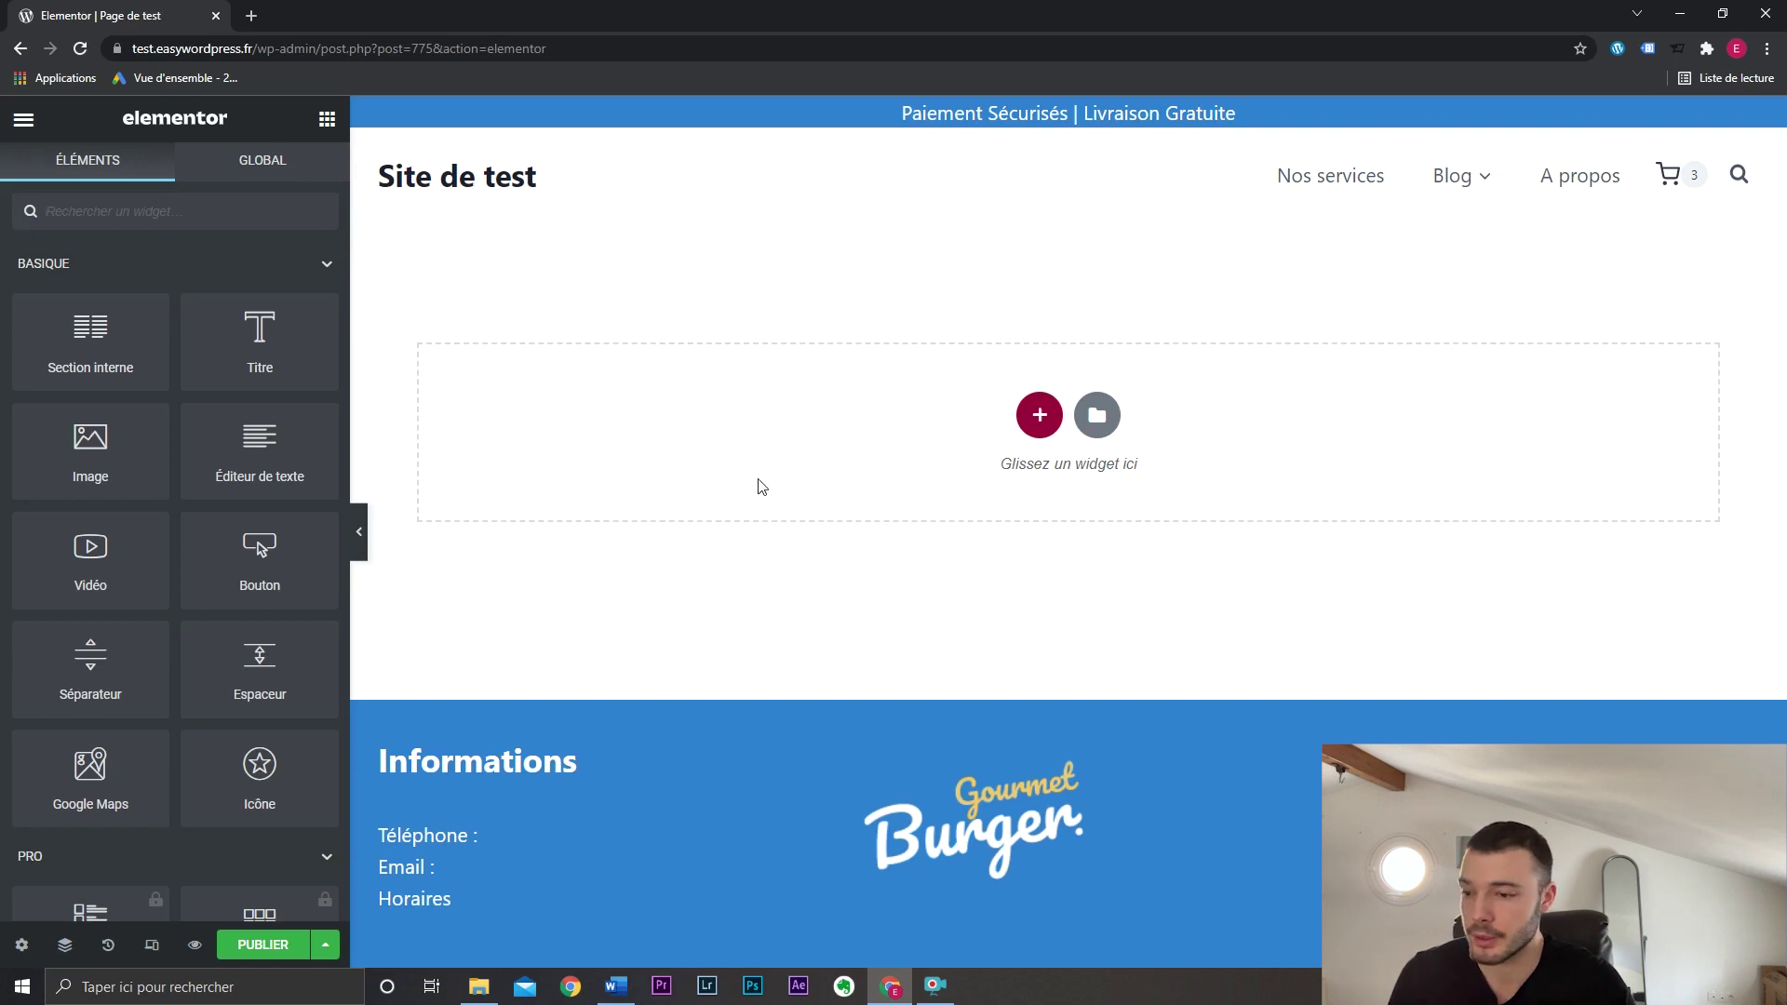
# Open the page settings and examine the title and the status options, keeping the status on Brouillon.
pyautogui.click(22, 945)
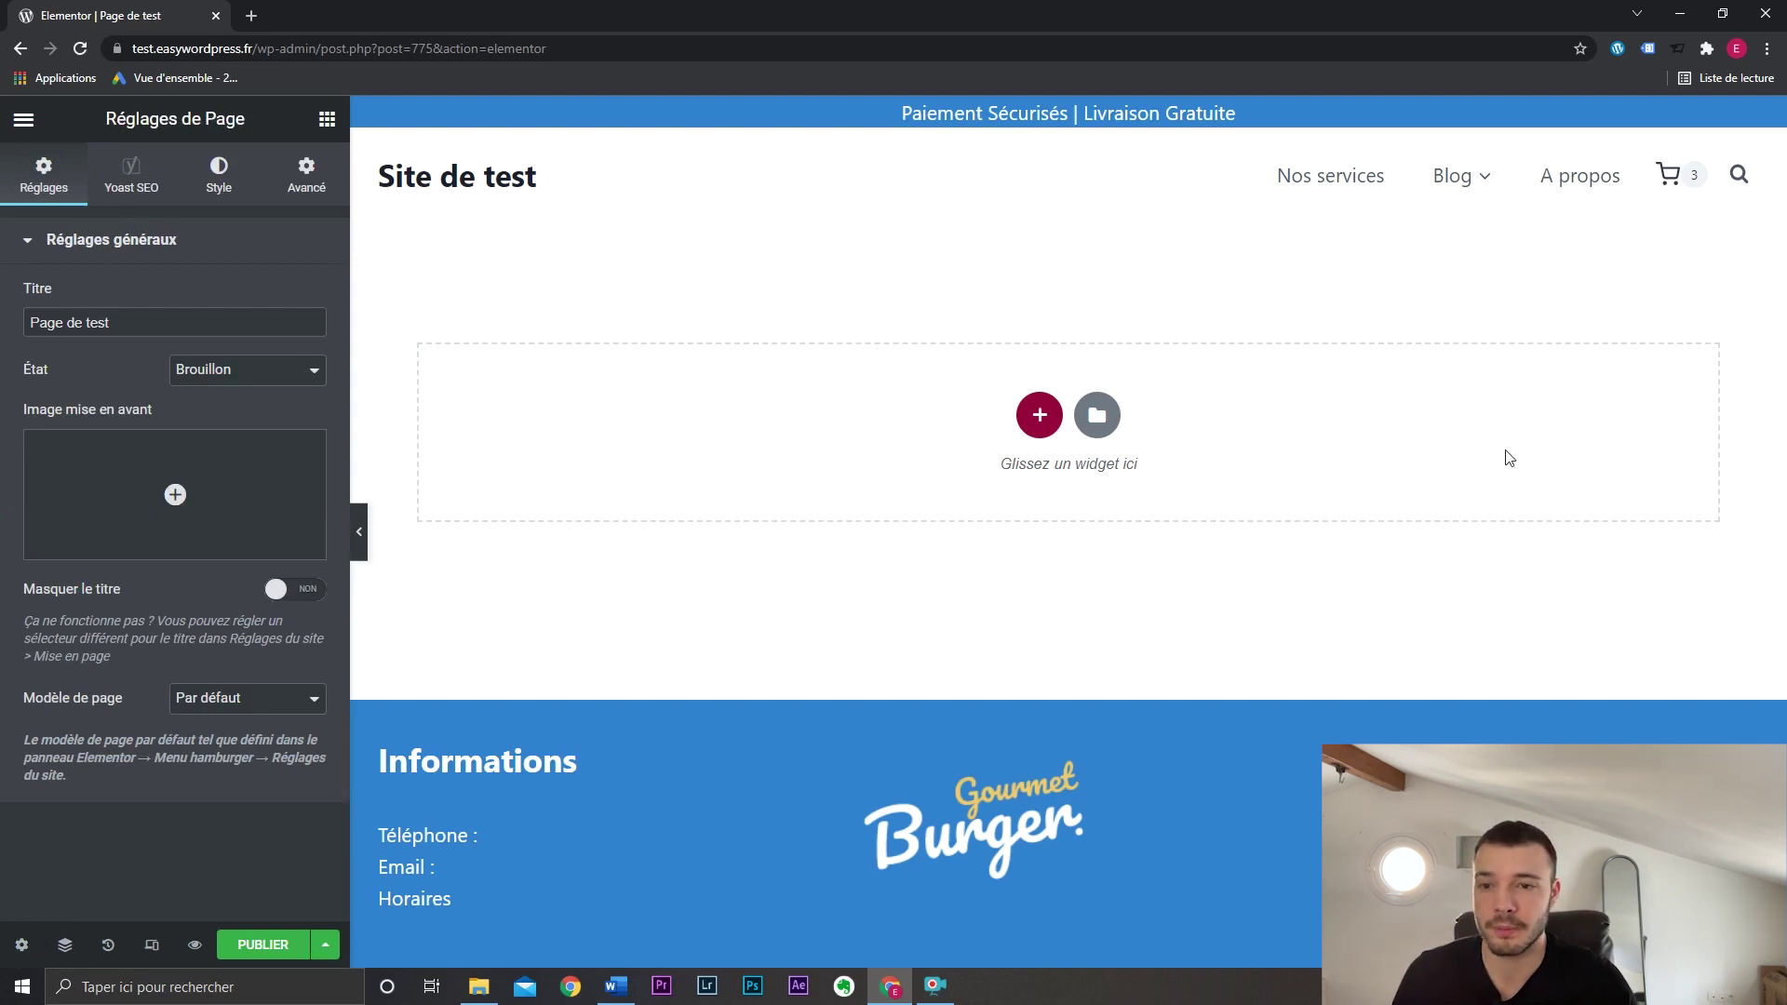
pyautogui.tripleClick(134, 328)
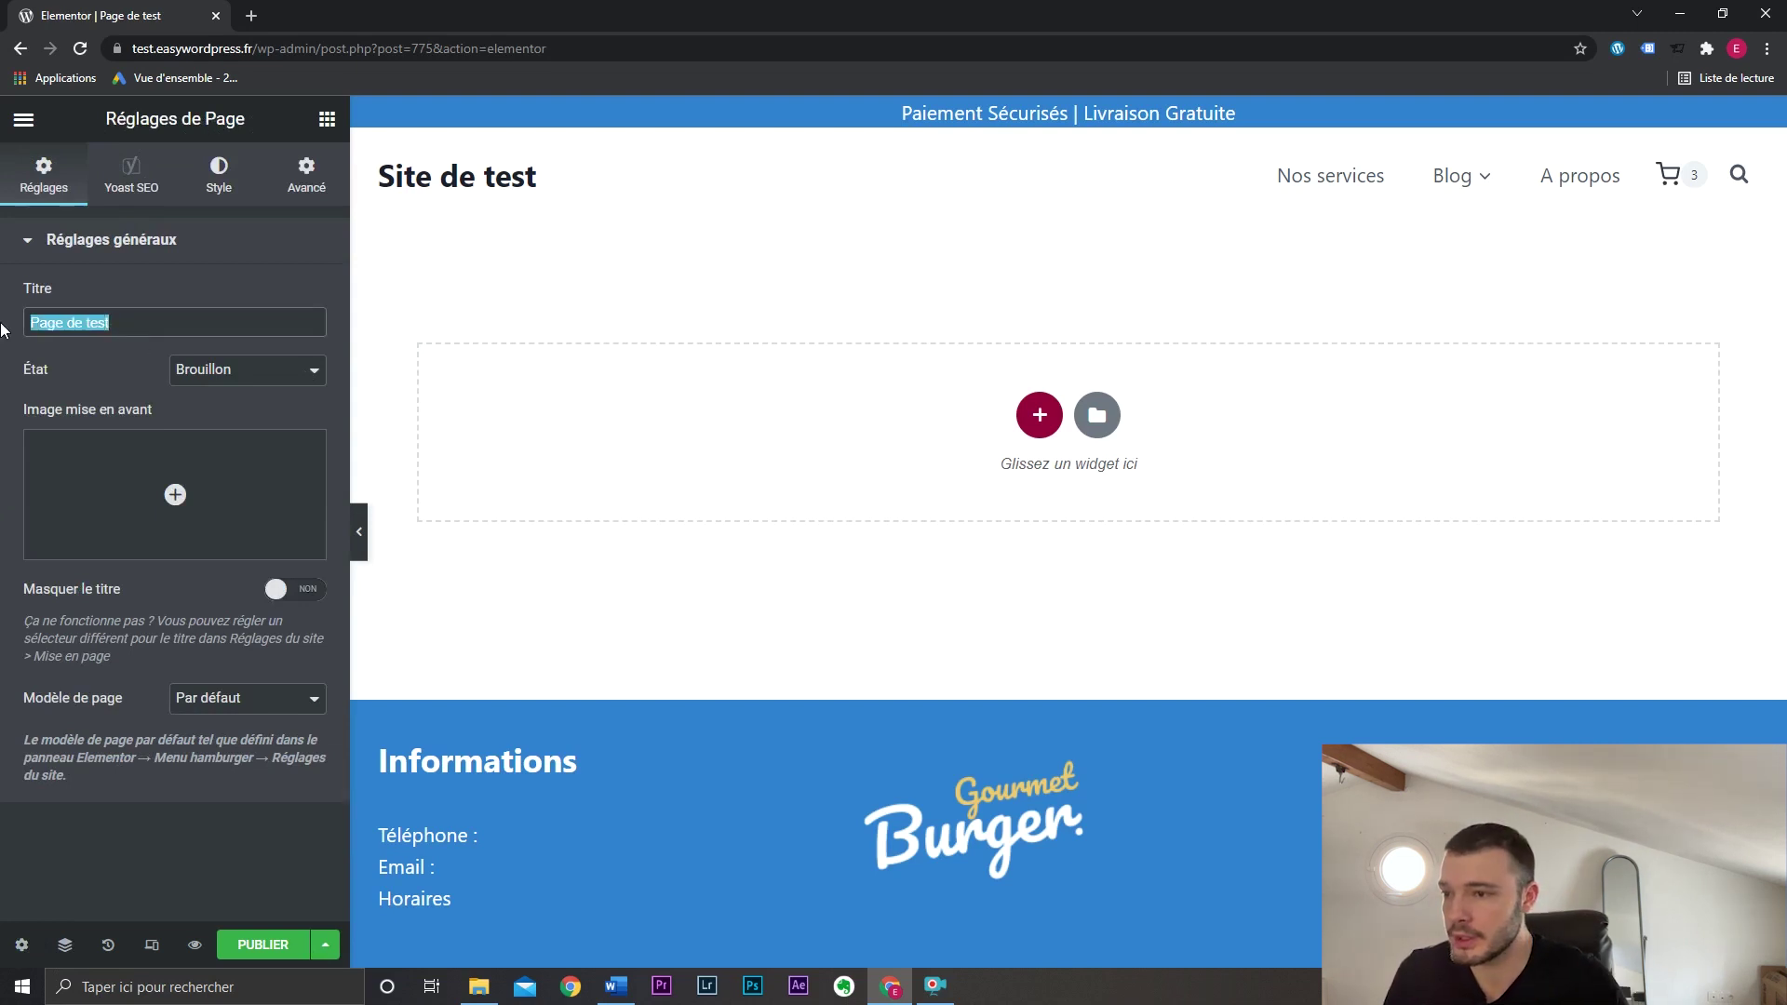
pyautogui.click(278, 372)
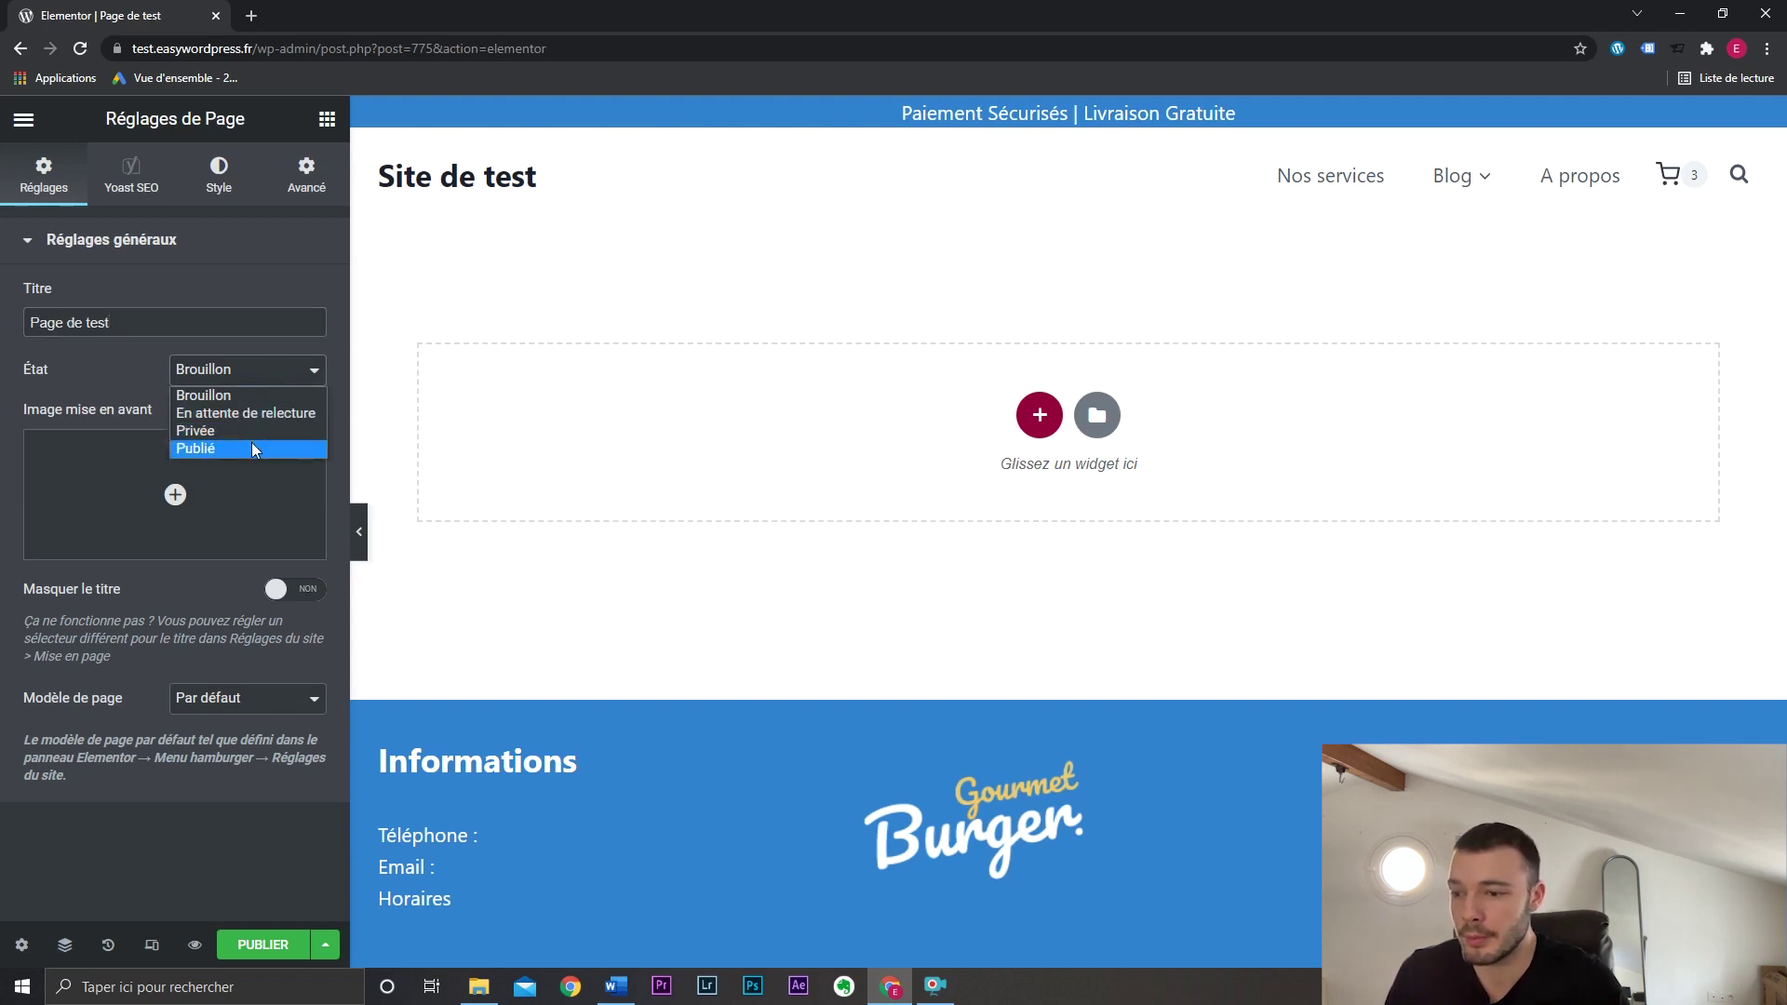
pyautogui.click(251, 393)
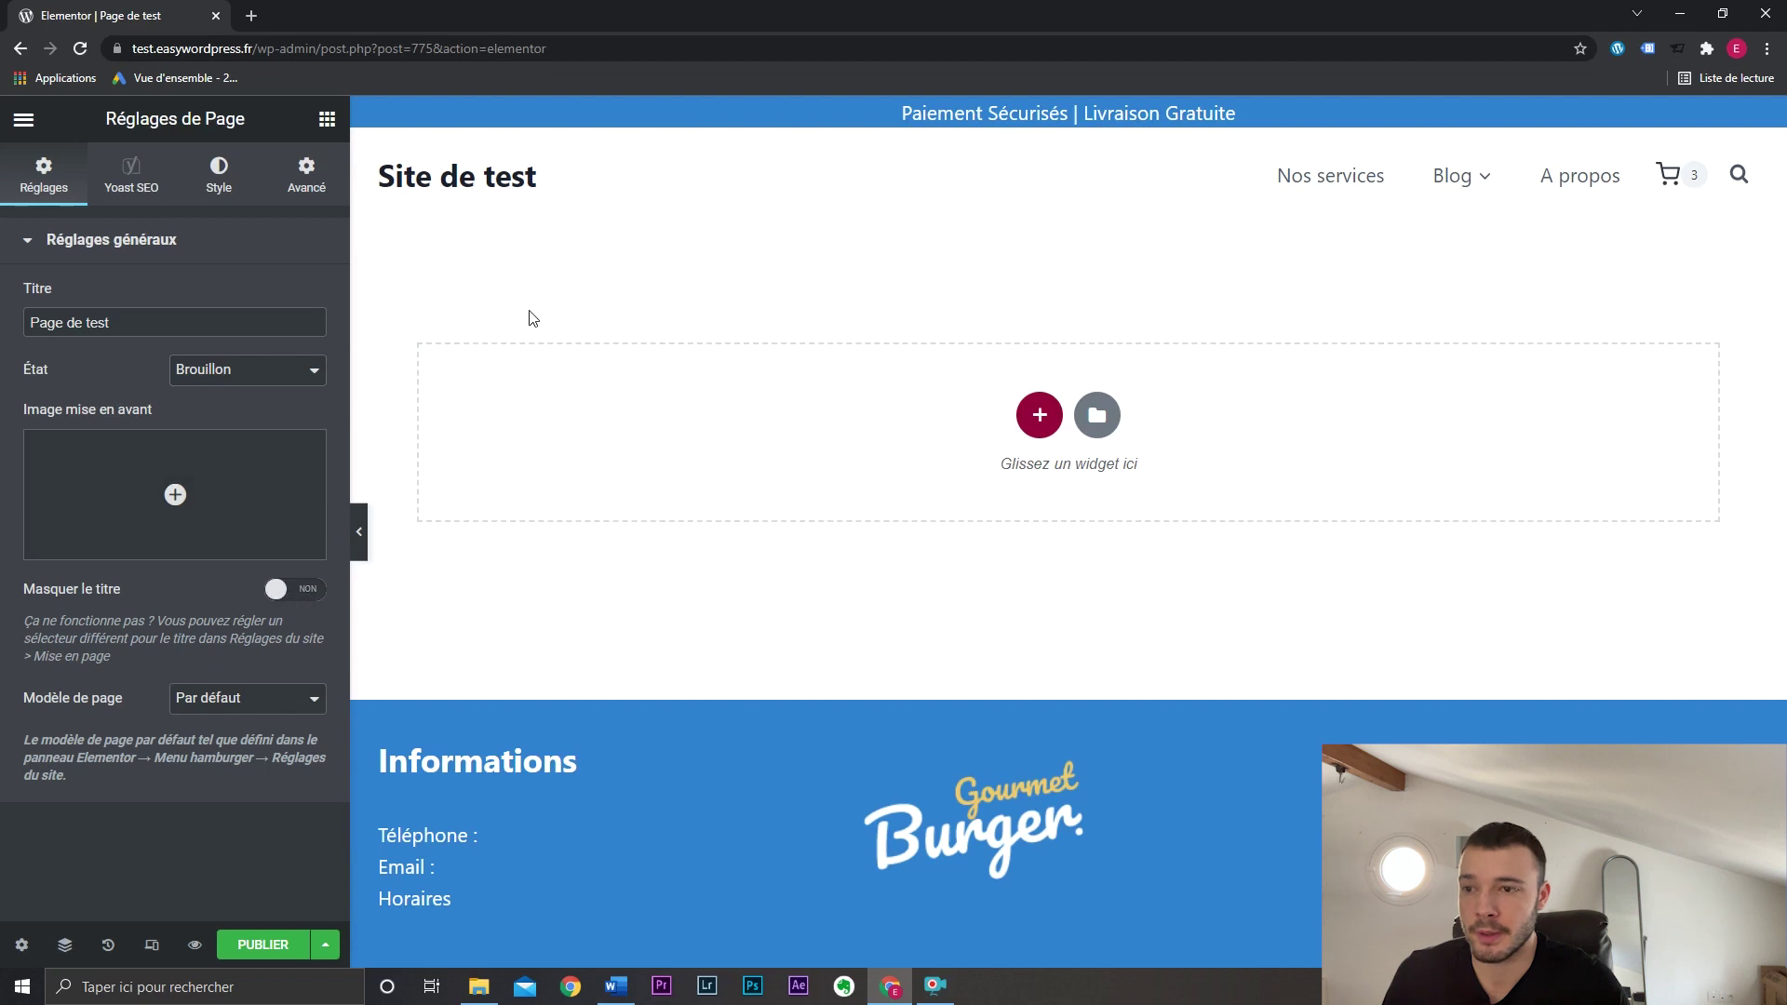
# Turn the Masquer le titre option on and back off.
pyautogui.click(315, 596)
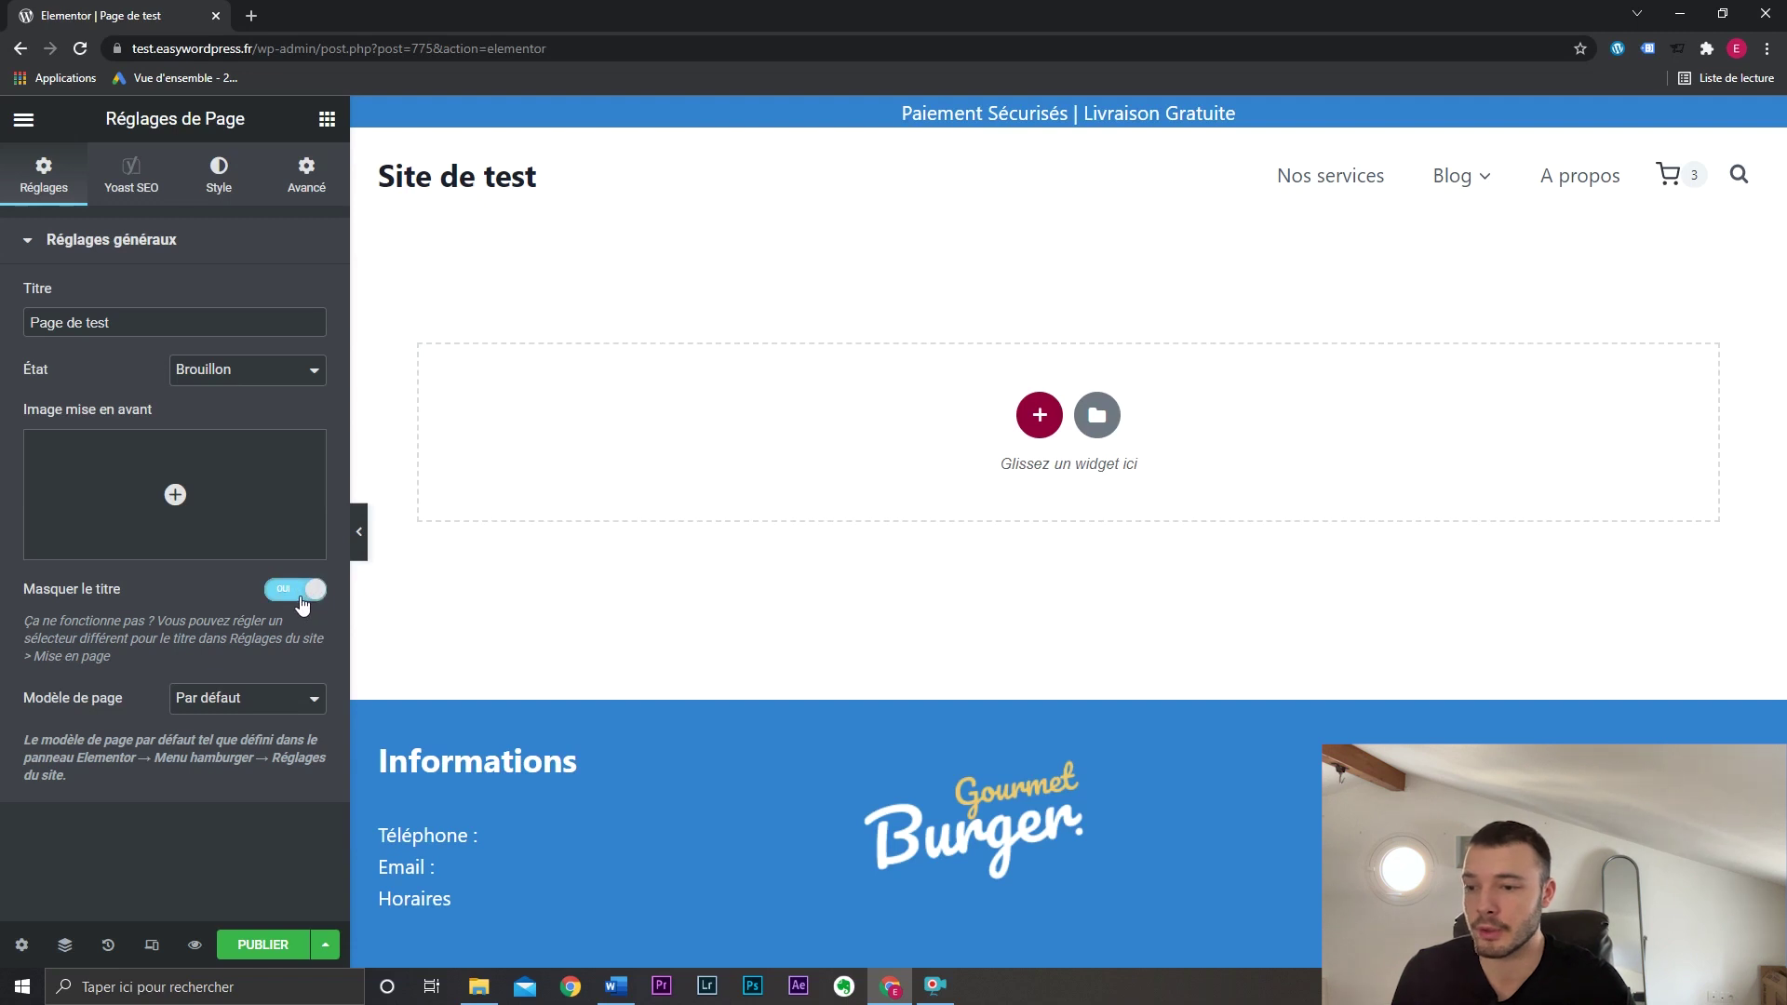
pyautogui.click(302, 601)
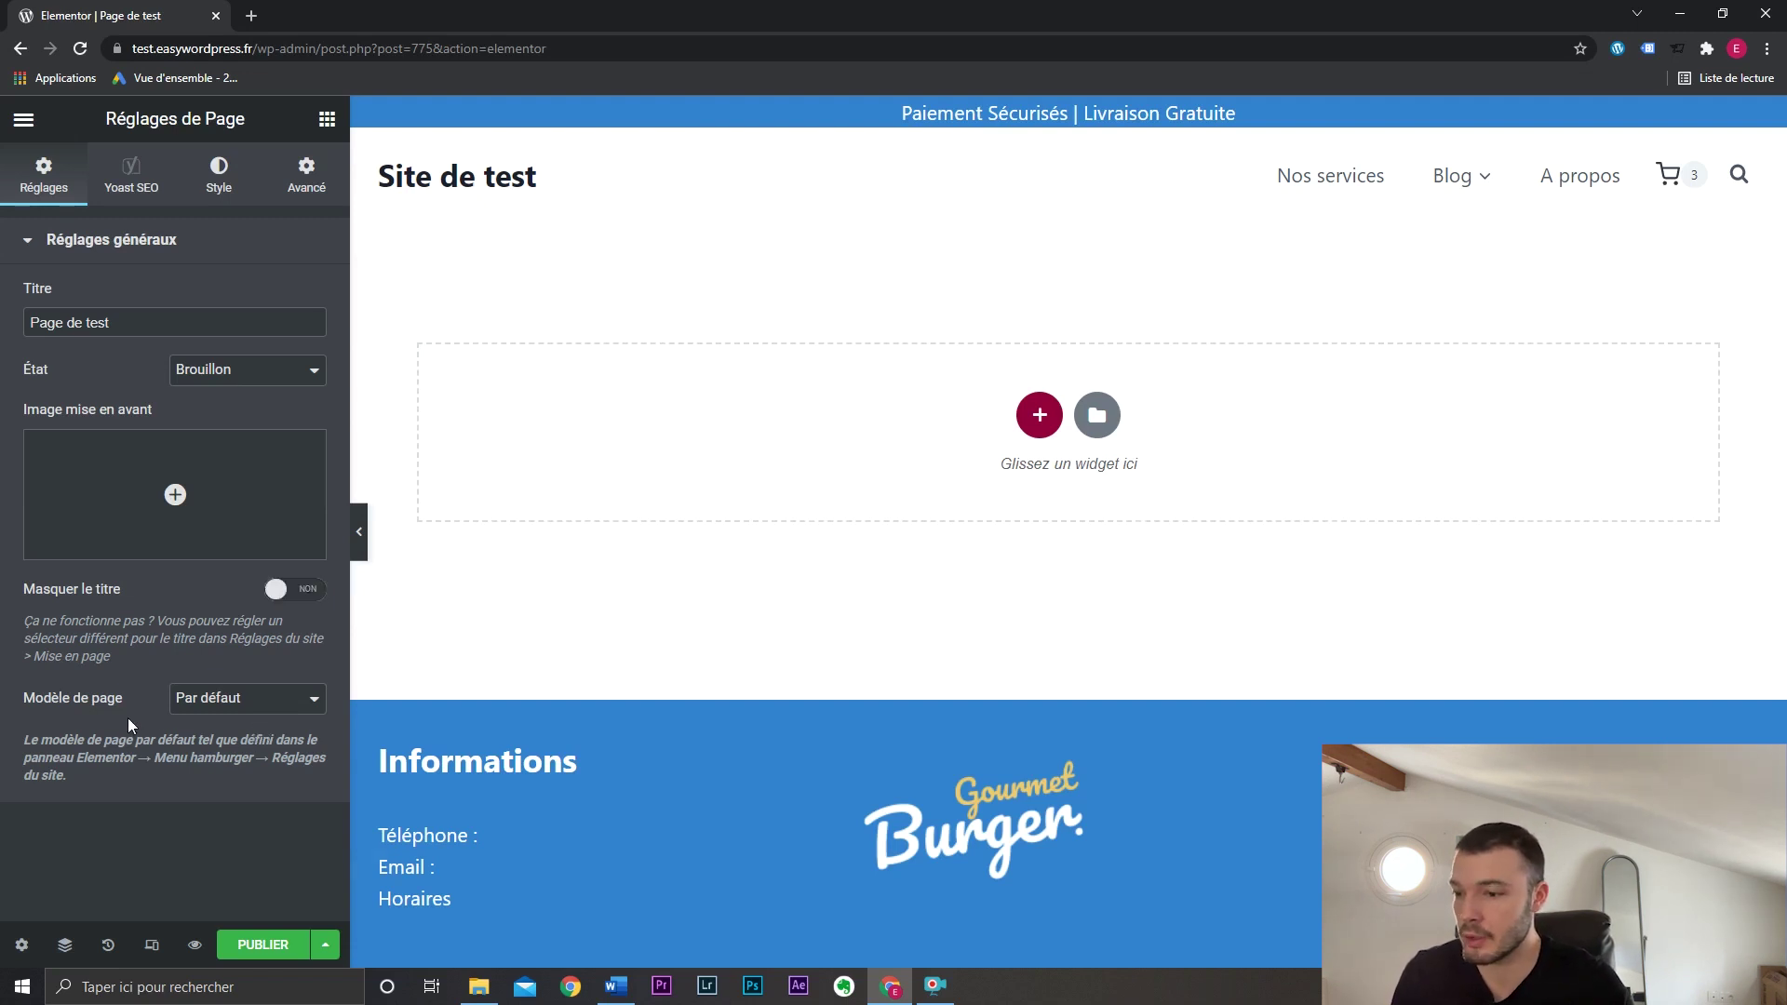
# Try the Elementor canevas template for the page.
pyautogui.click(290, 705)
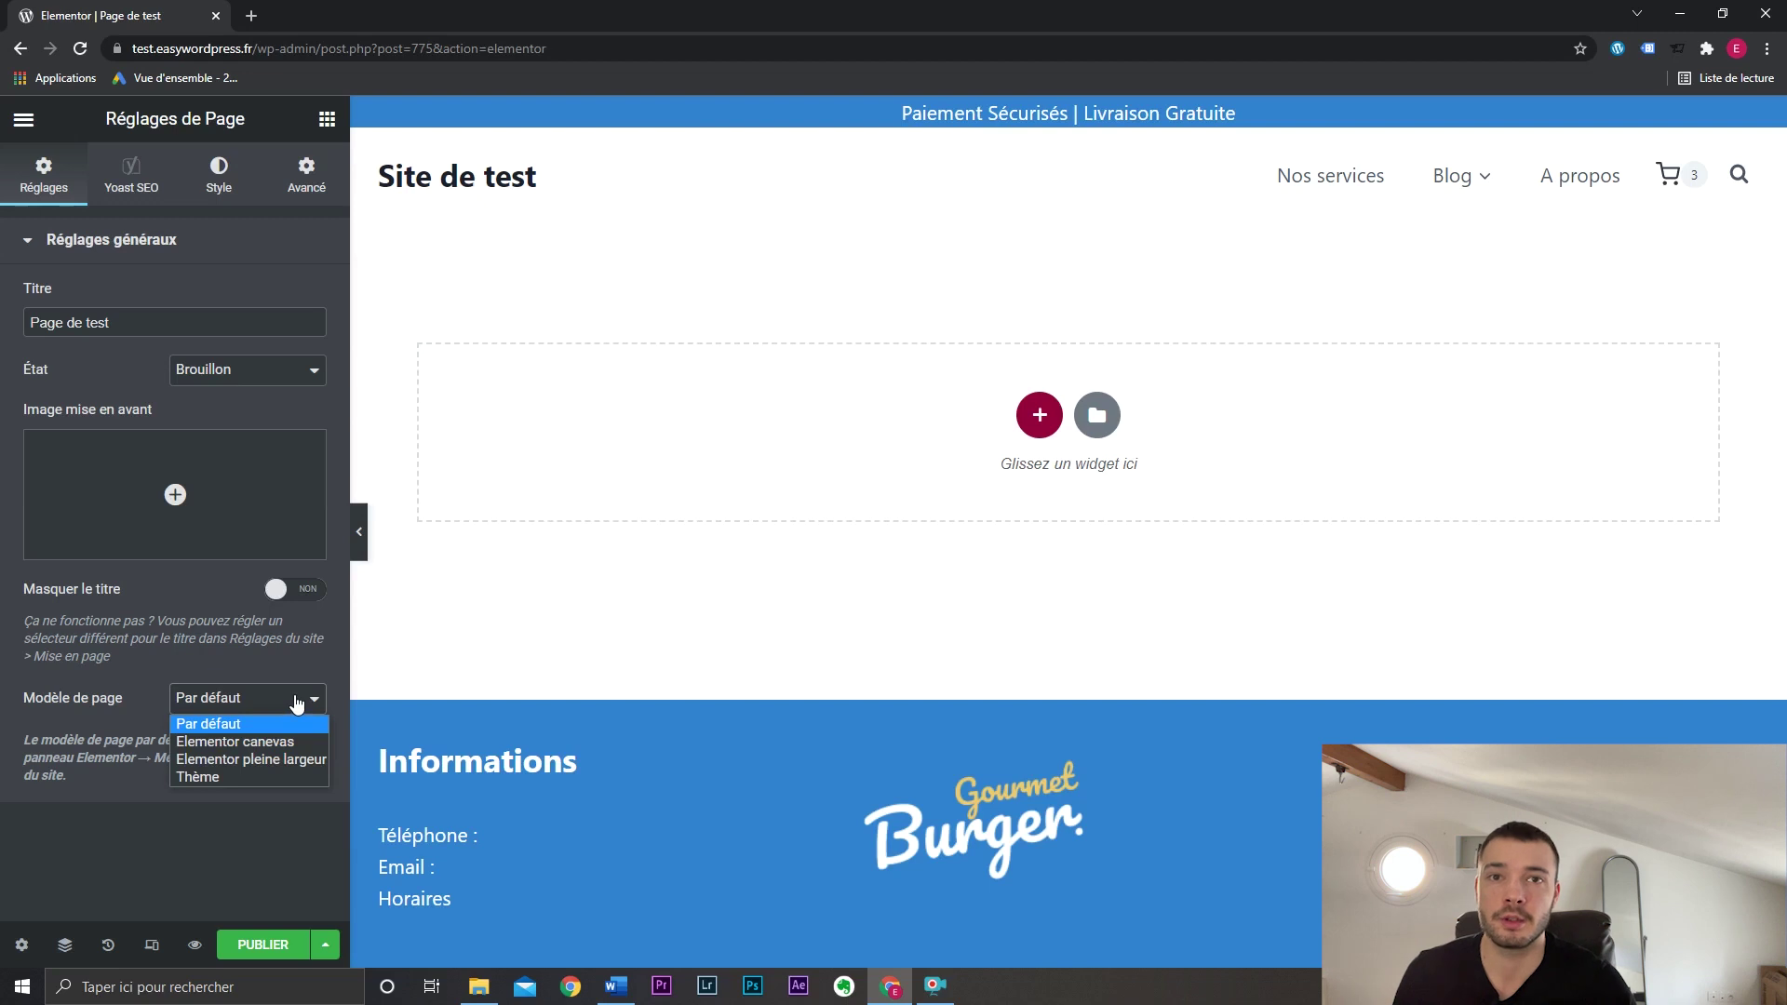
pyautogui.click(314, 750)
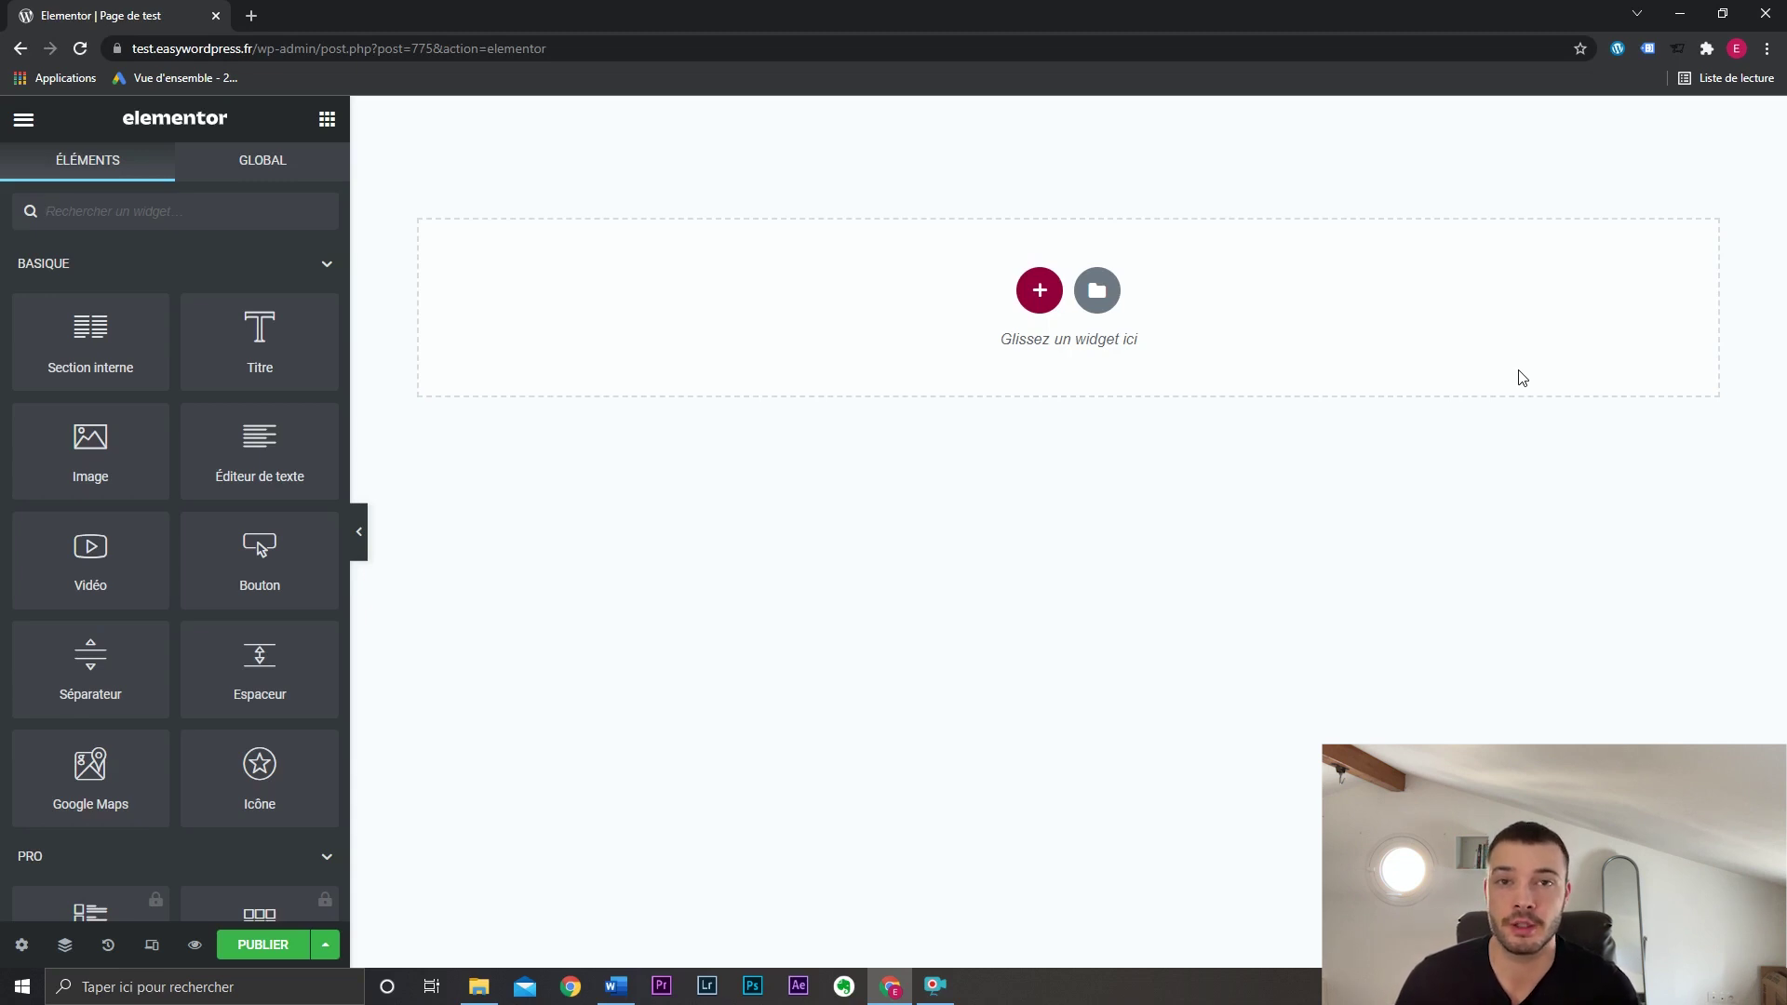
# Switch the page template to Elementor pleine largeur and preview the page with the editing panel temporarily hidden.
pyautogui.click(22, 945)
pyautogui.click(246, 698)
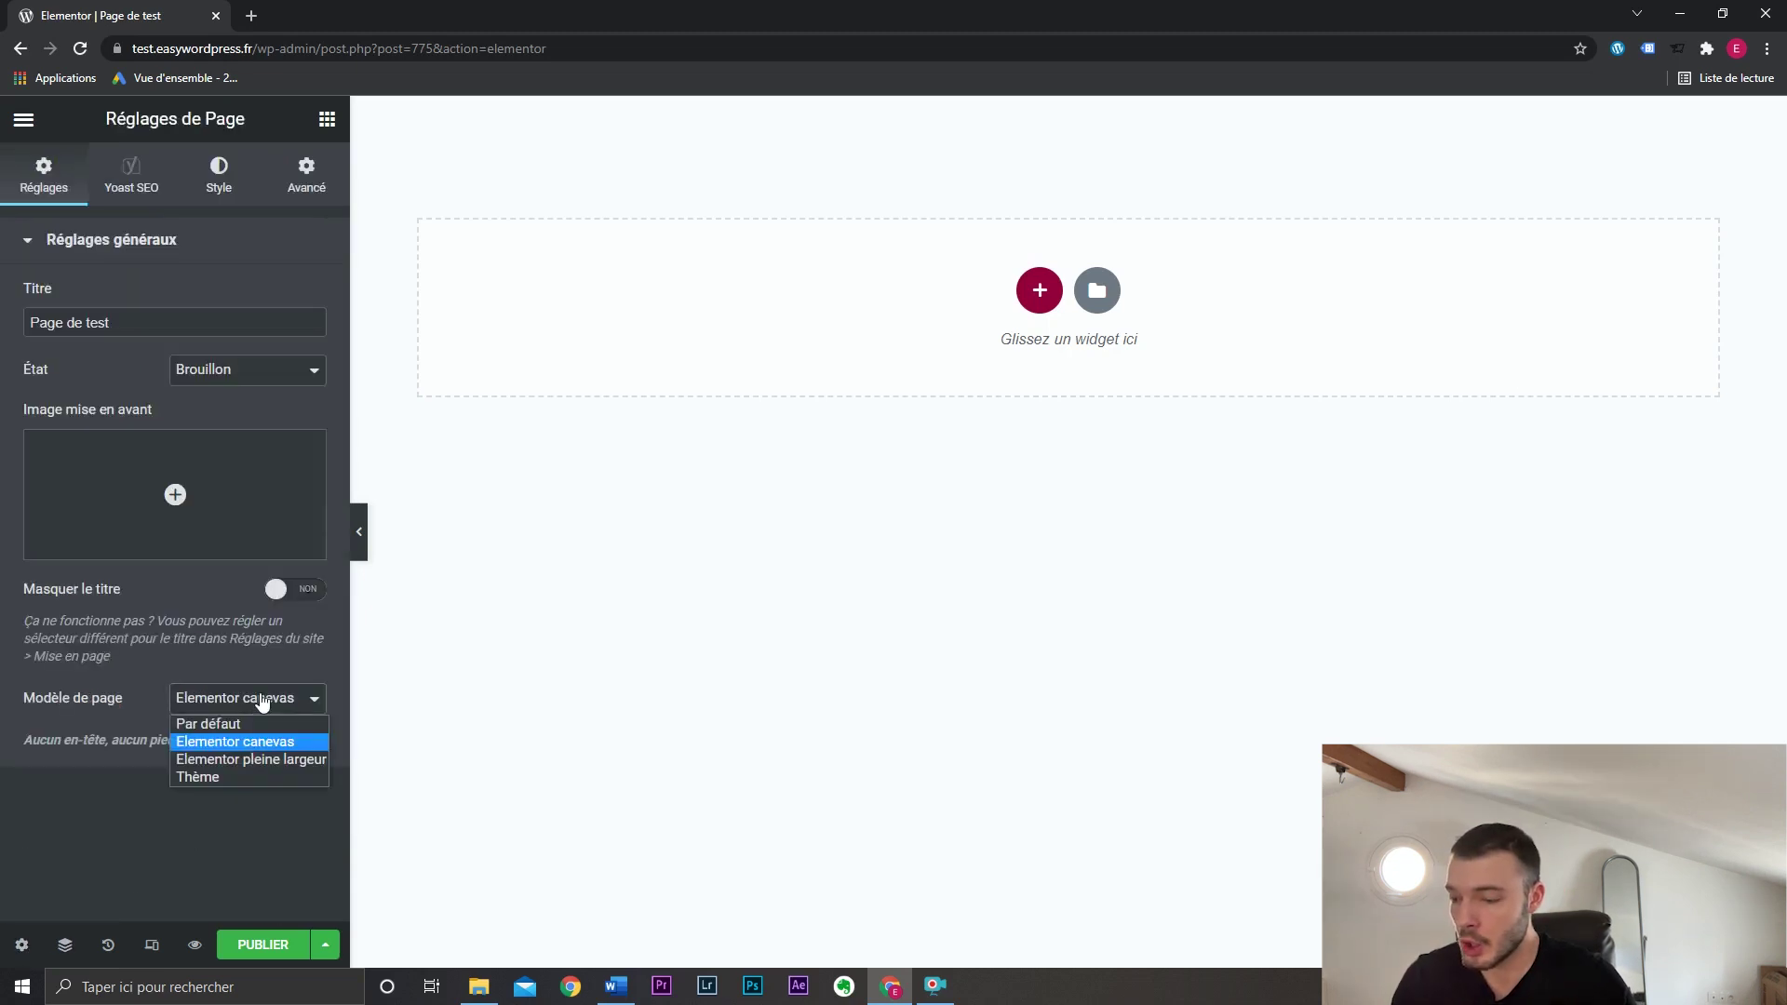
pyautogui.click(281, 756)
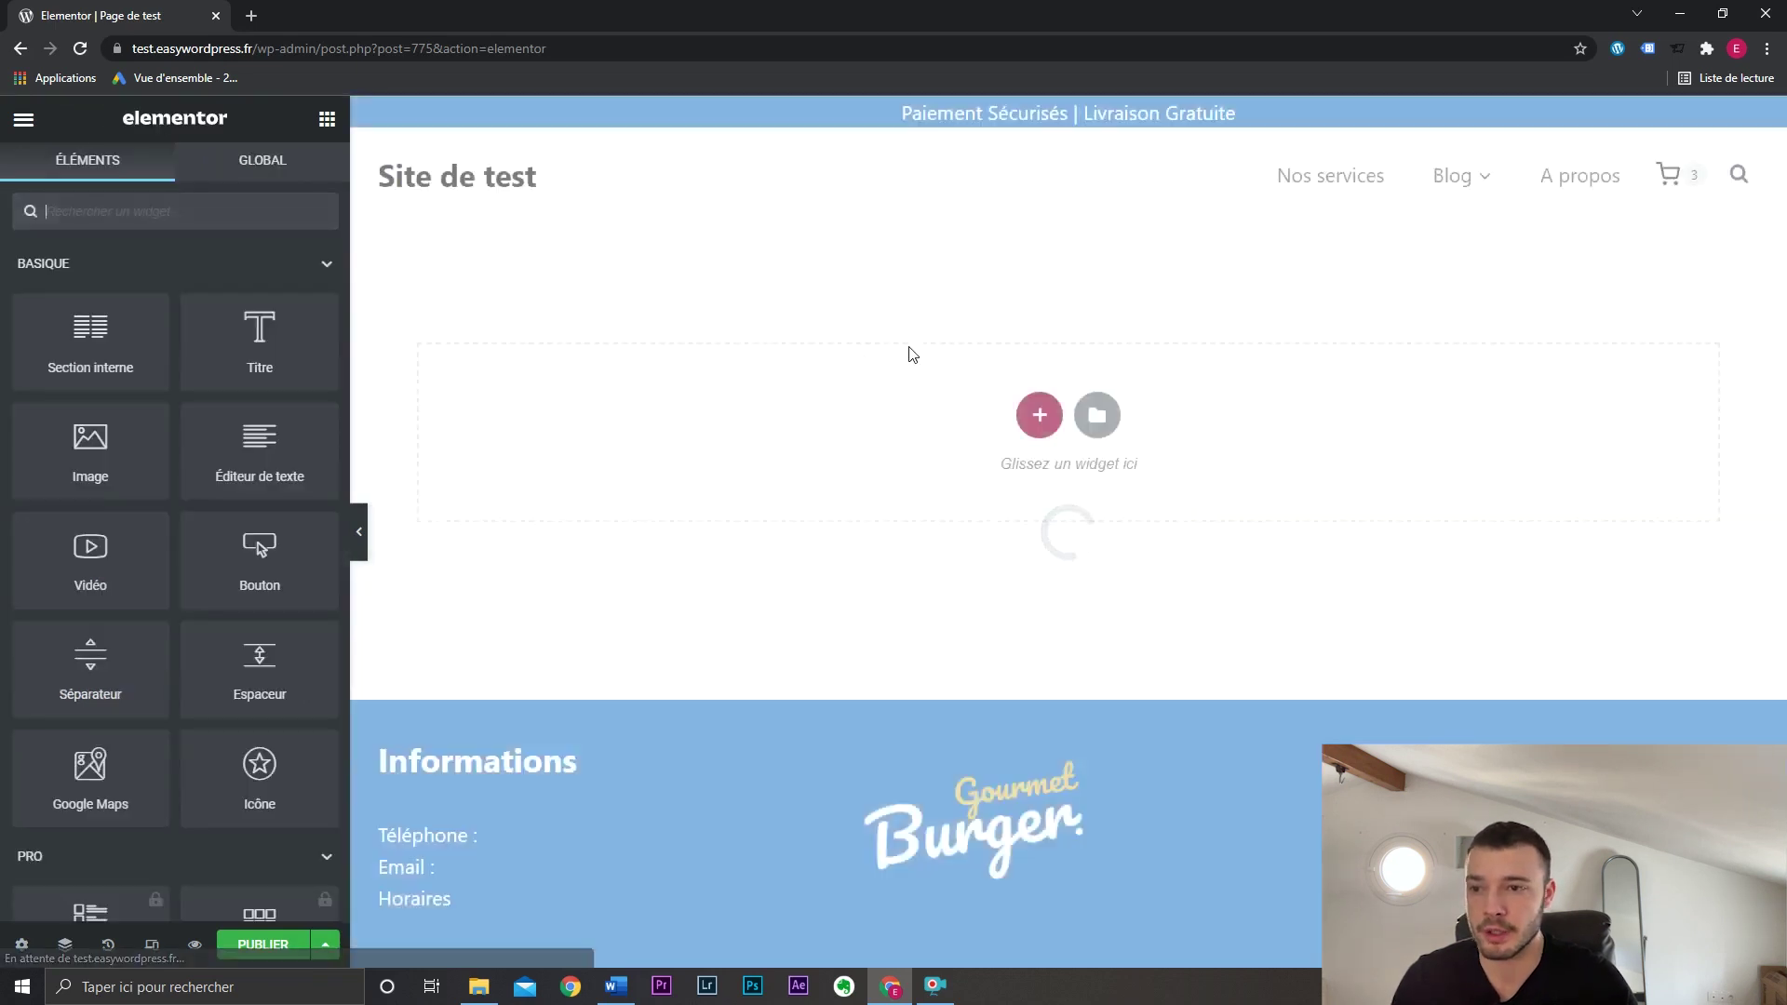
pyautogui.click(359, 532)
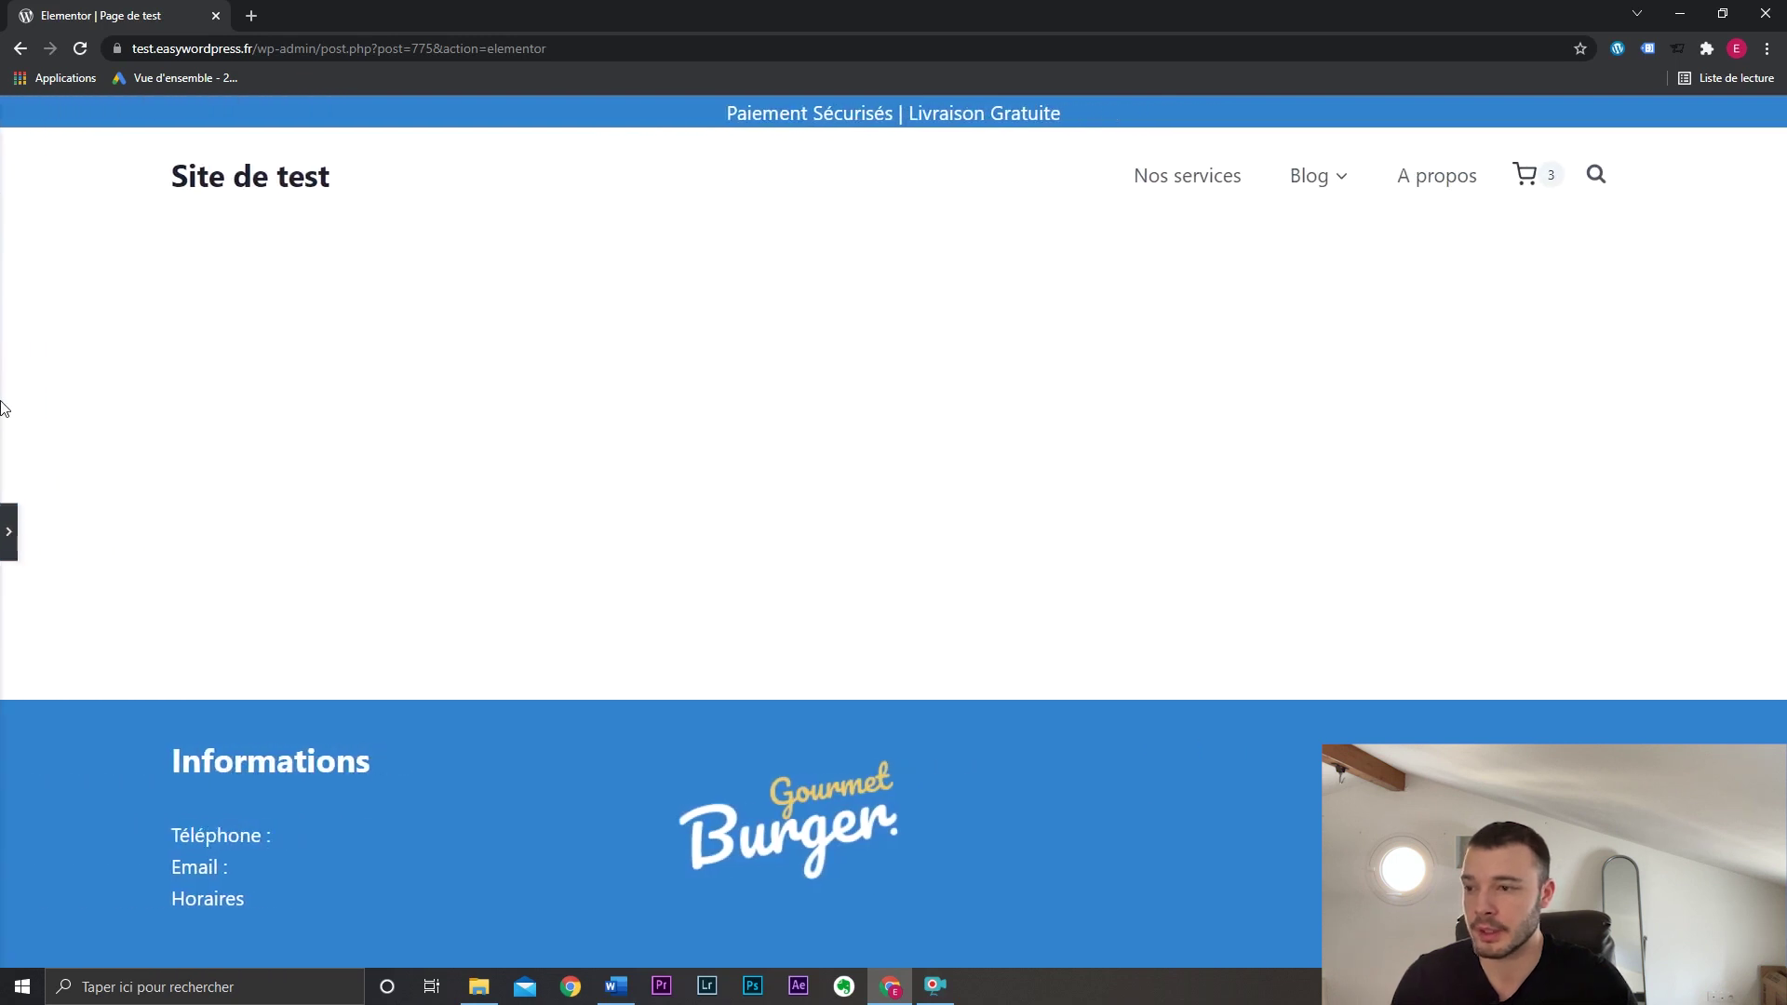
pyautogui.click(8, 532)
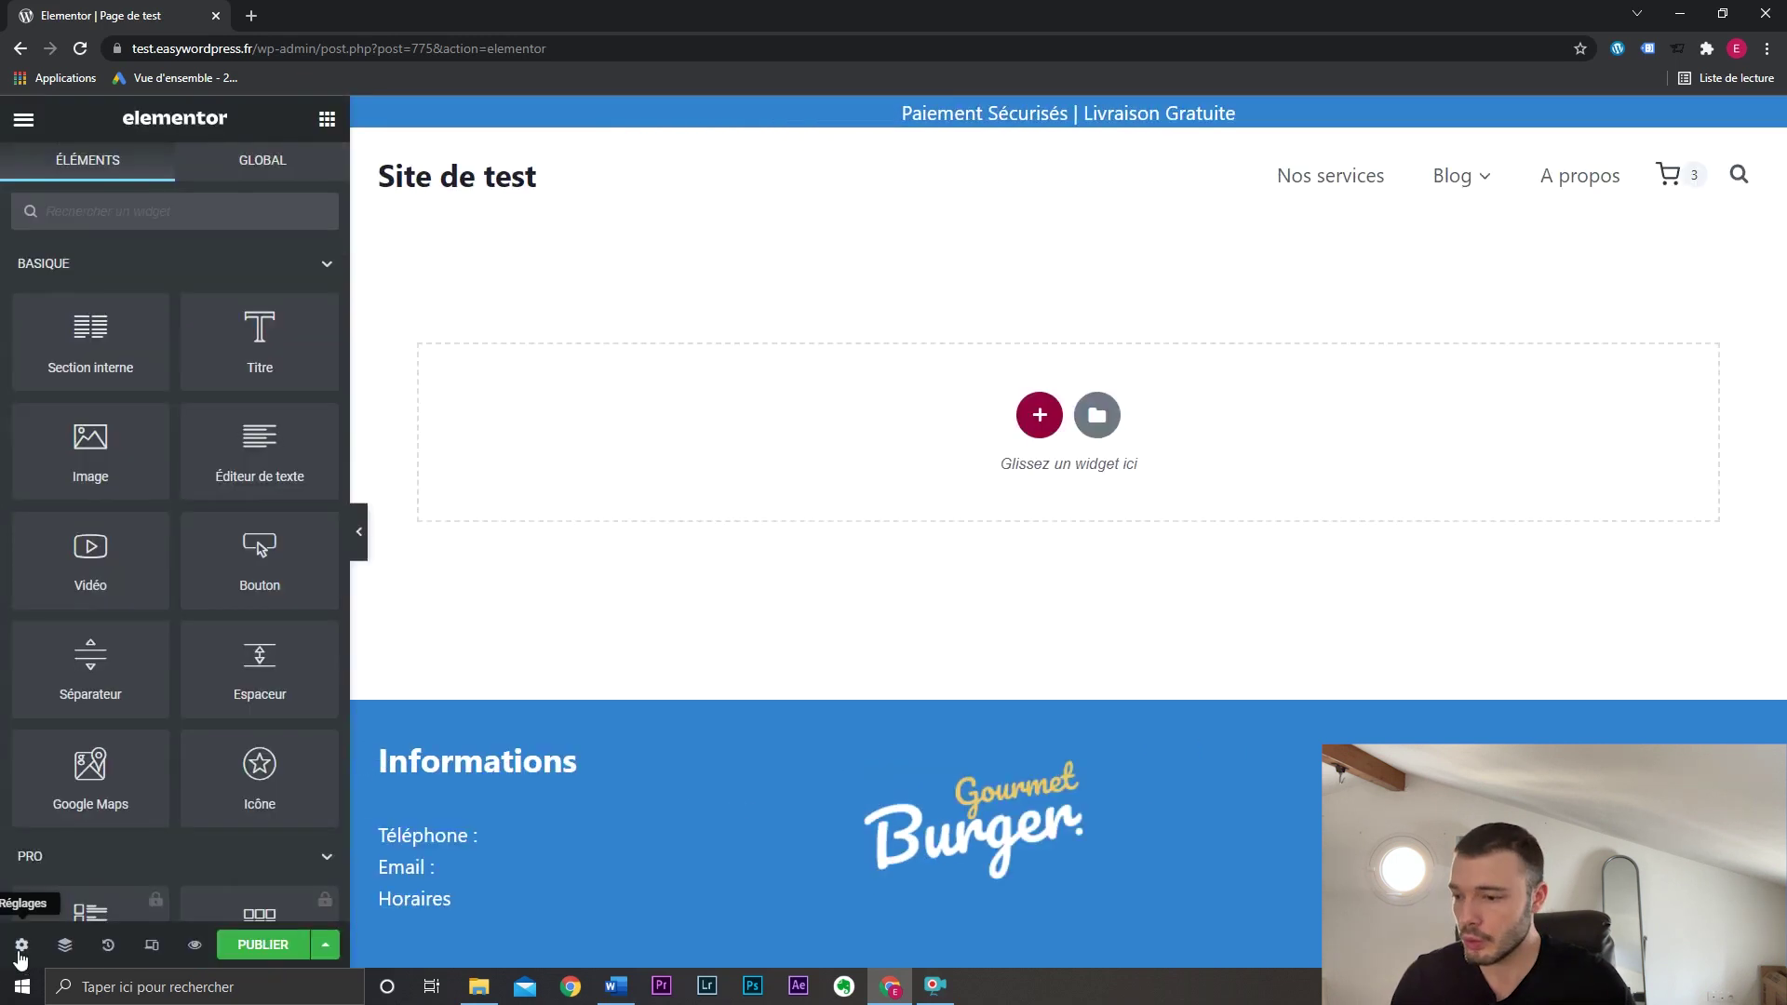
# Set the page template back to Par défaut in the page settings.
pyautogui.click(21, 945)
pyautogui.click(269, 703)
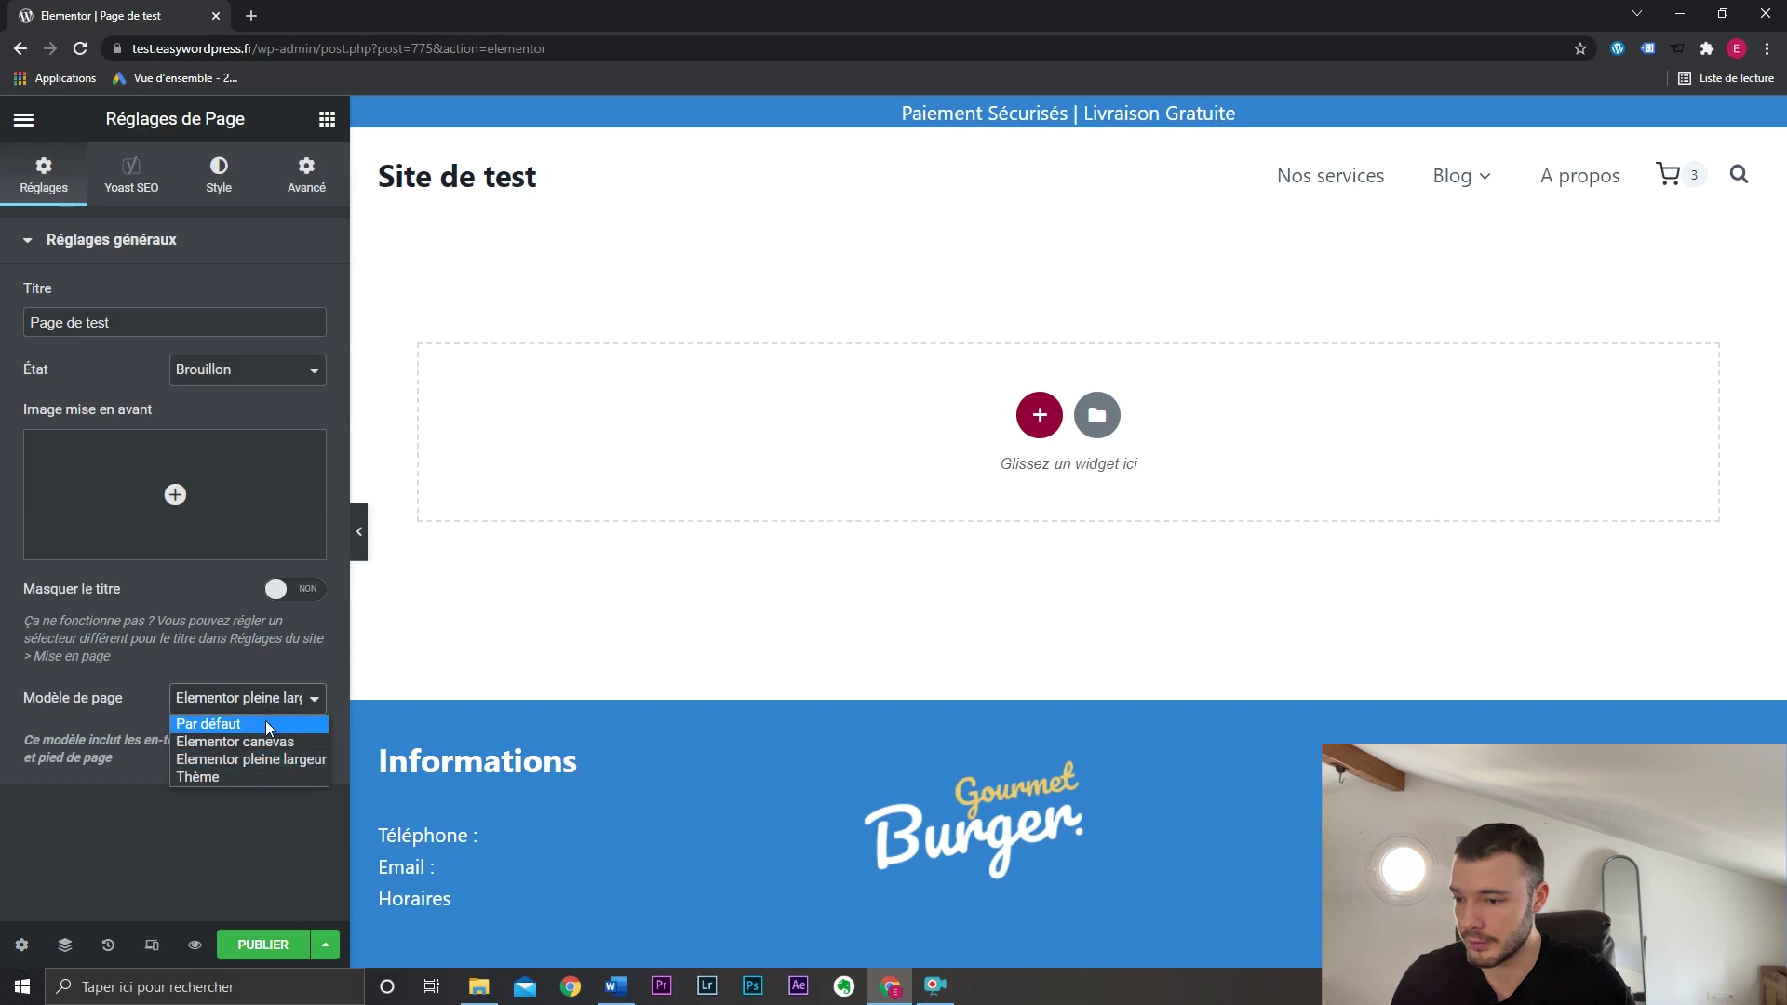
pyautogui.click(266, 723)
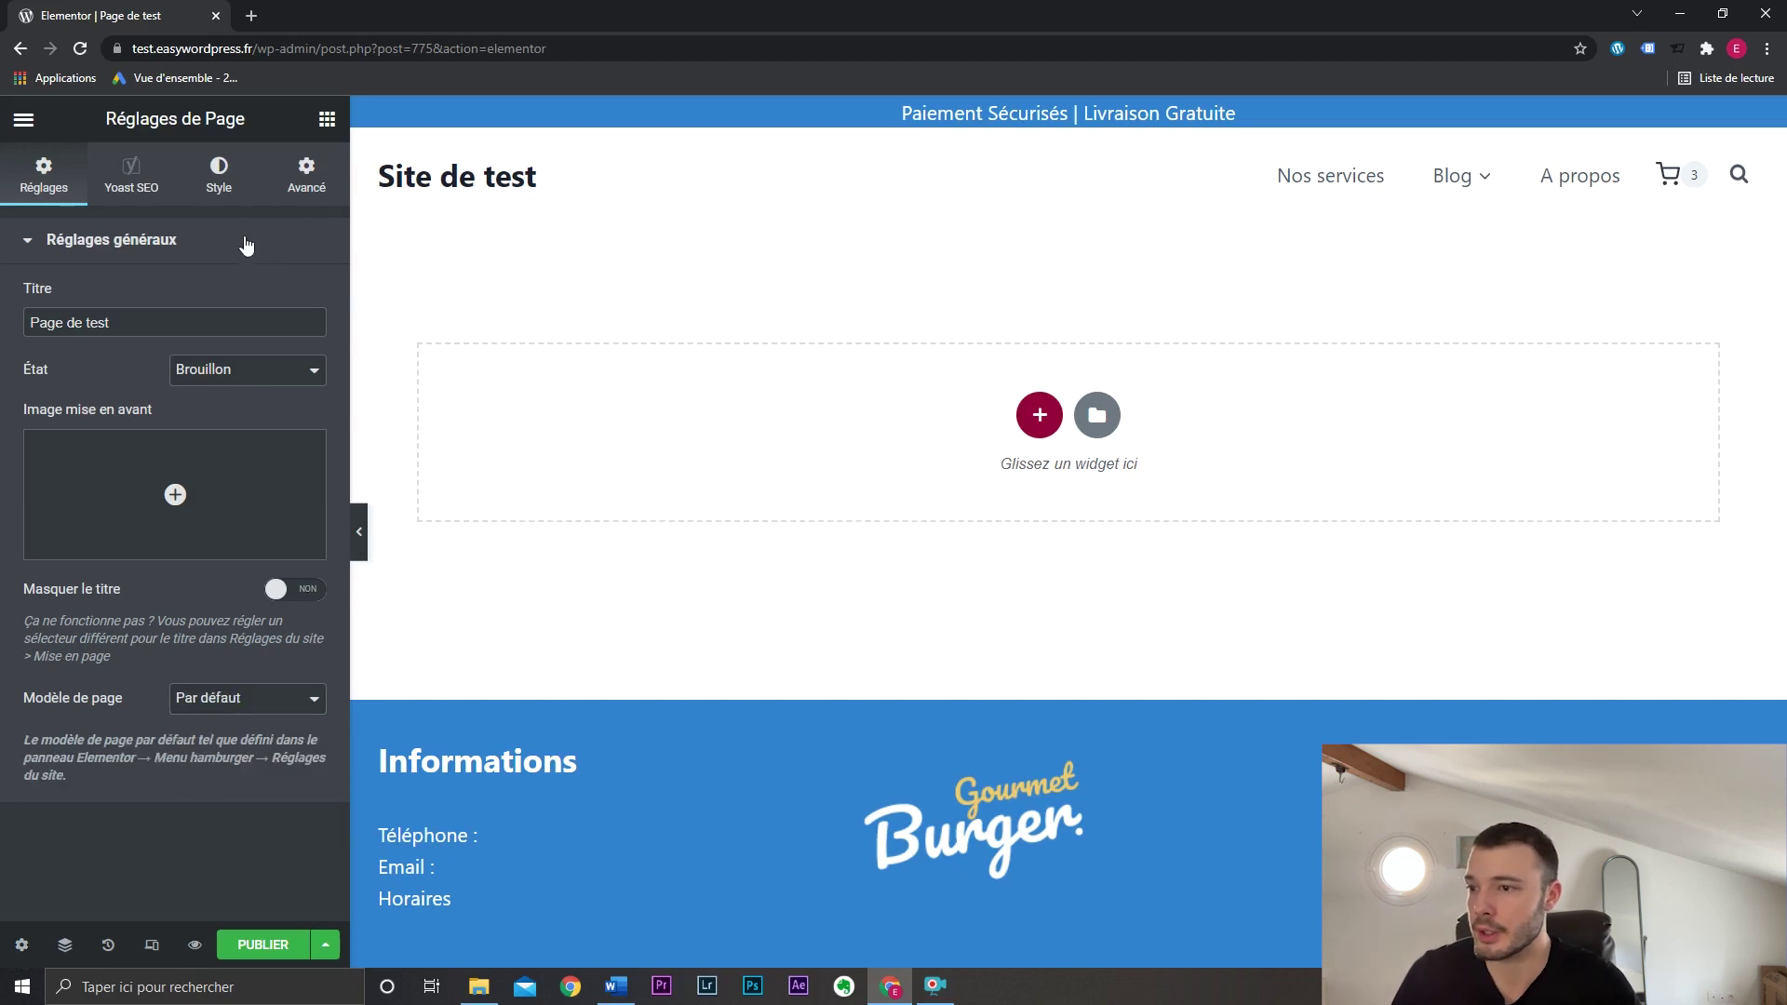
# Examine the page's Yoast SEO, Style and Avancé settings, and return to the general settings.
pyautogui.click(132, 177)
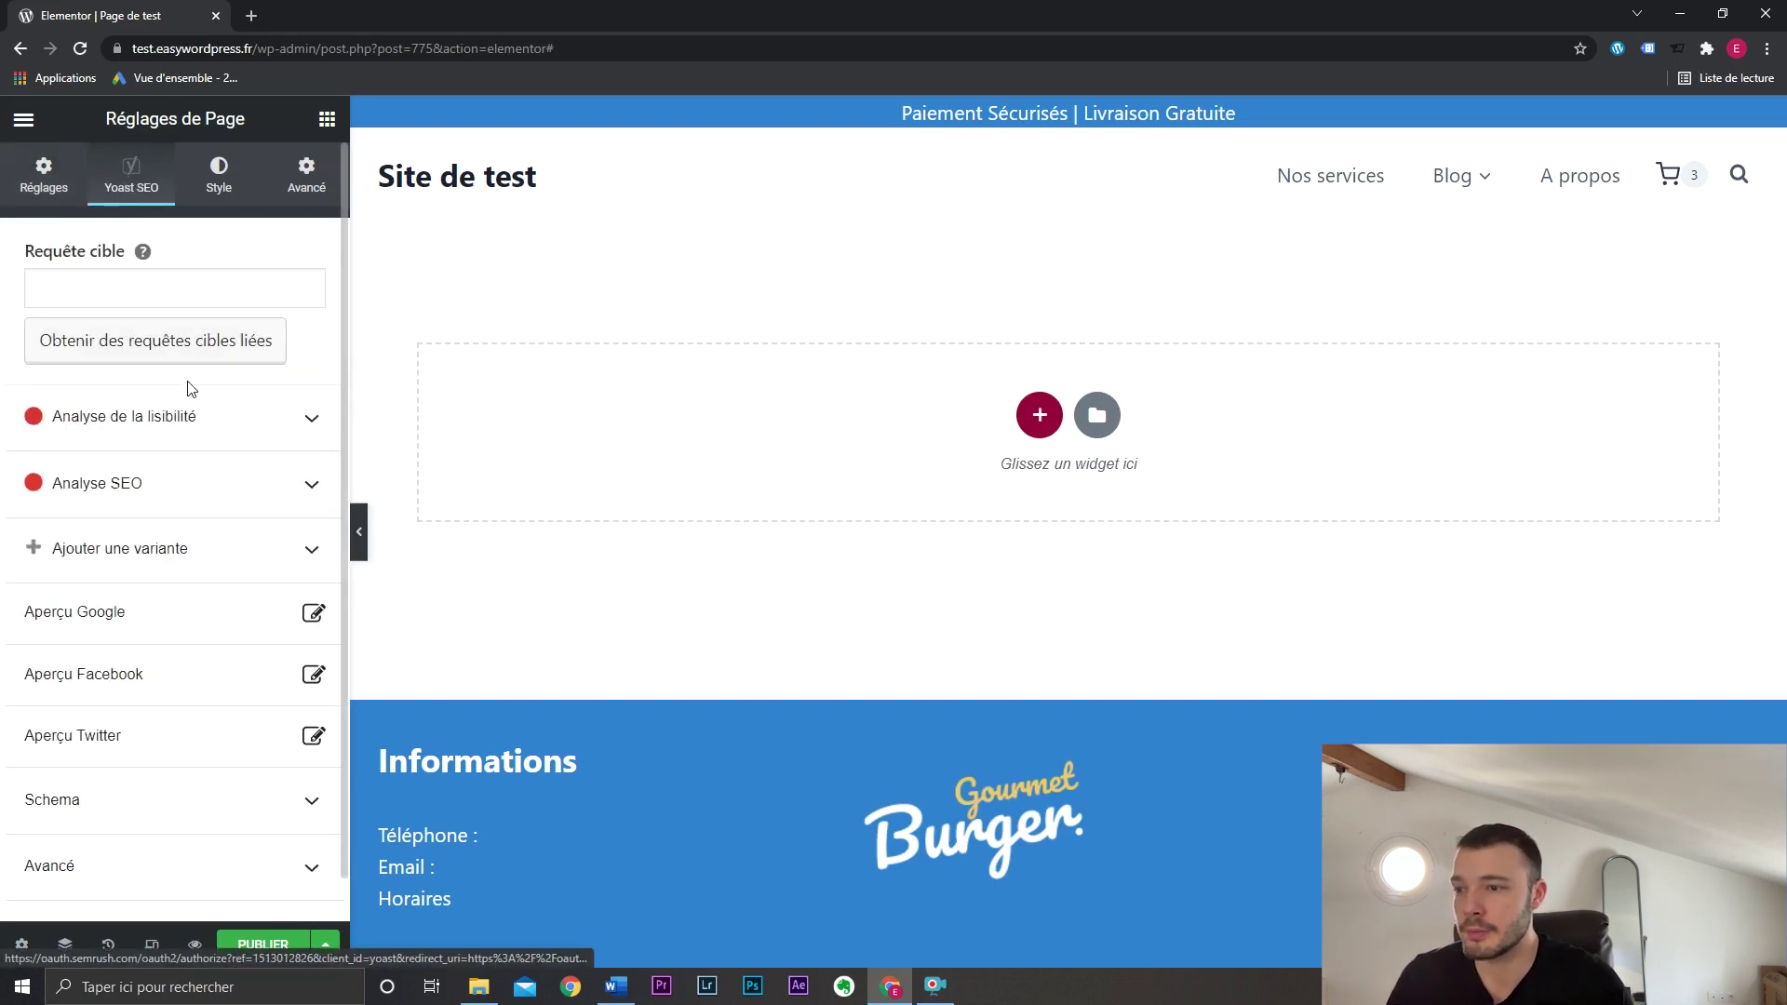
pyautogui.scroll(-1, 184, 670)
pyautogui.scroll(1, 185, 677)
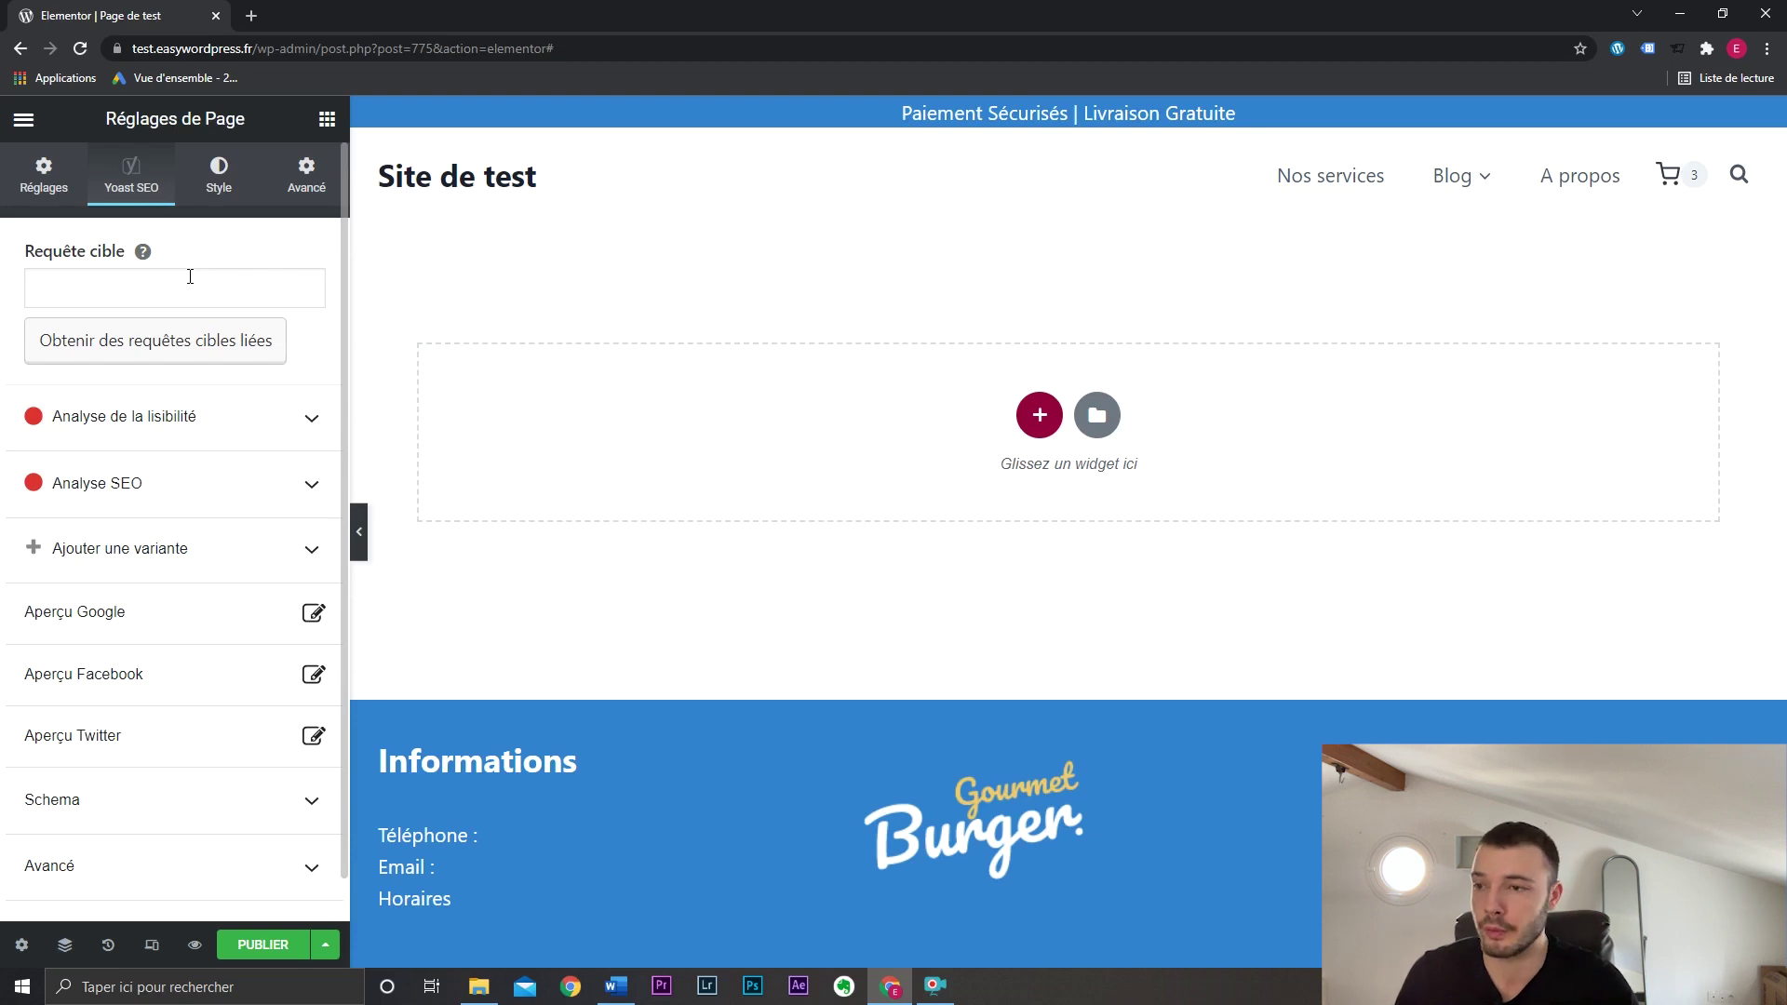
pyautogui.click(233, 172)
pyautogui.click(299, 171)
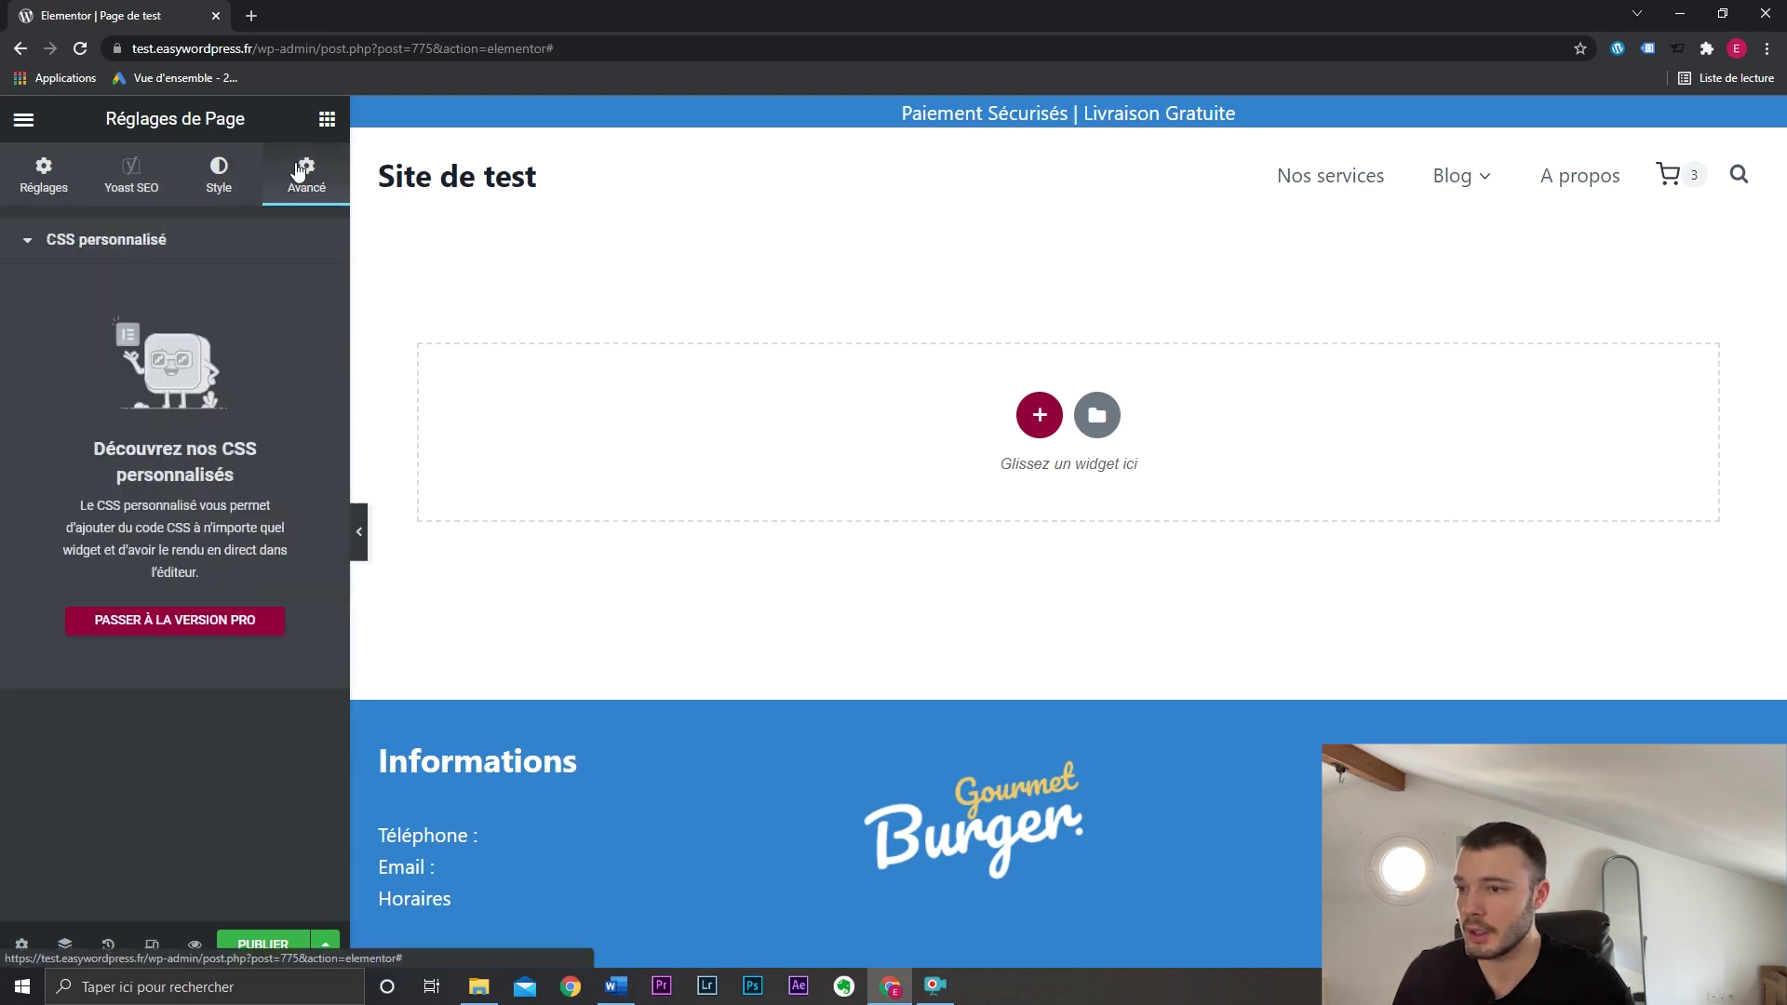
pyautogui.click(233, 175)
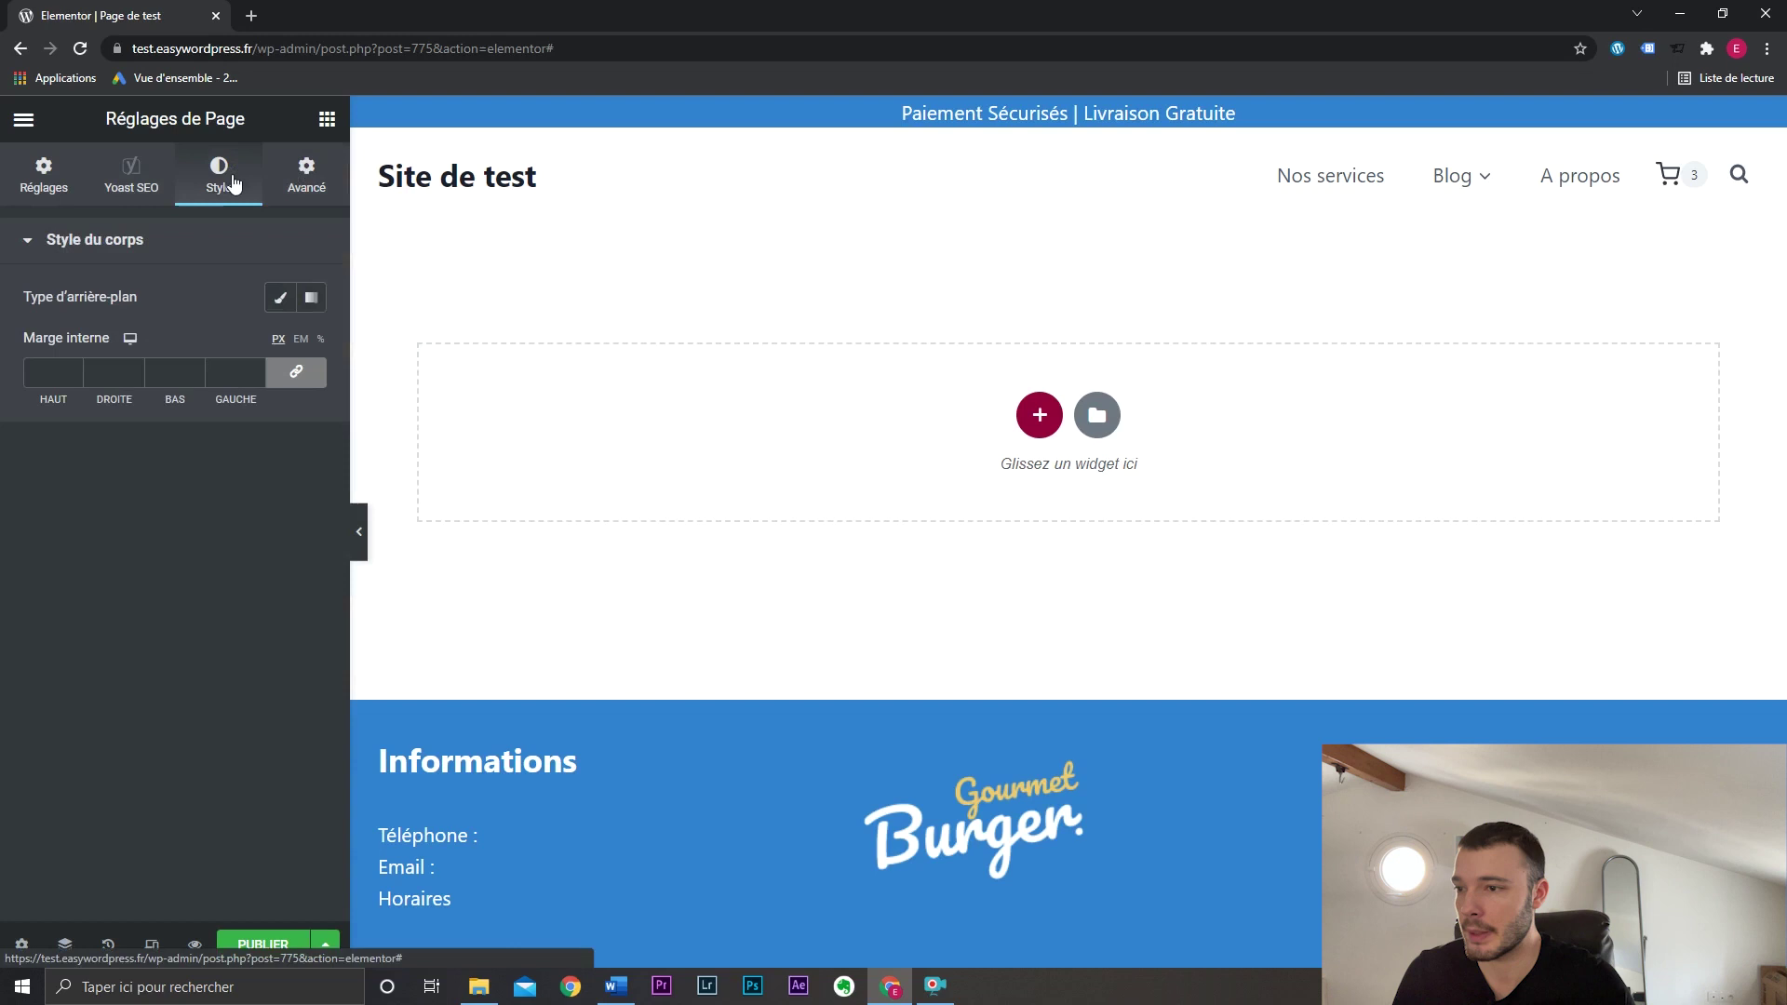
pyautogui.click(60, 193)
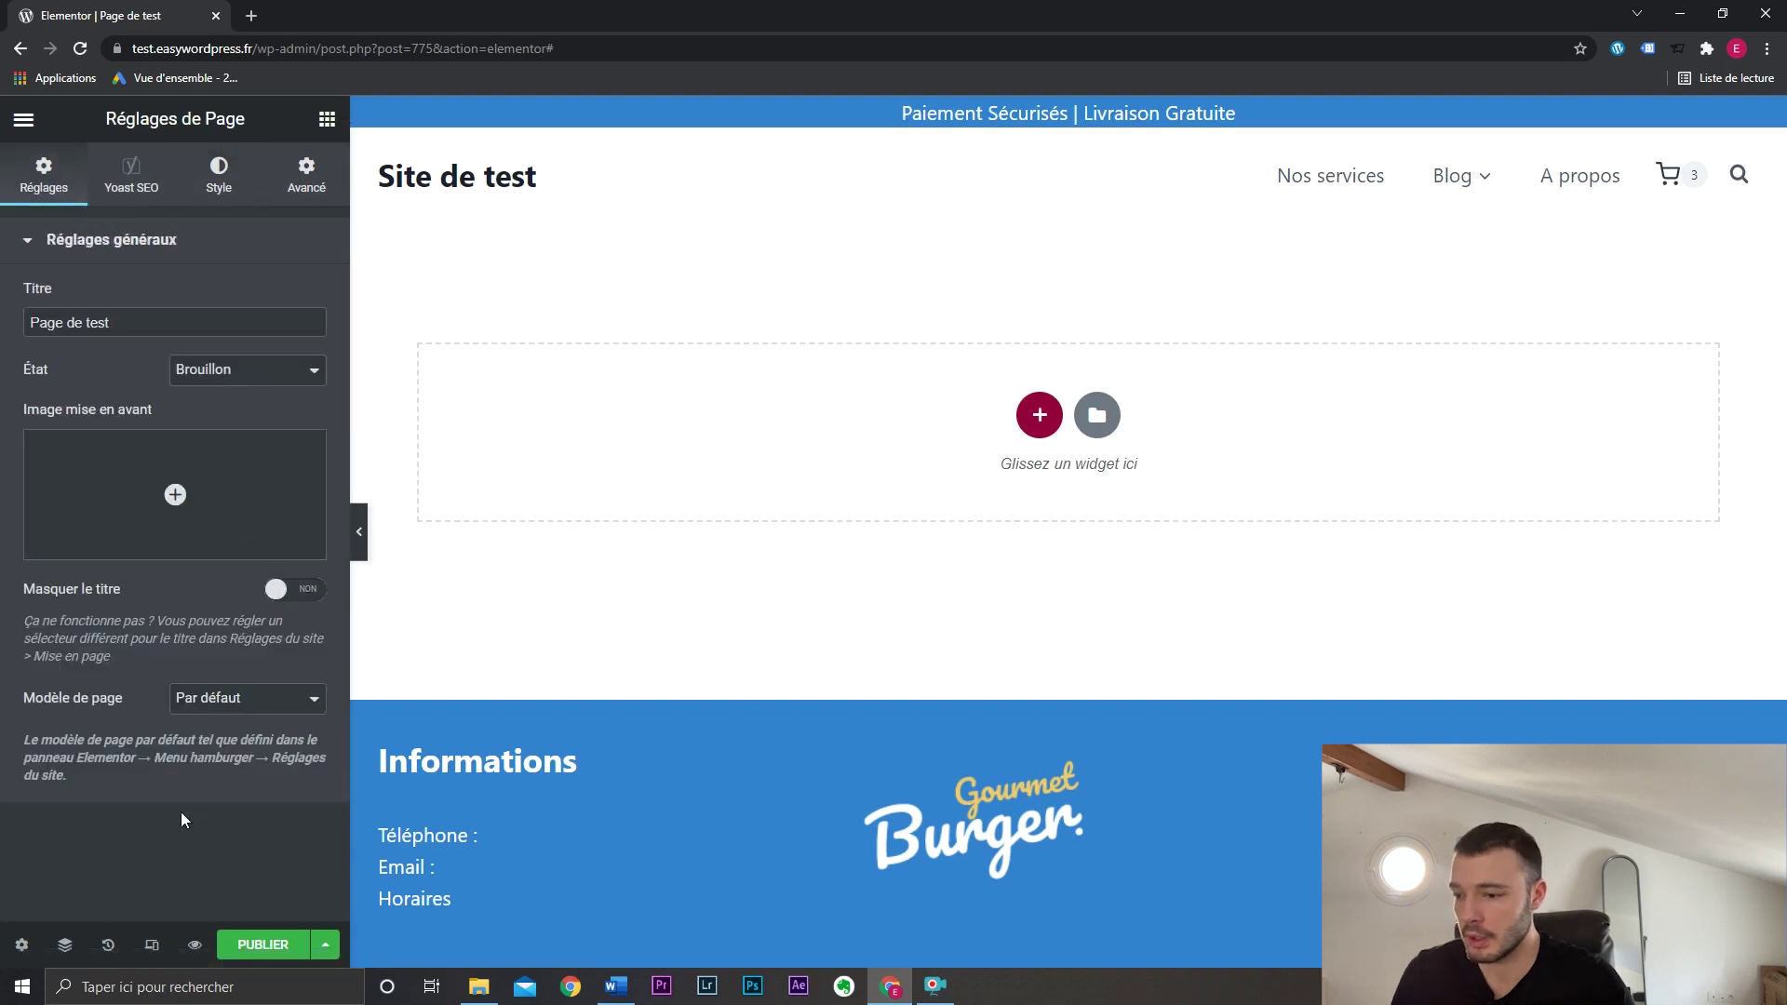
# Return to the widget list and preview the page's header and footer with the editing panel temporarily hidden.
pyautogui.click(327, 119)
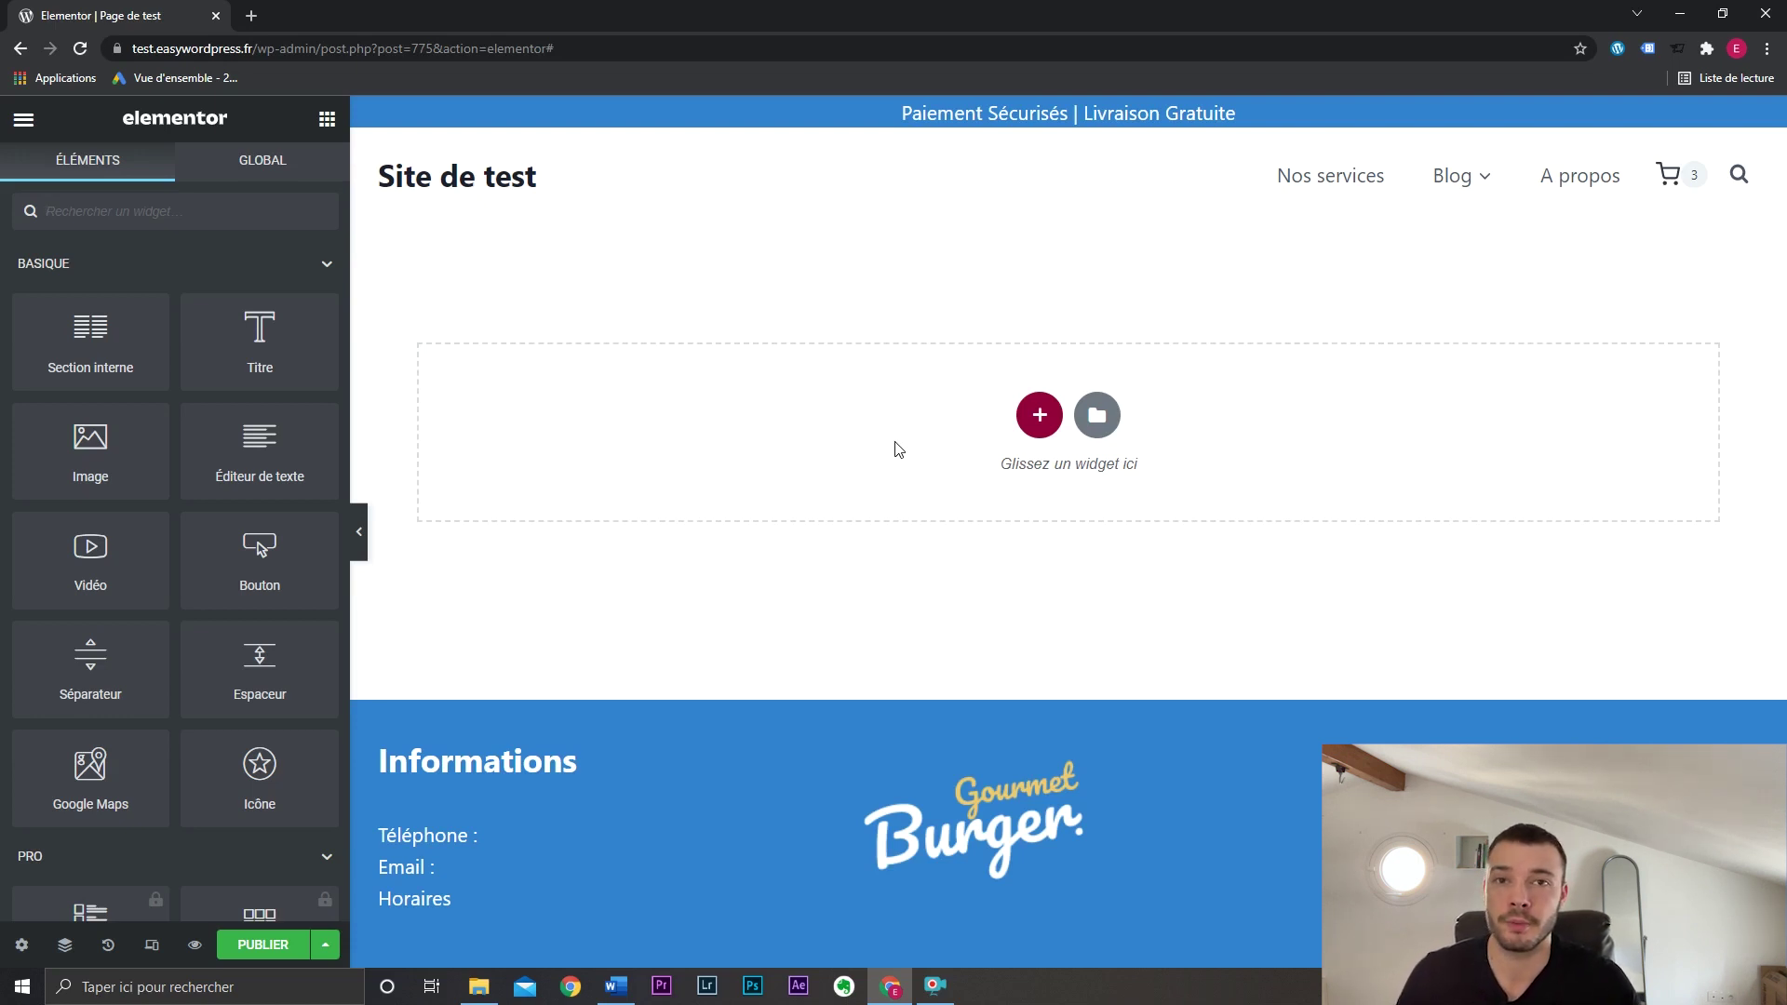
pyautogui.click(363, 535)
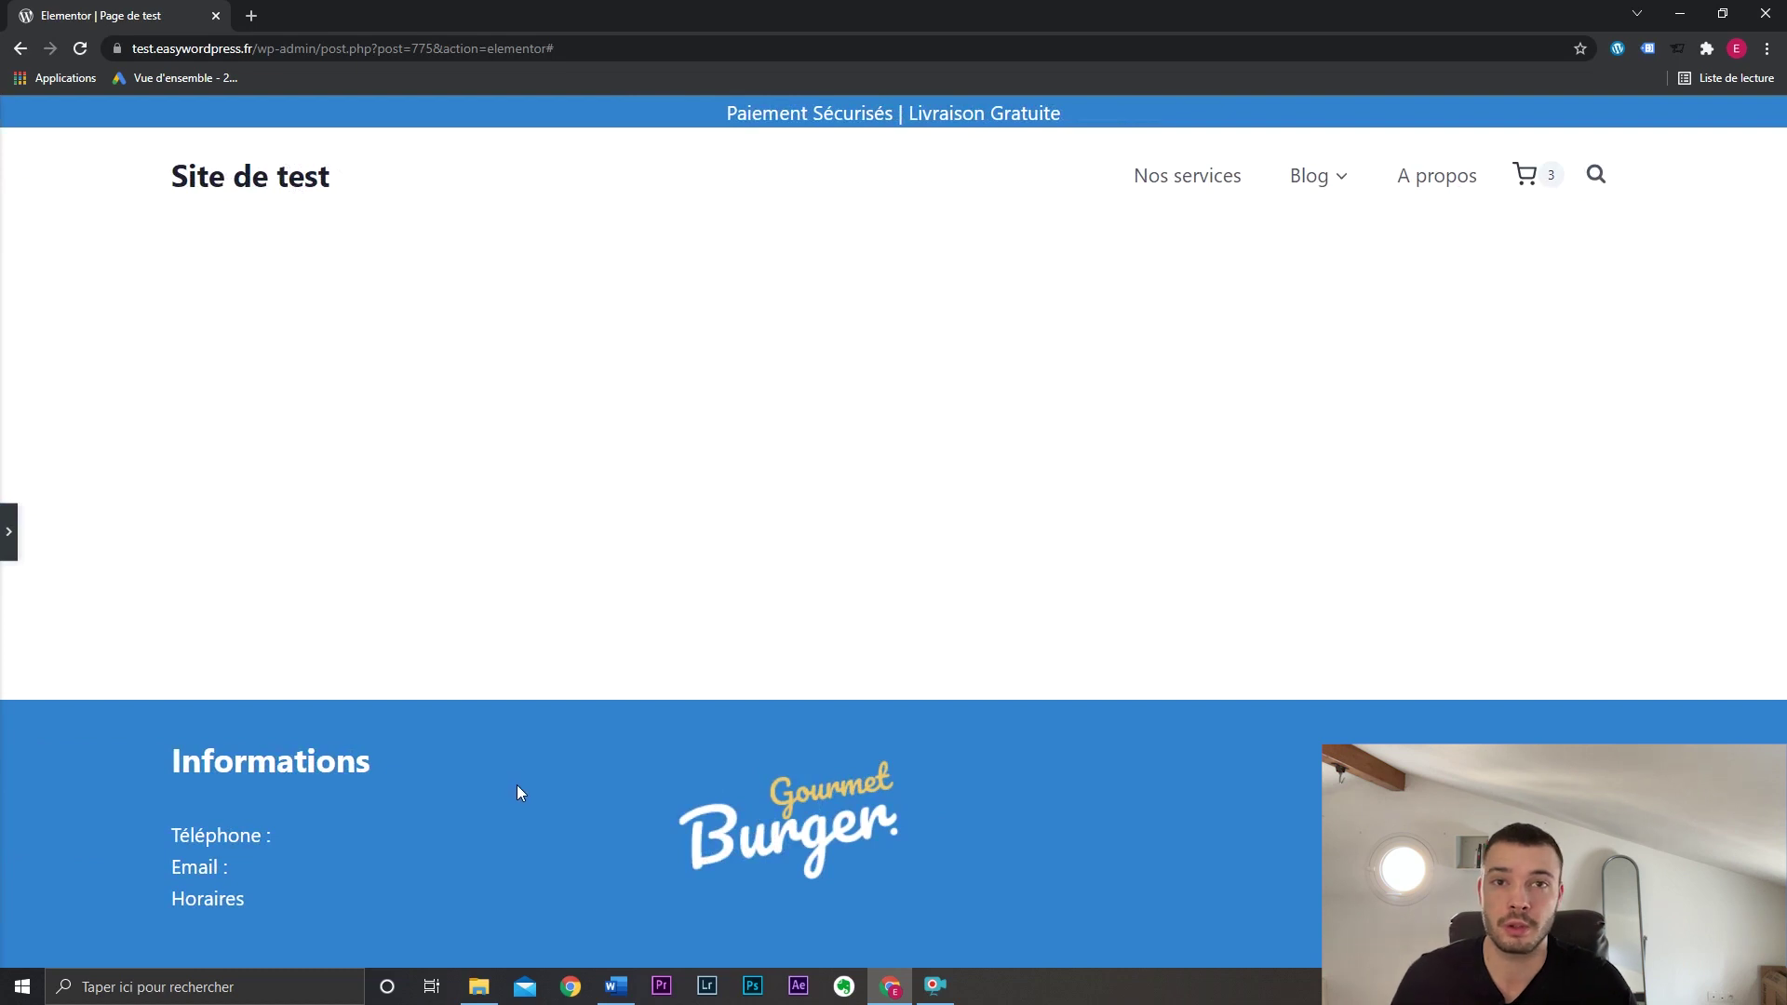
pyautogui.click(9, 533)
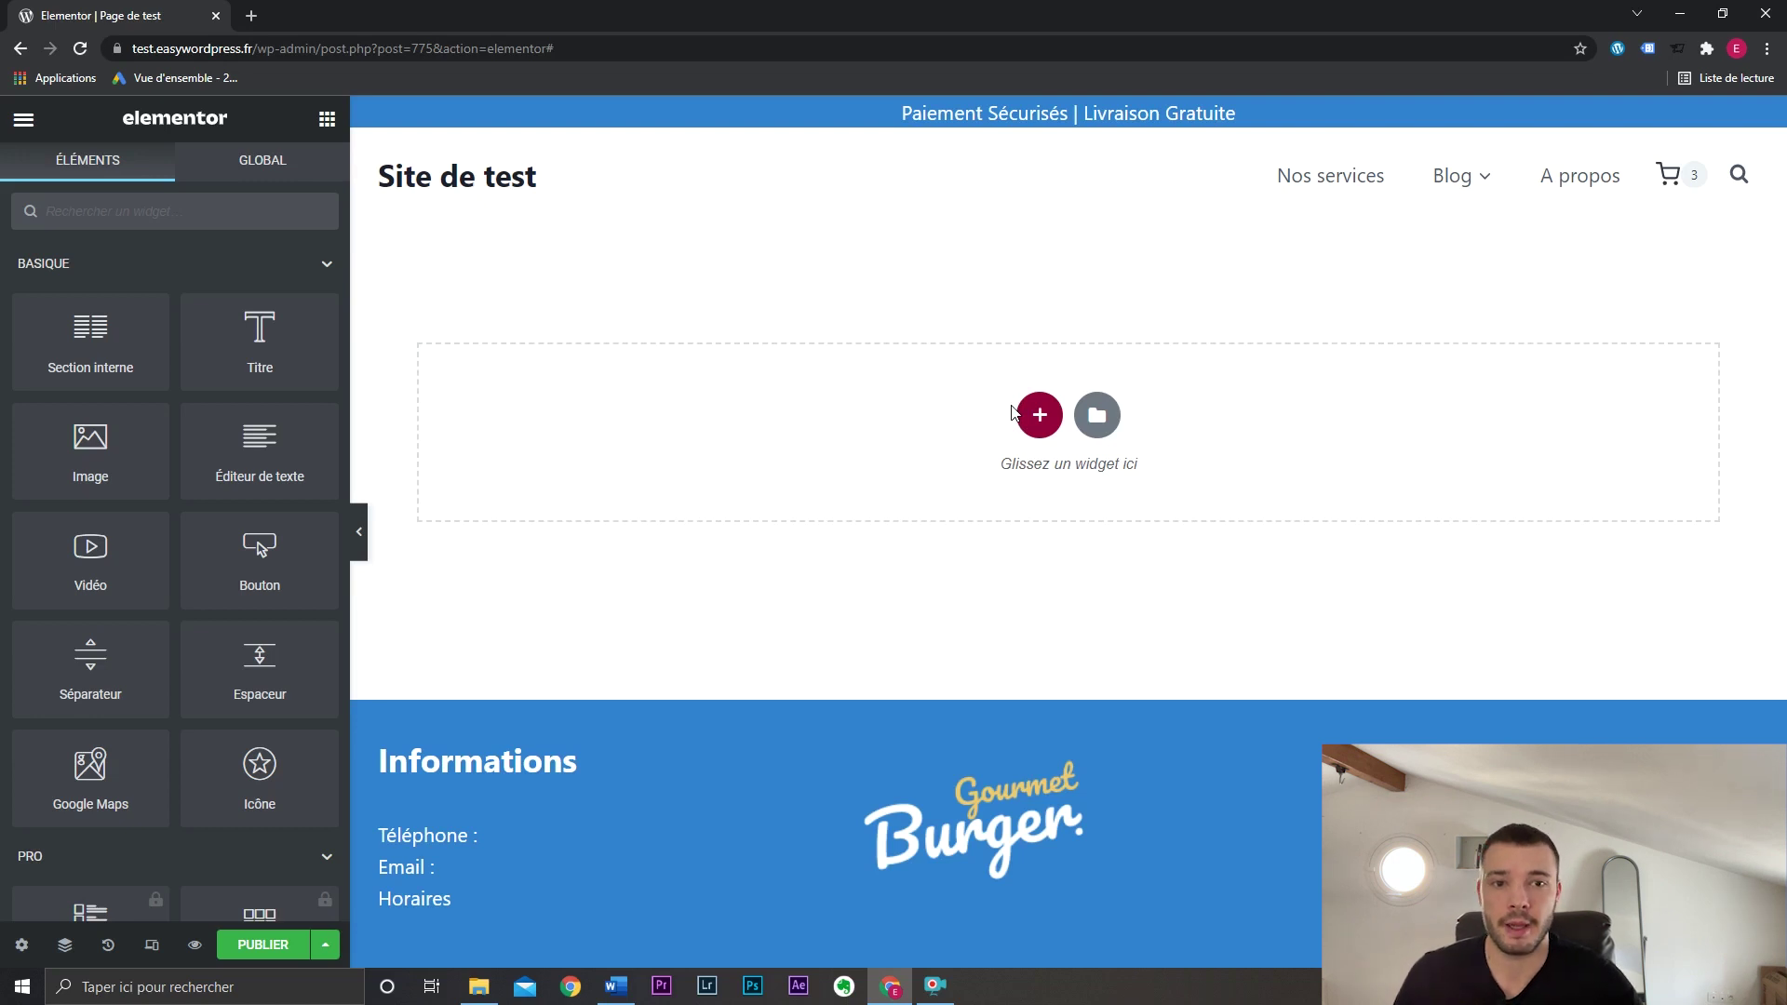
pyautogui.moveTo(1490, 186)
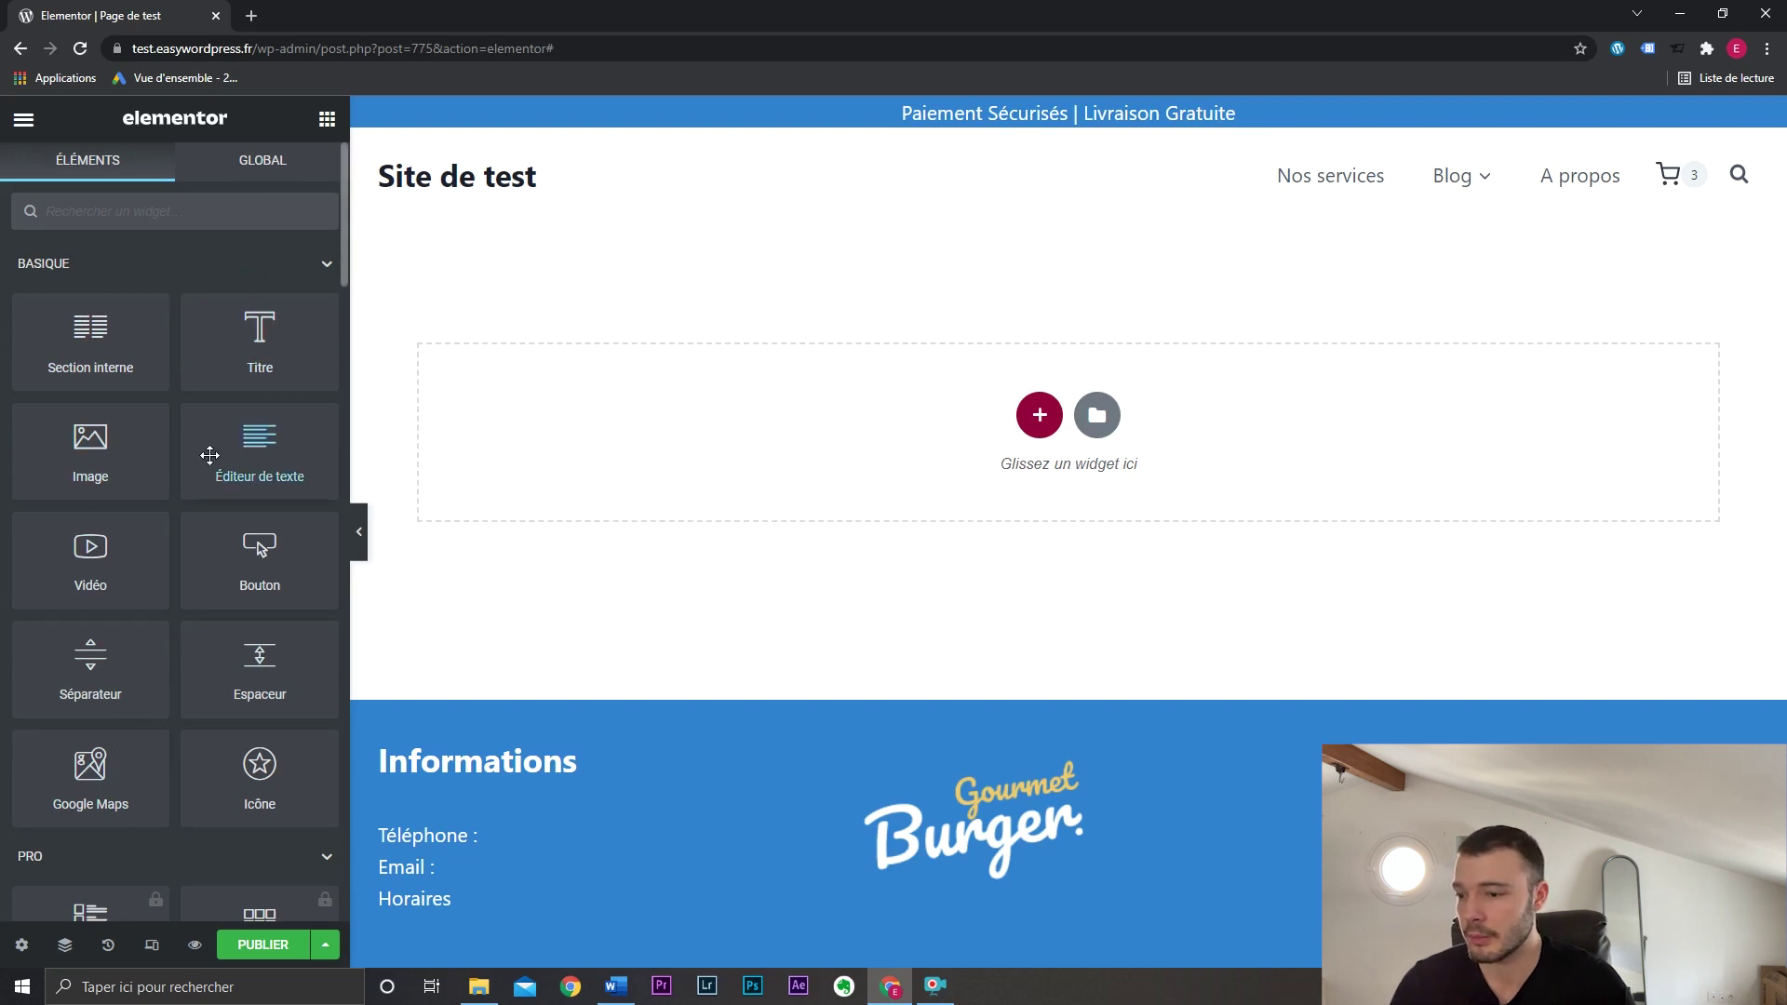
# Collapse the Pro widget category and look through the Basique and Général widgets.
pyautogui.scroll(-3, 210, 455)
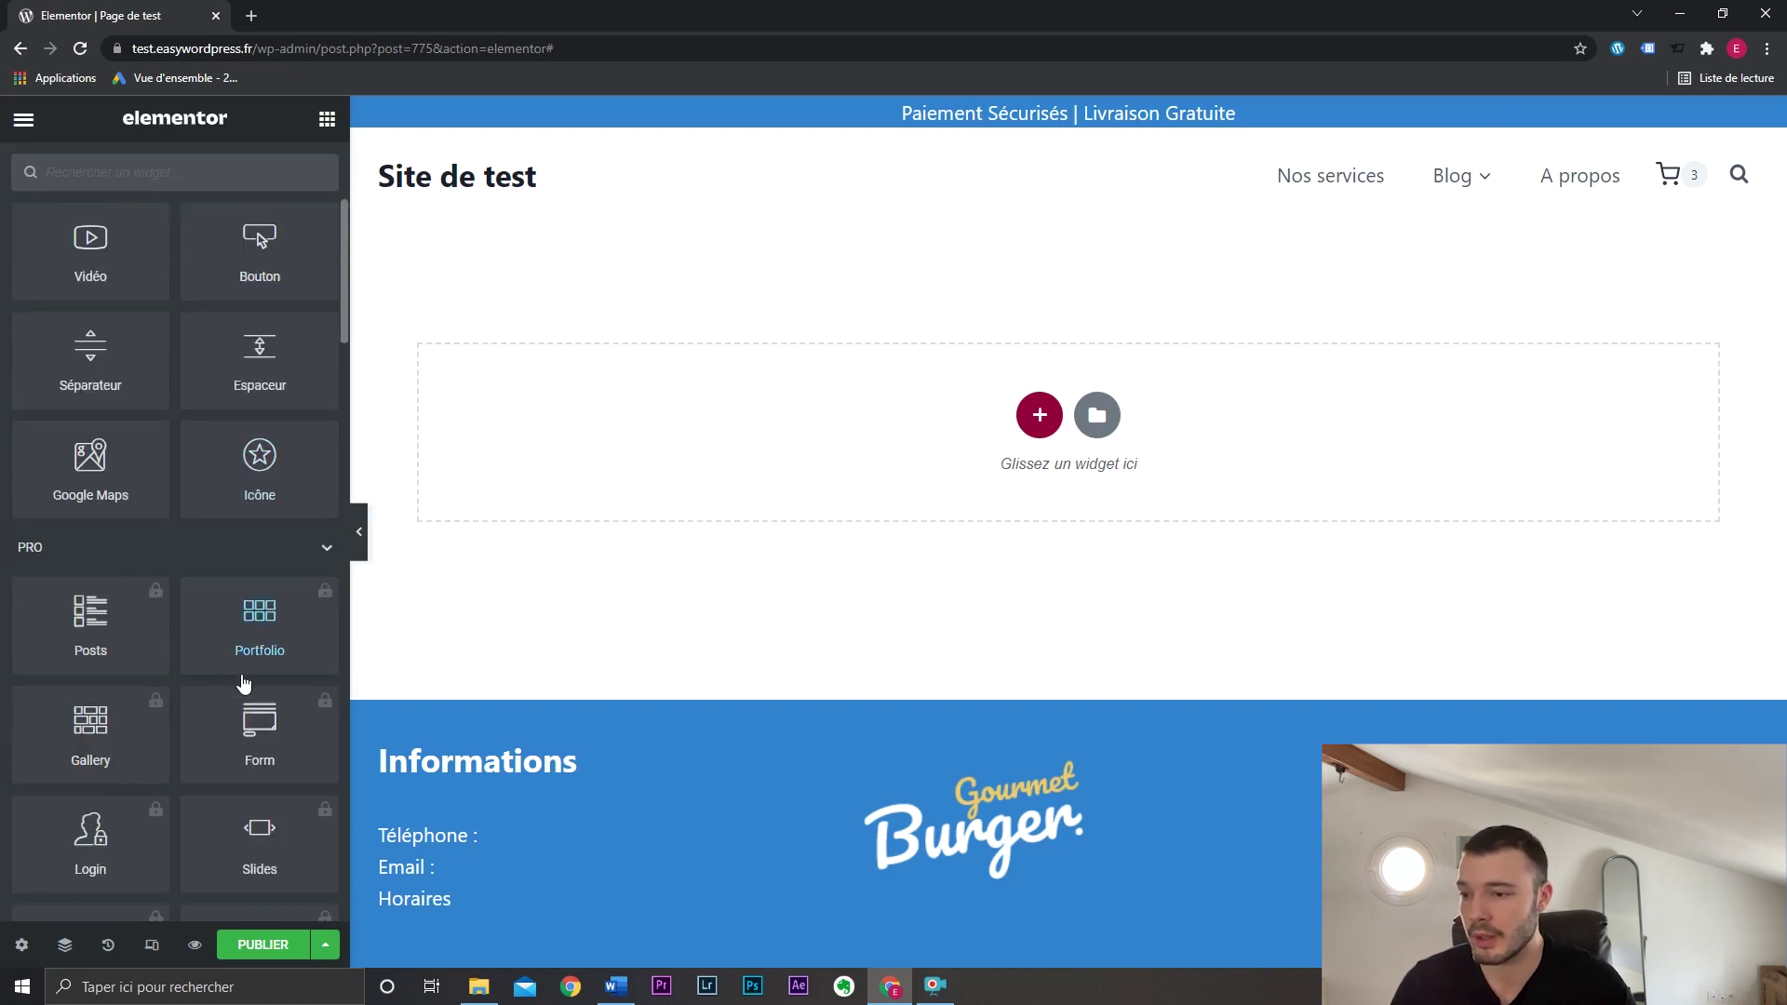
pyautogui.click(193, 548)
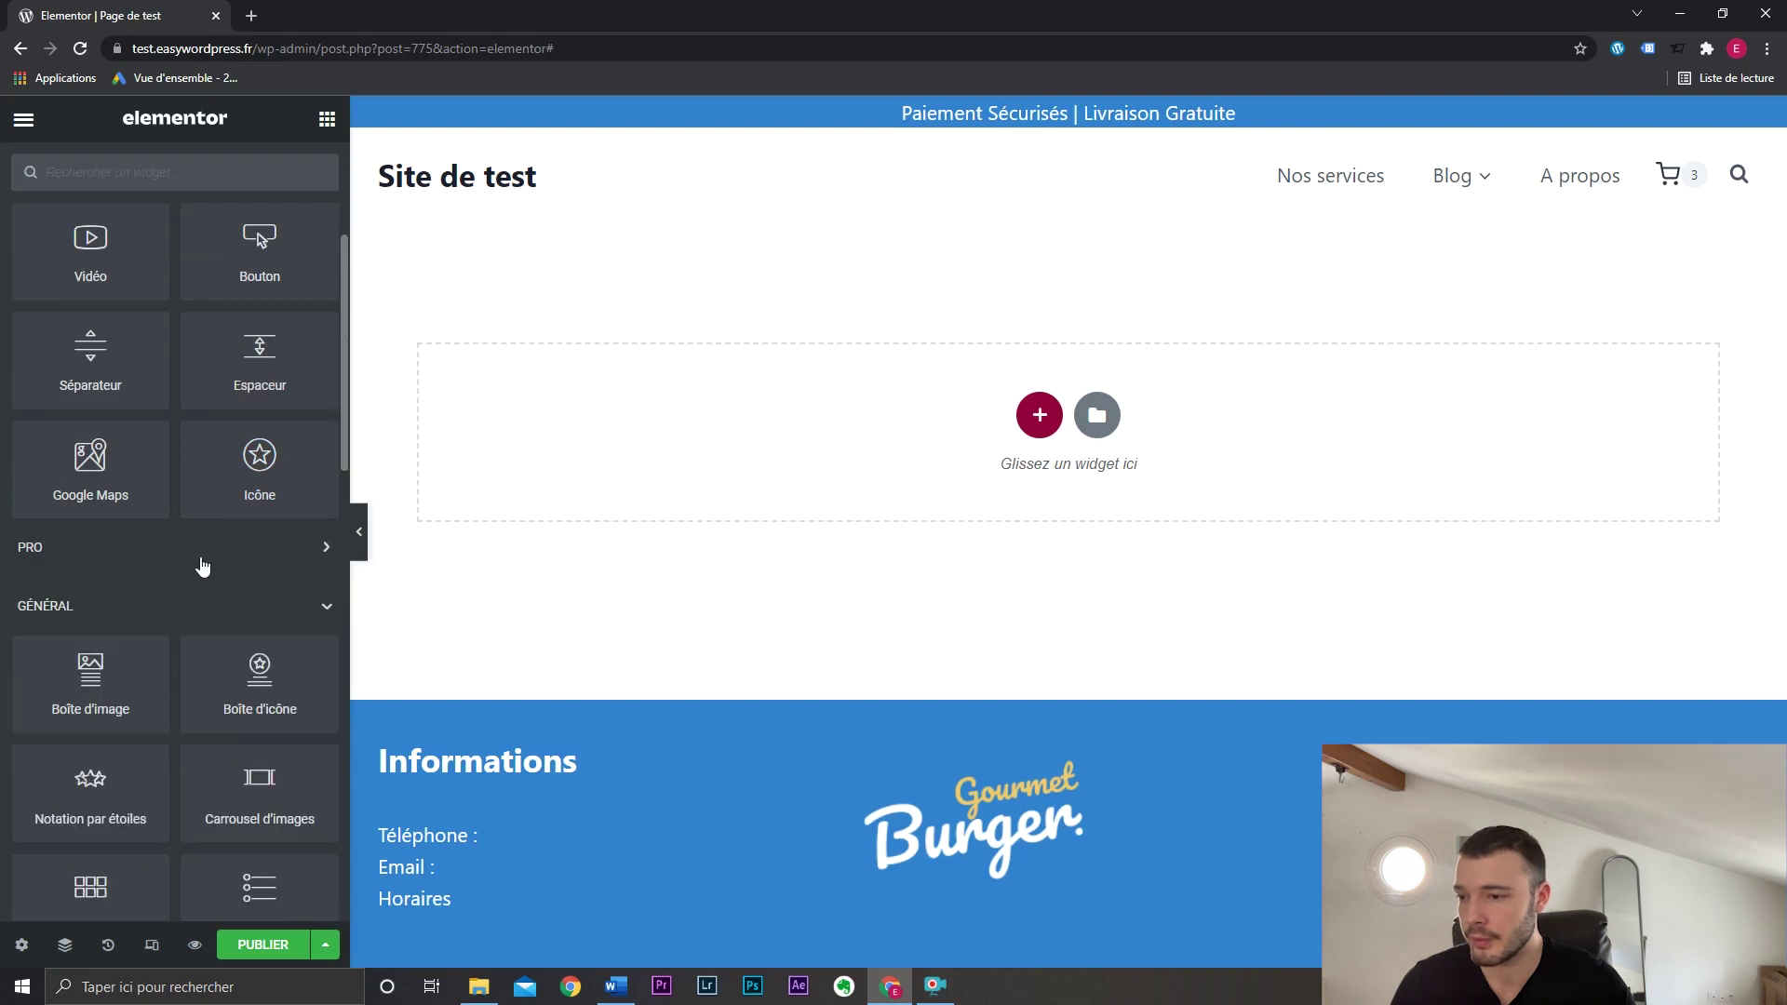
pyautogui.scroll(-10, 242, 559)
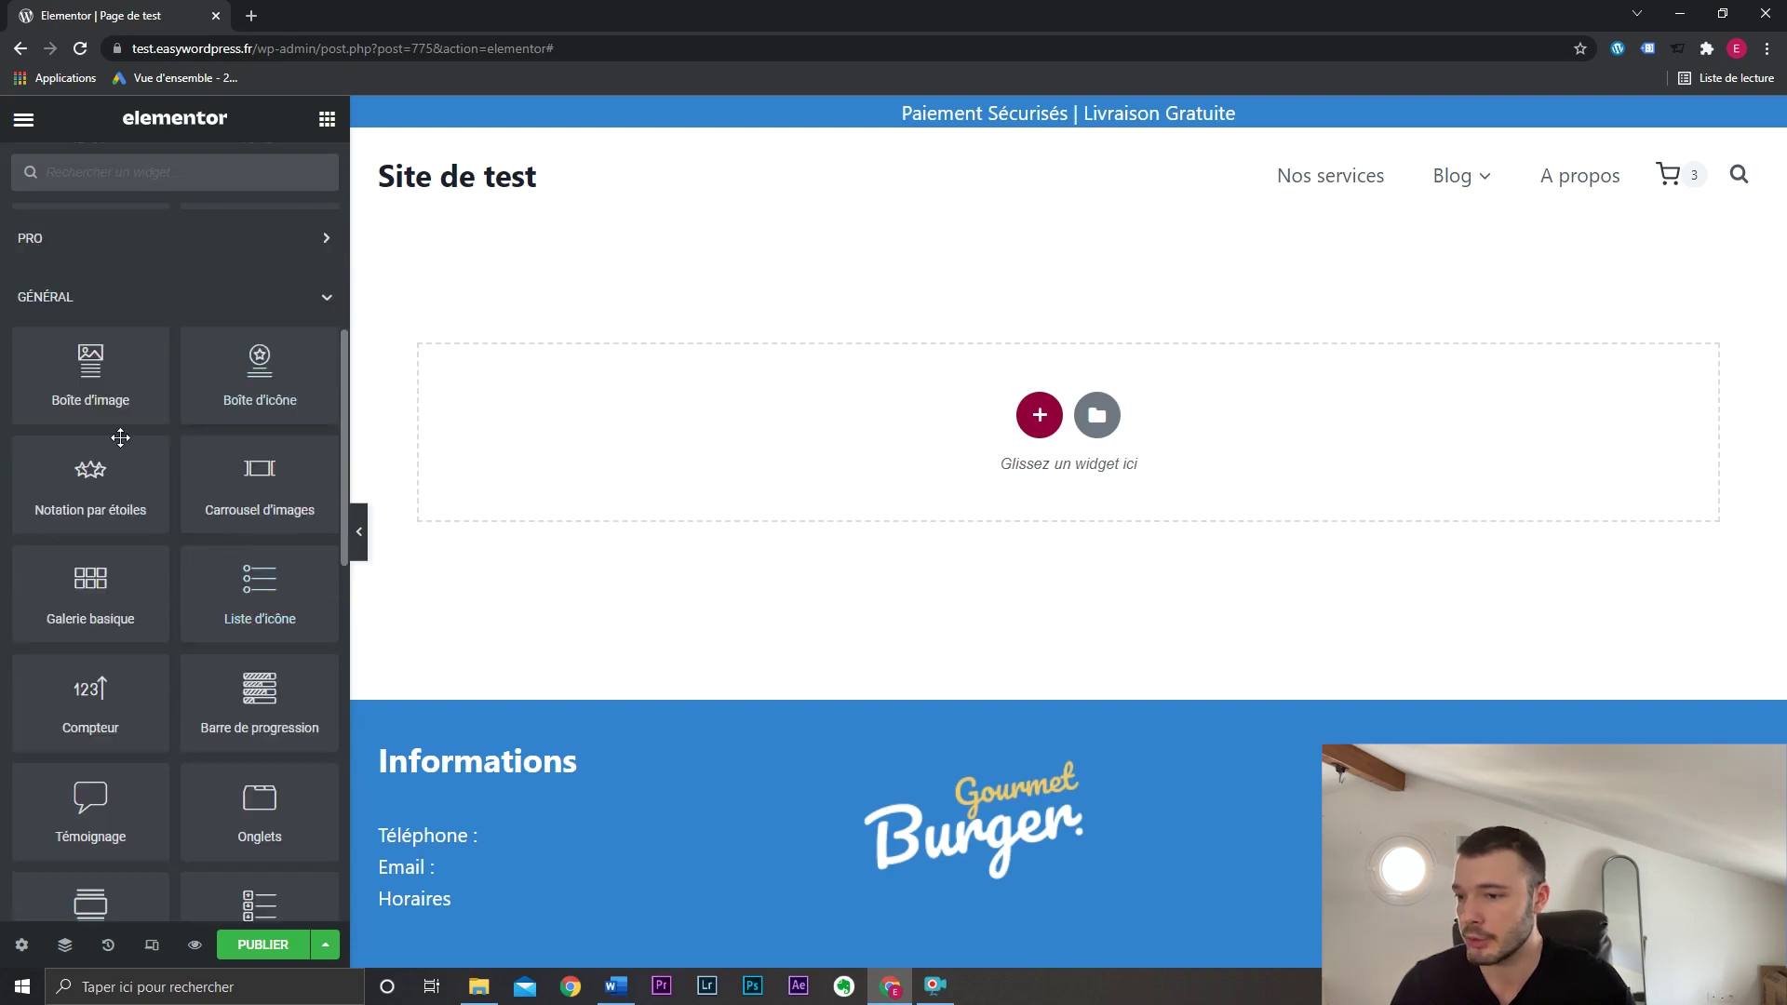
pyautogui.scroll(15, 186, 642)
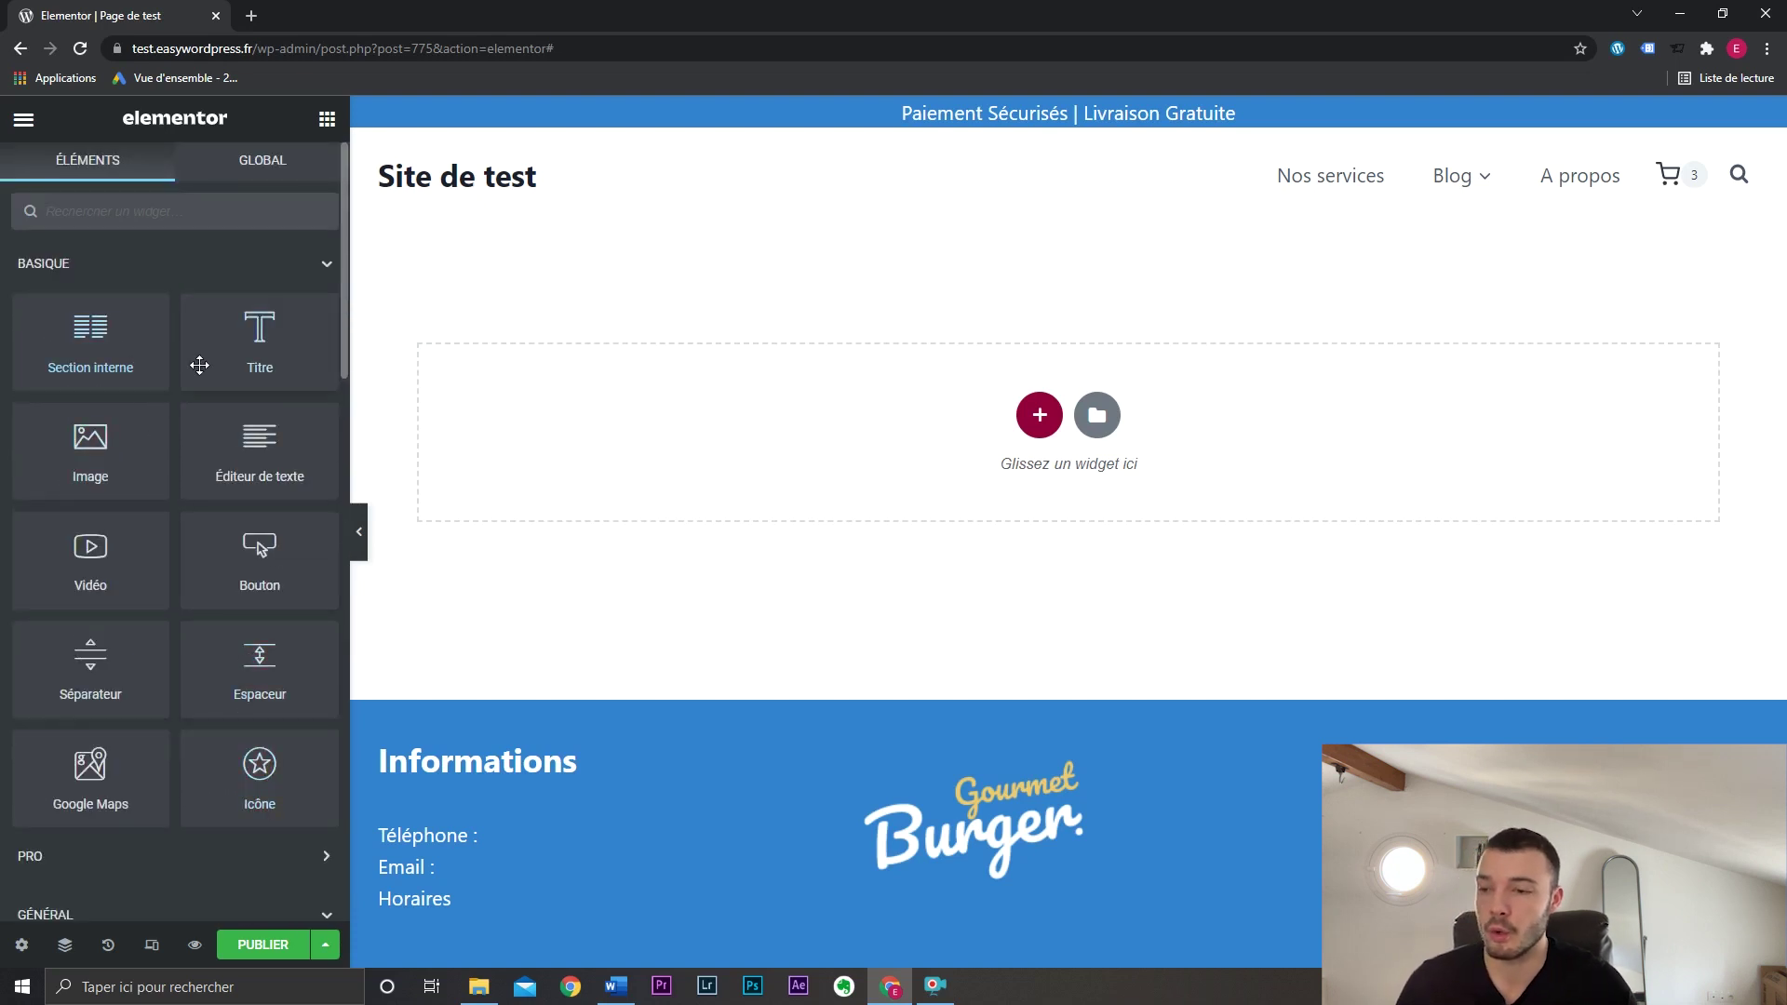
# Add a Titre widget to the empty area of the page and place the cursor in its title text.
pyautogui.moveTo(265, 347); pyautogui.dragTo(835, 408)
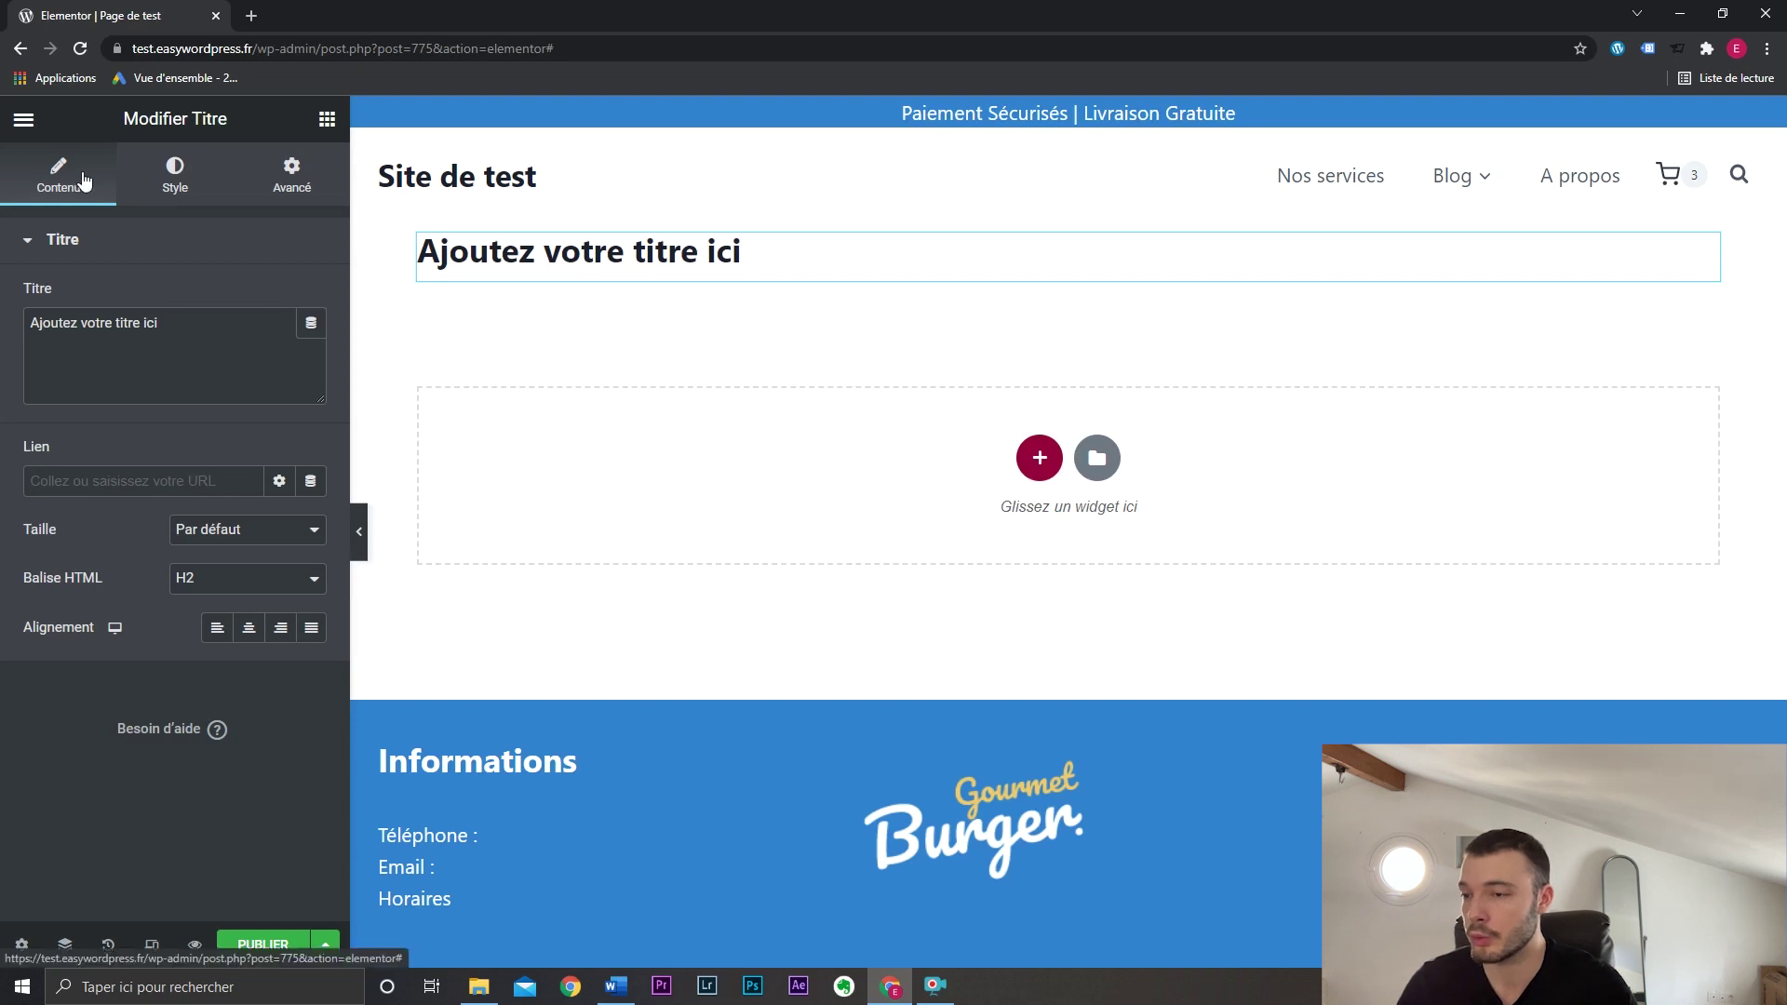
pyautogui.click(193, 343)
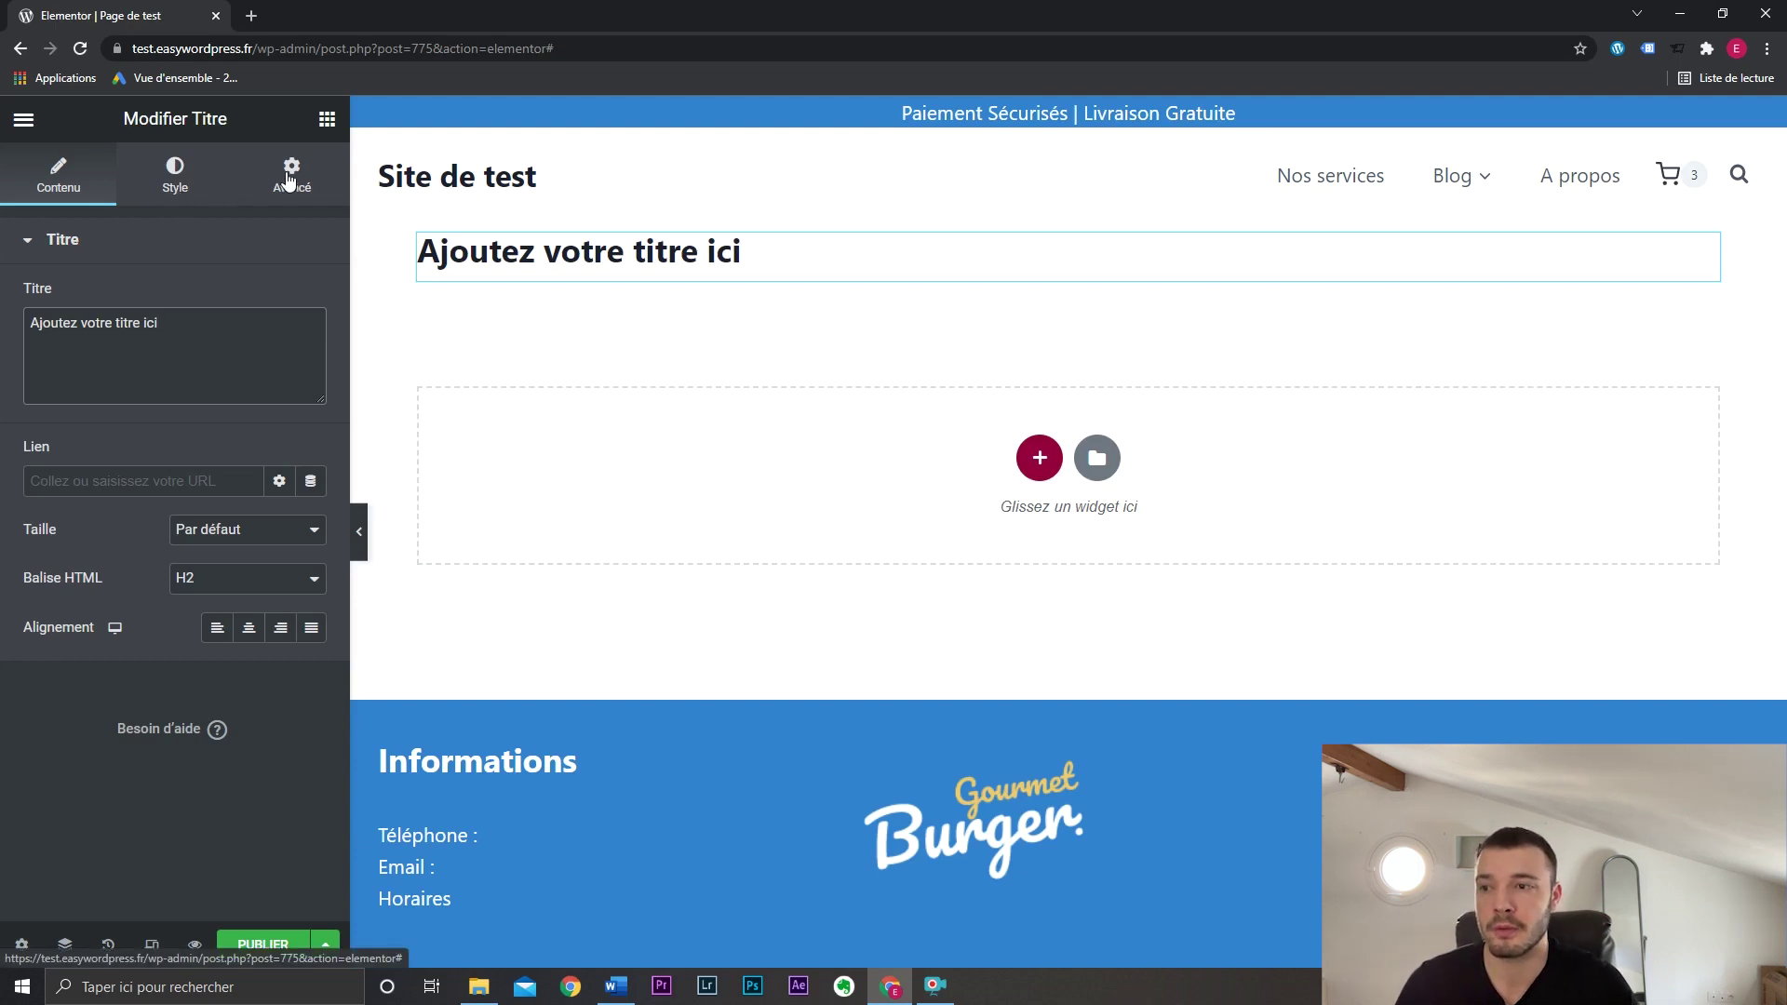
# Replace the placeholder text of the Titre widget with "Bienvenue sur mon site".
pyautogui.moveTo(204, 332); pyautogui.dragTo(19, 327)
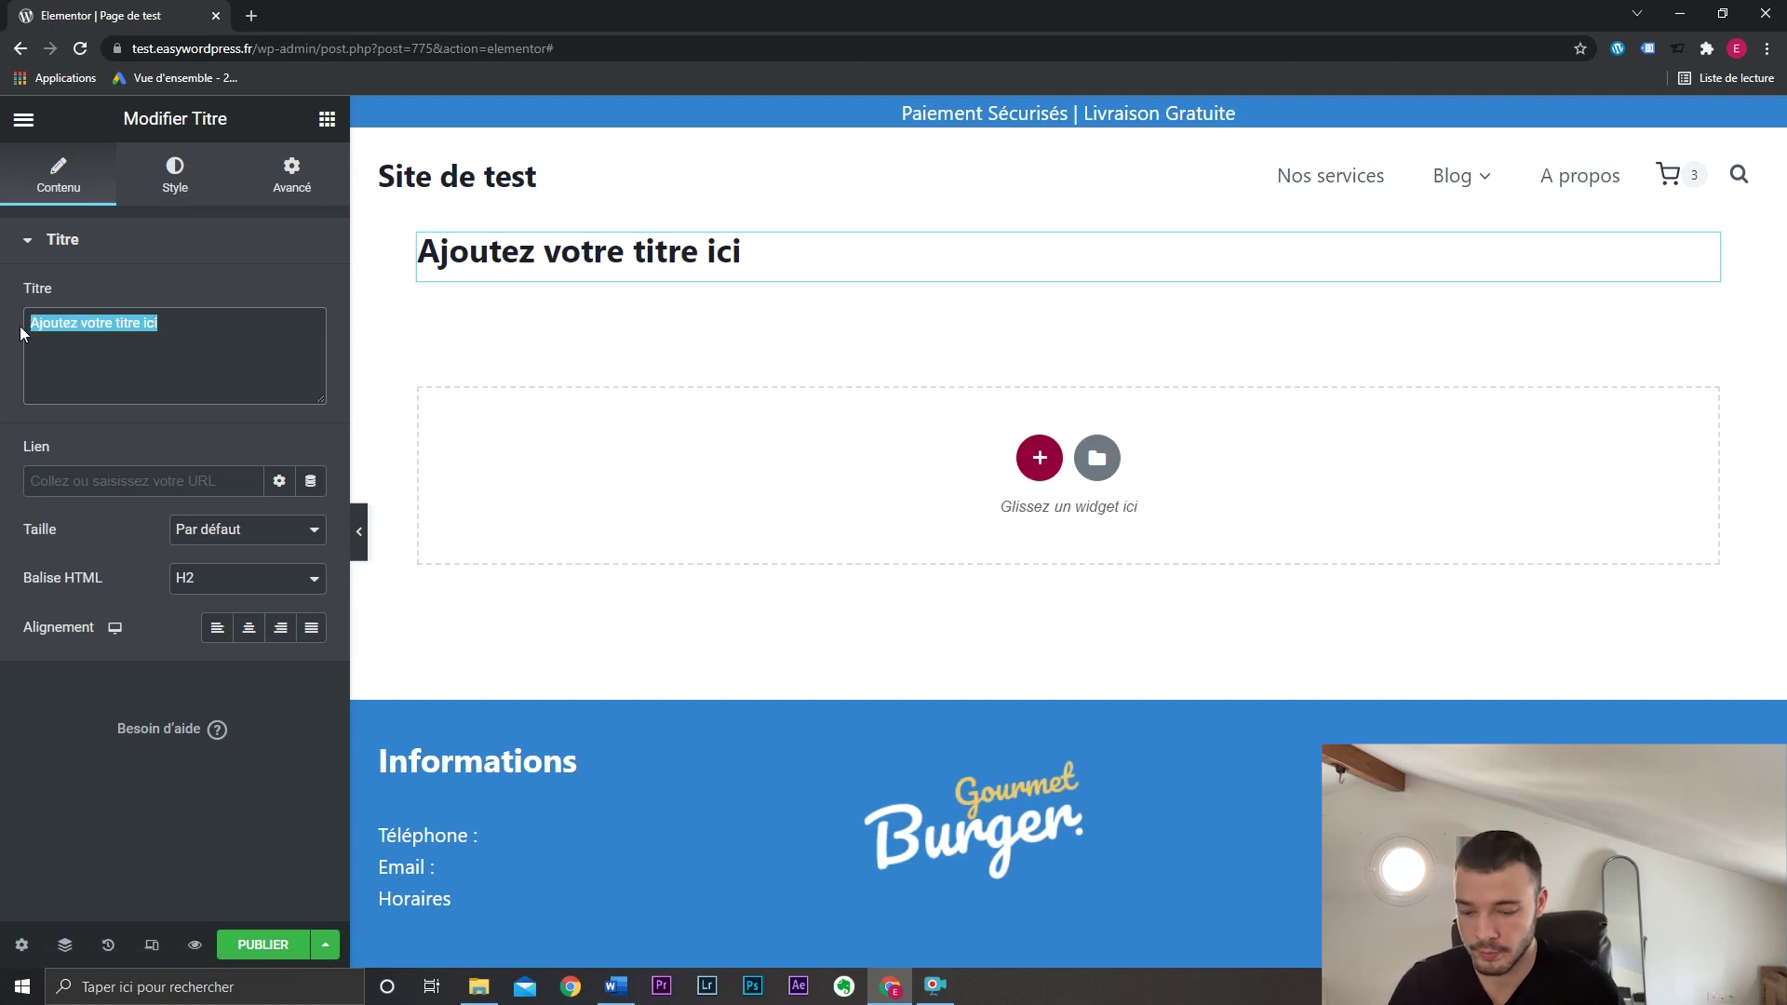
pyautogui.write('Bienvenue sur mon s')
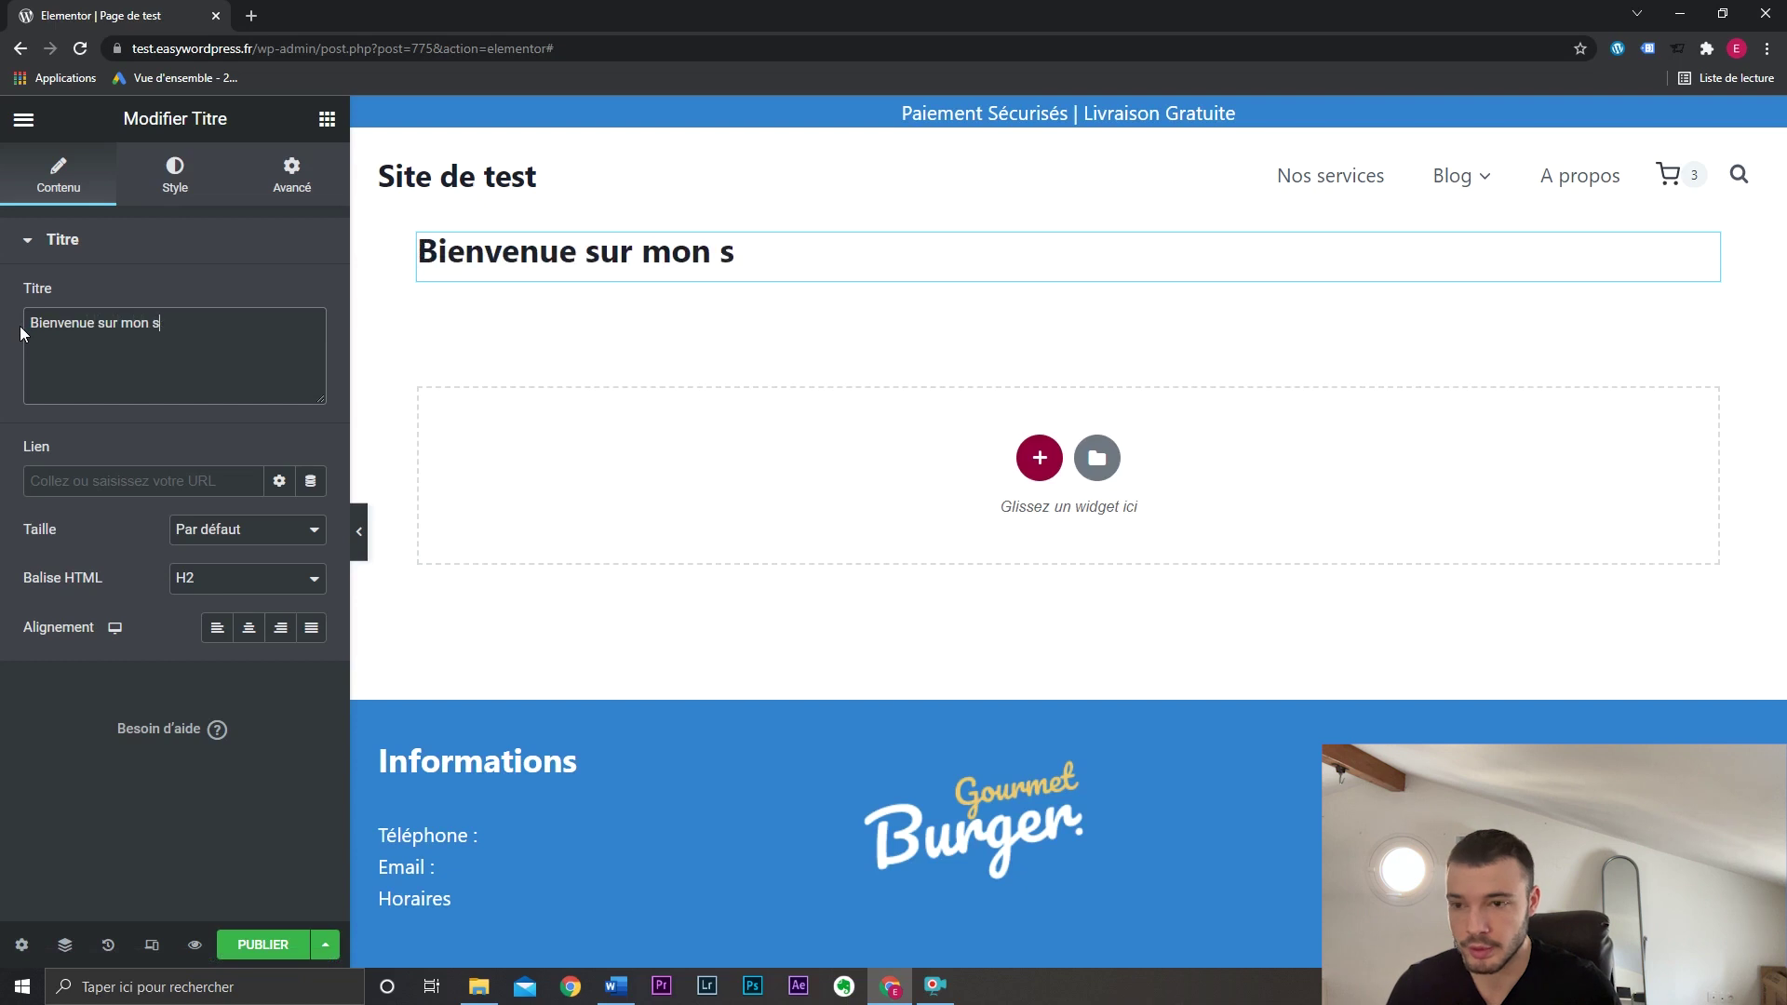
pyautogui.write('ite')
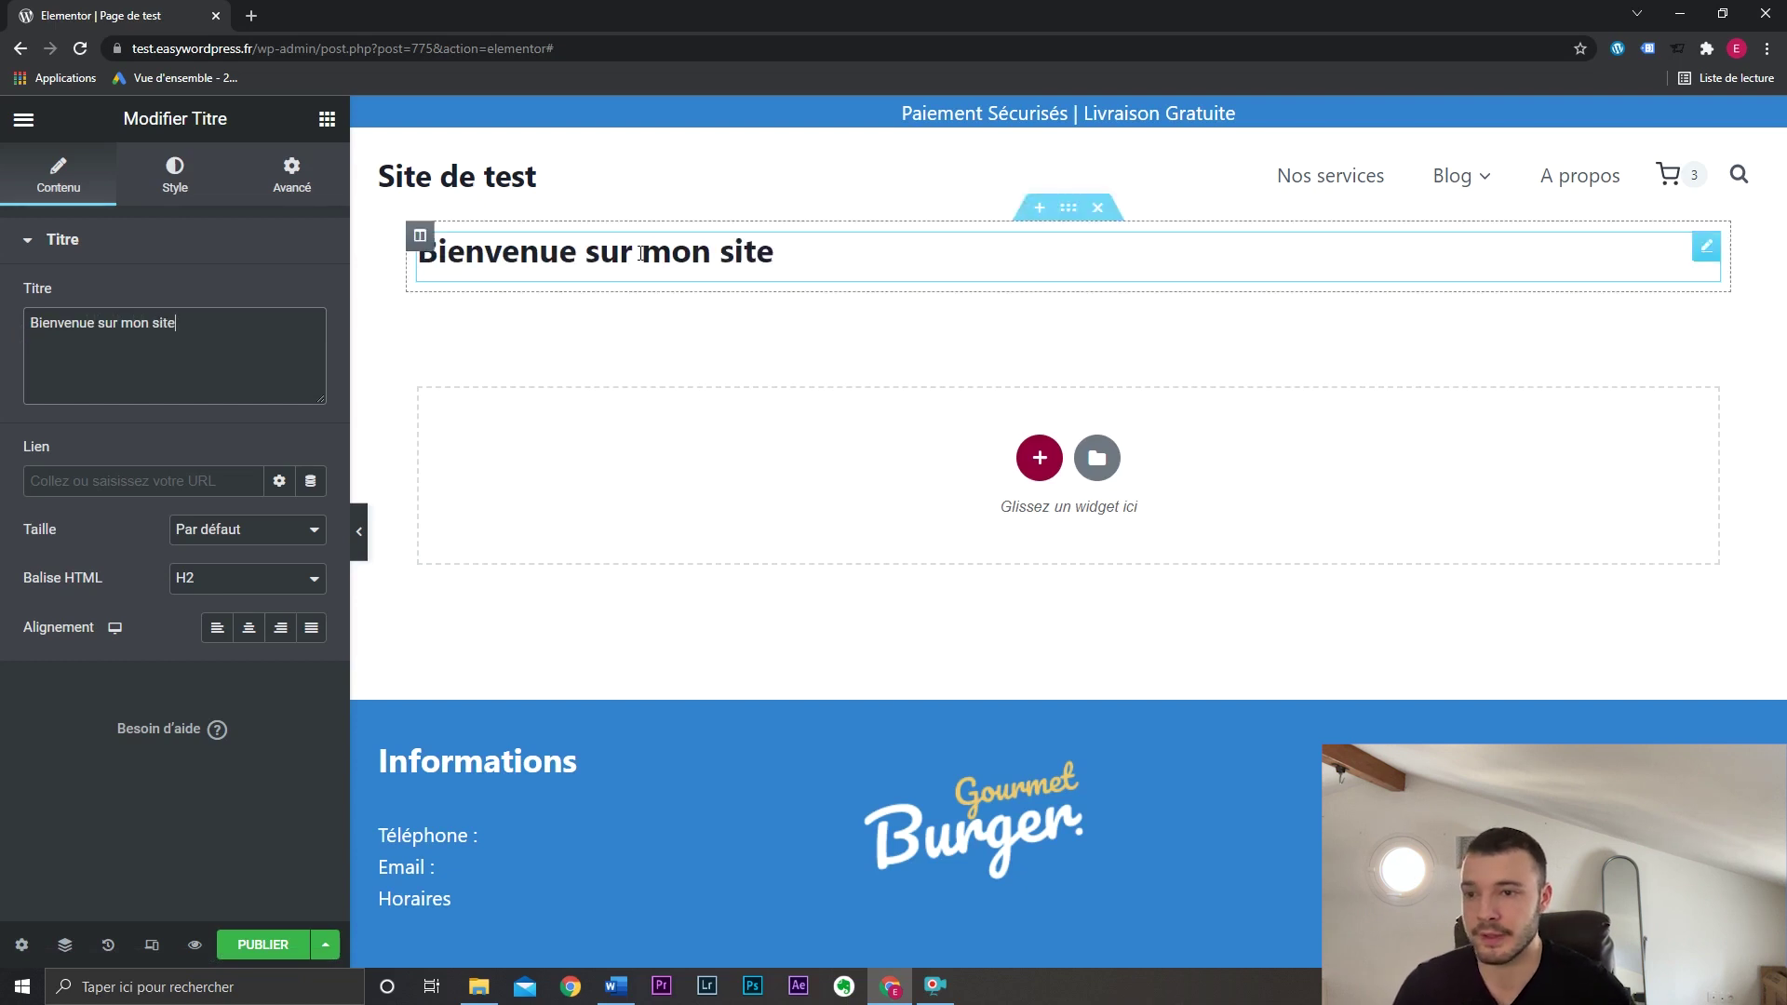
# Link the title to the site's "Nos services" page by searching for "service" in its link setting.
pyautogui.click(183, 477)
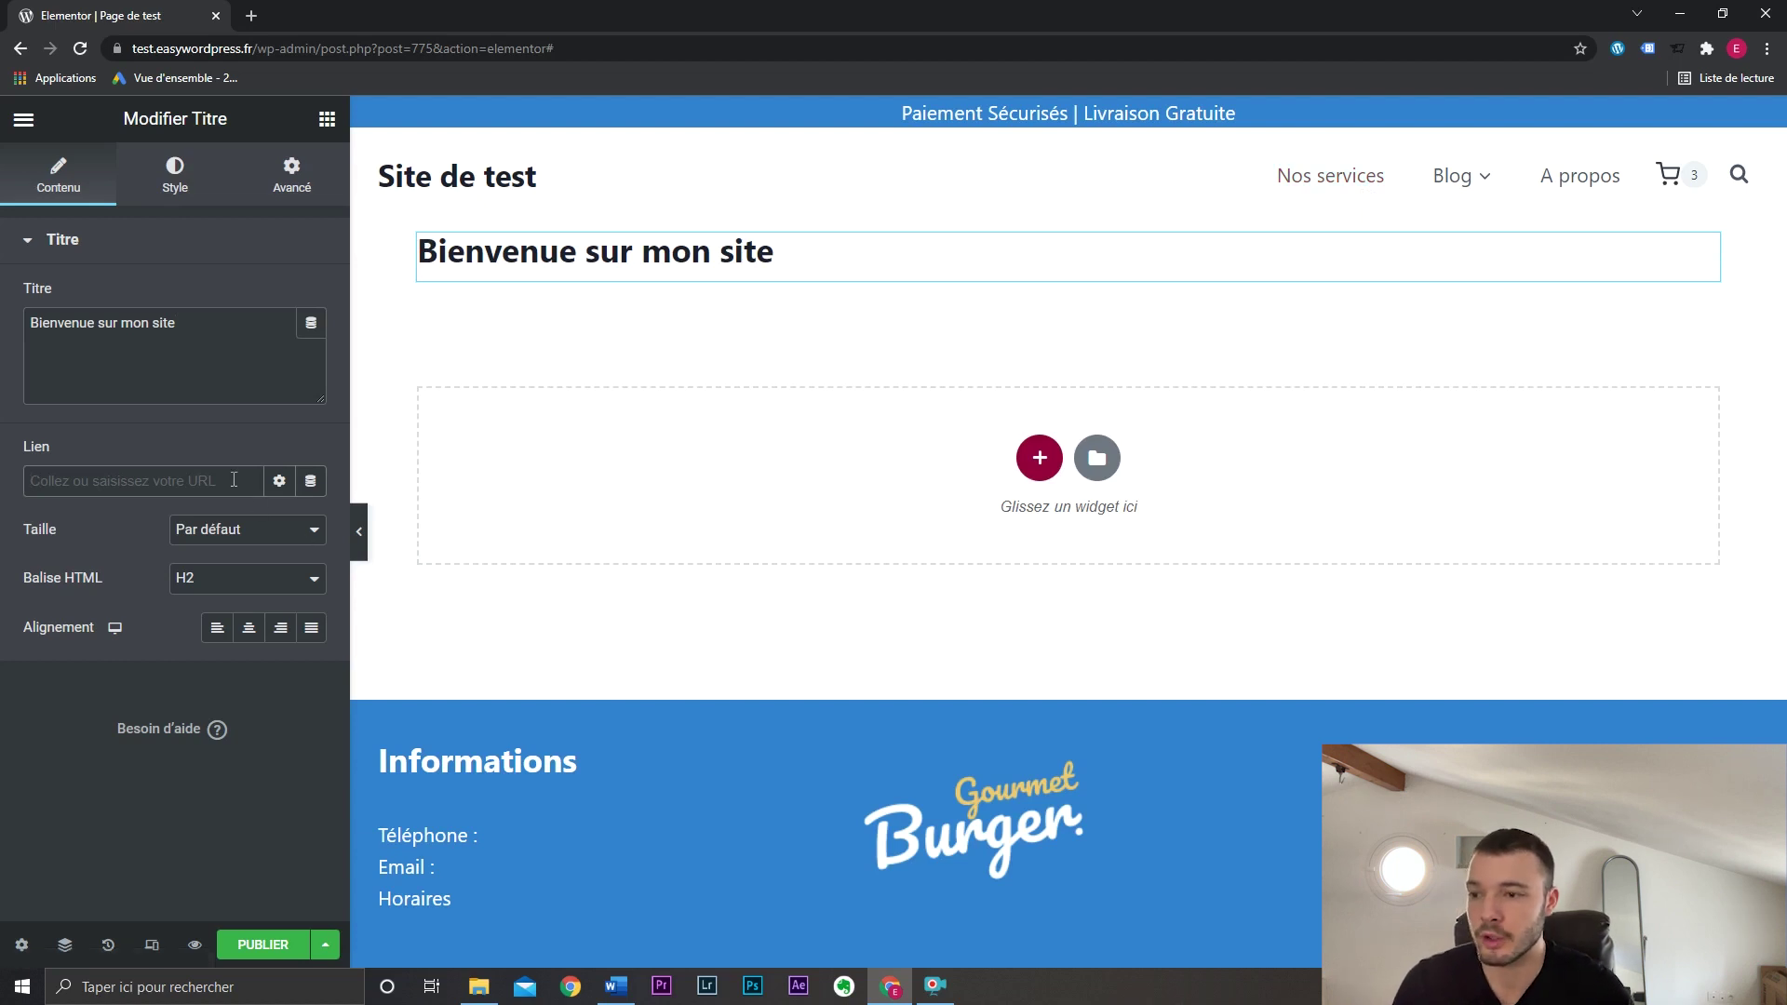
pyautogui.write('ser')
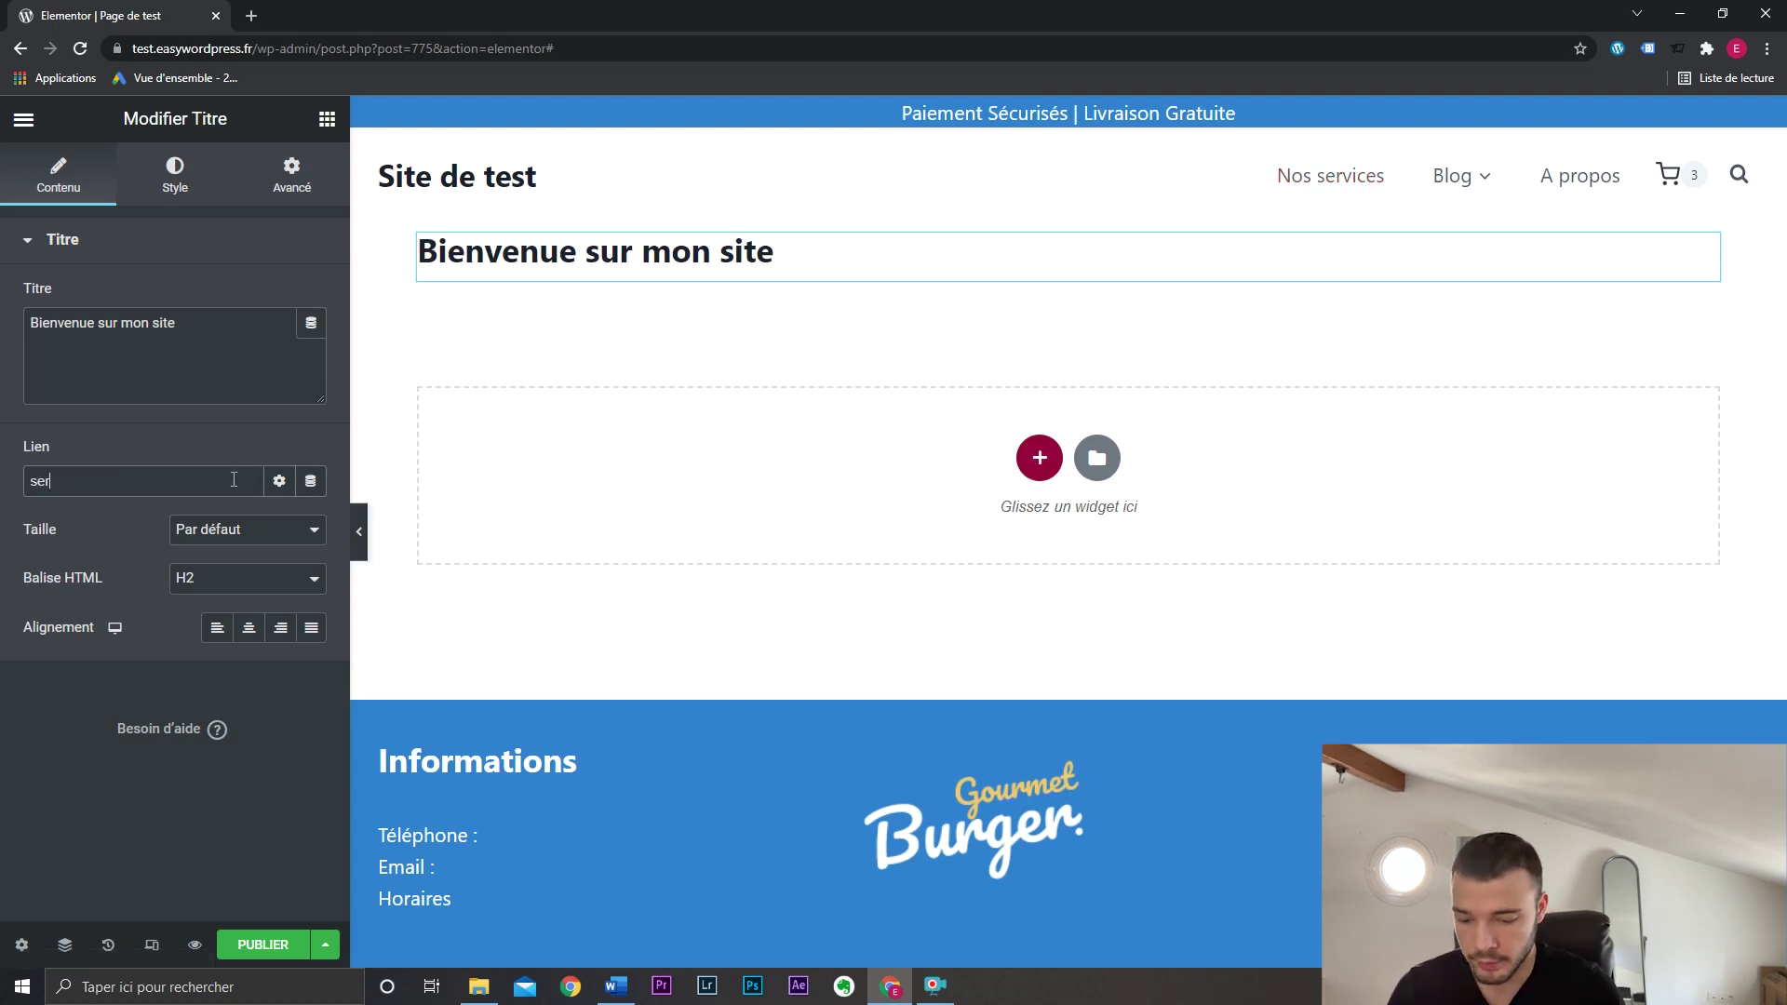
pyautogui.write('vice')
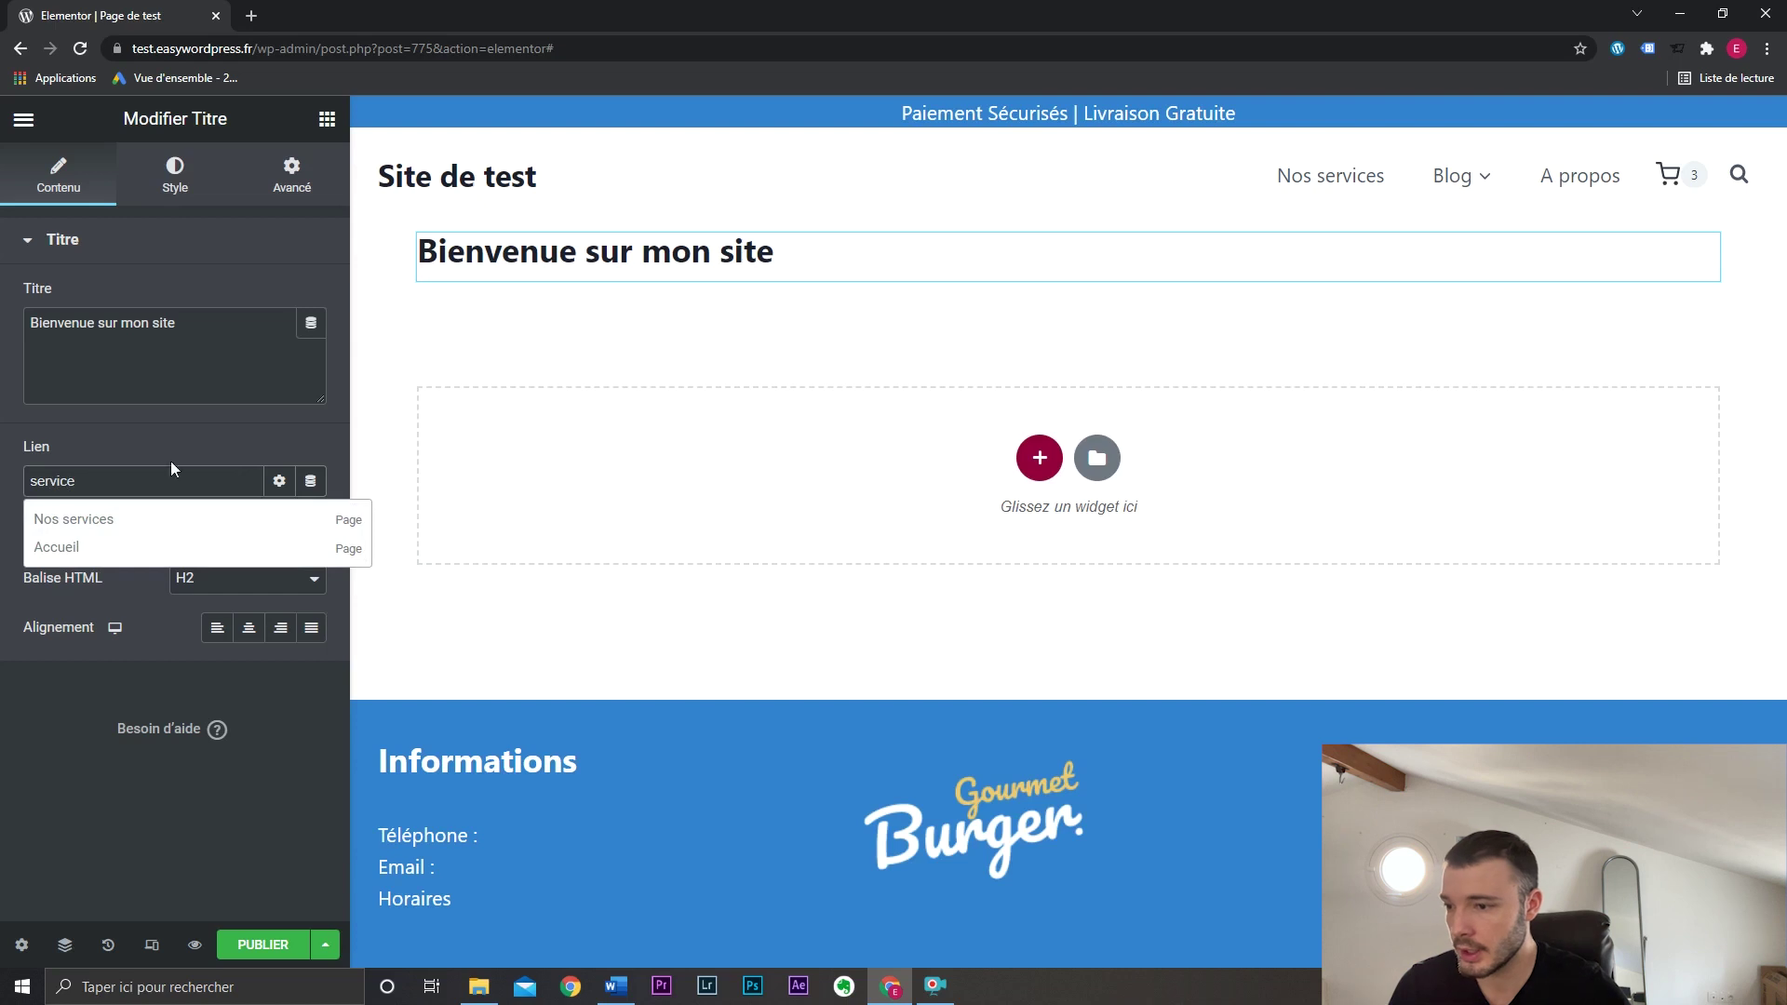
pyautogui.click(120, 520)
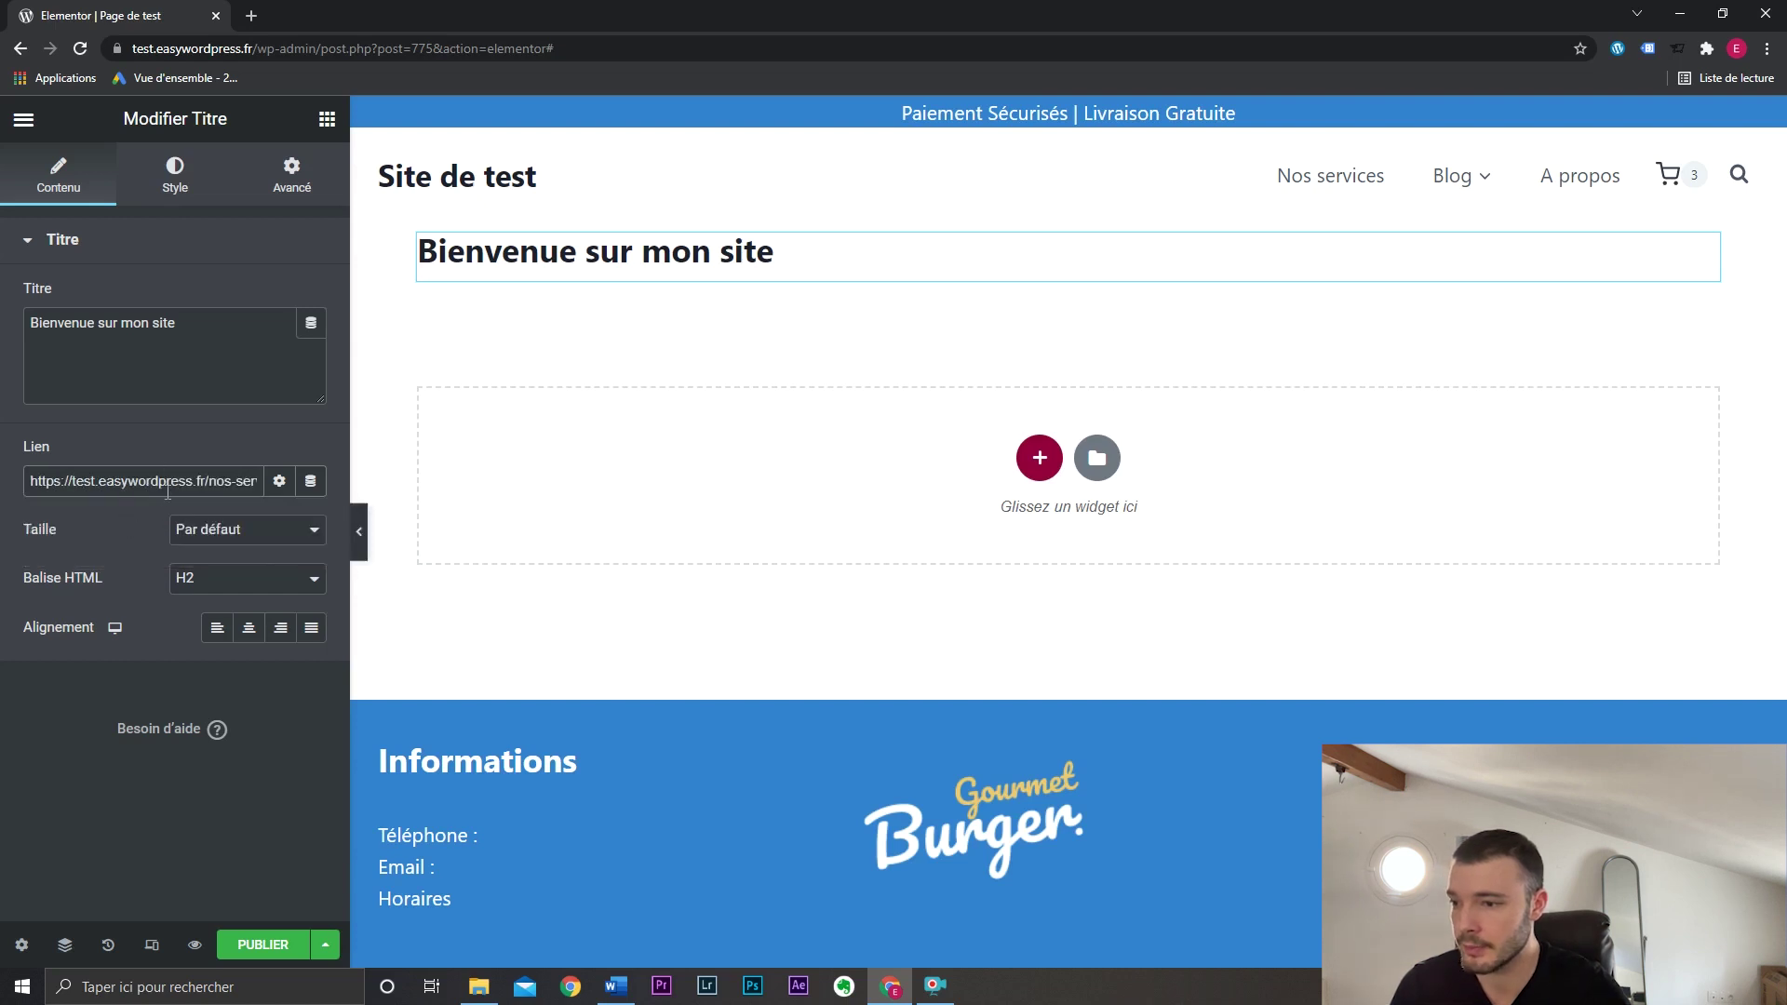
pyautogui.moveTo(91, 480); pyautogui.dragTo(313, 483)
pyautogui.click(255, 499)
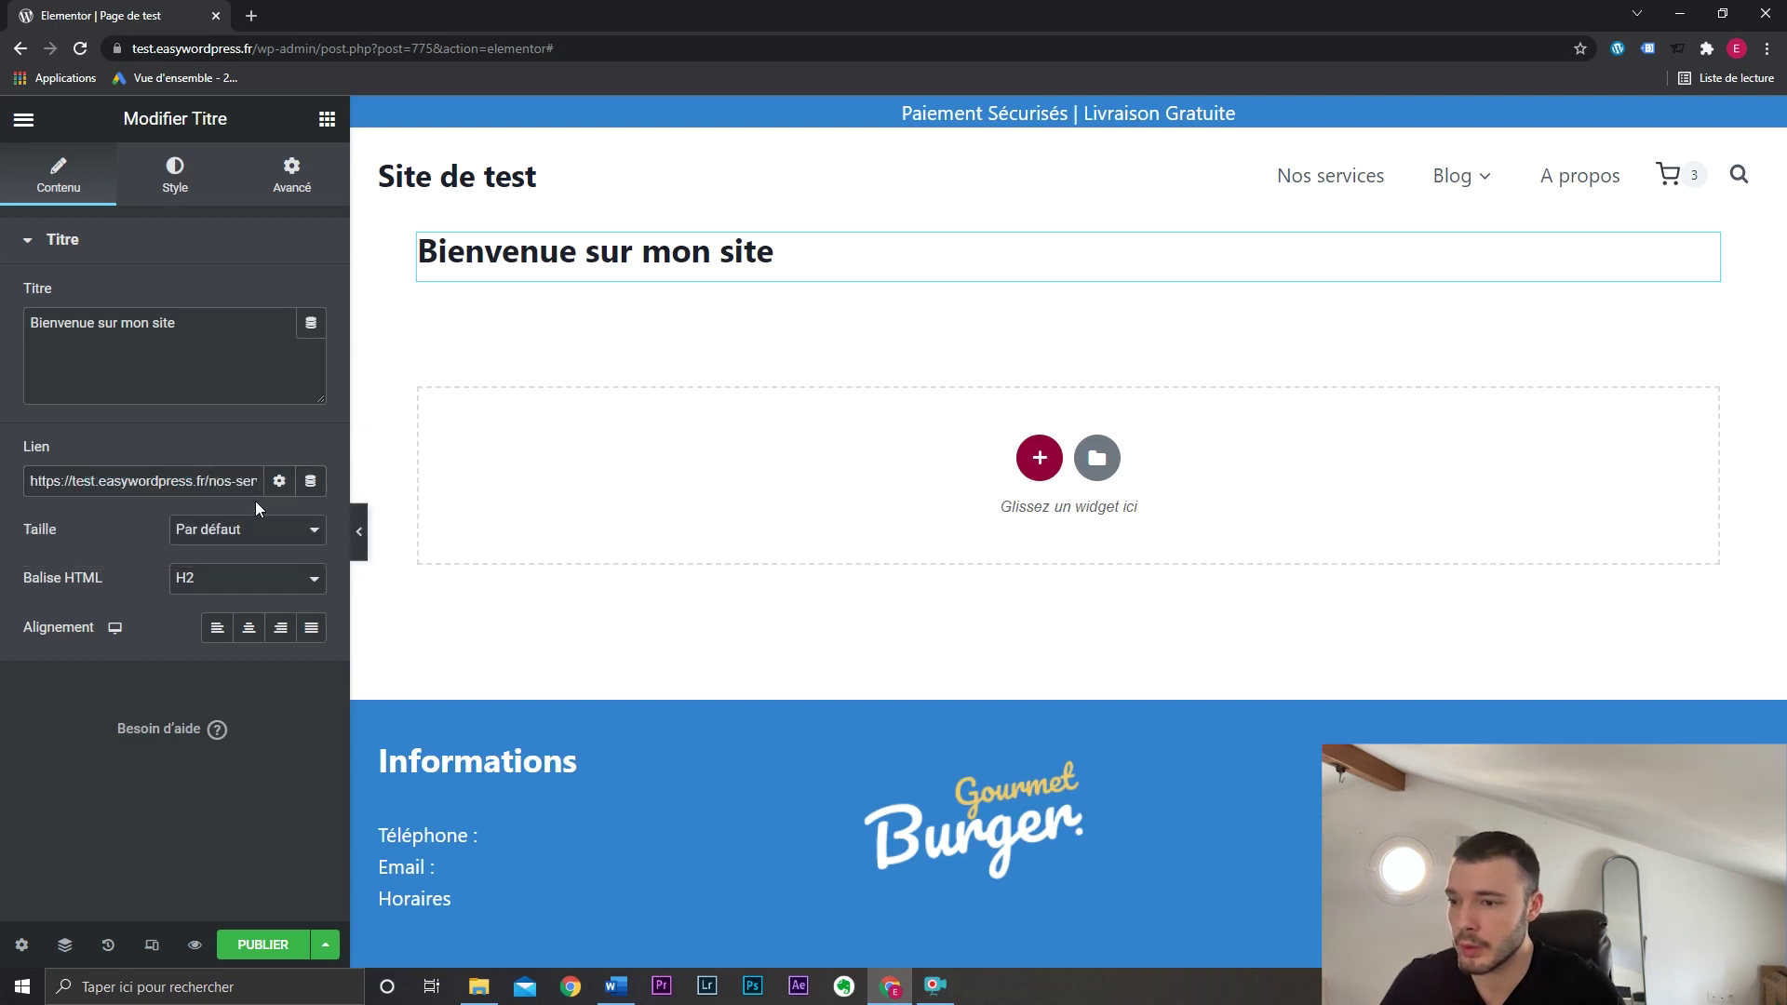
# Try the link option for opening in a new window, turn it off again and close the link options.
pyautogui.click(279, 481)
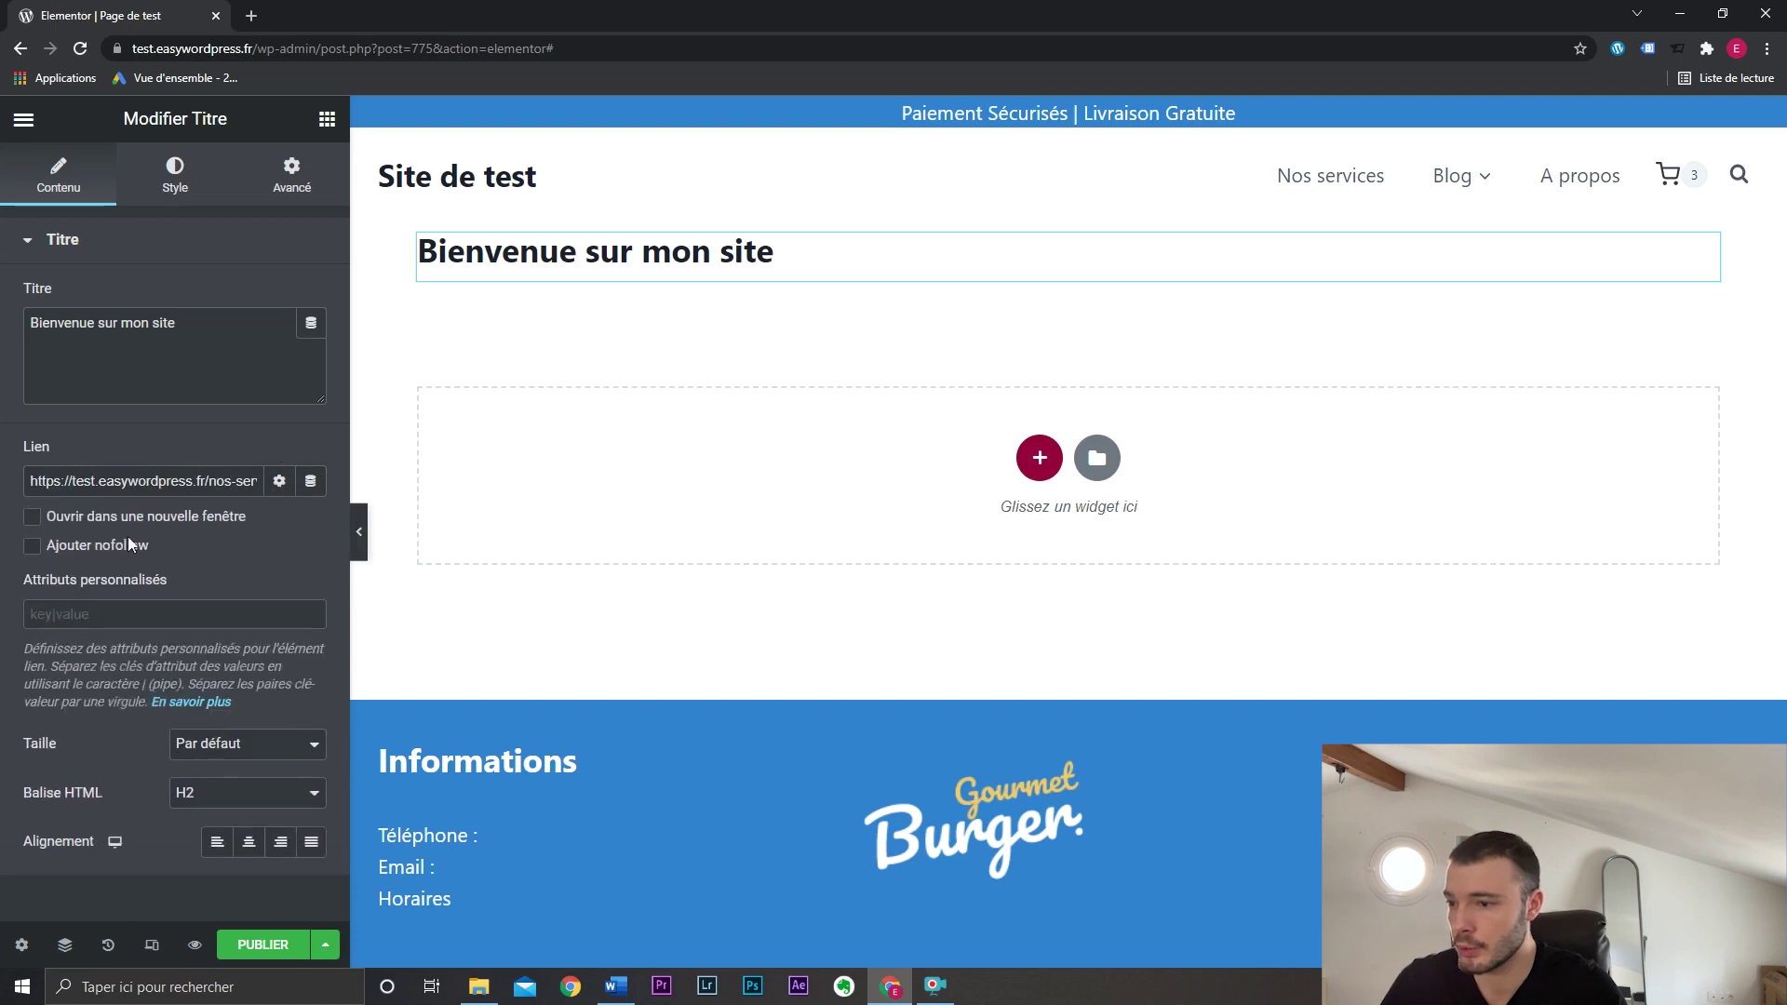
pyautogui.click(153, 519)
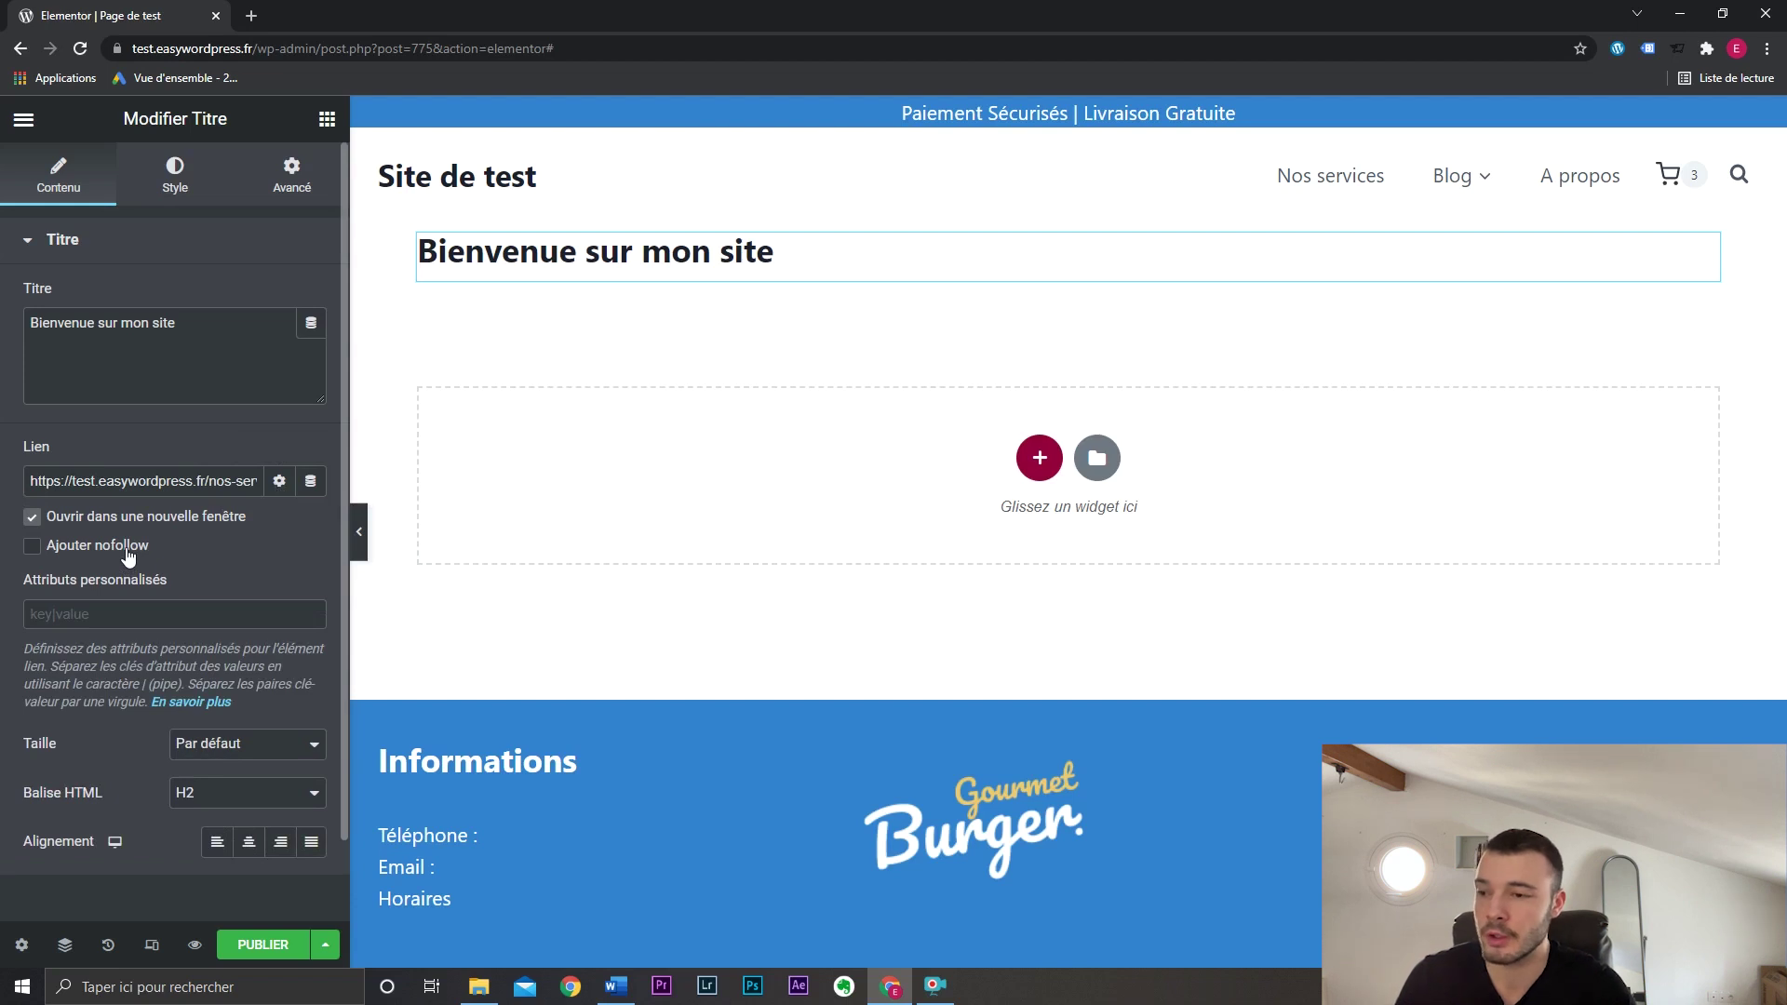
pyautogui.click(177, 531)
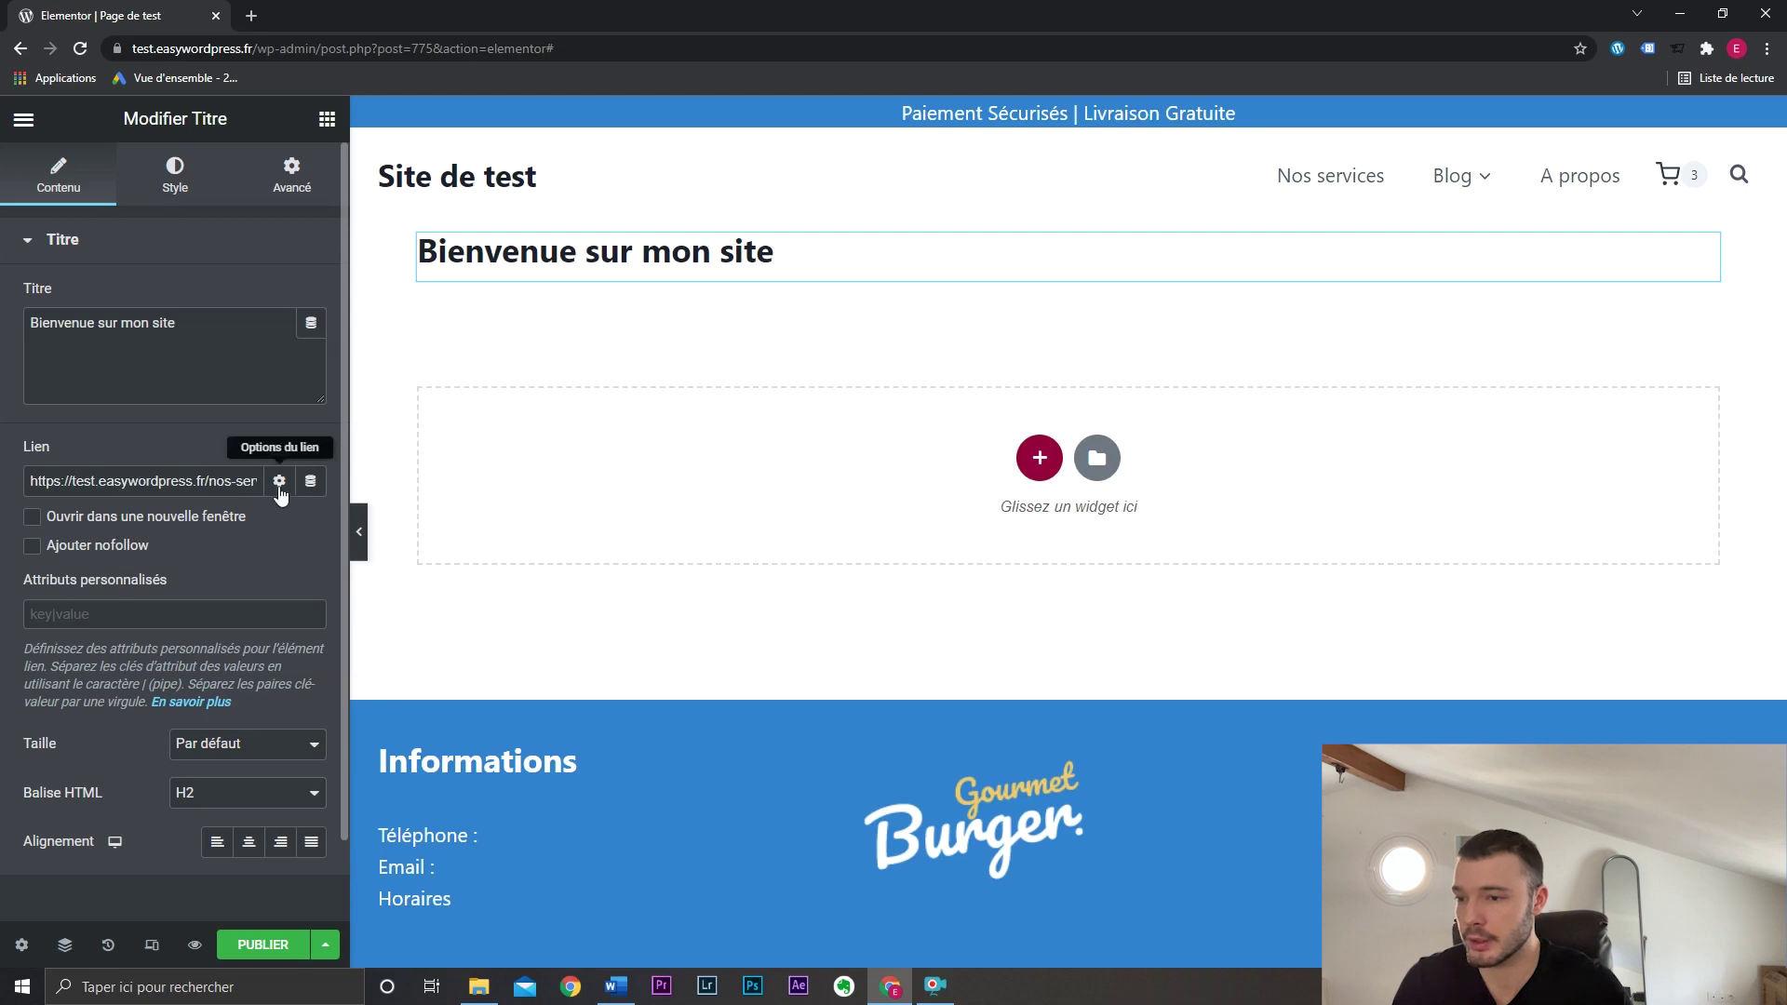
pyautogui.click(279, 481)
# Review the available title sizes, keep the default, and center the title after trying right alignment.
pyautogui.click(221, 535)
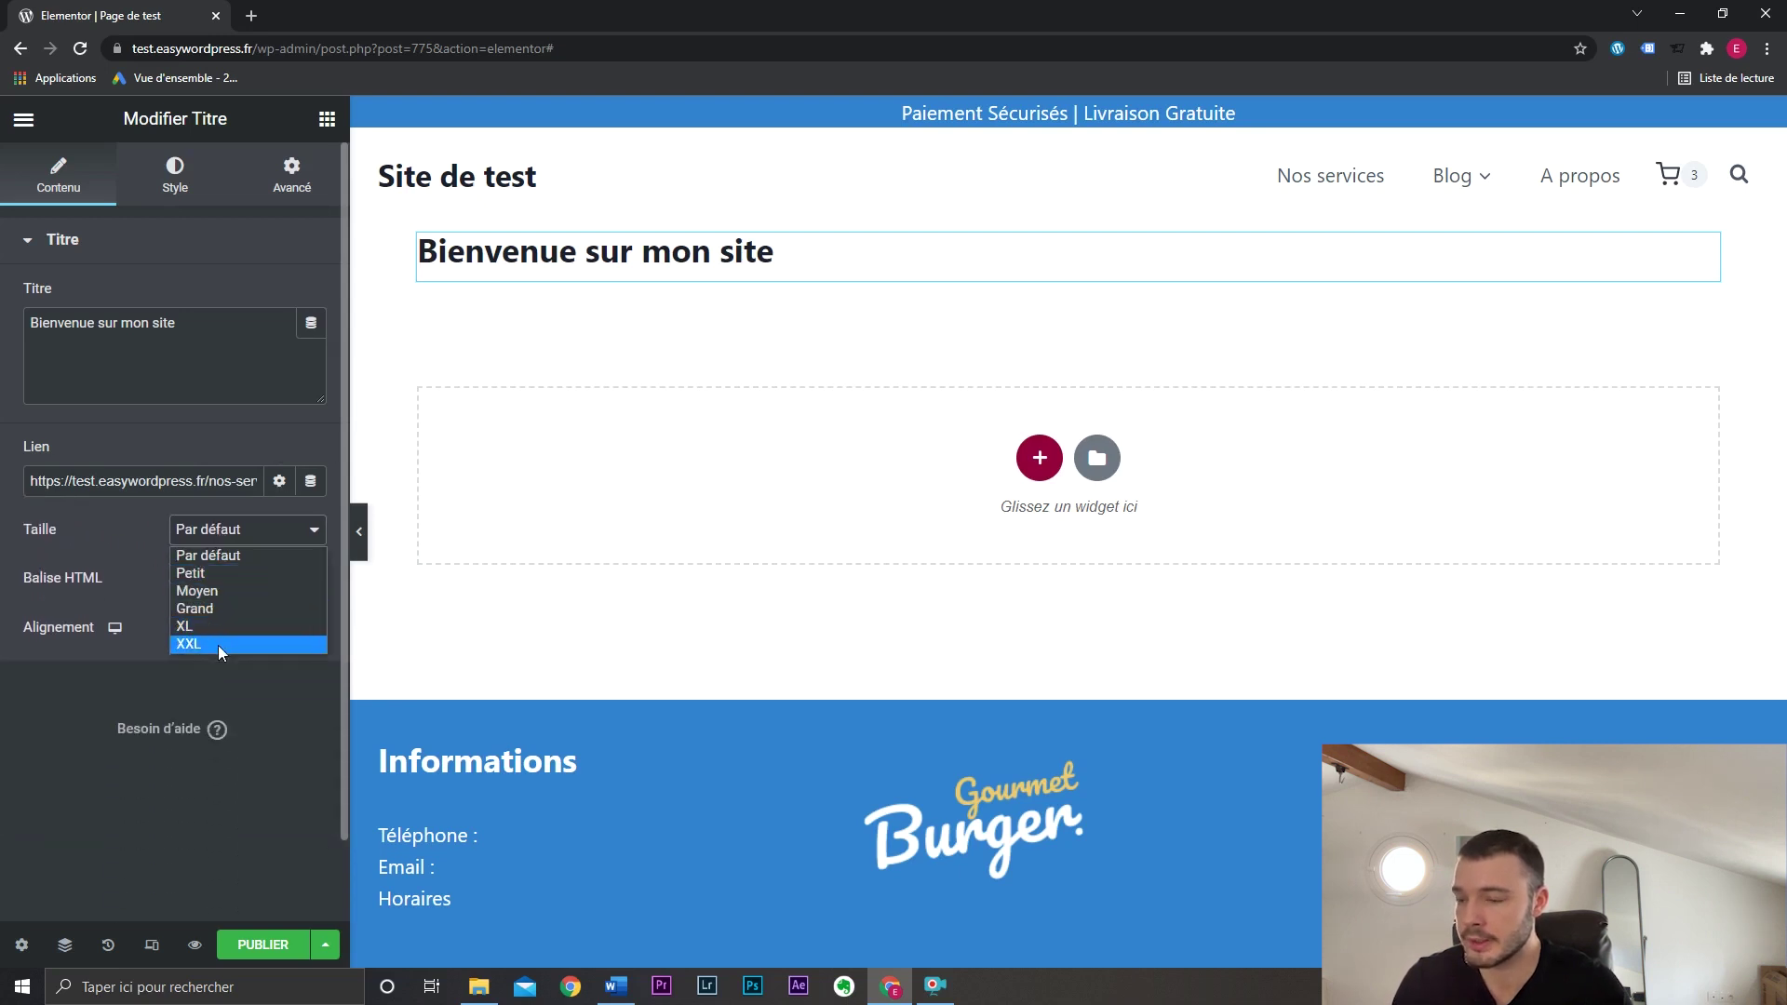
pyautogui.click(277, 538)
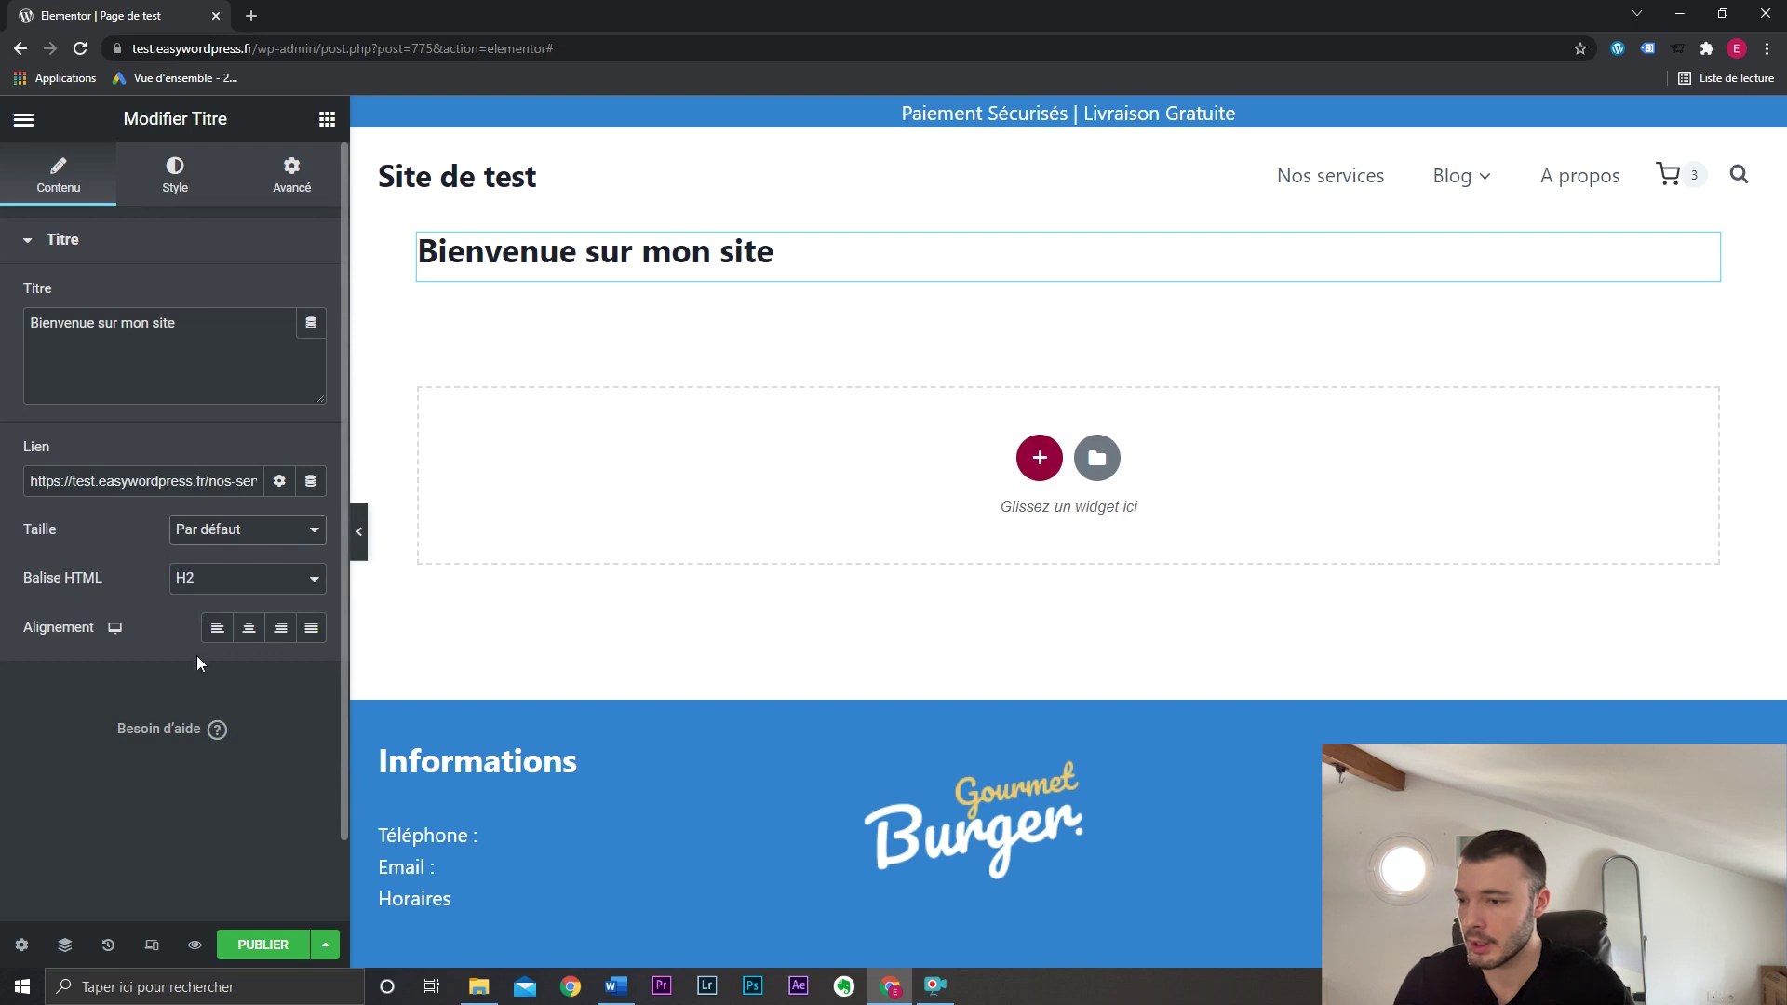
pyautogui.click(249, 630)
pyautogui.click(279, 630)
pyautogui.click(249, 630)
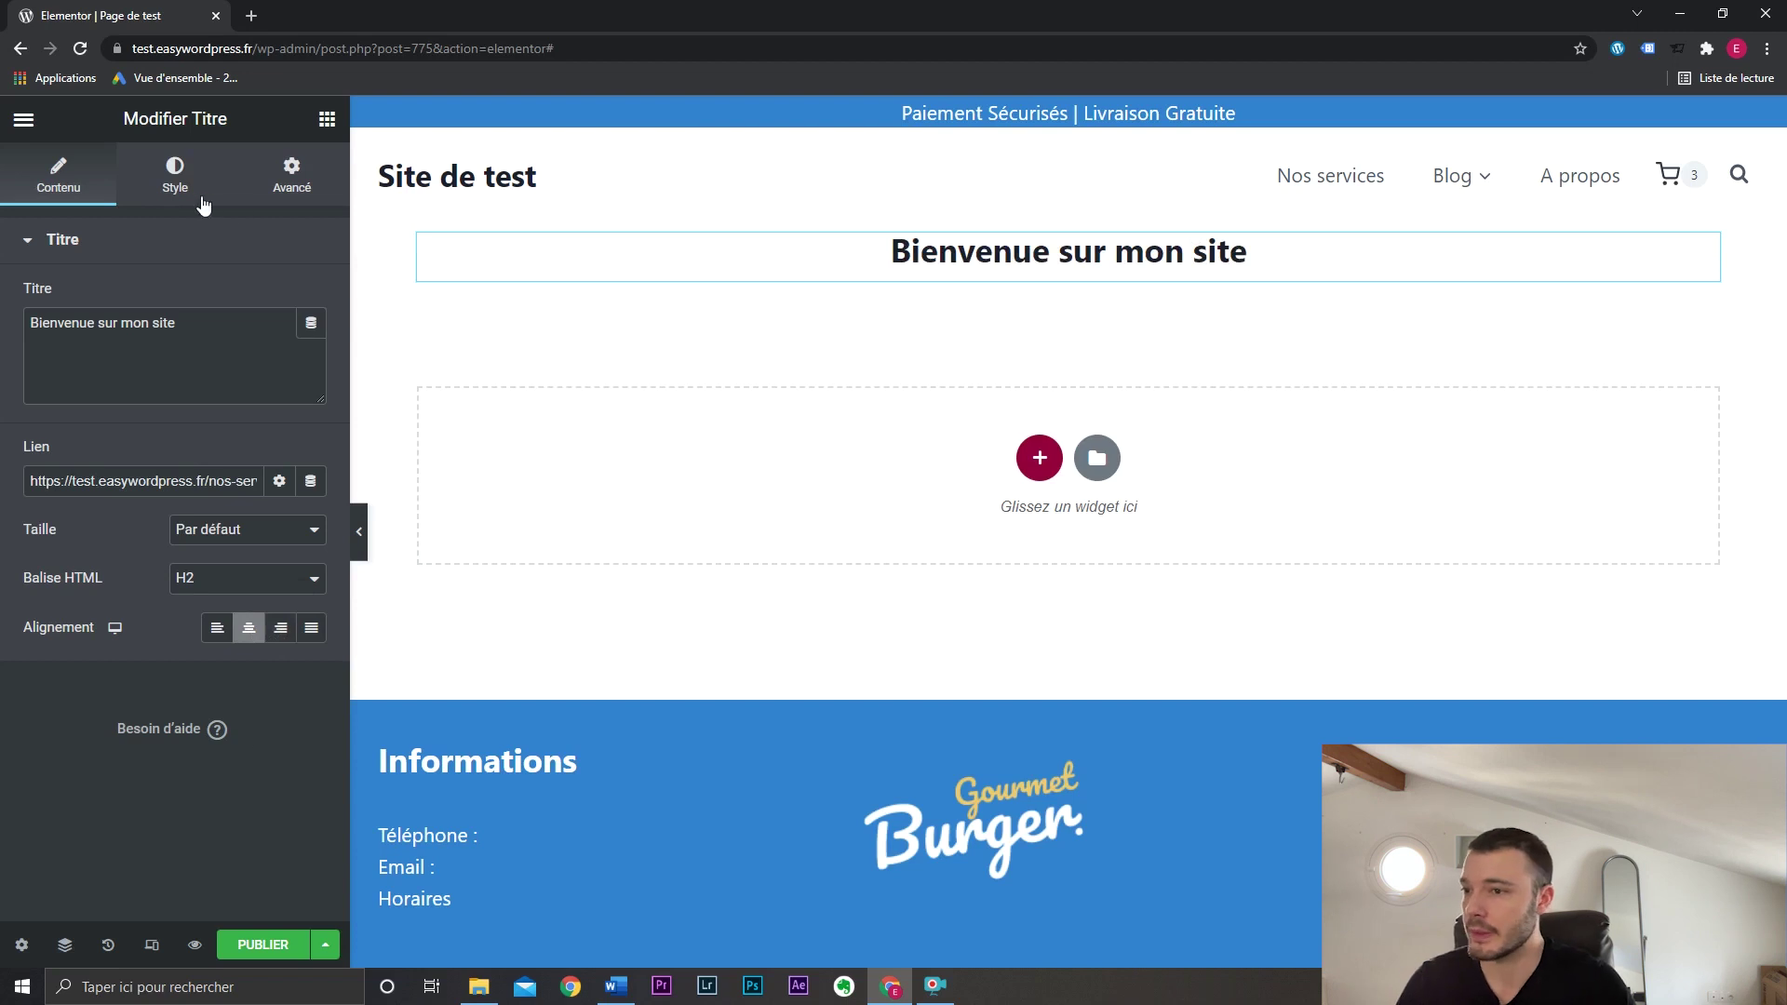
# In the title's style settings, change the text colour to the teal blue #1C97B8.
pyautogui.click(176, 186)
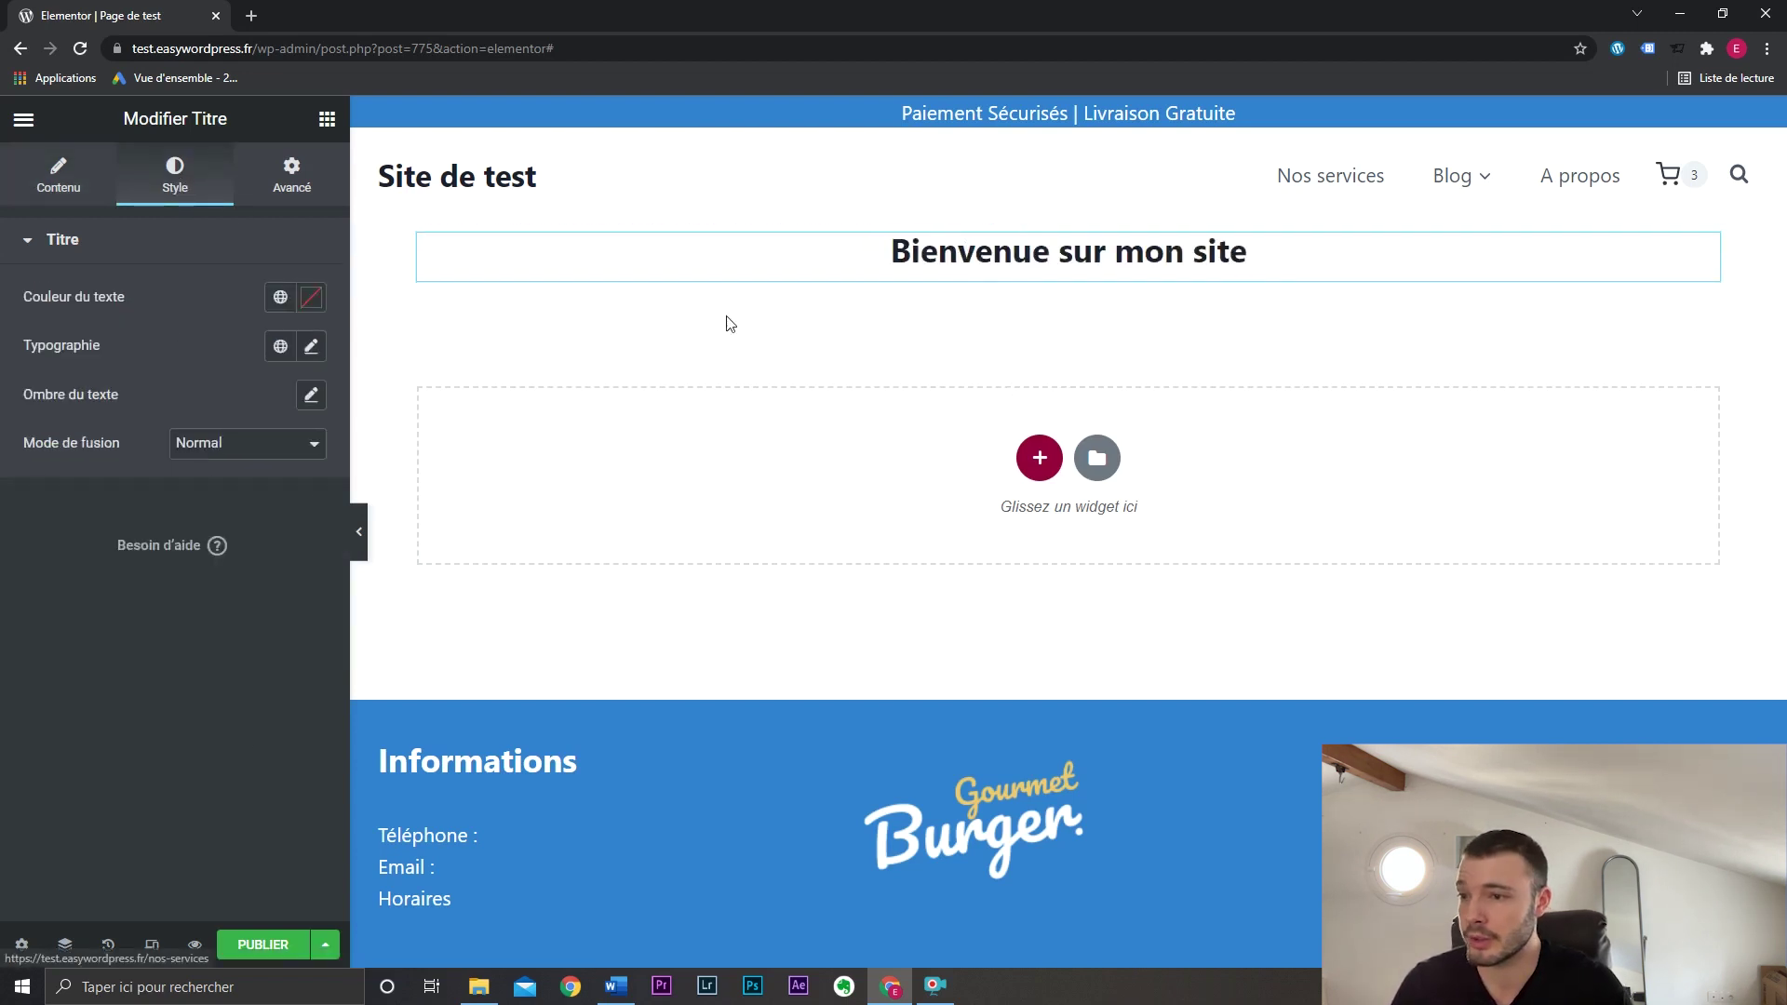
pyautogui.click(311, 297)
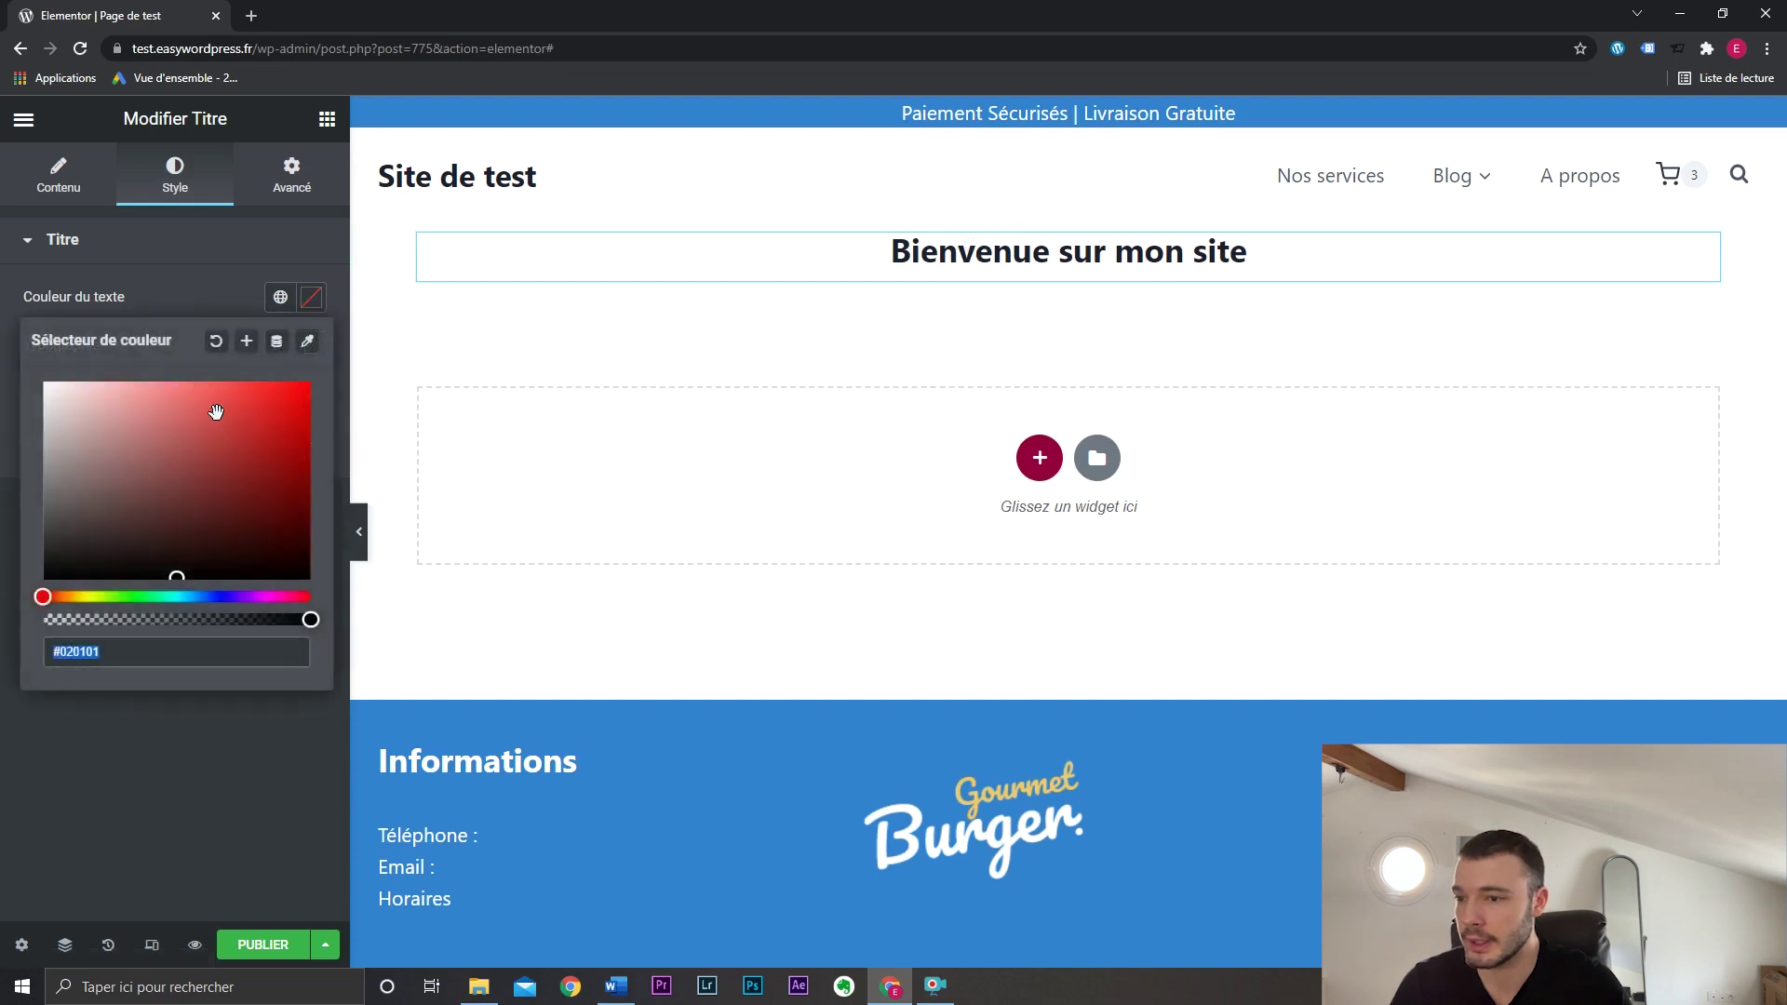
pyautogui.moveTo(216, 413)
pyautogui.mouseDown()
pyautogui.moveTo(244, 451)
pyautogui.moveTo(248, 410)
pyautogui.moveTo(154, 458)
pyautogui.mouseUp()
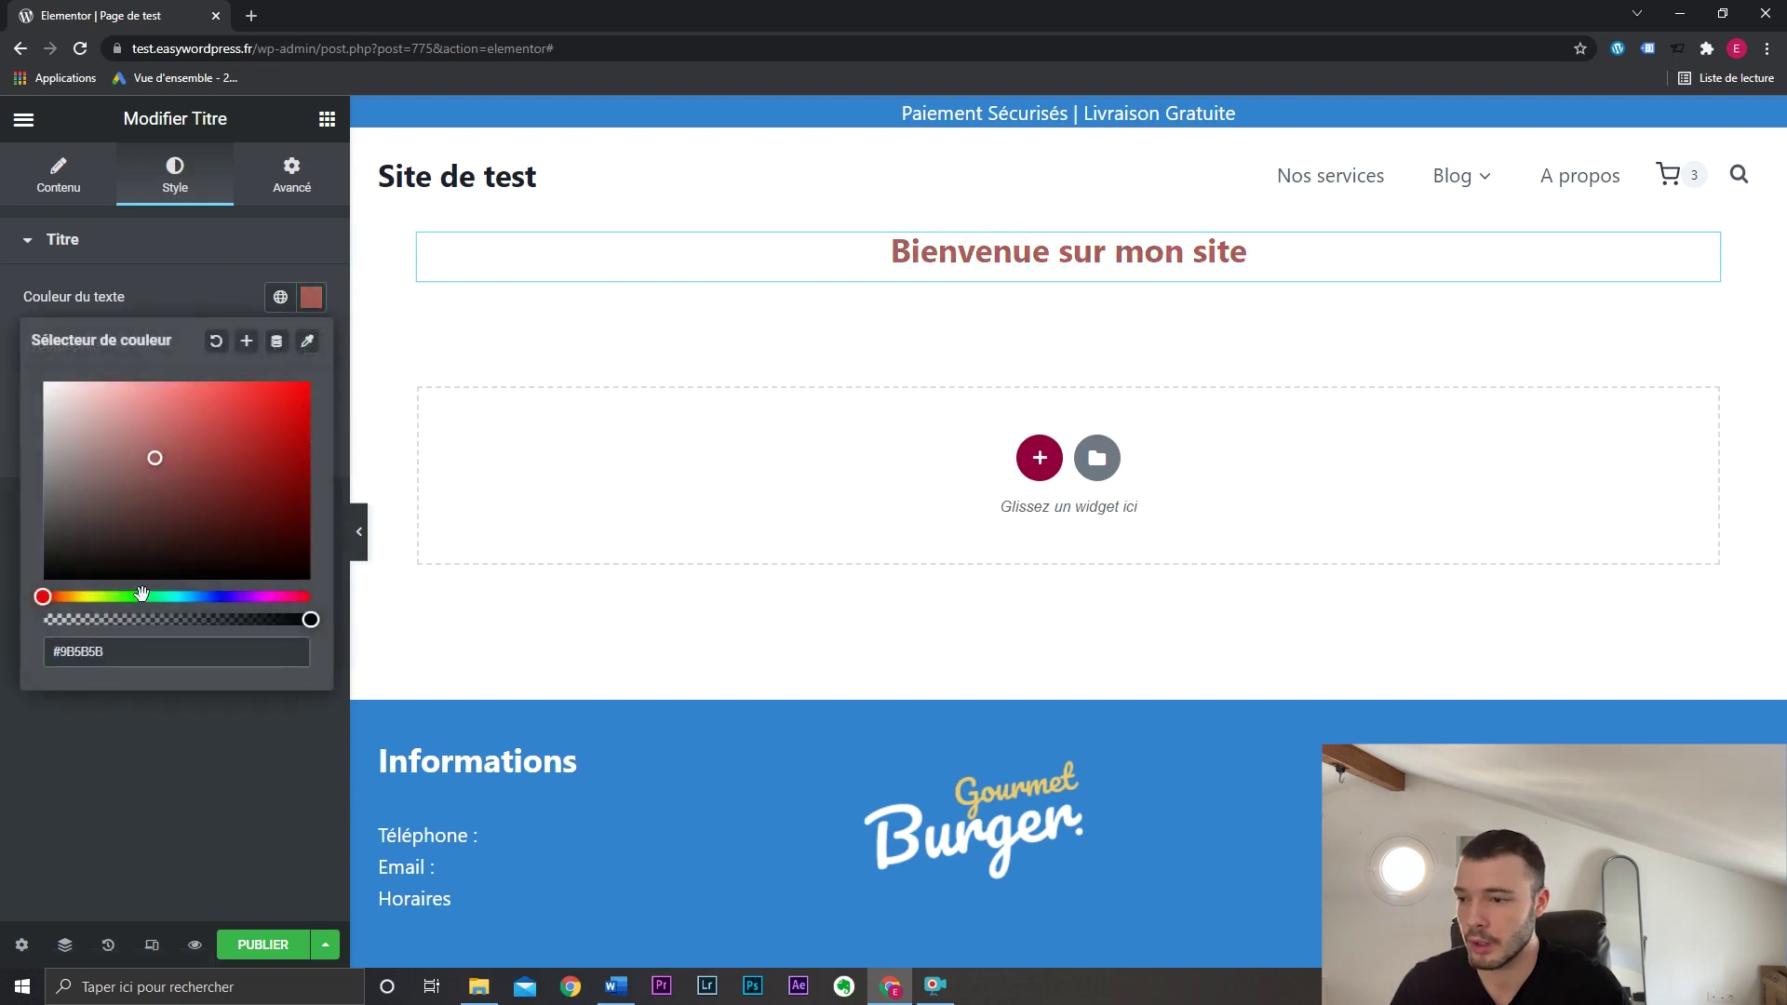
pyautogui.moveTo(43, 595); pyautogui.dragTo(156, 596)
pyautogui.moveTo(149, 460); pyautogui.dragTo(271, 412)
pyautogui.moveTo(156, 597); pyautogui.dragTo(186, 597)
pyautogui.moveTo(283, 412); pyautogui.dragTo(269, 436)
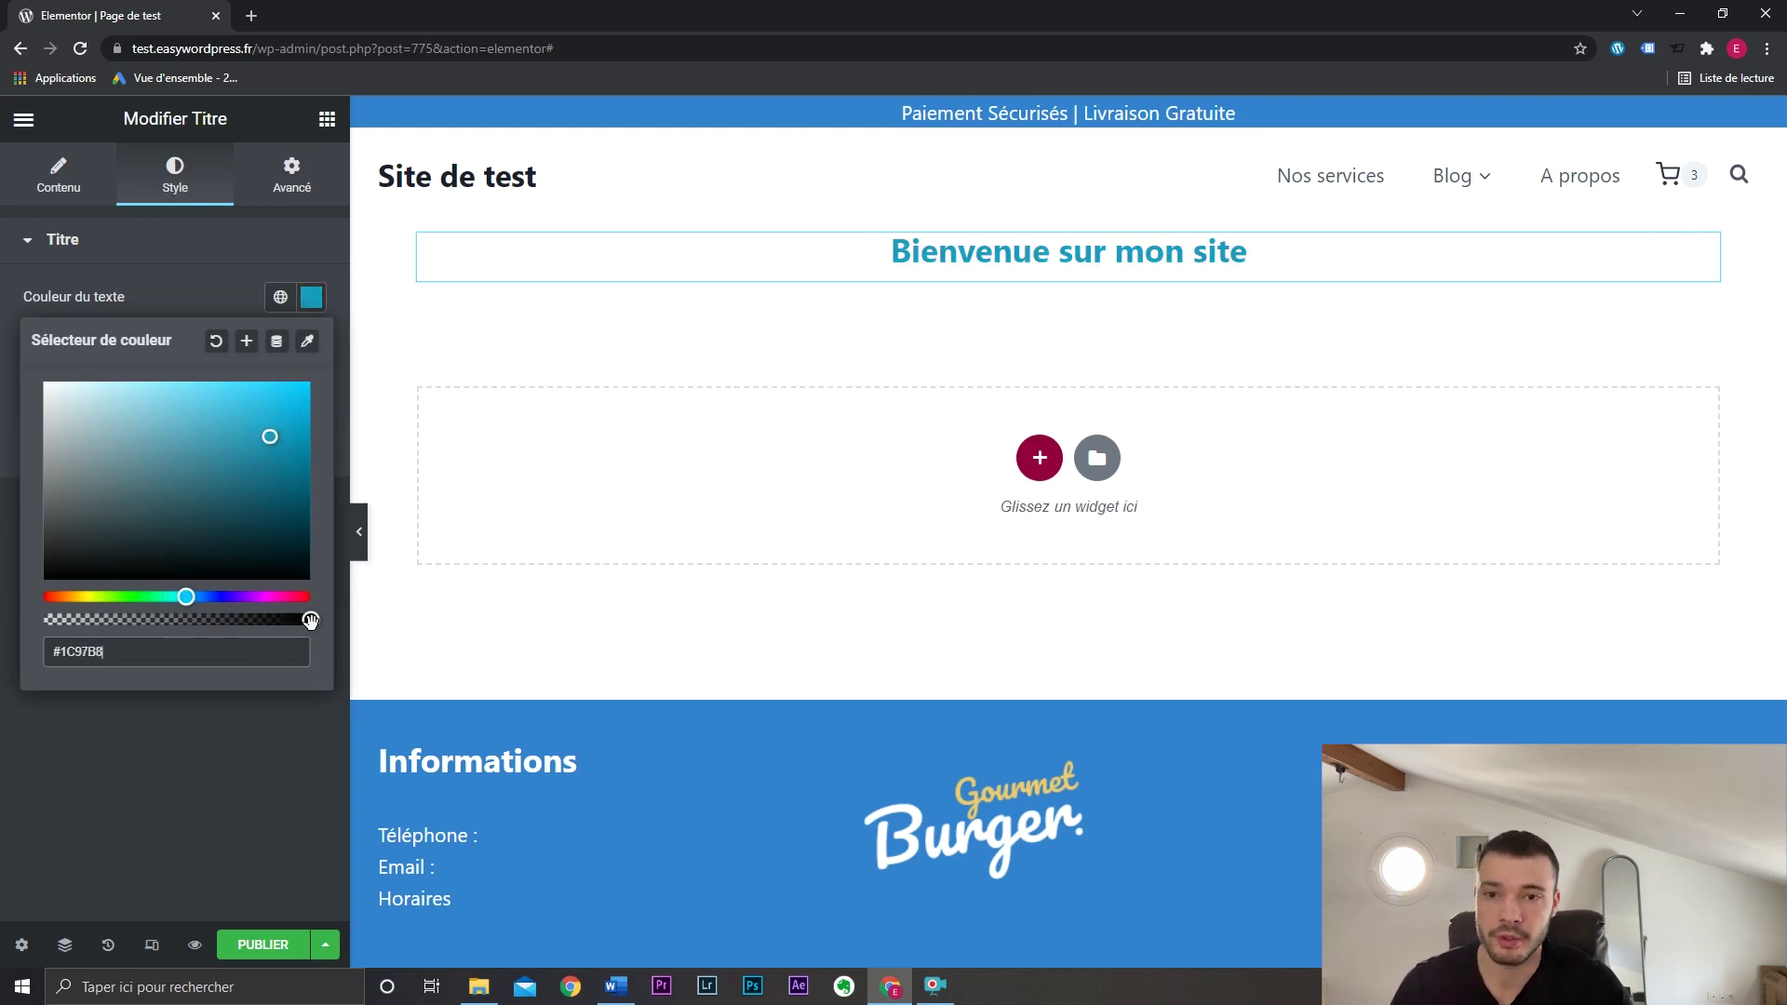
# Try semi-transparent versions of the title colour, restore the fully opaque #1C97B8 and close the colour picker.
pyautogui.moveTo(310, 620)
pyautogui.mouseDown()
pyautogui.moveTo(148, 619)
pyautogui.moveTo(342, 619)
pyautogui.mouseUp()
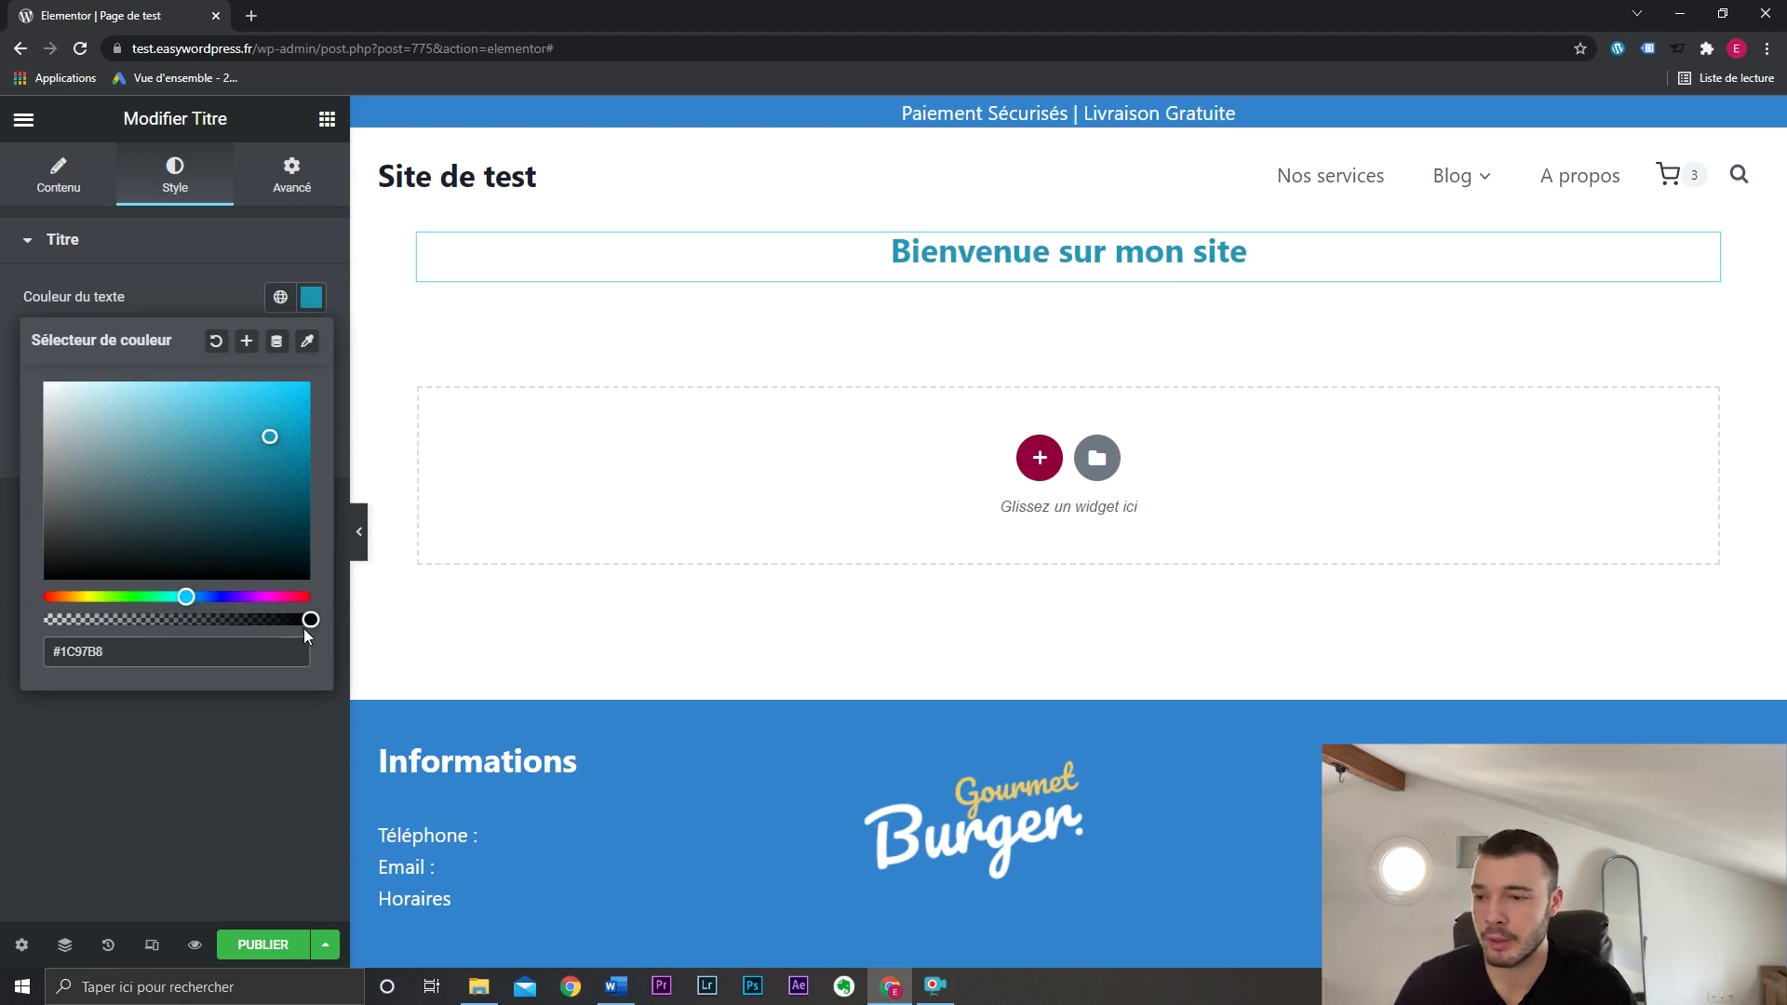
pyautogui.moveTo(310, 619); pyautogui.dragTo(158, 619)
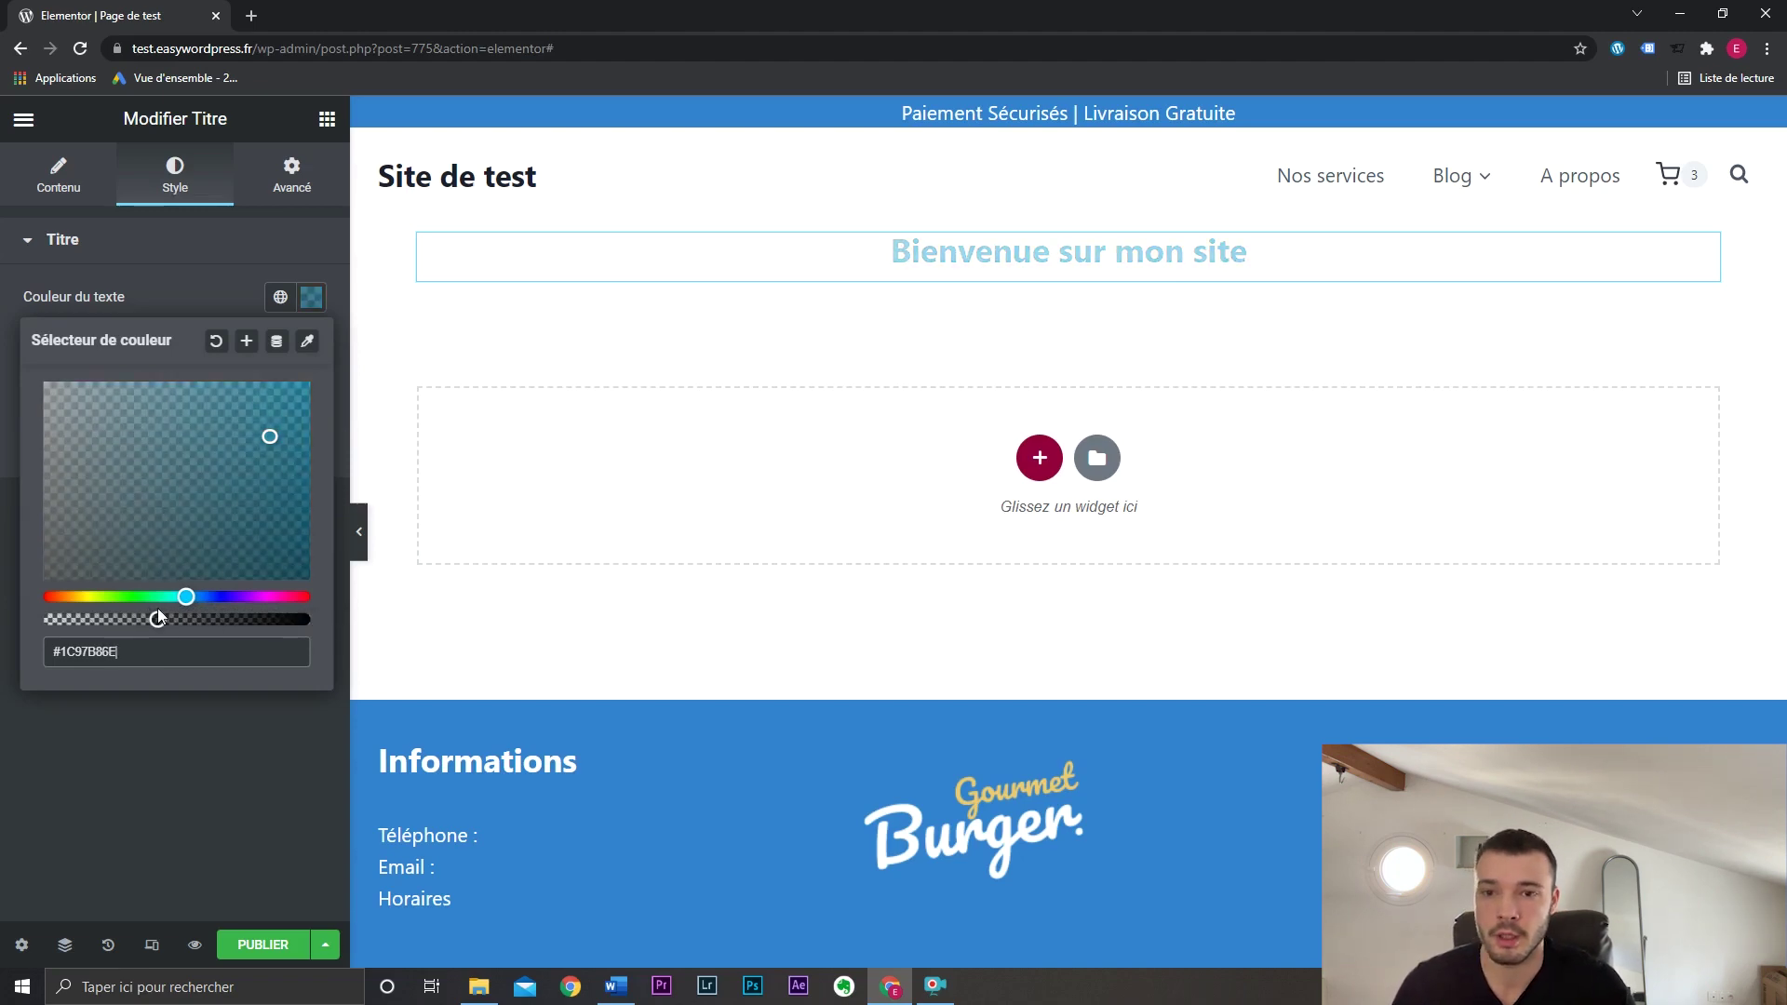
pyautogui.click(296, 619)
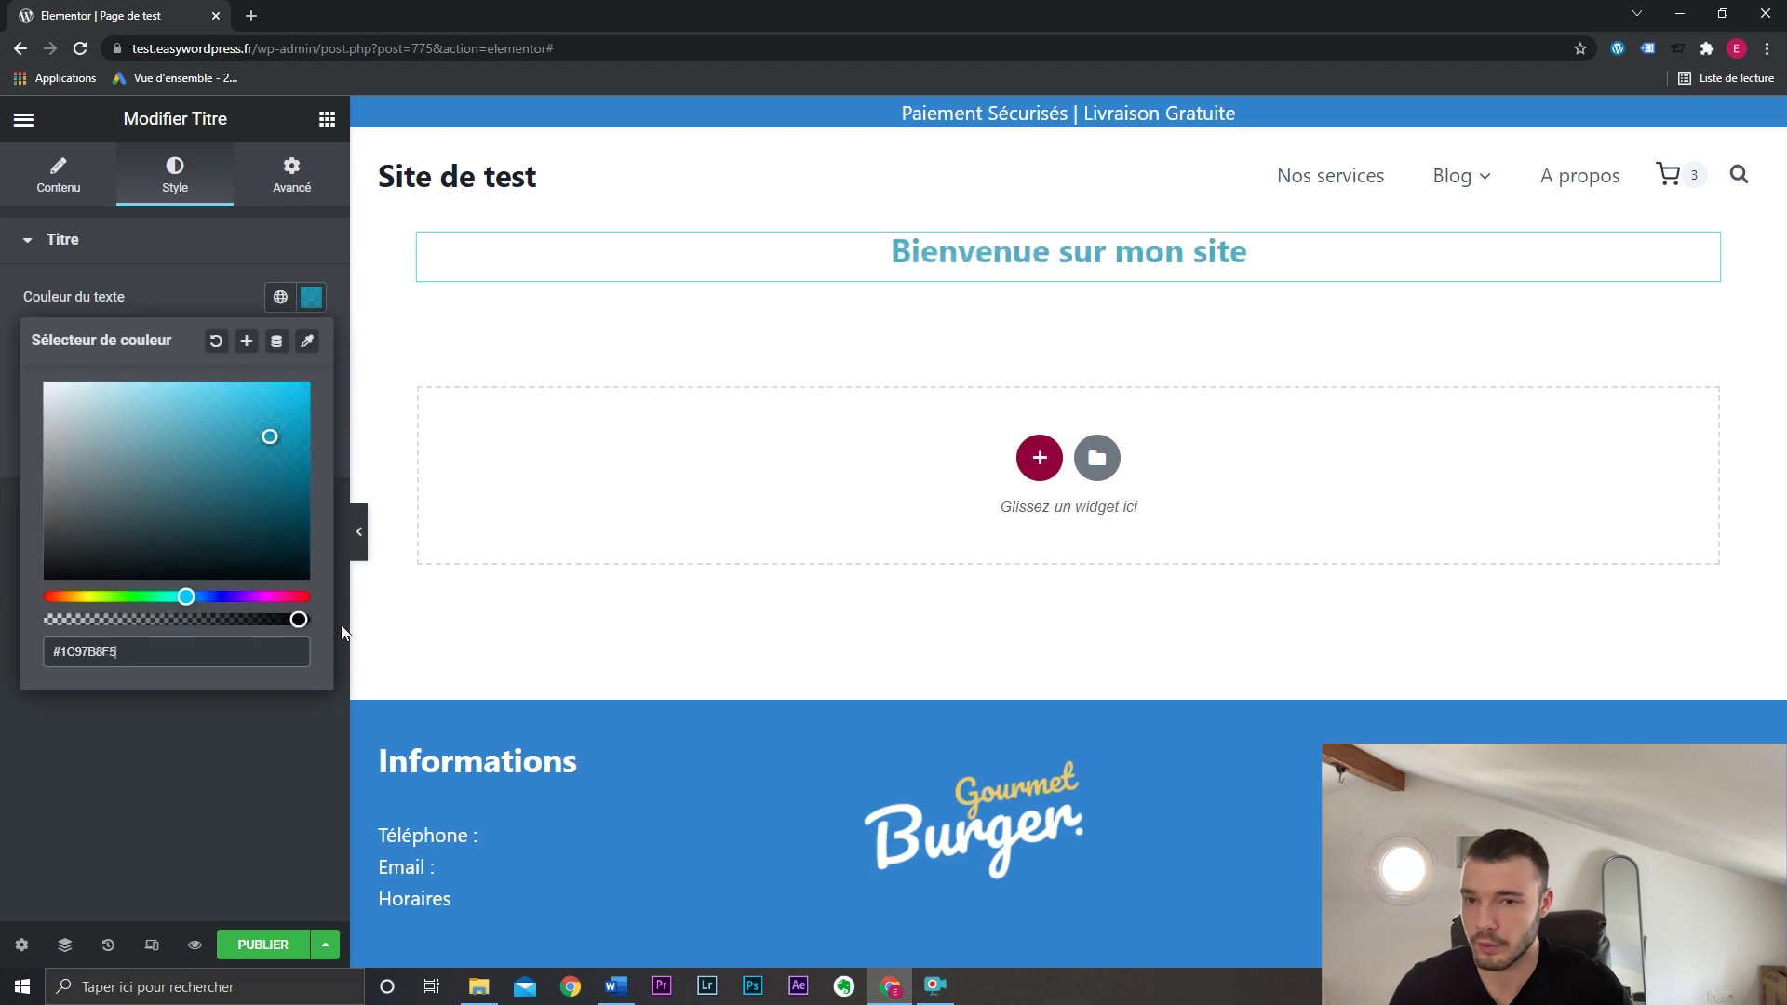
pyautogui.press('BackSpace')
pyautogui.press('BackSpace')
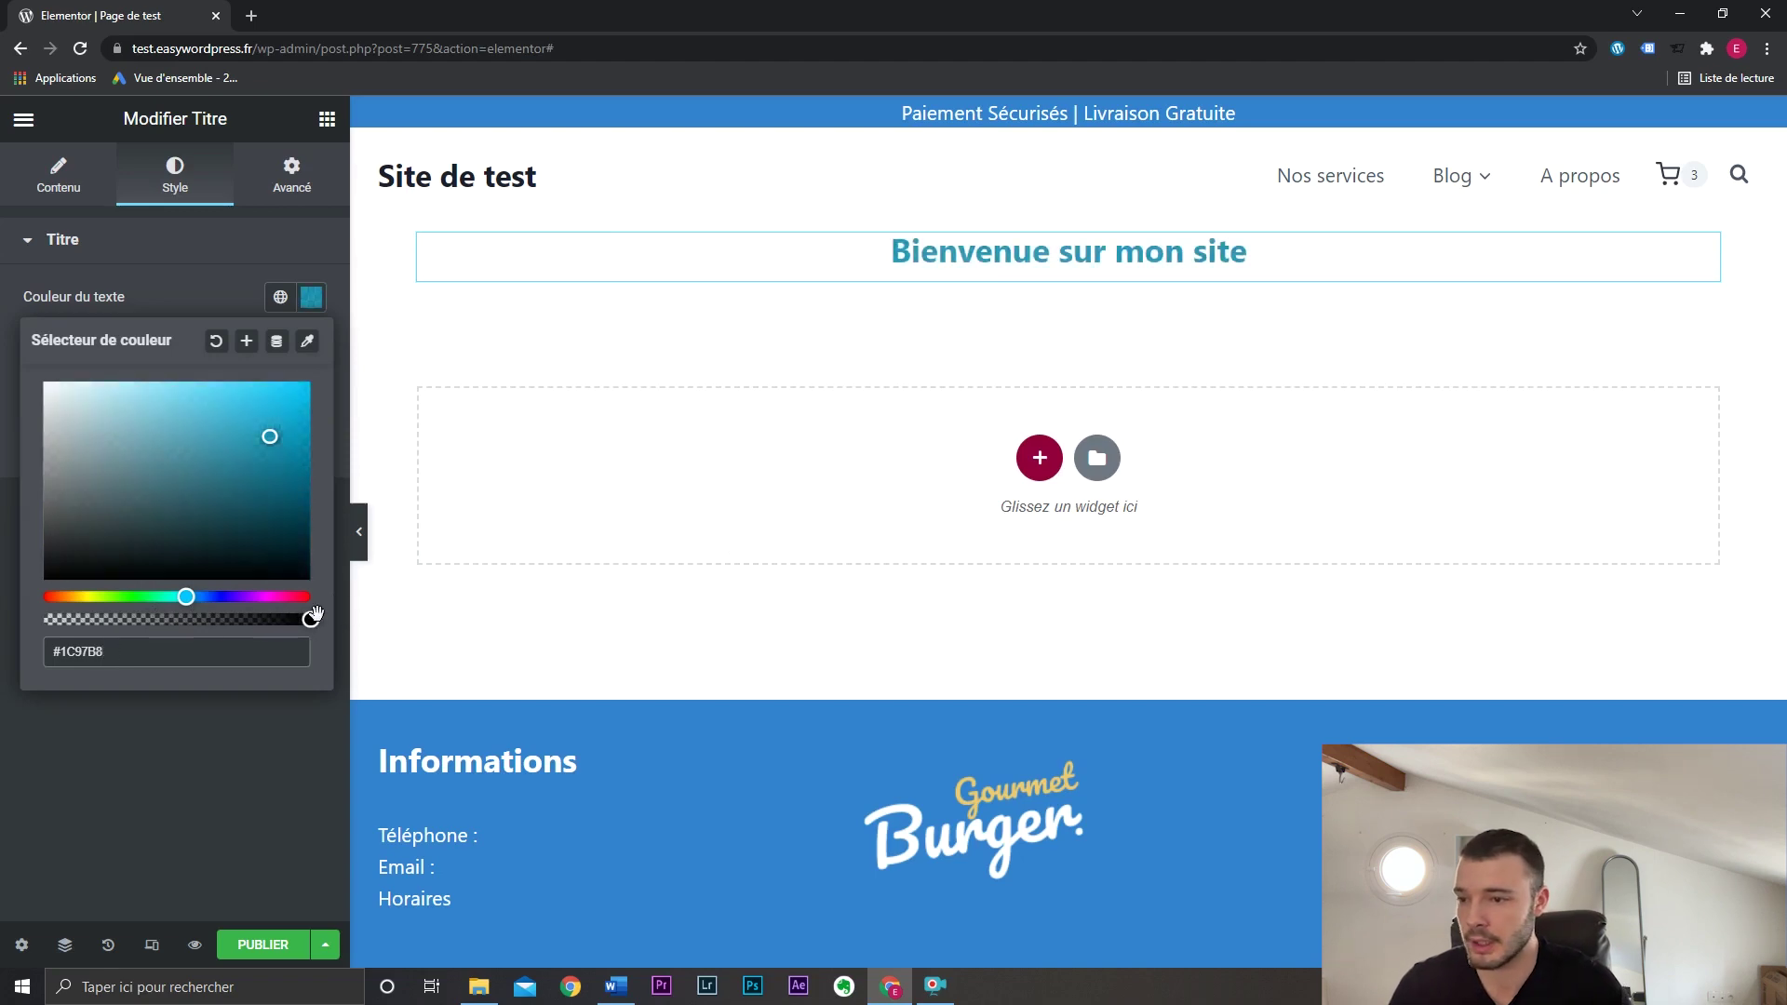
pyautogui.click(313, 305)
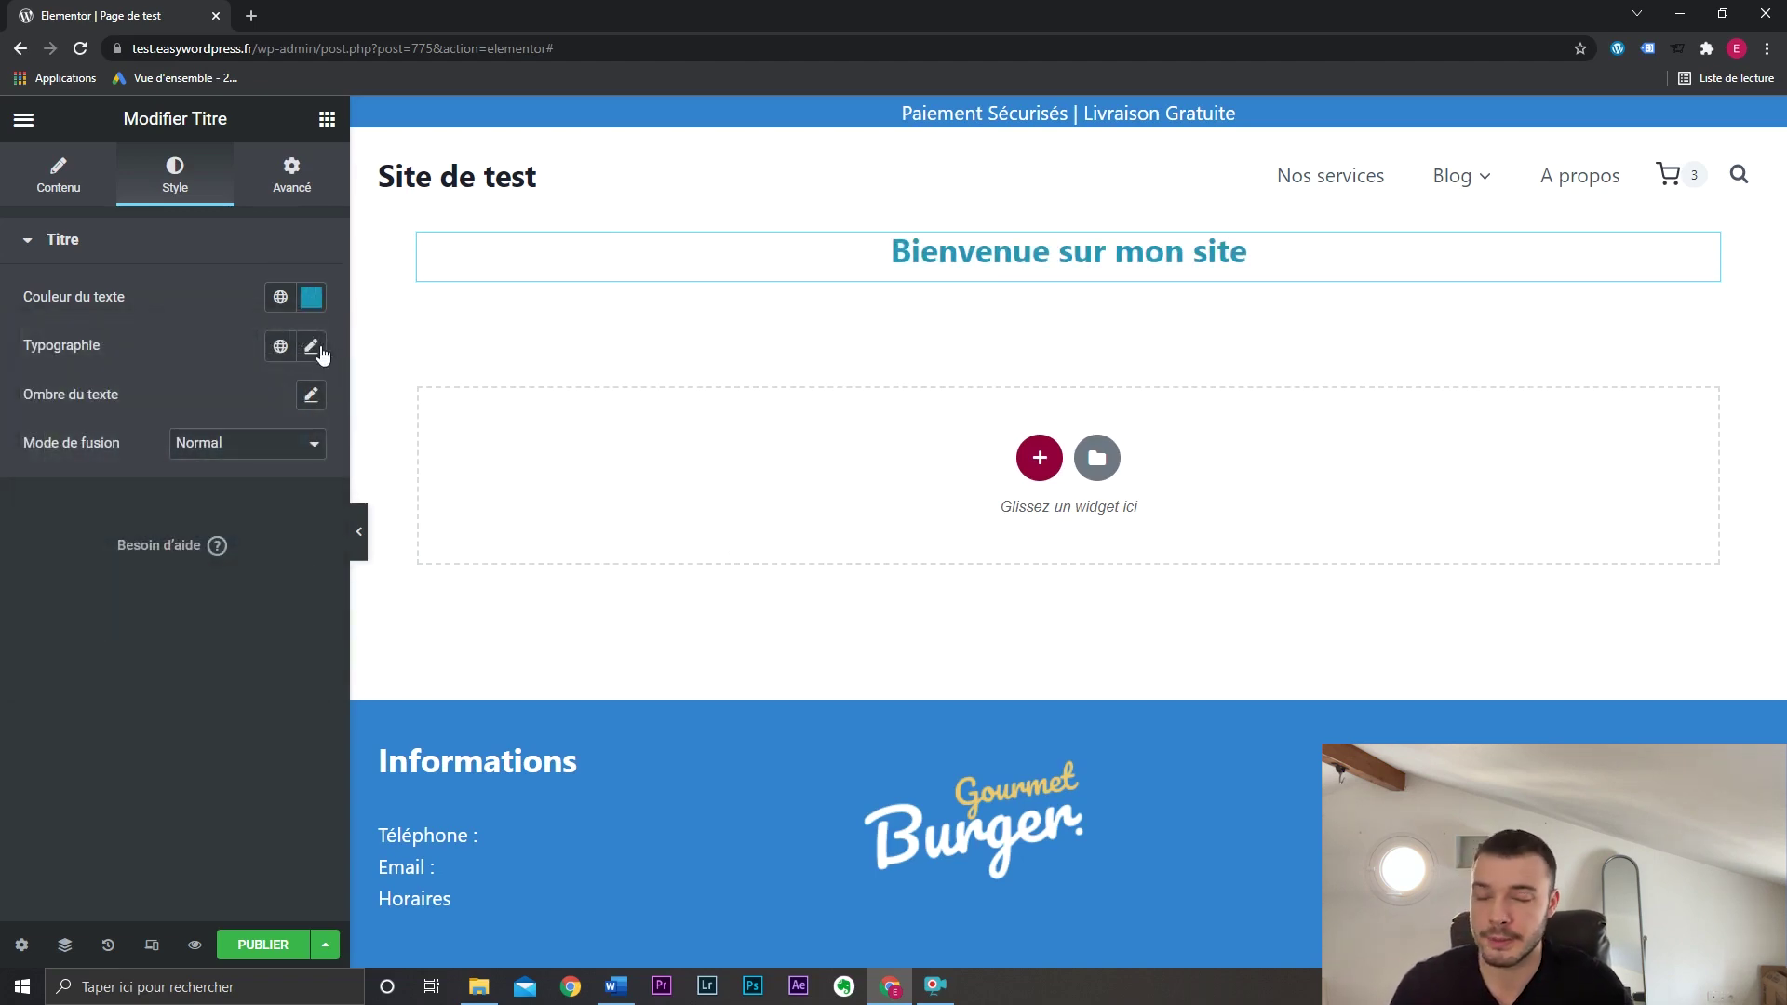
# Change the title's font family to Contrail One in its typography settings.
pyautogui.click(313, 347)
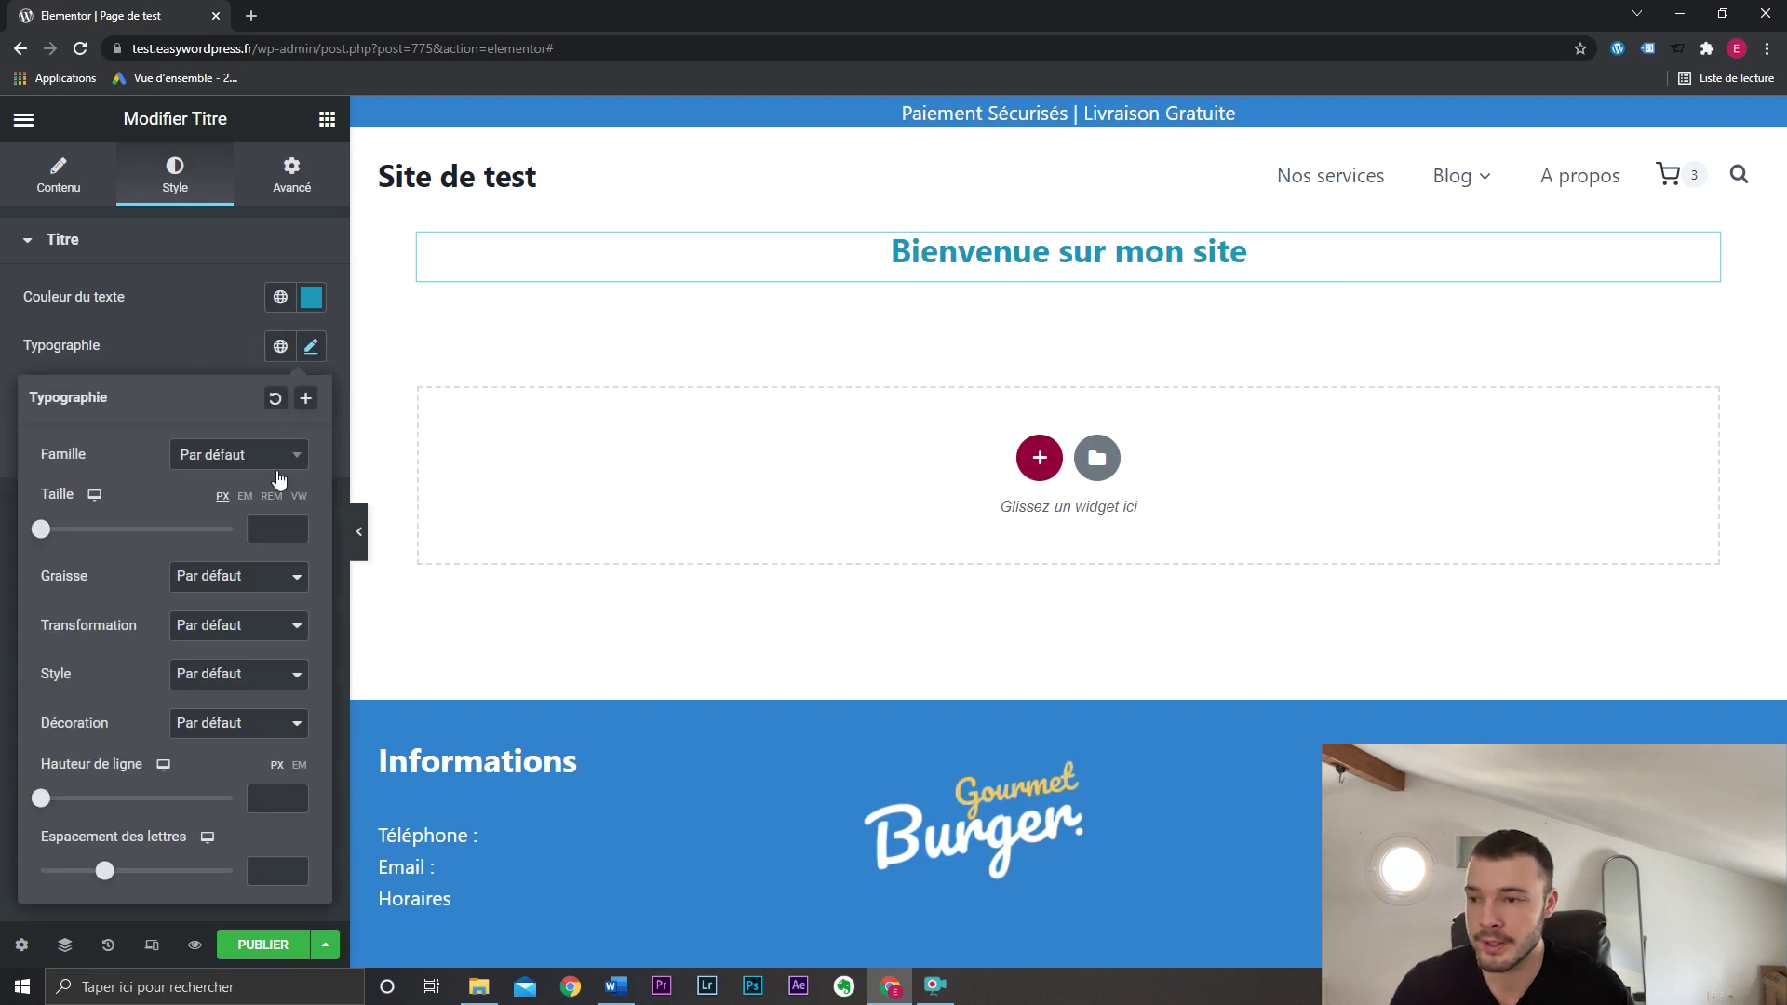
pyautogui.click(231, 458)
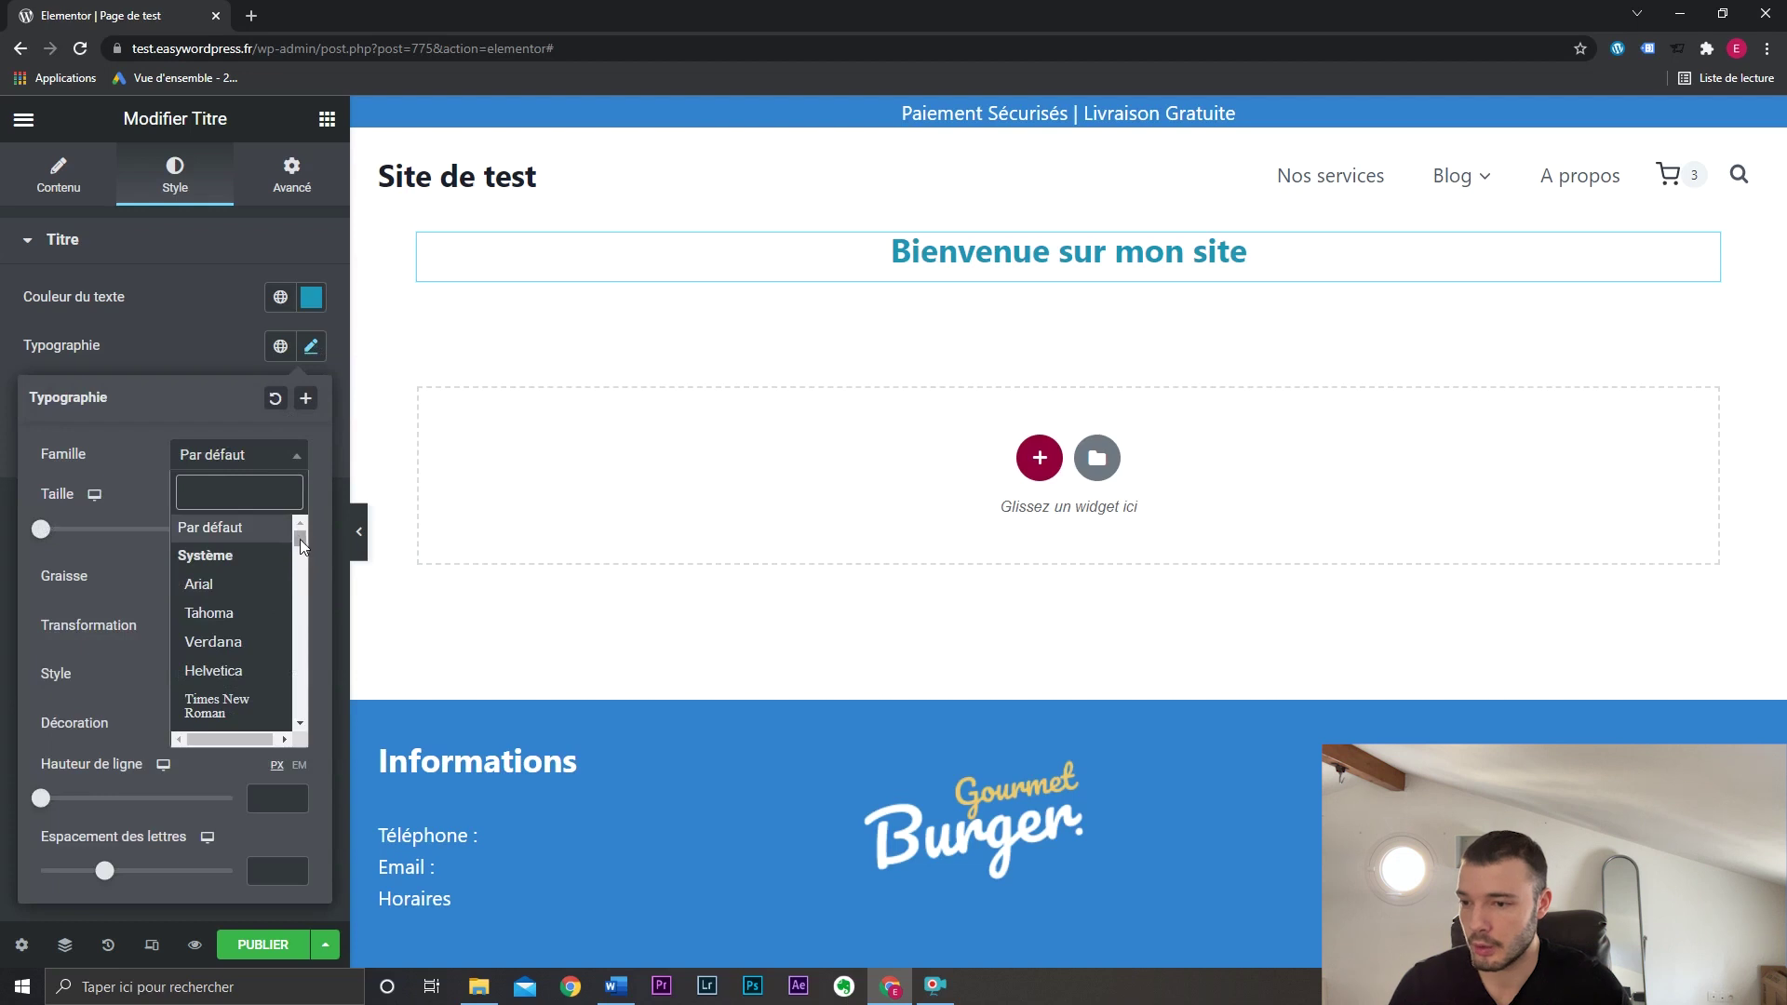
pyautogui.moveTo(302, 546); pyautogui.dragTo(301, 584)
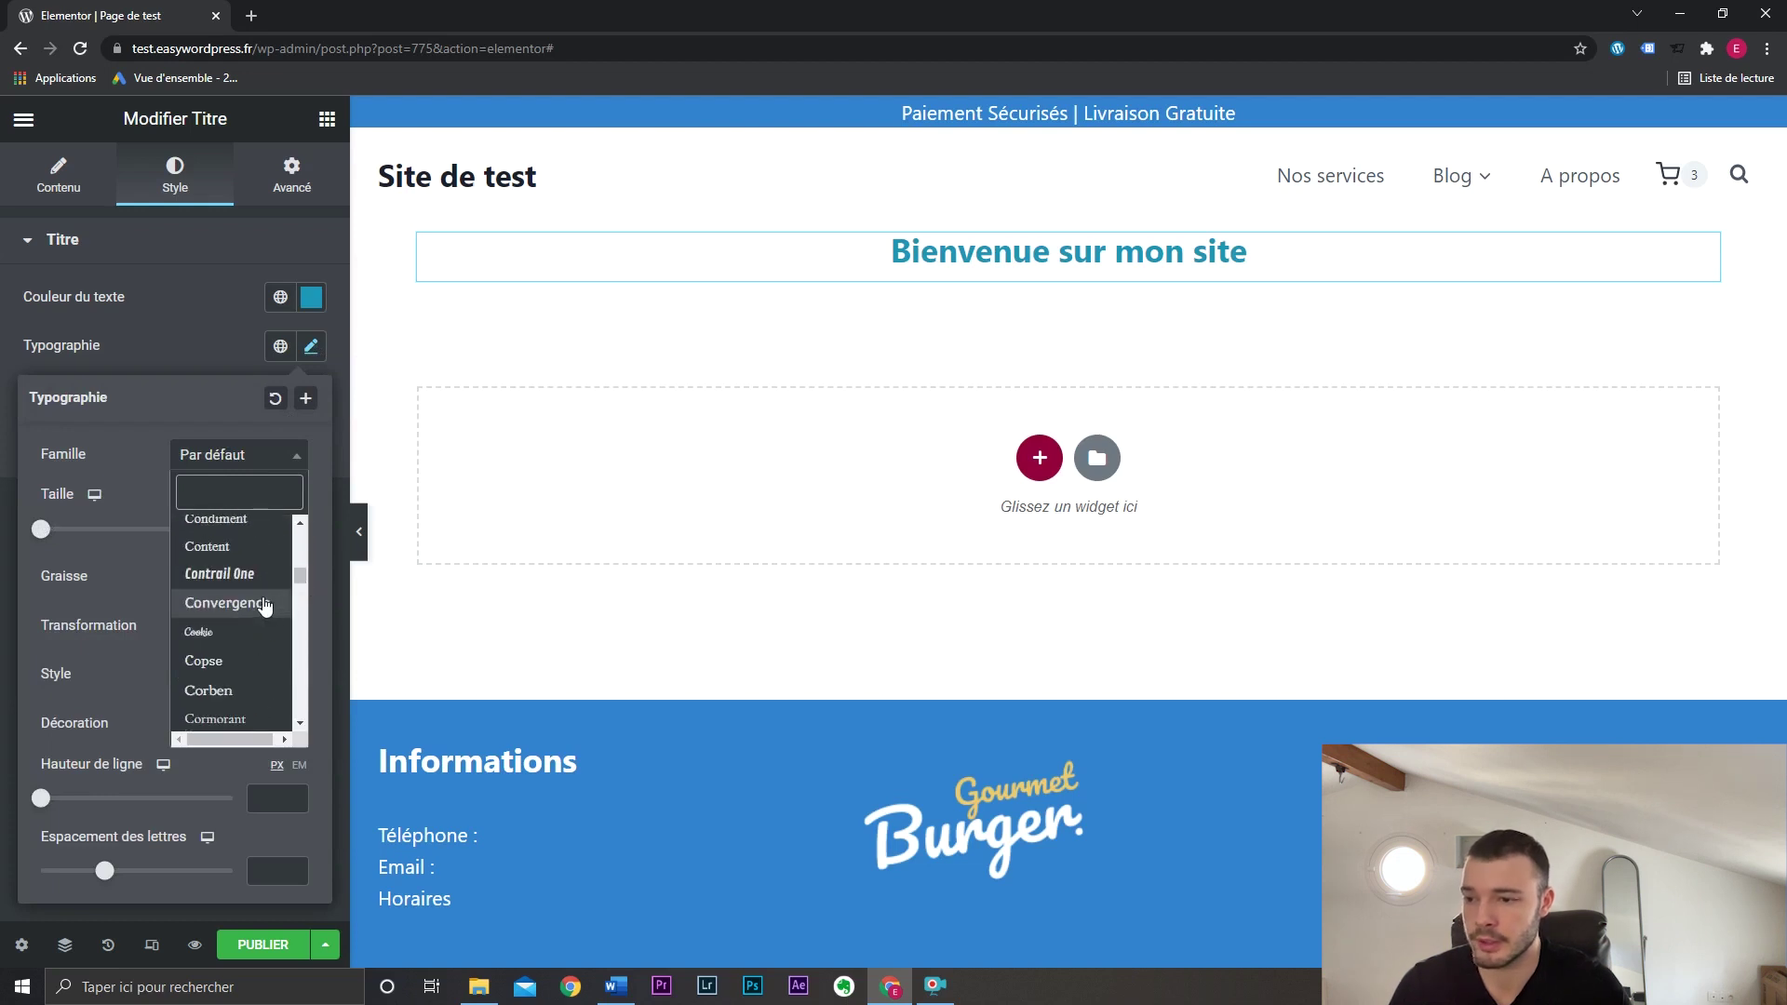
pyautogui.click(247, 577)
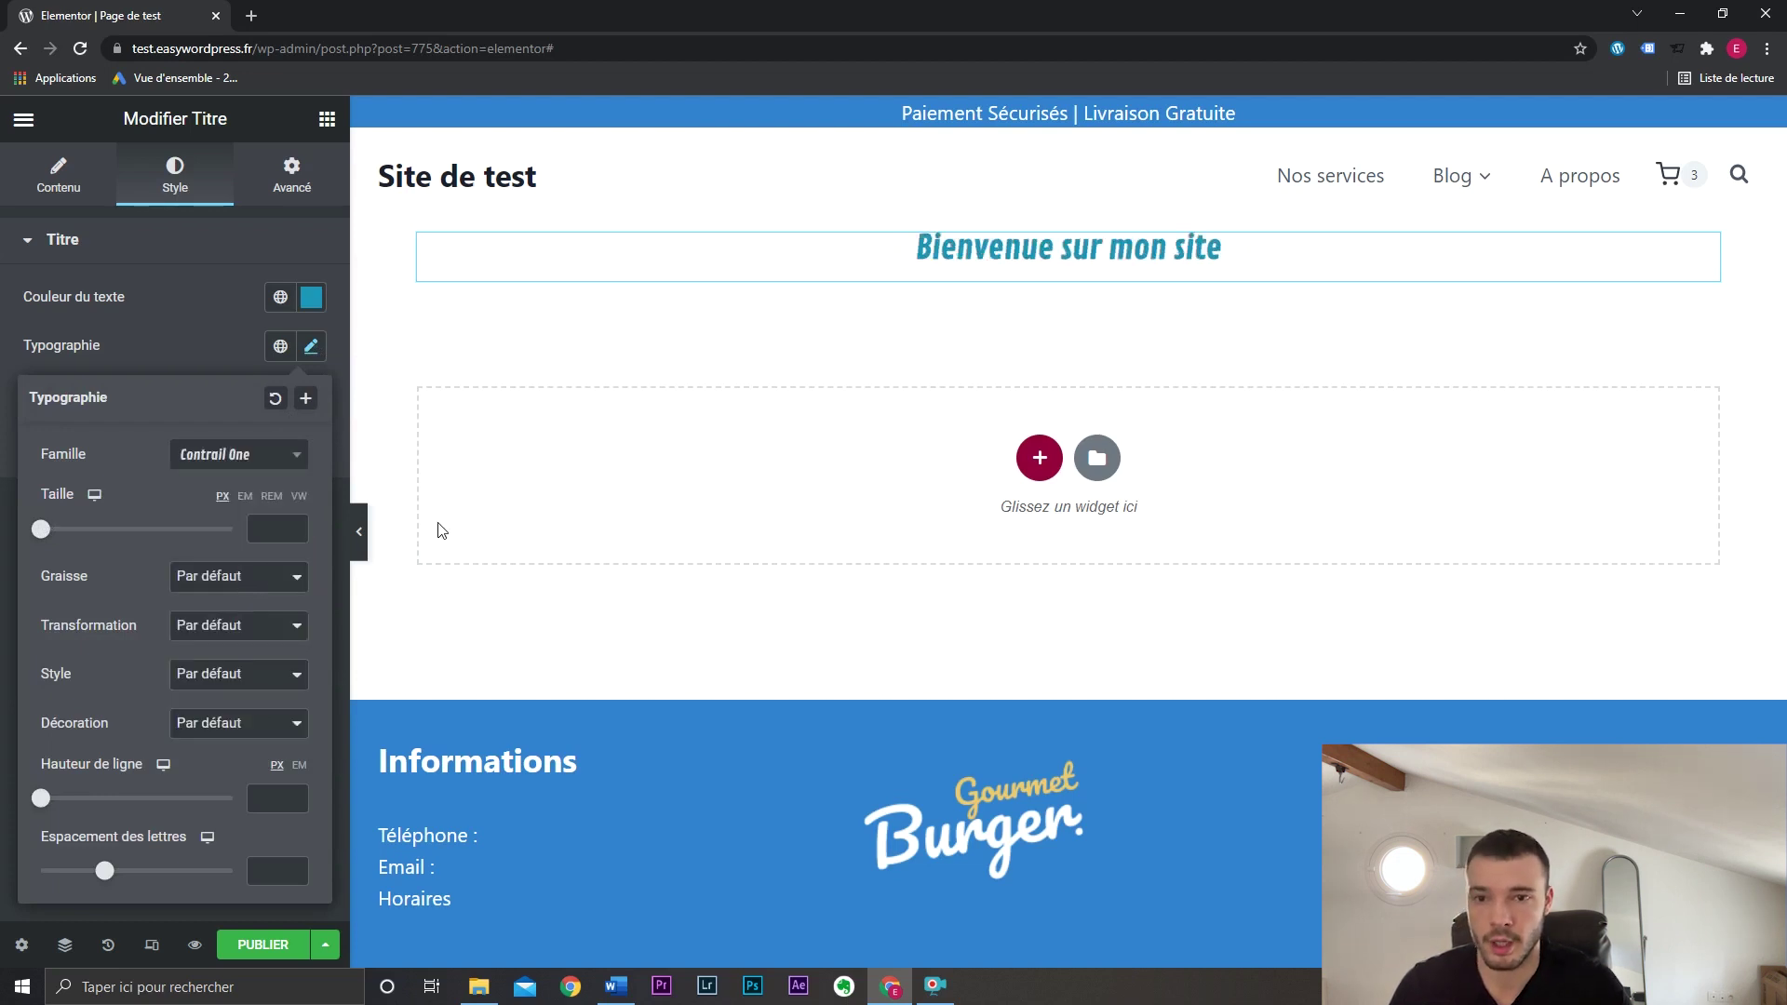
# Try title font sizes of 43 px and 2.7 VW, and set the size to 35 px.
pyautogui.moveTo(48, 540)
pyautogui.mouseDown()
pyautogui.moveTo(106, 540)
pyautogui.moveTo(81, 532)
pyautogui.mouseUp()
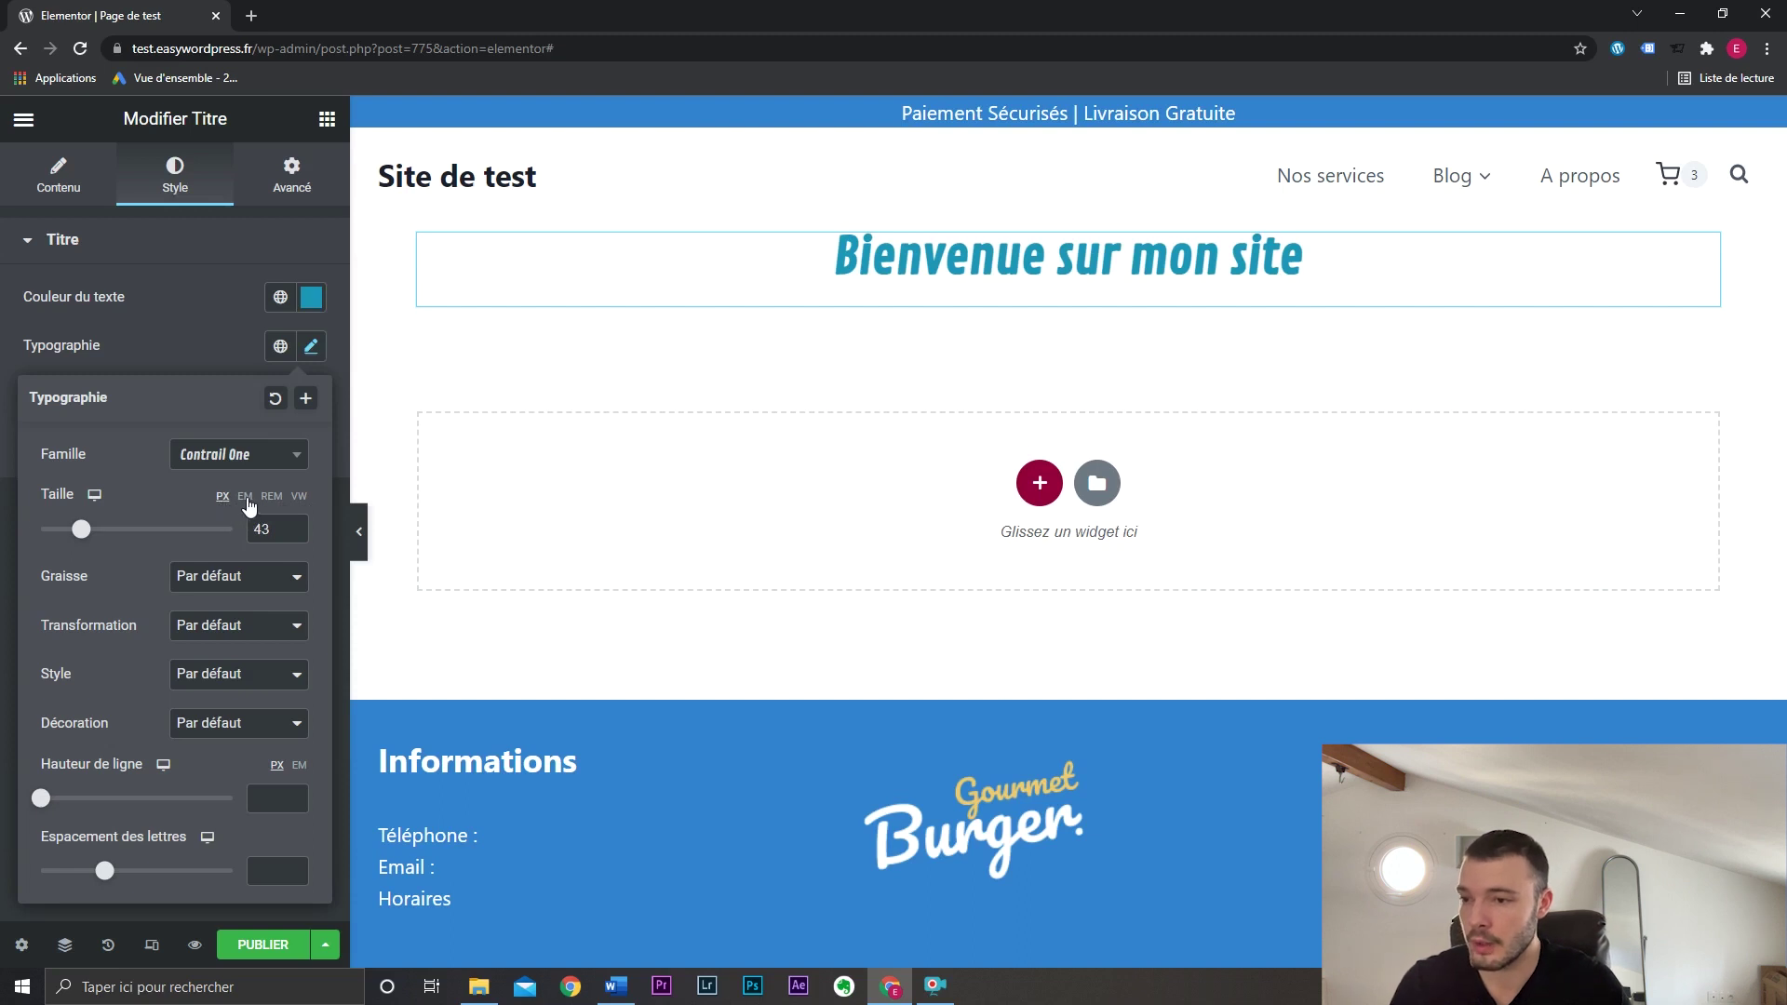
pyautogui.click(246, 497)
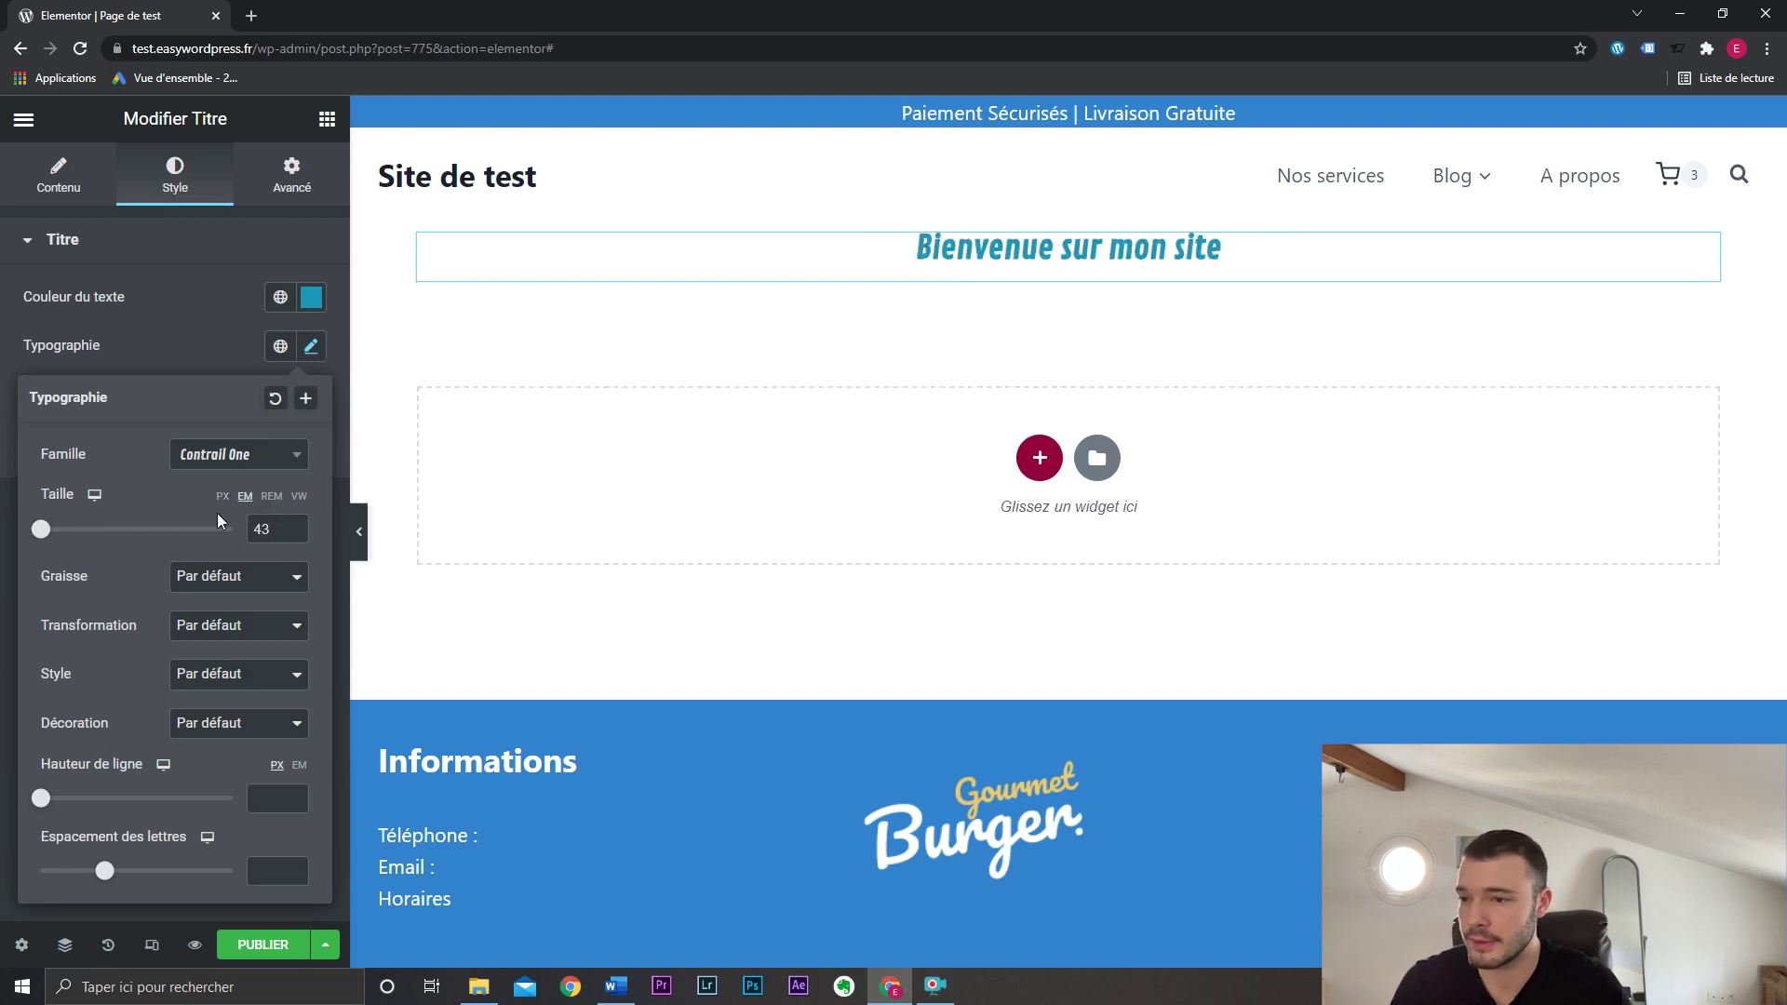
pyautogui.click(299, 498)
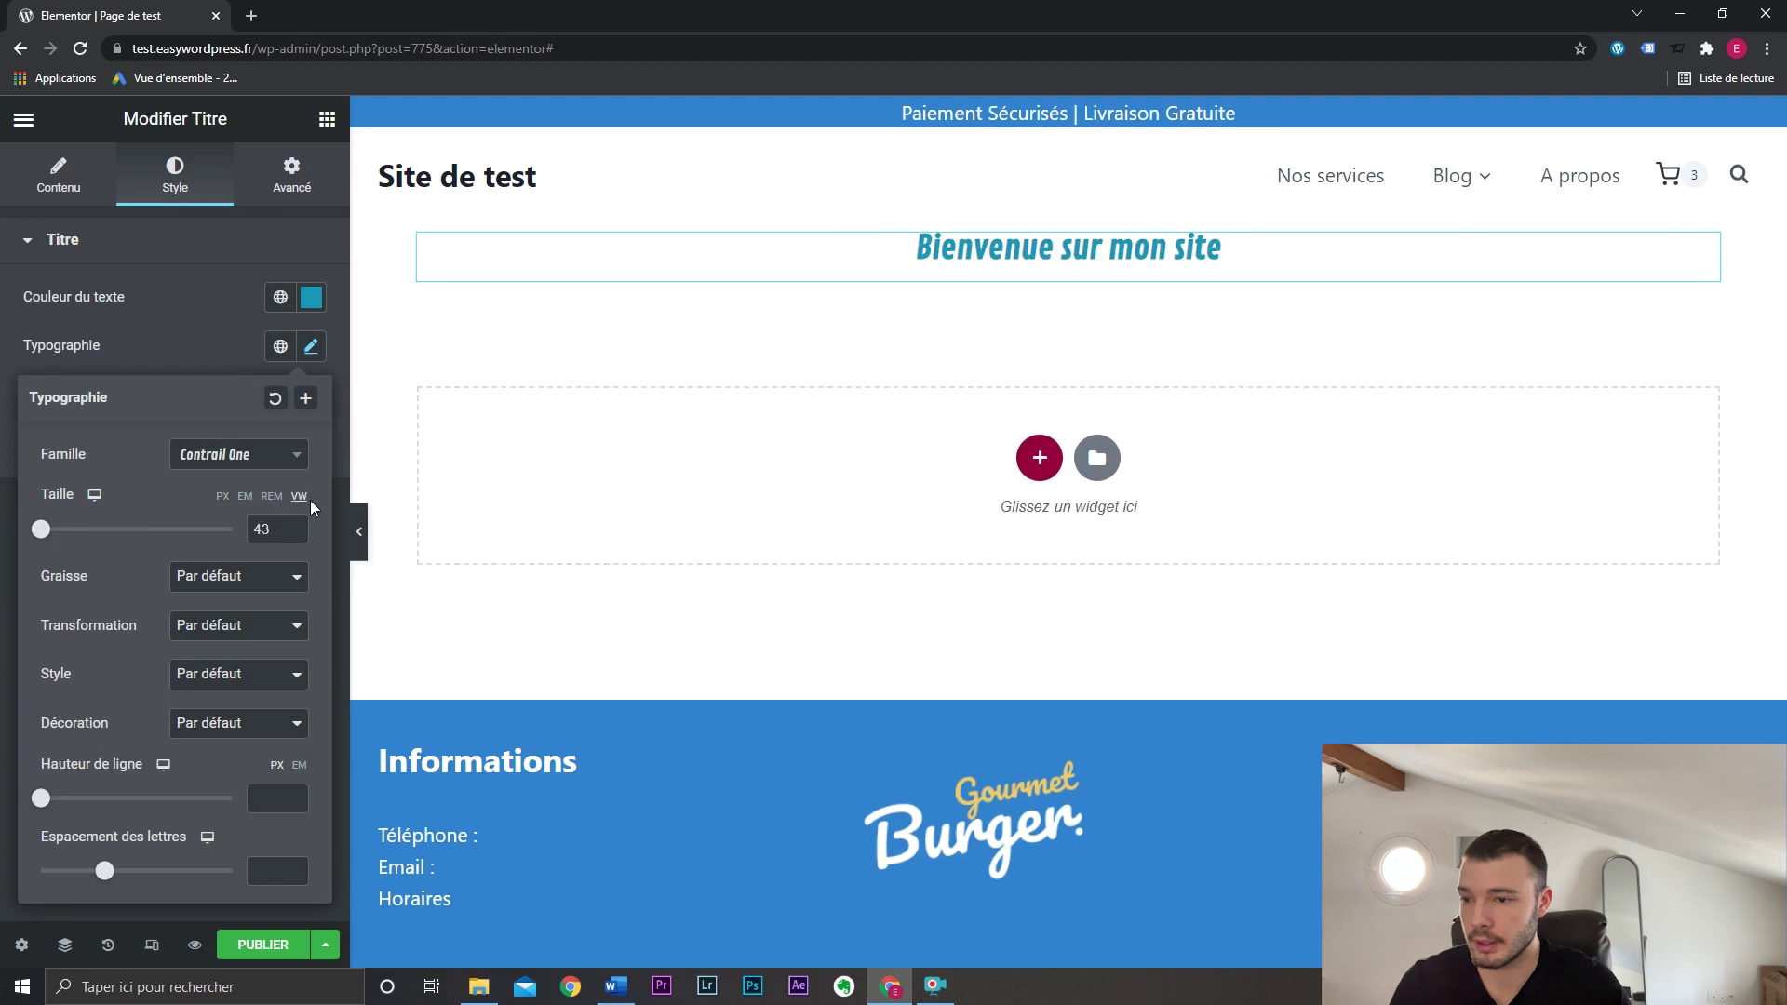
pyautogui.moveTo(53, 536); pyautogui.dragTo(95, 540)
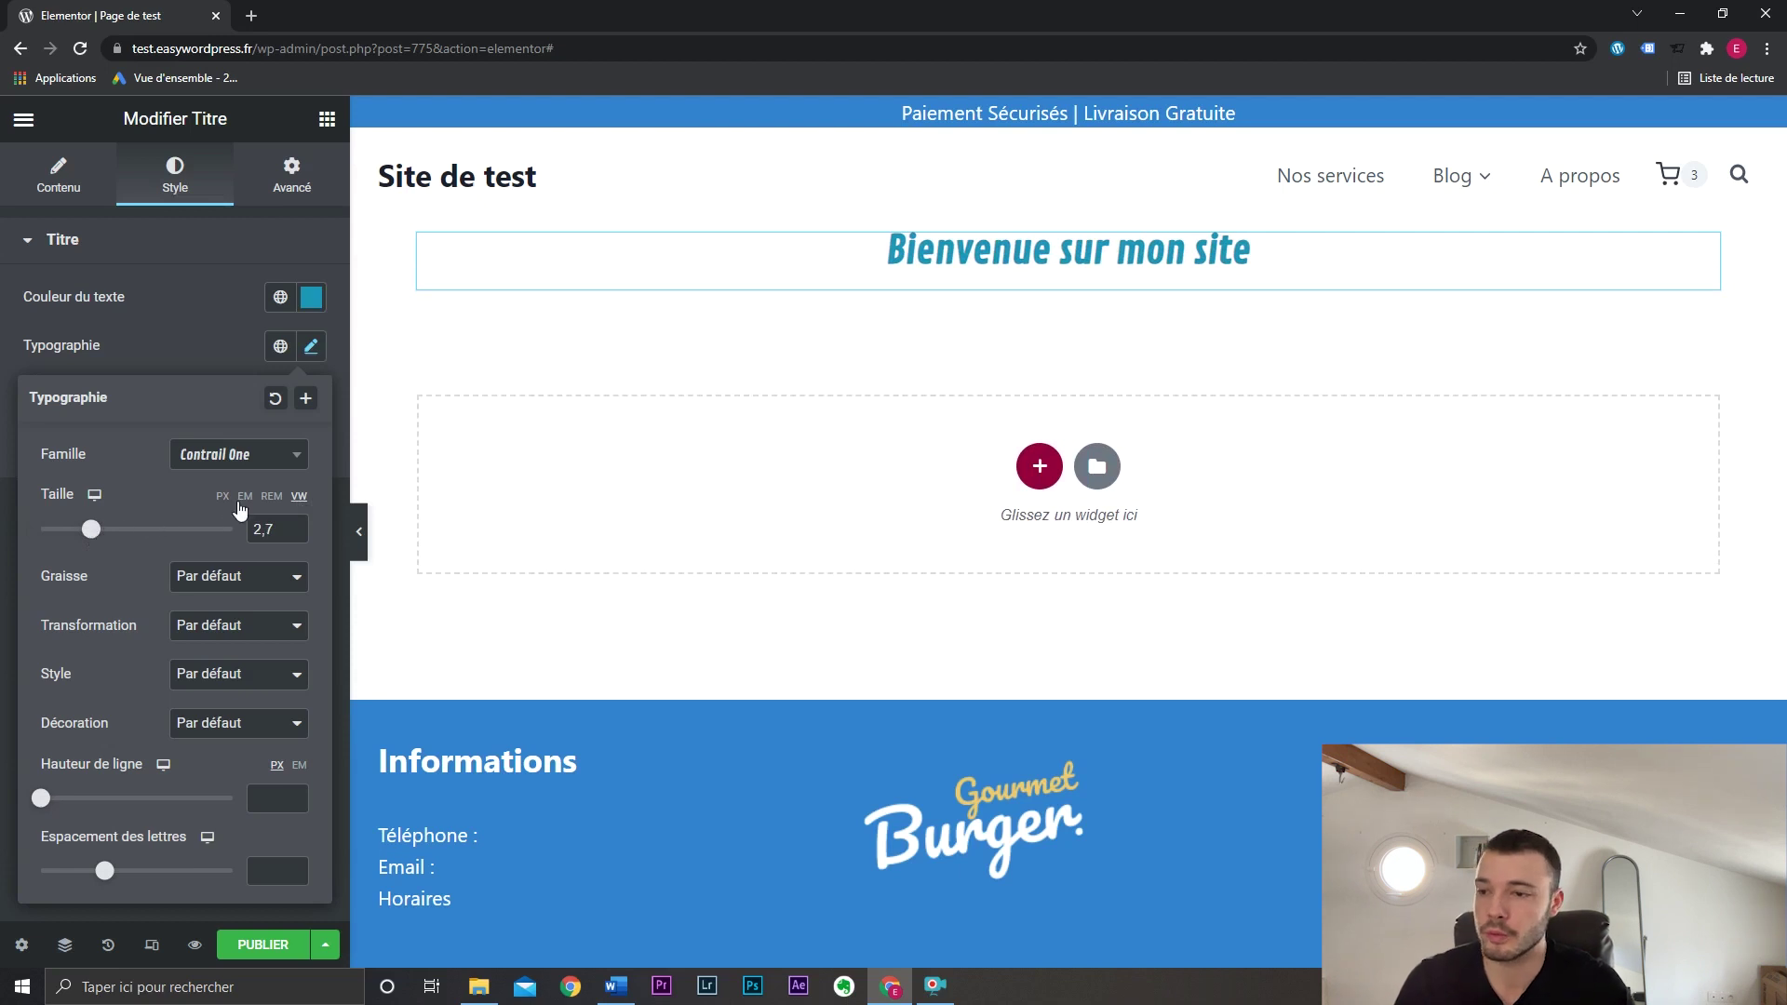
pyautogui.click(225, 498)
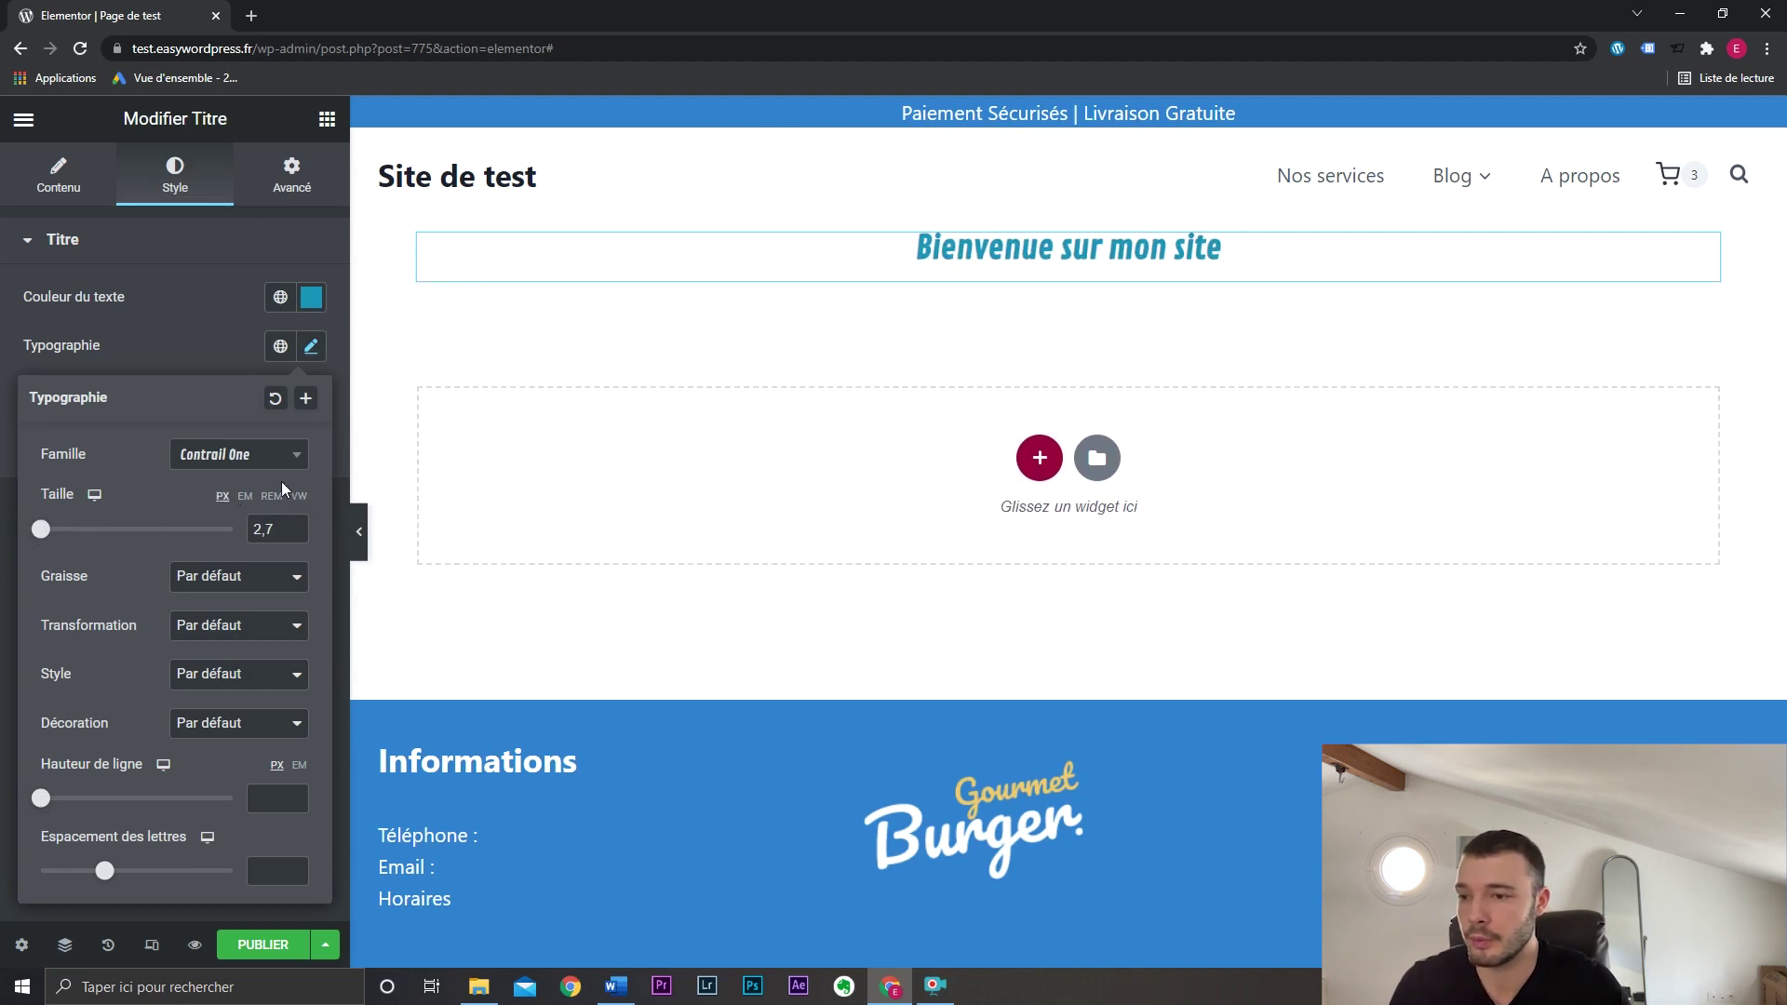
pyautogui.moveTo(130, 540); pyautogui.dragTo(74, 540)
# Try font weights of 700 and 100 on the title and set the weight to 500.
pyautogui.click(259, 577)
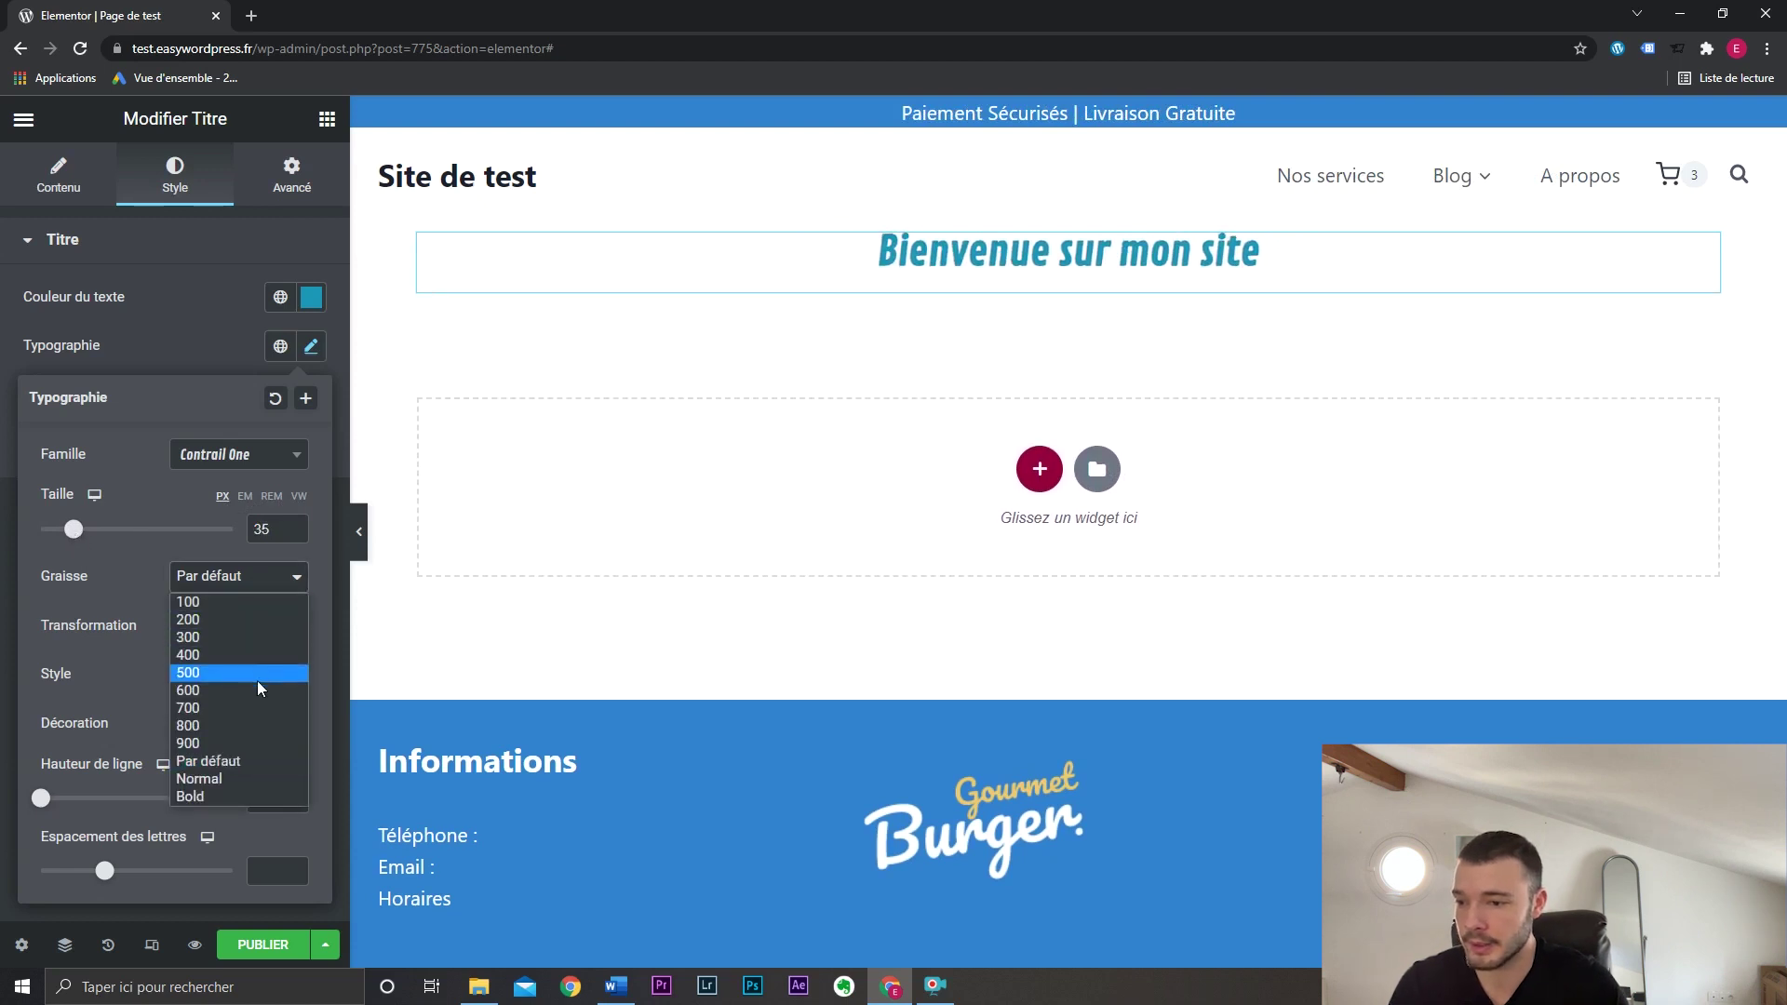
pyautogui.click(258, 710)
pyautogui.click(263, 583)
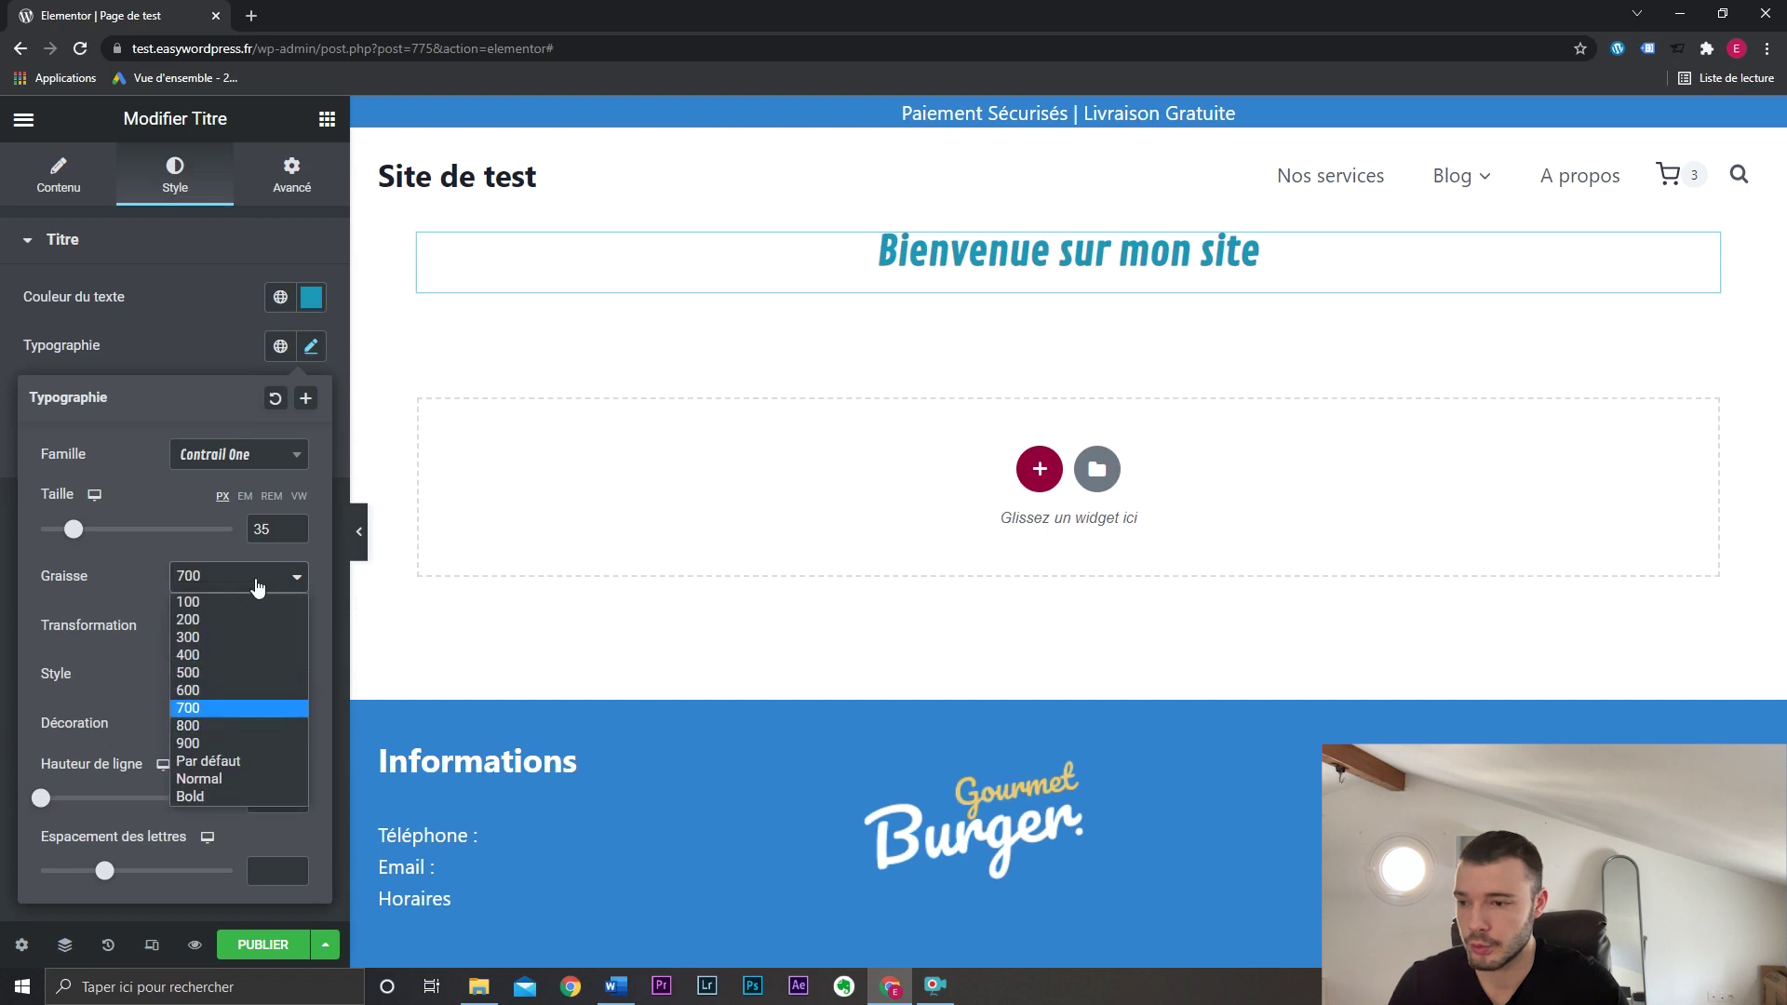
pyautogui.click(247, 621)
pyautogui.click(249, 579)
pyautogui.click(244, 603)
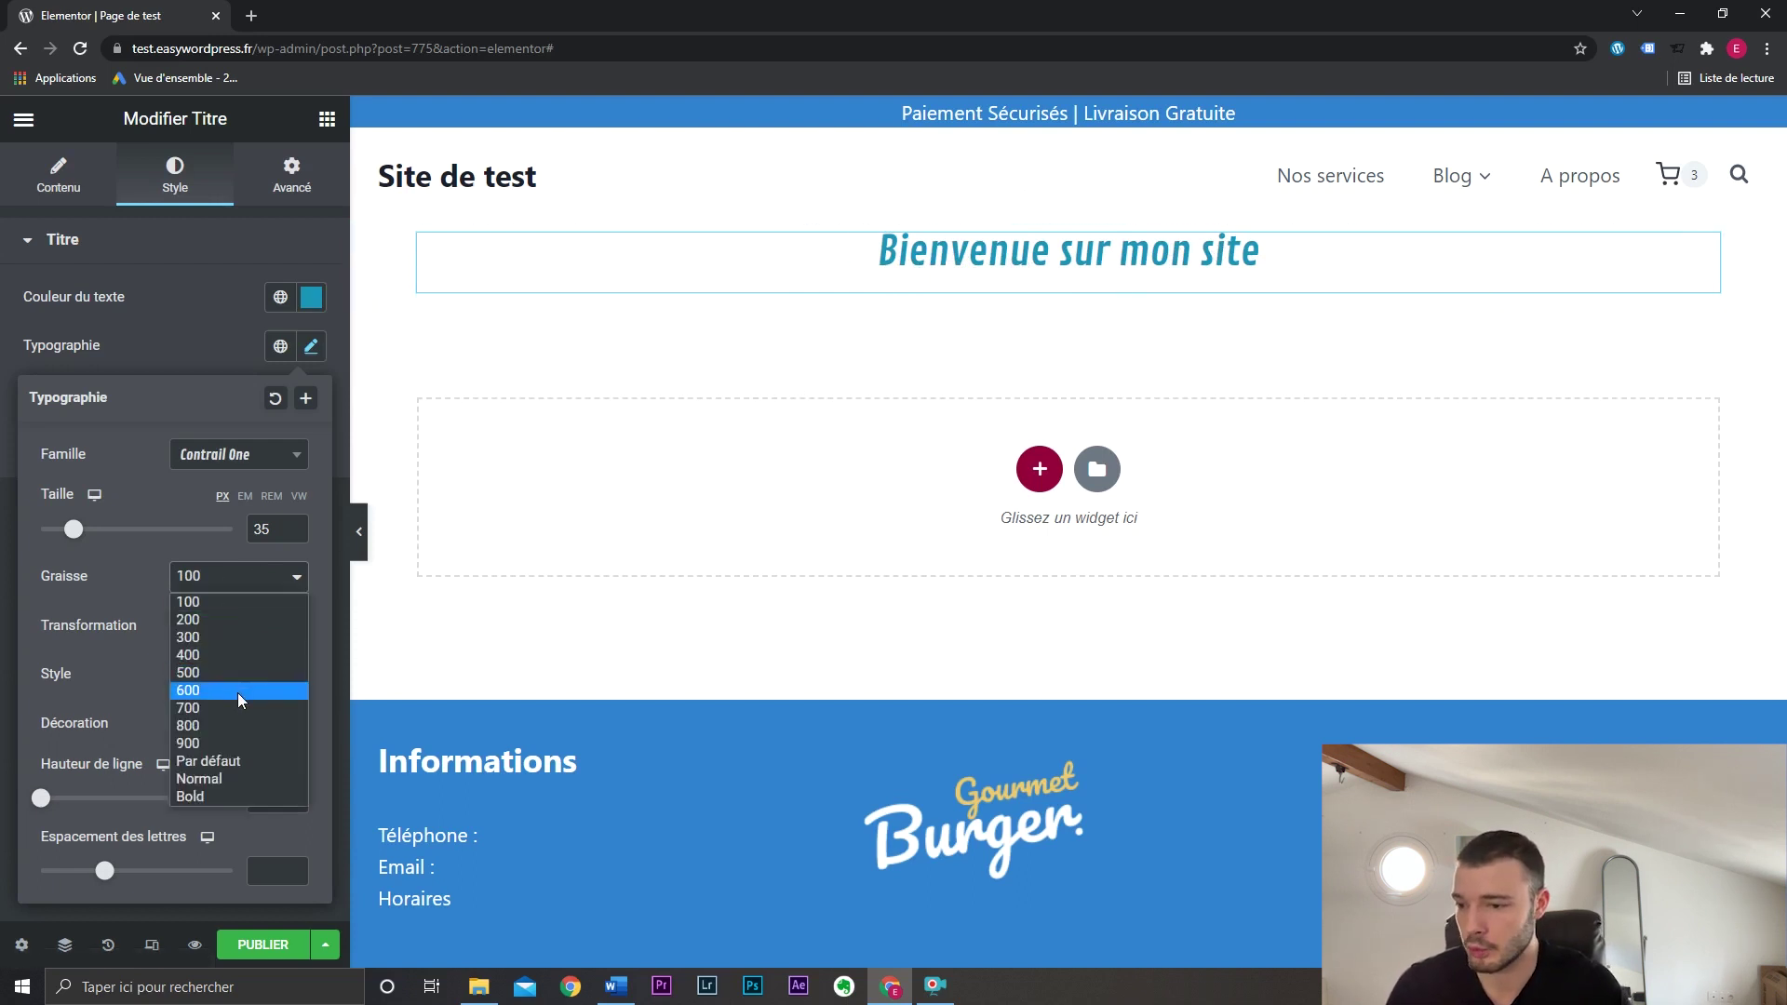
pyautogui.click(239, 676)
# Try the Minuscule and Capitaliser text transformations on the title and settle on Majuscule.
pyautogui.click(238, 633)
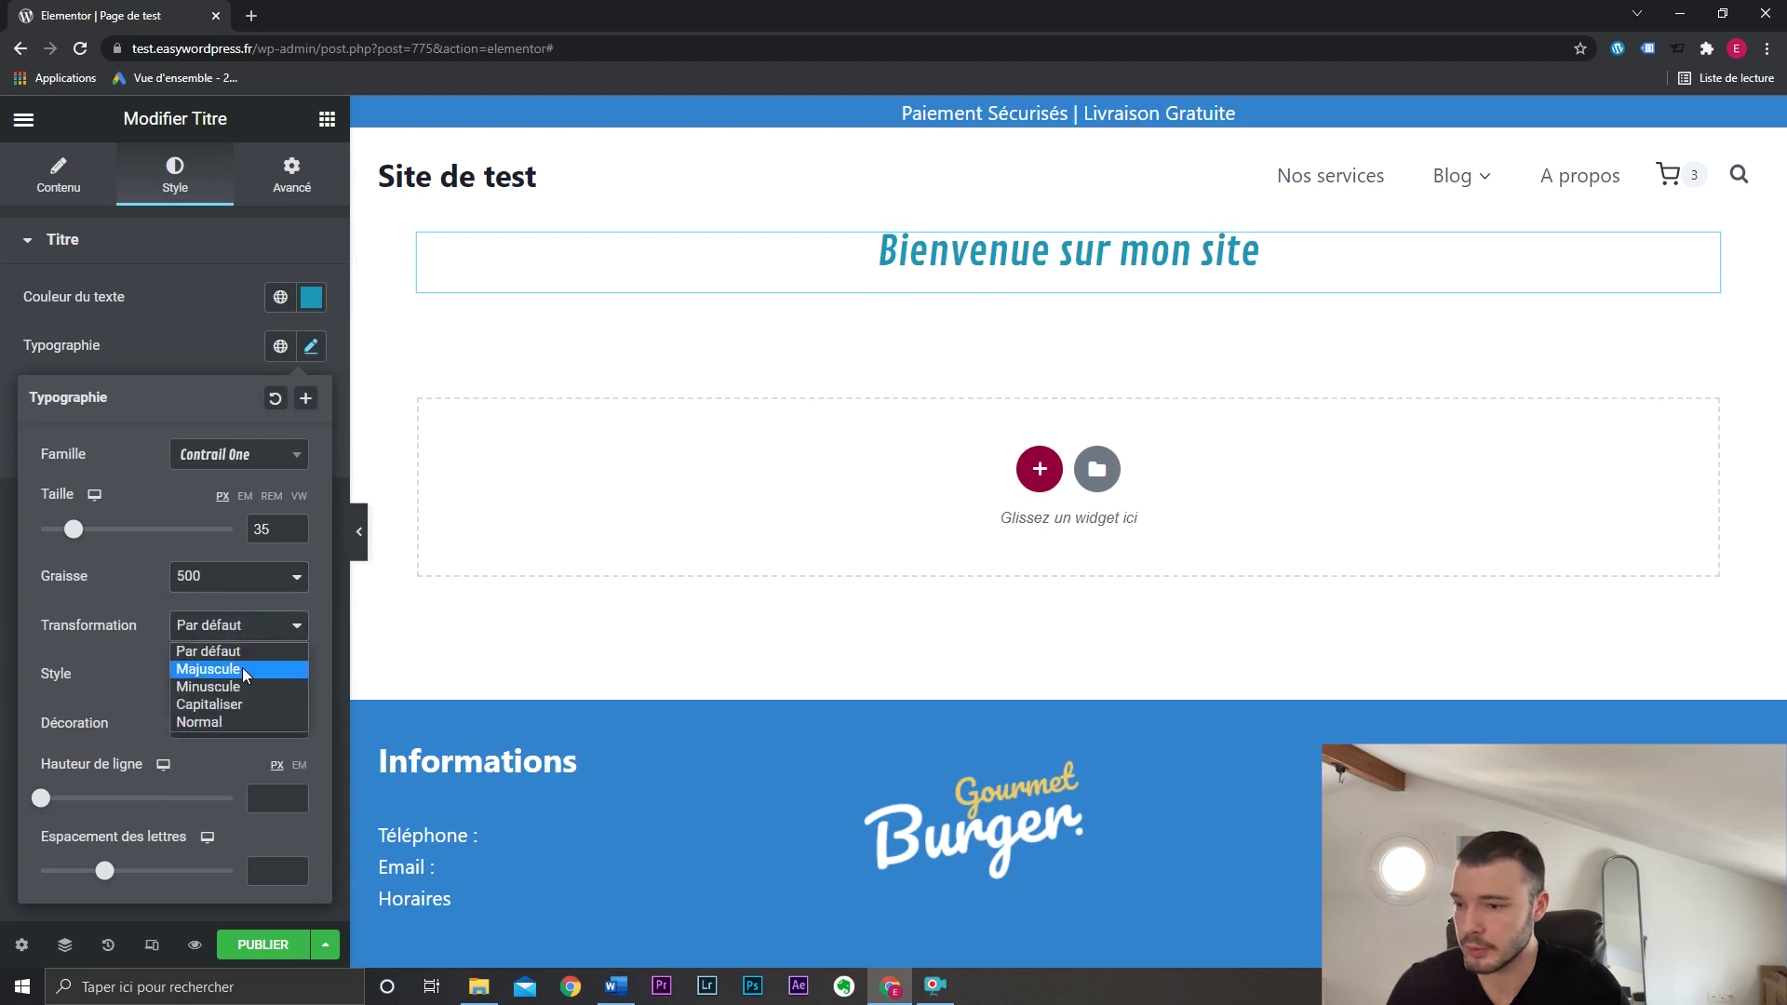
pyautogui.click(253, 667)
pyautogui.click(252, 629)
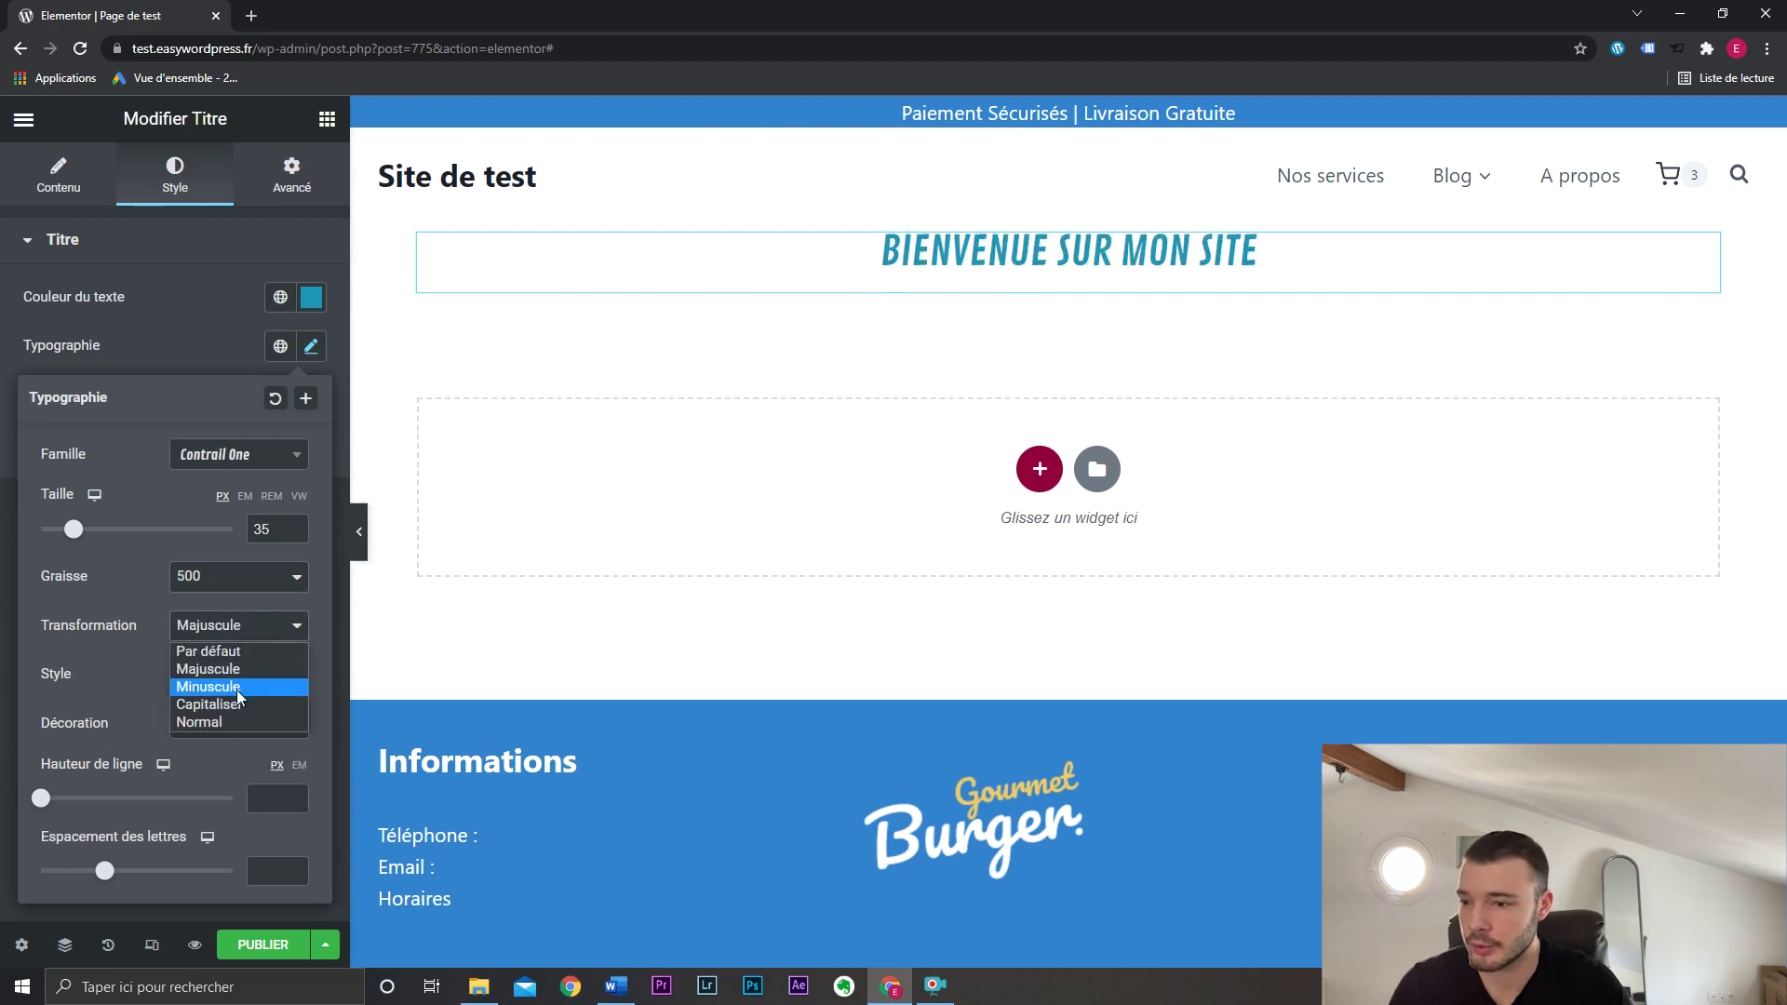
pyautogui.click(240, 686)
pyautogui.click(258, 642)
pyautogui.click(209, 705)
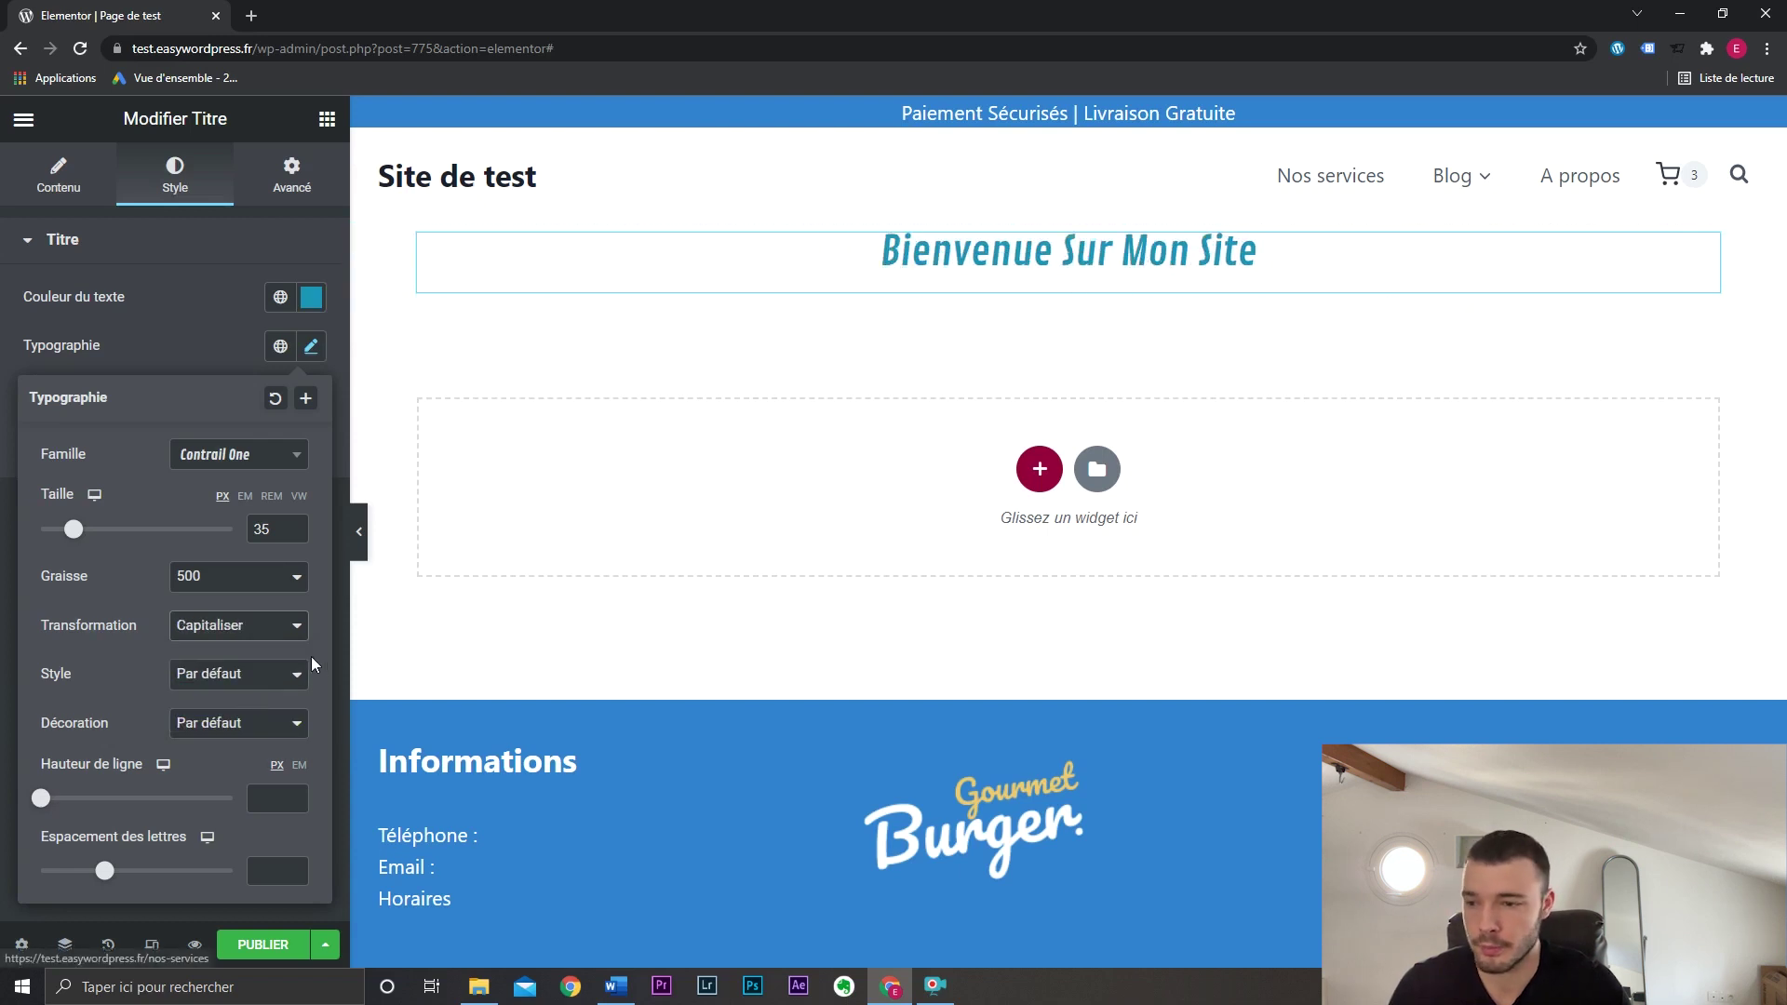
pyautogui.click(251, 636)
pyautogui.click(248, 670)
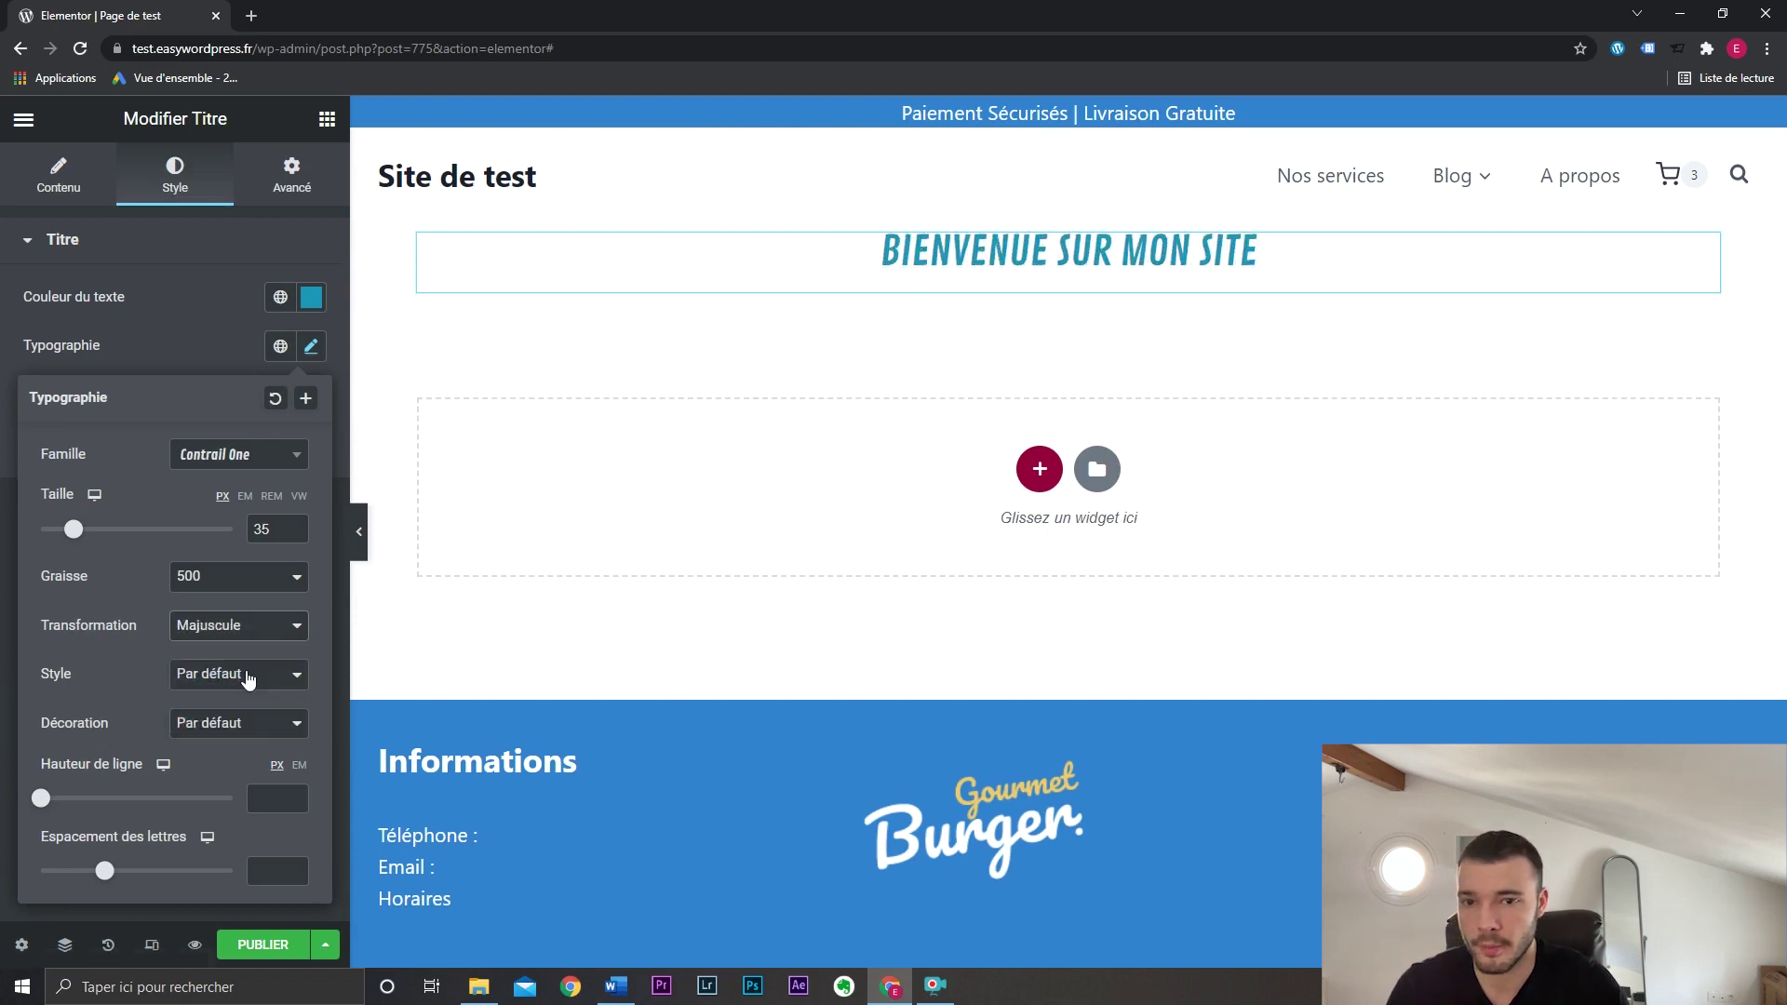
# Try the Normal, Italique and Oblique font styles on the title and restore Par défaut.
pyautogui.click(249, 680)
pyautogui.click(244, 718)
pyautogui.click(253, 678)
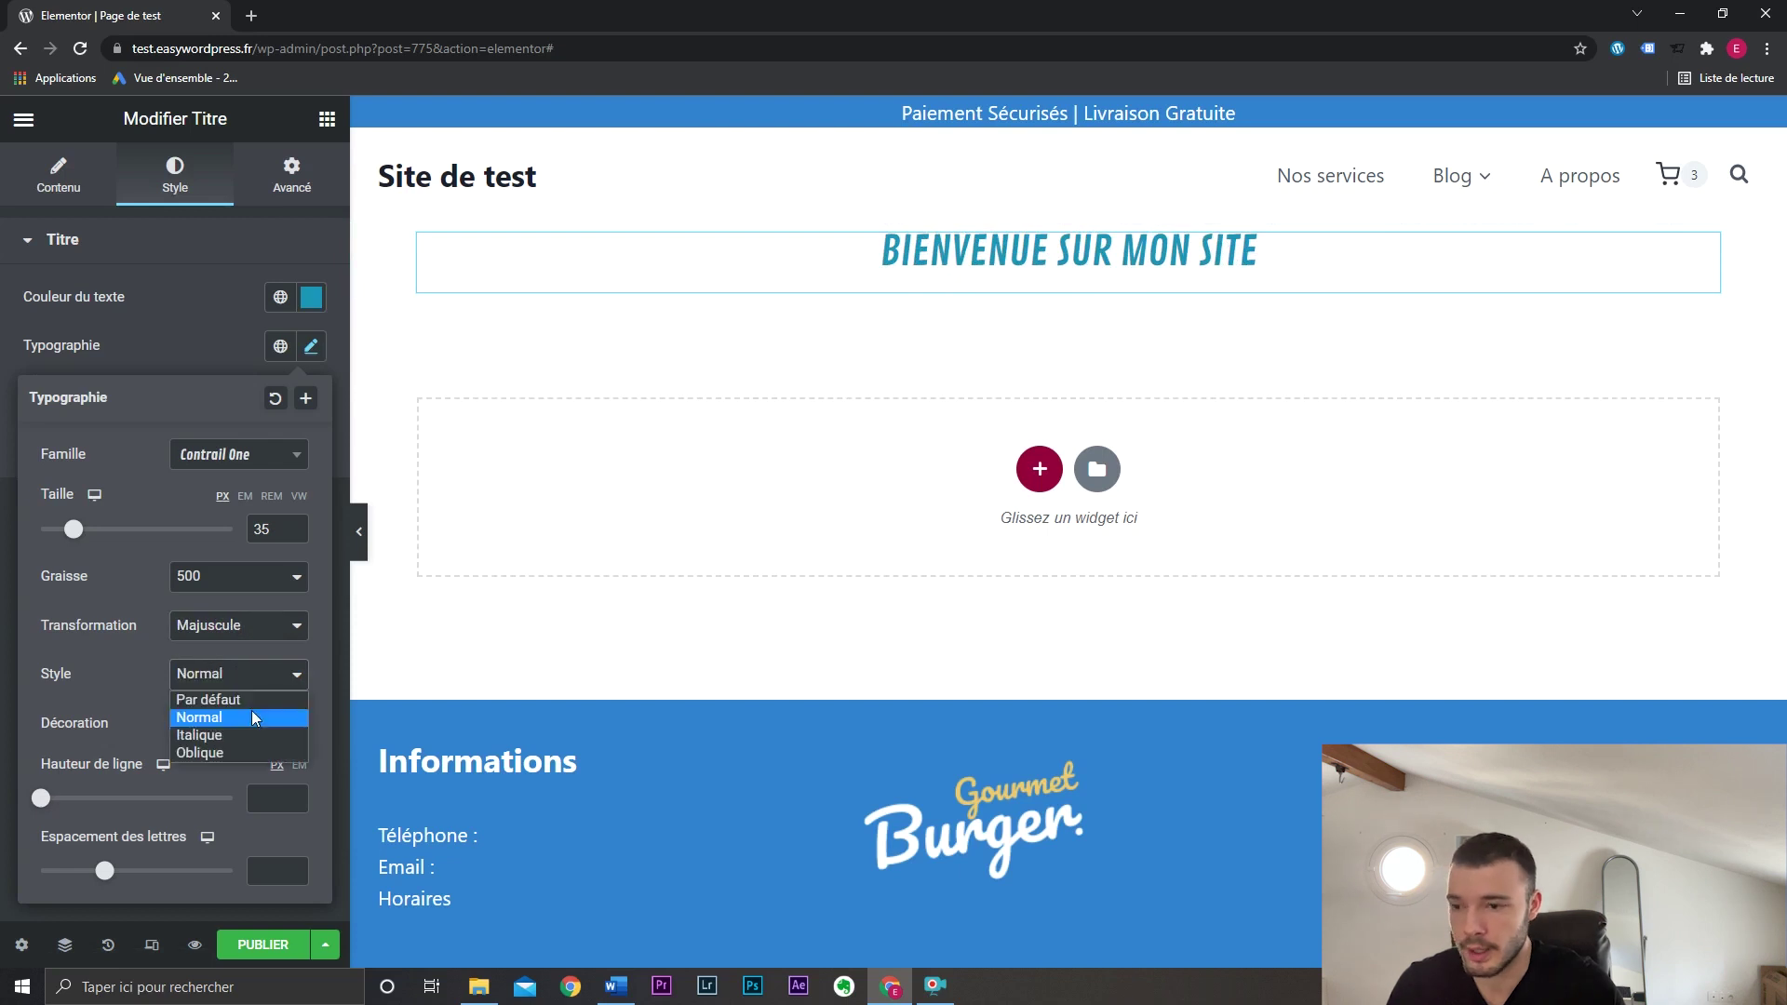
pyautogui.click(250, 735)
pyautogui.click(261, 689)
pyautogui.click(254, 748)
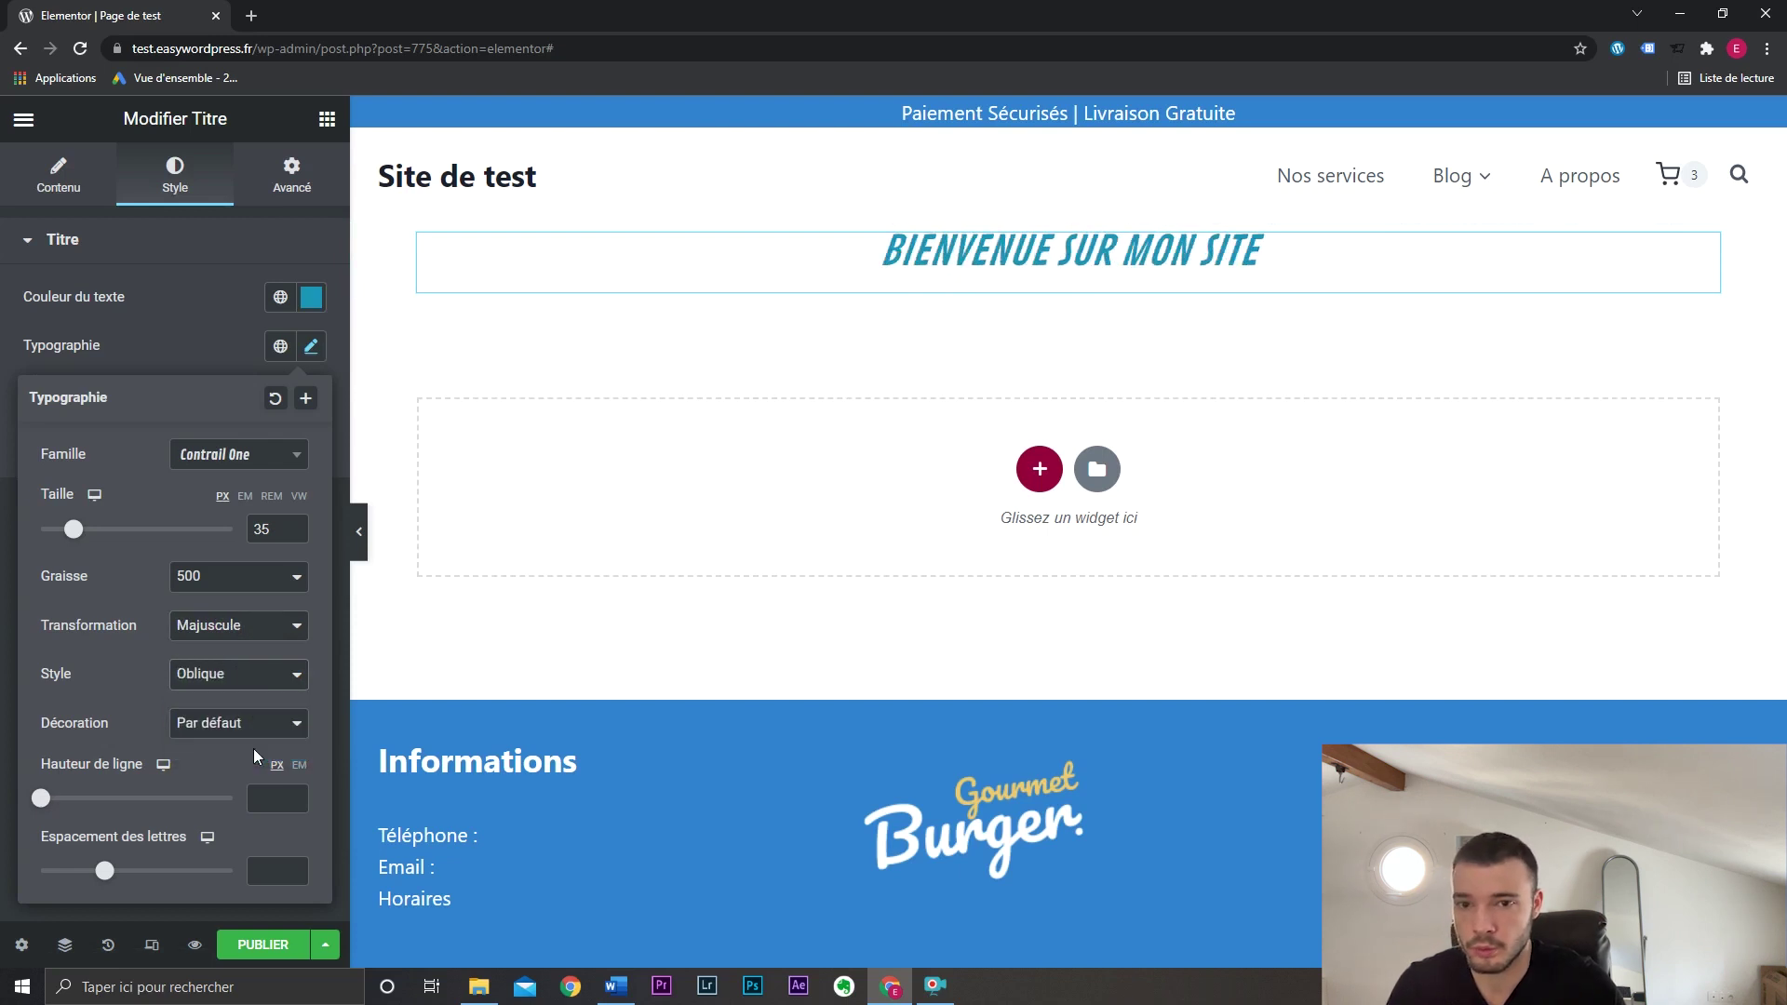
pyautogui.click(254, 691)
pyautogui.click(248, 702)
# Try the Souligner, Surligner and Ligne en travers decorations on the title and set the decoration to Aucun.
pyautogui.click(249, 723)
pyautogui.click(249, 762)
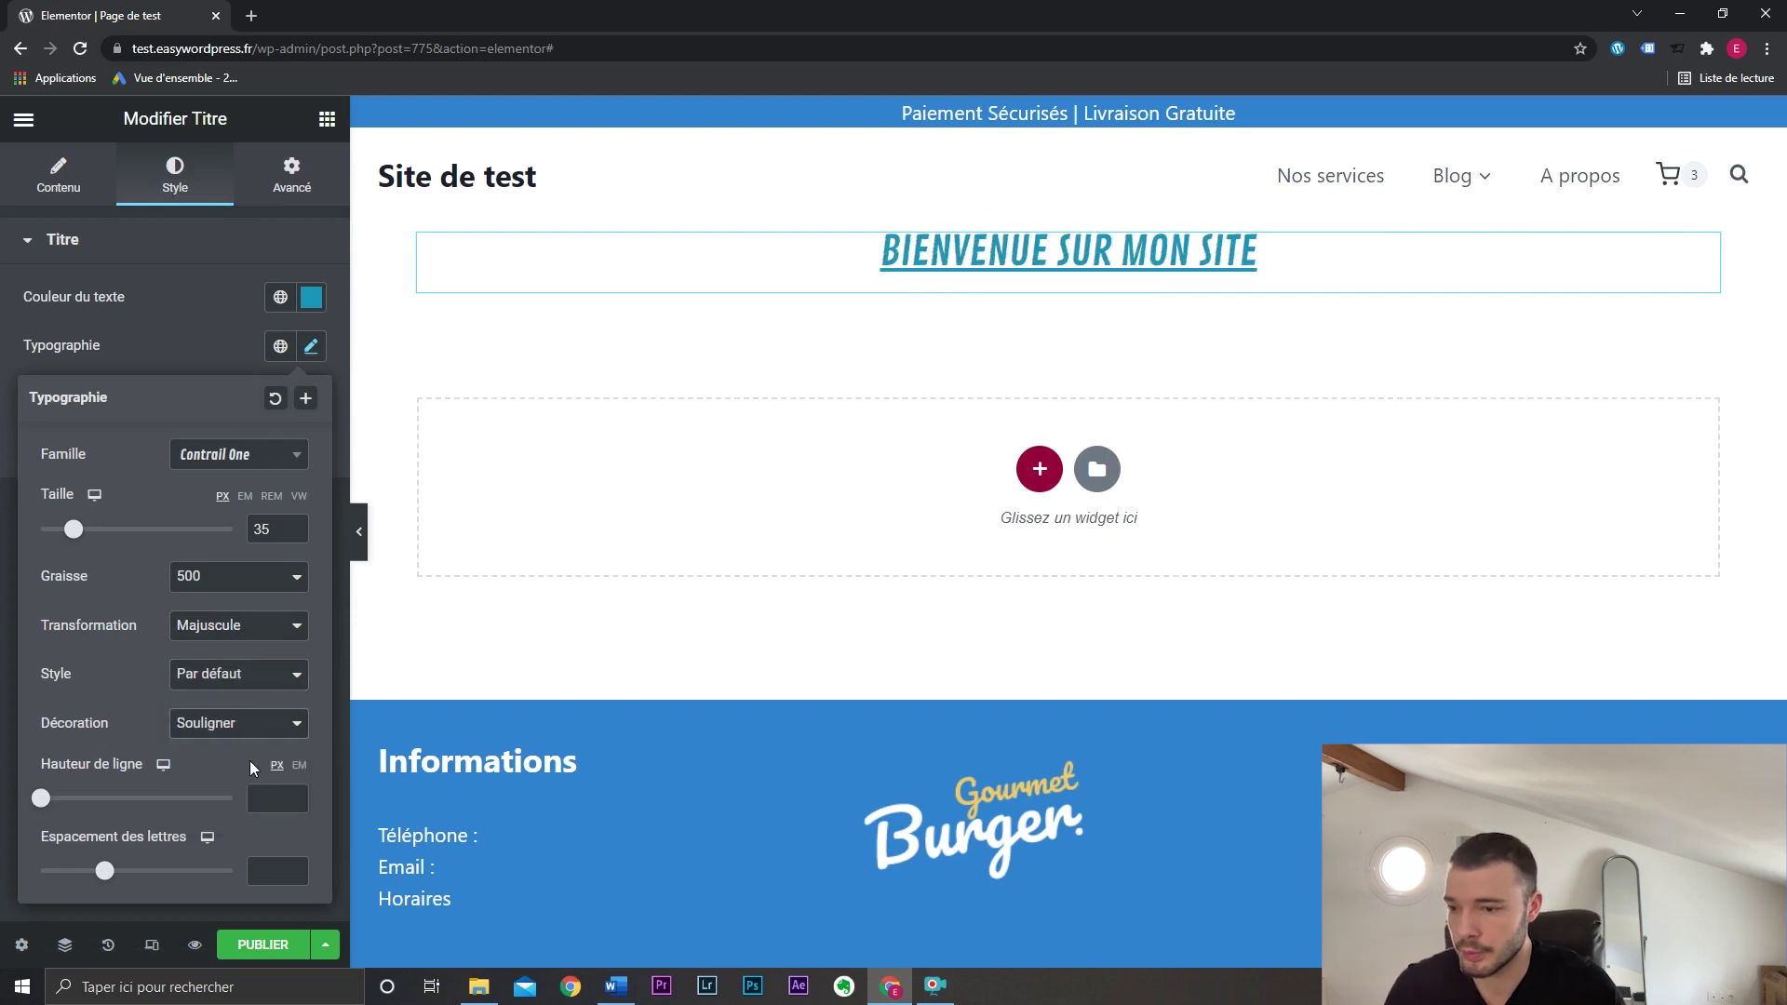
pyautogui.click(249, 731)
pyautogui.click(238, 786)
pyautogui.click(244, 724)
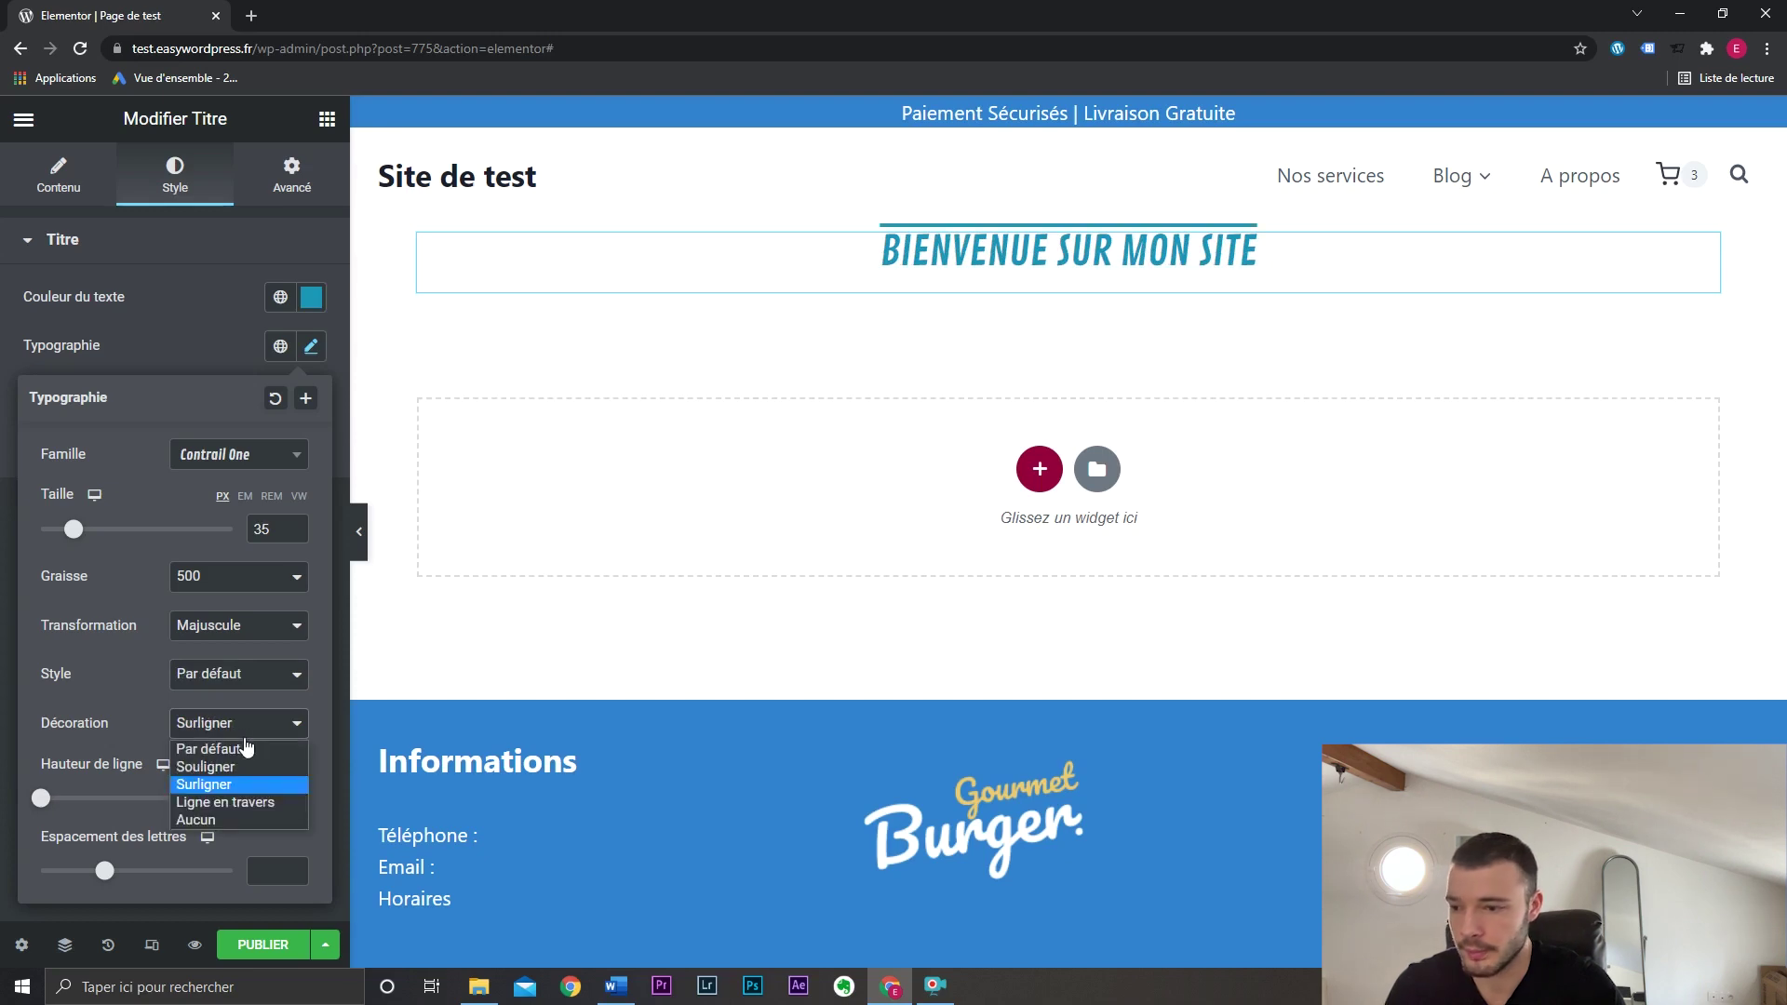
pyautogui.click(245, 800)
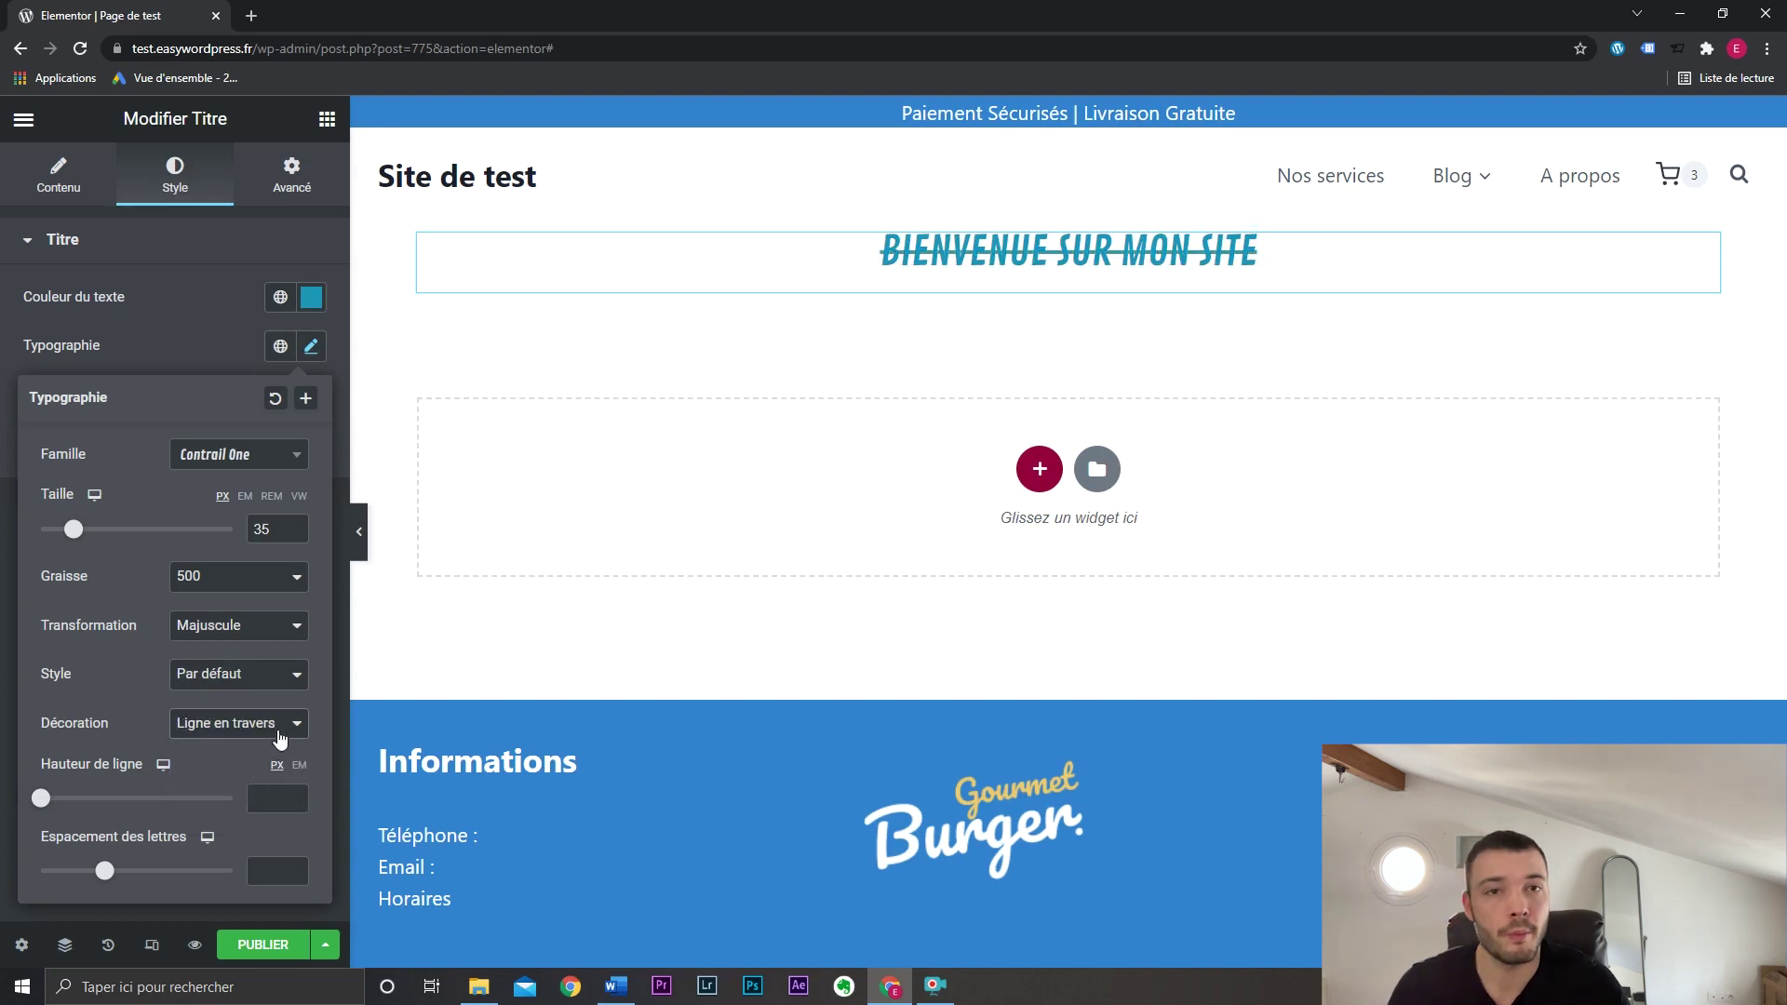
pyautogui.click(277, 739)
pyautogui.click(255, 814)
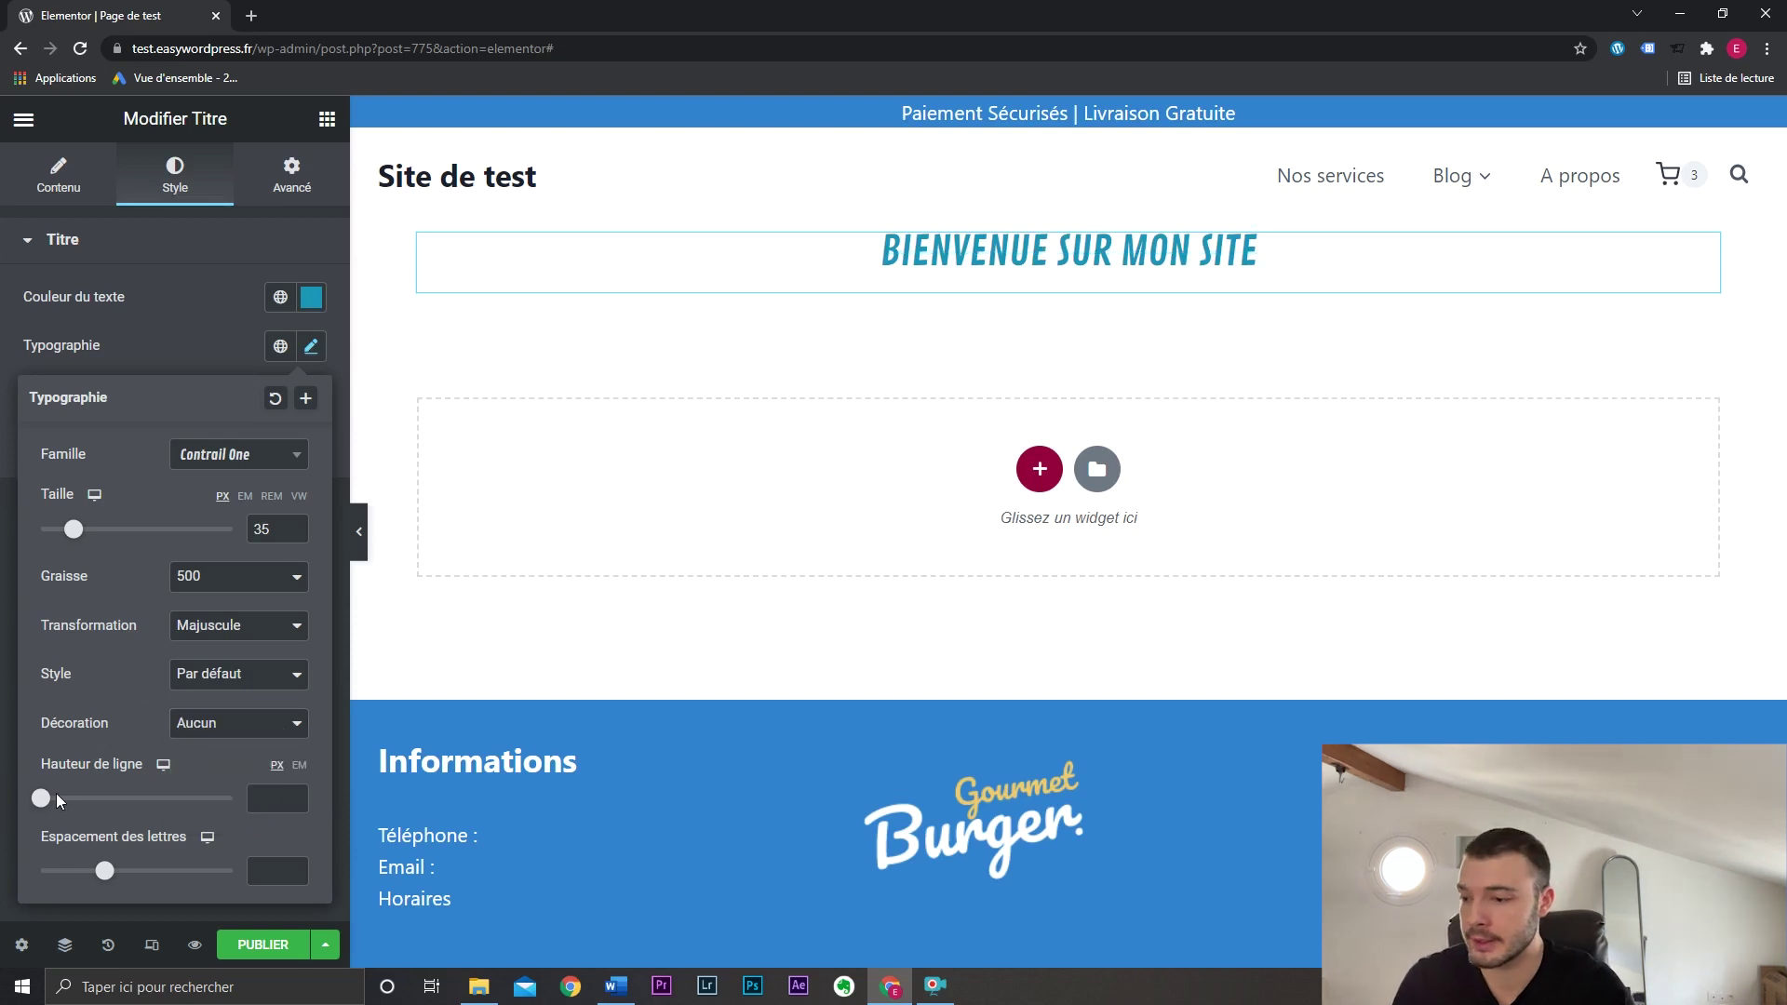
# Set the title's line height to 28 px, try a letter spacing of 5.3 and reduce it slightly, and close the typography settings.
pyautogui.moveTo(41, 799); pyautogui.dragTo(172, 871)
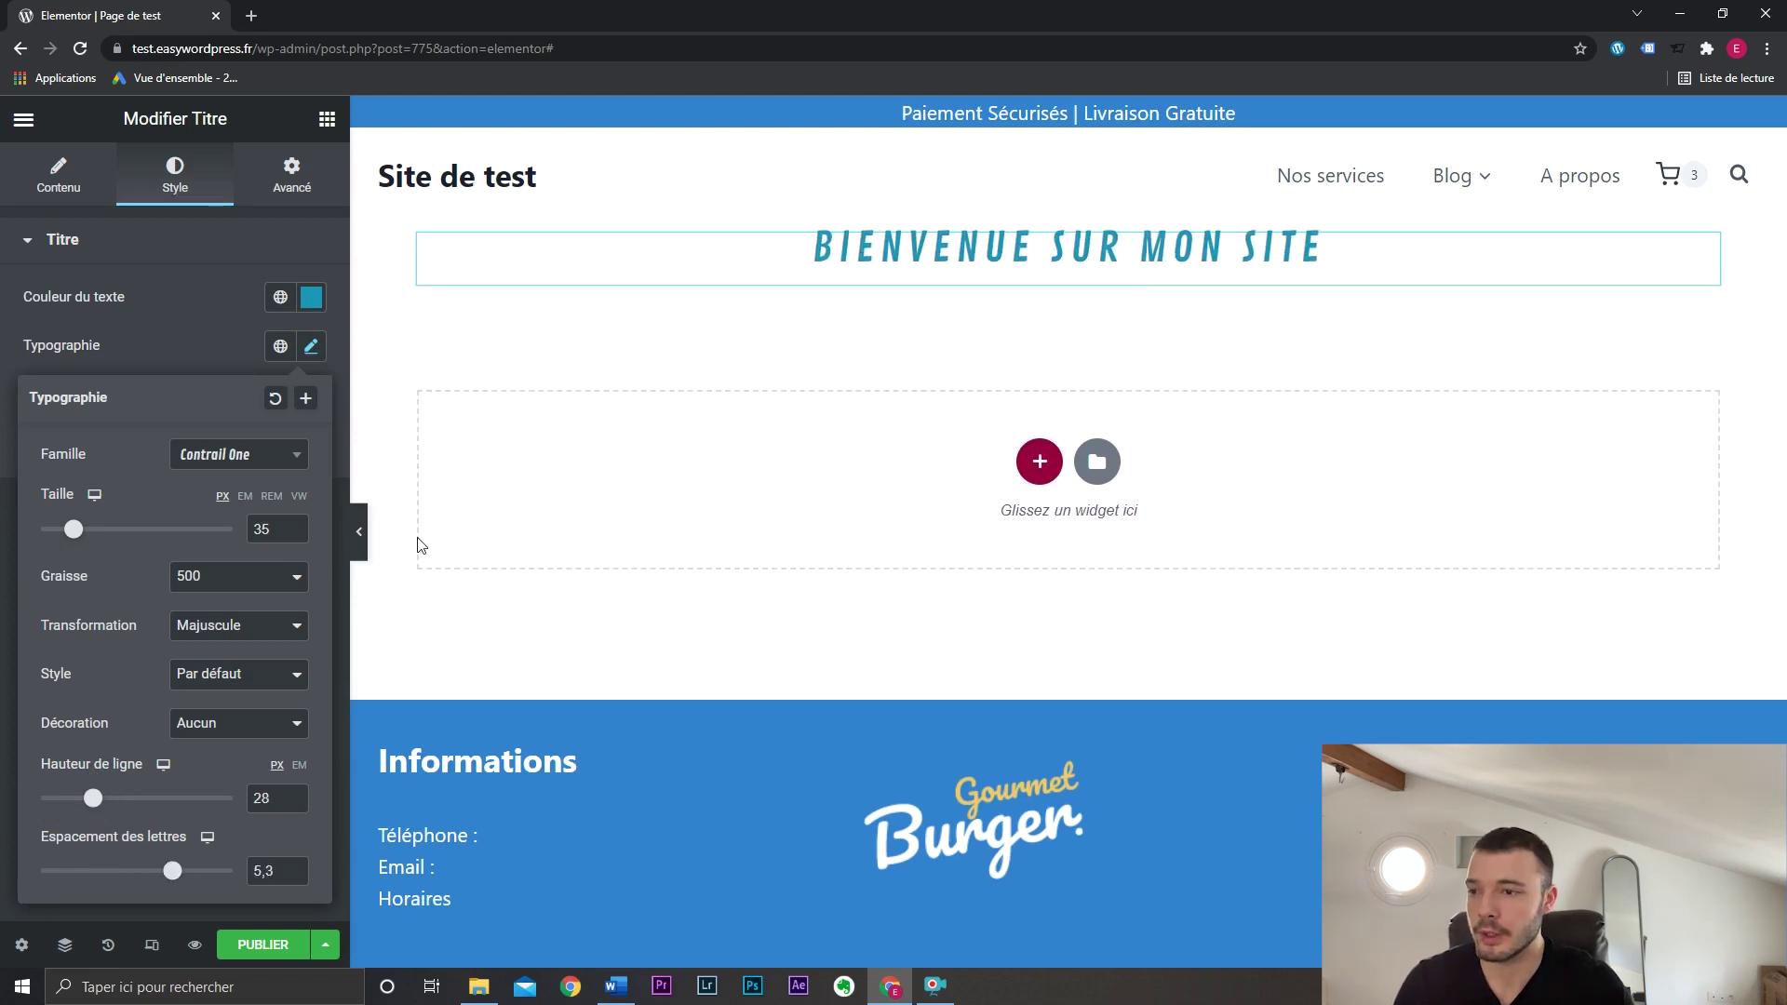
pyautogui.click(310, 349)
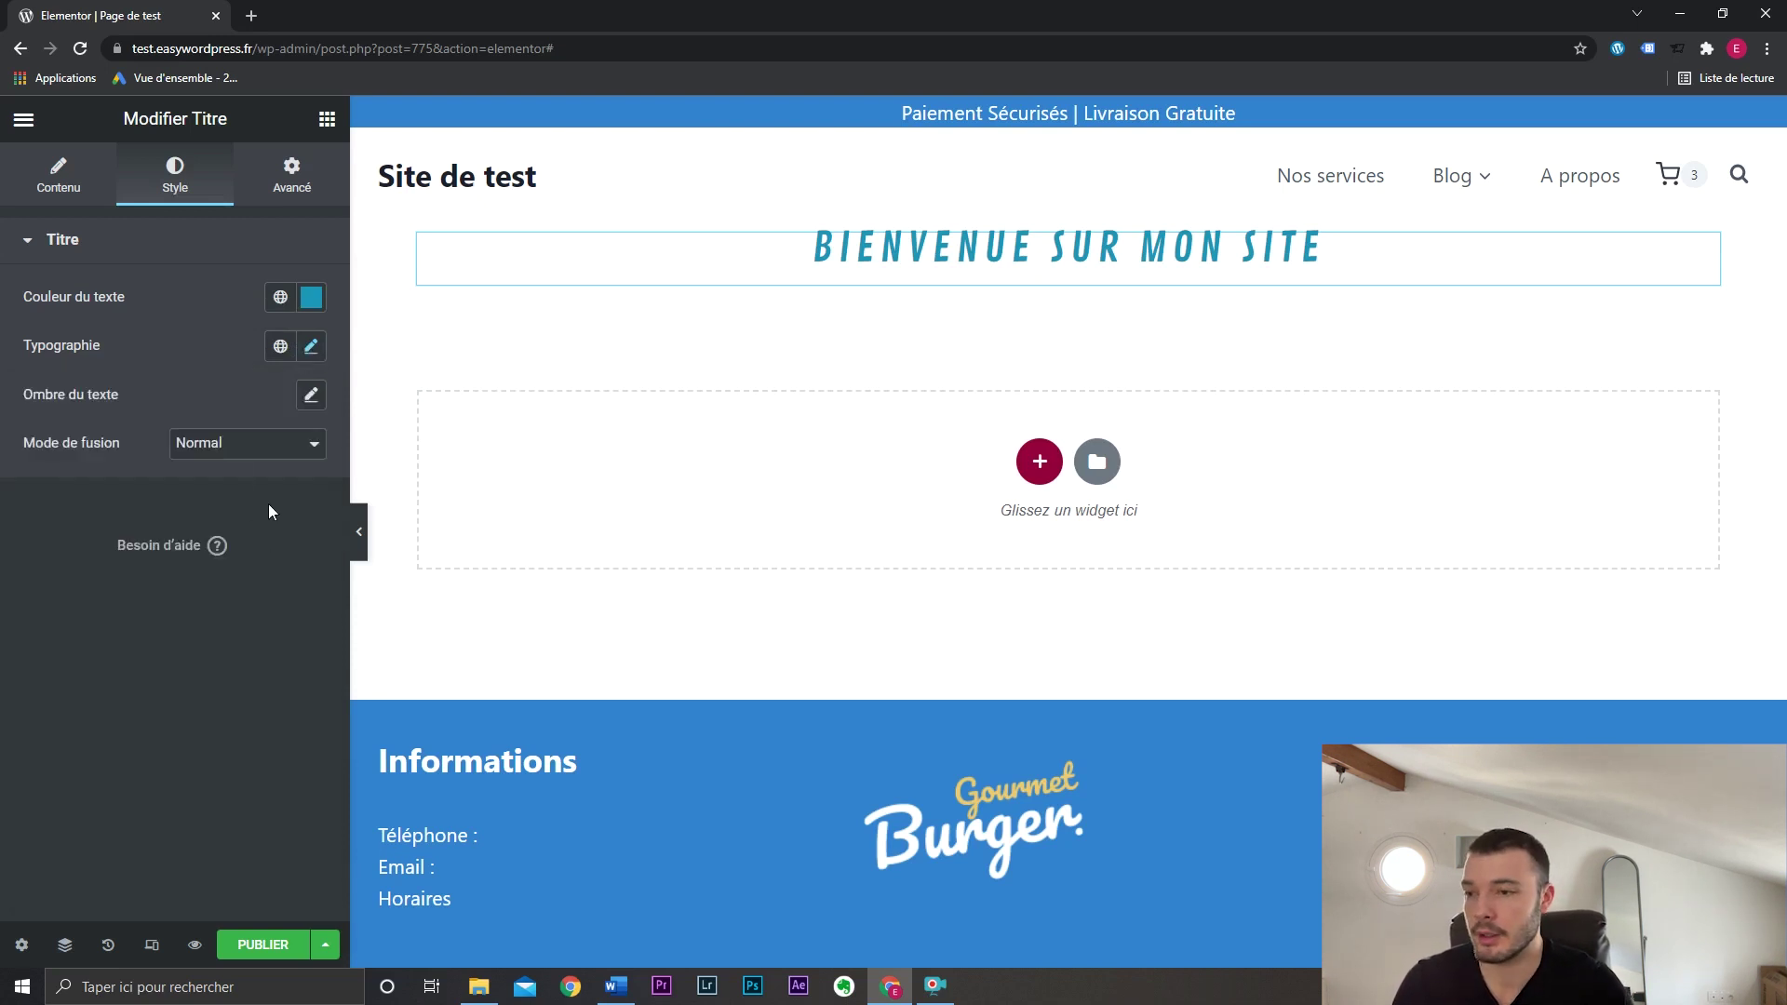
pyautogui.click(311, 347)
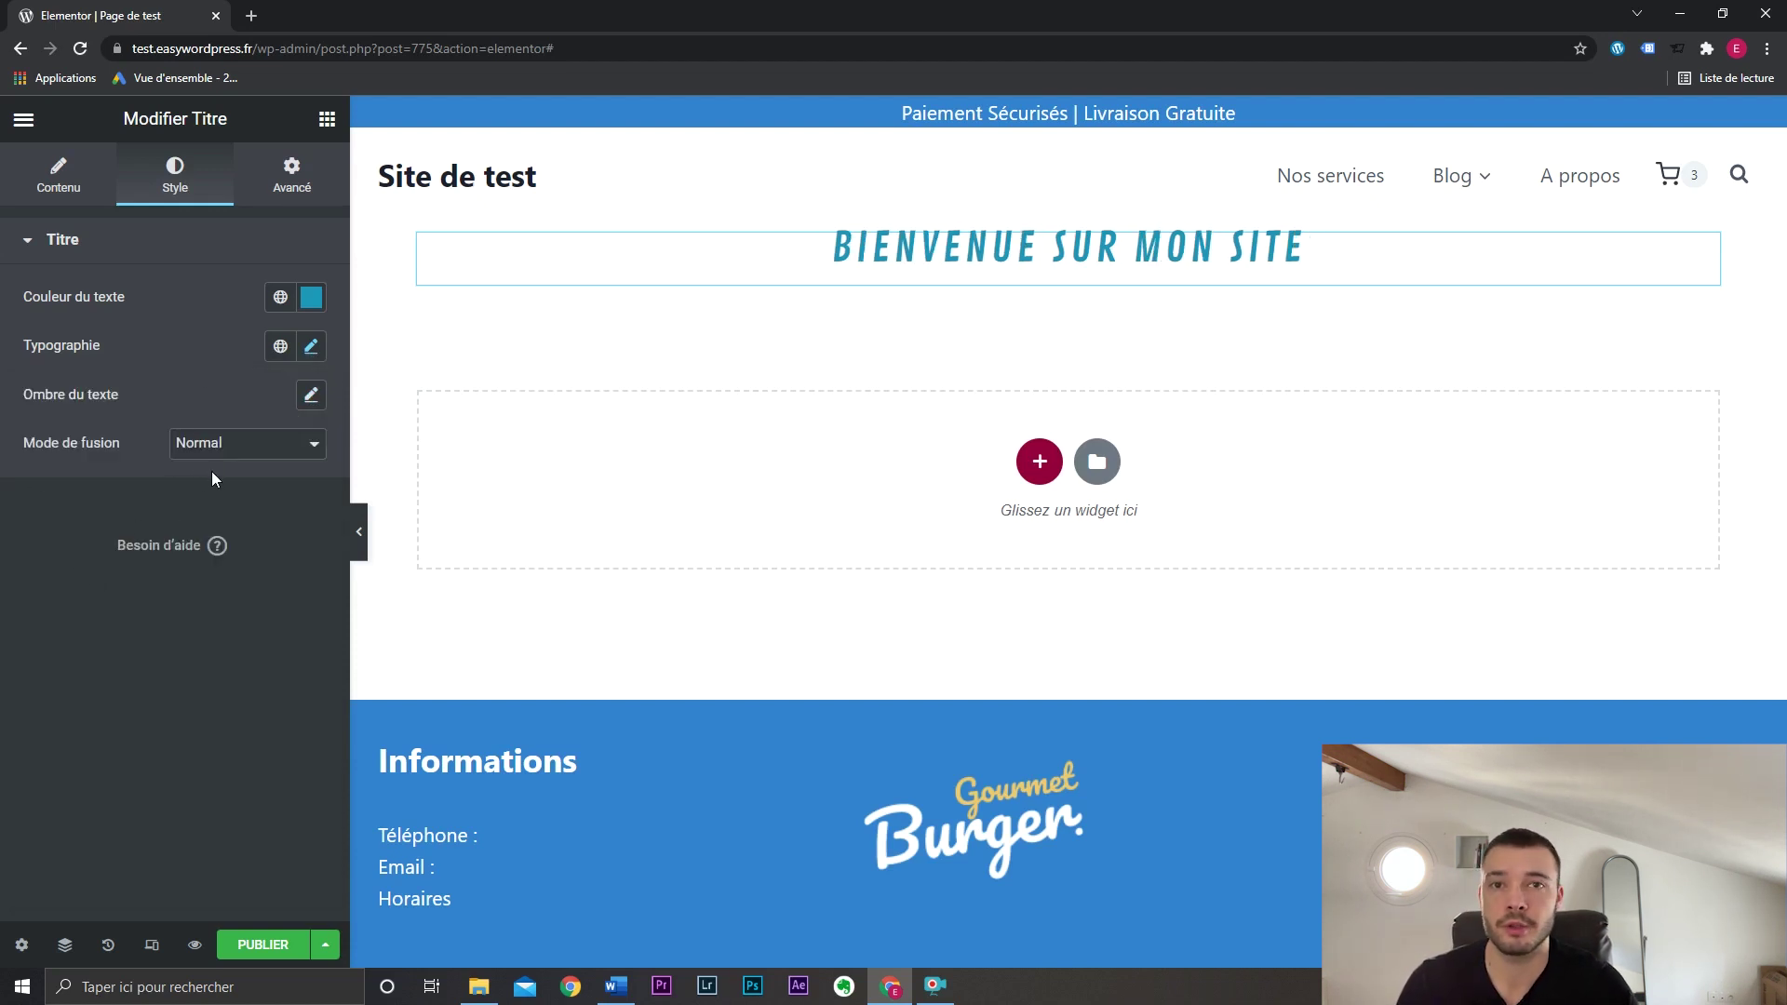
# Add a text shadow to the title, increase its blur and give it a semi-transparent red colour.
pyautogui.click(312, 395)
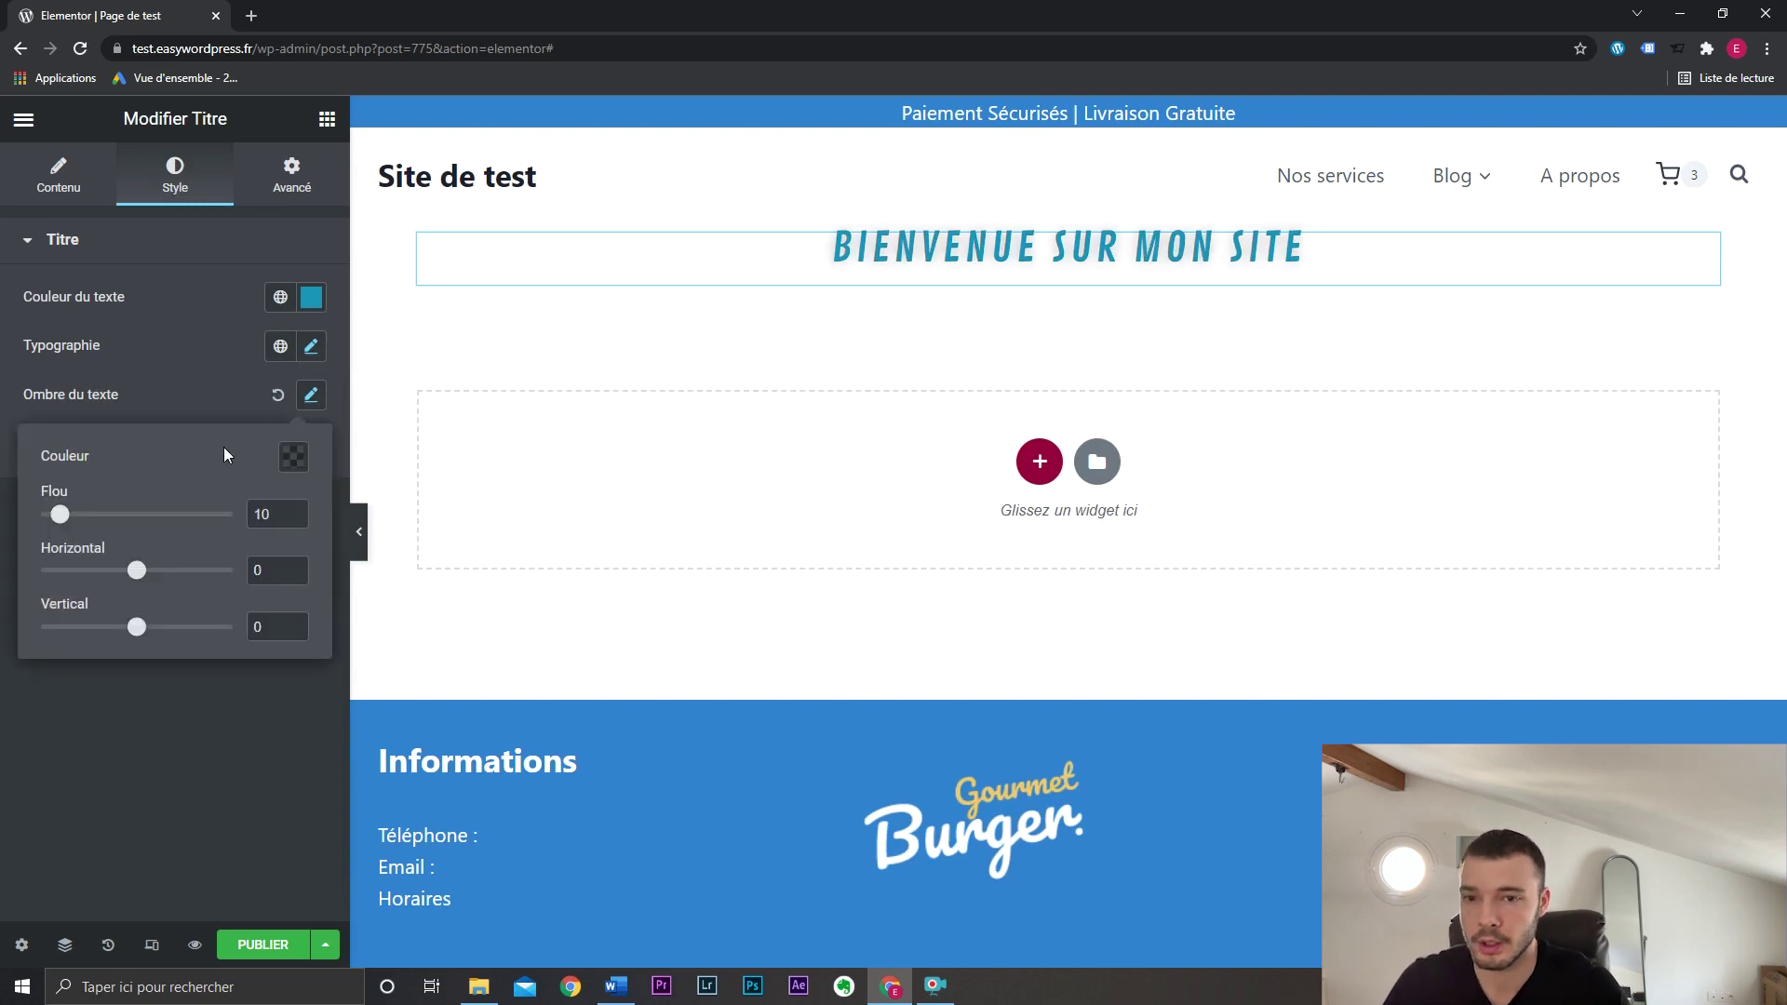
pyautogui.moveTo(60, 518); pyautogui.dragTo(143, 510)
pyautogui.click(294, 456)
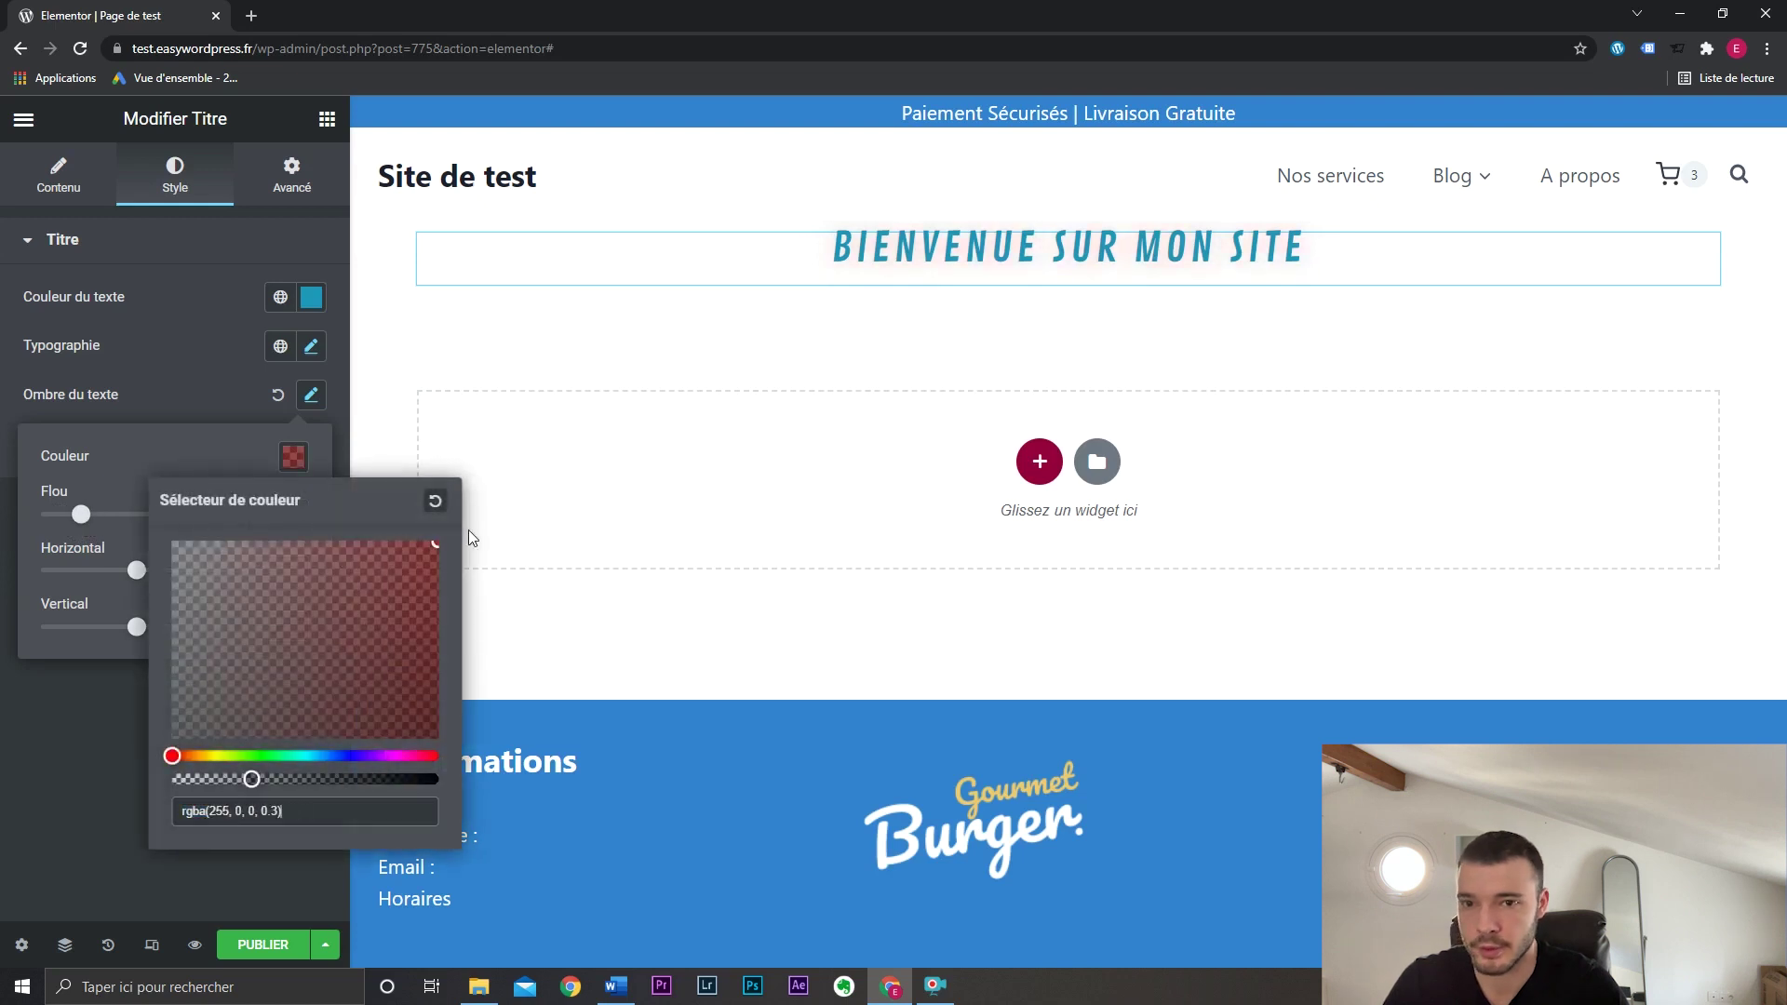
pyautogui.click(417, 551)
# Offset the title's shadow slightly to the left and downwards, reduce its blur to a sharp edge and close the shadow settings.
pyautogui.moveTo(137, 570)
pyautogui.mouseDown()
pyautogui.moveTo(192, 571)
pyautogui.moveTo(88, 571)
pyautogui.moveTo(182, 571)
pyautogui.moveTo(131, 570)
pyautogui.mouseUp()
pyautogui.moveTo(141, 637)
pyautogui.mouseDown()
pyautogui.moveTo(175, 636)
pyautogui.moveTo(149, 635)
pyautogui.mouseUp()
pyautogui.moveTo(82, 517); pyautogui.dragTo(26, 526)
pyautogui.click(11, 527)
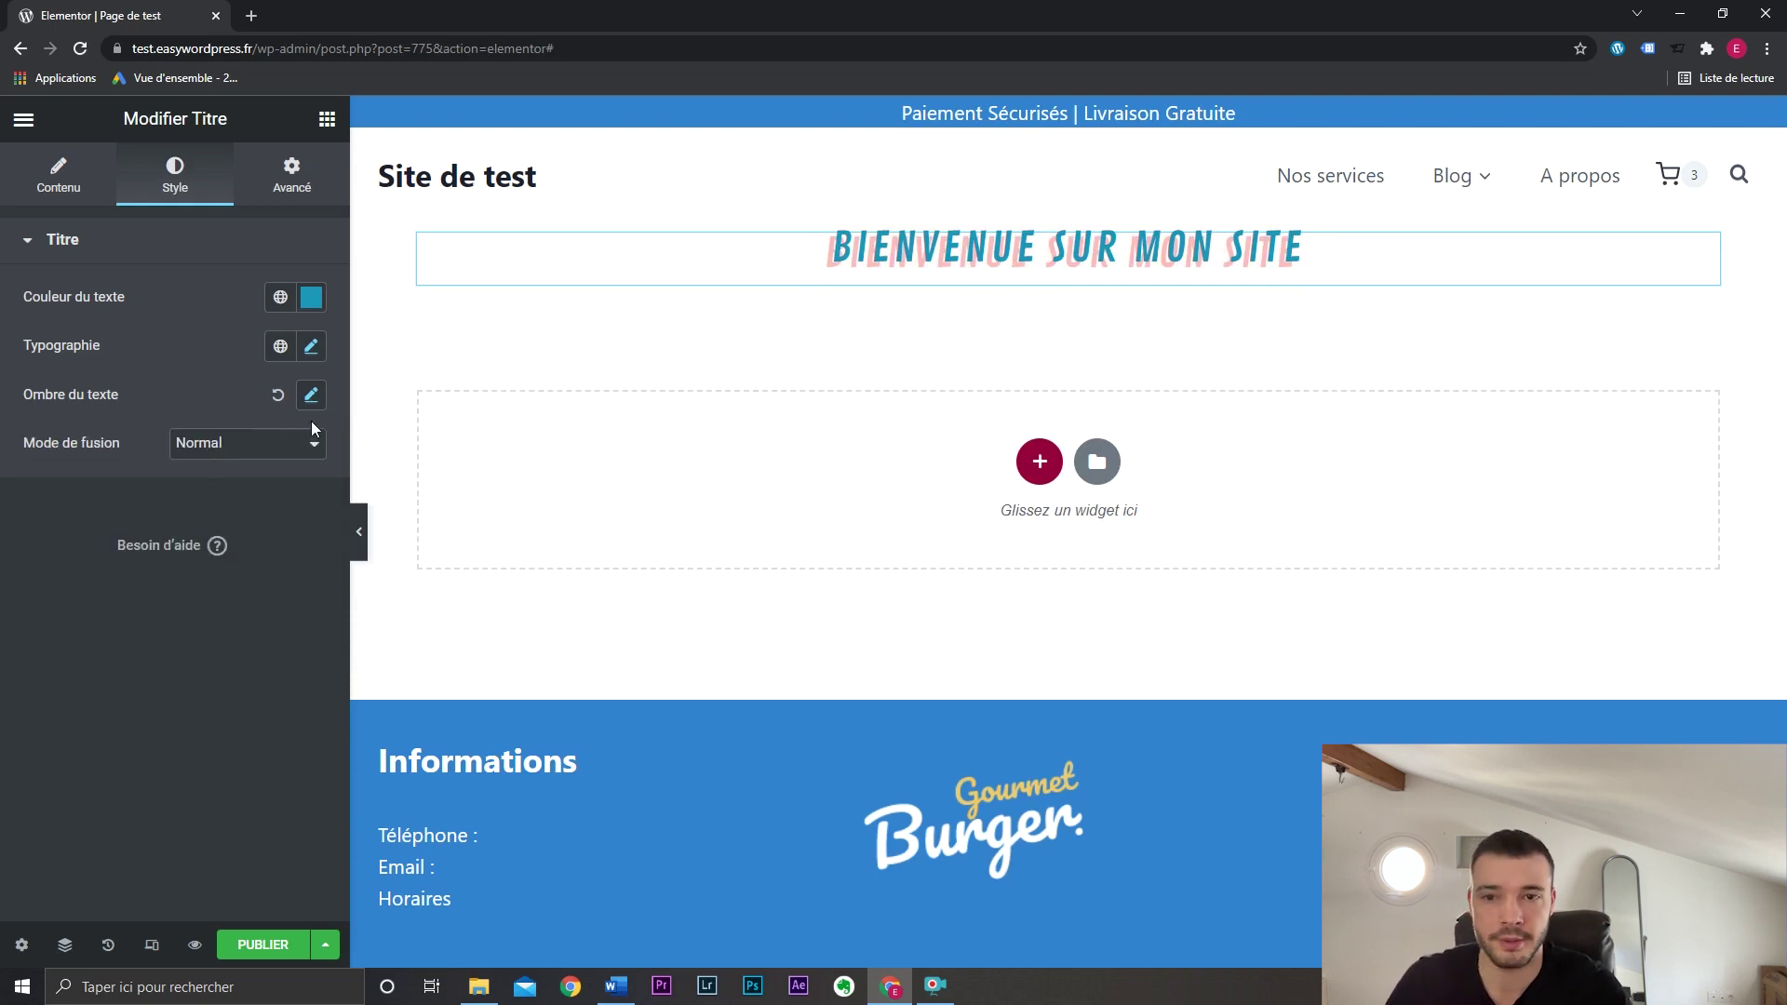
# Try the Screen and Difference blend modes on the title and restore Normal.
pyautogui.click(280, 450)
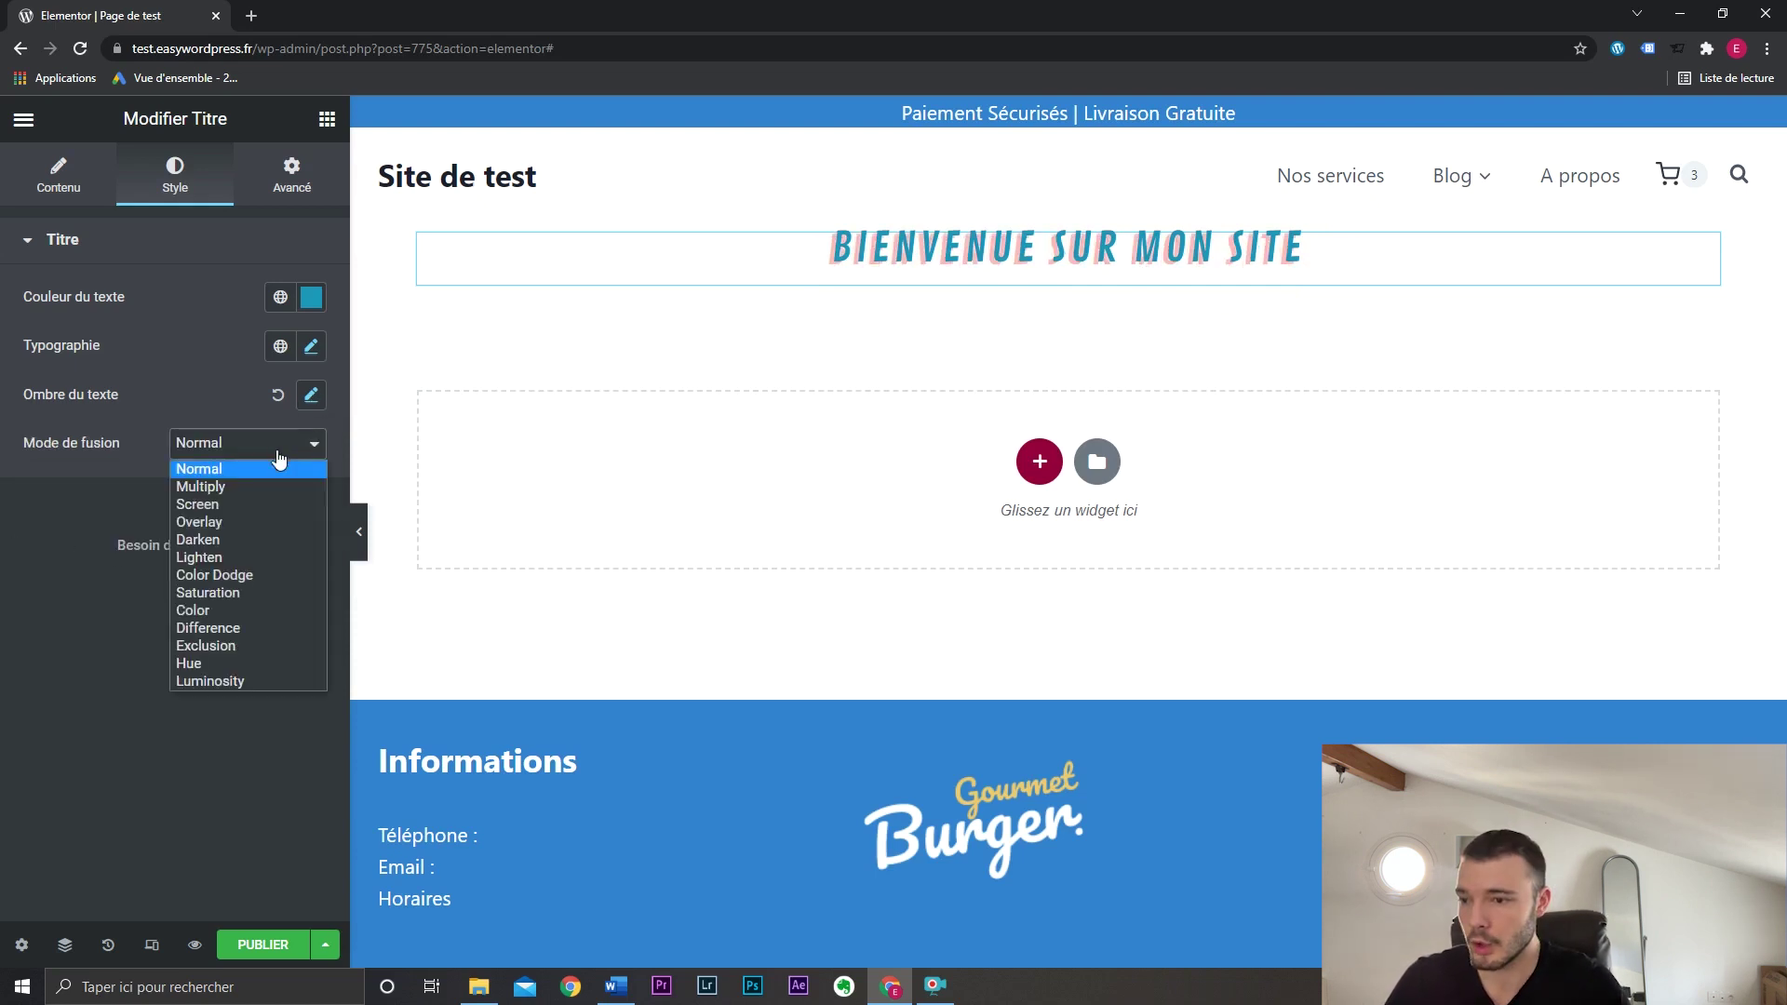
pyautogui.click(278, 505)
pyautogui.click(282, 460)
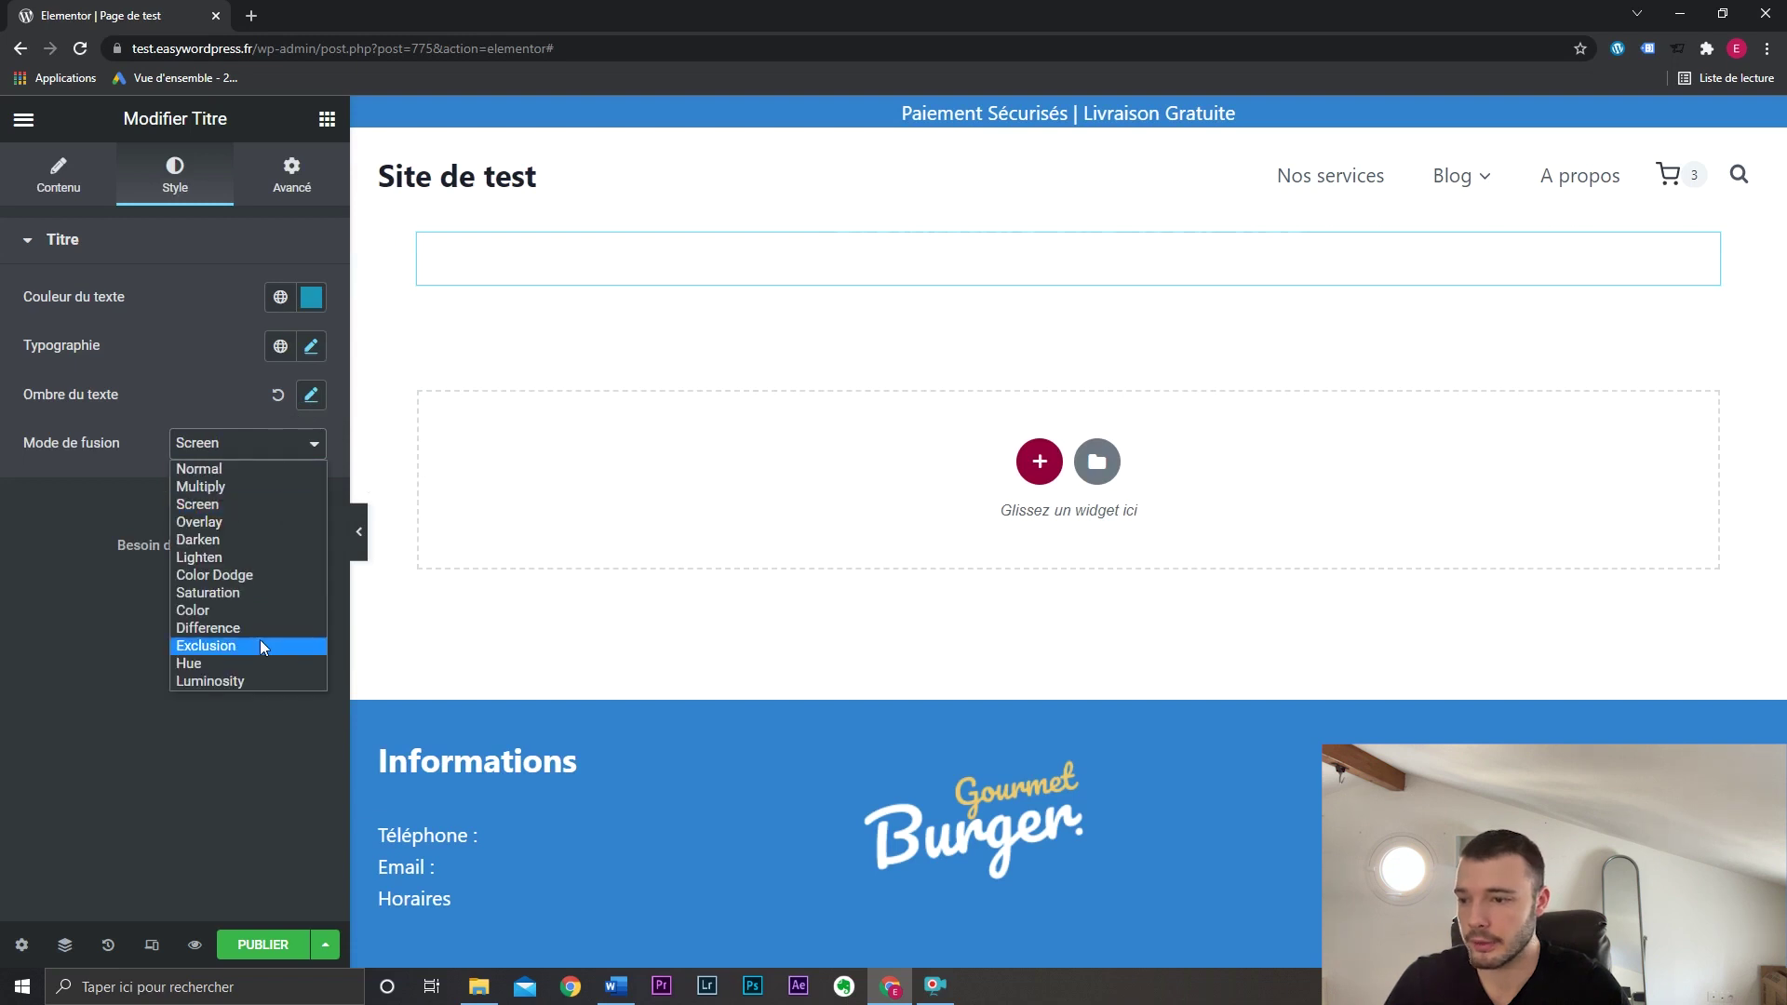
pyautogui.click(261, 627)
pyautogui.click(291, 454)
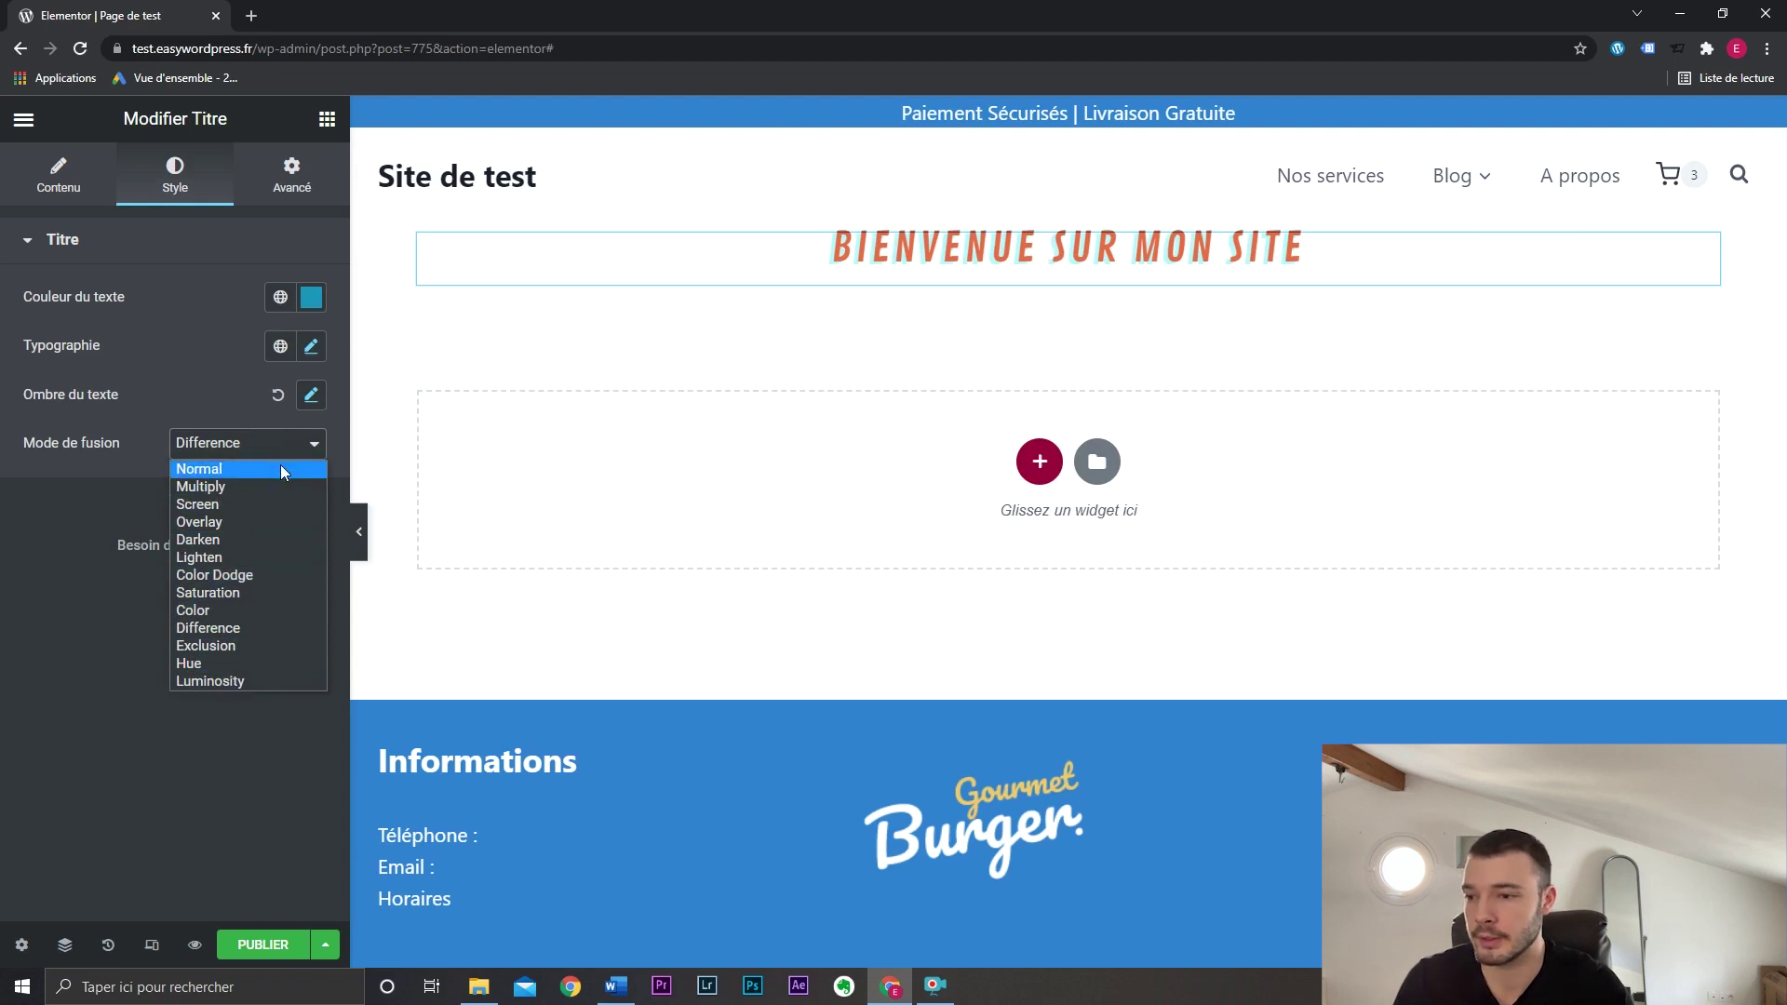
pyautogui.click(277, 471)
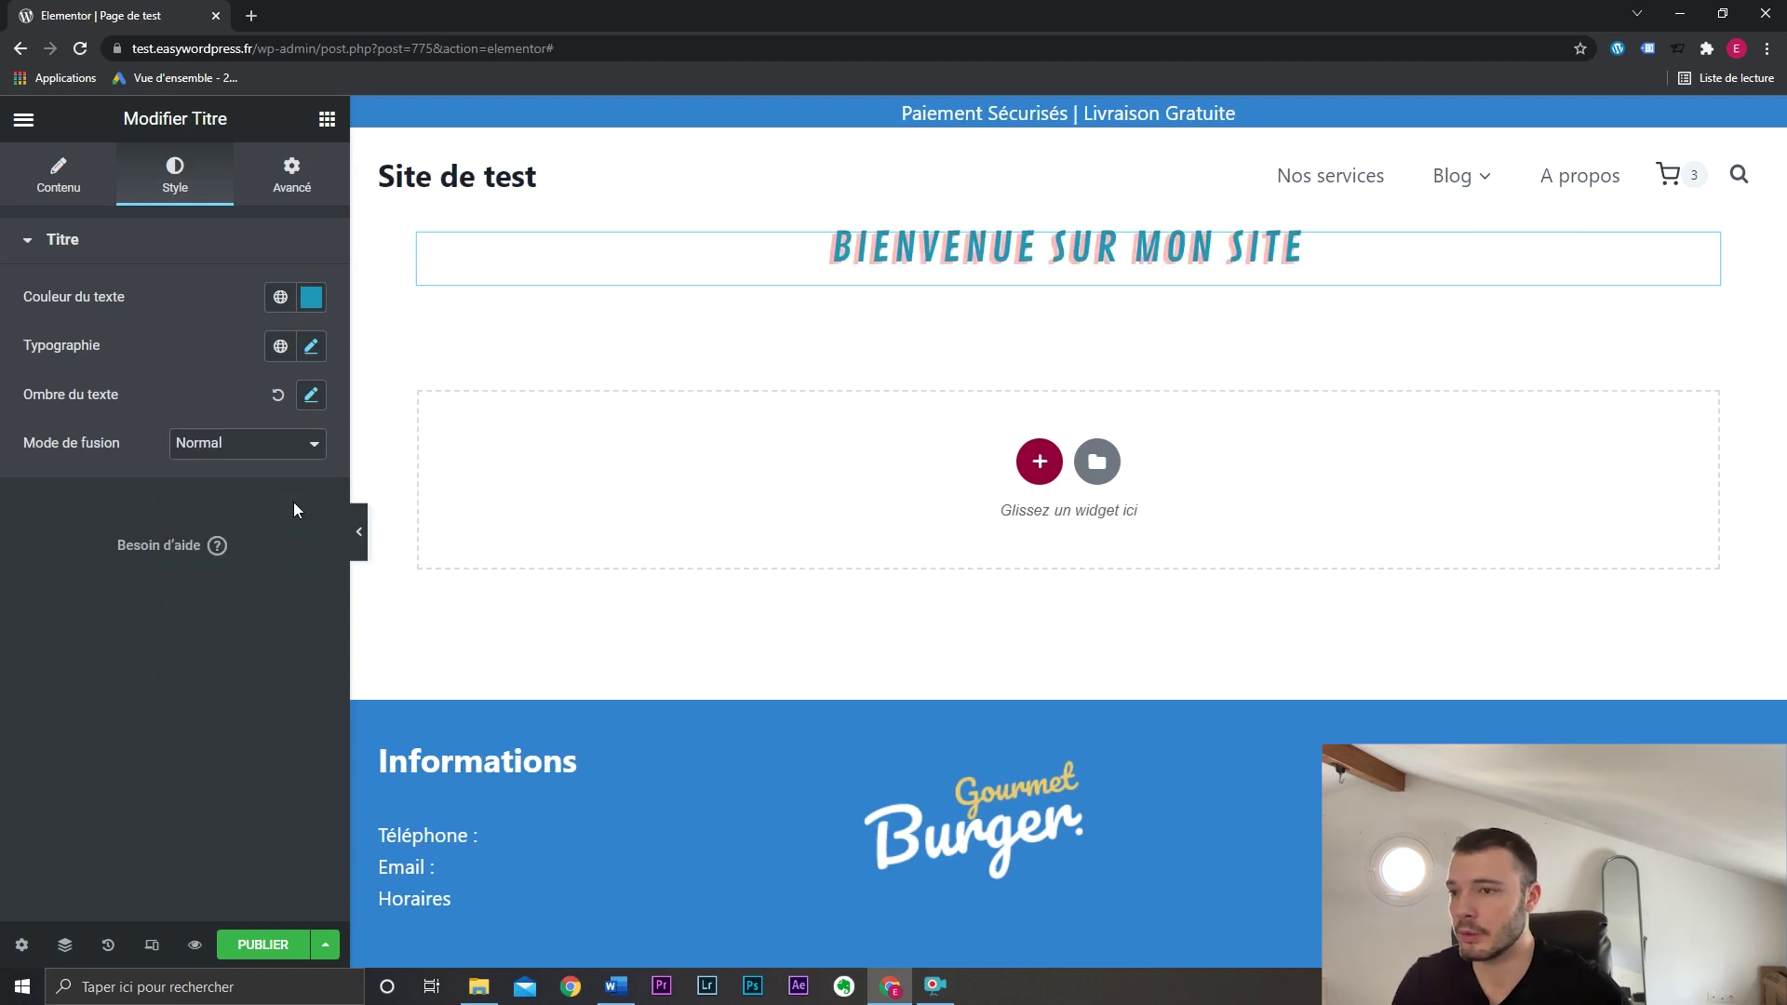
# In the title's advanced settings, give it a classic background in the dark red #A12F2F.
pyautogui.click(296, 176)
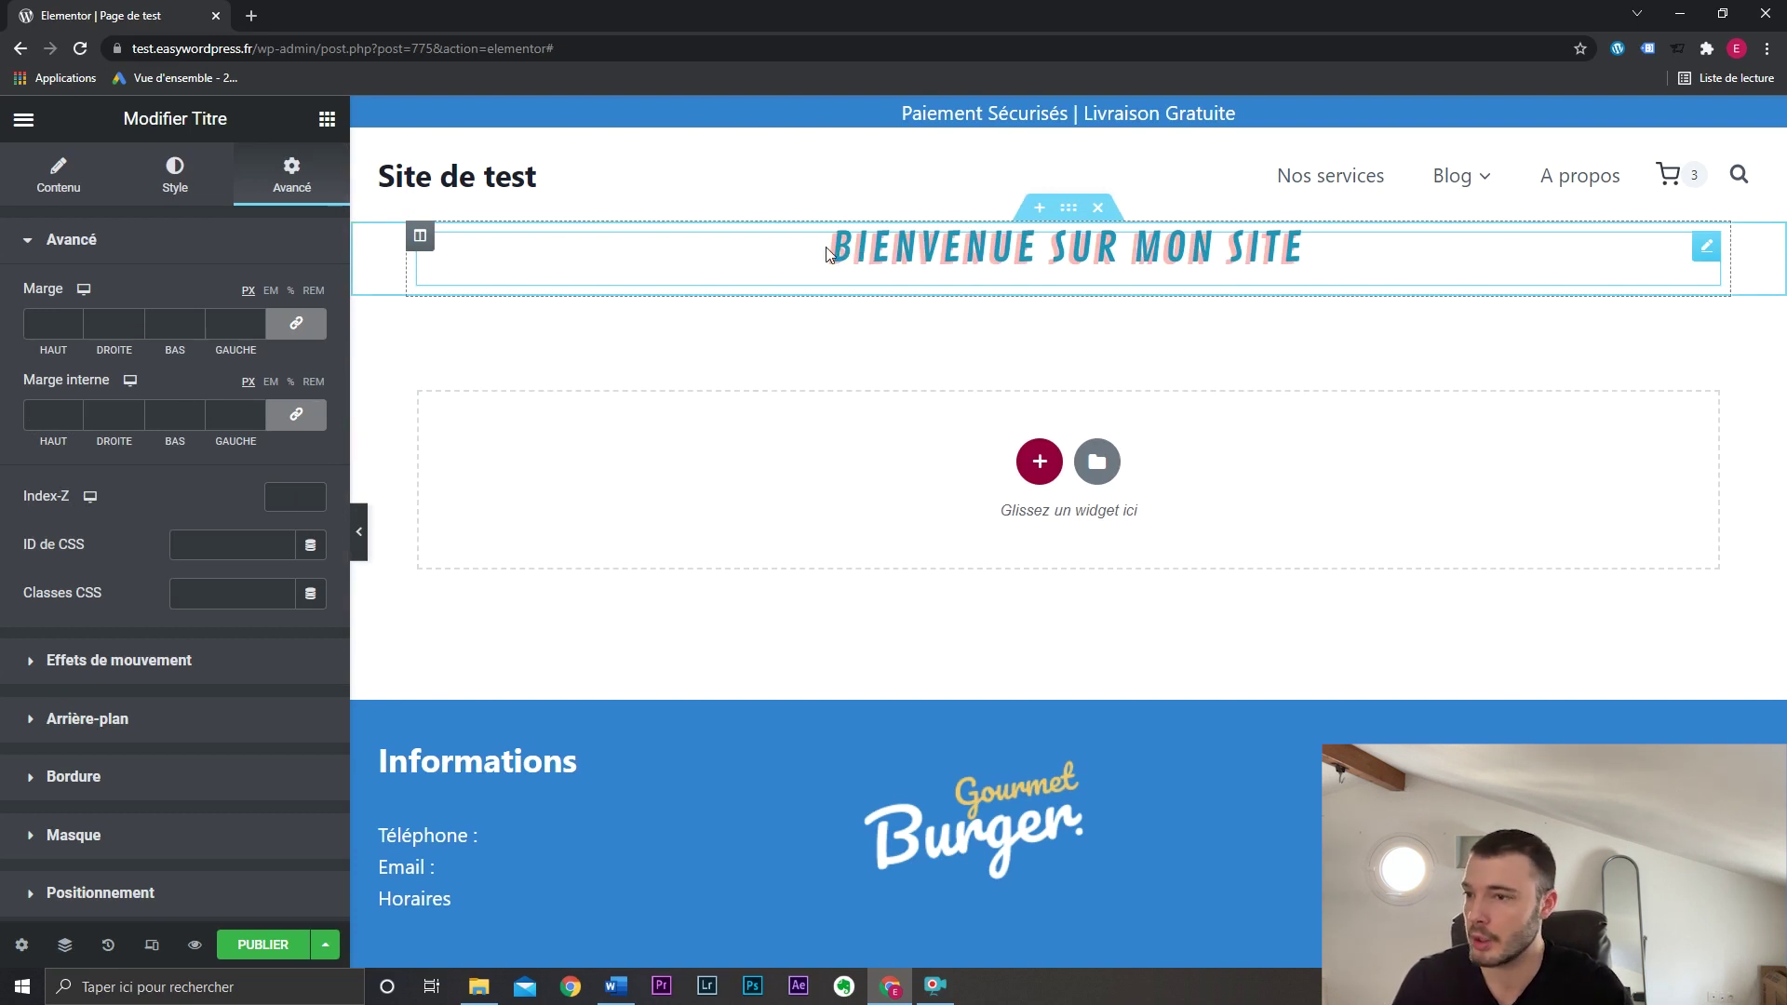
pyautogui.click(189, 181)
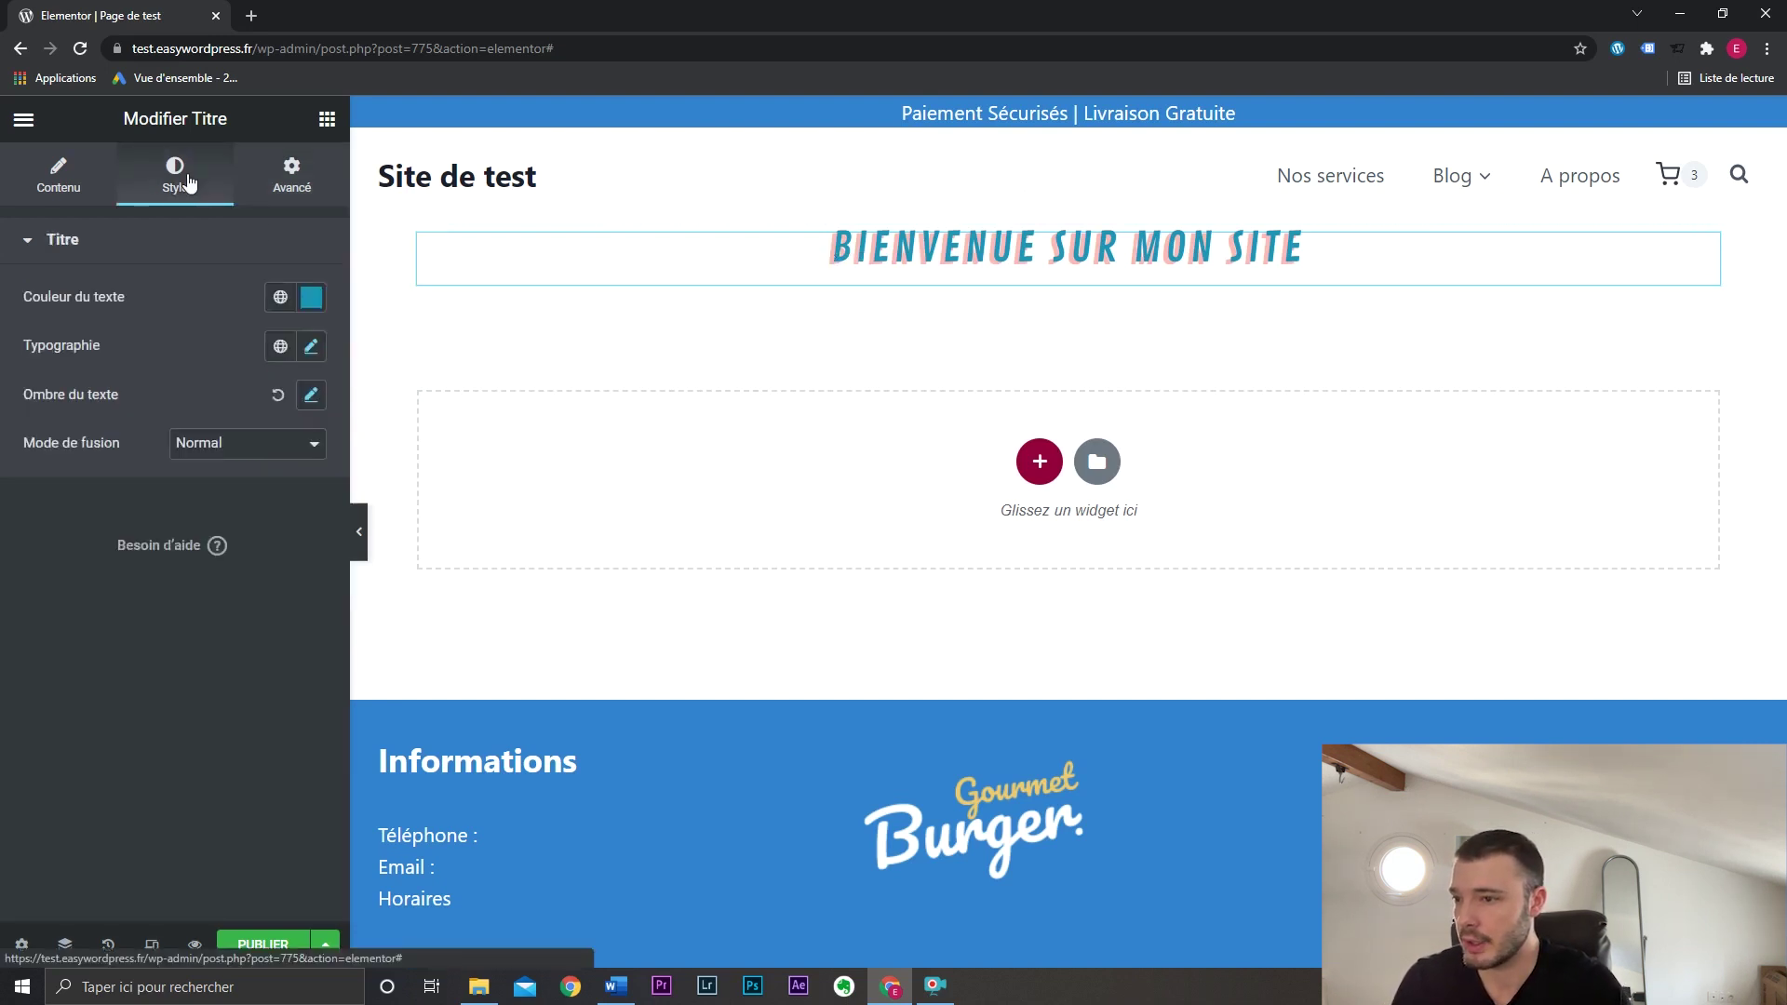
pyautogui.click(292, 180)
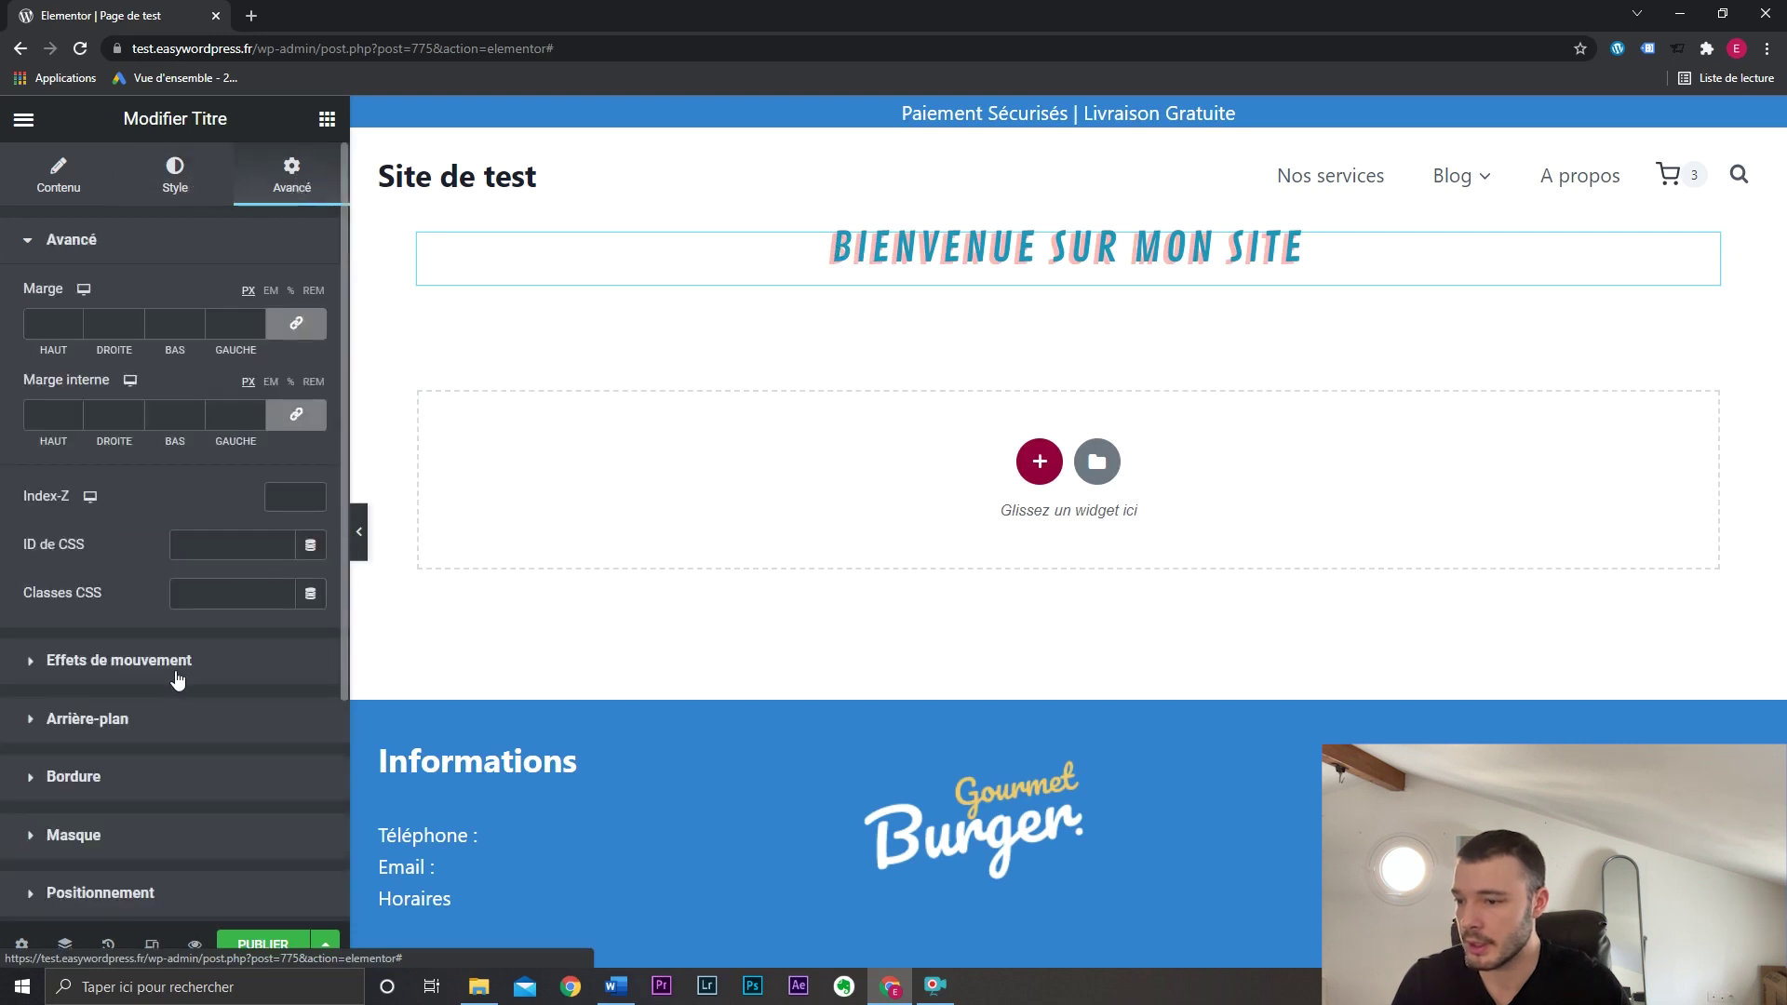
pyautogui.click(154, 722)
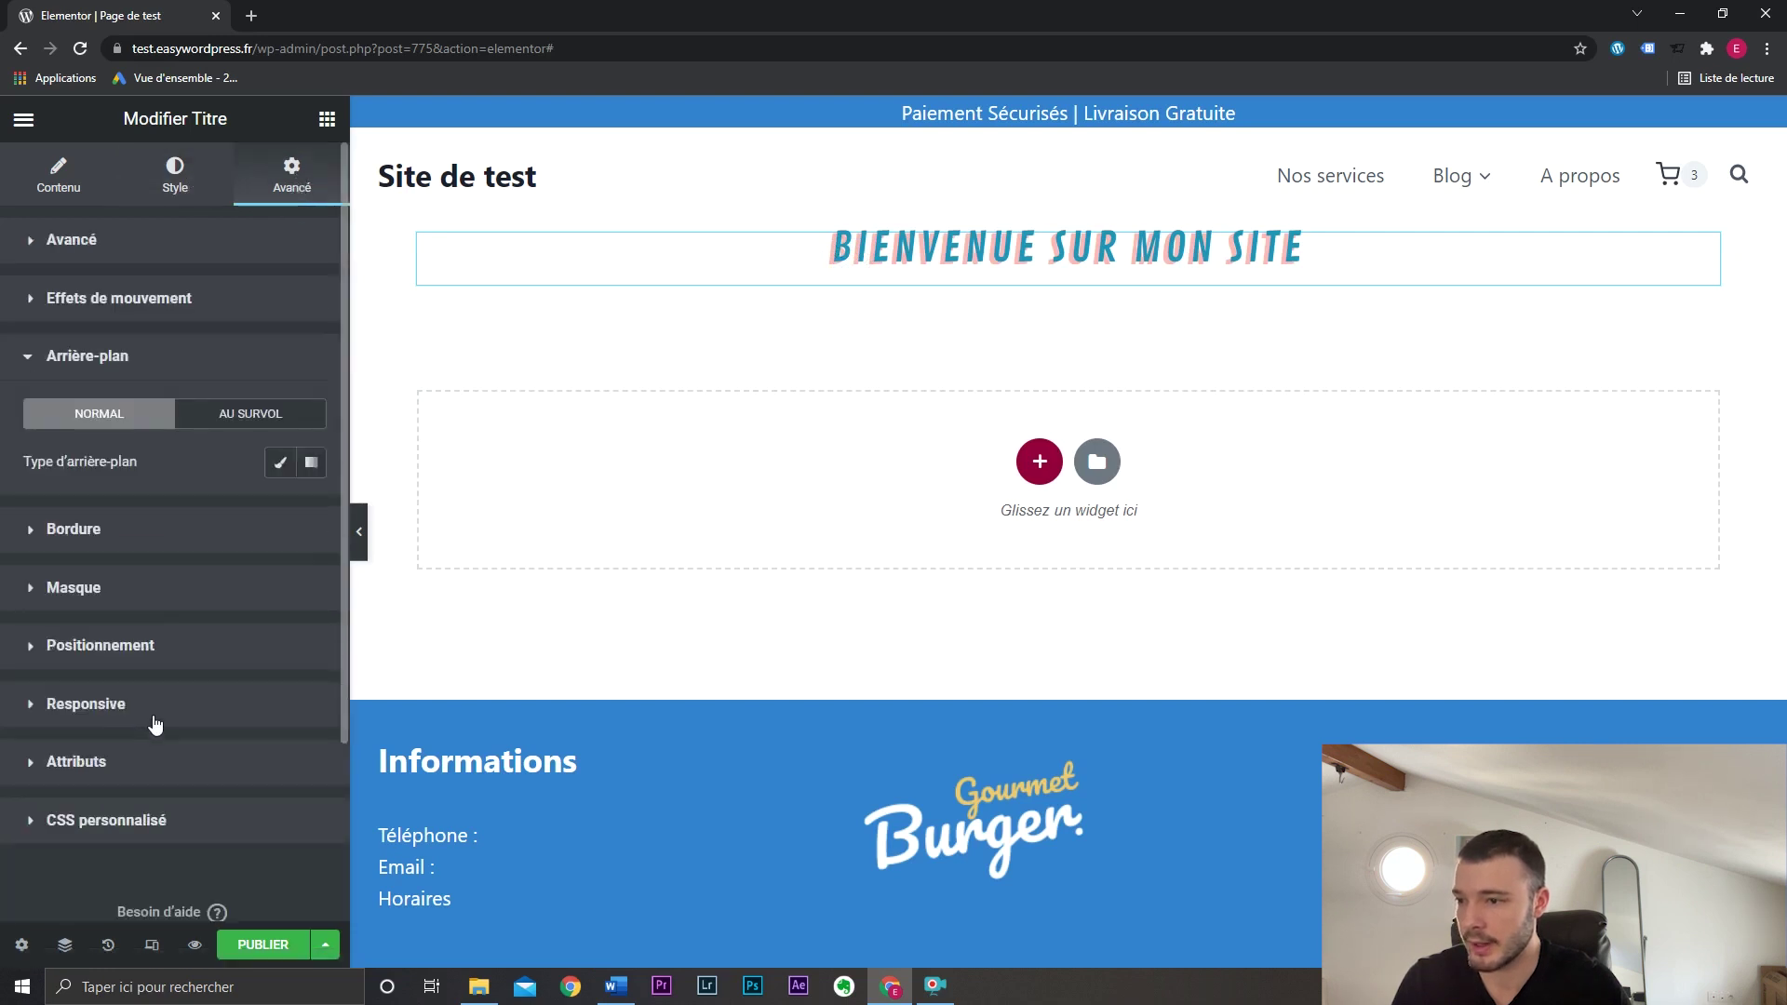
pyautogui.click(278, 466)
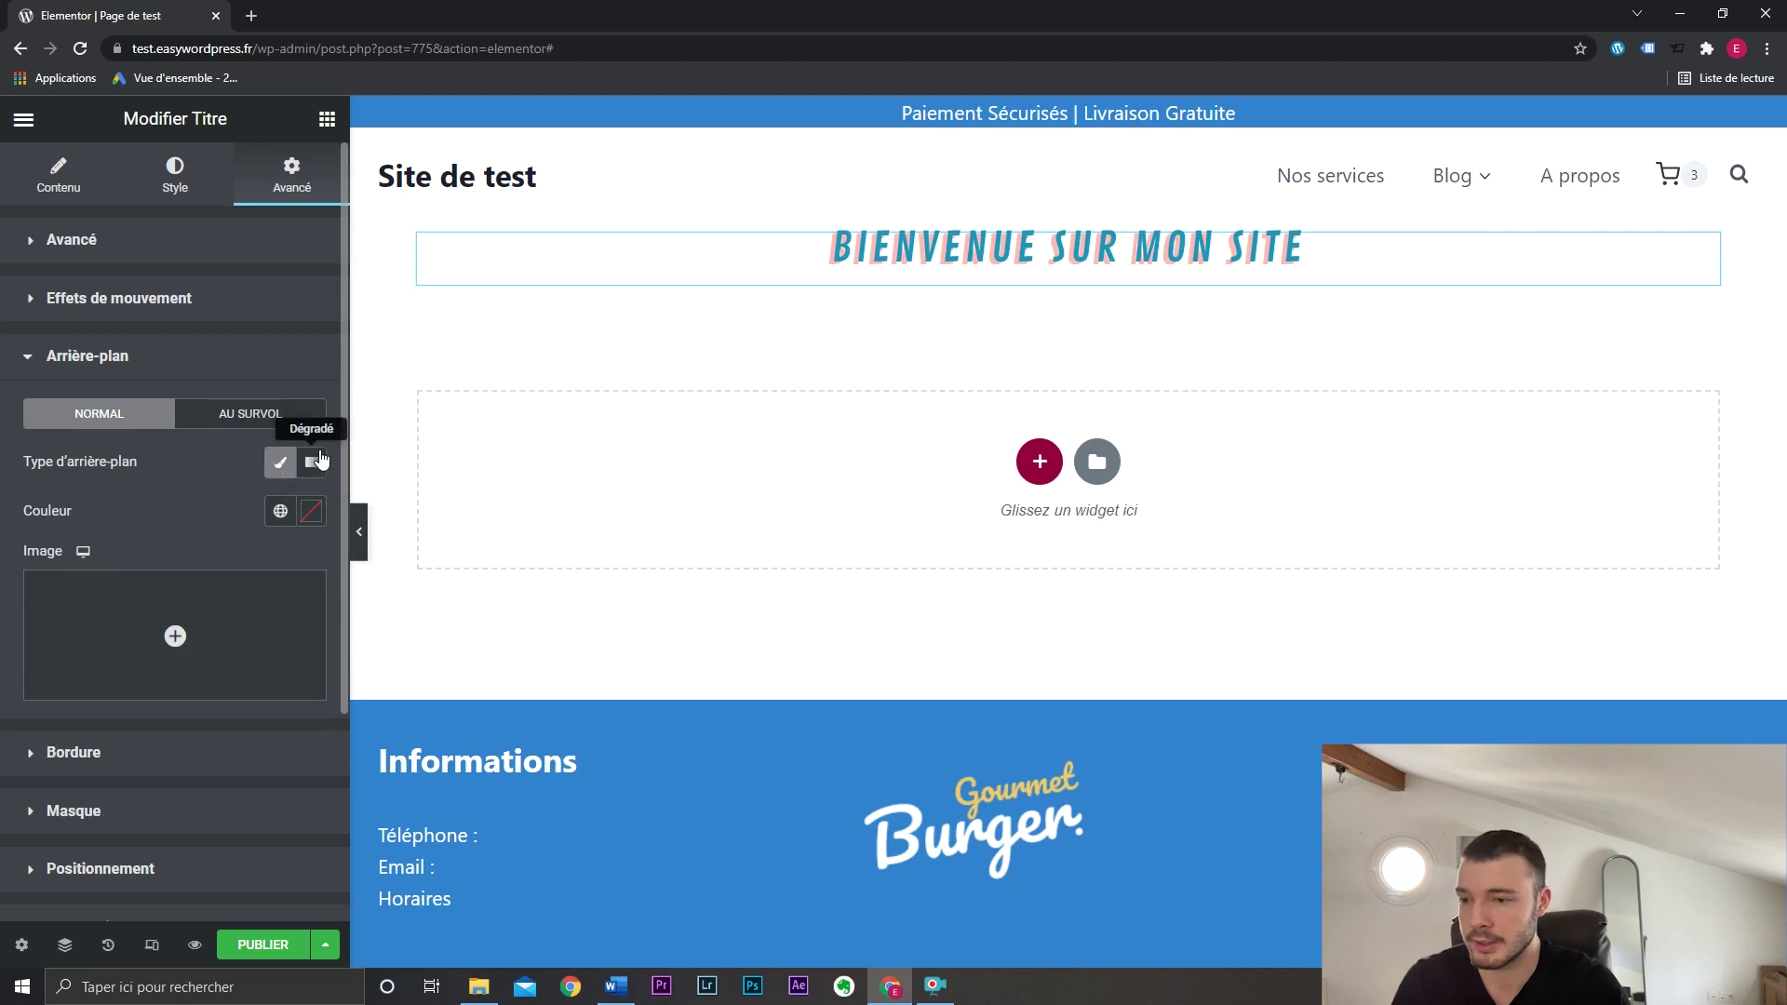
pyautogui.click(314, 462)
pyautogui.click(283, 466)
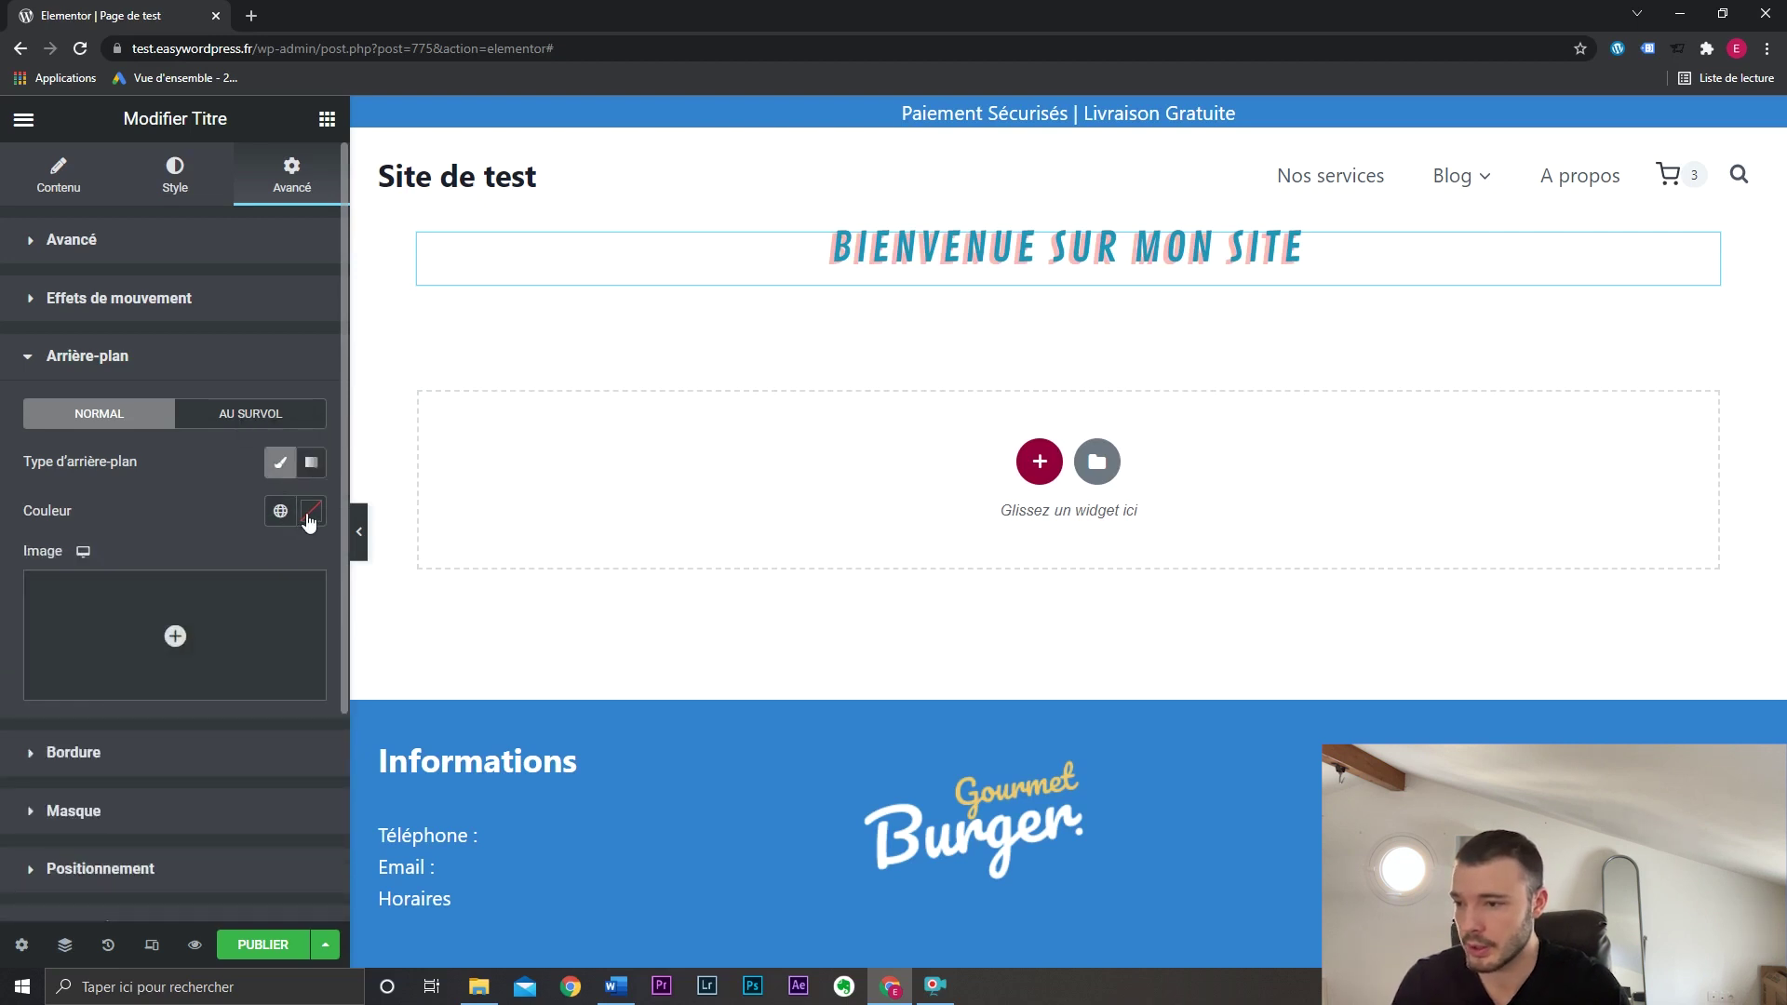
pyautogui.click(310, 514)
pyautogui.moveTo(247, 625); pyautogui.dragTo(233, 669)
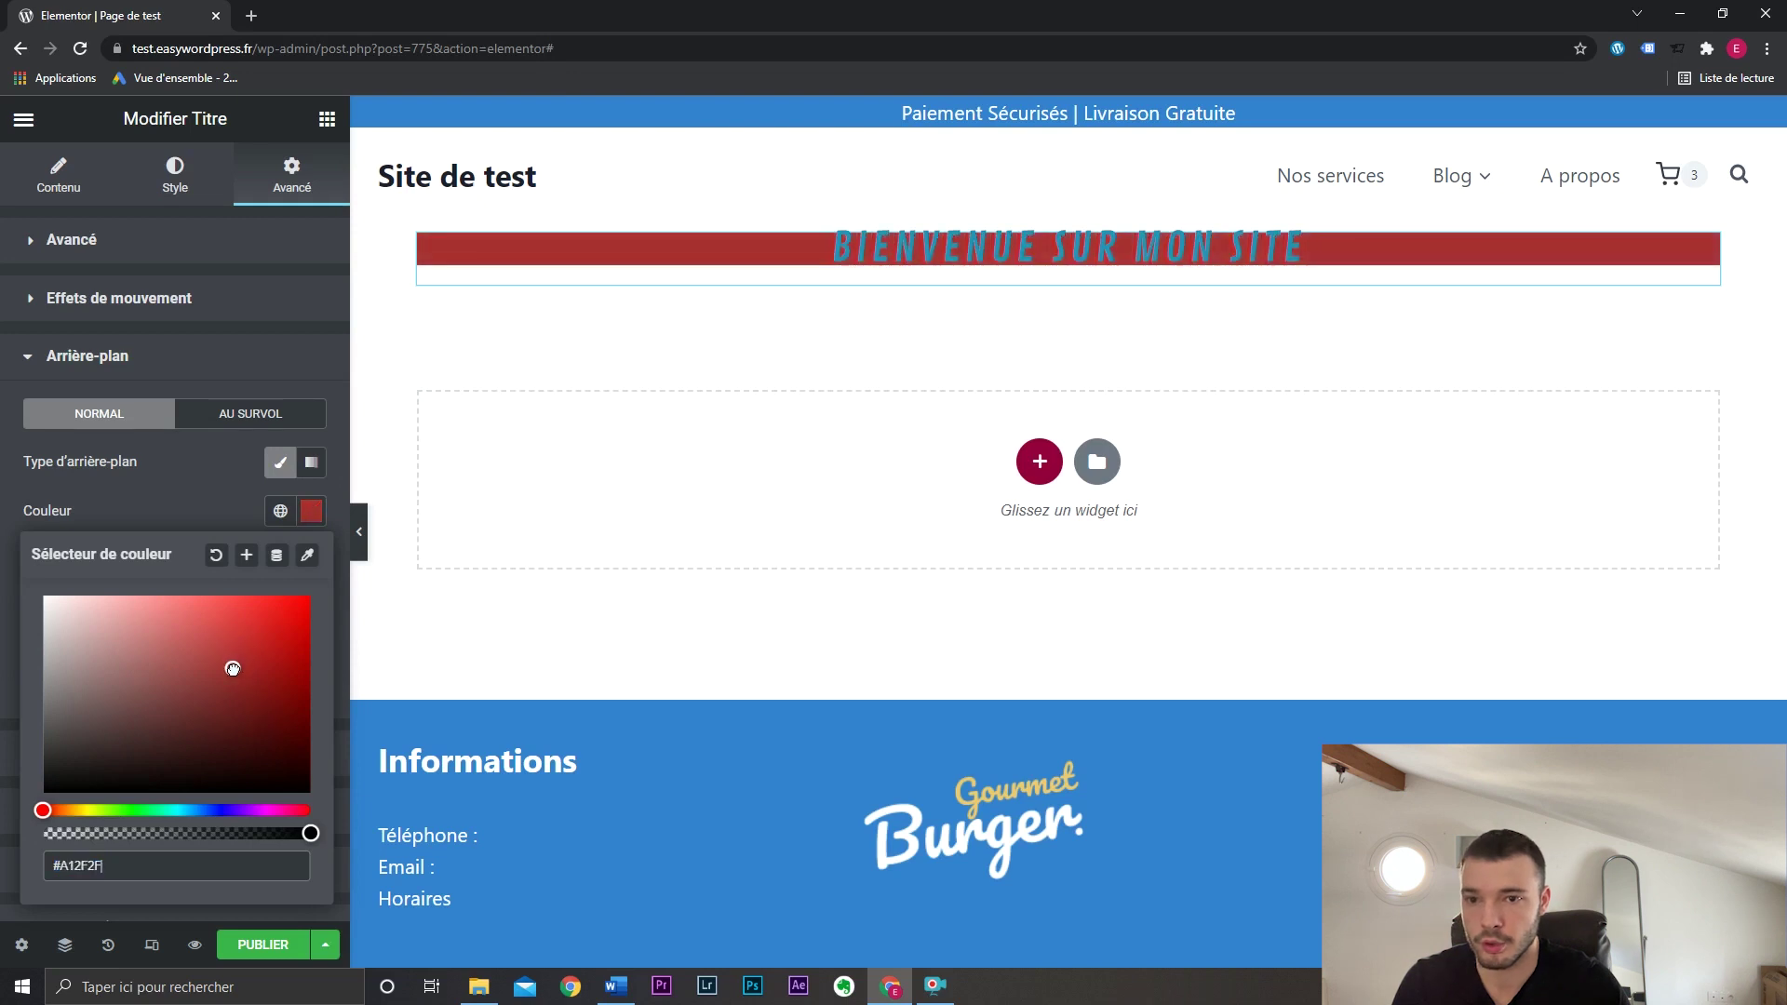
pyautogui.click(203, 491)
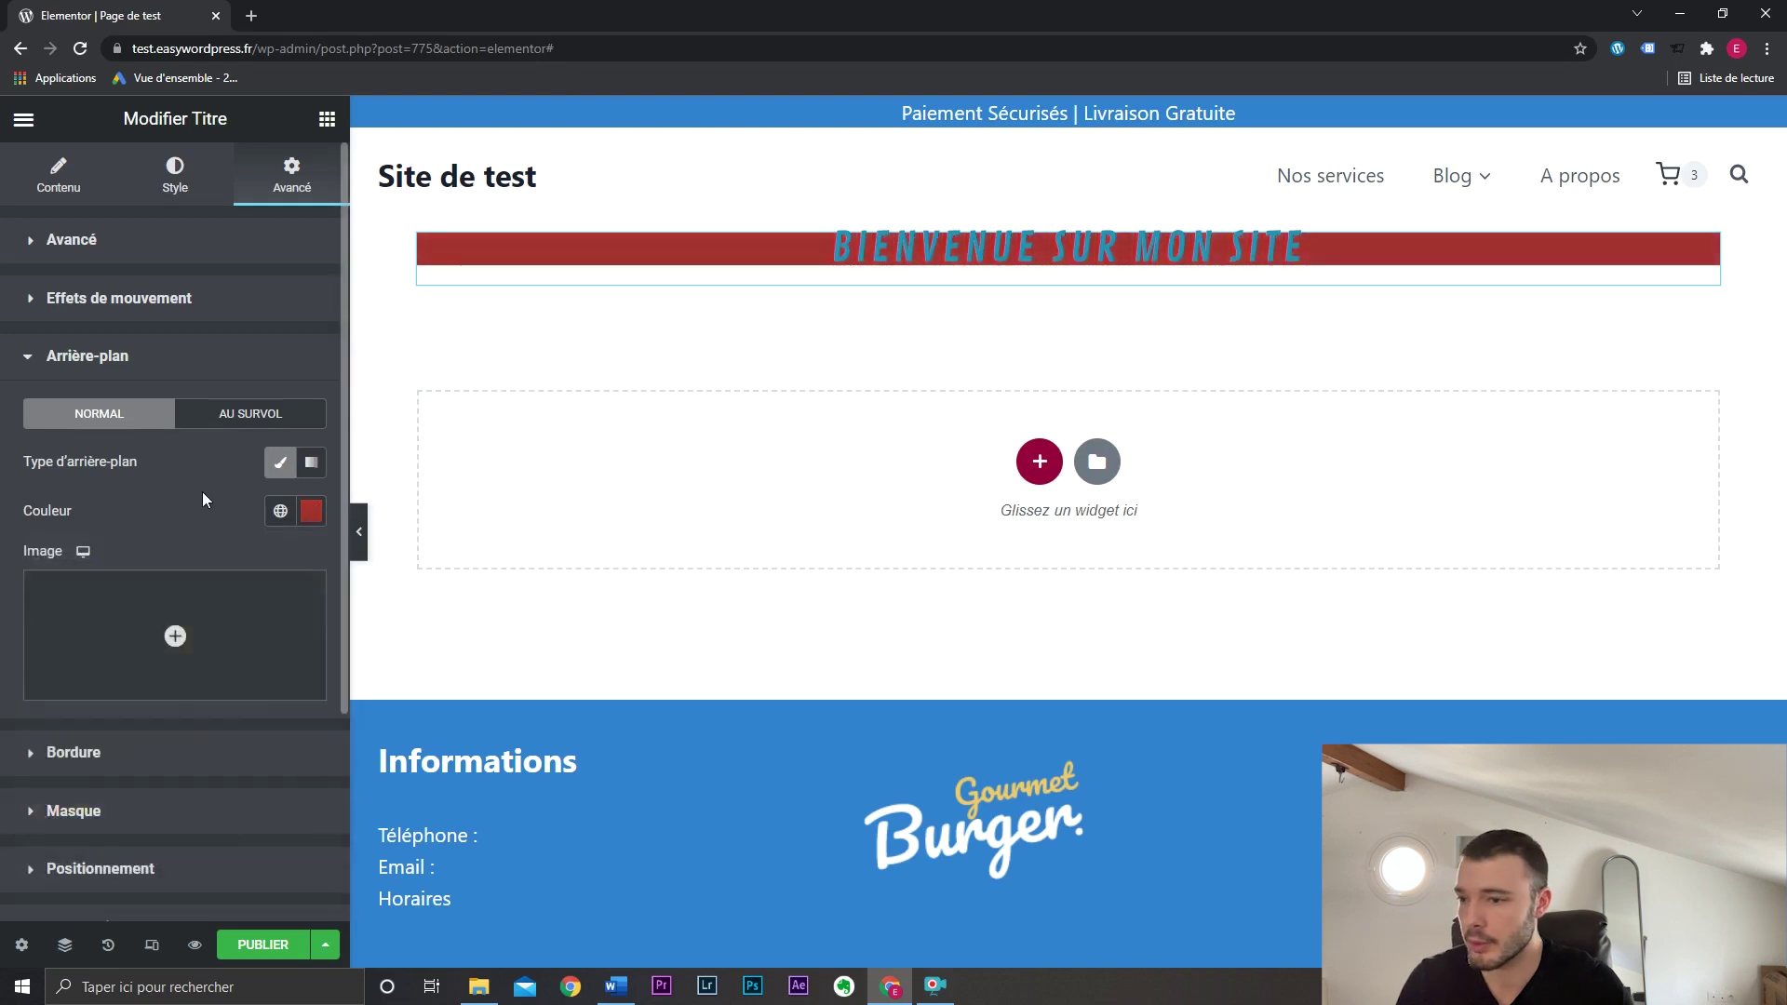
# Try the dark bicycle picture qr2.jpg from the media library as the title's background image.
pyautogui.click(213, 625)
pyautogui.click(380, 416)
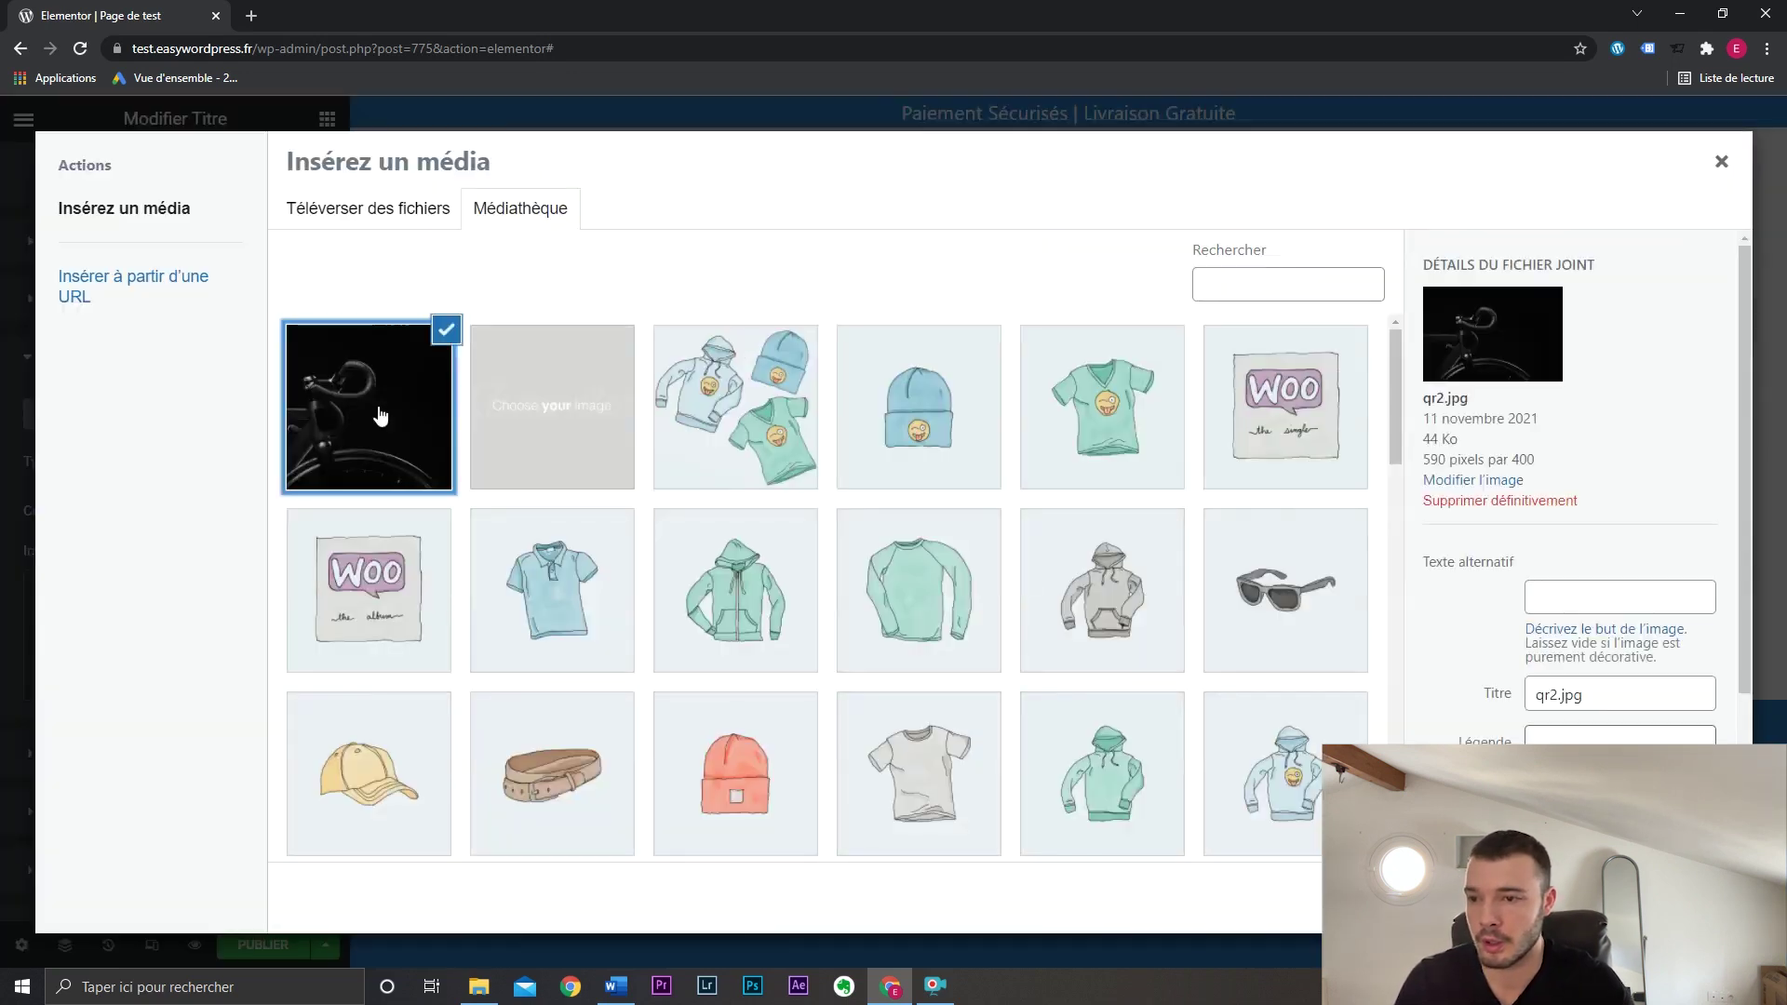
pyautogui.click(1666, 899)
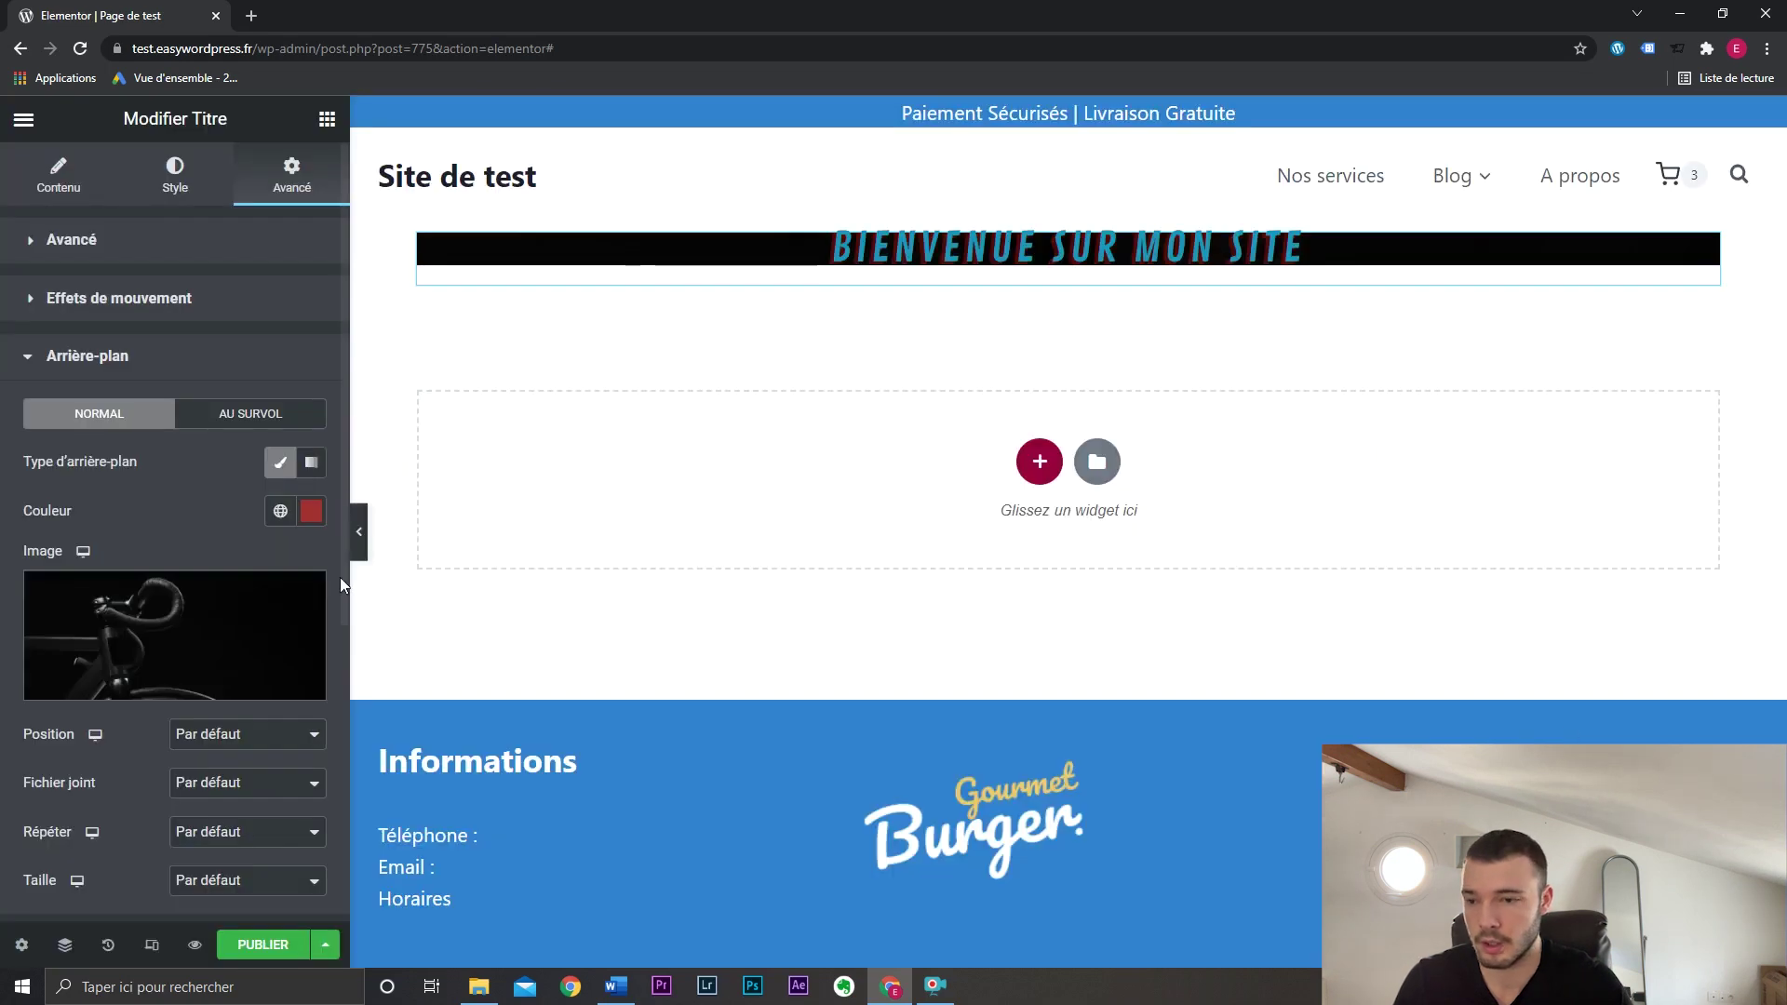
# Replace the title's background image with the media library photo of the sliced chocolate cake with strawberries.
pyautogui.click(147, 642)
pyautogui.scroll(-5, 899, 605)
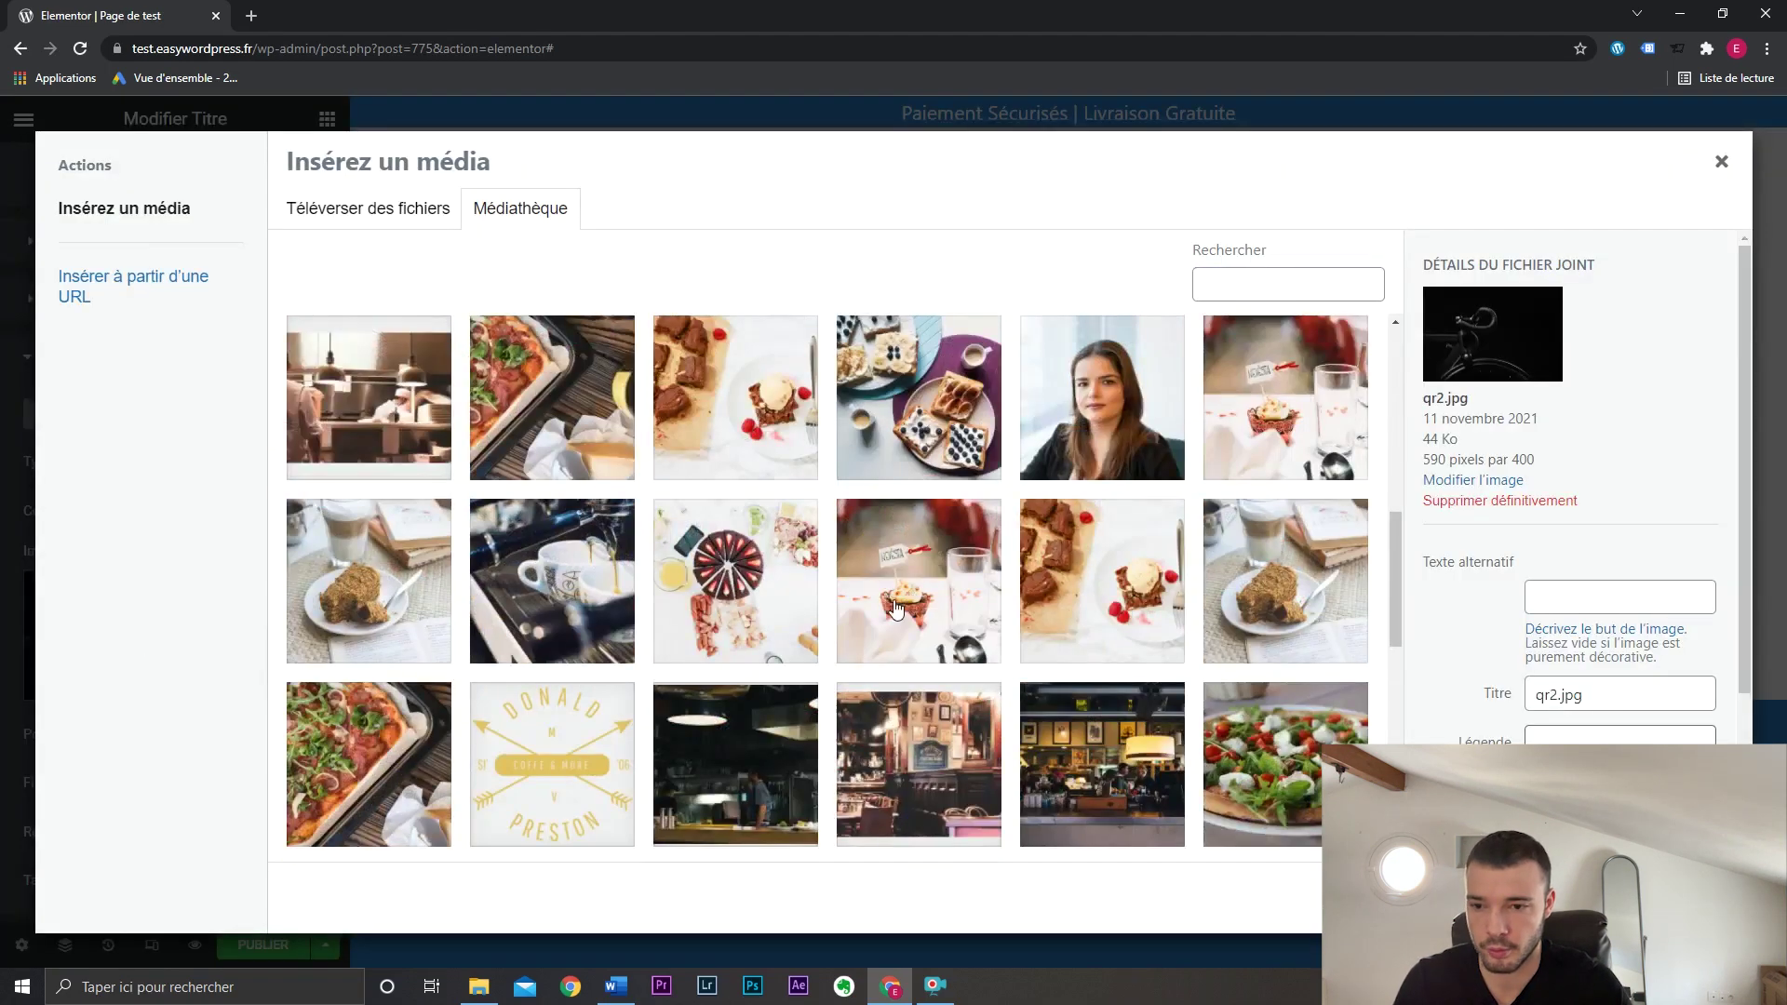
pyautogui.click(749, 582)
pyautogui.click(1667, 899)
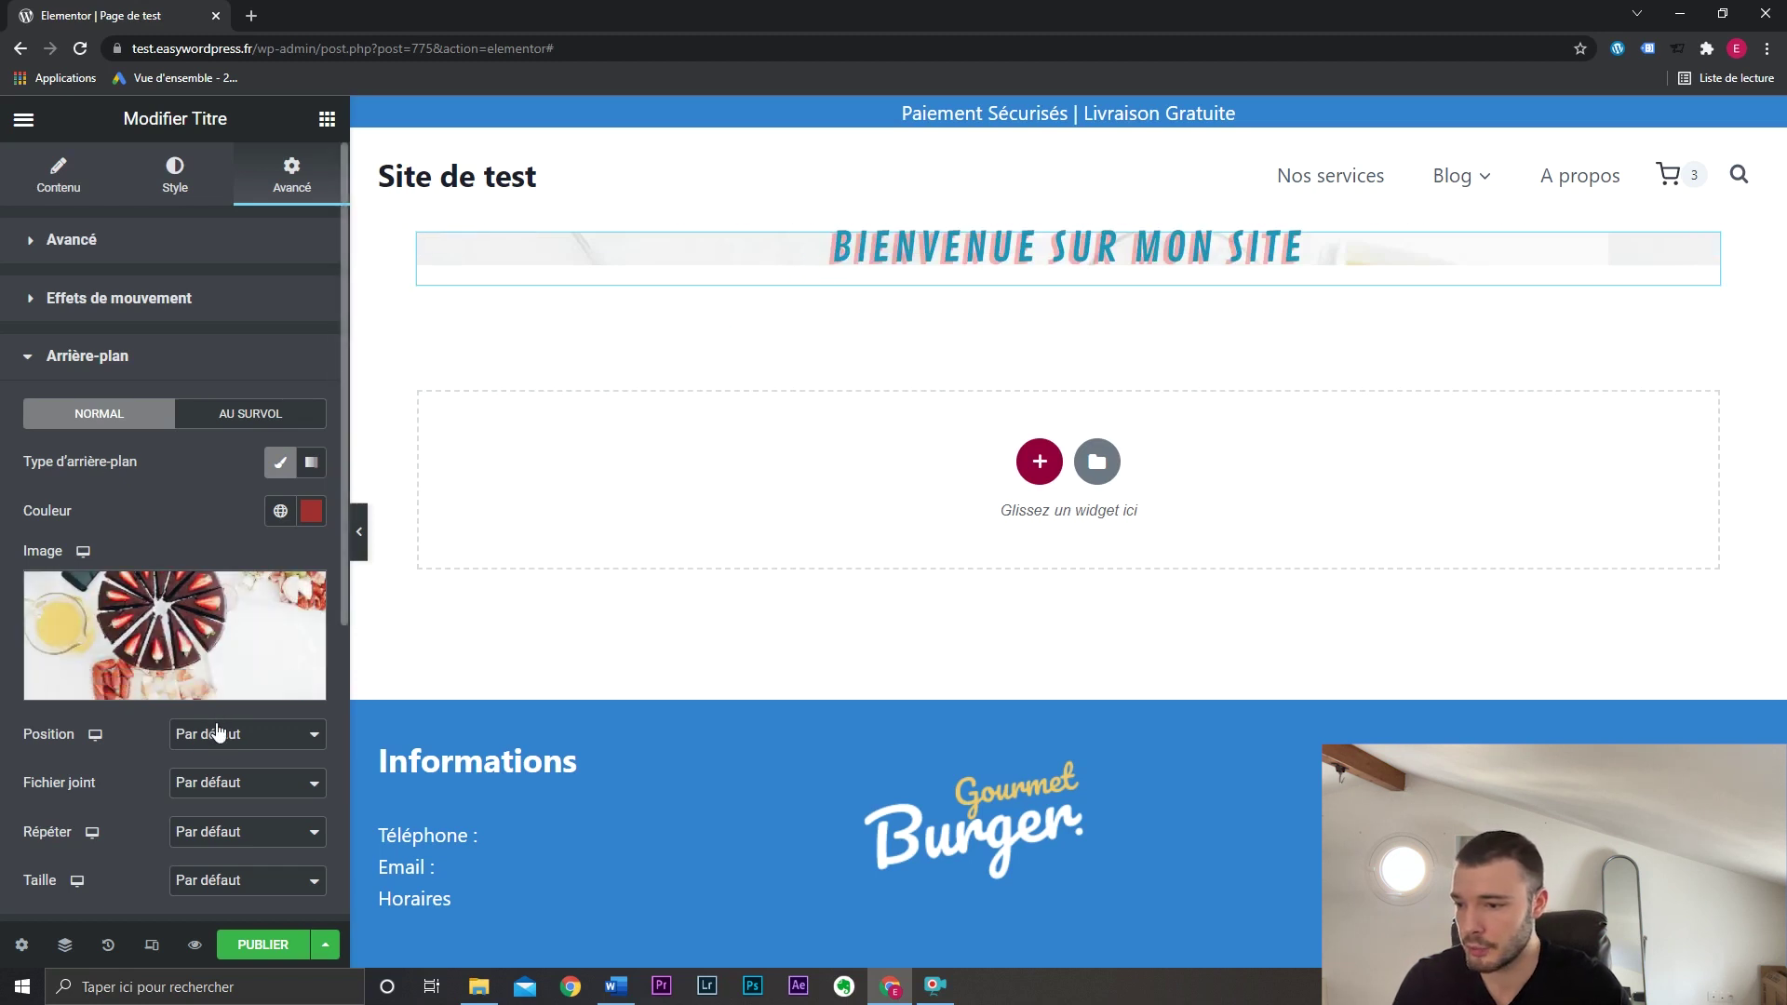
# Remove the chocolate cake photo from the title's background.
pyautogui.scroll(-2, 168, 785)
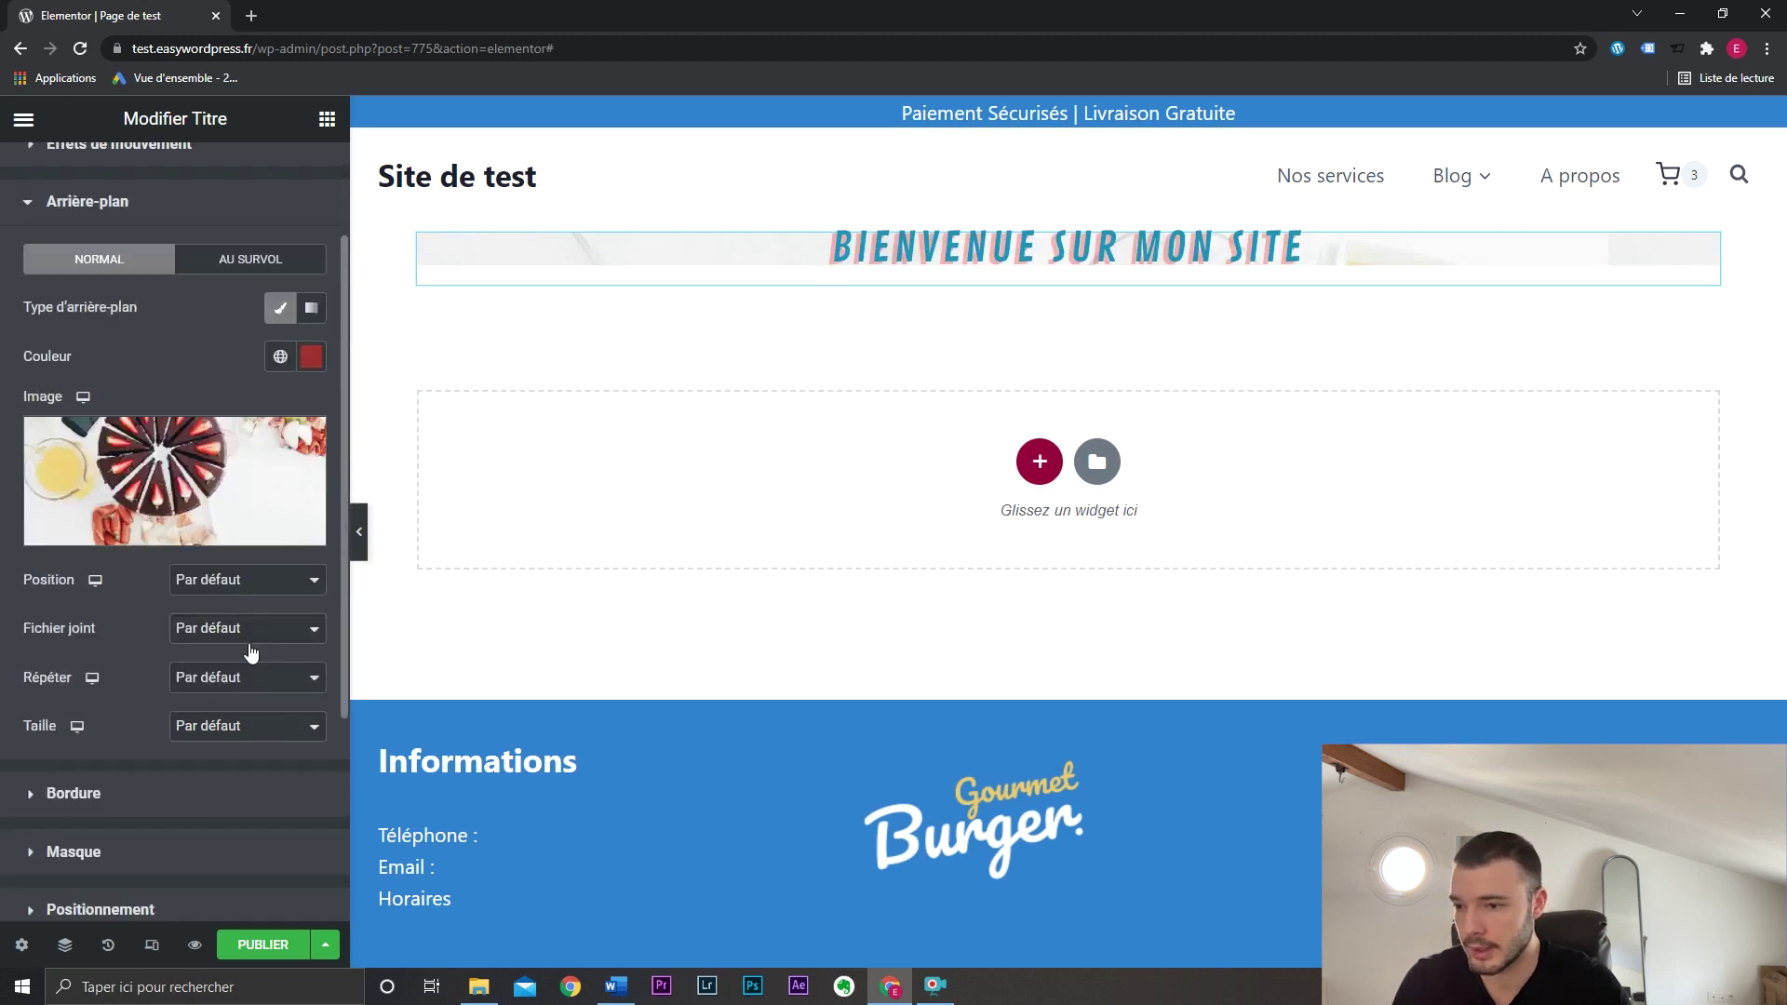
pyautogui.scroll(2, 251, 652)
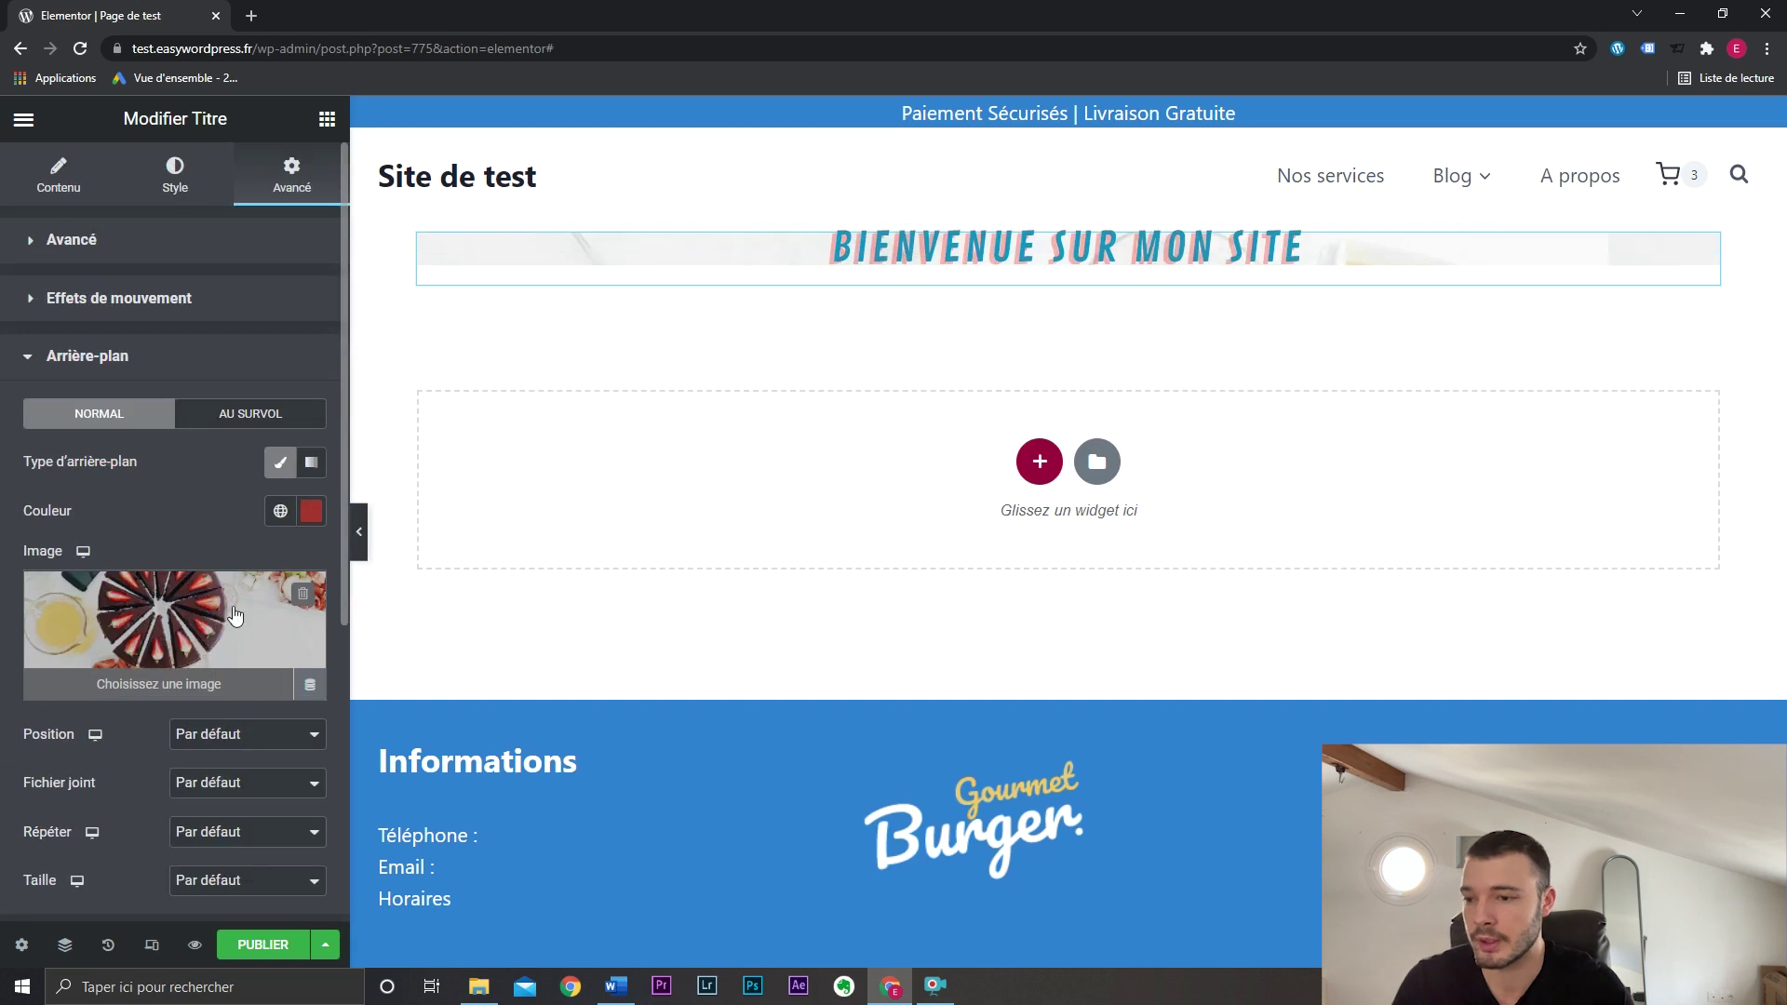
pyautogui.click(305, 595)
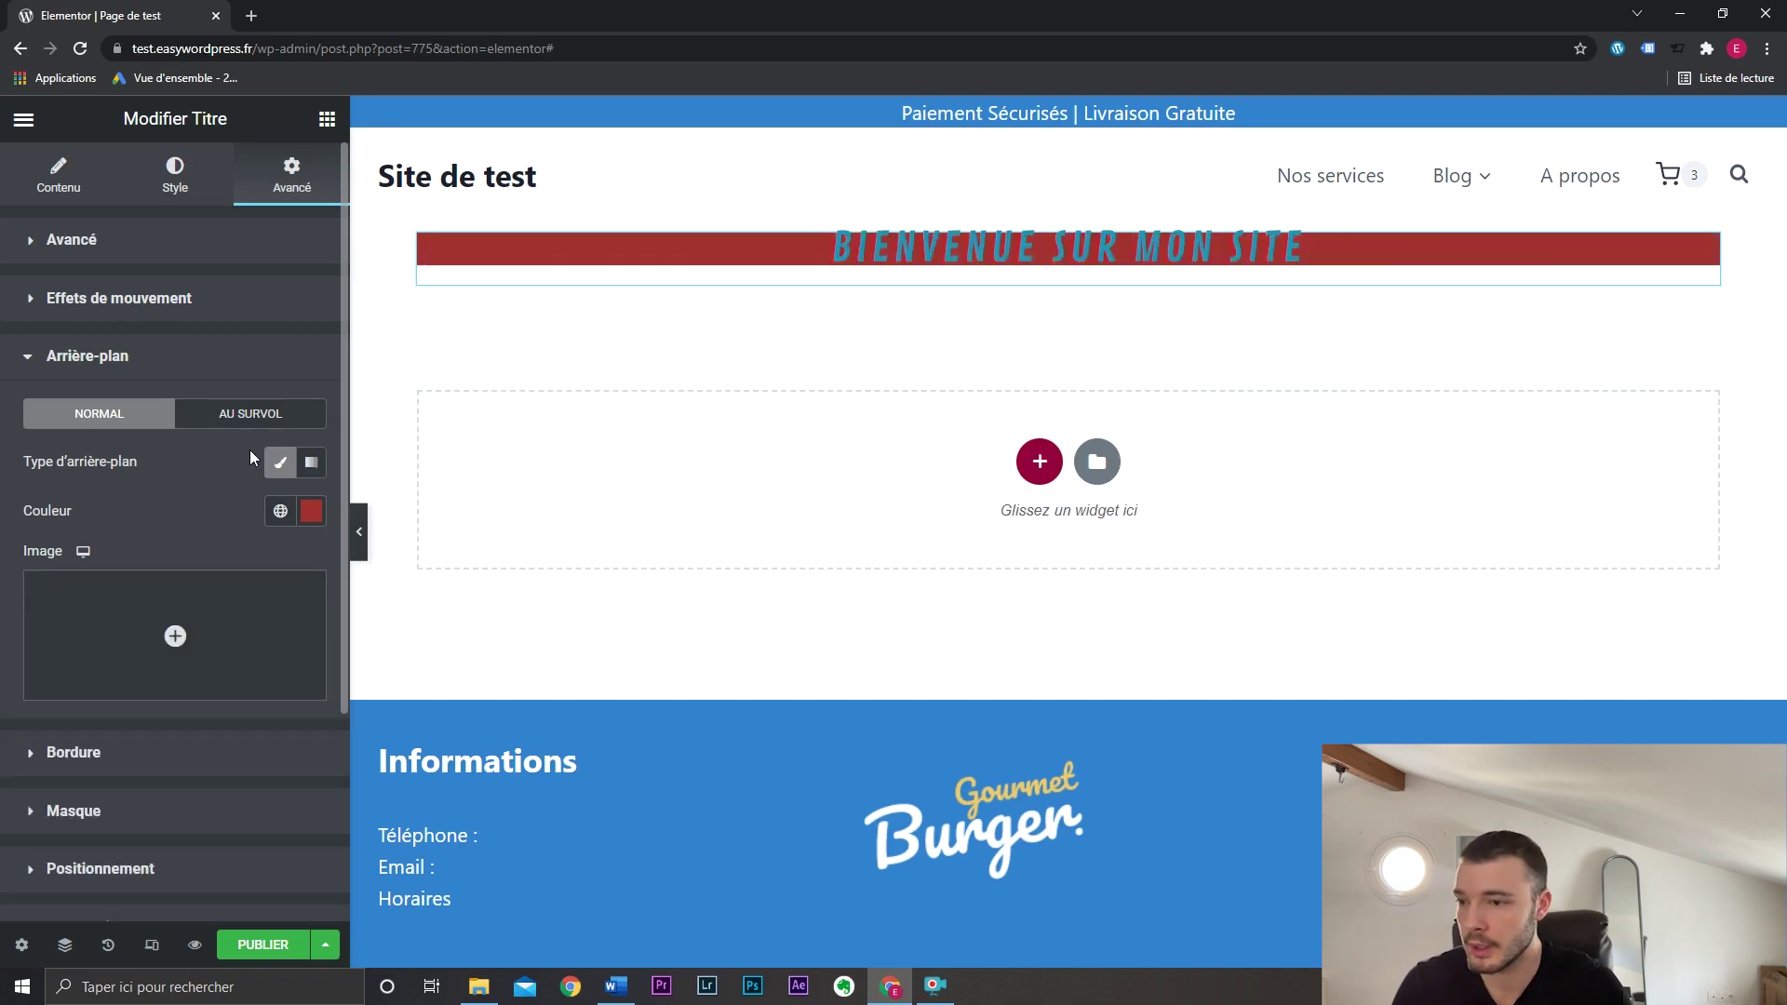
# Give the title's hover state a classic background in a medium green.
pyautogui.click(252, 416)
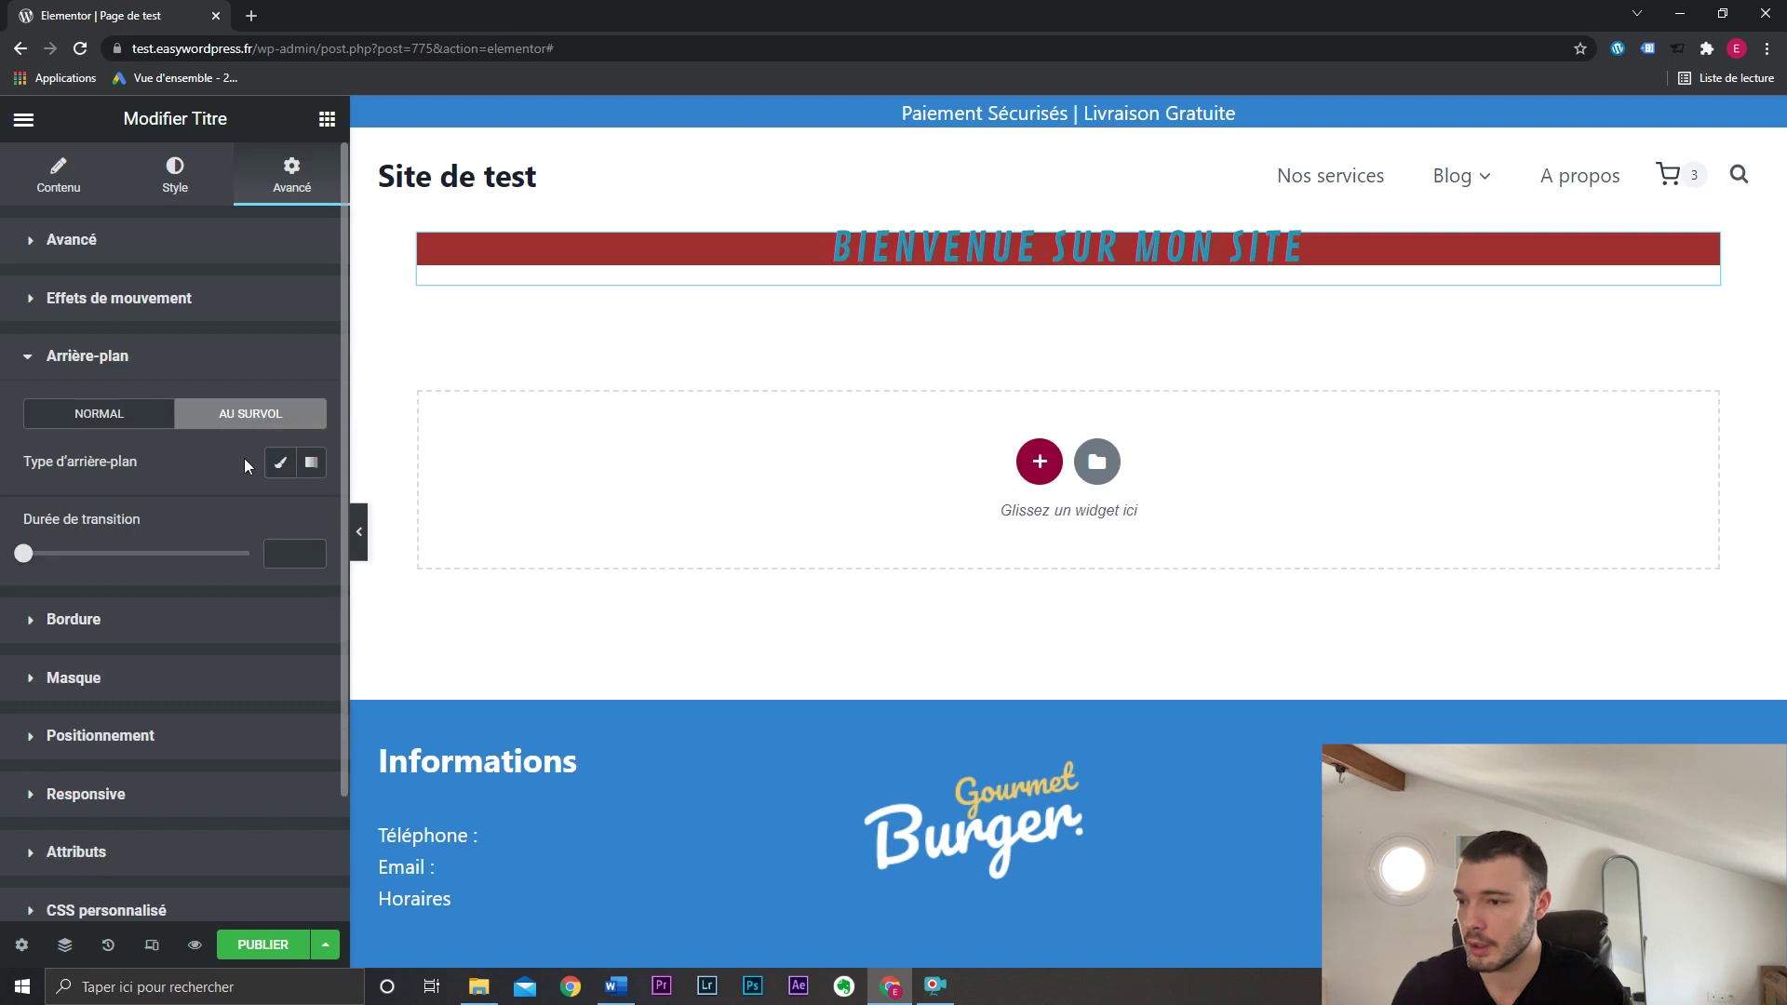
pyautogui.click(280, 462)
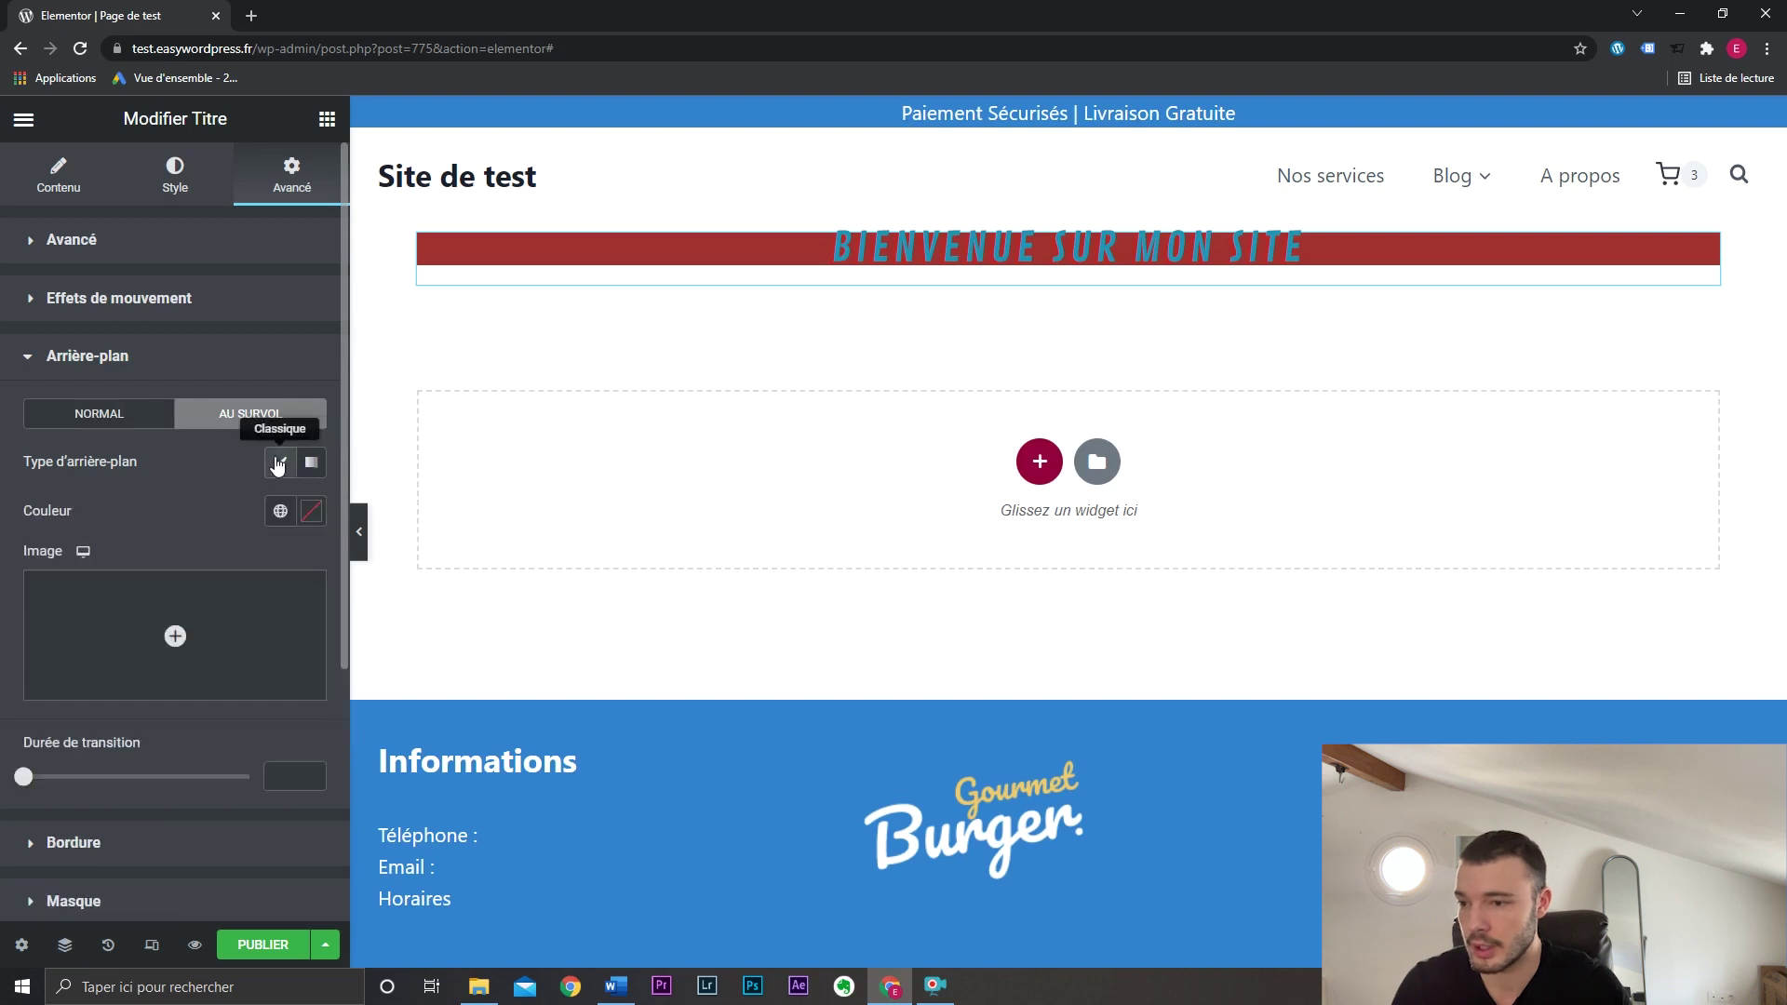
pyautogui.click(311, 512)
pyautogui.click(157, 814)
pyautogui.click(223, 693)
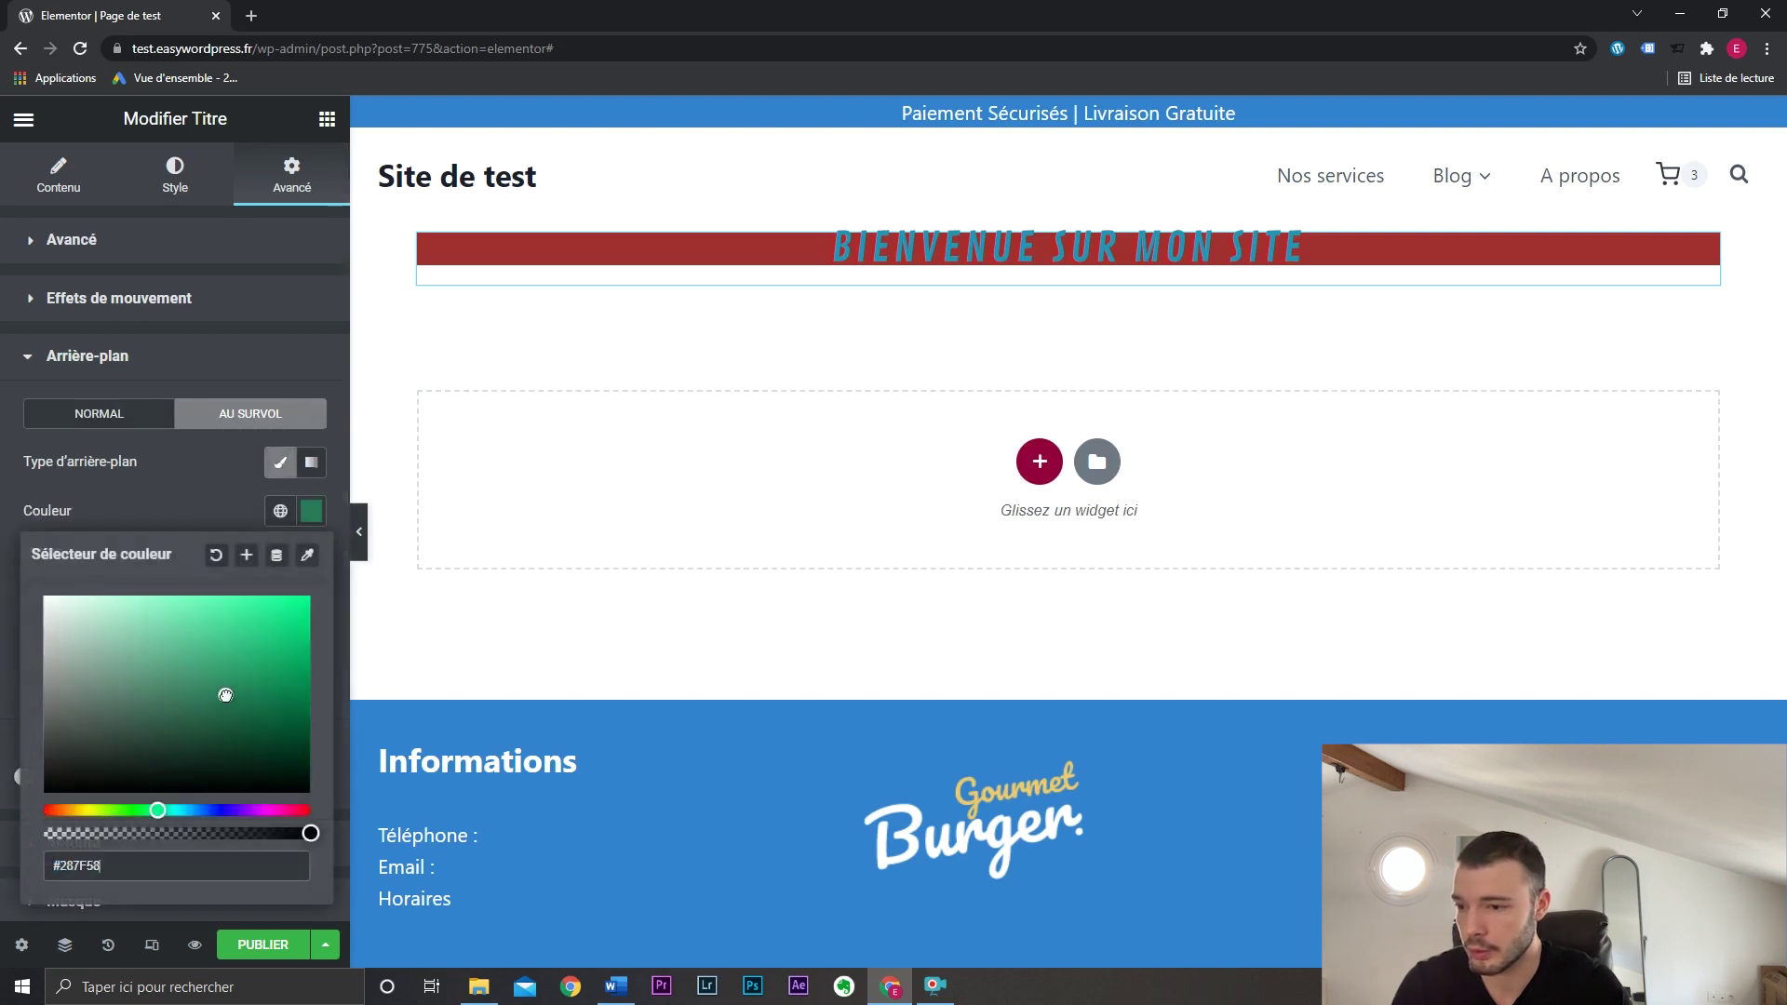
pyautogui.click(236, 664)
pyautogui.click(209, 490)
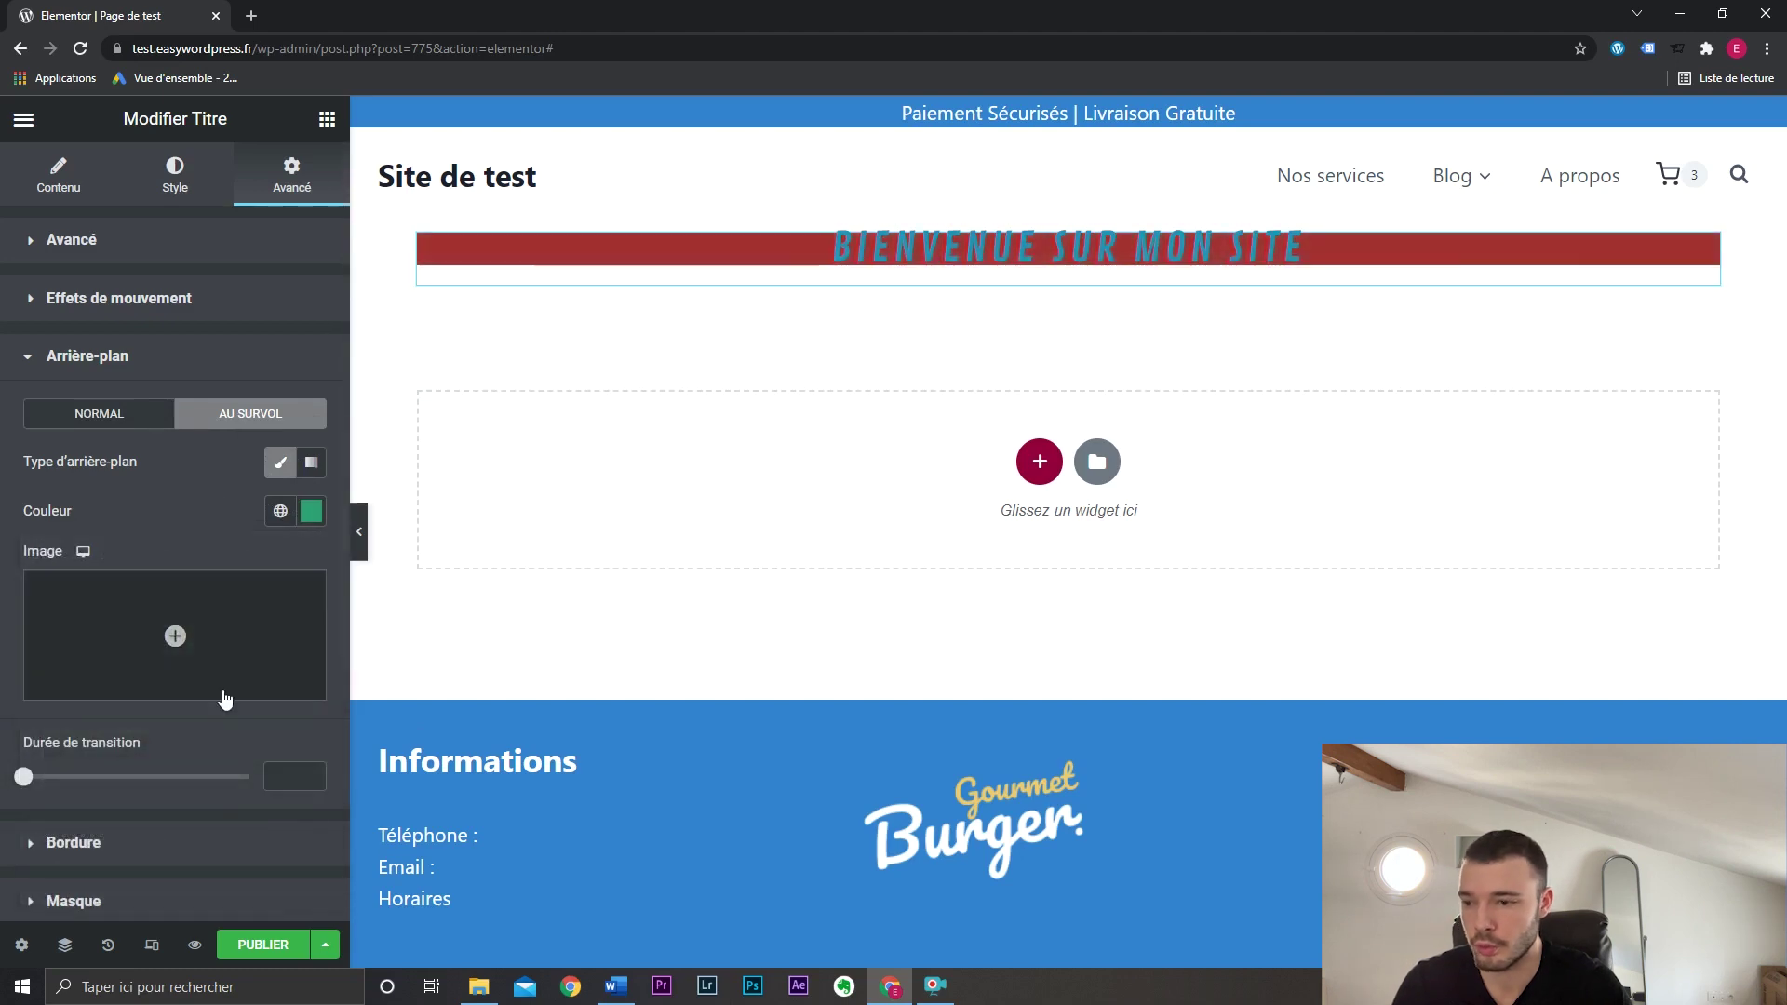
# Set the hover background's transition duration to 1.1 and return to the normal-state background settings.
pyautogui.moveTo(23, 777); pyautogui.dragTo(105, 780)
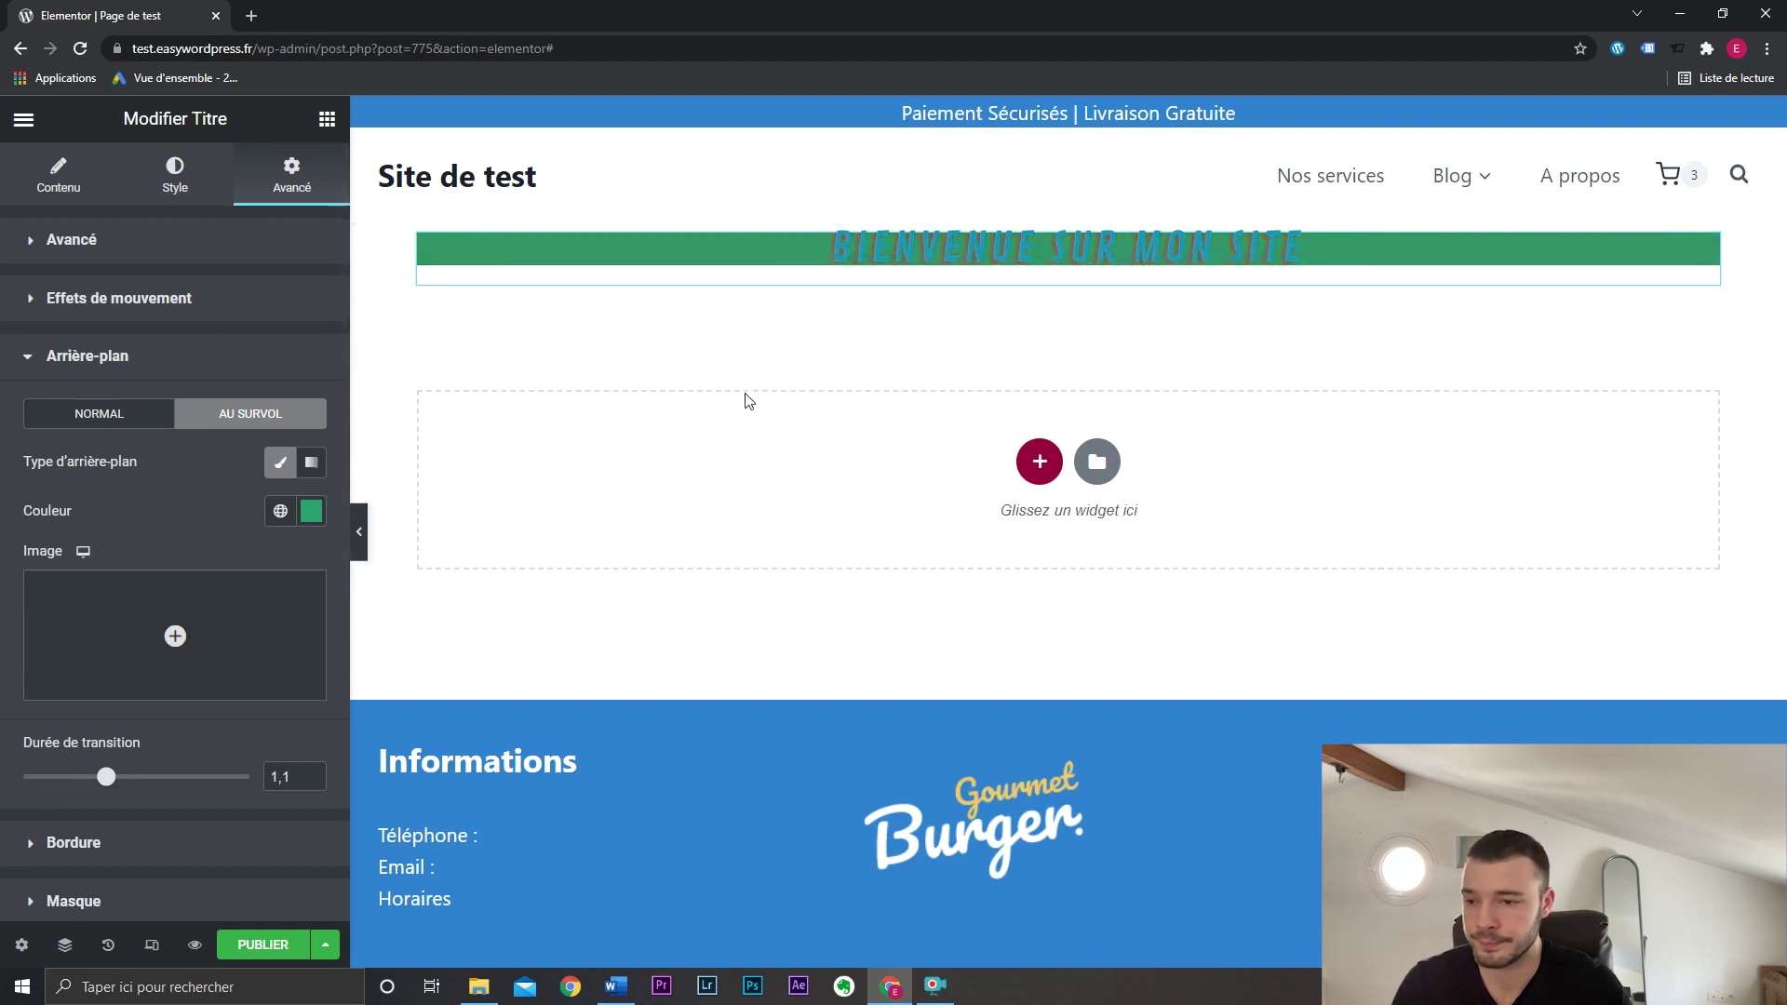
pyautogui.click(282, 510)
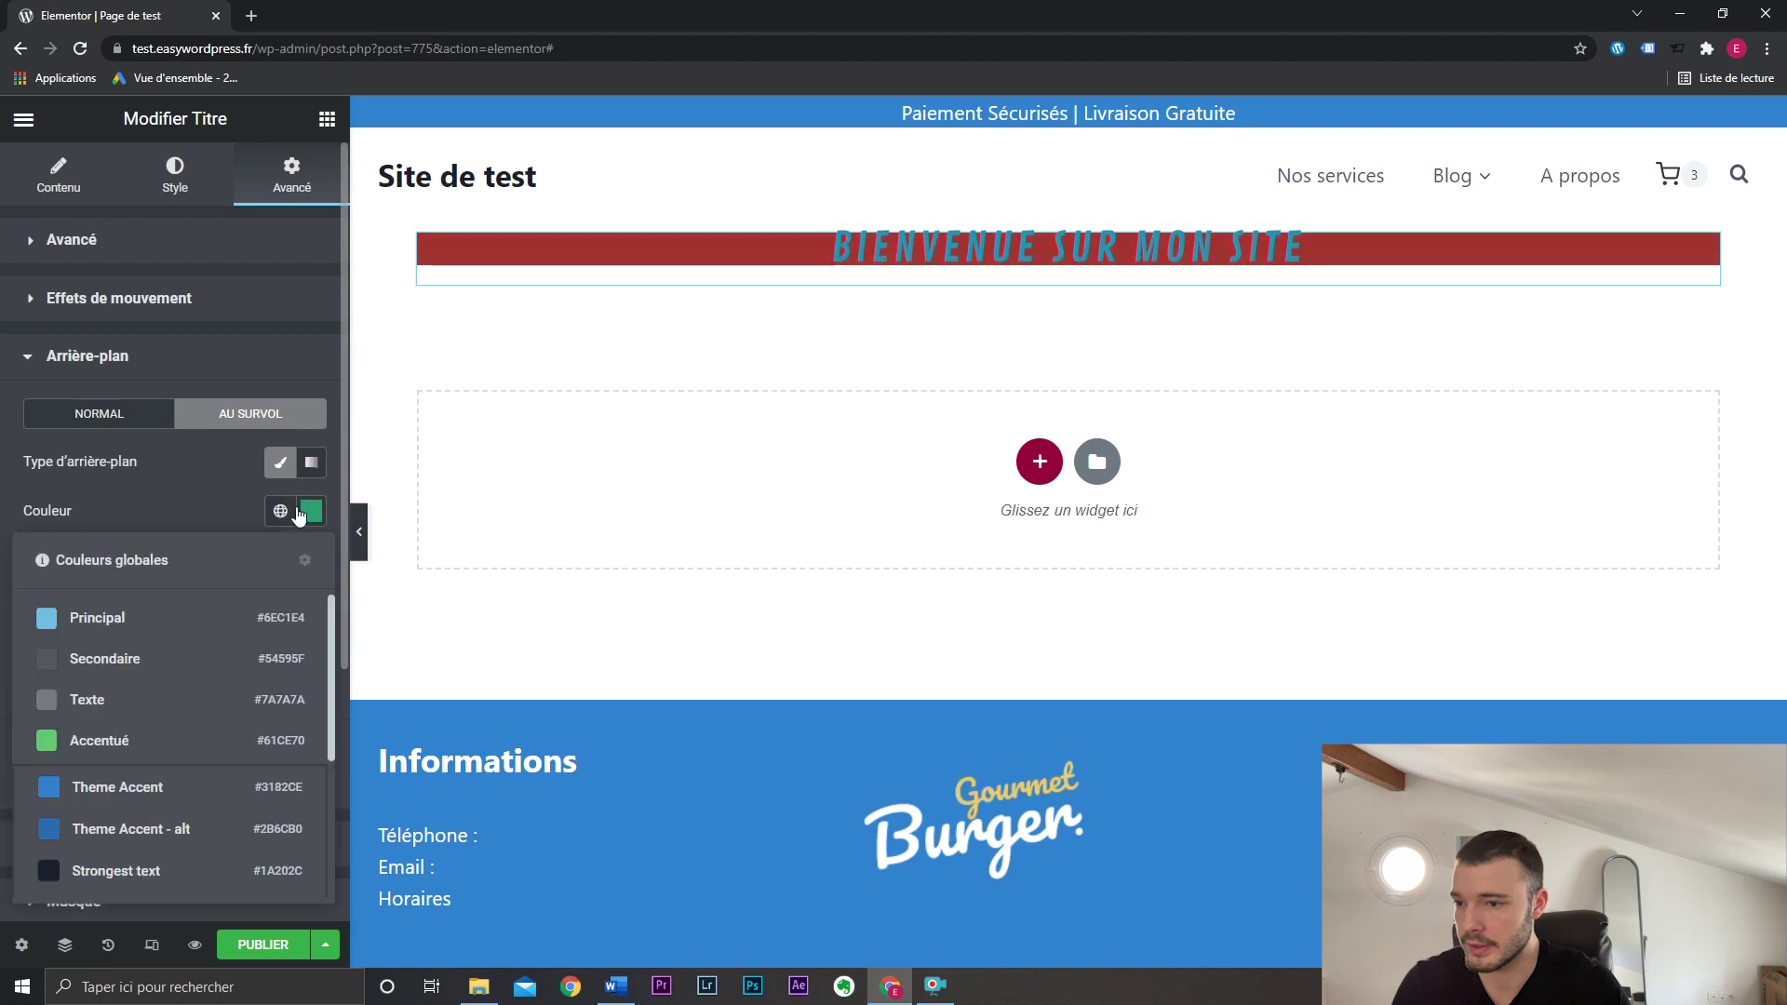
pyautogui.click(282, 510)
pyautogui.click(103, 418)
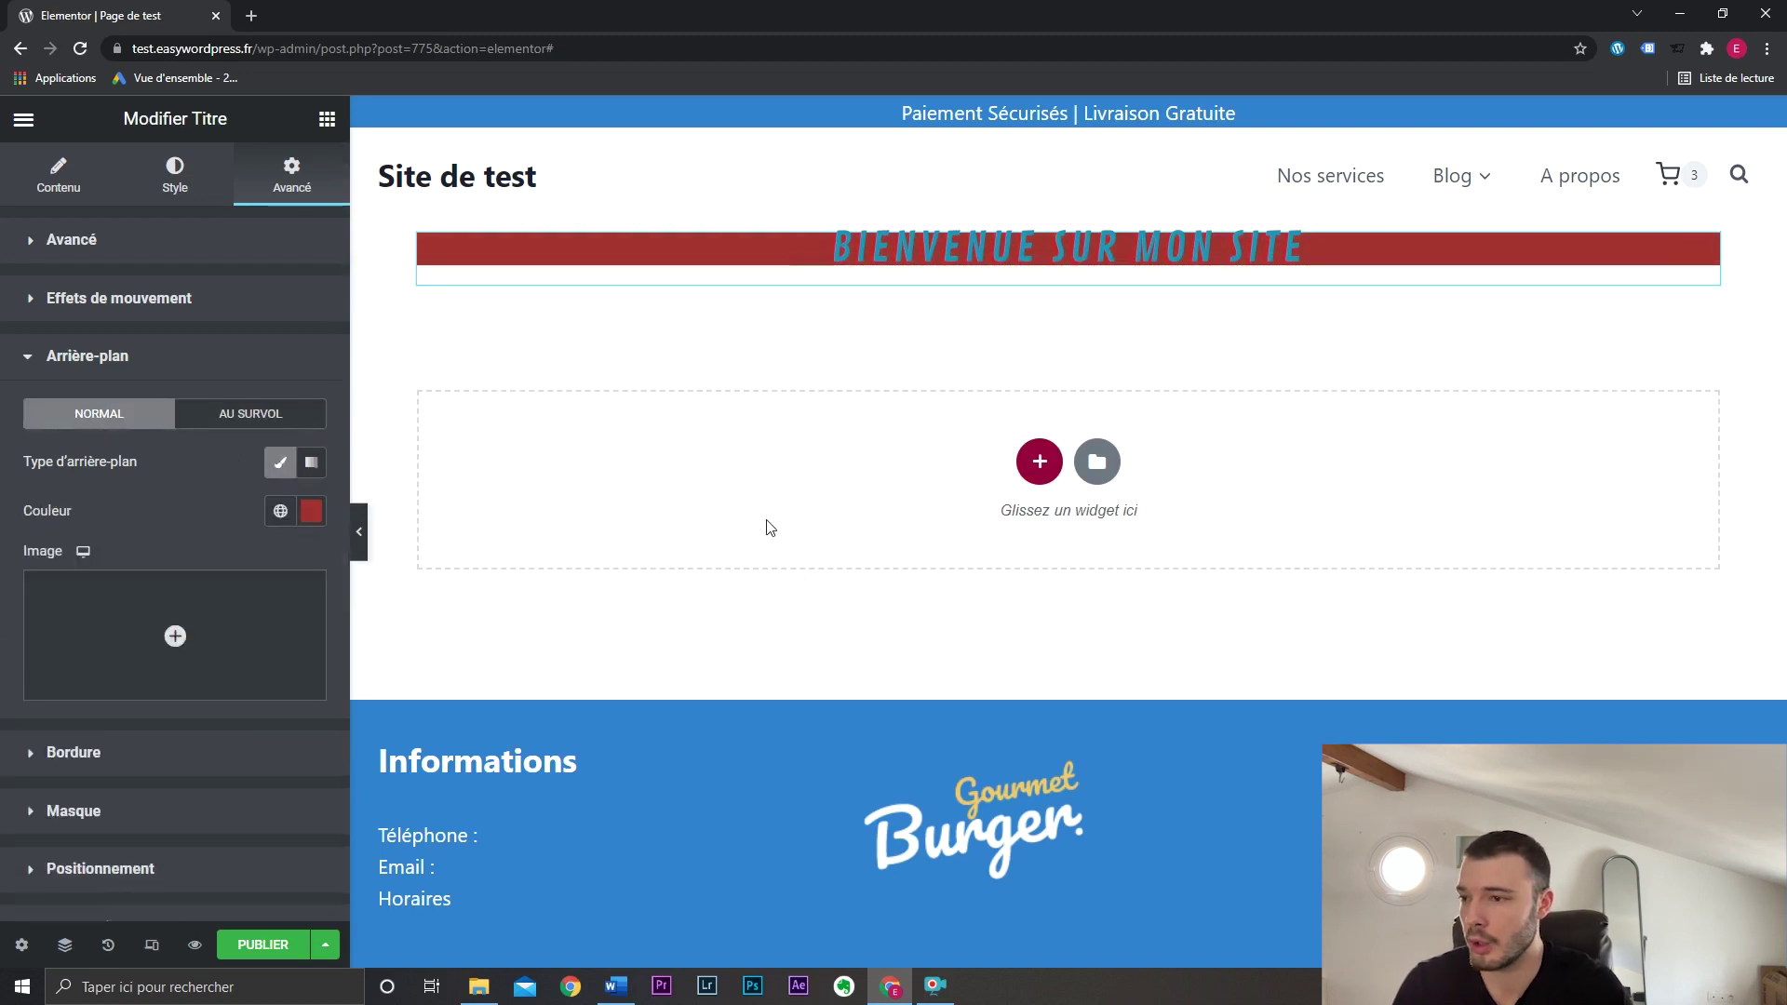
# Try a margin of 10 px and an inner margin of 10 px on all sides of the title.
pyautogui.click(244, 246)
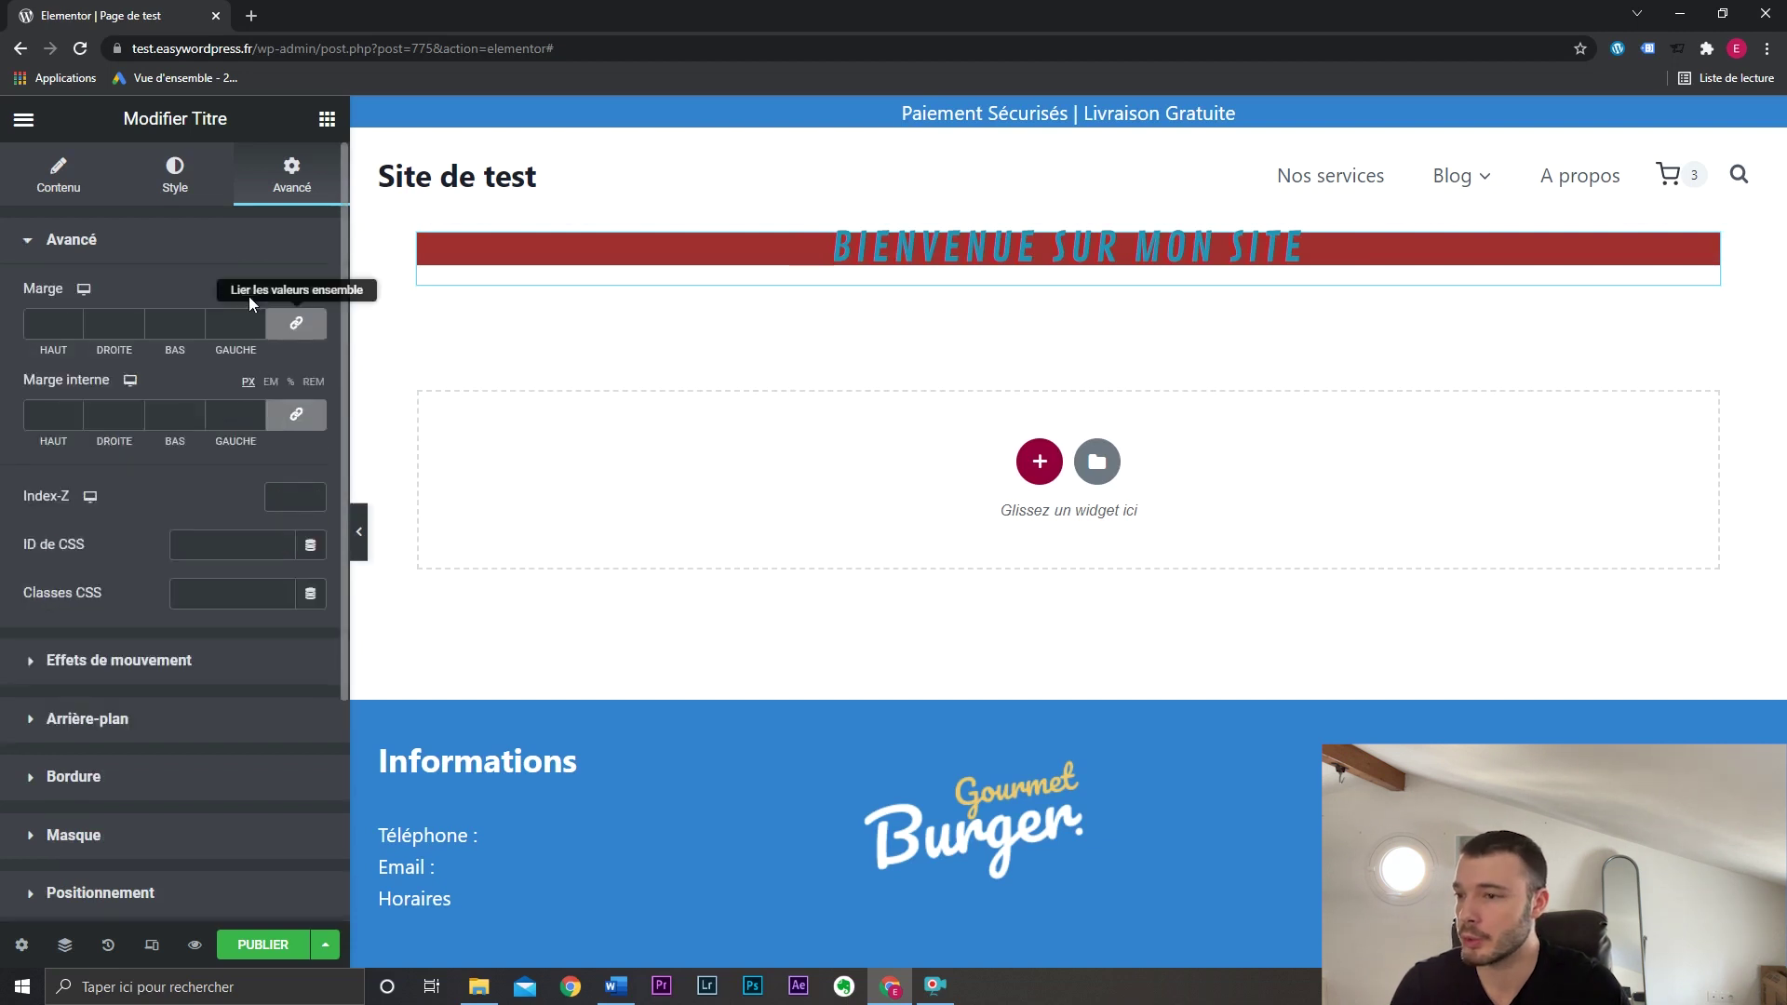
pyautogui.click(49, 329)
pyautogui.write('10')
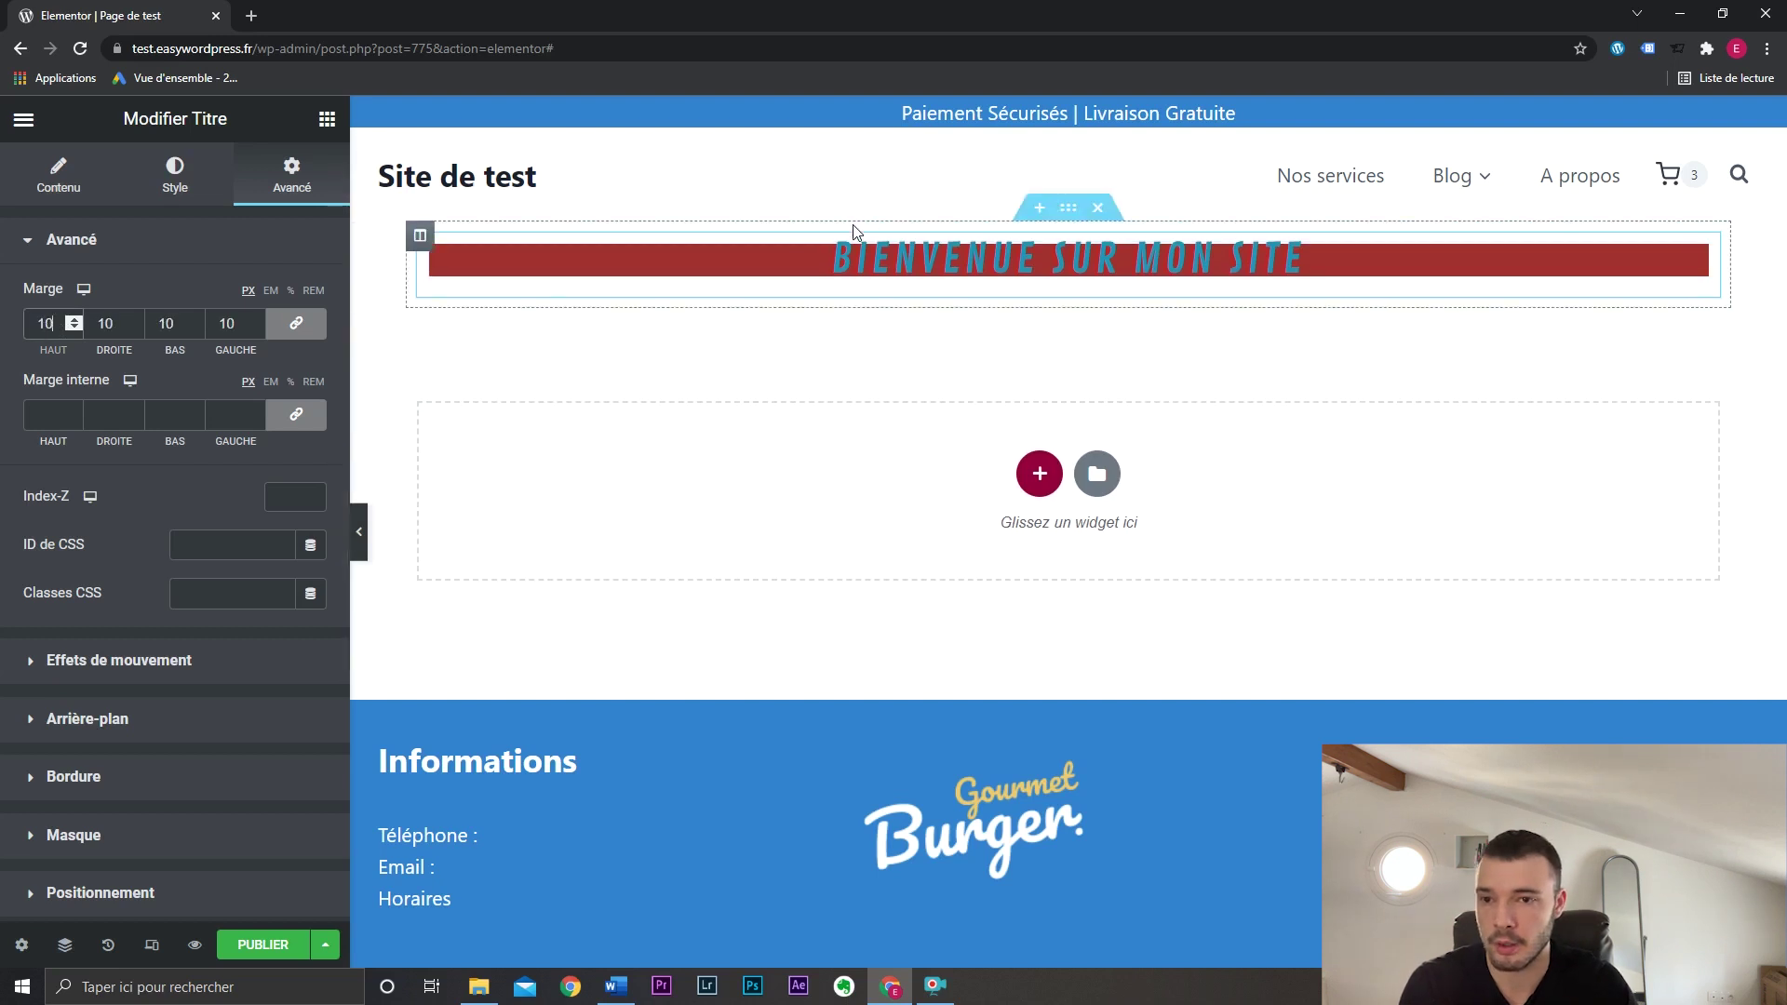
pyautogui.click(37, 416)
pyautogui.write('10')
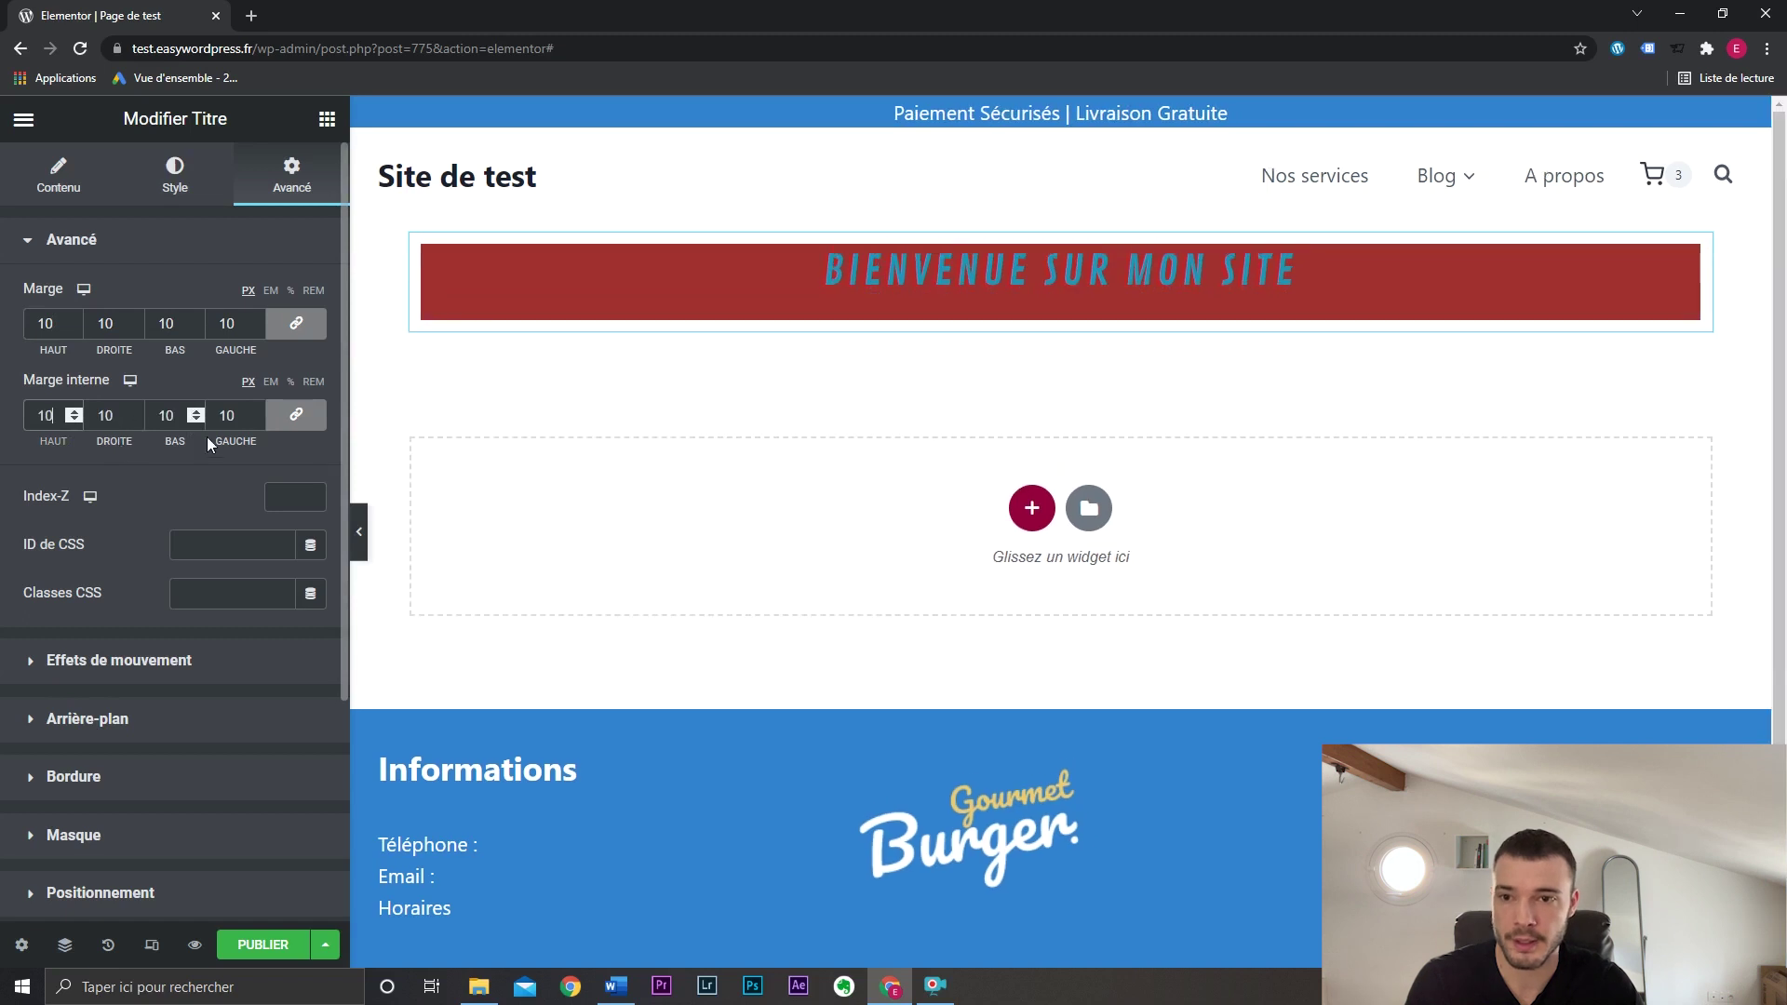
# Increase the title's linked inner margin to 15 px on all sides.
pyautogui.click(70, 412)
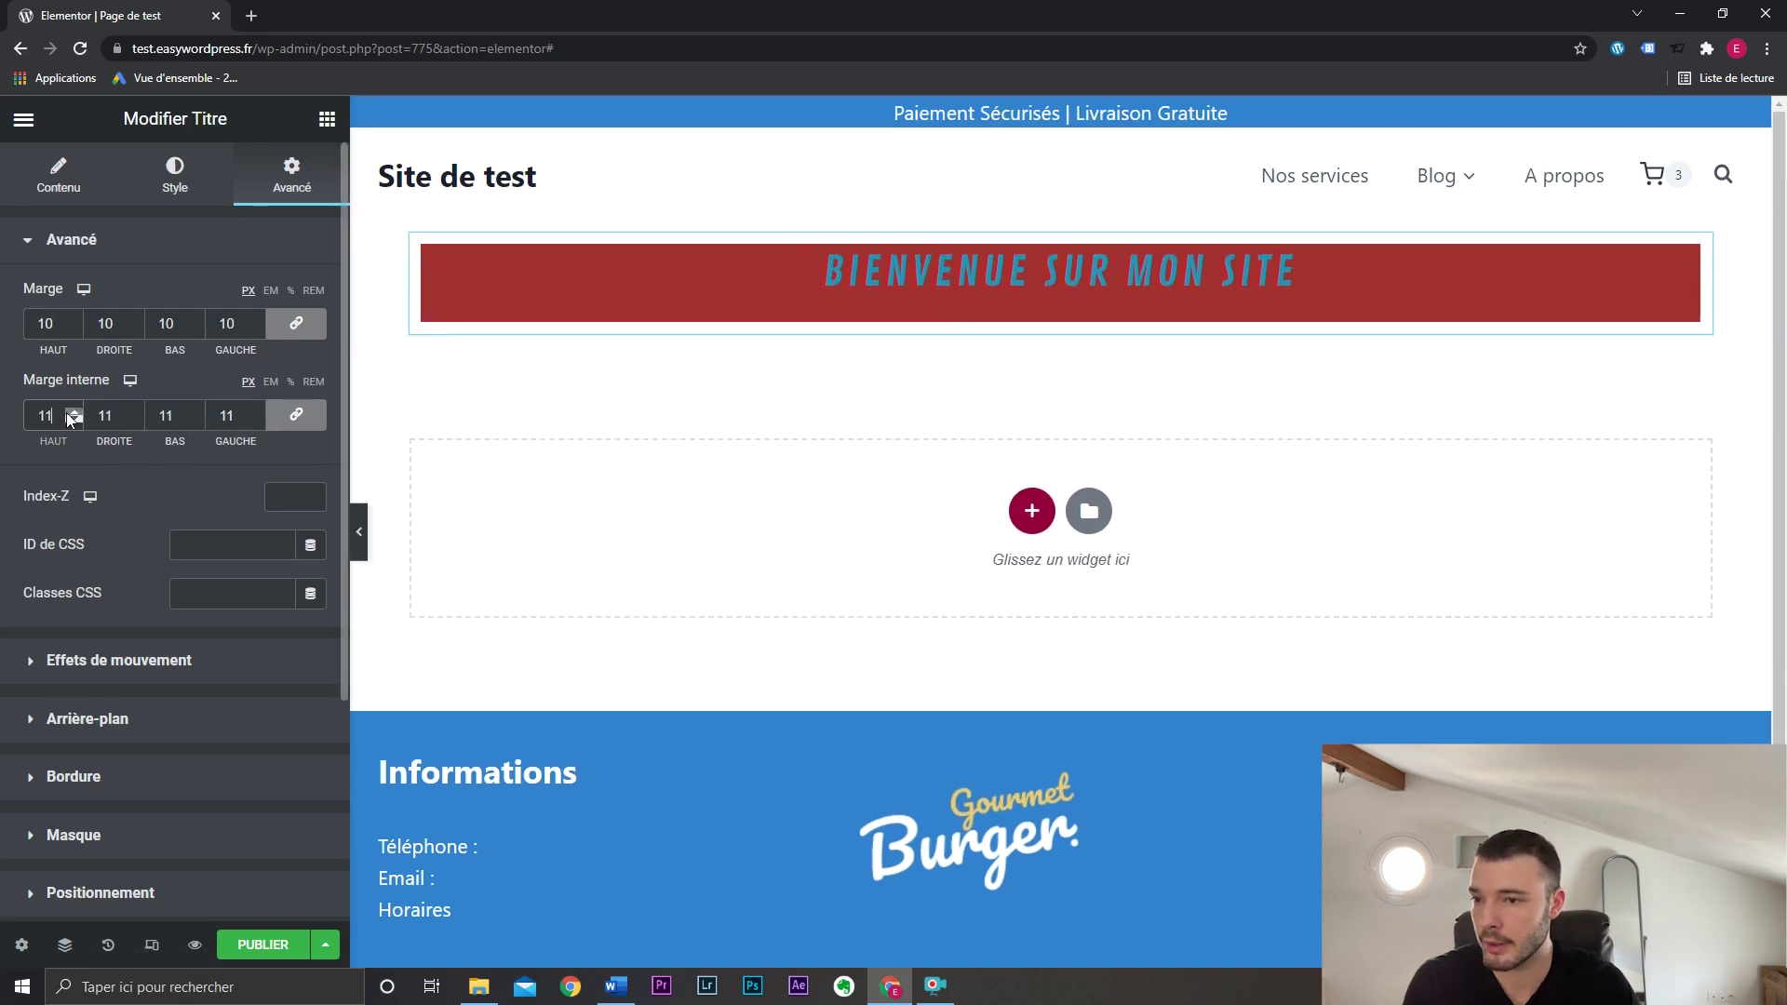
pyautogui.click(70, 411)
pyautogui.click(70, 412)
pyautogui.click(70, 411)
pyautogui.click(69, 412)
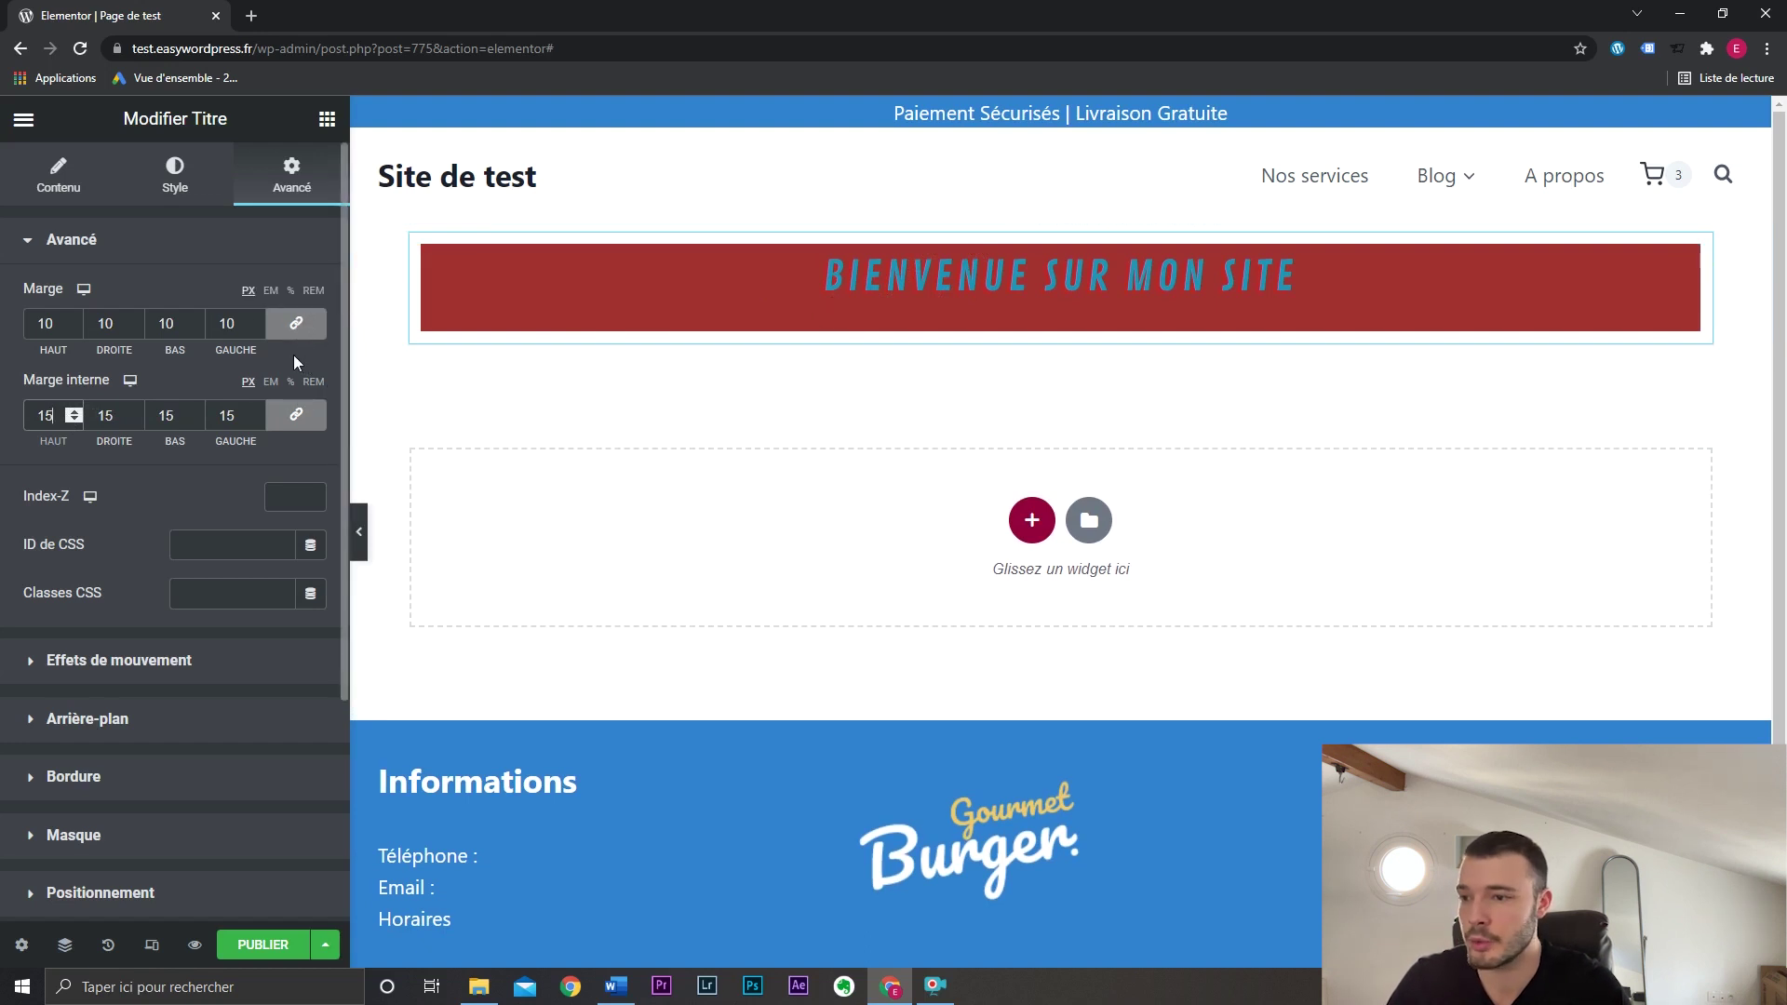
# Unlink the title's inner margin values and raise only the top one to 25 and up to 31 px.
pyautogui.click(325, 426)
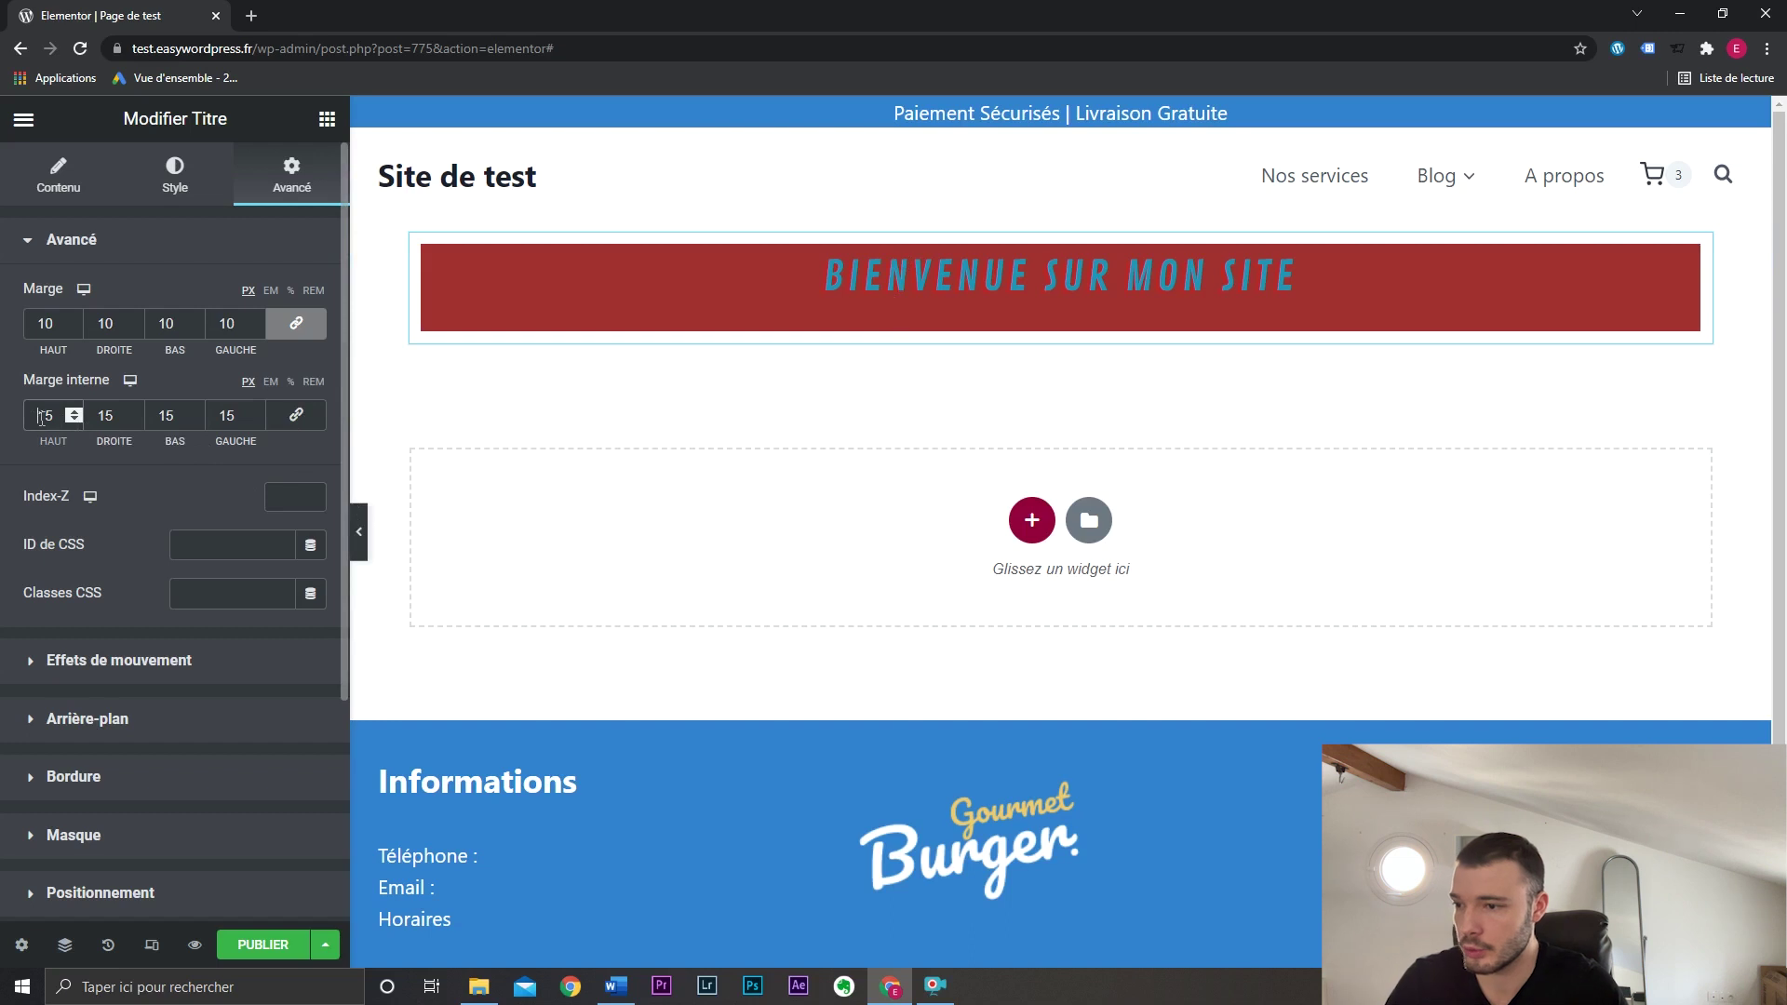
pyautogui.write('2')
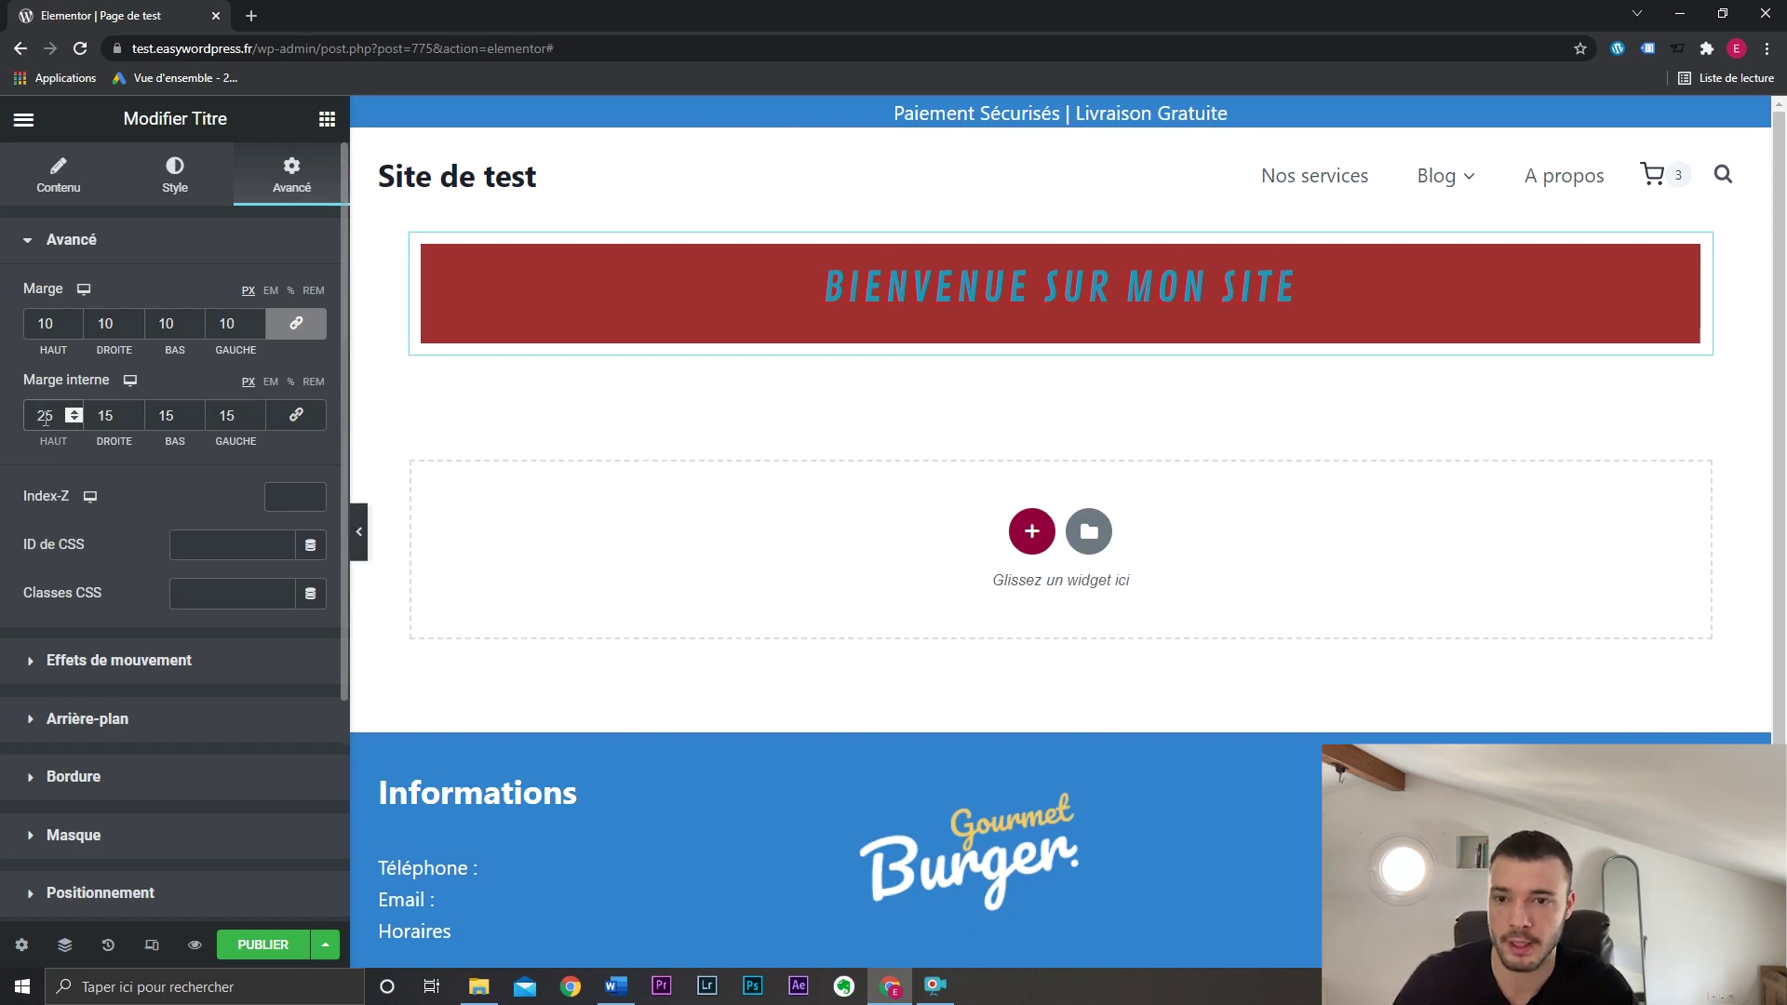
pyautogui.click(71, 414)
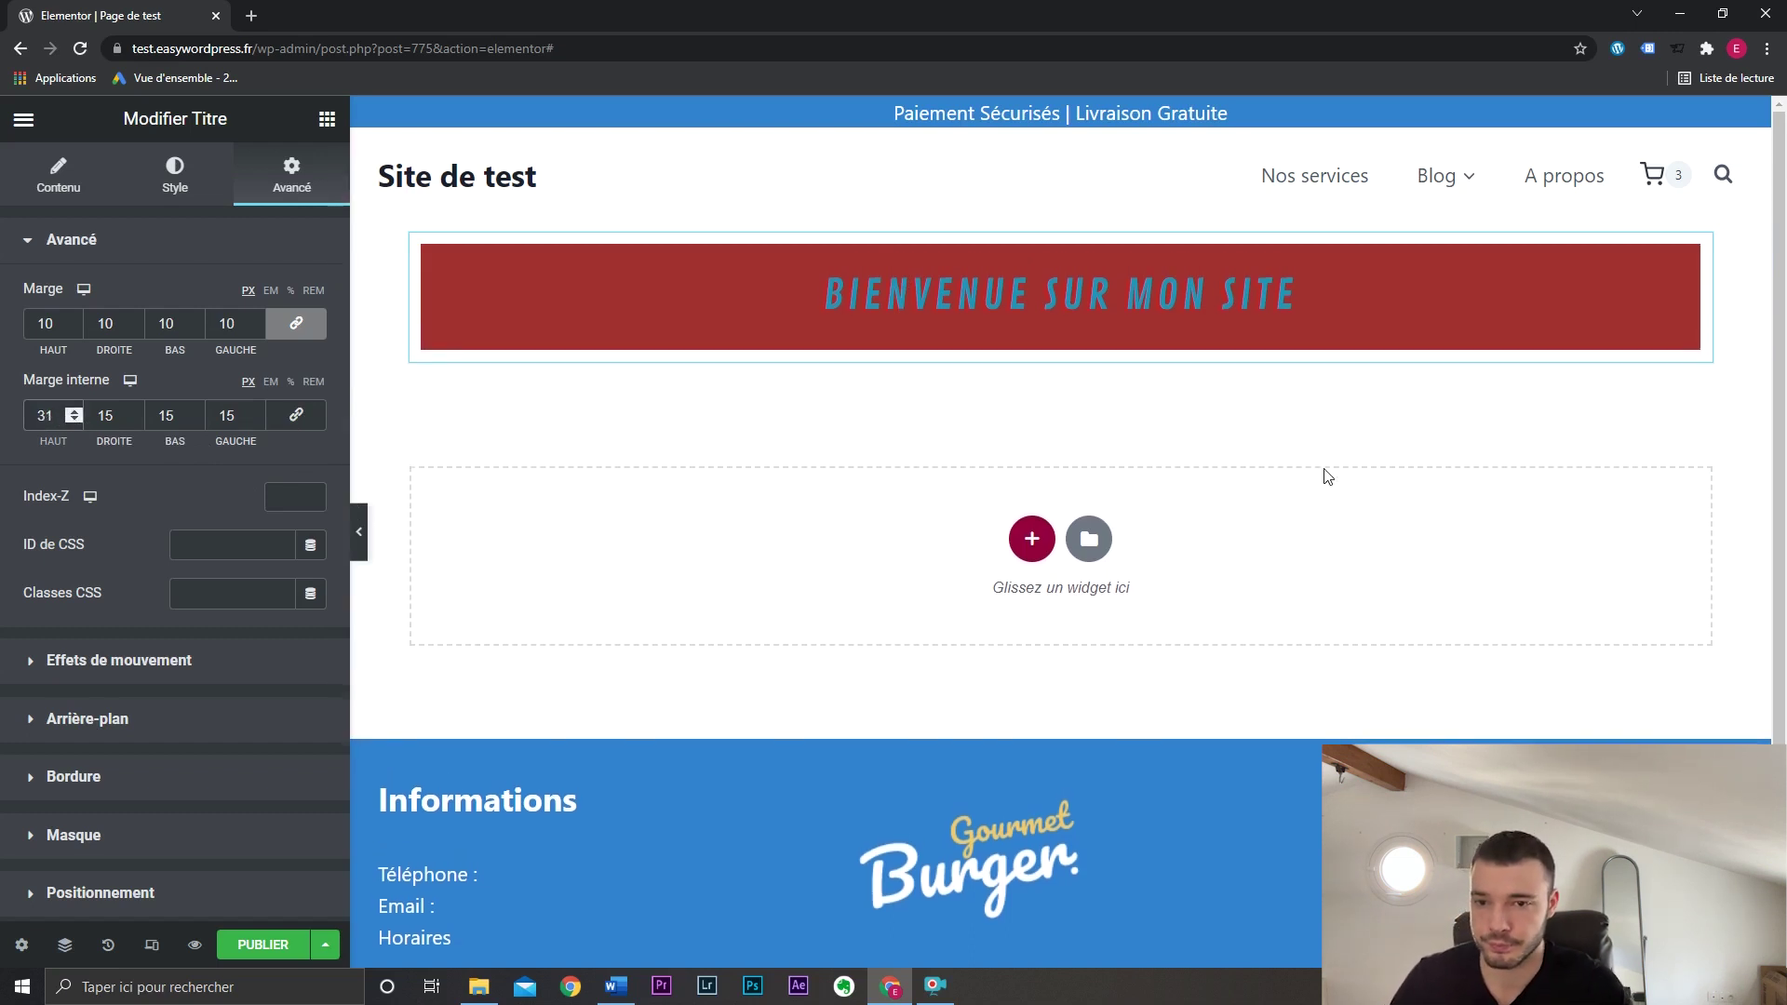
# Reset the title's margin to 0, relink its inner margin values and set them to 0 on all sides.
pyautogui.click(71, 327)
pyautogui.click(71, 328)
pyautogui.click(296, 415)
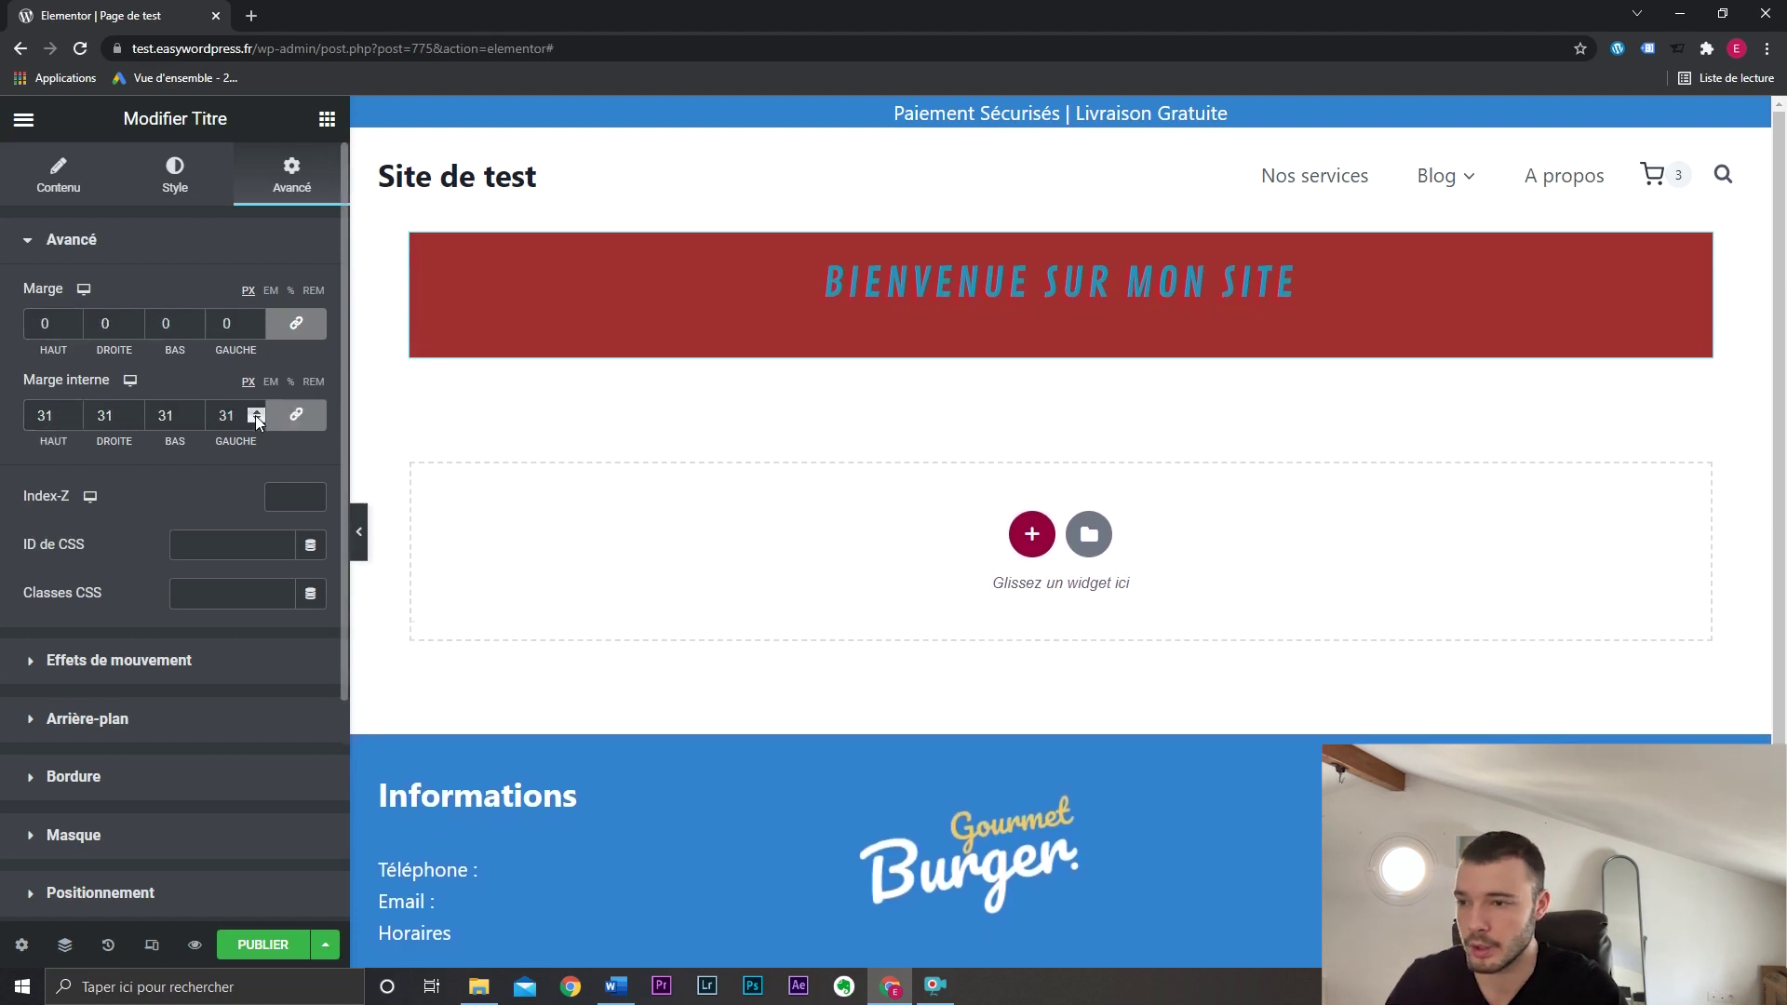
pyautogui.write('0')
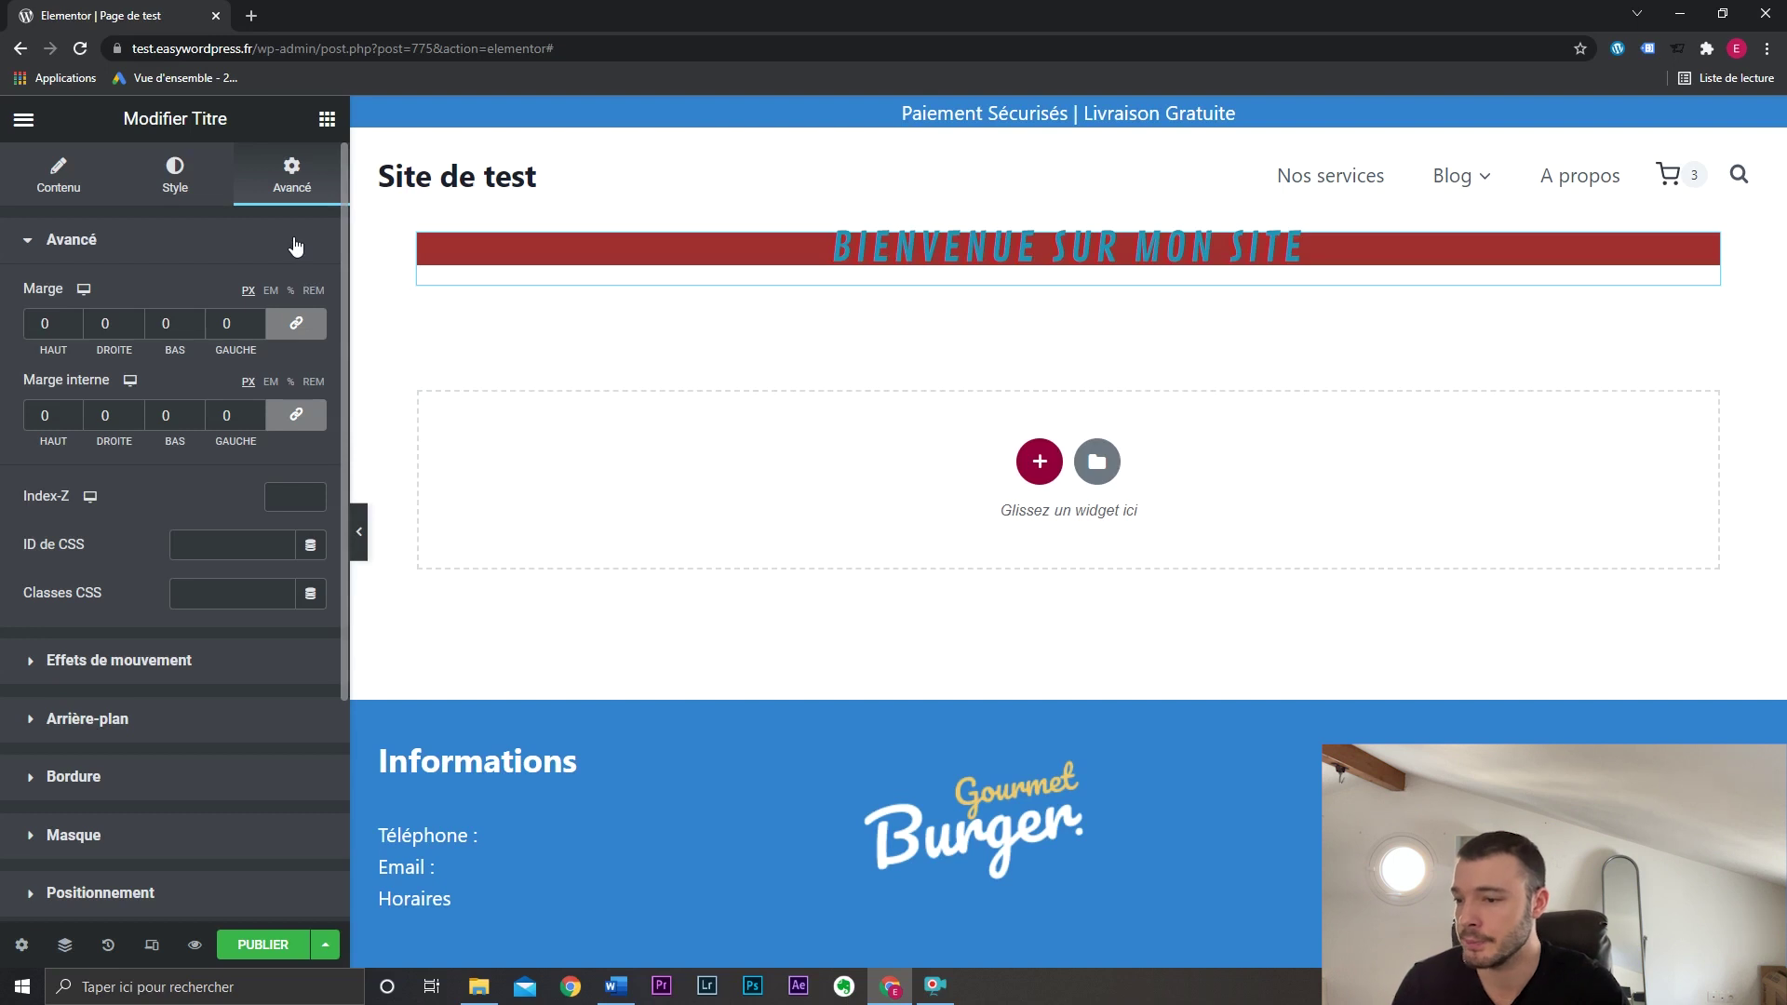
# In the title's motion effects, try the Fade In and Fade In Up entrance animations.
pyautogui.click(214, 656)
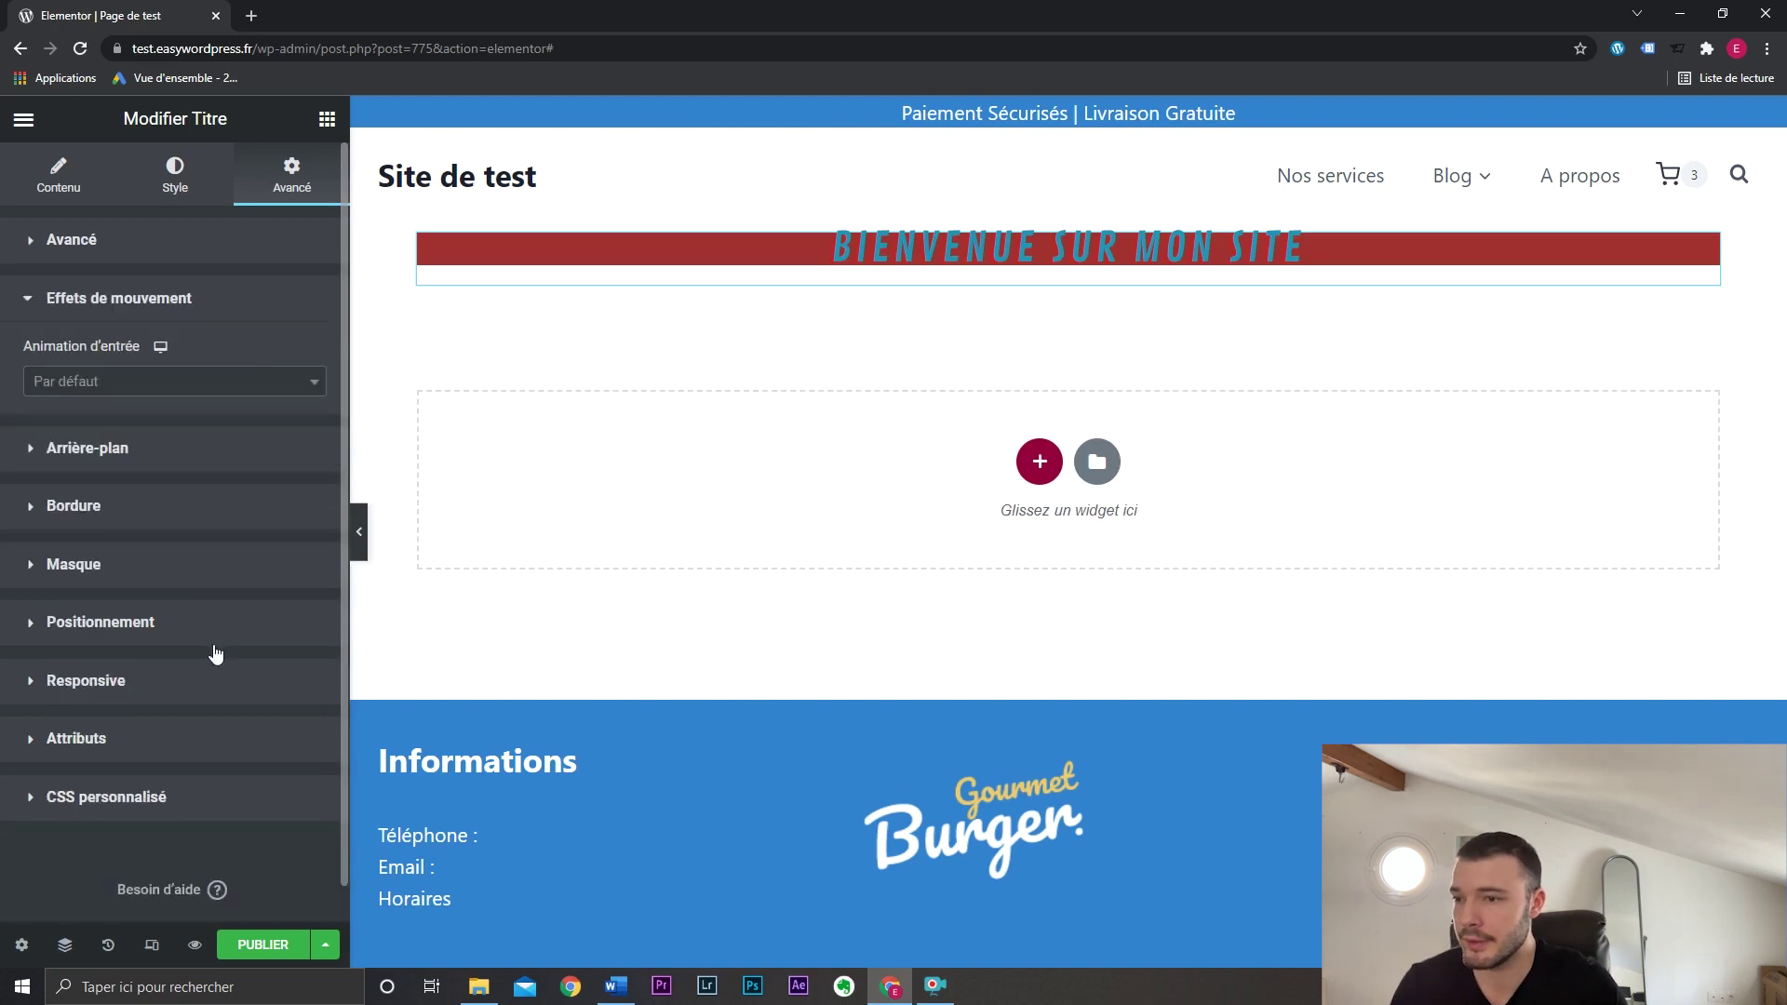
pyautogui.click(239, 384)
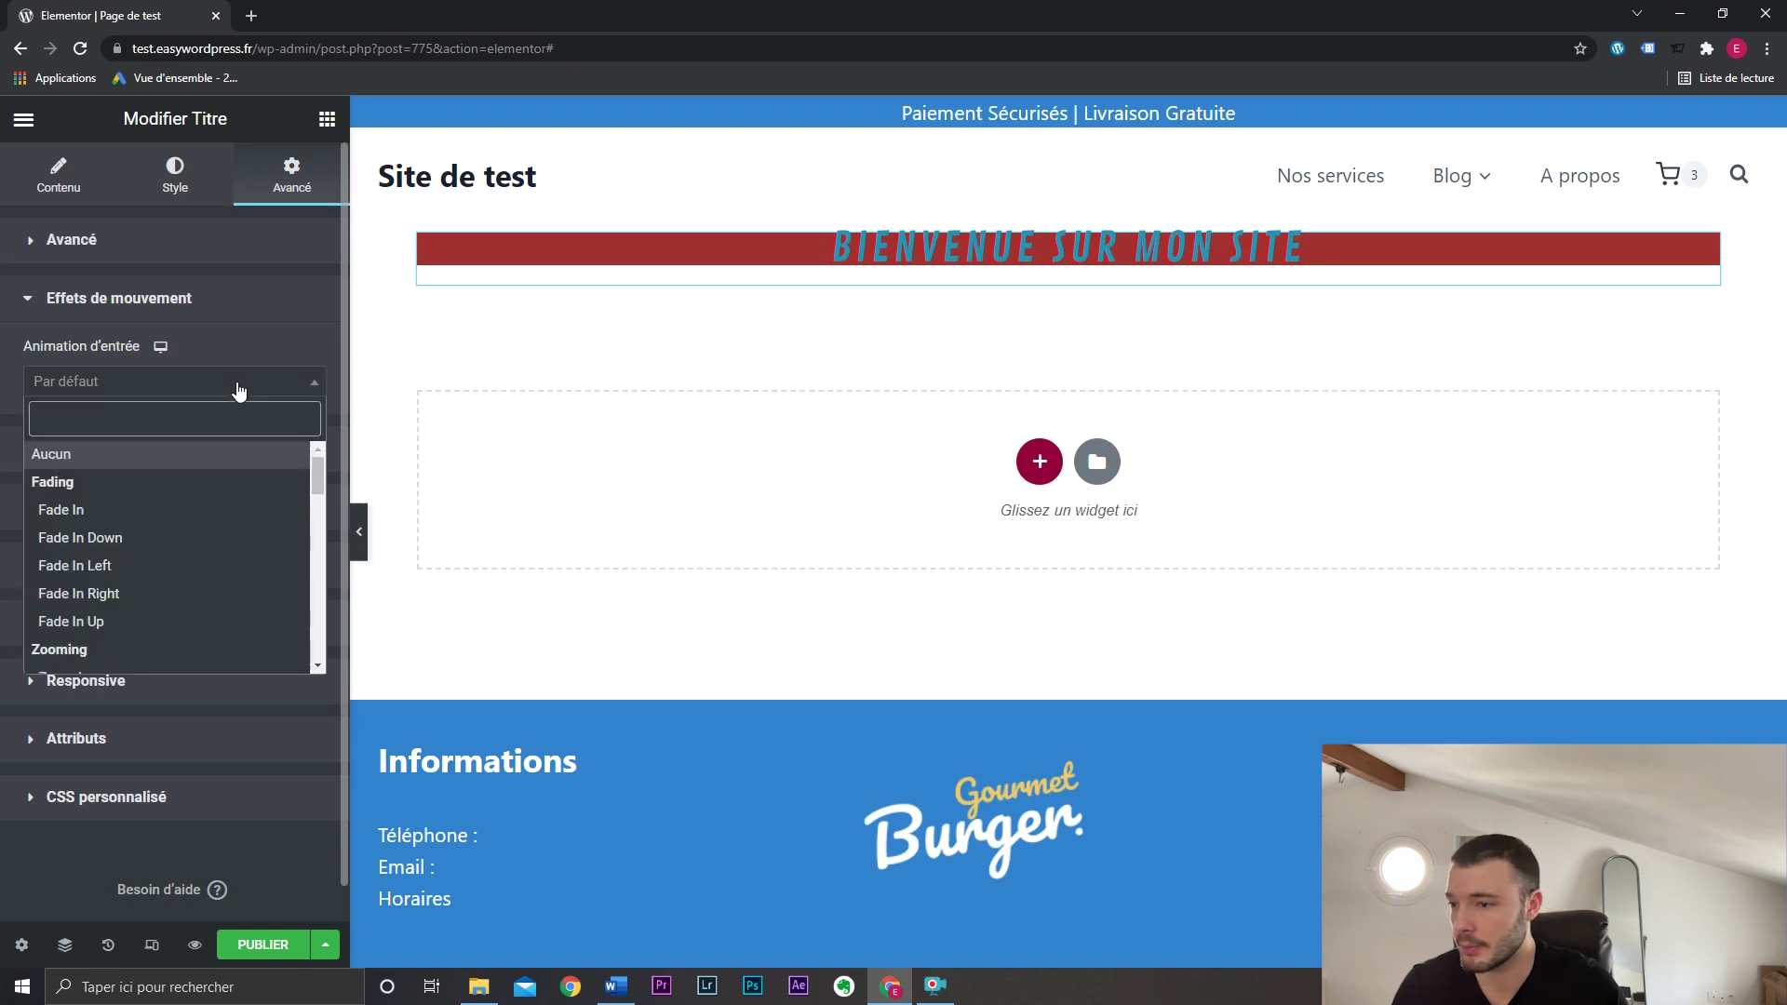
pyautogui.click(176, 510)
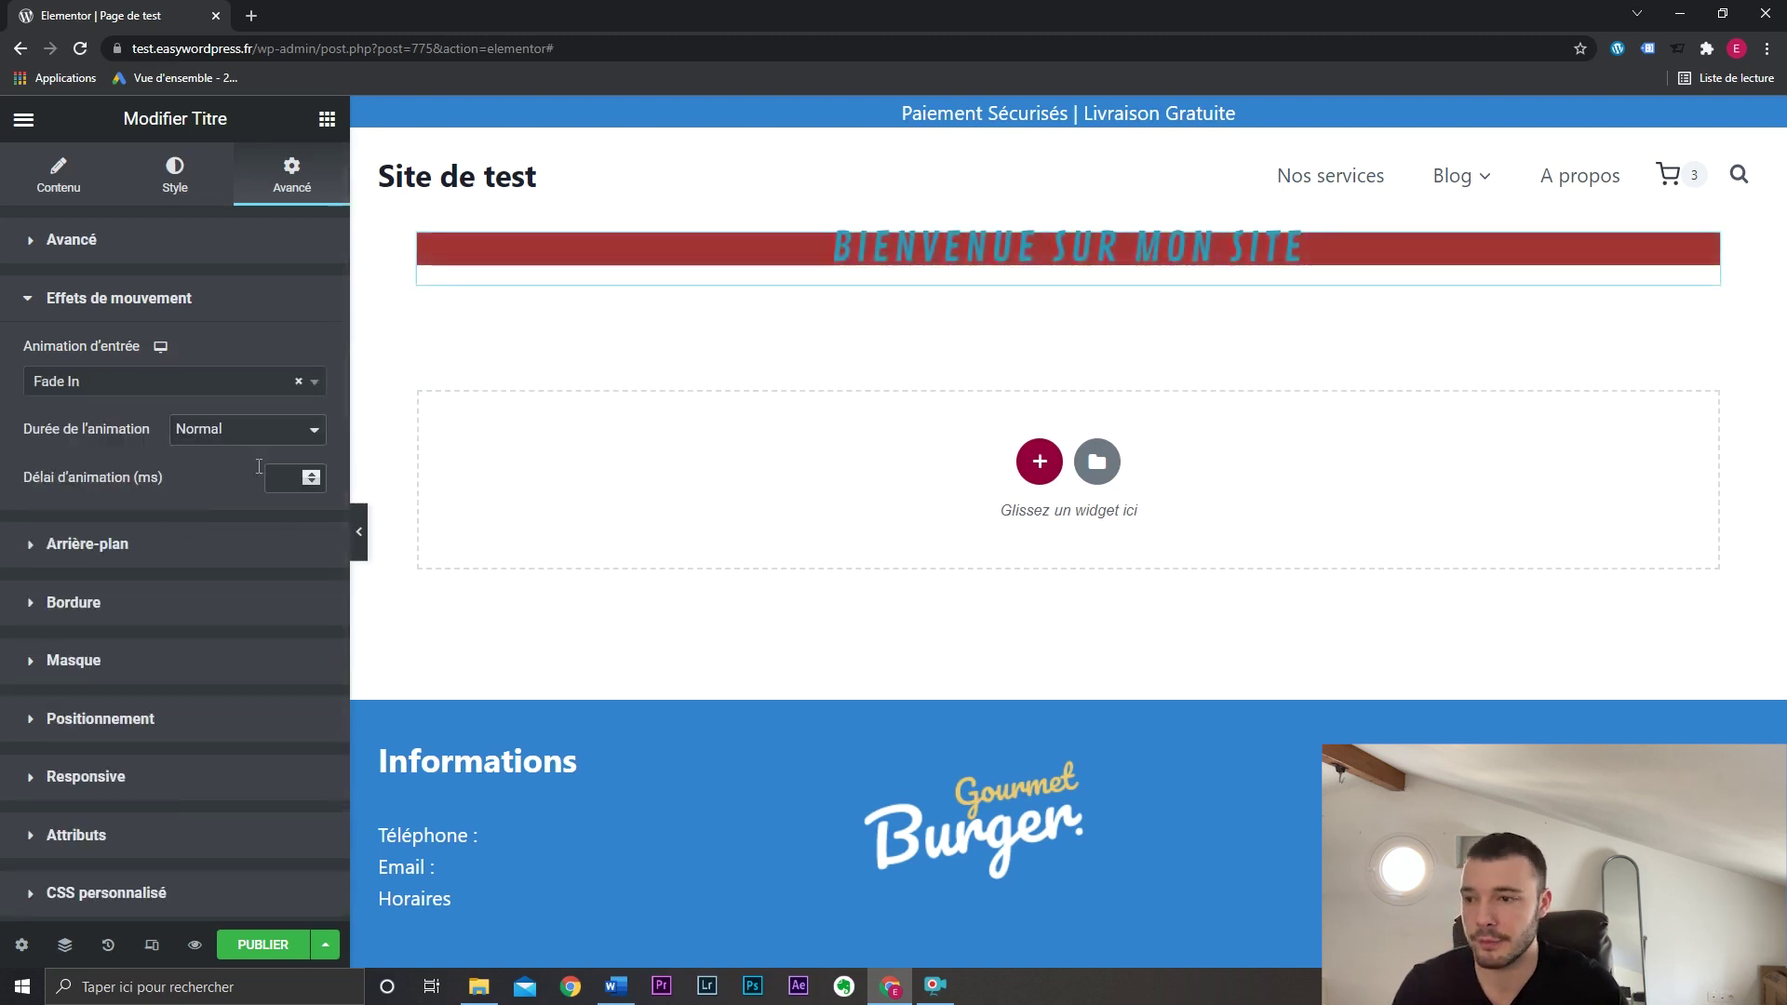
pyautogui.click(187, 384)
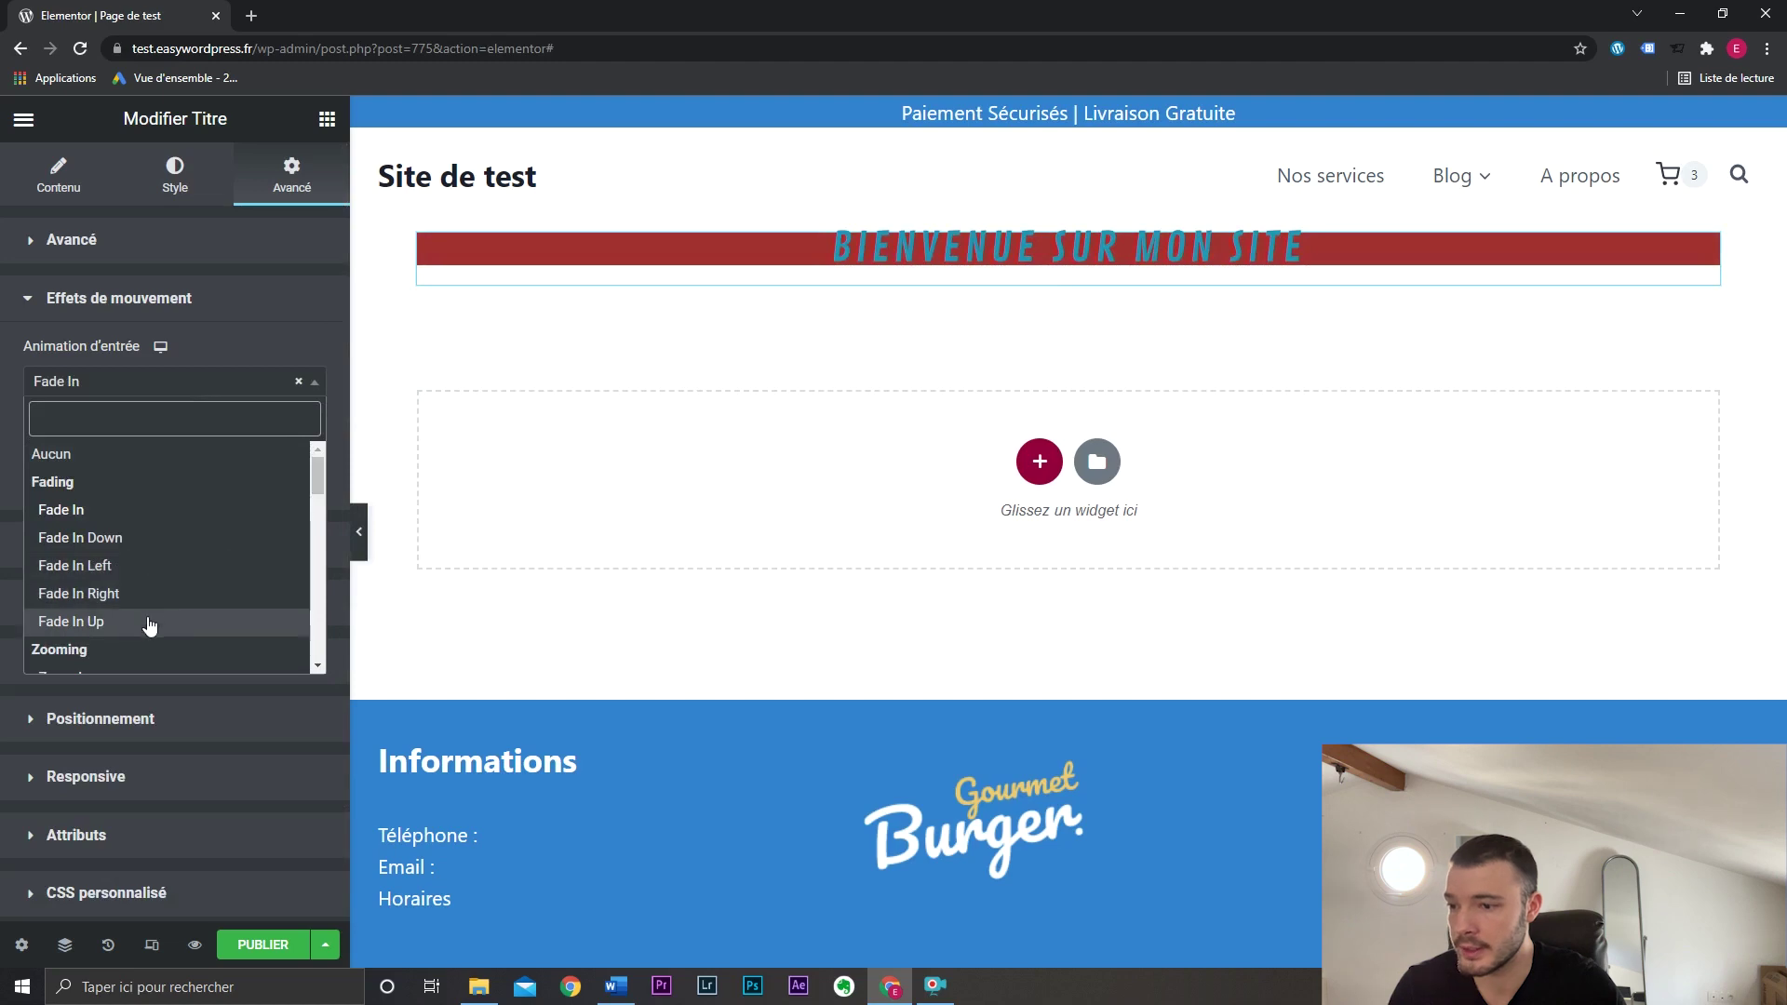
pyautogui.click(149, 621)
# Try the Slide In Down, Rotate In and Fade In entrance animations on the title.
pyautogui.click(196, 384)
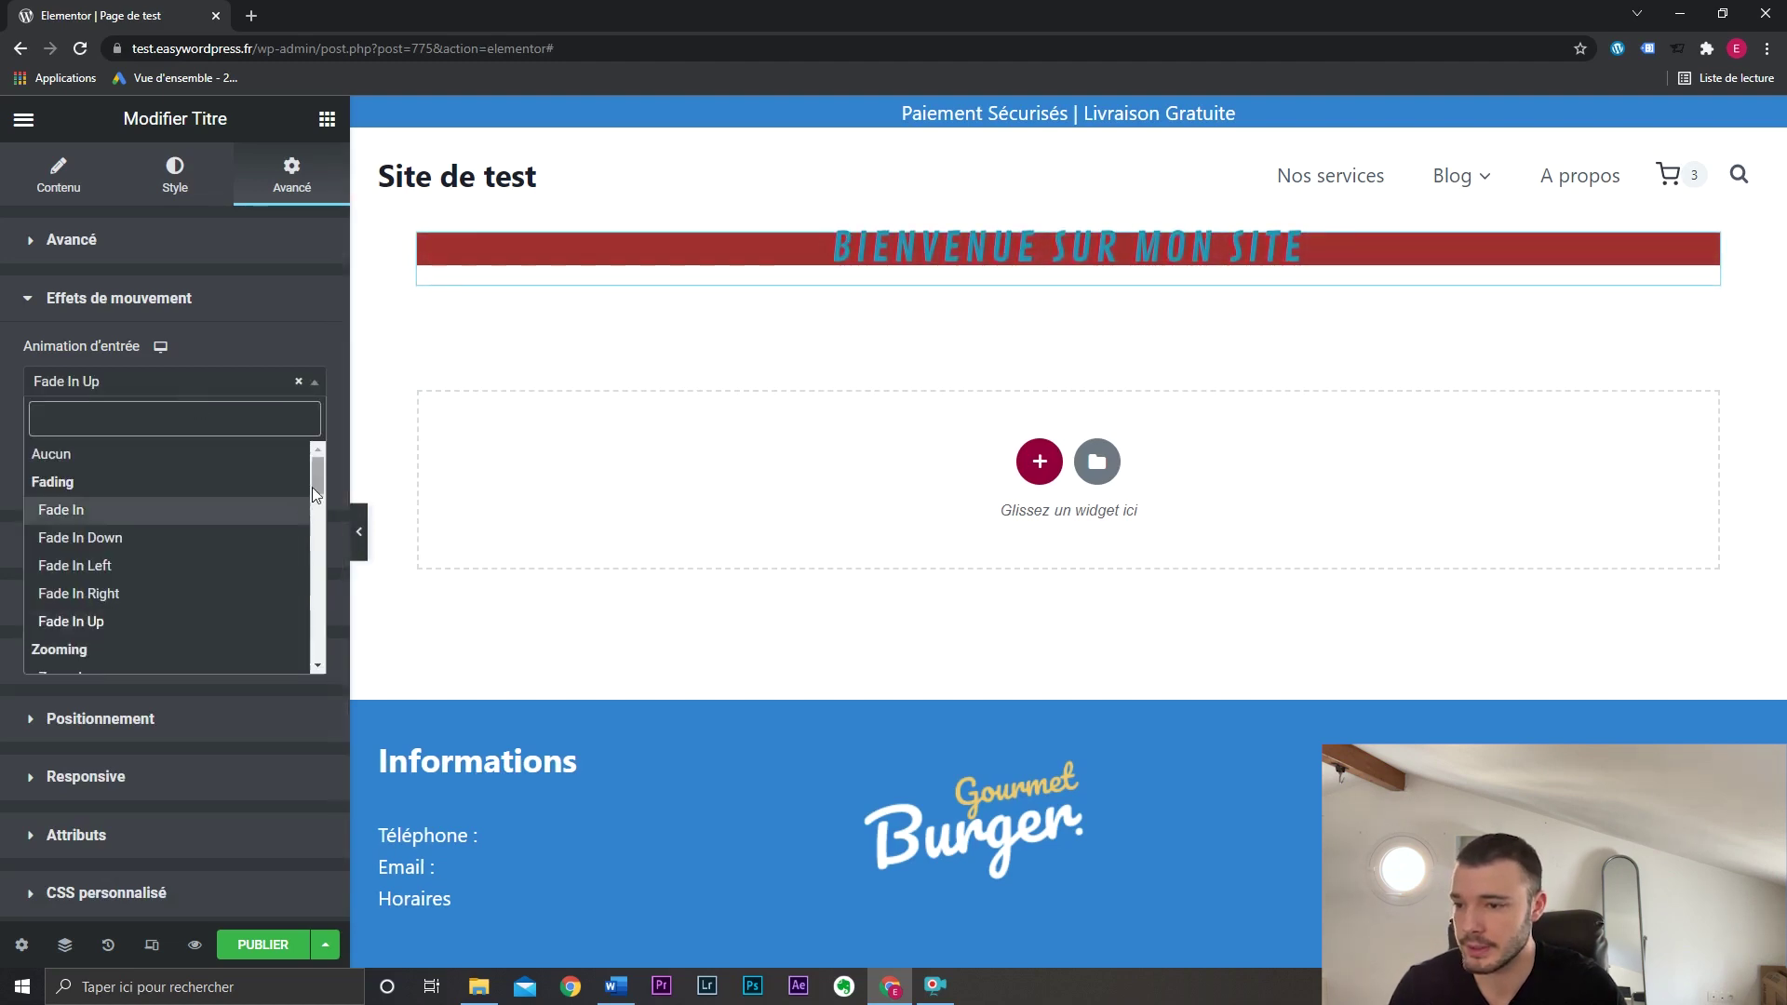
pyautogui.moveTo(313, 494); pyautogui.dragTo(315, 546)
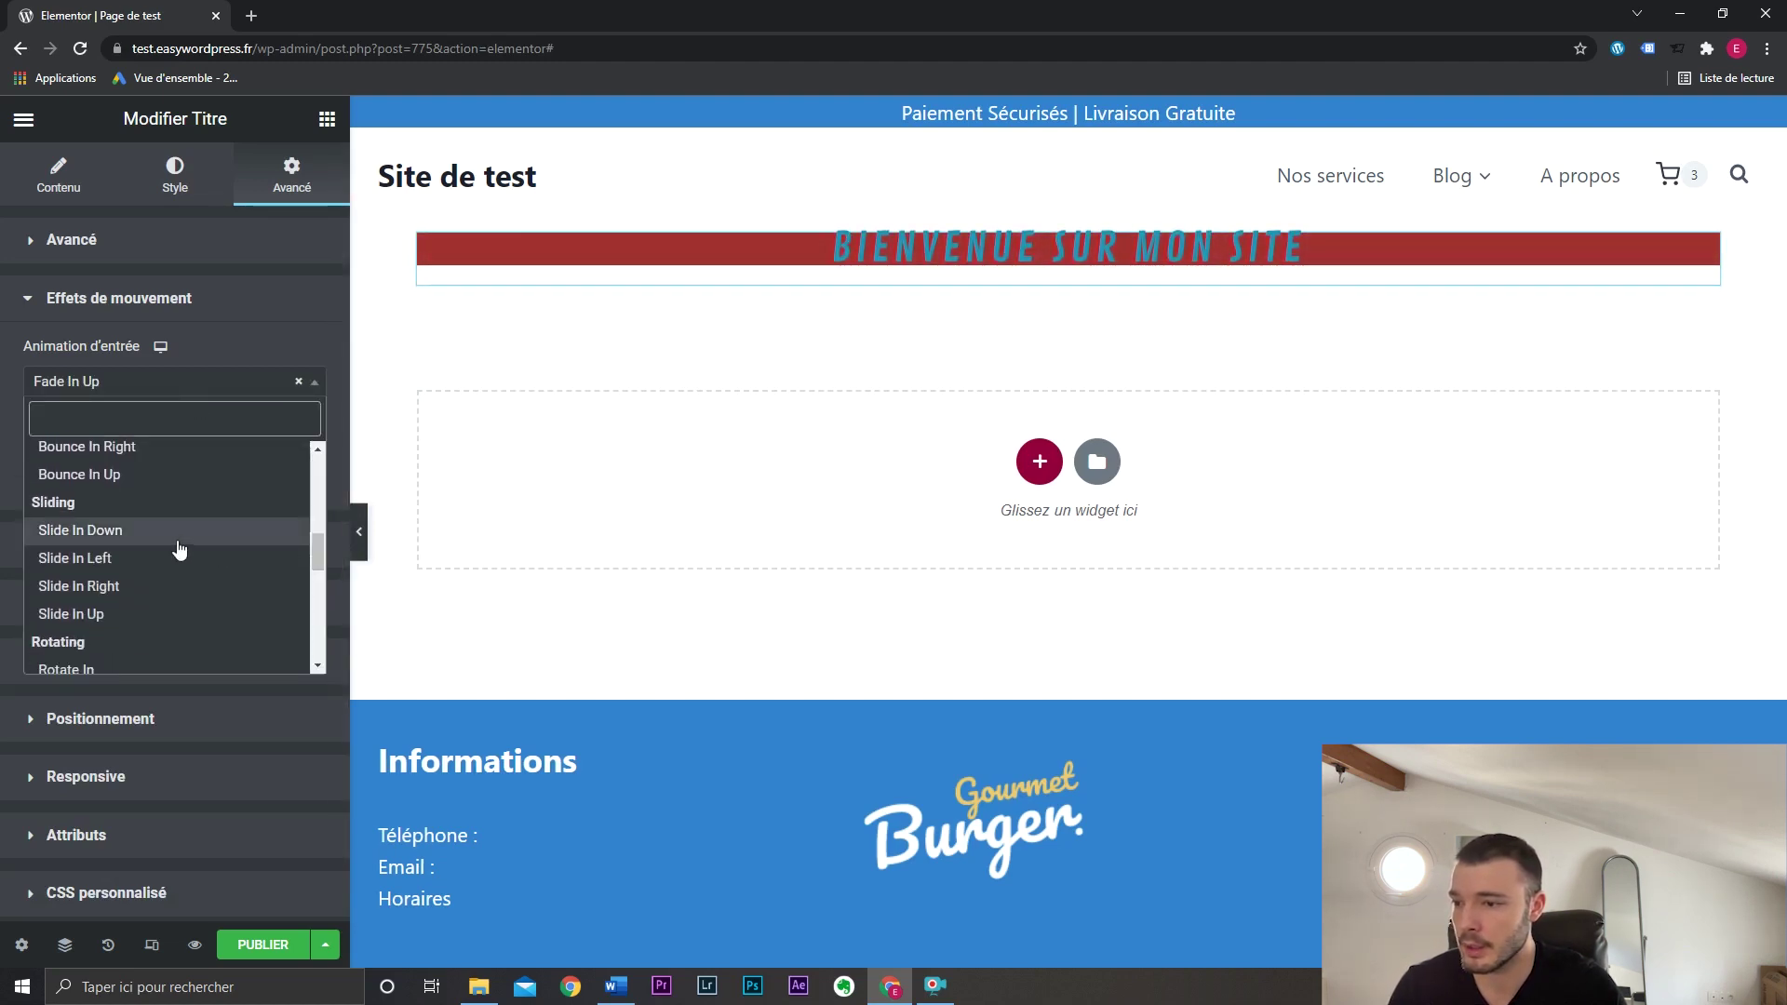
pyautogui.click(179, 545)
pyautogui.click(228, 384)
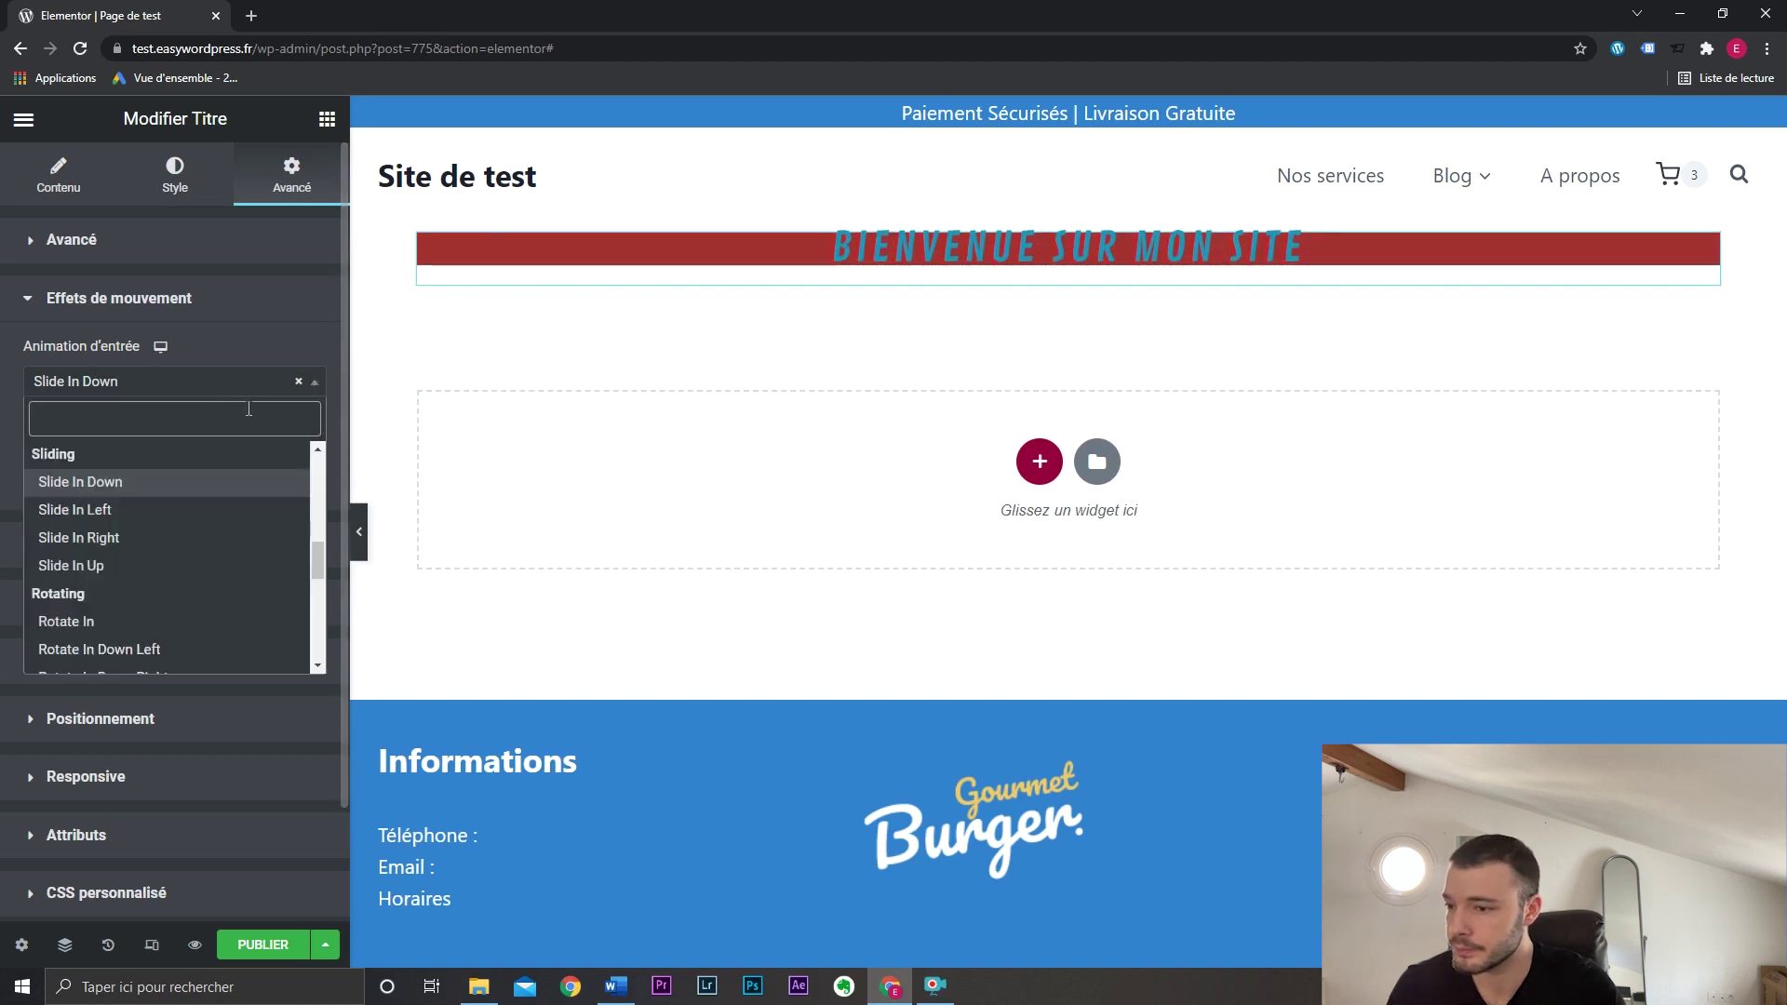
pyautogui.click(161, 622)
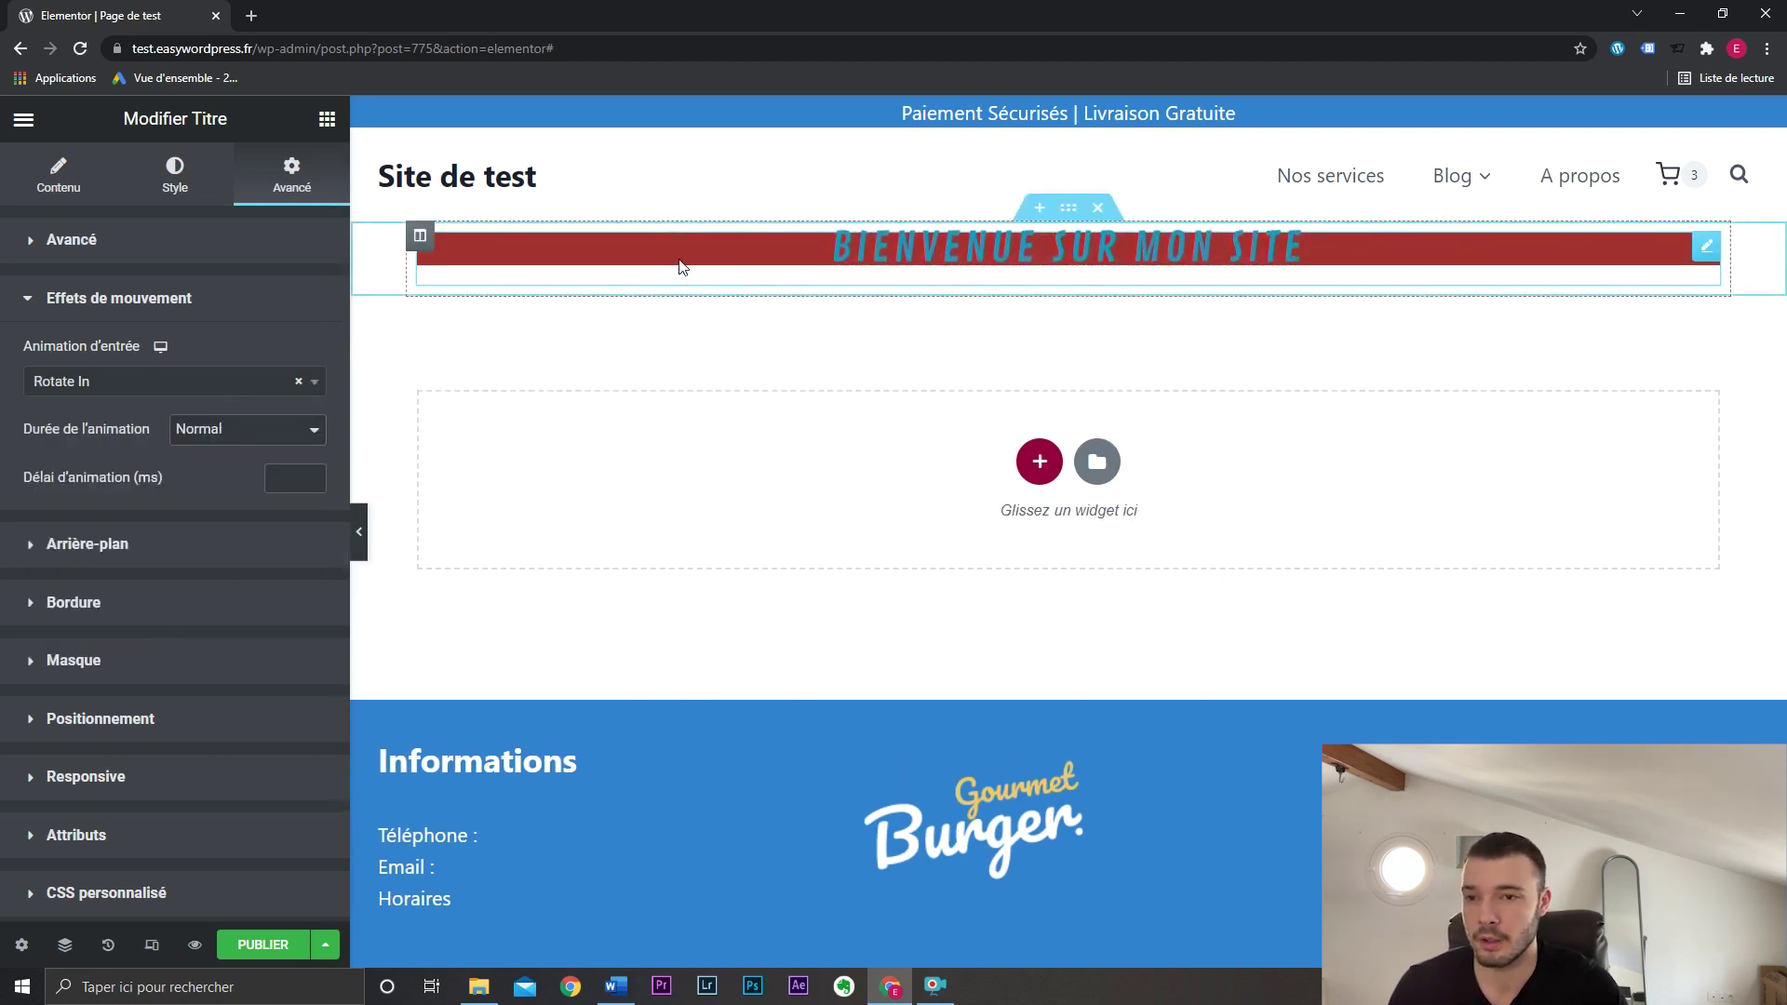
pyautogui.click(244, 383)
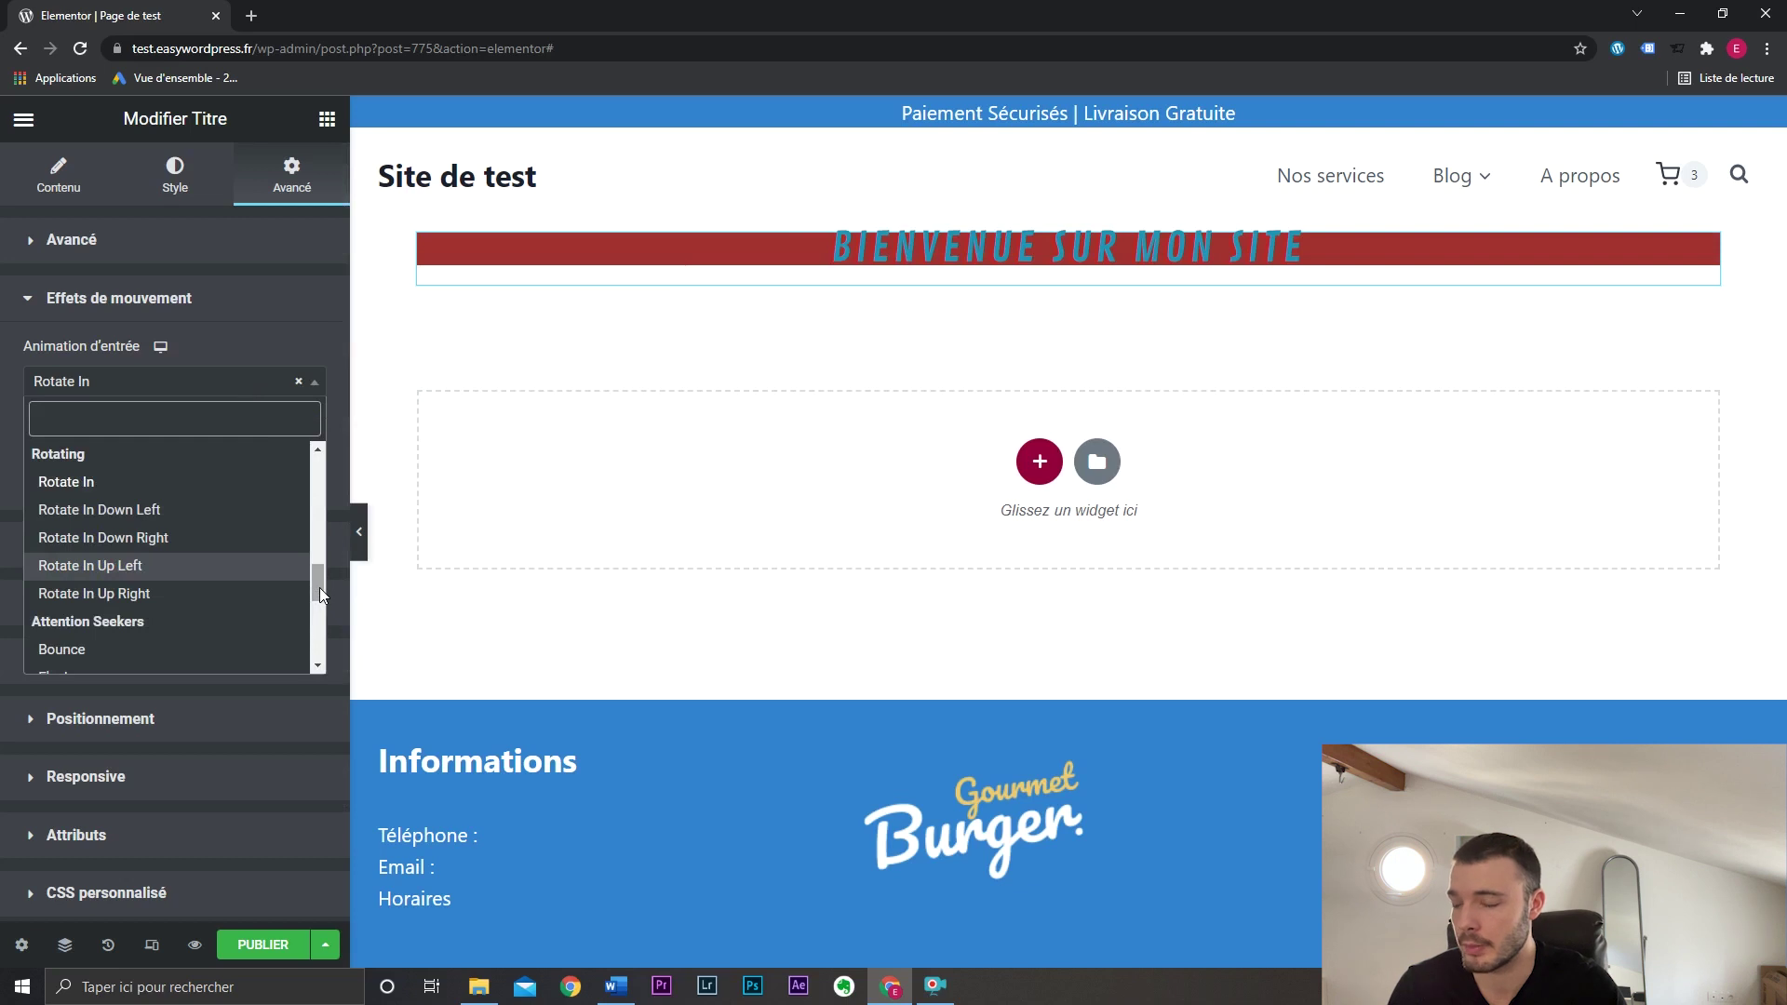
pyautogui.moveTo(321, 589); pyautogui.dragTo(329, 438)
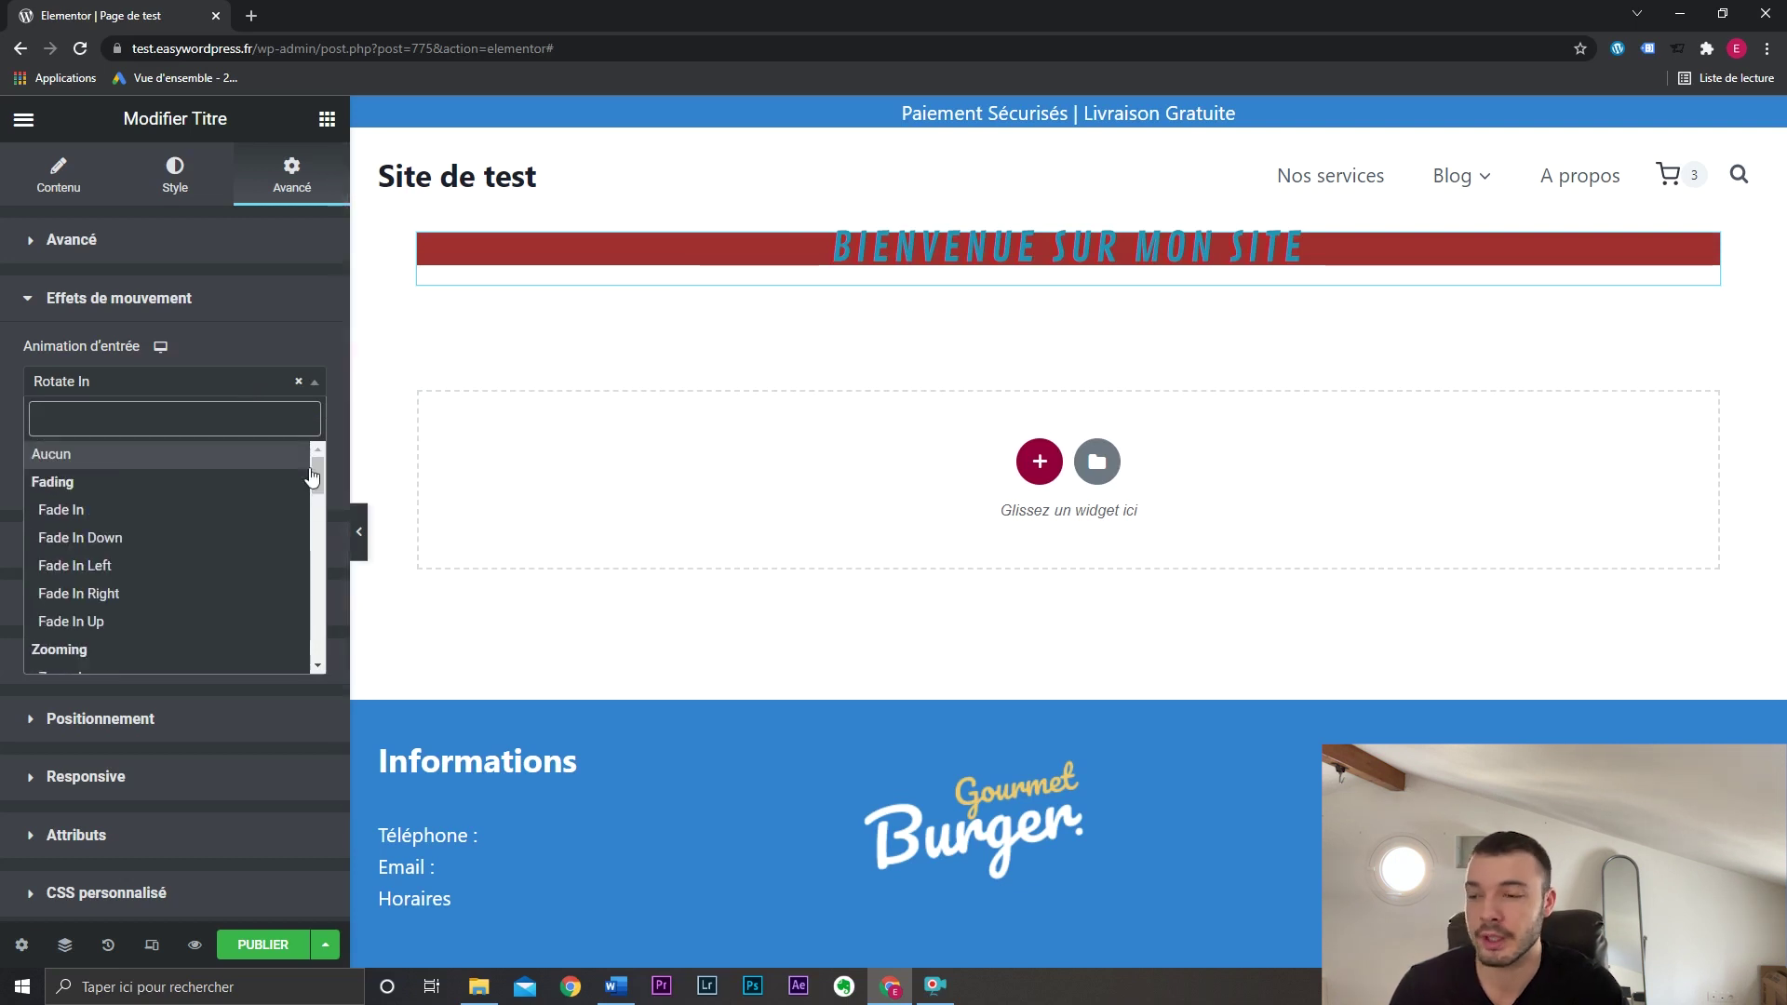
pyautogui.click(220, 509)
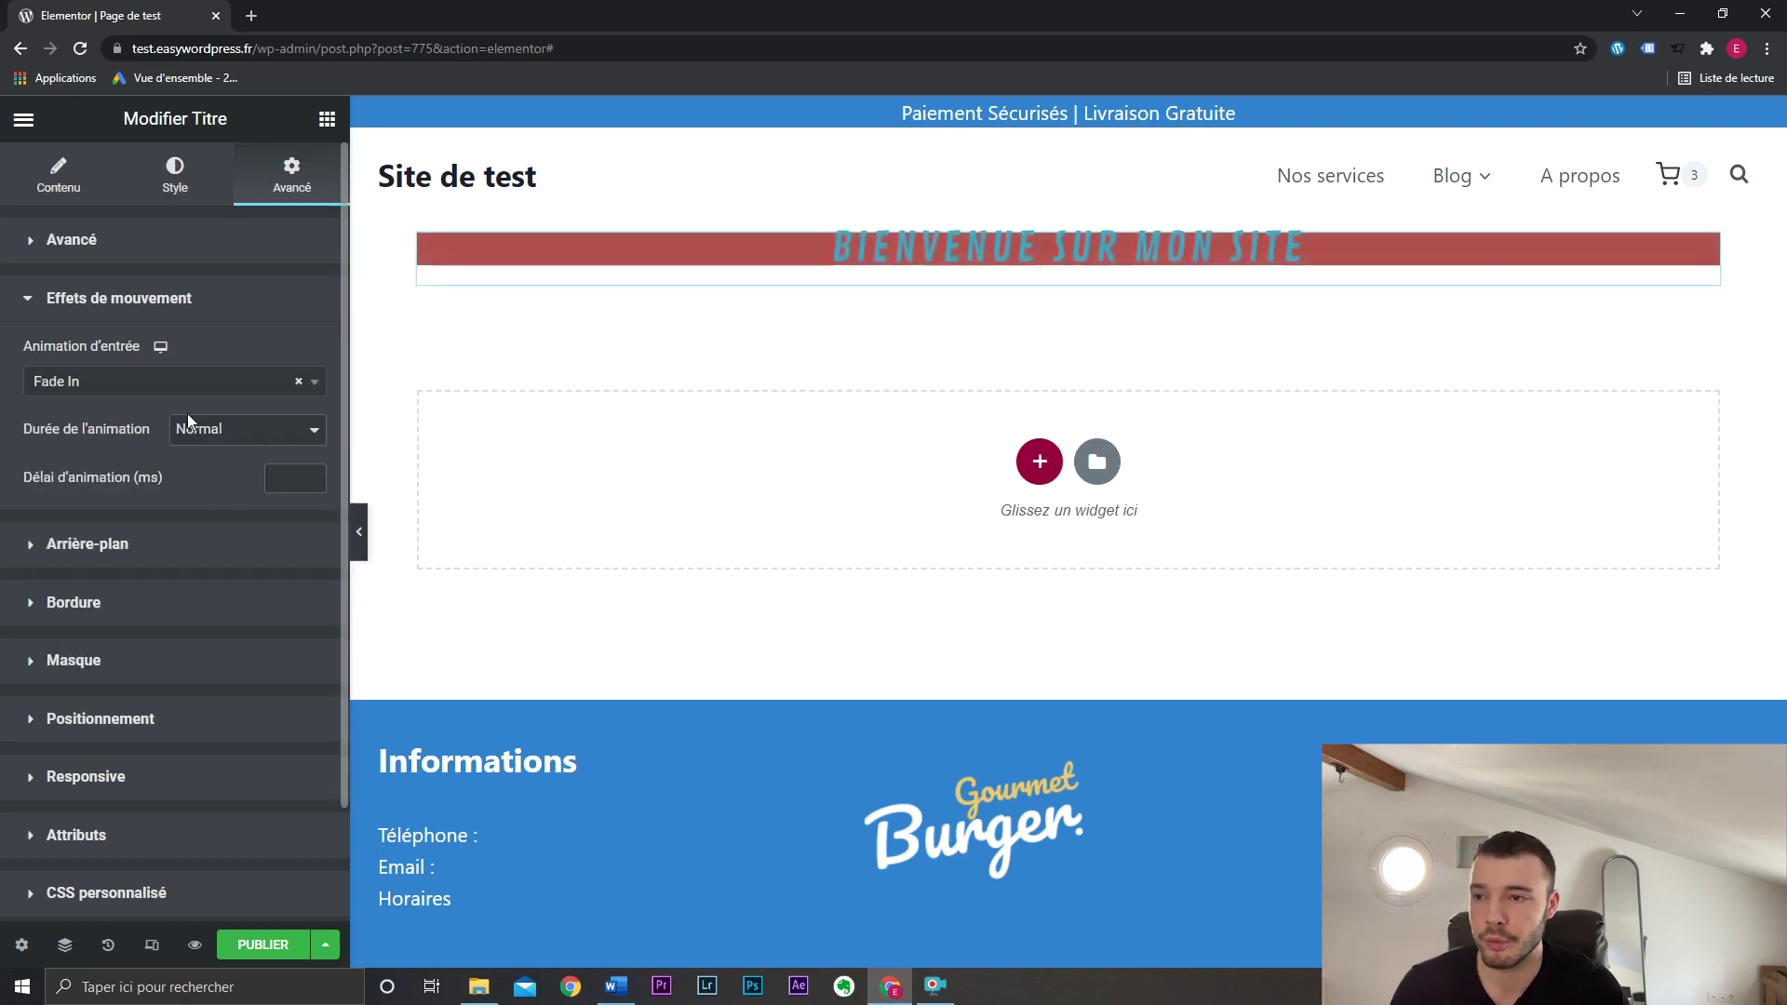
# Set the title's entrance animation to Fade In Up with the slow (Lent) duration.
pyautogui.click(191, 382)
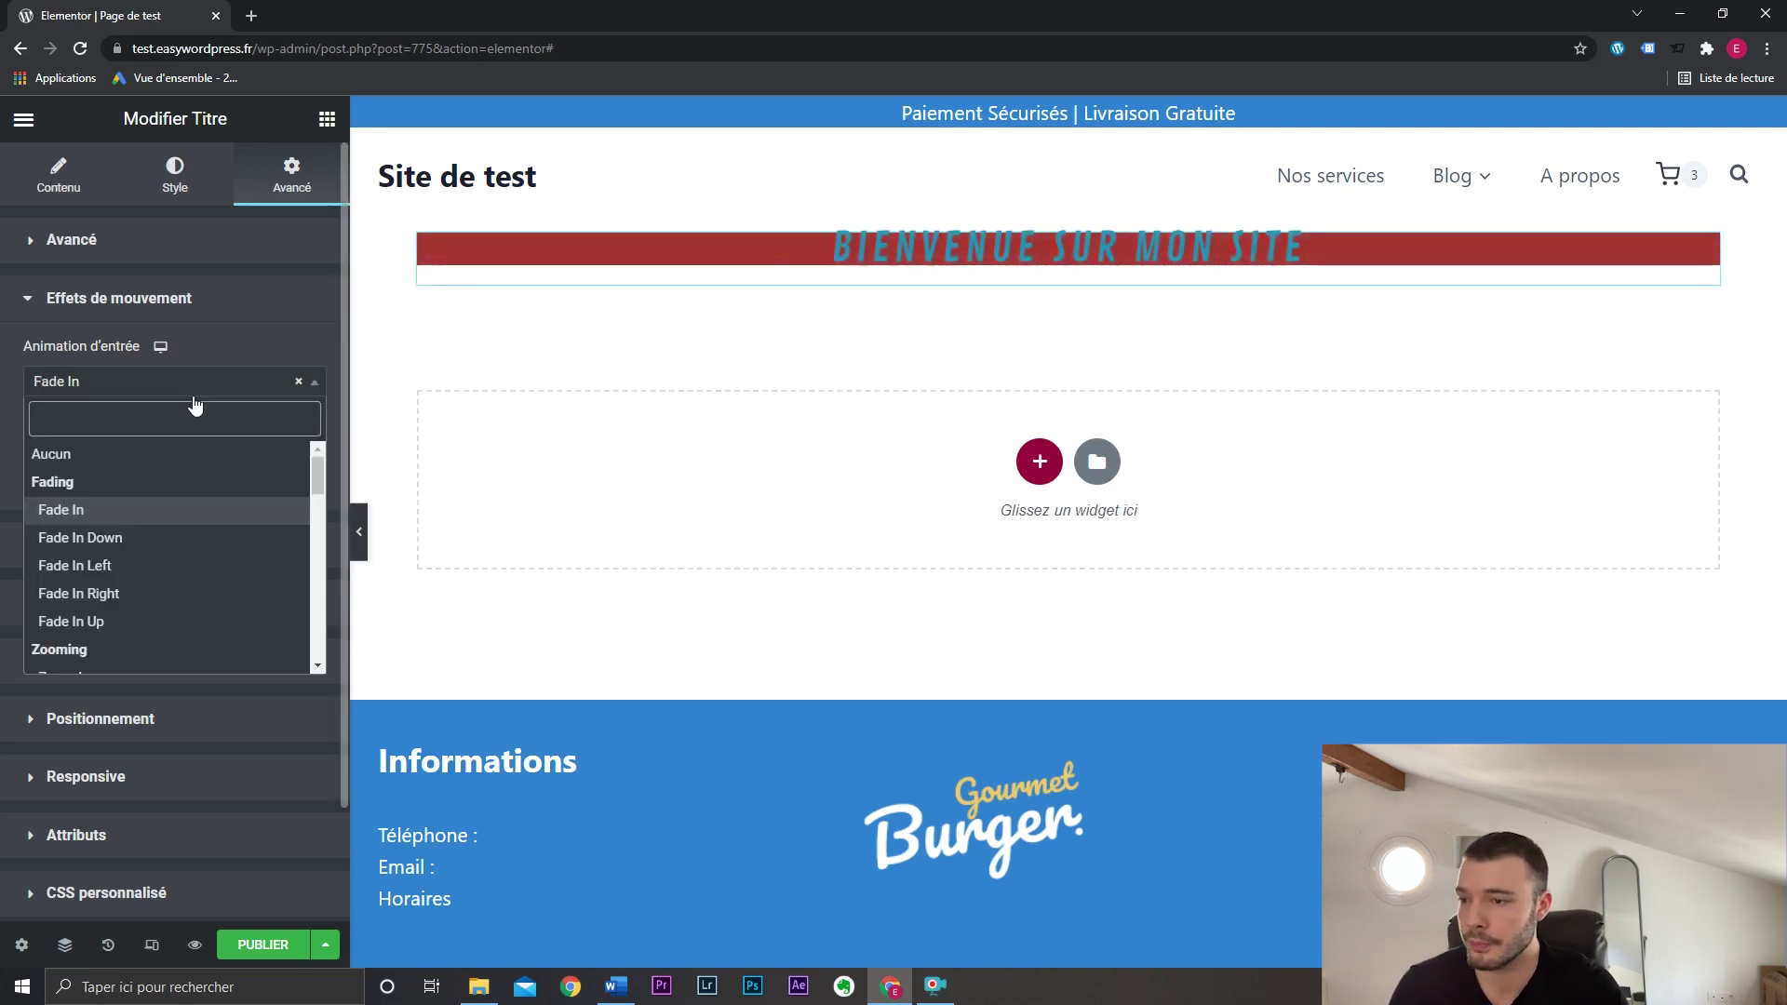
pyautogui.click(146, 622)
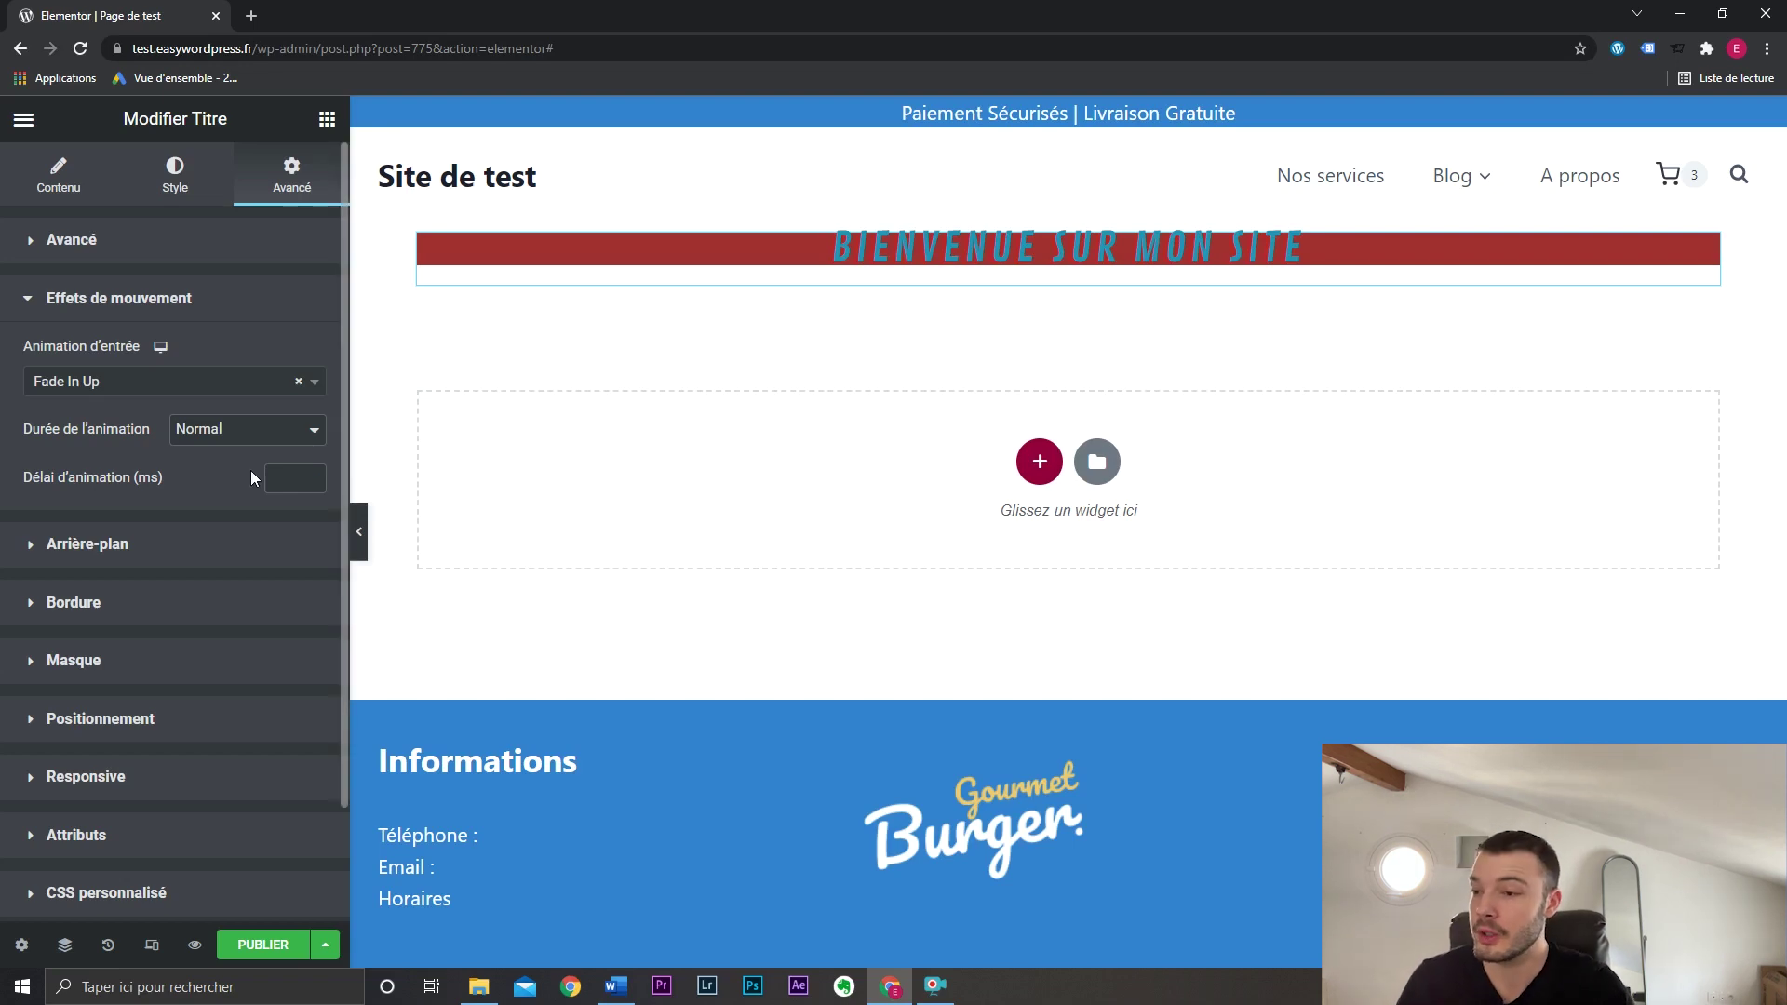
pyautogui.click(253, 430)
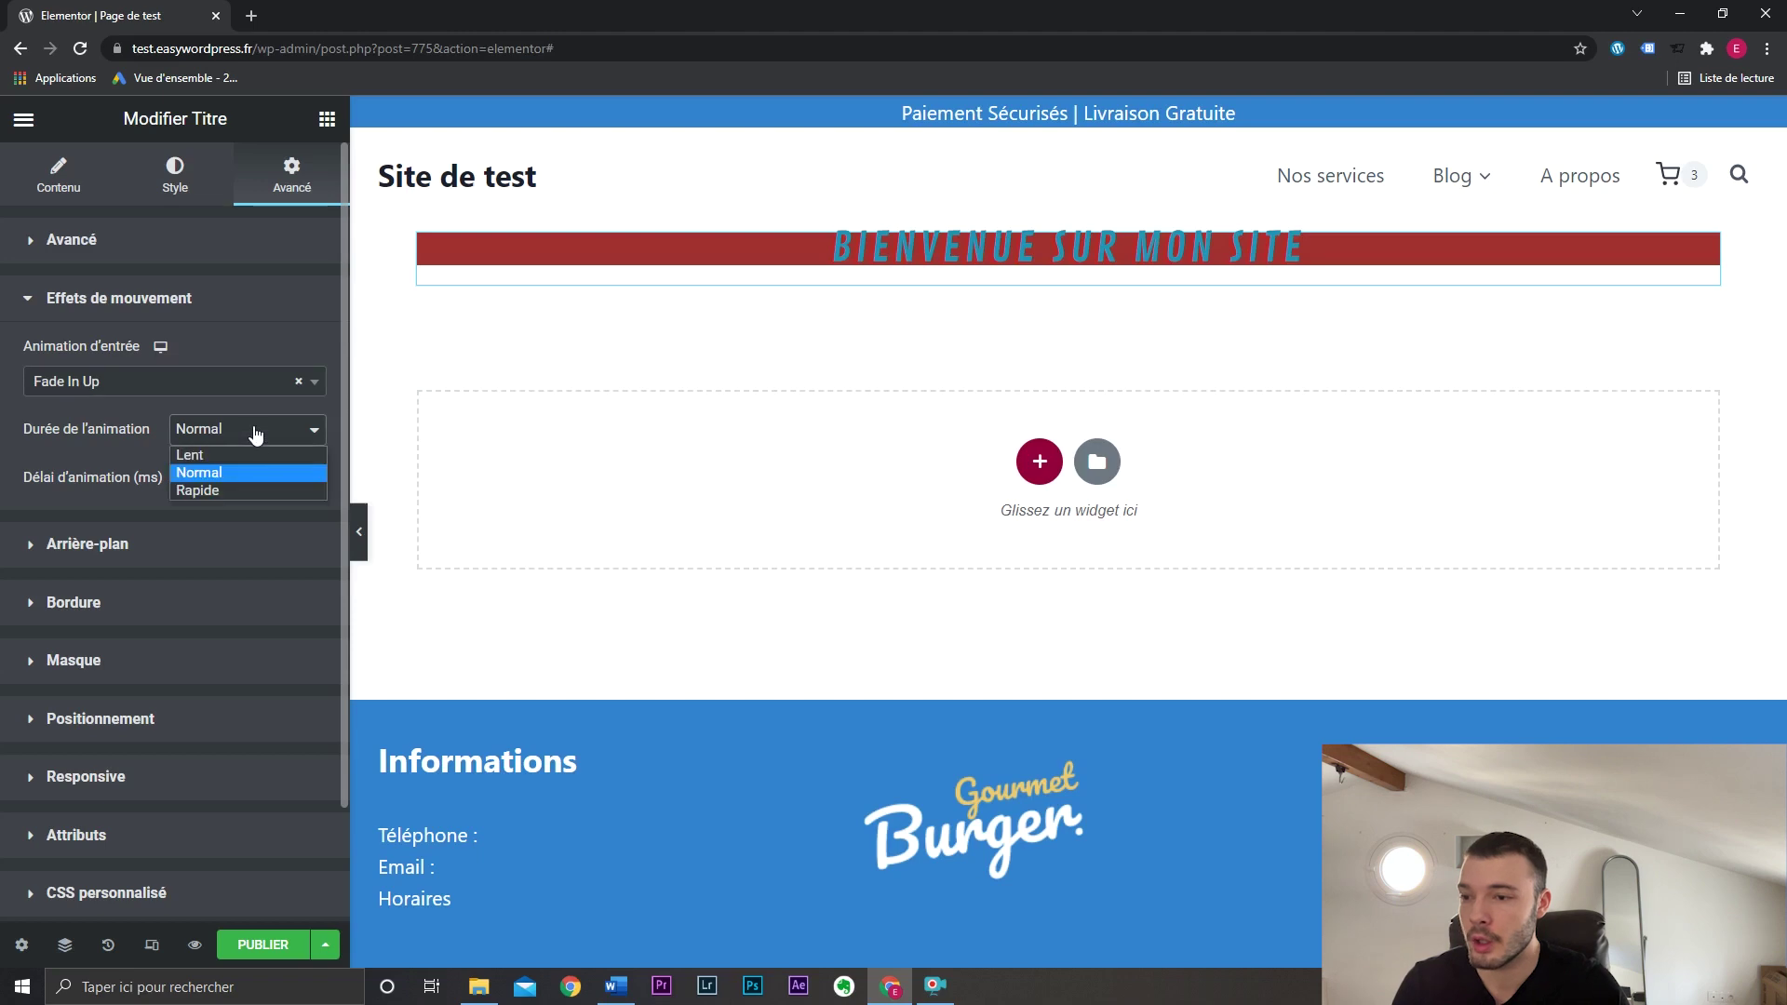
pyautogui.click(253, 456)
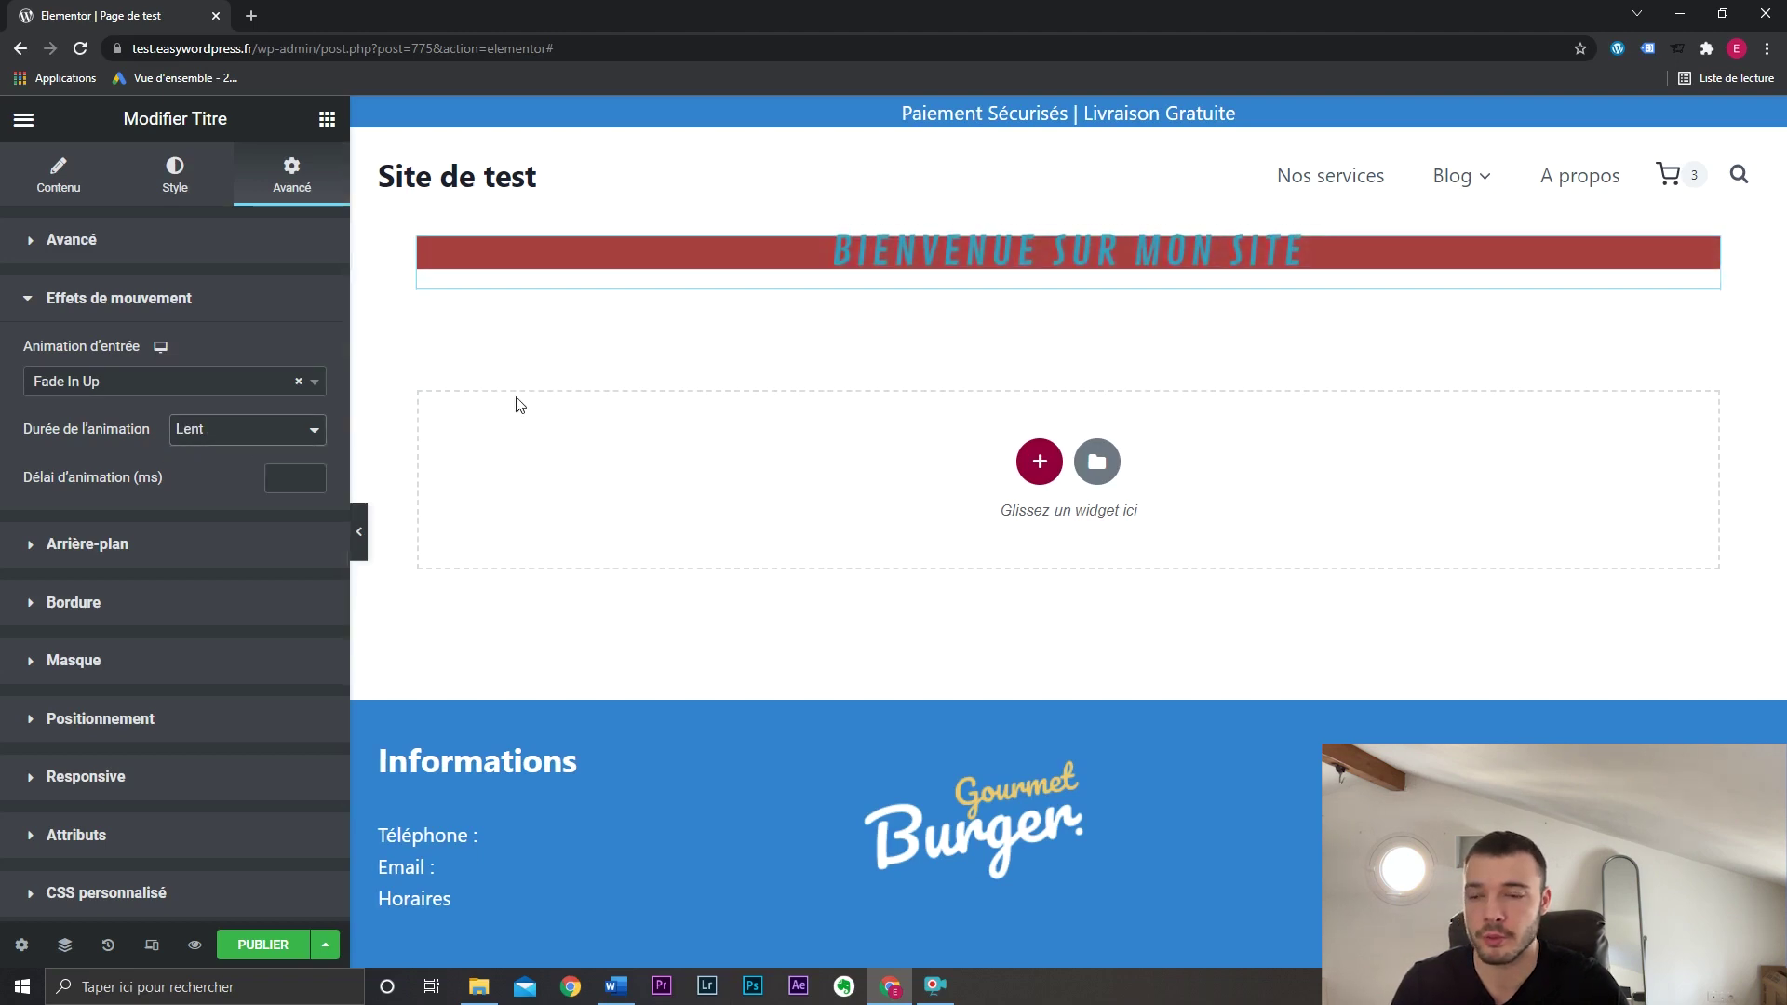
# Try the fast (Rapide) duration on the title's entrance animation, set it to Normal with a delay of 1000 ms, and close the page preview.
pyautogui.click(277, 438)
pyautogui.click(253, 488)
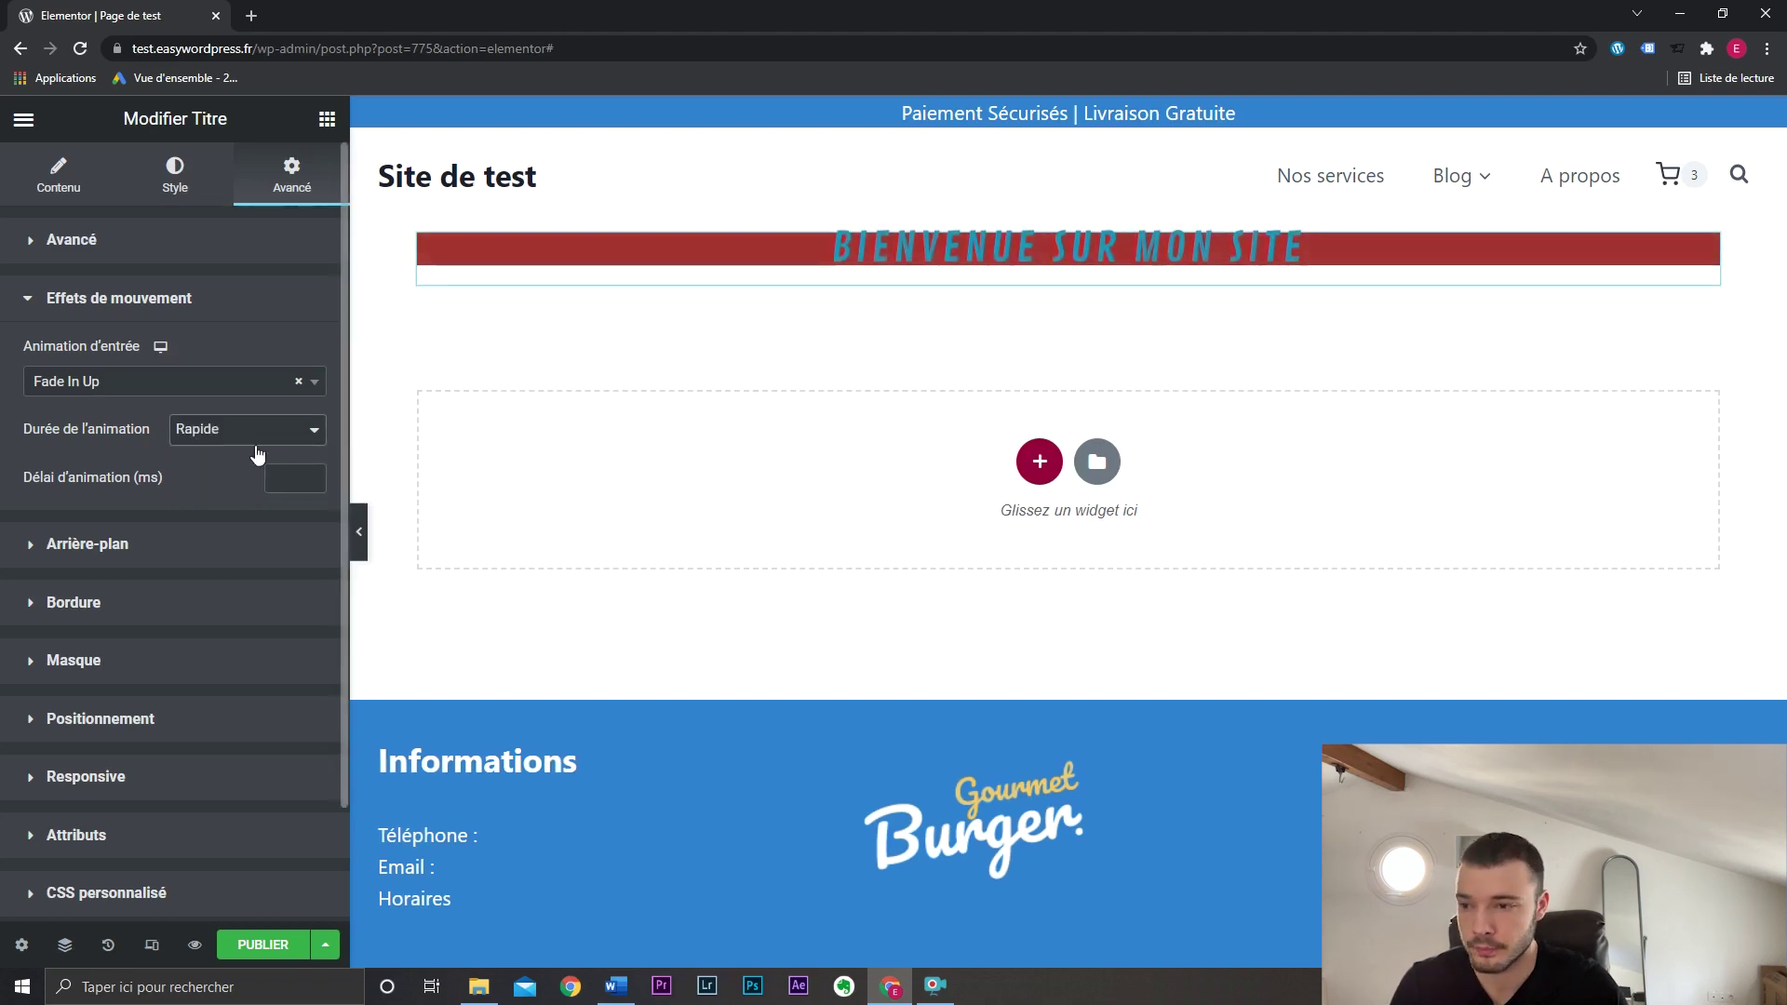
pyautogui.click(255, 434)
pyautogui.click(255, 473)
pyautogui.click(272, 477)
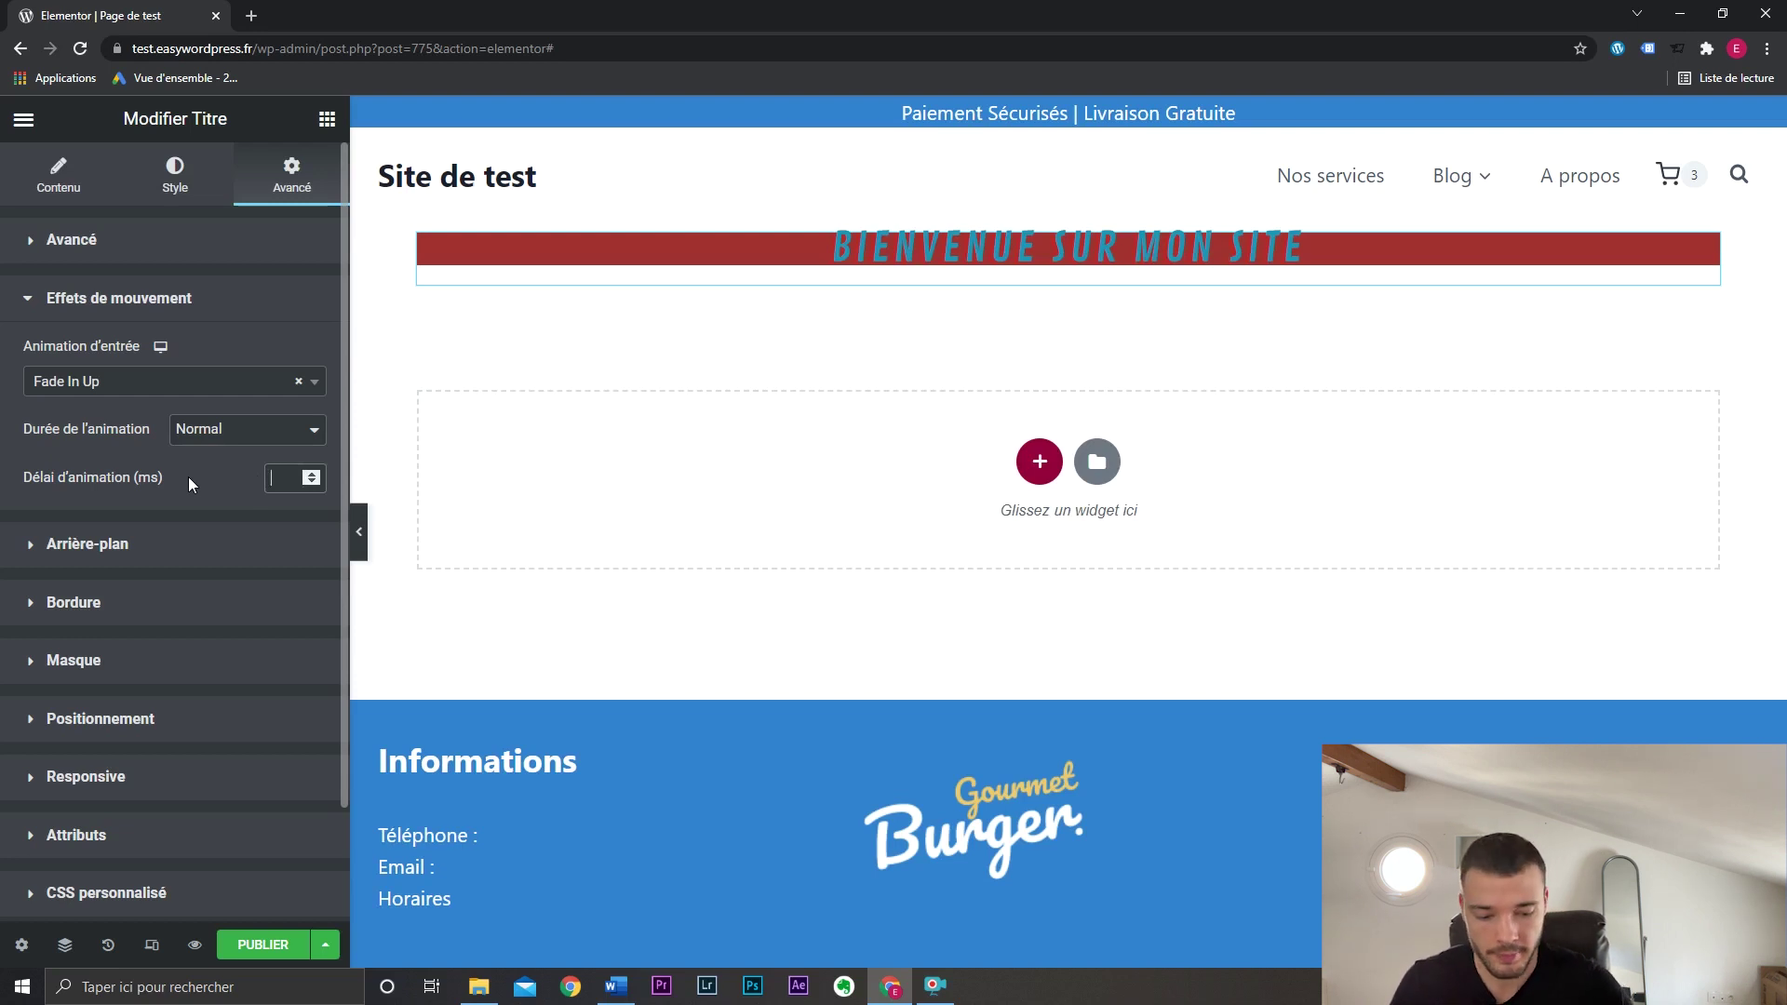
pyautogui.write('1000')
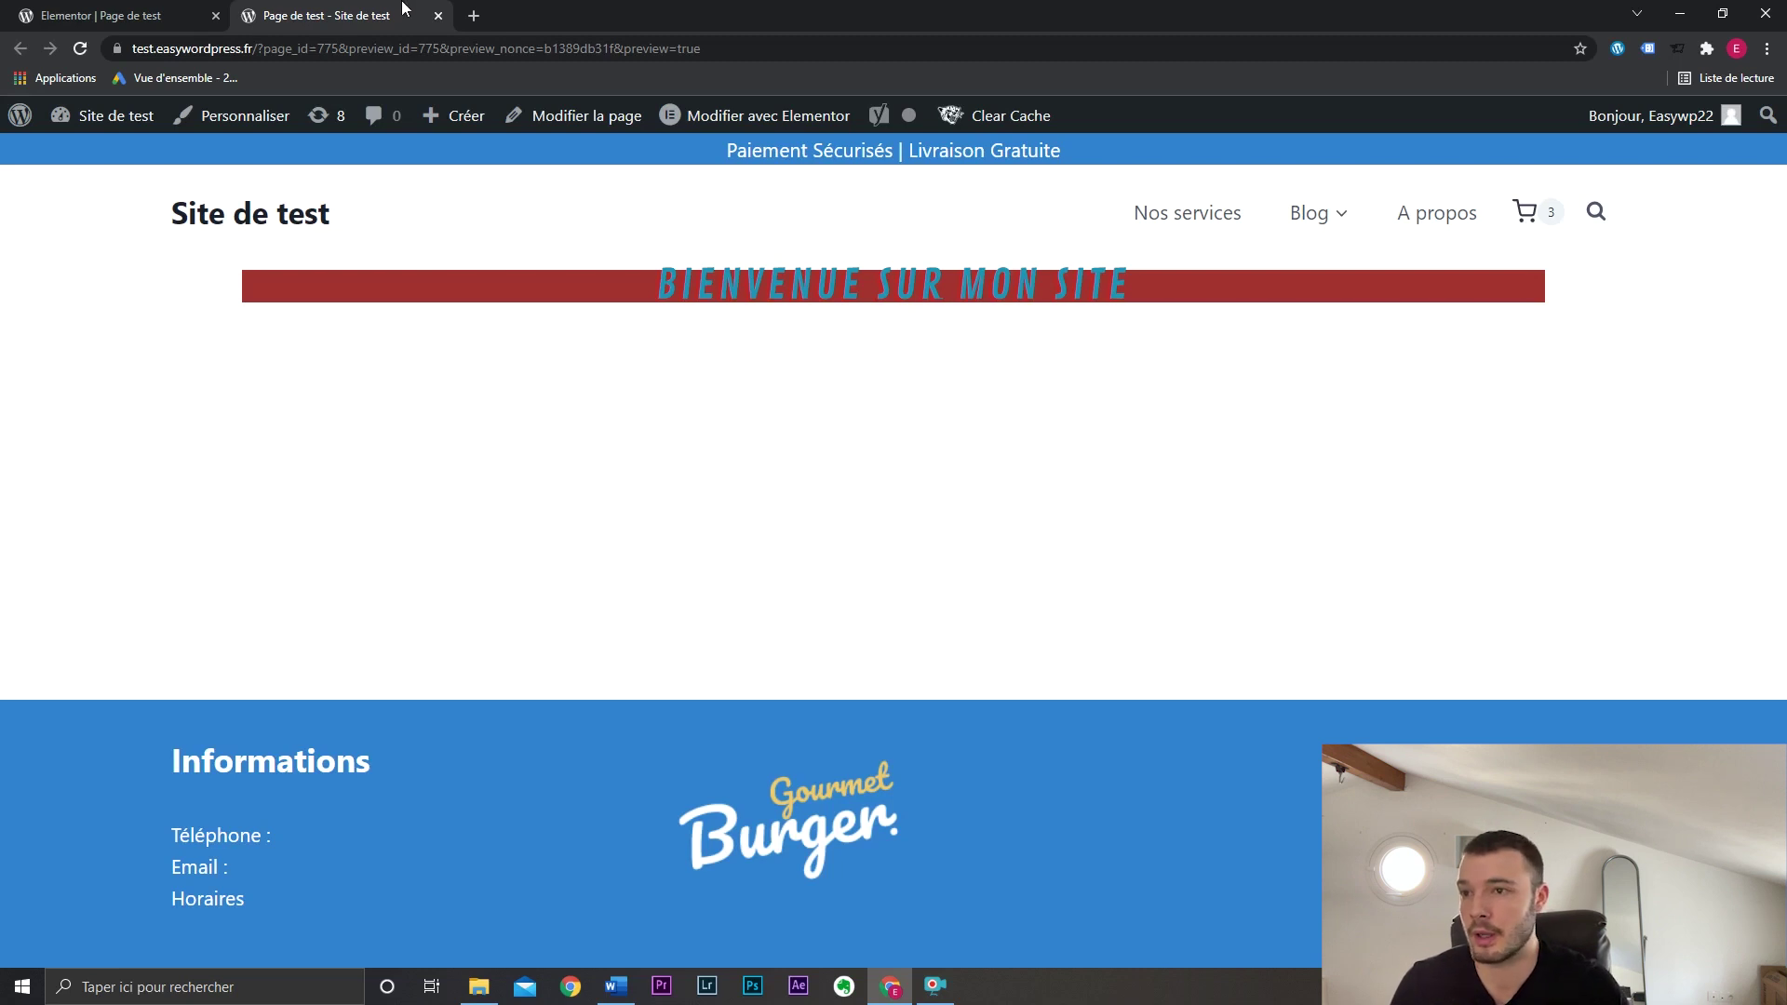
pyautogui.click(439, 16)
# Set the title's border radius to 12 px, unlink the values and set the right and left ones to 0.
pyautogui.click(221, 540)
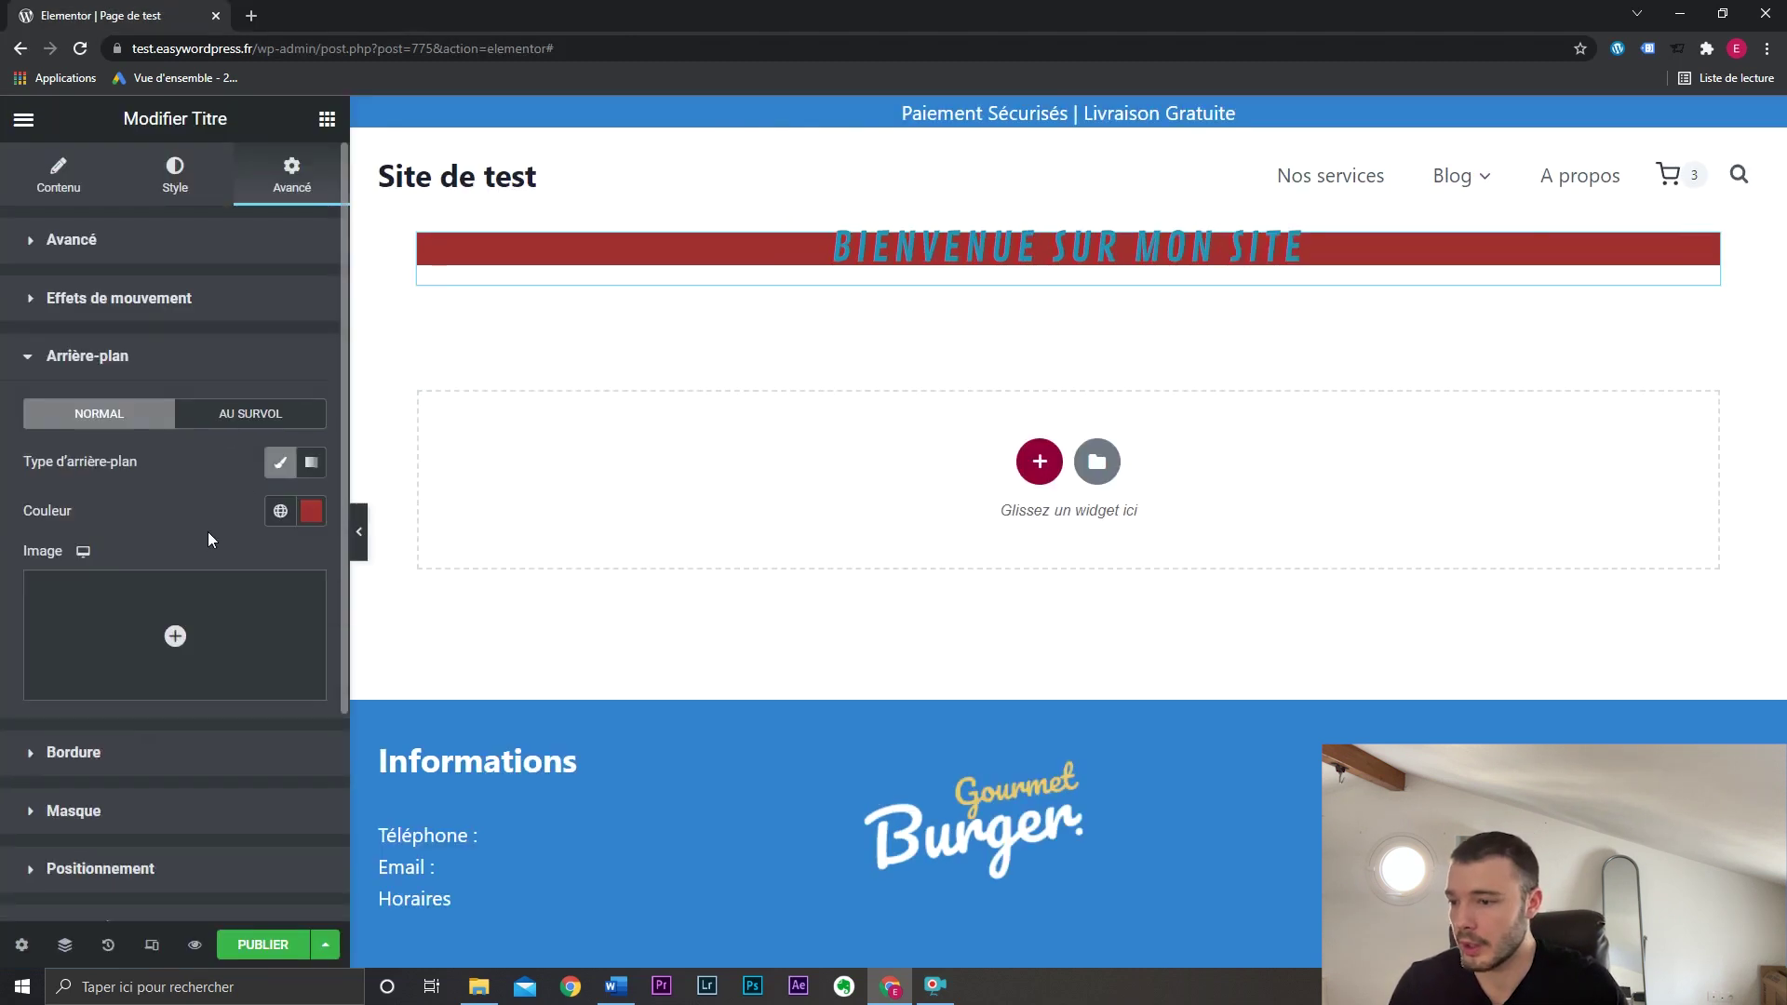
pyautogui.click(164, 754)
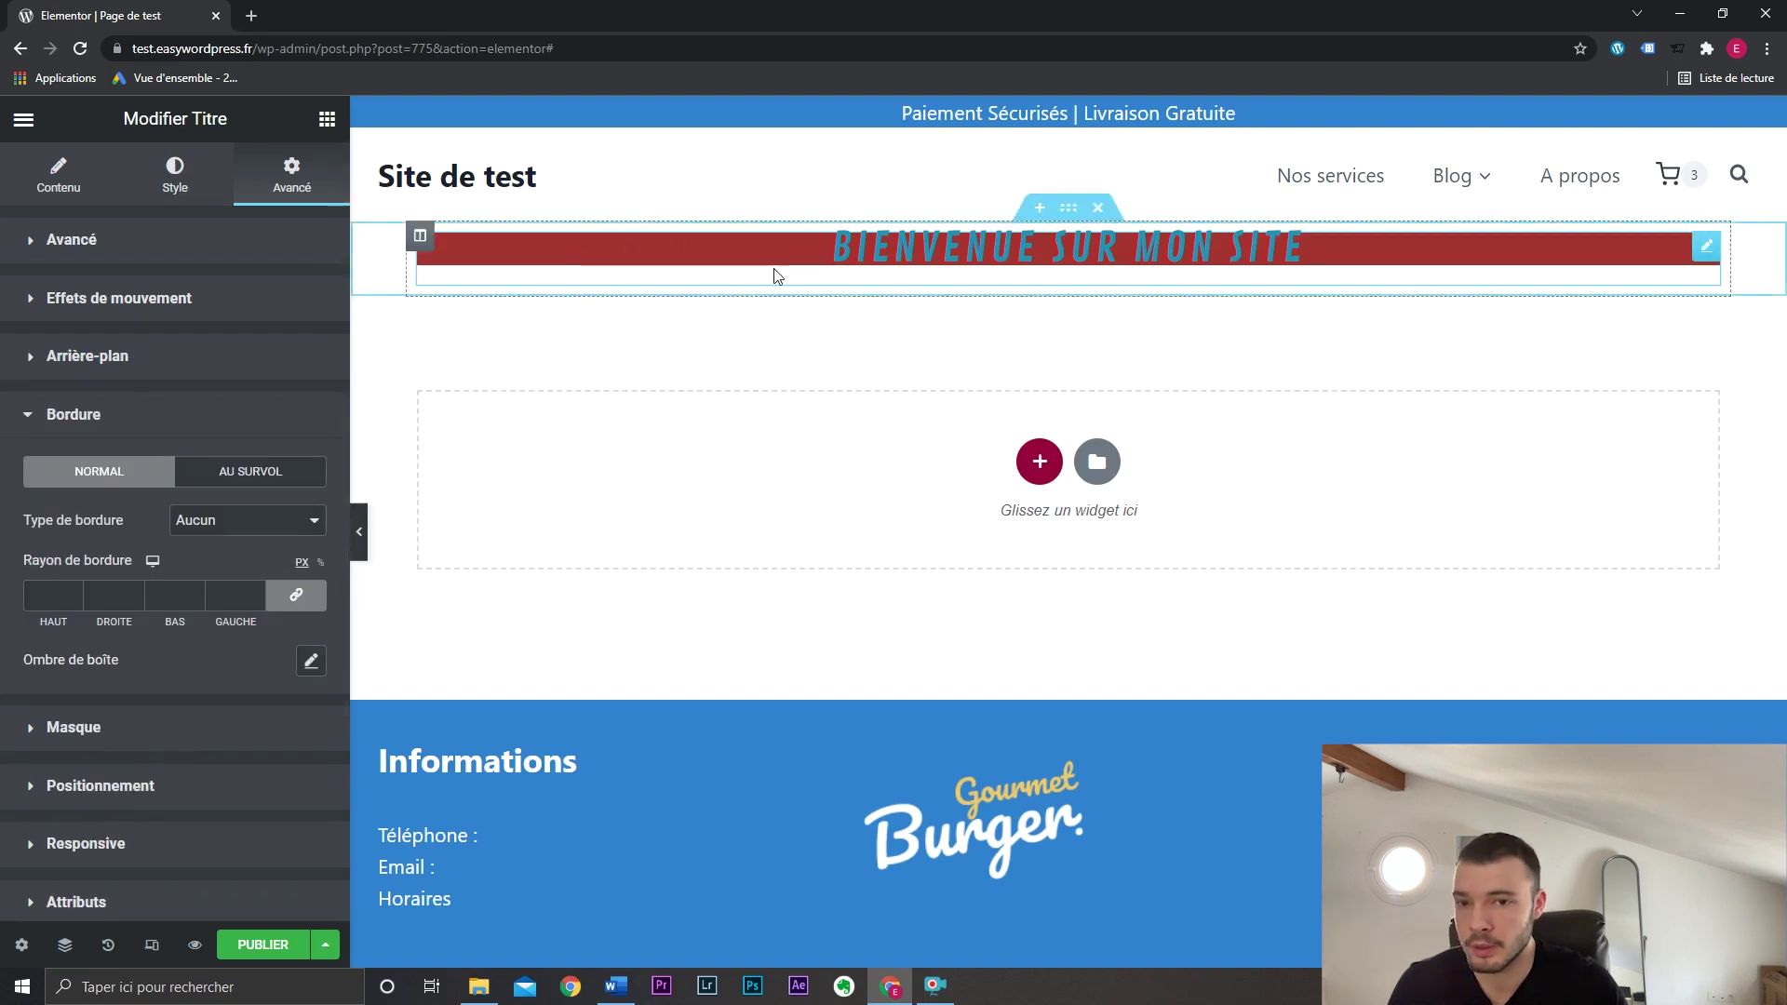
pyautogui.click(74, 593)
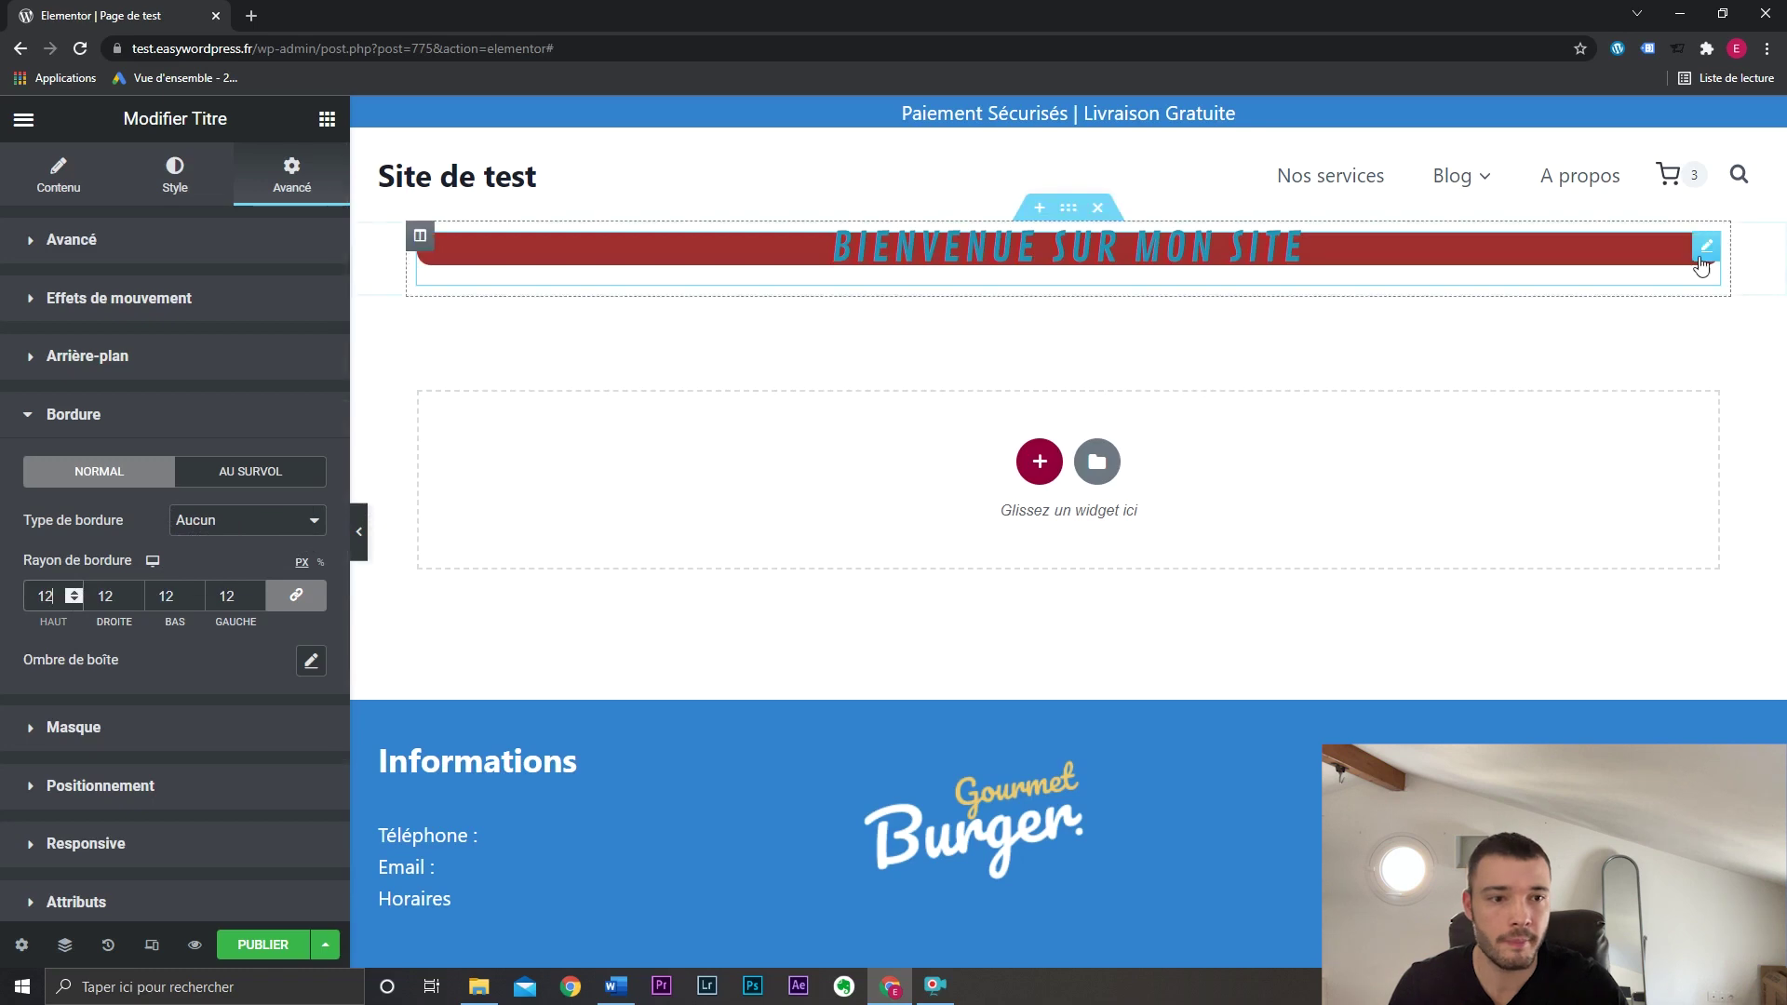
pyautogui.click(296, 596)
pyautogui.doubleClick(124, 603)
pyautogui.write('0')
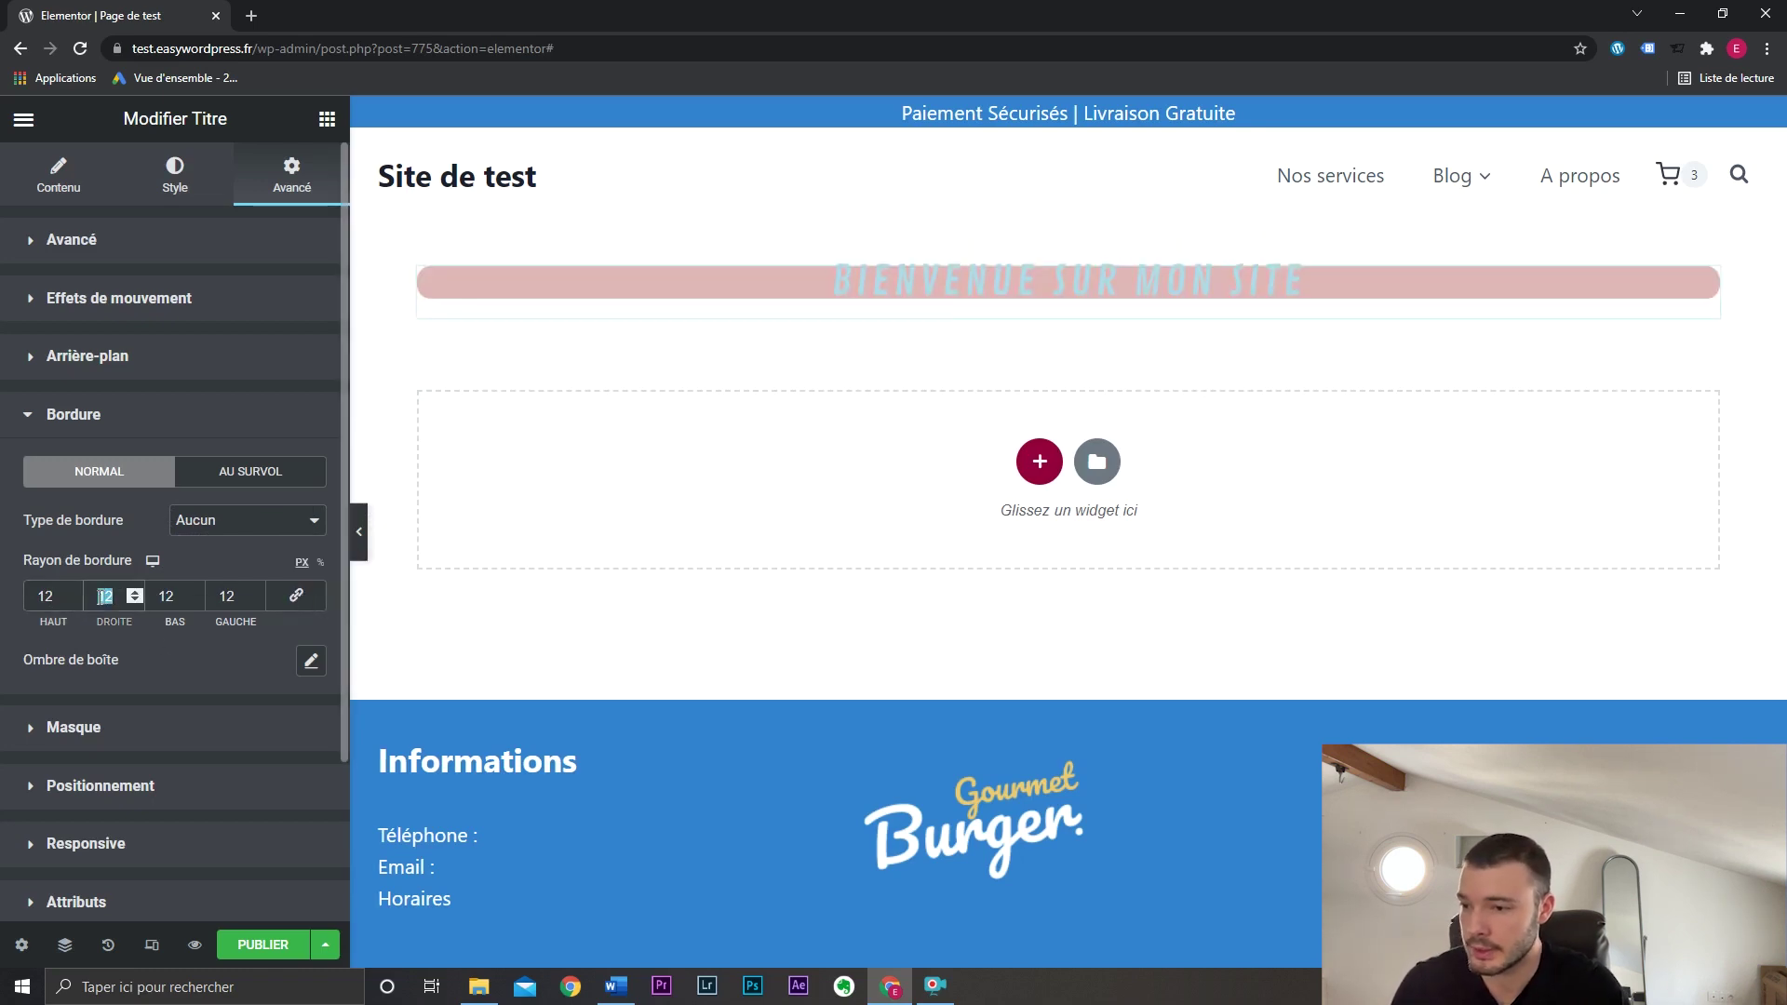
pyautogui.doubleClick(224, 601)
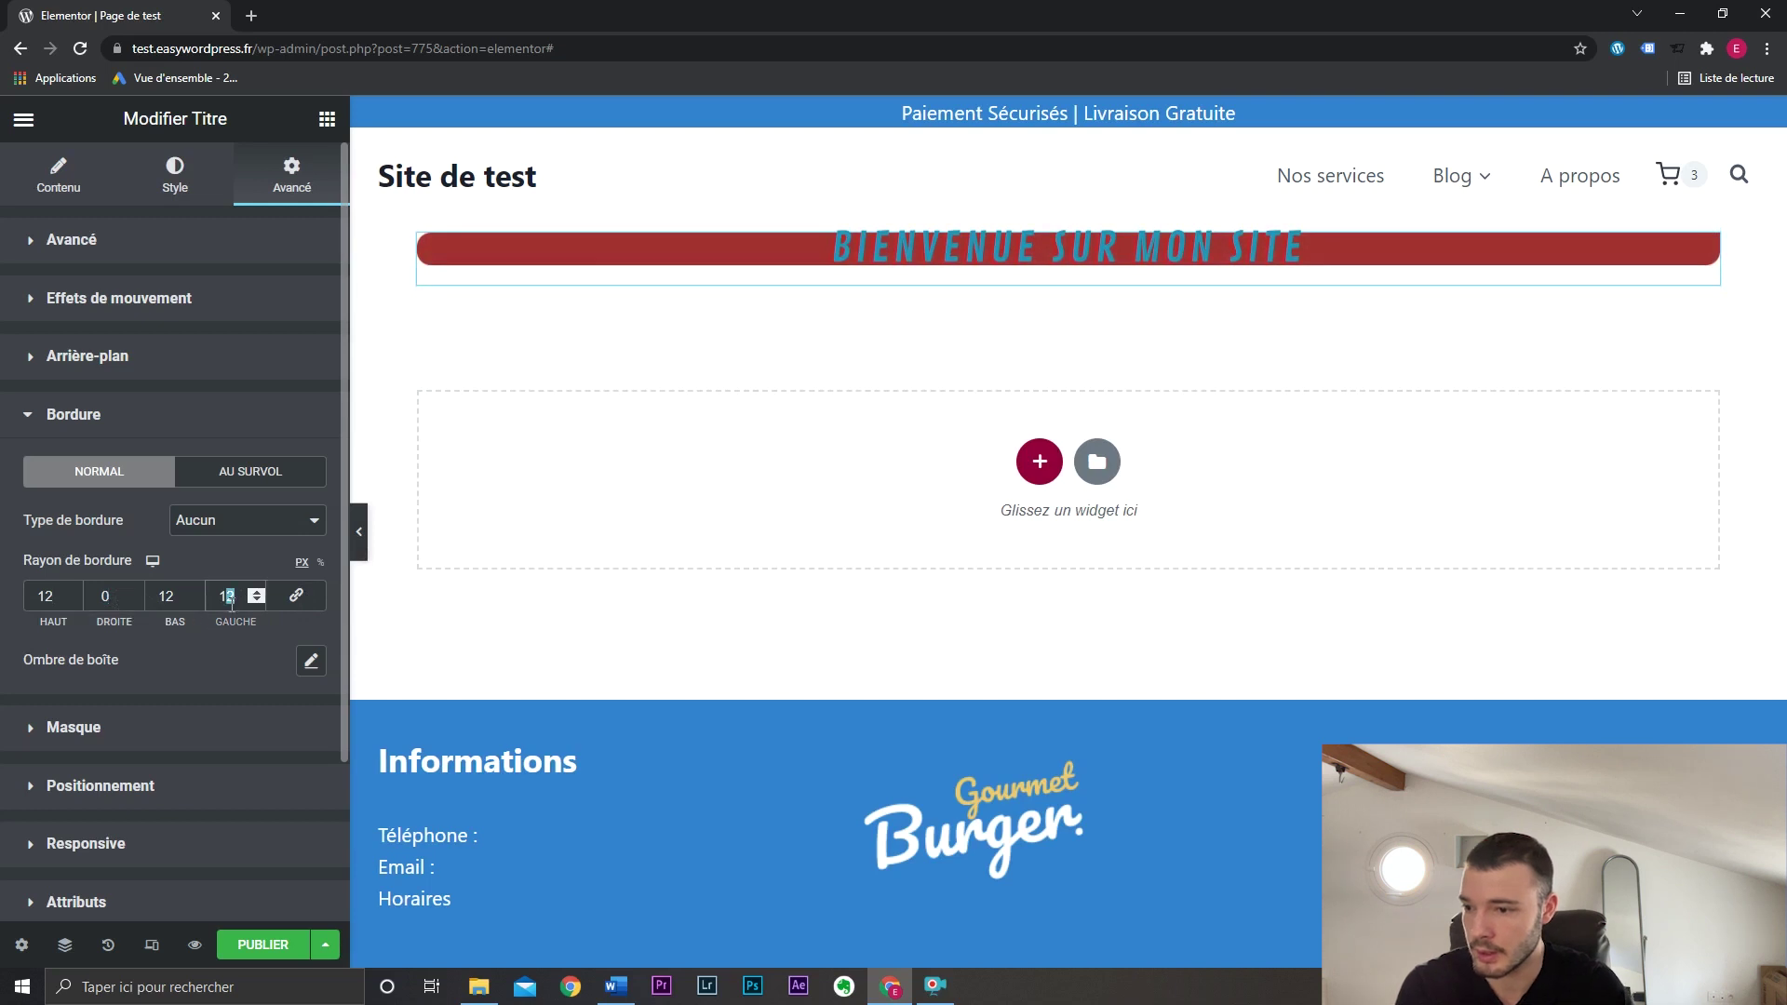
pyautogui.write('0')
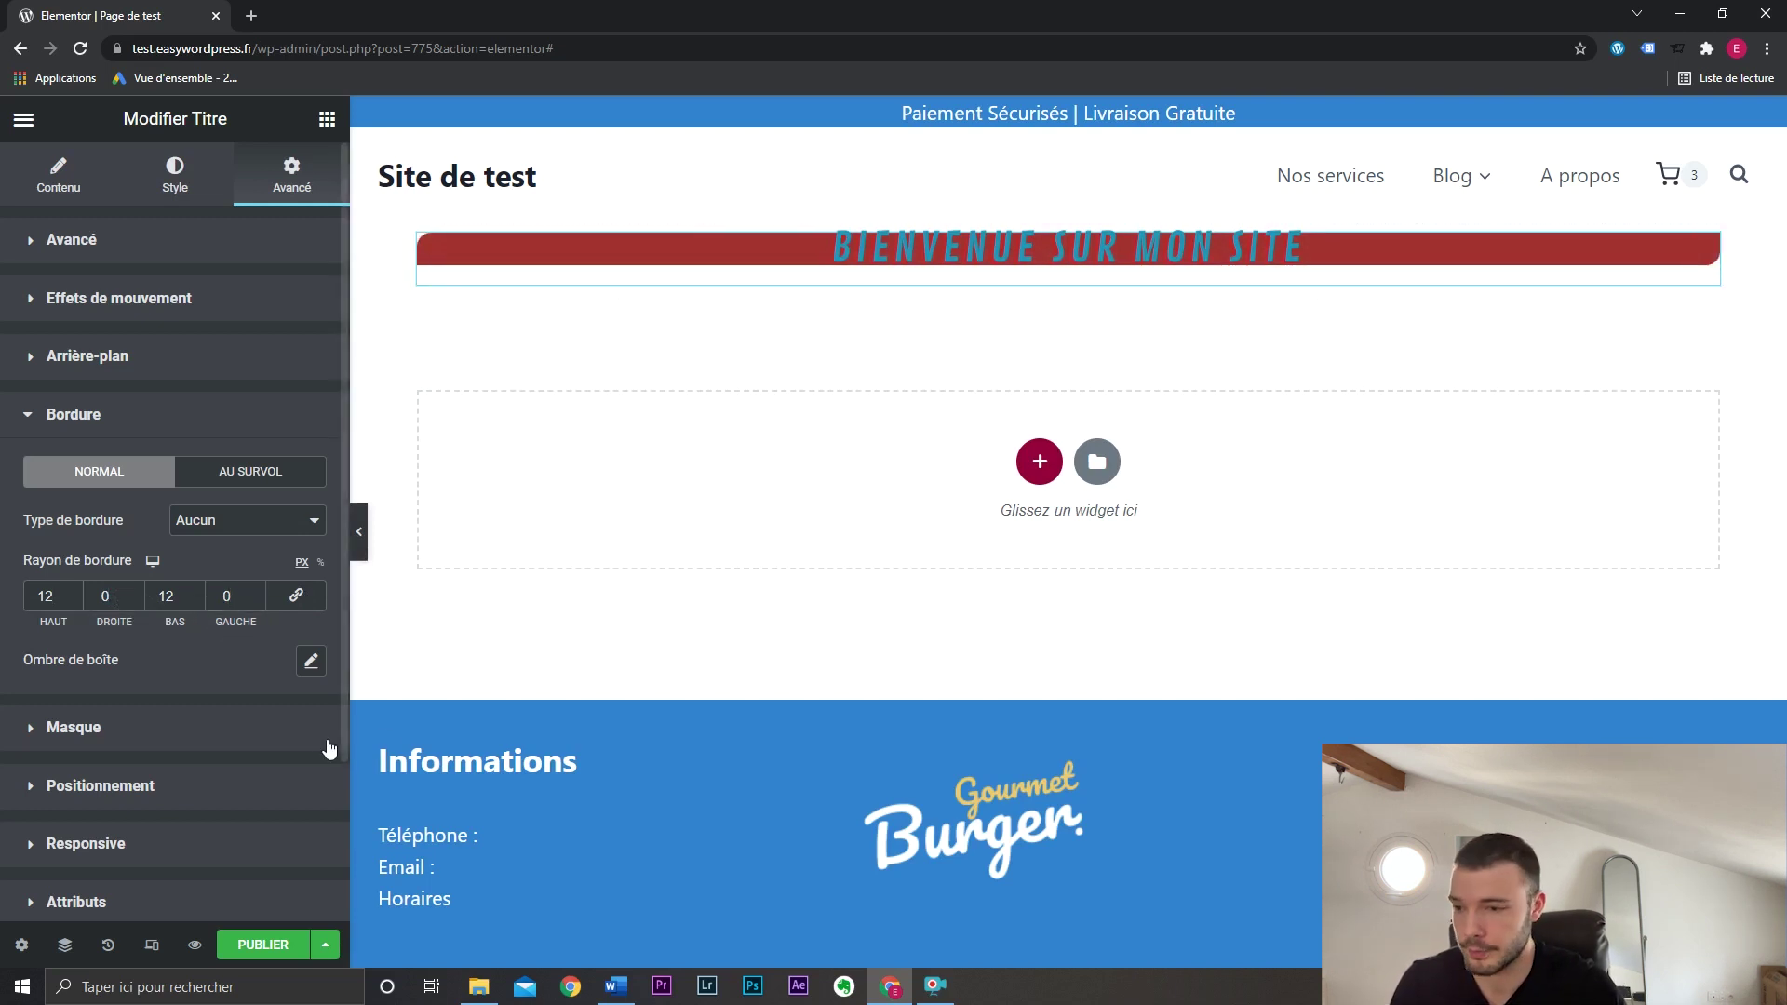
# Try a box shadow on the title with horizontal offset 1, blur 21 and spread -1, and reset it.
pyautogui.click(311, 663)
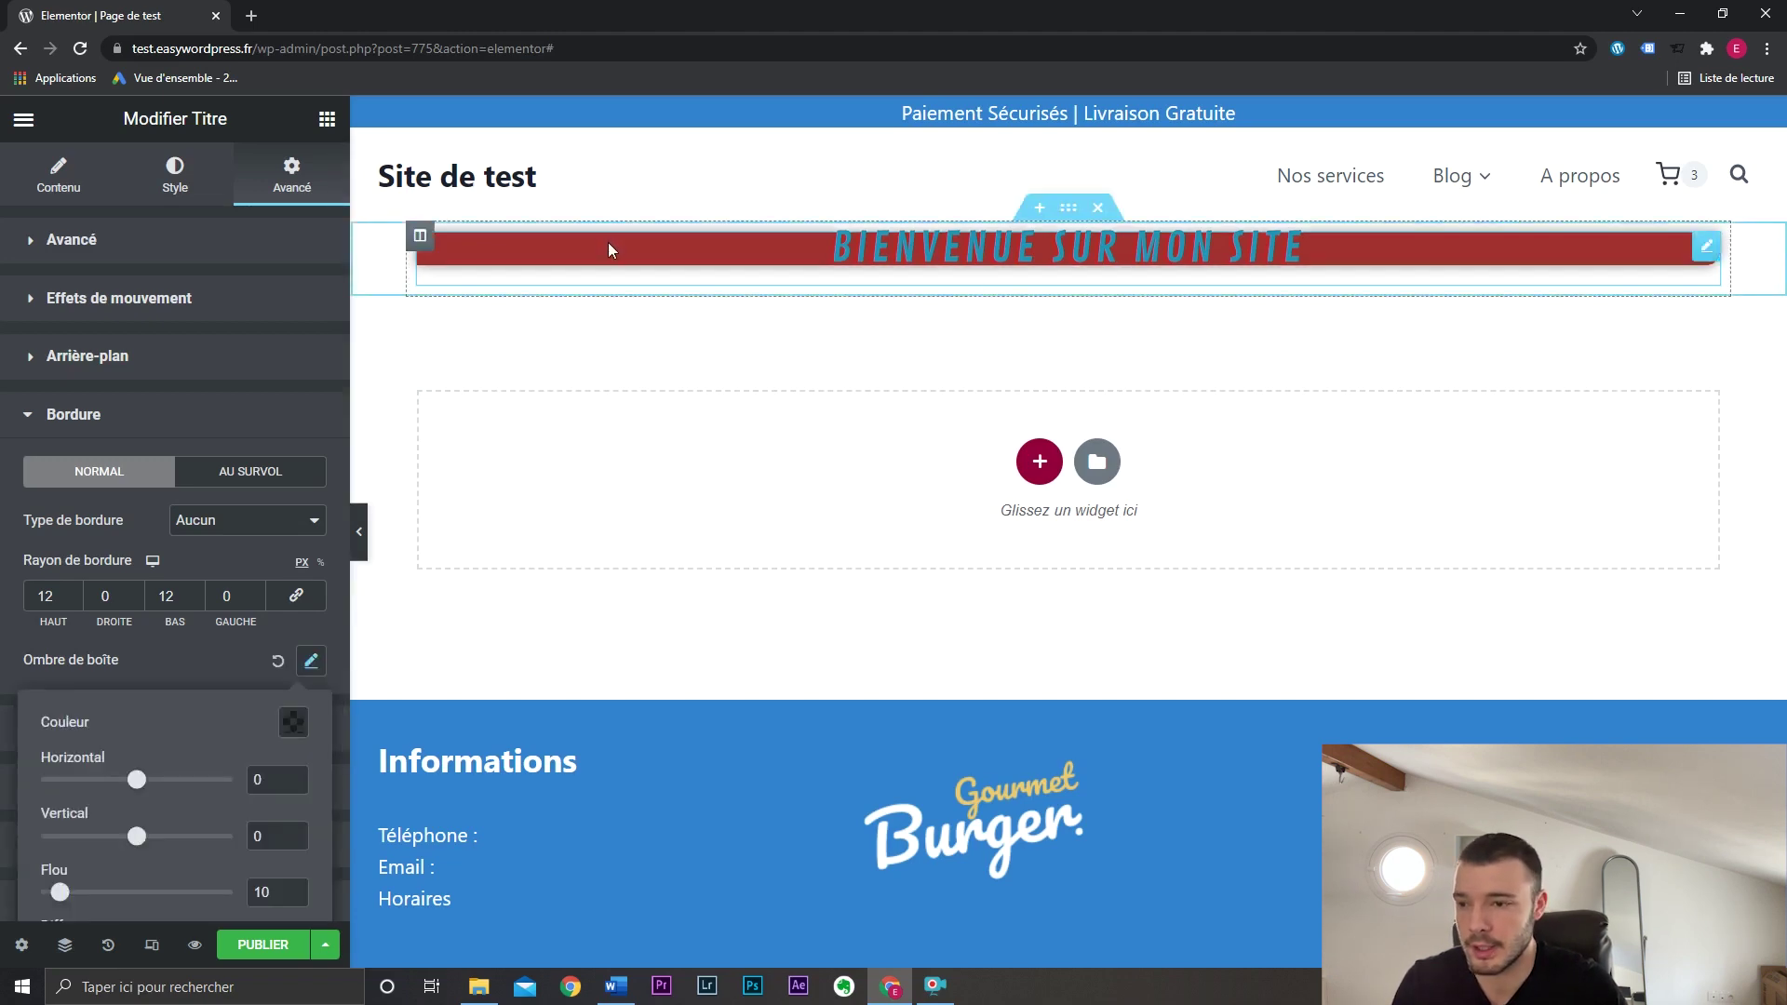
pyautogui.scroll(-2, 139, 559)
pyautogui.moveTo(137, 579)
pyautogui.mouseDown()
pyautogui.moveTo(172, 579)
pyautogui.moveTo(142, 582)
pyautogui.mouseUp()
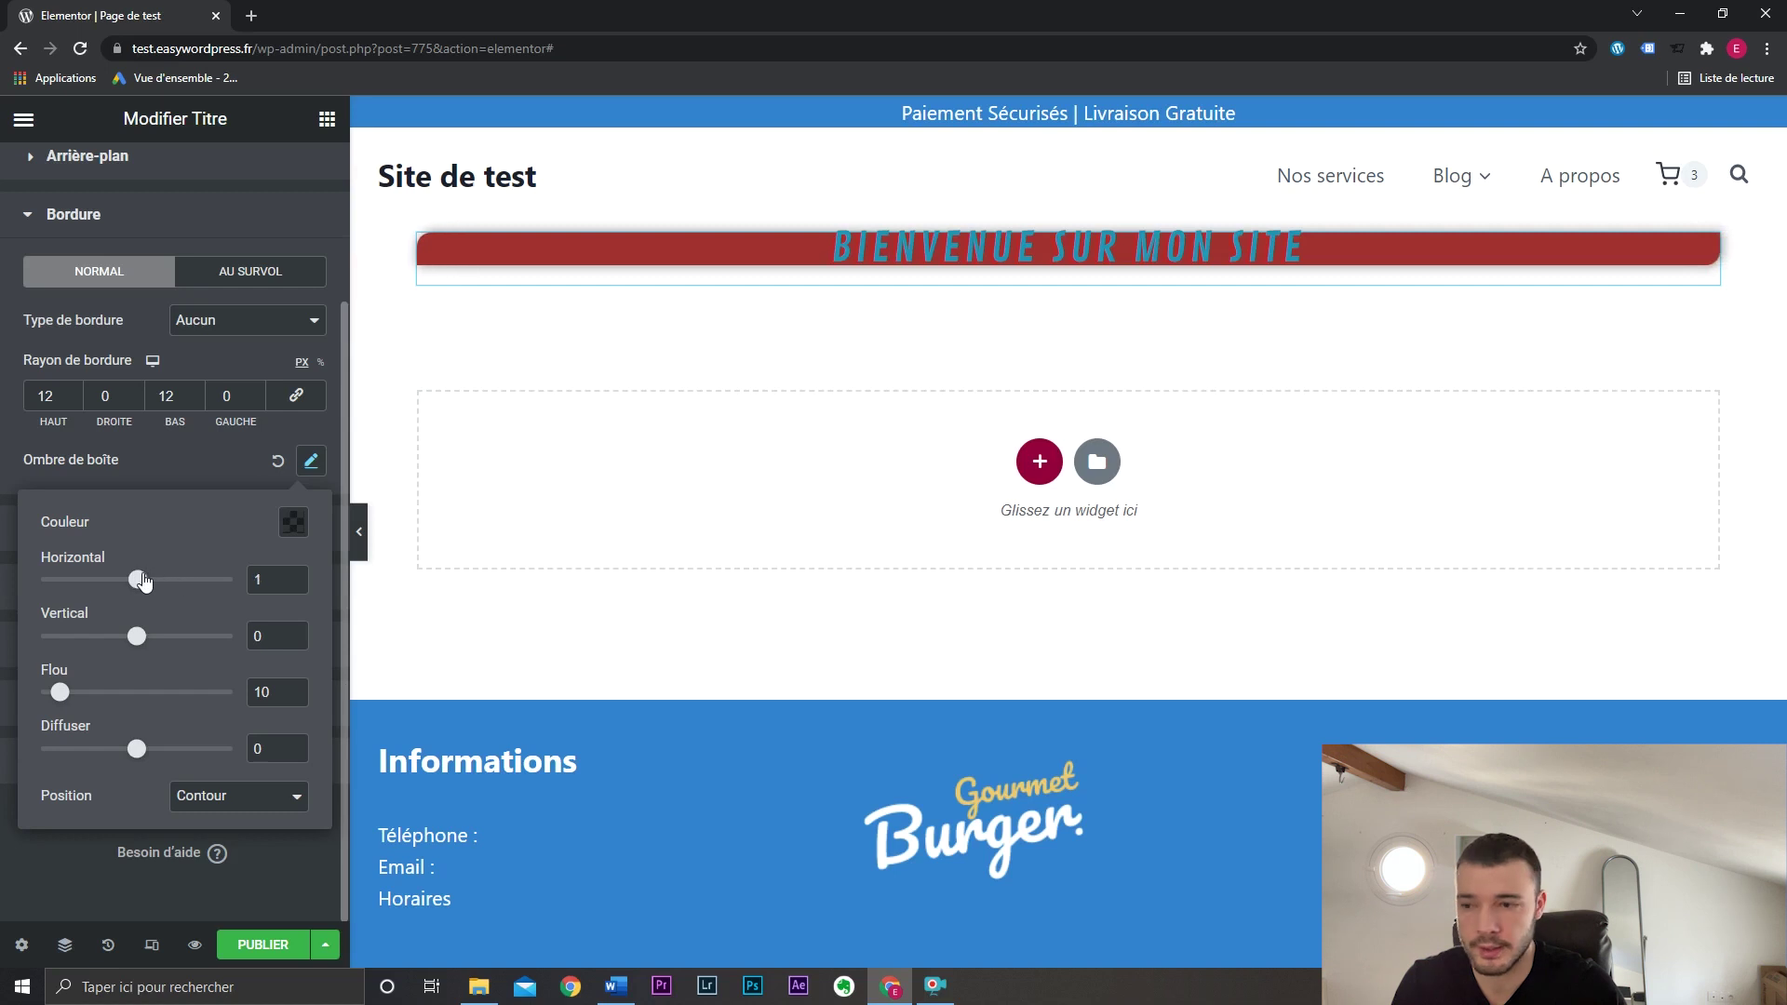
pyautogui.moveTo(57, 698); pyautogui.dragTo(135, 749)
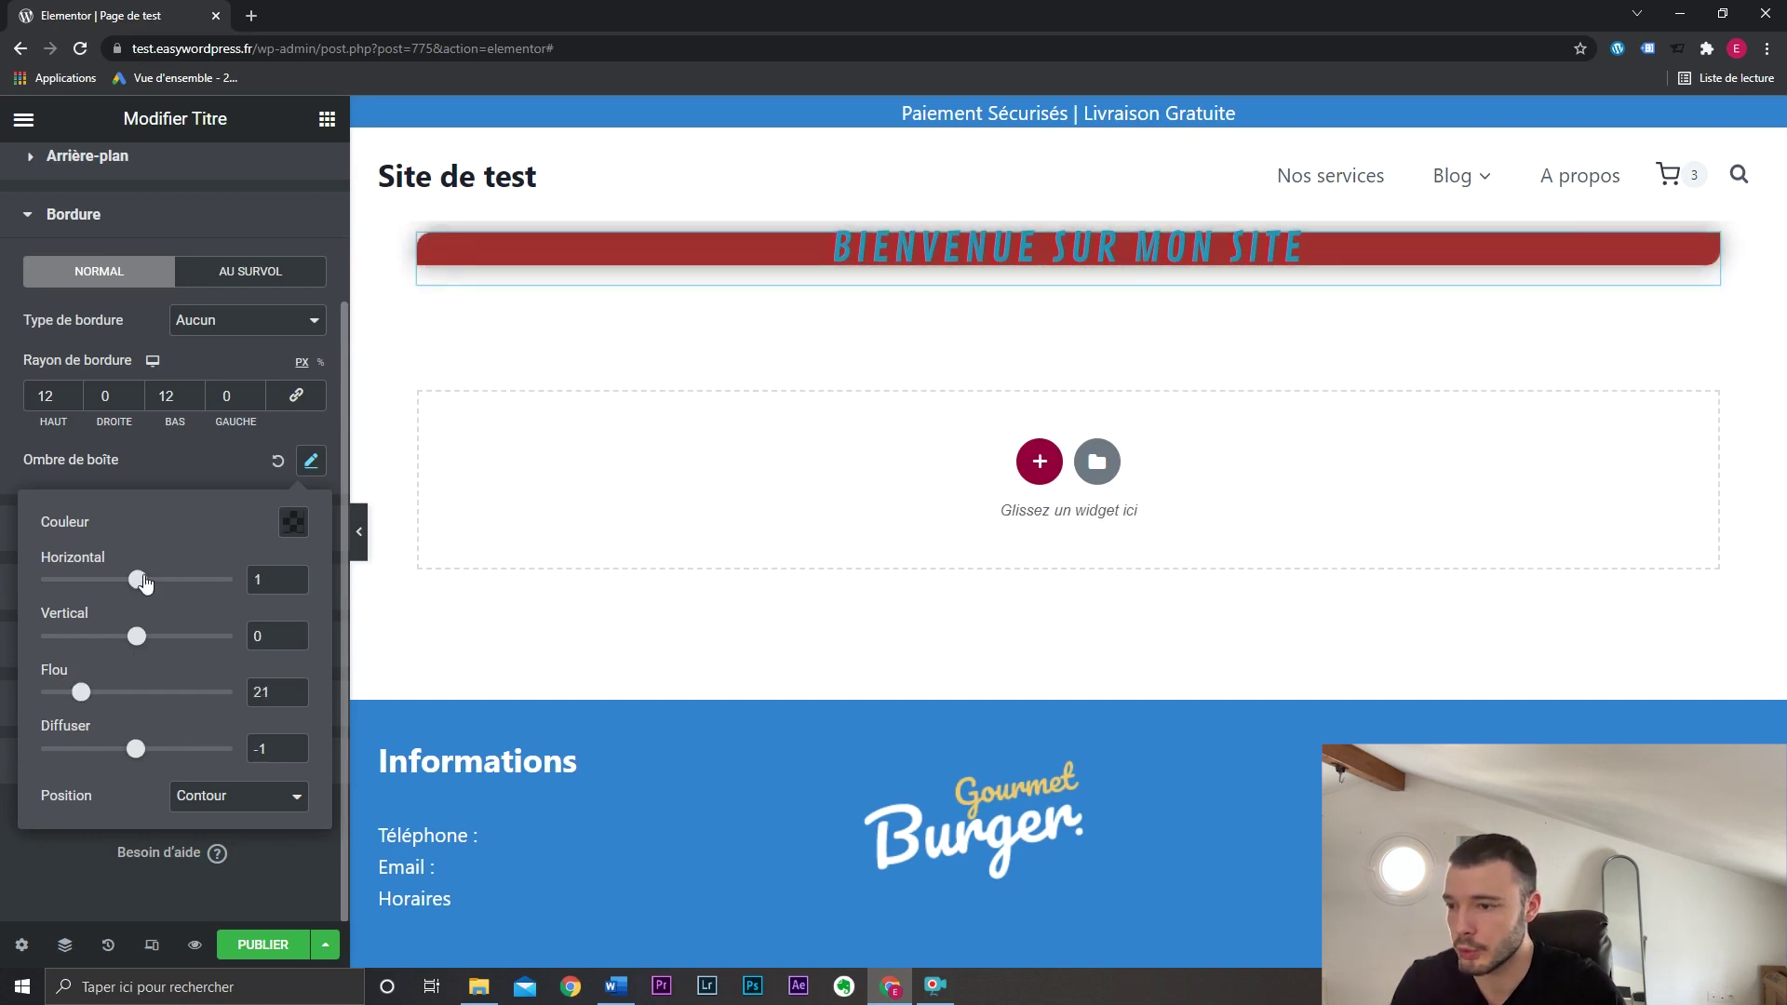
pyautogui.moveTo(145, 583); pyautogui.dragTo(140, 582)
pyautogui.click(275, 462)
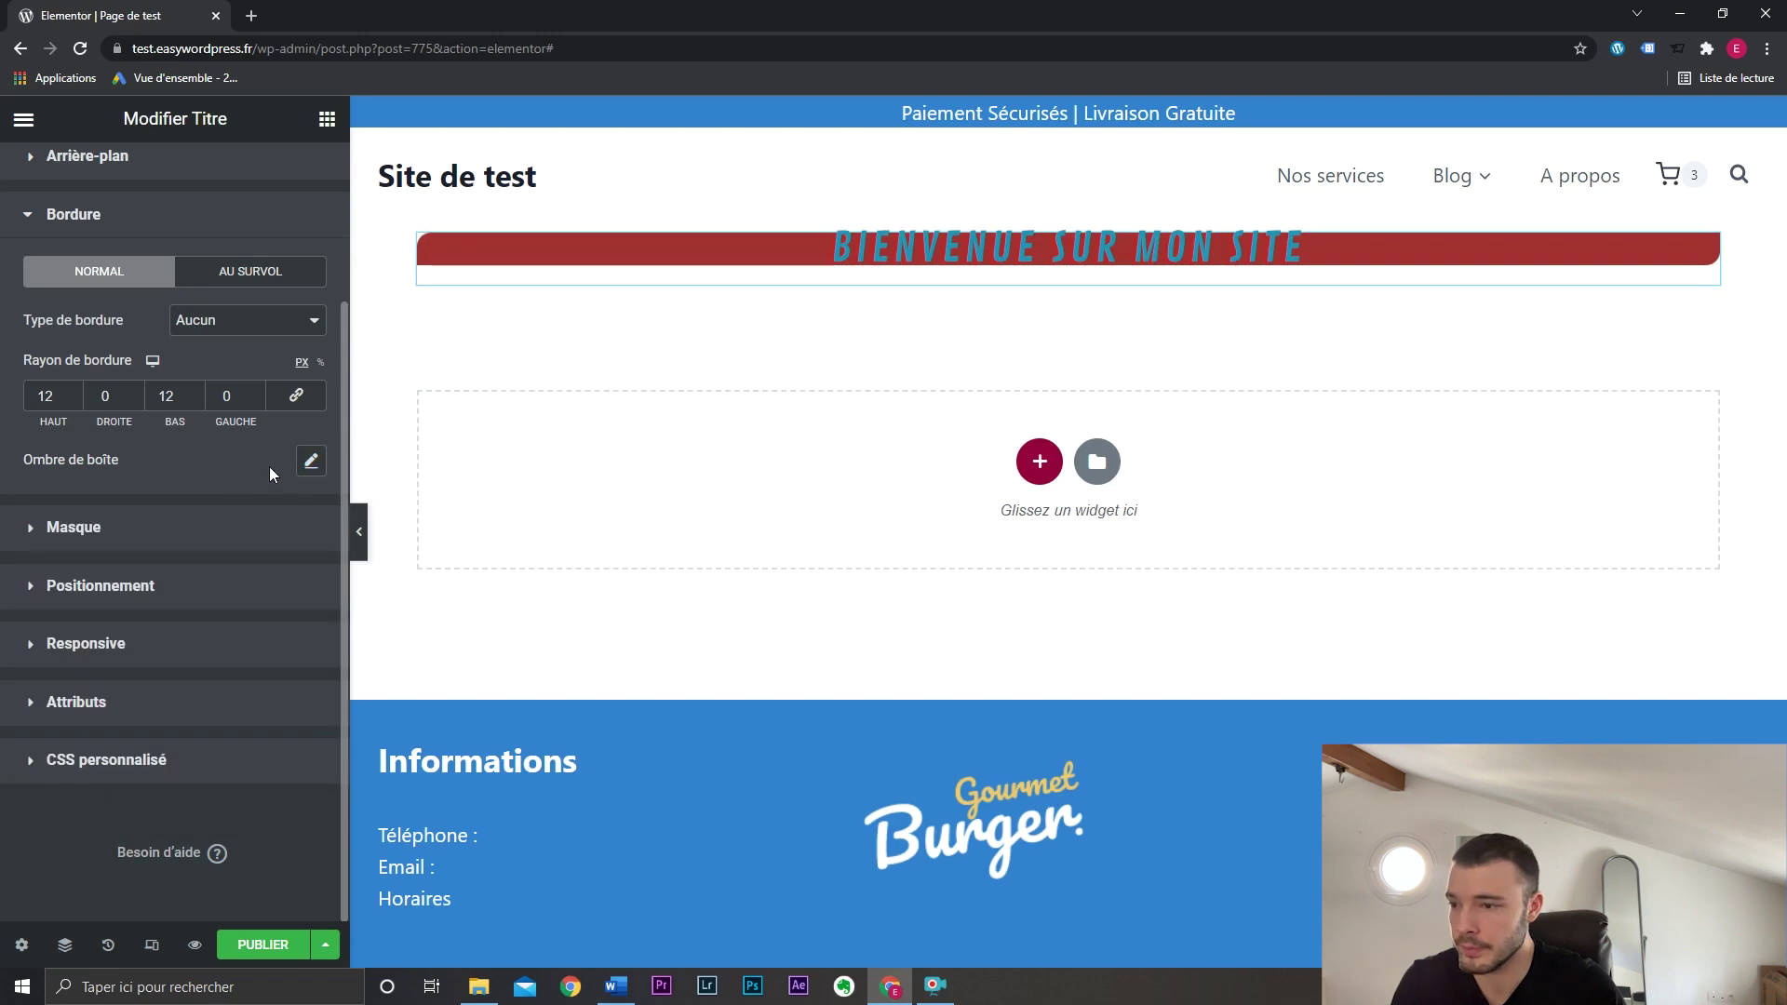
# Remove the title's red background by deselecting the classic background type.
pyautogui.scroll(3, 241, 515)
pyautogui.click(183, 372)
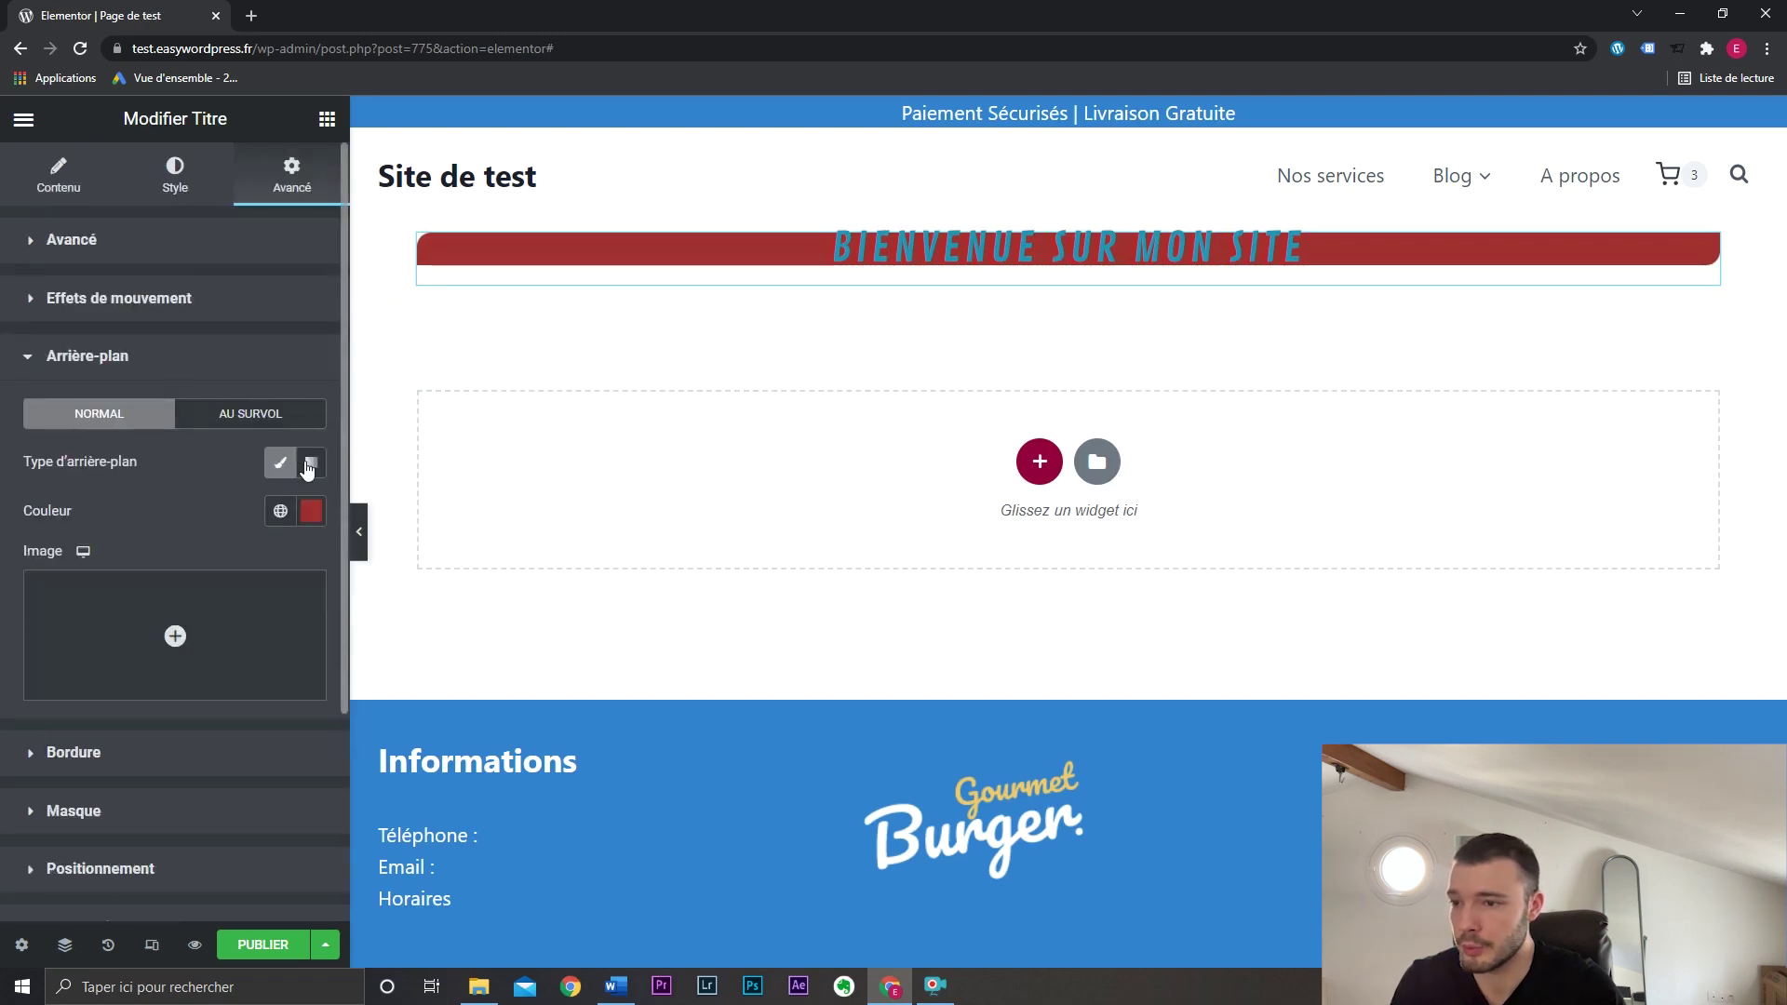
pyautogui.click(277, 471)
# Give the title a solid (Continue) border and set its linked width to 6 on all sides.
pyautogui.click(75, 529)
pyautogui.click(231, 371)
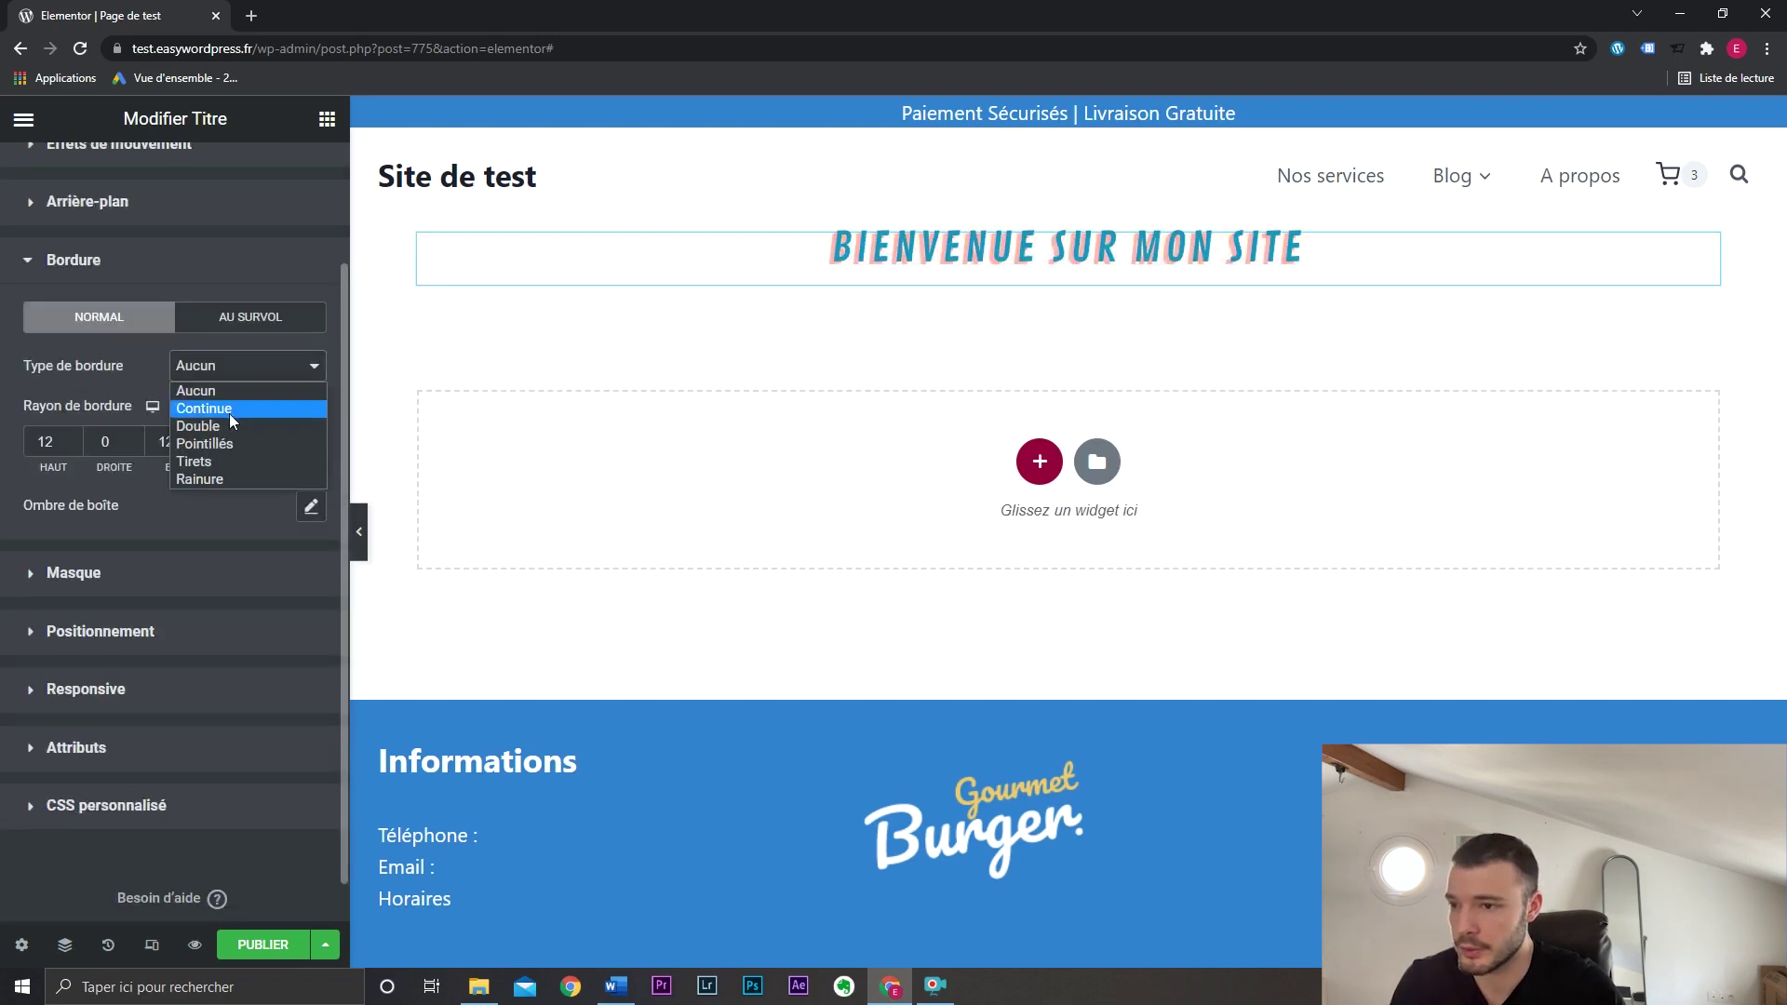
pyautogui.click(229, 413)
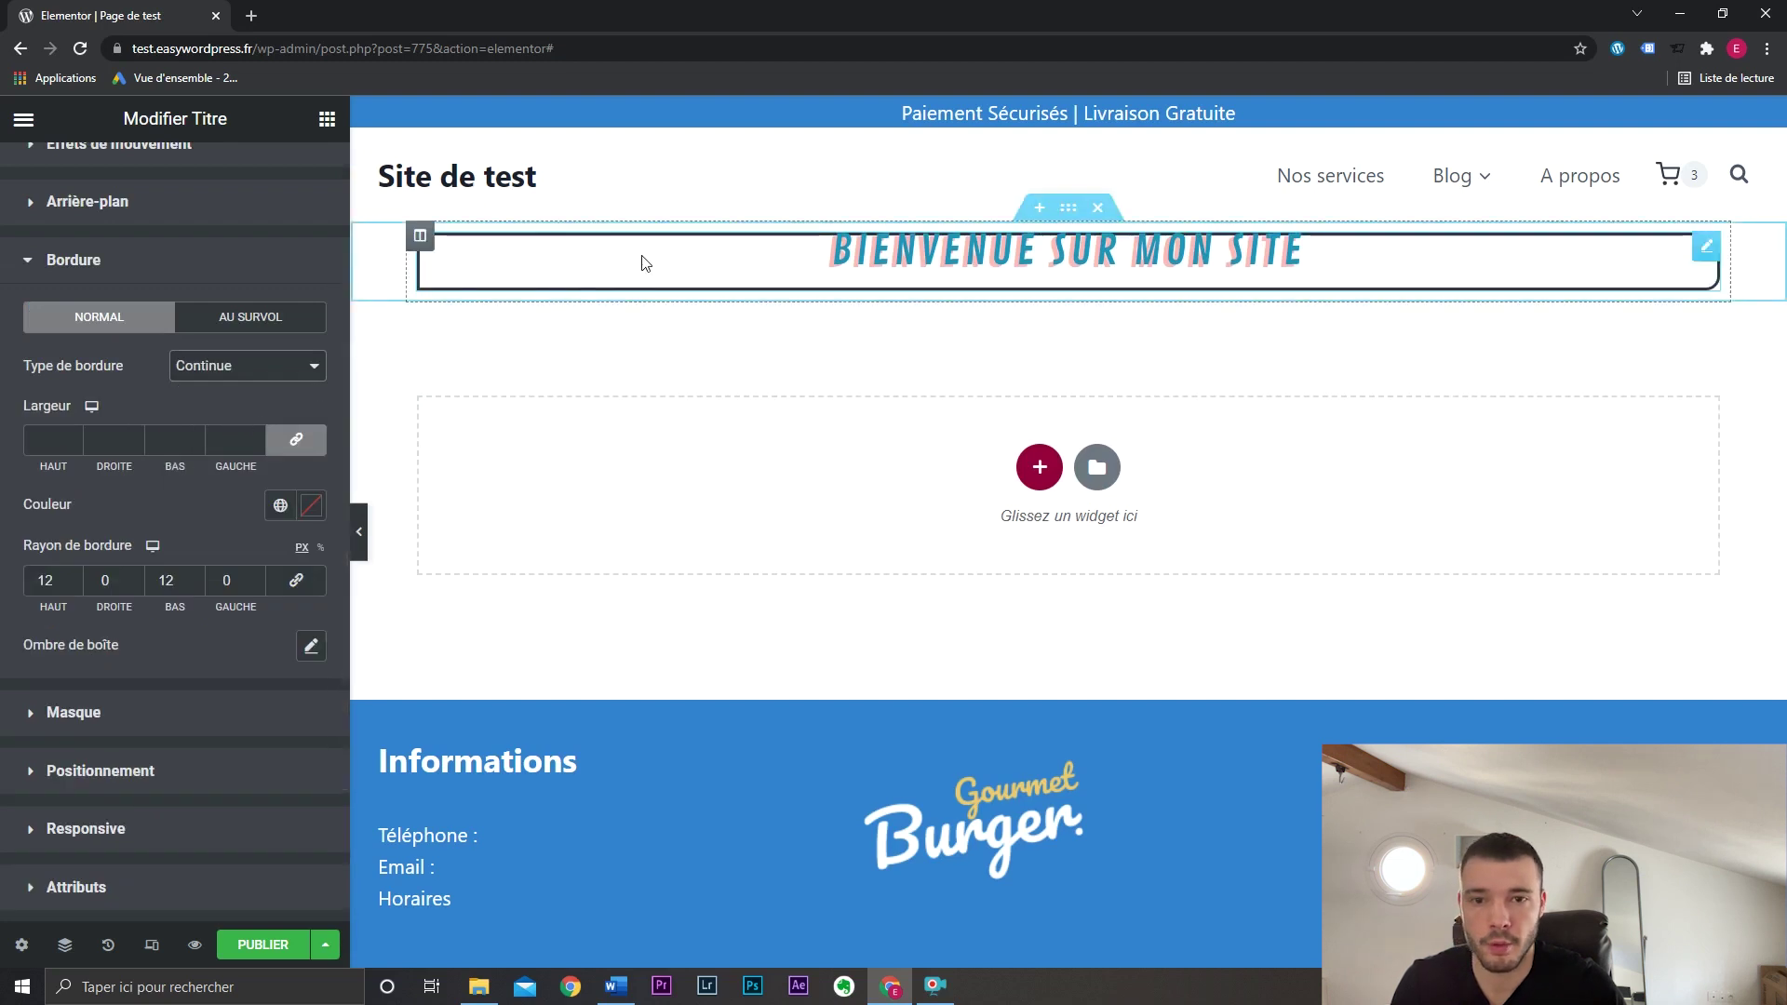
pyautogui.click(73, 440)
pyautogui.write('0')
pyautogui.press('Up')
pyautogui.press('Up')
pyautogui.press('Up')
pyautogui.press('Up')
pyautogui.press('Up')
pyautogui.press('Up')
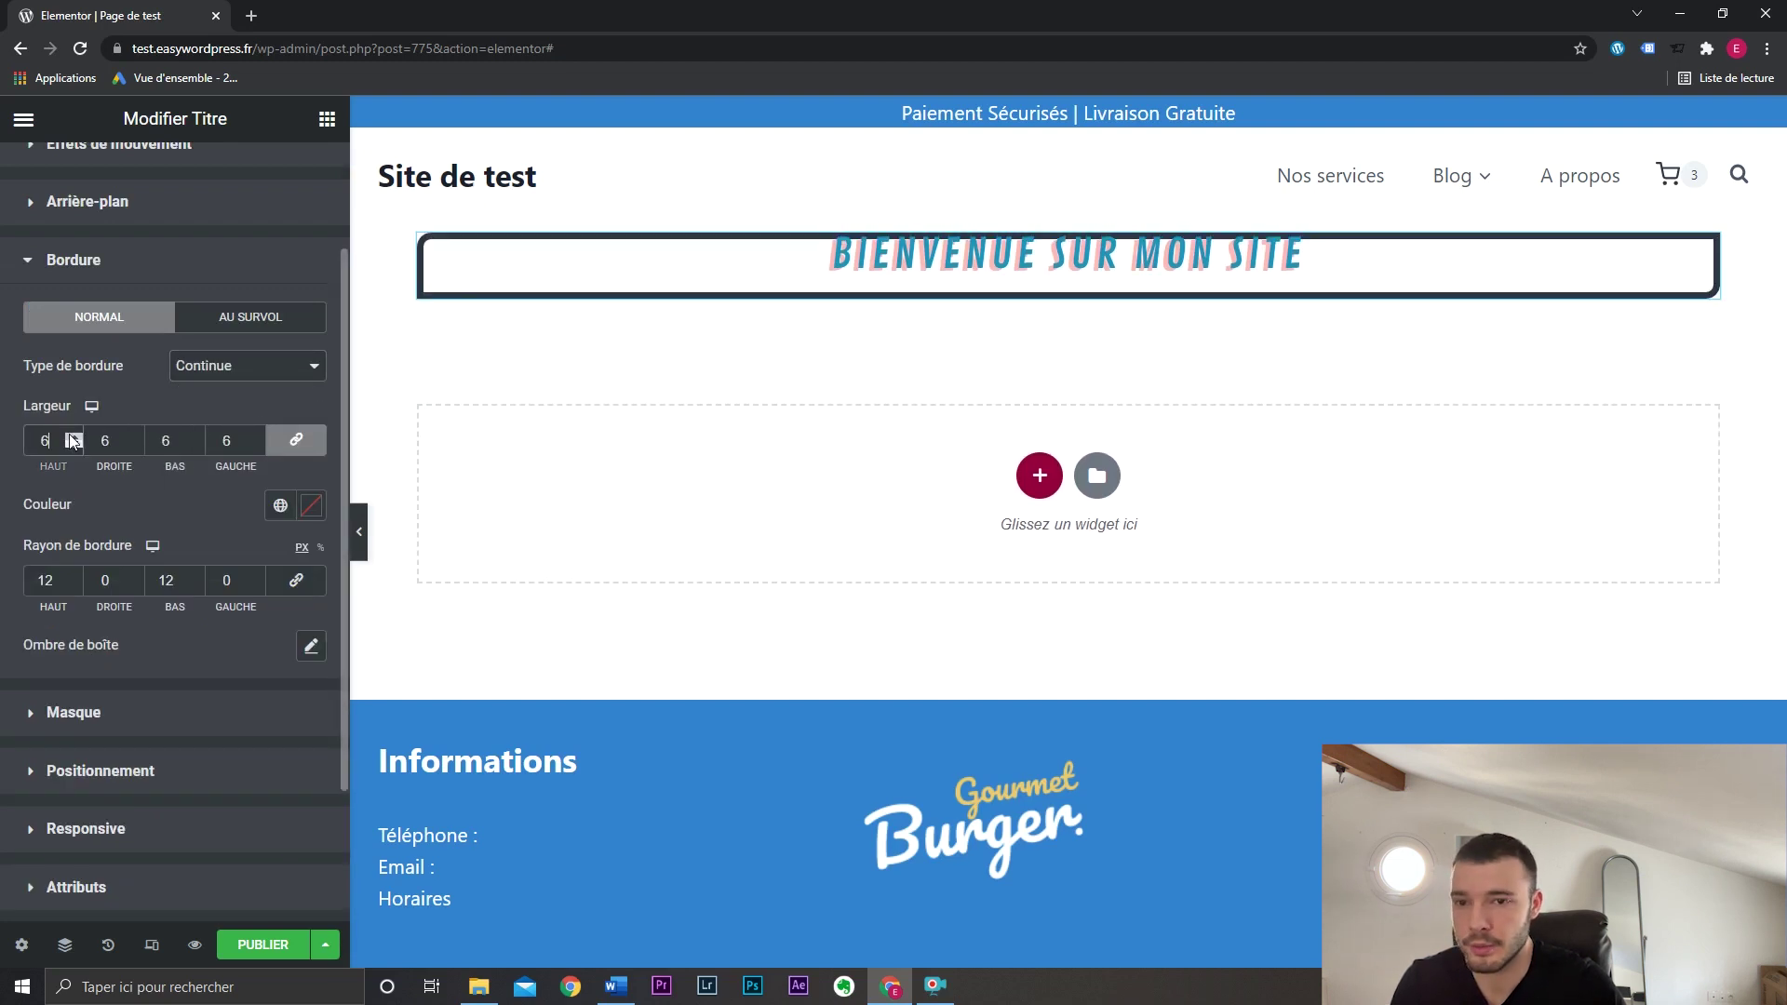
pyautogui.press('Down')
pyautogui.press('Down')
pyautogui.press('Down')
pyautogui.press('Down')
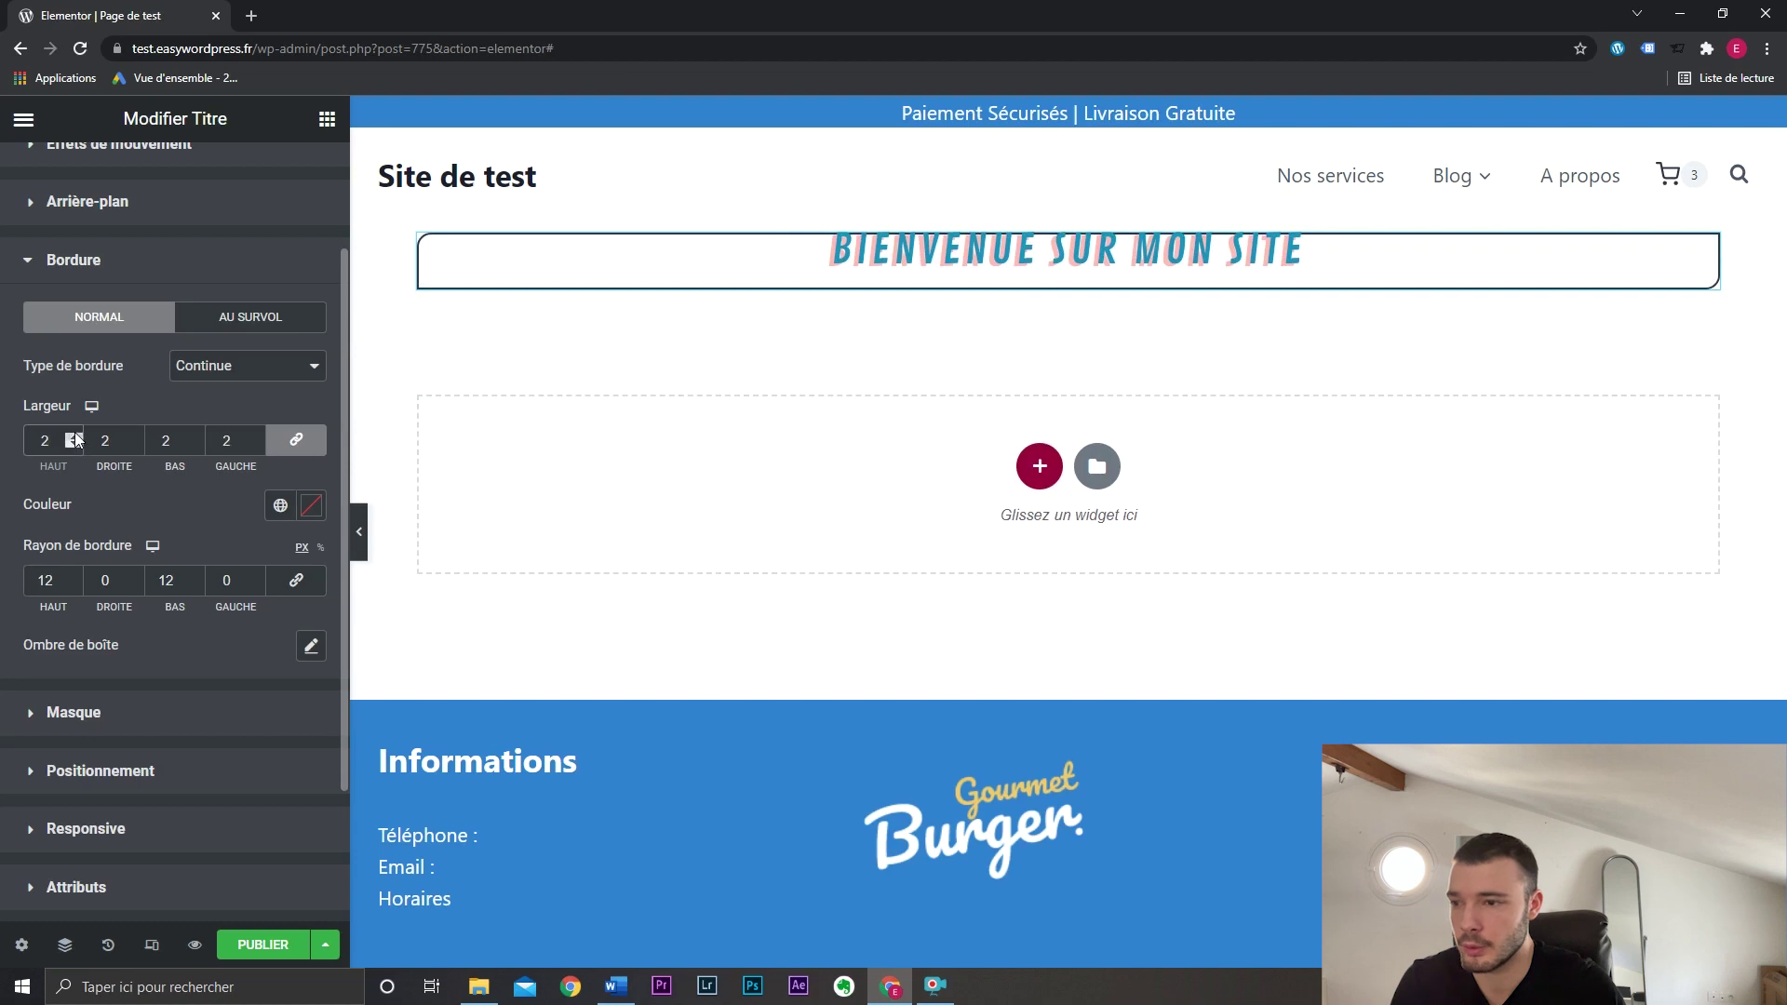
pyautogui.press('Up')
pyautogui.press('Up')
pyautogui.press('Up')
pyautogui.press('Up')
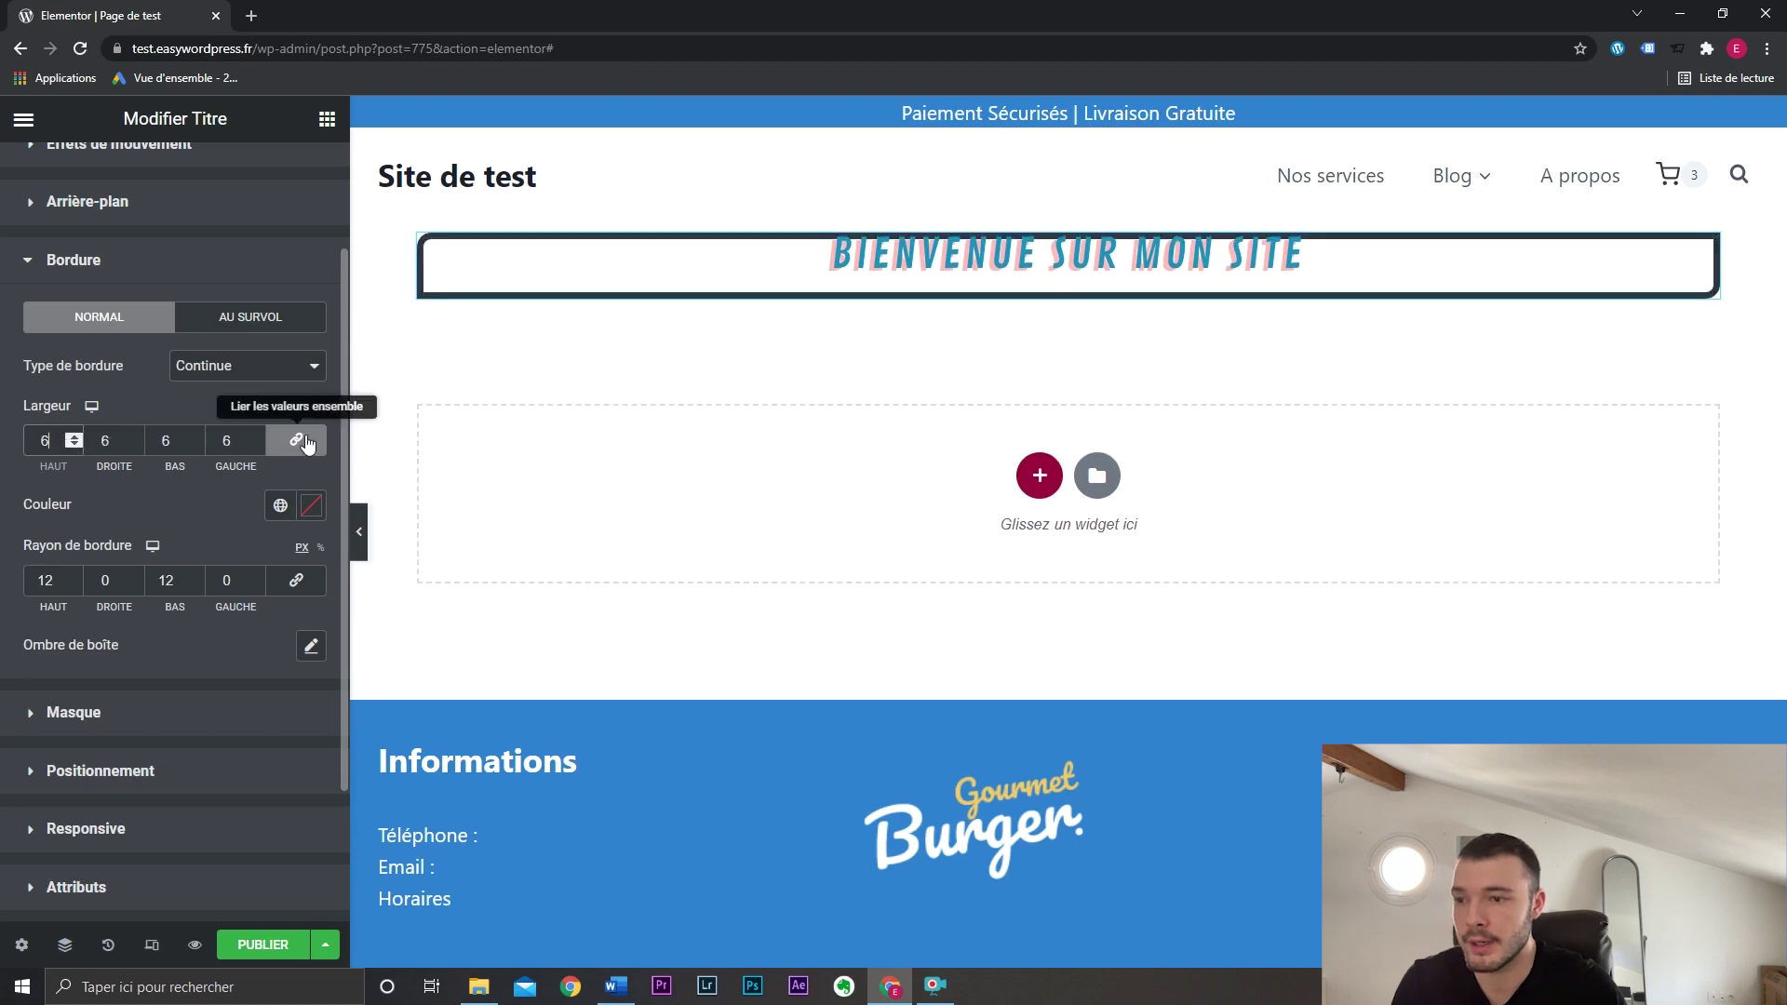
# Unlink the title's border widths and increase only the right side to 19.
pyautogui.click(306, 442)
pyautogui.click(134, 436)
pyautogui.press('Up')
pyautogui.press('Up')
pyautogui.press('Up')
pyautogui.press('Up')
pyautogui.press('Up')
pyautogui.press('Up')
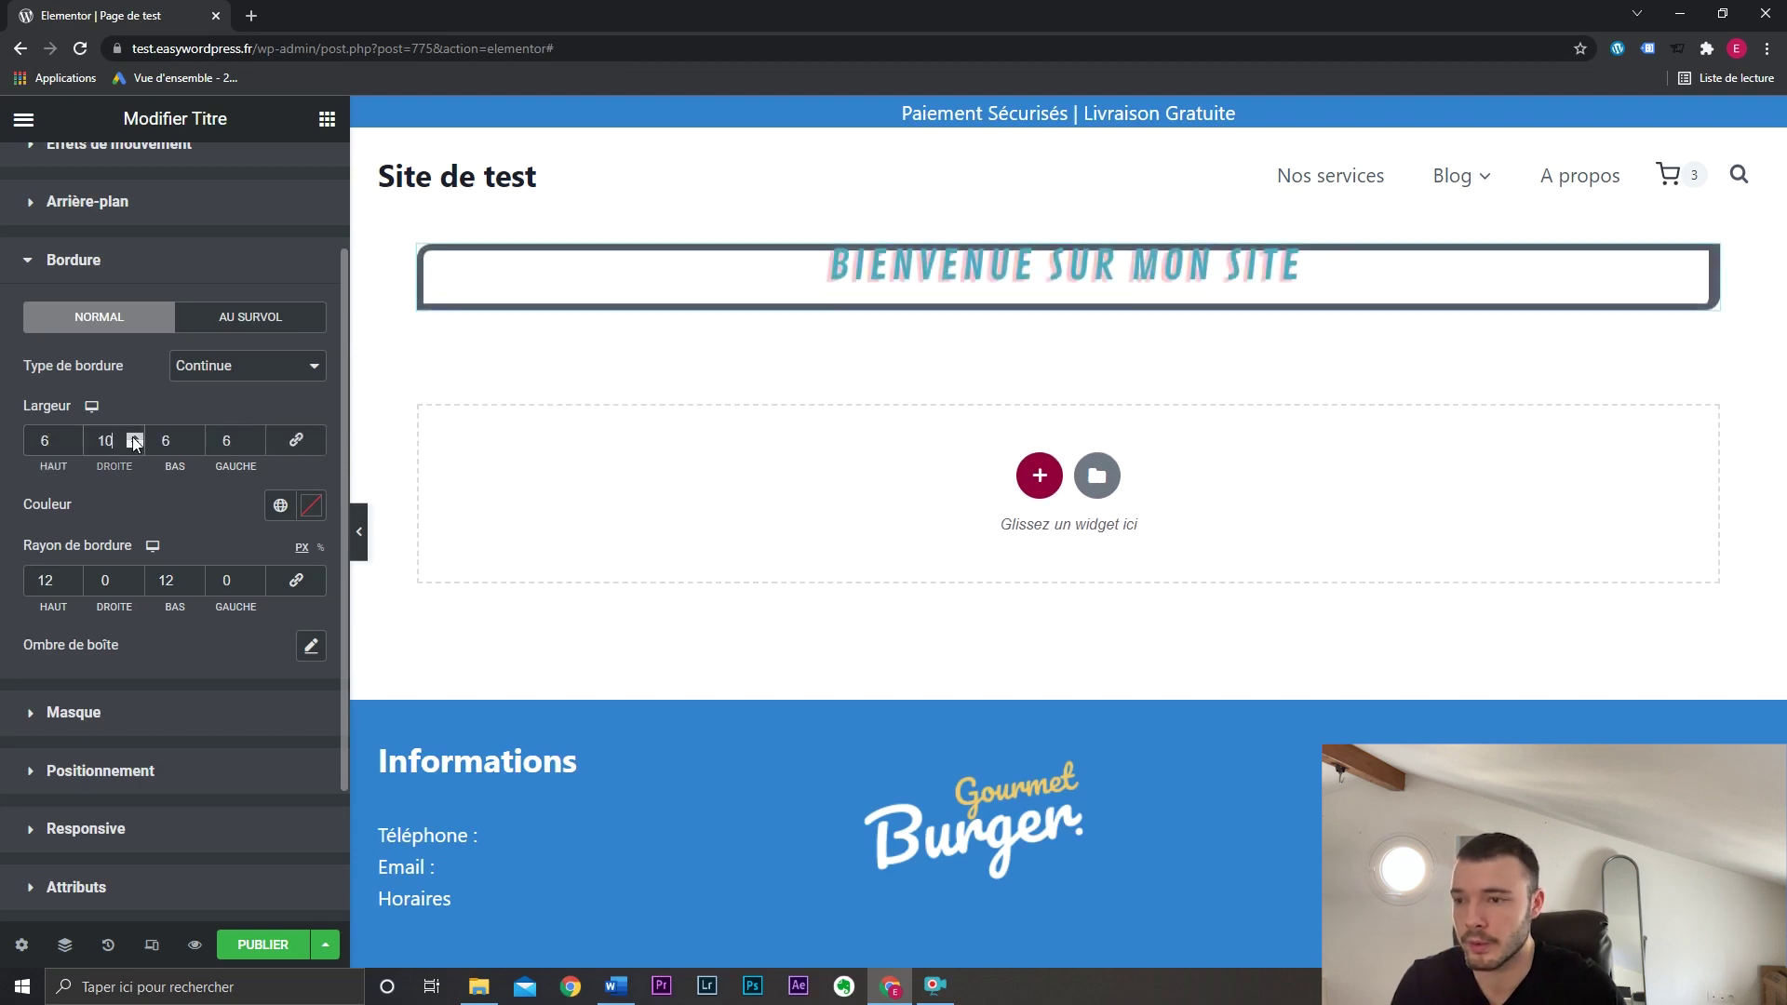
pyautogui.press('Up')
pyautogui.press('Up')
pyautogui.press('Up')
pyautogui.press('Up')
pyautogui.press('Up')
pyautogui.press('Up')
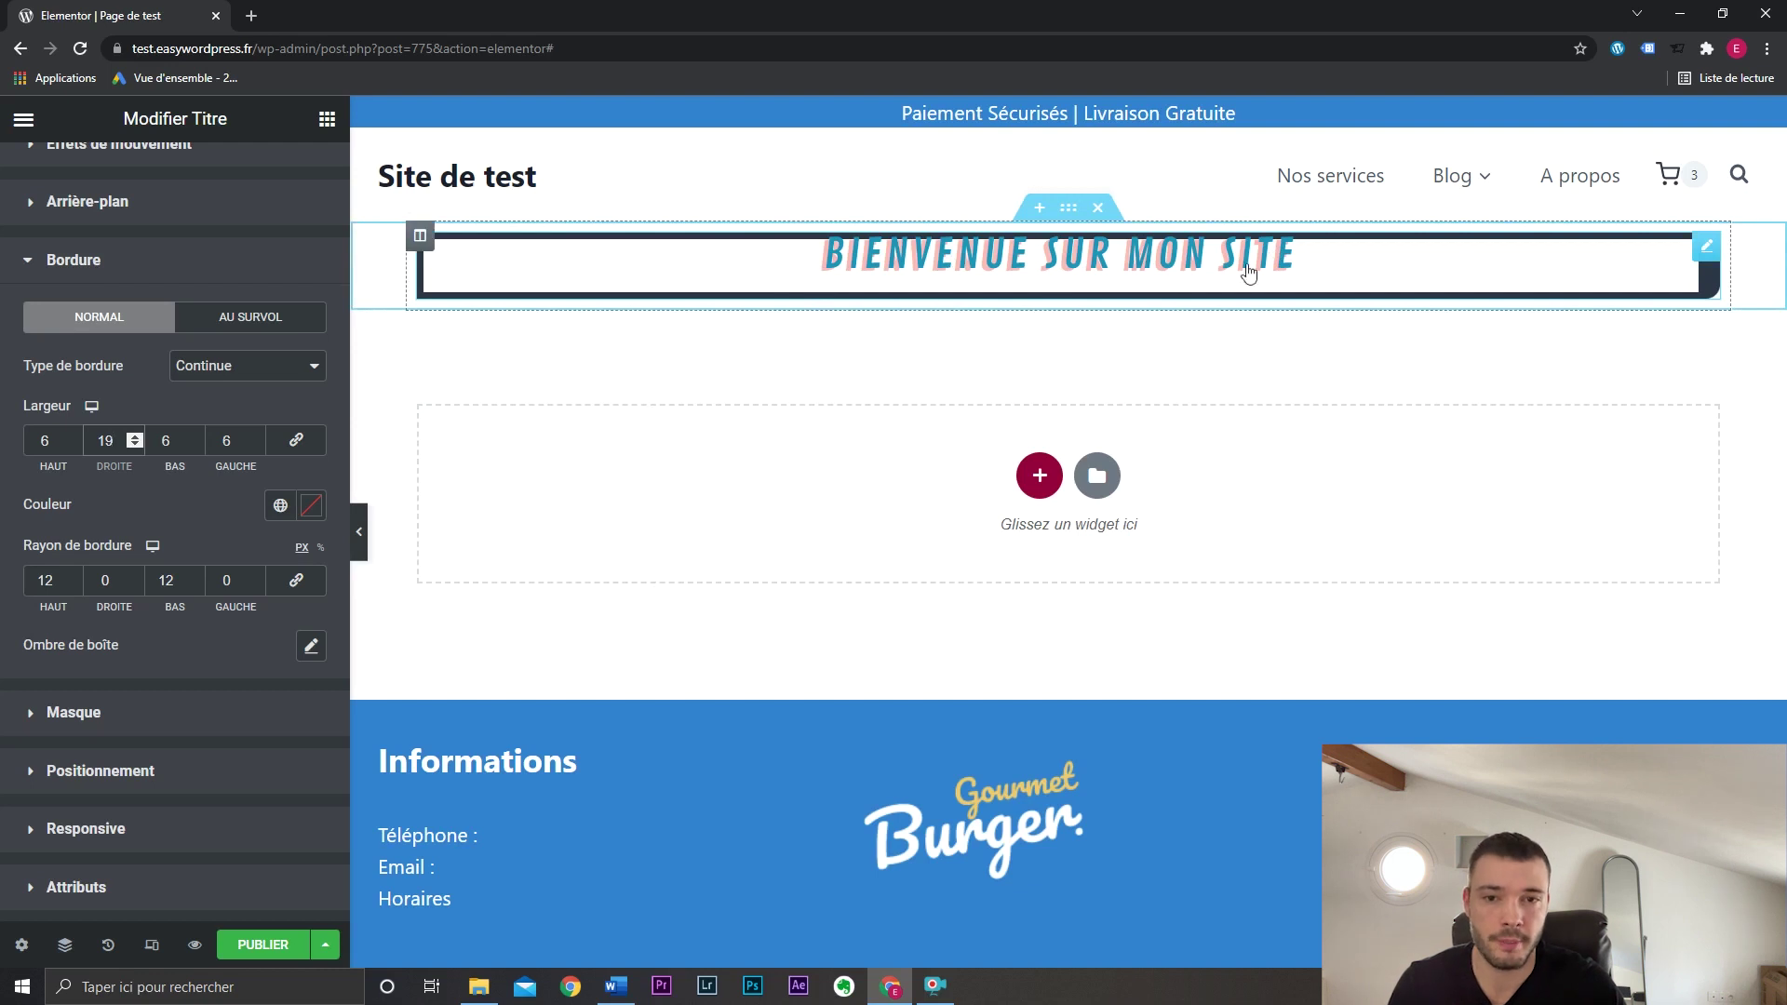
# Try the Double, Pointillés, Tirets and Rainure border types on the title and return to Continue.
pyautogui.click(264, 377)
pyautogui.click(253, 426)
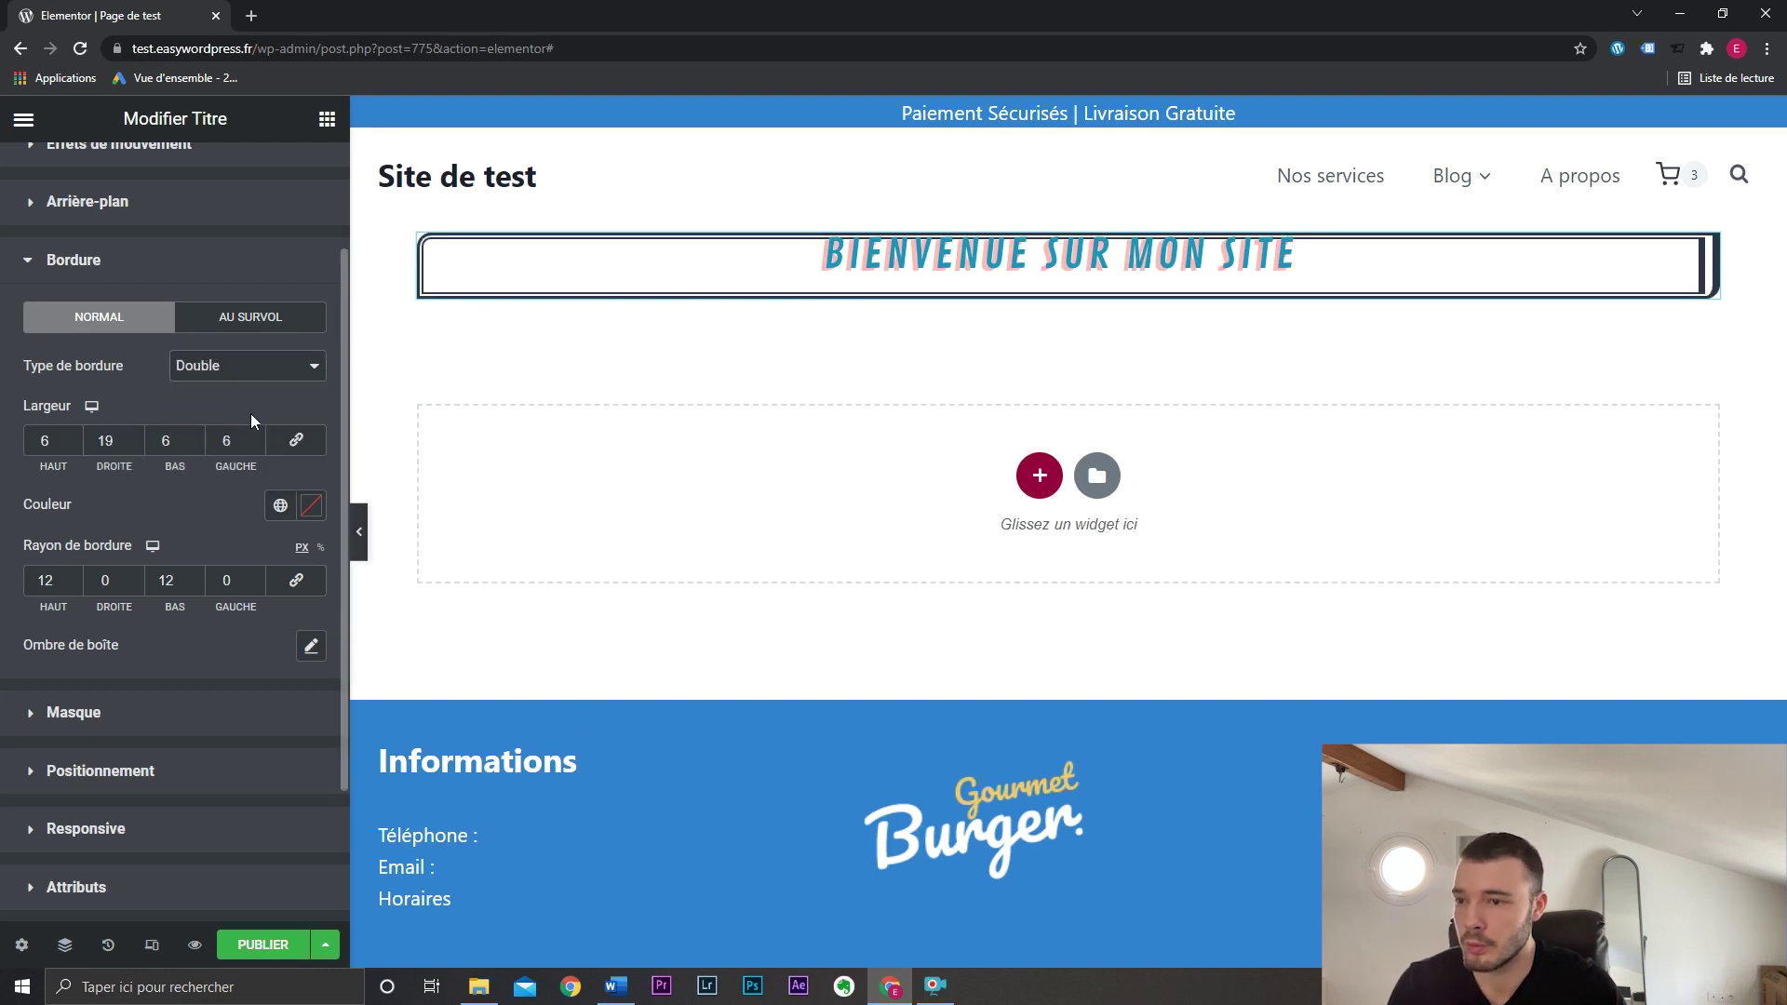
pyautogui.click(255, 372)
pyautogui.click(253, 440)
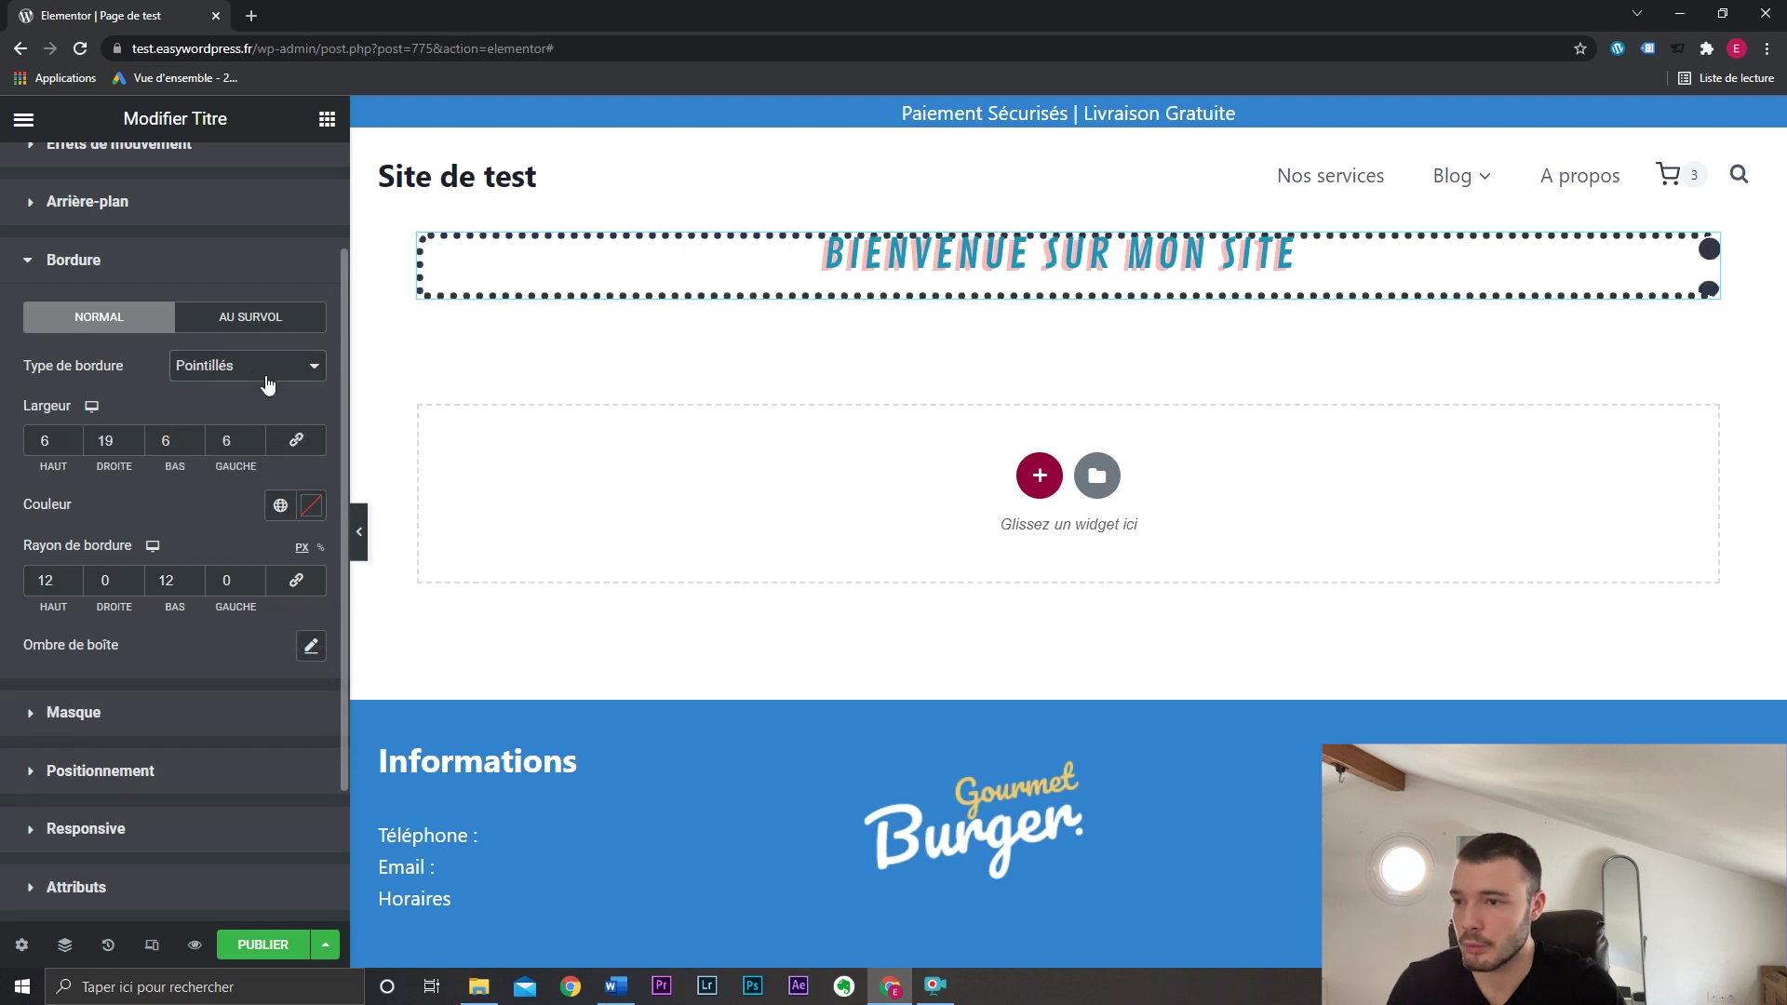
pyautogui.click(269, 381)
pyautogui.click(253, 462)
pyautogui.click(279, 369)
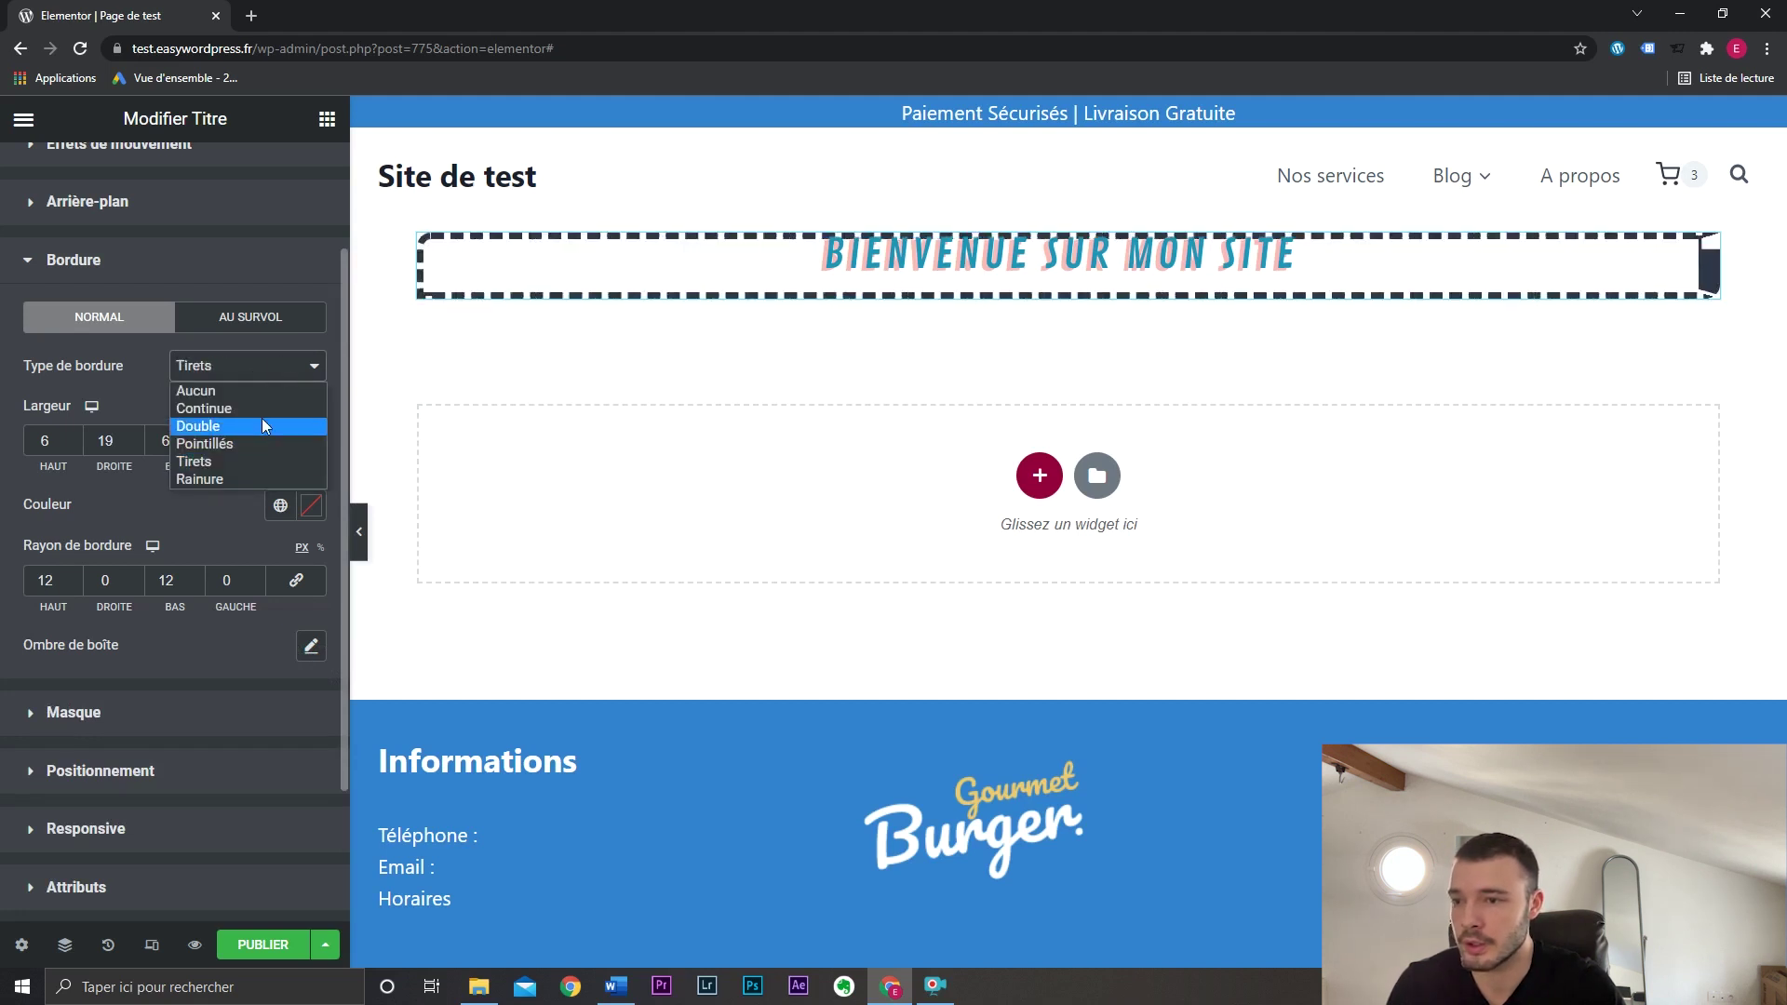
pyautogui.click(254, 478)
pyautogui.click(274, 363)
pyautogui.click(270, 410)
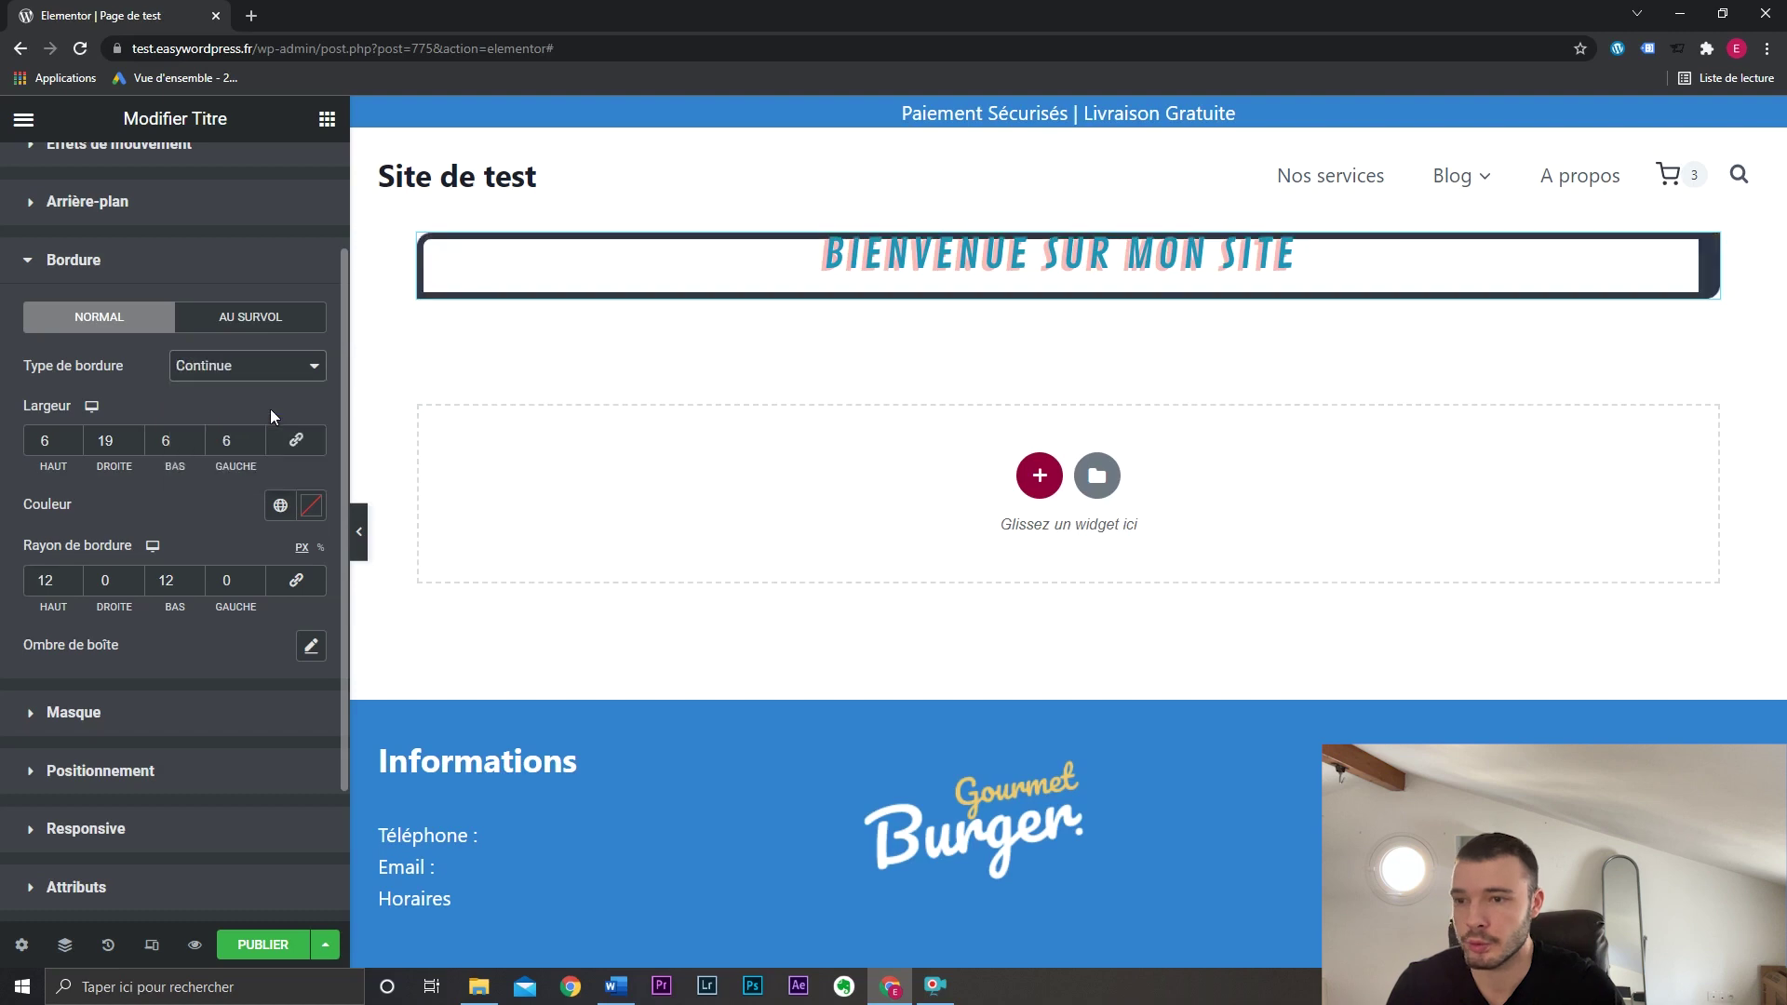
# Relink the title's border widths and set both the border width and the border radius to 0 on all sides.
pyautogui.doubleClick(220, 442)
pyautogui.write('0')
pyautogui.click(296, 439)
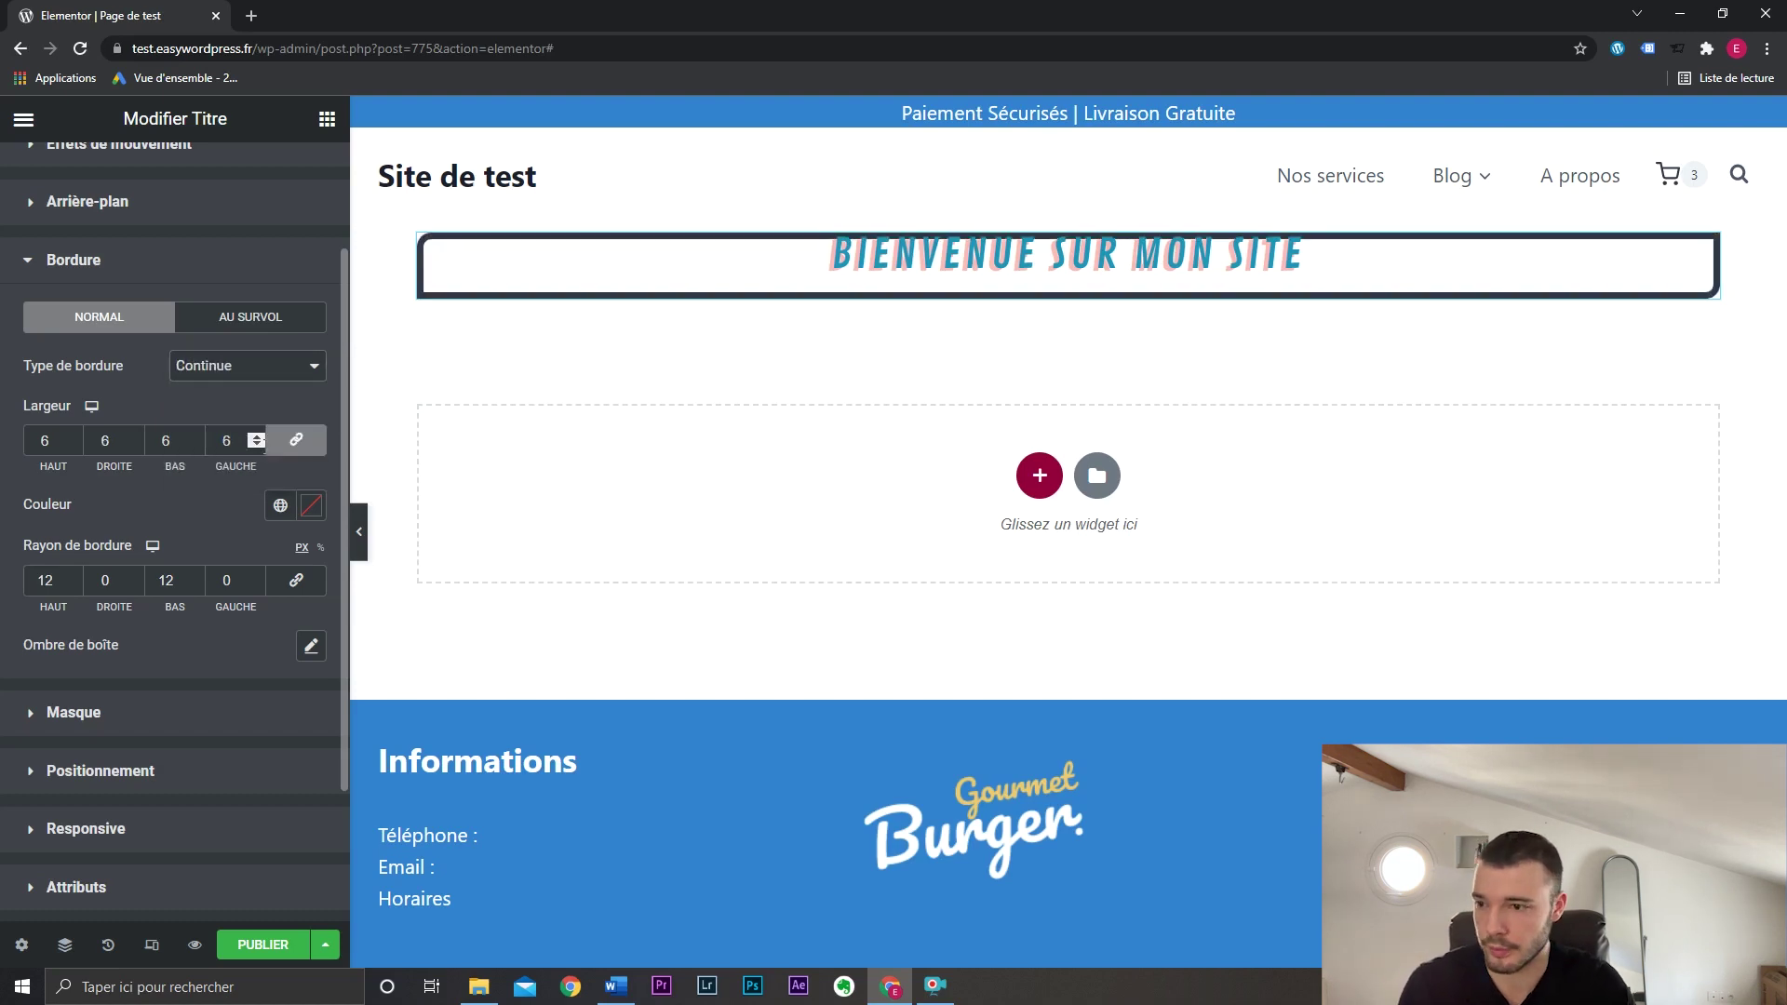
pyautogui.scroll(-2, 234, 517)
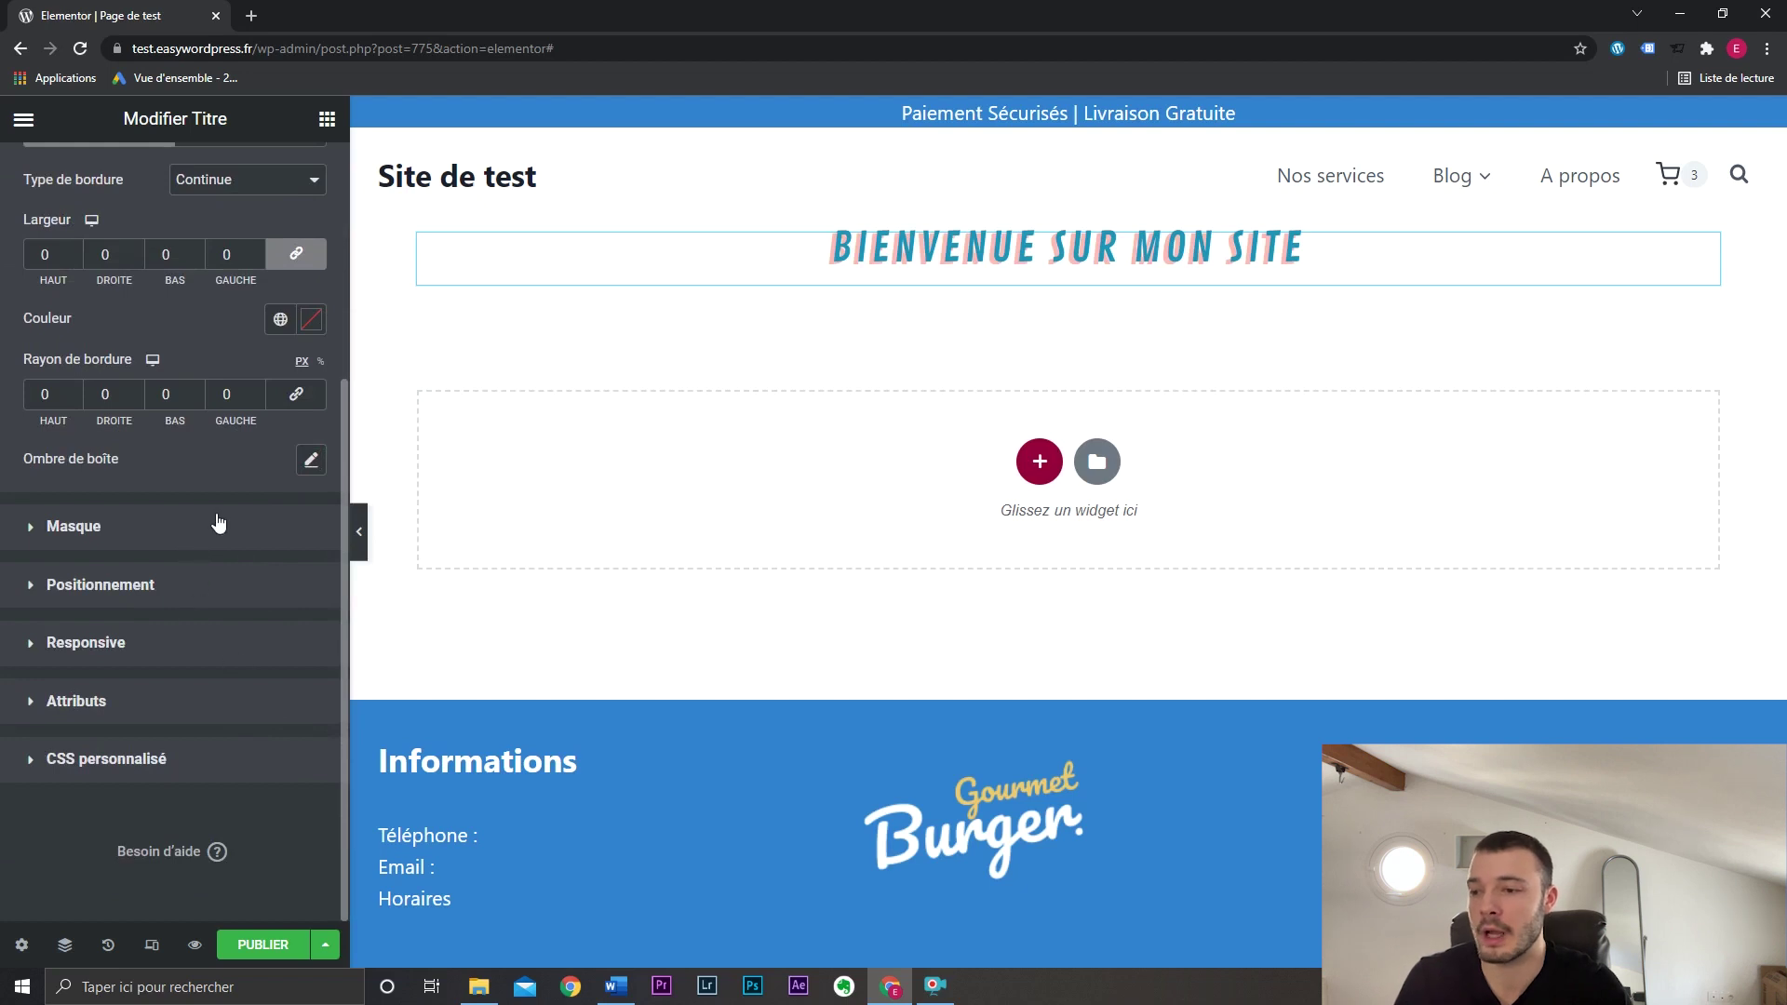
# Add an Image widget below the title and insert foodiesfeed.com_Your-Sunny-Side-Up-2.jpg from the media library.
pyautogui.scroll(4, 225, 529)
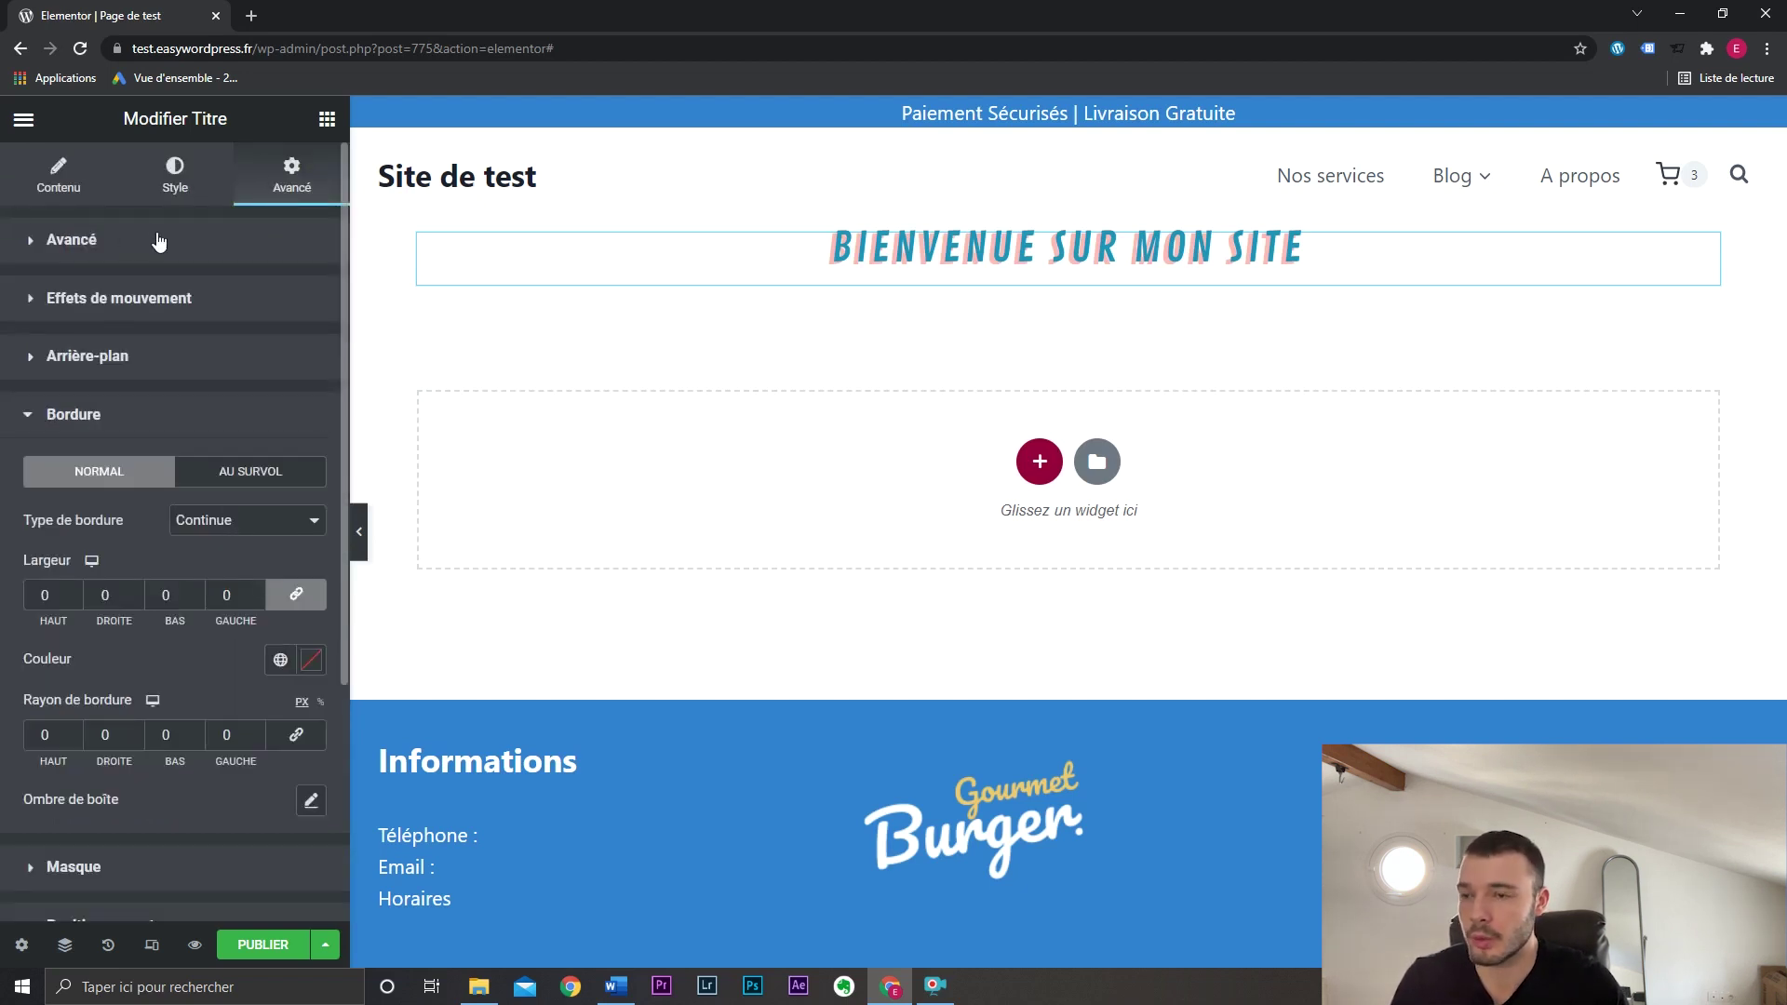
pyautogui.click(326, 119)
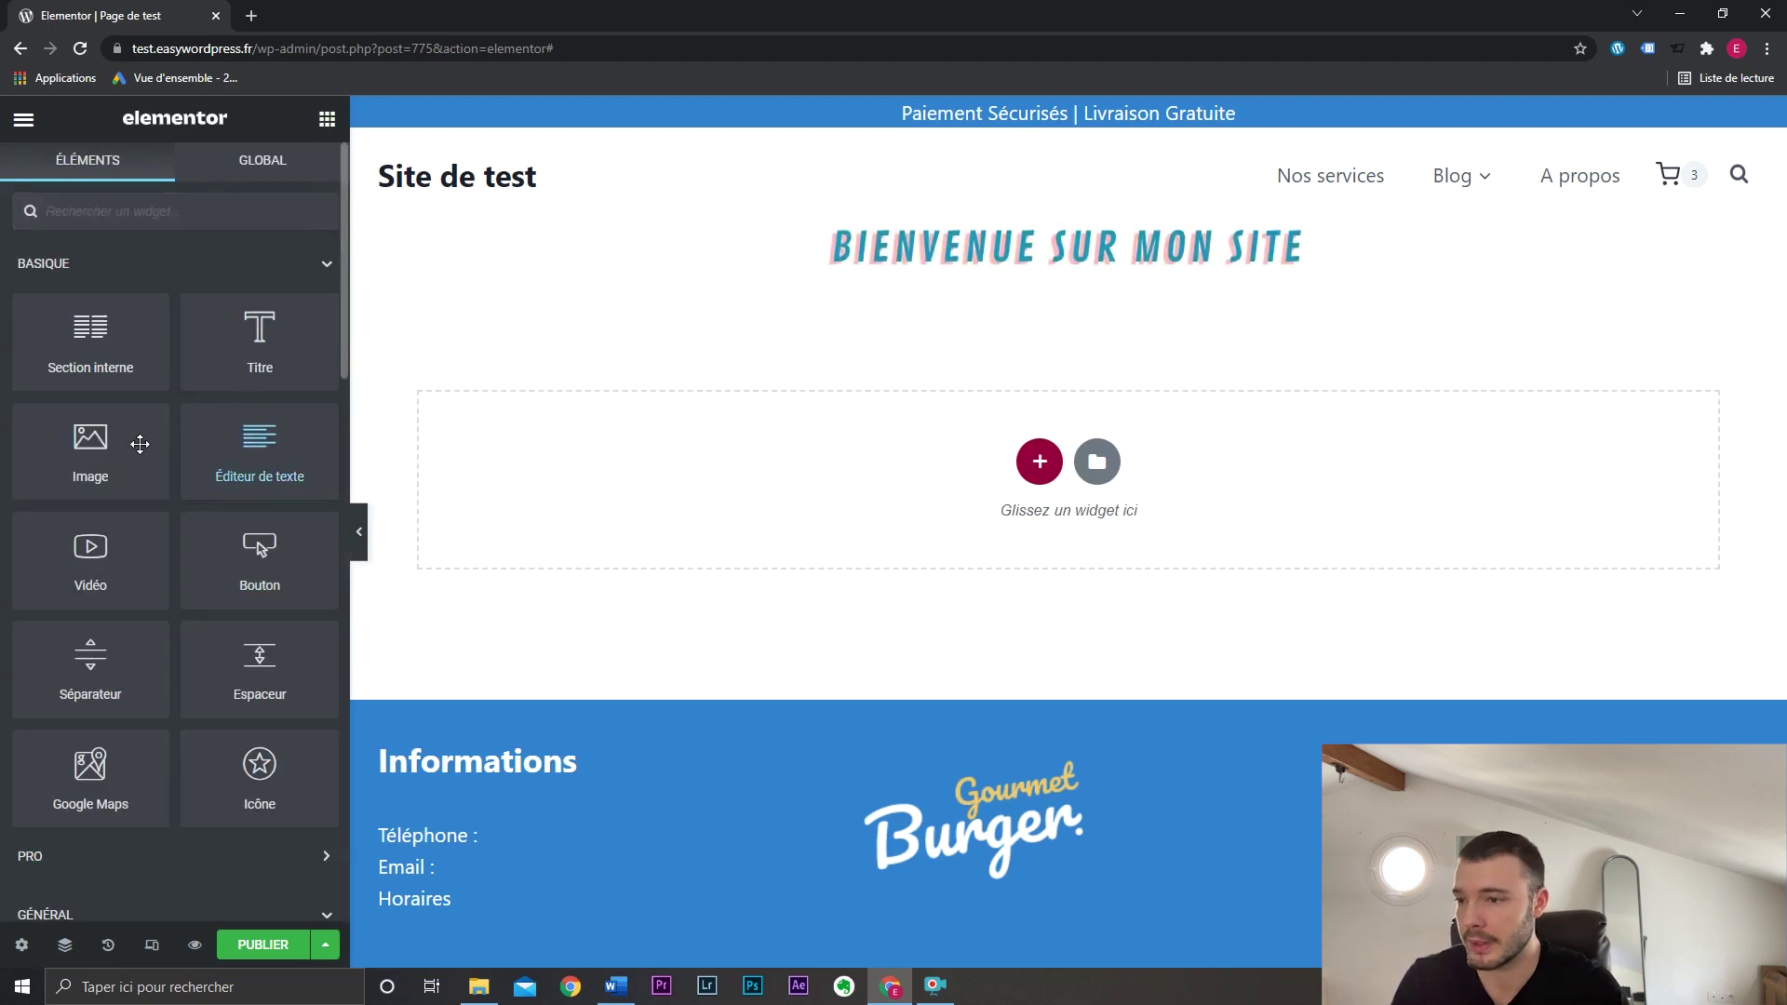
pyautogui.moveTo(139, 442); pyautogui.dragTo(1148, 271)
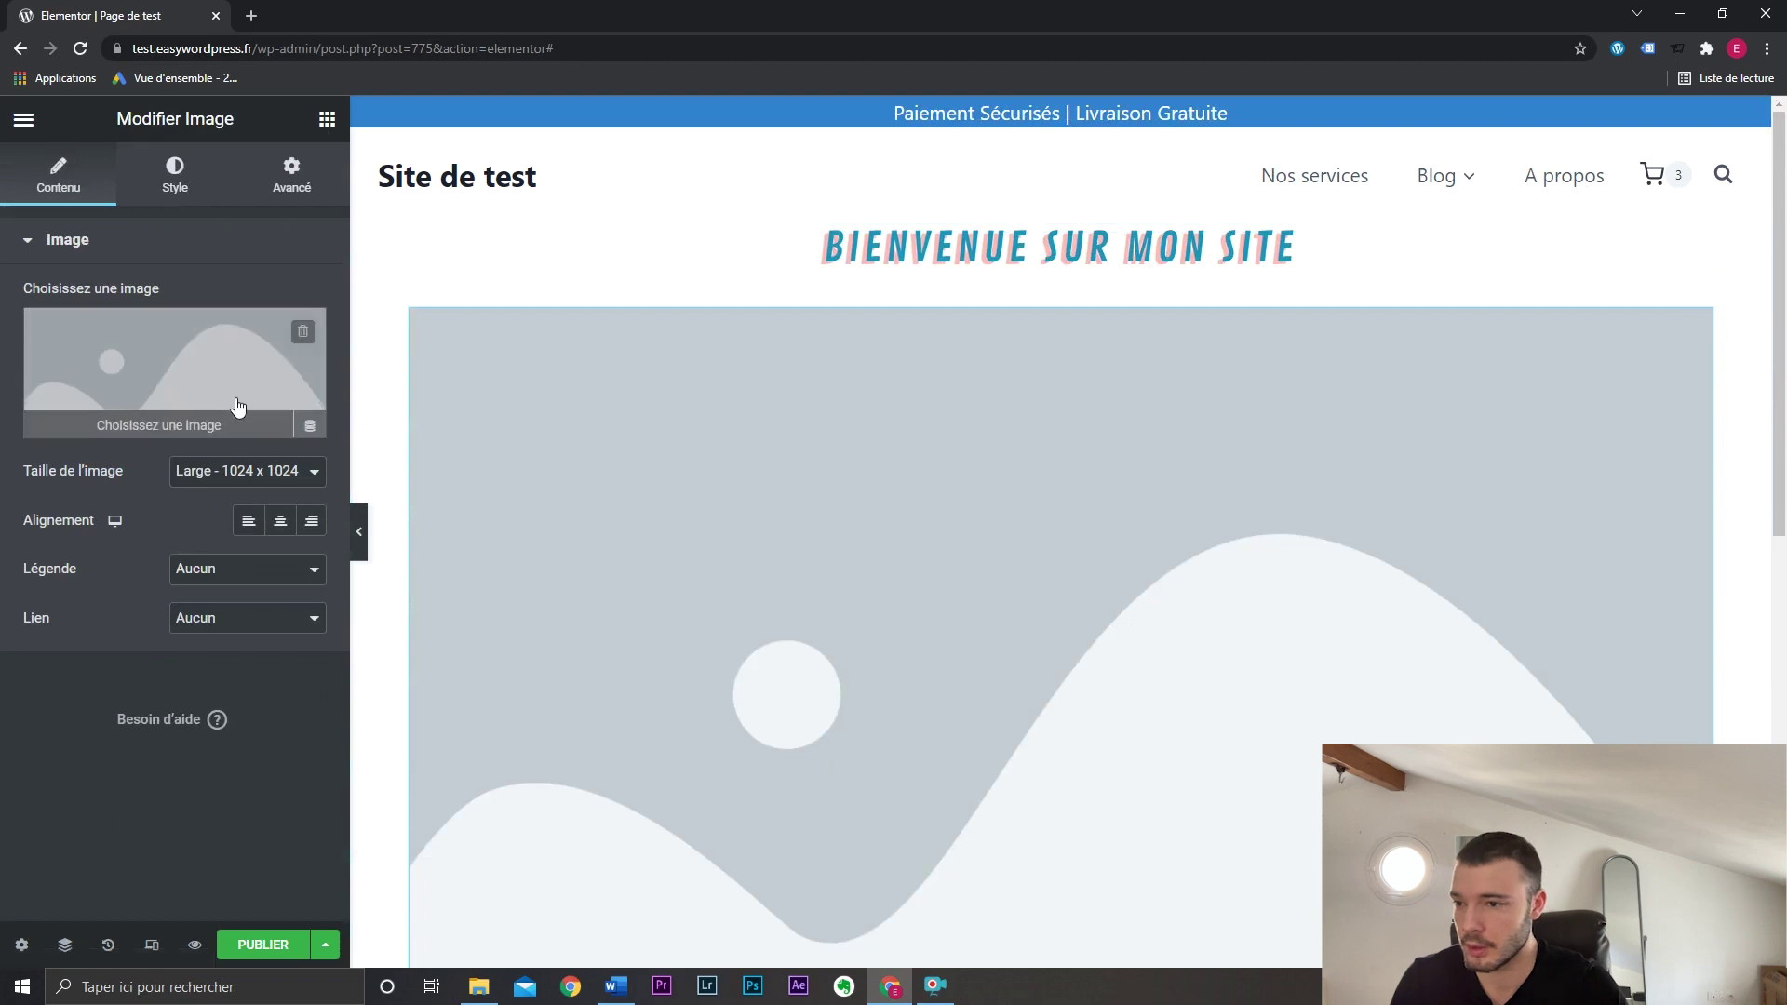
pyautogui.click(235, 400)
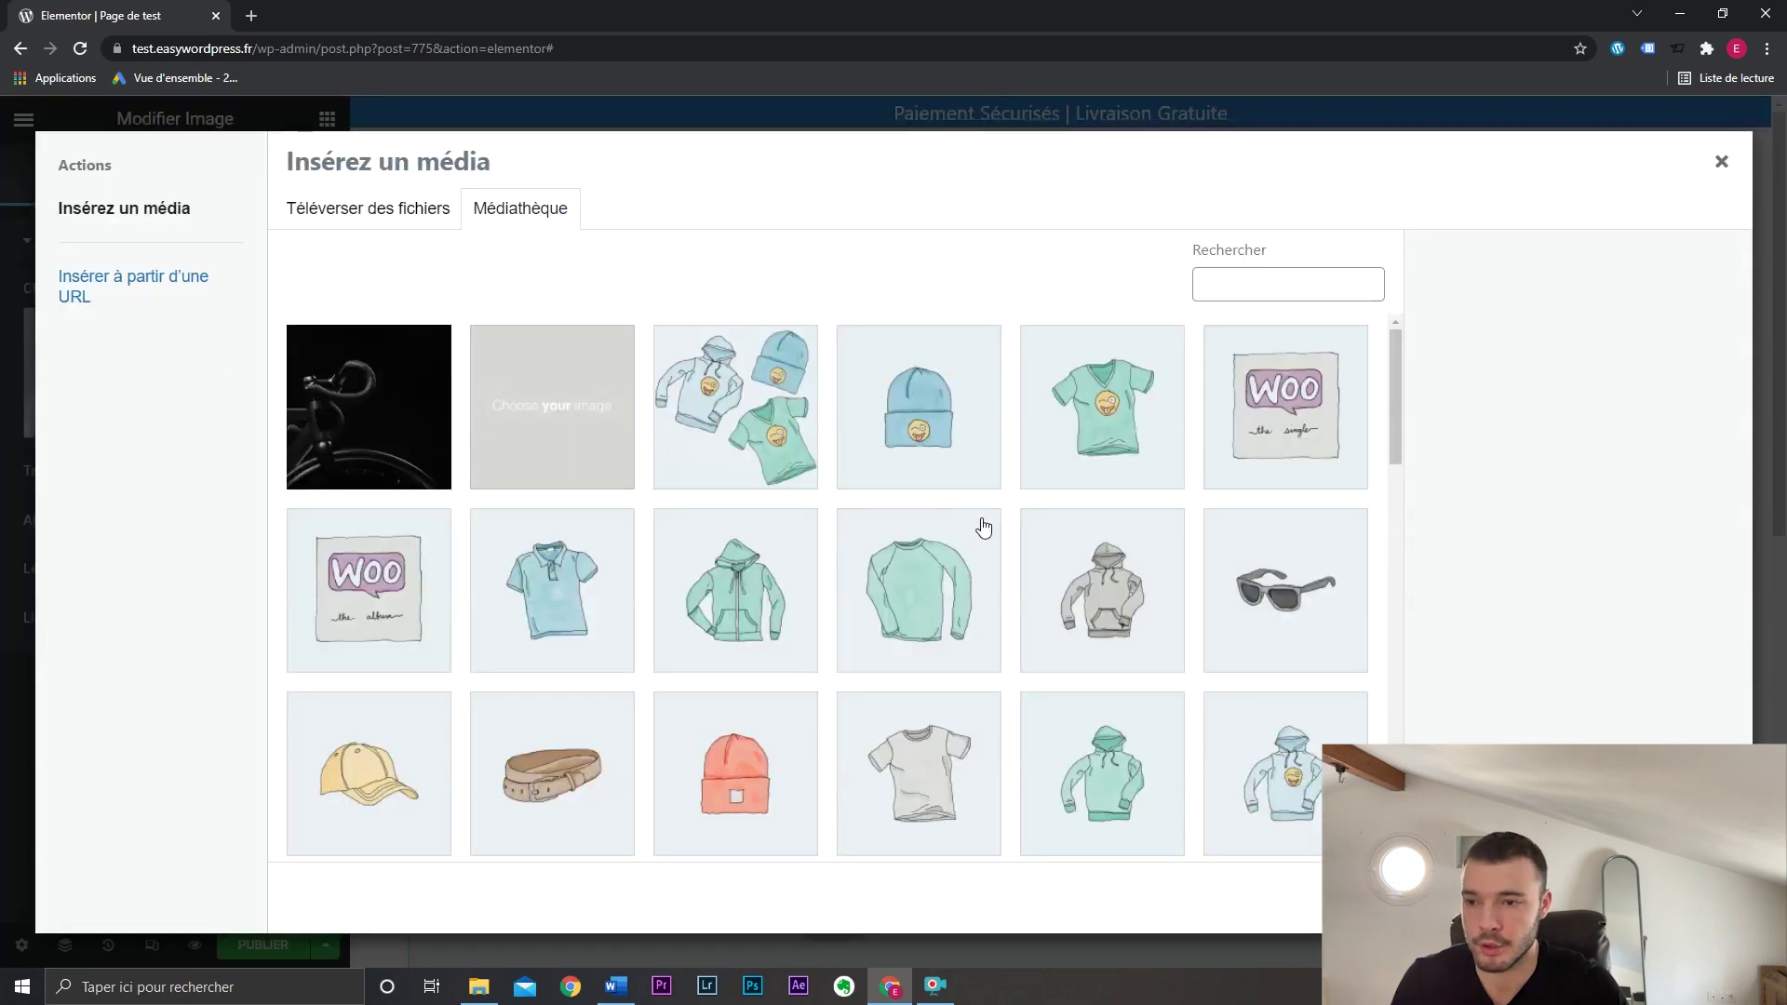
pyautogui.scroll(-10, 986, 528)
pyautogui.click(968, 470)
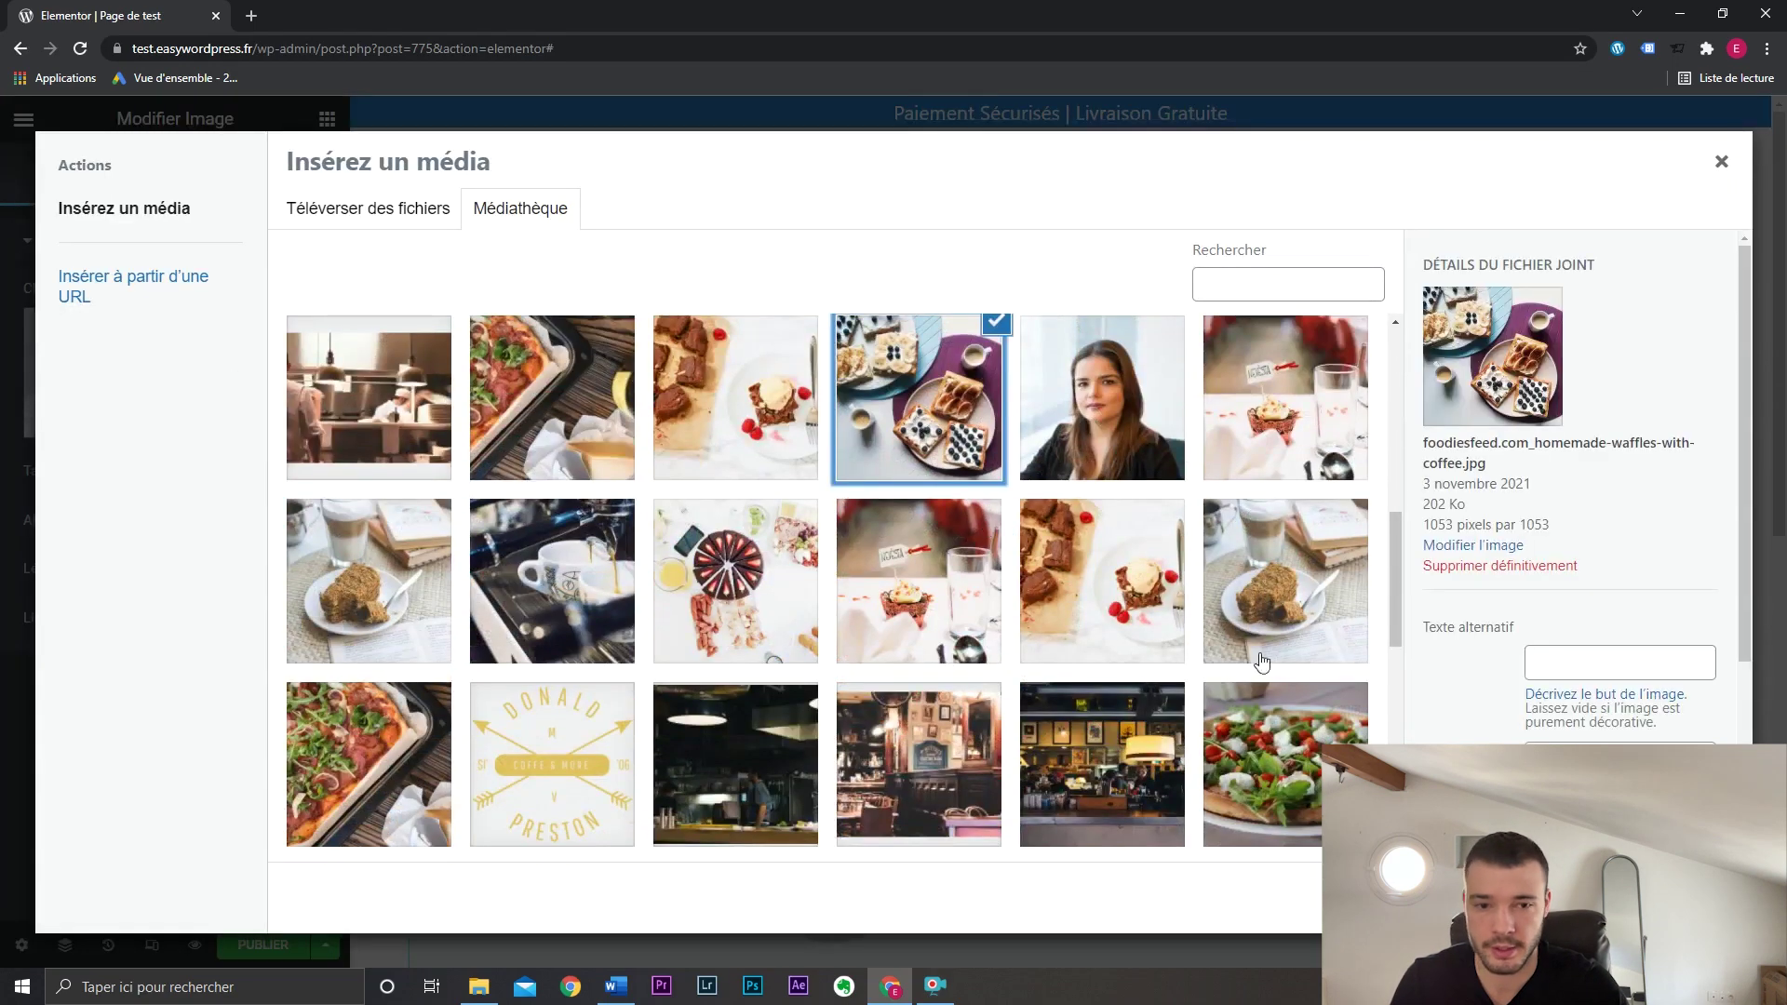
pyautogui.click(726, 439)
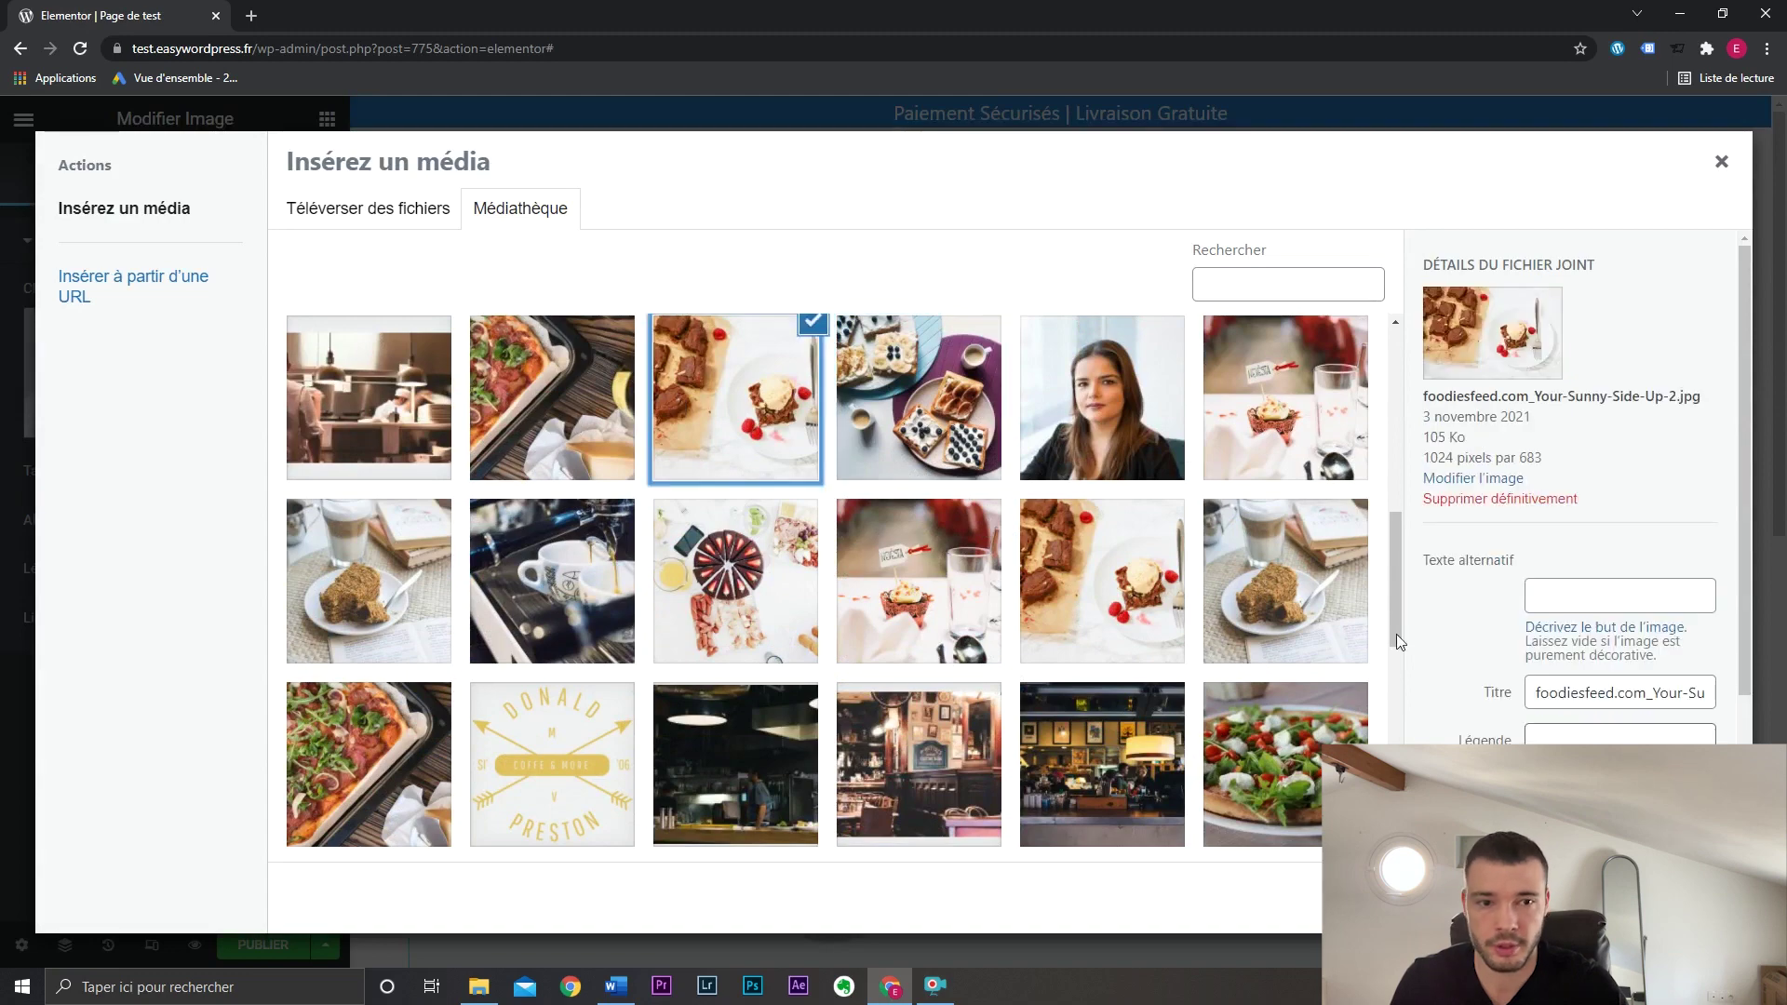
pyautogui.click(1676, 898)
# Set the brownie photo's image size to Medium - 300 x 300.
pyautogui.scroll(-1, 1357, 590)
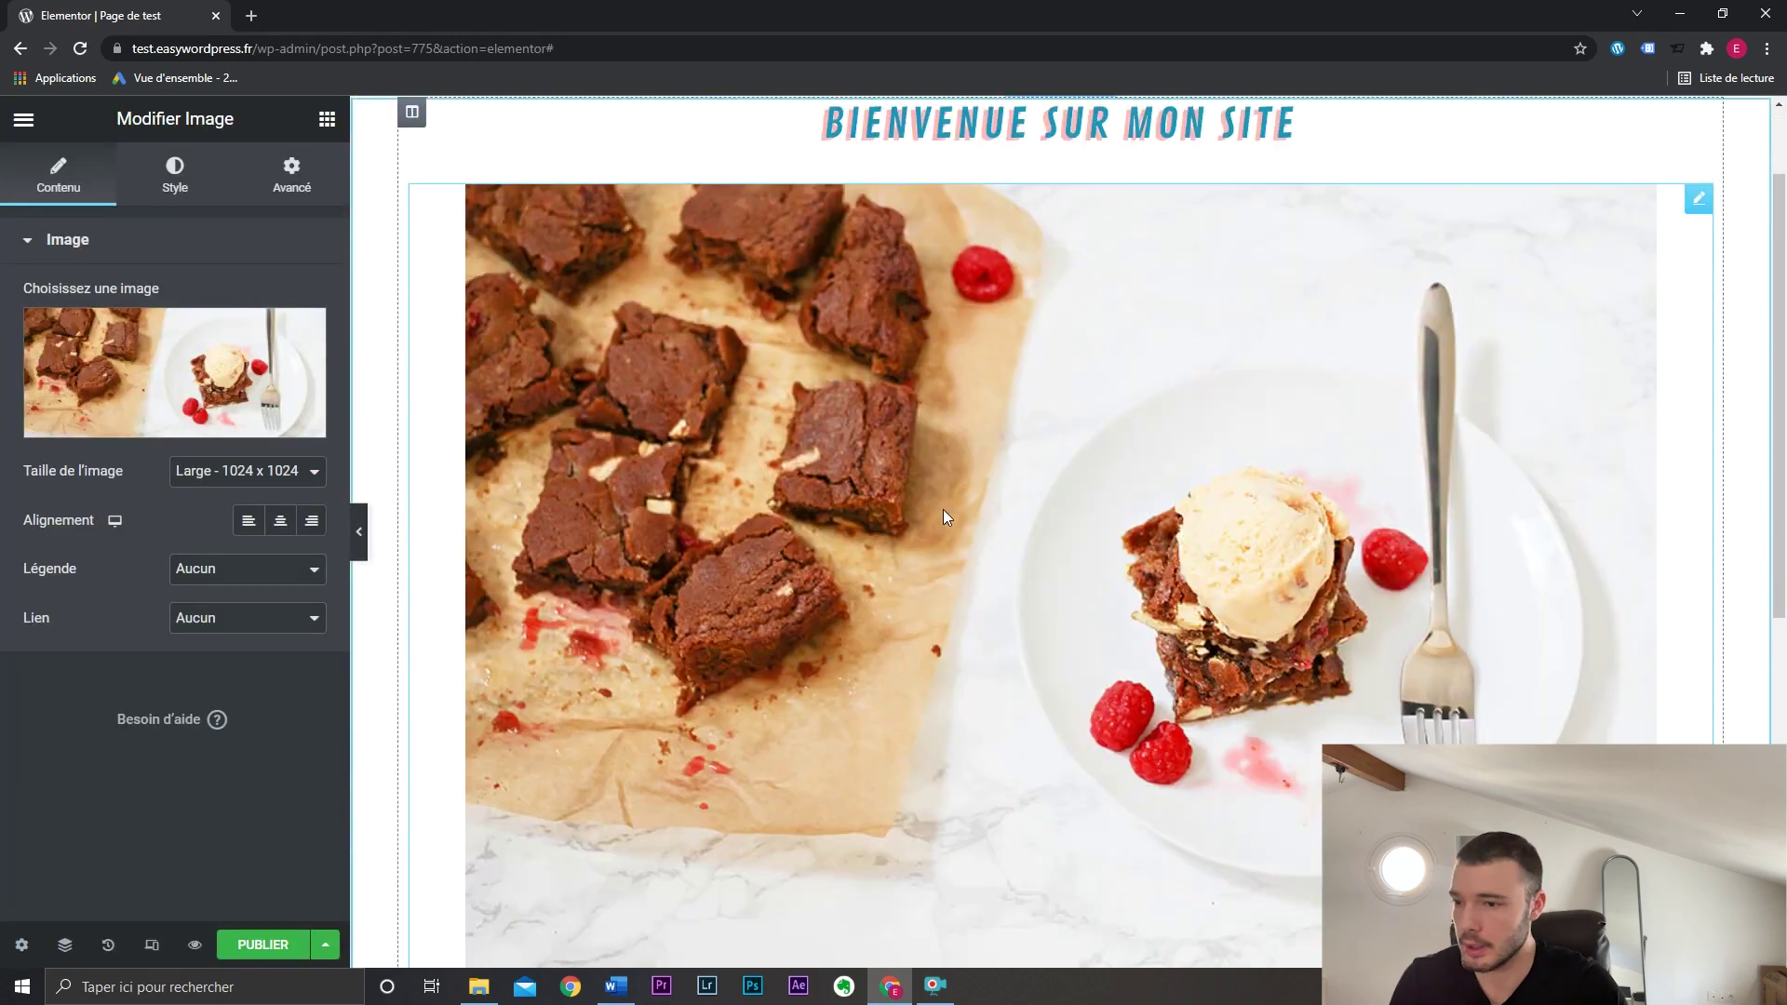
pyautogui.click(258, 490)
pyautogui.click(242, 514)
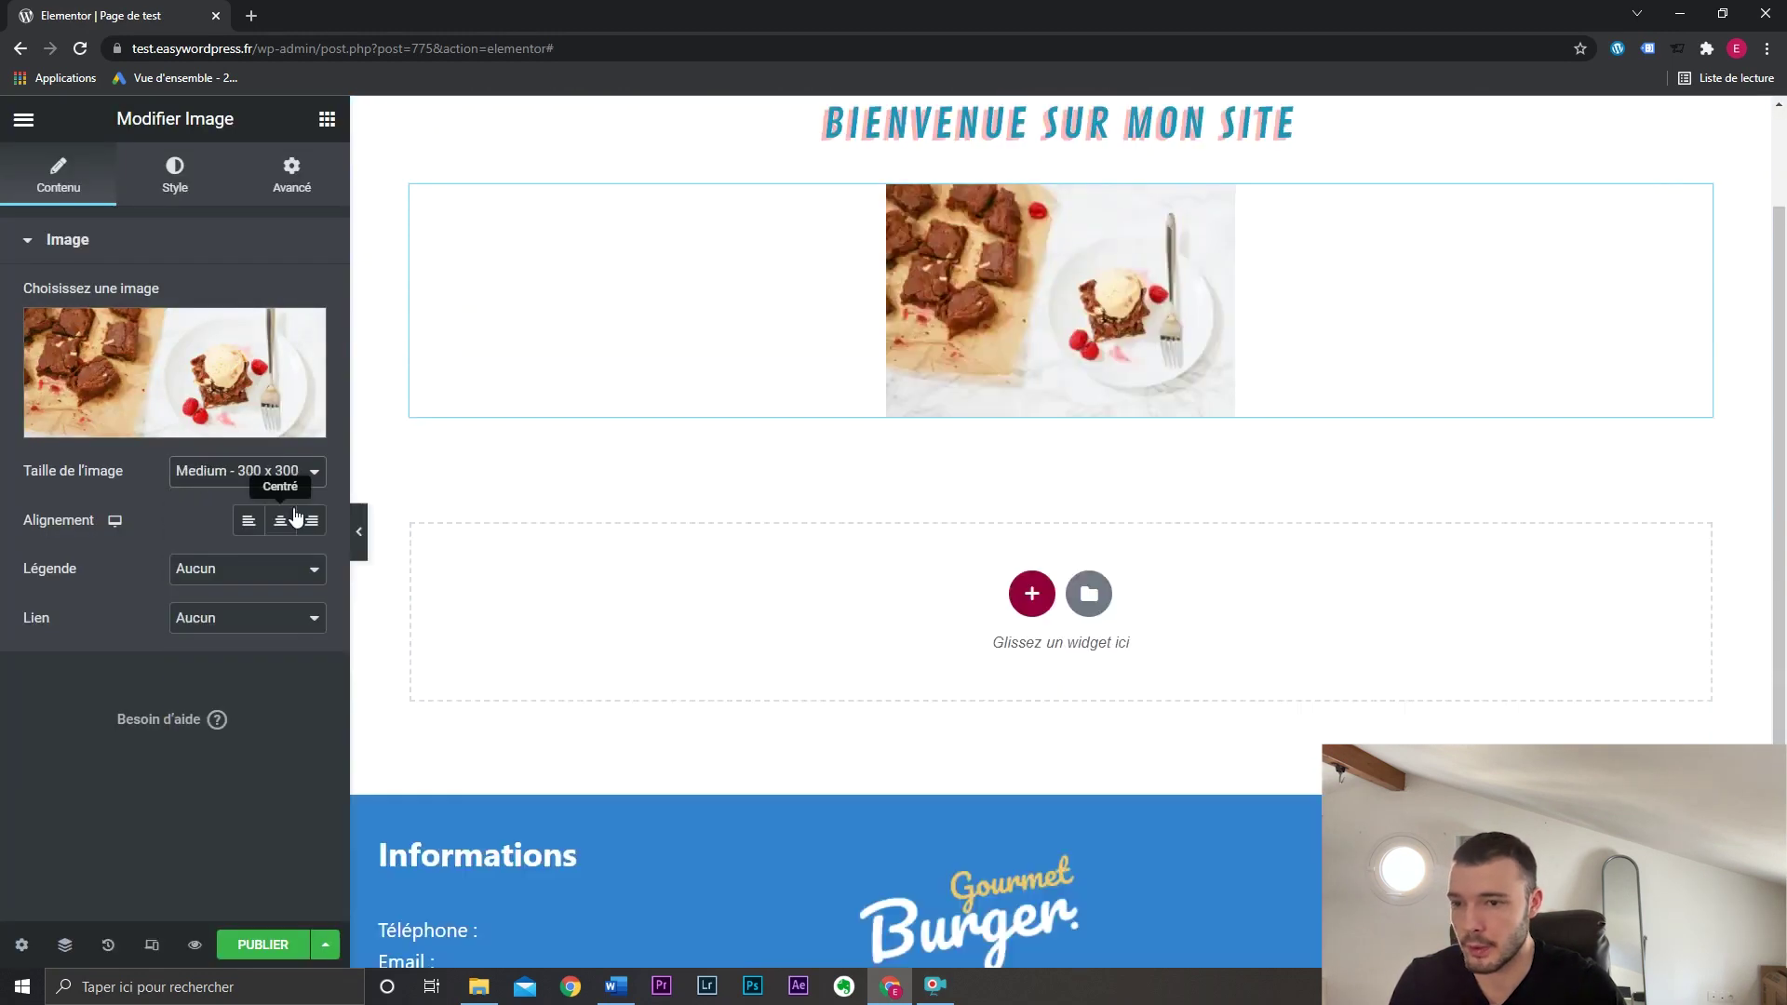
# Set the brownie photo's image size to Large - 1024 x 1024 and its width to 42 %.
pyautogui.click(243, 471)
pyautogui.click(252, 473)
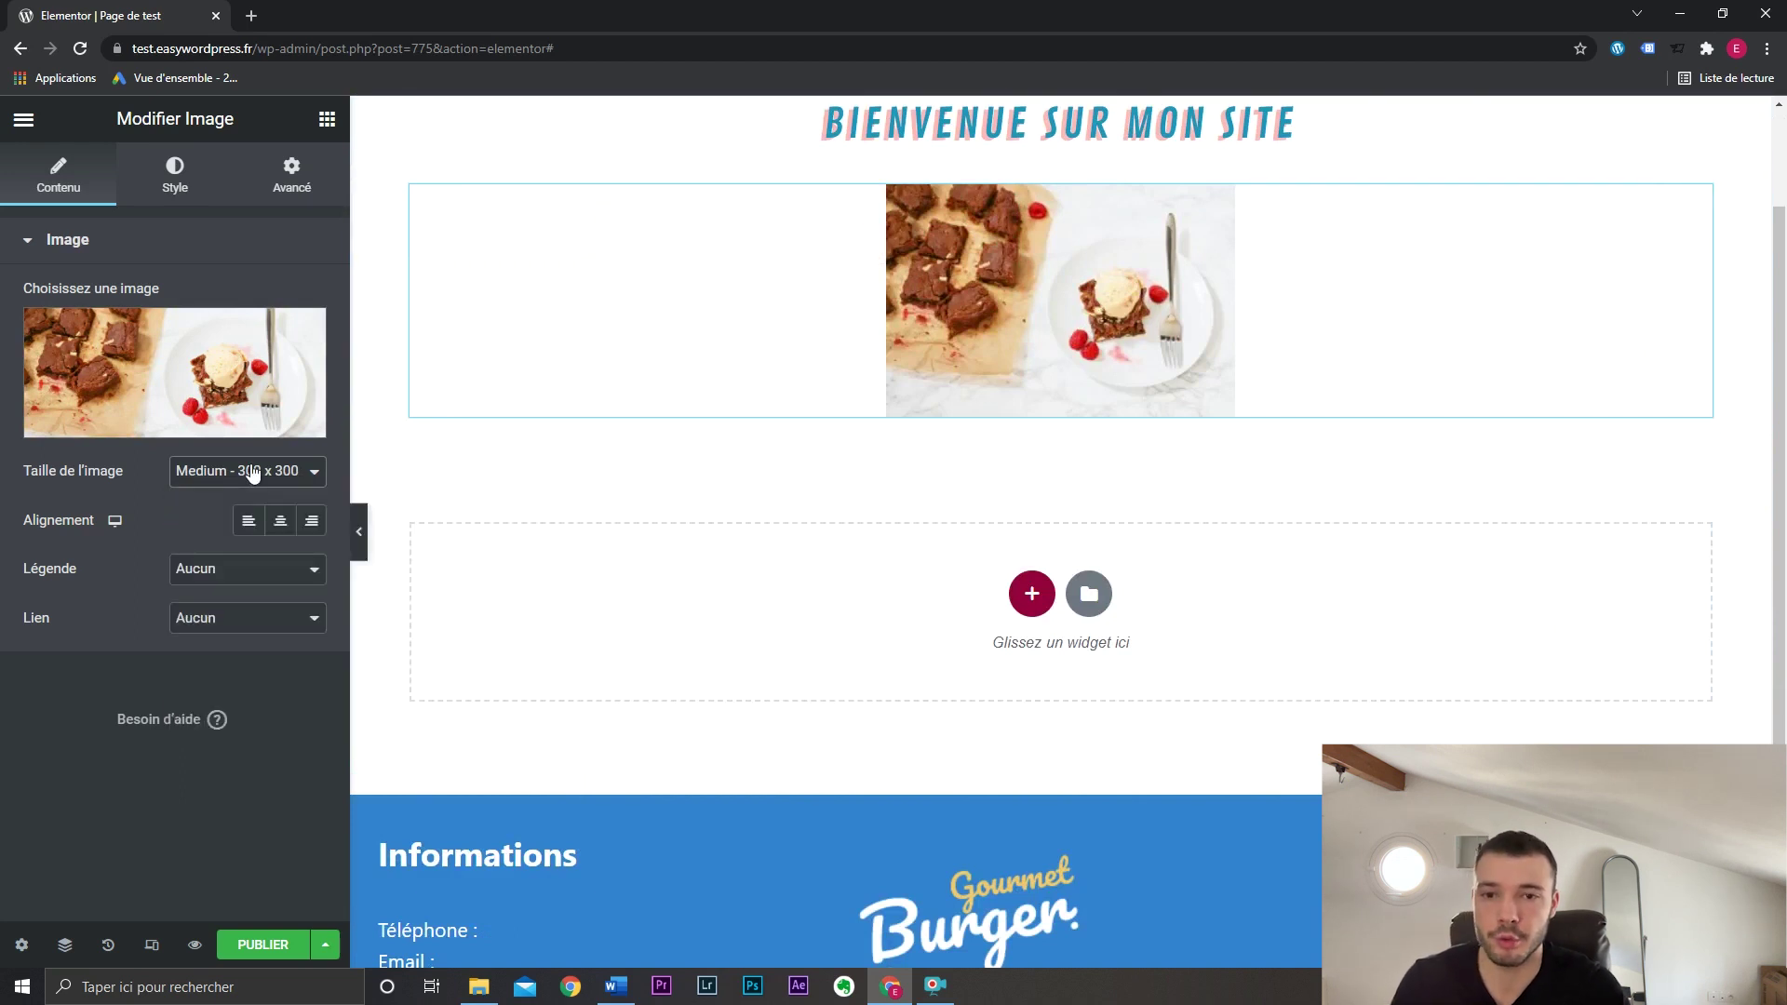
pyautogui.click(252, 473)
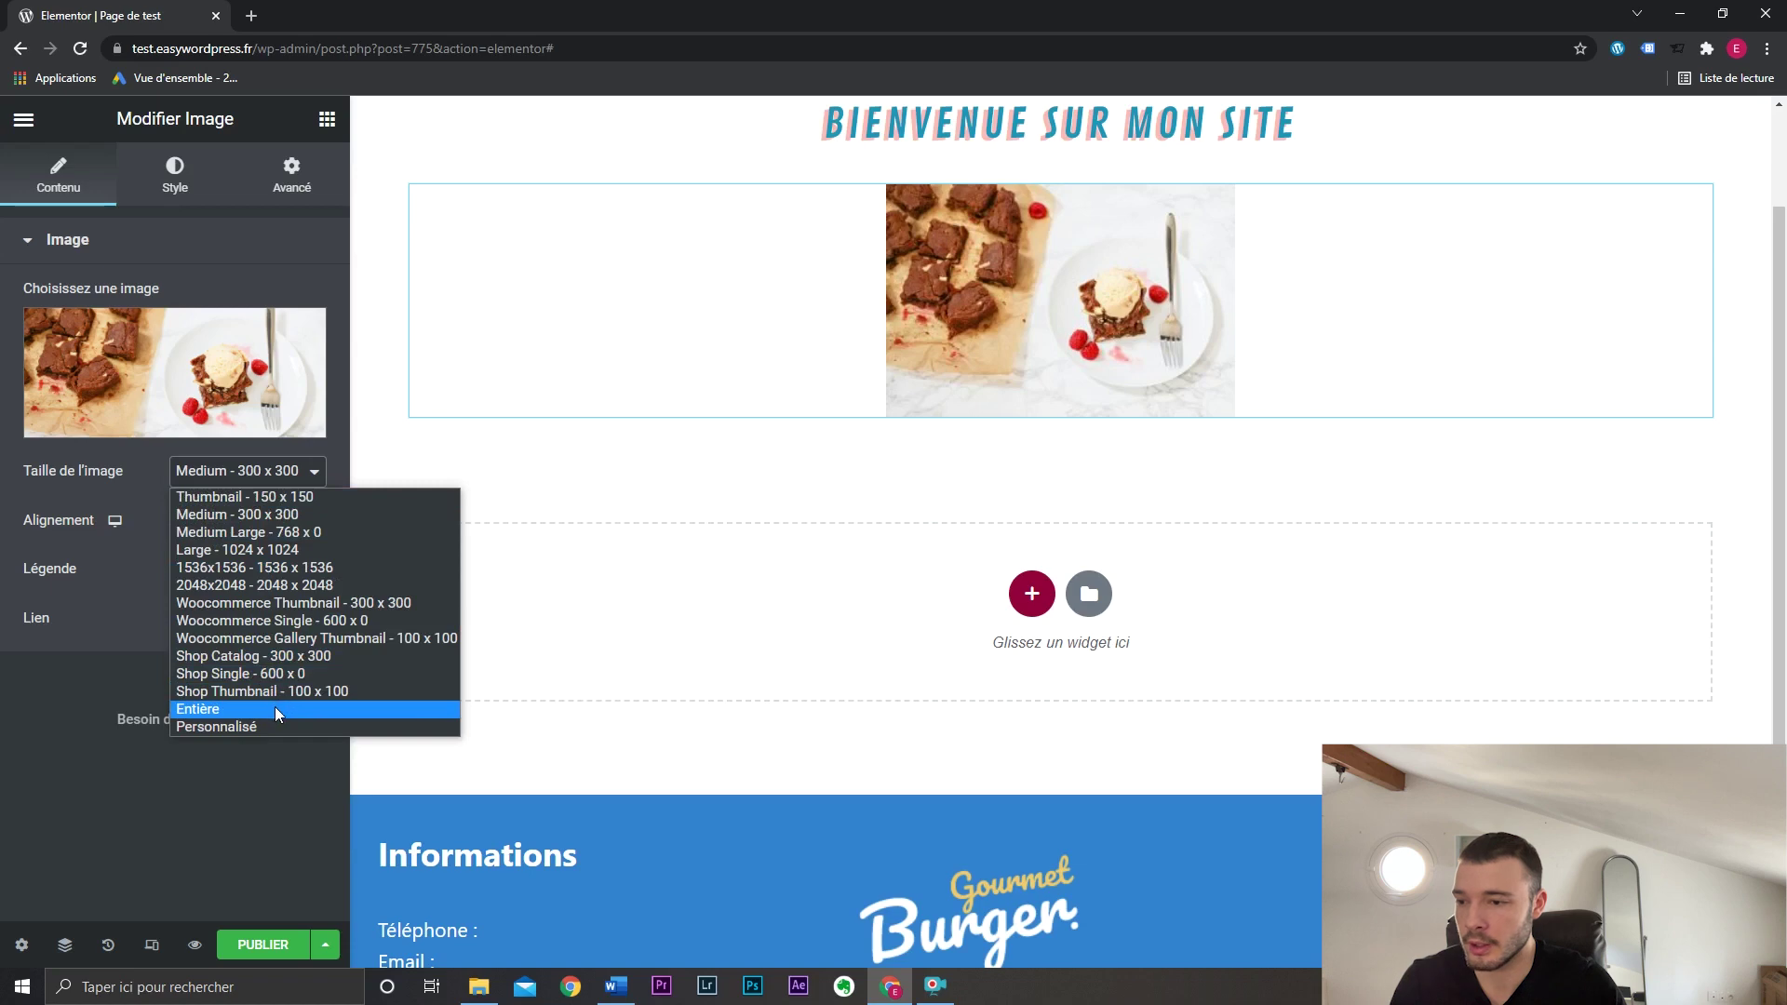
pyautogui.click(377, 551)
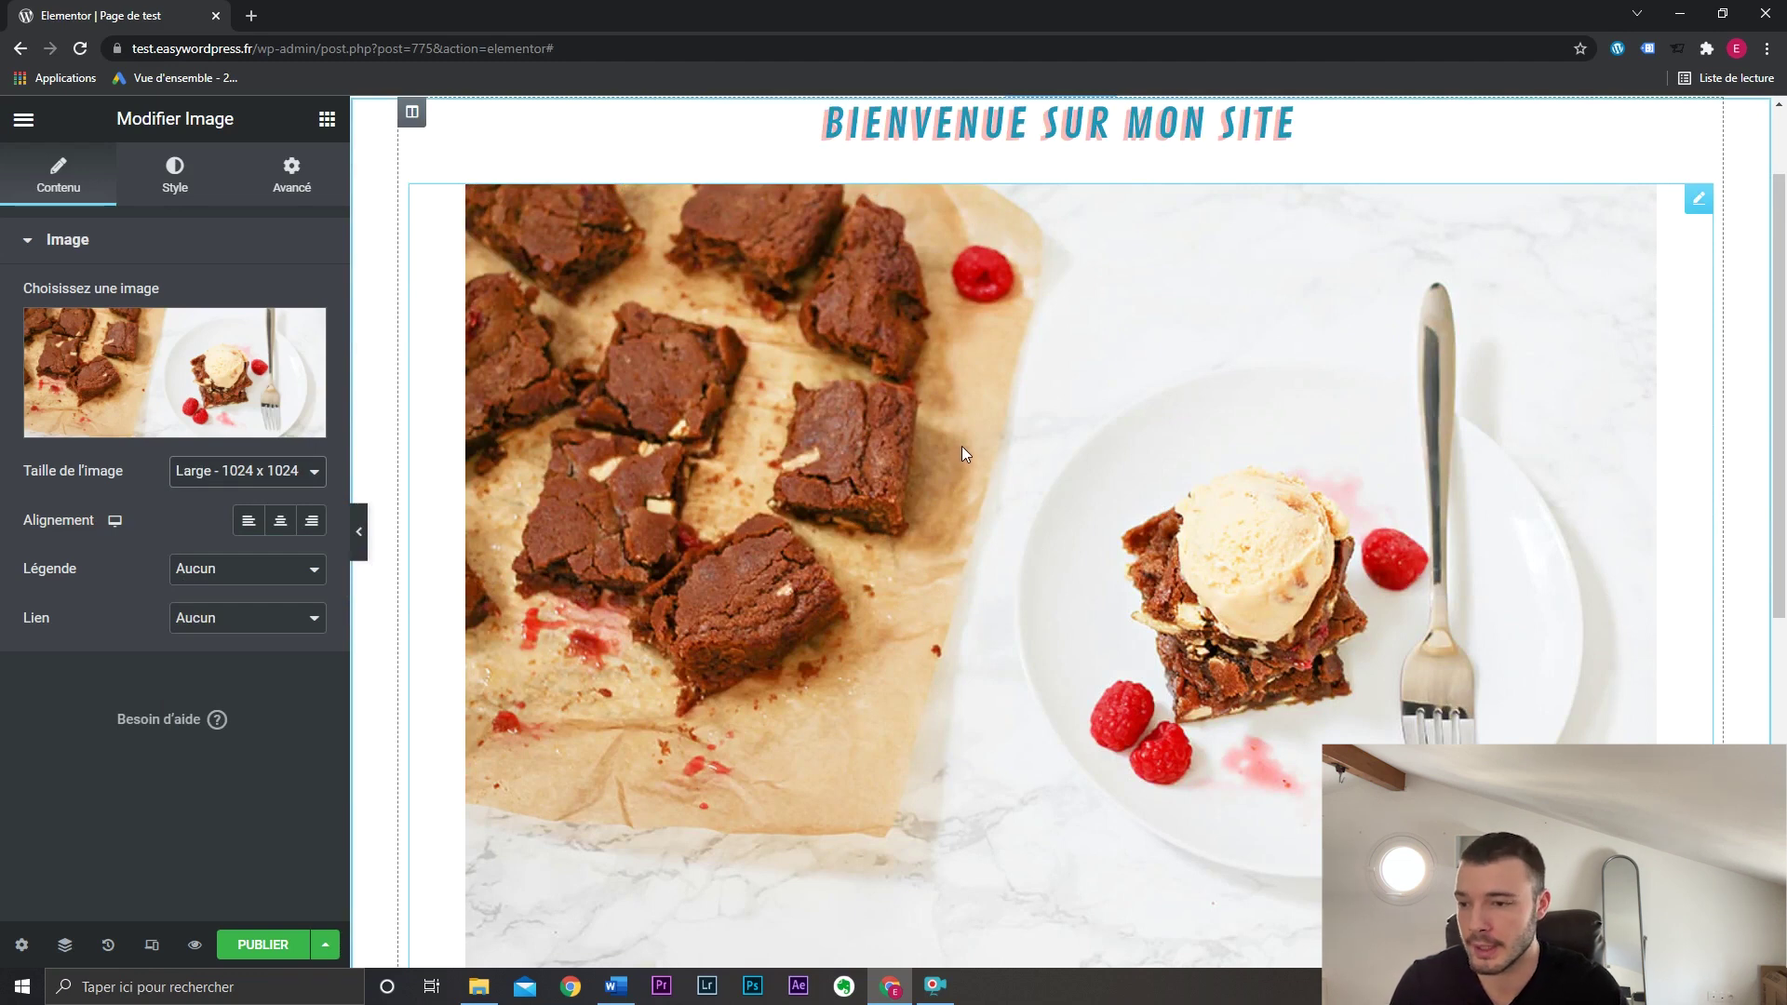
pyautogui.click(205, 182)
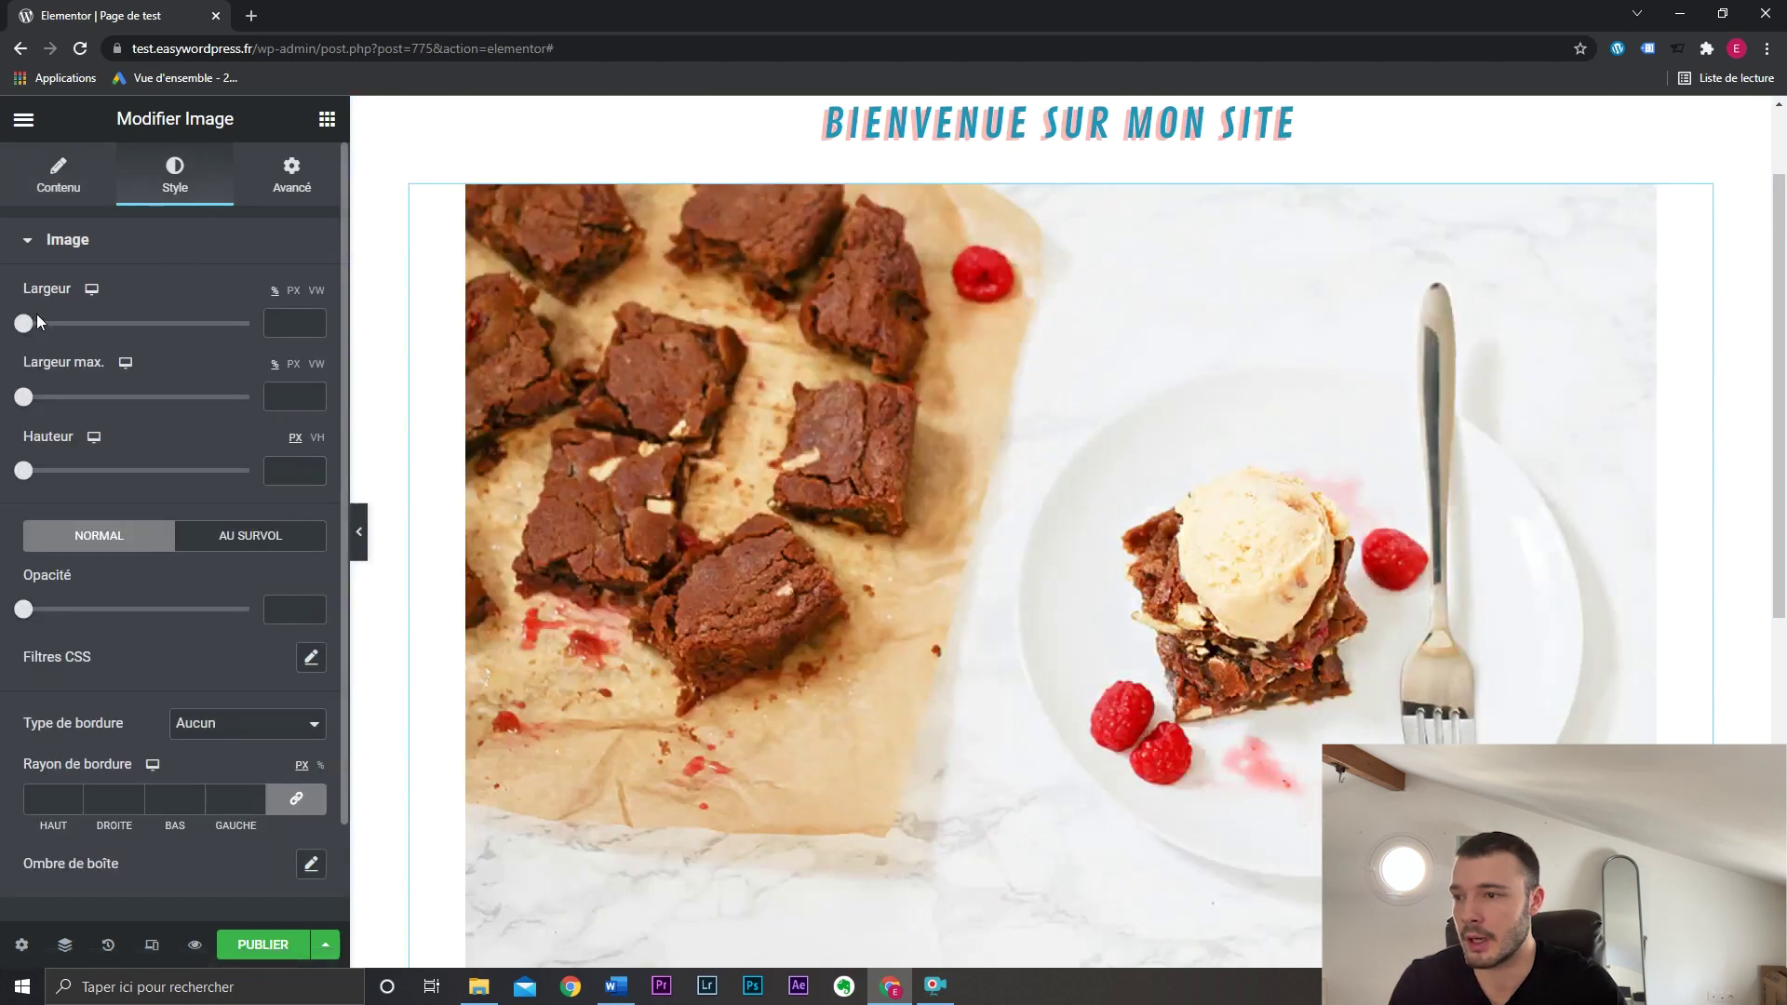
pyautogui.moveTo(25, 325); pyautogui.dragTo(118, 325)
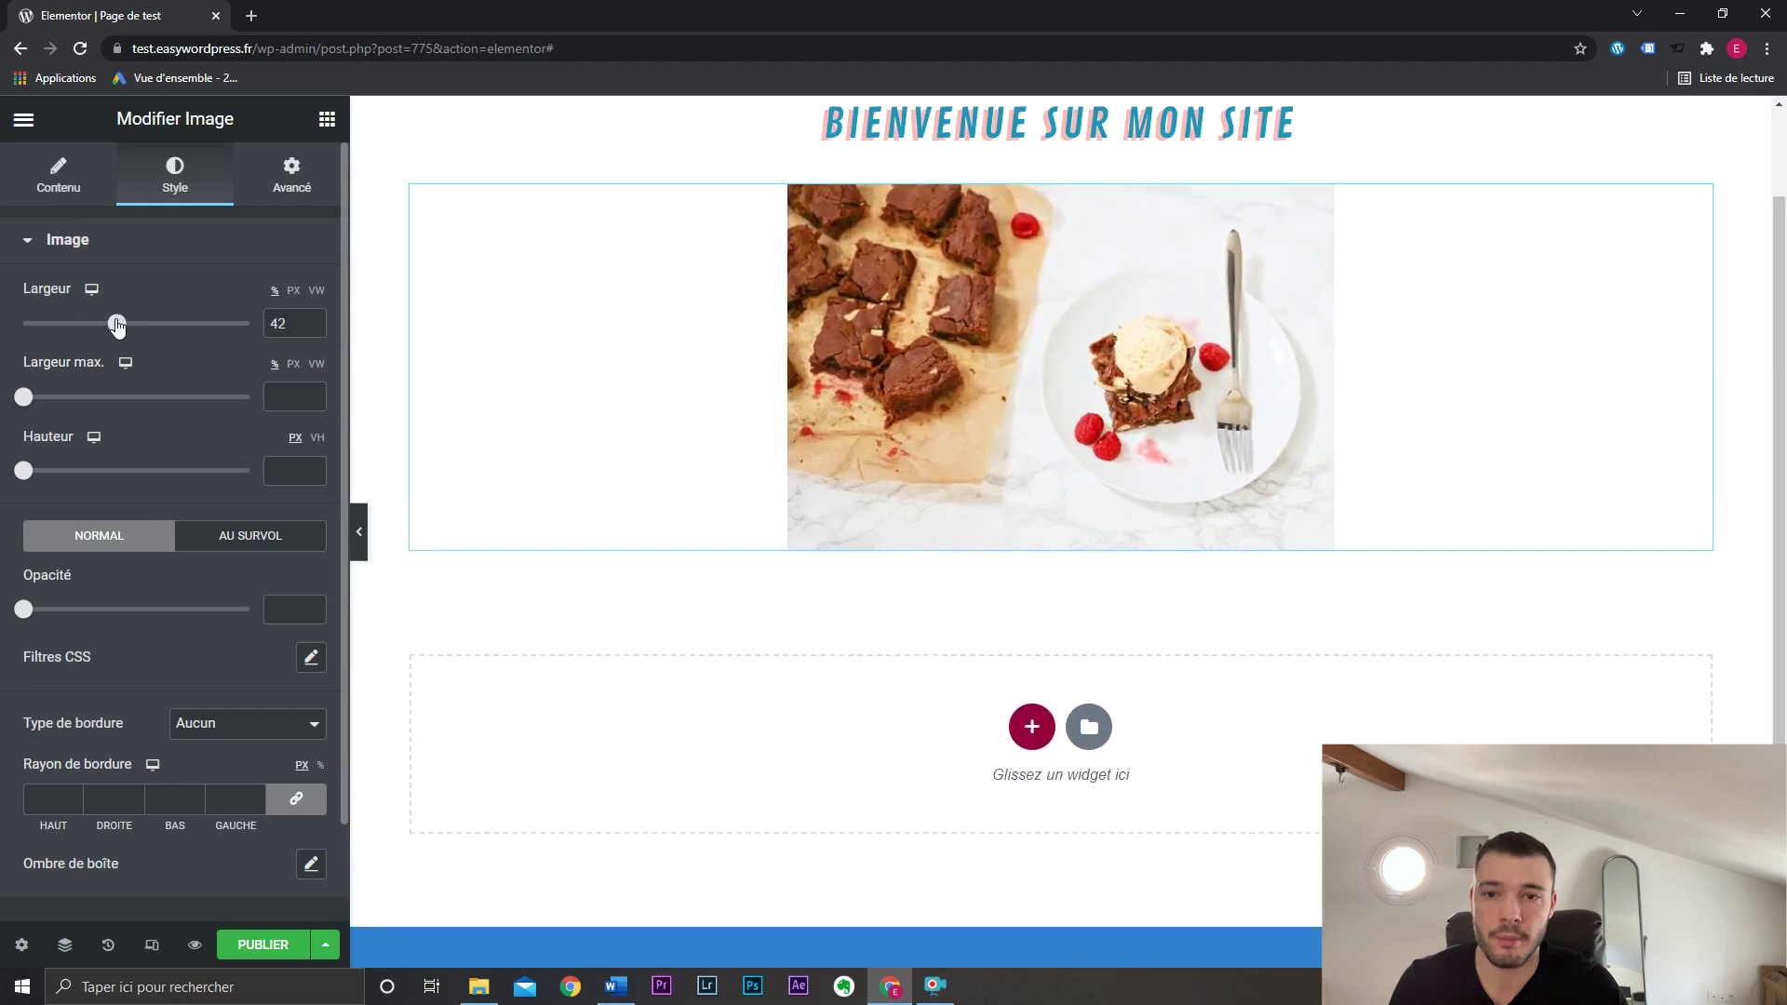
# Switch the brownie photo's image size to Medium - 300 x 300 and set its width to 64 %.
pyautogui.click(58, 177)
pyautogui.click(247, 471)
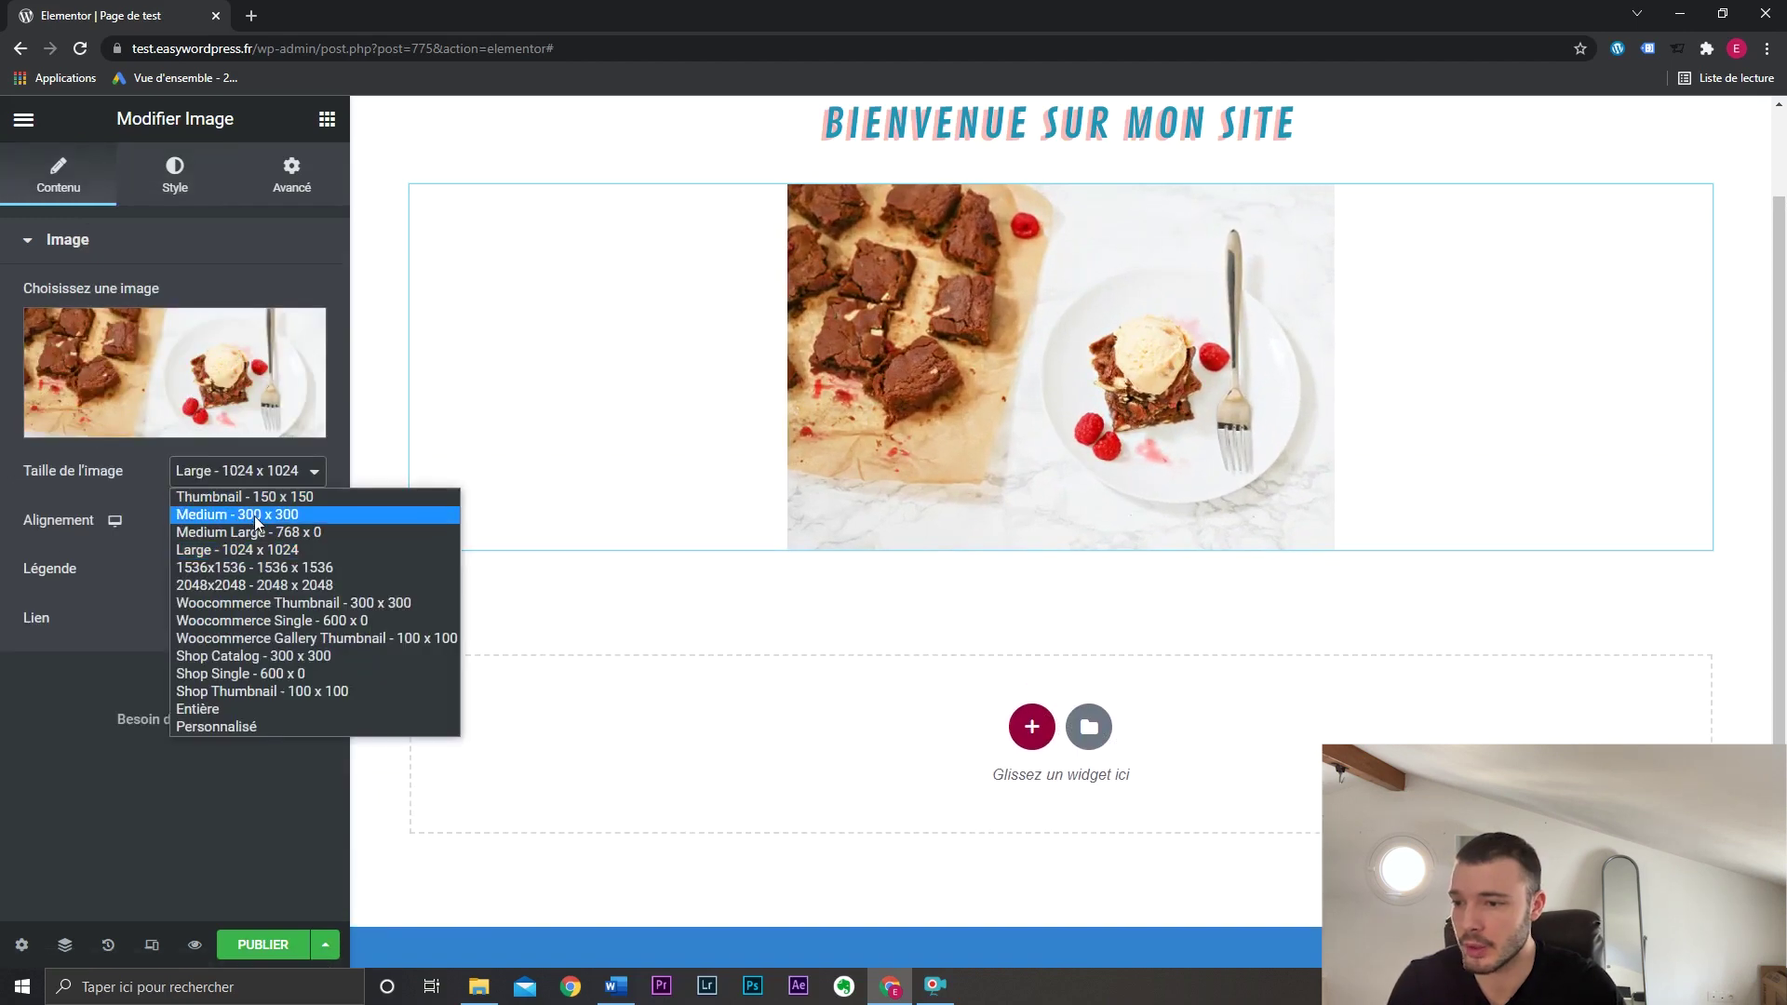
pyautogui.click(254, 514)
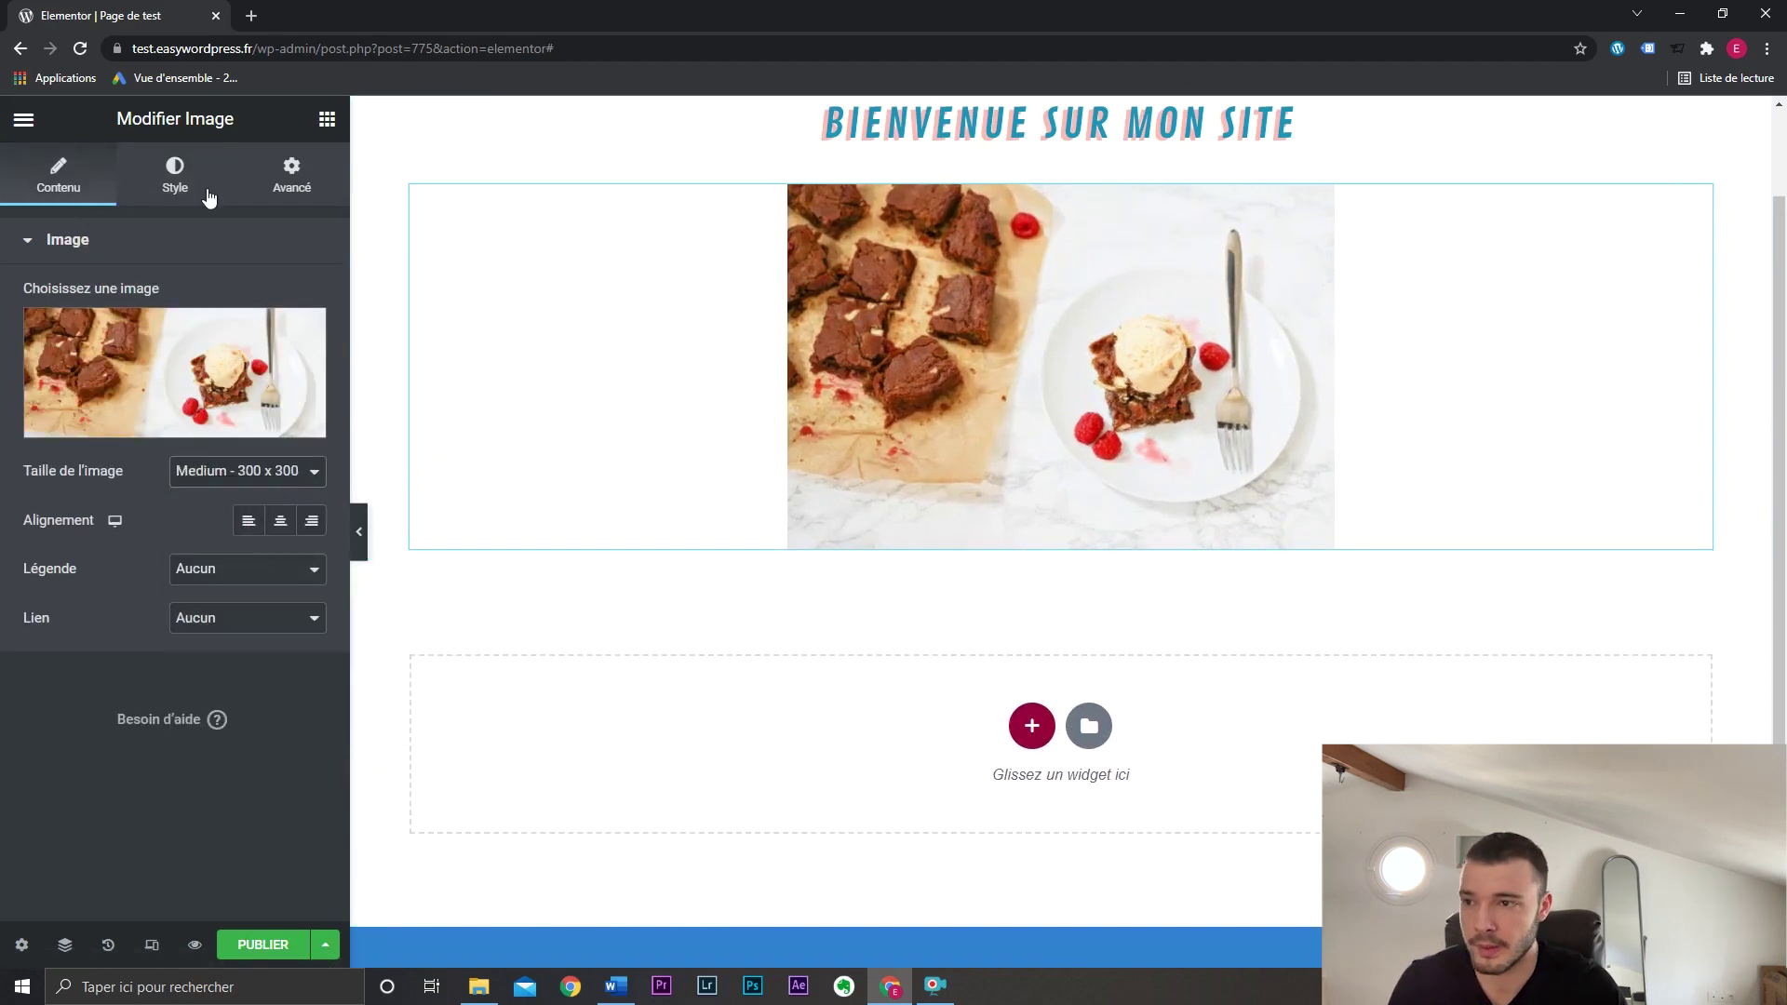
pyautogui.click(175, 176)
pyautogui.moveTo(118, 323); pyautogui.dragTo(164, 323)
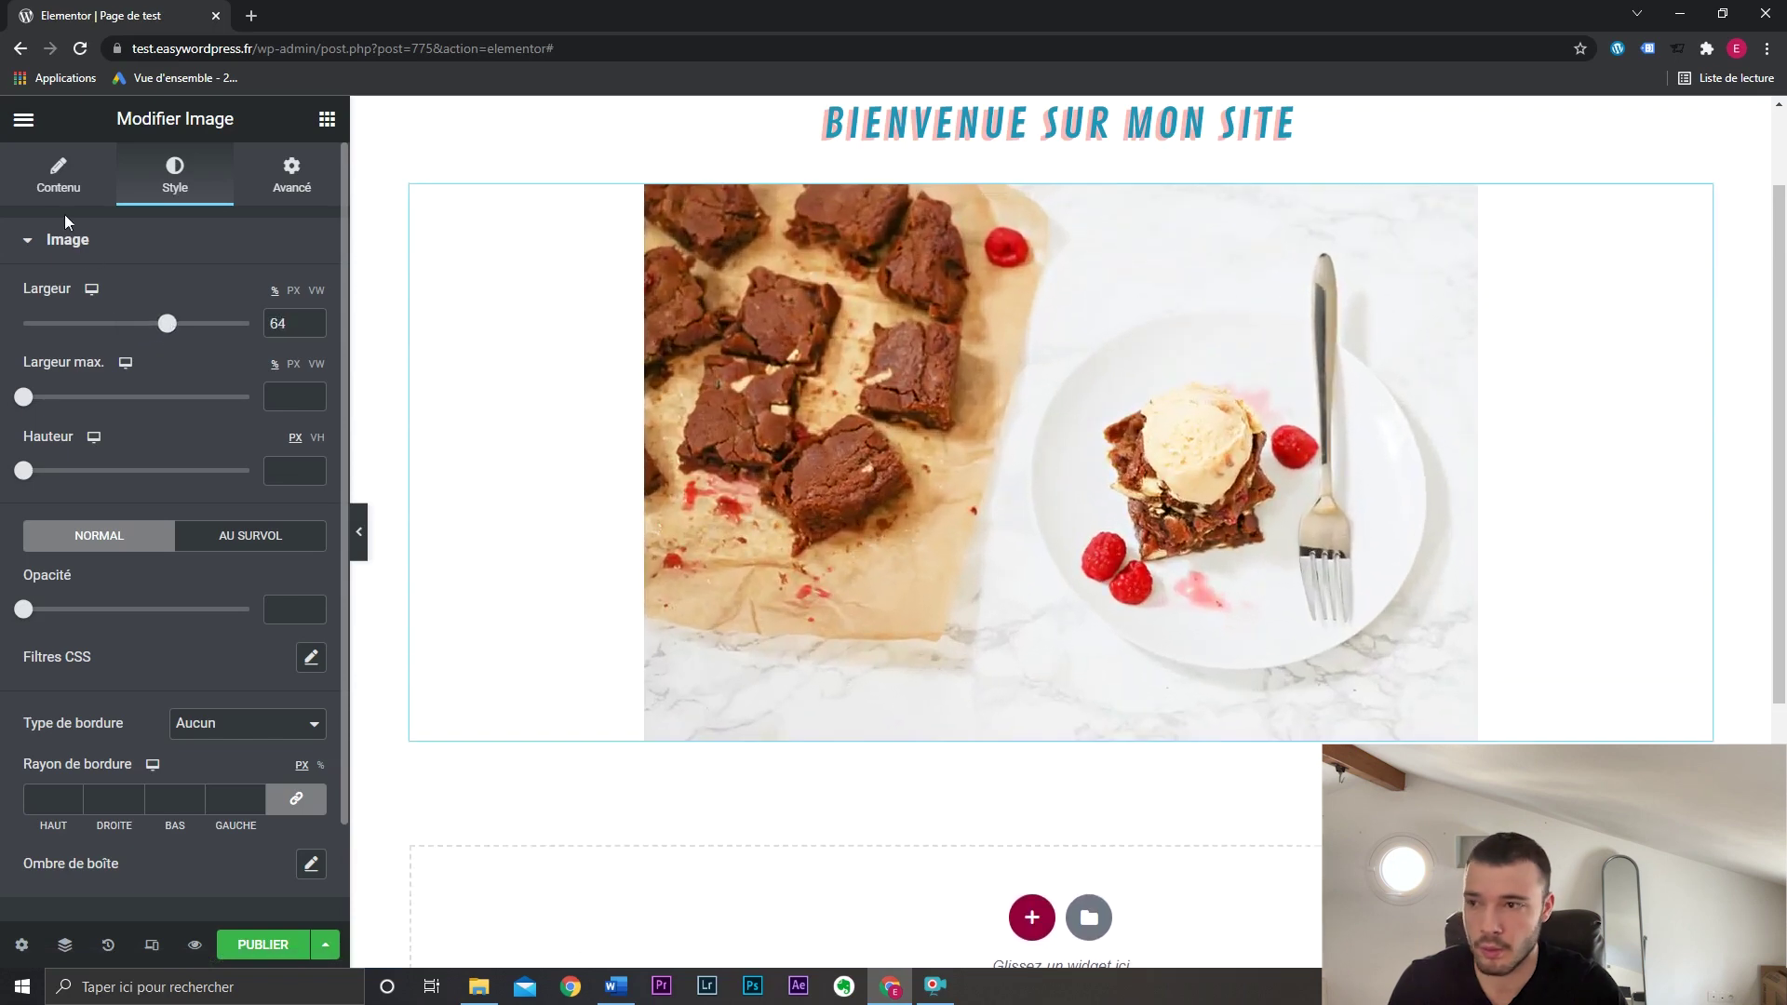
# Try the Thumbnail - 150 x 150 image size on the brownie photo and settle on Large - 1024 x 1024.
pyautogui.click(58, 177)
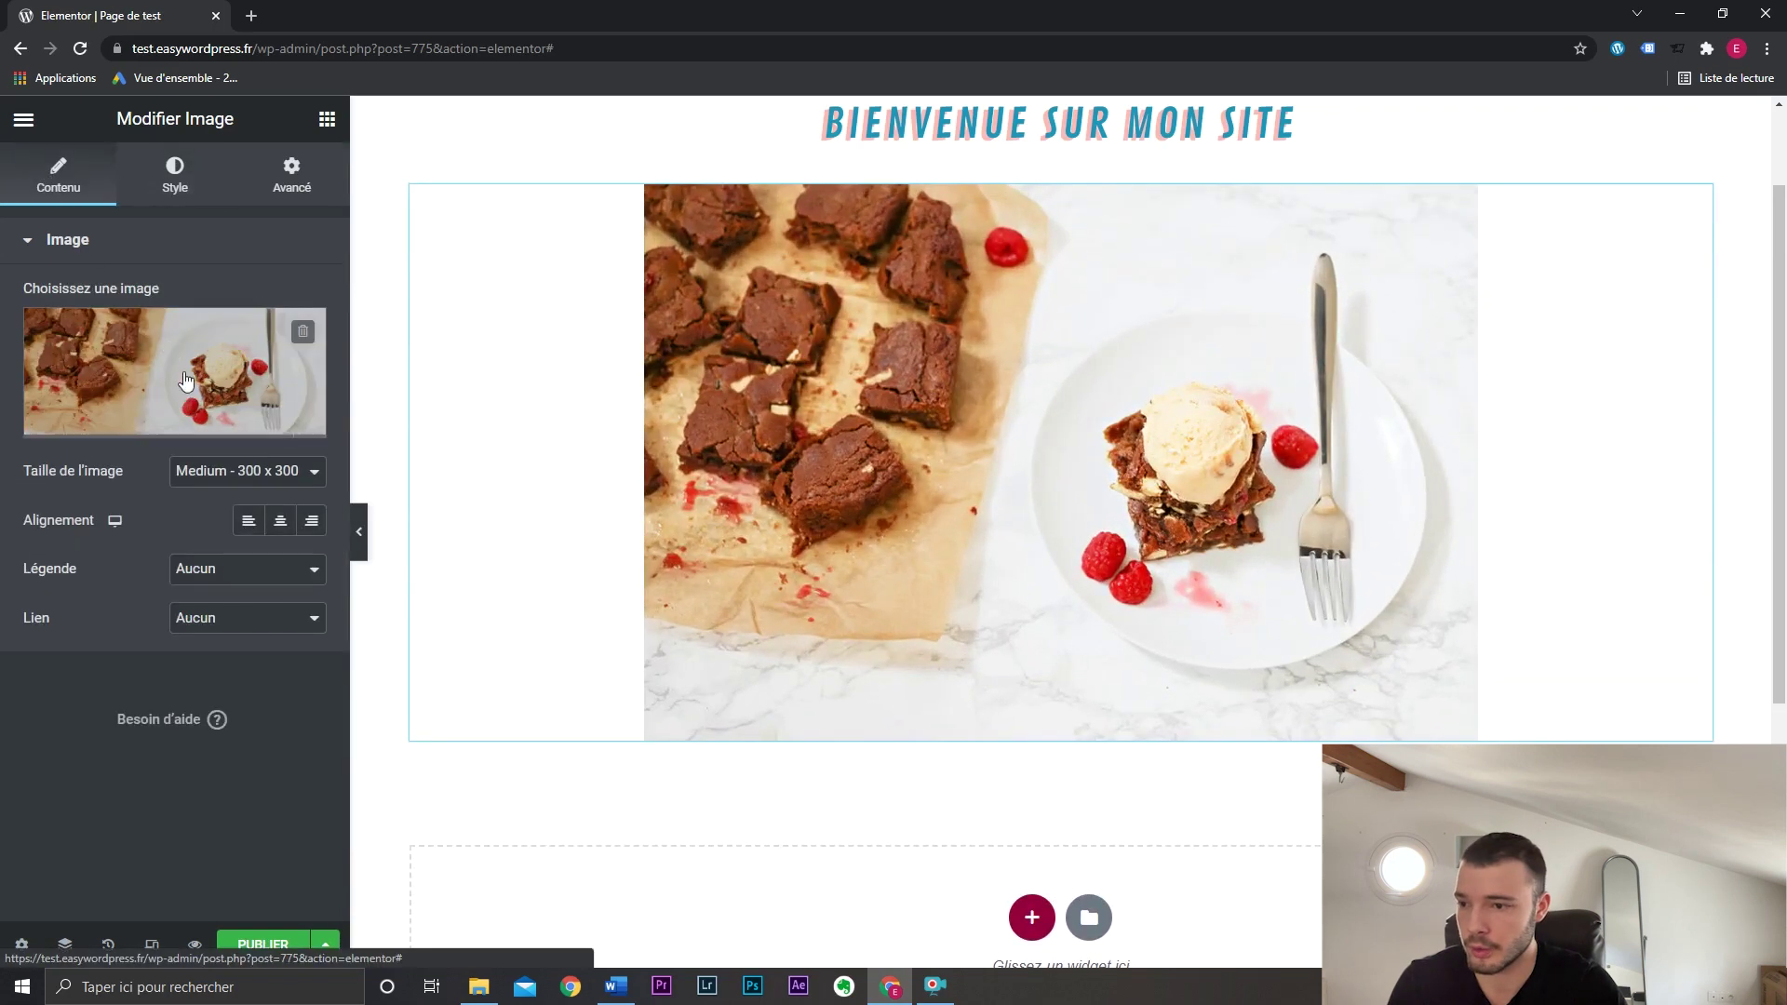
pyautogui.click(246, 472)
pyautogui.click(248, 501)
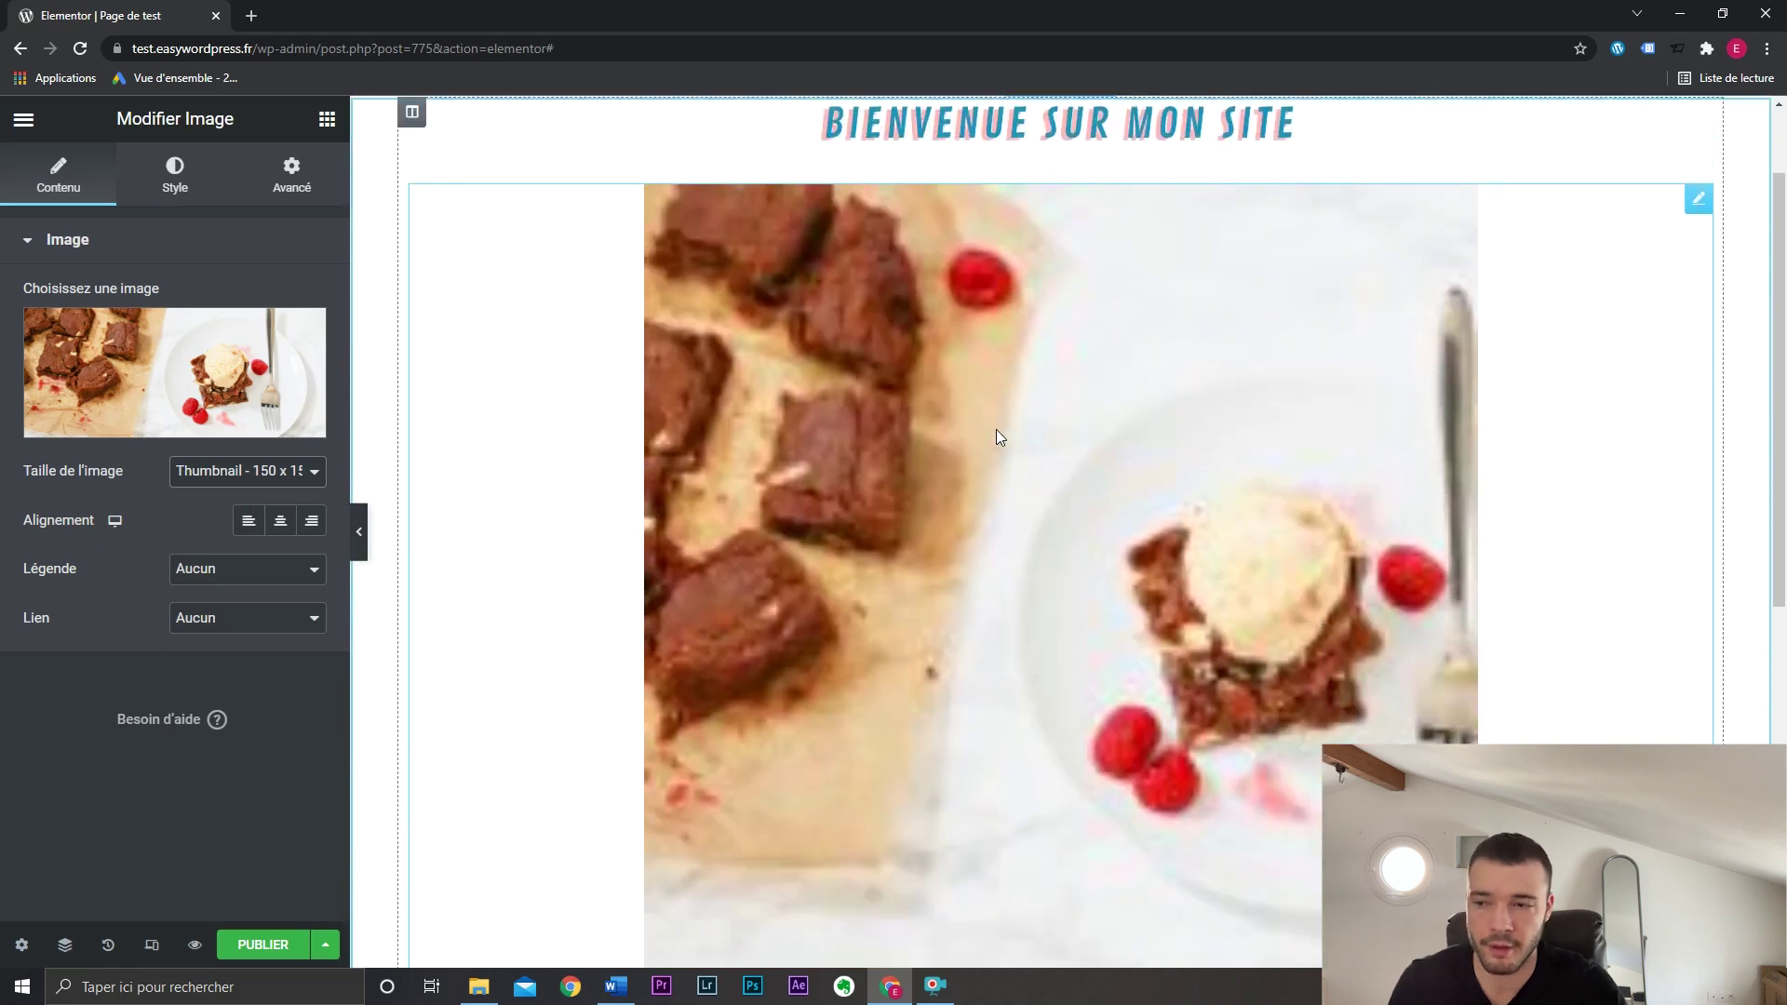
pyautogui.click(317, 475)
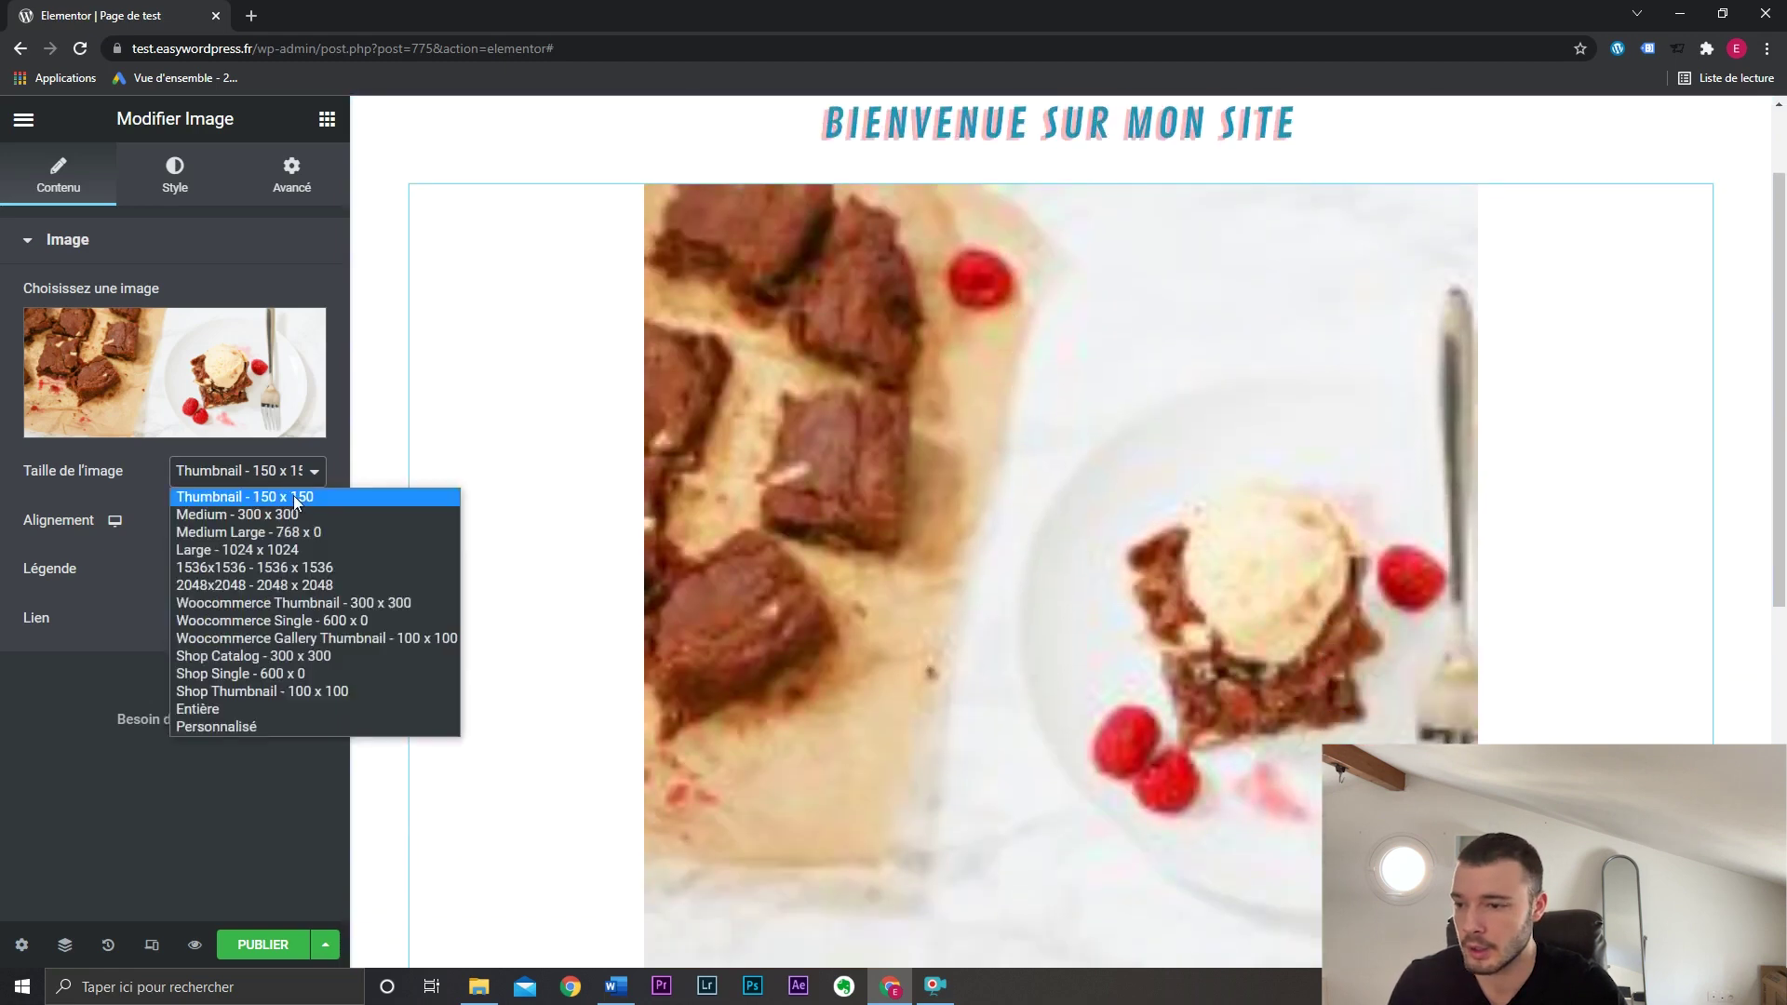
pyautogui.click(294, 551)
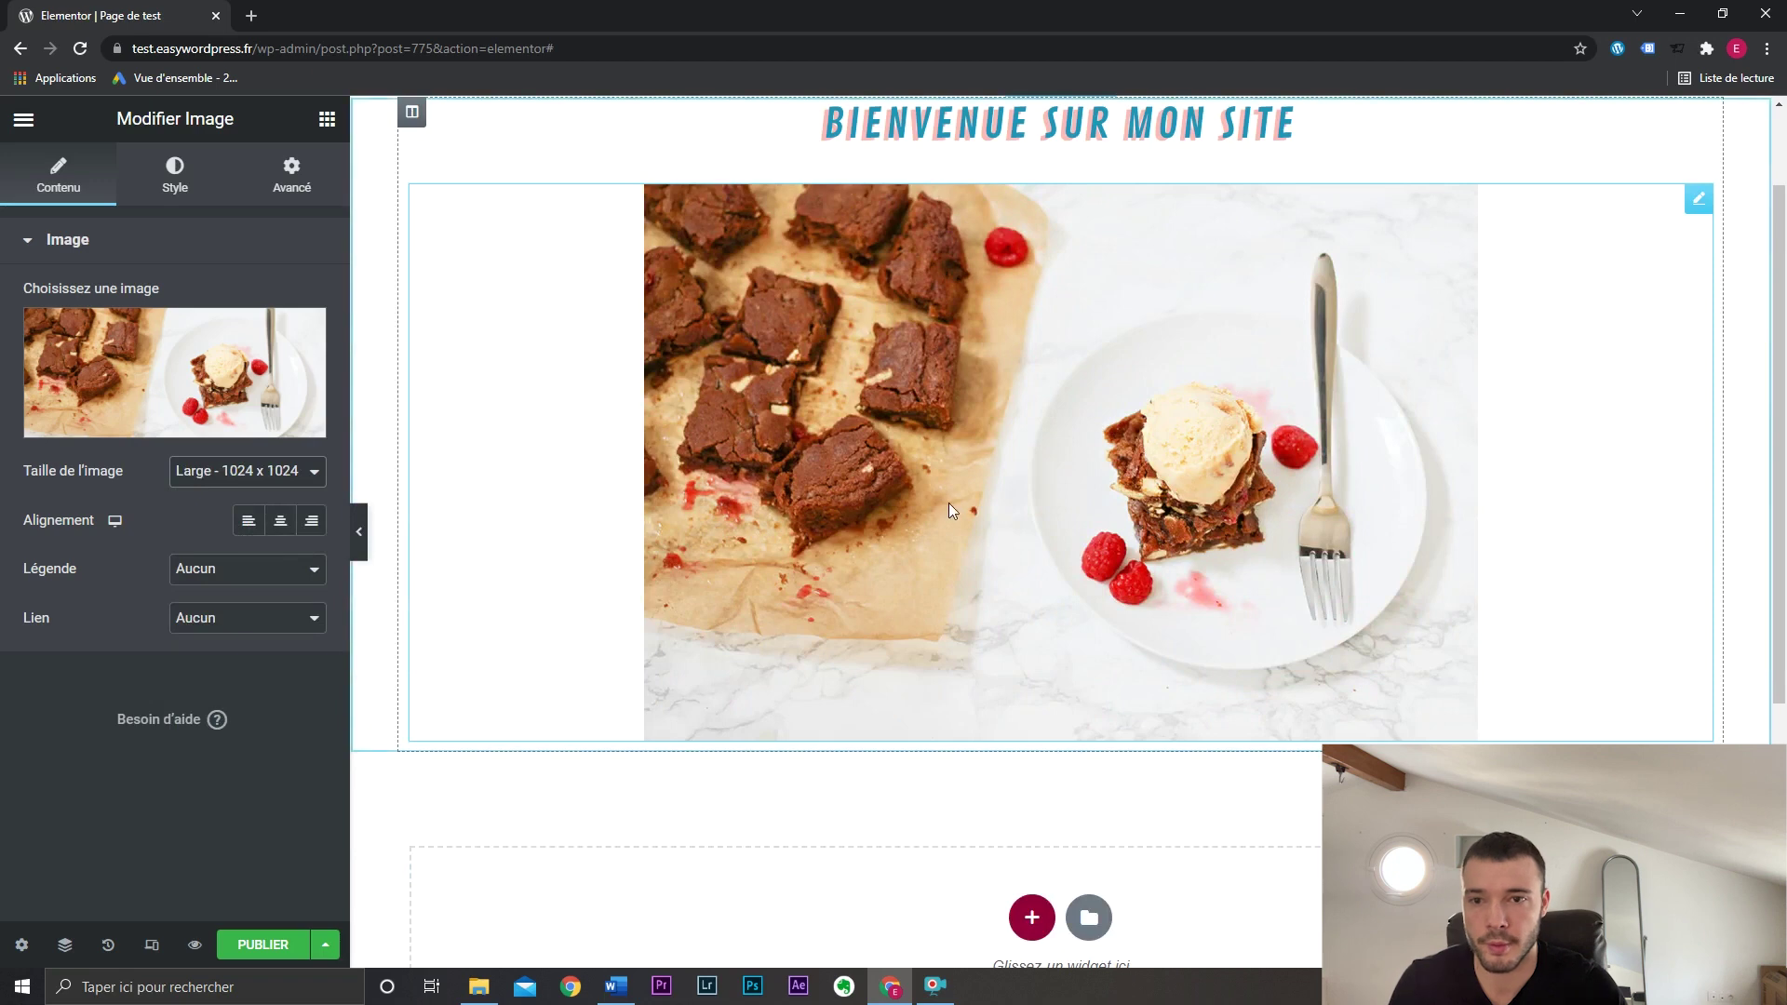
# Try left and right alignment on the brownie photo and settle on centred.
pyautogui.click(248, 521)
pyautogui.click(280, 521)
pyautogui.click(312, 521)
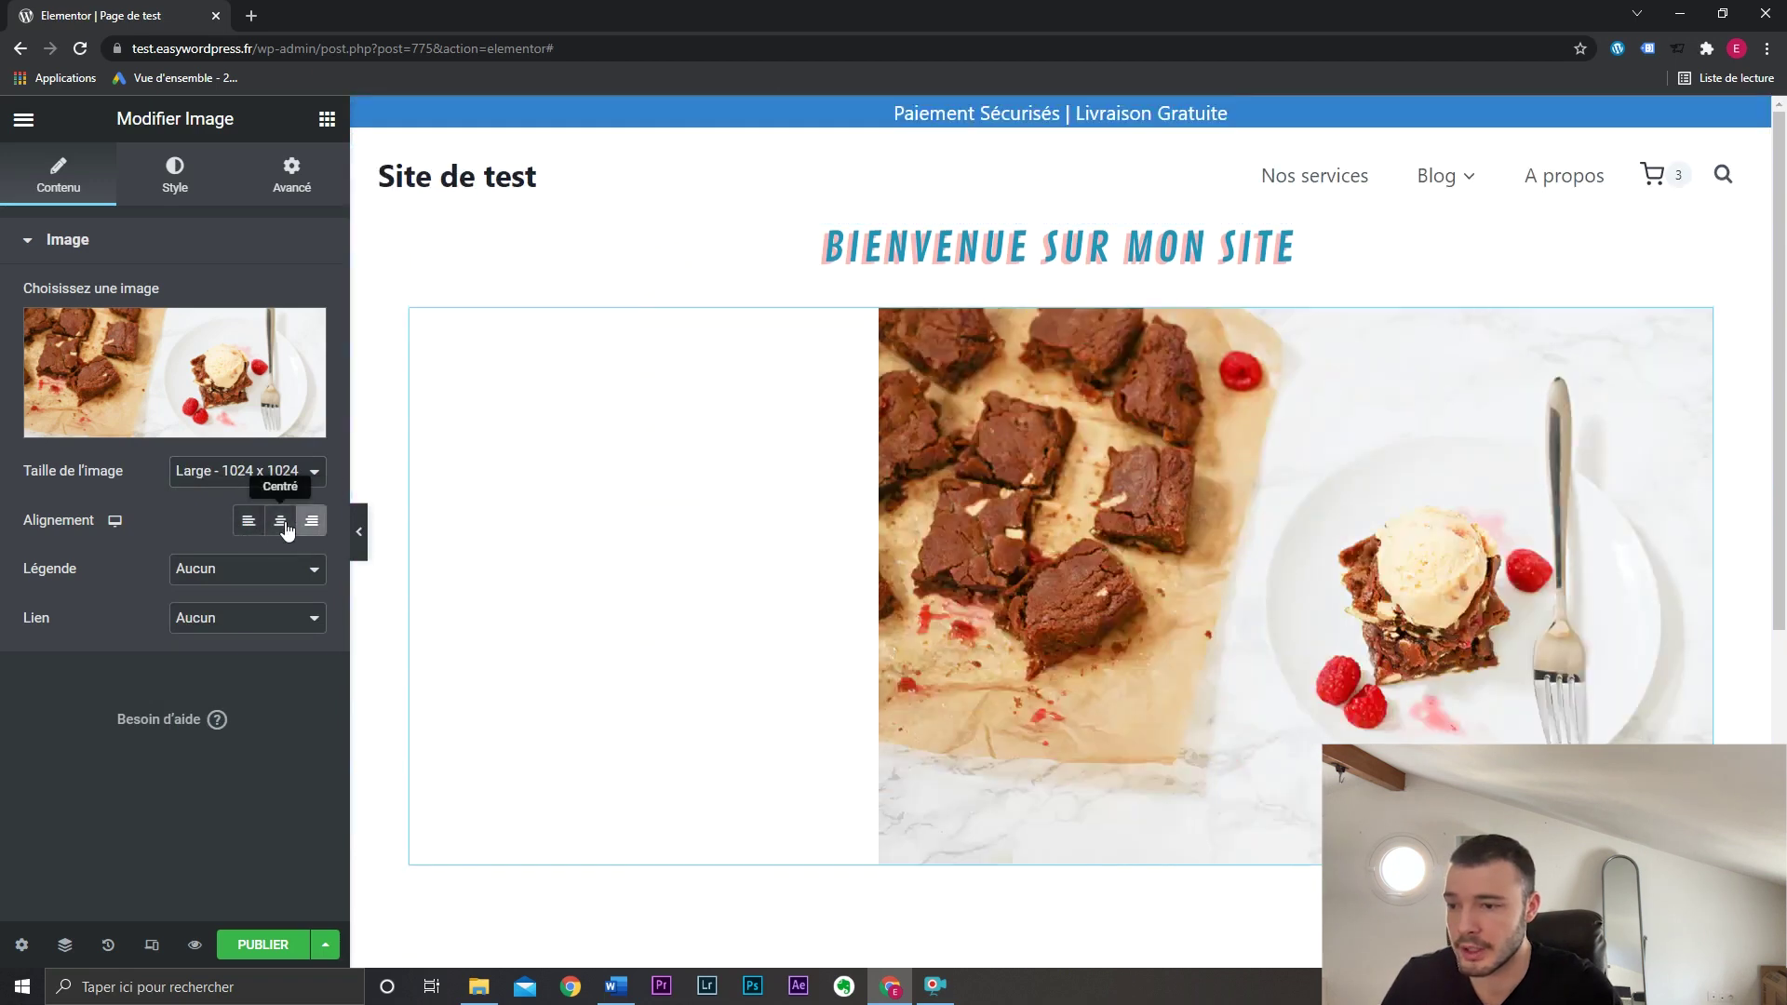
pyautogui.click(280, 521)
# Keep the photo's caption at Aucun, link the photo to Fichier média, and check how it enlarges in the lightbox.
pyautogui.click(276, 583)
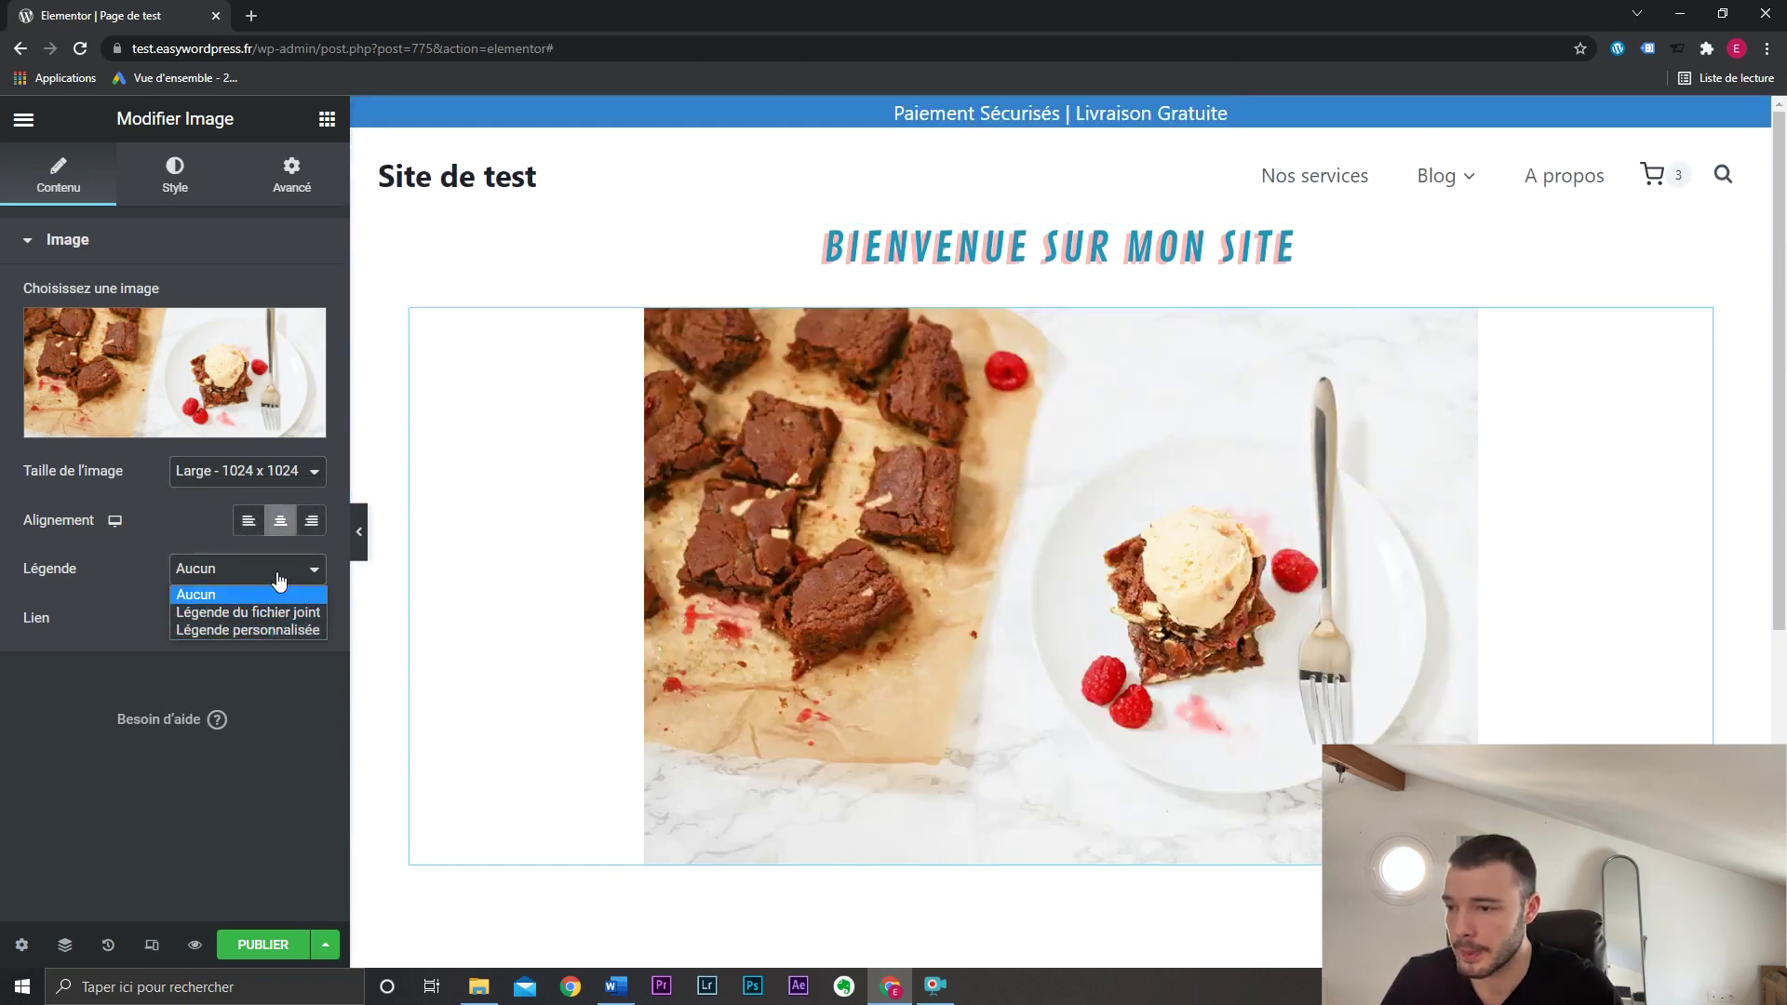
pyautogui.click(272, 597)
pyautogui.click(272, 608)
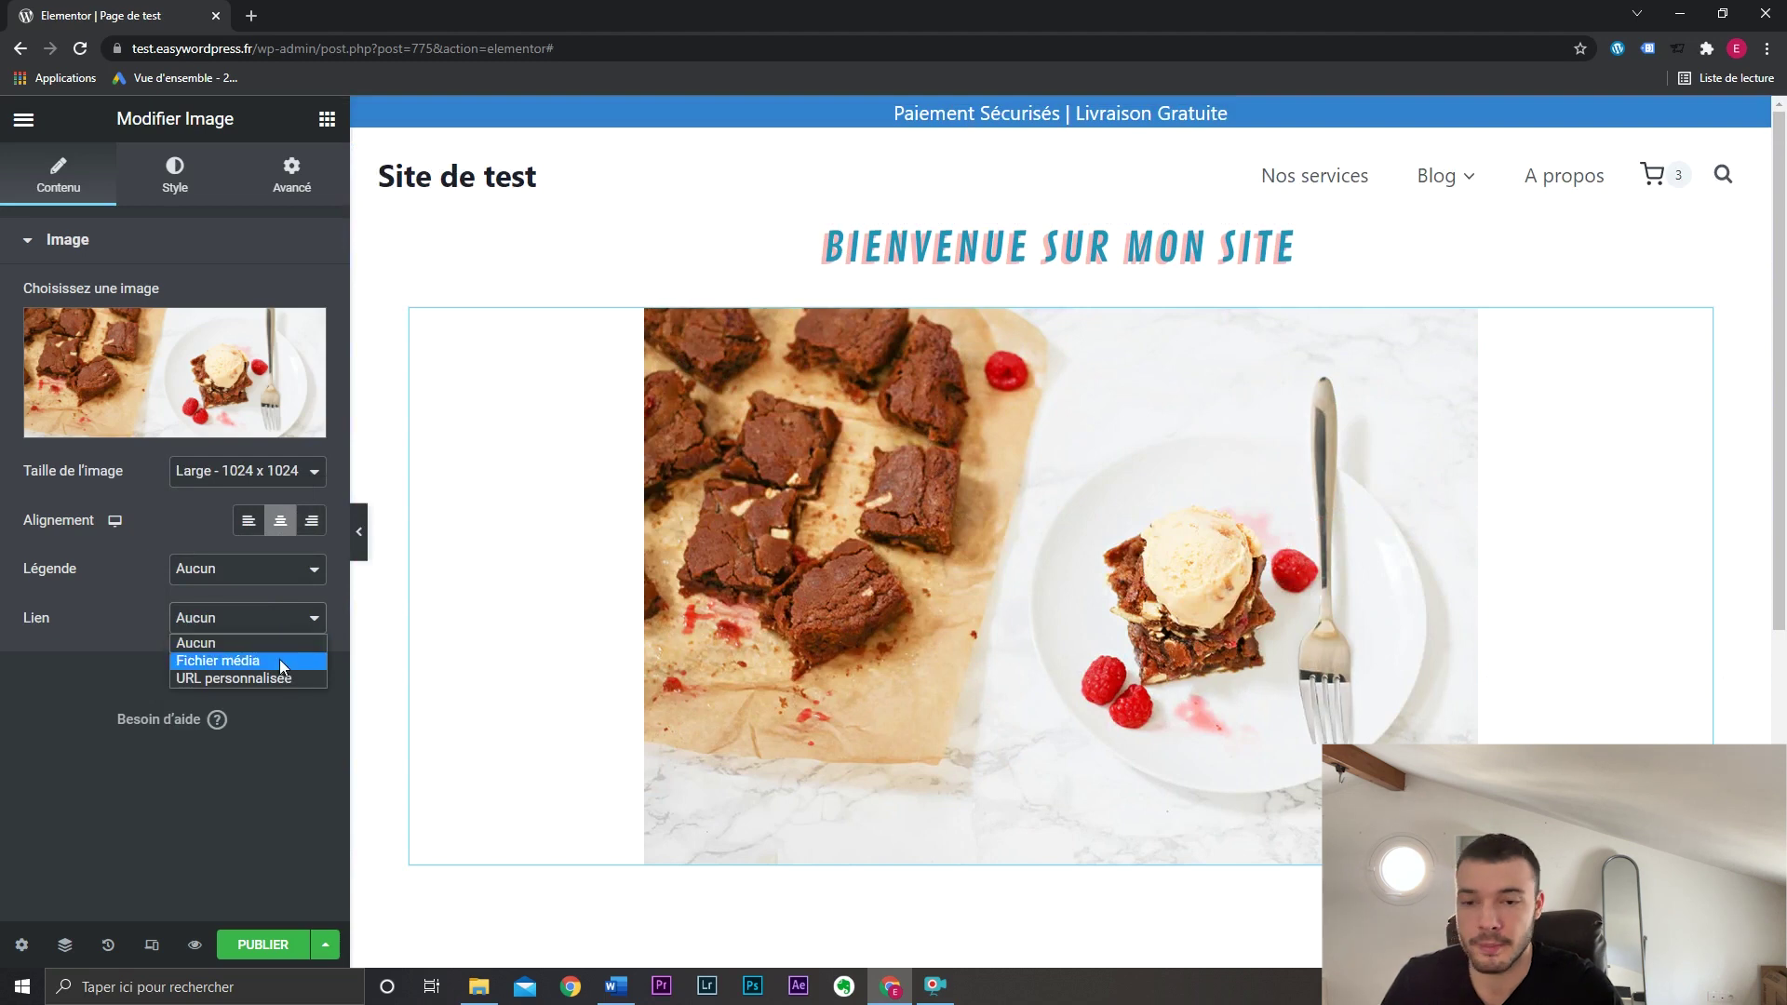
pyautogui.click(276, 665)
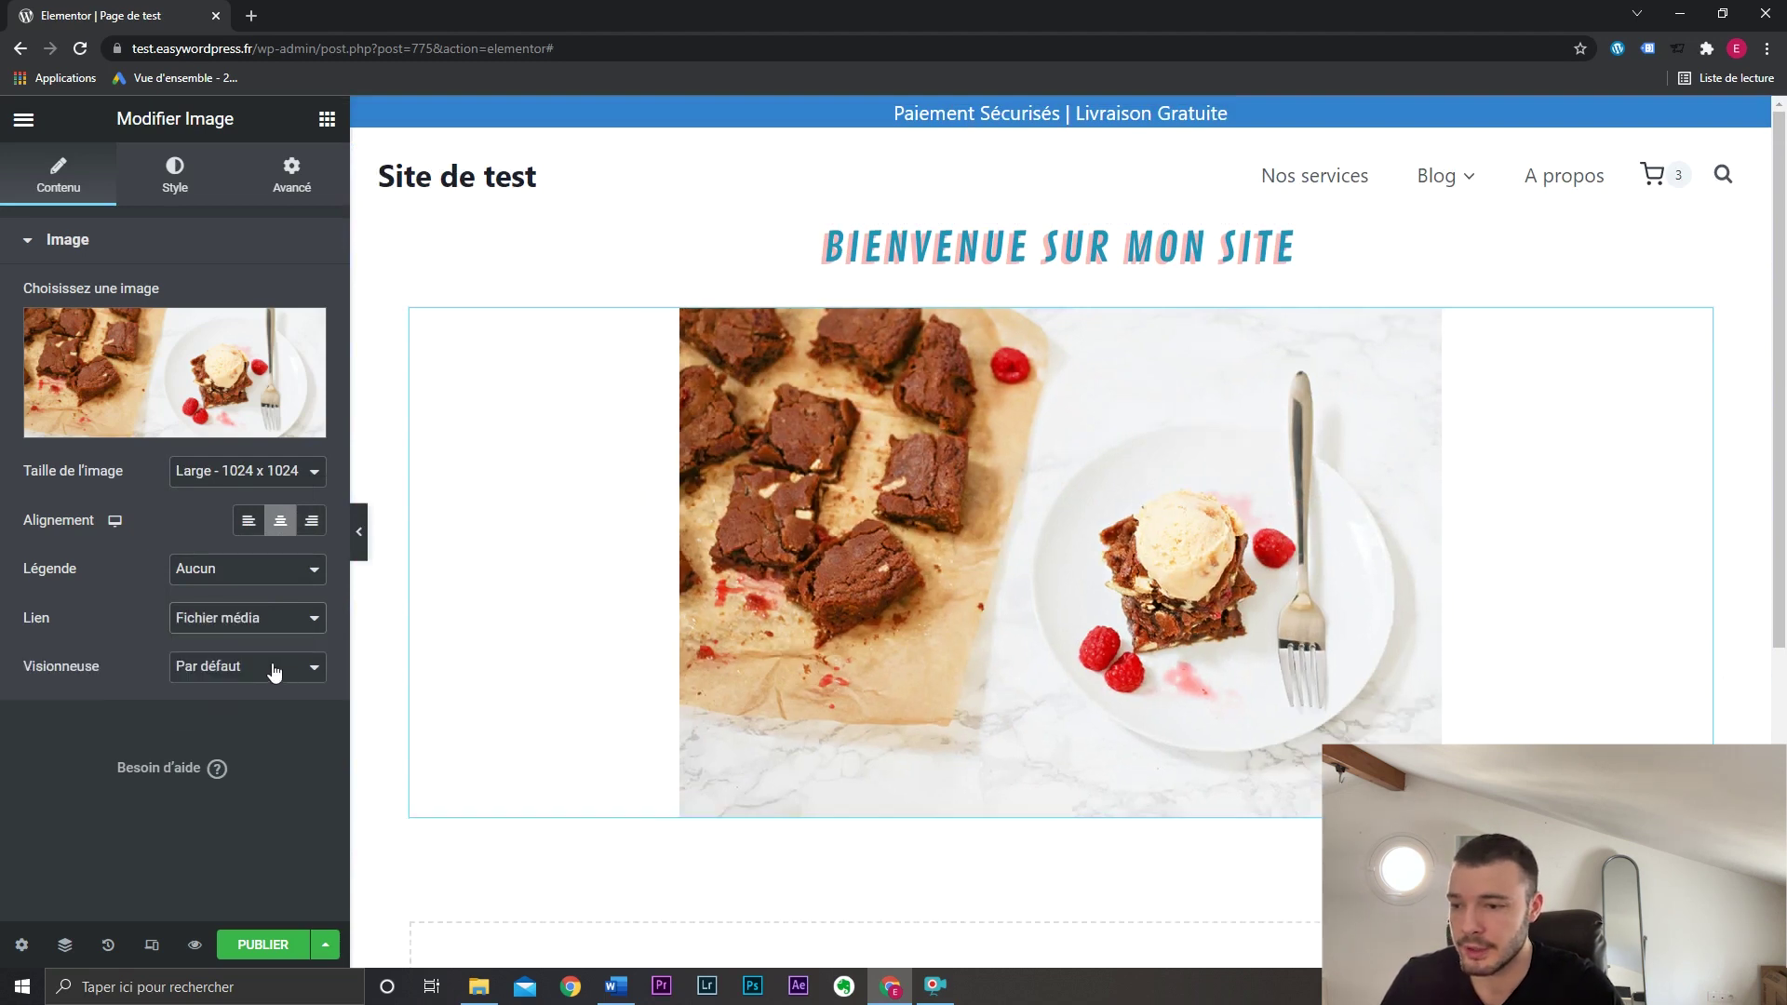
pyautogui.click(798, 606)
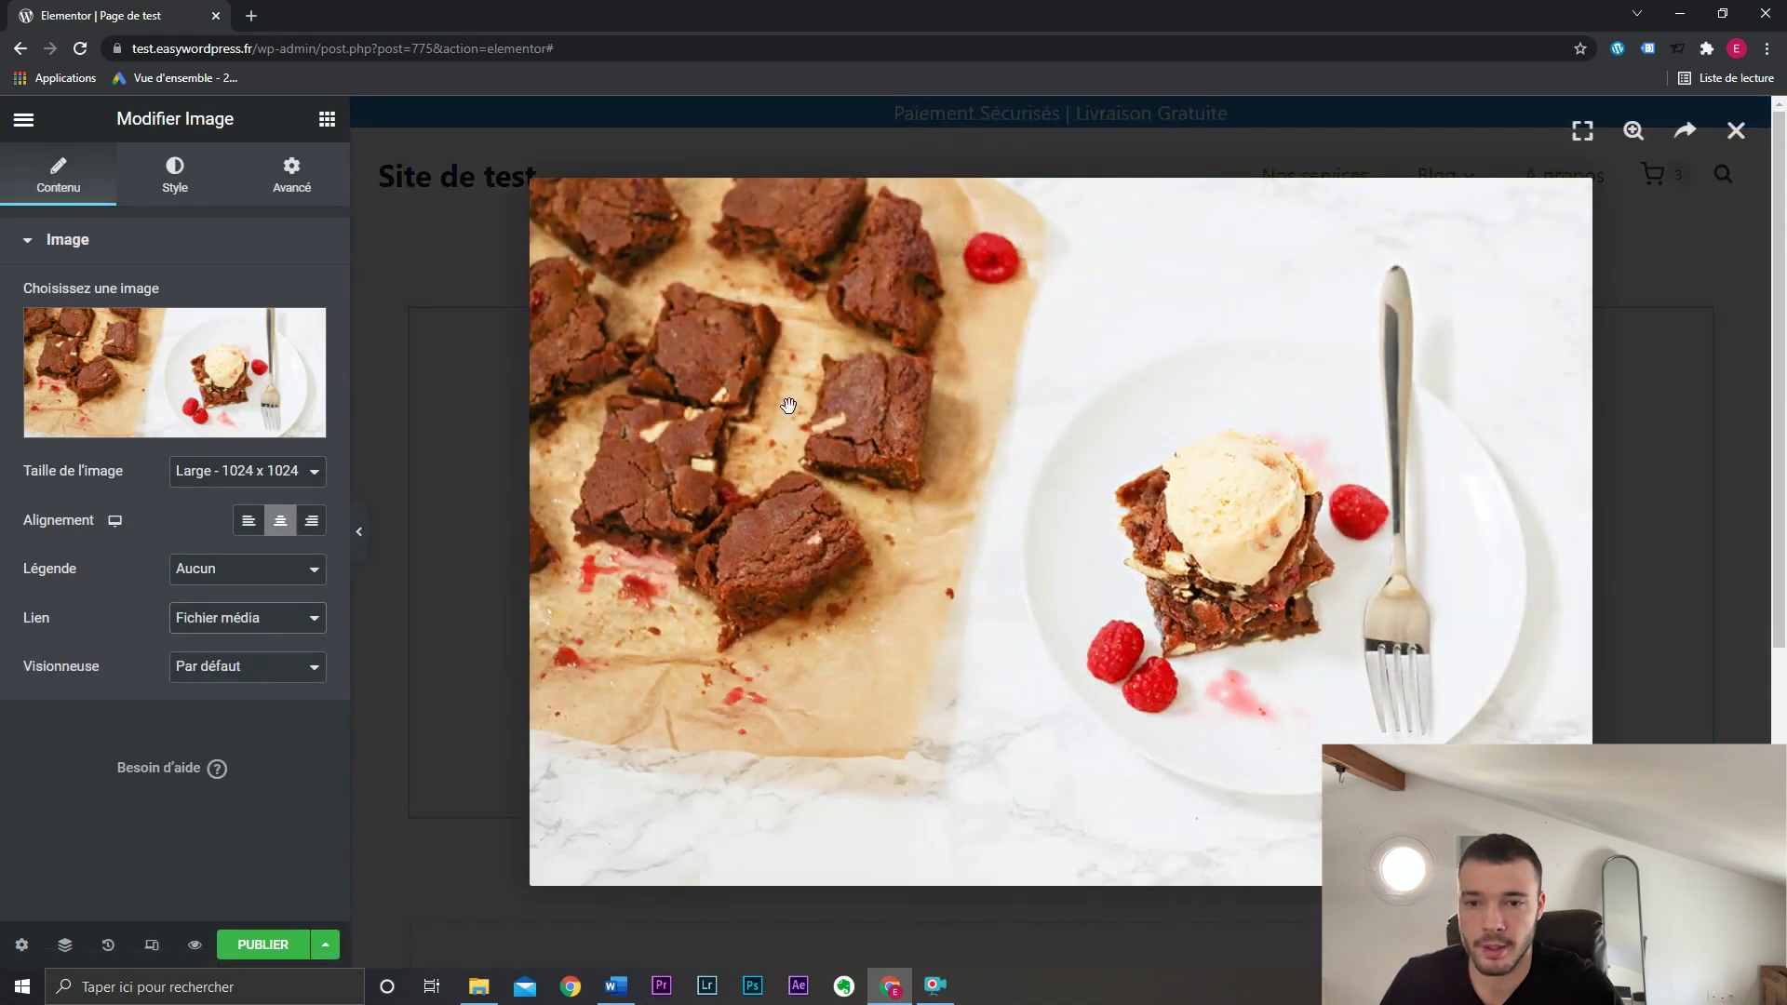
pyautogui.click(1672, 317)
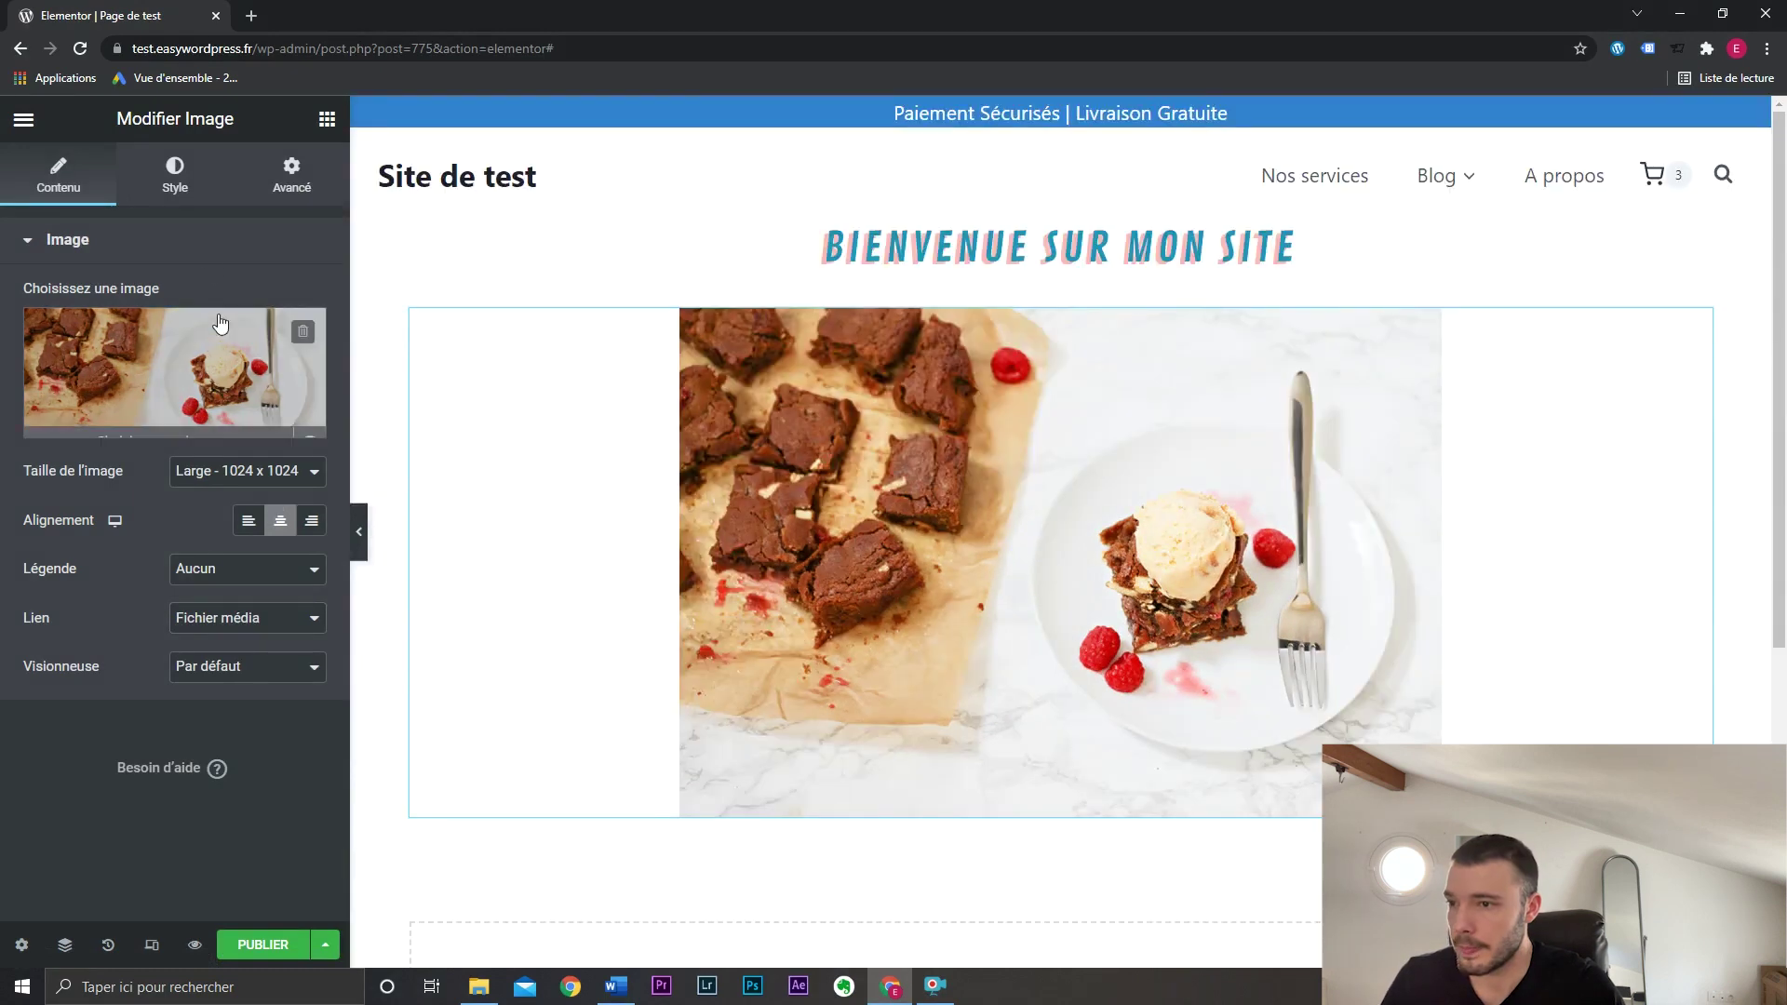
# Try a height of 225 px on the brownie photo and clear the height value.
pyautogui.click(175, 175)
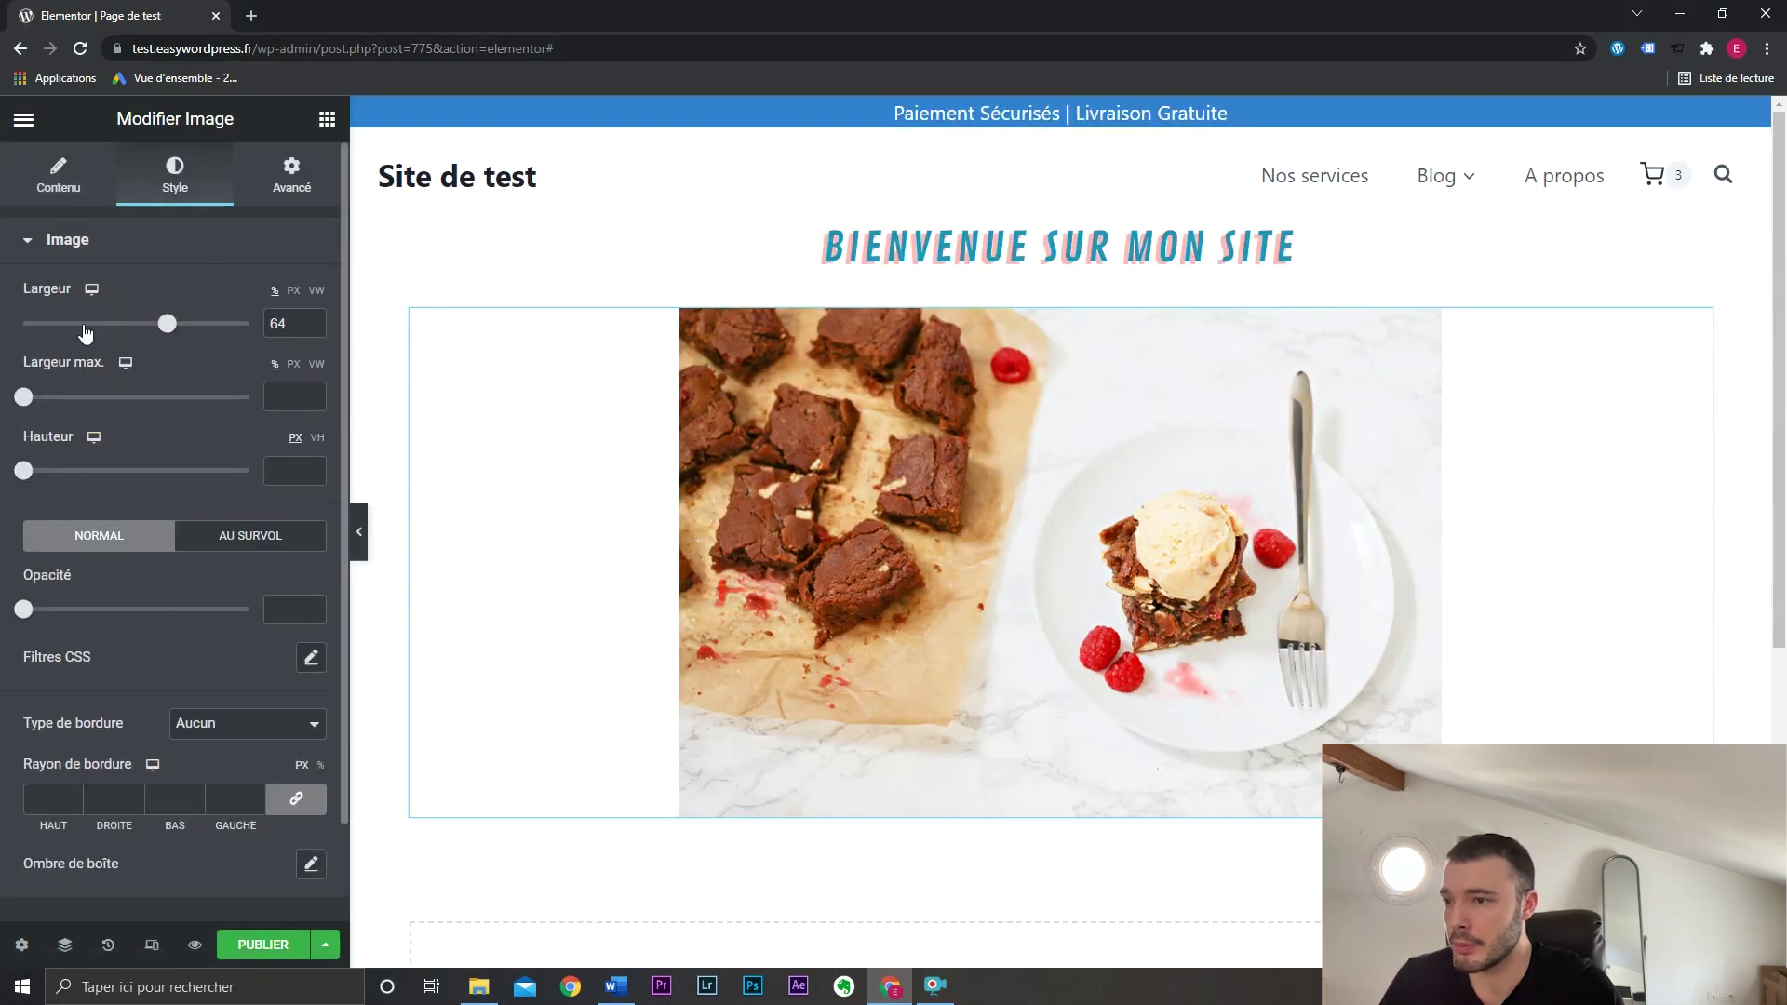
pyautogui.moveTo(24, 470); pyautogui.dragTo(126, 485)
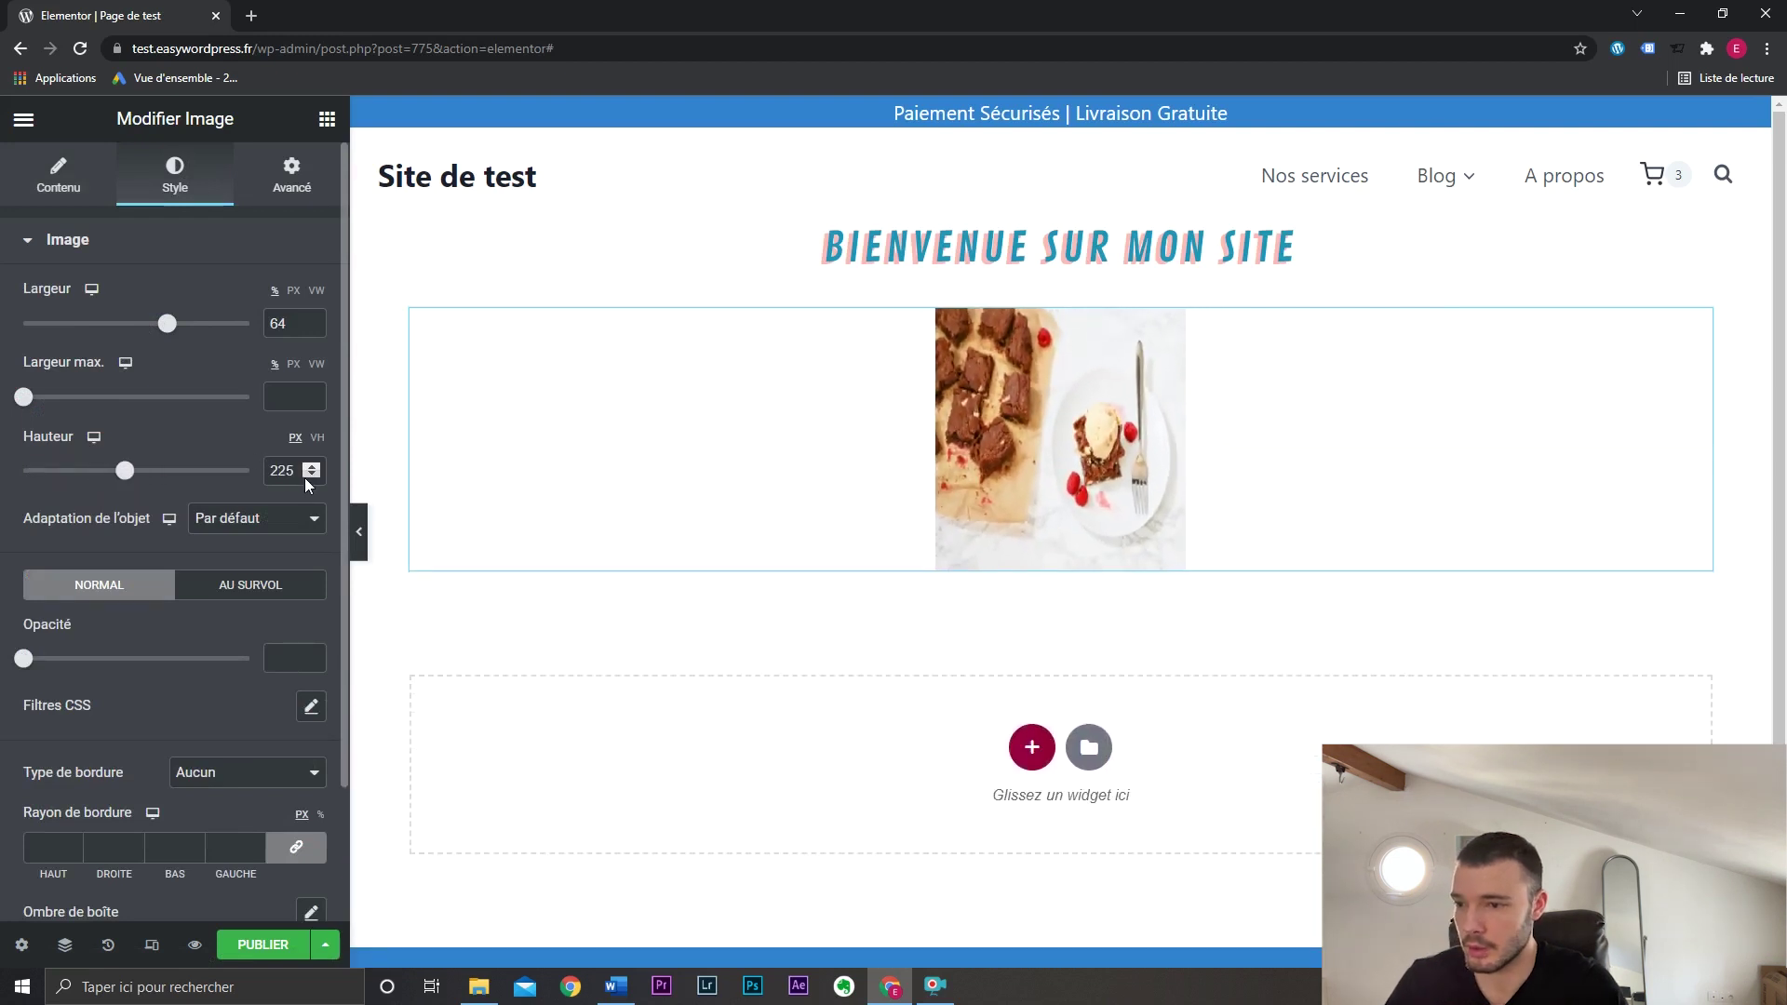
pyautogui.doubleClick(283, 471)
pyautogui.press('BackSpace')
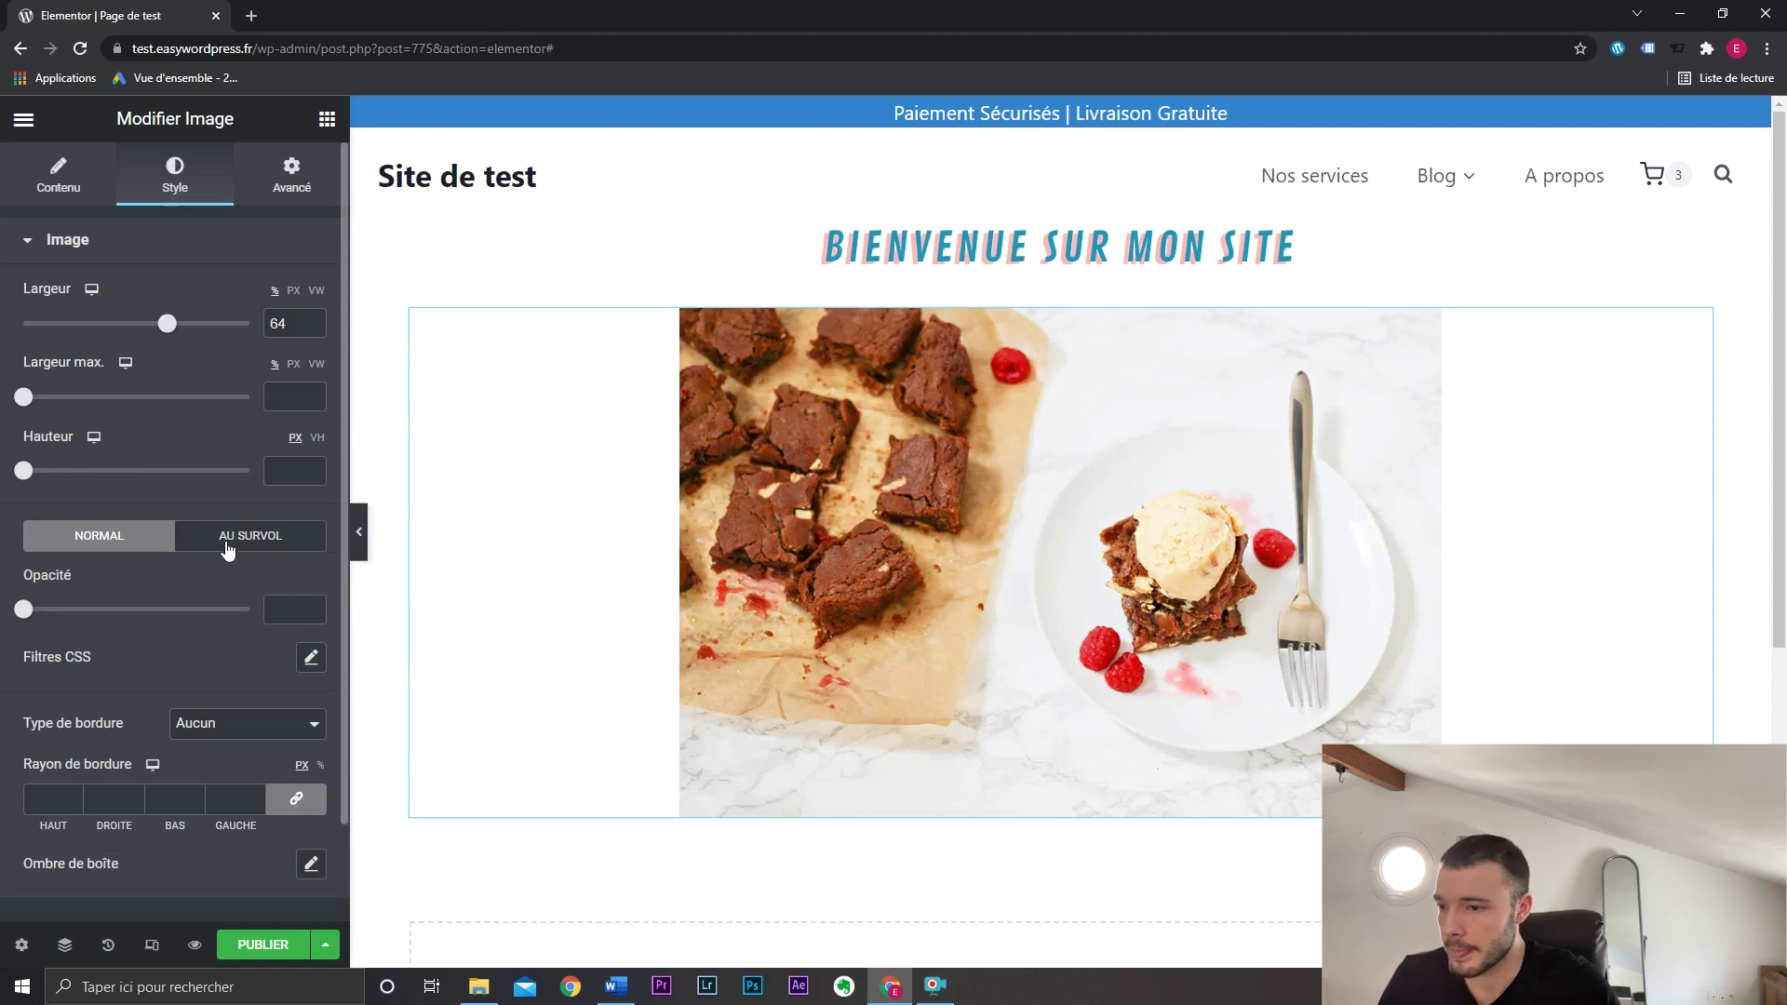
# Set the brownie photo's normal-state opacity to 1.
pyautogui.scroll(-2, 224, 549)
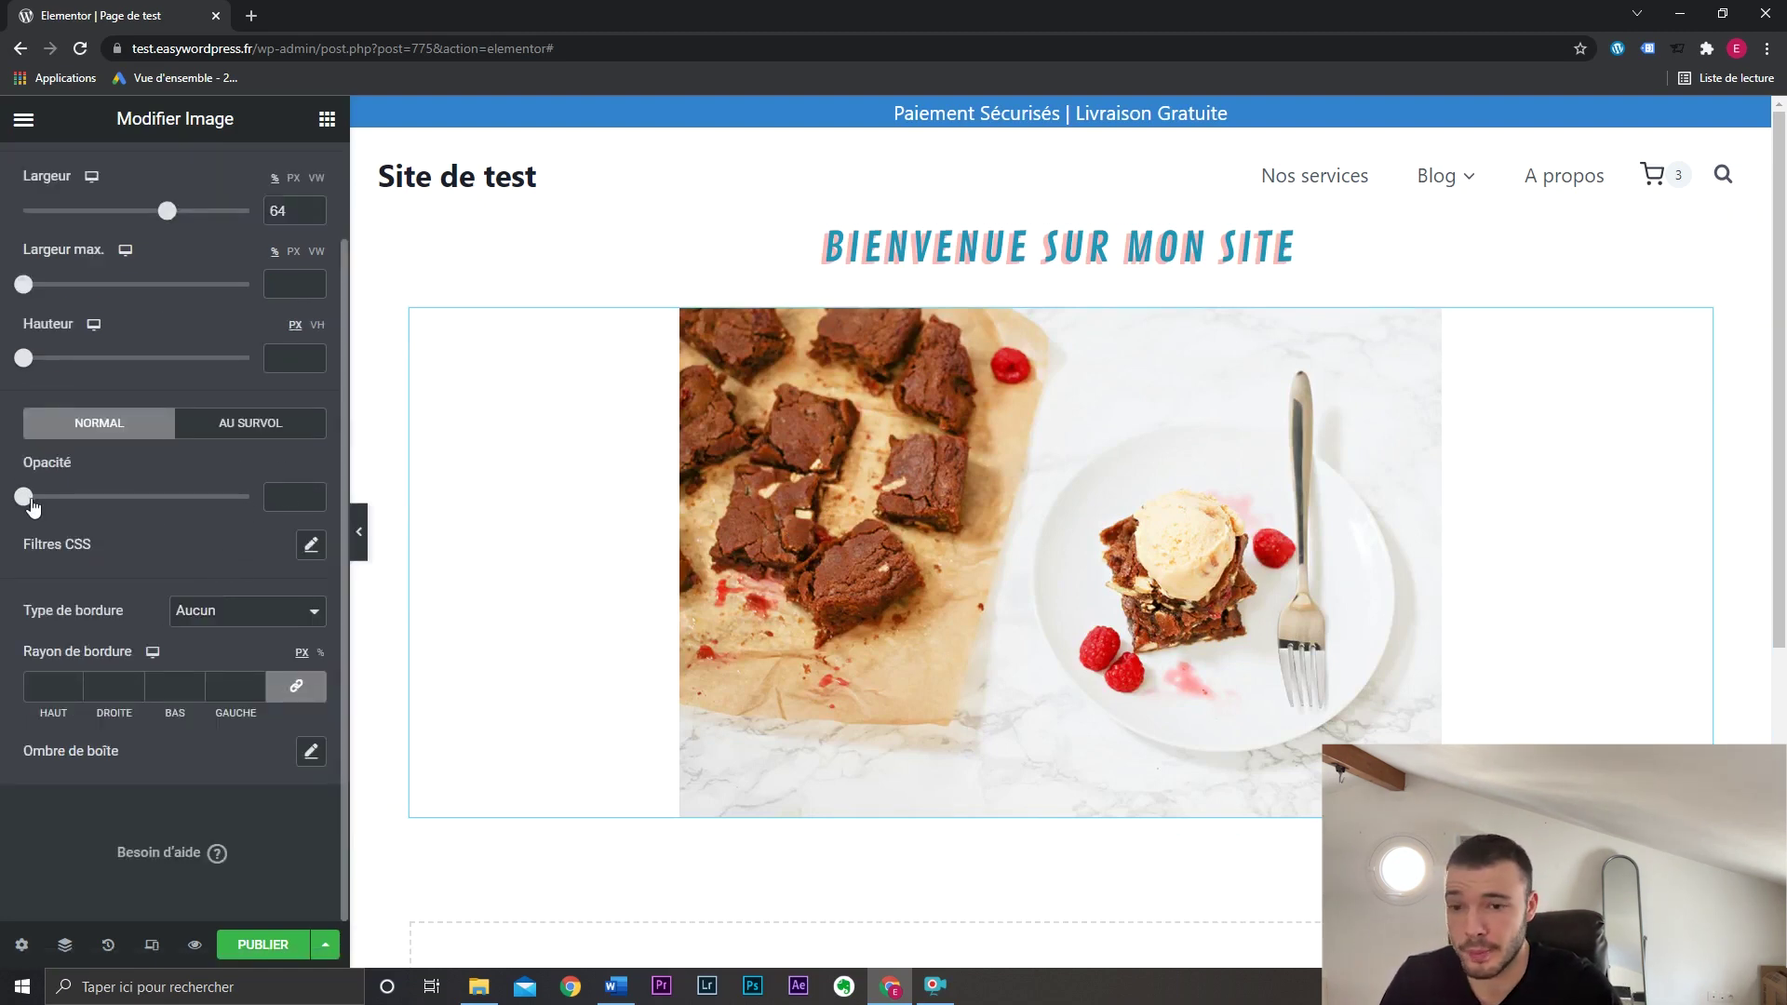
pyautogui.moveTo(33, 505); pyautogui.dragTo(268, 496)
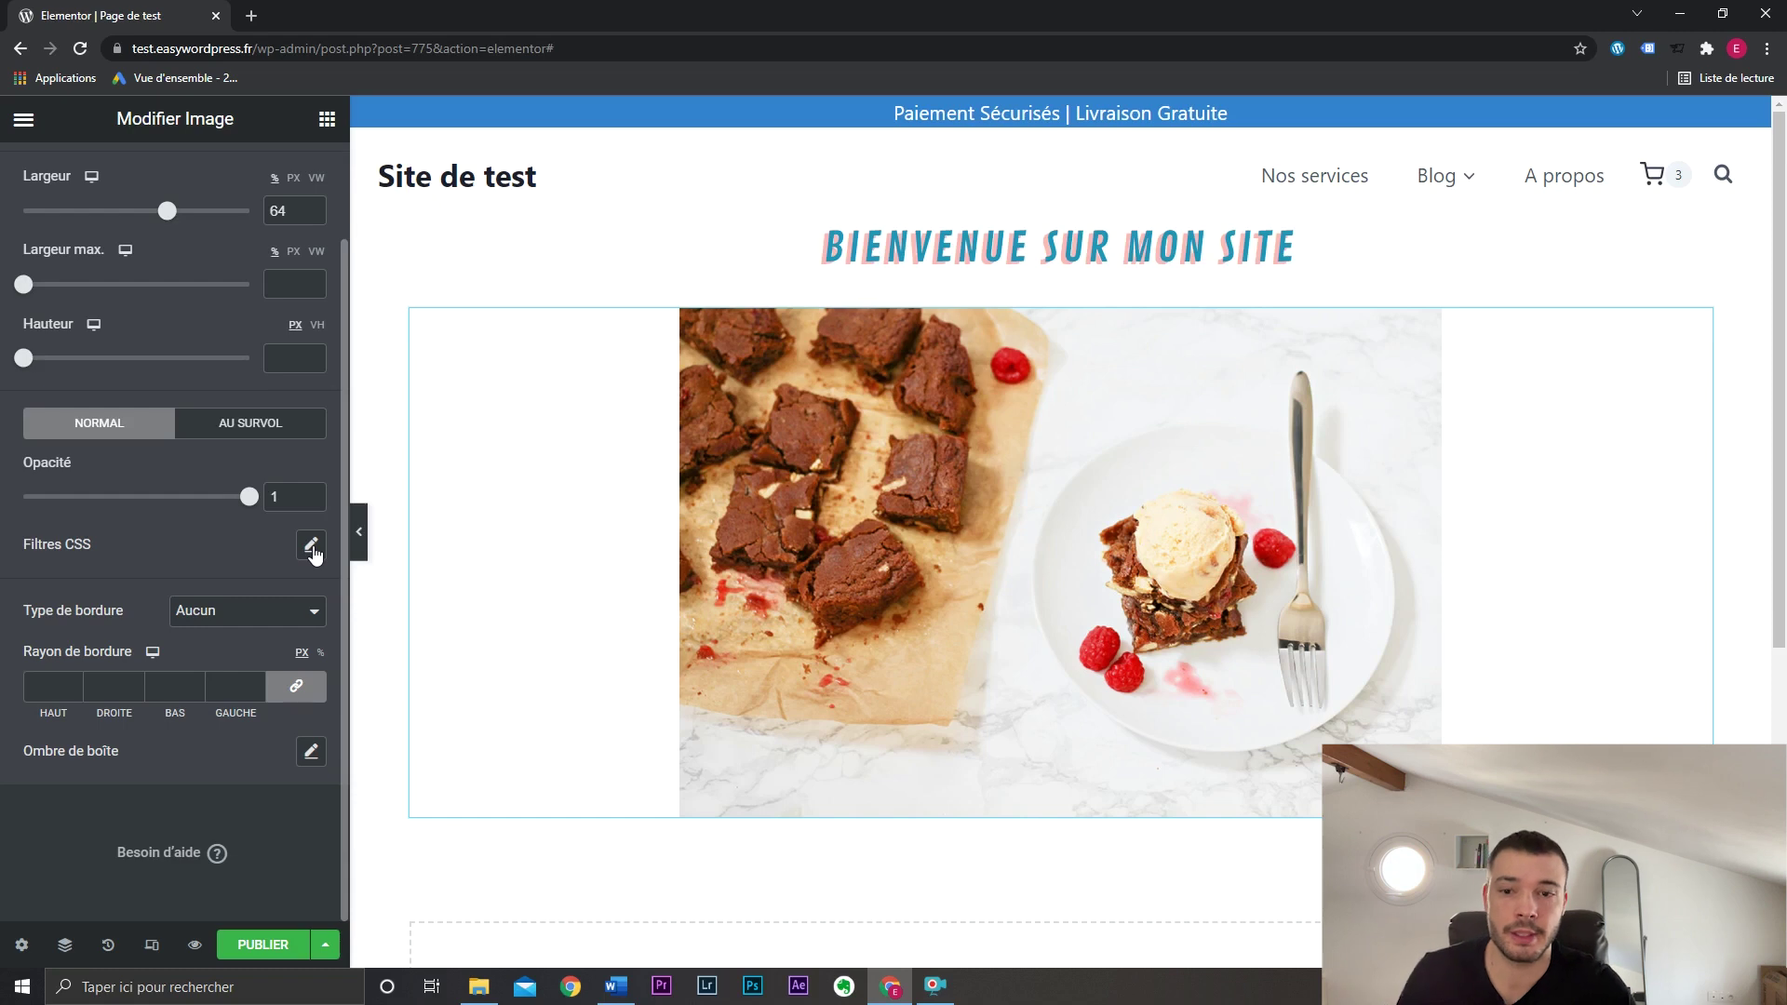
# Try the blur and a brightness of 106 in the photo's normal-state CSS filters and reset the filters.
pyautogui.click(312, 547)
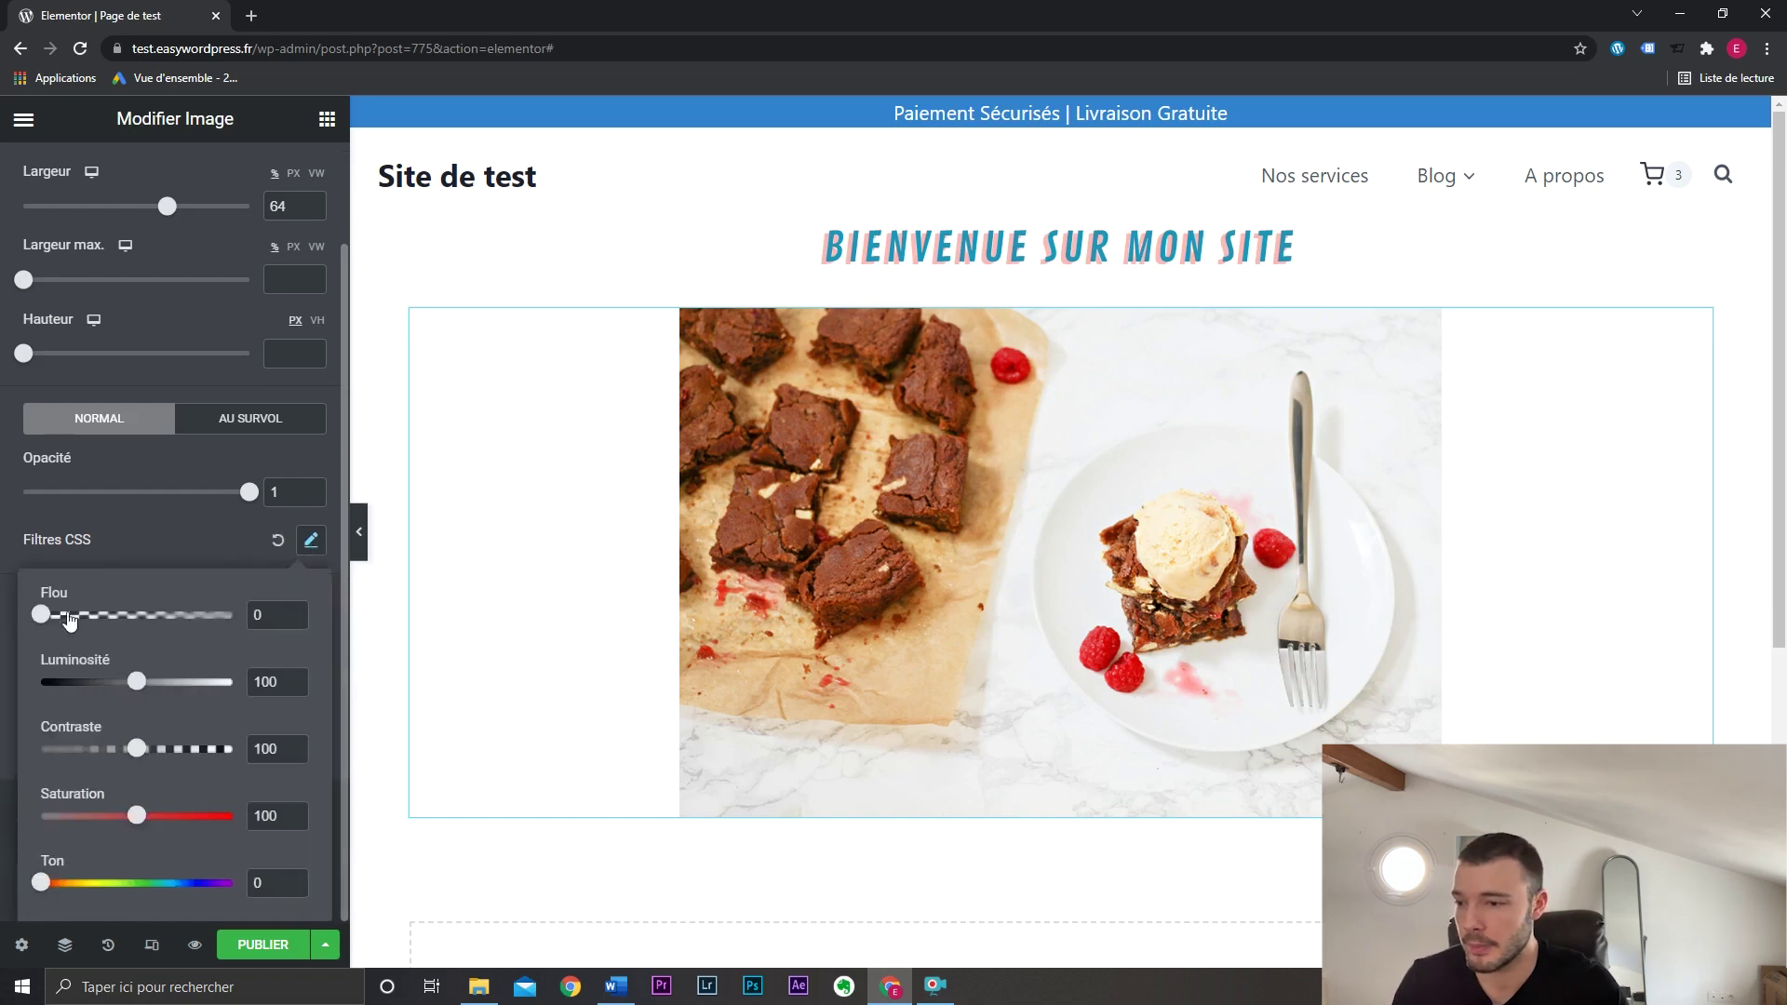
pyautogui.moveTo(69, 621)
pyautogui.mouseDown()
pyautogui.moveTo(56, 616)
pyautogui.moveTo(75, 616)
pyautogui.mouseUp()
pyautogui.click(12, 629)
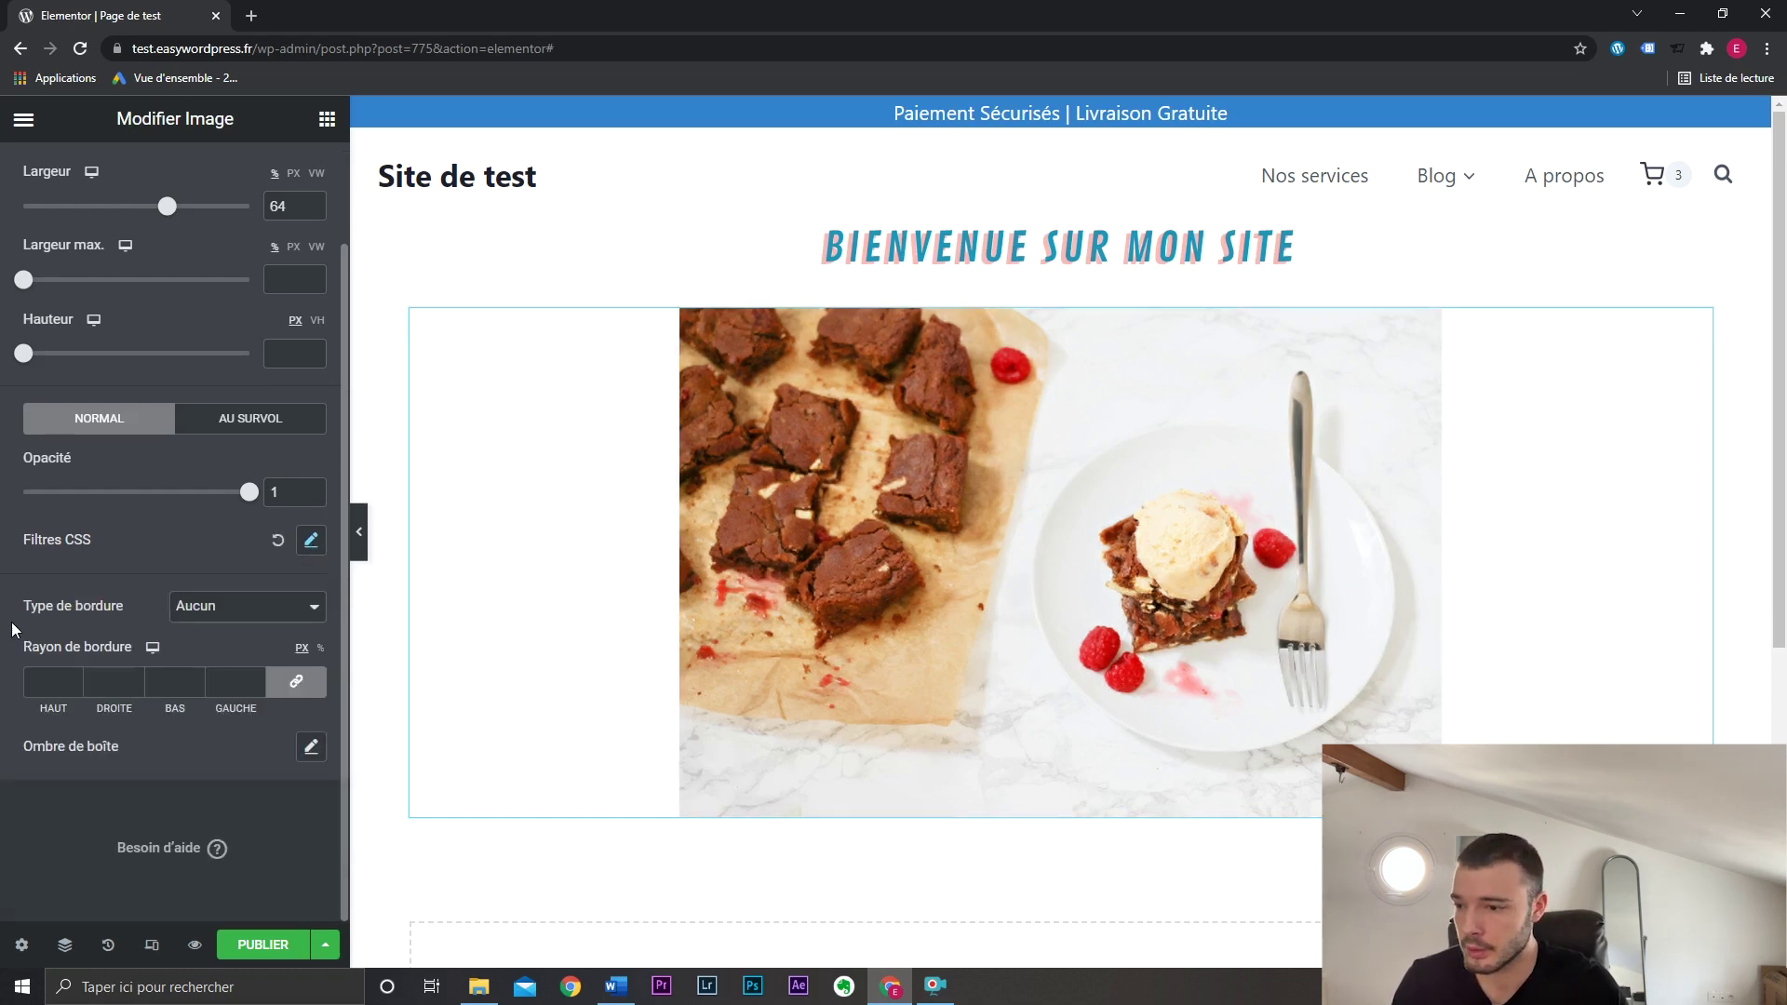
pyautogui.click(312, 540)
pyautogui.moveTo(140, 688)
pyautogui.mouseDown()
pyautogui.moveTo(117, 689)
pyautogui.moveTo(146, 685)
pyautogui.mouseUp()
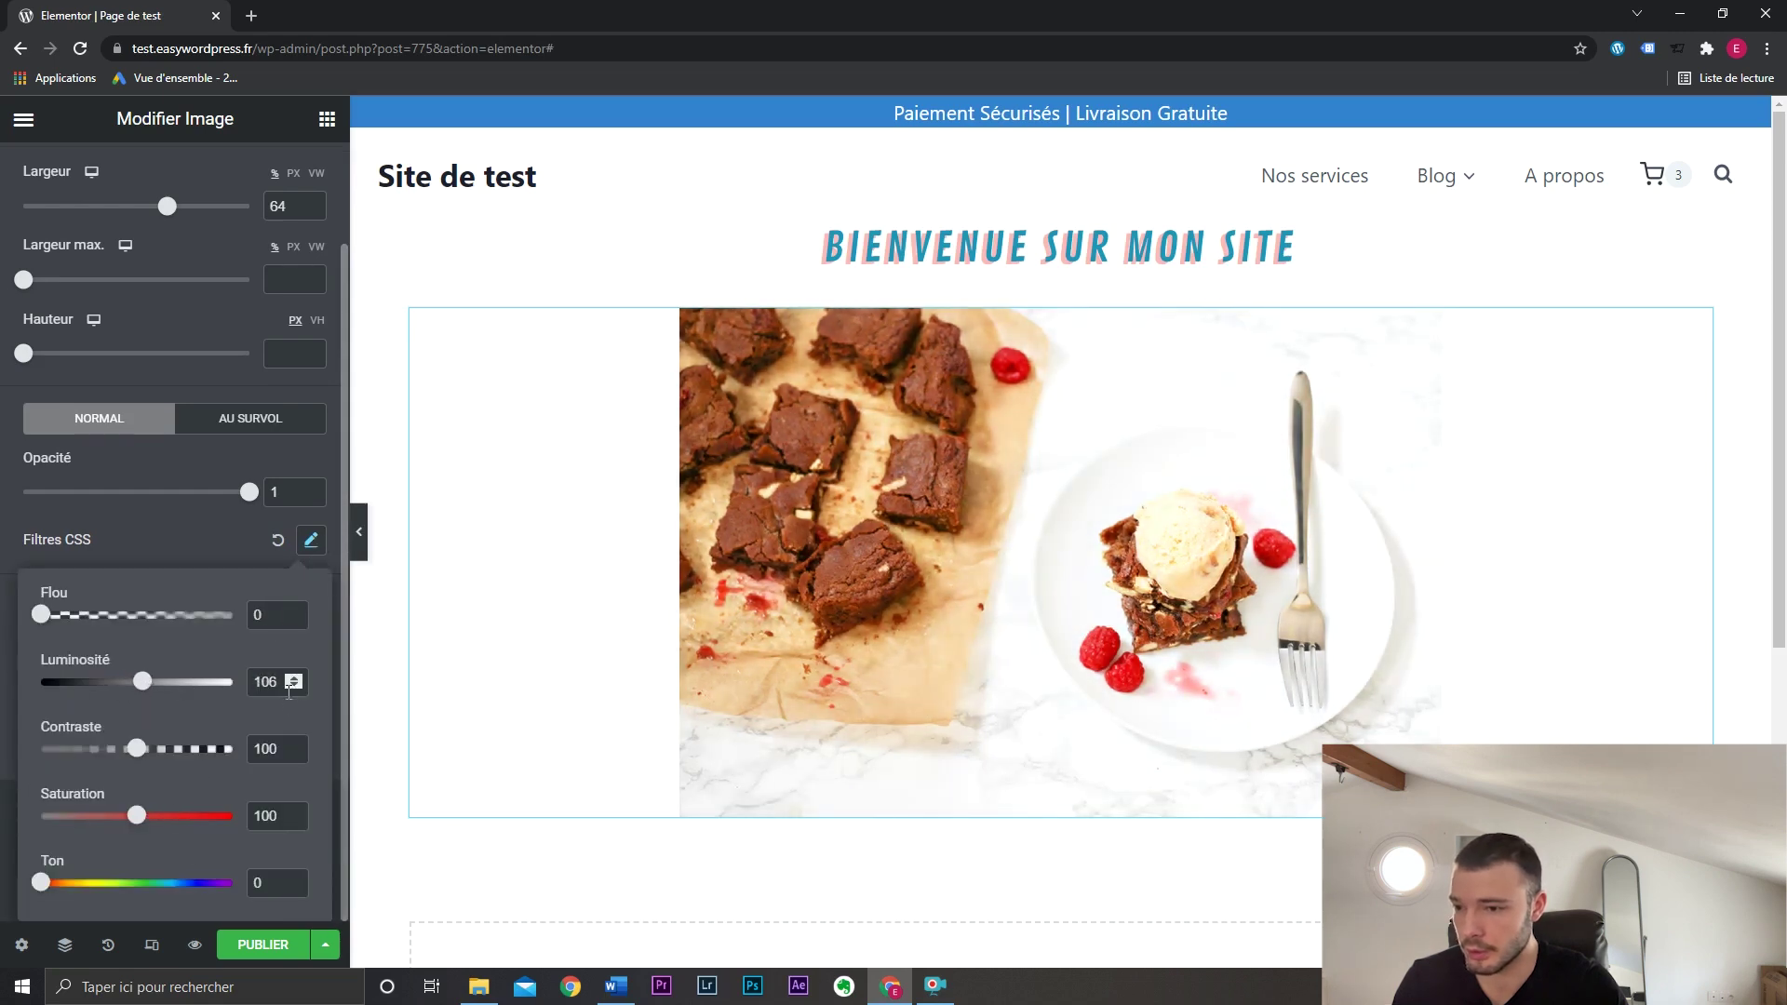
pyautogui.click(279, 541)
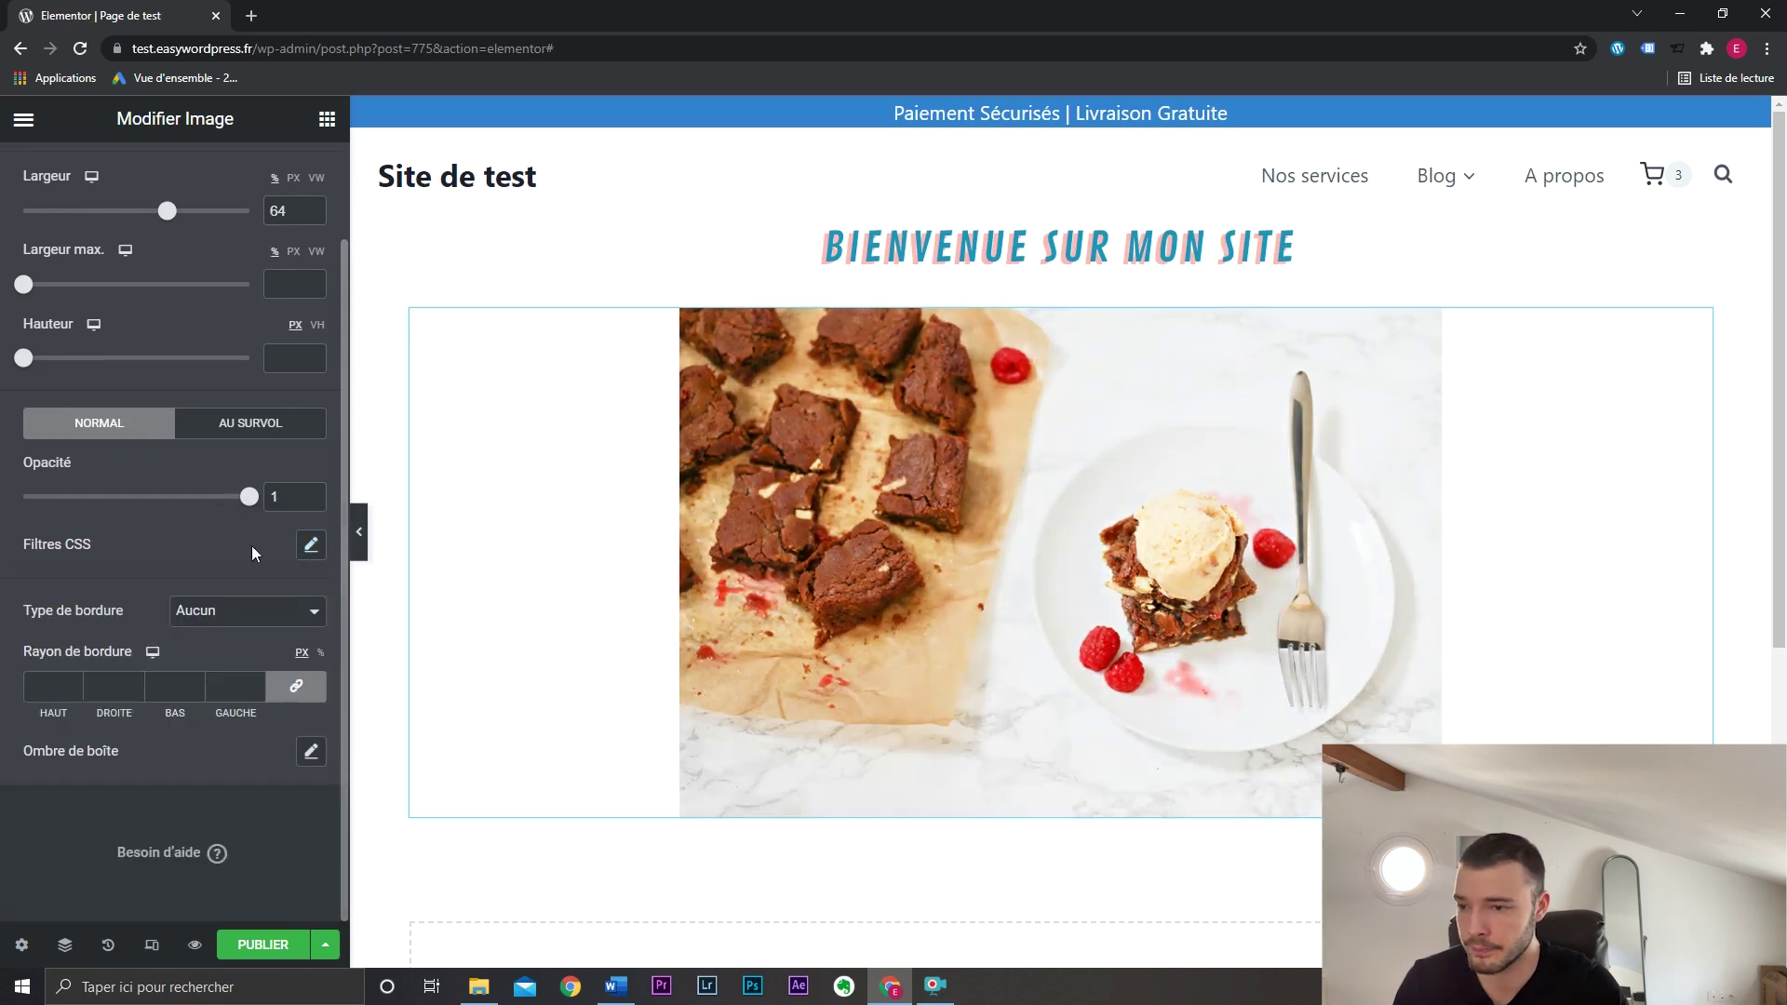
# Set the photo's hover-state CSS filter brightness to 83 and the hover transition duration to 0.5.
pyautogui.click(245, 428)
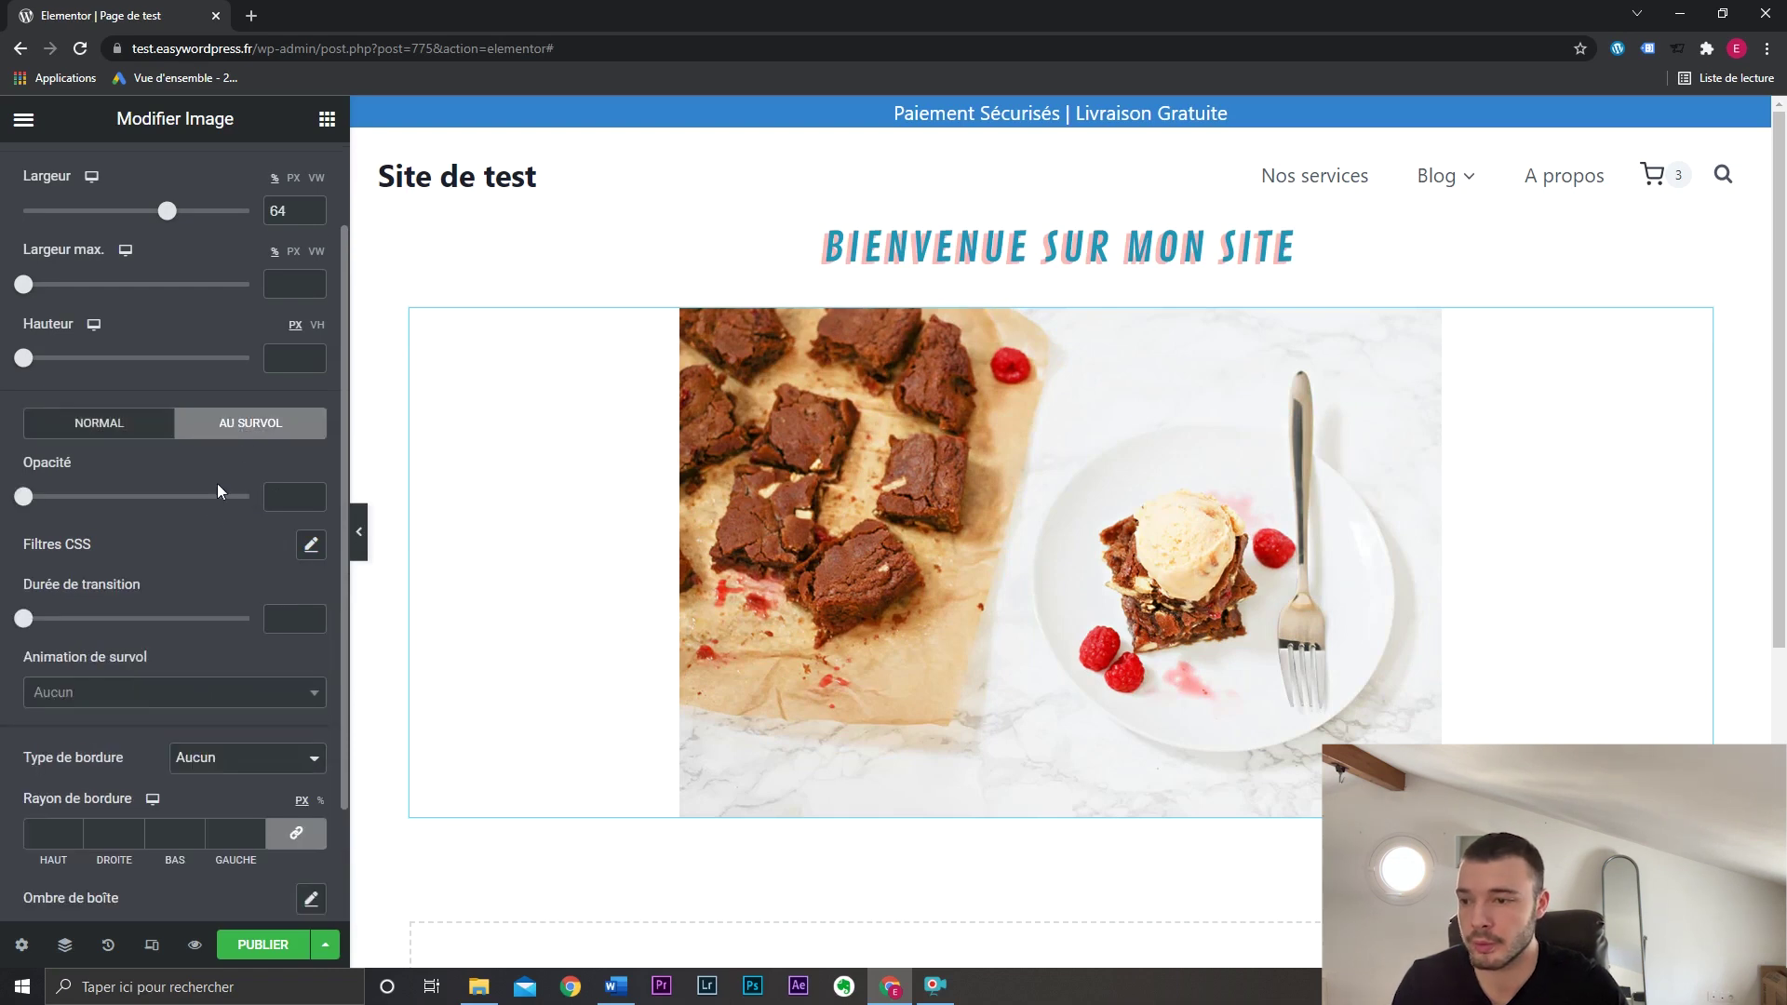
pyautogui.click(311, 545)
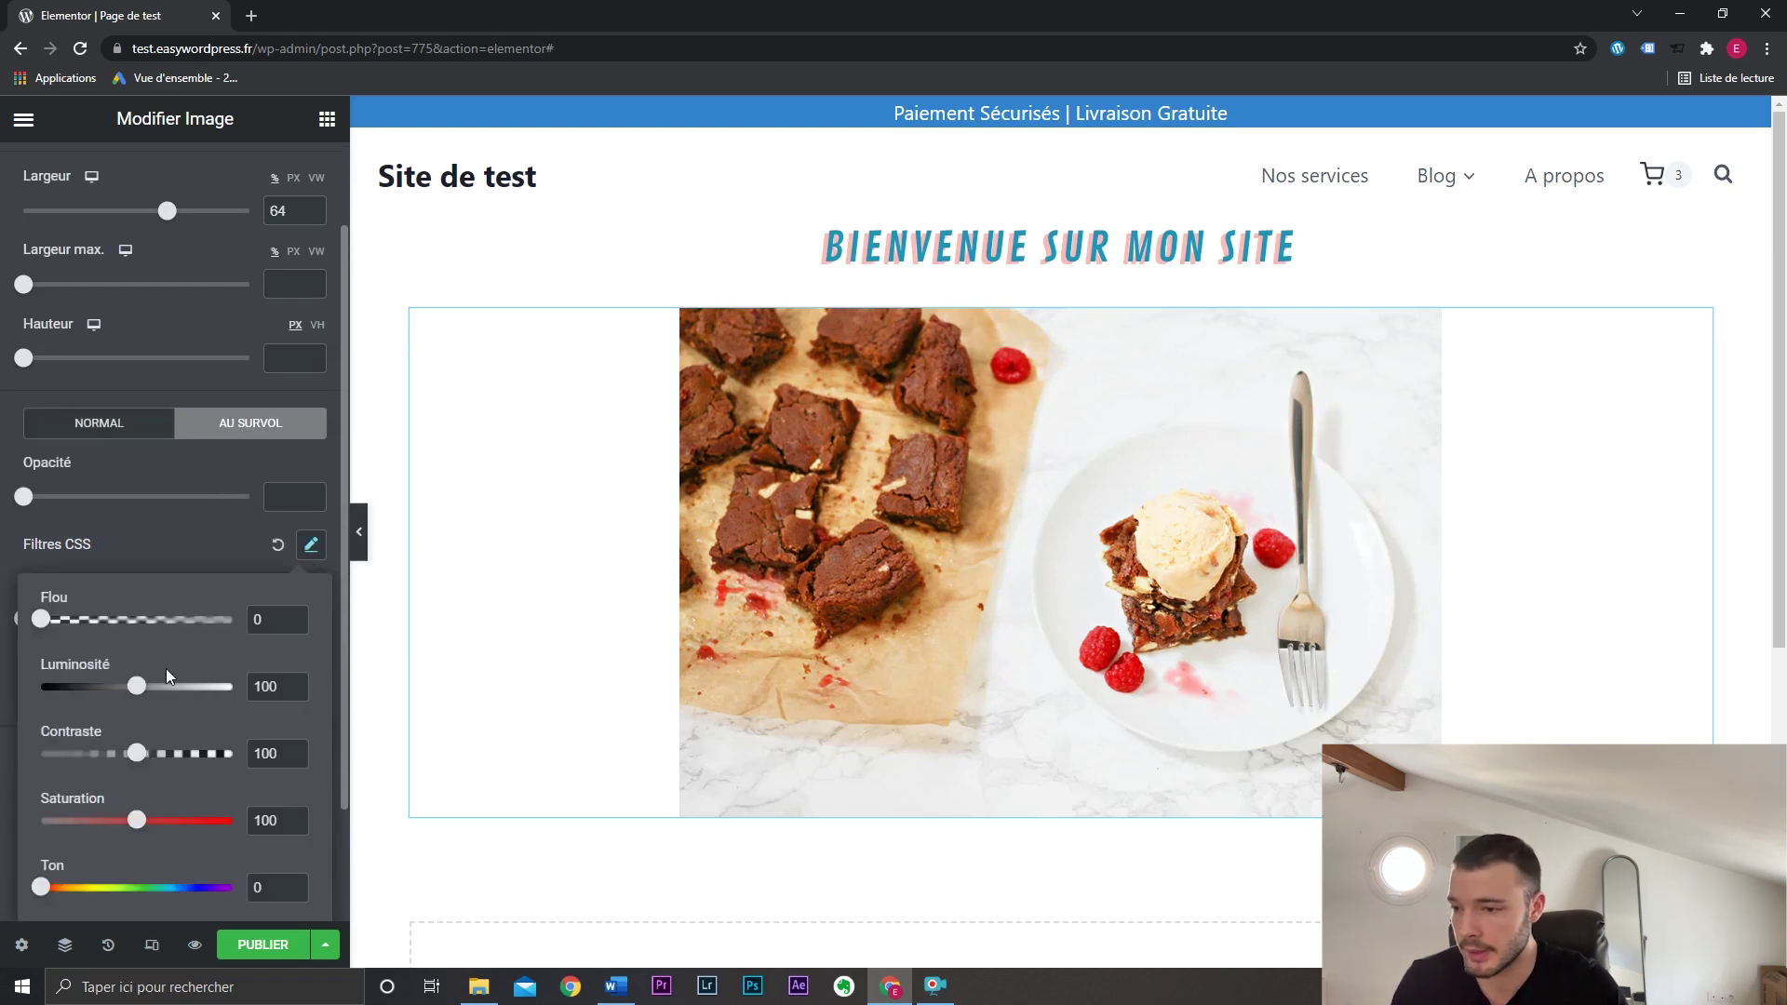
pyautogui.moveTo(138, 688); pyautogui.dragTo(122, 690)
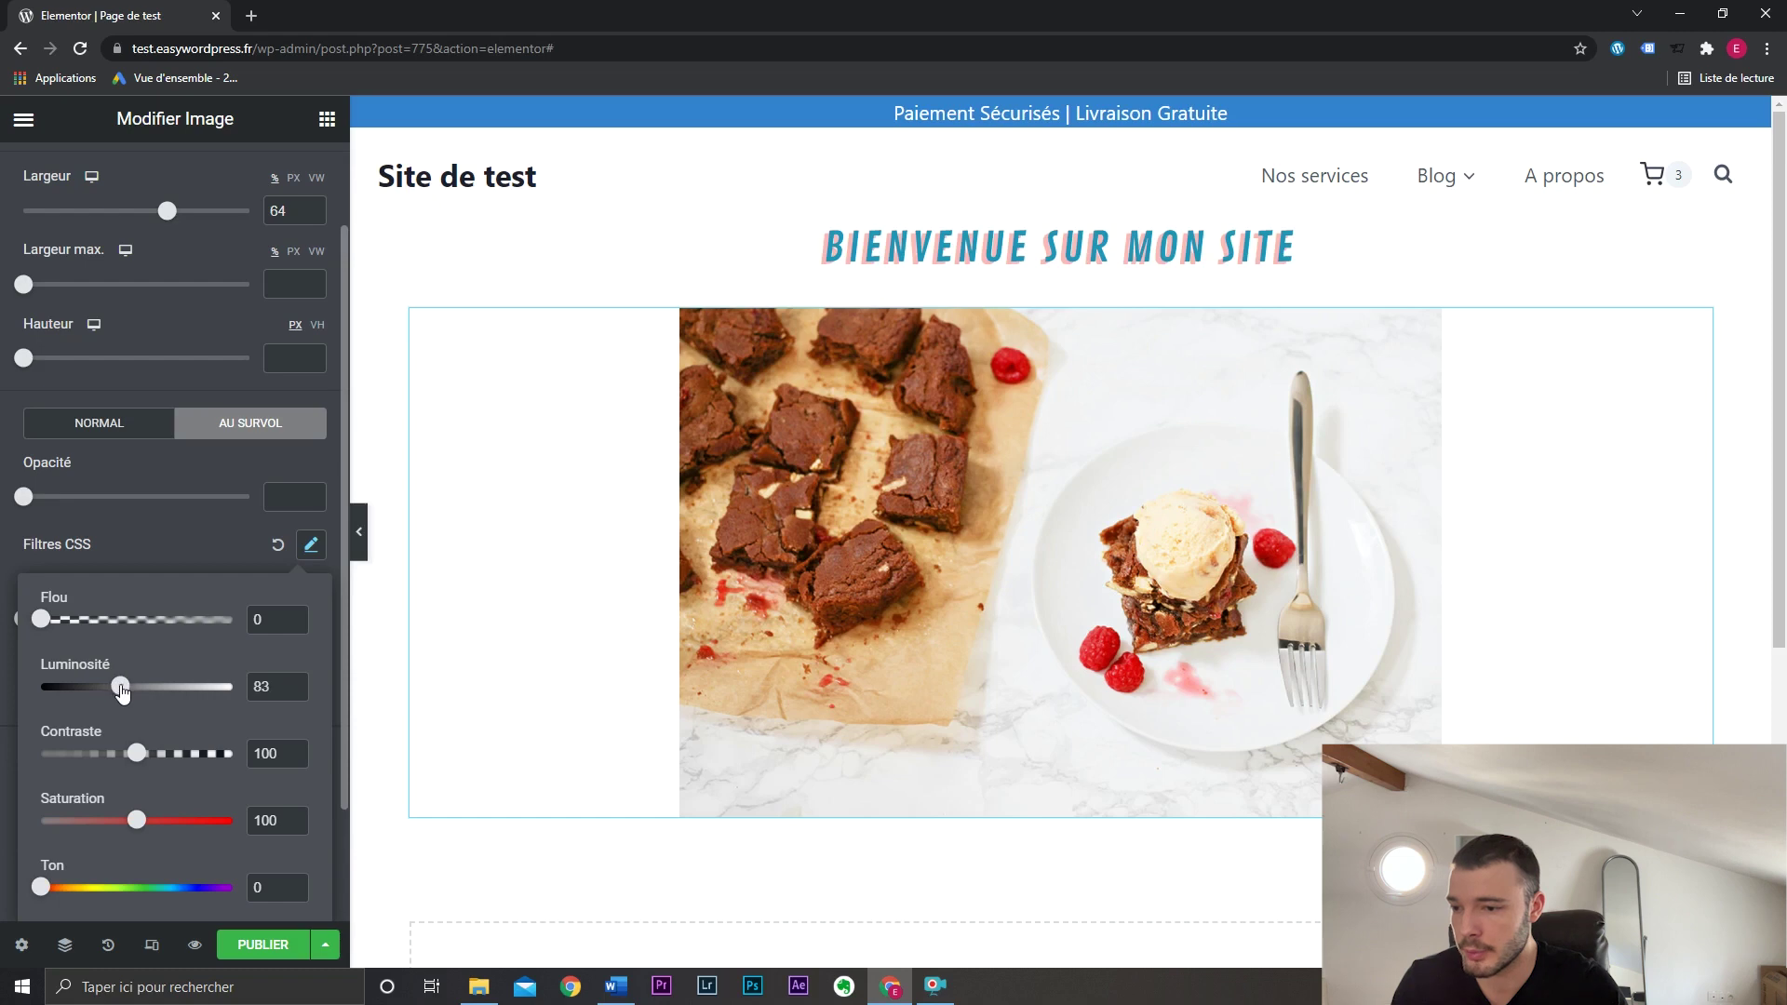
pyautogui.click(191, 540)
pyautogui.moveTo(24, 618); pyautogui.dragTo(62, 628)
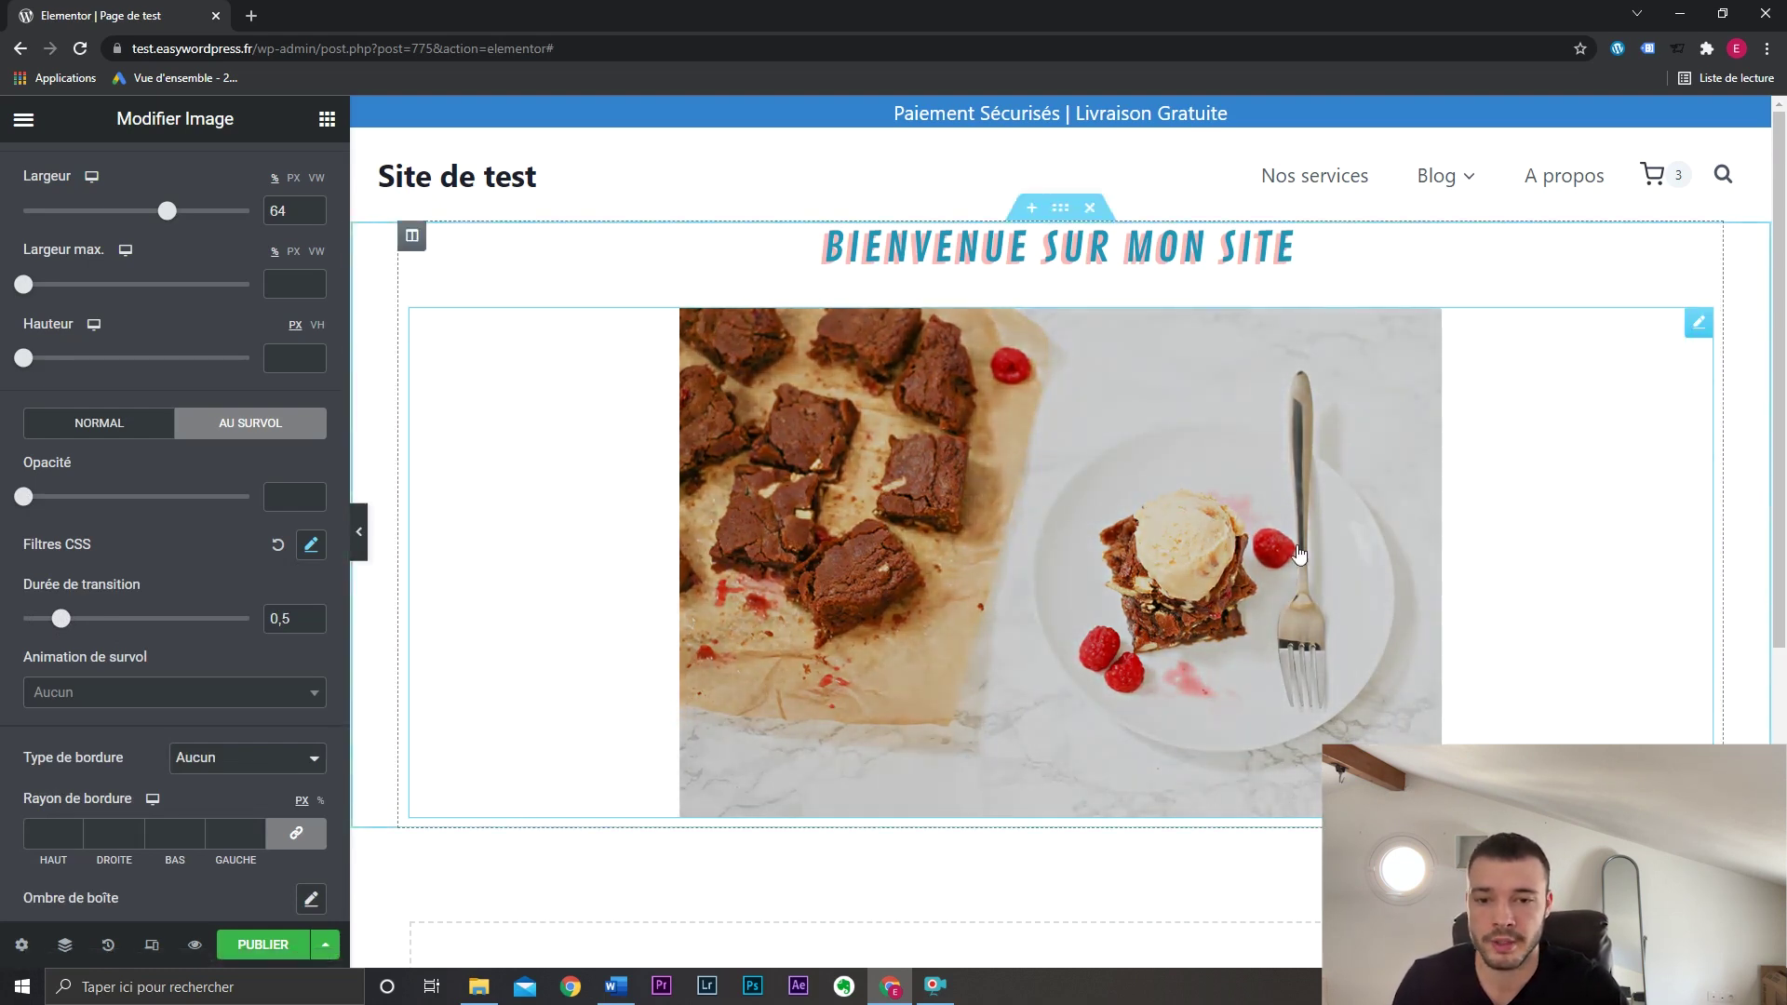
# Try the Grow and Sink hover animations on the brownie photo.
pyautogui.click(197, 694)
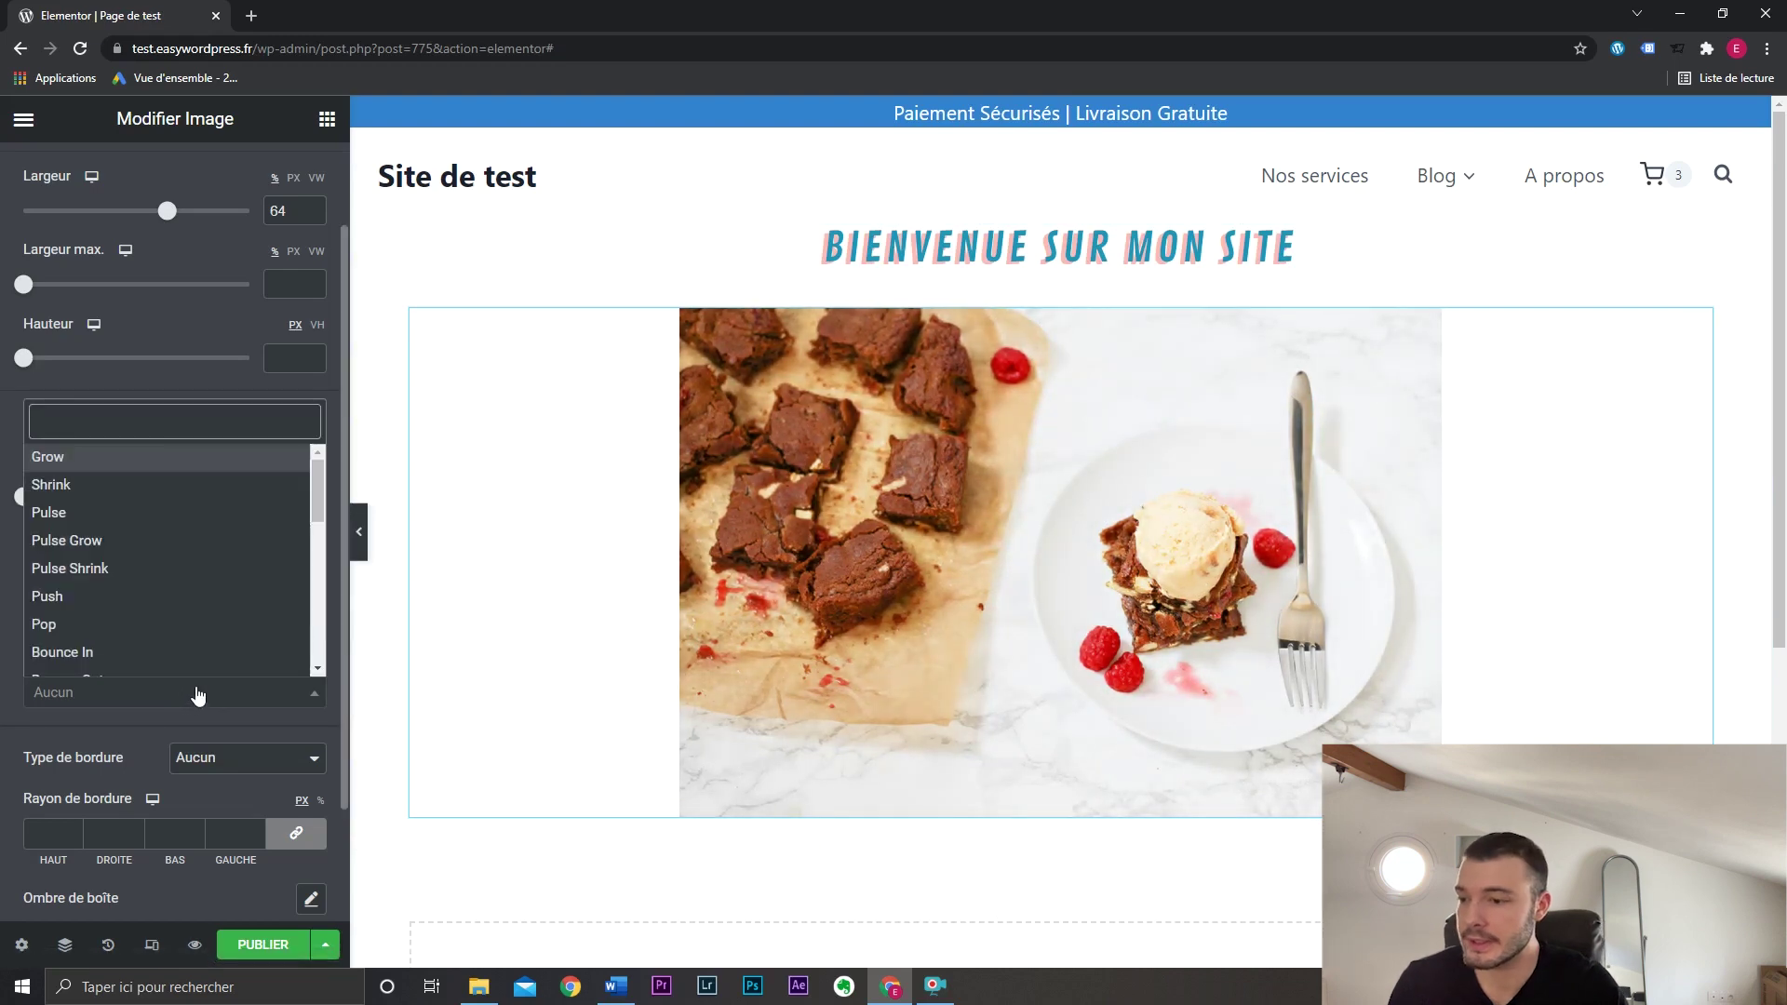
pyautogui.click(204, 458)
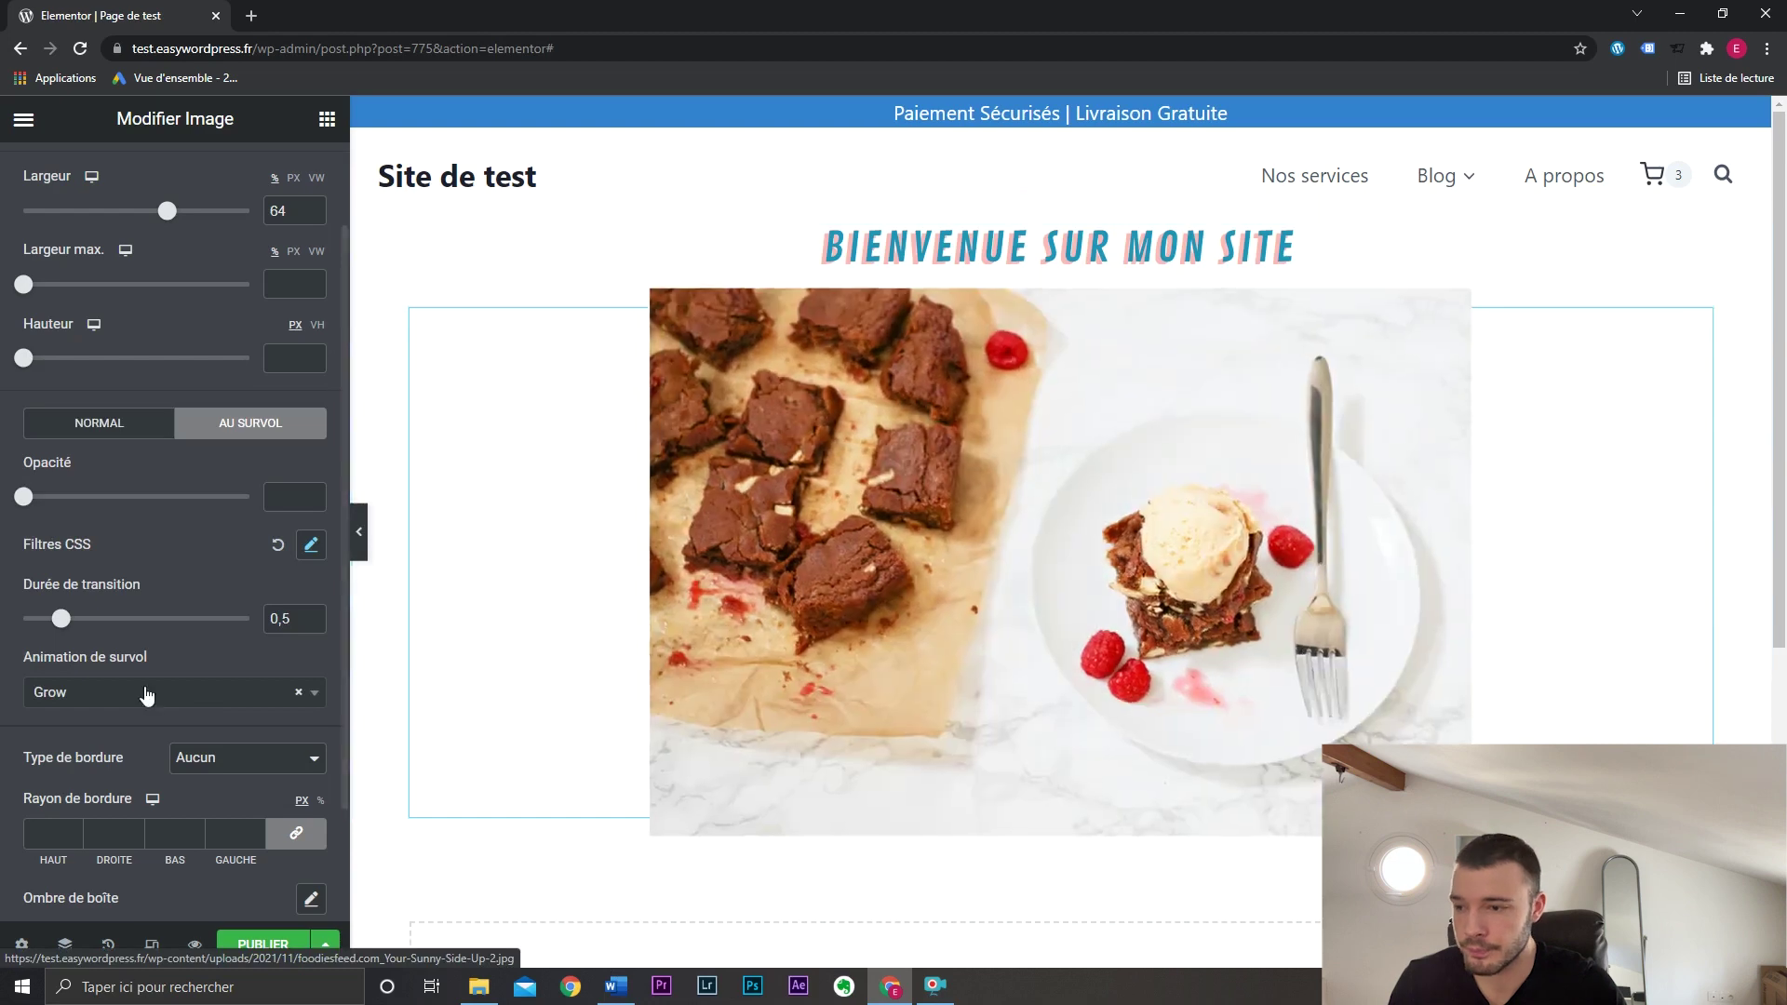
pyautogui.click(147, 694)
pyautogui.scroll(-3, 221, 584)
pyautogui.click(180, 587)
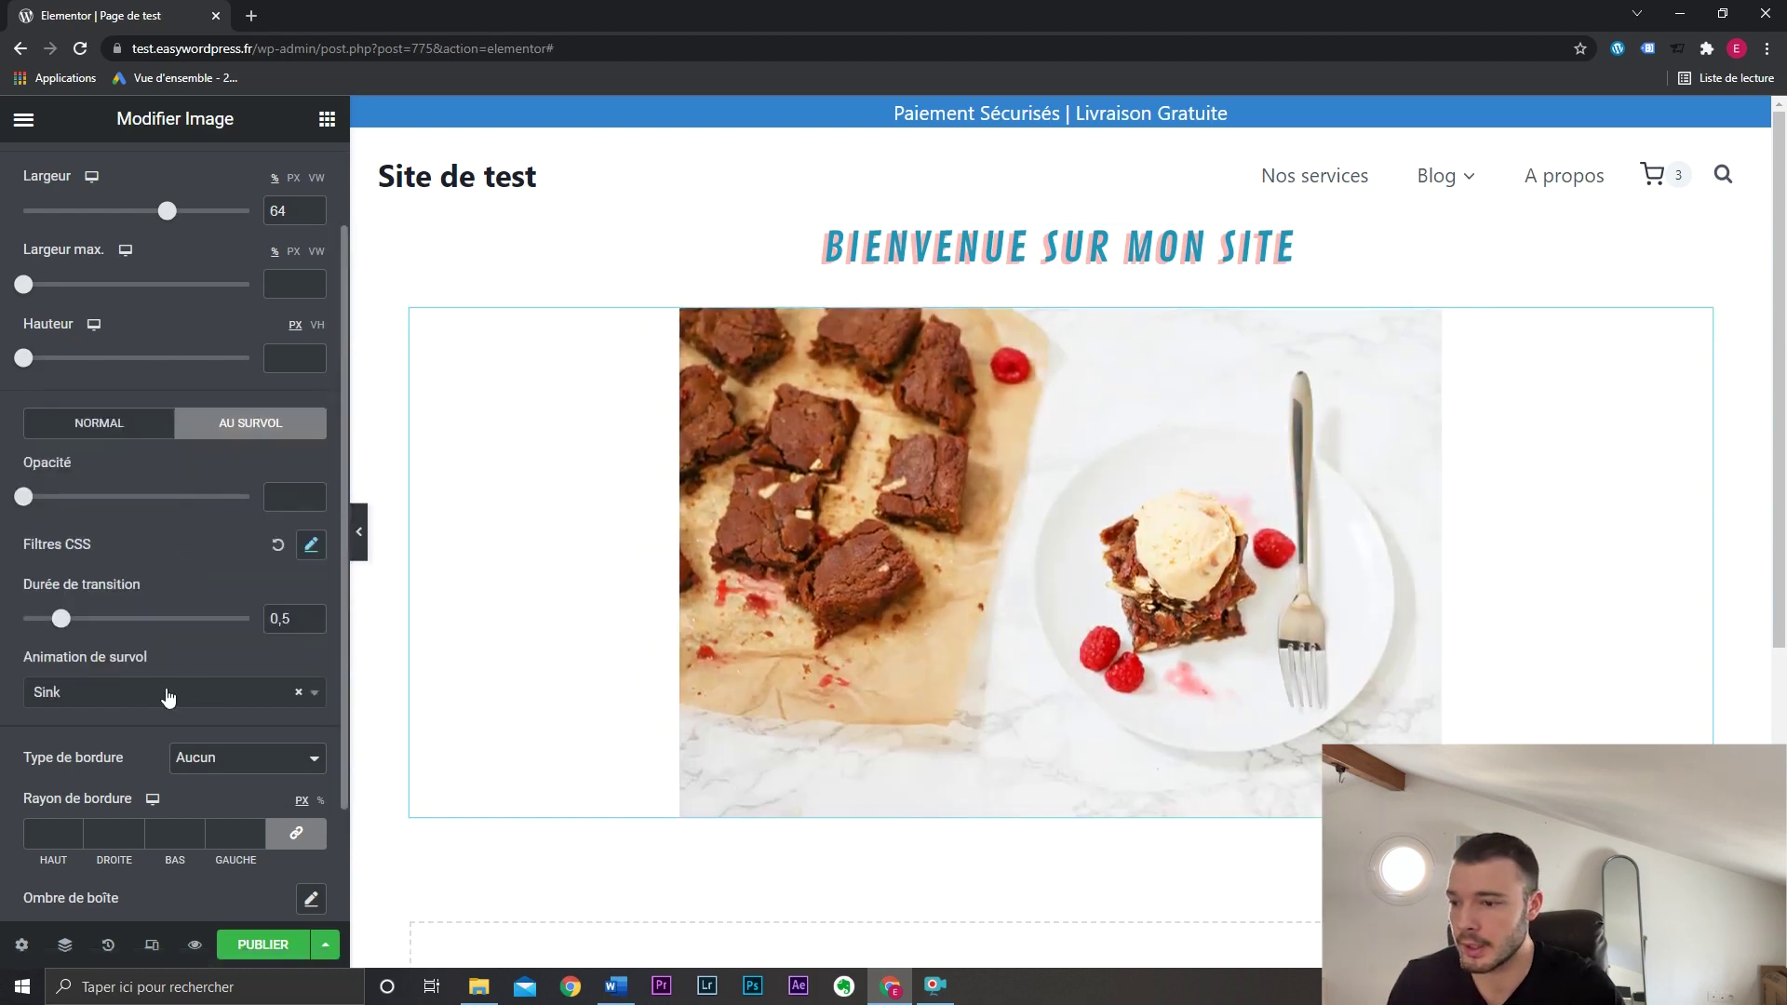
# Try the Buzz Out and Grow hover animations on the photo and clear the hover animation.
pyautogui.click(168, 697)
pyautogui.moveTo(314, 556); pyautogui.dragTo(319, 617)
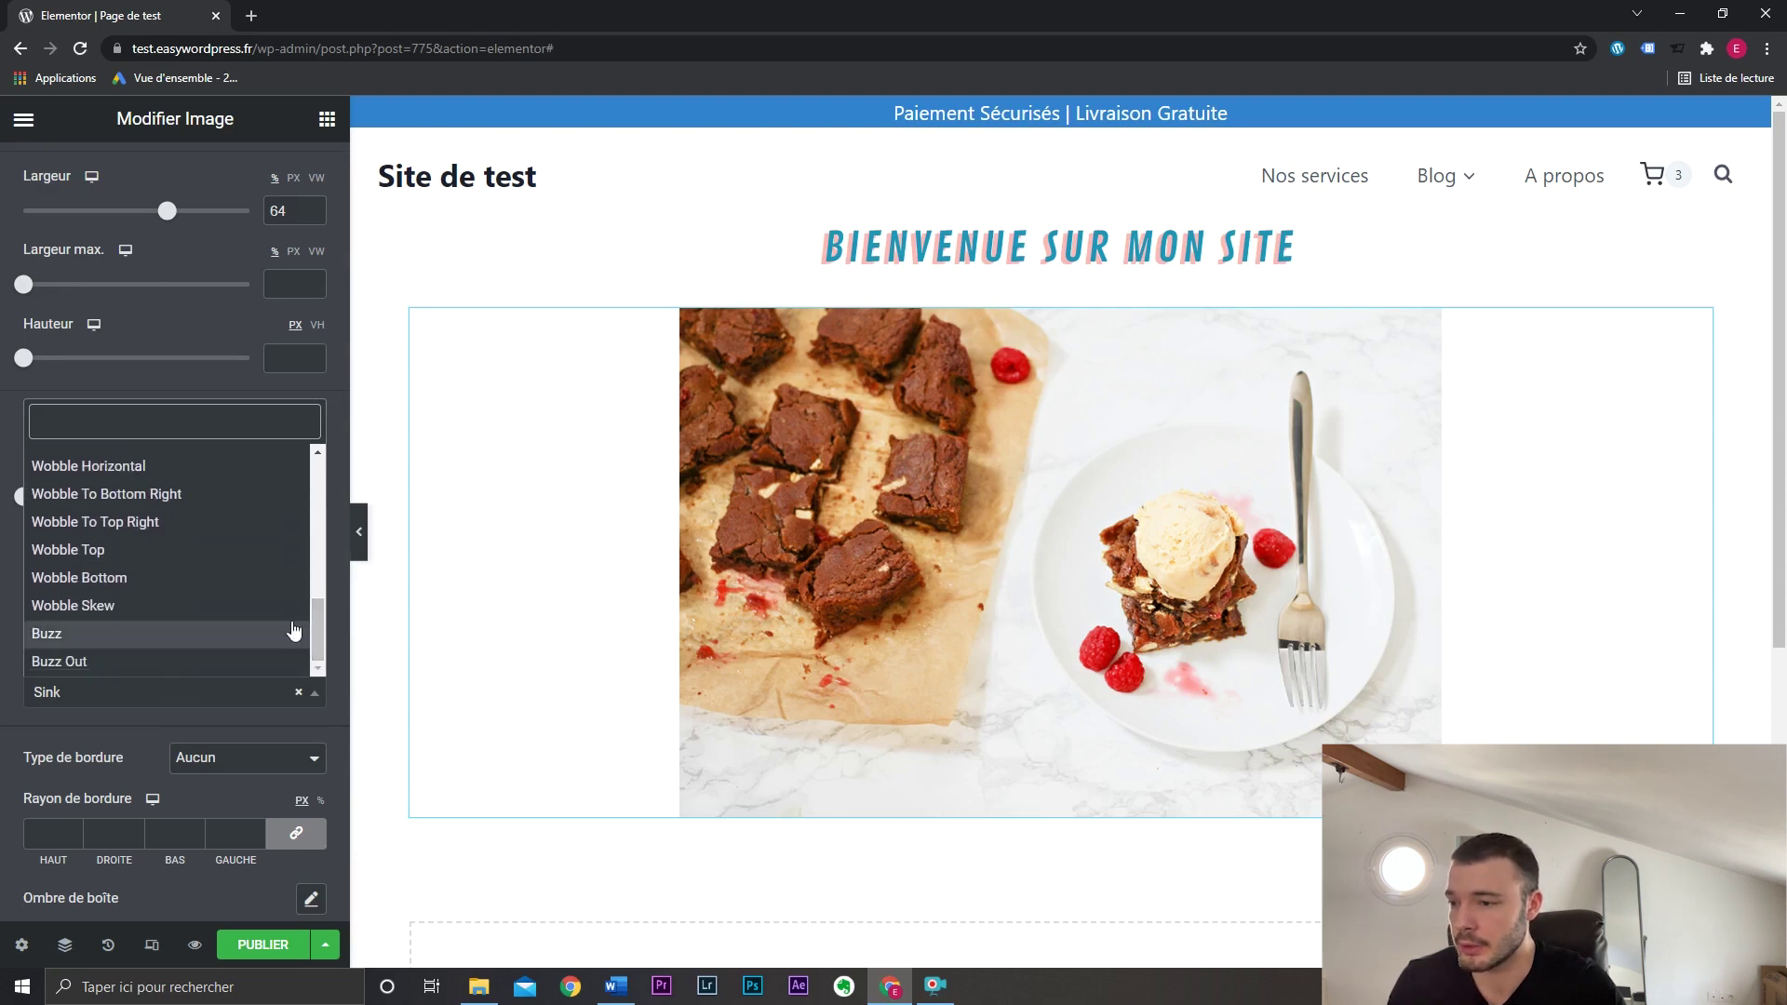
pyautogui.click(279, 661)
pyautogui.click(167, 692)
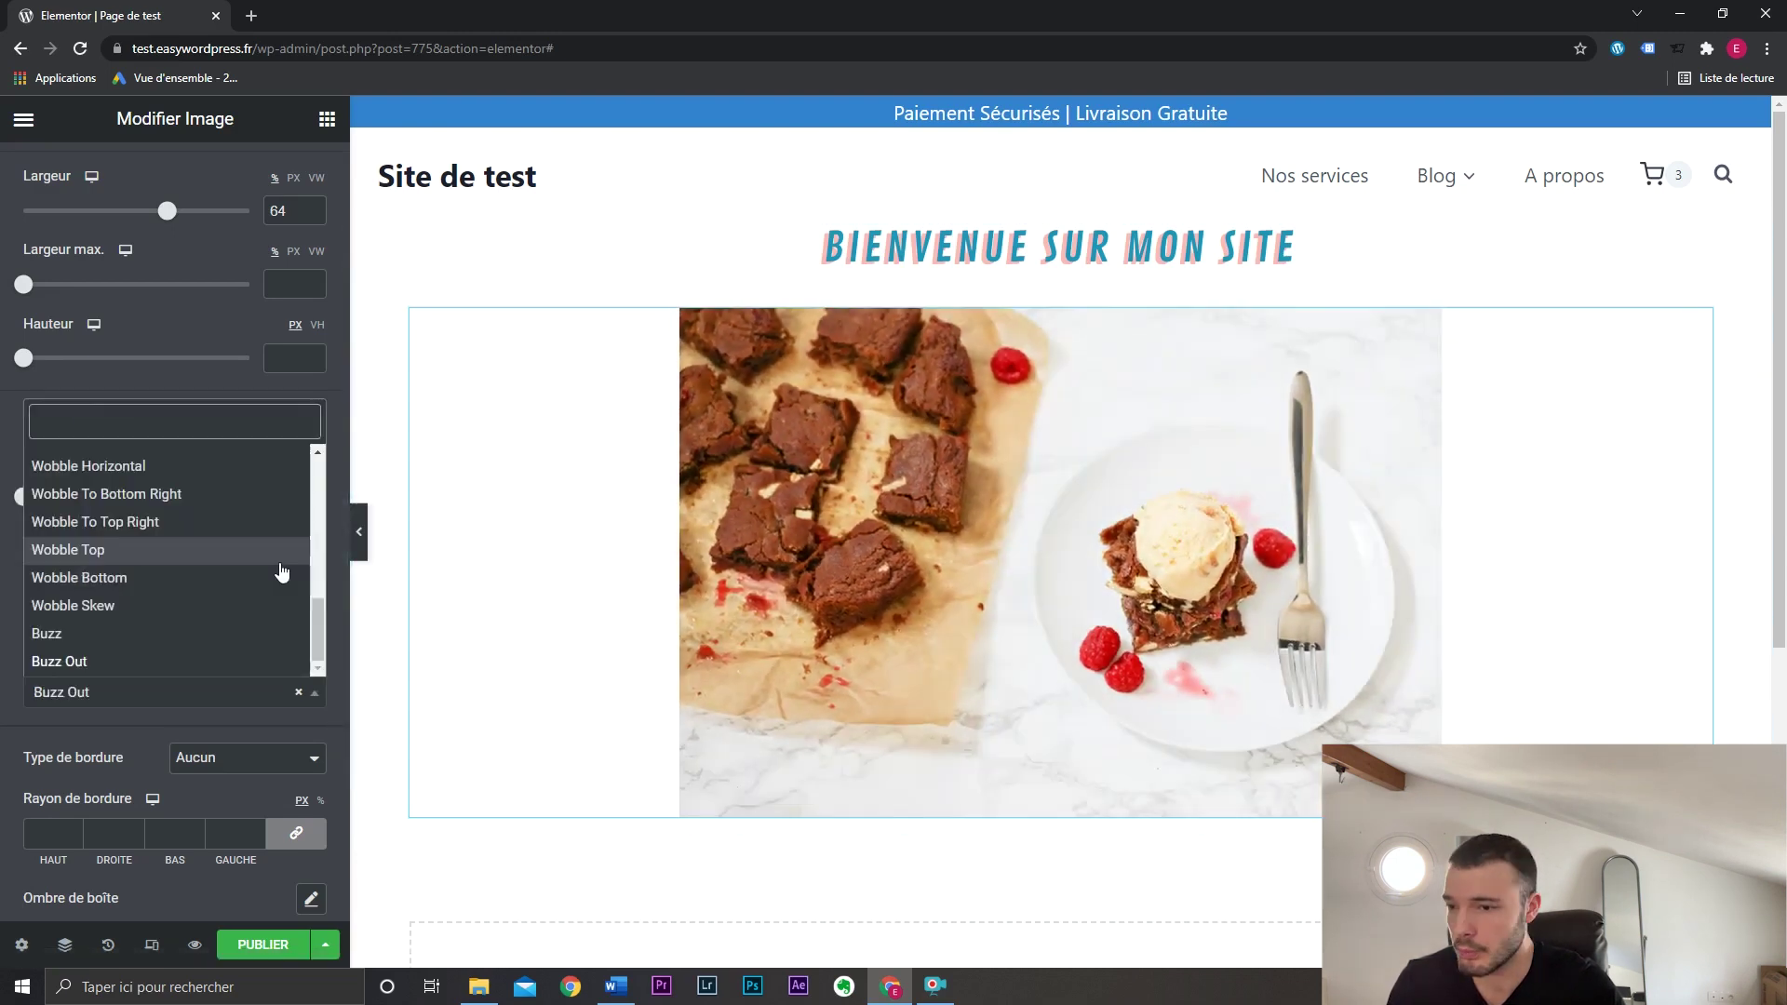
pyautogui.scroll(6, 279, 568)
pyautogui.click(207, 467)
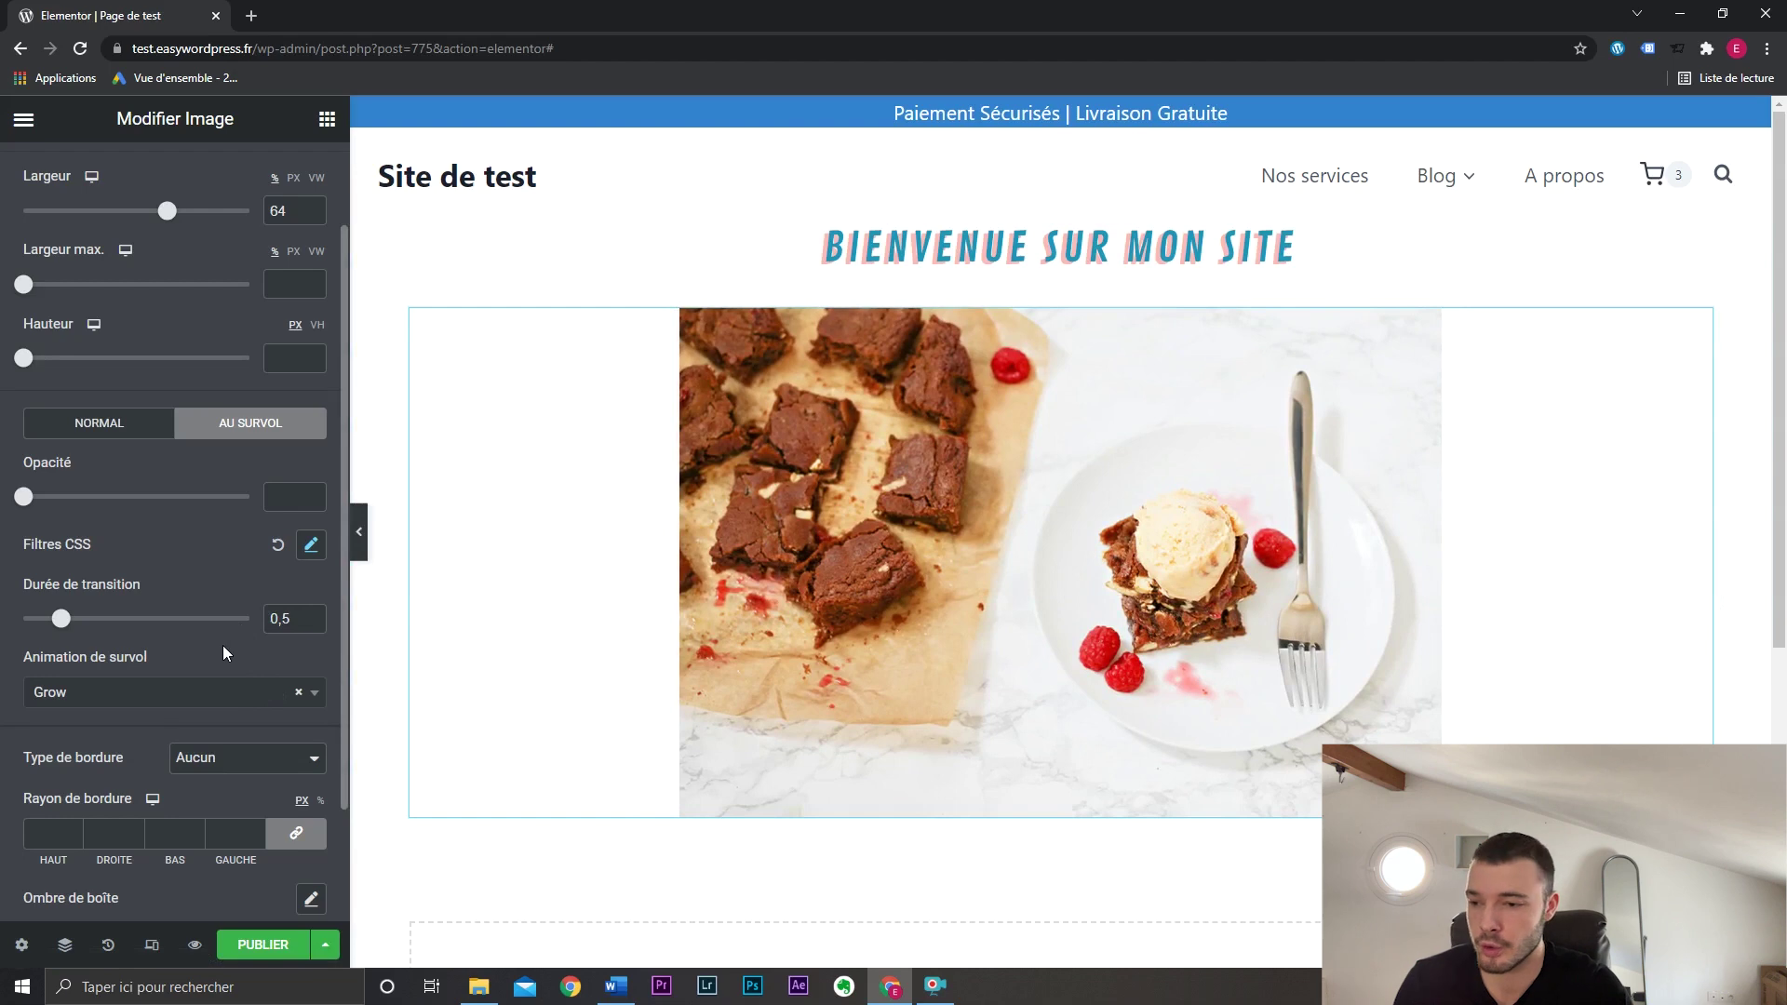
pyautogui.click(301, 695)
pyautogui.click(249, 700)
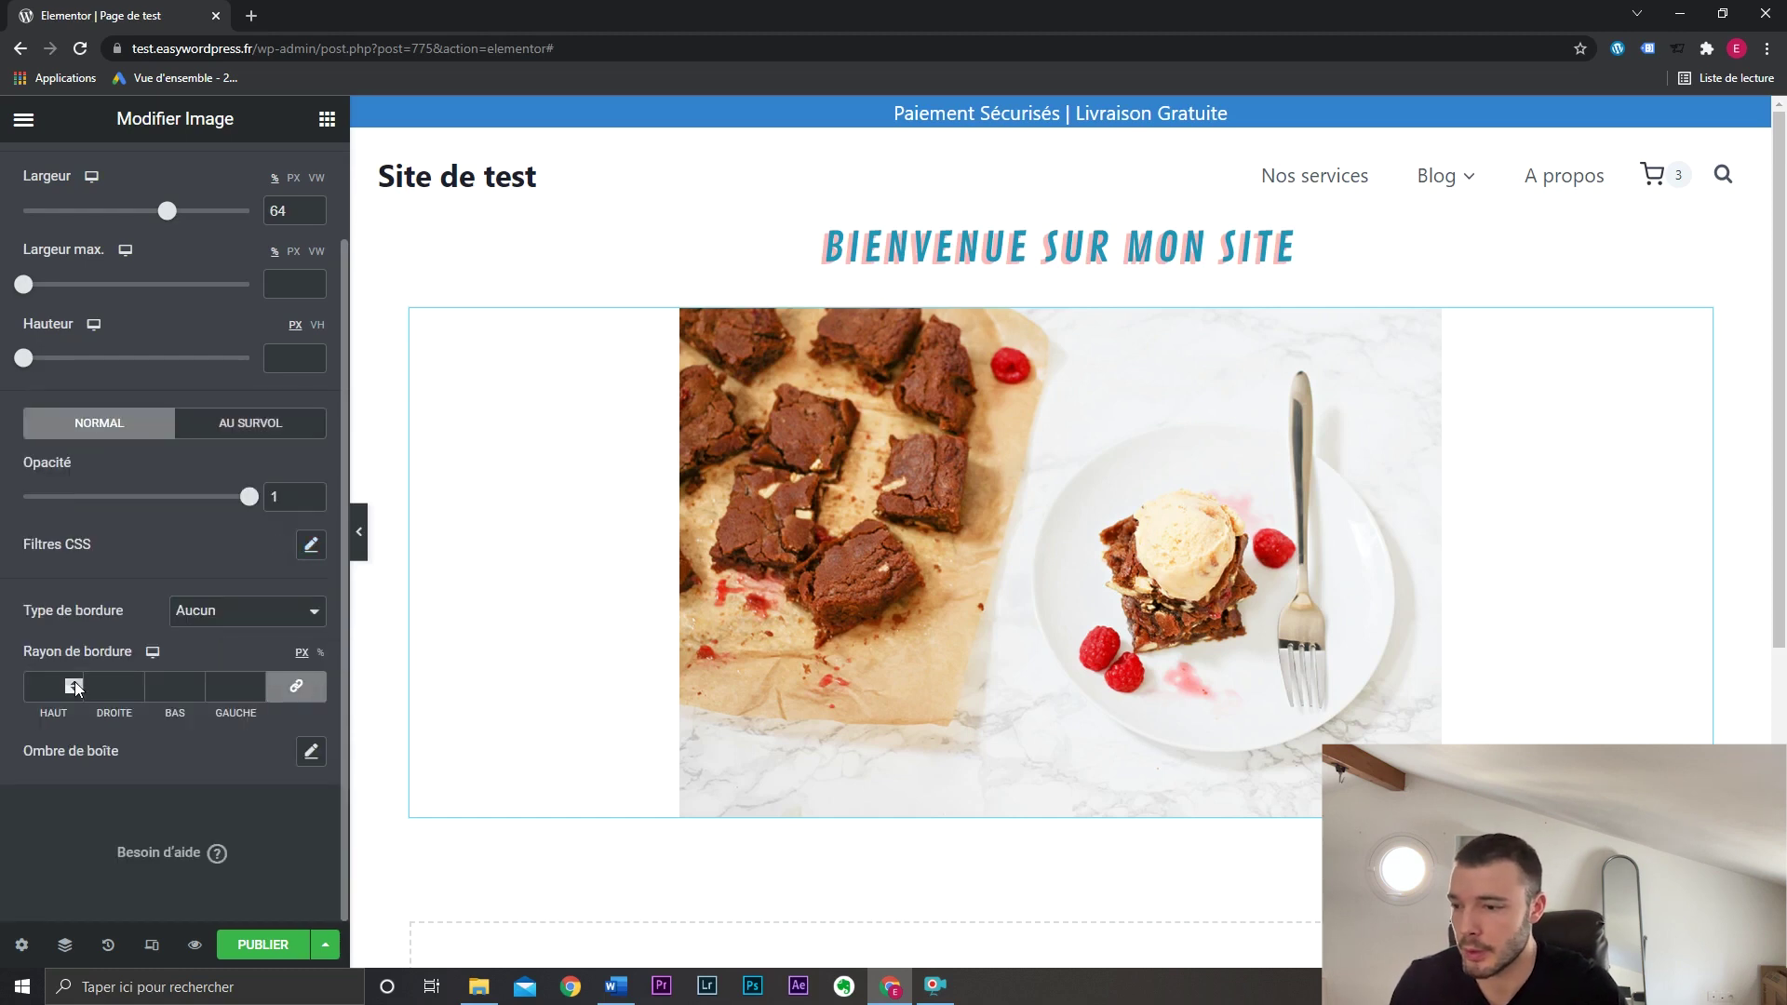
# Set the brownie photo's border radius to 20 px on all corners and enable its default box shadow.
pyautogui.moveTo(75, 681); pyautogui.dragTo(74, 681)
pyautogui.click(311, 752)
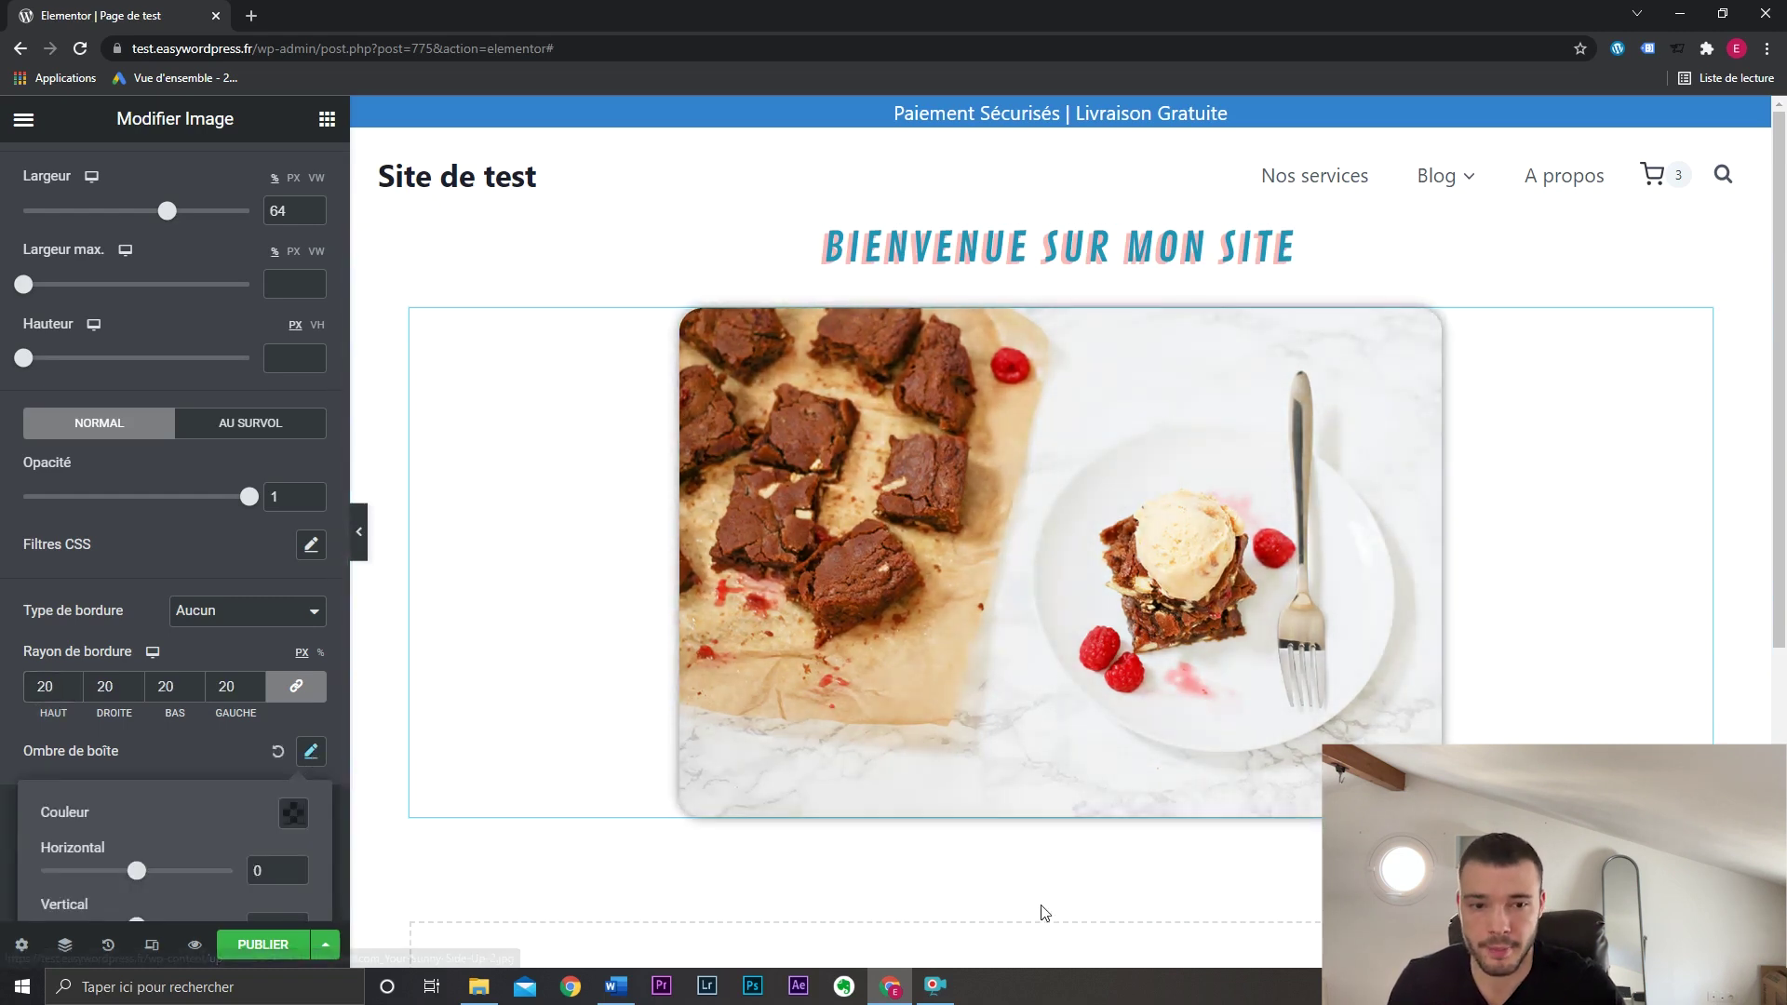
# Preview the page at full width with the editing panel hidden and bring the panel back.
pyautogui.scroll(-1, 699, 750)
pyautogui.click(361, 557)
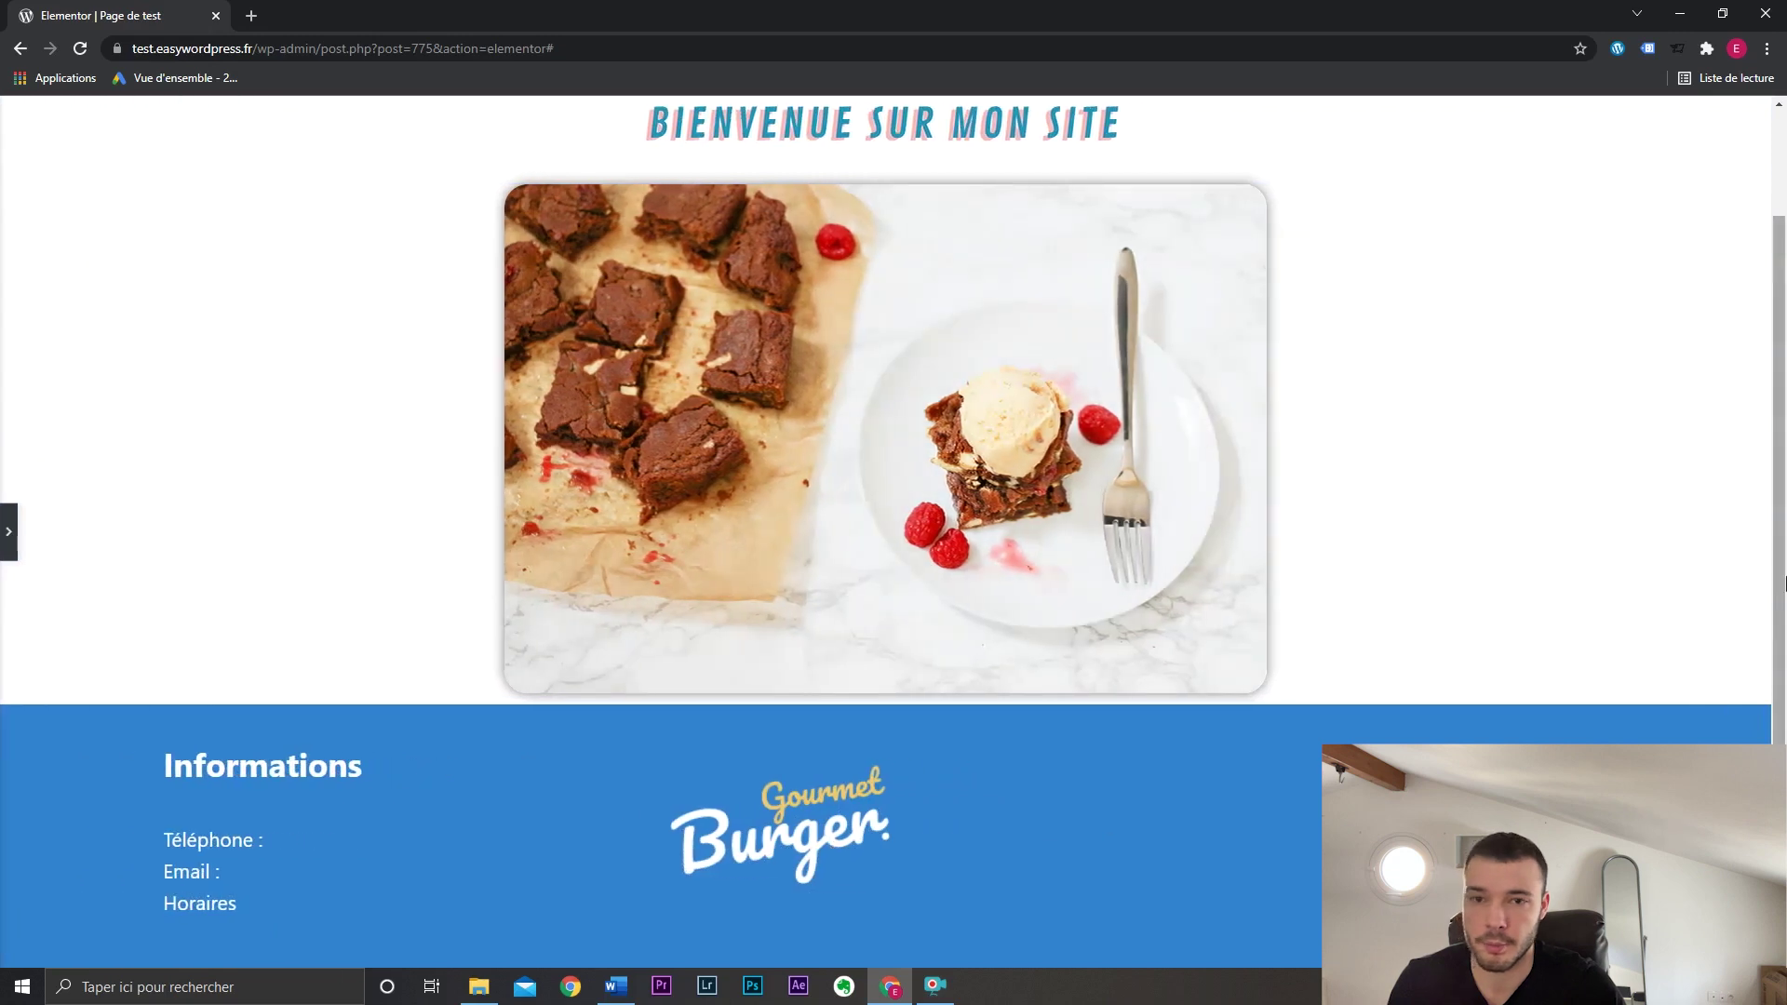
pyautogui.scroll(1, 1697, 474)
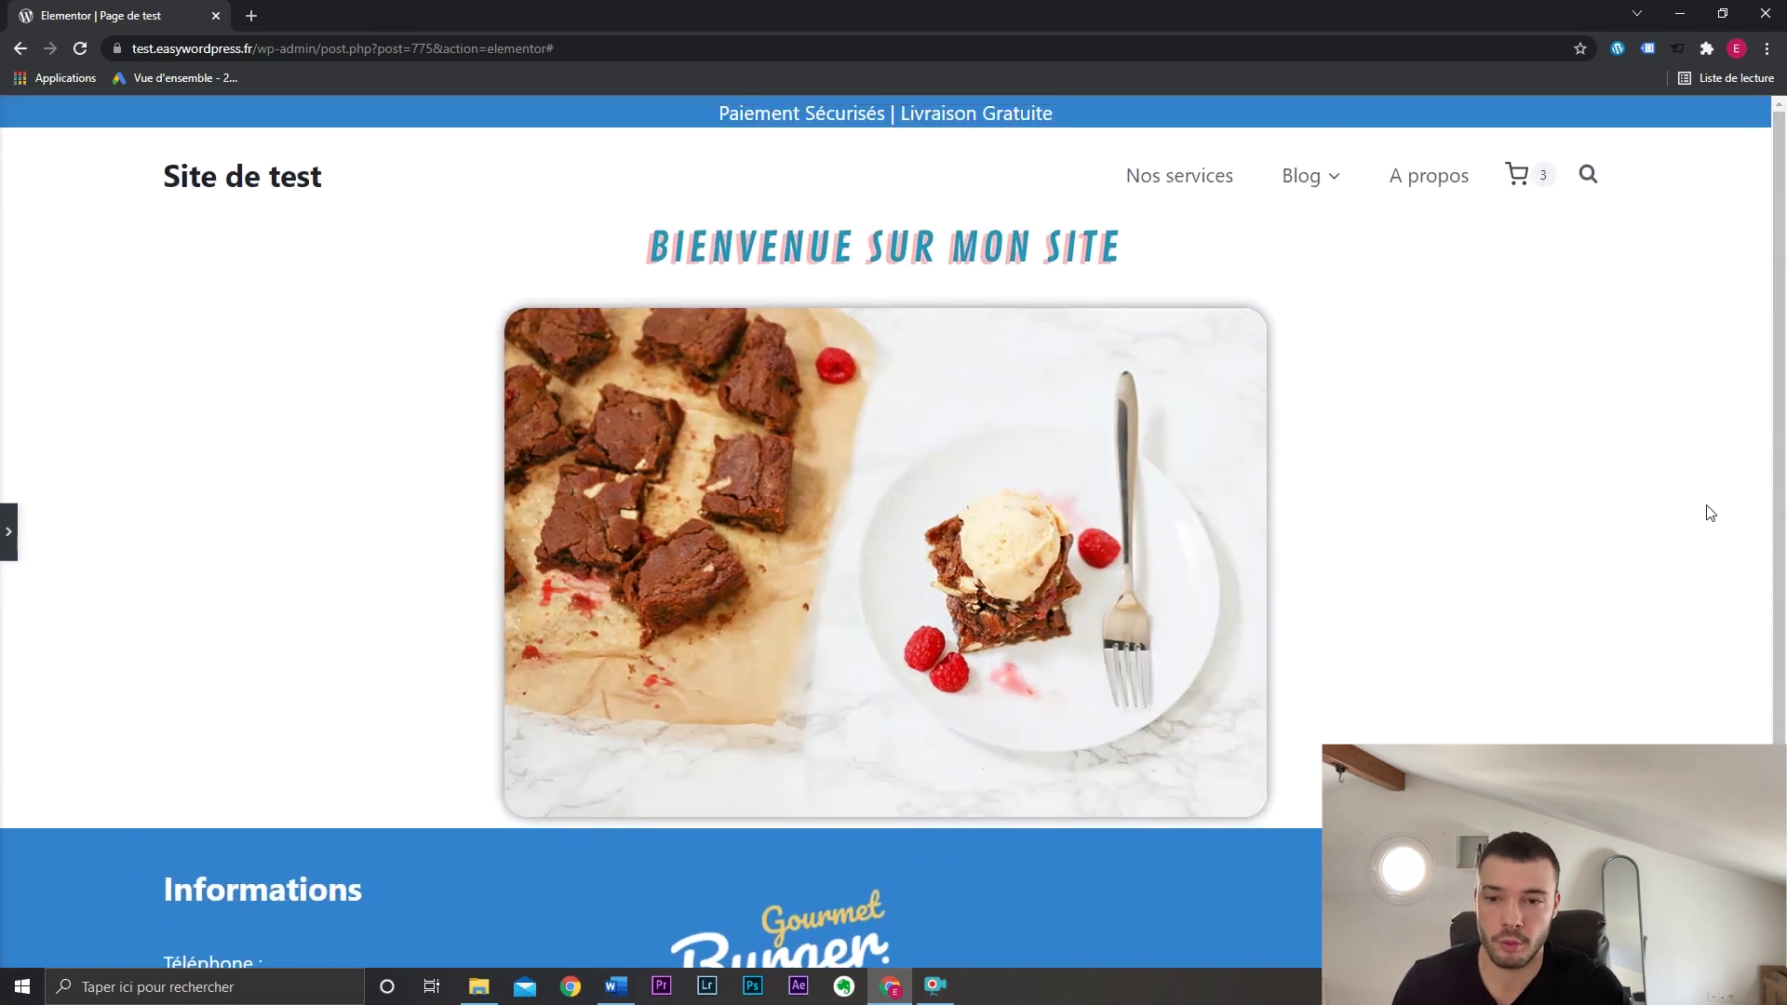
pyautogui.click(11, 528)
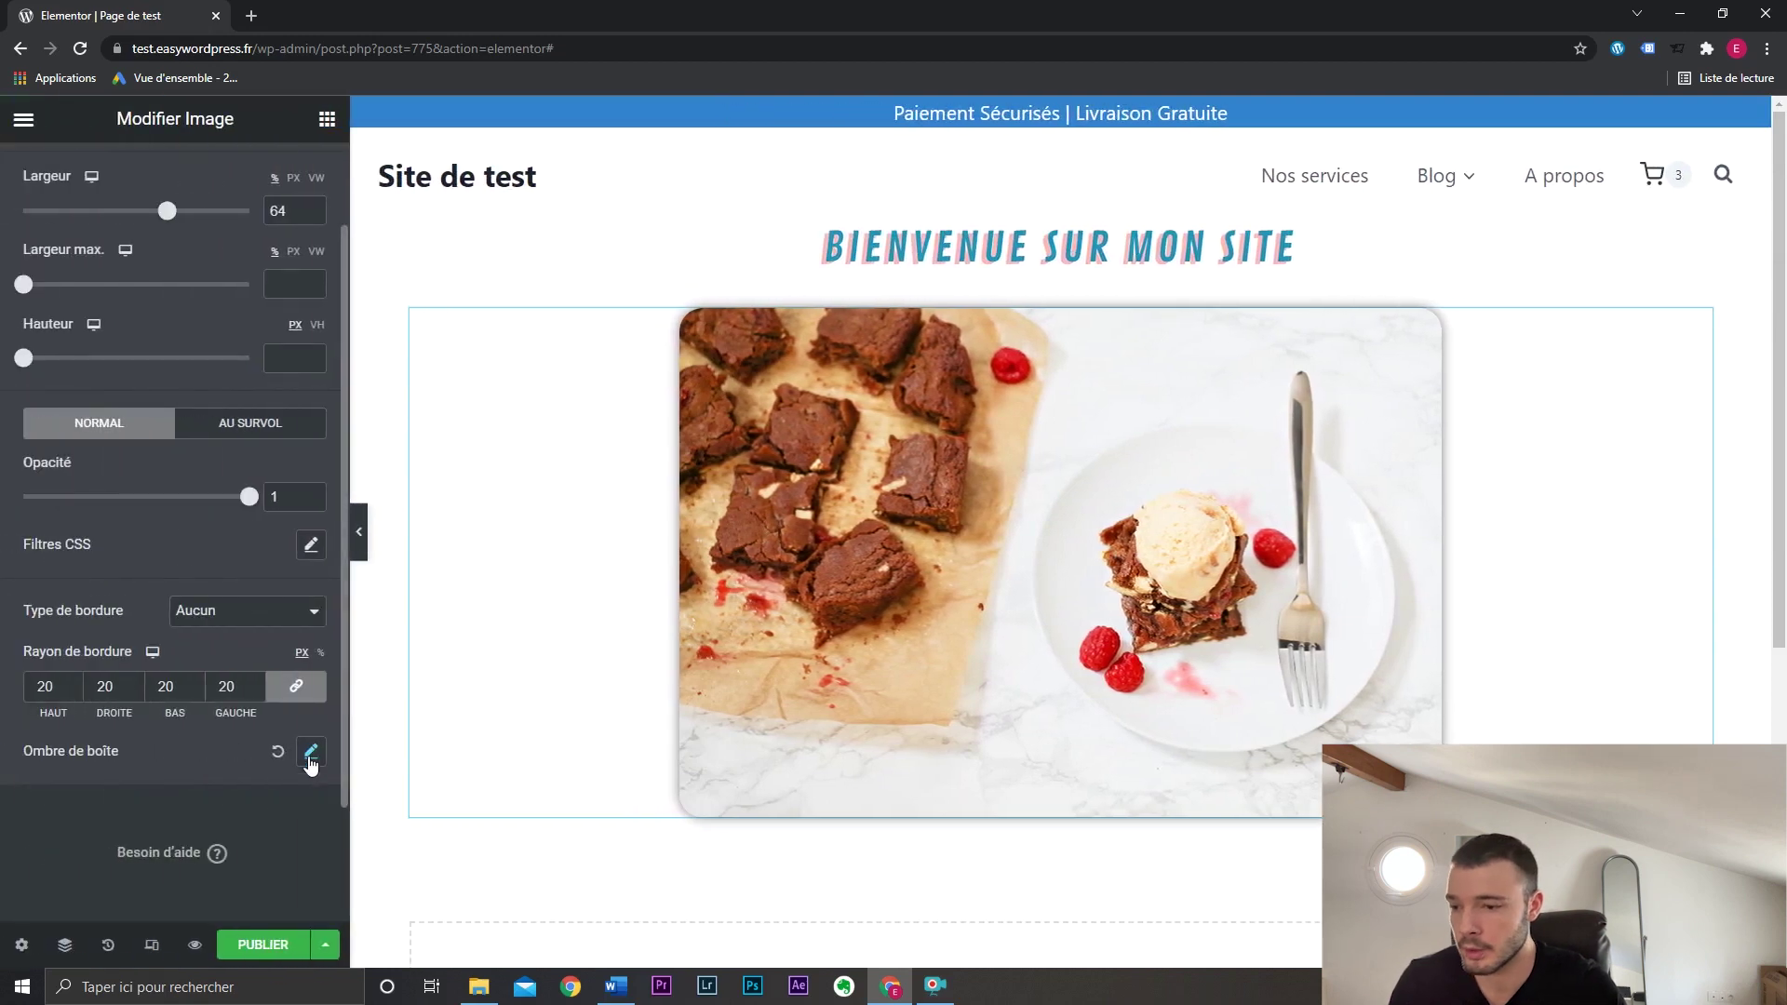
# Look over the photo's box shadow settings and its advanced, style and content options.
pyautogui.click(309, 752)
pyautogui.scroll(-2, 265, 671)
pyautogui.scroll(5, 264, 558)
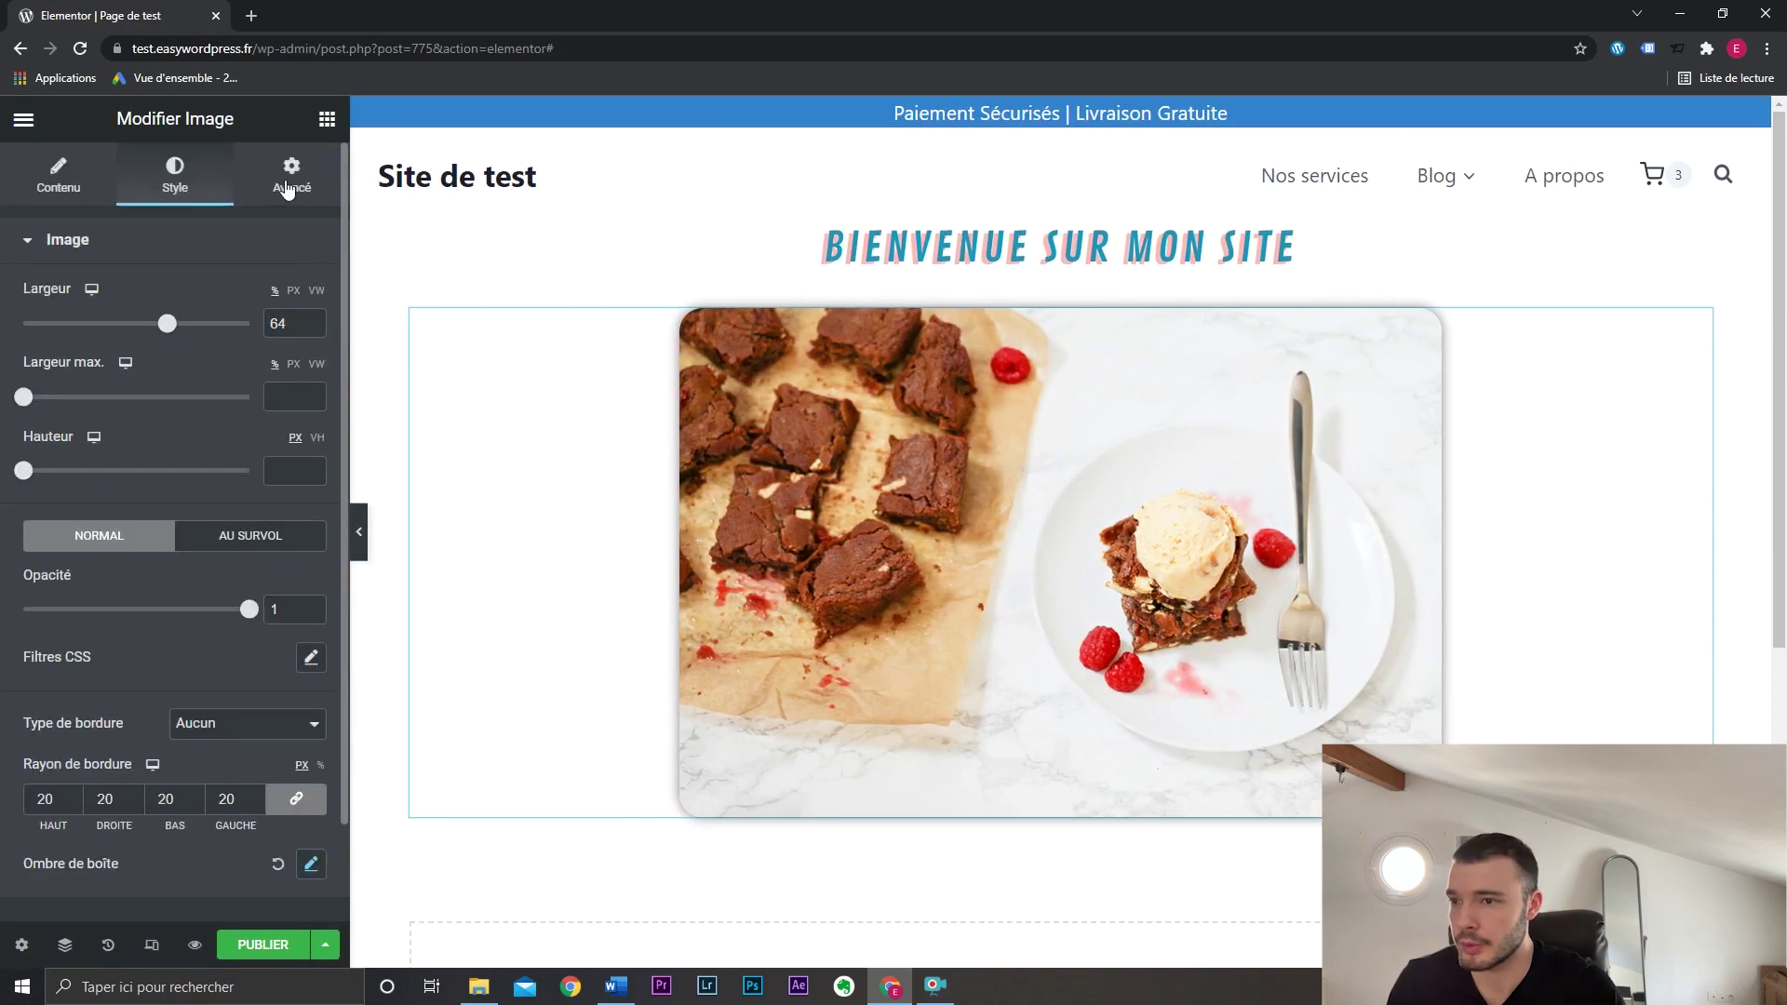
pyautogui.click(289, 177)
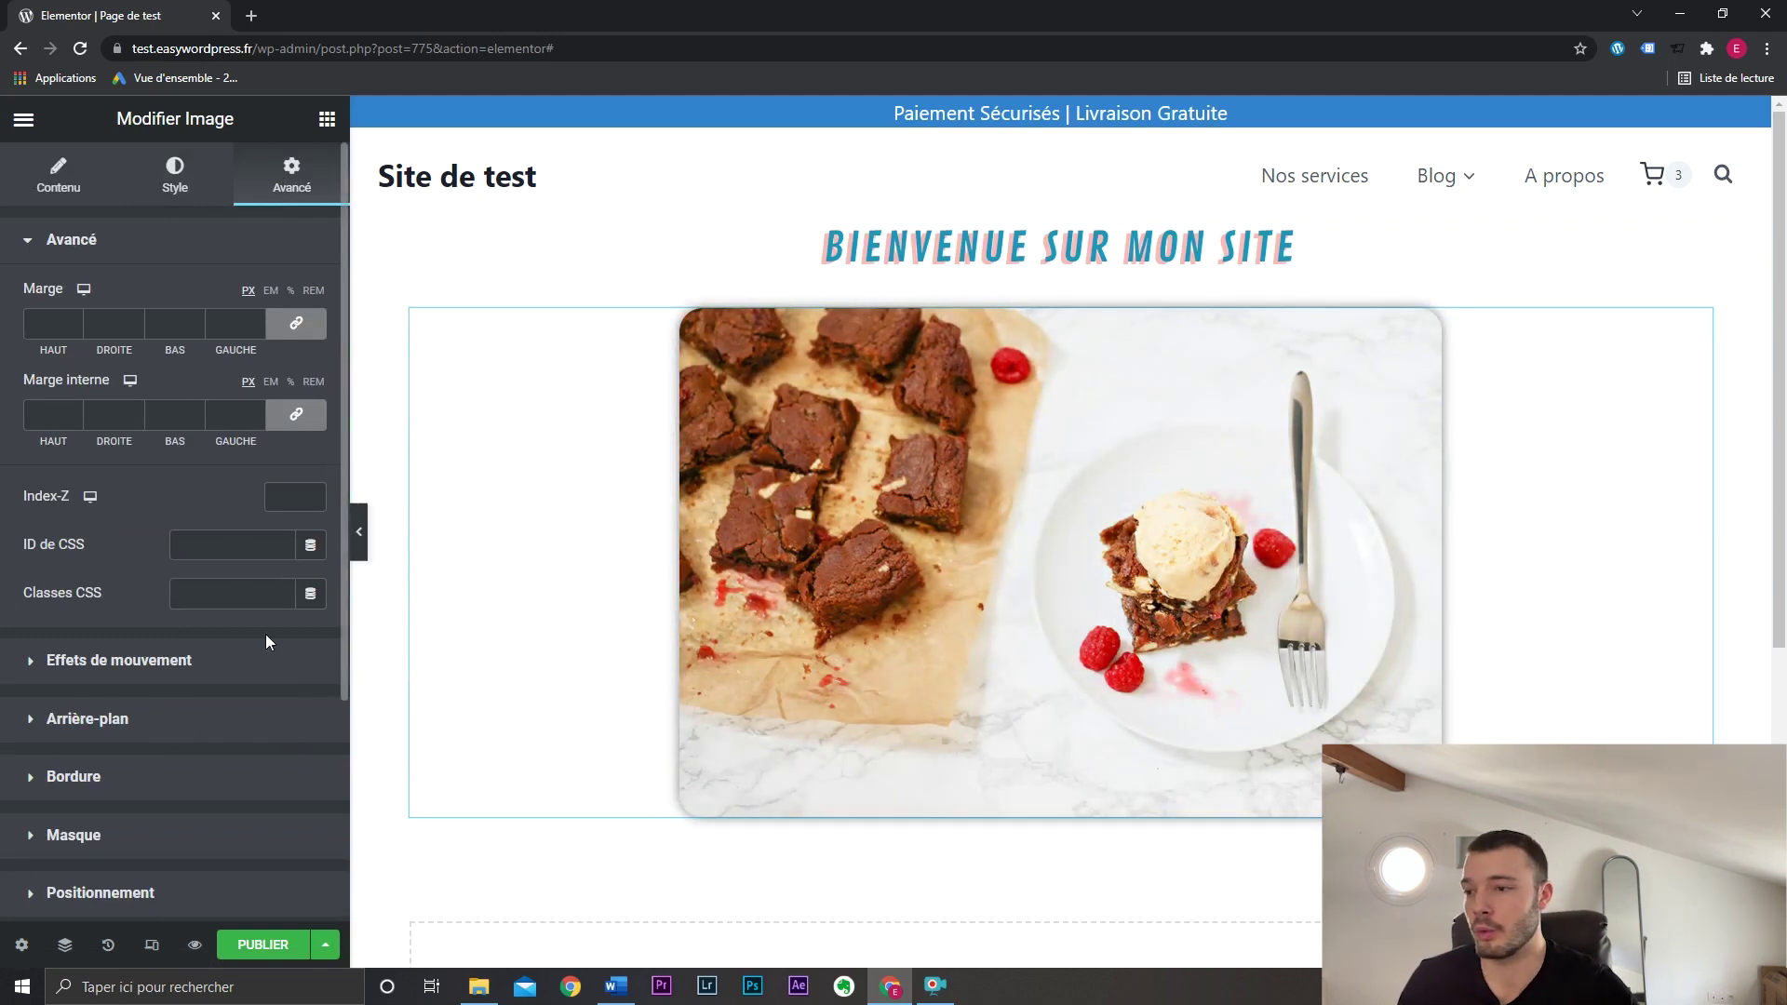
pyautogui.click(175, 175)
pyautogui.click(58, 184)
pyautogui.click(172, 176)
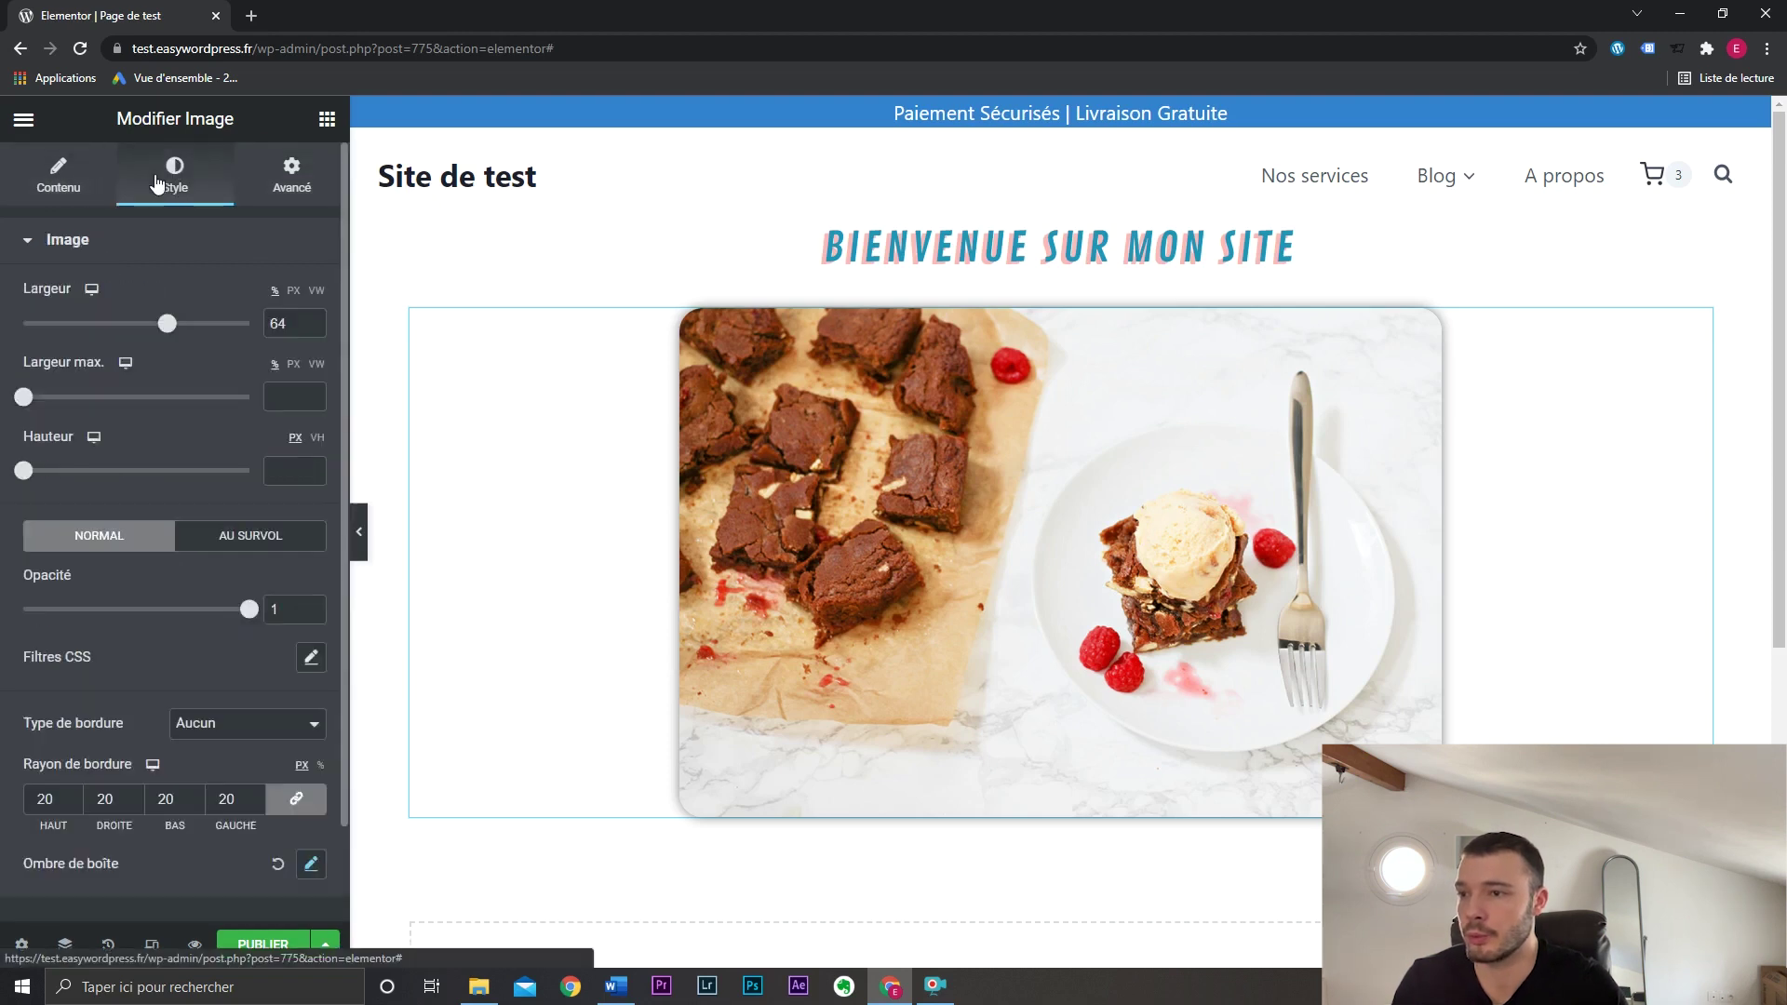
pyautogui.click(75, 182)
# Add a text editor widget below the brownie photo and paste two more copies of its Lorem ipsum paragraph.
pyautogui.click(327, 118)
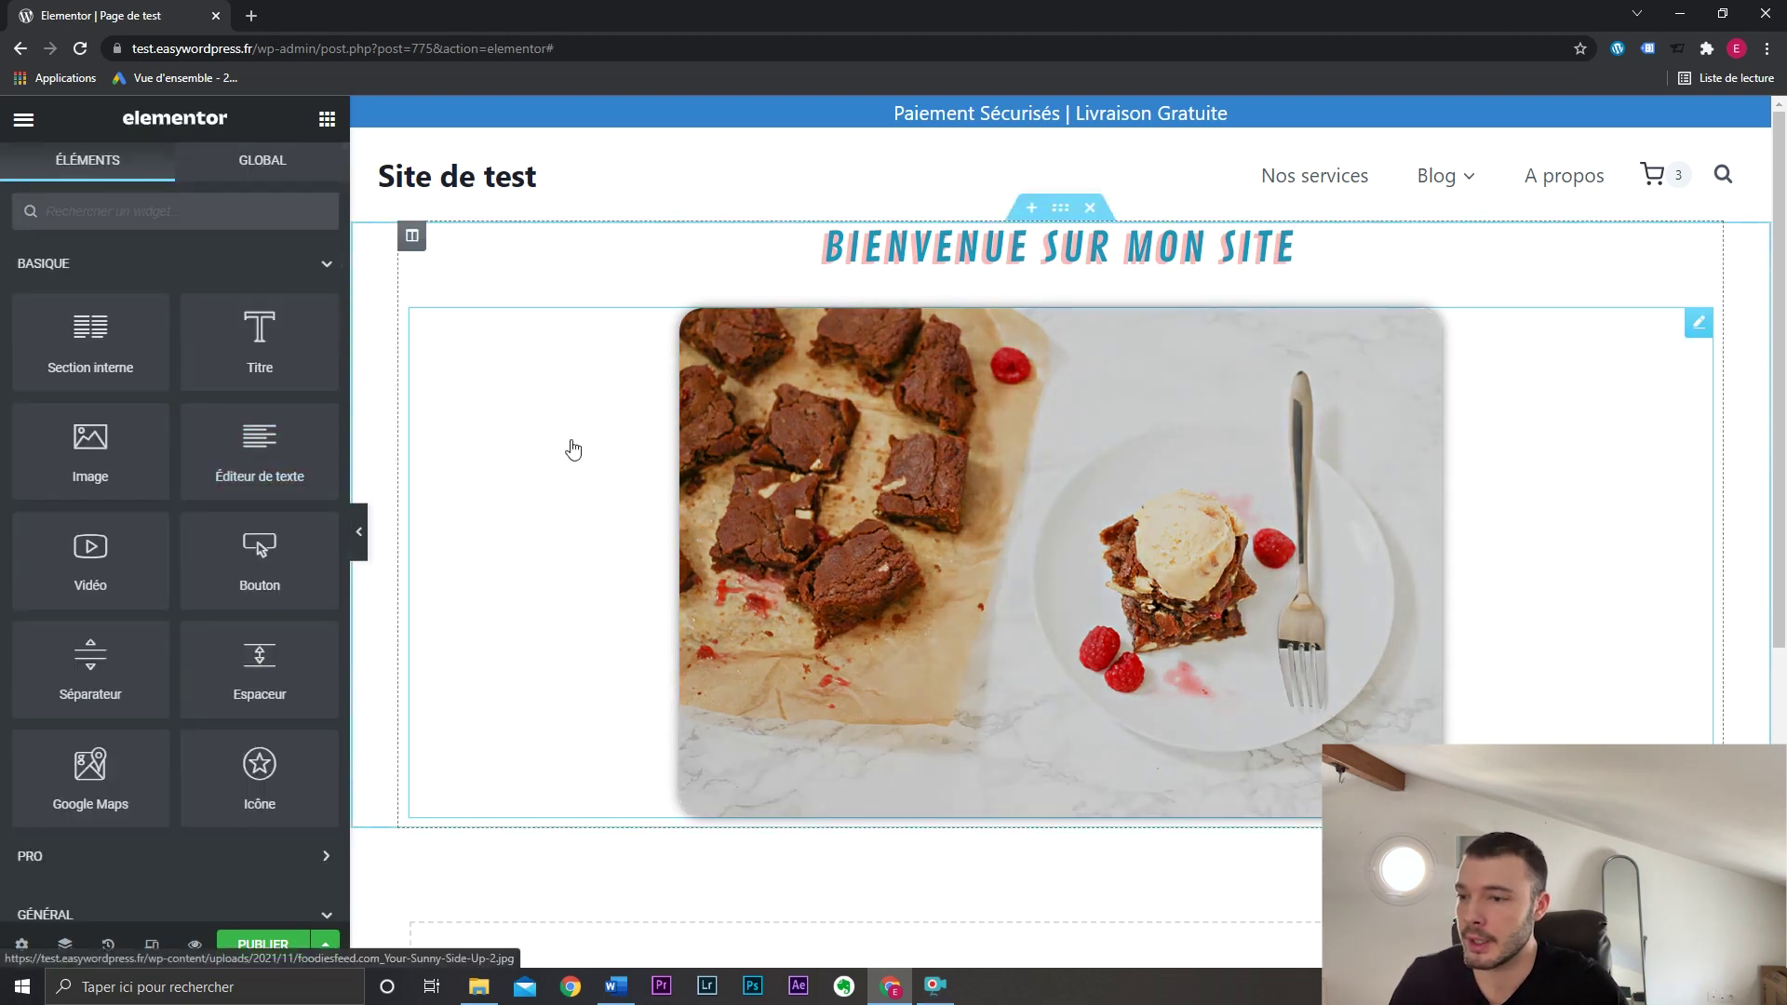
pyautogui.moveTo(260, 452); pyautogui.dragTo(1145, 793)
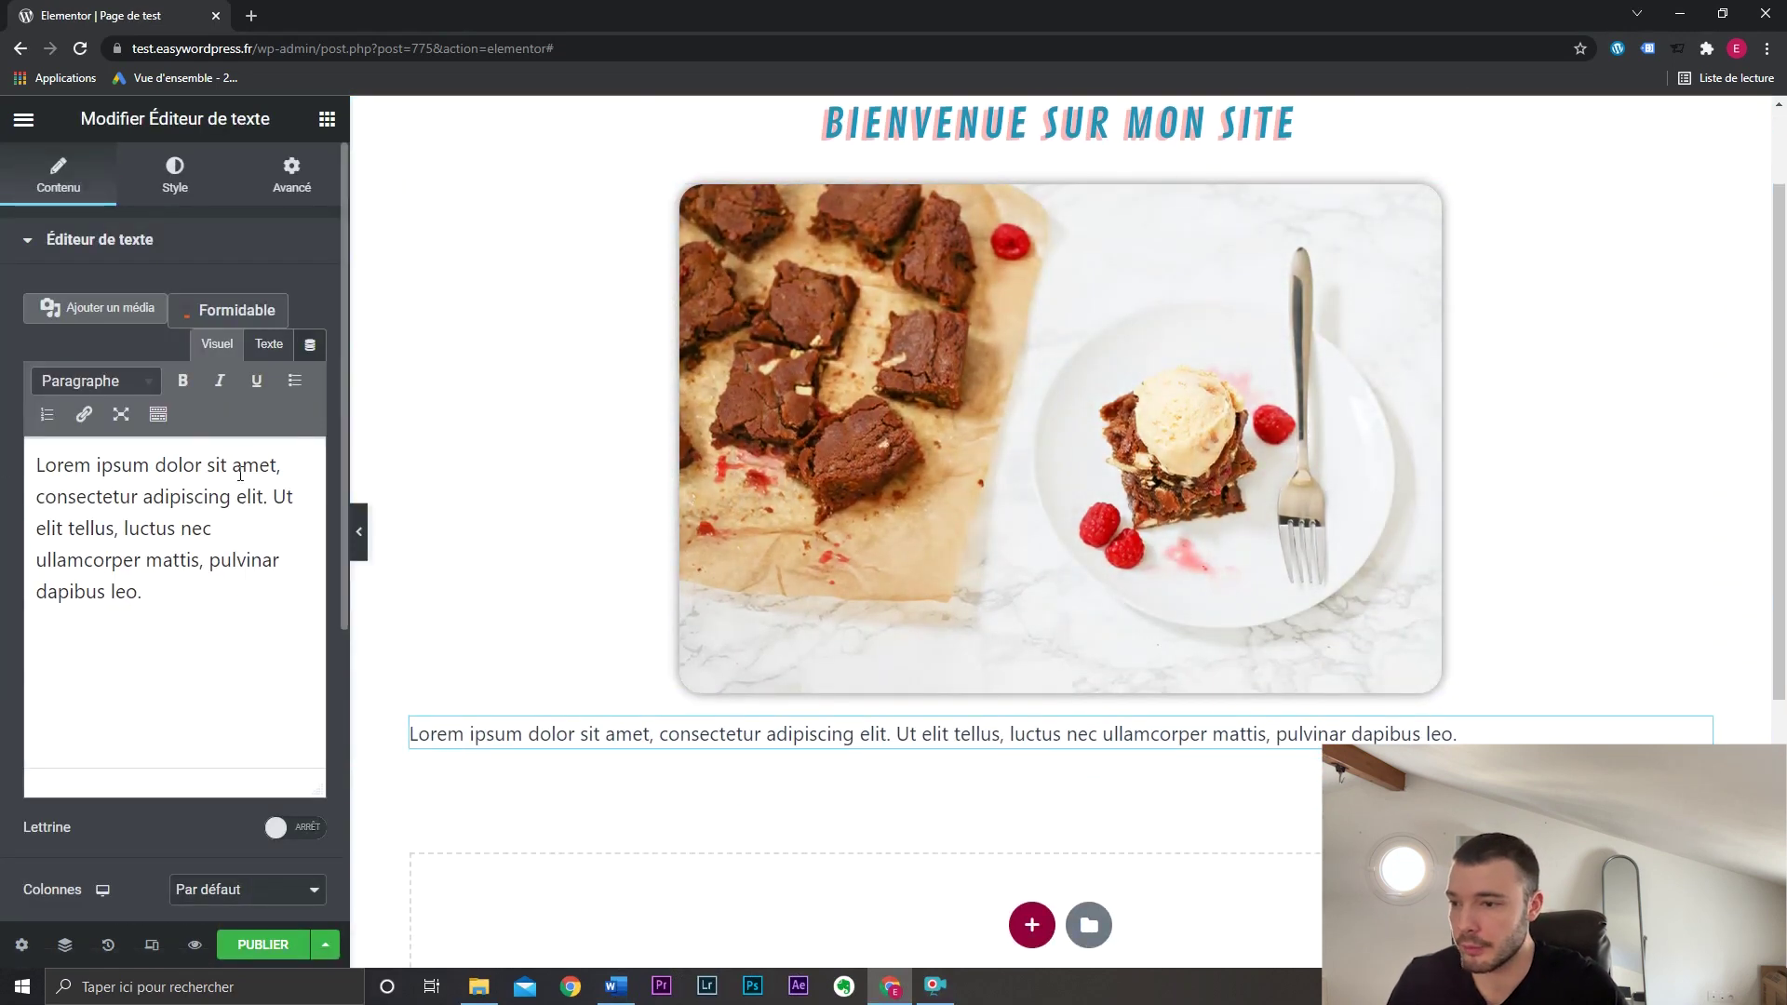
pyautogui.moveTo(144, 594); pyautogui.dragTo(18, 449)
pyautogui.hotkey('ctrl', 'c')
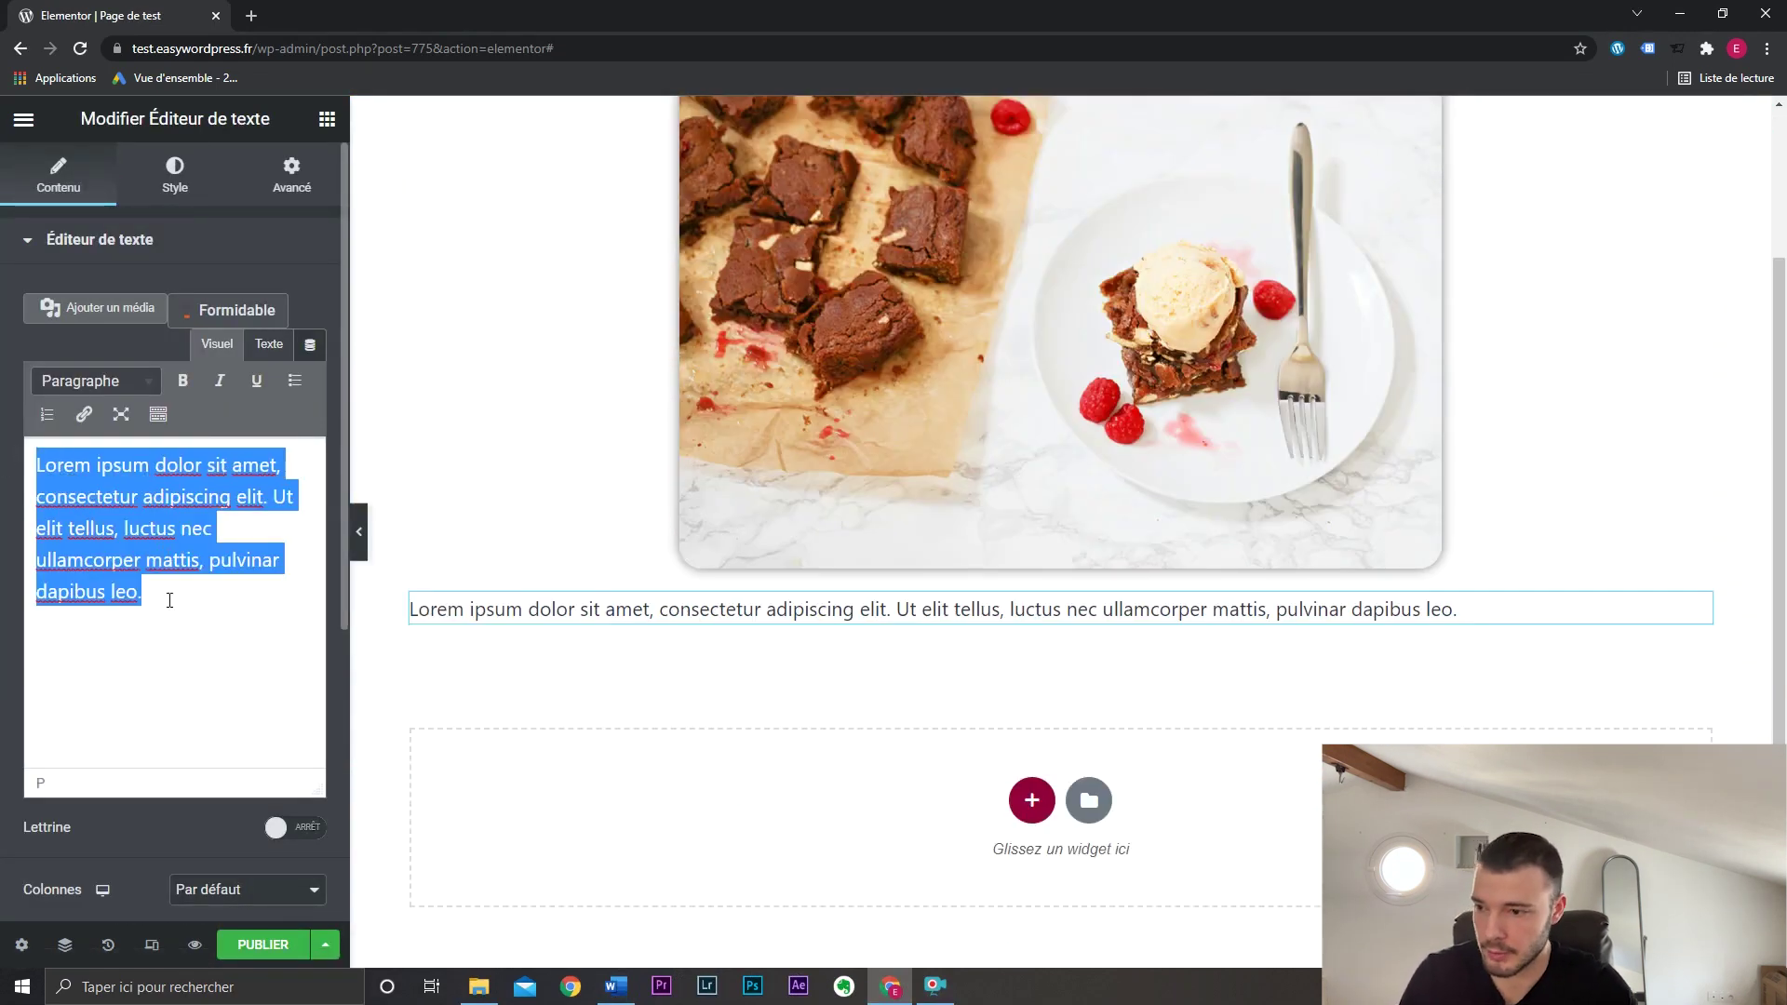
pyautogui.click(170, 599)
pyautogui.hotkey('ctrl', 'v')
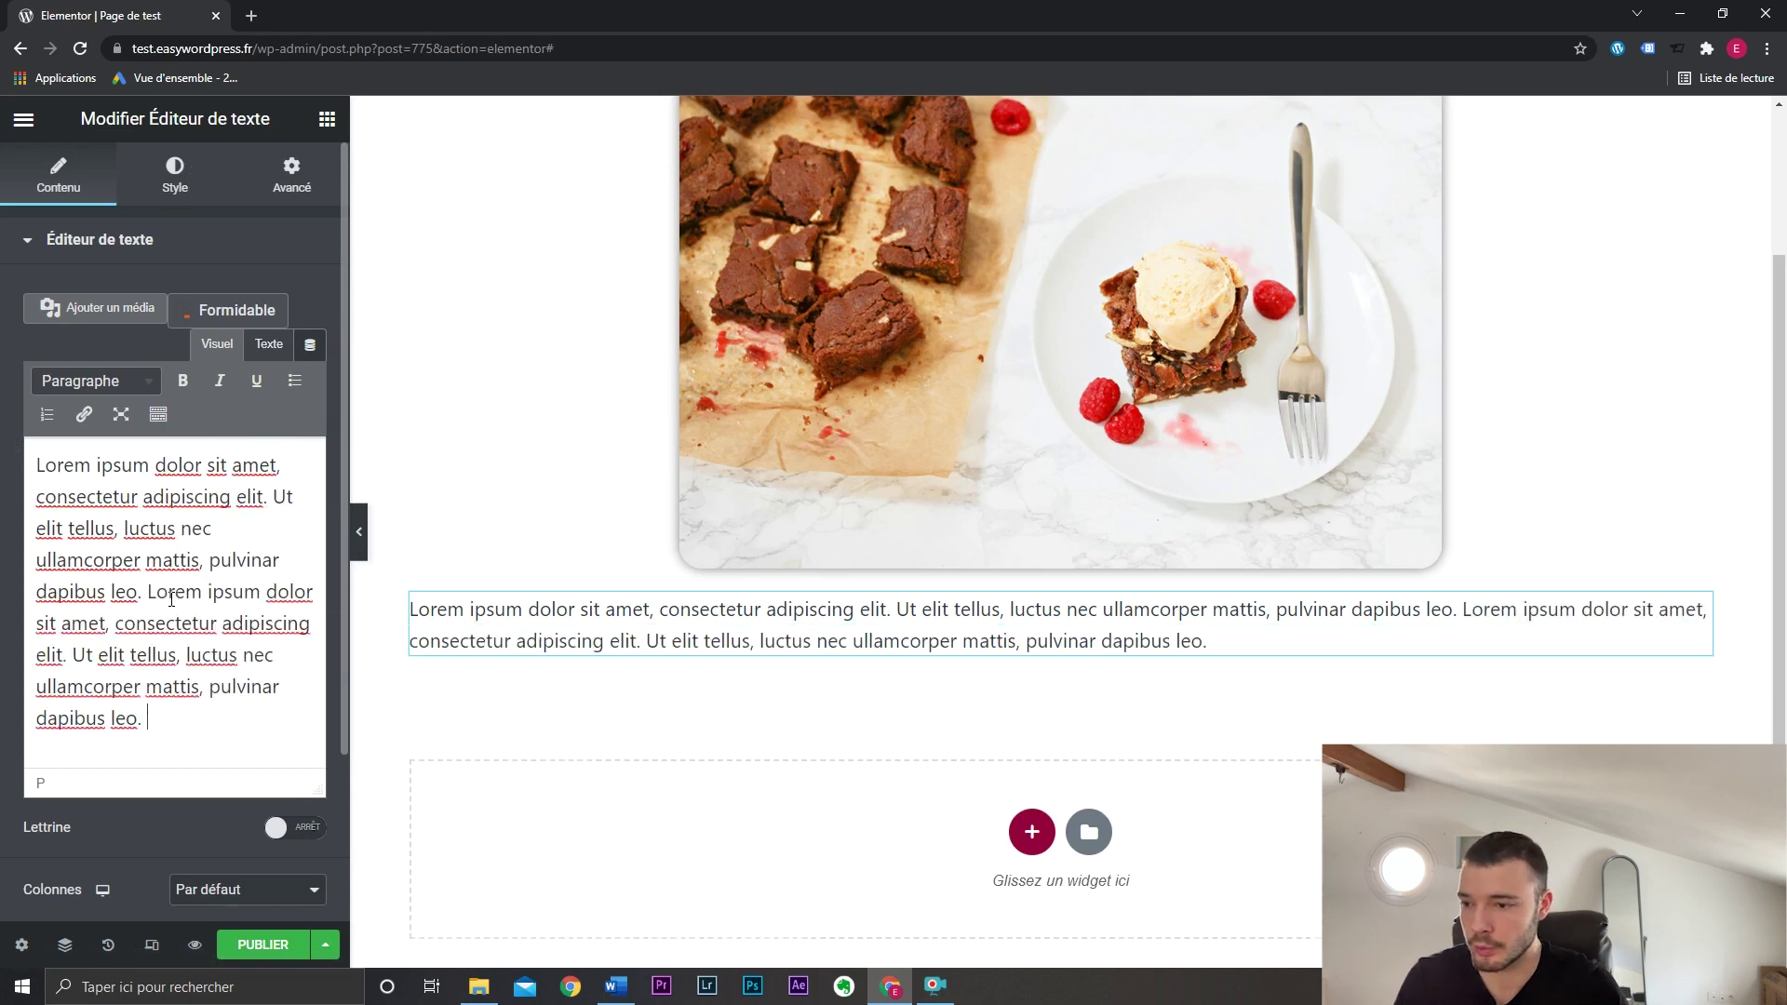
pyautogui.hotkey('ctrl', 'v')
# Try bold, italic and underline on a passage near "dapibus leo. Lorem ipsum dolor sit amet" and undo the formatting.
pyautogui.moveTo(222, 629); pyautogui.dragTo(47, 596)
pyautogui.click(182, 381)
pyautogui.click(220, 381)
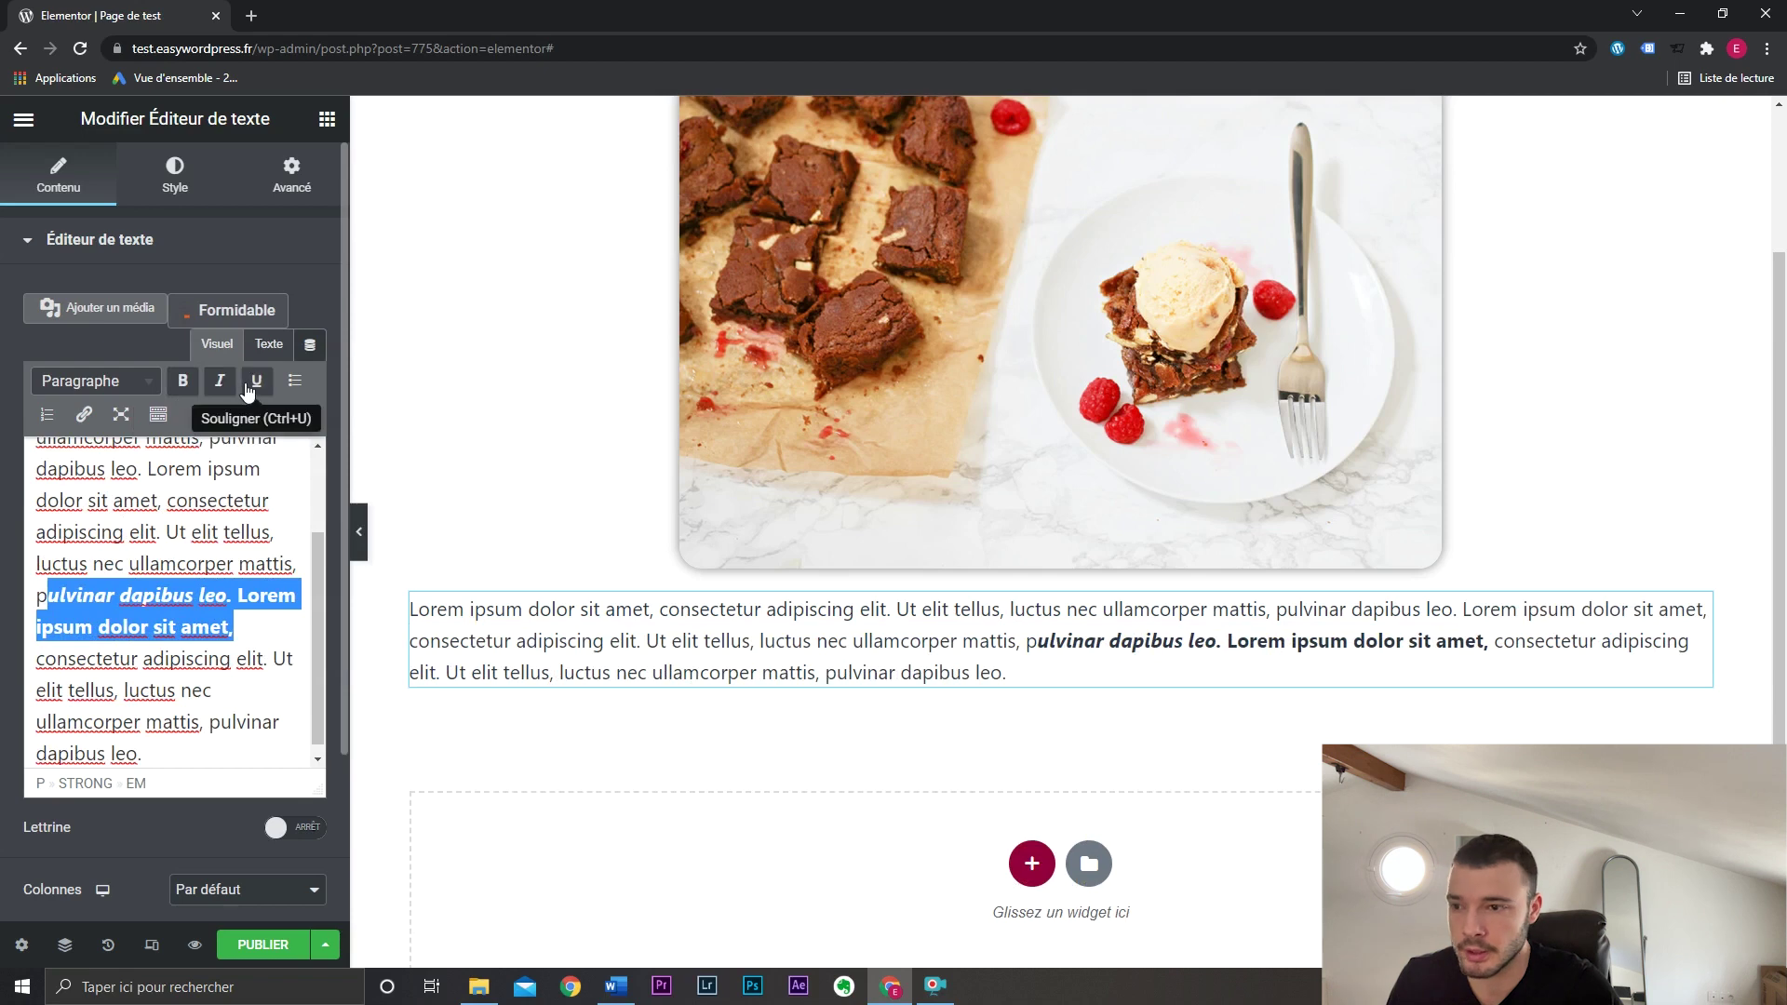
pyautogui.click(257, 381)
pyautogui.hotkey('ctrl', 'z')
pyautogui.hotkey('ctrl', 'z')
pyautogui.hotkey('ctrl', 'z')
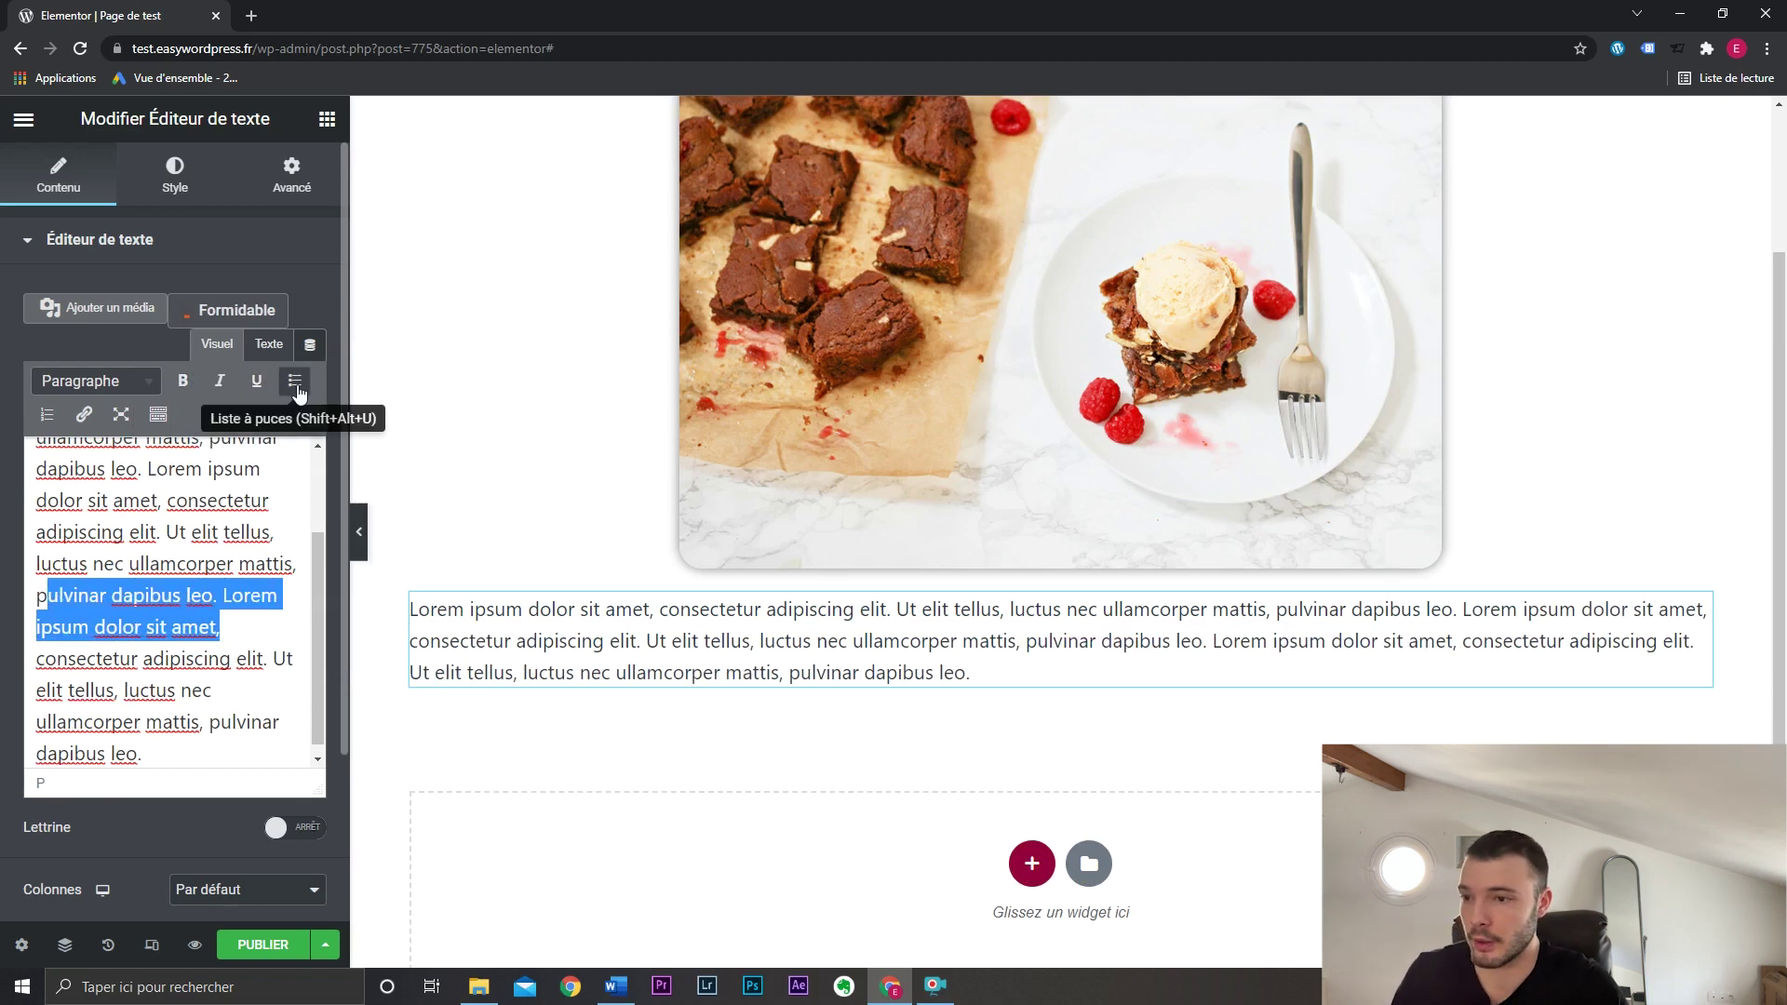
# View the Lorem ipsum text in the full-window writing mode and return to the normal editor.
pyautogui.click(121, 415)
pyautogui.click(1475, 206)
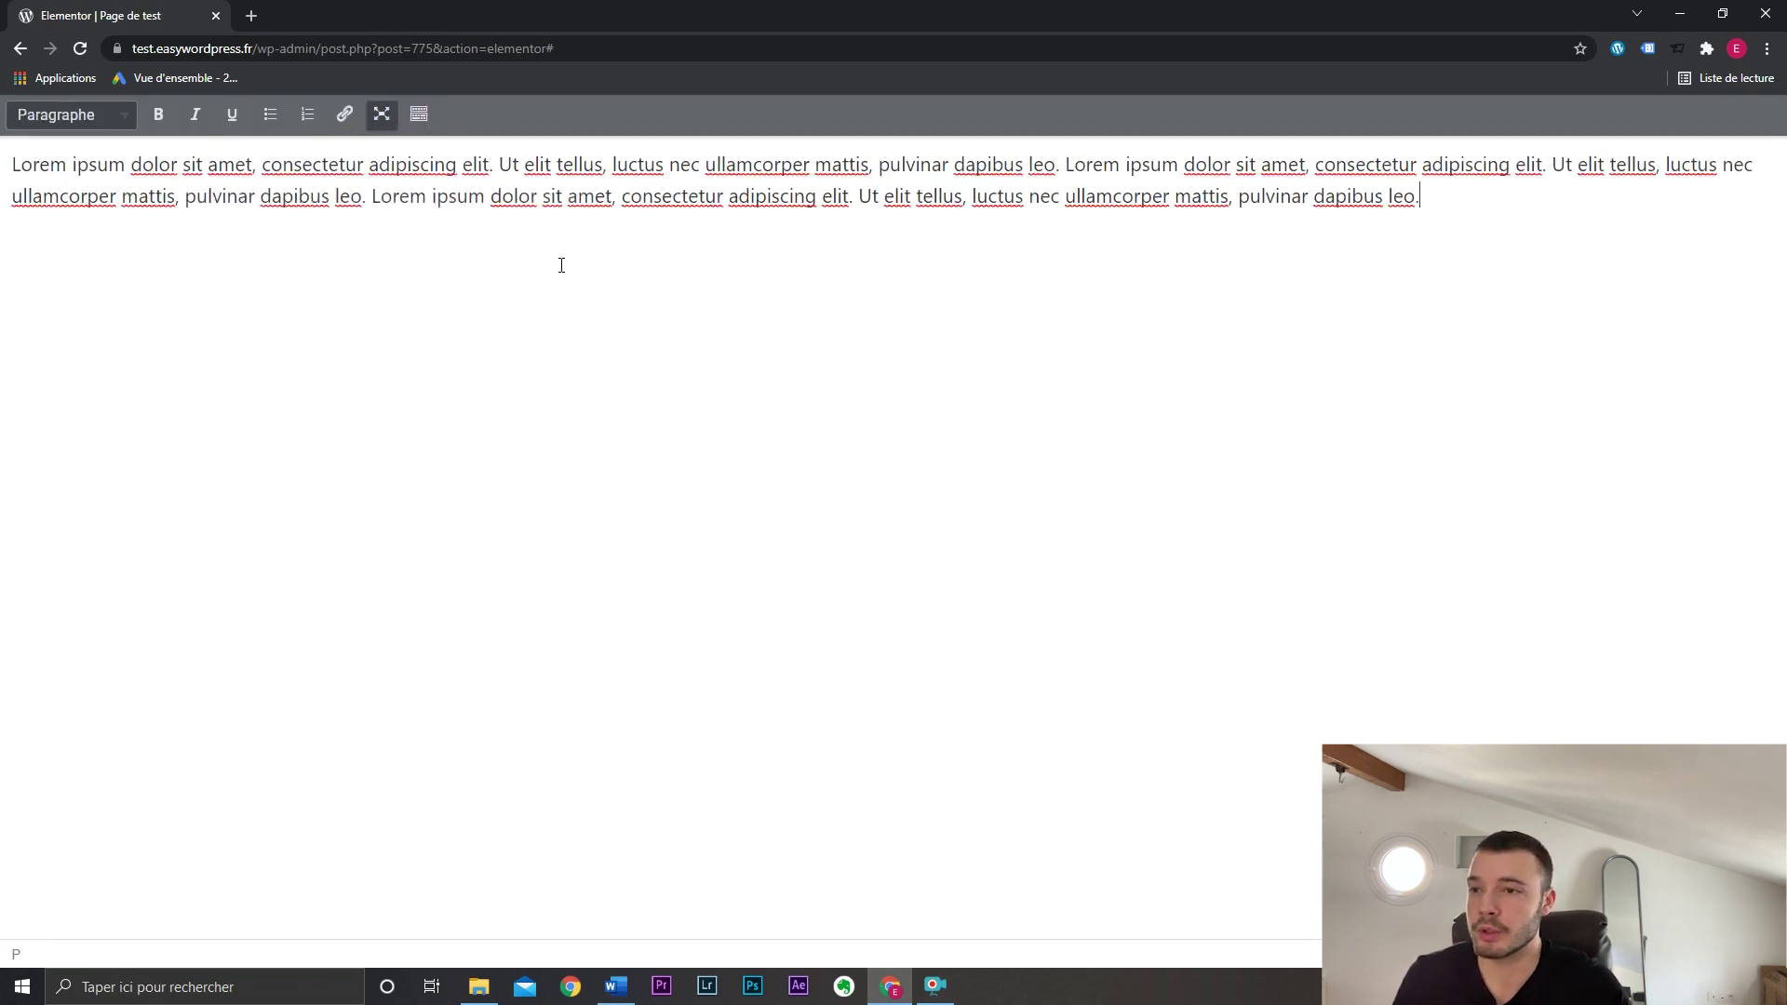
pyautogui.click(383, 115)
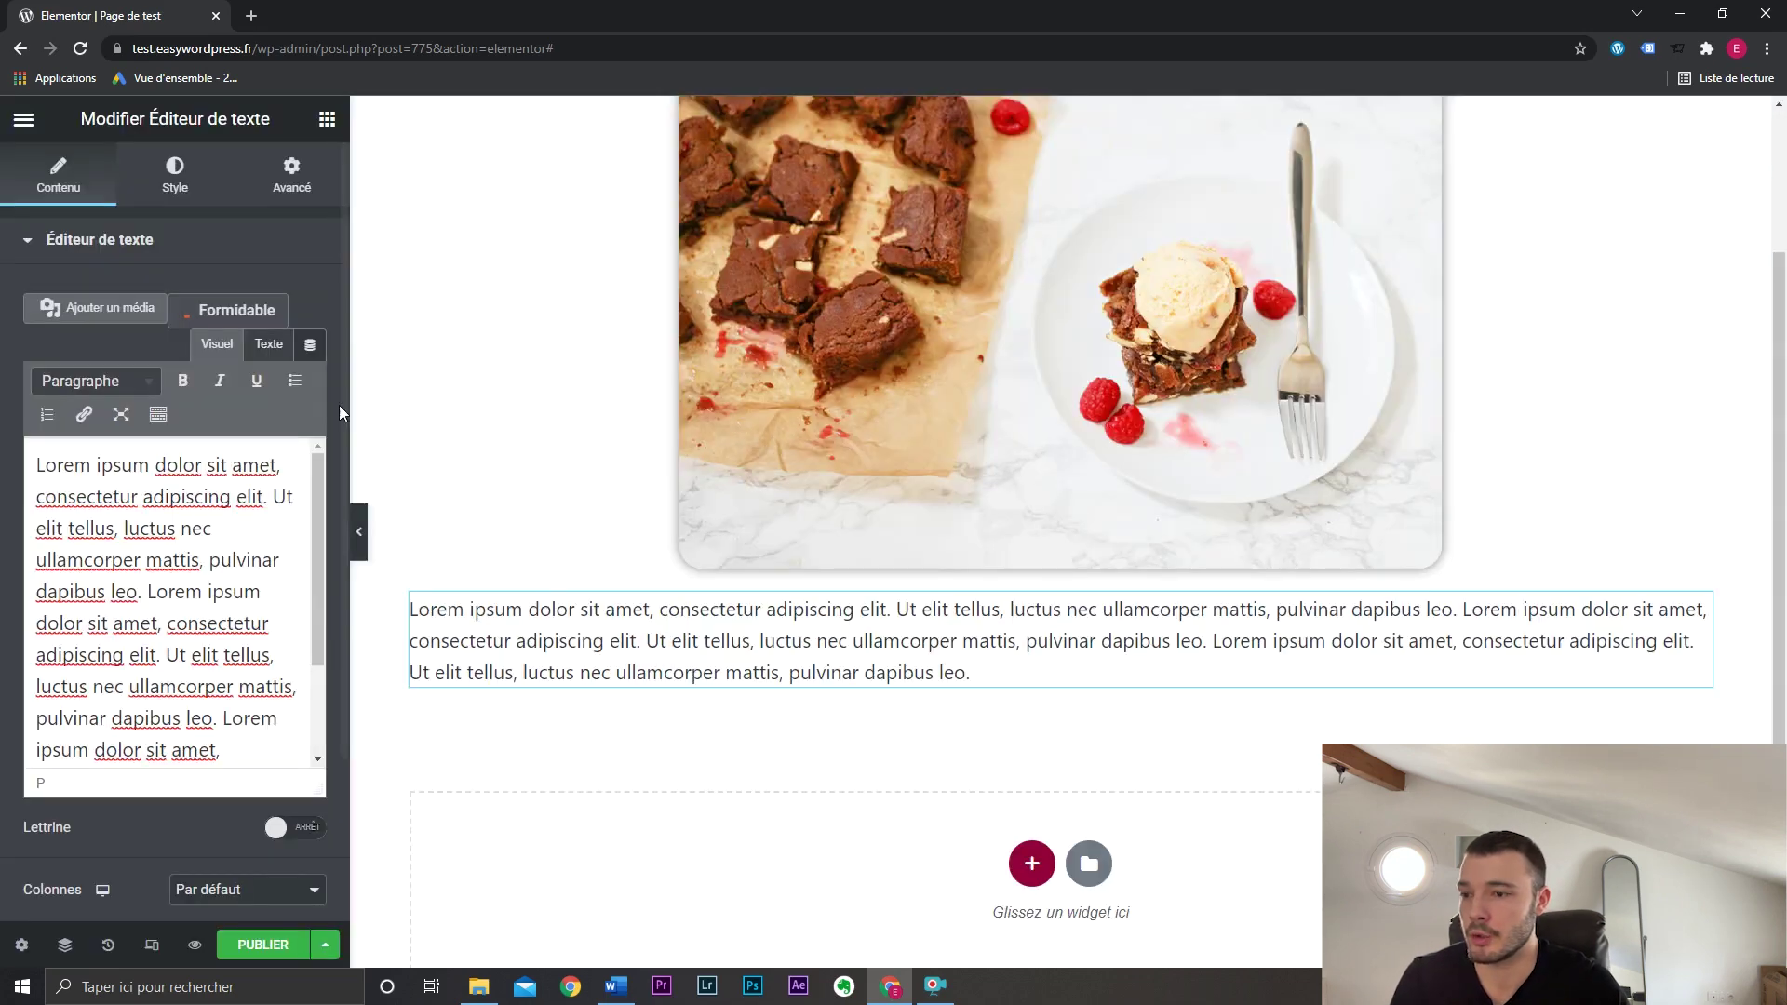
pyautogui.scroll(-3, 269, 584)
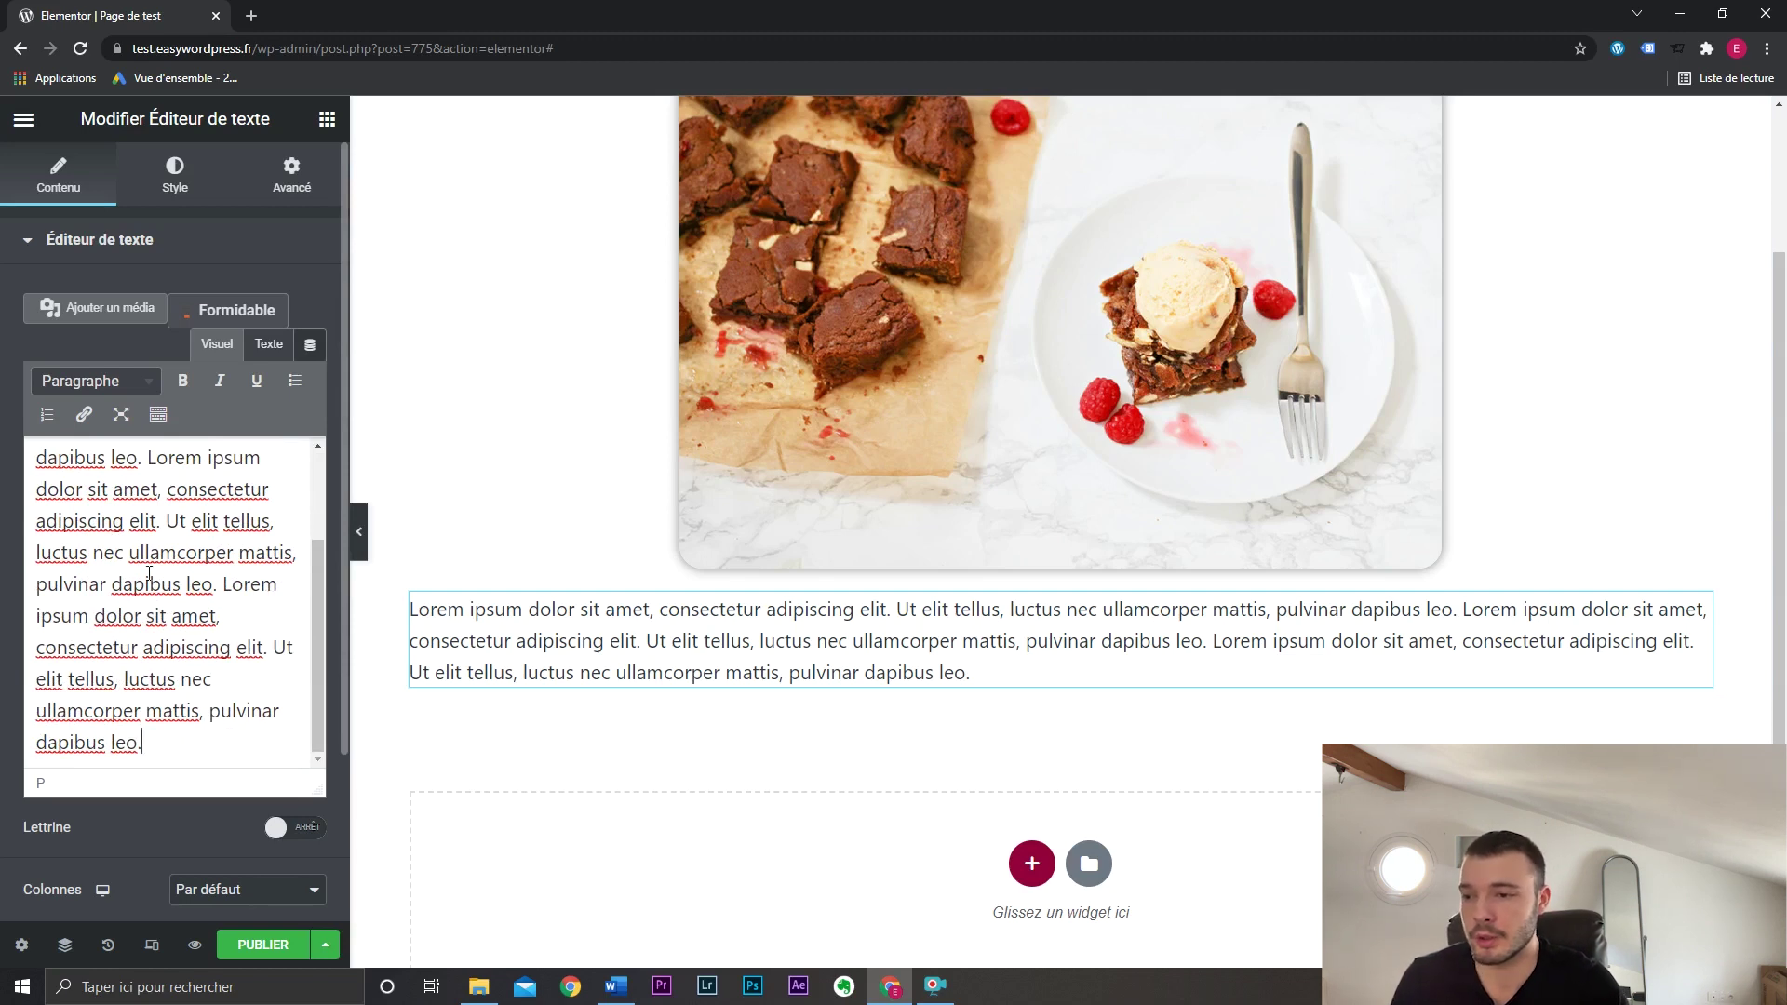
pyautogui.click(121, 414)
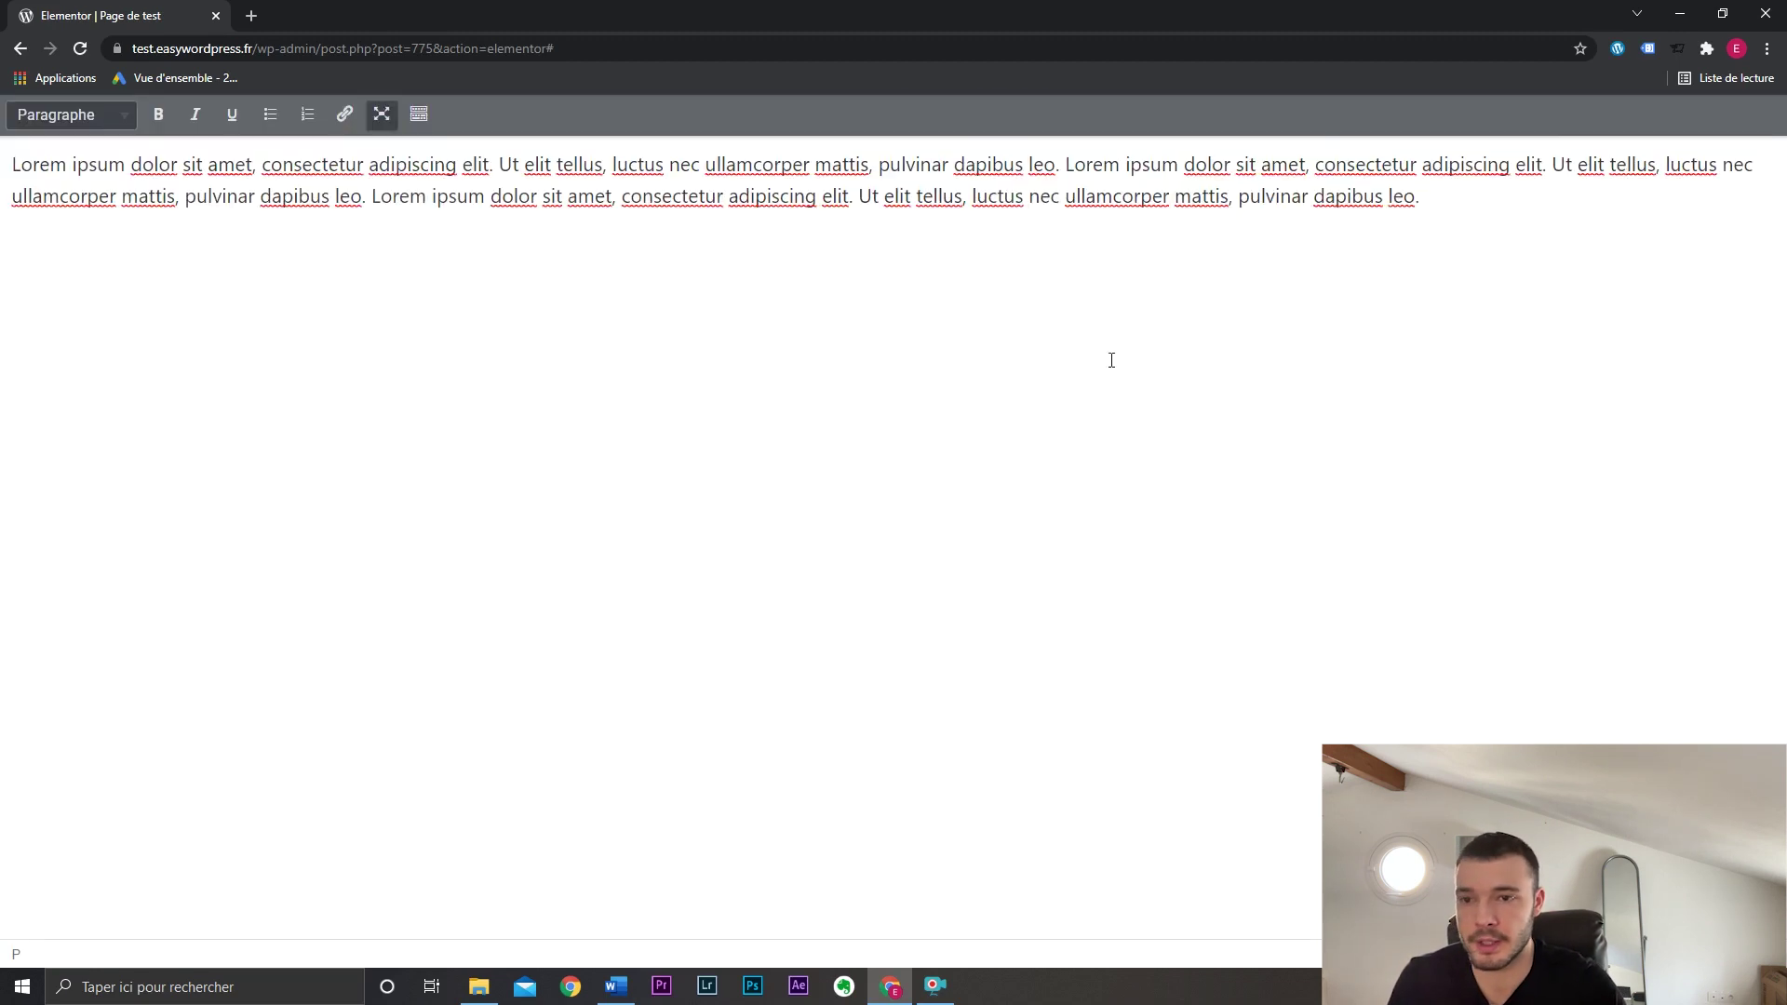
pyautogui.click(382, 114)
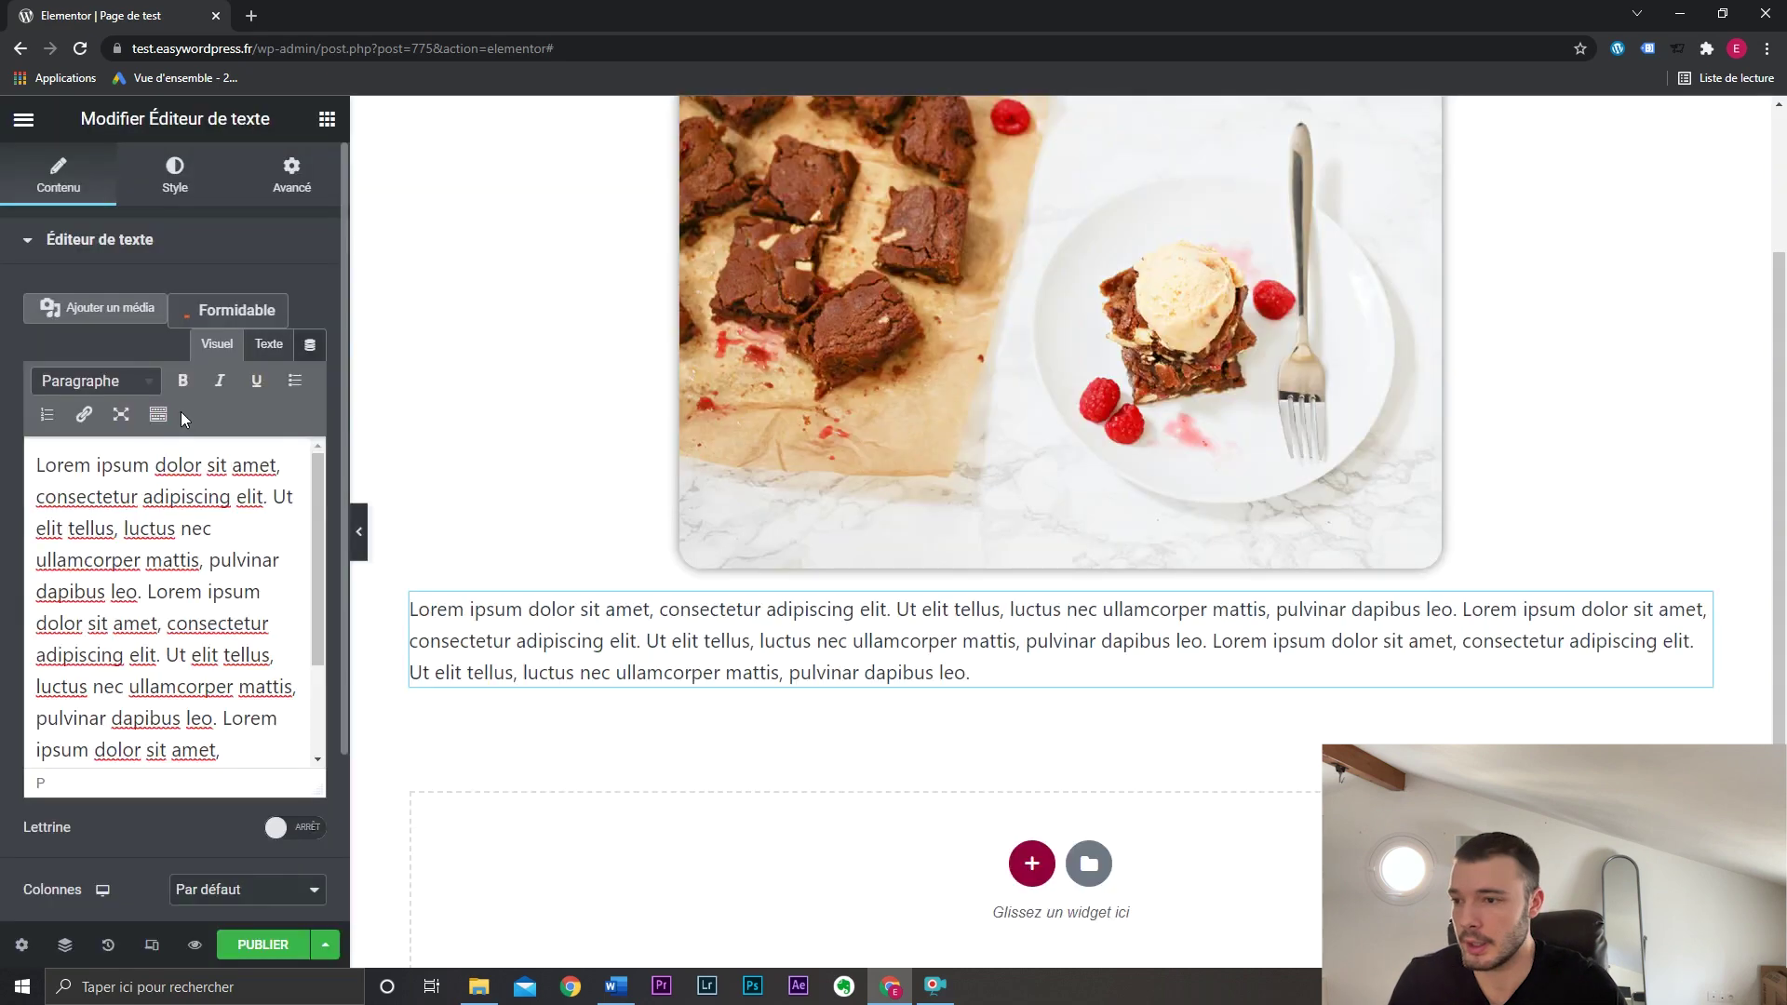
# Show the extended formatting options with "luctus nec" selected and look at the text widget's style settings.
pyautogui.click(158, 415)
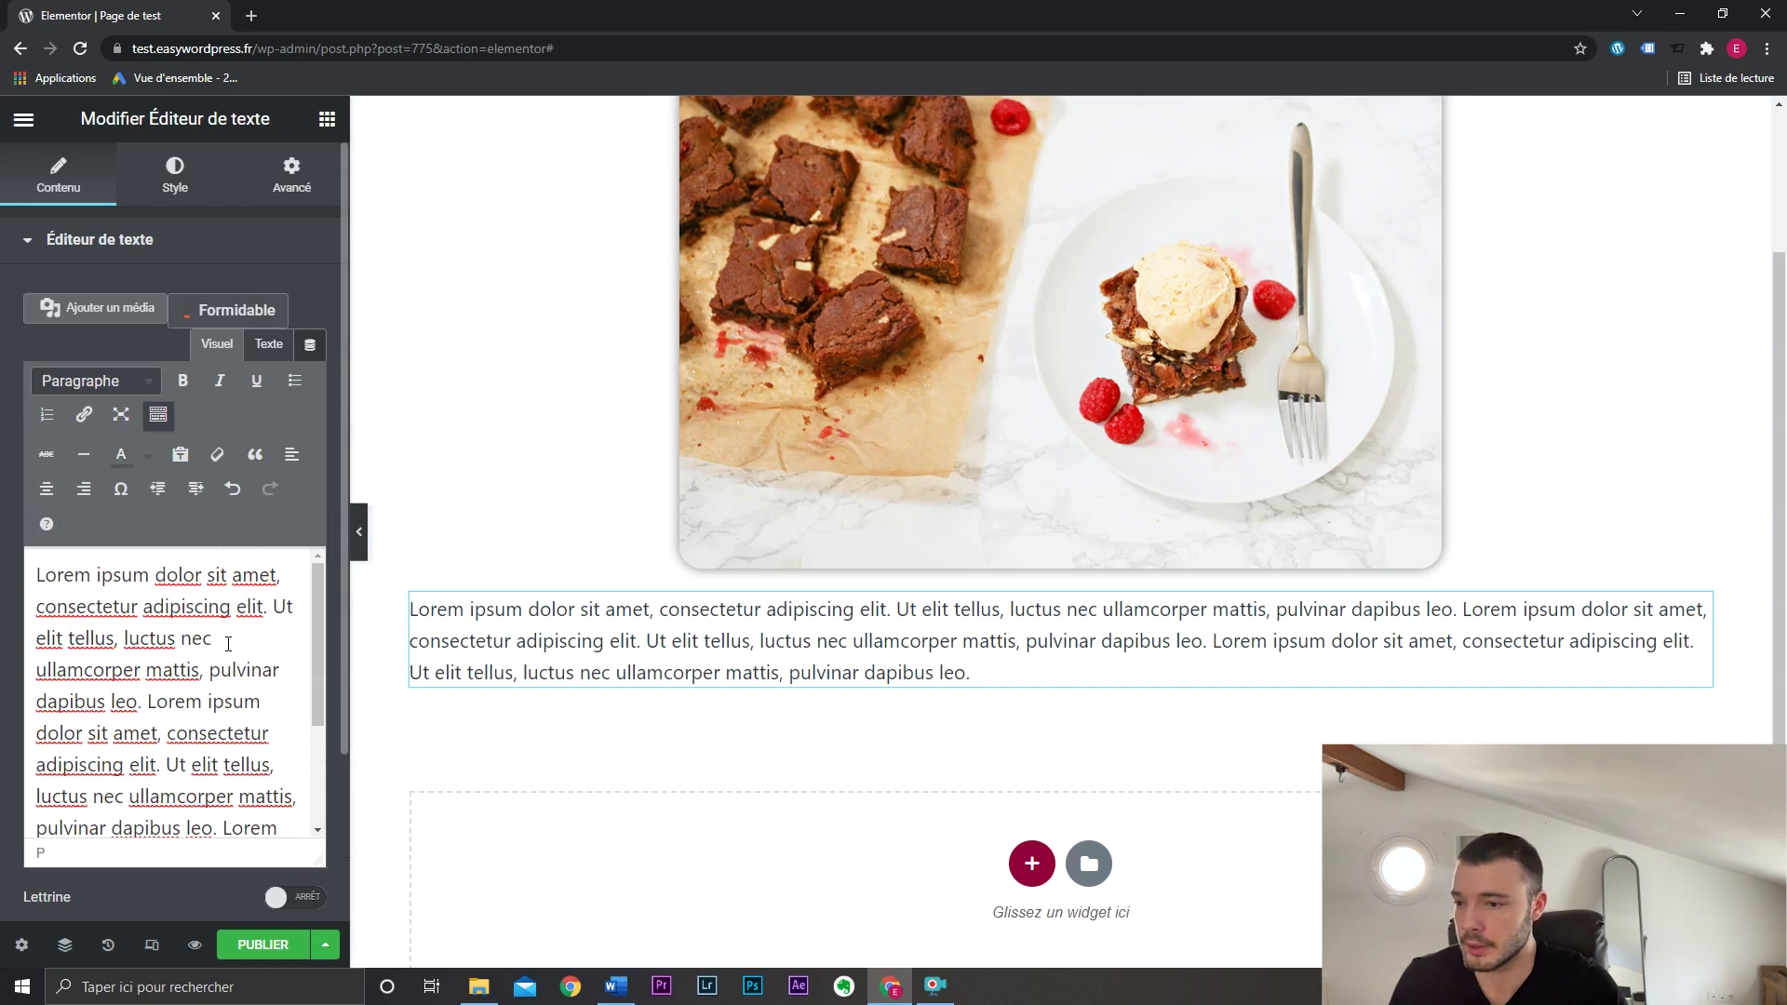
pyautogui.moveTo(212, 639); pyautogui.dragTo(128, 639)
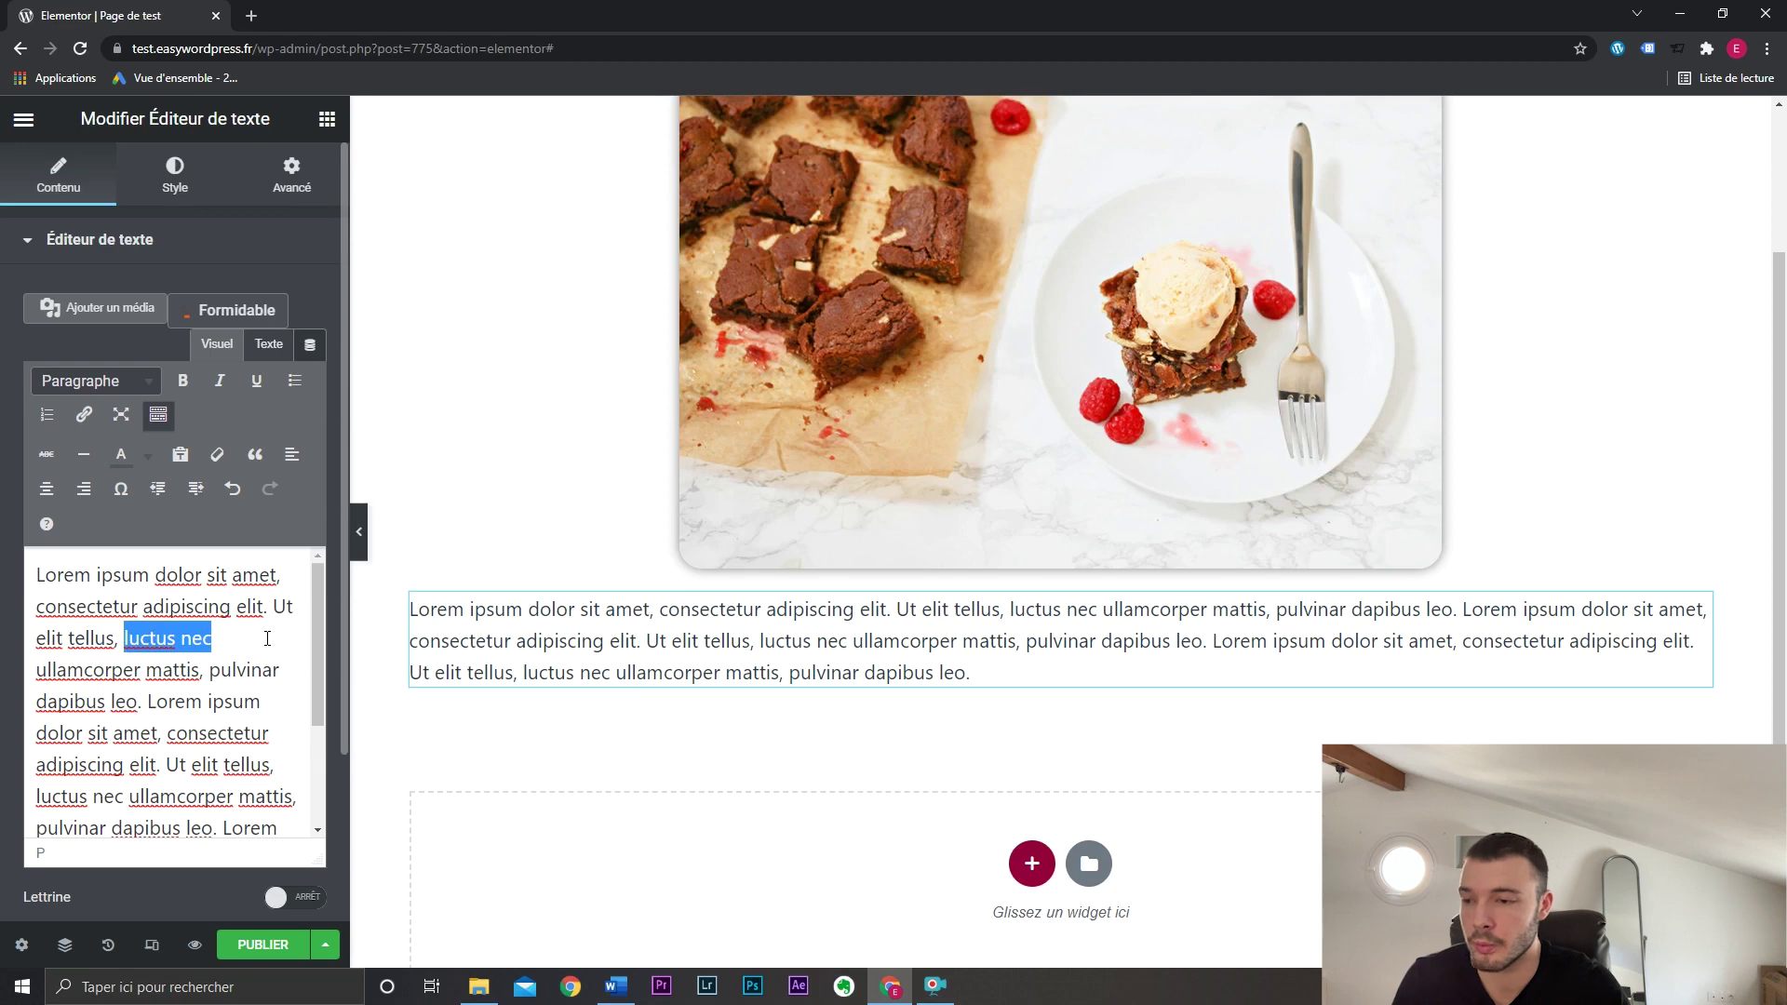
pyautogui.click(175, 177)
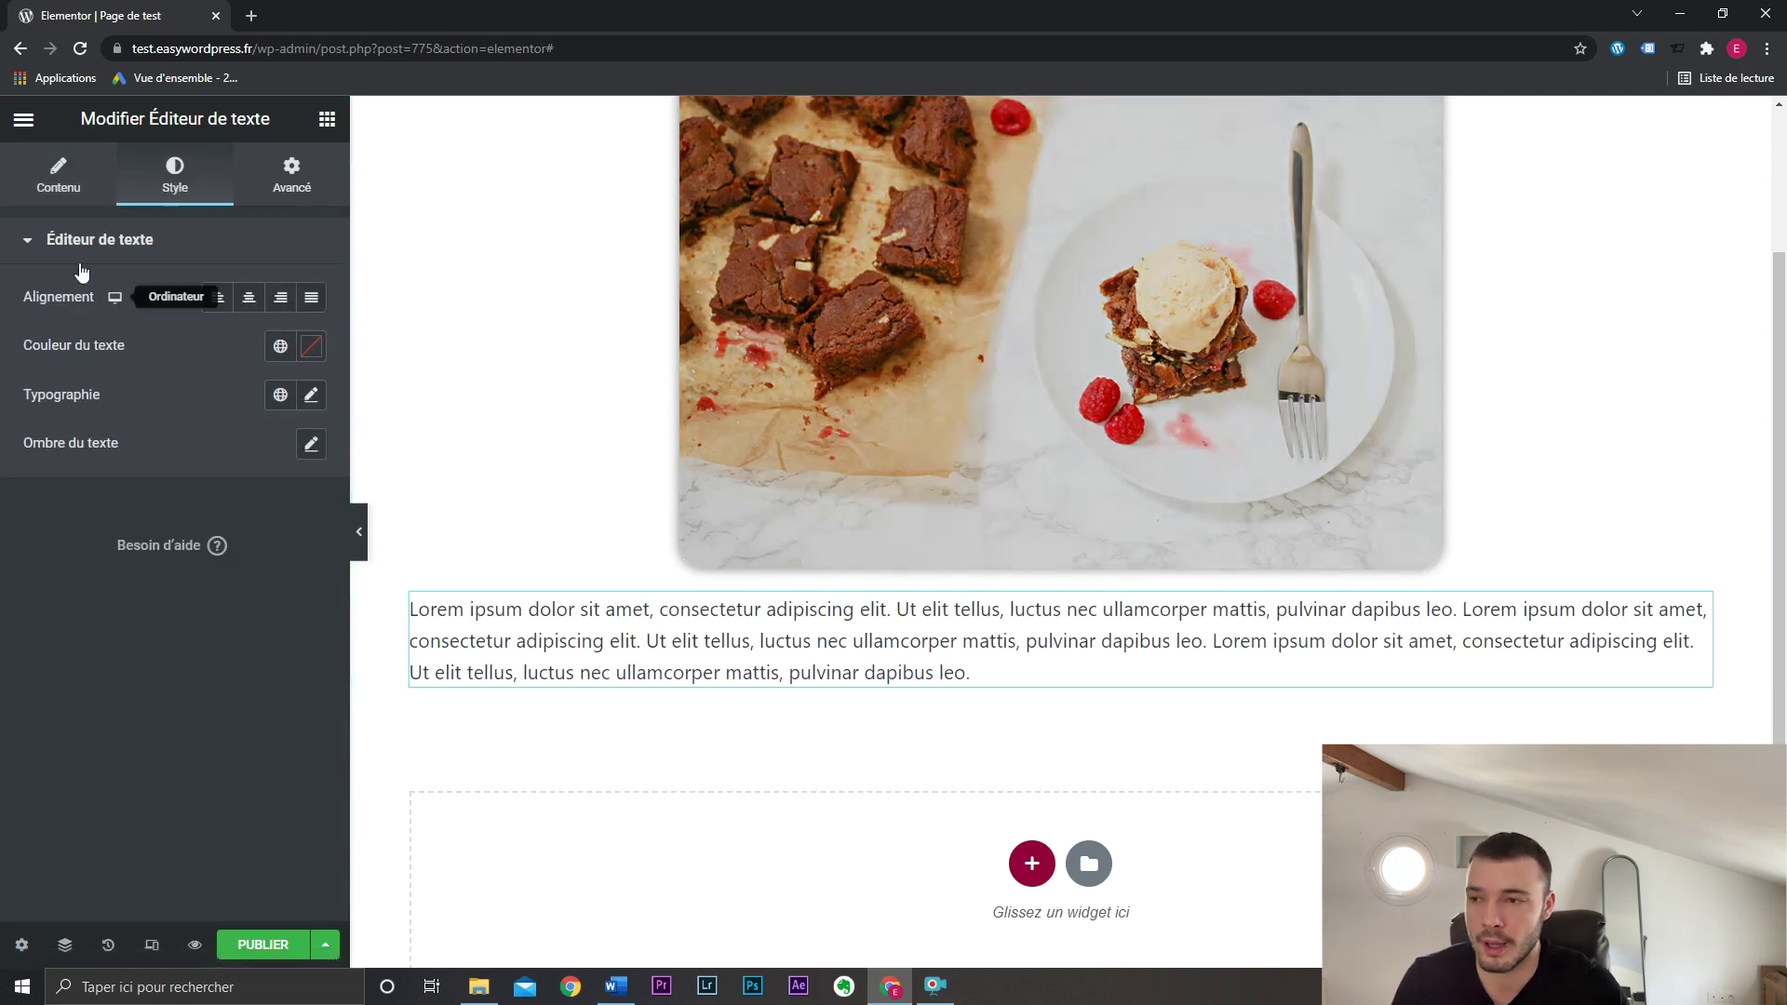
pyautogui.click(61, 179)
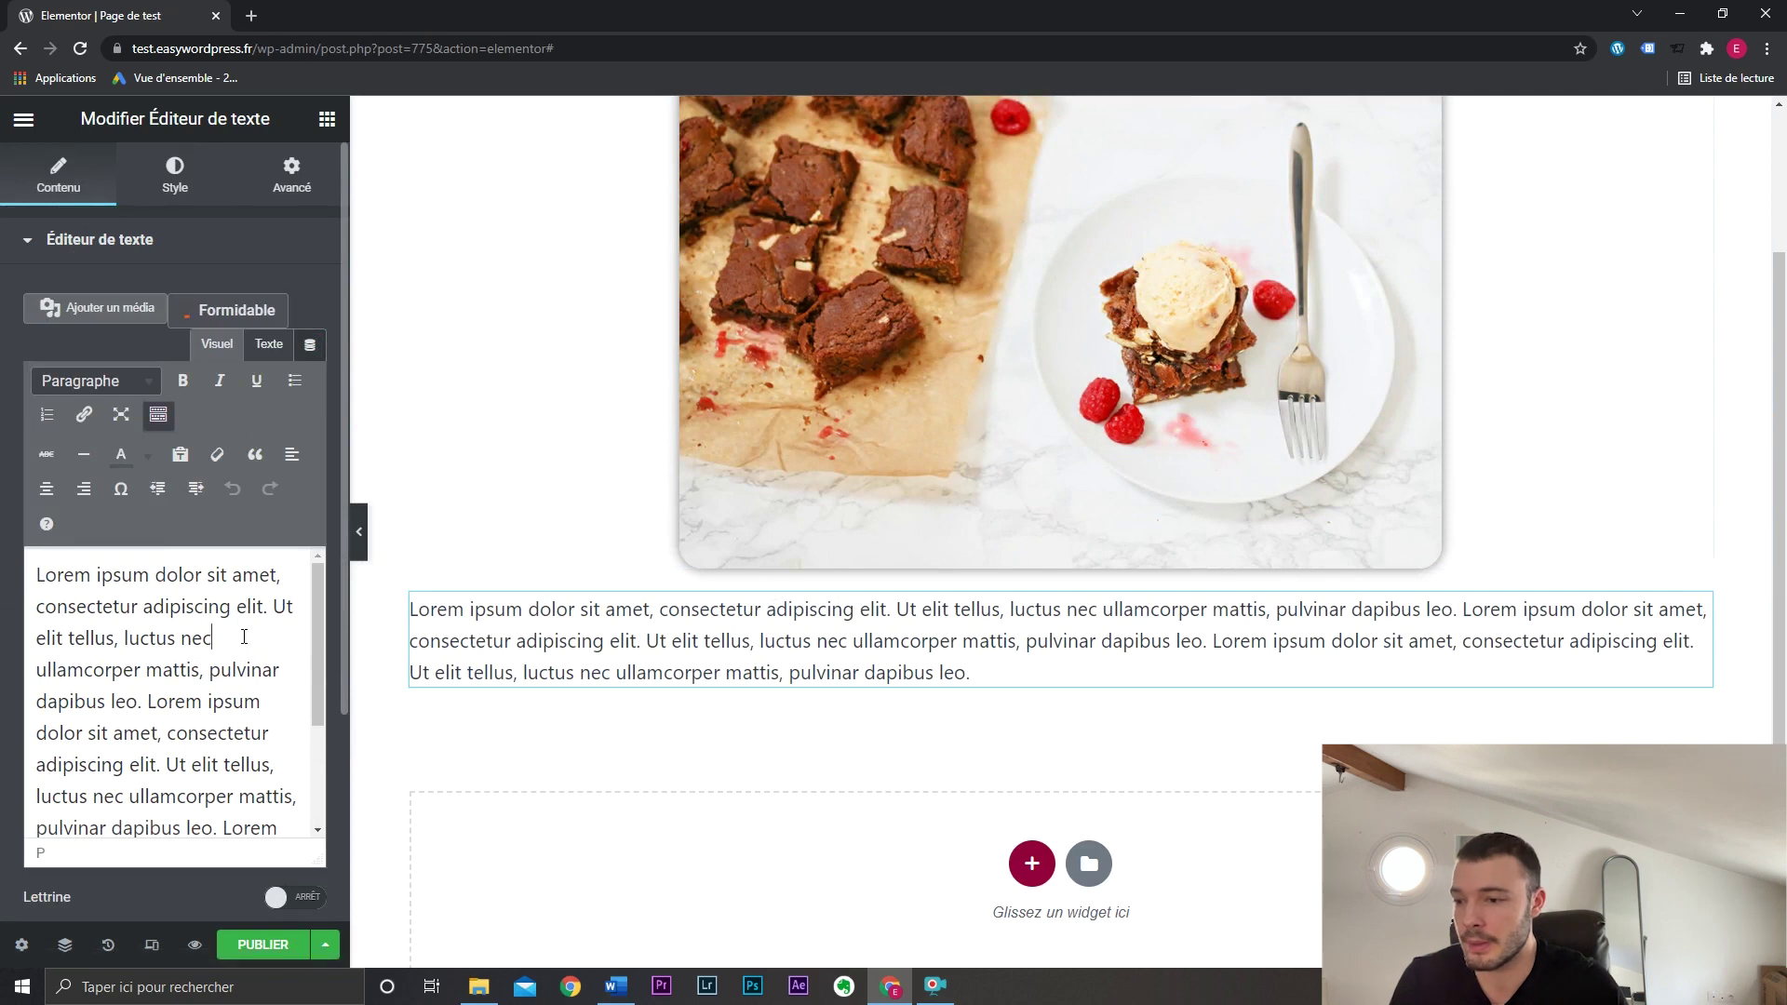
# Try the text colour and strikethrough options on "luctus nec" and look at the special character table.
pyautogui.moveTo(243, 637); pyautogui.dragTo(125, 638)
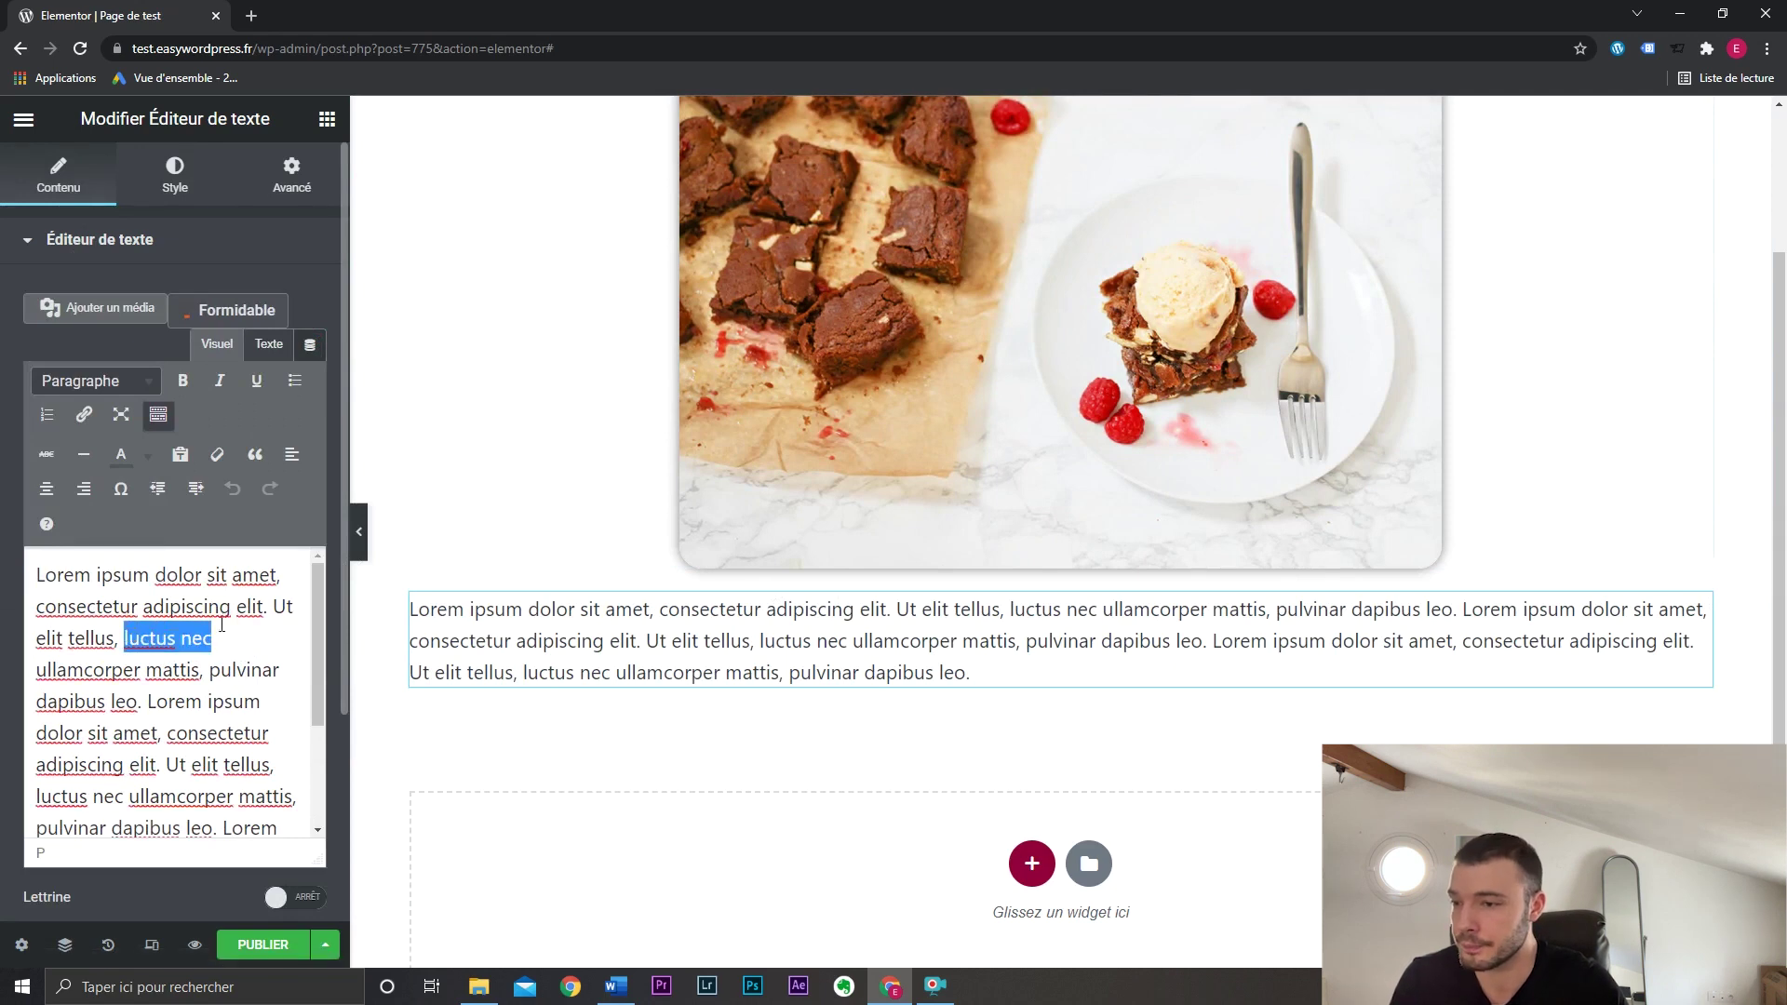
pyautogui.click(148, 455)
pyautogui.click(147, 455)
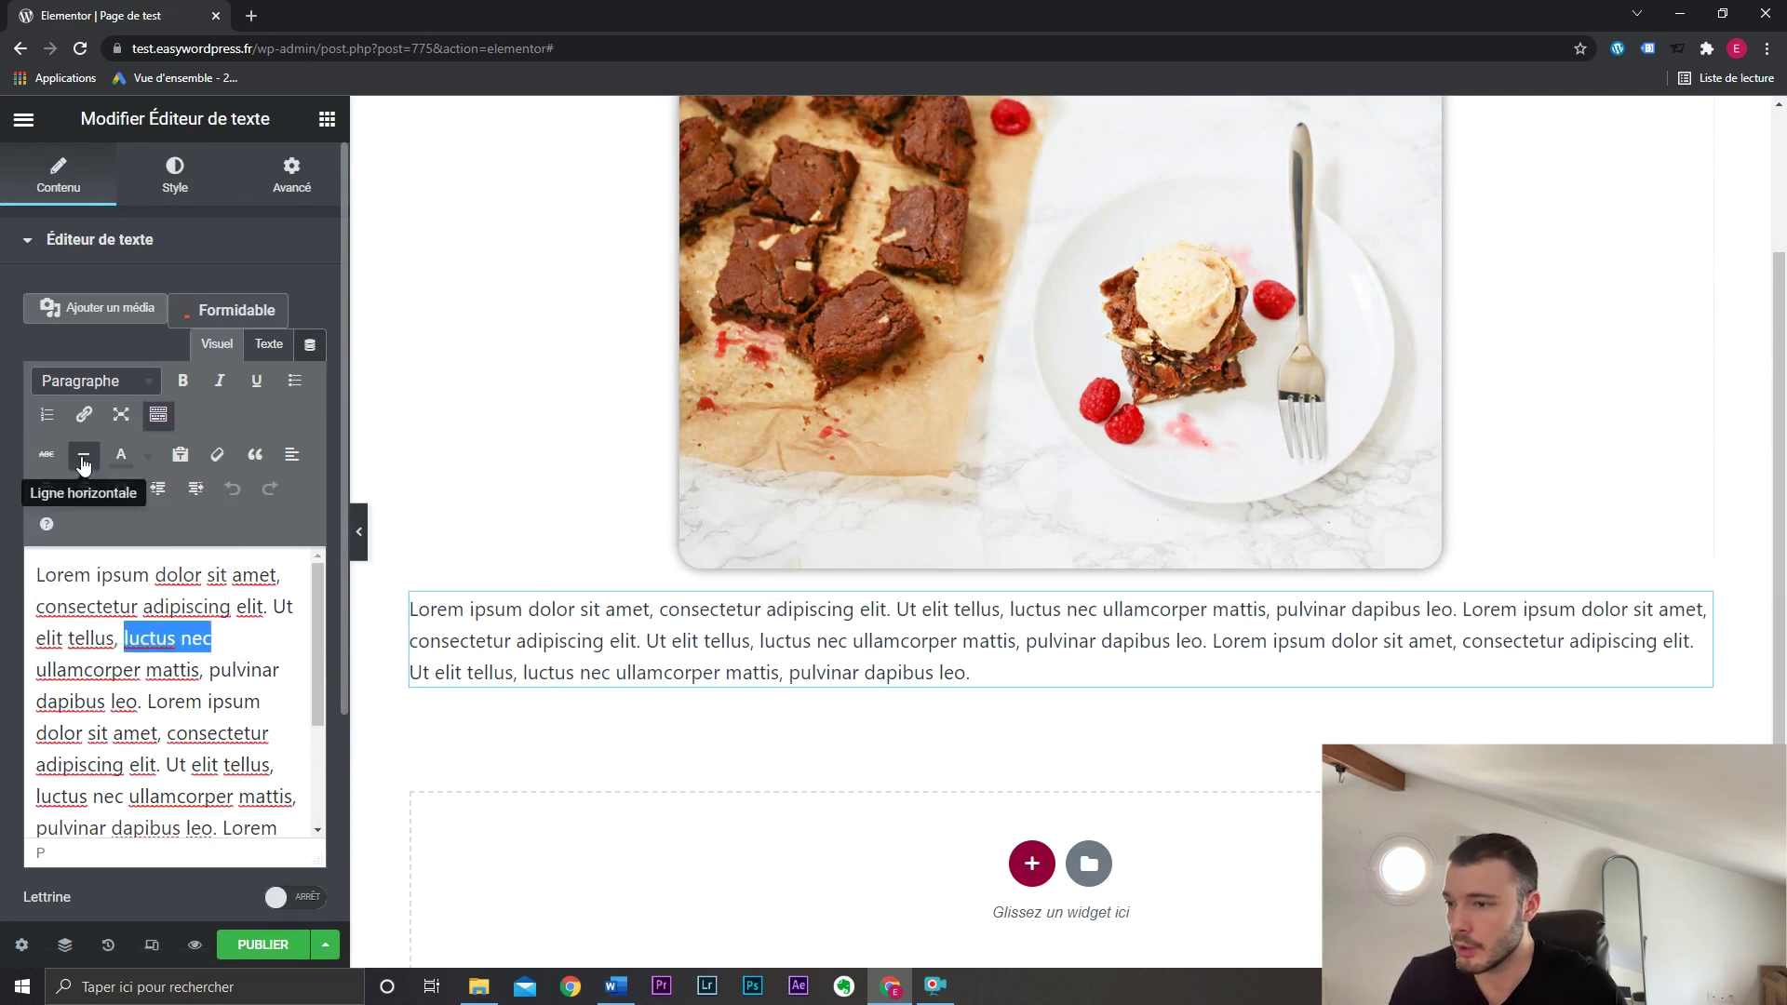
pyautogui.click(46, 454)
pyautogui.click(46, 454)
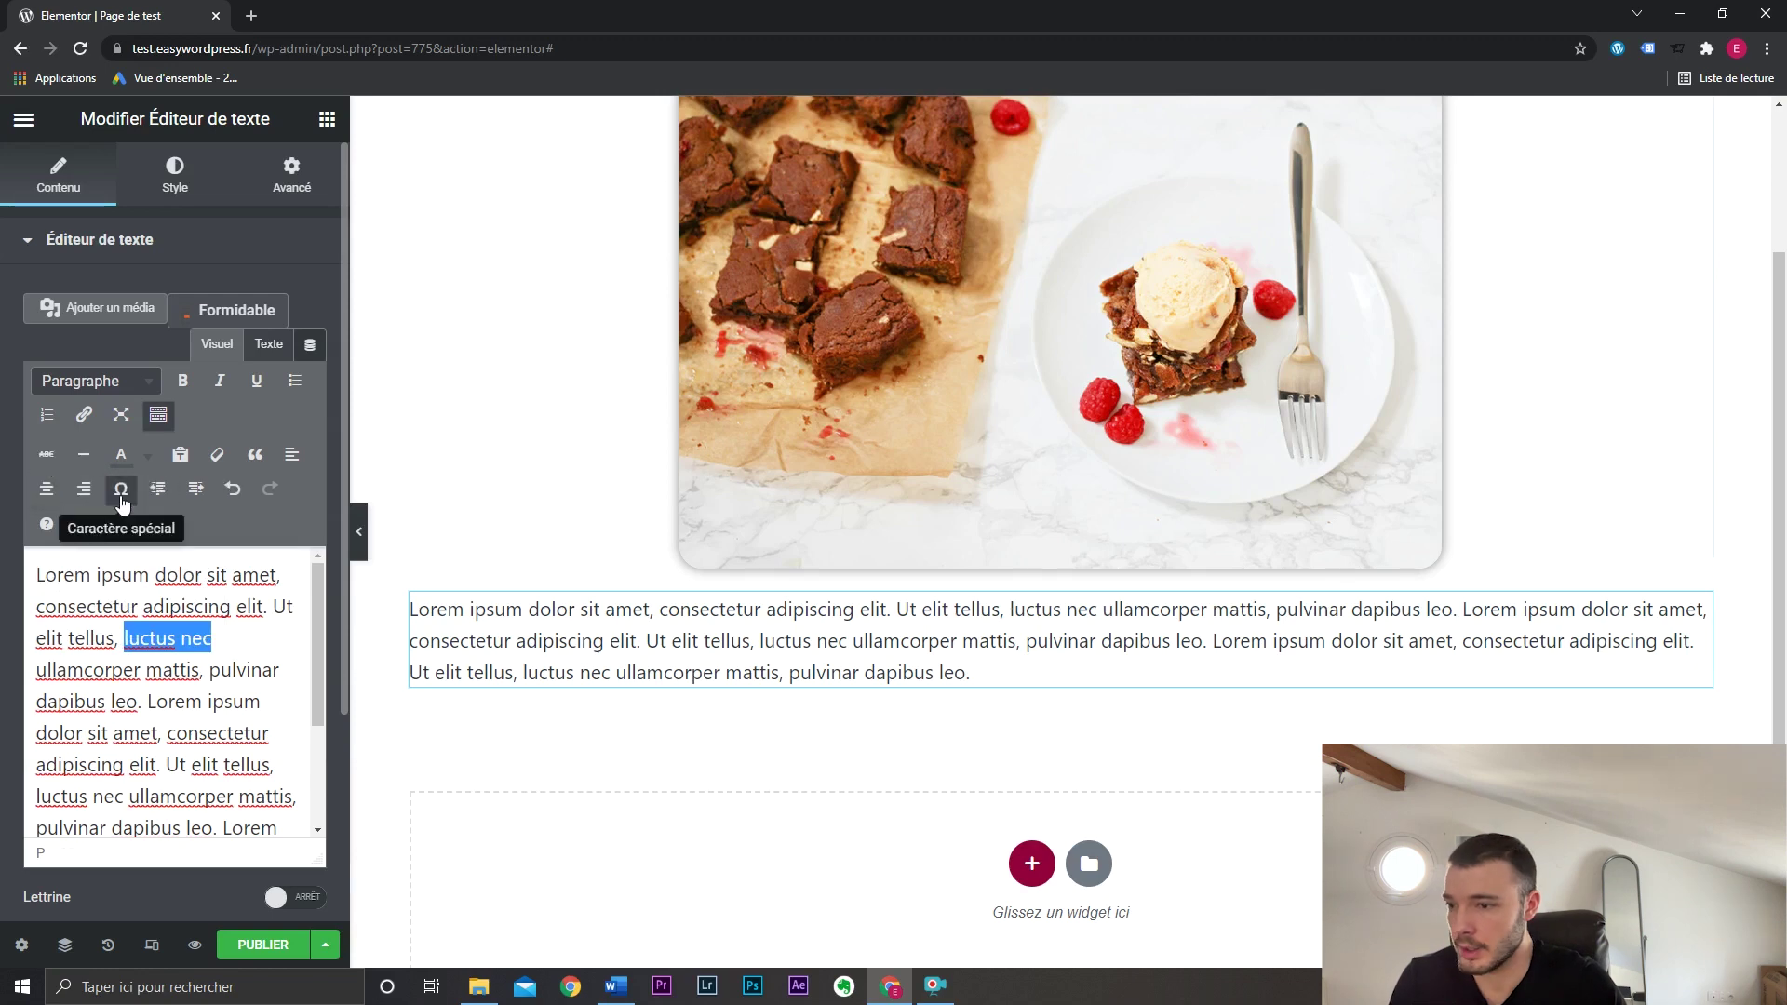
pyautogui.click(121, 489)
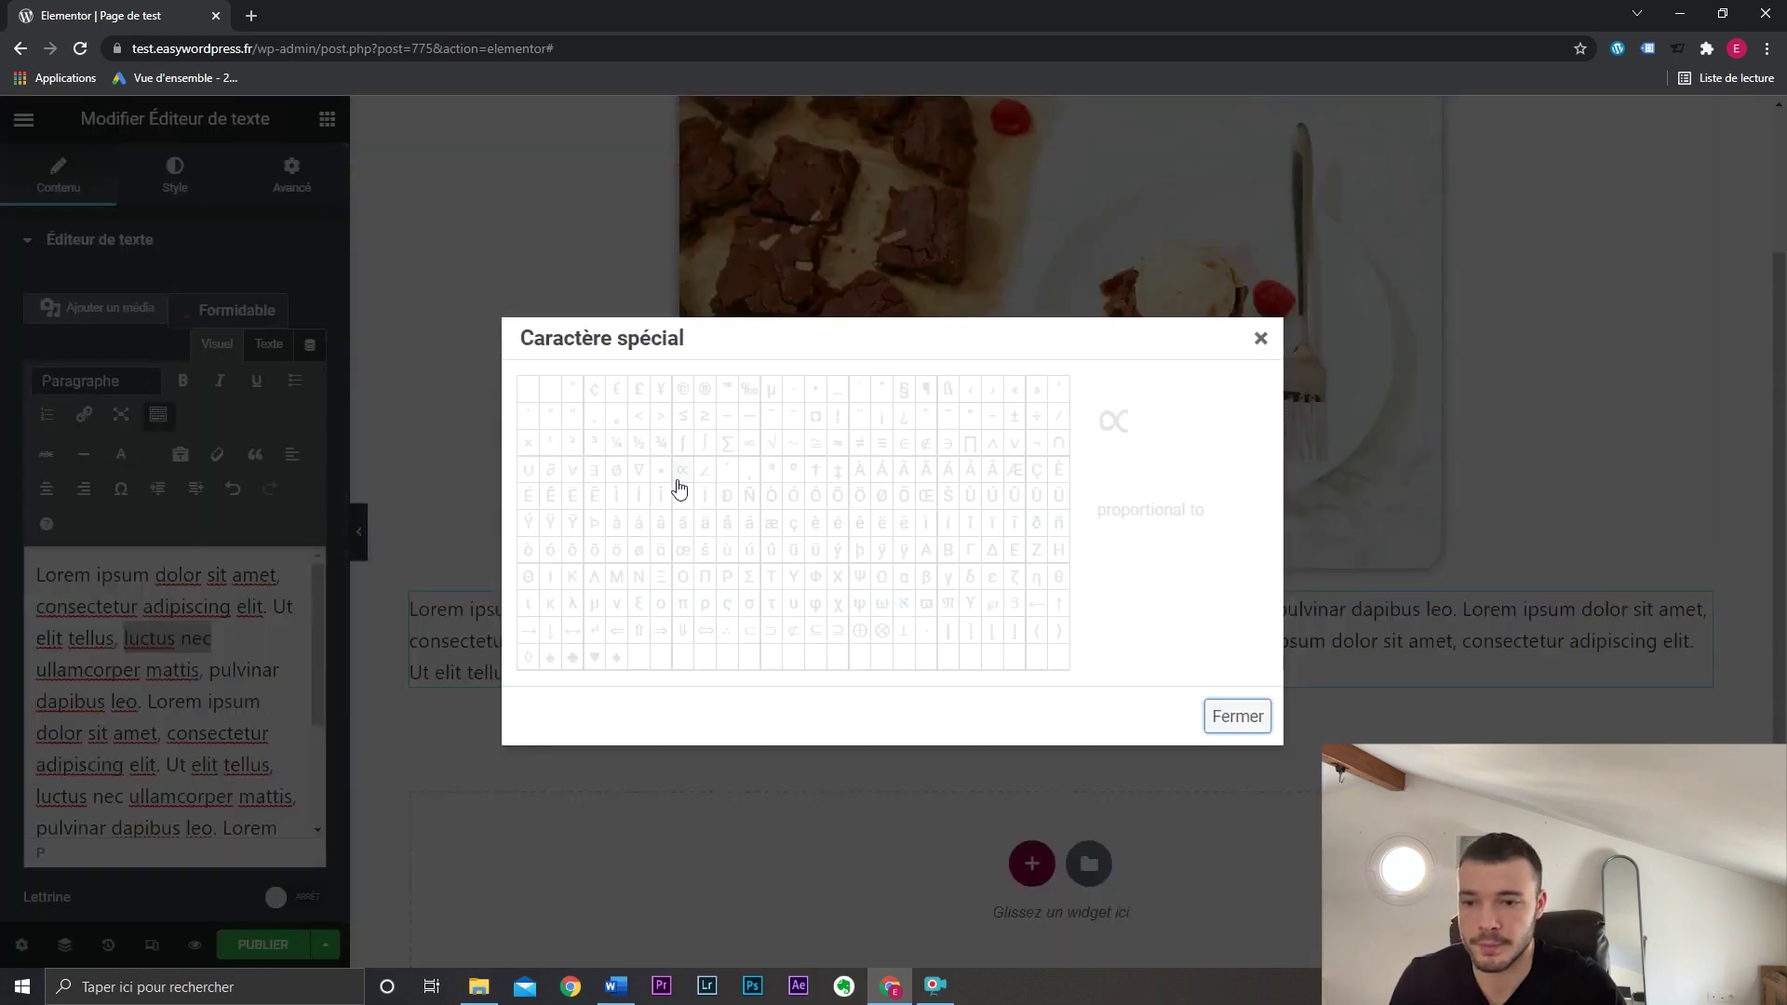
pyautogui.click(1261, 340)
# Turn on the drop cap (Lettrine) for the Lorem ipsum text.
pyautogui.scroll(-2, 160, 810)
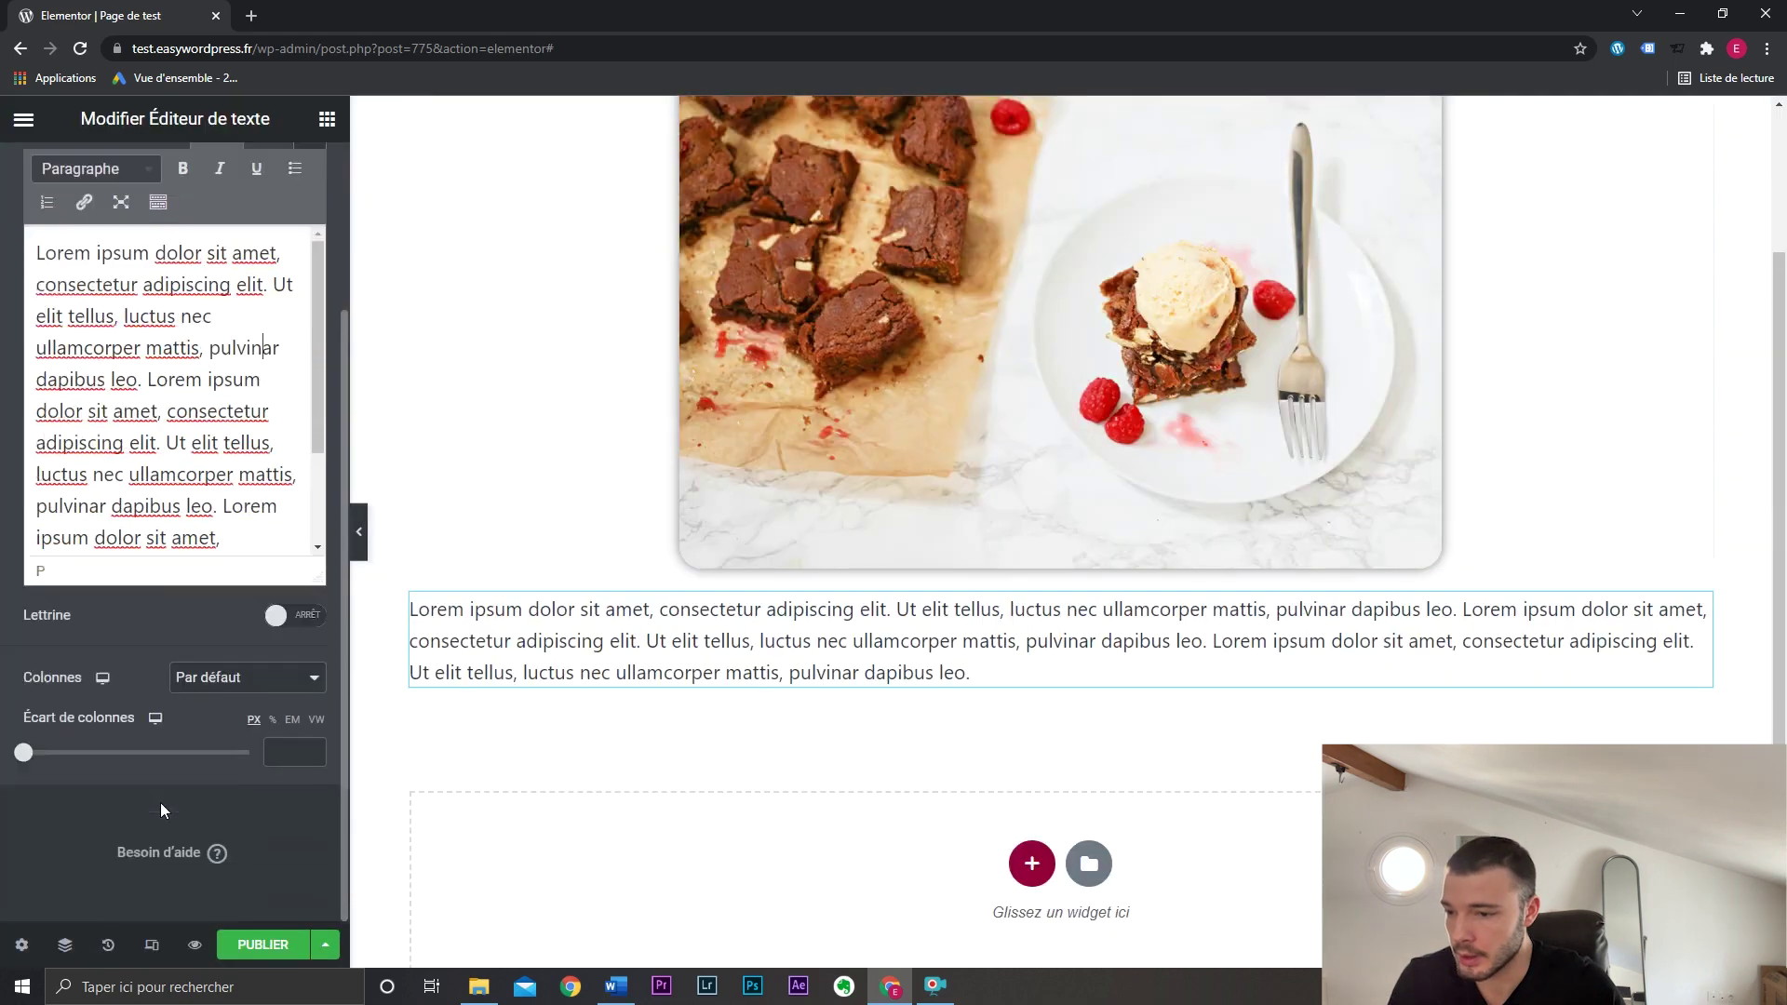
pyautogui.click(295, 616)
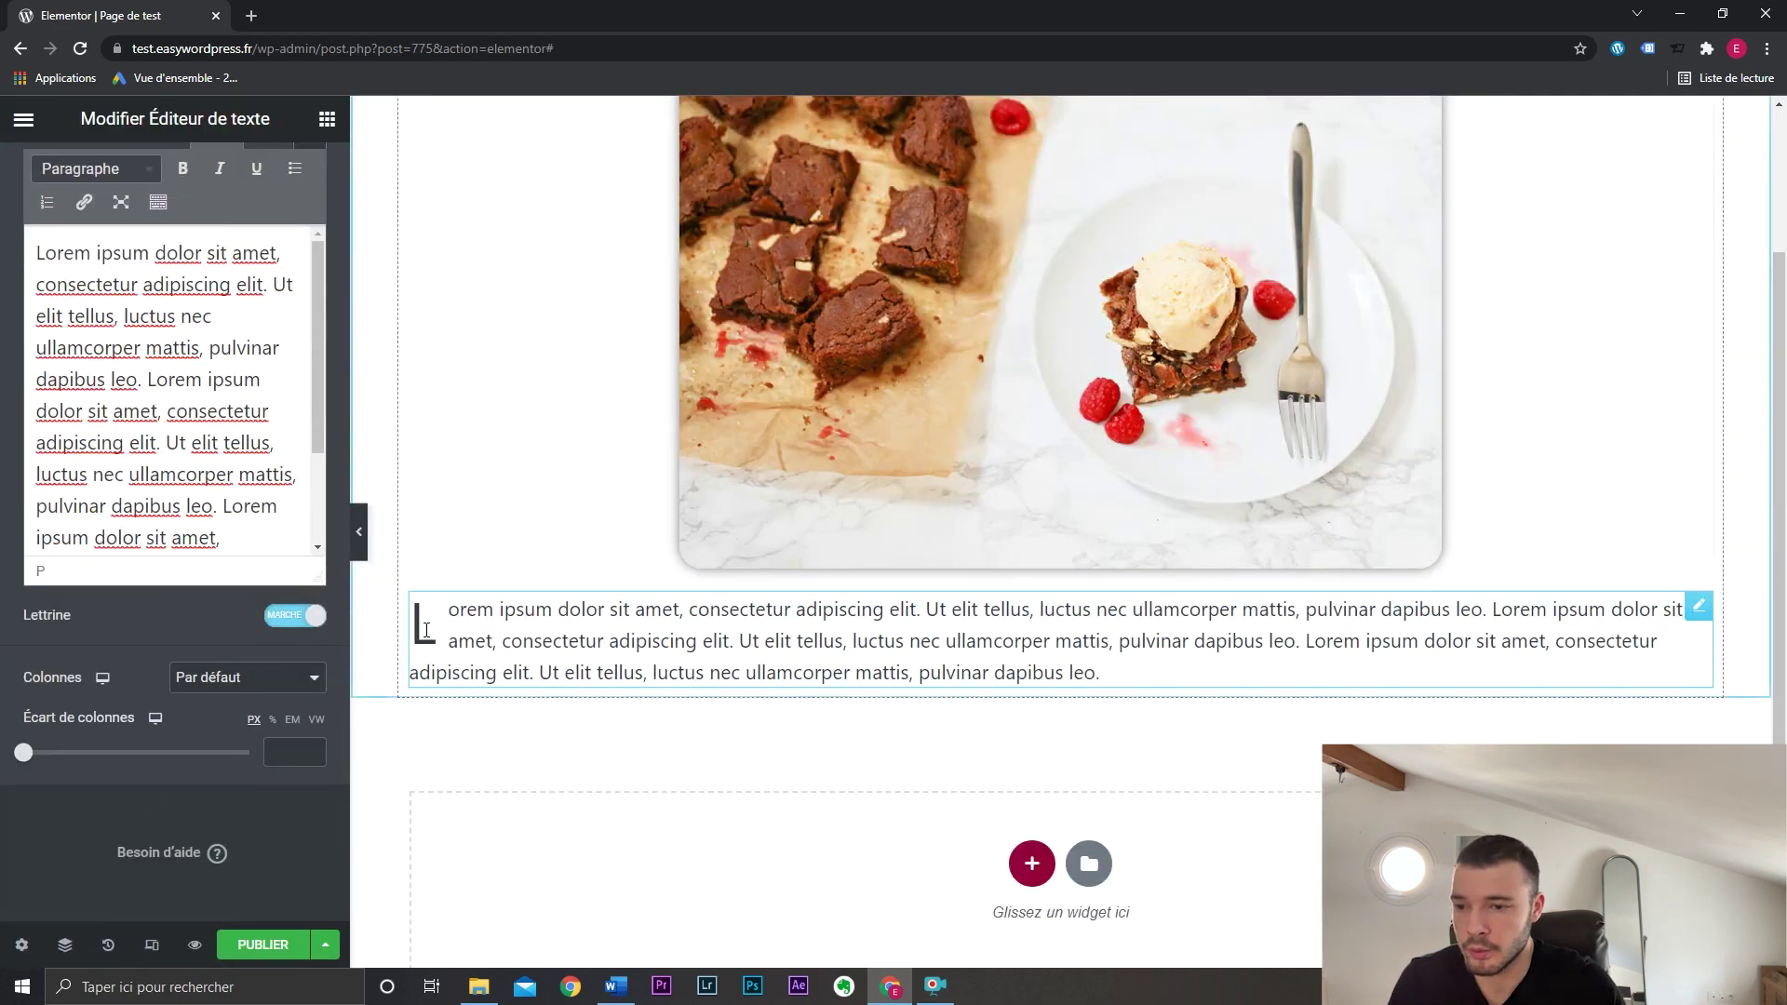
# Turn off the drop cap (Lettrine) and lay the Lorem ipsum text out in 2 columns with a 72 px column gap.
pyautogui.click(315, 618)
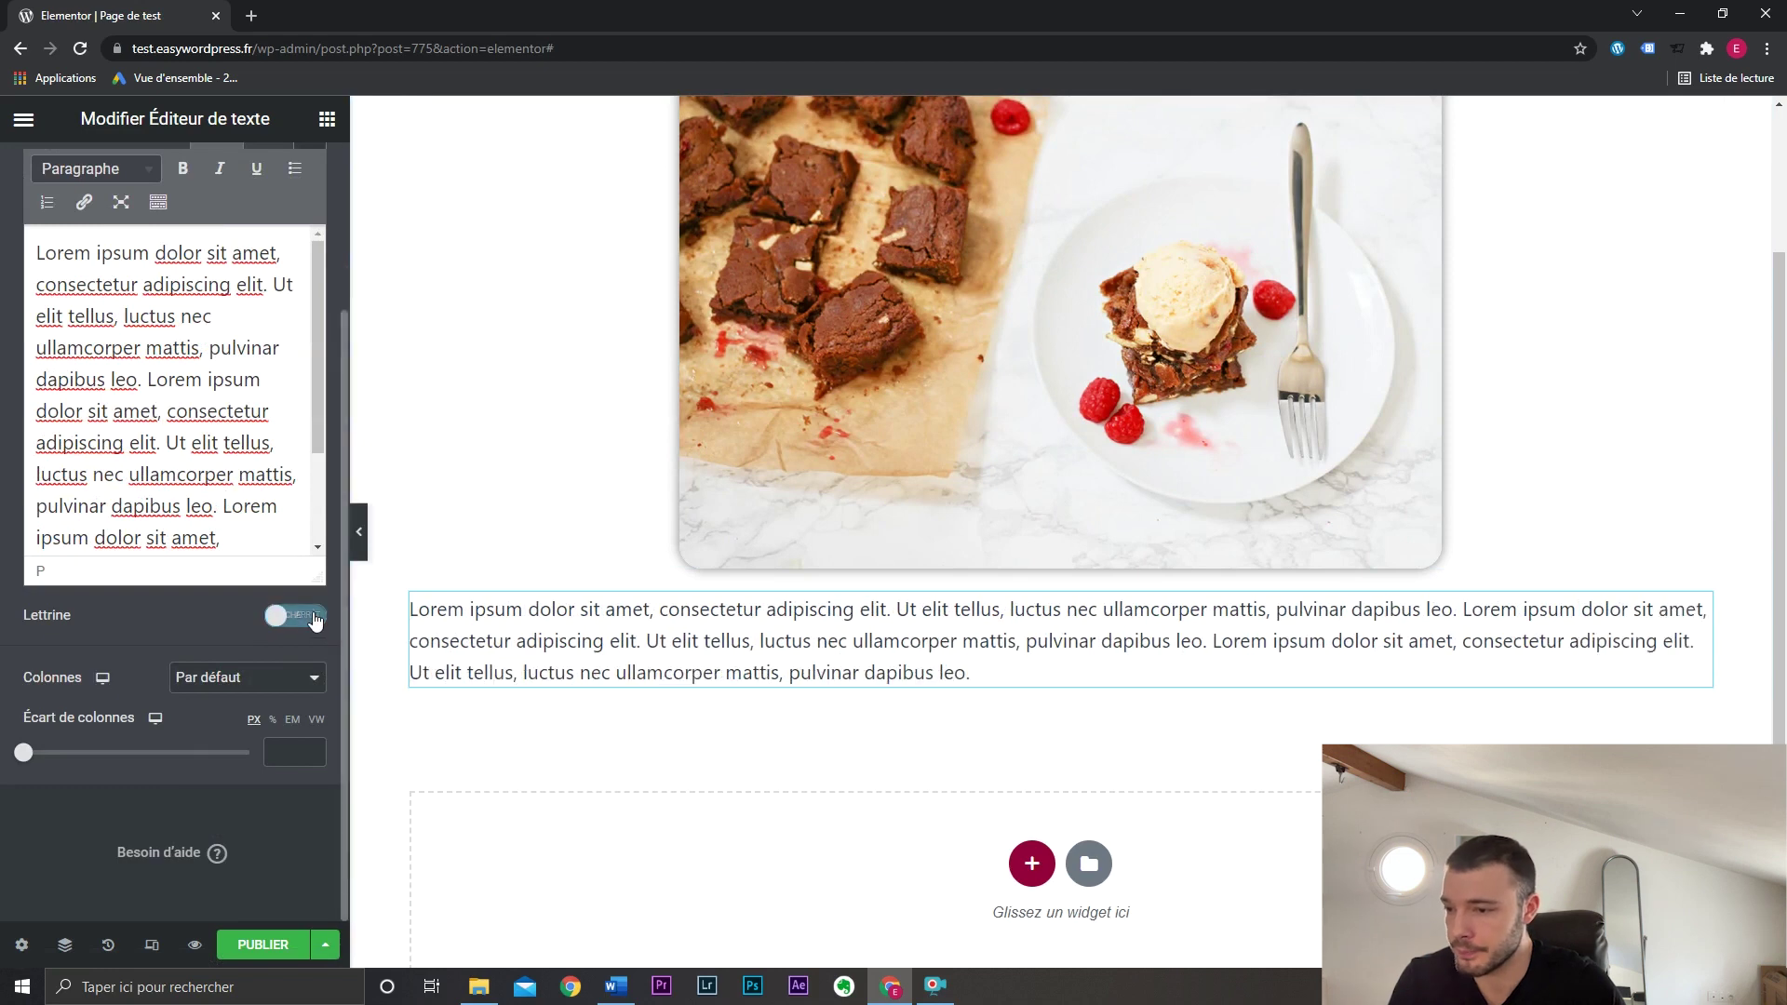
pyautogui.click(261, 687)
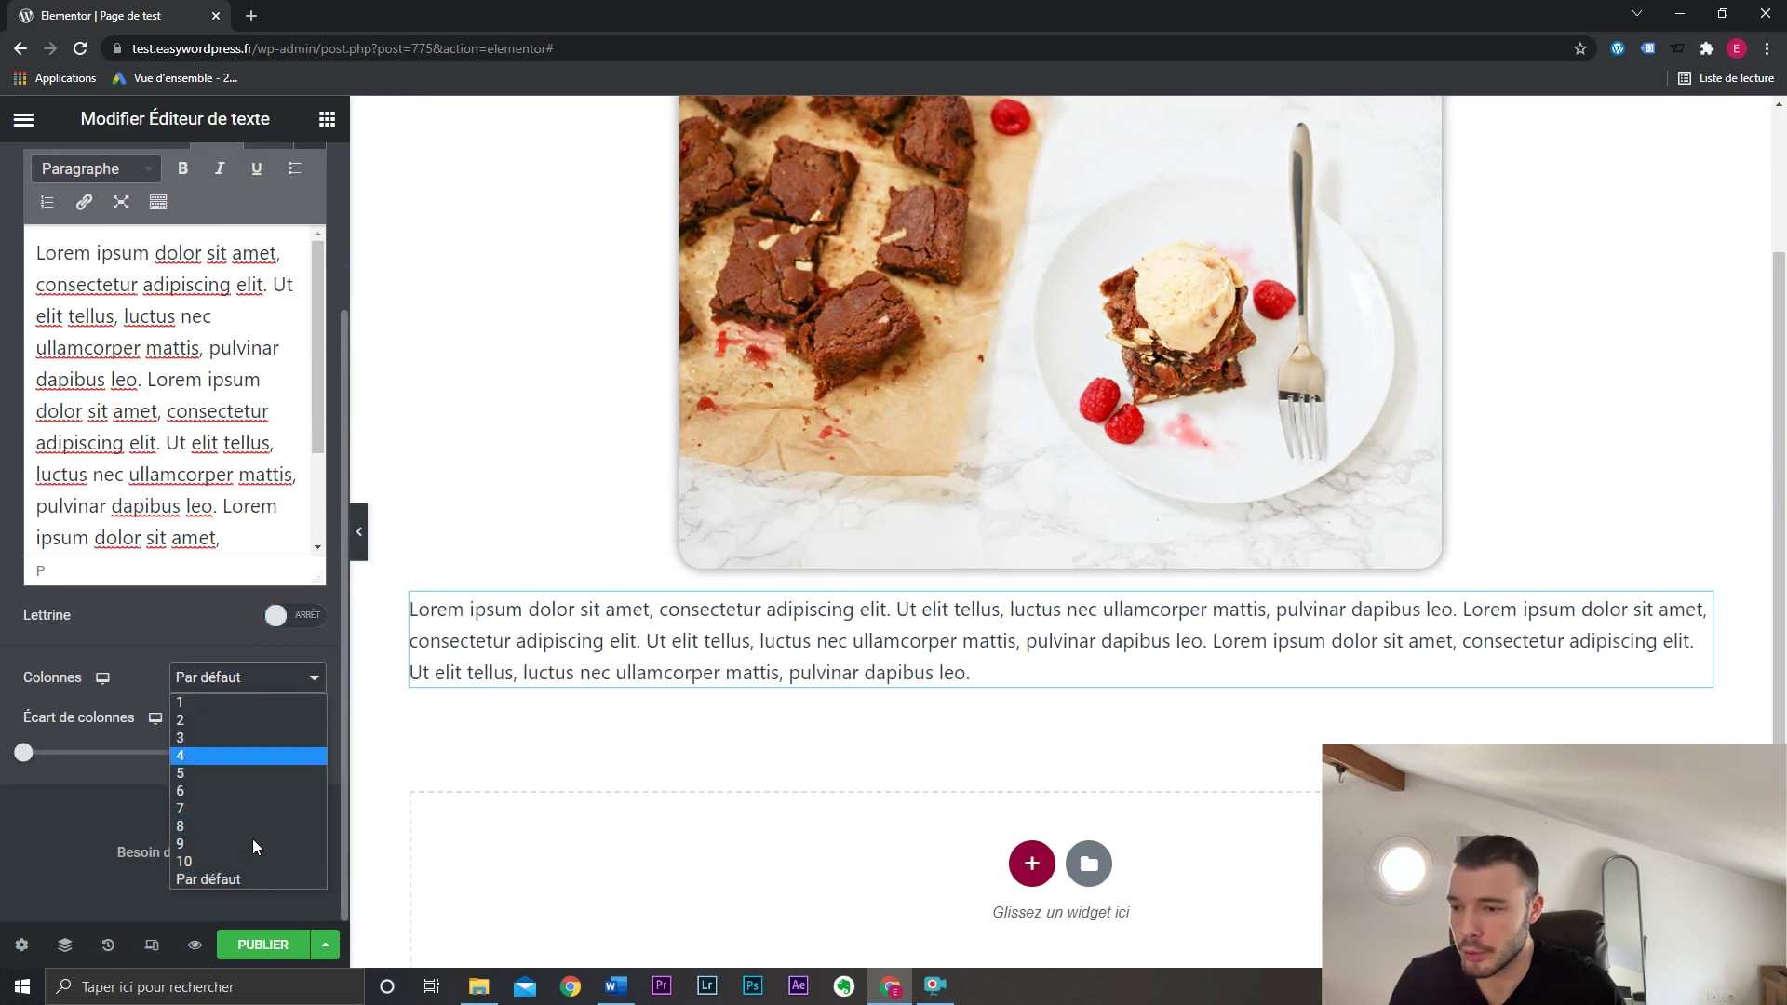
pyautogui.click(266, 720)
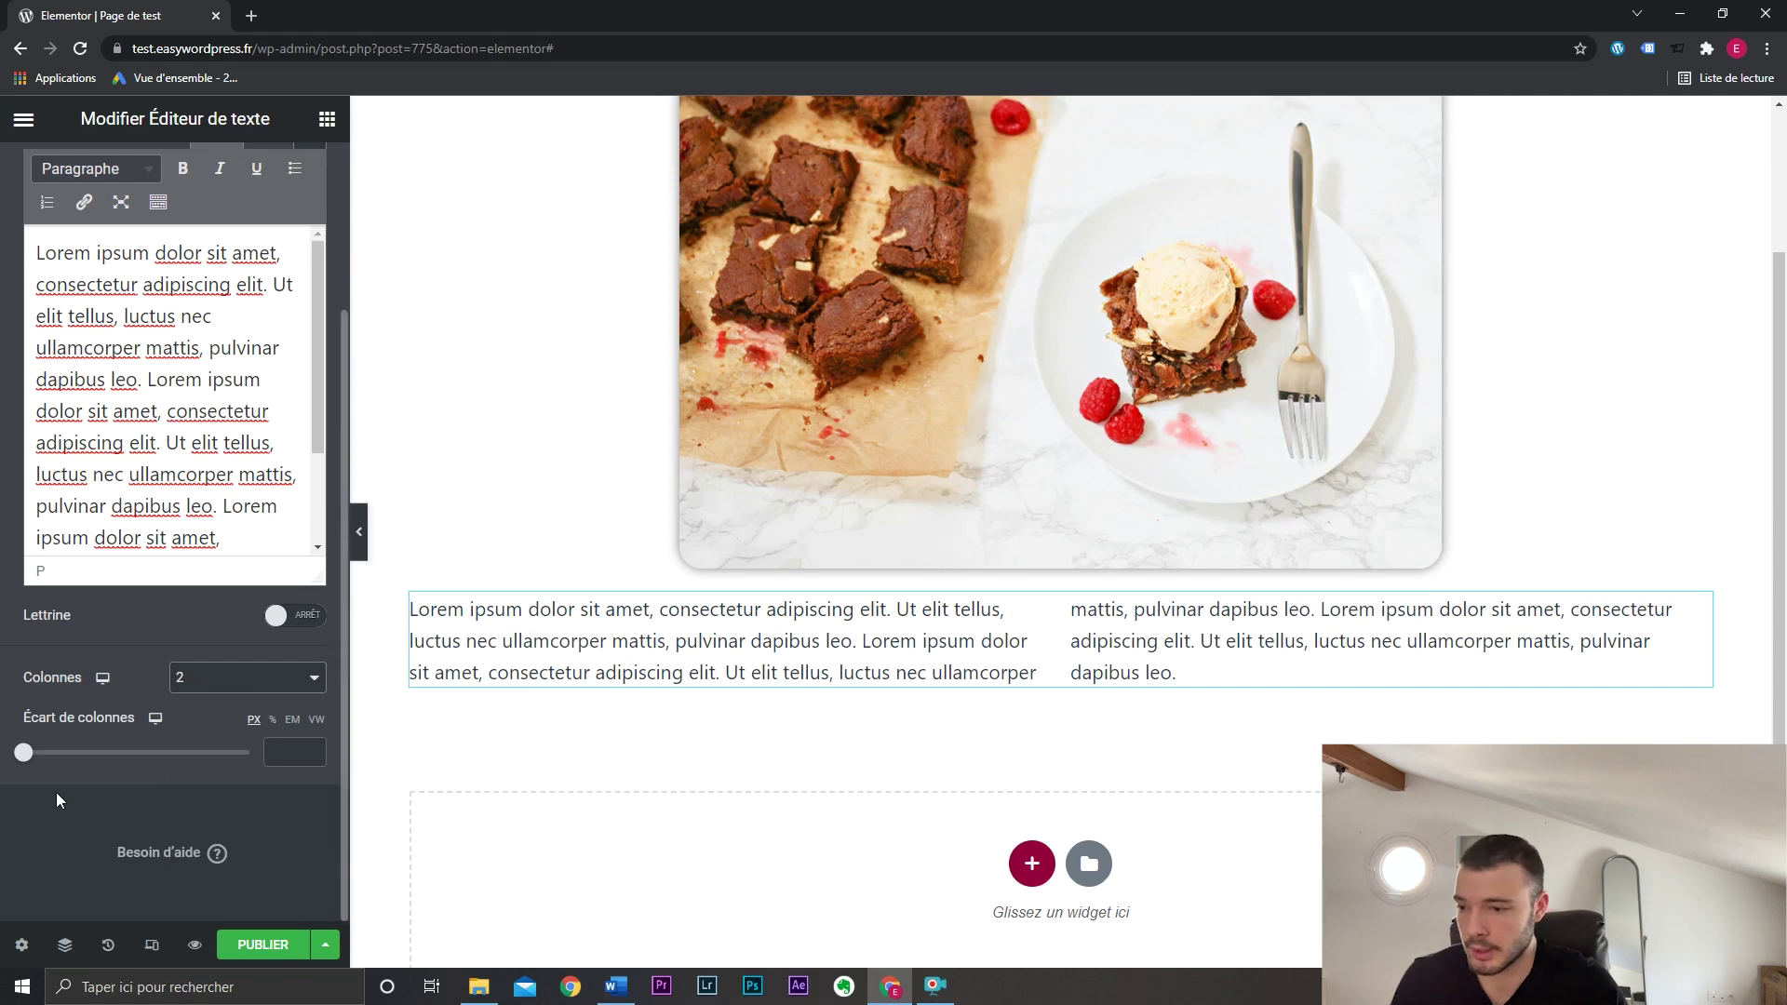
pyautogui.moveTo(32, 763); pyautogui.dragTo(190, 754)
# Try the Lorem ipsum text in 4 columns and set it back to 1 column.
pyautogui.click(187, 679)
pyautogui.click(235, 755)
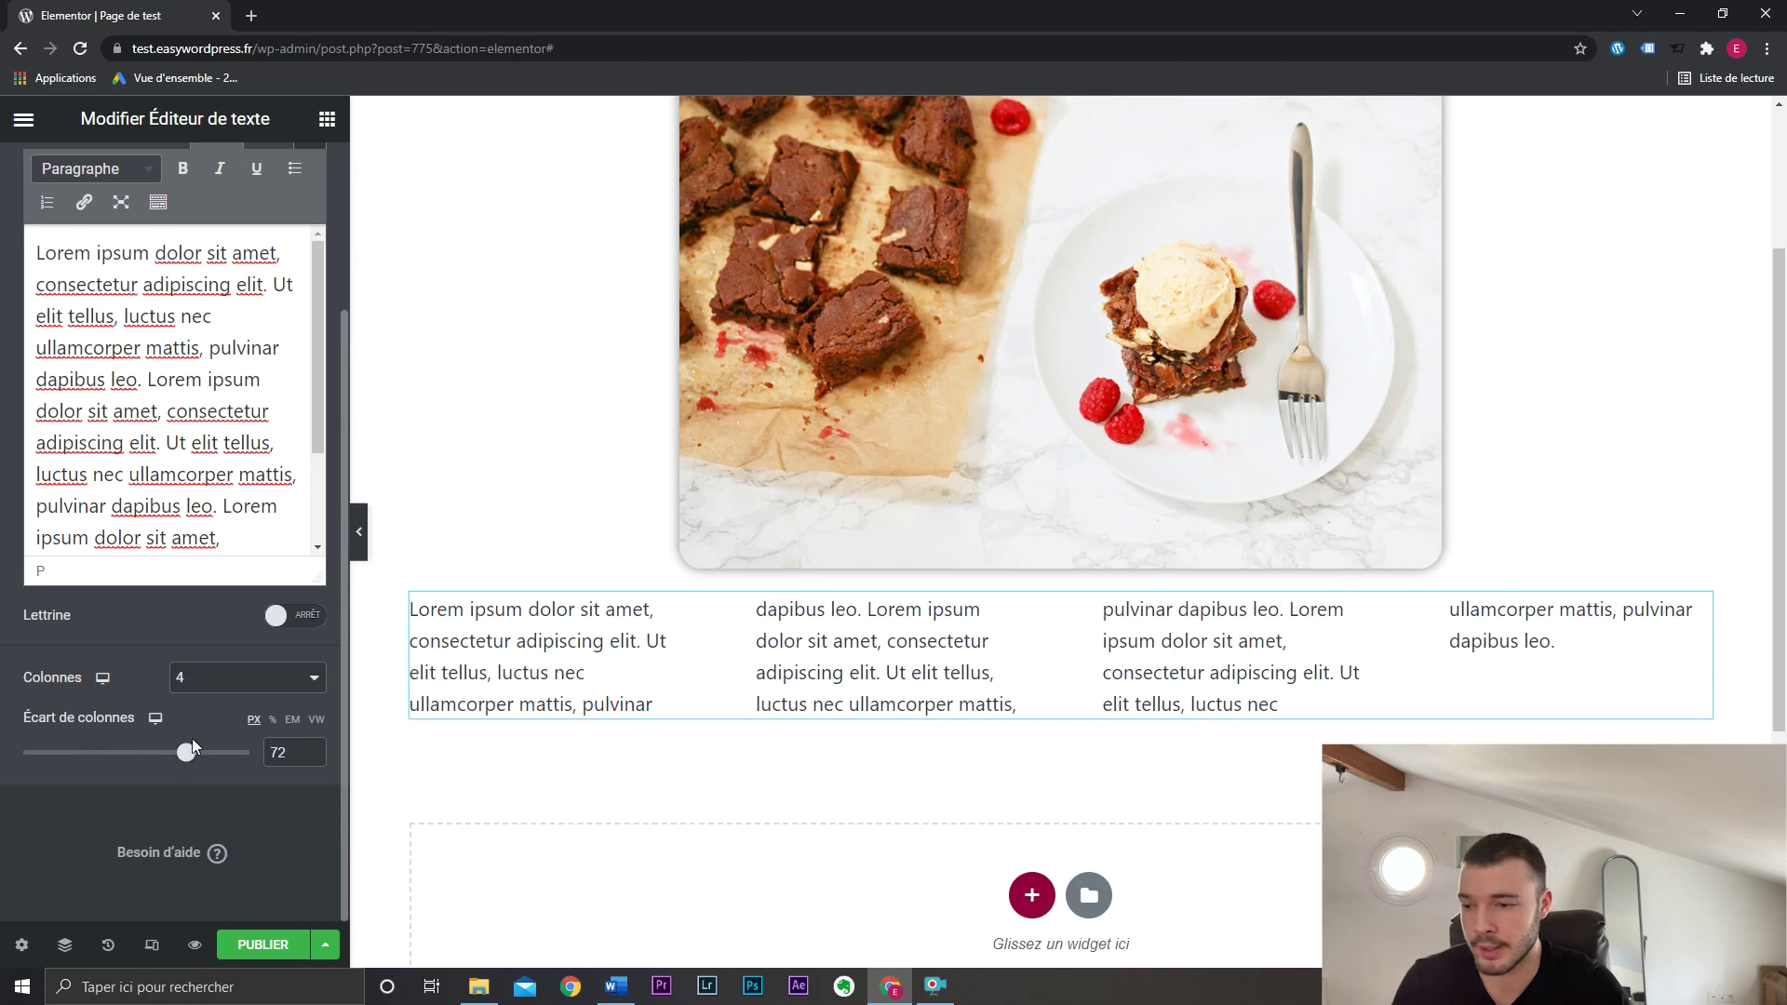
pyautogui.click(222, 684)
pyautogui.click(222, 700)
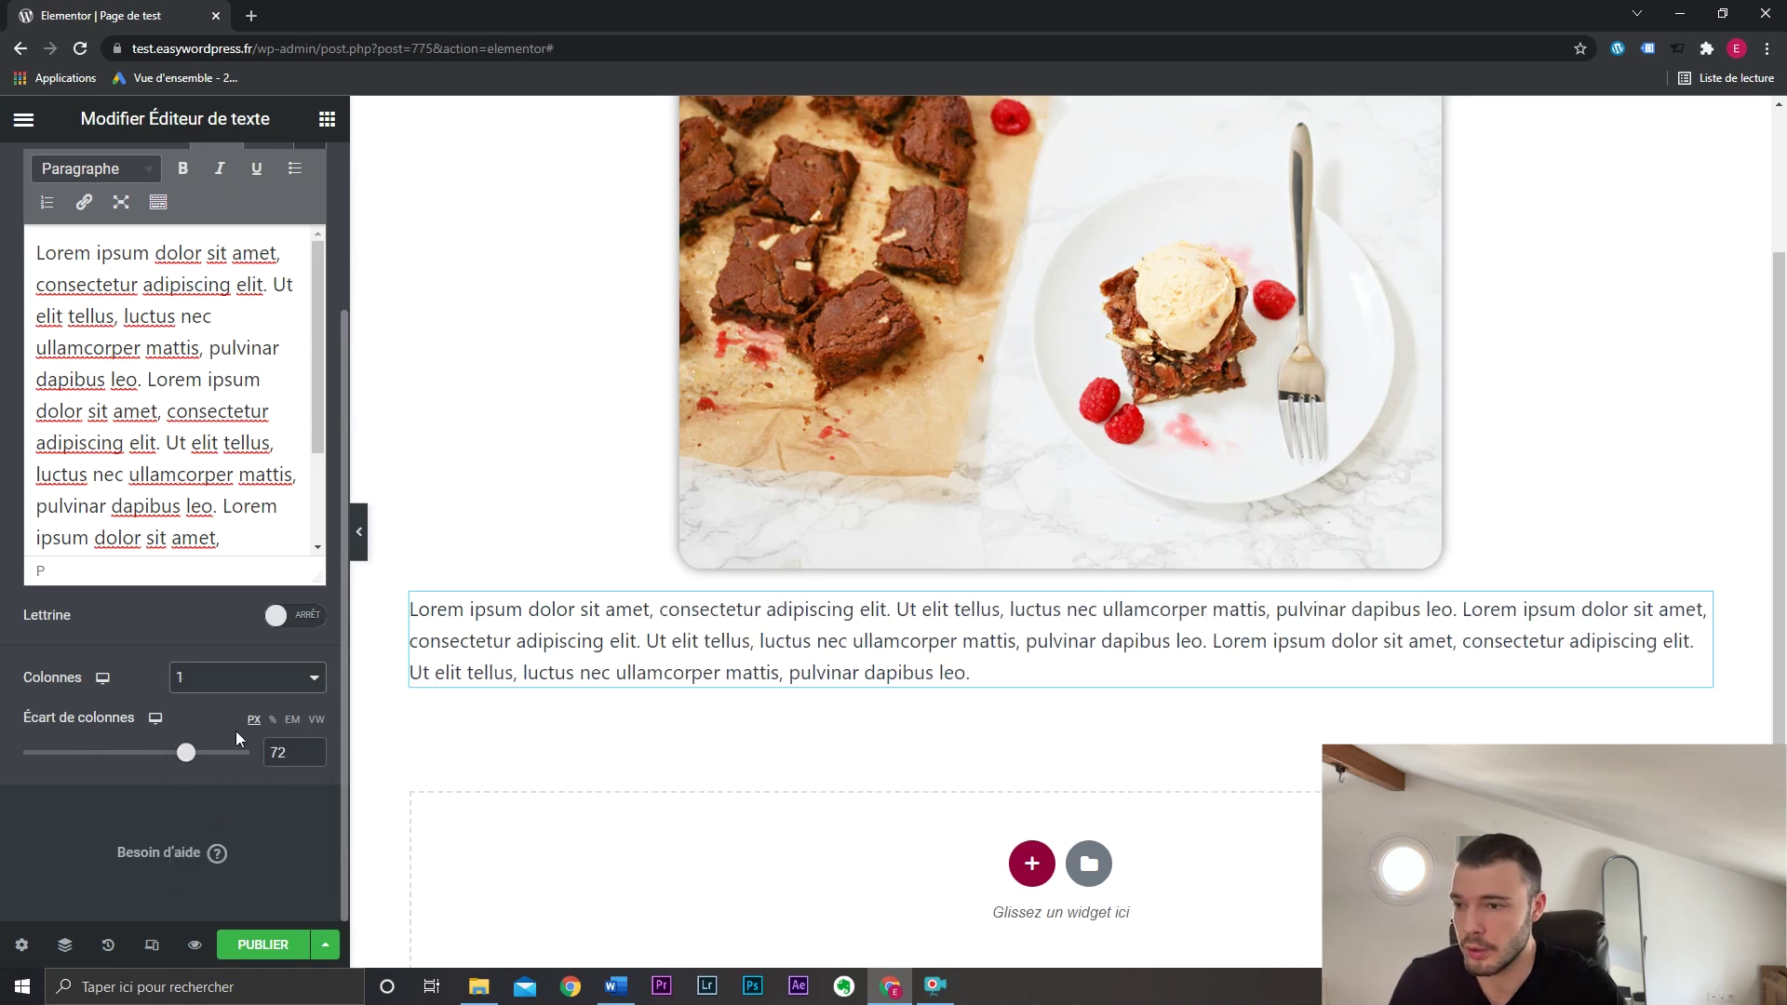
# Look at the text widget's style settings and the page from its heading down to the text.
pyautogui.scroll(3, 237, 735)
pyautogui.click(175, 172)
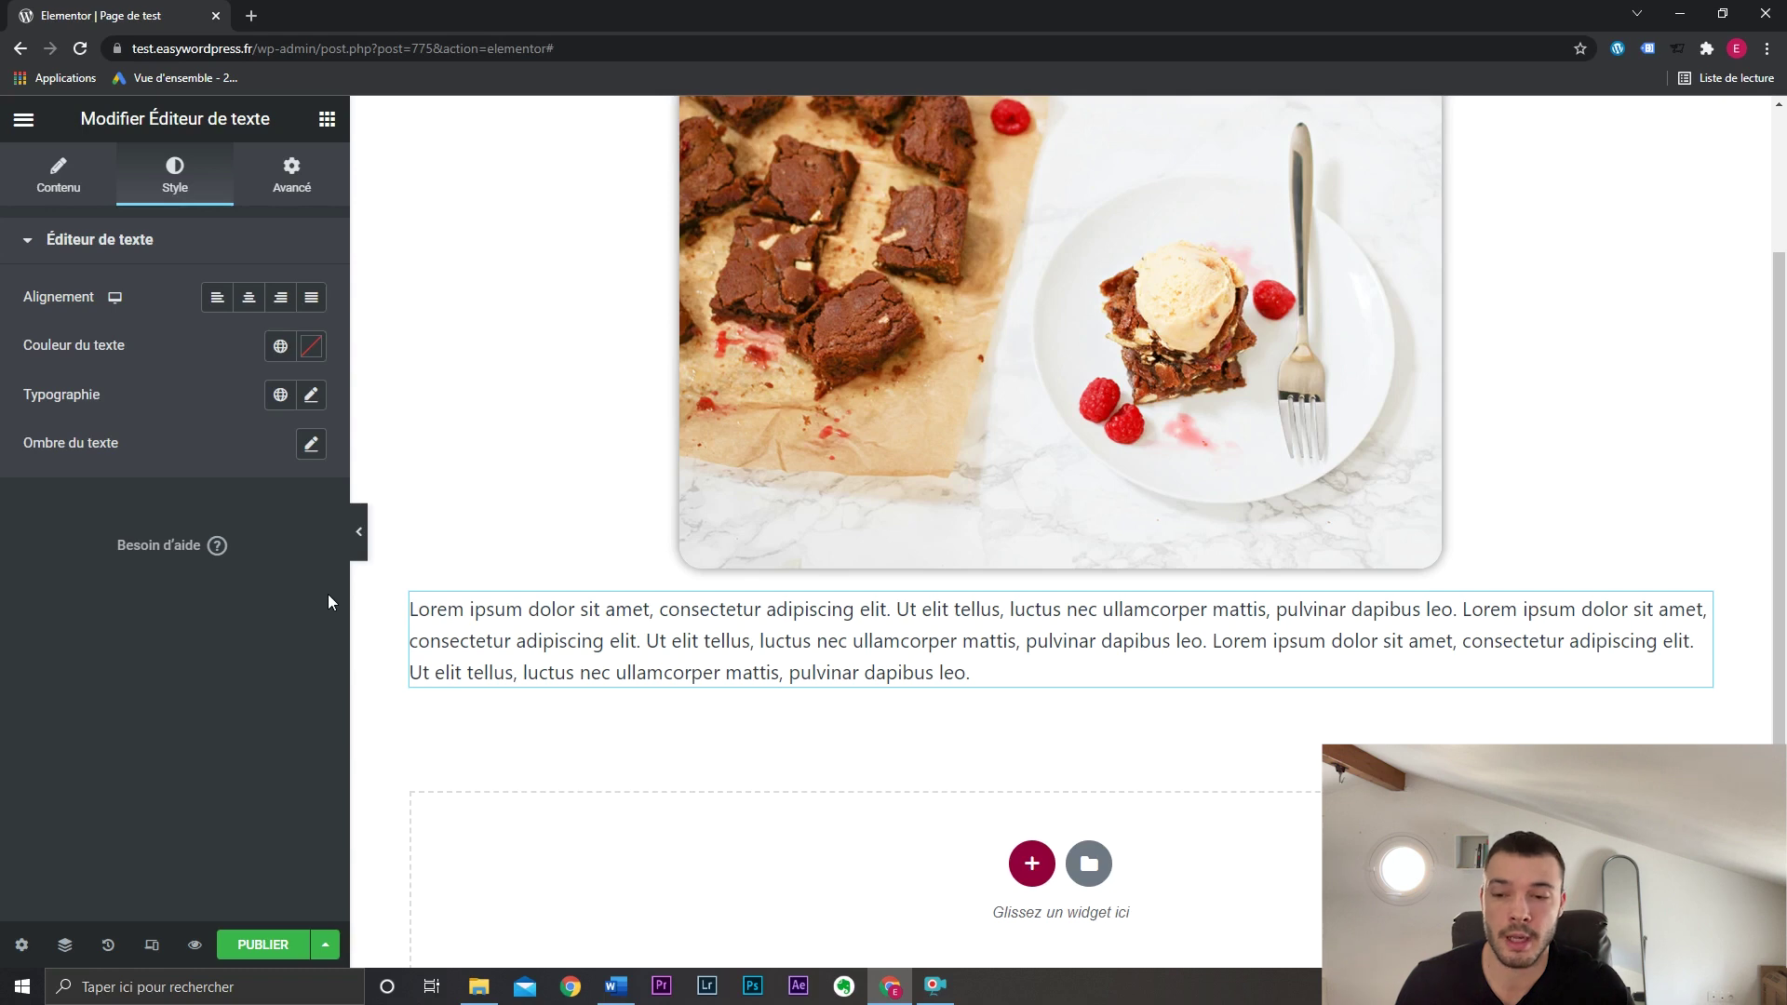
pyautogui.scroll(3, 1177, 288)
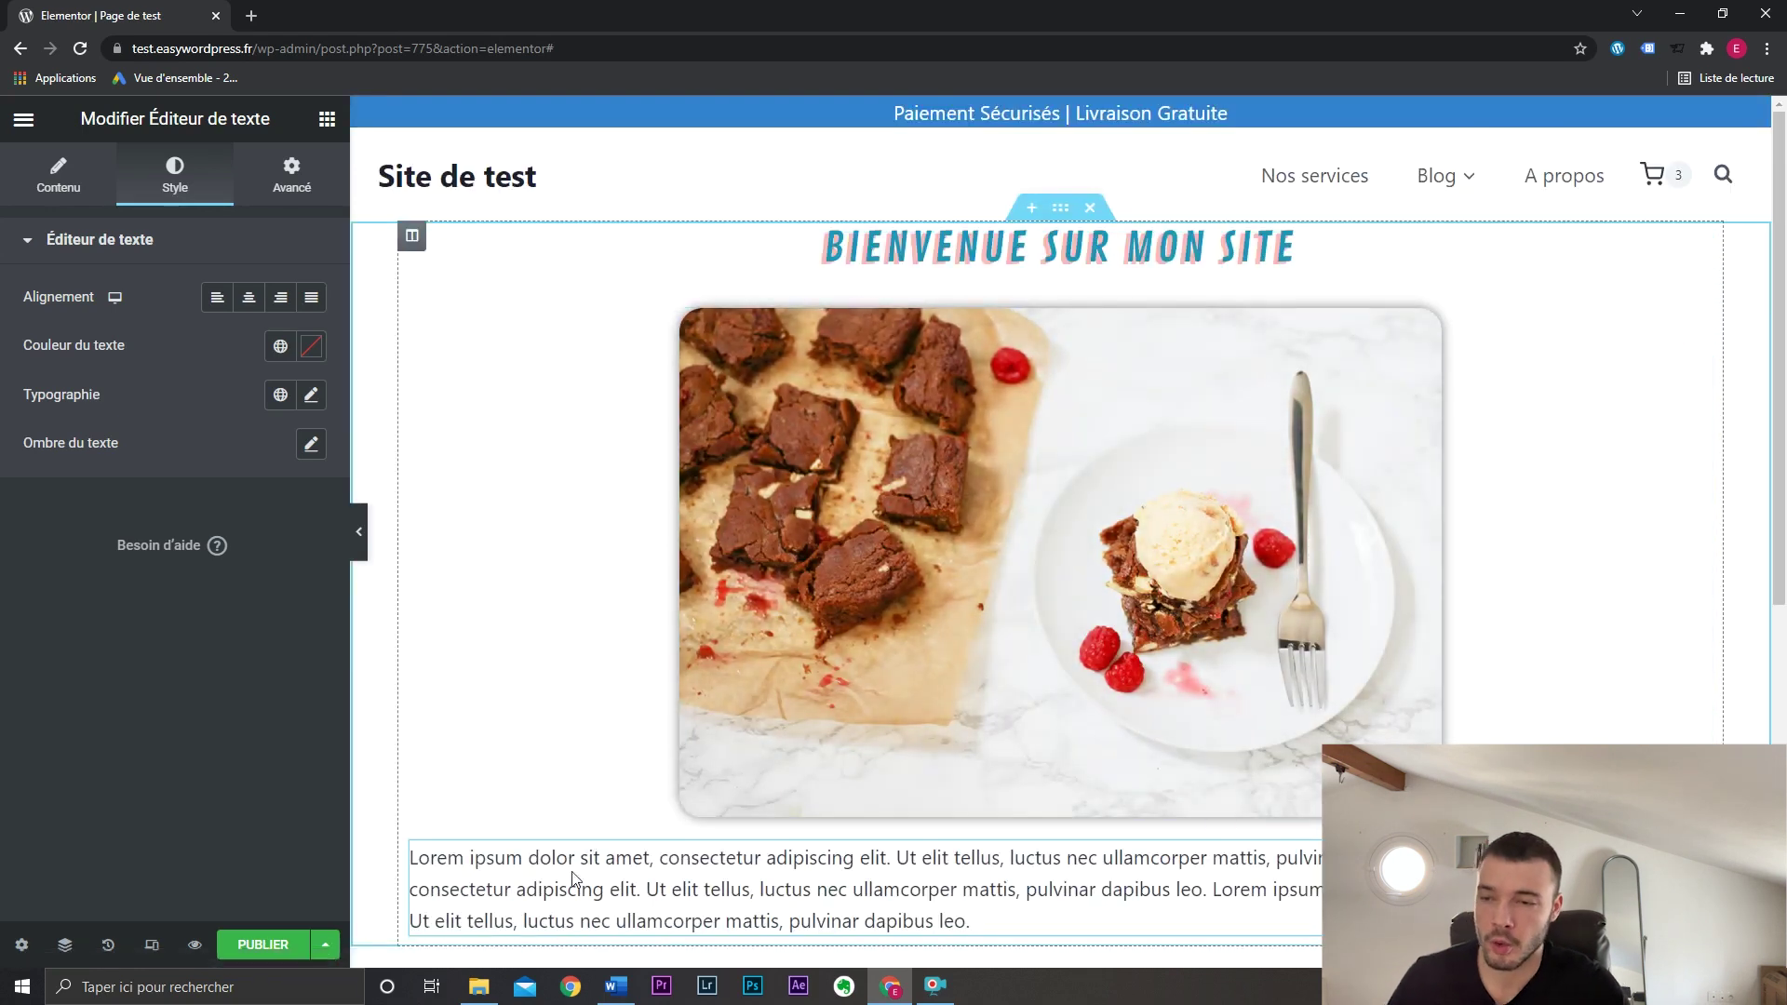
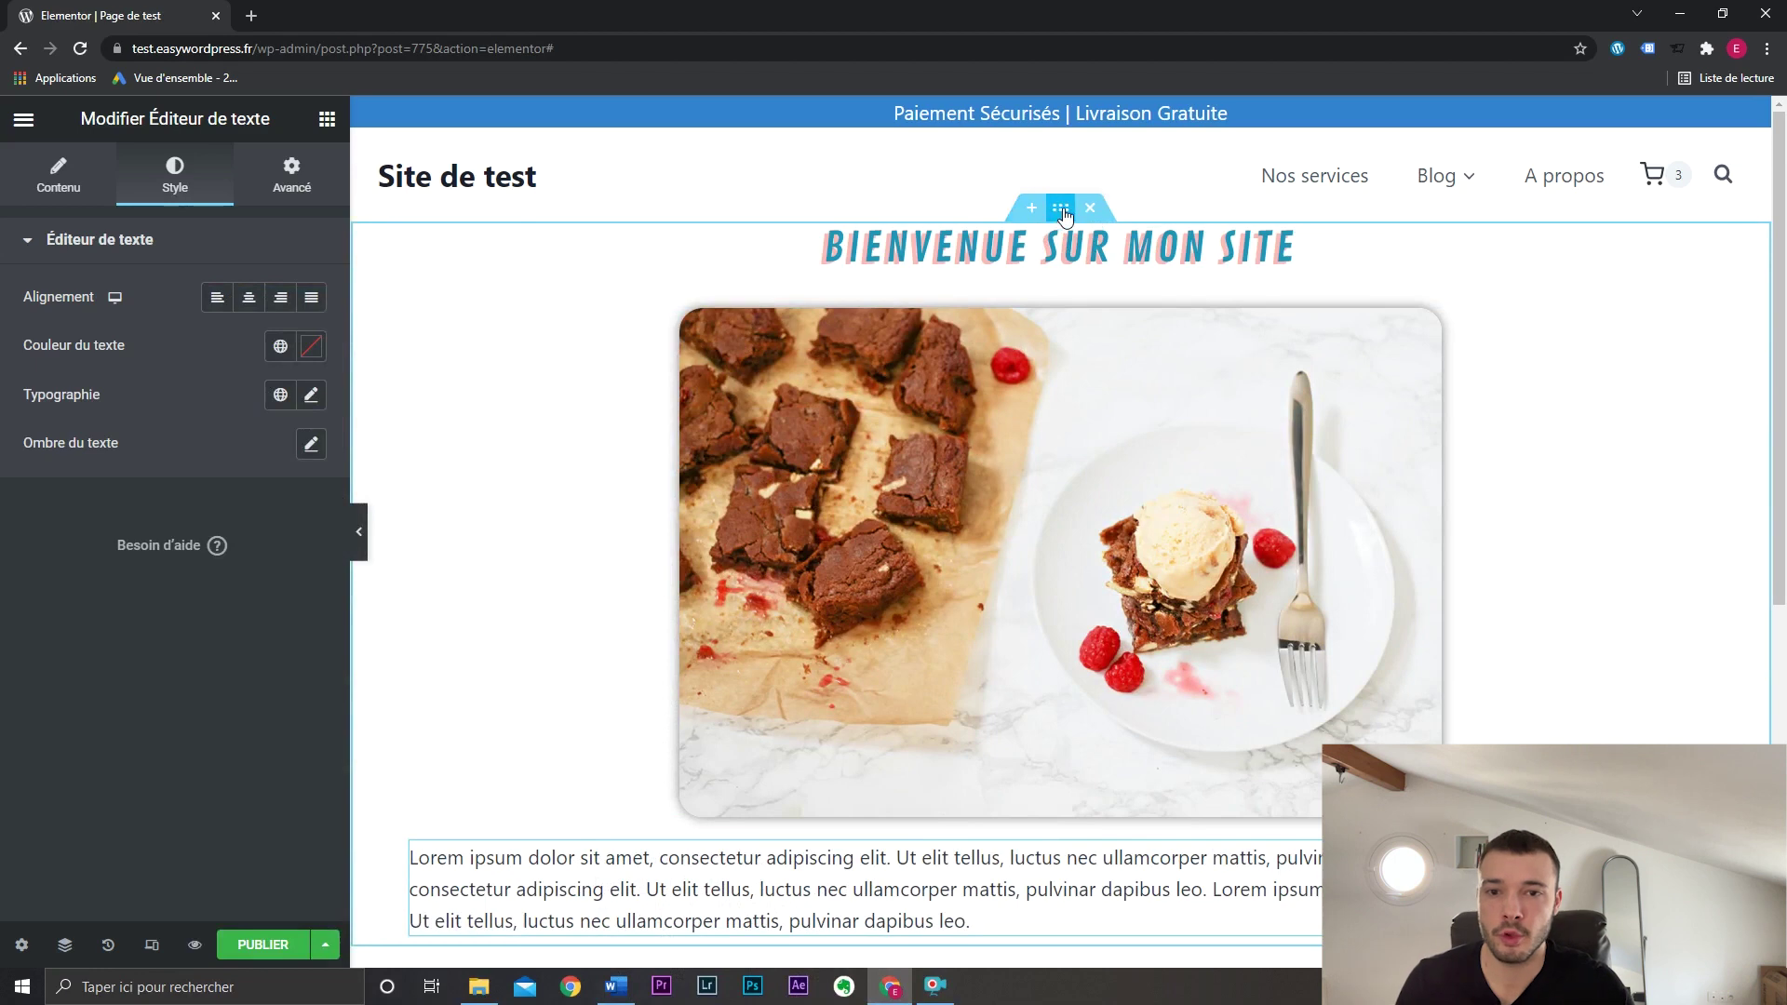
# Edit the section, try the full-width content option, and set it to boxed (Encadré) with a width of 896 px.
pyautogui.click(1062, 208)
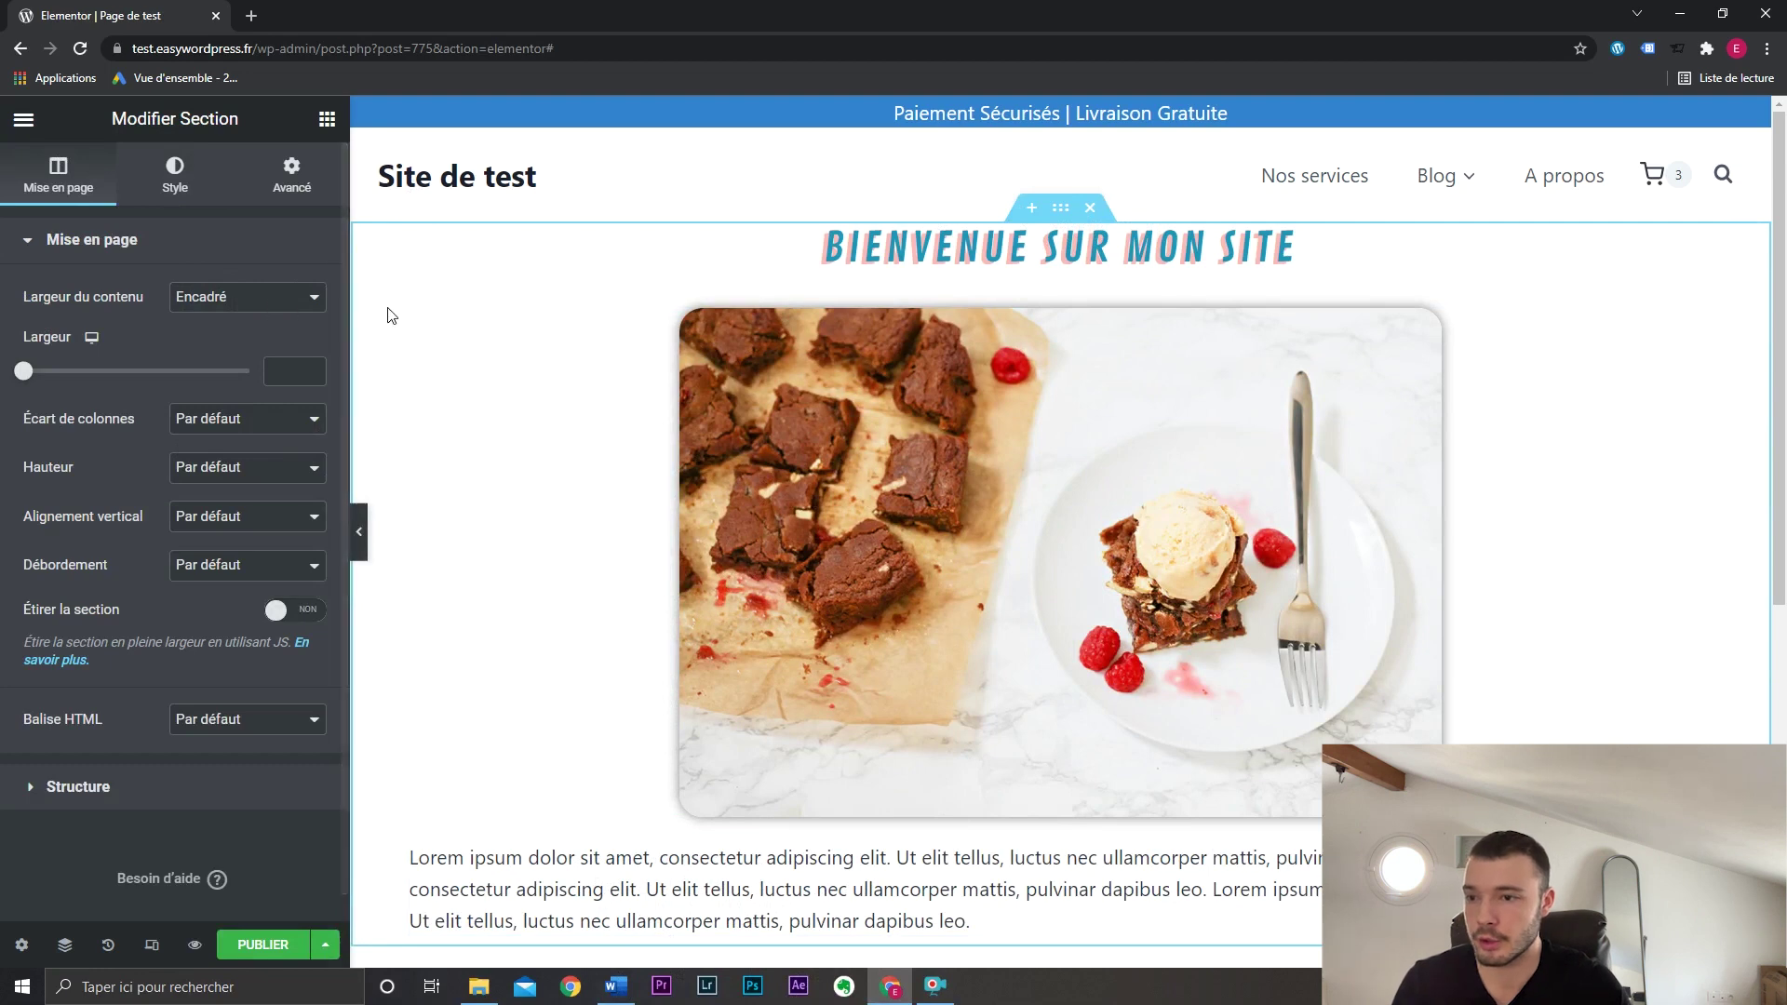
pyautogui.click(283, 307)
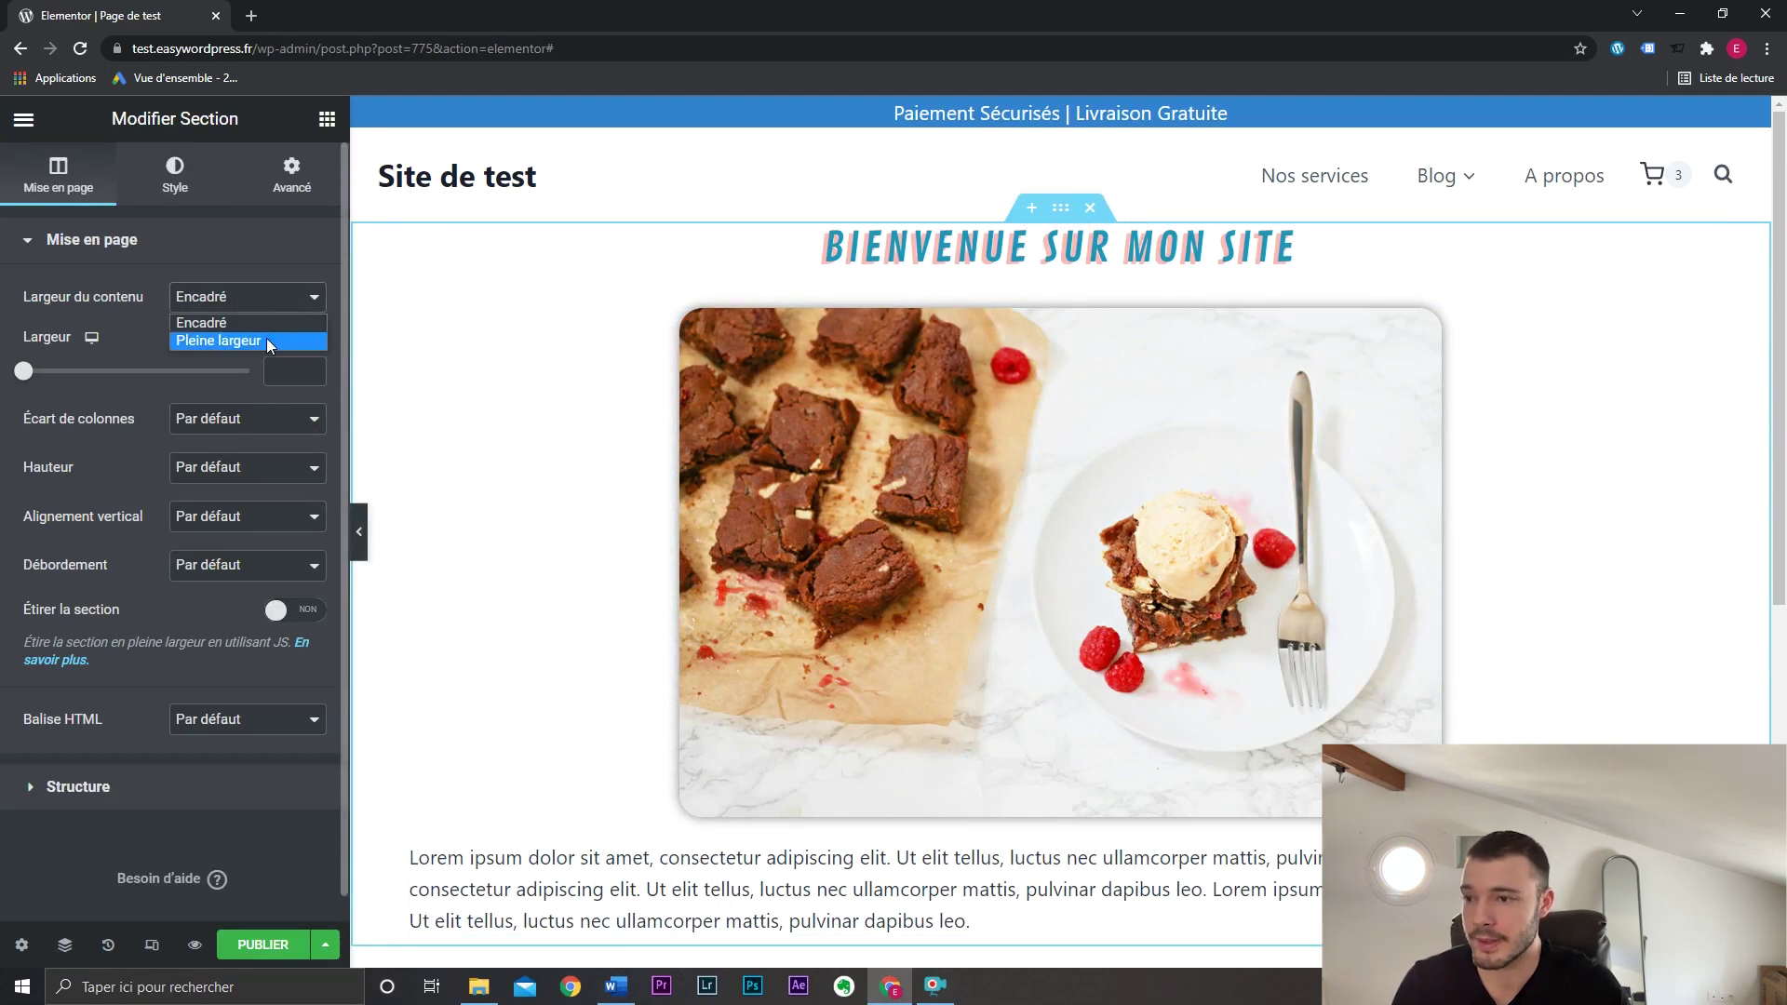
pyautogui.click(266, 338)
pyautogui.click(235, 300)
pyautogui.click(231, 321)
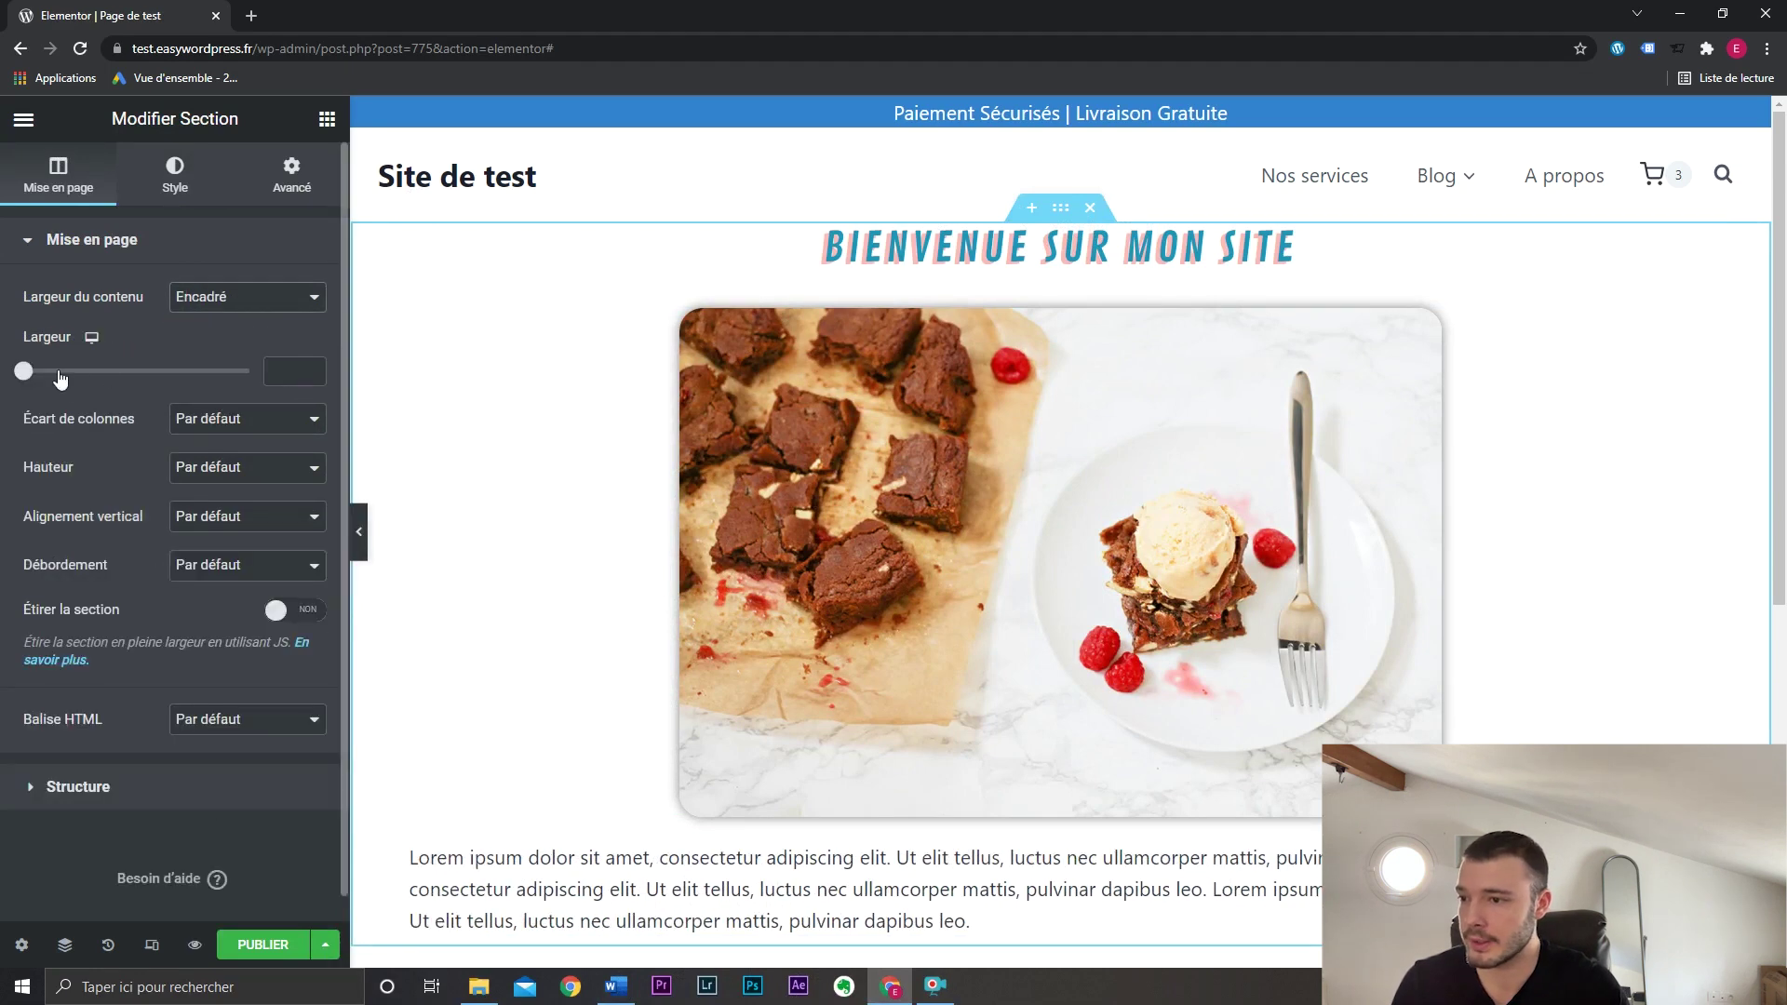
pyautogui.moveTo(28, 372); pyautogui.dragTo(104, 372)
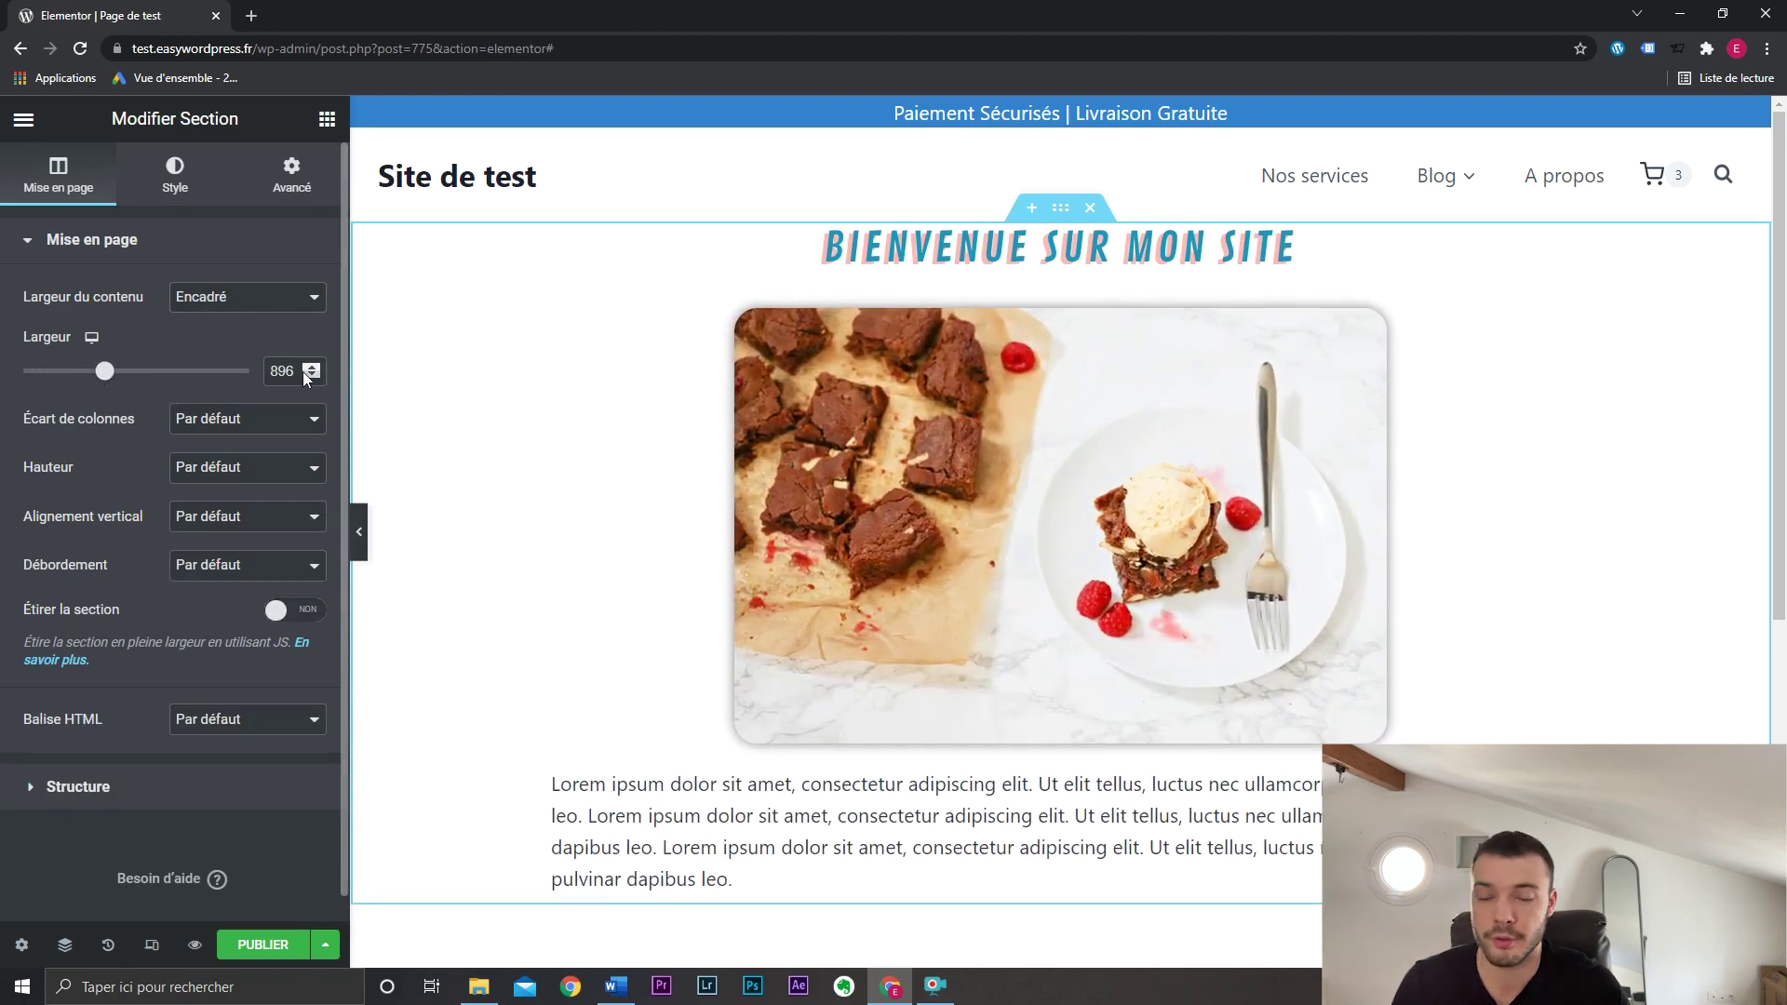
# Try the section's content at full width (Pleine largeur) and preview the page with the editing panel hidden.
pyautogui.click(248, 307)
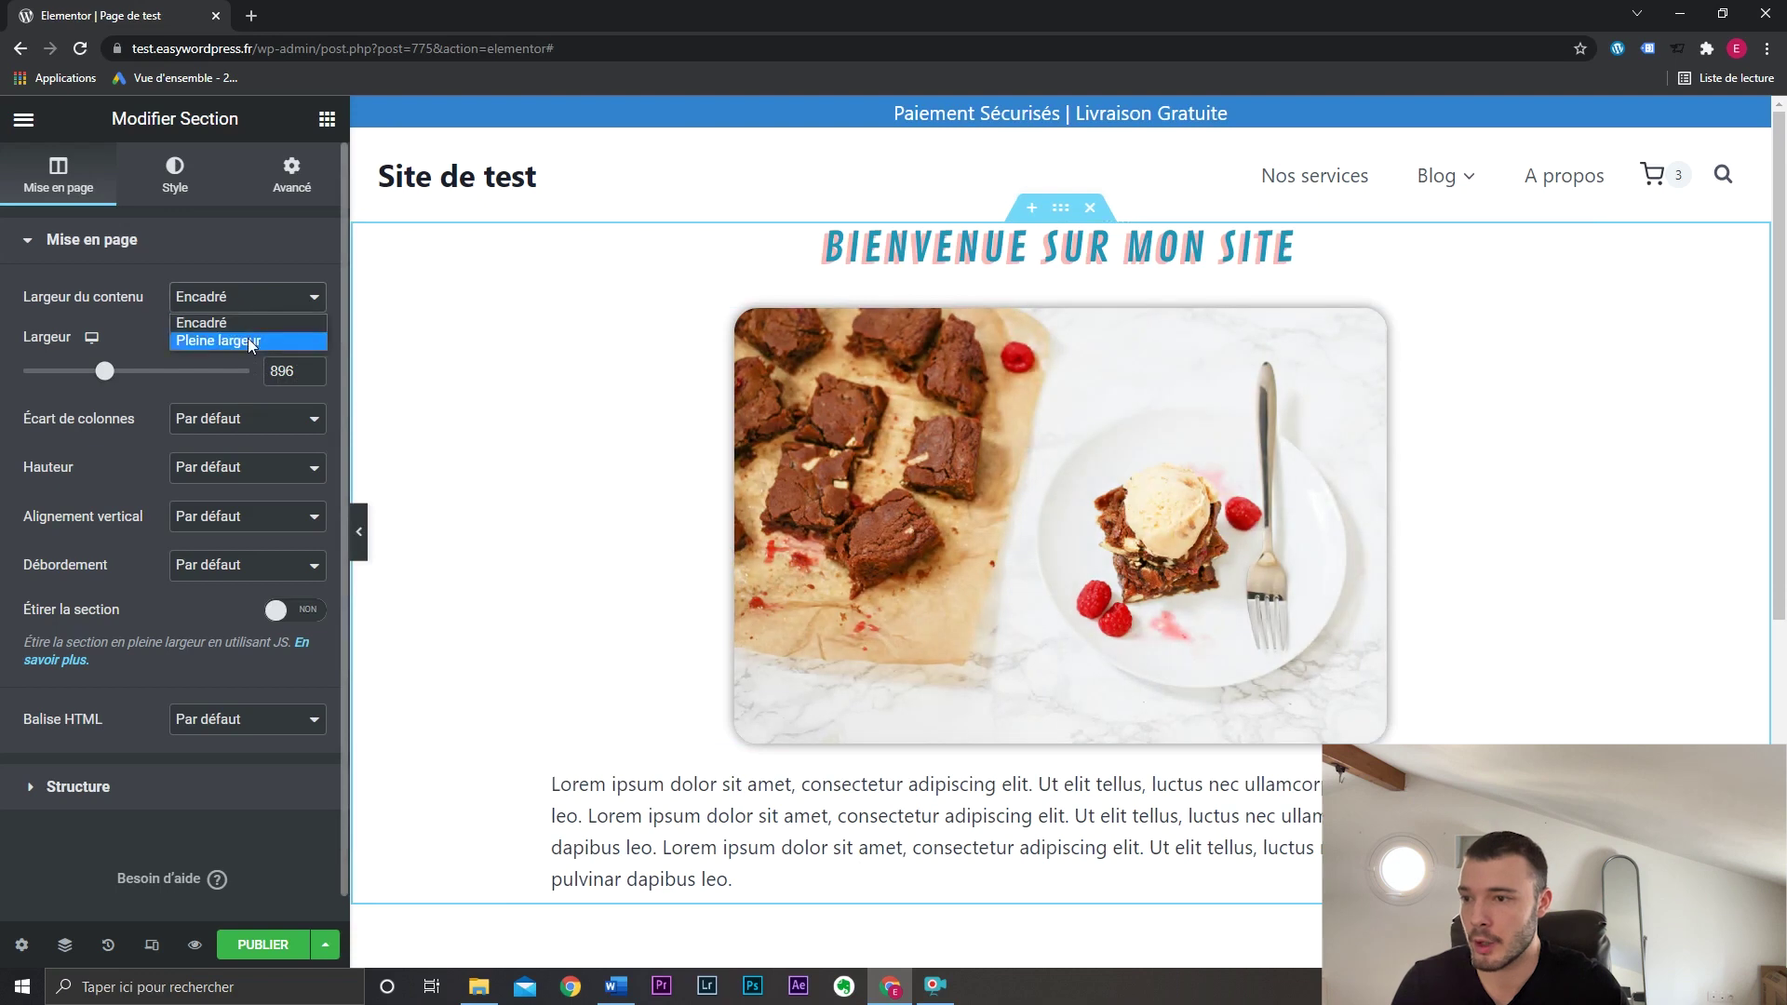
pyautogui.click(247, 337)
pyautogui.click(358, 532)
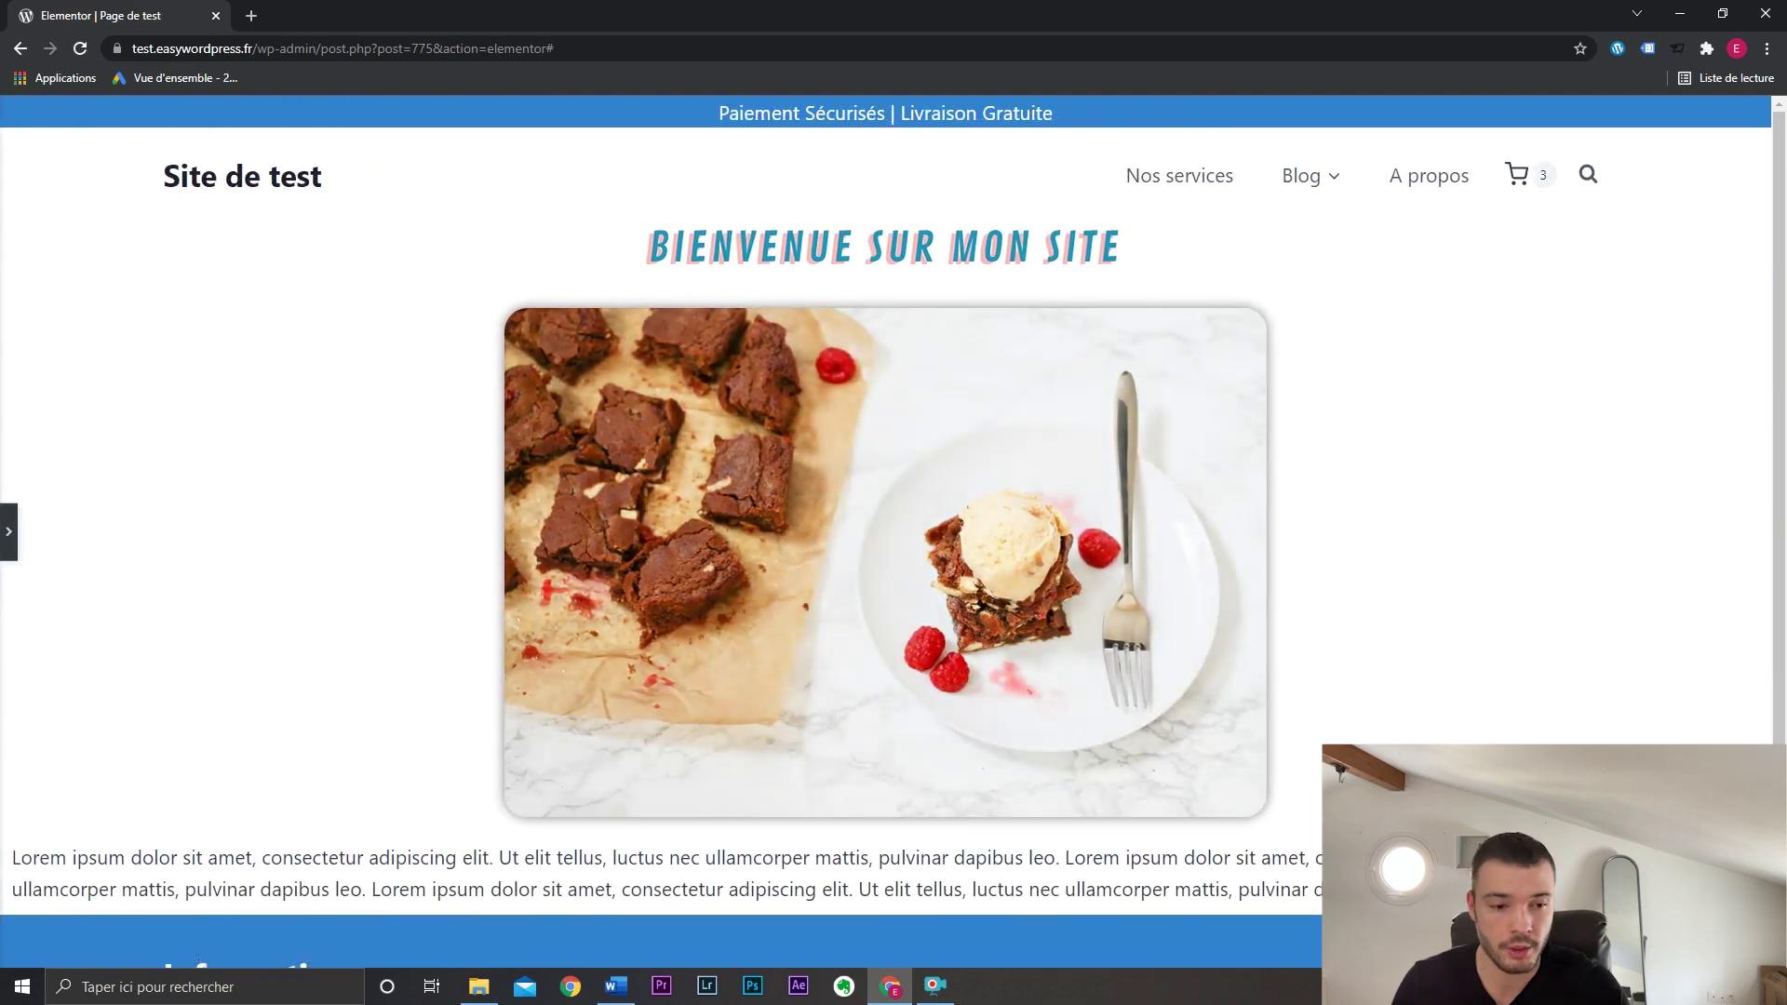
pyautogui.click(9, 532)
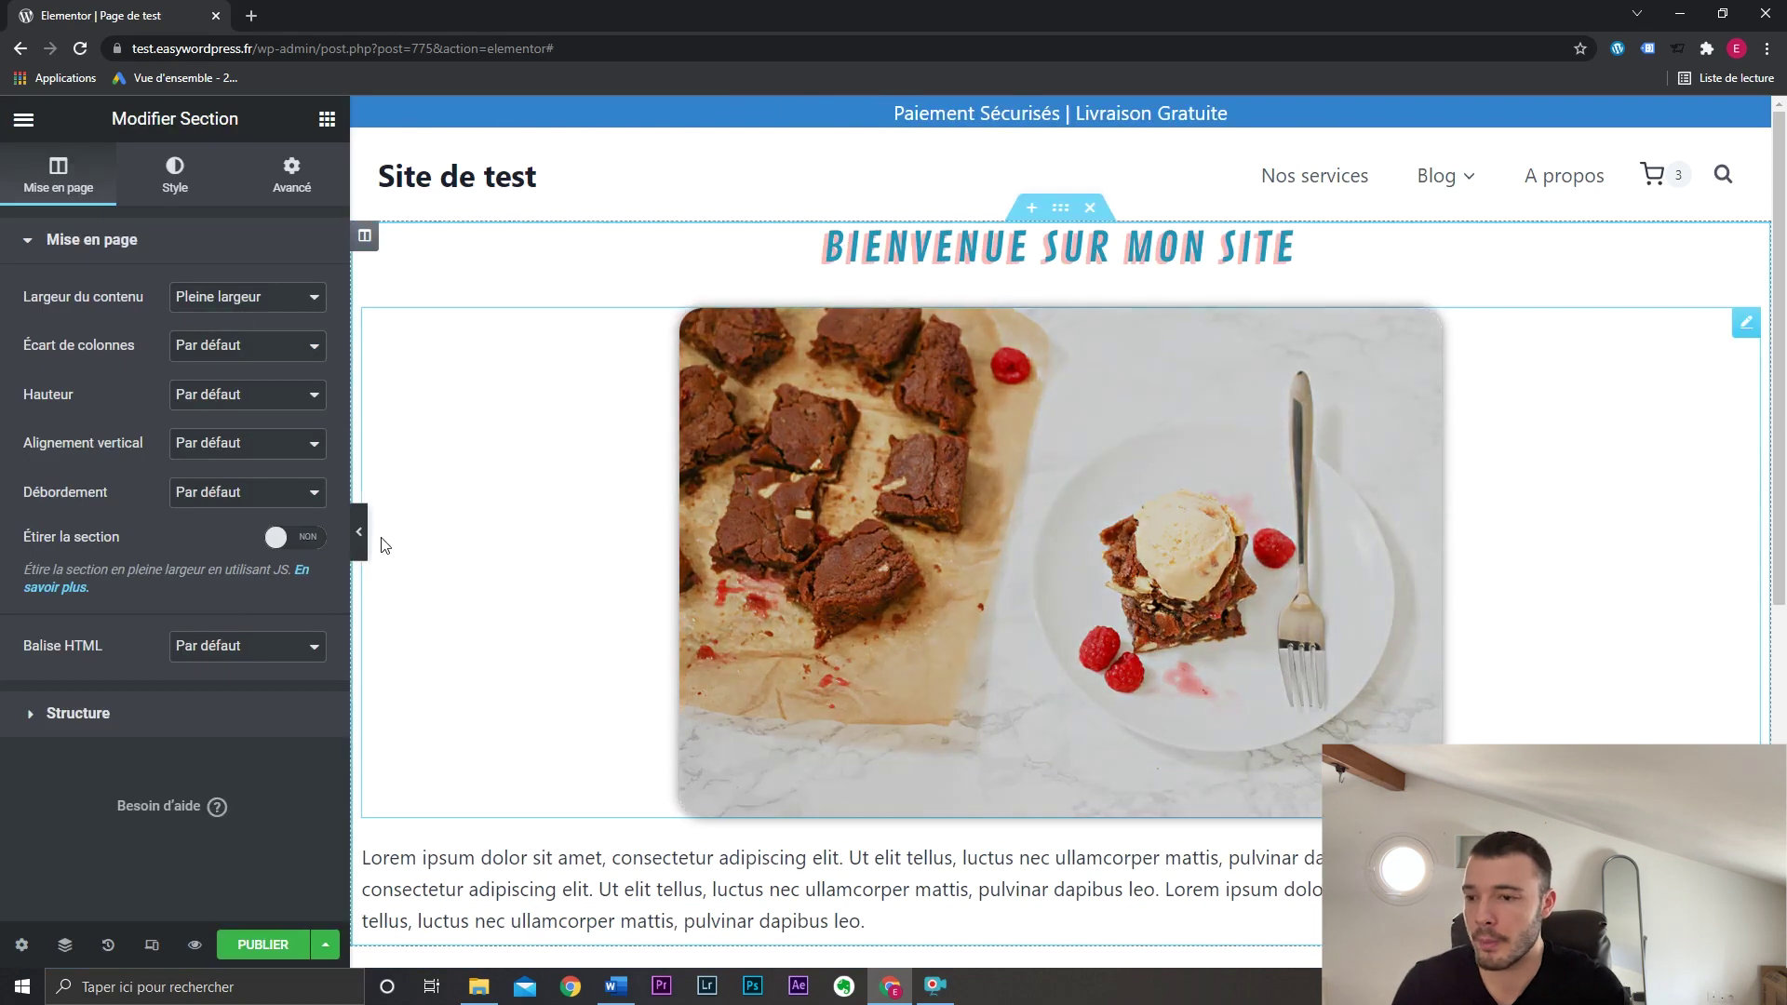
pyautogui.click(358, 532)
pyautogui.moveTo(640, 891); pyautogui.dragTo(649, 259)
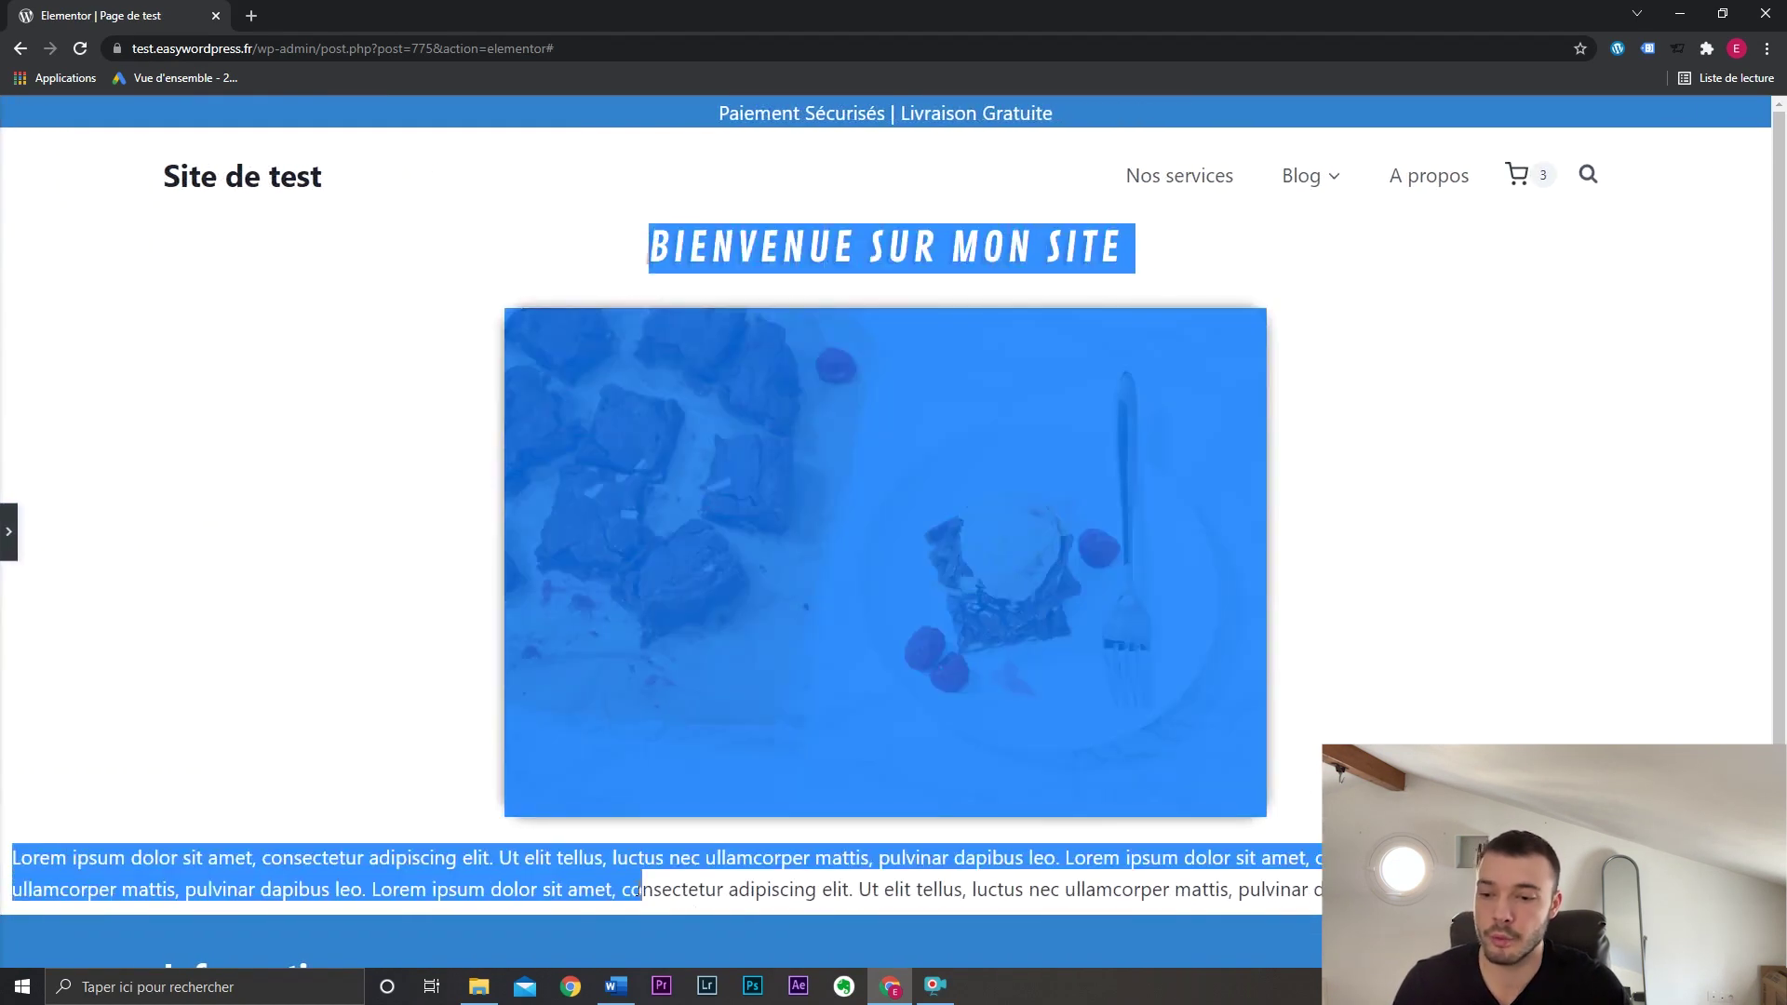
pyautogui.click(690, 885)
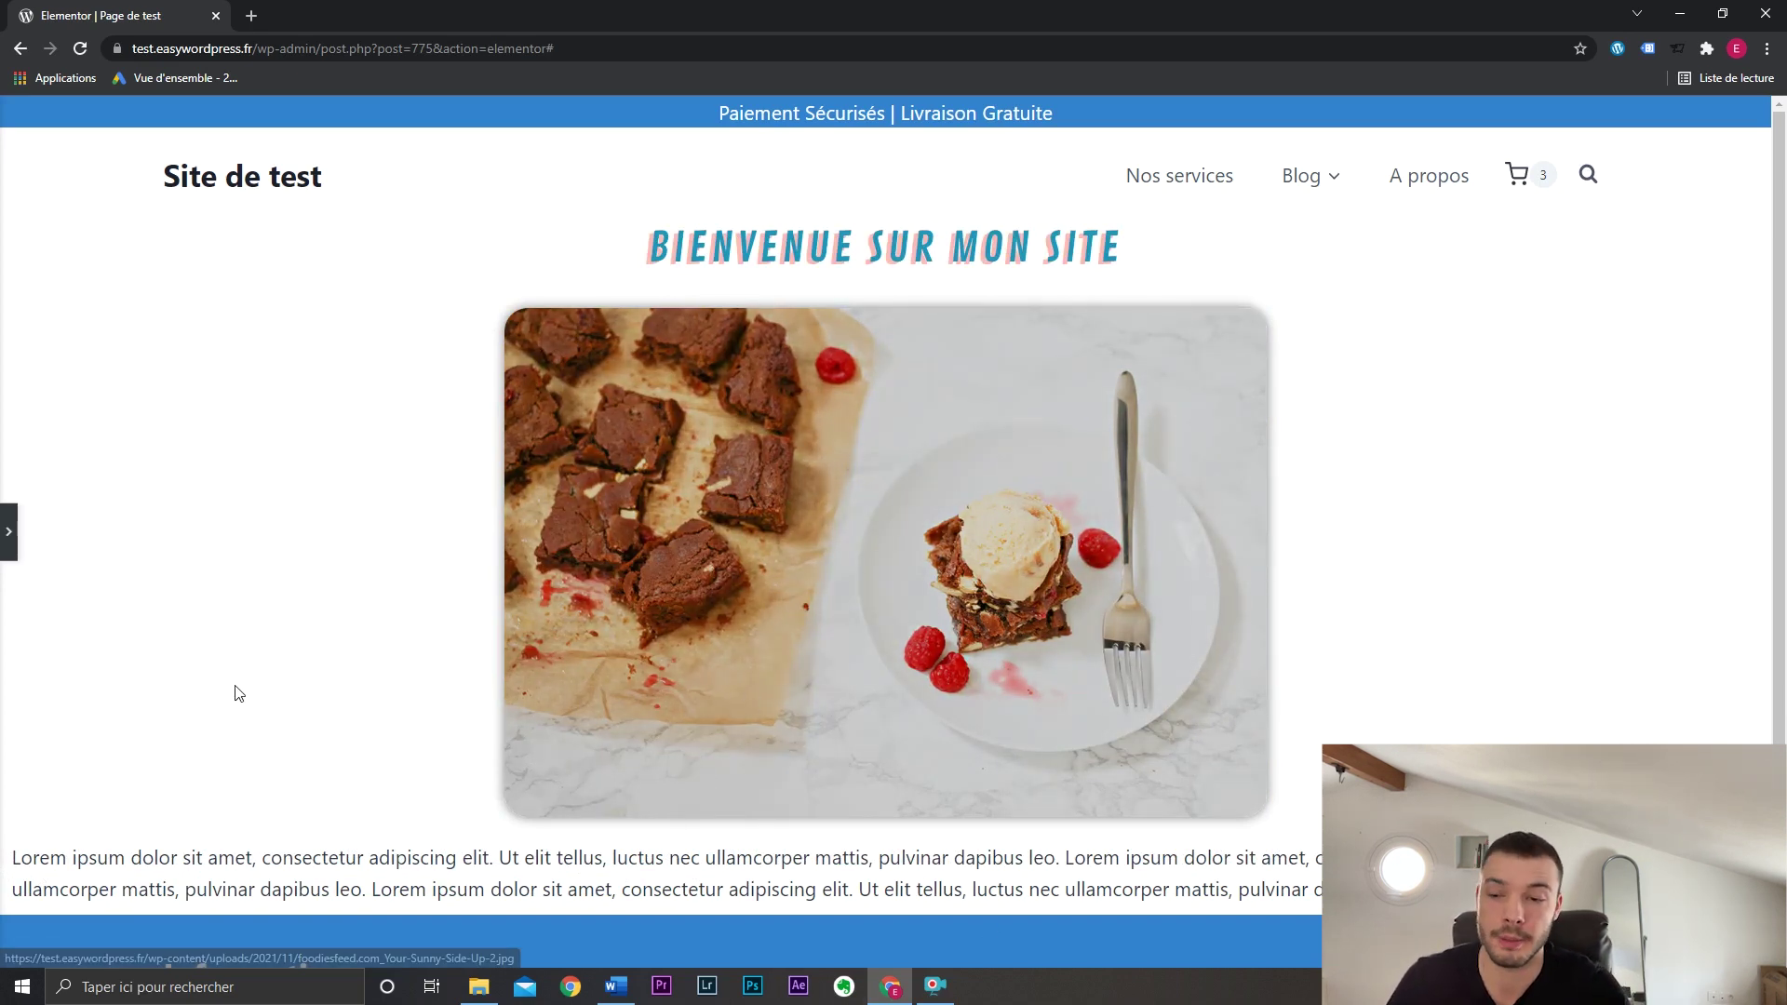
pyautogui.click(8, 531)
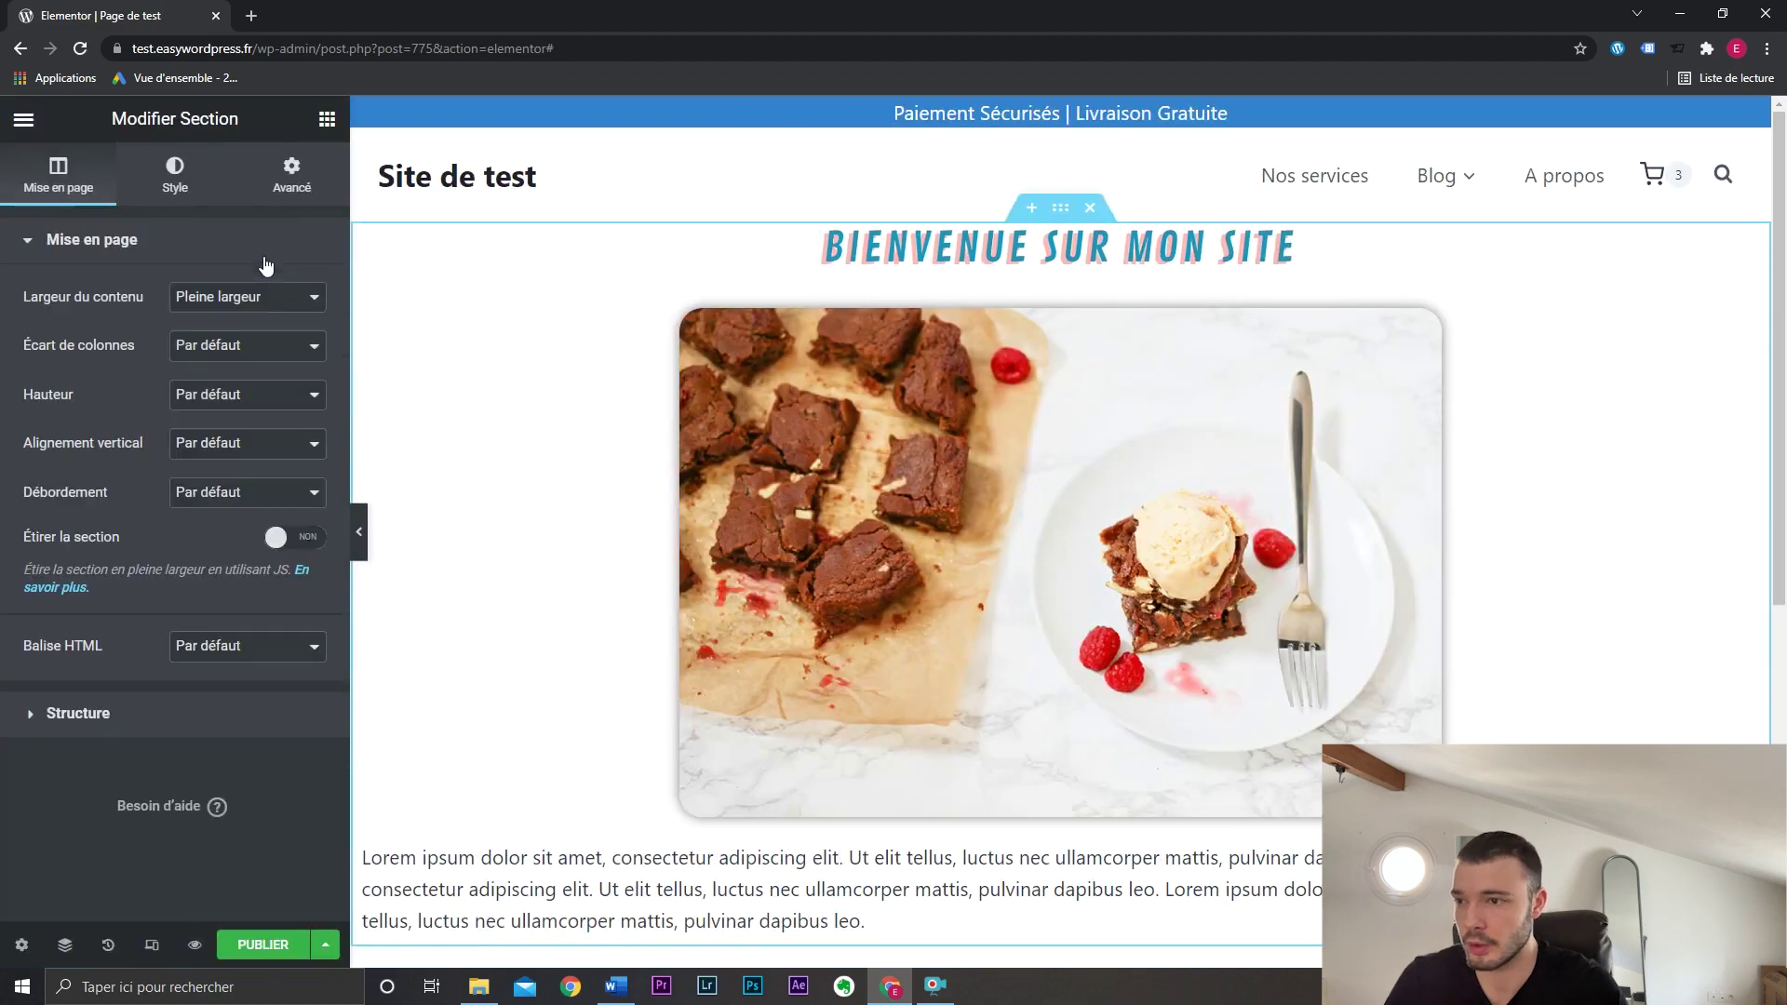
# Set the section's content width to boxed (Encadré) with a width of 1009 px.
pyautogui.click(260, 296)
pyautogui.click(270, 317)
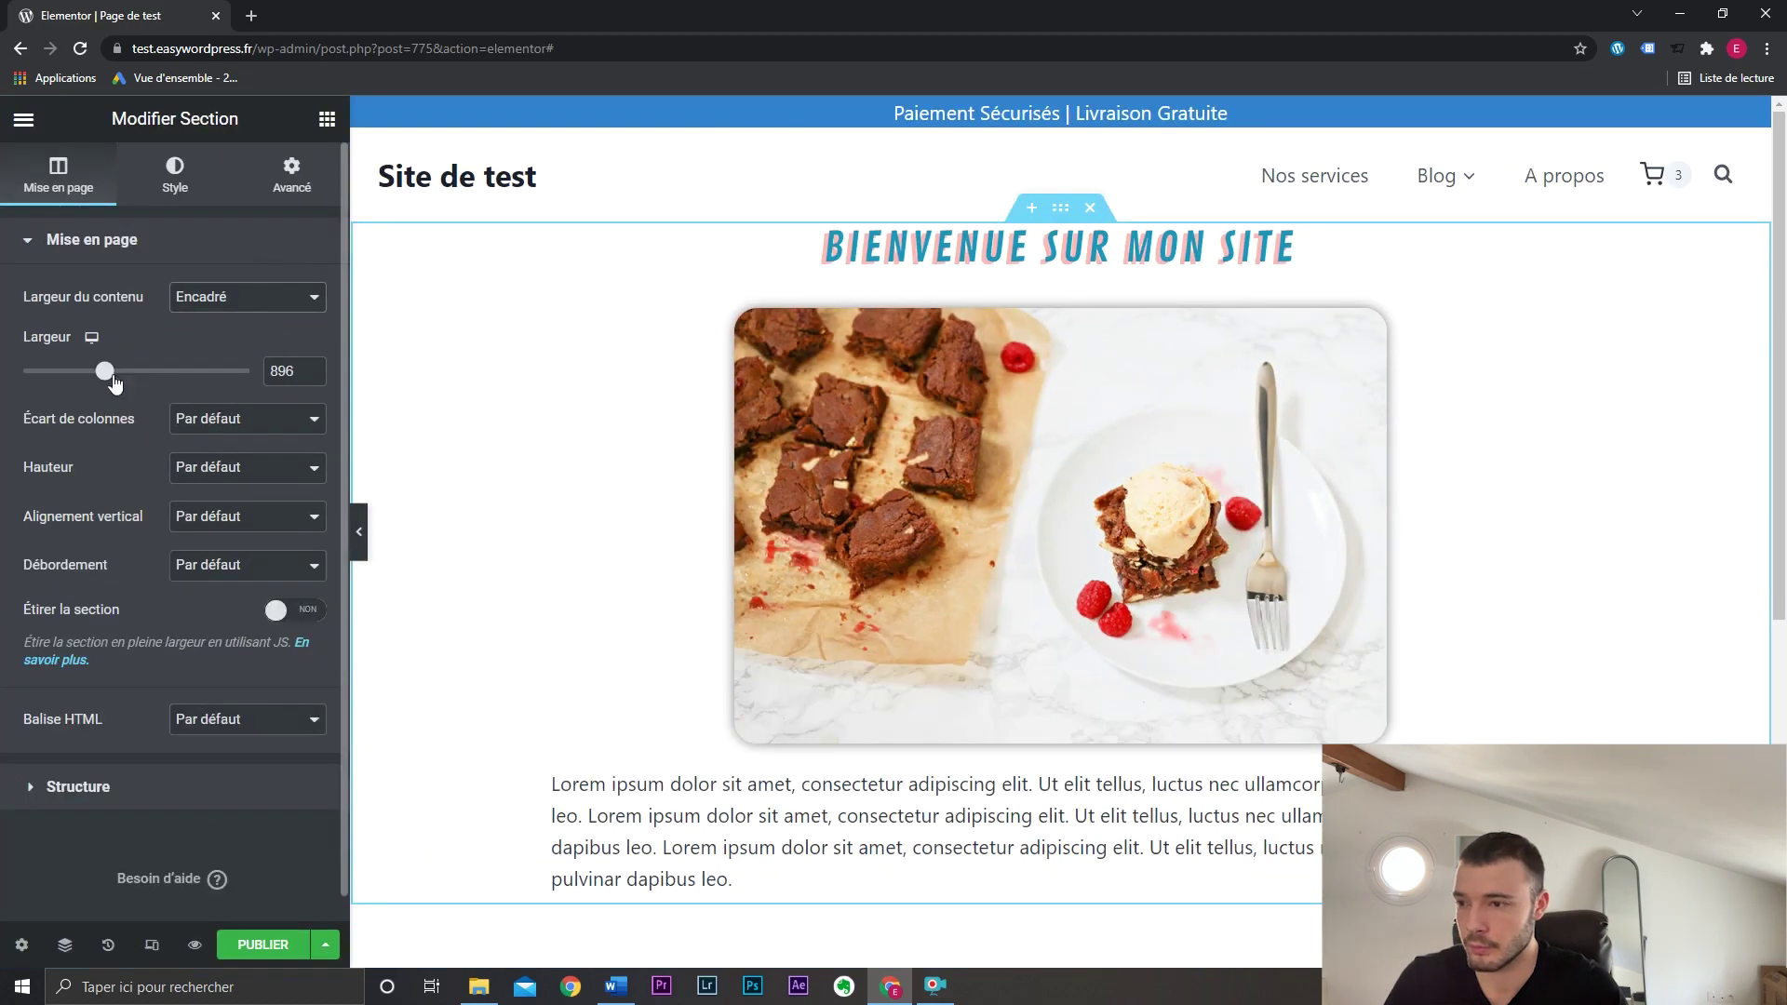
pyautogui.moveTo(111, 377); pyautogui.dragTo(135, 377)
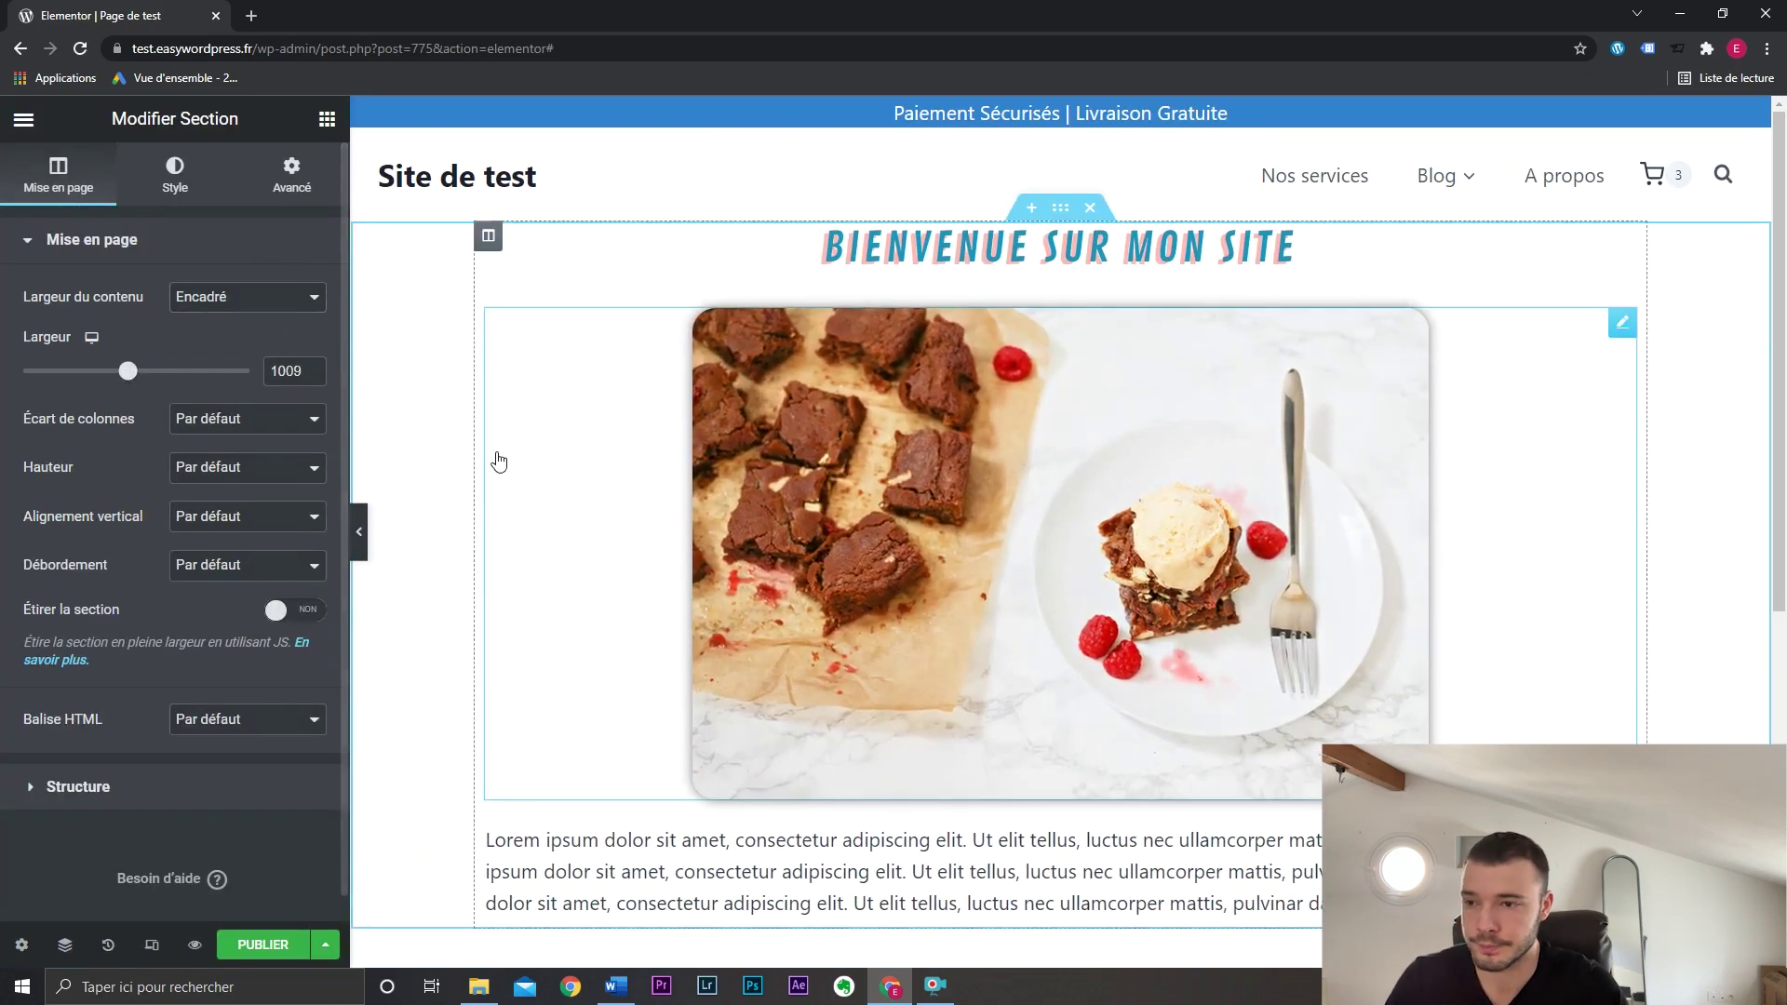
pyautogui.click(45, 423)
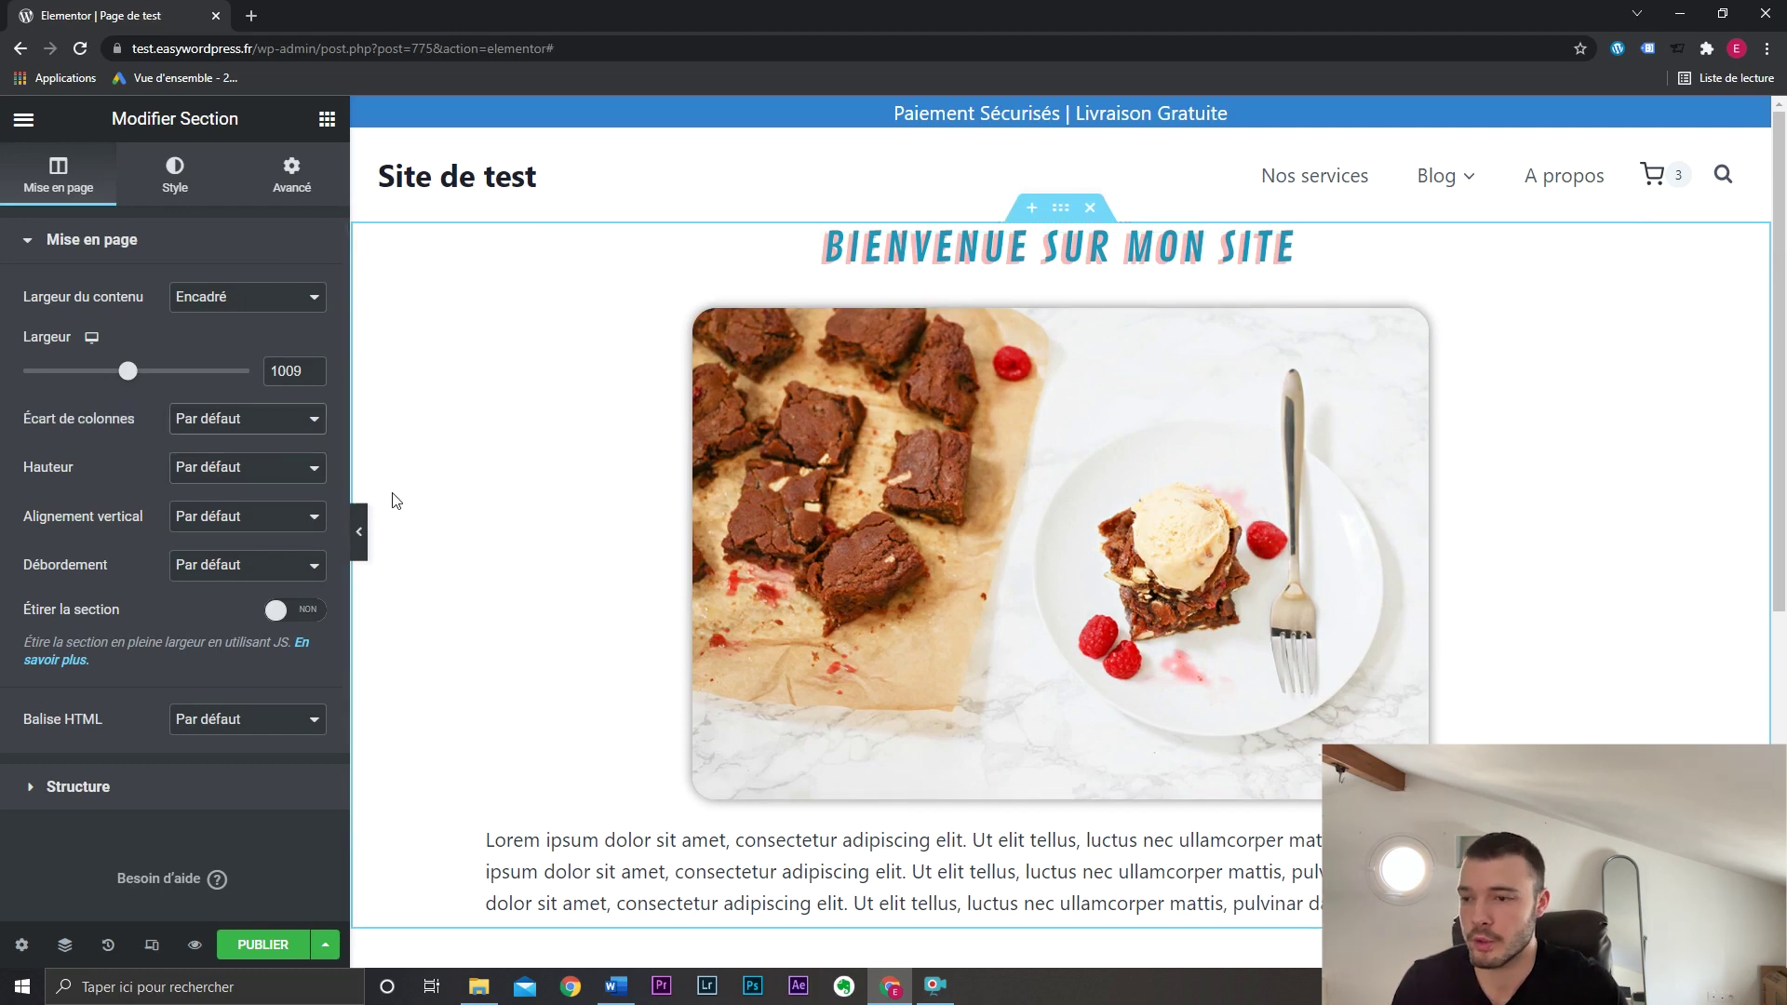
# Try the section height fitted to the screen (Adapté à l'écran) and preview the page without the editing panel.
pyautogui.click(257, 471)
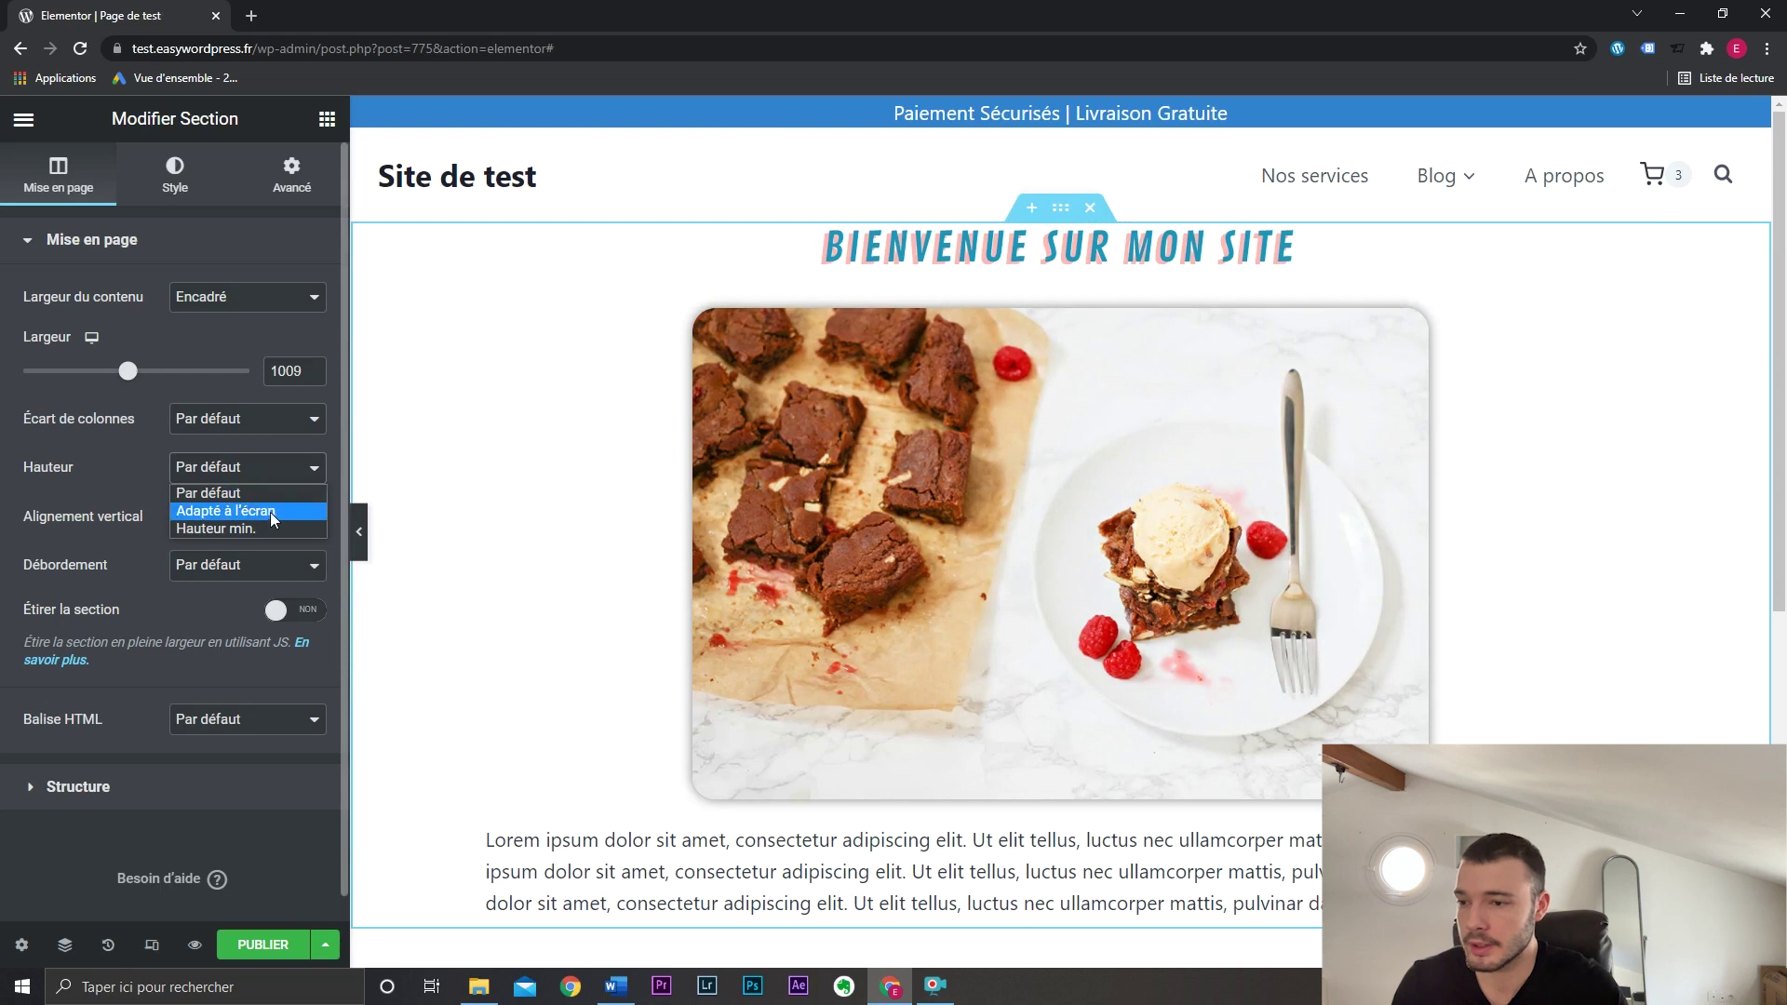
pyautogui.click(270, 511)
pyautogui.click(359, 526)
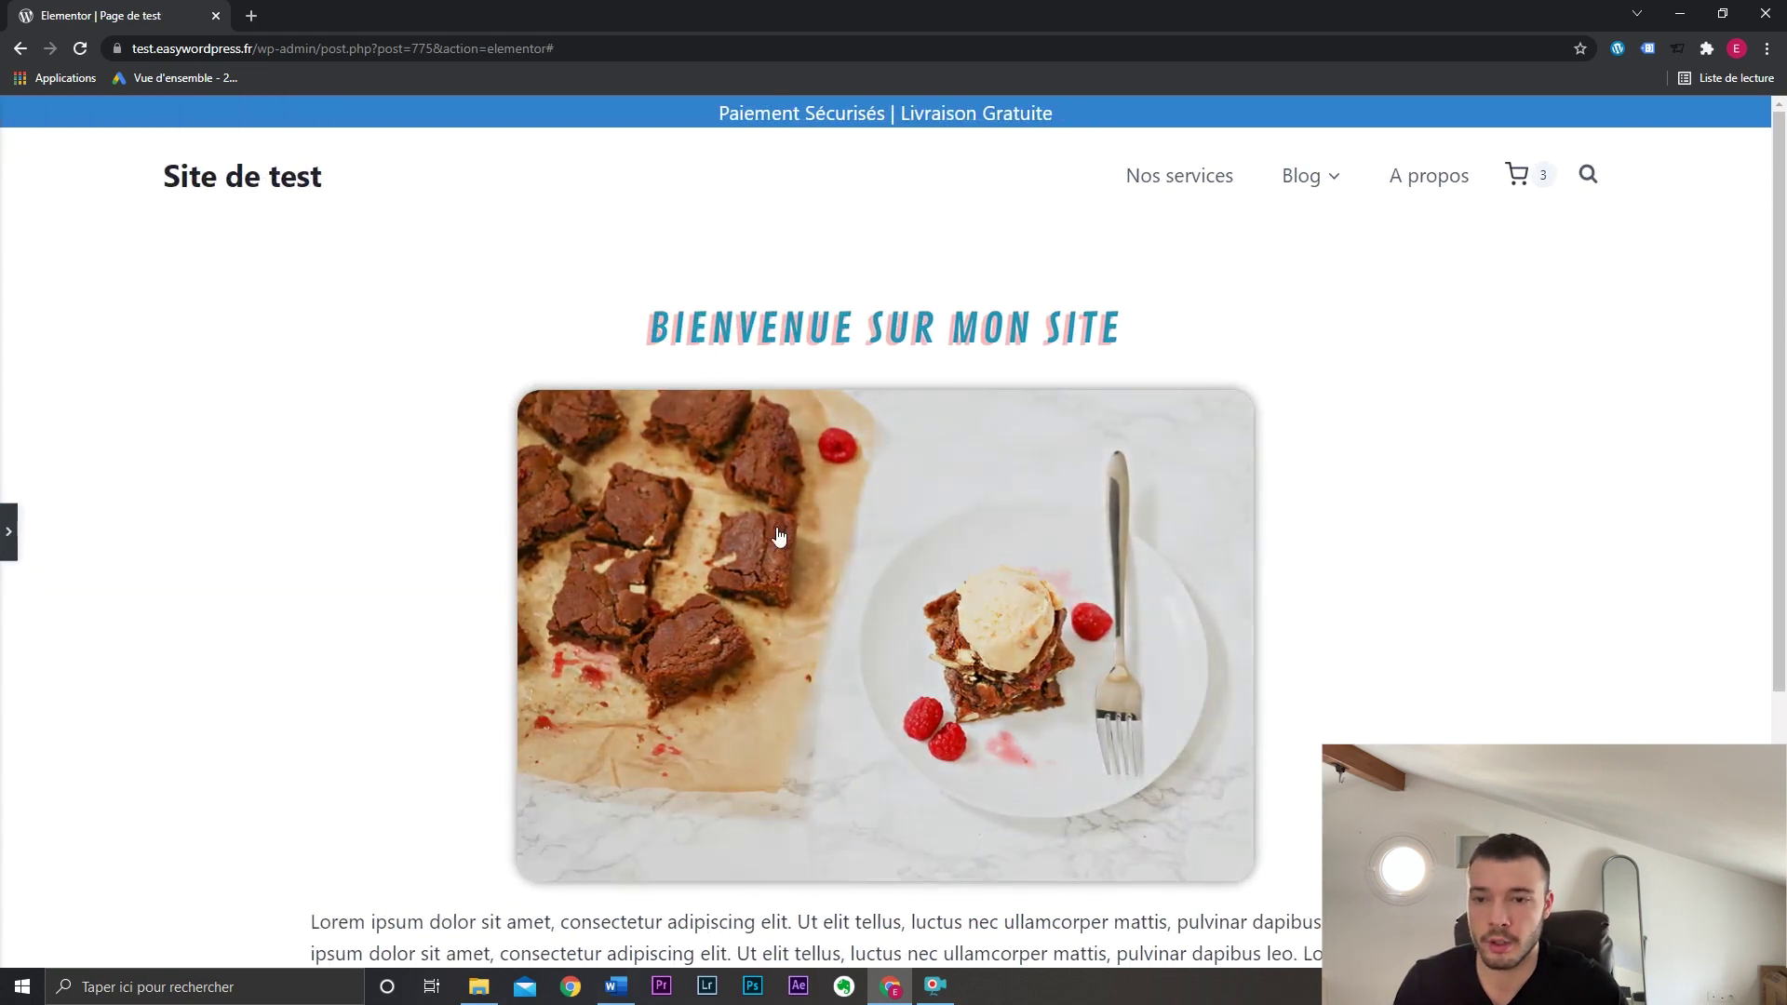
pyautogui.hotkey('ctrl', 'p')
# Set the section's height to a minimum height (Hauteur min.) of 971 px.
pyautogui.click(247, 467)
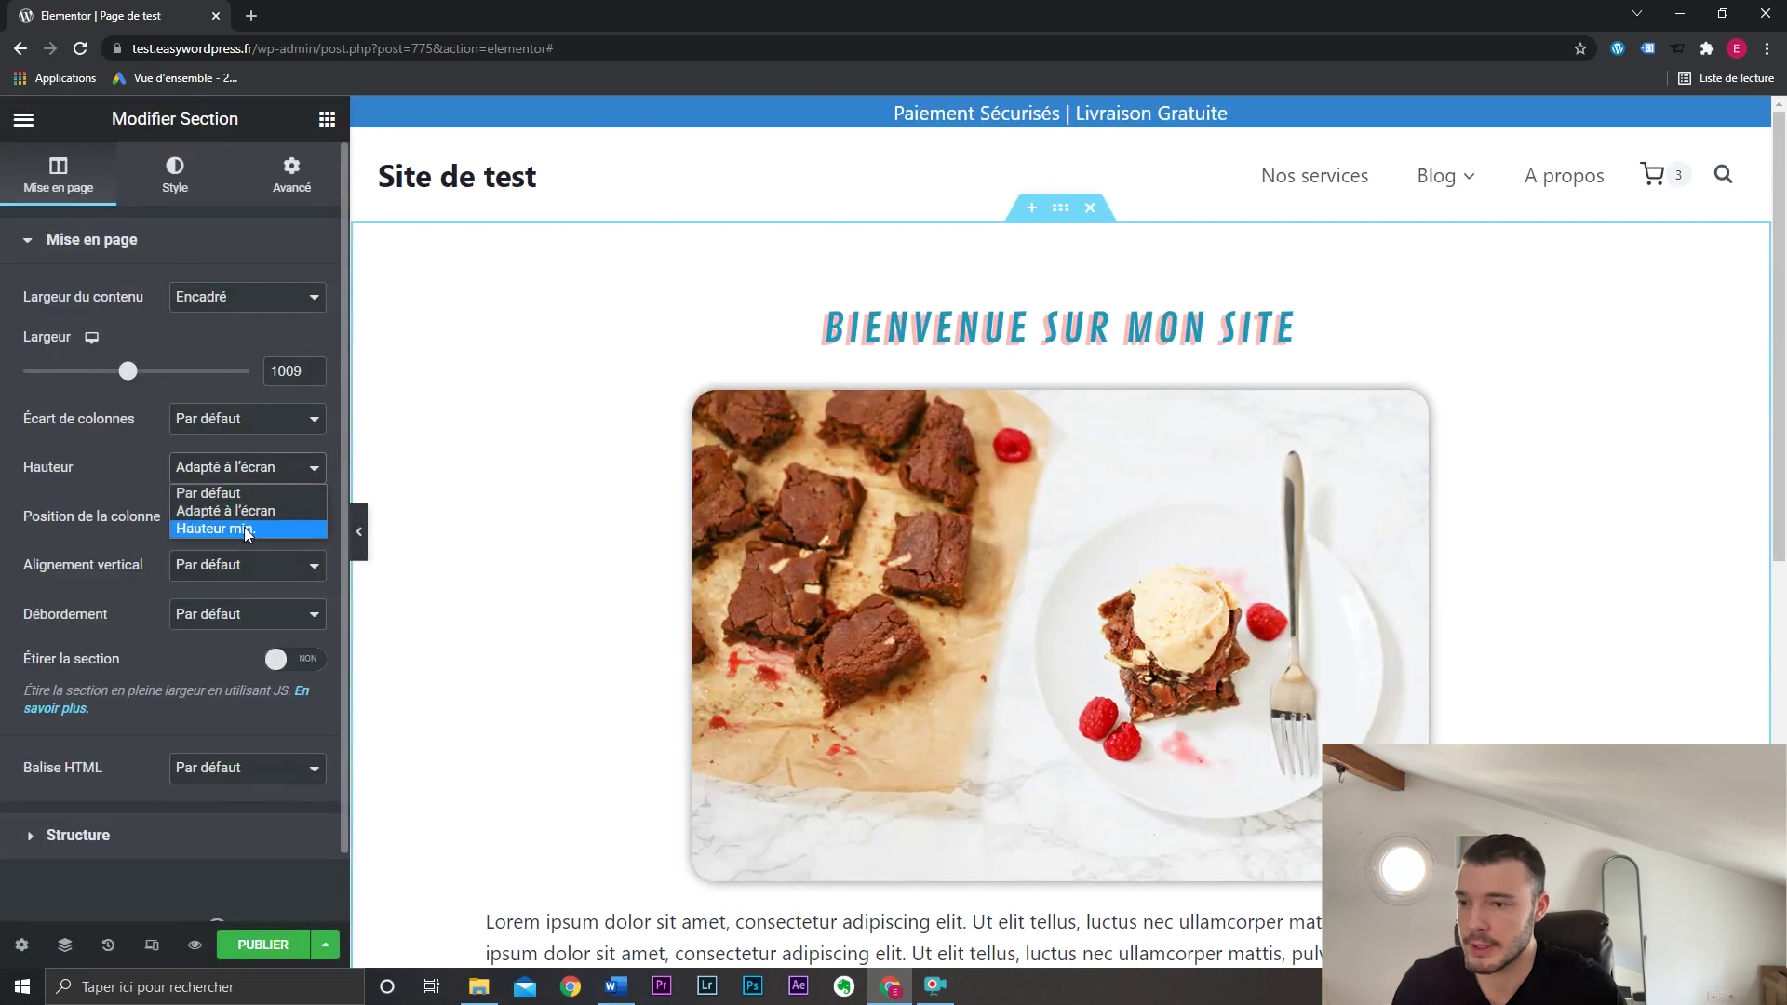
pyautogui.click(248, 528)
pyautogui.moveTo(99, 540); pyautogui.dragTo(176, 543)
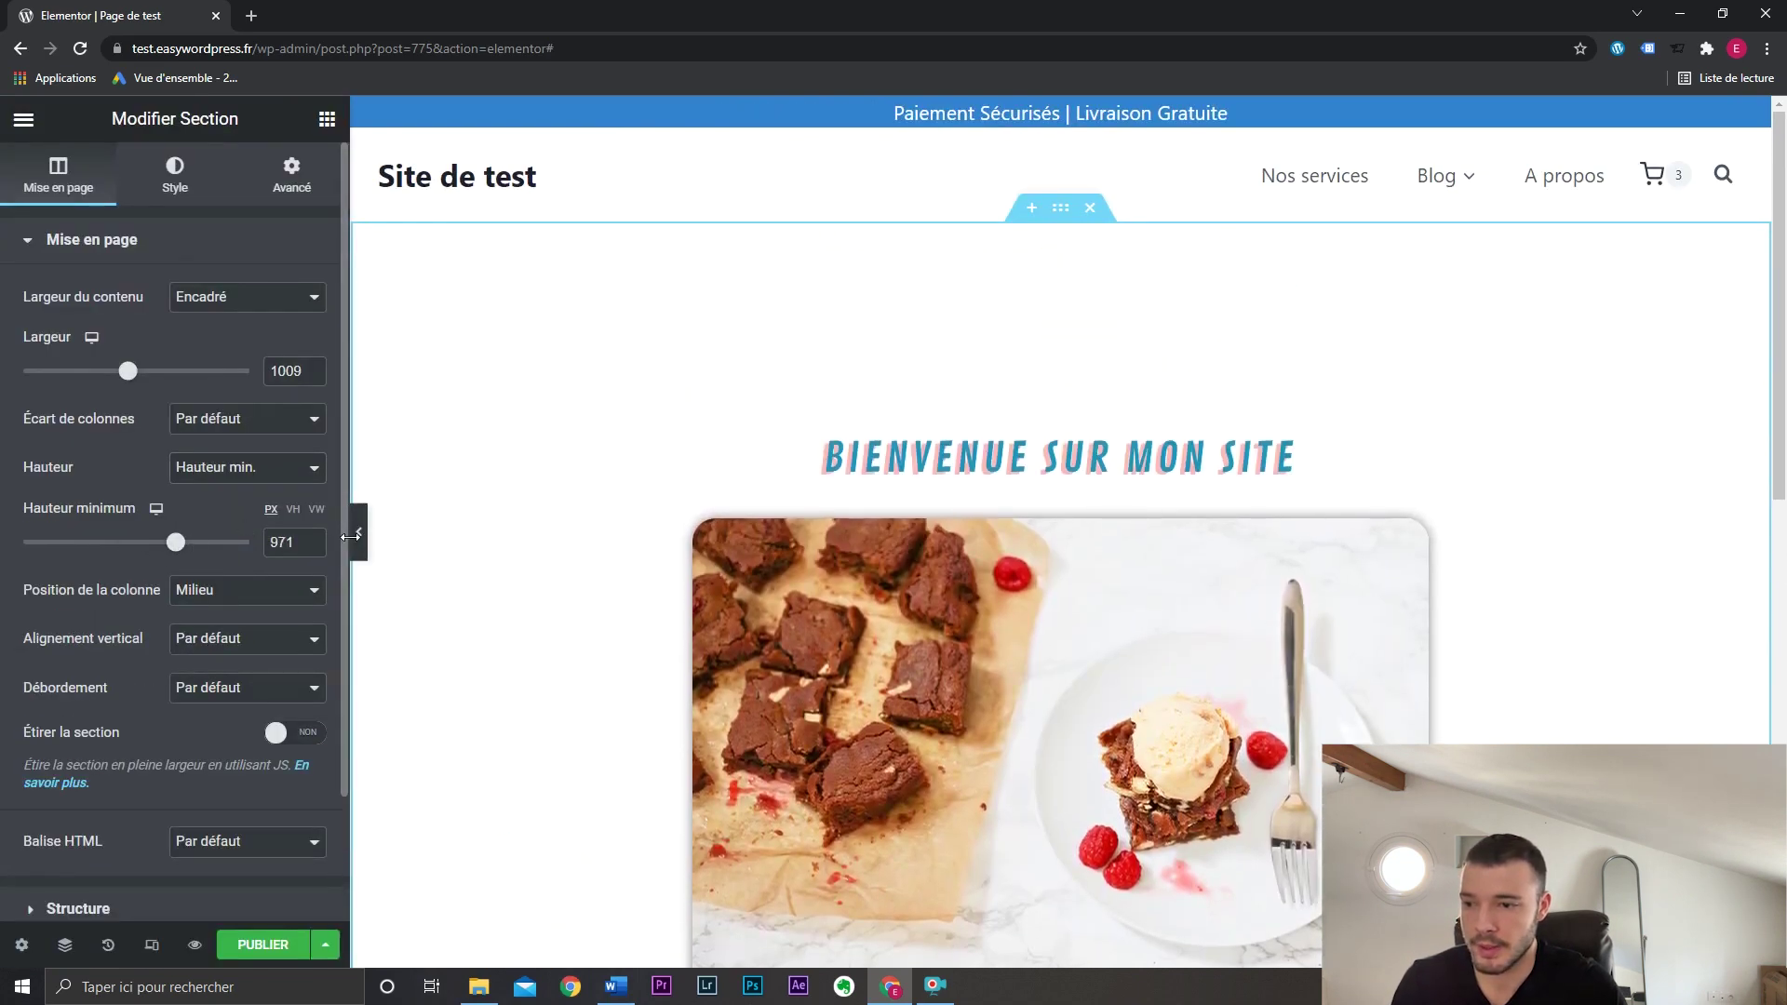
# Preview the page without the editing panel and examine the space above and below the section's content.
pyautogui.click(359, 531)
pyautogui.scroll(-3, 1452, 527)
pyautogui.scroll(-3, 1462, 524)
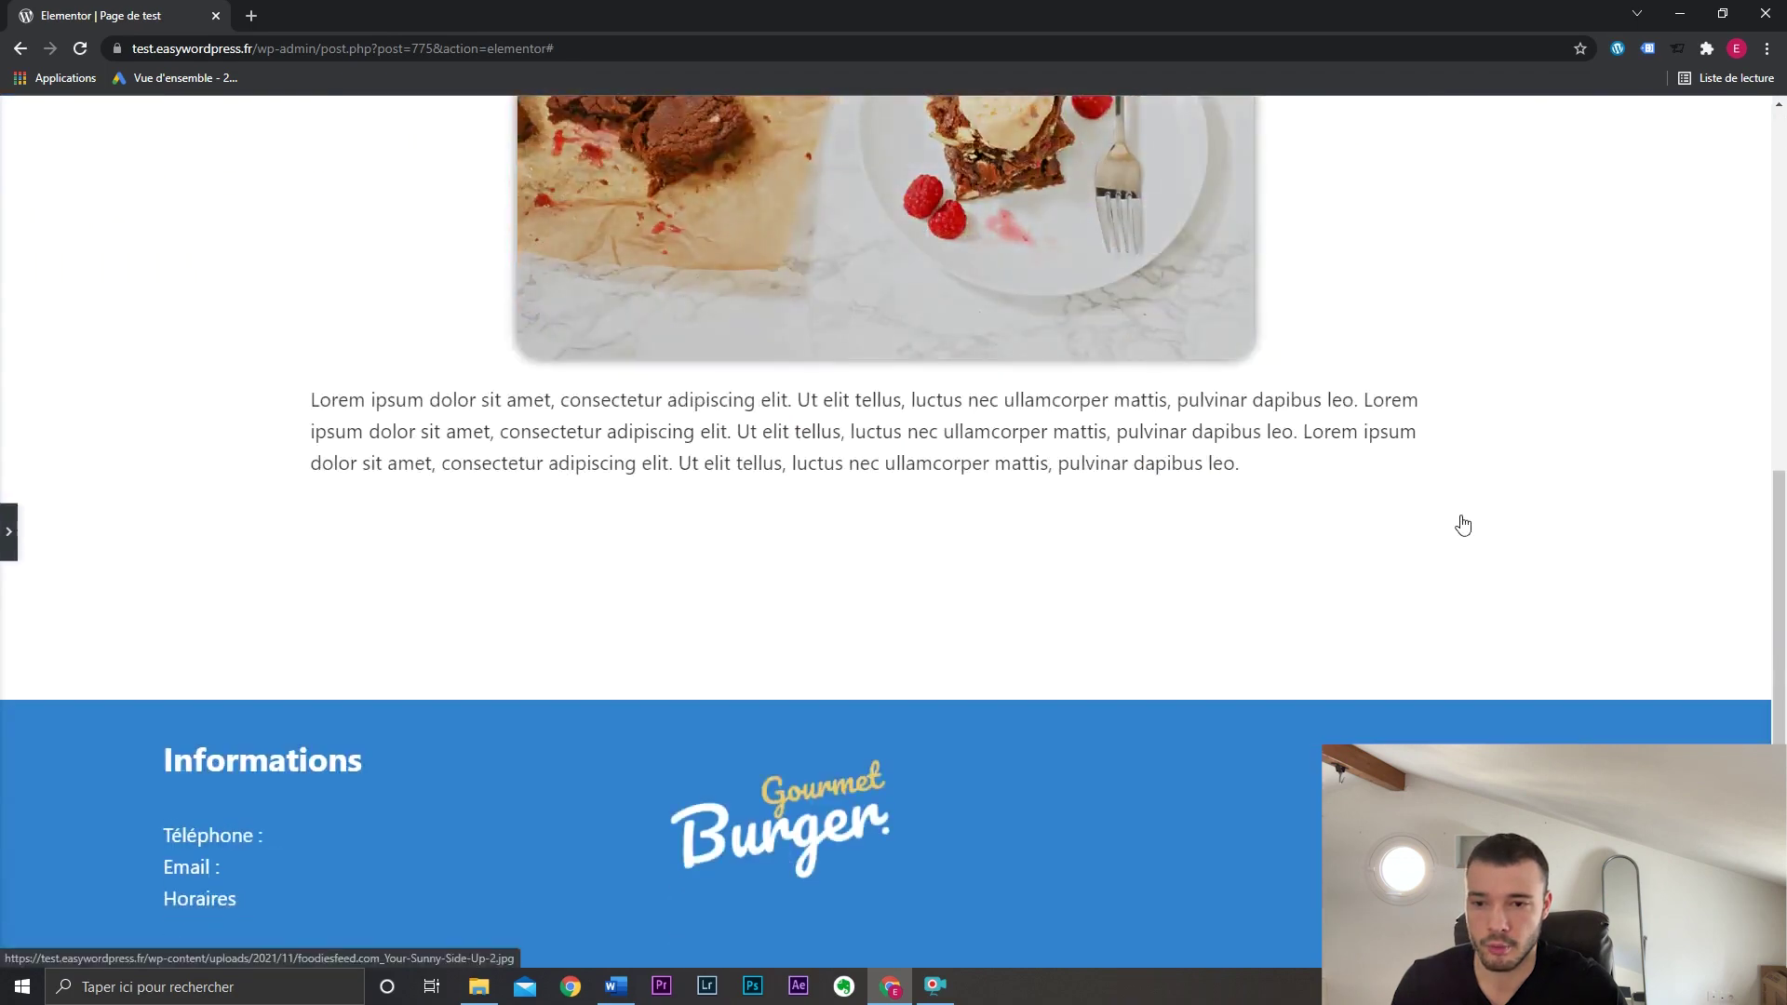
pyautogui.scroll(7, 1459, 519)
pyautogui.scroll(-4, 348, 646)
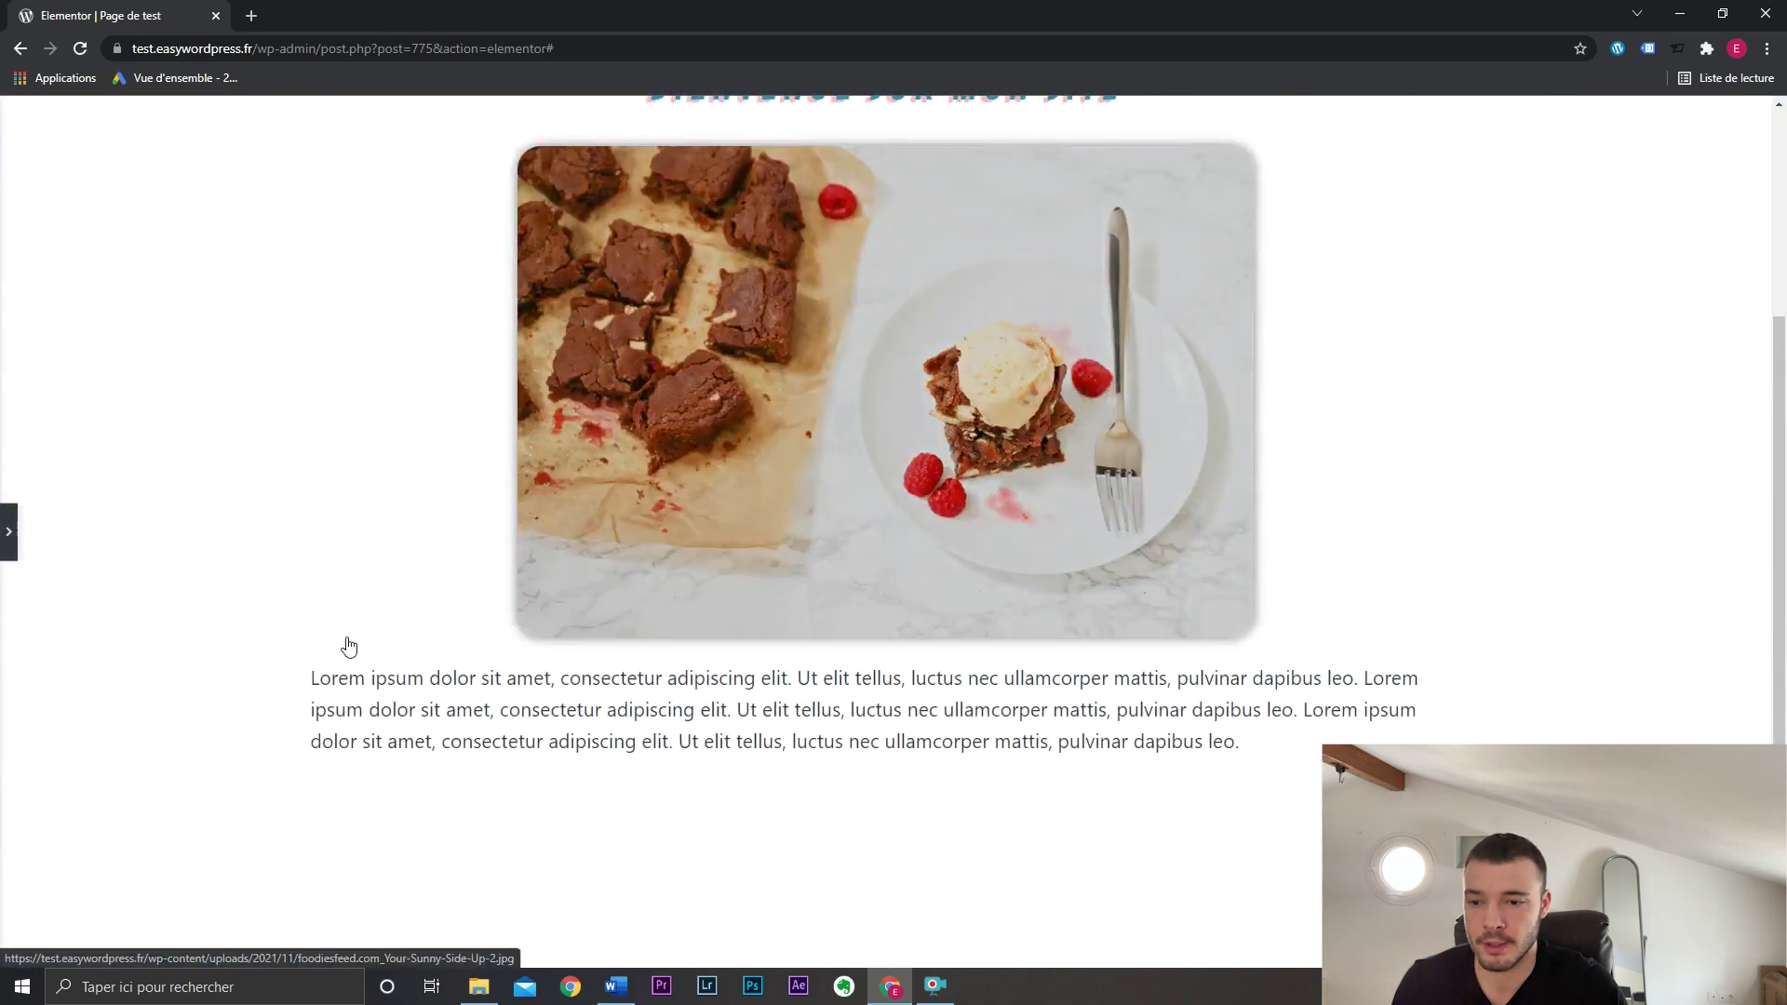
pyautogui.scroll(4, 347, 646)
pyautogui.scroll(-5, 784, 697)
pyautogui.scroll(5, 785, 696)
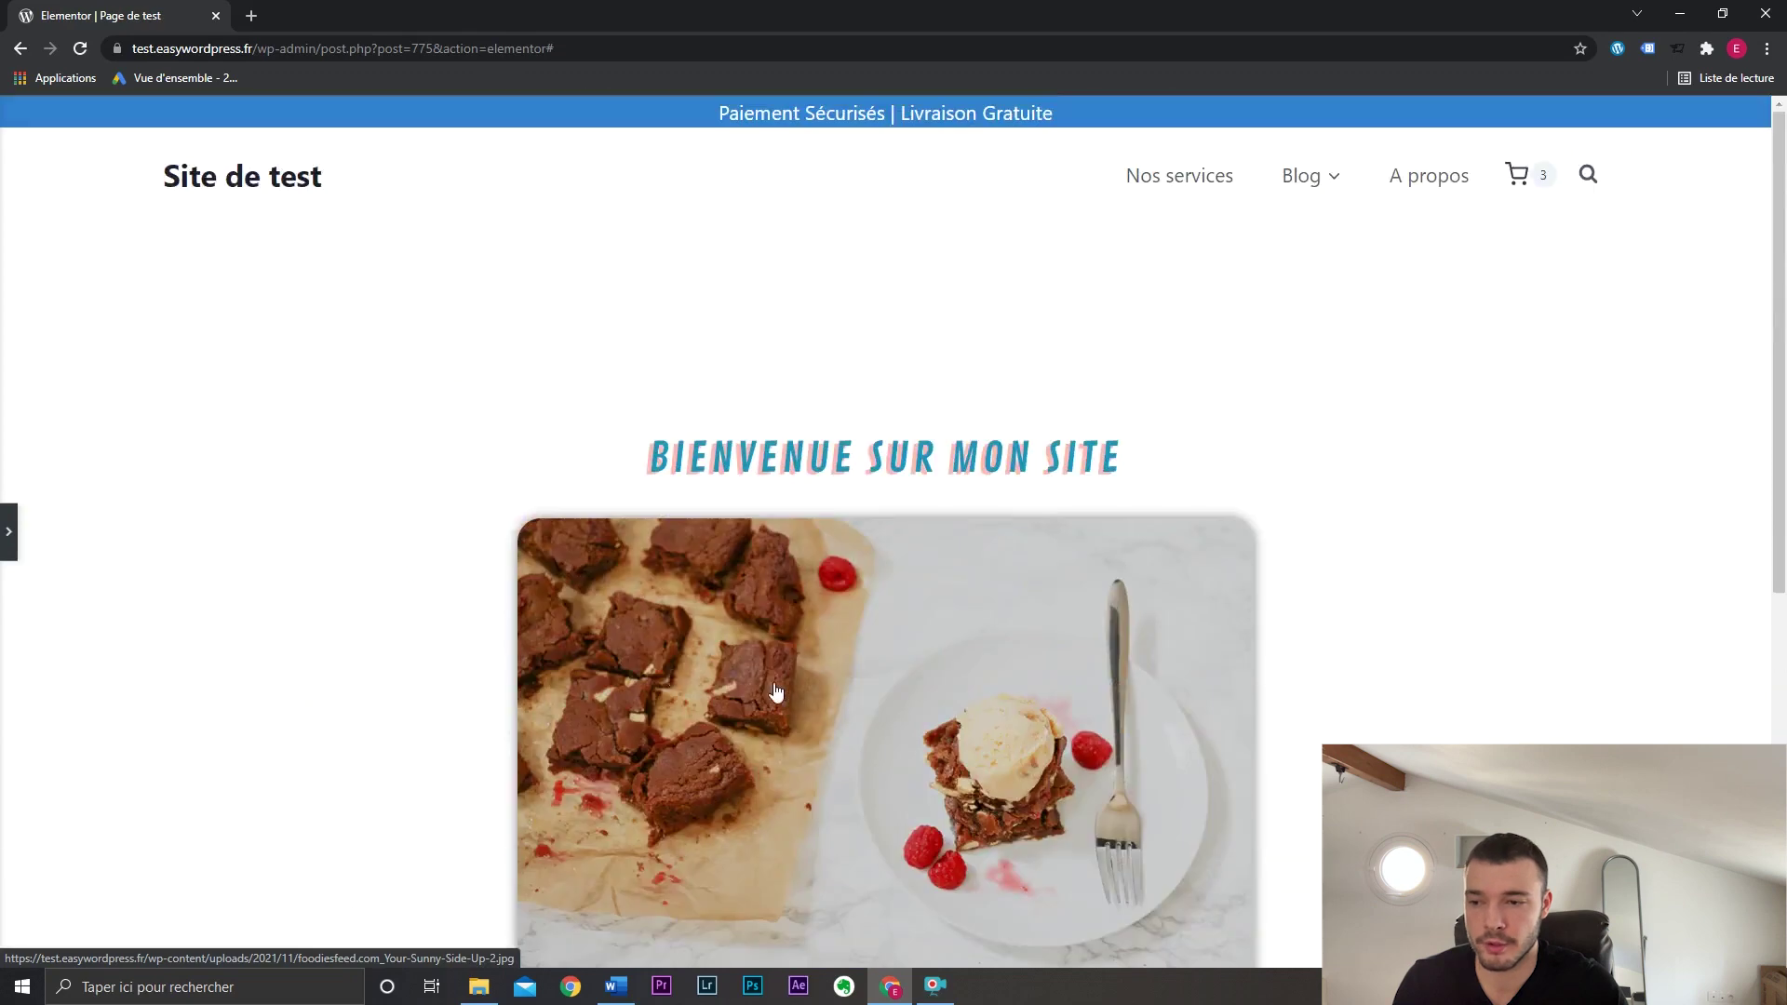
pyautogui.click(8, 532)
# Set the section's height back to Par défaut and its vertical alignment to Milieu.
pyautogui.click(269, 468)
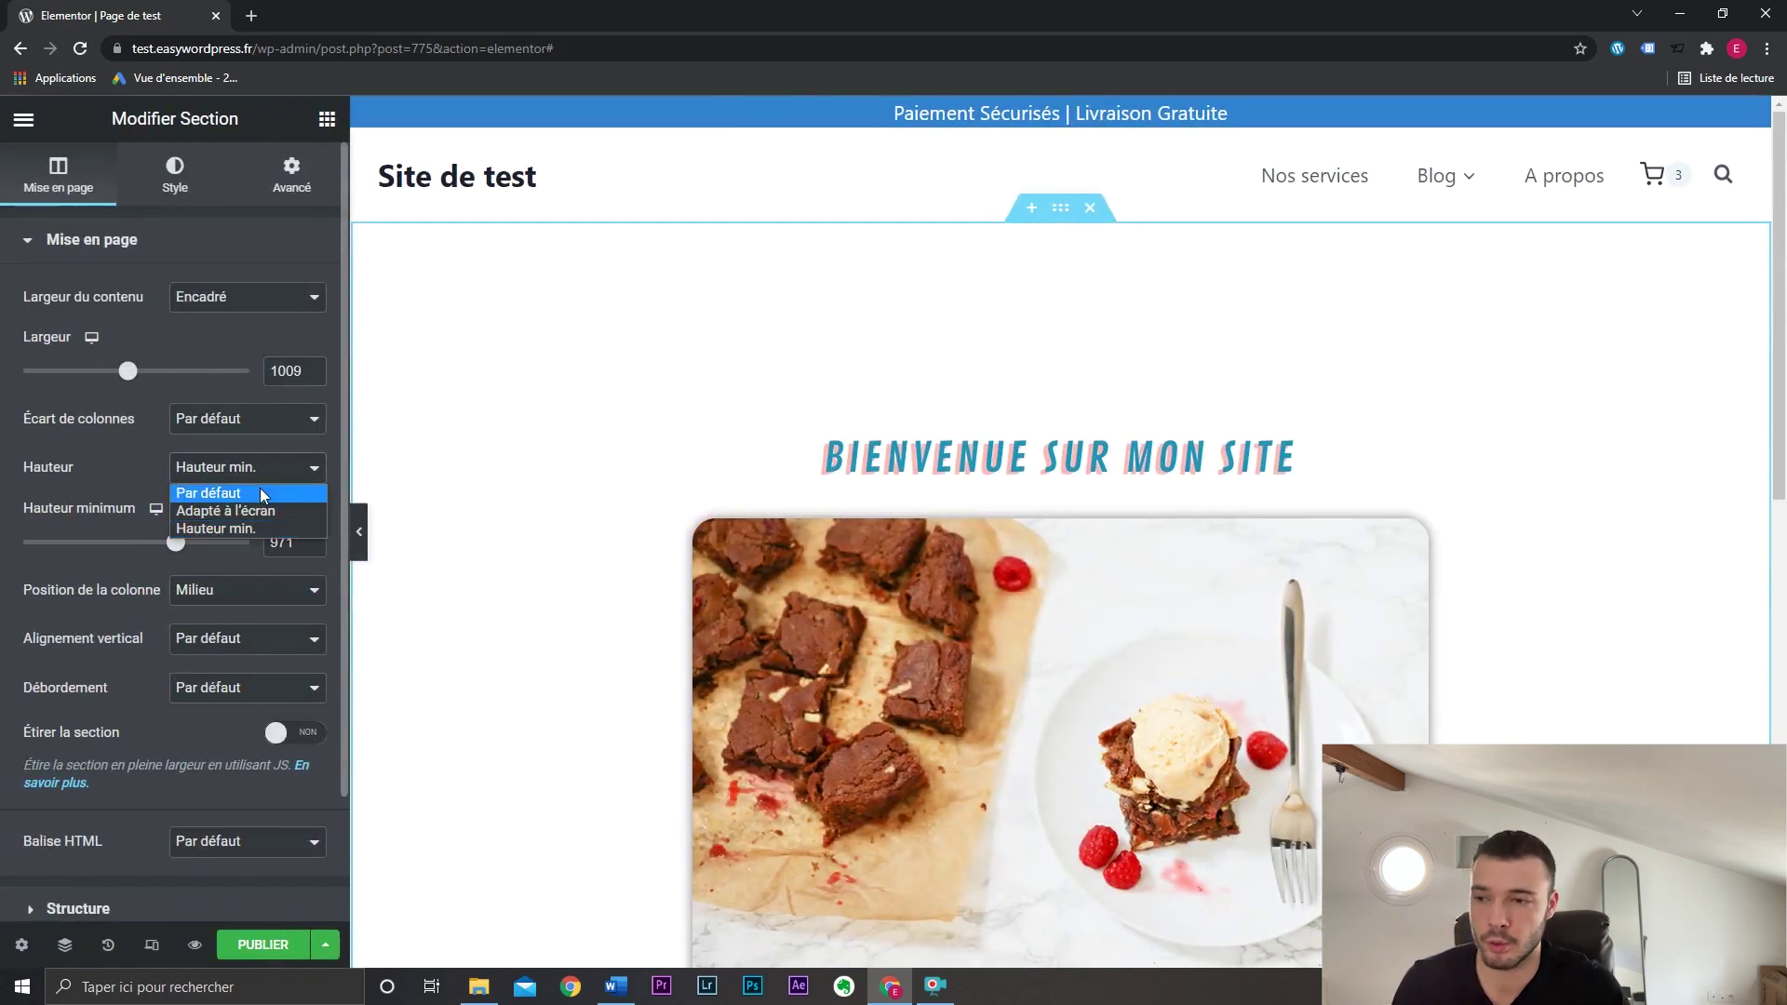
pyautogui.click(260, 492)
pyautogui.click(260, 520)
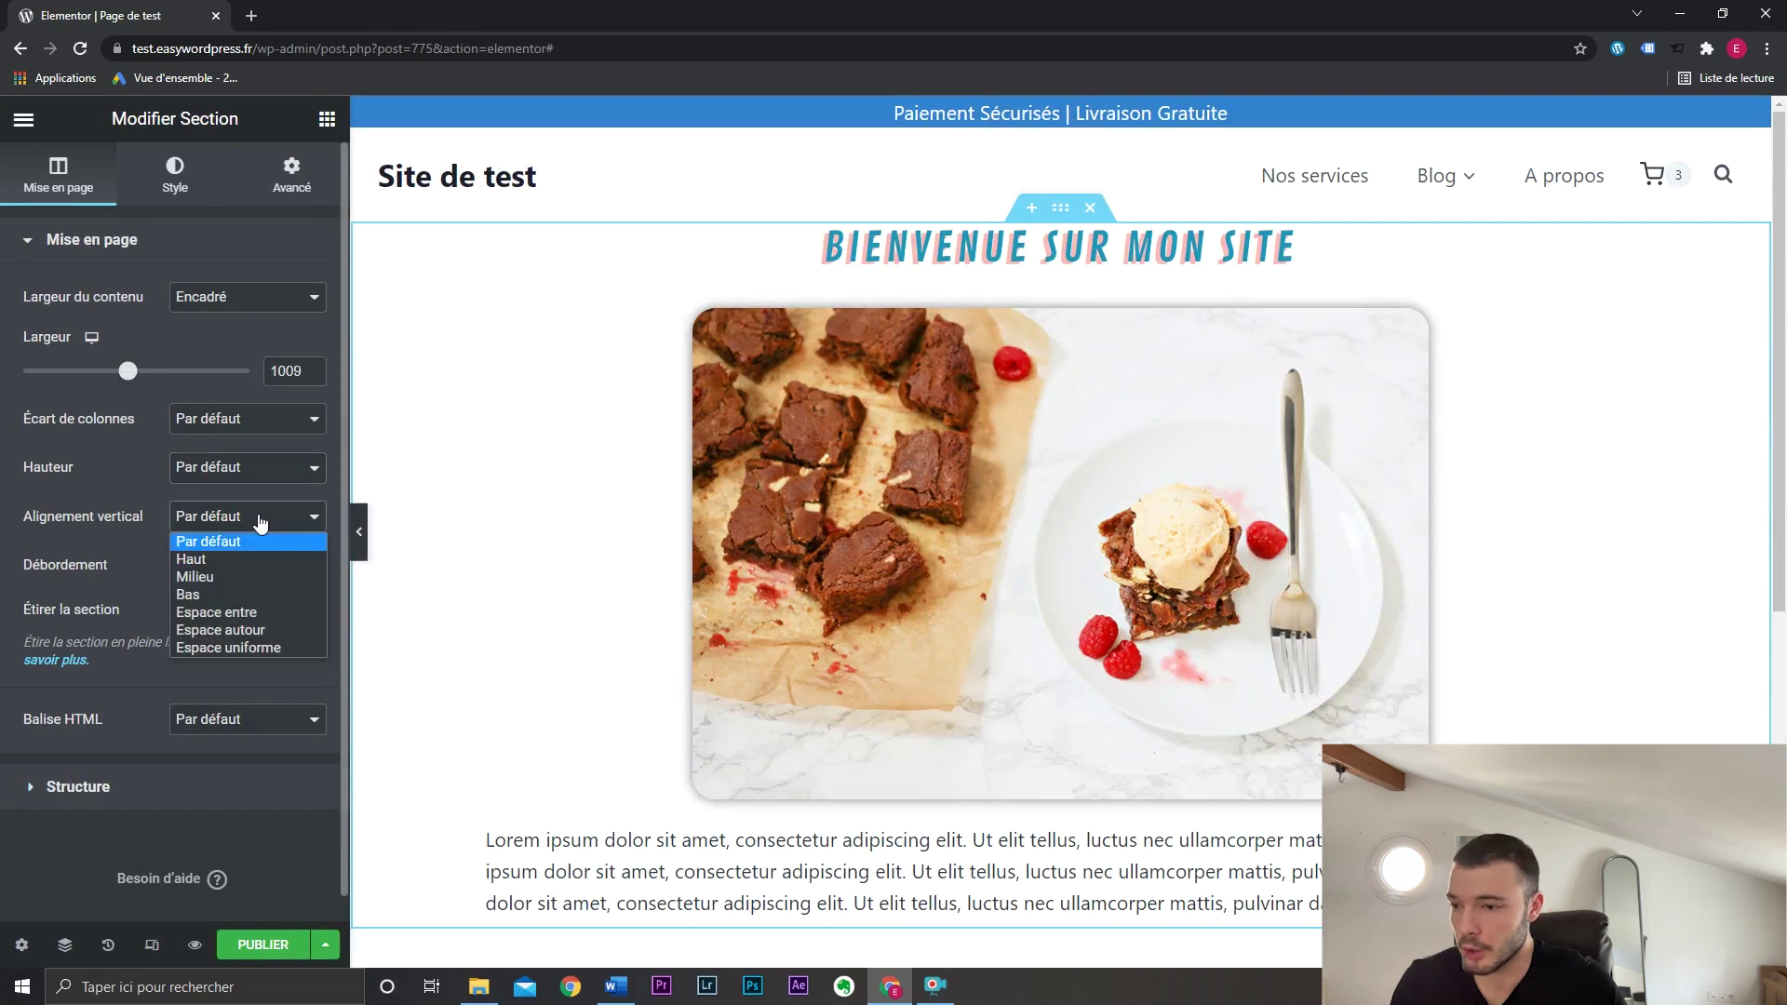
pyautogui.press('Down')
pyautogui.press('Down')
pyautogui.press('Return')
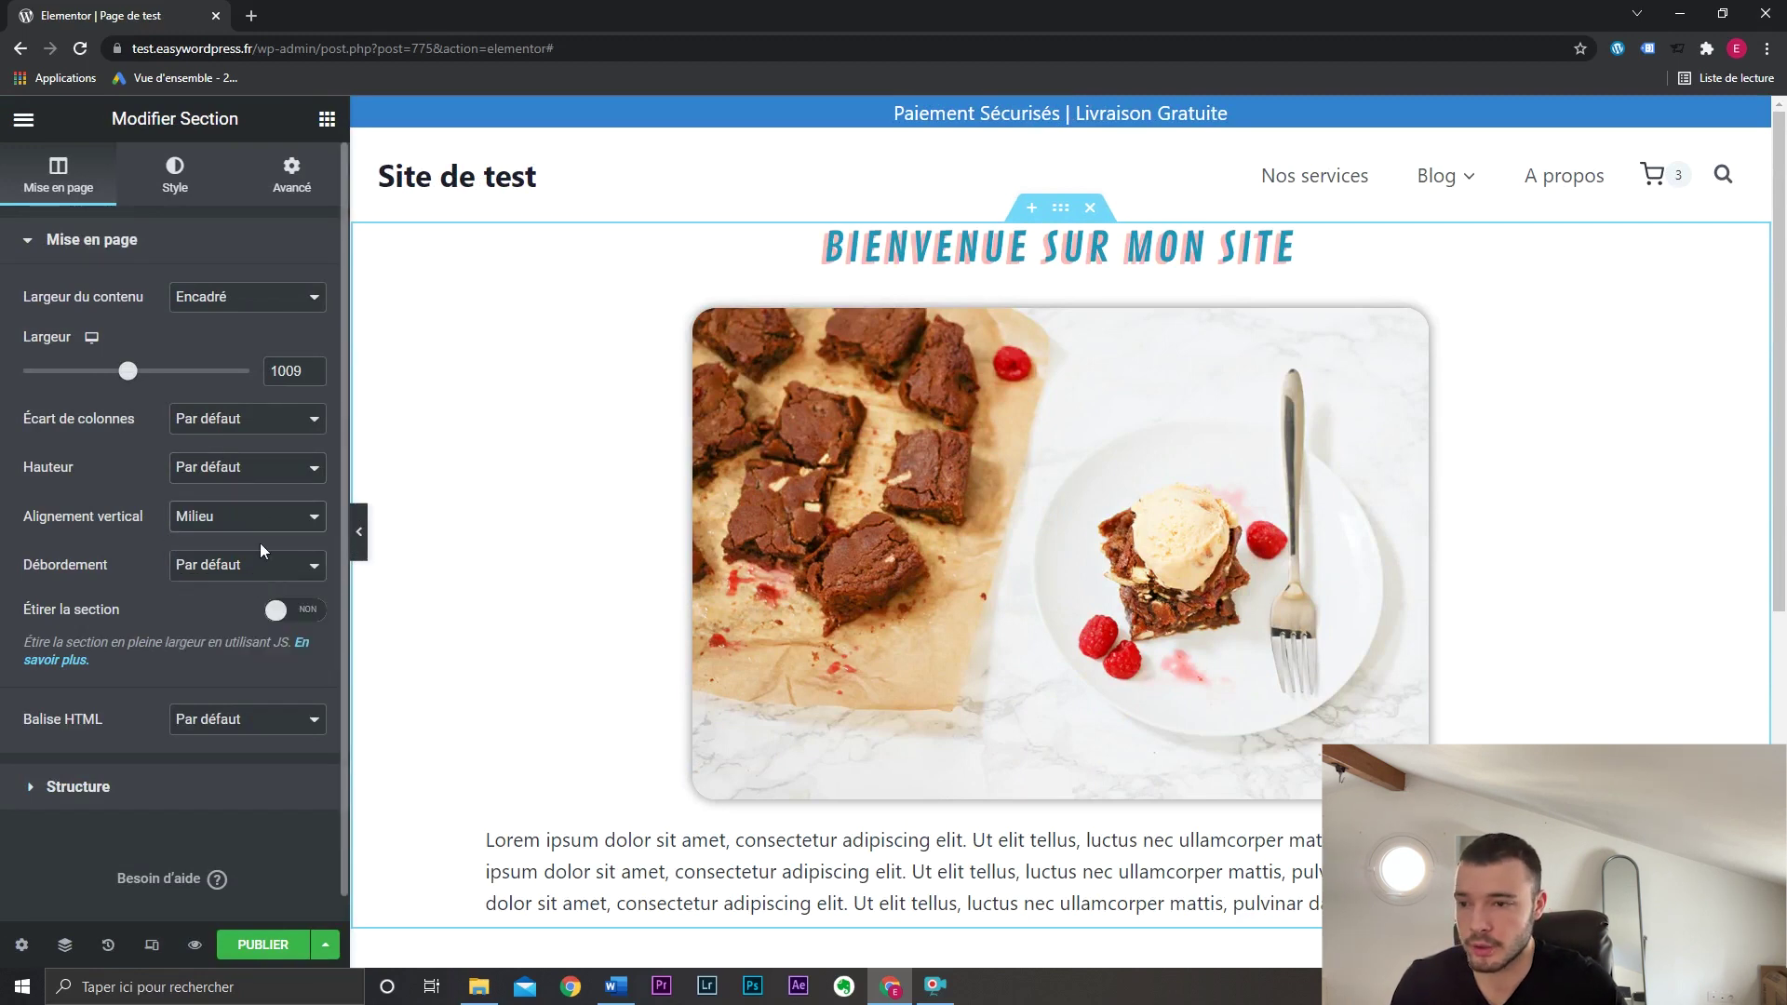
pyautogui.click(262, 527)
pyautogui.click(266, 523)
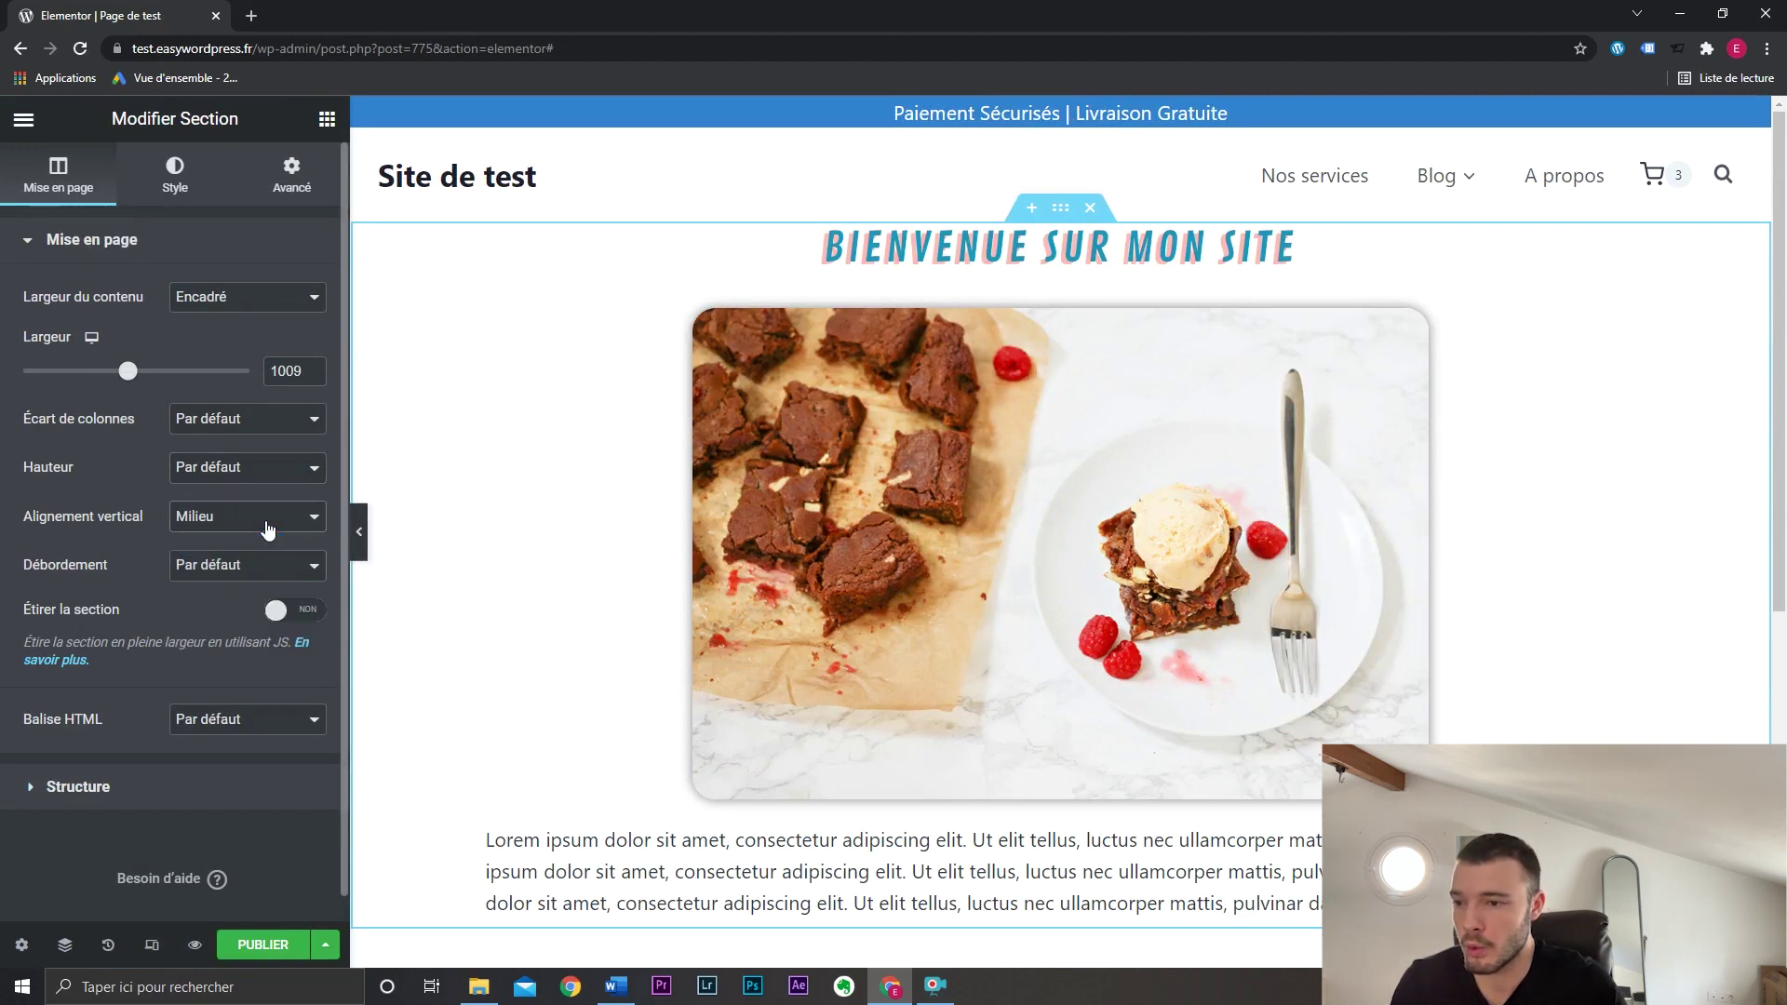
# Set the section's height to a minimum height (Hauteur min.) of 815 px and check the spacing around its content.
pyautogui.click(276, 472)
pyautogui.click(264, 528)
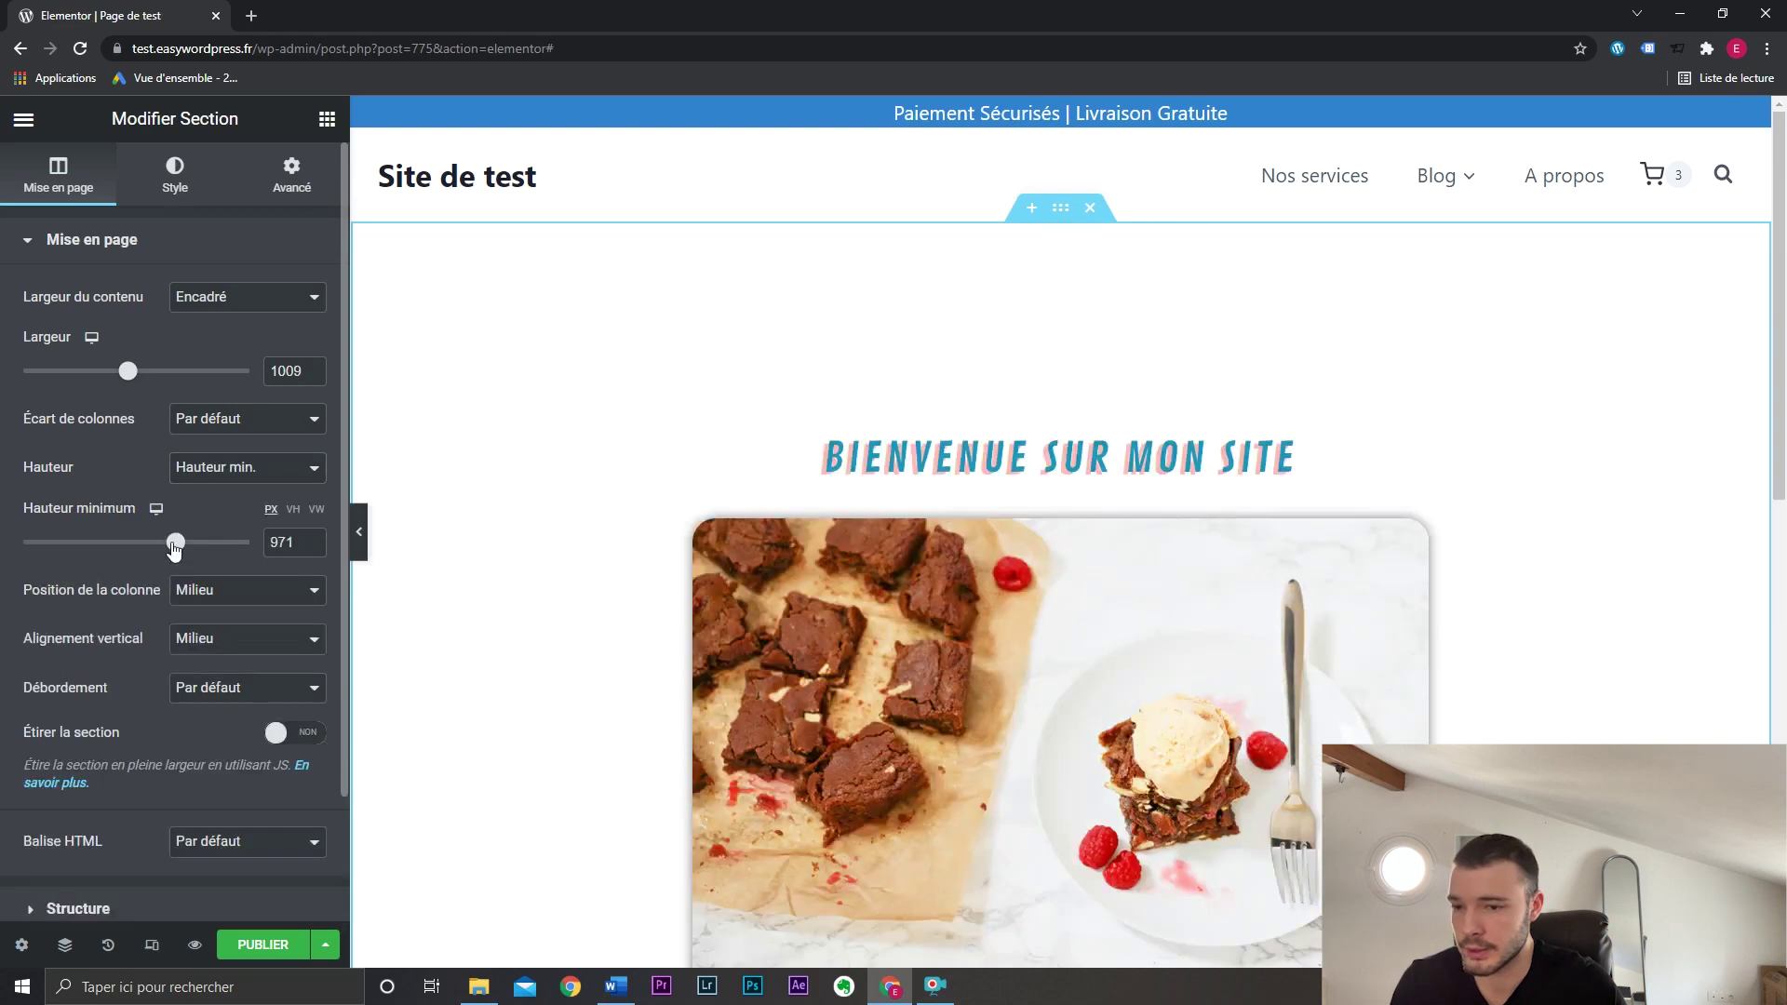
pyautogui.moveTo(173, 543); pyautogui.dragTo(150, 548)
pyautogui.scroll(-1, 539, 516)
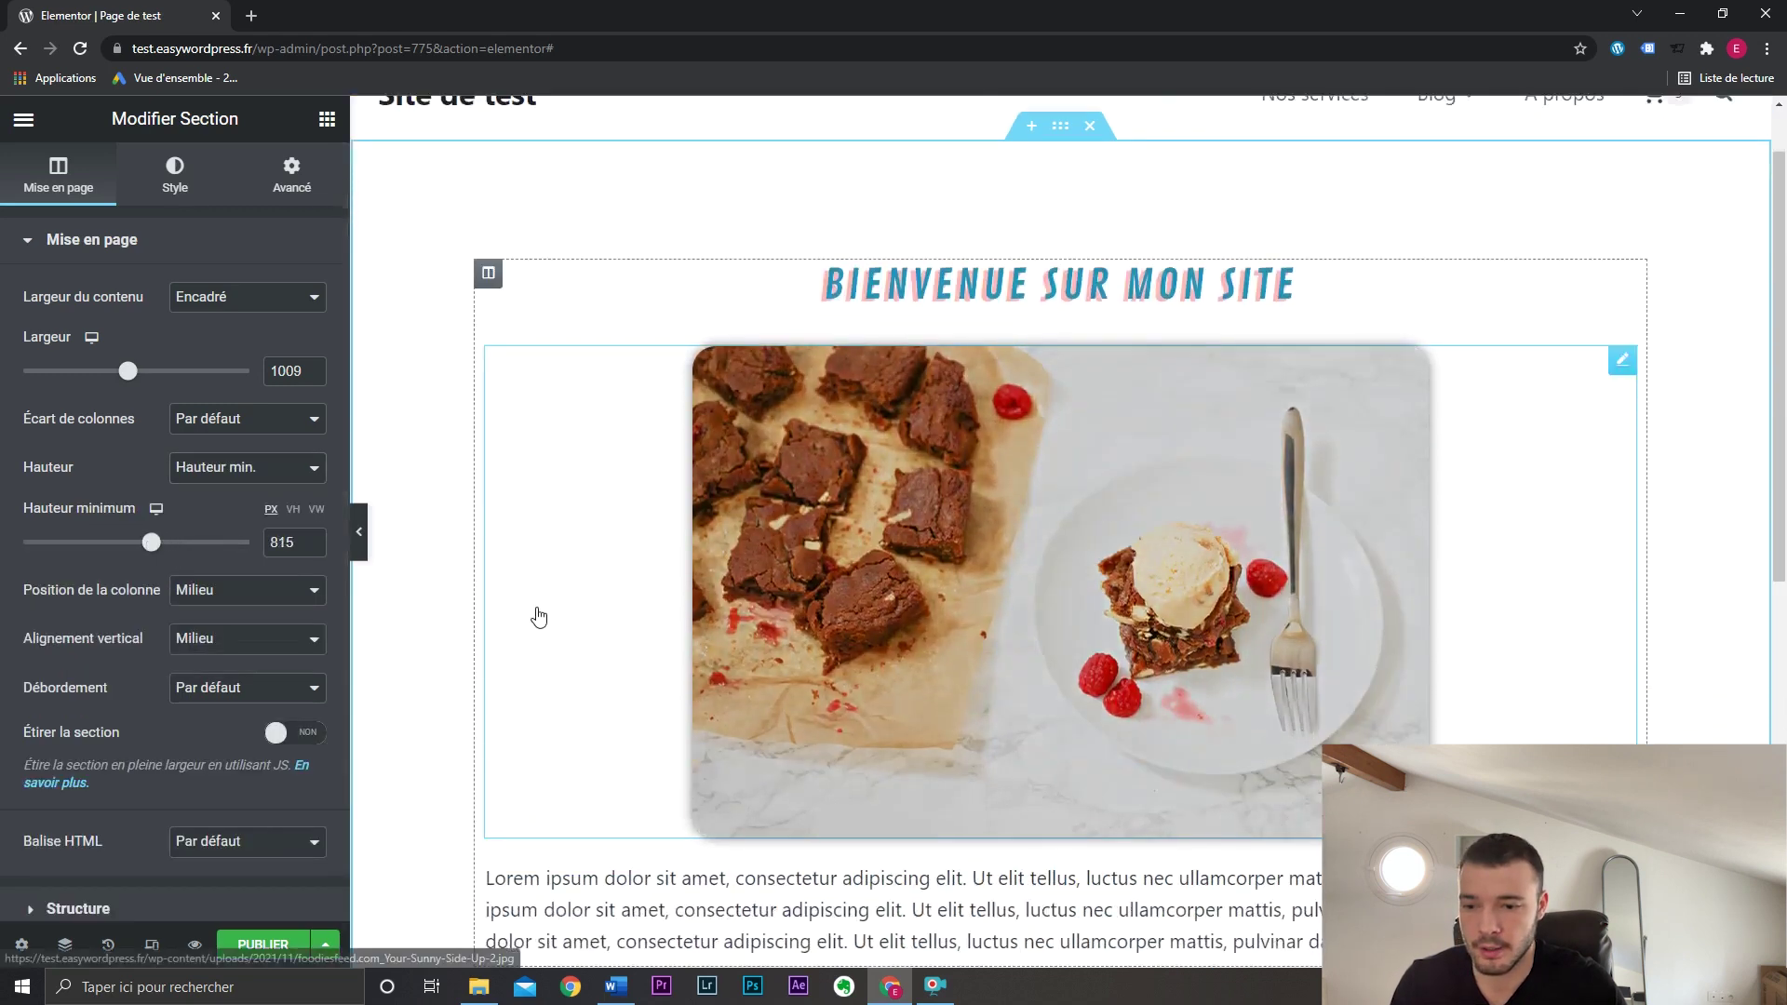
pyautogui.scroll(1, 842, 319)
pyautogui.scroll(-5, 662, 530)
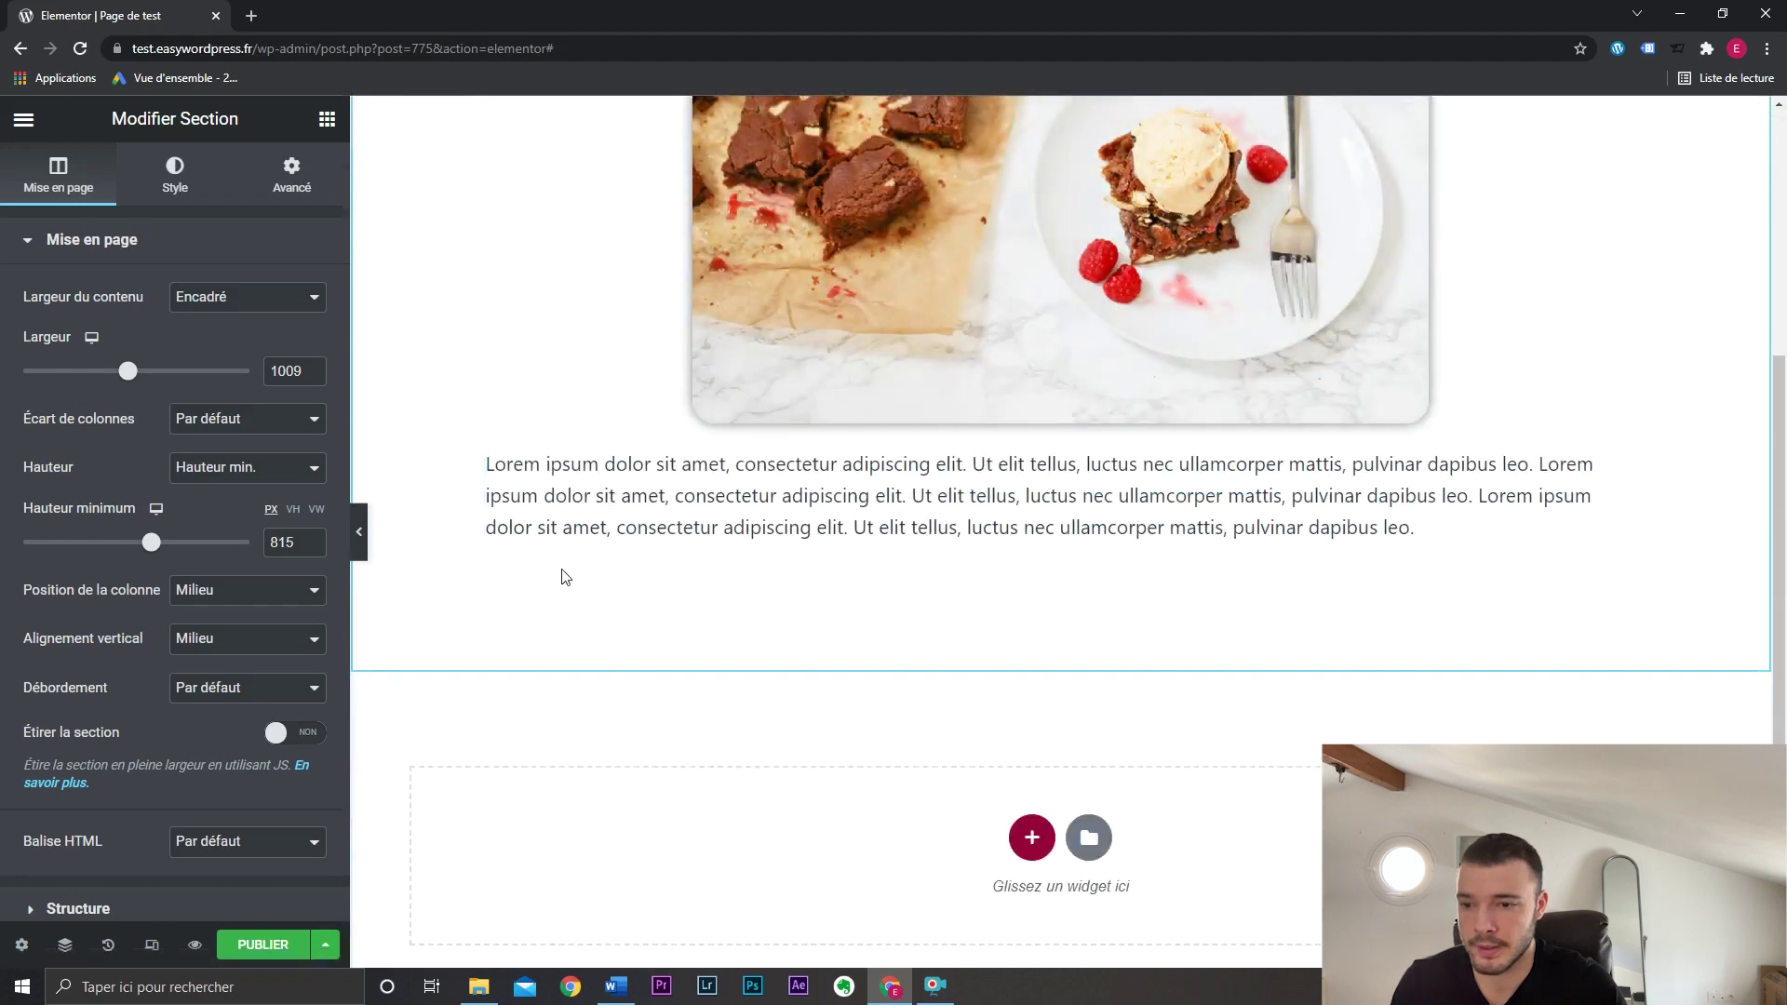
# Try the vertical alignments Haut, Bas and Espace autour on the section, ending on Bas.
pyautogui.scroll(5, 590, 638)
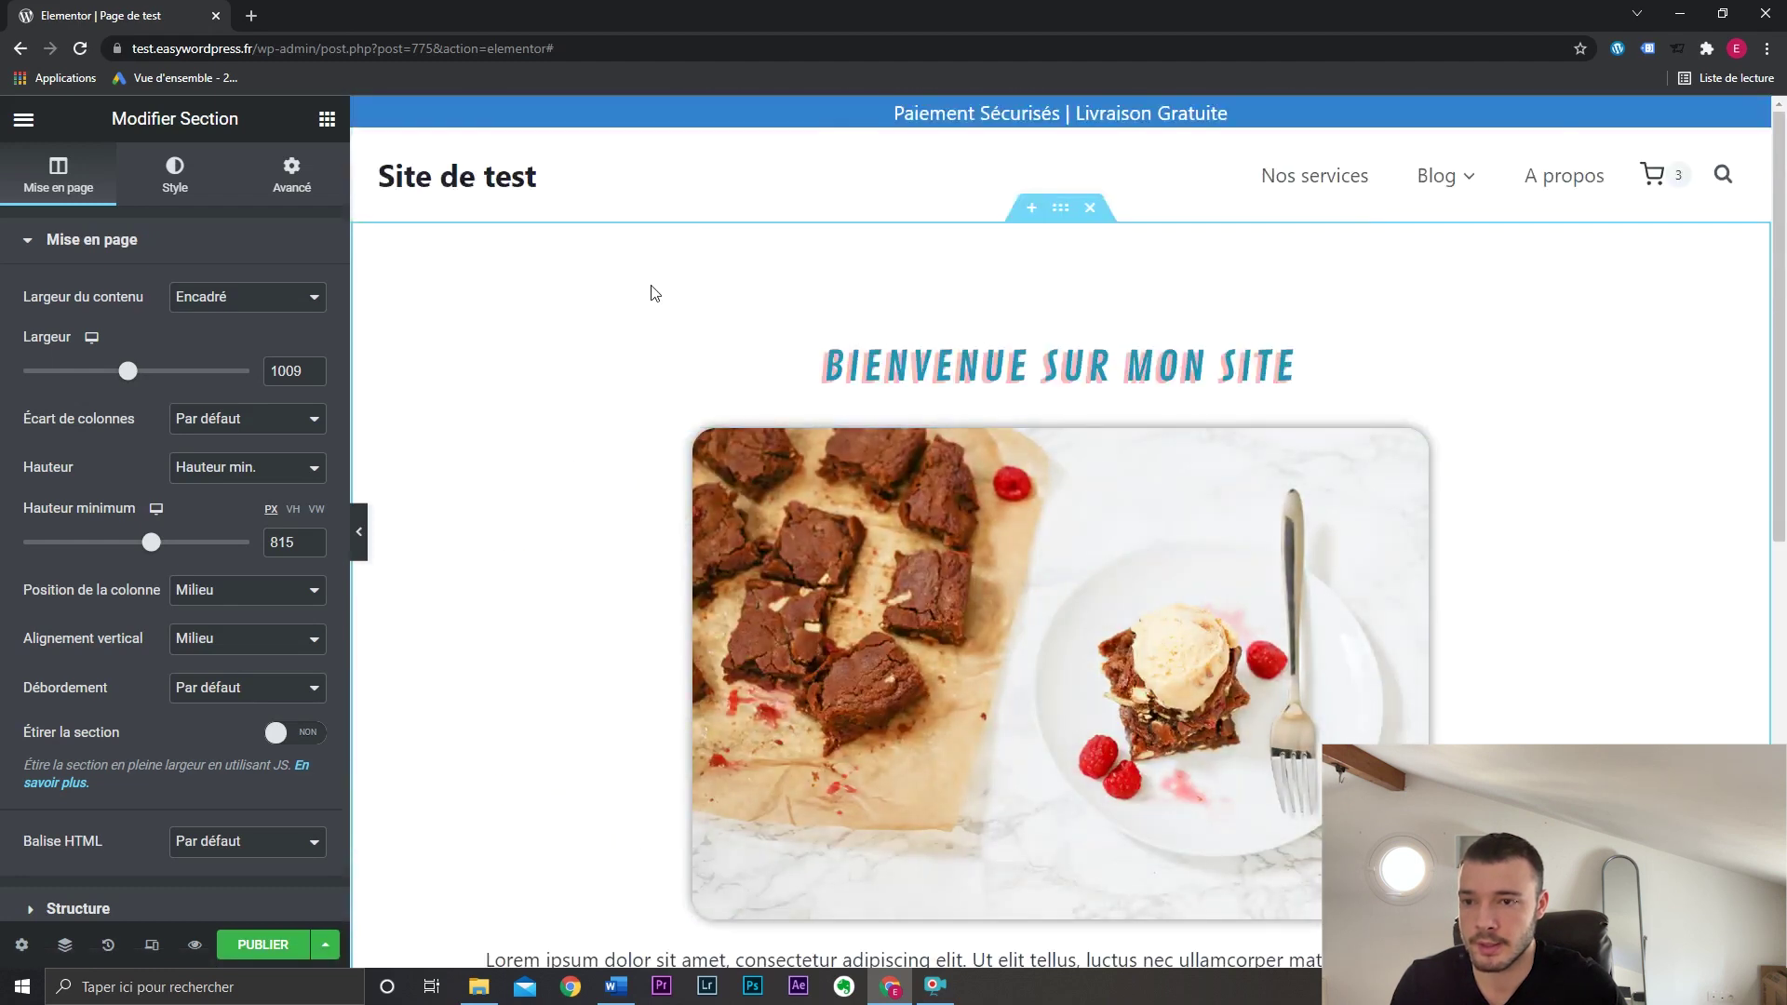
pyautogui.click(261, 642)
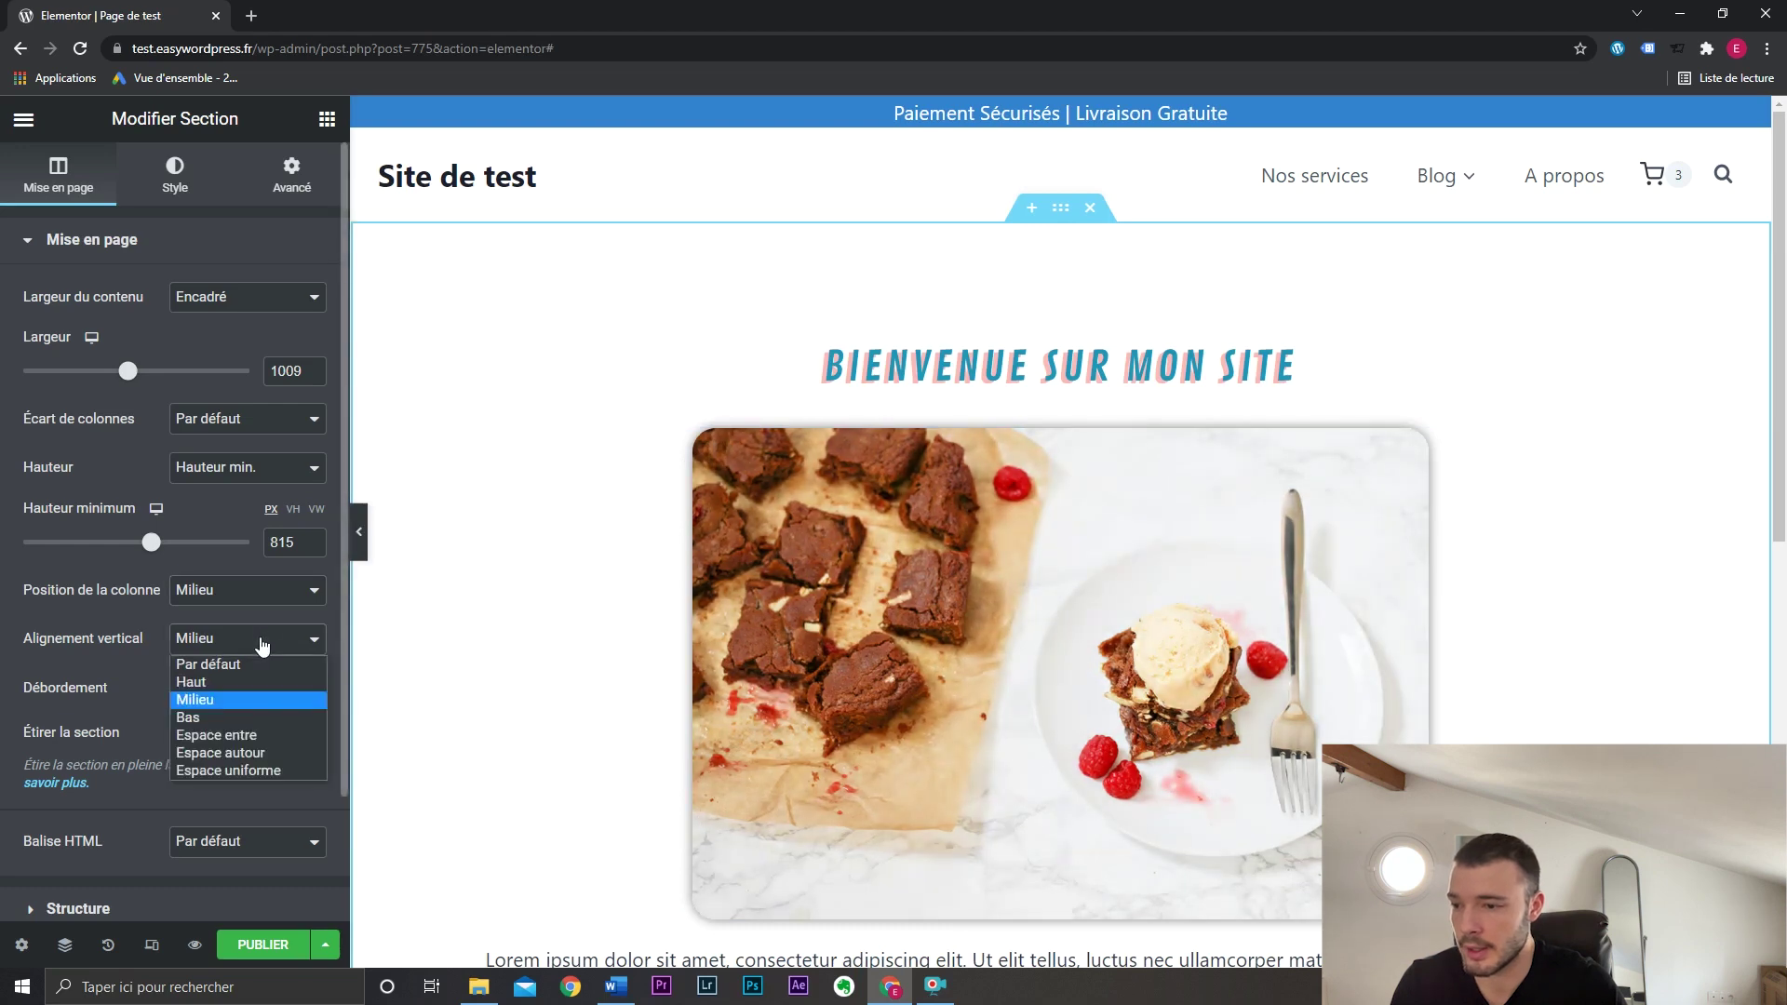
pyautogui.click(255, 683)
pyautogui.click(259, 650)
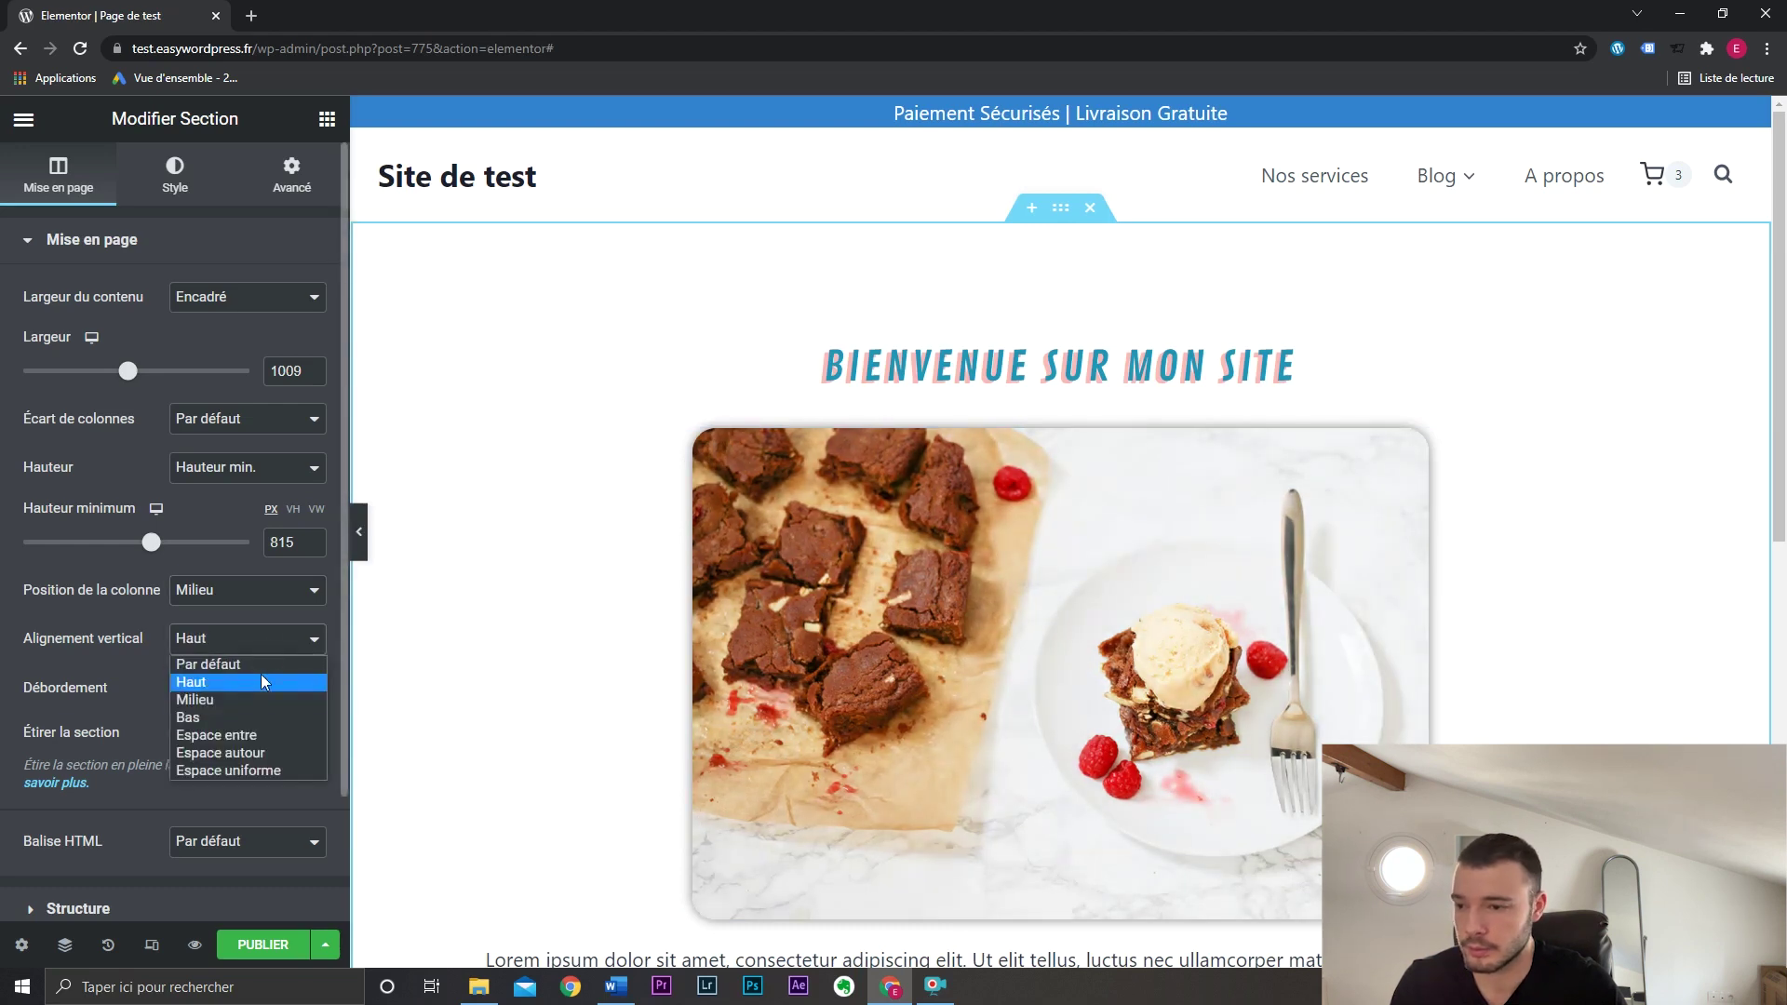
pyautogui.click(257, 718)
pyautogui.click(256, 638)
pyautogui.click(252, 753)
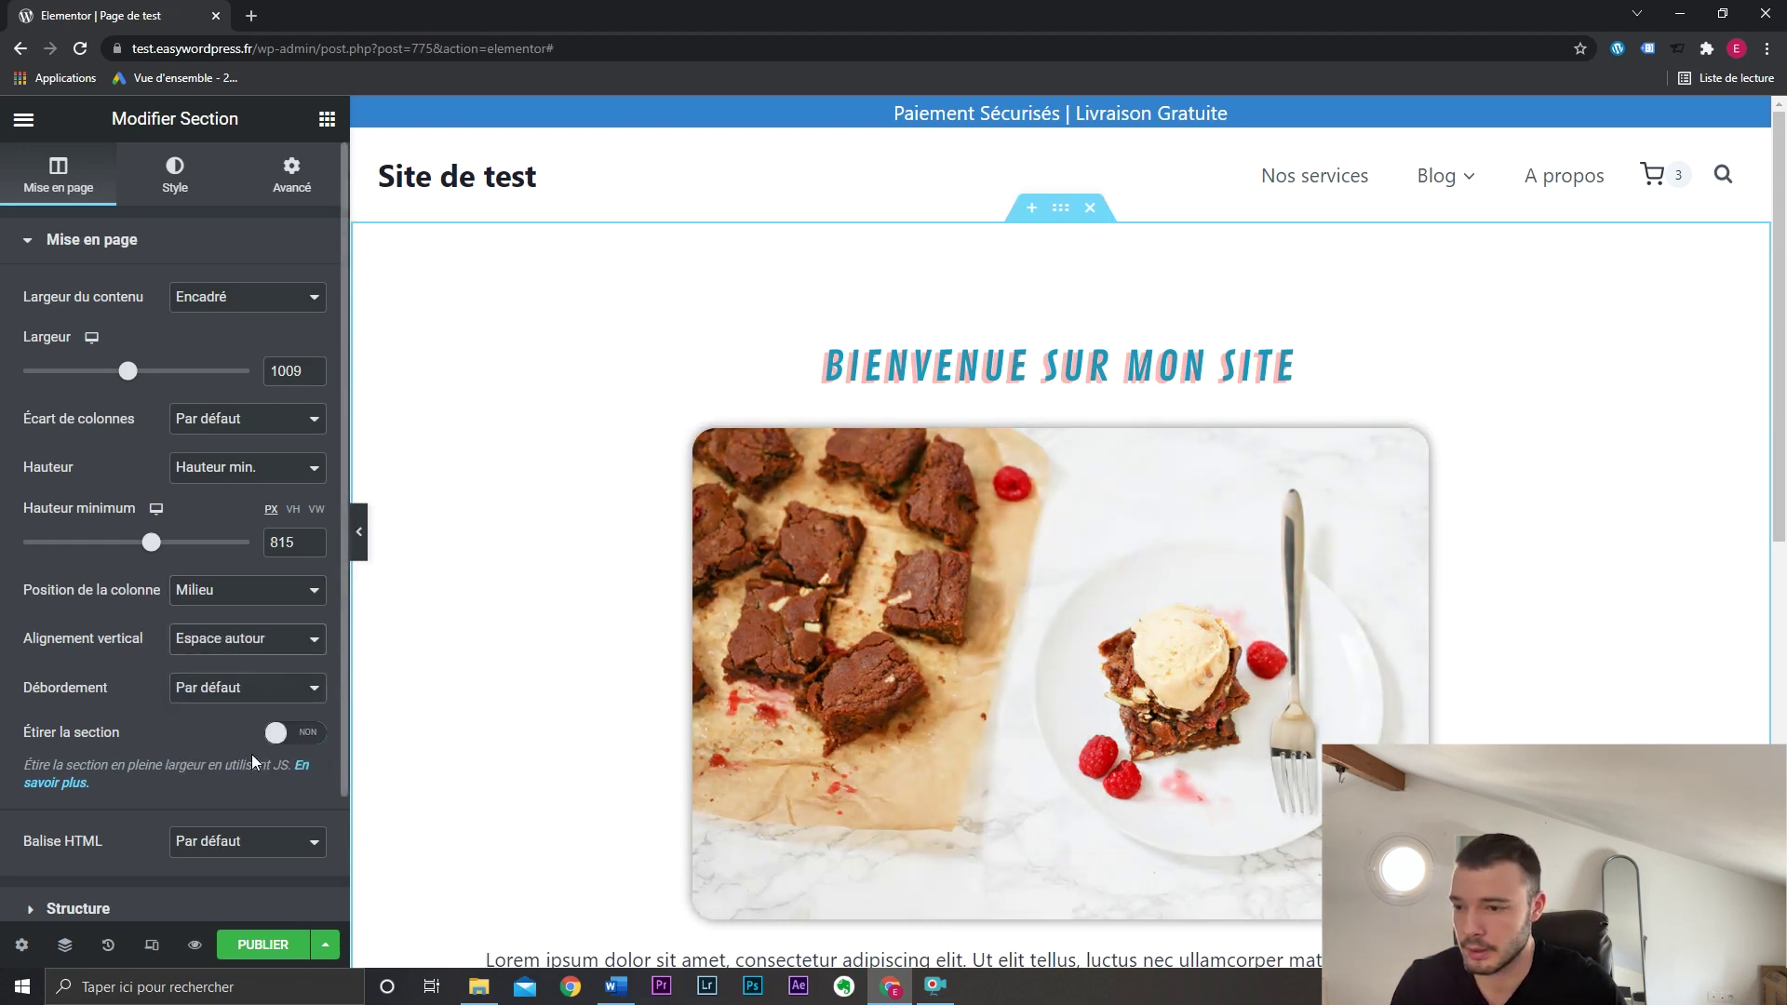
pyautogui.click(263, 642)
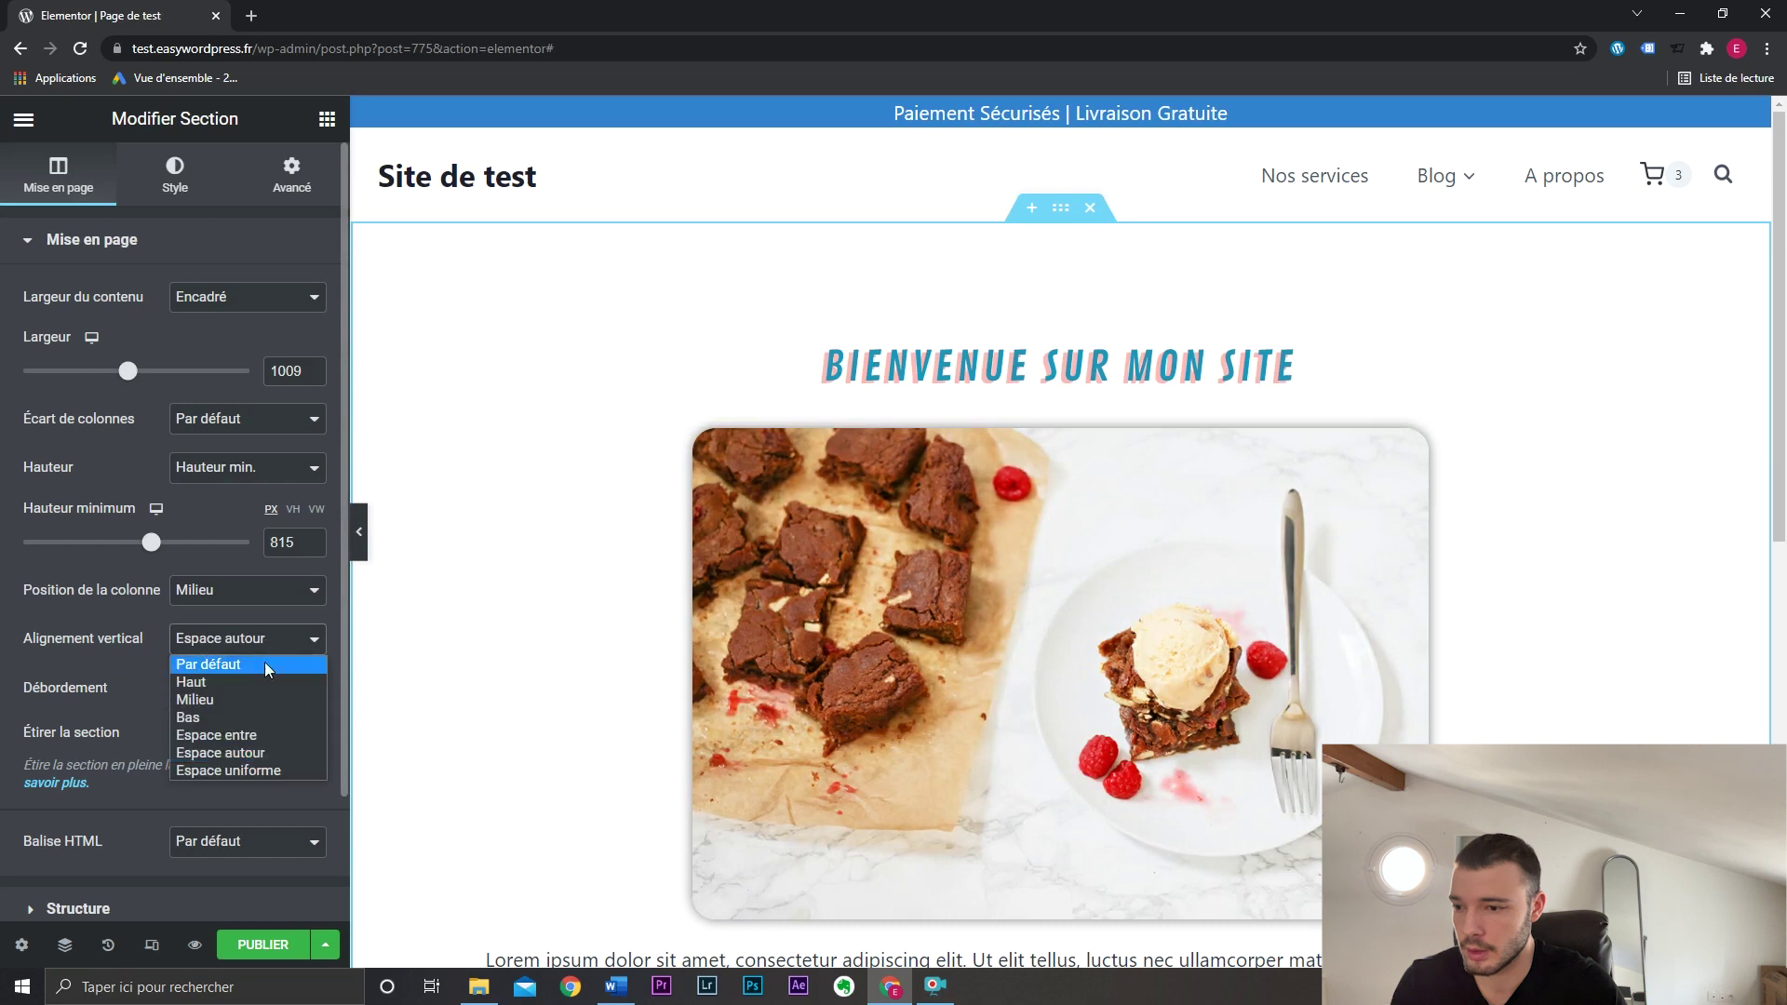
pyautogui.click(258, 717)
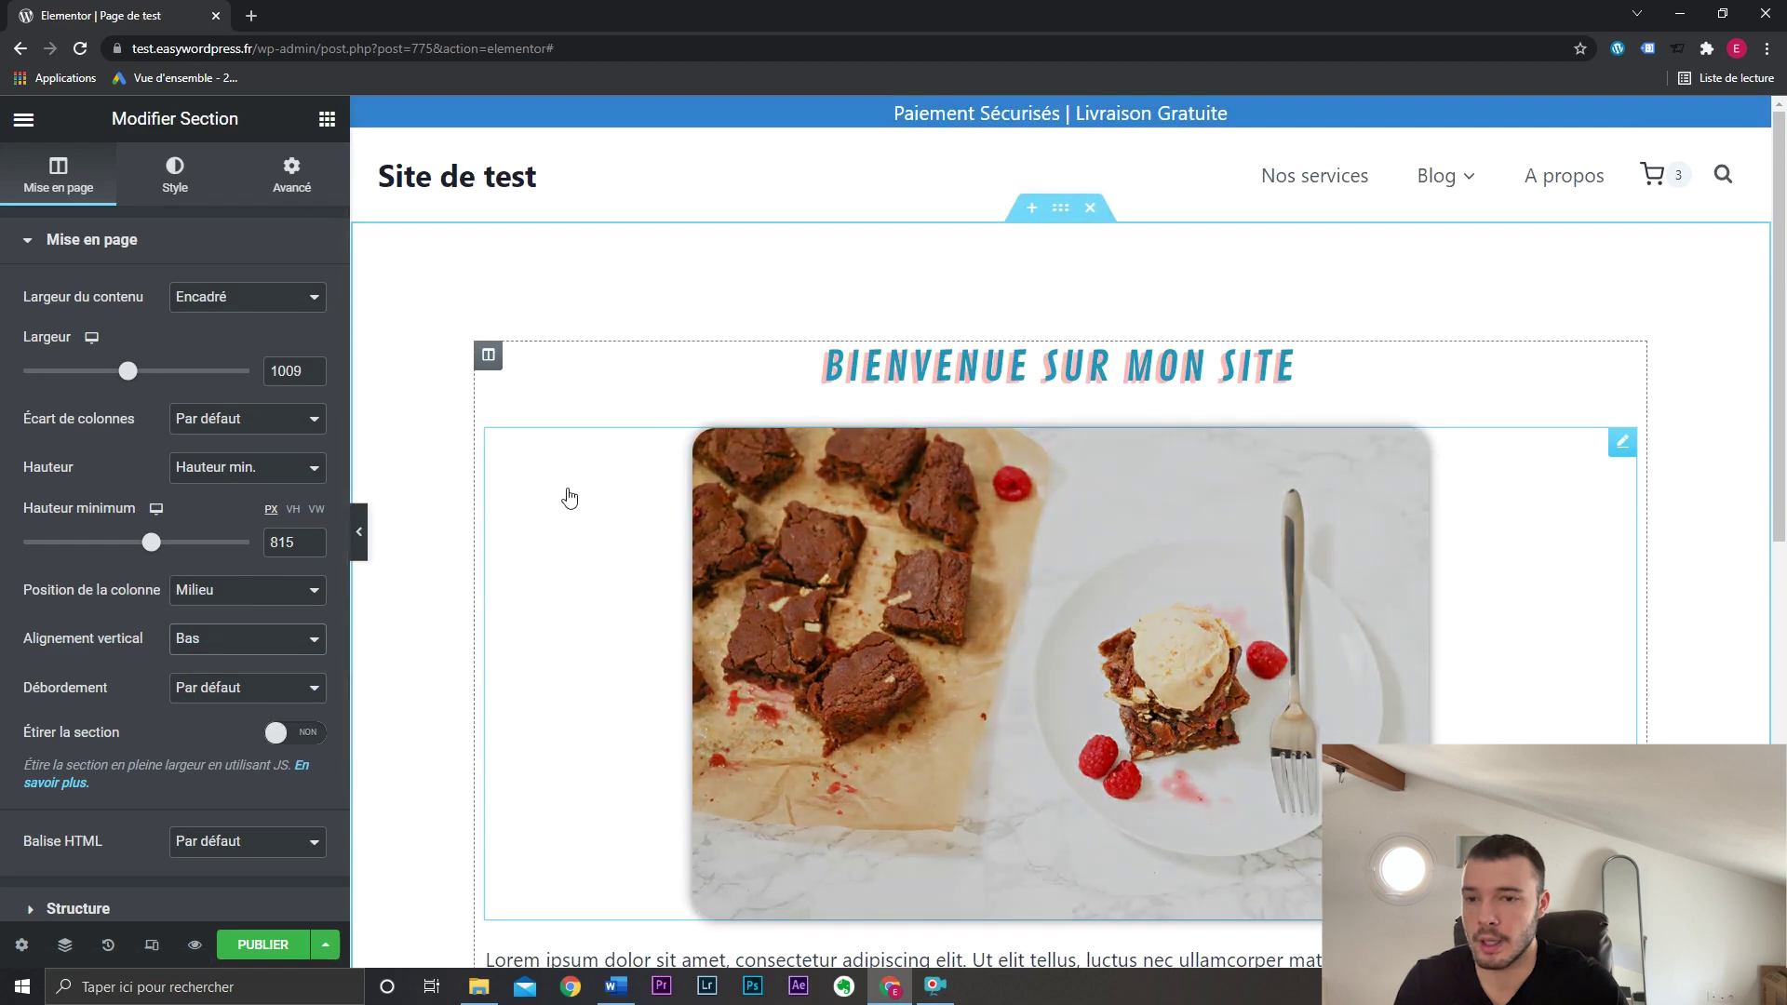
# Try the column positions Haut and Bas on the section and compare where the content sits.
pyautogui.scroll(-2, 568, 498)
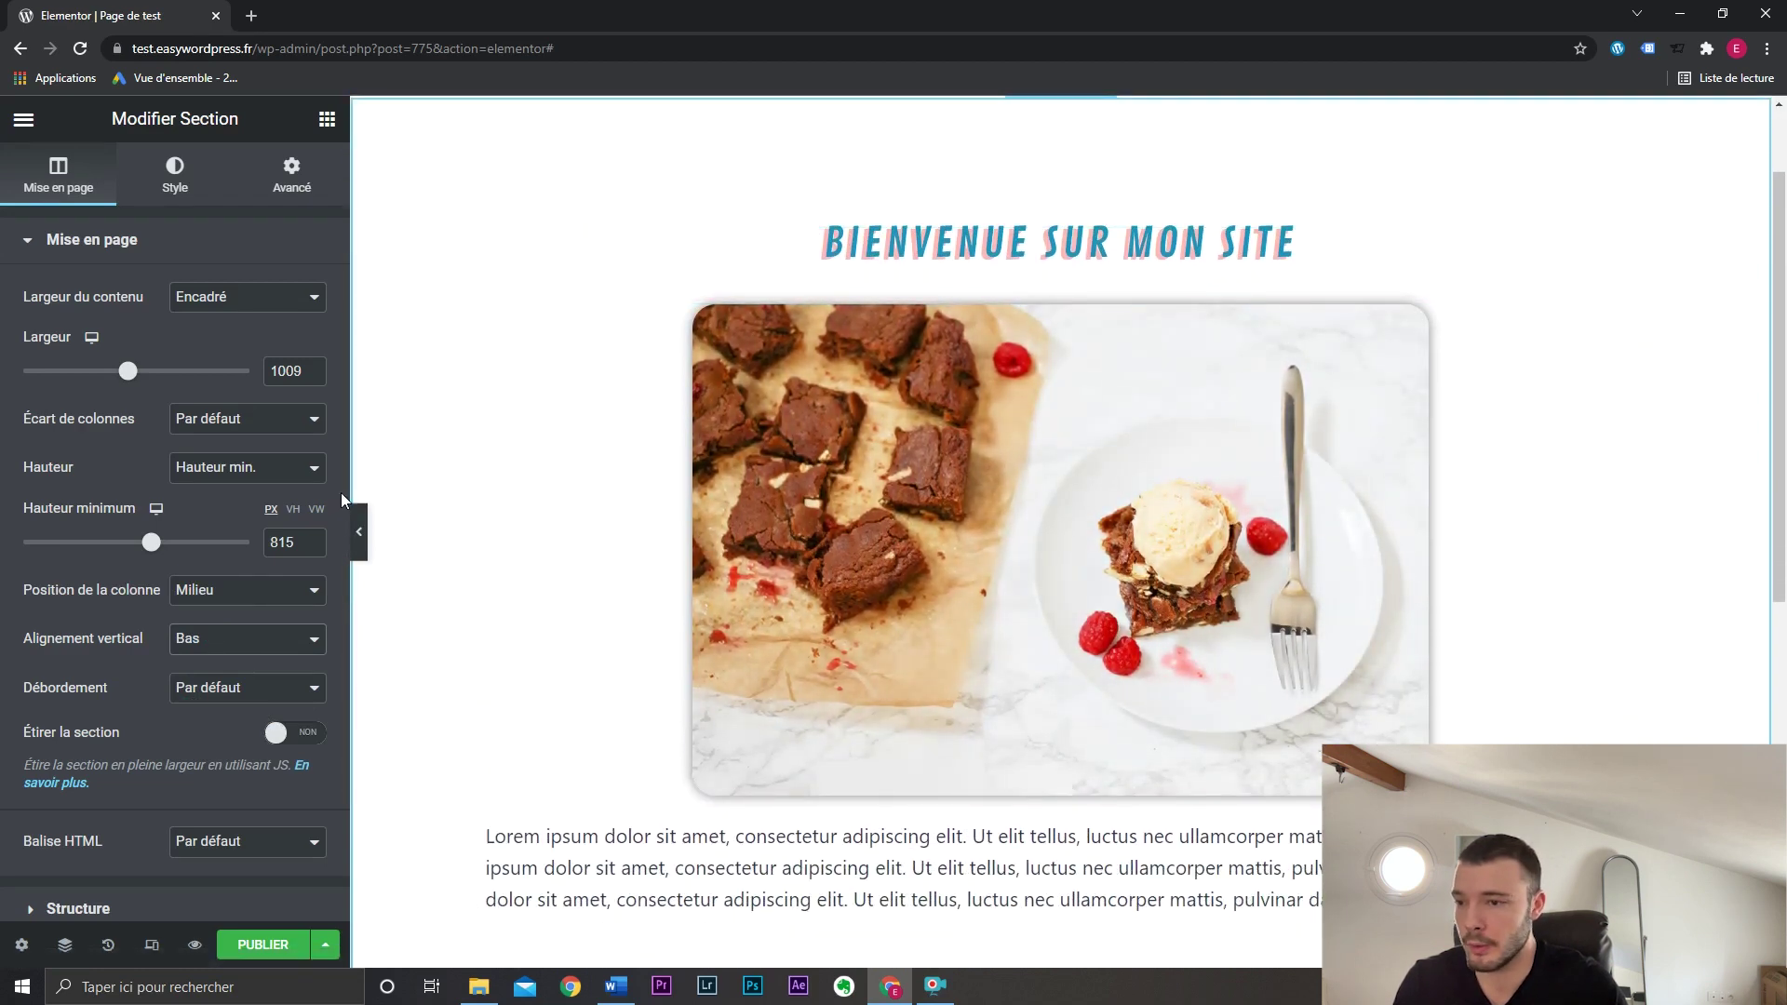
pyautogui.click(242, 596)
pyautogui.click(240, 633)
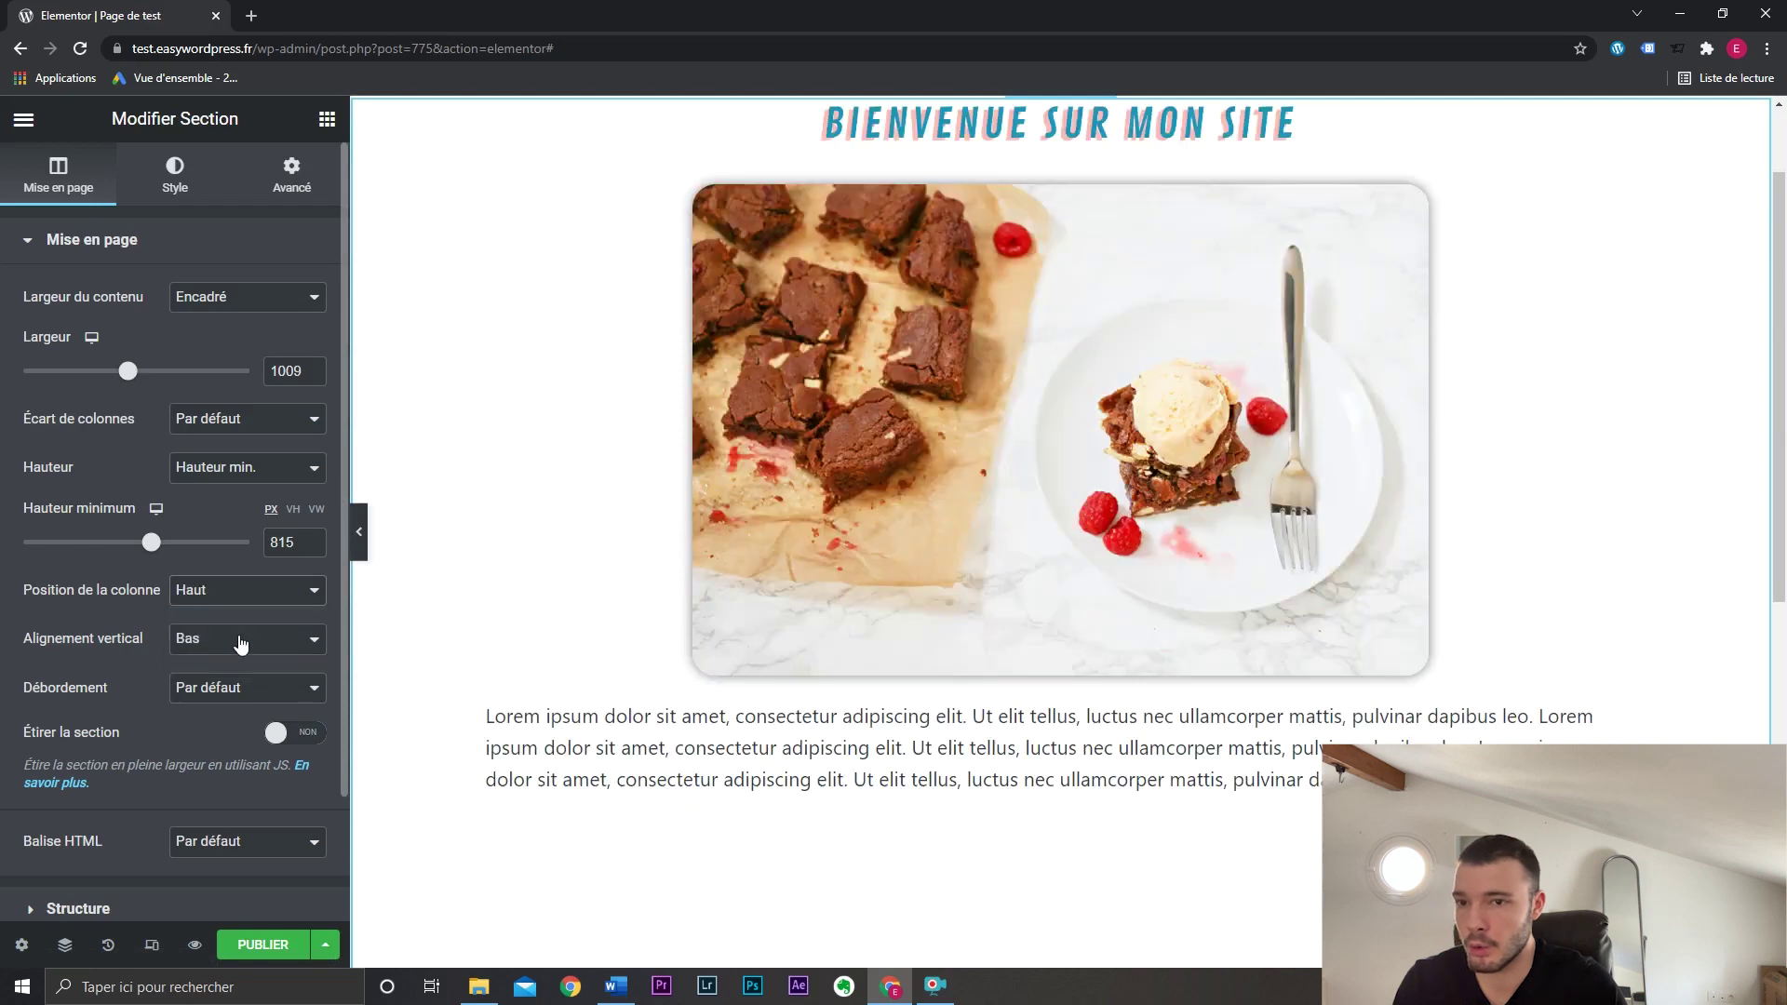
pyautogui.scroll(-3, 614, 503)
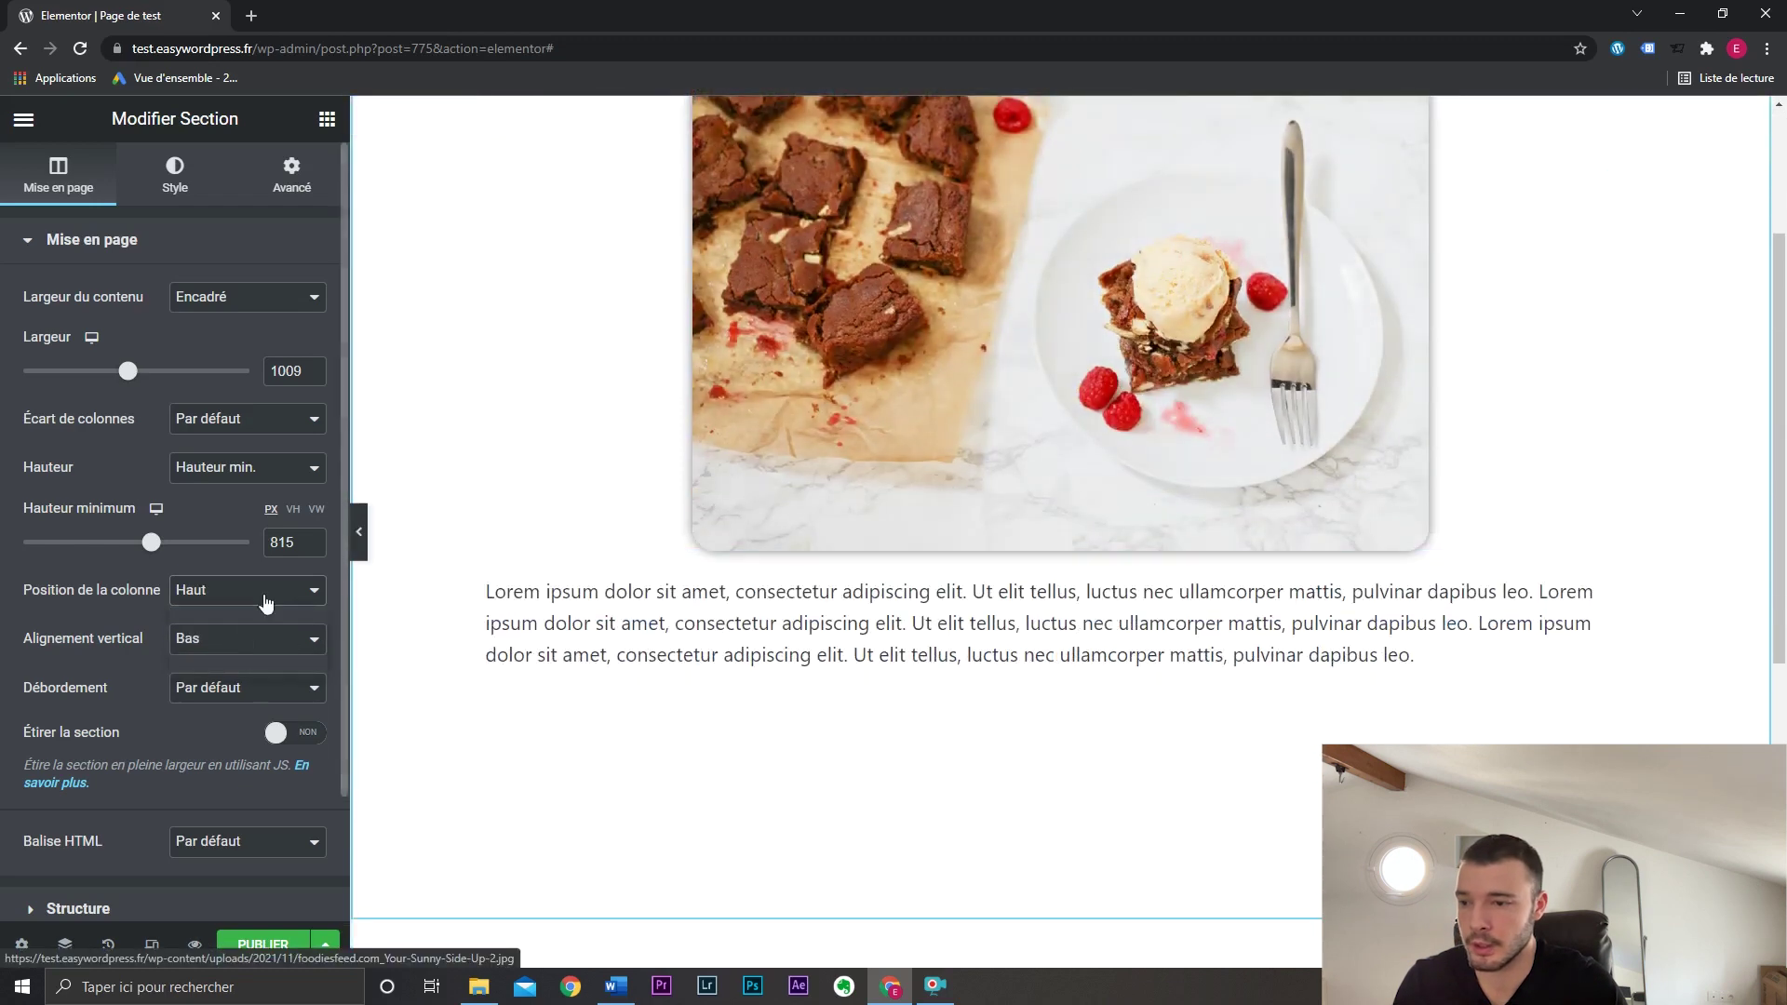
pyautogui.click(241, 590)
pyautogui.click(260, 668)
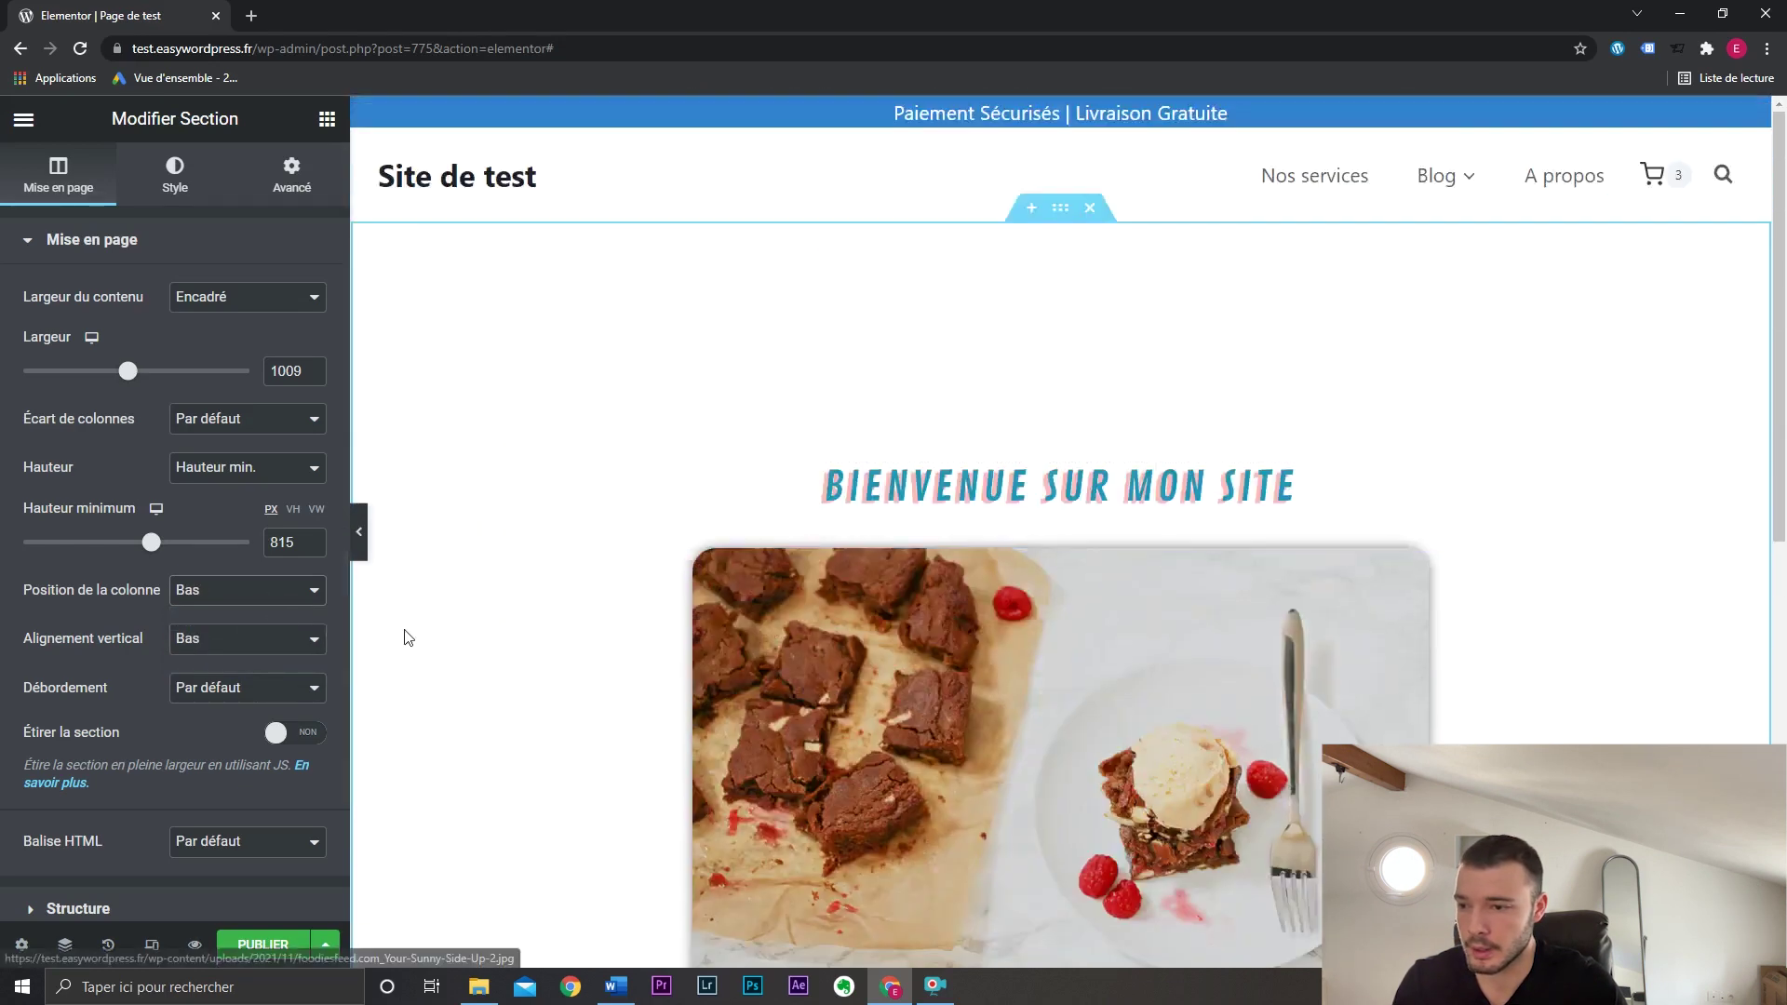
# Set the section's column position to Etirée and check the column's extent within the section.
pyautogui.click(266, 600)
pyautogui.click(267, 615)
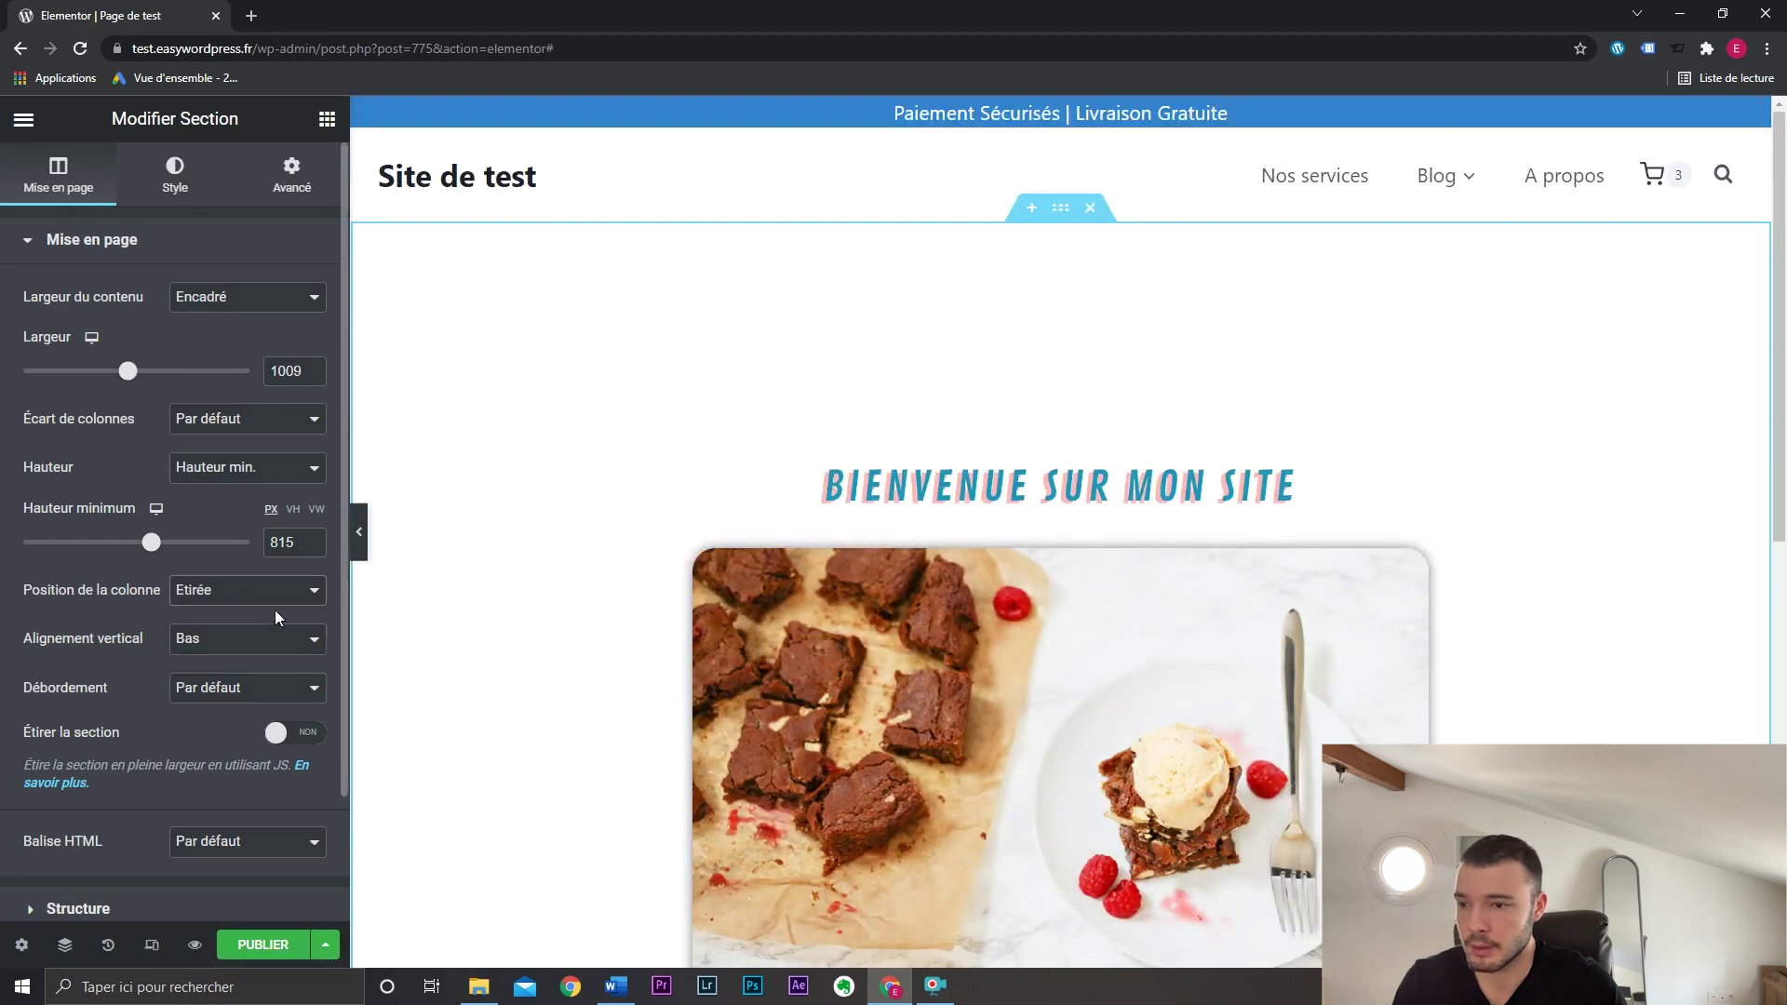
pyautogui.scroll(-5, 487, 419)
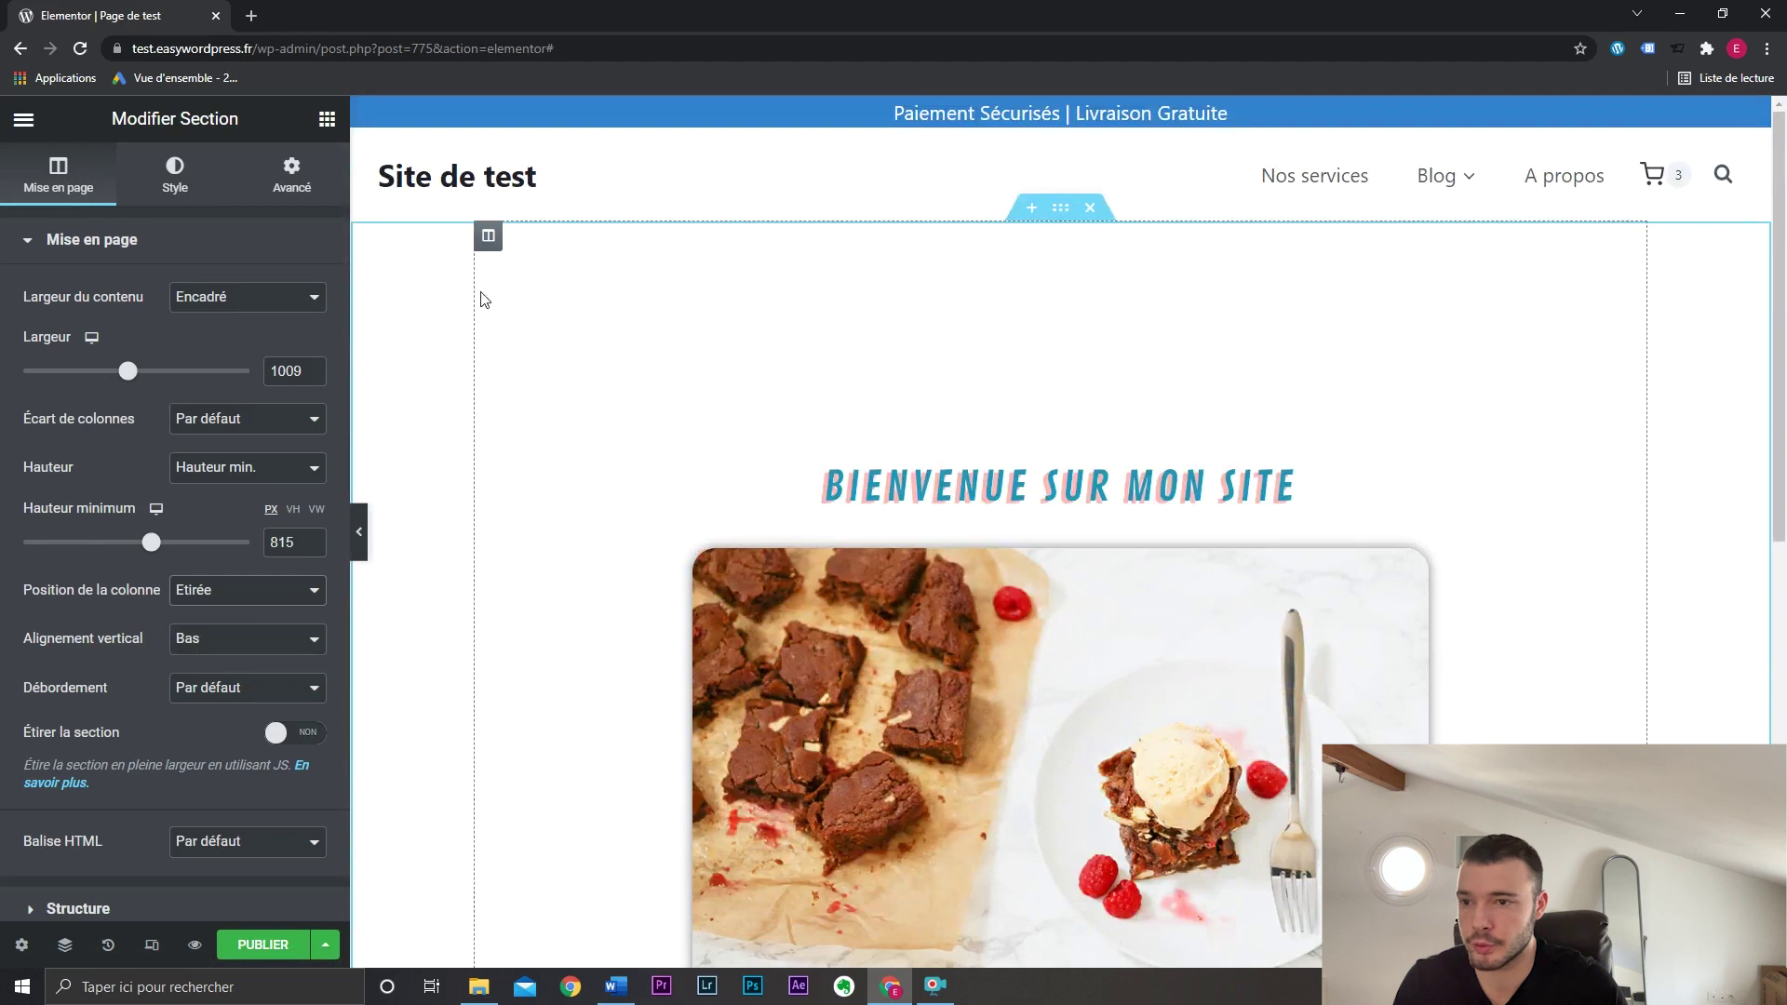
pyautogui.scroll(-1, 646, 562)
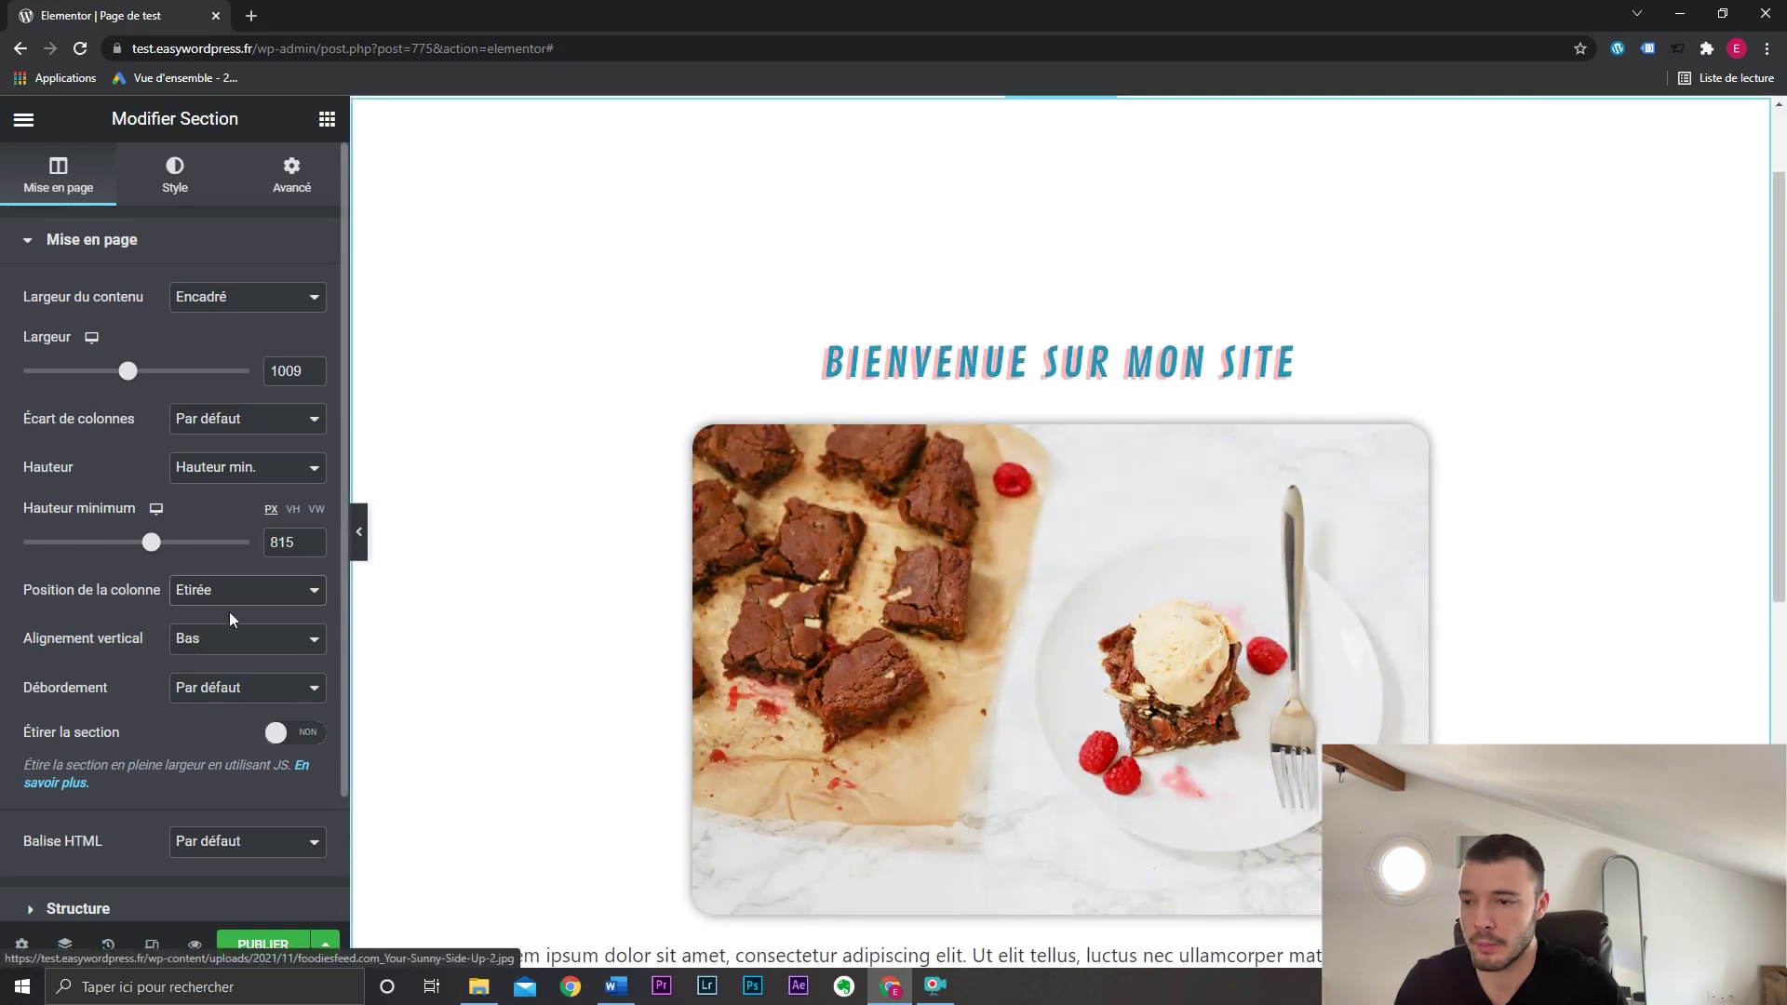
# Try the vertical alignments Milieu, Haut and Espace entre, and examine the spacing between the section's widgets.
pyautogui.click(253, 639)
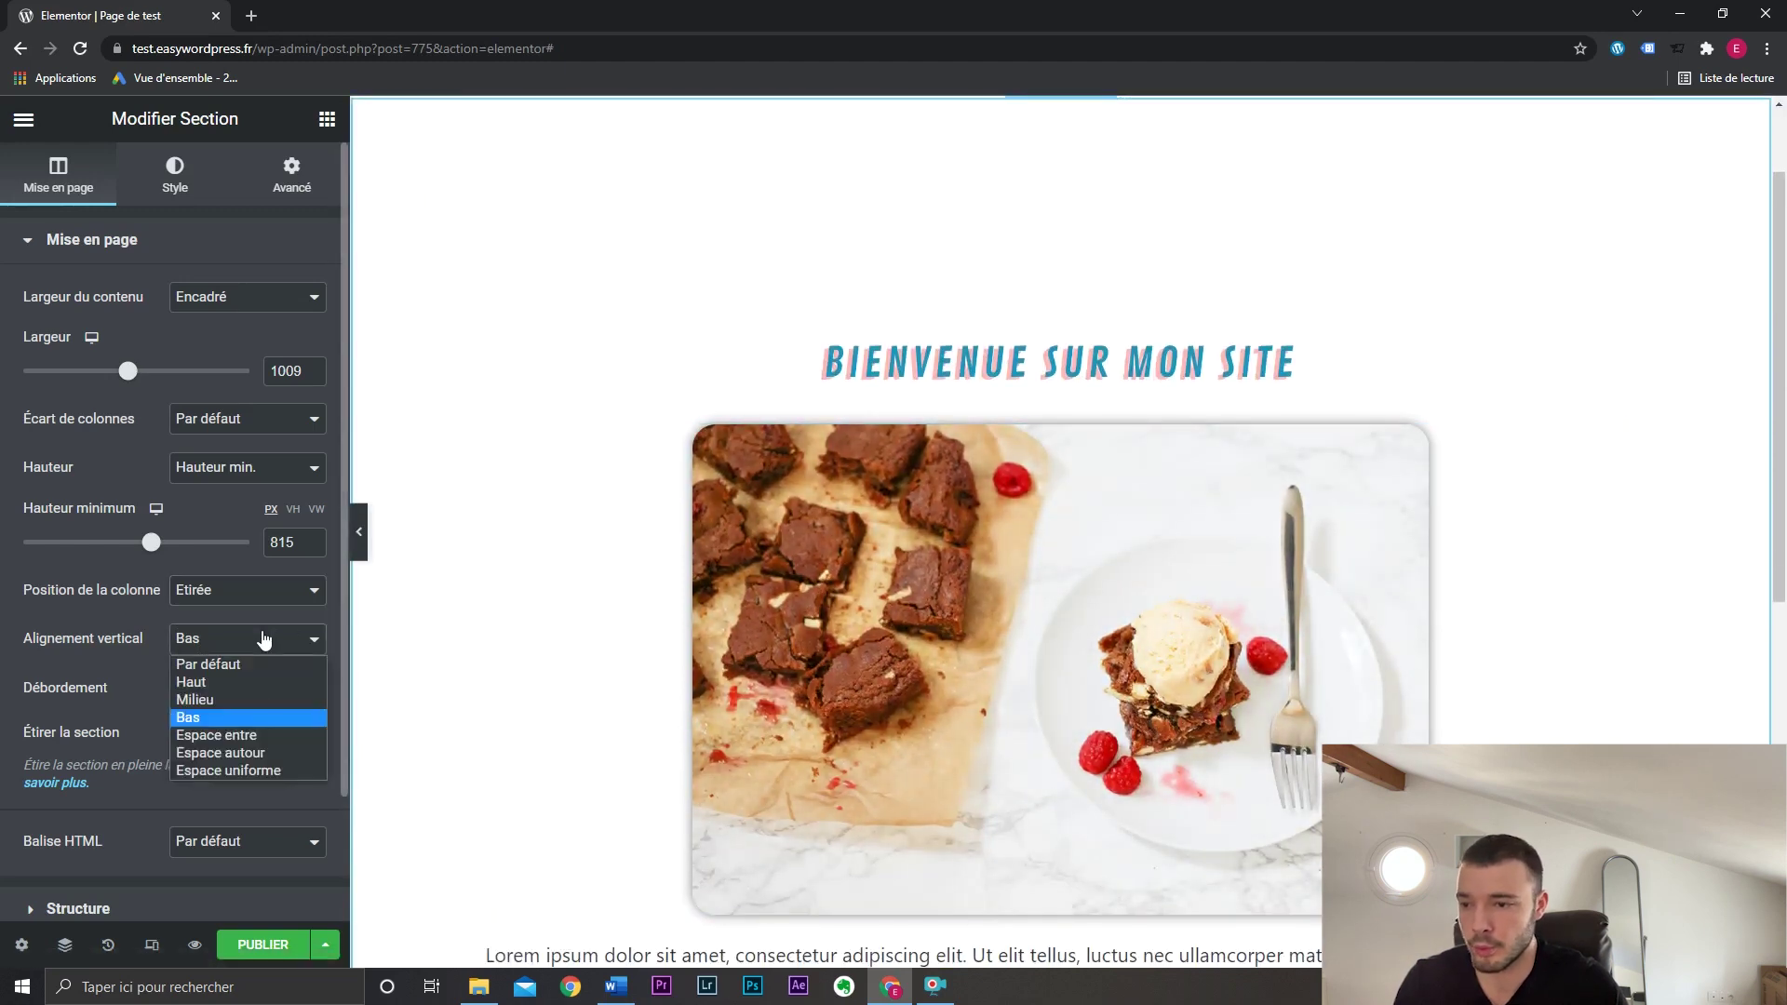
pyautogui.click(260, 701)
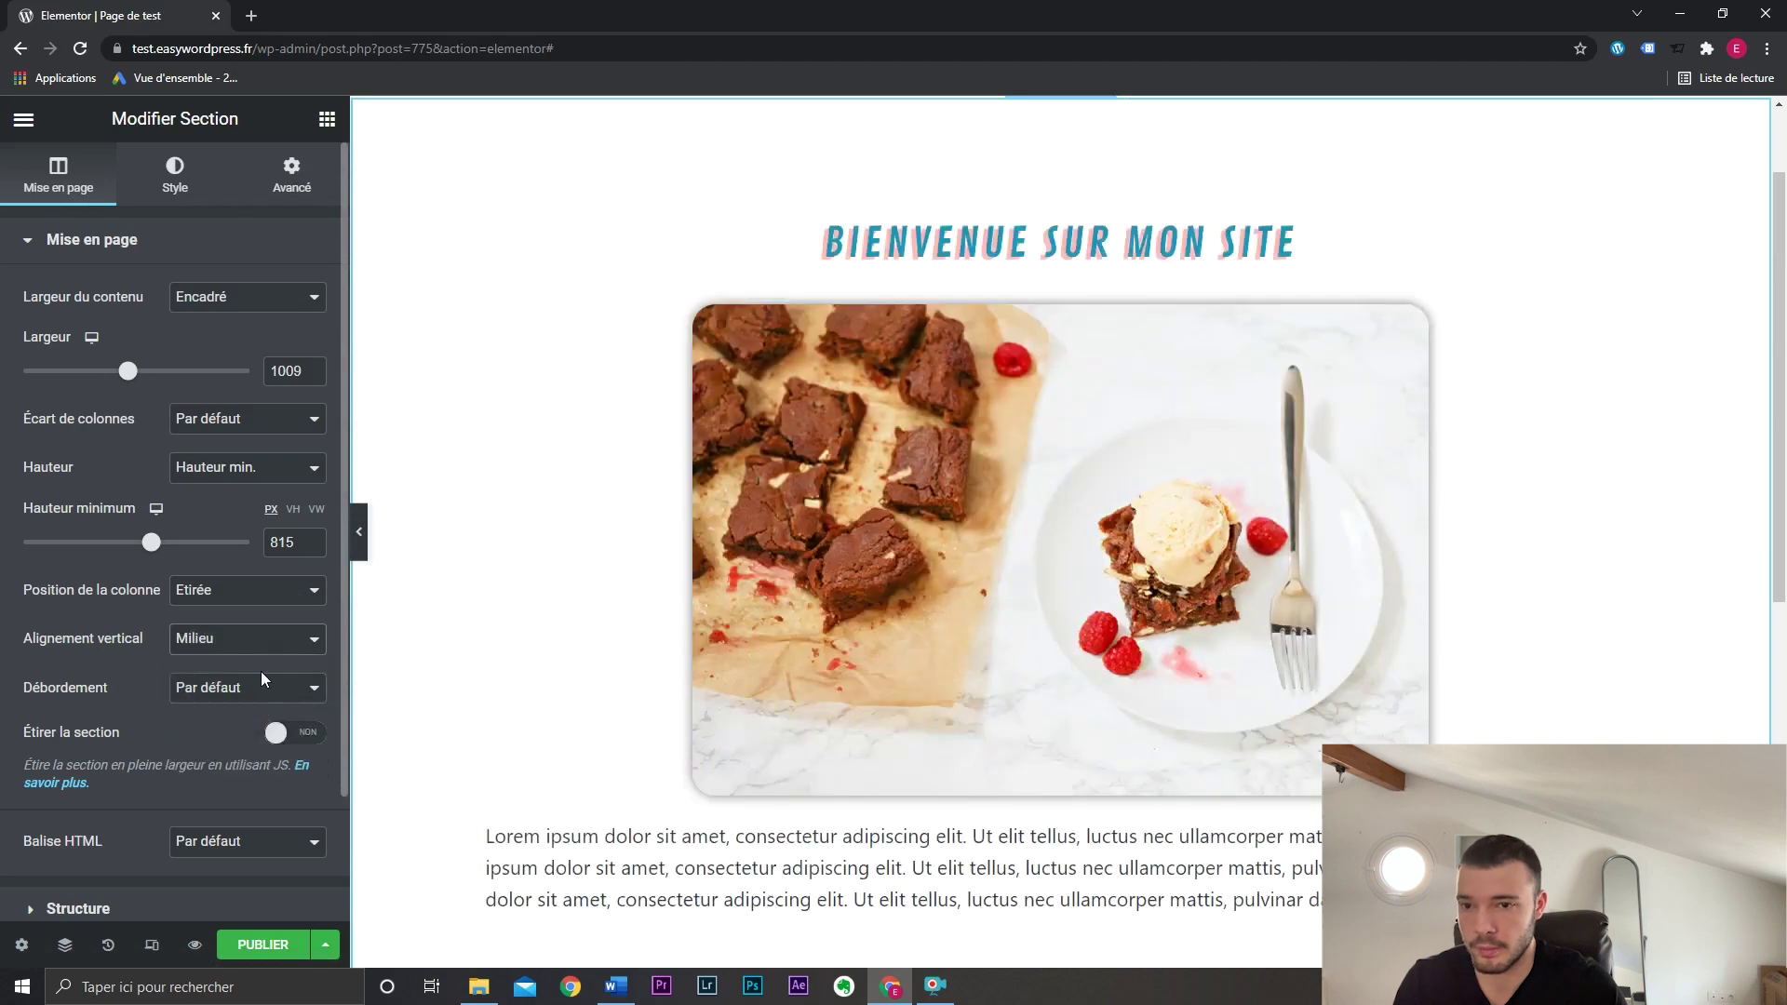
pyautogui.click(257, 640)
pyautogui.click(261, 683)
pyautogui.click(265, 642)
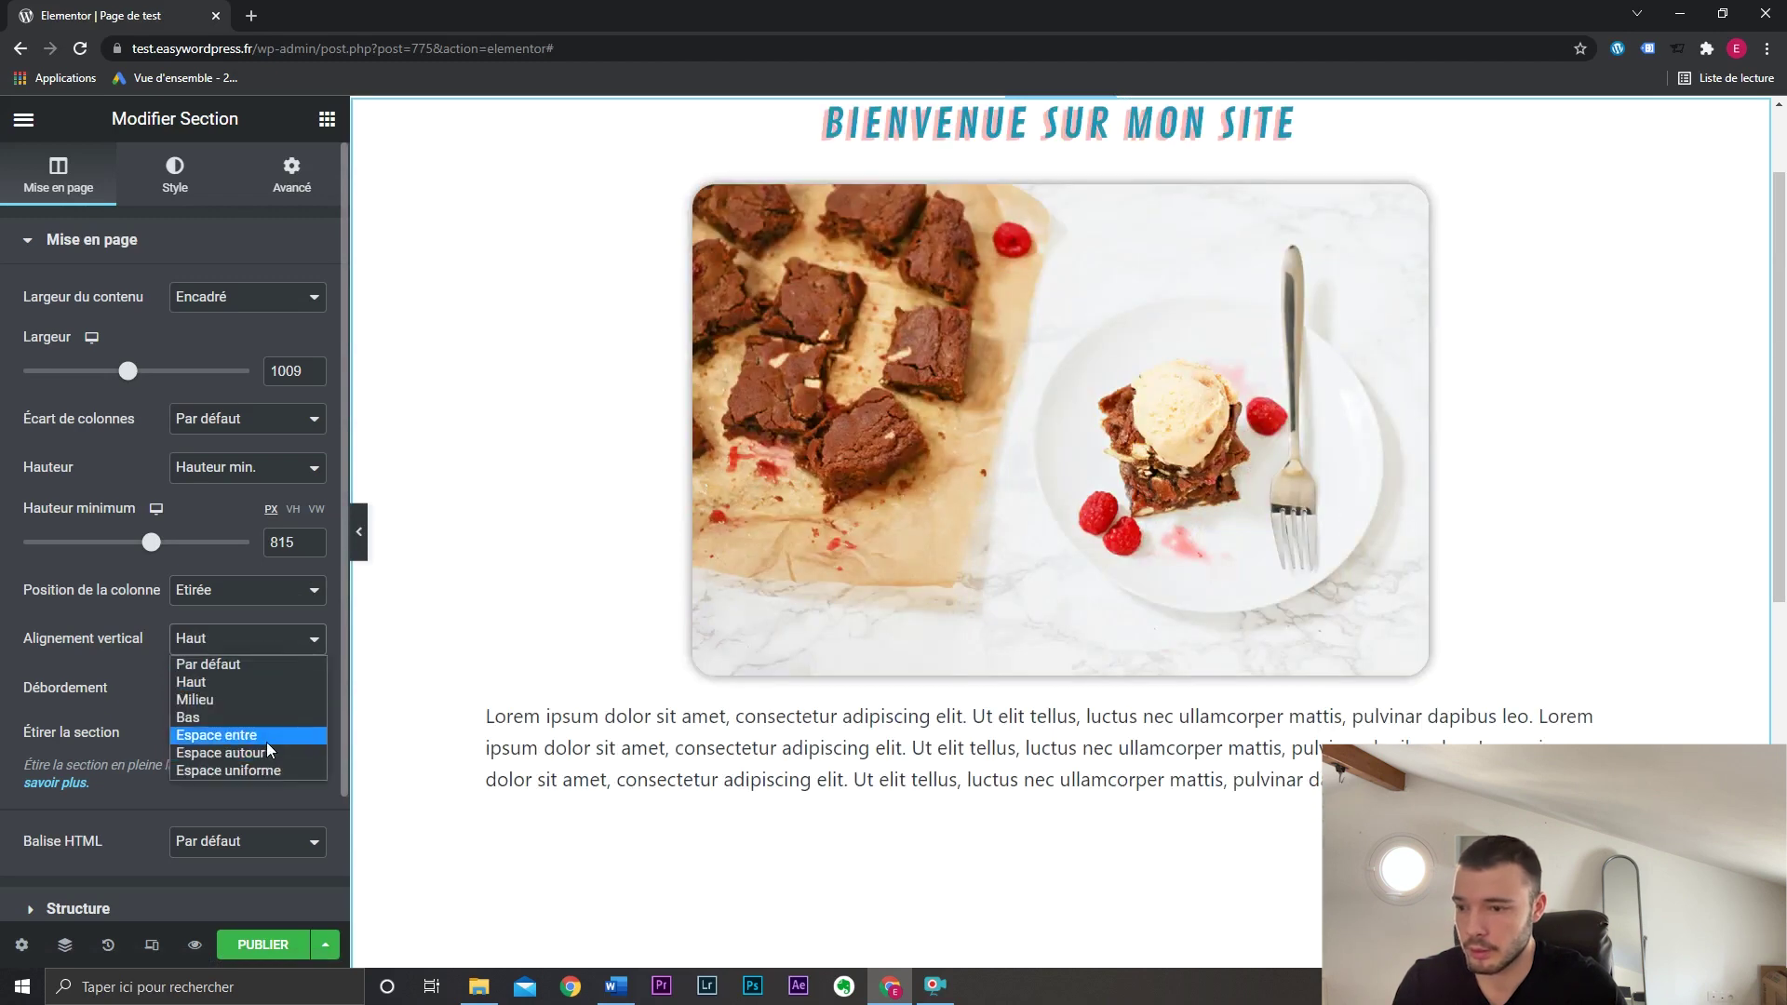
pyautogui.click(267, 741)
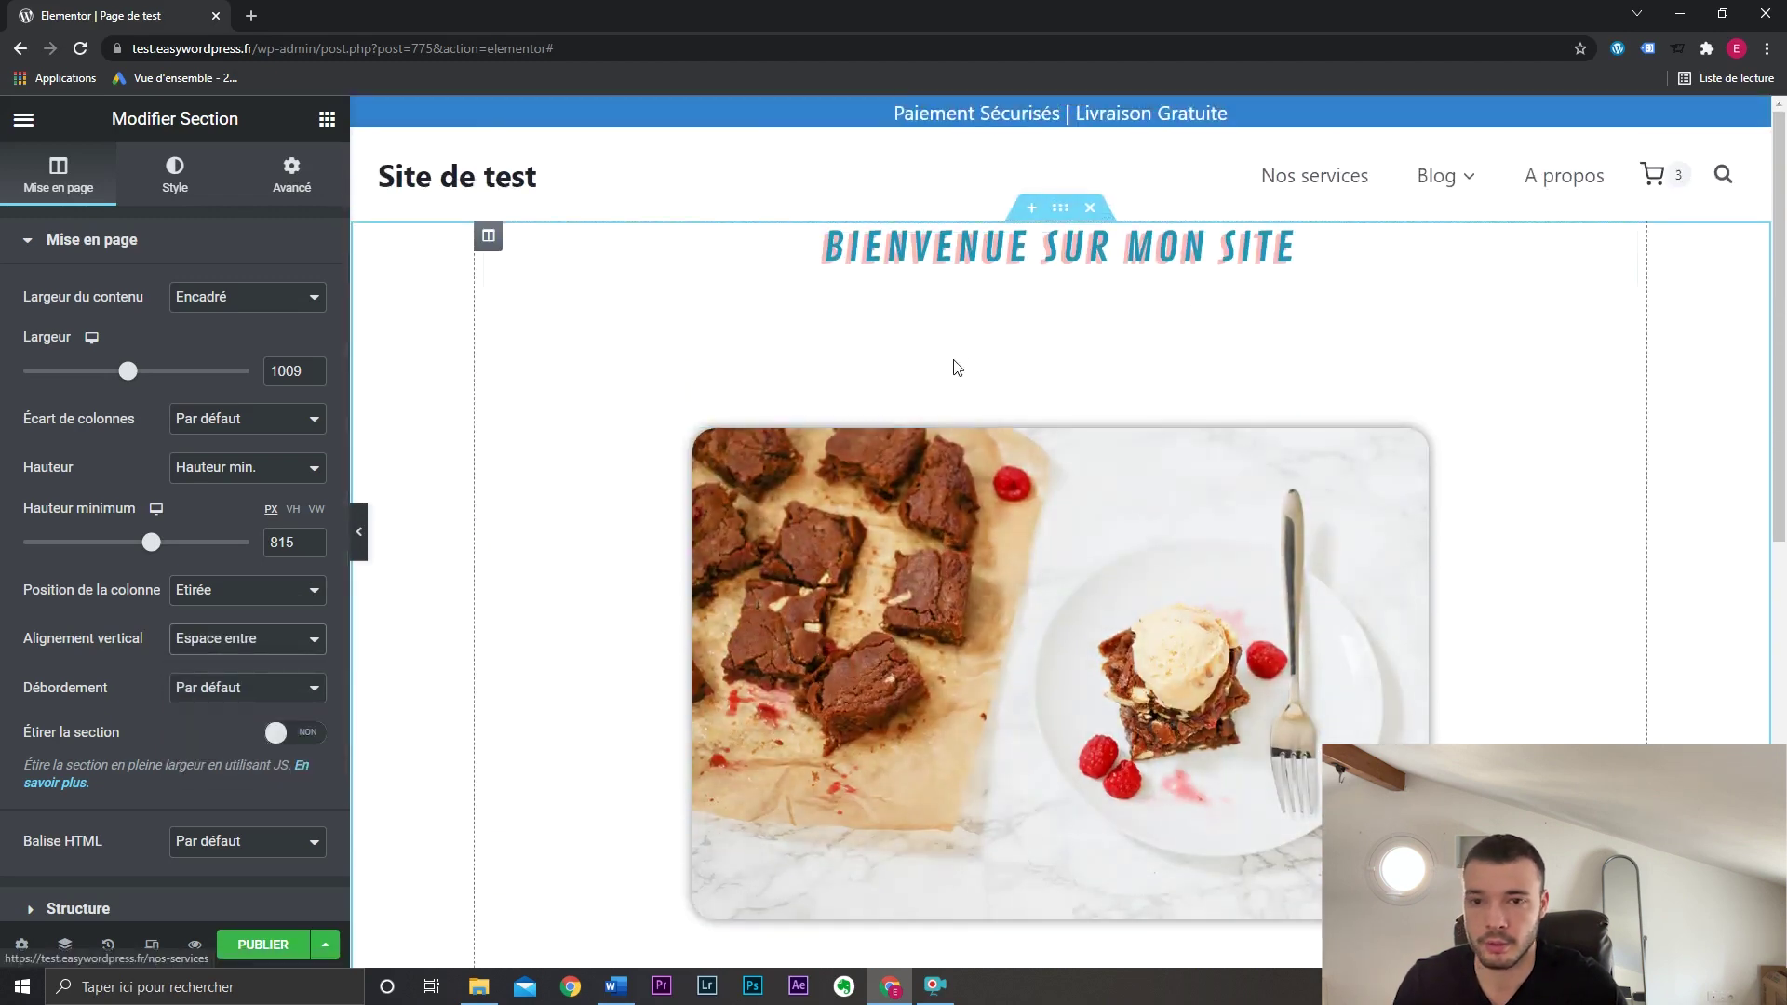
pyautogui.scroll(-5, 898, 536)
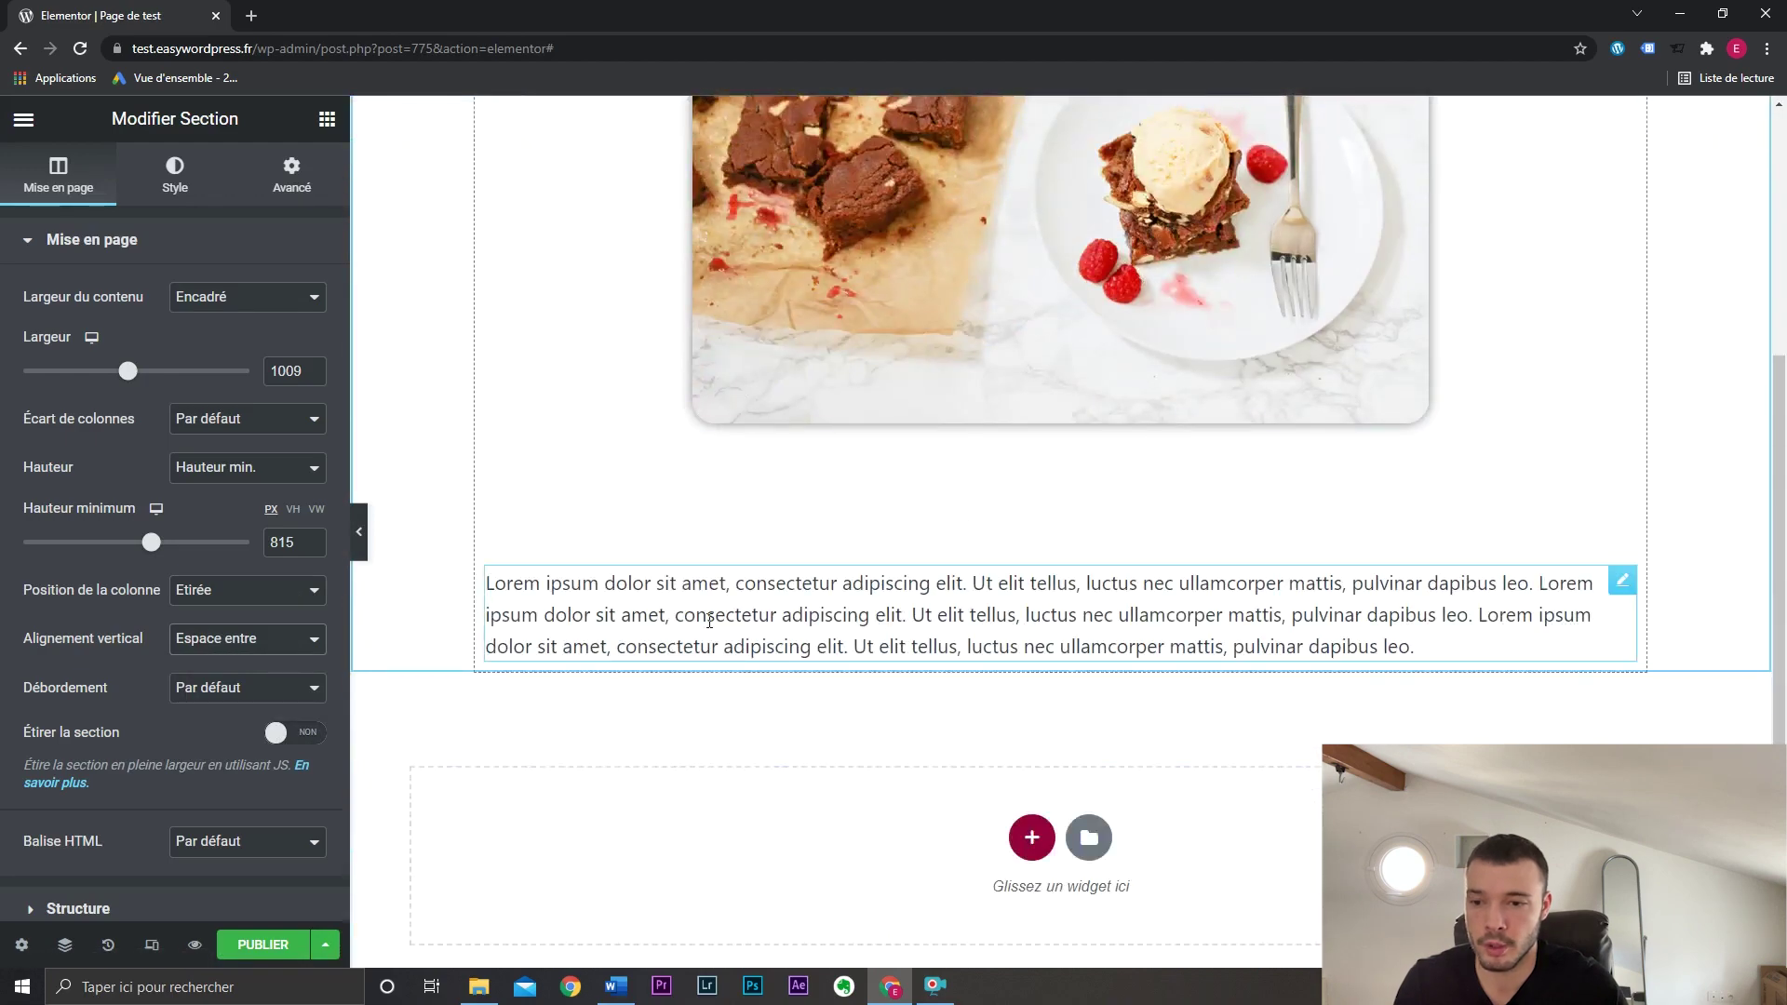
pyautogui.scroll(5, 614, 648)
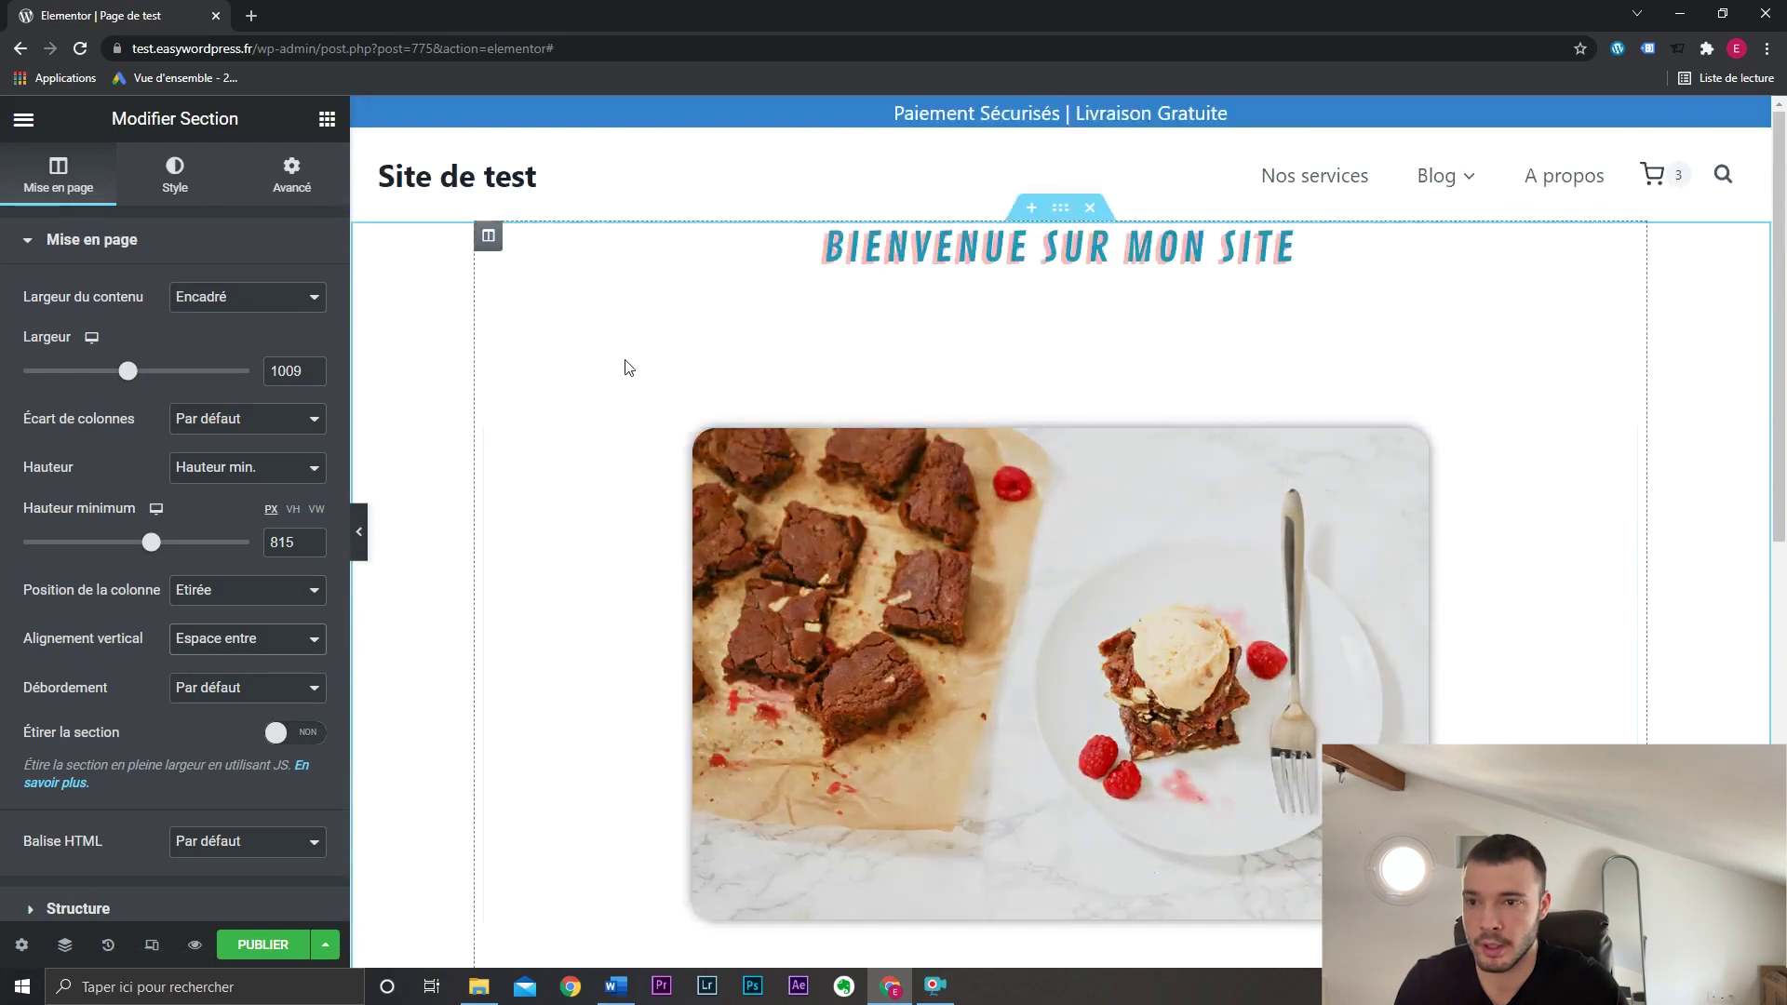
# Try the vertical alignment Espace autour and examine the spacing around the image and text.
pyautogui.scroll(-2, 606, 537)
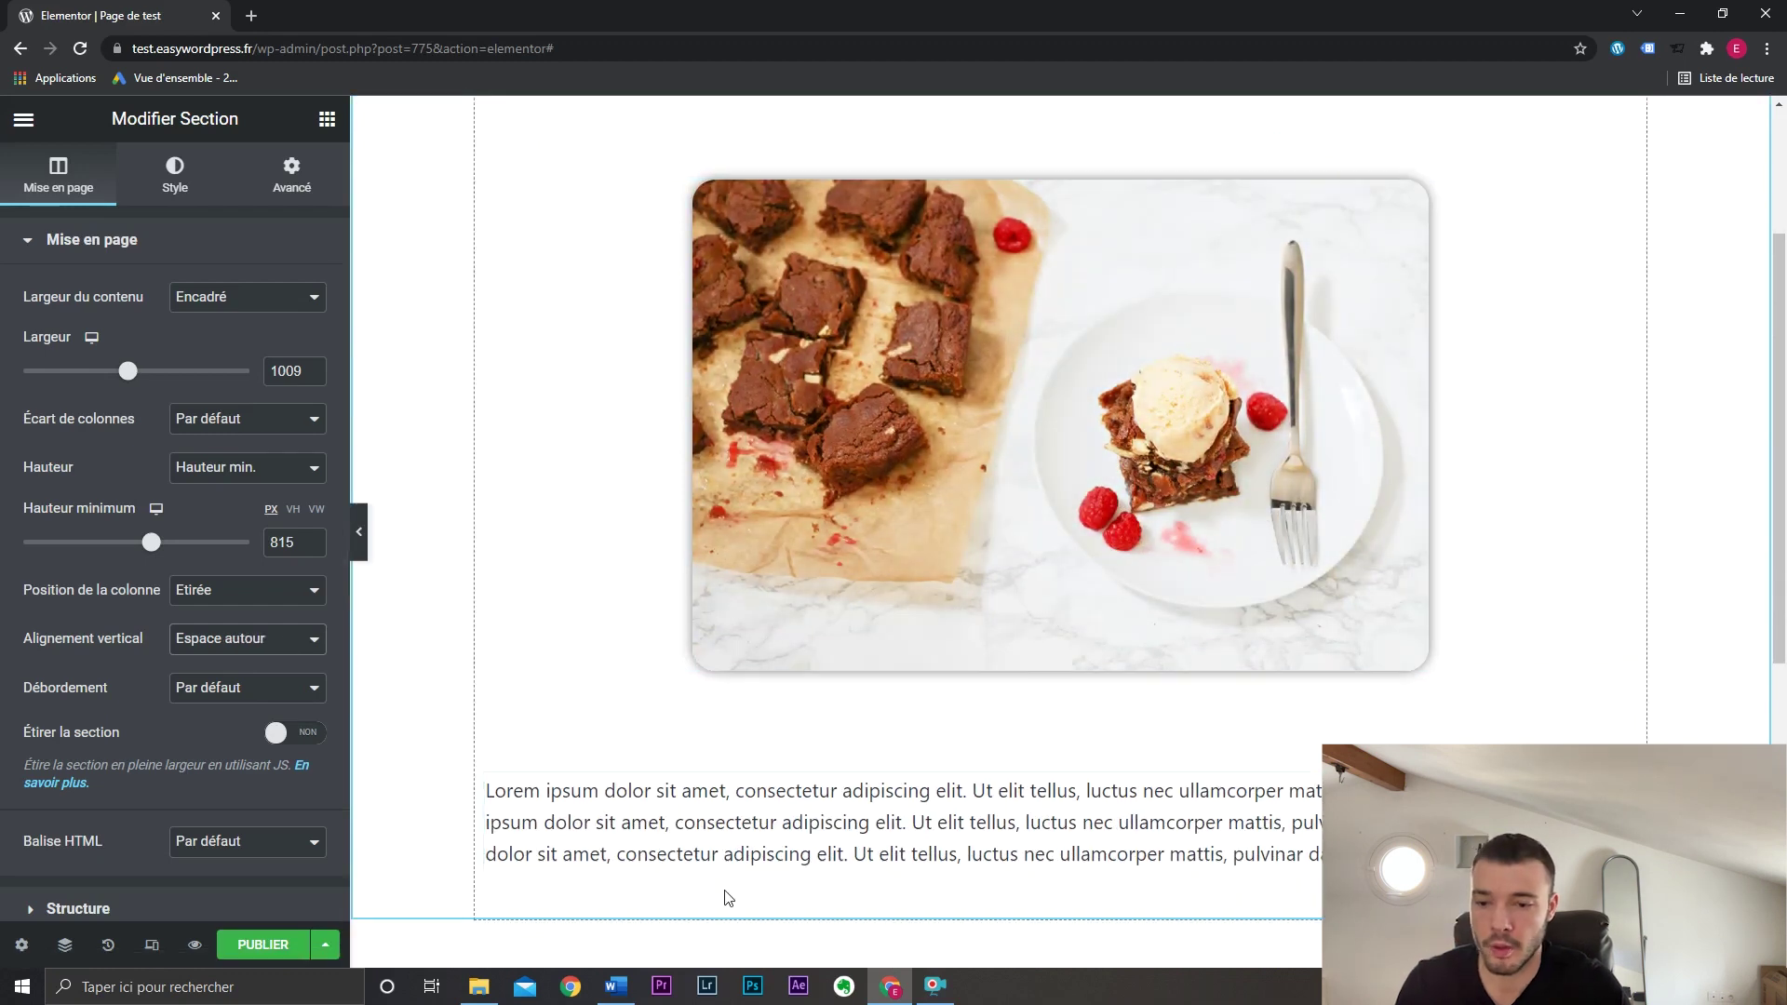
pyautogui.scroll(3, 771, 754)
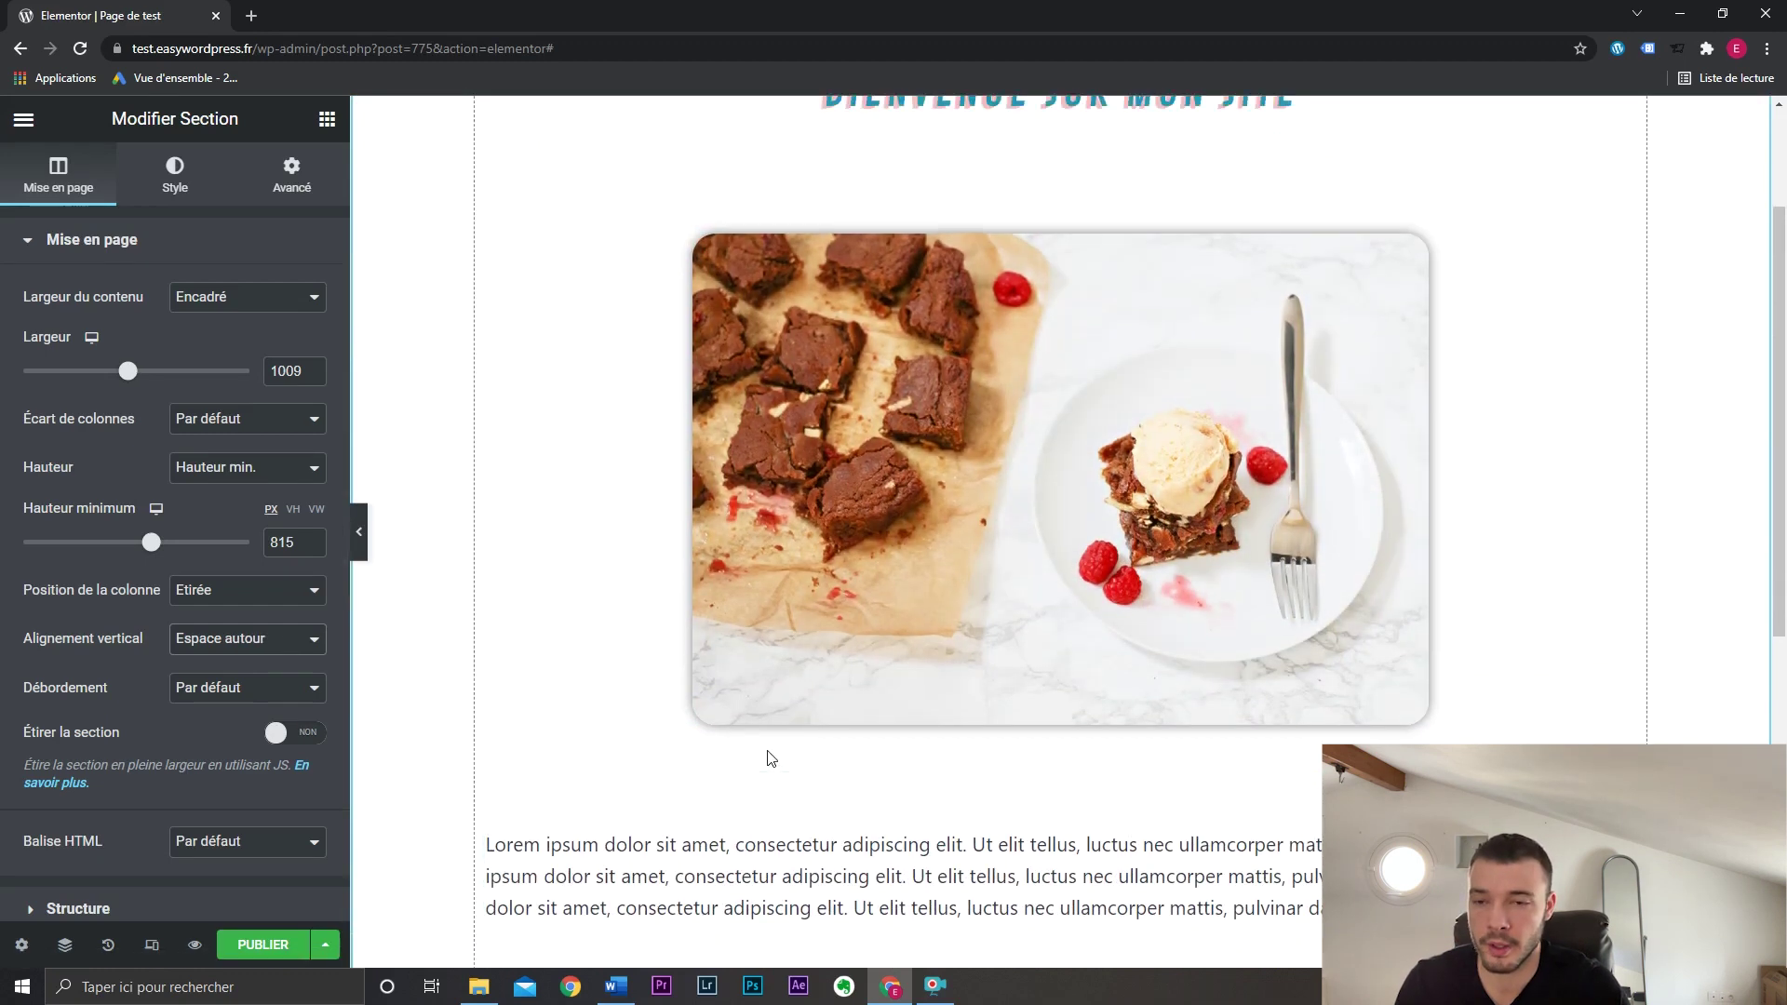
pyautogui.scroll(-1, 826, 494)
pyautogui.scroll(-1, 826, 495)
# Set the section's vertical alignment to Espace uniforme and check the spacing around the title, image and text.
pyautogui.click(248, 638)
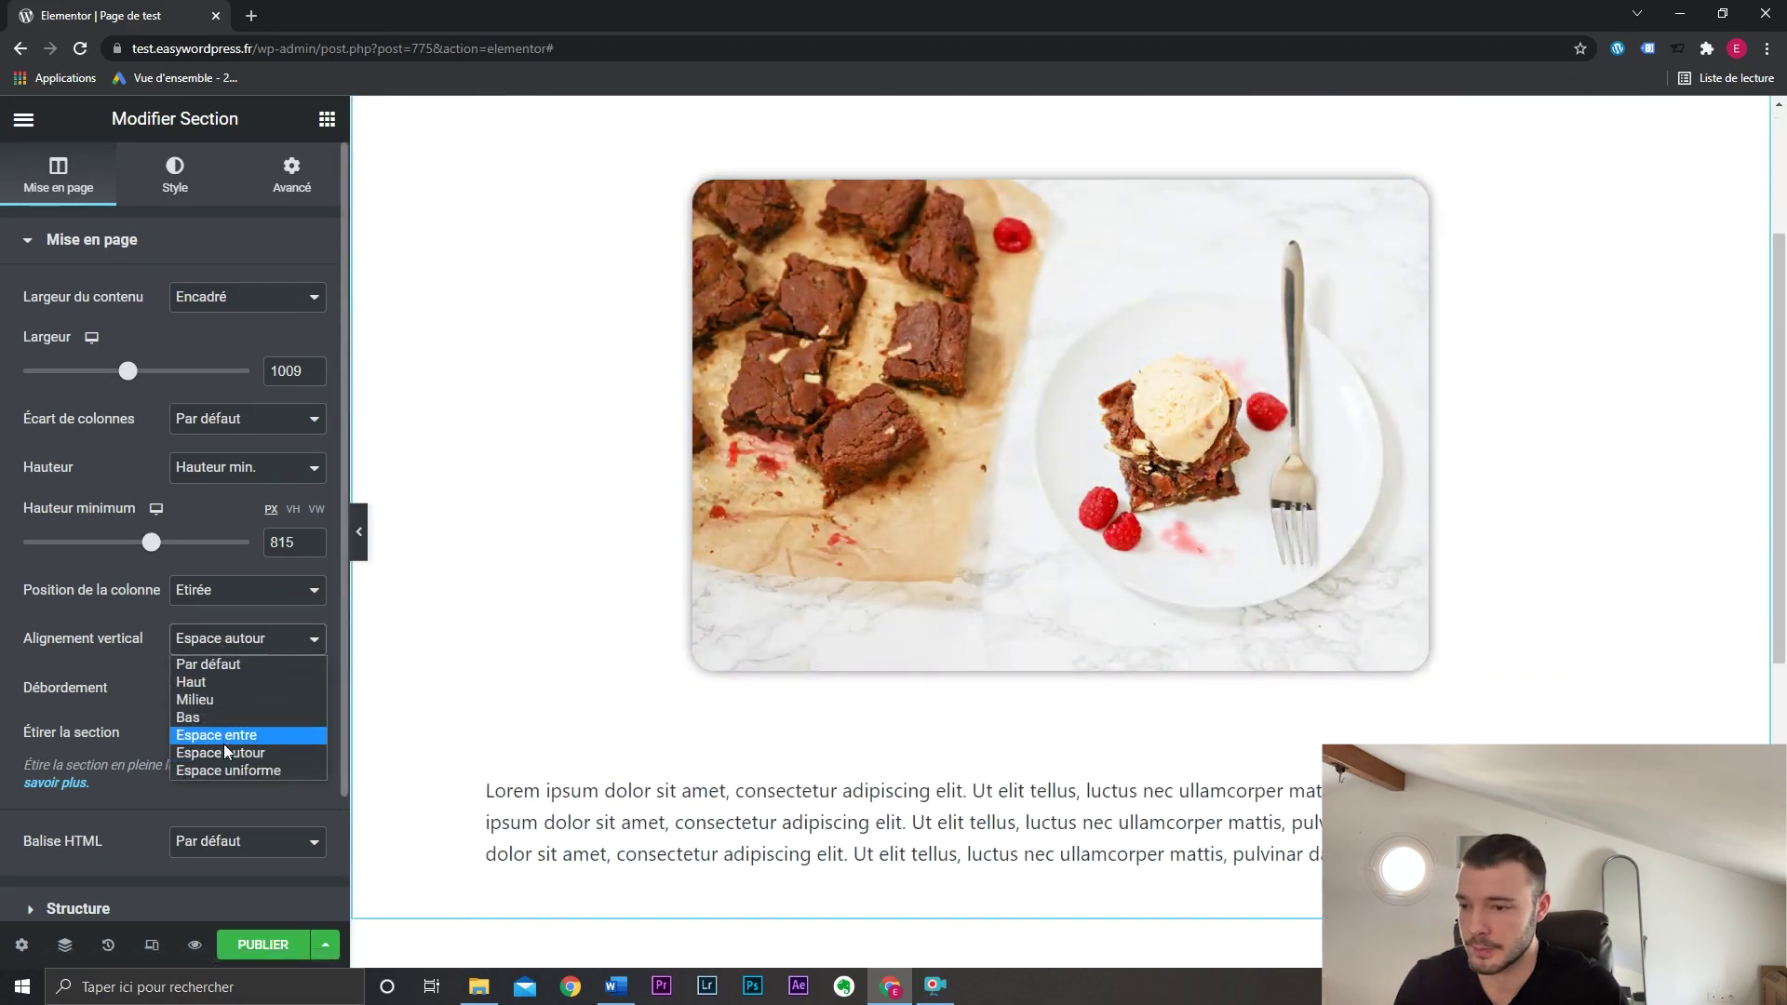
pyautogui.click(205, 770)
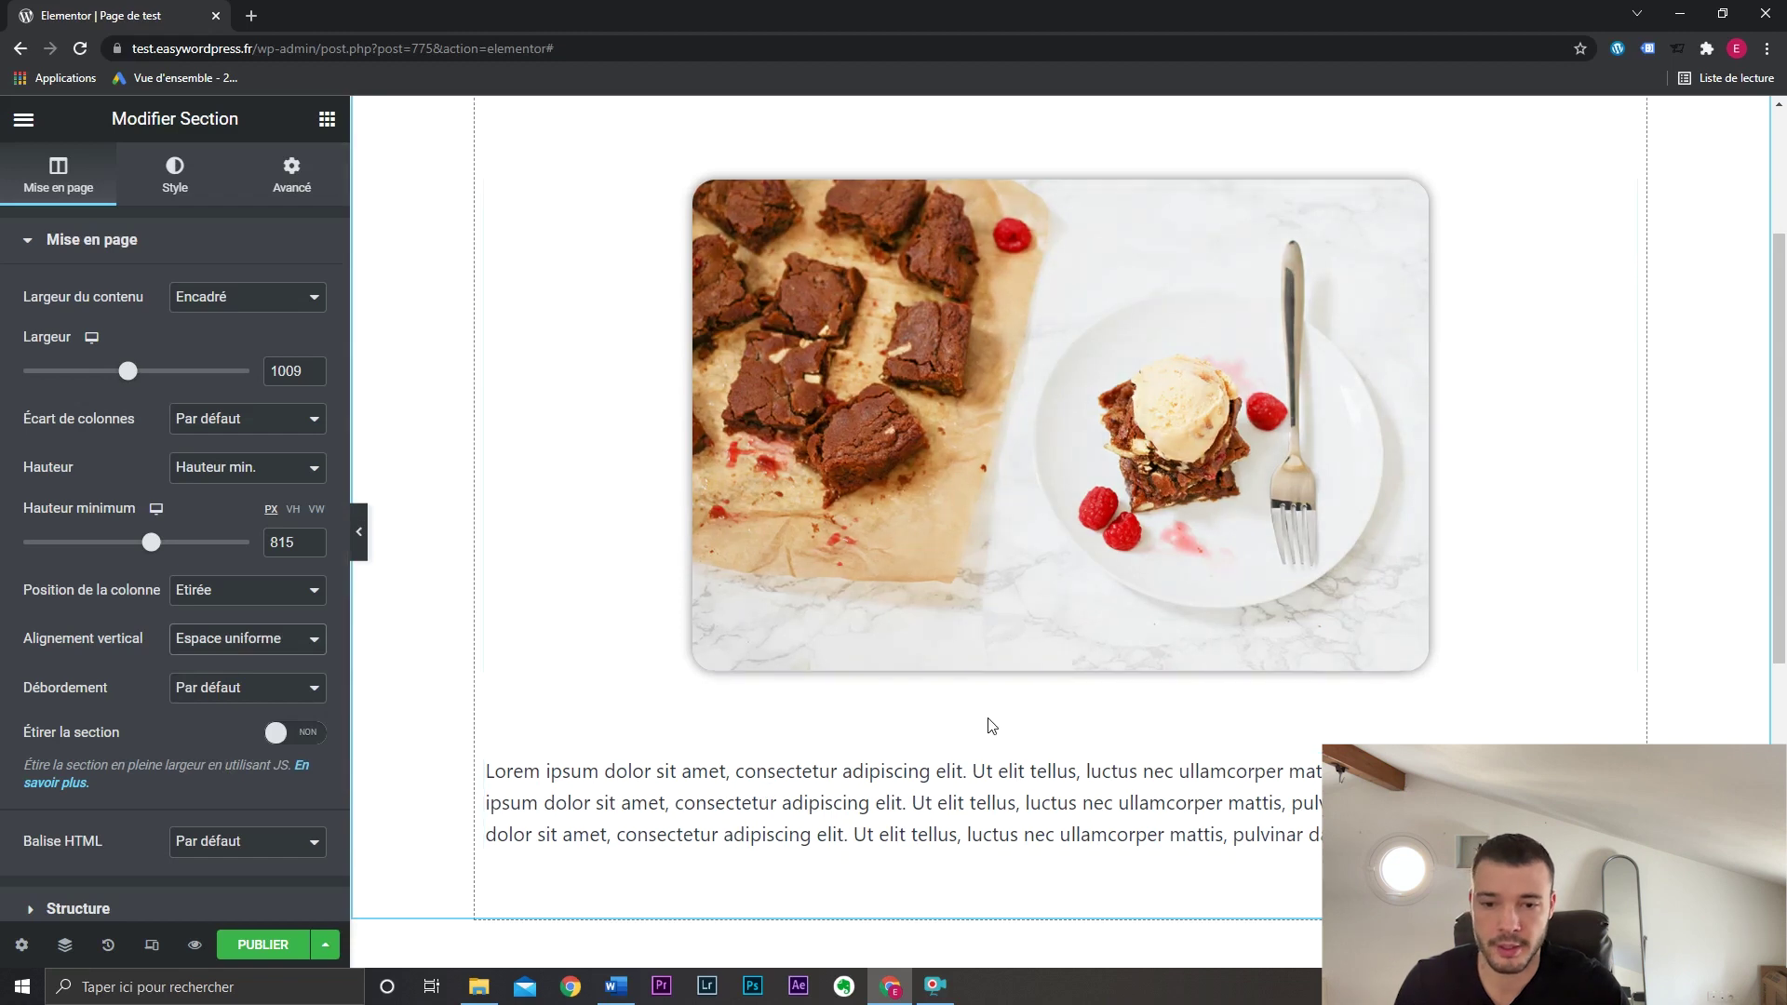
pyautogui.scroll(2, 977, 726)
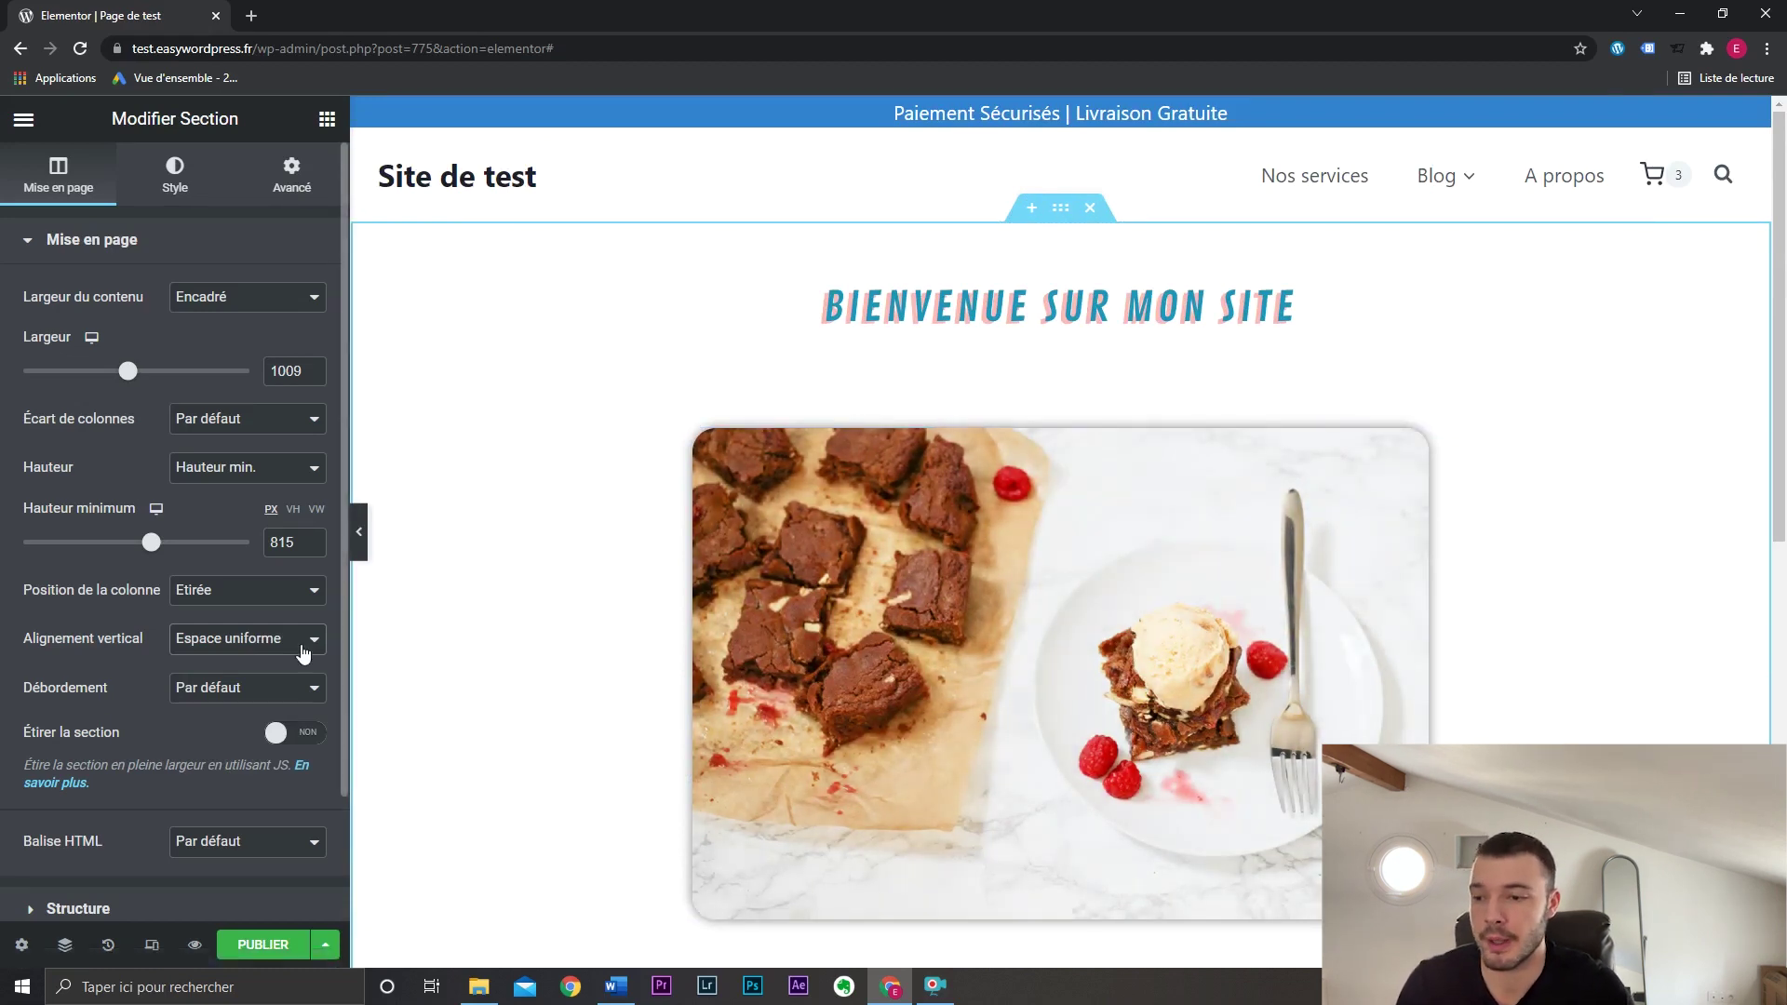
pyautogui.click(304, 643)
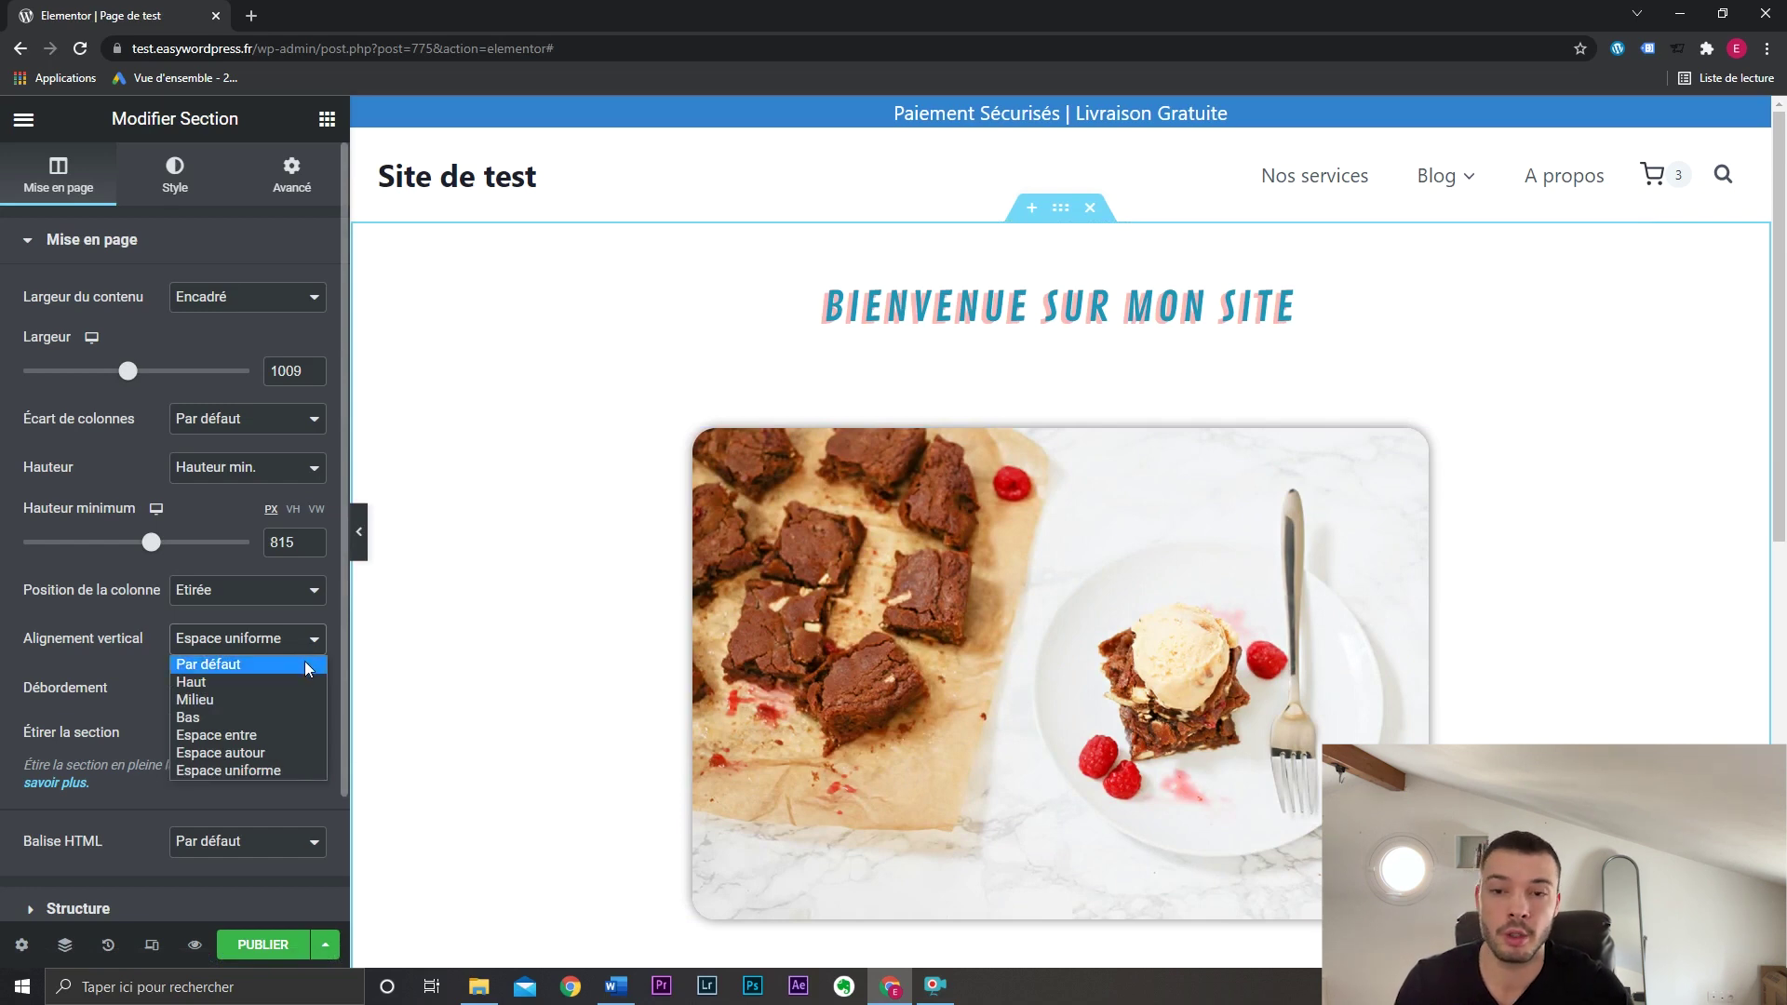
pyautogui.click(299, 638)
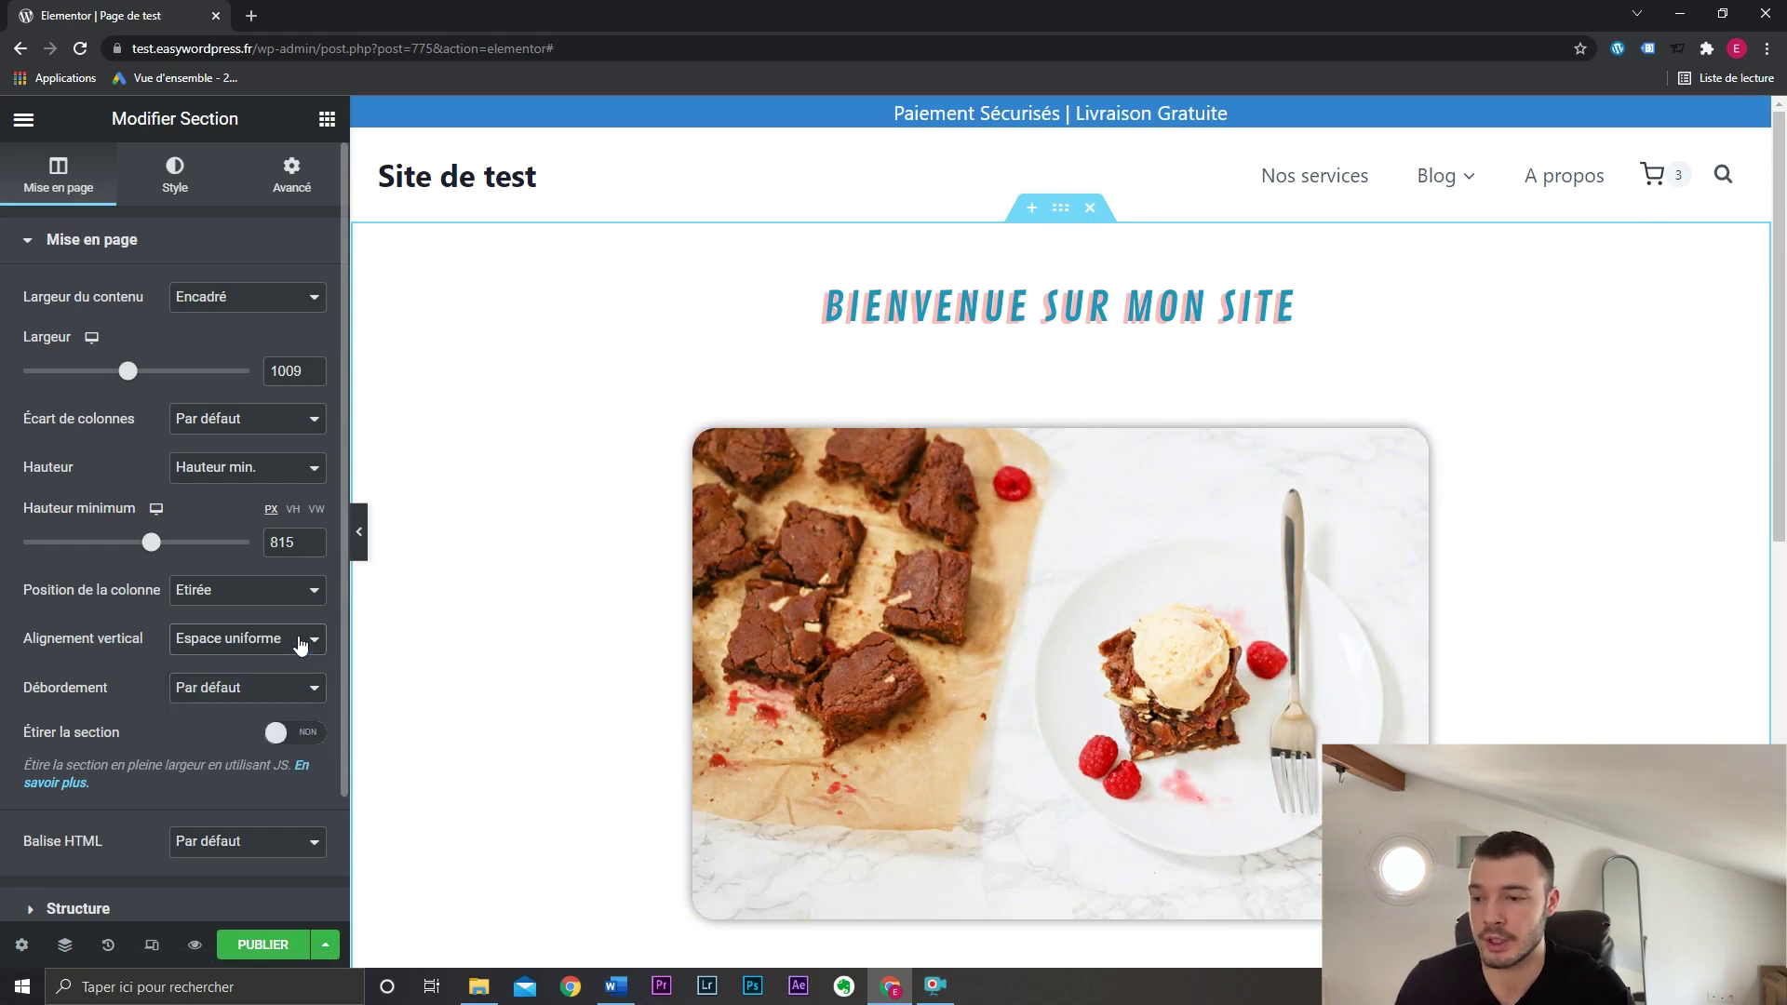
pyautogui.scroll(-3, 773, 641)
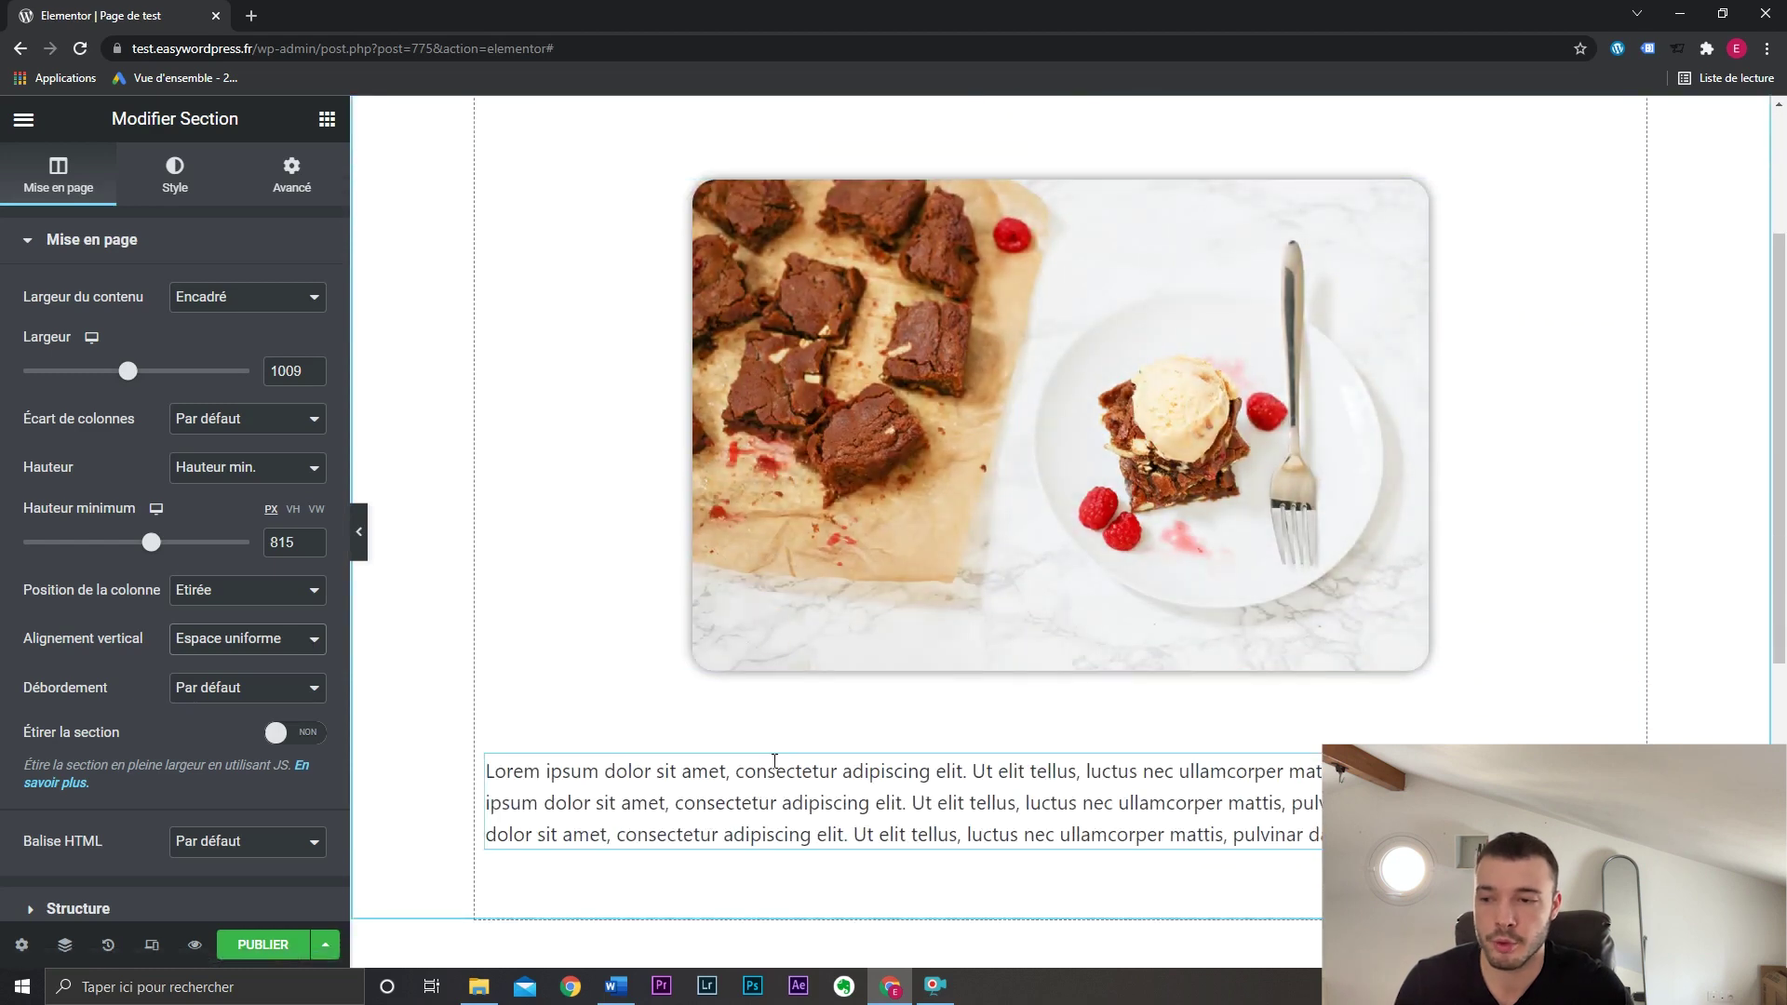
pyautogui.scroll(3, 730, 772)
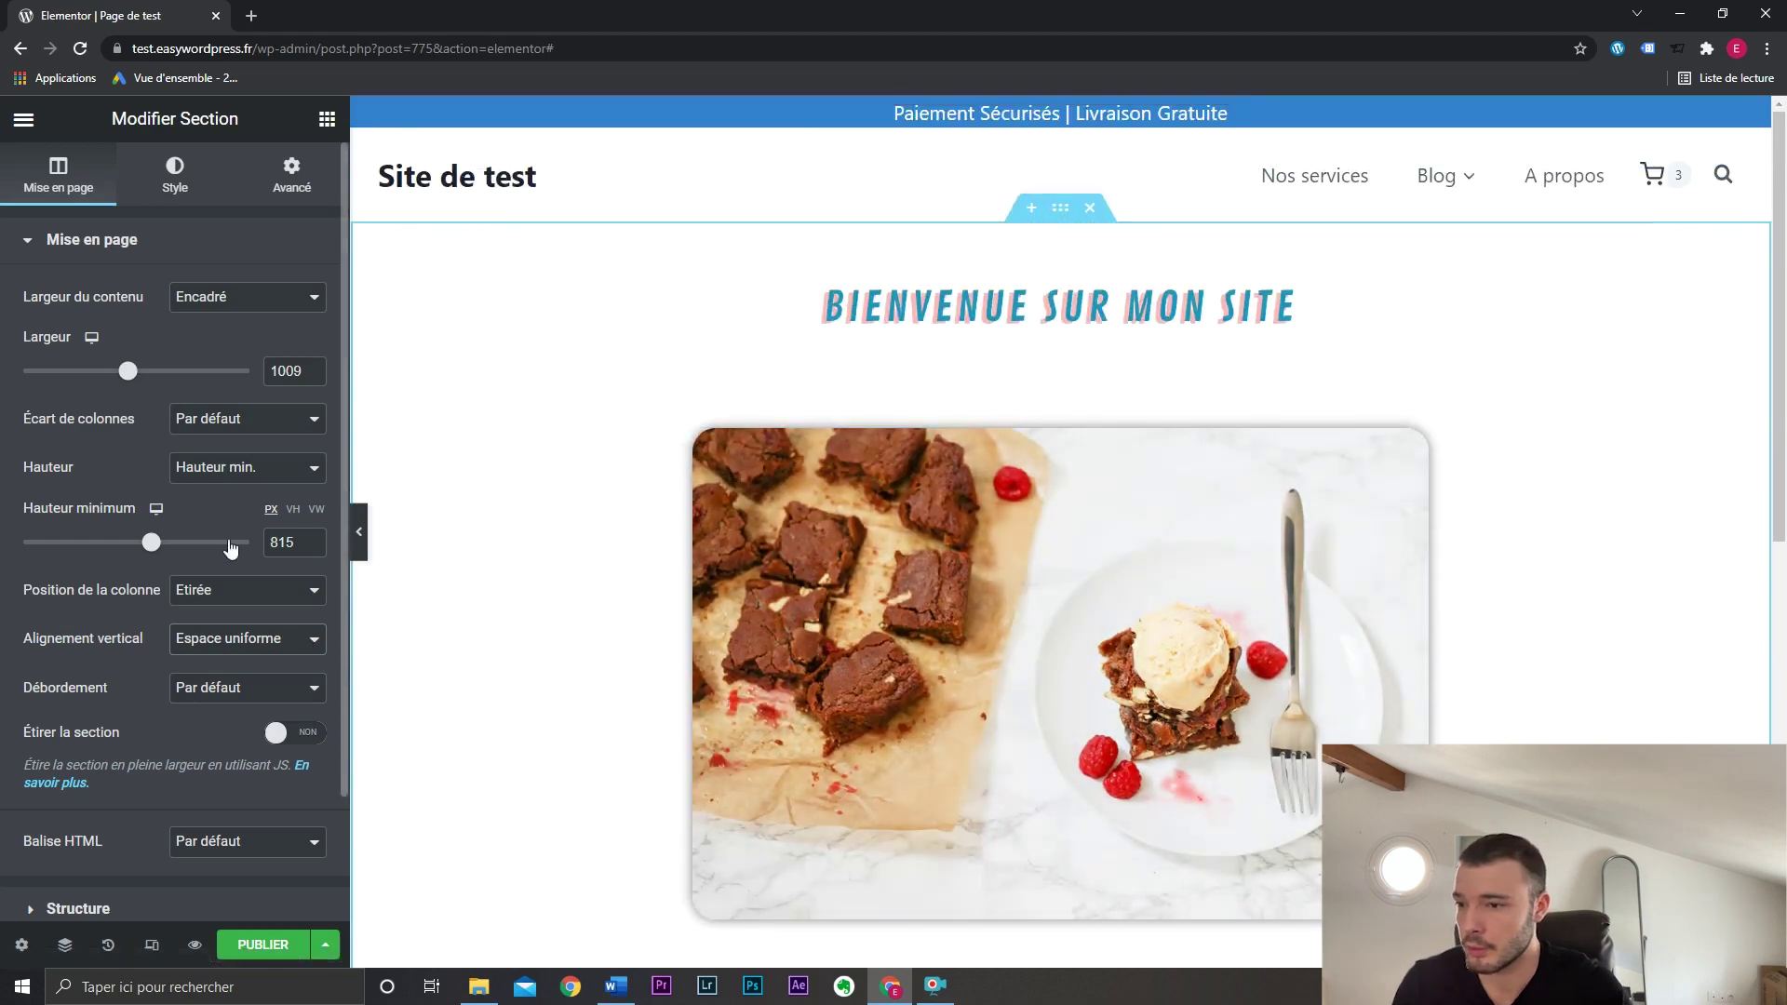
# Set the section's height back to Par défaut.
pyautogui.click(245, 470)
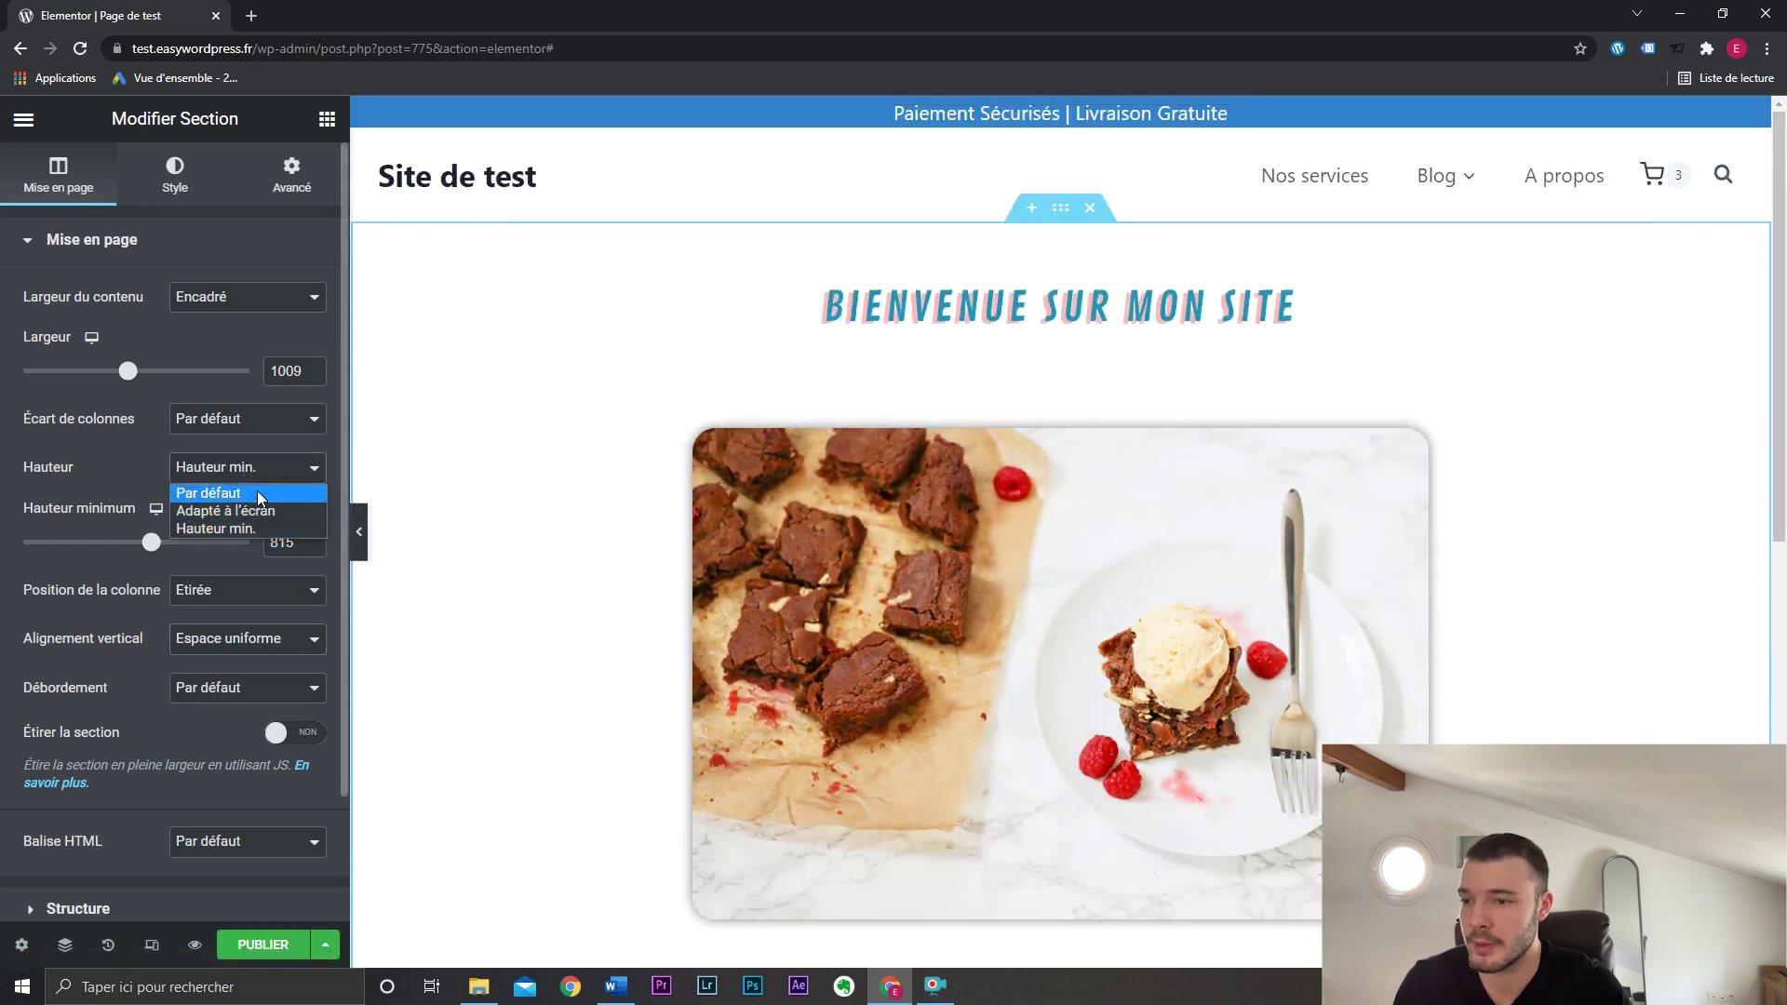
pyautogui.click(253, 492)
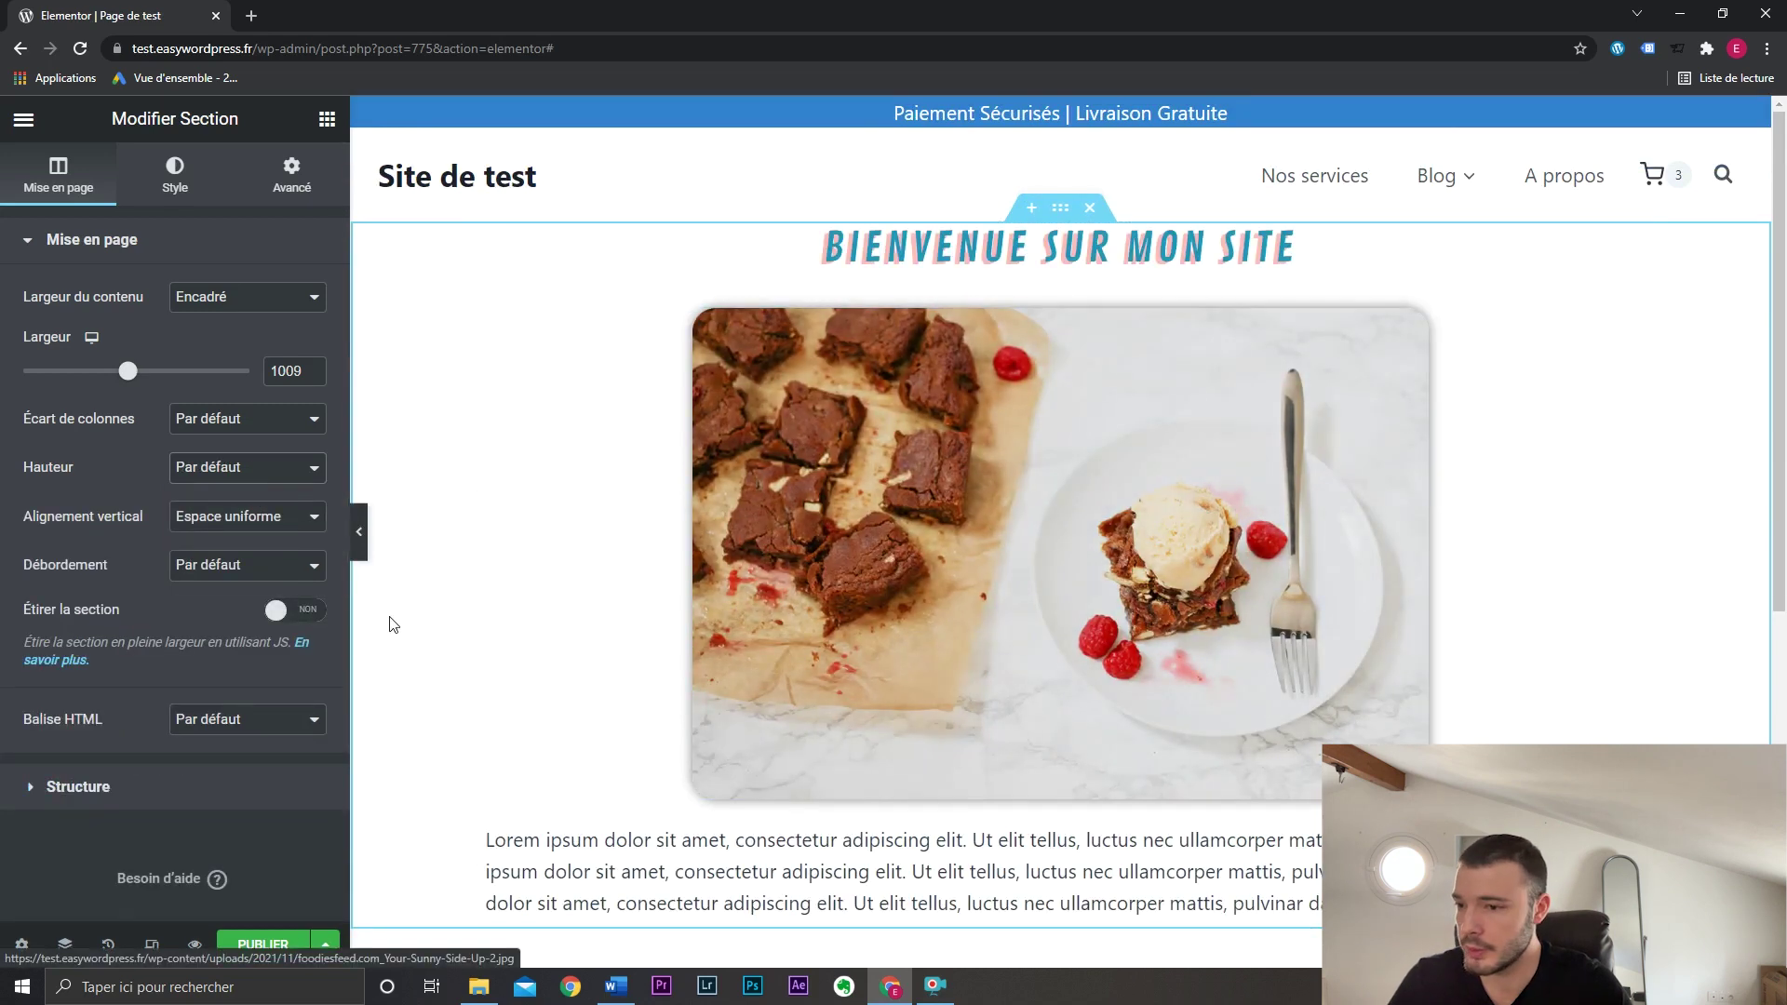
# Switch the section's full-width stretching (Étirer la section) on and back off.
pyautogui.click(300, 612)
pyautogui.click(299, 612)
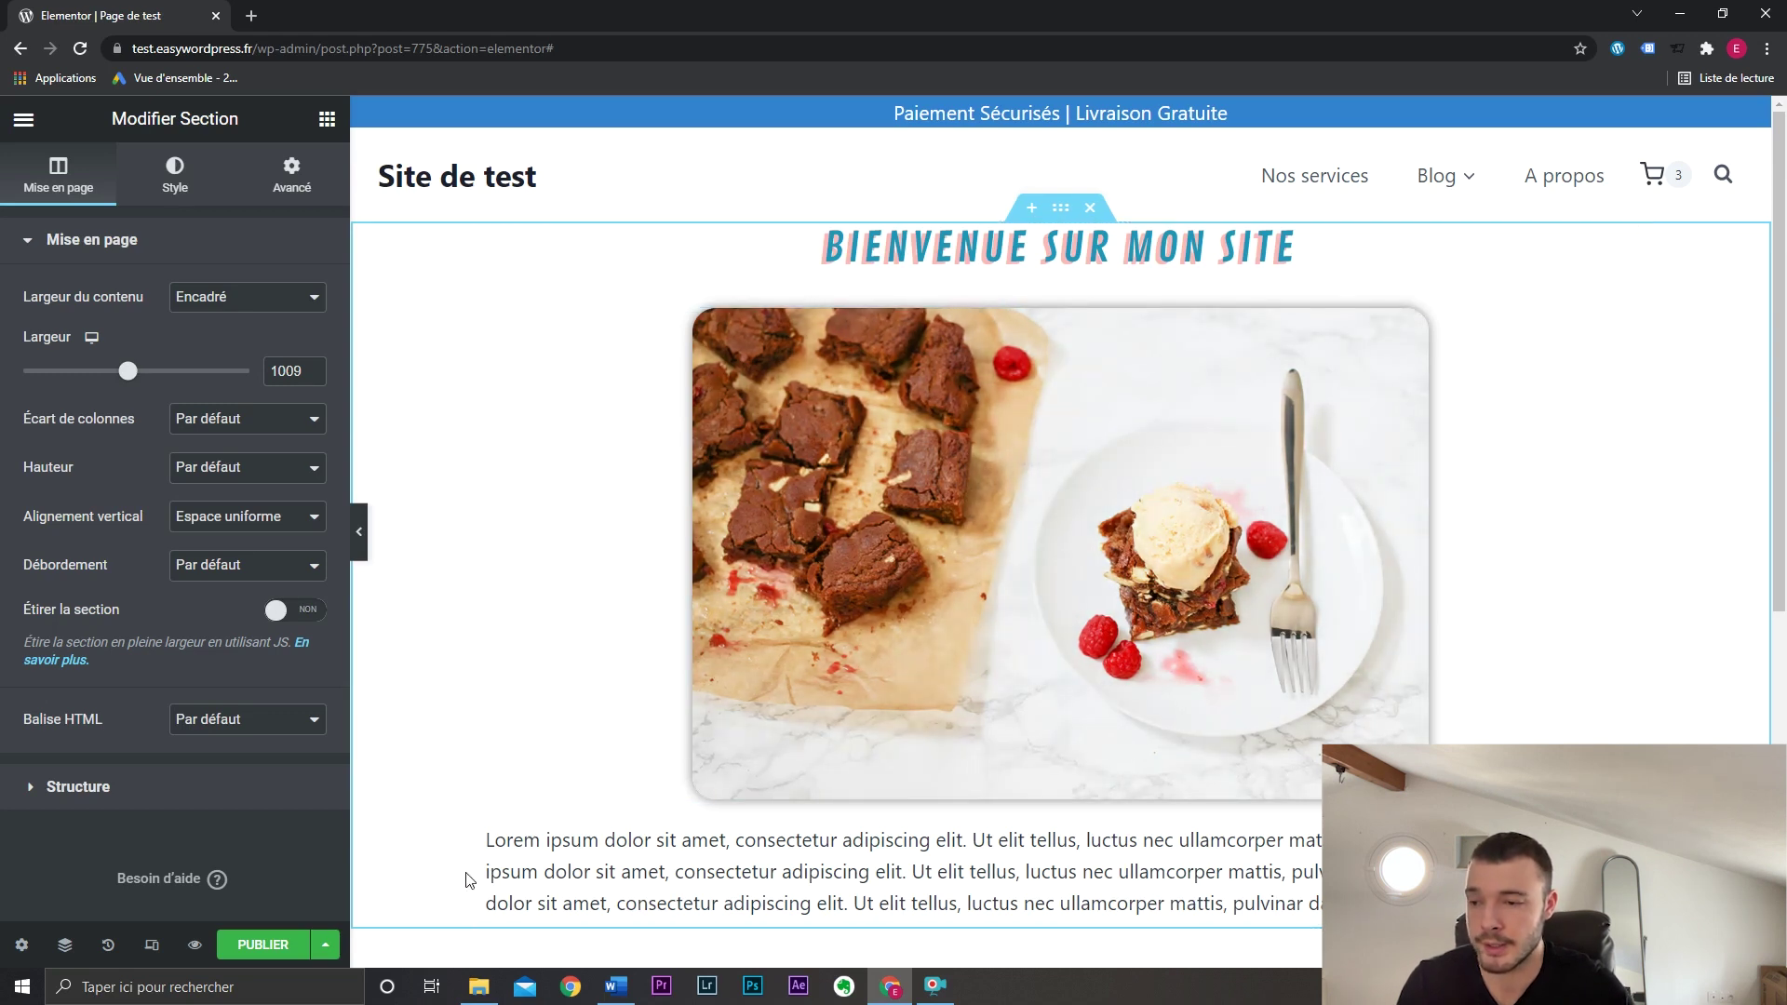
pyautogui.click(298, 610)
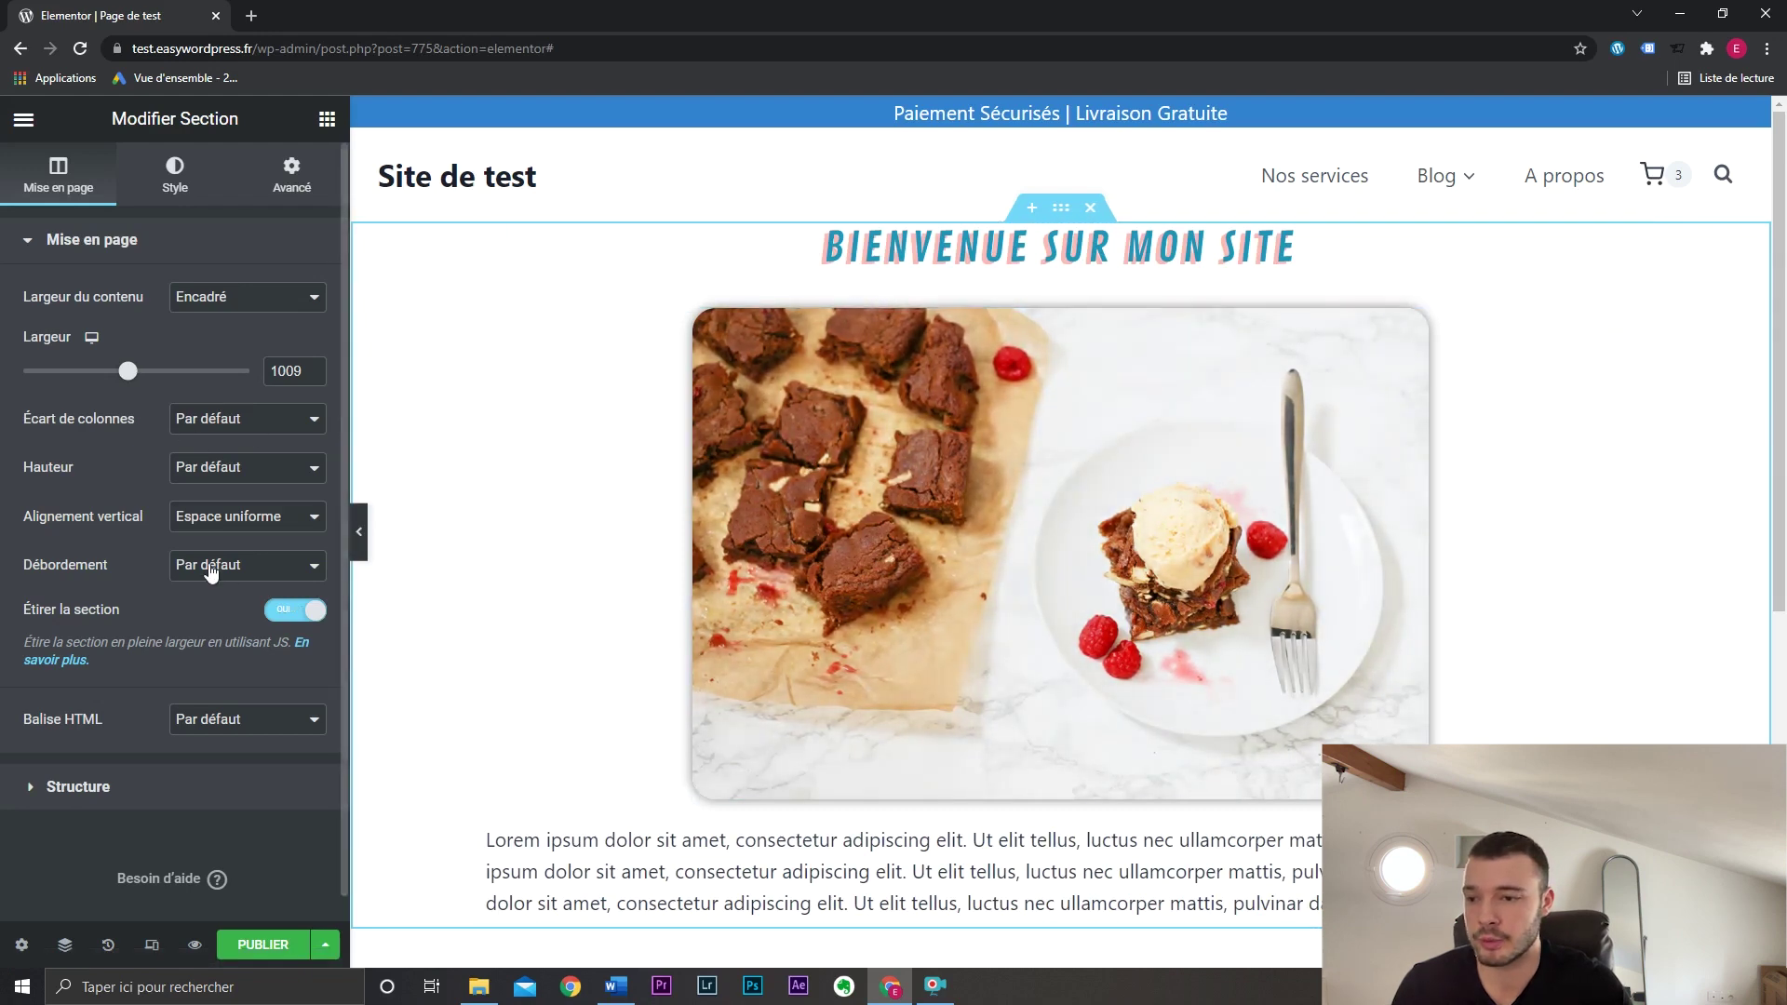
pyautogui.click(288, 615)
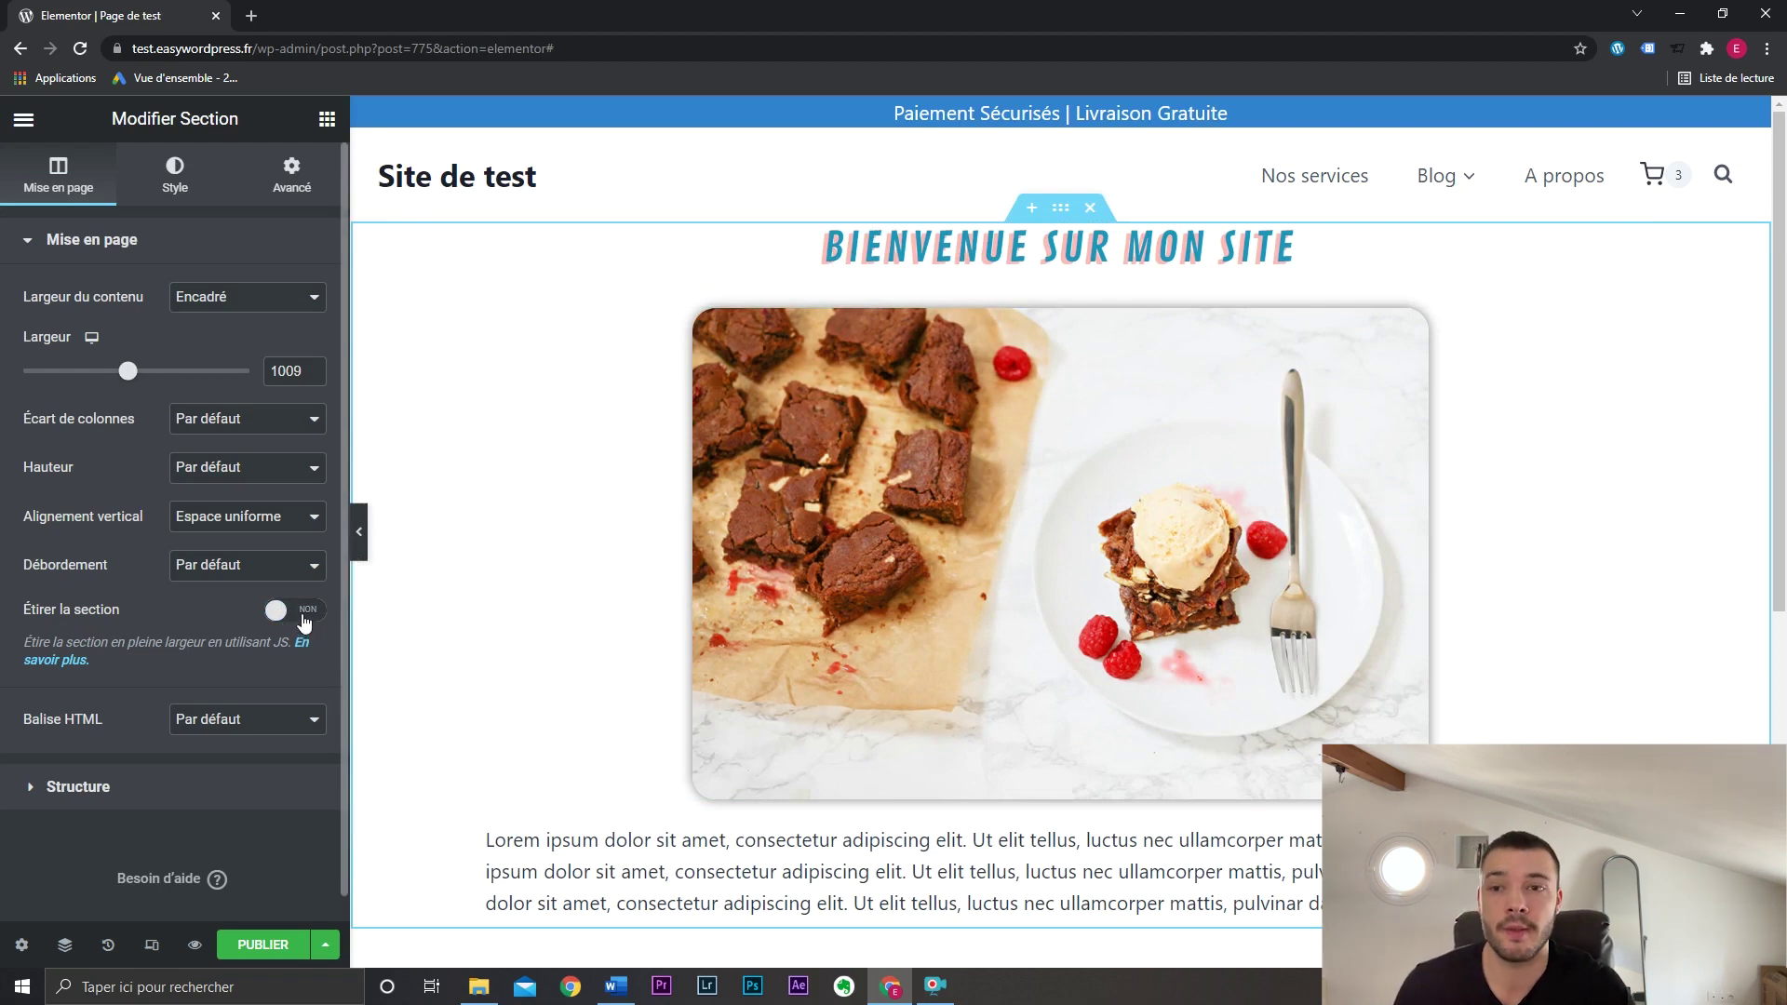
# Examine the section's Structure options and return to its Mise en page settings.
pyautogui.click(260, 778)
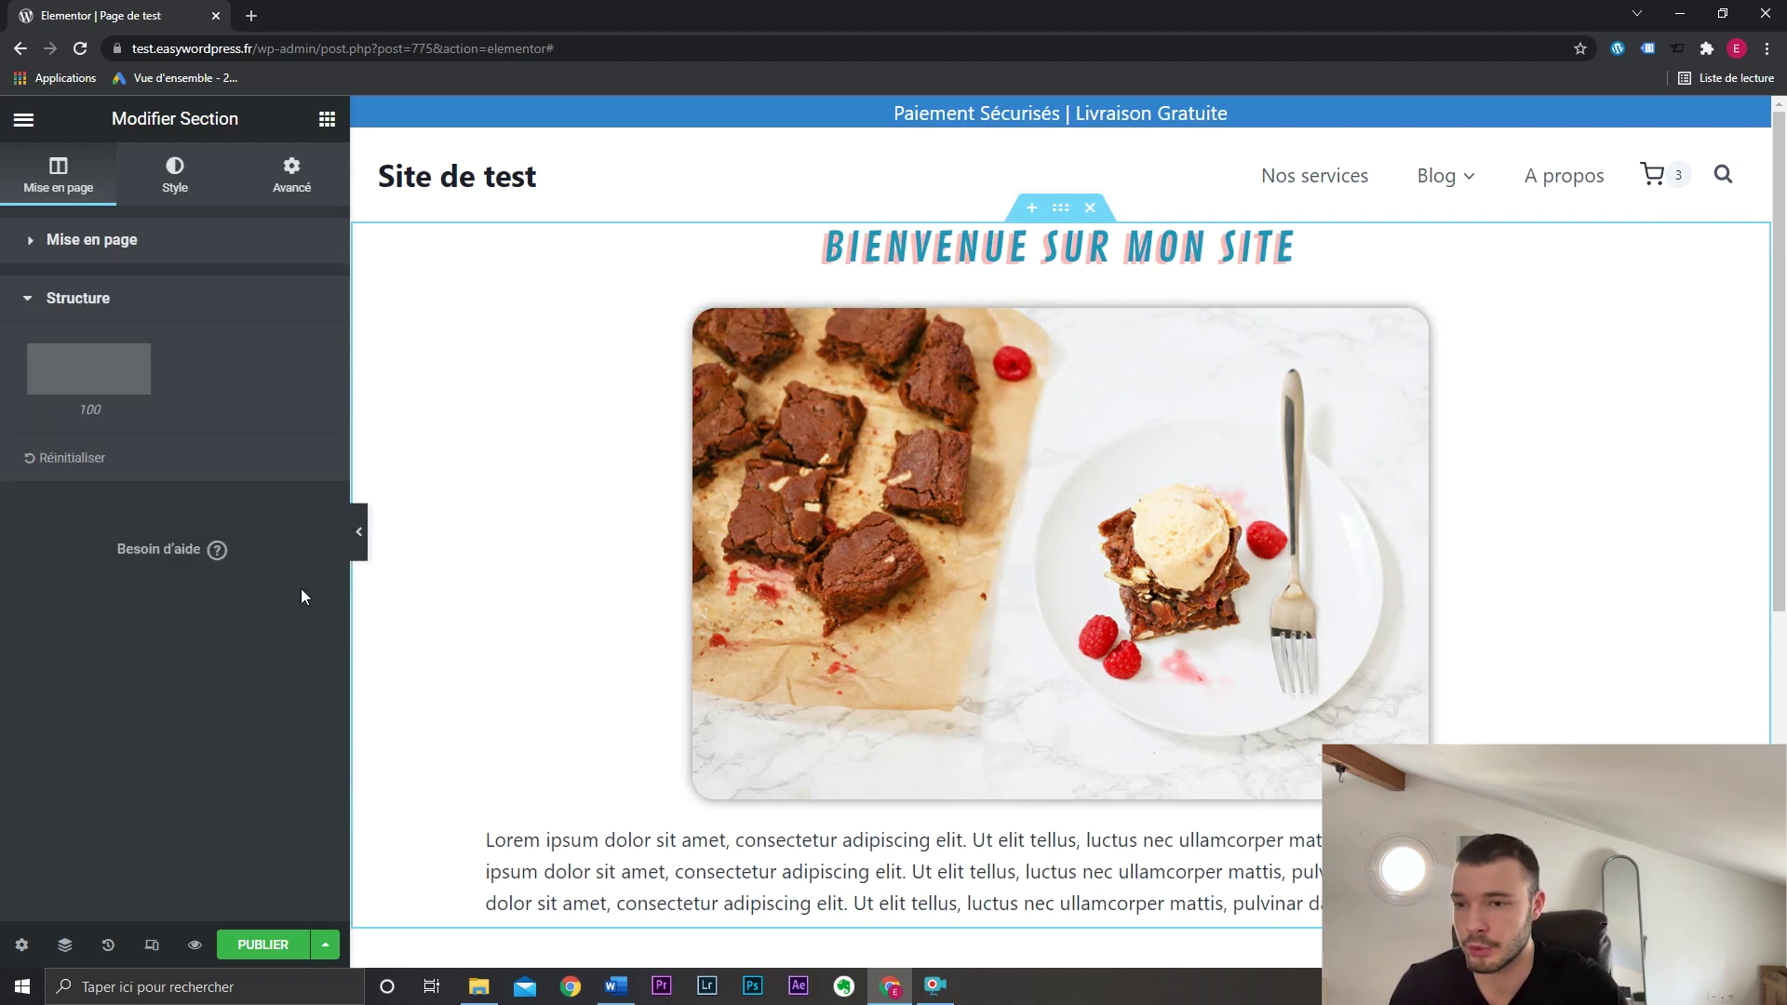
pyautogui.click(129, 303)
pyautogui.click(147, 249)
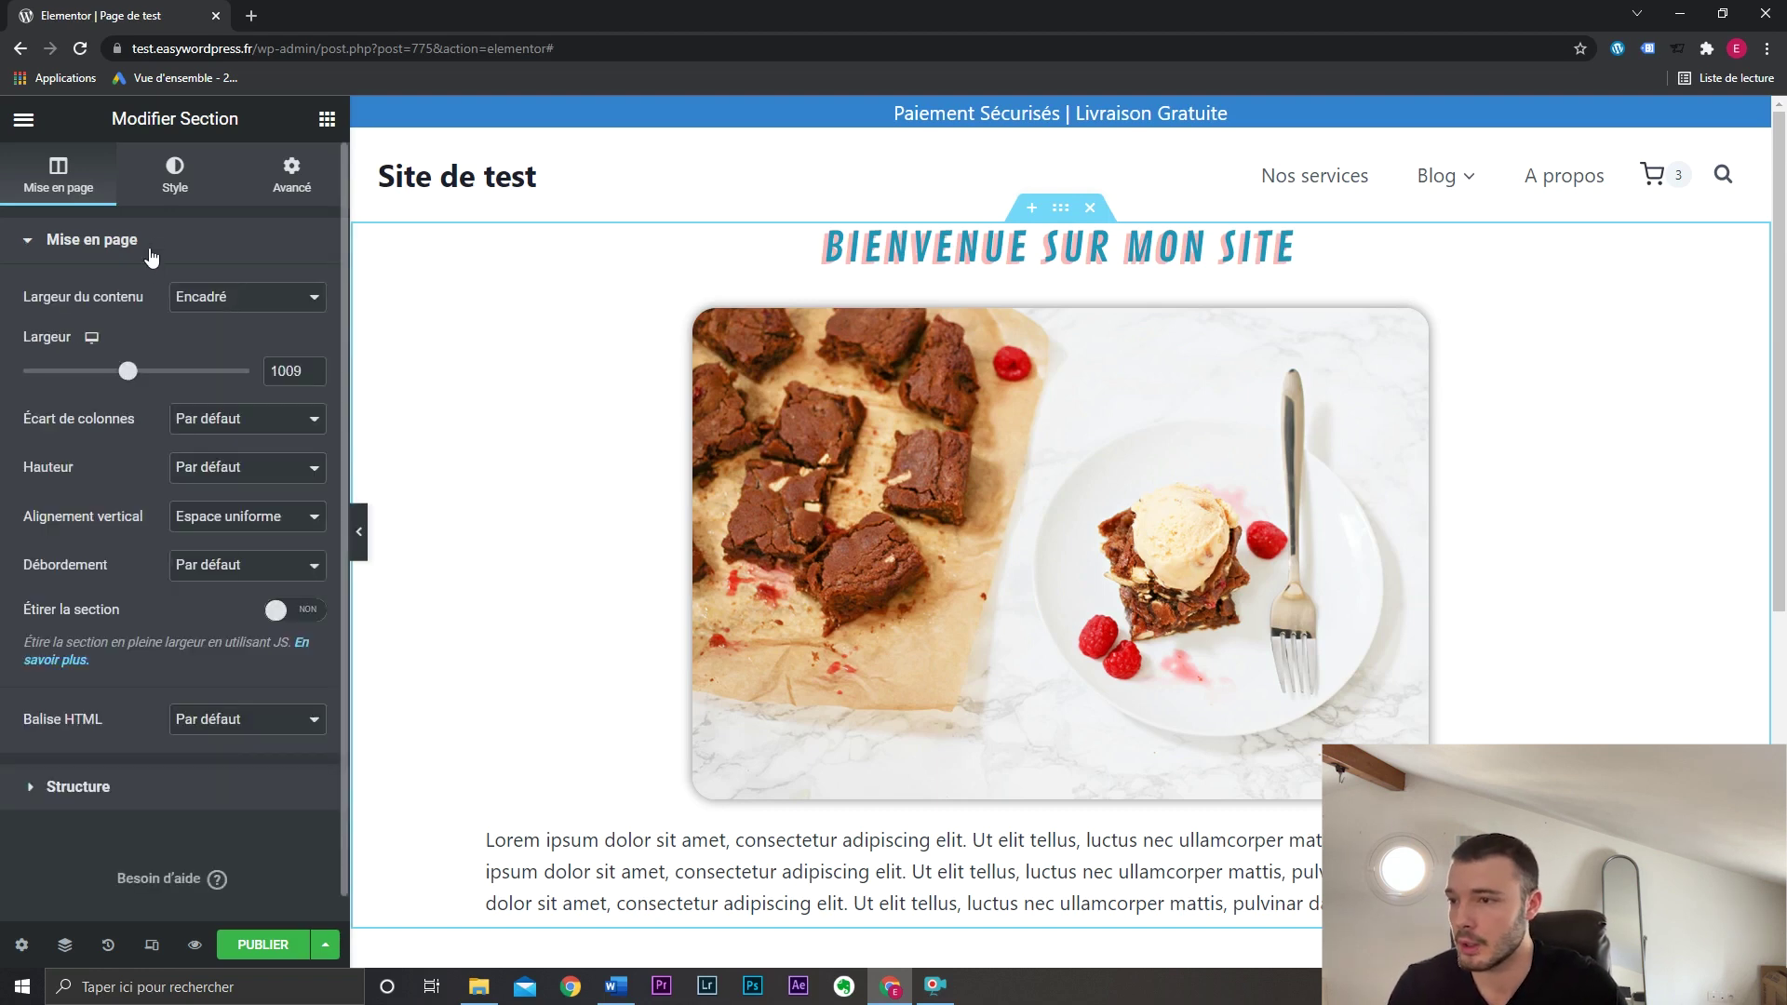
# Examine the section's video and slideshow background types in its Style settings.
pyautogui.click(179, 182)
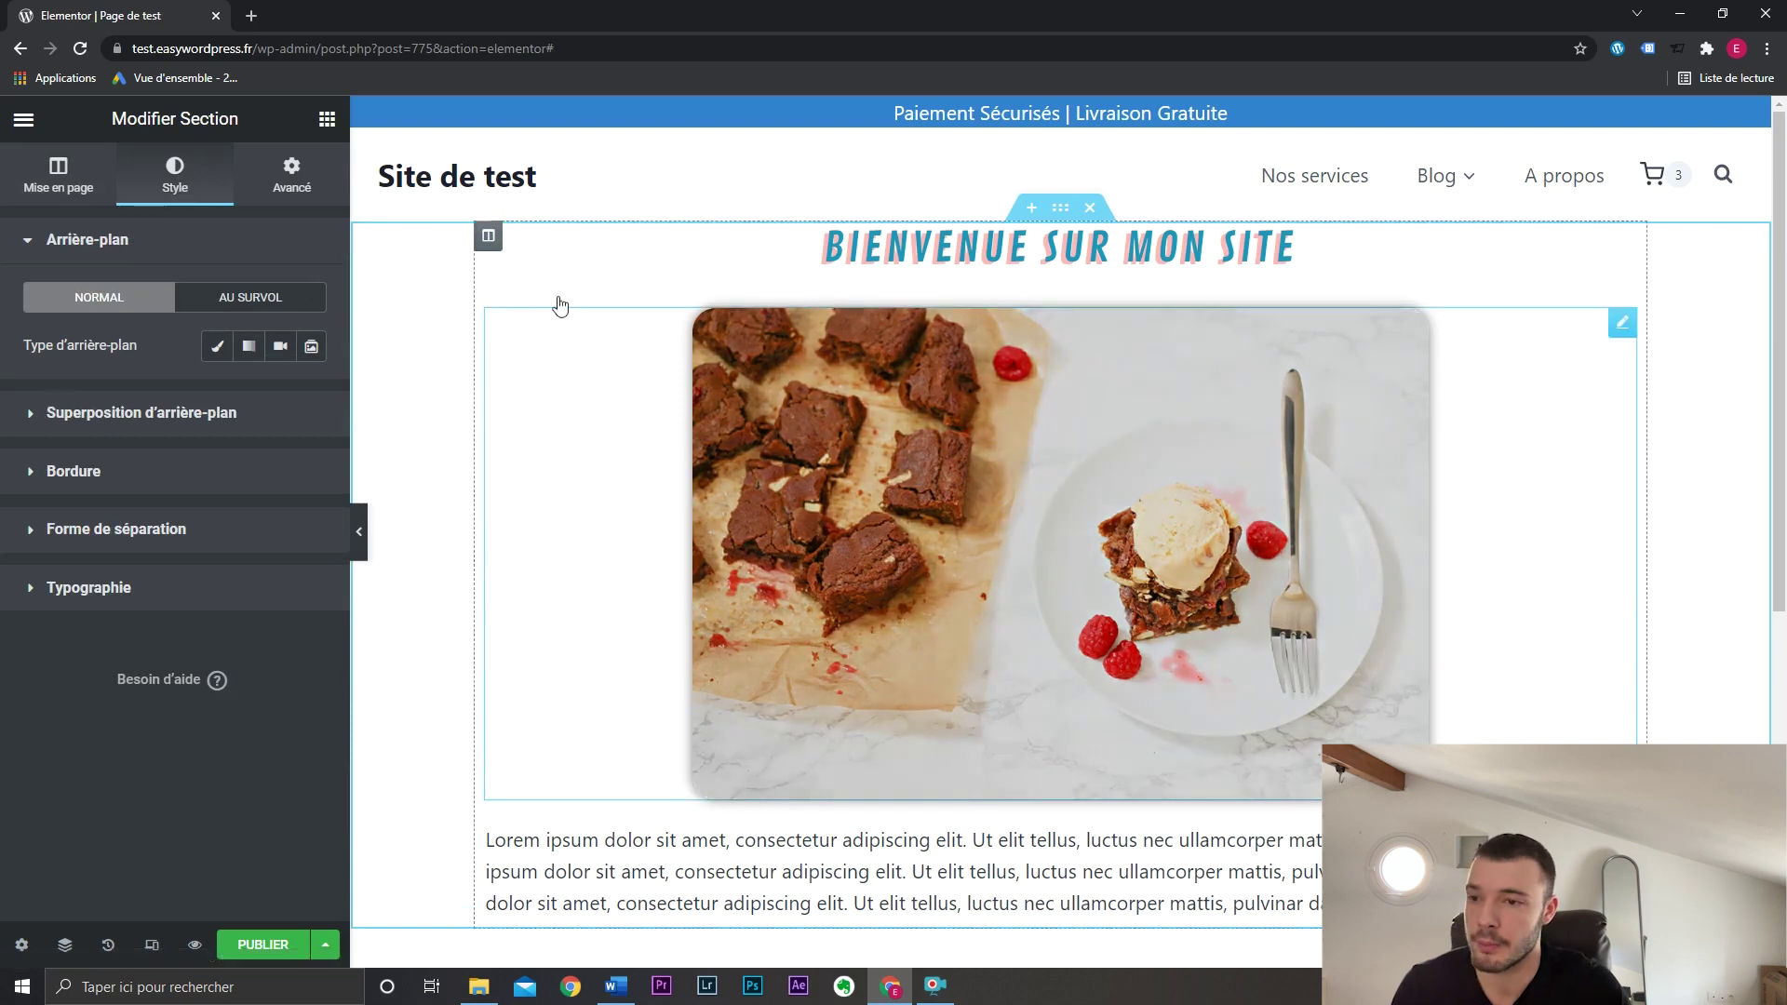
pyautogui.click(218, 349)
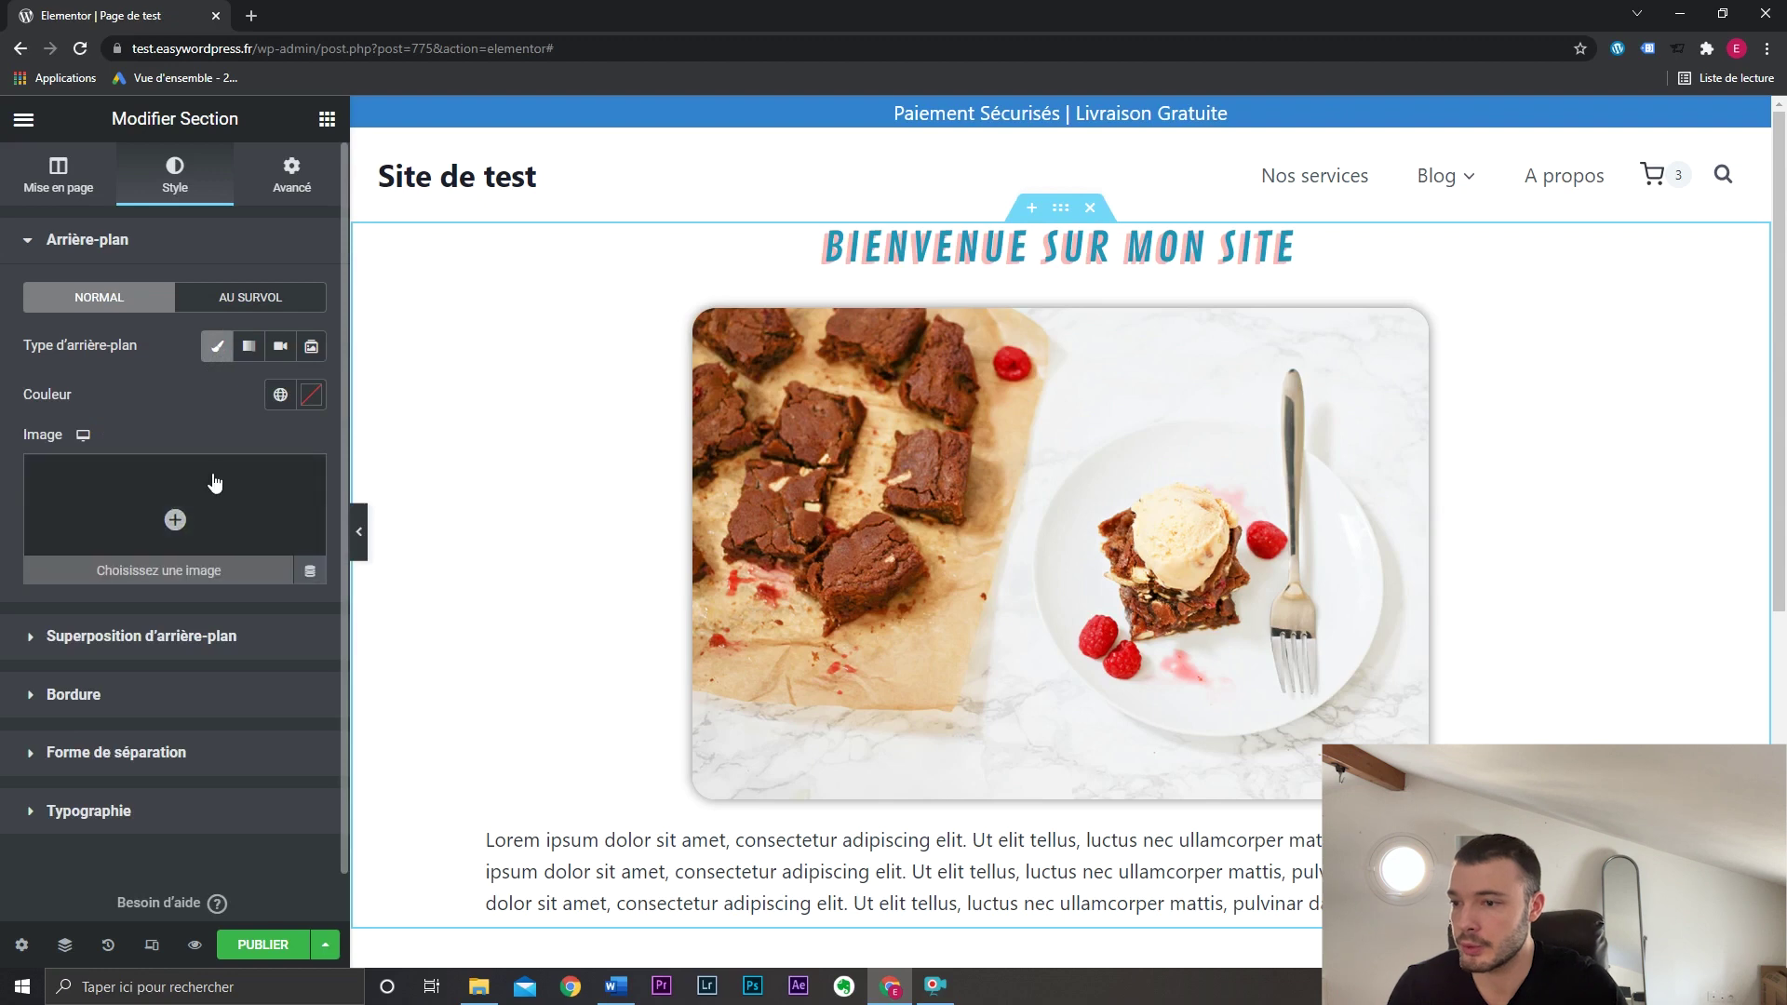
pyautogui.click(281, 348)
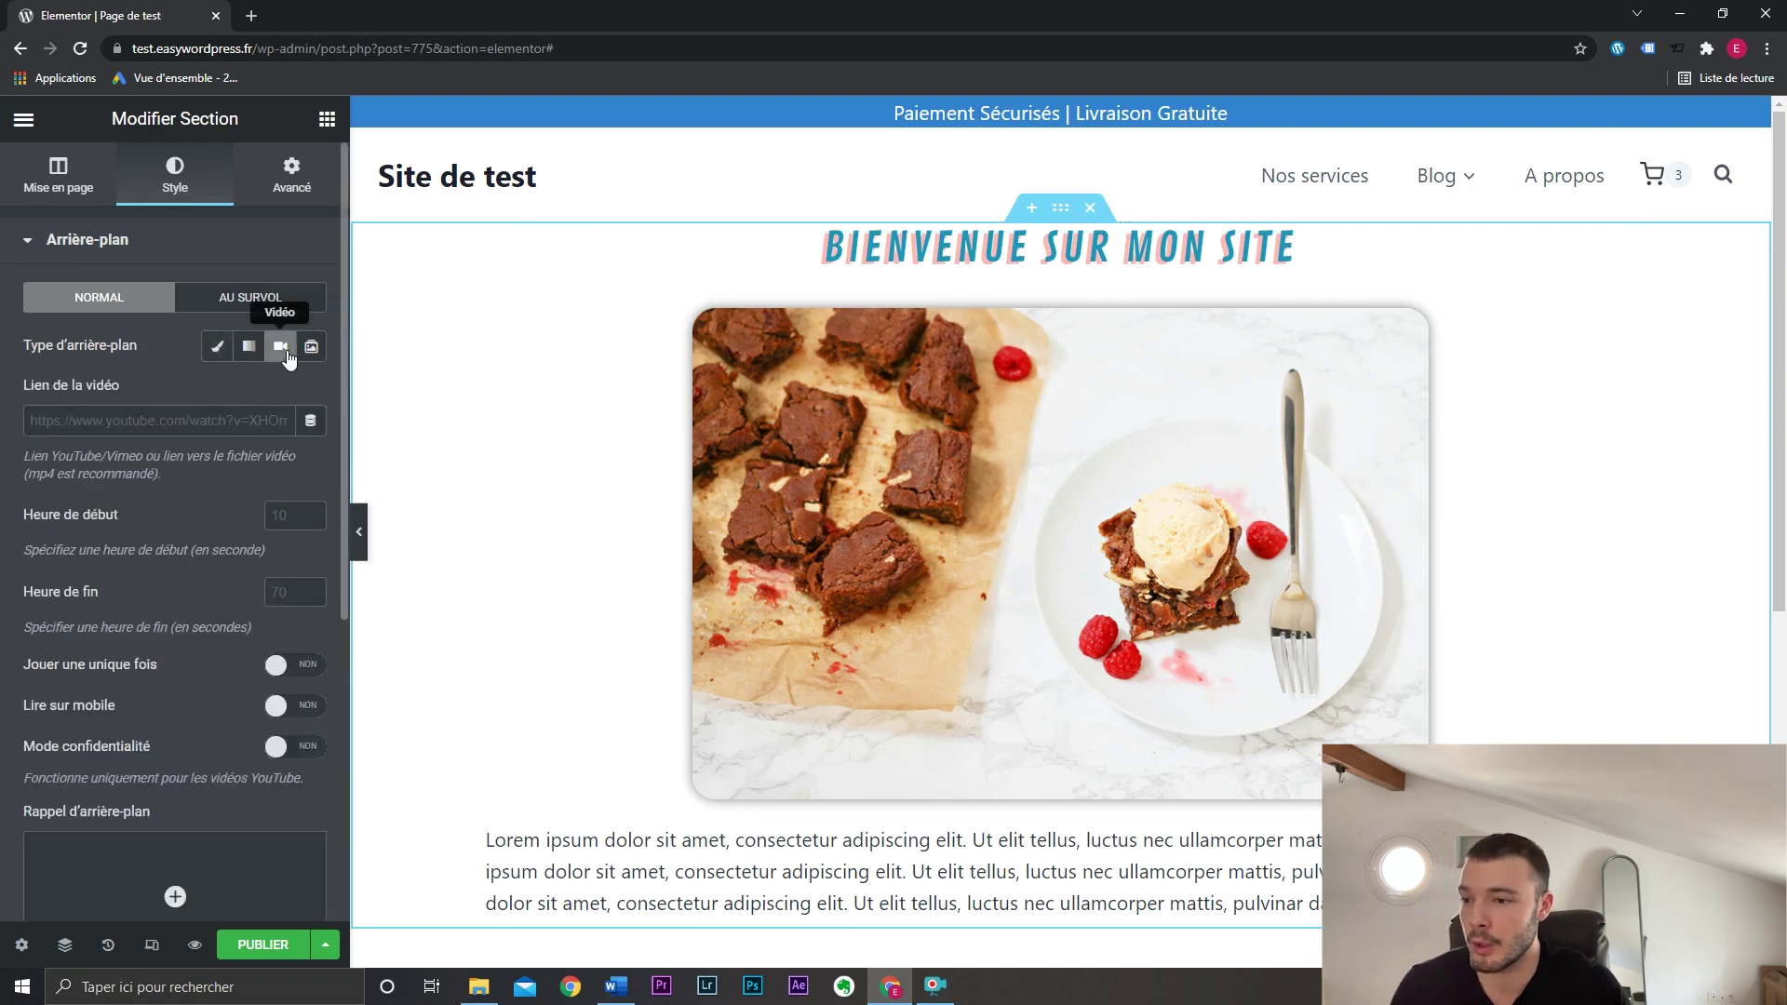
pyautogui.click(311, 348)
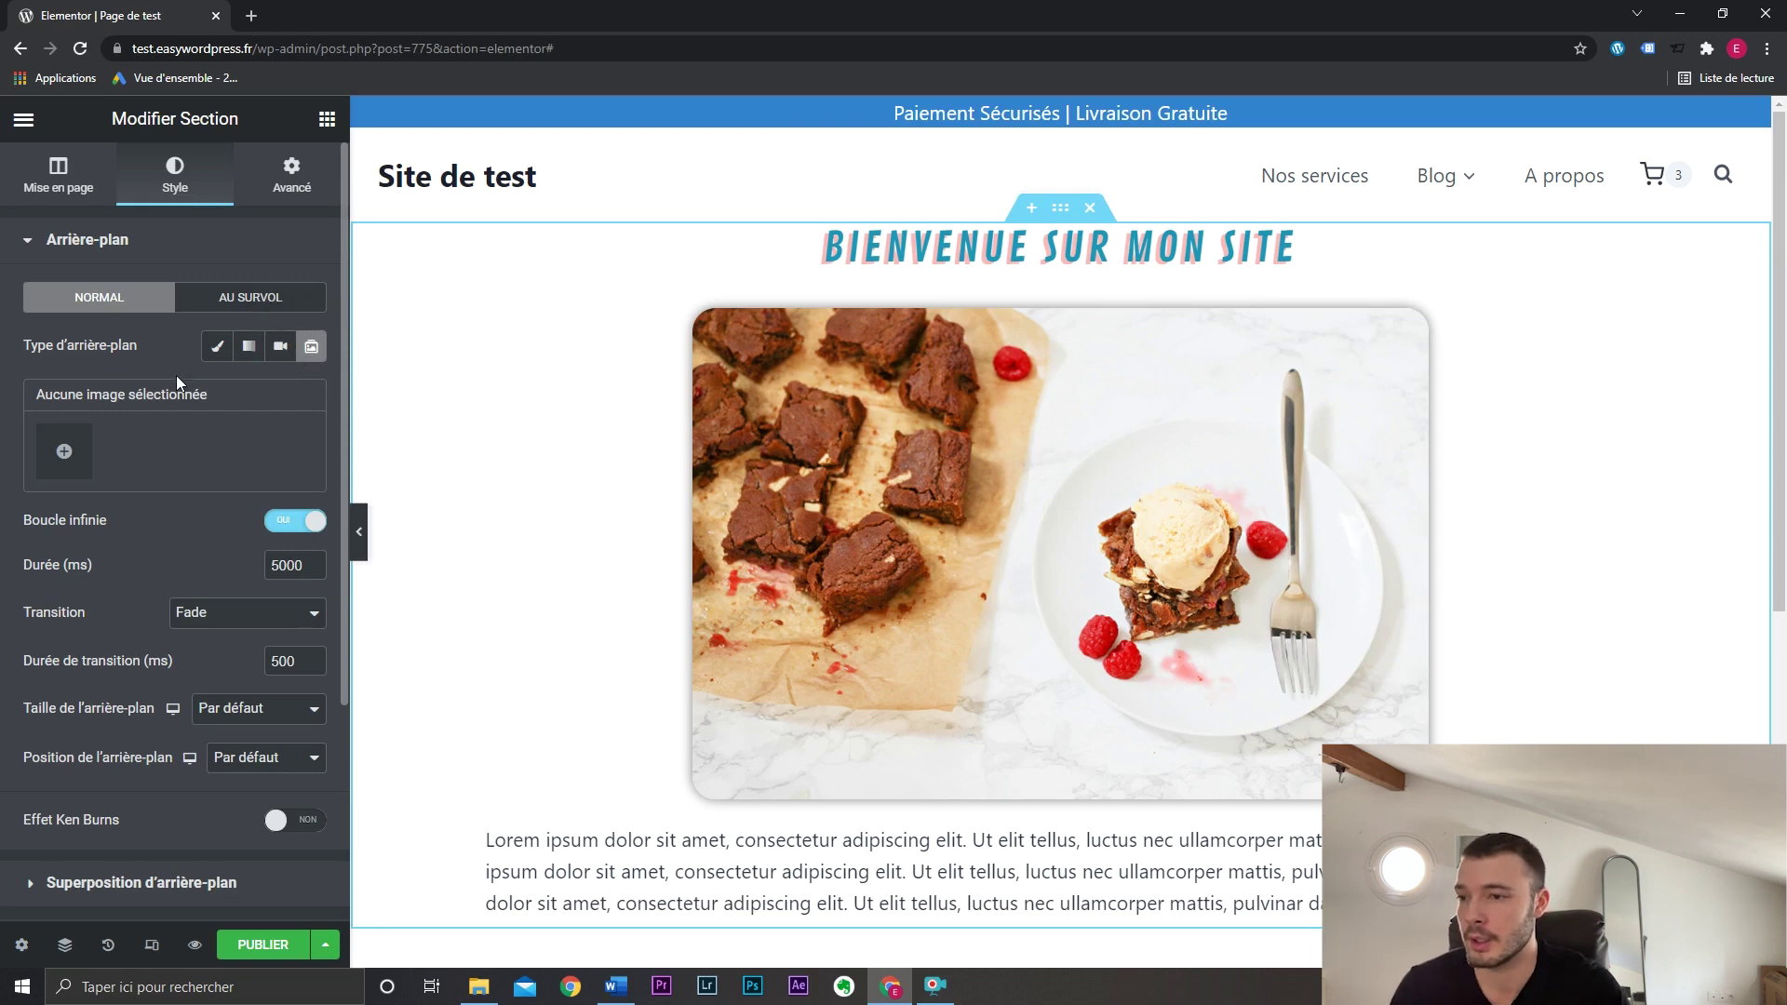
# Give the section a classic background using the image foodiesfeed.com_meanwhile-in-the-kitchen-1.jpg from the media library, and preview it at full page width.
pyautogui.click(216, 346)
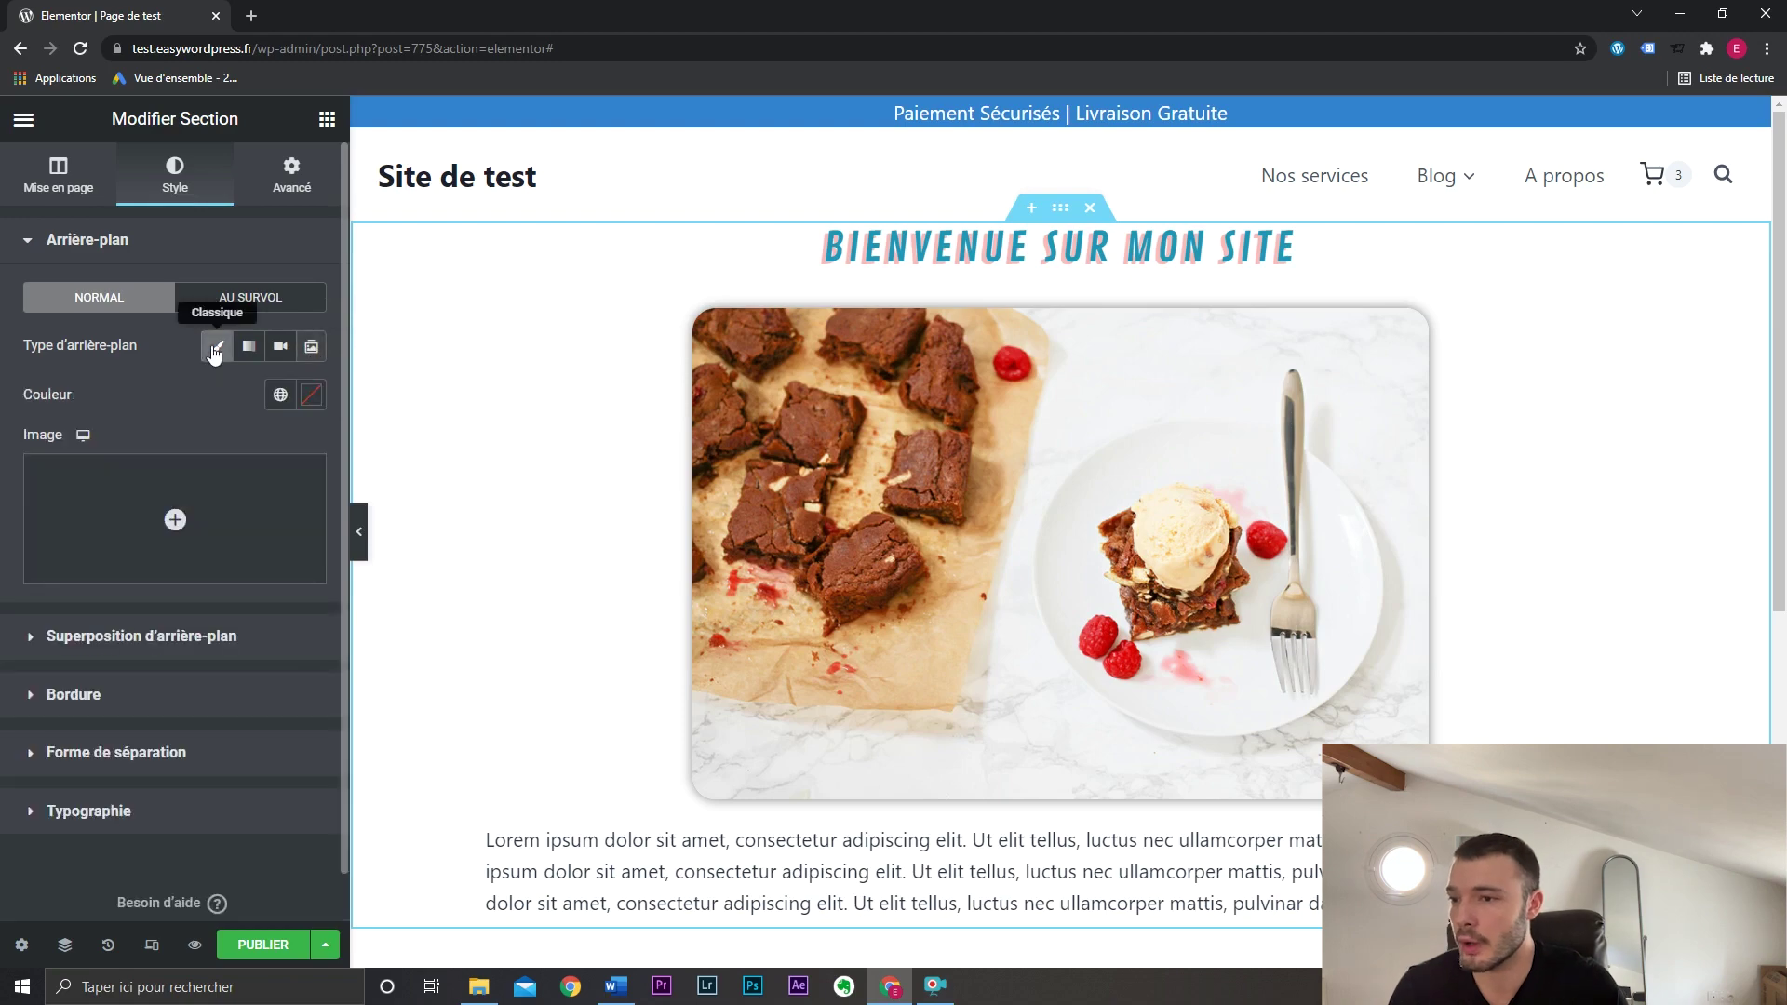
pyautogui.click(198, 502)
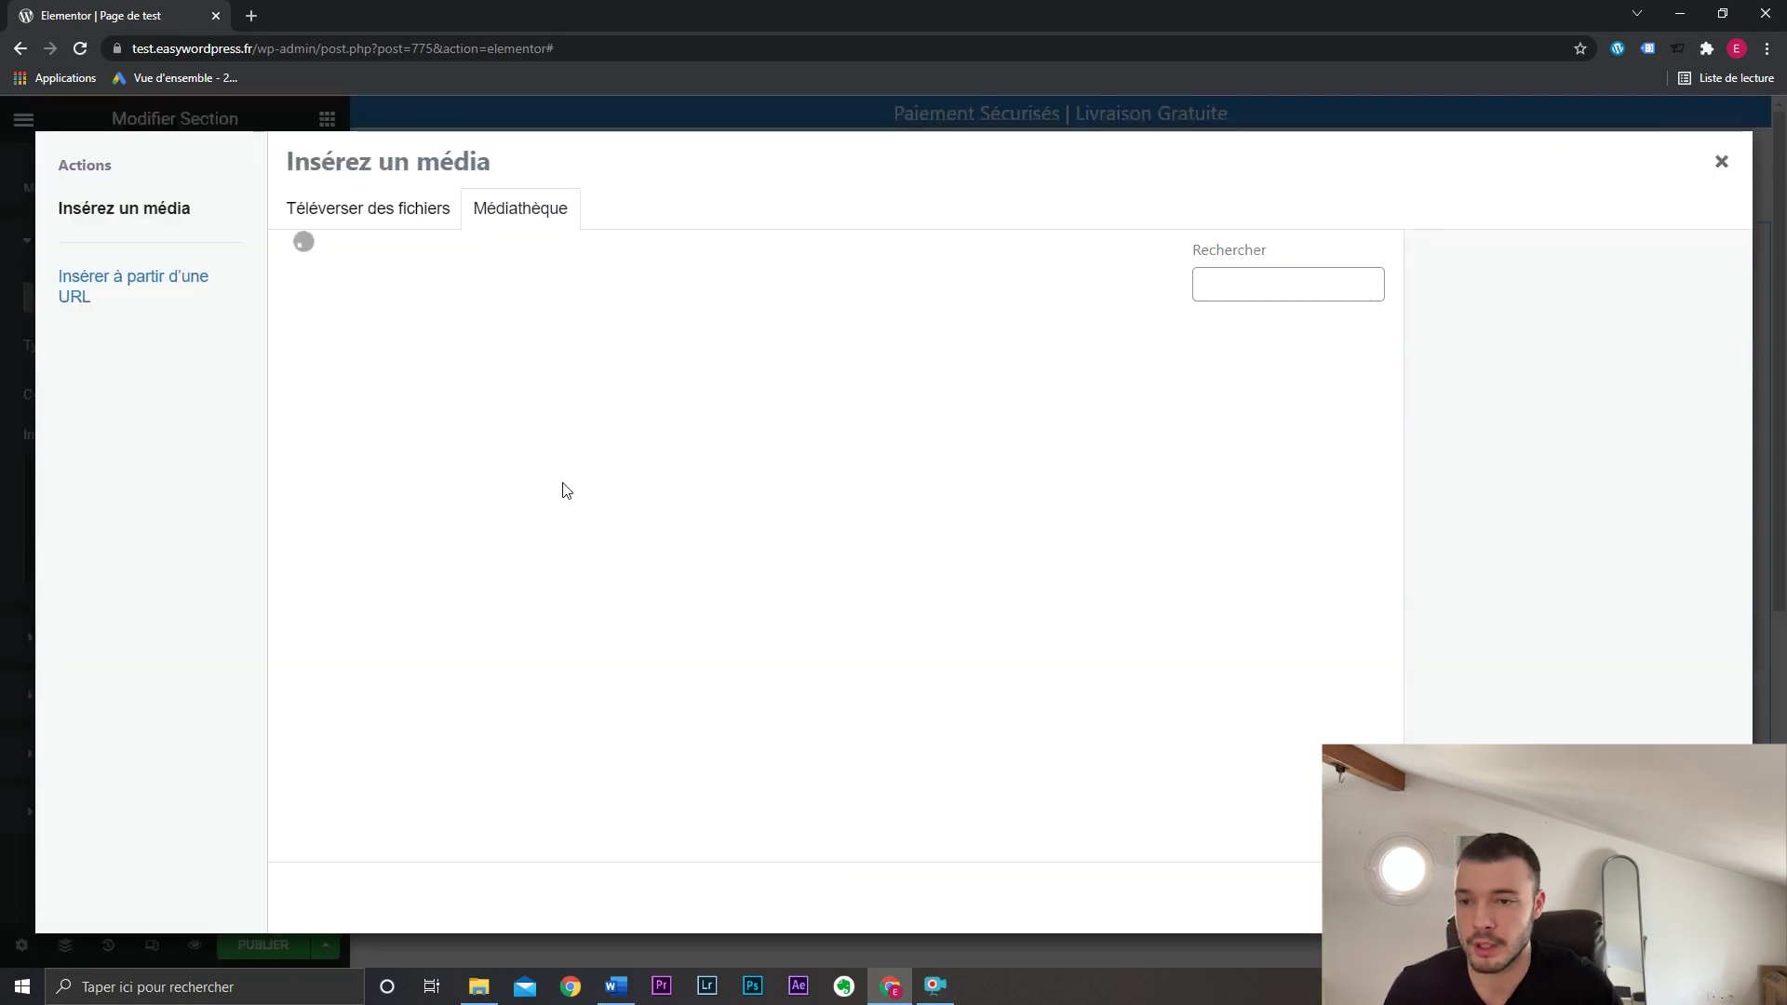
pyautogui.scroll(-10, 1064, 488)
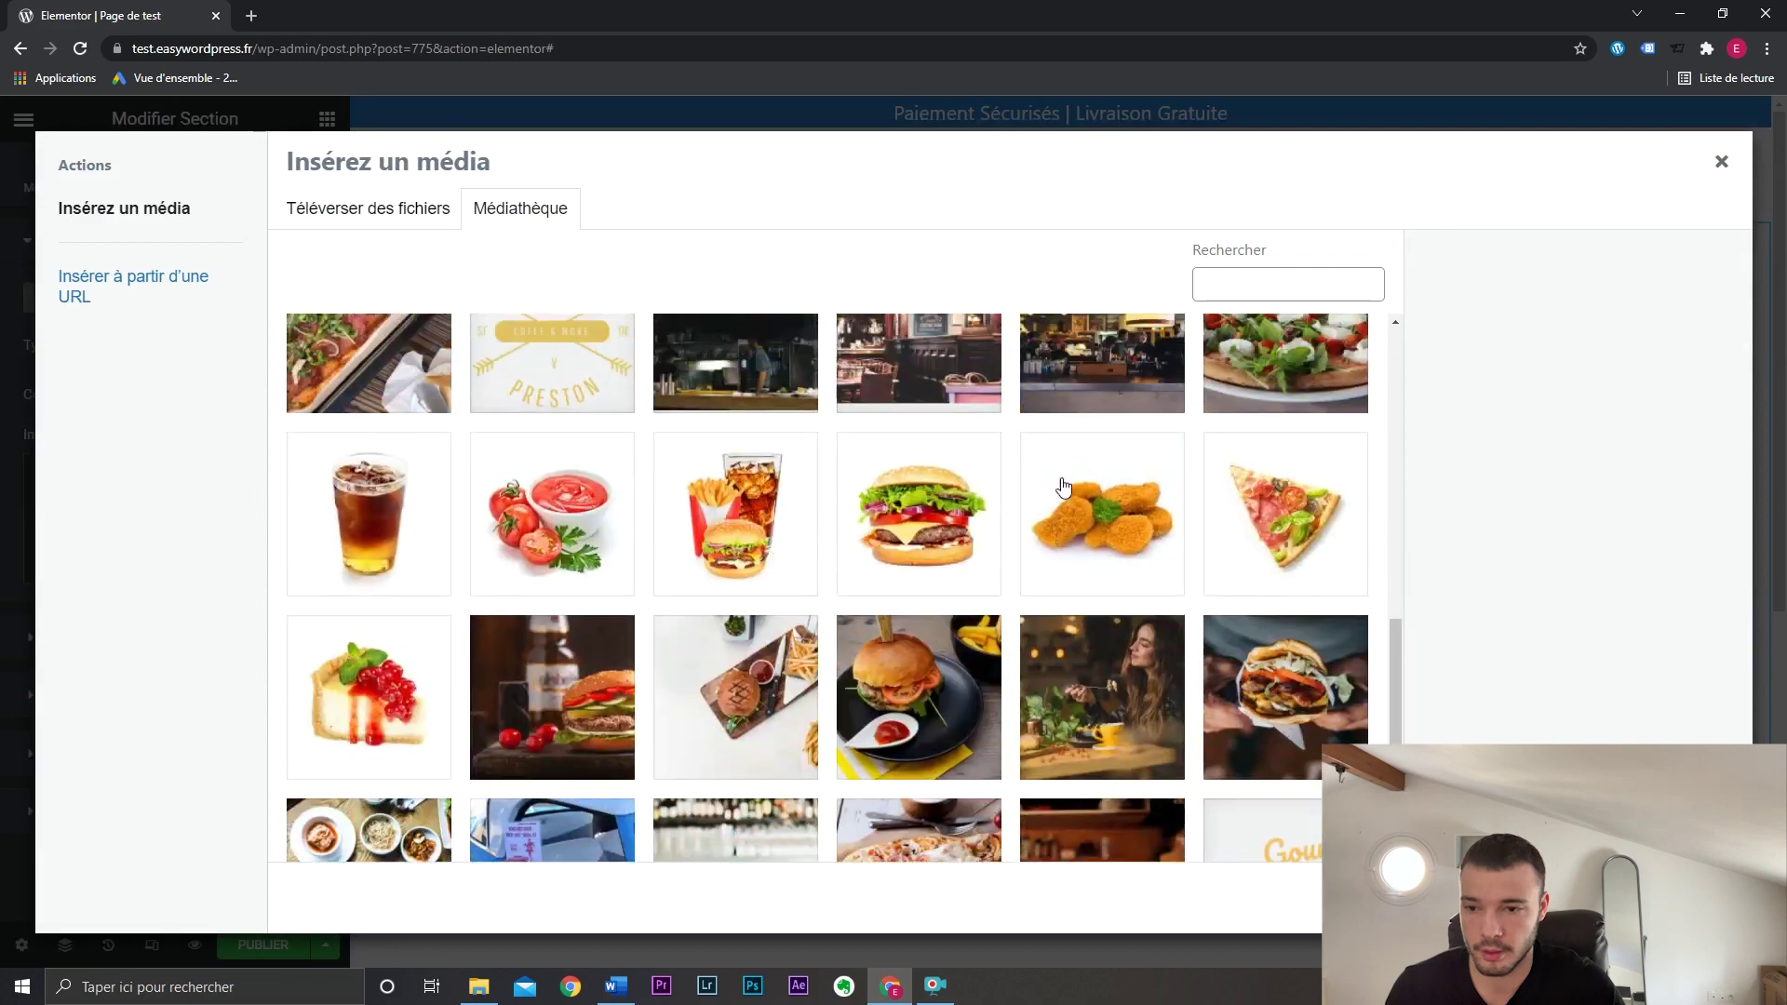
pyautogui.scroll(2, 736, 558)
pyautogui.click(736, 582)
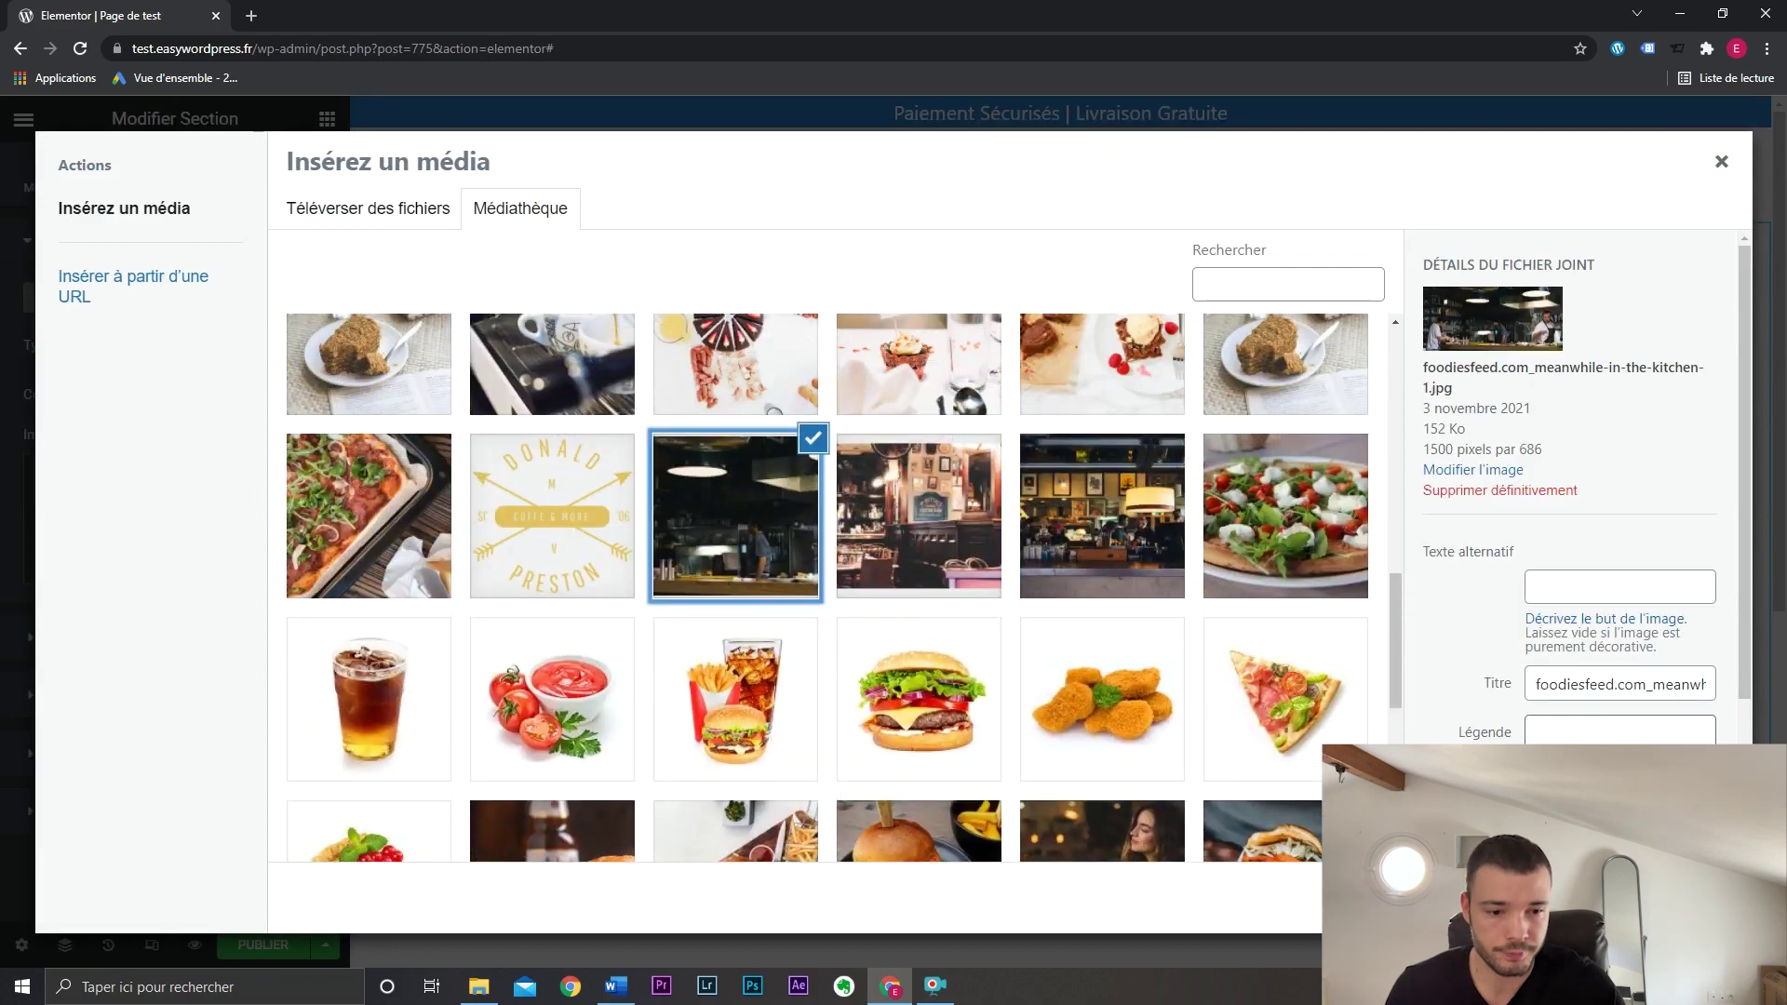
pyautogui.click(1676, 898)
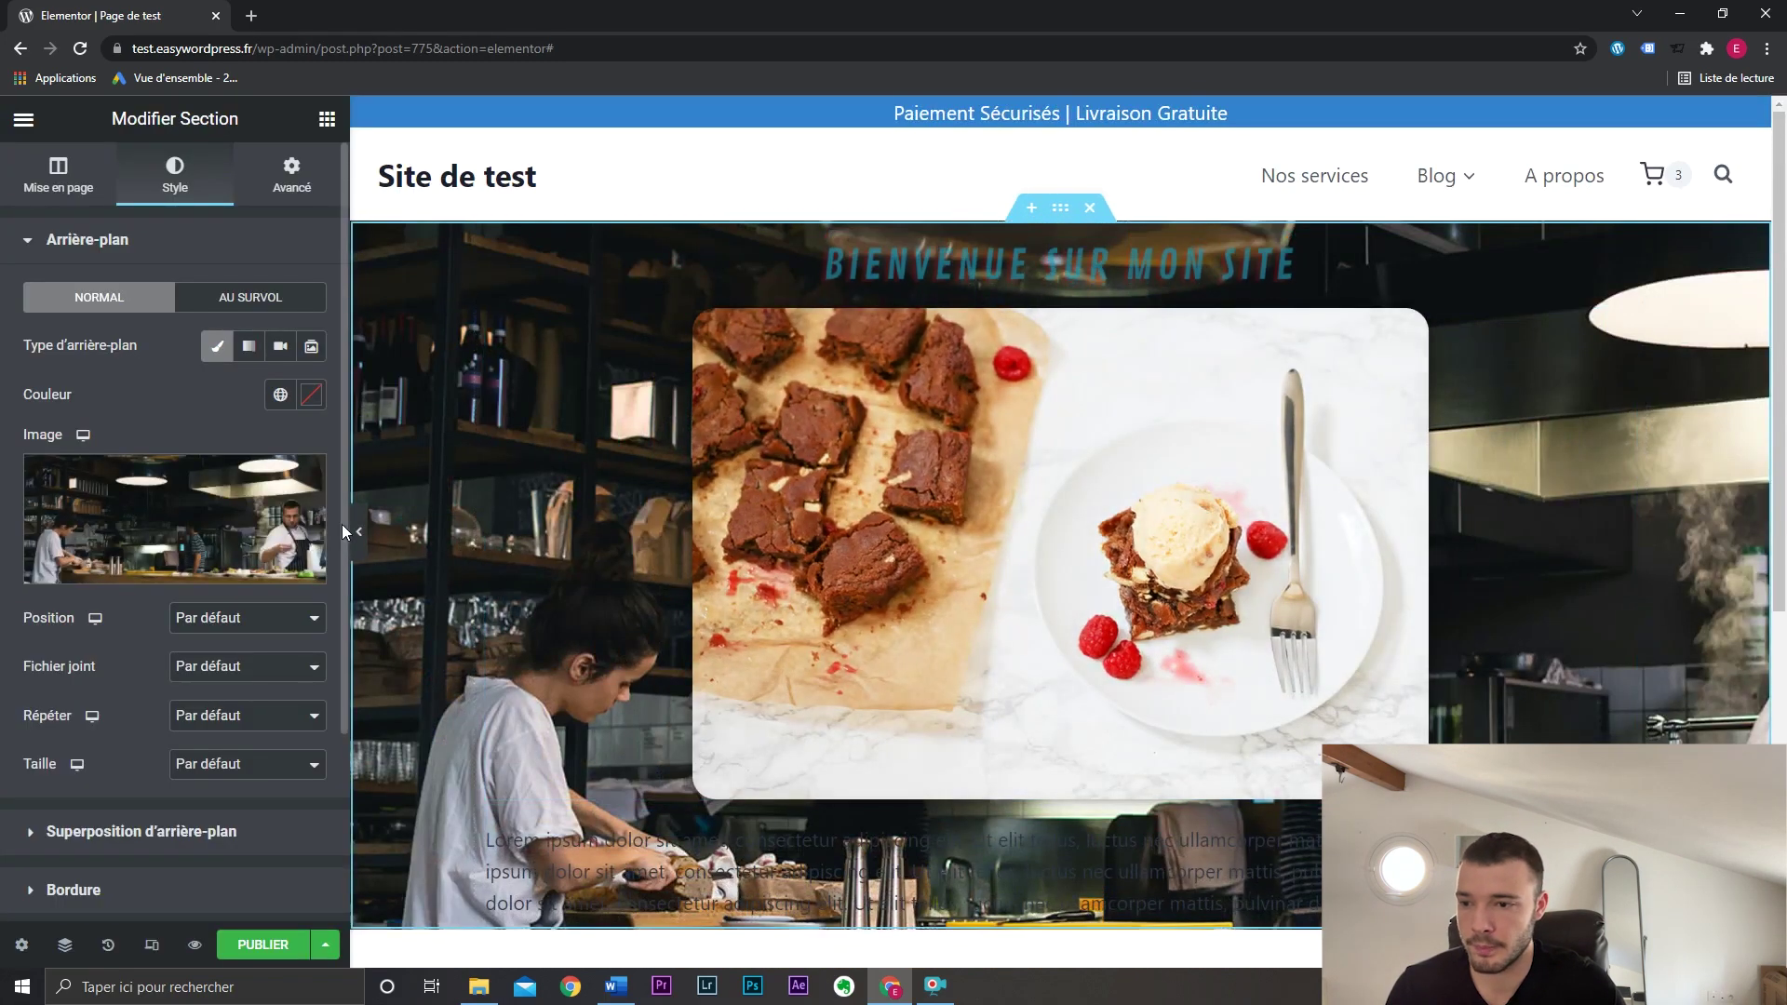
pyautogui.click(360, 529)
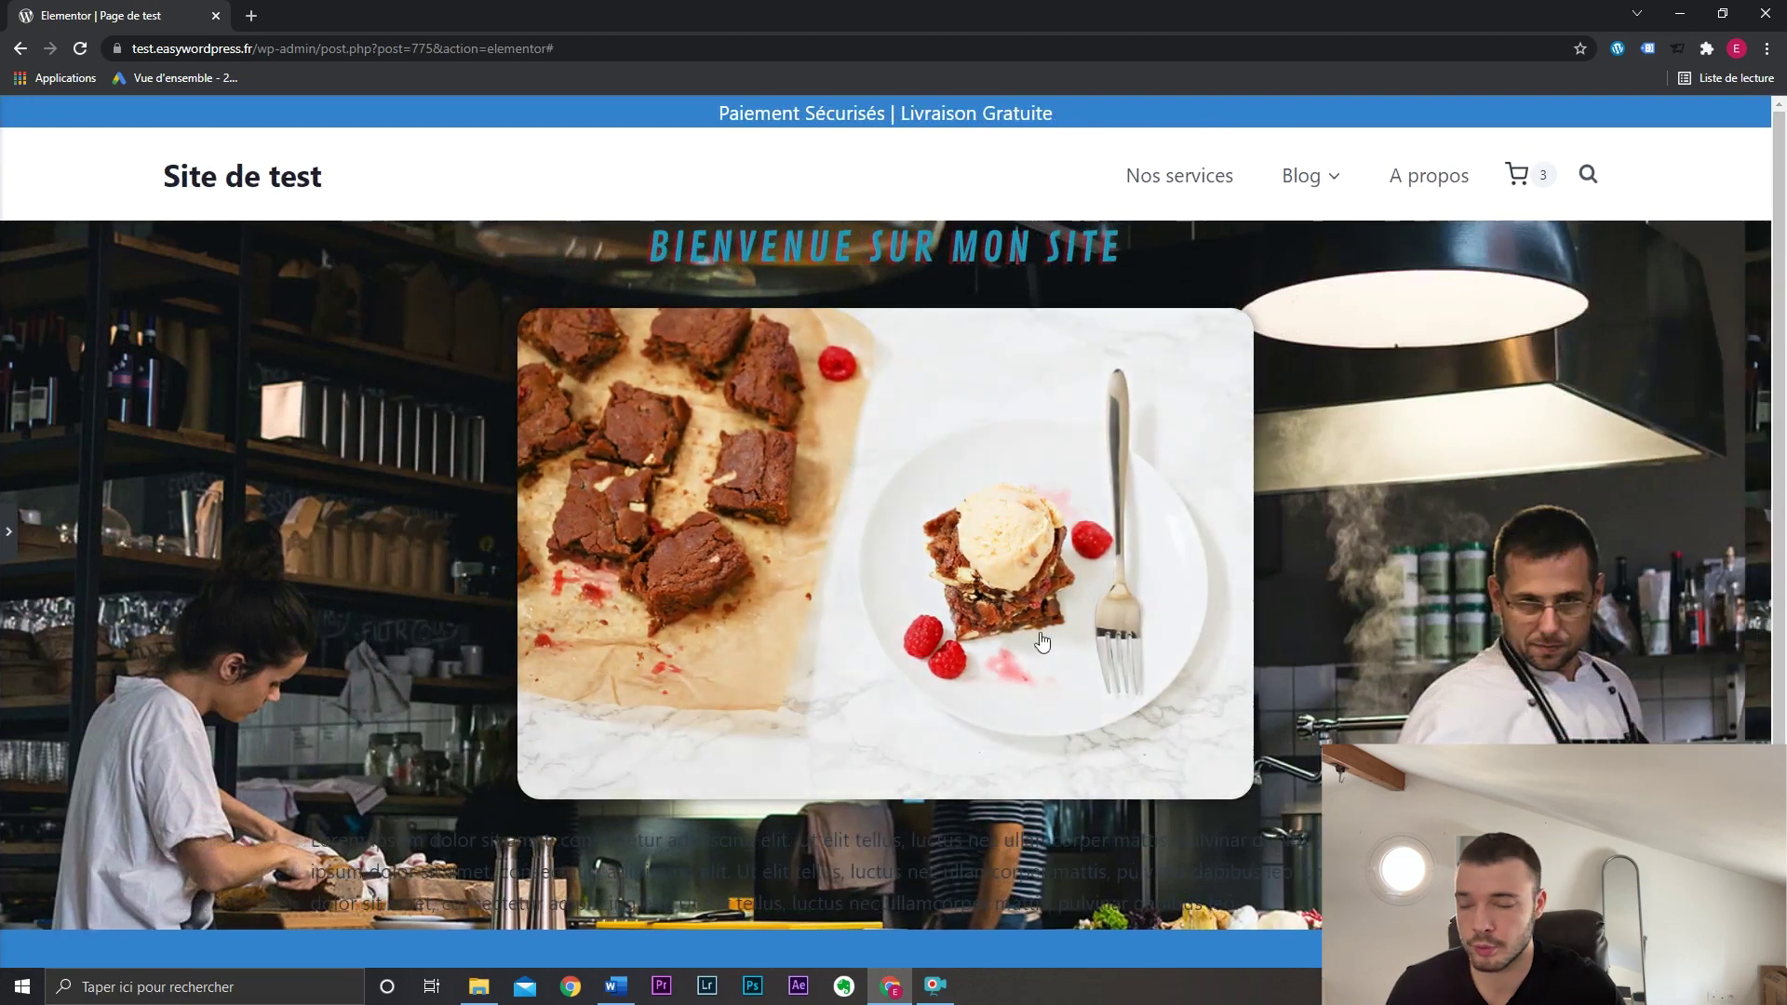
pyautogui.click(8, 532)
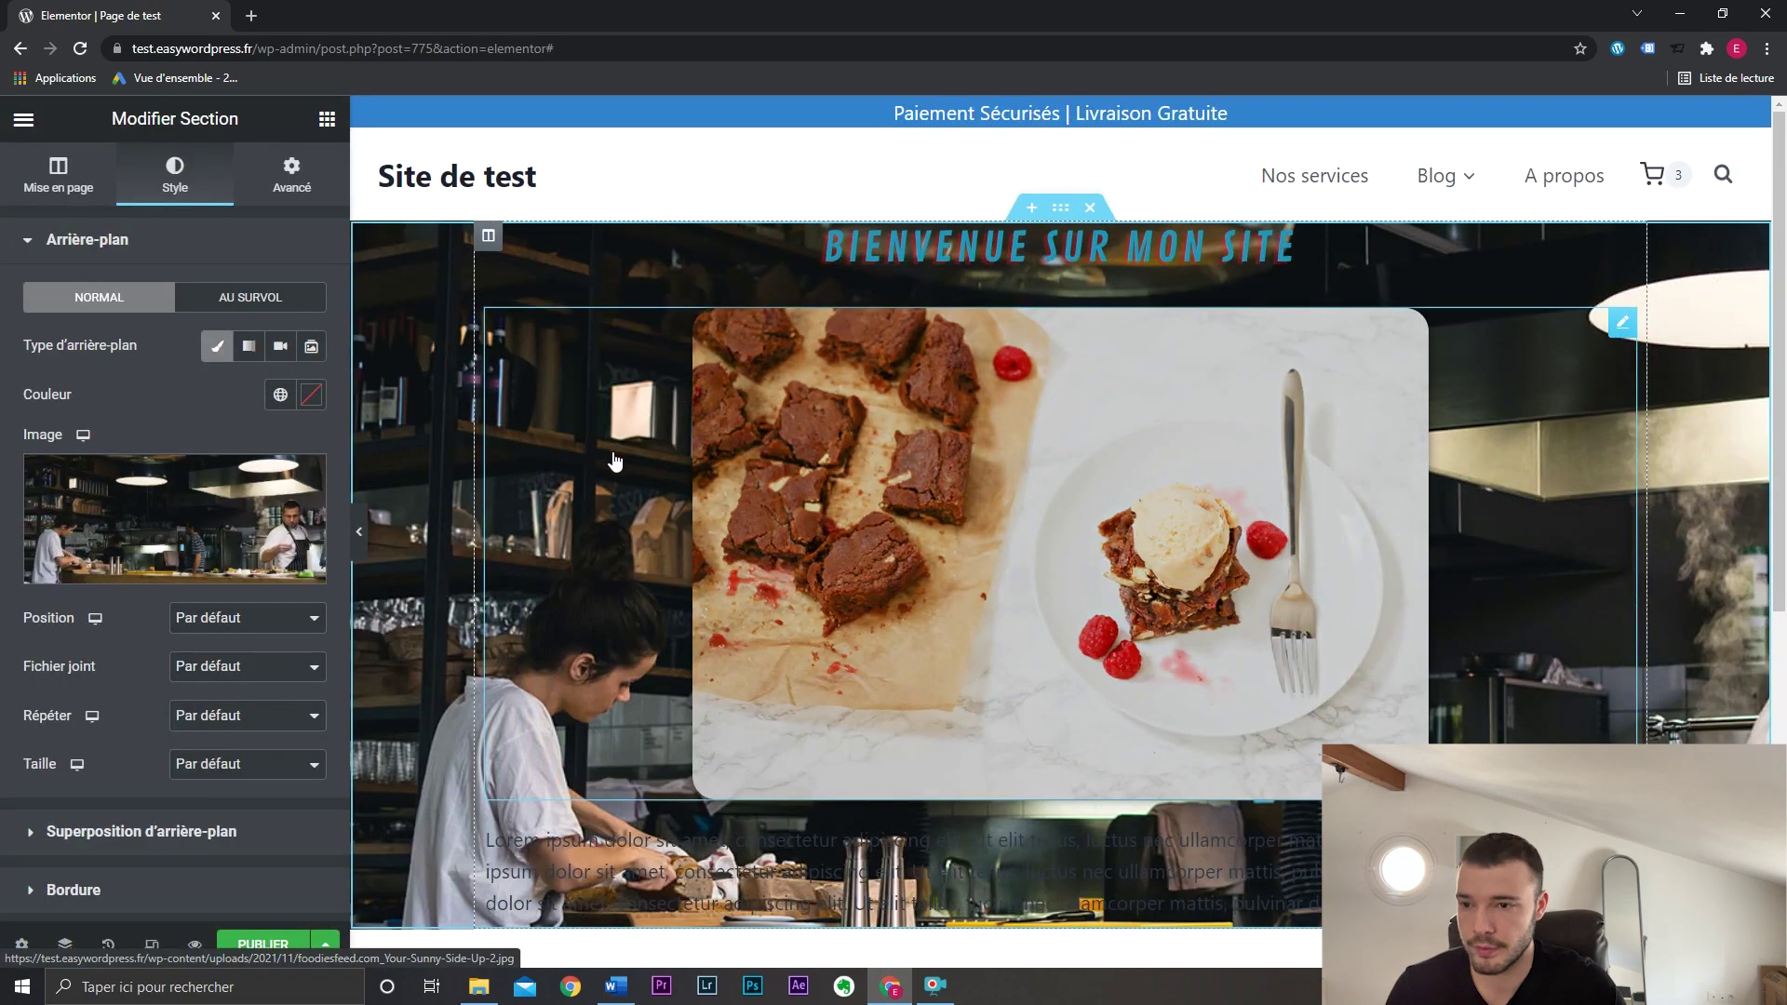
# Add a one-column section below the kitchen-background section and place an Image widget in it.
pyautogui.scroll(-5, 614, 460)
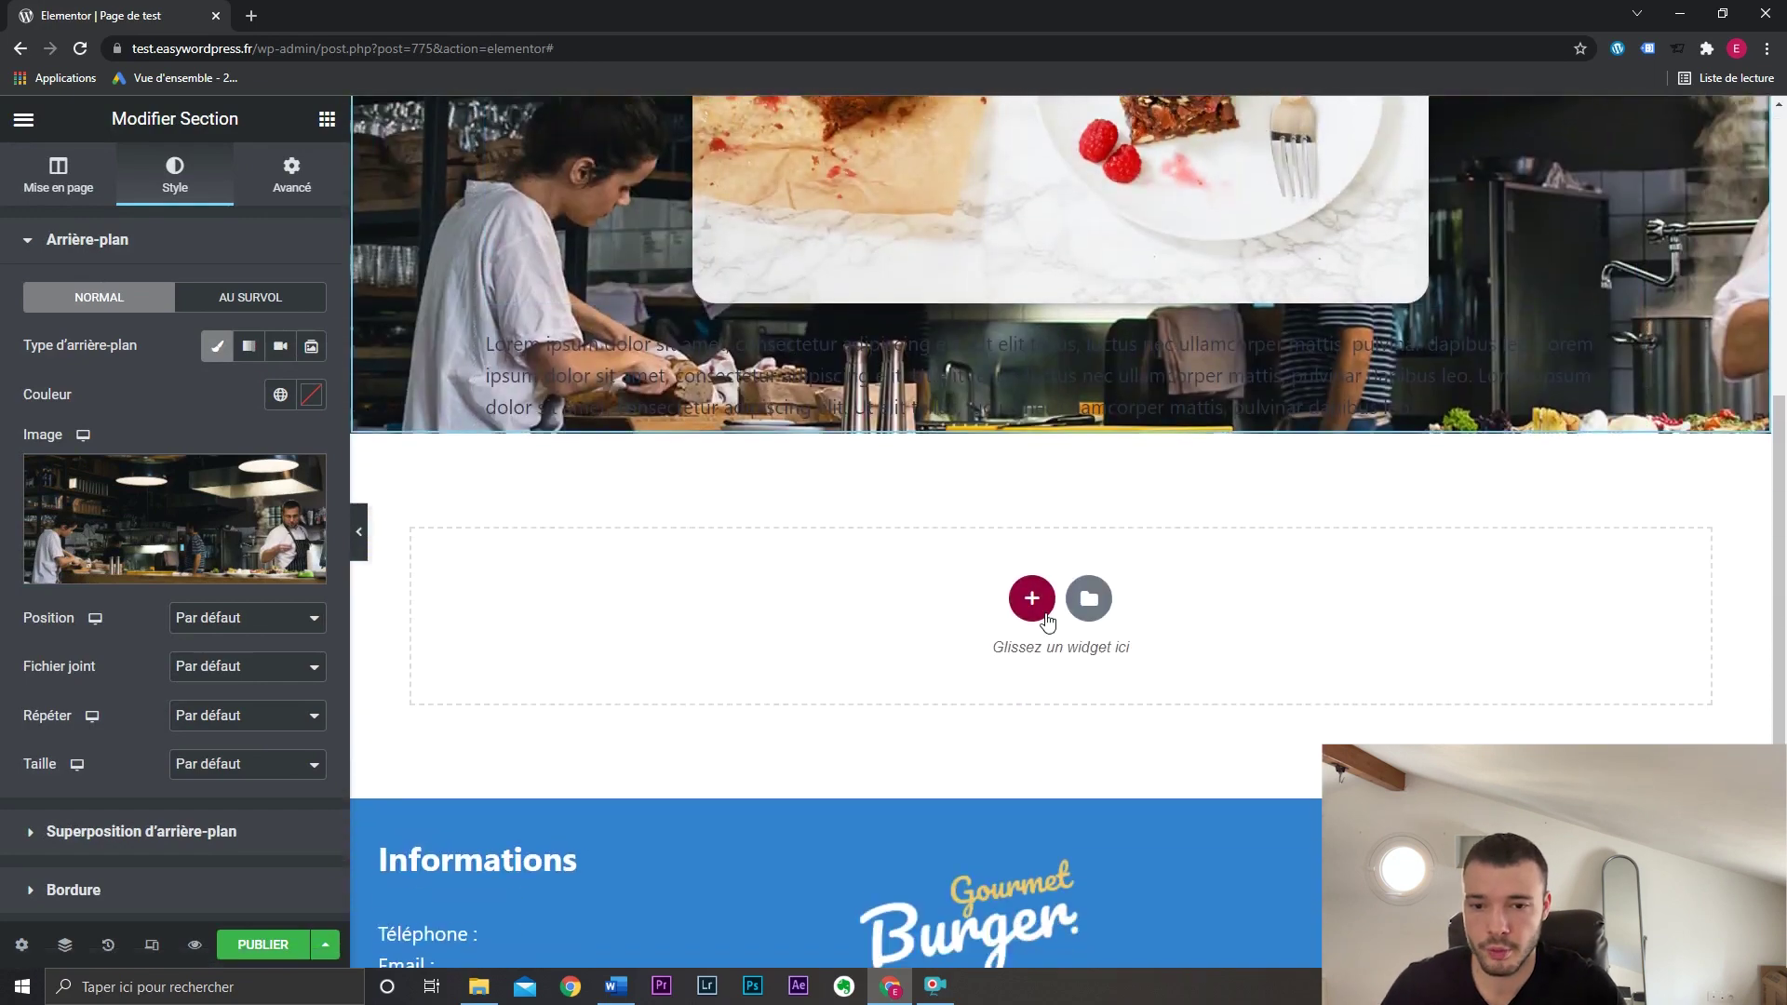
pyautogui.click(1031, 599)
pyautogui.click(1676, 566)
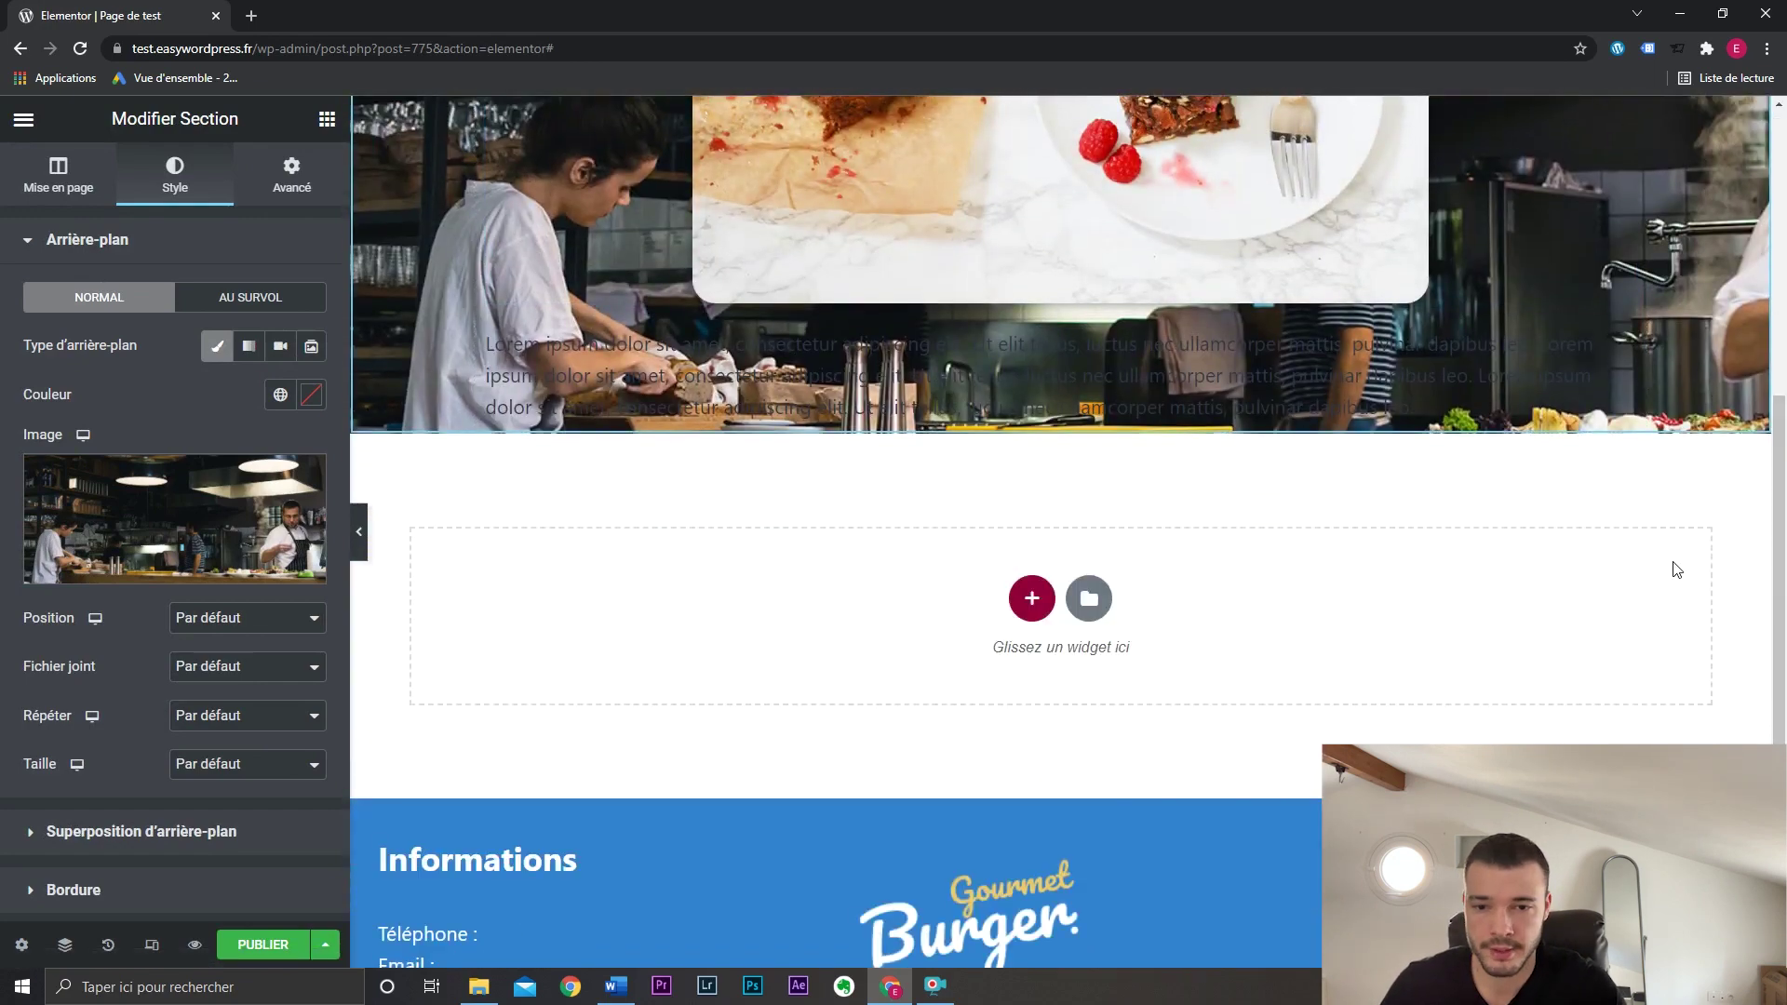
pyautogui.click(1032, 599)
pyautogui.click(575, 632)
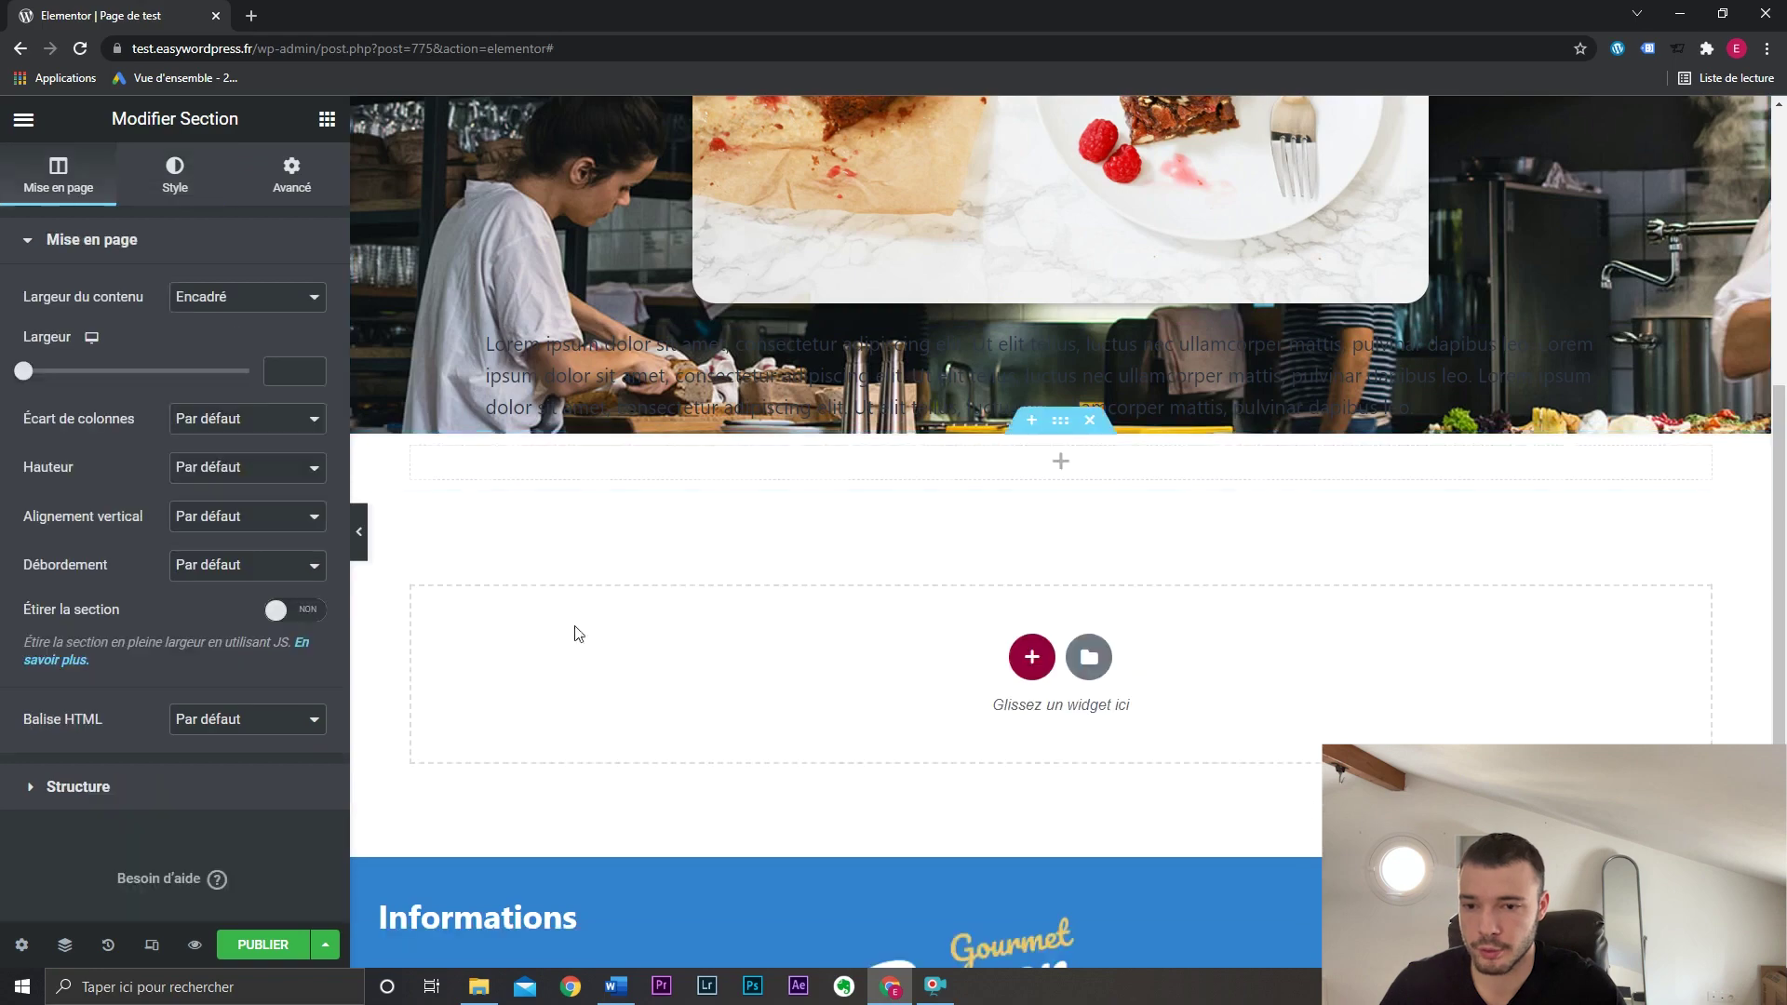
pyautogui.click(327, 118)
pyautogui.moveTo(88, 447); pyautogui.dragTo(1024, 461)
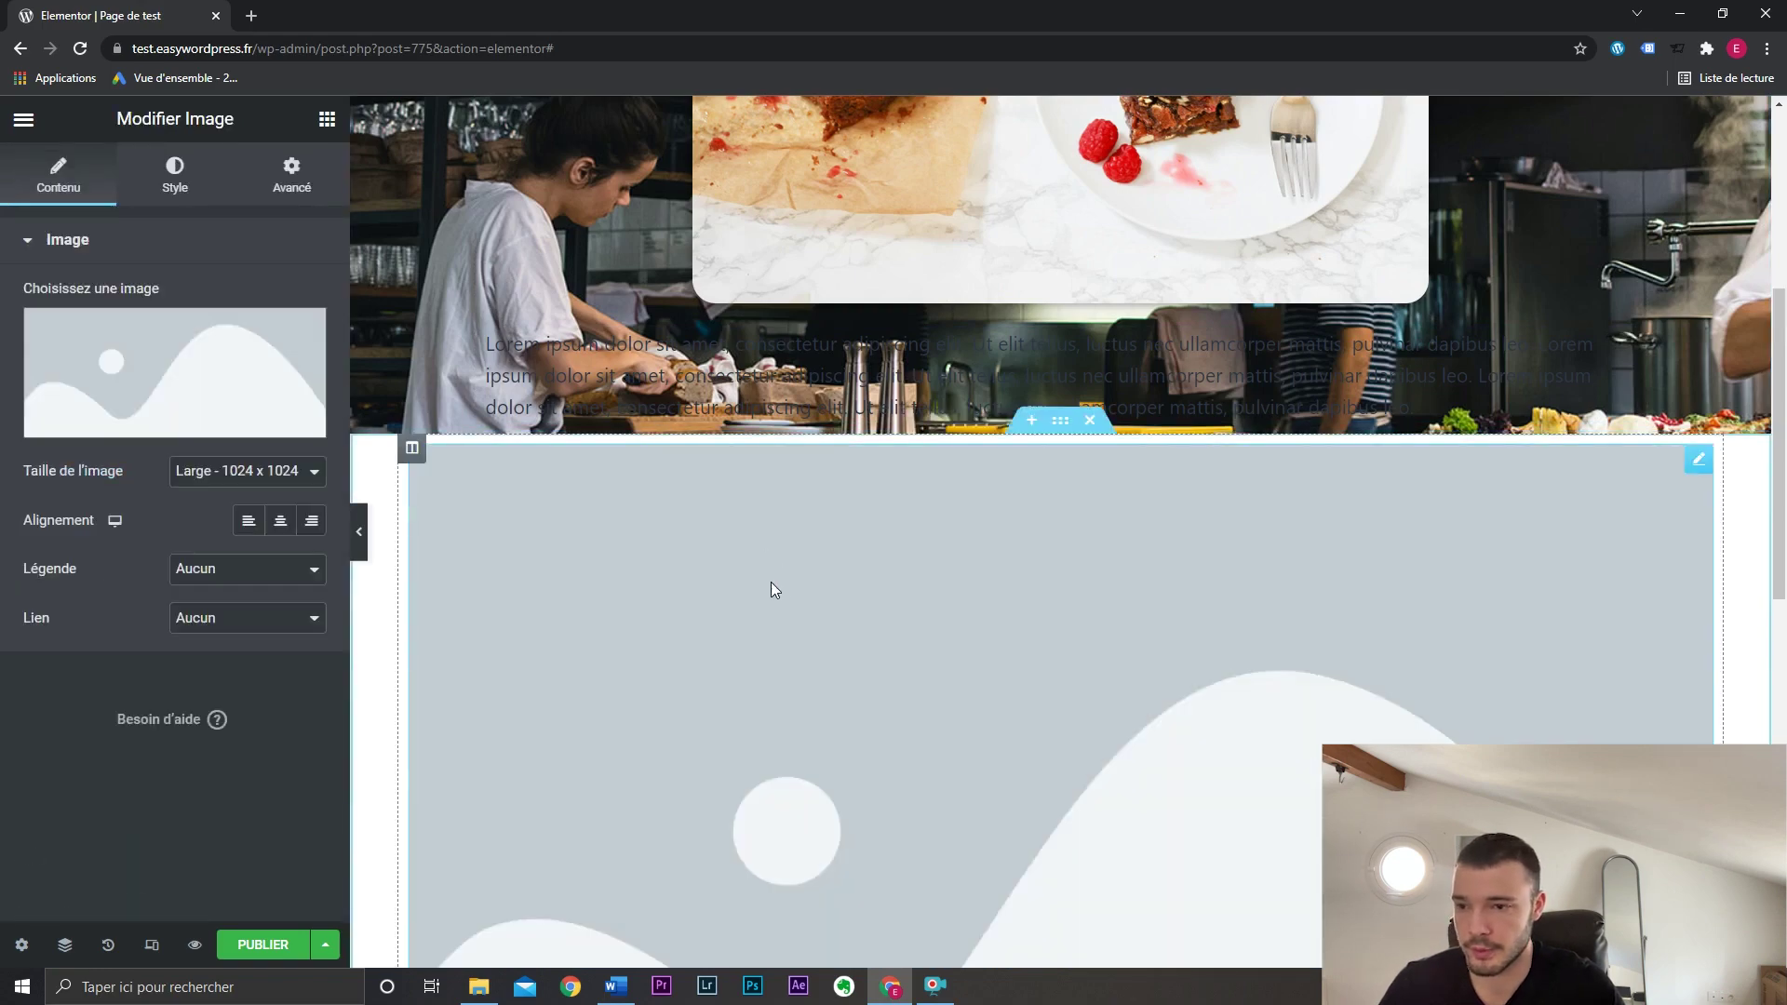
# Try the positions Supérieur droit and Inférieur droit for the upper section's background image, and return it to Par défaut.
pyautogui.scroll(5, 771, 583)
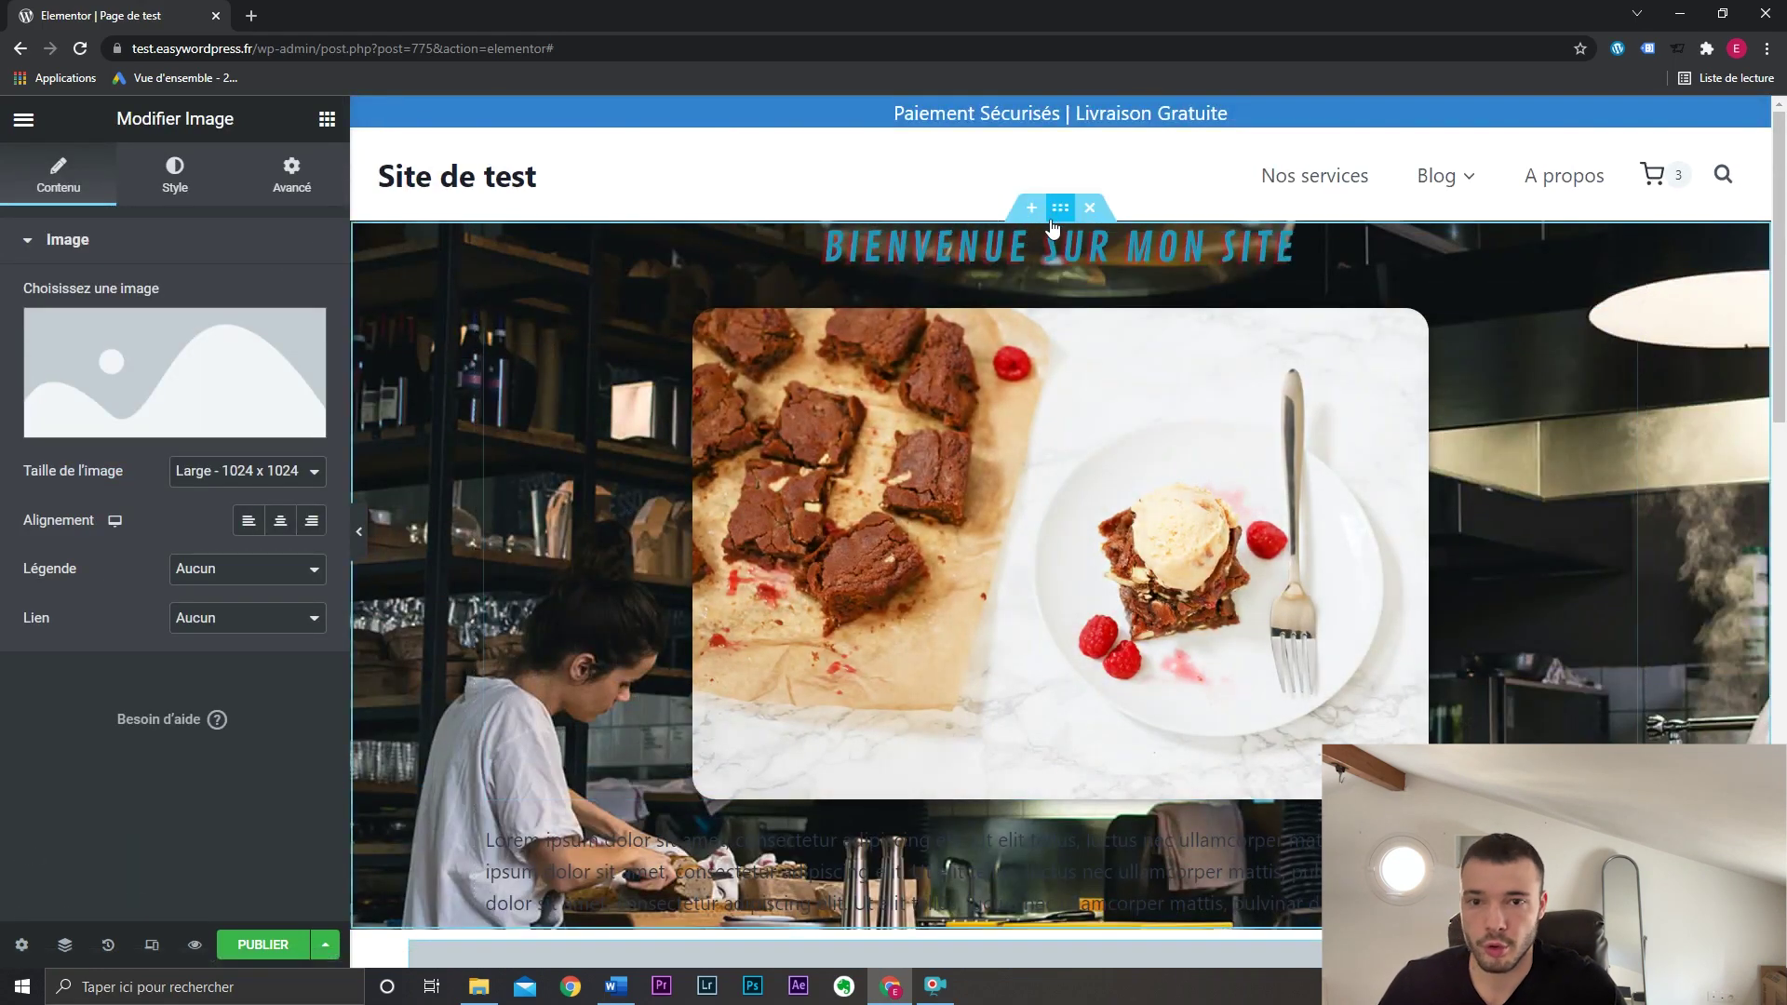
pyautogui.click(1061, 210)
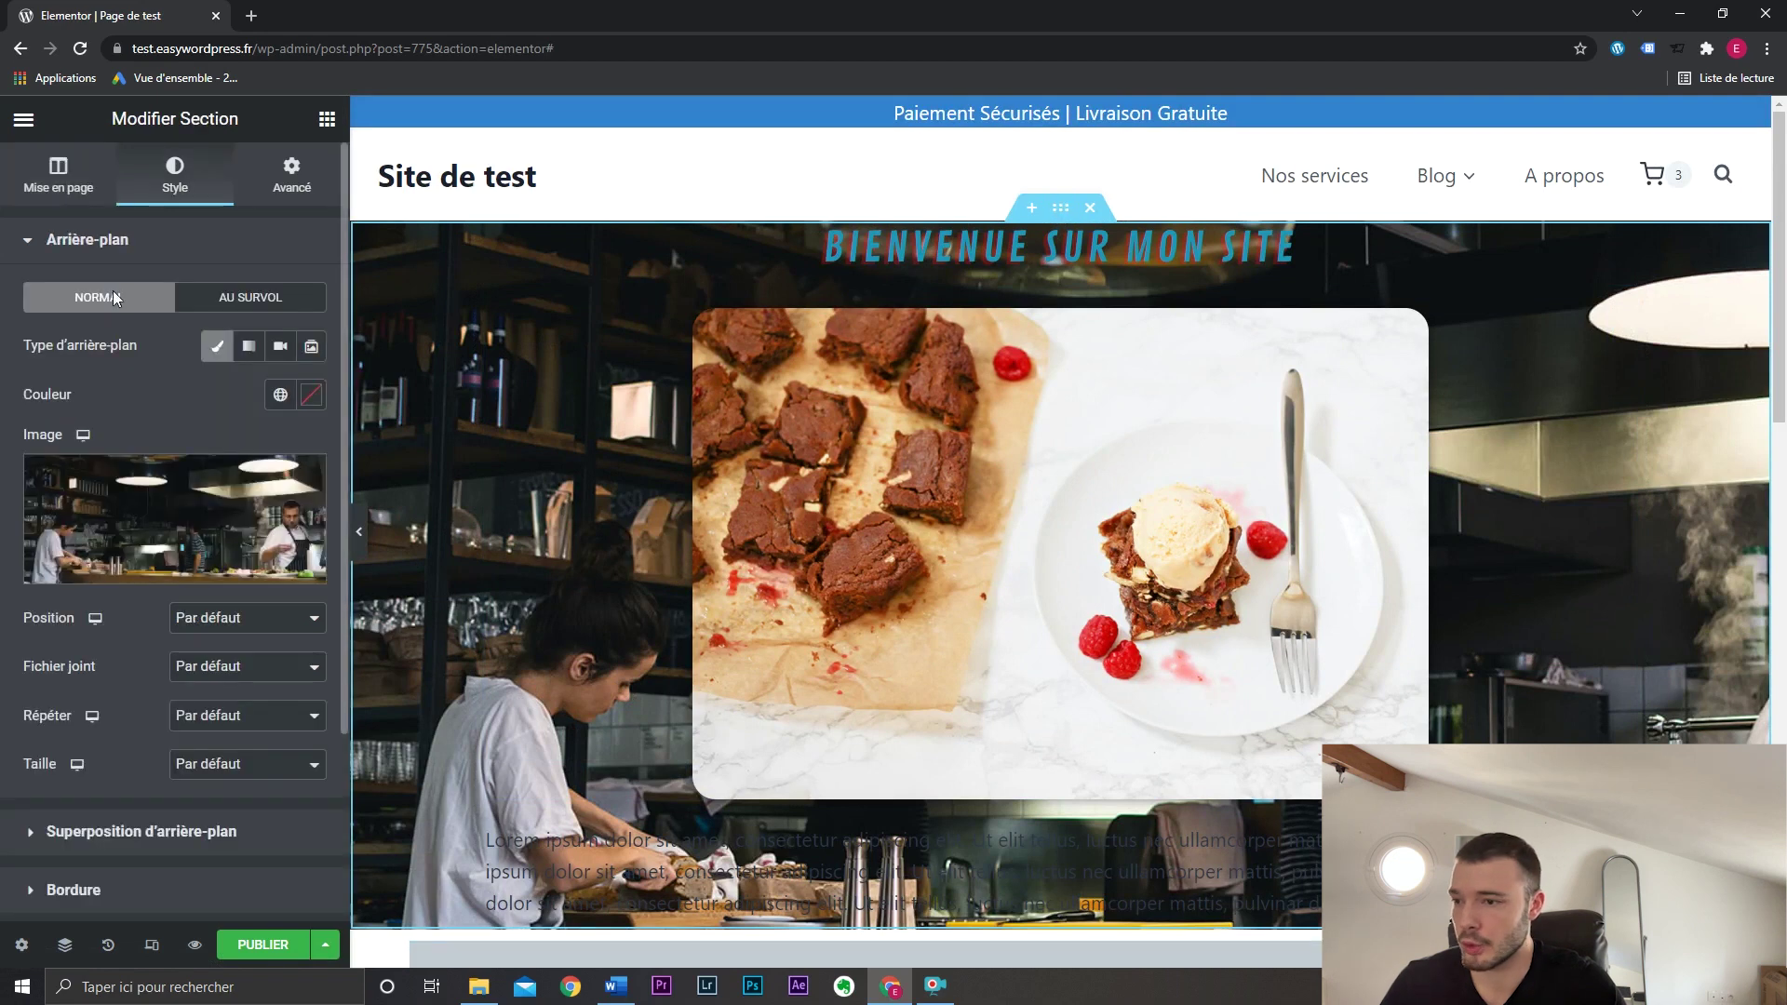
pyautogui.click(256, 620)
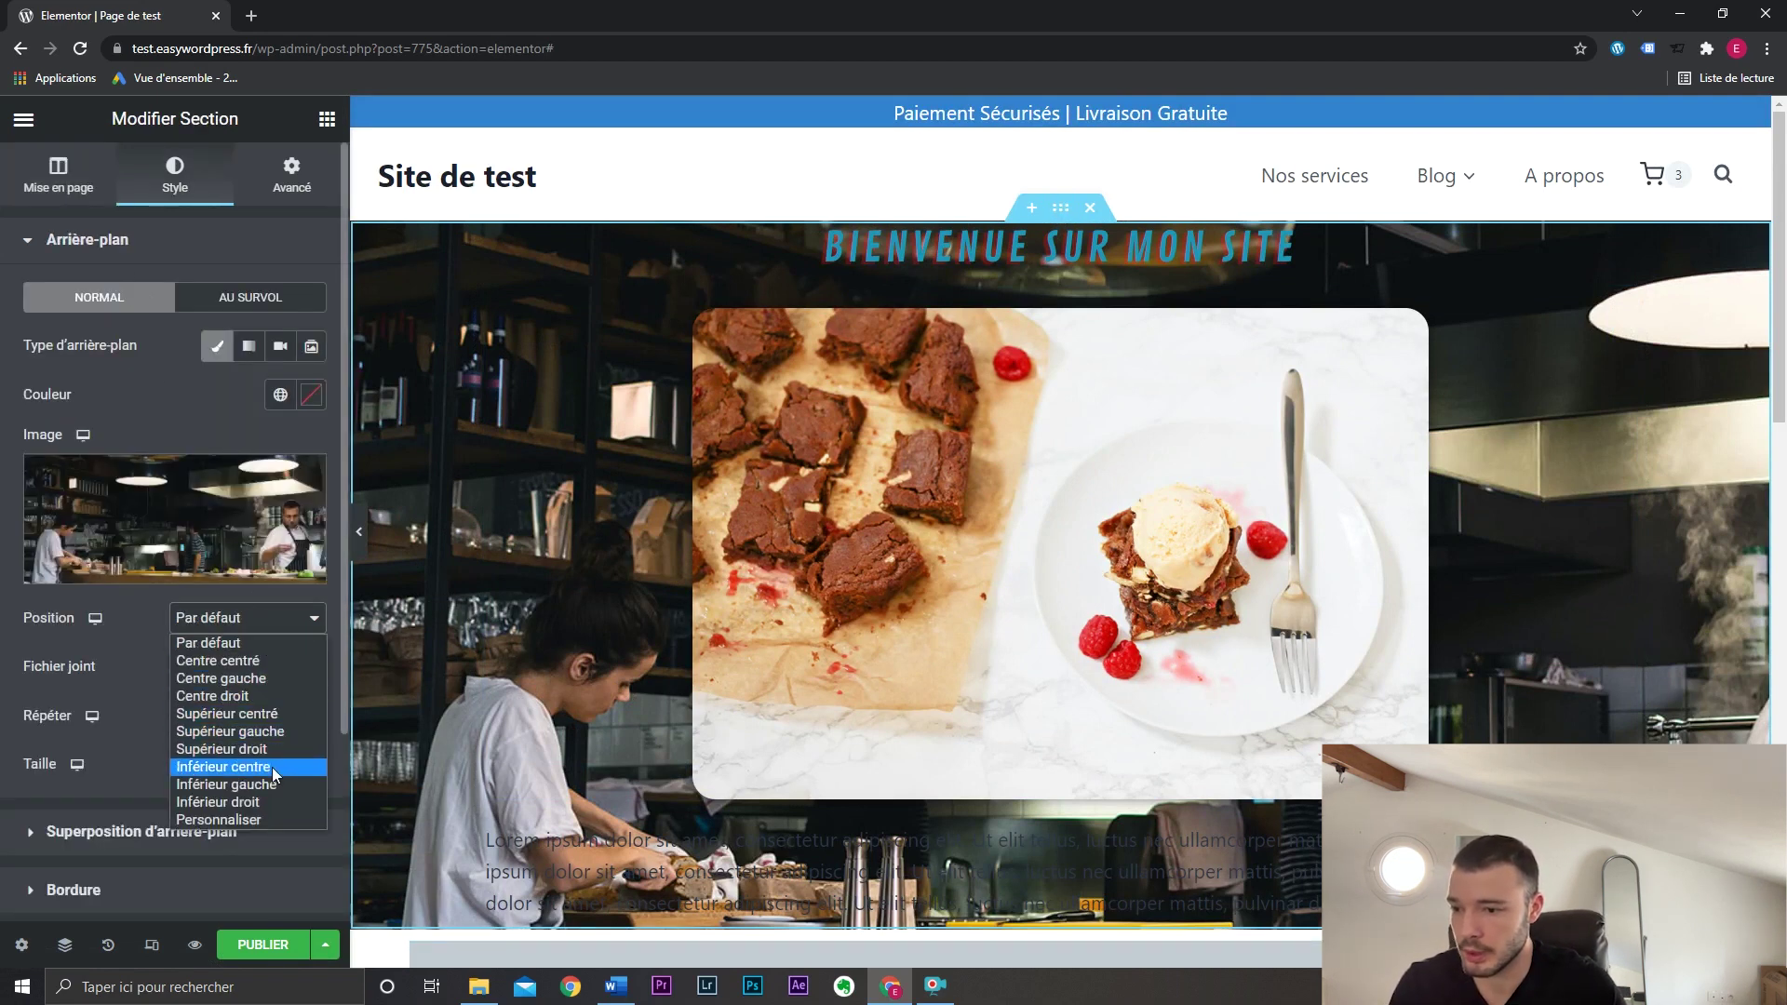
pyautogui.click(277, 750)
pyautogui.click(268, 621)
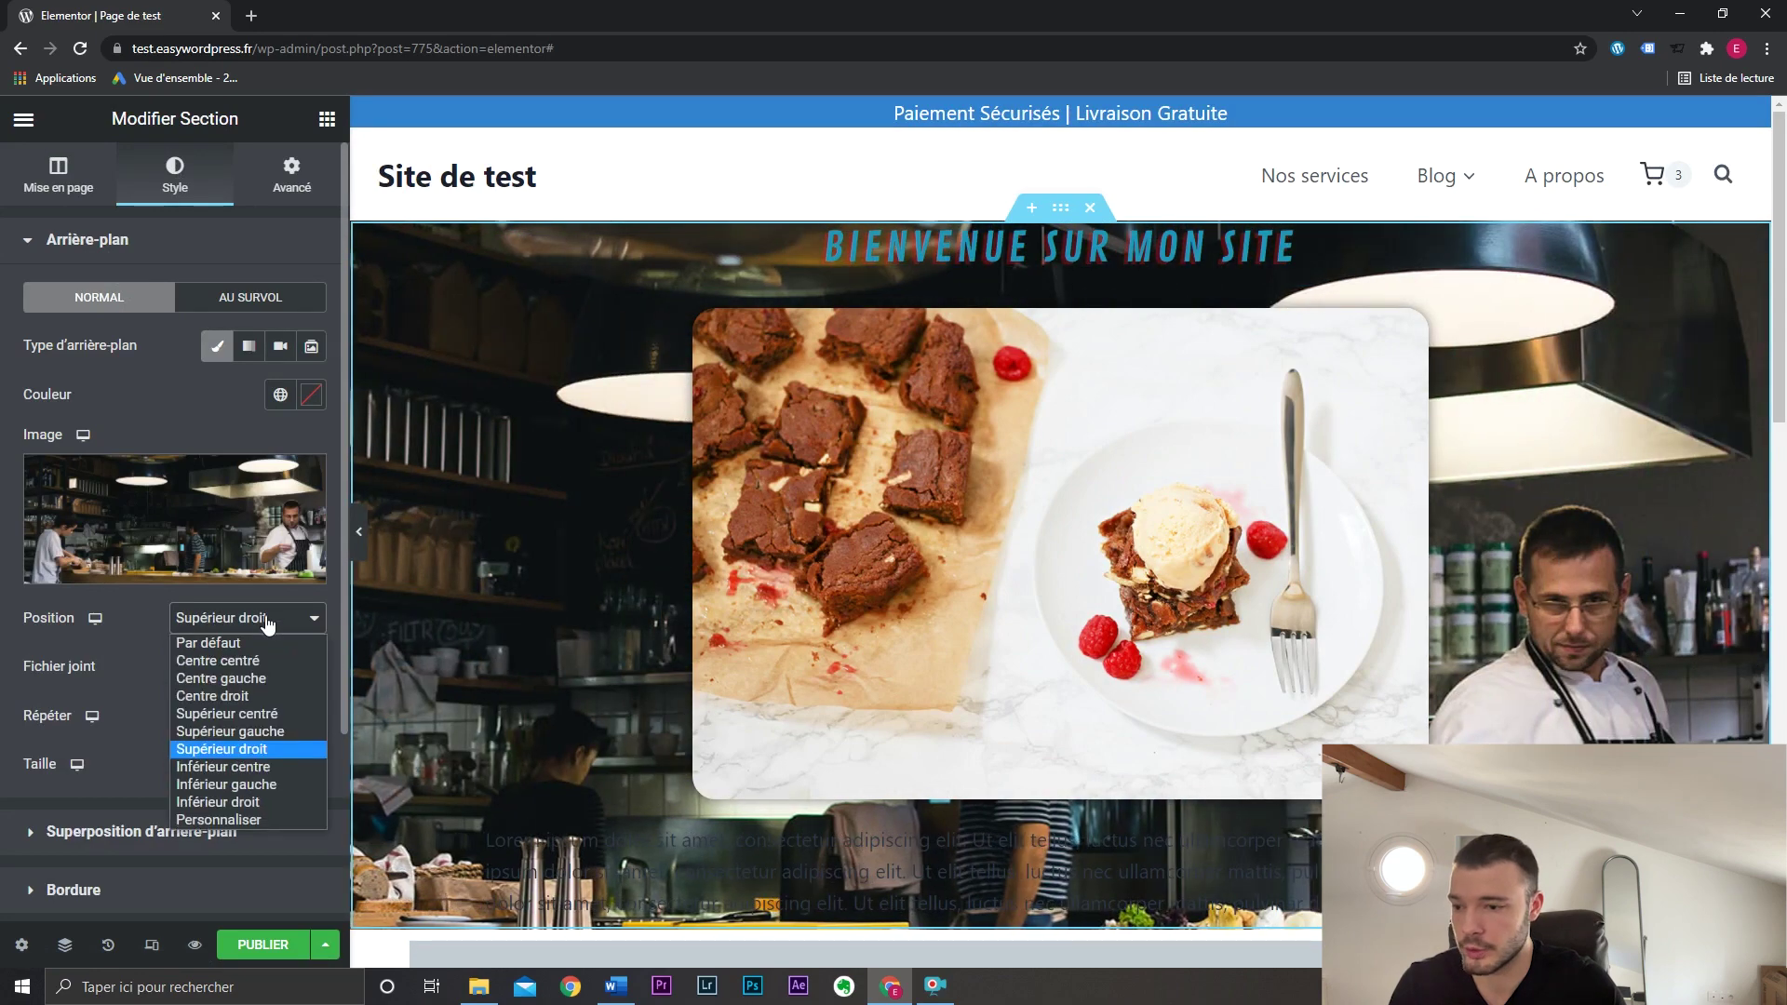
pyautogui.click(276, 801)
pyautogui.click(277, 621)
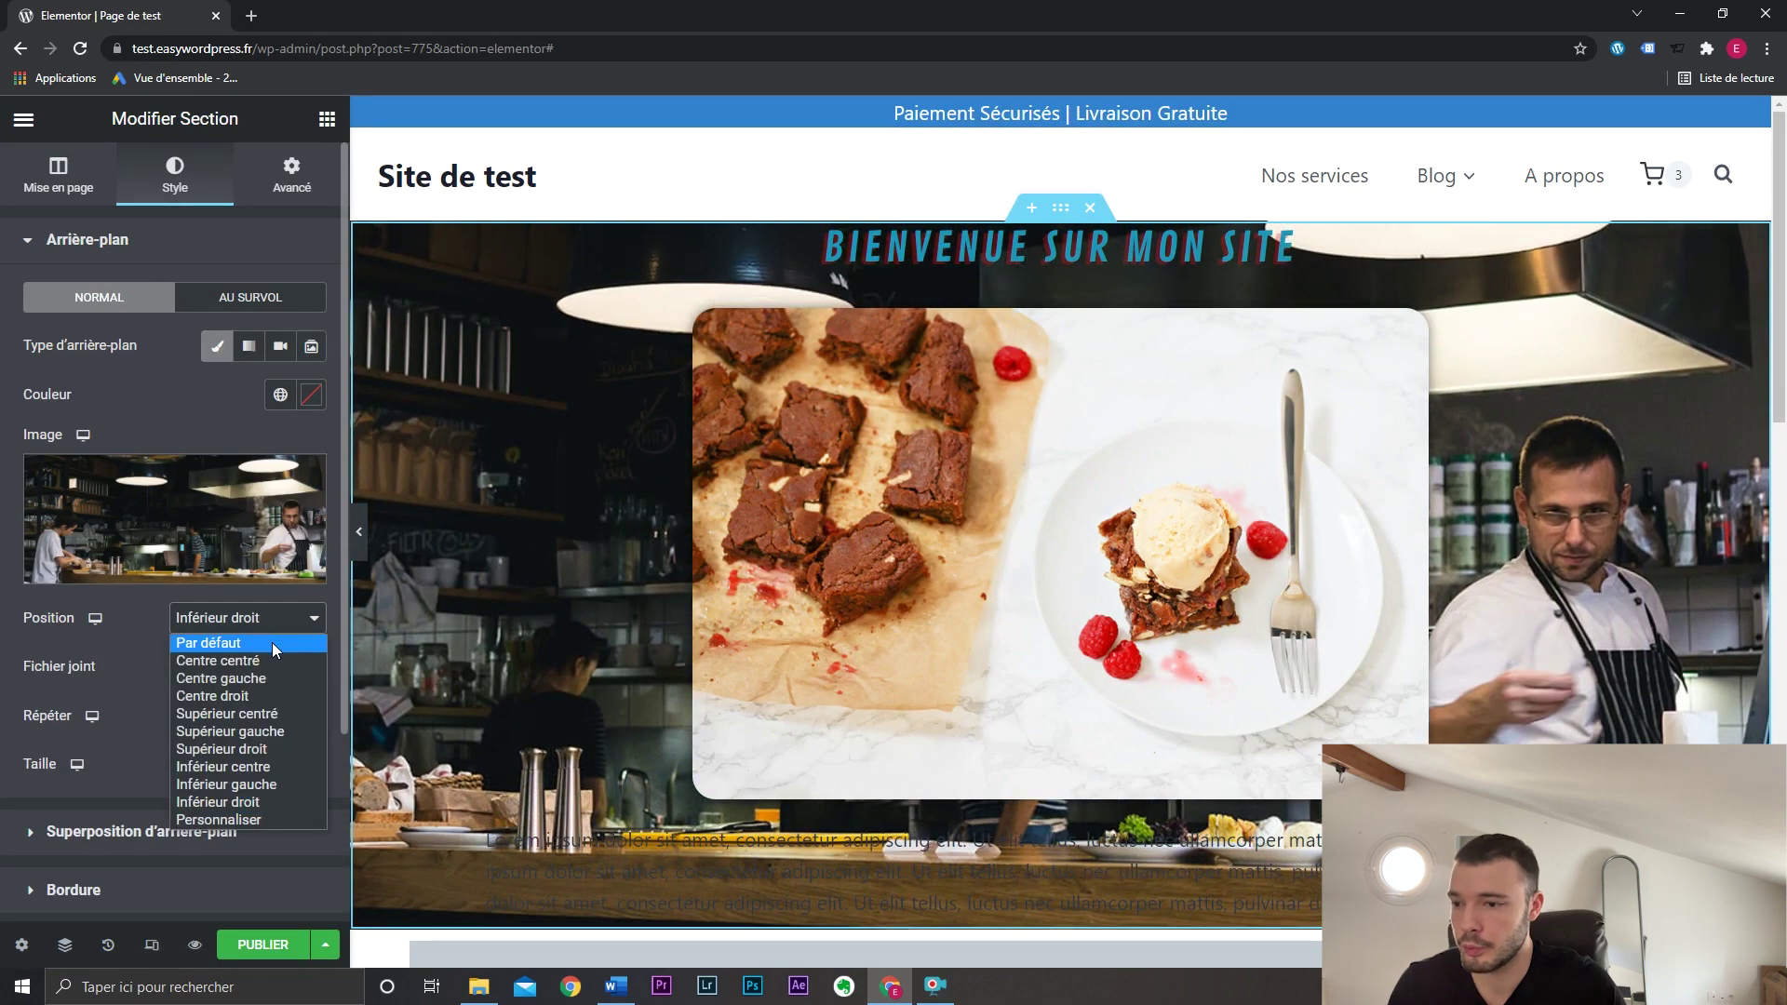
pyautogui.click(275, 644)
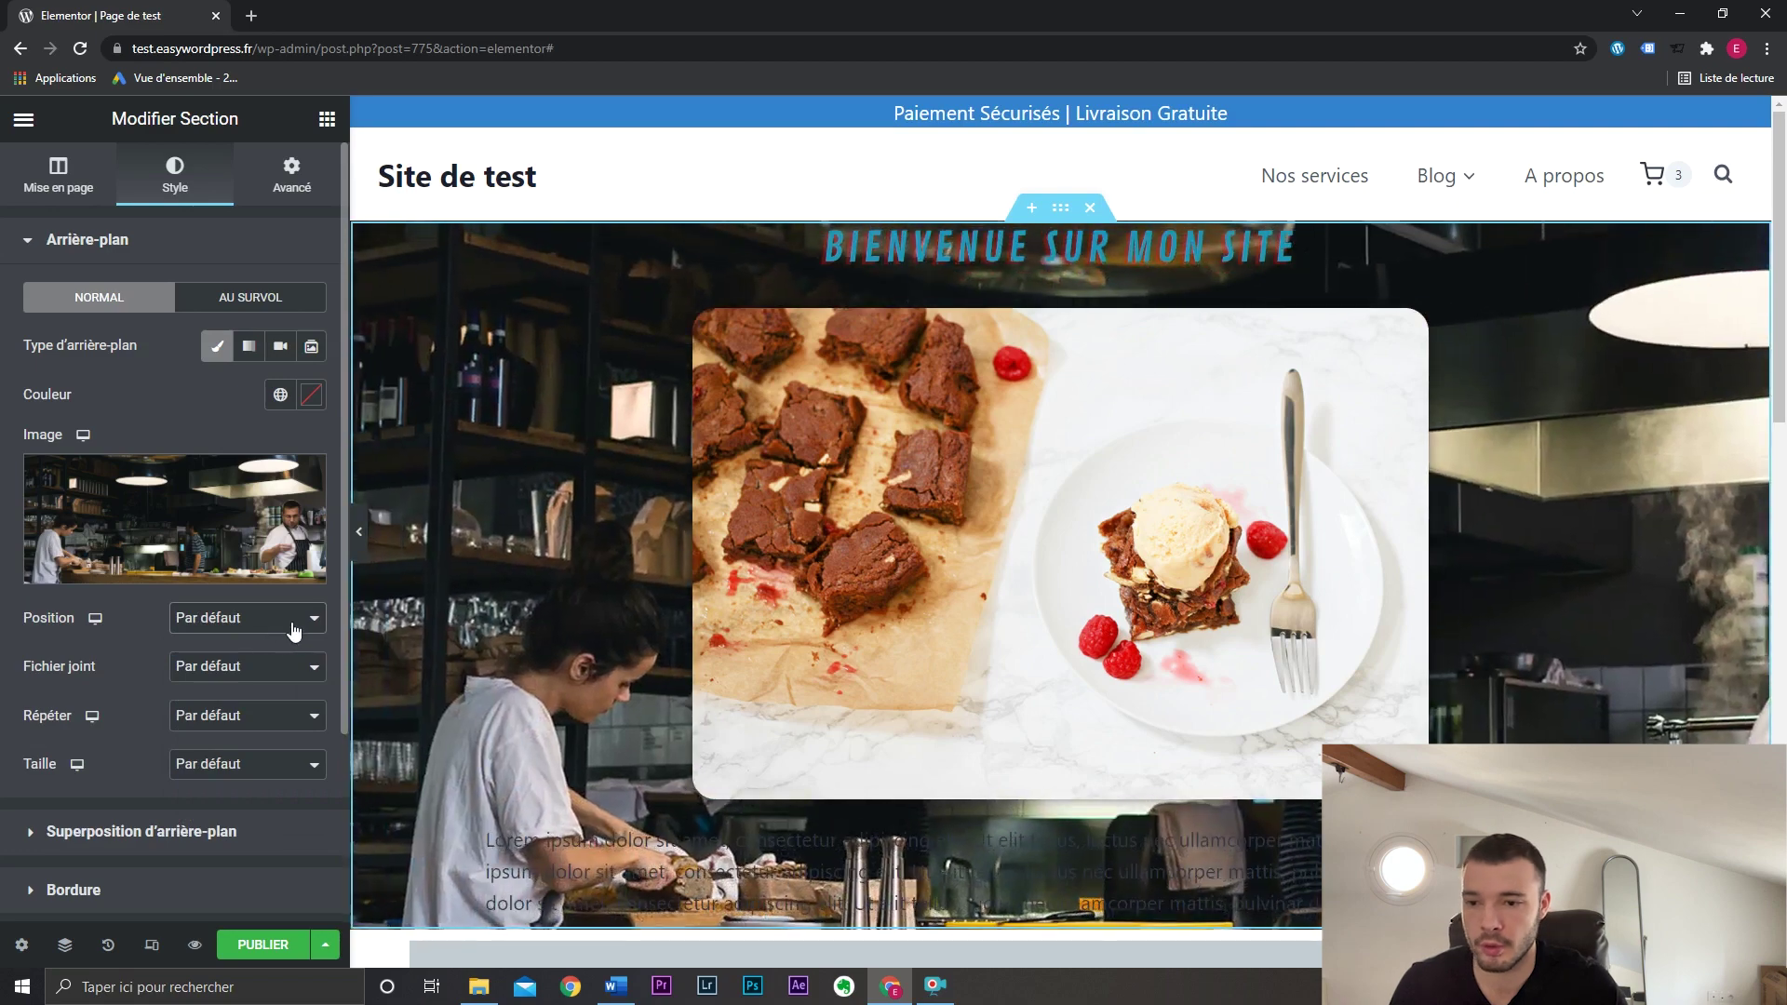
# Set the background image's attachment (Fichier joint) to Fixe and check the scrolling effect on the full-width page.
pyautogui.click(253, 668)
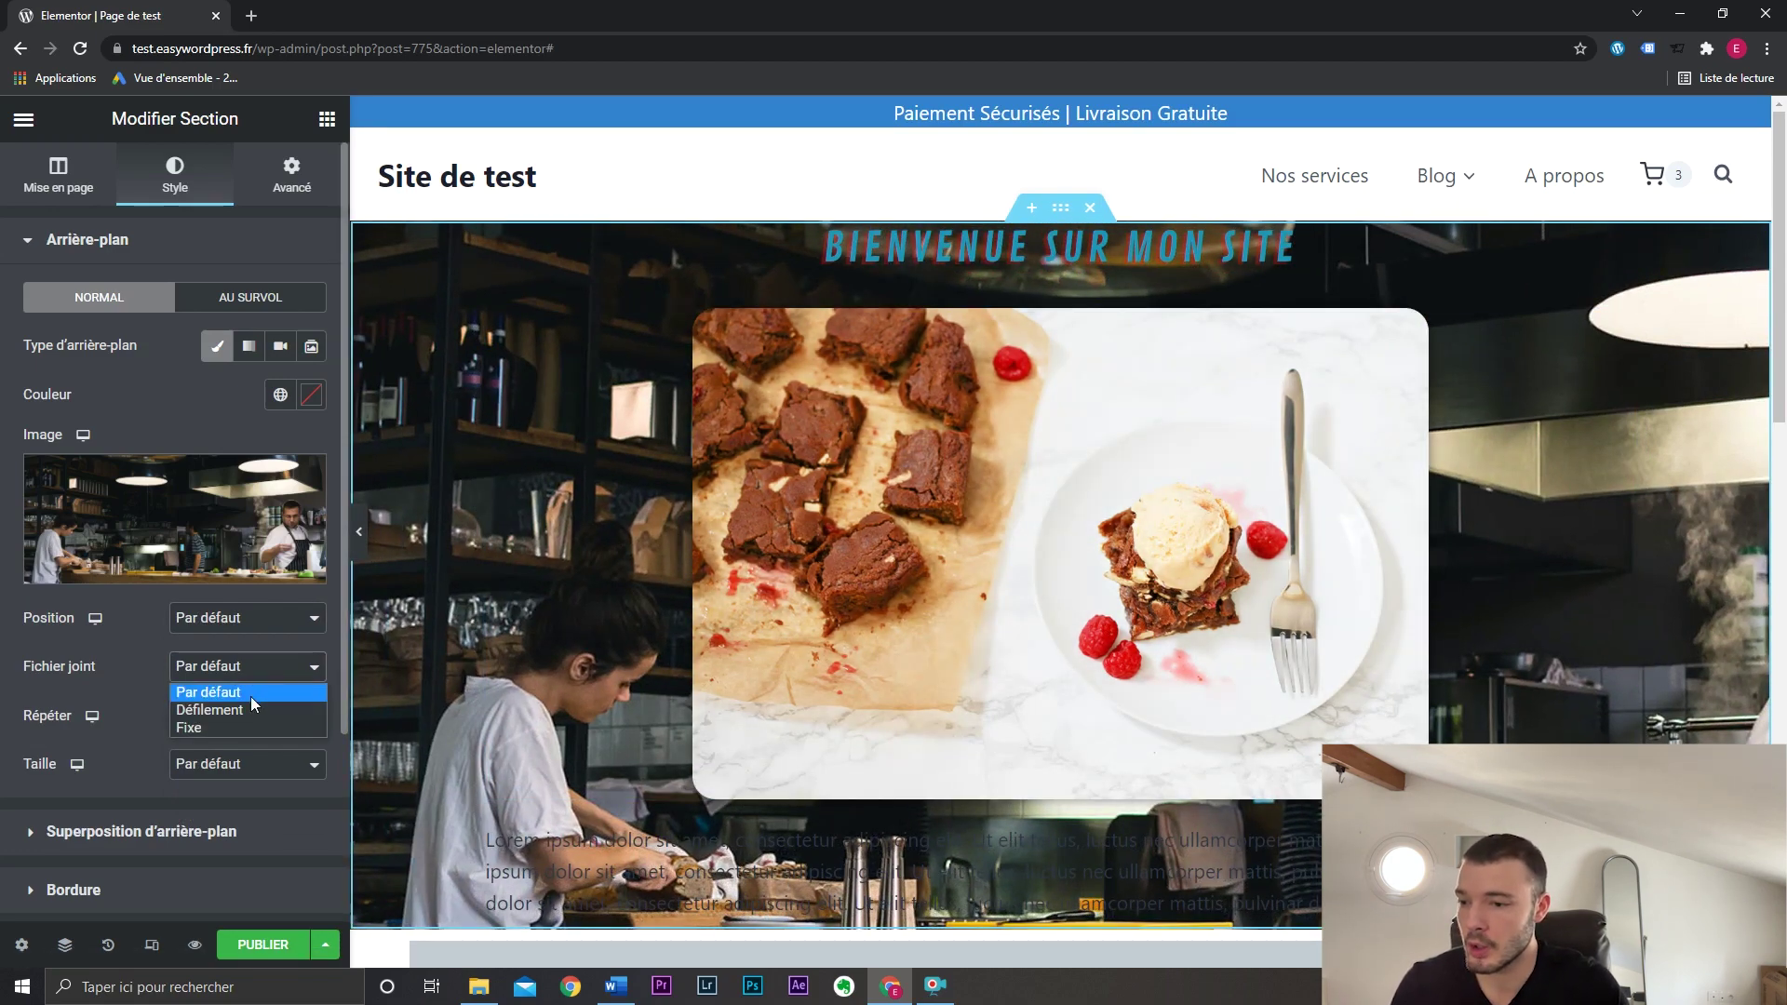
pyautogui.click(255, 725)
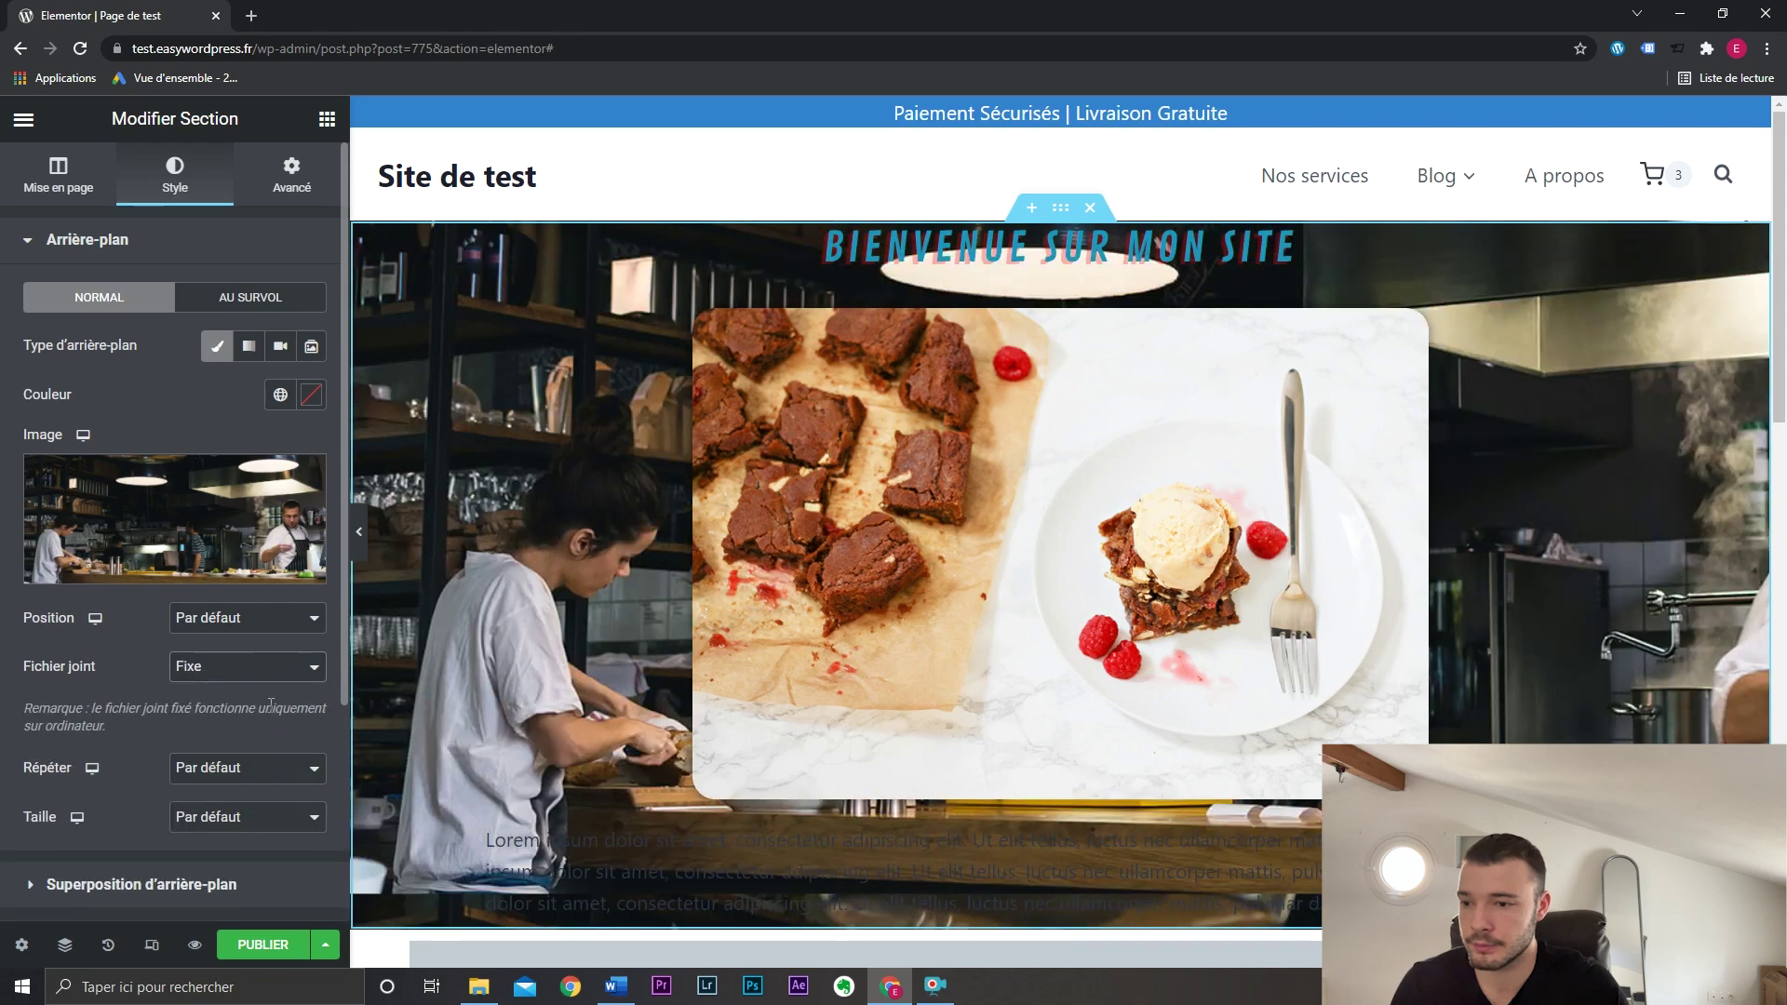
pyautogui.click(356, 537)
pyautogui.scroll(-1, 1648, 490)
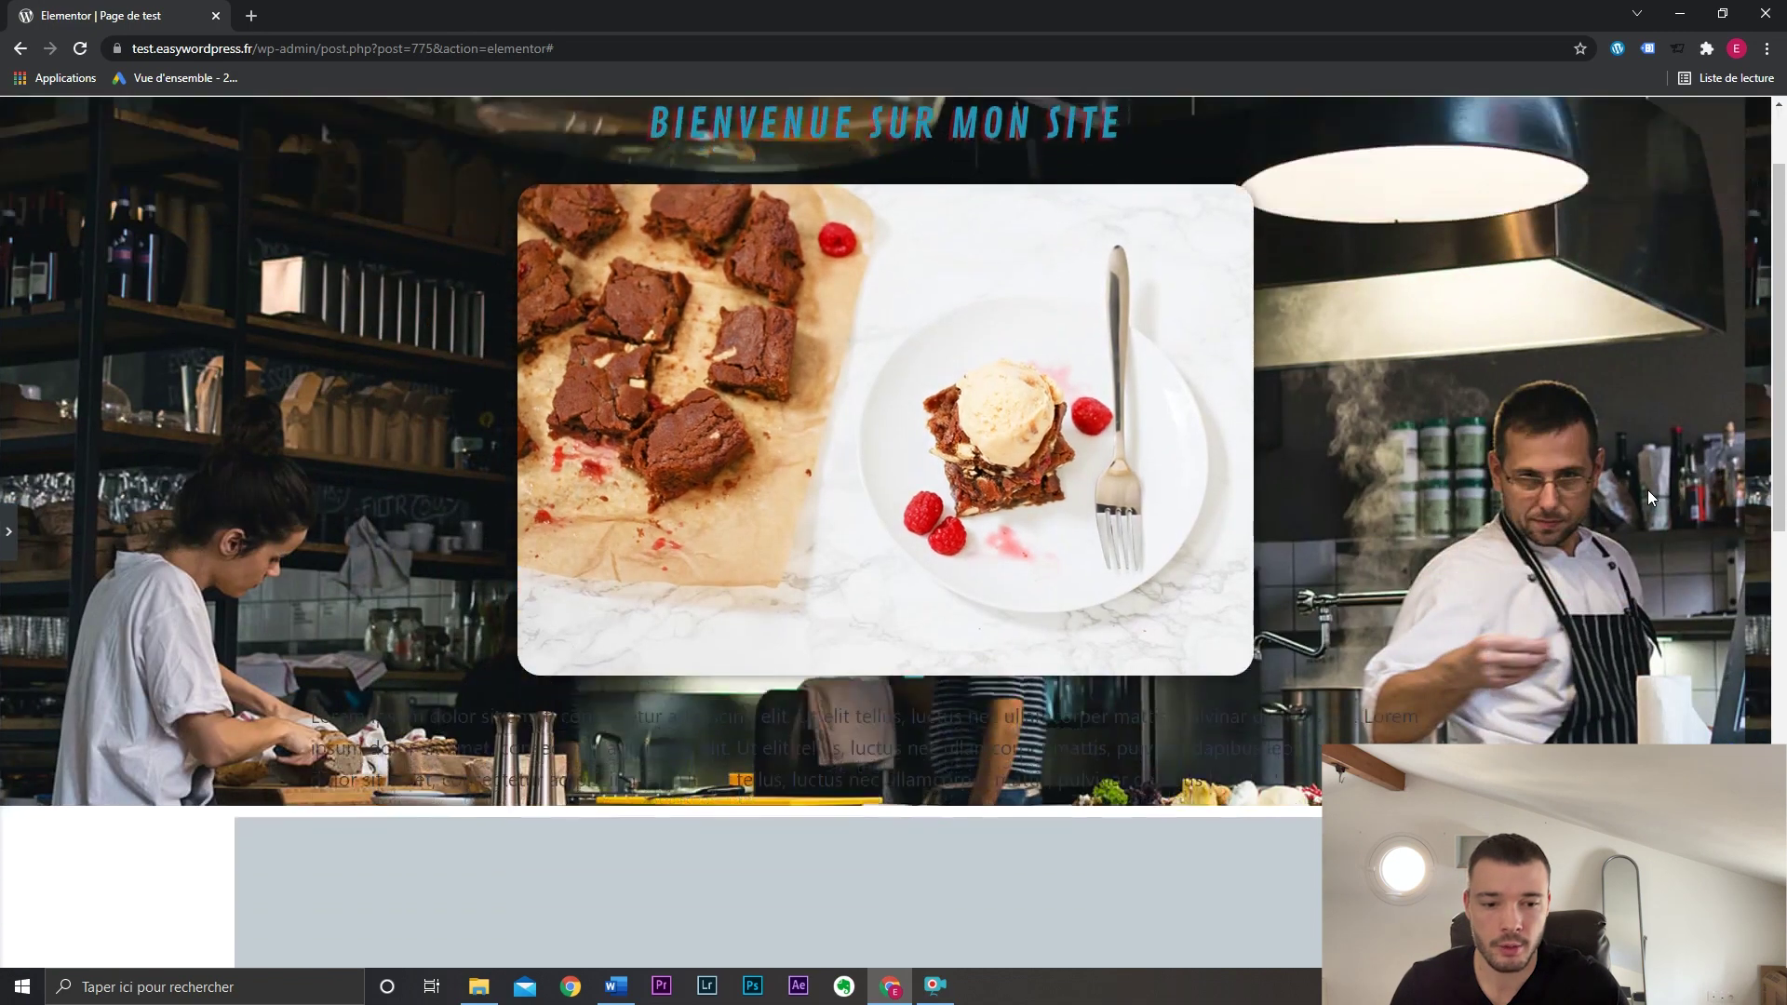
pyautogui.scroll(-3, 1648, 490)
pyautogui.scroll(5, 1648, 490)
pyautogui.scroll(-3, 1647, 468)
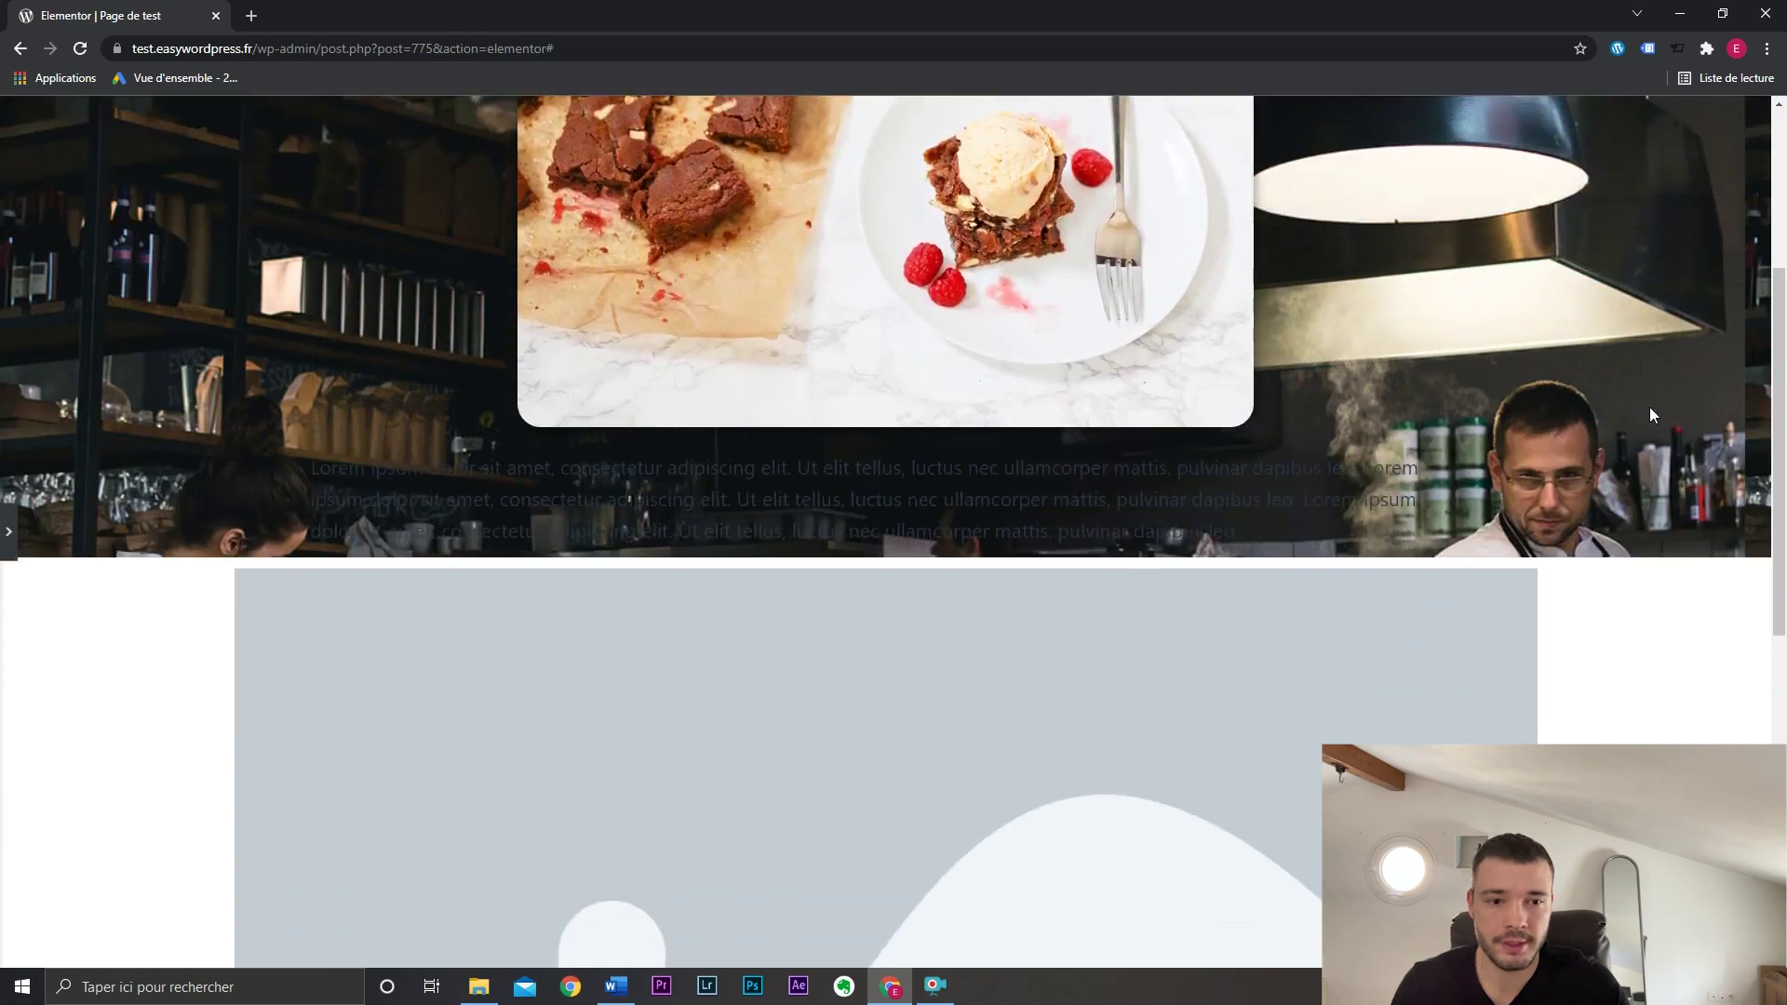
pyautogui.scroll(3, 1638, 447)
pyautogui.scroll(-3, 1657, 684)
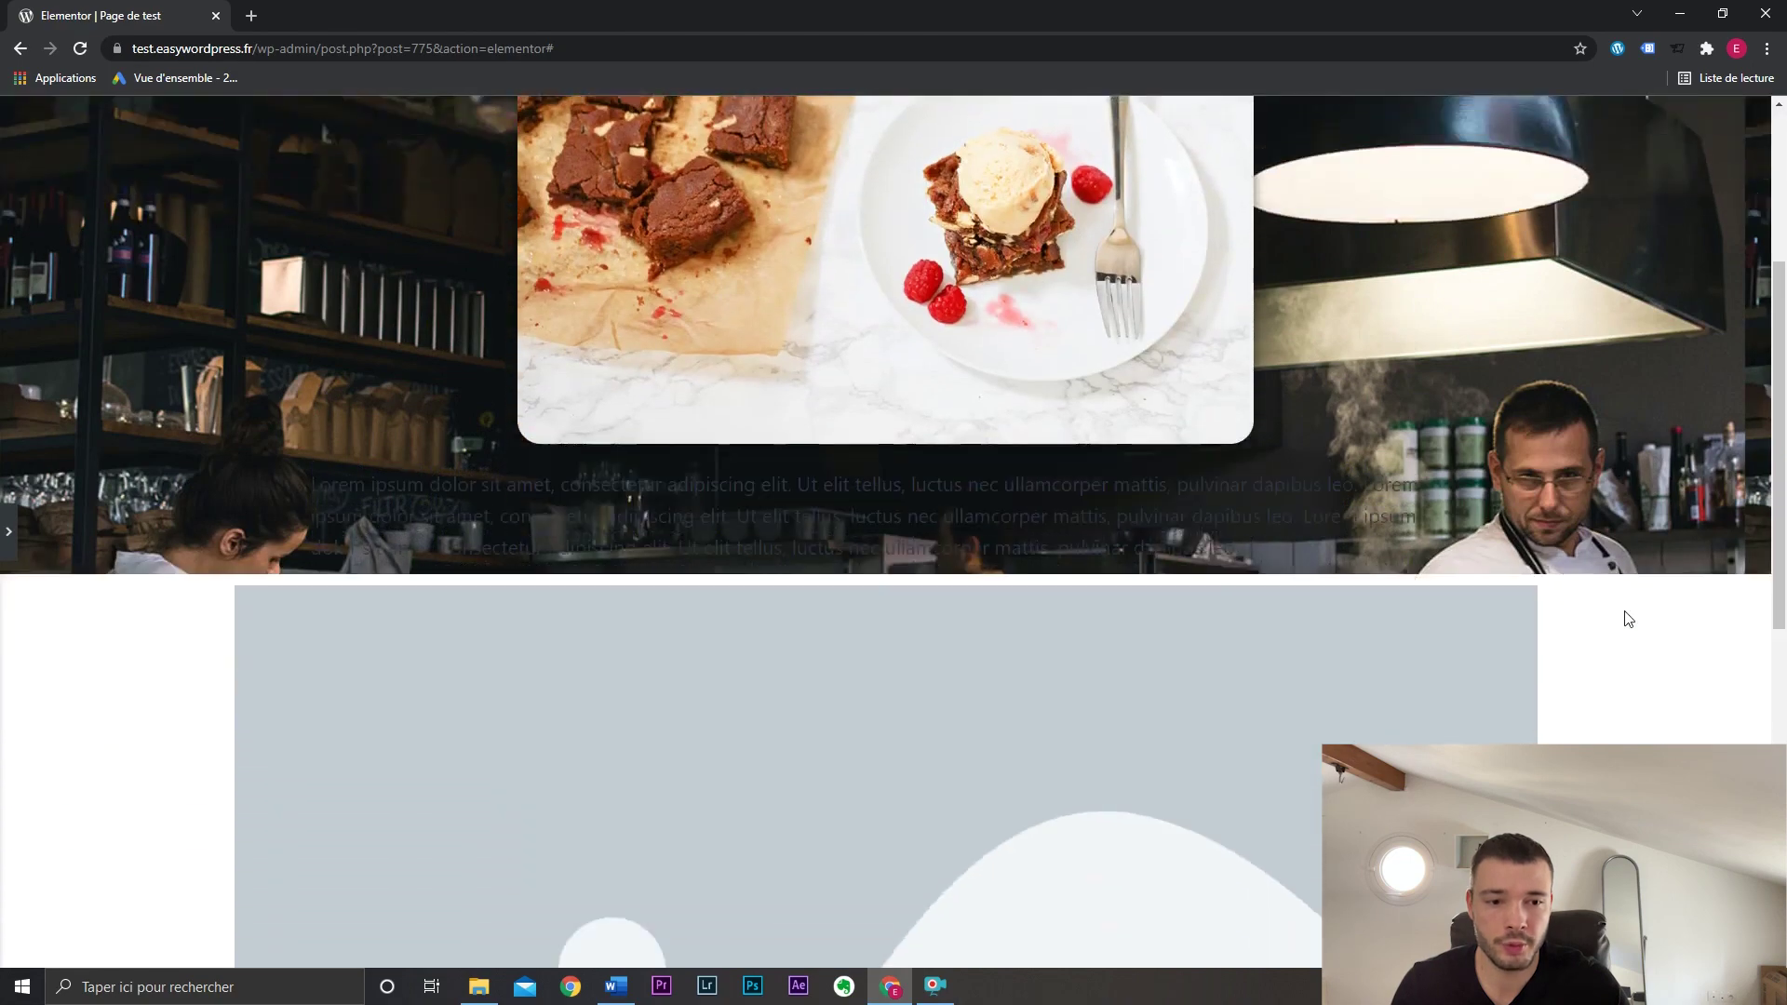
pyautogui.scroll(-3, 1628, 620)
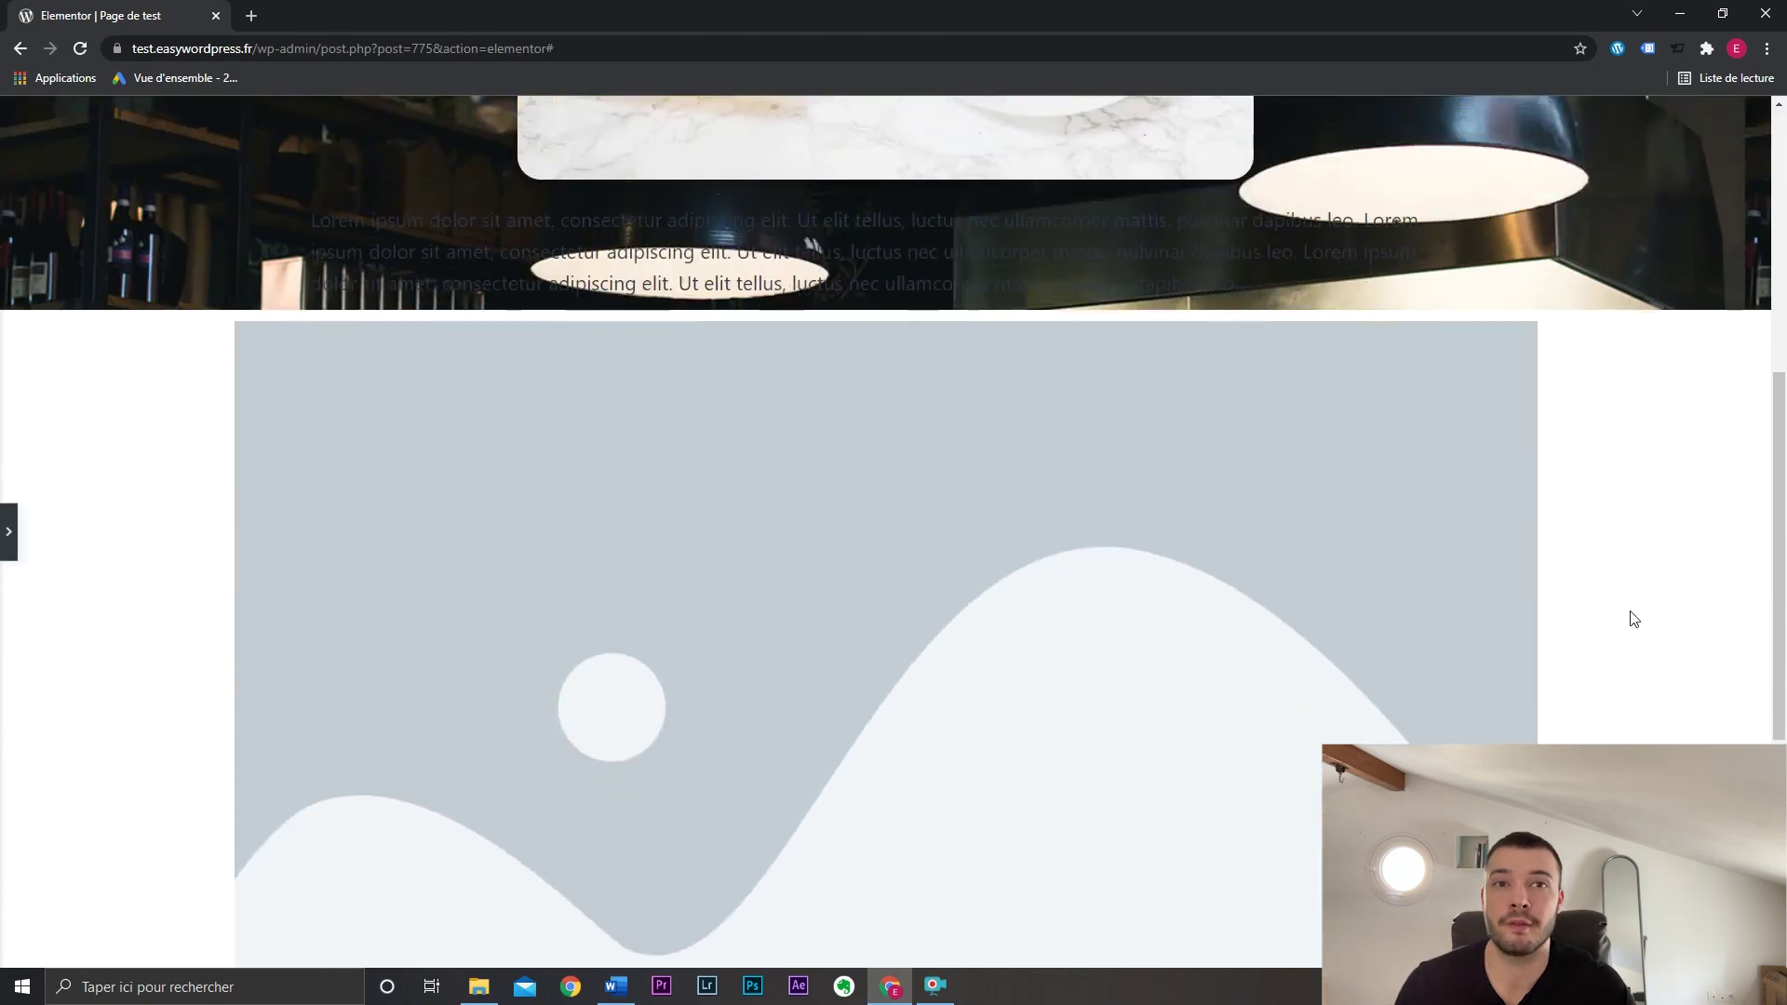
# Examine how the kitchen background image of the welcome section behaves while the page scrolls.
pyautogui.scroll(7, 1635, 618)
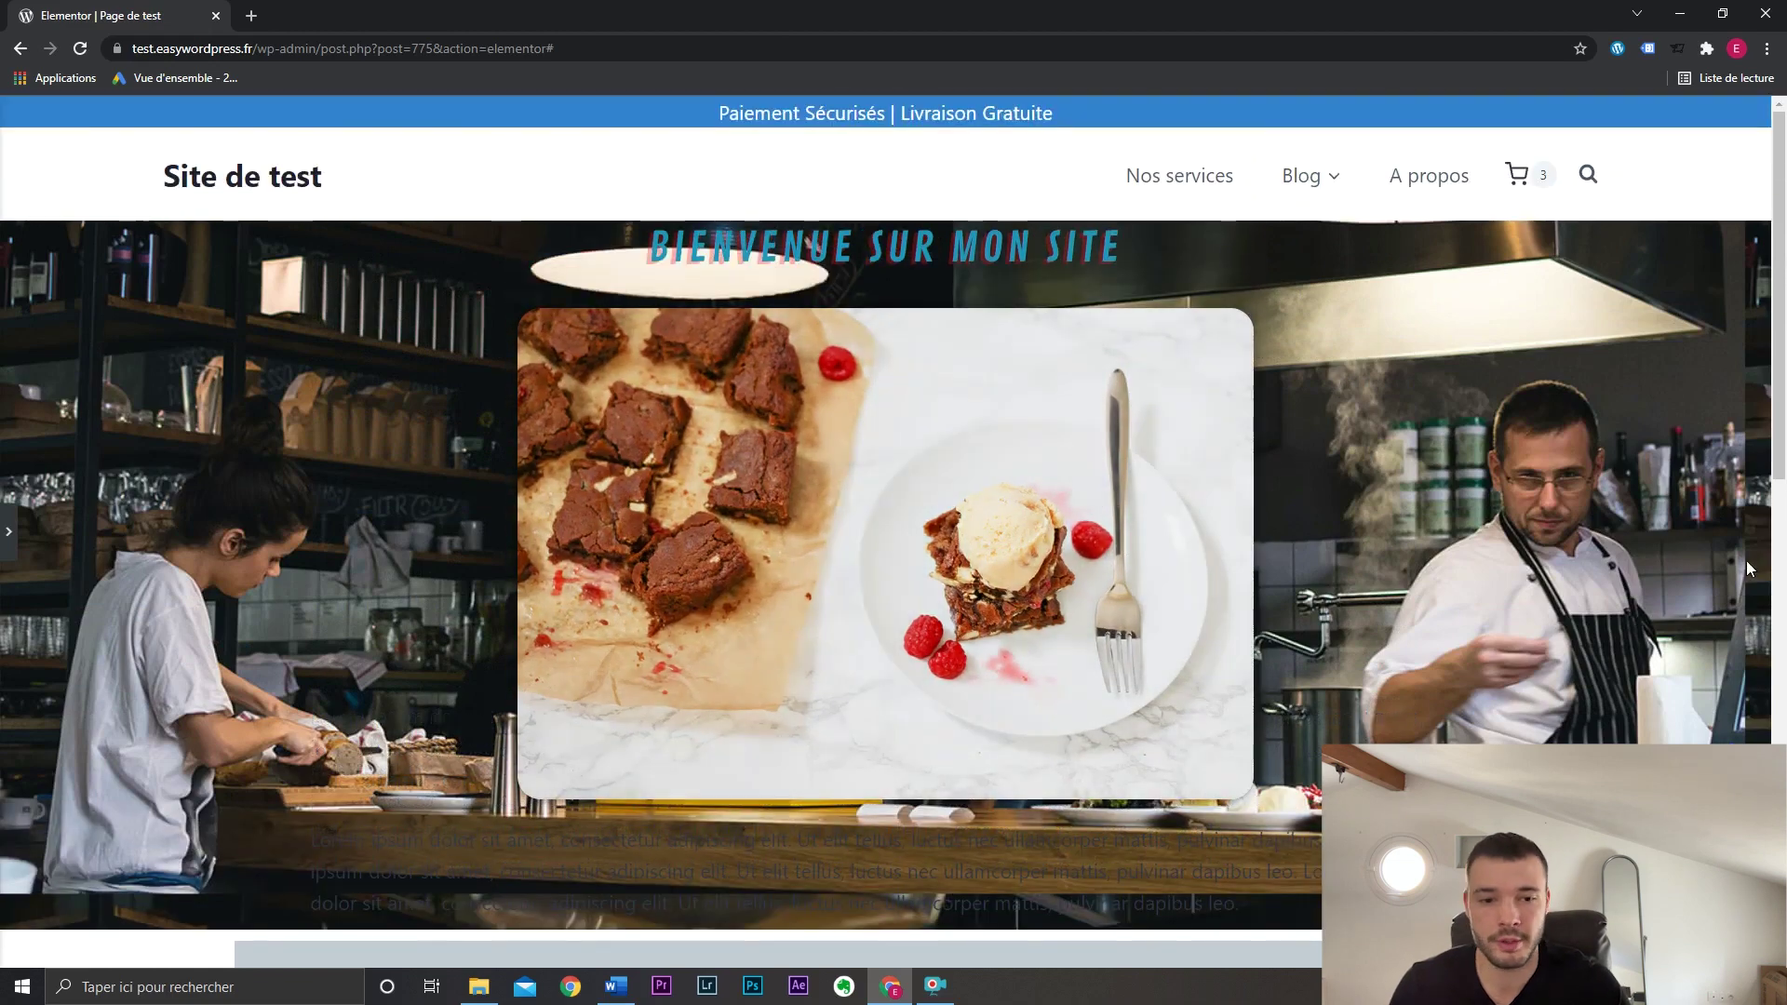
pyautogui.scroll(-5, 1746, 563)
pyautogui.scroll(5, 1722, 614)
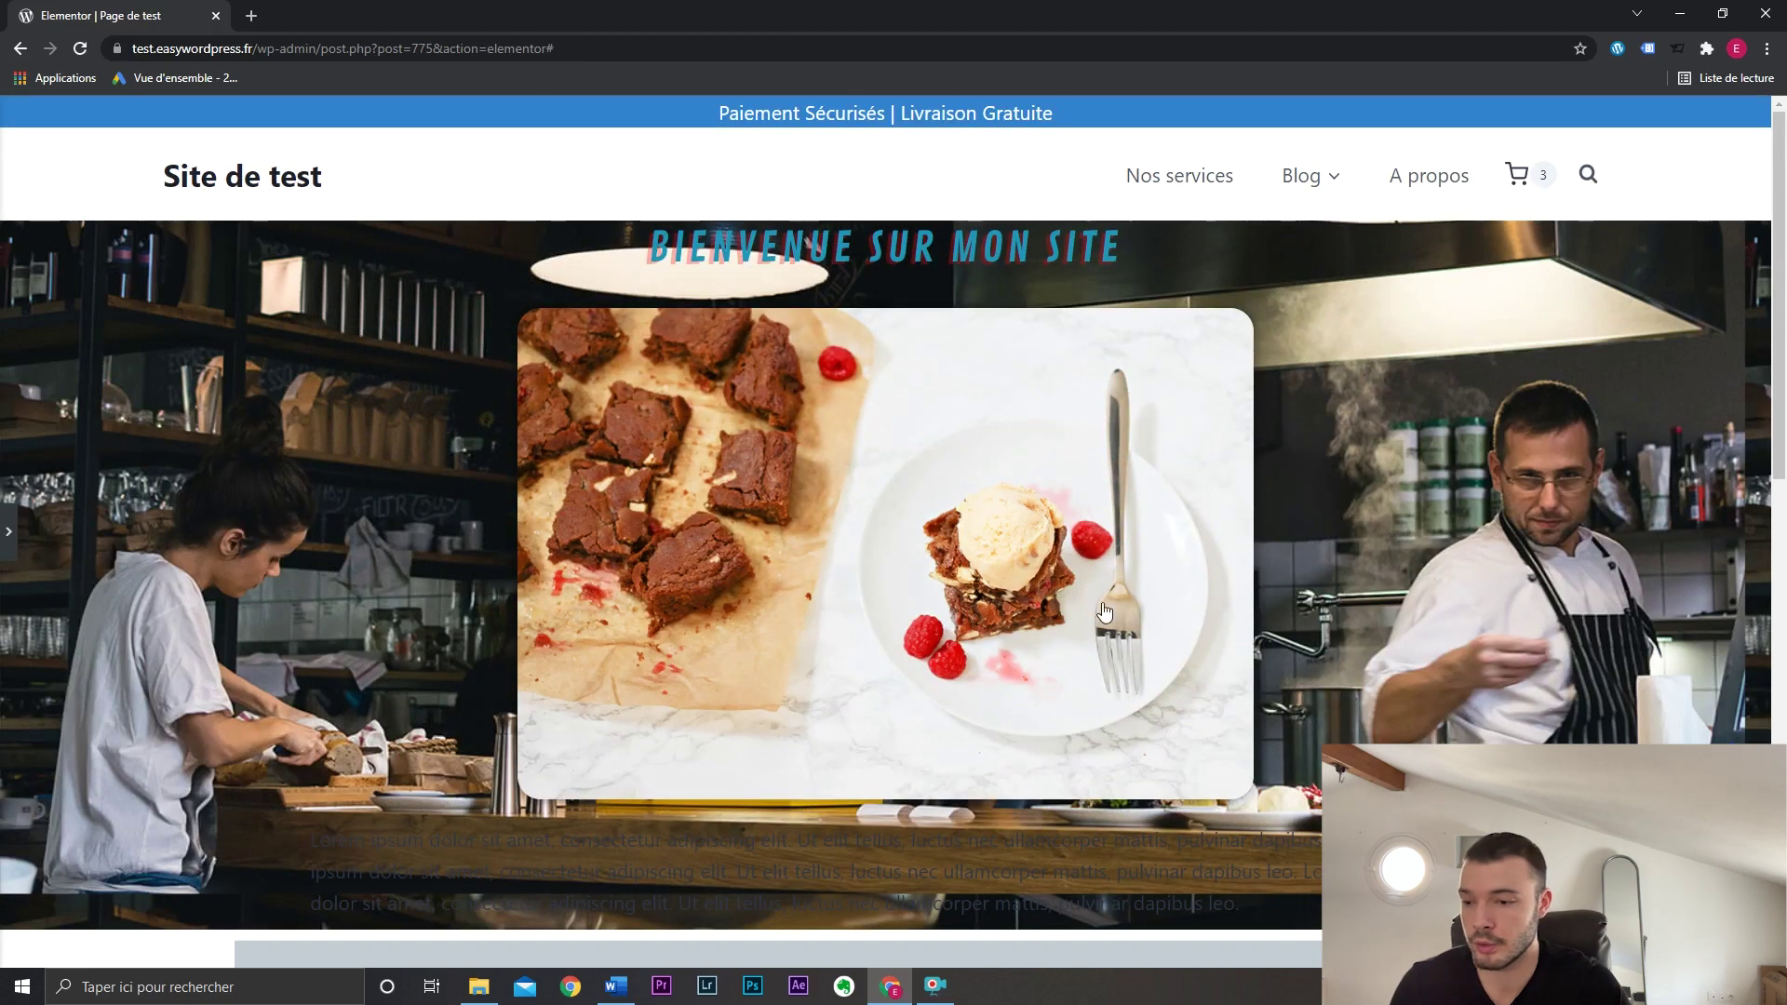
pyautogui.scroll(-5, 1705, 576)
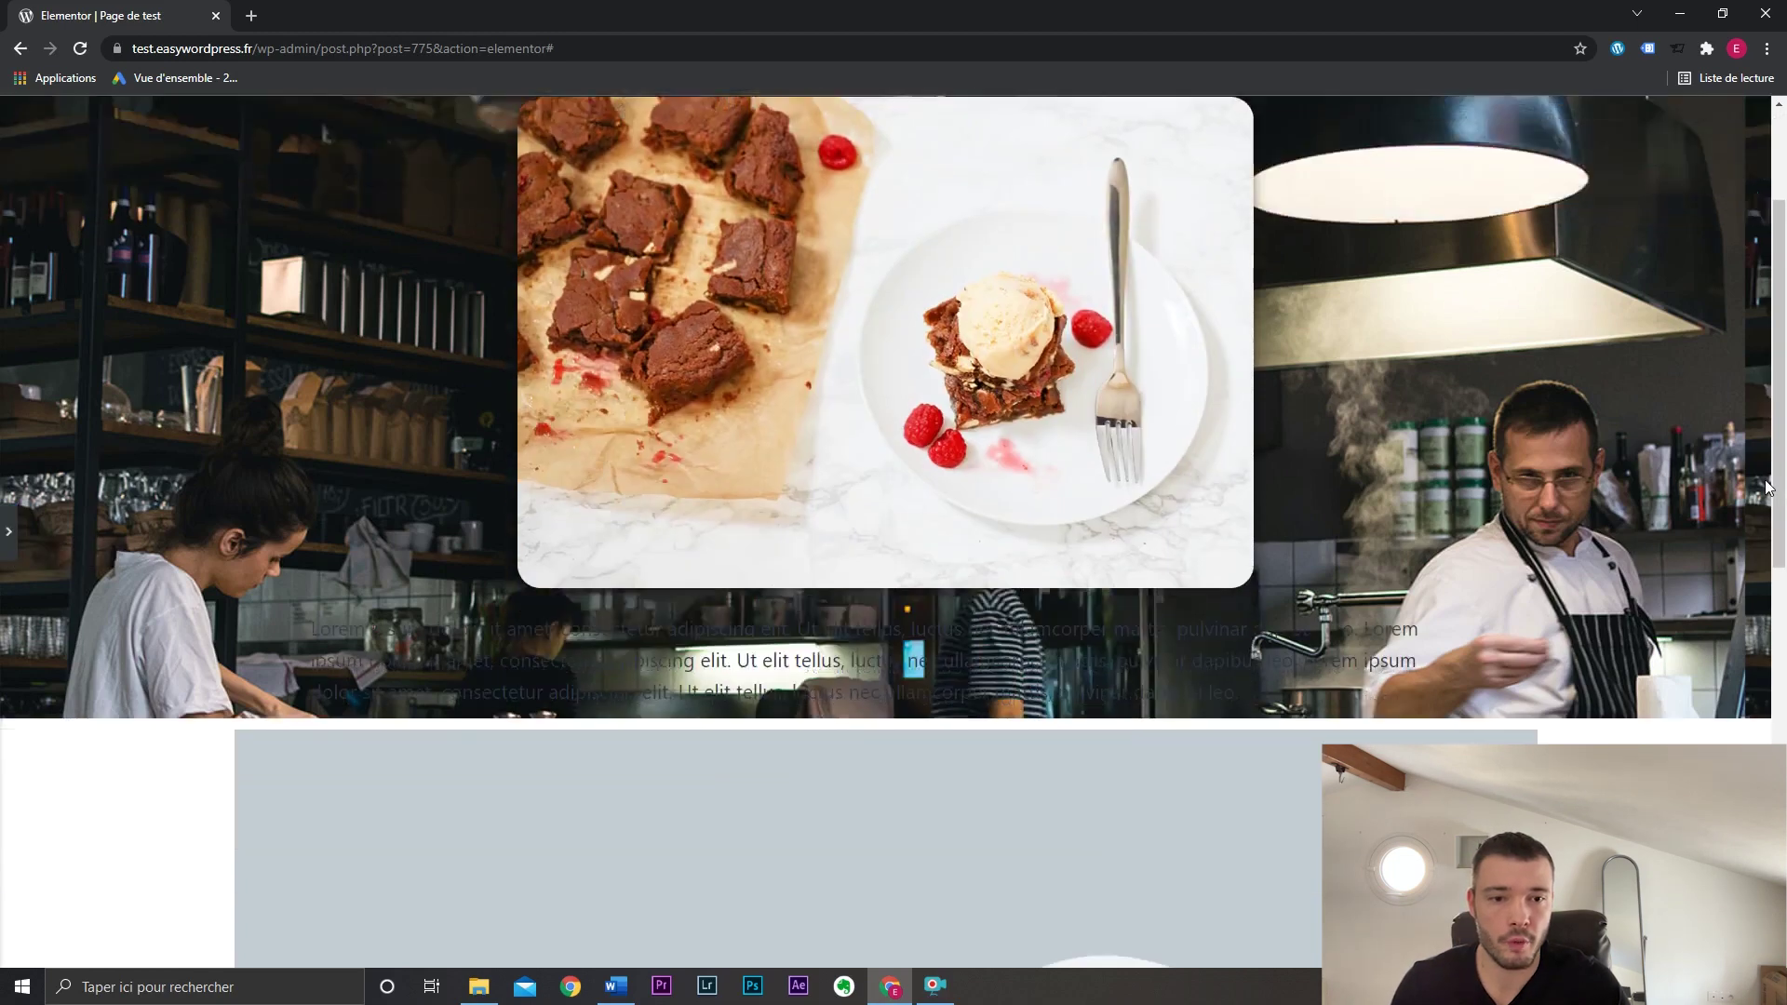
pyautogui.scroll(3, 1705, 576)
pyautogui.scroll(-3, 1705, 576)
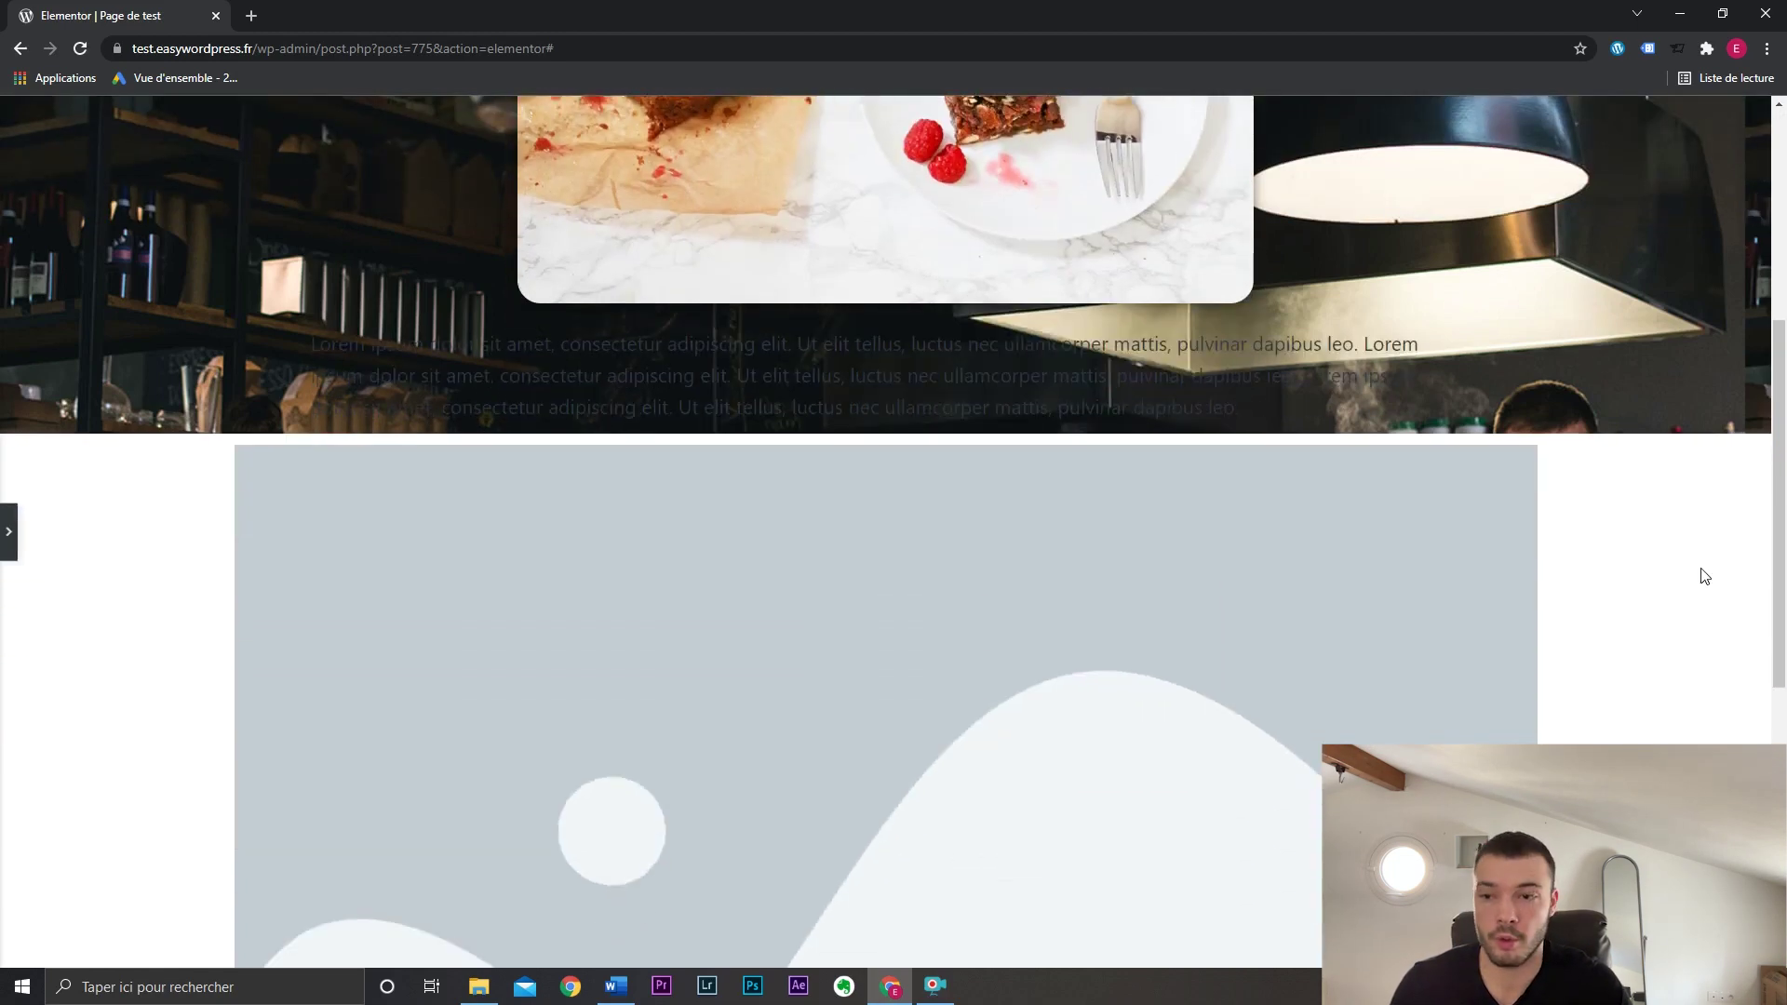
pyautogui.scroll(5, 1705, 576)
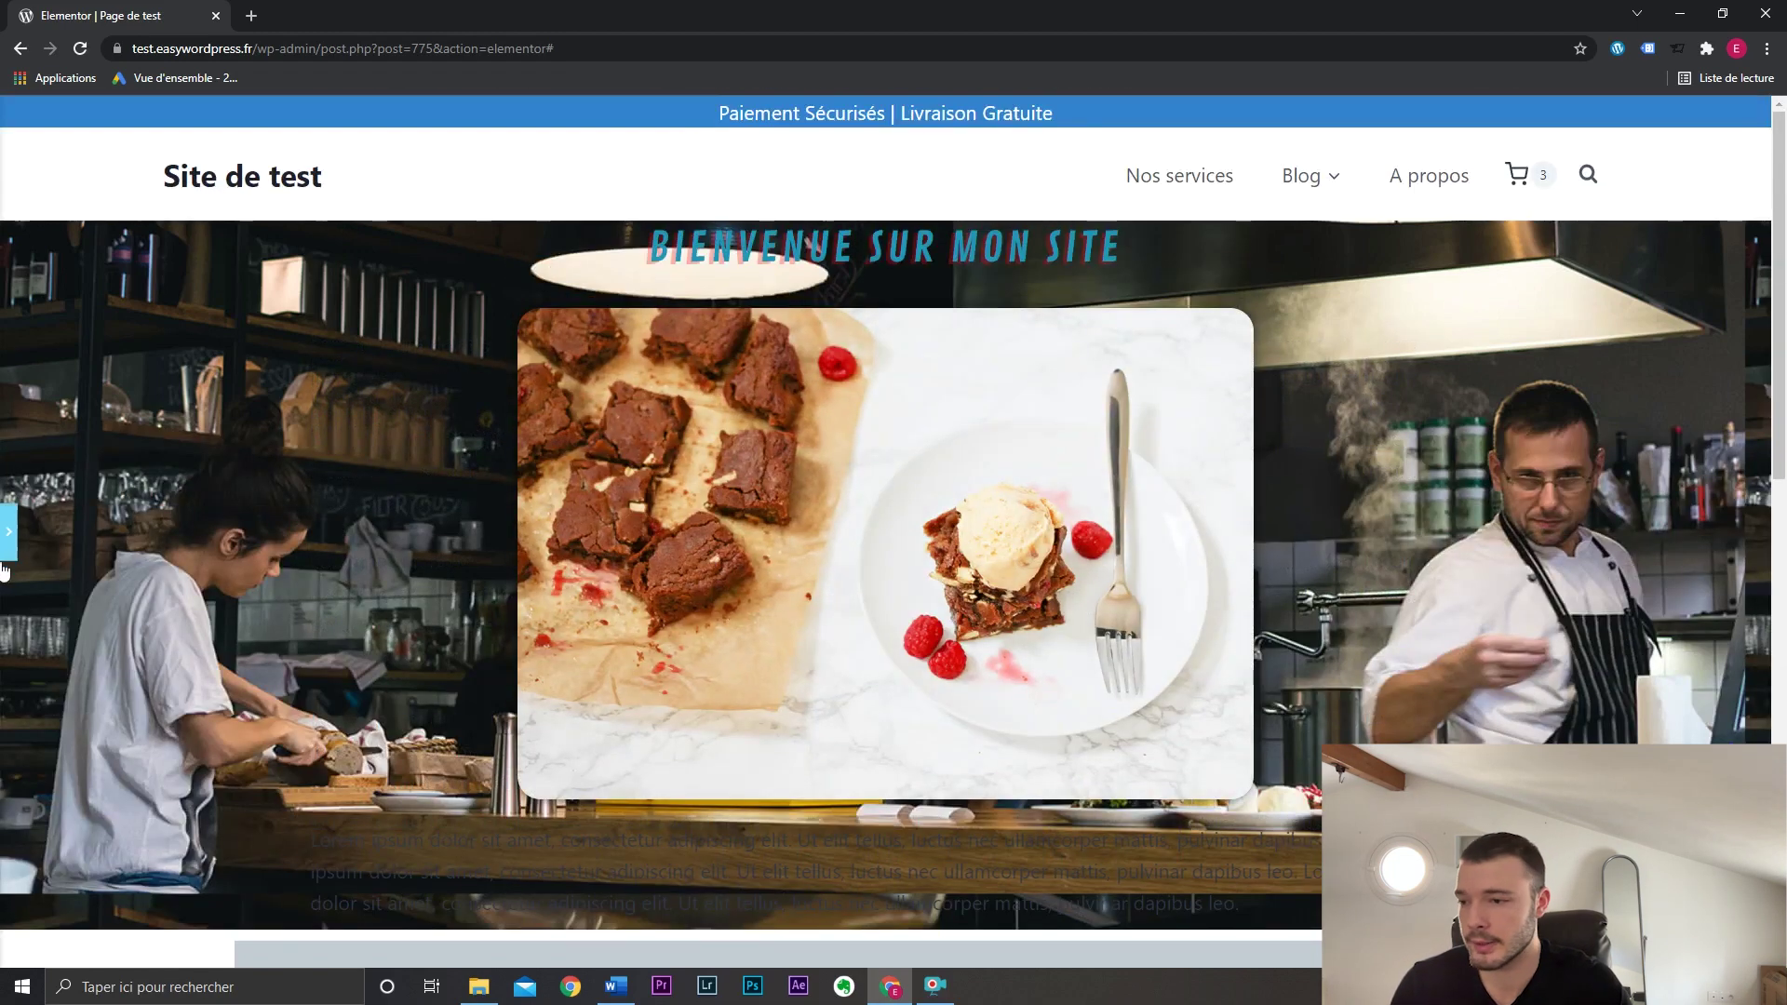
# Set the attachment (Fichier joint) of the welcome section's background image to Par défaut.
pyautogui.click(9, 556)
pyautogui.click(223, 667)
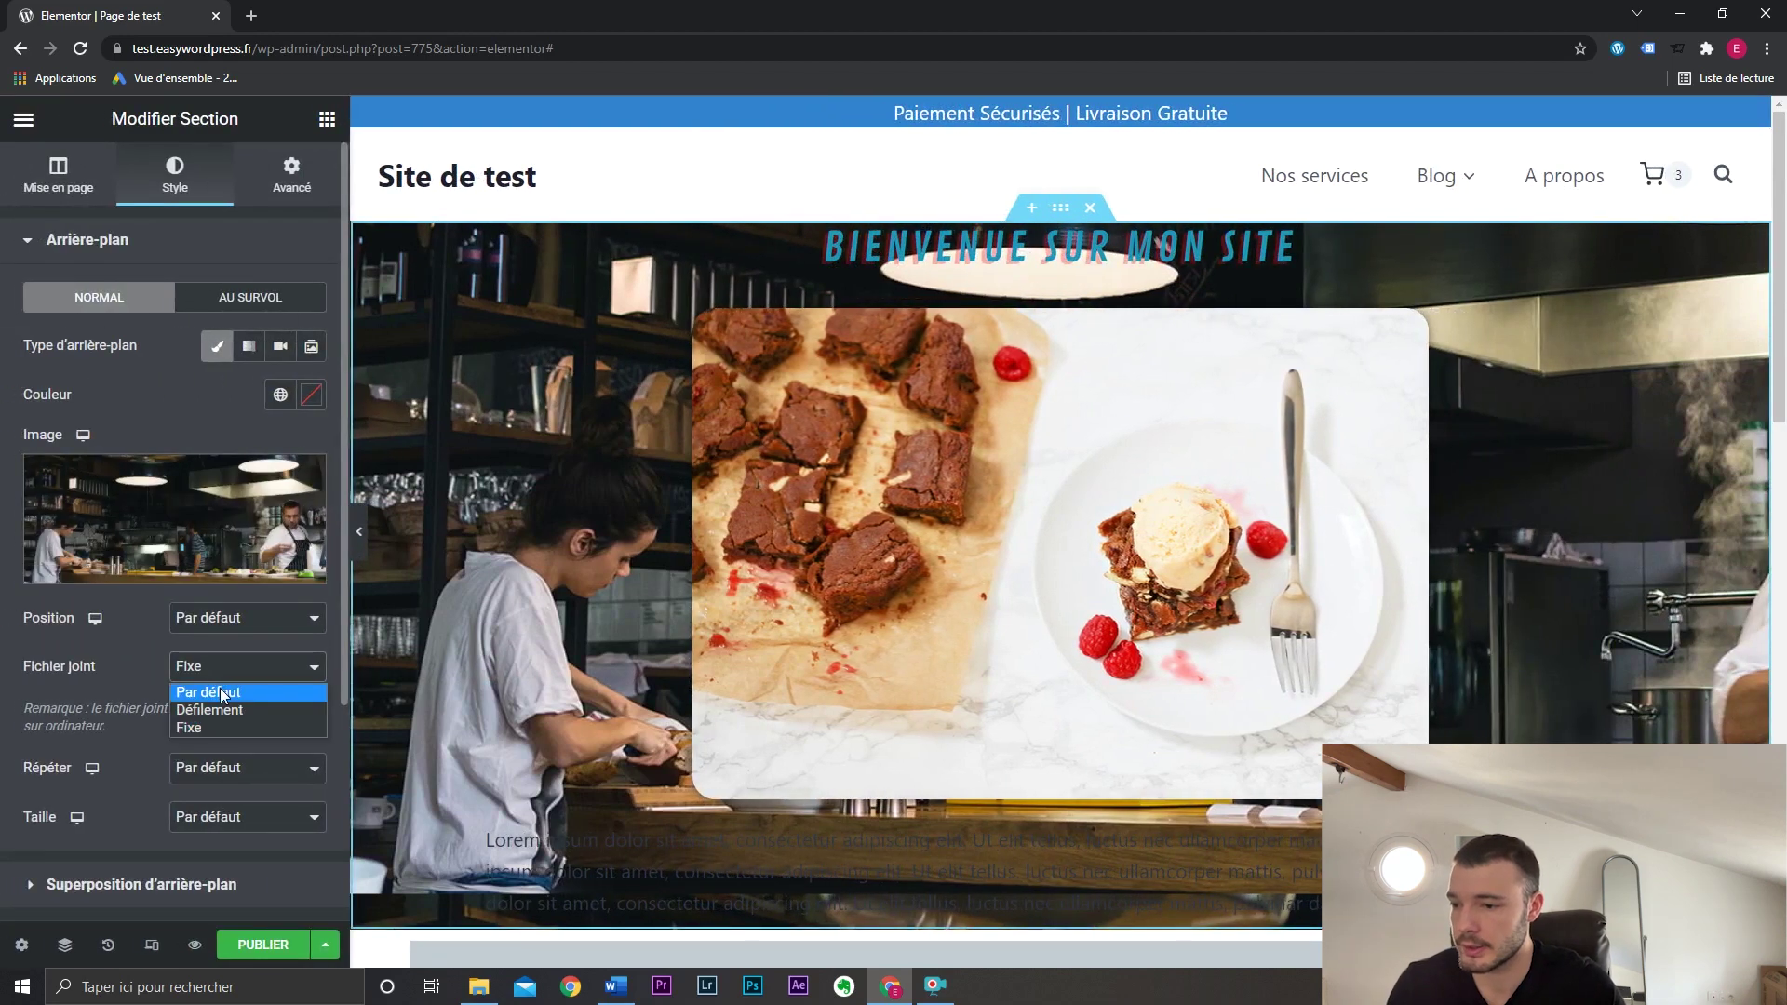
pyautogui.click(212, 688)
# Set the section background's repeat to Non-répété and its size to Contenir.
pyautogui.click(224, 715)
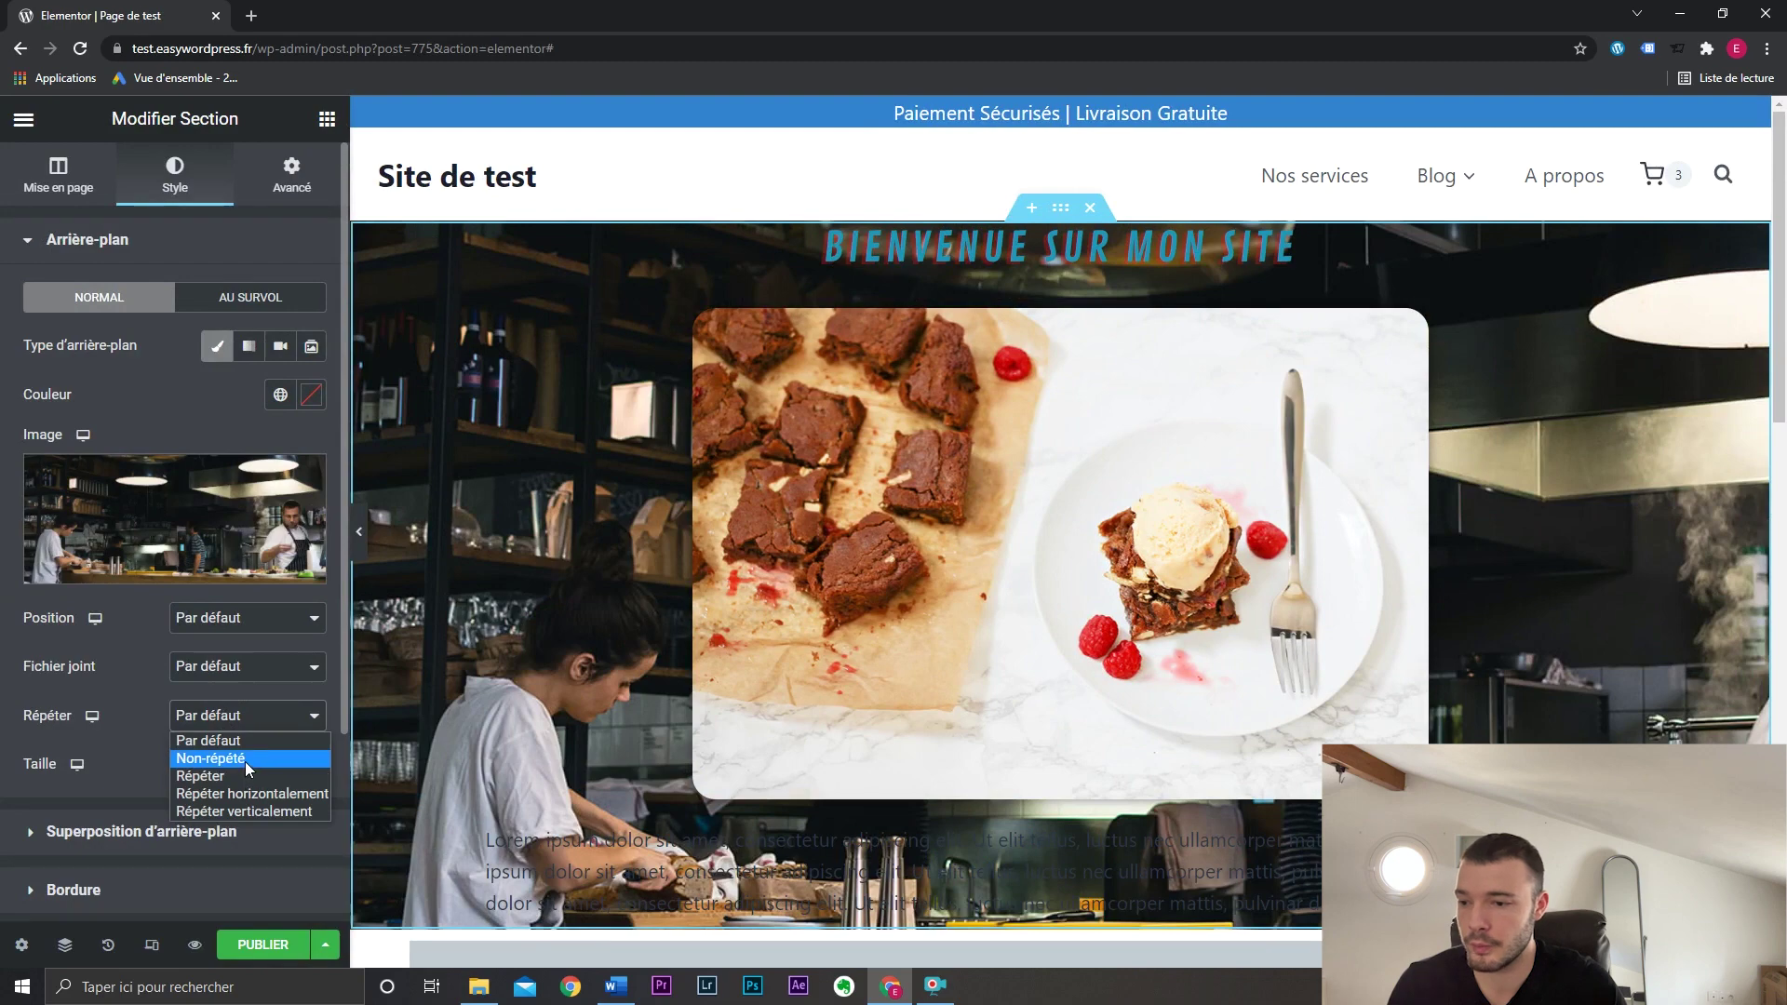
pyautogui.click(246, 759)
pyautogui.click(259, 768)
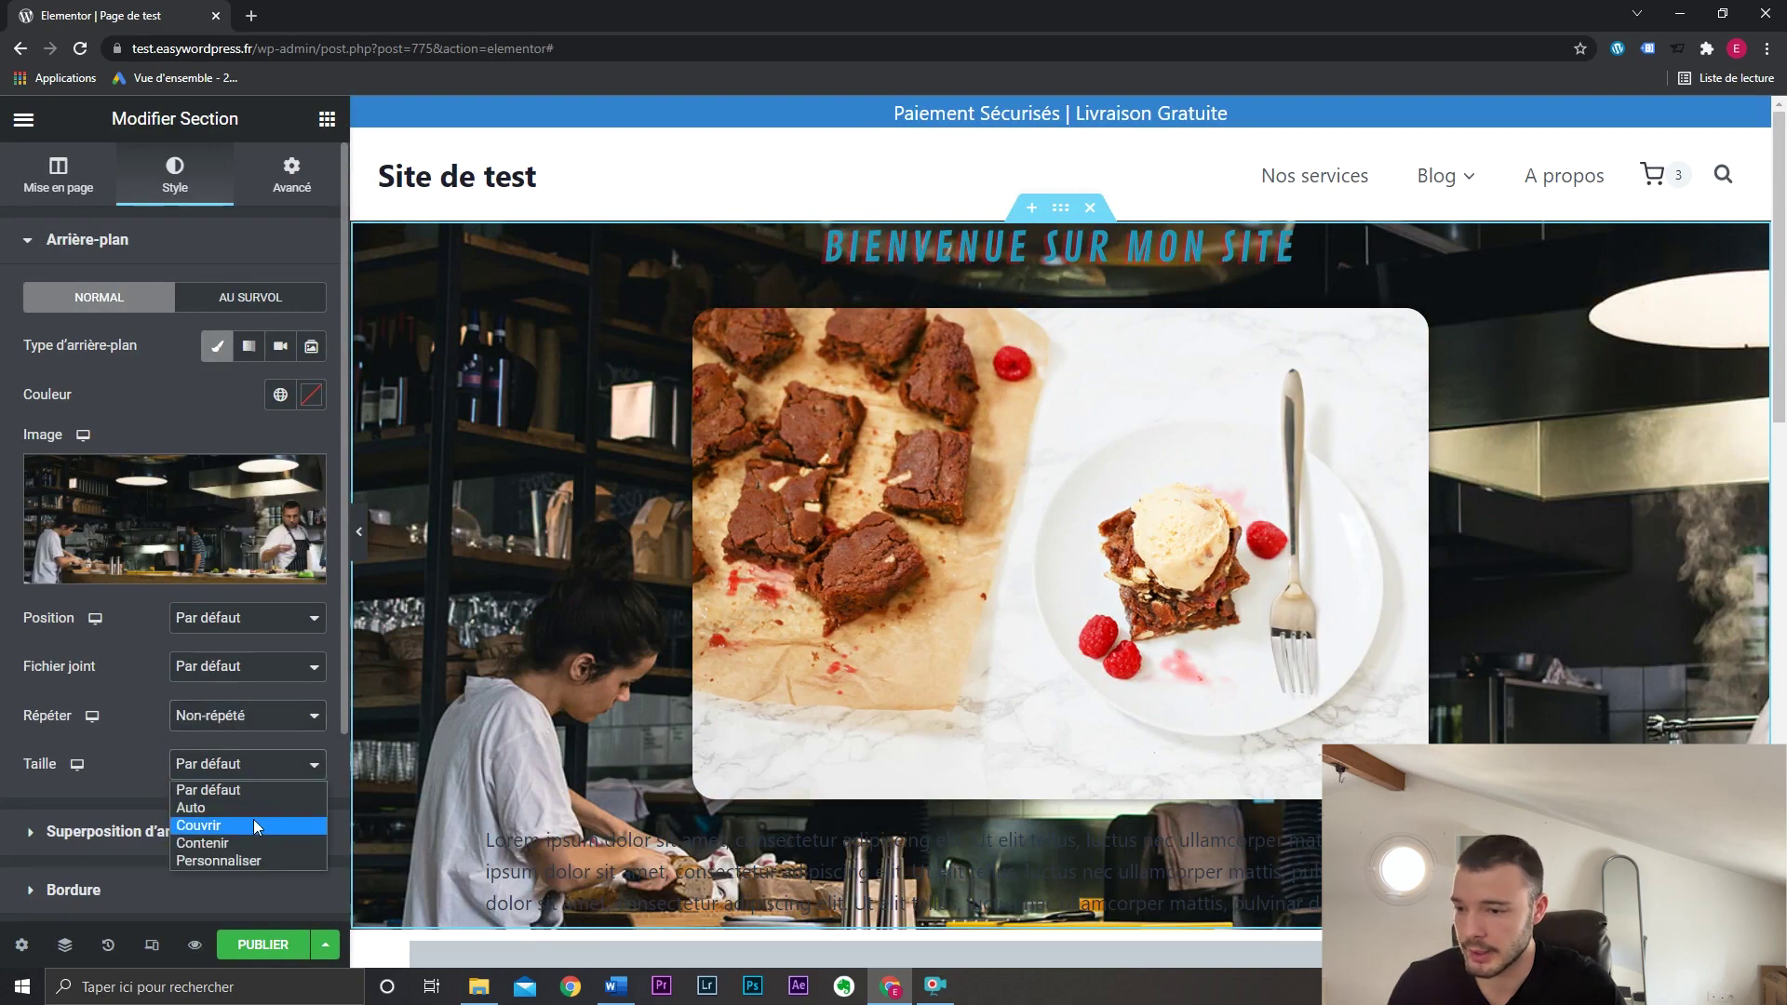
pyautogui.click(254, 846)
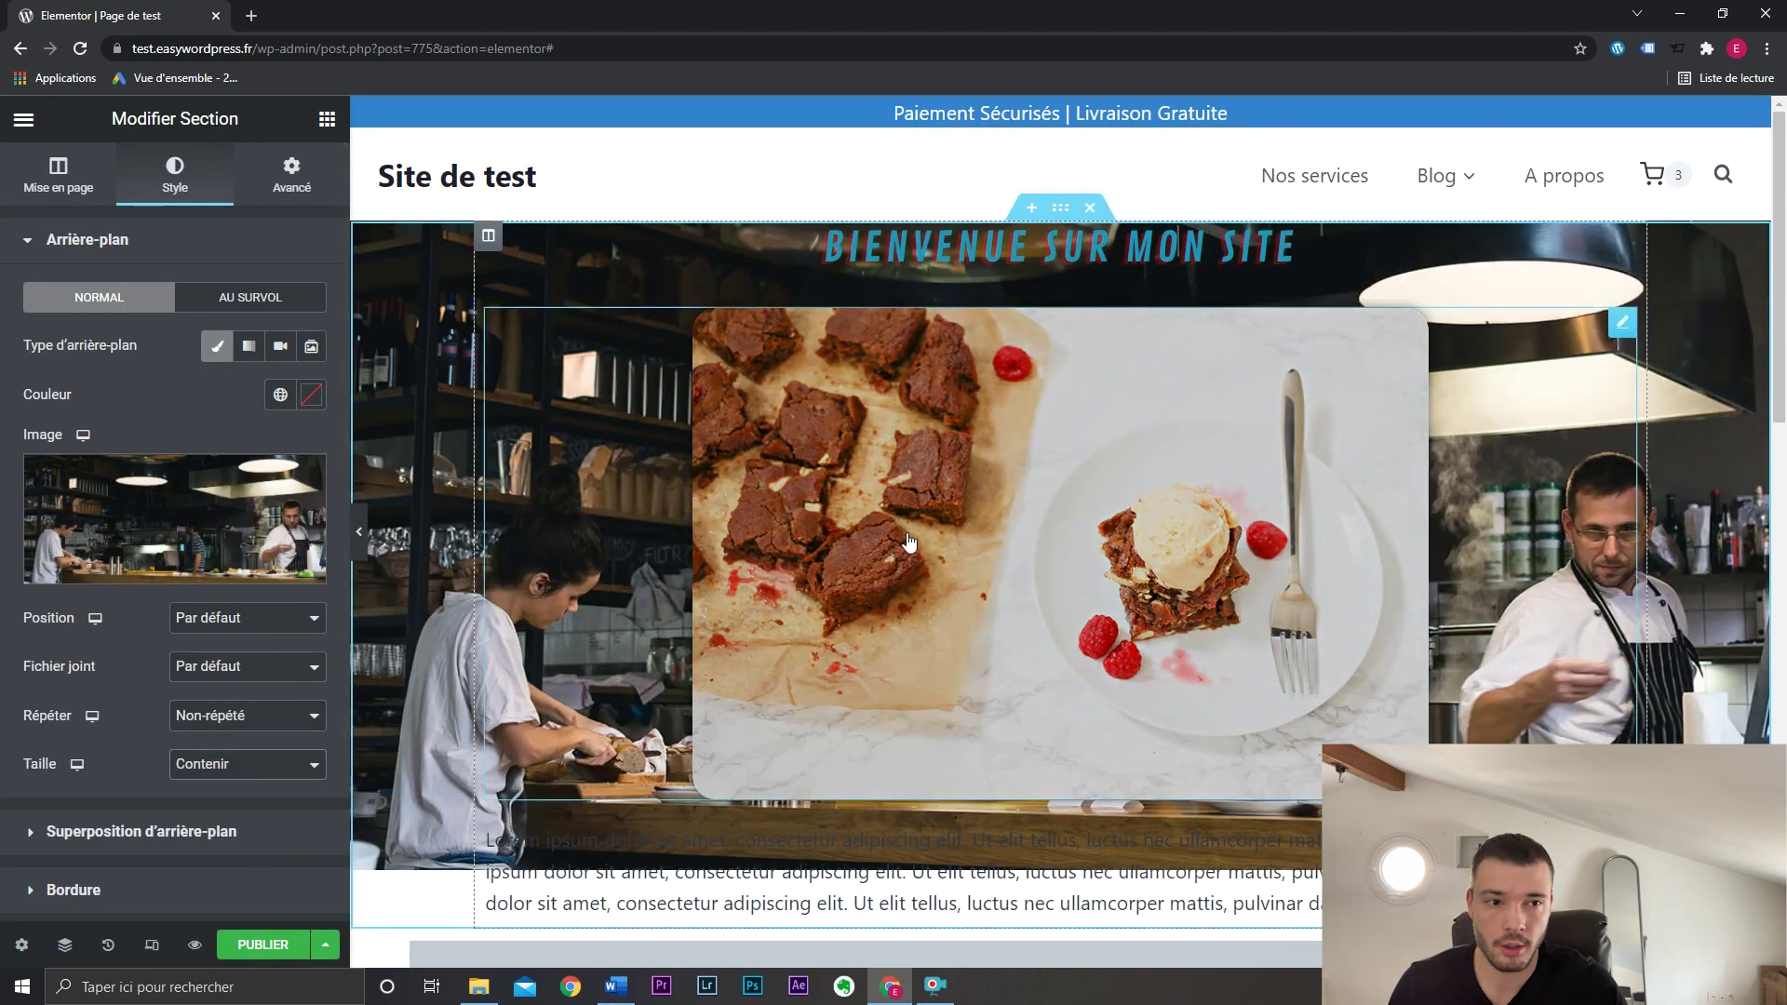
# Give the section background a custom size (Personnaliser) with a width of 50 and set its repeat to Répéter.
pyautogui.click(218, 769)
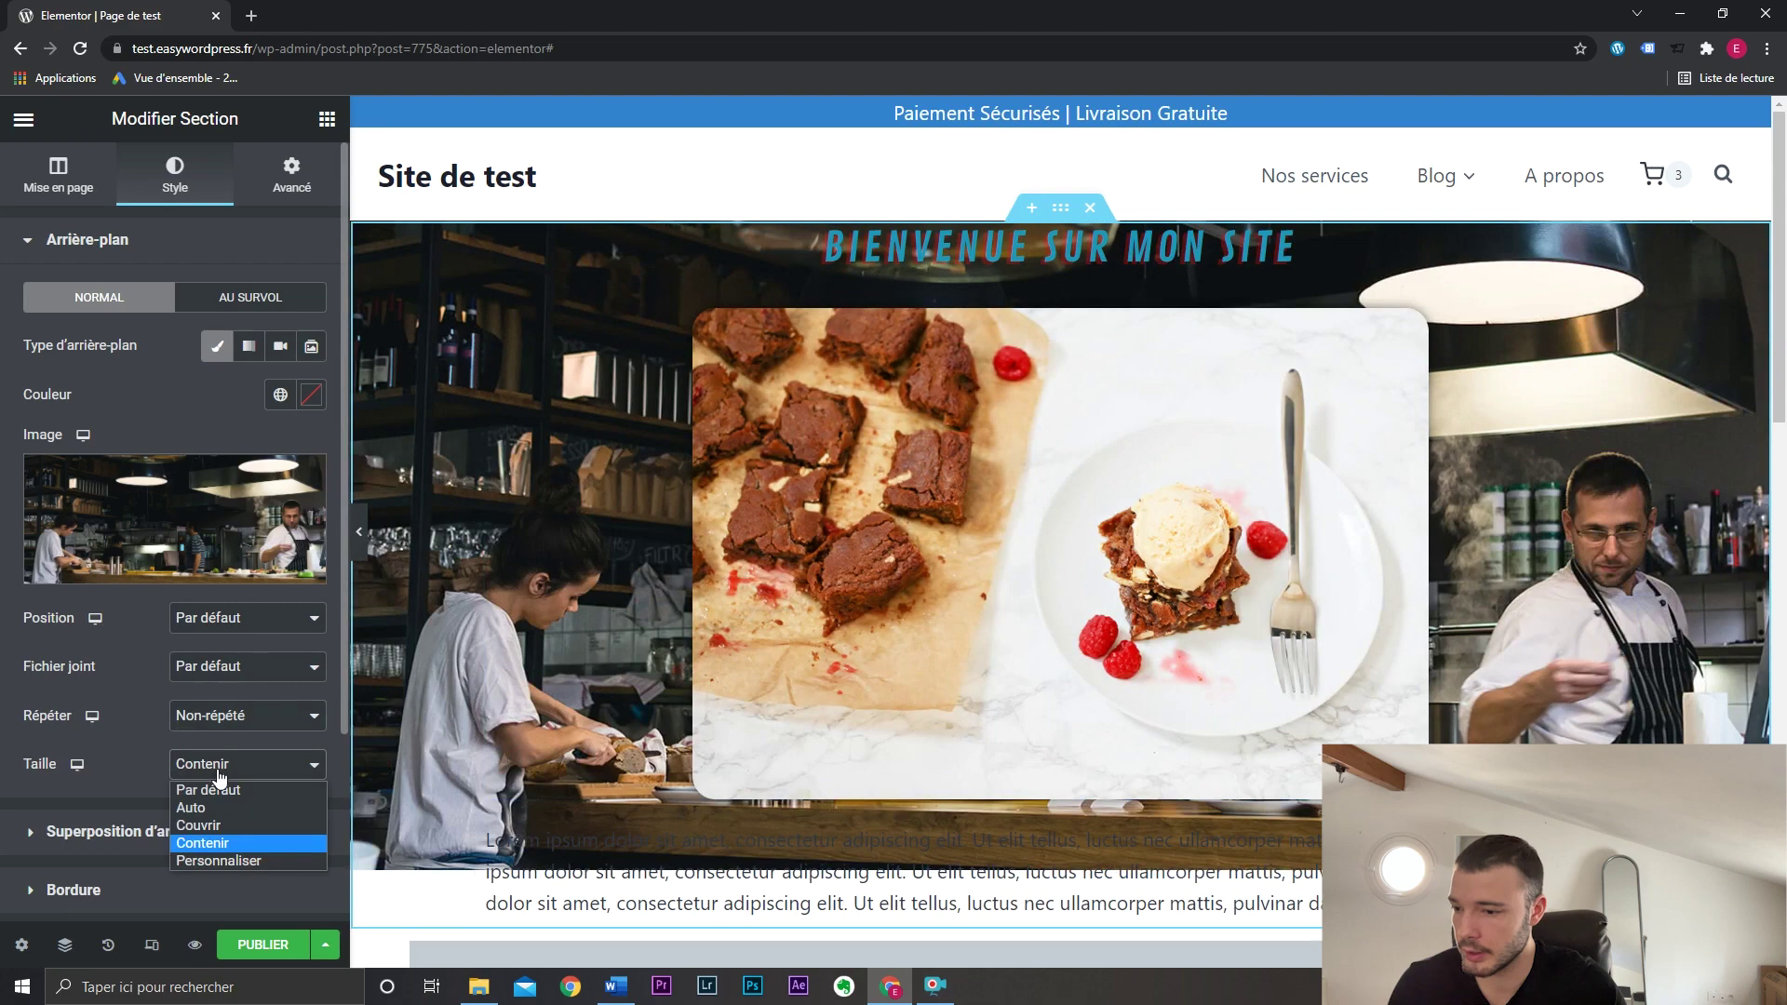
pyautogui.click(232, 858)
pyautogui.moveTo(213, 845); pyautogui.dragTo(136, 840)
pyautogui.click(233, 717)
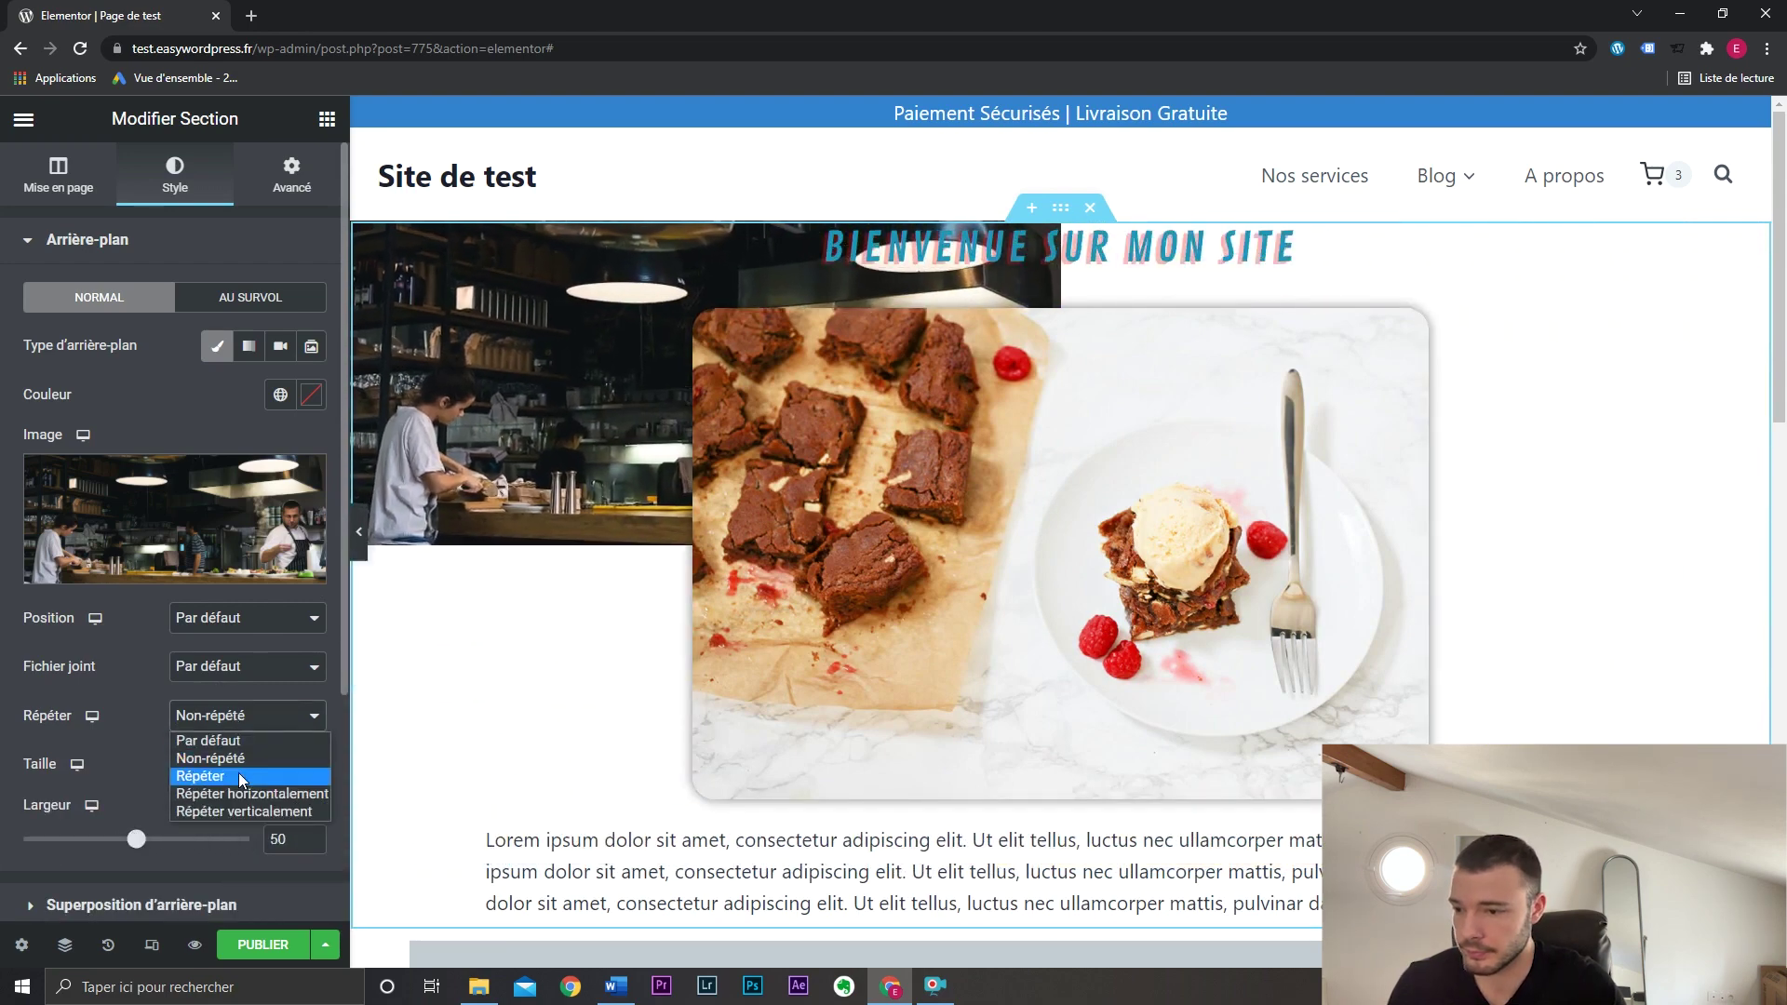
pyautogui.click(239, 776)
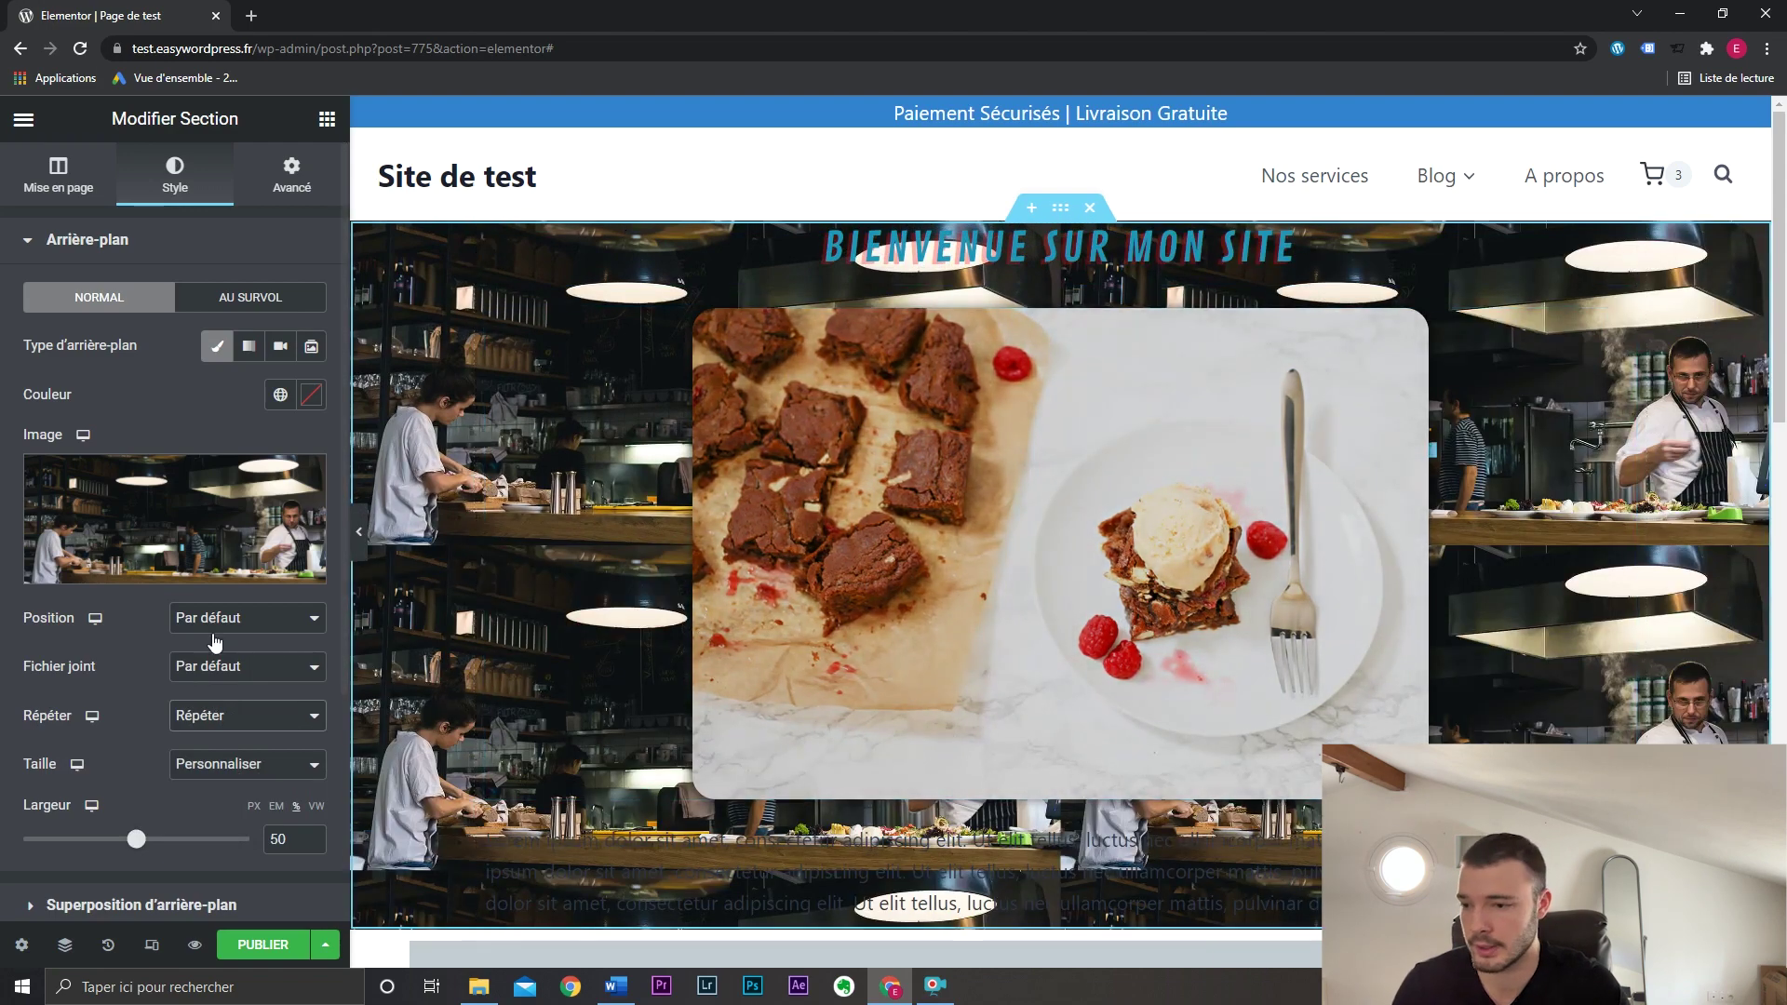
# Set the section background's repeat to Par défaut and its size to Couvrir, and preview the page at full width.
pyautogui.click(223, 717)
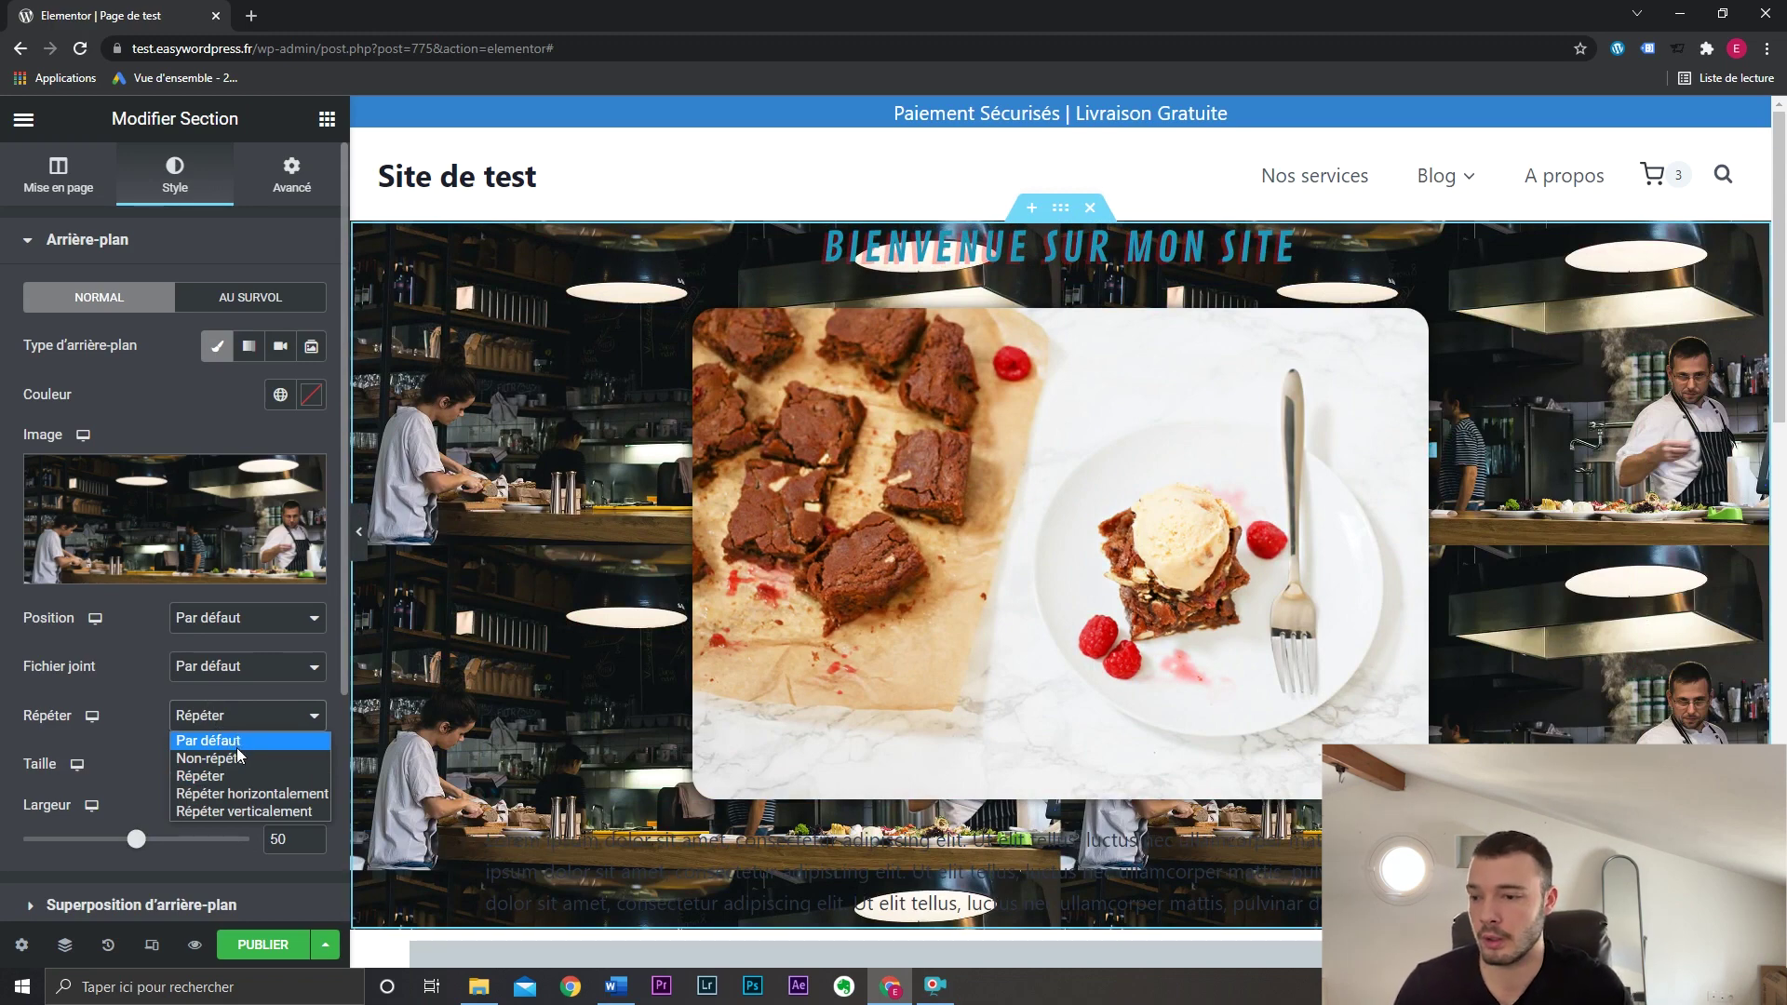
pyautogui.click(234, 742)
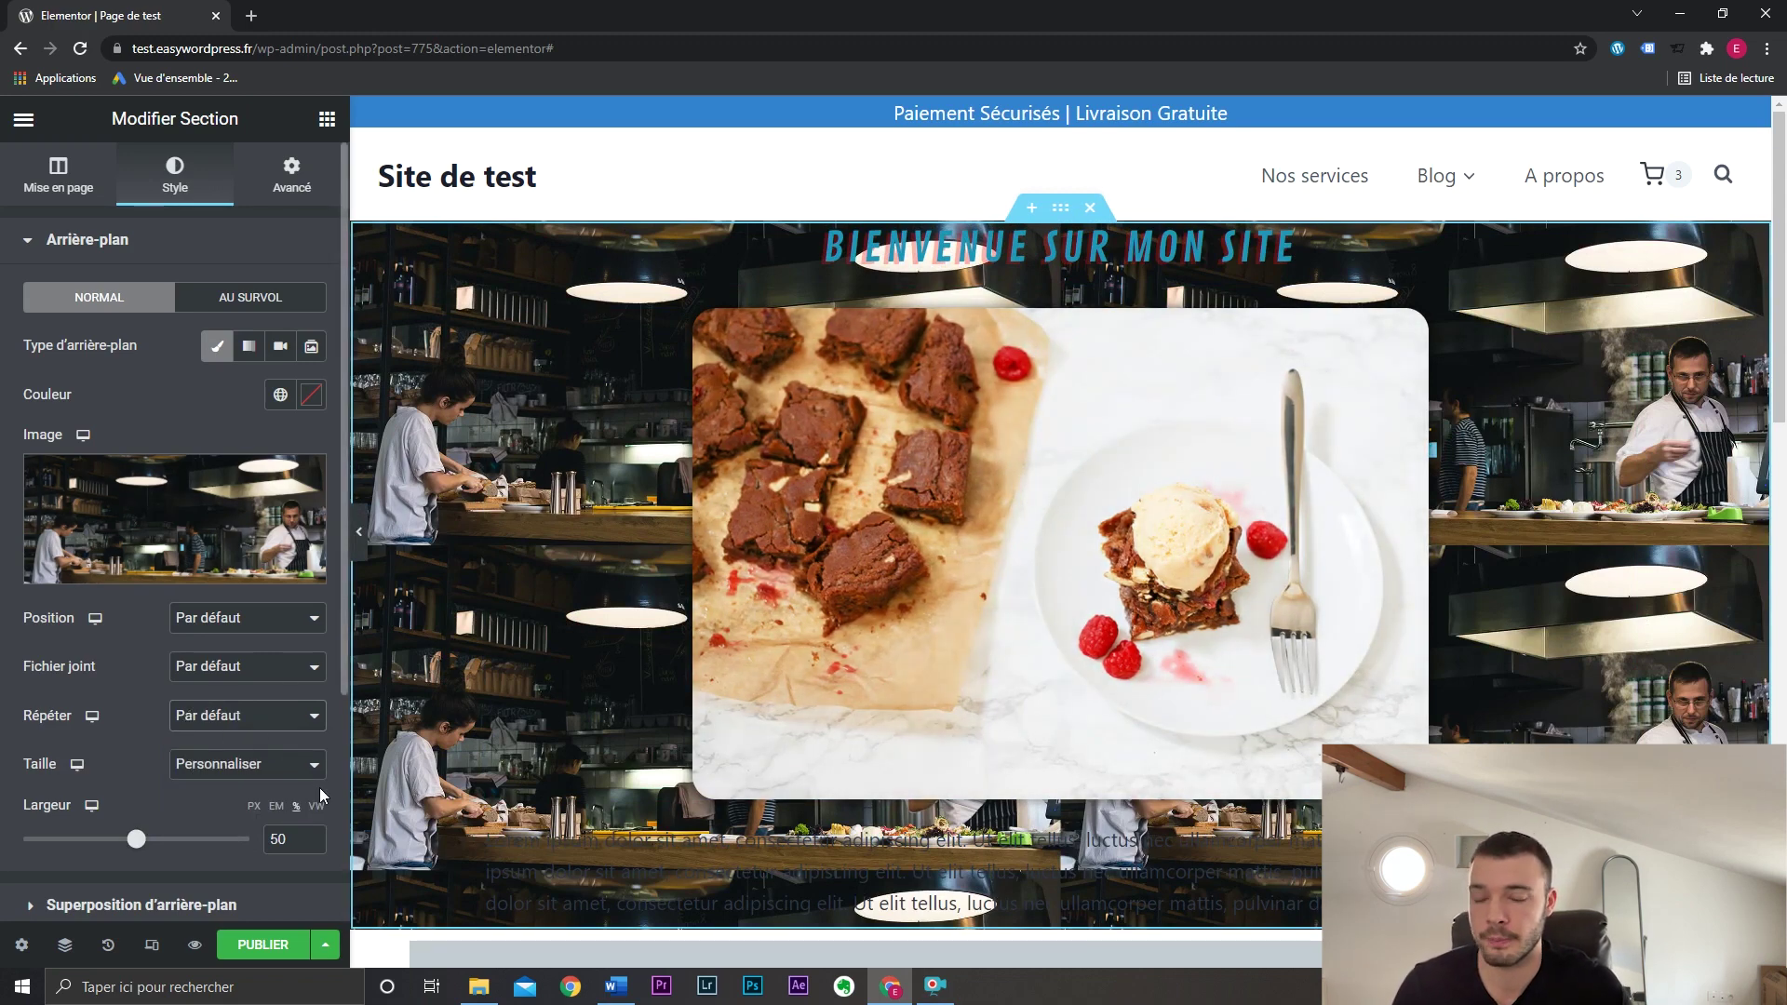
pyautogui.click(260, 772)
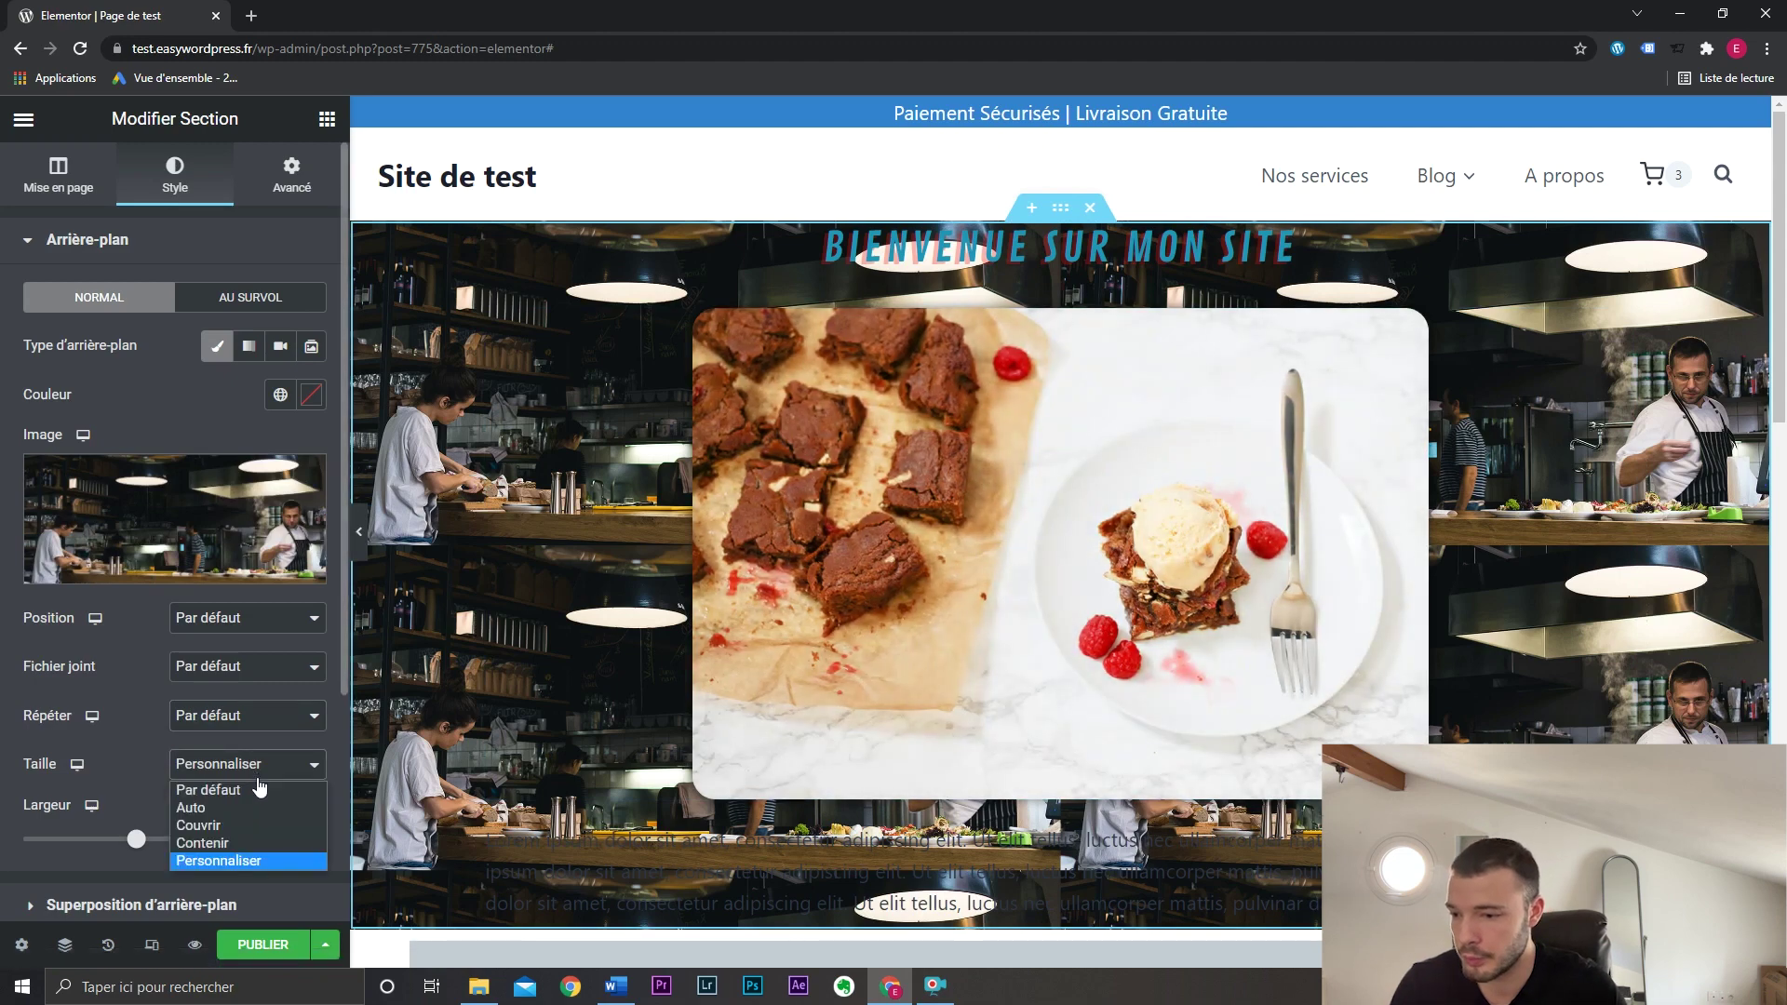
pyautogui.click(253, 825)
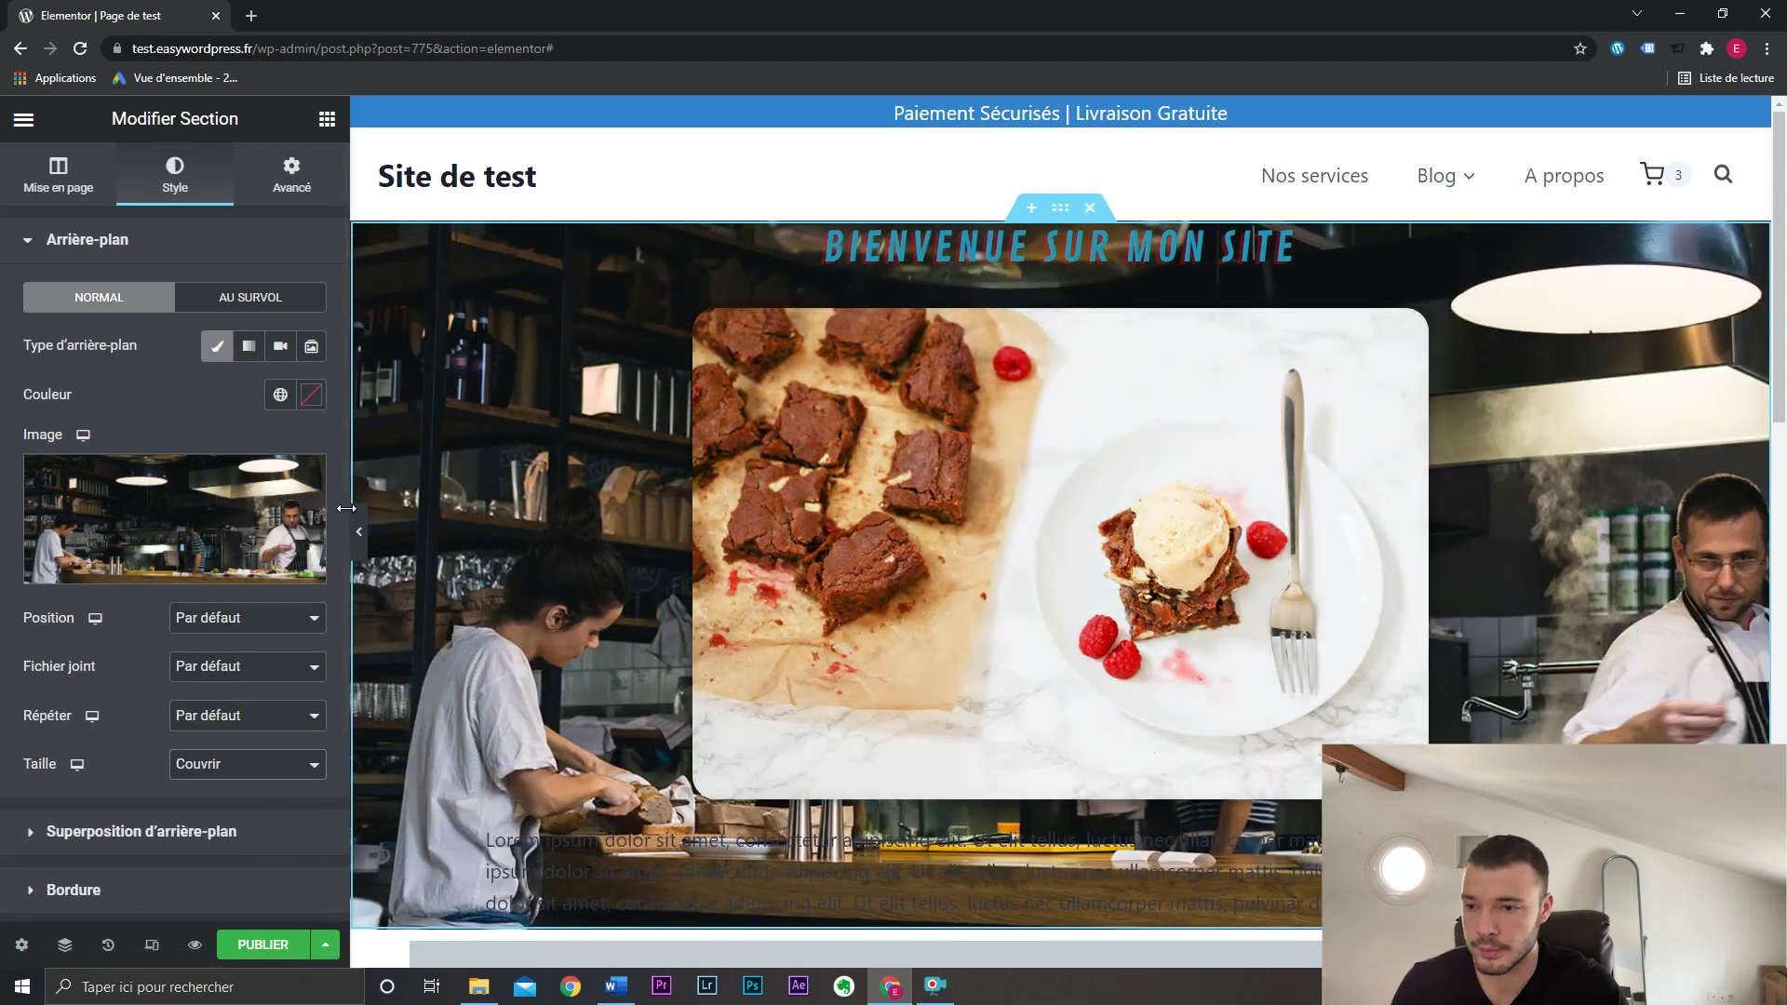
pyautogui.click(359, 531)
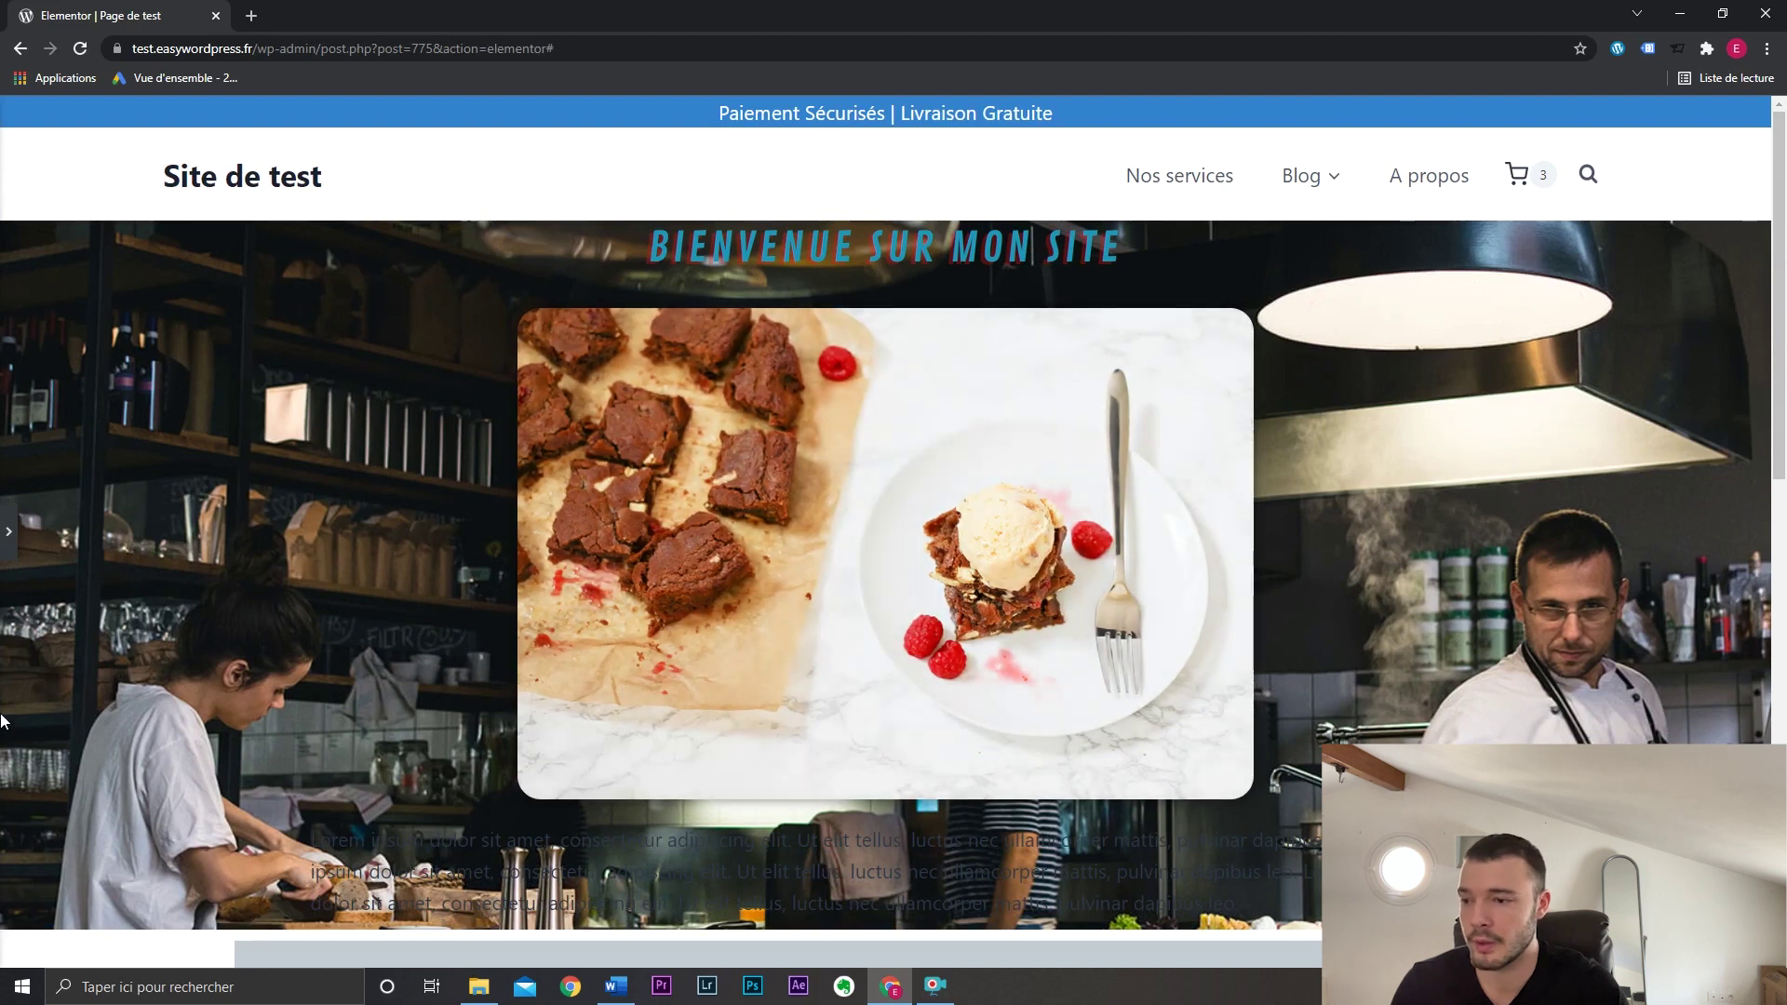
pyautogui.click(7, 531)
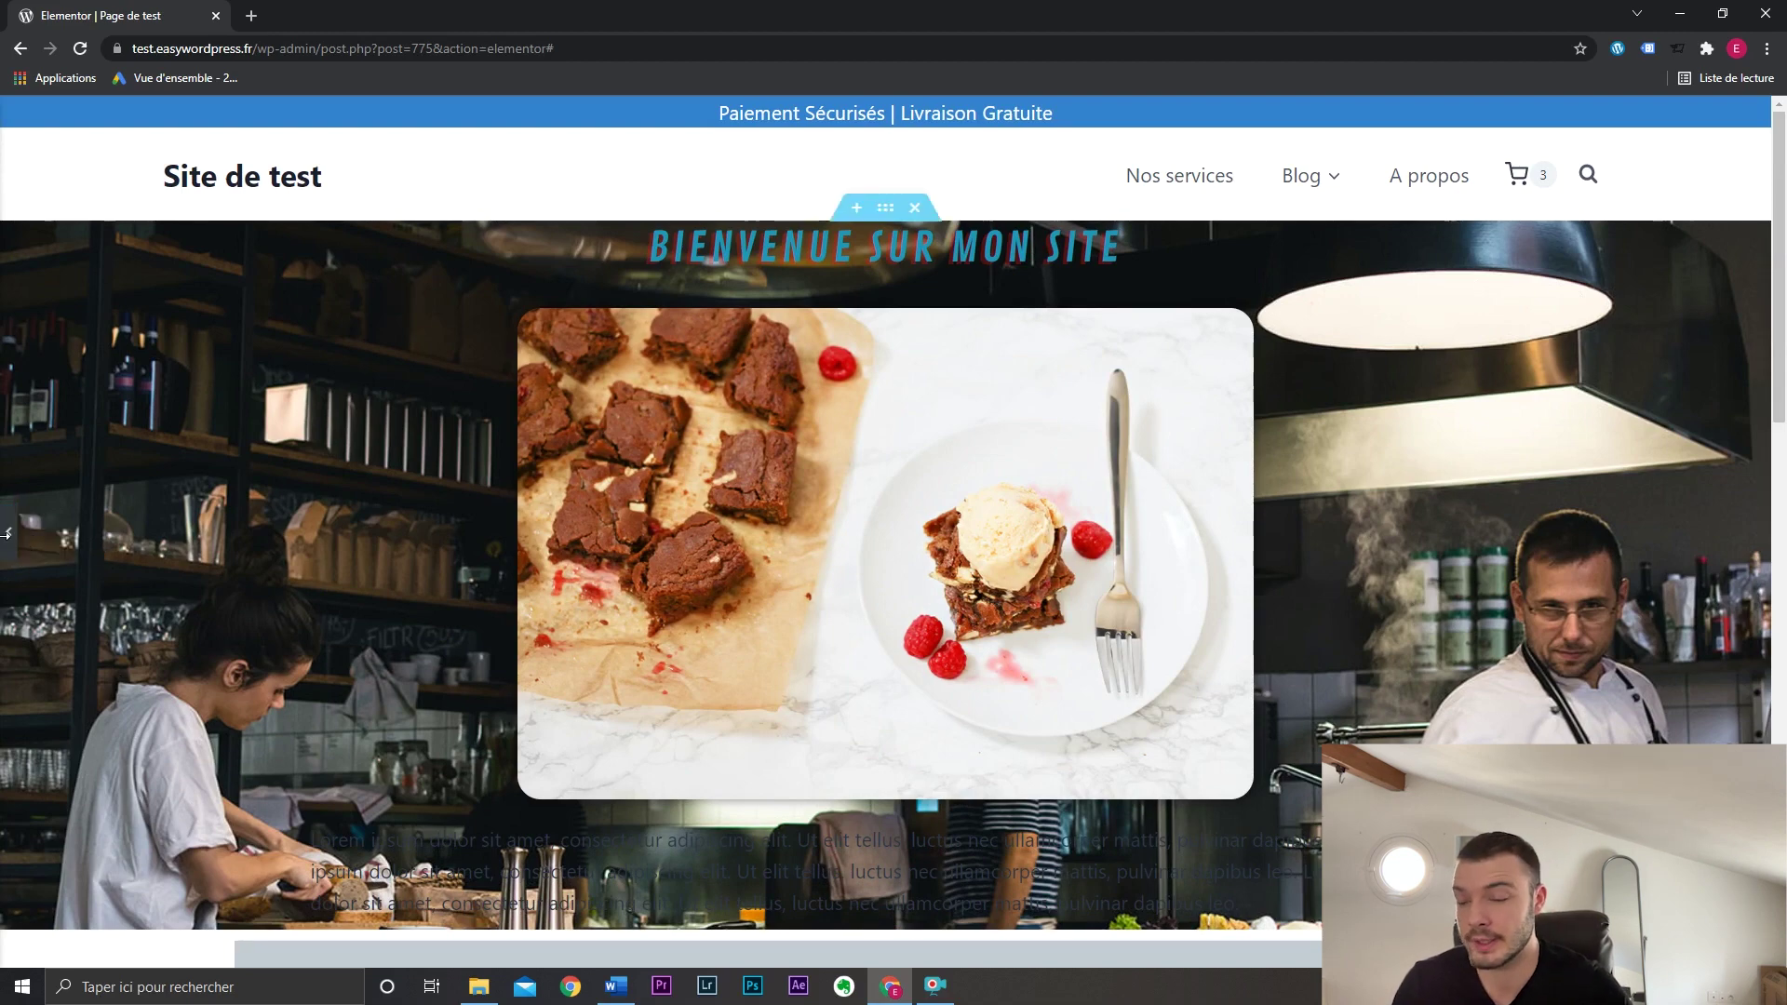
# Enable a classic background overlay (Superposition d'arrière-plan) for the welcome section.
pyautogui.scroll(-3, 223, 397)
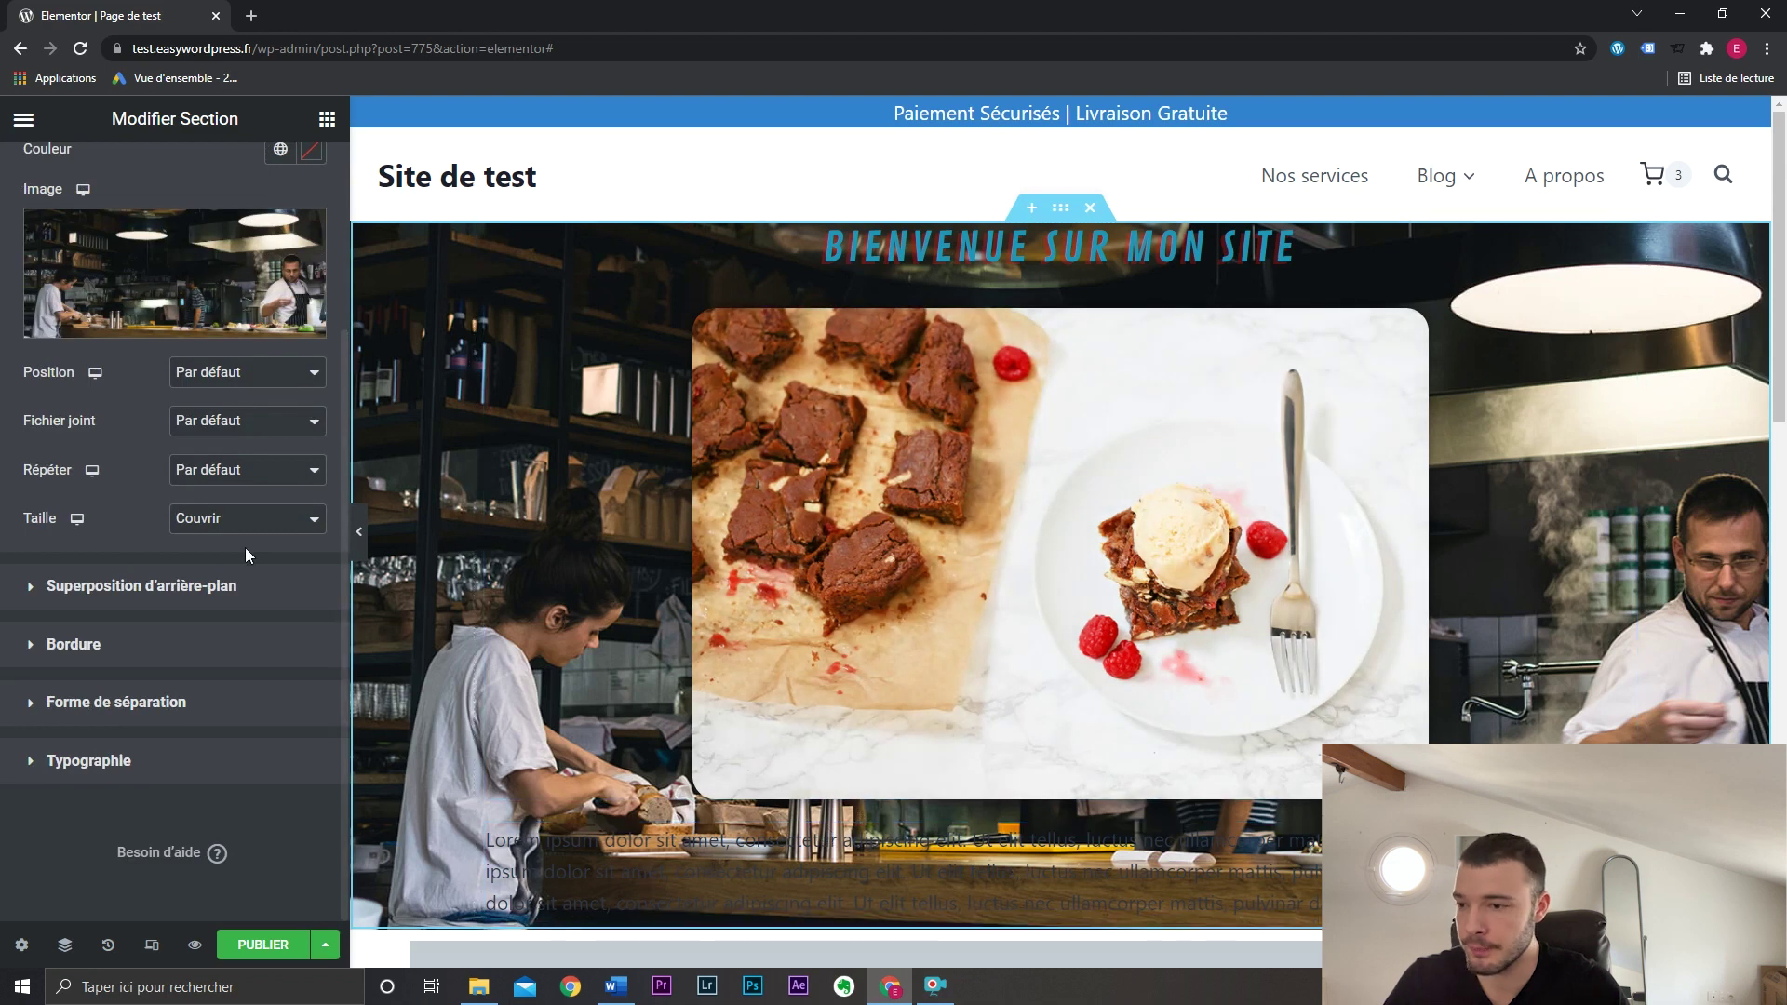
pyautogui.click(207, 587)
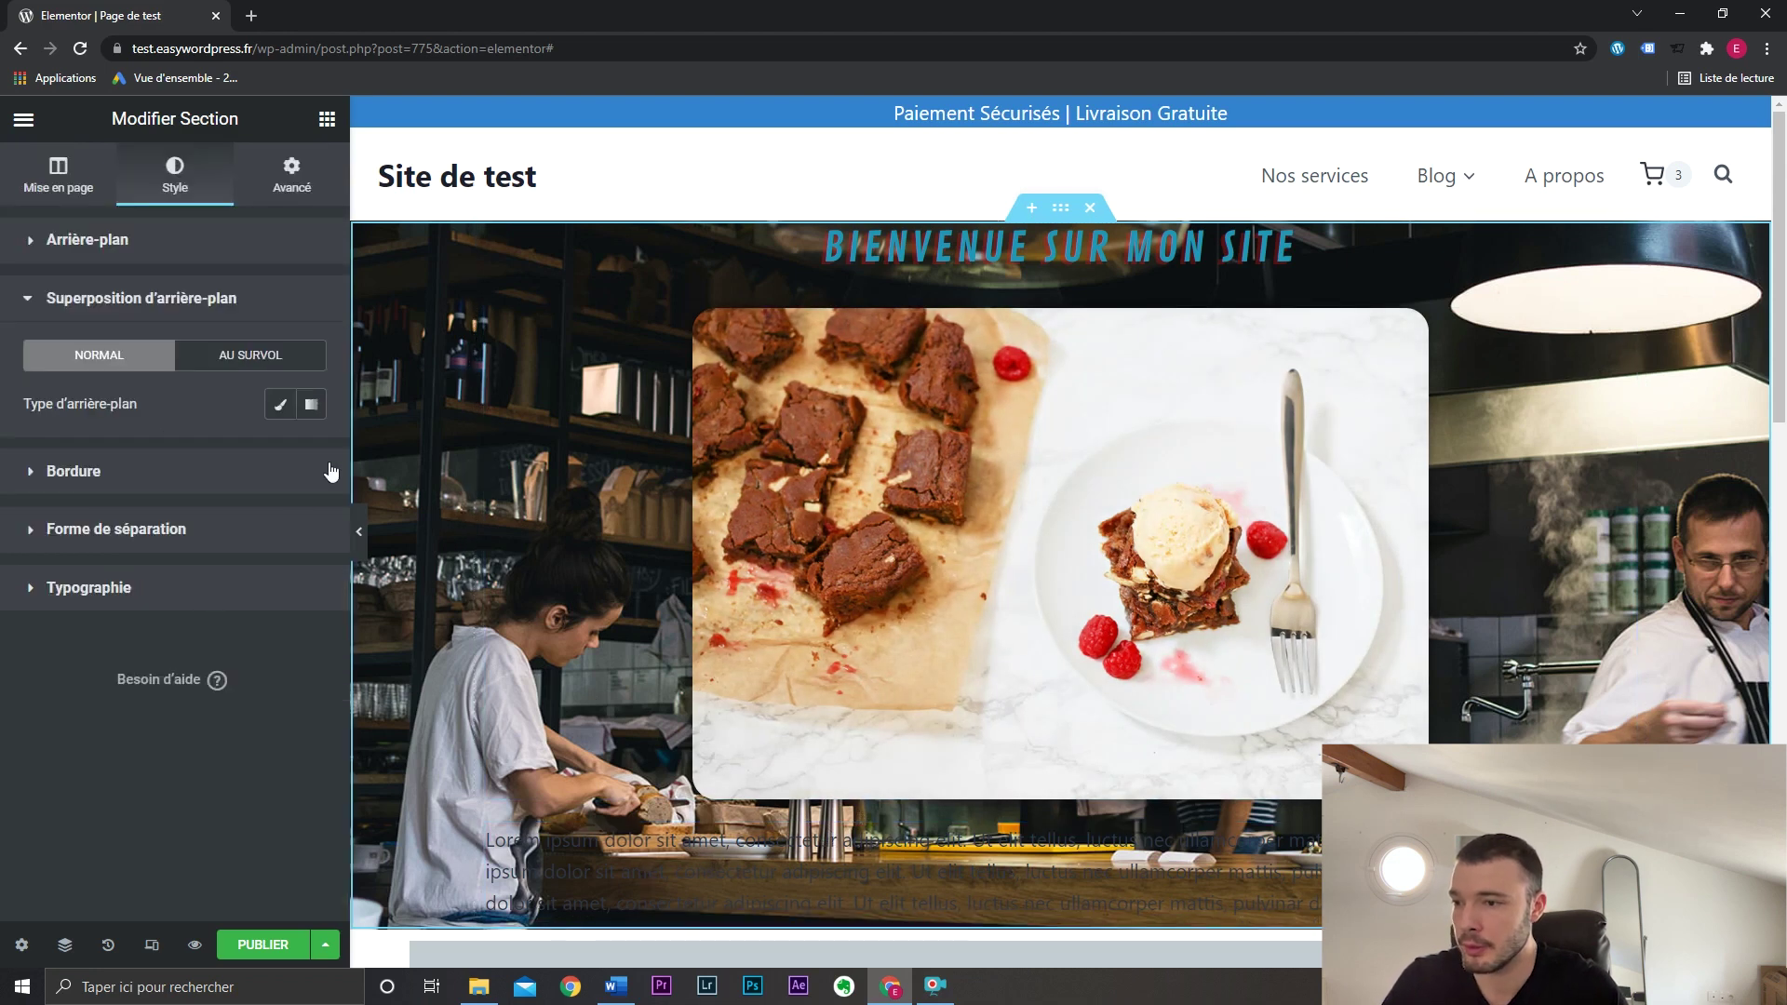
pyautogui.click(279, 404)
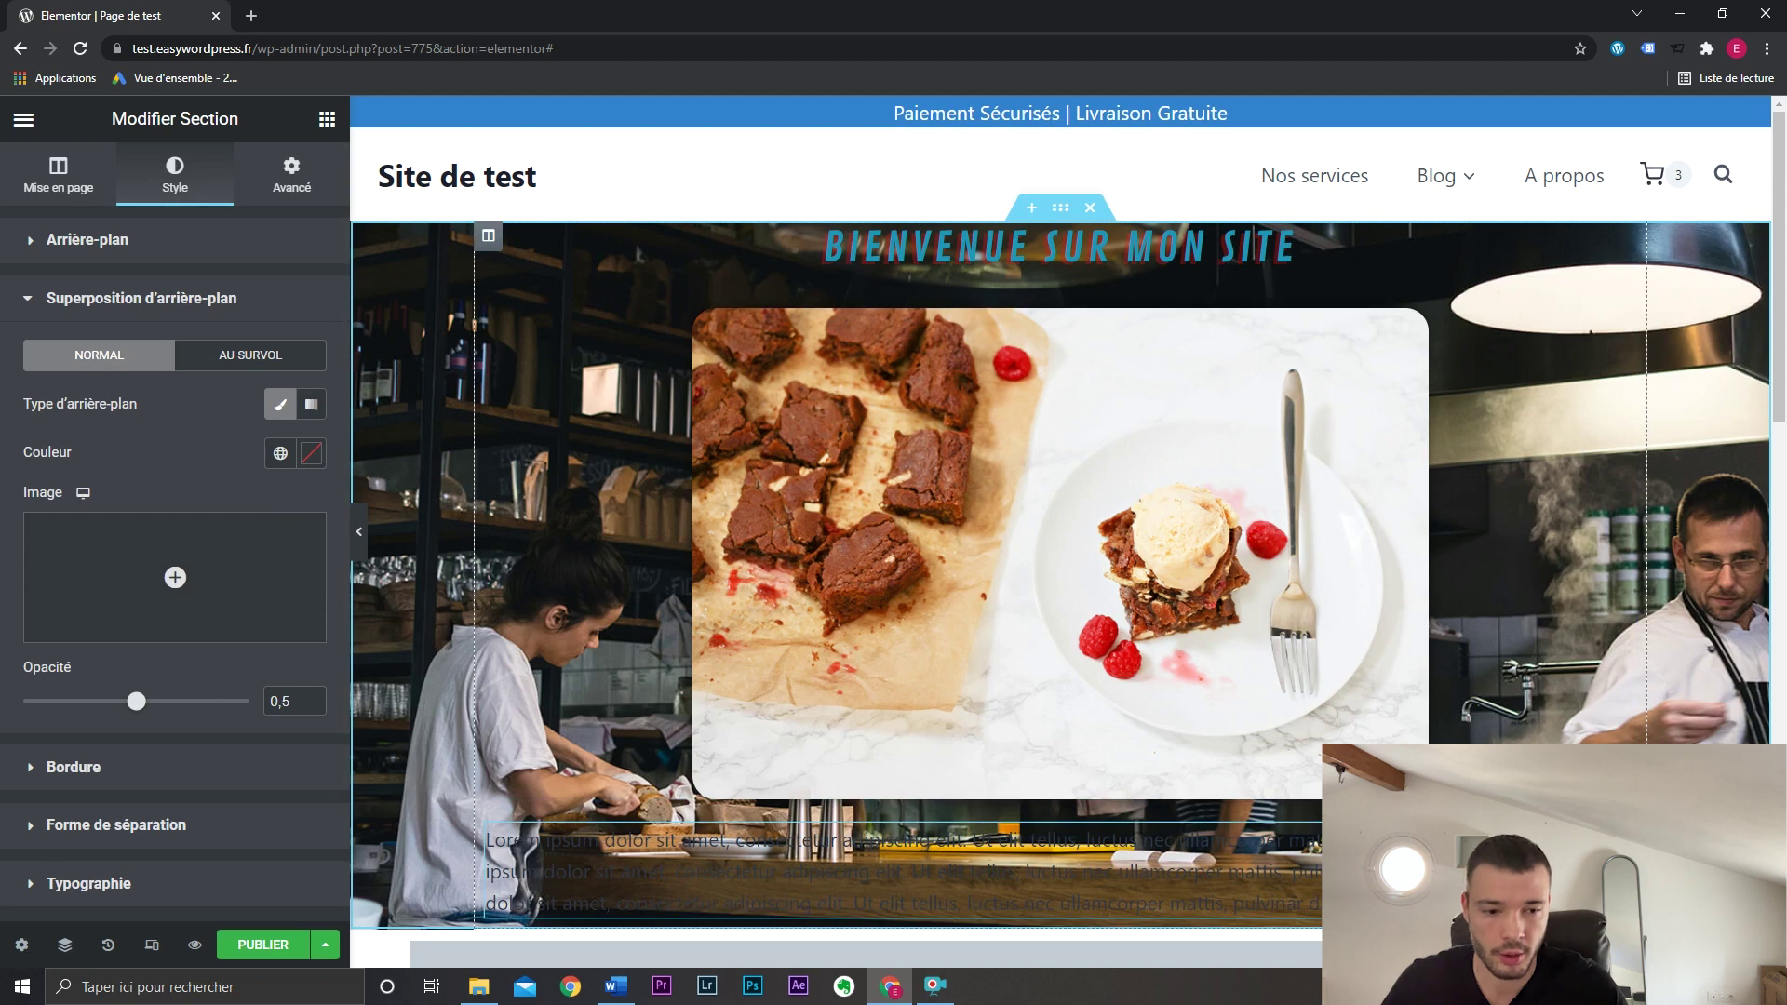
# Set the text colour of the Lorem ipsum paragraph to white (#FFFFFF).
pyautogui.click(931, 872)
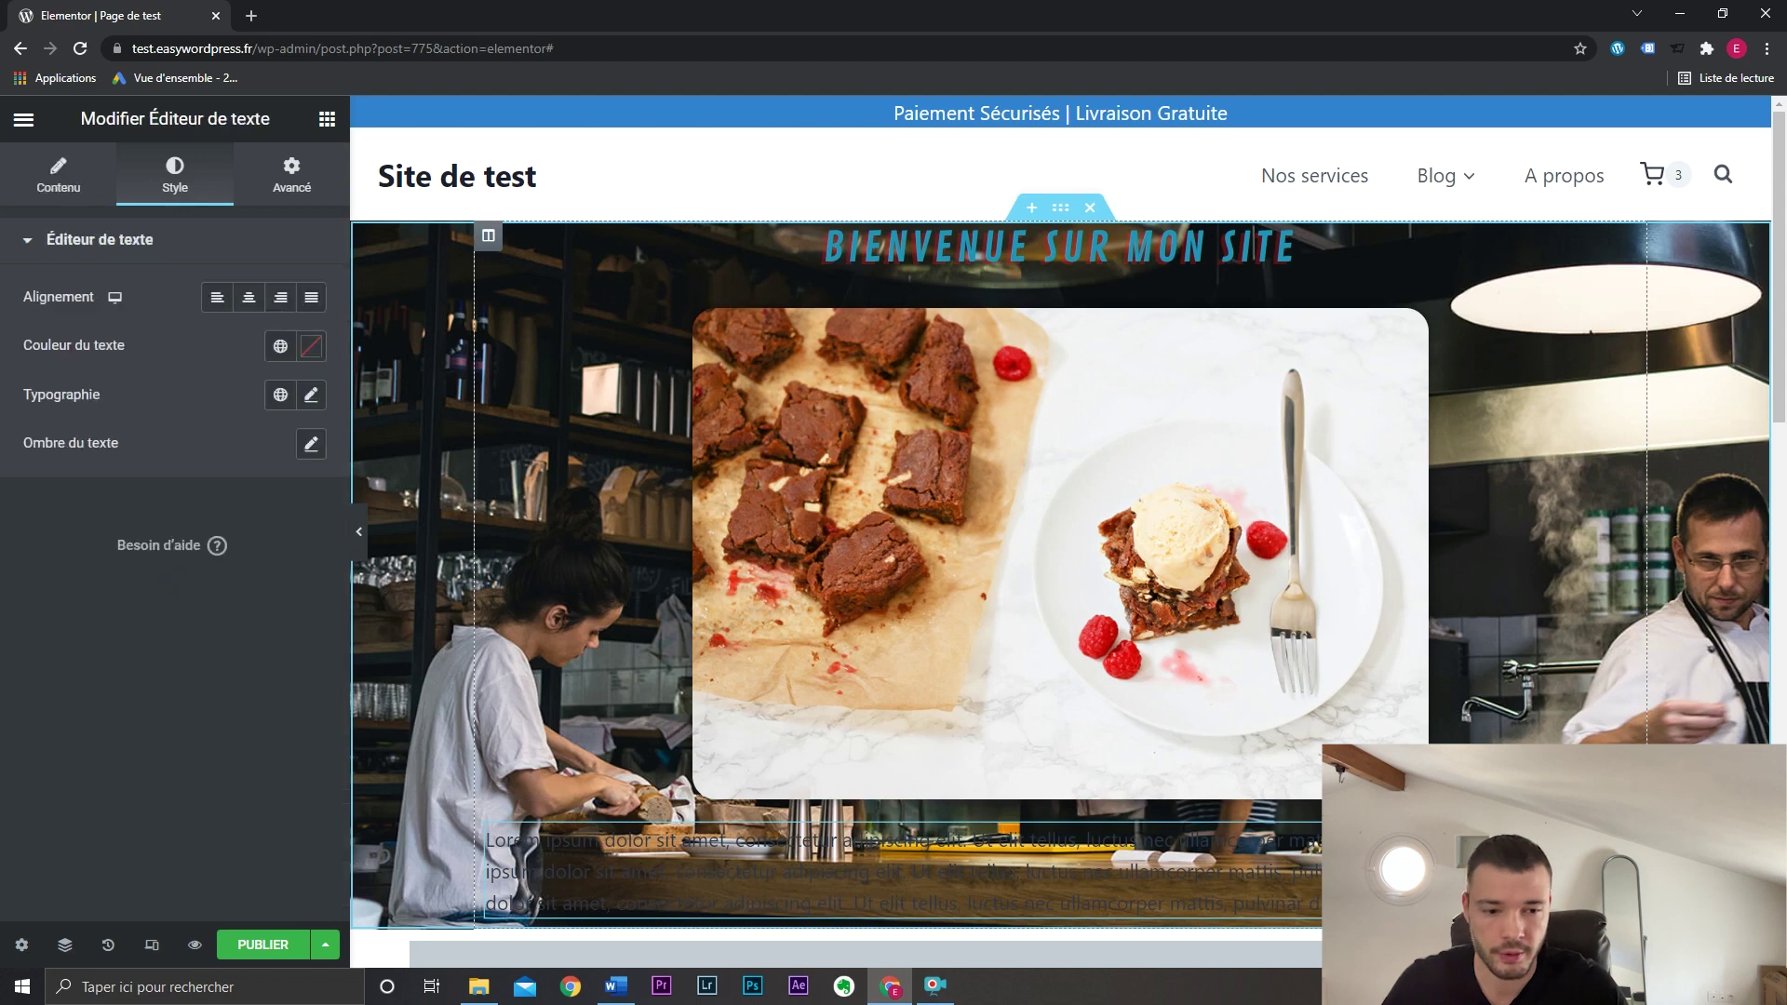
pyautogui.click(315, 354)
pyautogui.moveTo(256, 503); pyautogui.dragTo(2, 403)
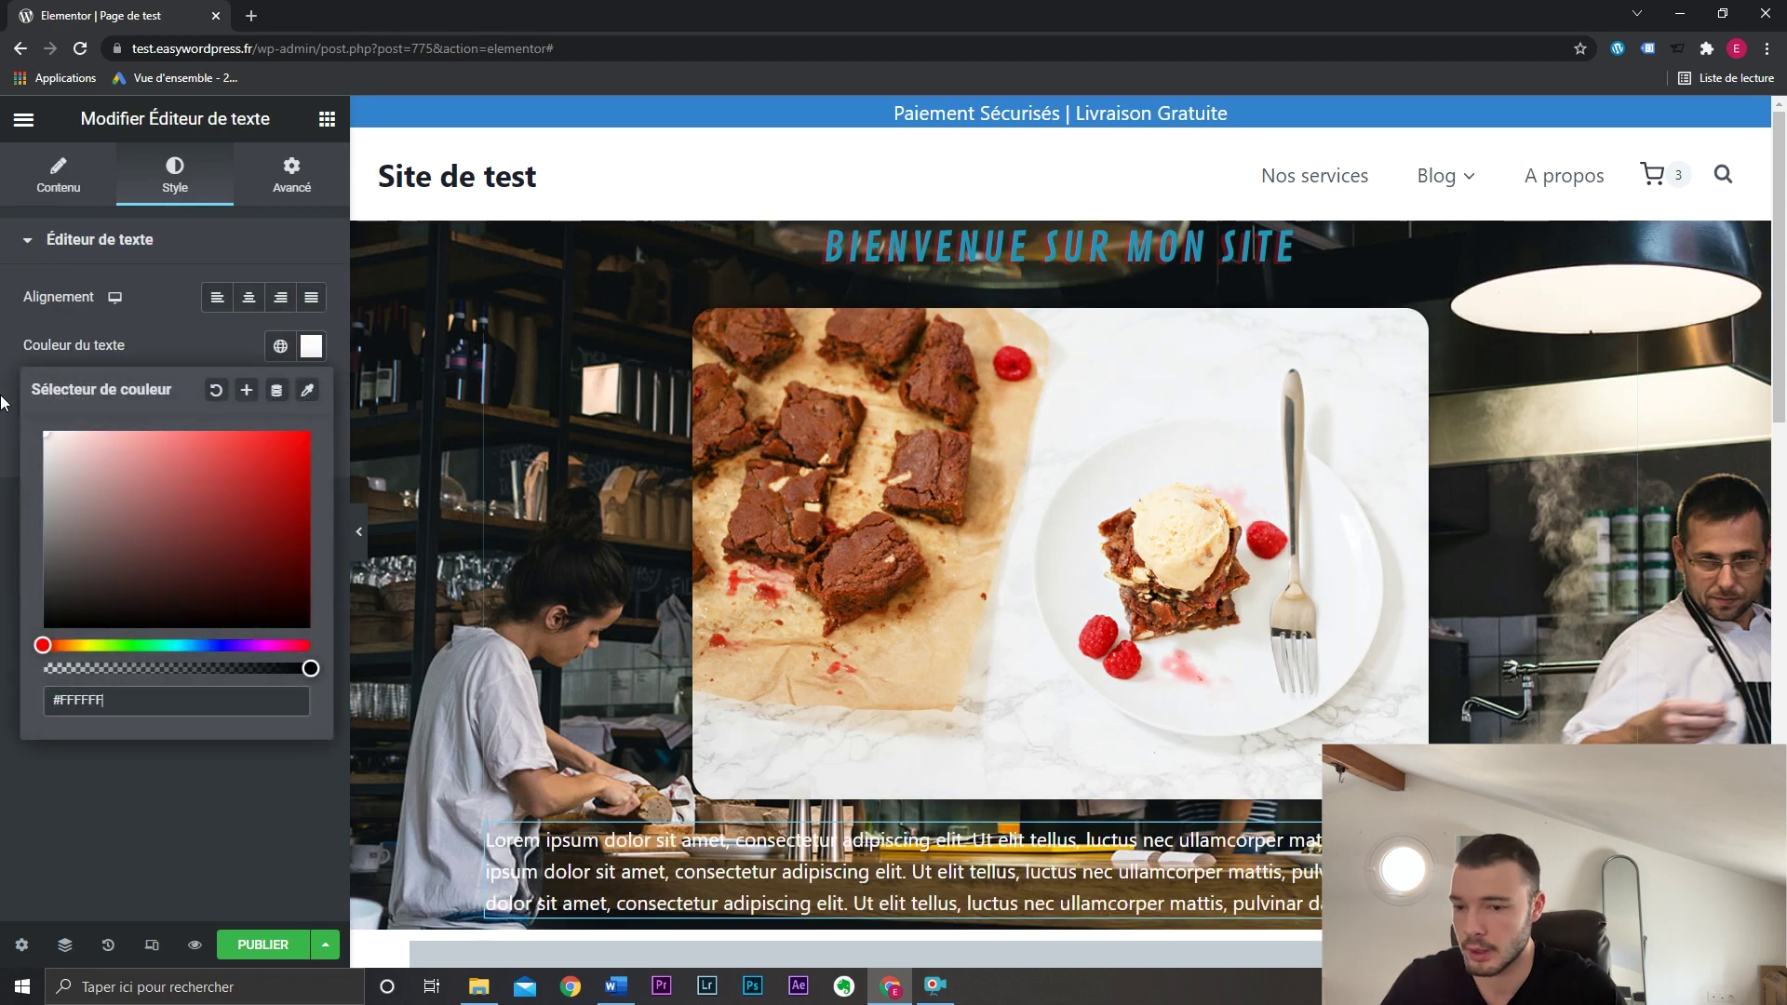
pyautogui.click(316, 352)
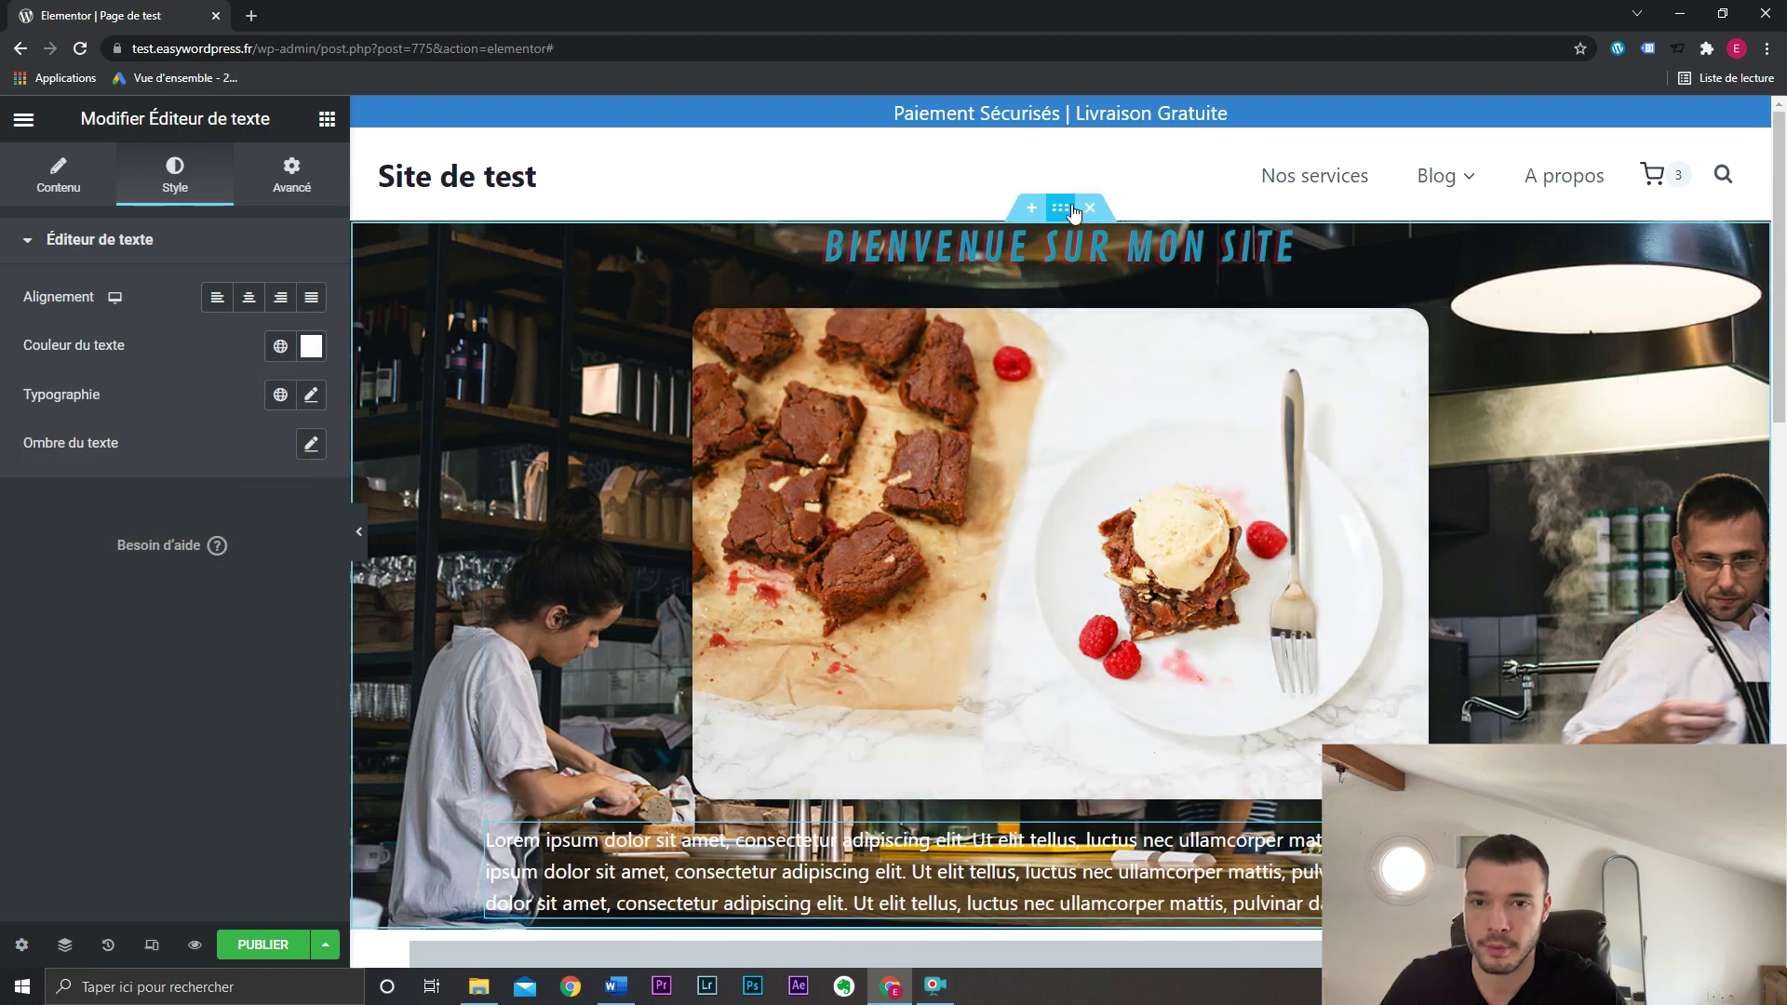
# Give the welcome section's background overlay the colour #020202 at 0,56 opacity and preview it at full width.
pyautogui.click(1061, 208)
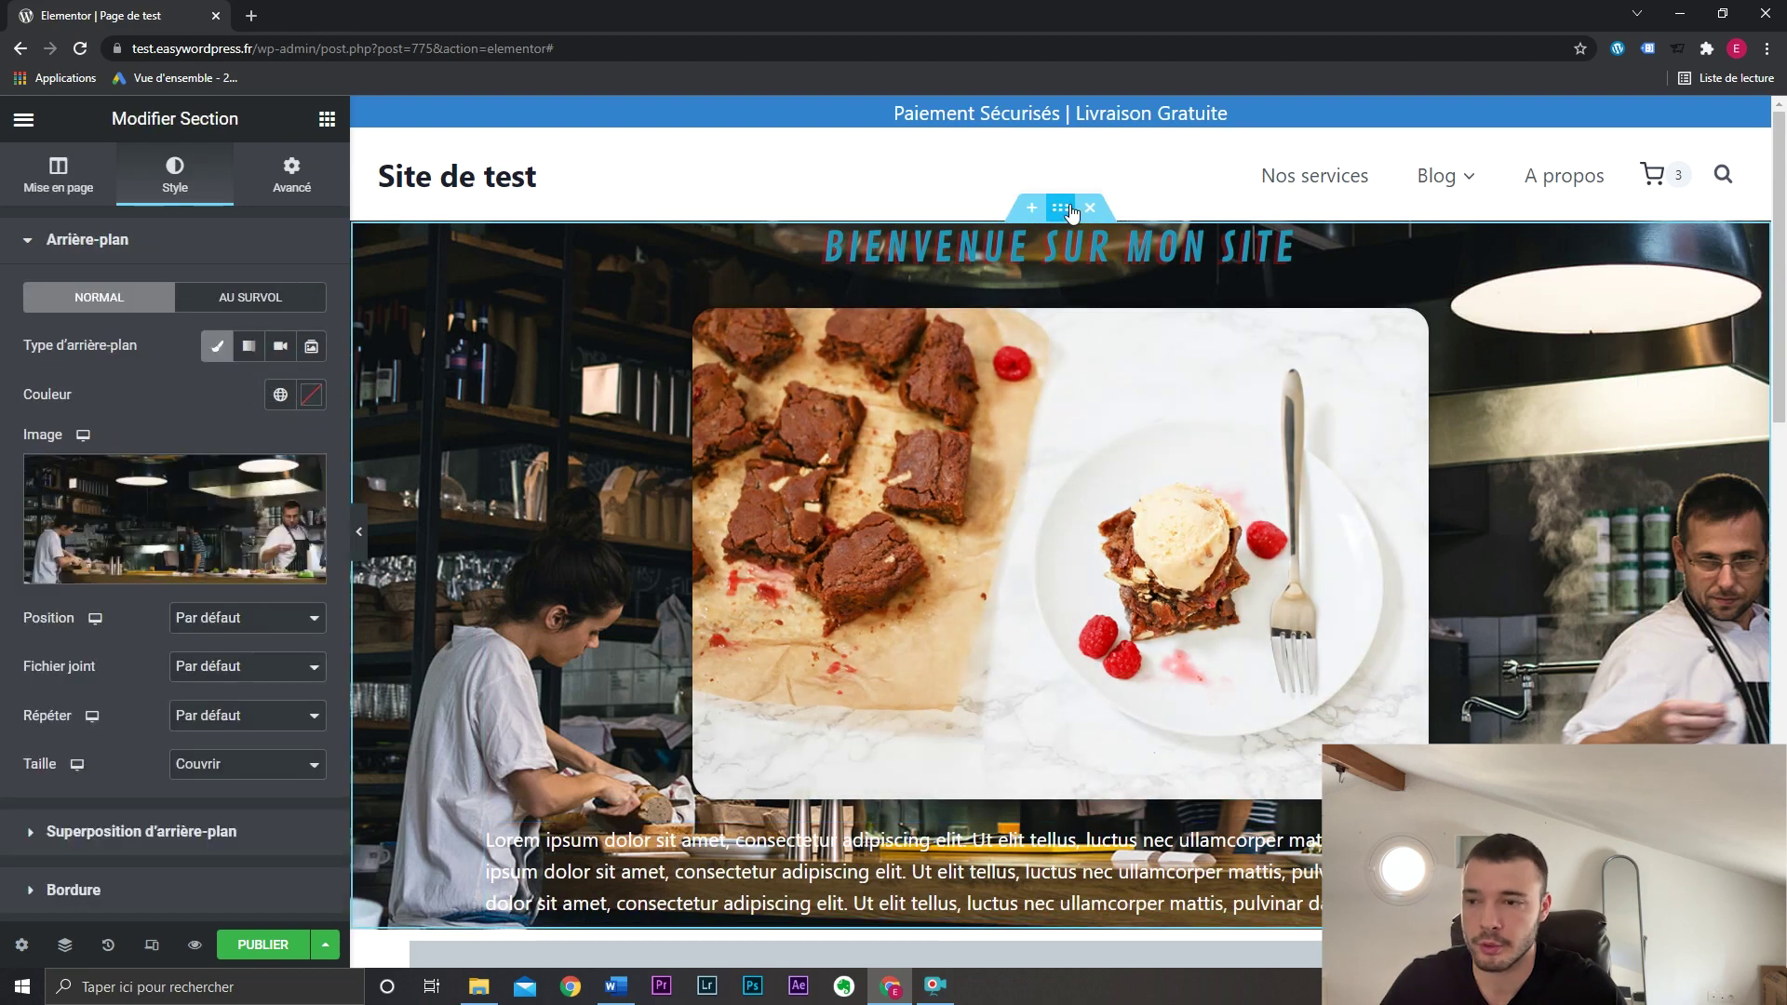
pyautogui.click(208, 834)
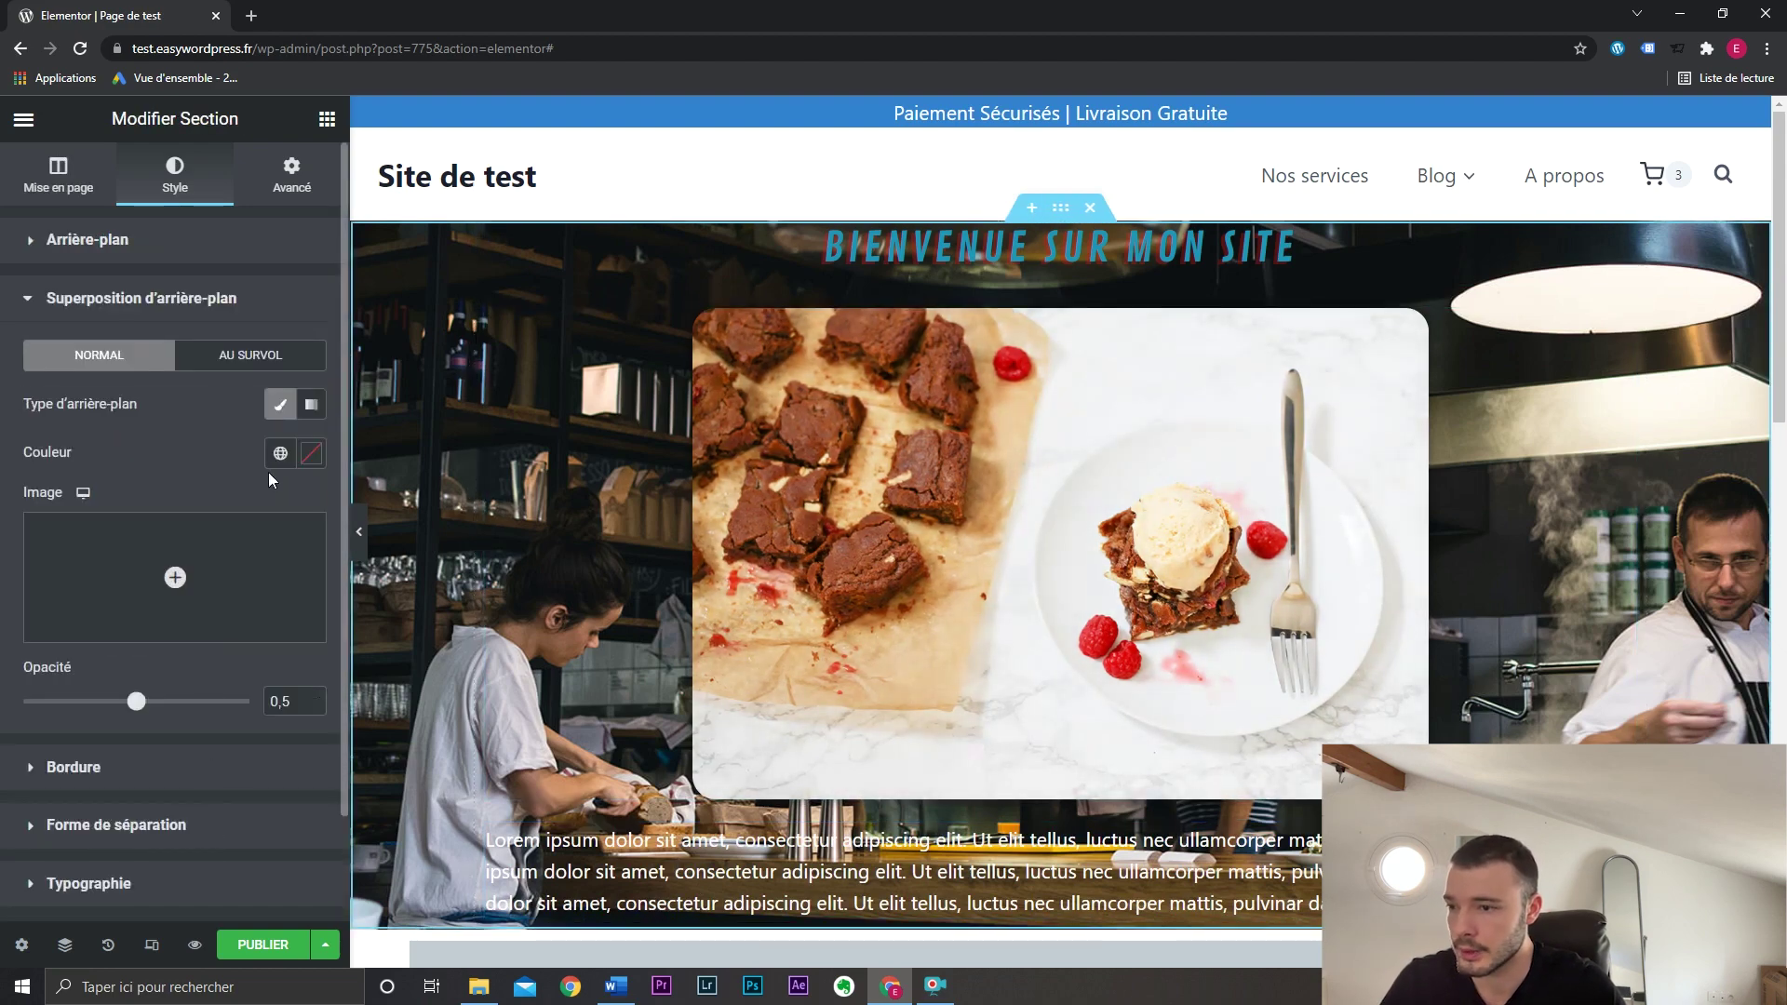
pyautogui.click(312, 456)
pyautogui.moveTo(65, 700); pyautogui.dragTo(28, 742)
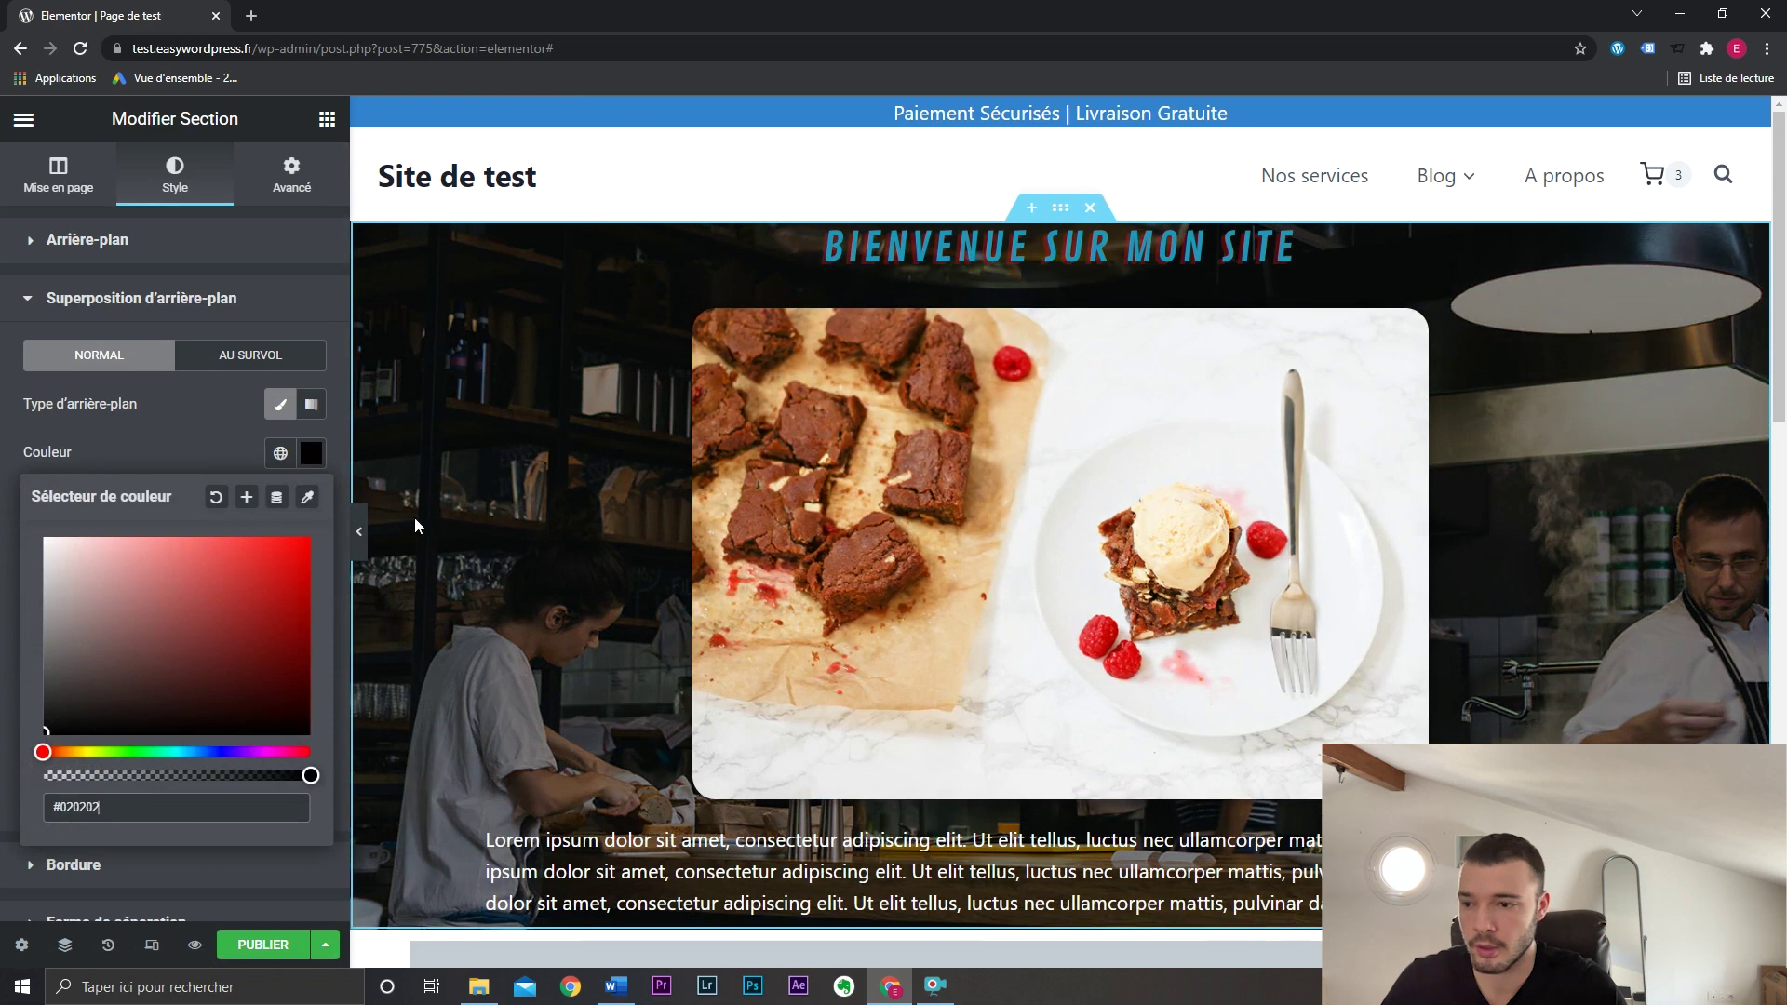
pyautogui.click(197, 430)
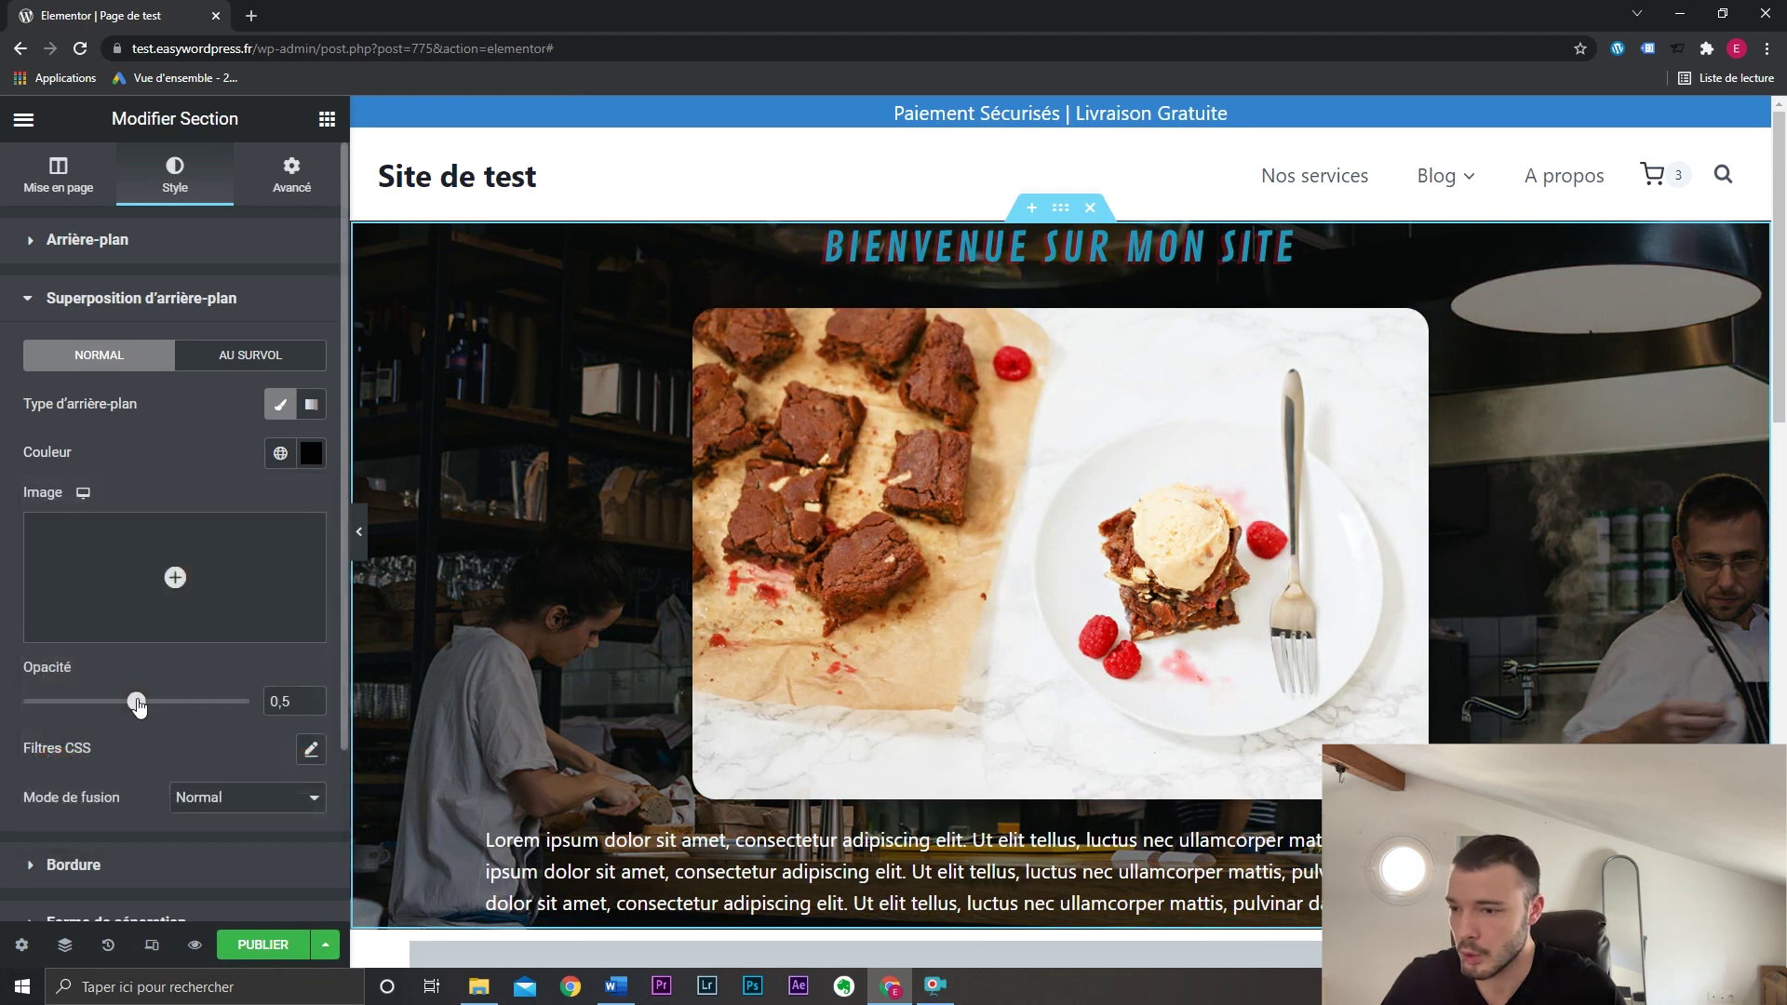
pyautogui.moveTo(137, 703)
pyautogui.mouseDown()
pyautogui.moveTo(262, 709)
pyautogui.moveTo(118, 705)
pyautogui.moveTo(153, 705)
pyautogui.mouseUp()
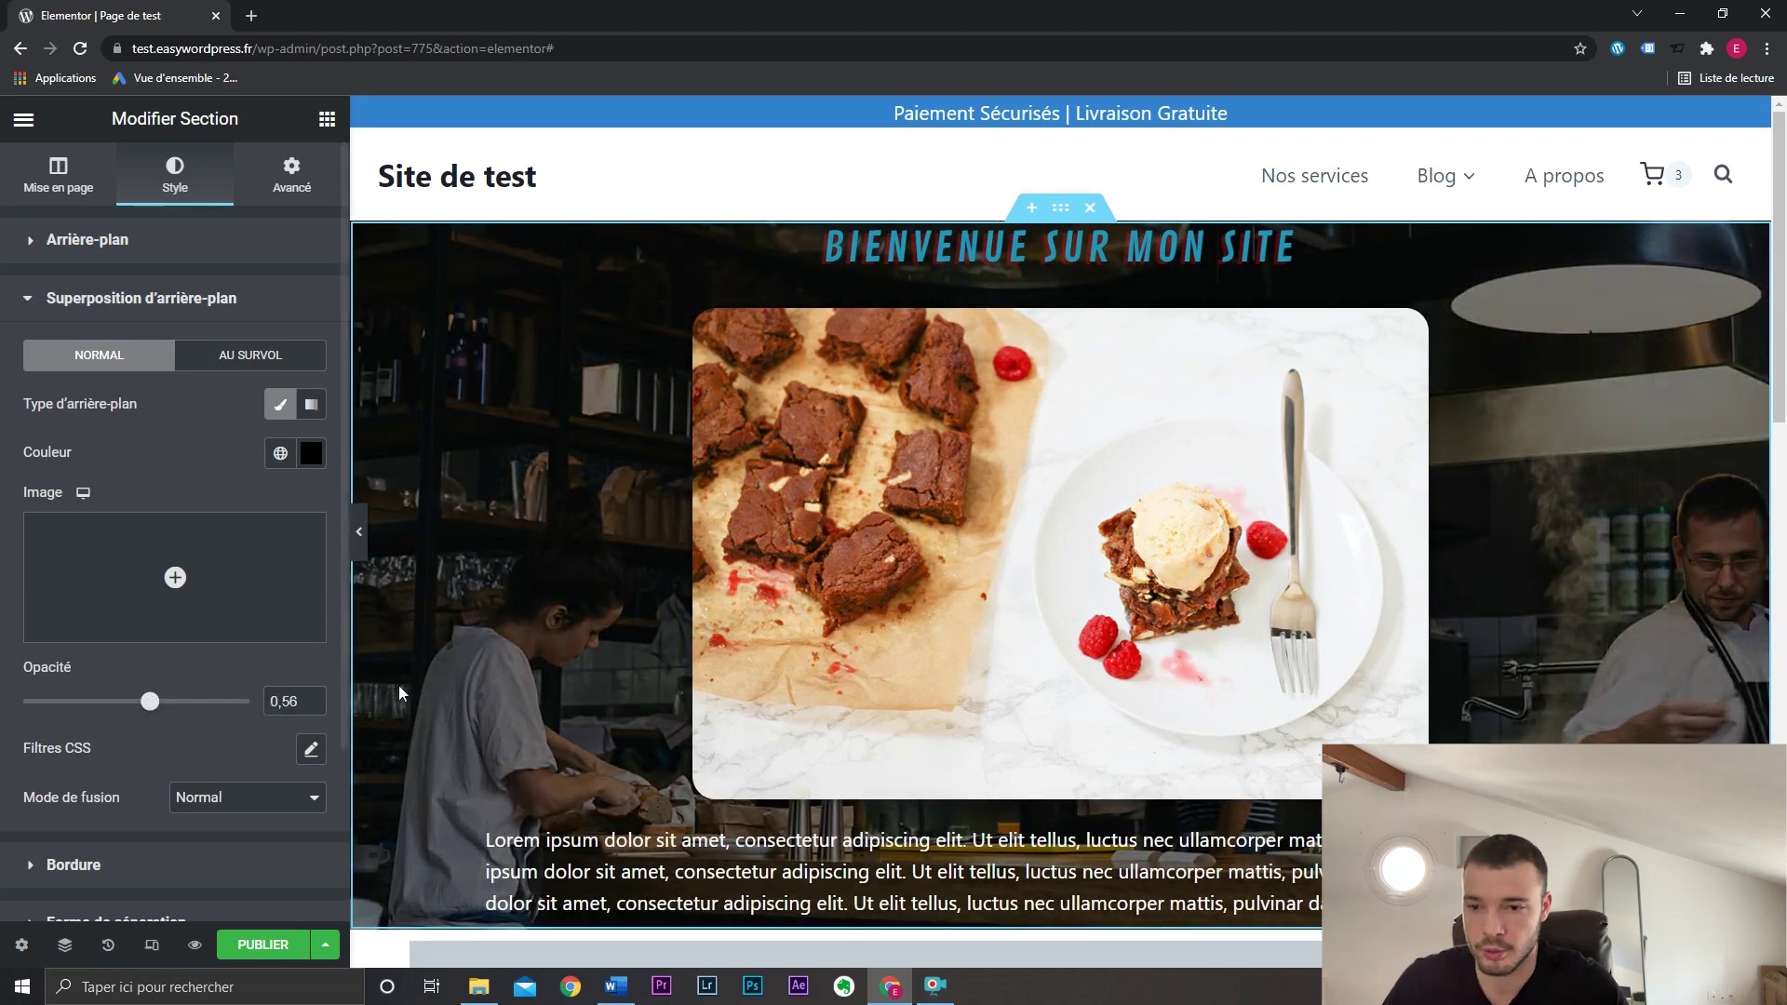
pyautogui.click(359, 532)
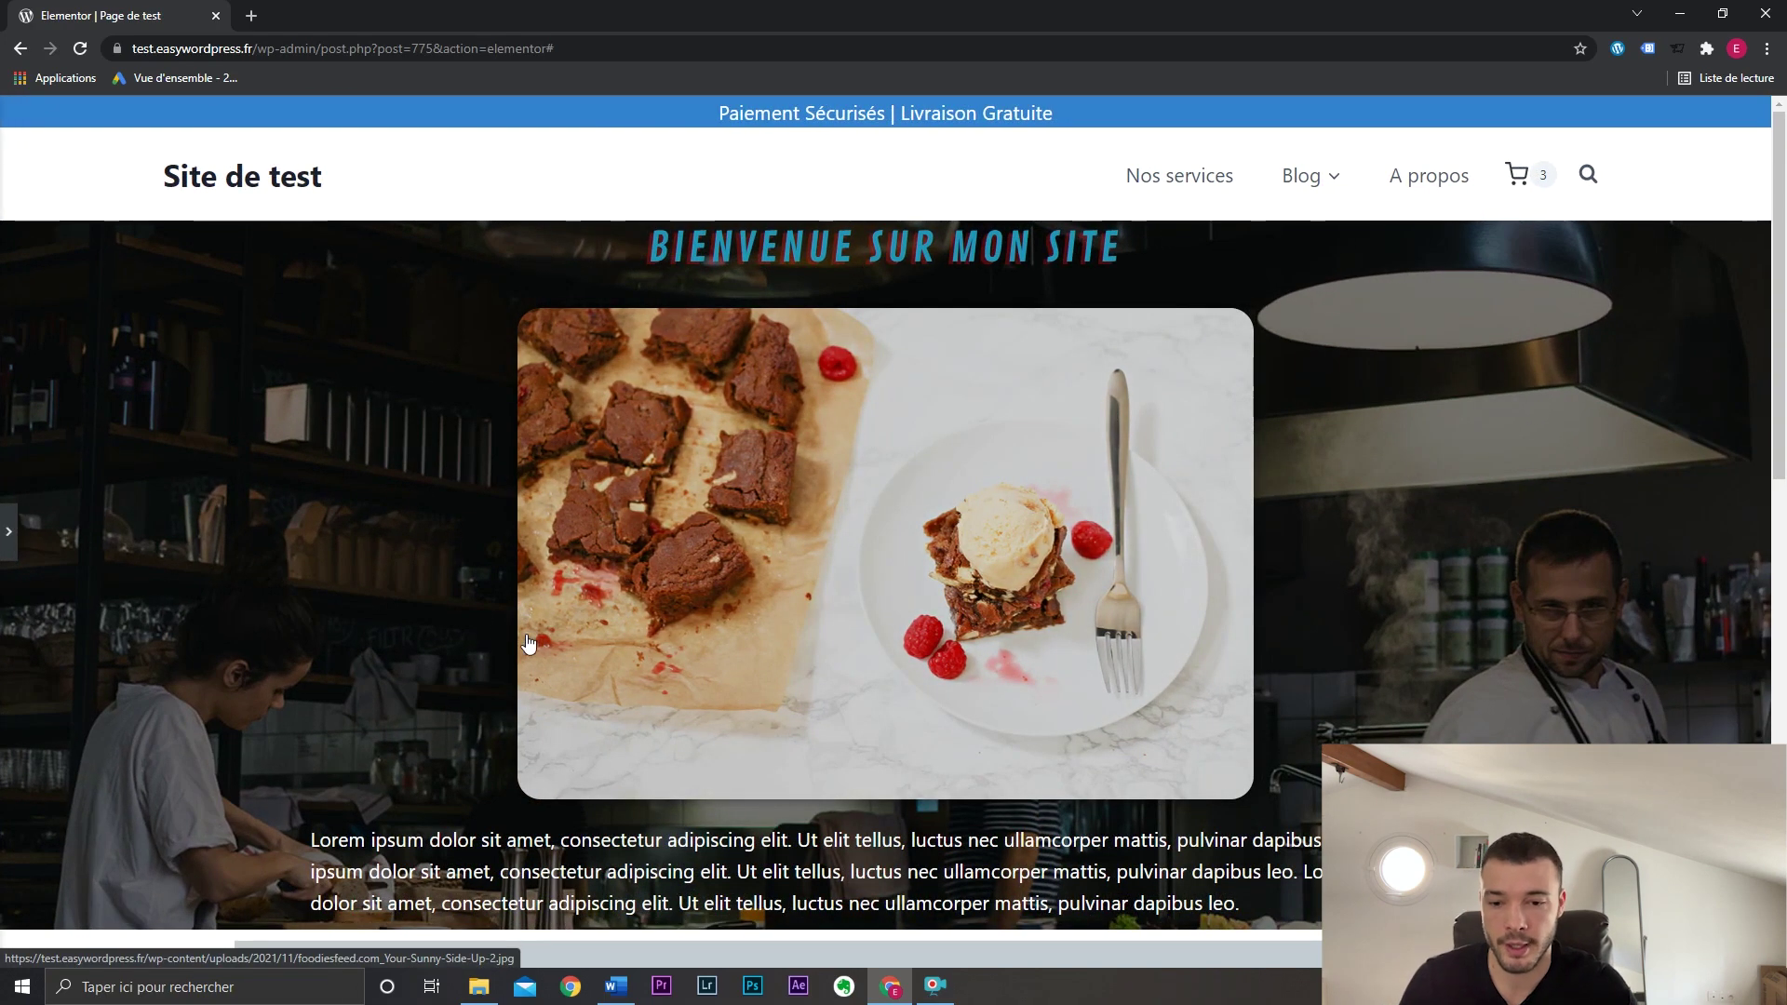
pyautogui.click(8, 531)
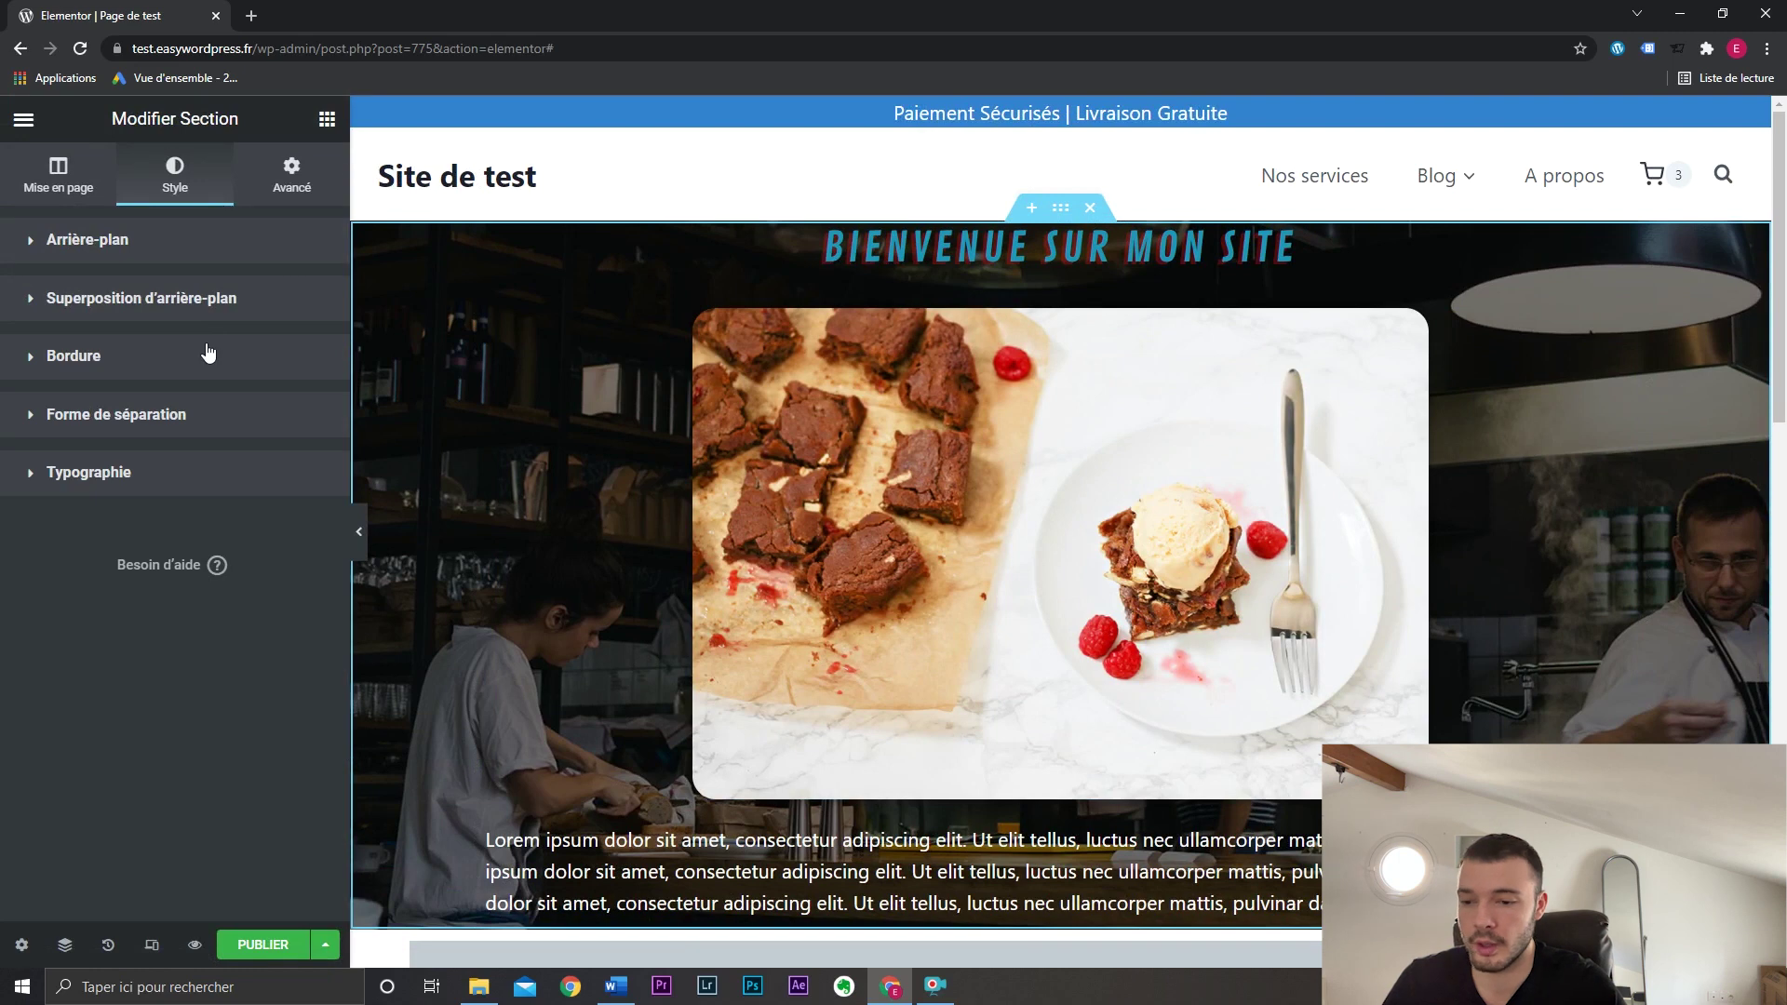
# Unlink the Lorem ipsum paragraph's margin values and set its bottom margin to 100 px.
pyautogui.click(196, 420)
pyautogui.scroll(-1, 1056, 758)
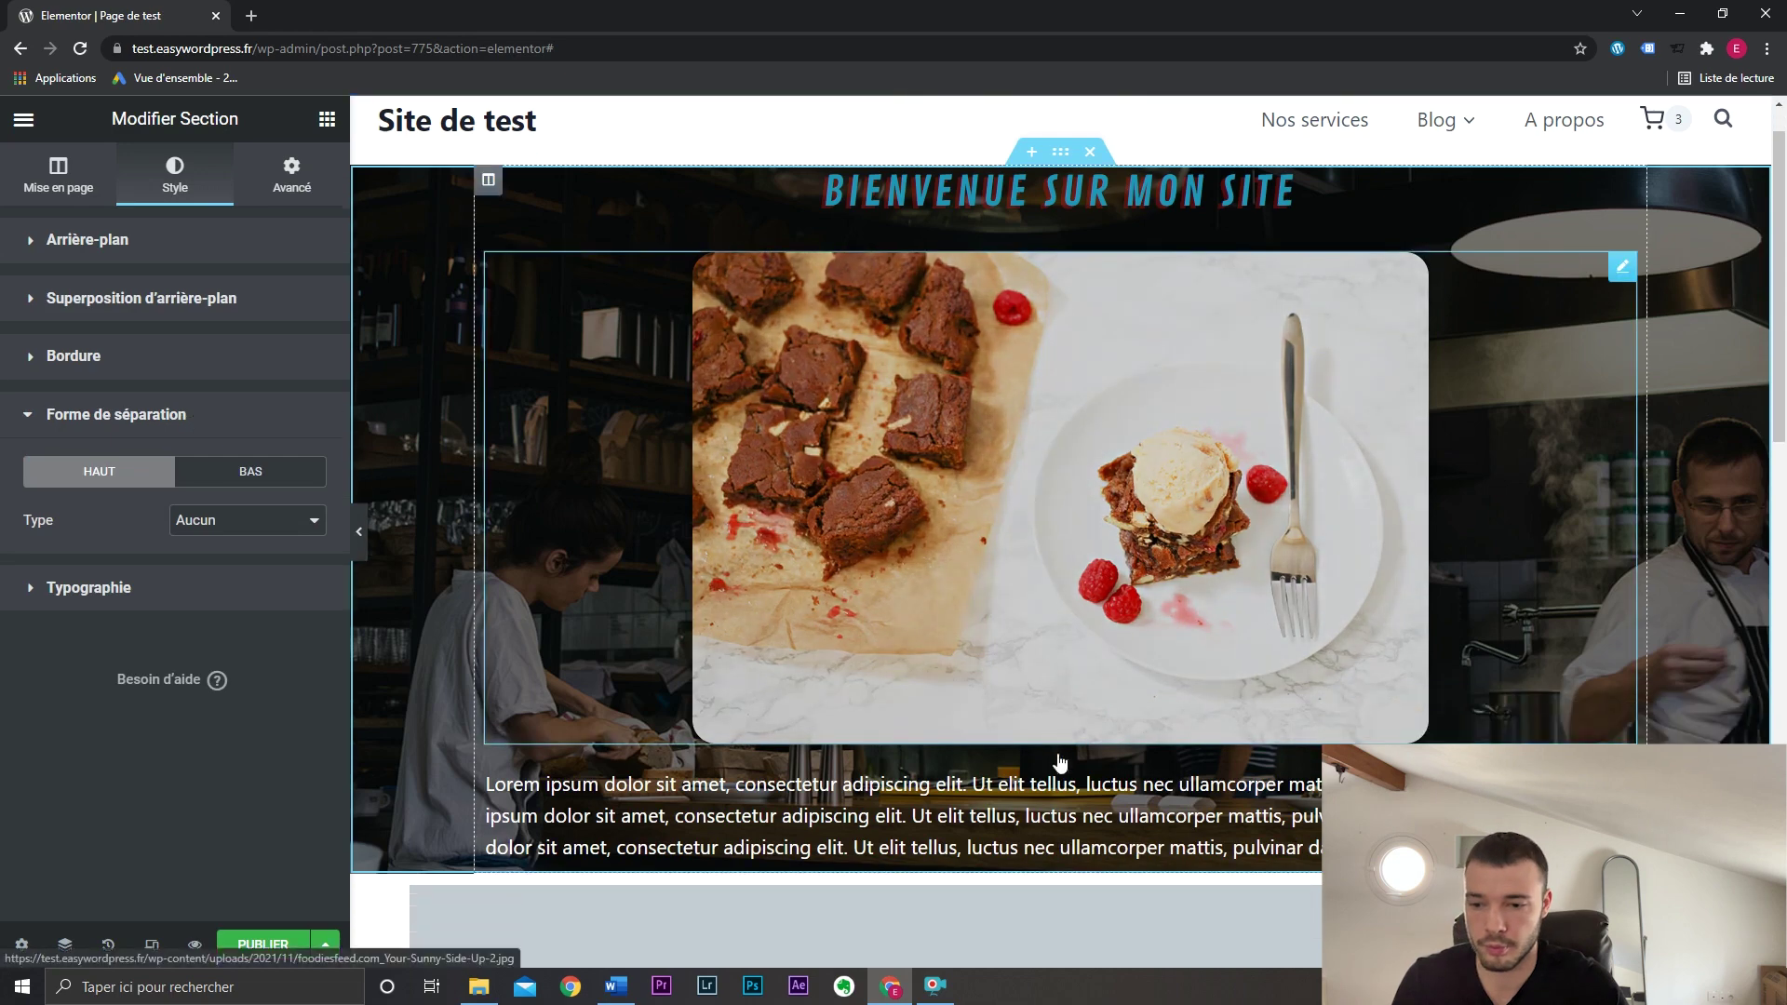
pyautogui.click(1625, 716)
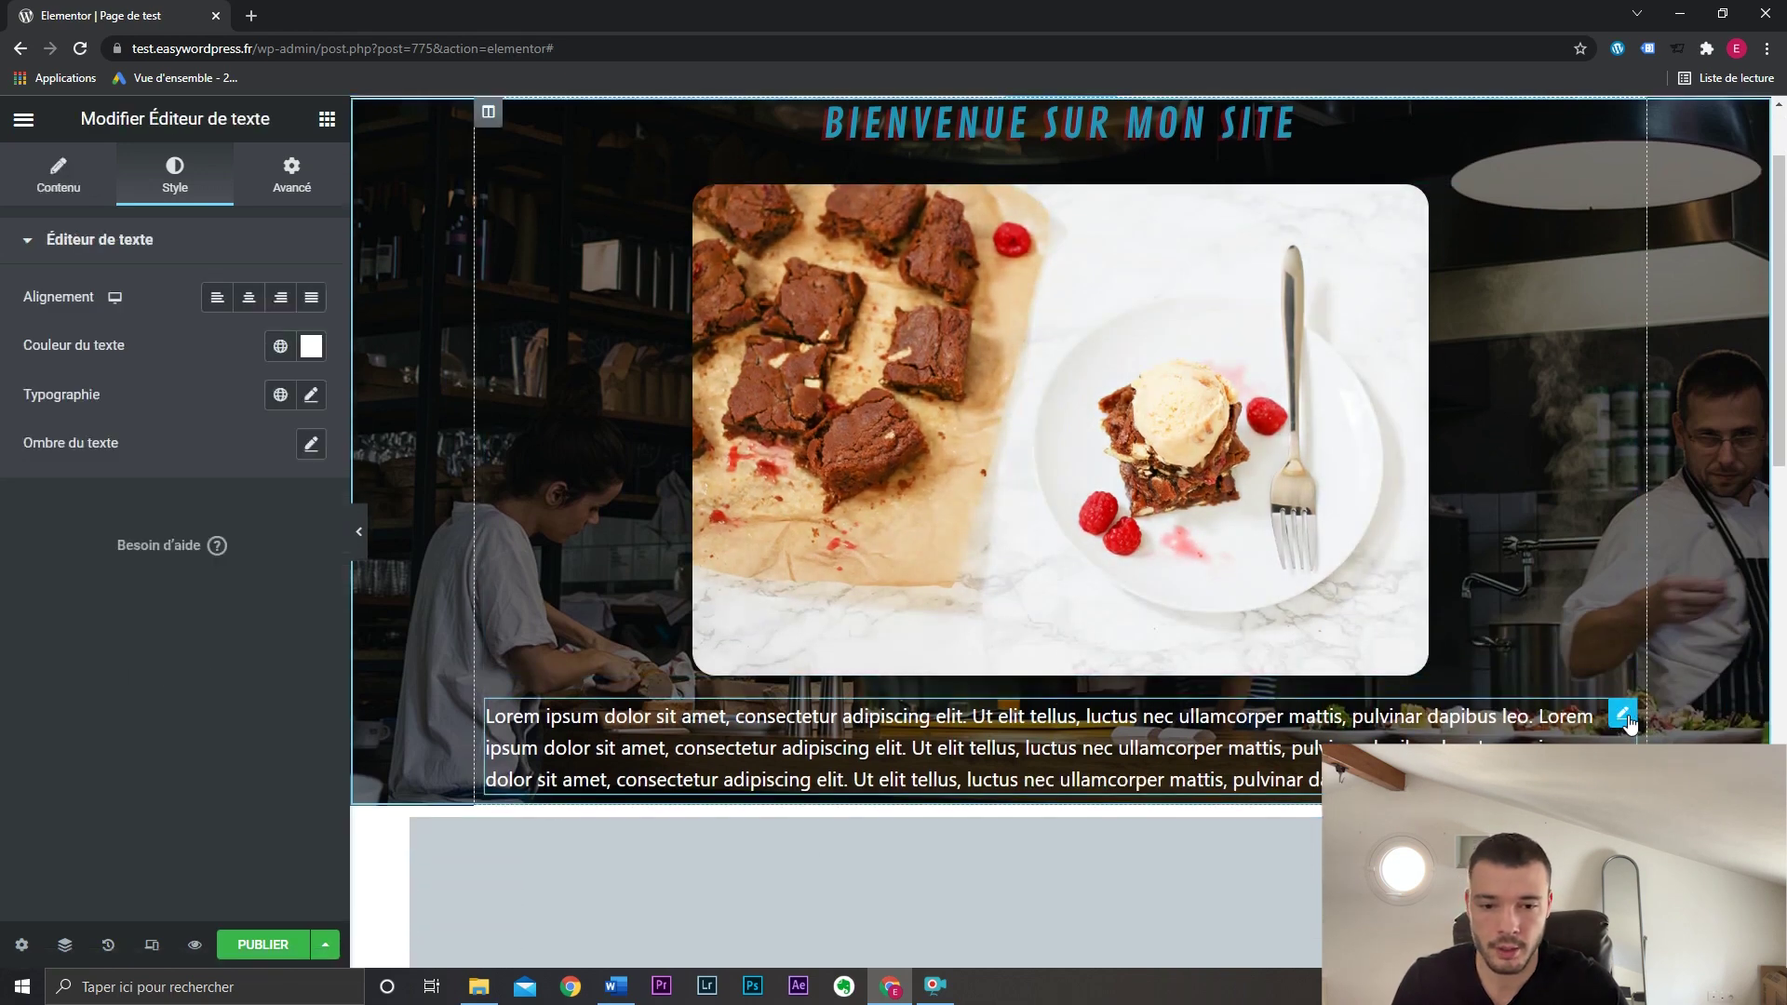
pyautogui.click(303, 195)
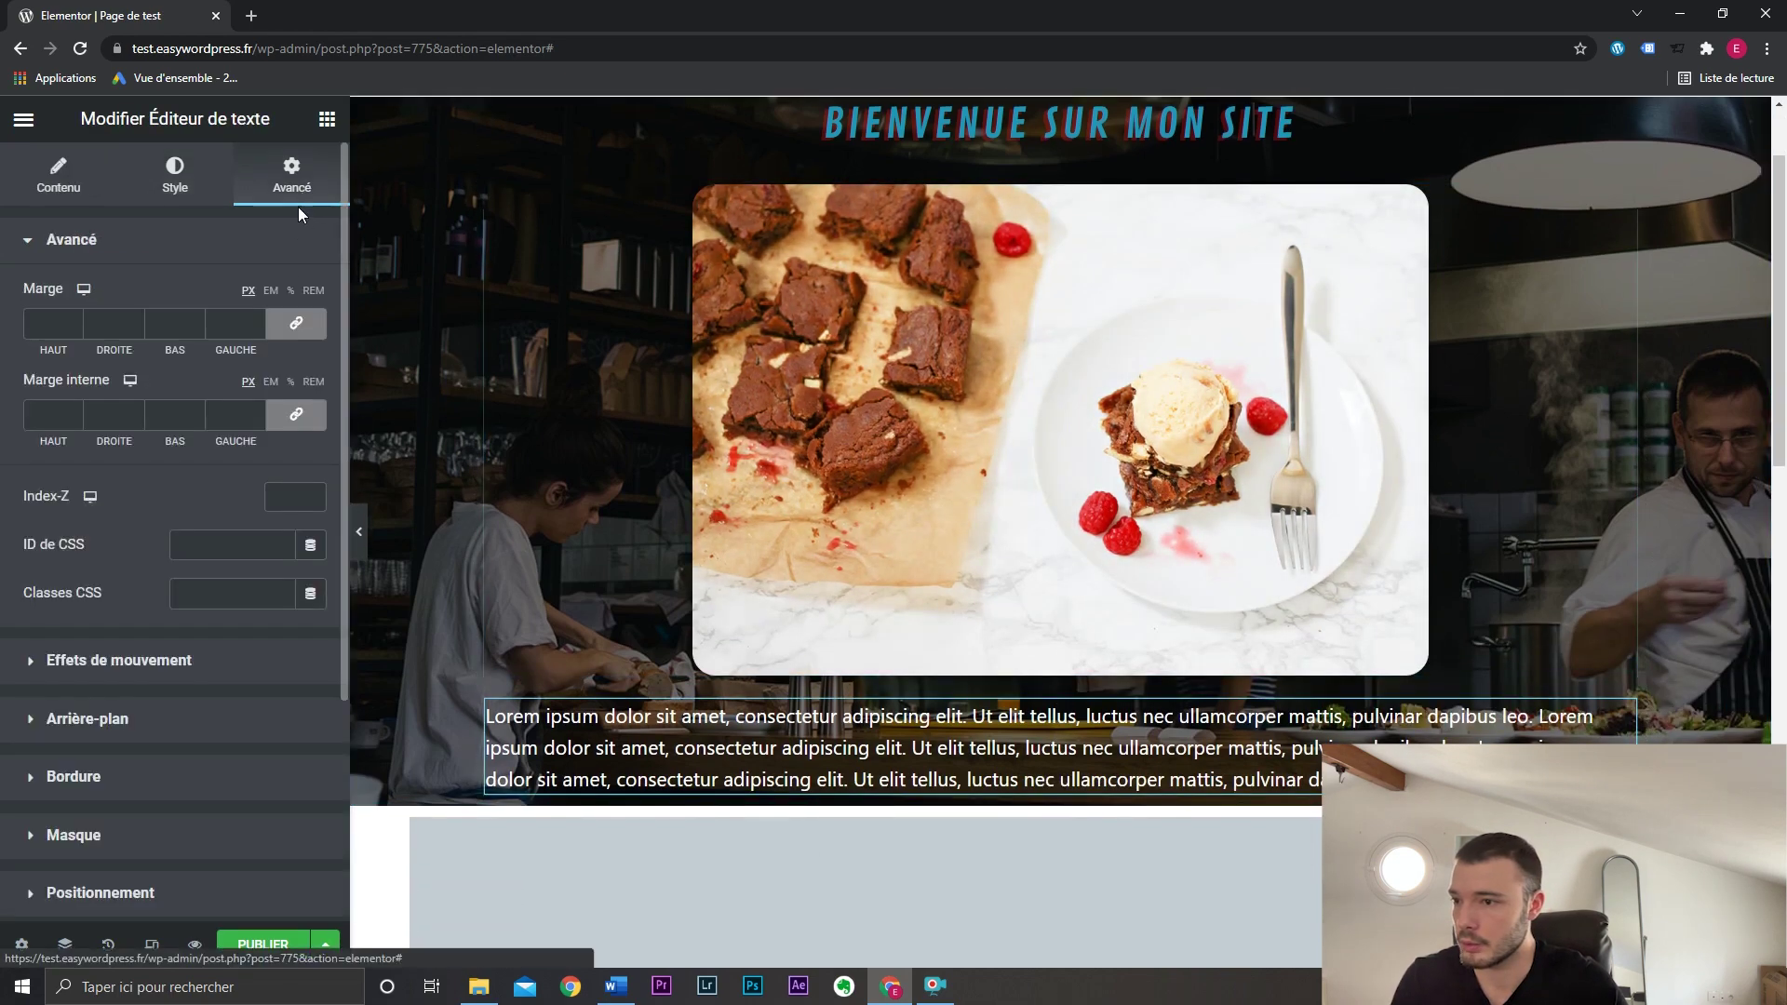
pyautogui.click(303, 323)
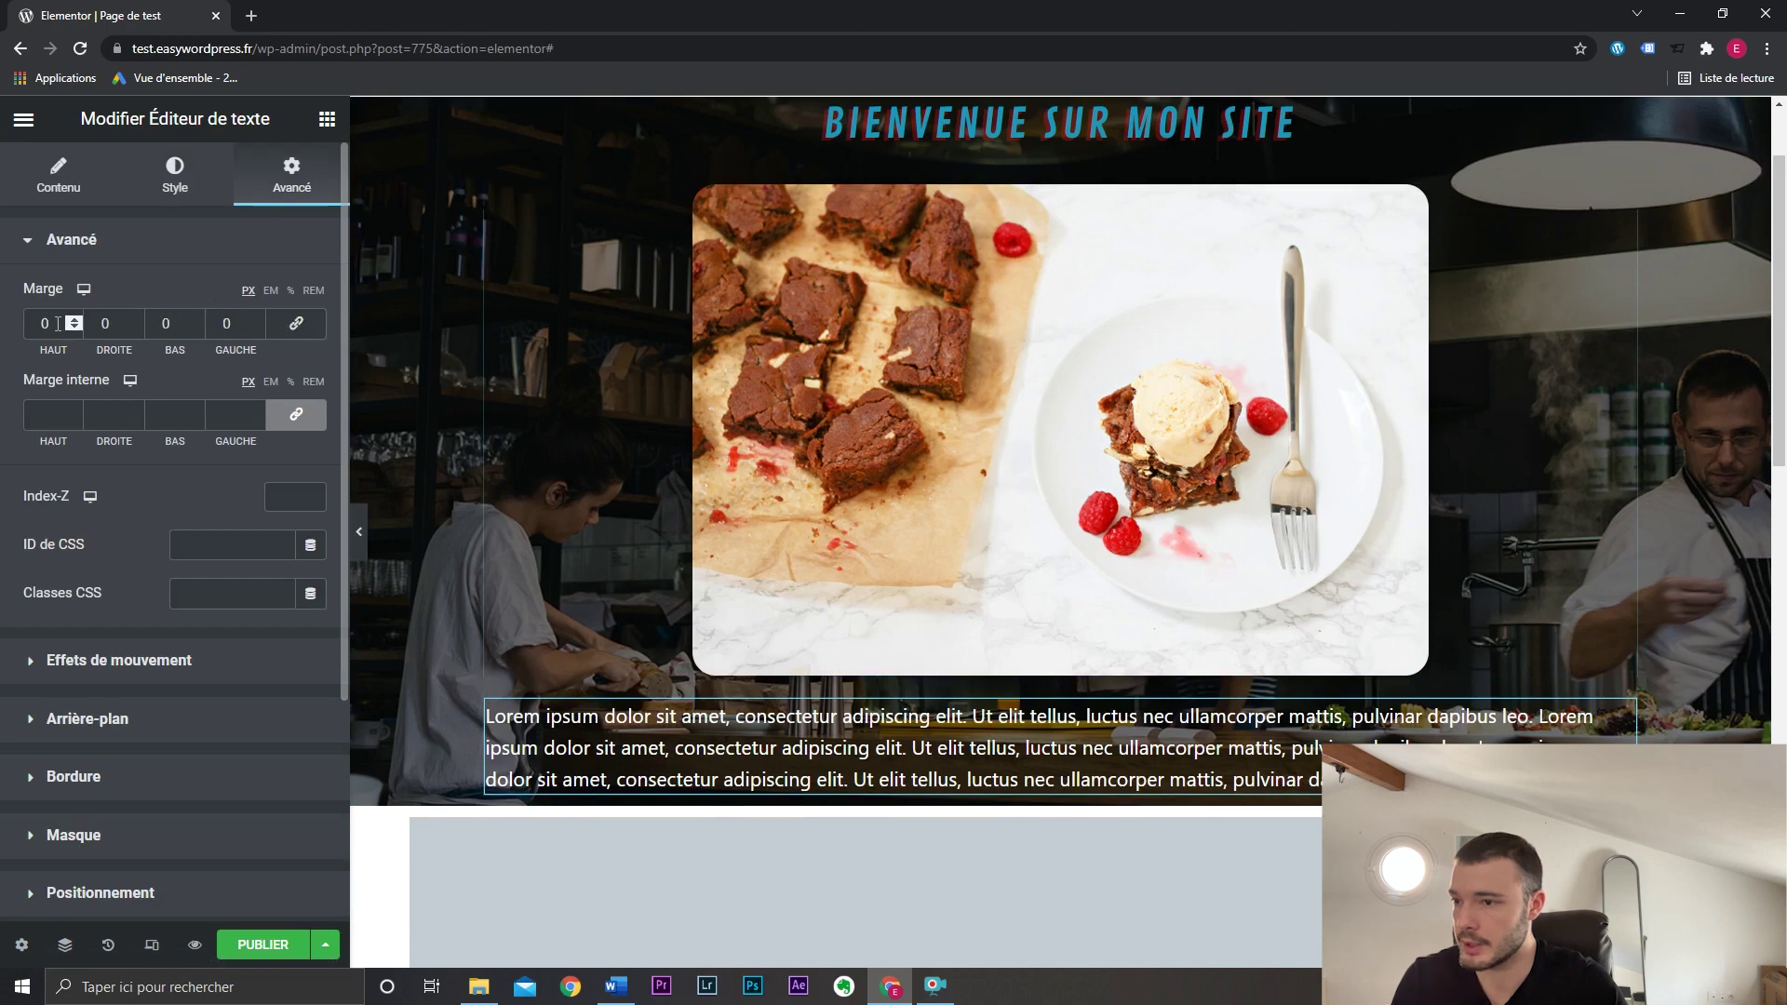
pyautogui.click(166, 323)
pyautogui.write('100')
# Add a bottom separation shape (Forme de séparation) of type Montagnes to the welcome section and check it on the page.
pyautogui.scroll(2, 1052, 280)
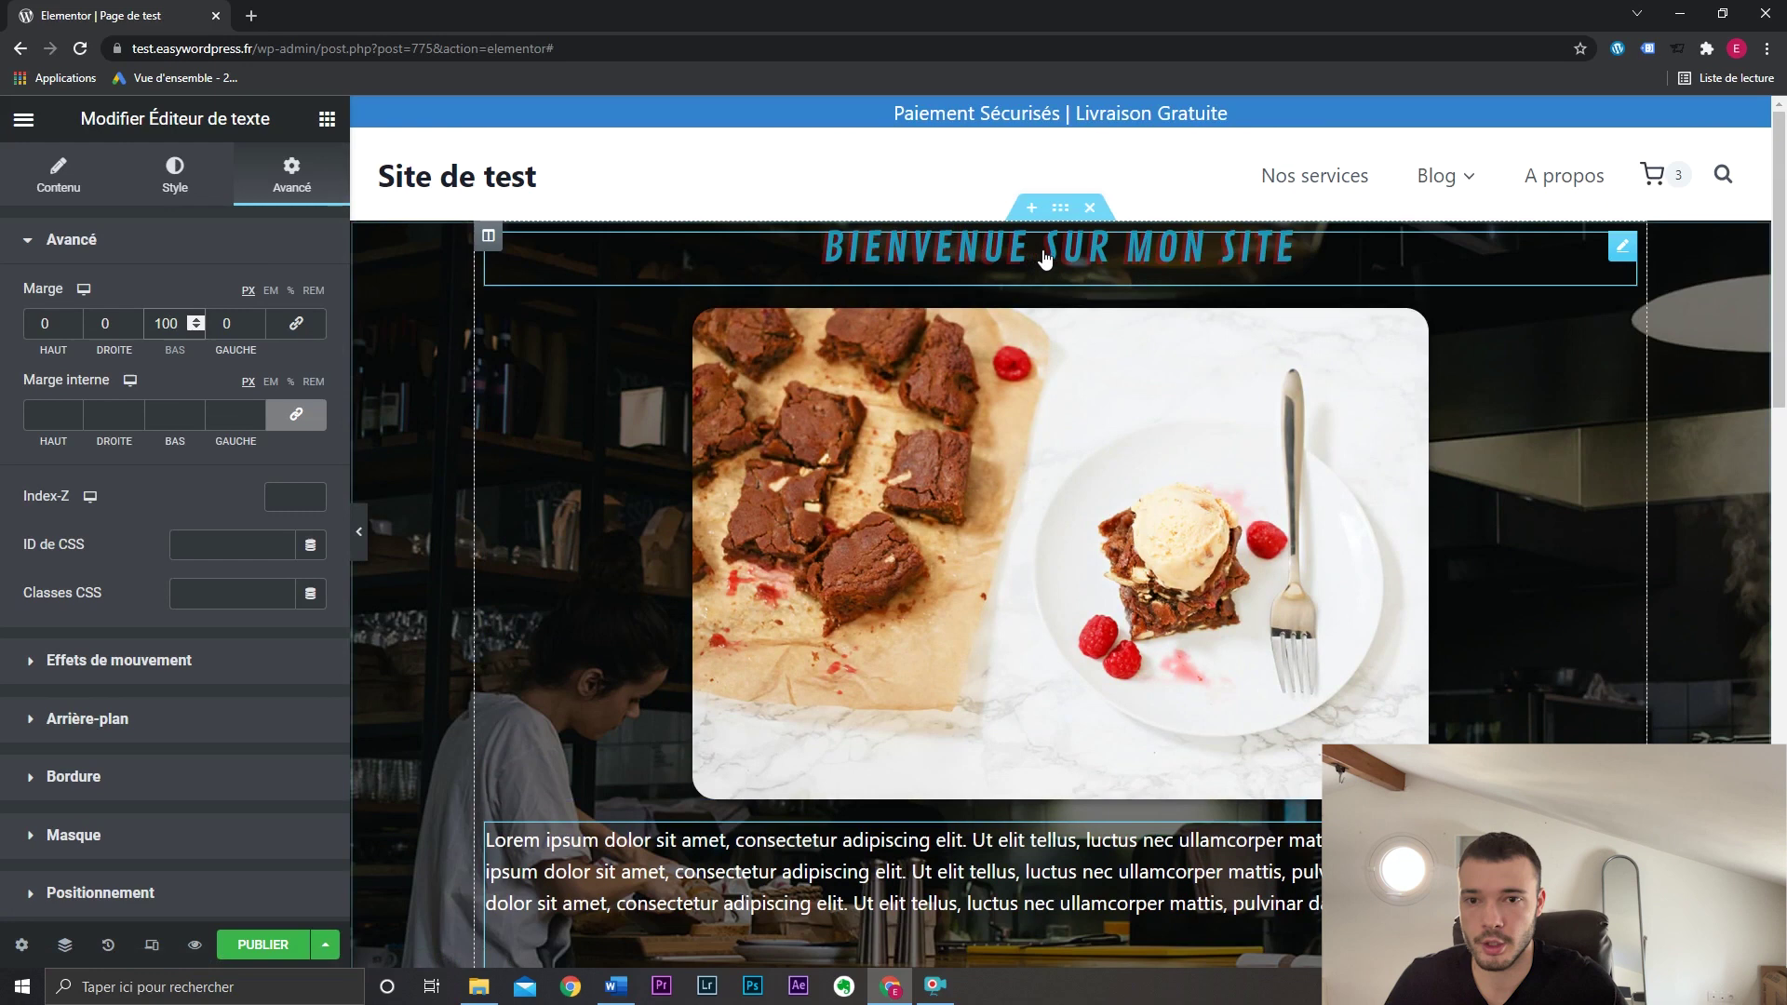
pyautogui.click(1060, 206)
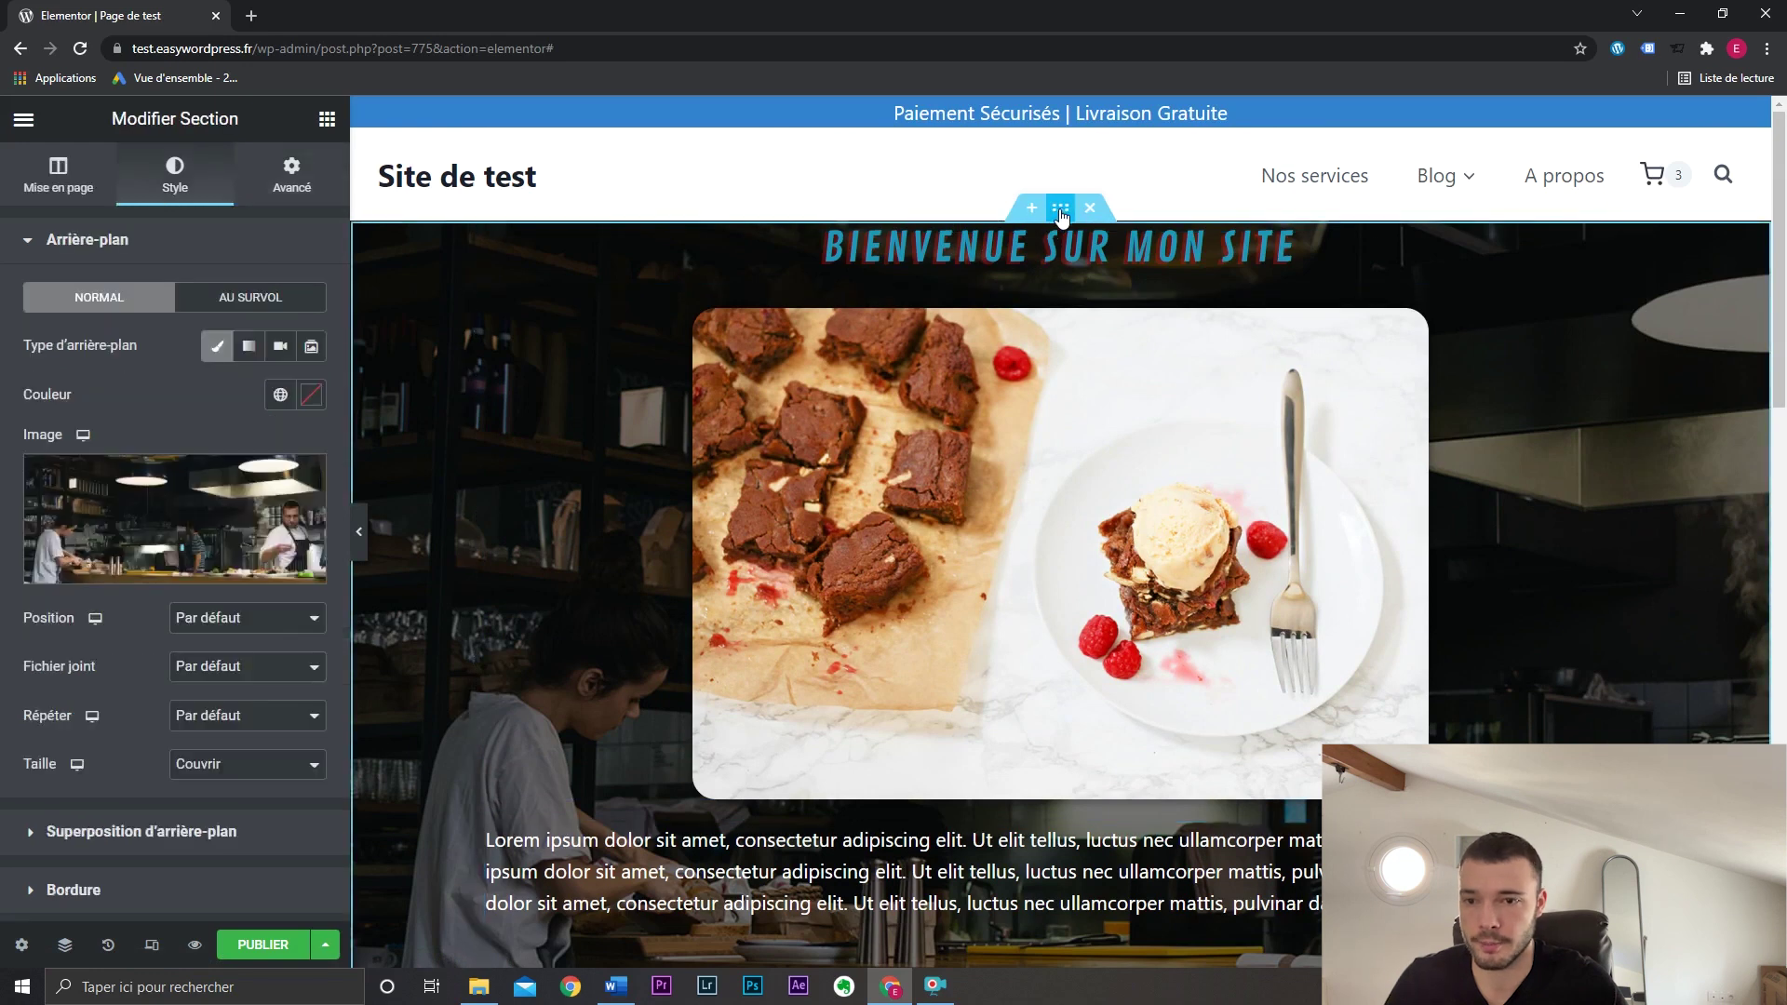
pyautogui.click(195, 244)
pyautogui.click(197, 411)
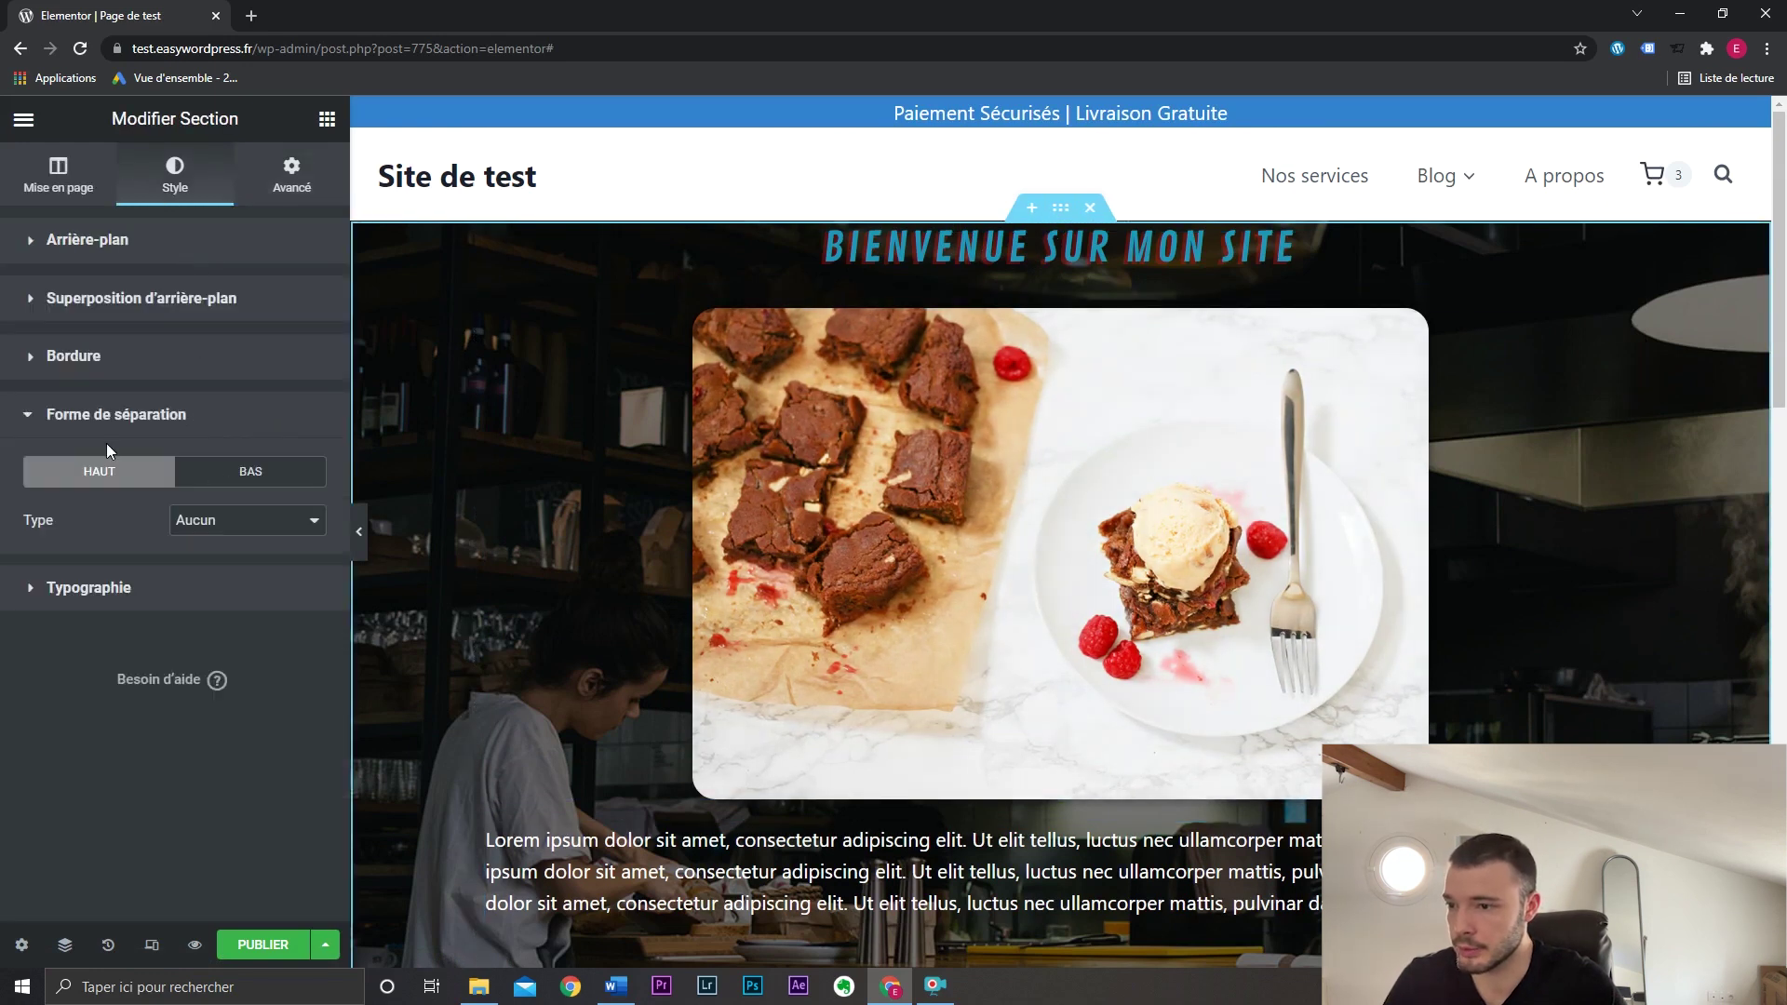
pyautogui.click(224, 472)
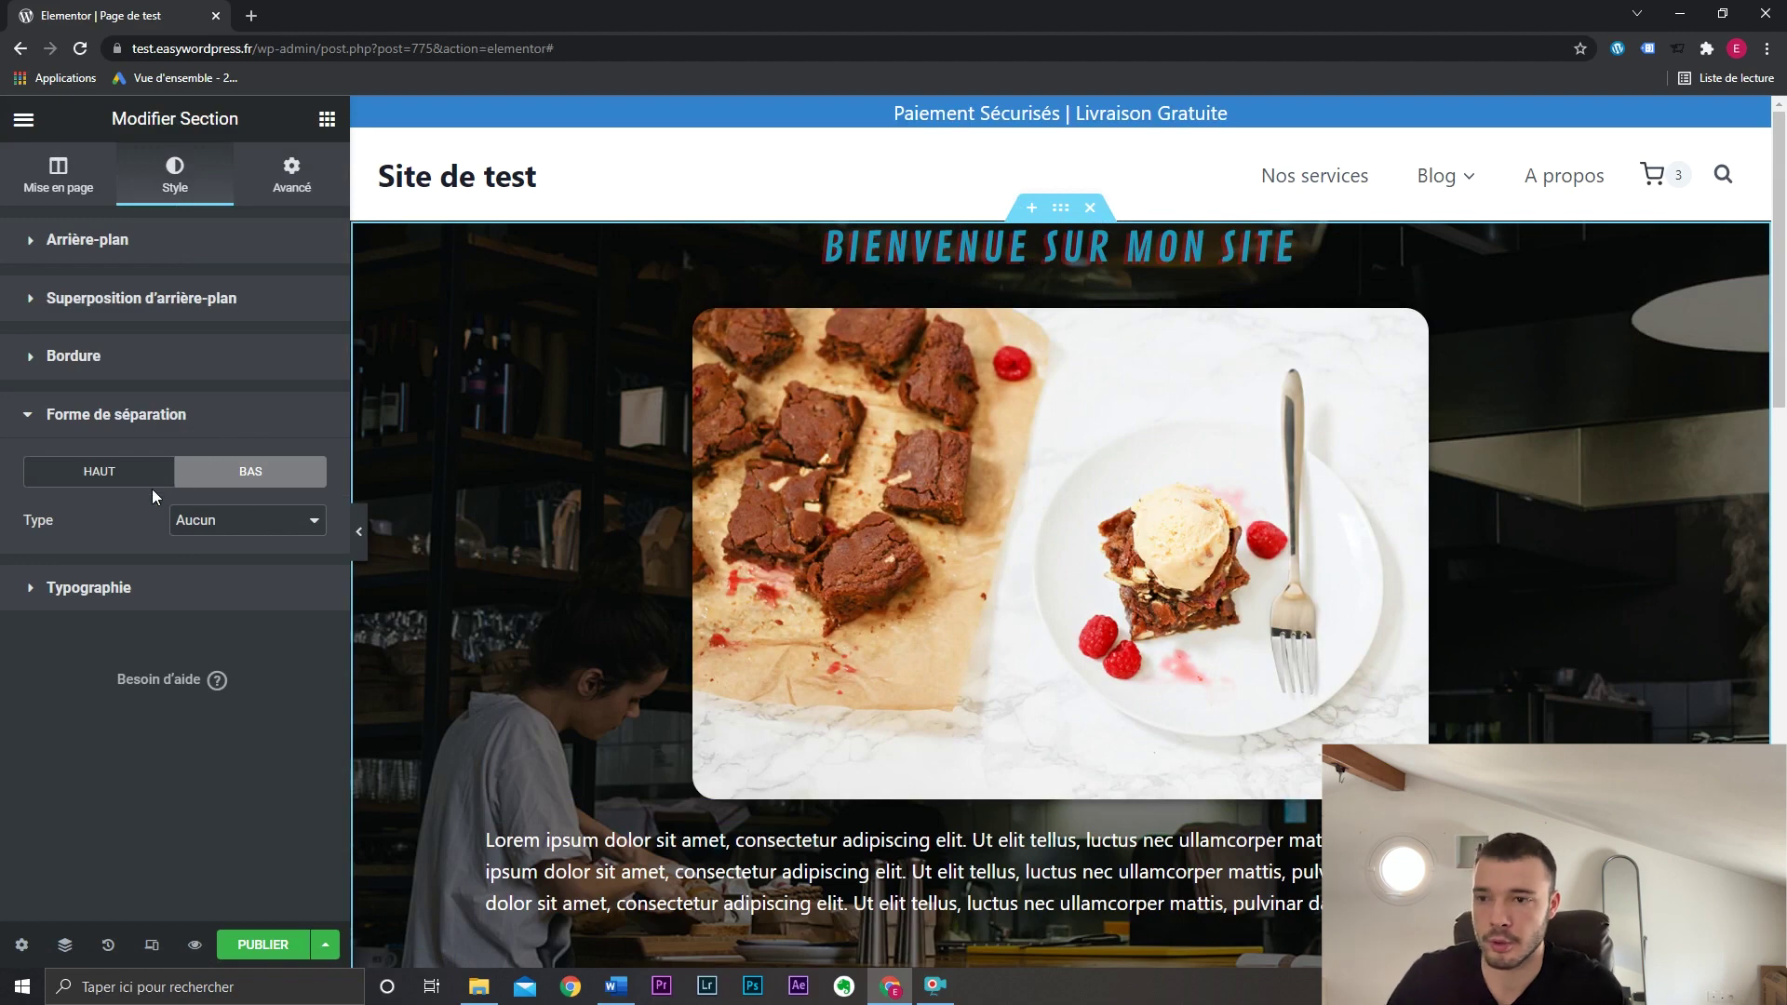
pyautogui.click(241, 527)
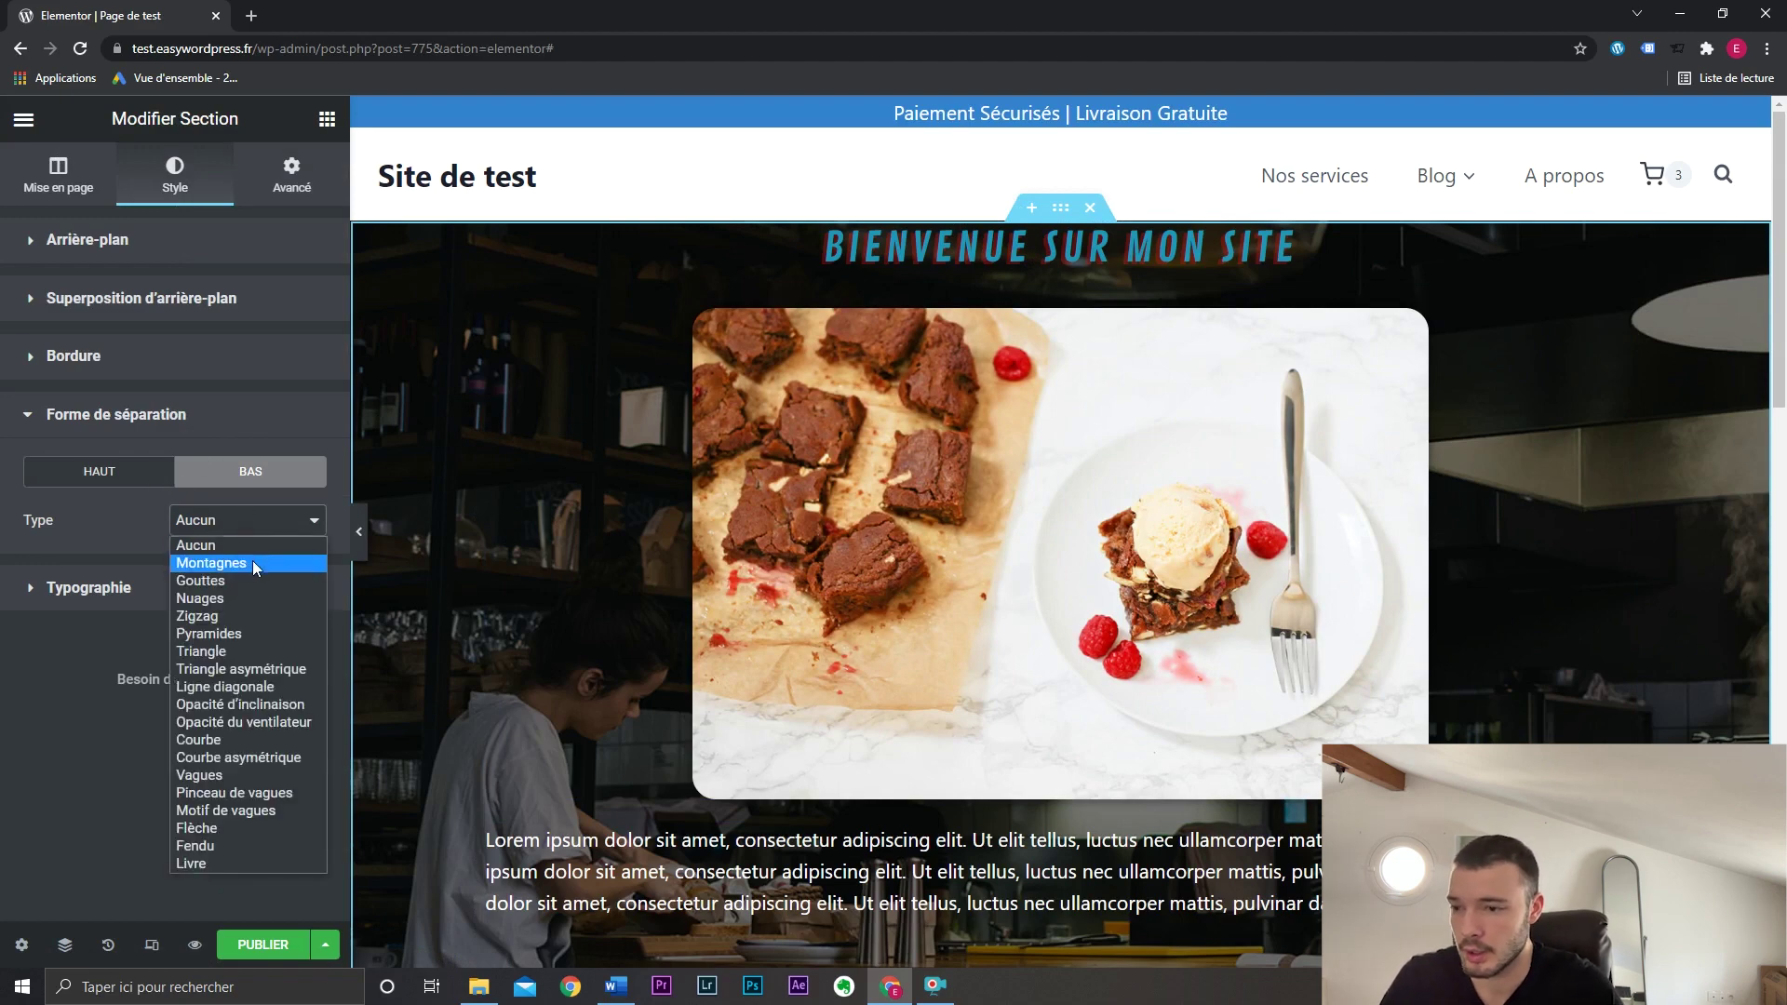
pyautogui.click(253, 560)
pyautogui.scroll(-3, 828, 750)
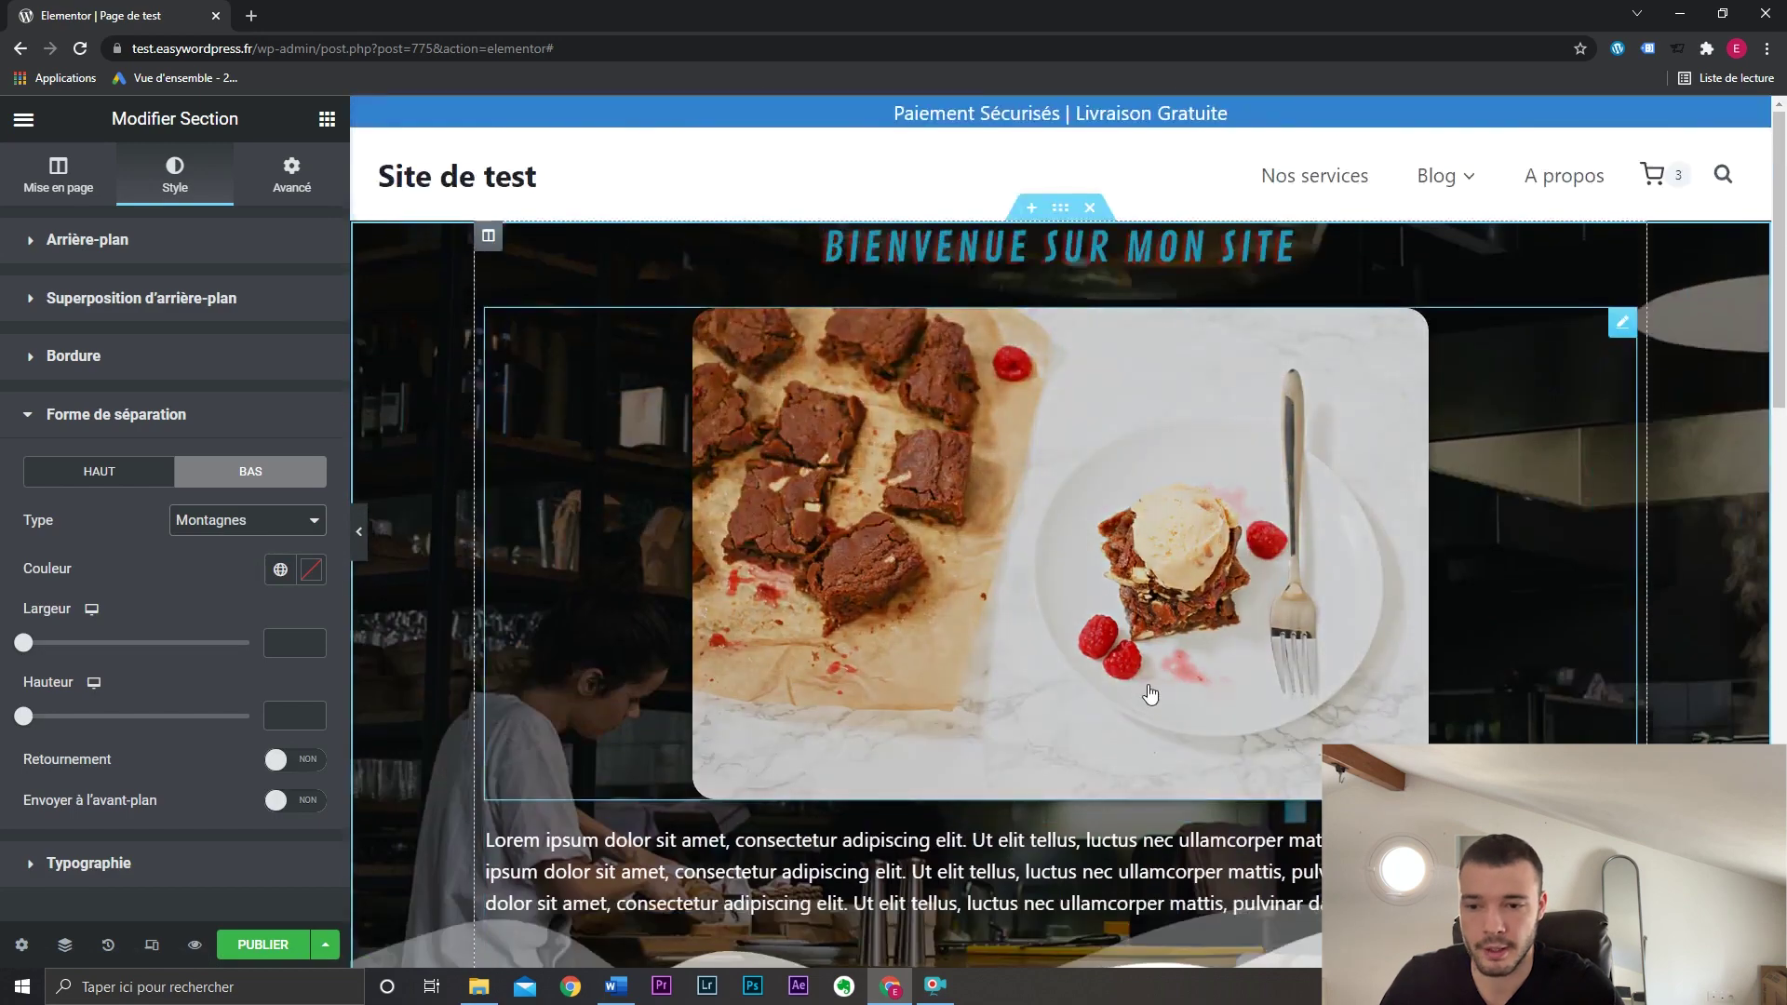
pyautogui.scroll(-8, 622, 652)
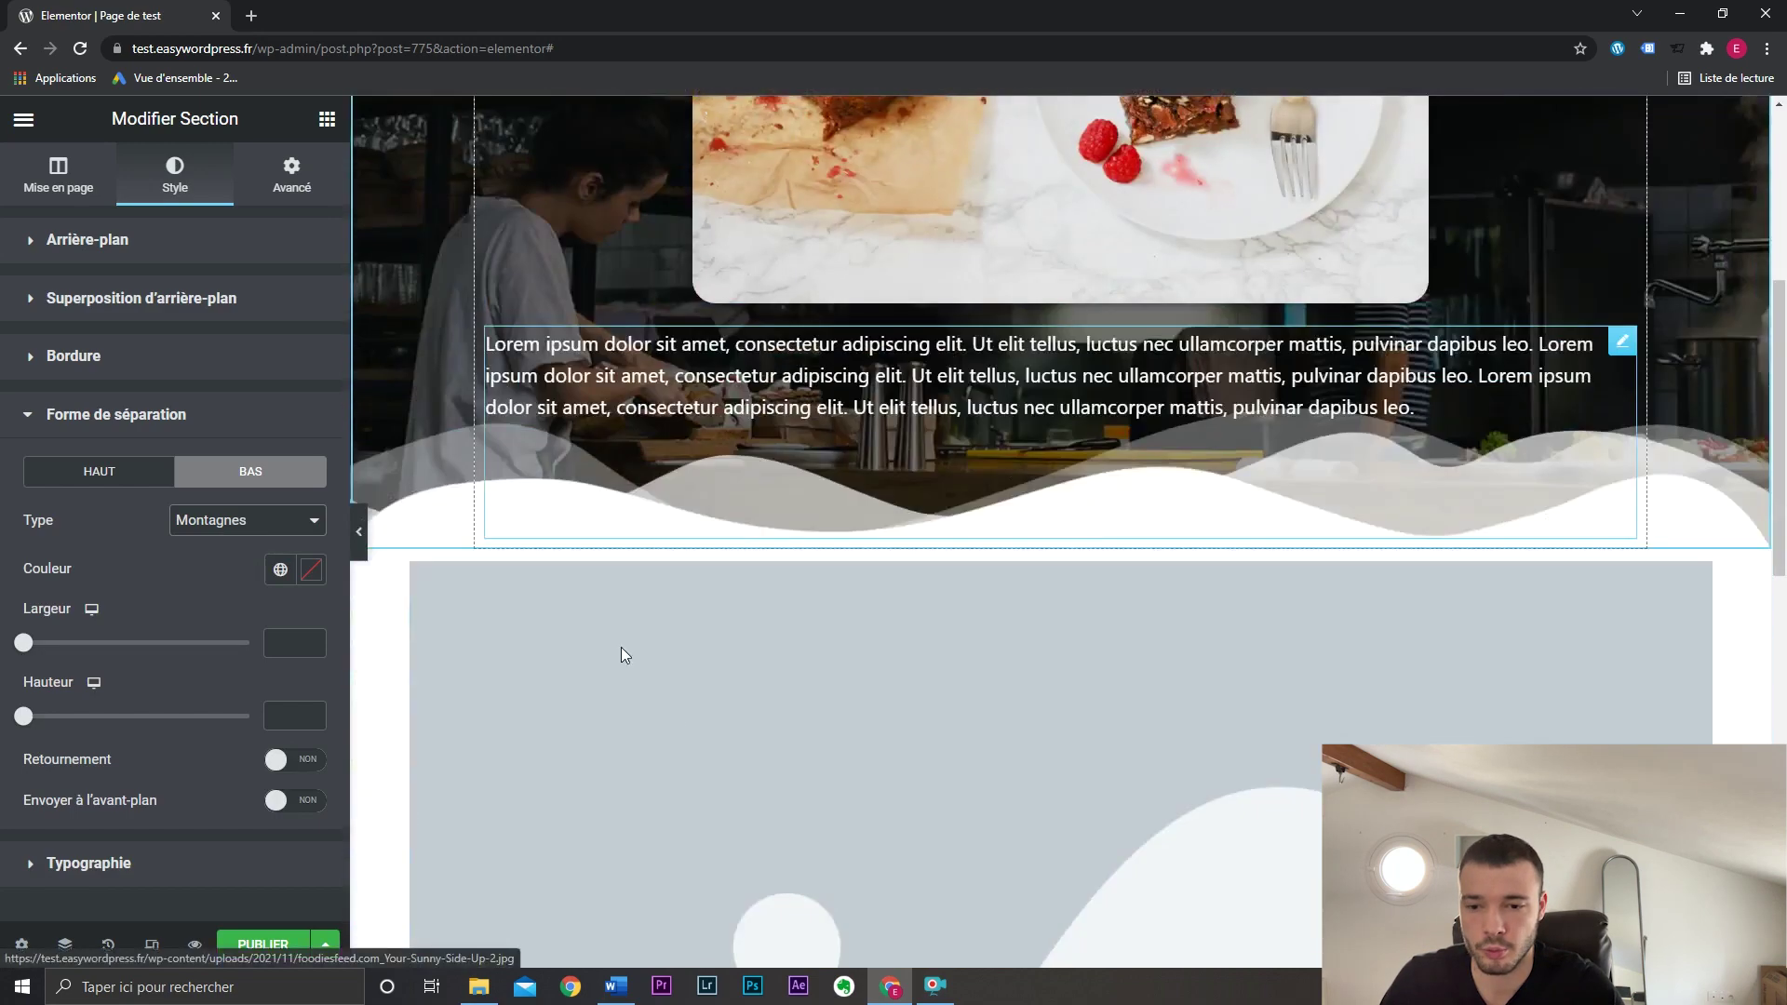
pyautogui.scroll(1, 1069, 650)
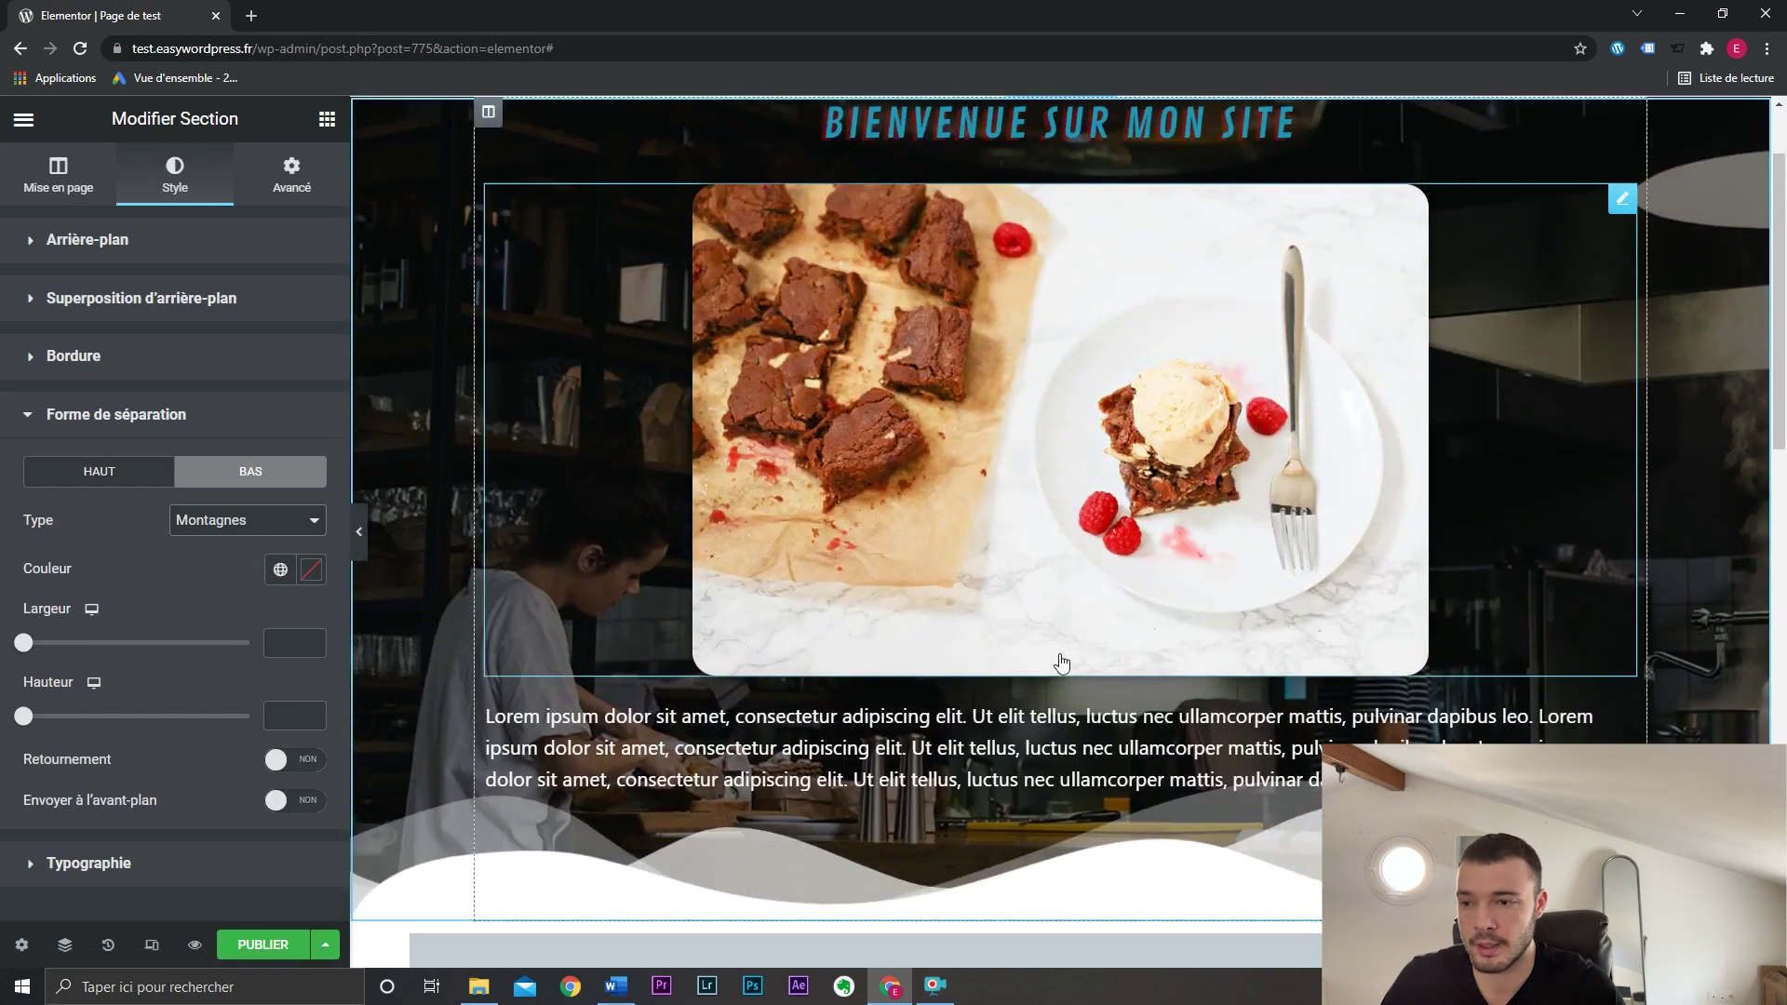
# Try the Nuages type for the section's bottom separation shape, and change it to Vagues.
pyautogui.click(254, 518)
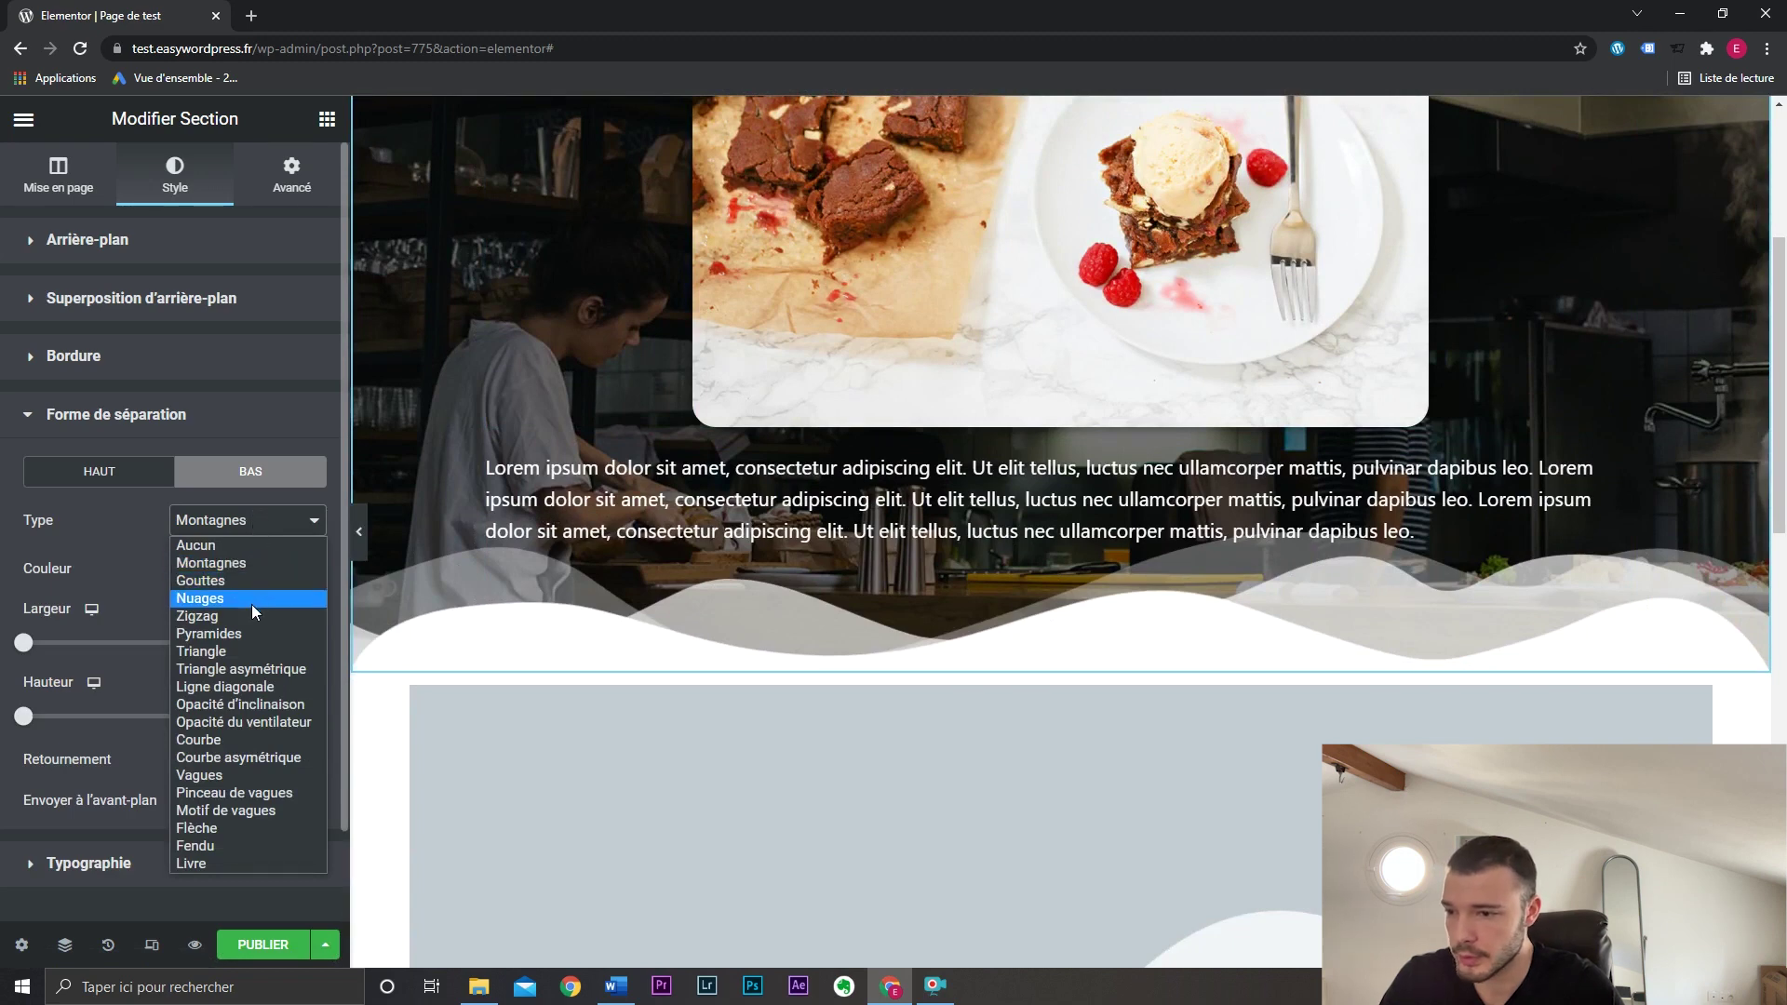
pyautogui.click(254, 597)
pyautogui.click(259, 527)
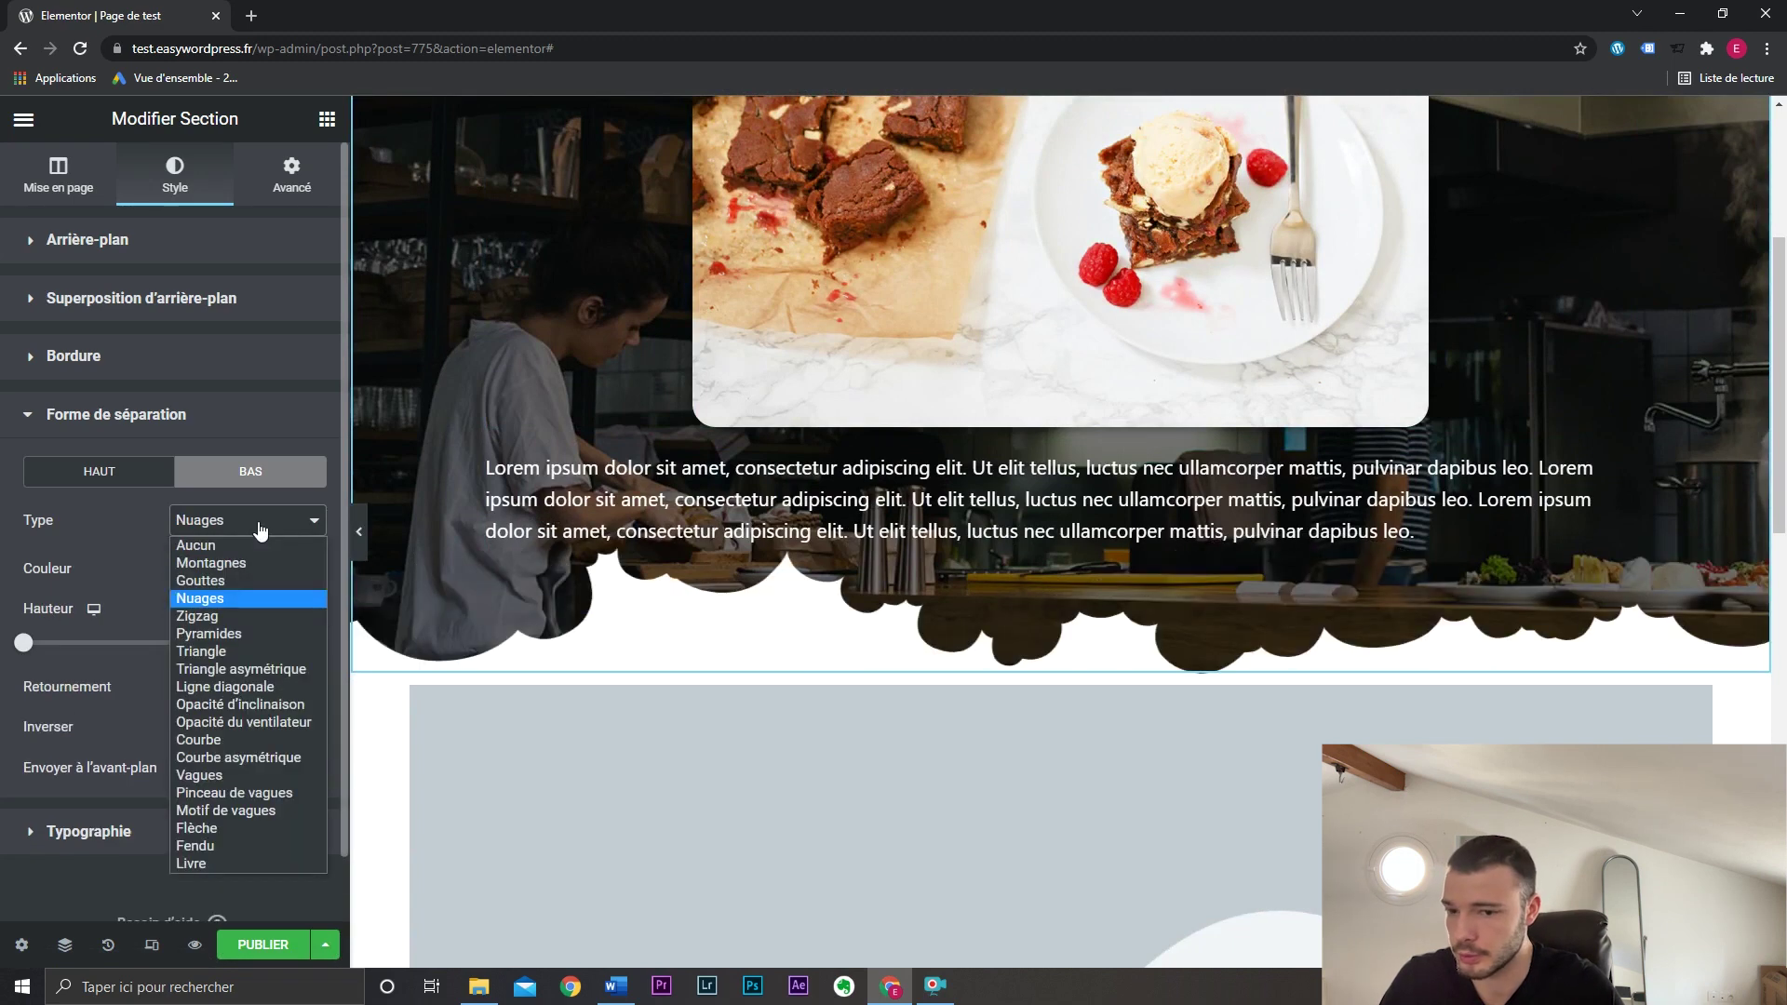
pyautogui.click(259, 776)
# Set the bottom separation shape's width to 171 and its height to 62.
pyautogui.click(42, 645)
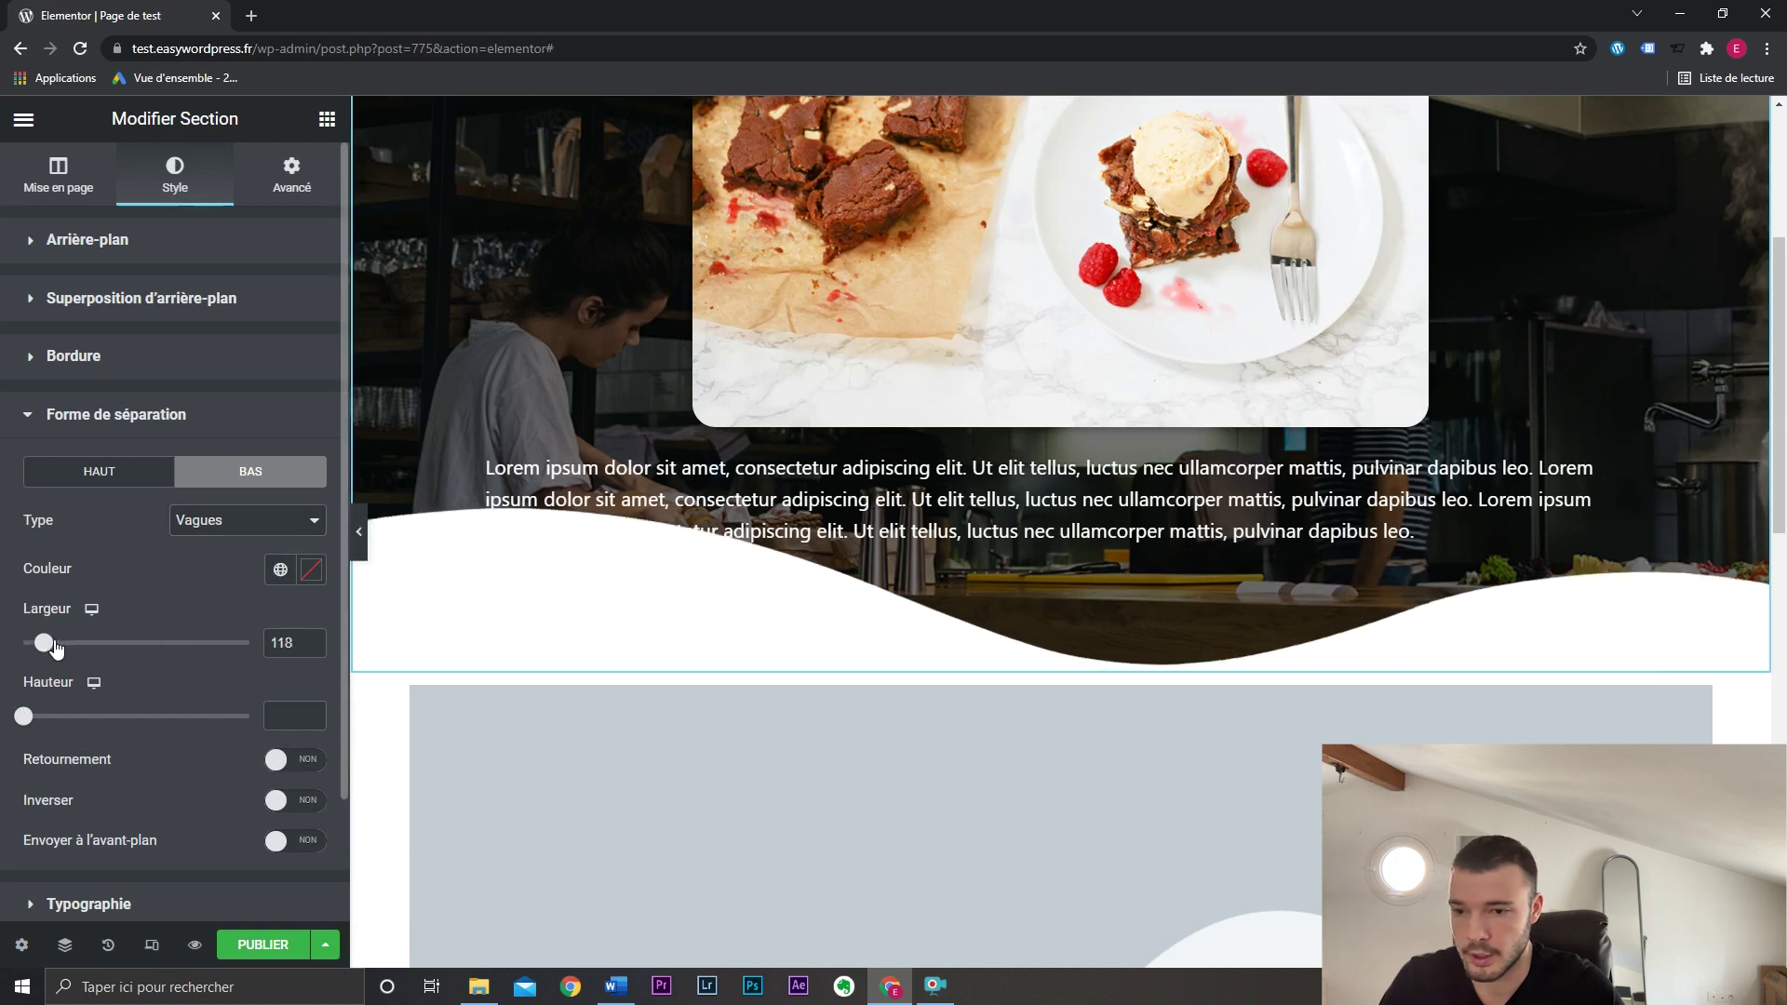
pyautogui.moveTo(47, 644); pyautogui.dragTo(28, 646)
pyautogui.moveTo(25, 718); pyautogui.dragTo(59, 716)
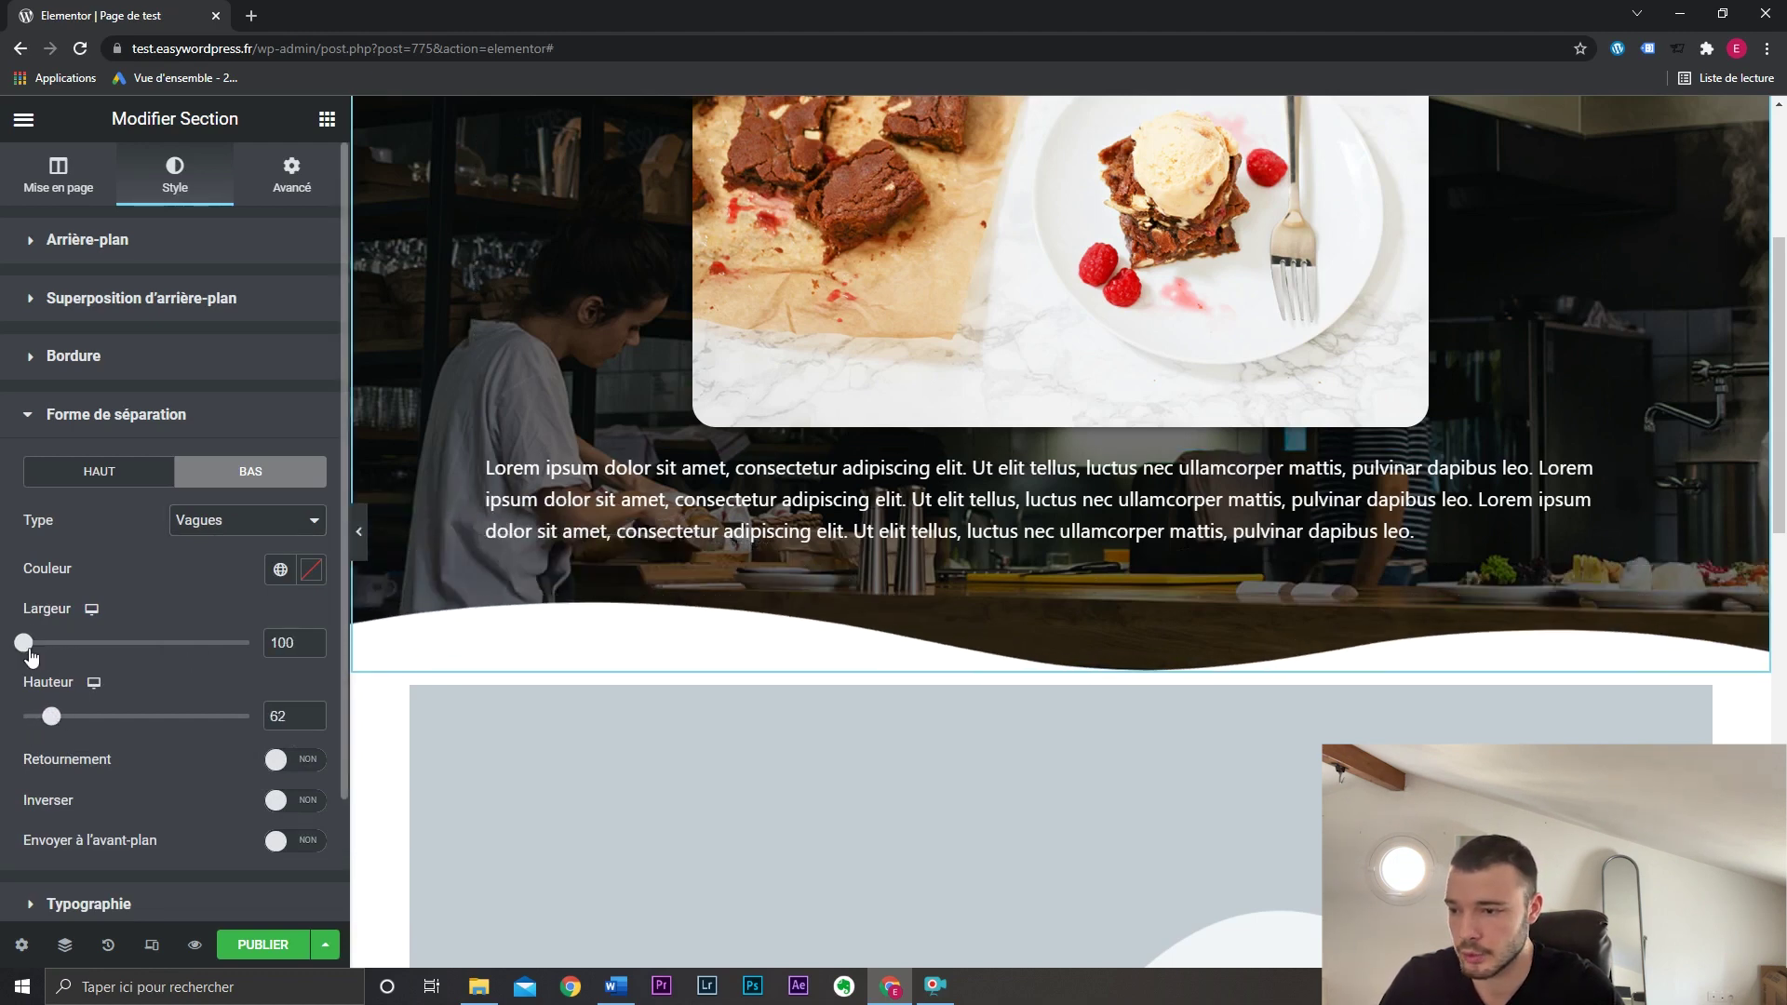
pyautogui.moveTo(29, 651); pyautogui.dragTo(111, 667)
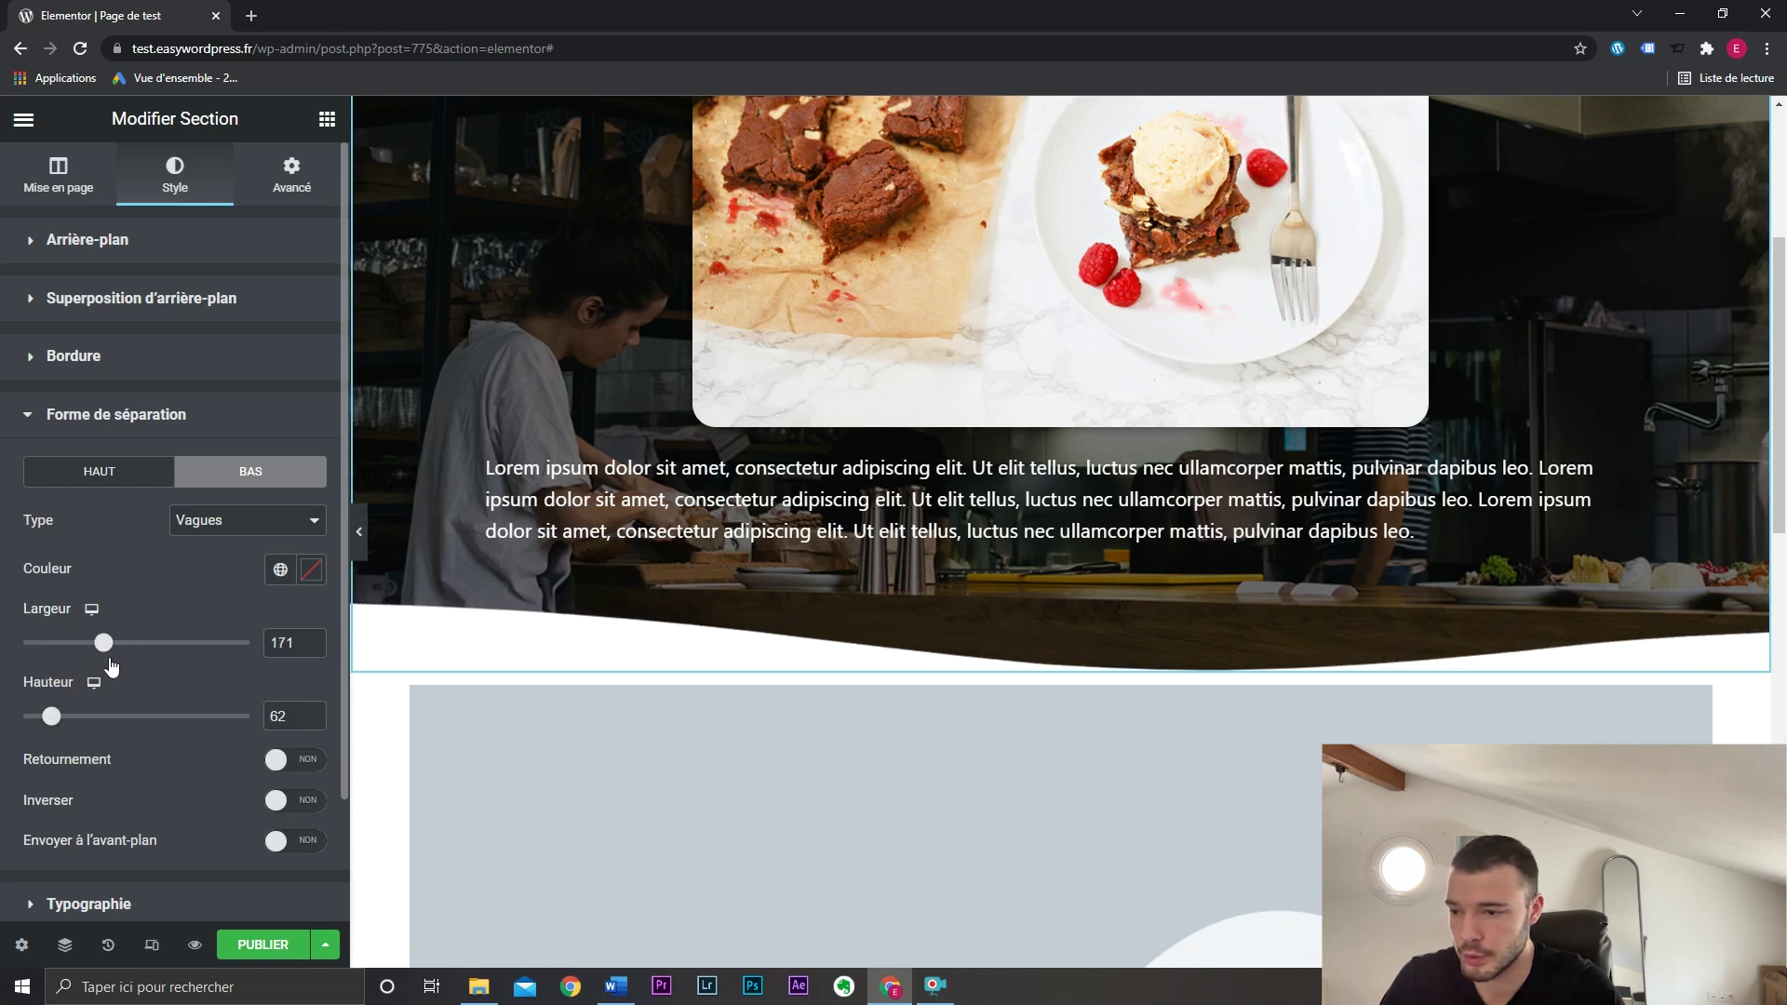
# Change the bottom separation shape to Pinceau de vagues and preview the page at full width.
pyautogui.click(244, 520)
pyautogui.click(256, 794)
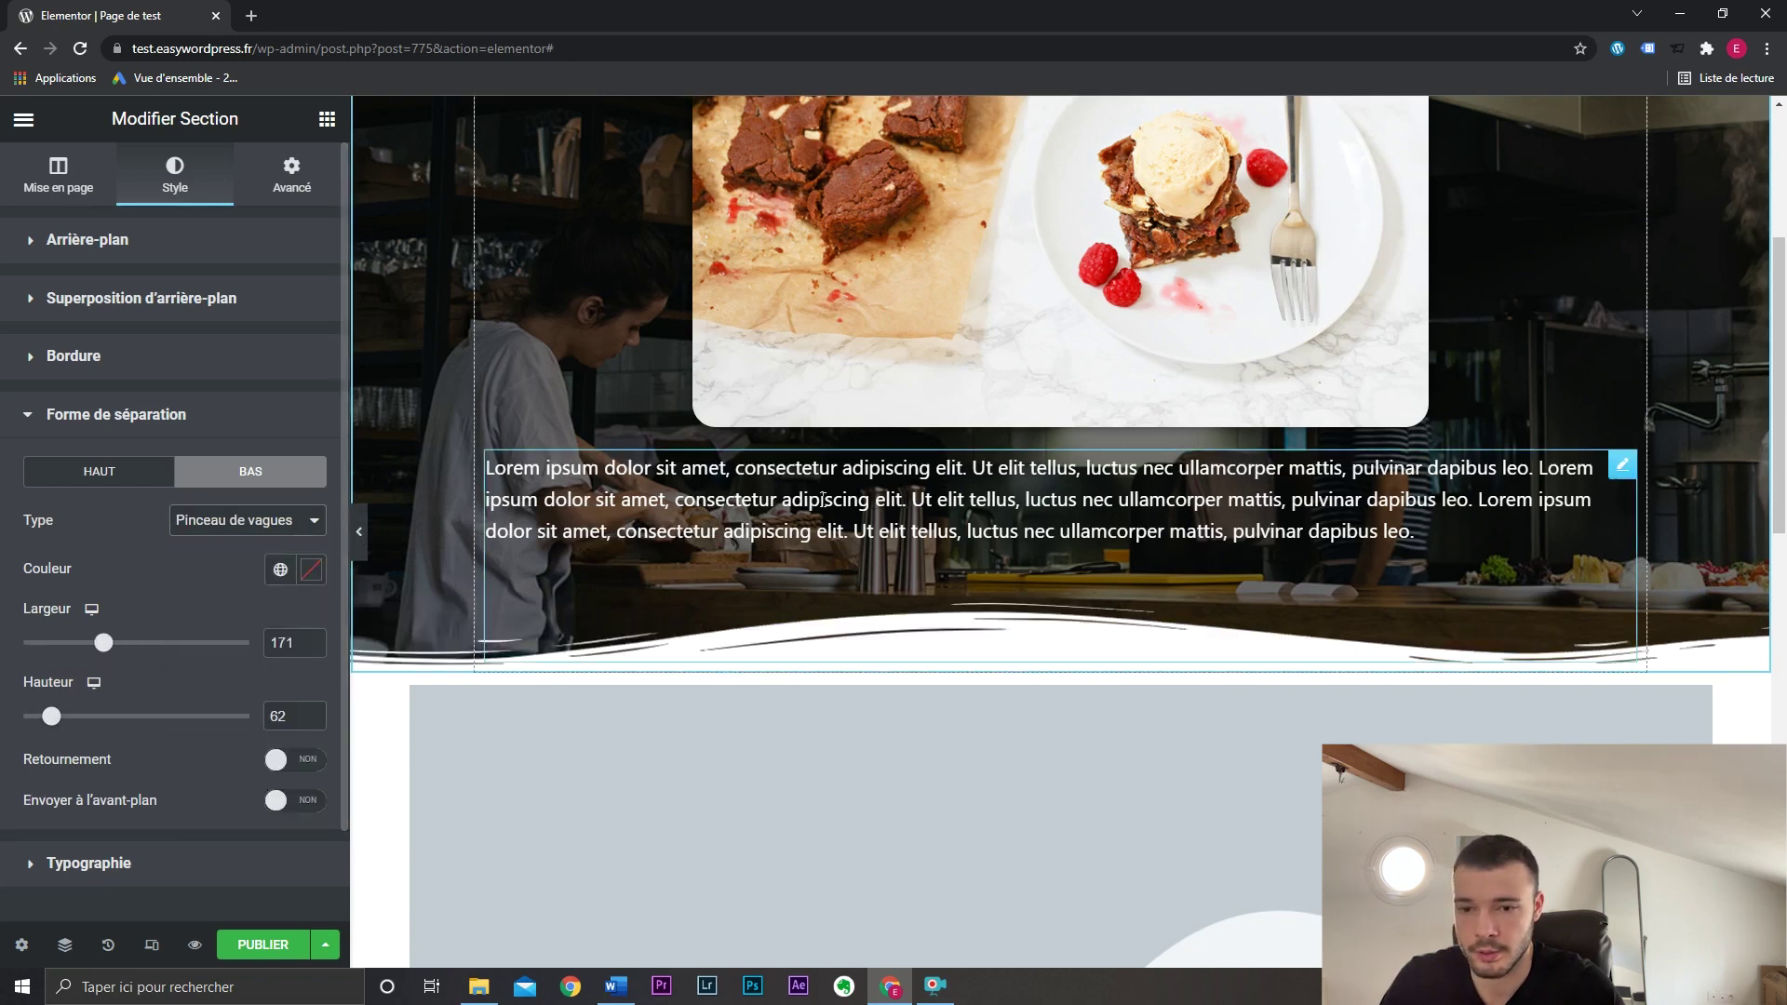
pyautogui.click(360, 531)
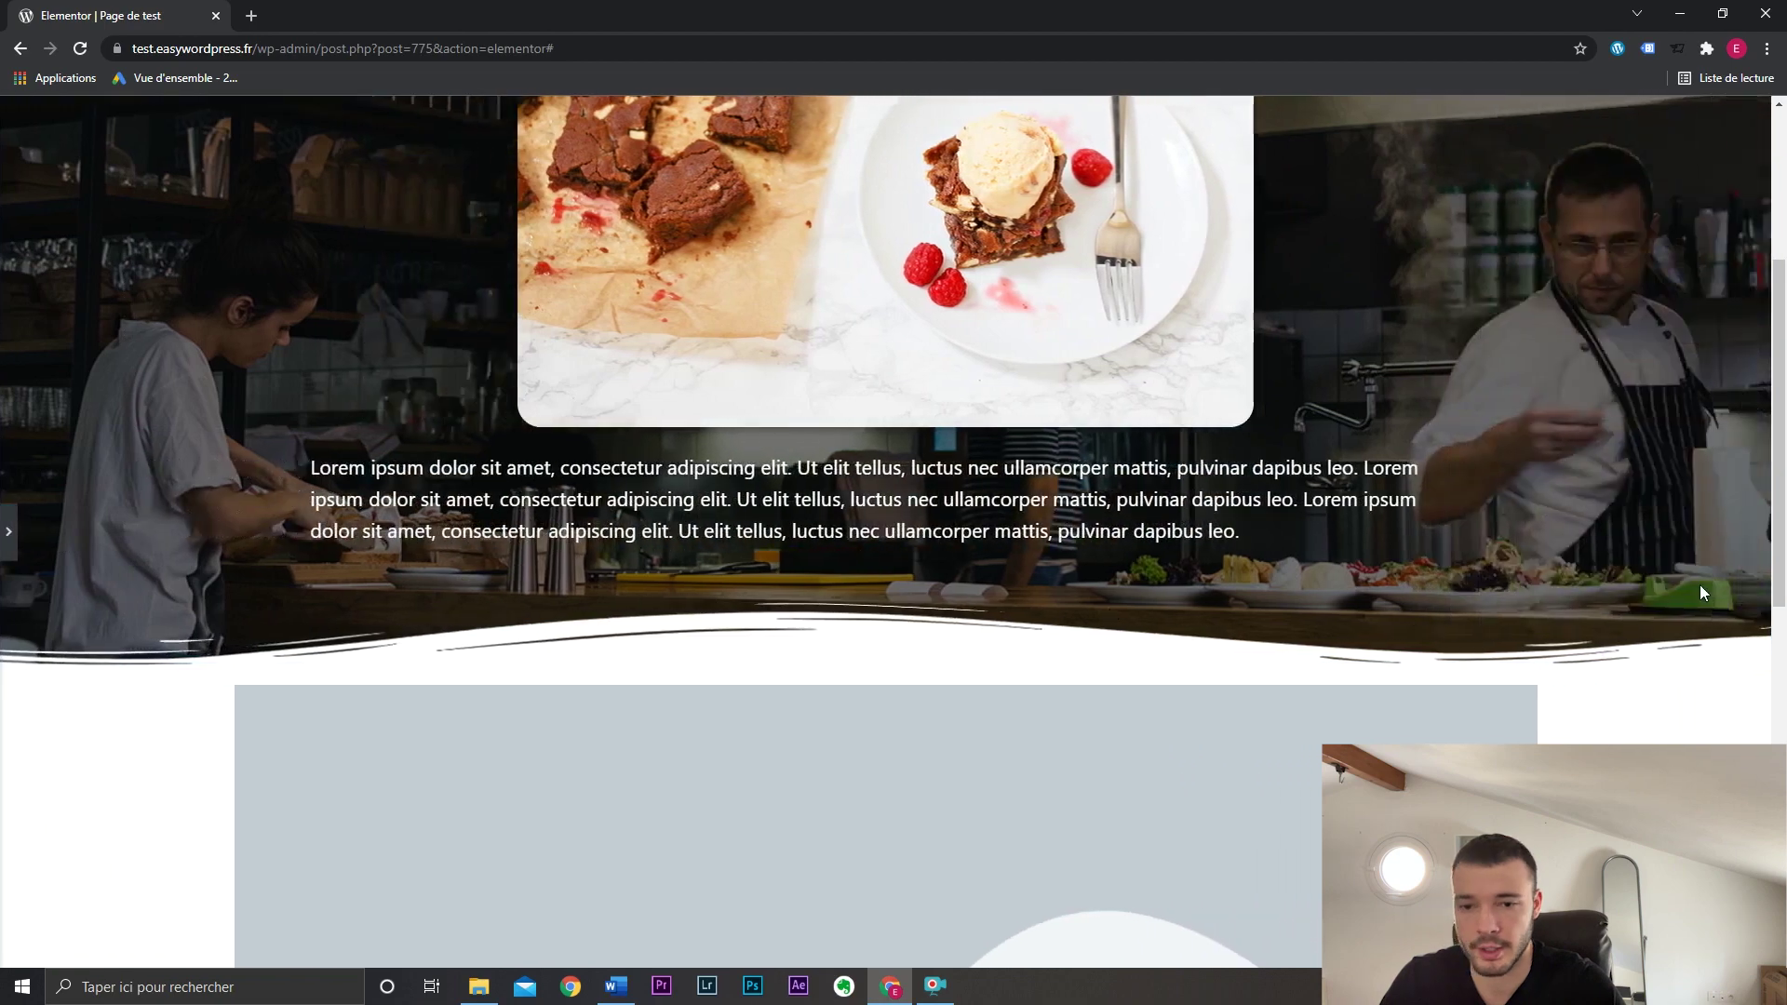
pyautogui.scroll(4, 1705, 592)
pyautogui.scroll(-4, 1668, 524)
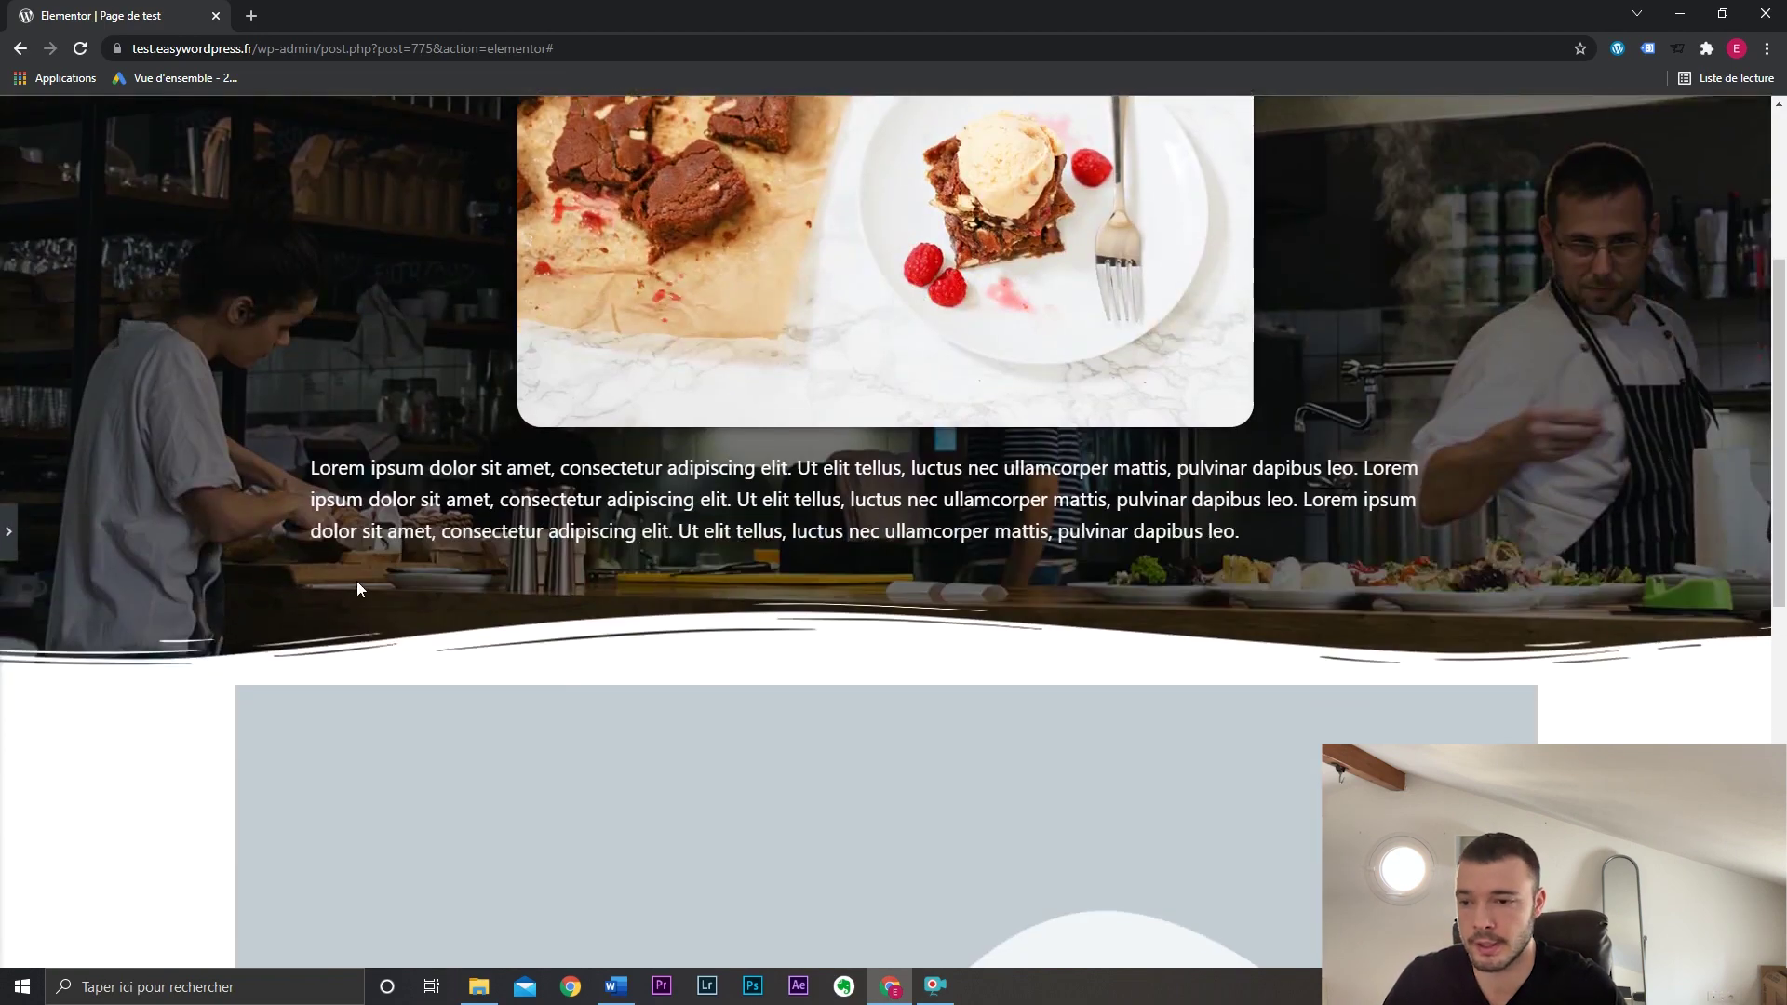
pyautogui.scroll(4, 1564, 555)
pyautogui.scroll(-4, 1564, 555)
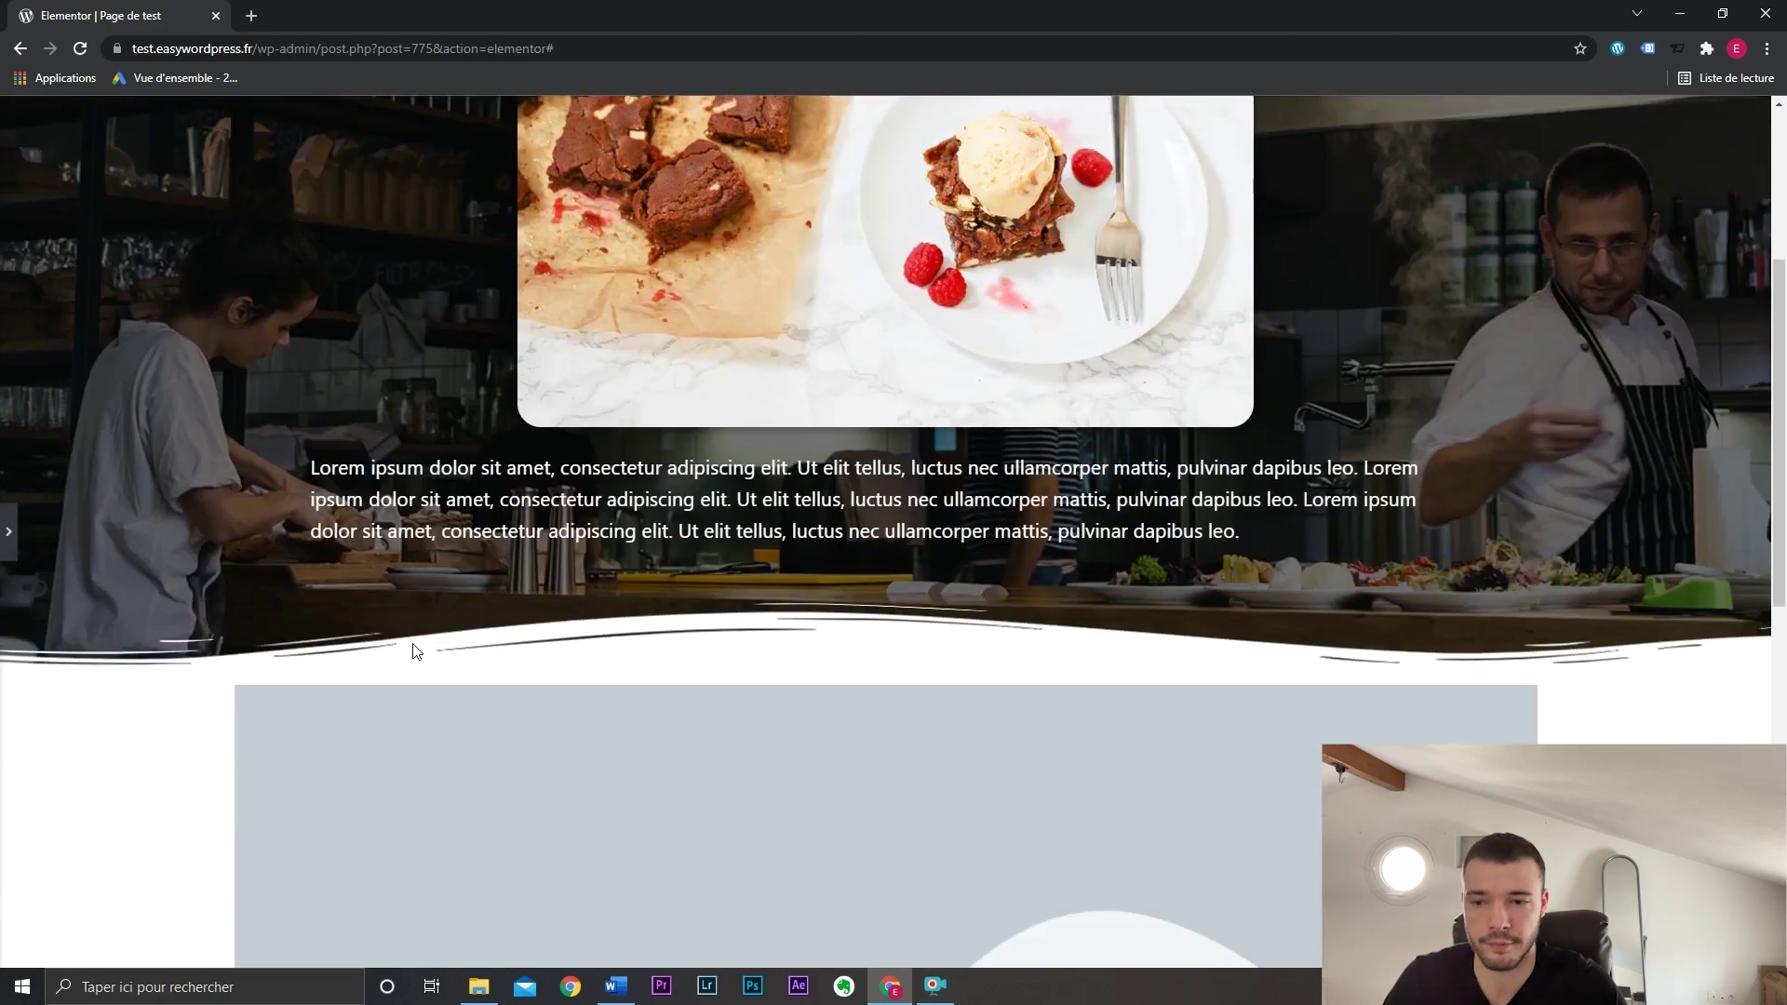
pyautogui.click(5, 540)
# Switch the bottom separation shape to Pyramides and preview the section at full width.
pyautogui.click(250, 521)
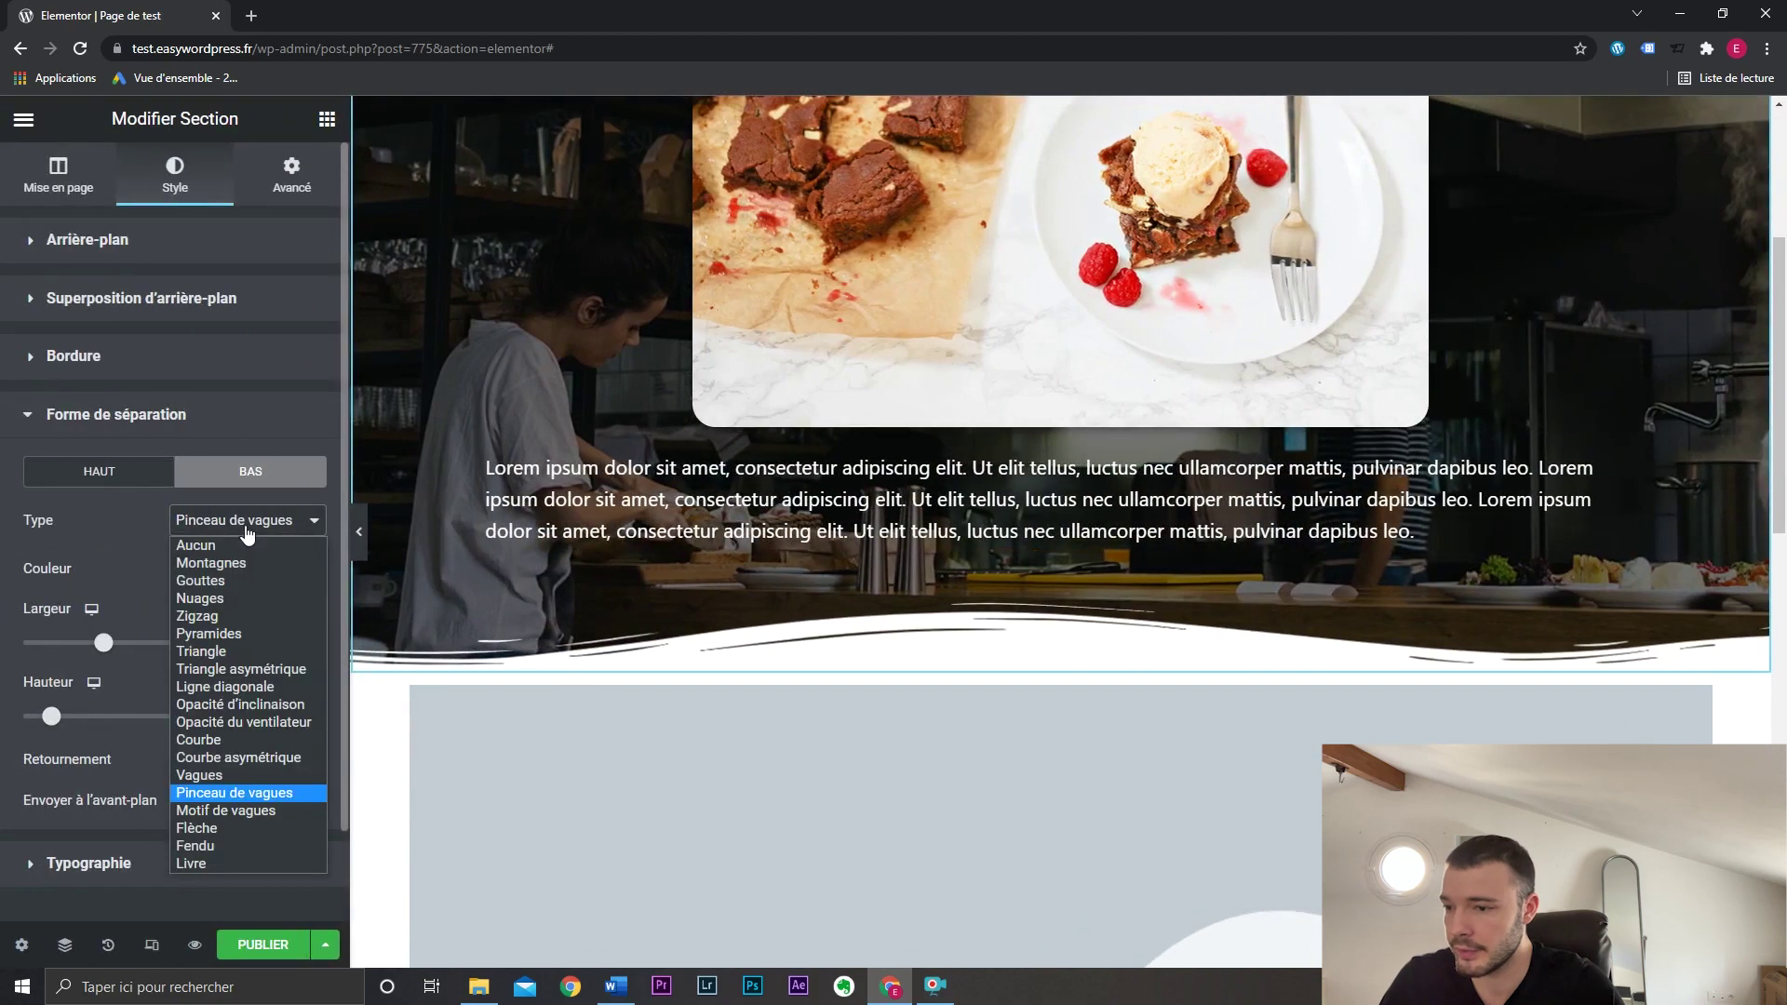
pyautogui.click(255, 632)
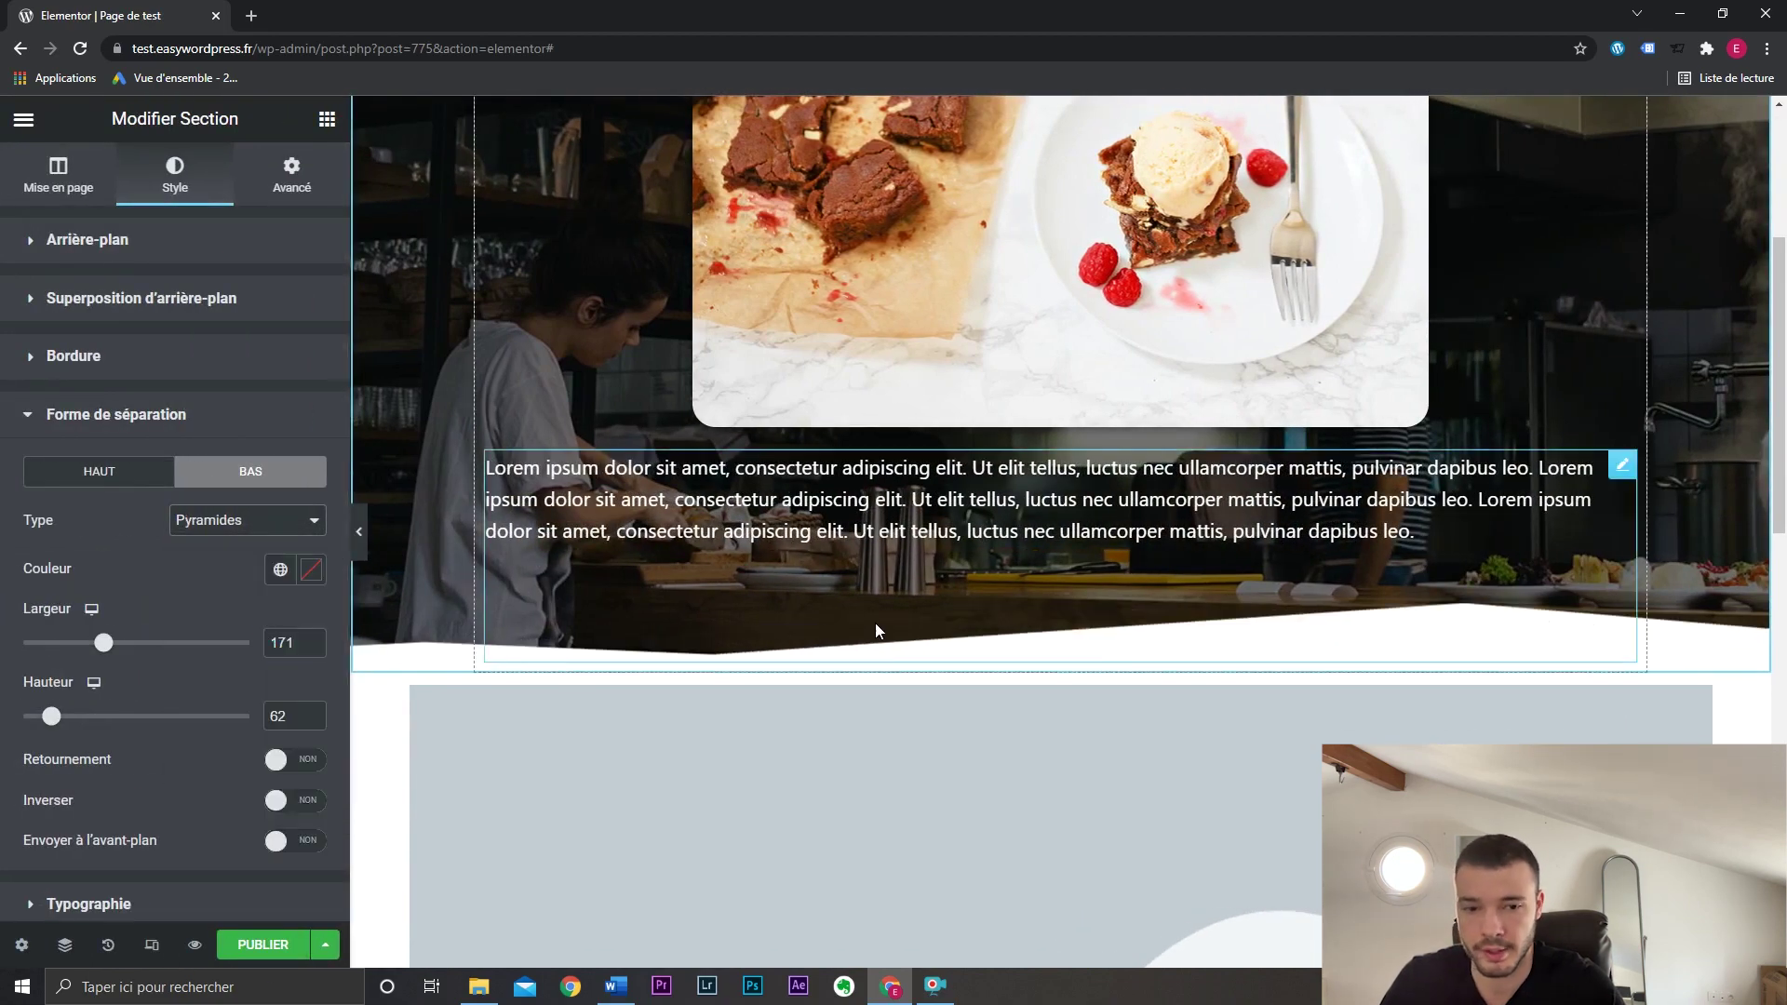
pyautogui.click(359, 531)
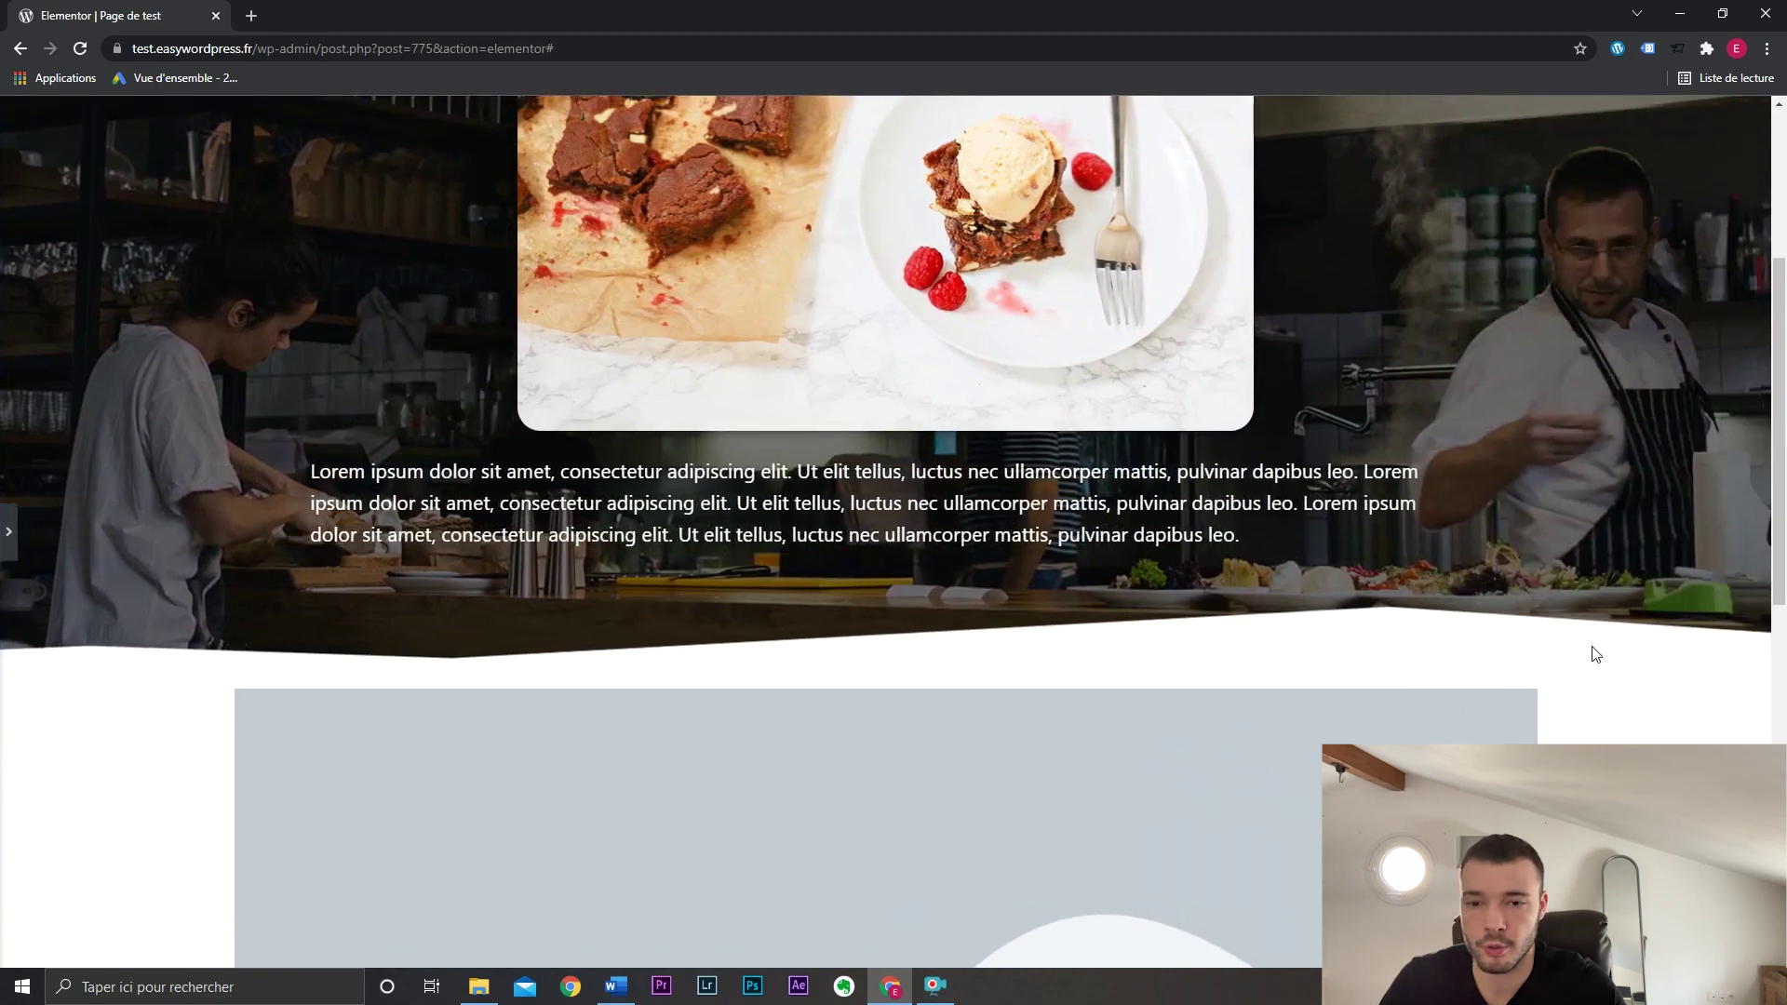
pyautogui.scroll(4, 1594, 653)
pyautogui.scroll(-3, 1592, 651)
pyautogui.scroll(-1, 957, 688)
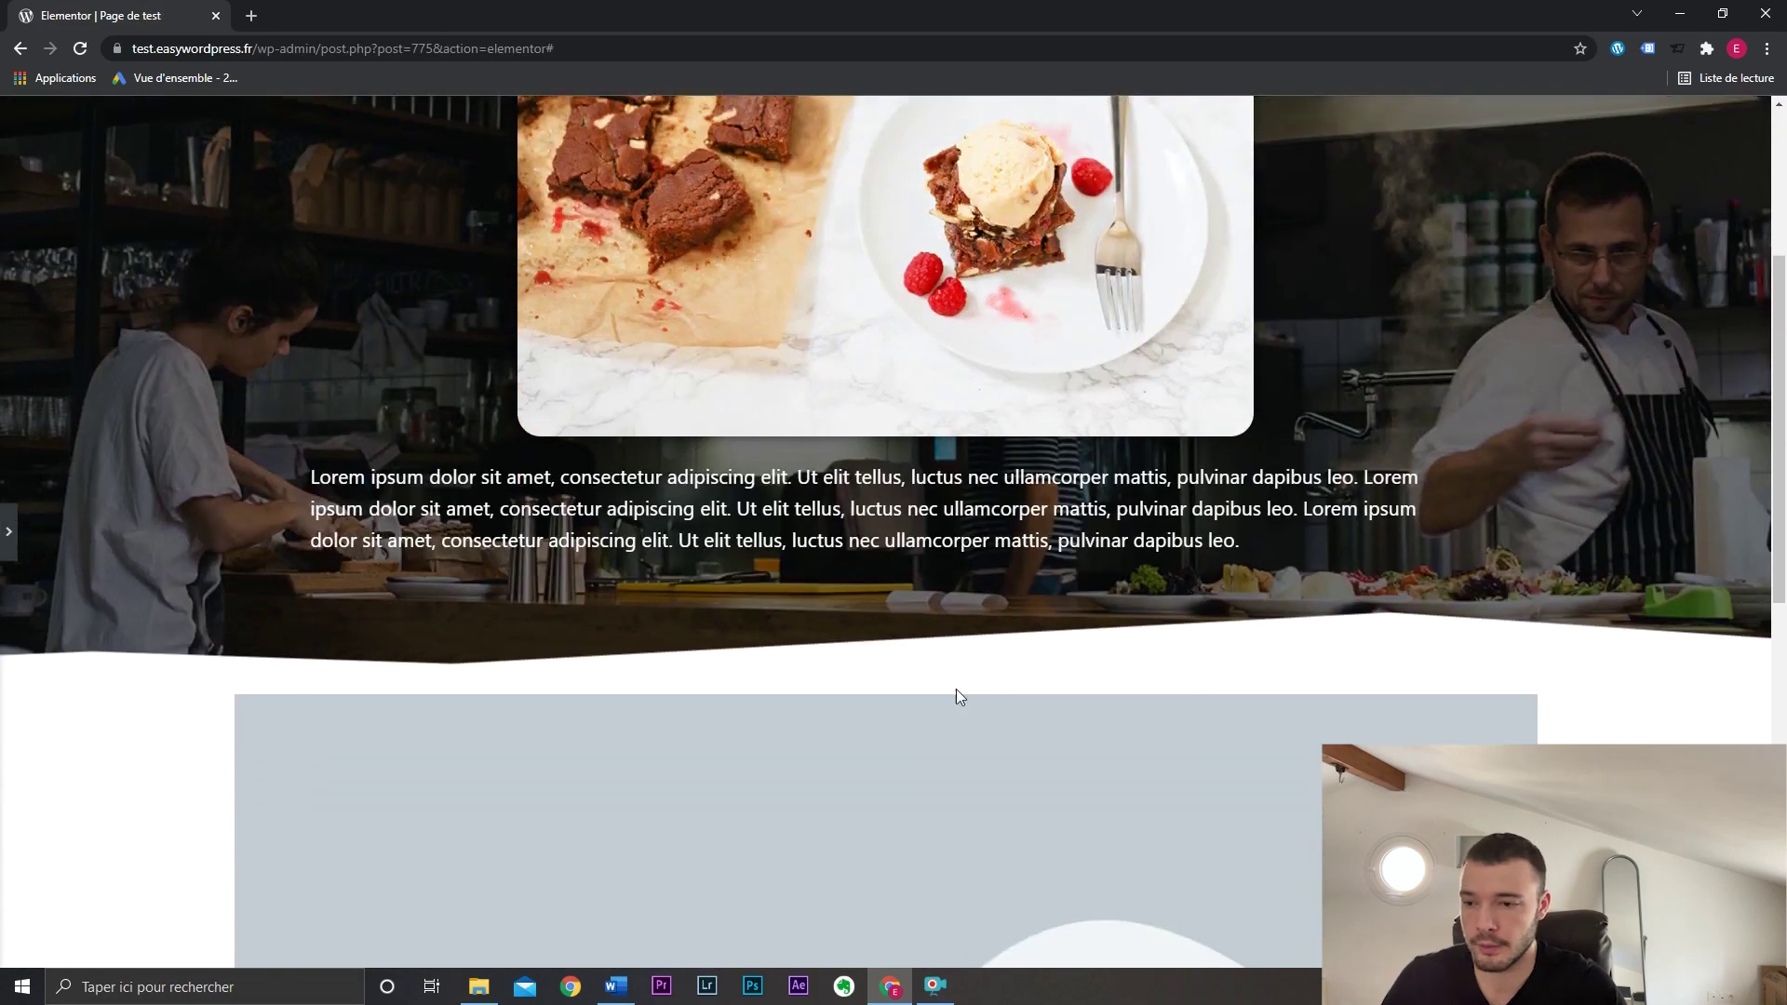
pyautogui.click(8, 531)
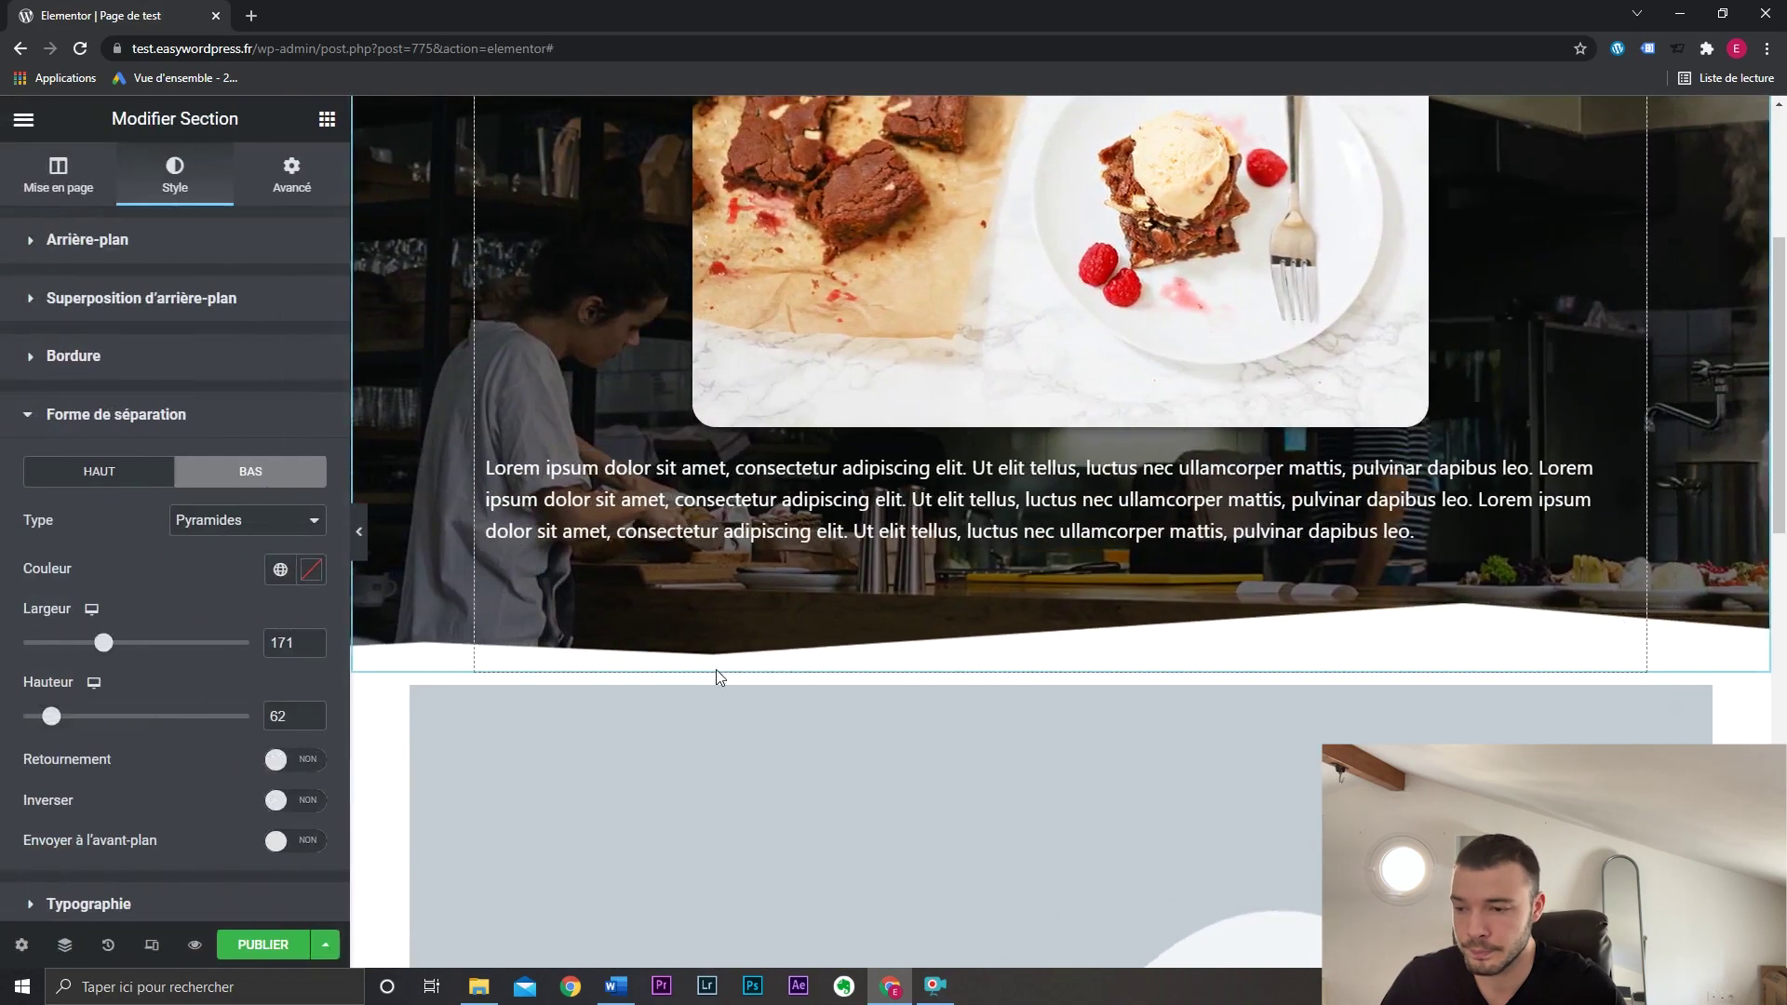
# Try the Retournement and Inverser options on the bottom separation shape, turning each off again.
pyautogui.click(294, 762)
pyautogui.click(294, 761)
pyautogui.click(293, 761)
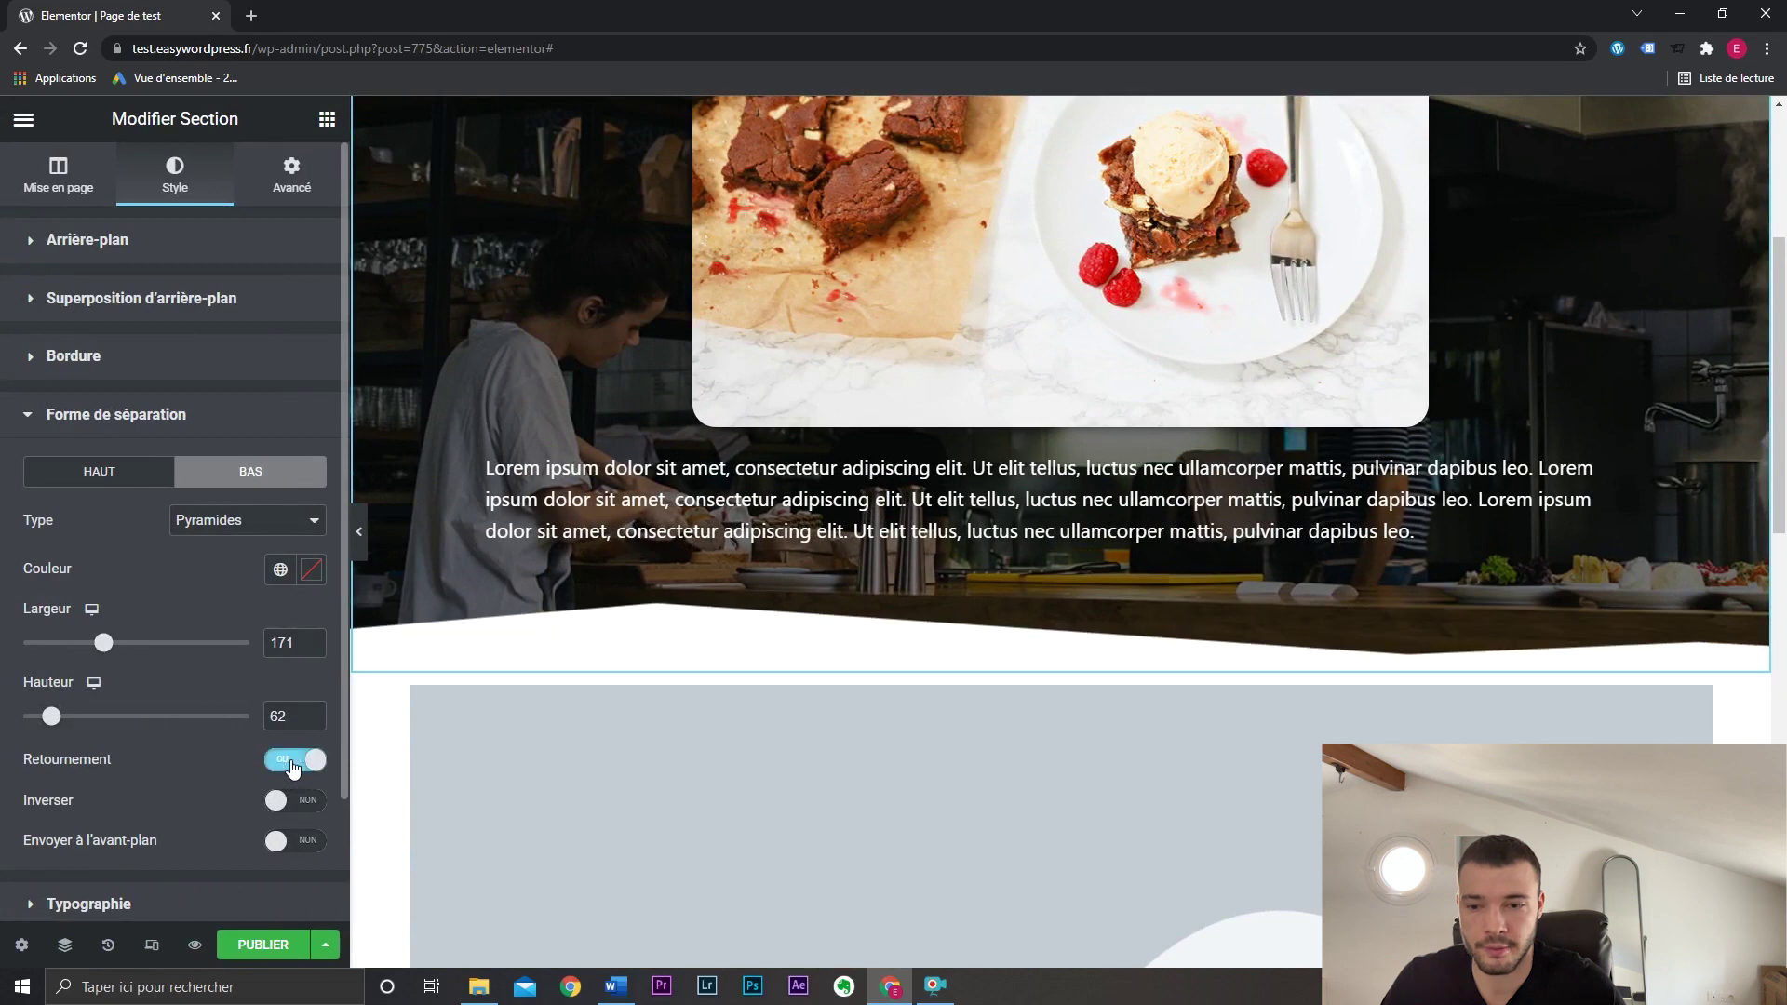
pyautogui.click(294, 761)
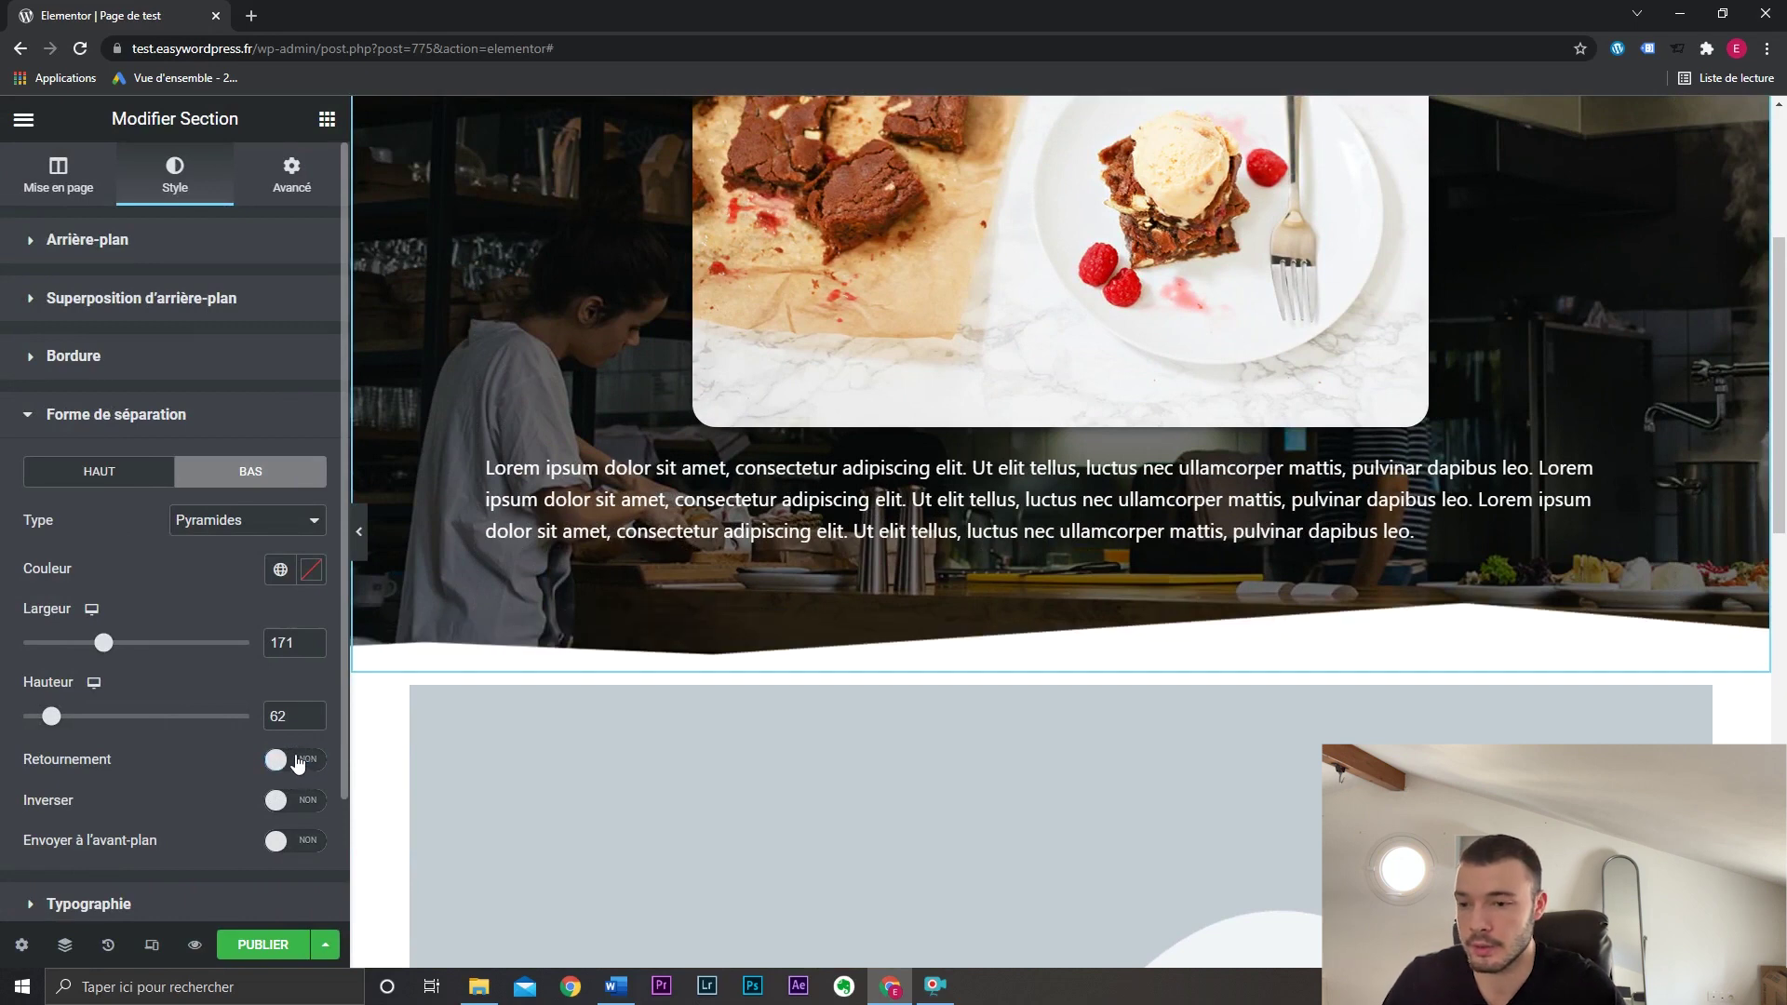
pyautogui.click(298, 763)
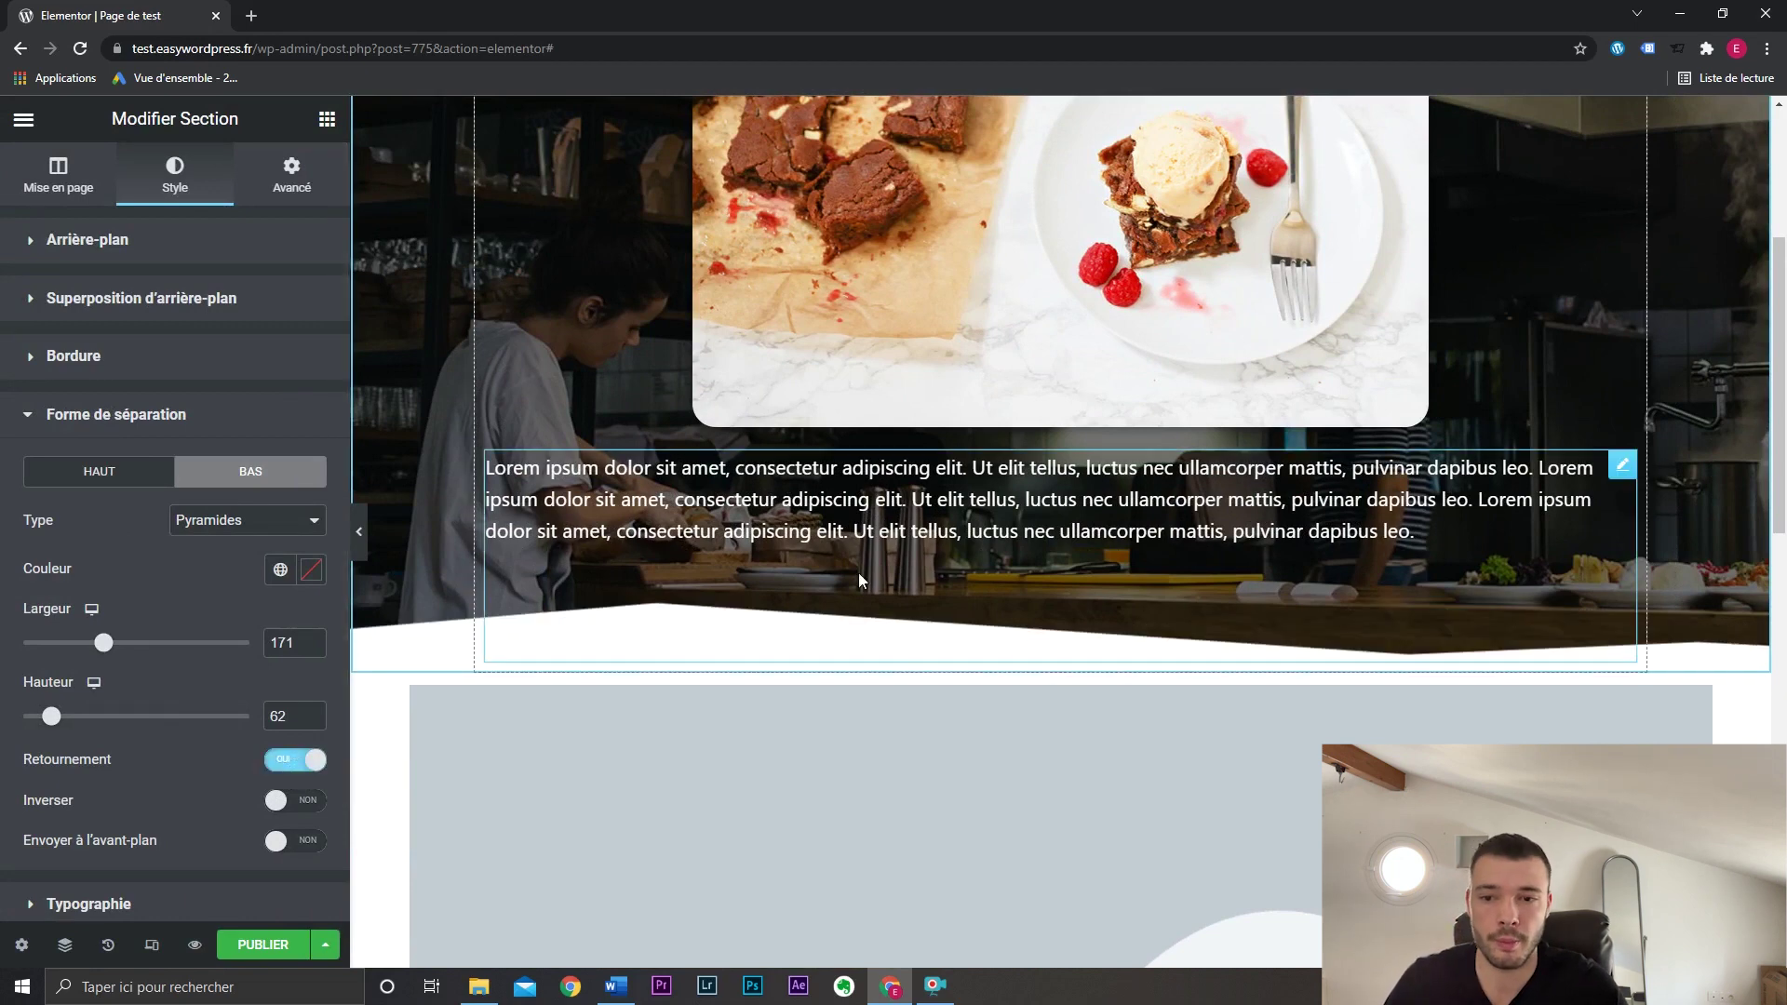
pyautogui.click(297, 762)
pyautogui.click(296, 799)
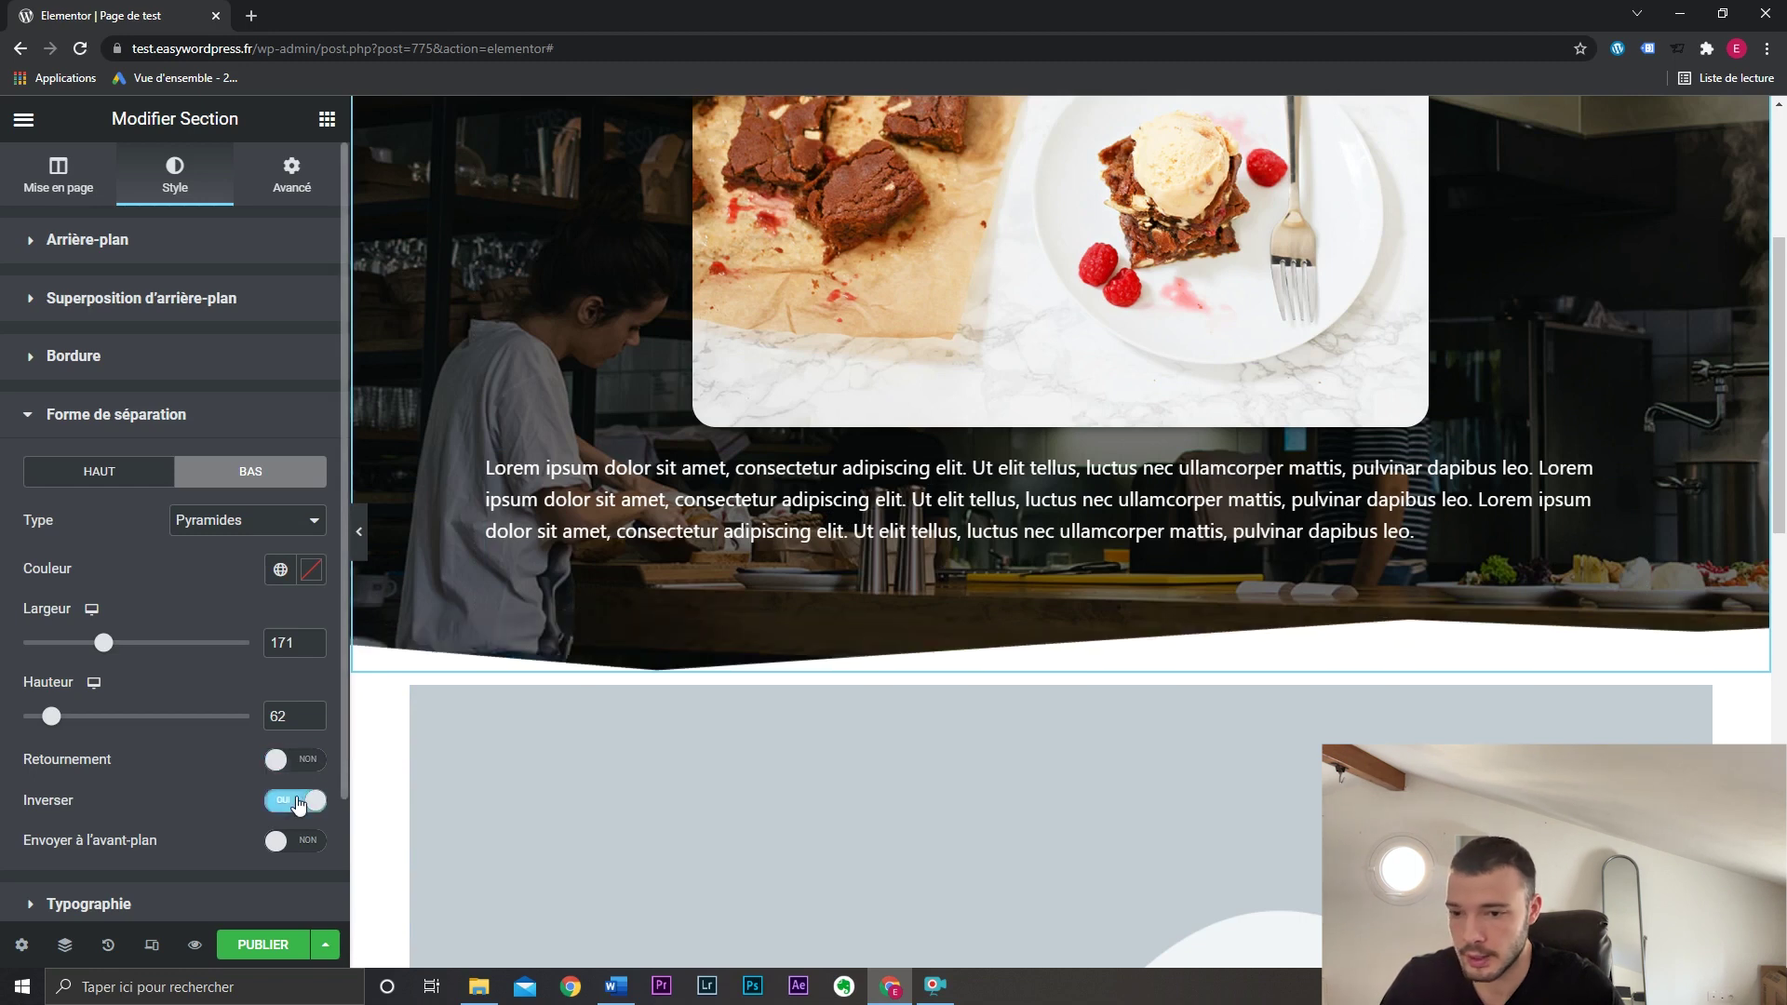
pyautogui.click(296, 799)
# Enable Envoyer à l'avant-plan for the bottom separation shape and set the Lorem ipsum paragraph's bottom margin to 0.
pyautogui.click(293, 843)
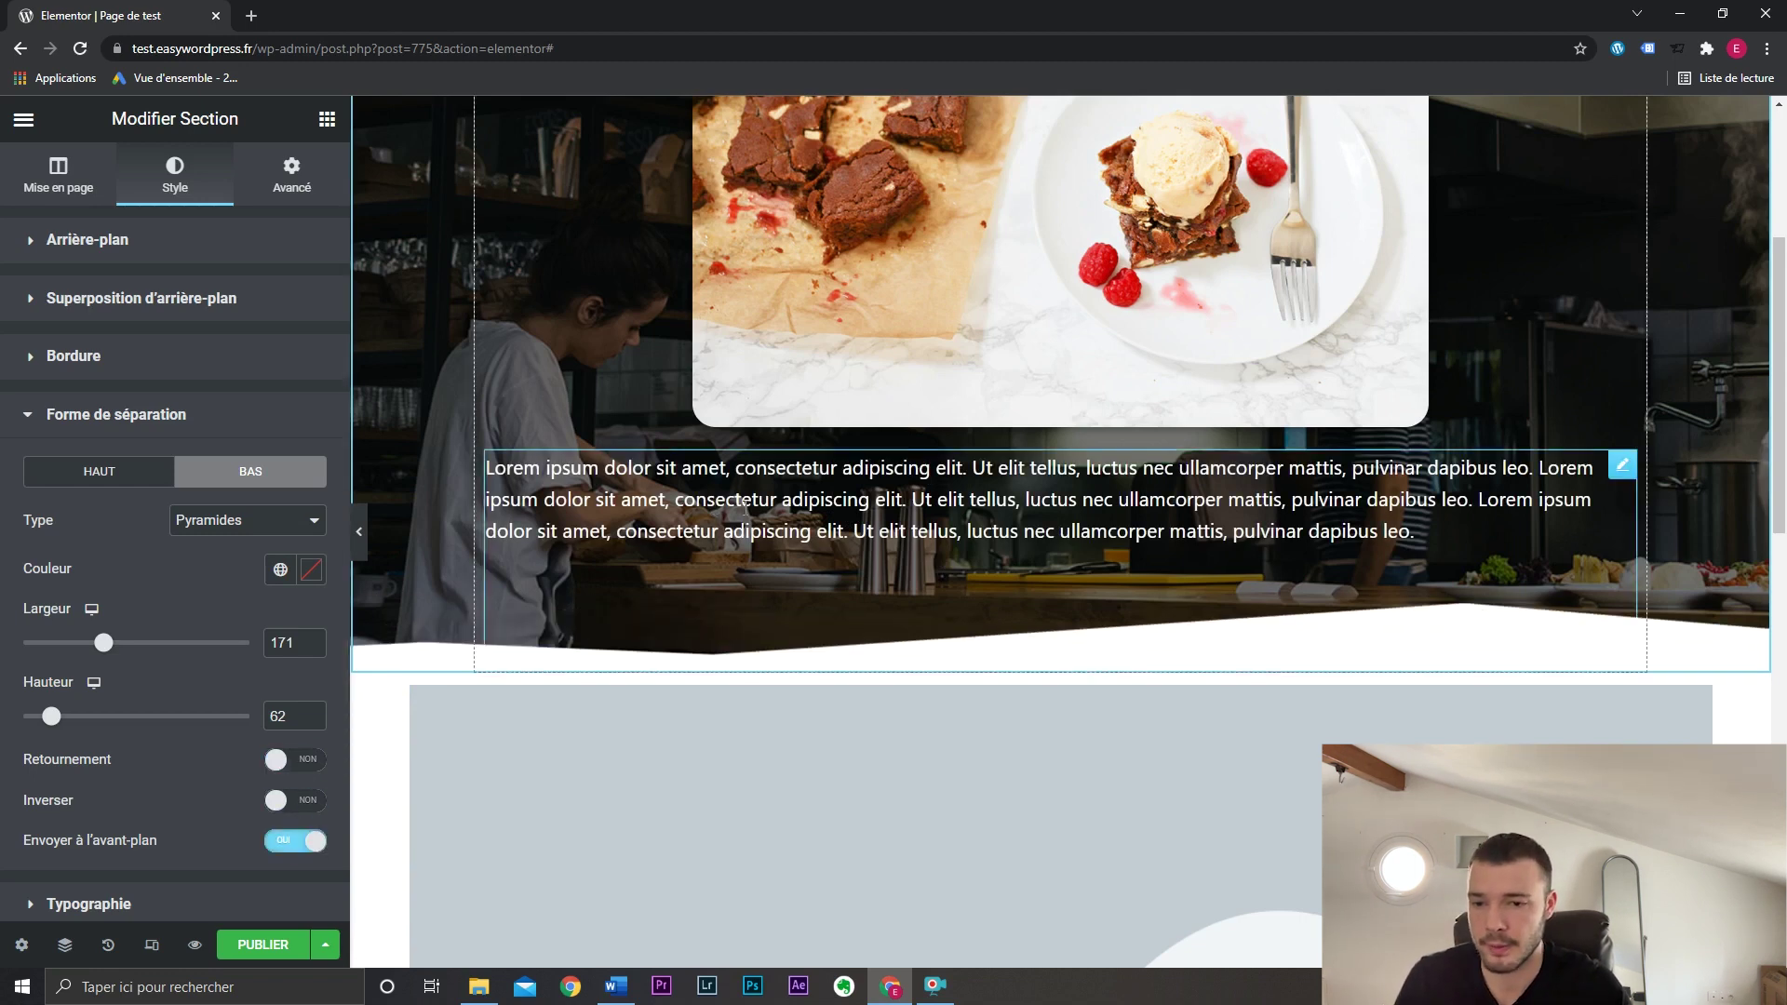
pyautogui.click(1591, 471)
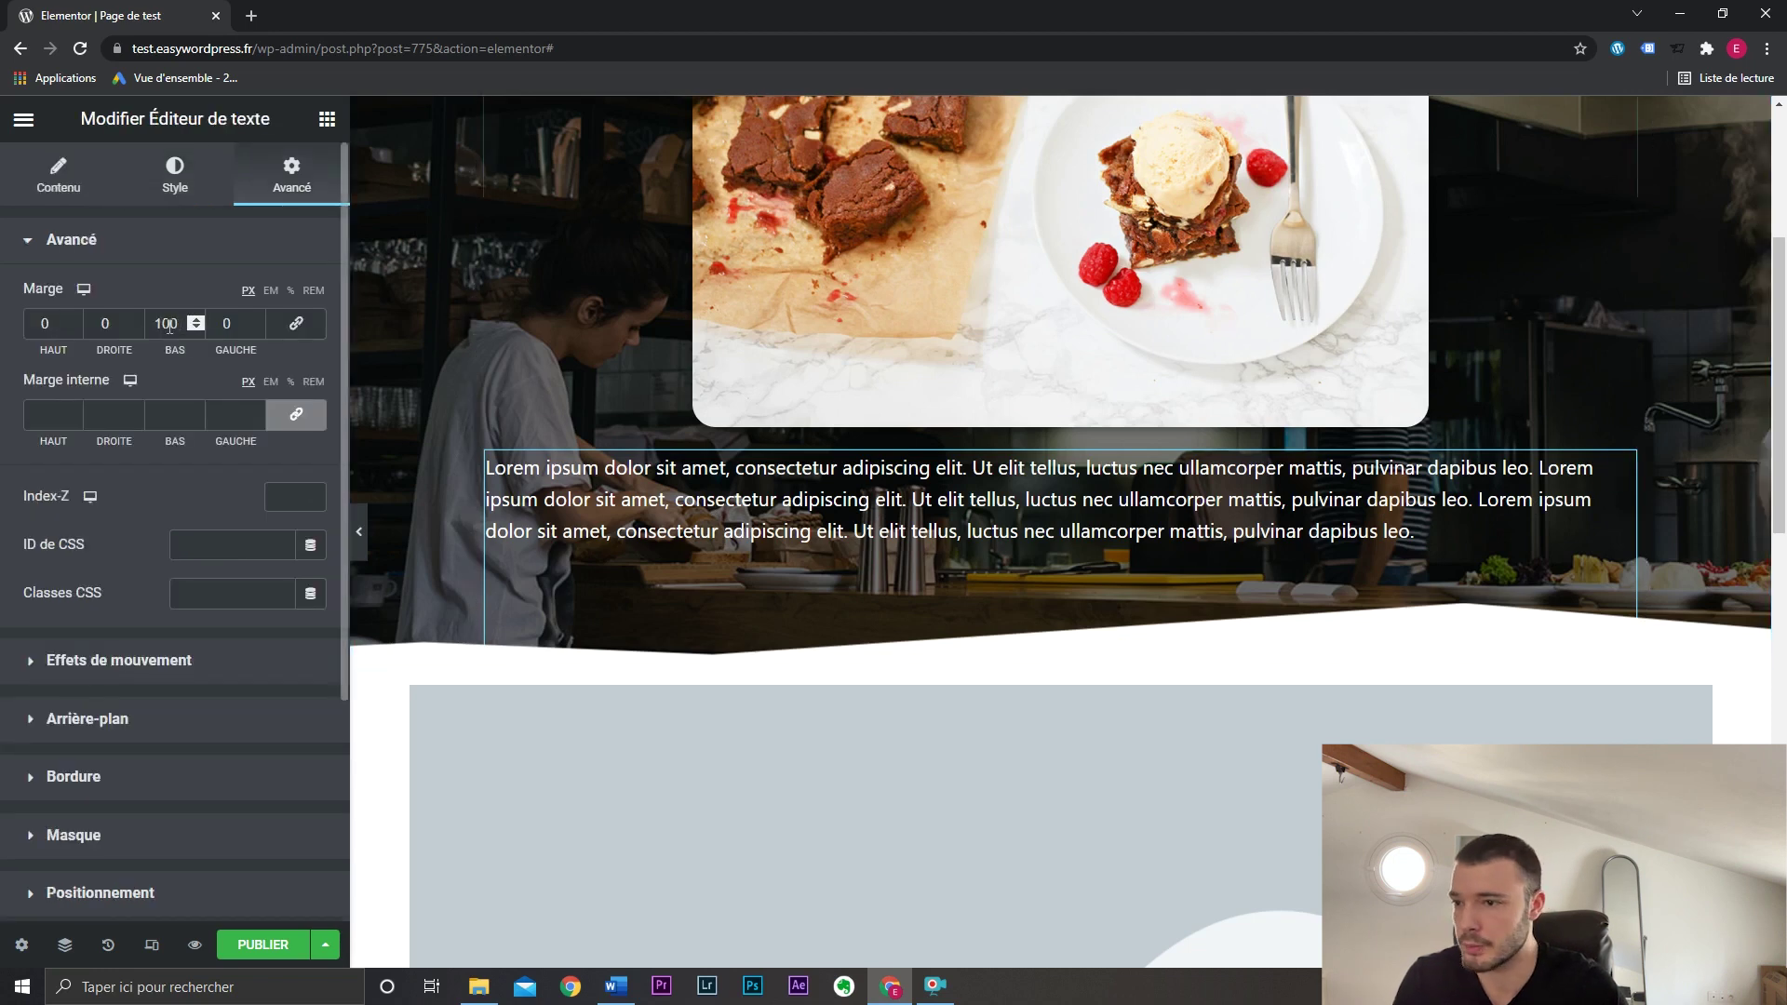
pyautogui.write('0')
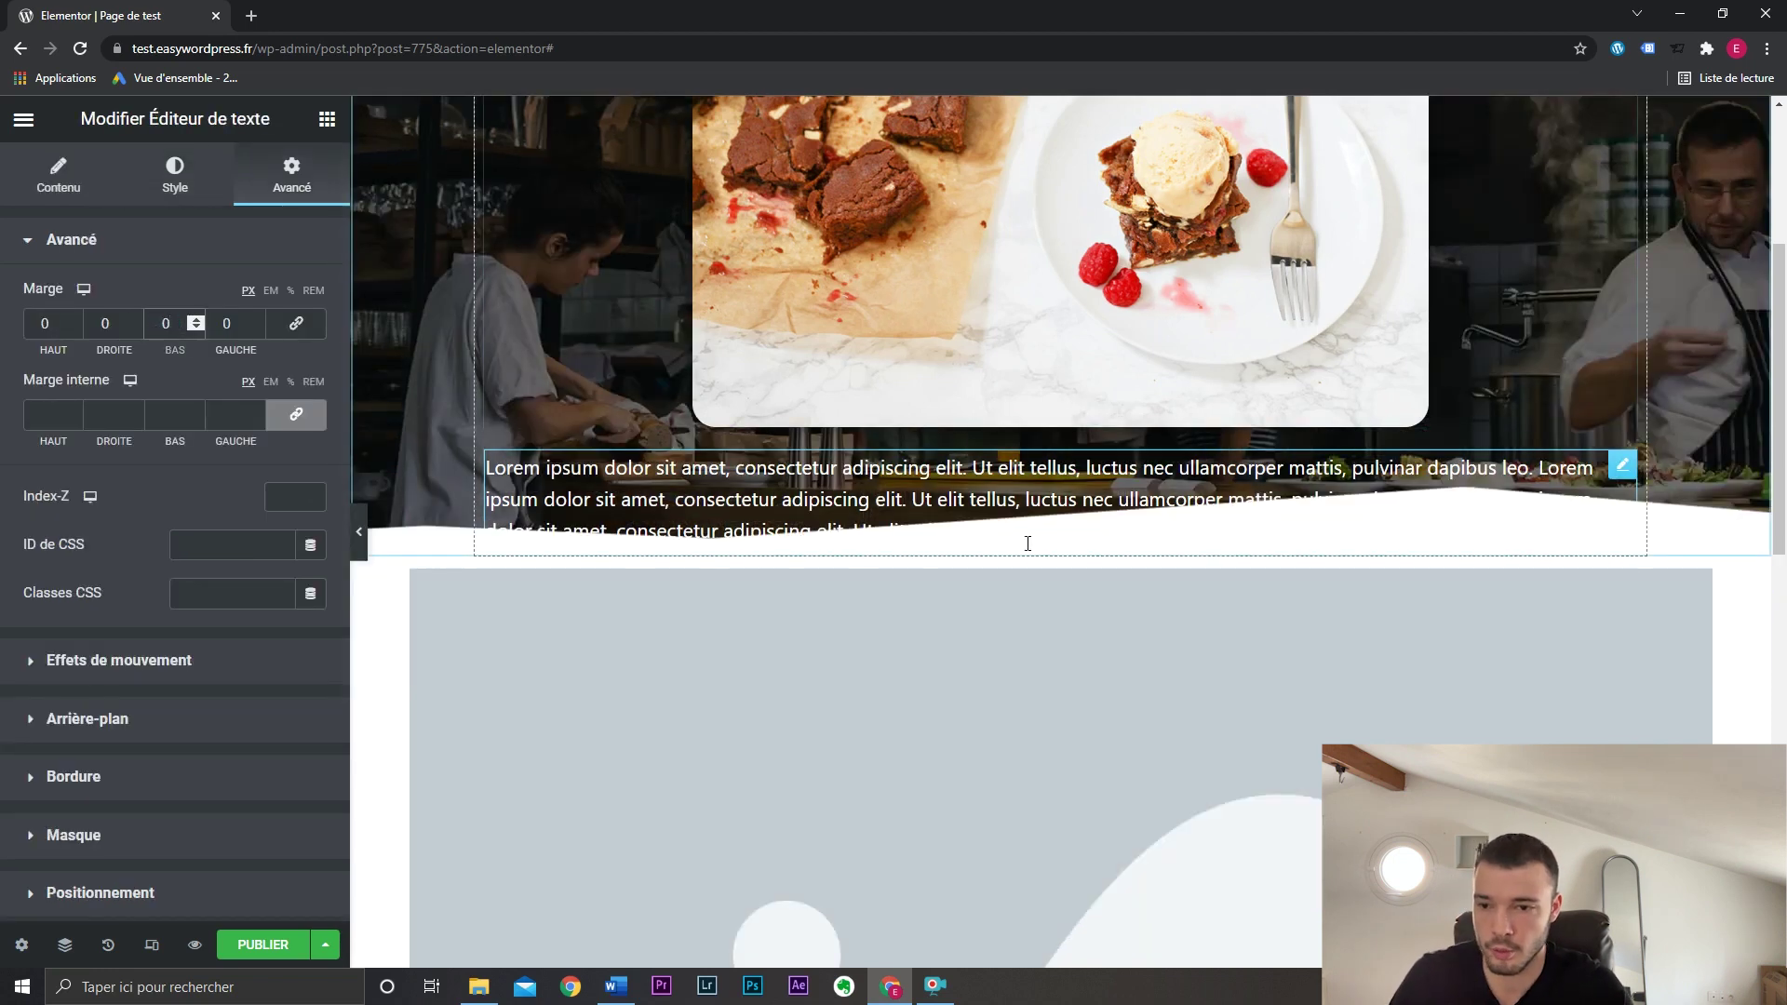
# Compare the welcome section's bottom separation shape with Envoyer à l'avant-plan off and on, leaving it on.
pyautogui.scroll(4, 1093, 466)
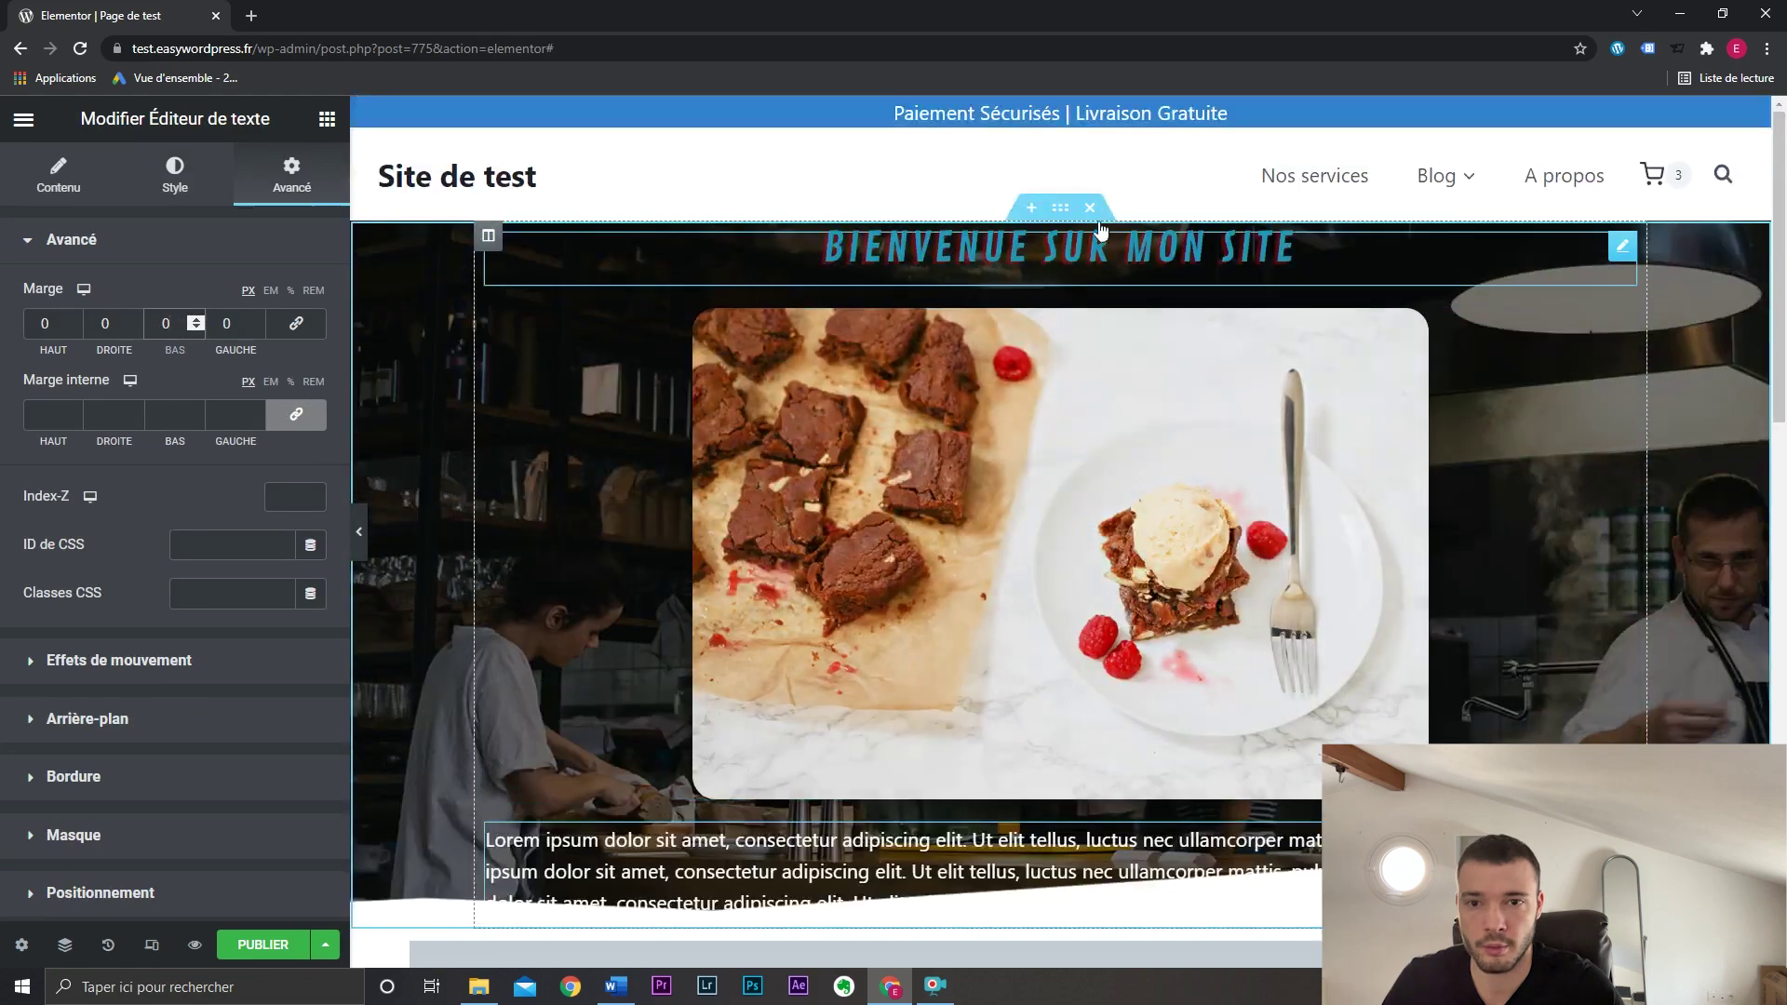
pyautogui.click(1061, 206)
pyautogui.scroll(-3, 1094, 450)
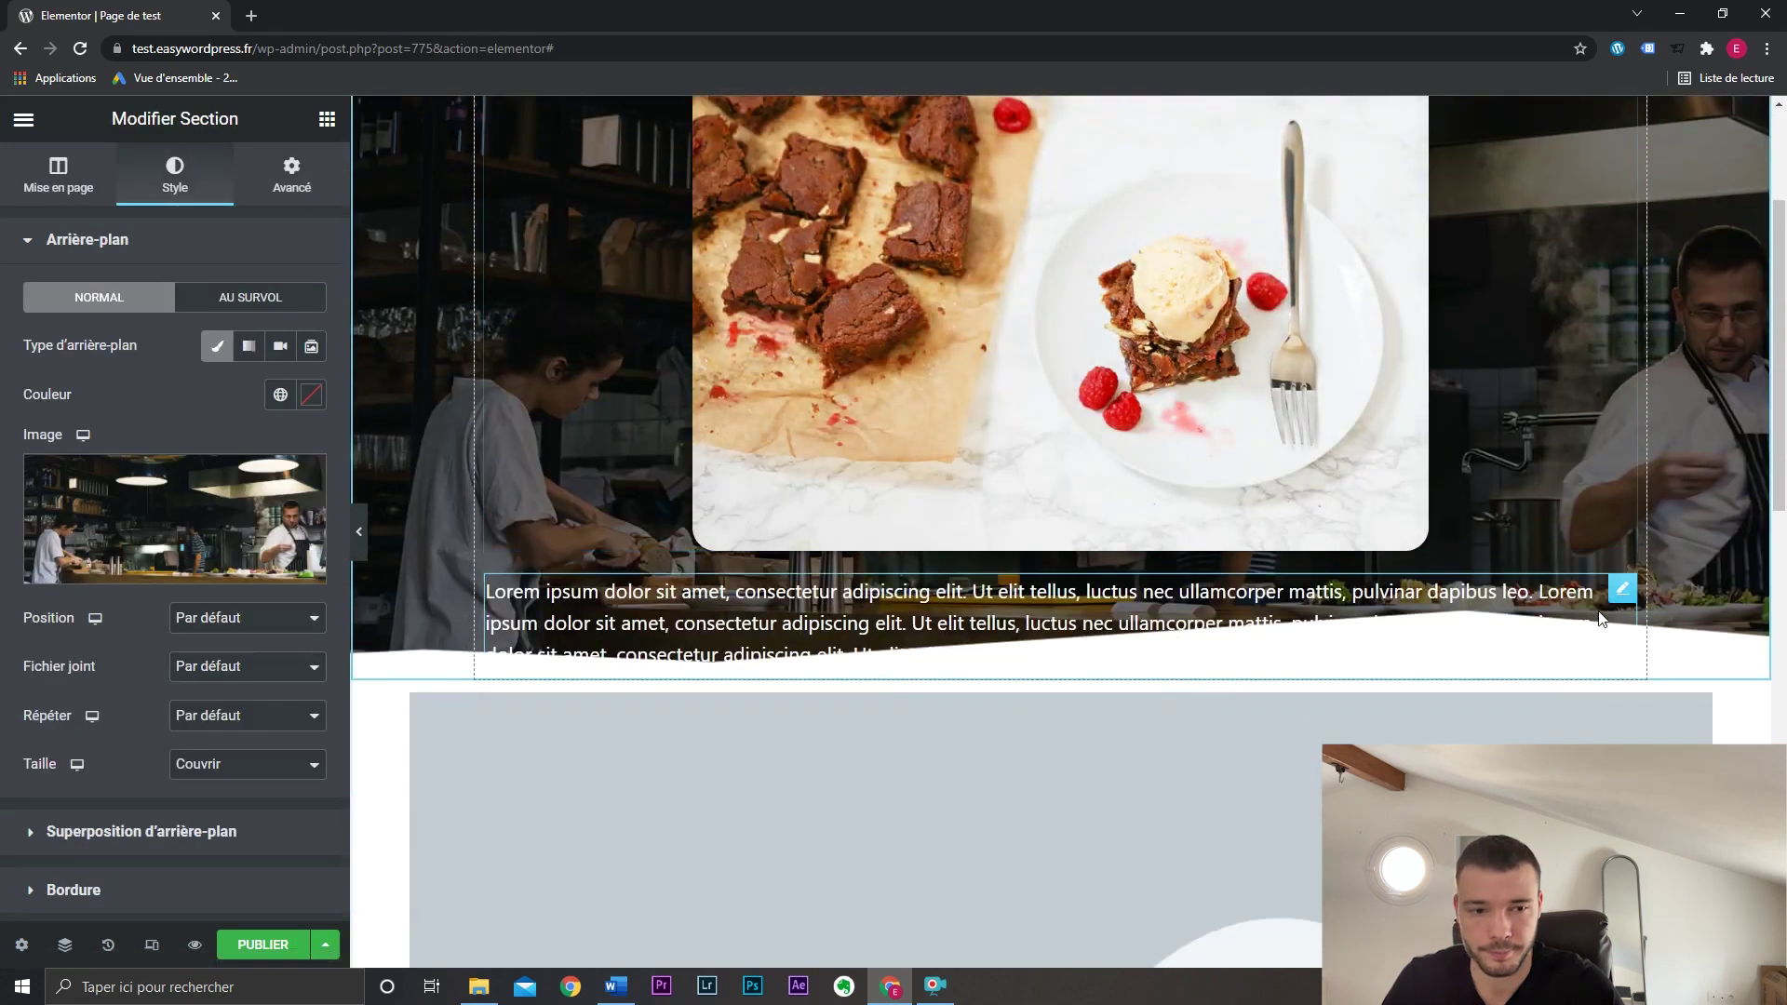
pyautogui.scroll(-3, 231, 839)
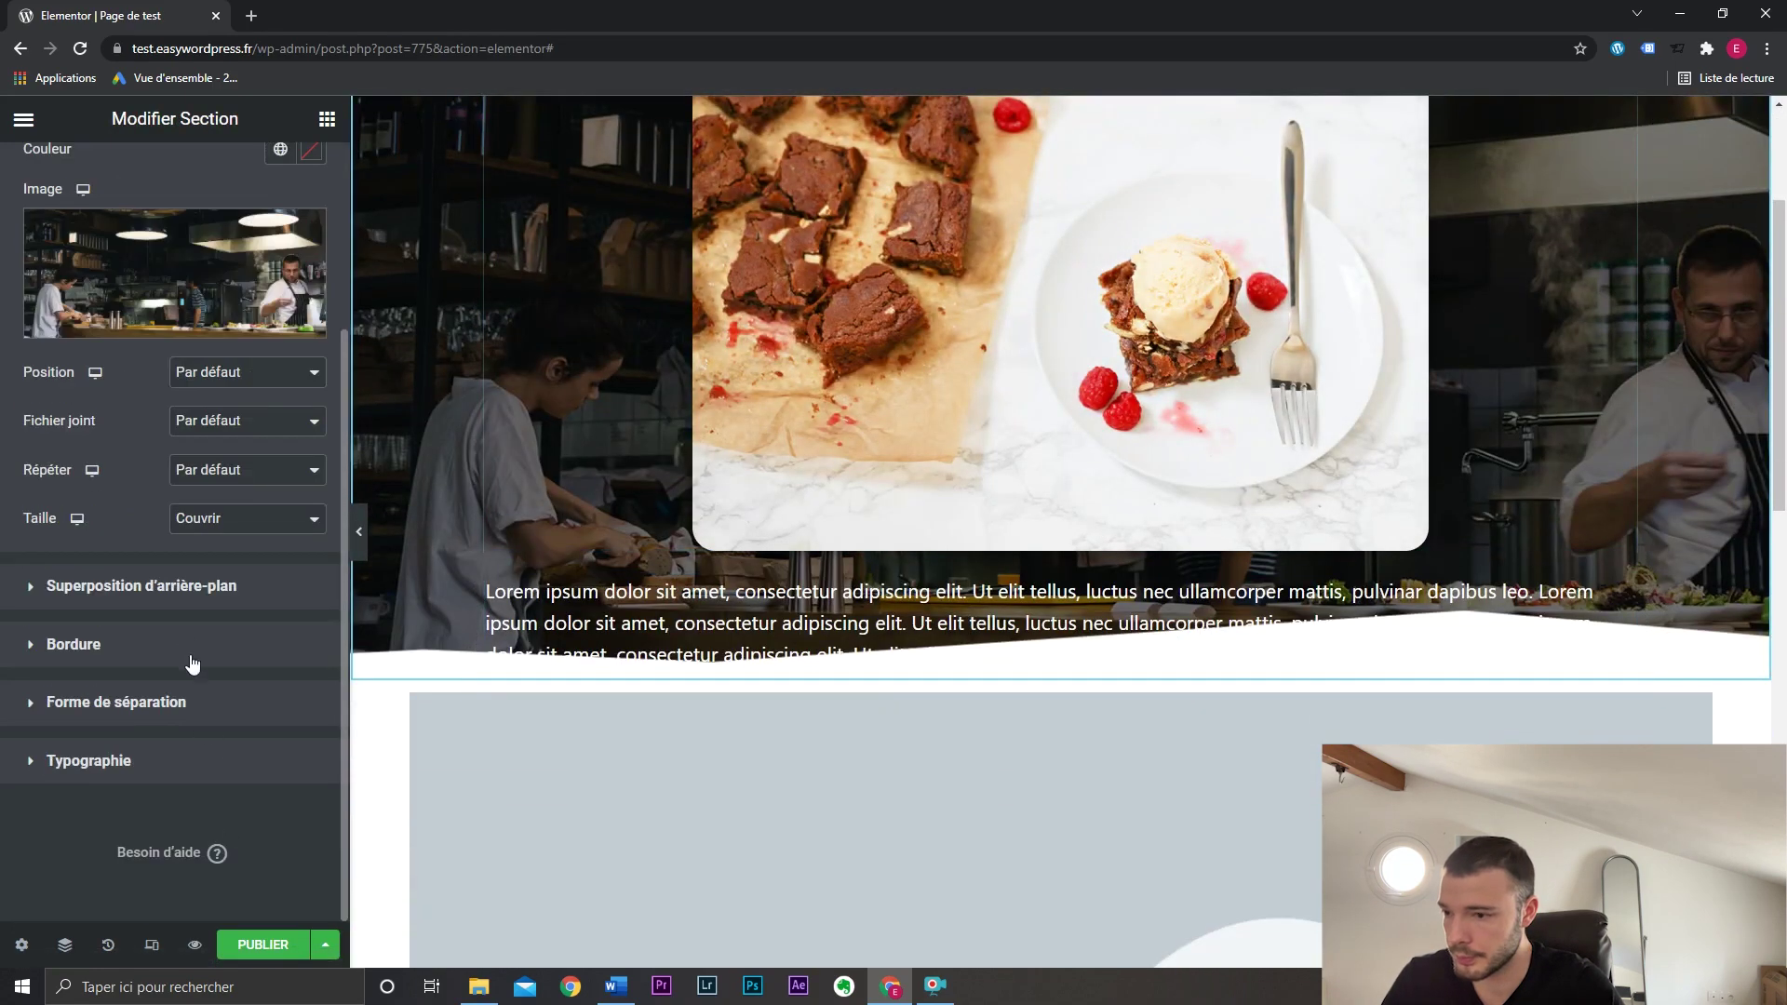
pyautogui.click(177, 704)
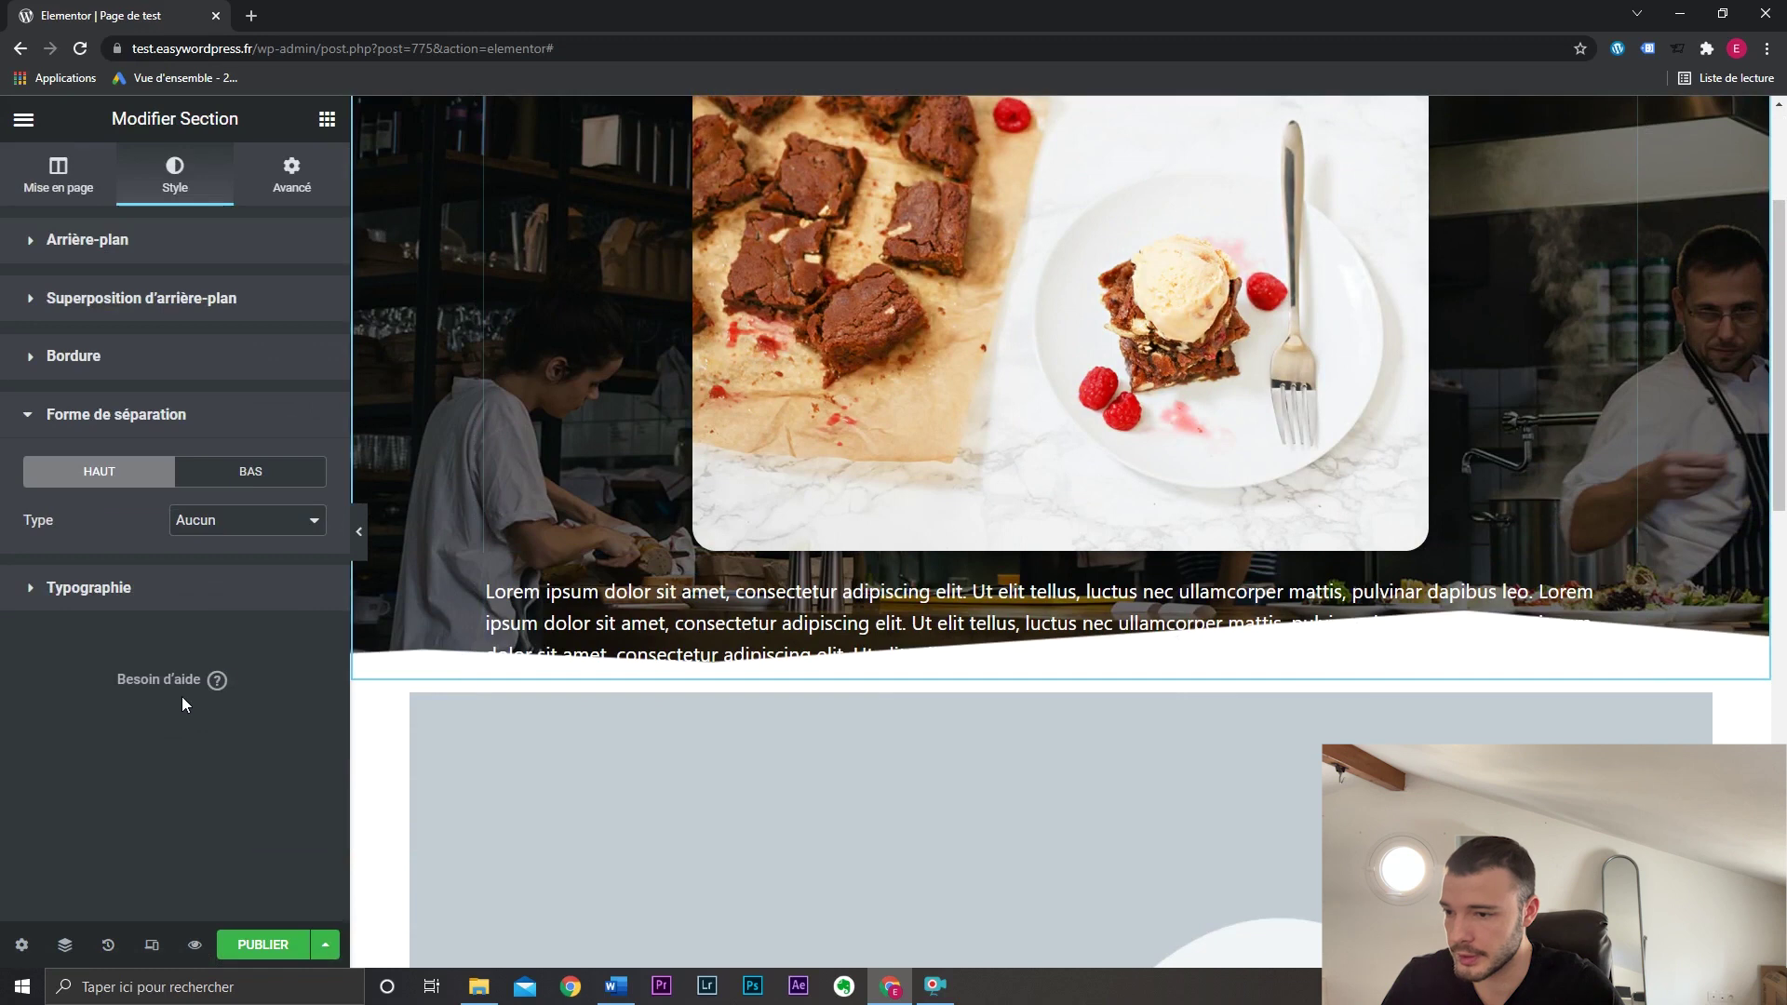
pyautogui.click(213, 476)
pyautogui.click(295, 840)
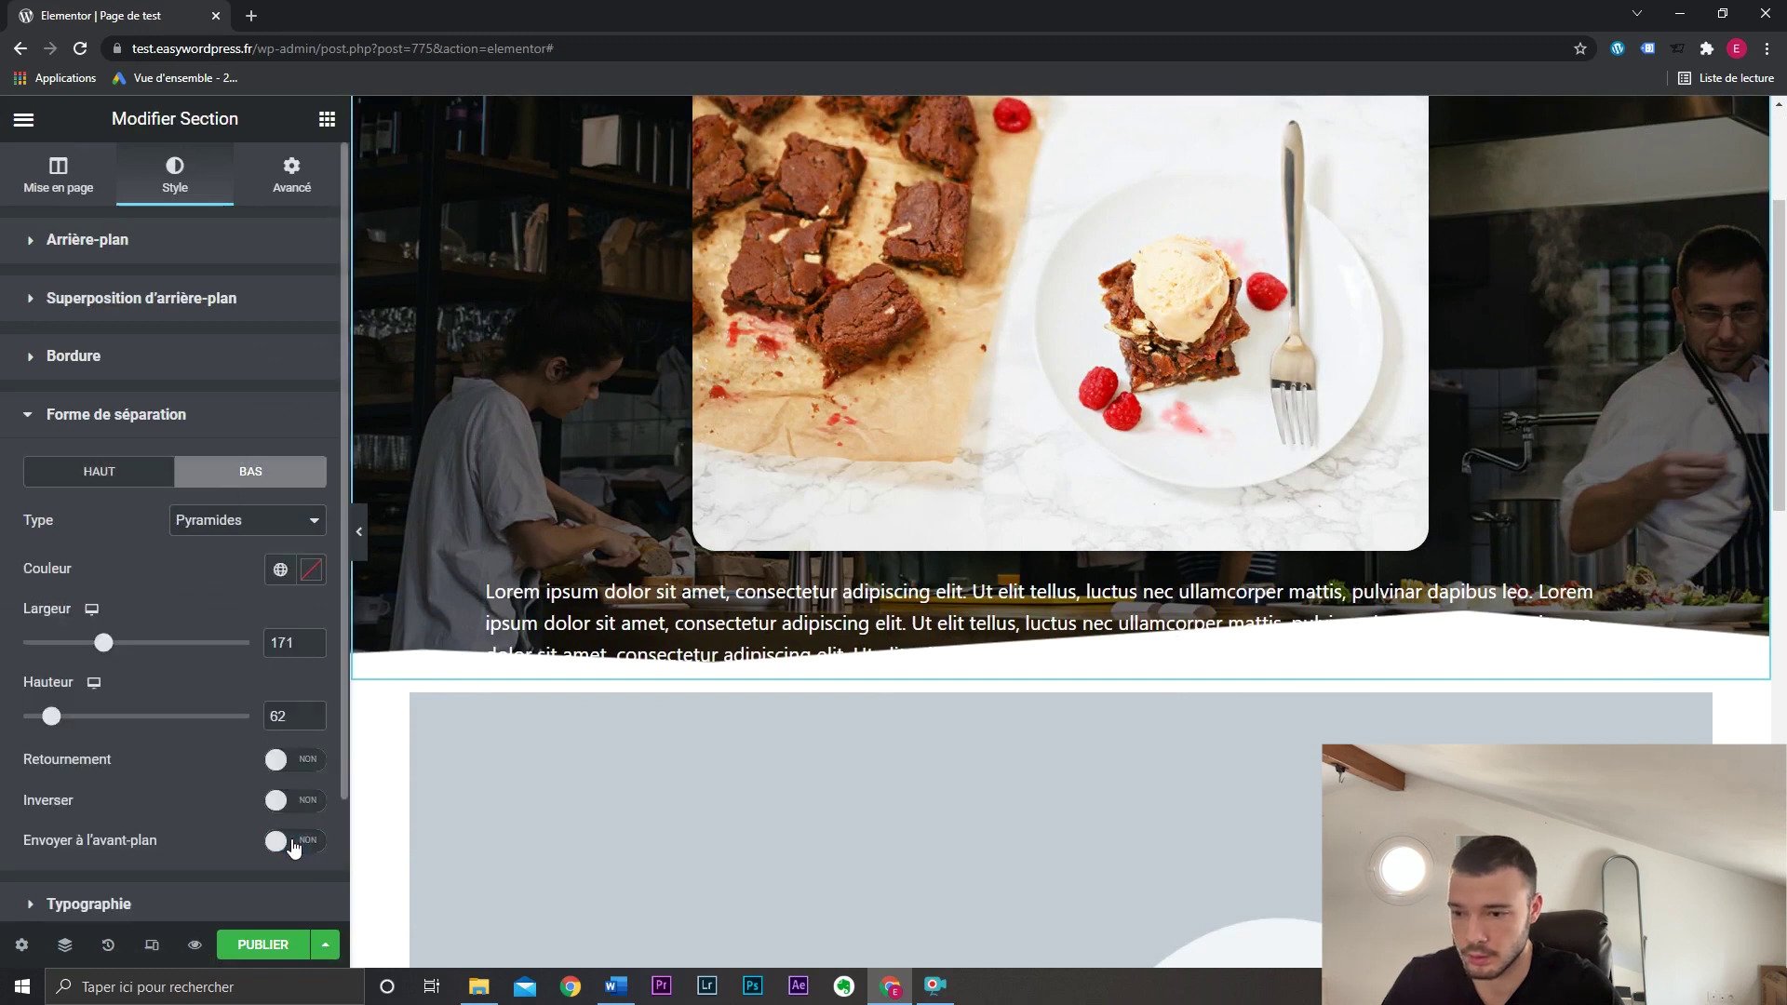
pyautogui.click(293, 843)
pyautogui.click(293, 842)
pyautogui.click(293, 842)
pyautogui.click(293, 843)
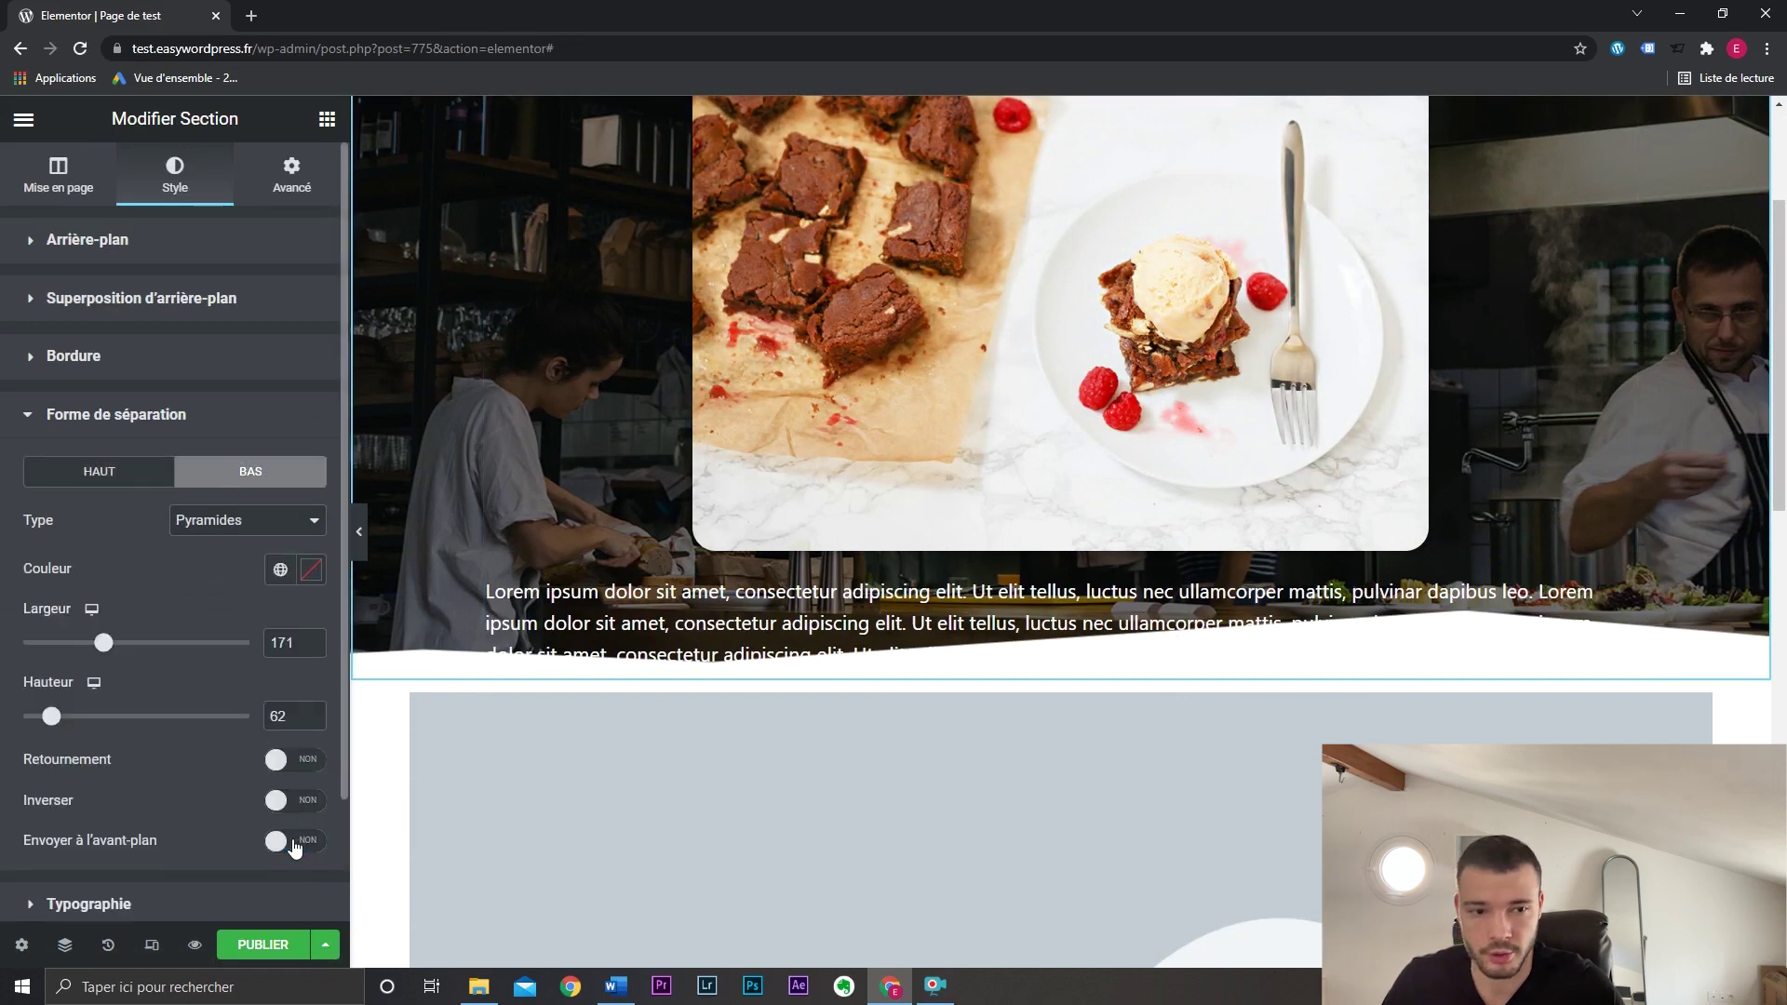
pyautogui.click(294, 843)
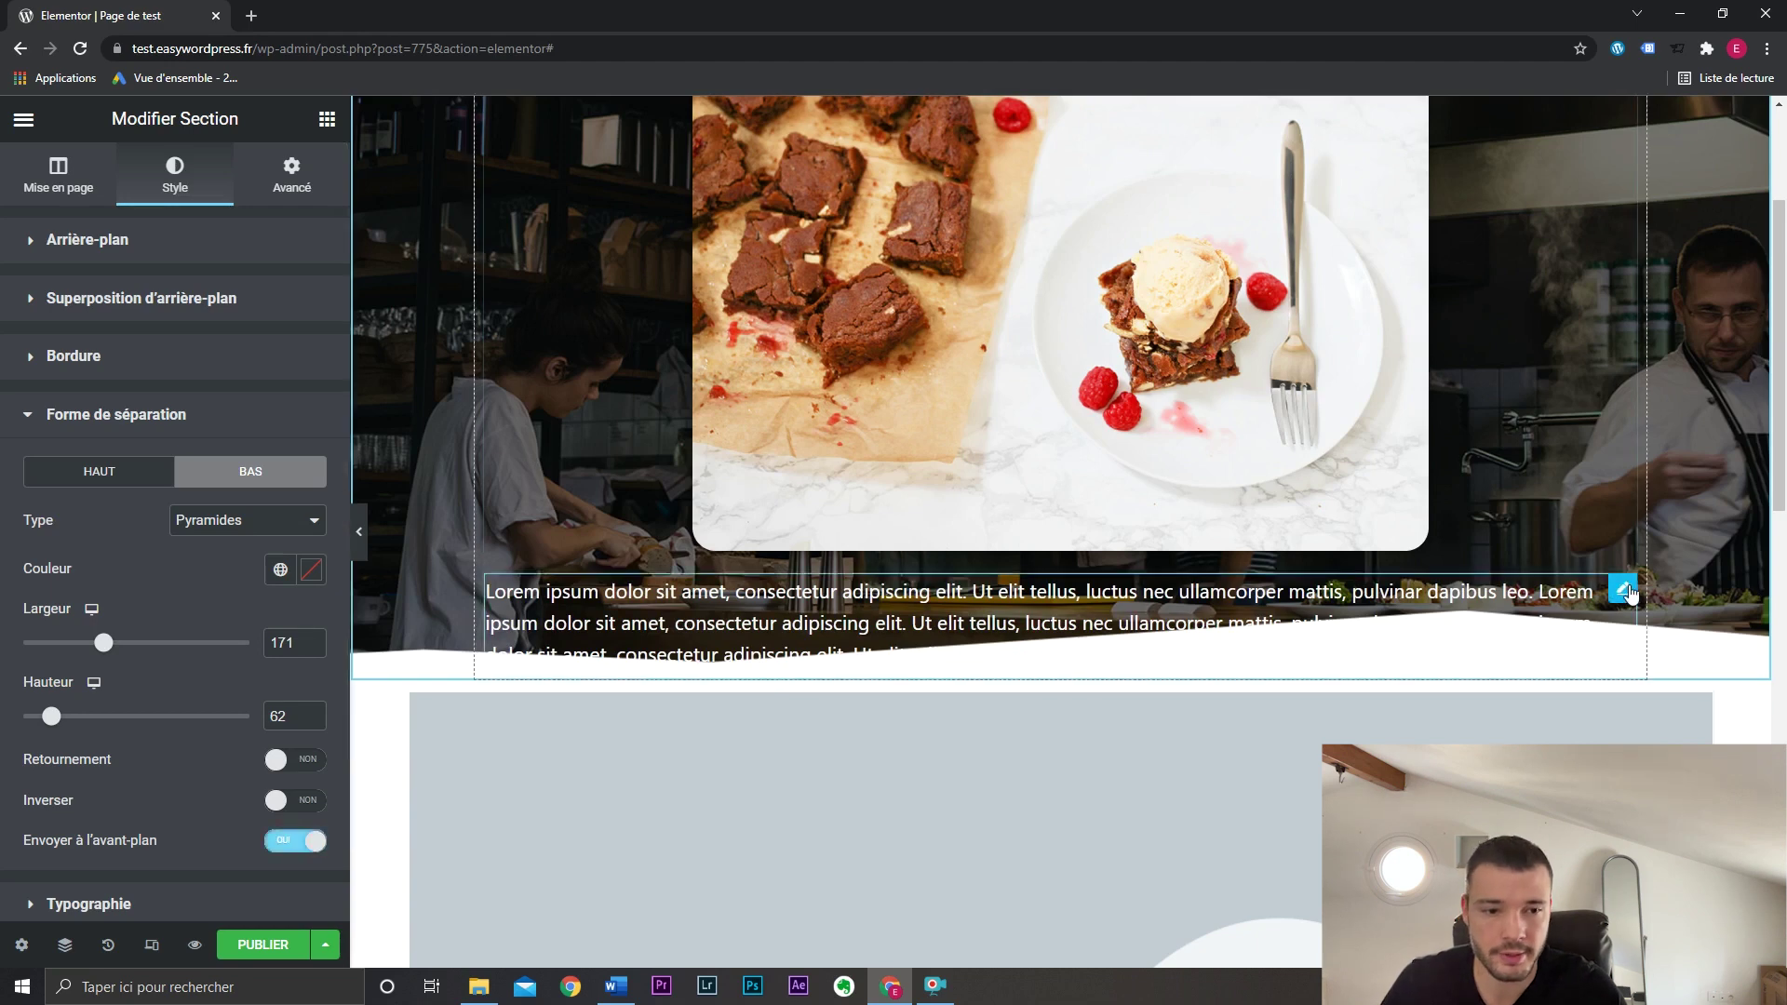
# Change the Lorem ipsum paragraph's text colour from white to black.
pyautogui.click(1623, 589)
pyautogui.click(175, 175)
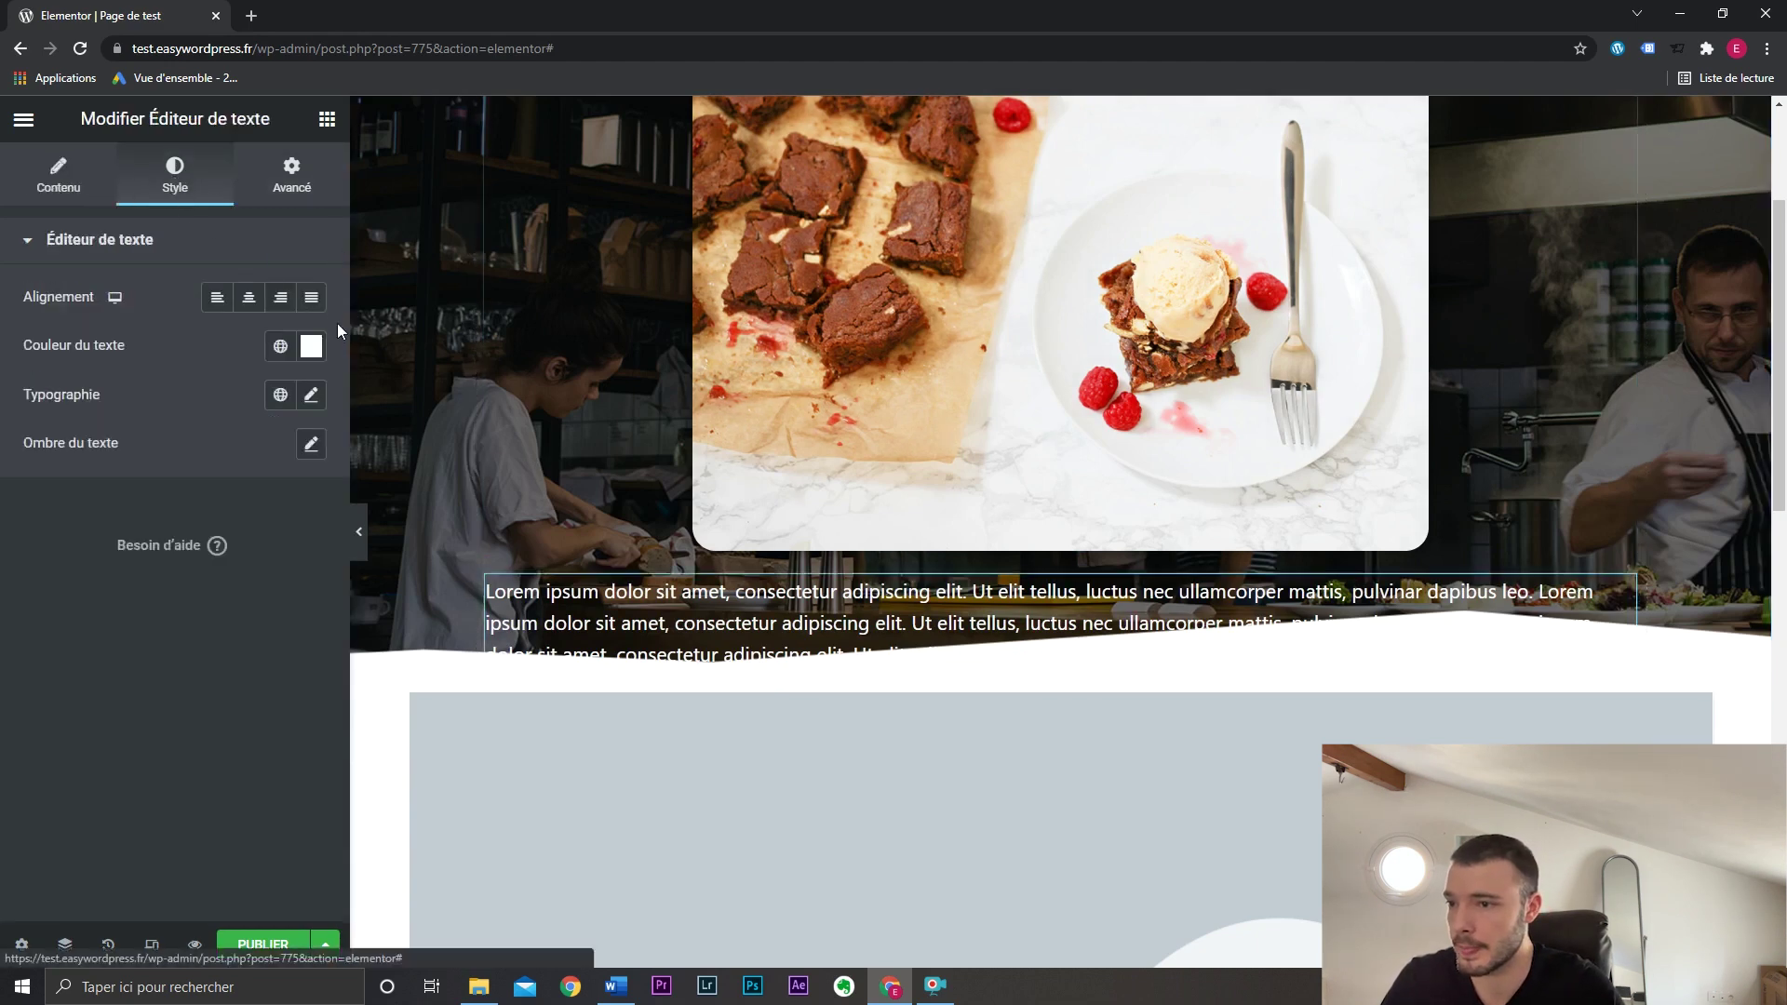
pyautogui.click(318, 347)
pyautogui.moveTo(181, 494); pyautogui.dragTo(4, 662)
# Toggle Envoyer à l'avant-plan on the bottom separation shape to compare it against the black paragraph text, leaving it on.
pyautogui.click(272, 796)
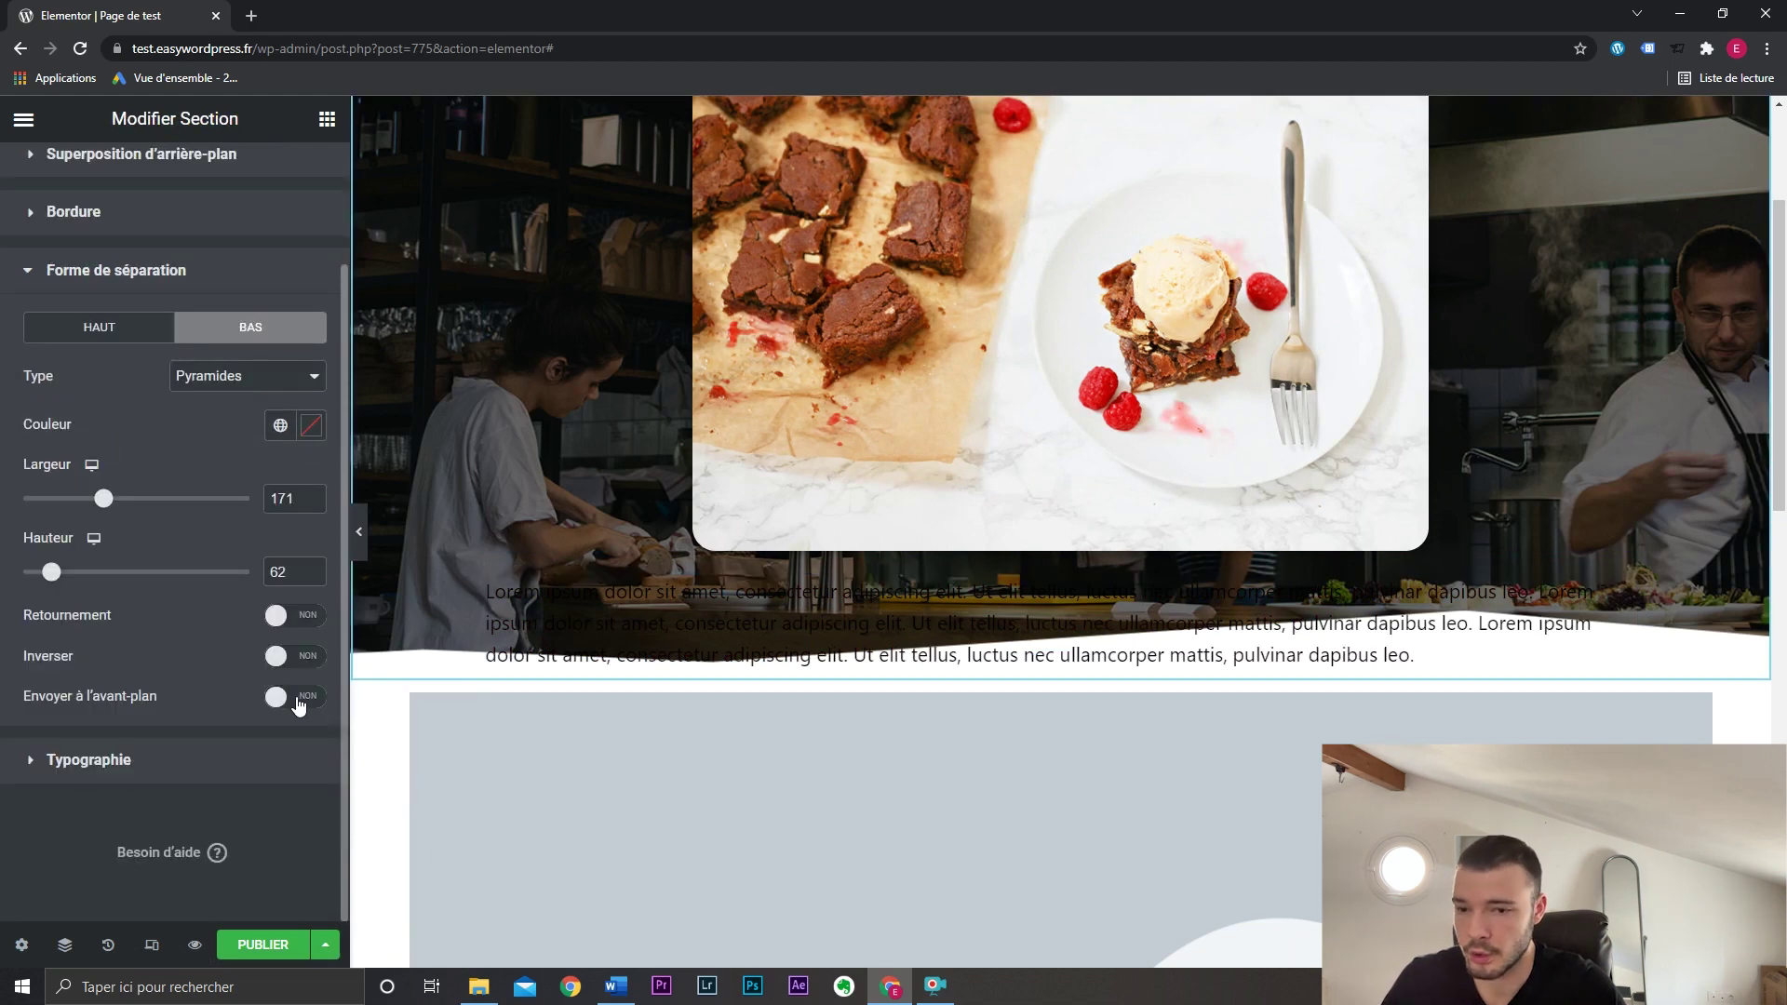
pyautogui.click(296, 698)
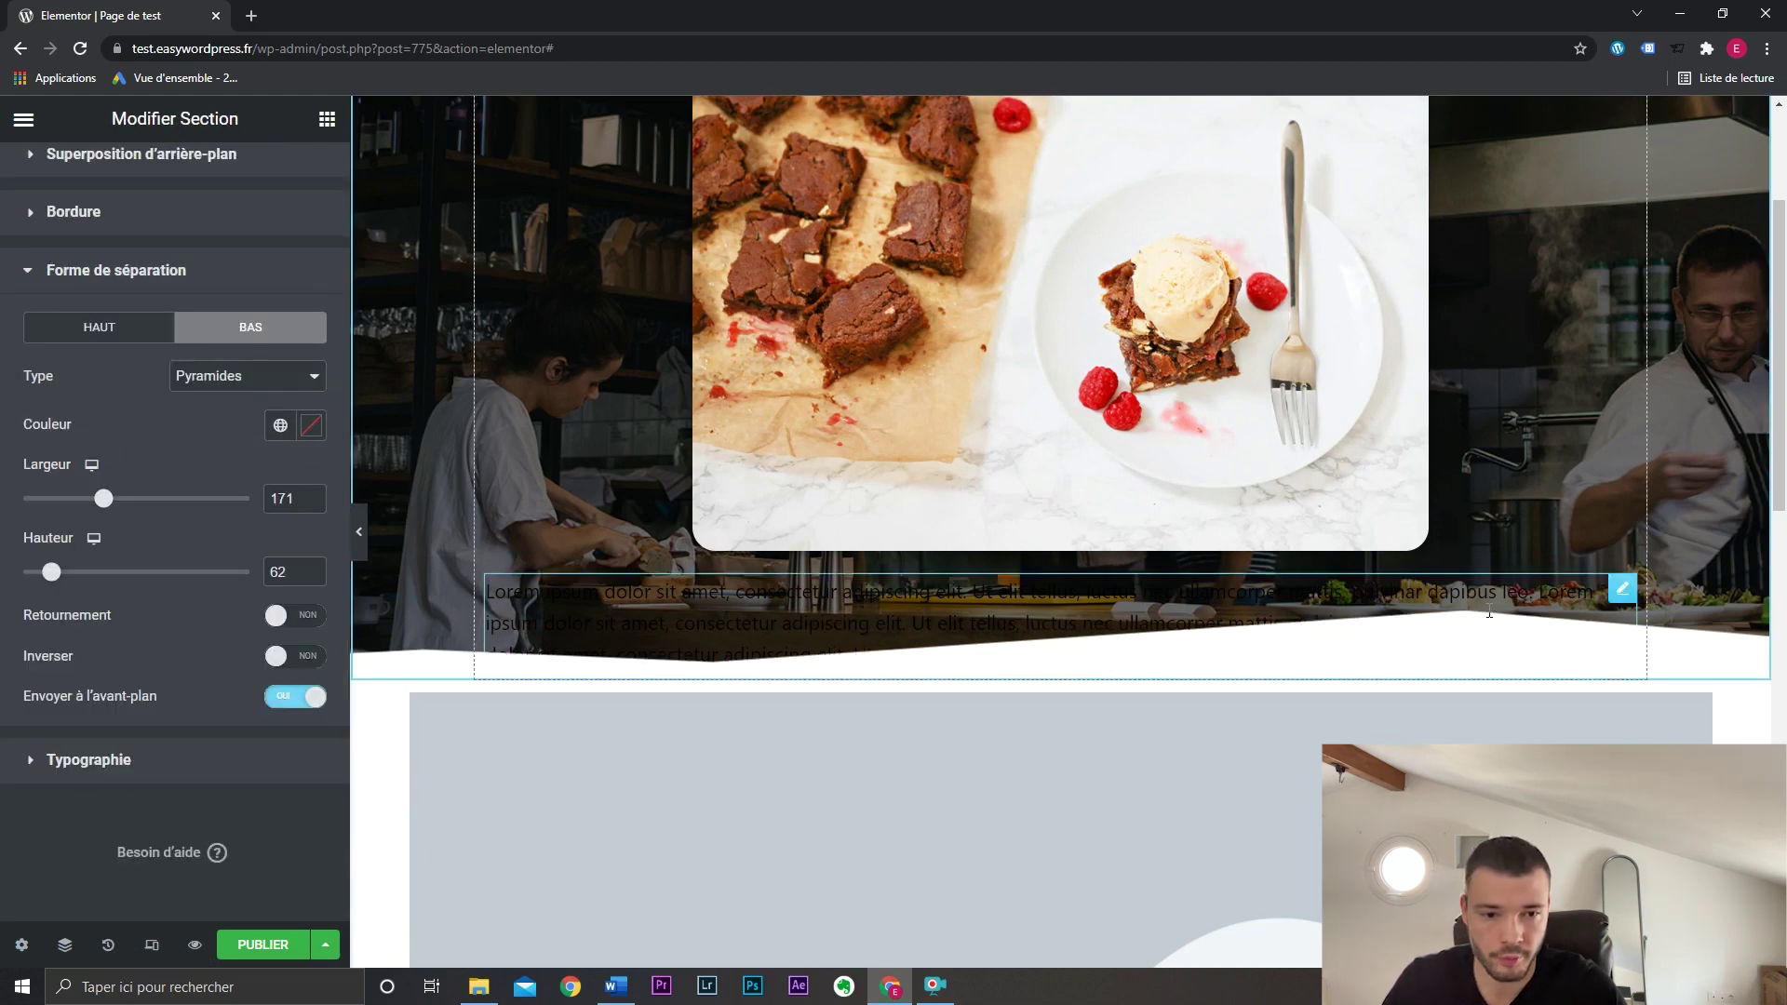
pyautogui.click(296, 698)
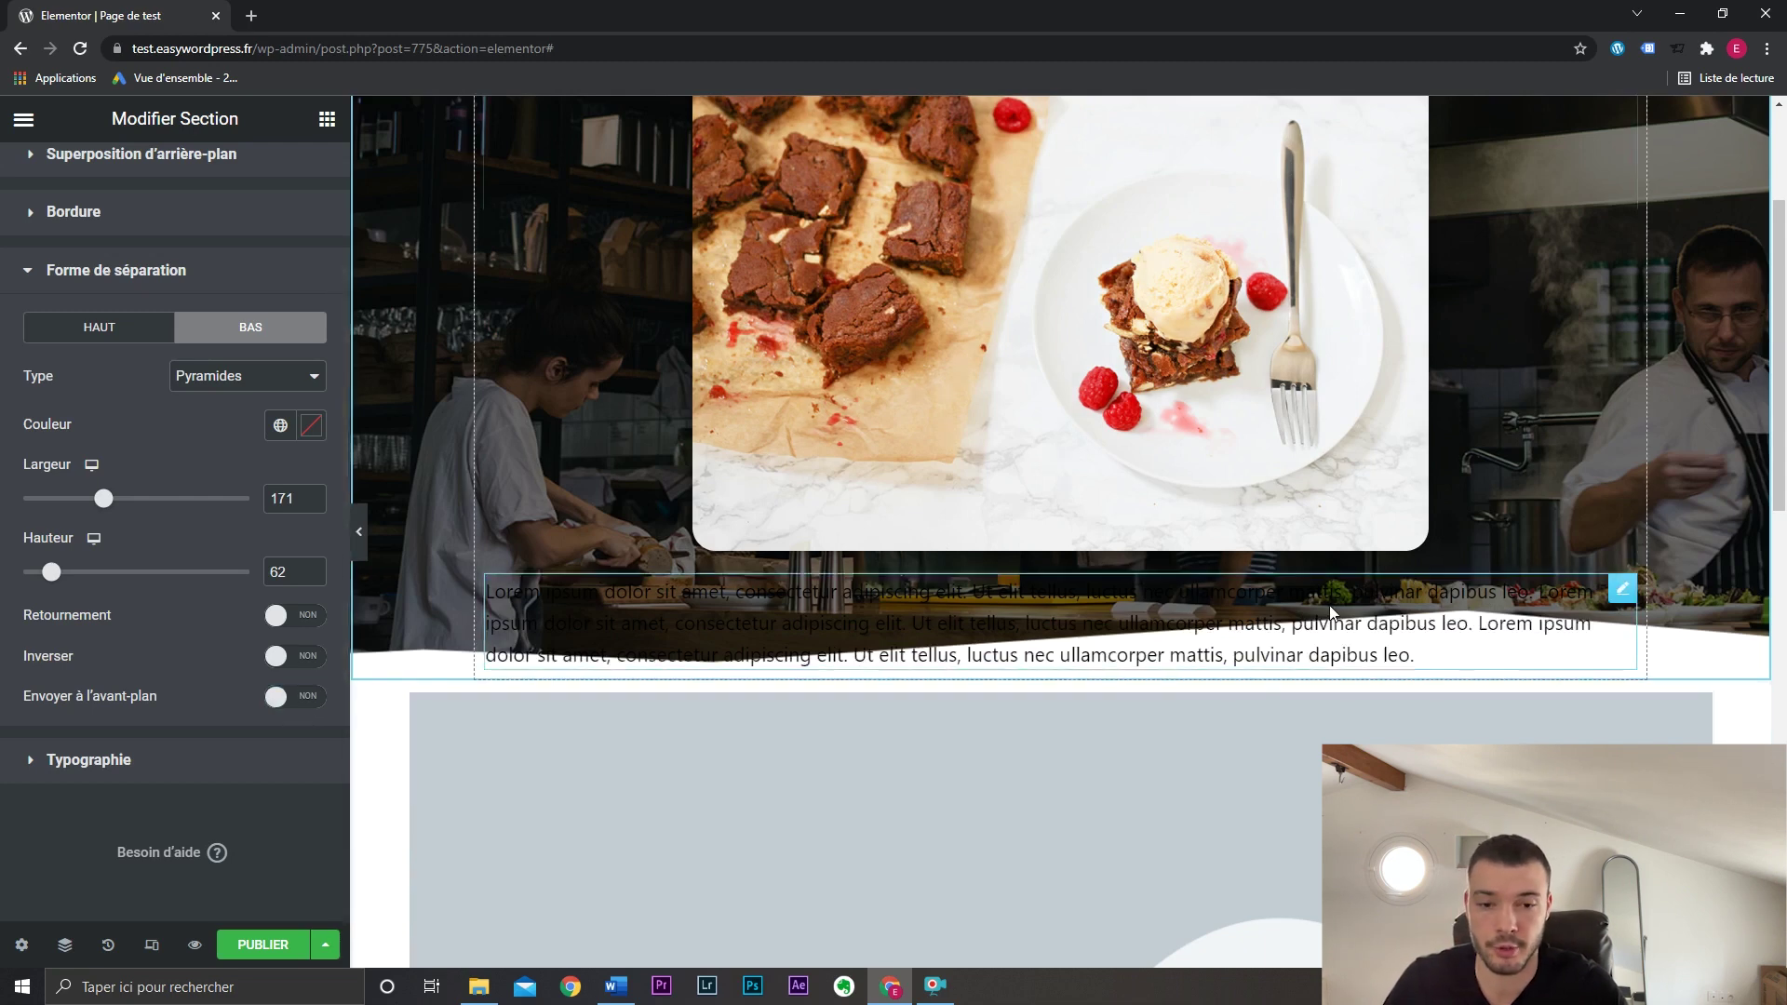
pyautogui.click(296, 696)
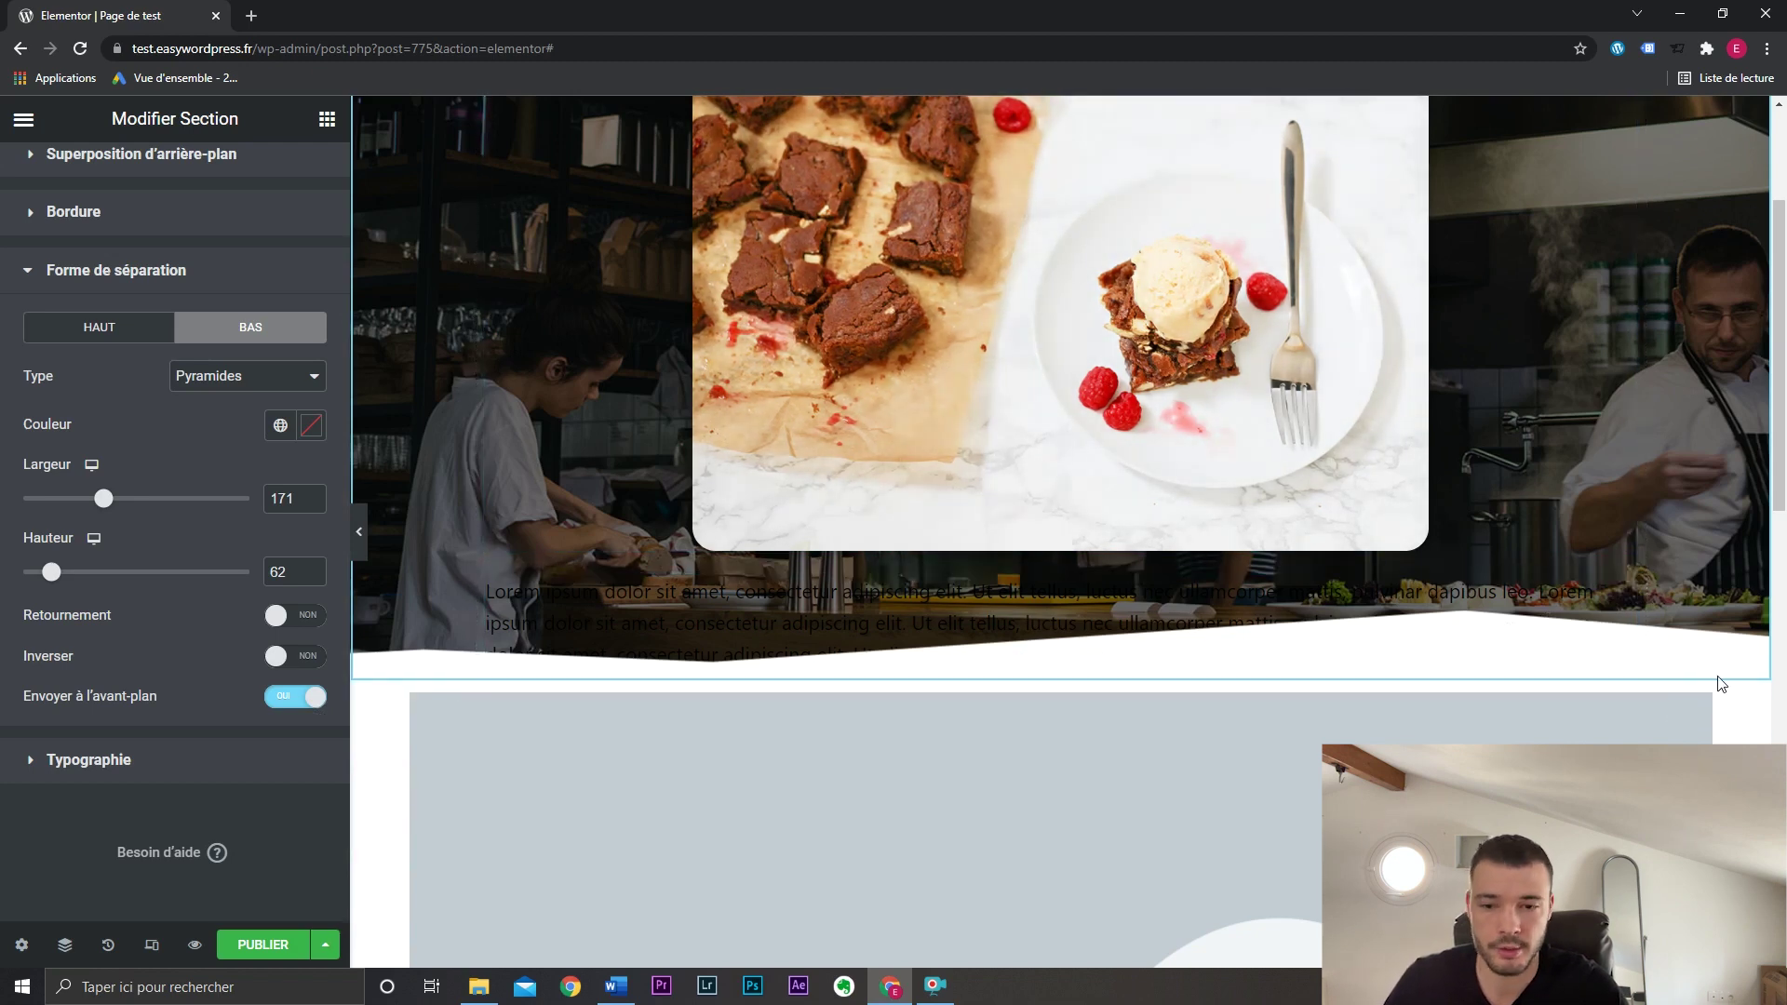
# Unlink the welcome section's inner margins and set the bottom Marge interne to 100 px.
pyautogui.scroll(3, 1471, 716)
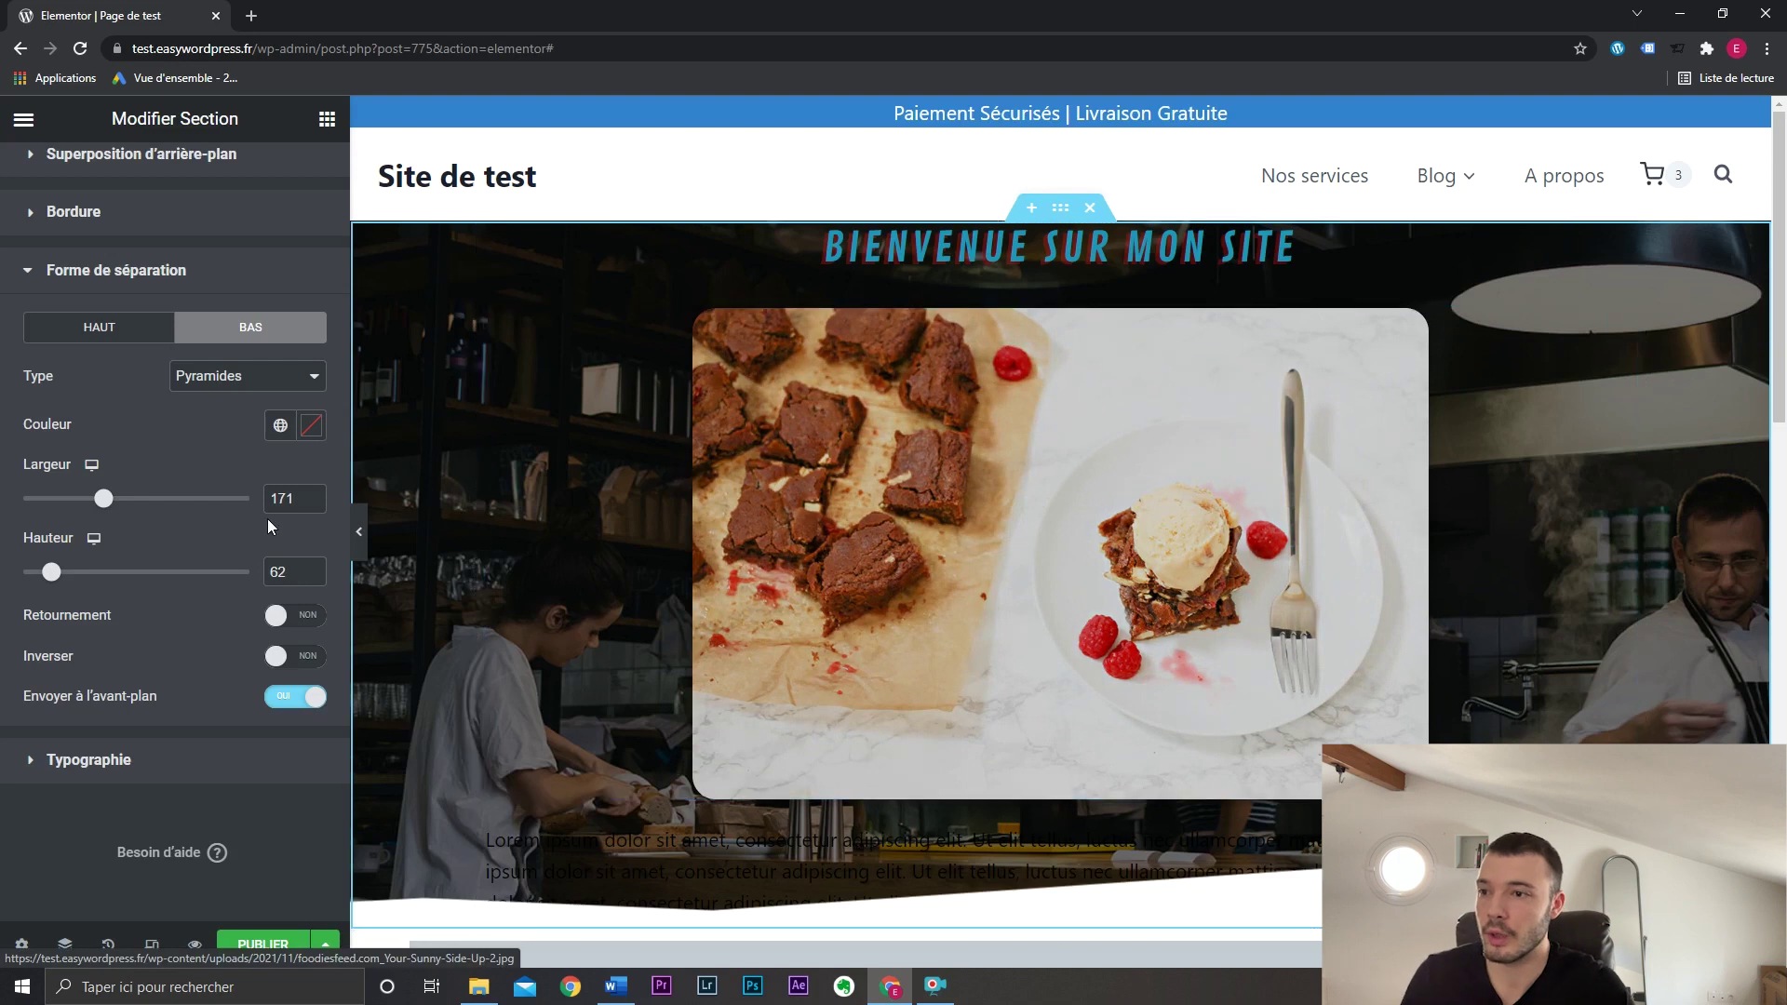
pyautogui.scroll(2, 221, 426)
pyautogui.click(296, 183)
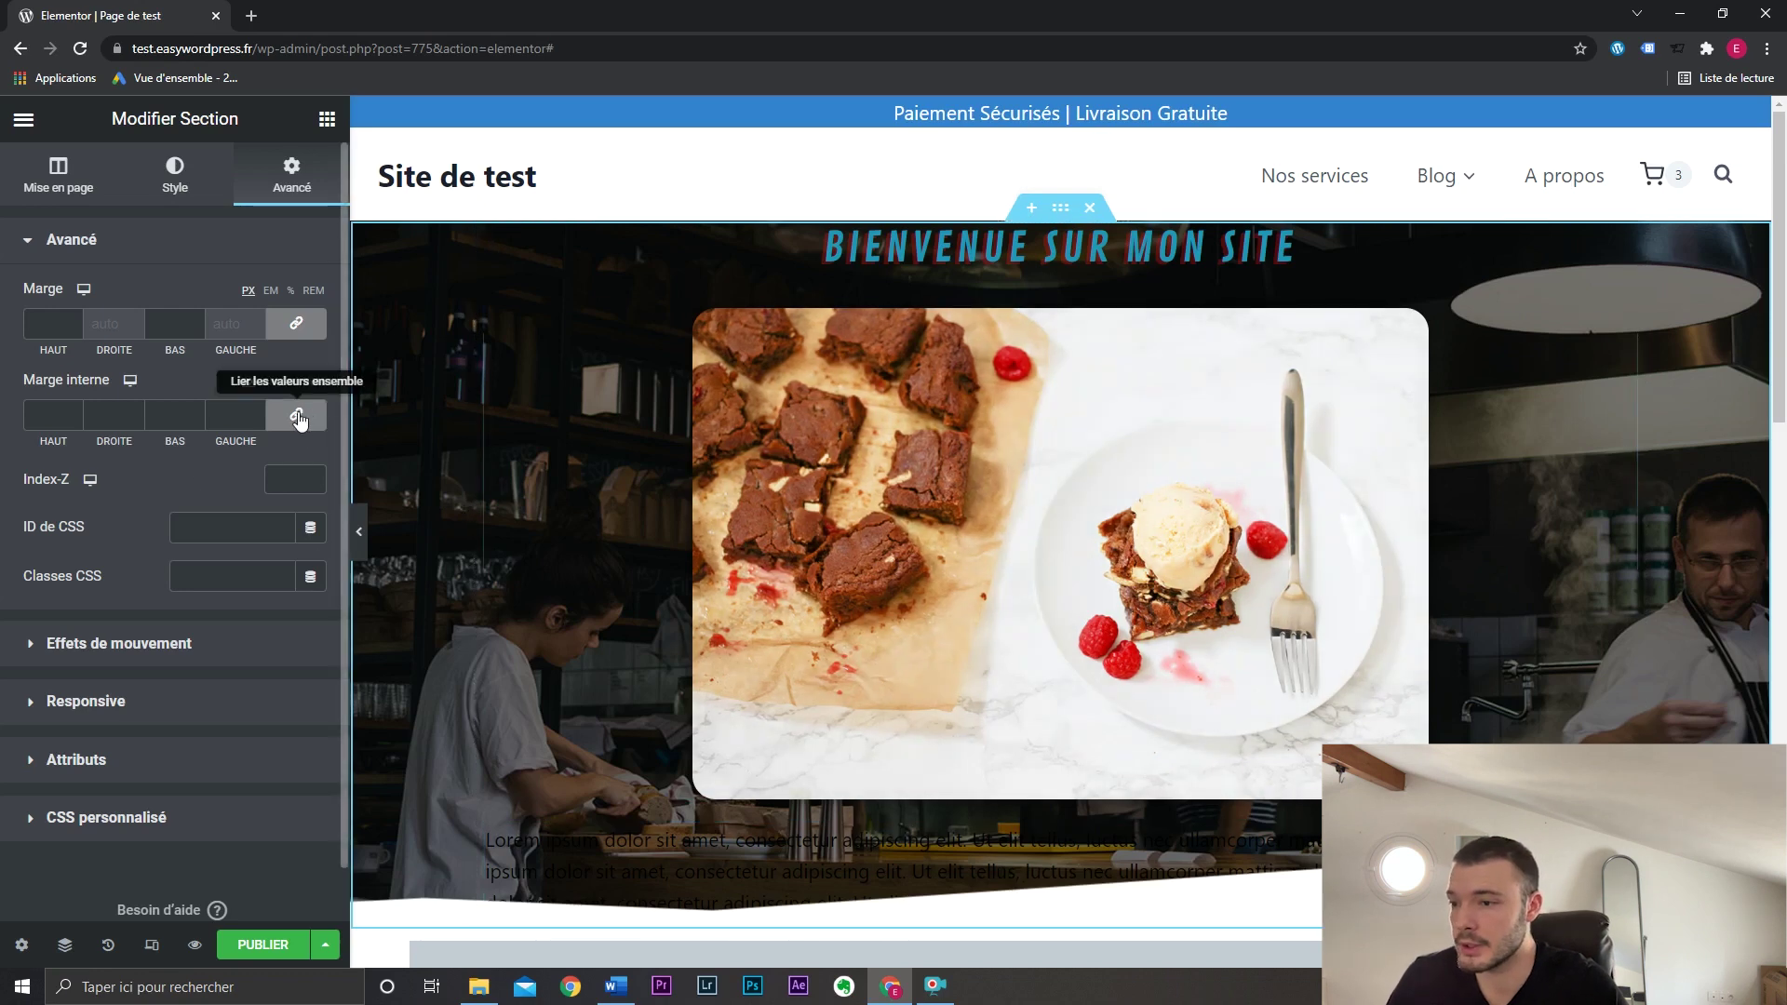
pyautogui.click(298, 419)
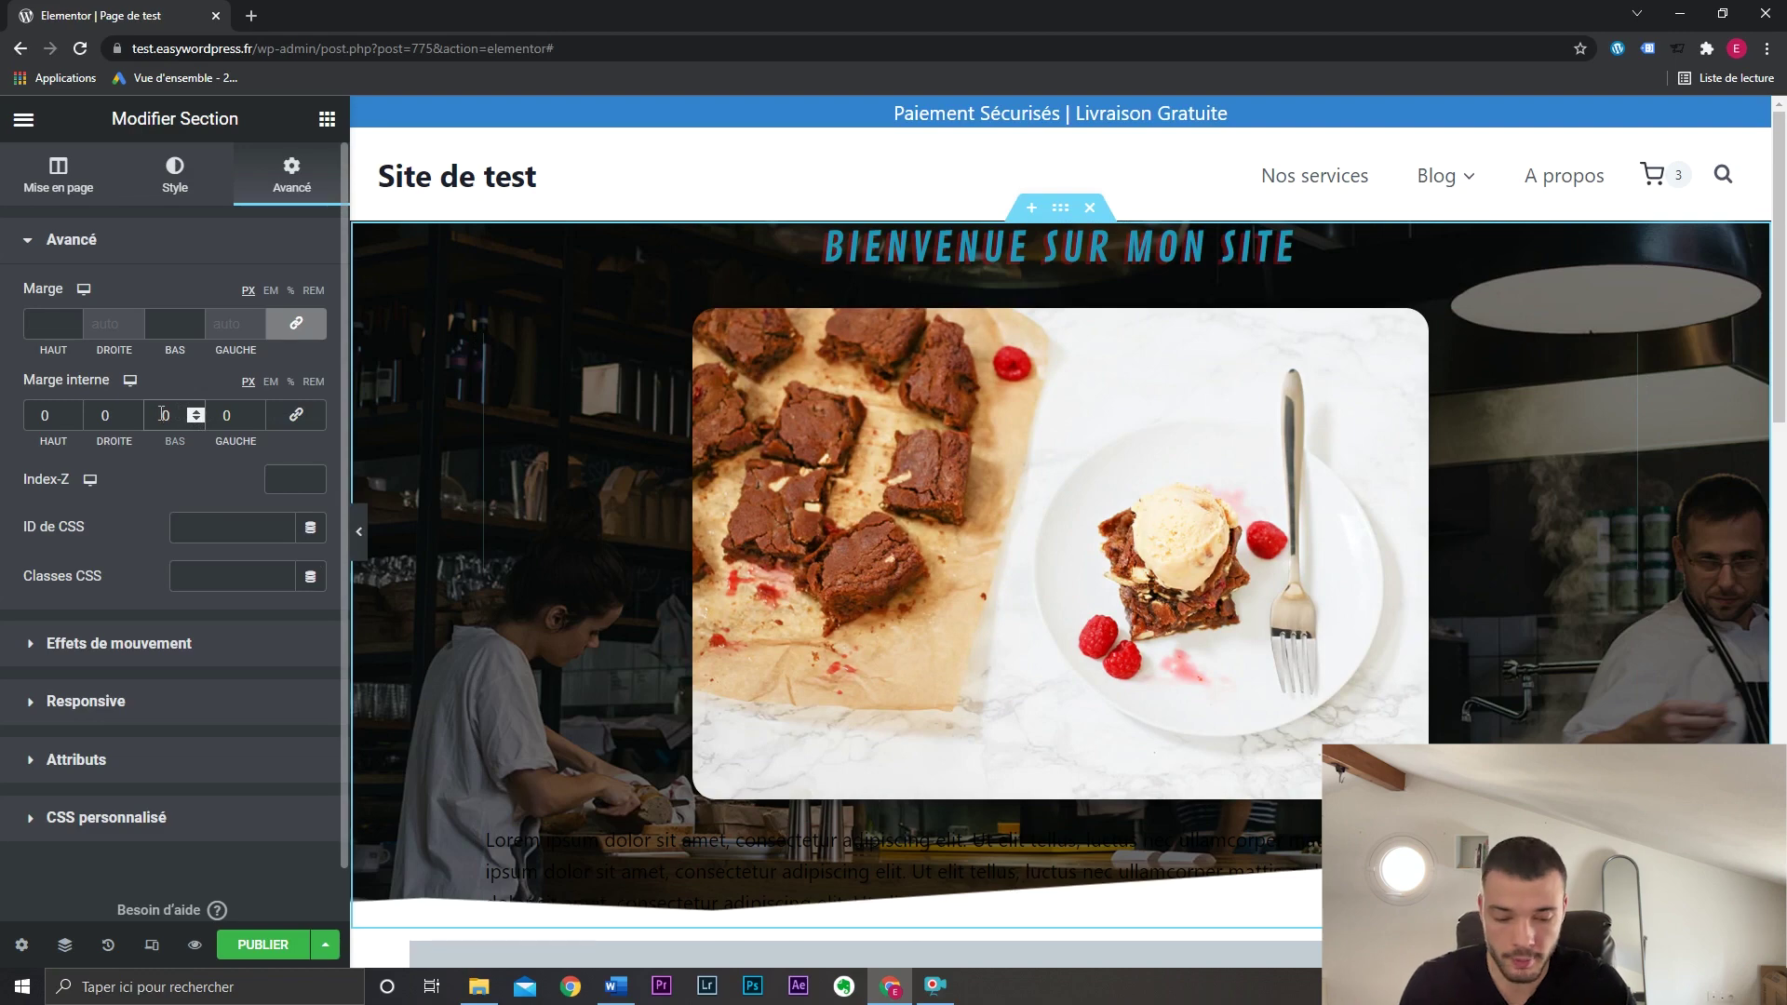
pyautogui.write('100')
pyautogui.scroll(-3, 976, 702)
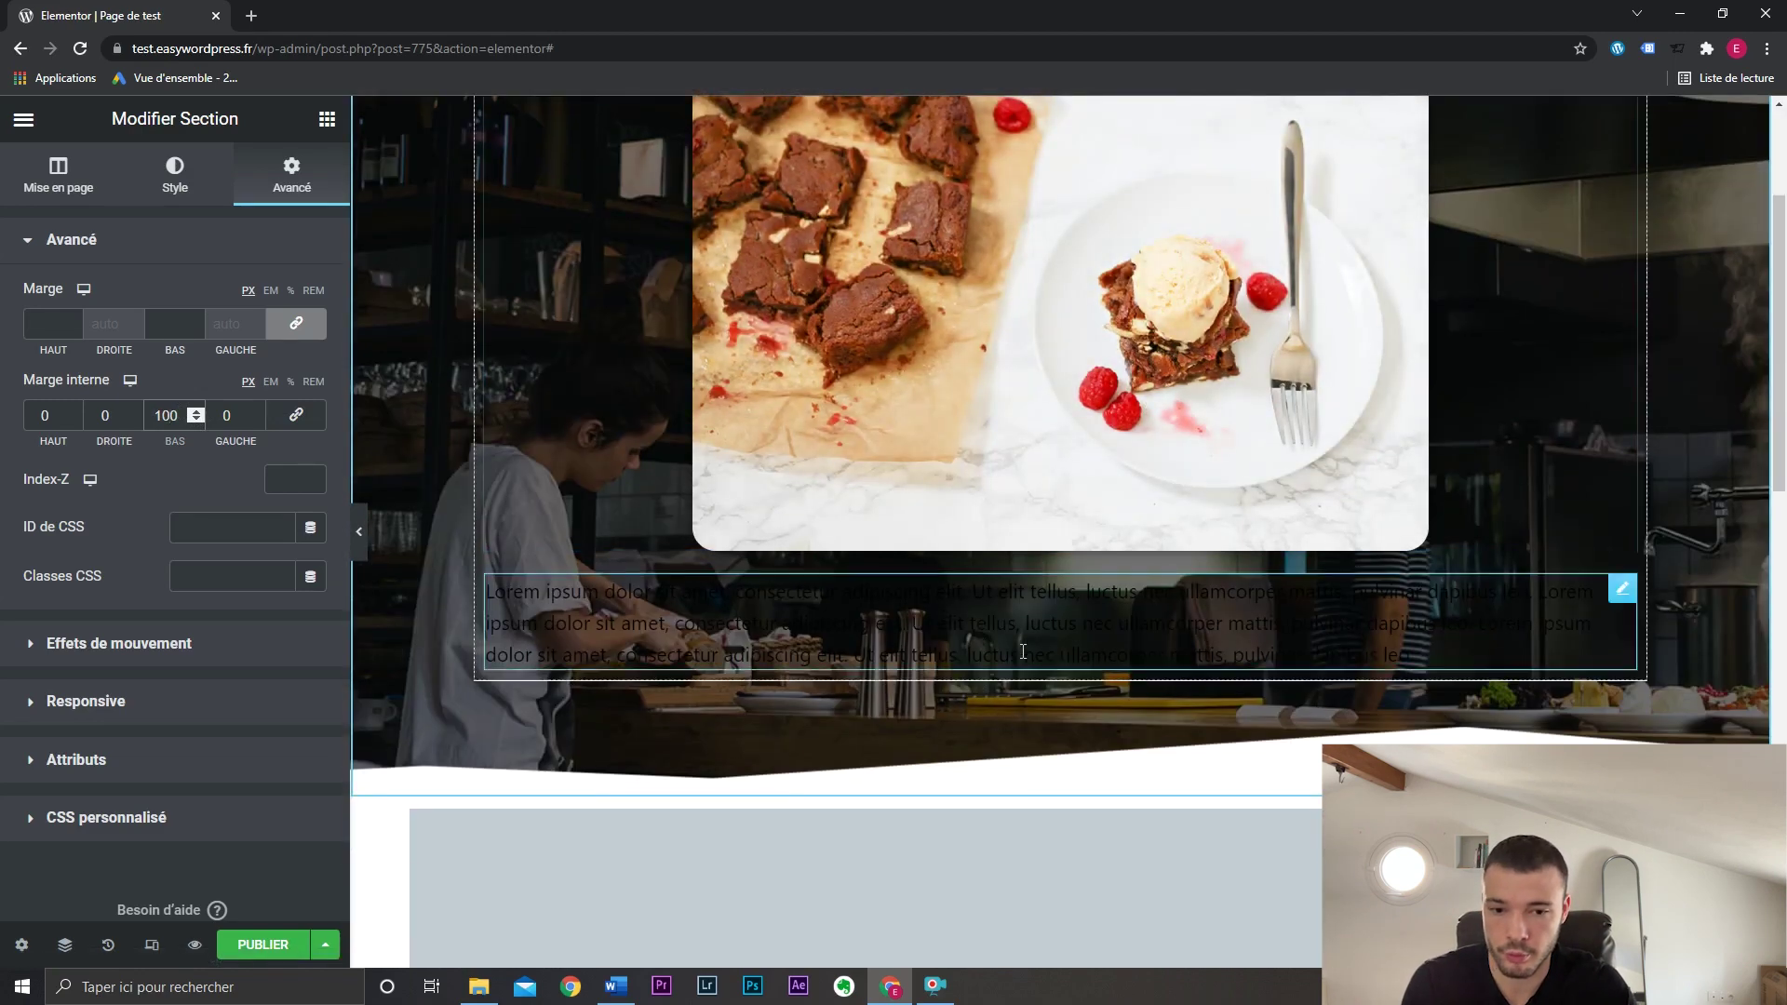
pyautogui.scroll(3, 1047, 702)
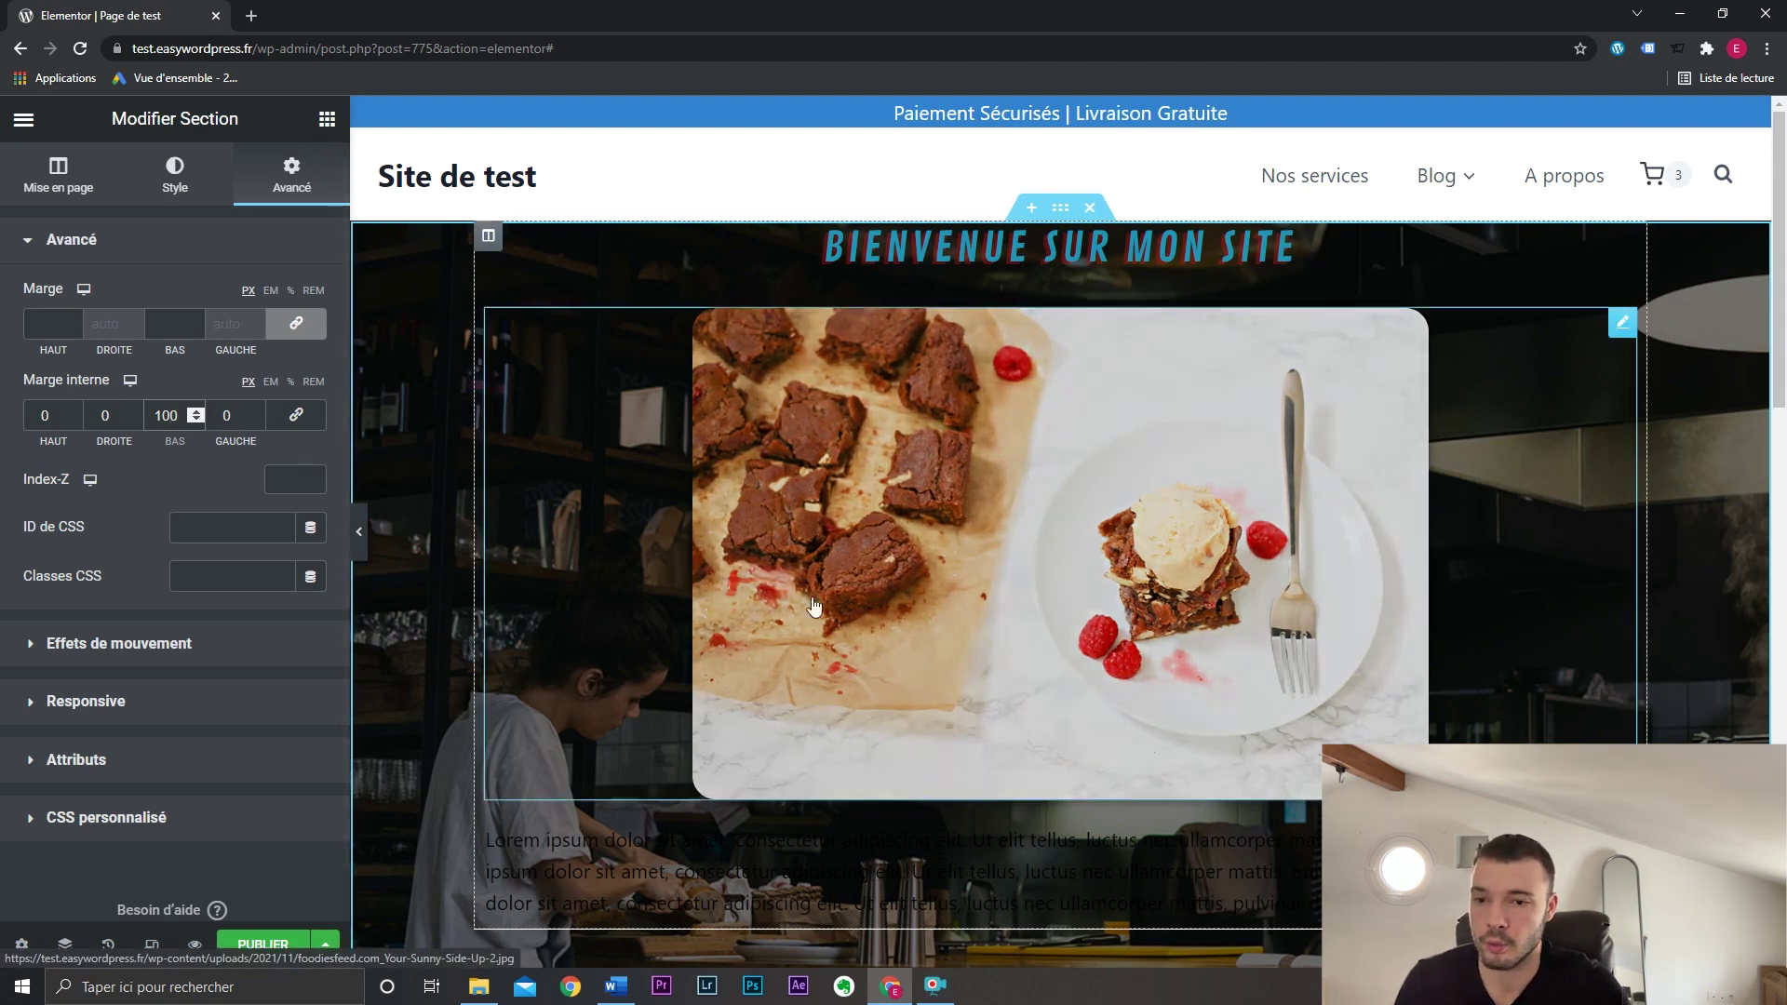
# Delete the placeholder image section below the welcome section, and look at the structure choices for a new section without picking one.
pyautogui.scroll(-8, 1097, 595)
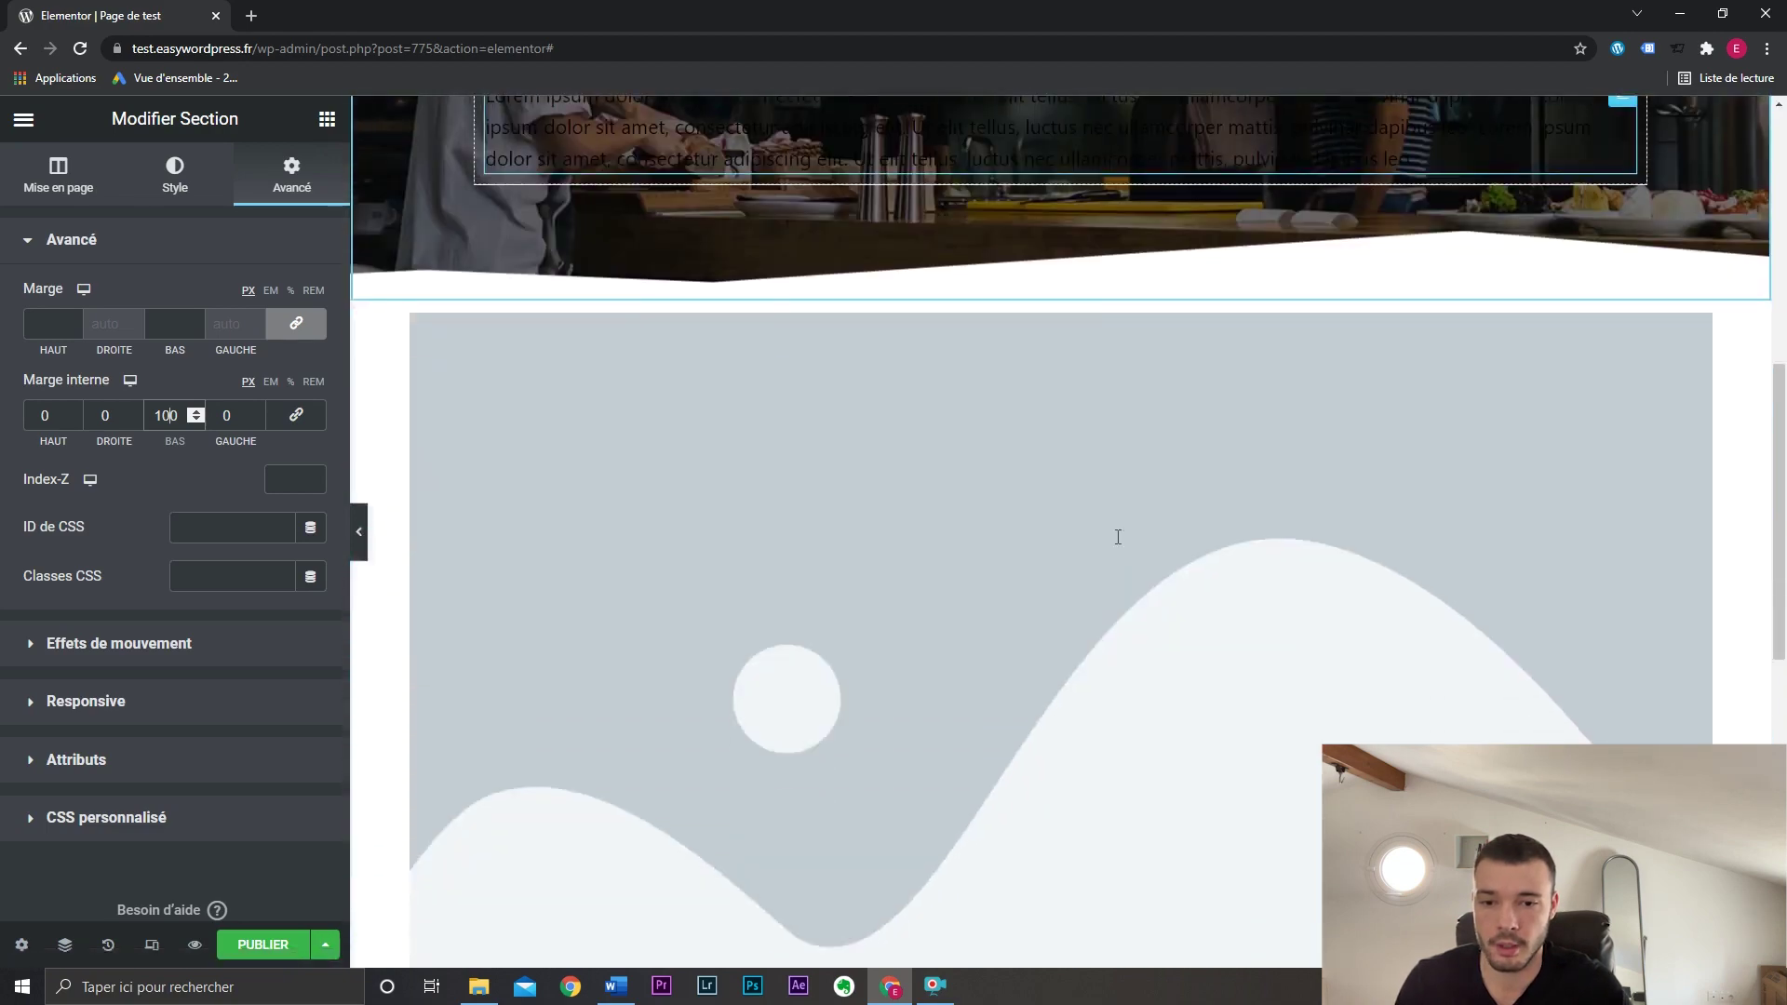
pyautogui.click(1087, 294)
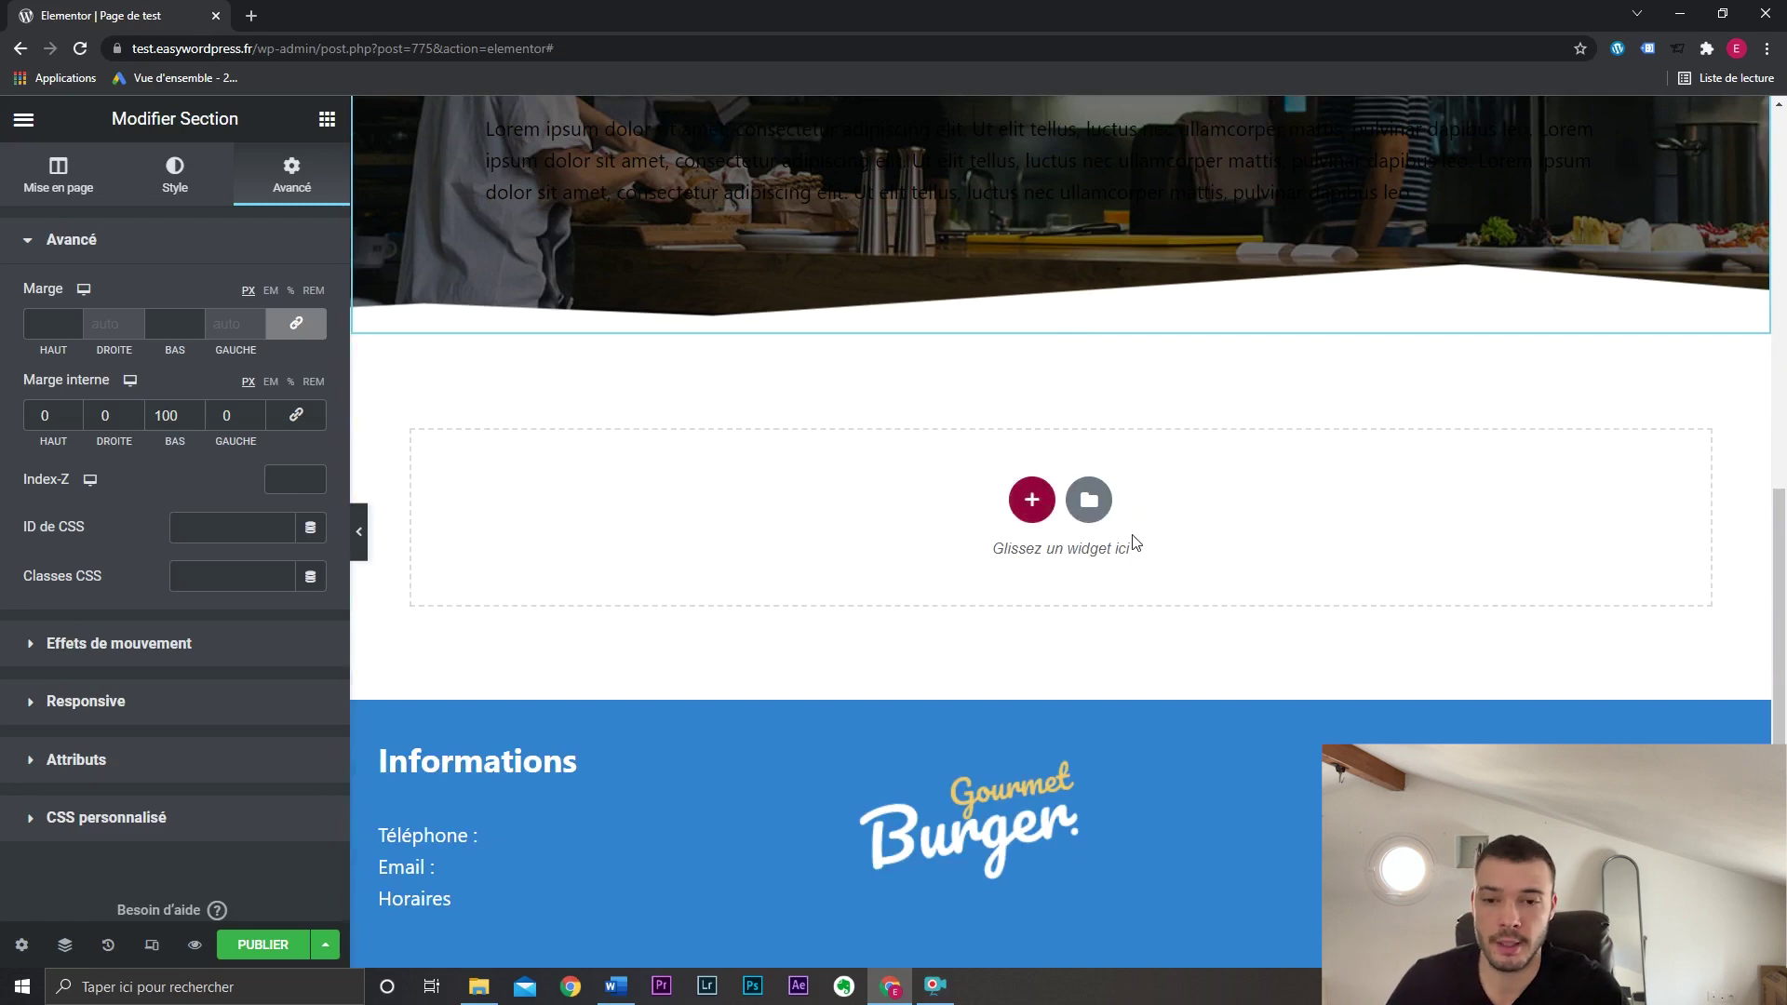
pyautogui.click(1032, 501)
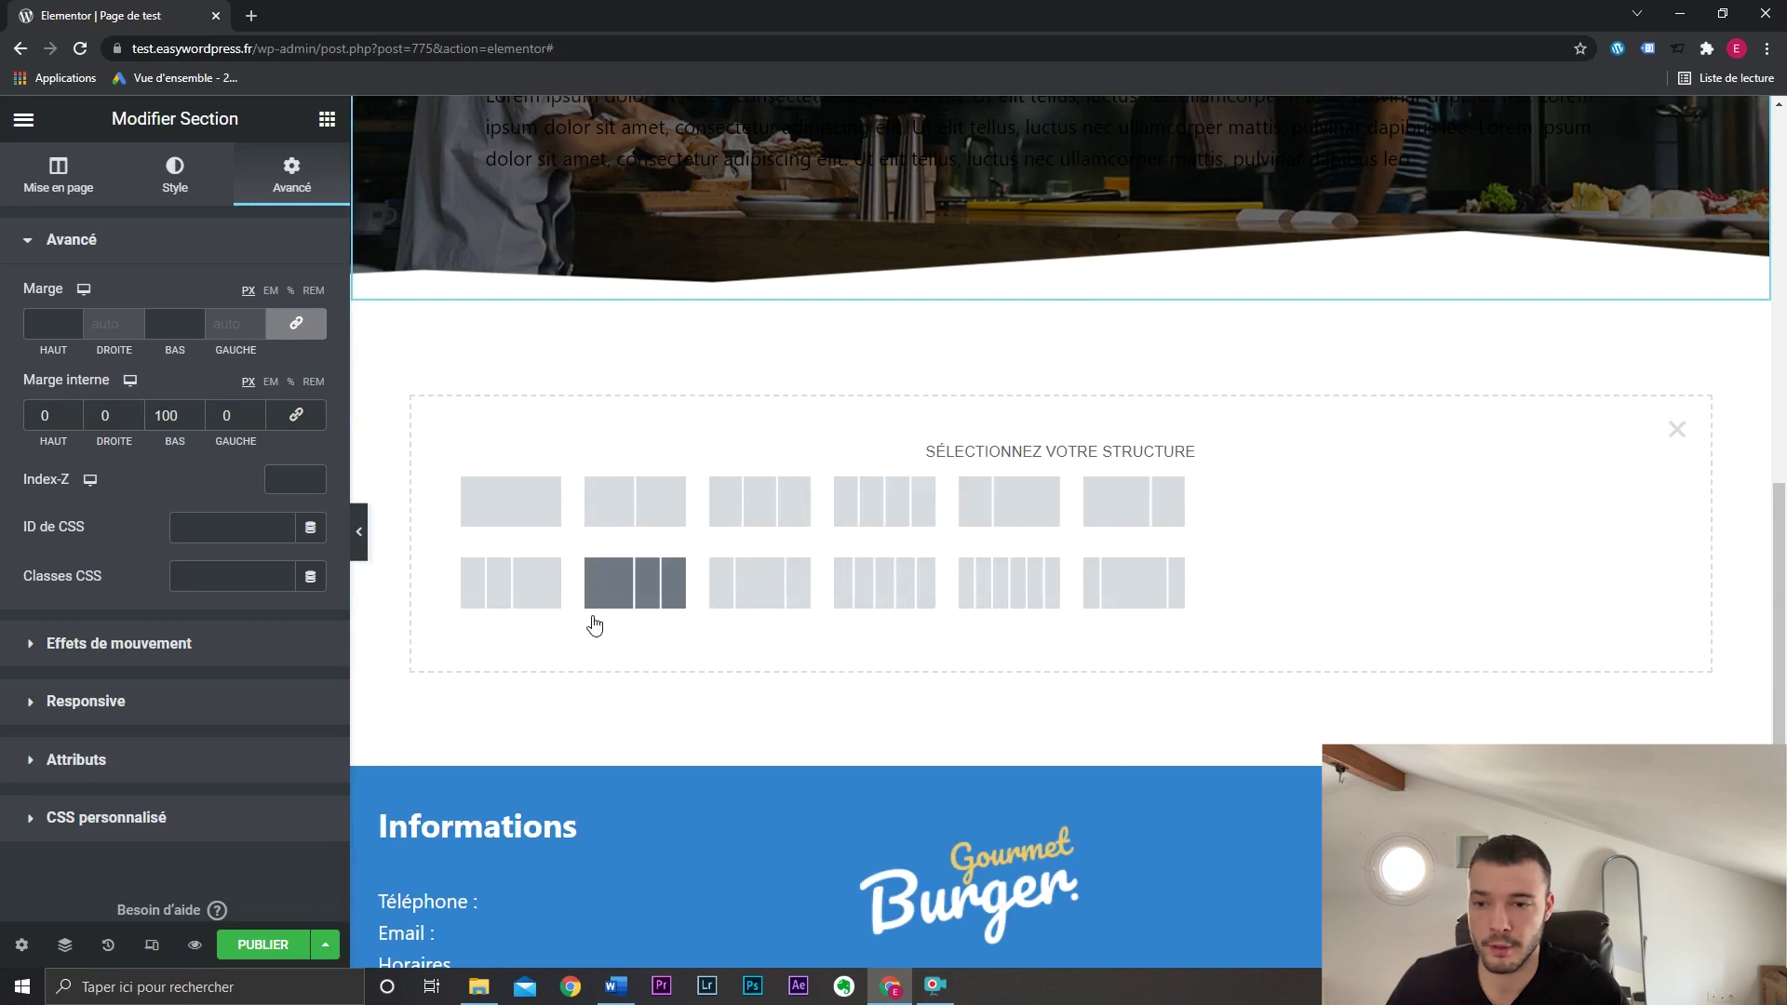
pyautogui.click(1675, 430)
# Try adding a second column to the welcome section, and delete that empty column again.
pyautogui.scroll(8, 1404, 654)
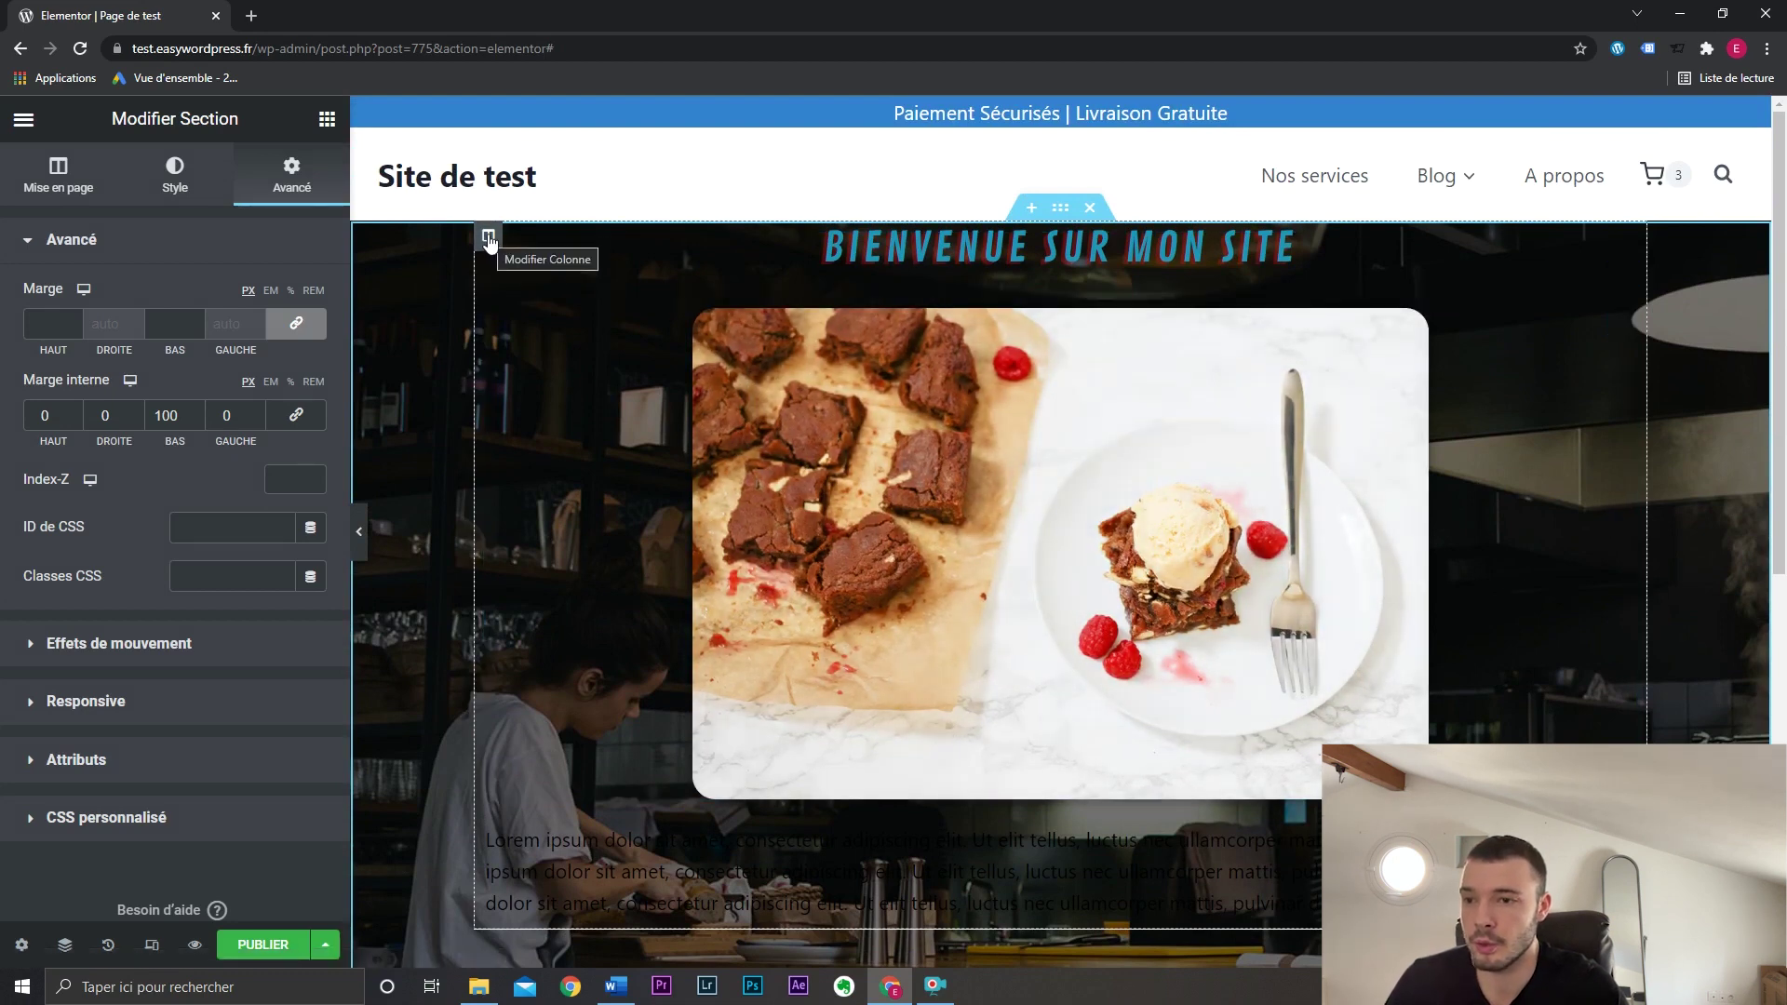
pyautogui.rightClick(488, 239)
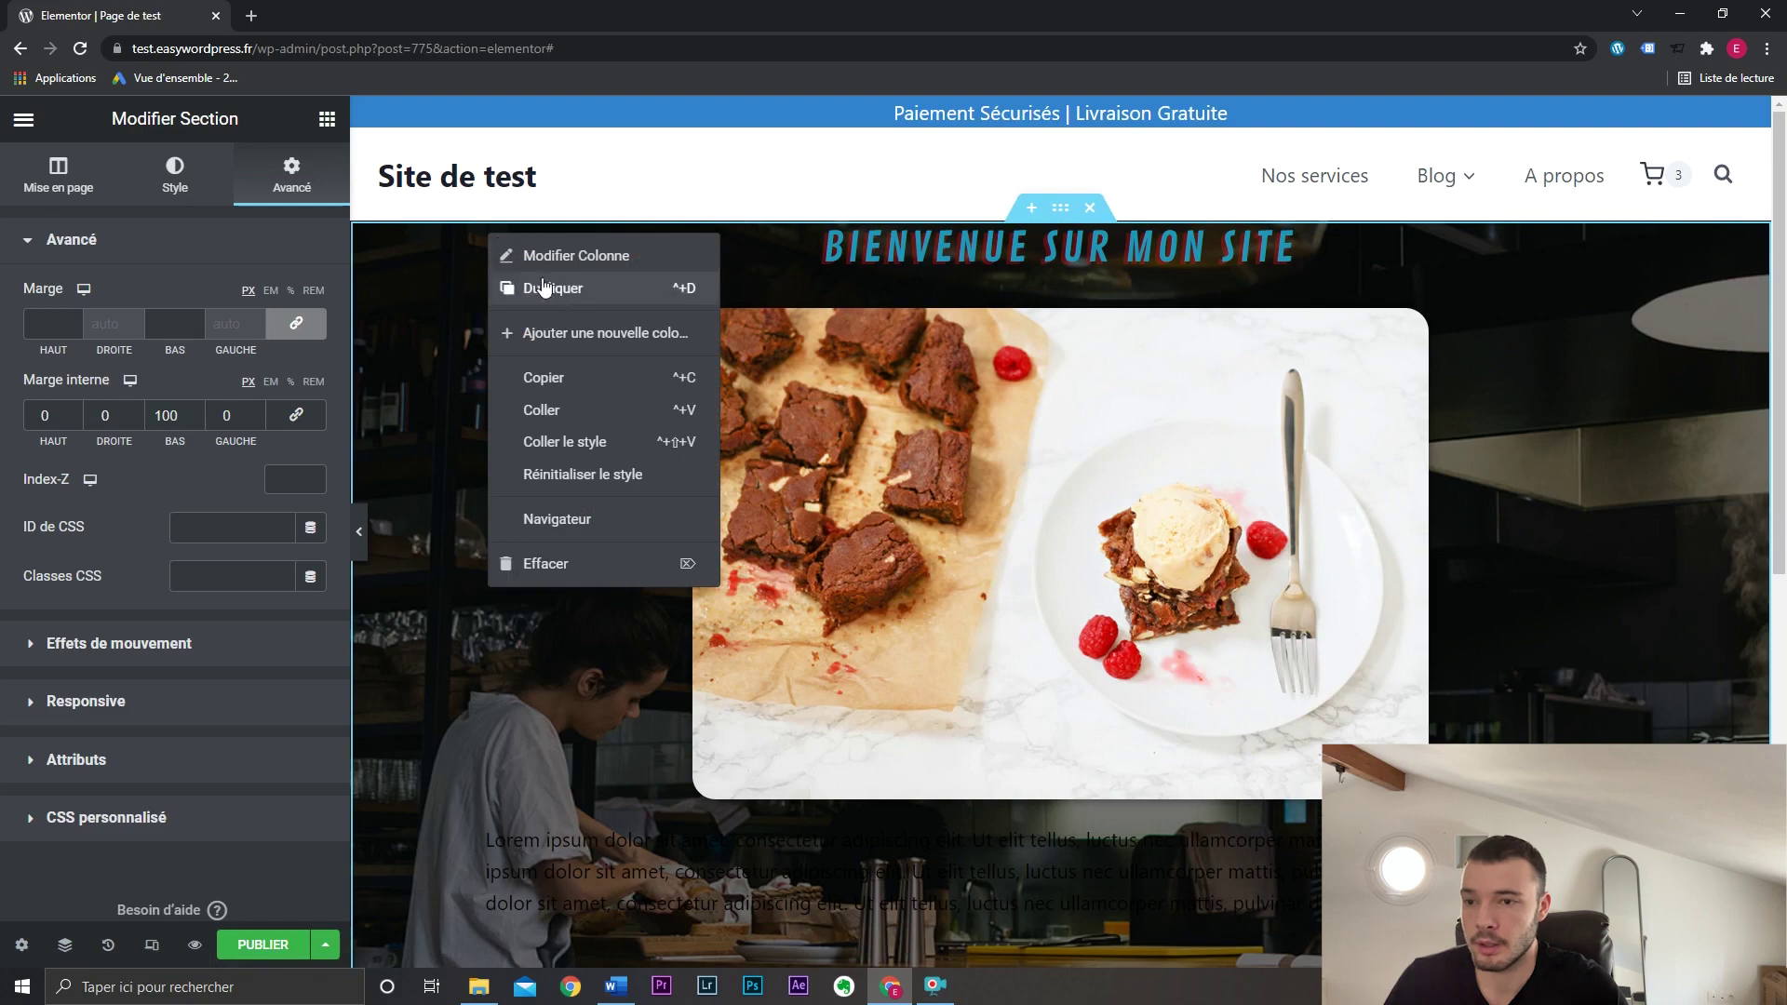
pyautogui.click(592, 336)
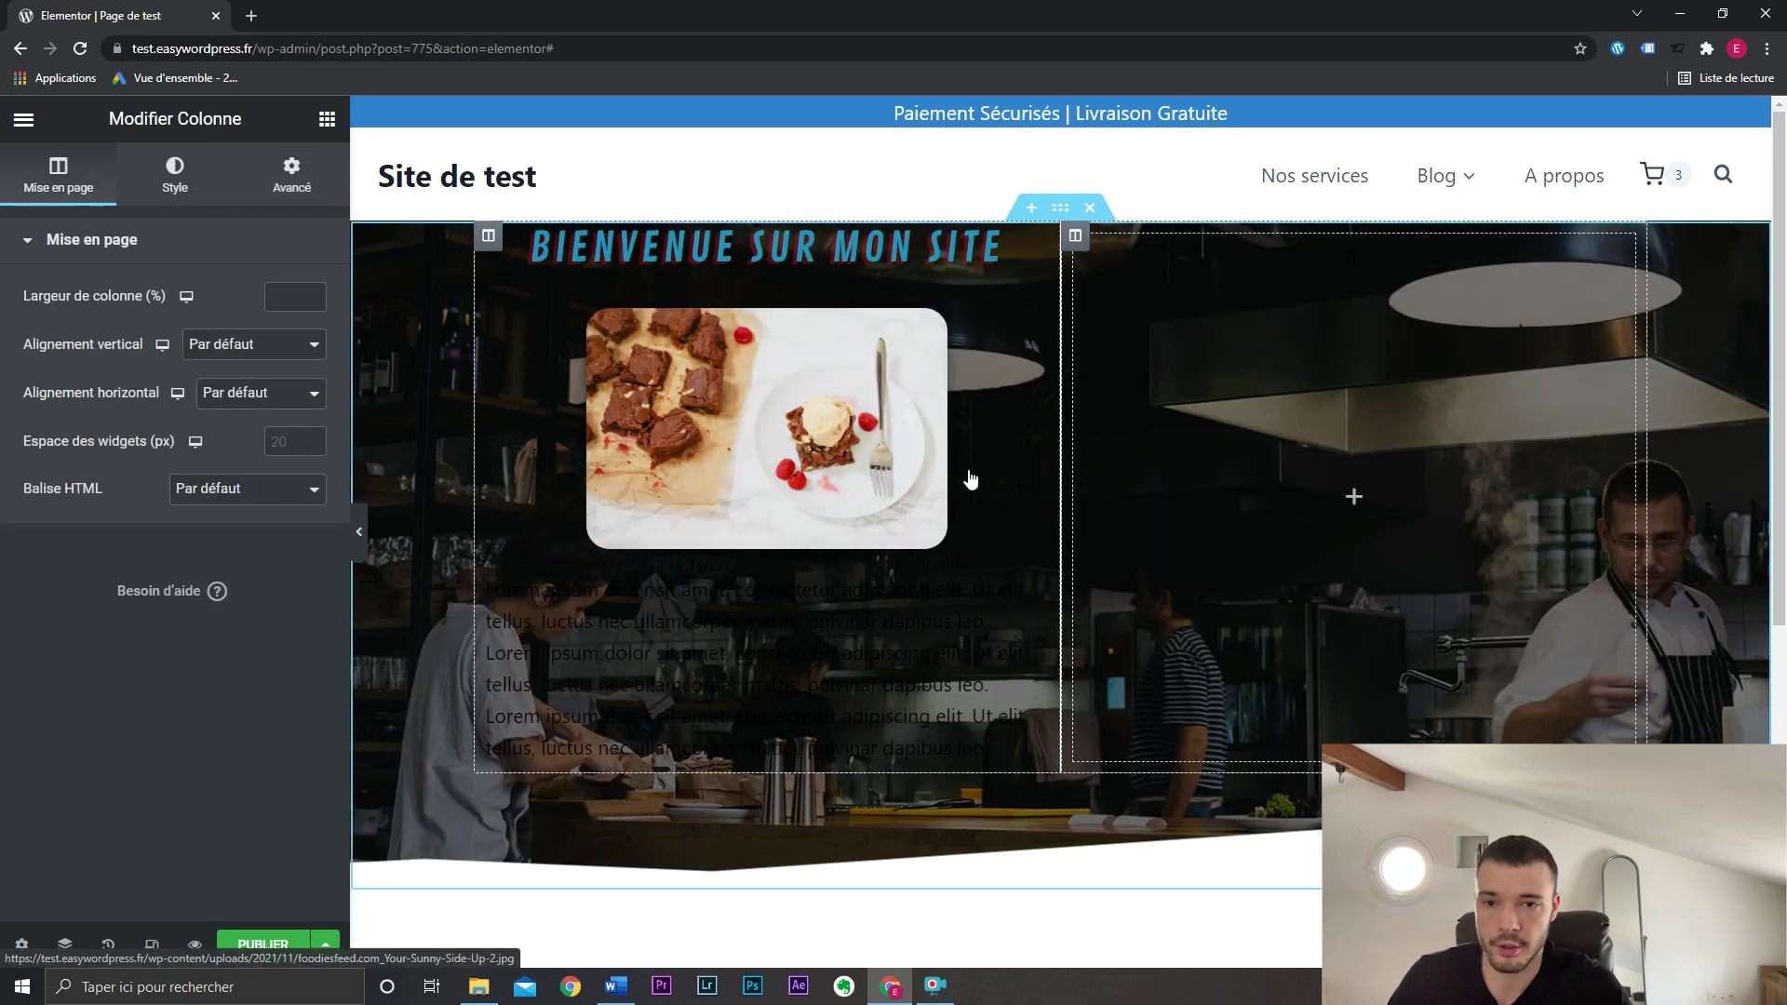
pyautogui.rightClick(1077, 238)
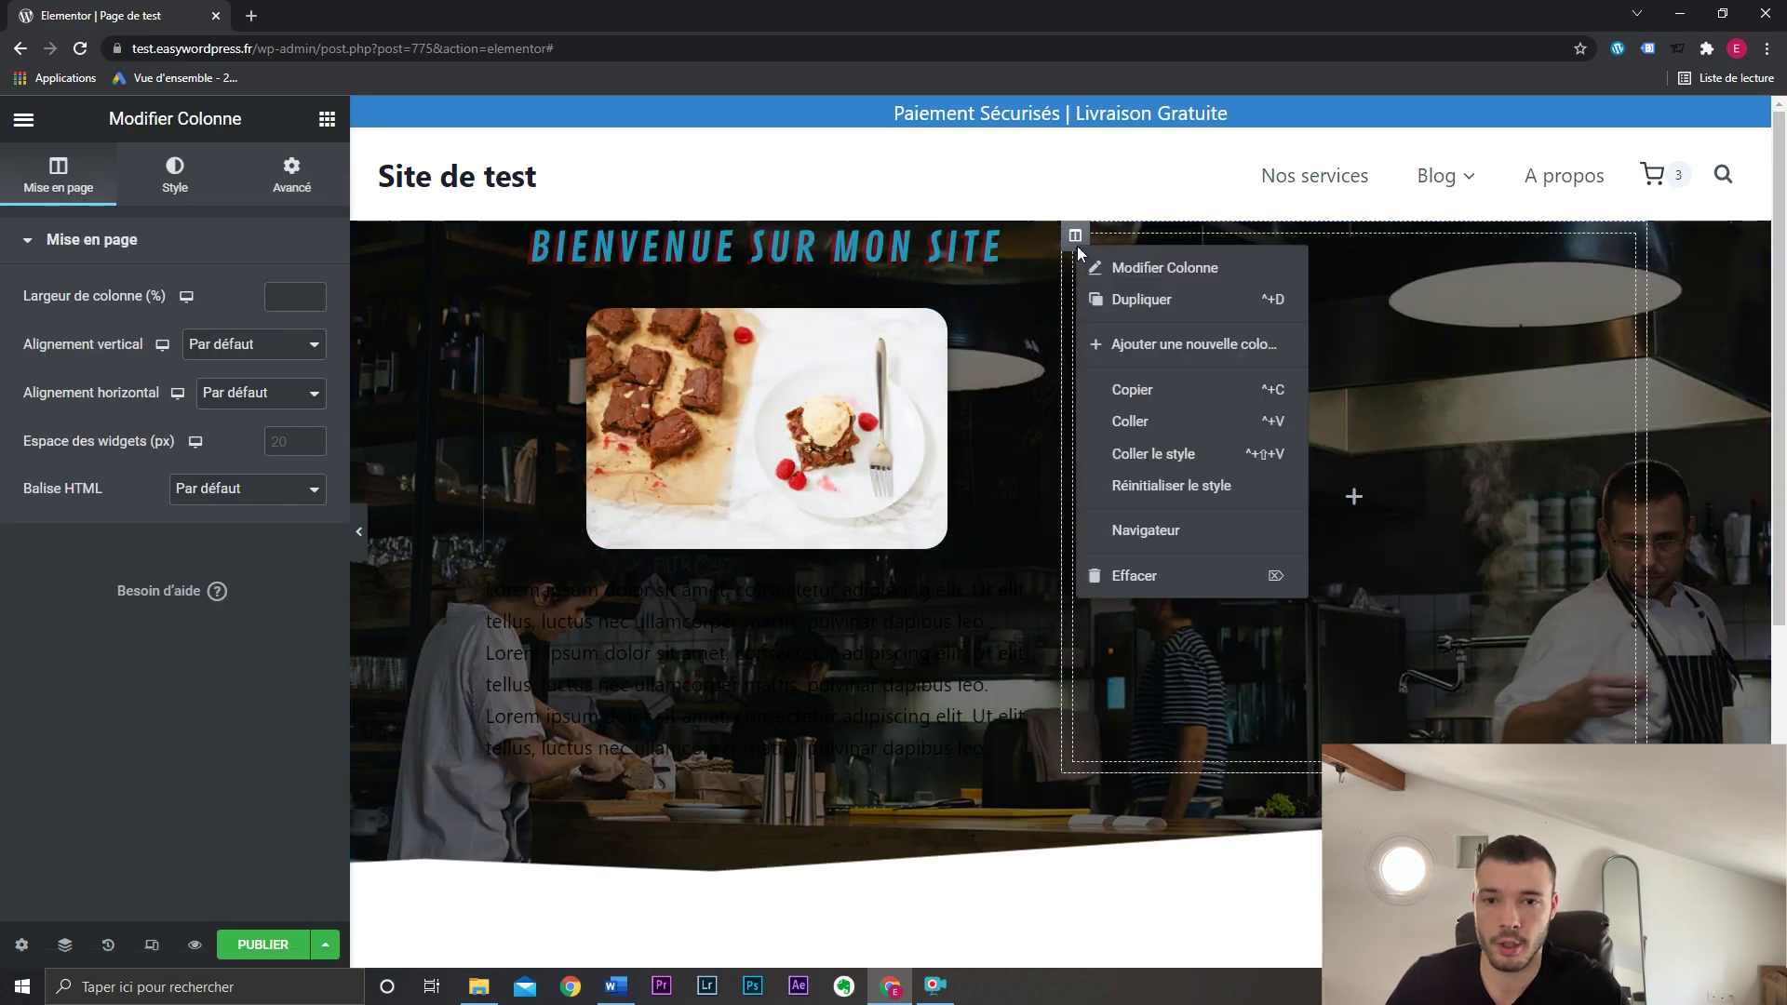
pyautogui.click(1149, 576)
# Add a new section with three equal columns below the welcome section.
pyautogui.scroll(-5, 1136, 558)
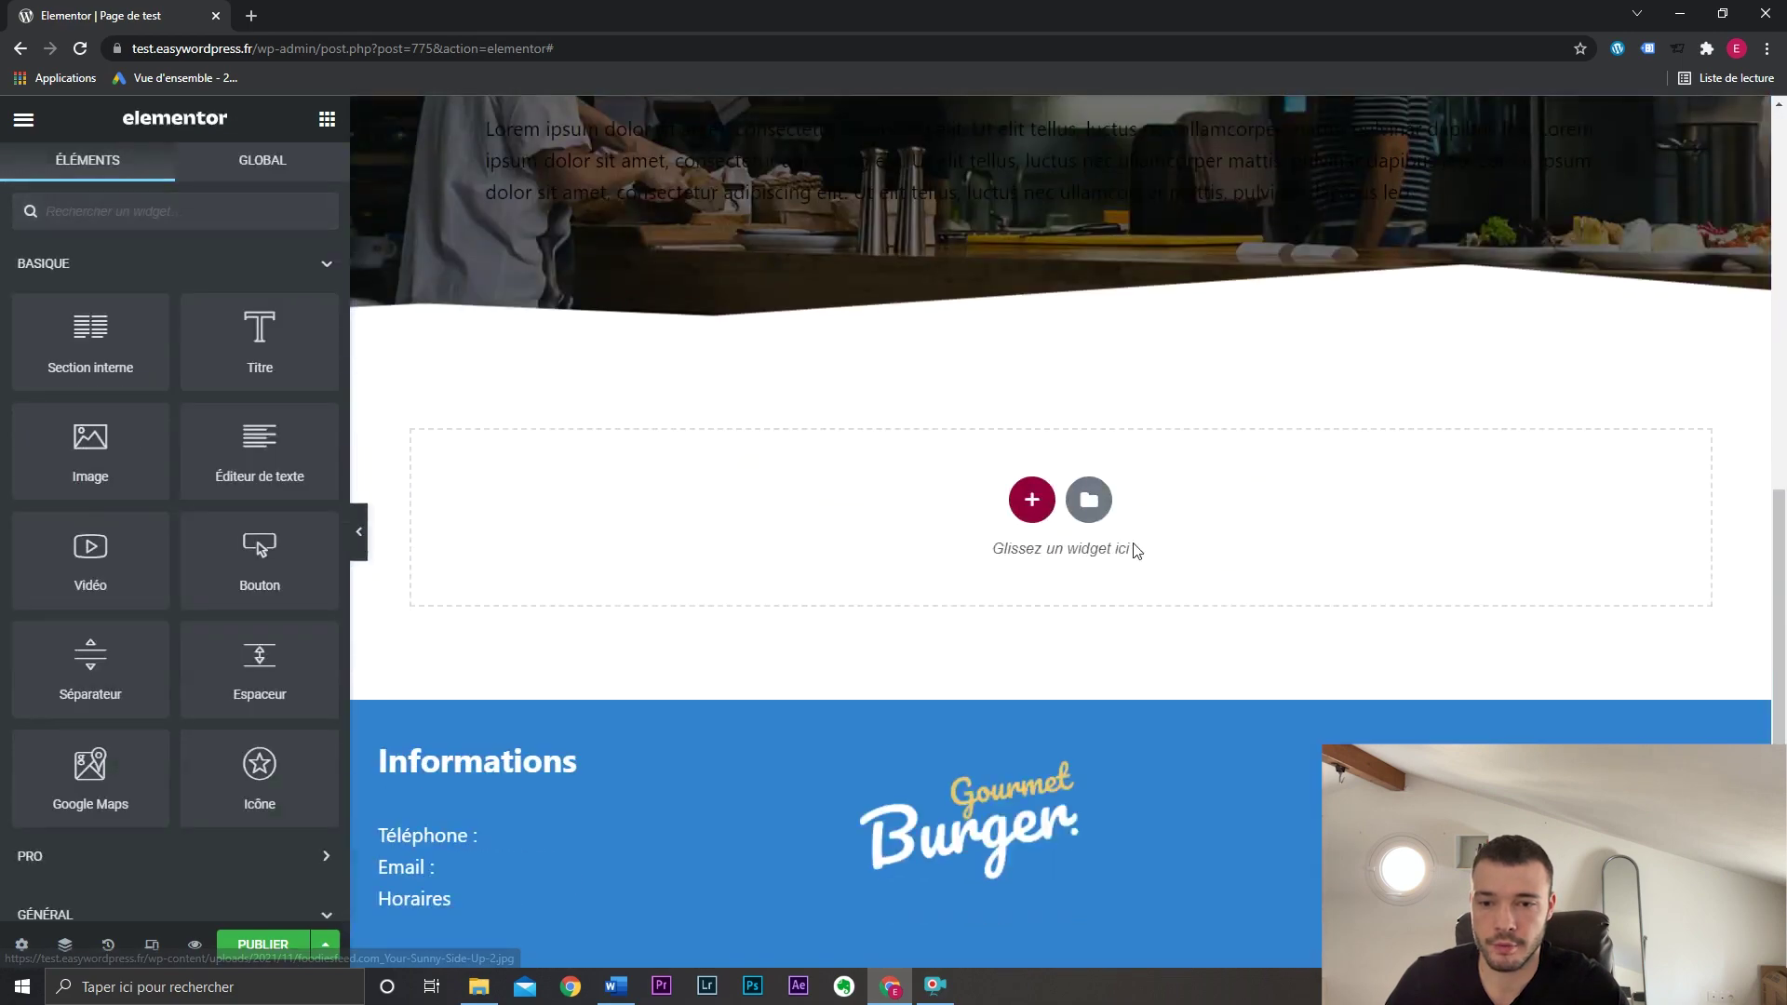
pyautogui.click(1032, 500)
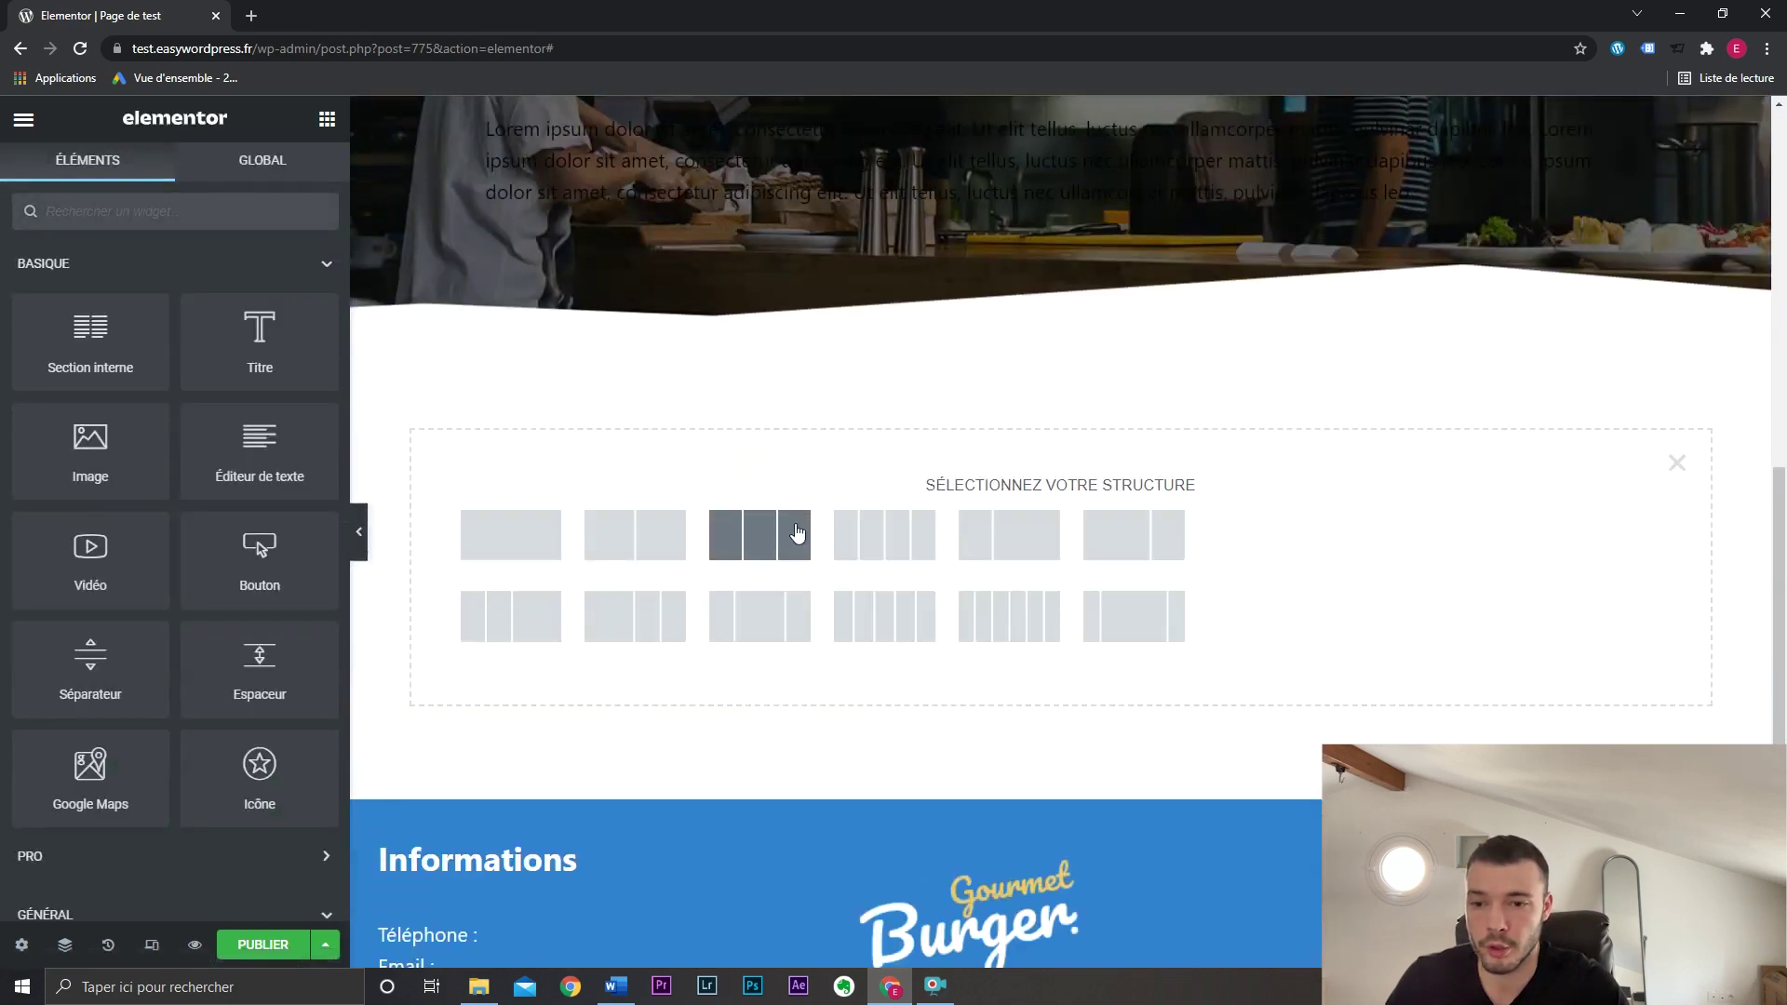
pyautogui.click(783, 531)
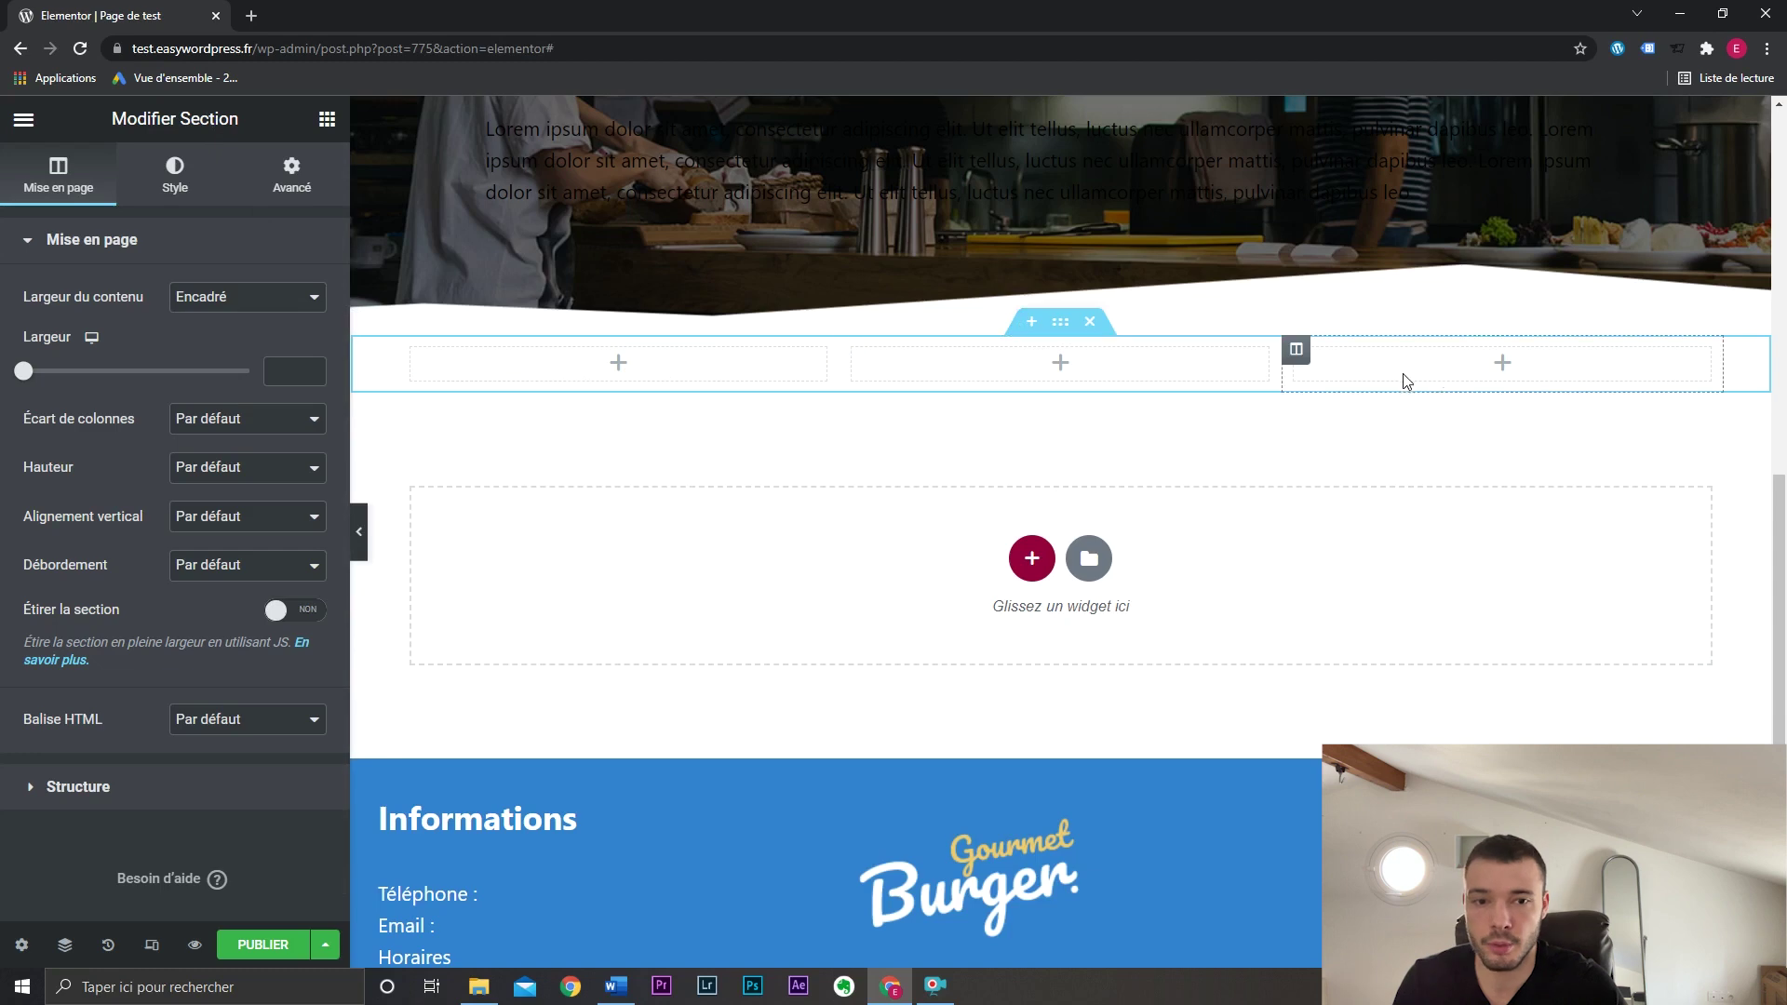
# Try widths of 70% and 30% on the new section's first column, settling on 25%.
pyautogui.click(412, 356)
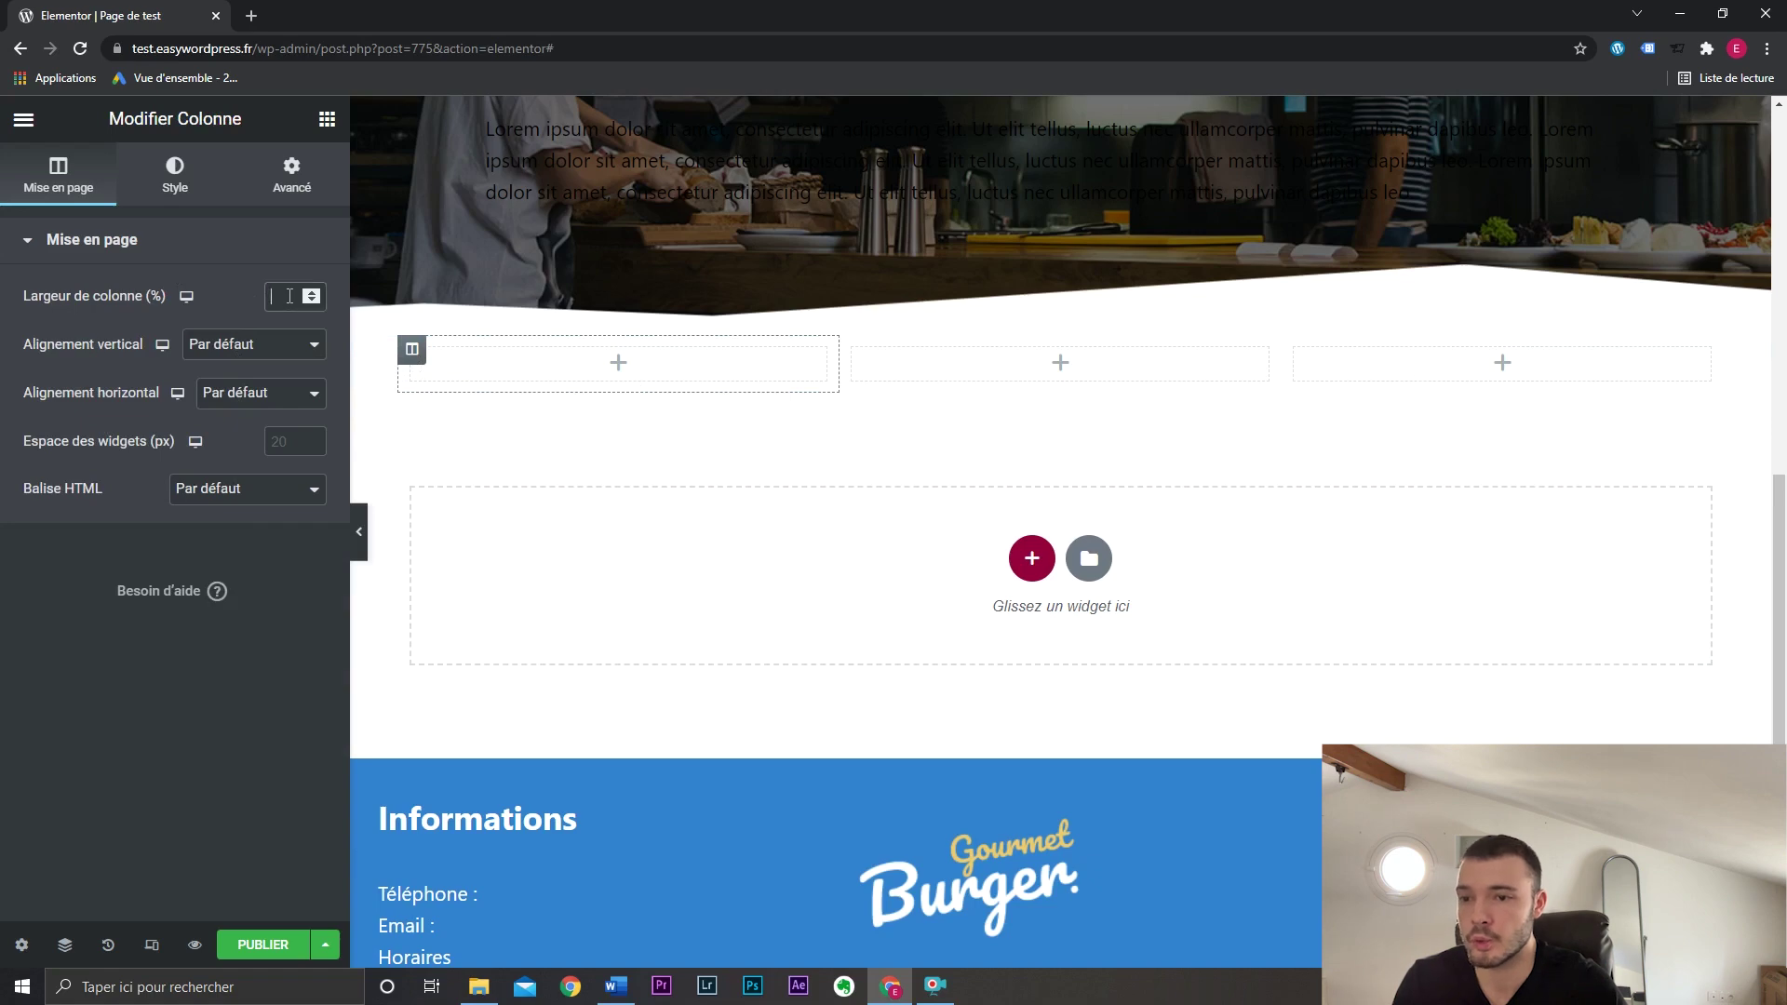
pyautogui.write('70')
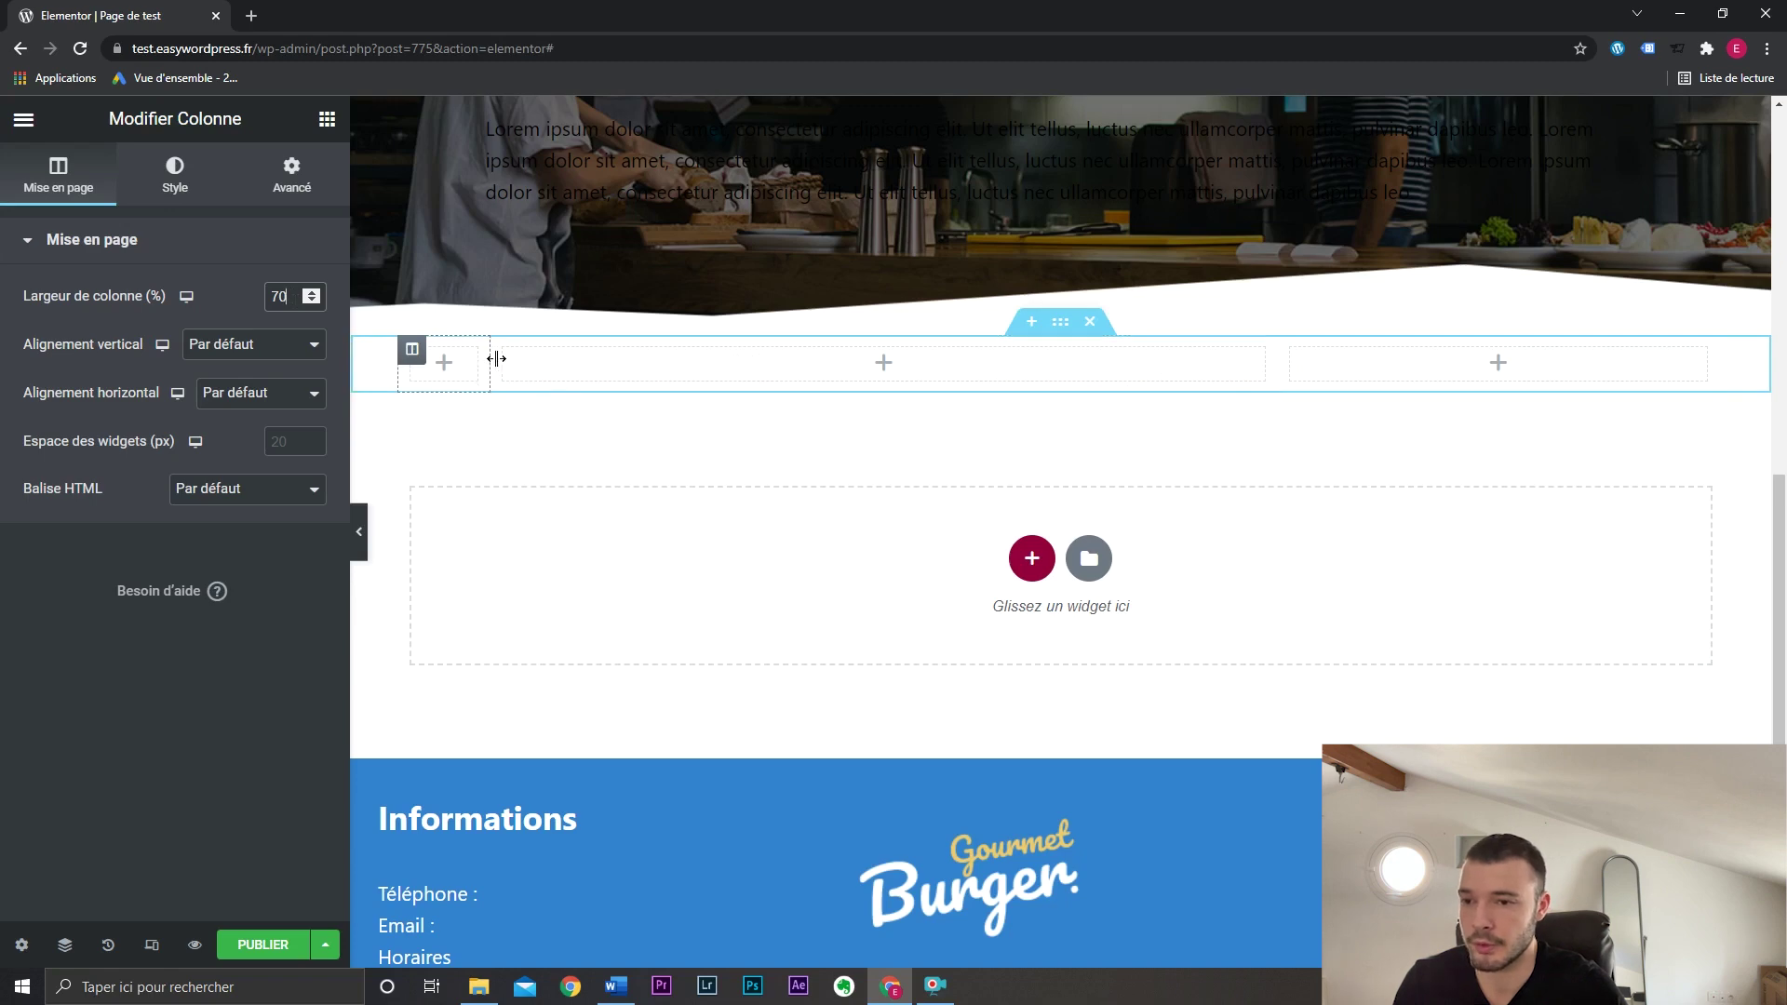
pyautogui.moveTo(493, 359); pyautogui.dragTo(500, 359)
pyautogui.press('BackSpace')
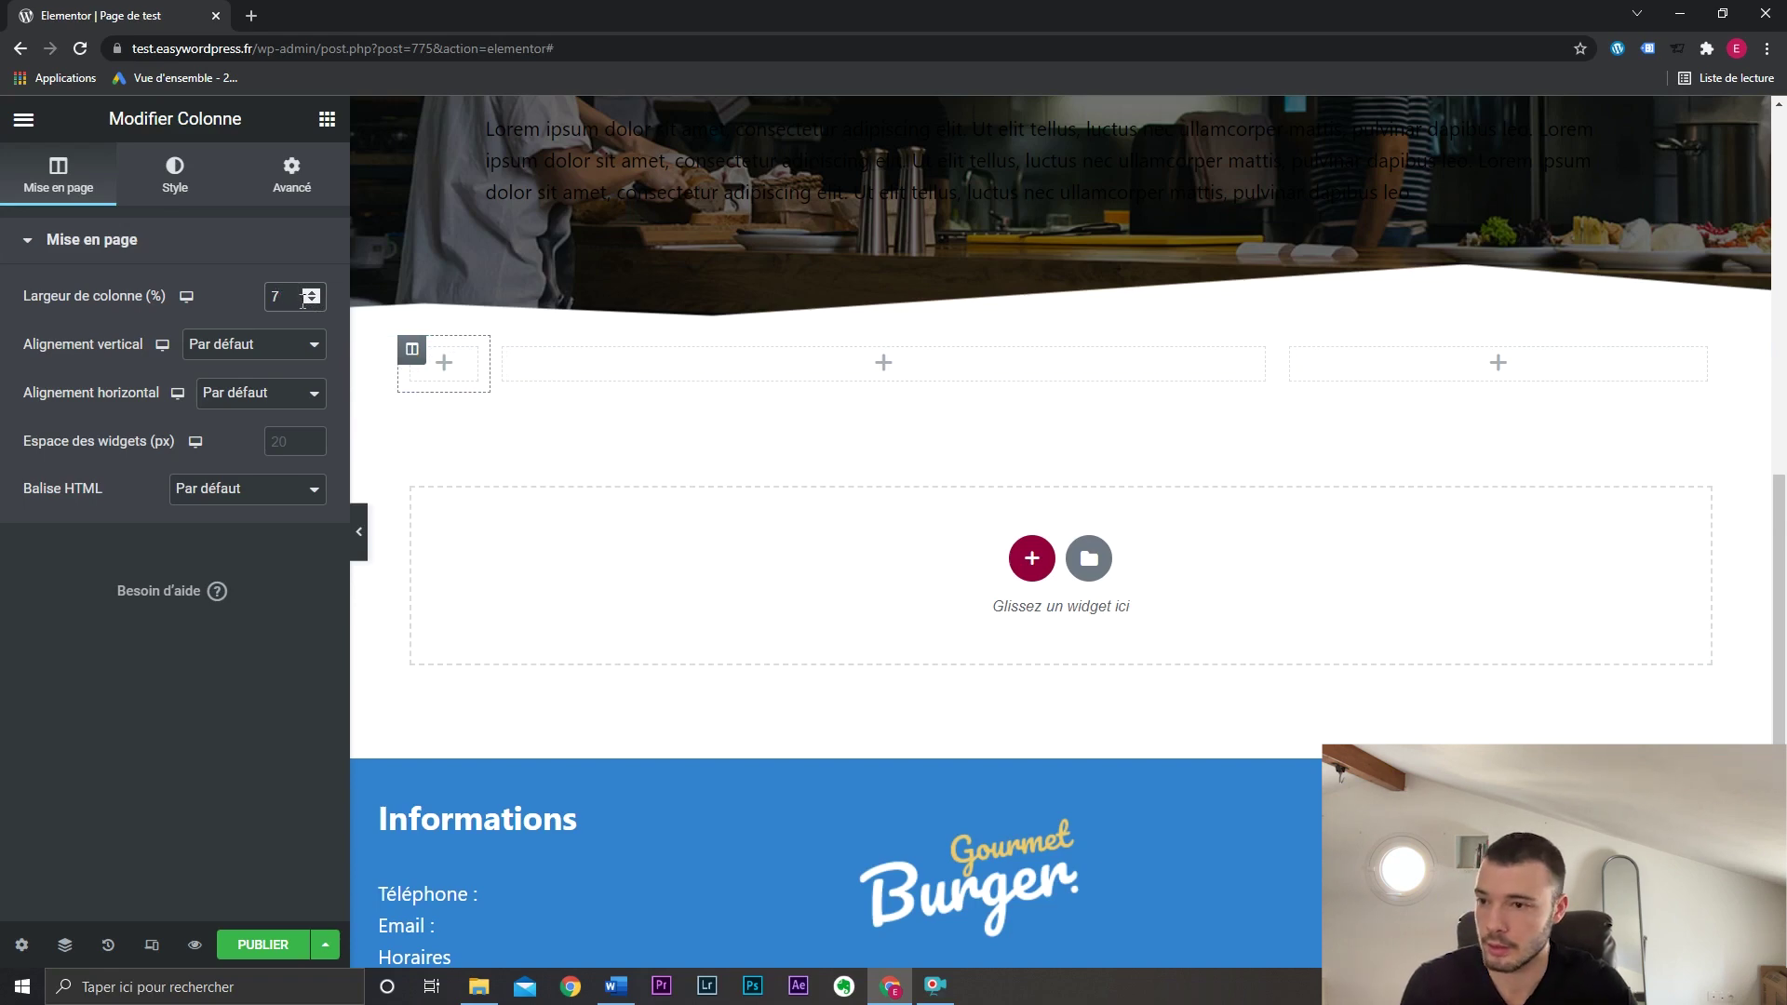
pyautogui.write('30')
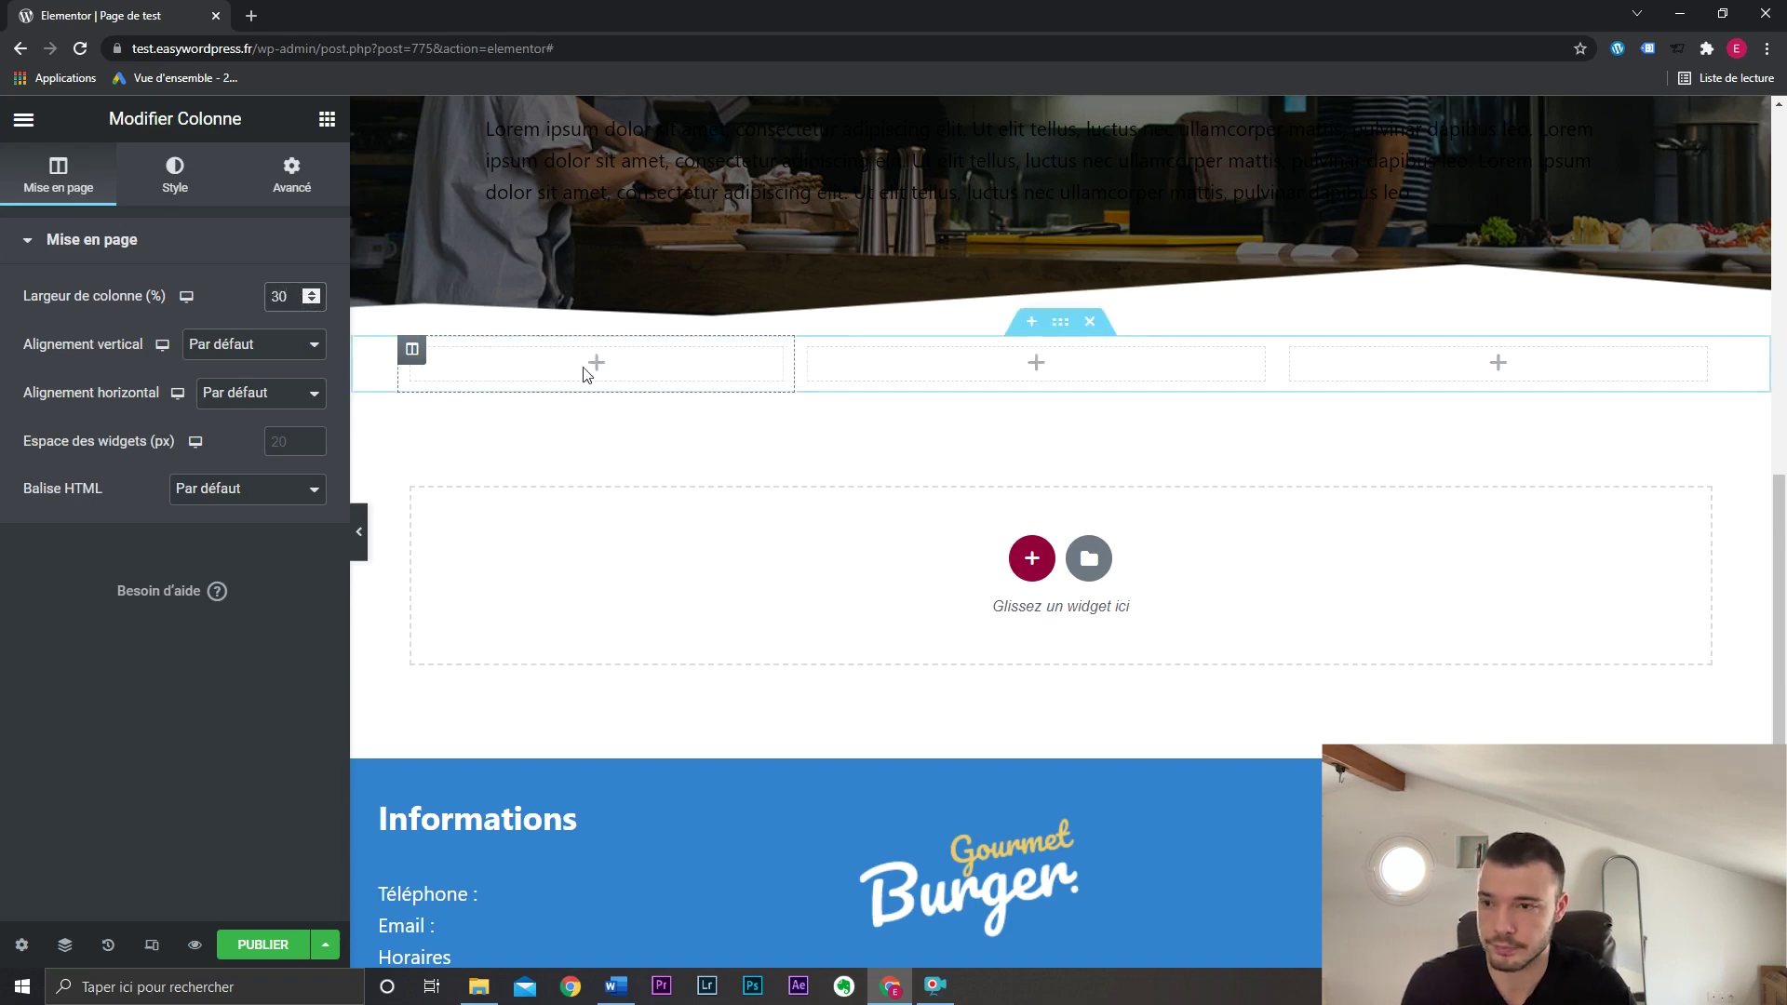
pyautogui.write('25')
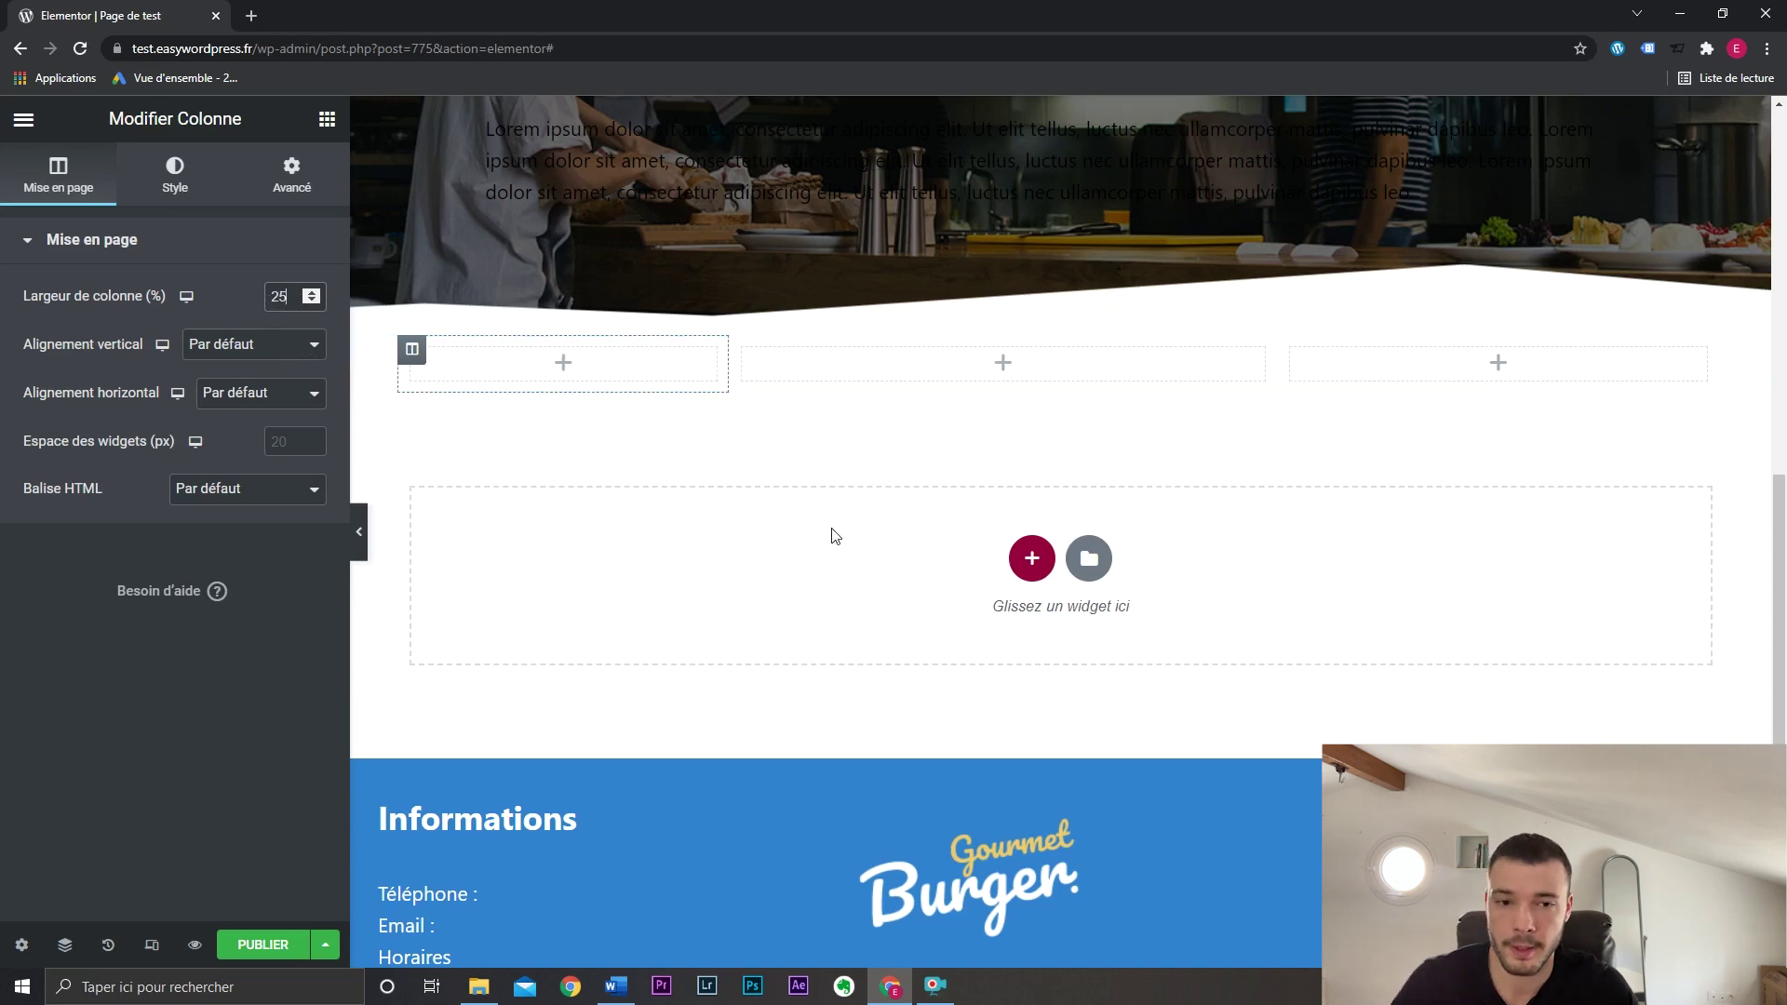
# Move both borders between the three columns slightly toward the third column, and open the new section's settings.
pyautogui.moveTo(735, 377)
pyautogui.mouseDown()
pyautogui.moveTo(938, 371)
pyautogui.moveTo(759, 377)
pyautogui.mouseUp()
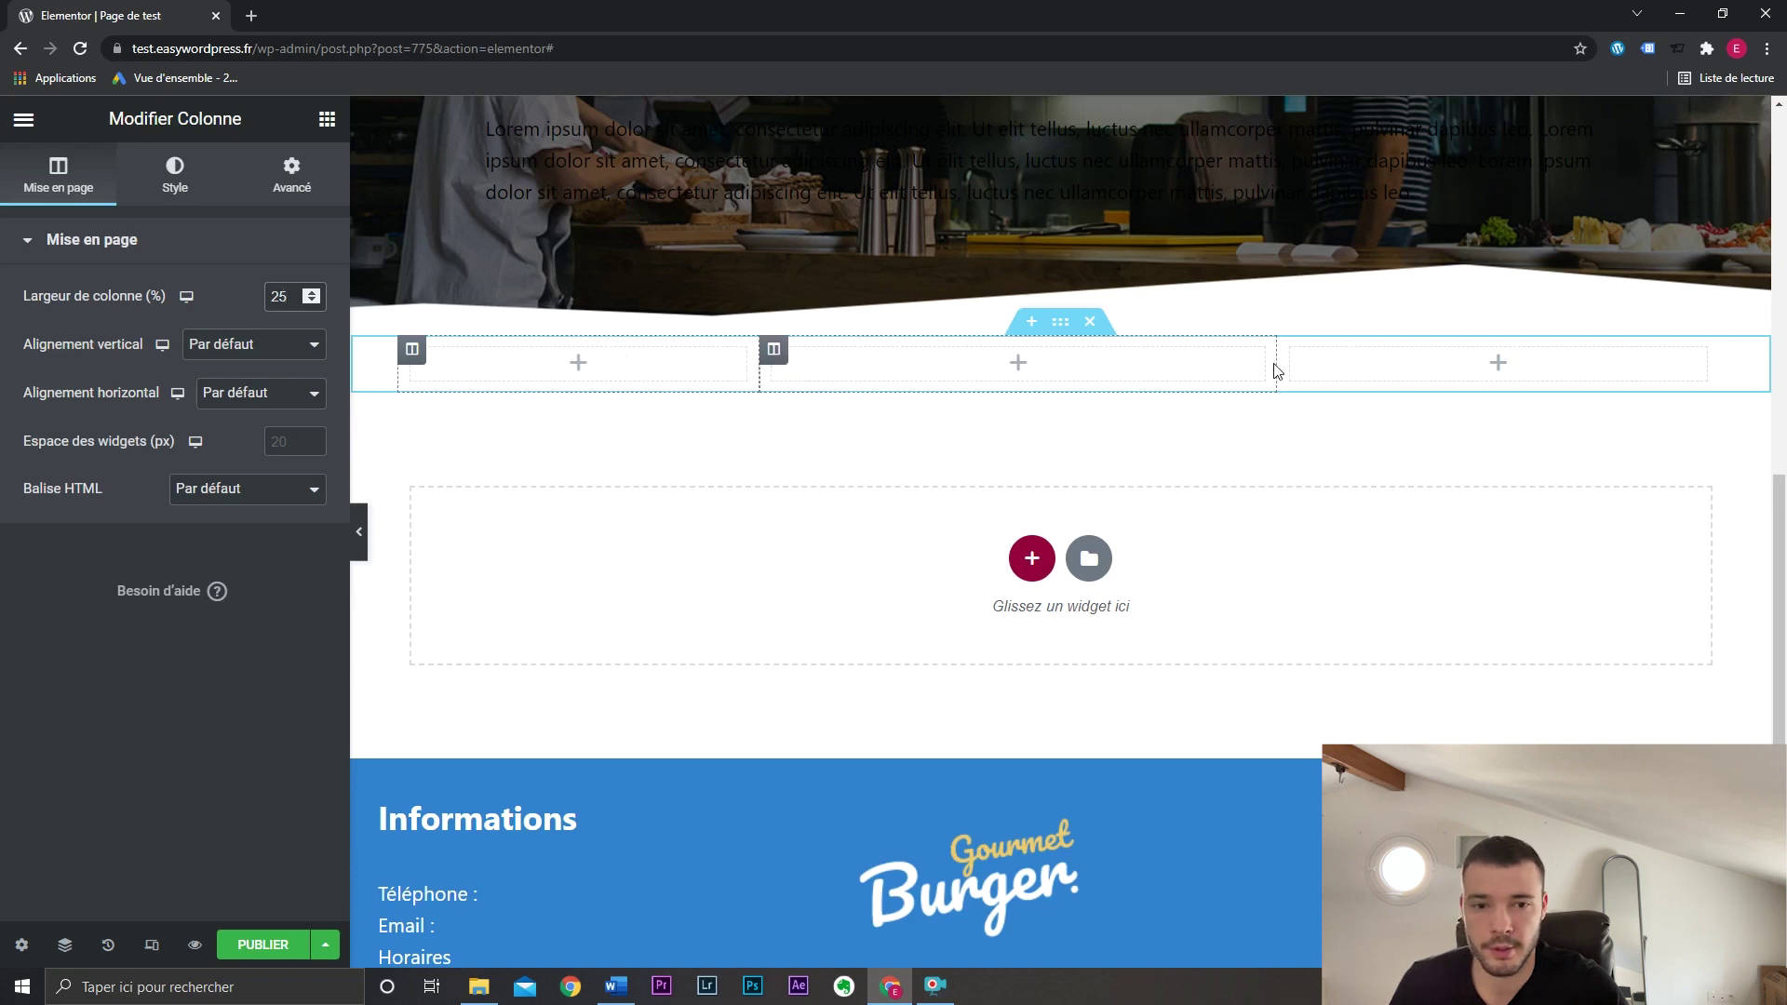
pyautogui.moveTo(1277, 371)
pyautogui.mouseDown()
pyautogui.moveTo(1162, 370)
pyautogui.moveTo(1309, 369)
pyautogui.mouseUp()
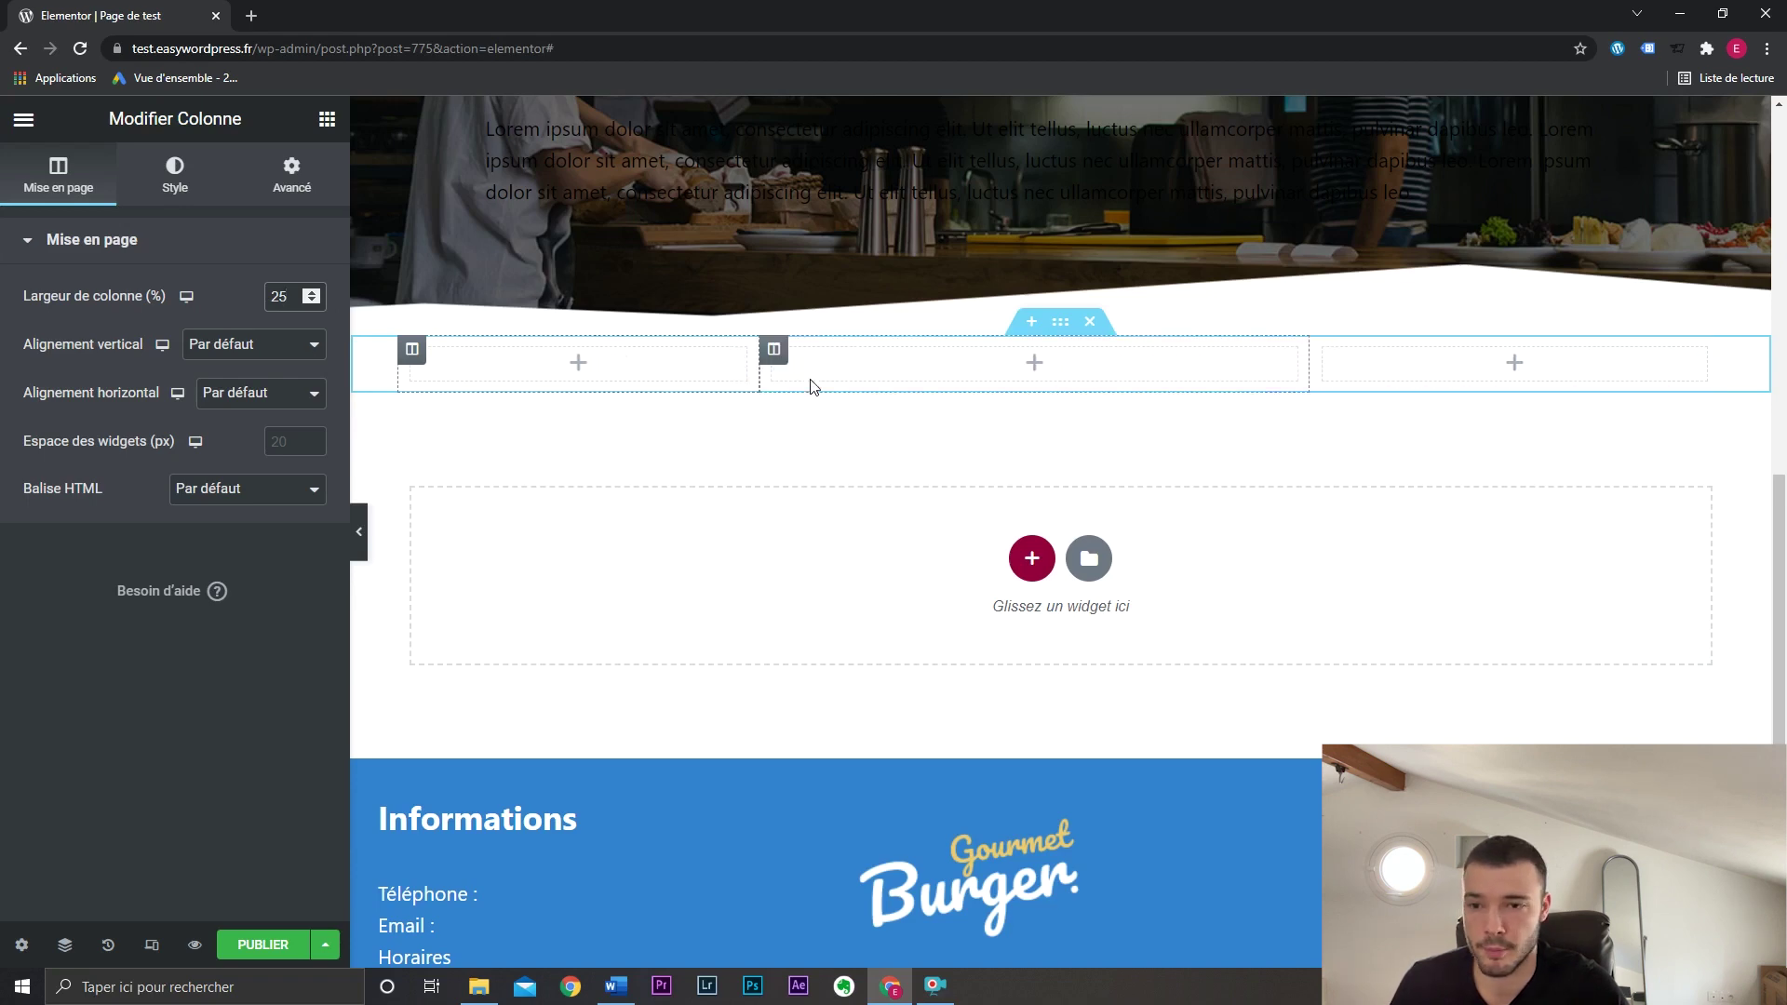
pyautogui.click(1061, 325)
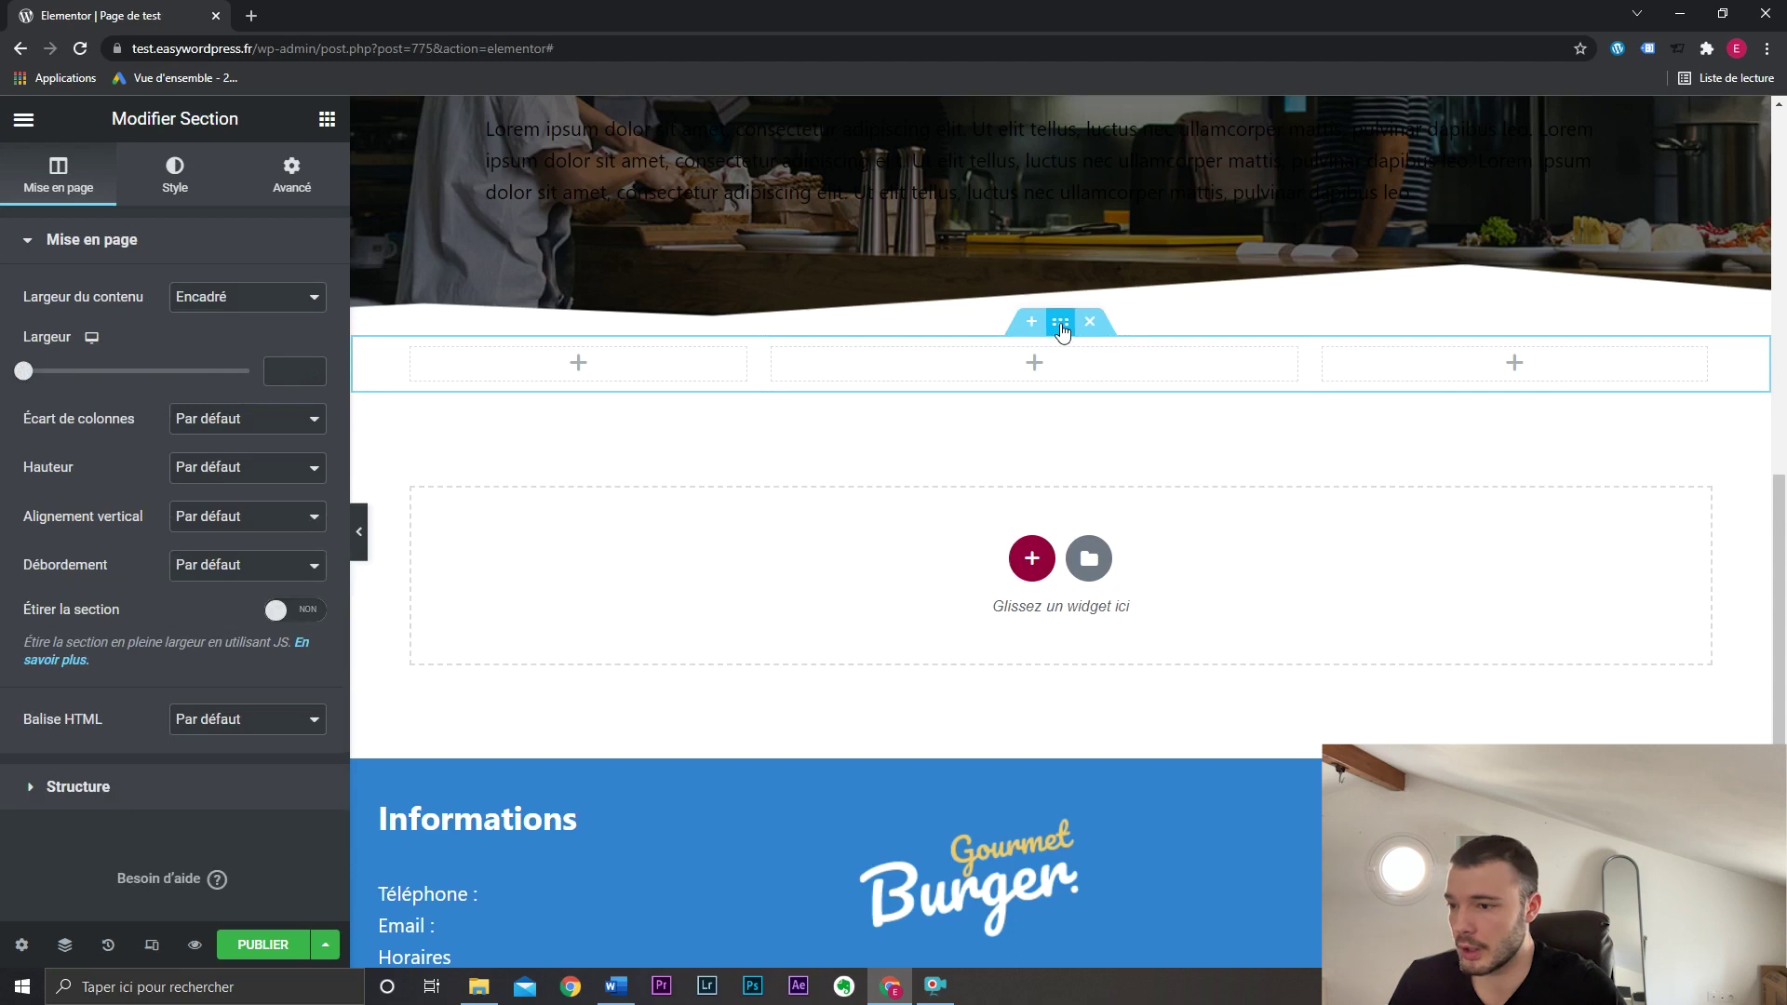
# Try the Étendre column gap on the three-column section, and return the gap to Par défaut.
pyautogui.click(271, 424)
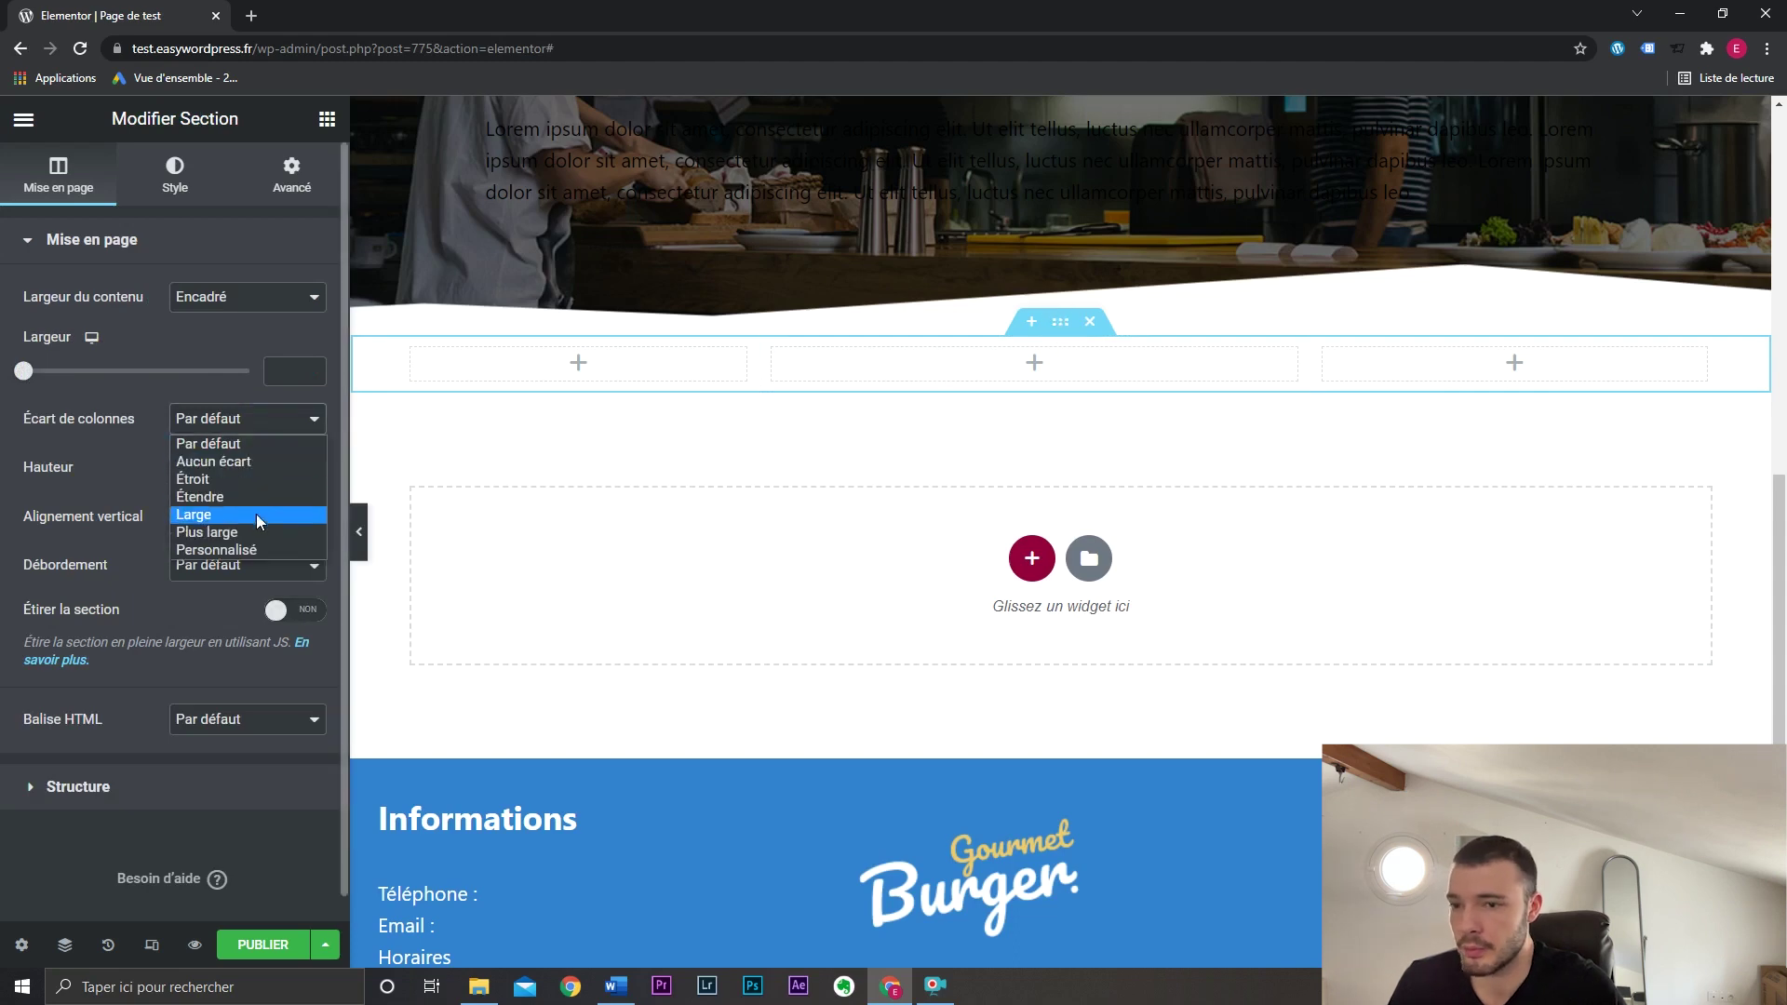
pyautogui.click(259, 496)
pyautogui.click(261, 423)
pyautogui.click(257, 443)
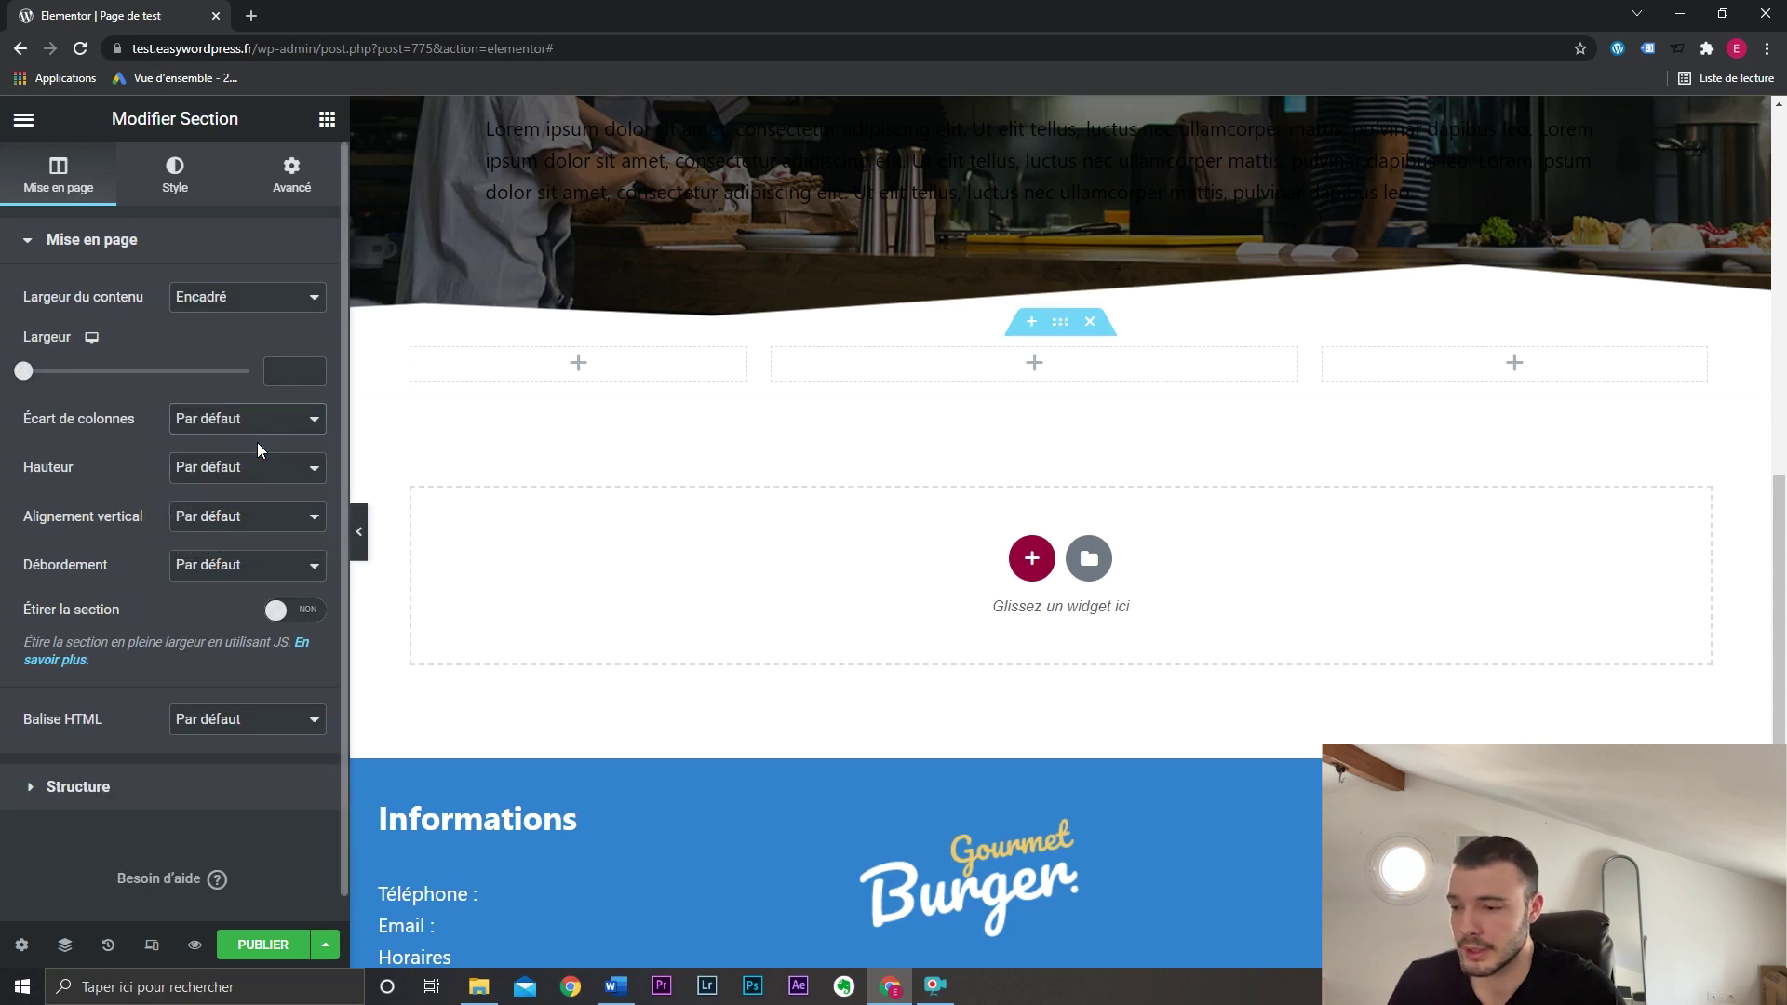
# Try the 50, 25, 25 structure on the section, and settle on three equal columns with 33, 33, 33.
pyautogui.click(164, 790)
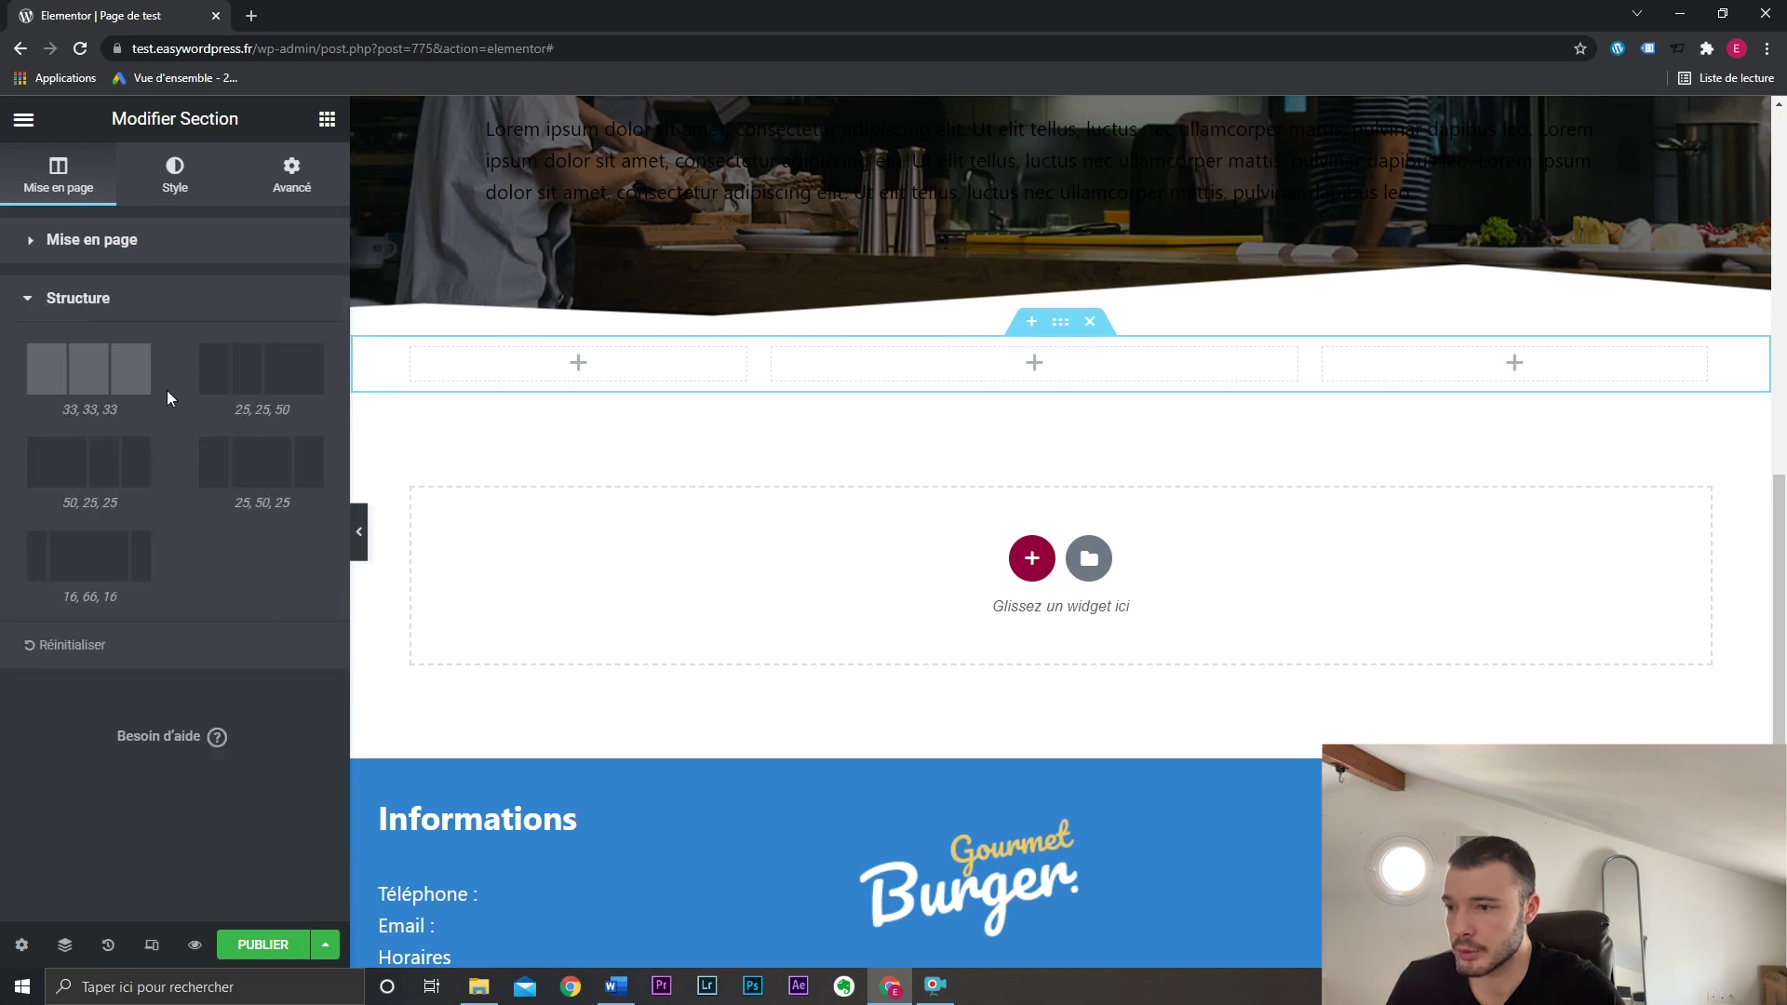
pyautogui.click(86, 479)
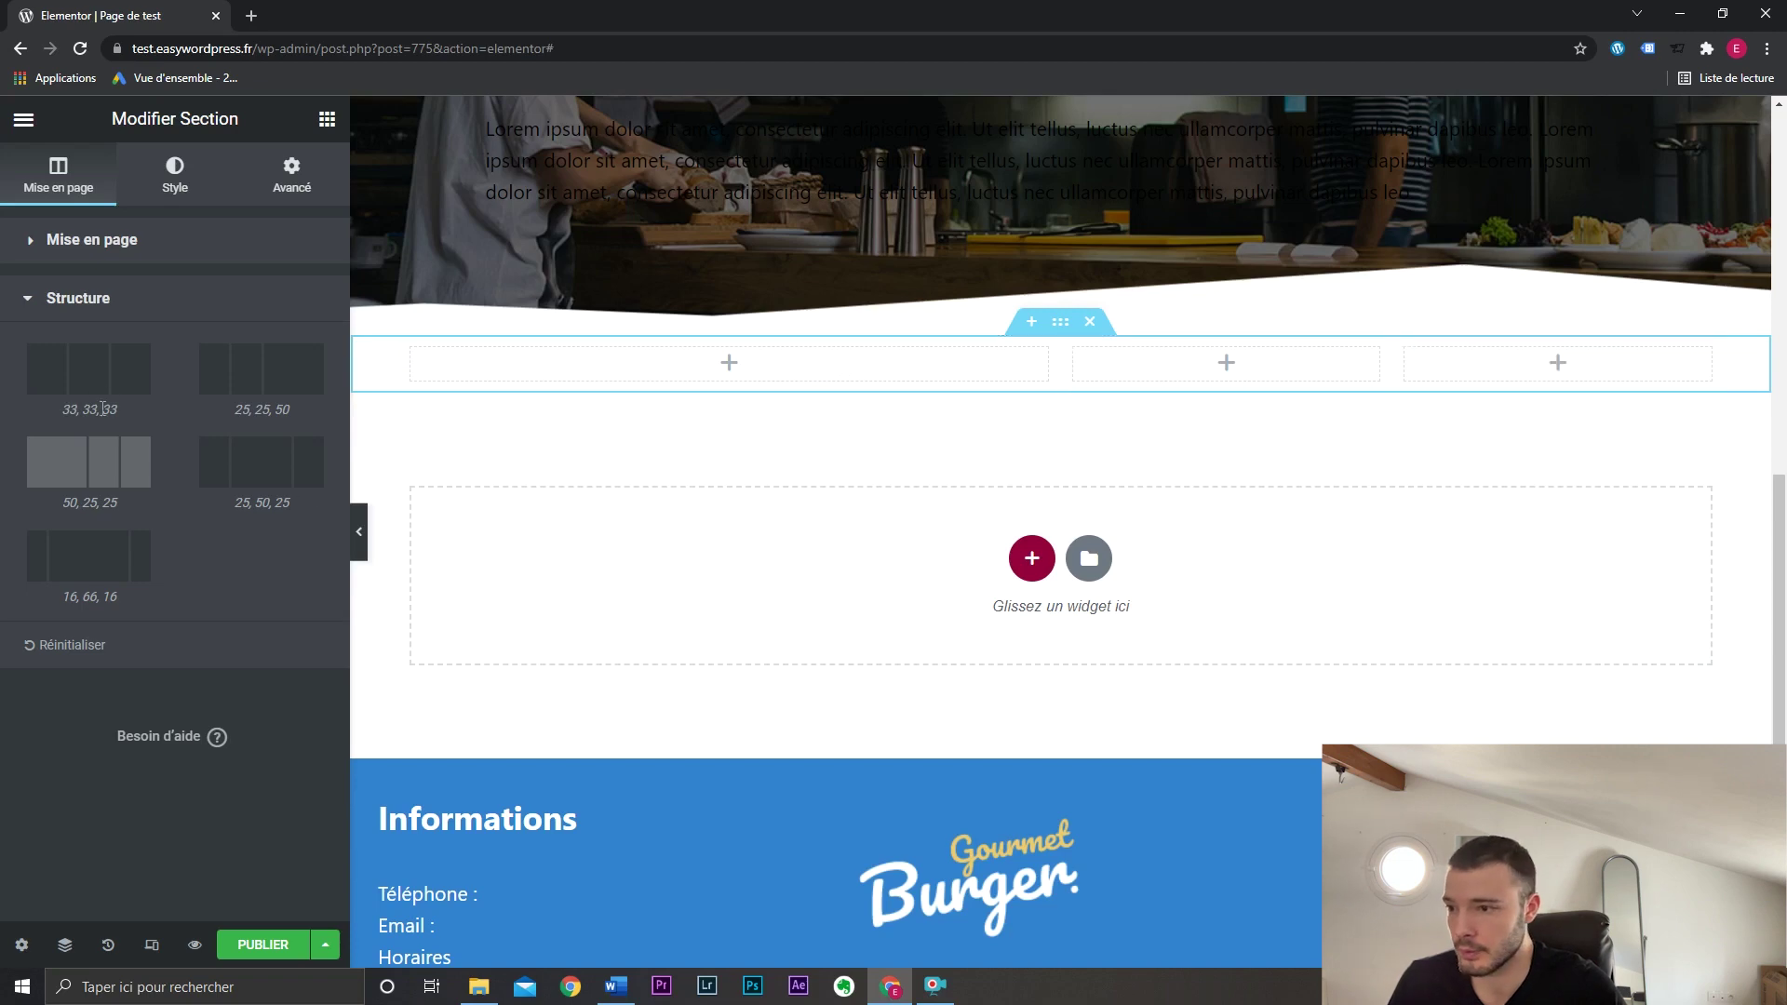
pyautogui.click(104, 375)
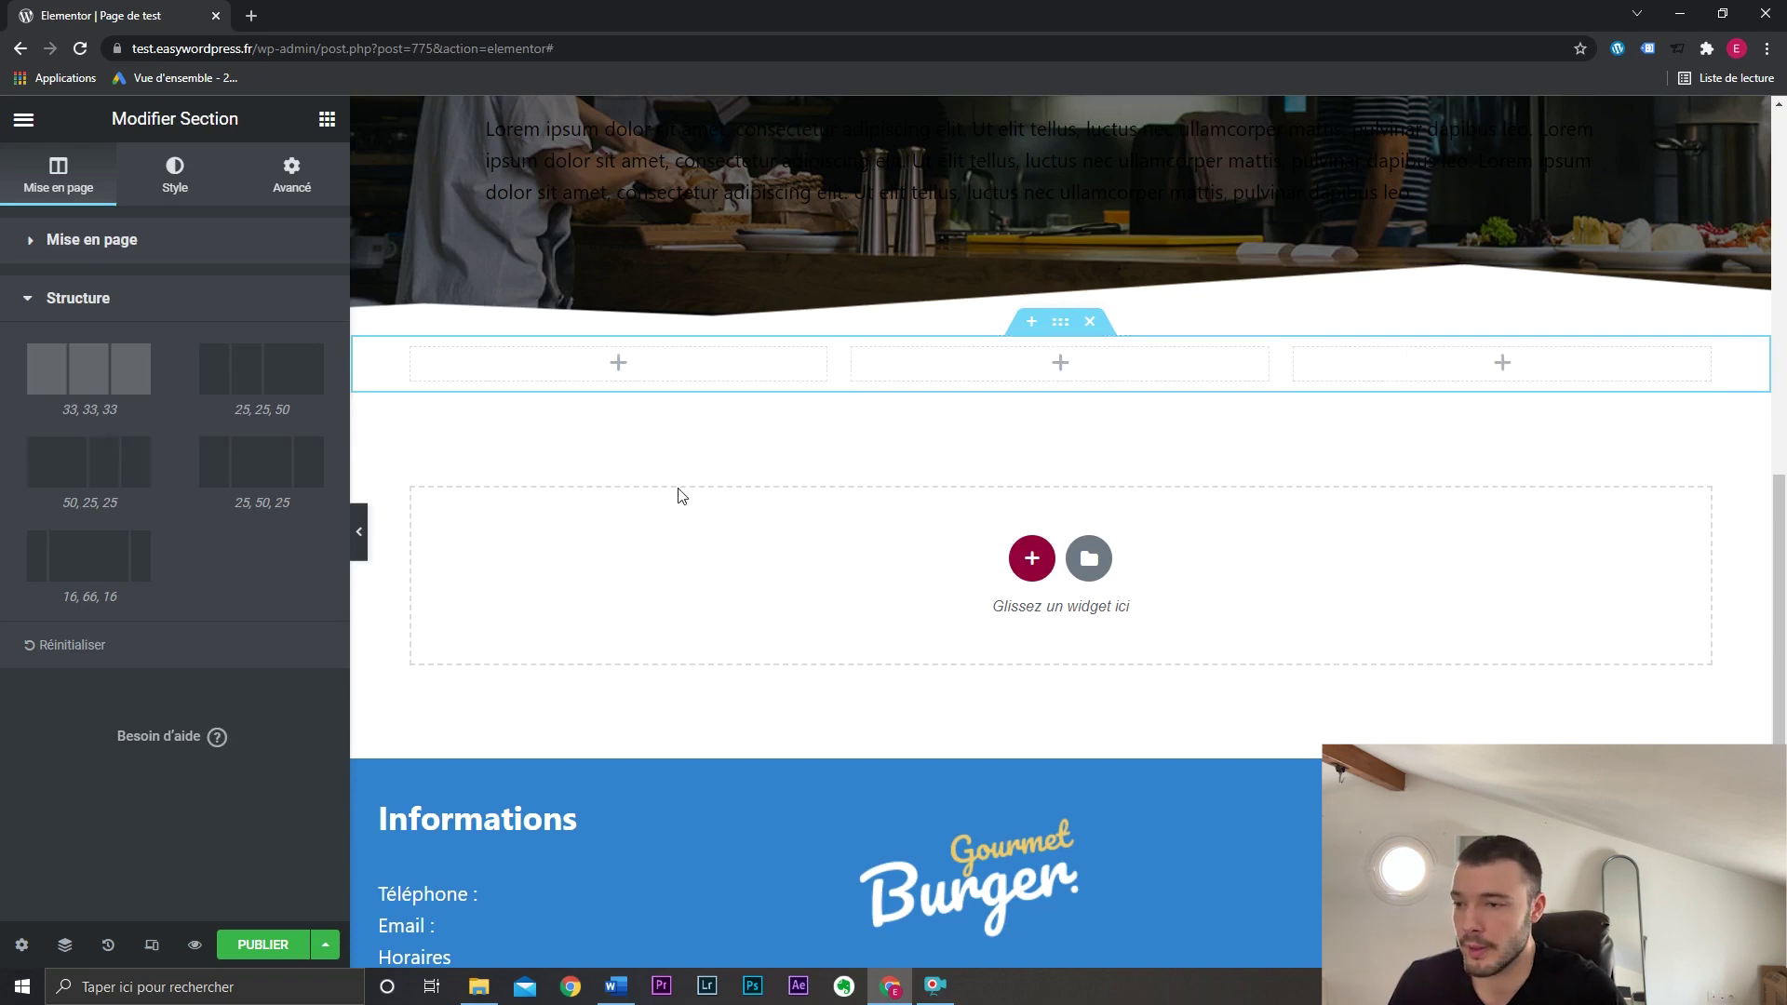
# Add a title widget to the first column and an image widget below it.
pyautogui.click(326, 121)
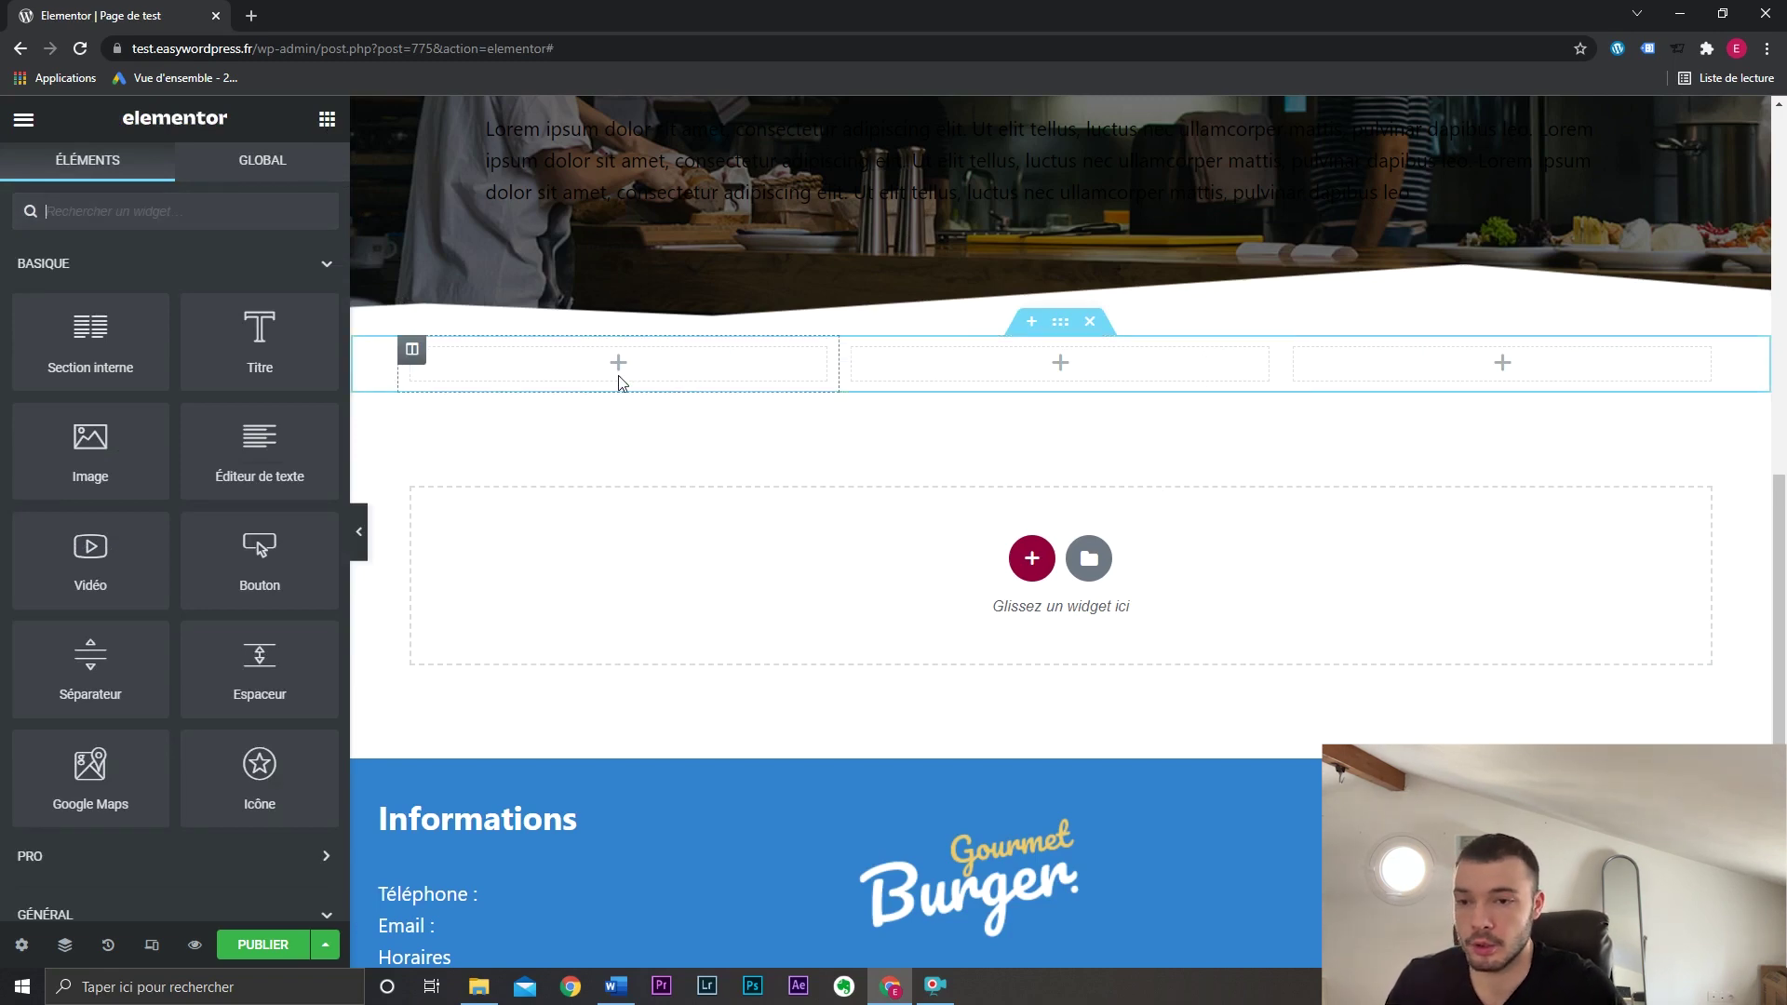
pyautogui.moveTo(214, 366); pyautogui.dragTo(735, 377)
pyautogui.click(326, 119)
pyautogui.moveTo(91, 446); pyautogui.dragTo(674, 391)
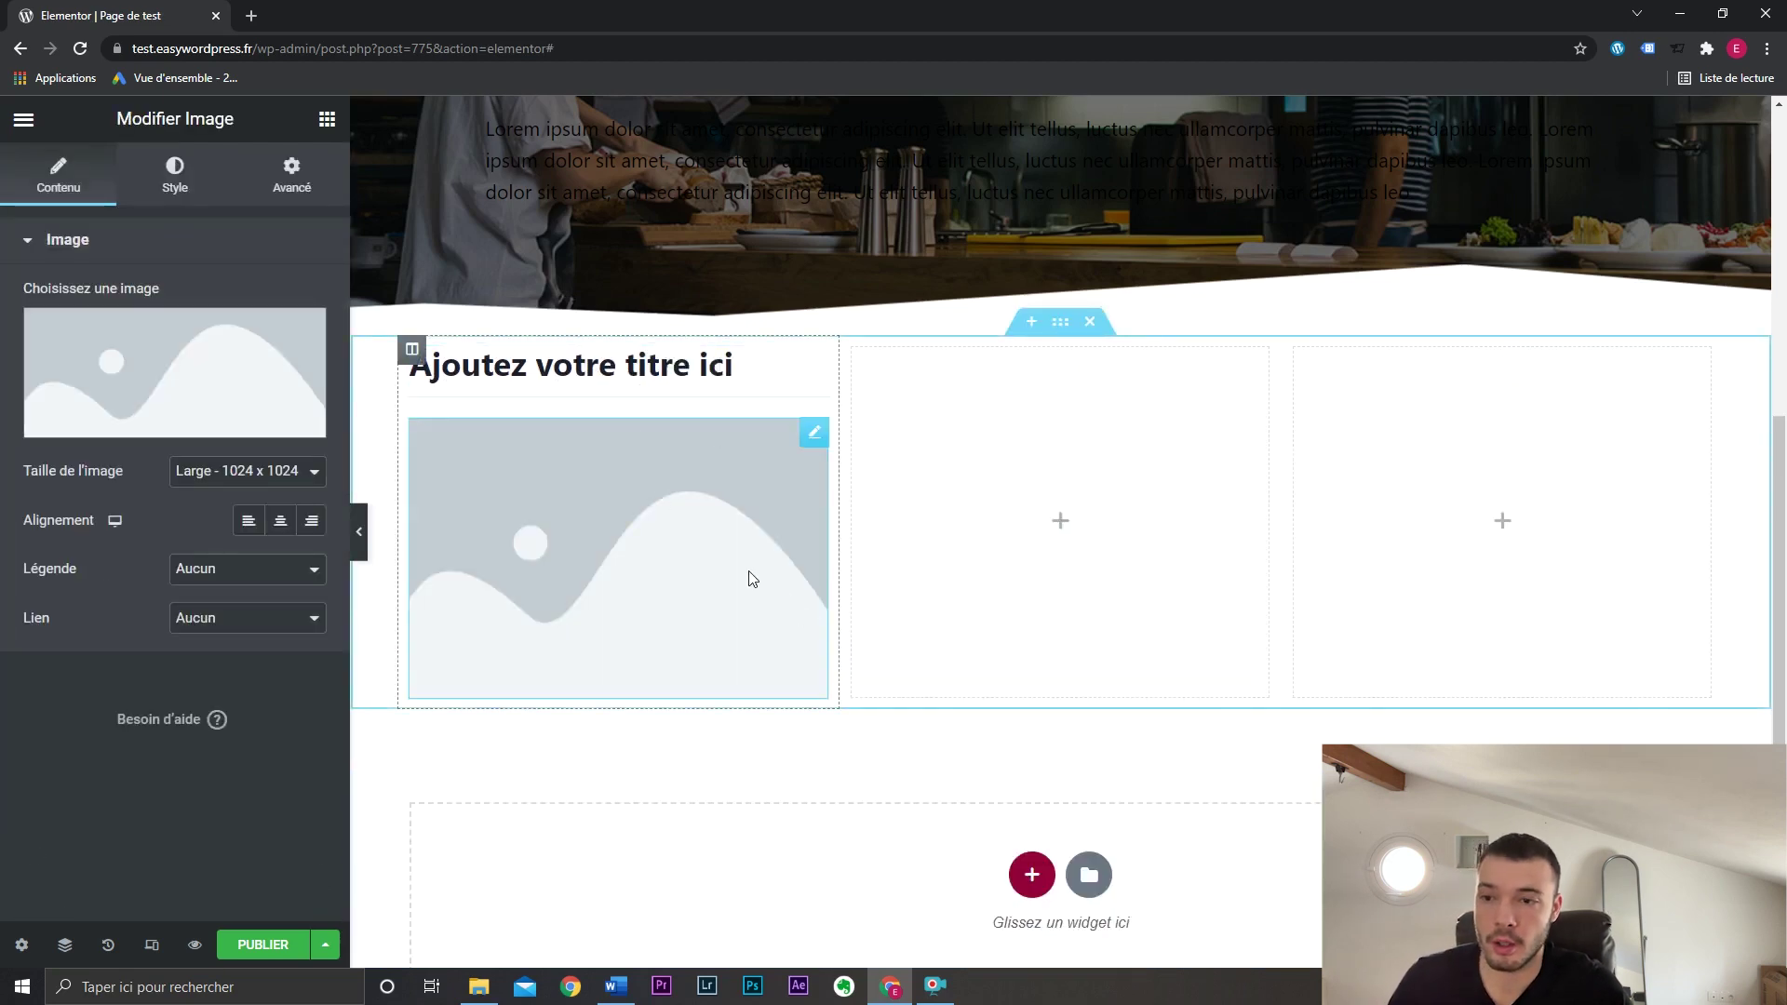
# Copy the first column's title and image widgets into the second column.
pyautogui.rightClick(618, 374)
pyautogui.rightClick(988, 416)
pyautogui.click(1041, 590)
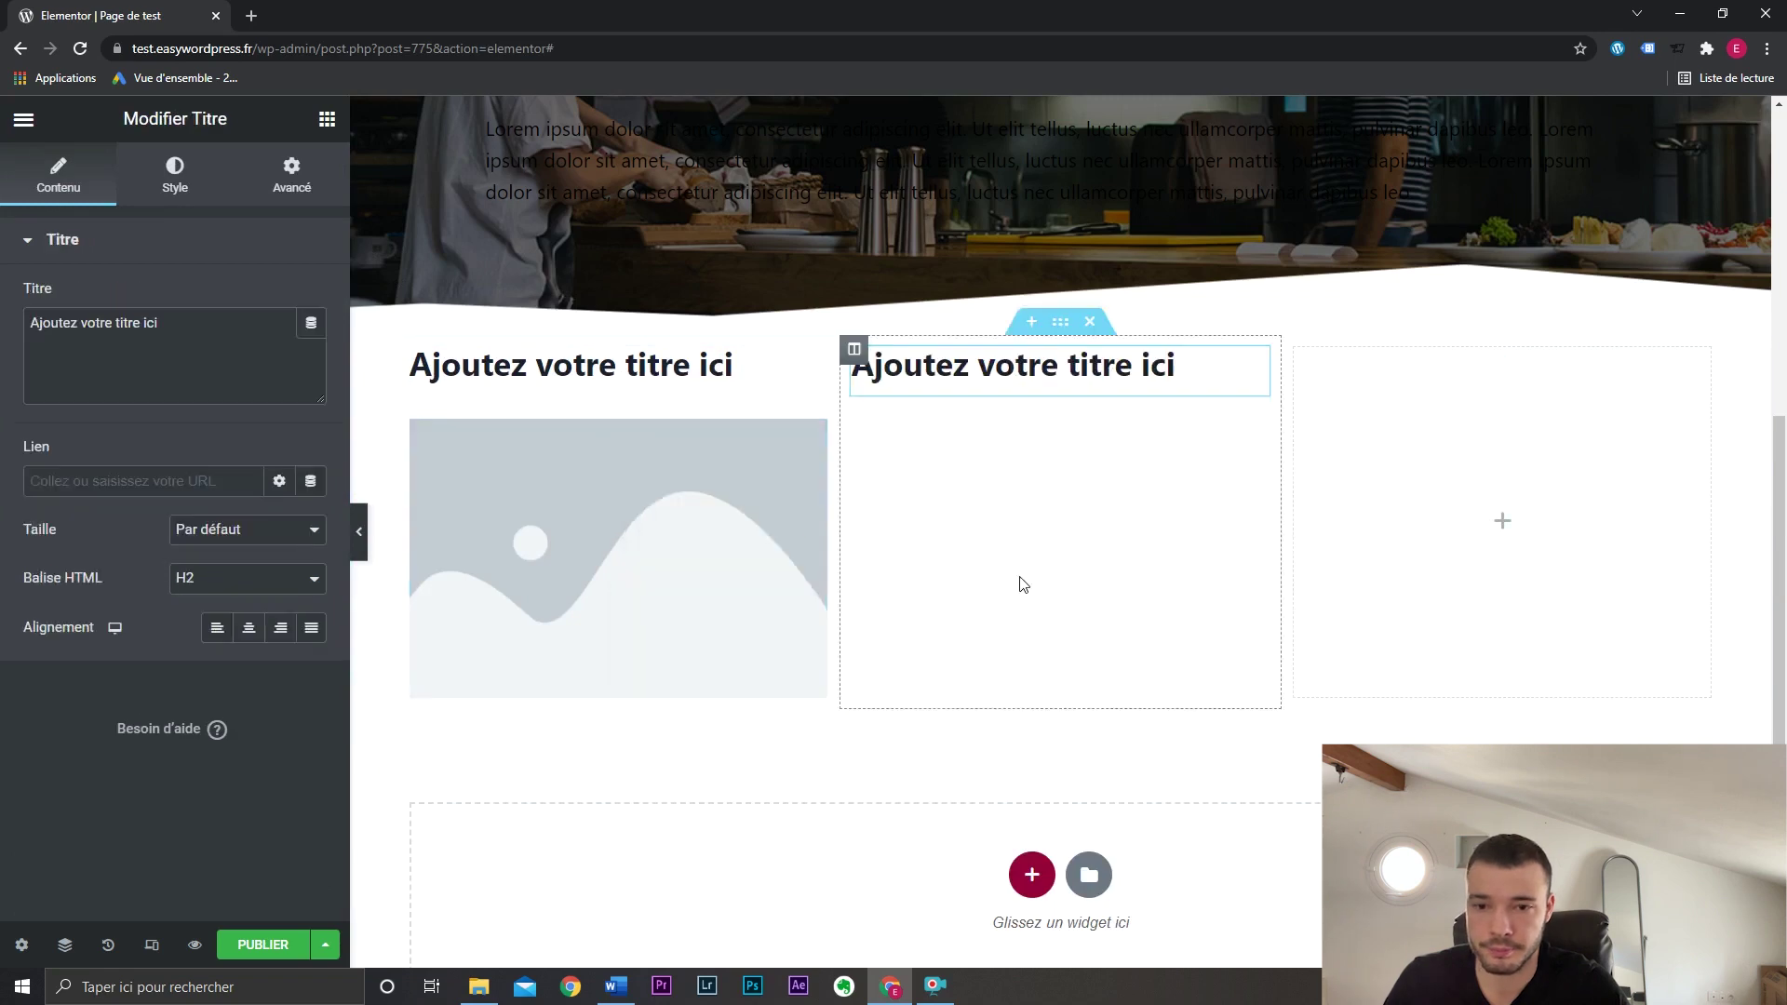
pyautogui.rightClick(641, 558)
pyautogui.press('Escape')
pyautogui.rightClick(1029, 528)
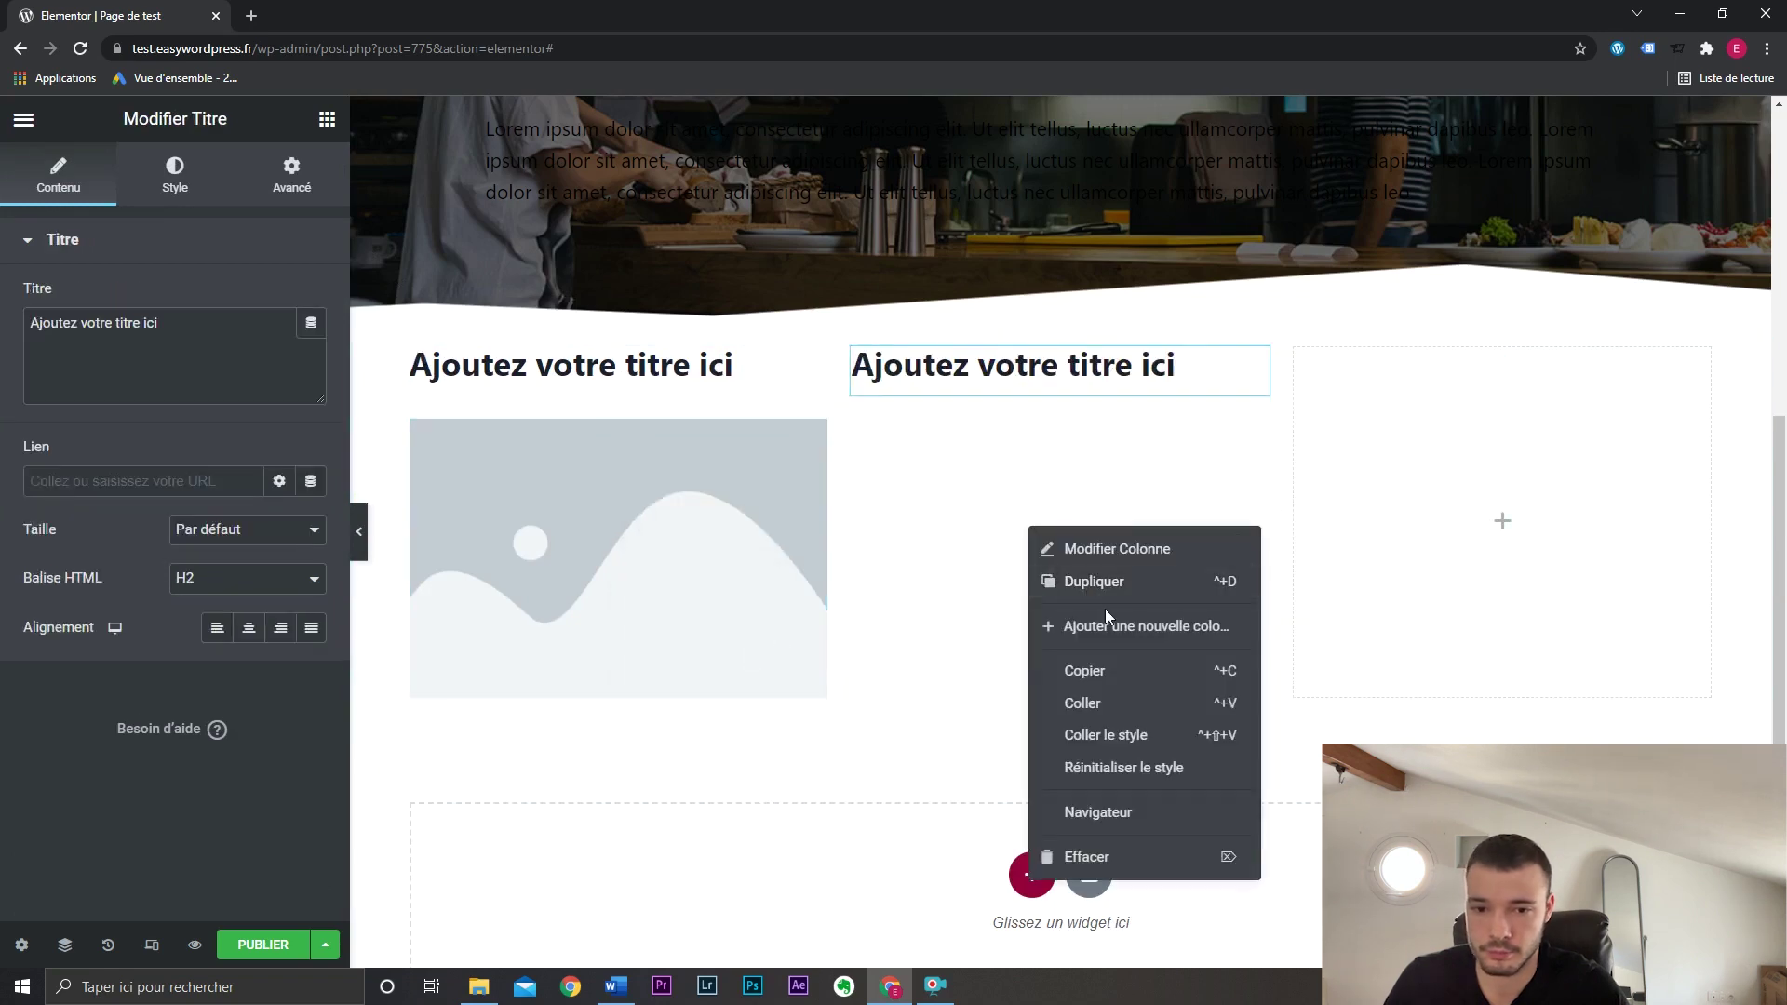
pyautogui.click(1117, 704)
# Delete the empty third column, and duplicate the second column with its title and image.
pyautogui.rightClick(1297, 351)
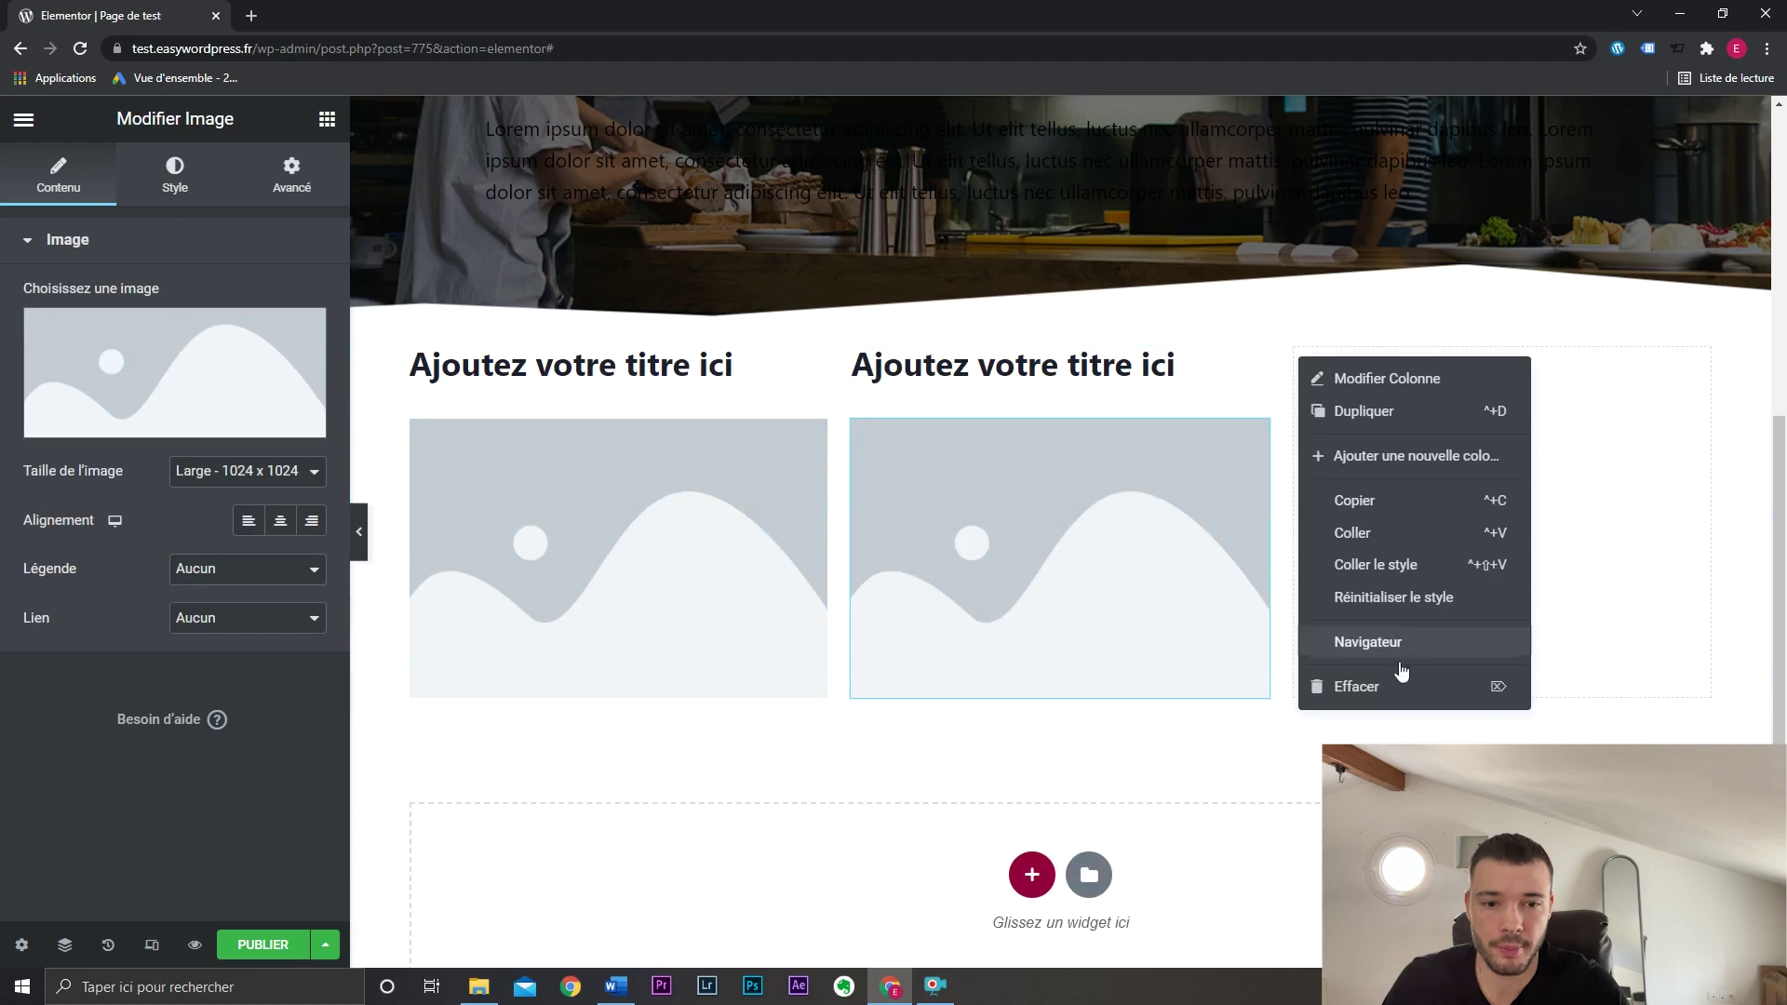
pyautogui.click(1399, 689)
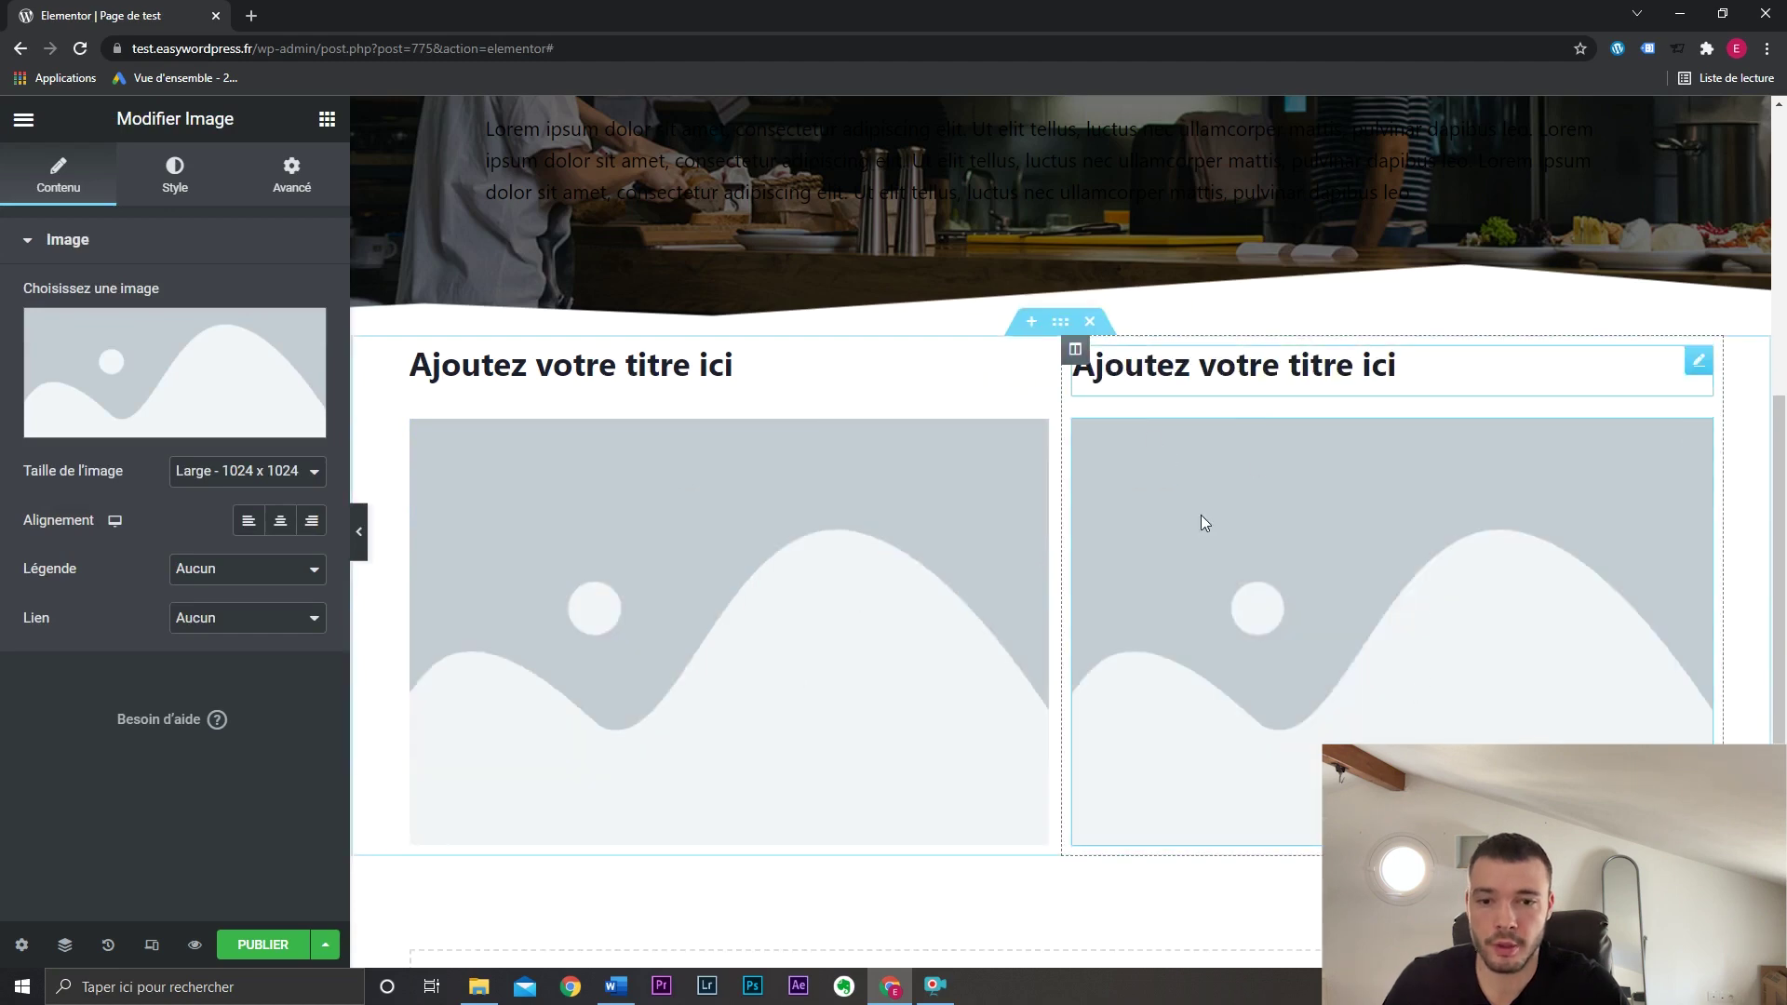
pyautogui.rightClick(1076, 350)
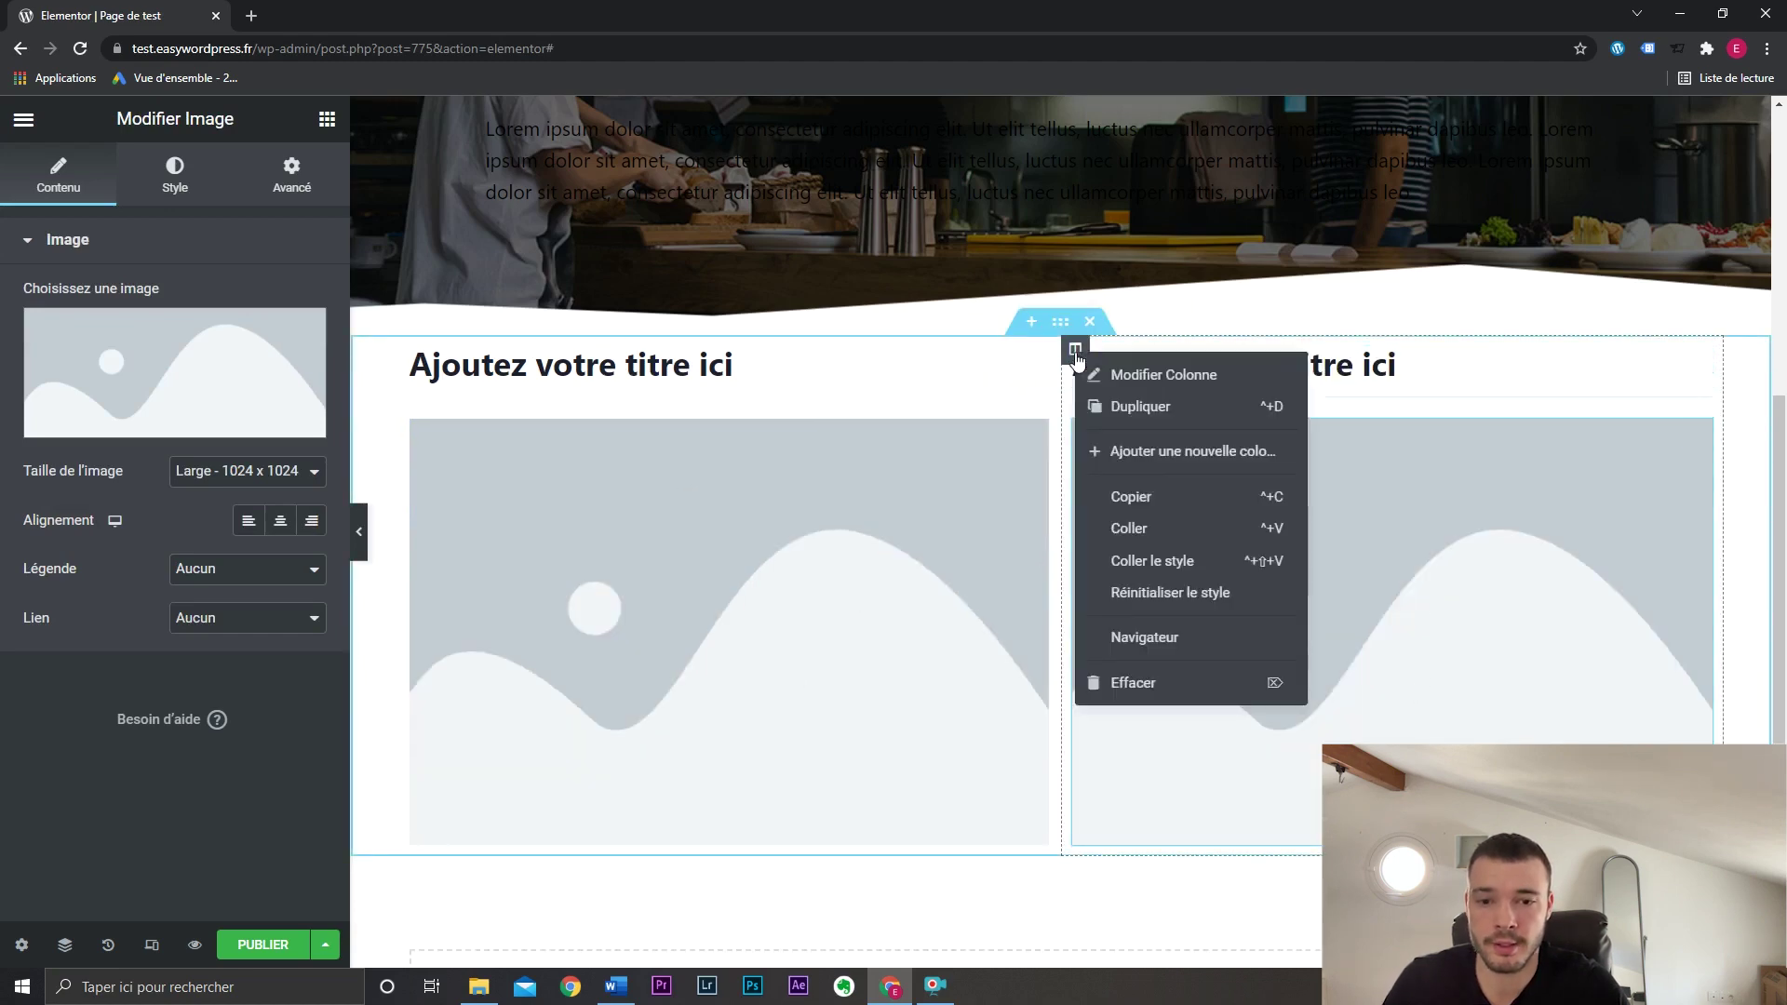
pyautogui.click(1168, 410)
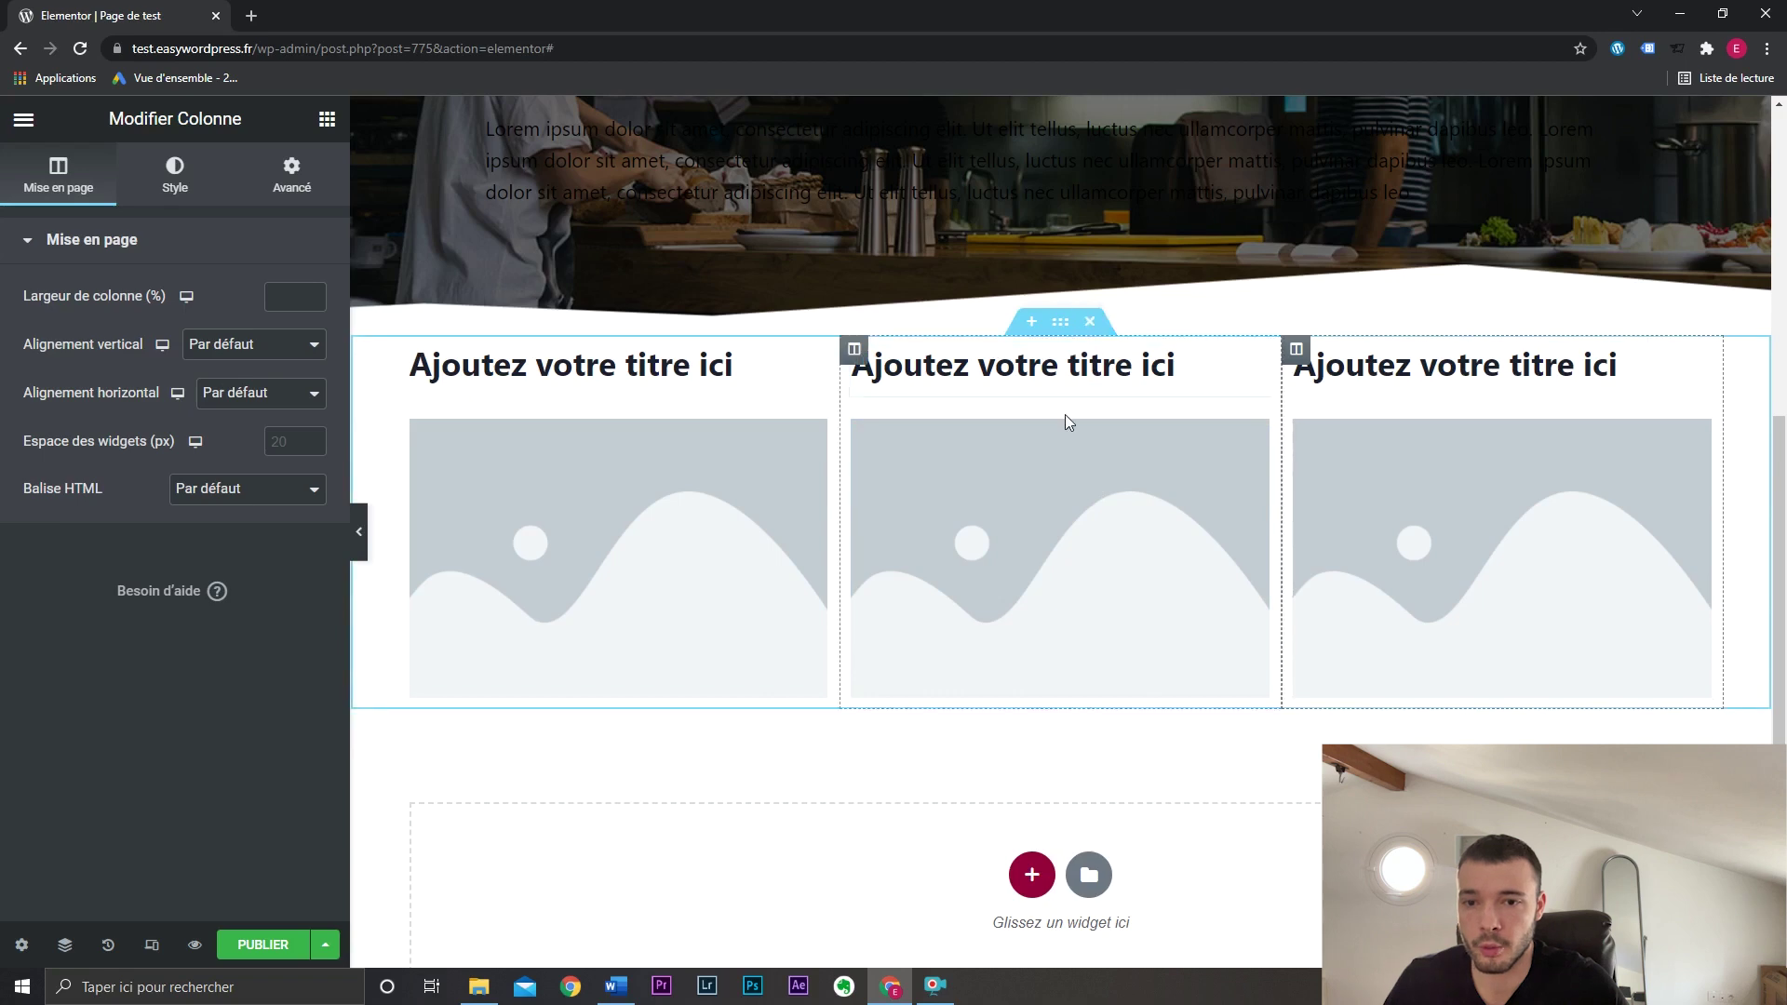
# Try the column gaps Aucun écart, Large and Plus large on the three-column section, and return the gap to Par défaut.
pyautogui.click(1060, 321)
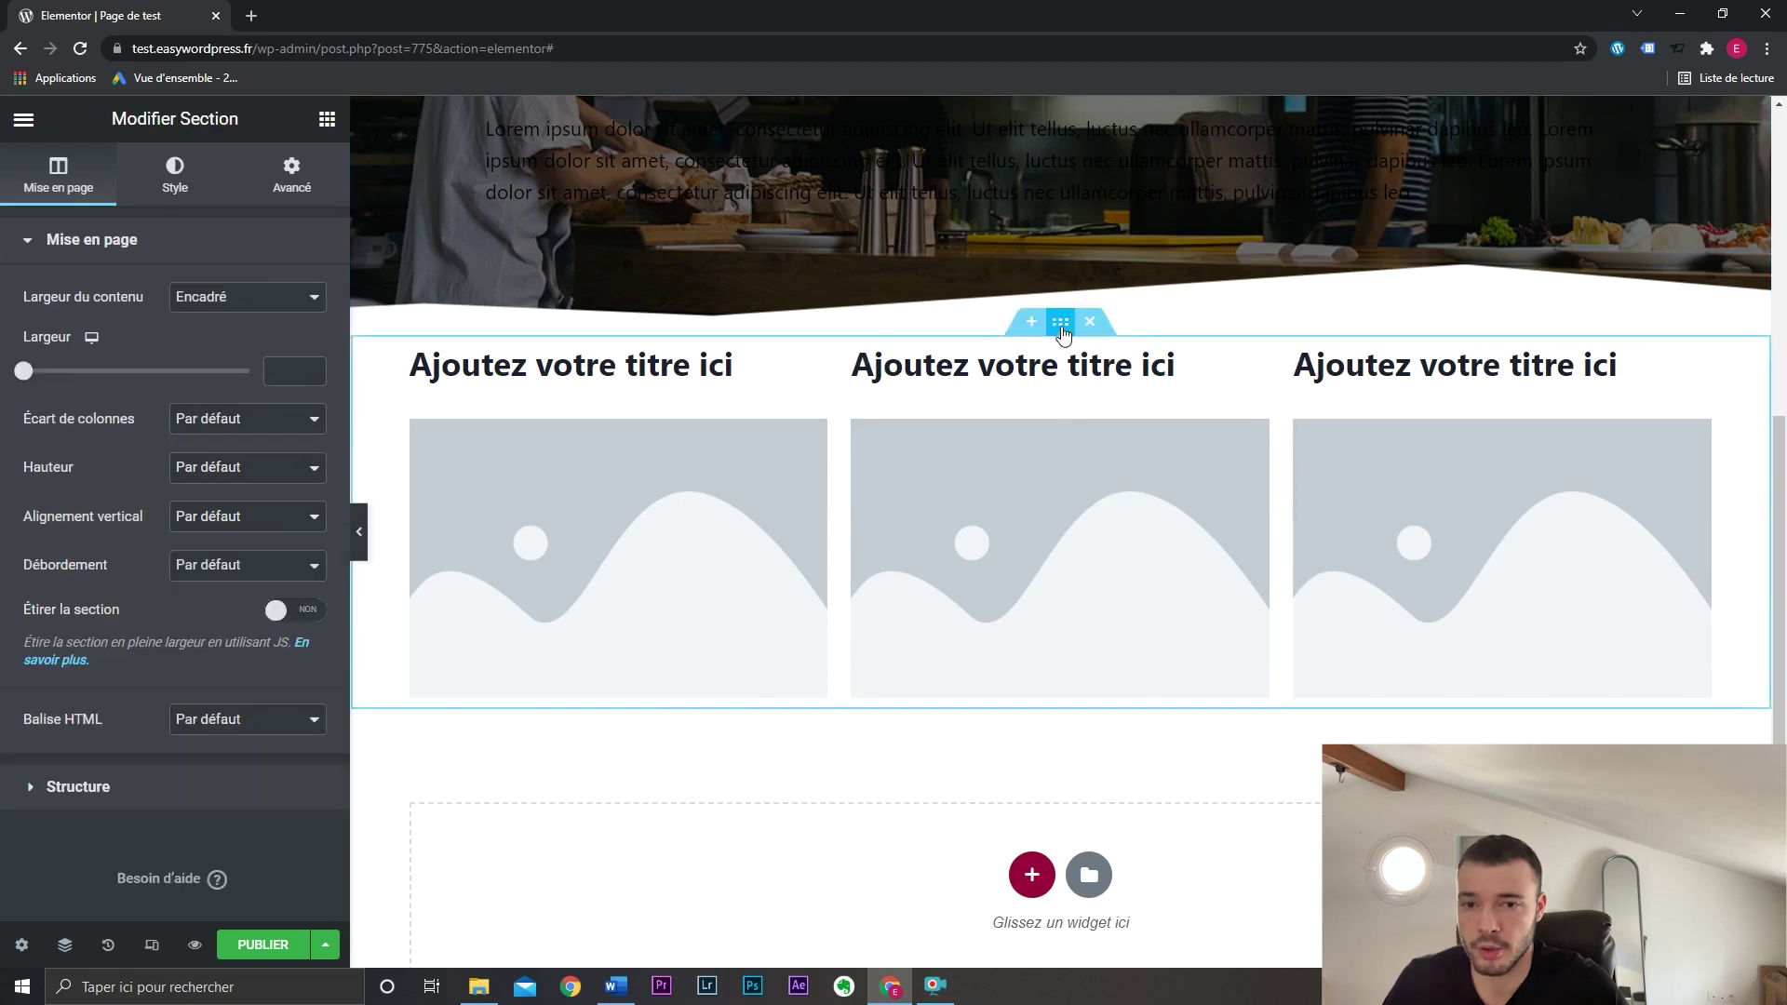
pyautogui.click(278, 428)
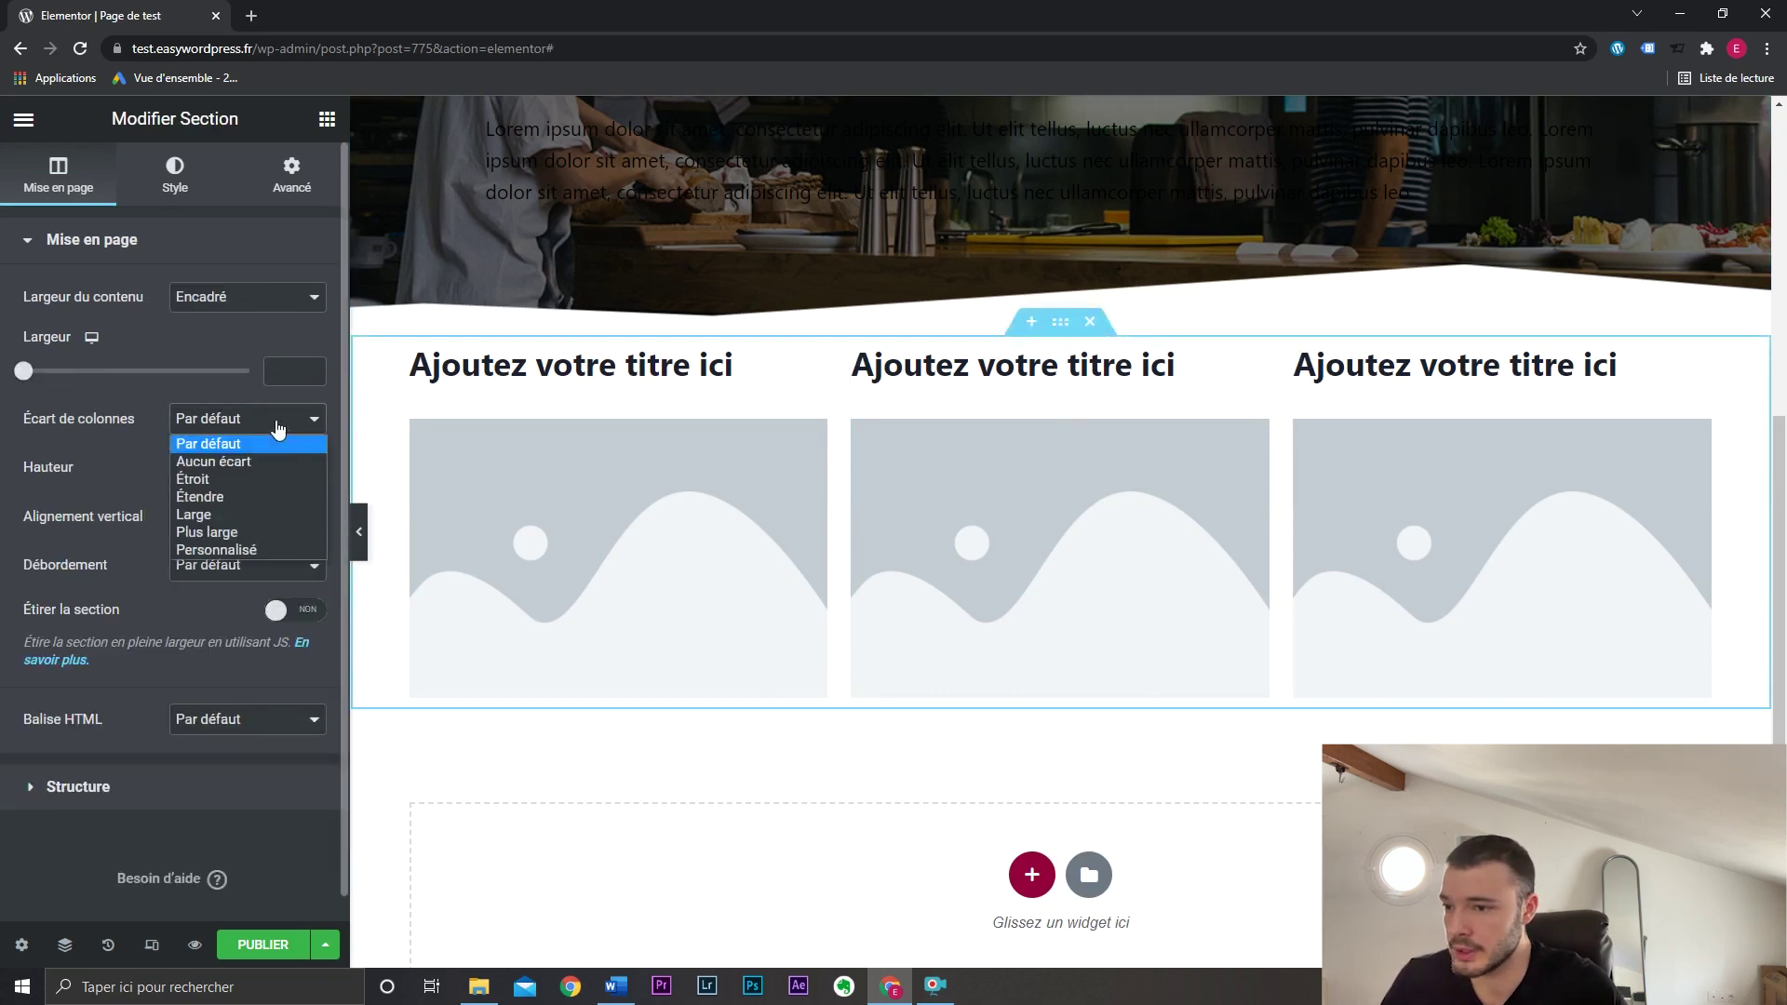
pyautogui.click(271, 460)
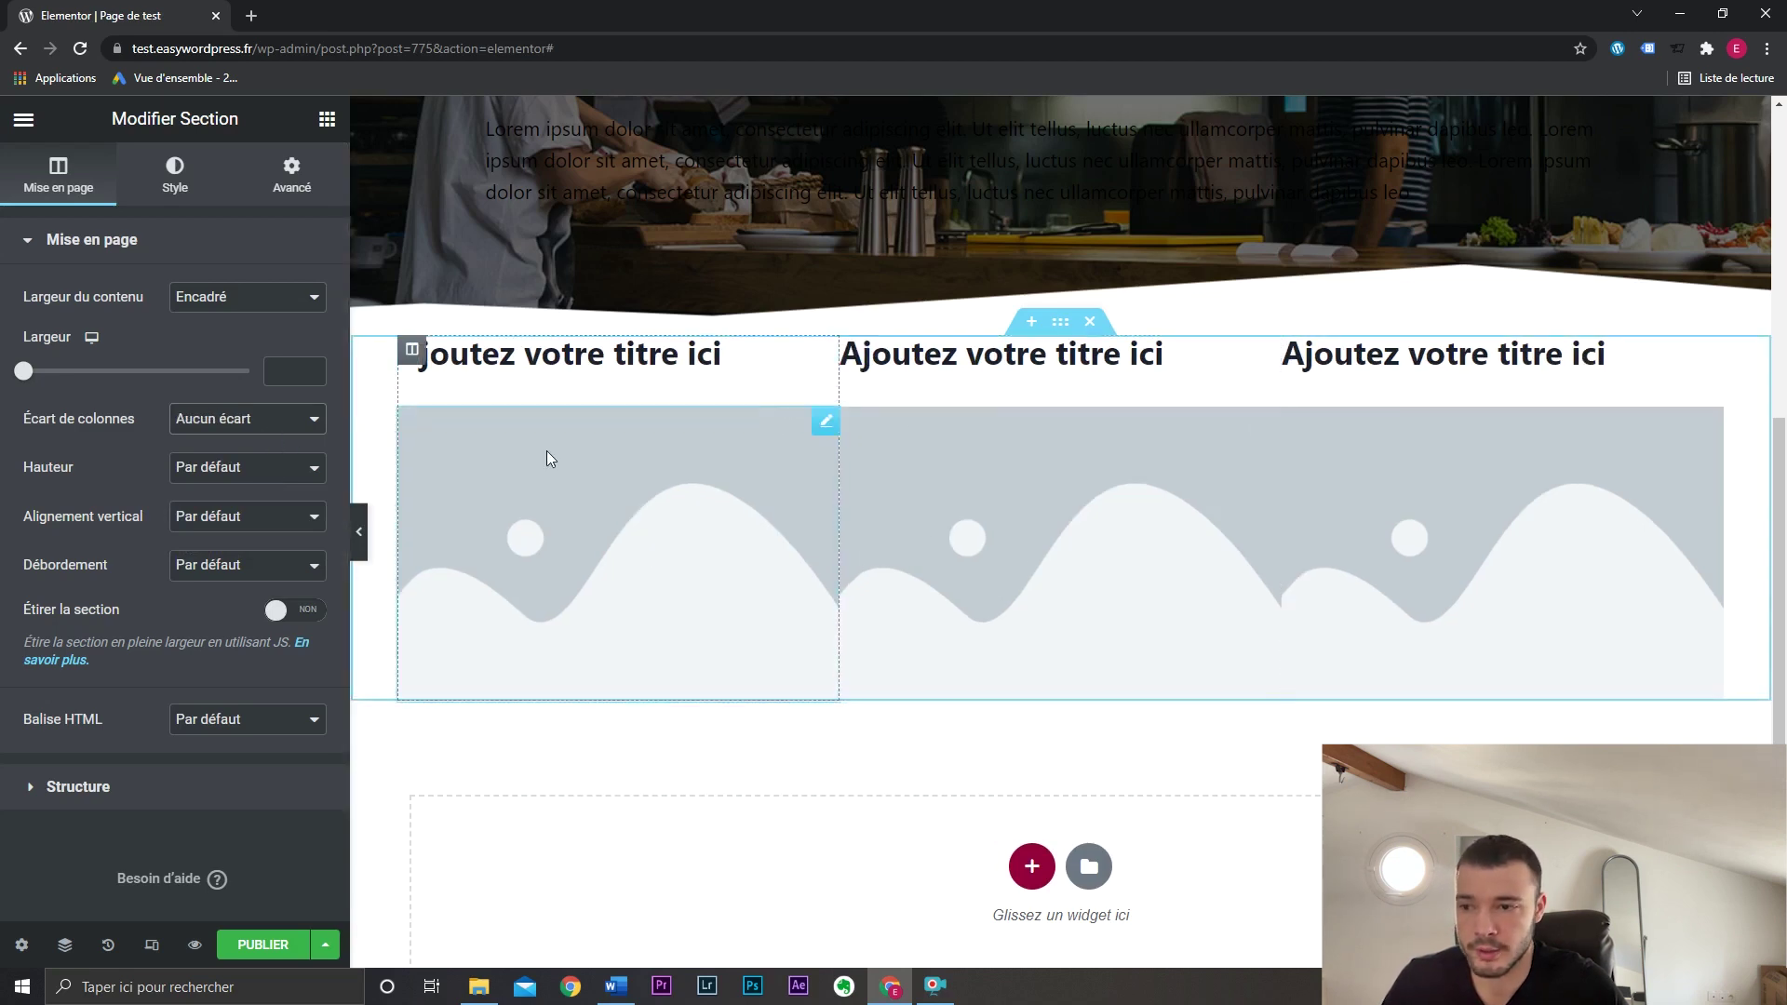
pyautogui.click(284, 426)
pyautogui.click(272, 514)
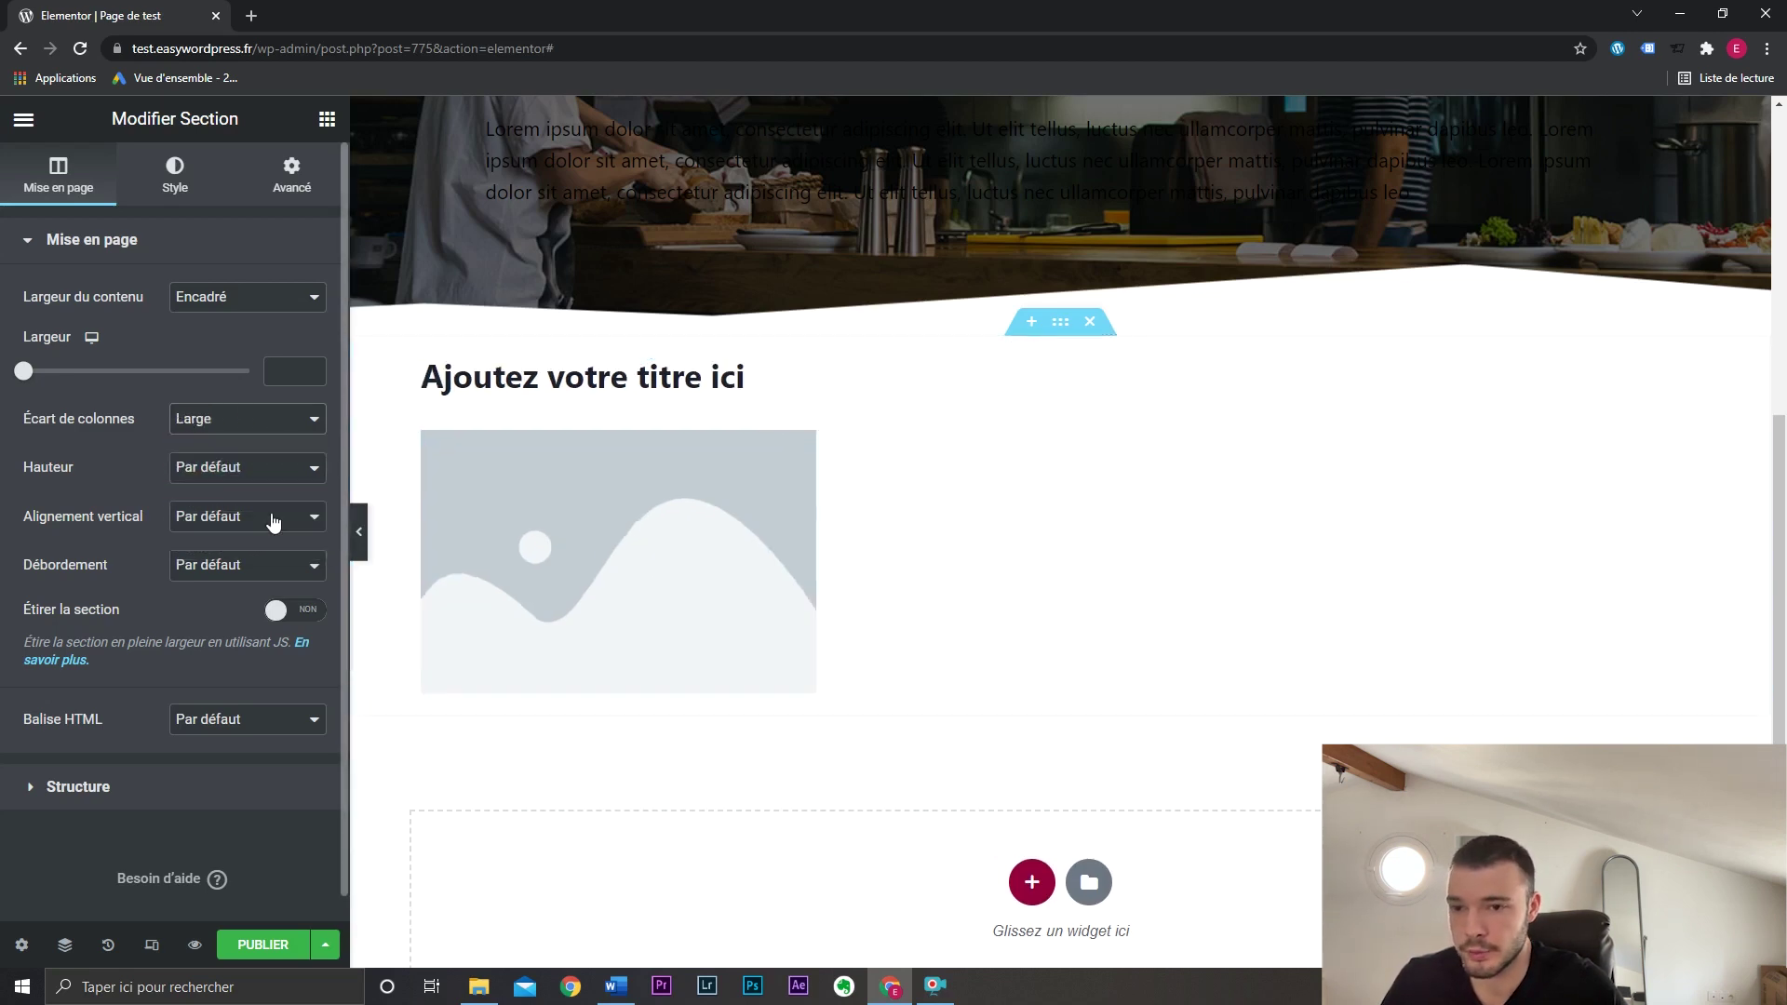
pyautogui.click(277, 420)
pyautogui.click(276, 532)
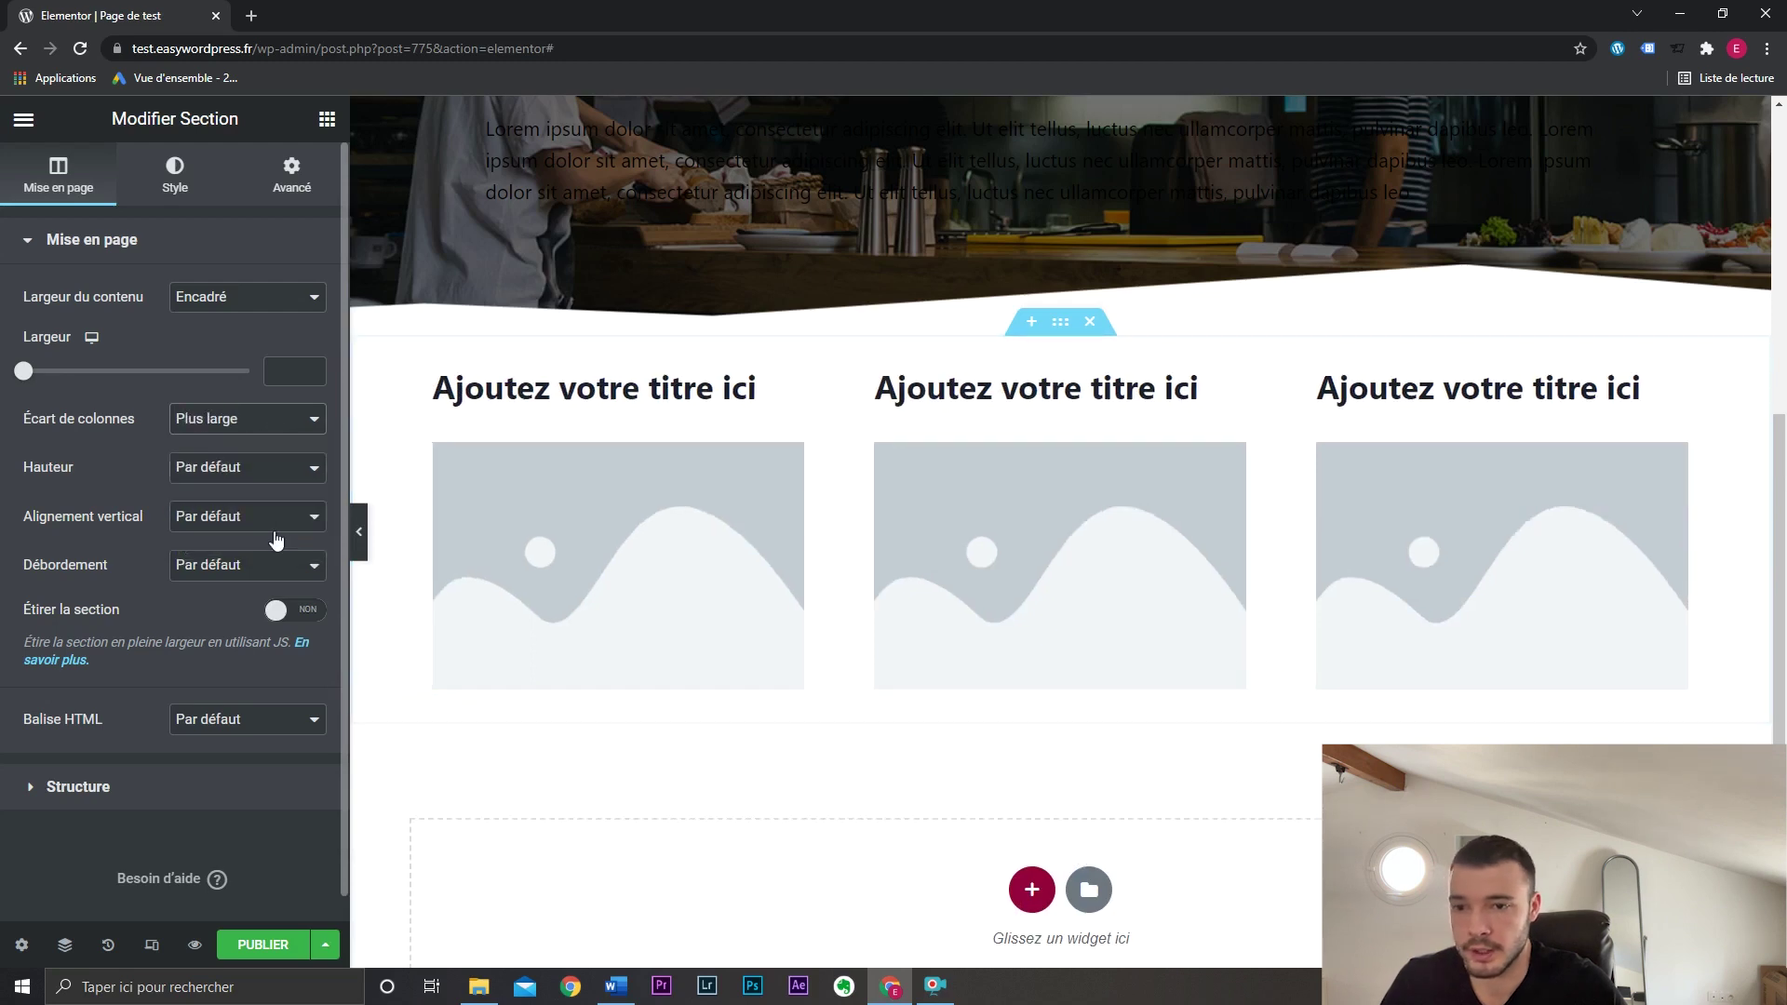
pyautogui.click(268, 433)
pyautogui.press('Escape')
pyautogui.click(267, 440)
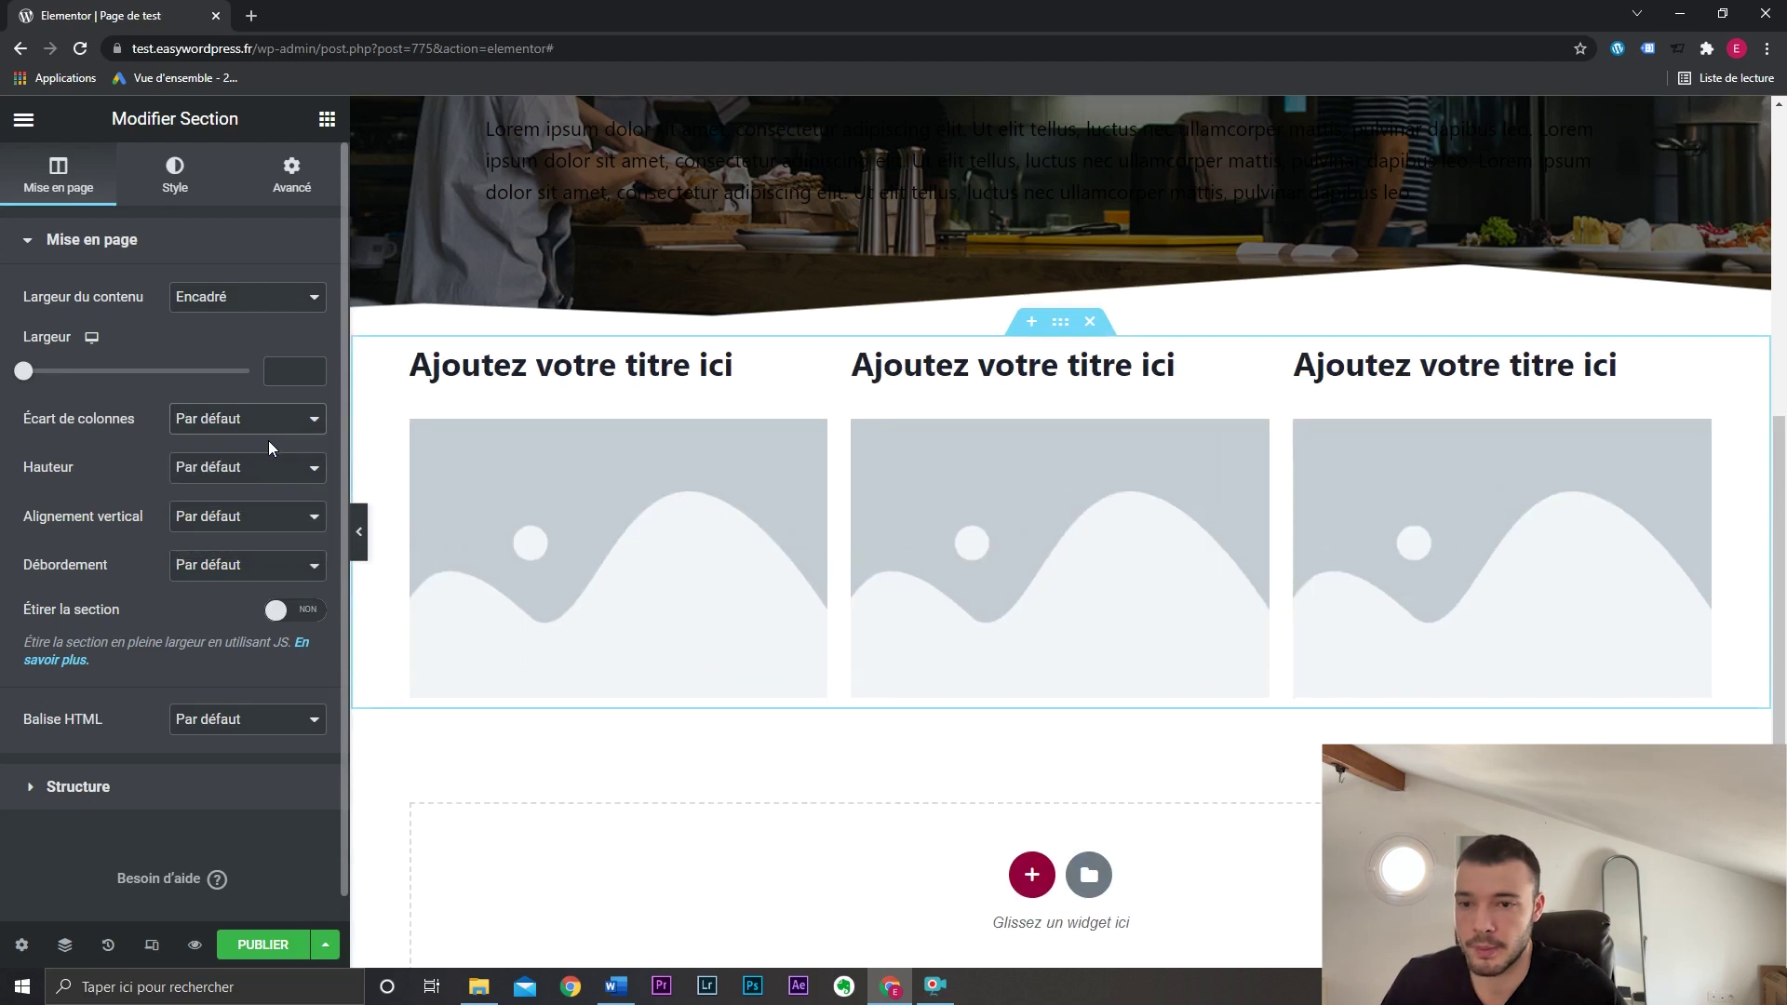
# Look at the style settings available for the first column of the three-column section.
pyautogui.click(551, 472)
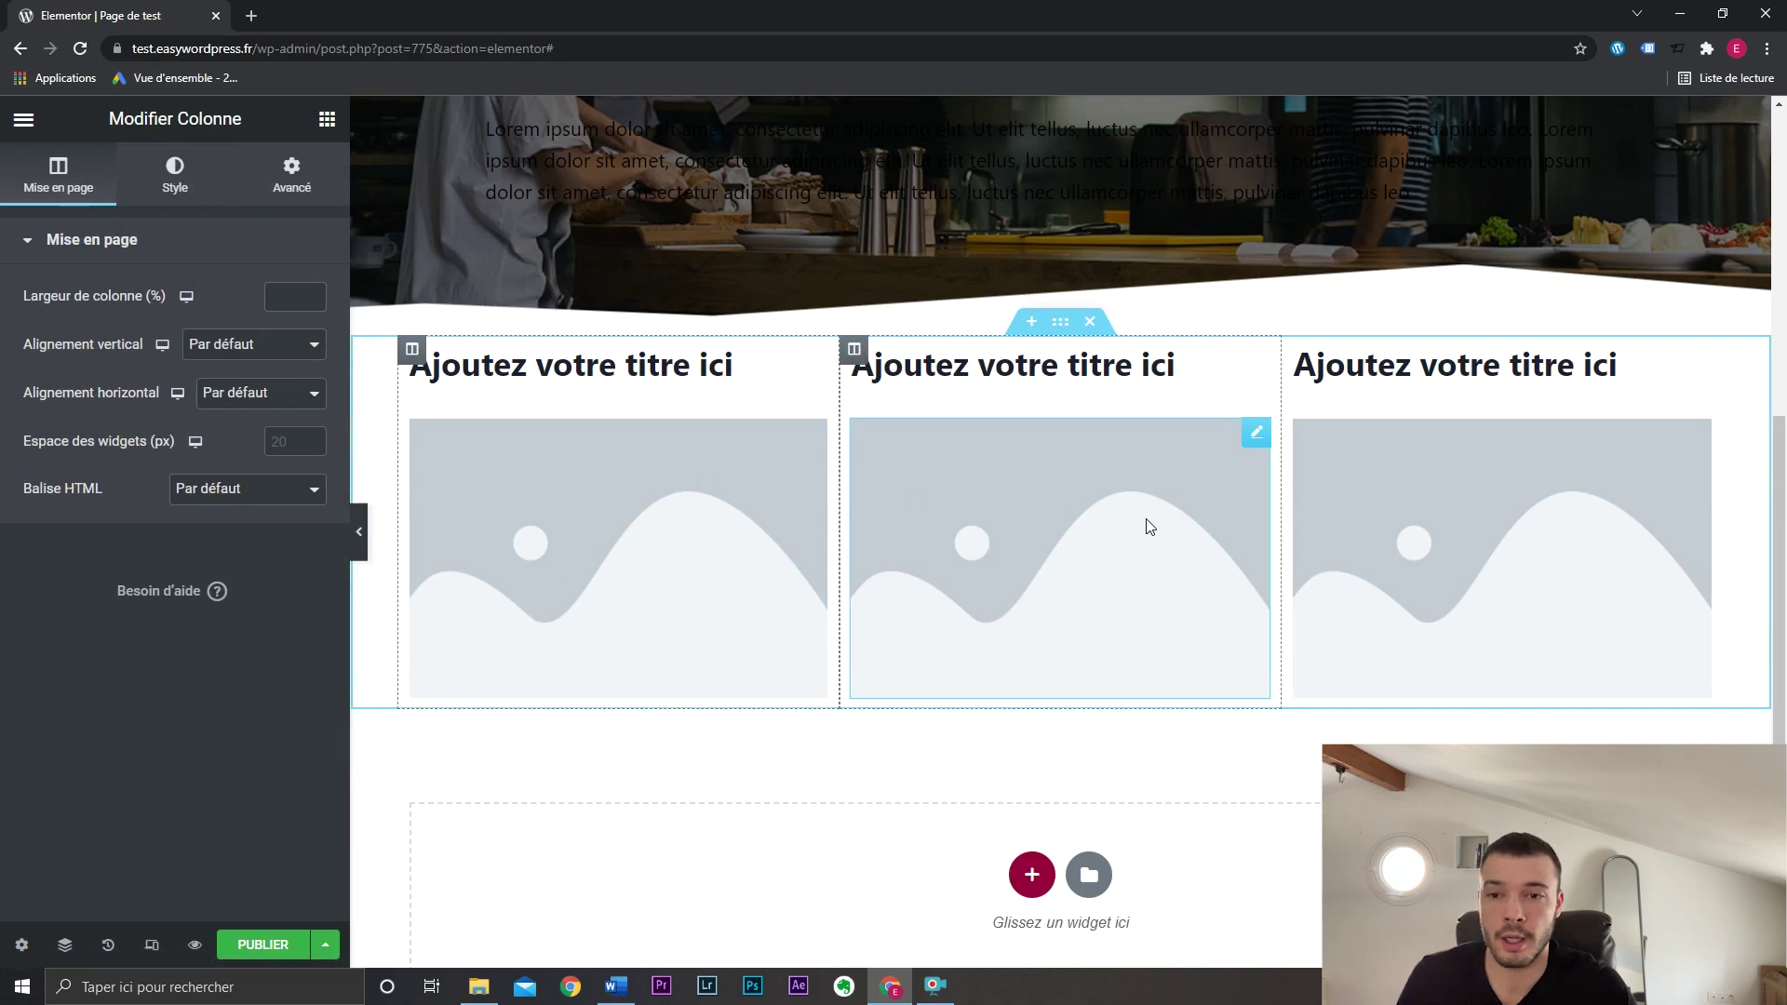
pyautogui.click(163, 169)
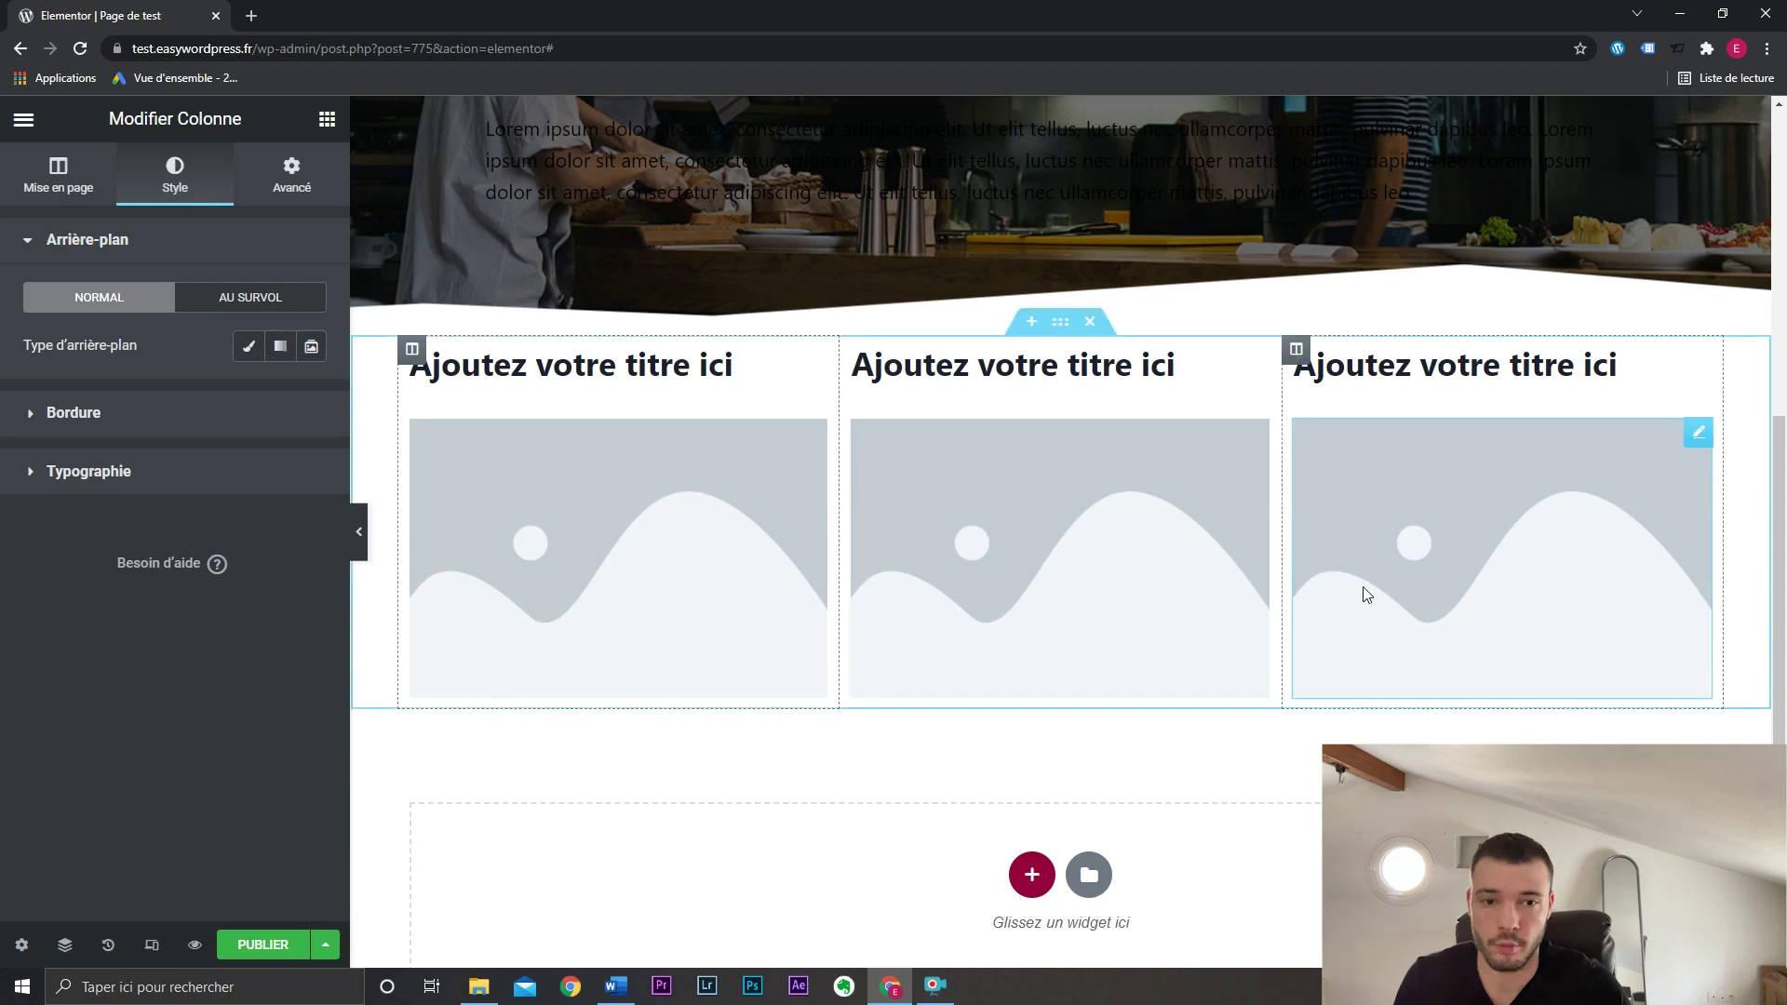
pyautogui.scroll(2, 1322, 605)
pyautogui.scroll(-1, 1164, 694)
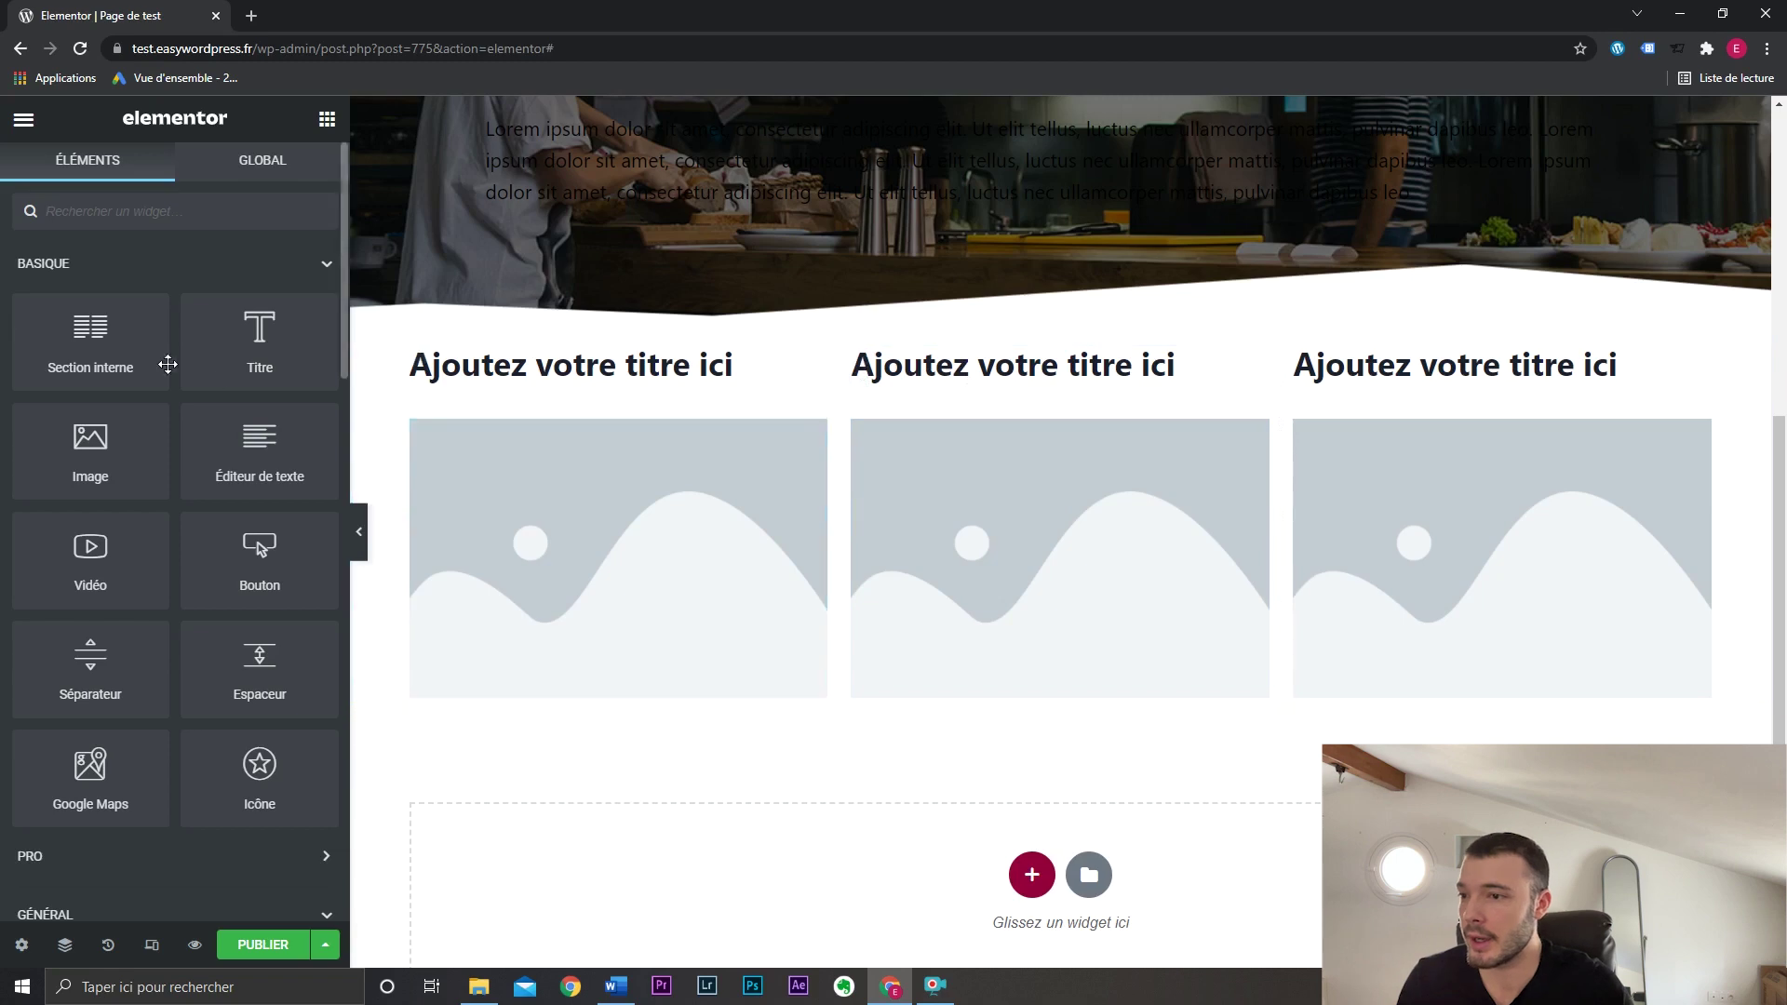
# Insert an inner section between the image and the text paragraph of the welcome section.
pyautogui.scroll(8, 1173, 592)
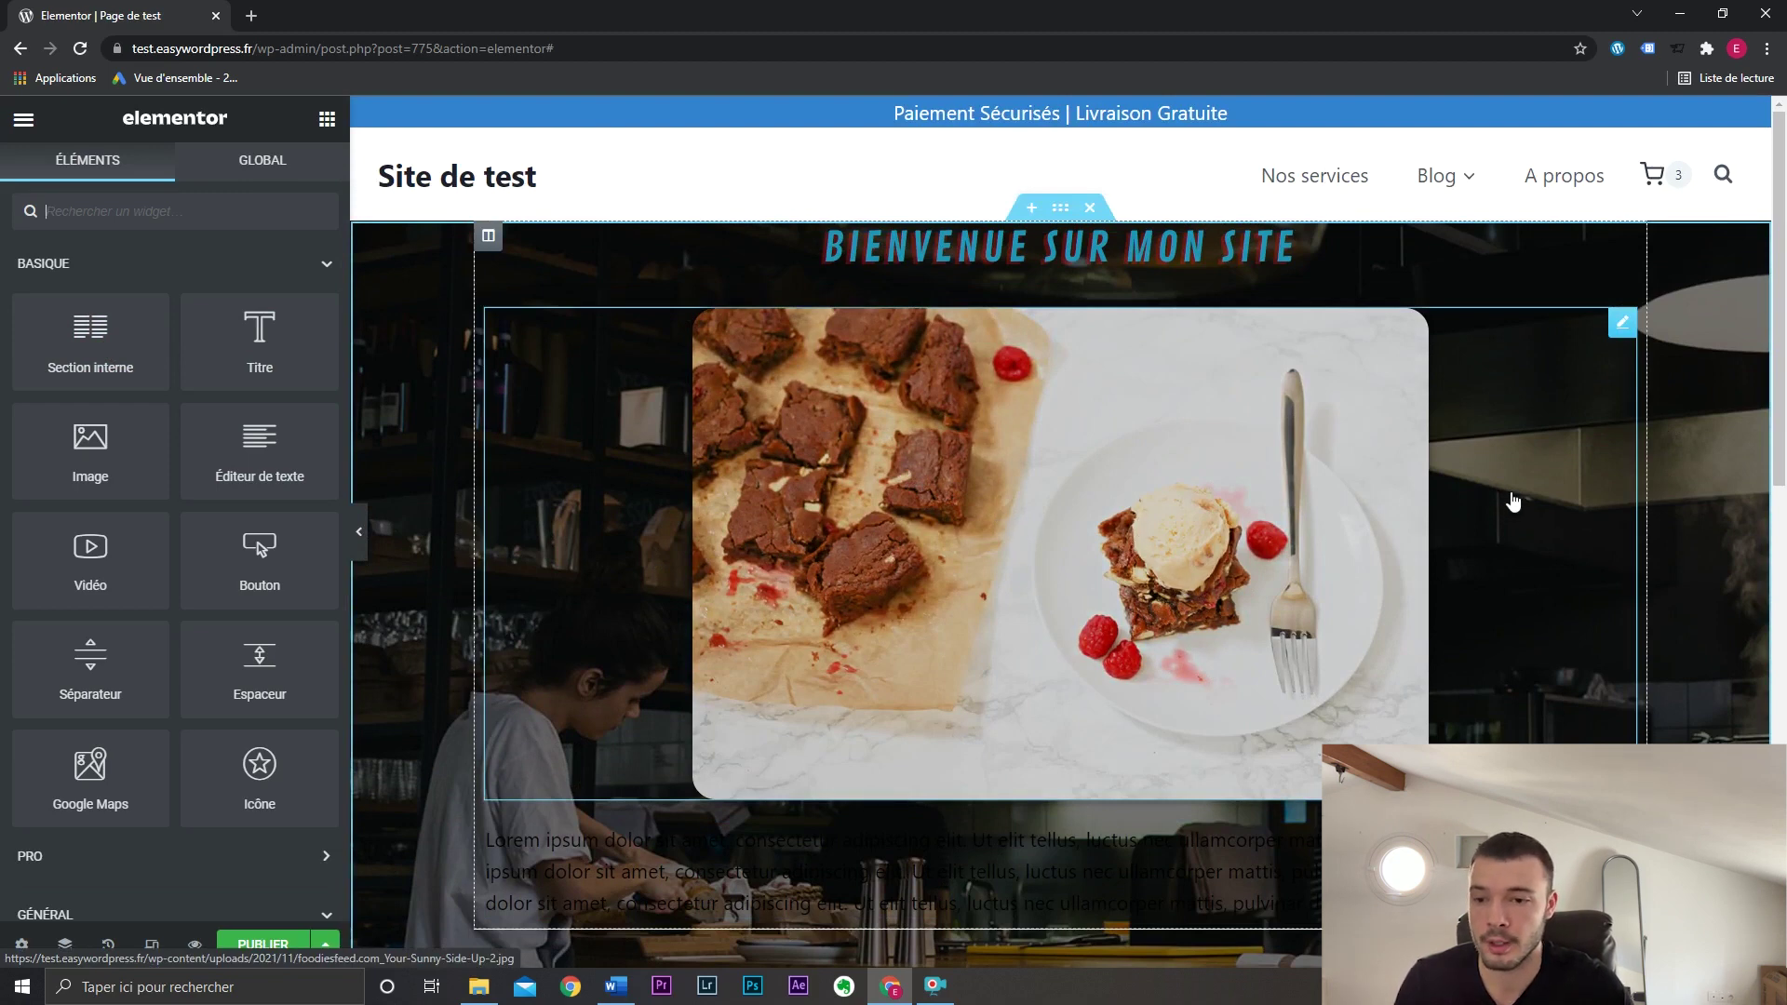
pyautogui.scroll(-1, 1513, 502)
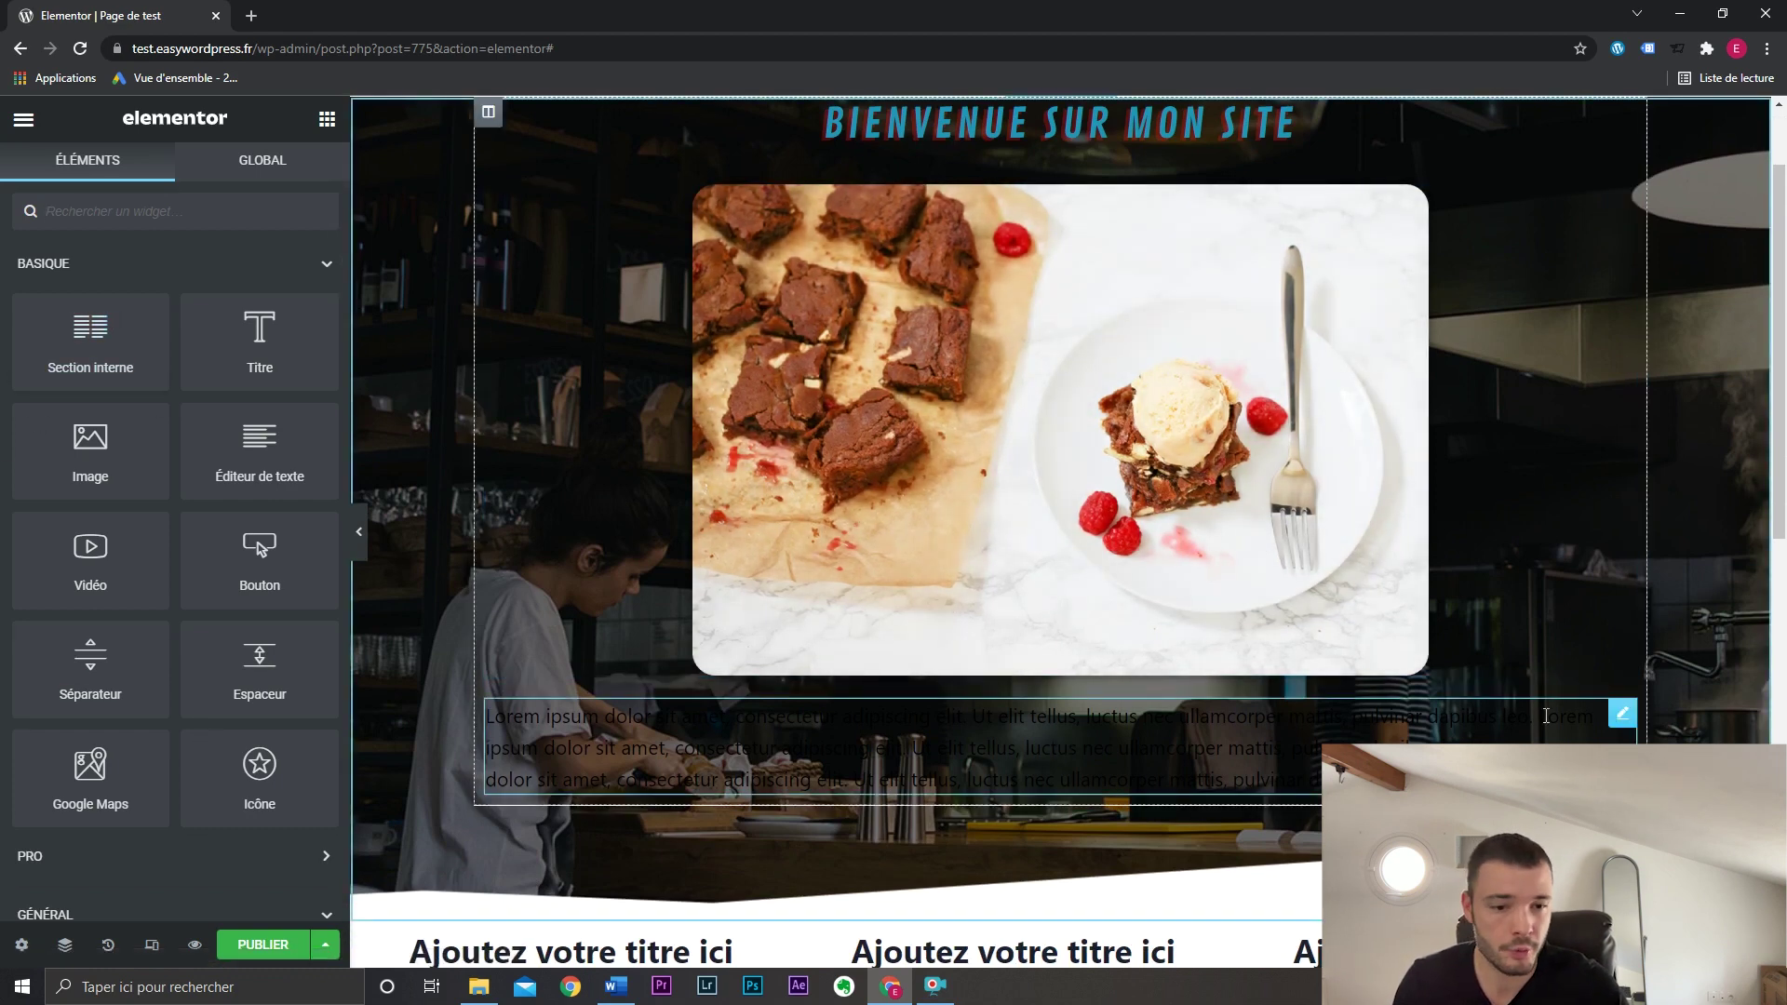
pyautogui.moveTo(135, 369); pyautogui.dragTo(1061, 630)
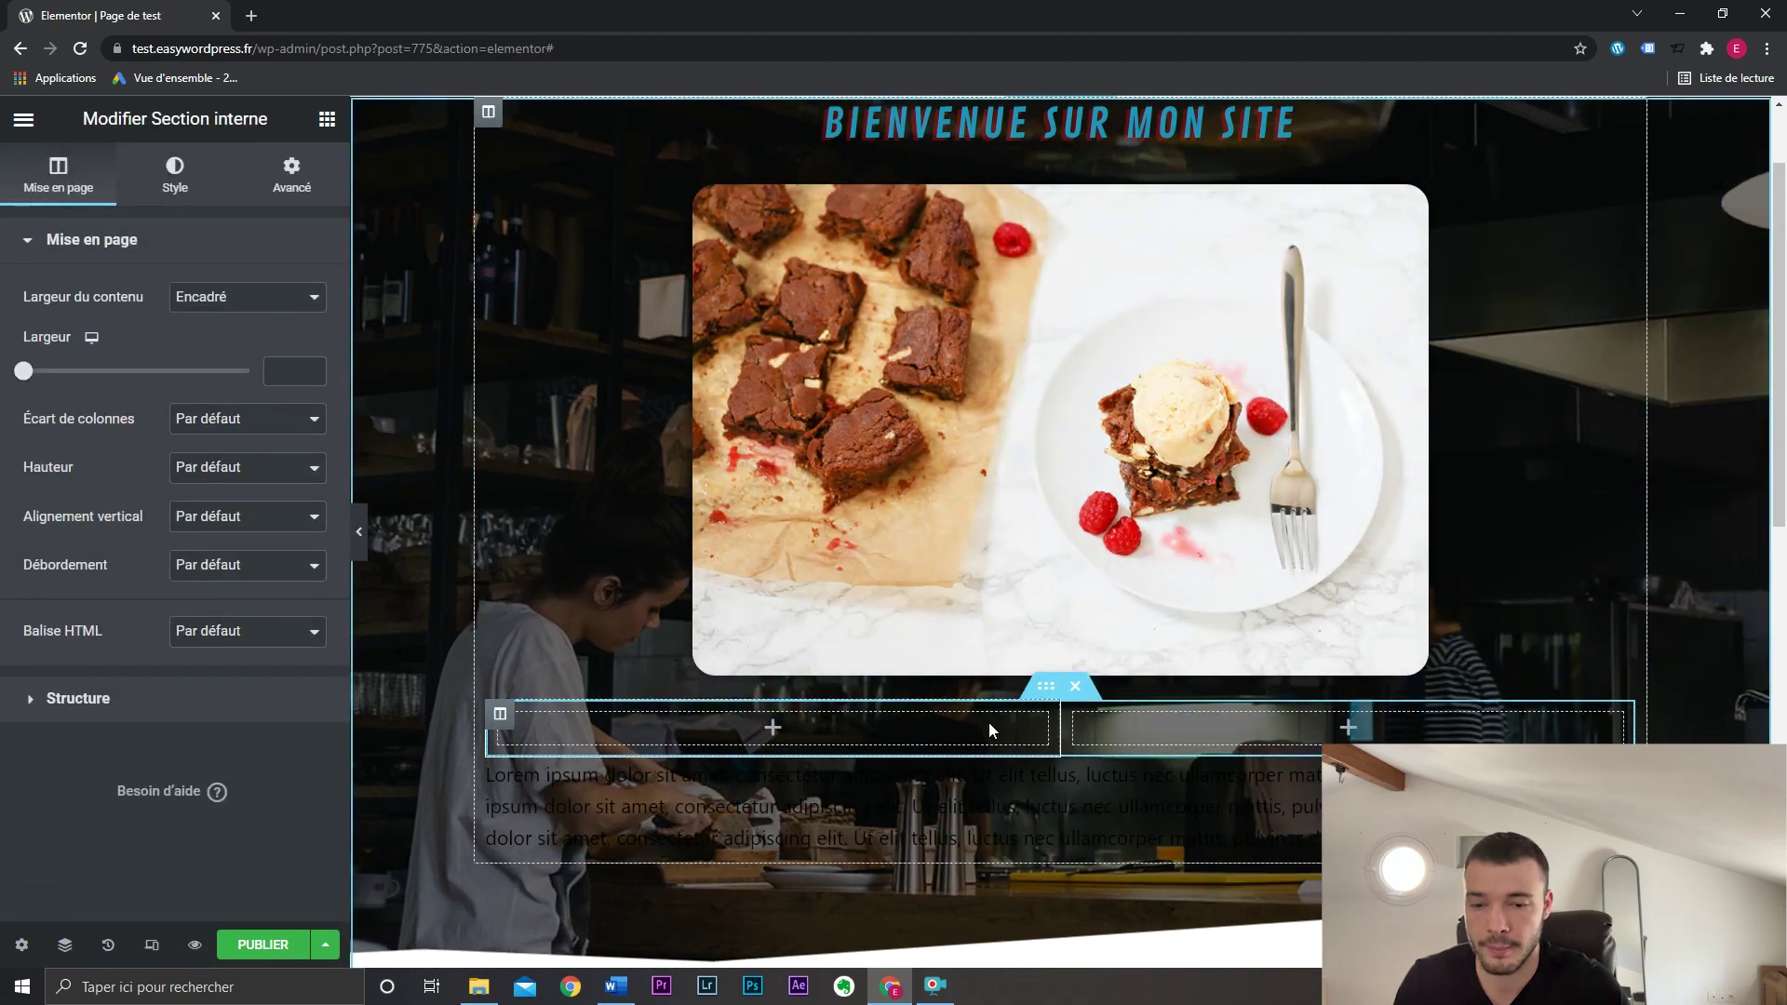
pyautogui.scroll(2, 989, 372)
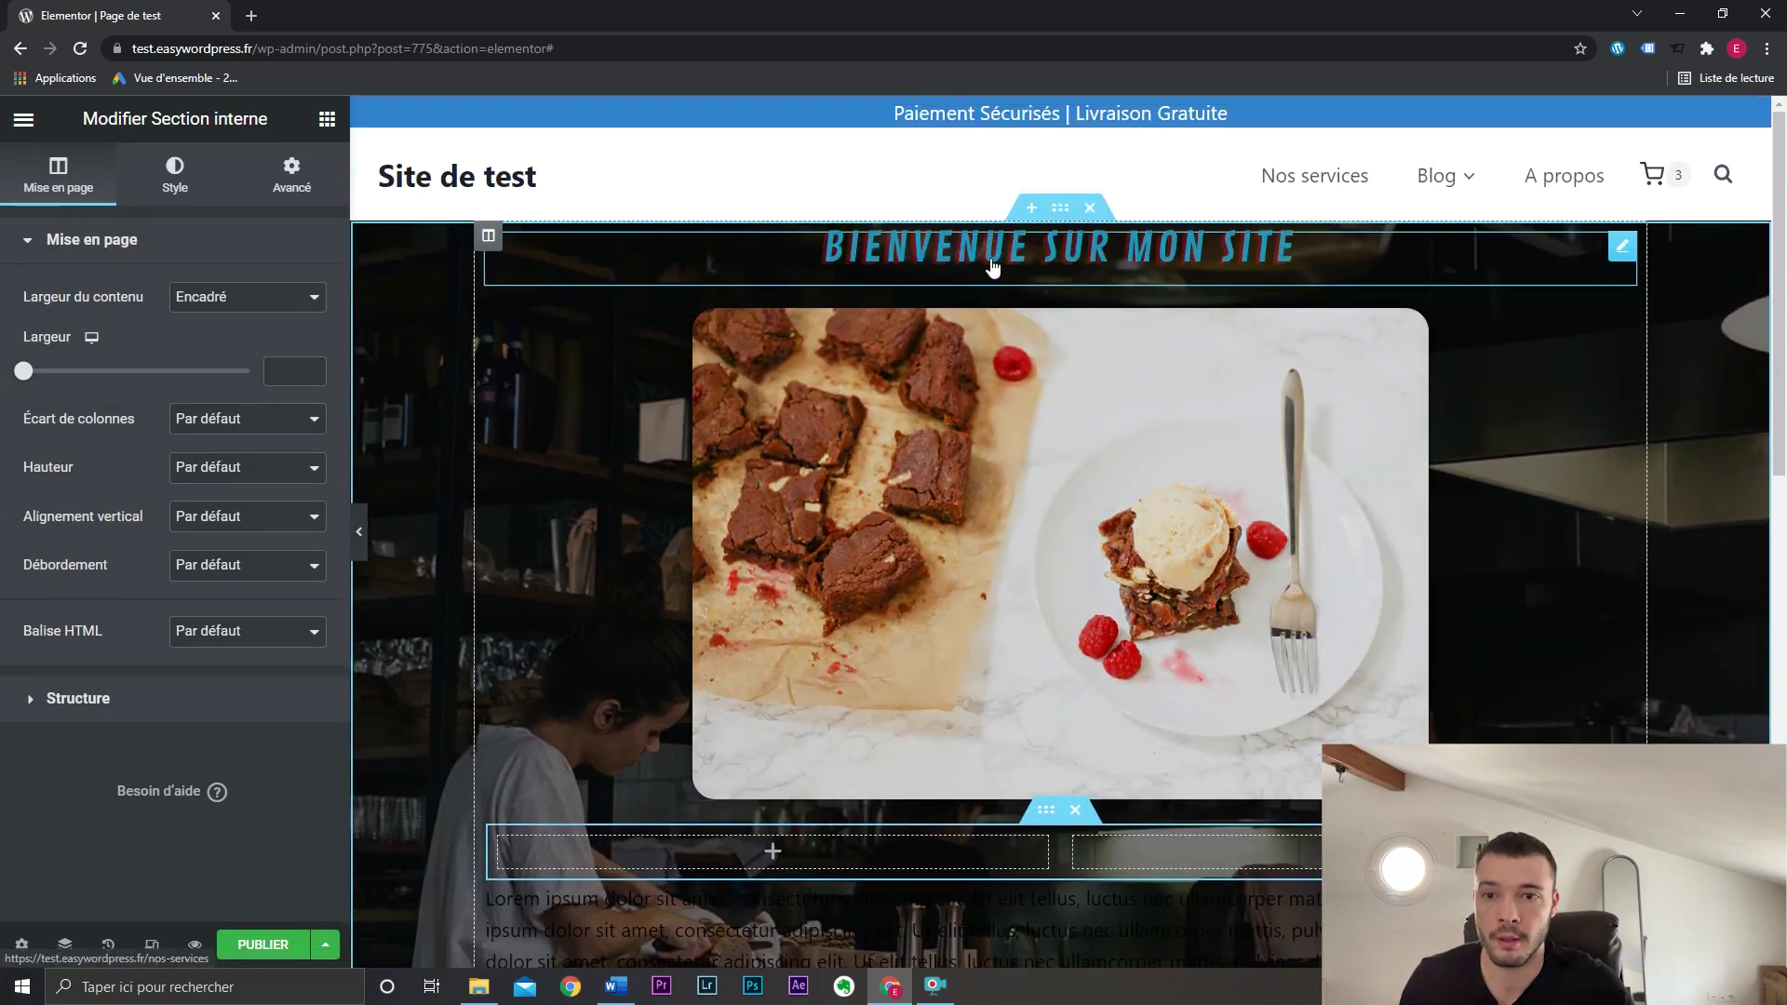
pyautogui.scroll(-2, 989, 286)
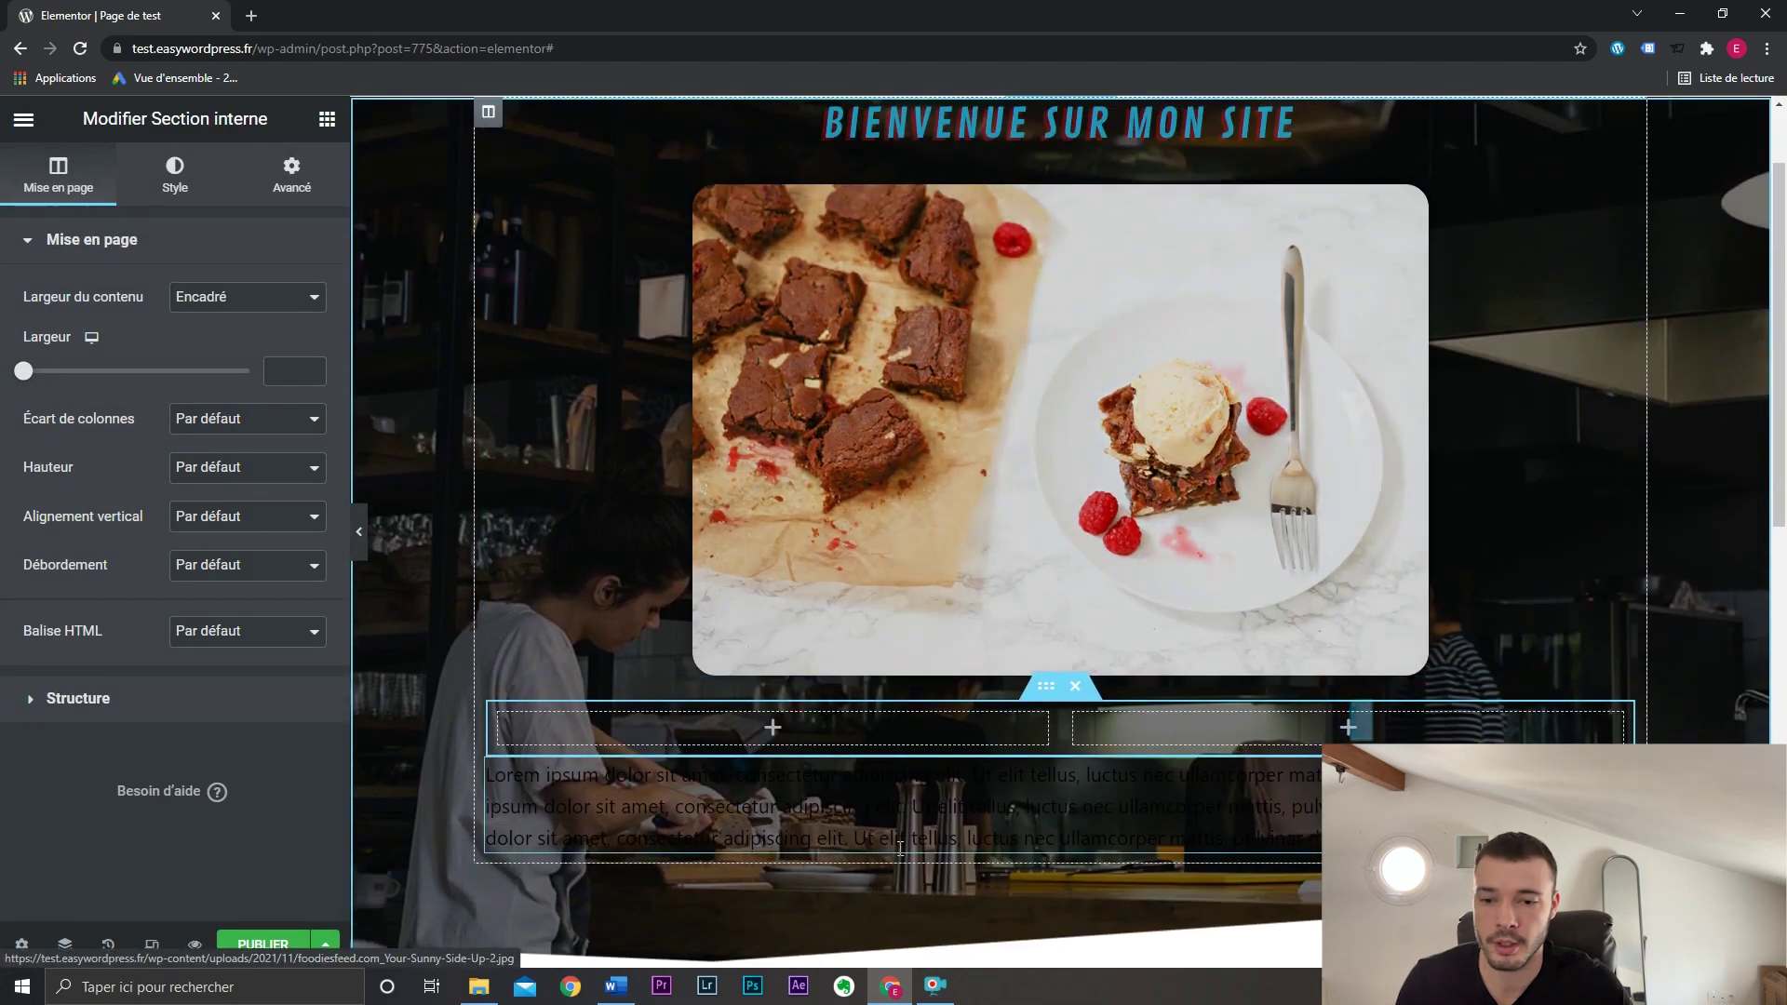
# Set the text color of the welcome section's paragraph to white, #FFFFFF.
pyautogui.click(652, 805)
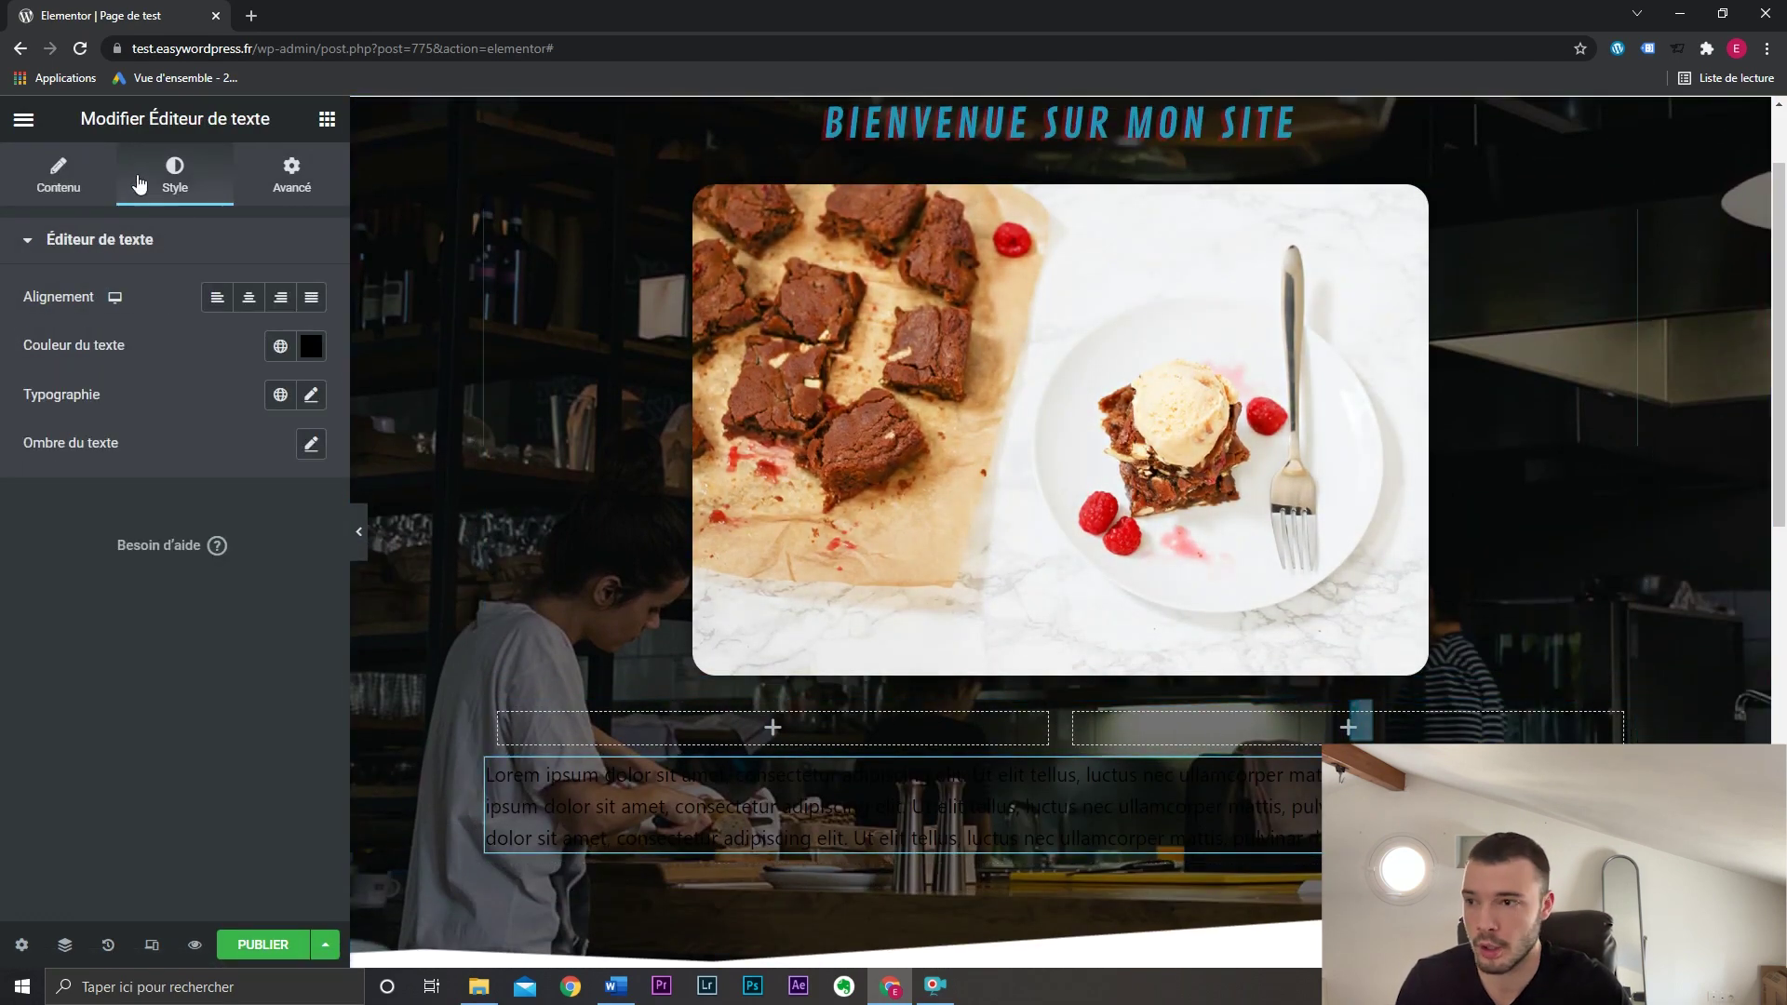
pyautogui.click(310, 346)
pyautogui.moveTo(103, 474); pyautogui.dragTo(3, 379)
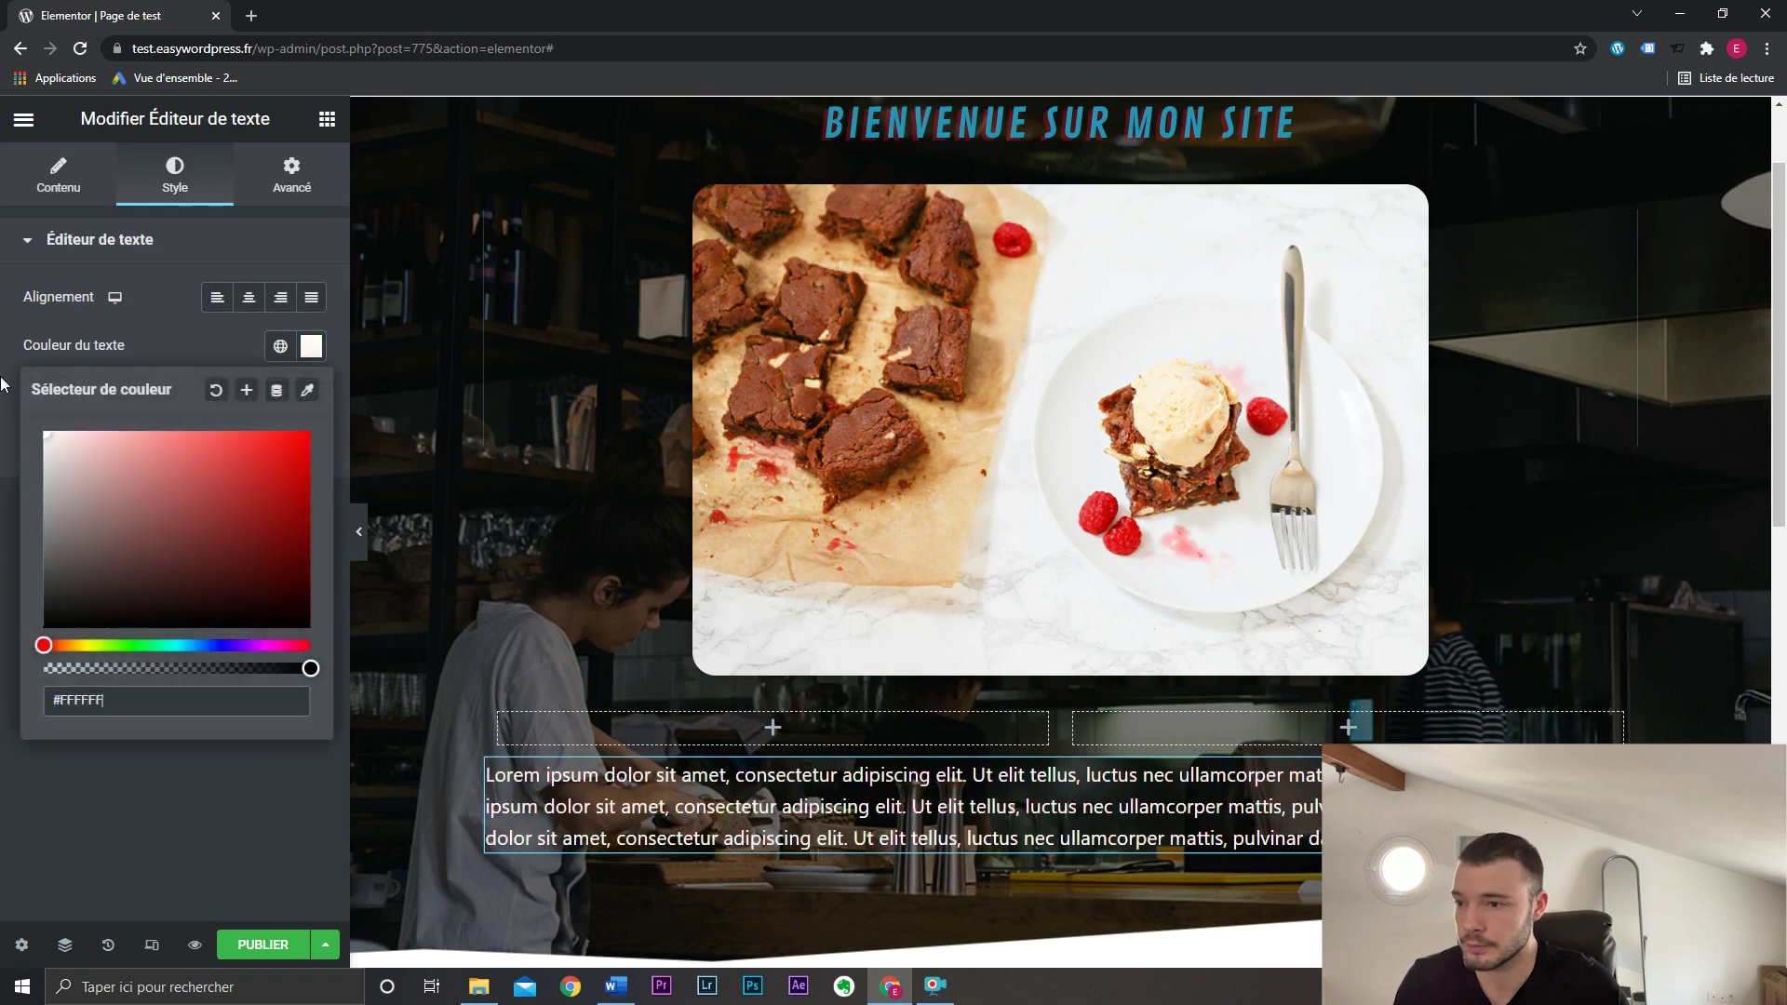
pyautogui.click(315, 350)
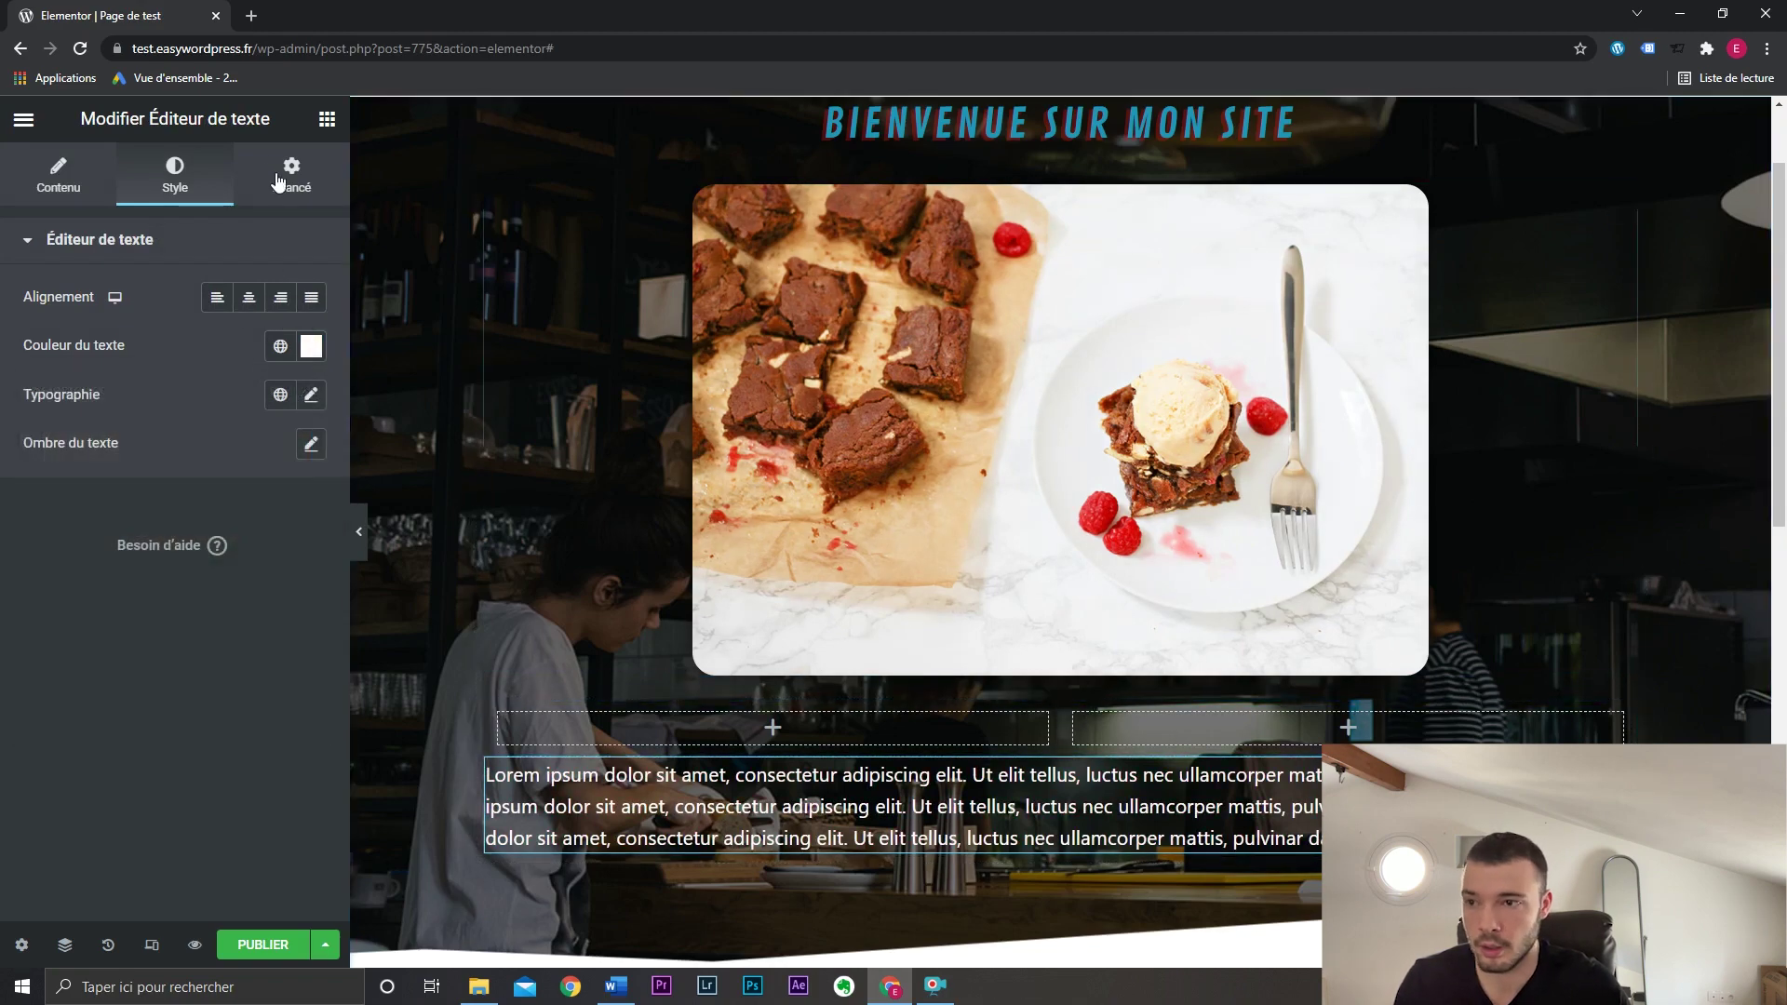
# Add a third column to the inner section, and open the inner section's style settings.
pyautogui.click(326, 119)
pyautogui.rightClick(501, 717)
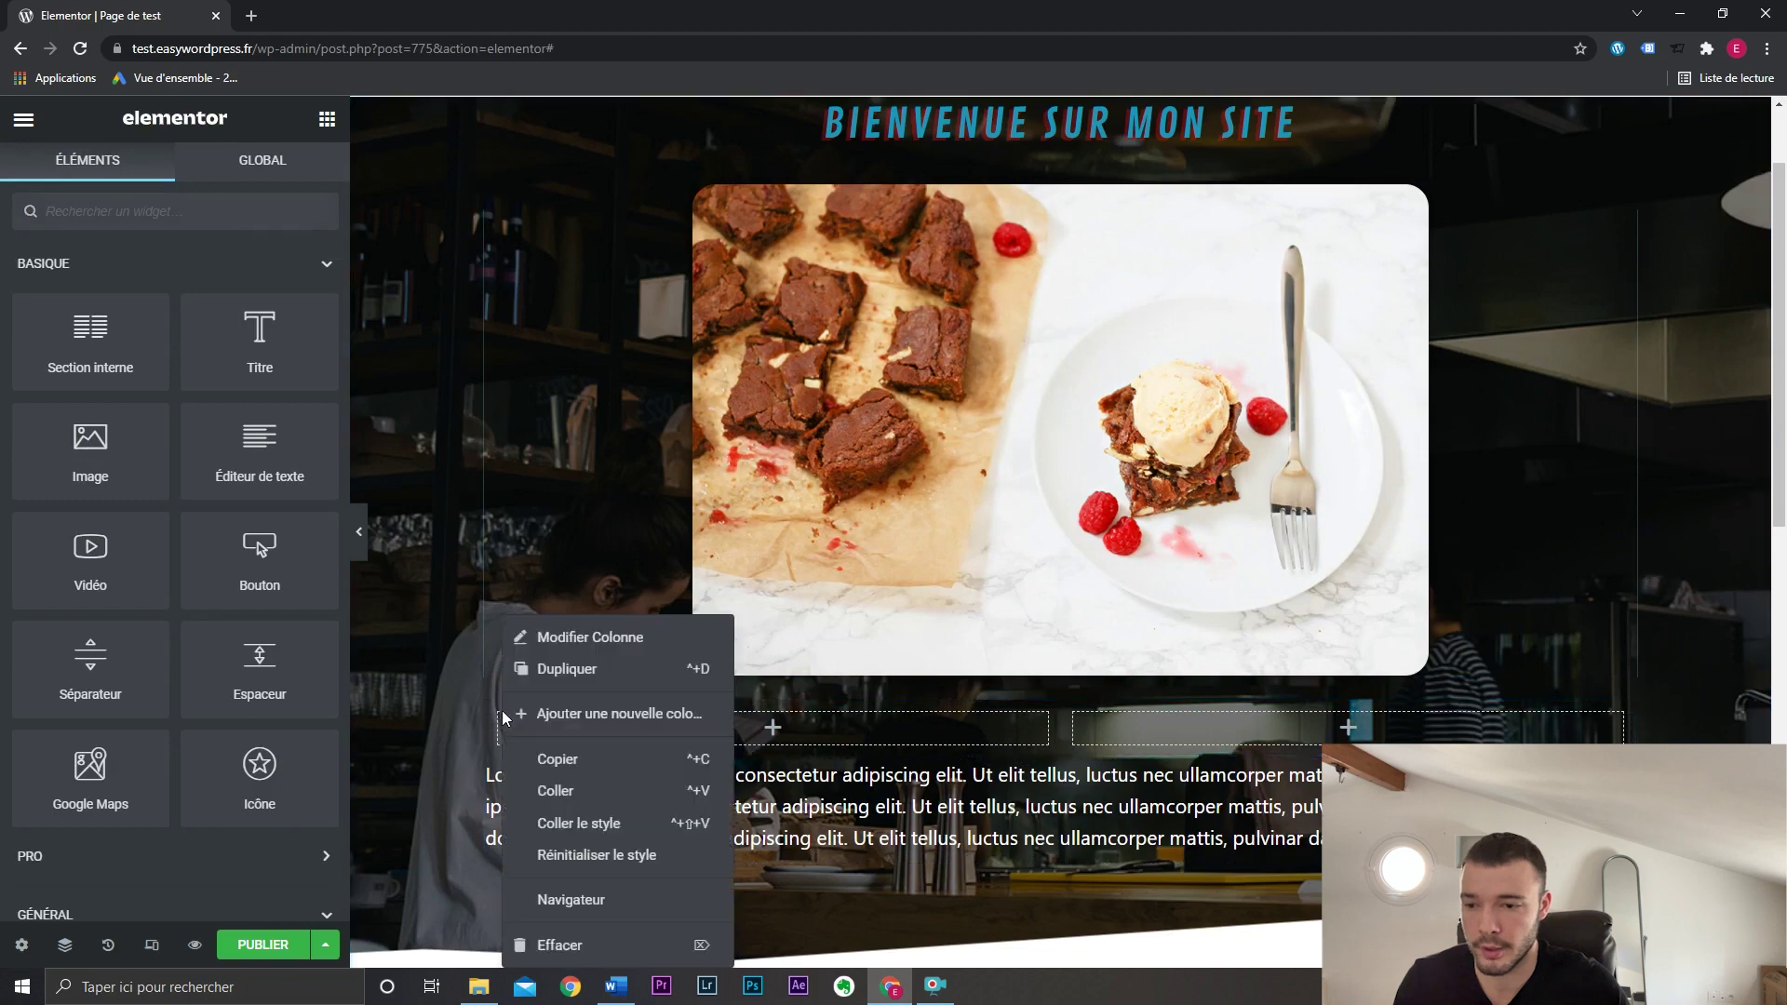
pyautogui.click(627, 713)
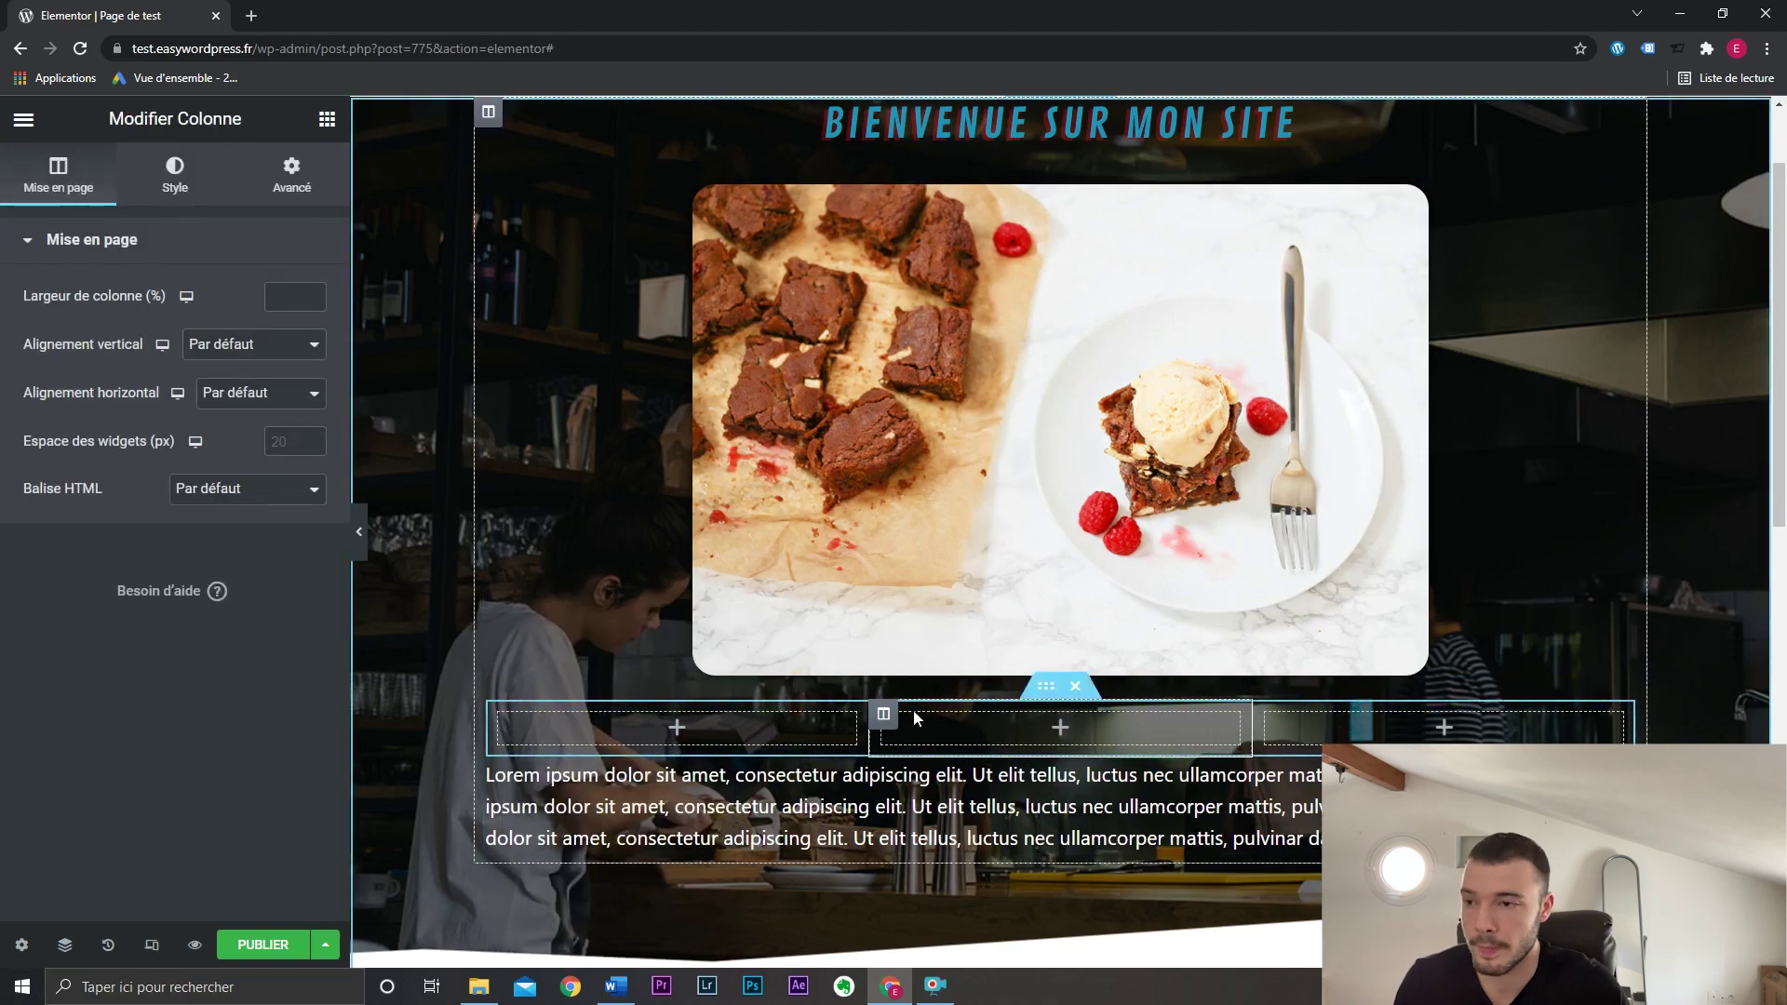
pyautogui.click(326, 119)
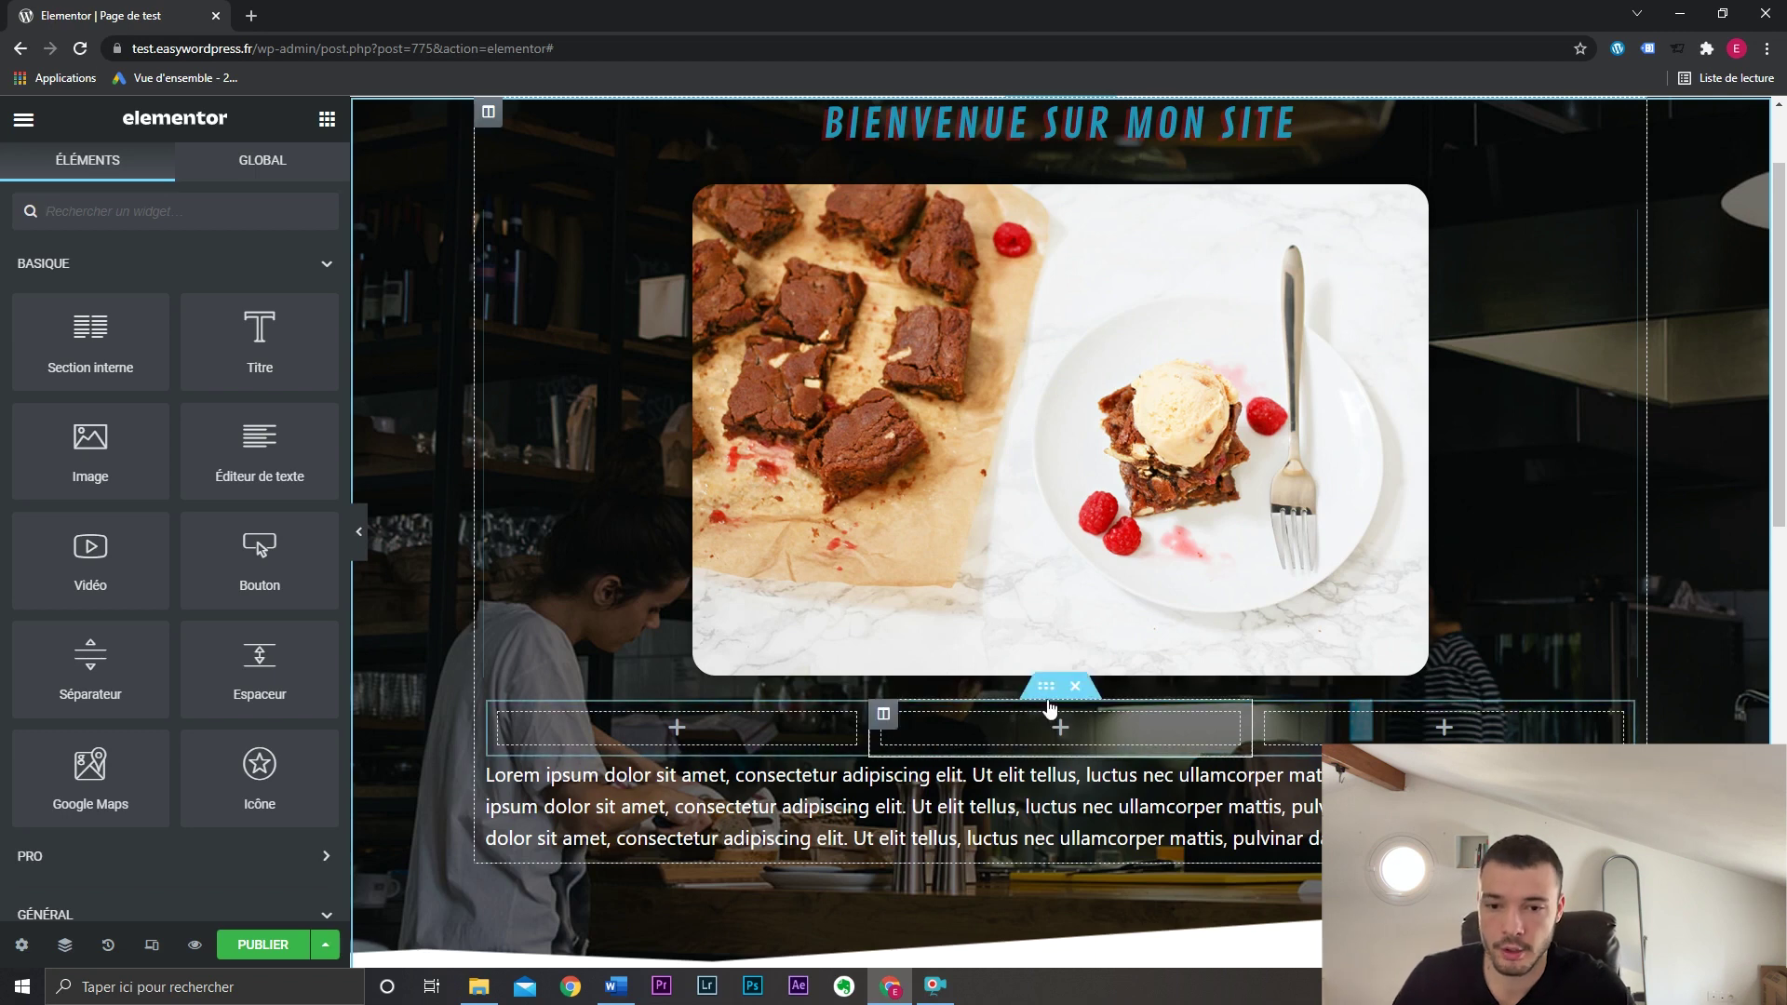
pyautogui.click(1048, 693)
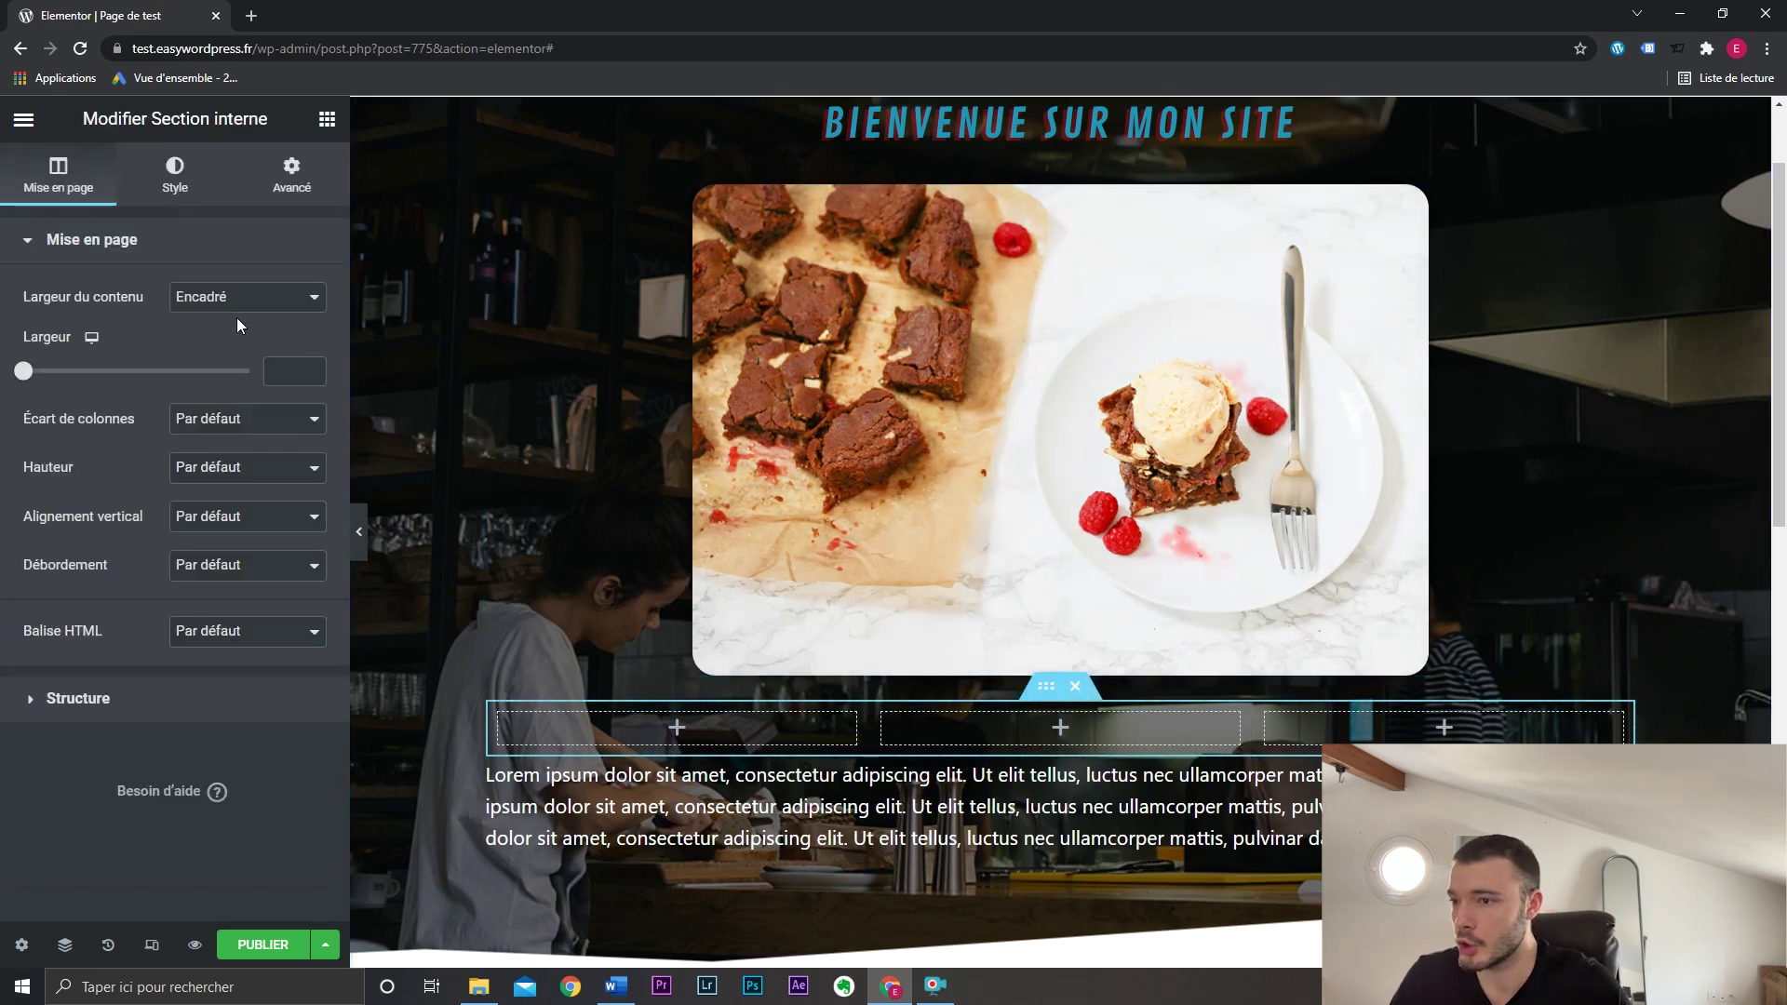
pyautogui.click(167, 173)
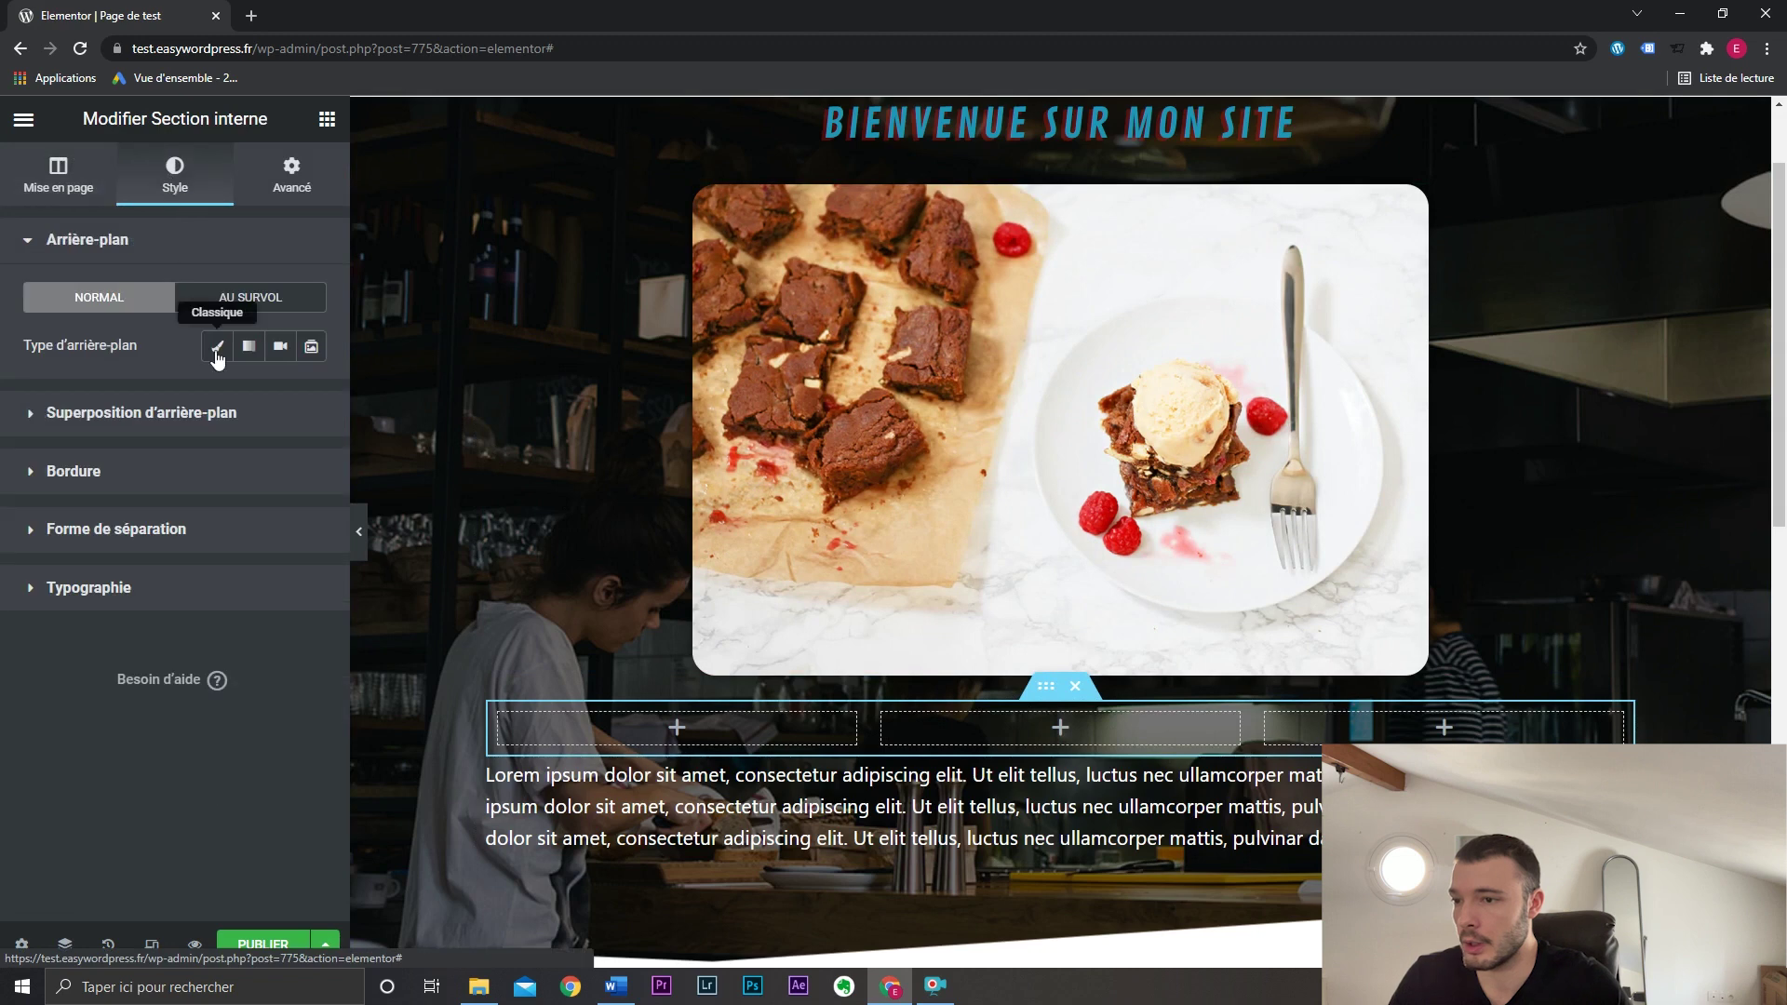
# Give the inner section a classic background in red, #DD2525, and return to the widget list.
pyautogui.click(217, 346)
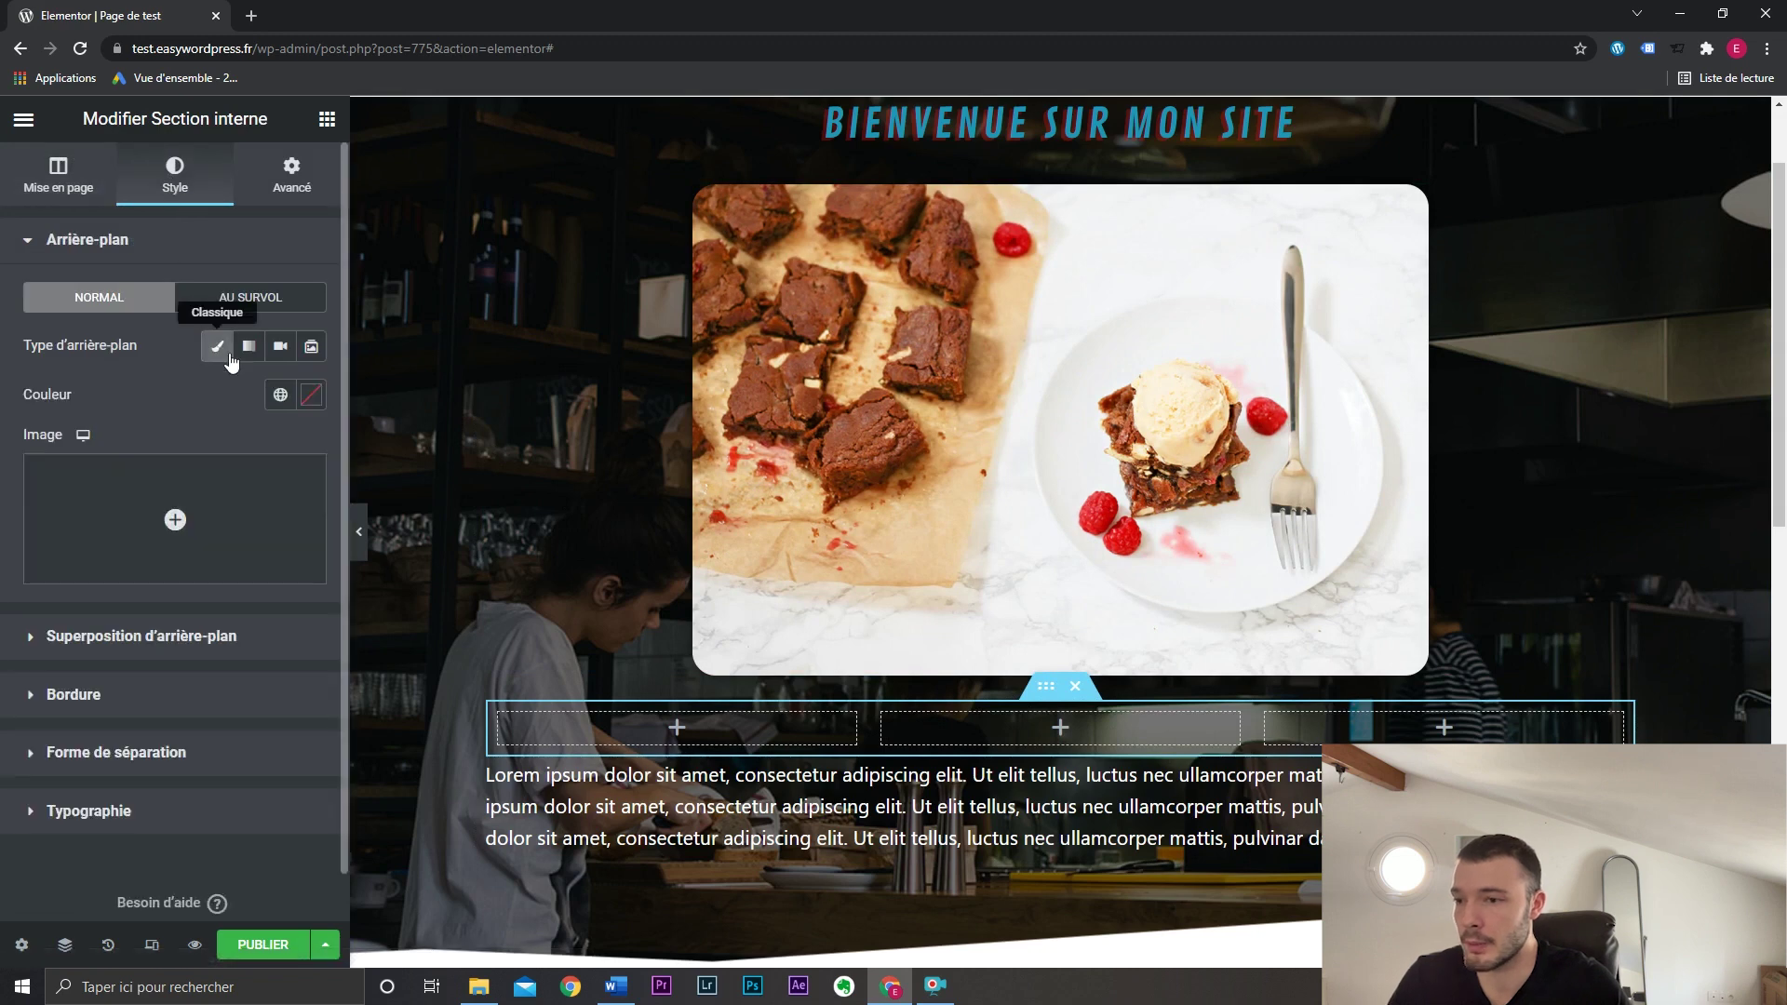
pyautogui.click(312, 394)
pyautogui.moveTo(223, 515)
pyautogui.mouseDown()
pyautogui.moveTo(216, 530)
pyautogui.moveTo(248, 532)
pyautogui.mouseUp()
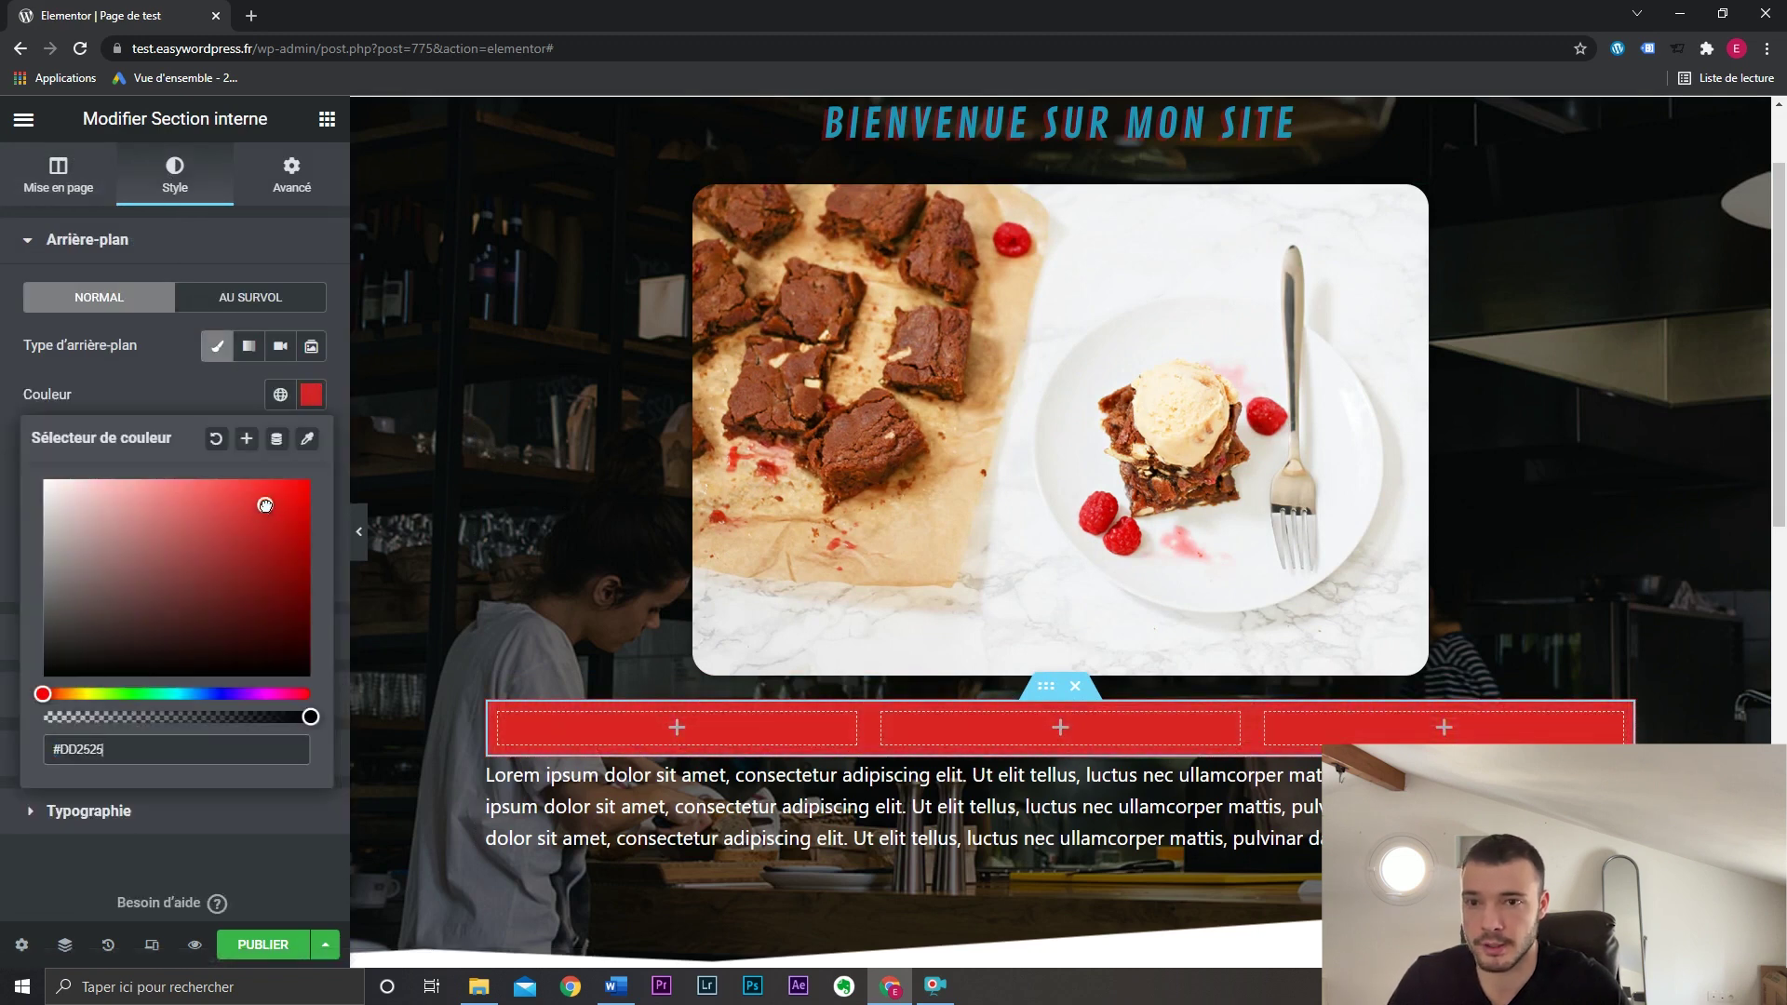
pyautogui.click(327, 119)
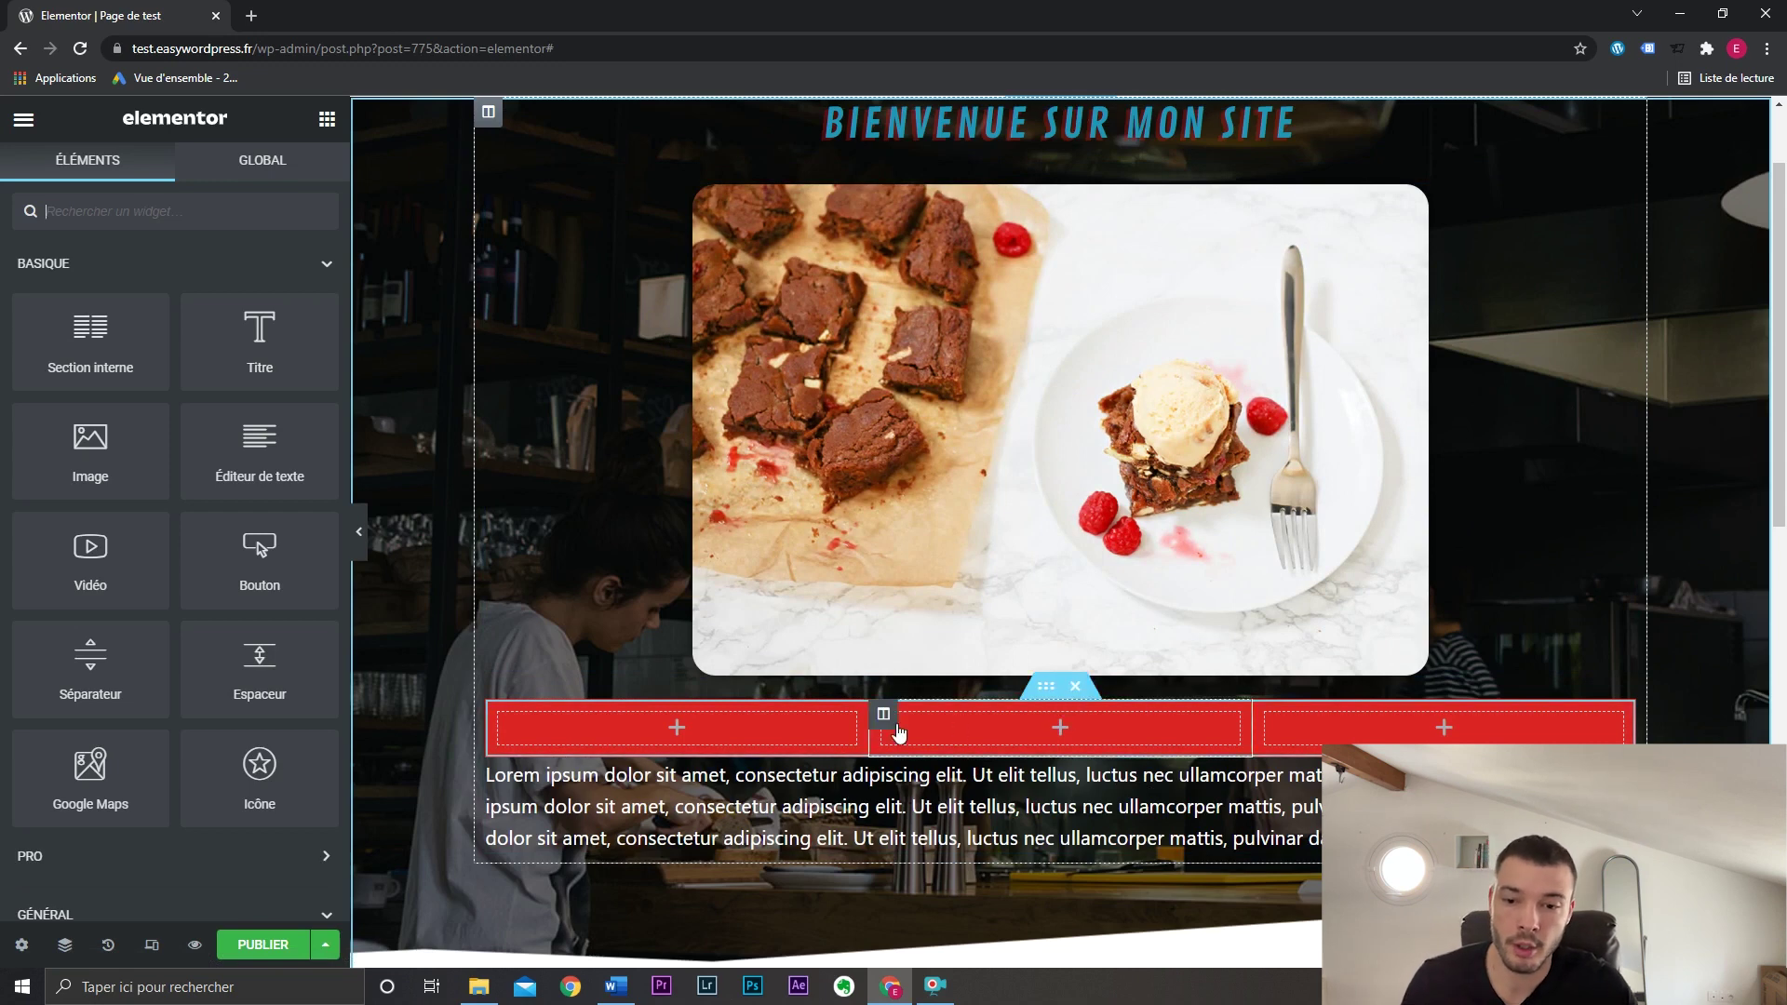
# Empty the page by deleting the inner section's middle column, the remaining inner section, the welcome section and the three-column section.
pyautogui.rightClick(891, 719)
pyautogui.click(1011, 950)
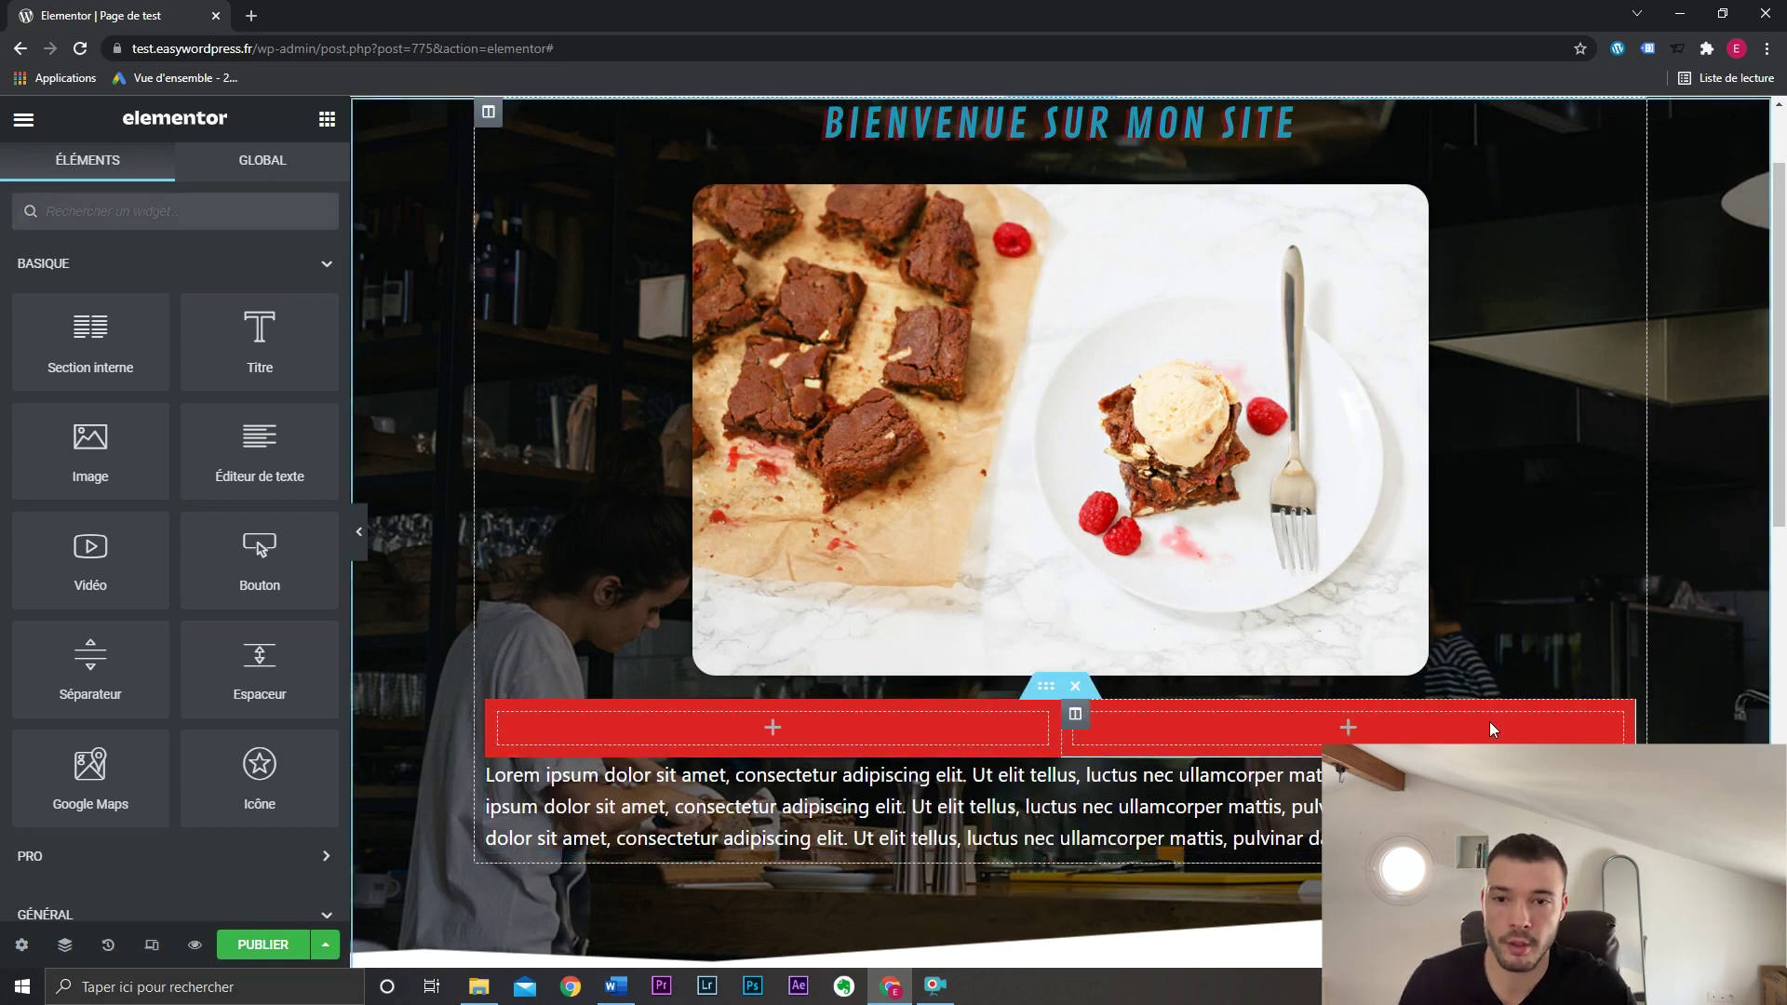
pyautogui.scroll(1, 1371, 672)
pyautogui.press('Delete')
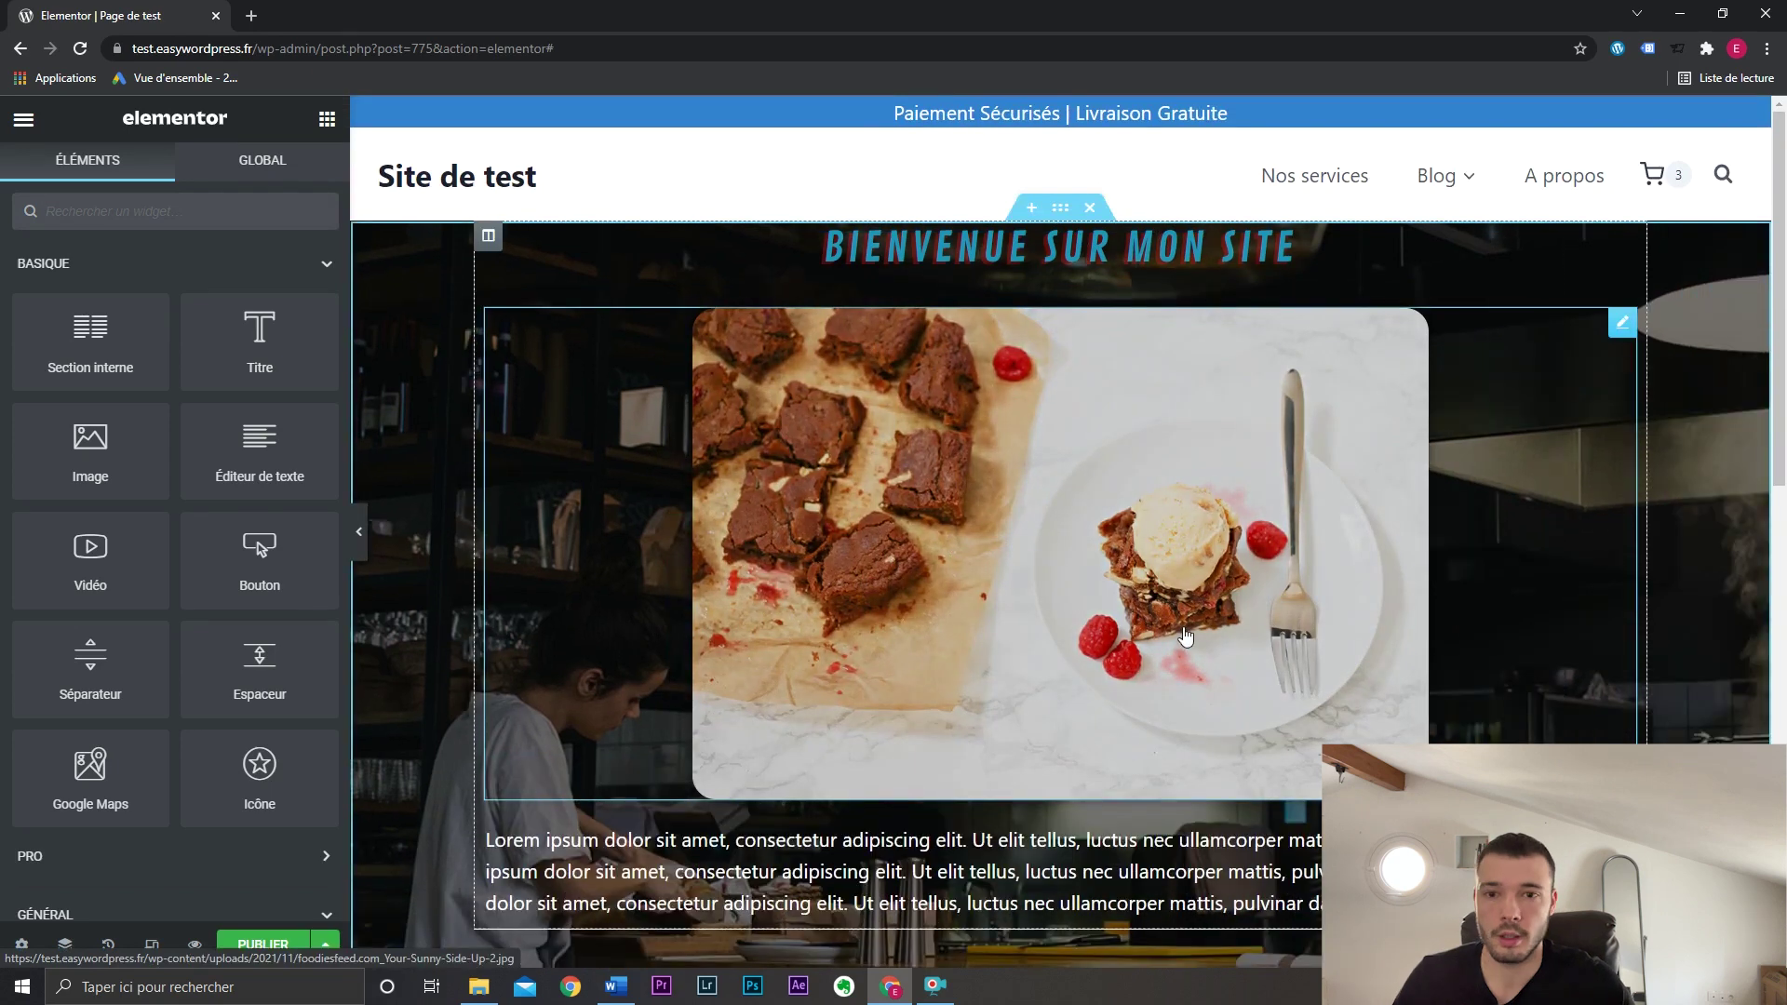
pyautogui.click(1091, 208)
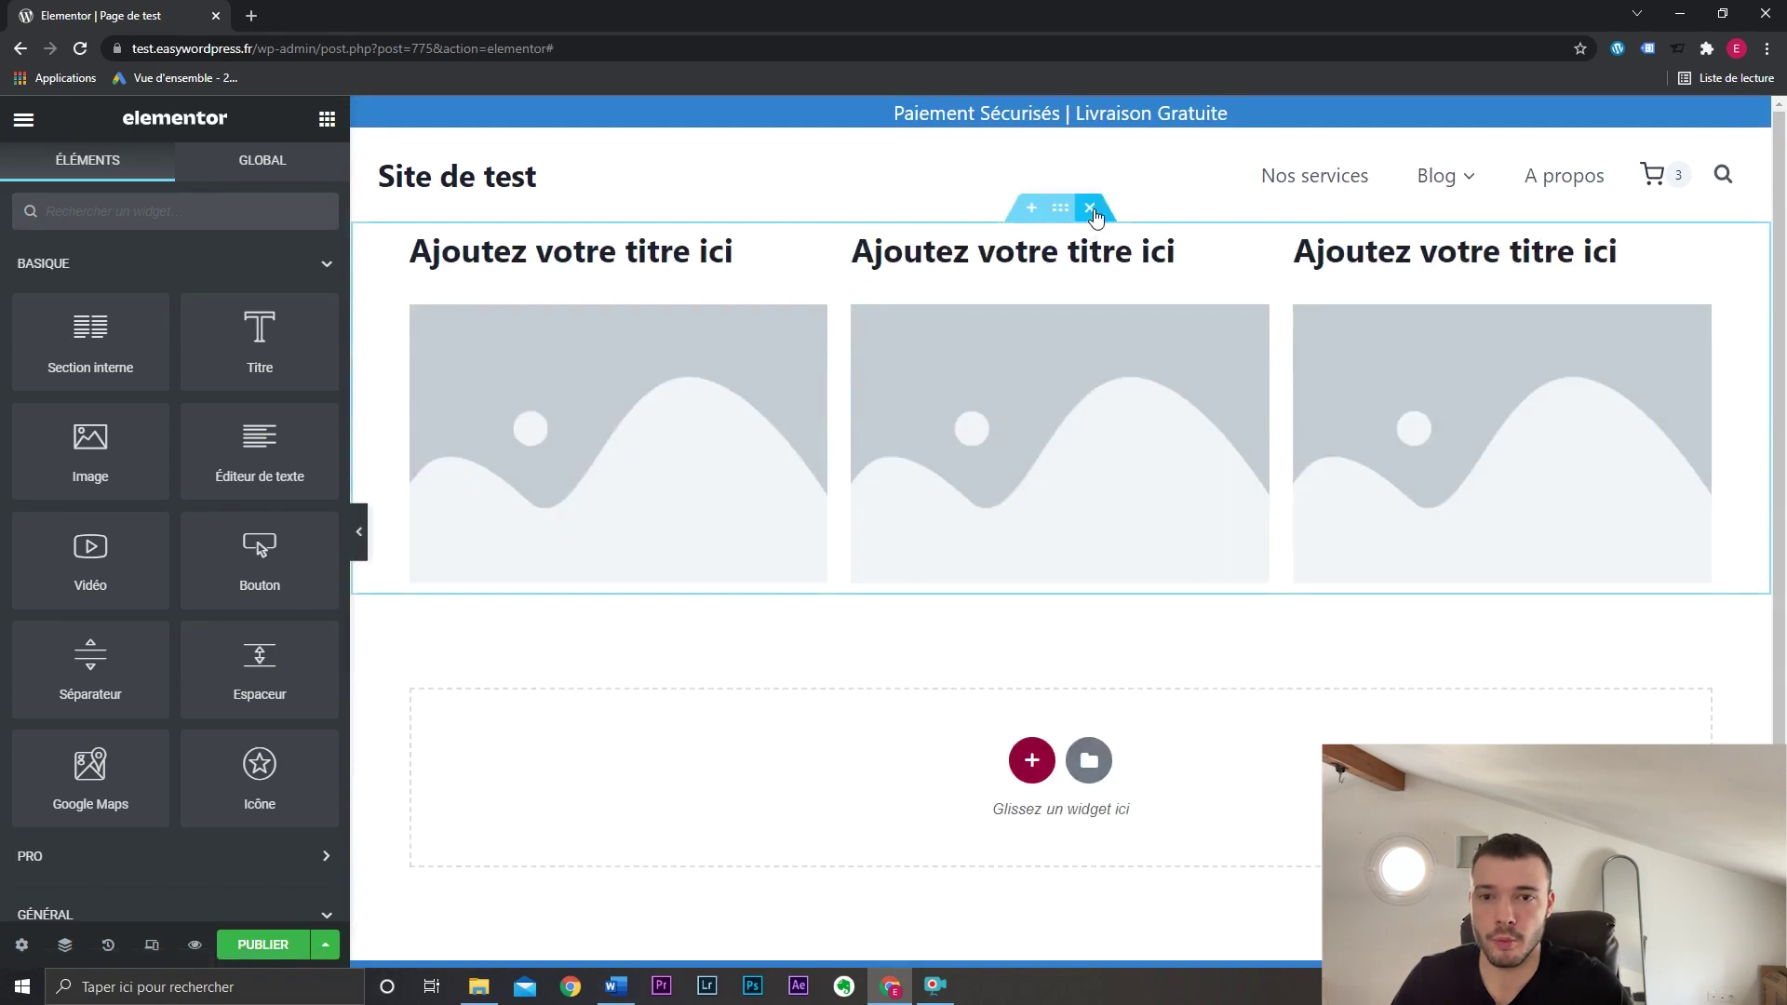
pyautogui.click(1091, 208)
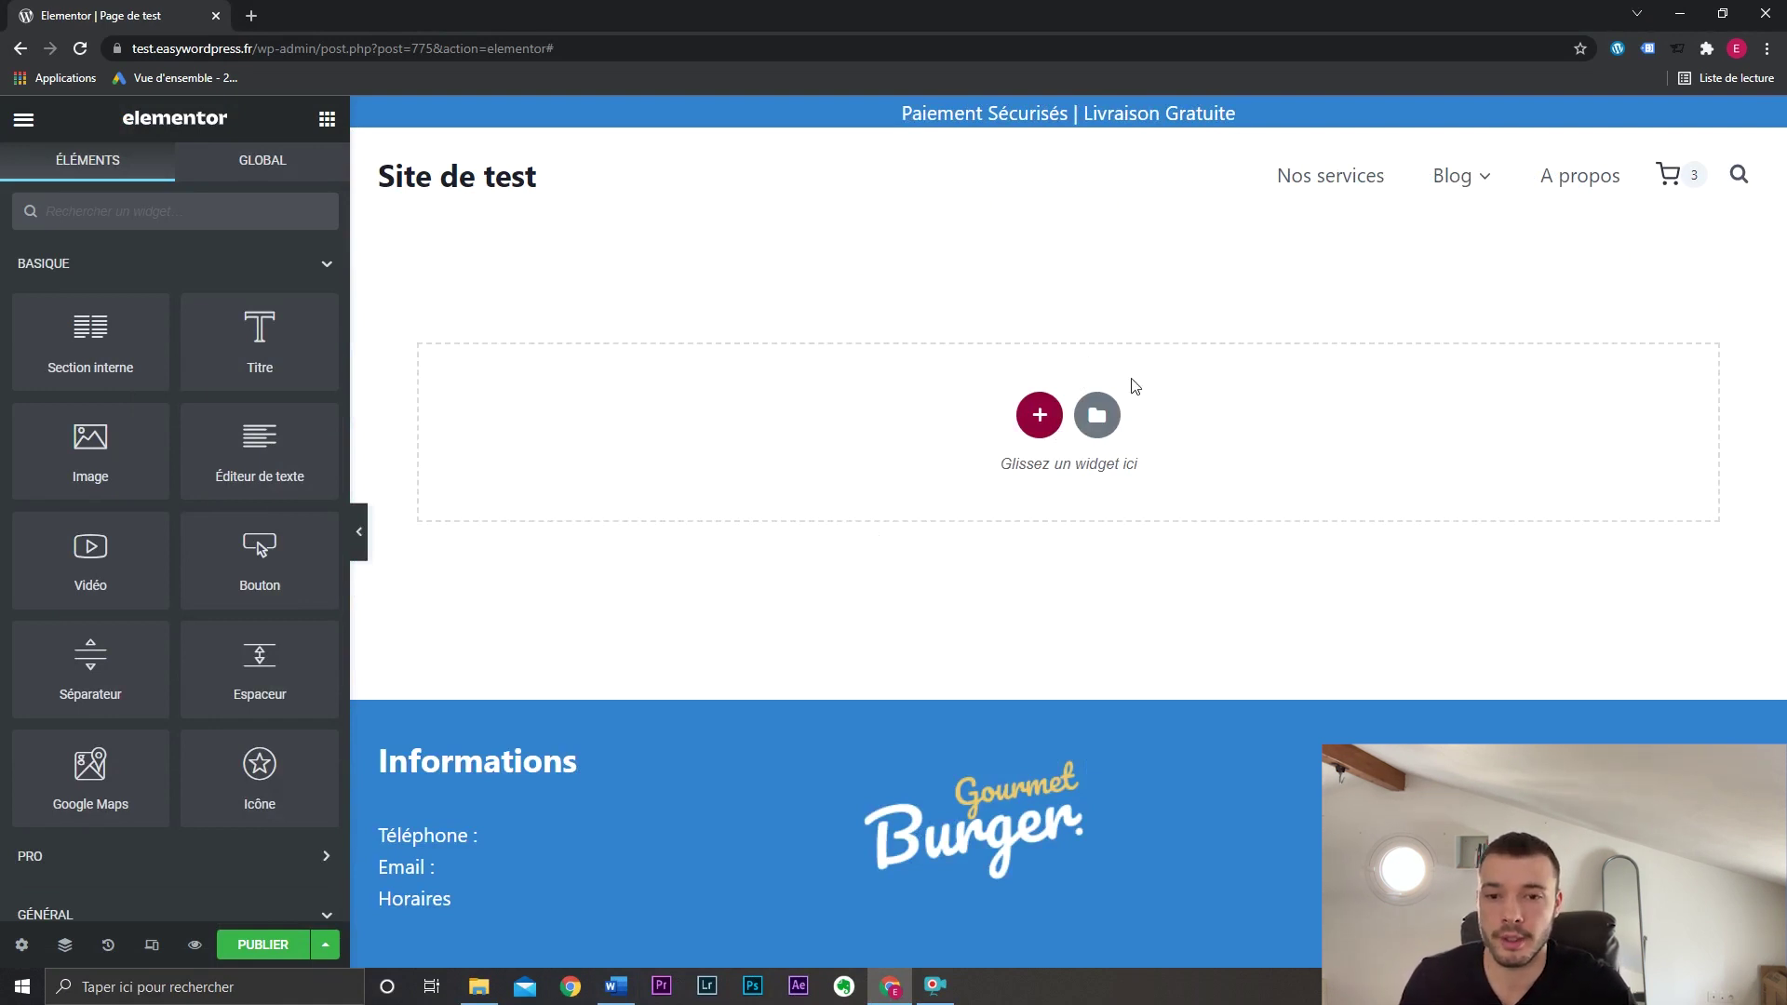
# Browse the page templates in the library sorted by popularity, and preview the "Homepage – Restaurant" template.
pyautogui.click(1095, 414)
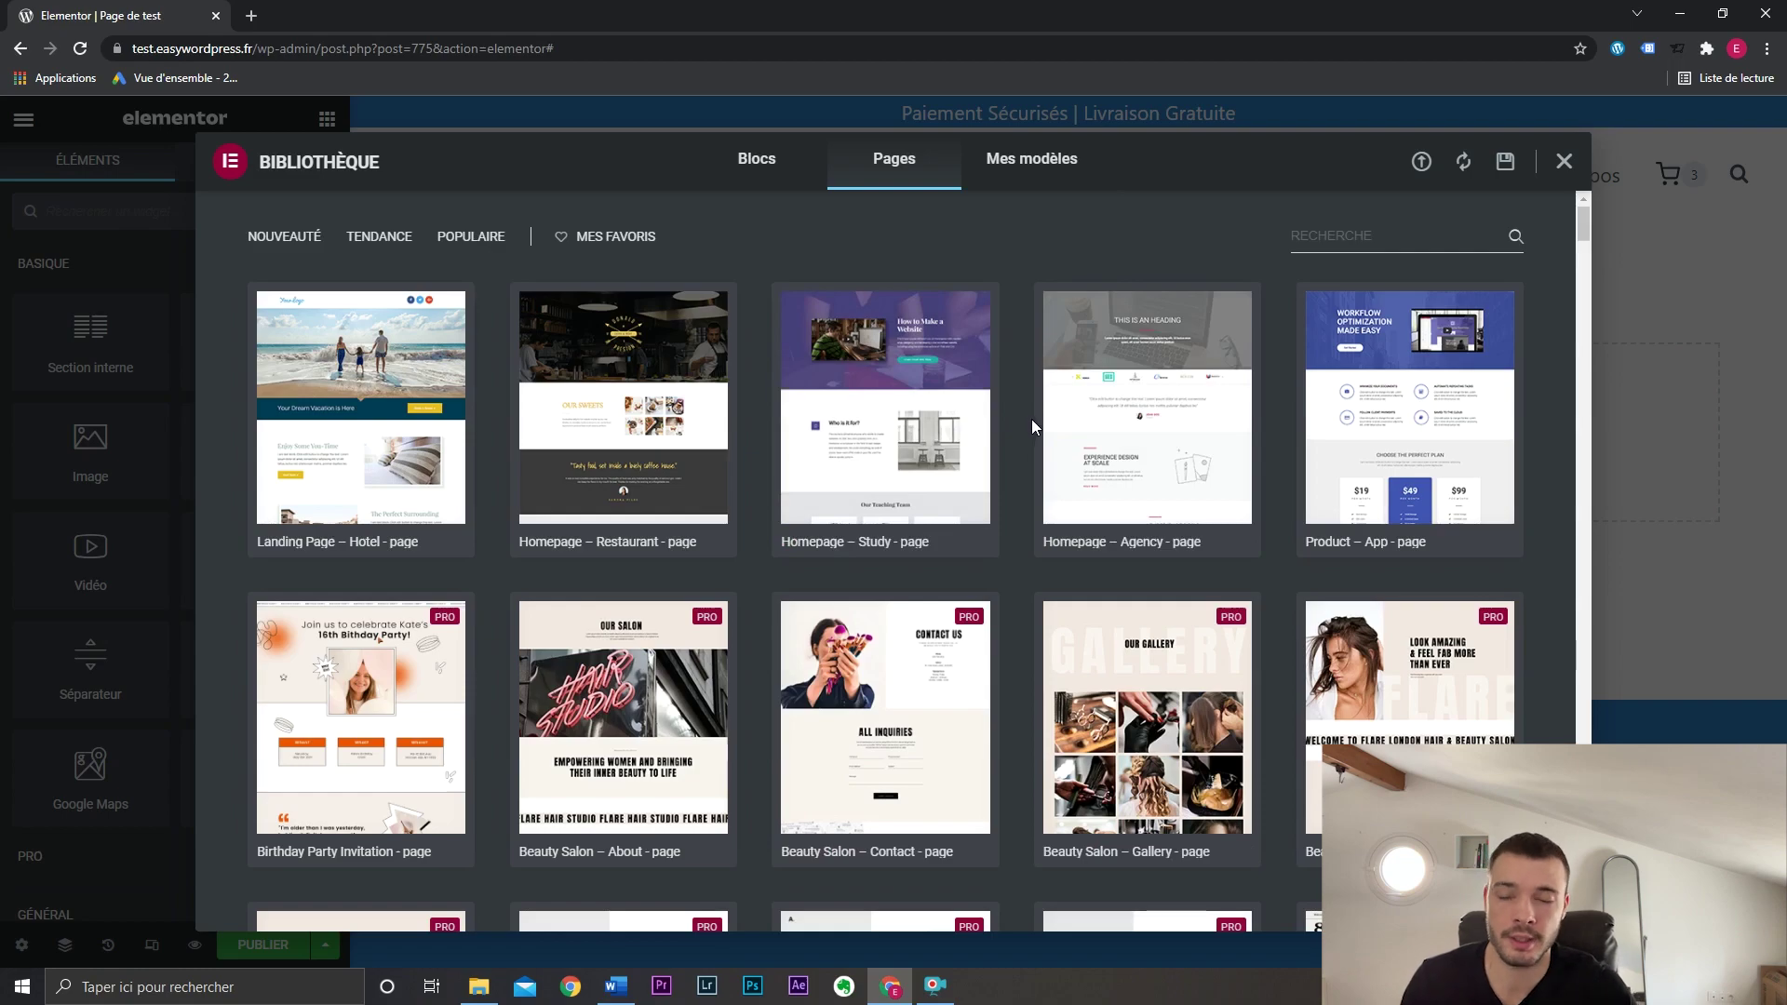
pyautogui.moveTo(1580, 219); pyautogui.dragTo(1581, 356)
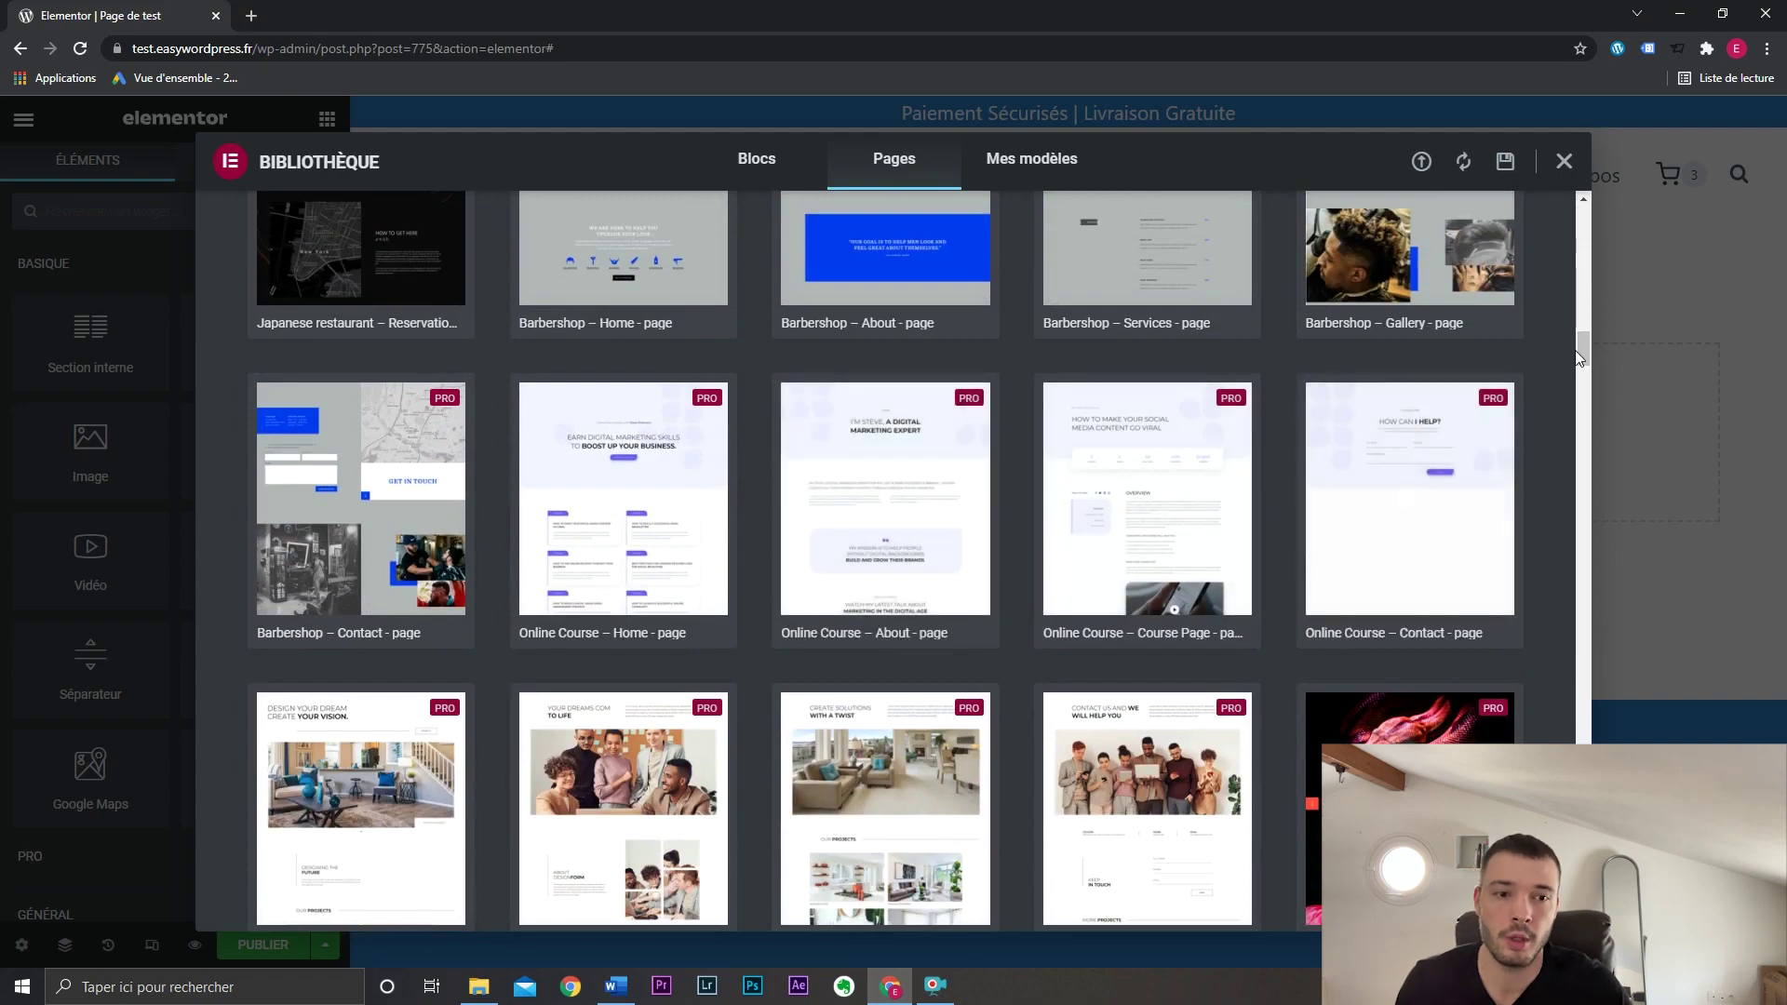
pyautogui.moveTo(1576, 351); pyautogui.dragTo(1585, 221)
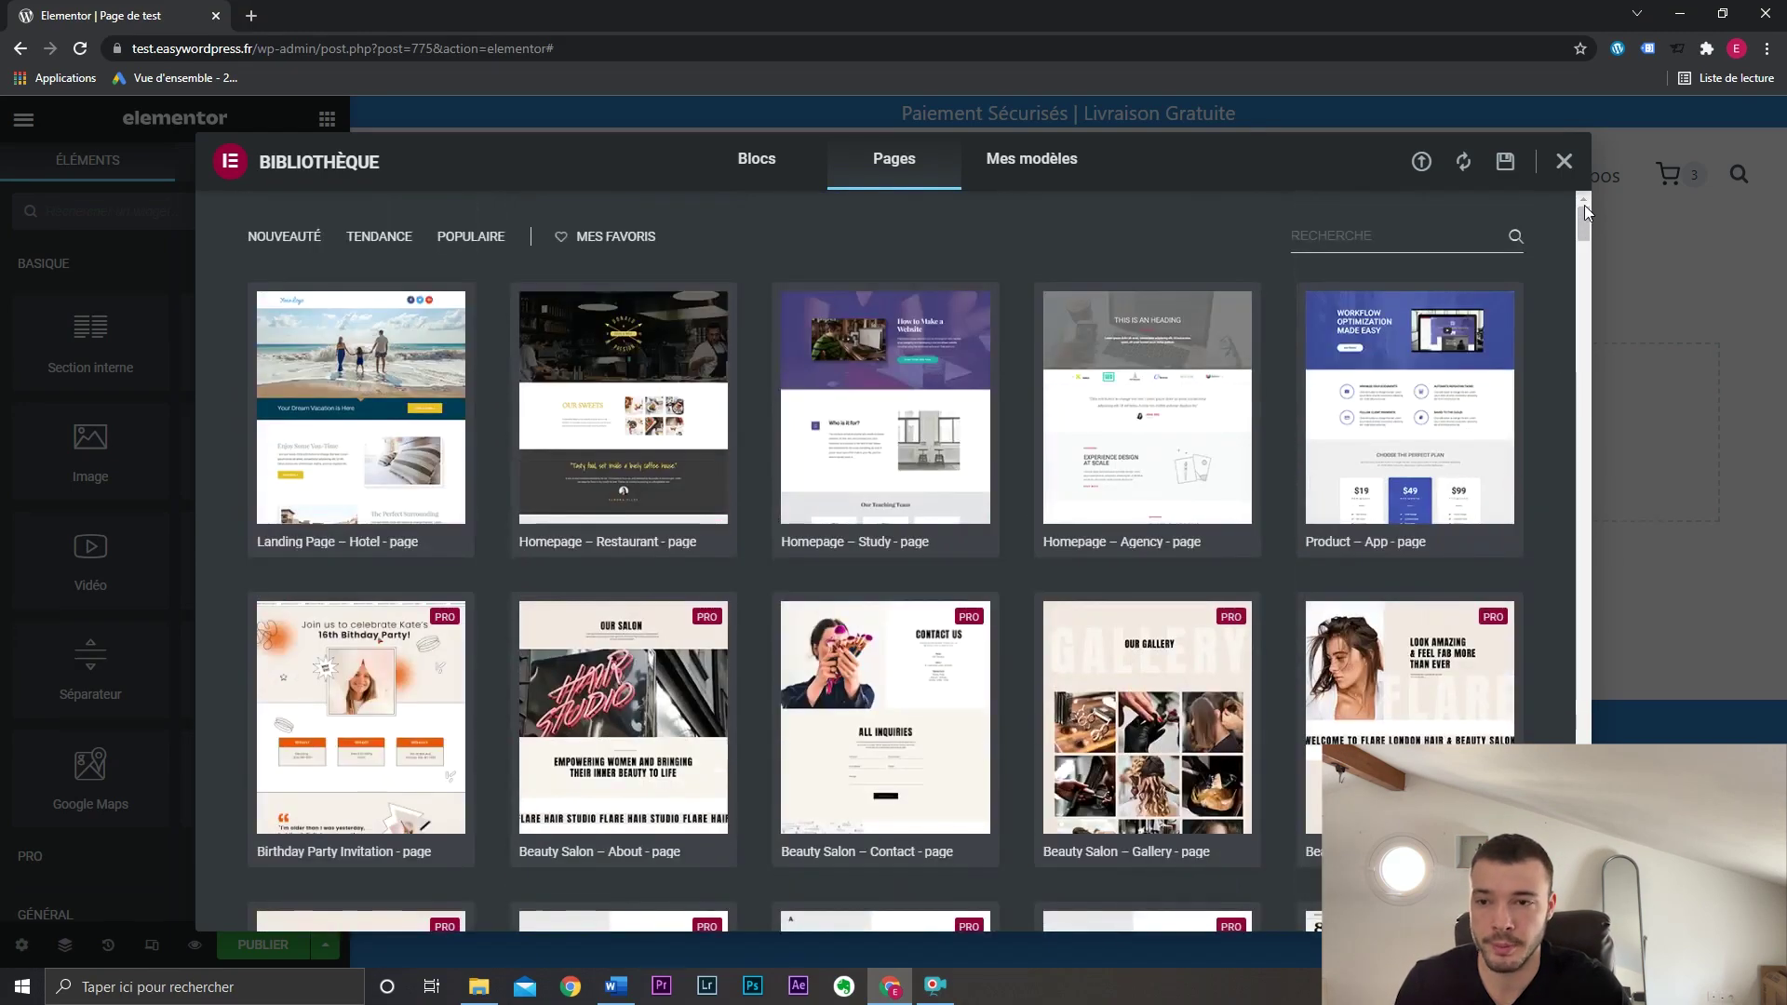
pyautogui.click(450, 238)
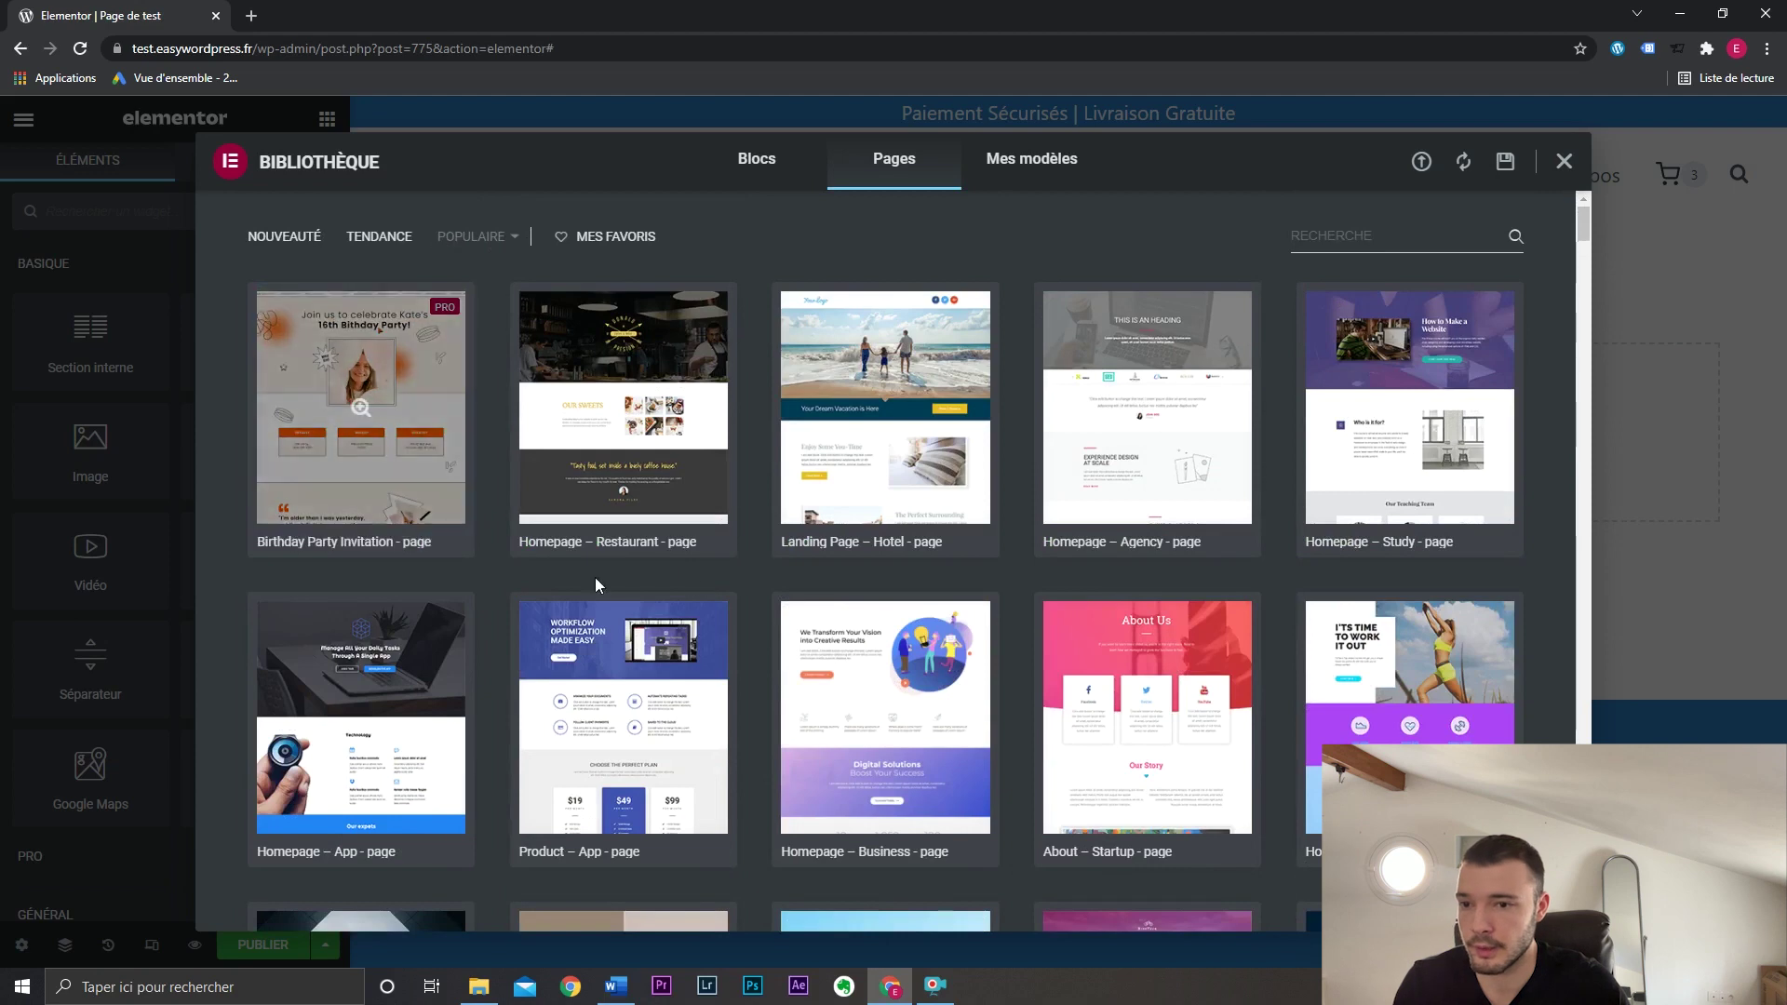
pyautogui.click(639, 407)
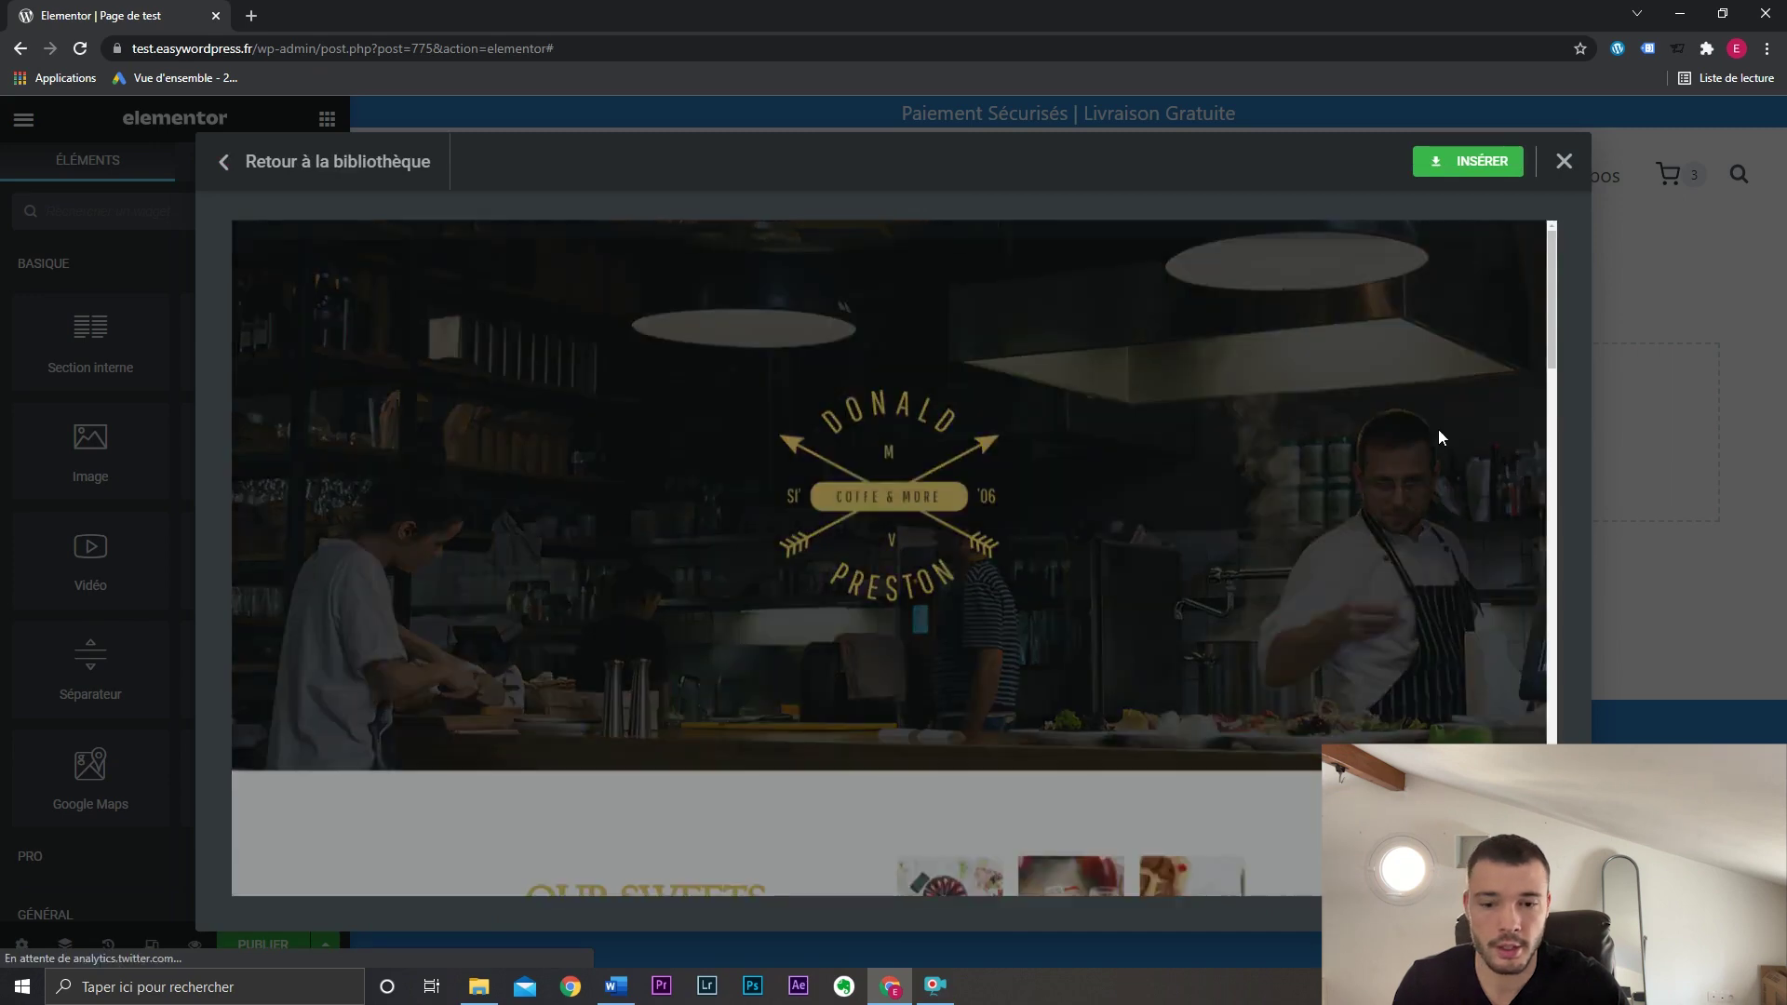
pyautogui.scroll(-10, 1439, 433)
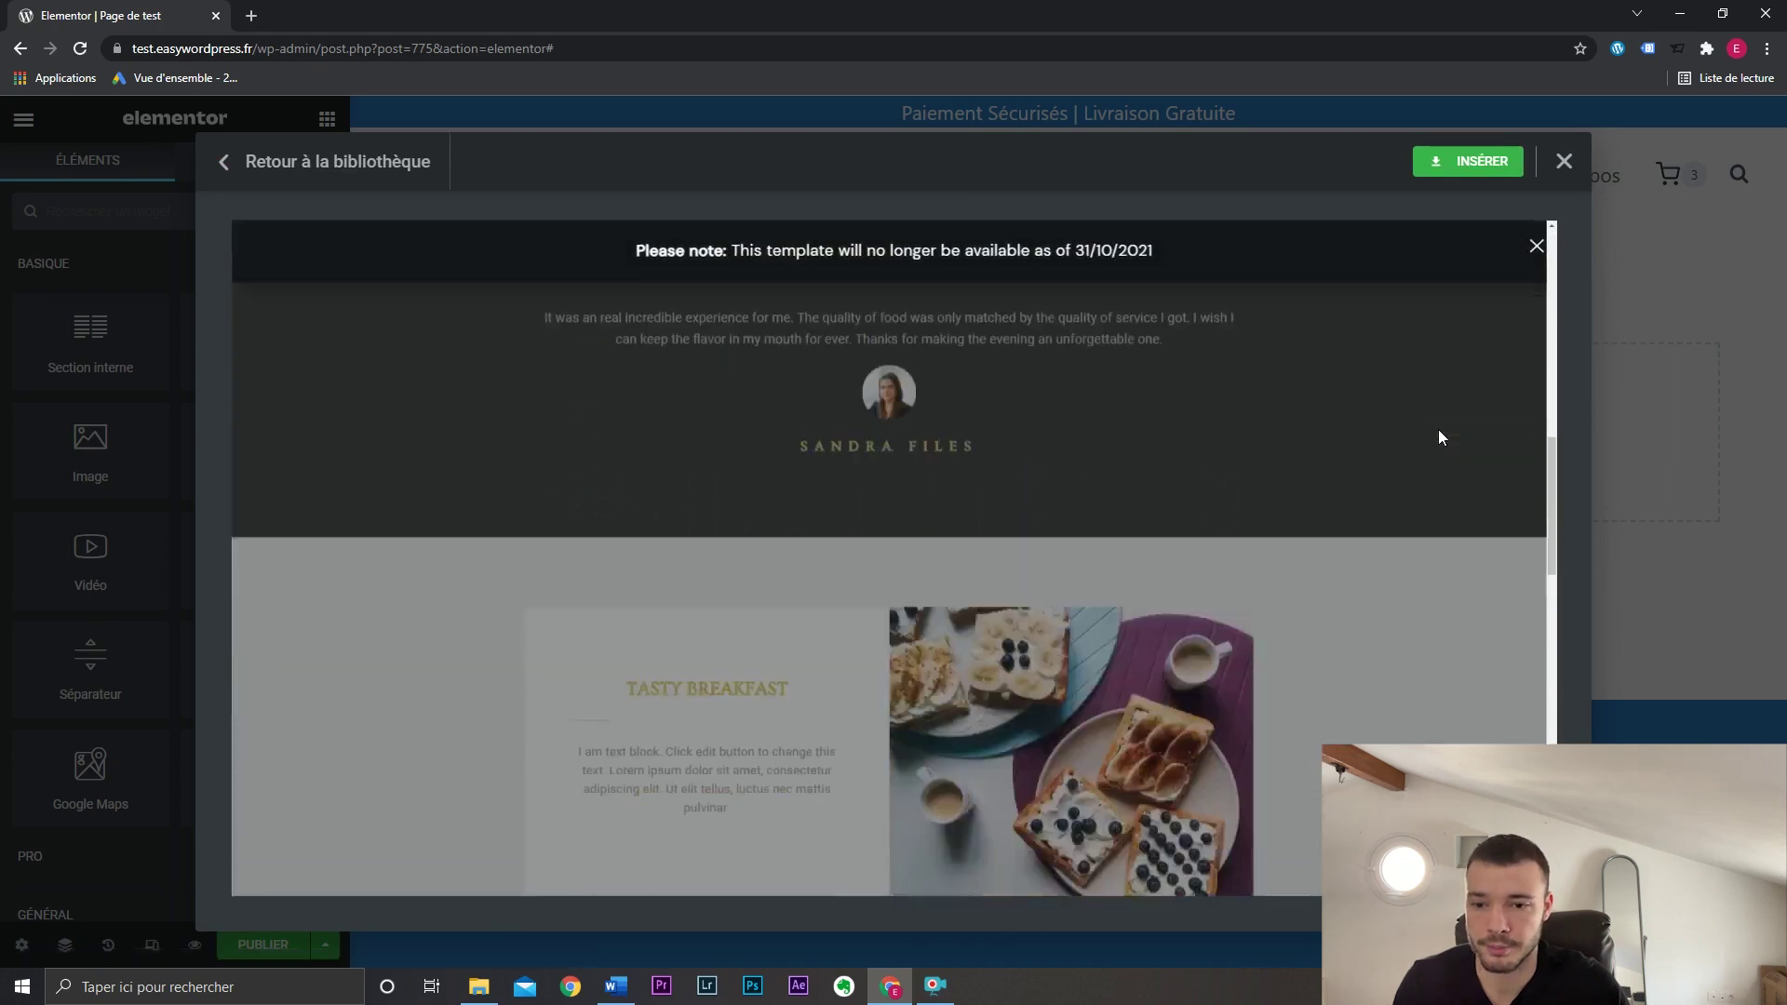
pyautogui.scroll(10, 1438, 436)
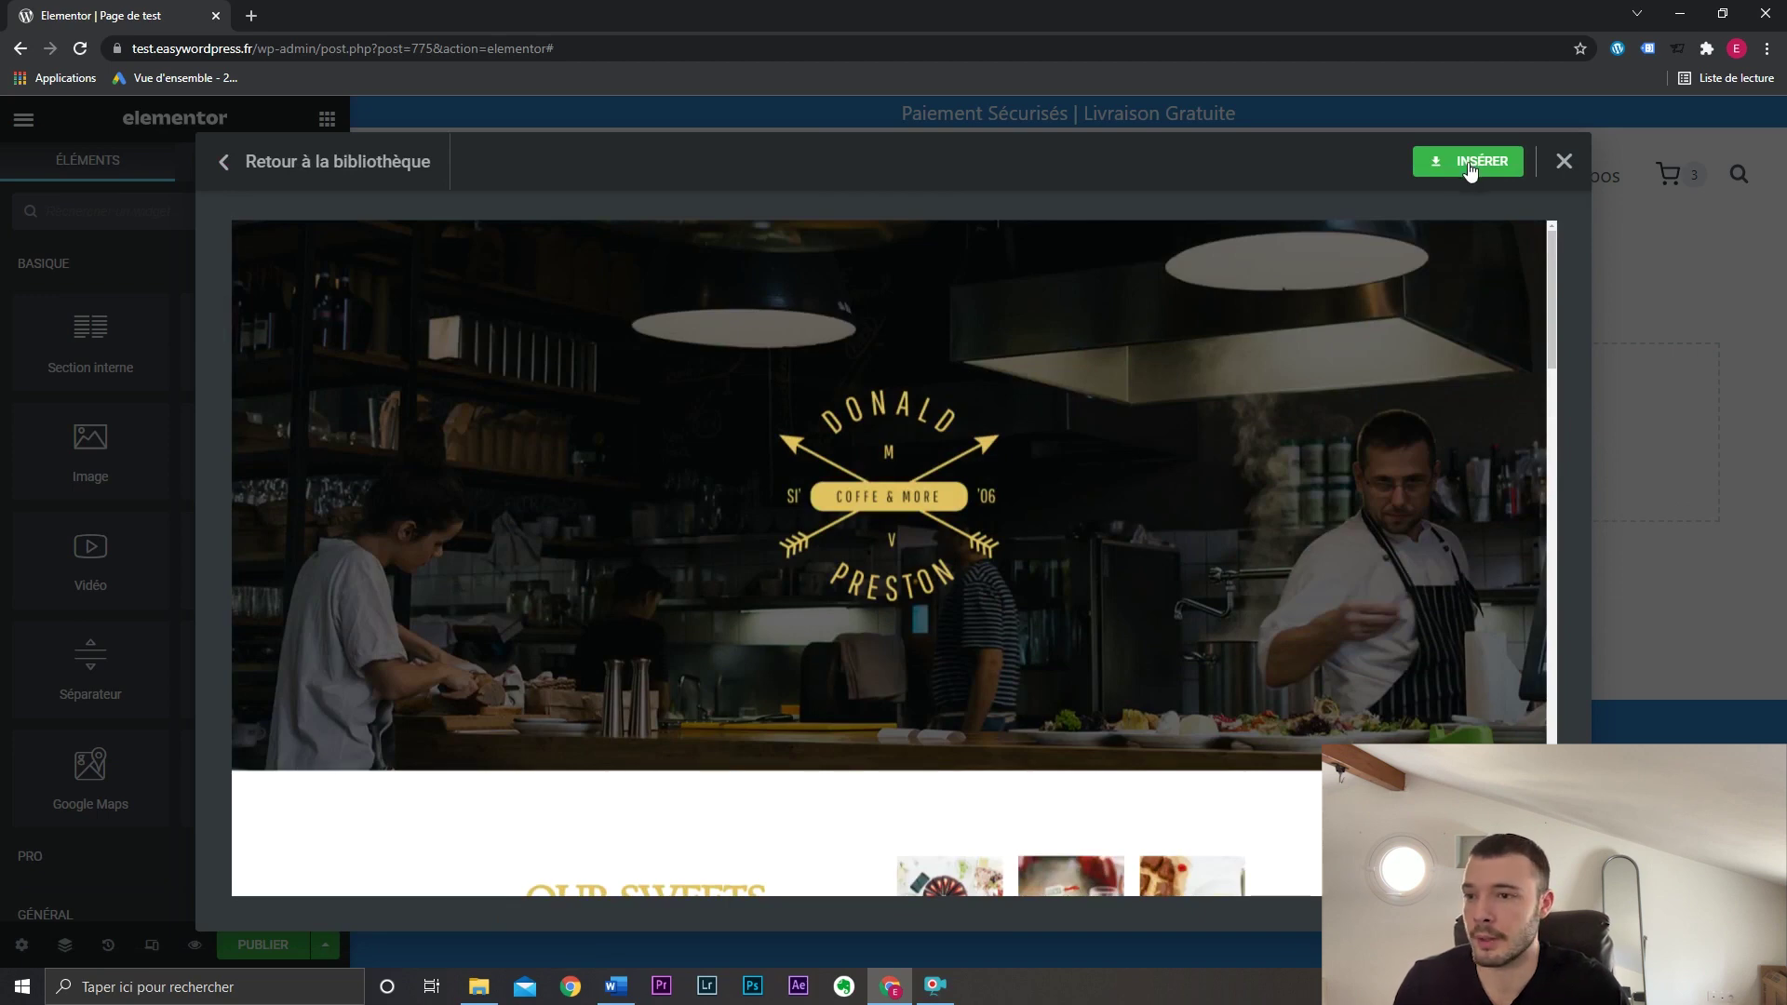
pyautogui.click(386, 168)
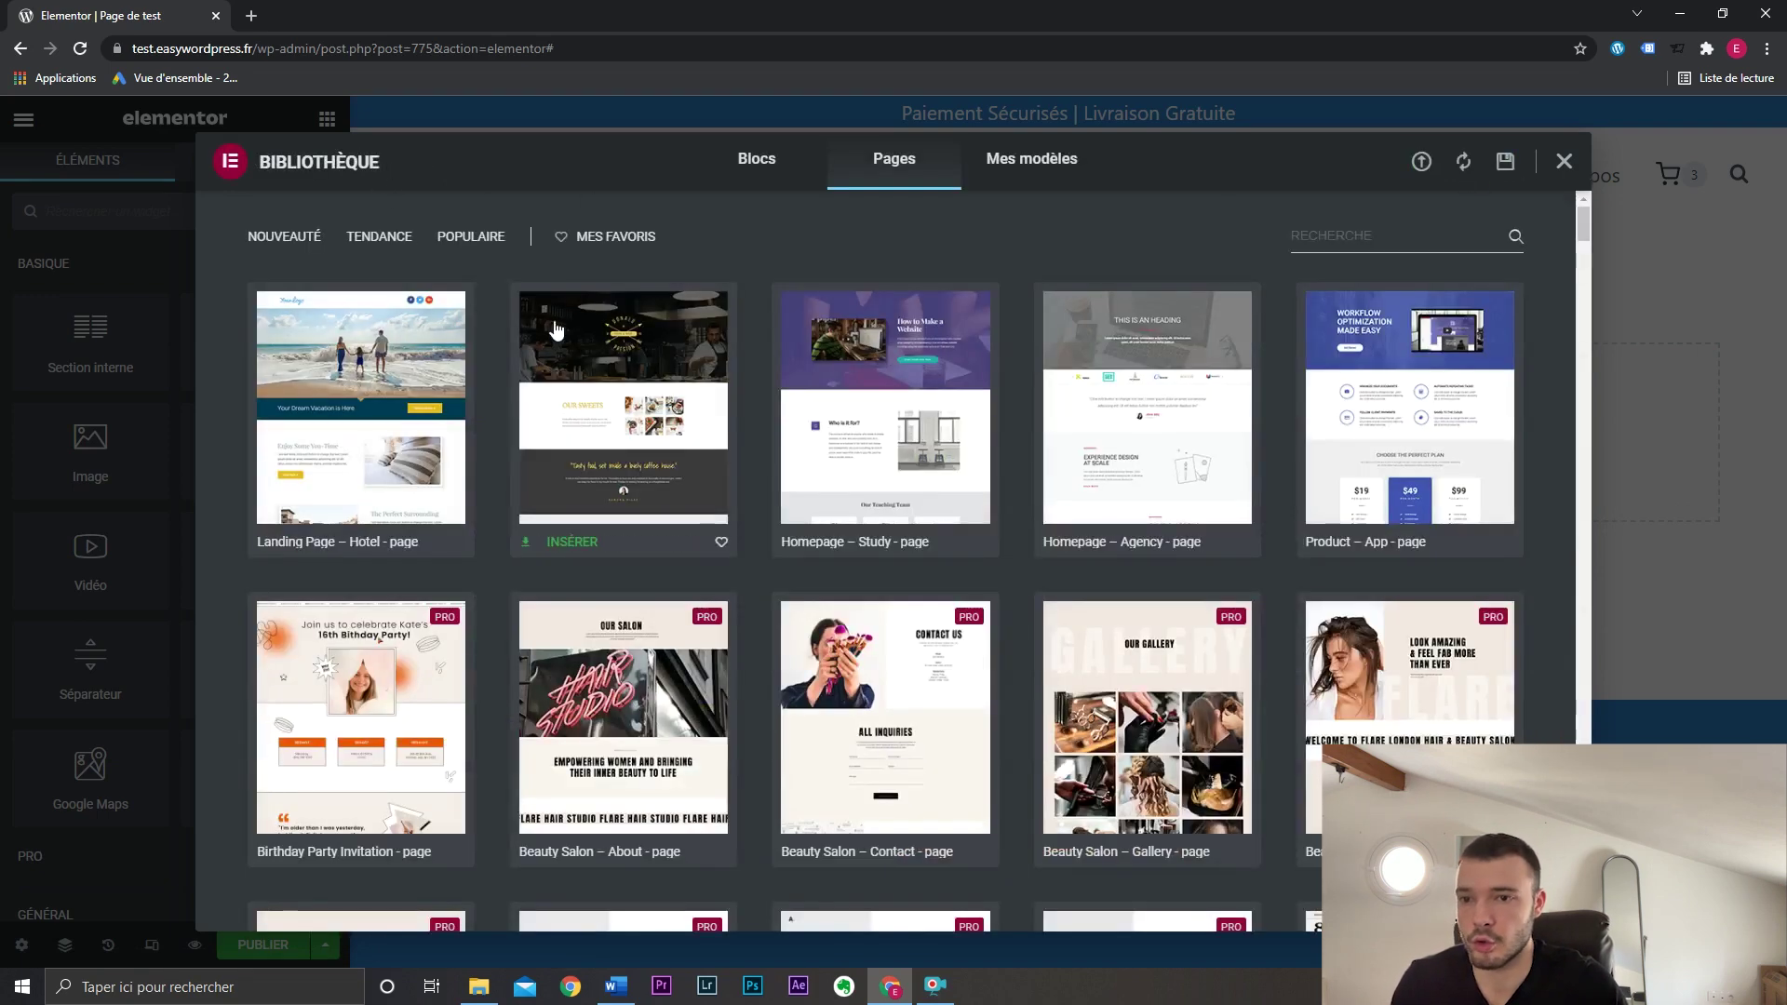
# Look through the library's block templates filtered to the Faq category.
pyautogui.click(767, 162)
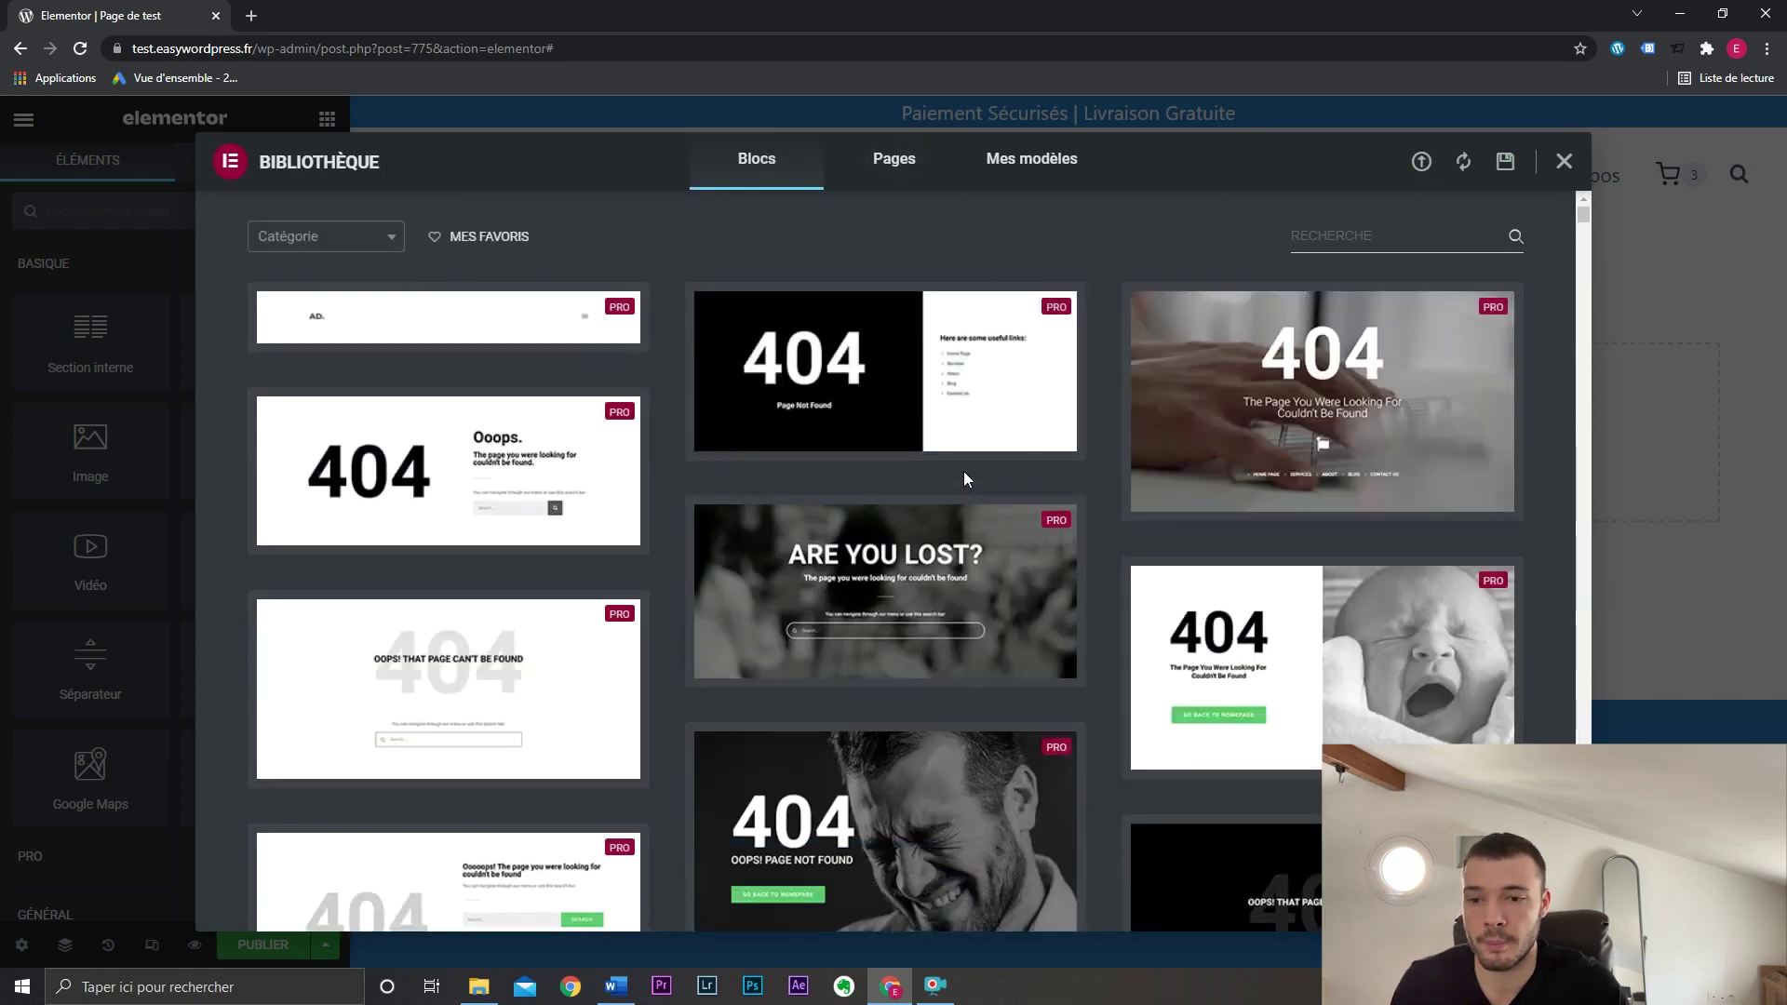
pyautogui.click(361, 242)
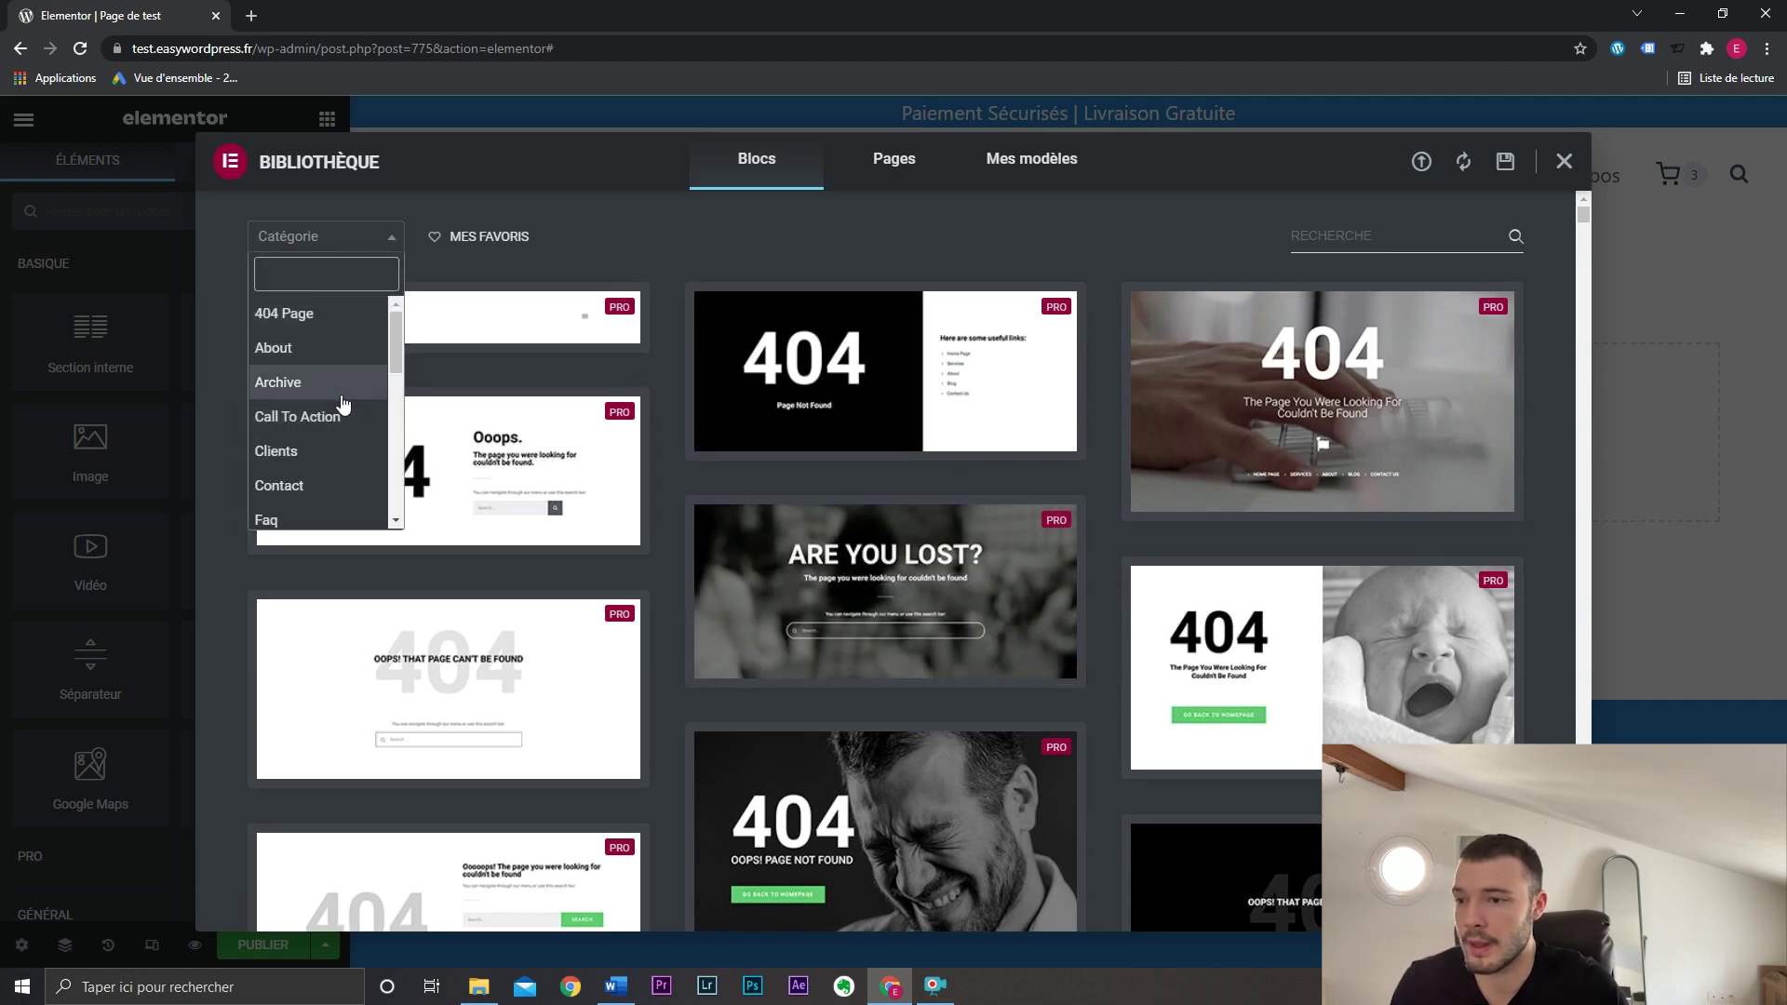
pyautogui.moveTo(394, 339); pyautogui.dragTo(394, 366)
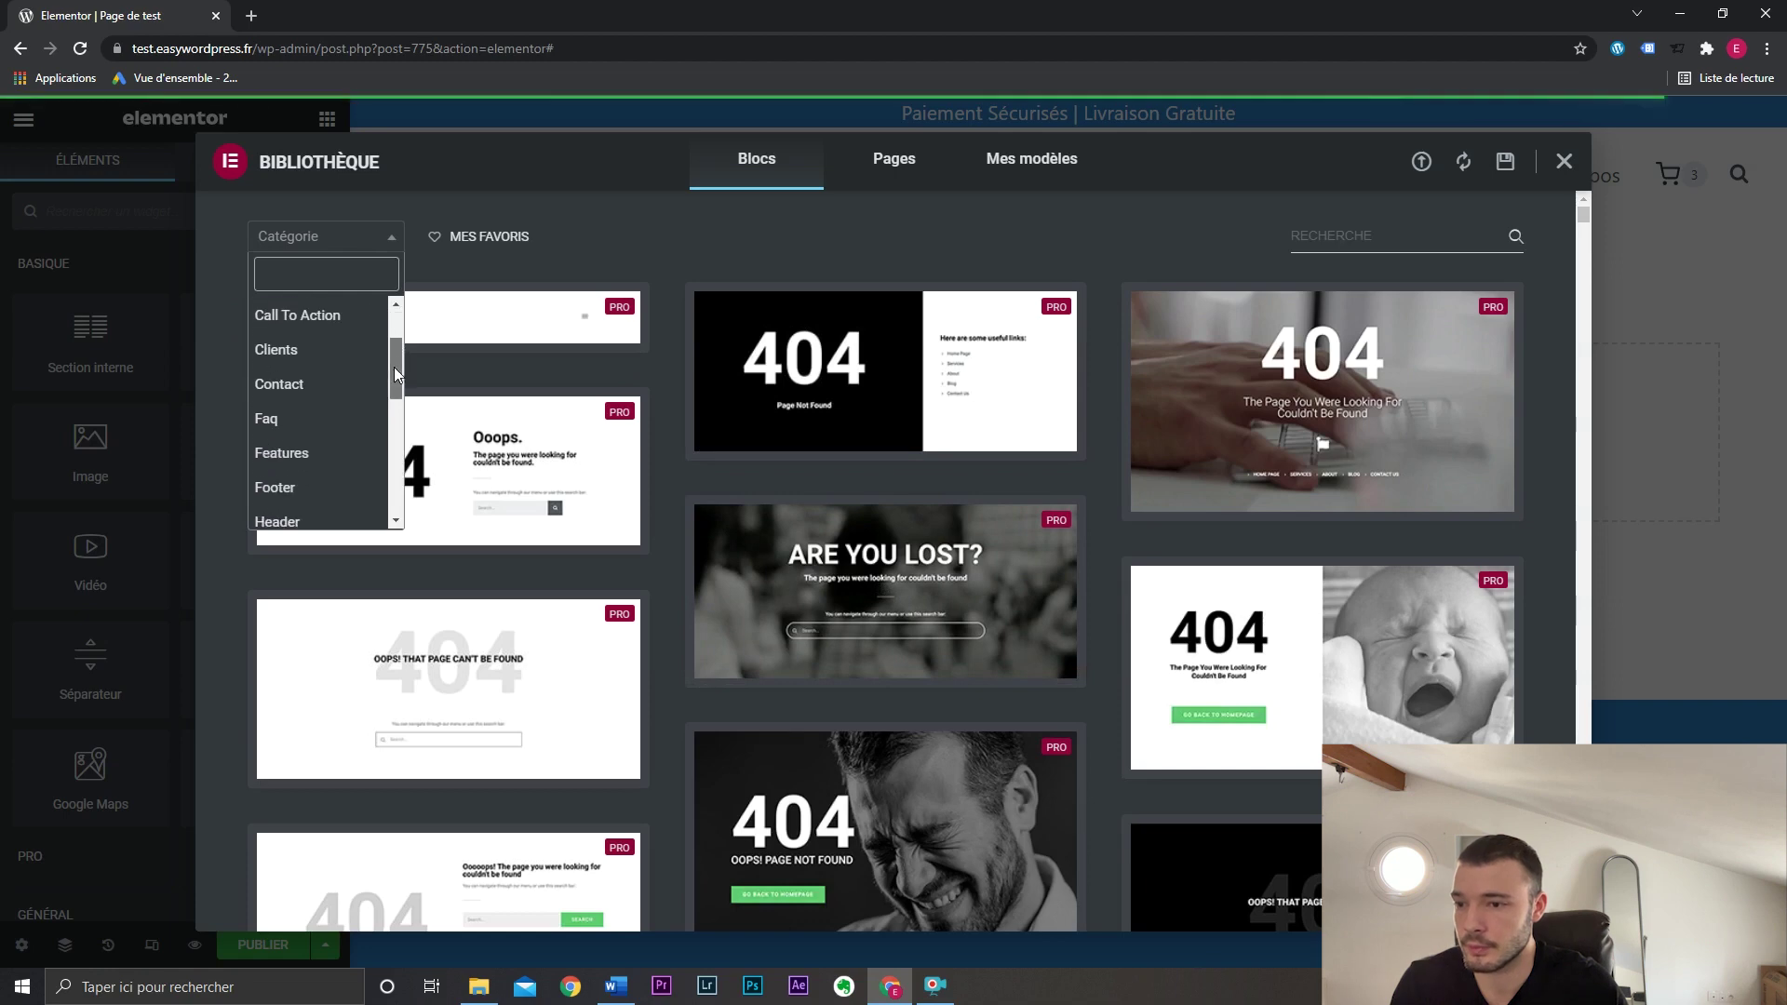
pyautogui.click(335, 421)
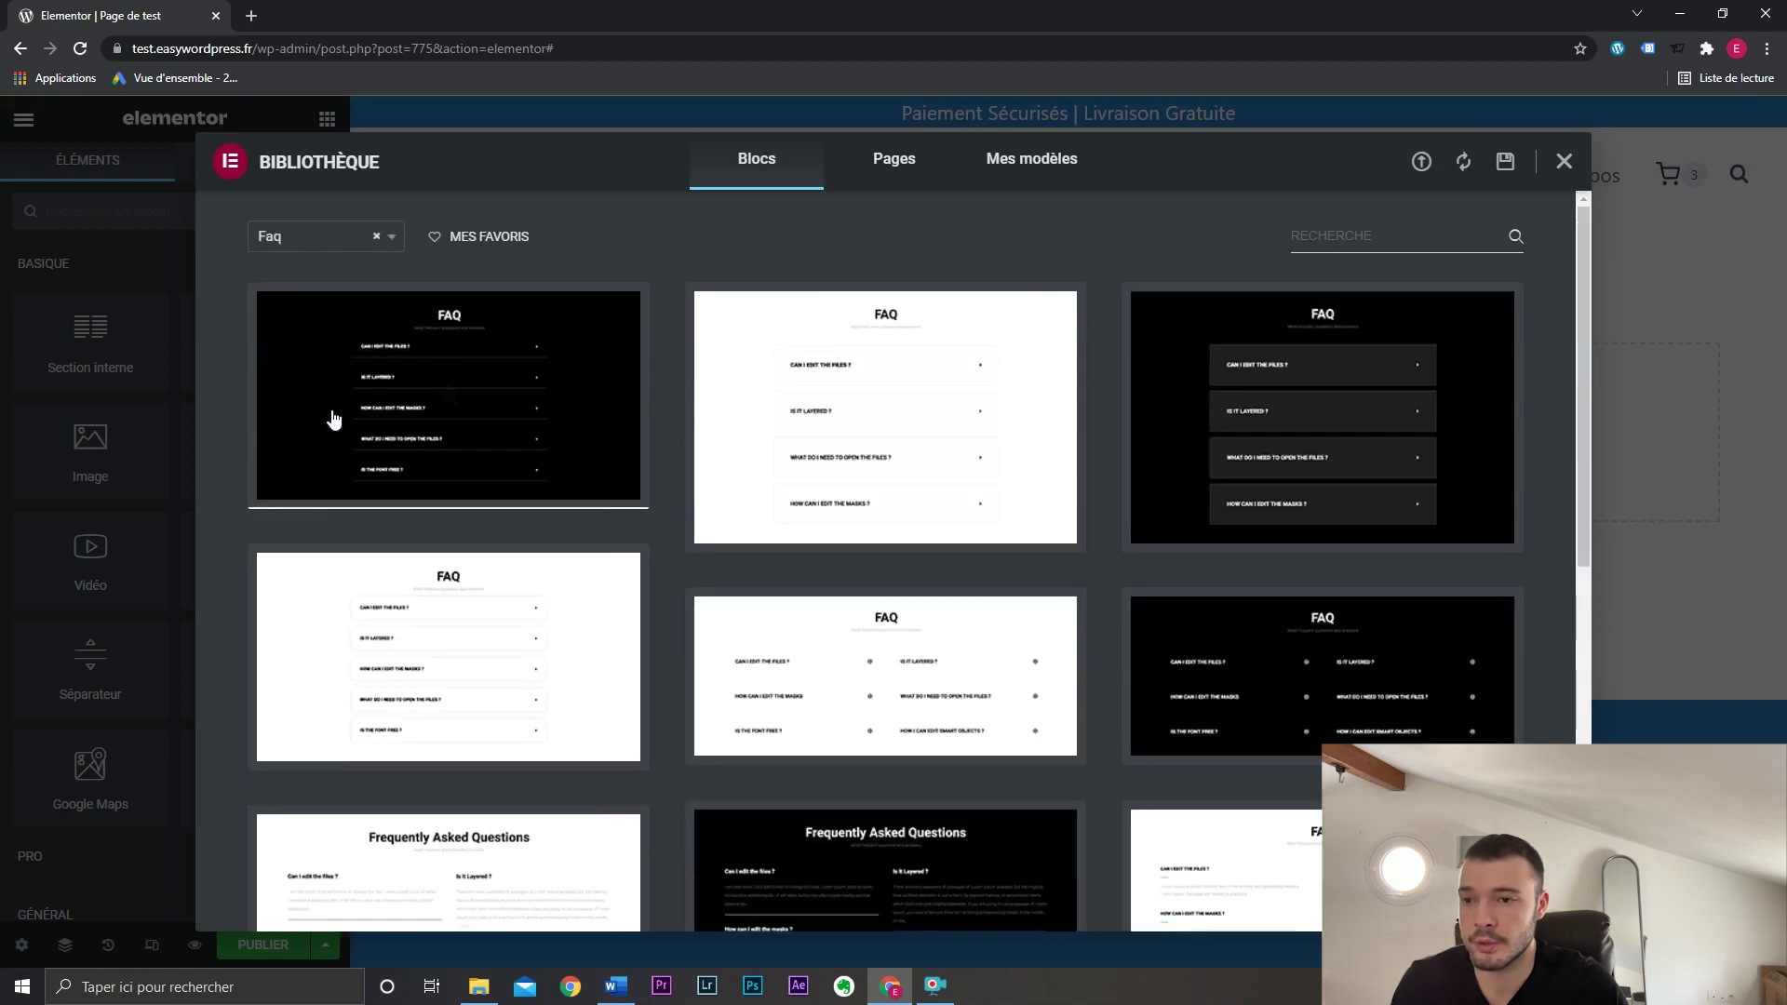
pyautogui.scroll(-5, 1112, 428)
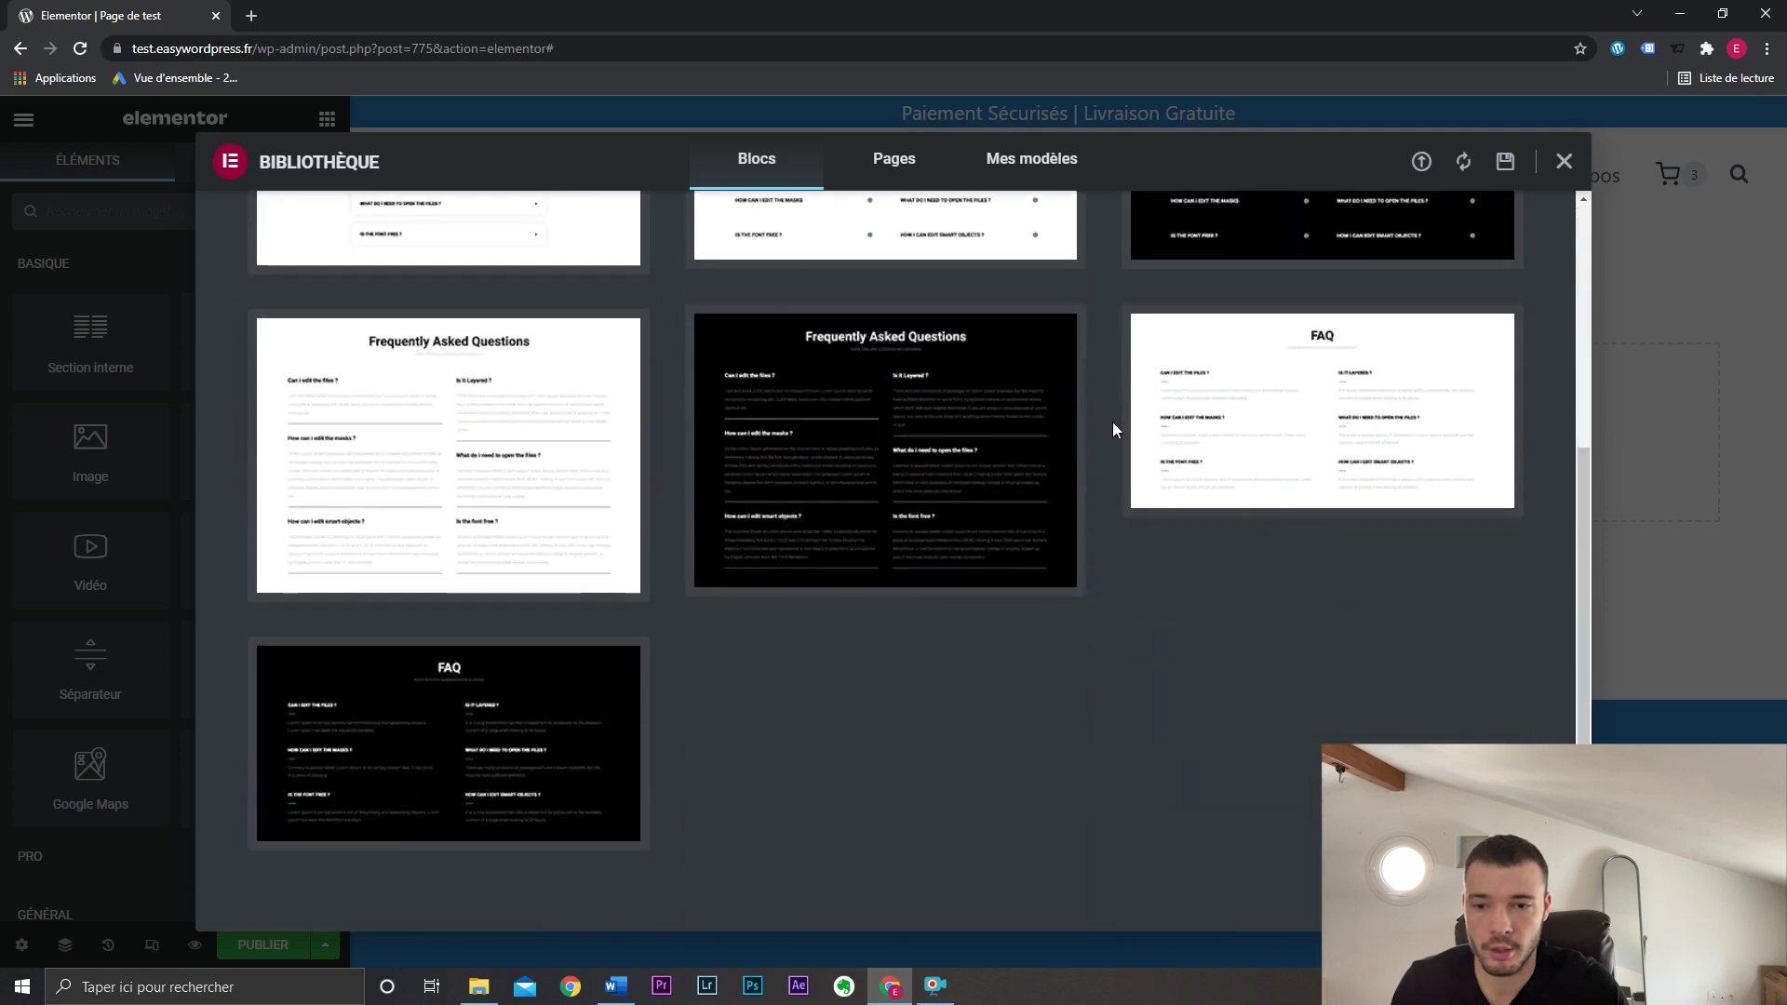
pyautogui.scroll(4, 1082, 531)
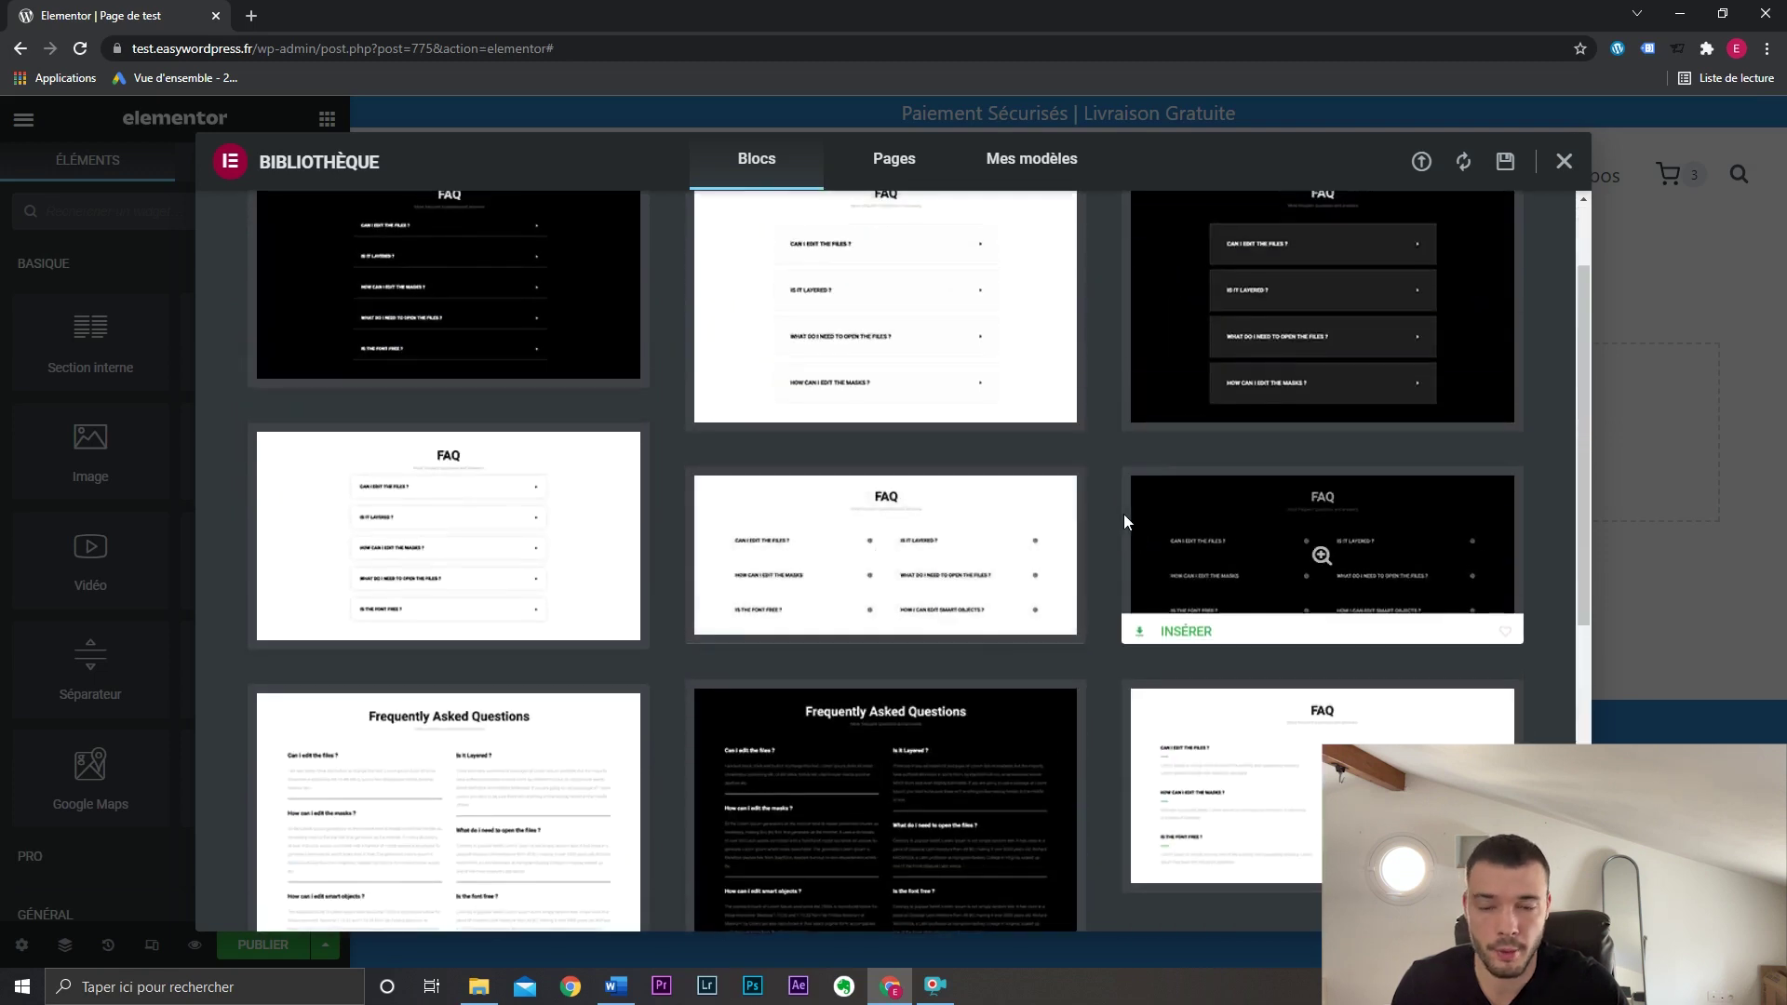
pyautogui.scroll(2, 1125, 514)
# Insert the "Landing Page – Hotel" page template from the library into the empty page.
pyautogui.click(897, 161)
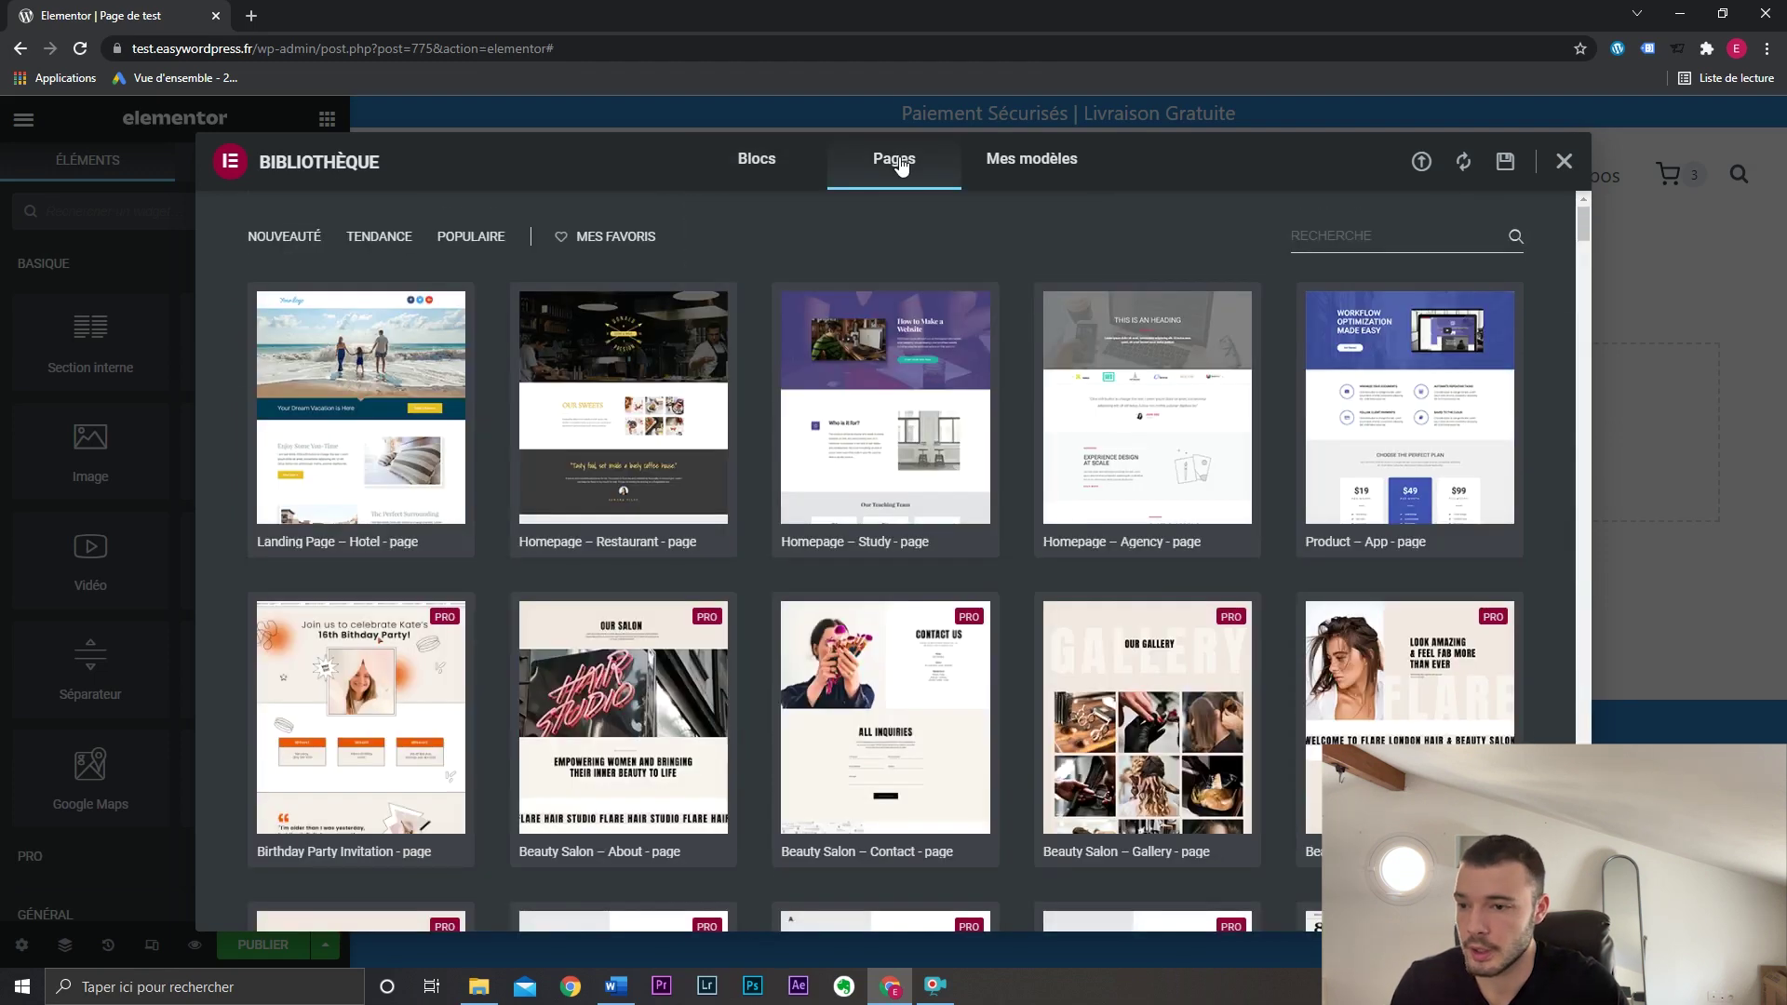
pyautogui.click(419, 389)
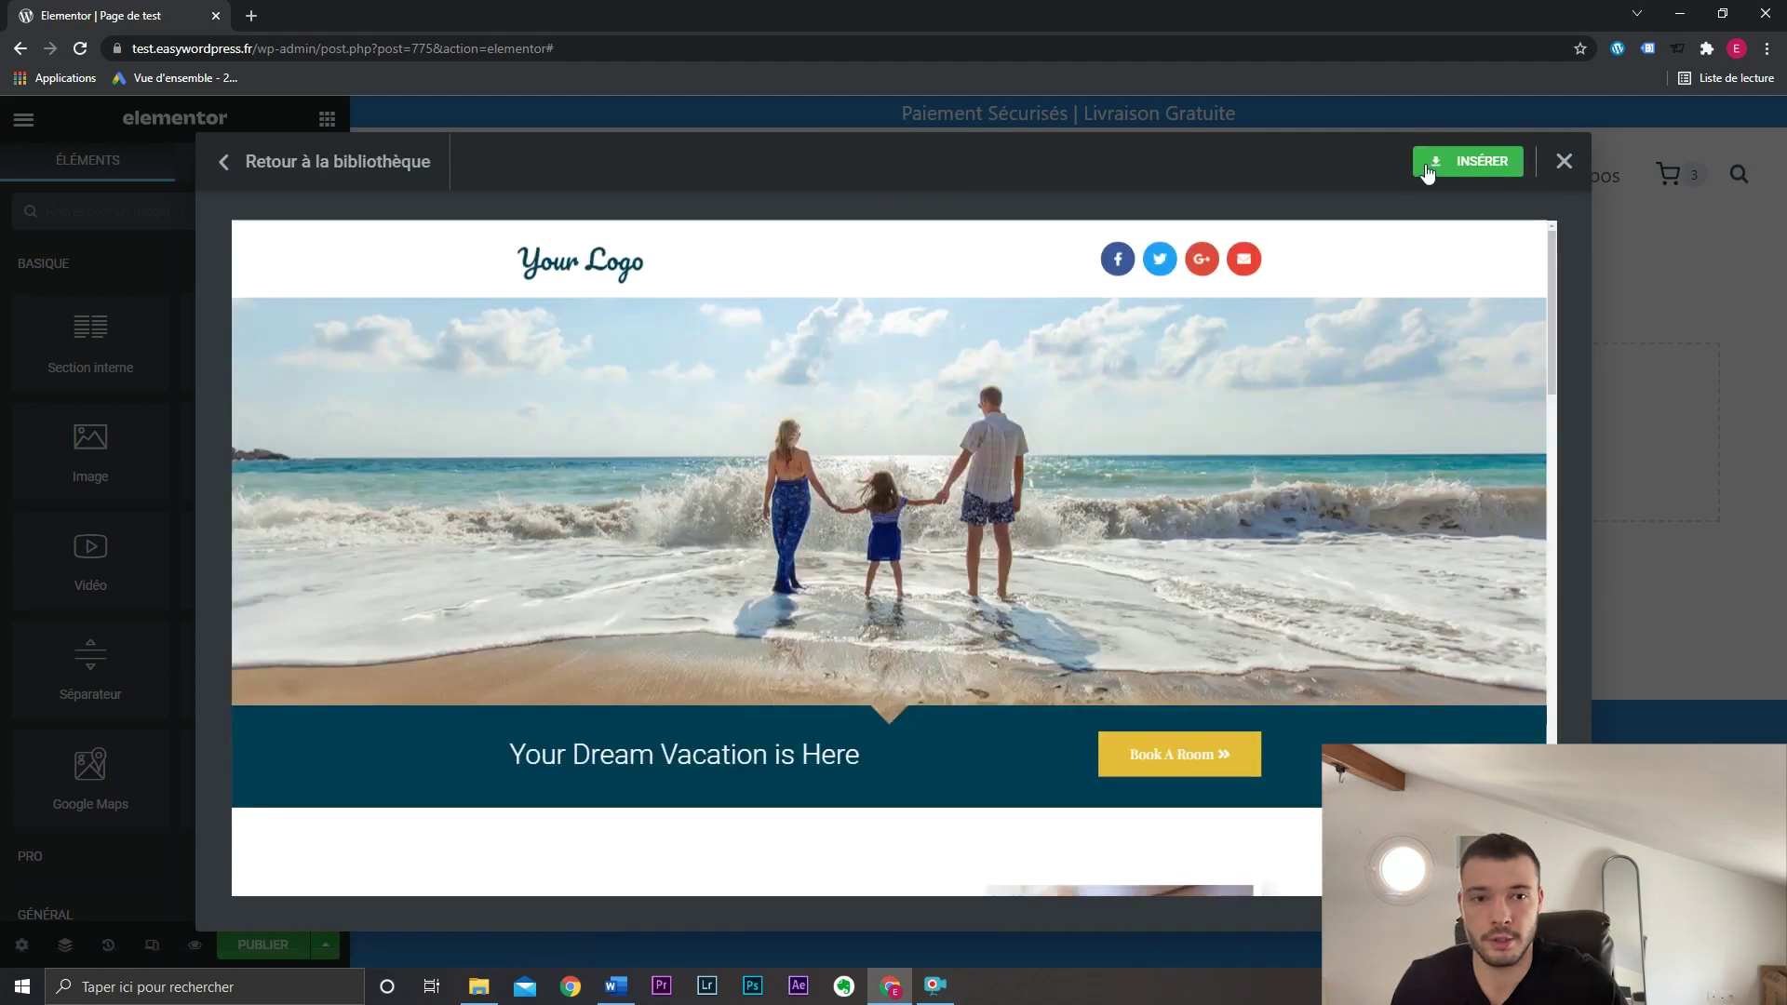
pyautogui.click(1428, 168)
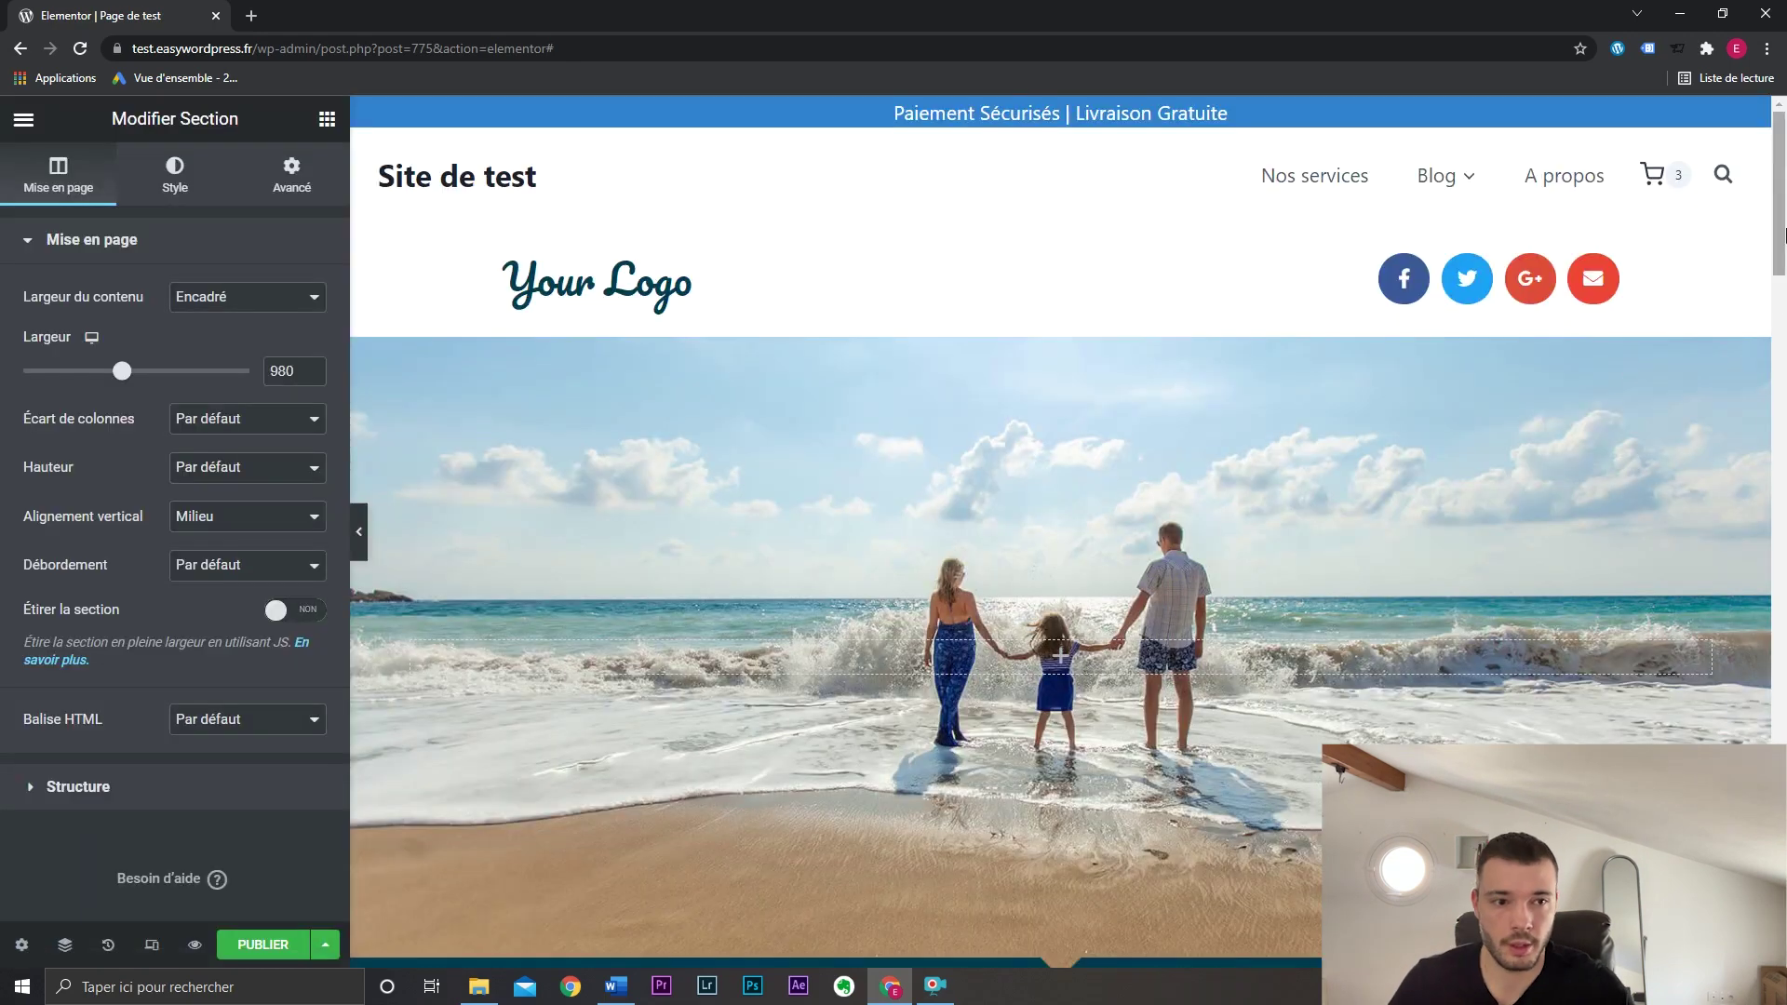
# Delete the inserted template's first section, which holds the "Your Logo" image and the social icons.
pyautogui.moveTo(1785, 233); pyautogui.dragTo(1783, 154)
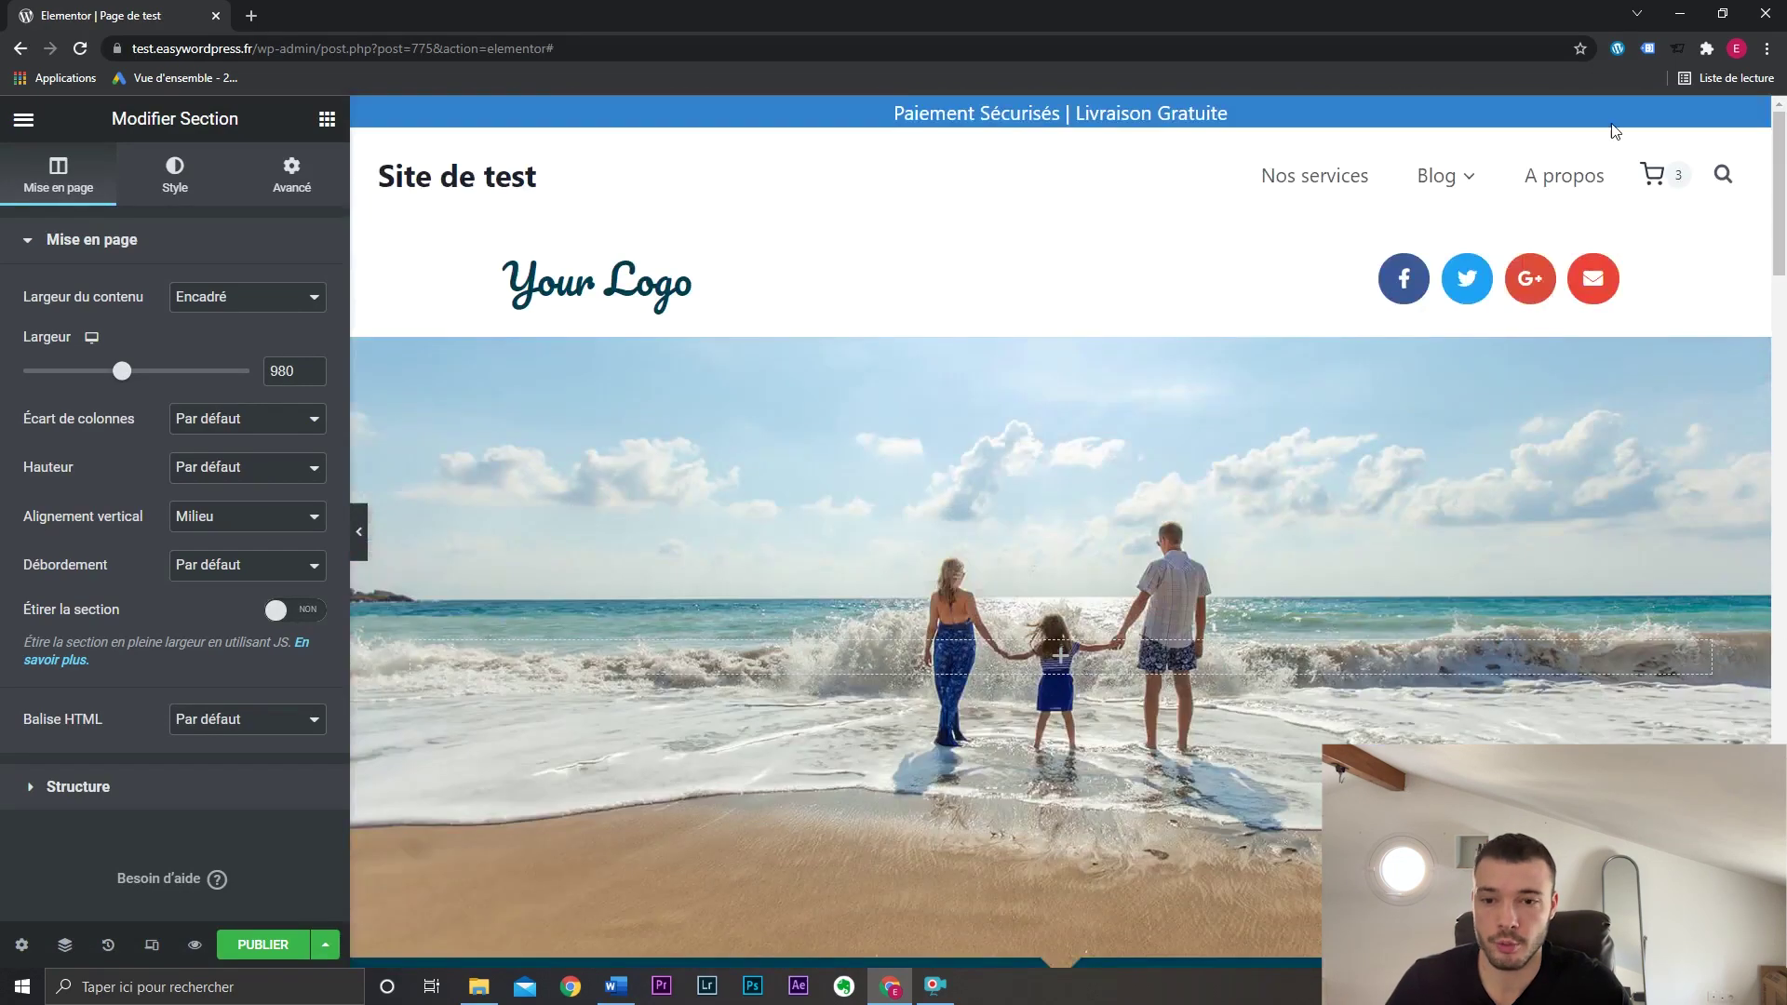
pyautogui.moveTo(1049, 216)
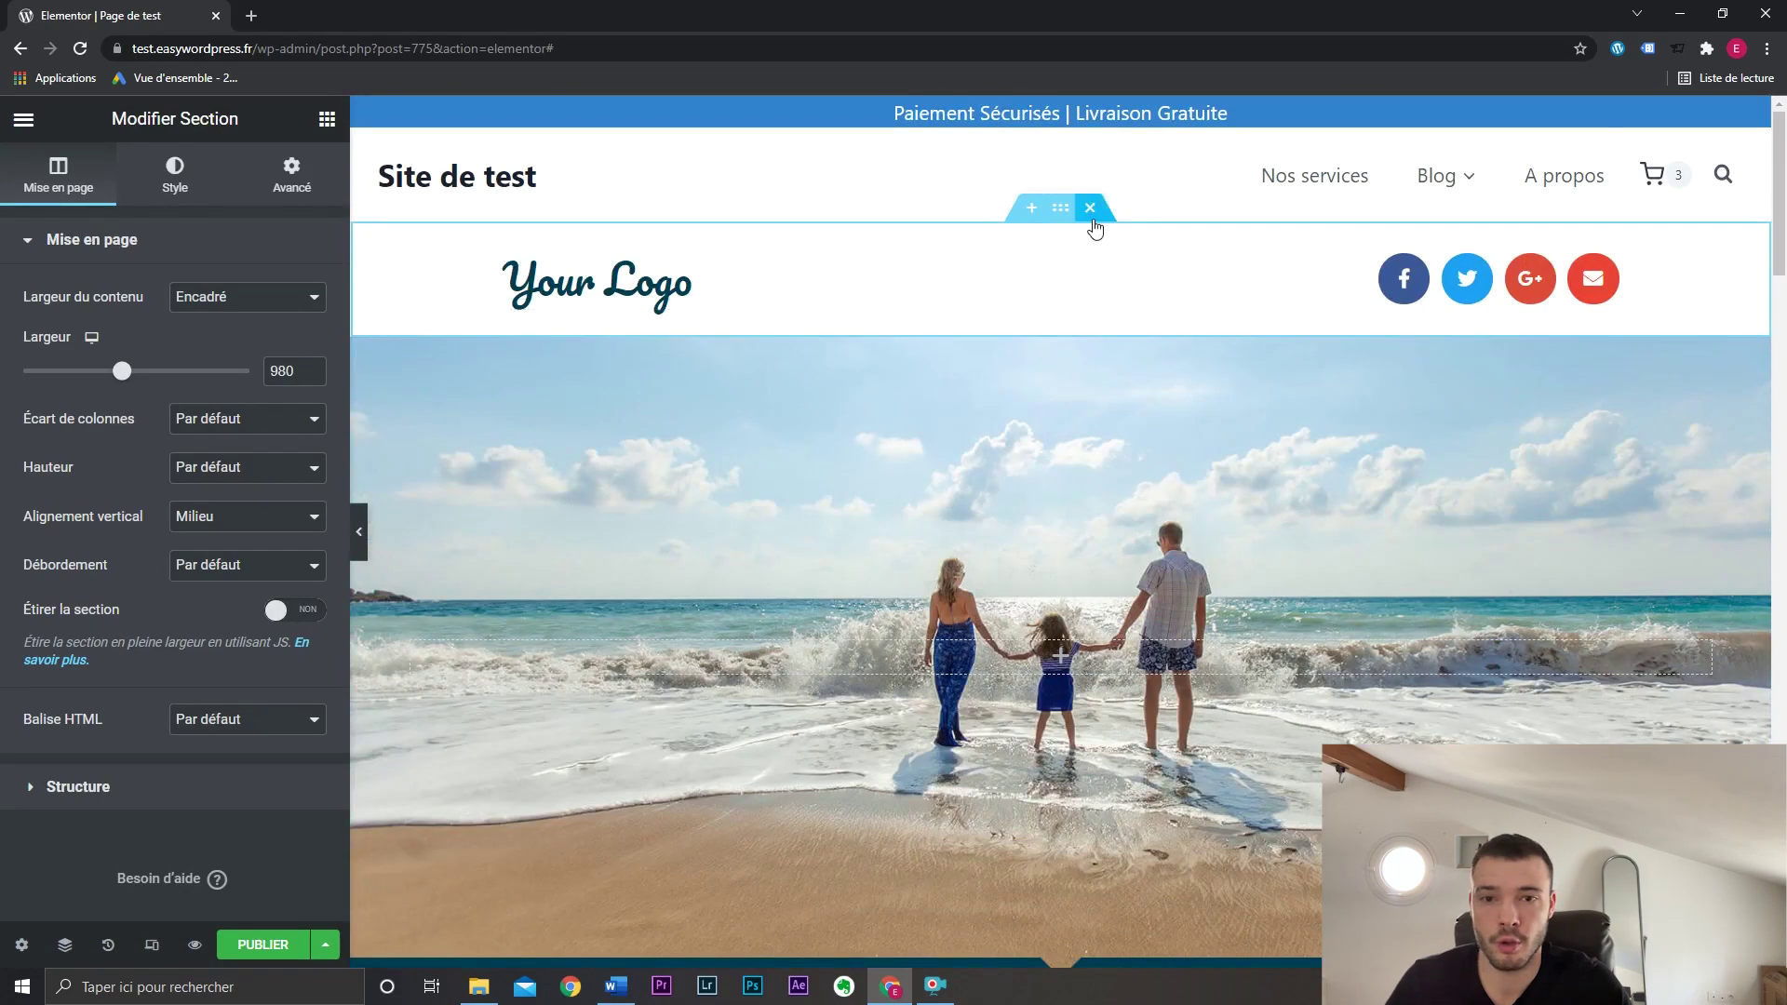
pyautogui.click(1092, 210)
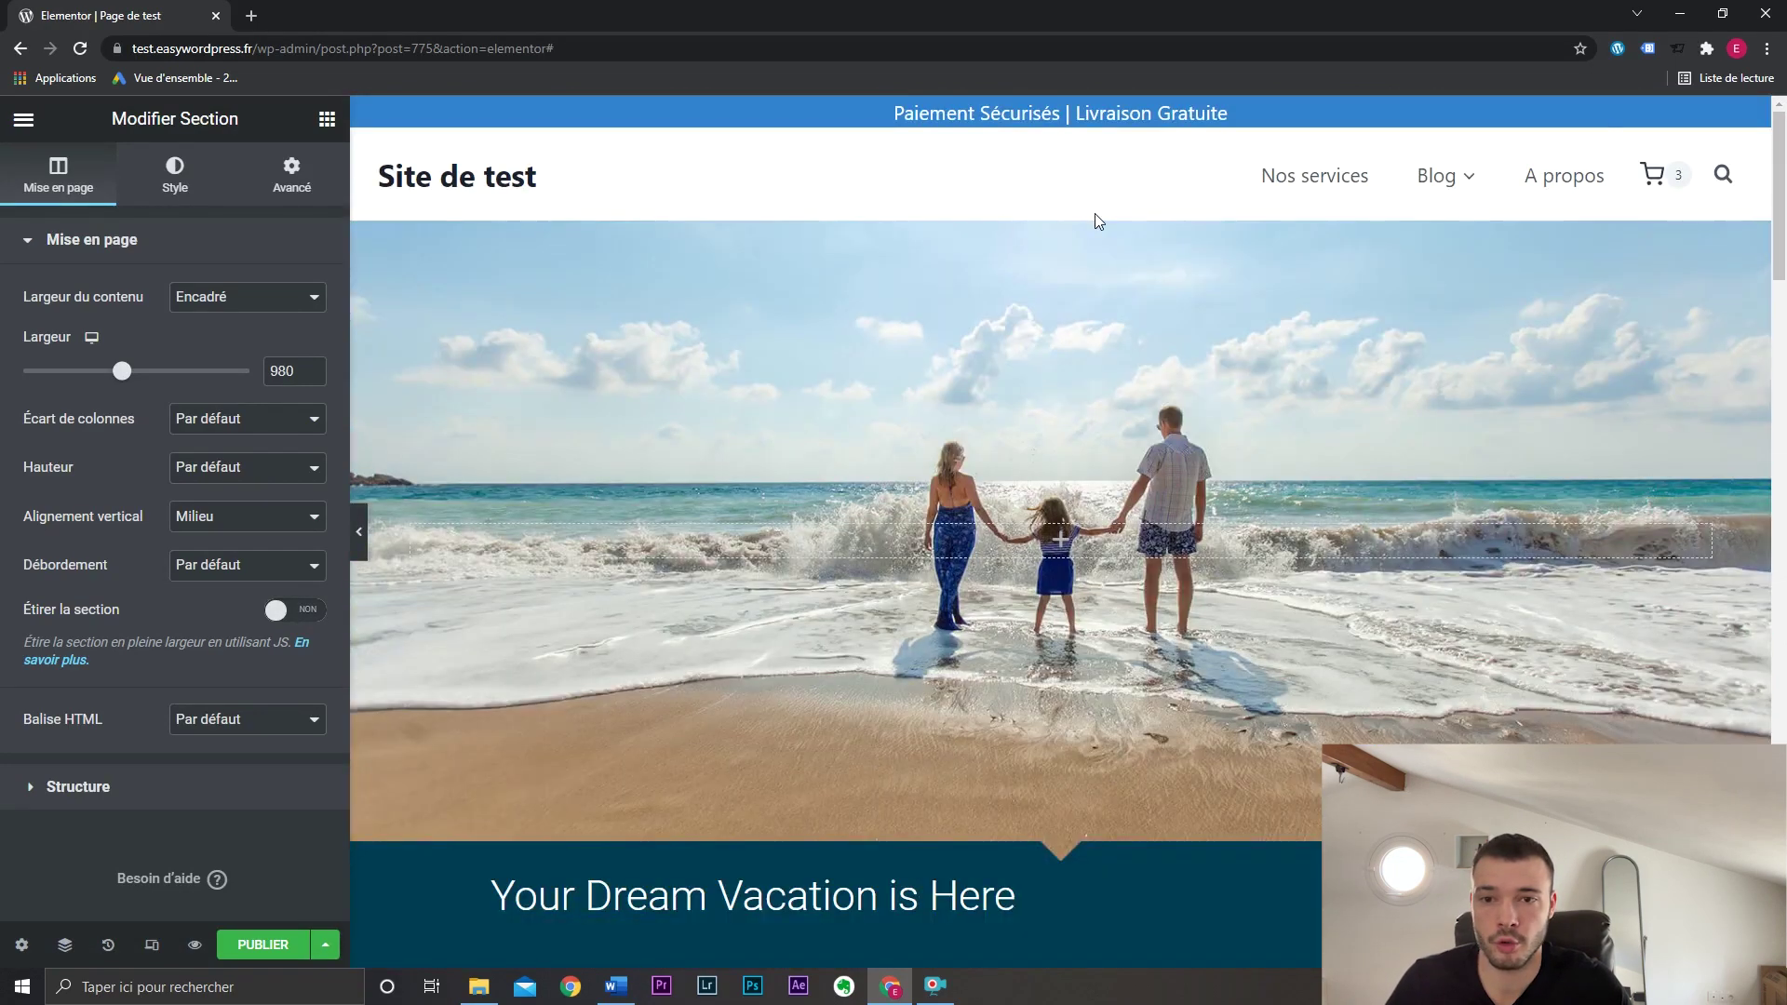
# Hide the editing panel to look through the whole hotel page, and show the panel again.
pyautogui.click(363, 533)
pyautogui.scroll(-10, 1485, 527)
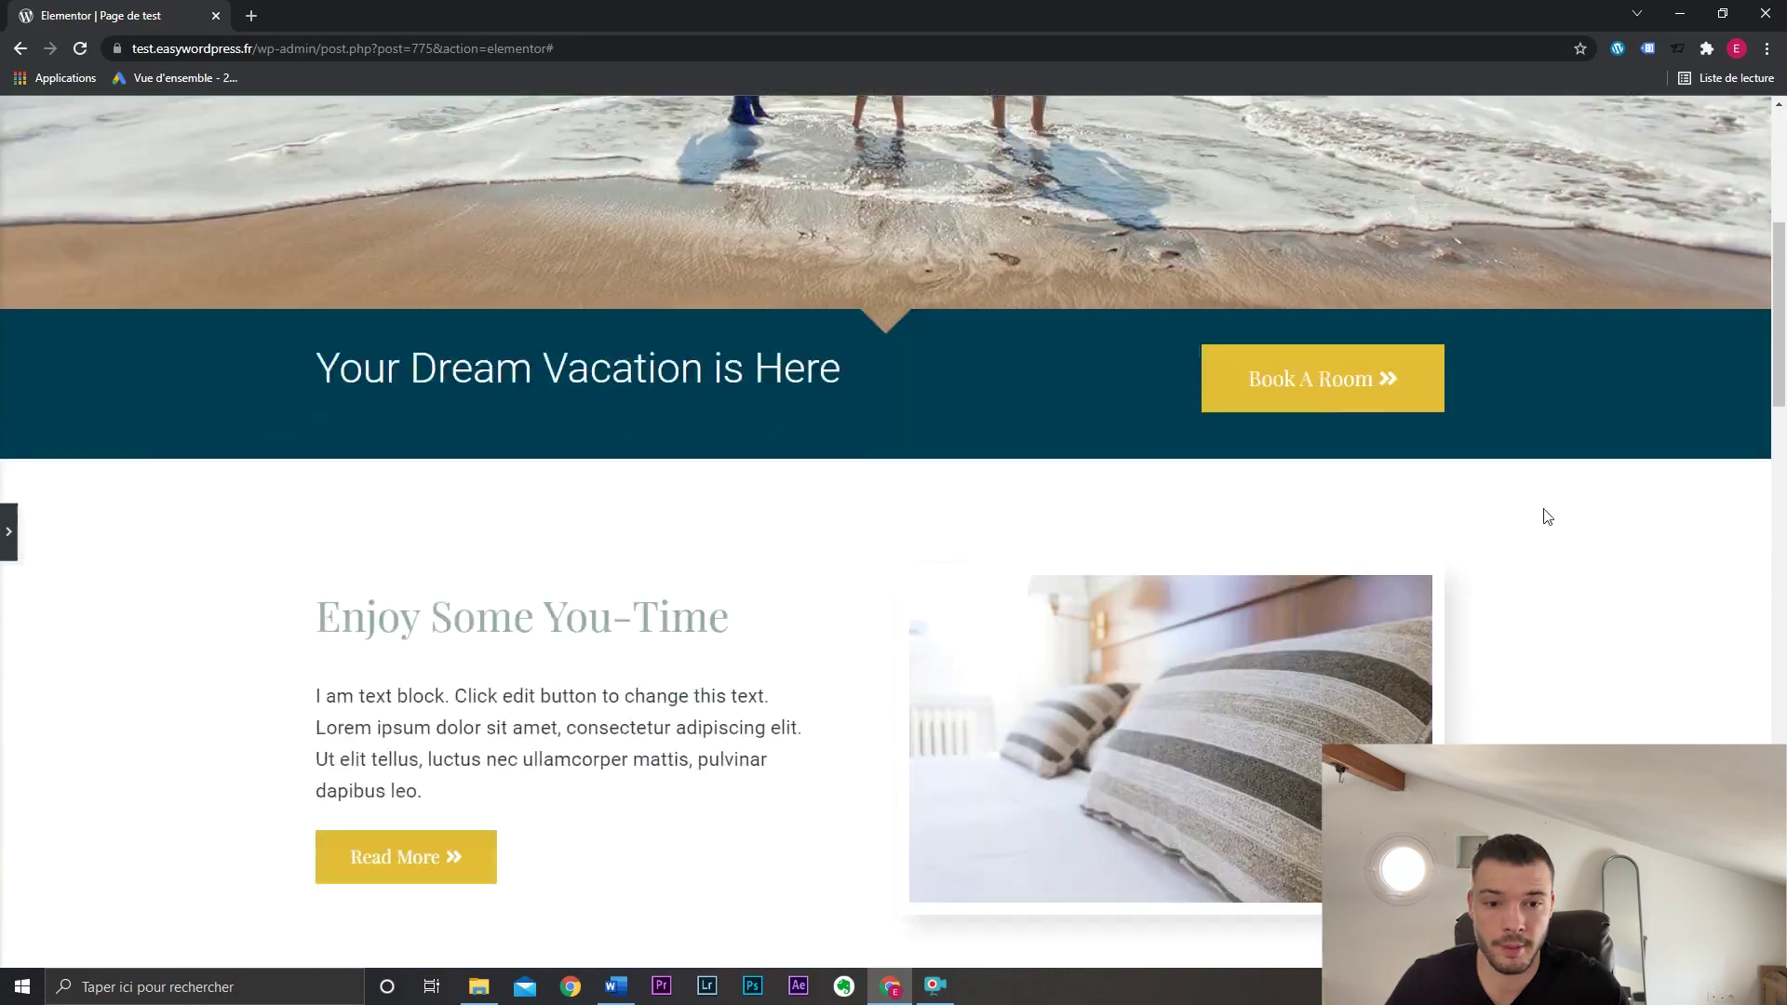
pyautogui.scroll(-20, 1548, 516)
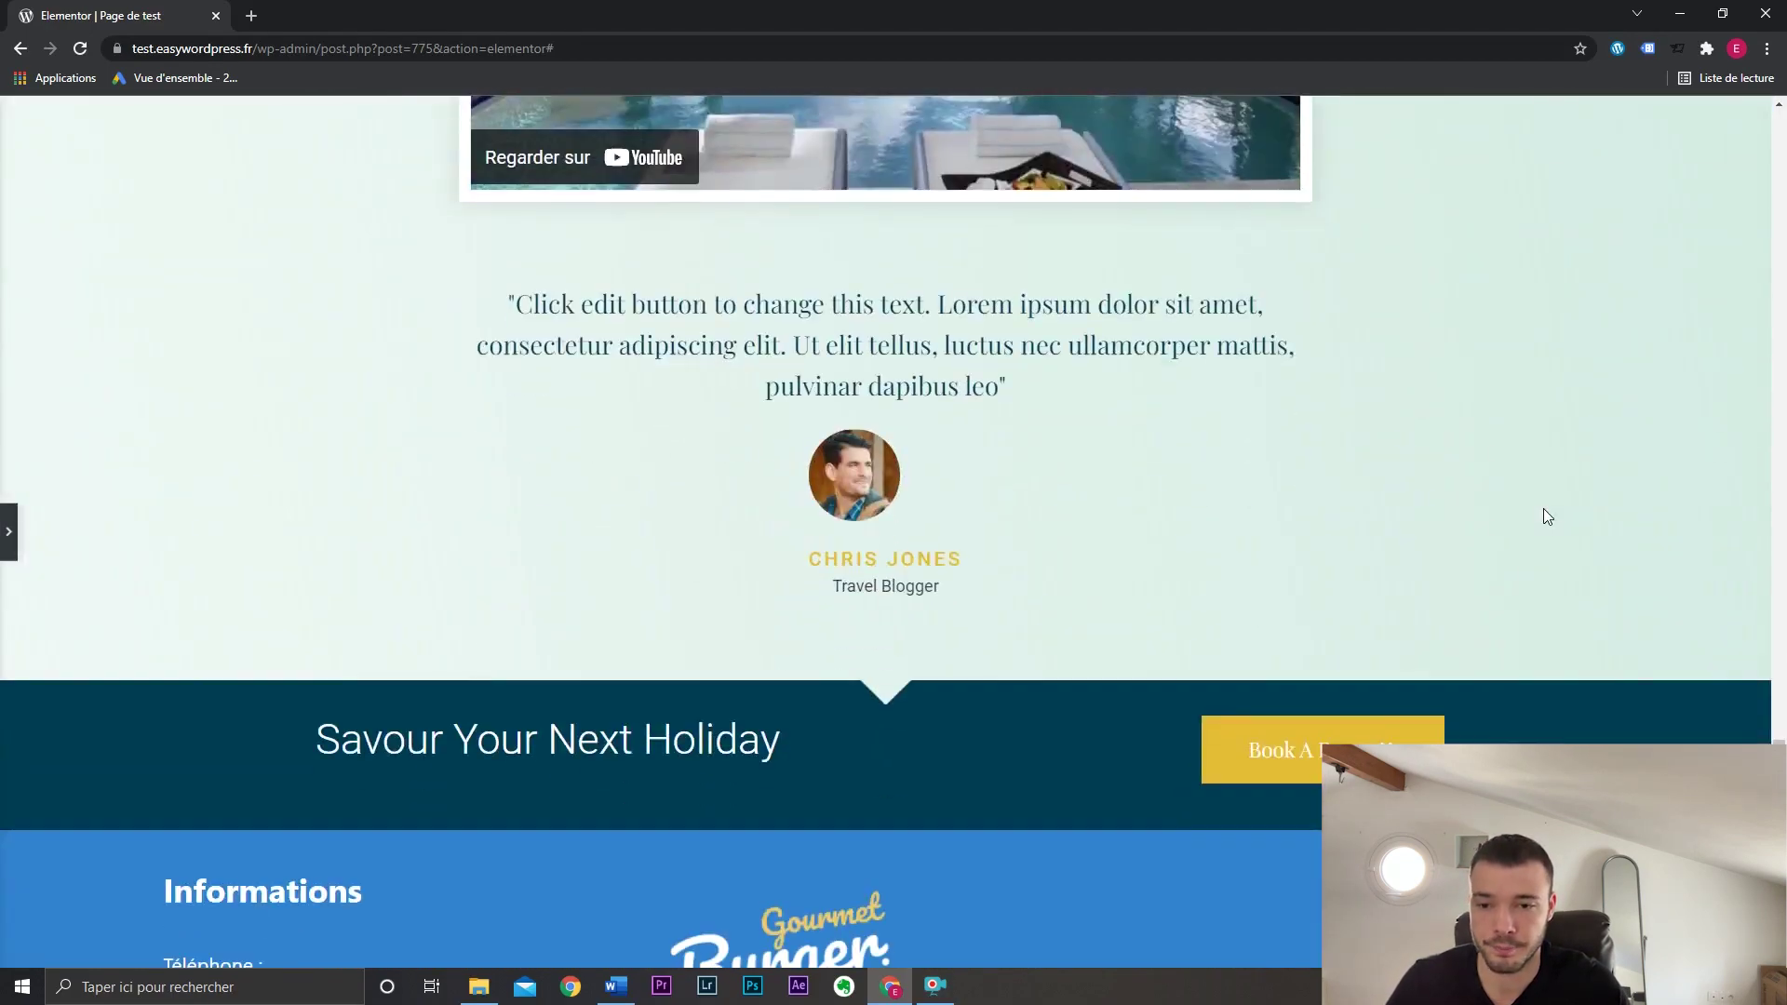
pyautogui.scroll(20, 1544, 515)
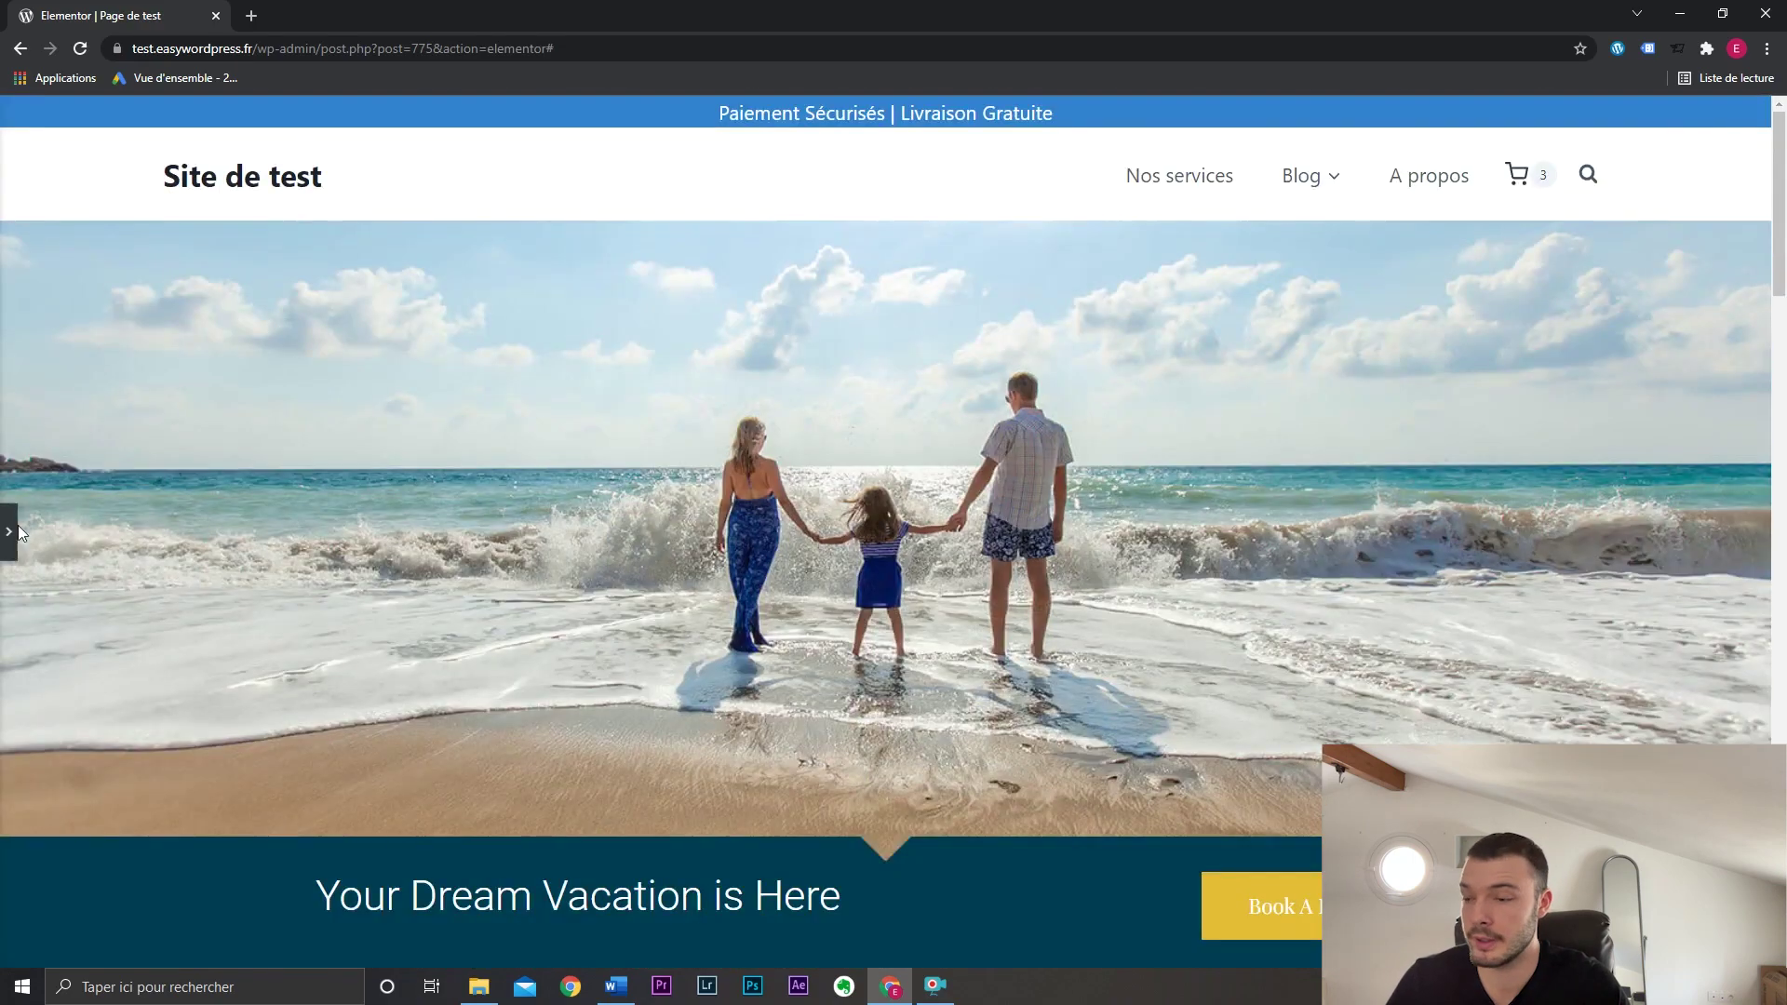
pyautogui.click(9, 532)
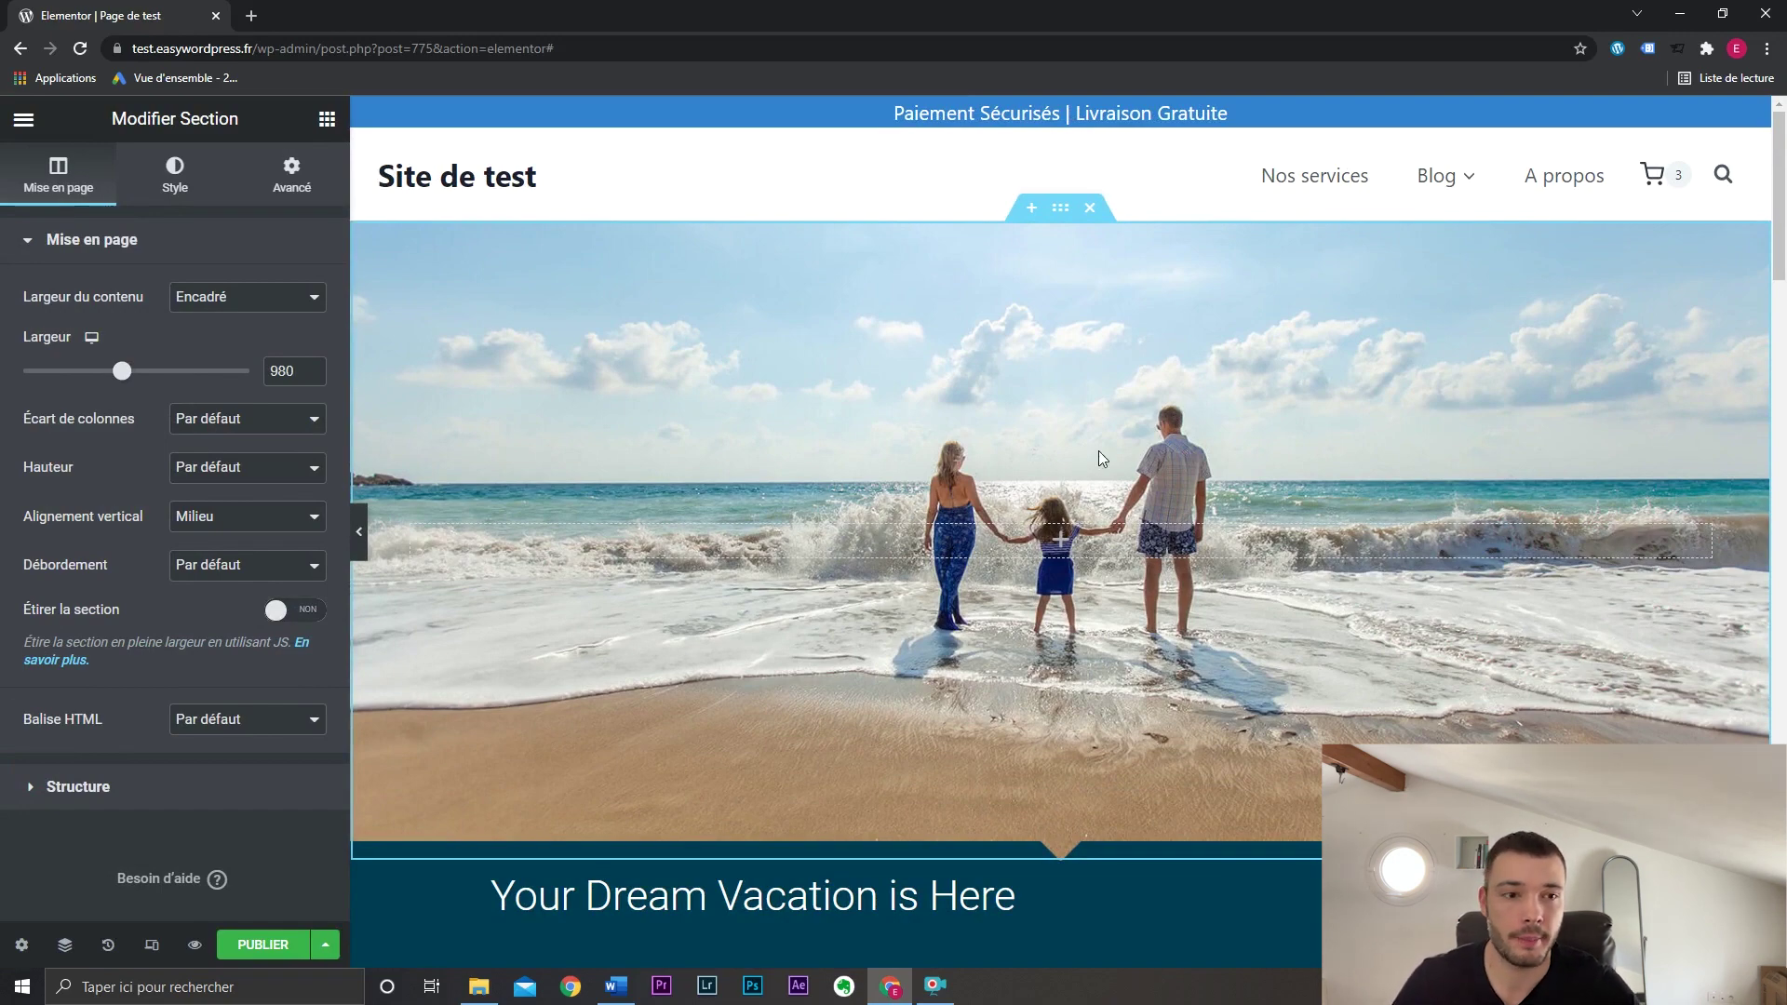
# Save the "The Perfect Surrounding" section to the library as a template named "Section accueil", and close the library.
pyautogui.moveTo(1782, 191); pyautogui.dragTo(1785, 443)
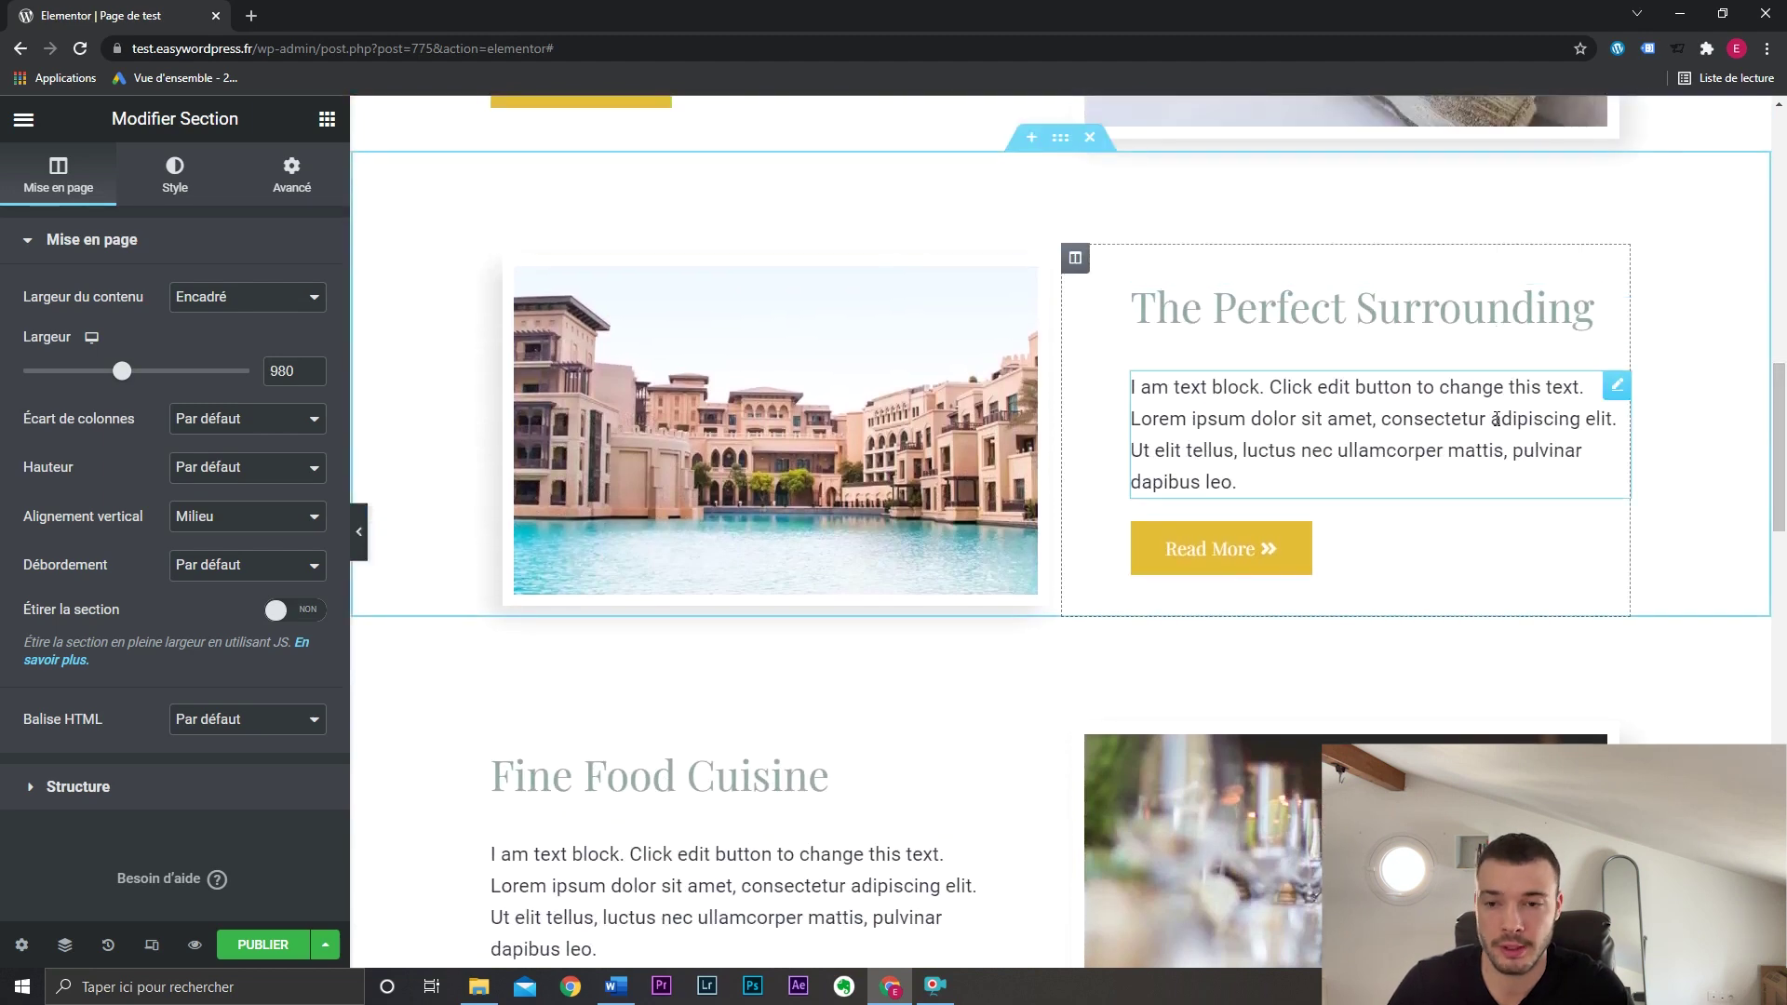
pyautogui.scroll(1, 1504, 410)
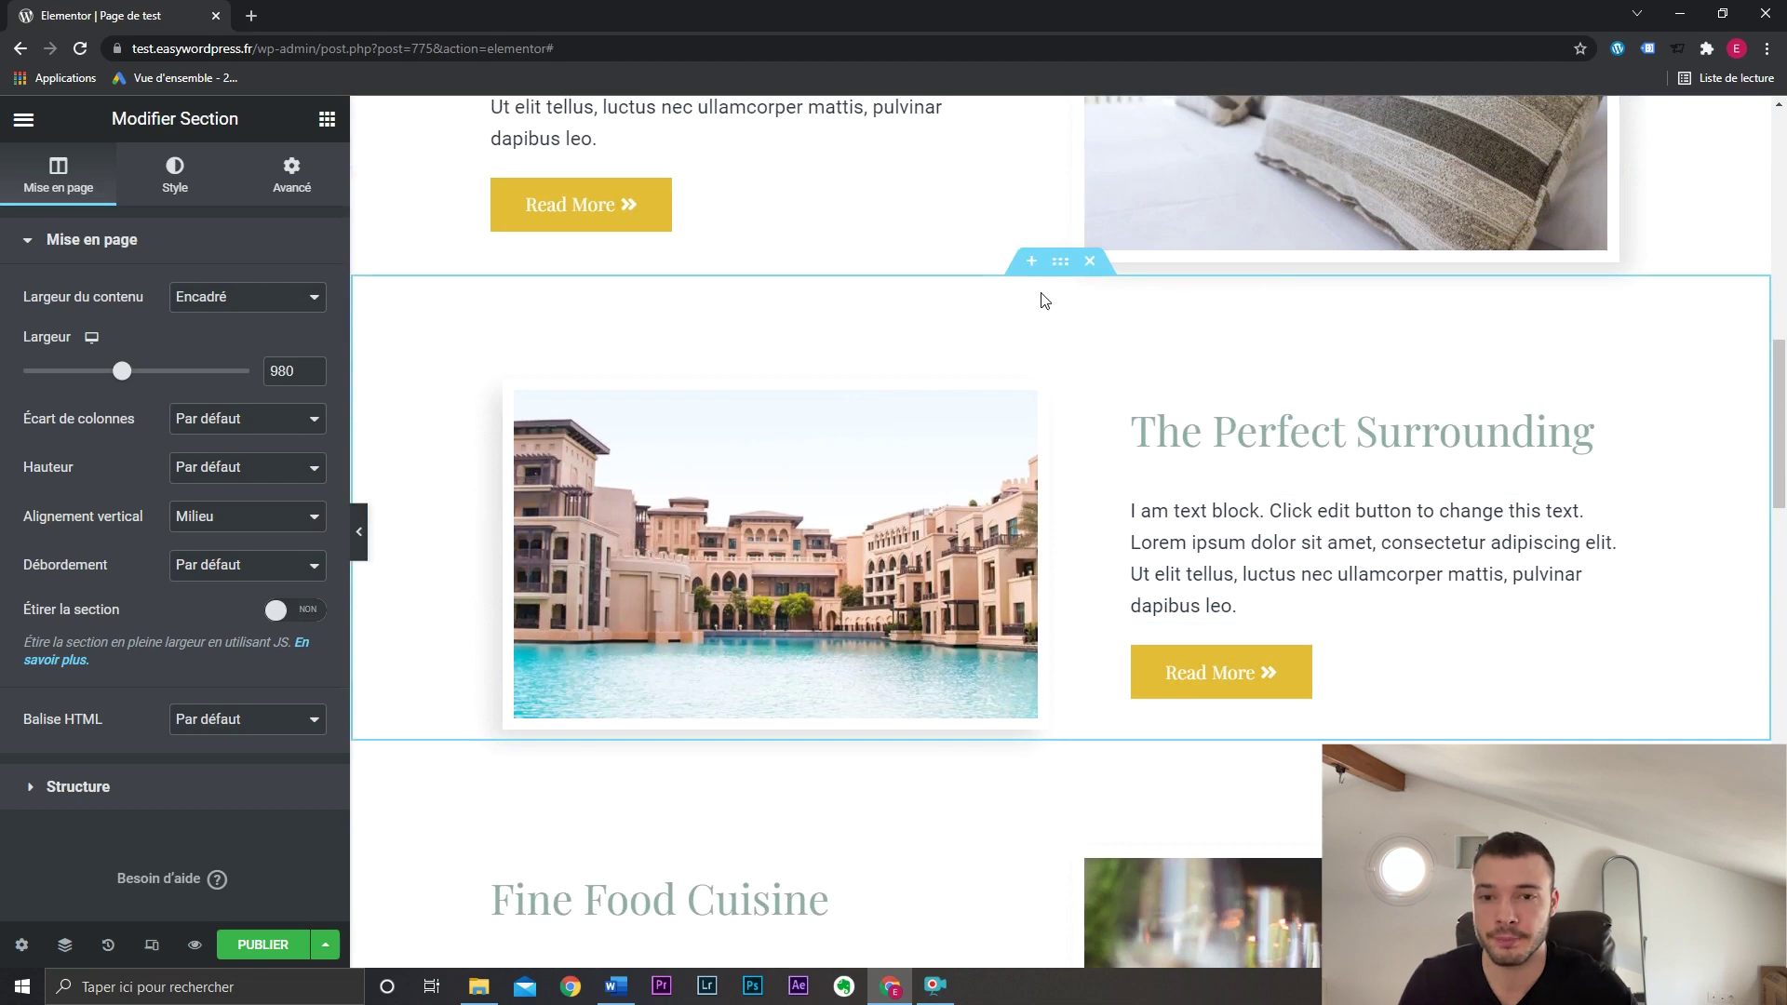
pyautogui.rightClick(1063, 265)
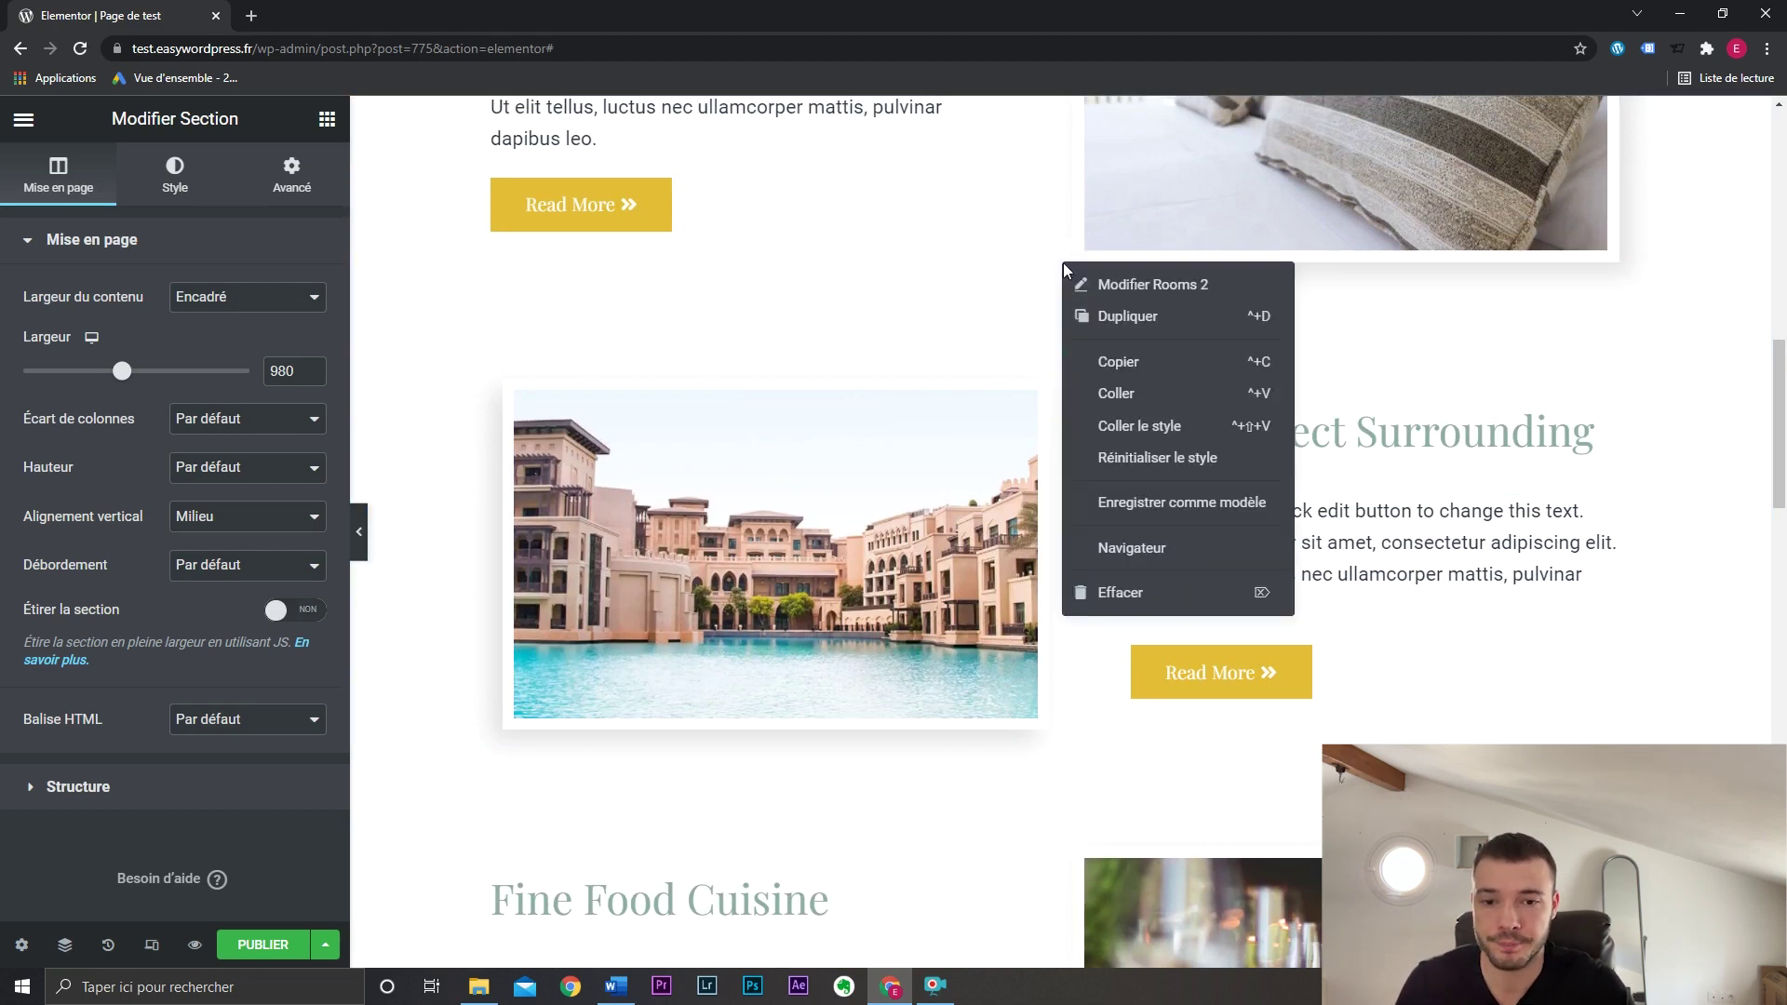
pyautogui.click(1186, 504)
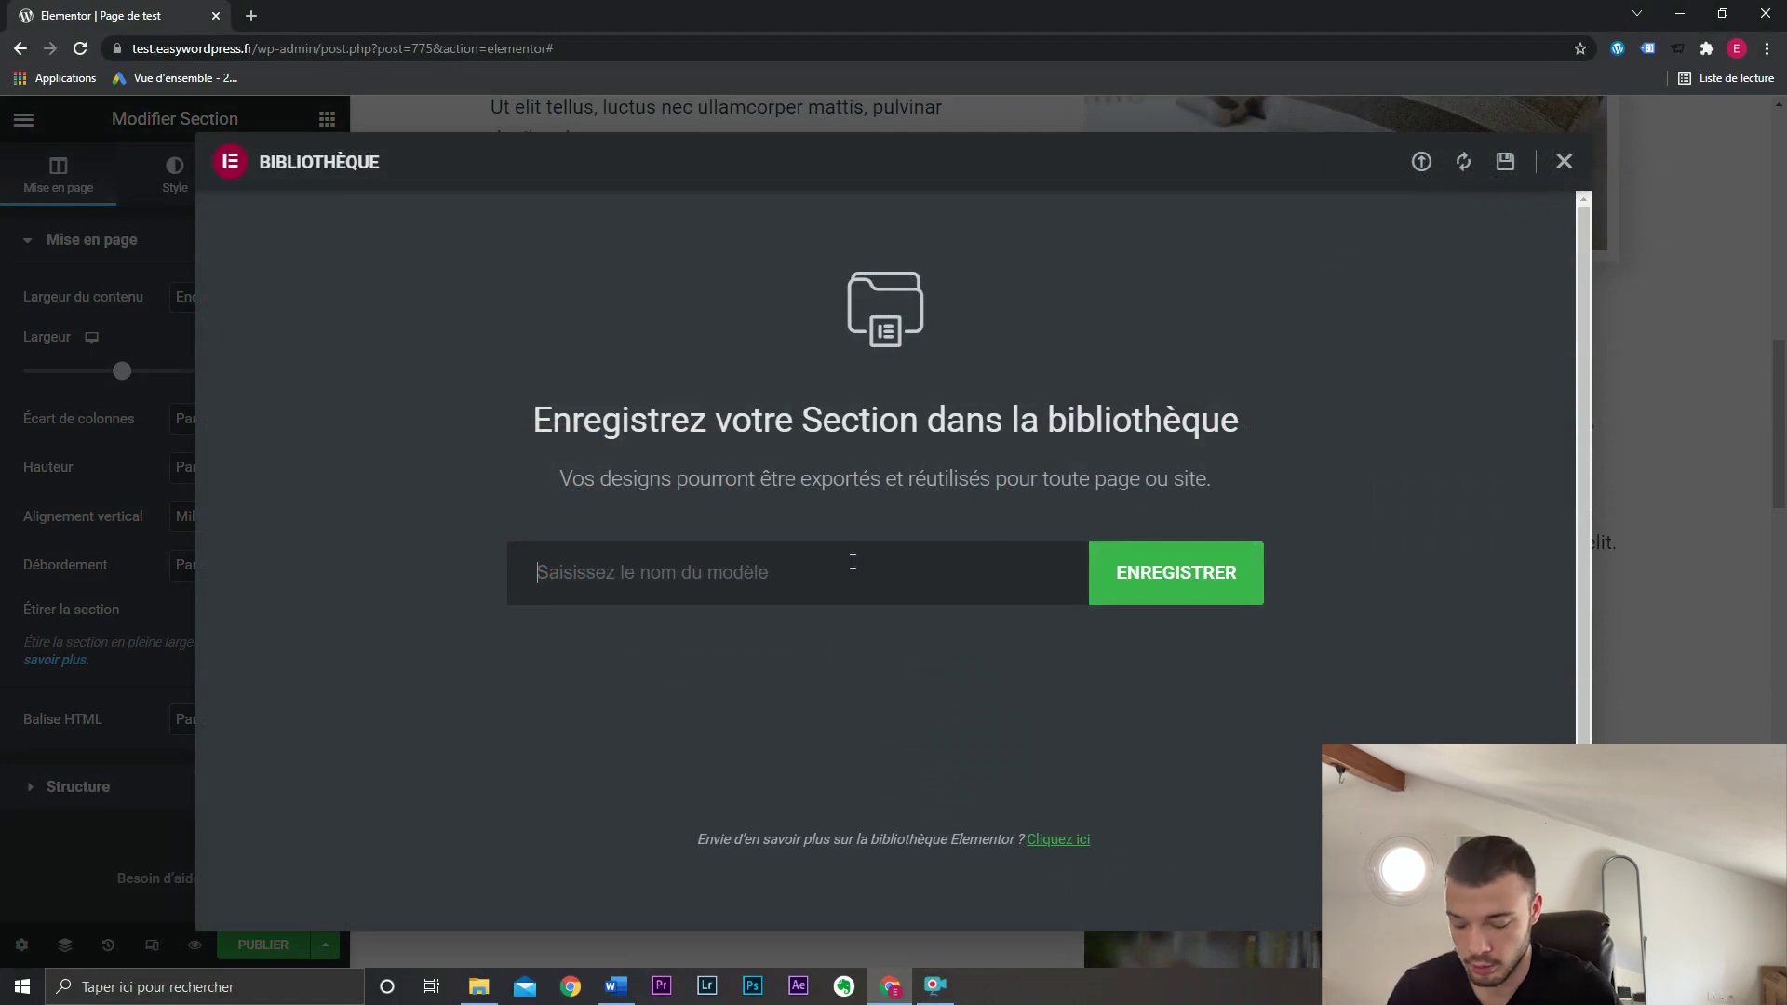
pyautogui.write('Section accueil')
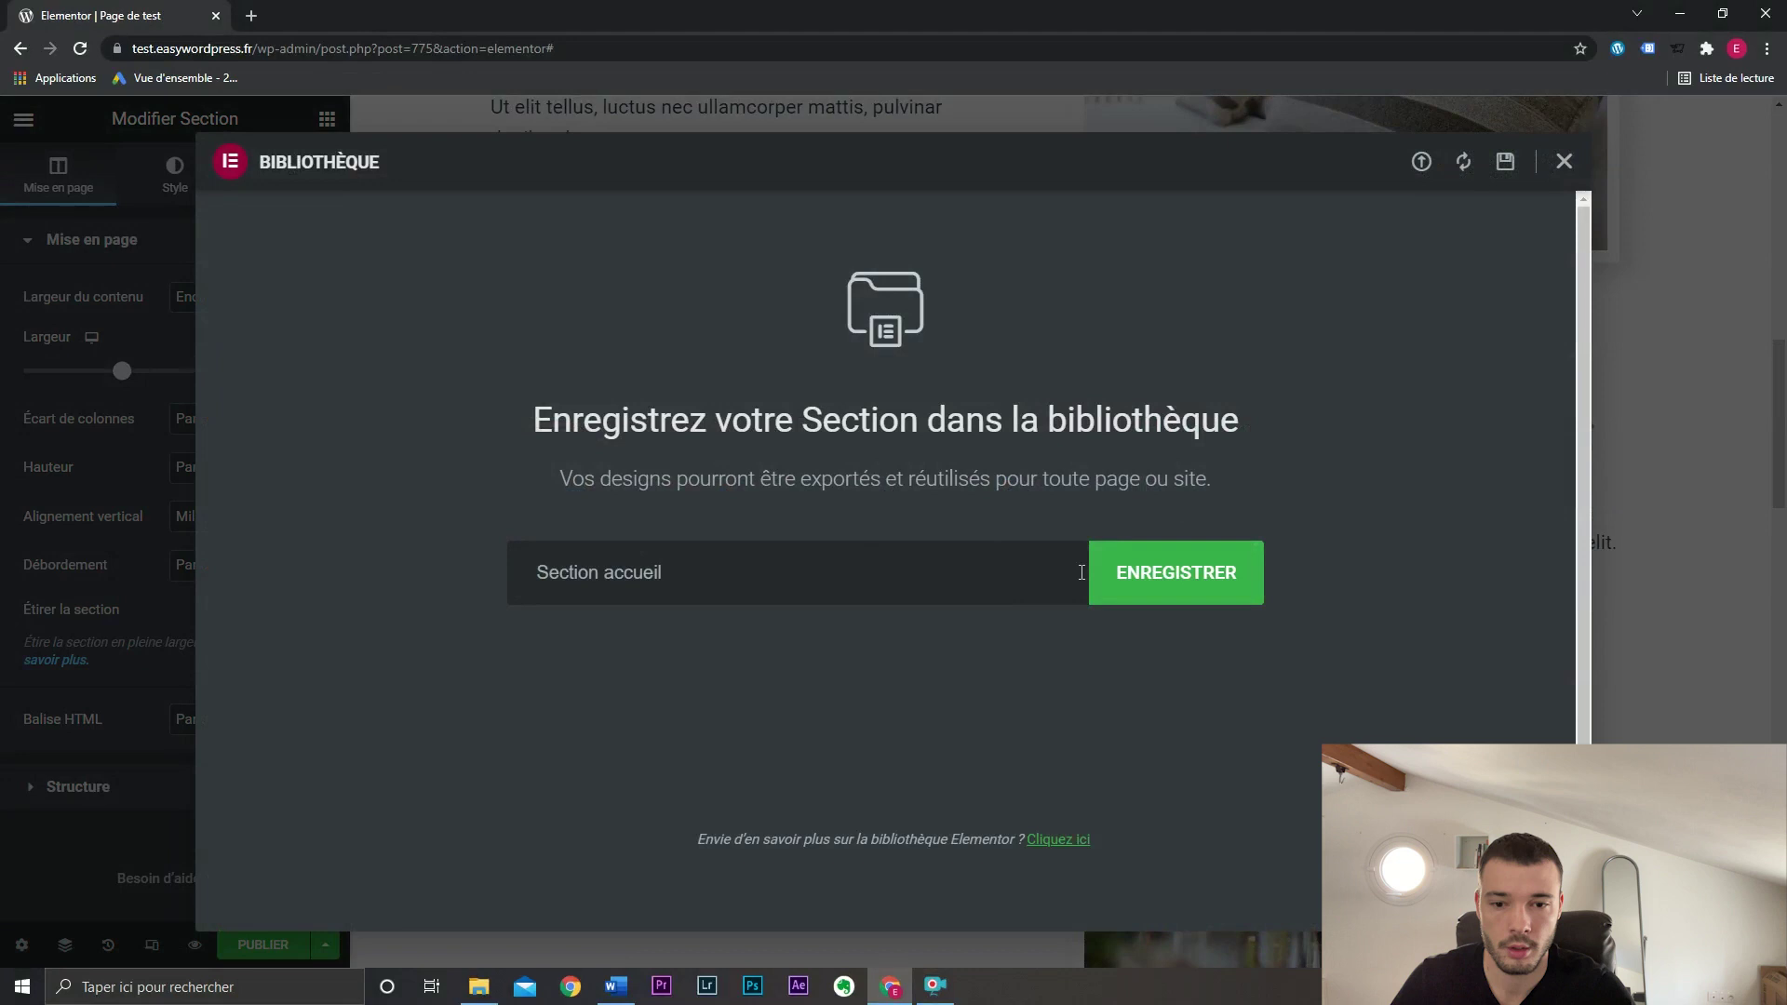
pyautogui.click(1204, 570)
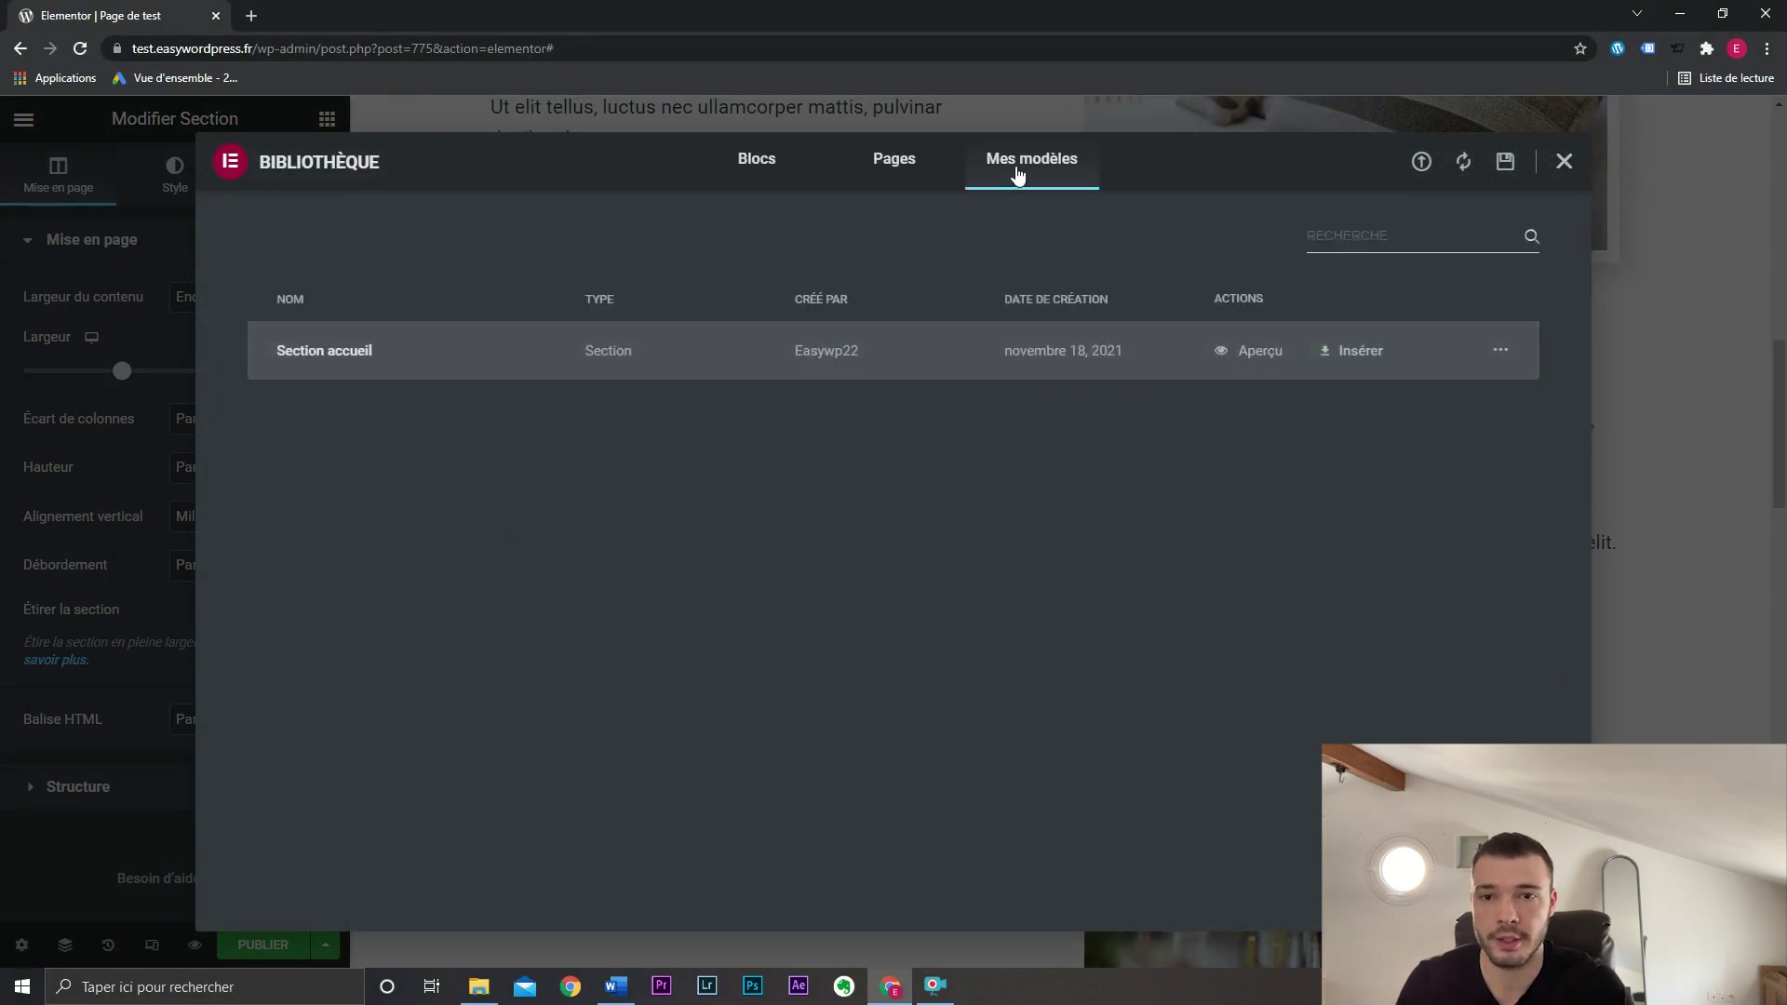
pyautogui.click(919, 155)
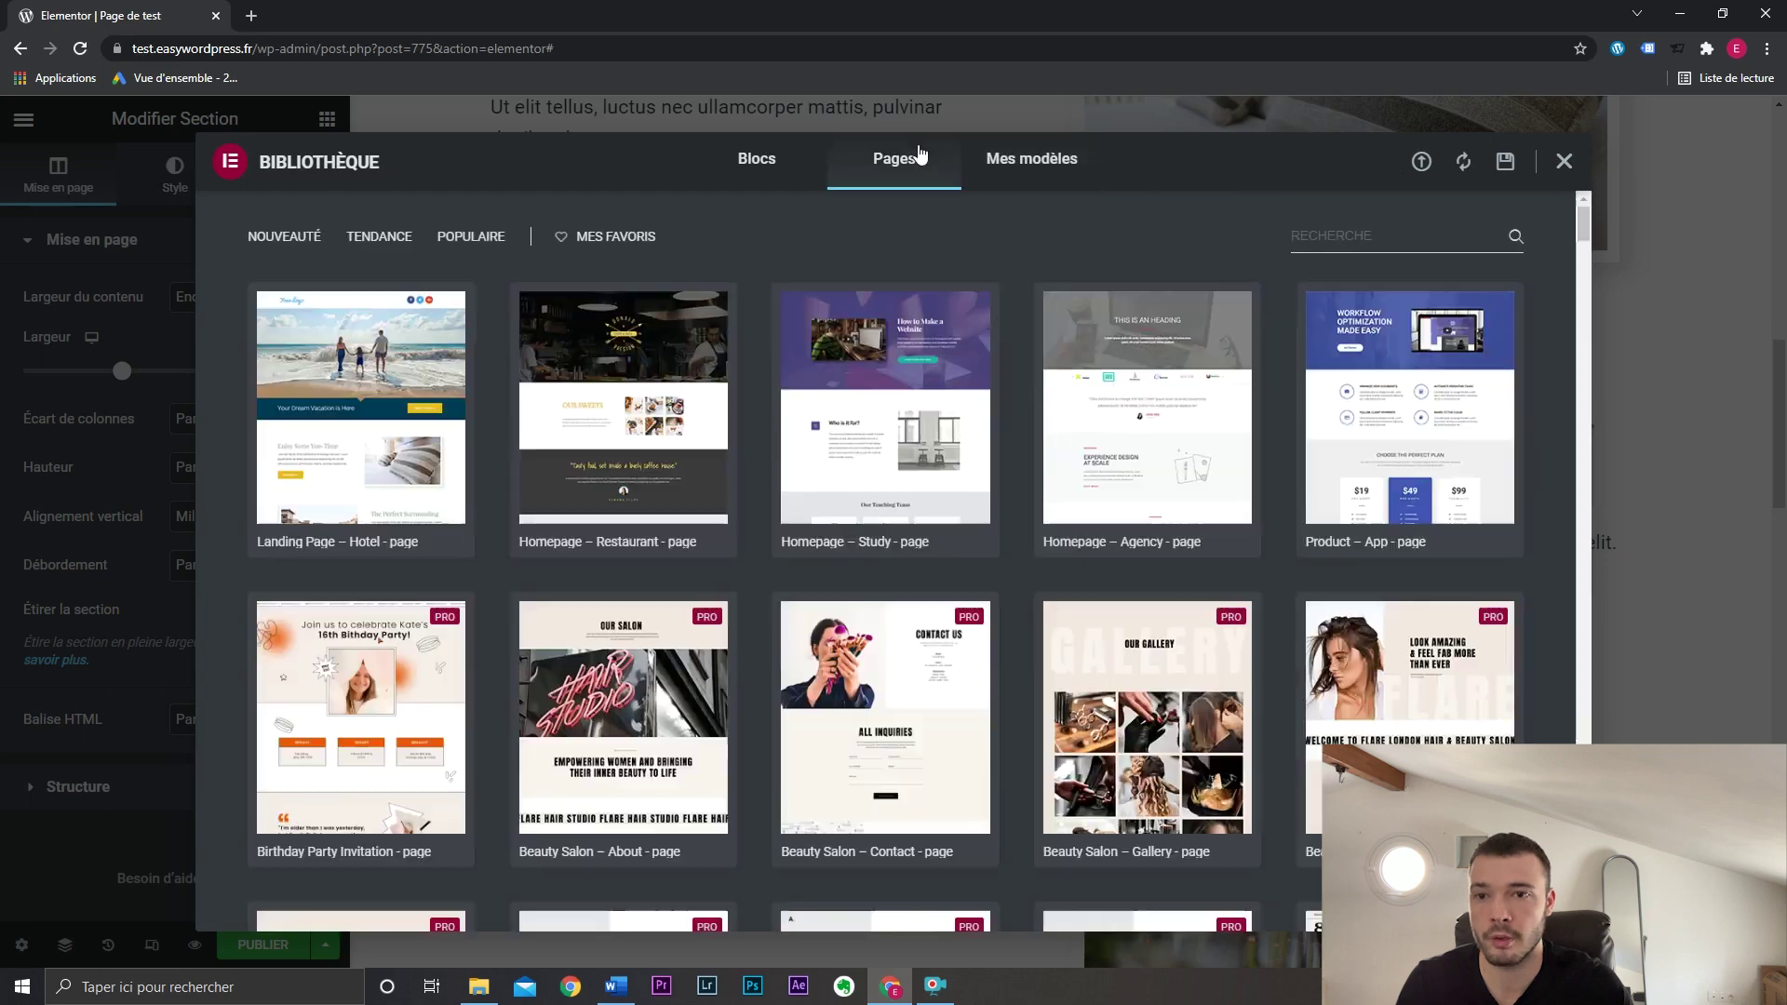
pyautogui.click(1049, 182)
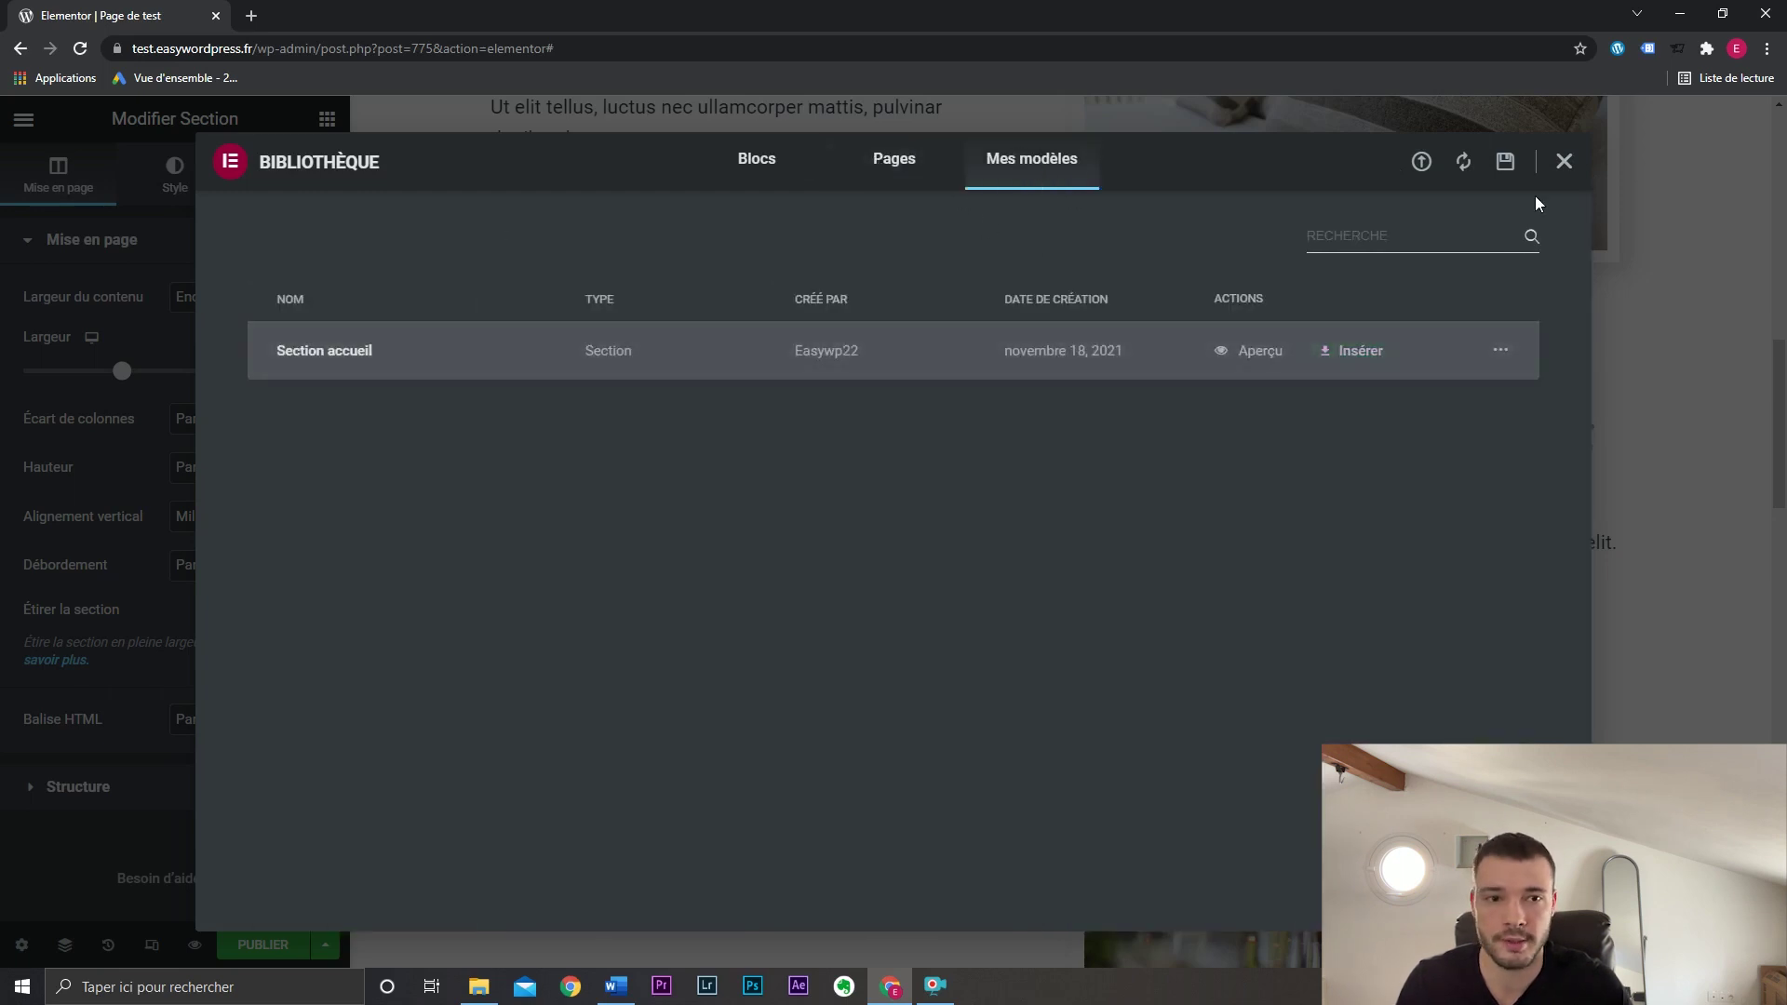
pyautogui.click(1563, 167)
# Insert the saved "Section accueil" template below the "Savour Your Next Holiday" section at the end of the page.
pyautogui.moveTo(1781, 394); pyautogui.dragTo(1785, 726)
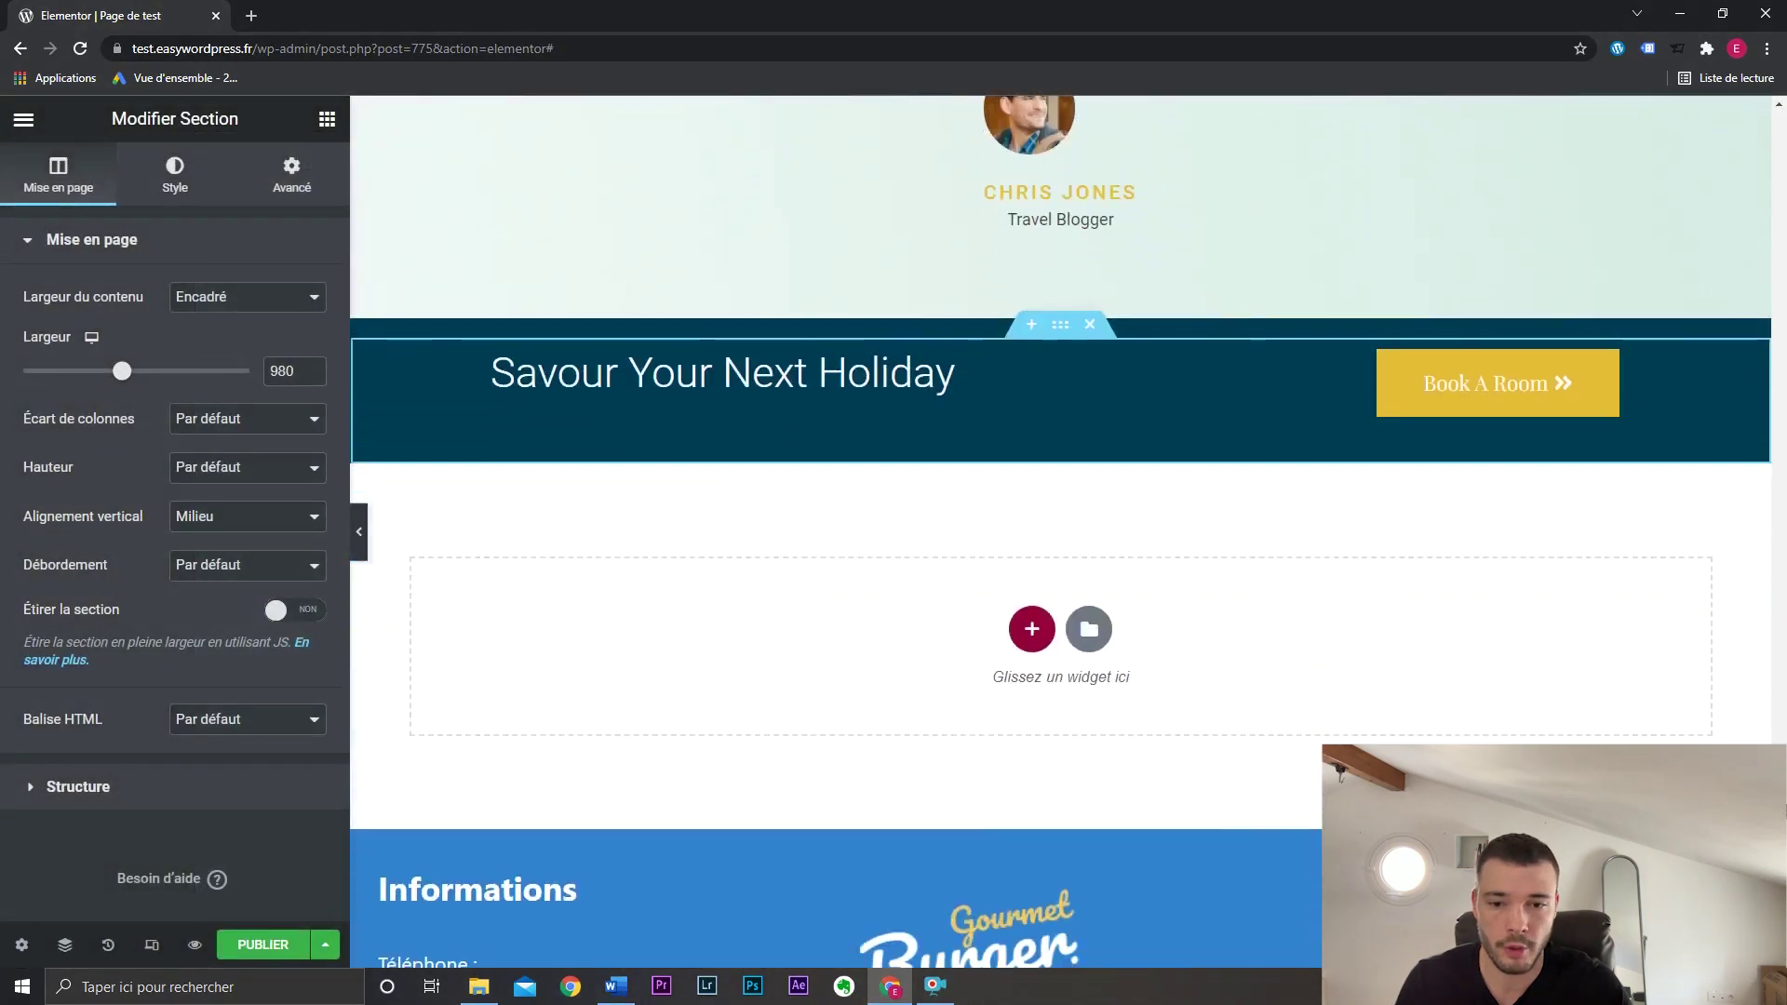
pyautogui.click(1089, 630)
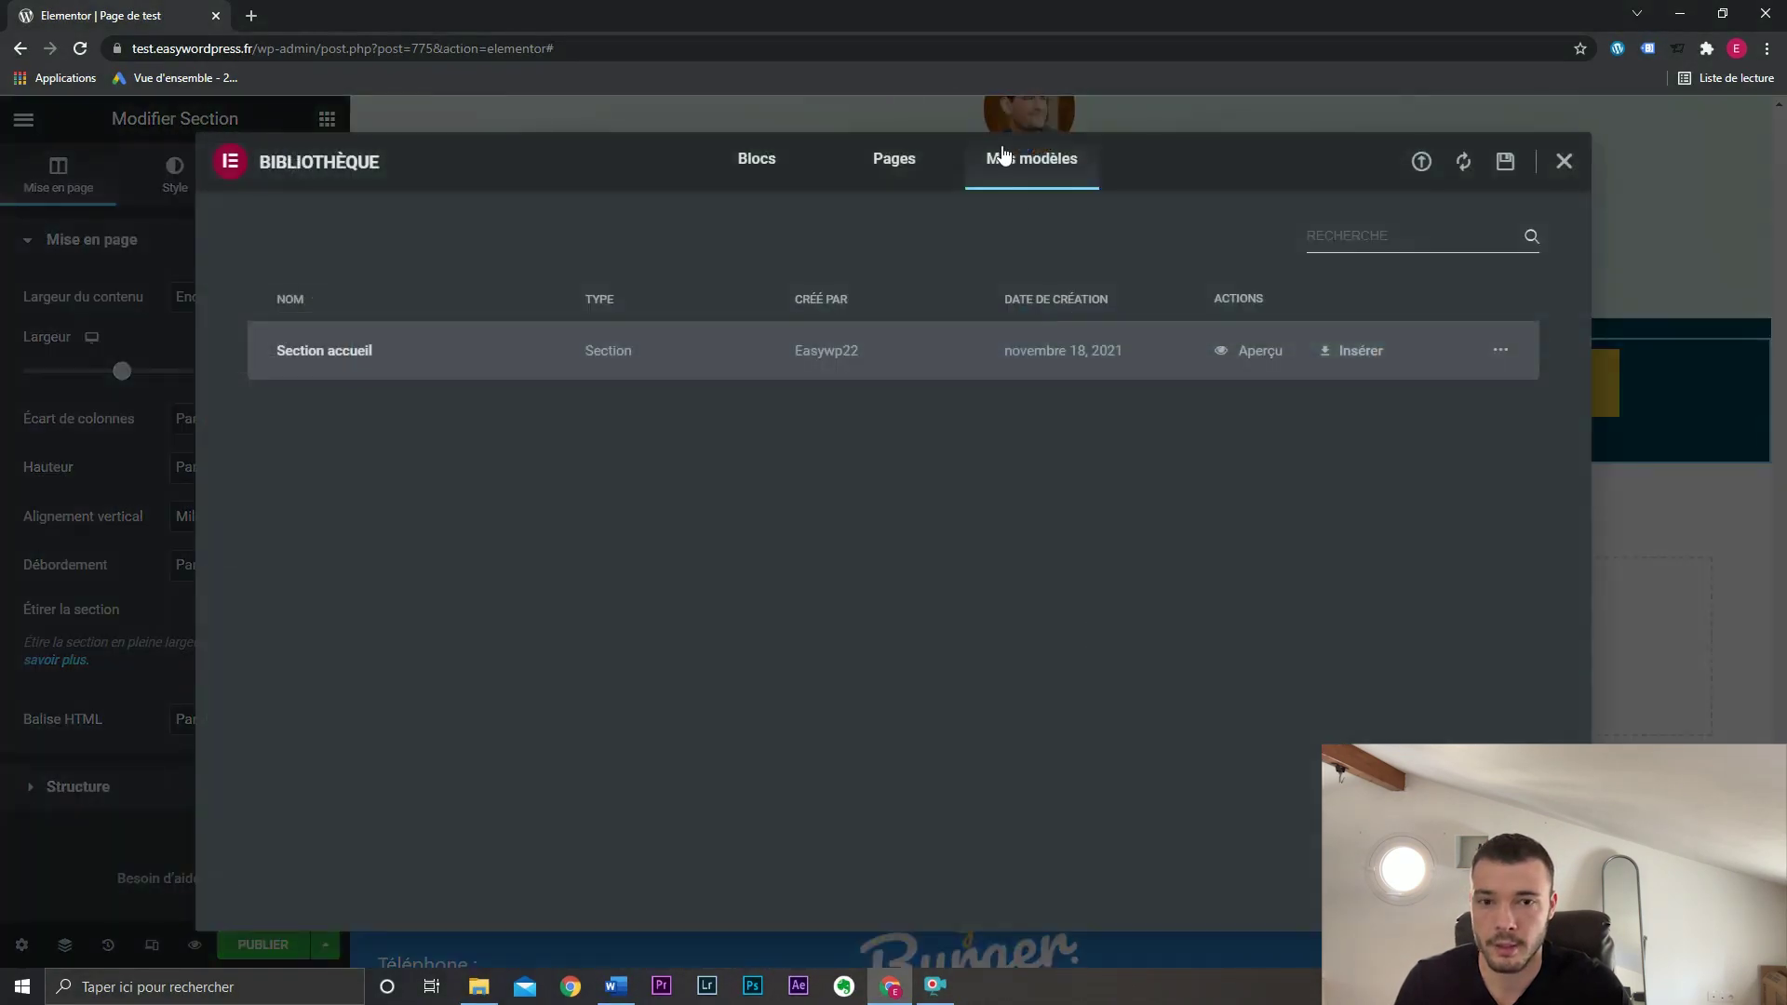
pyautogui.click(1349, 354)
pyautogui.click(1045, 633)
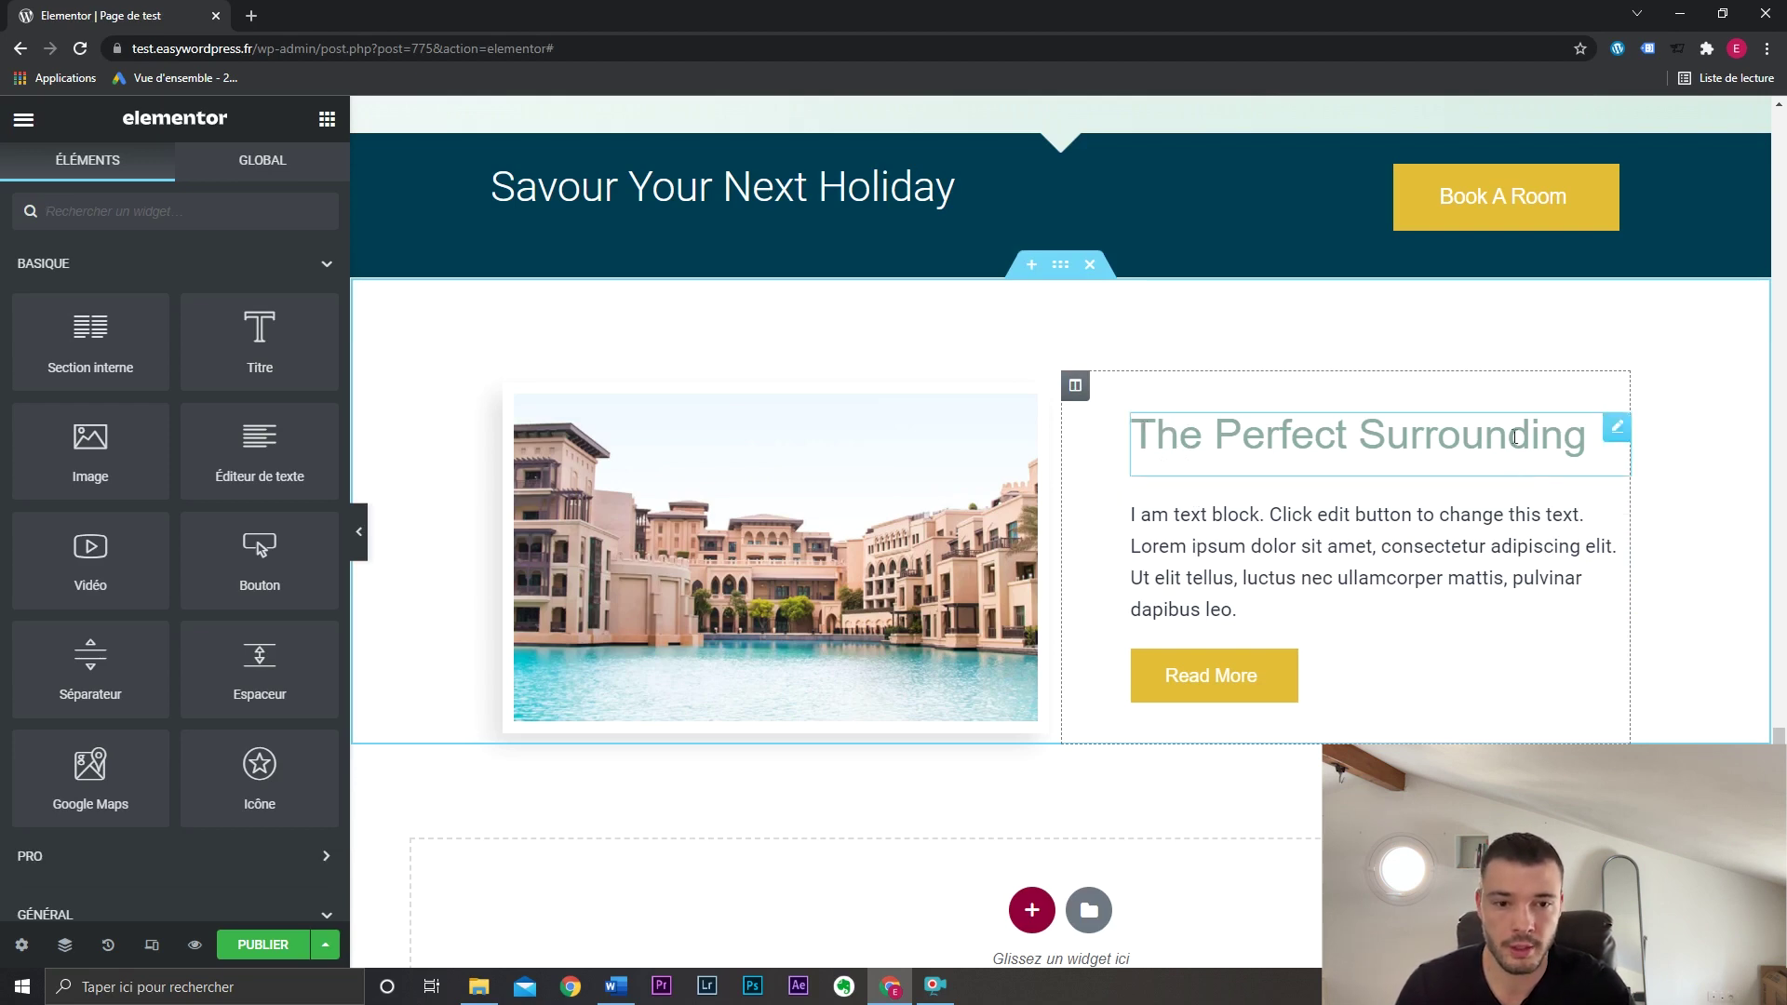
# Set the inserted section's text column to a left padding of 0 and a left margin of -70 px.
pyautogui.click(1077, 385)
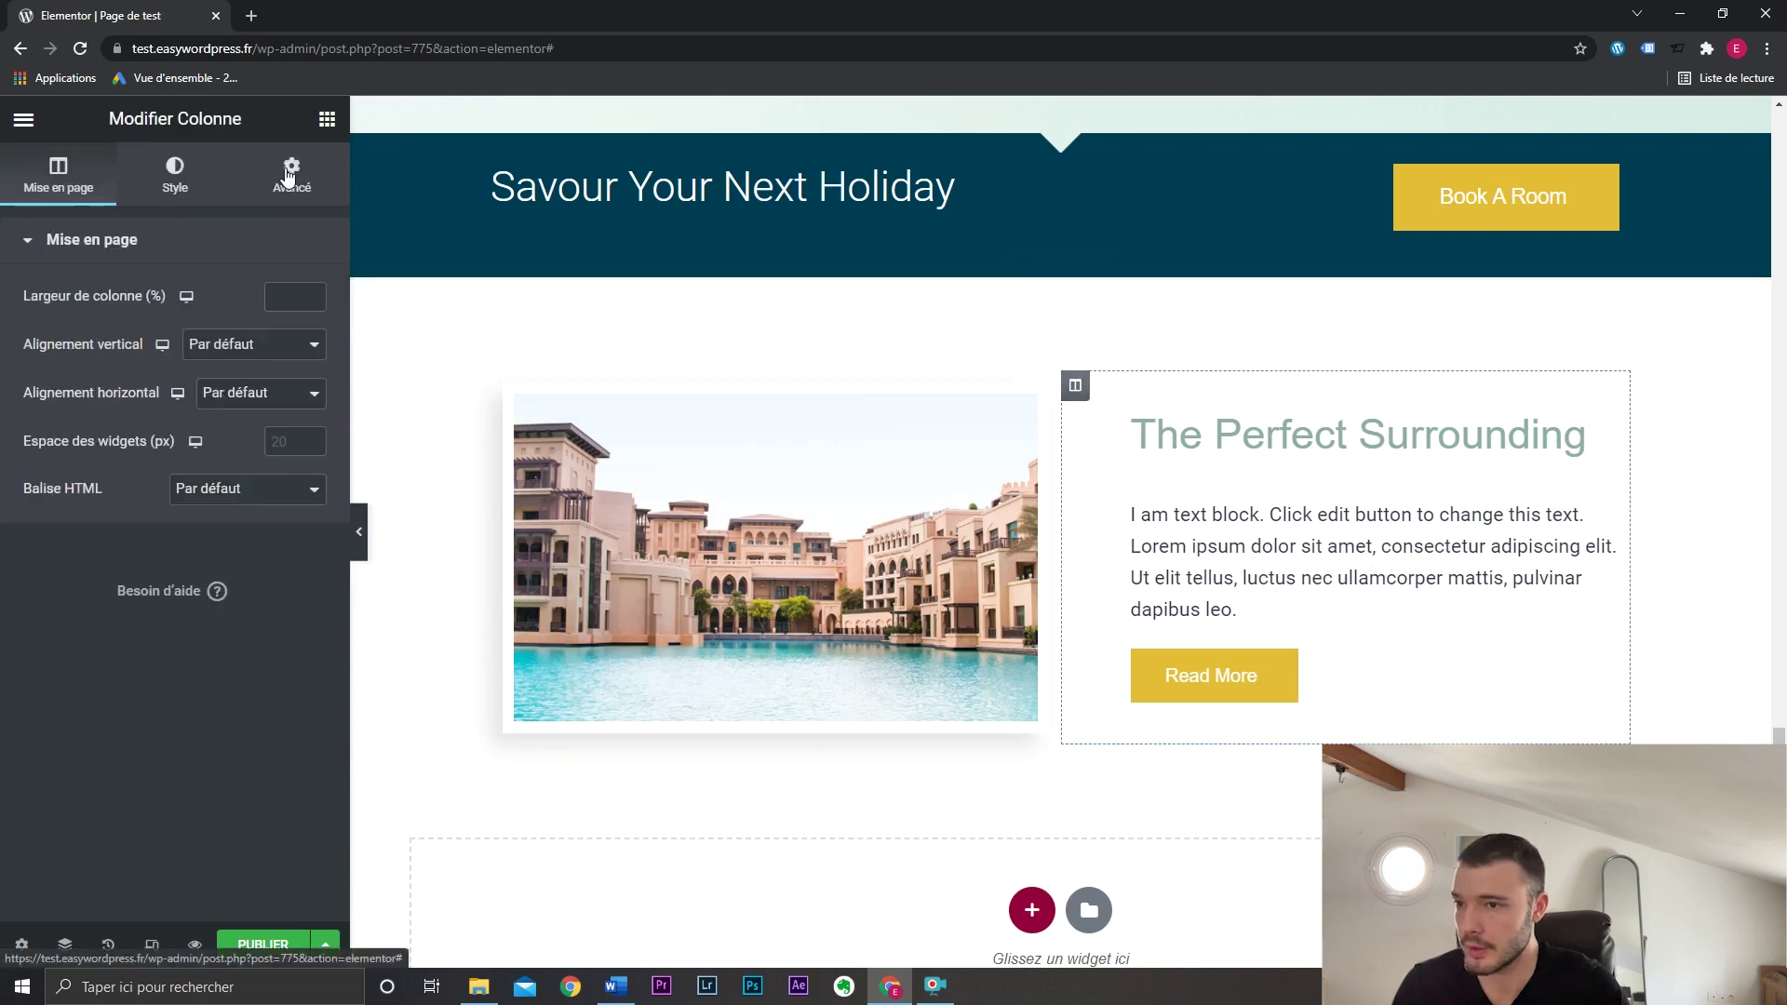
pyautogui.click(289, 174)
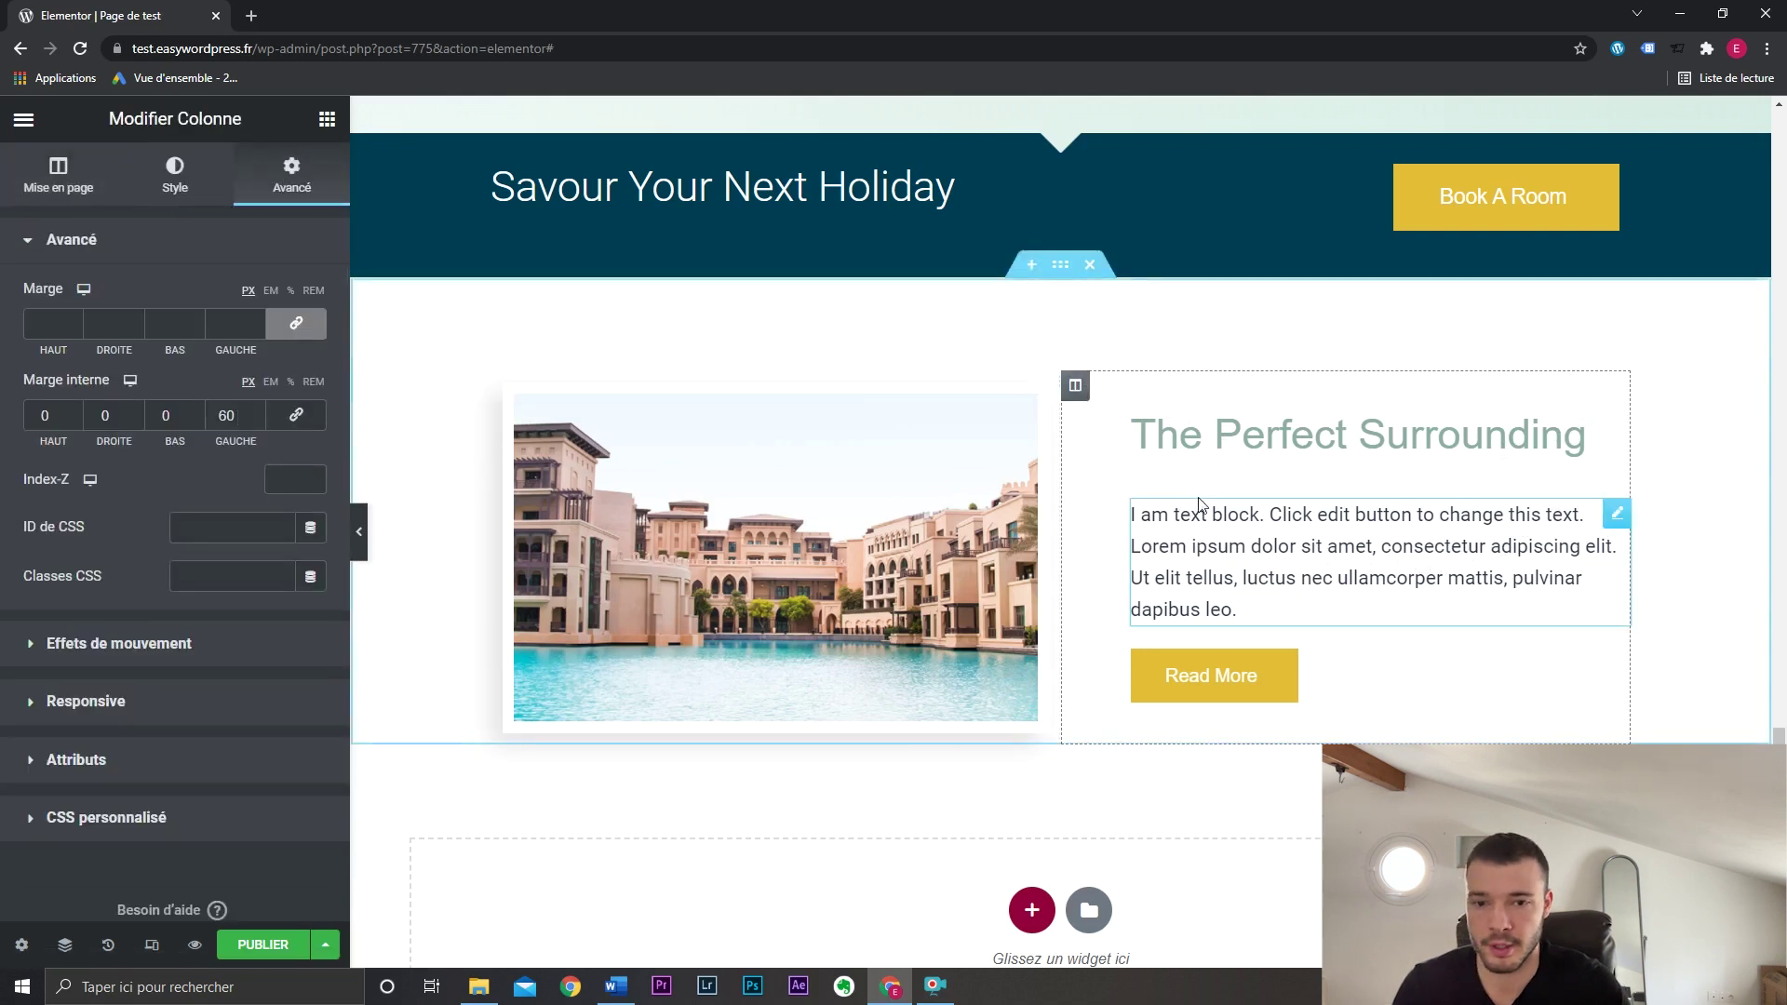
pyautogui.write('0')
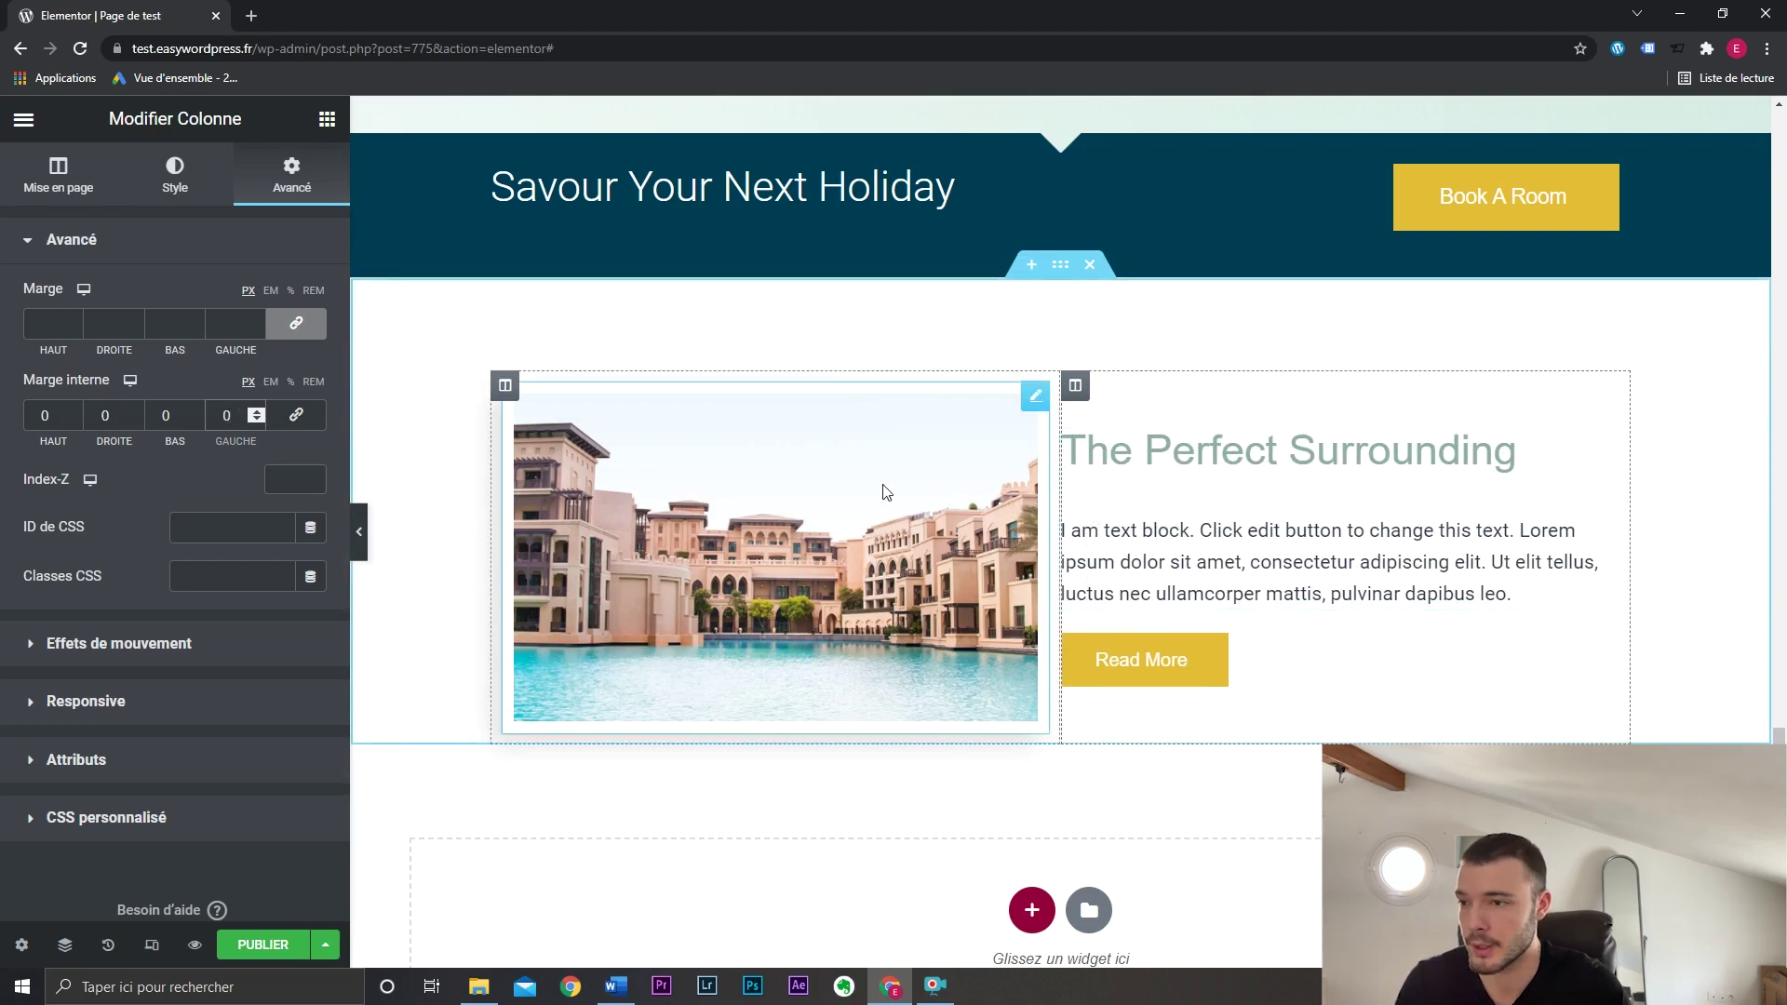
pyautogui.click(296, 327)
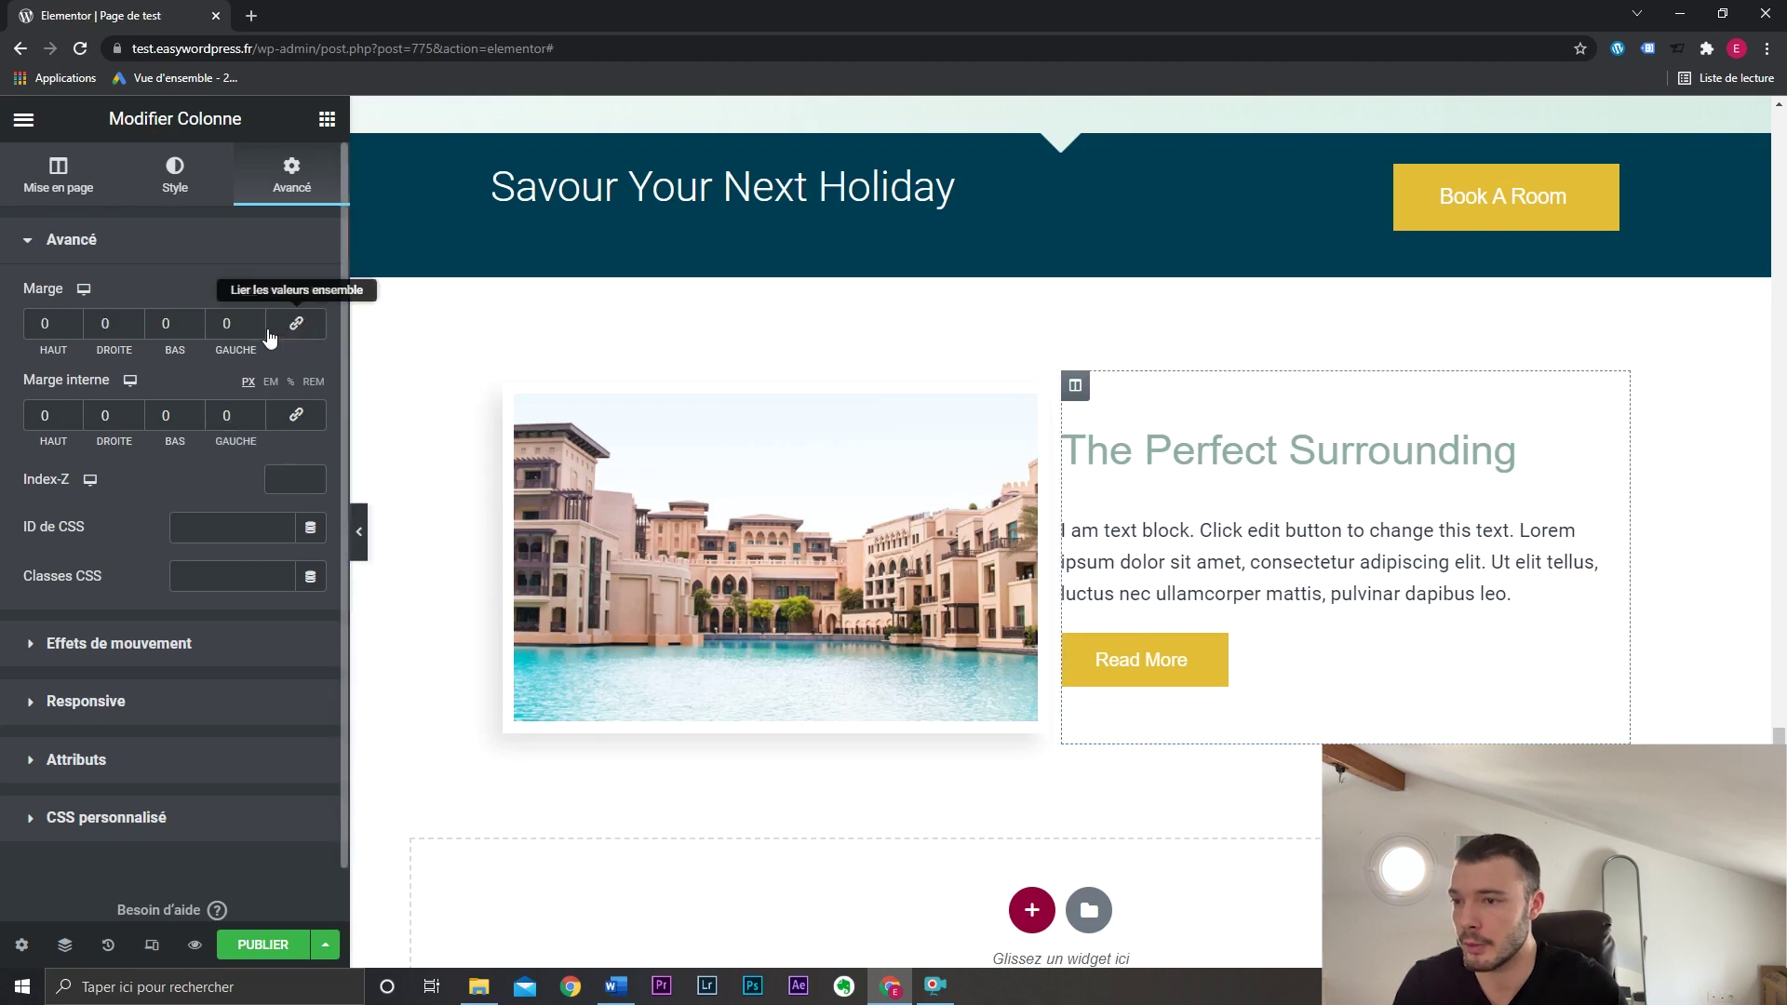
pyautogui.click(253, 328)
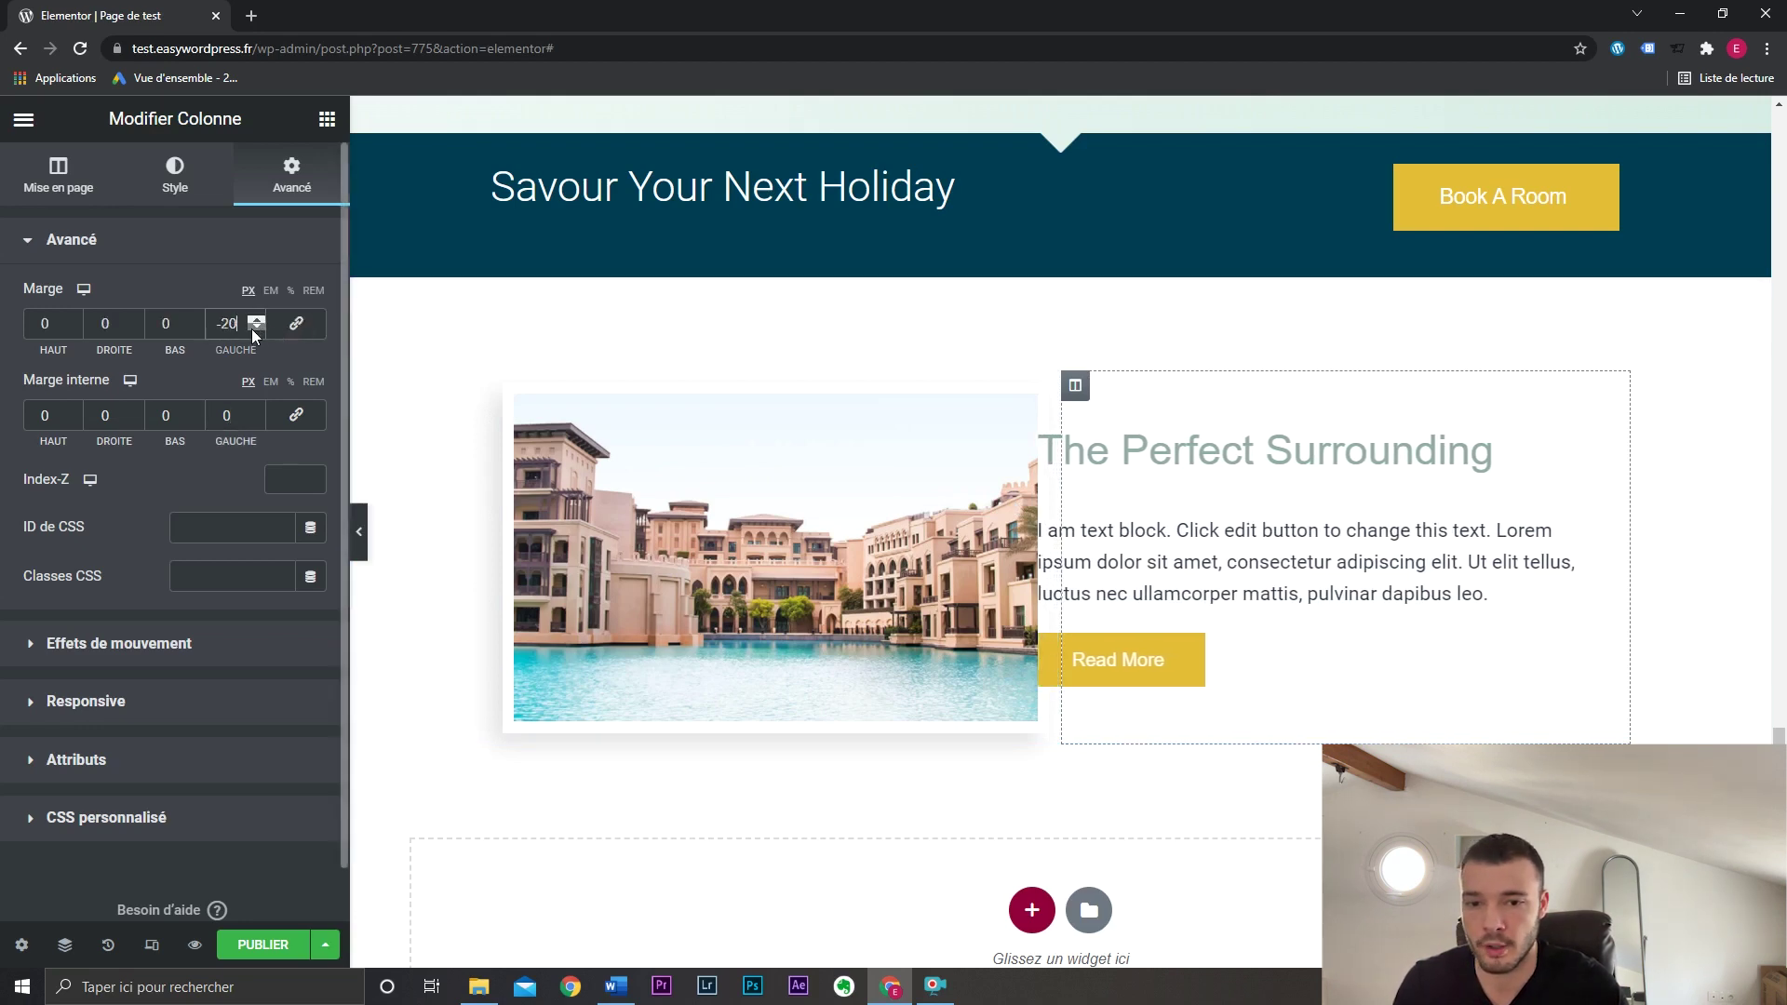
pyautogui.moveTo(252, 328); pyautogui.dragTo(259, 329)
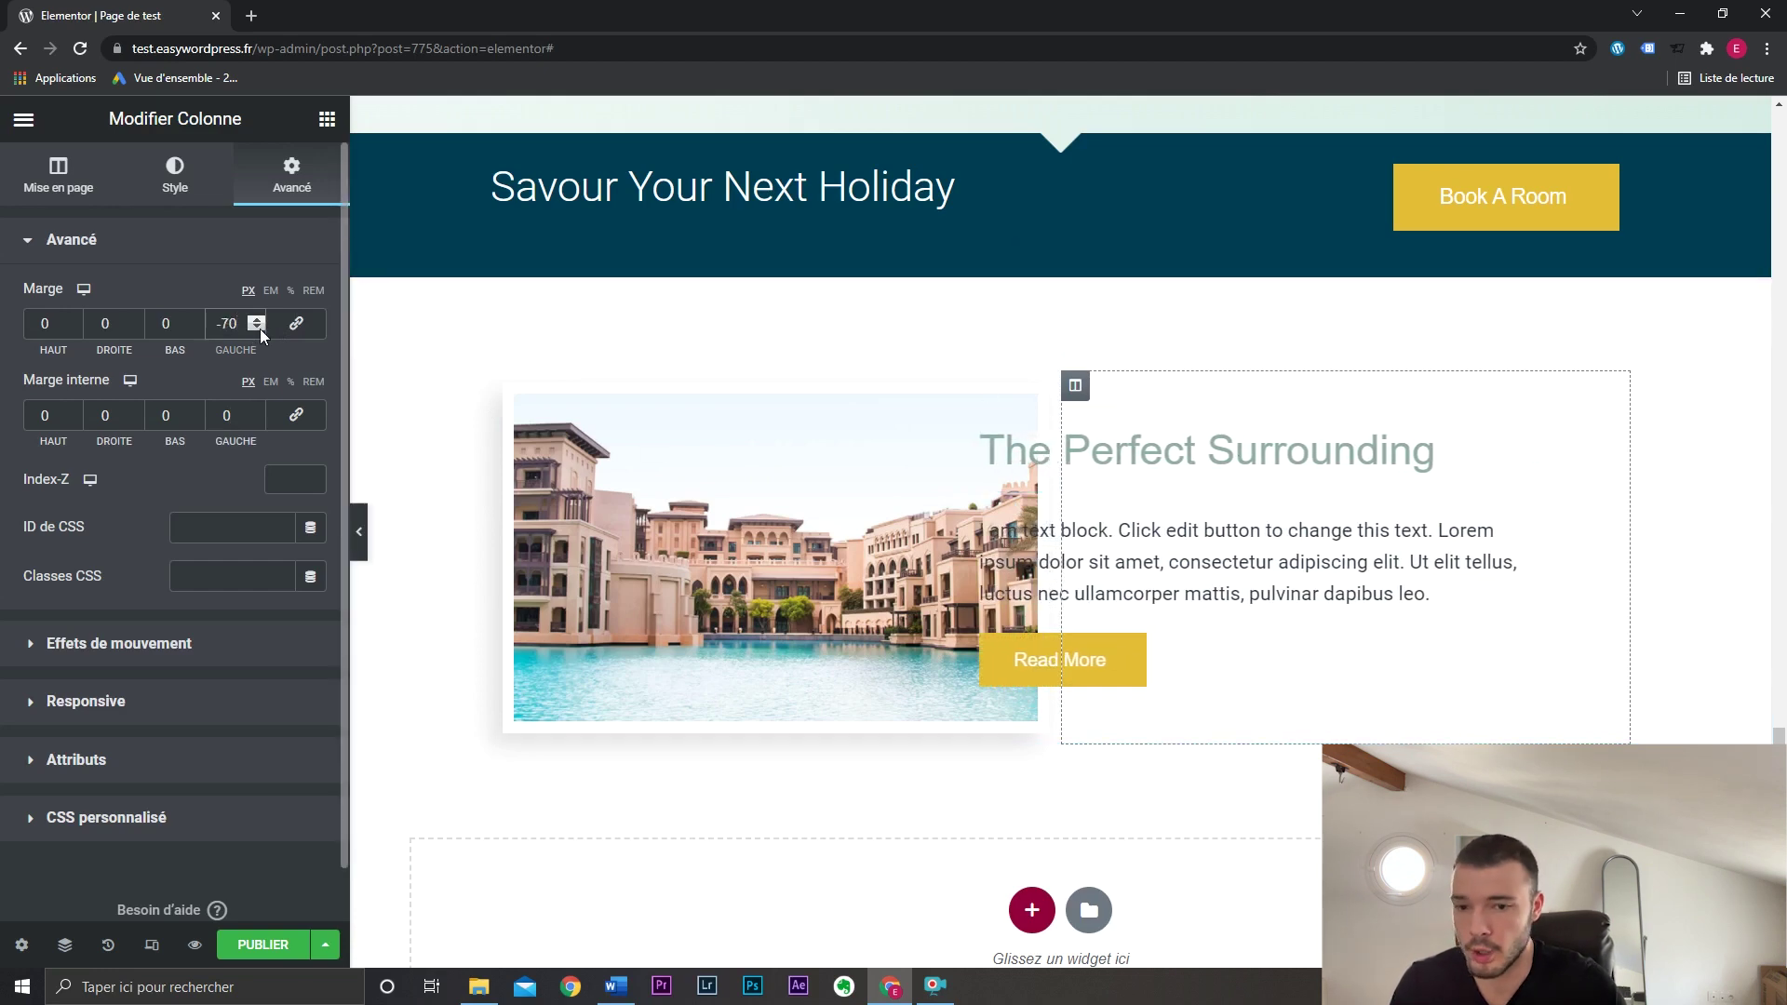
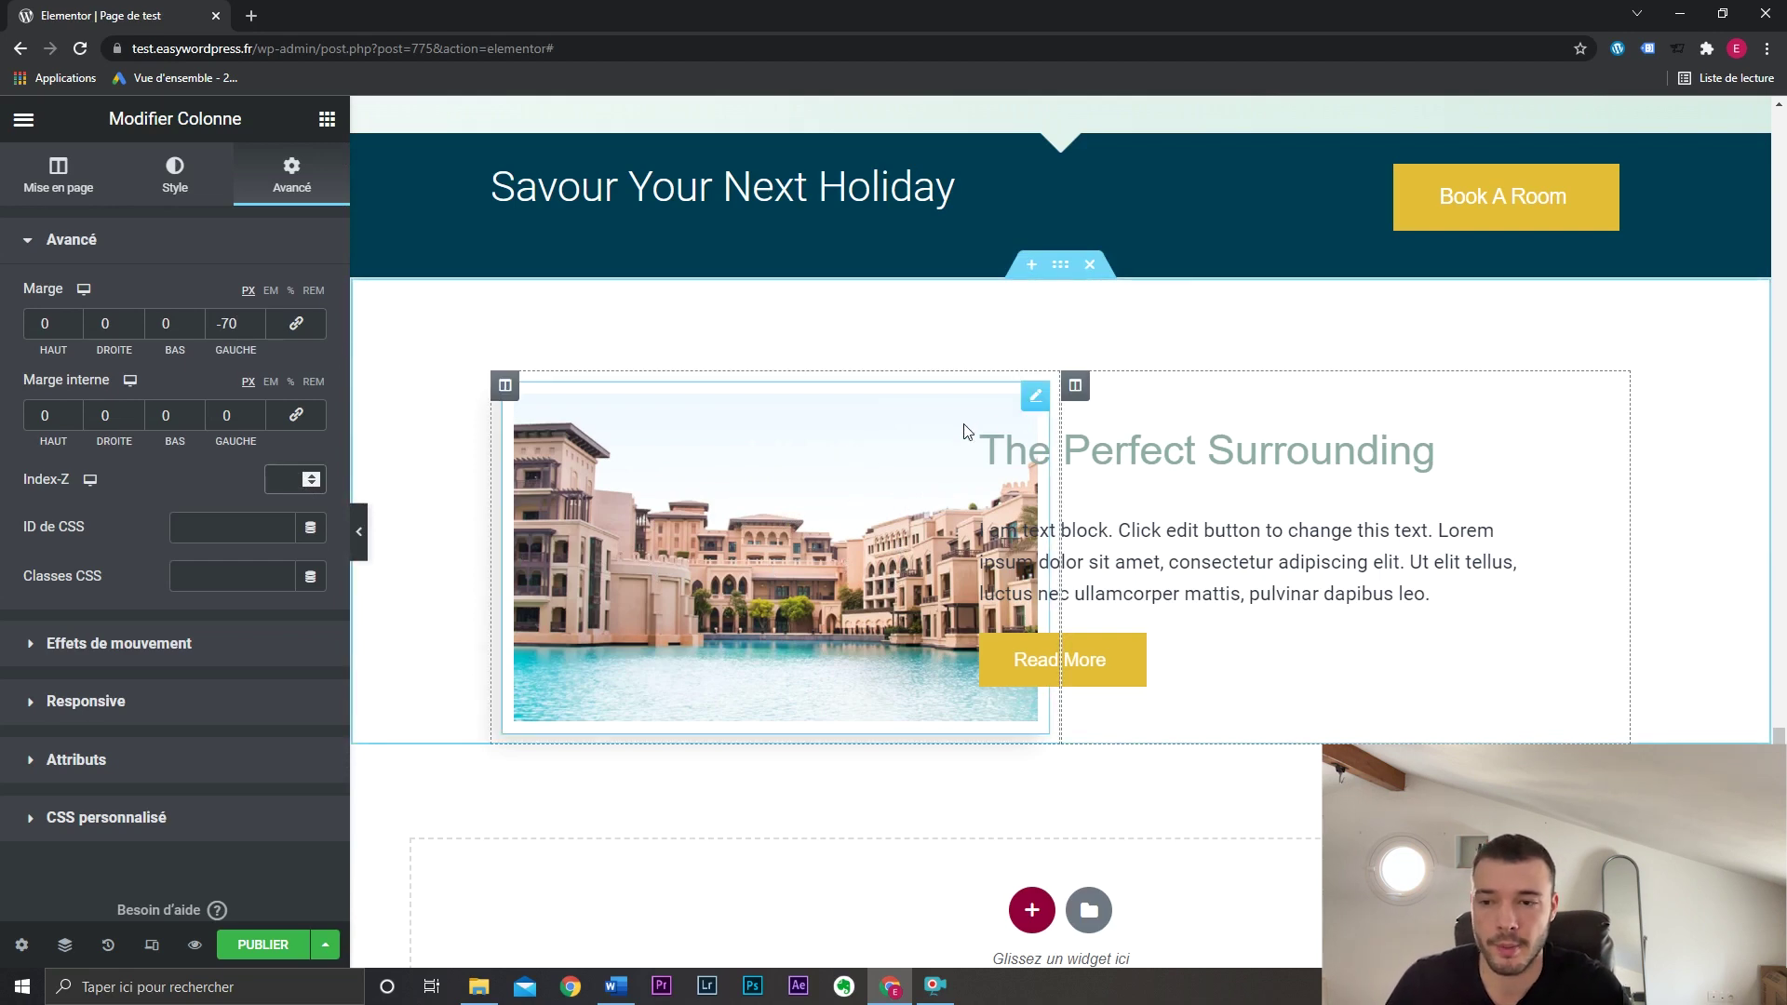
# Set the Z-index of the inserted section's image column to 50.
pyautogui.click(506, 387)
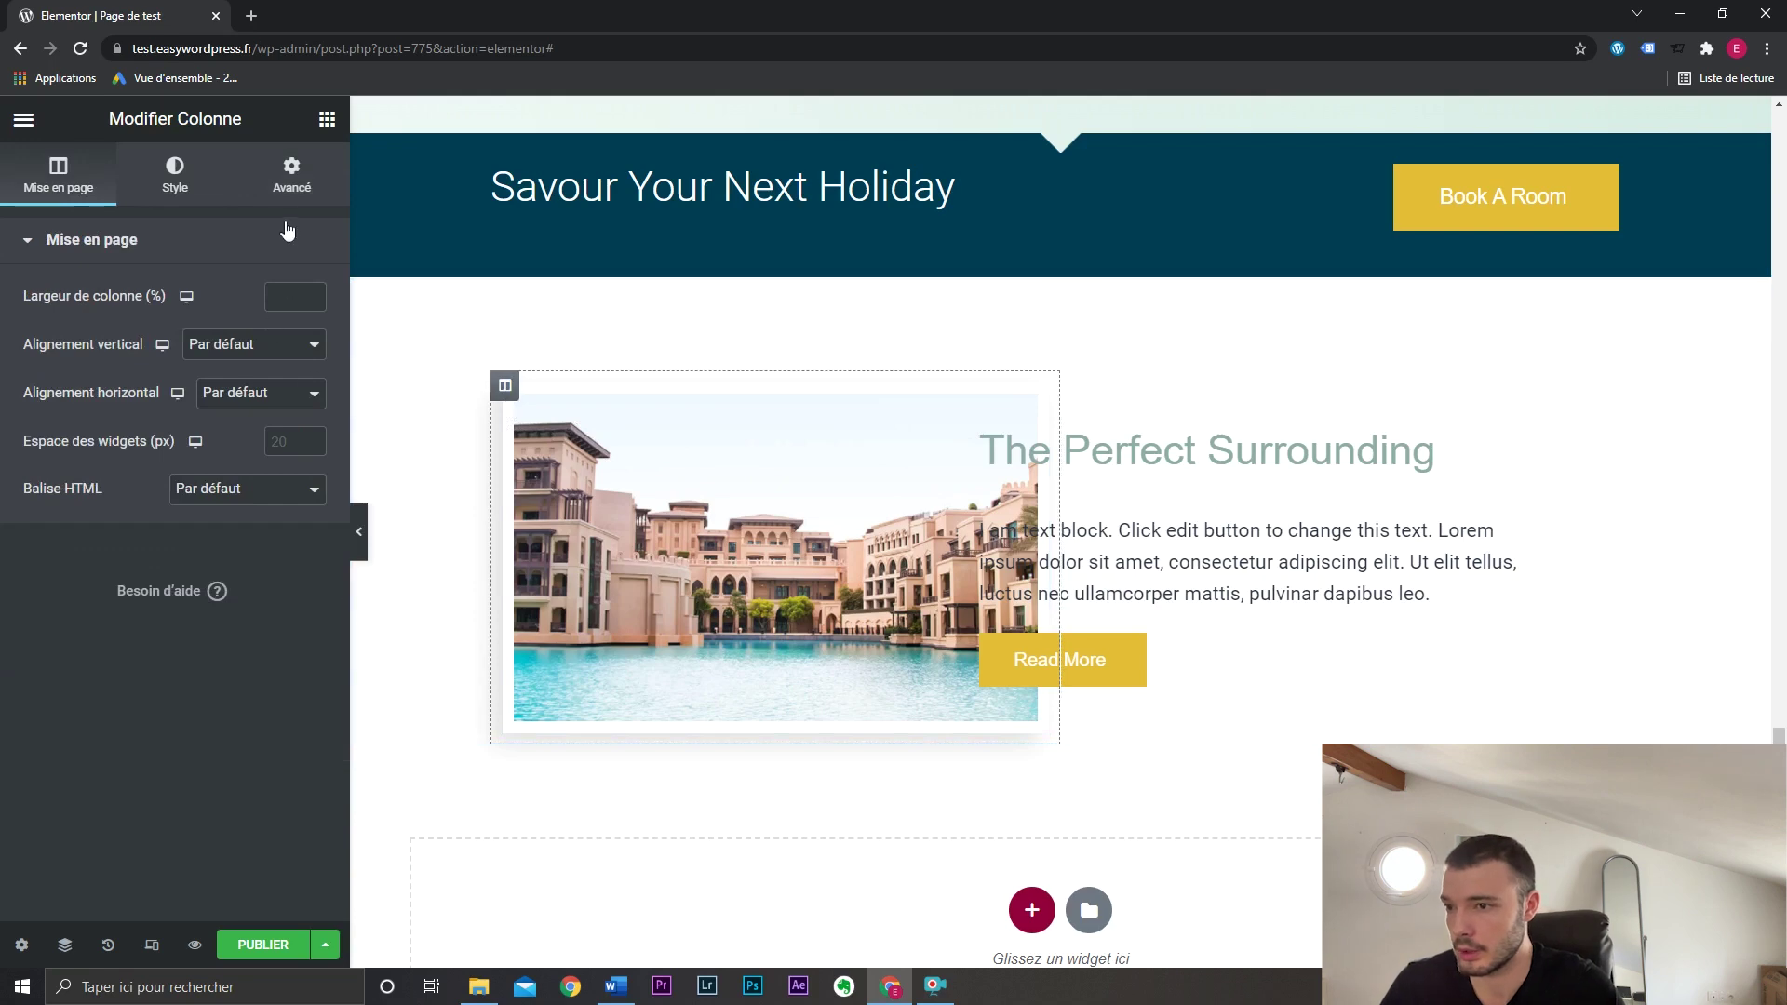
pyautogui.click(291, 175)
pyautogui.click(283, 482)
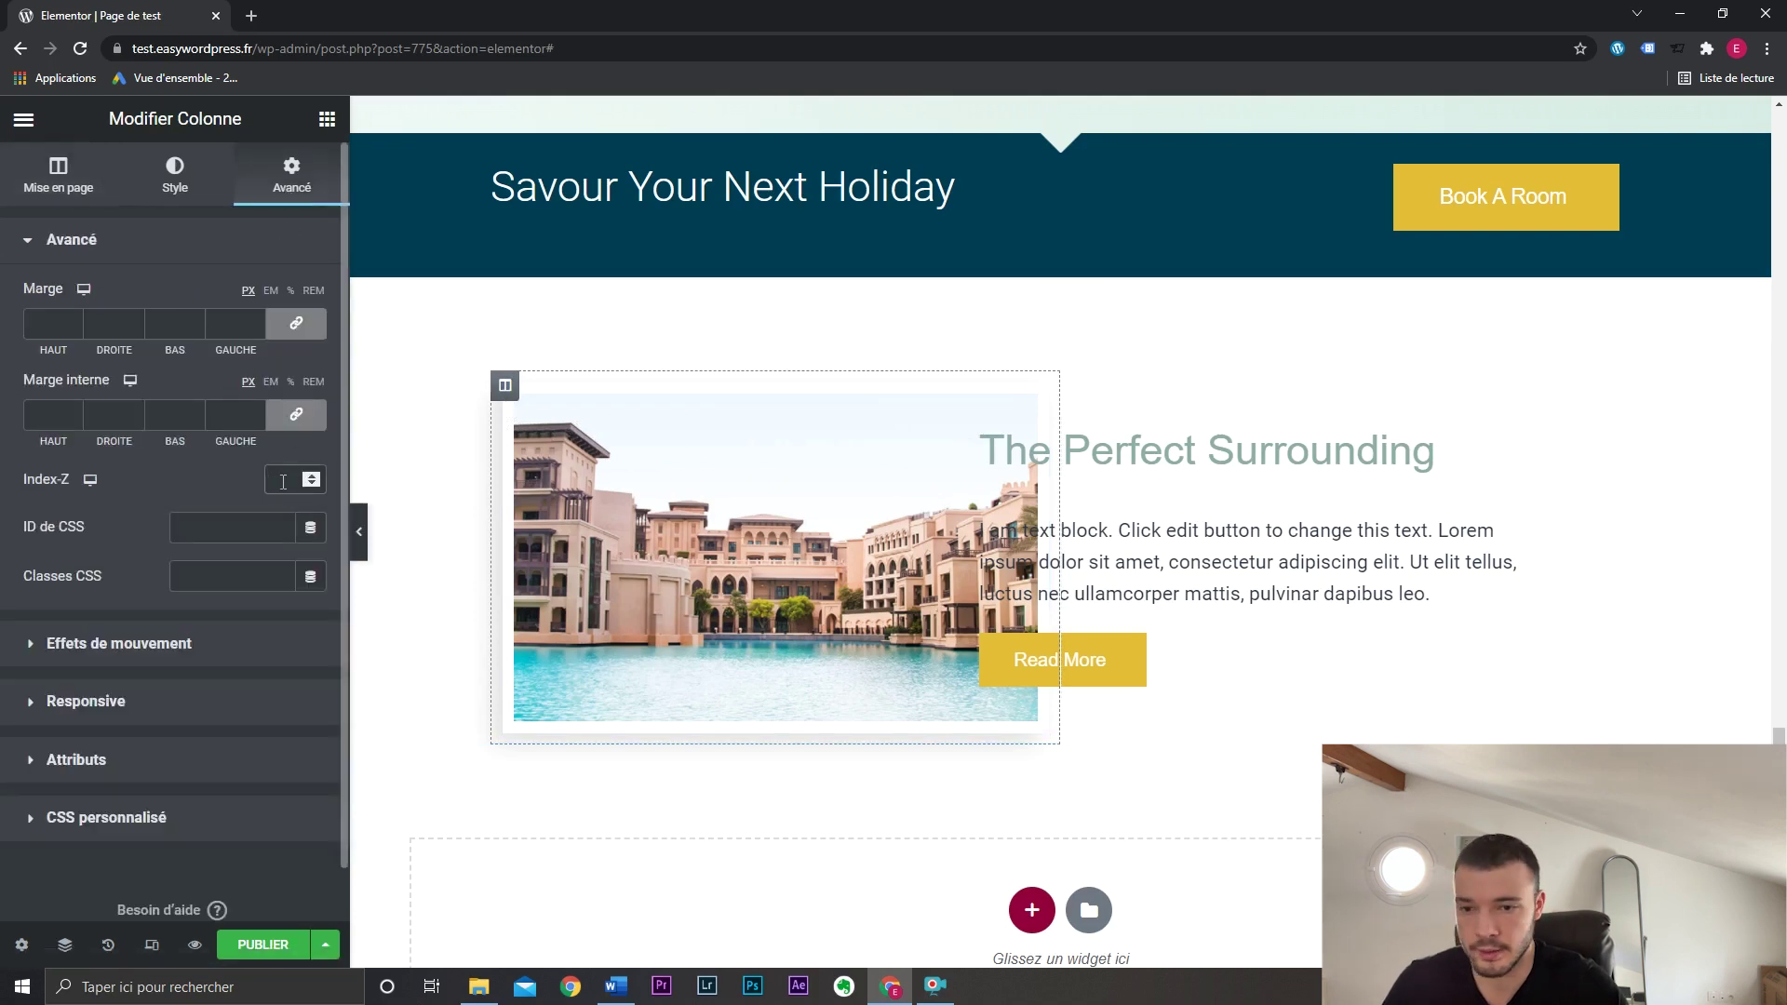
pyautogui.write('50')
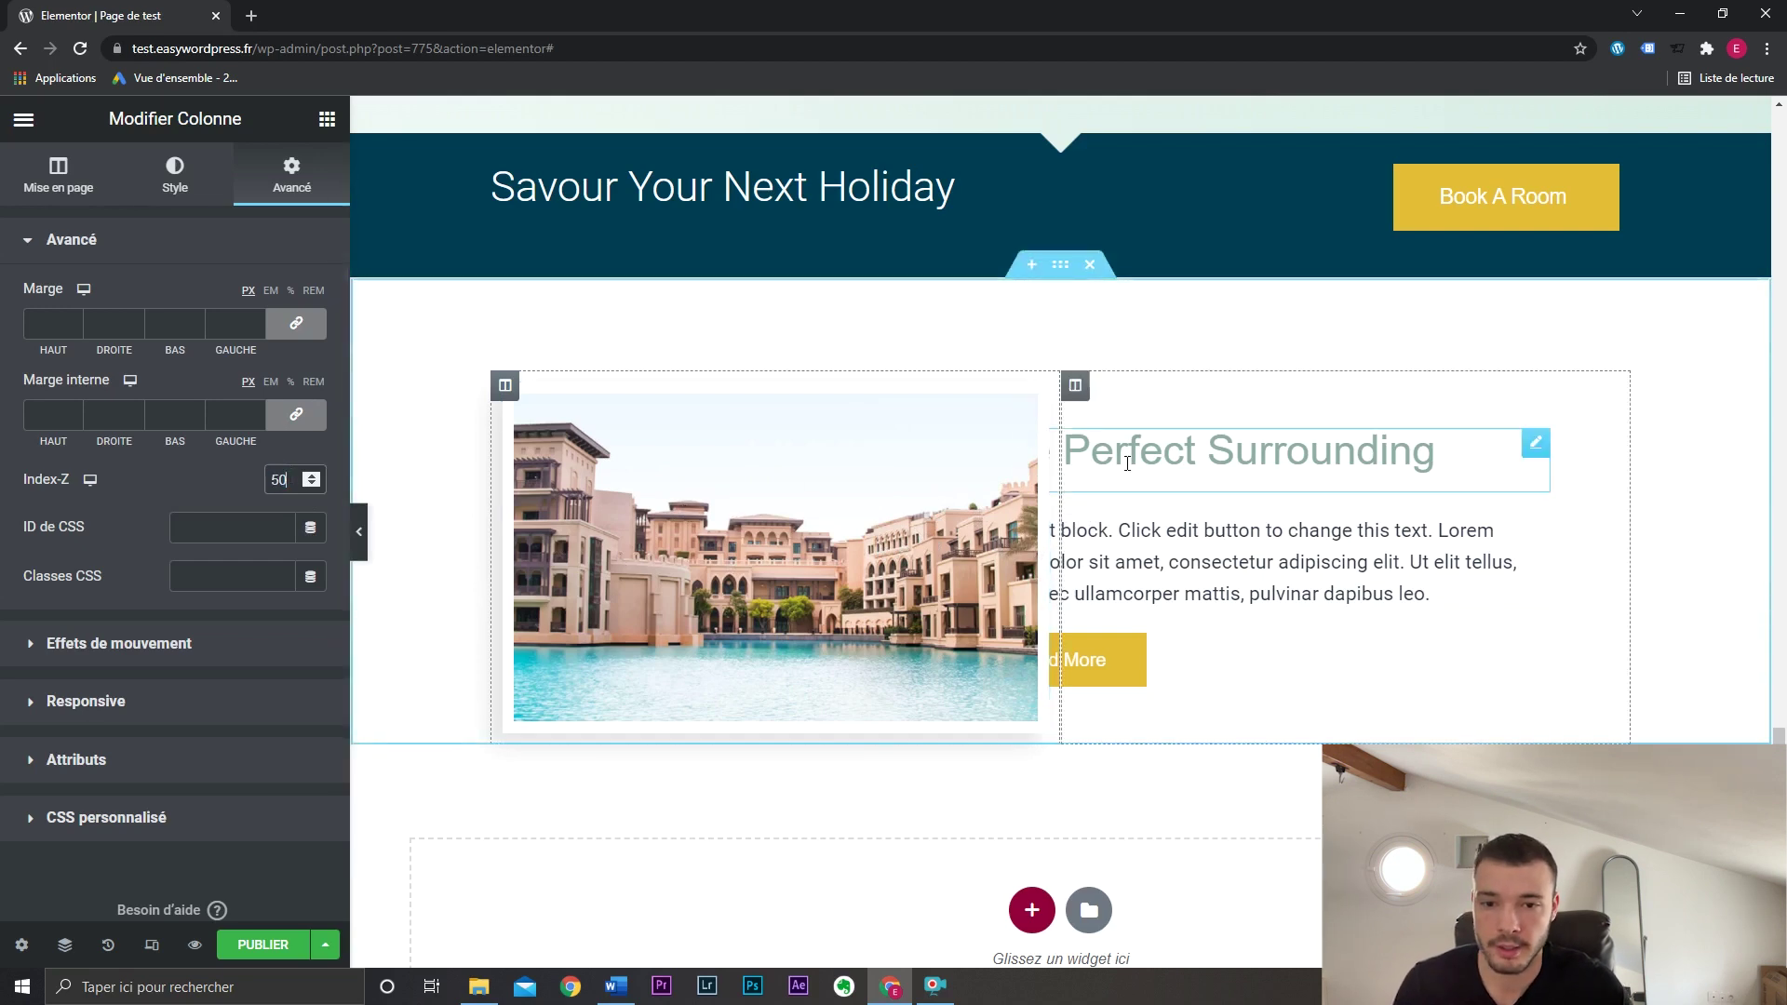
# Set the Z-index of the text column to 51 so that it lies over the image column.
pyautogui.click(1077, 388)
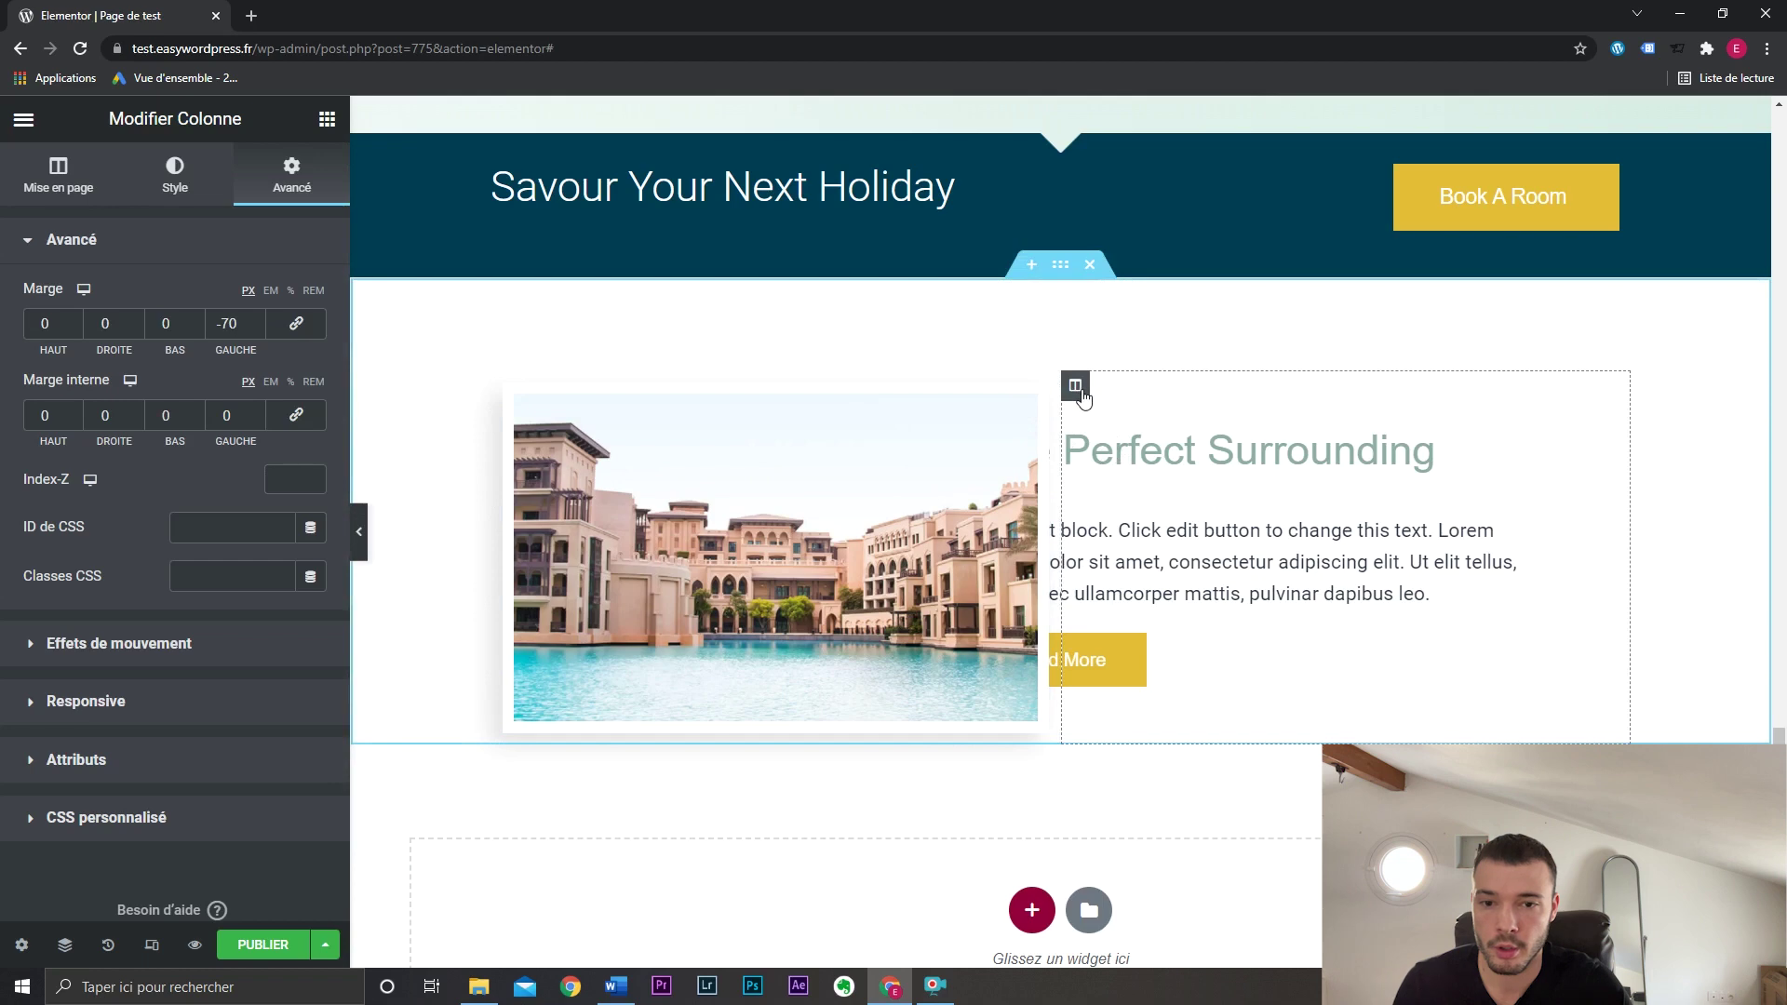
pyautogui.click(287, 473)
pyautogui.write('51')
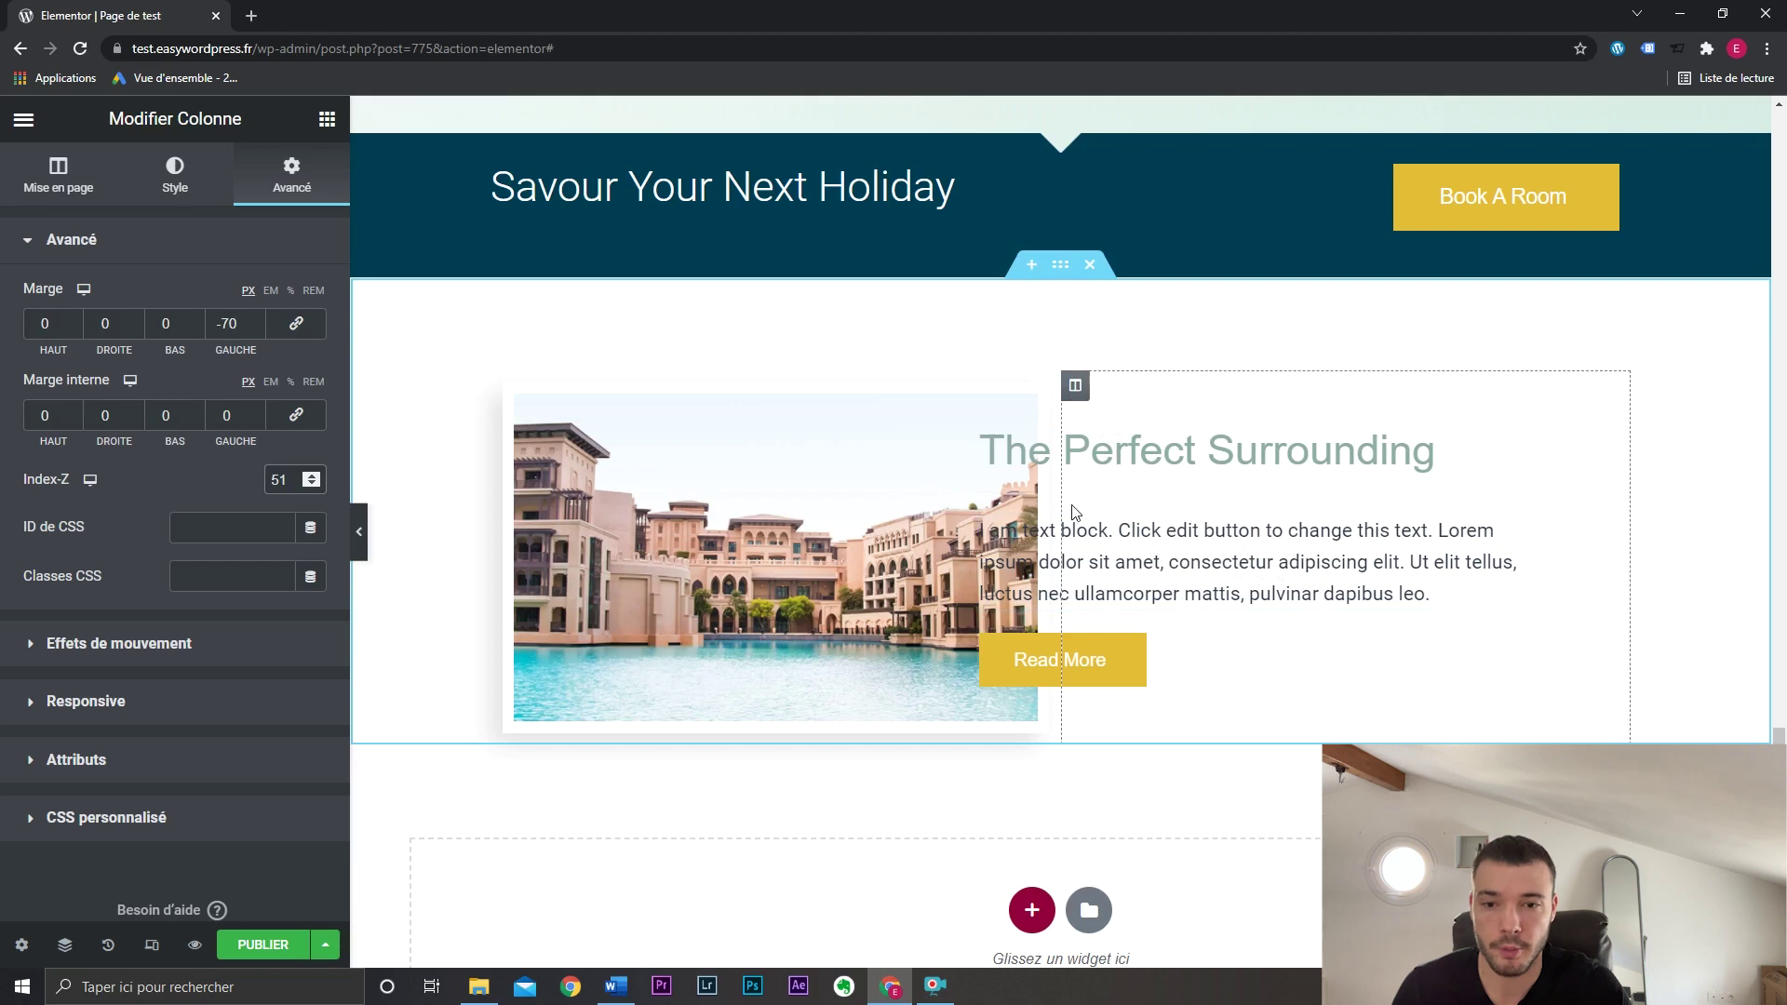
# Try classic background colours such as #474040 on the text column, and remove the background again.
pyautogui.click(175, 177)
pyautogui.click(311, 394)
pyautogui.click(121, 570)
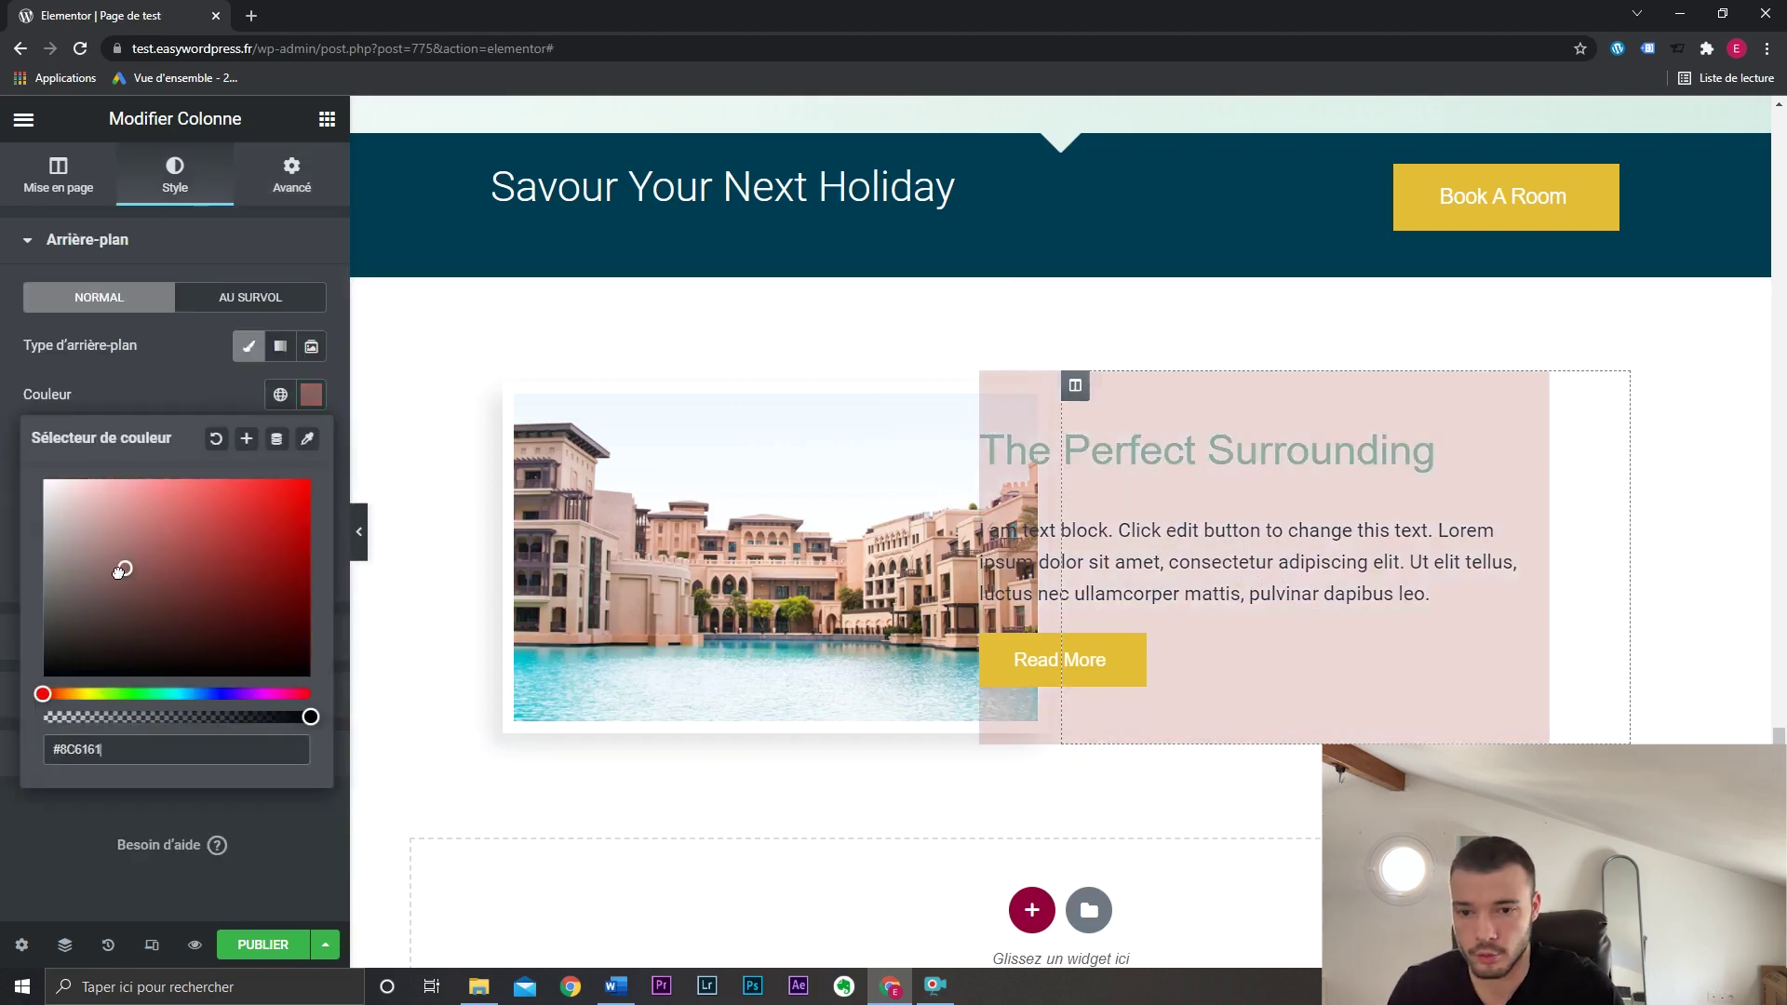
pyautogui.moveTo(121, 570); pyautogui.dragTo(68, 618)
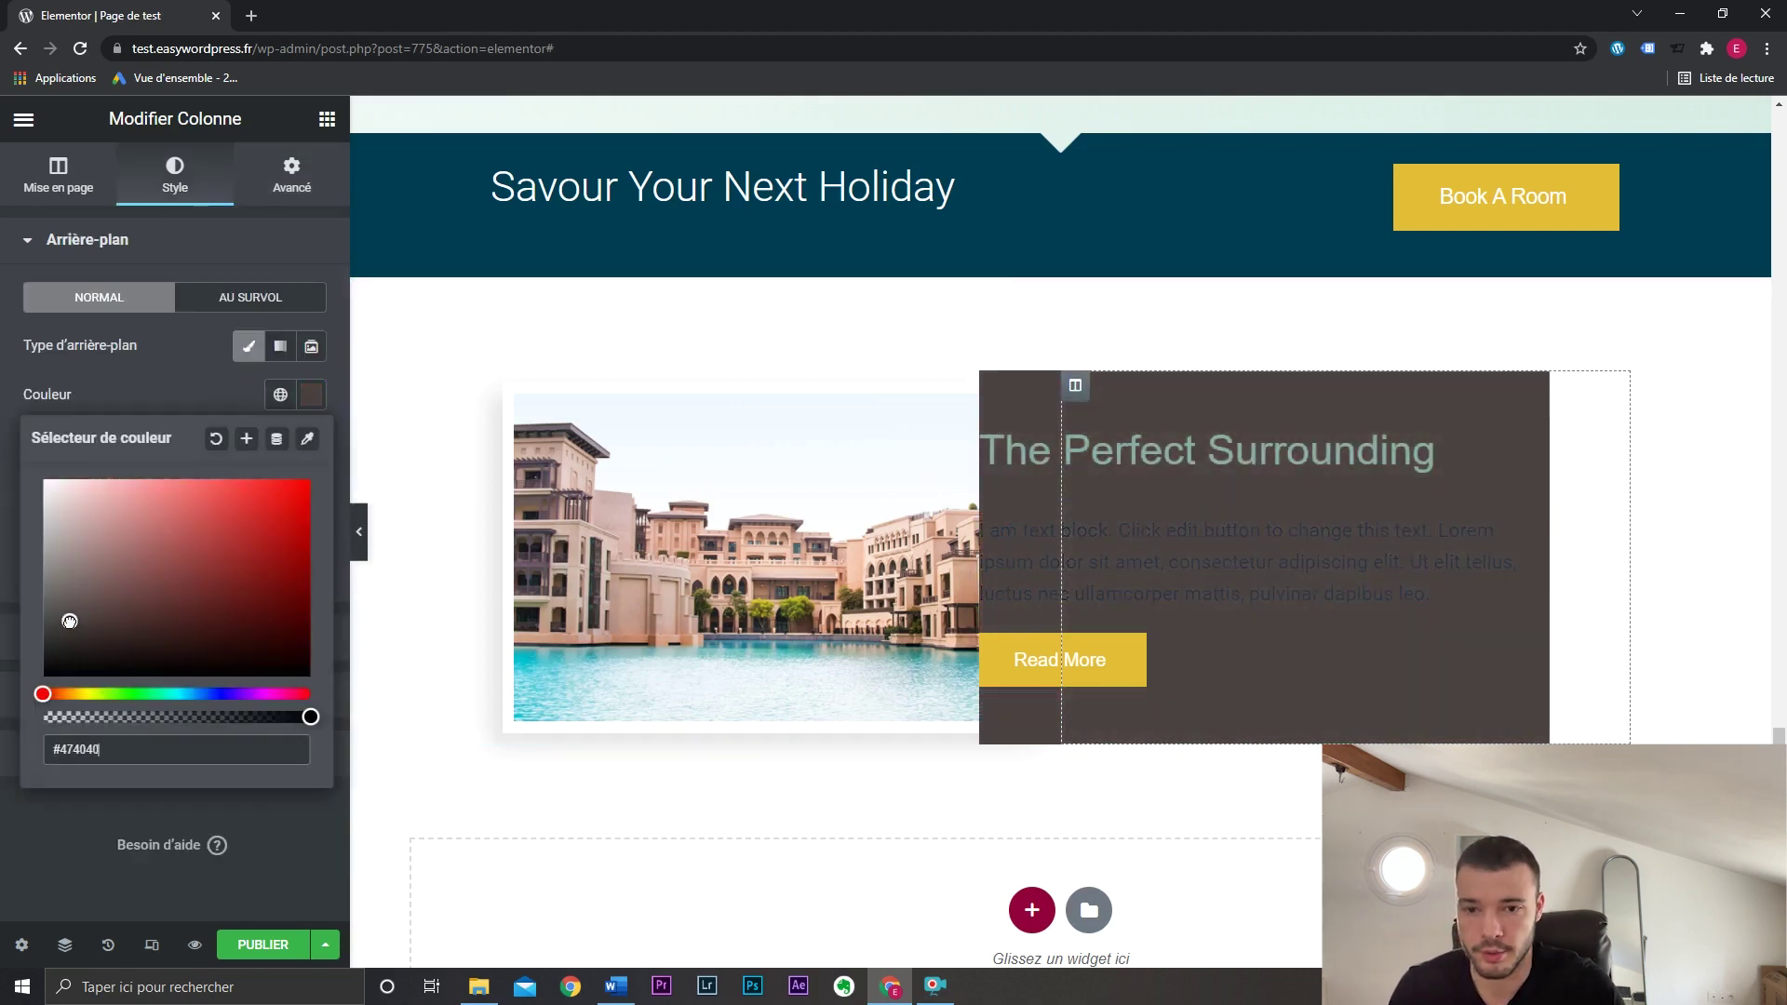
pyautogui.click(210, 694)
pyautogui.click(212, 537)
pyautogui.click(248, 346)
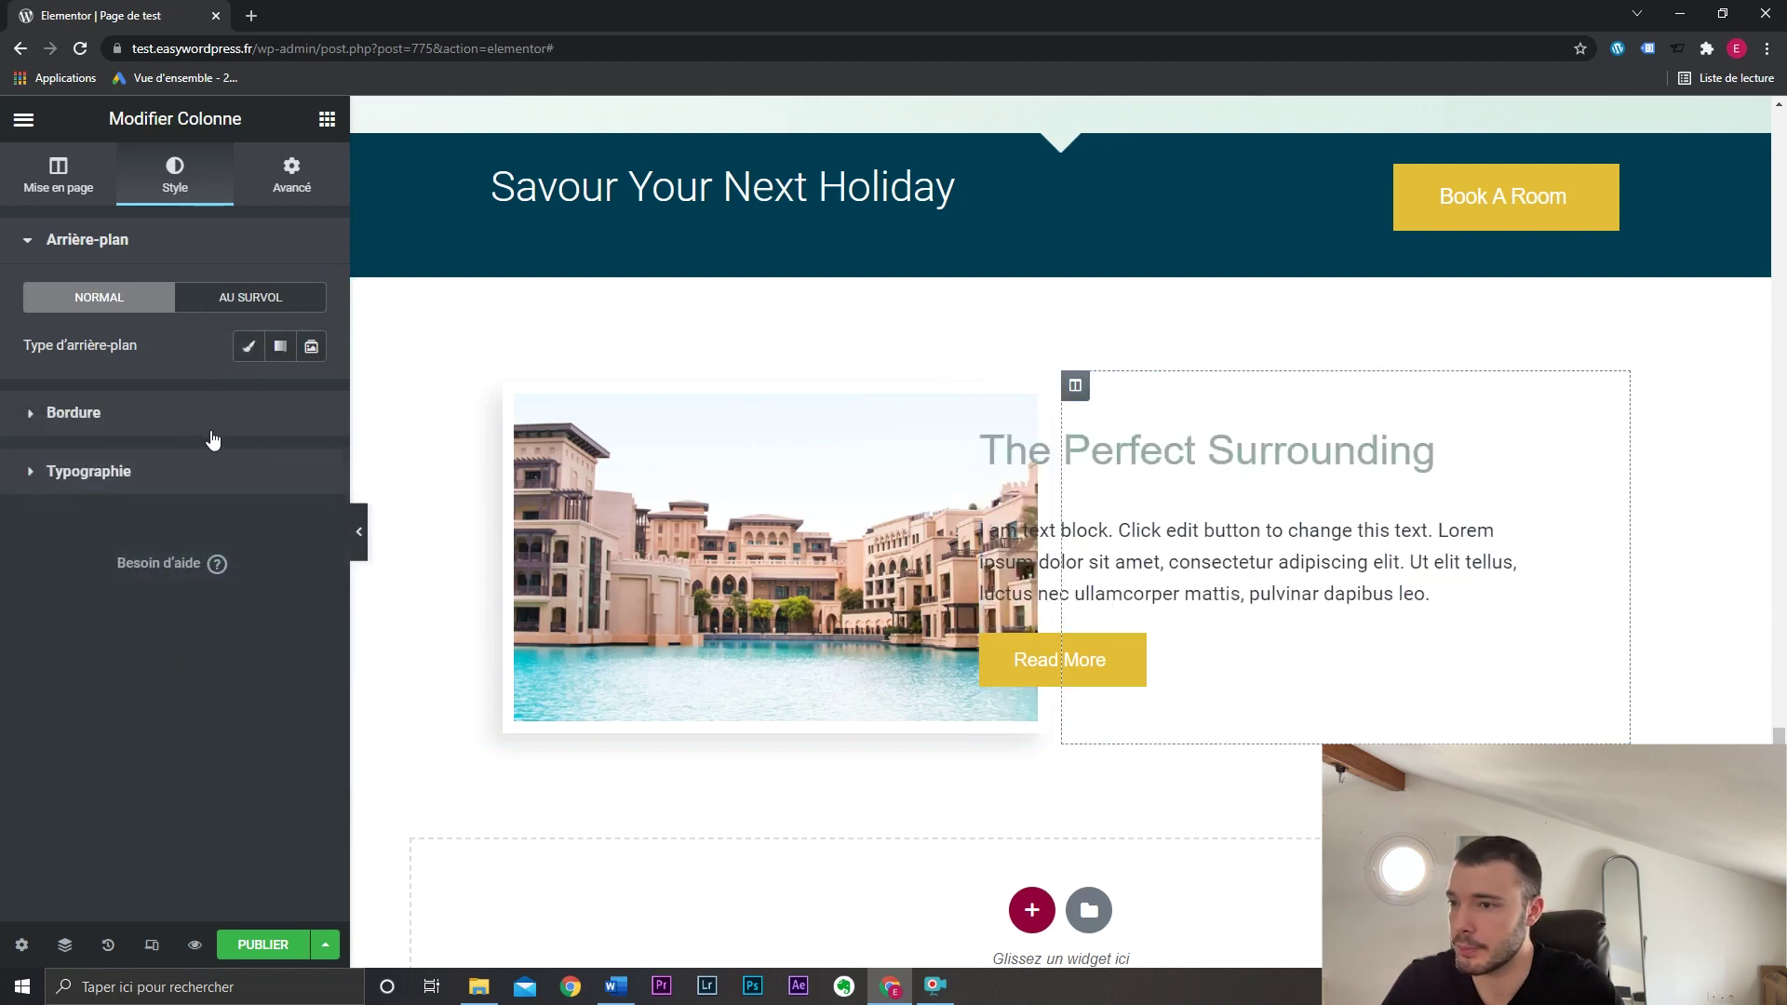
# Give the text column a box shadow and a white background, and preview it with the editing panel hidden.
pyautogui.click(163, 431)
pyautogui.click(310, 544)
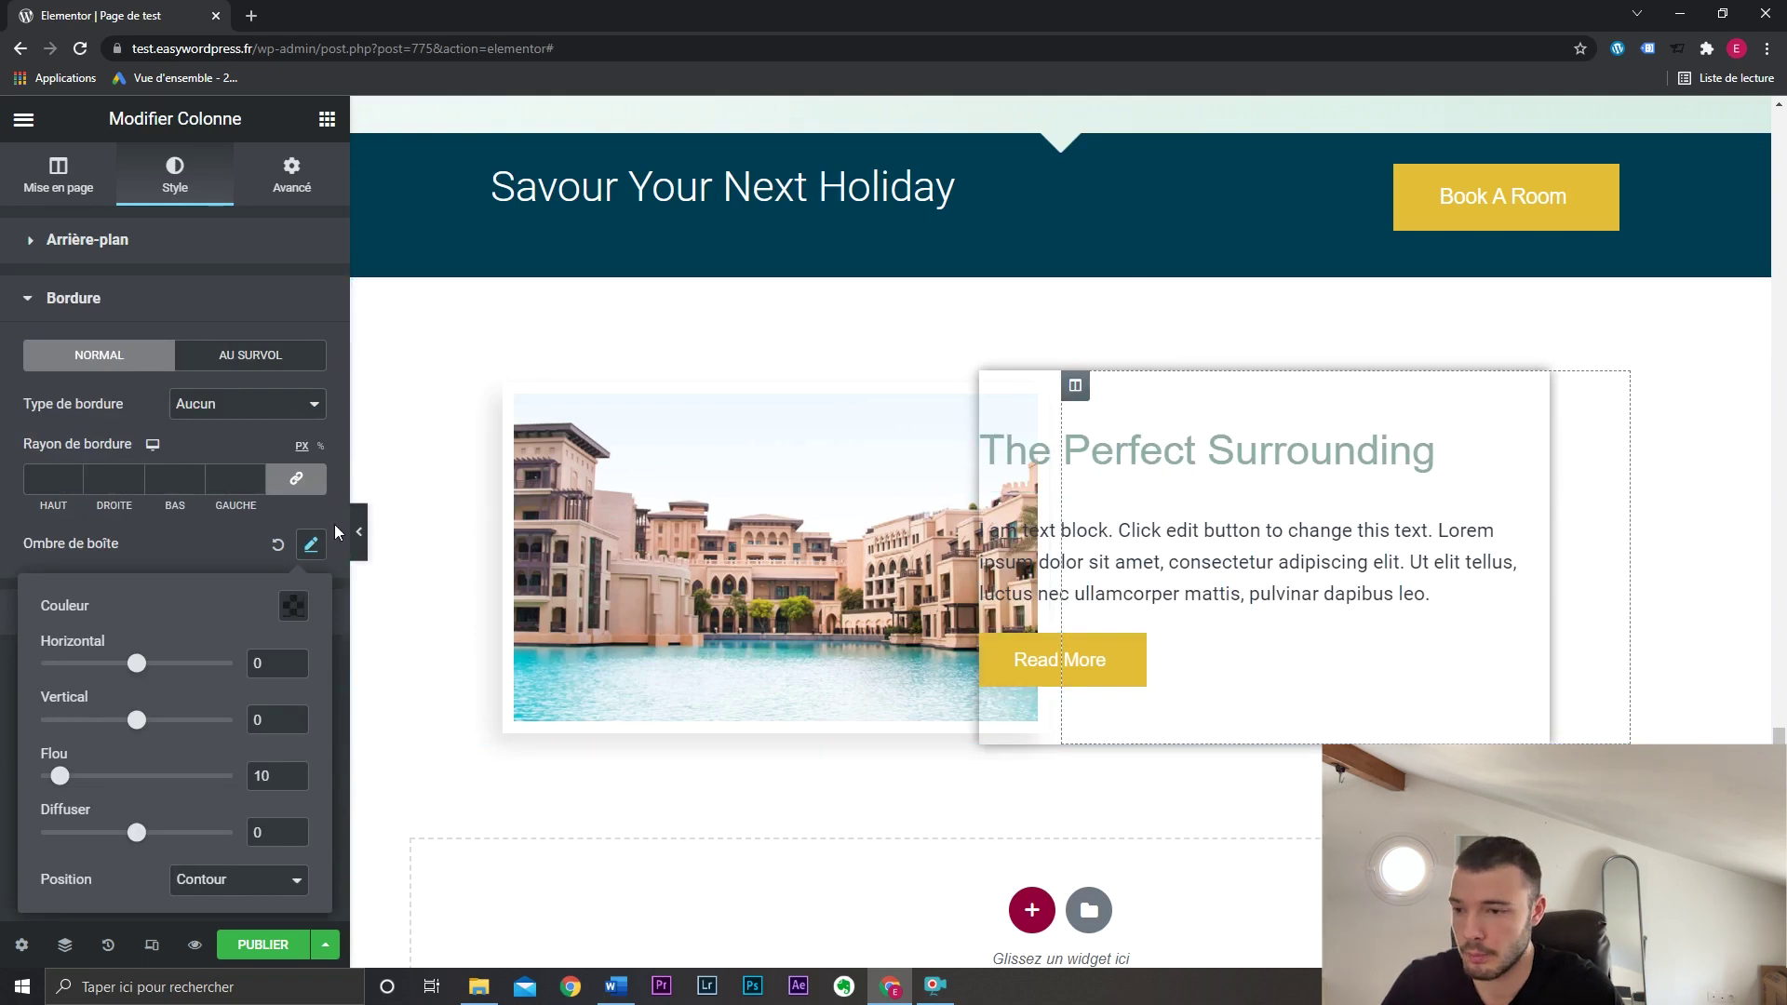
pyautogui.click(359, 531)
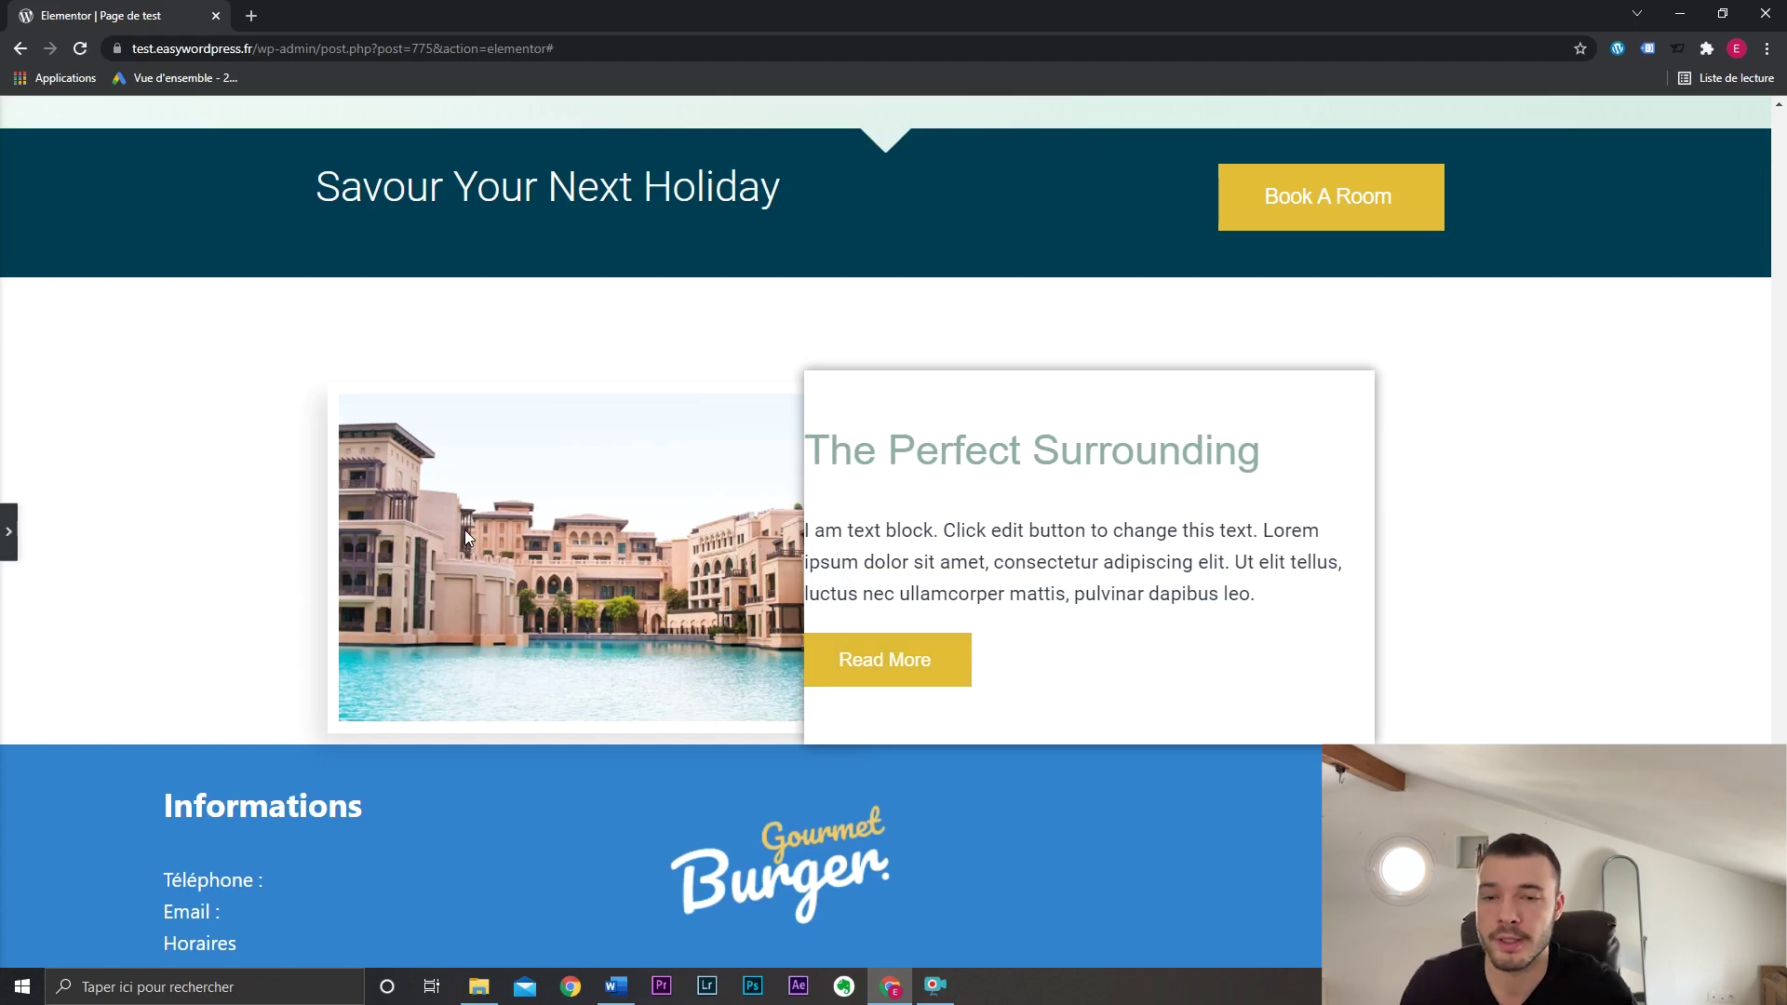
pyautogui.click(8, 532)
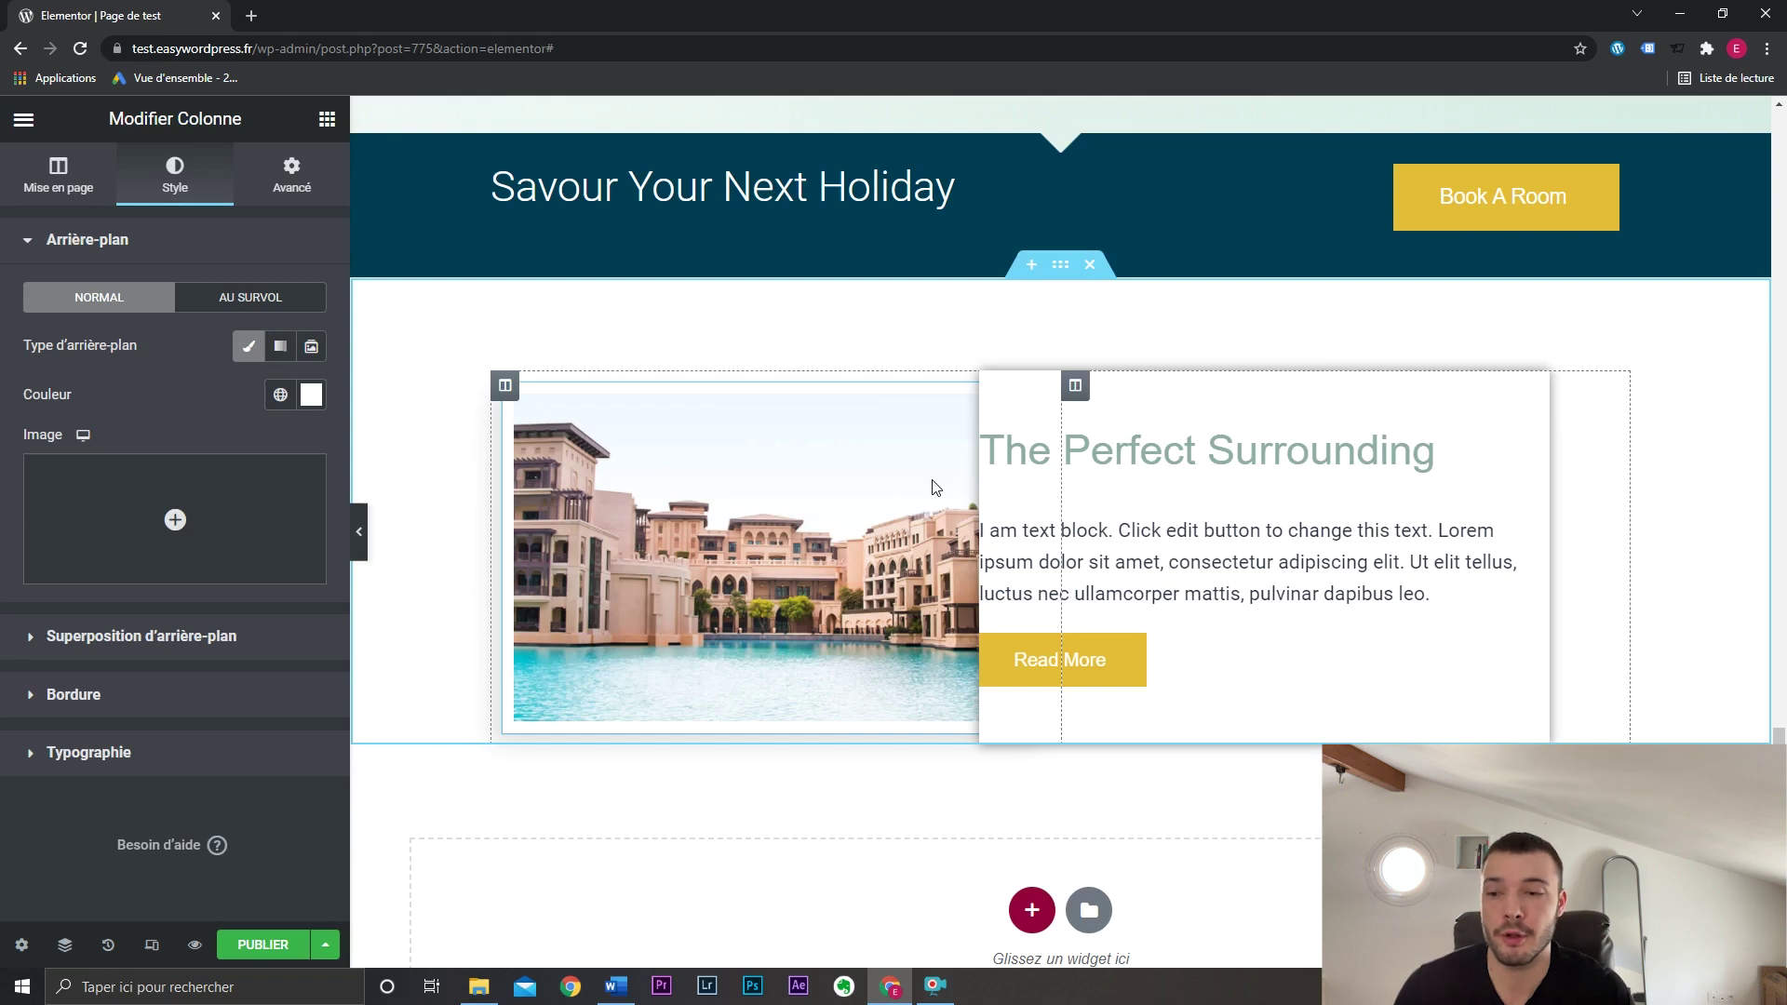
# Check the page in the responsive tablet and mobile previews, looking through the mobile version up to its beginning.
pyautogui.click(154, 945)
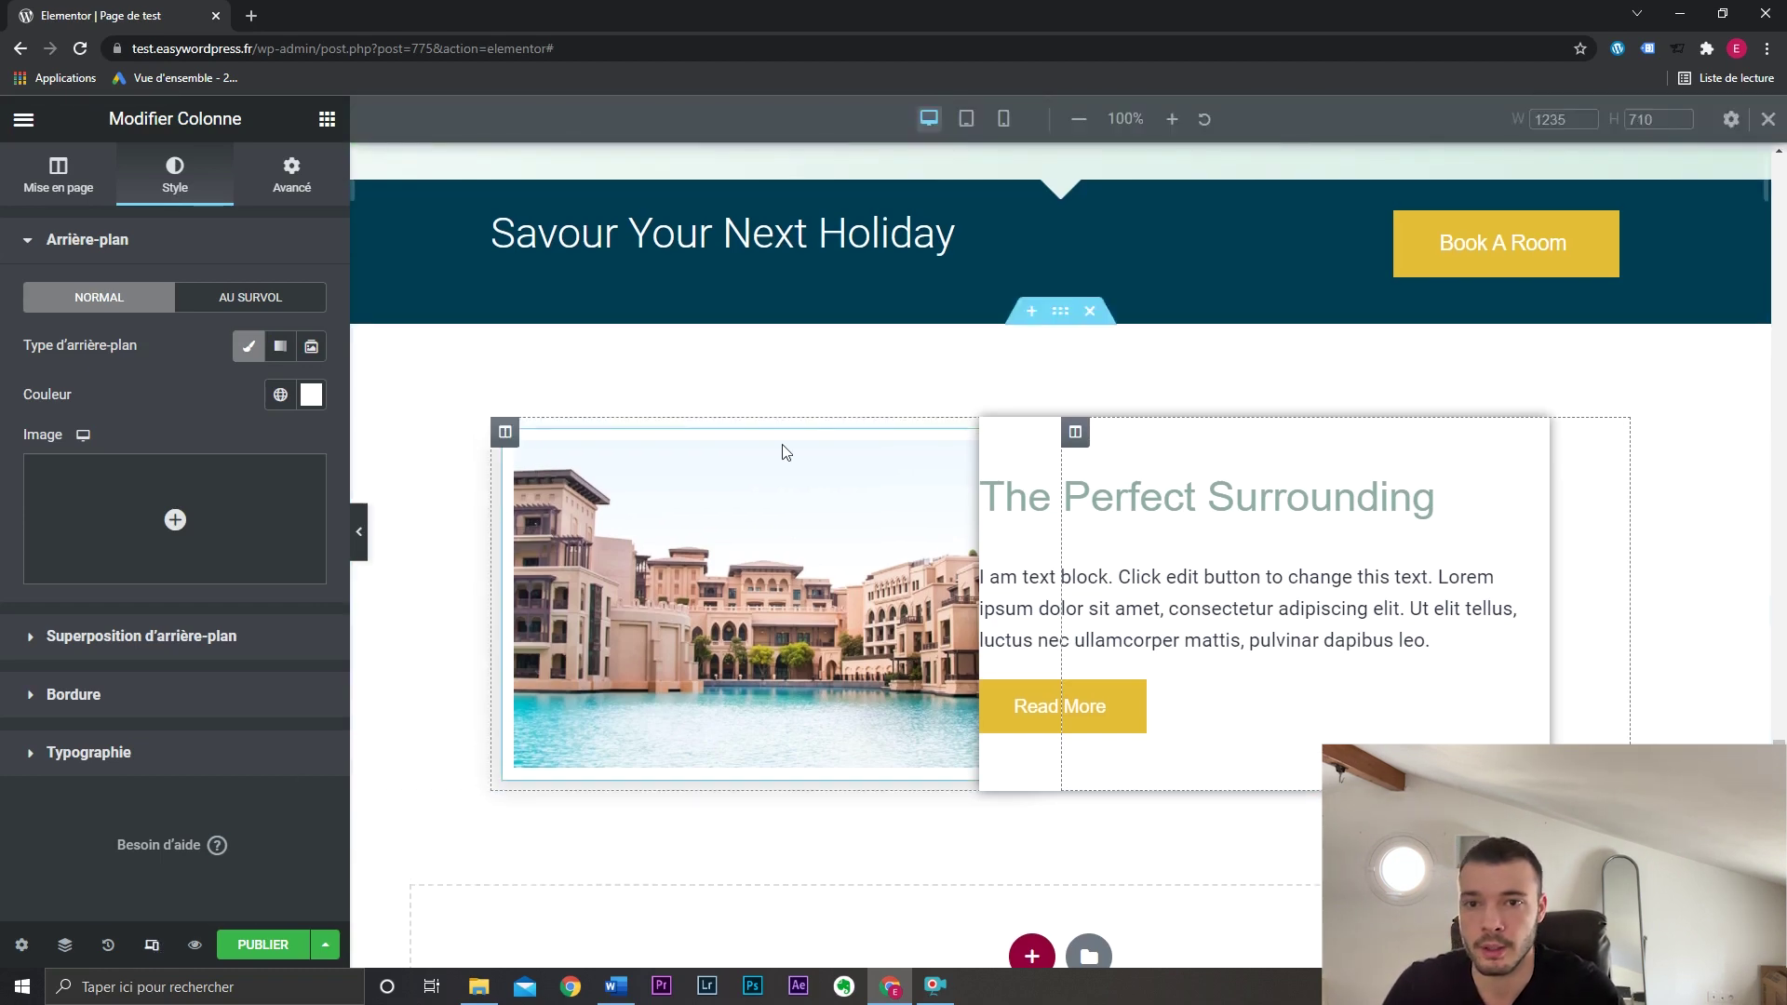
pyautogui.click(968, 119)
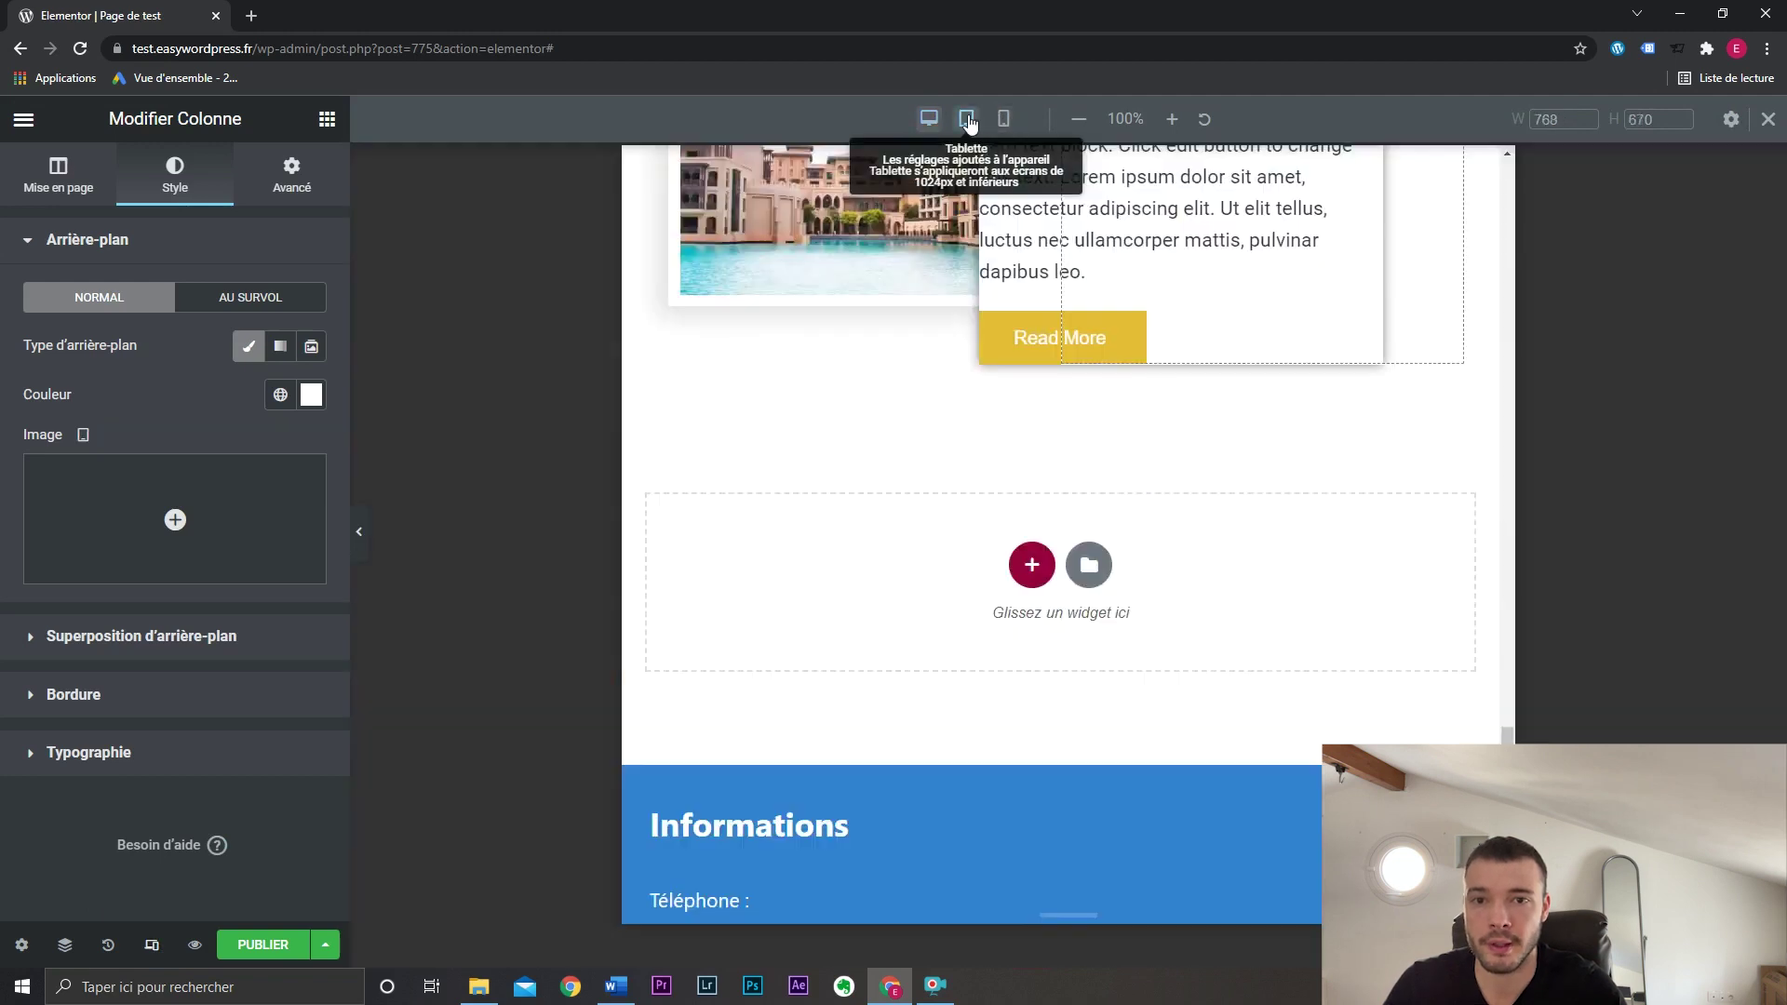
pyautogui.click(1003, 119)
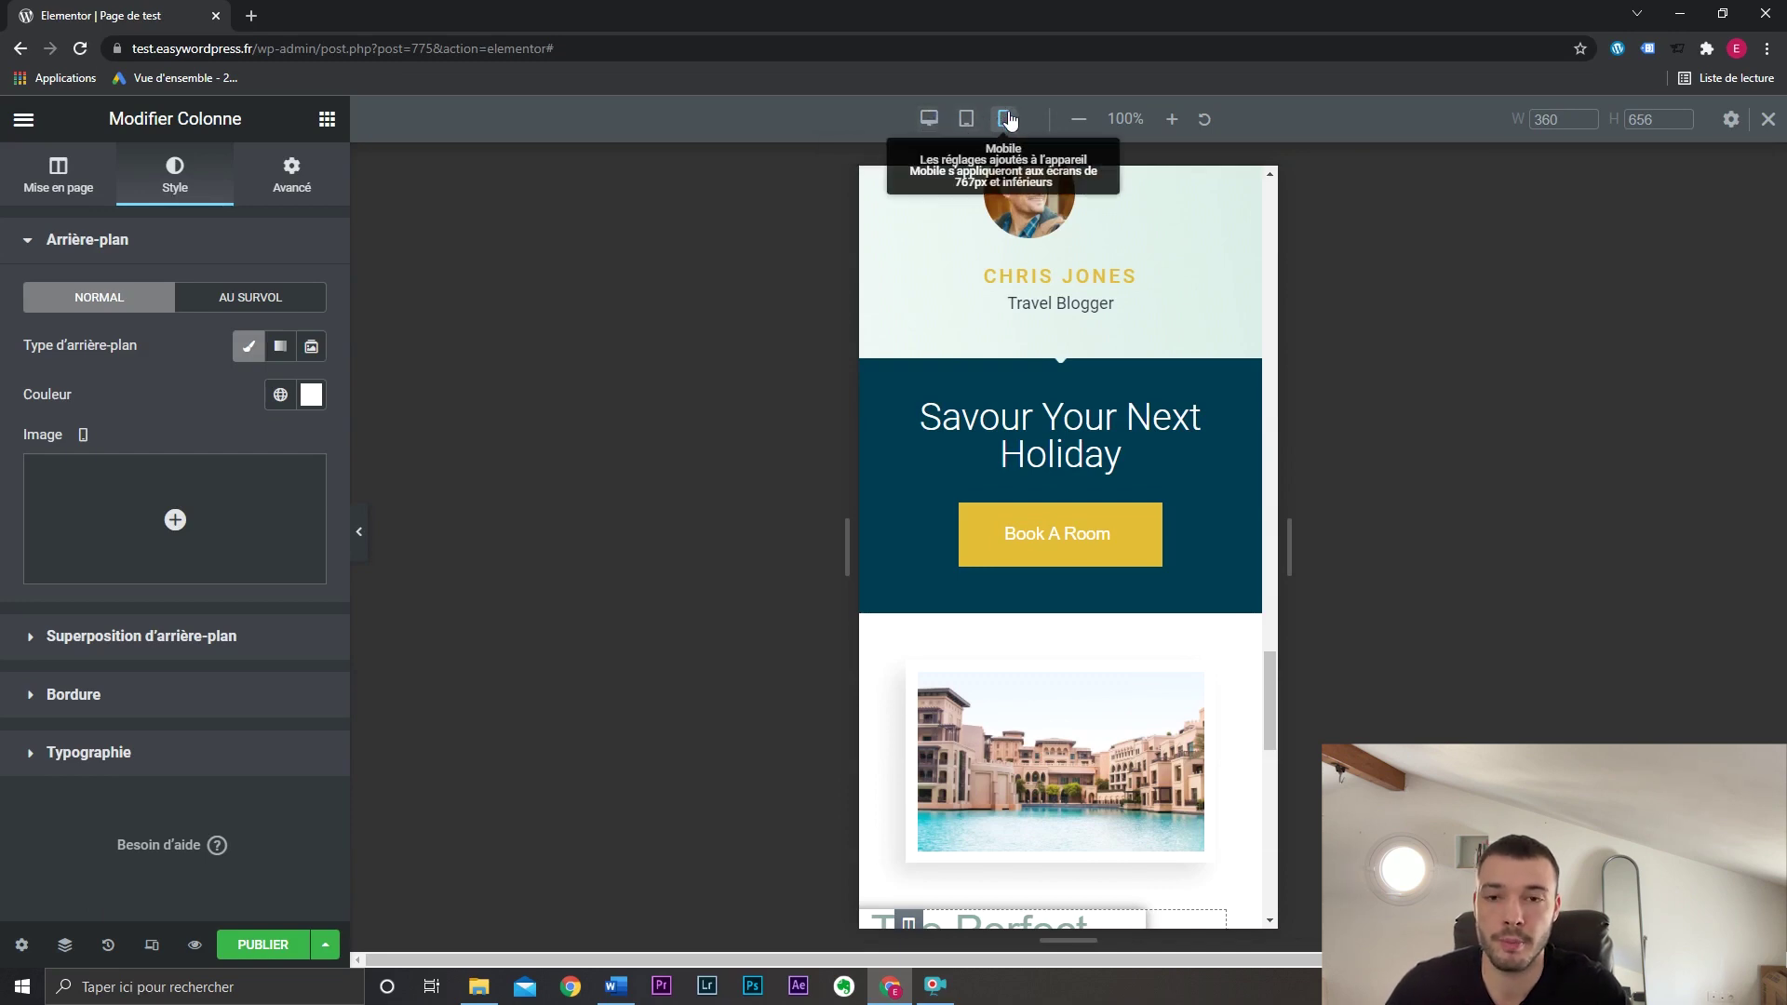
pyautogui.click(966, 119)
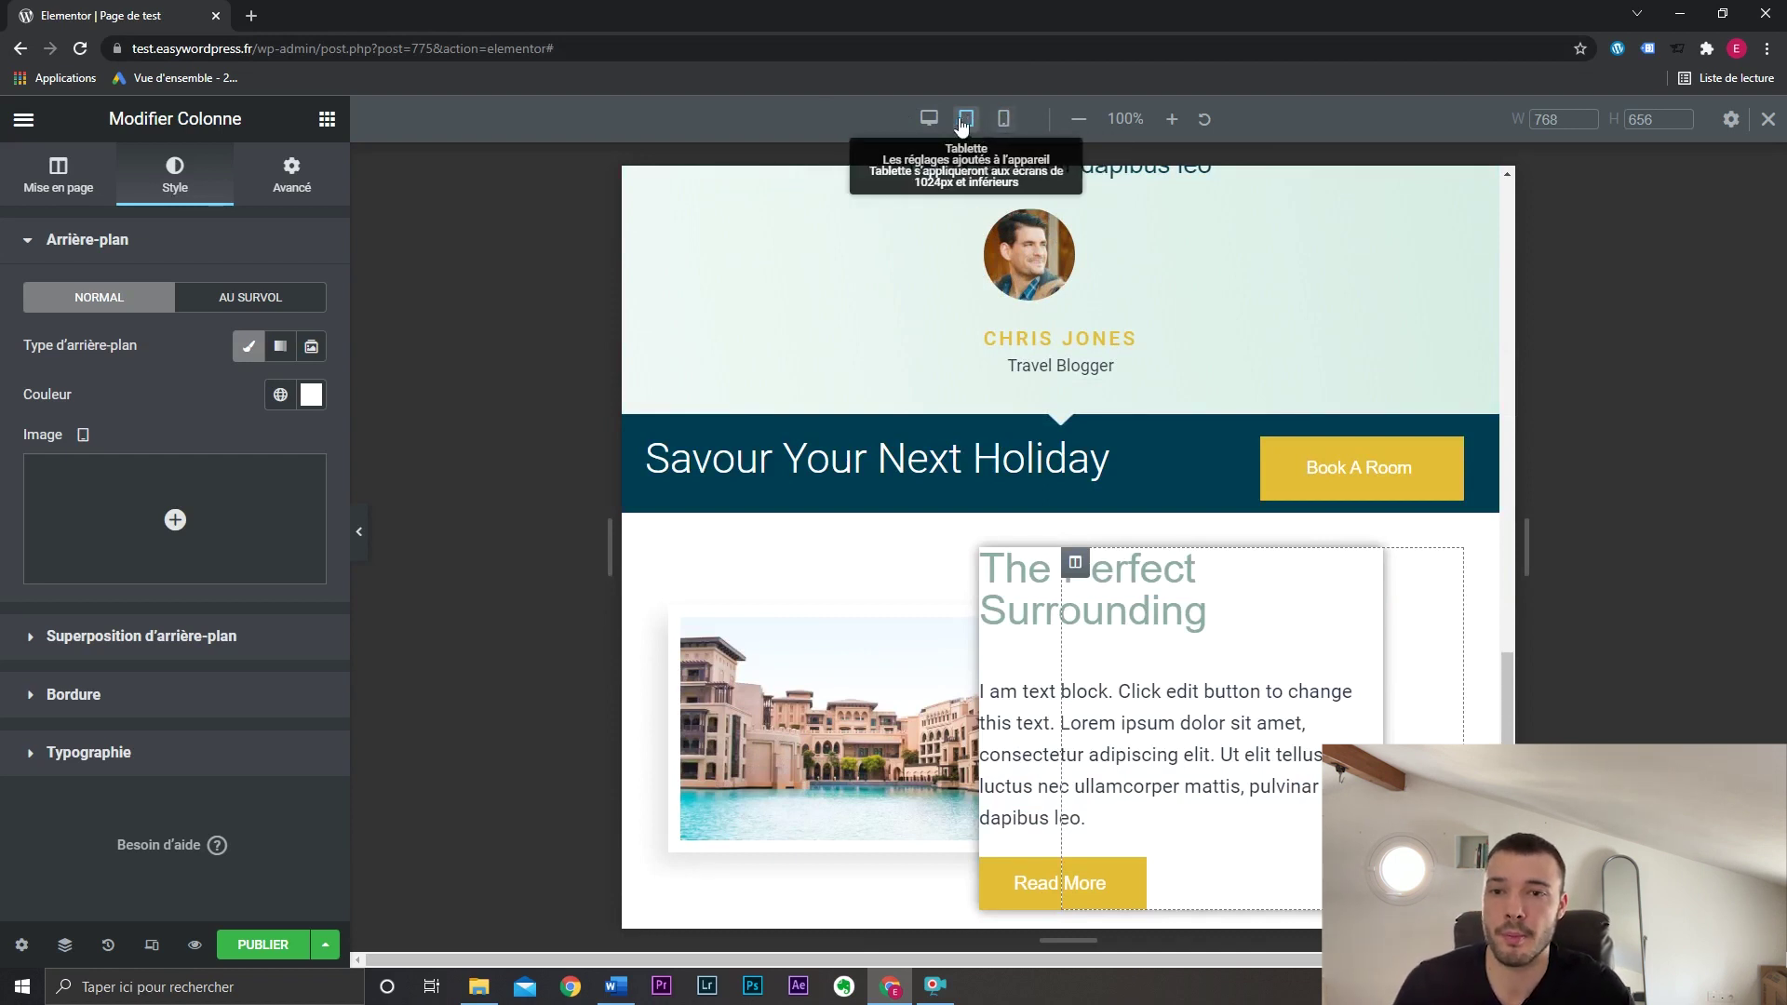
pyautogui.click(1003, 119)
pyautogui.scroll(15, 1221, 530)
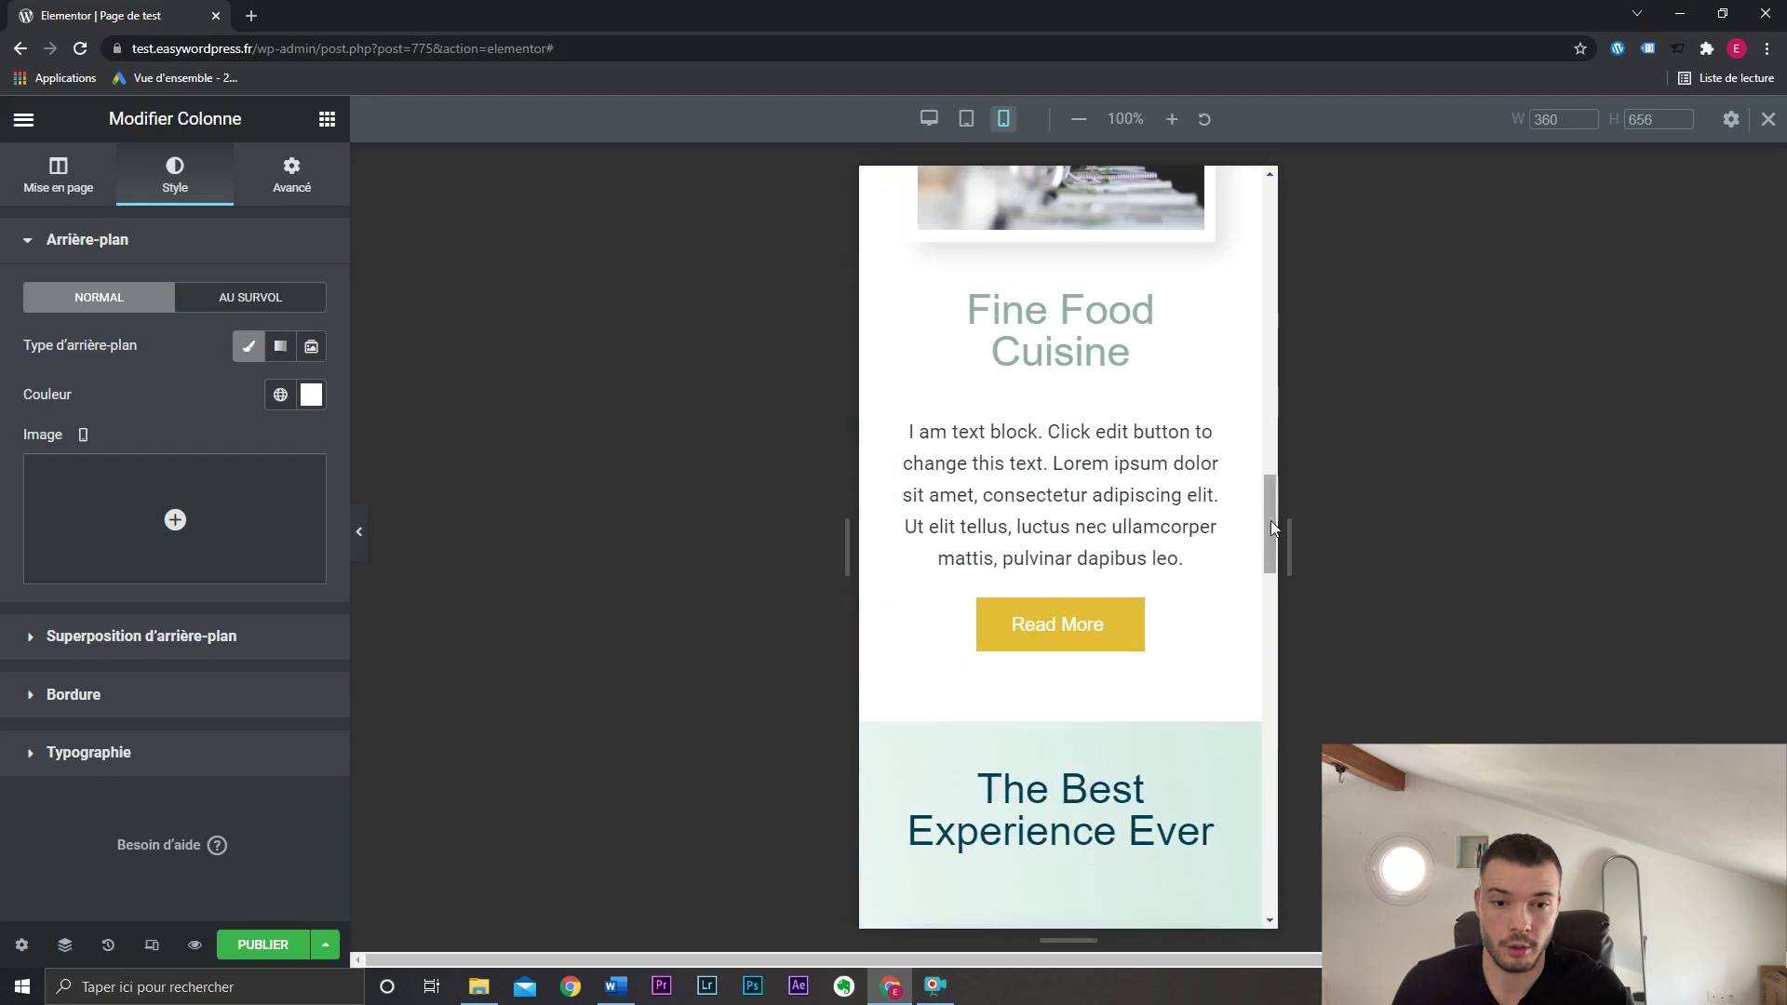
pyautogui.moveTo(1270, 521); pyautogui.dragTo(1284, 242)
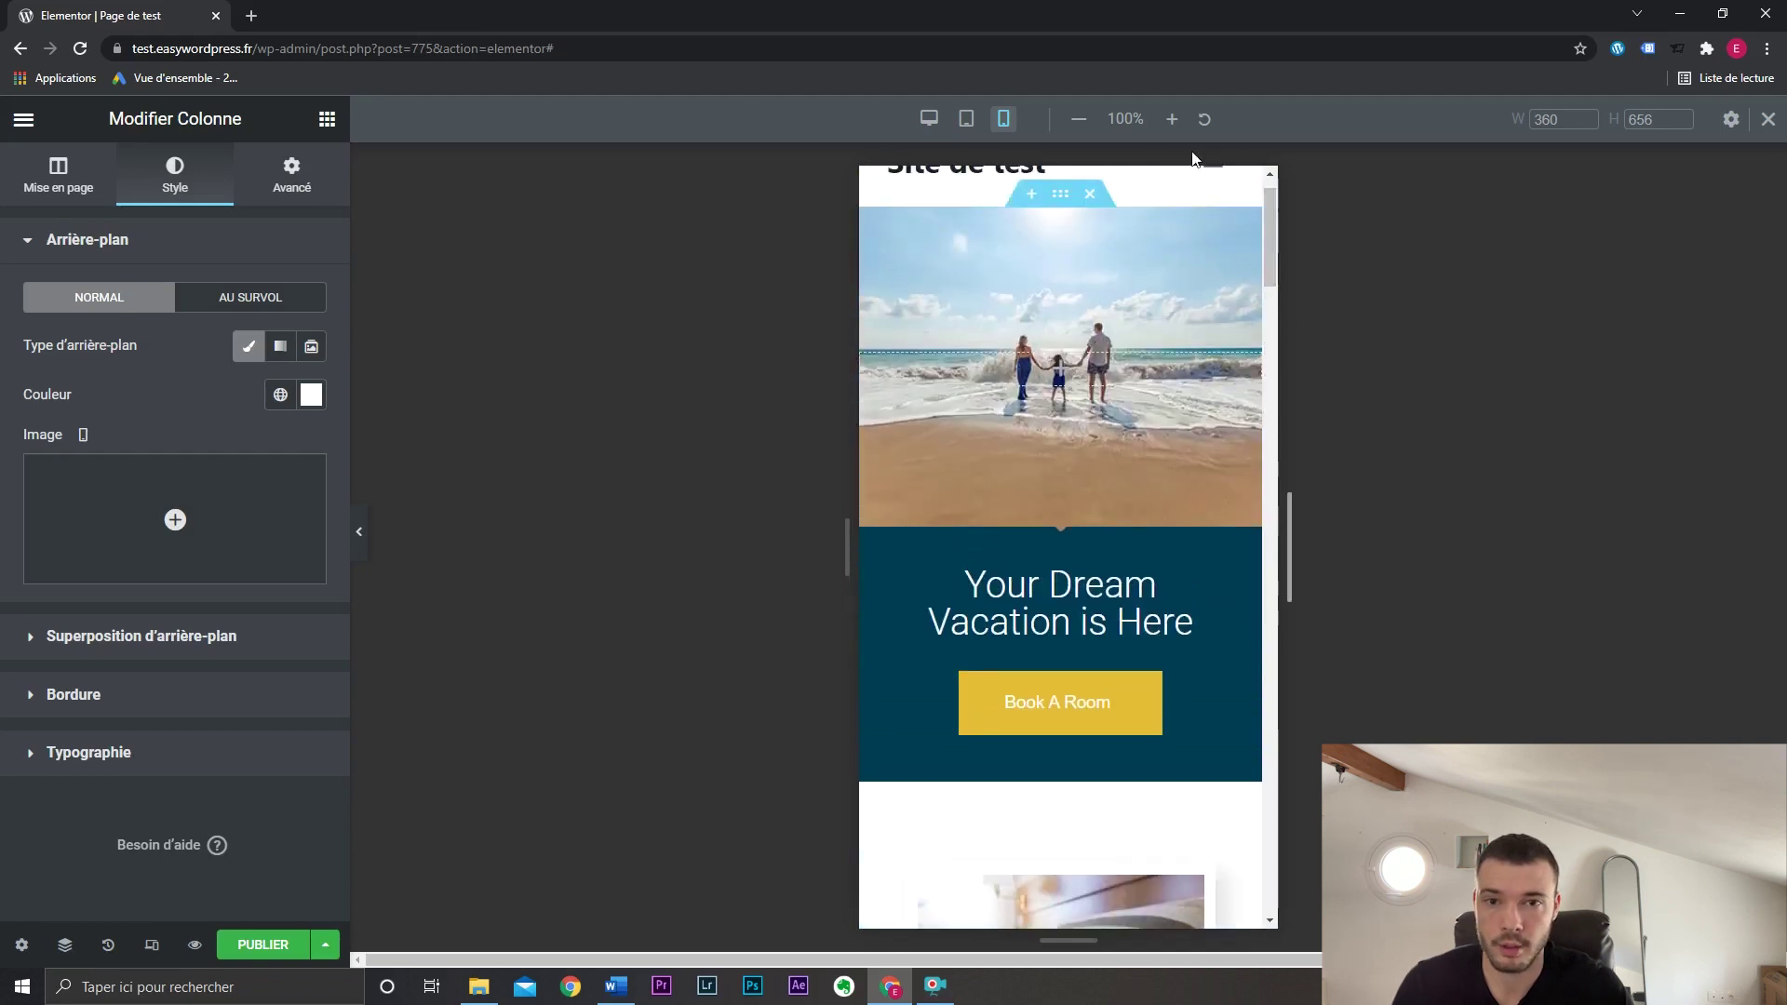
# Try the mobile preview at 80% and 100% zoom, and check the layout at frame widths of 390 and 348.
pyautogui.click(1083, 121)
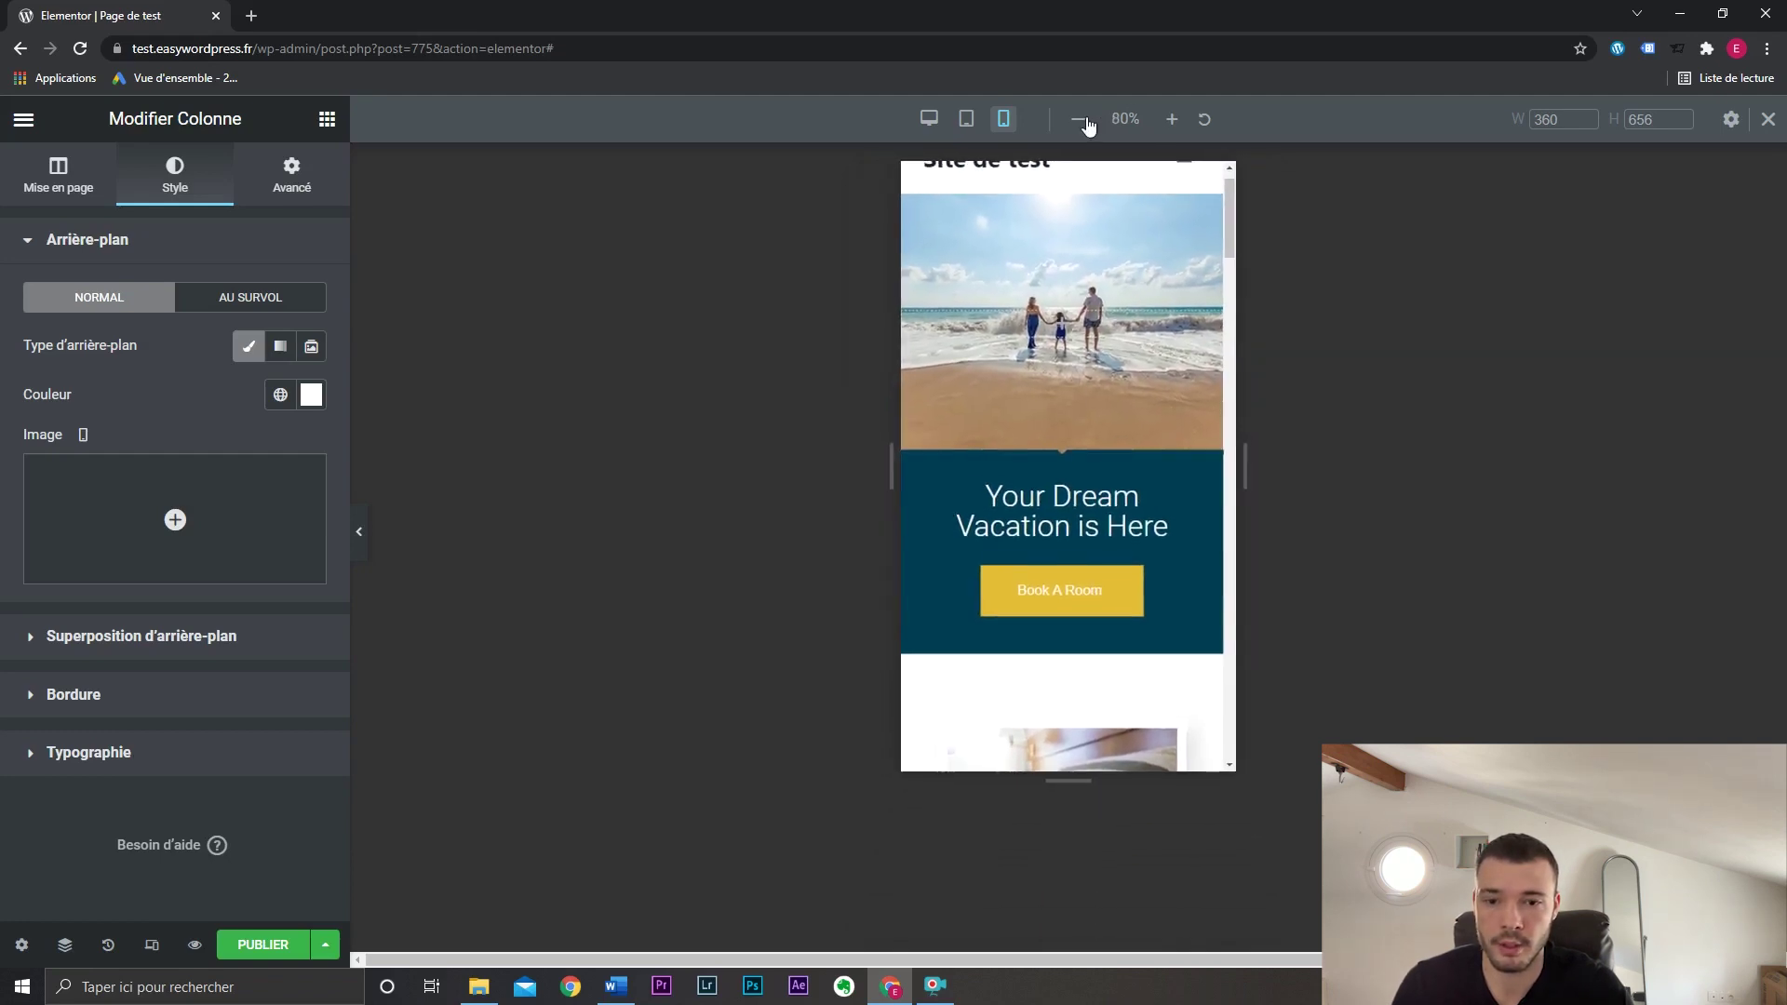
pyautogui.click(1169, 120)
pyautogui.moveTo(1289, 532)
pyautogui.mouseDown()
pyautogui.moveTo(1458, 523)
pyautogui.moveTo(1320, 525)
pyautogui.mouseUp()
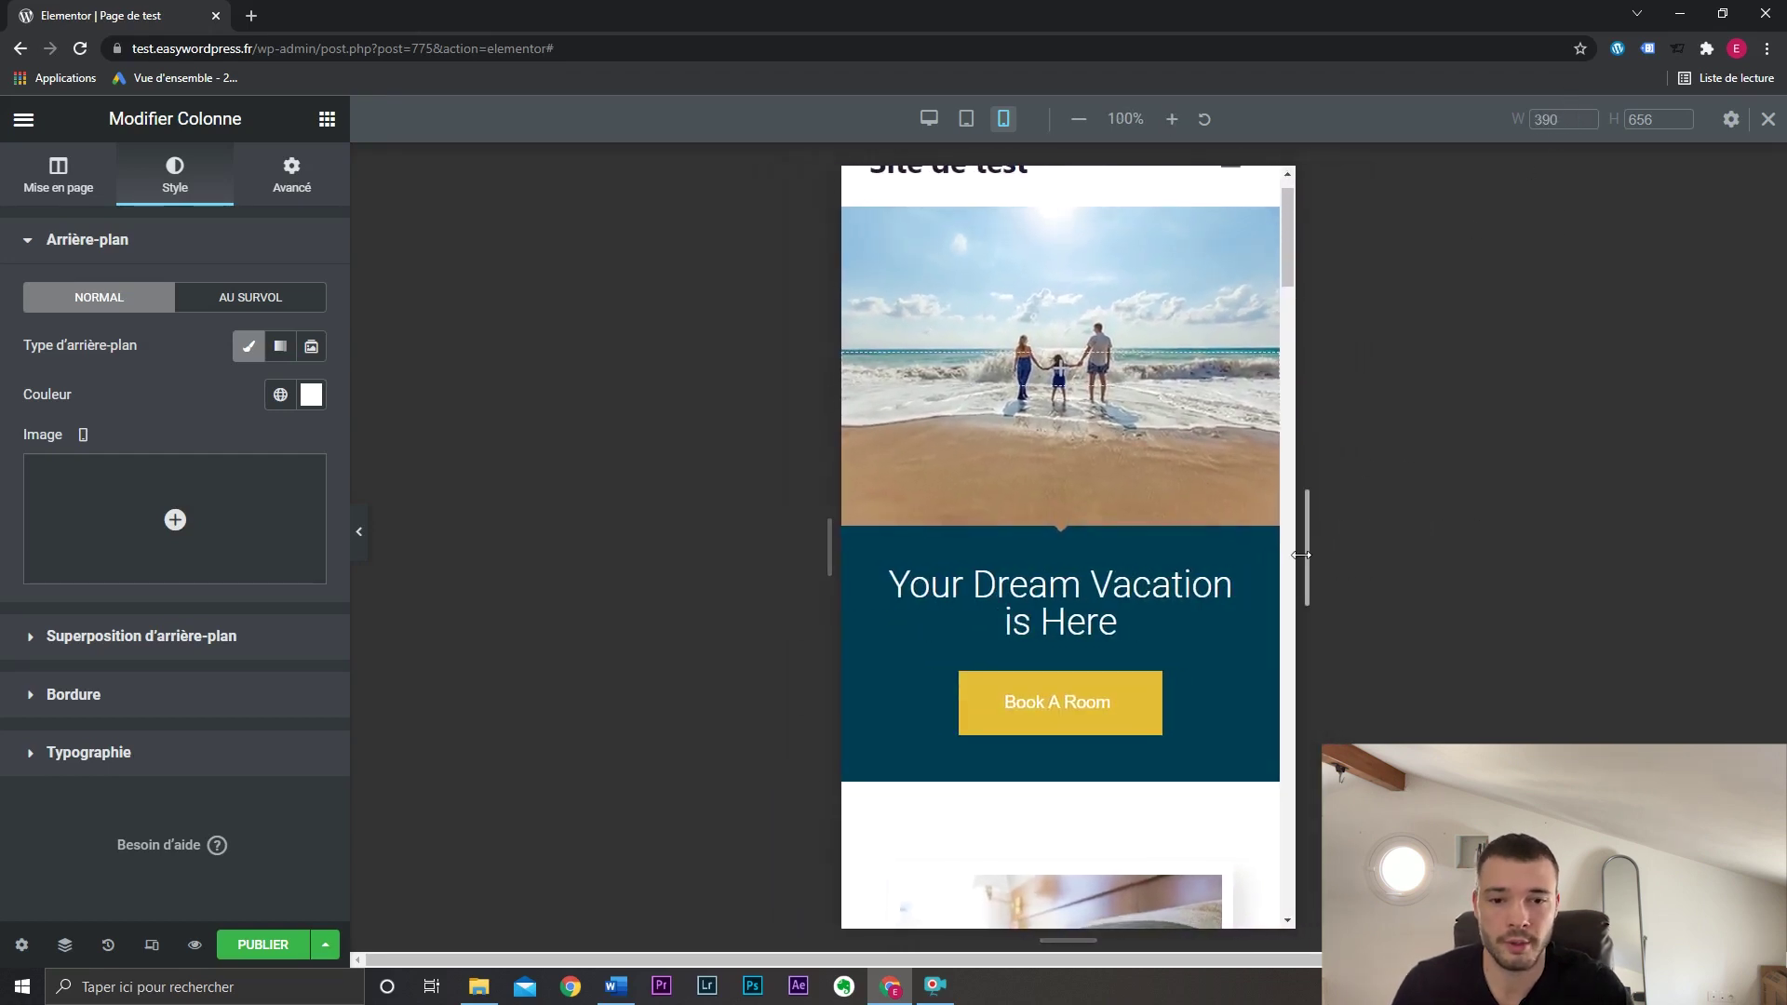
pyautogui.moveTo(1309, 549)
pyautogui.mouseDown()
pyautogui.moveTo(1524, 535)
pyautogui.moveTo(1192, 543)
pyautogui.moveTo(1332, 540)
pyautogui.moveTo(1255, 540)
pyautogui.moveTo(1285, 538)
pyautogui.mouseUp()
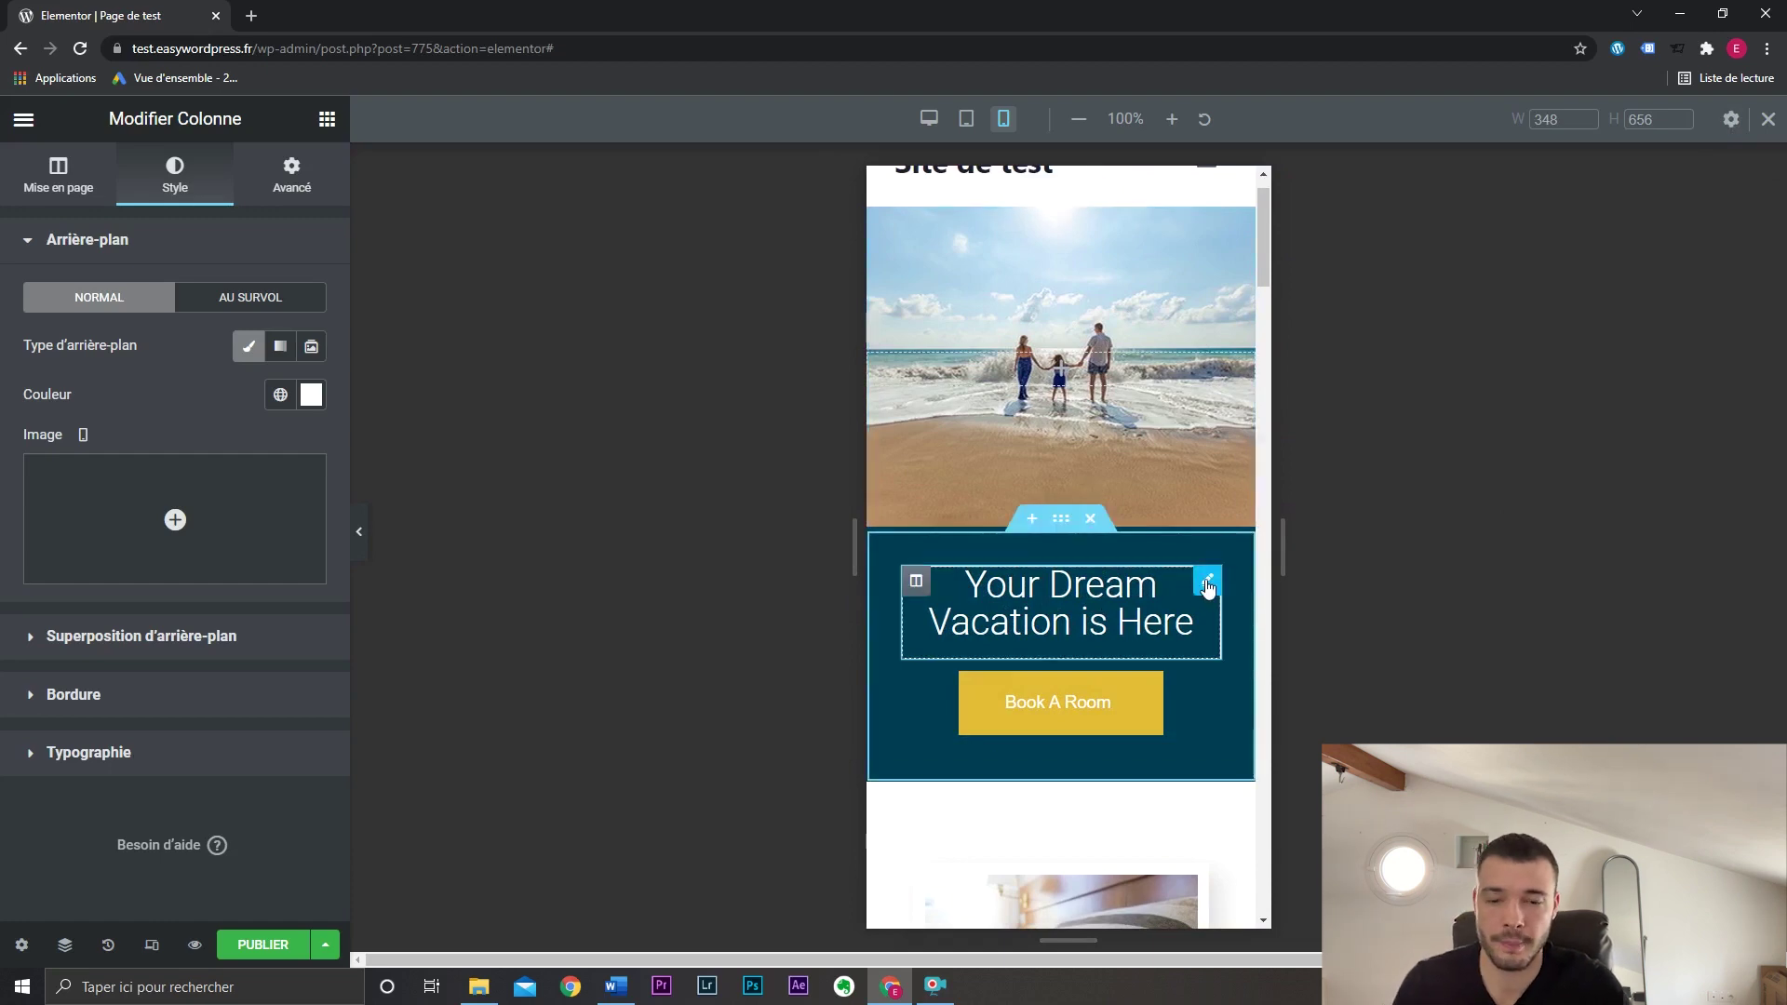
# Move the "Your Dream Vacation is Here" heading into the column of its Book A Room button and delete the emptied column.
pyautogui.moveTo(1209, 584); pyautogui.dragTo(931, 596)
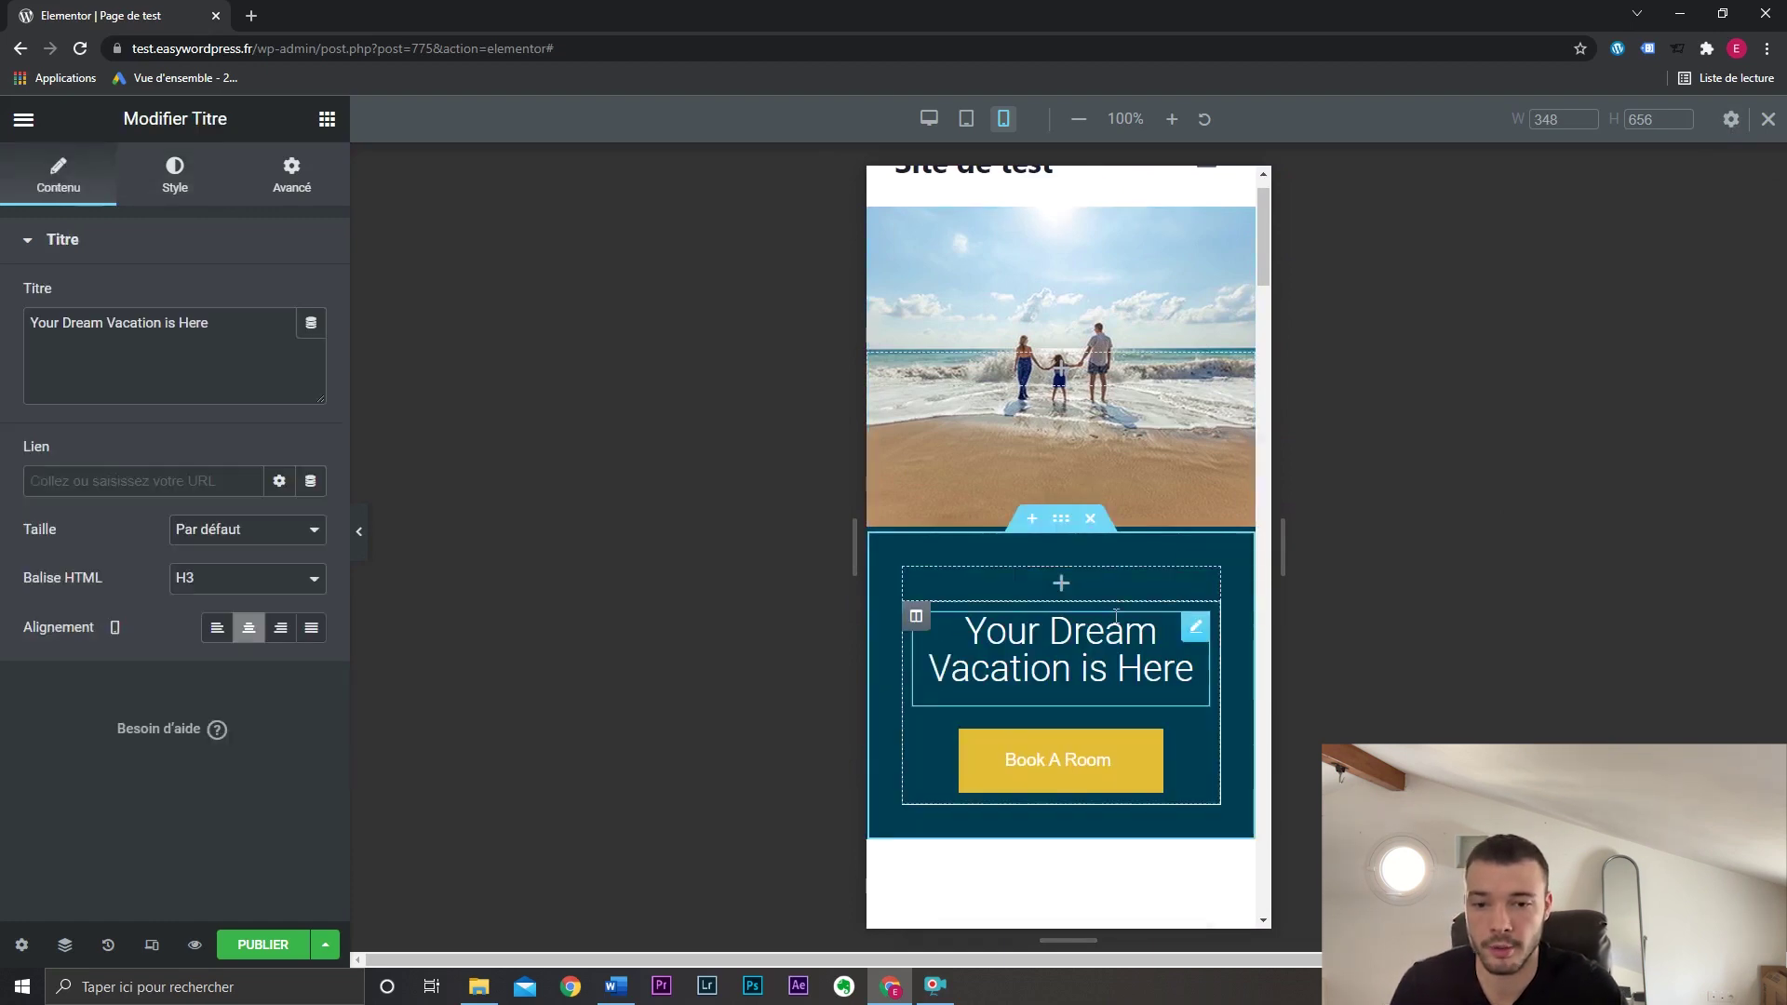
pyautogui.rightClick(932, 584)
pyautogui.click(973, 908)
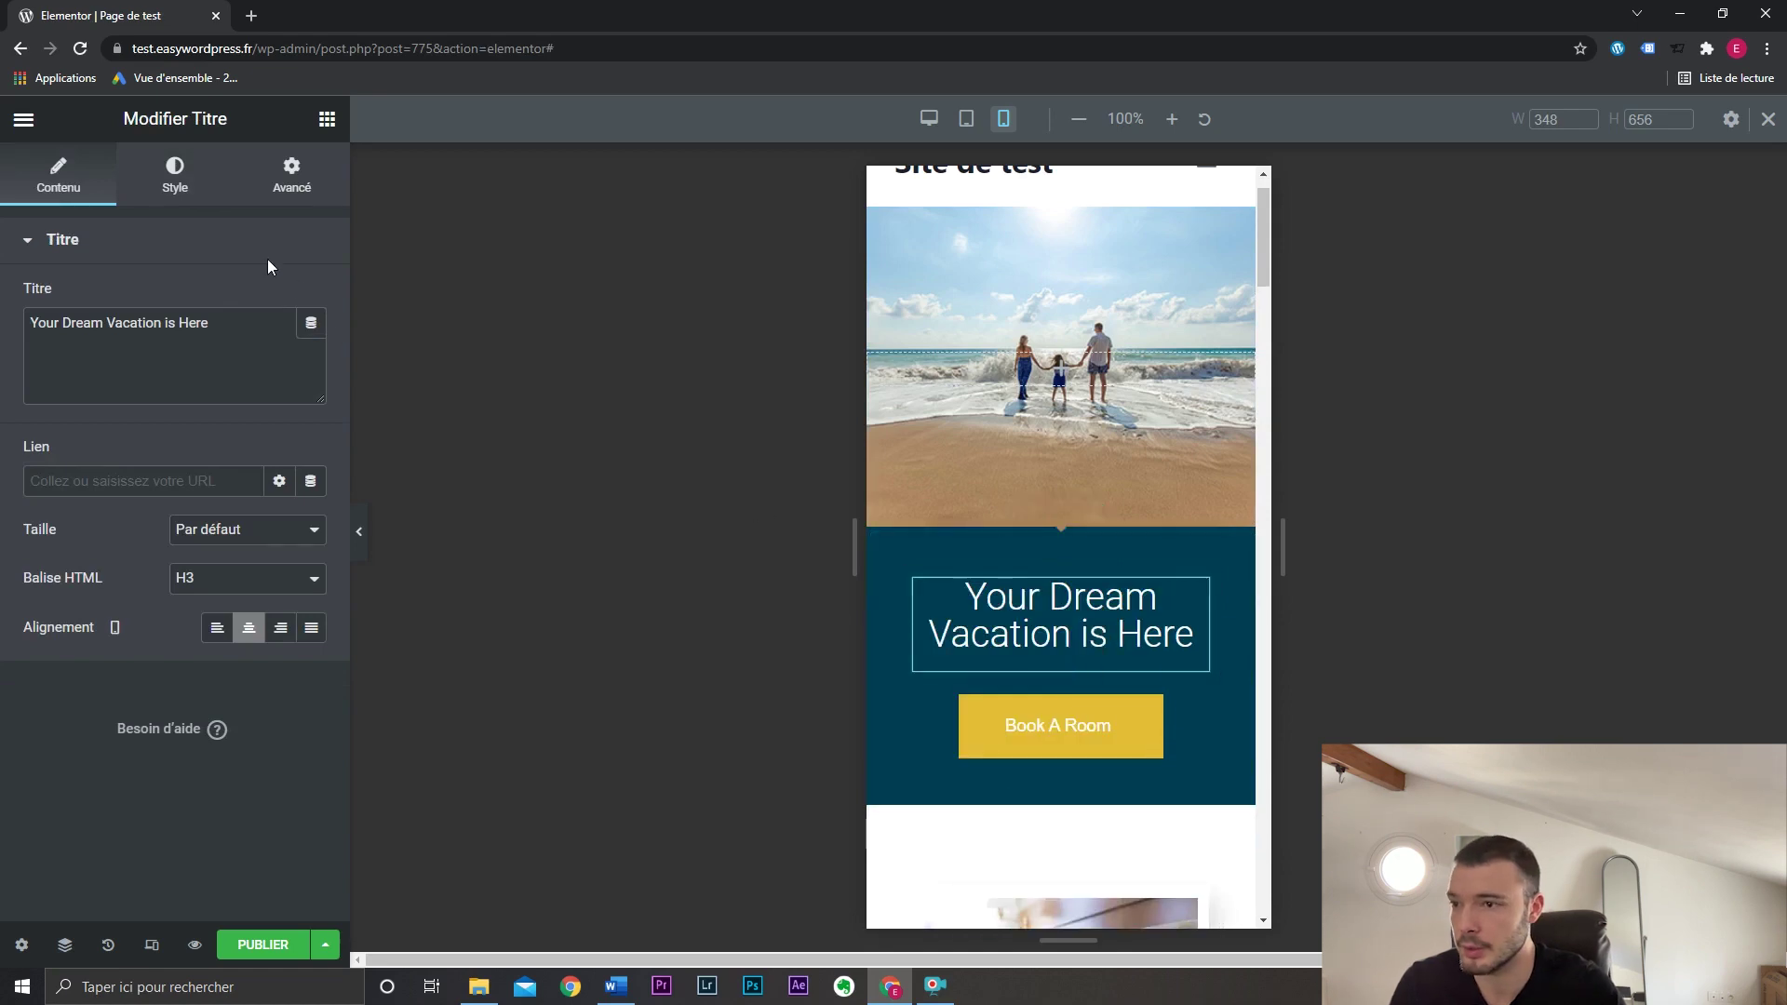
# Try a mobile font size of 44 px on the heading, and compare it with the desktop version before returning to mobile.
pyautogui.click(175, 175)
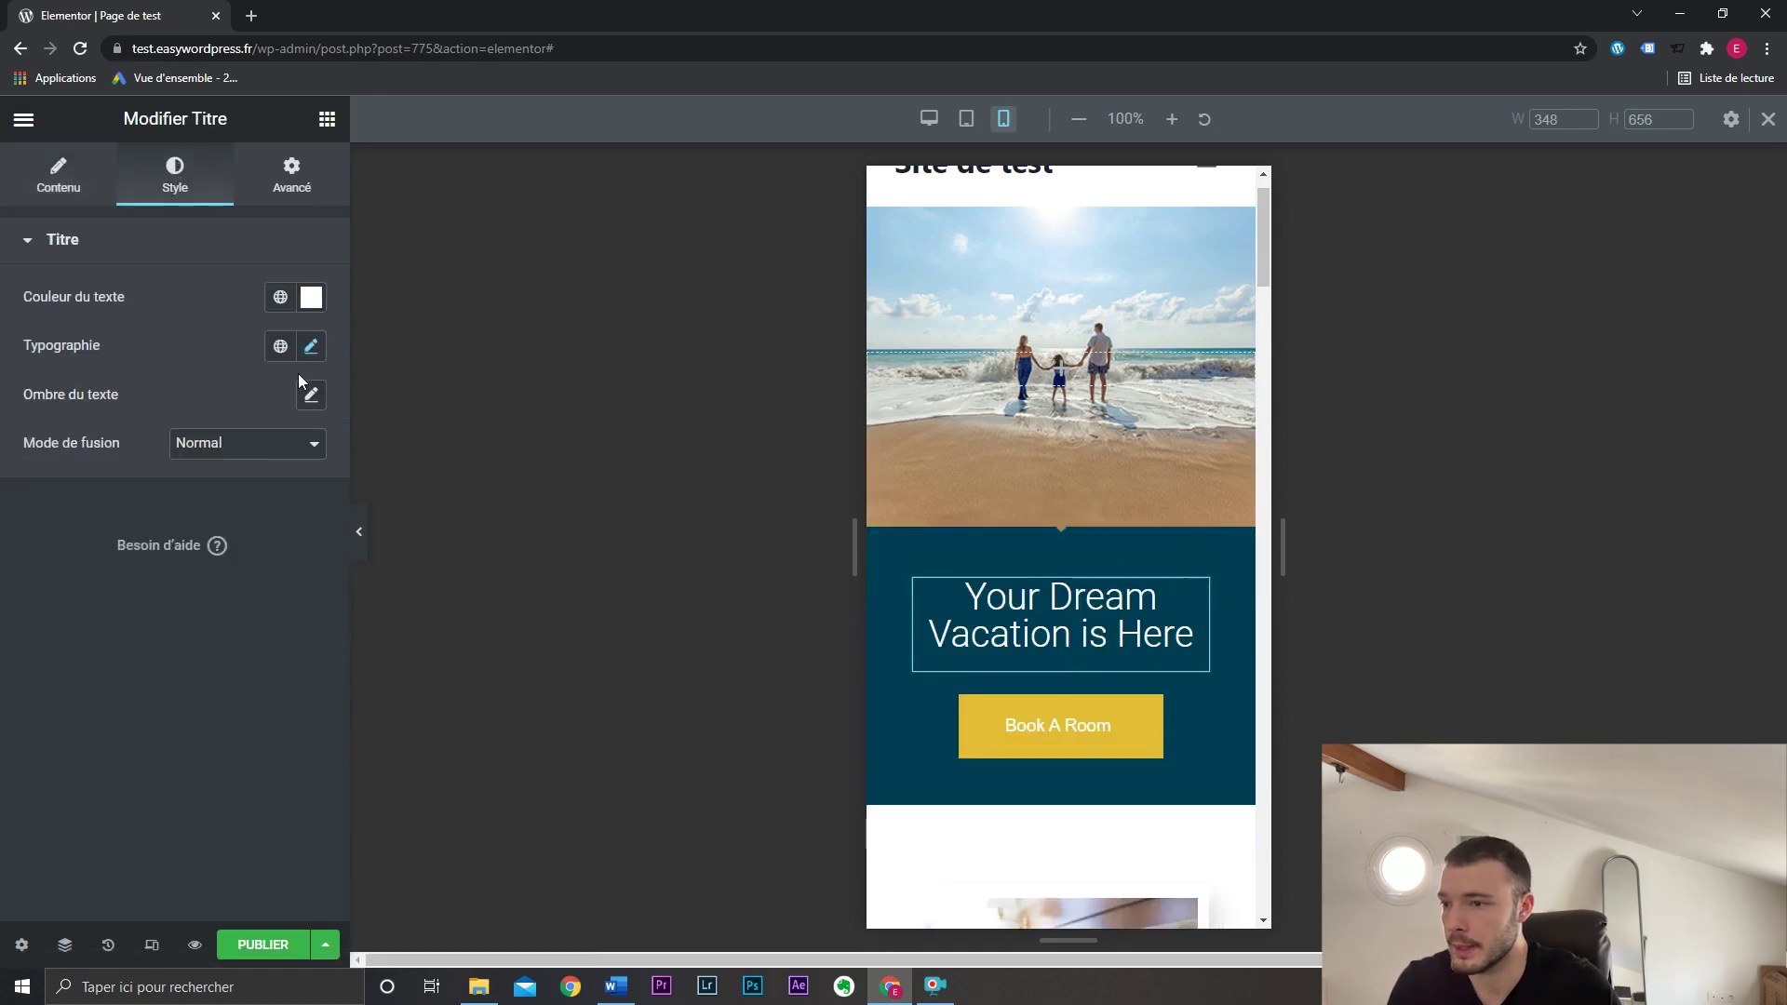
pyautogui.click(311, 348)
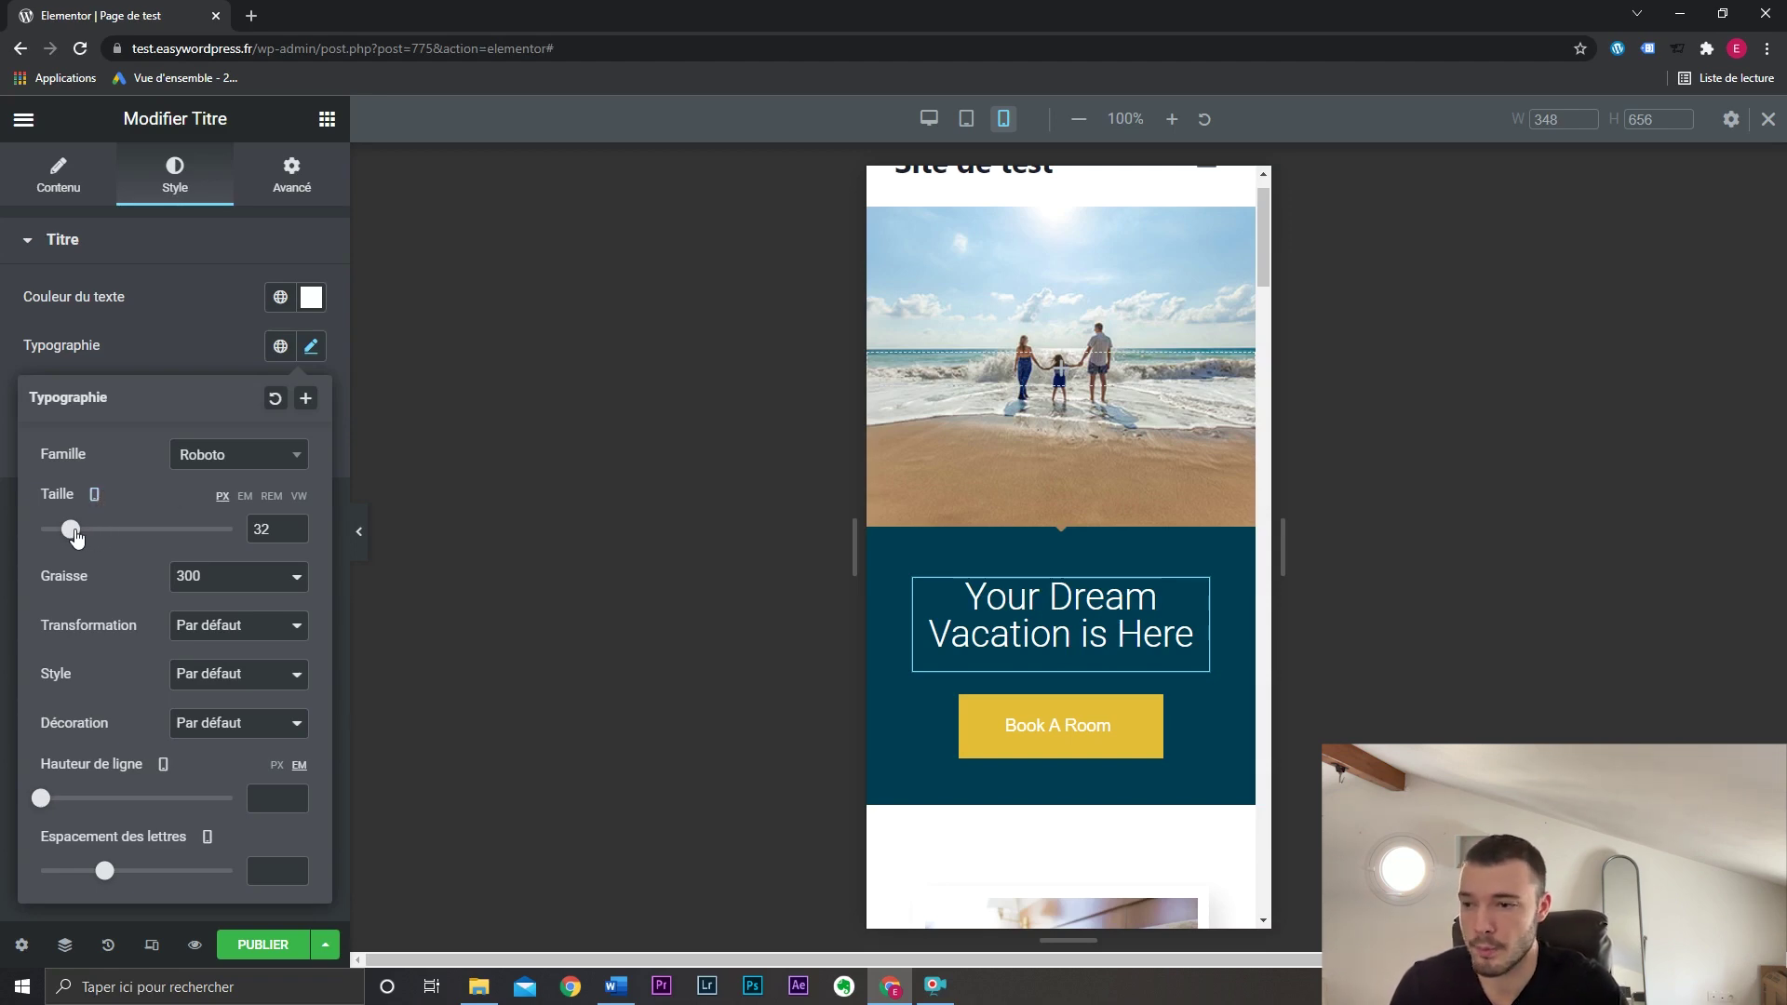
pyautogui.moveTo(76, 537); pyautogui.dragTo(88, 537)
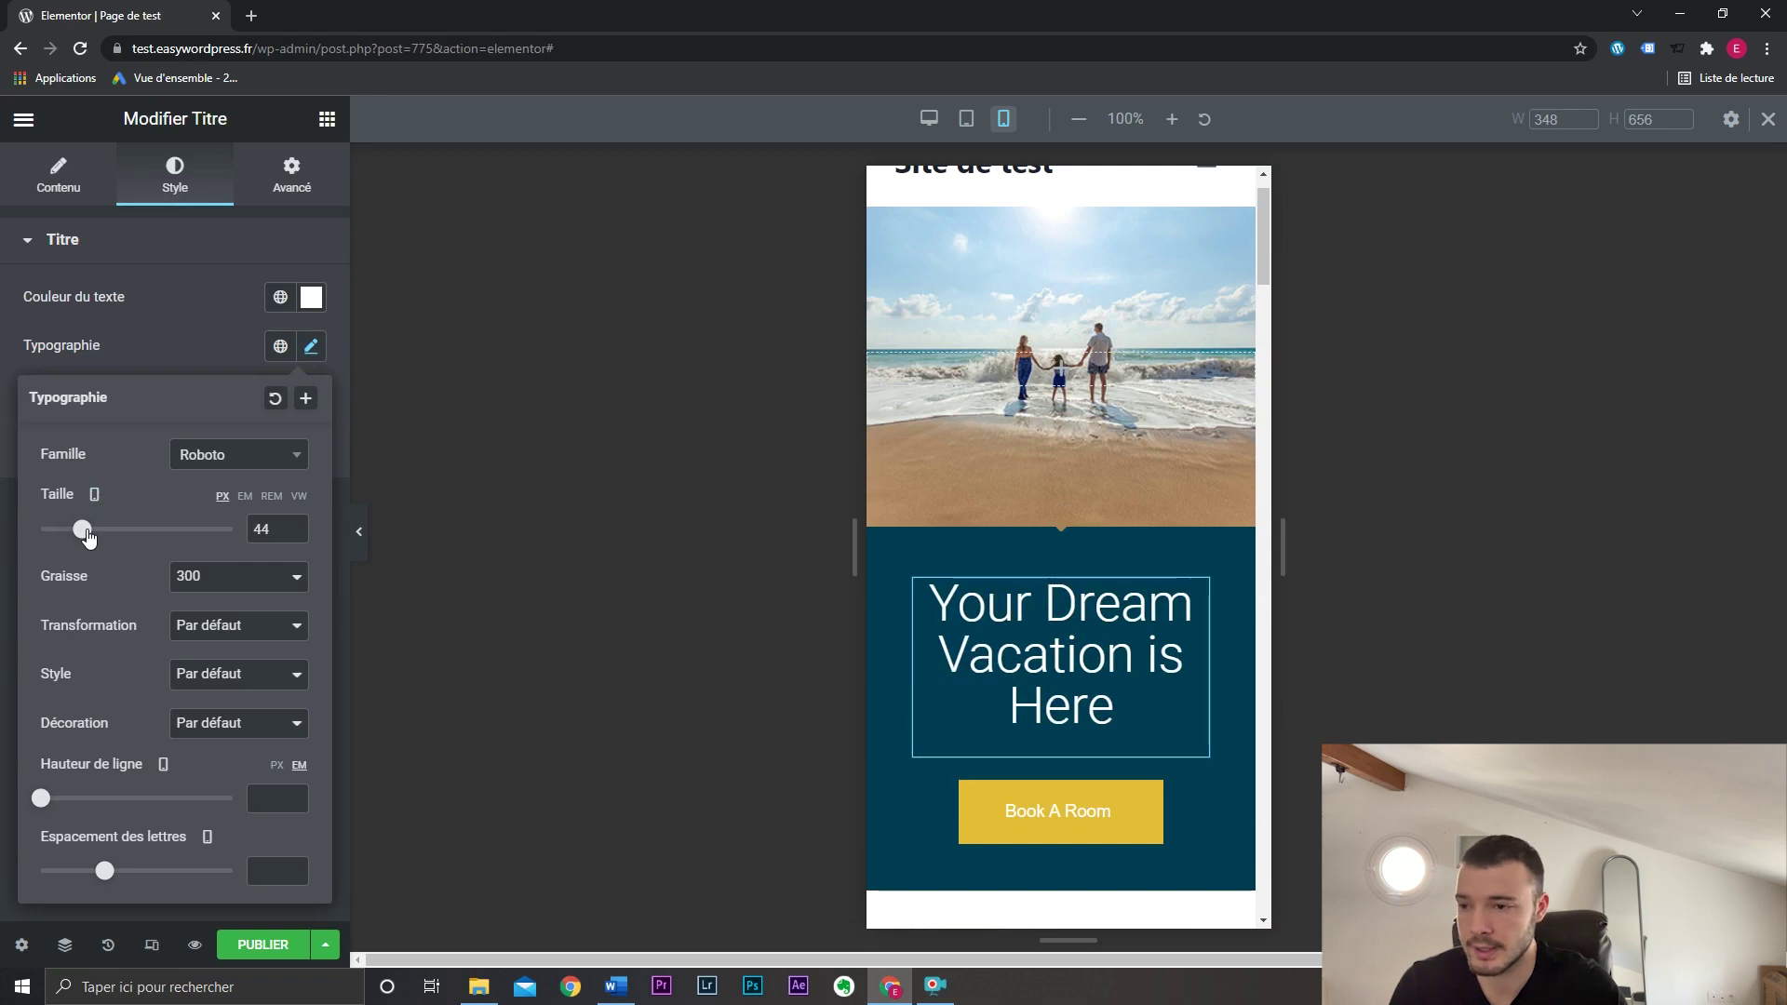
pyautogui.moveTo(93, 501)
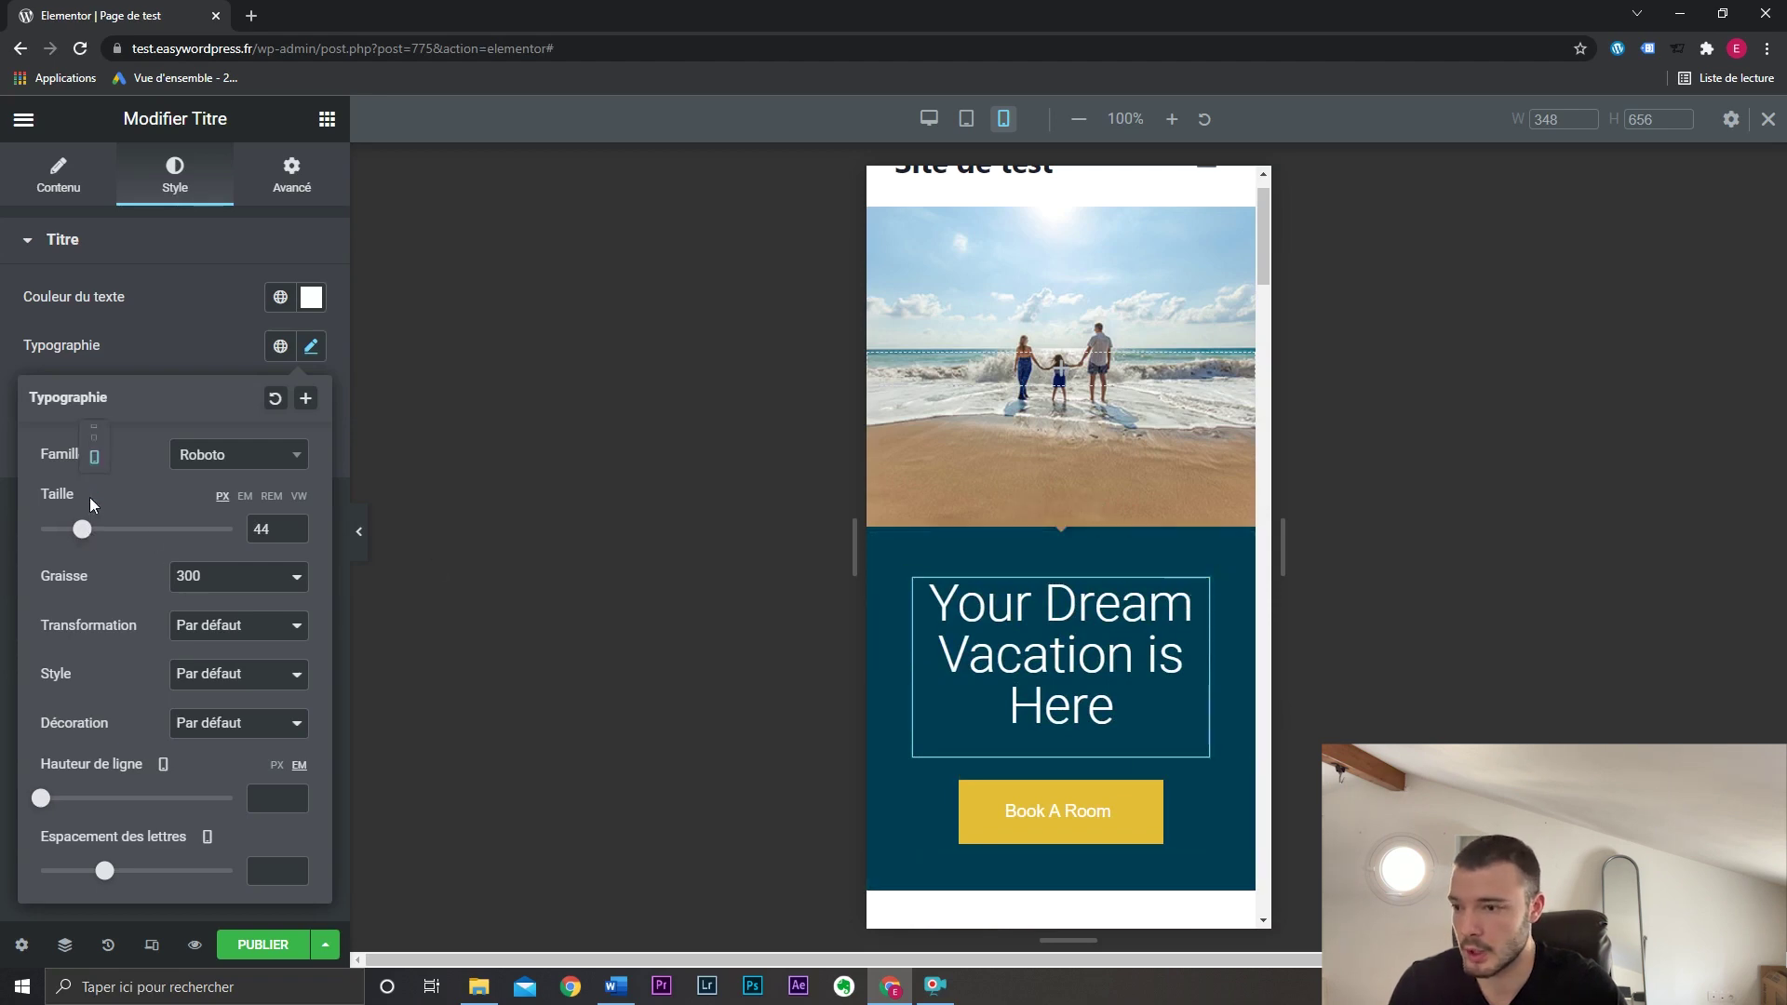
pyautogui.click(94, 427)
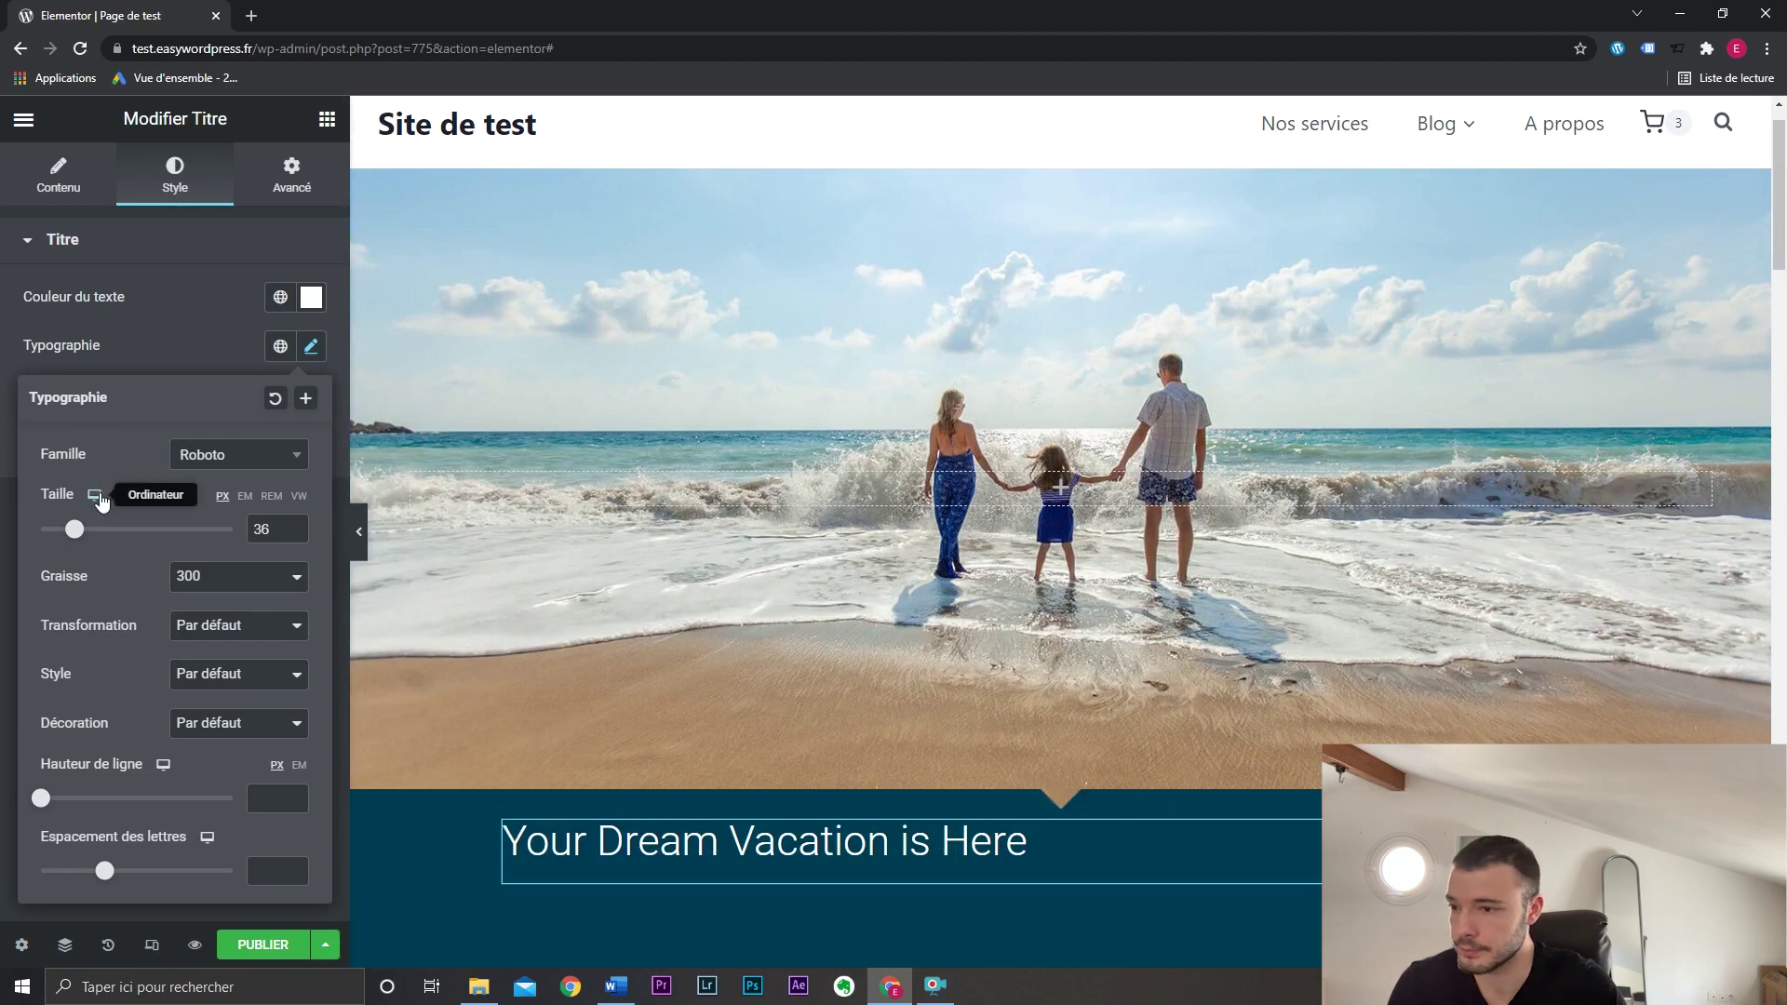
pyautogui.moveTo(94, 496)
pyautogui.click(94, 550)
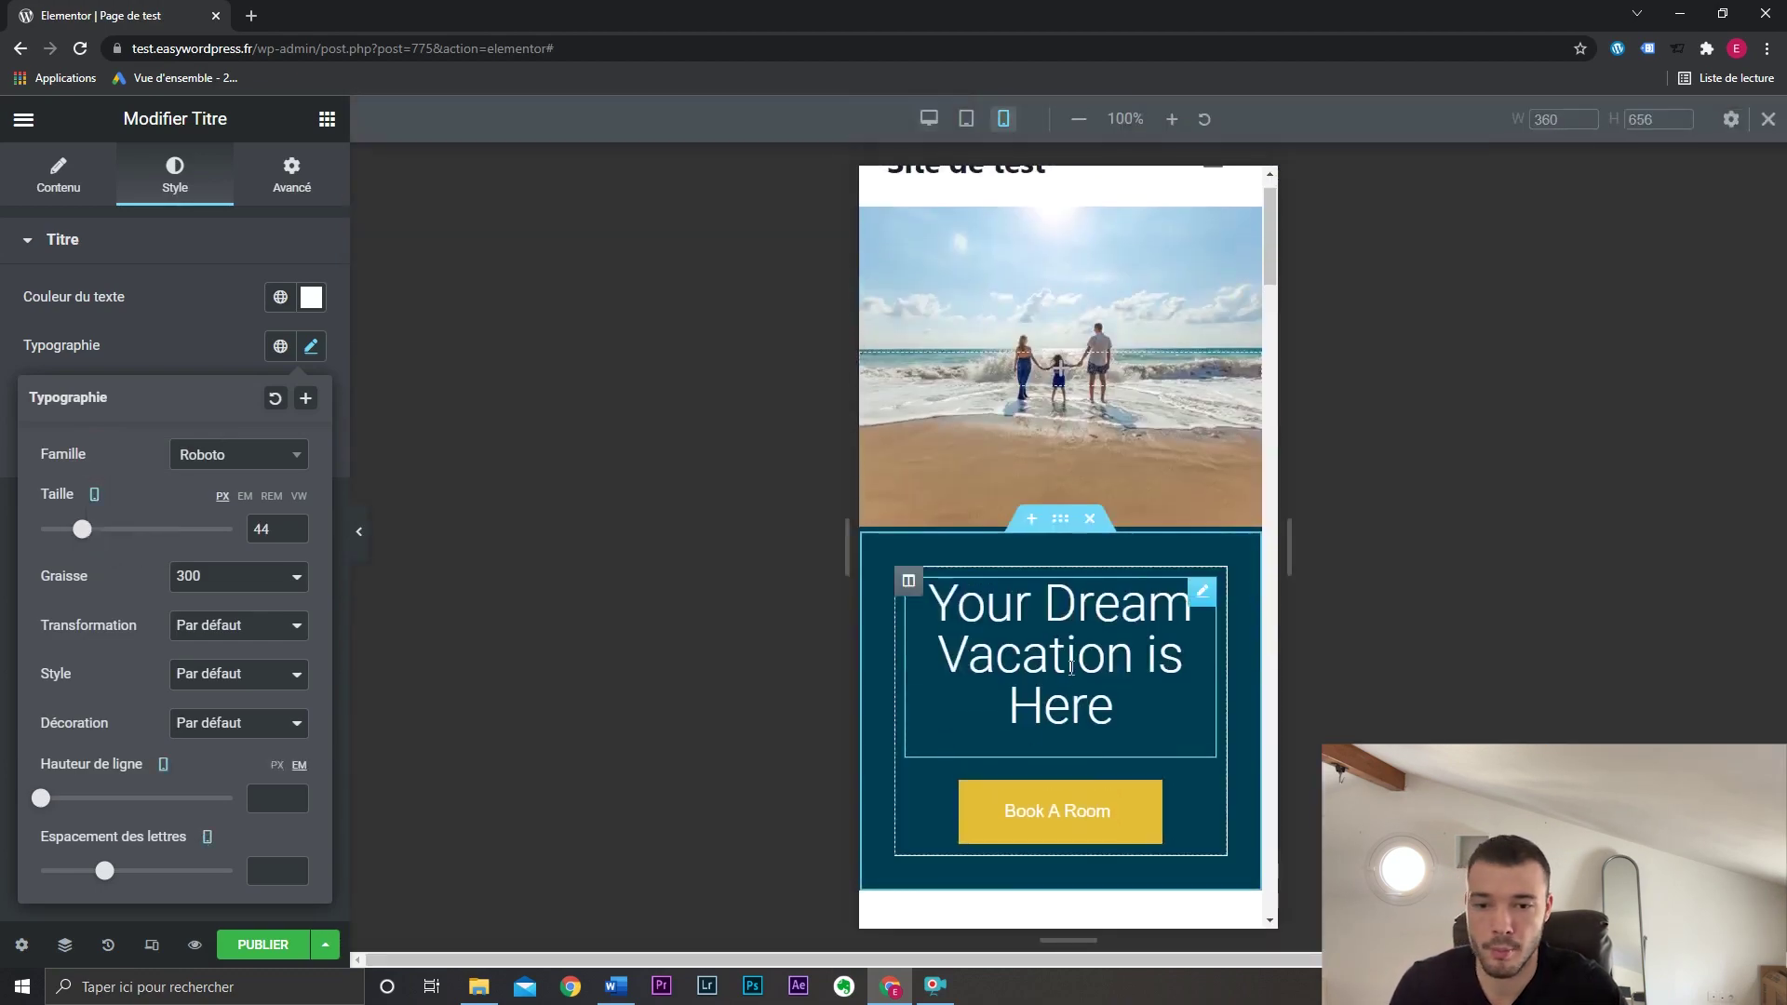
# Set the heading's mobile font size to 32 px and return to its content settings.
pyautogui.doubleClick(262, 529)
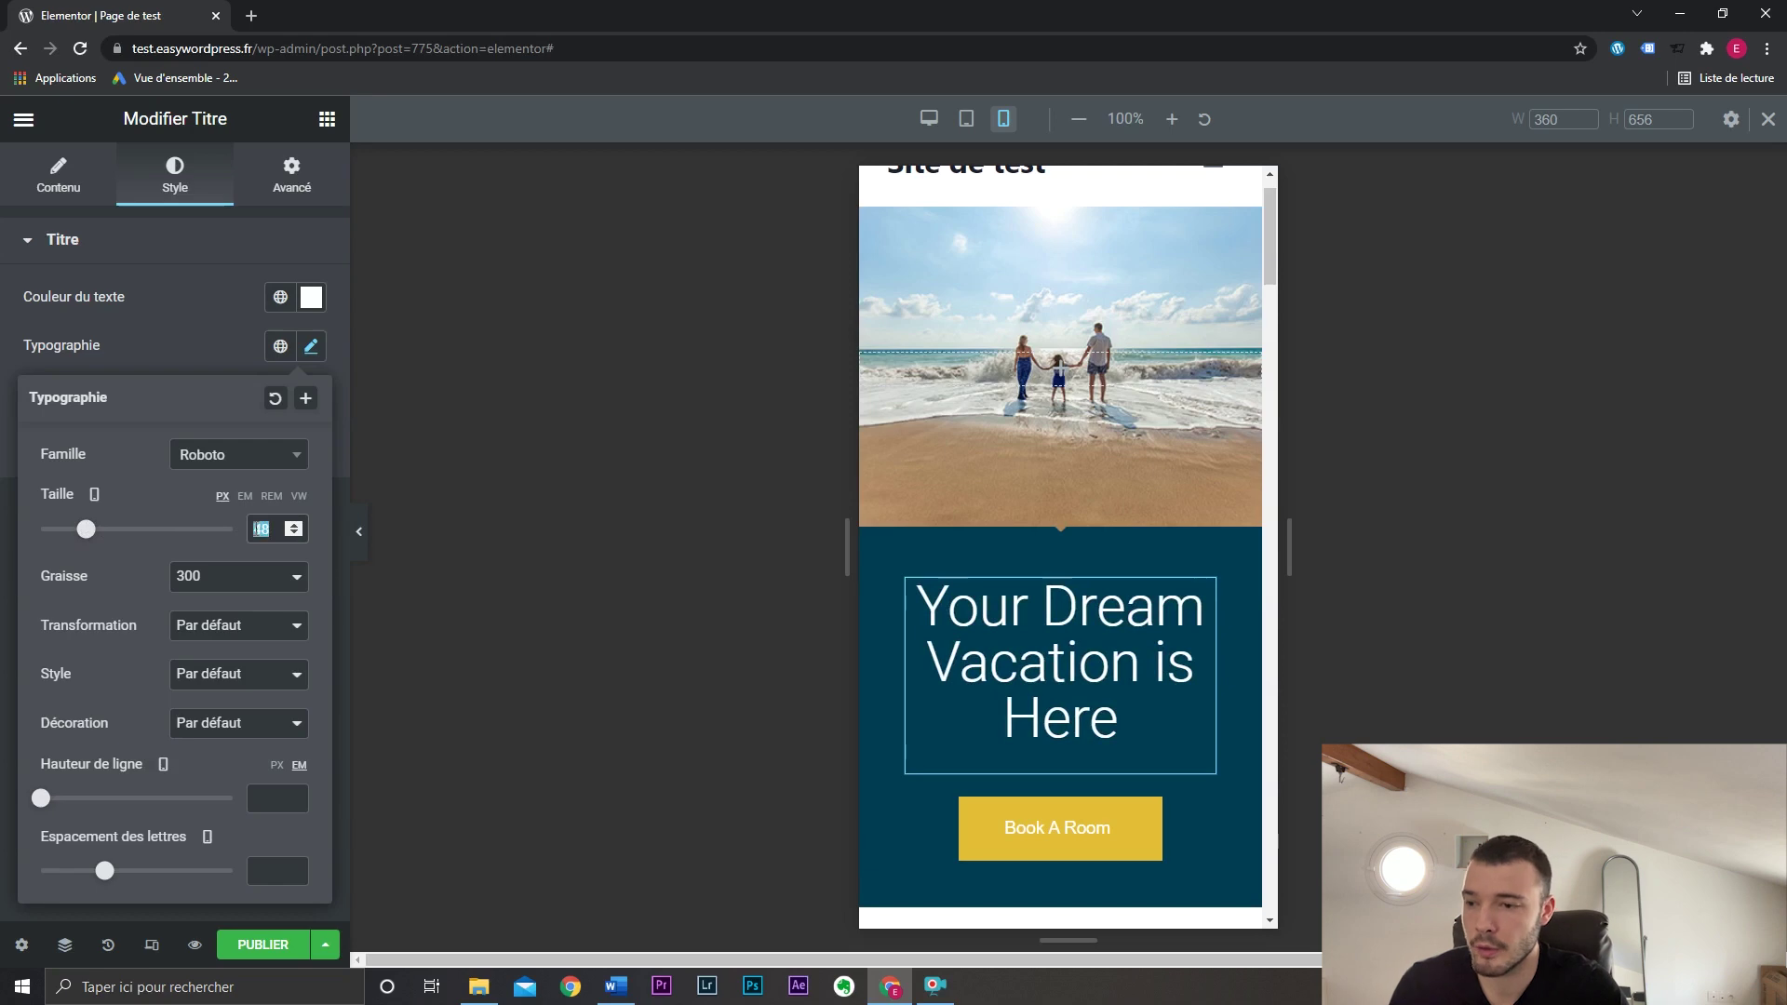
pyautogui.write('32')
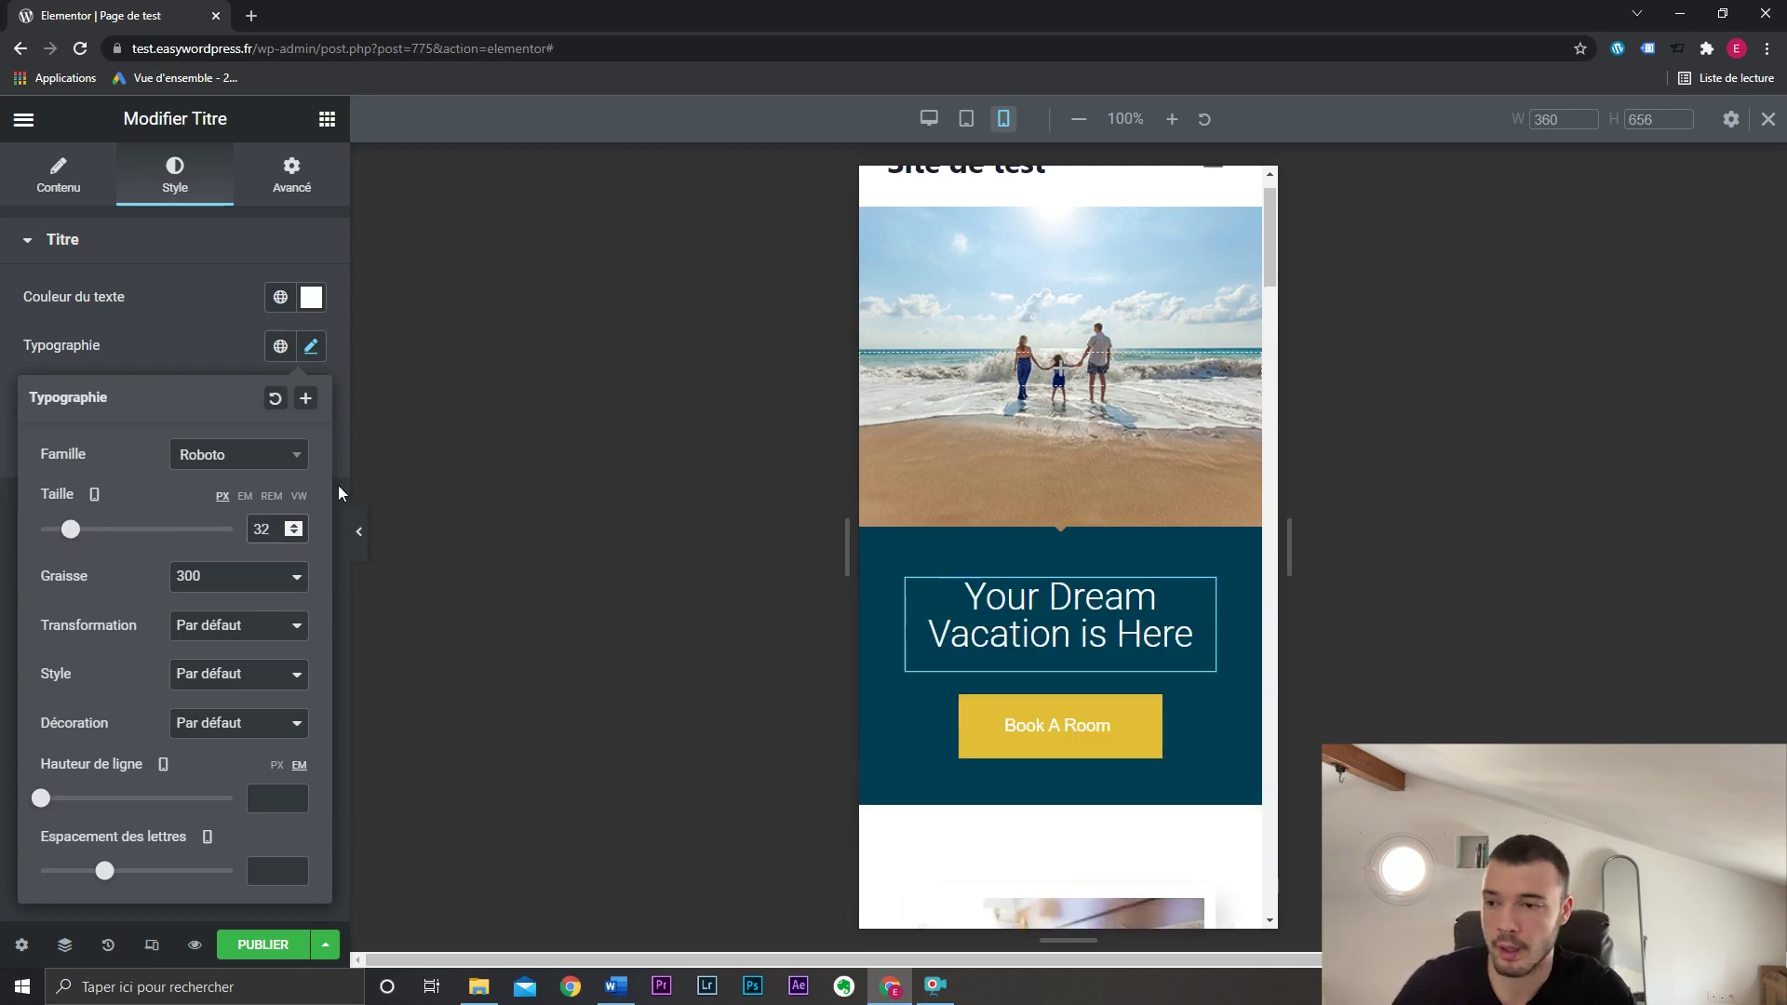
pyautogui.click(300, 369)
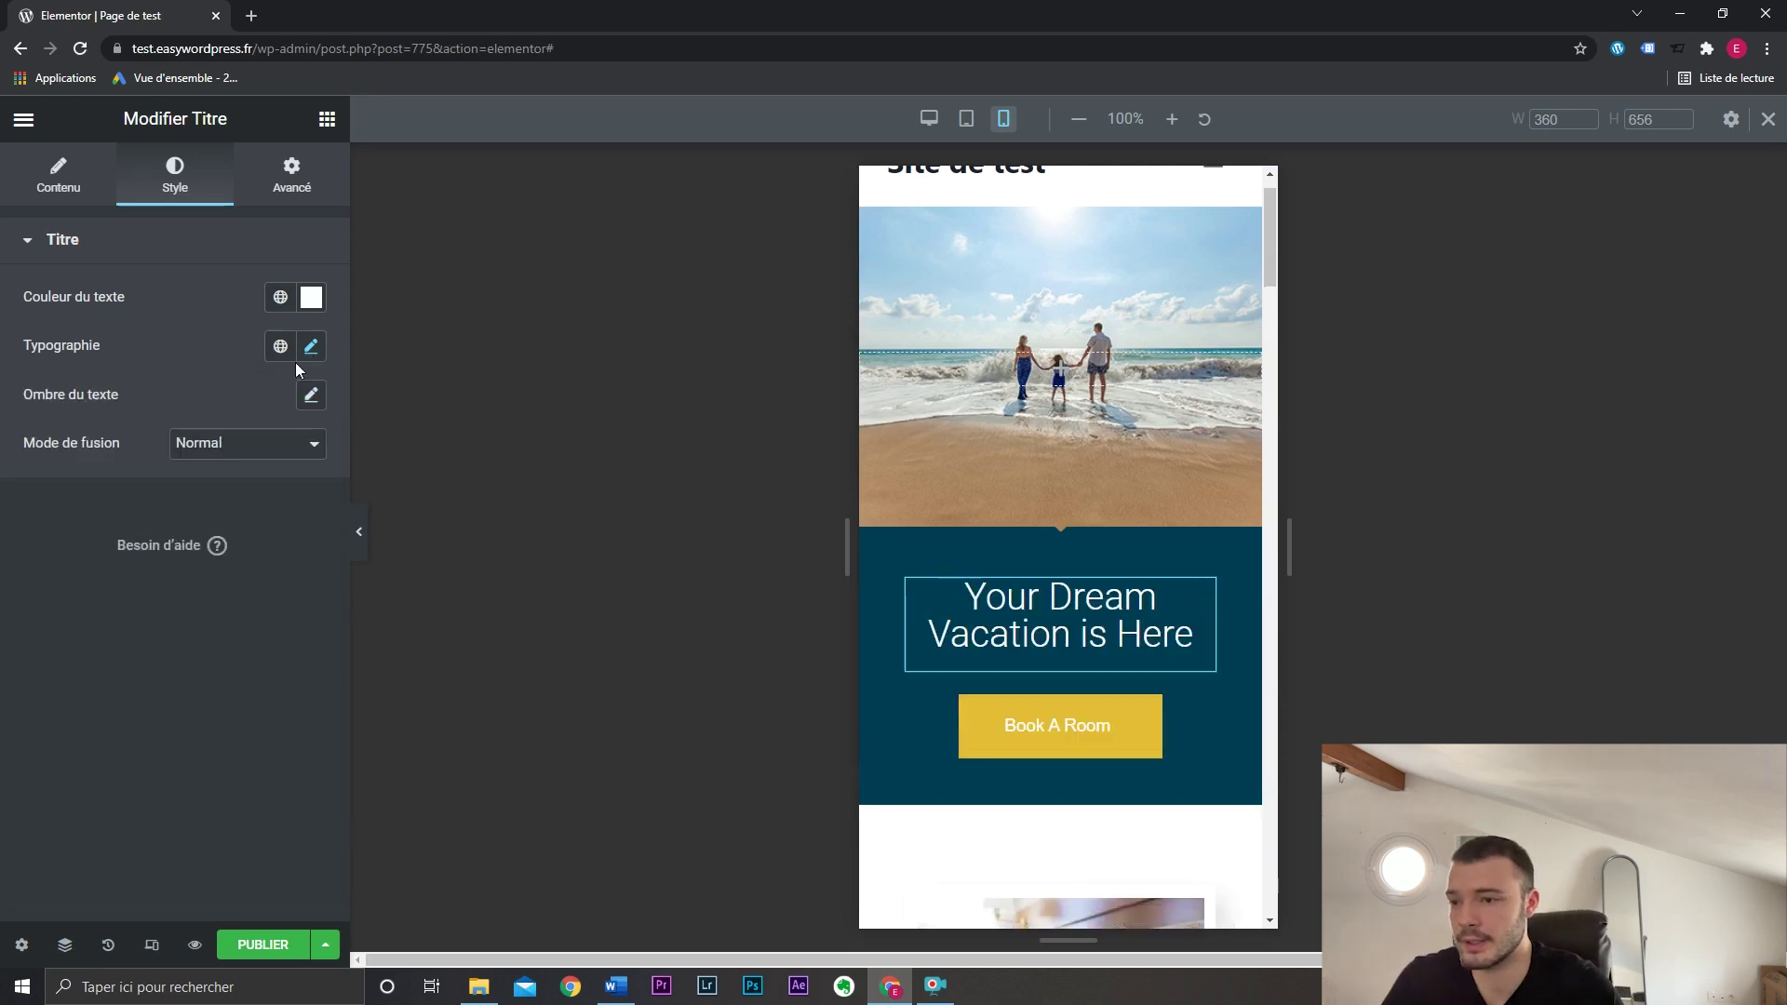
pyautogui.click(81, 175)
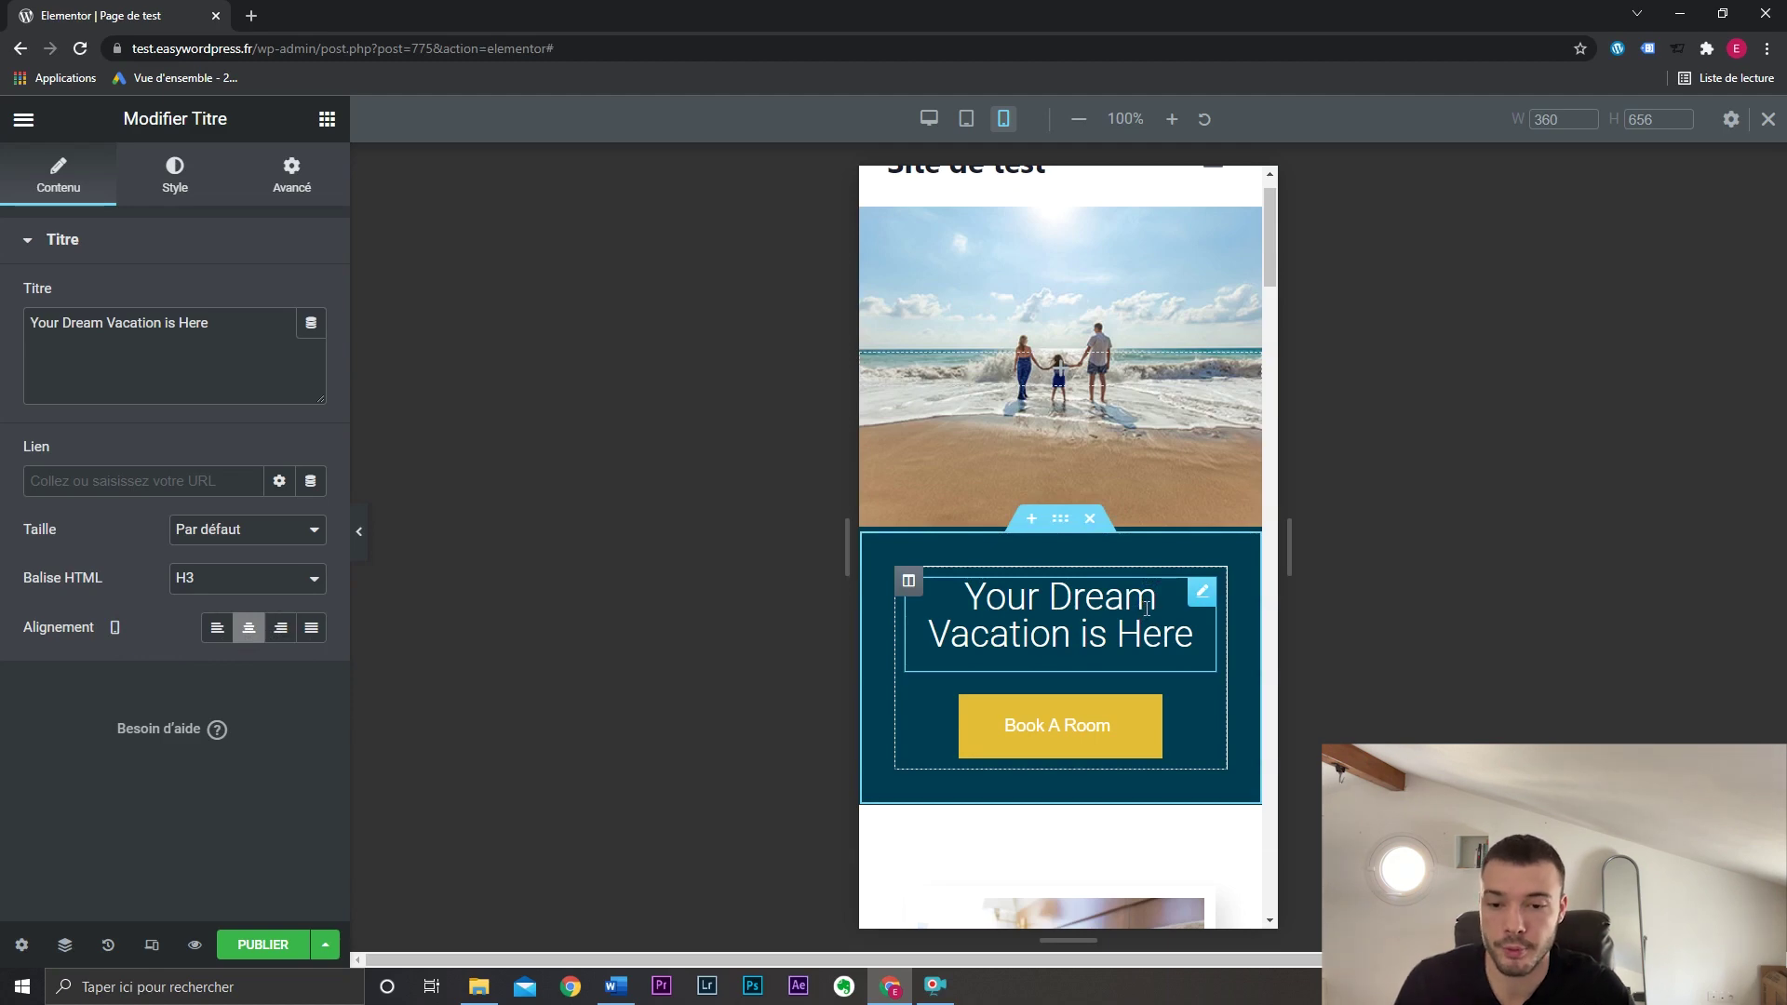
# Set the mobile margins of the "The Perfect Surrounding" text column to -68 px above and 0 on the other sides.
pyautogui.moveTo(1267, 220); pyautogui.dragTo(1287, 745)
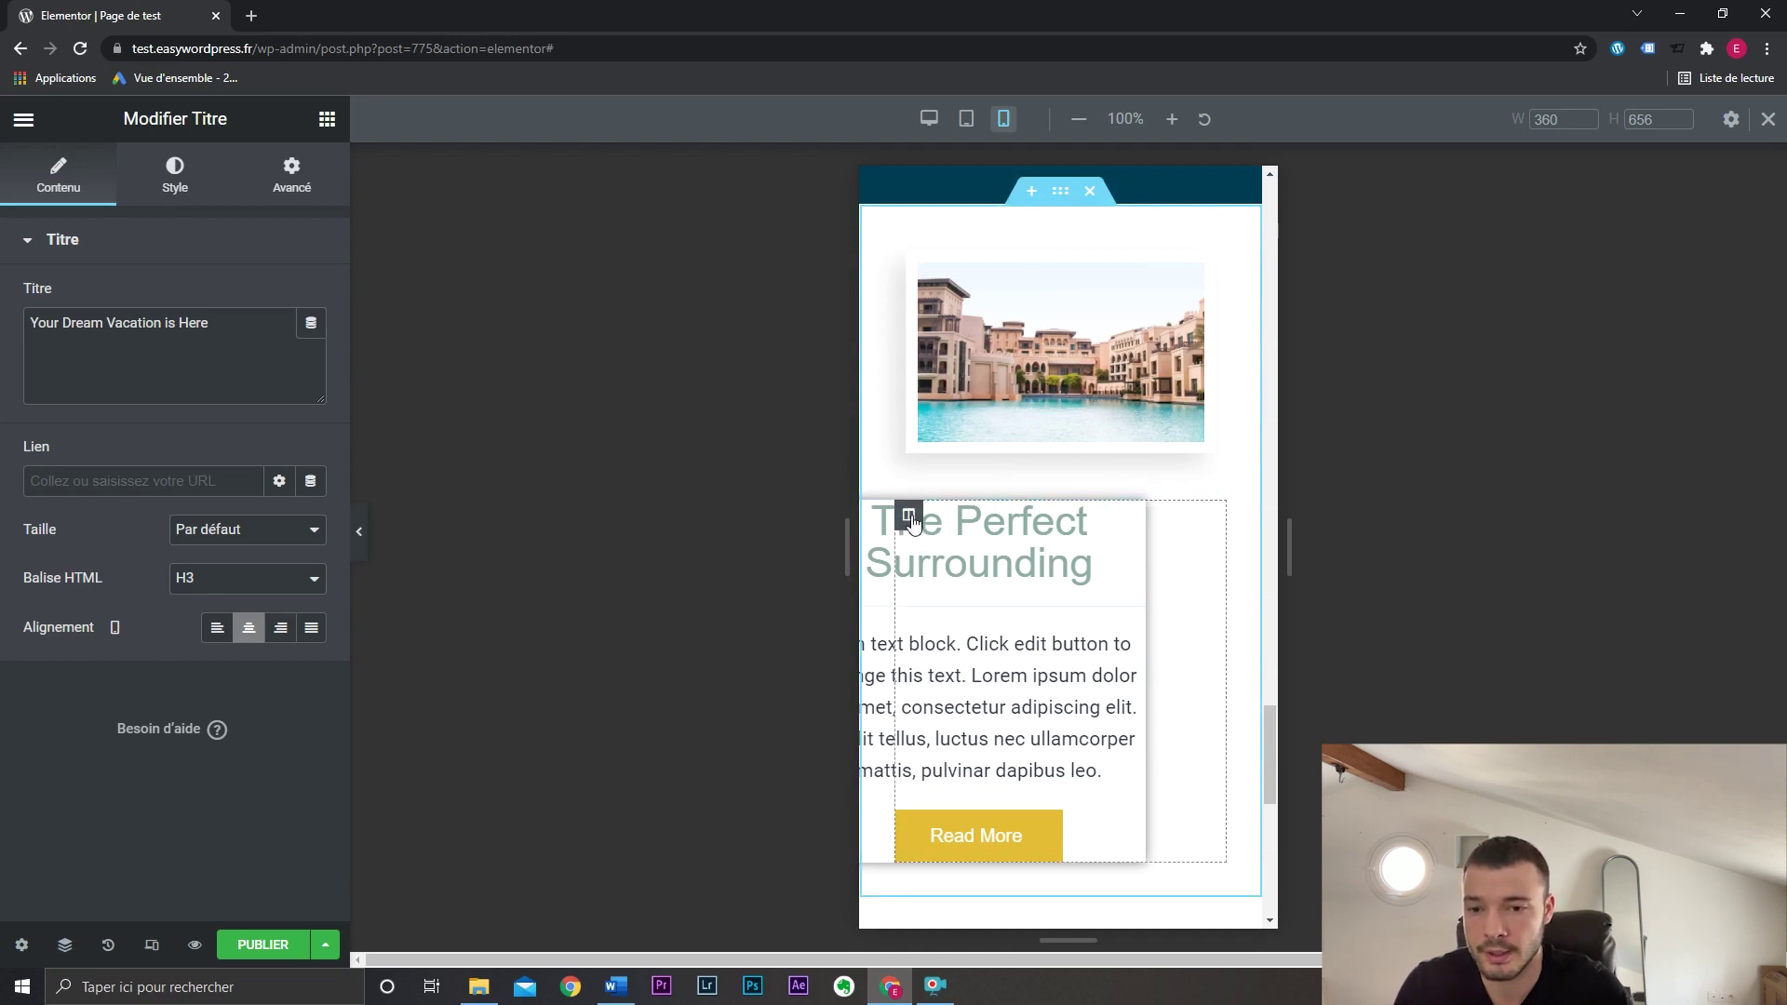
pyautogui.click(910, 517)
pyautogui.click(296, 191)
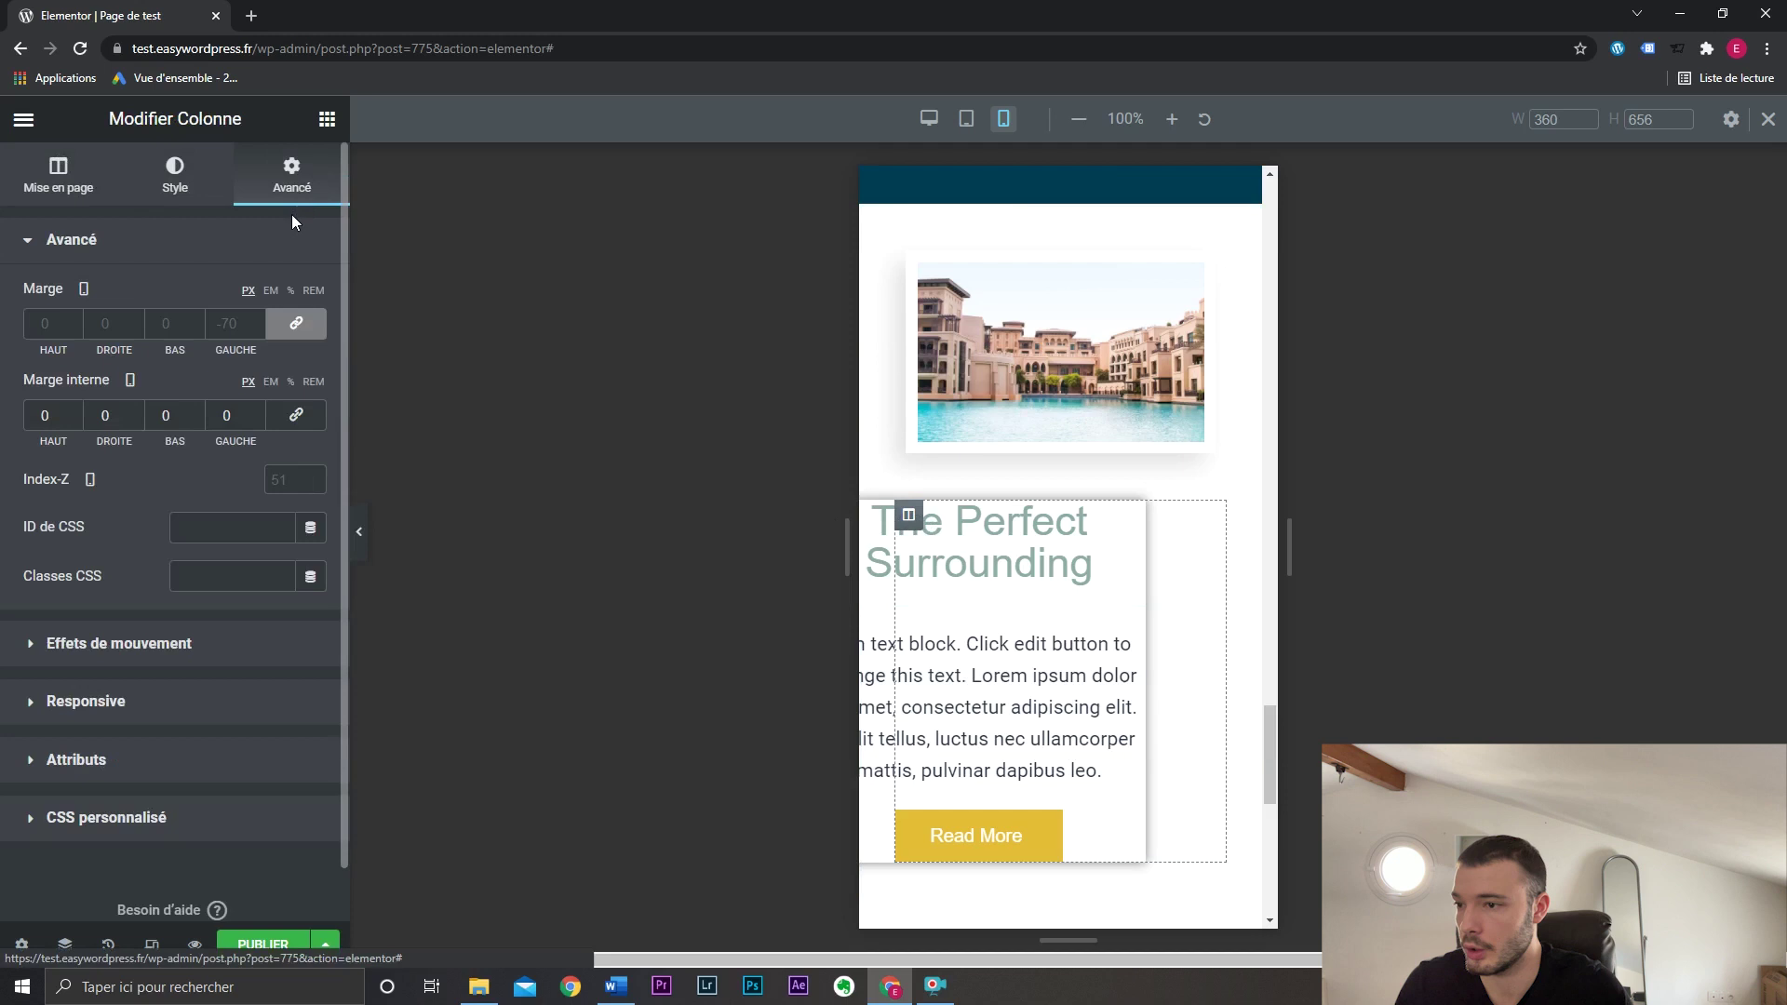
pyautogui.click(255, 322)
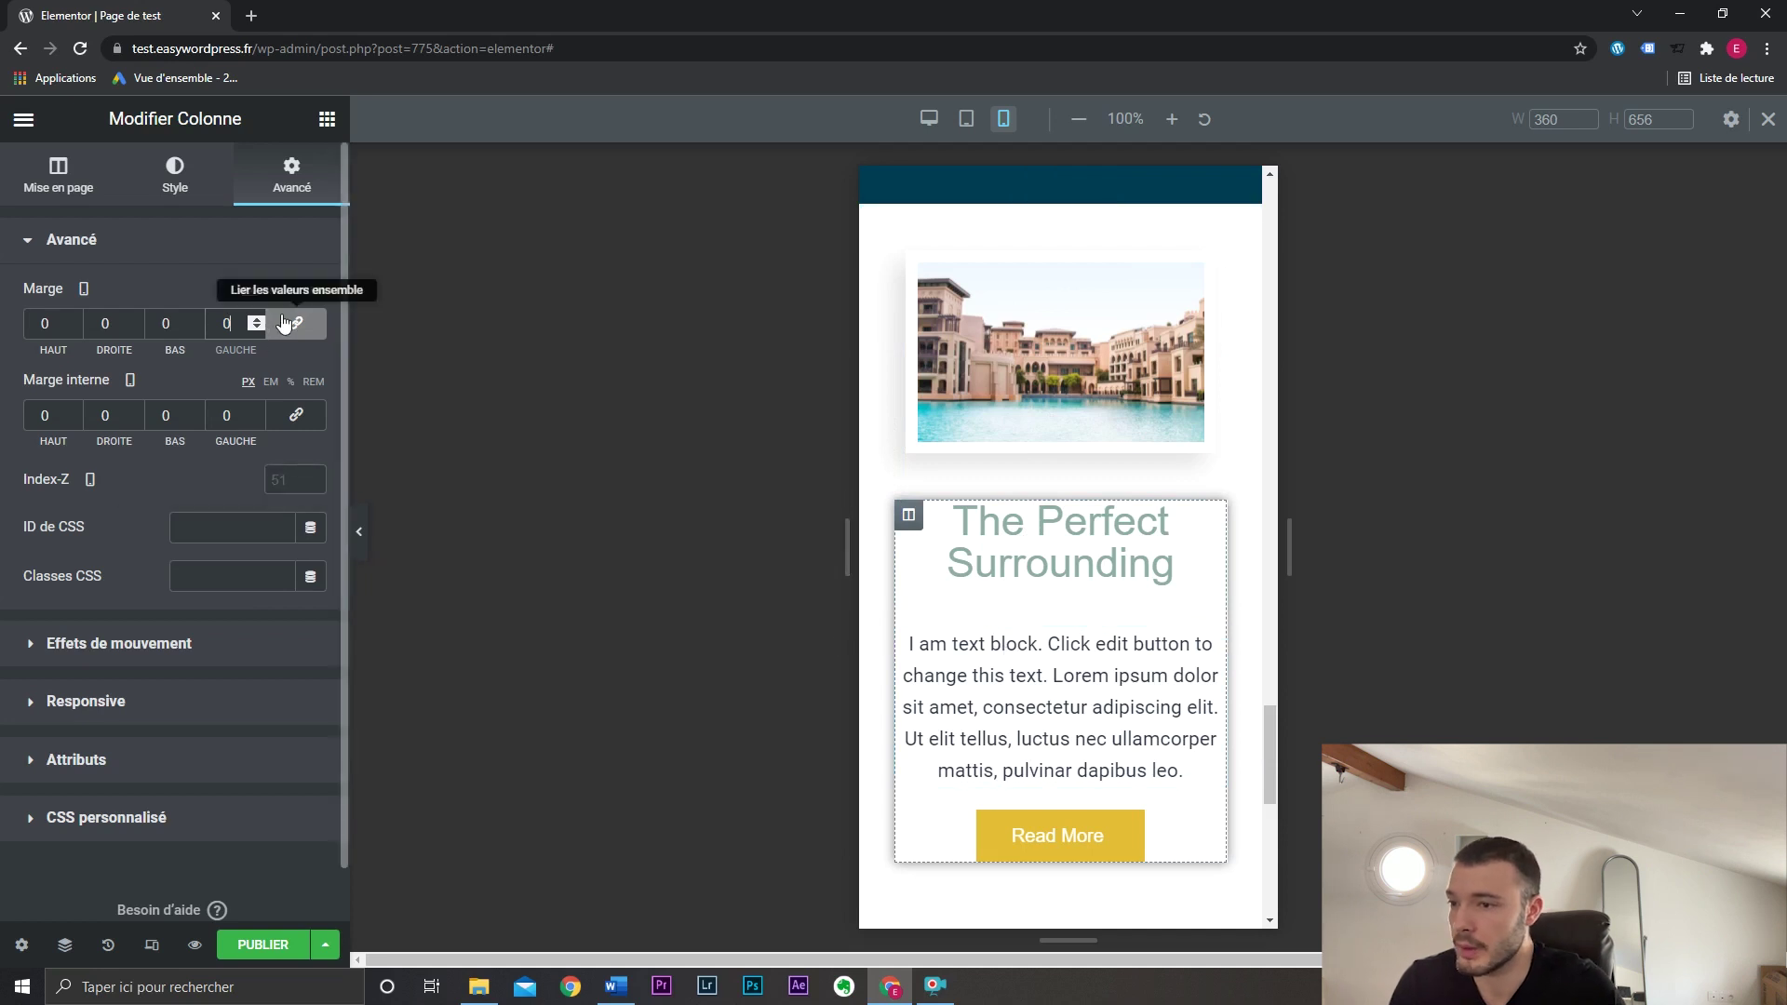
pyautogui.moveTo(69, 326); pyautogui.dragTo(68, 326)
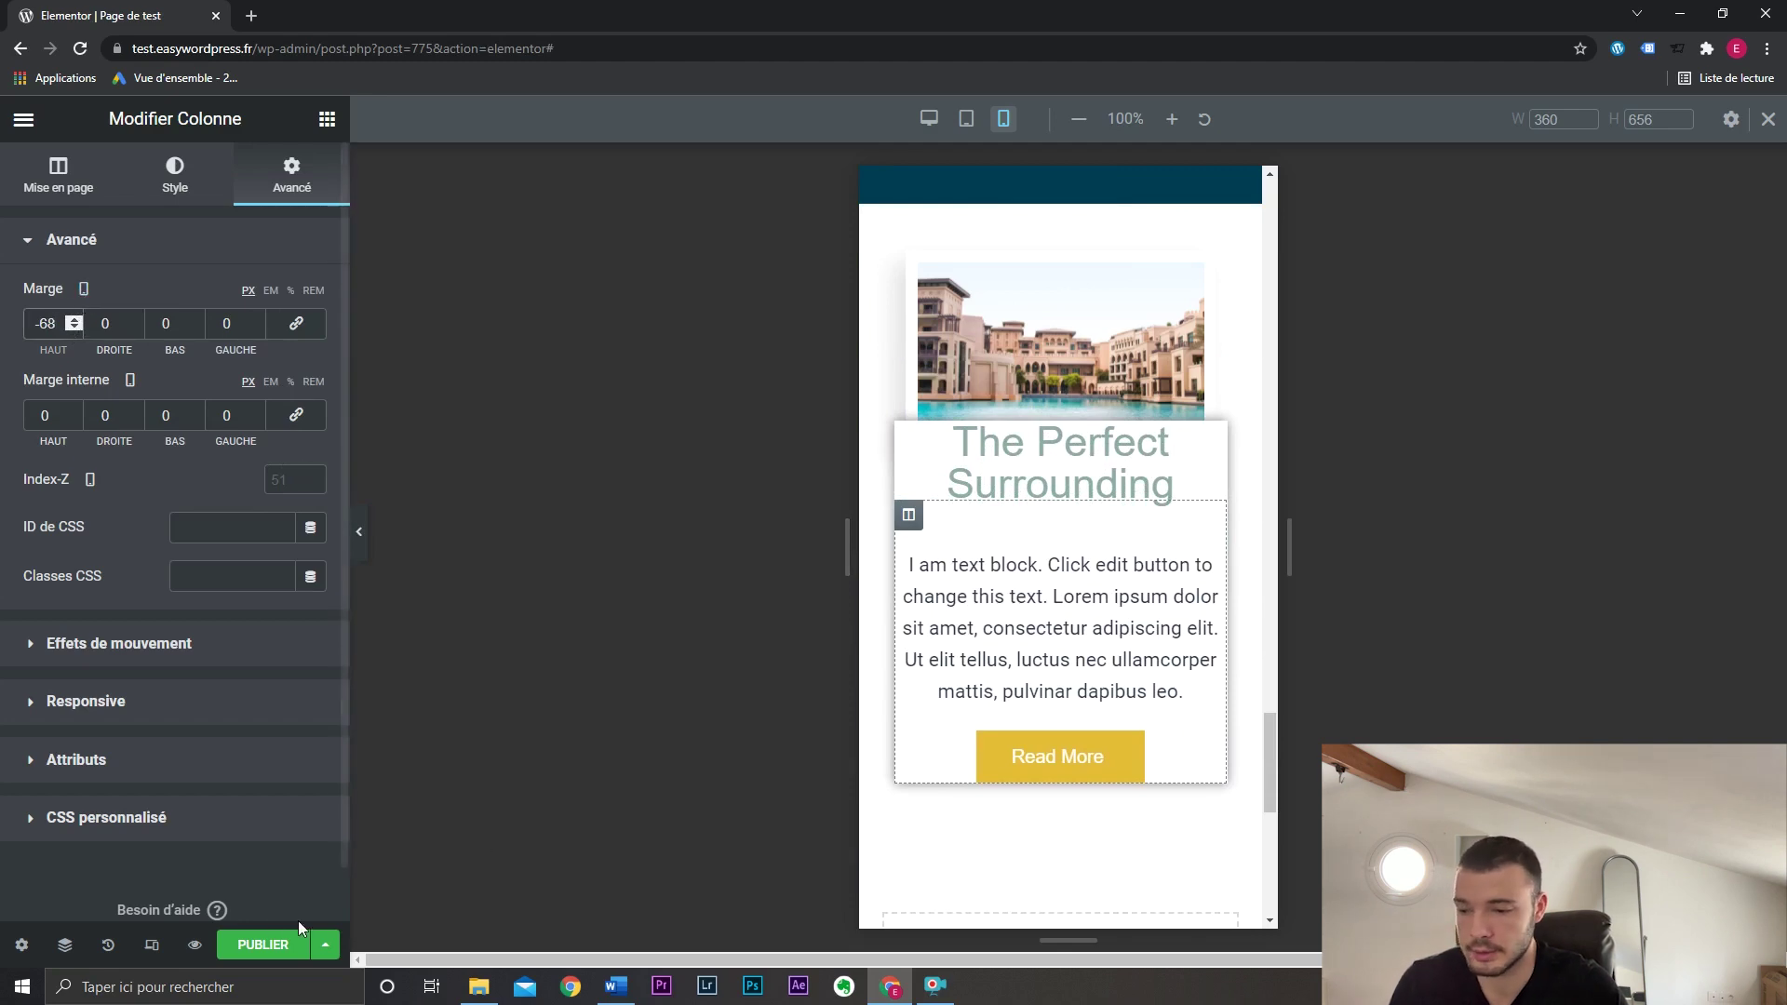
# Leave the responsive mode and check the overlapping image and text columns in the desktop version.
pyautogui.click(155, 944)
pyautogui.click(160, 944)
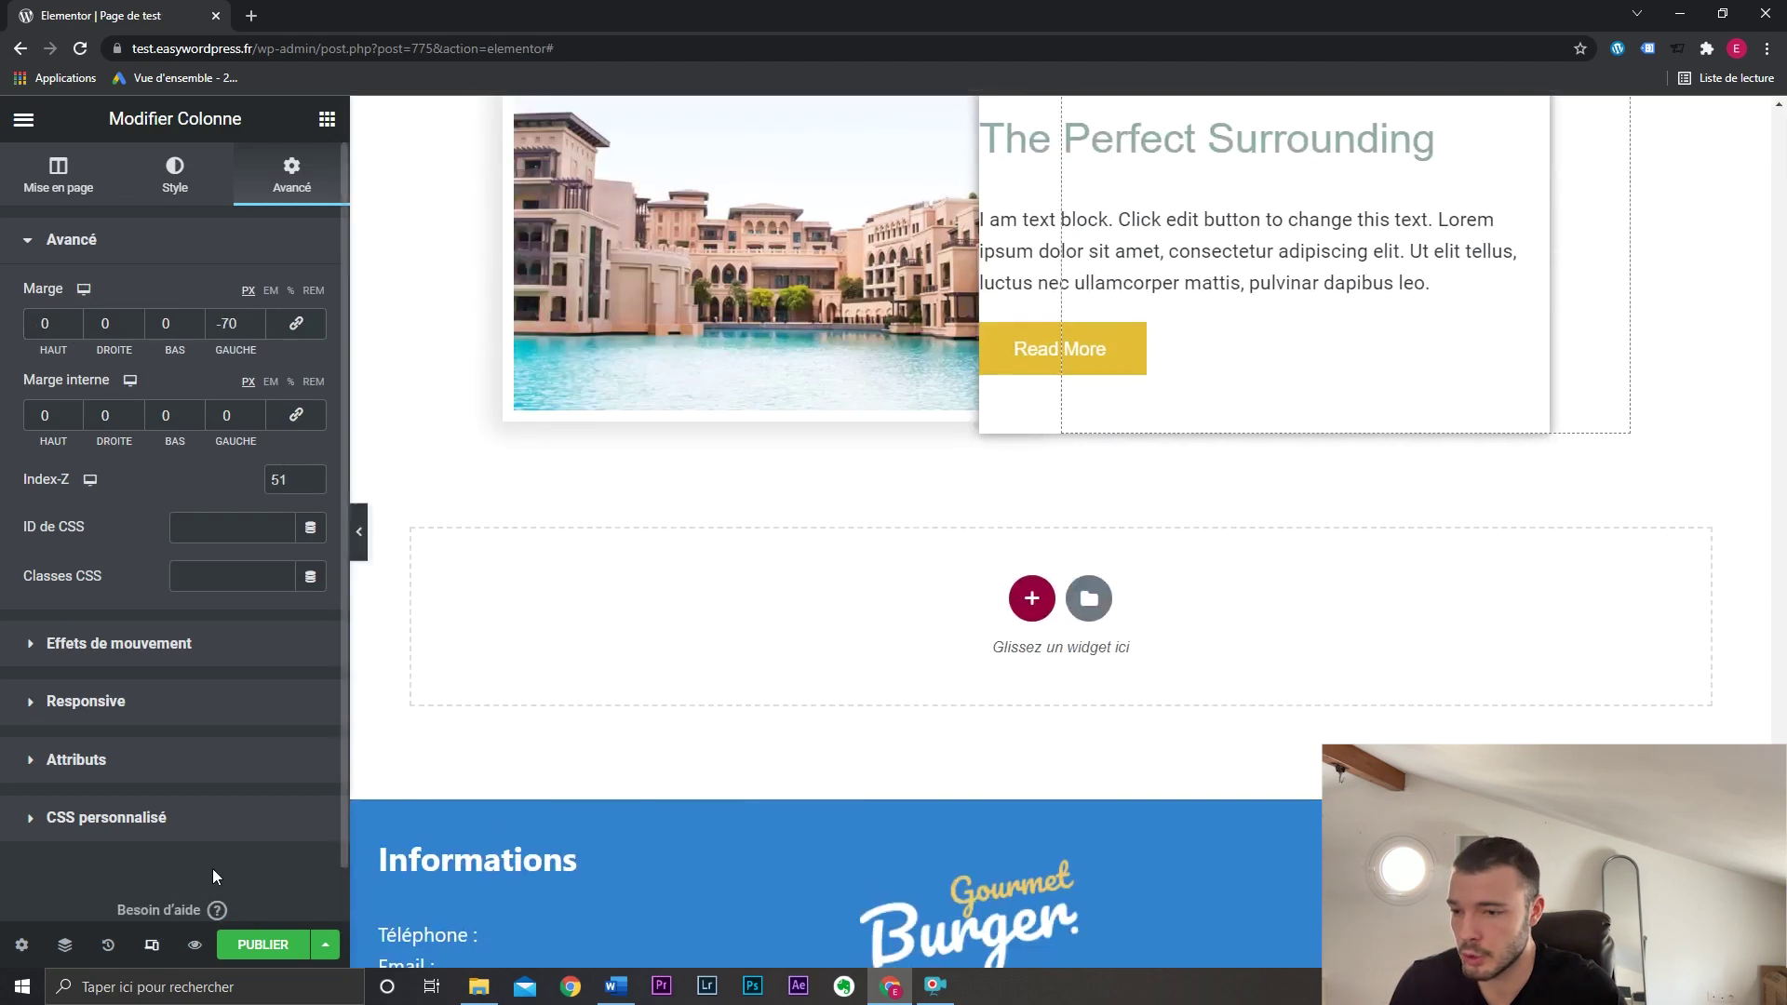
pyautogui.scroll(8, 957, 797)
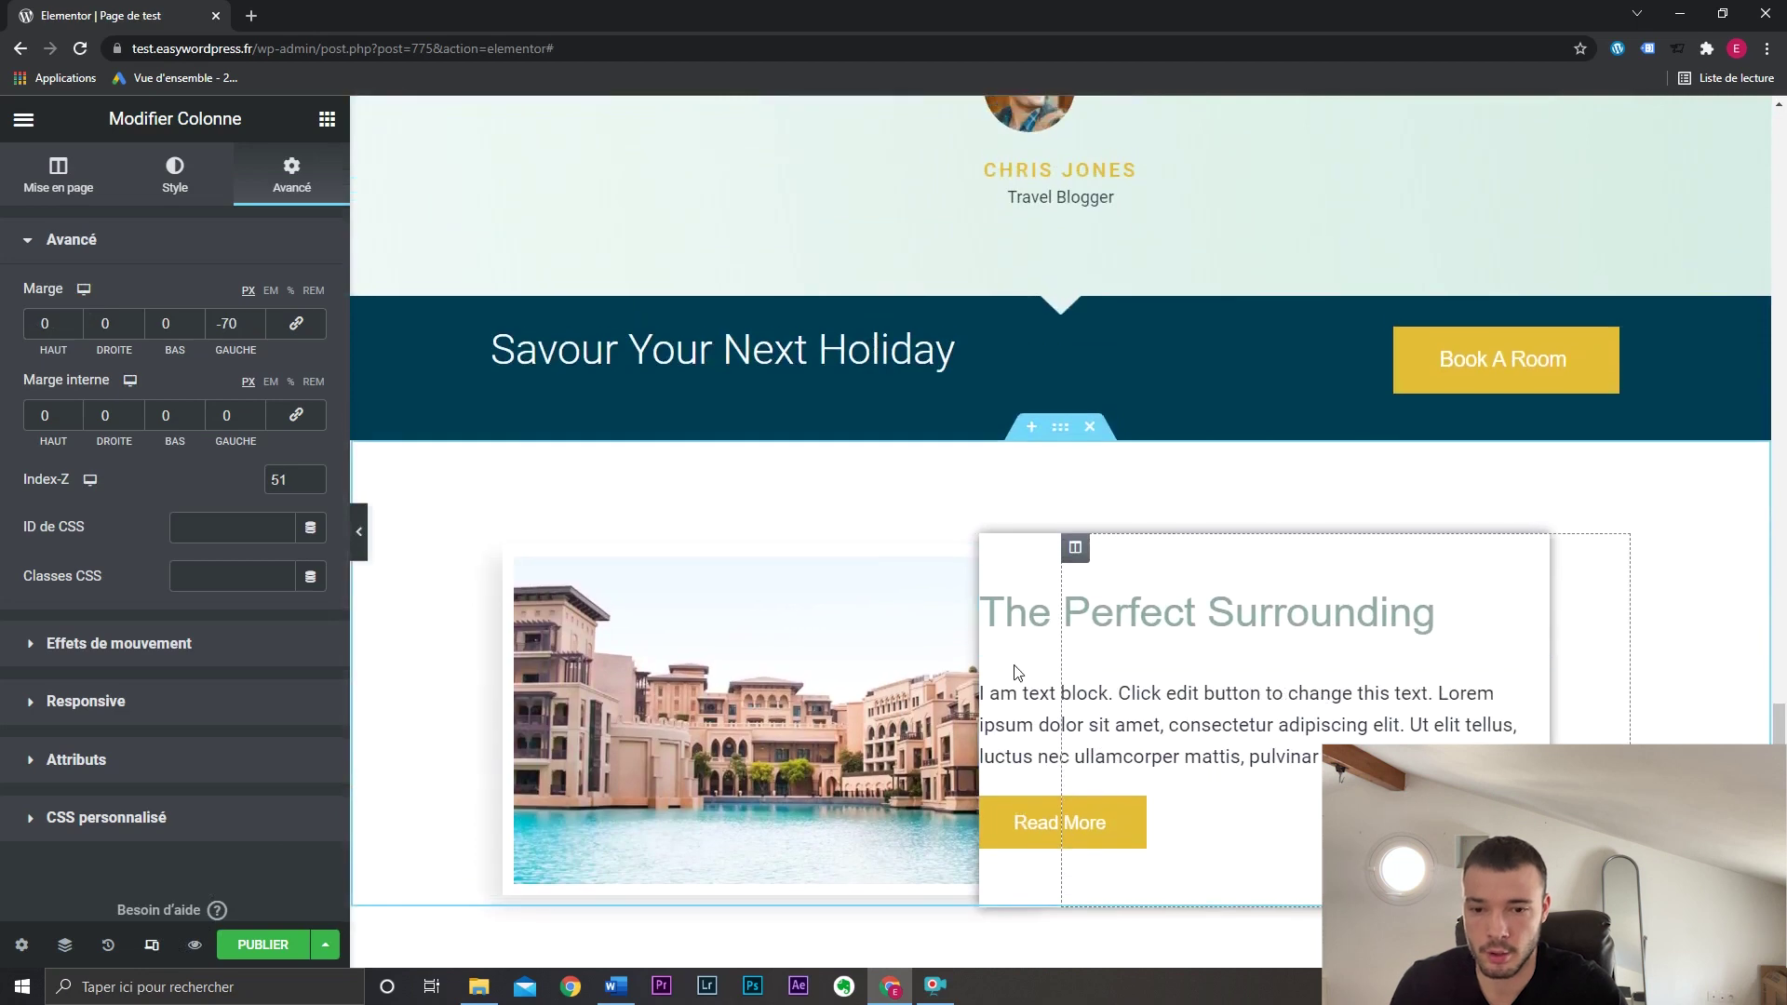
# Return to the mobile preview and set the text column's top margin to 0.
pyautogui.click(151, 946)
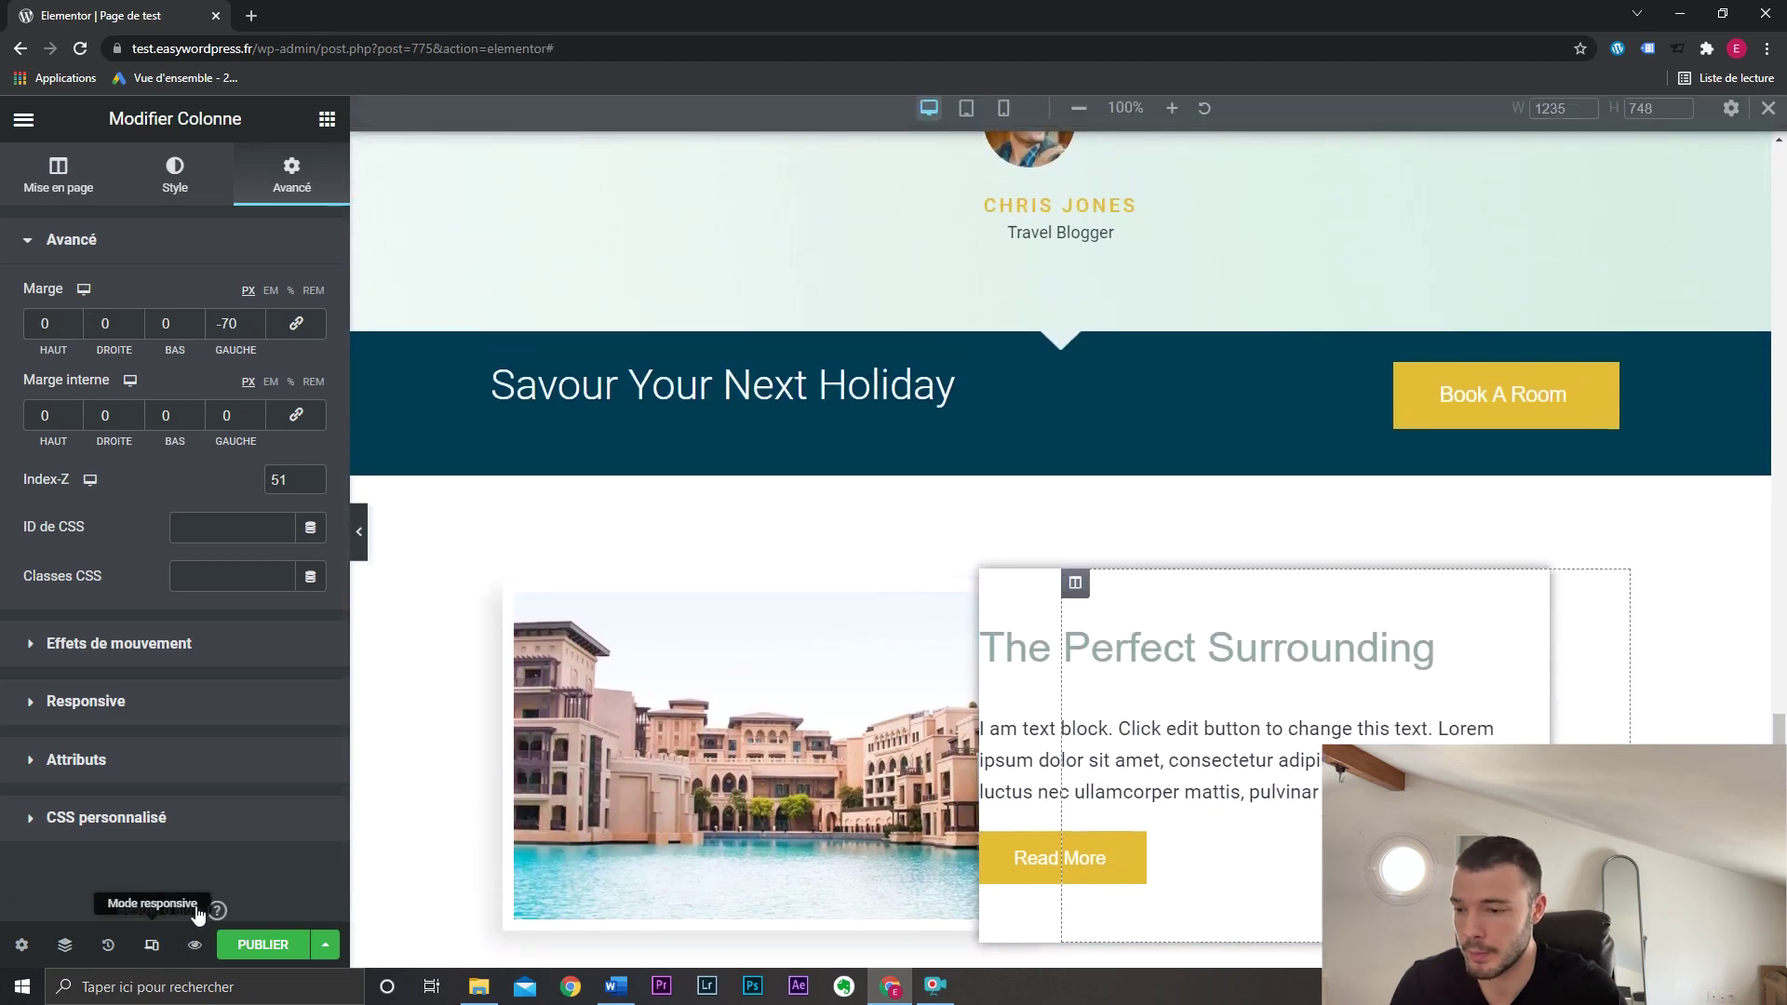
pyautogui.click(1005, 120)
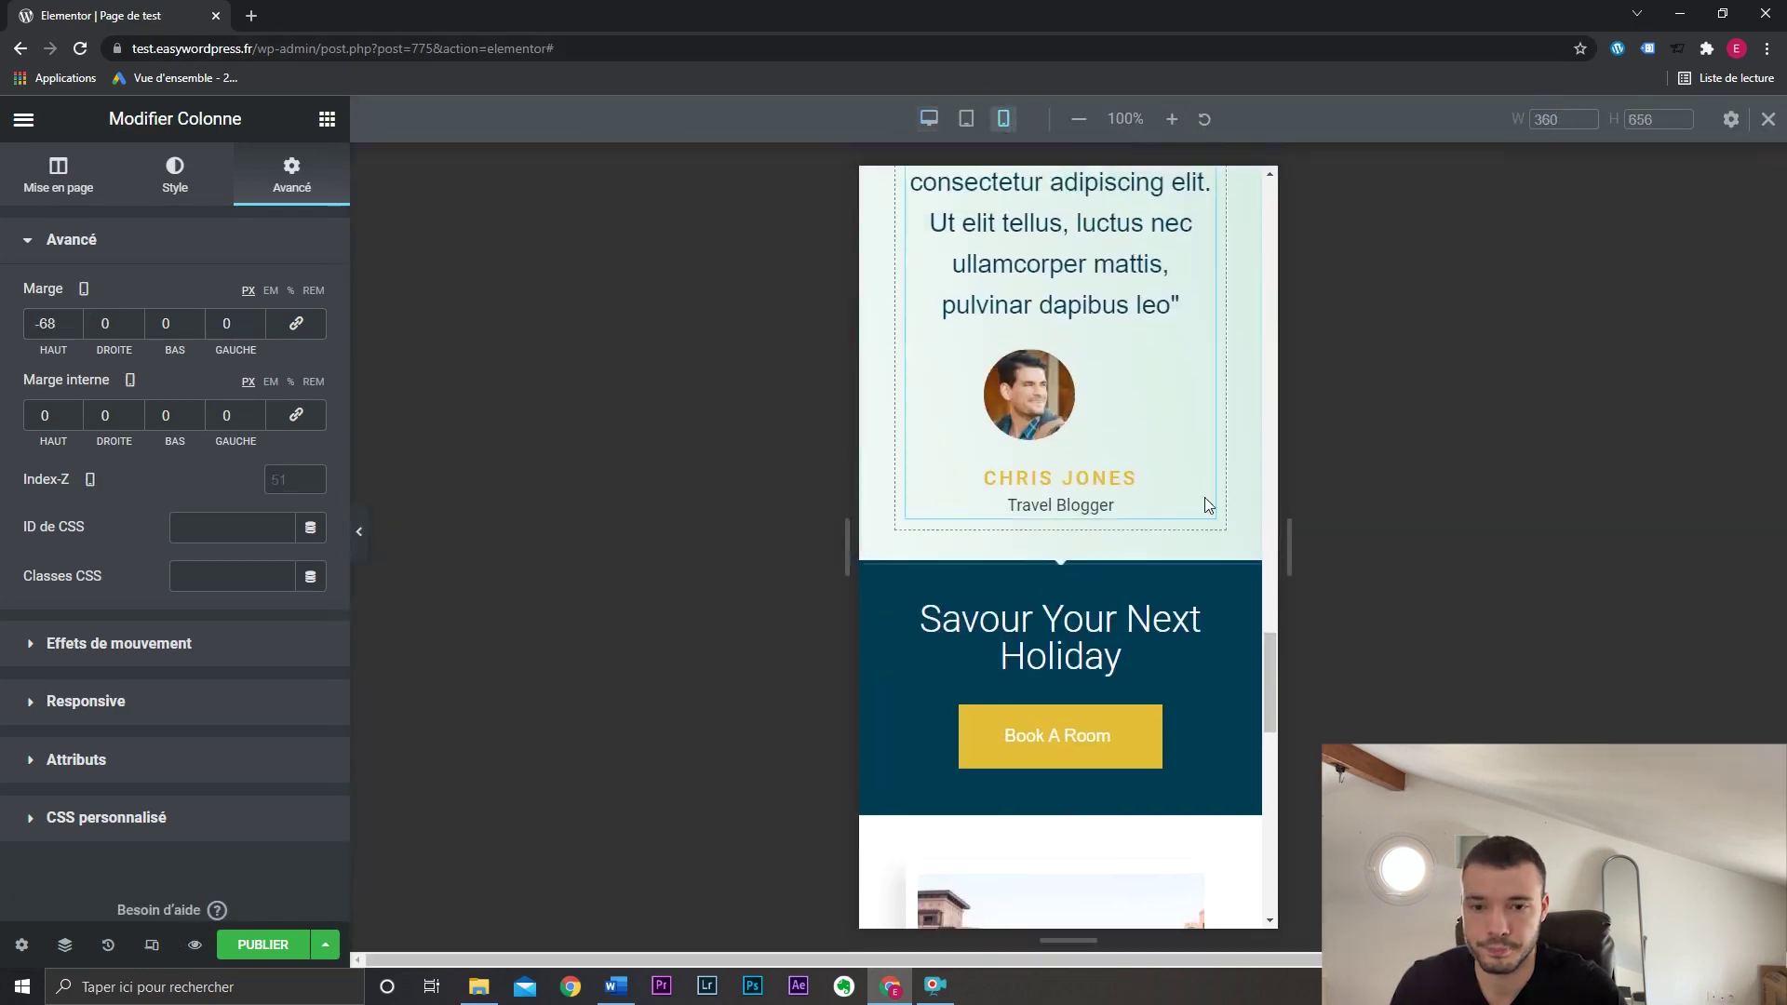
pyautogui.scroll(-7, 1217, 590)
pyautogui.scroll(1, 1222, 583)
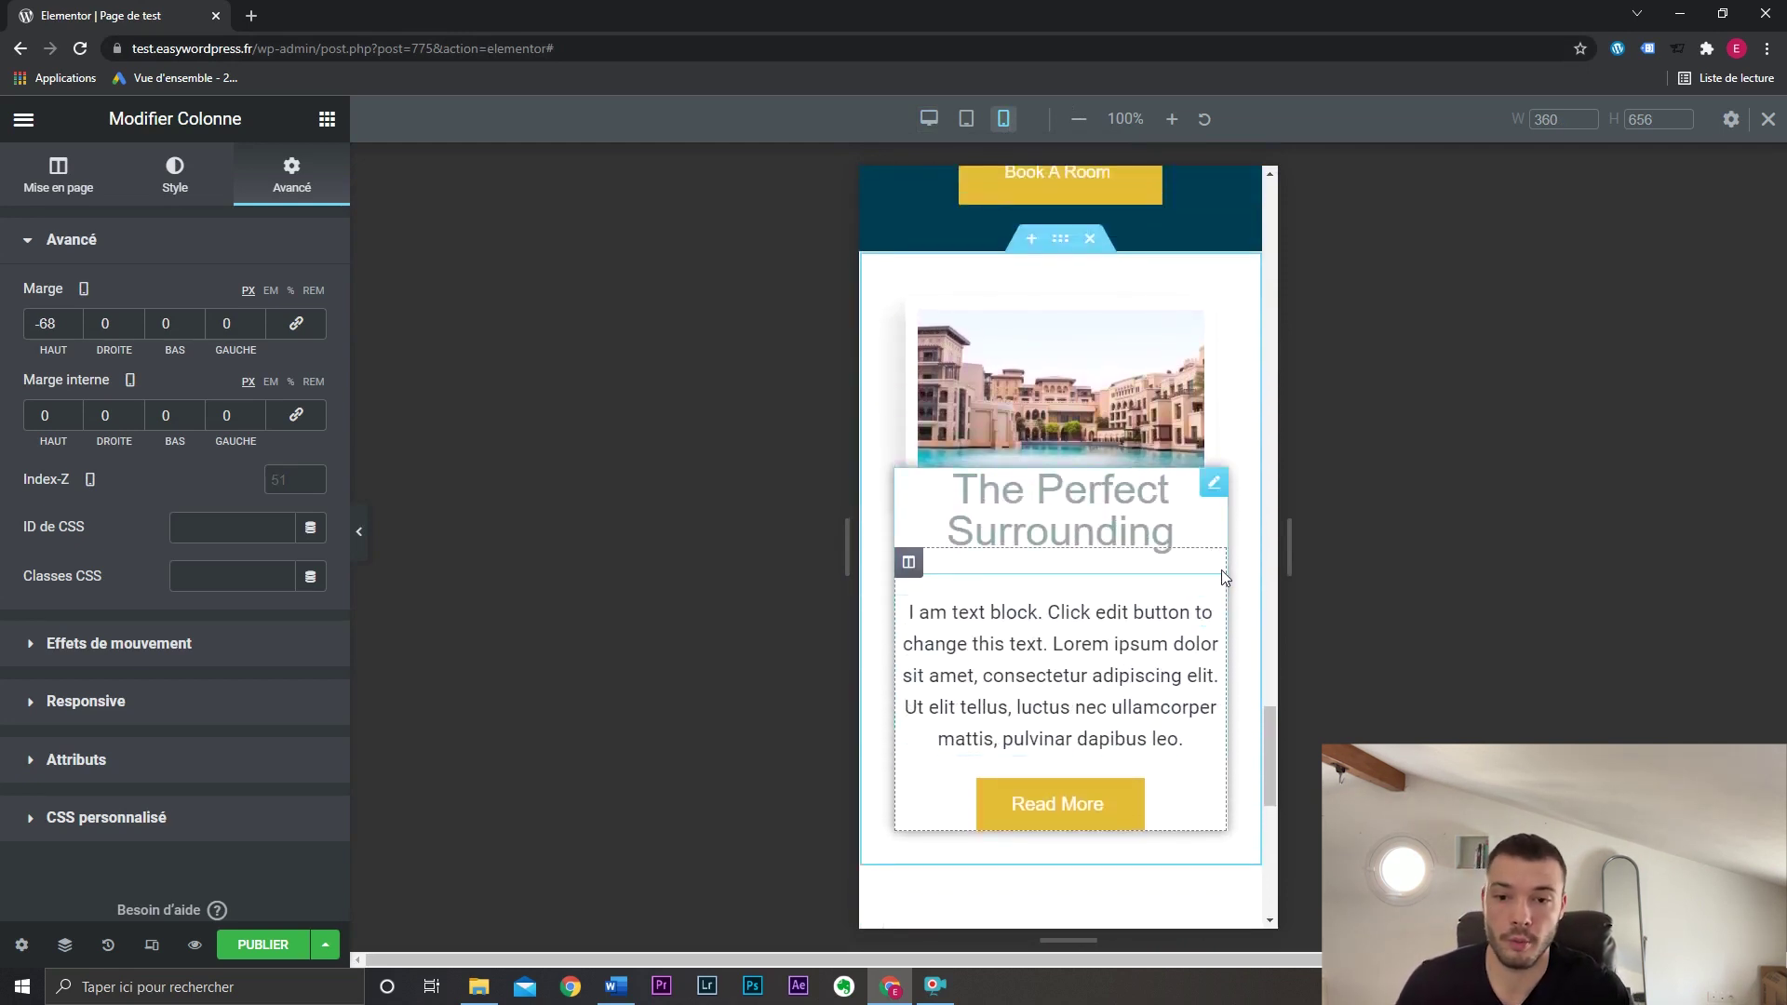
pyautogui.doubleClick(58, 323)
pyautogui.write('0')
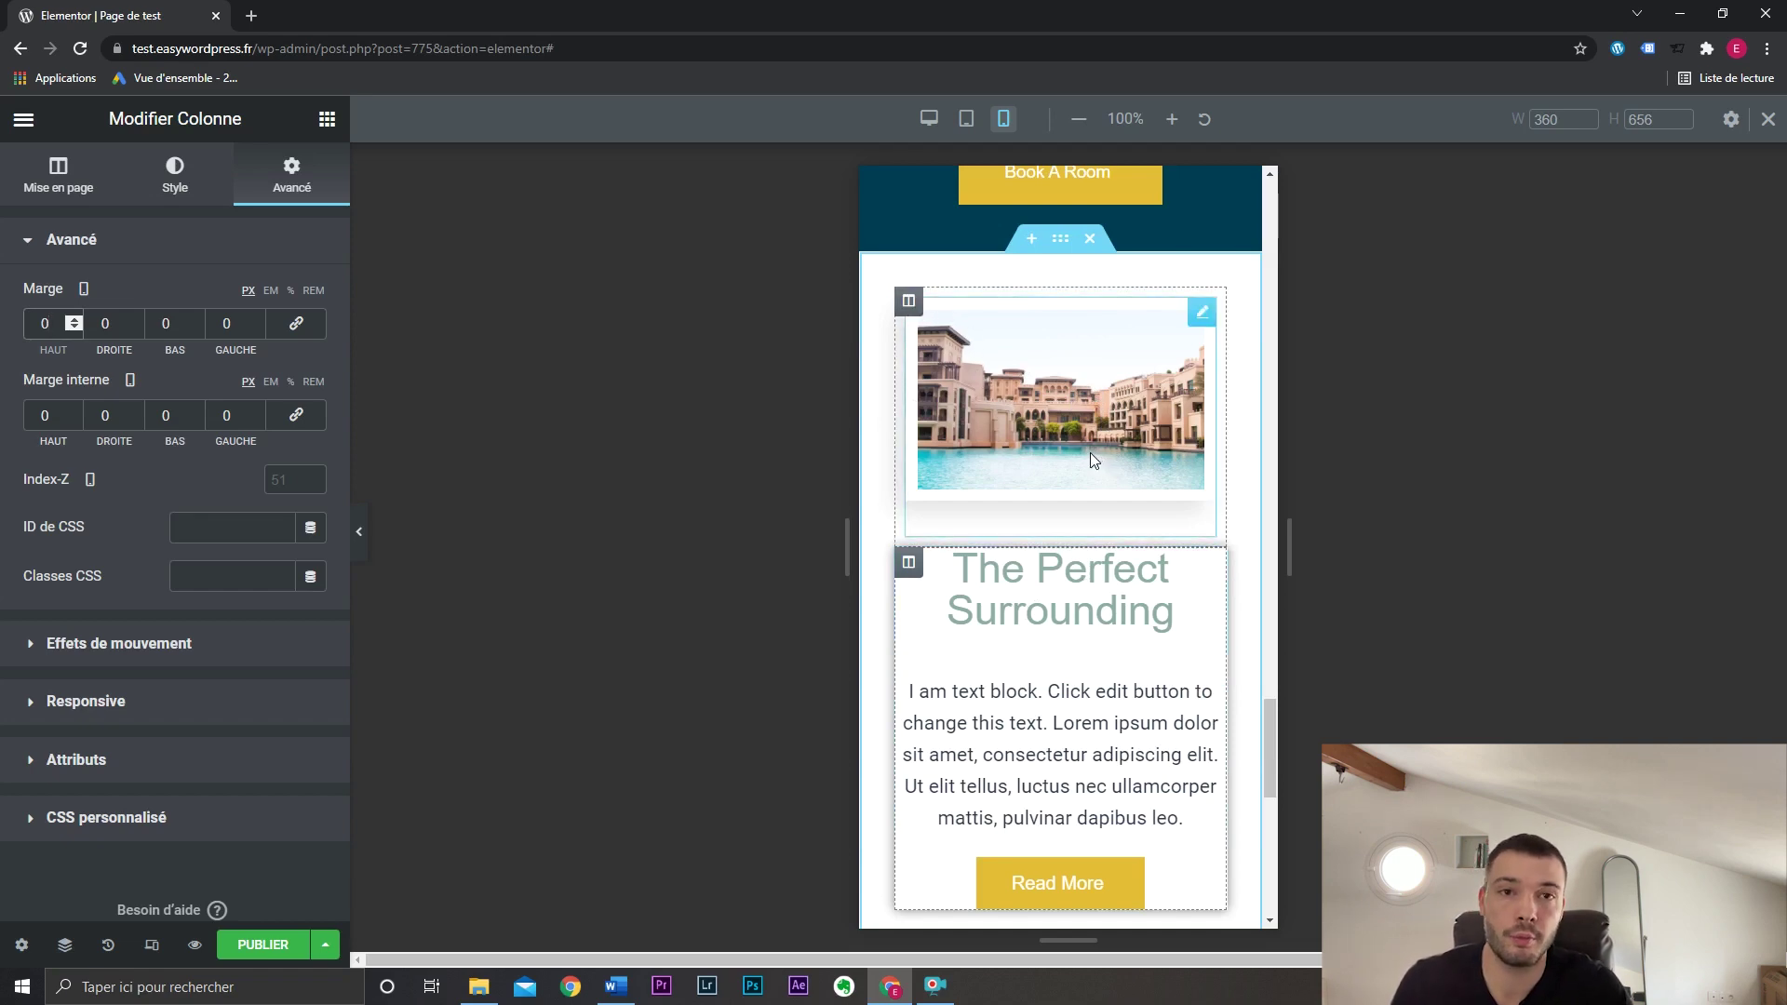
# Set the mobile width of the image column and of the text column to 50% each.
pyautogui.click(910, 305)
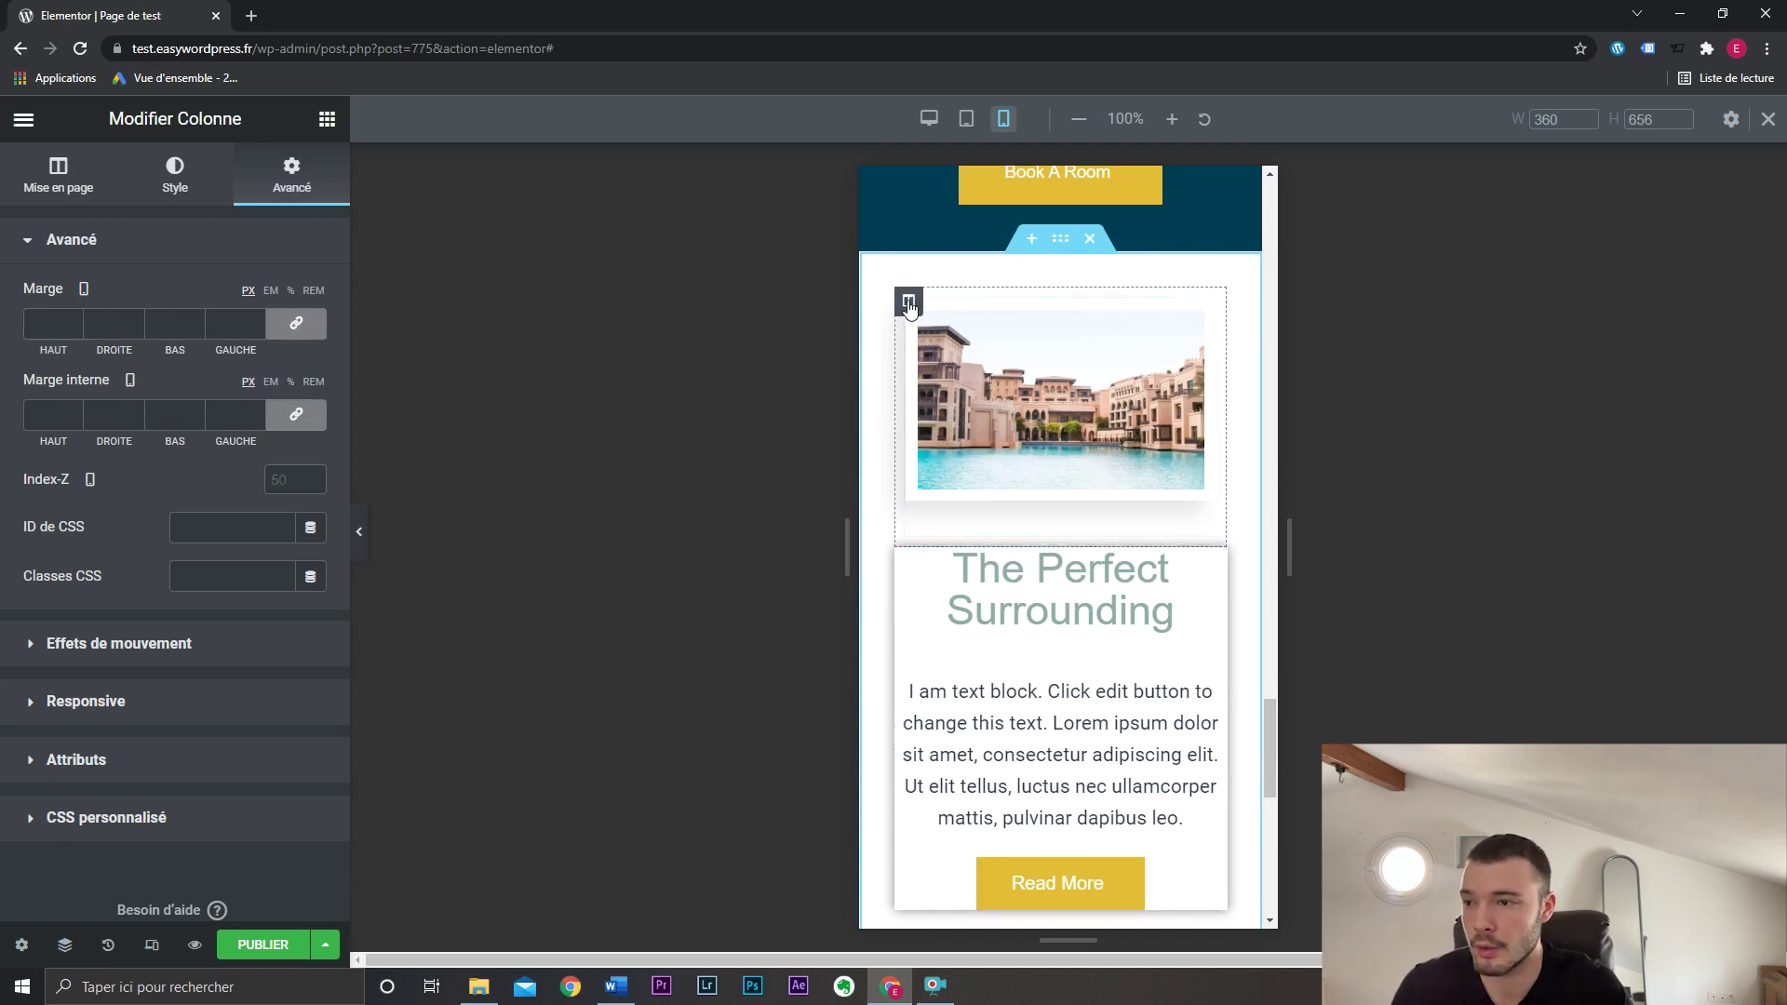
pyautogui.click(59, 175)
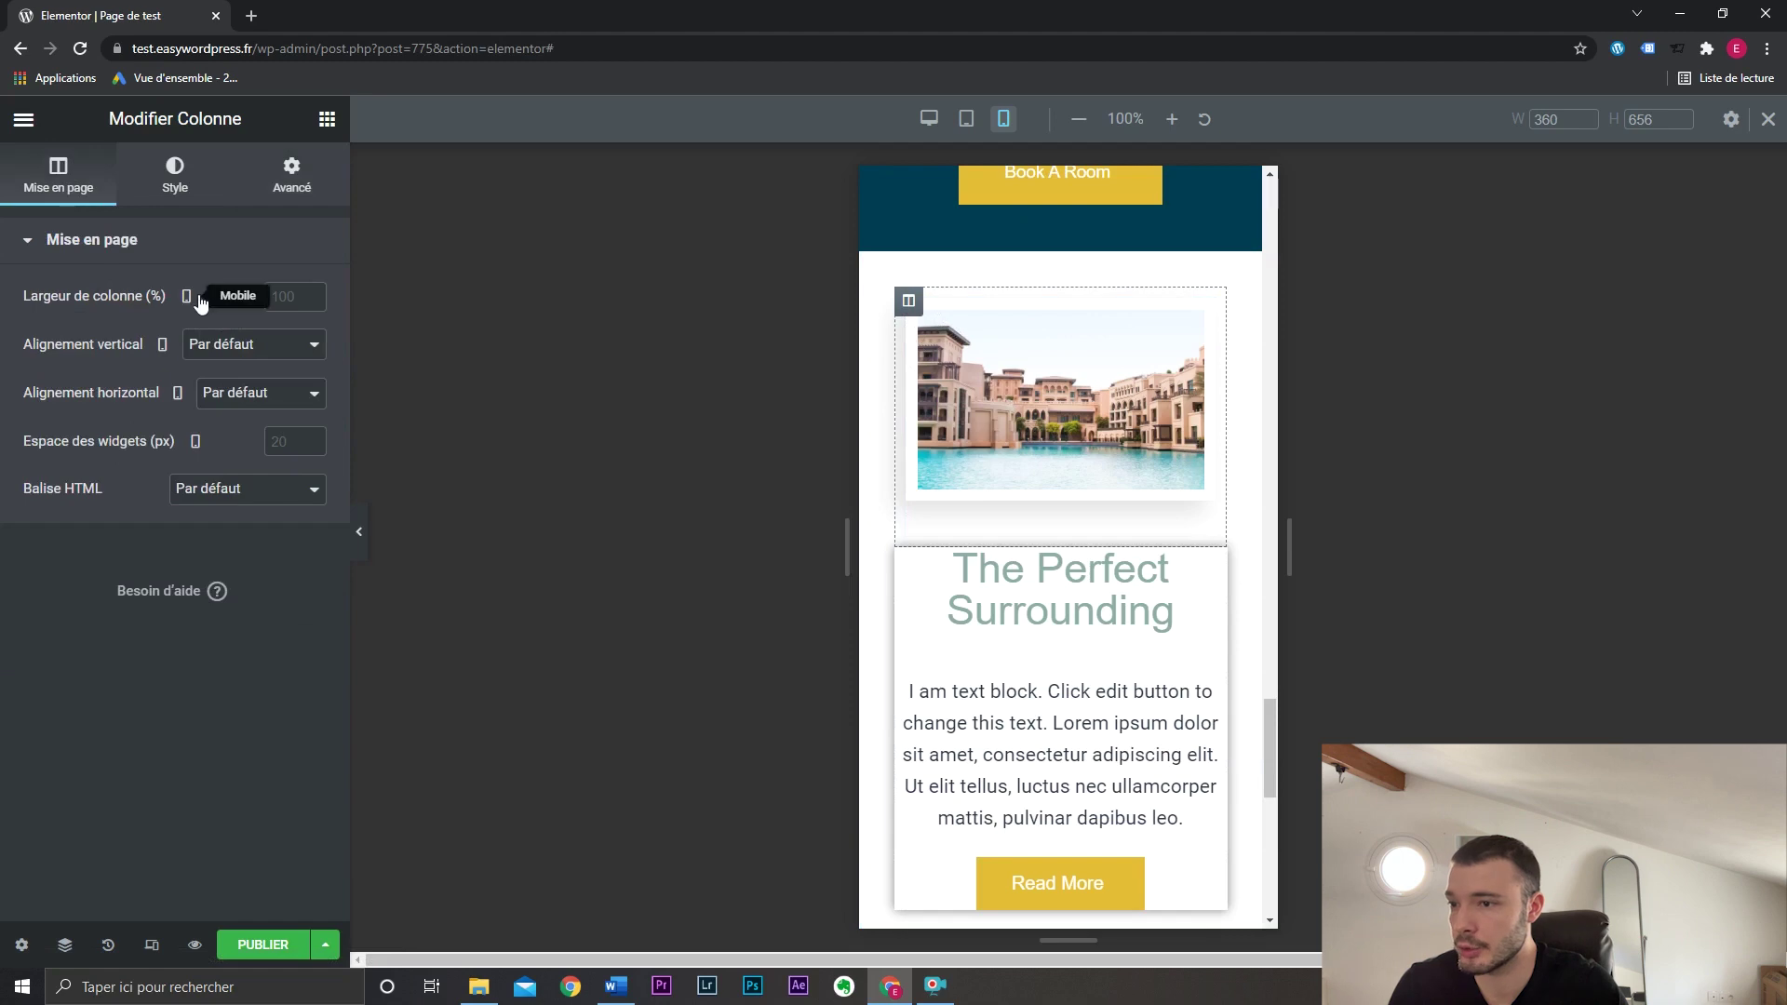
pyautogui.click(295, 294)
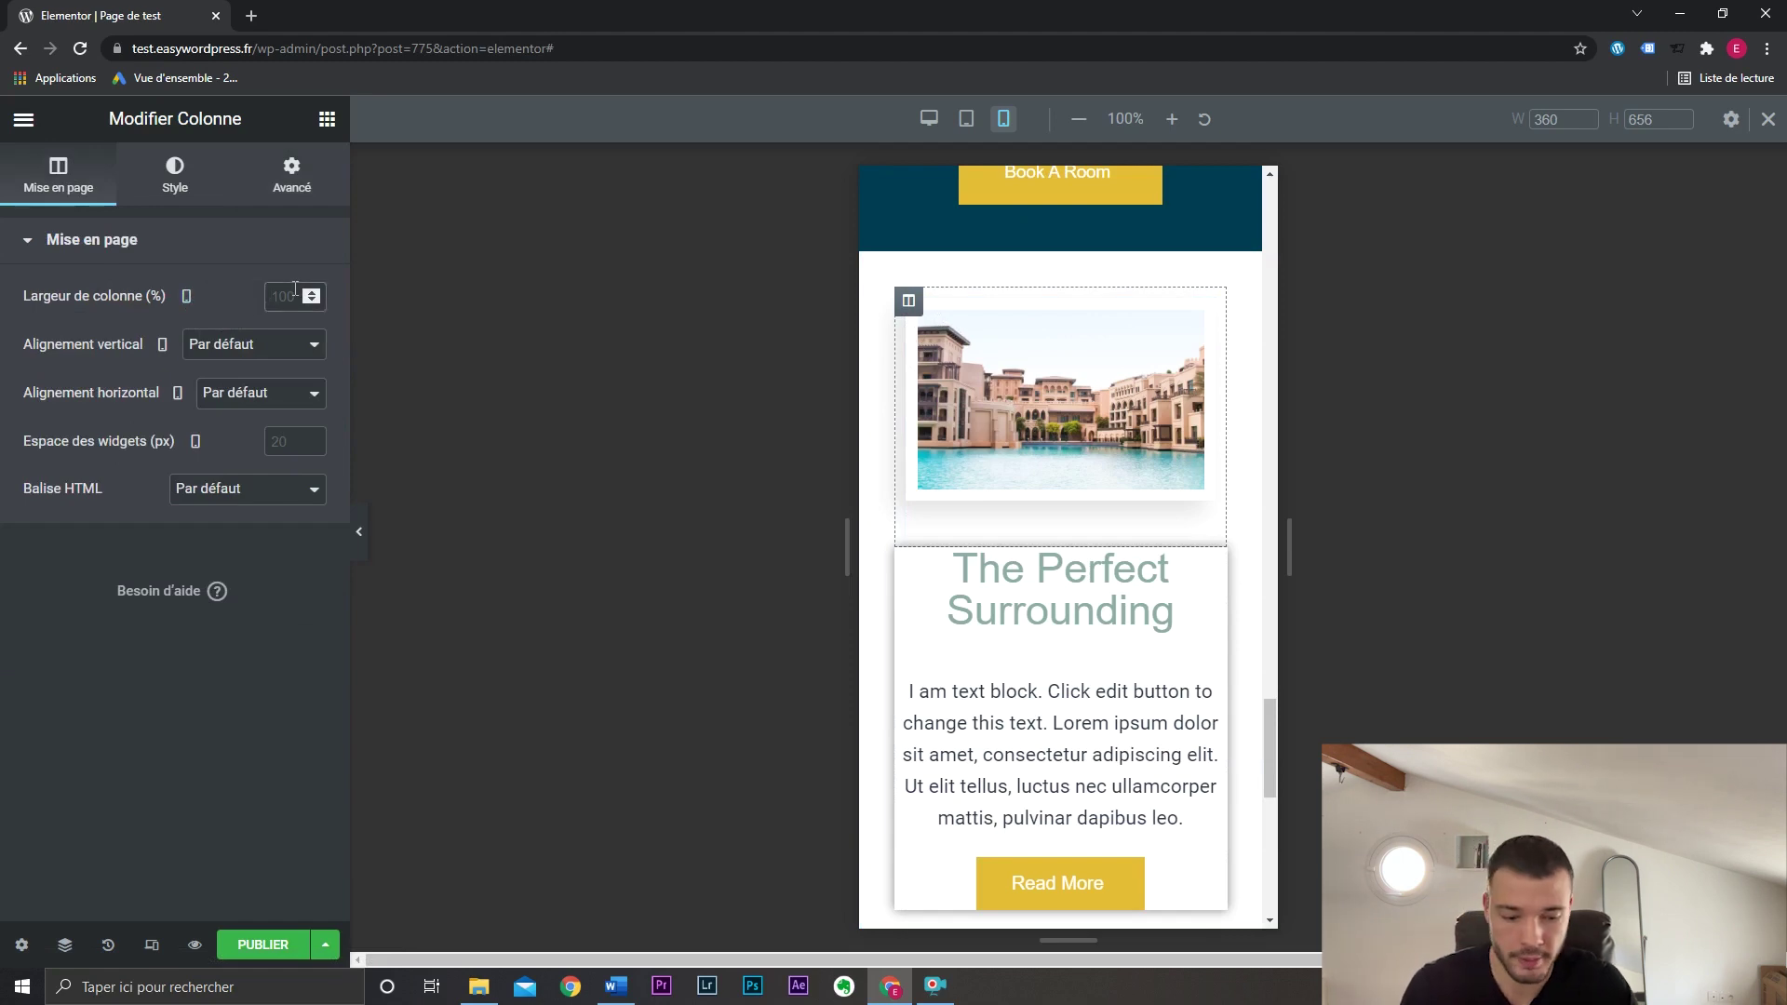
pyautogui.write('50')
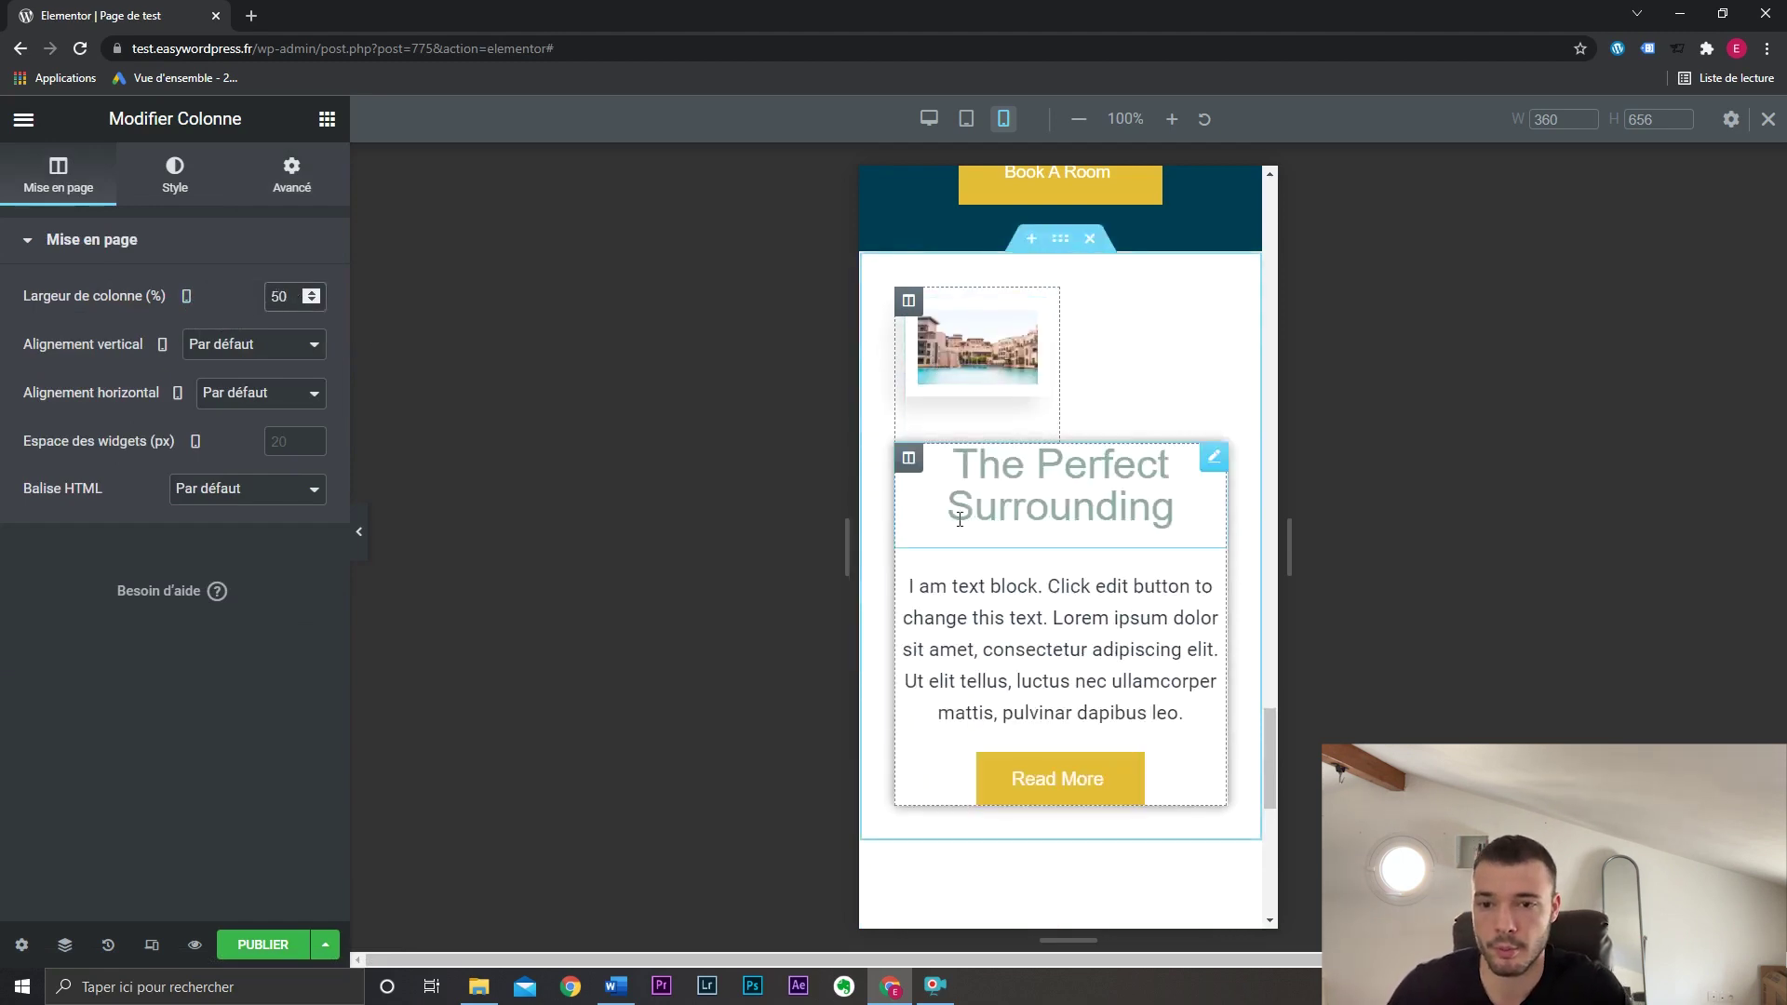
pyautogui.click(912, 460)
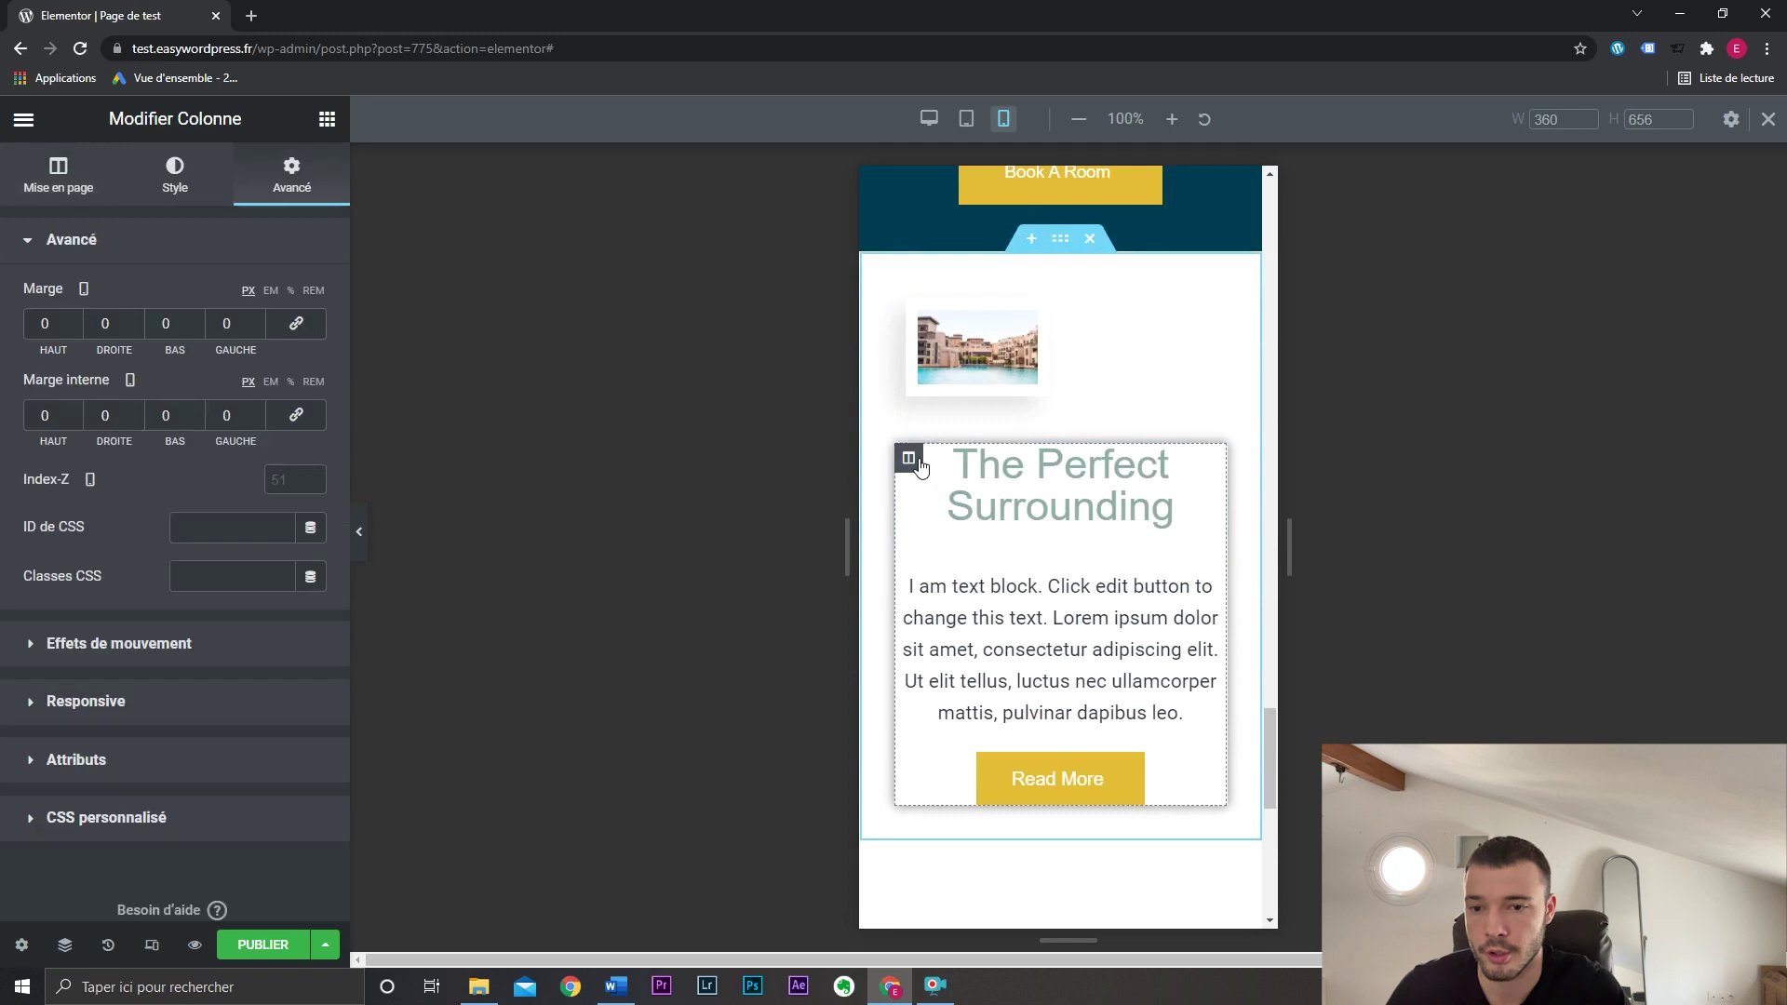
pyautogui.click(62, 177)
pyautogui.click(288, 296)
pyautogui.write('50')
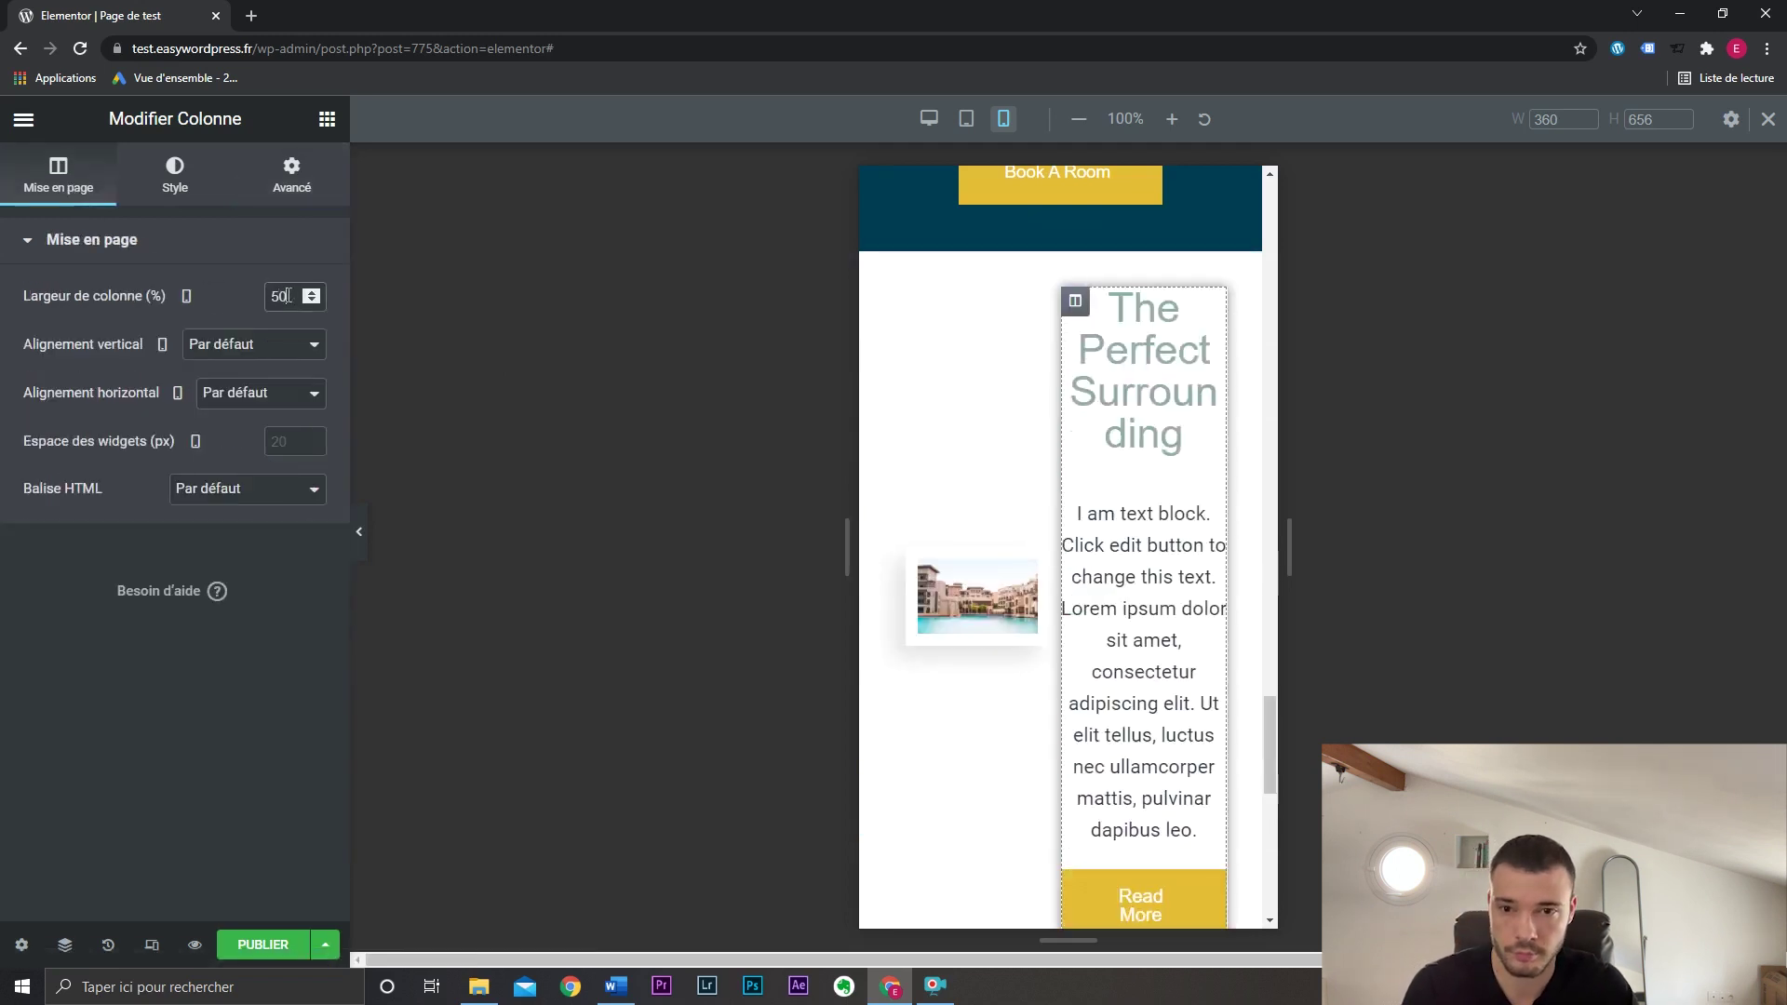
# Look over the side-by-side columns in the mobile preview, and compare the section with its desktop version.
pyautogui.scroll(-1, 1177, 580)
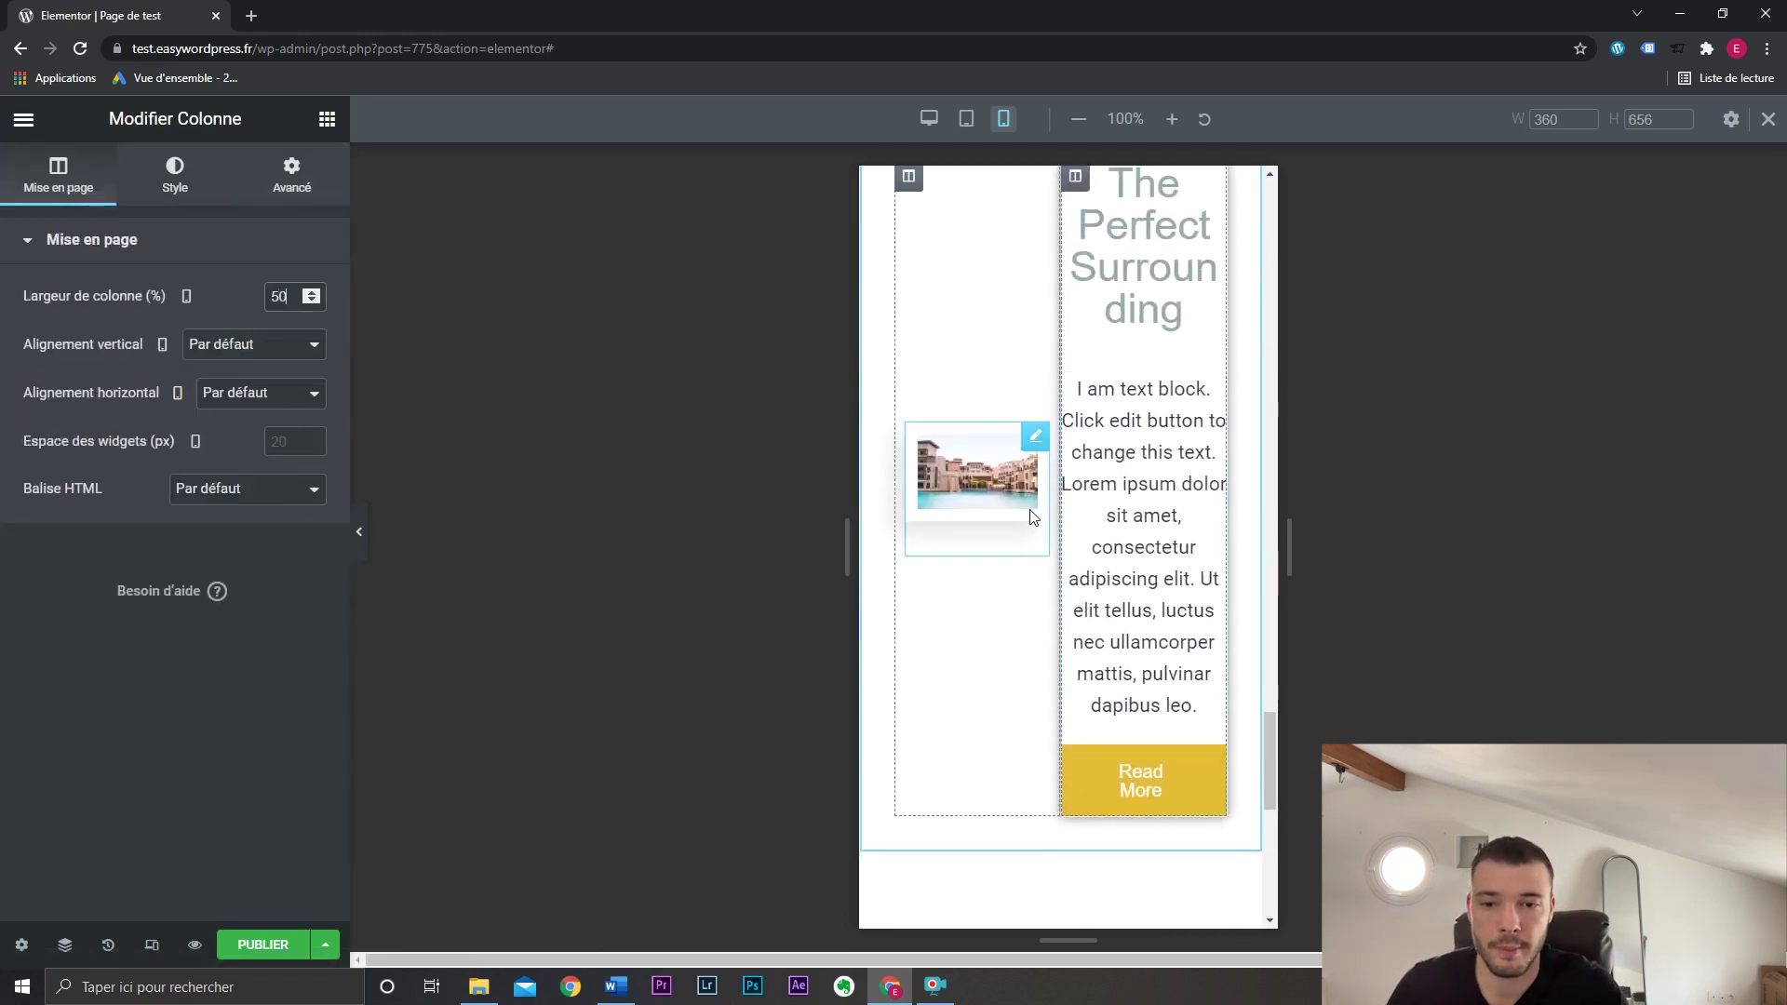
pyautogui.scroll(1, 1034, 518)
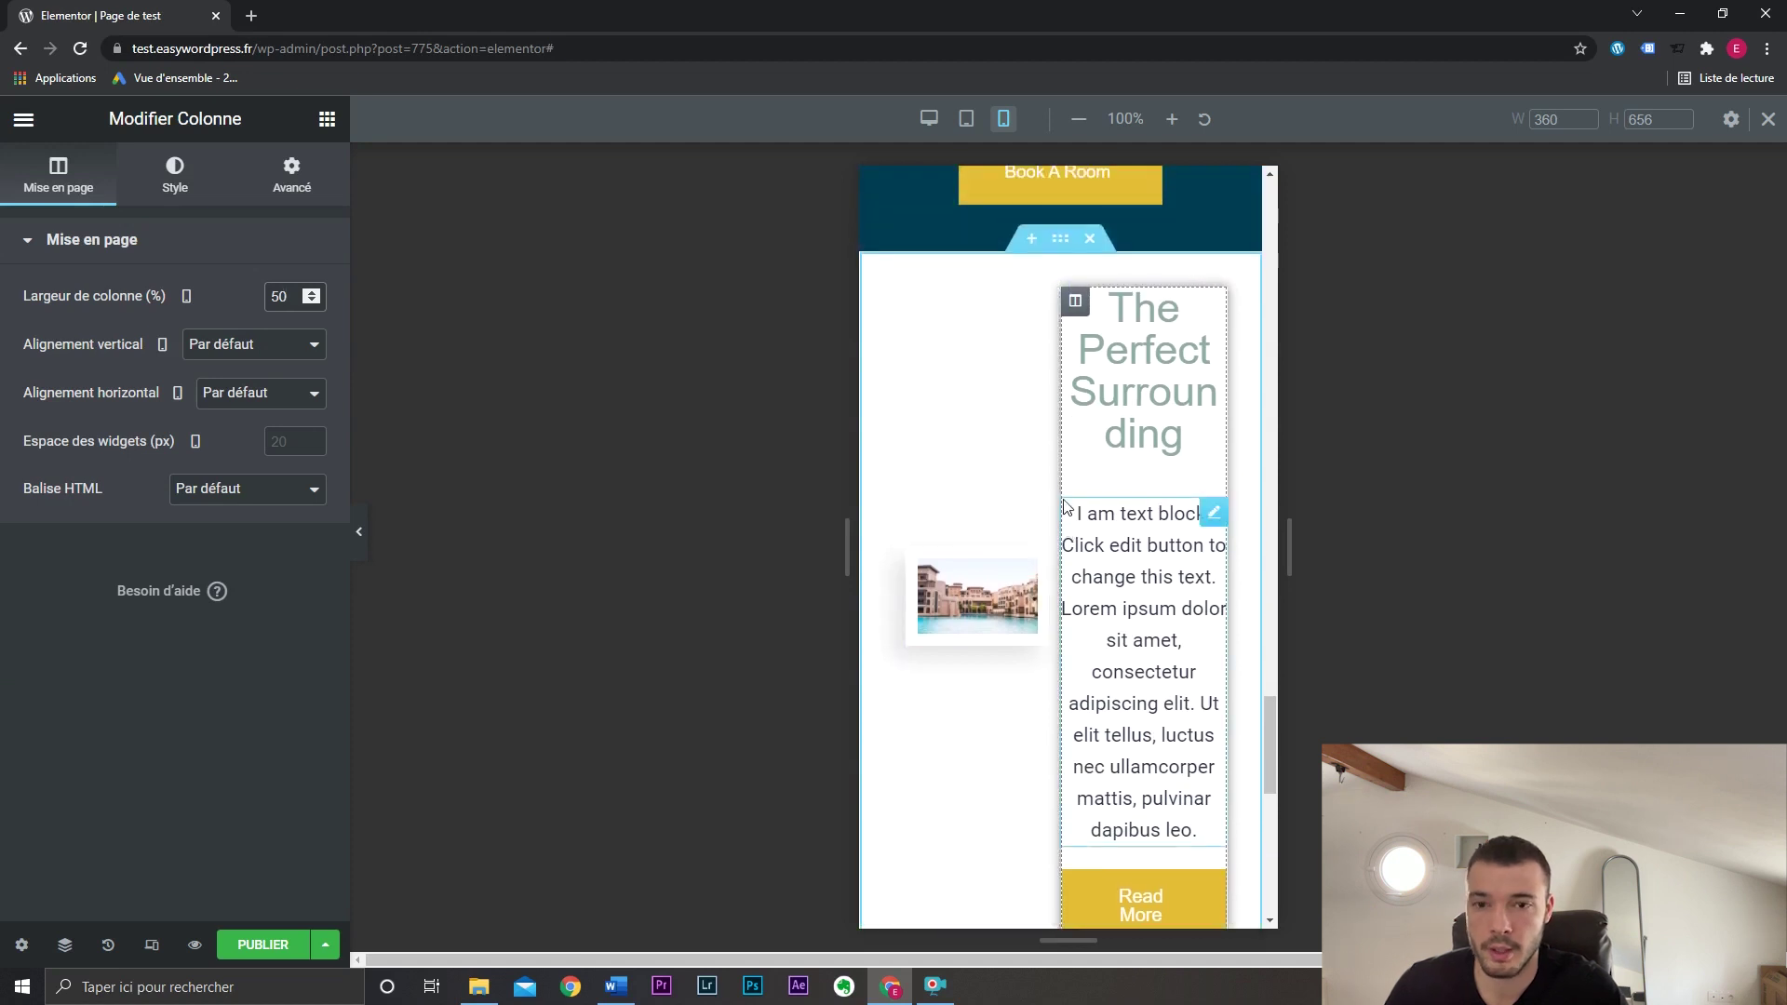
pyautogui.scroll(-1, 1068, 493)
pyautogui.scroll(1, 1069, 498)
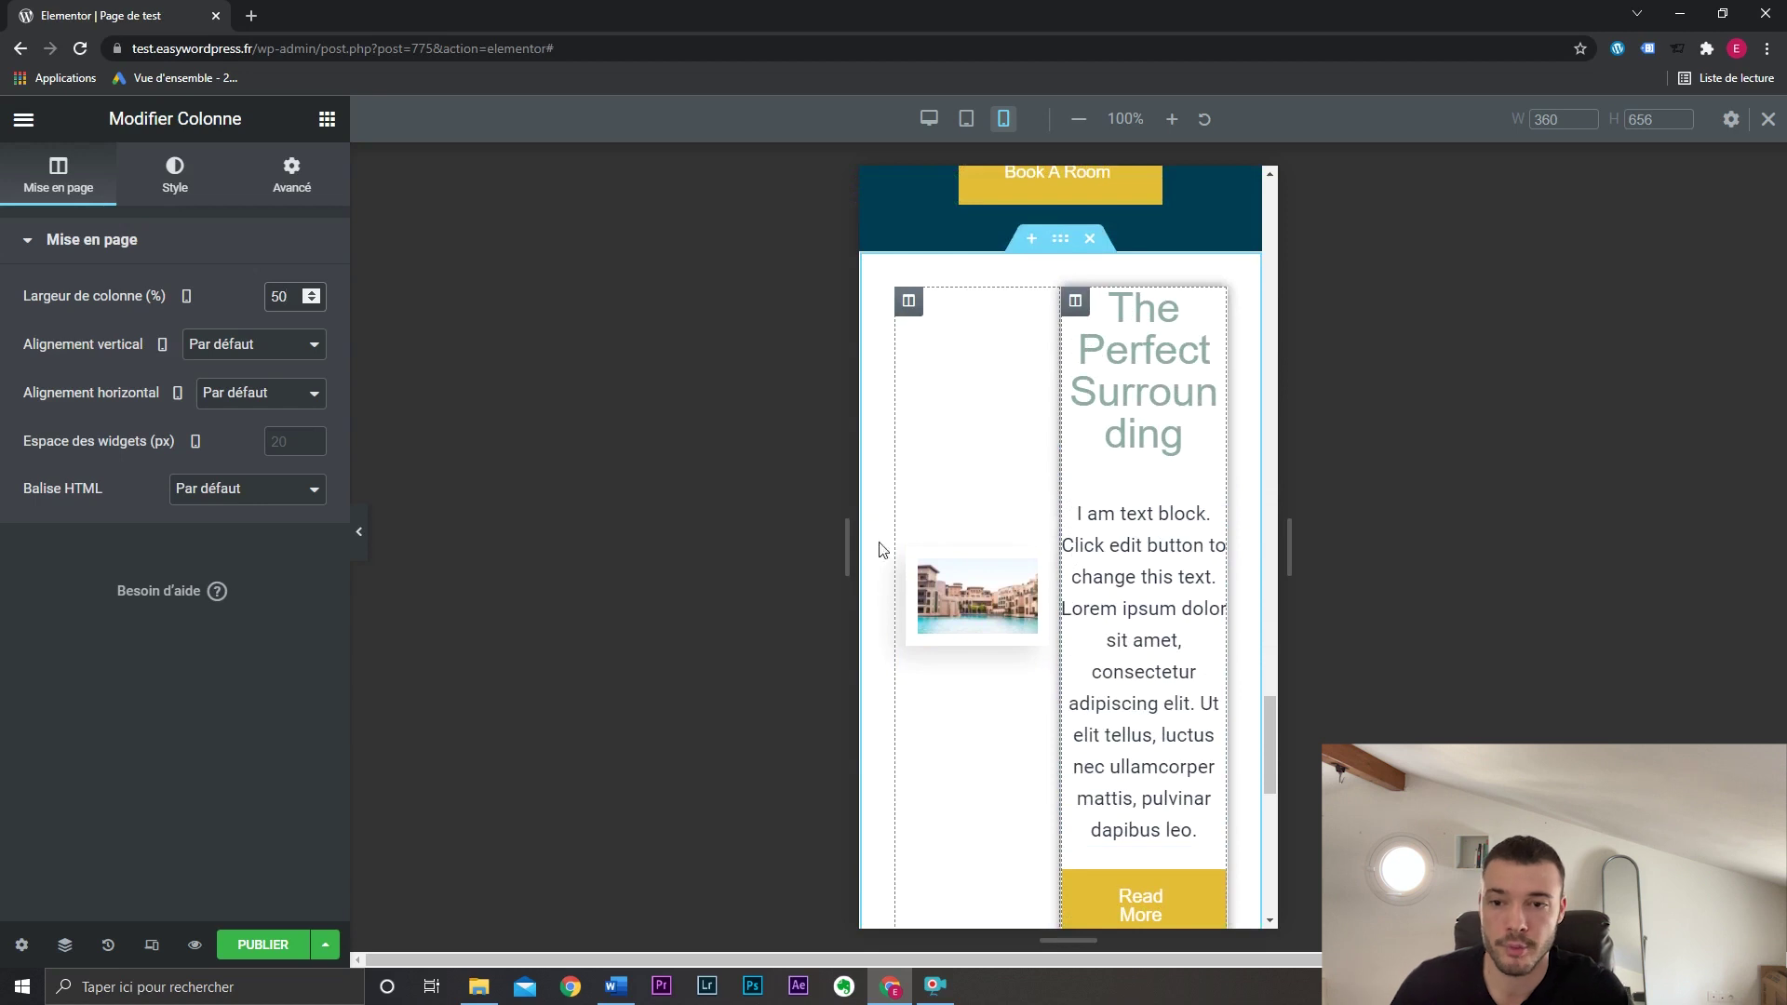
pyautogui.click(153, 944)
pyautogui.scroll(5, 938, 611)
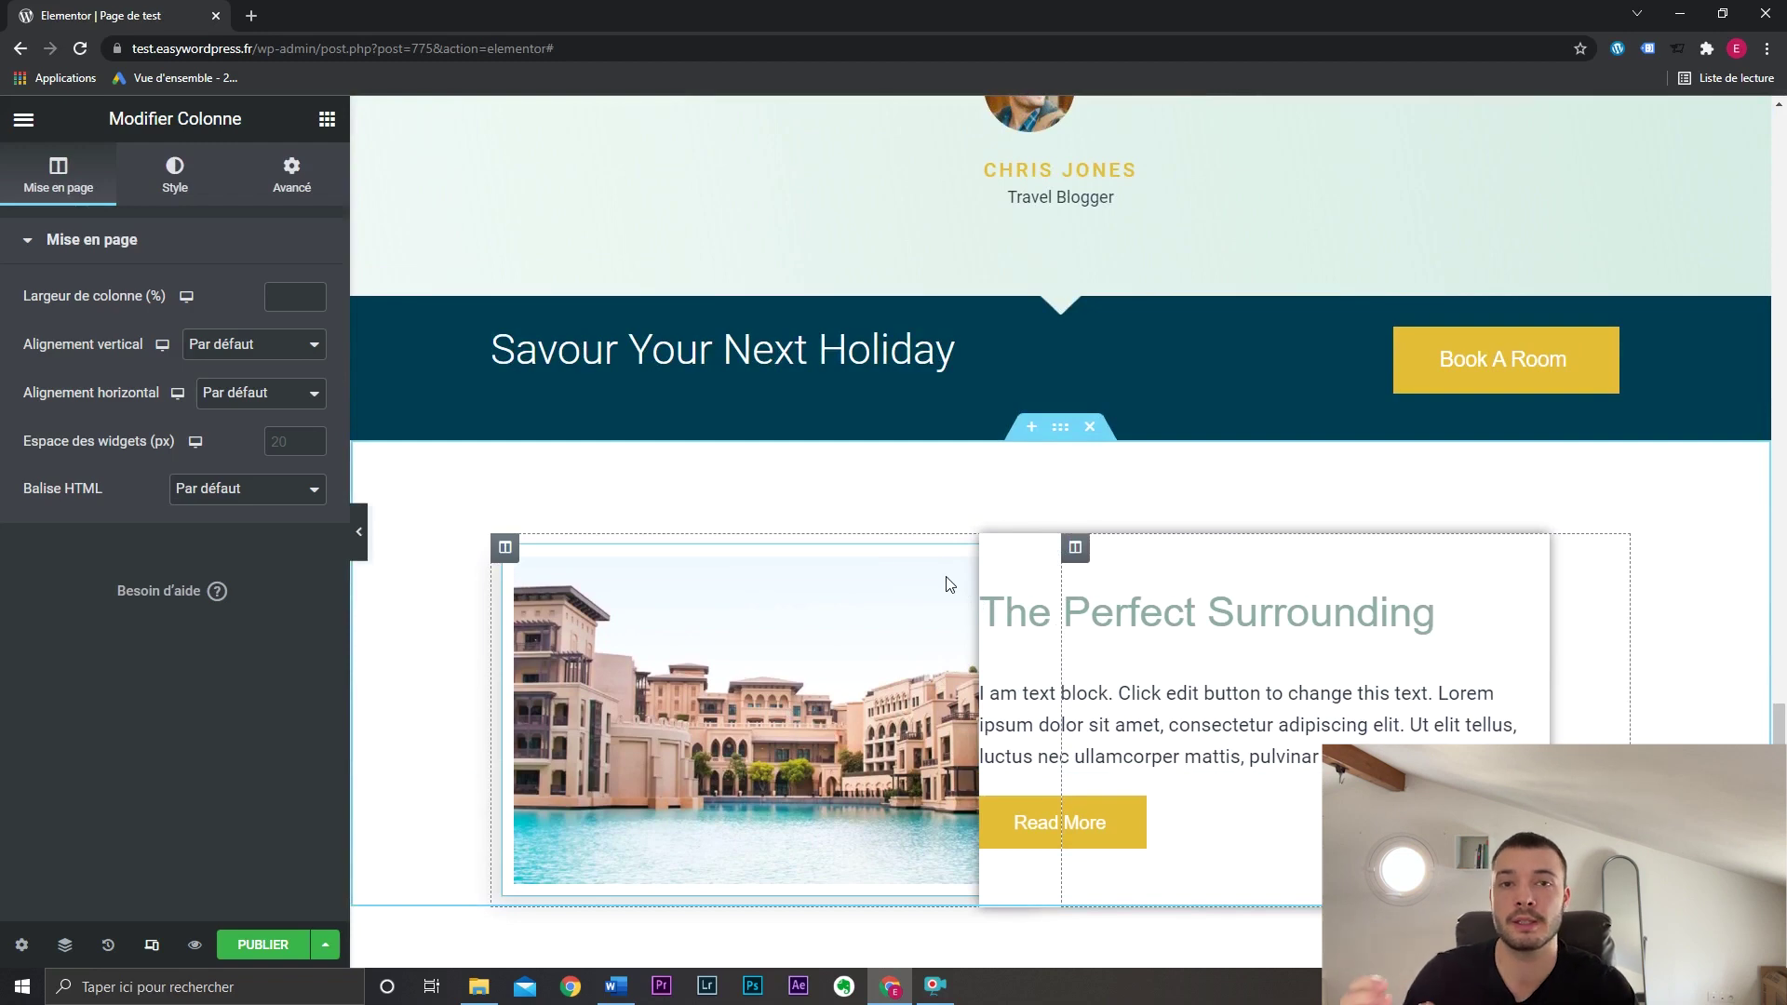
# Return to the mobile preview and set the mobile width of the image and text columns to 100%.
pyautogui.hotkey('ctrl', 'shift', 'm')
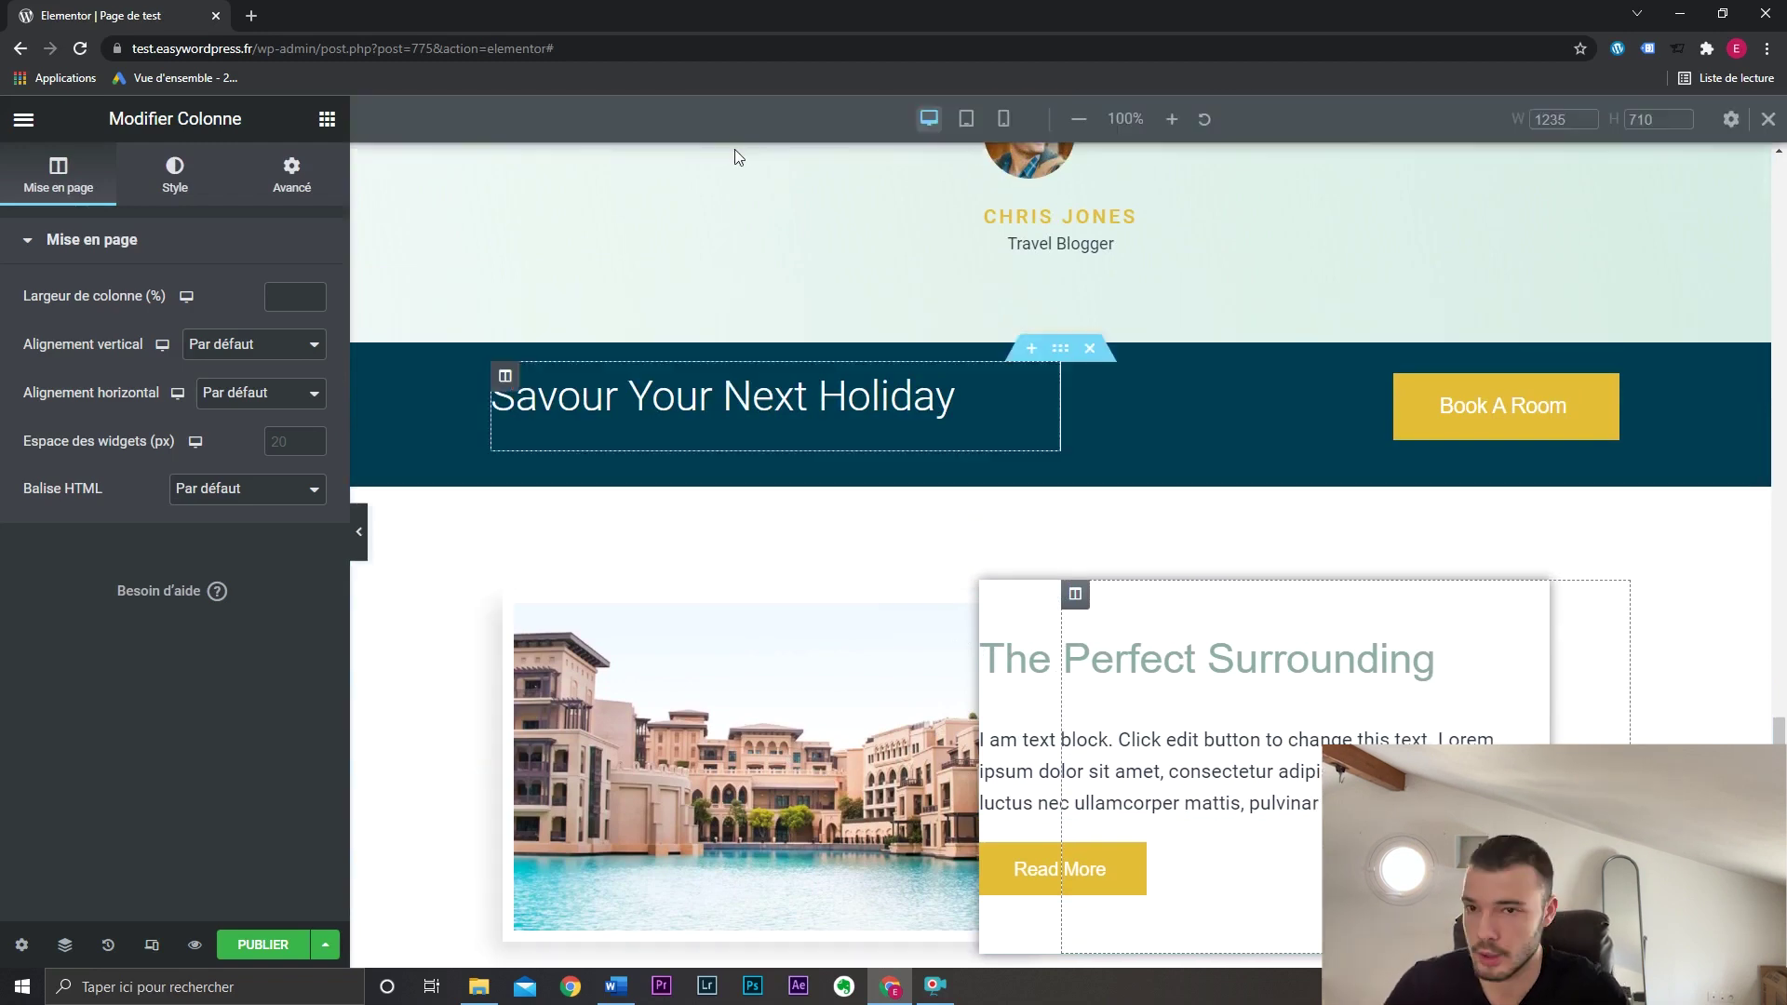
pyautogui.click(1004, 119)
pyautogui.scroll(-5, 1219, 584)
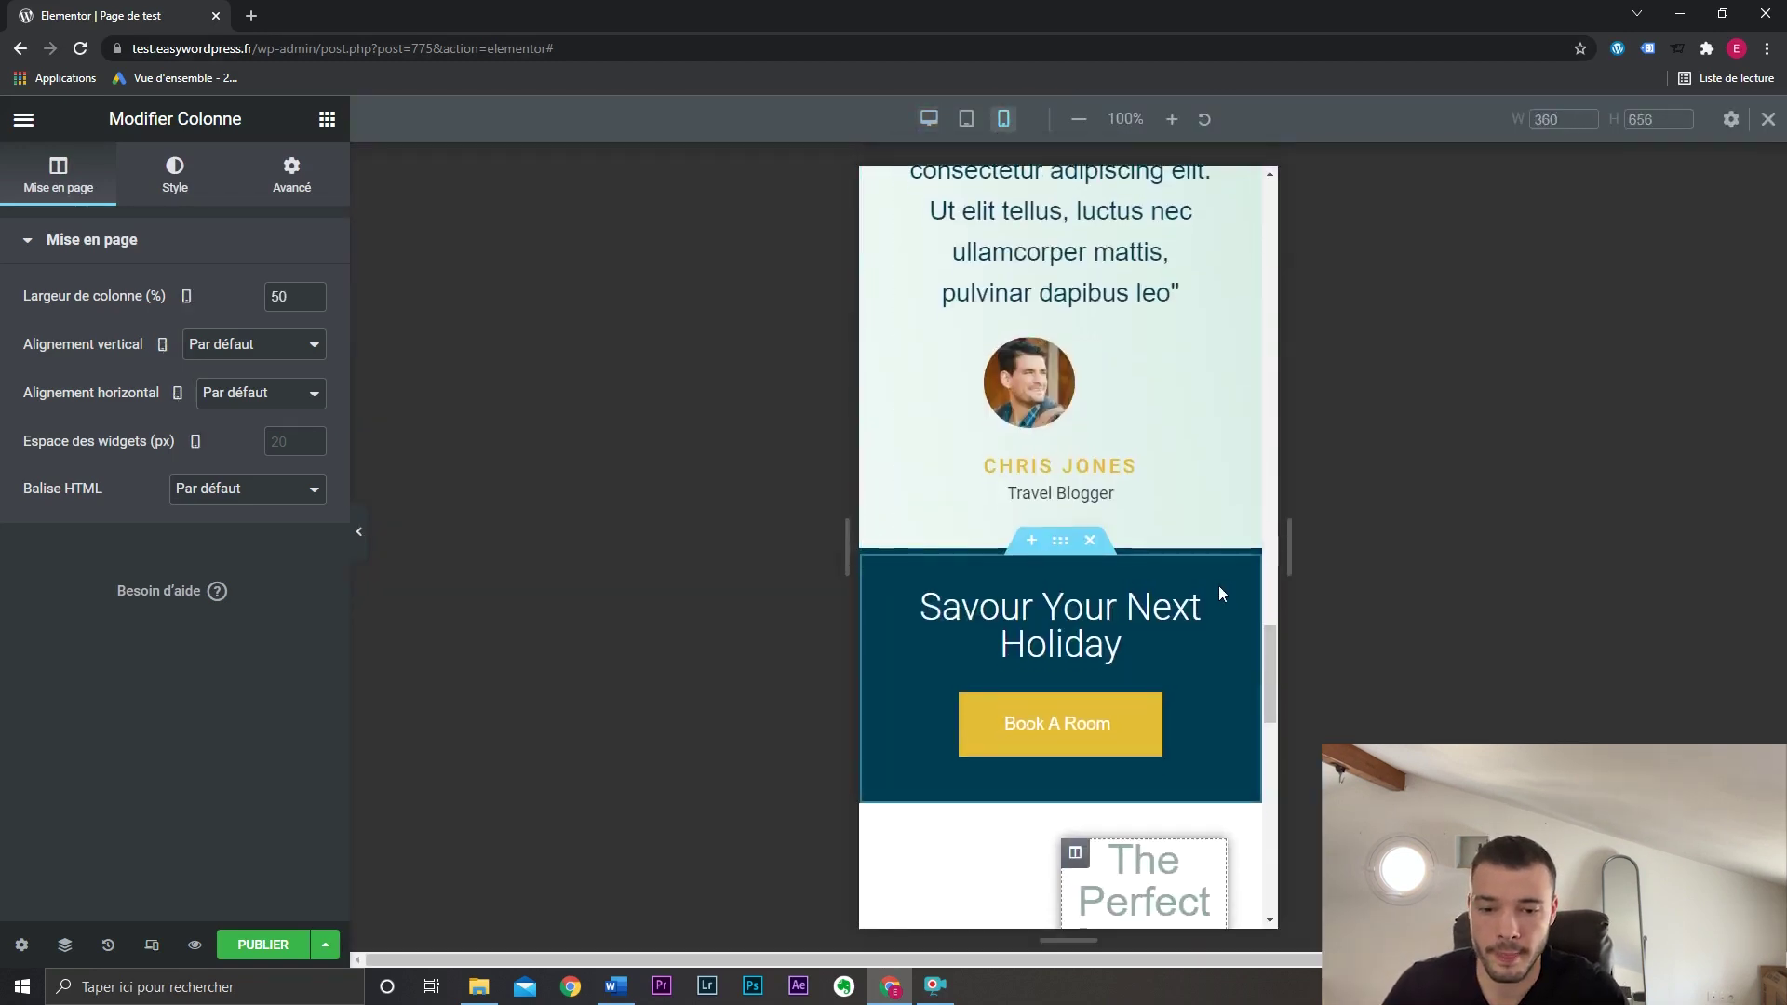
pyautogui.doubleClick(308, 296)
pyautogui.write('100')
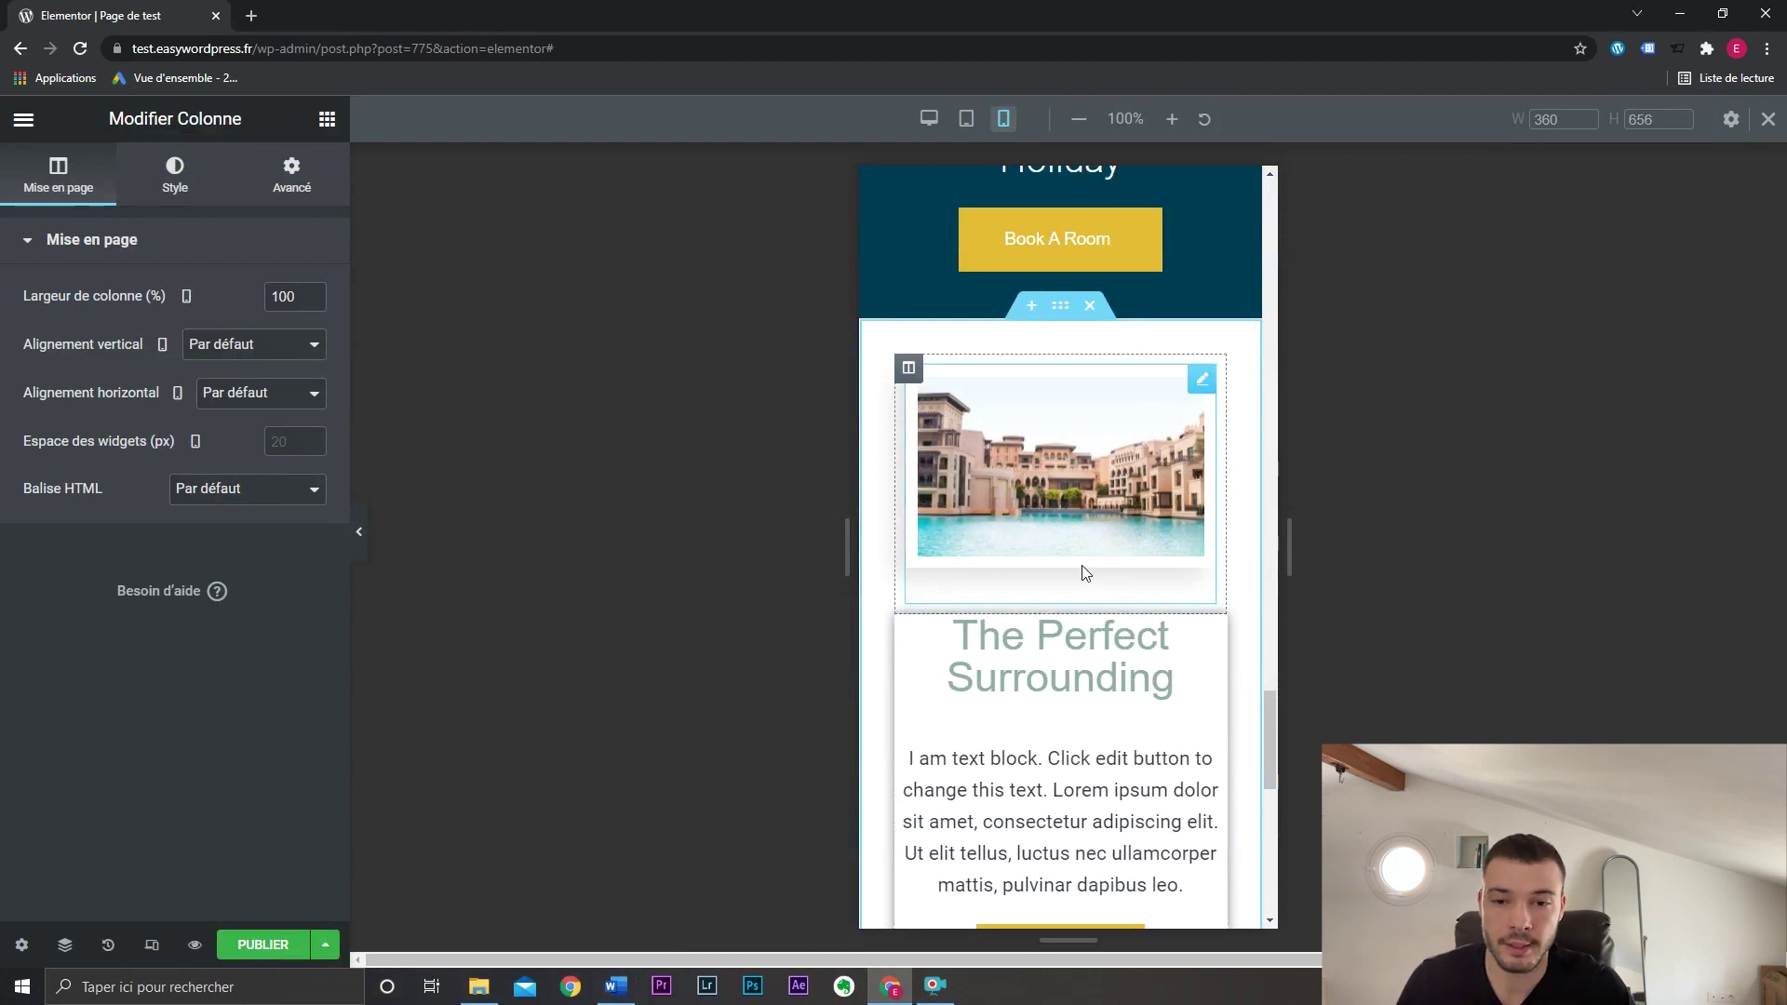
pyautogui.scroll(-1, 1086, 570)
pyautogui.scroll(1, 1084, 566)
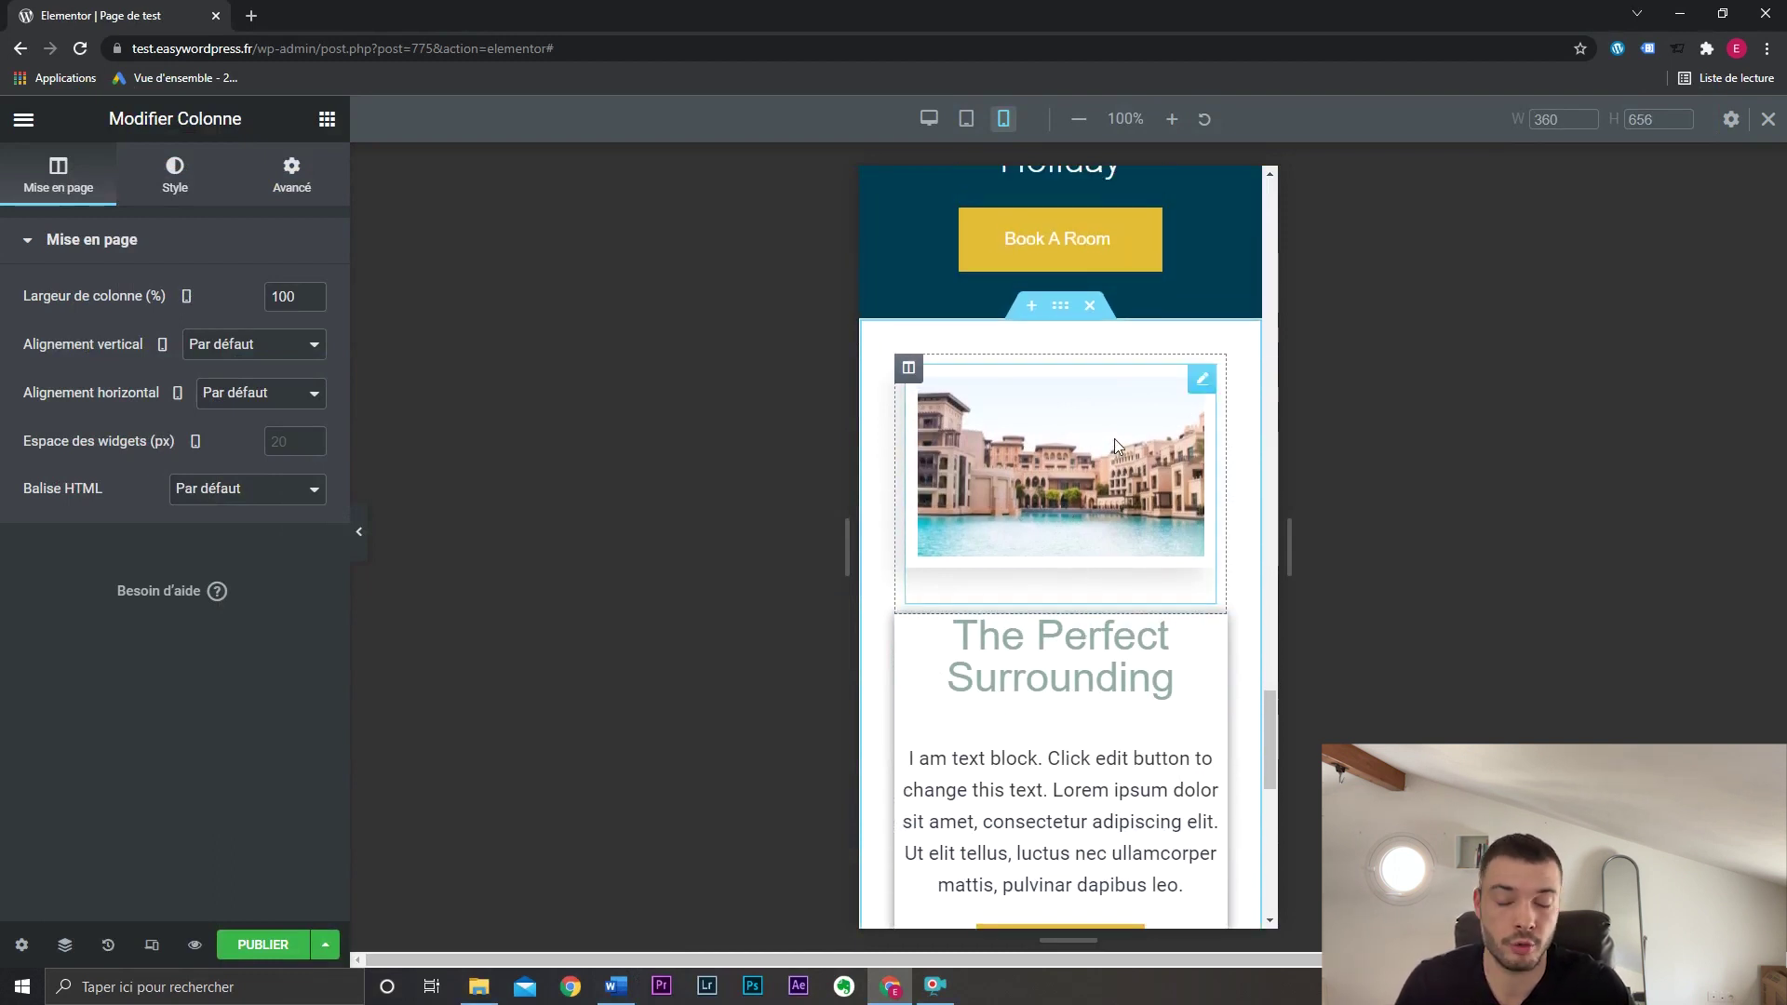
pyautogui.scroll(-1, 1114, 438)
pyautogui.scroll(1, 1119, 704)
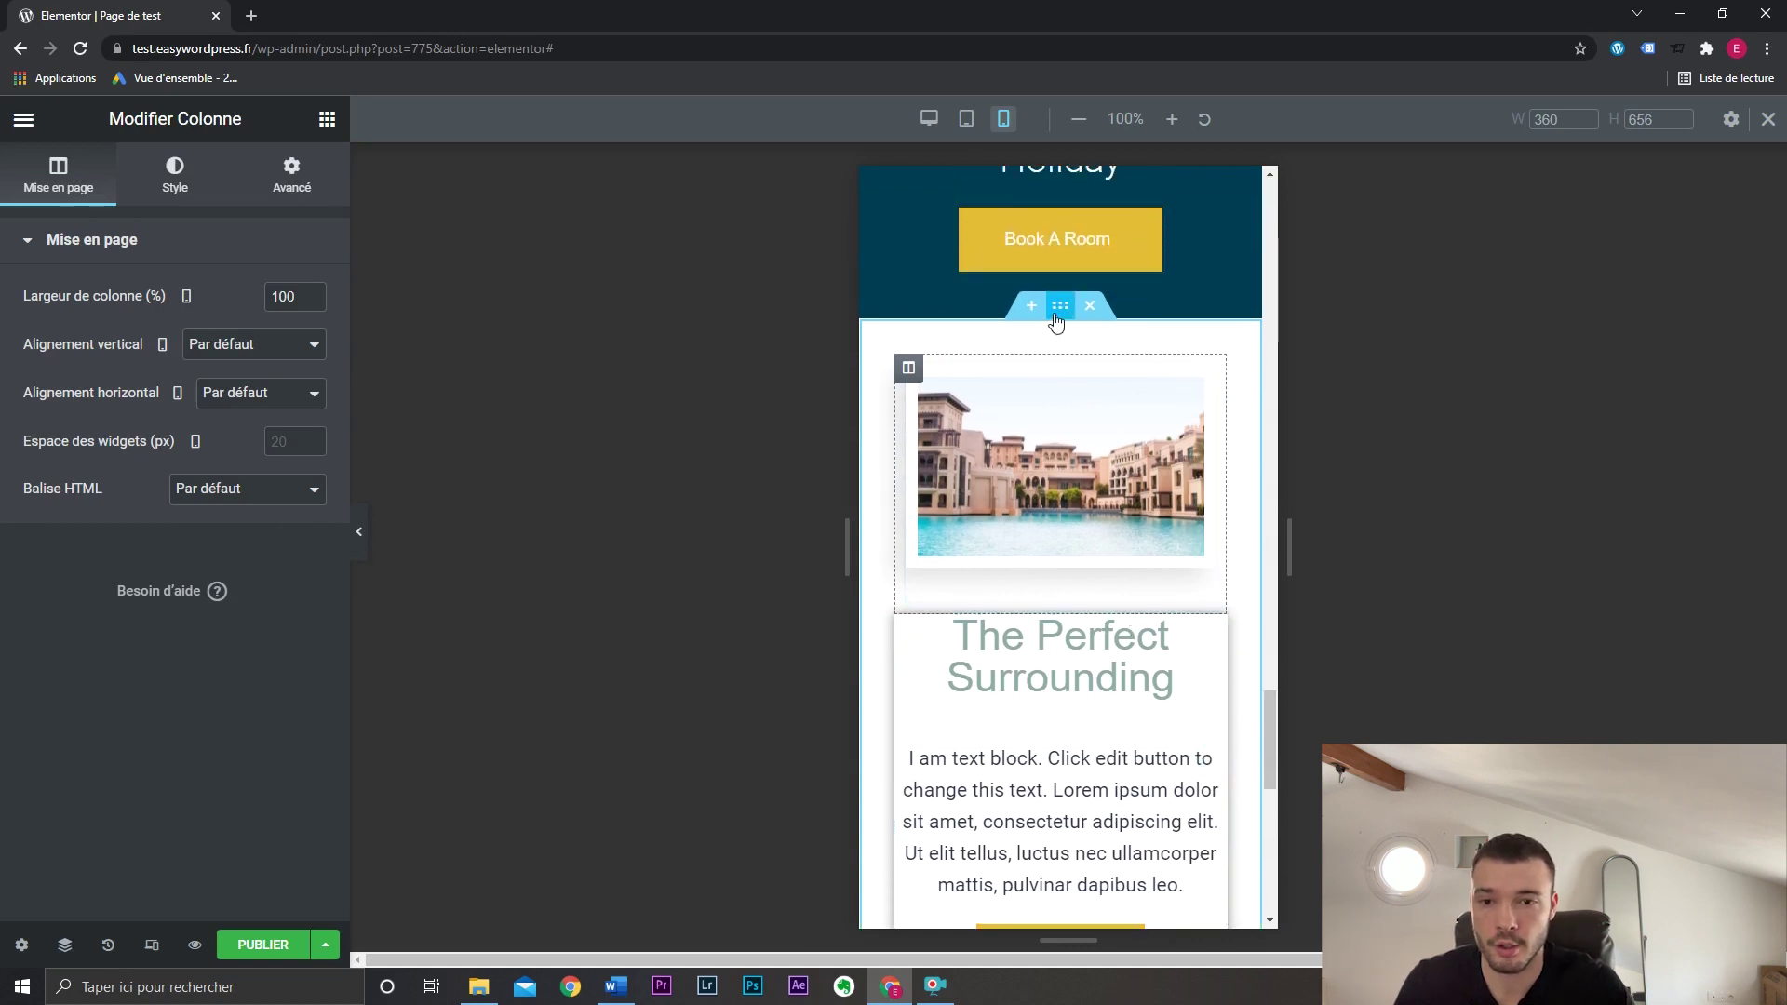
# Reverse the column order on mobile for the Perfect Surrounding section and check the stacked layout.
pyautogui.click(1061, 305)
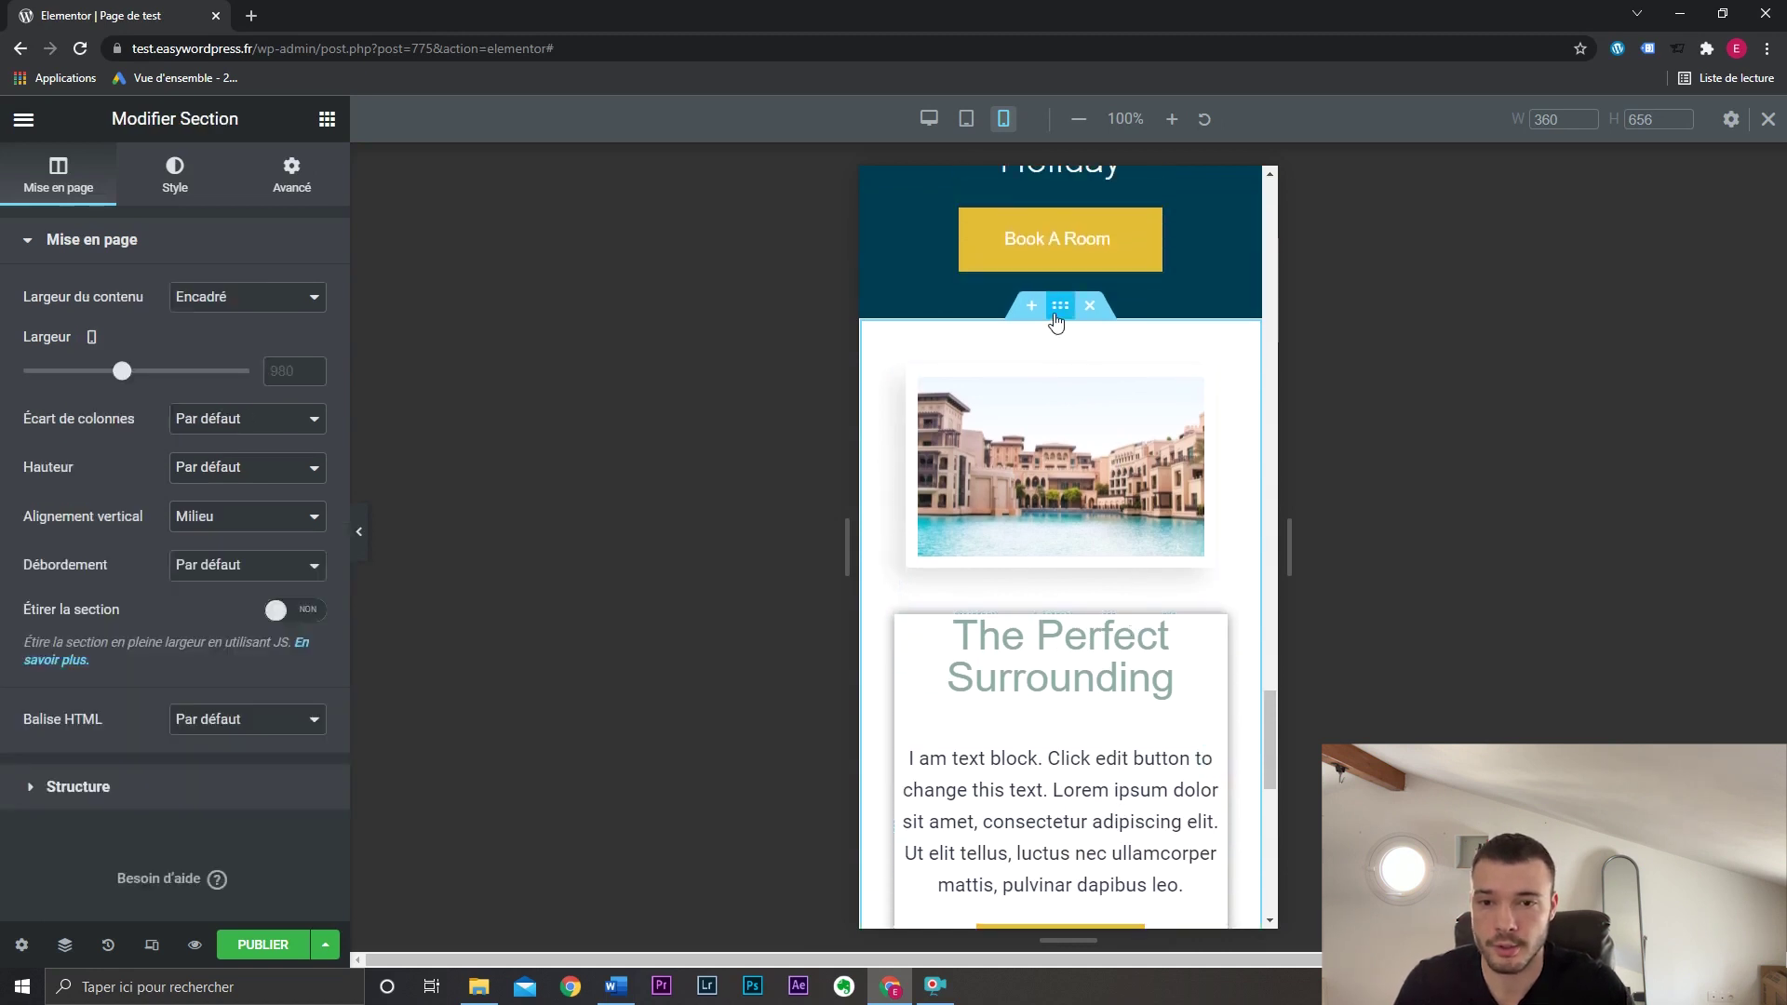
pyautogui.click(292, 181)
pyautogui.click(106, 709)
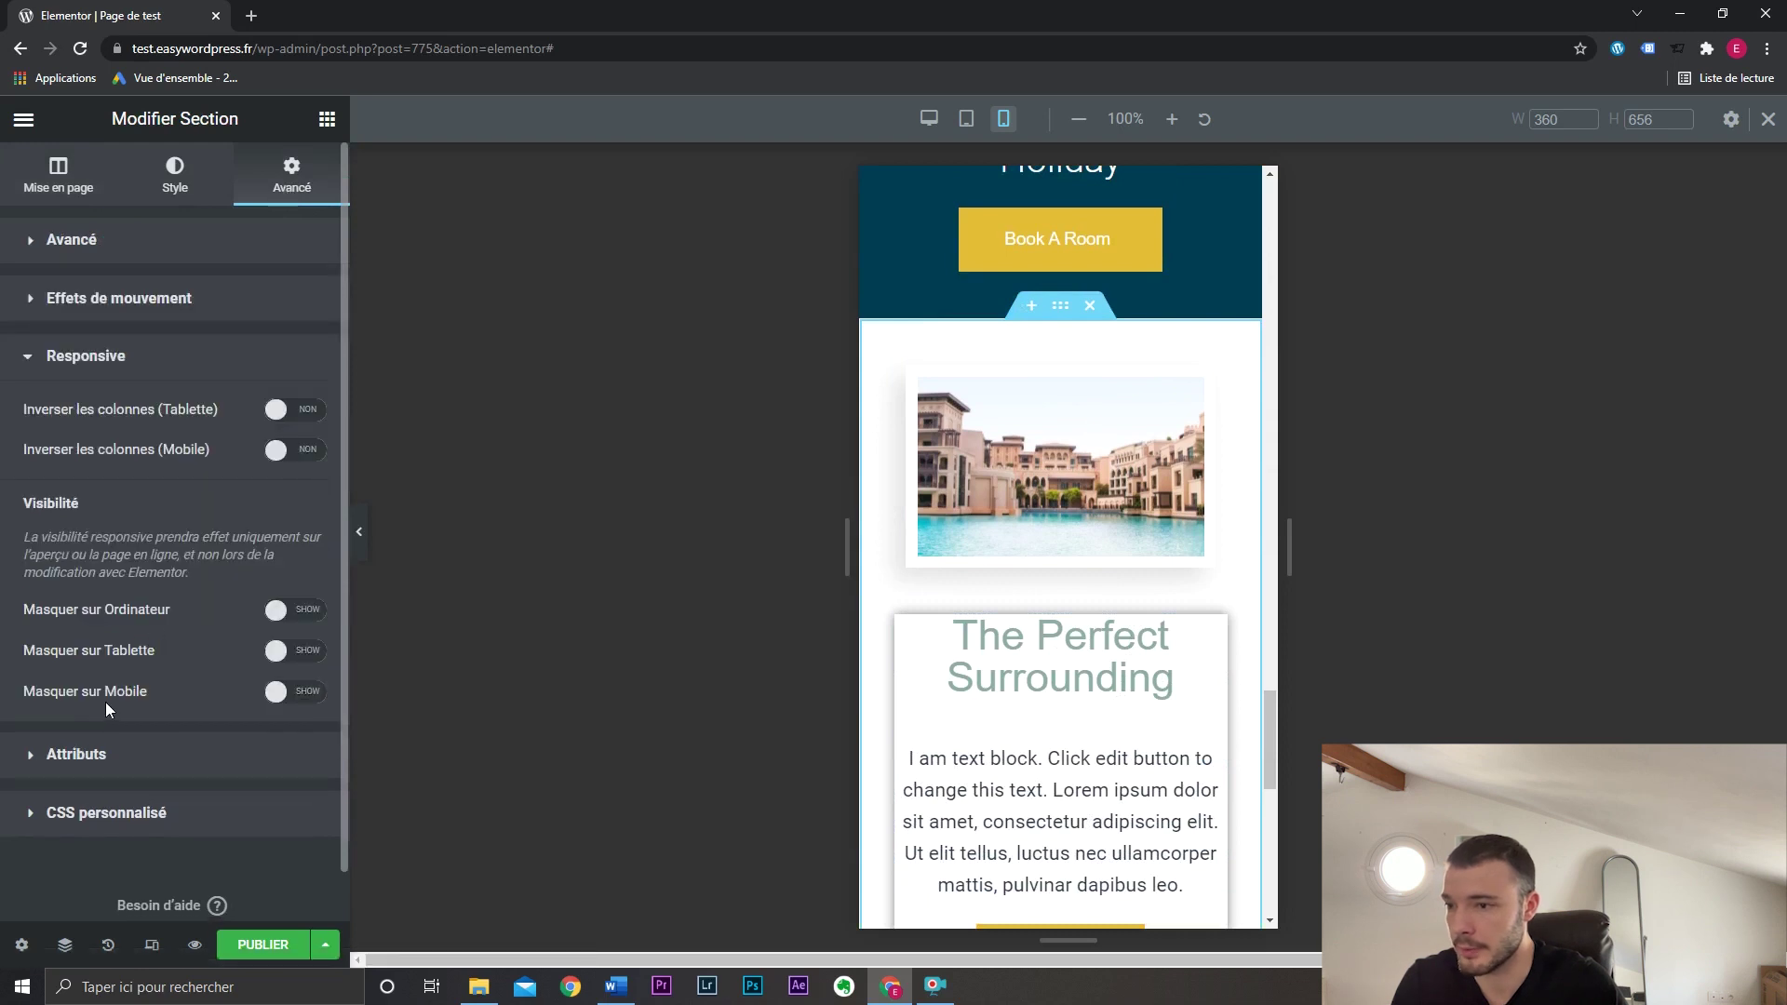
pyautogui.click(298, 451)
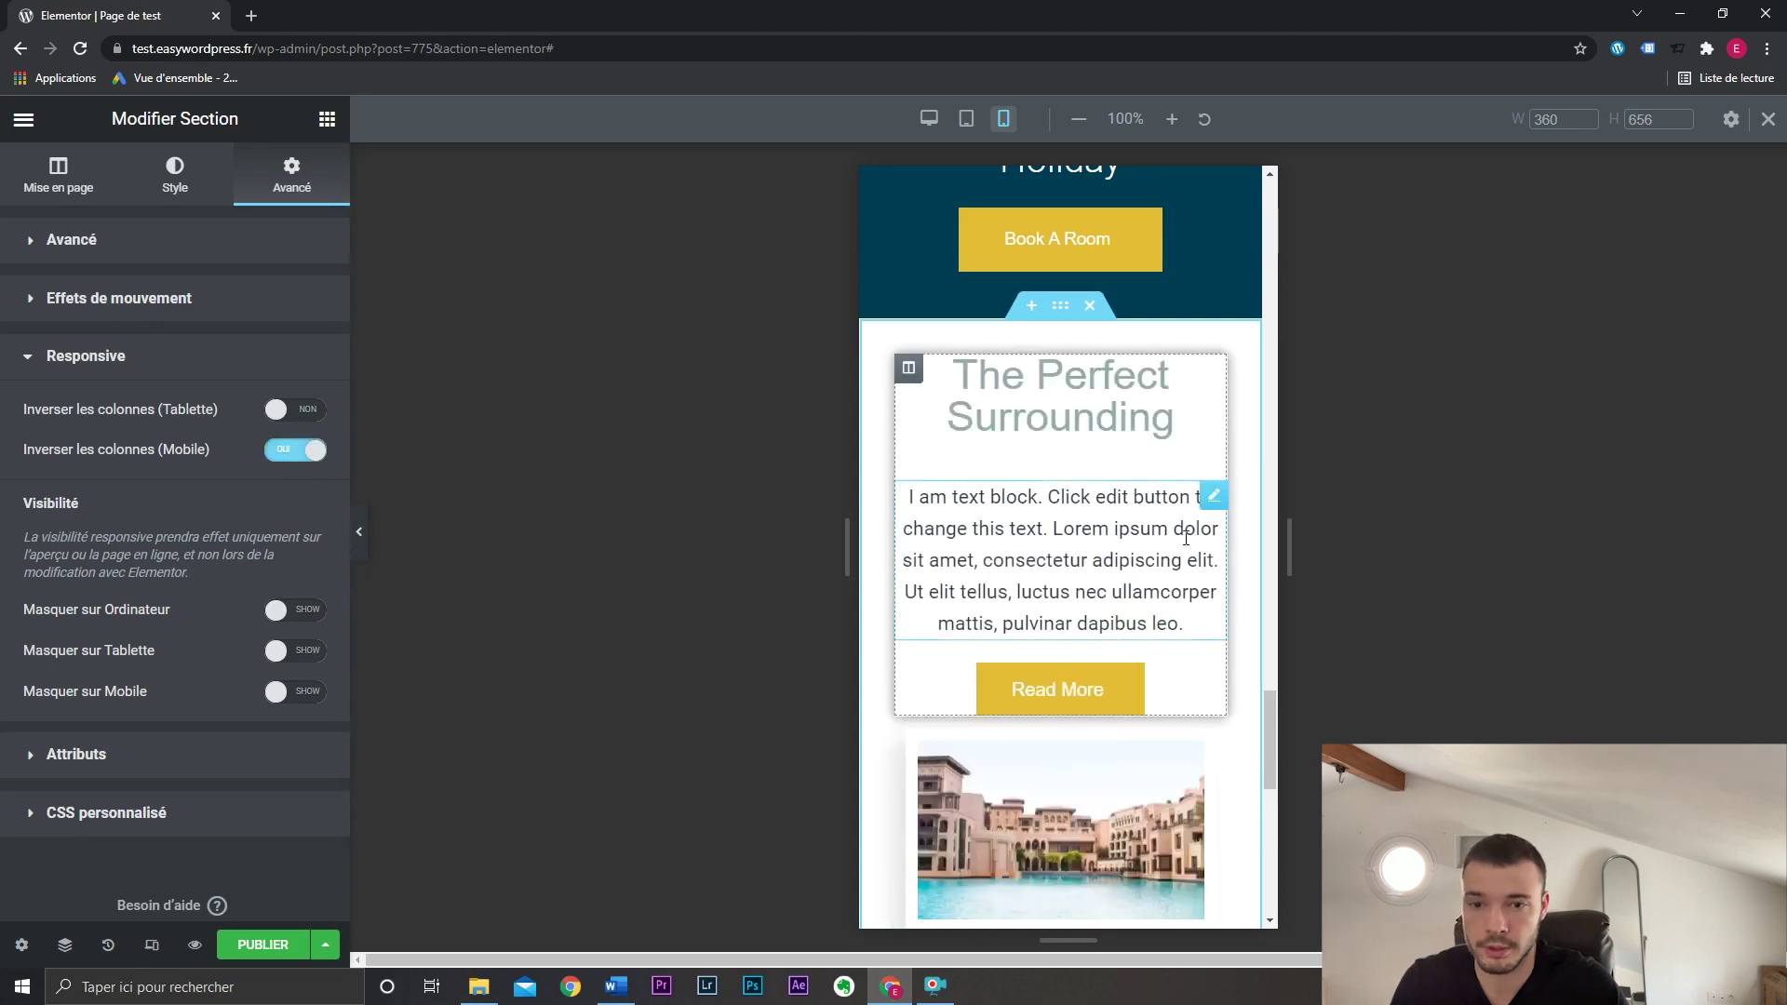
pyautogui.scroll(-3, 962, 593)
pyautogui.scroll(1, 998, 574)
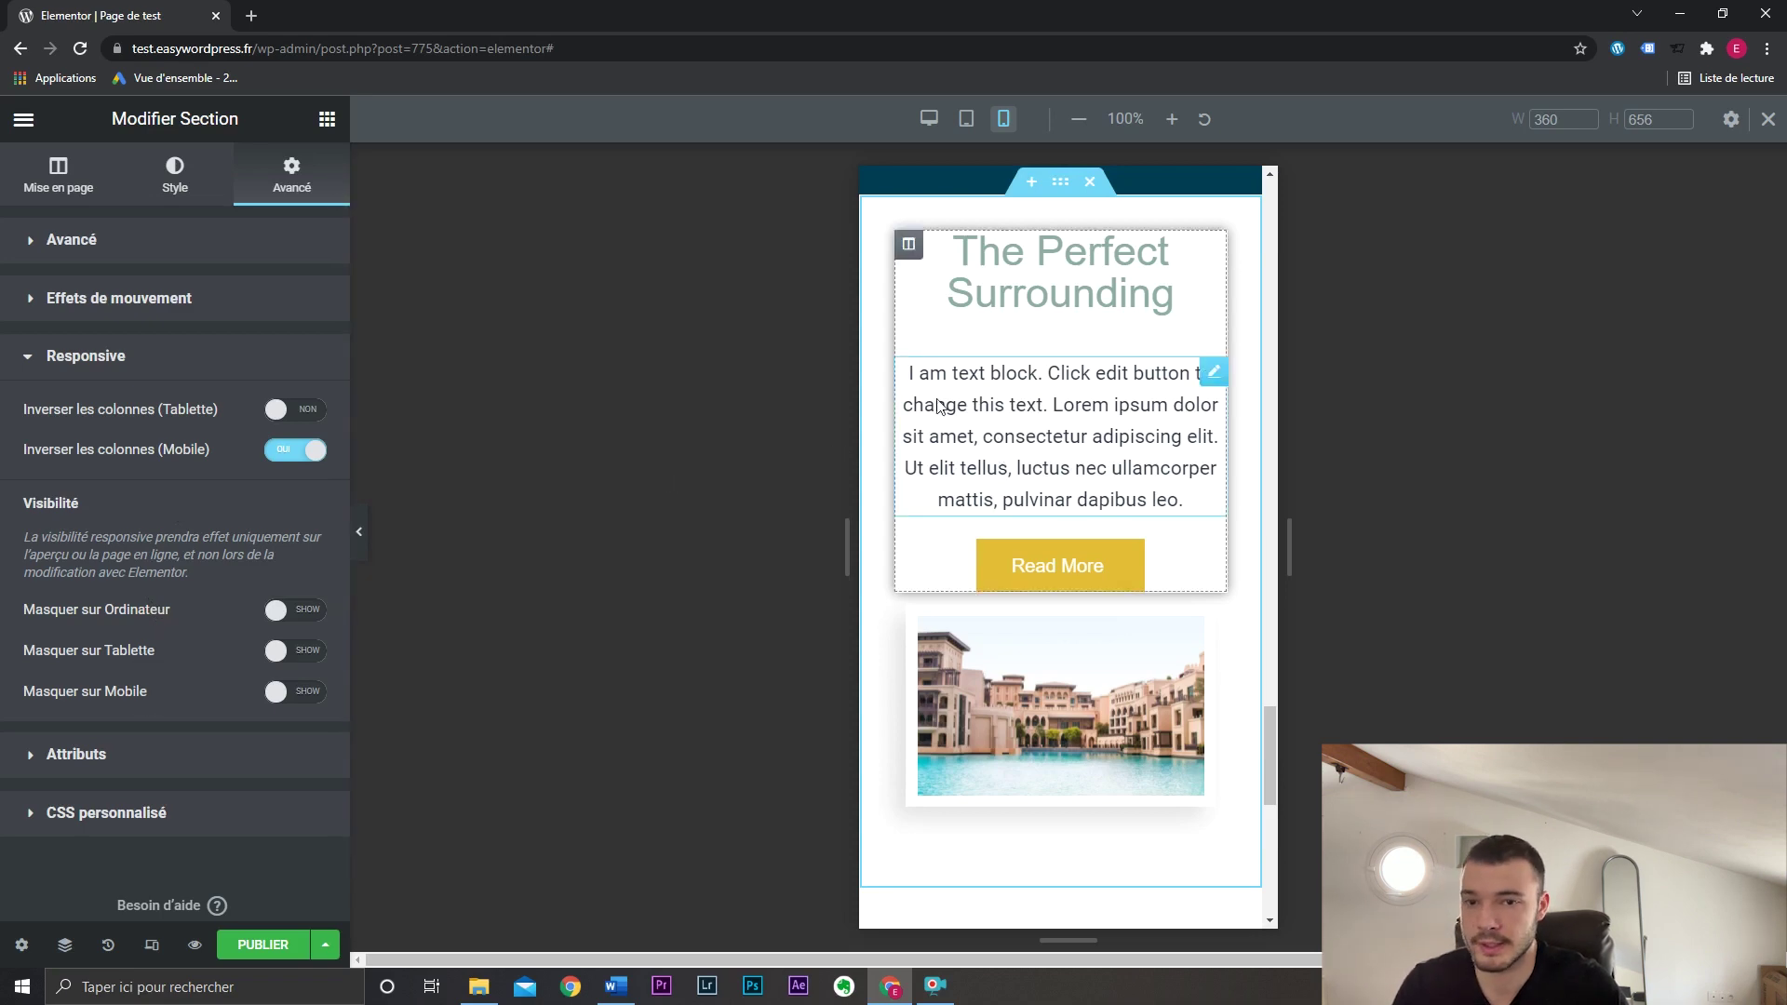
# Try hiding the whole Perfect Surrounding section on mobile, and turn the hiding off again.
pyautogui.click(300, 693)
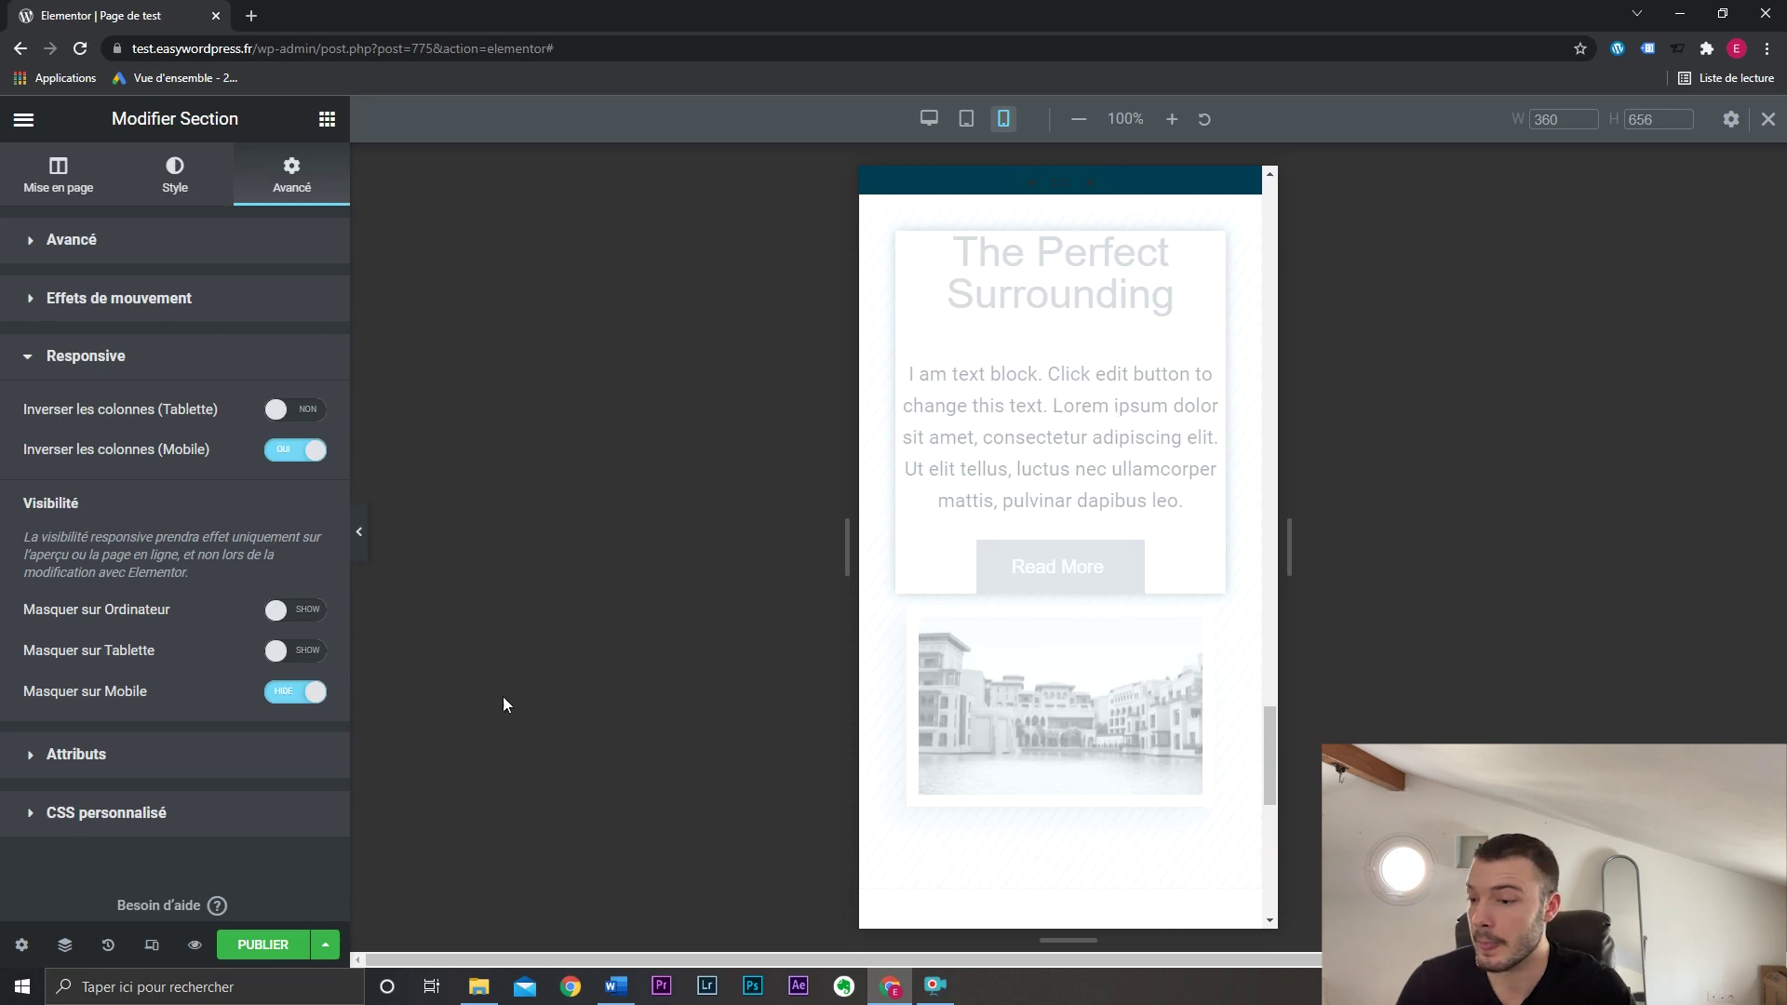
pyautogui.click(302, 698)
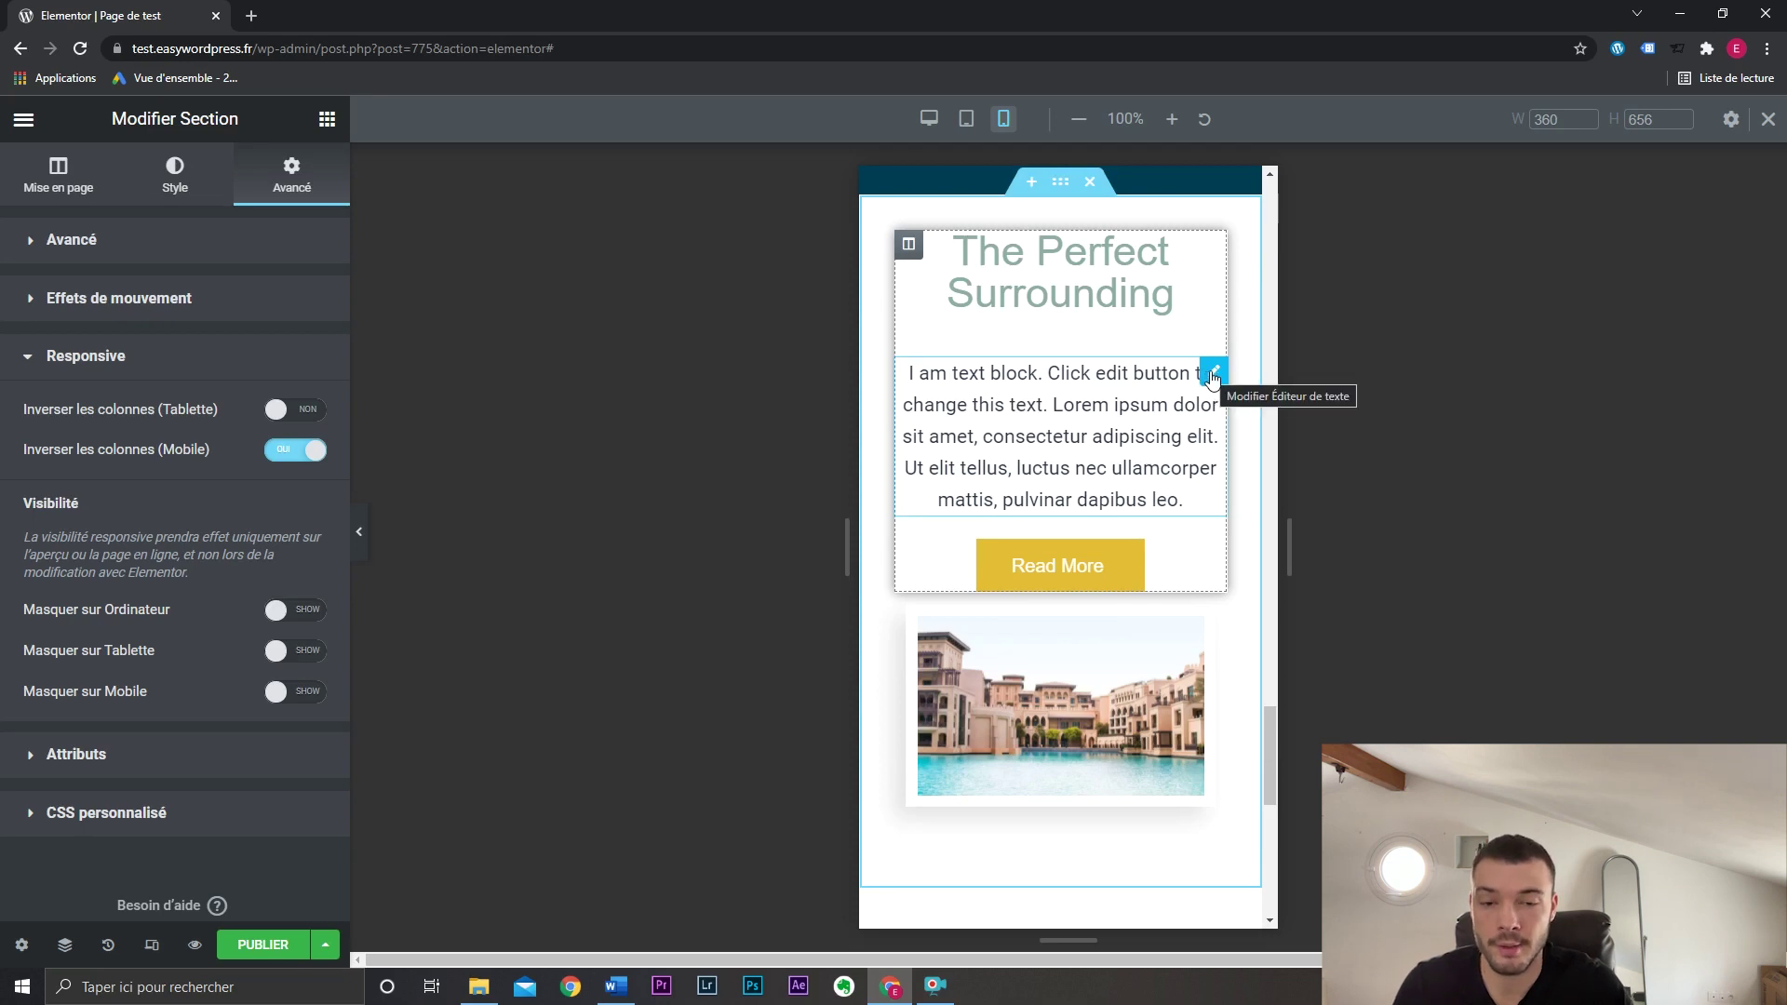
# Hide the section's lorem ipsum paragraph on mobile and check the mobile layout with the editing panel collapsed.
pyautogui.click(1211, 376)
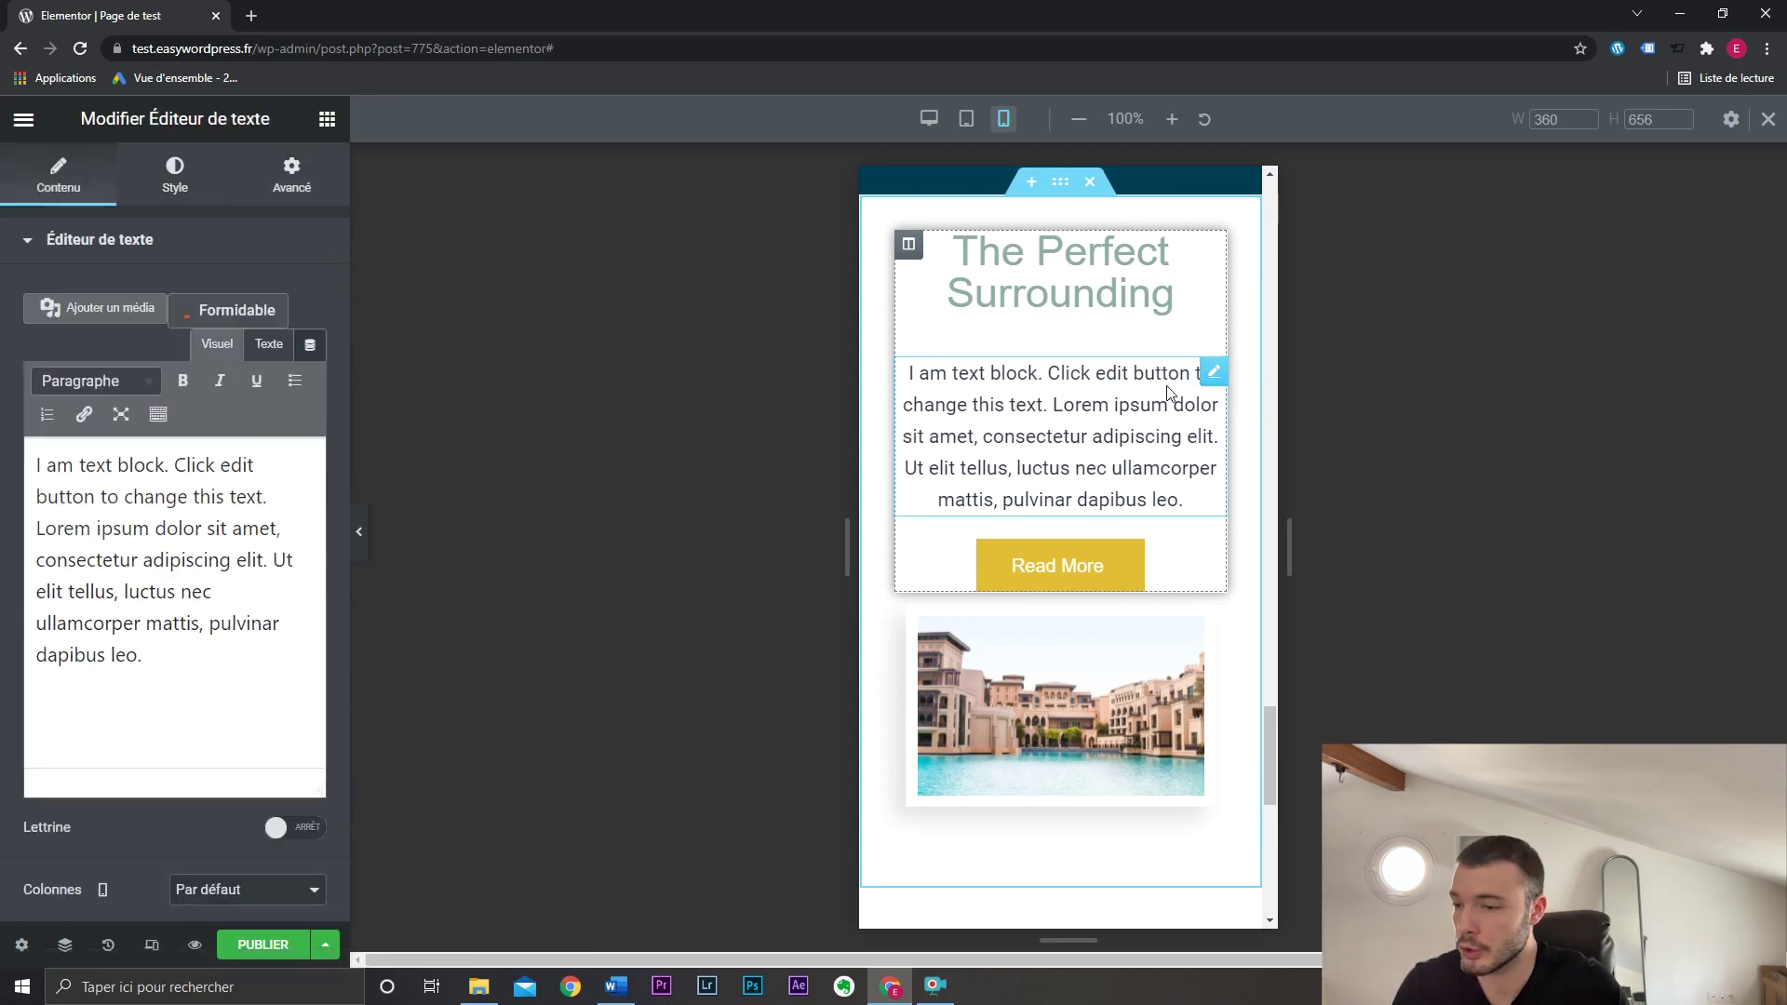
pyautogui.click(284, 186)
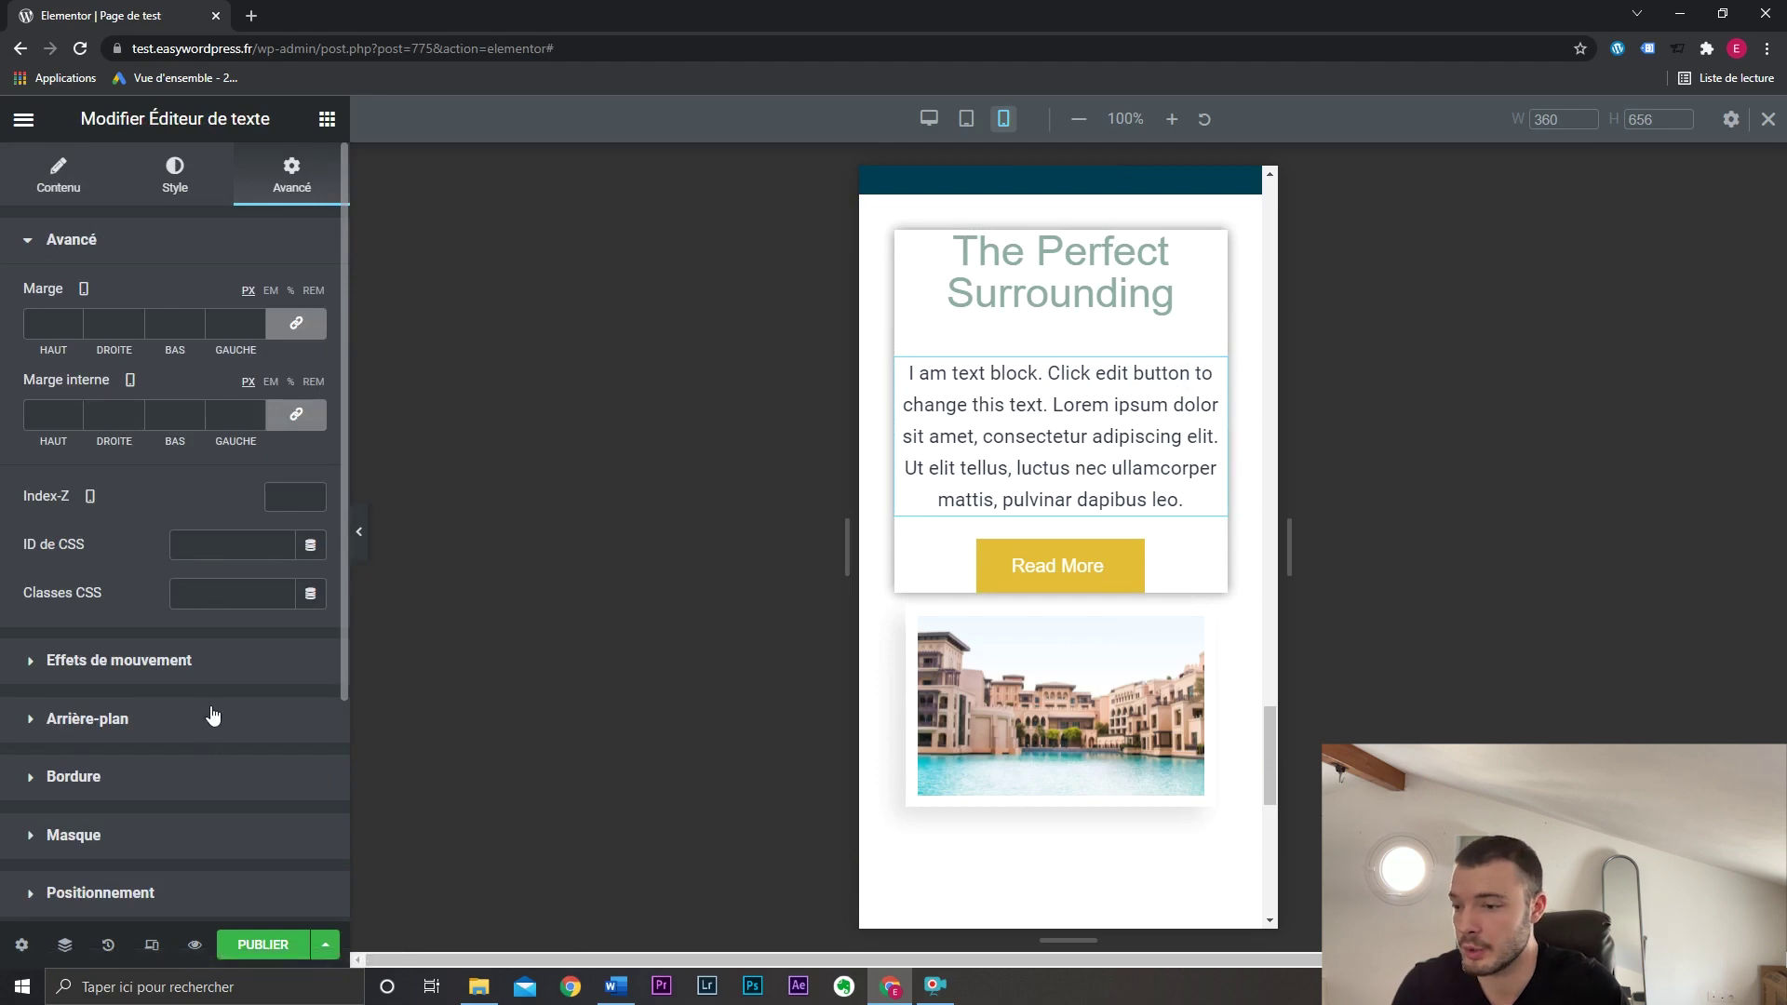
pyautogui.scroll(-2, 213, 715)
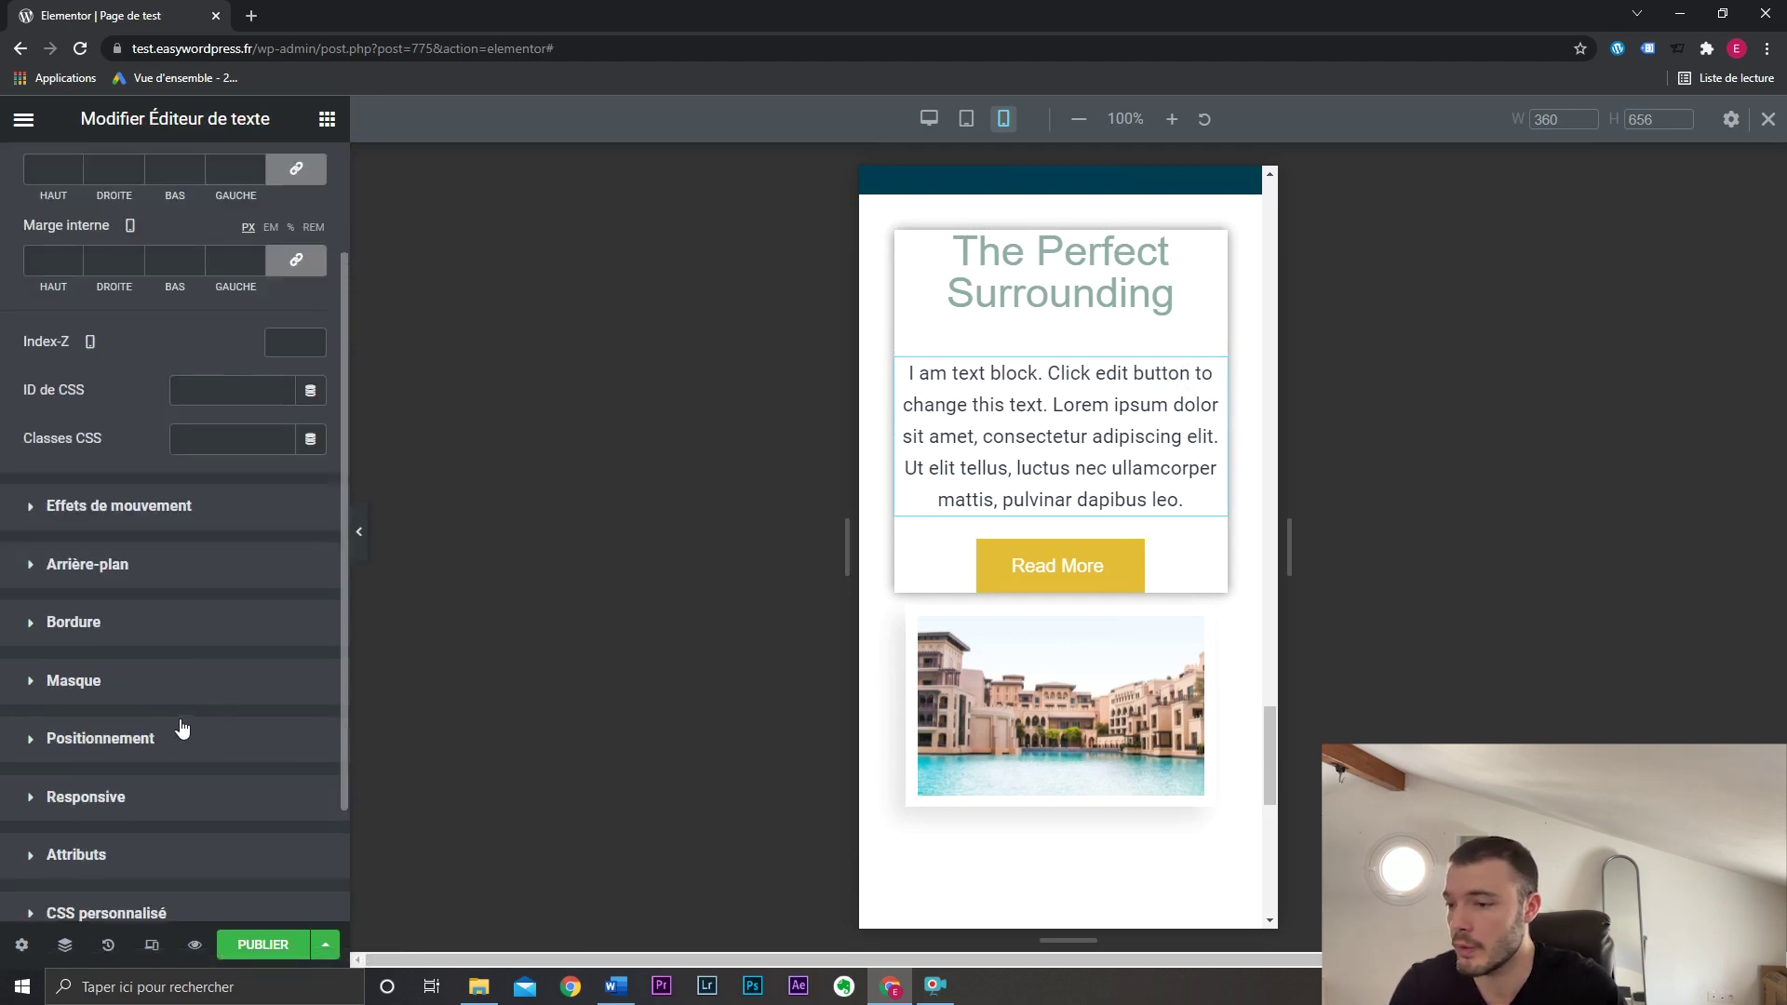
pyautogui.click(130, 798)
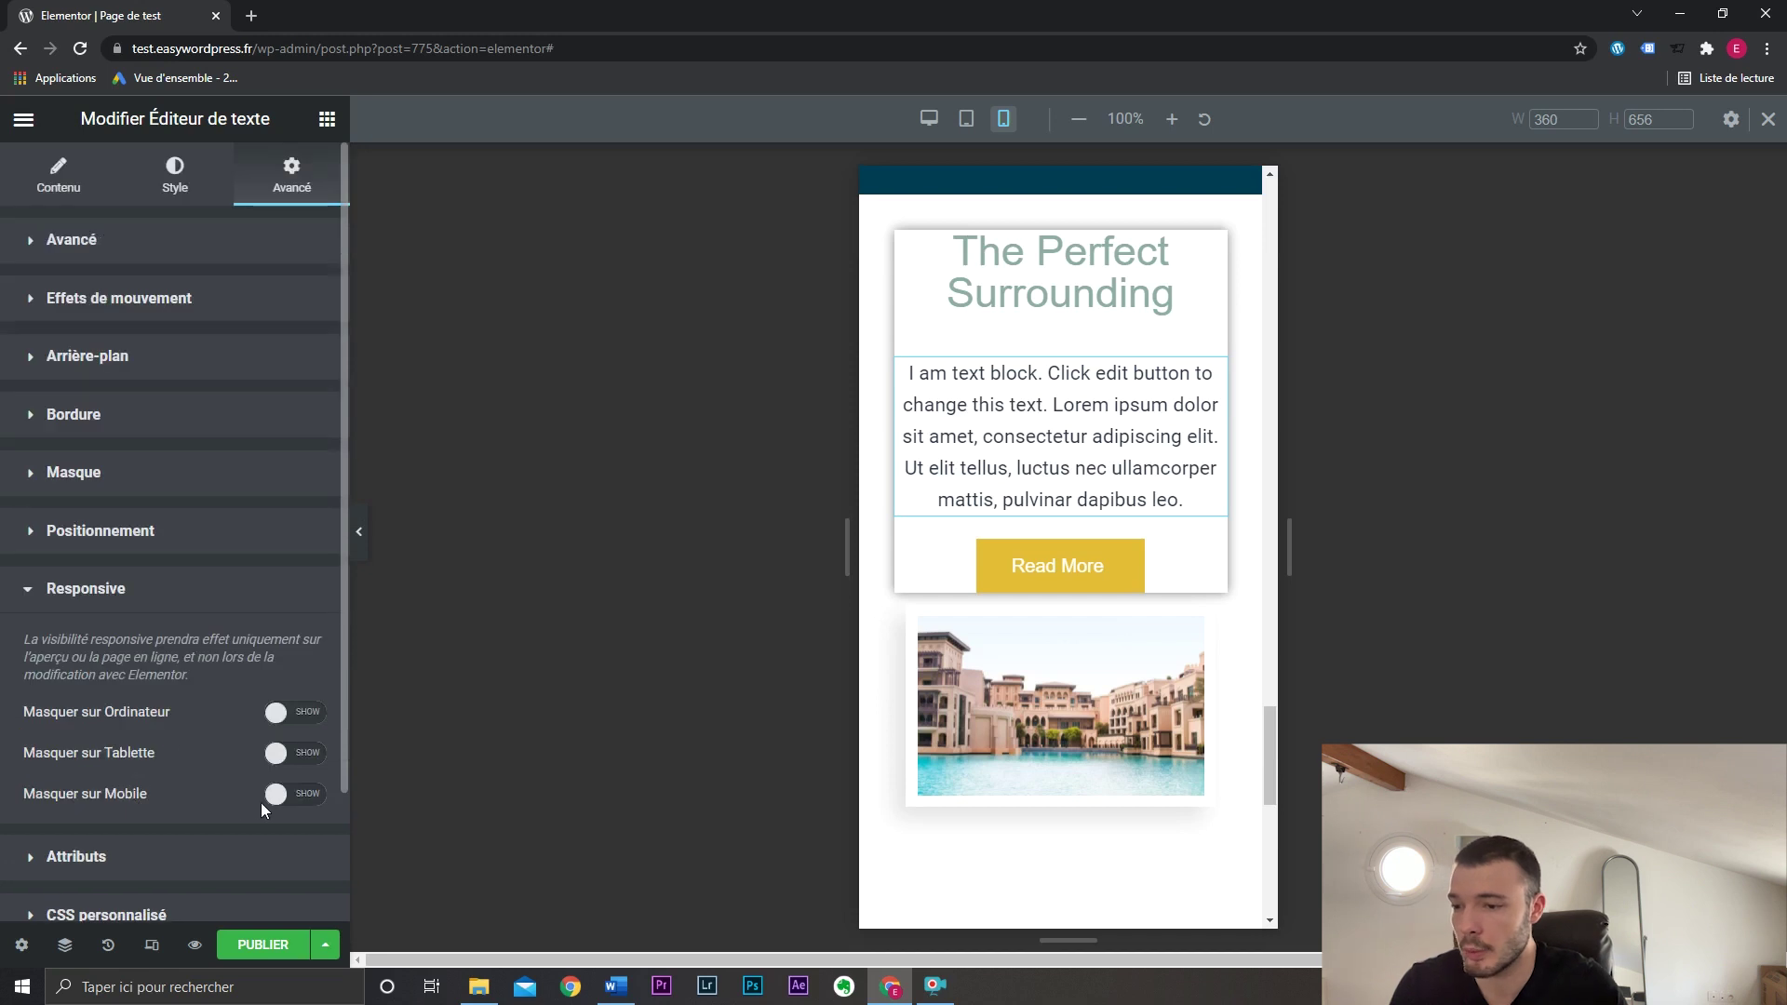
pyautogui.click(312, 794)
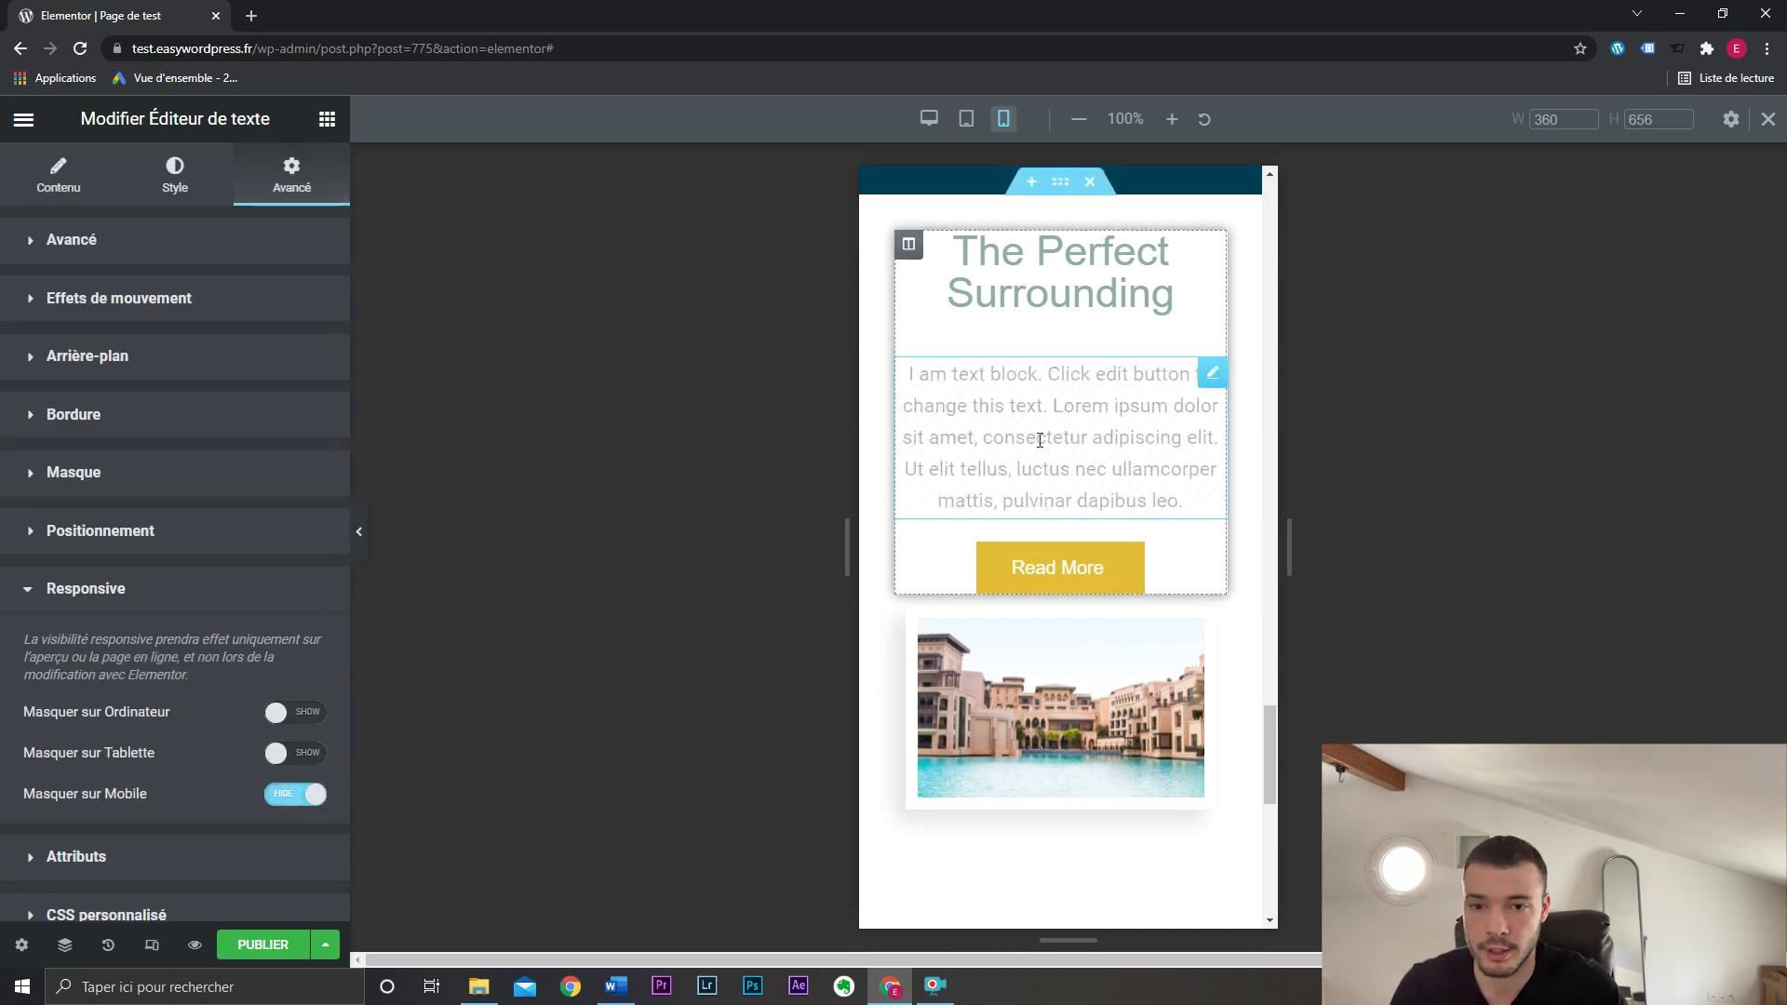
pyautogui.click(363, 536)
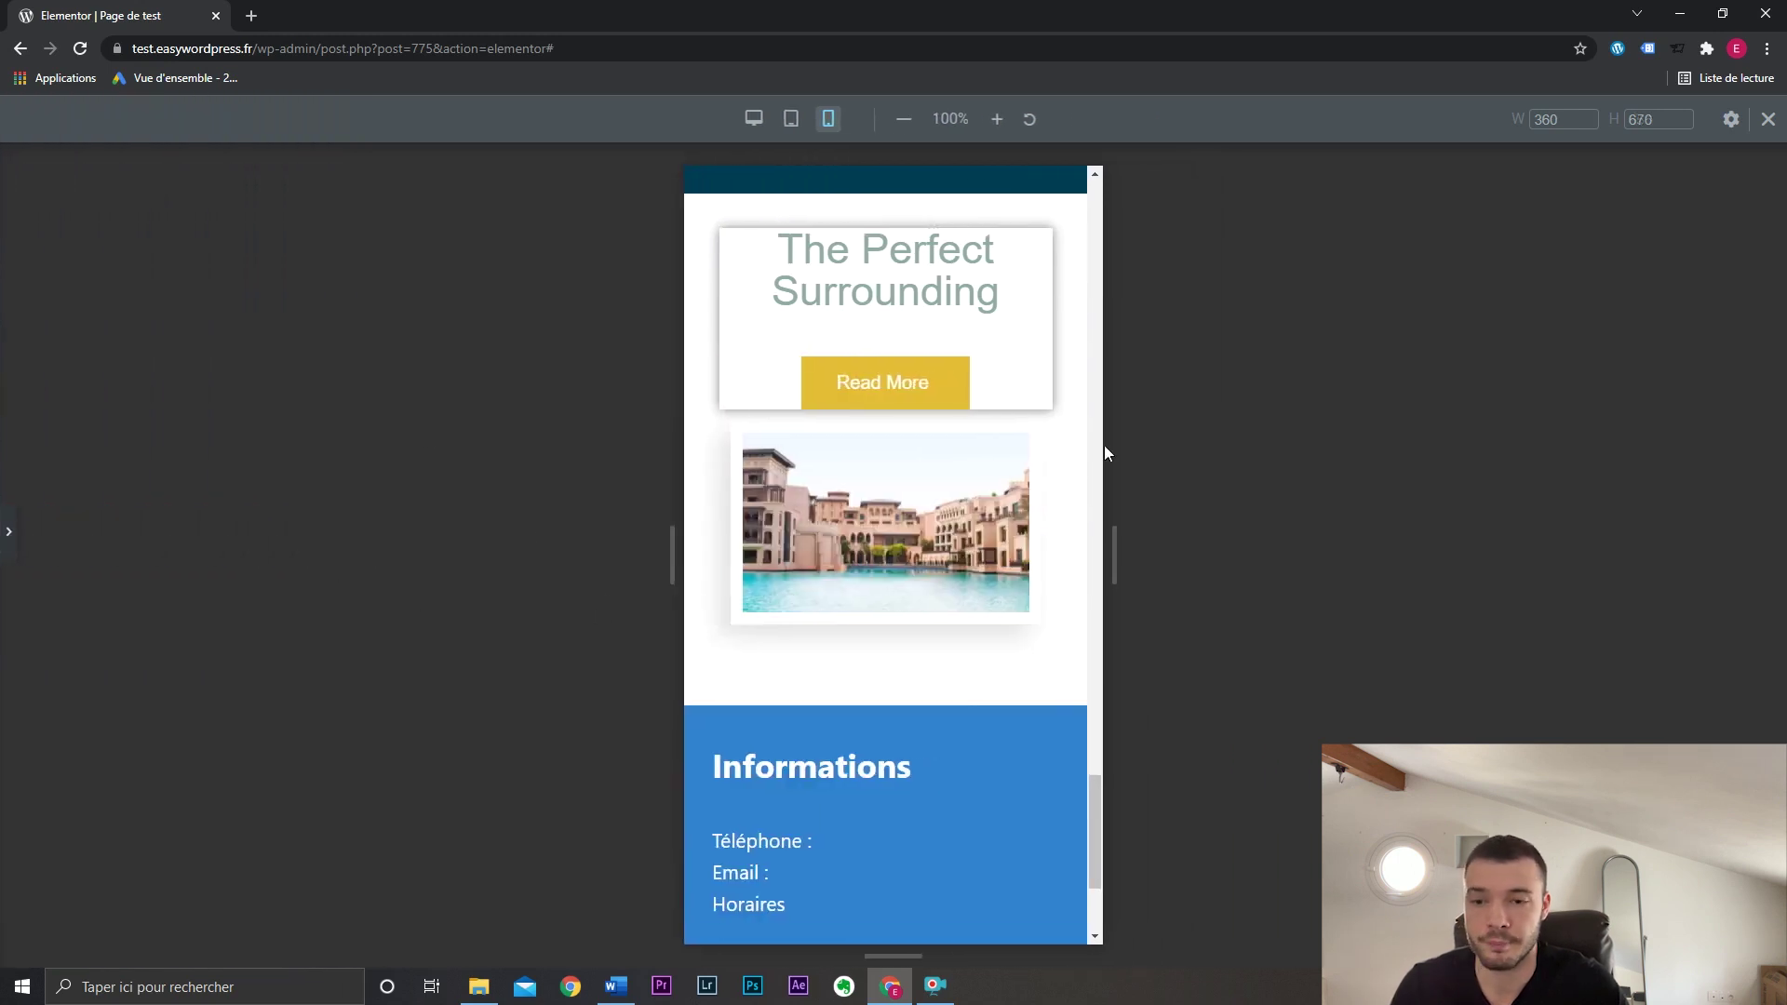
pyautogui.hotkey('ctrl', 'p')
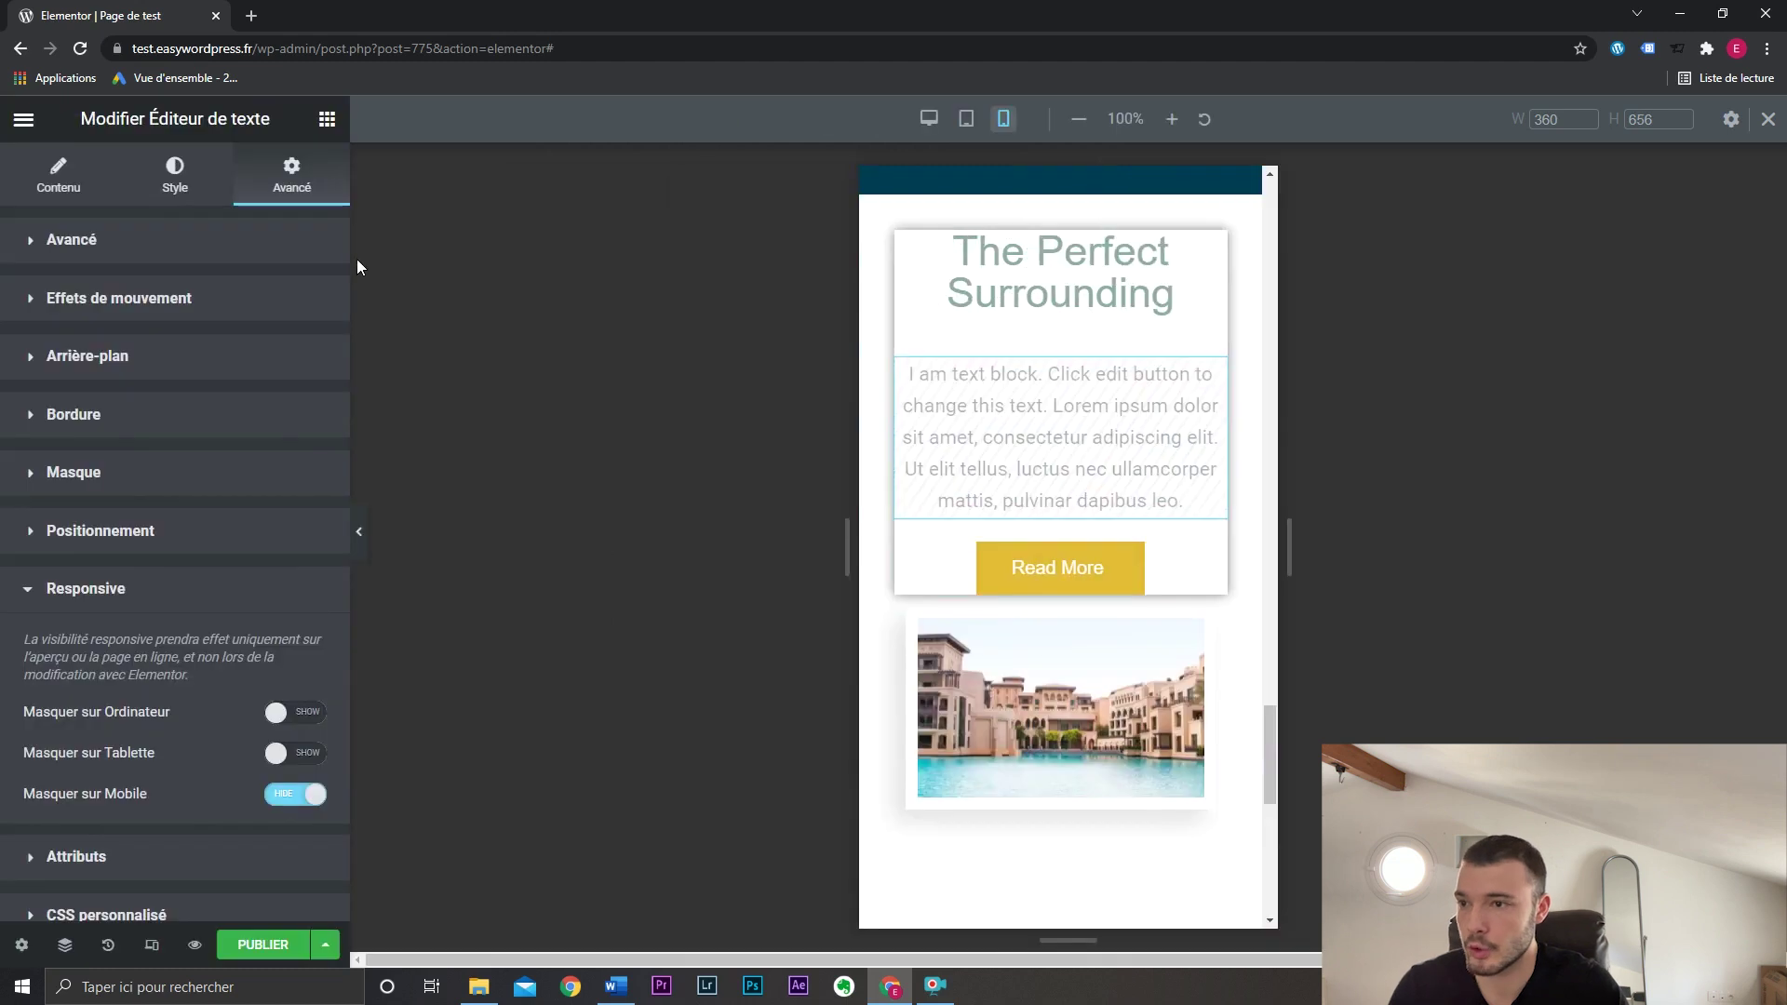
# Add a centred text editor widget reading "Texte court pour smartphone" between the Perfect Surrounding heading and the hidden paragraph.
pyautogui.click(326, 127)
pyautogui.moveTo(260, 445); pyautogui.dragTo(1061, 337)
pyautogui.moveTo(147, 592); pyautogui.dragTo(13, 476)
pyautogui.write('Texte c')
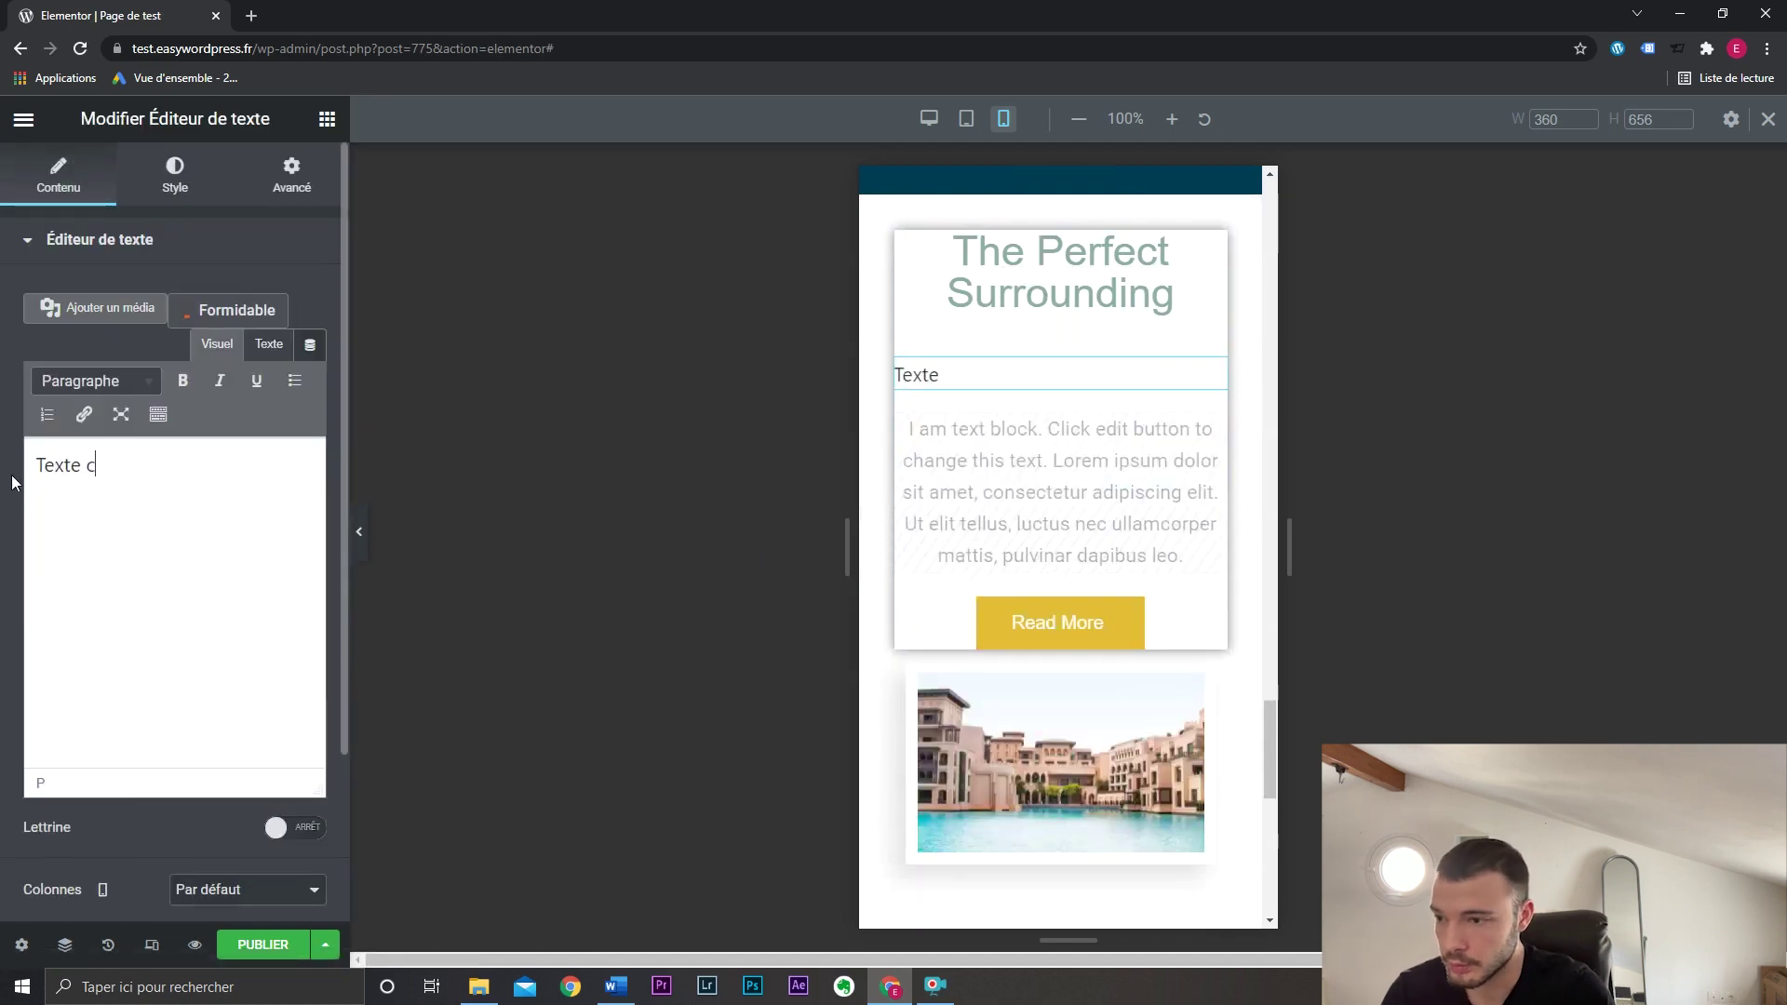
pyautogui.write('ourt pour smart')
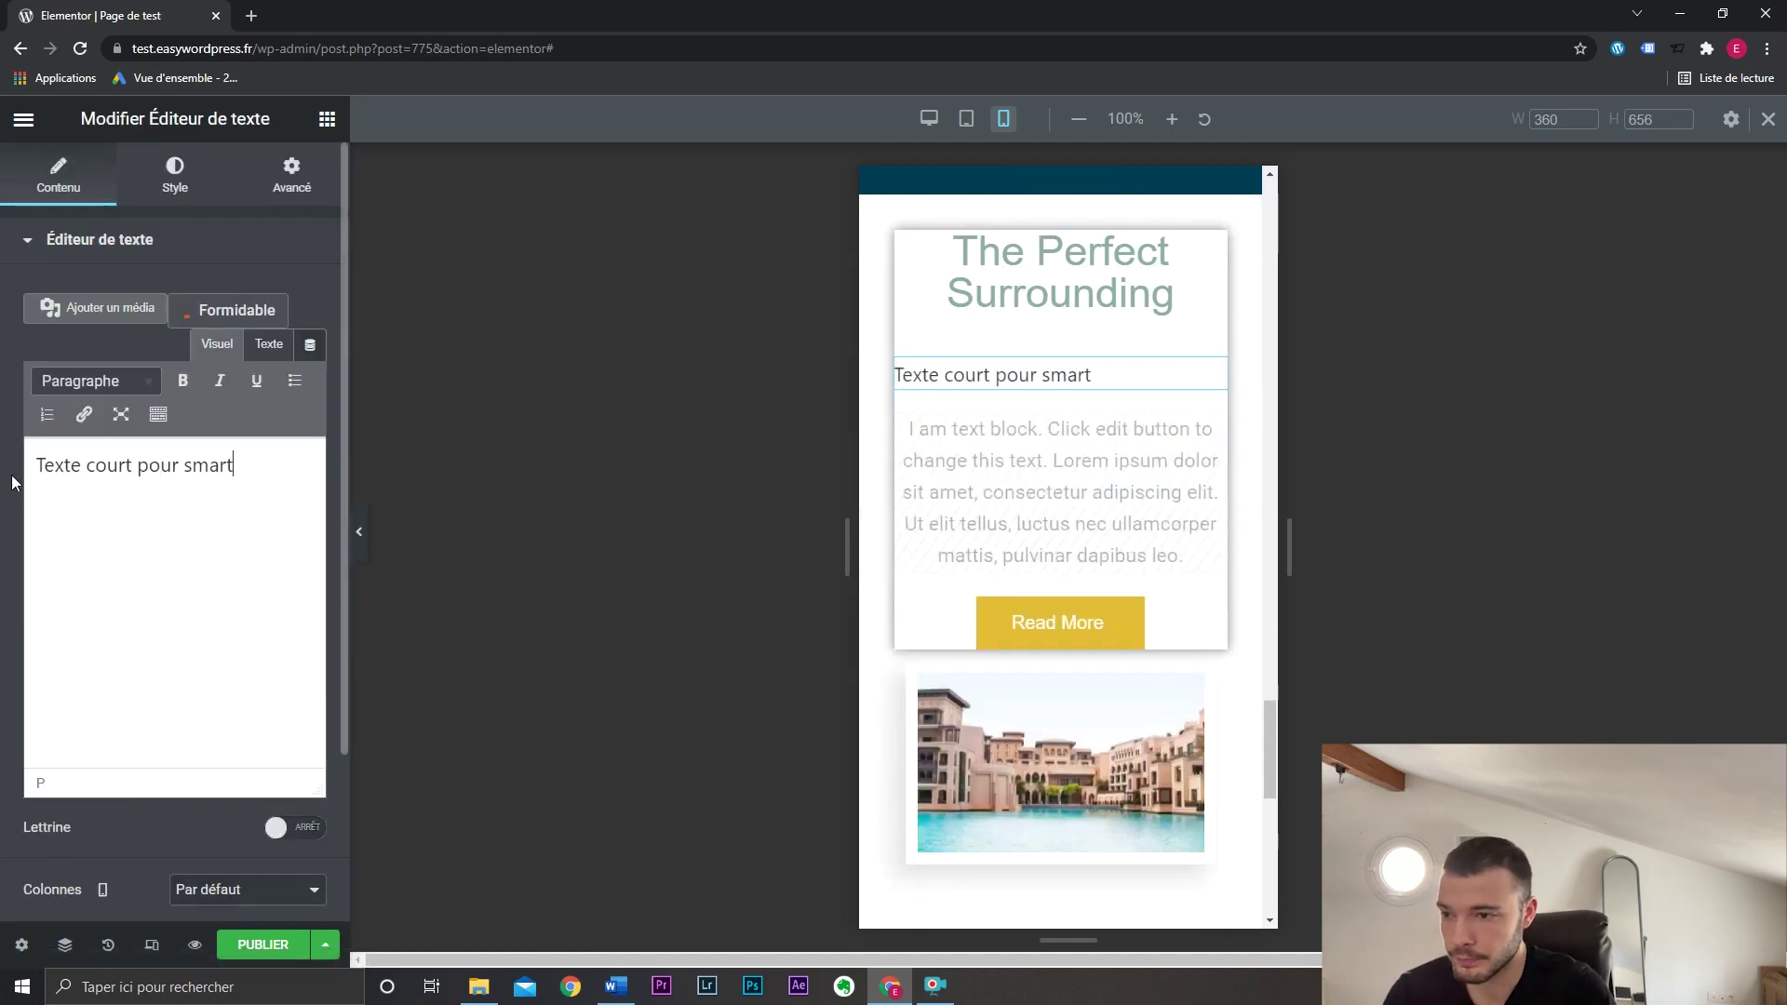
pyautogui.write('phone')
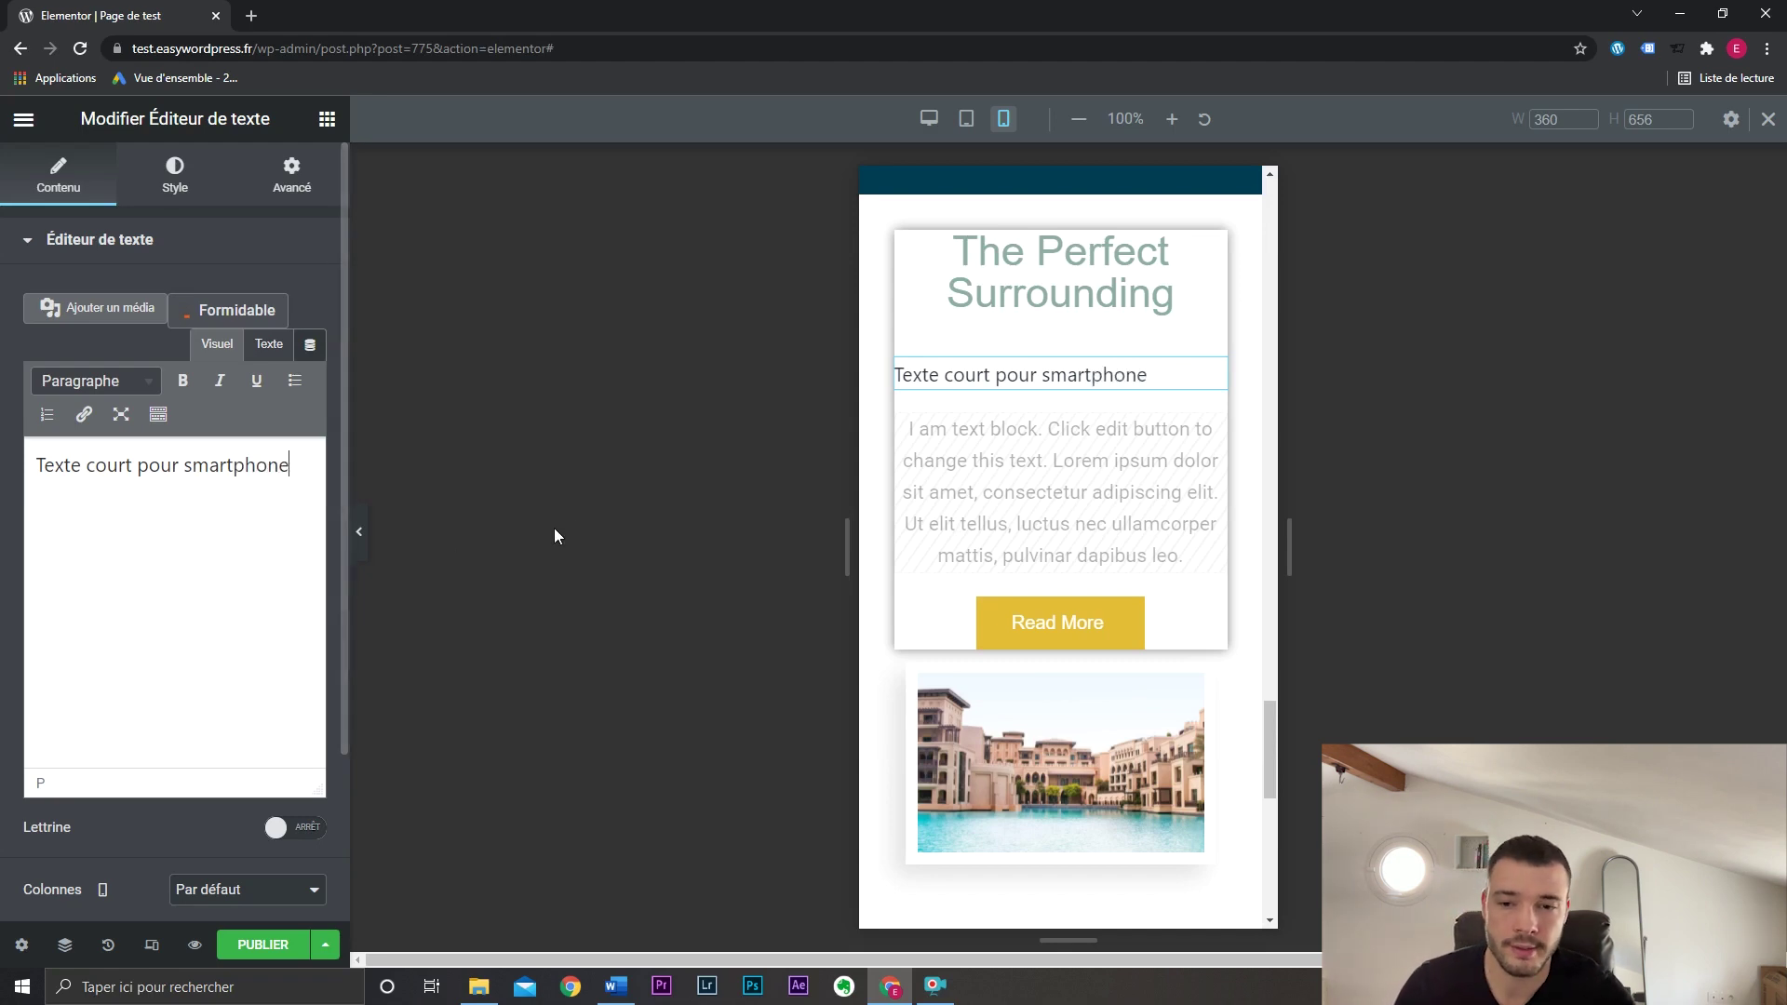
pyautogui.click(1087, 382)
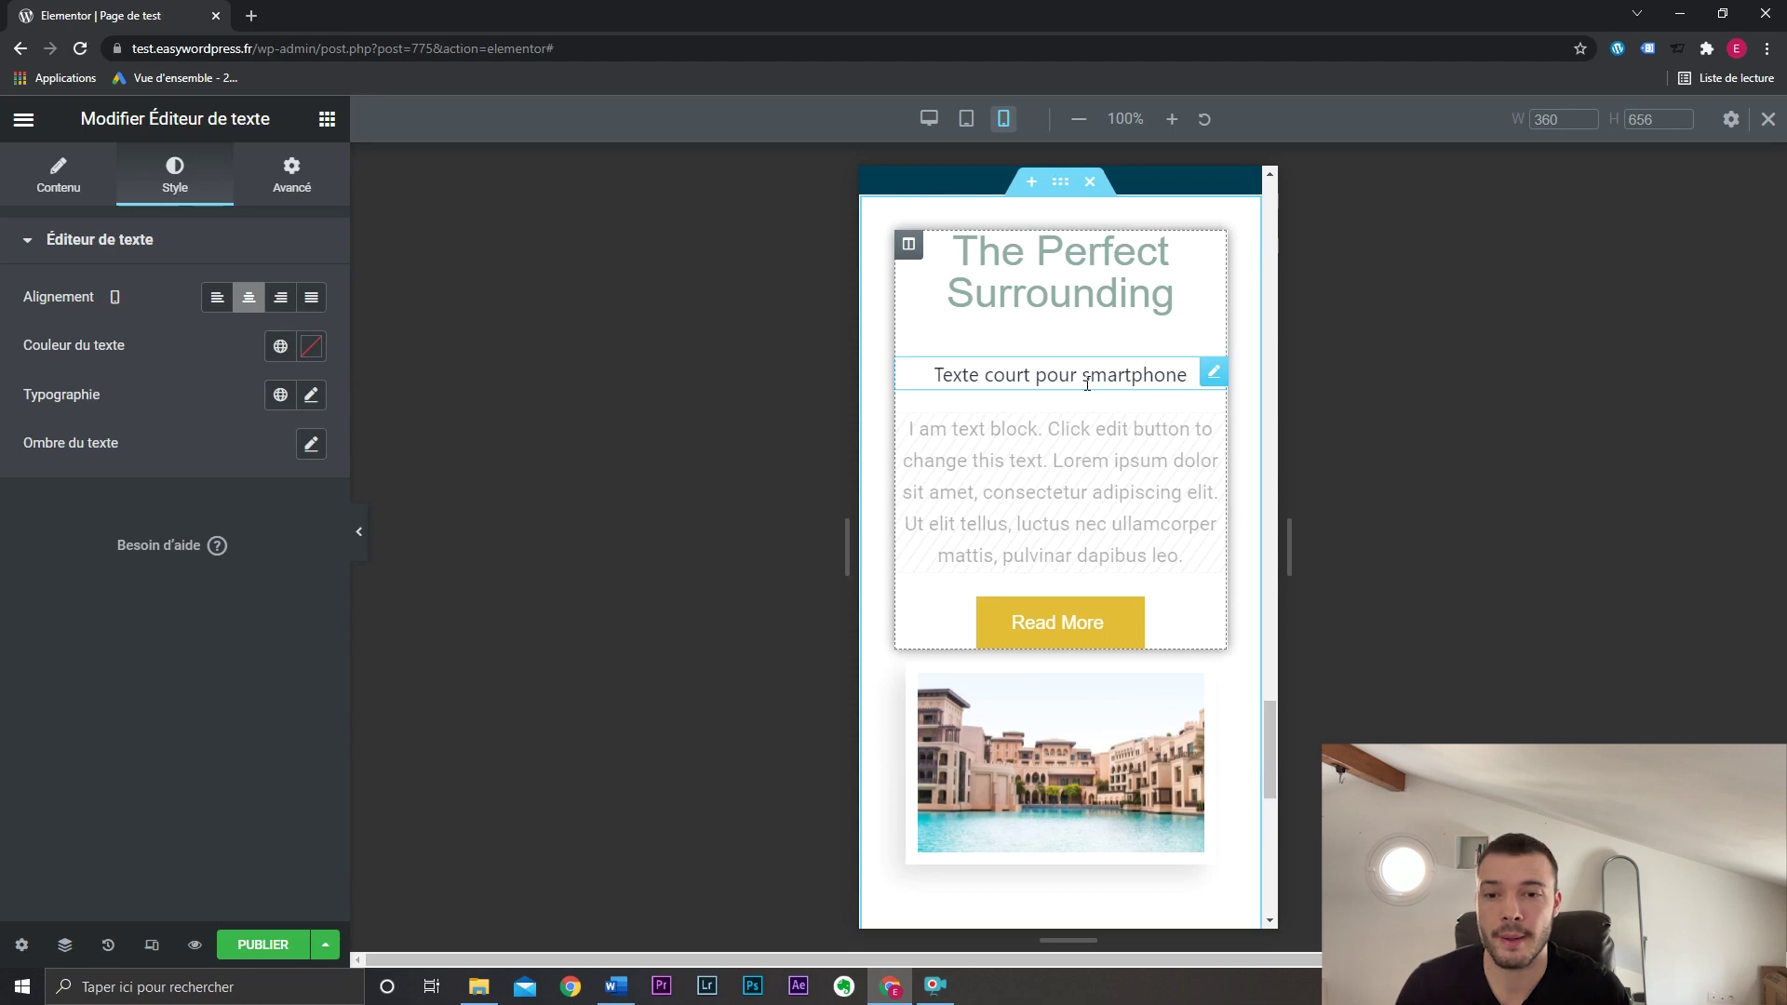
# Hide the short smartphone text on desktop and tablet, leaving it shown on mobile.
pyautogui.click(298, 186)
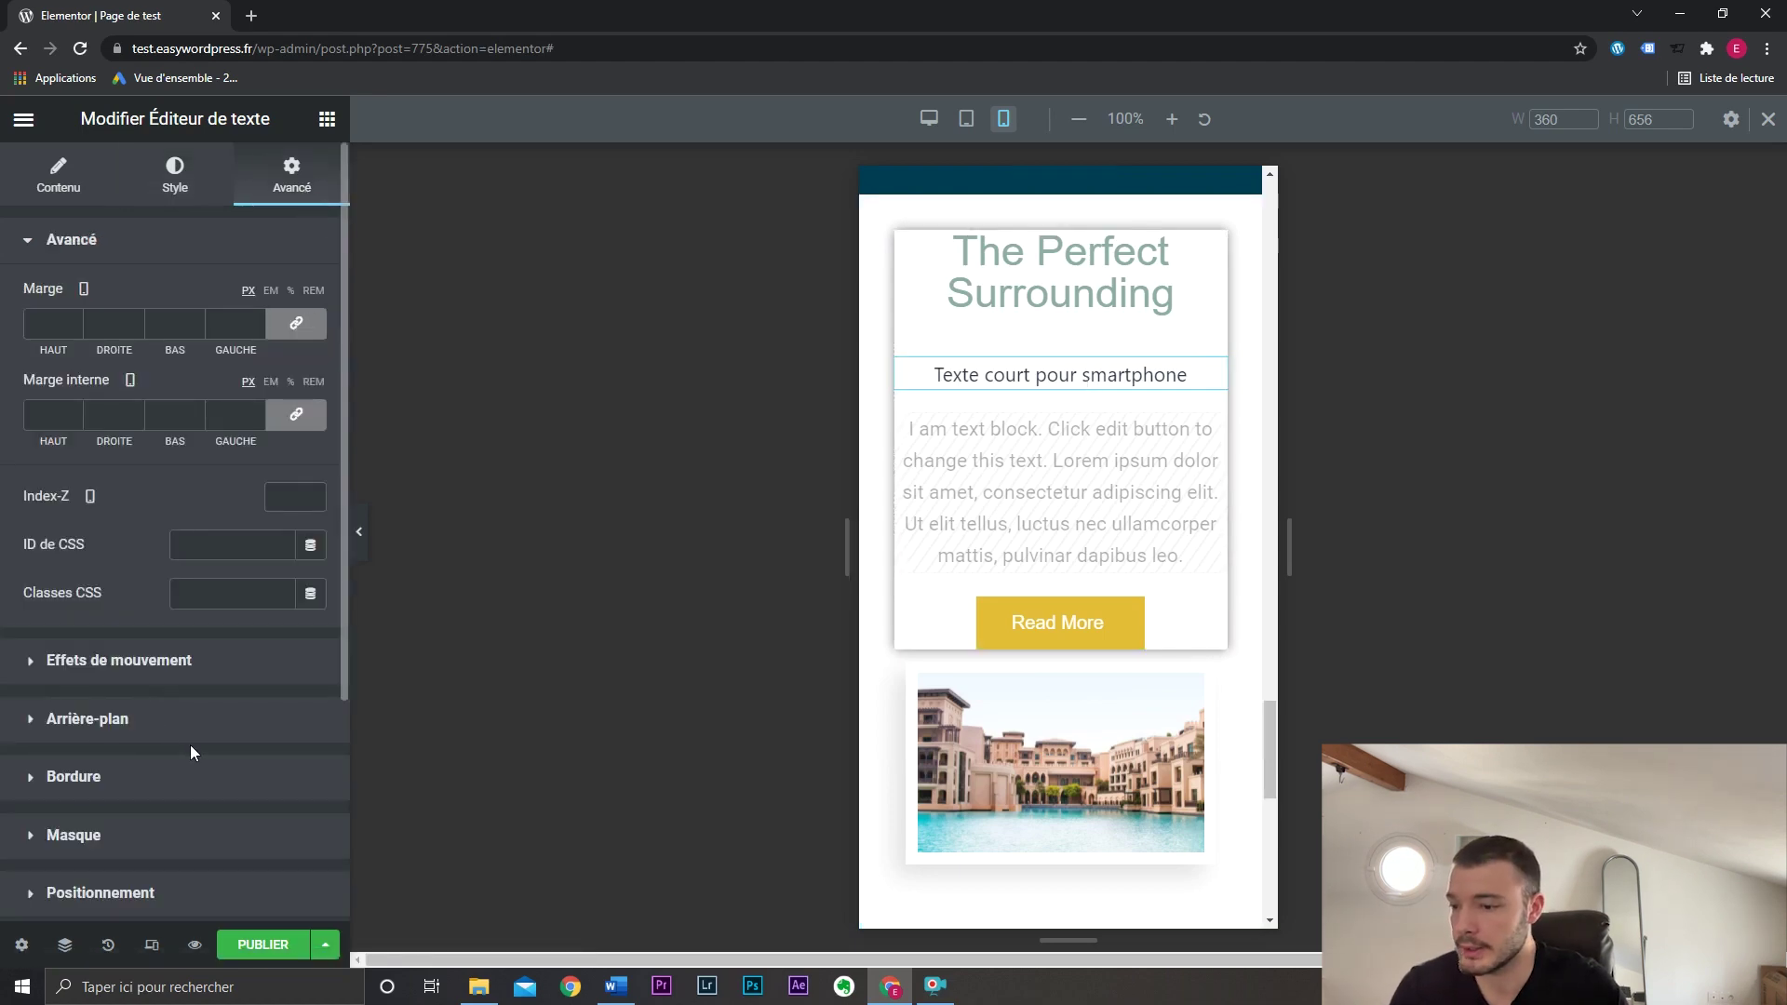
pyautogui.scroll(-3, 191, 746)
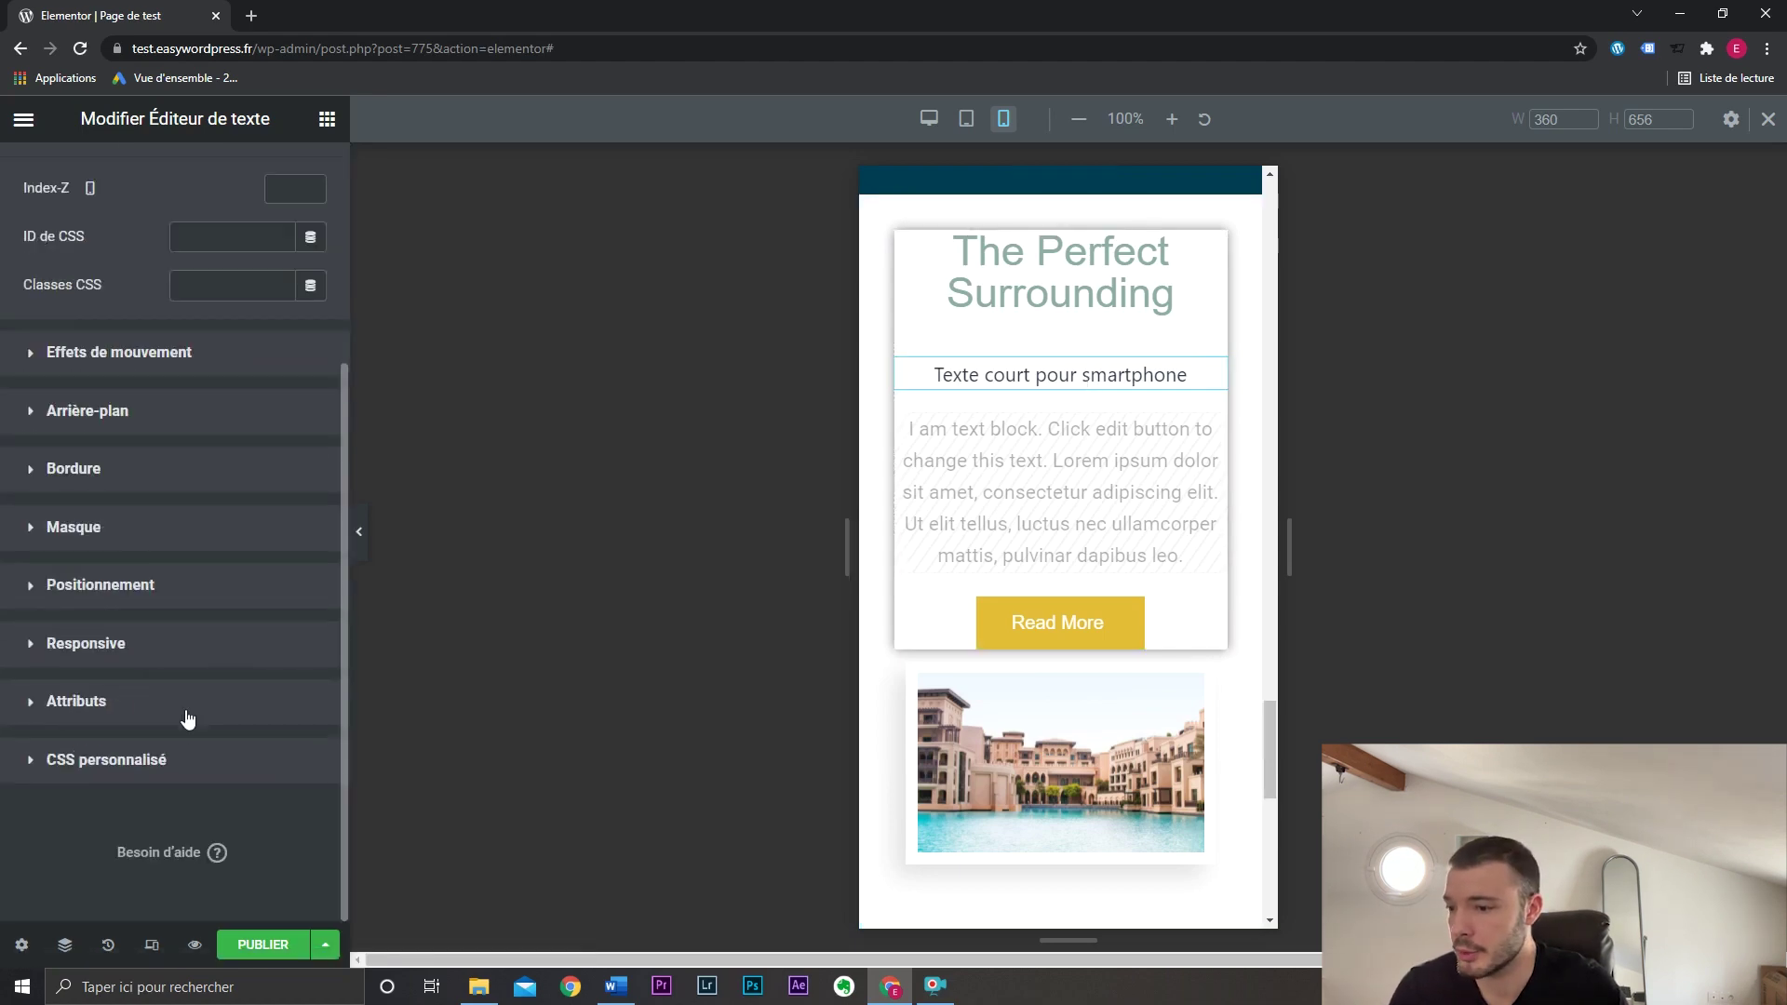
pyautogui.click(166, 635)
pyautogui.click(272, 713)
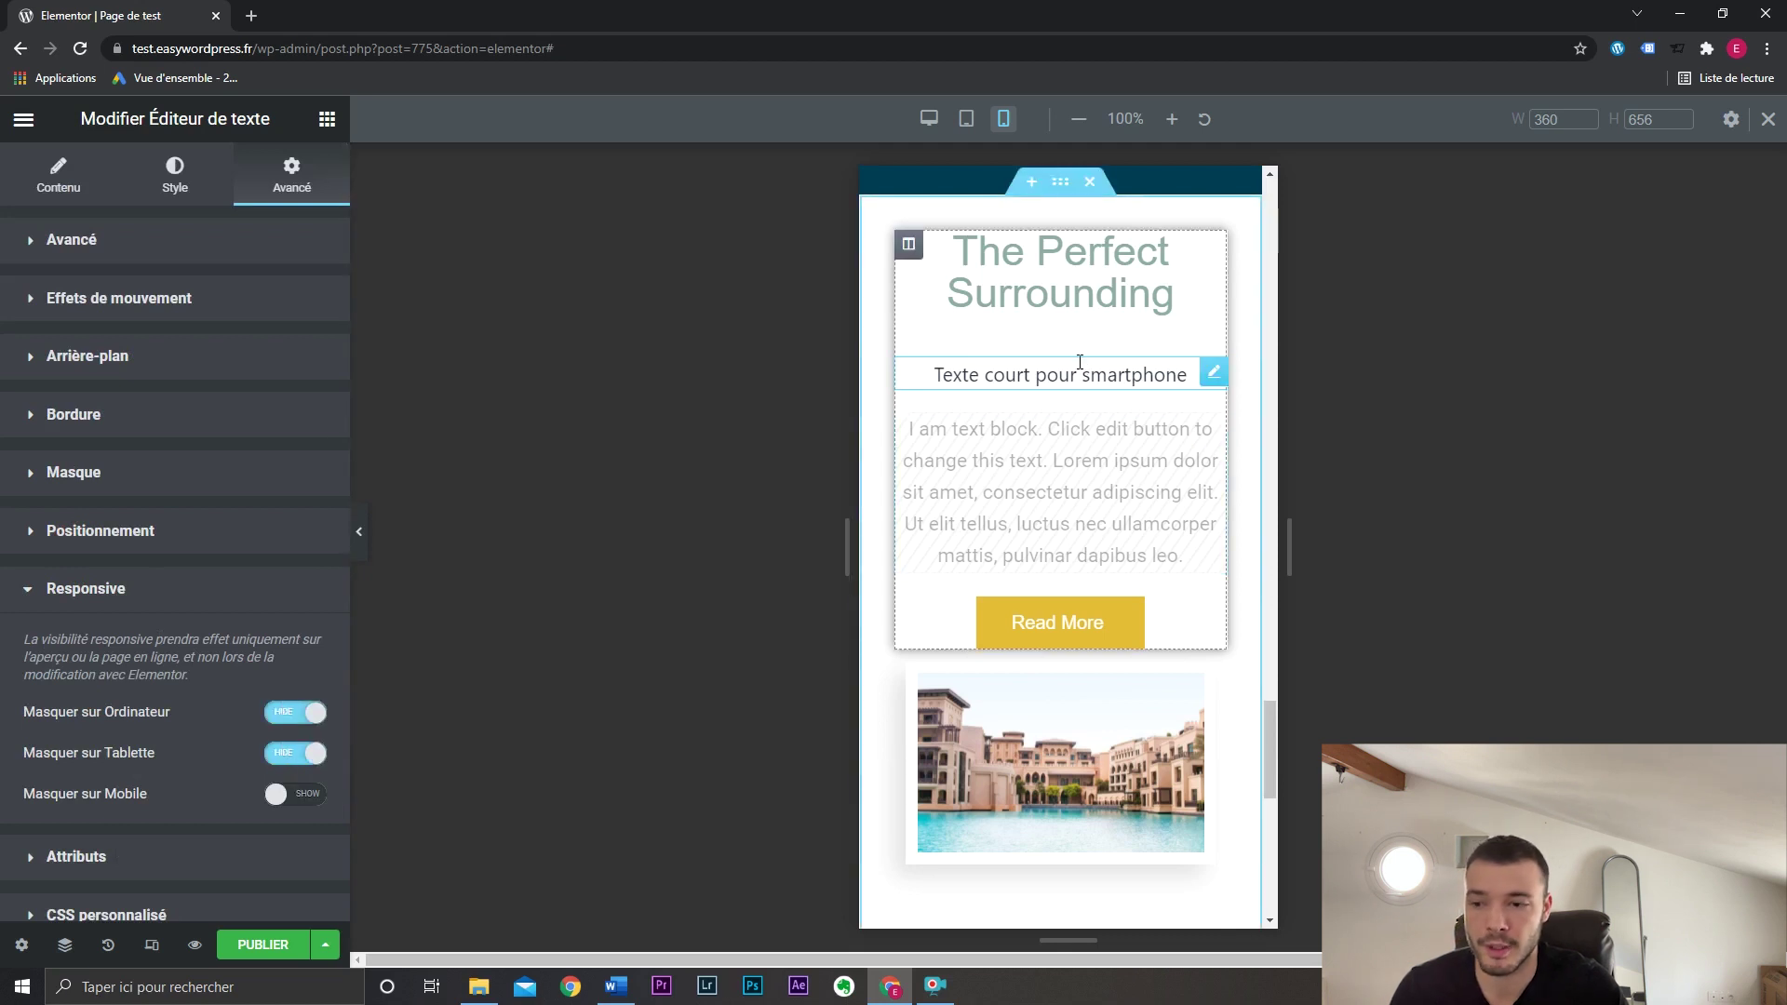
# Switch to the desktop version and check the Perfect Surrounding section with the editing panel collapsed.
pyautogui.click(928, 119)
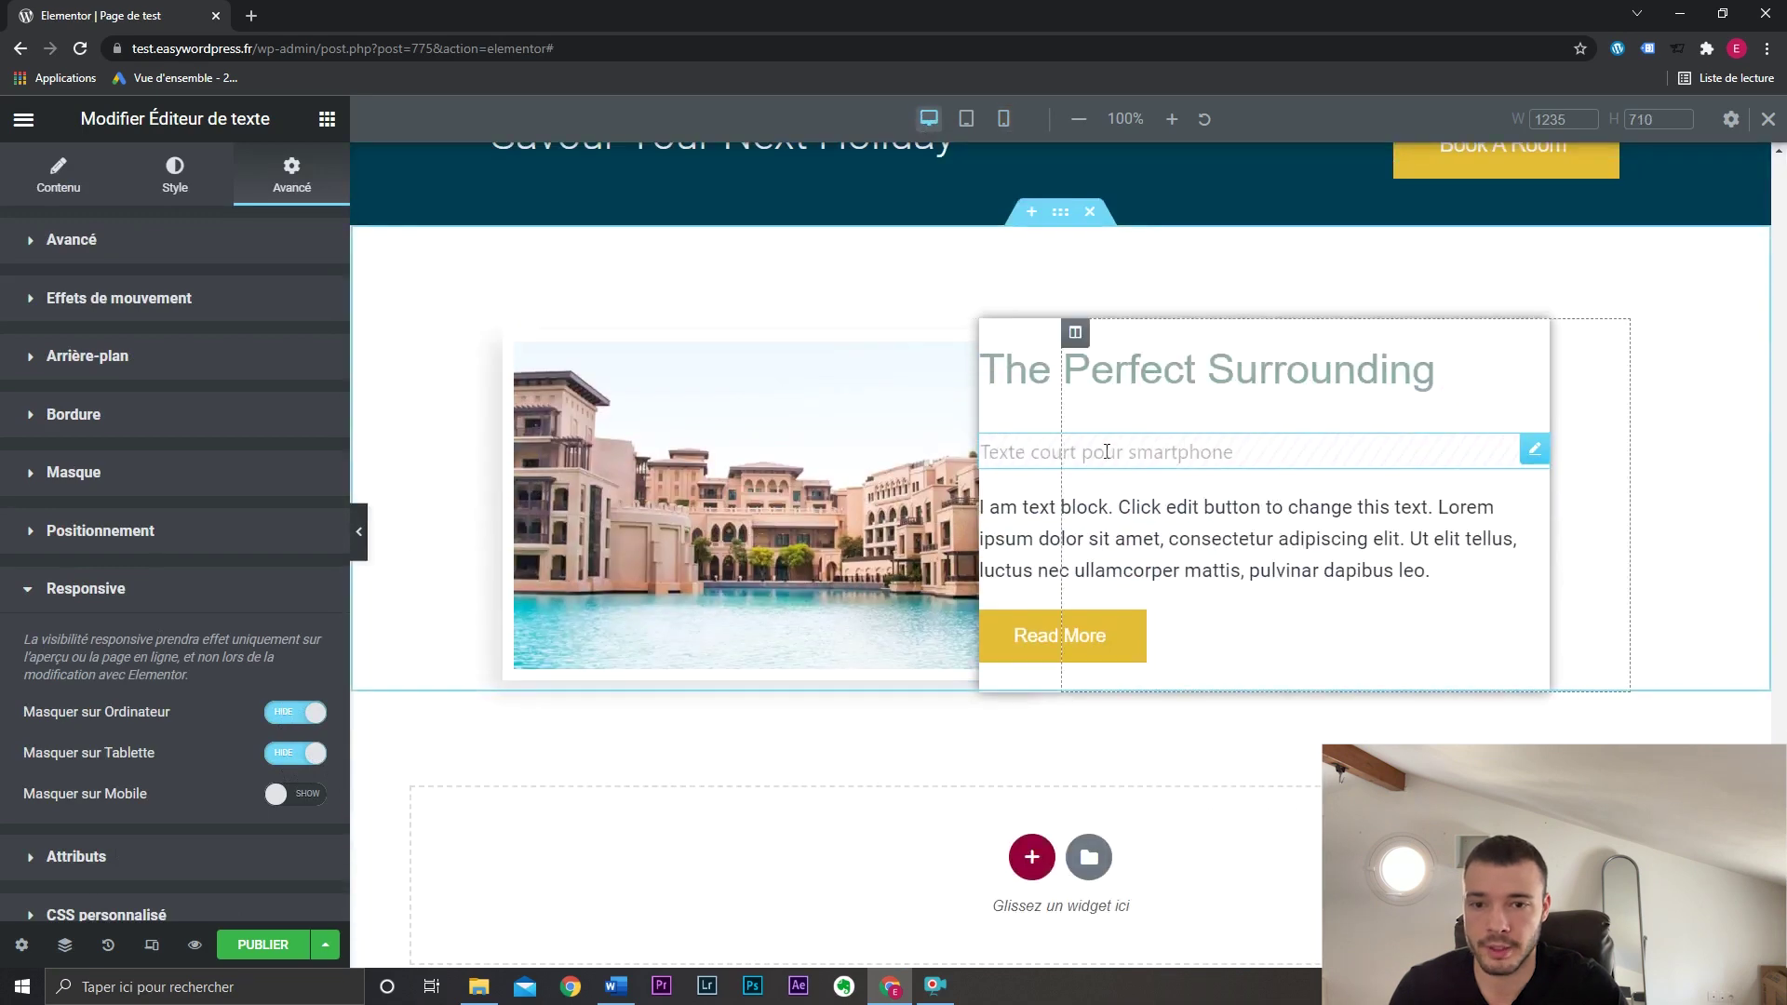
pyautogui.click(358, 532)
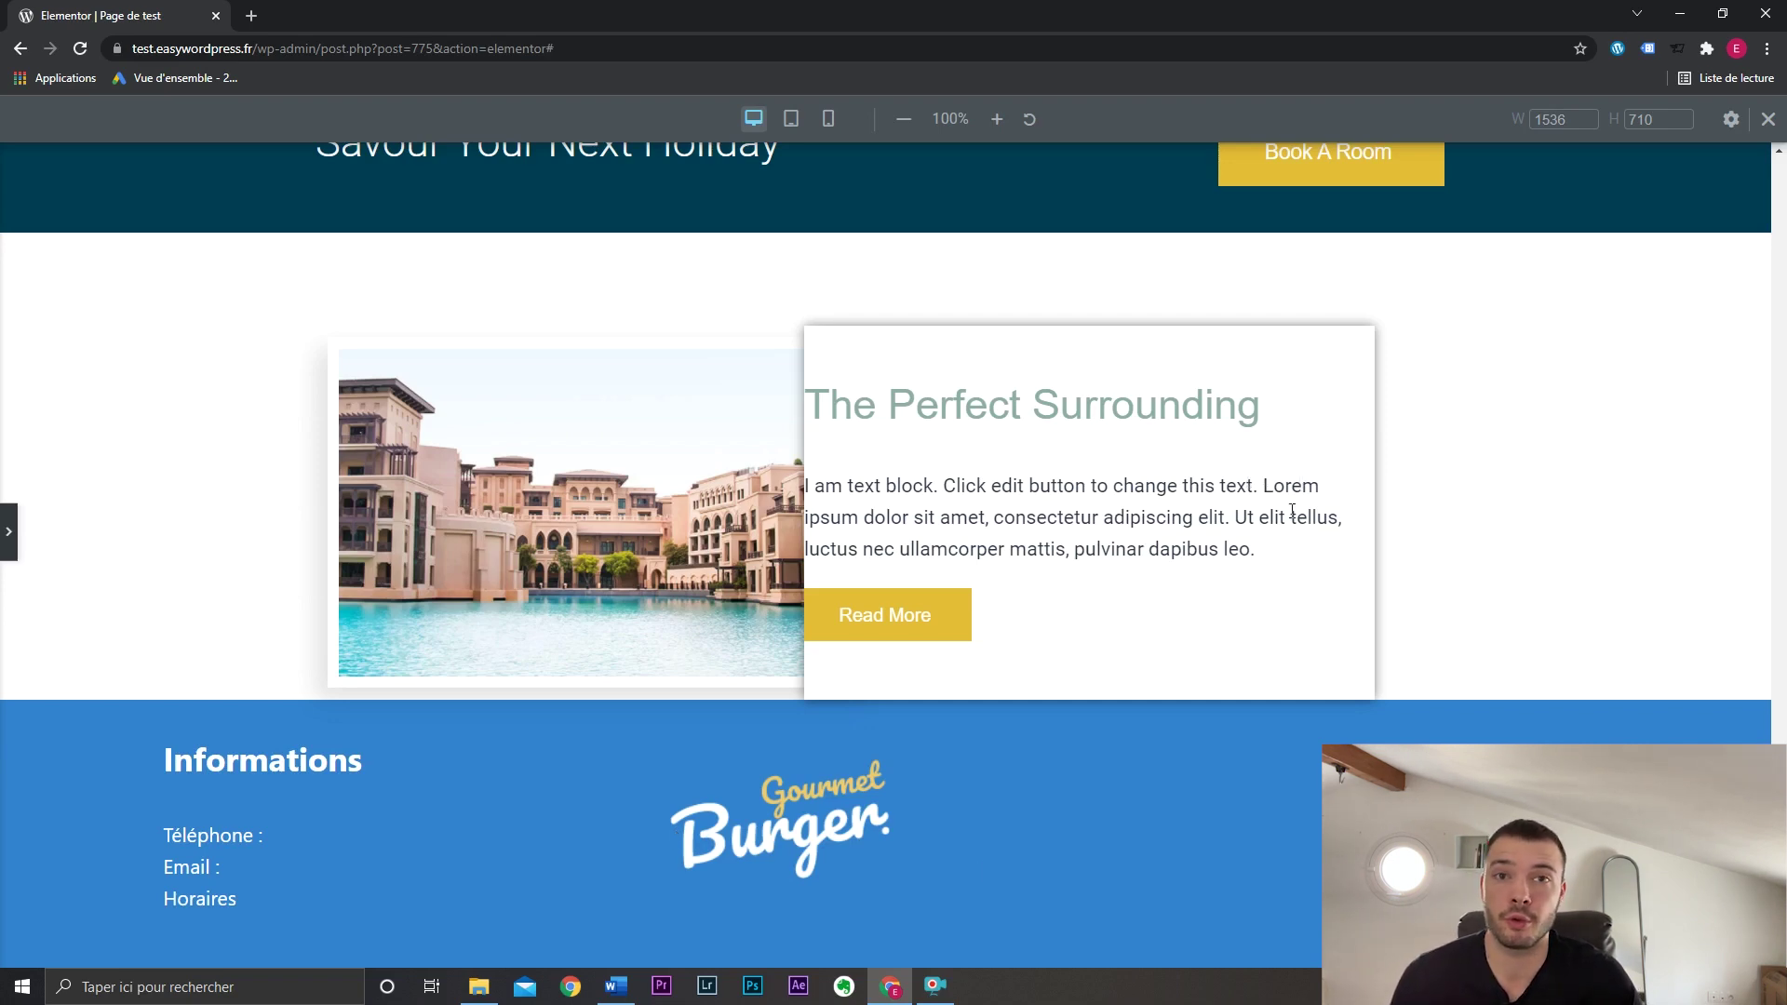
pyautogui.hotkey('ctrl', 'p')
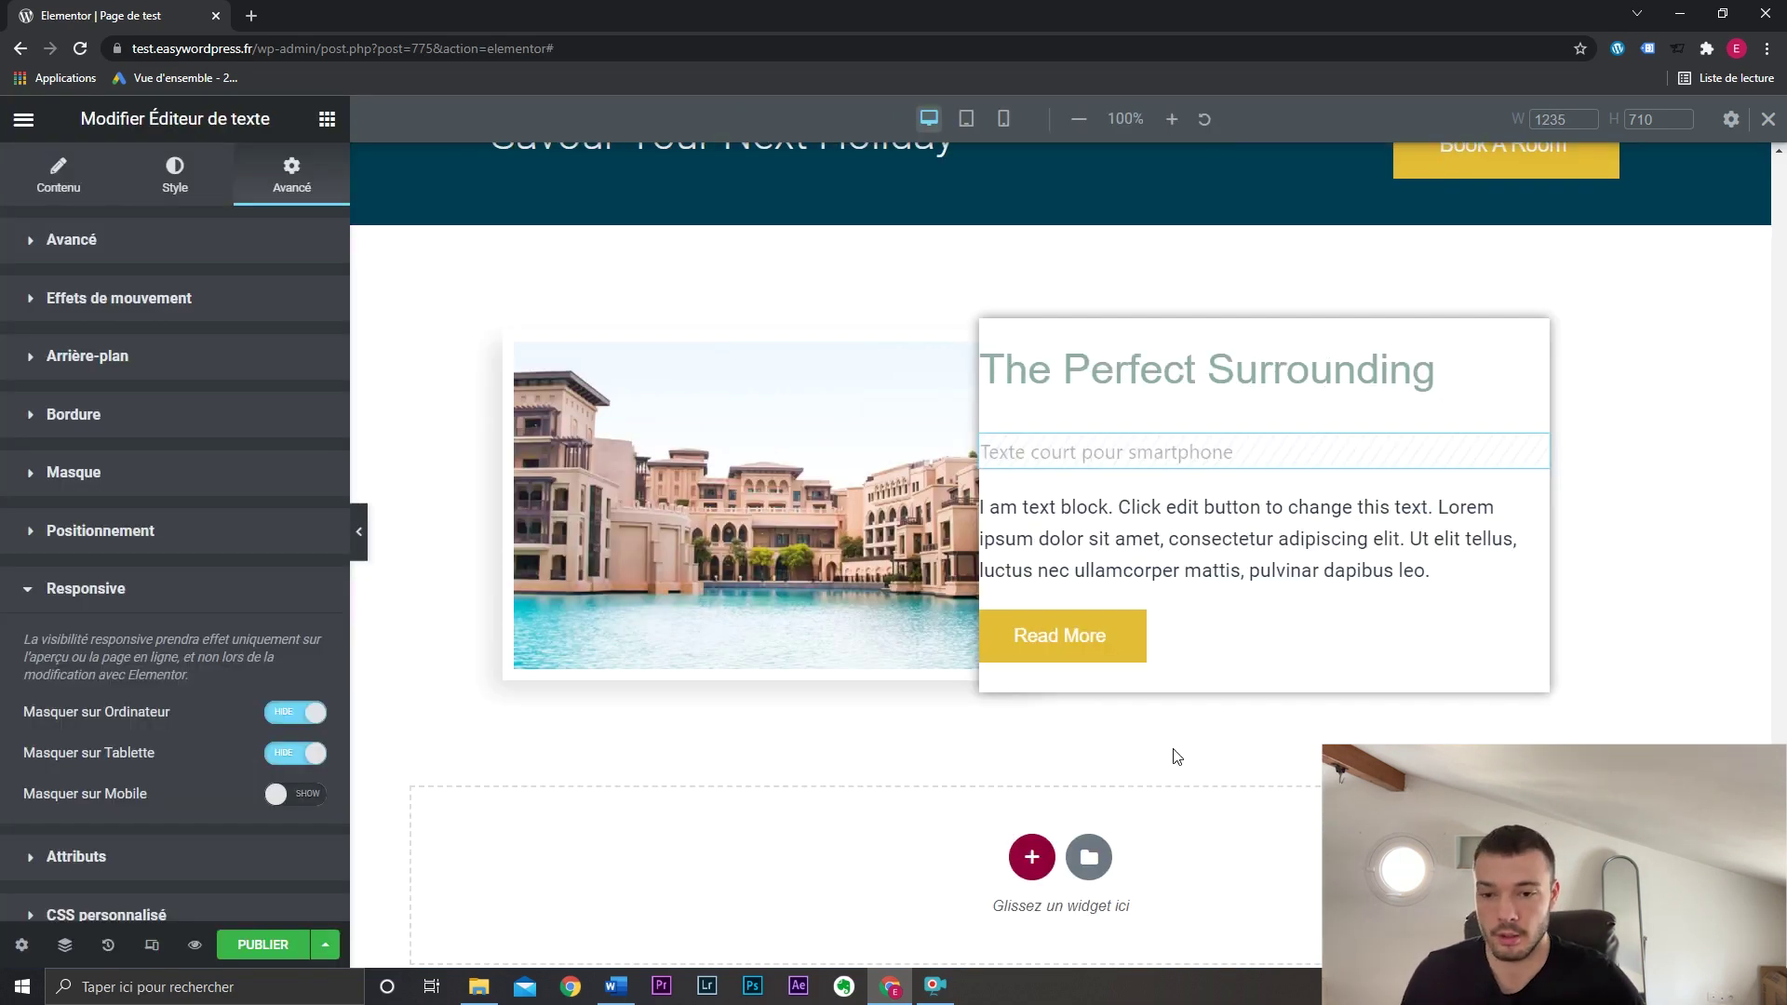
# Publish the page, look over the live test page in a new browser tab, and return to the editor.
pyautogui.click(282, 948)
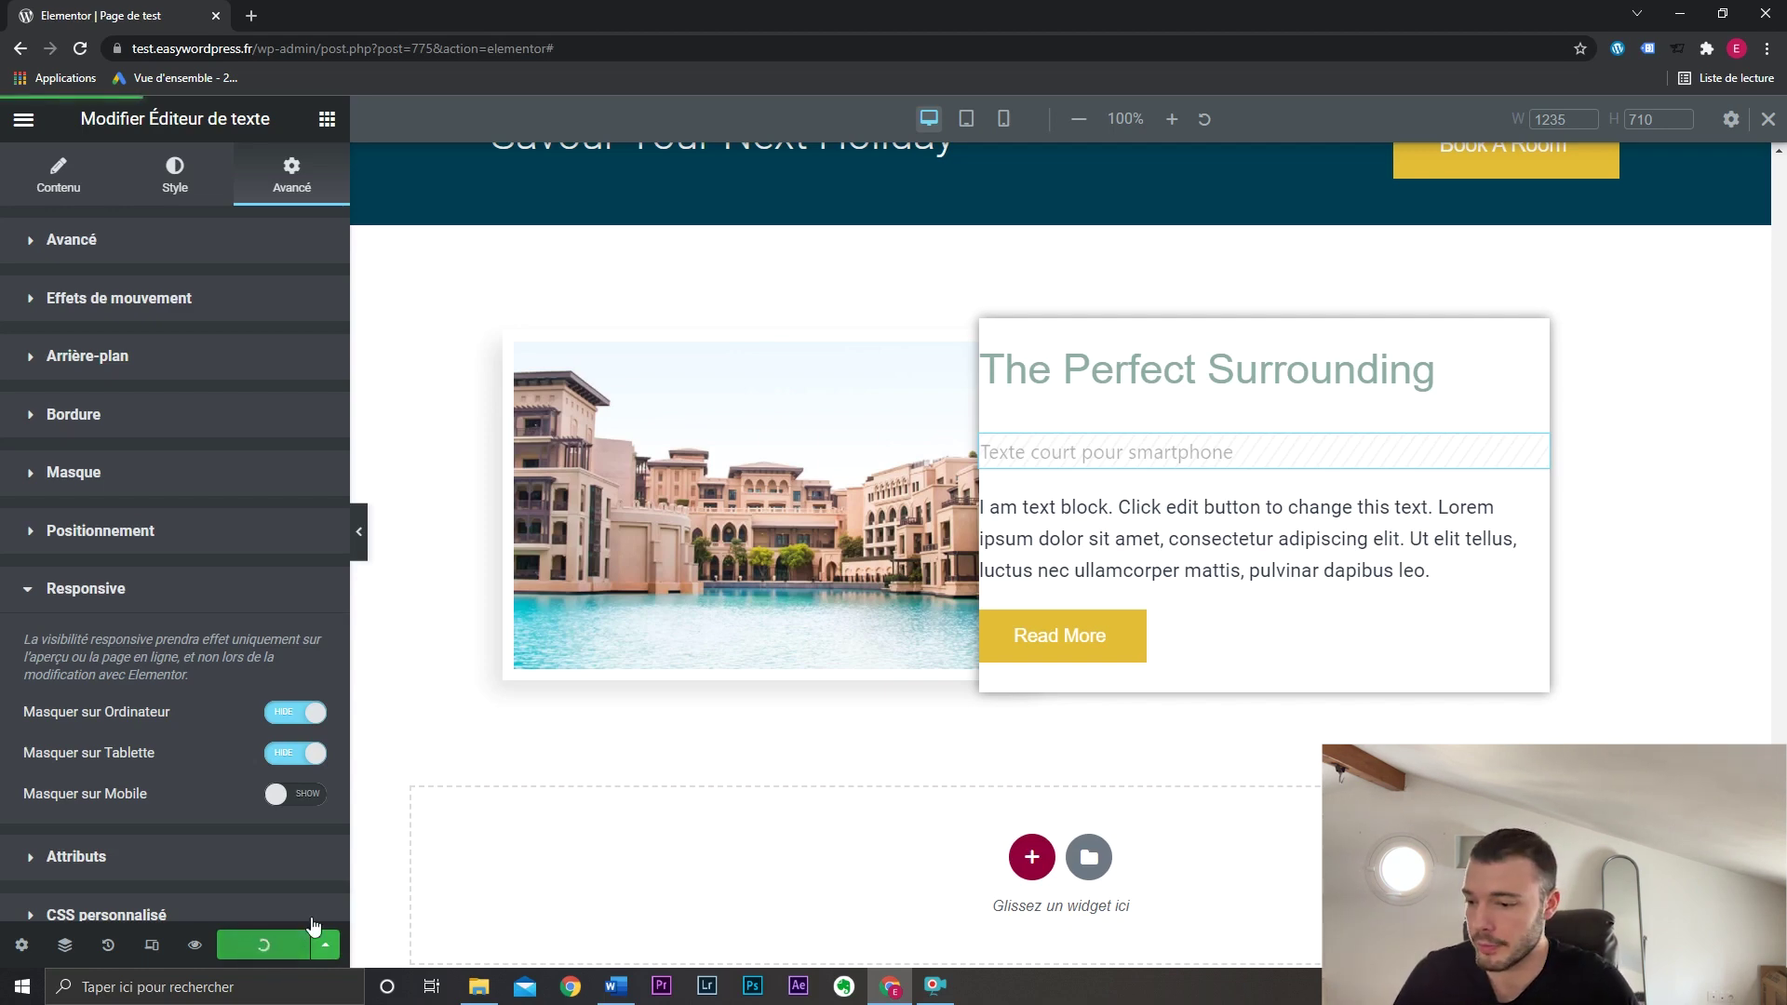
pyautogui.click(246, 4)
pyautogui.write('tes')
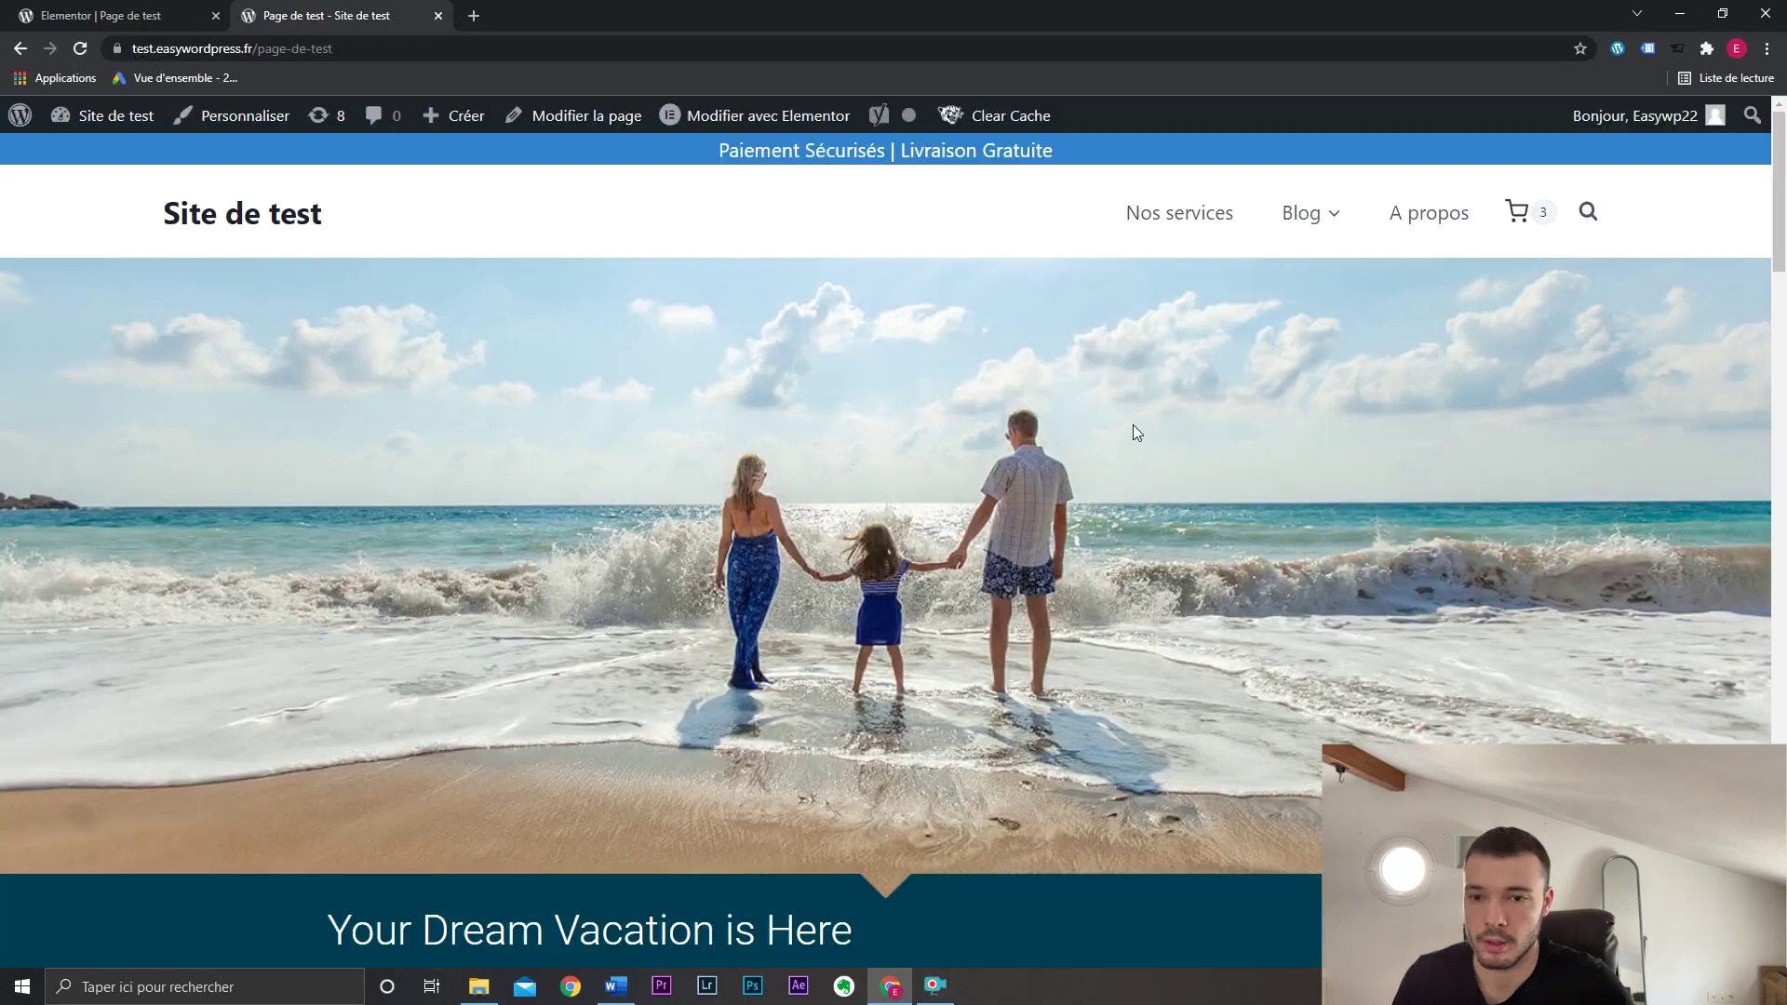
pyautogui.scroll(-20, 1132, 425)
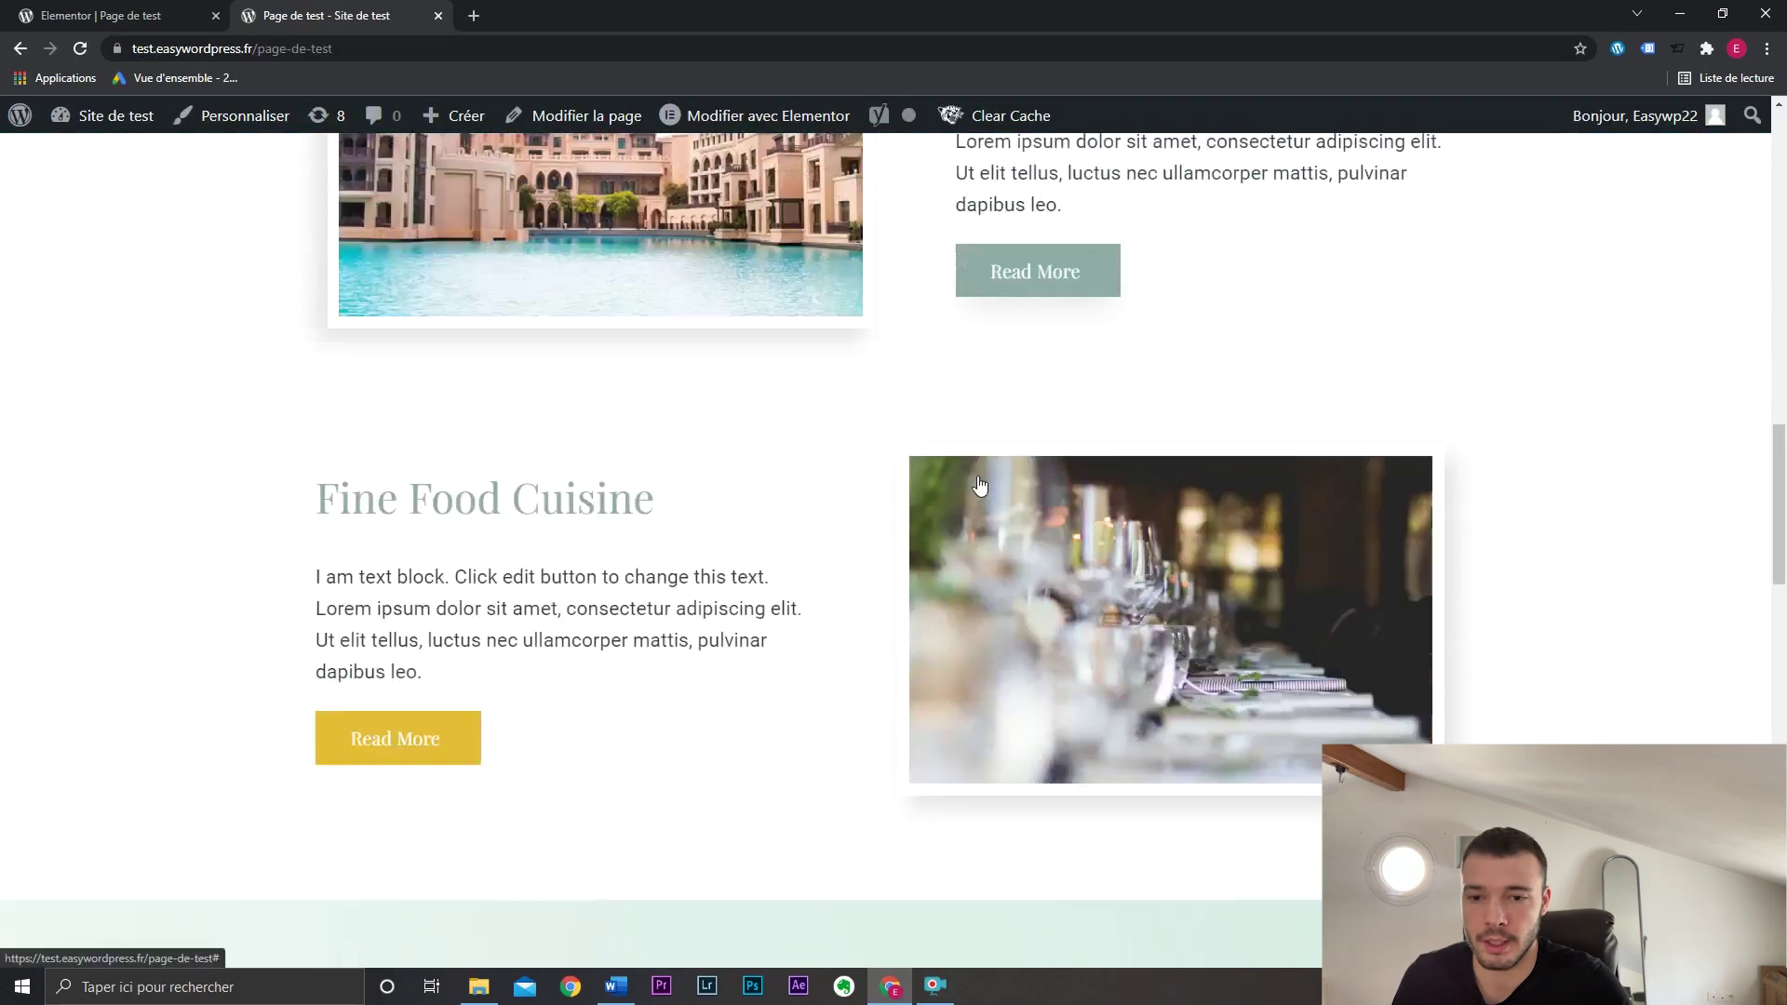
pyautogui.scroll(-8, 897, 554)
pyautogui.scroll(20, 898, 549)
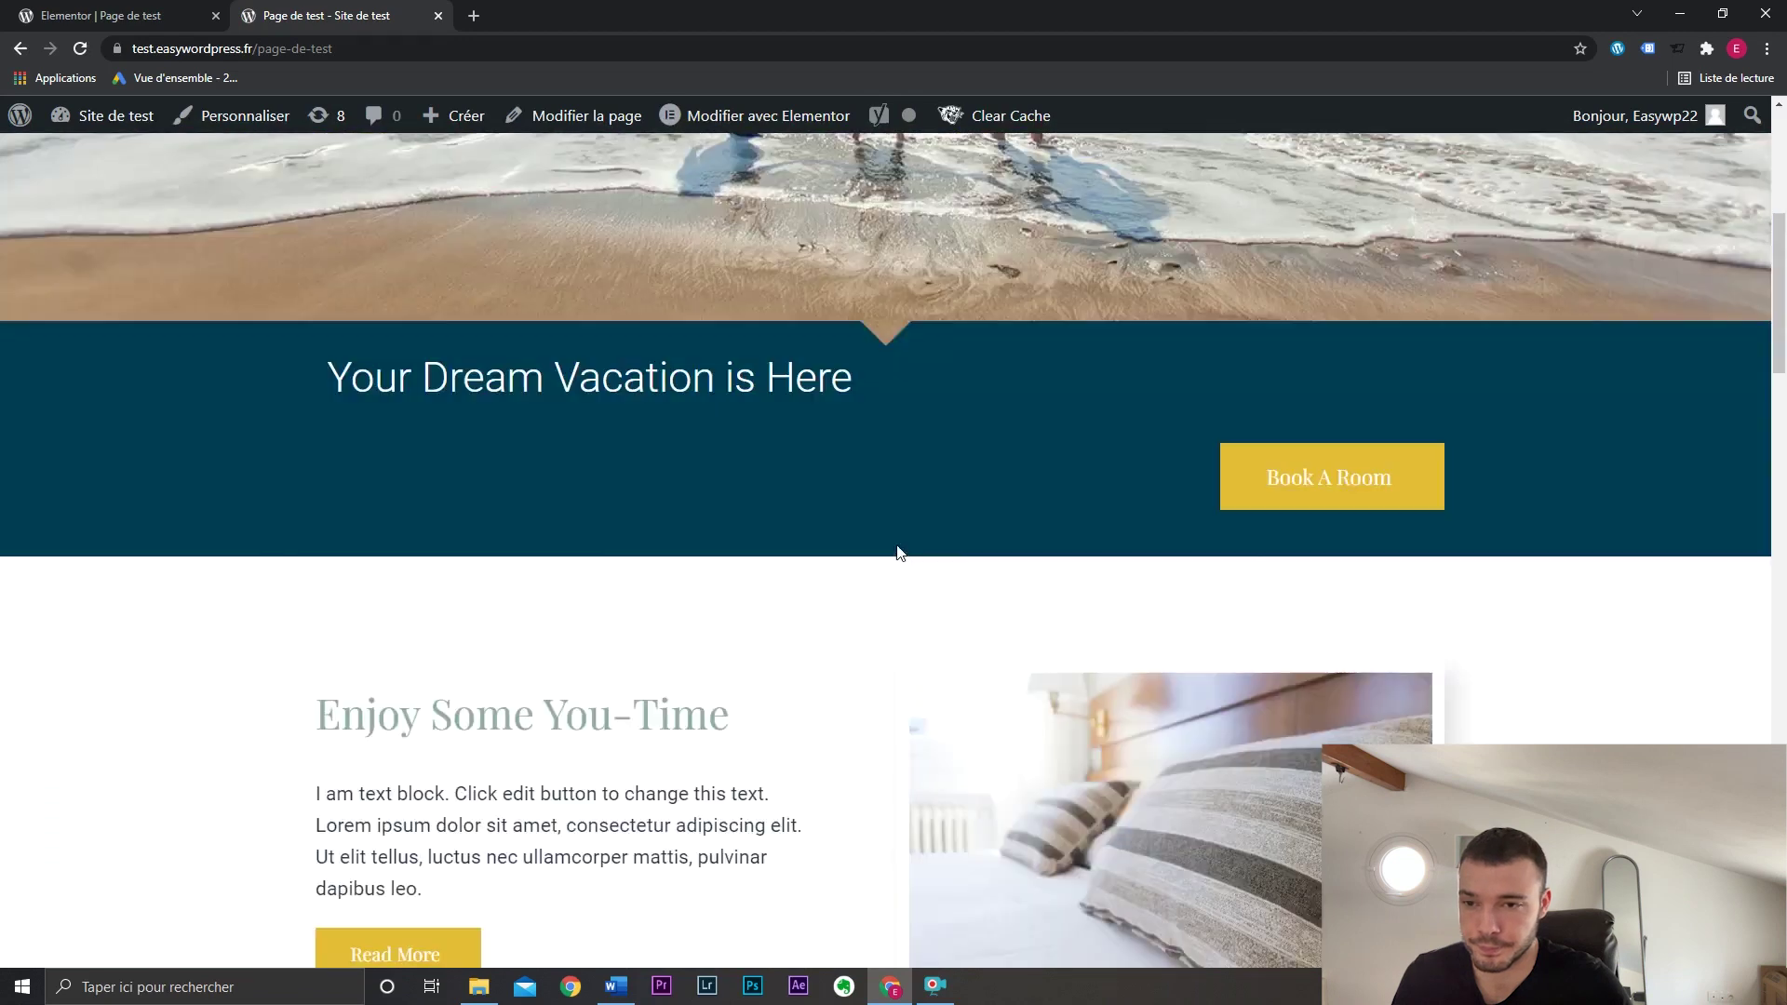
pyautogui.scroll(5, 899, 552)
pyautogui.click(93, 15)
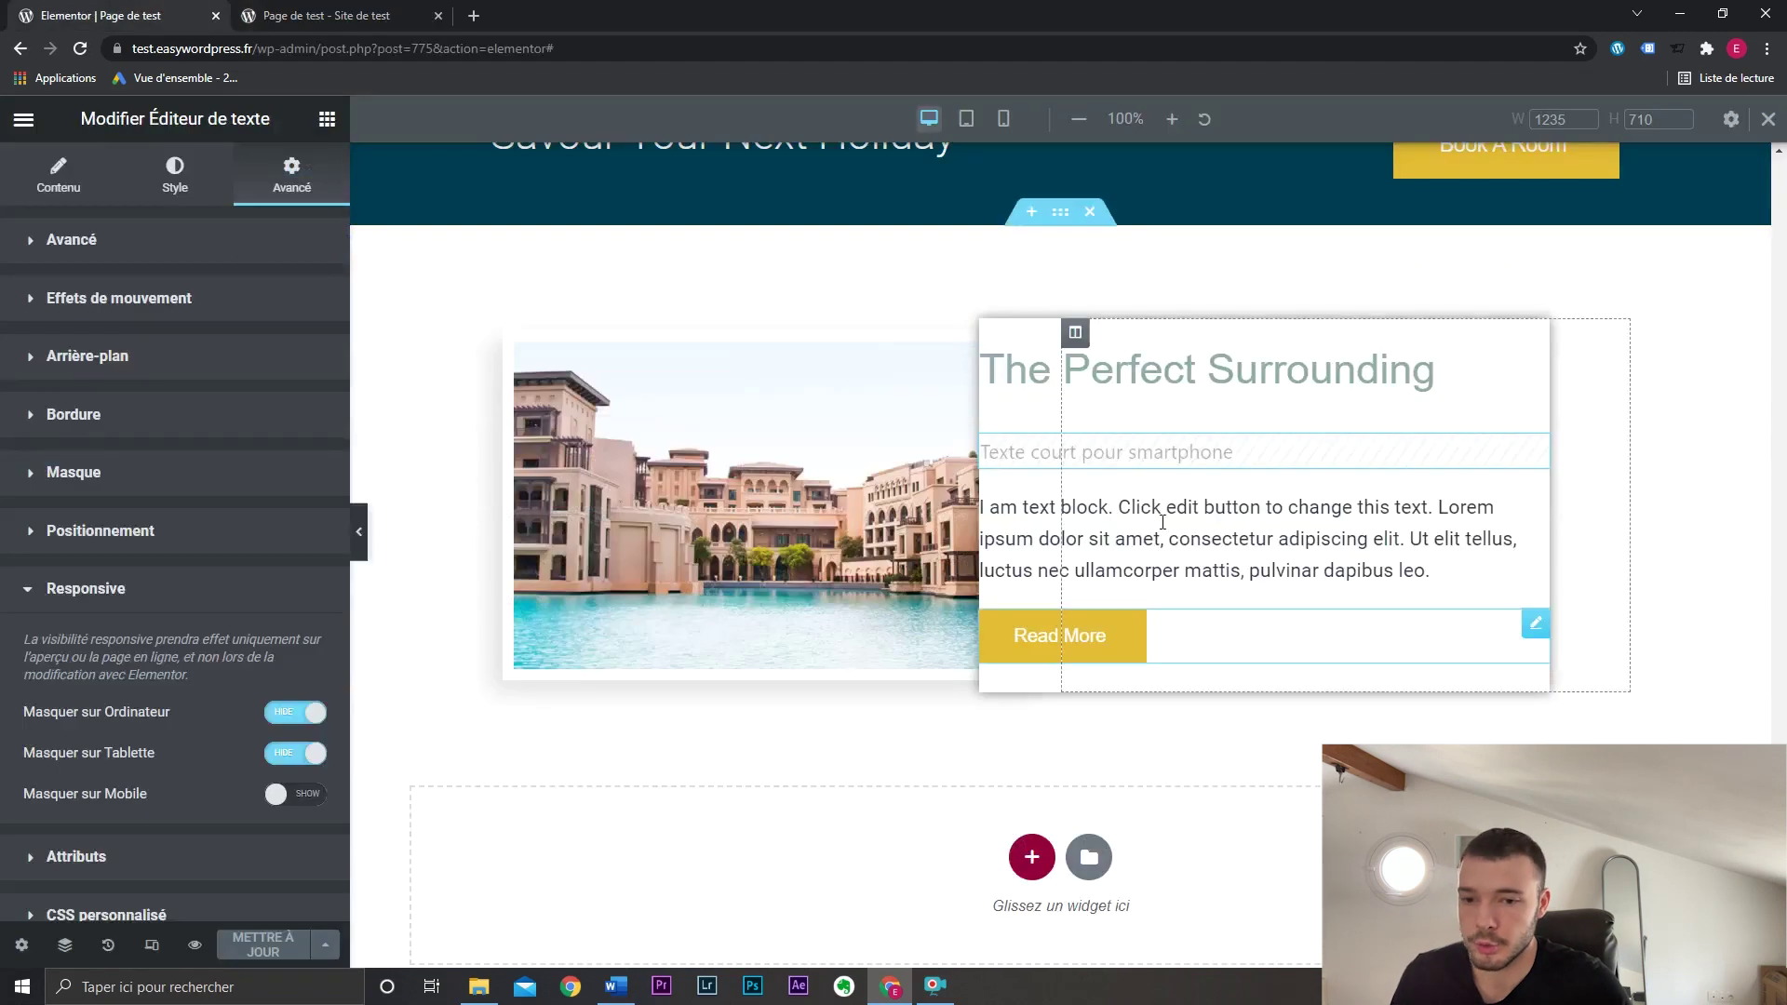
# Delete the Perfect Surrounding section with the overlapping image and text columns.
pyautogui.click(1091, 213)
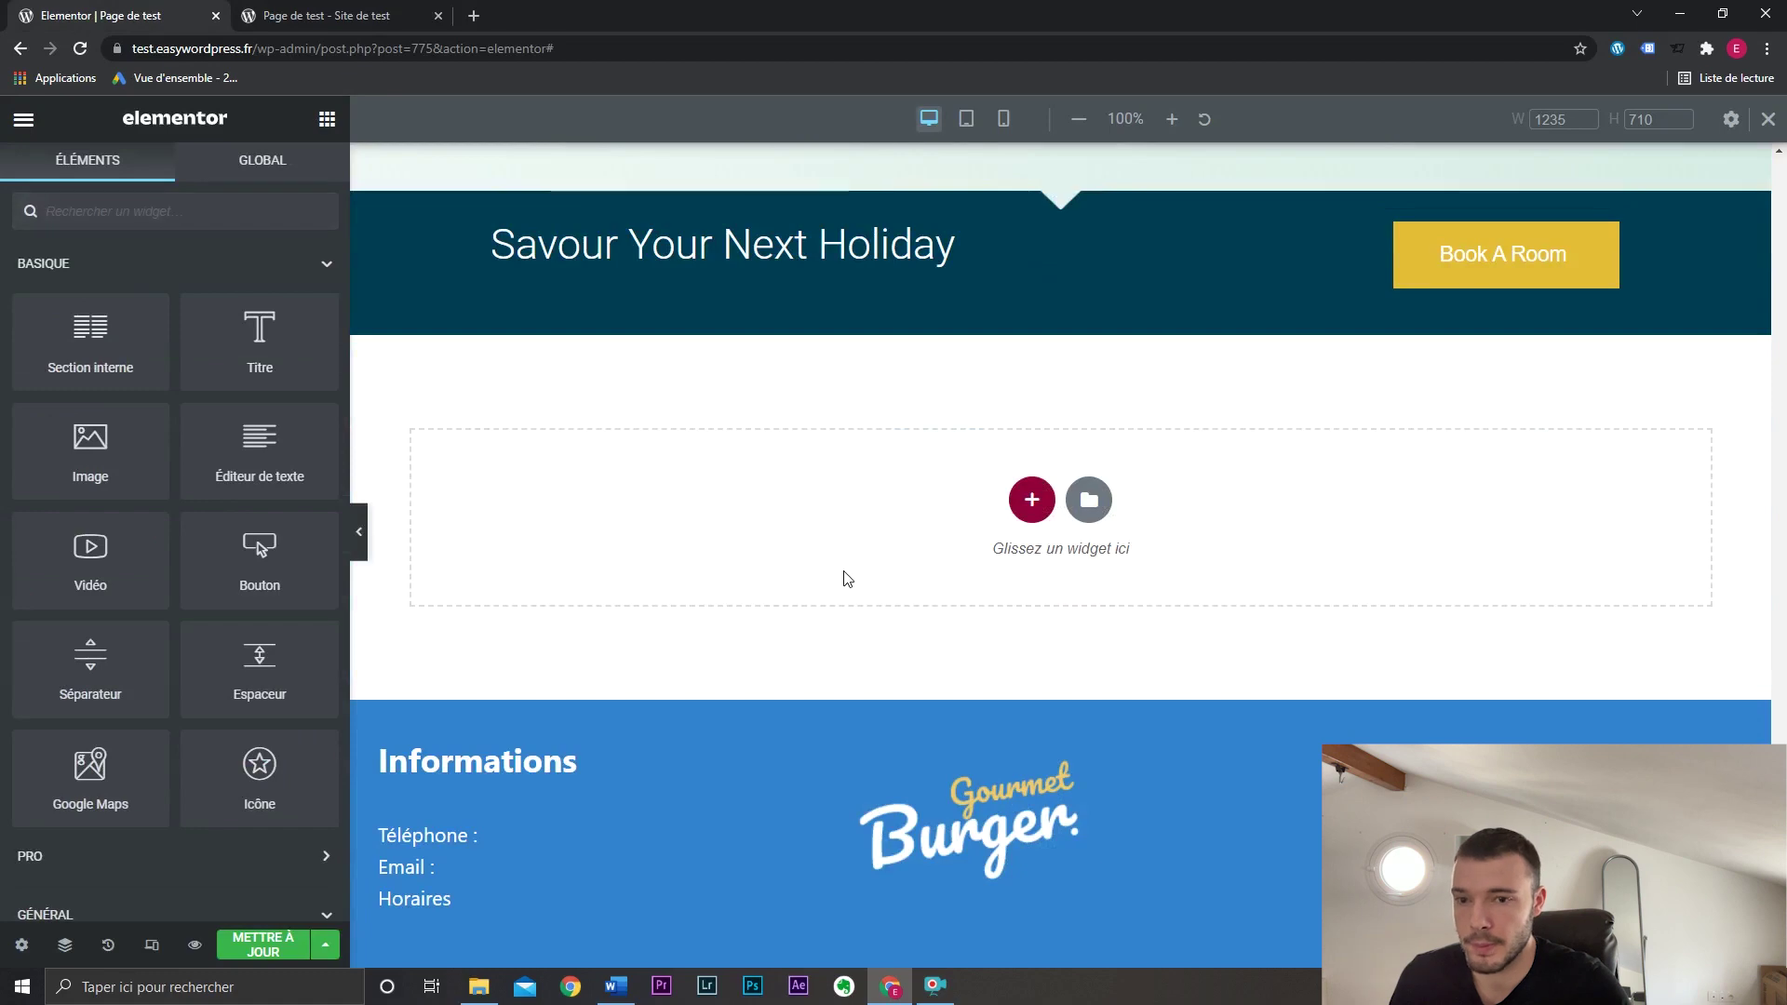
pyautogui.scroll(8, 912, 531)
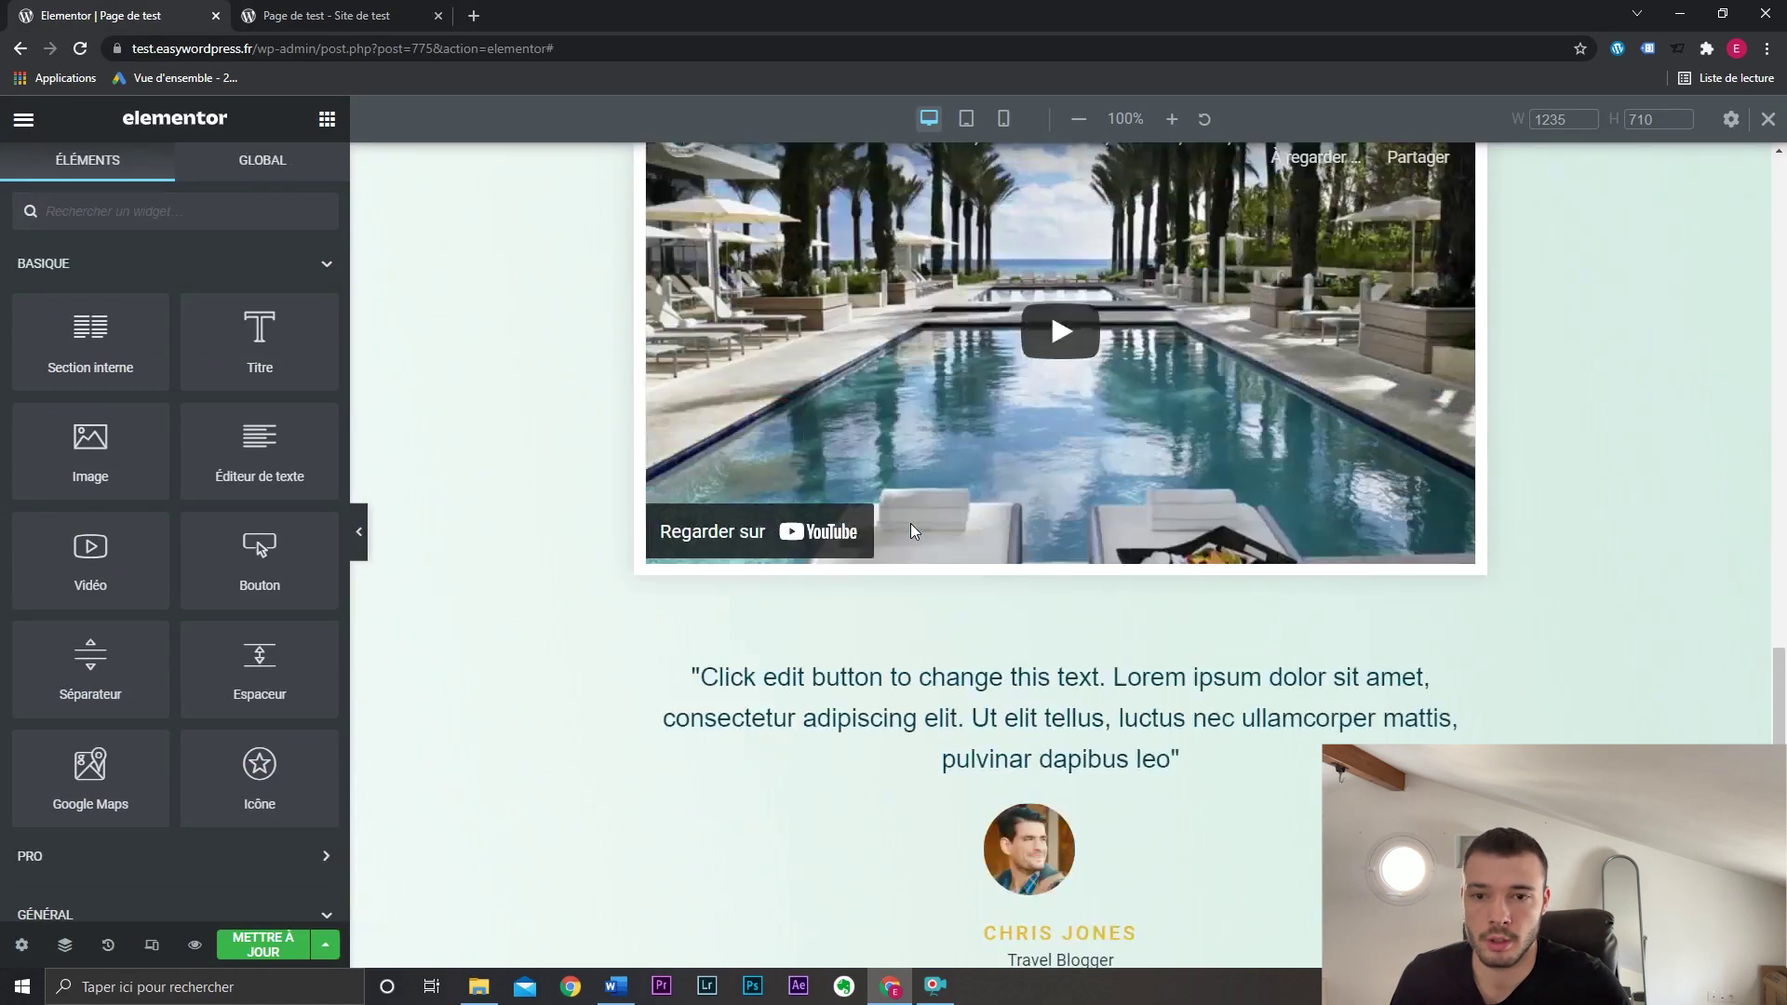
# Close the old test page tab, update the page, and open a fresh preview to look it over.
pyautogui.scroll(-7, 912, 531)
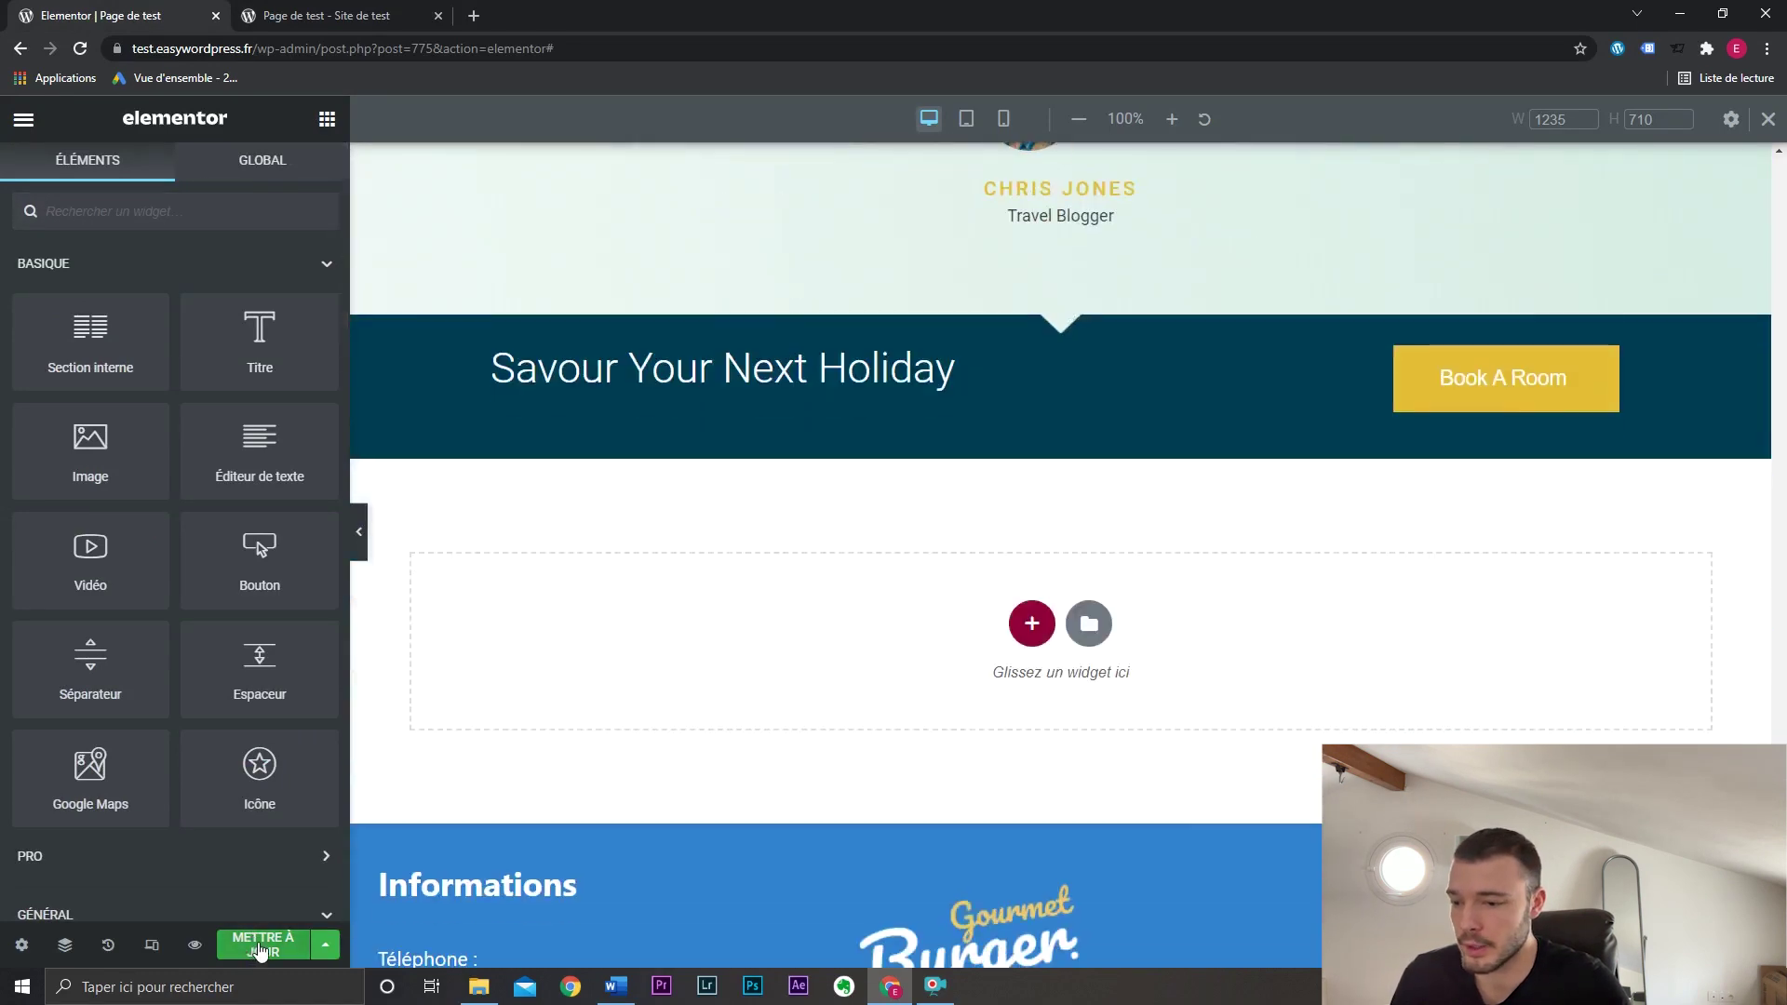
pyautogui.click(437, 15)
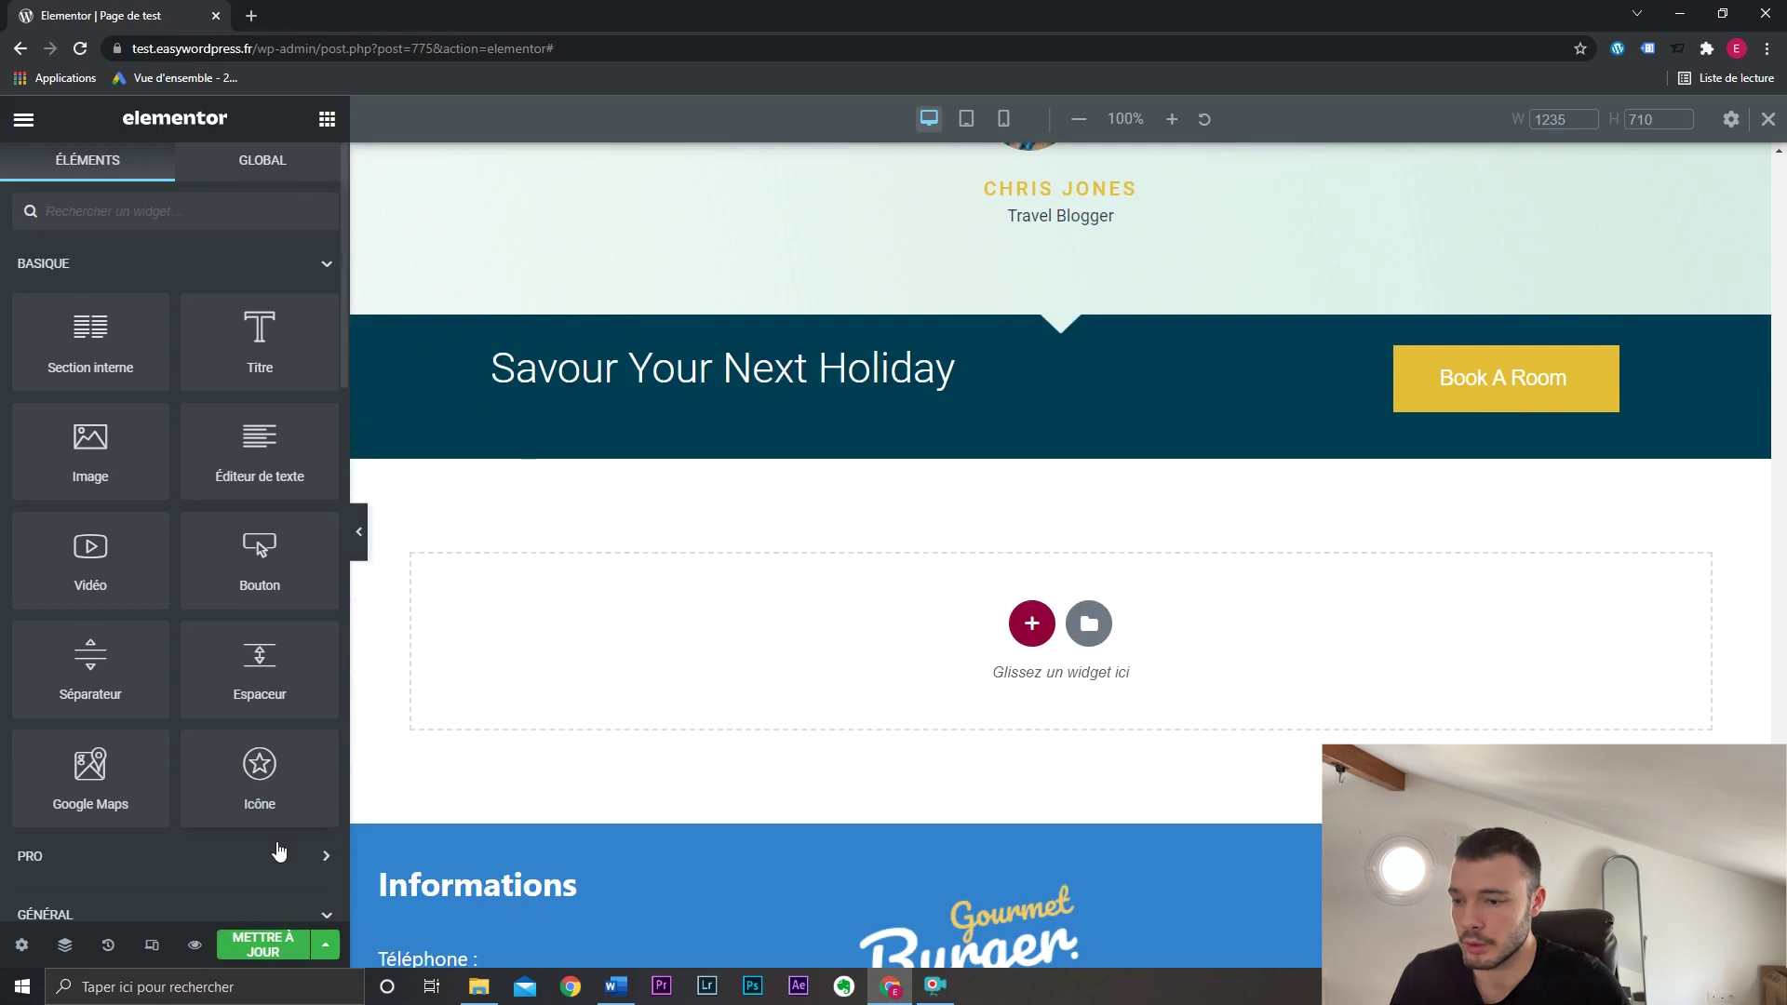
pyautogui.click(259, 945)
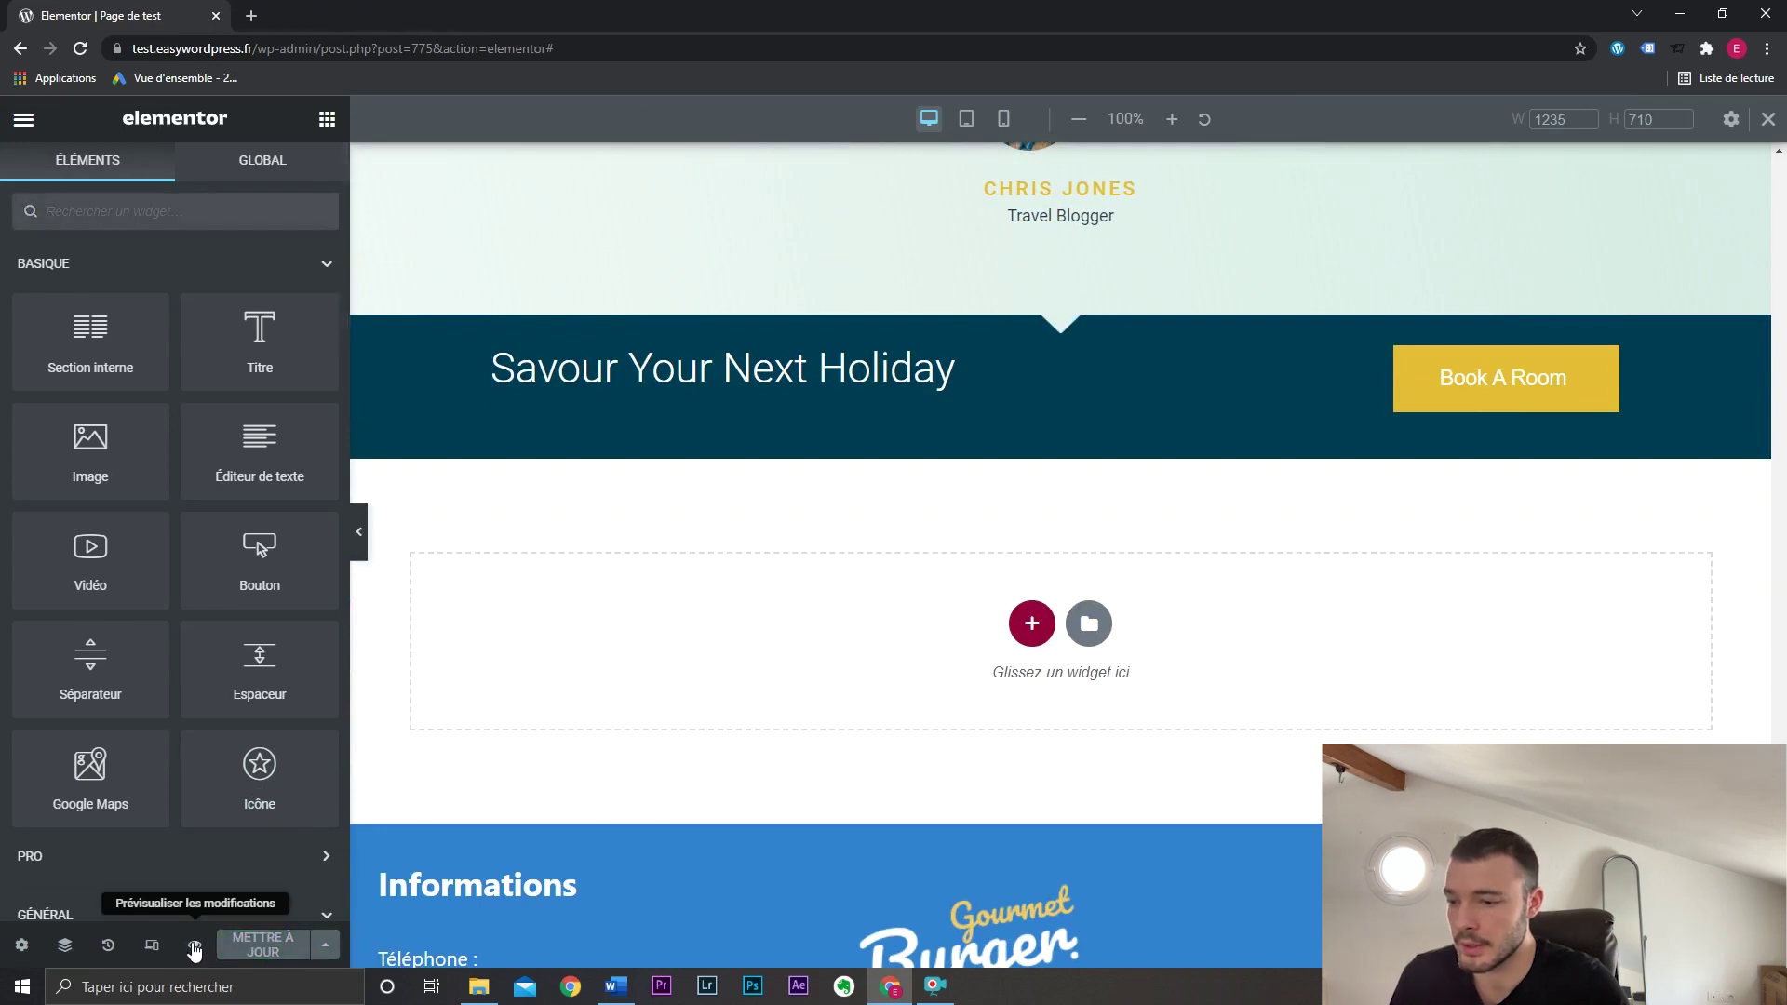
pyautogui.click(195, 945)
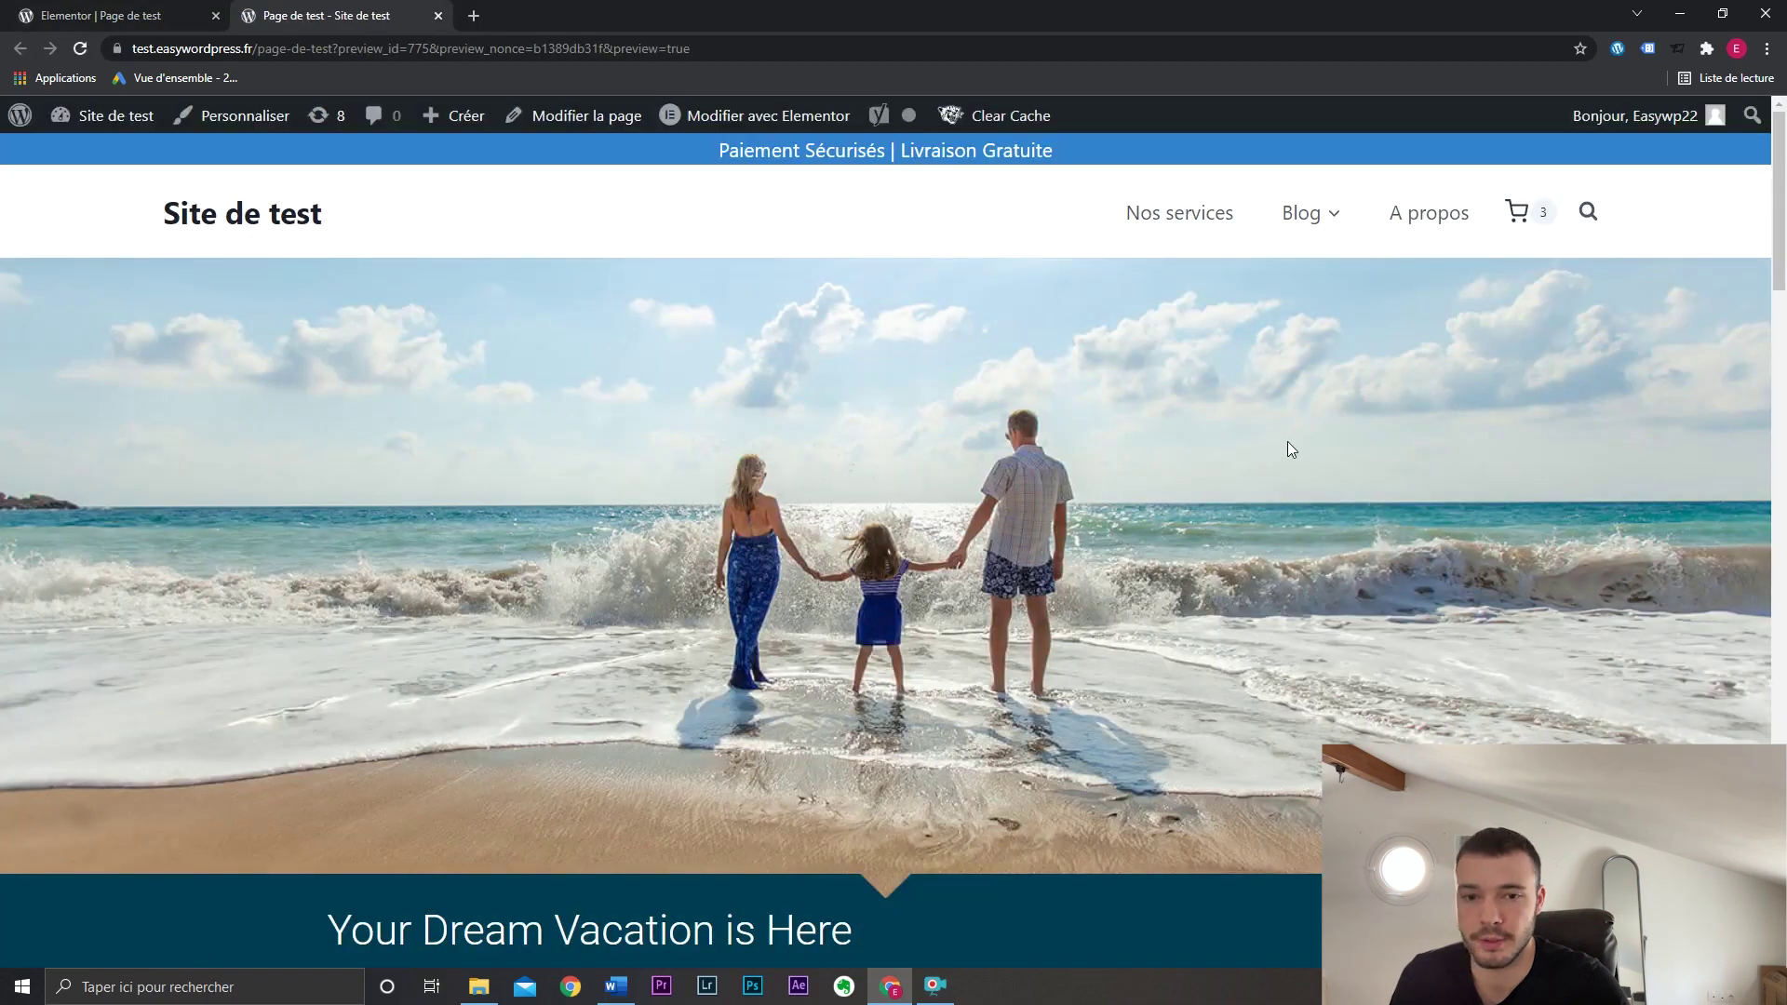
pyautogui.scroll(-15, 1758, 261)
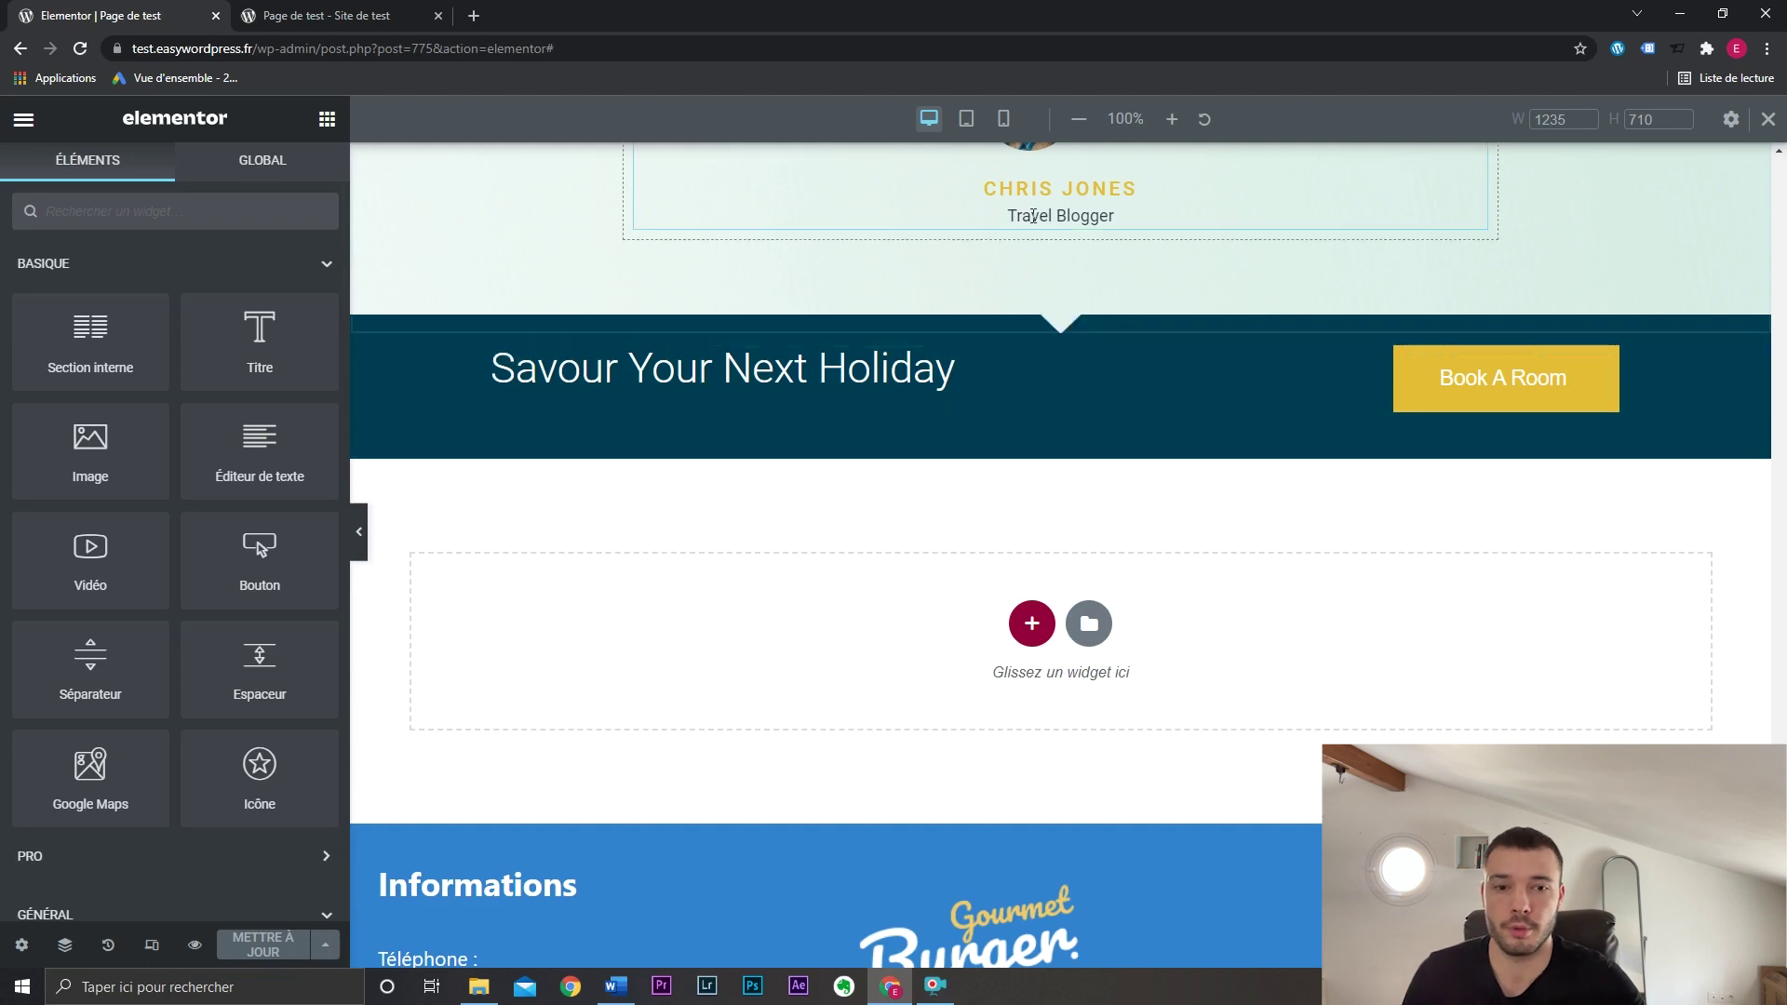
# Add an Image widget in a new section below Savour Your Next Holiday and save the change as a draft.
pyautogui.click(1032, 624)
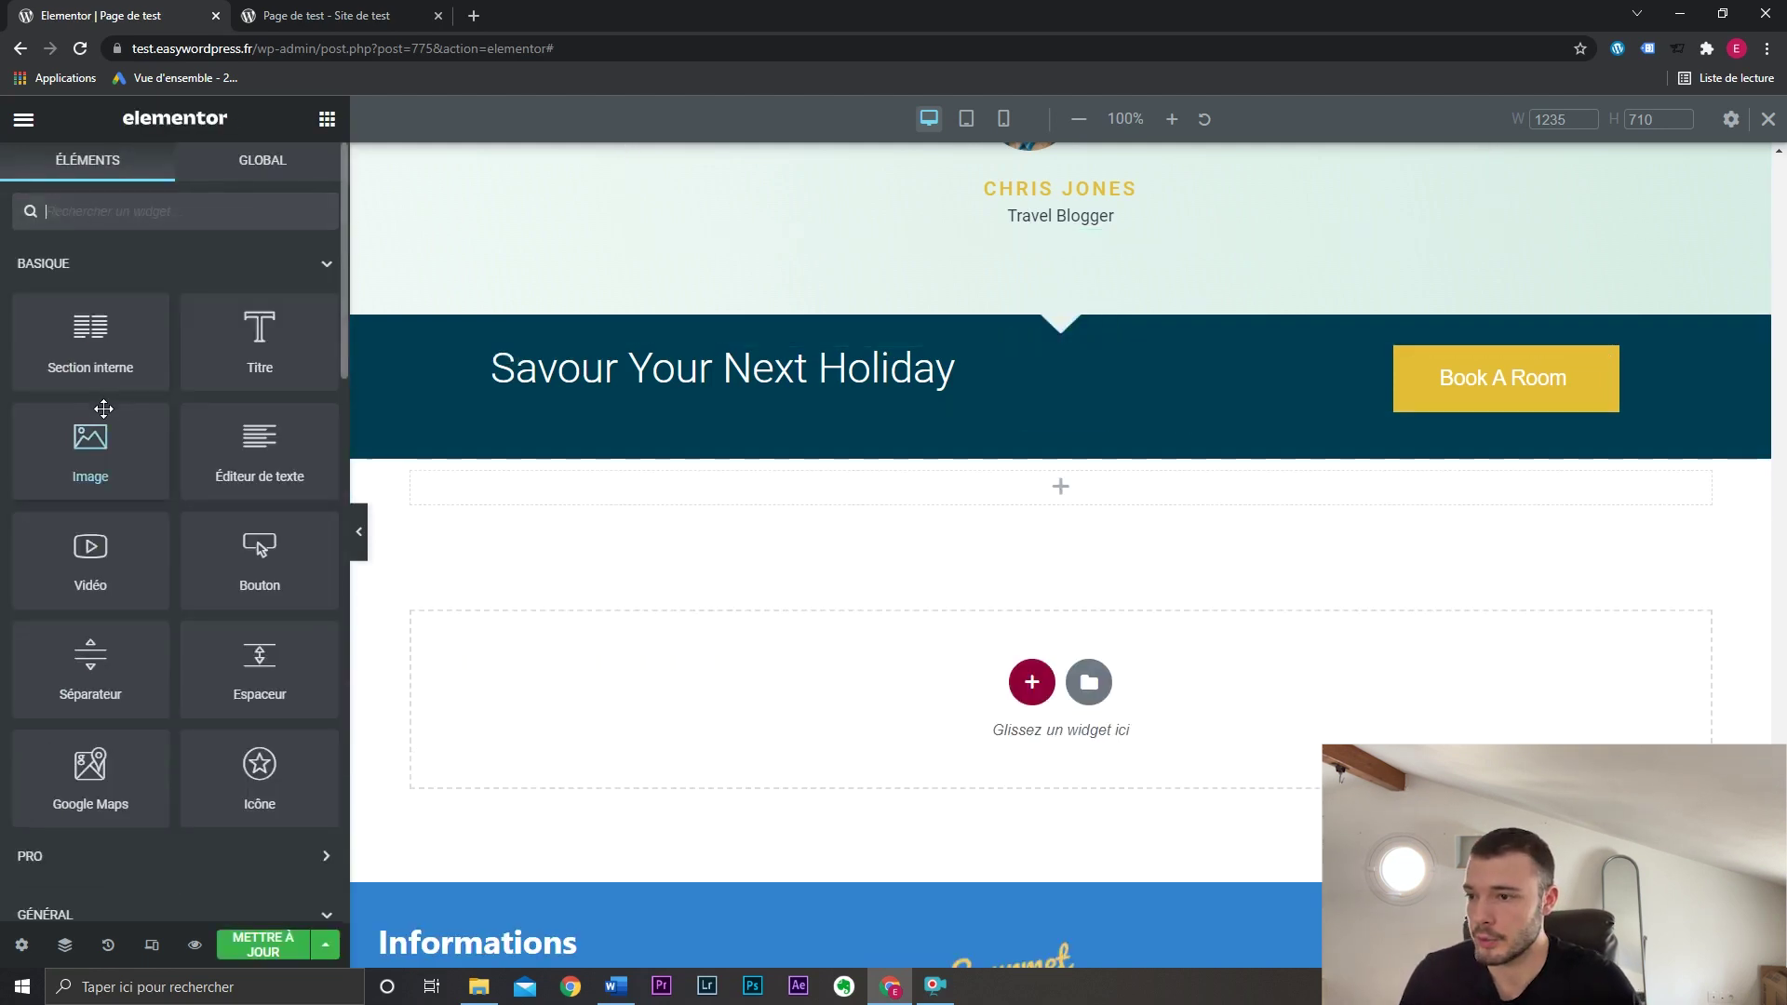
pyautogui.moveTo(90, 451); pyautogui.dragTo(883, 497)
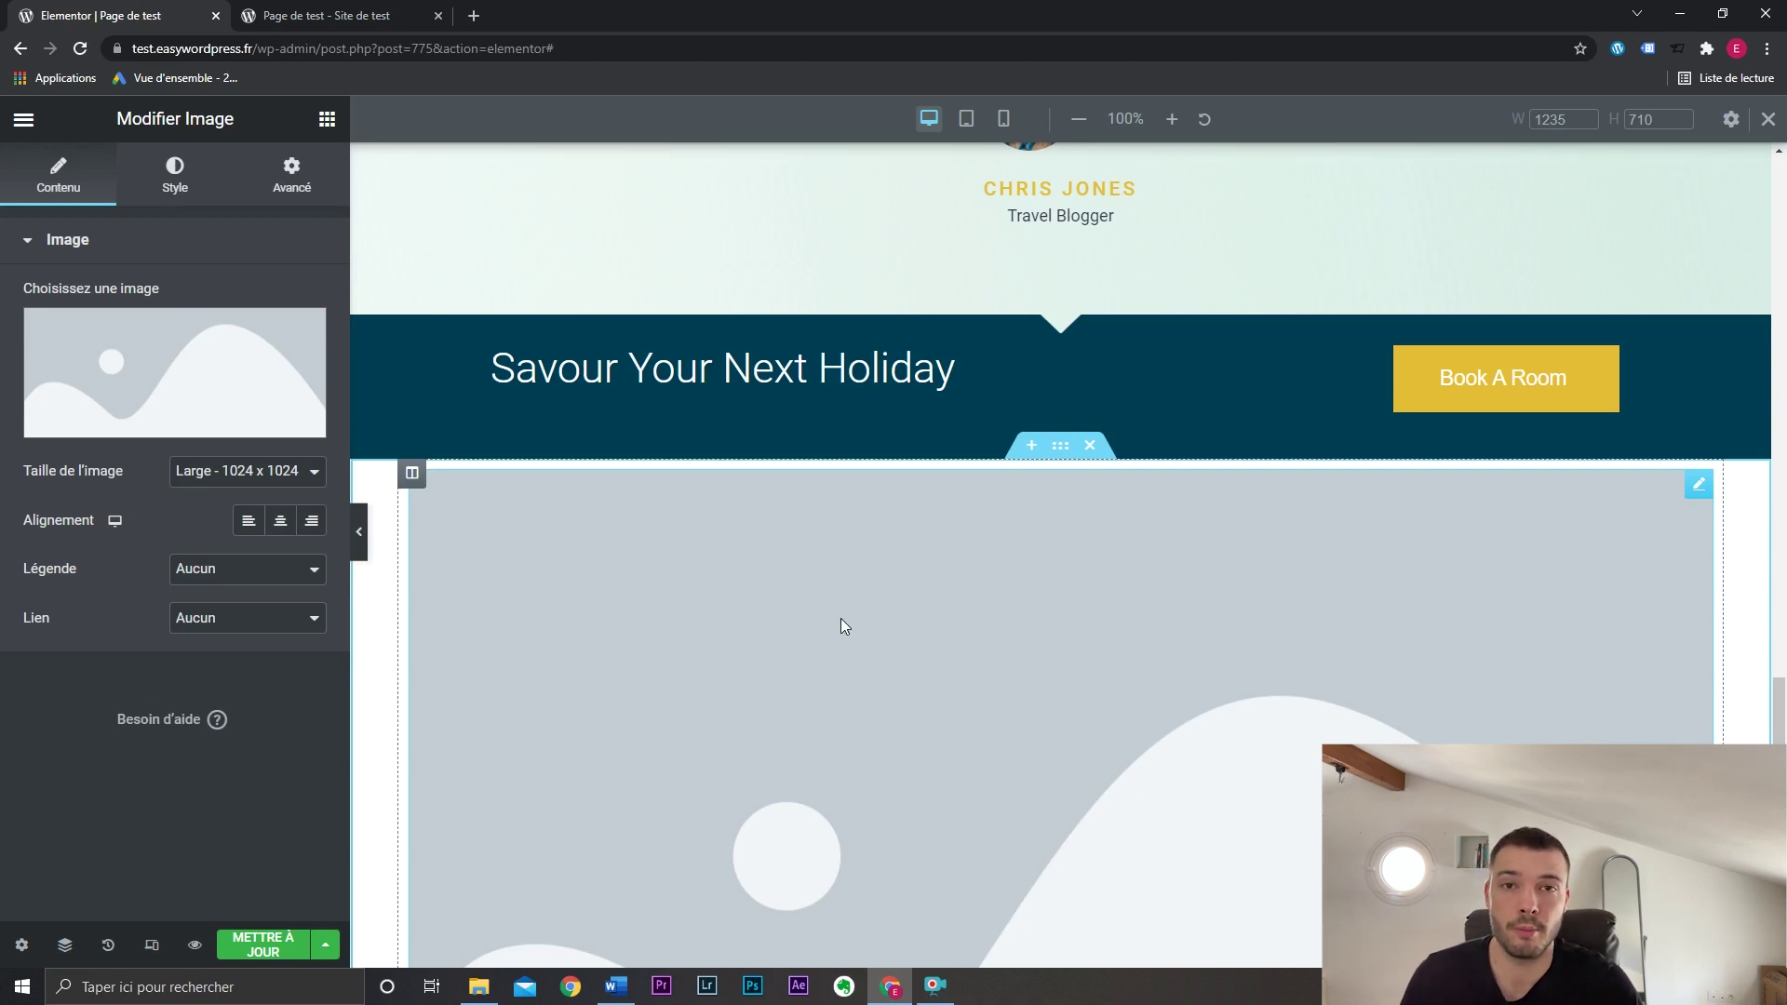
pyautogui.click(331, 947)
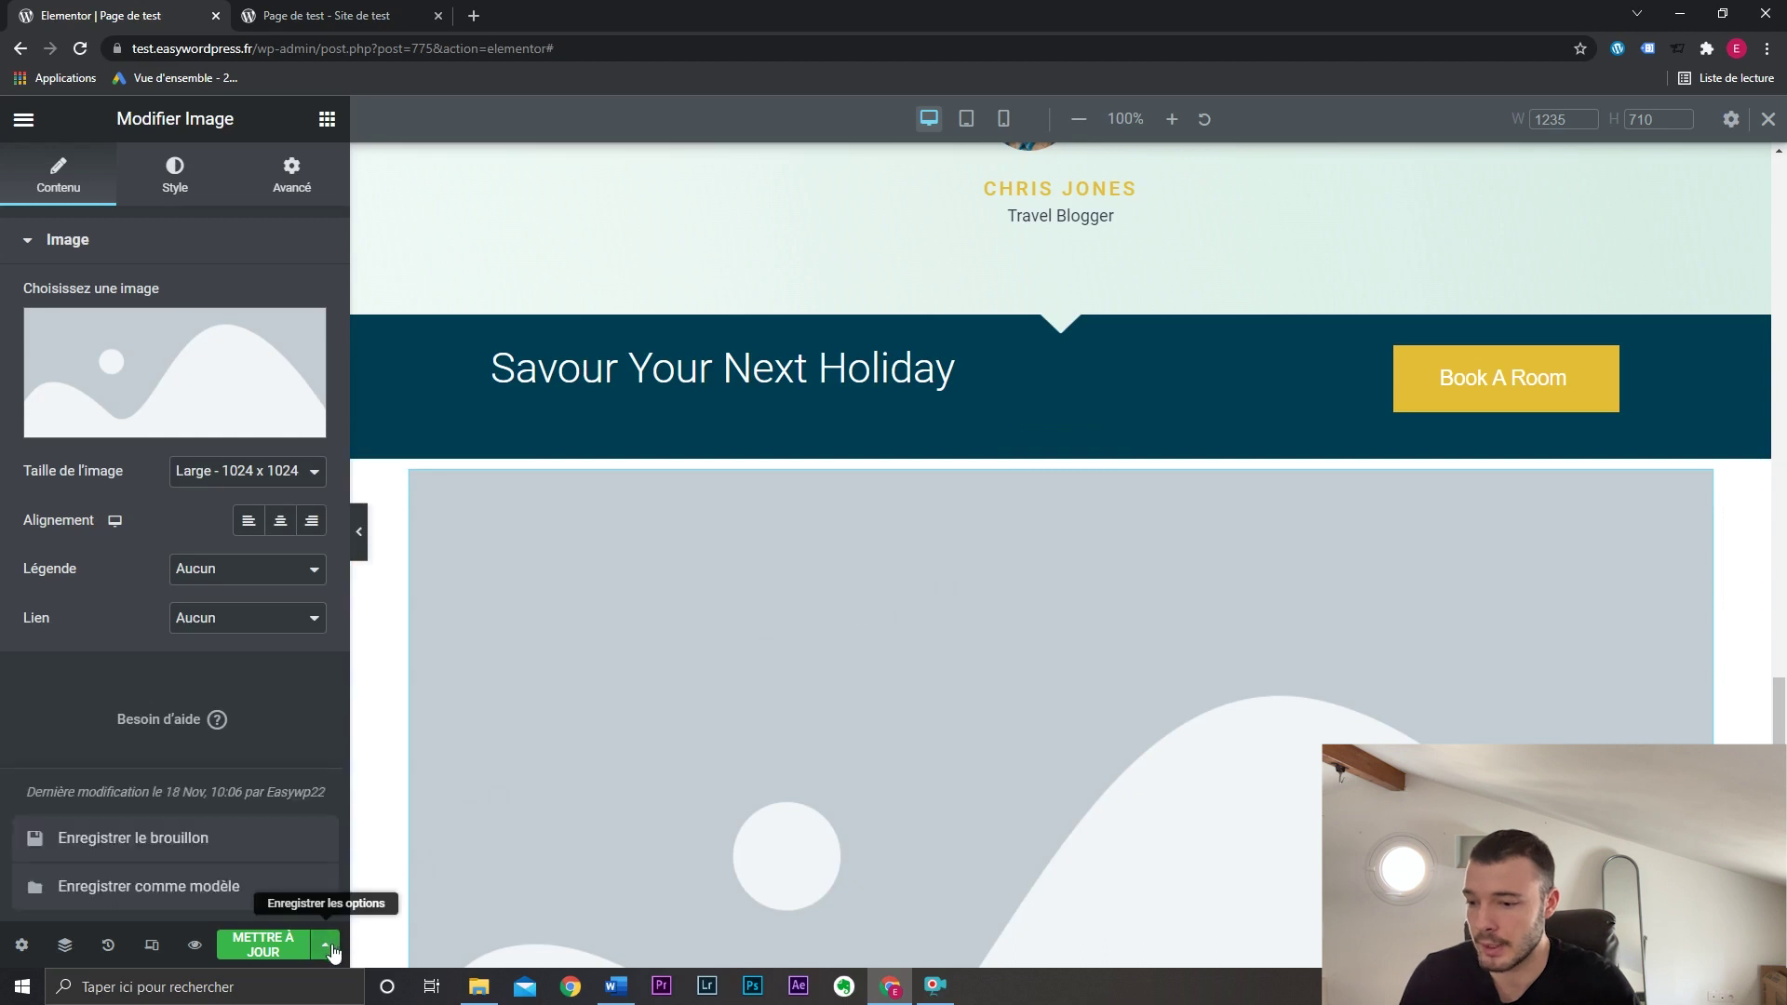
pyautogui.click(317, 849)
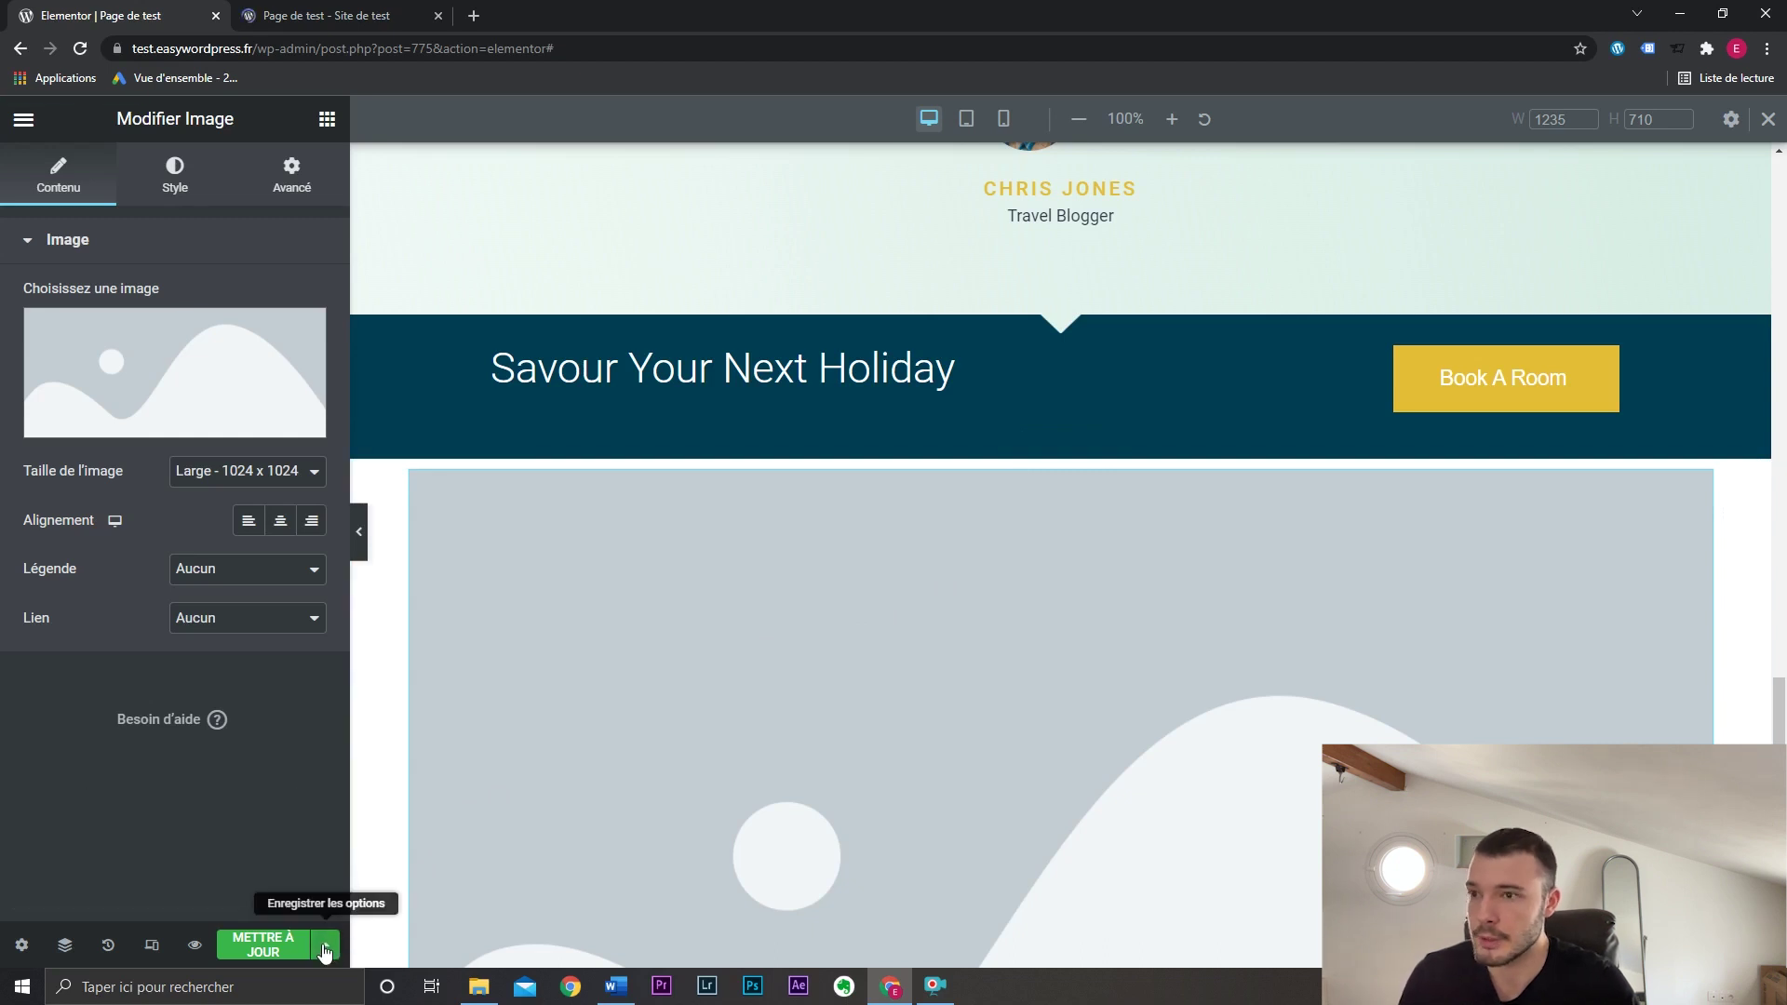
# Check the image placeholder in the preview, remove the preview parameters from the address, and look over the published test page.
pyautogui.click(298, 12)
pyautogui.moveTo(1779, 206); pyautogui.dragTo(1779, 870)
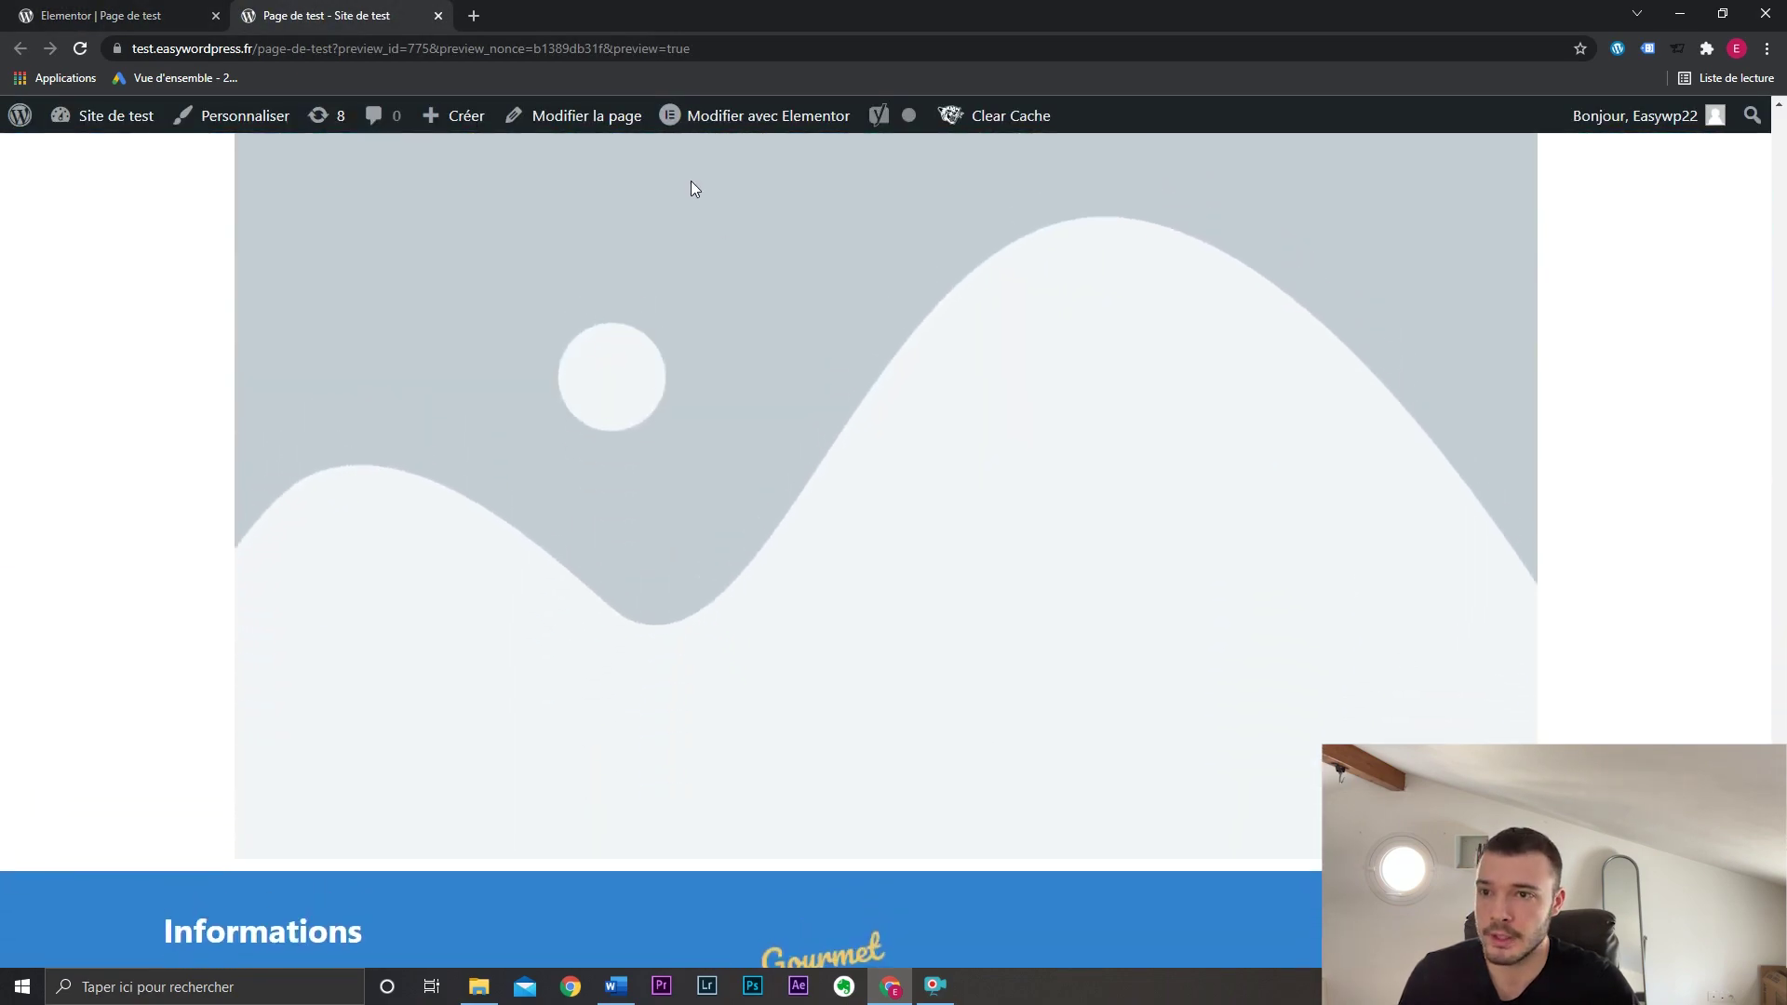
pyautogui.click(763, 46)
pyautogui.moveTo(818, 44); pyautogui.dragTo(379, 38)
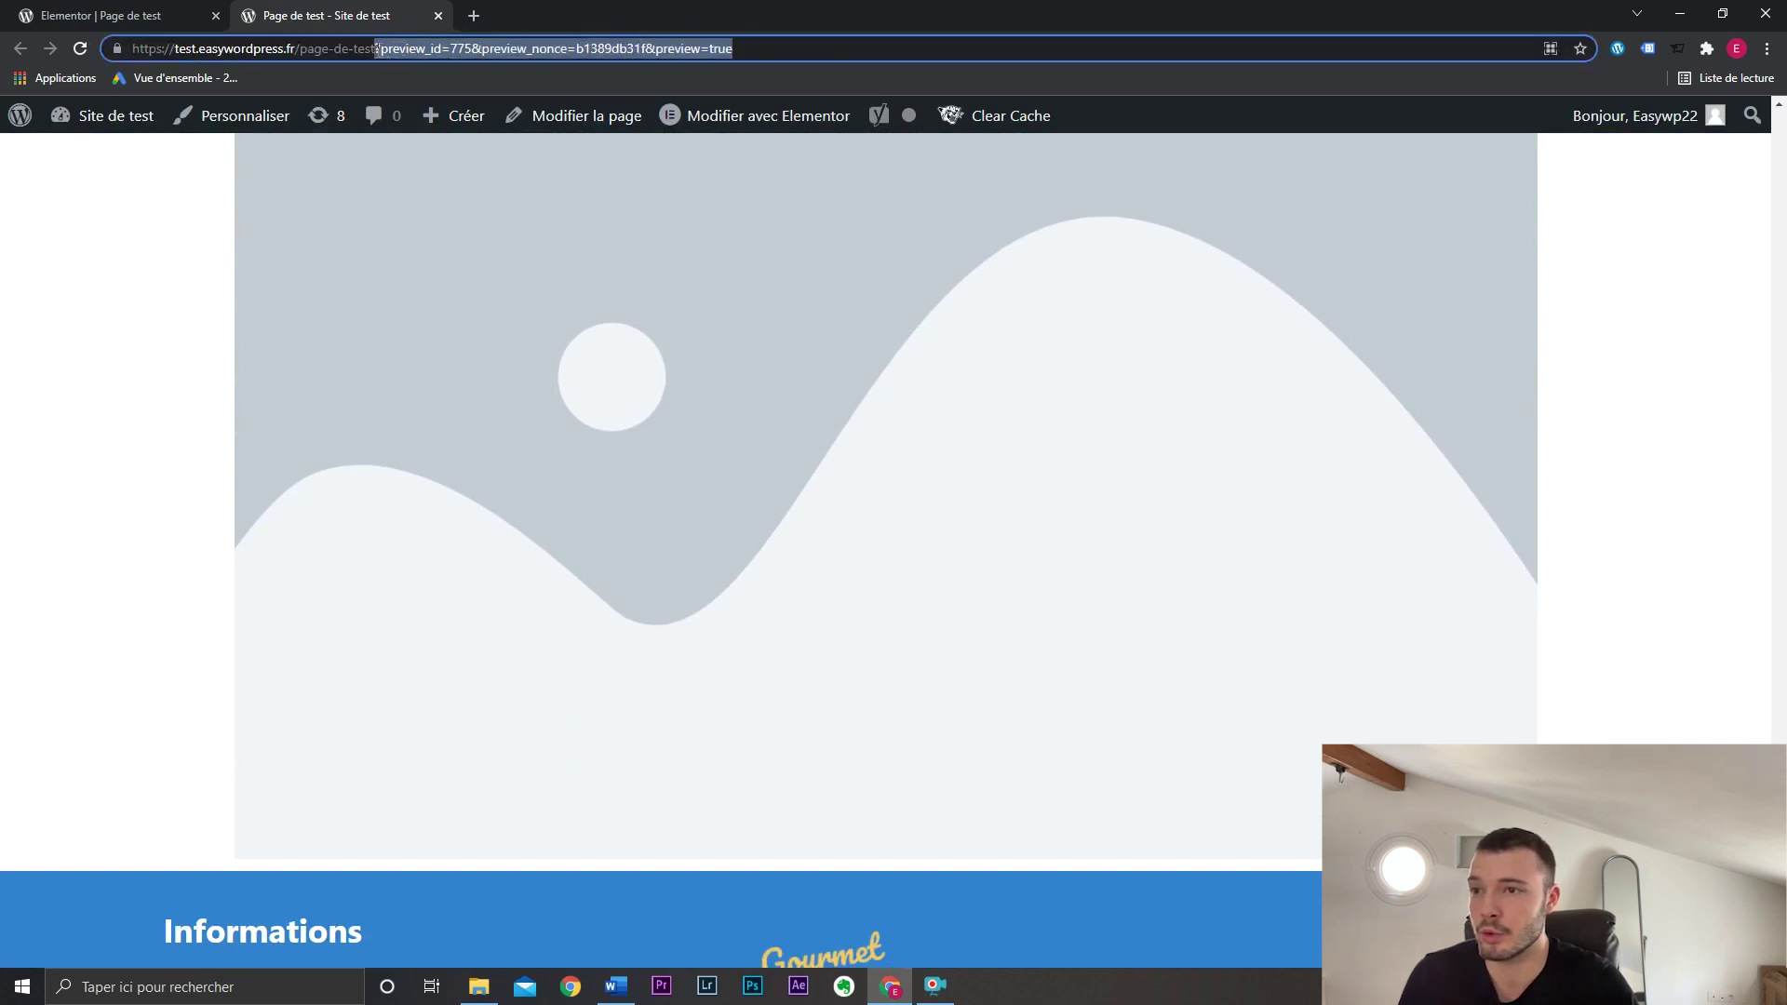
pyautogui.press('BackSpace')
pyautogui.press('Return')
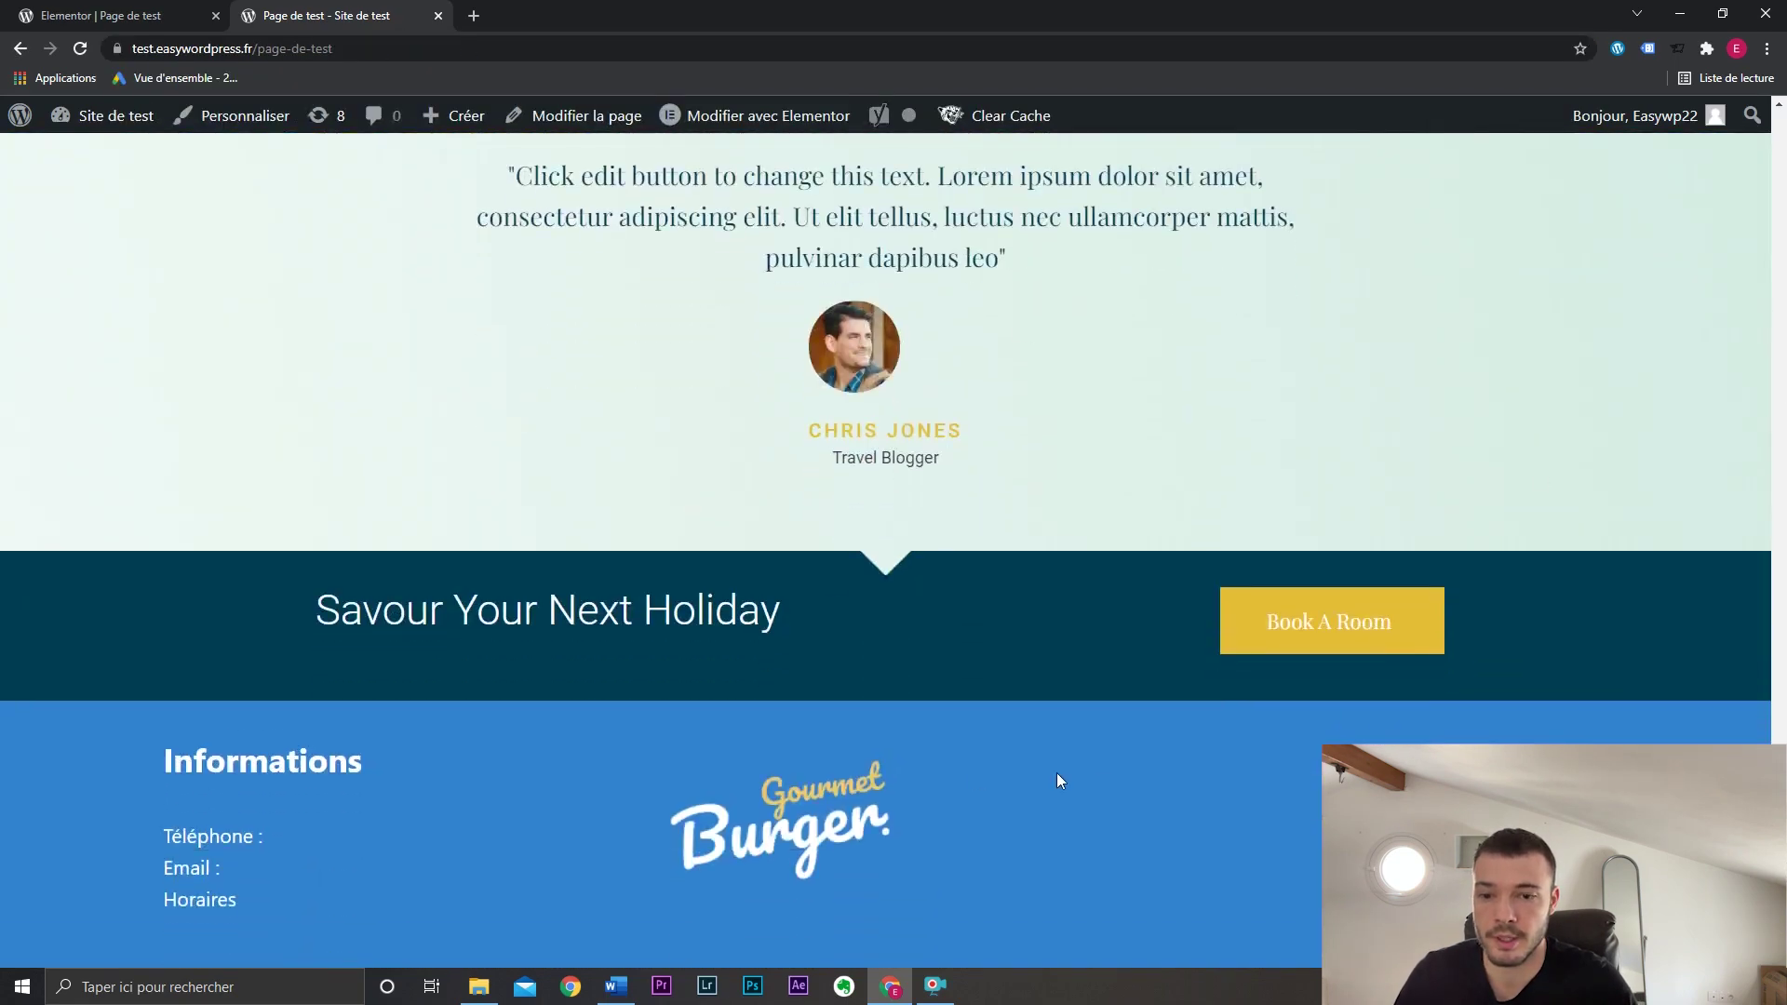
pyautogui.moveTo(1780, 614); pyautogui.dragTo(1783, 216)
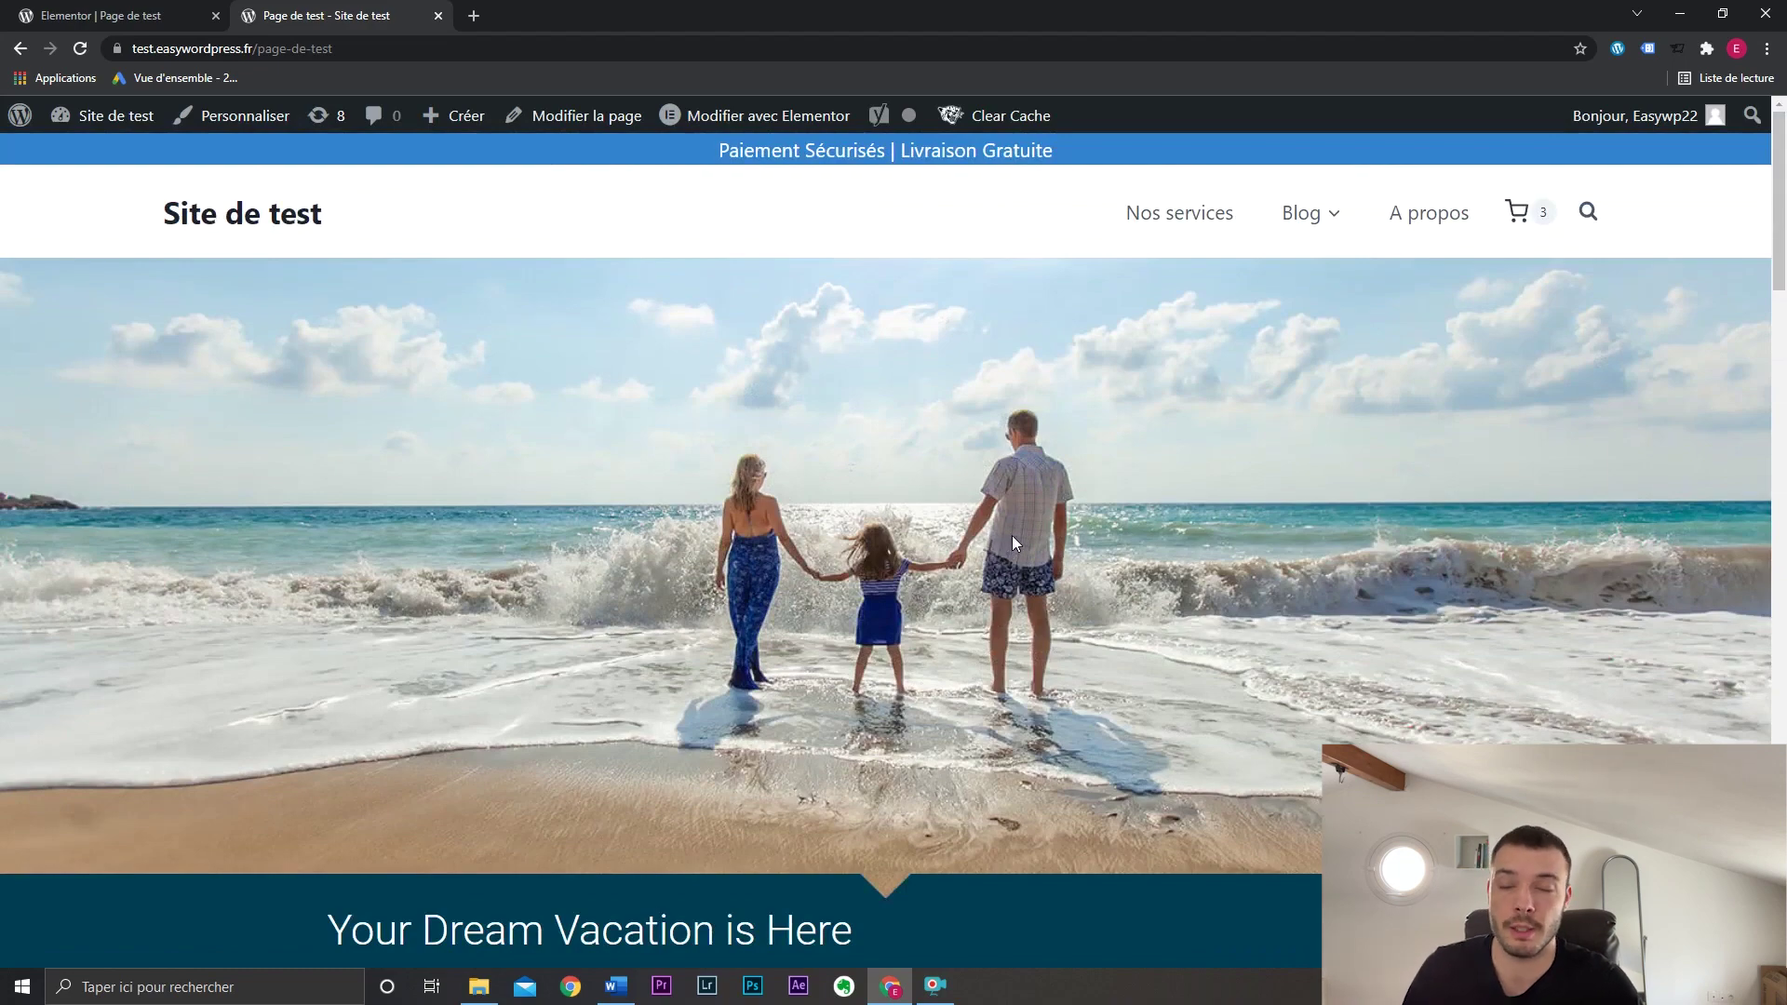
# Return to the Elementor editor and delete the section holding the placeholder image below Savour Your Next Holiday.
pyautogui.click(31, 9)
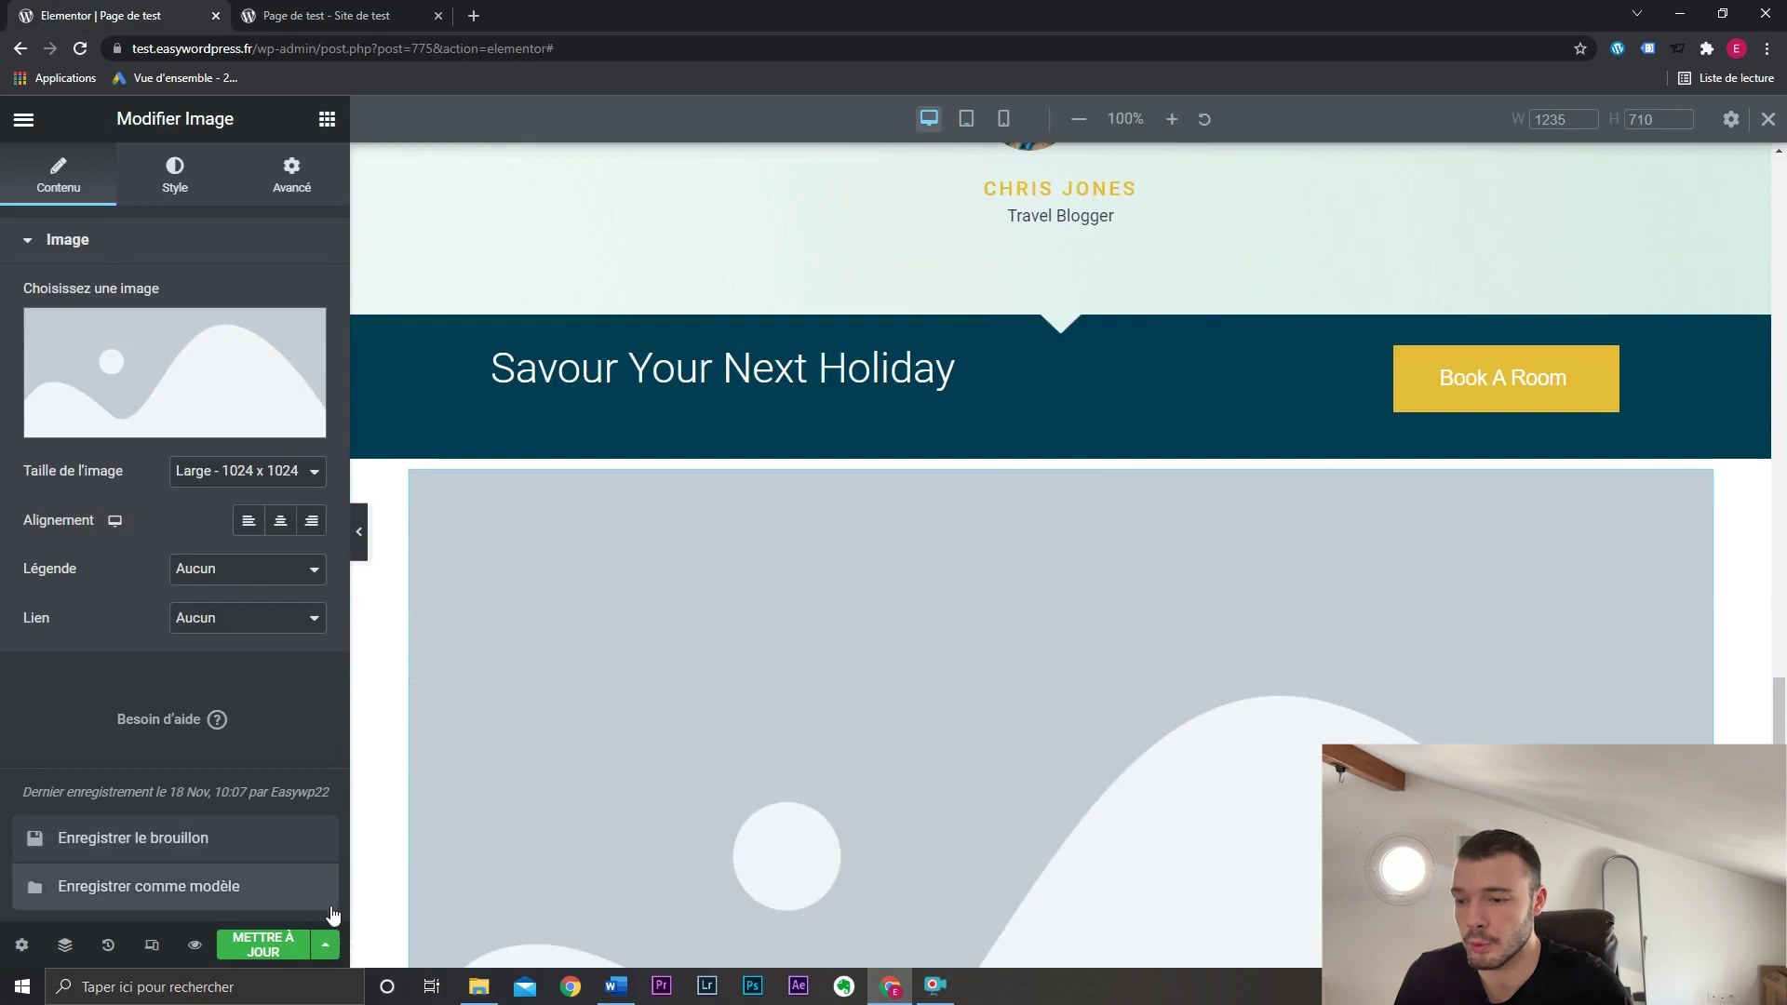
pyautogui.scroll(-7, 1539, 639)
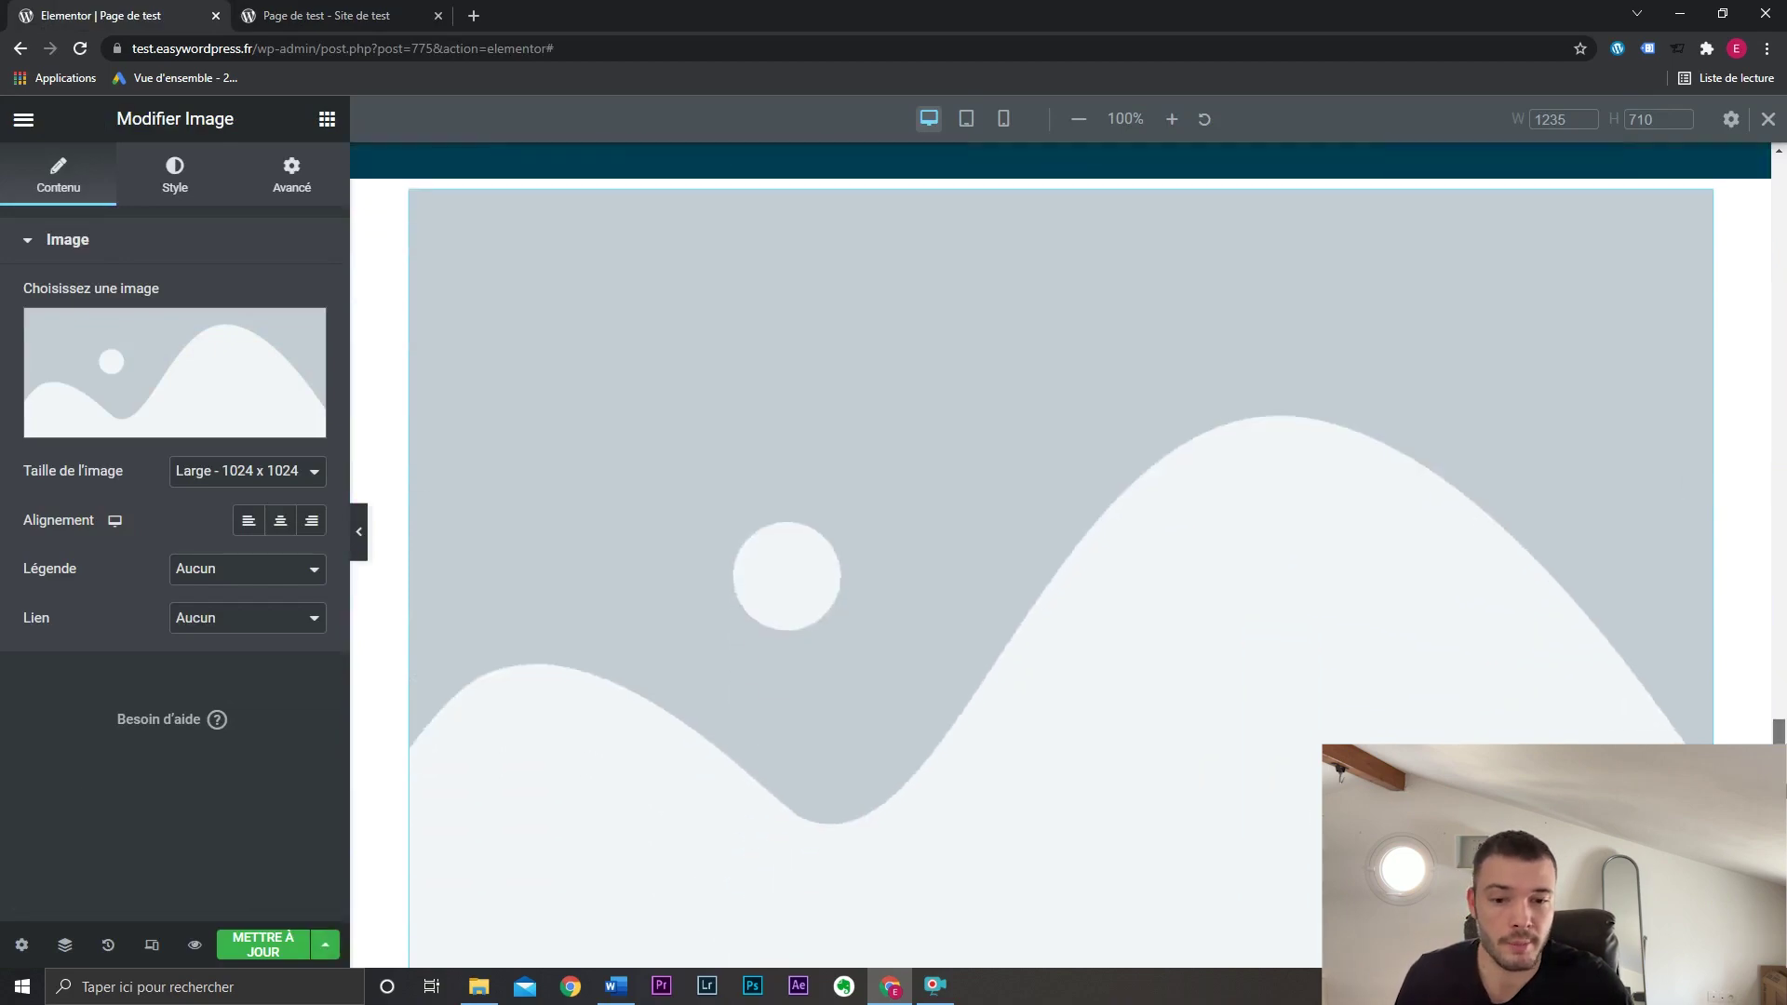
pyautogui.scroll(4, 1539, 639)
pyautogui.scroll(5, 1061, 559)
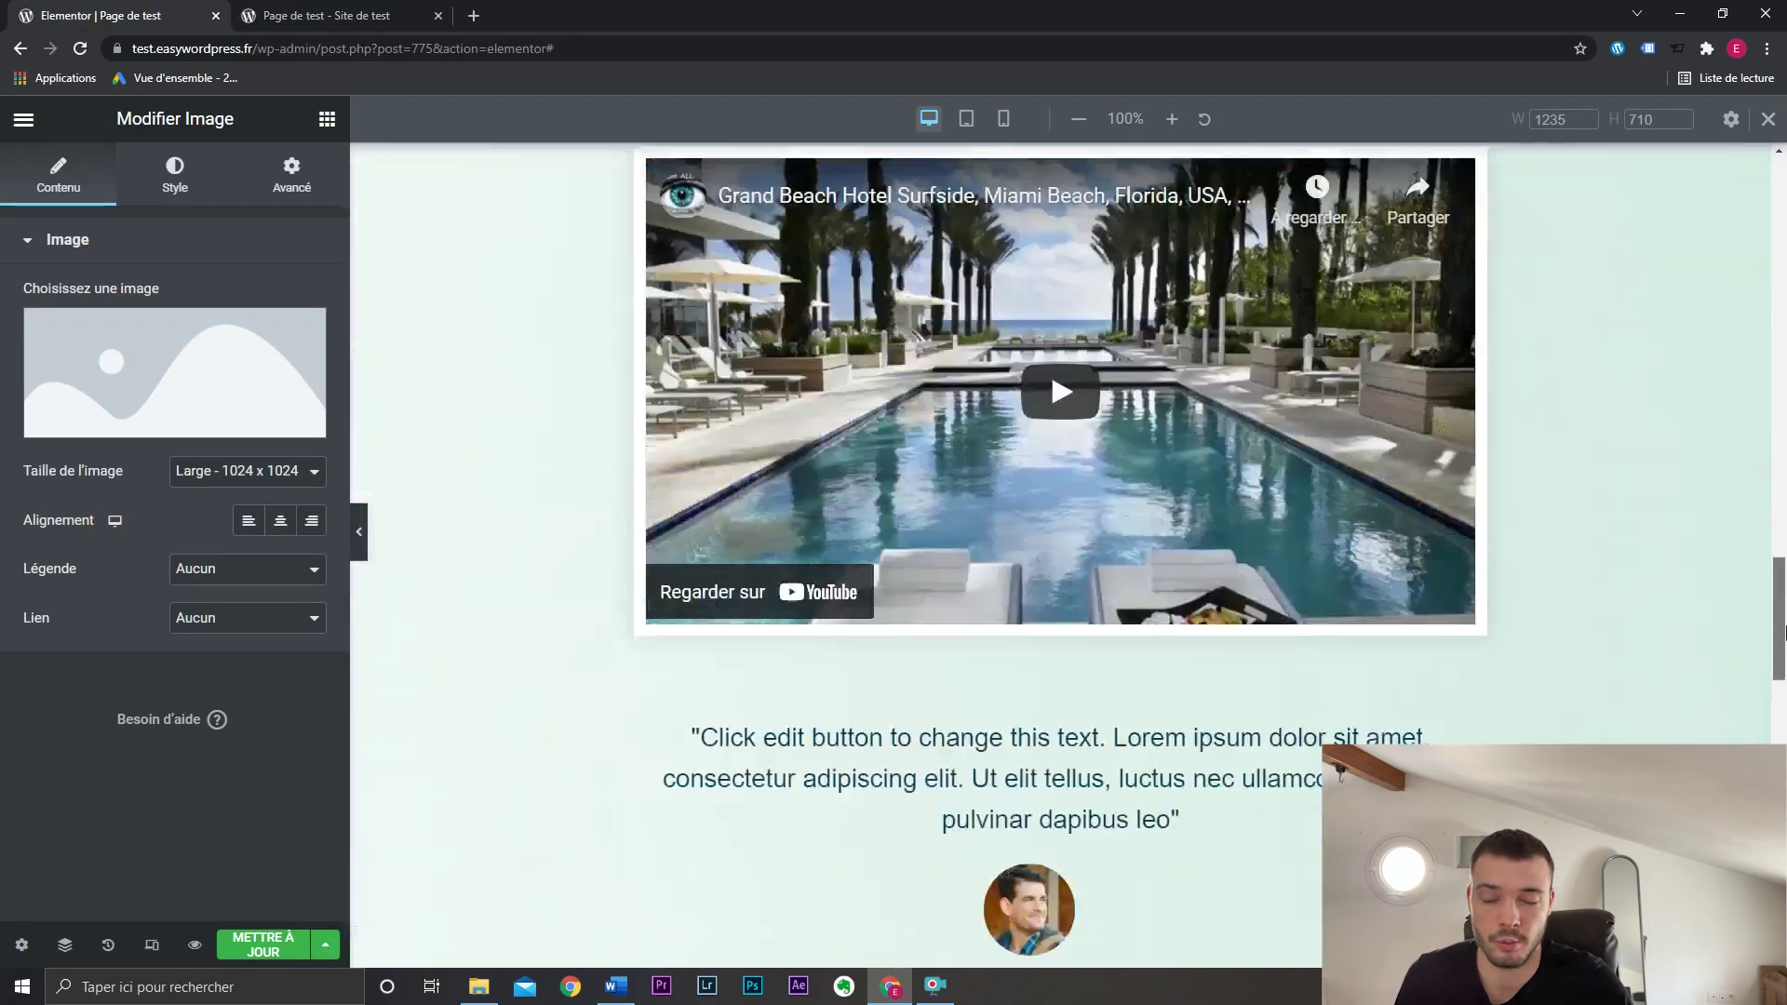
pyautogui.scroll(-4, 1061, 558)
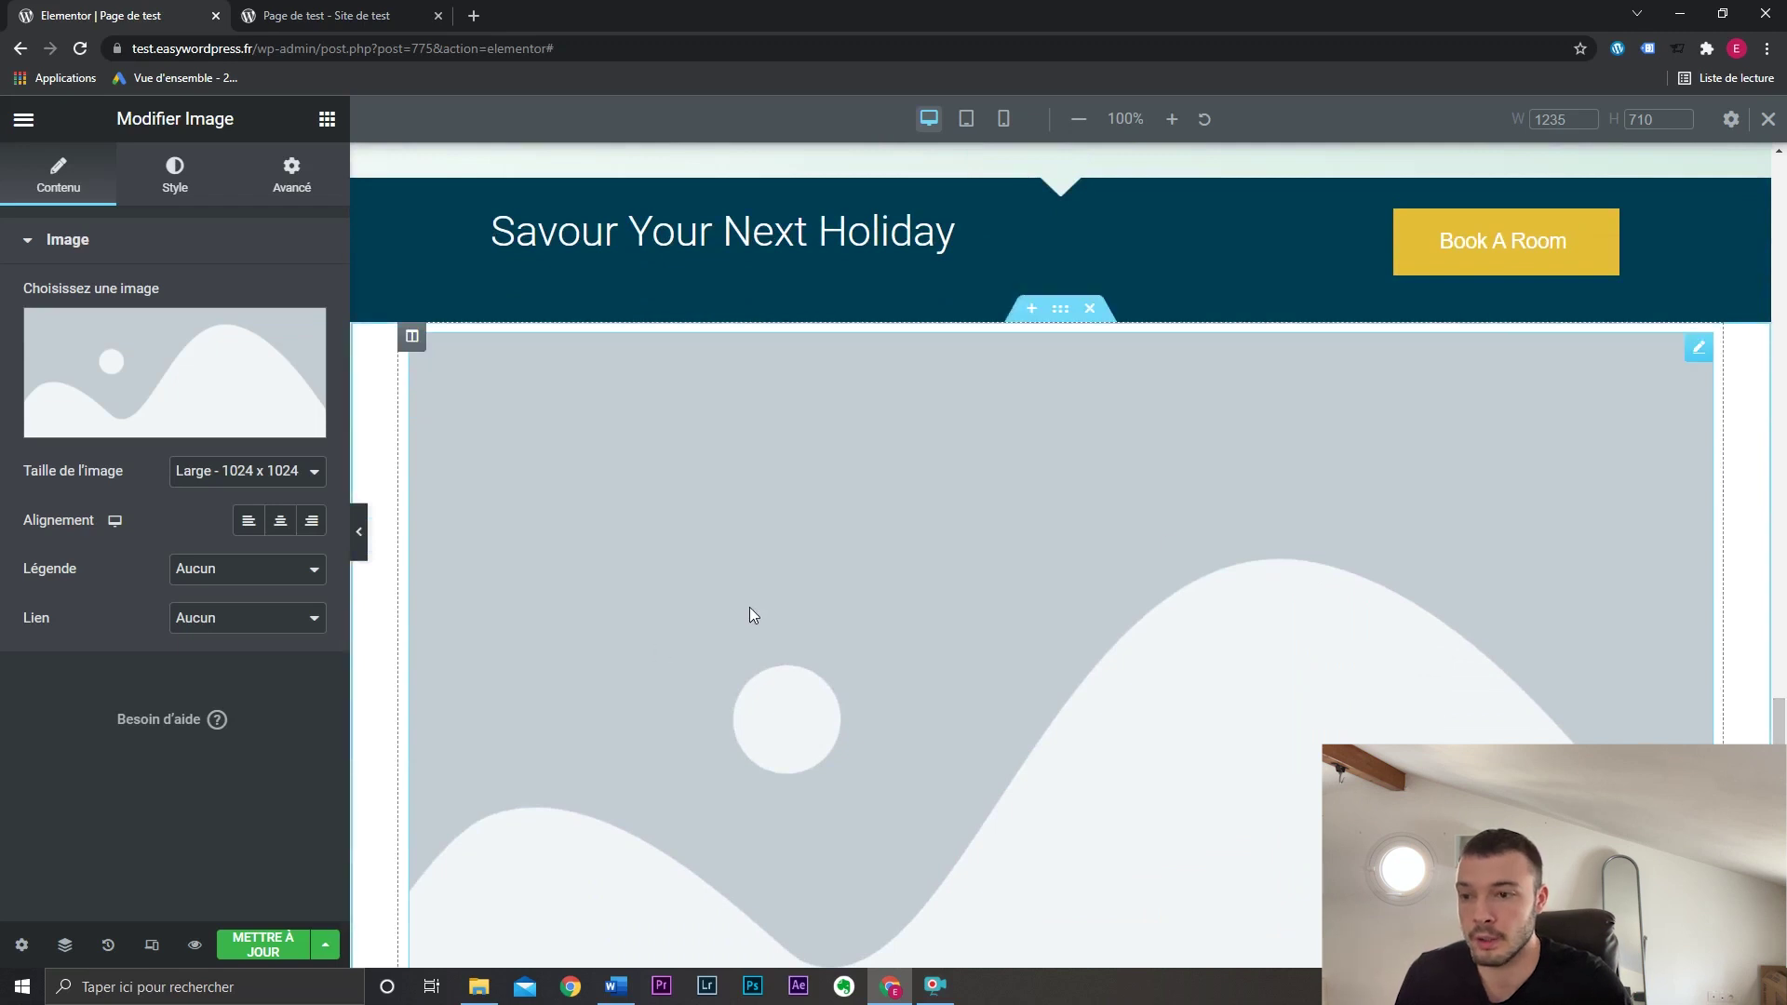
pyautogui.click(1090, 308)
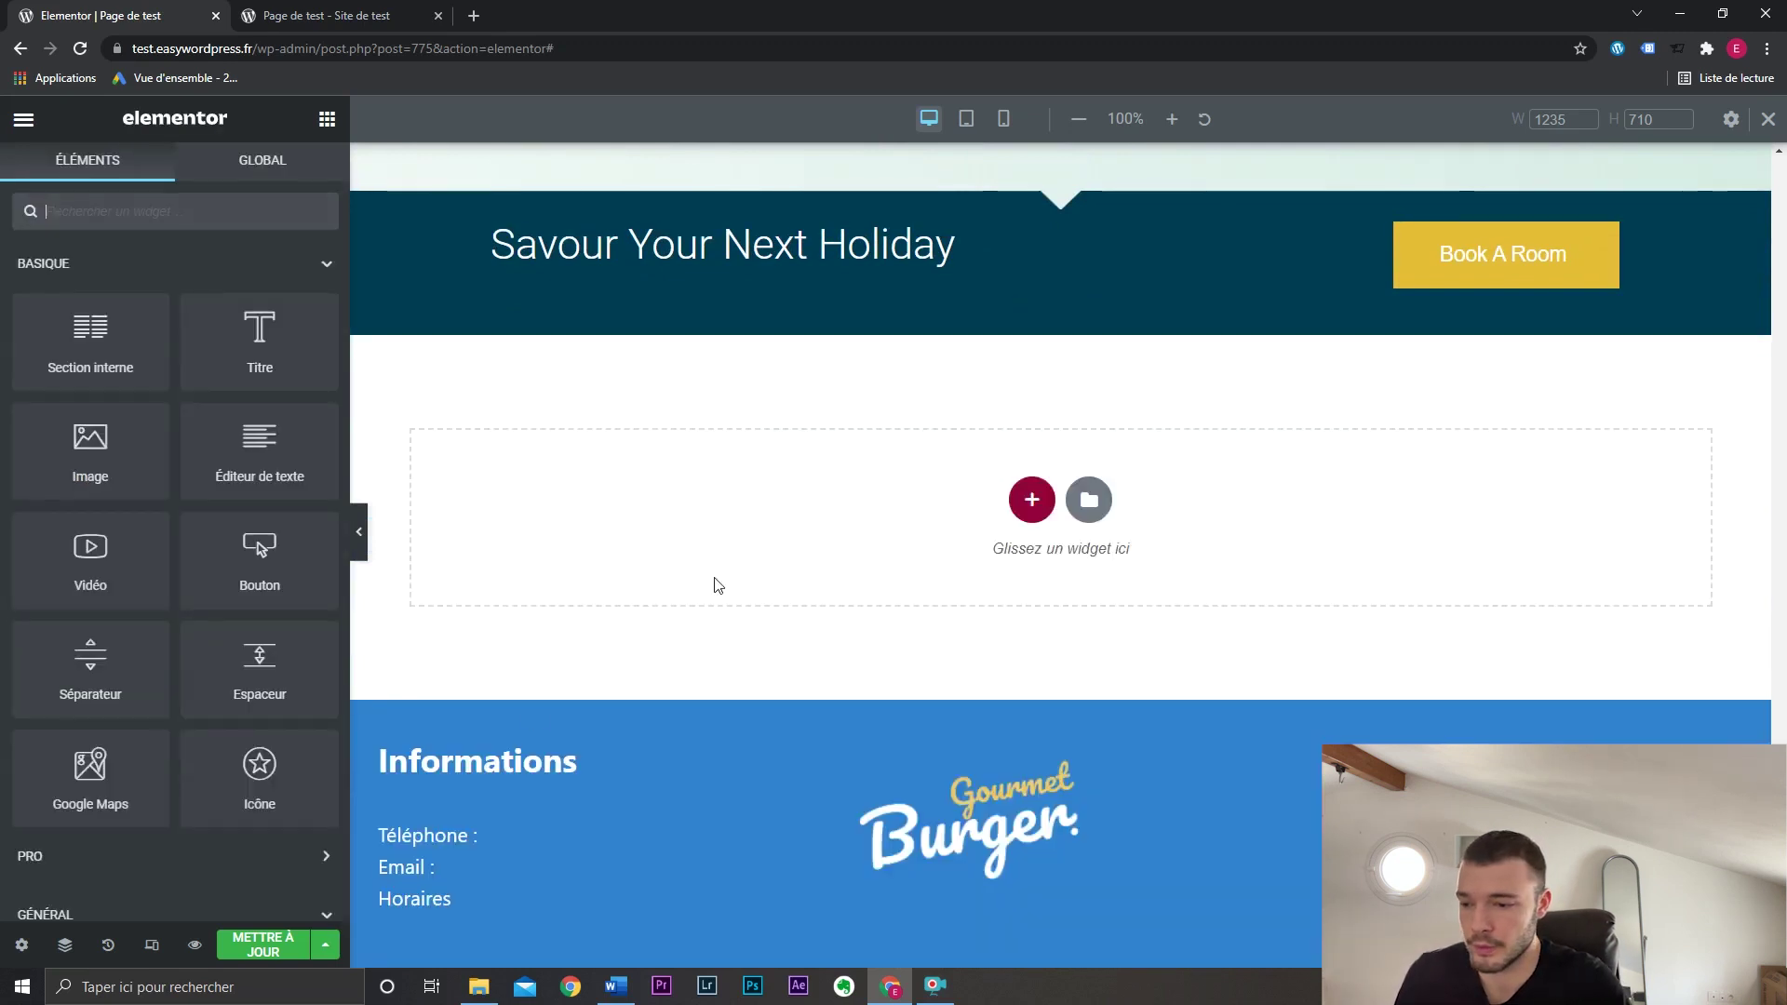
# Preview the changes, glance over the test page in its browser tab, and return to the editor.
pyautogui.click(325, 945)
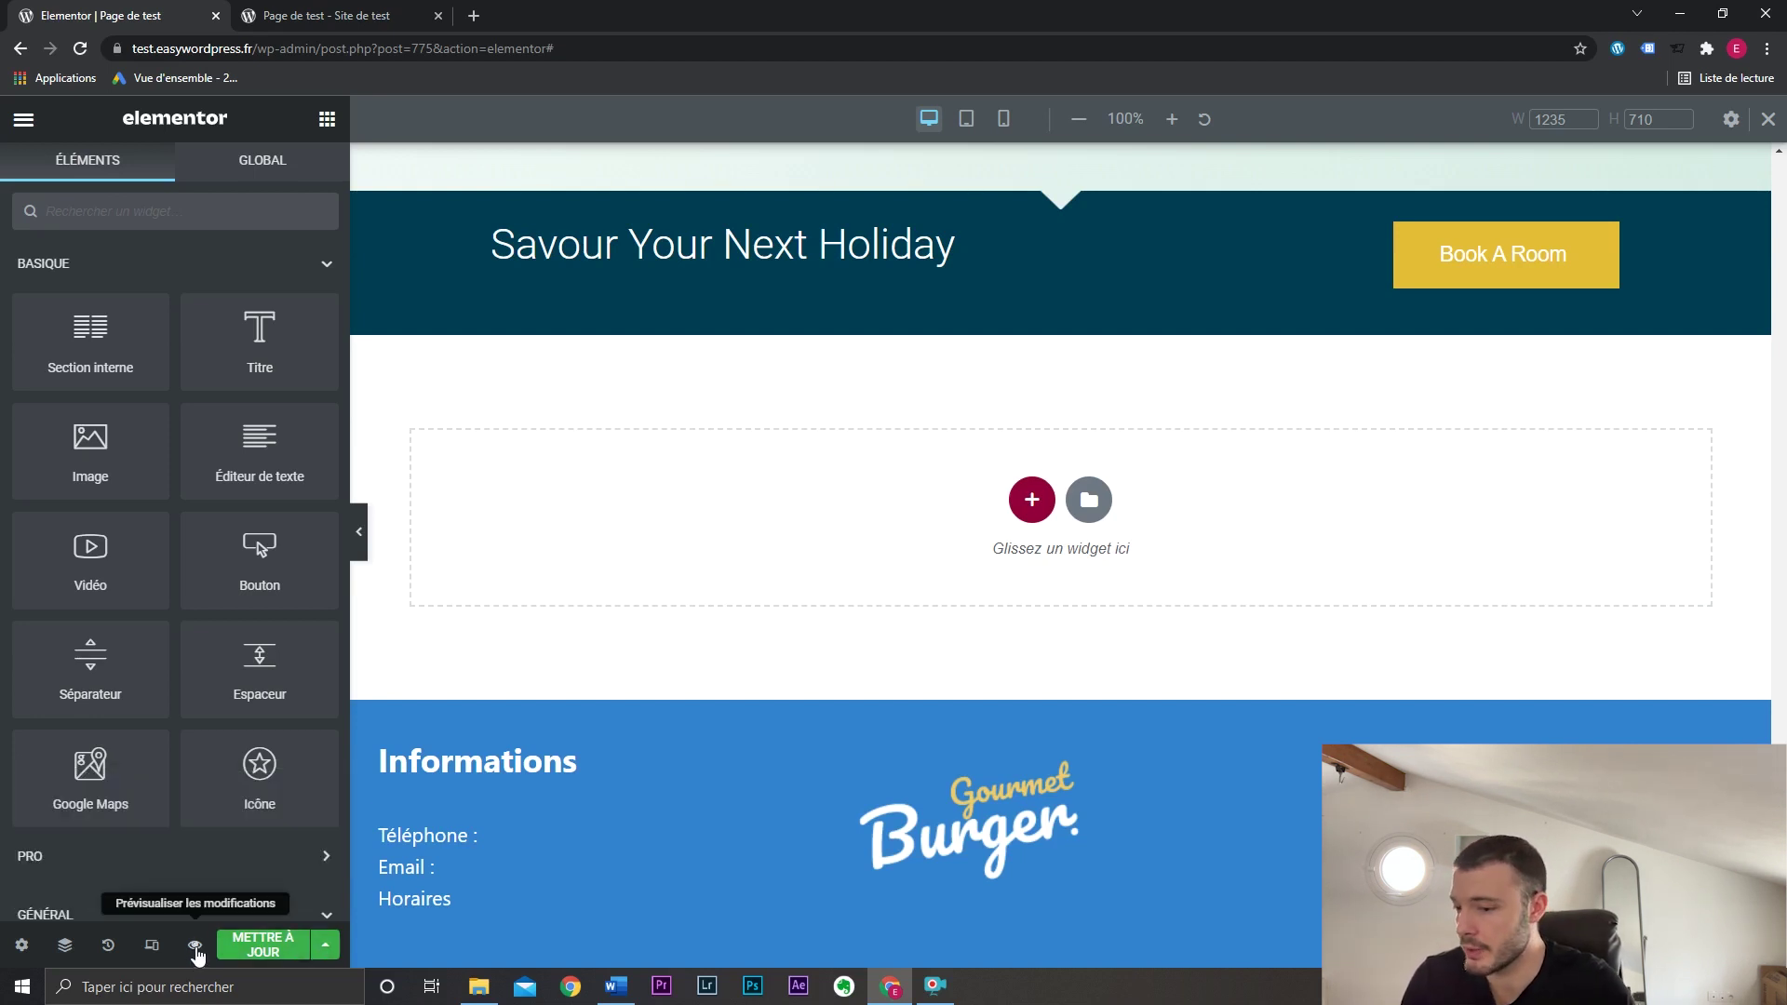
pyautogui.click(197, 947)
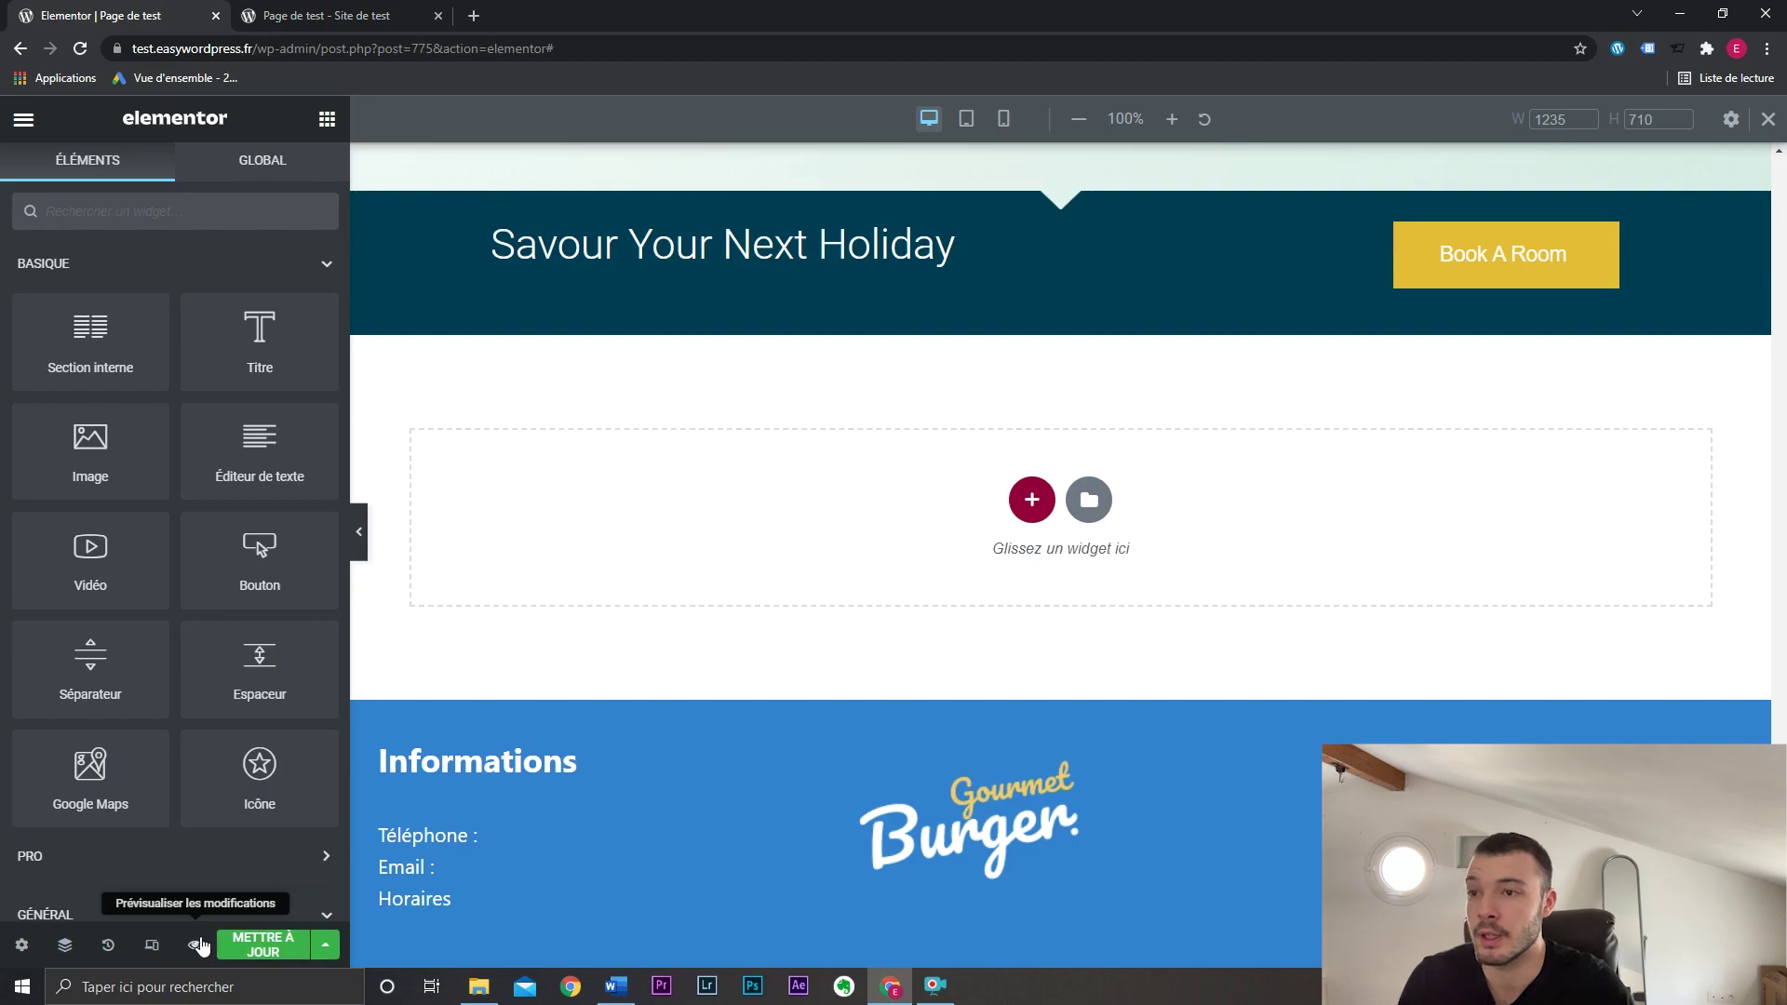
pyautogui.scroll(-8, 924, 616)
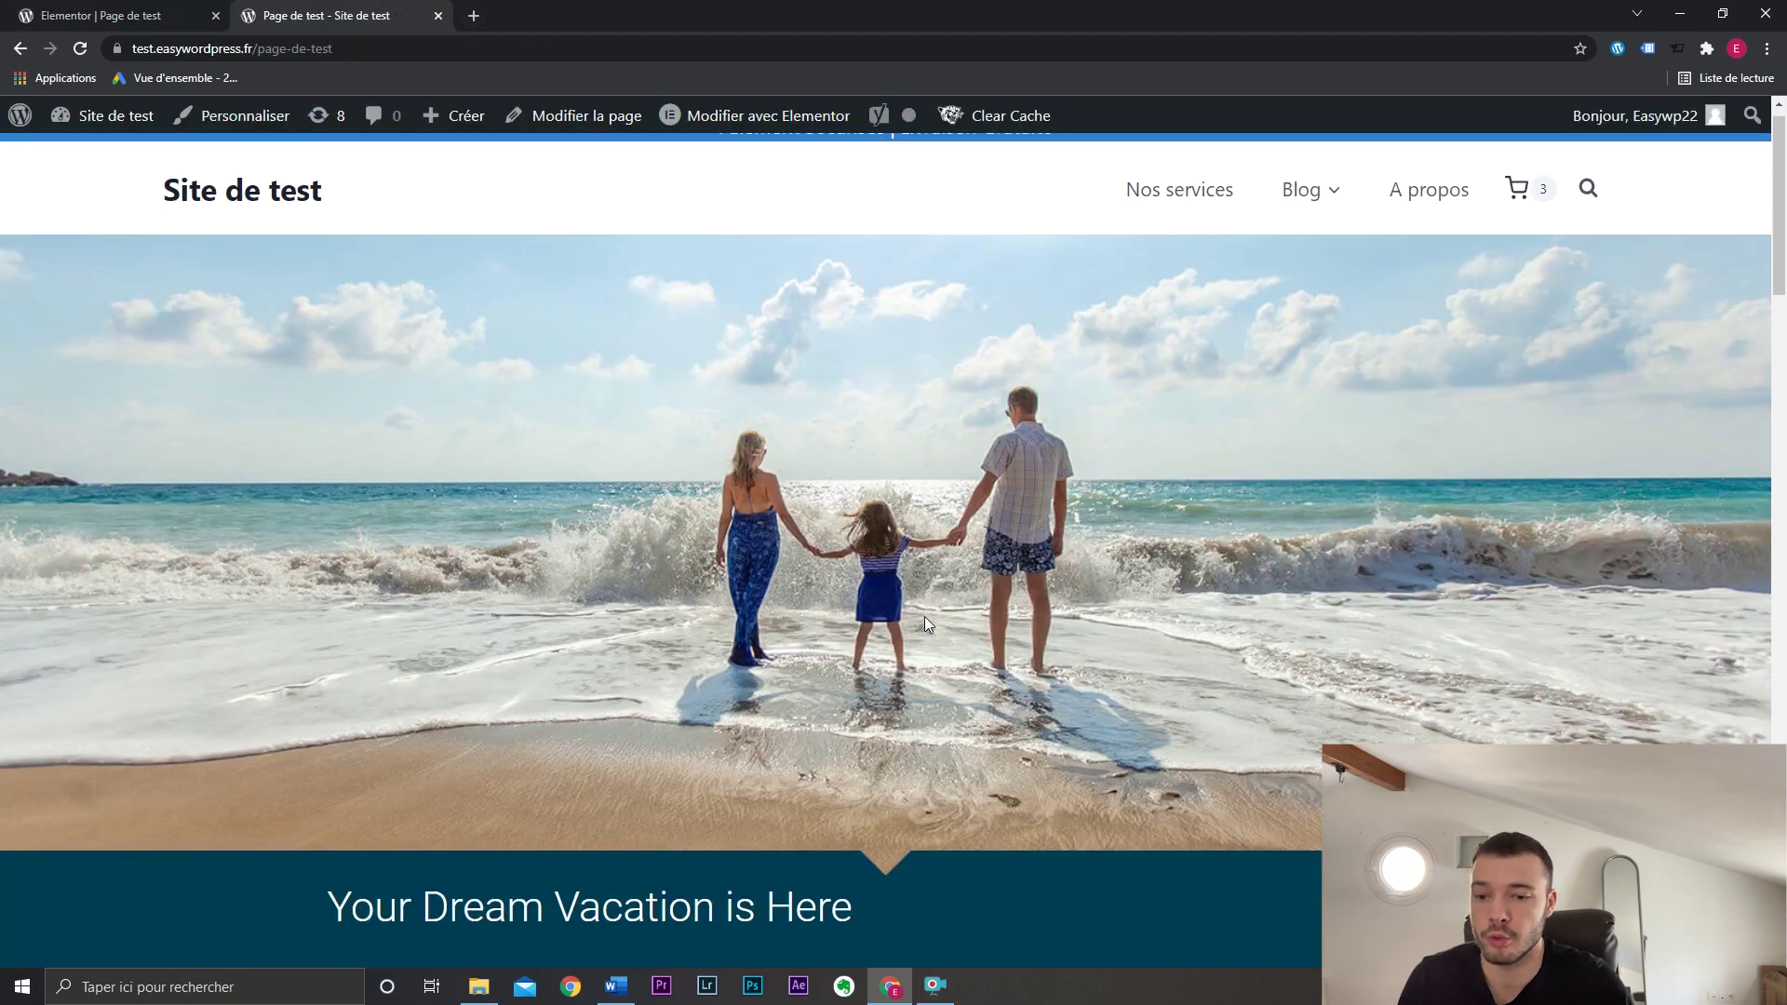
pyautogui.scroll(8, 924, 616)
pyautogui.click(133, 11)
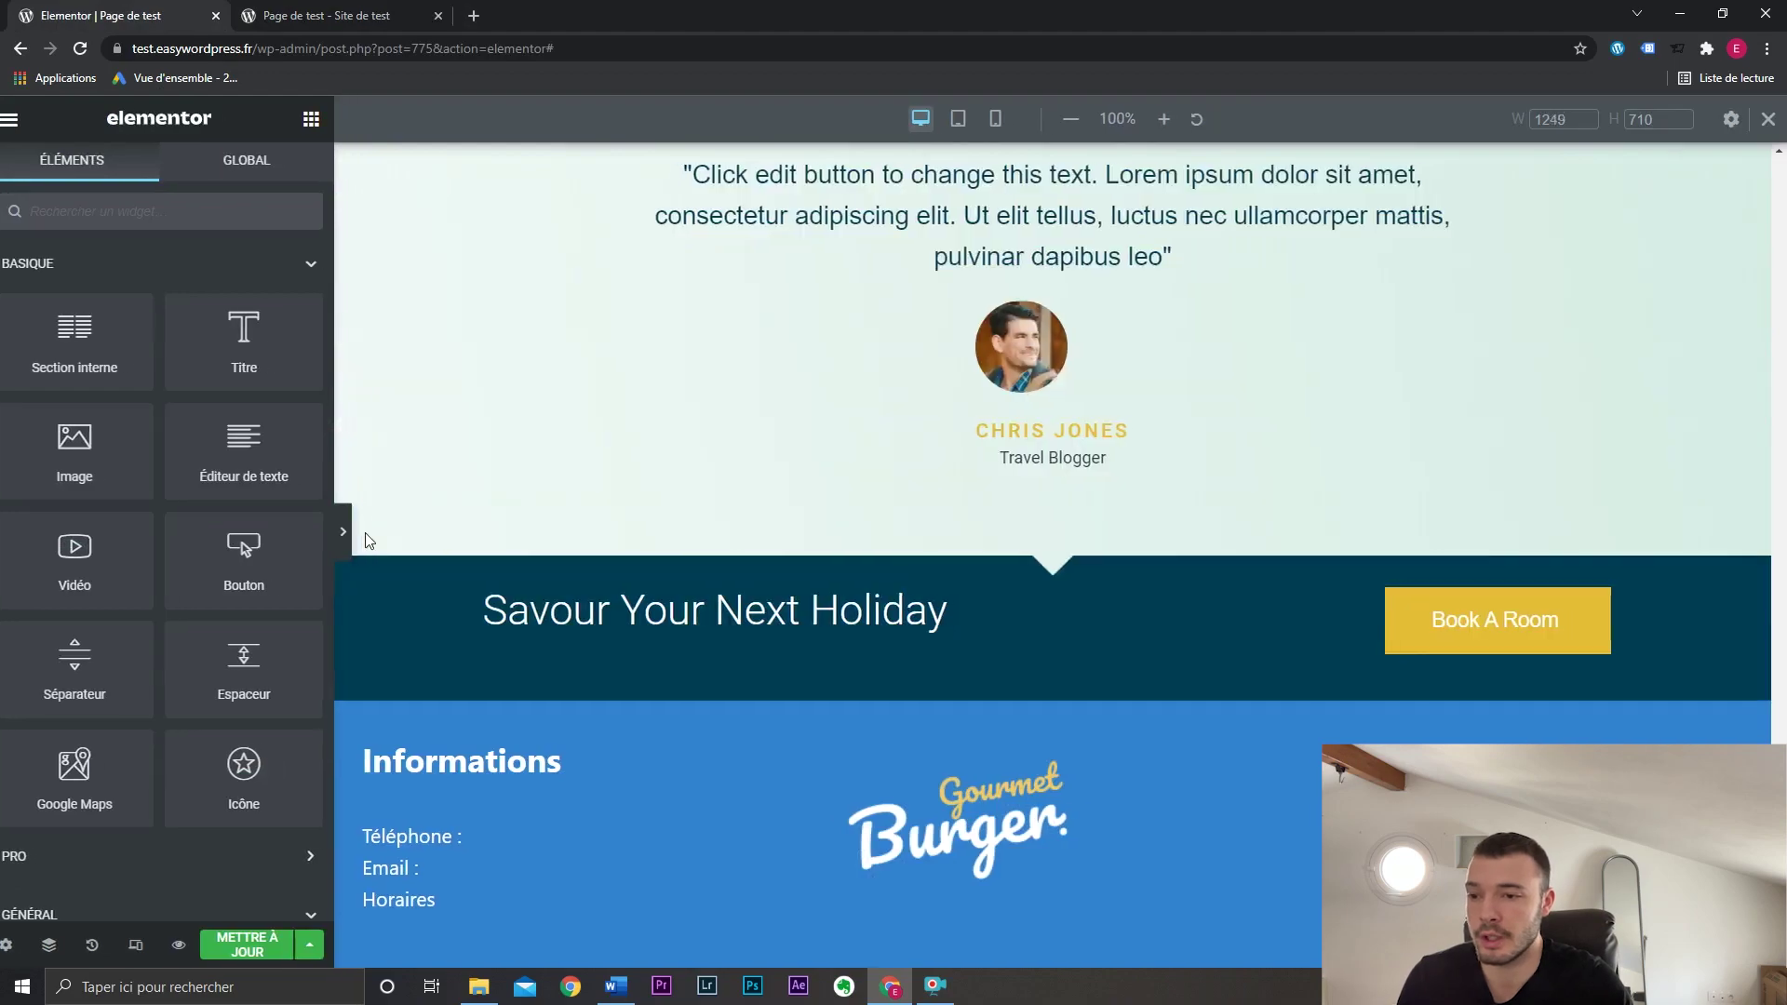
# Collapse the editing panel to look over the page at full width from its header, and restore the panel.
pyautogui.click(344, 532)
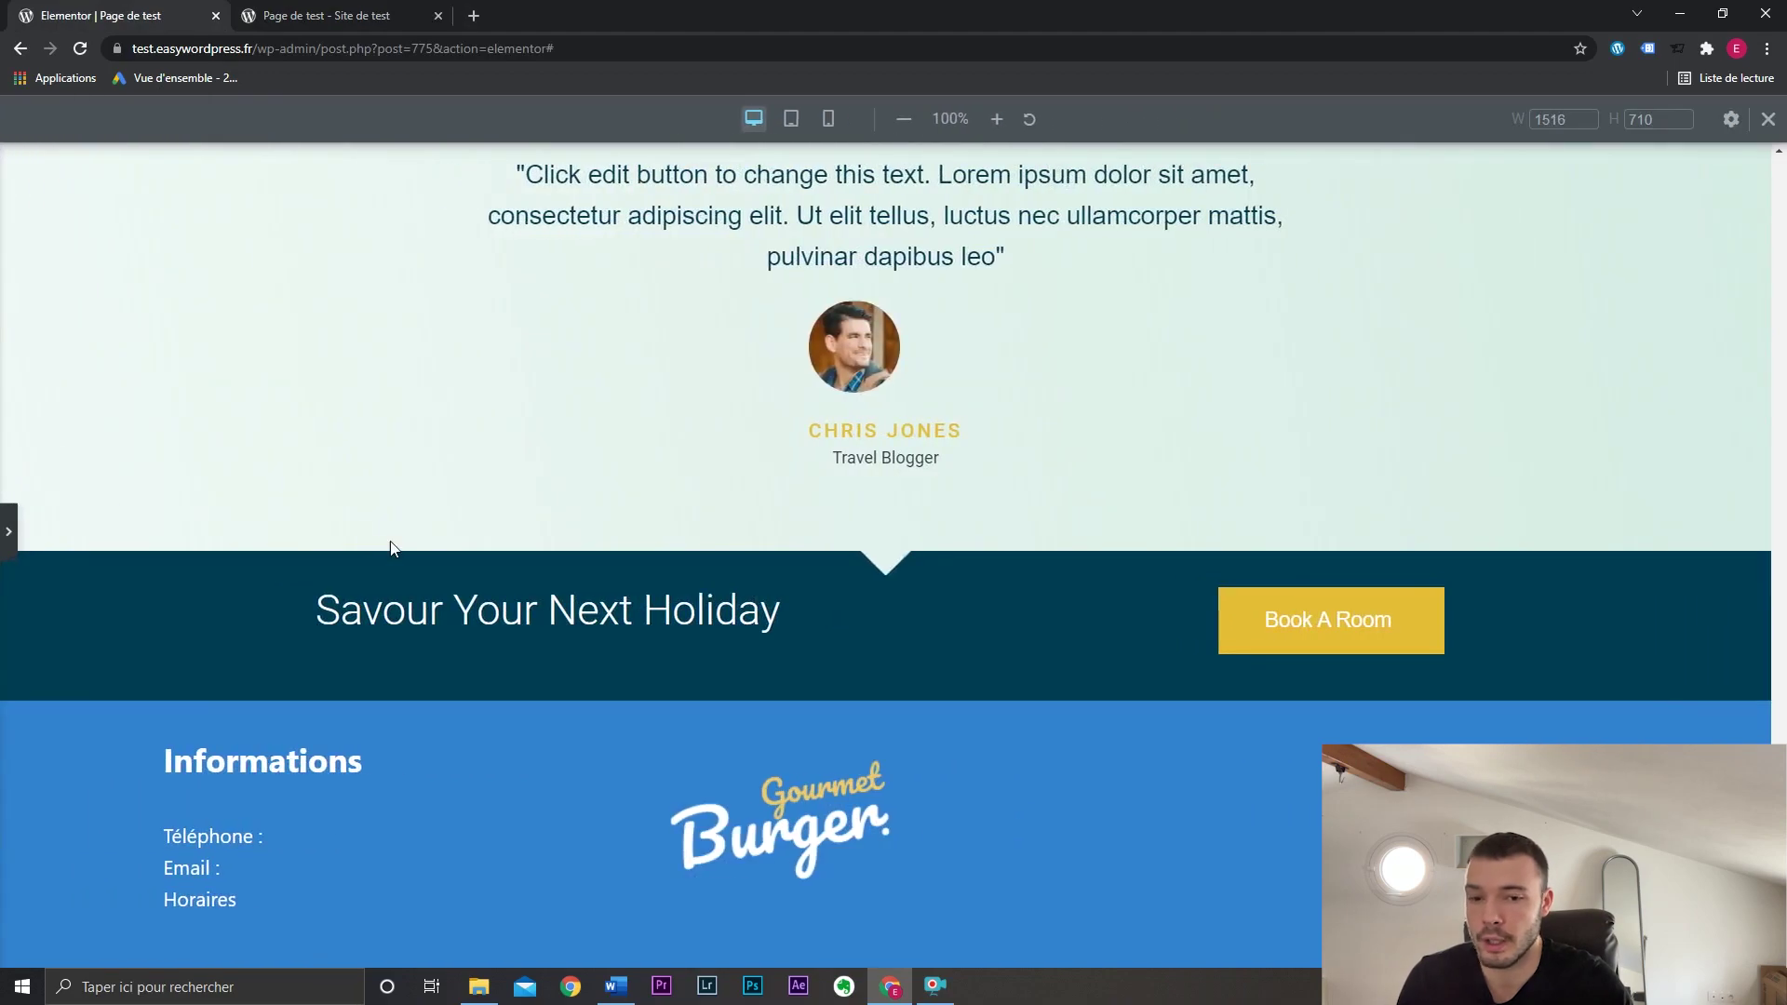
pyautogui.scroll(15, 1785, 232)
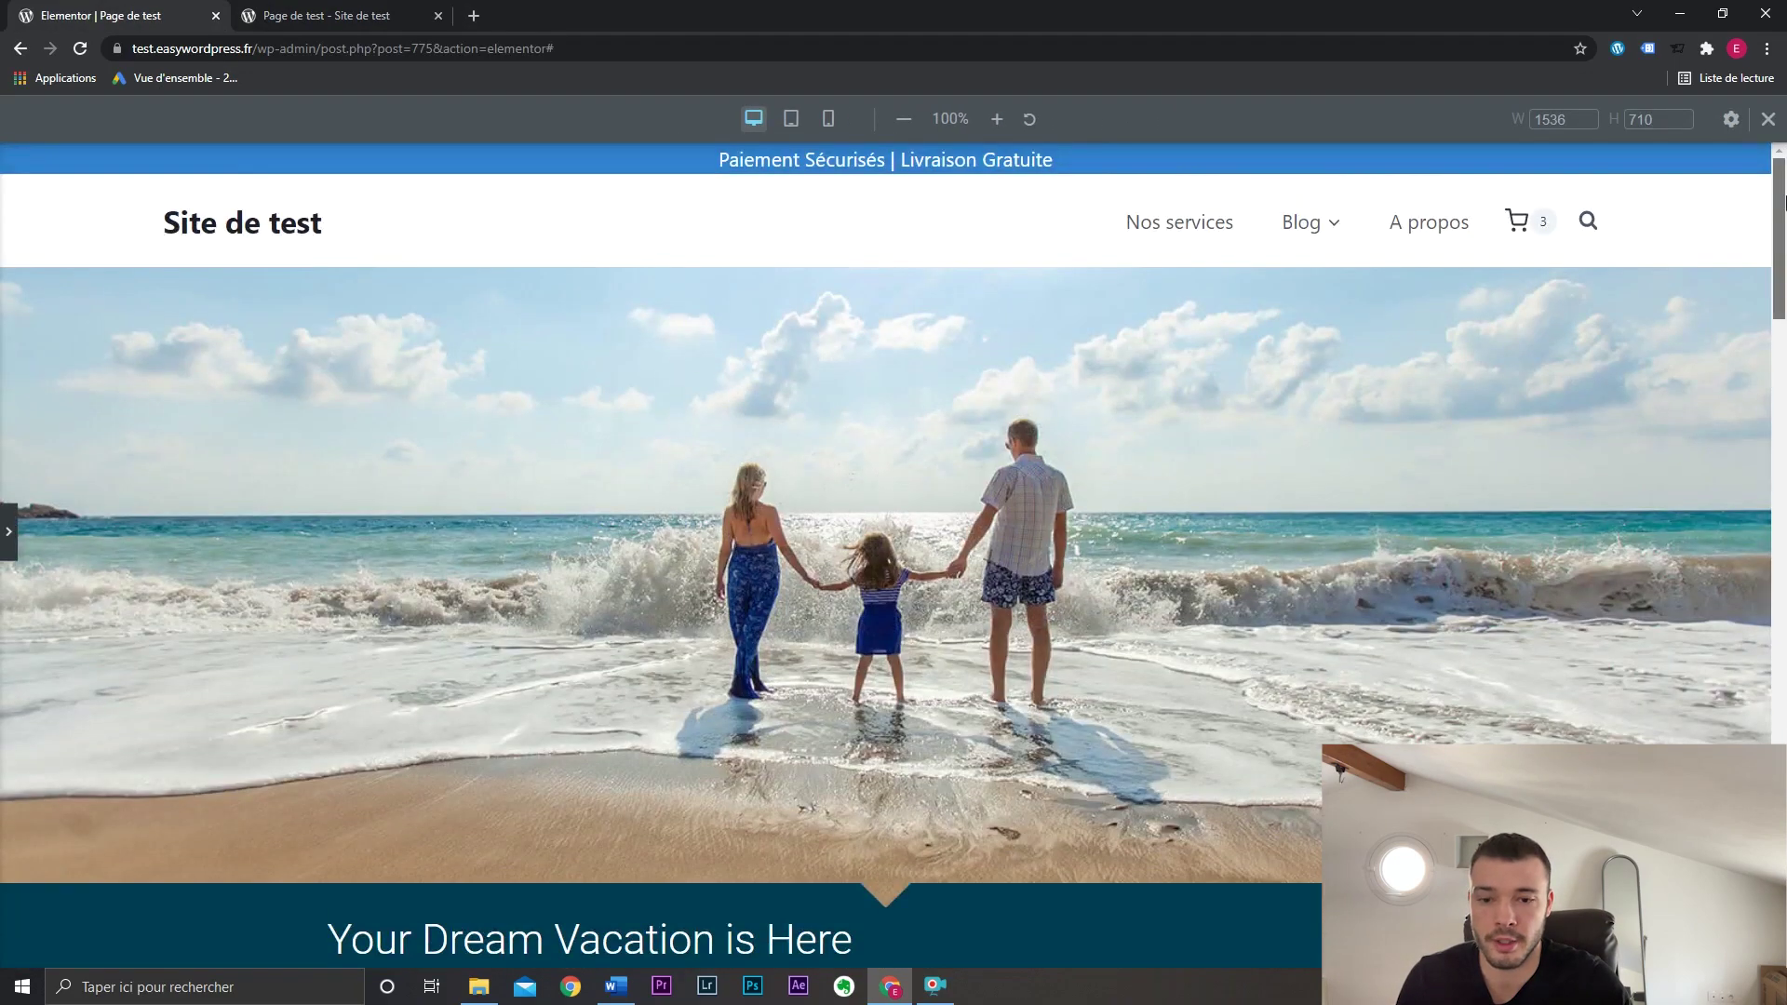
pyautogui.moveTo(1785, 200); pyautogui.dragTo(1785, 275)
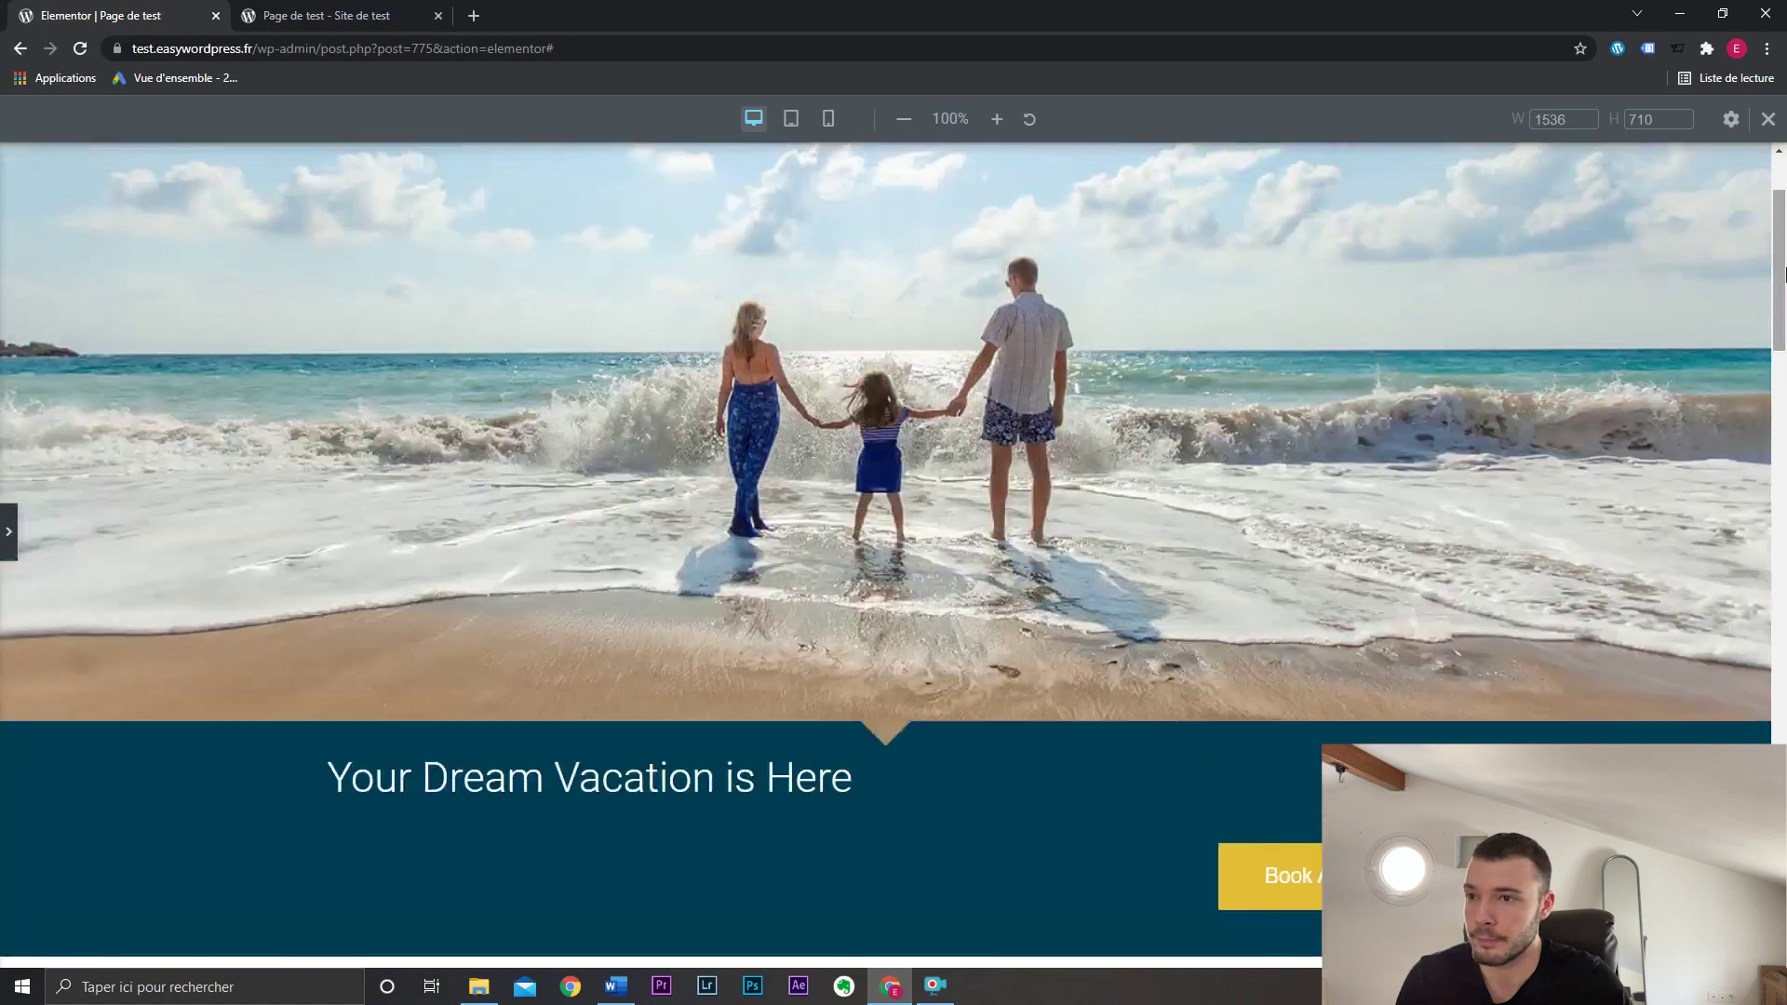
pyautogui.click(4, 527)
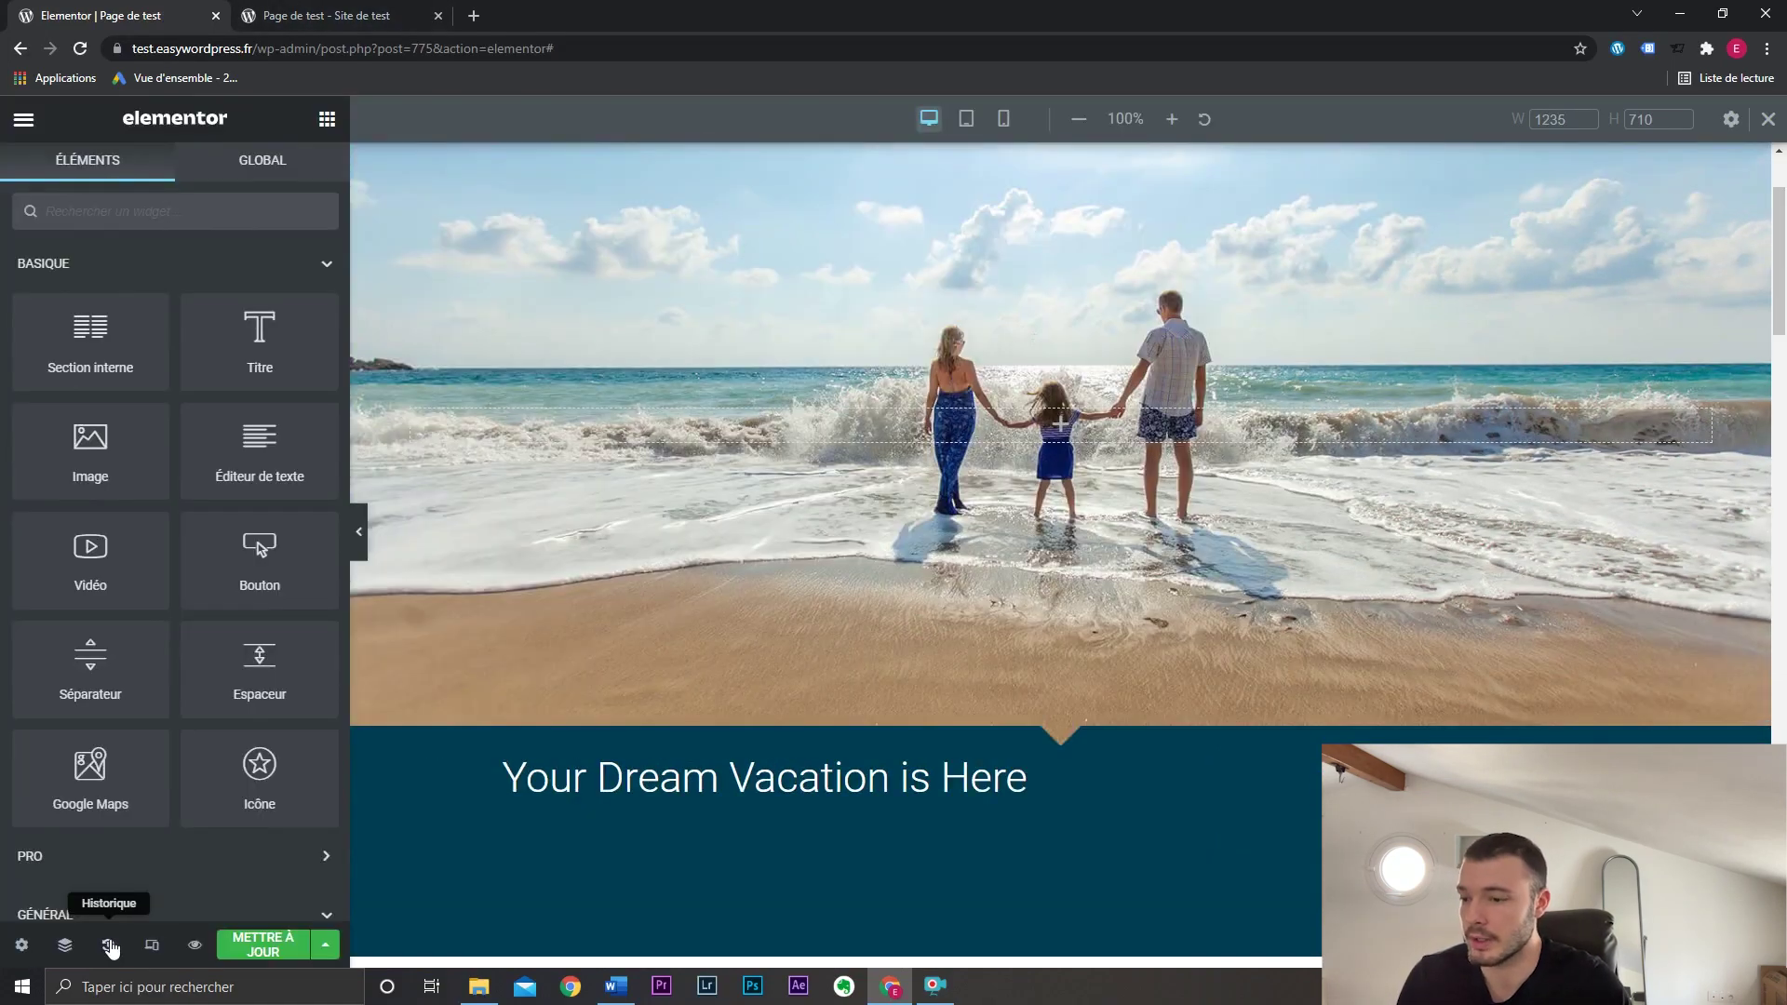
# Look through the history of actions, revert to the latest Image Ajouté entry, and return to the most recent Section Retiré entry.
pyautogui.click(110, 946)
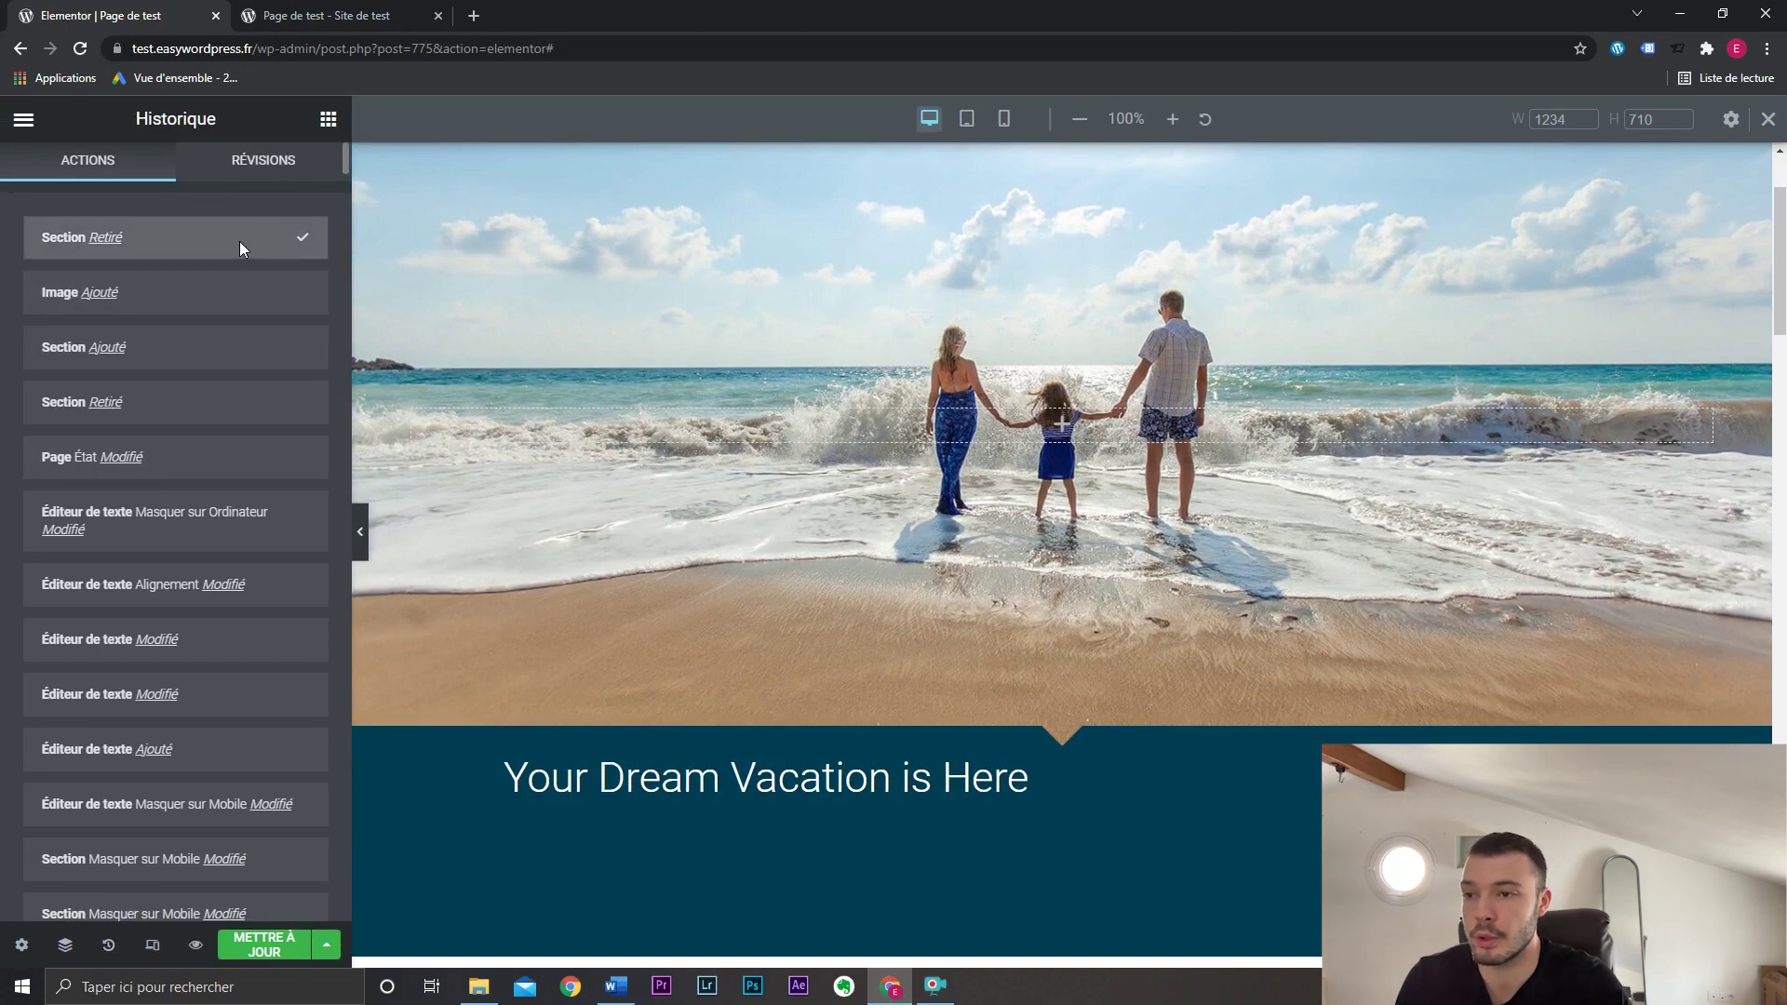
pyautogui.moveTo(342, 164); pyautogui.dragTo(326, 913)
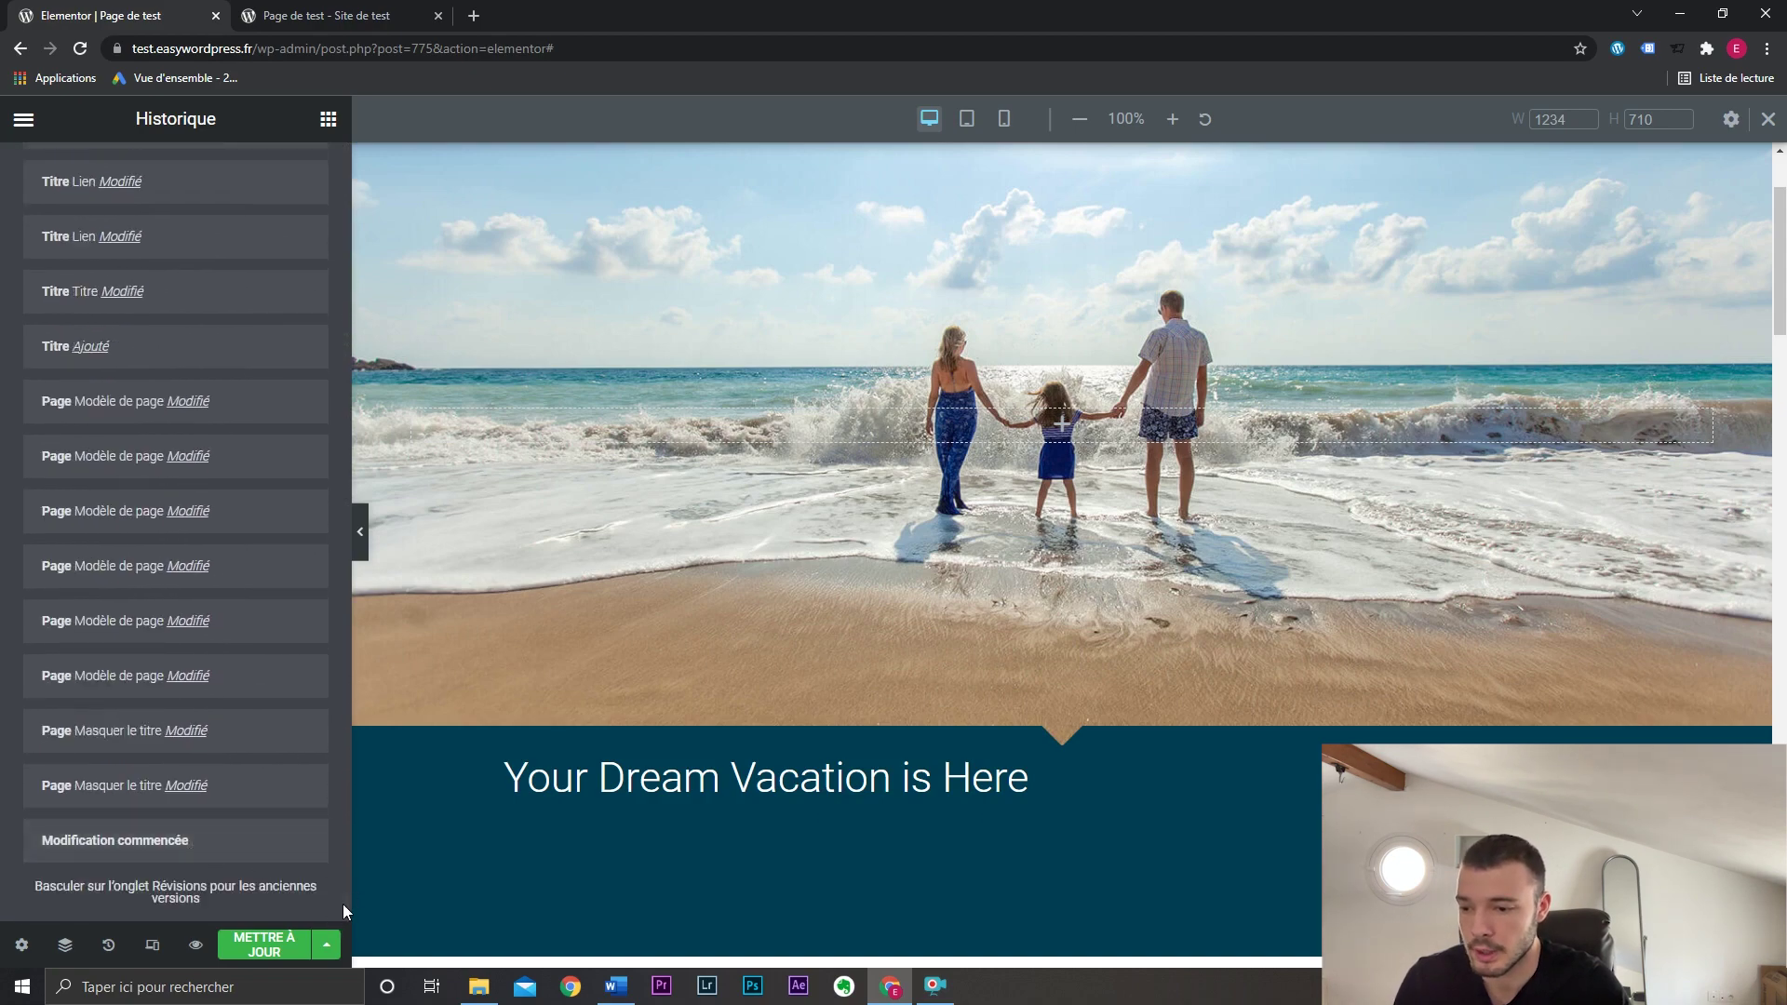
pyautogui.moveTo(342, 902); pyautogui.dragTo(372, 119)
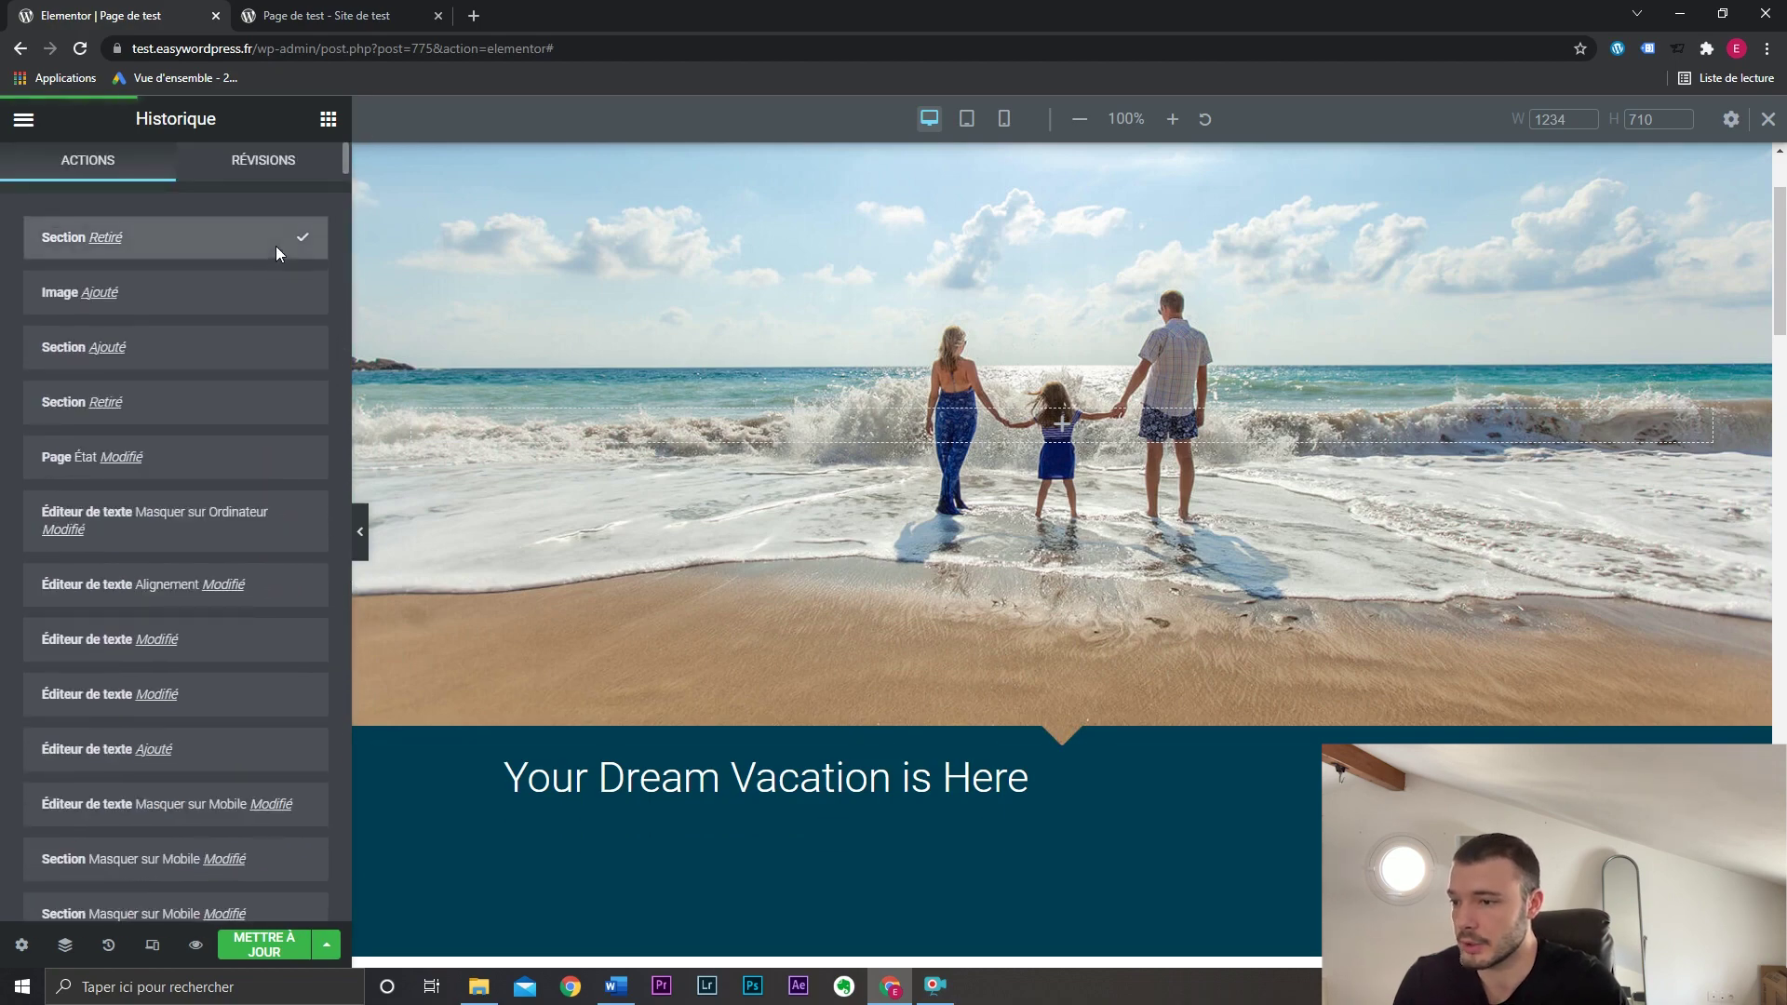
pyautogui.click(203, 294)
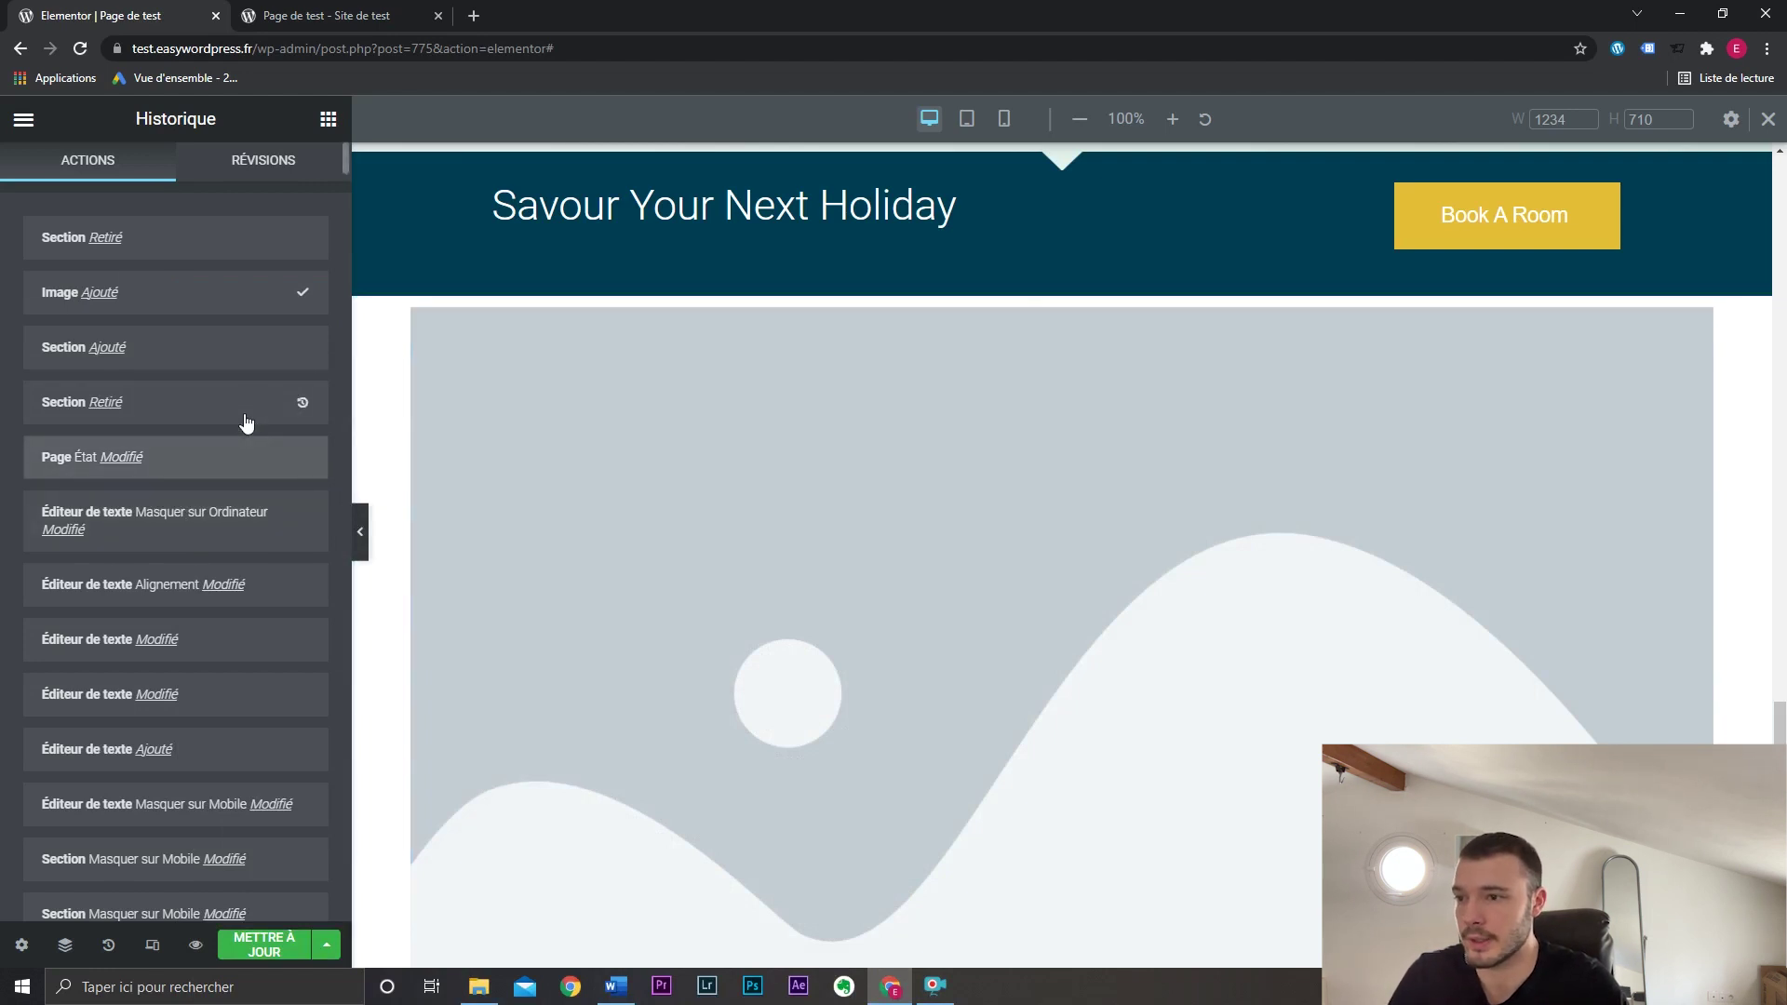
pyautogui.click(222, 254)
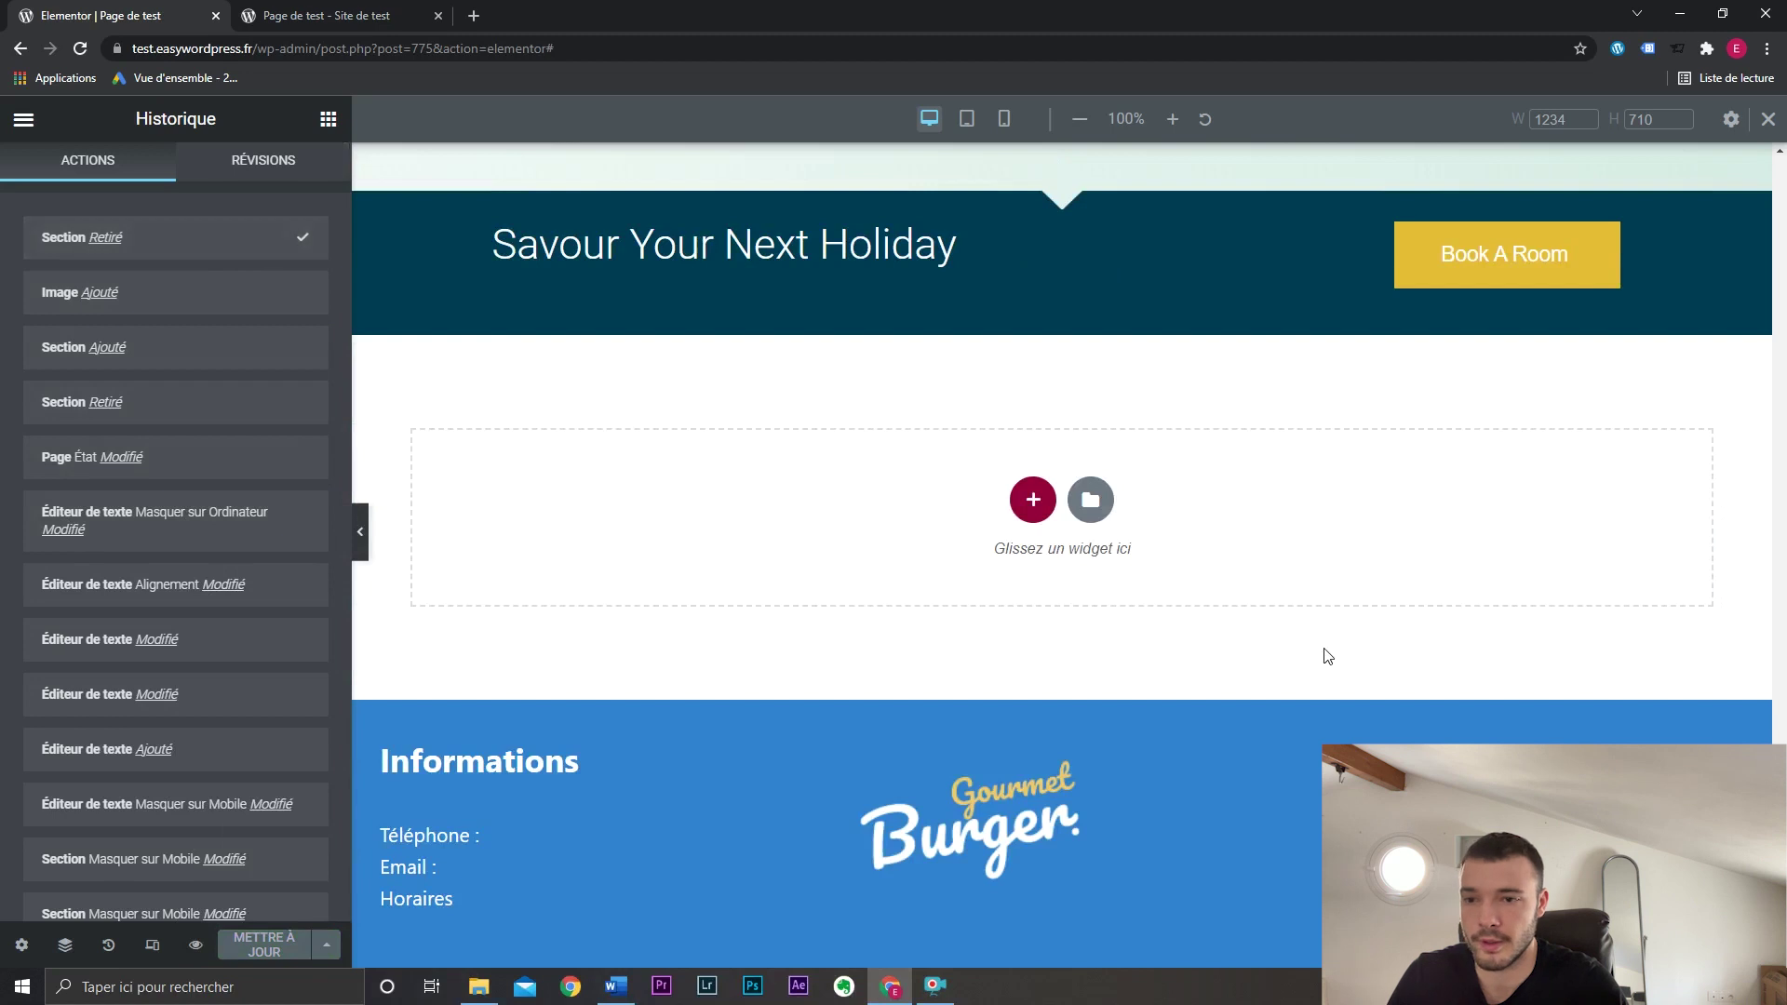
# View the page's saved revisions and open the Navigator.
pyautogui.click(296, 169)
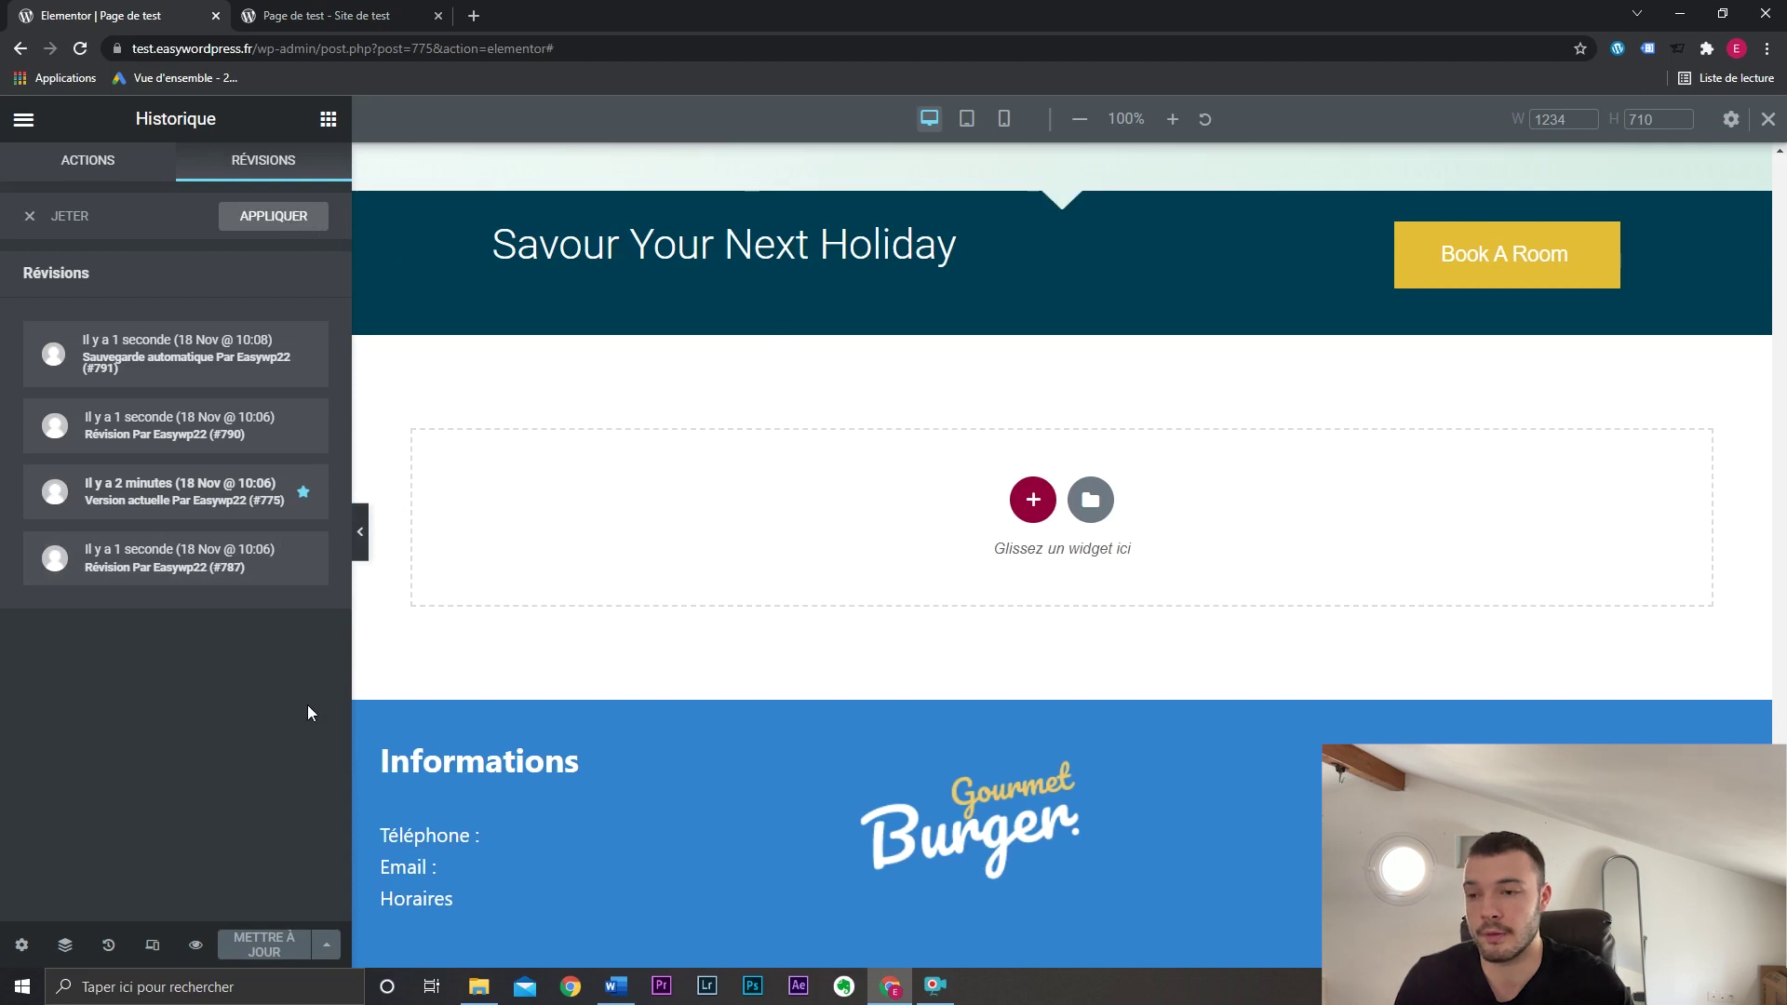
pyautogui.click(65, 946)
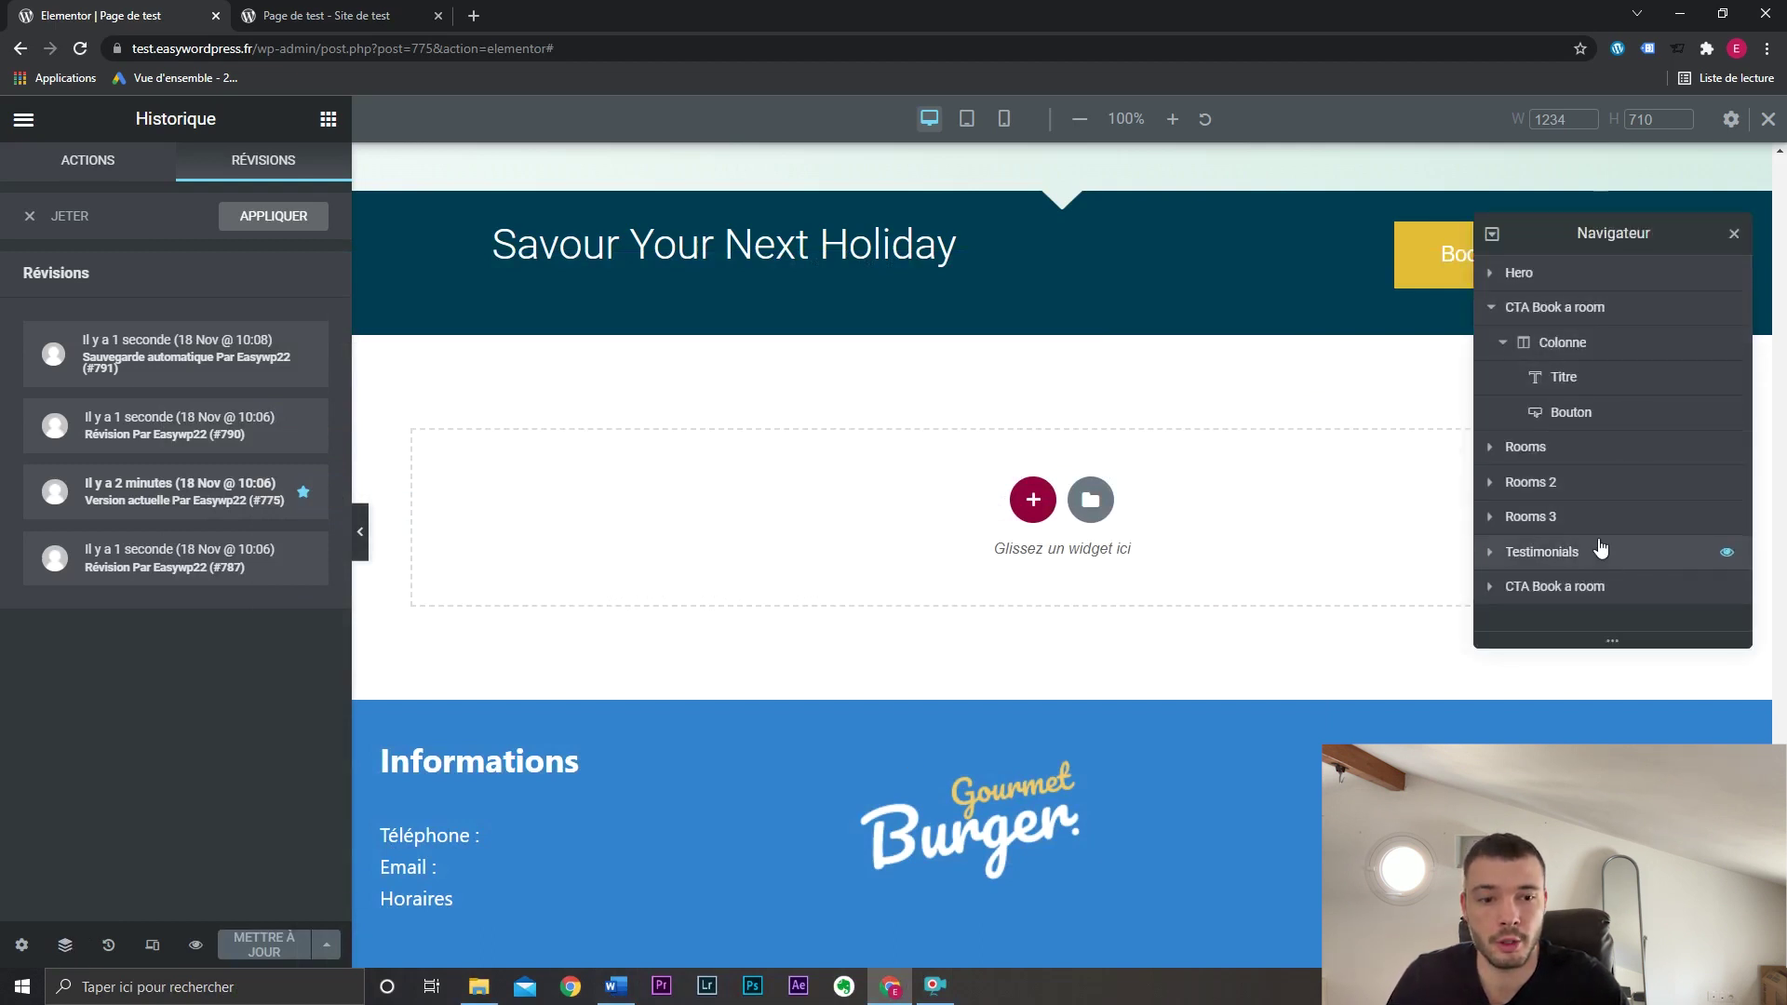
# Expand the Rooms section in the Navigator, and jump to it and to the final CTA Book a room section.
pyautogui.scroll(6, 1157, 559)
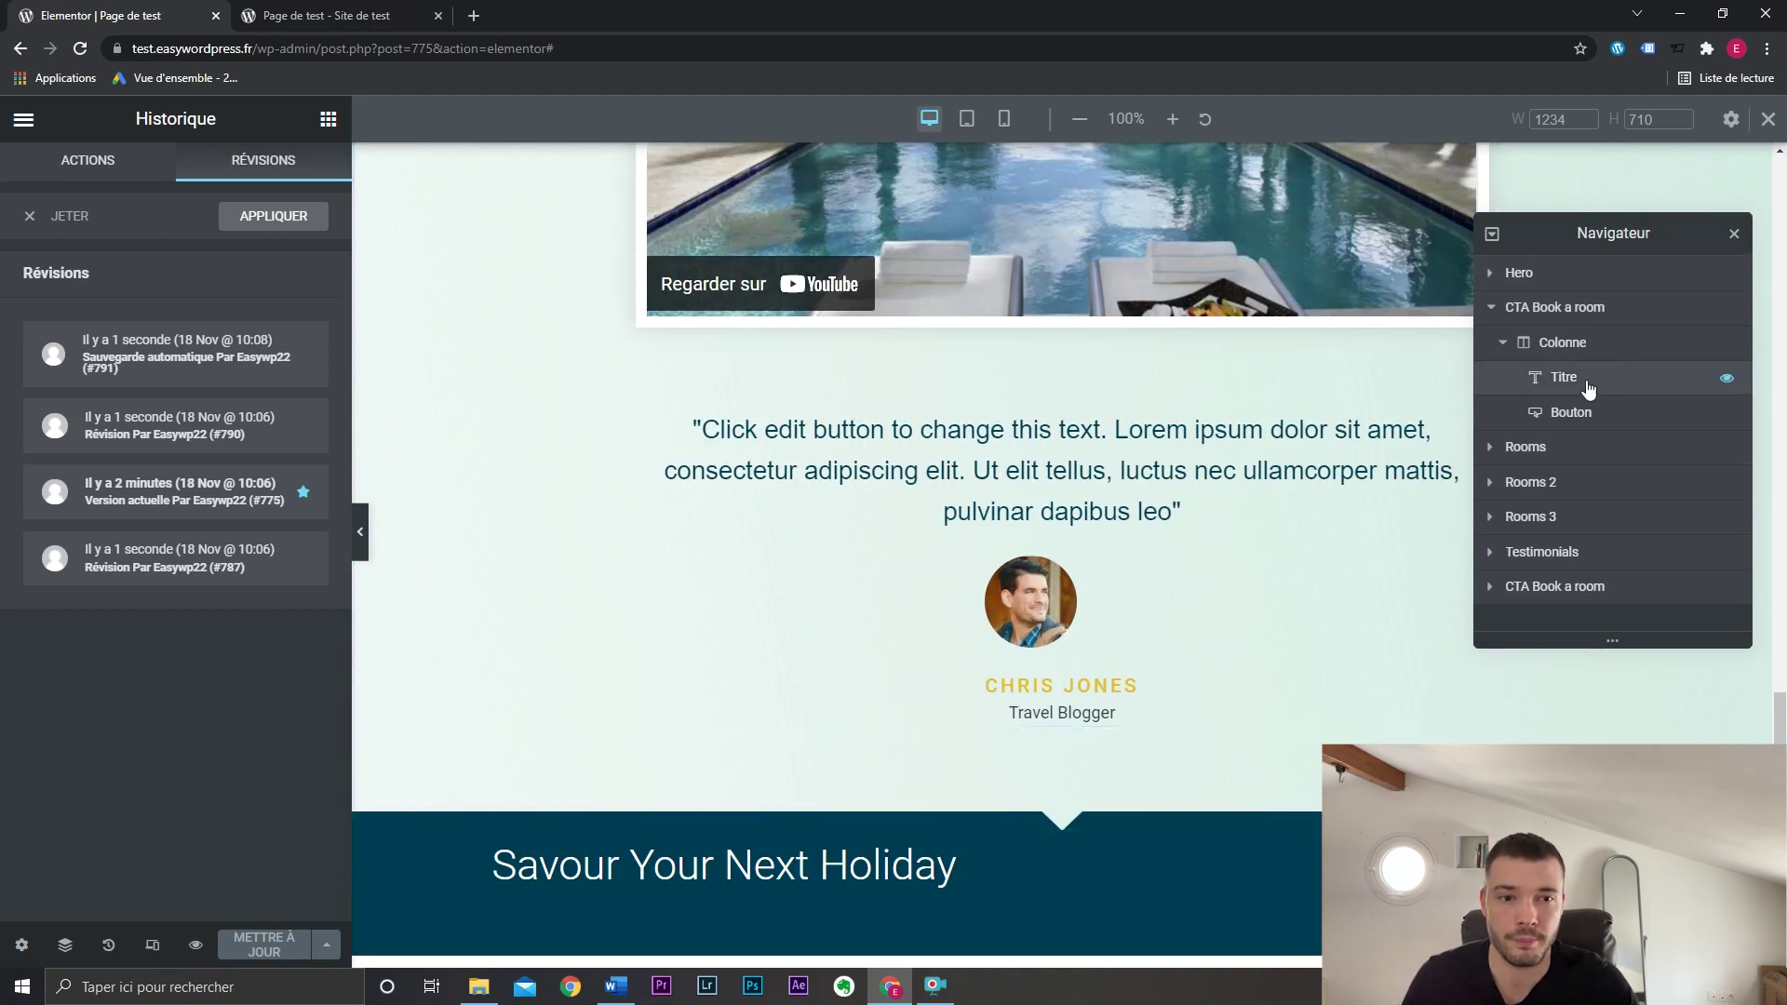
pyautogui.click(1495, 448)
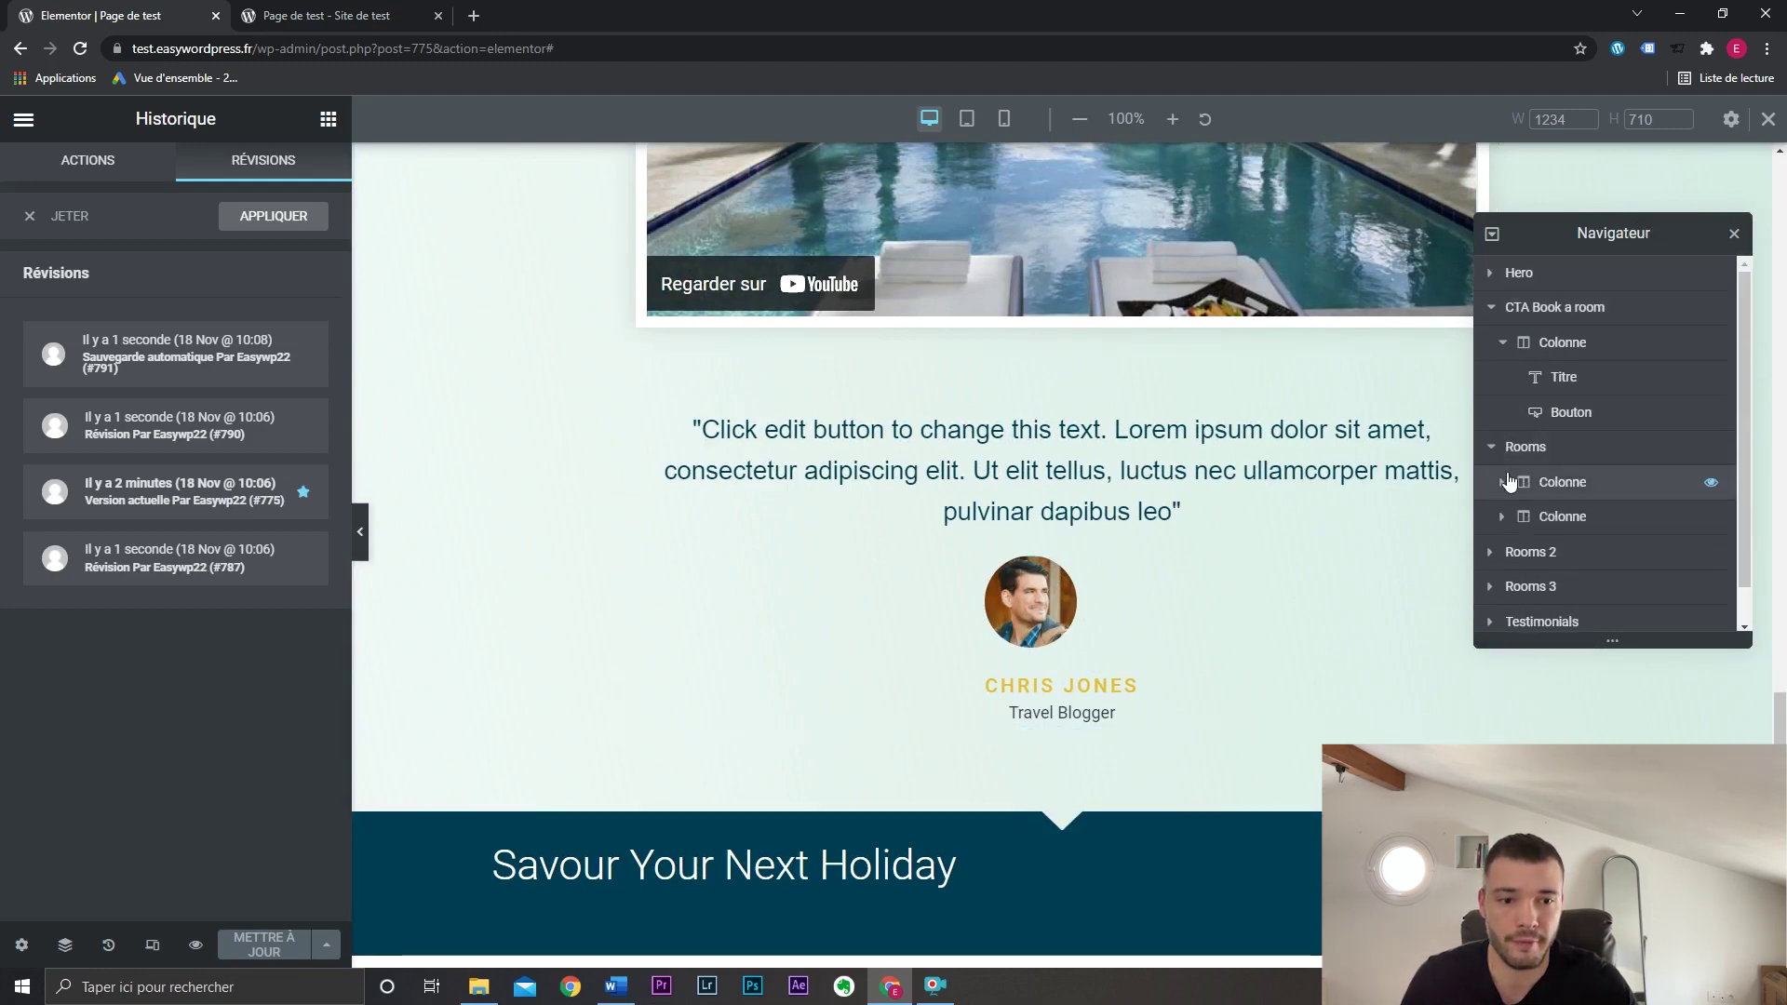
pyautogui.click(1501, 451)
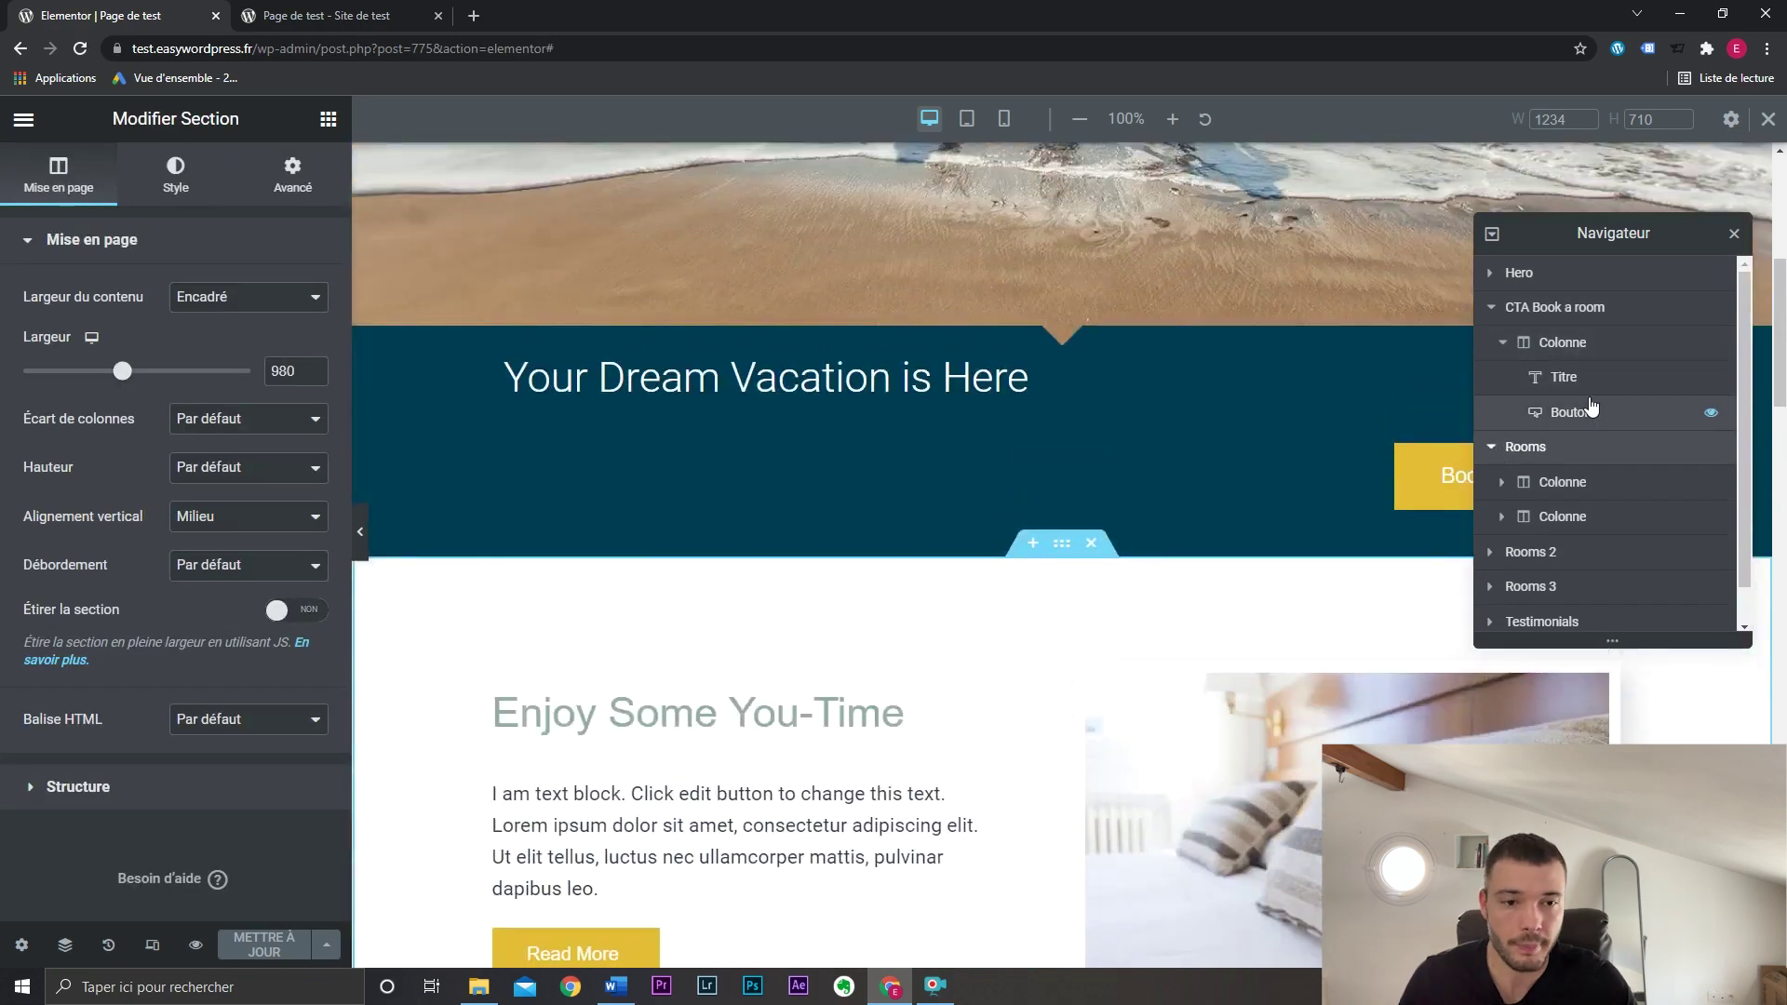
pyautogui.scroll(-1, 1620, 522)
pyautogui.click(1582, 617)
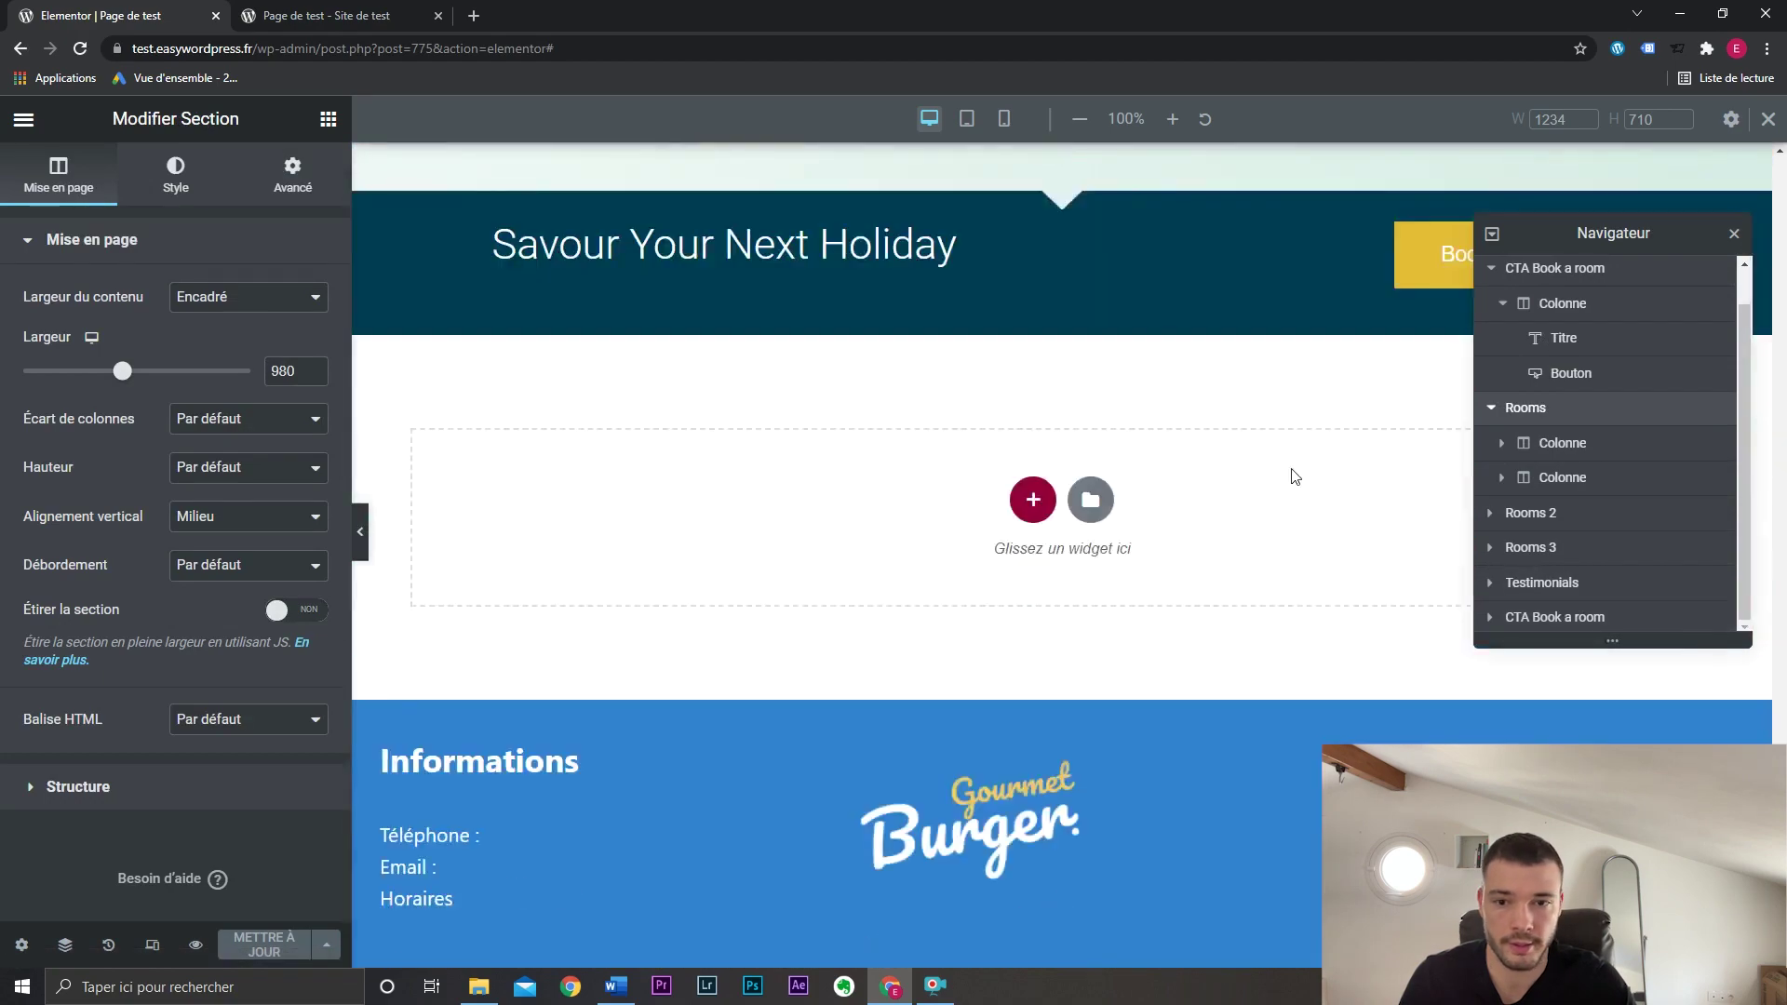
# Move the Savour Your Next Holiday section, the final CTA Book a room, directly below Hero and check its position on the page.
pyautogui.scroll(4, 1114, 338)
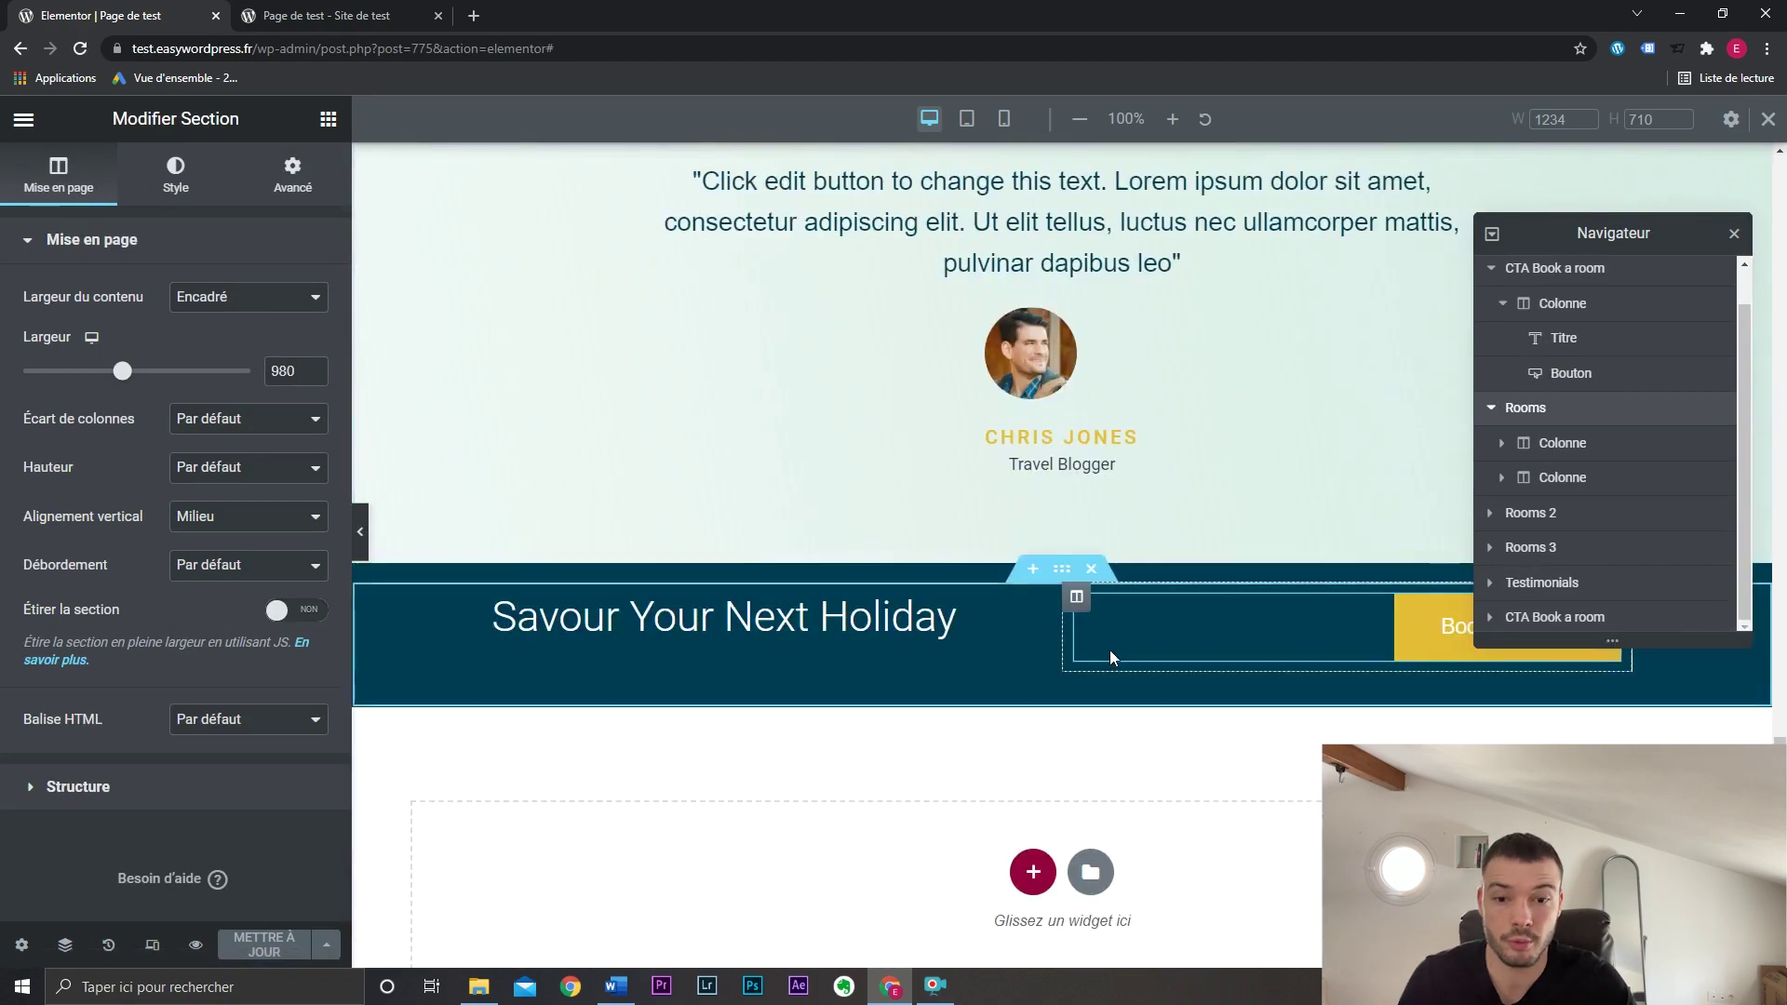
pyautogui.moveTo(1063, 569); pyautogui.dragTo(1105, 850)
pyautogui.scroll(-1, 1187, 666)
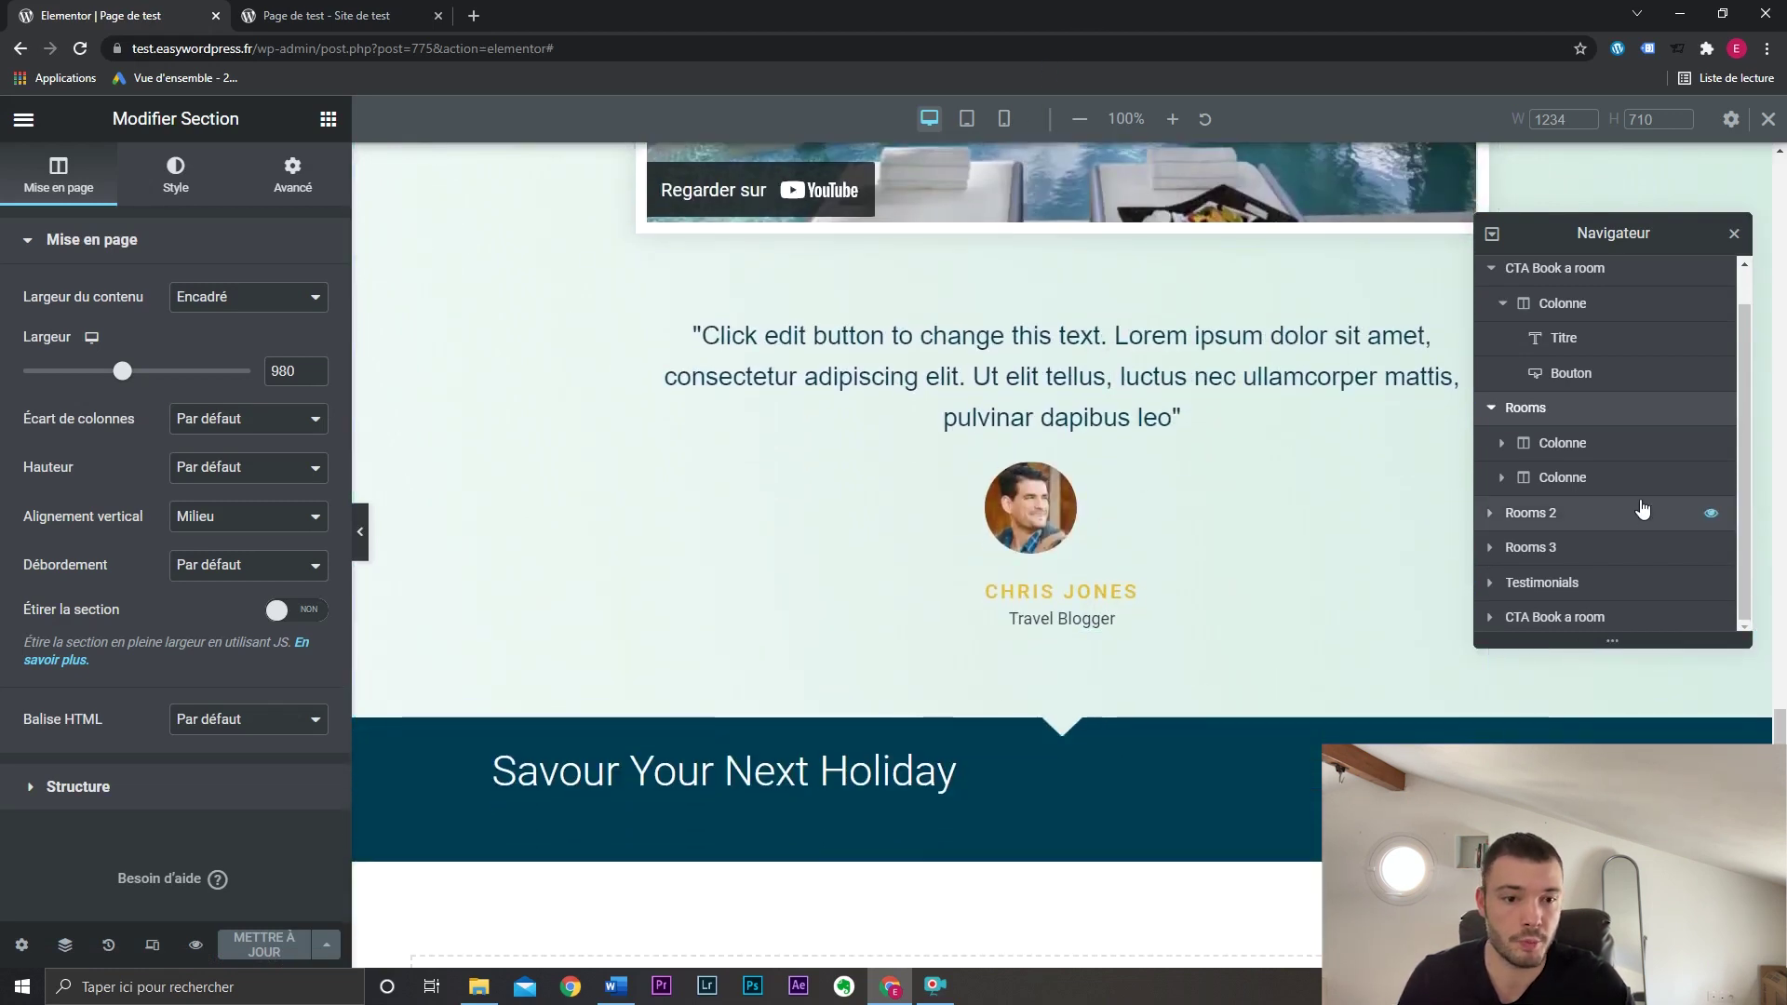
pyautogui.moveTo(1597, 619); pyautogui.dragTo(1631, 322)
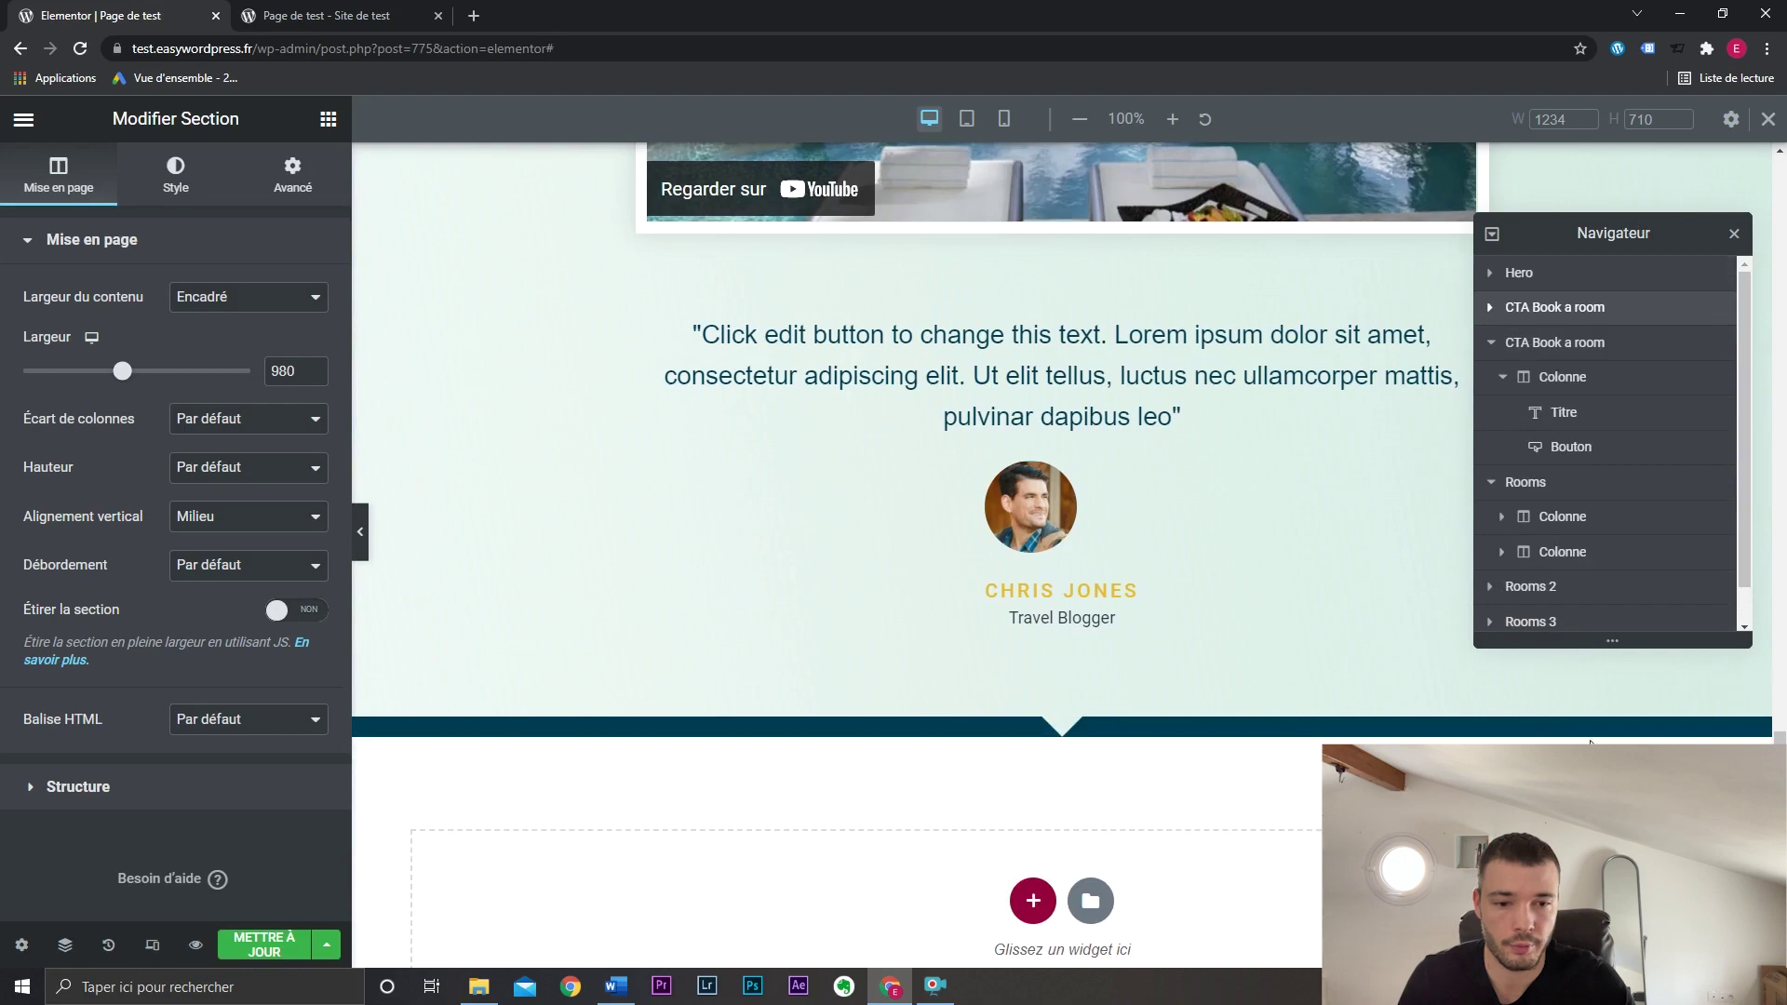
pyautogui.moveTo(1780, 754); pyautogui.dragTo(1780, 210)
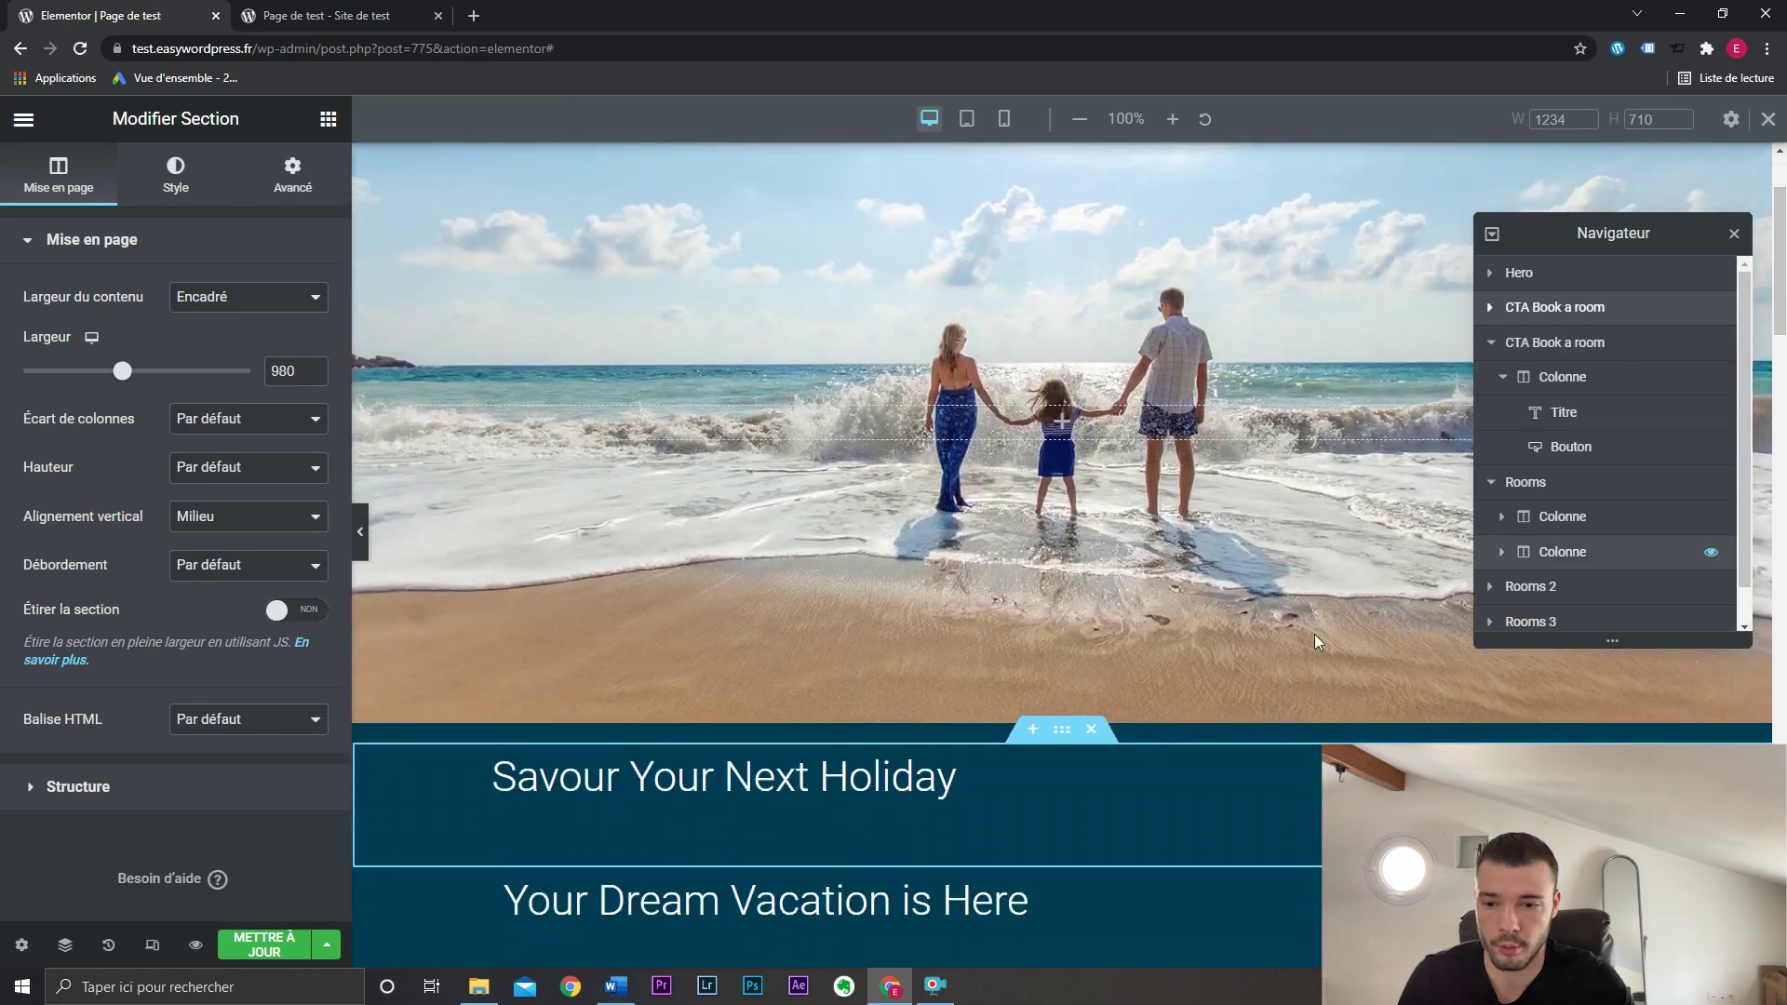
# Move the Savour Your Next Holiday section back to the end of the page, below Testimonials, using the Navigator.
pyautogui.moveTo(1631, 310); pyautogui.dragTo(1597, 493)
pyautogui.moveTo(1597, 557); pyautogui.dragTo(1590, 573)
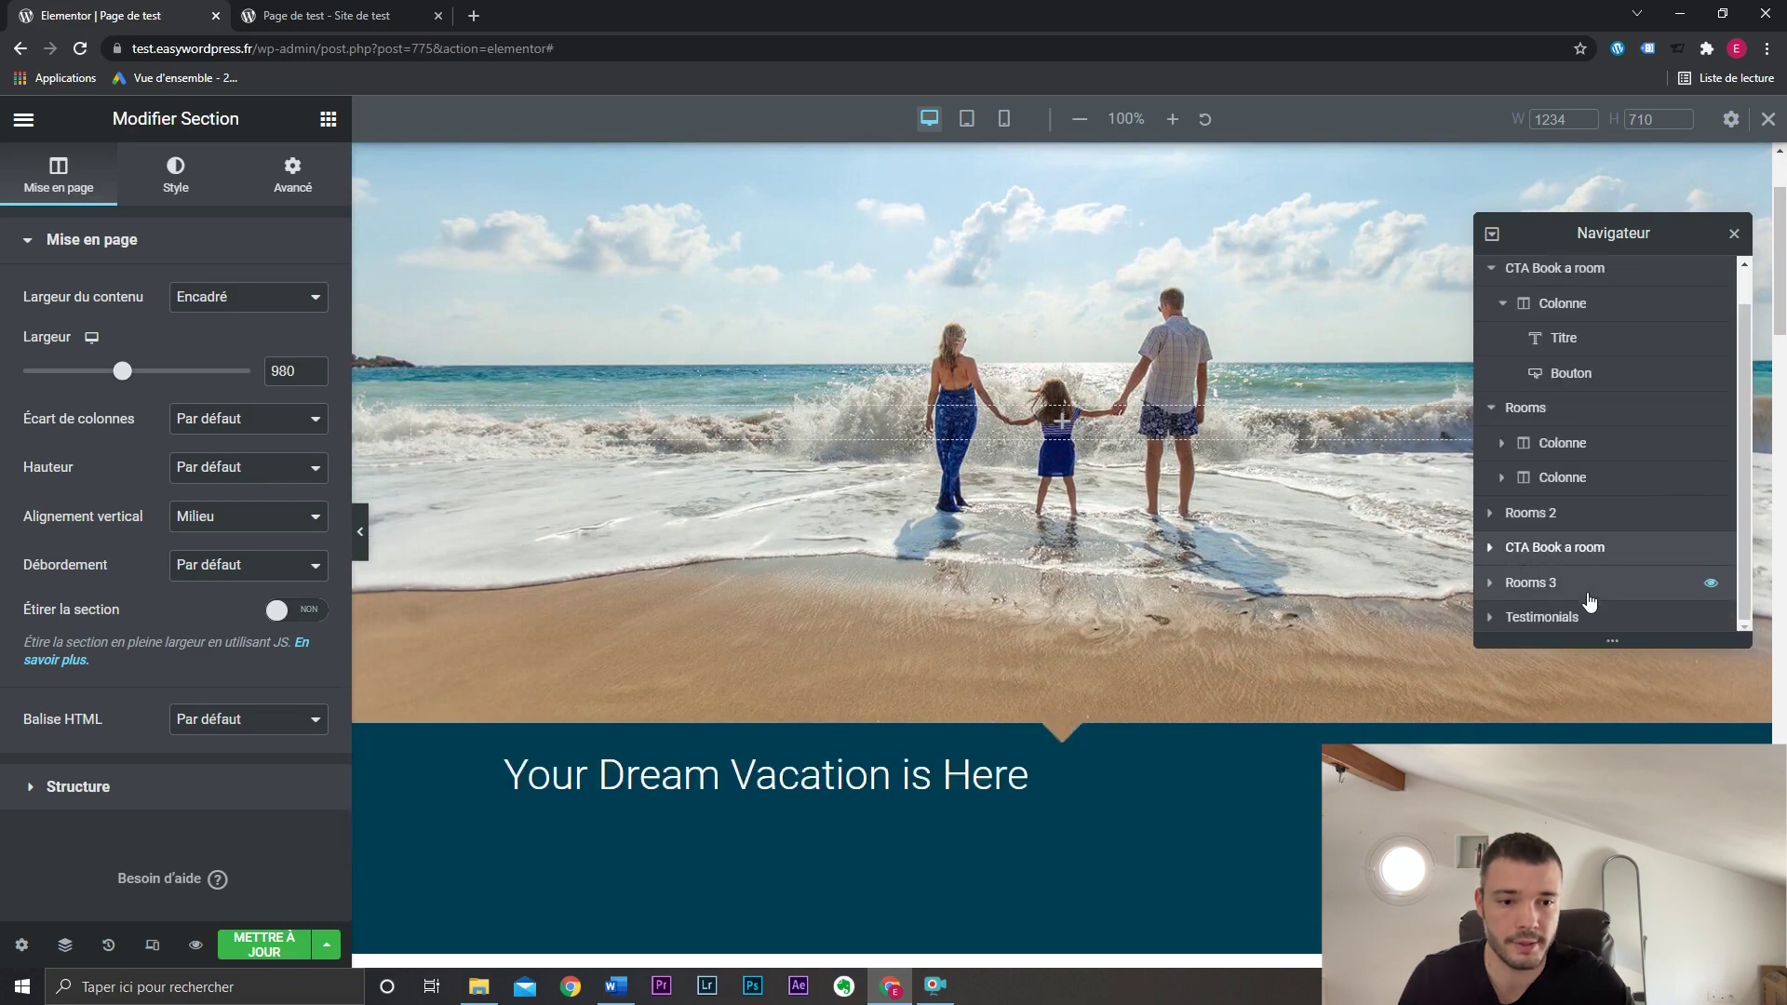
pyautogui.click(1583, 605)
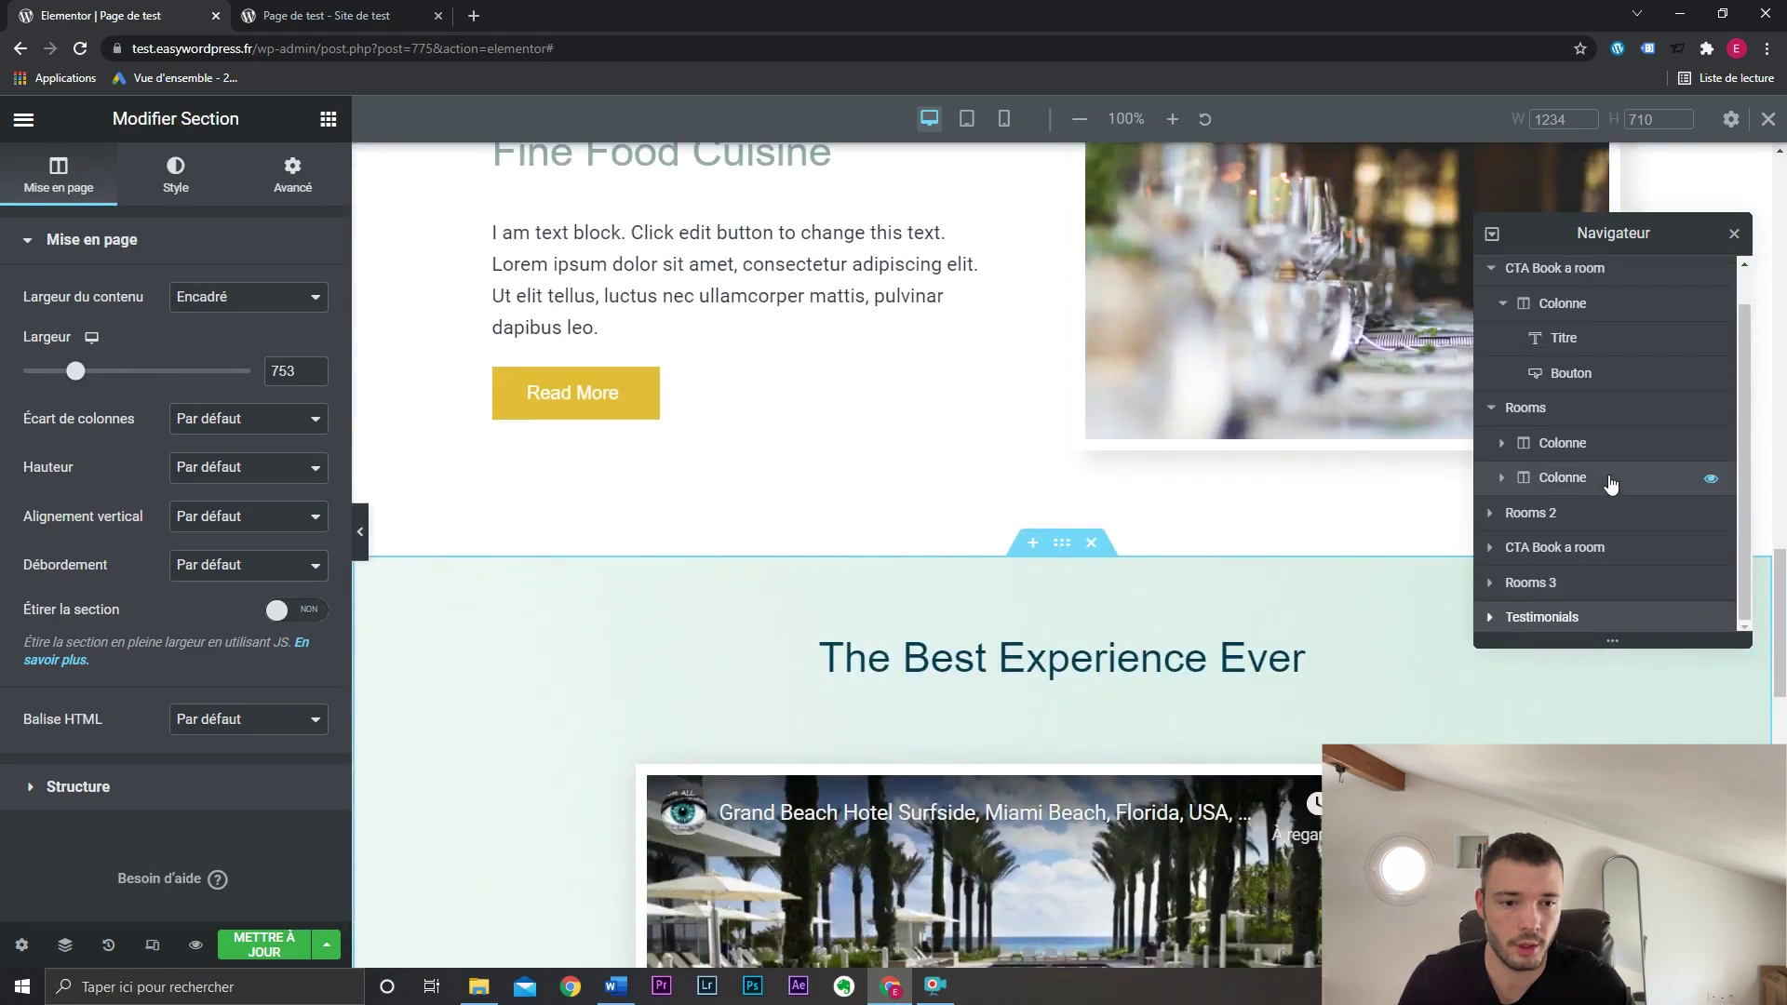
pyautogui.moveTo(1564, 556); pyautogui.dragTo(1607, 622)
pyautogui.scroll(-1, 1598, 503)
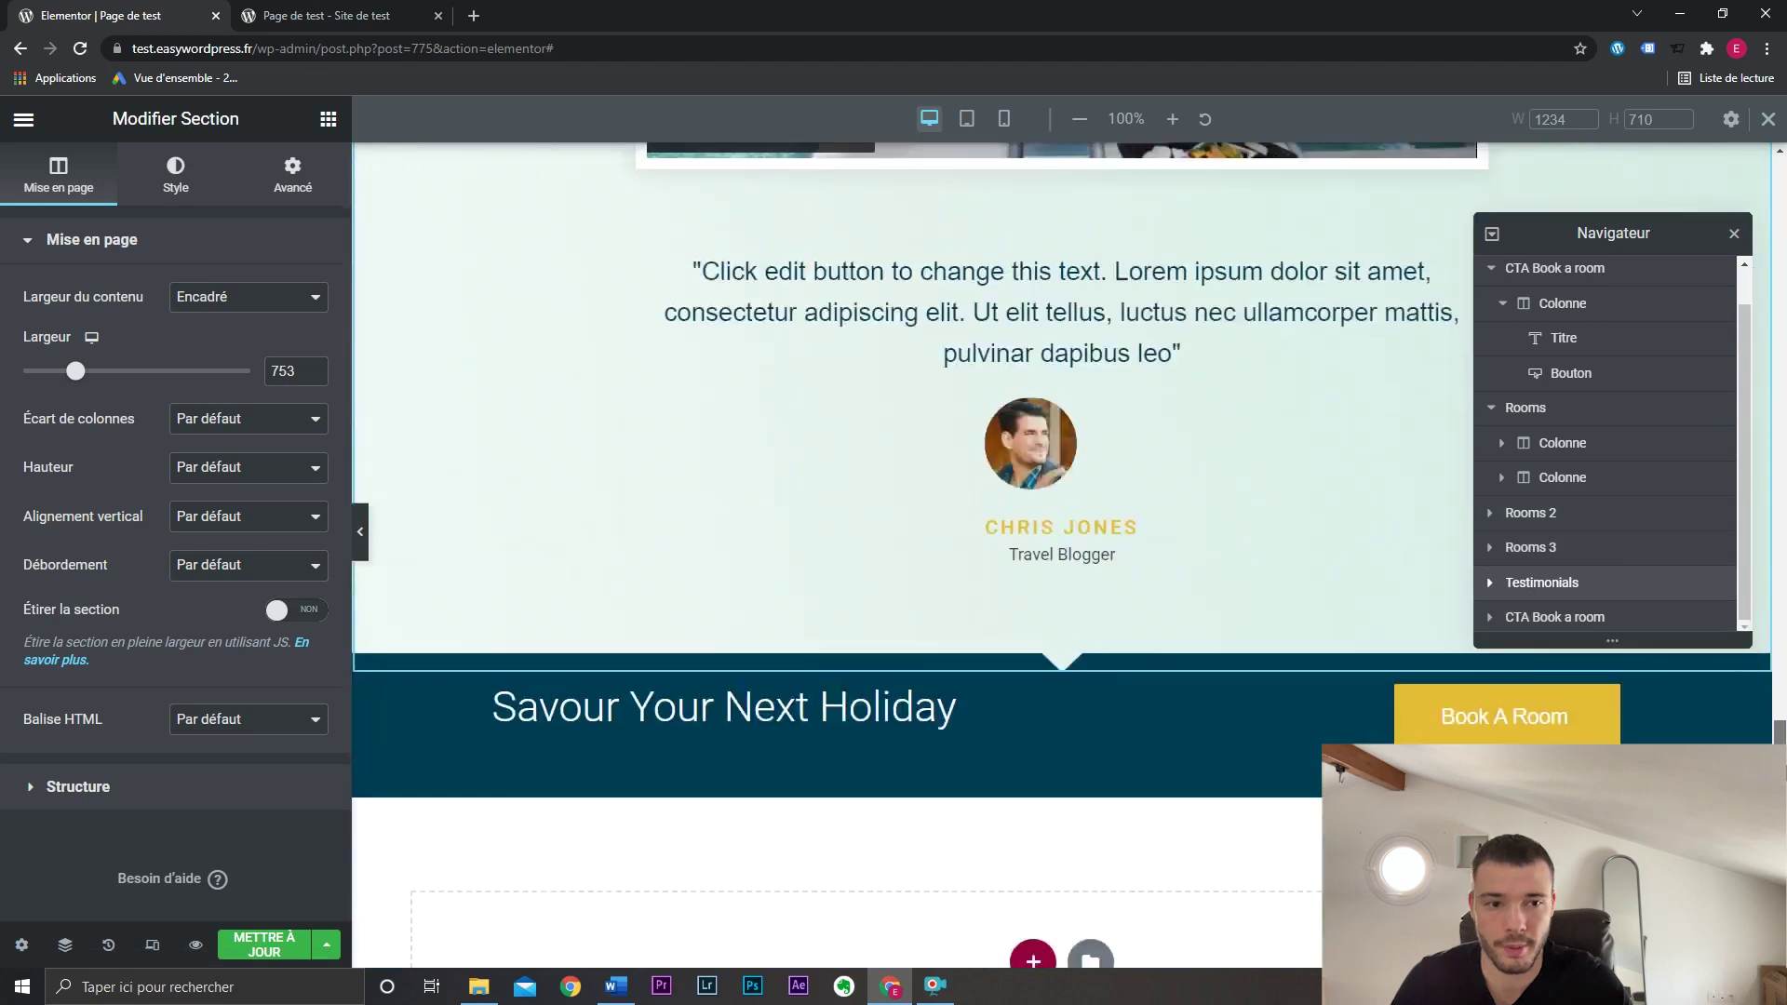
# Expand the Testimonials section and its column in the Navigator to view the widgets they contain.
pyautogui.click(1491, 583)
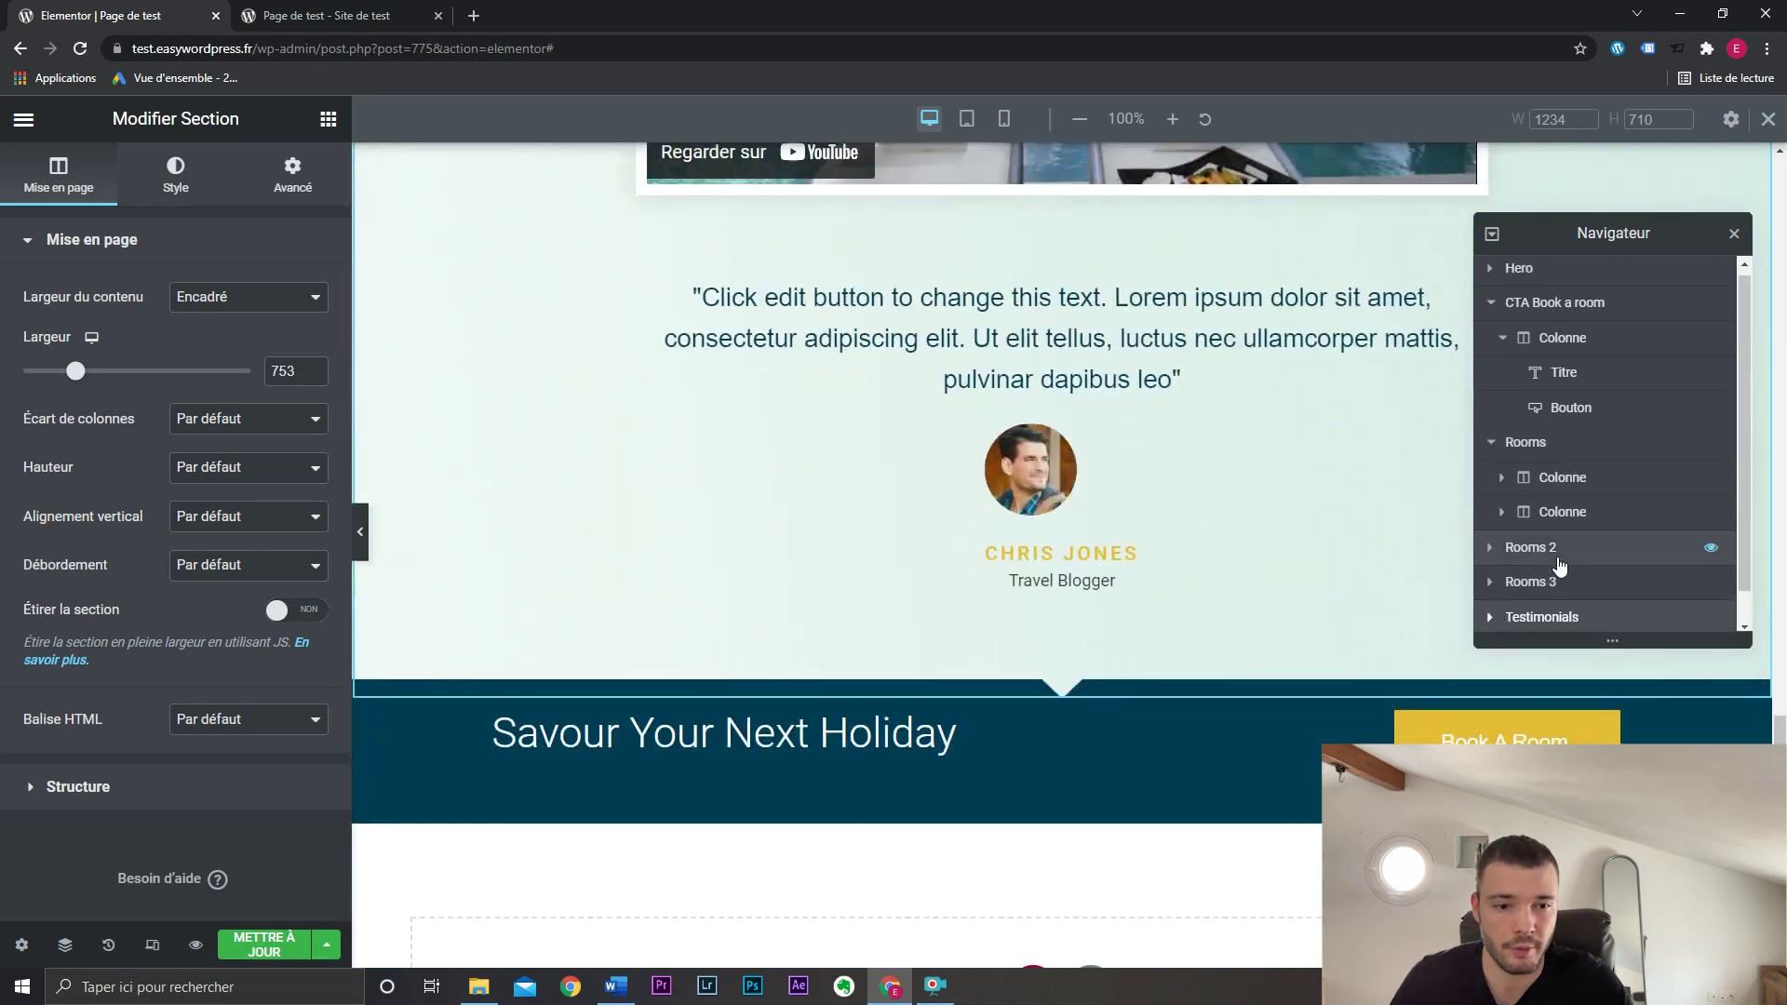
pyautogui.scroll(-1, 1583, 531)
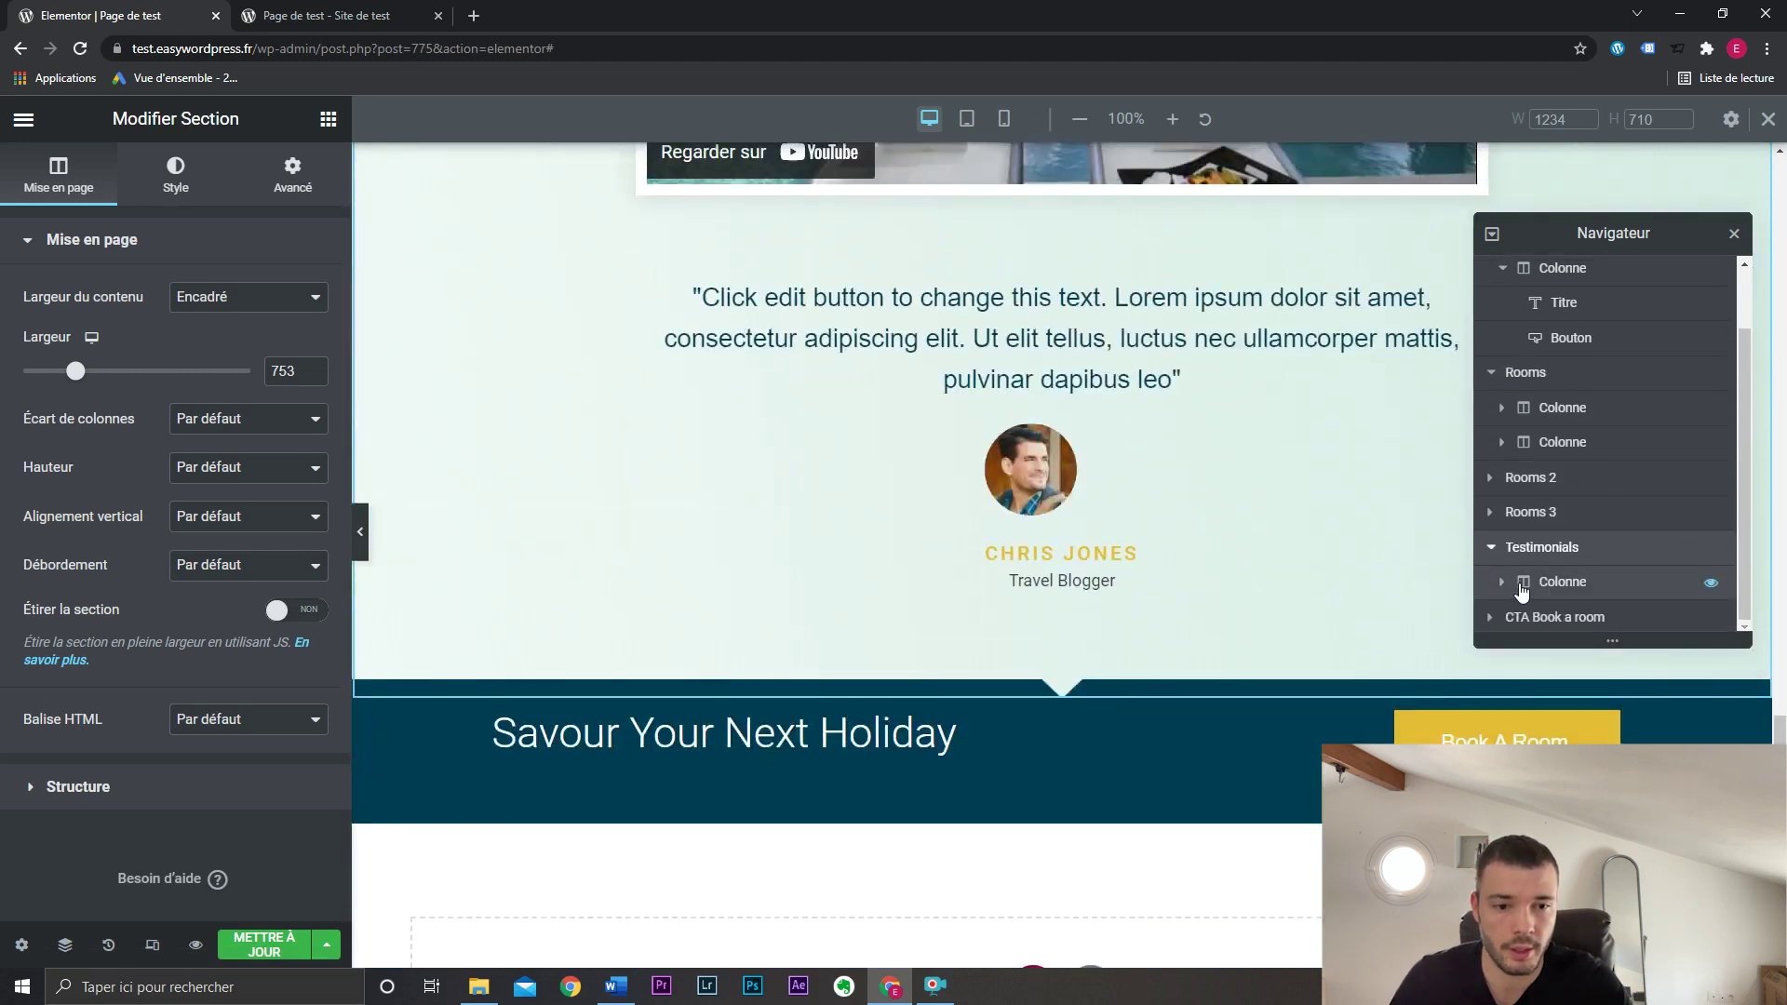
pyautogui.click(1501, 582)
pyautogui.scroll(-2, 1545, 559)
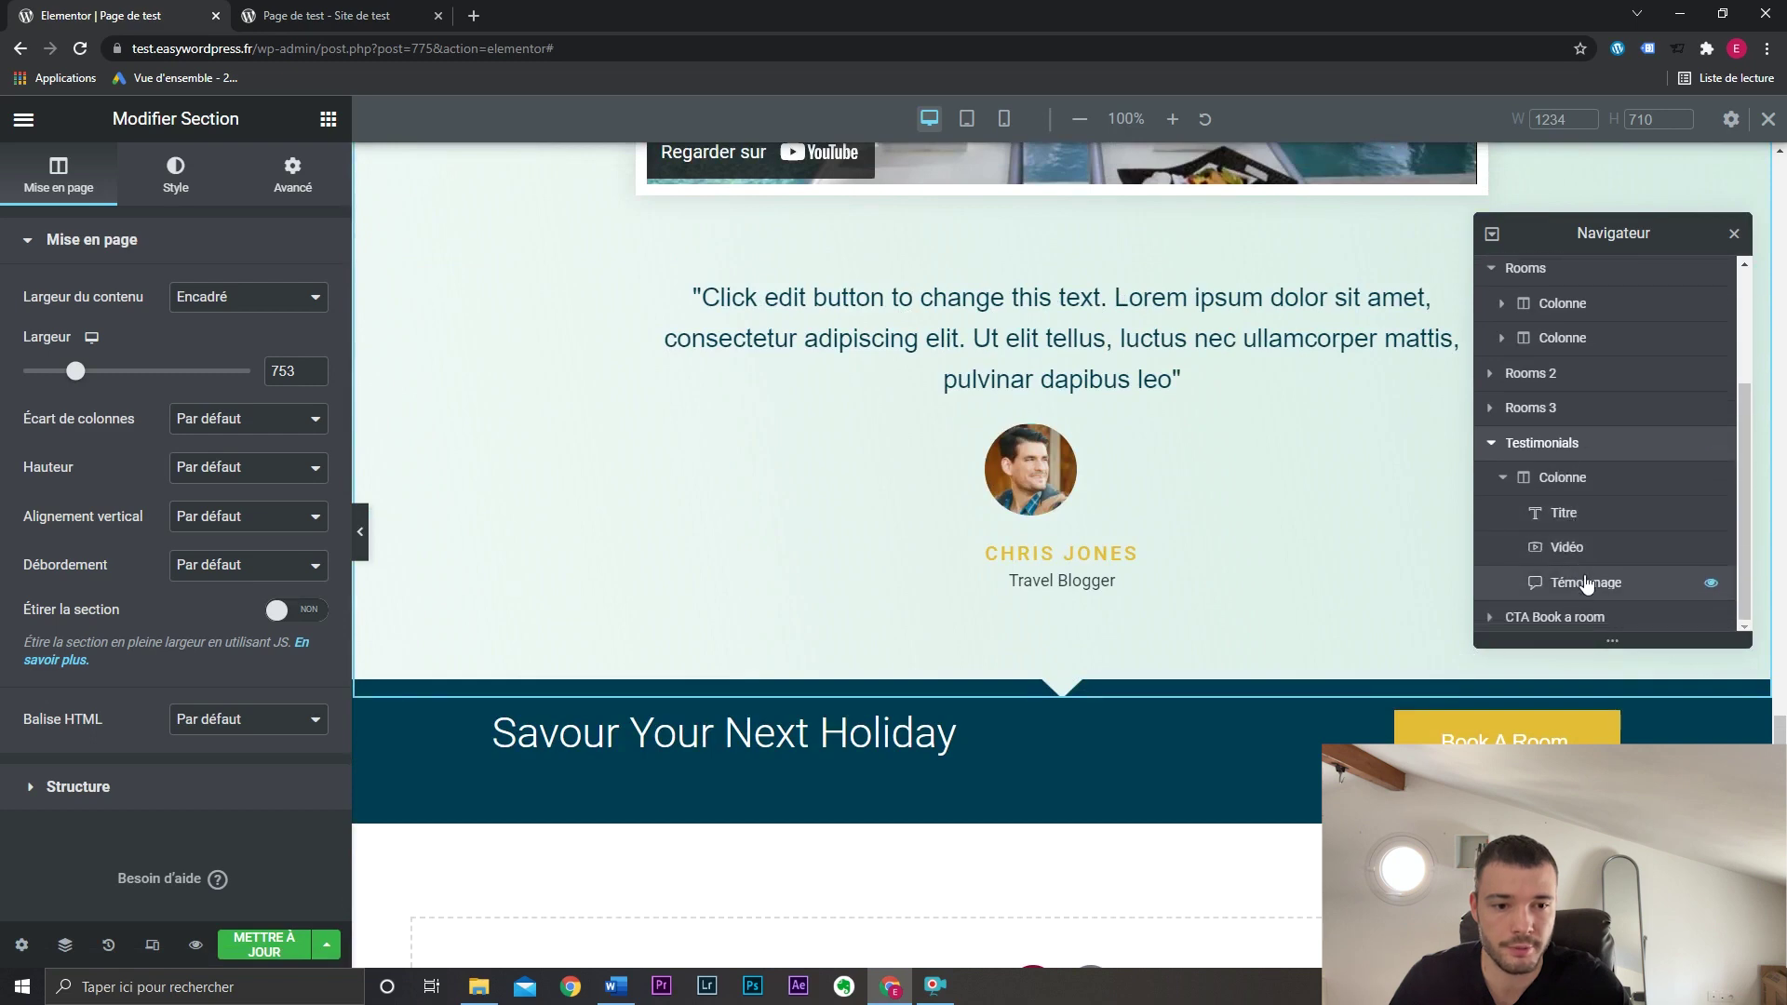
# Hide and show again the Testimonials title widget and its column from the Navigator.
pyautogui.click(1711, 515)
pyautogui.click(1711, 515)
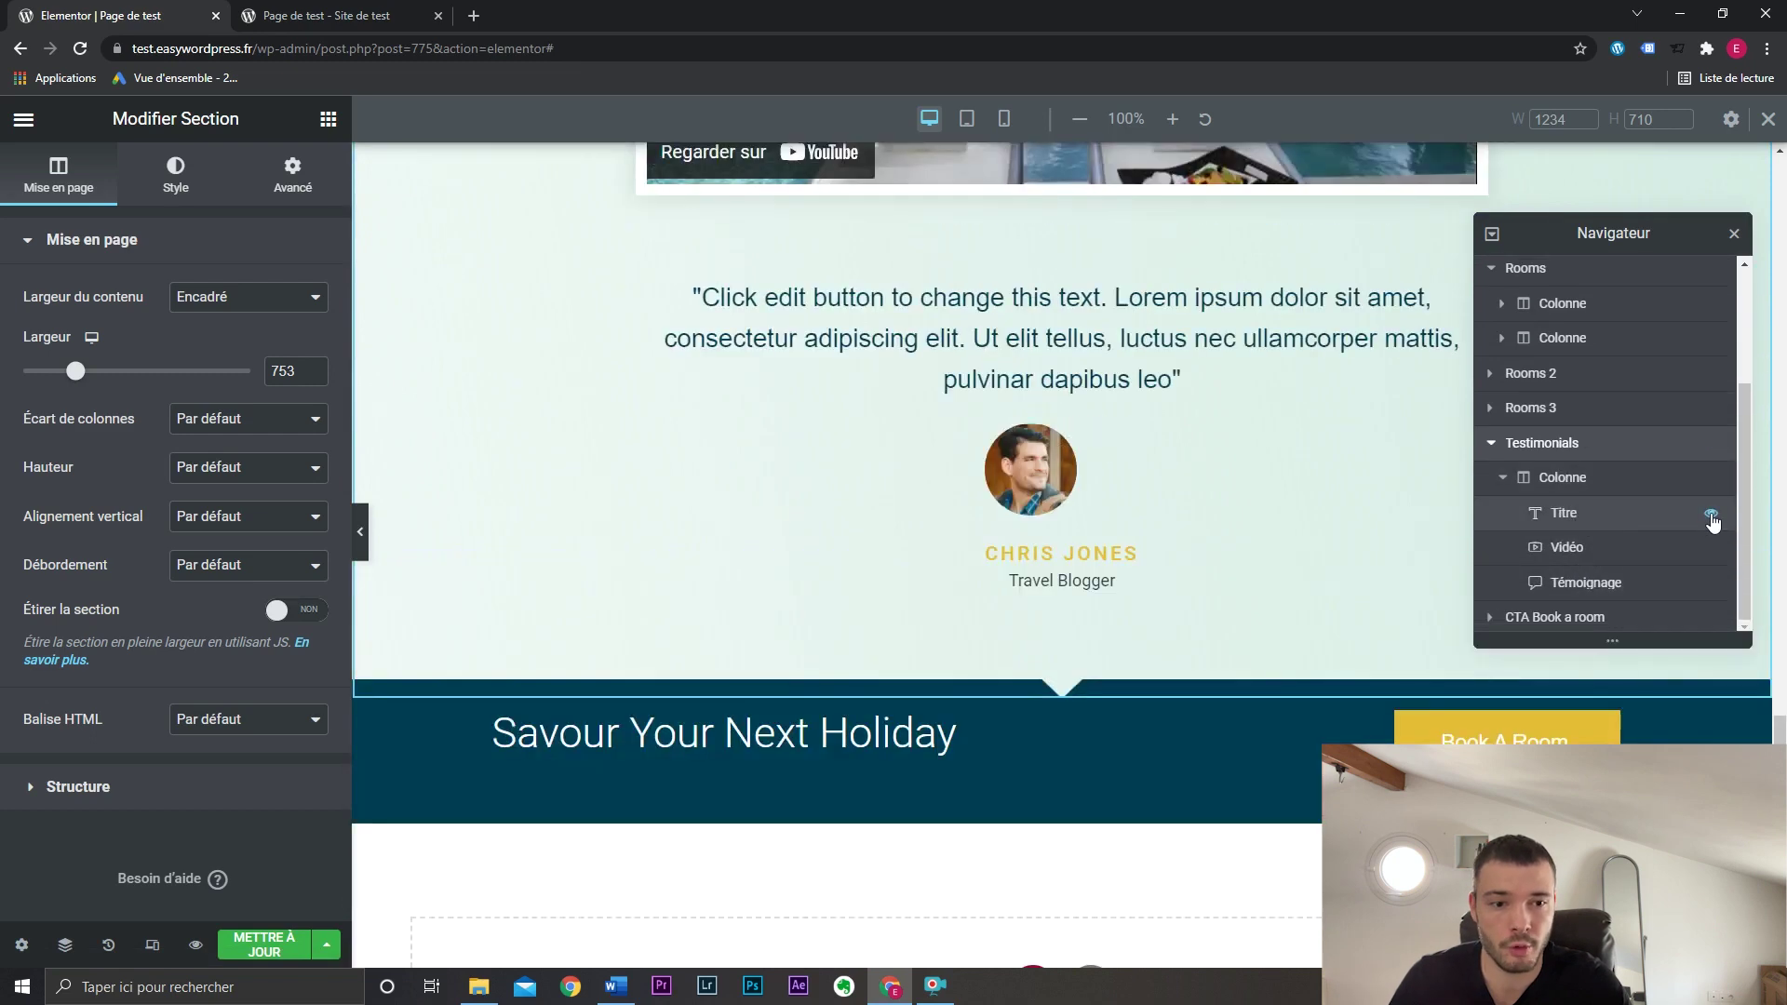
pyautogui.click(1711, 478)
pyautogui.click(1711, 478)
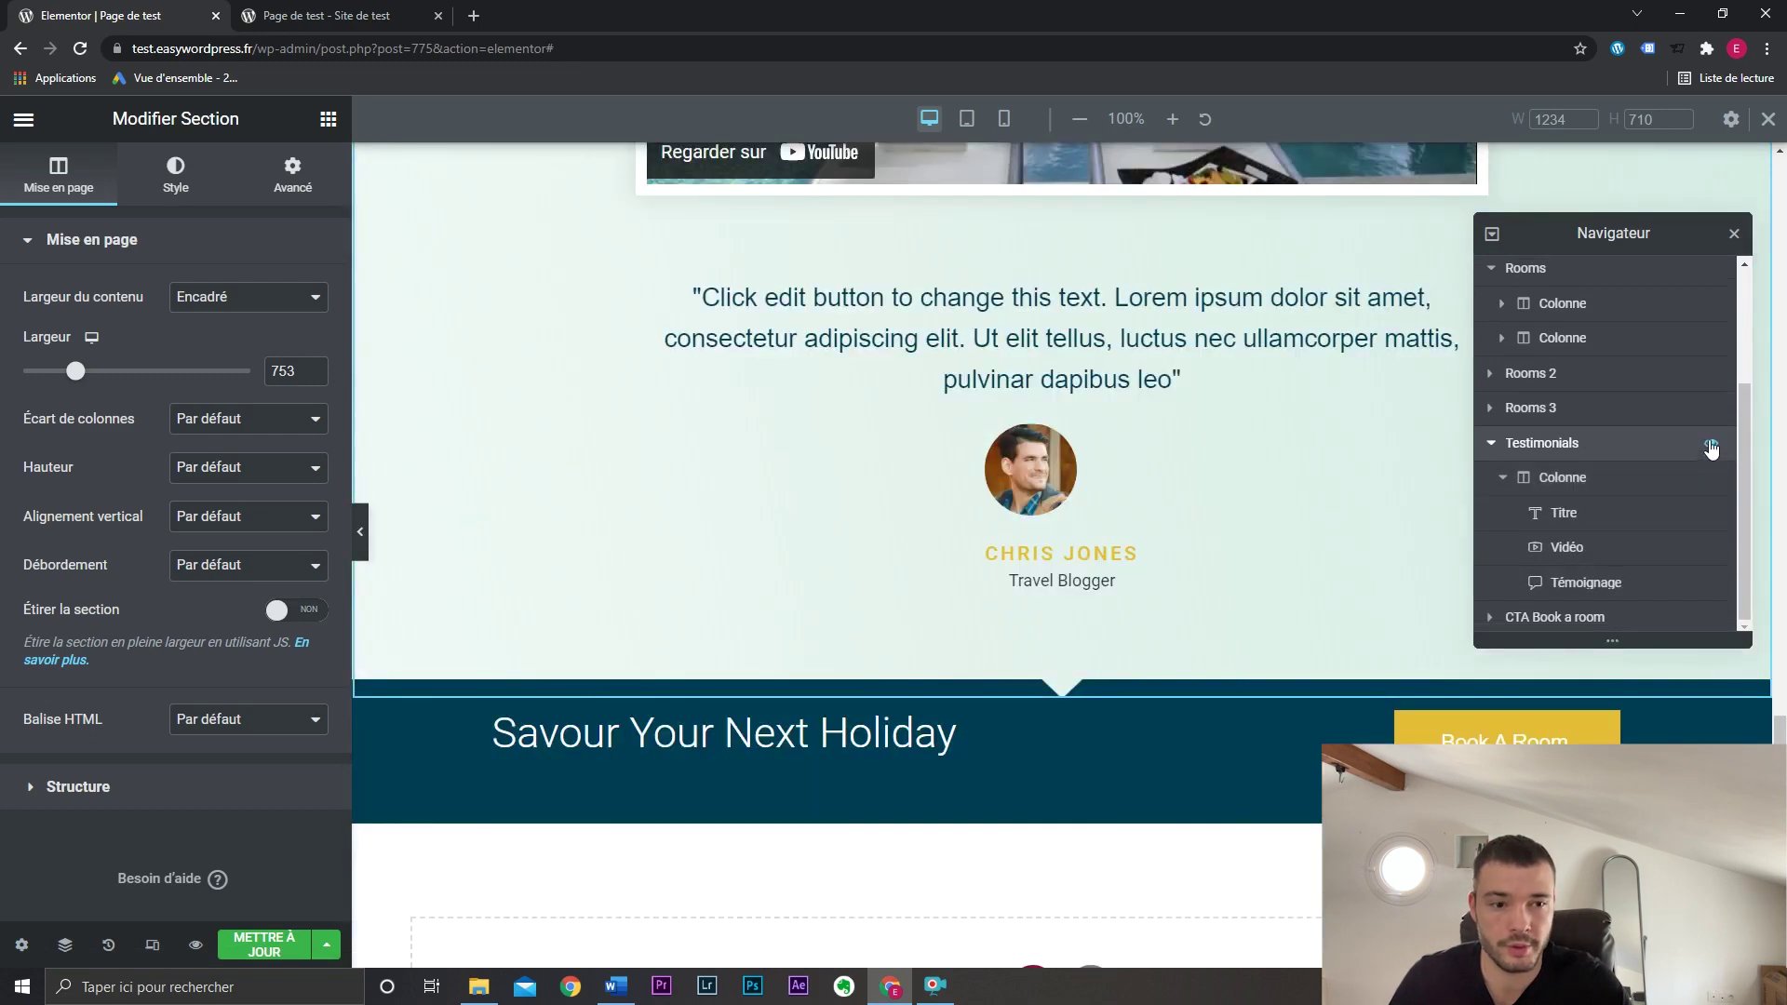
pyautogui.click(1711, 478)
pyautogui.click(1711, 478)
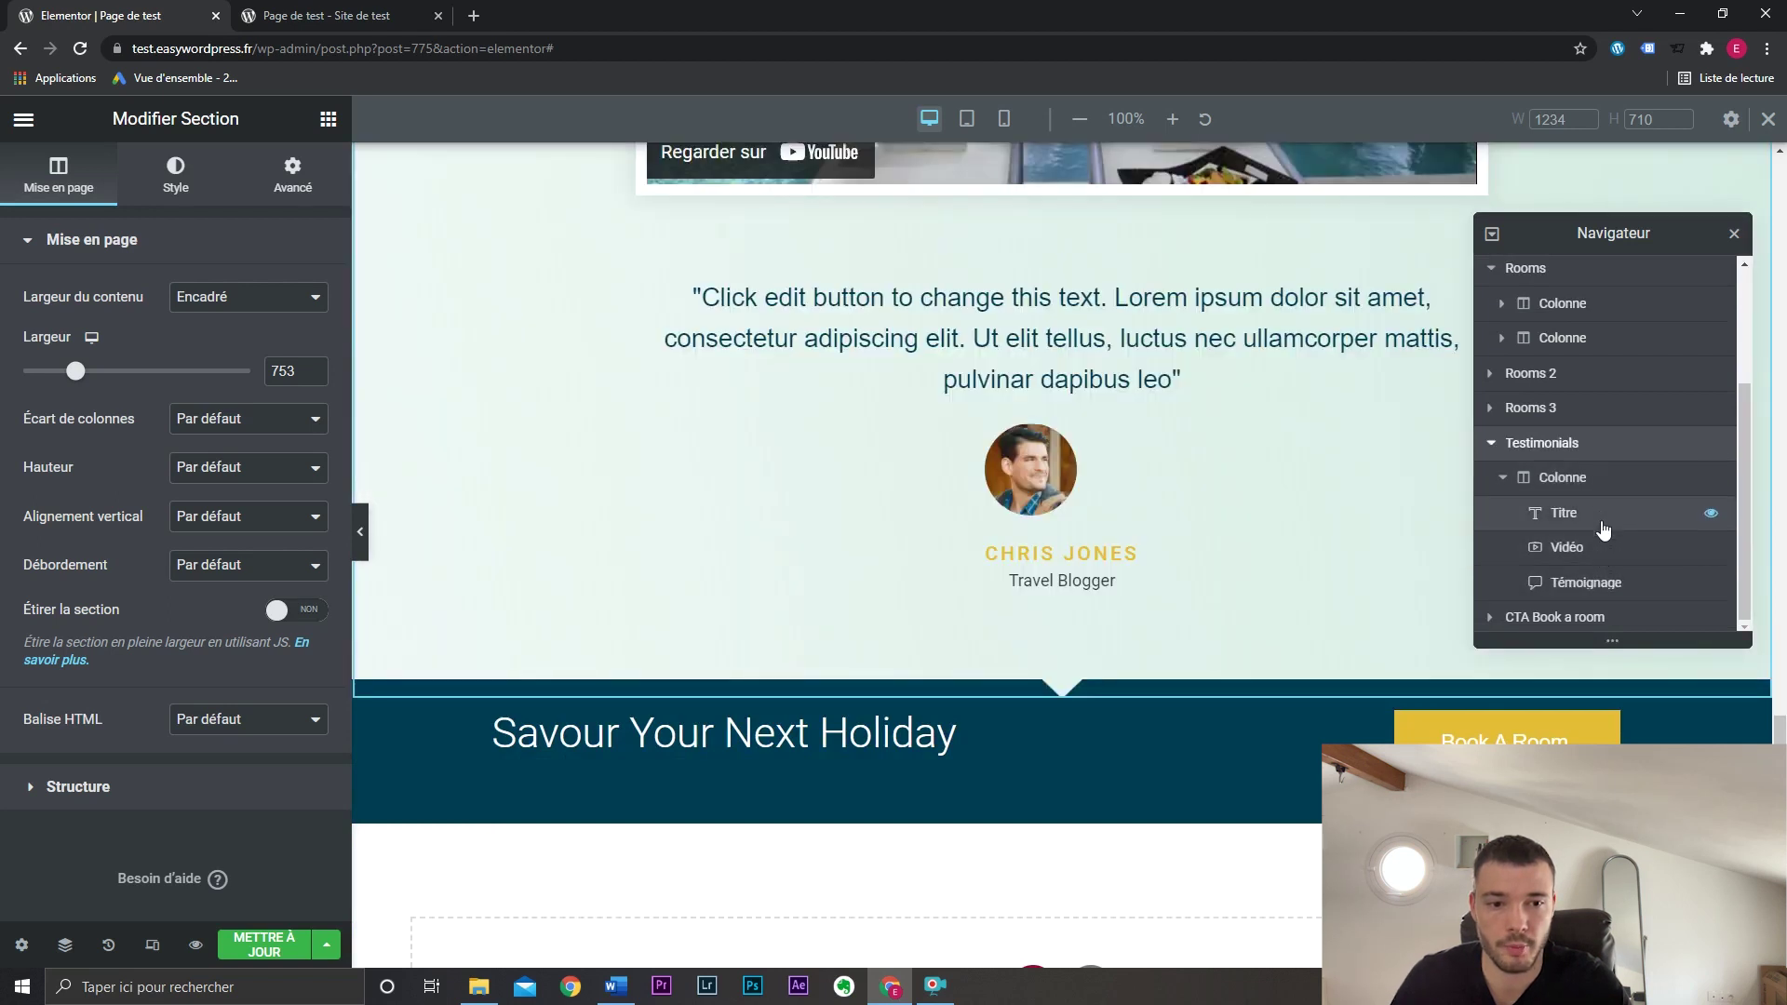
# Select the first CTA Book a room section's column in the Navigator, and expand and collapse all the elements.
pyautogui.scroll(3, 1619, 512)
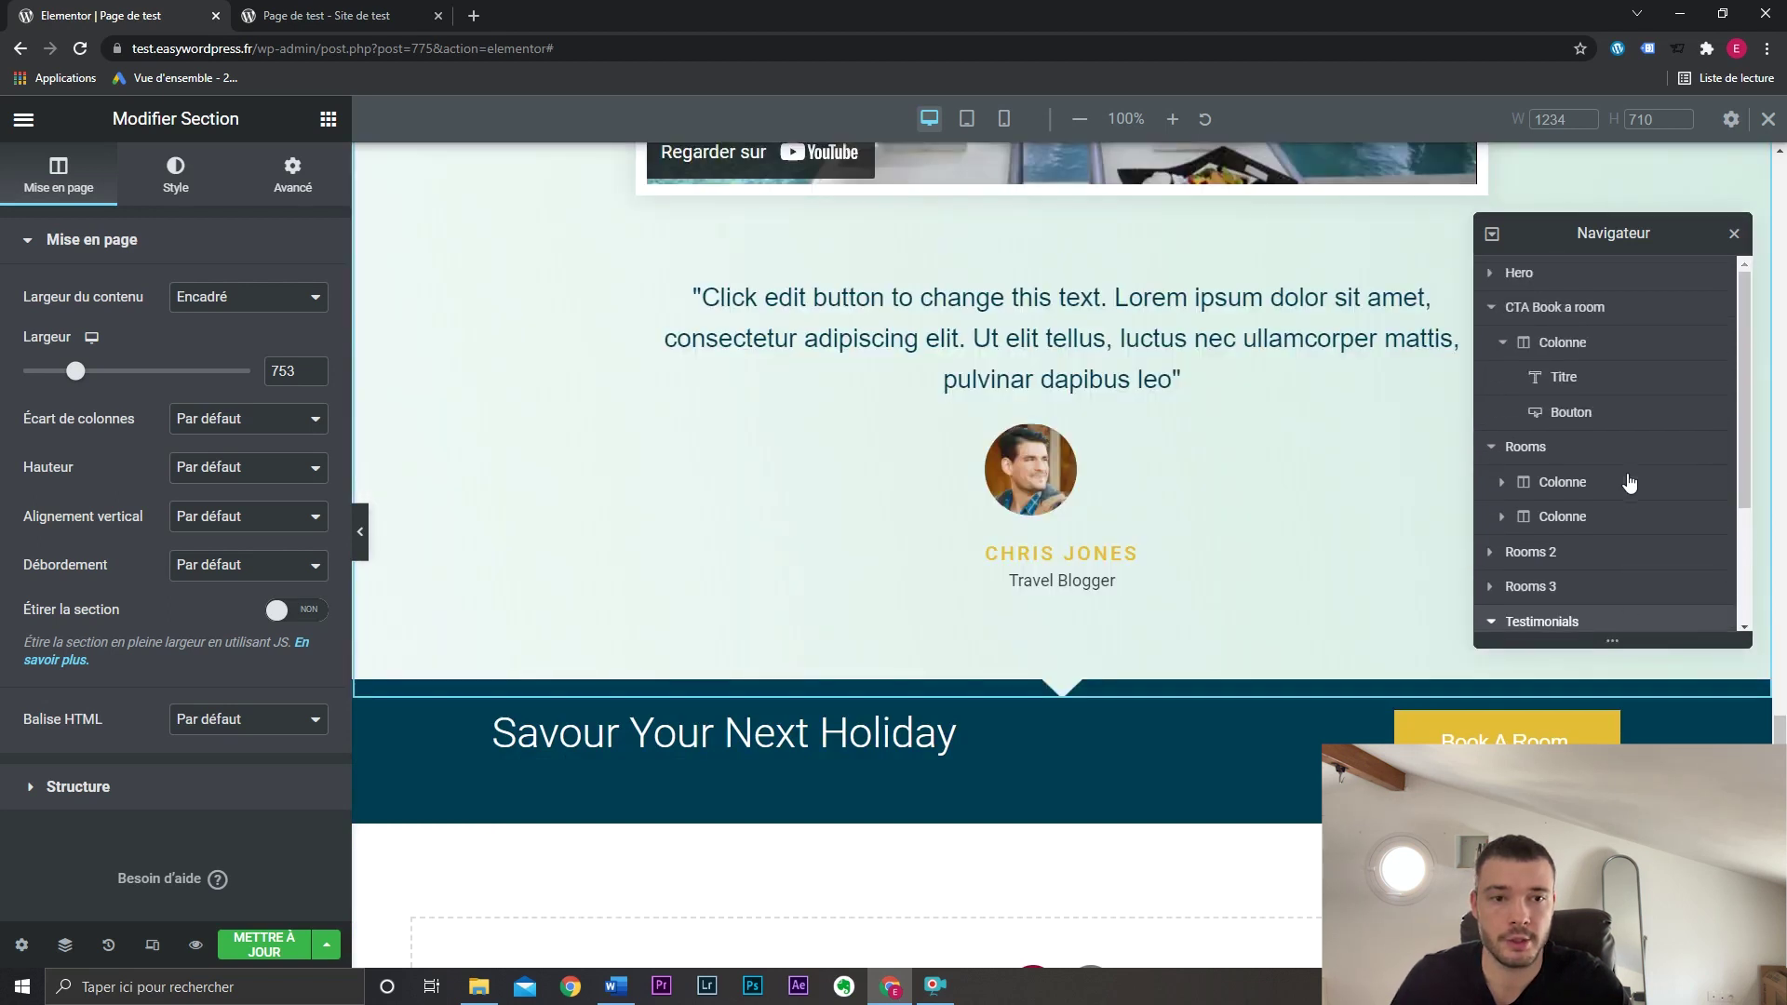
pyautogui.click(1598, 352)
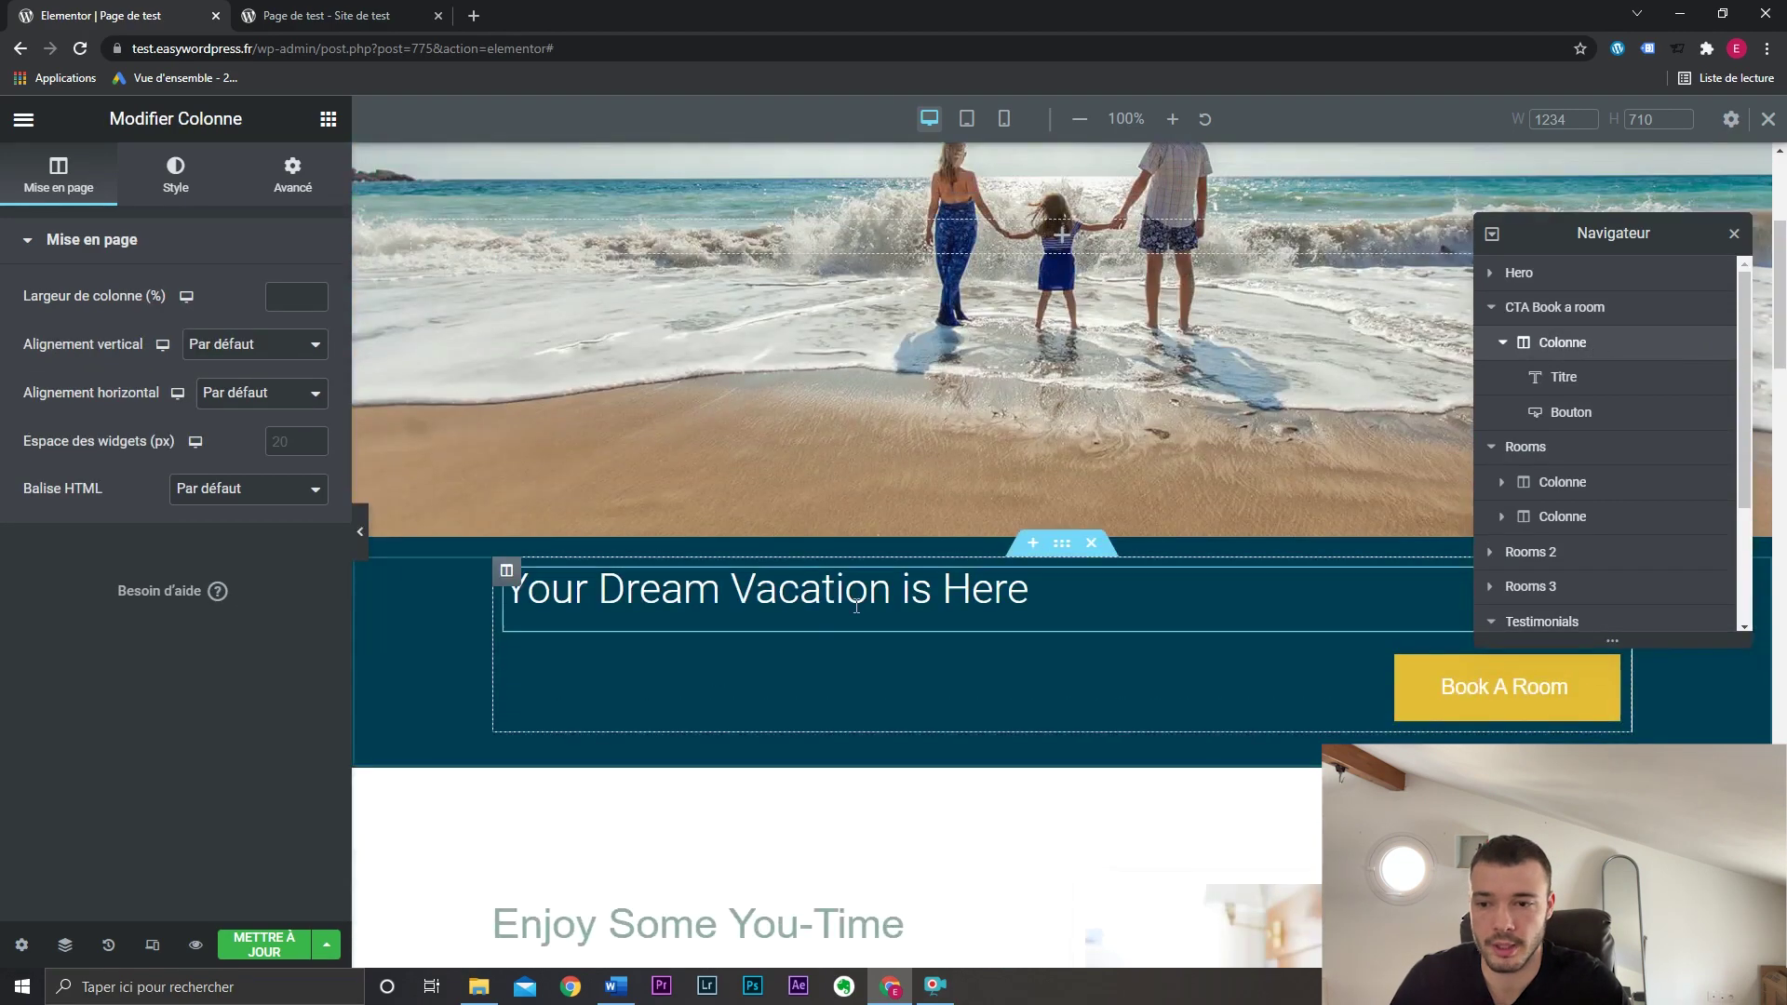
pyautogui.click(1492, 233)
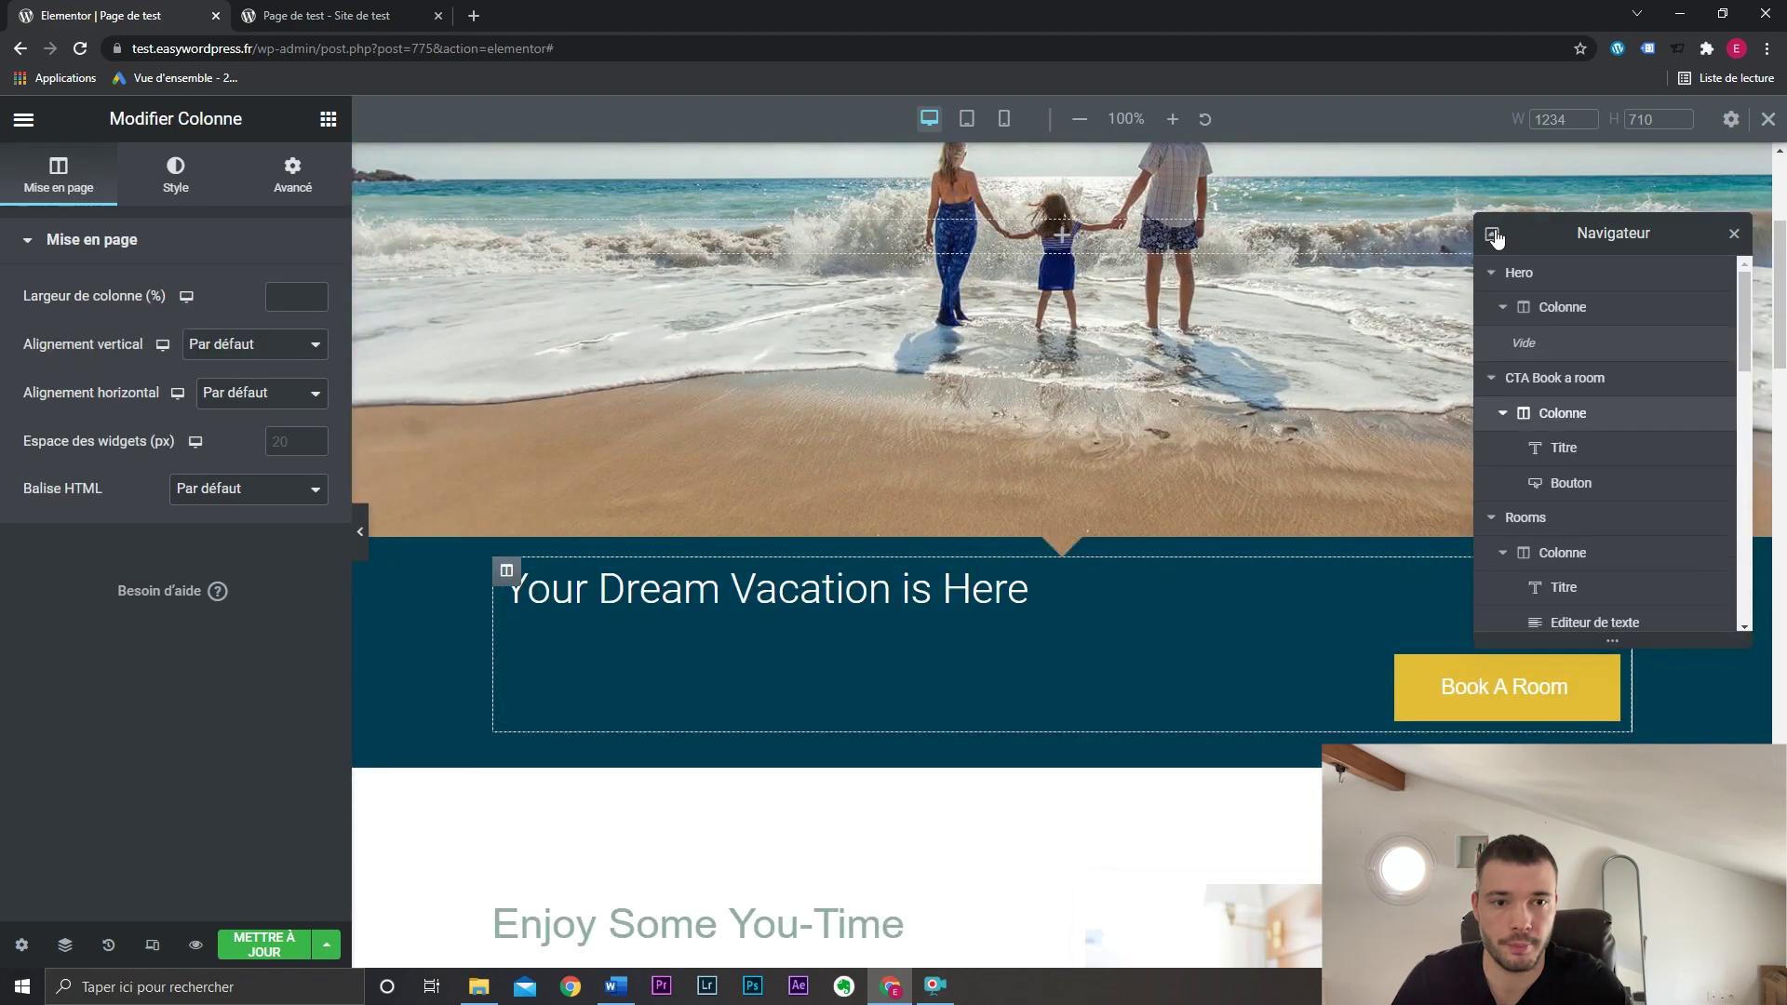
pyautogui.click(1494, 235)
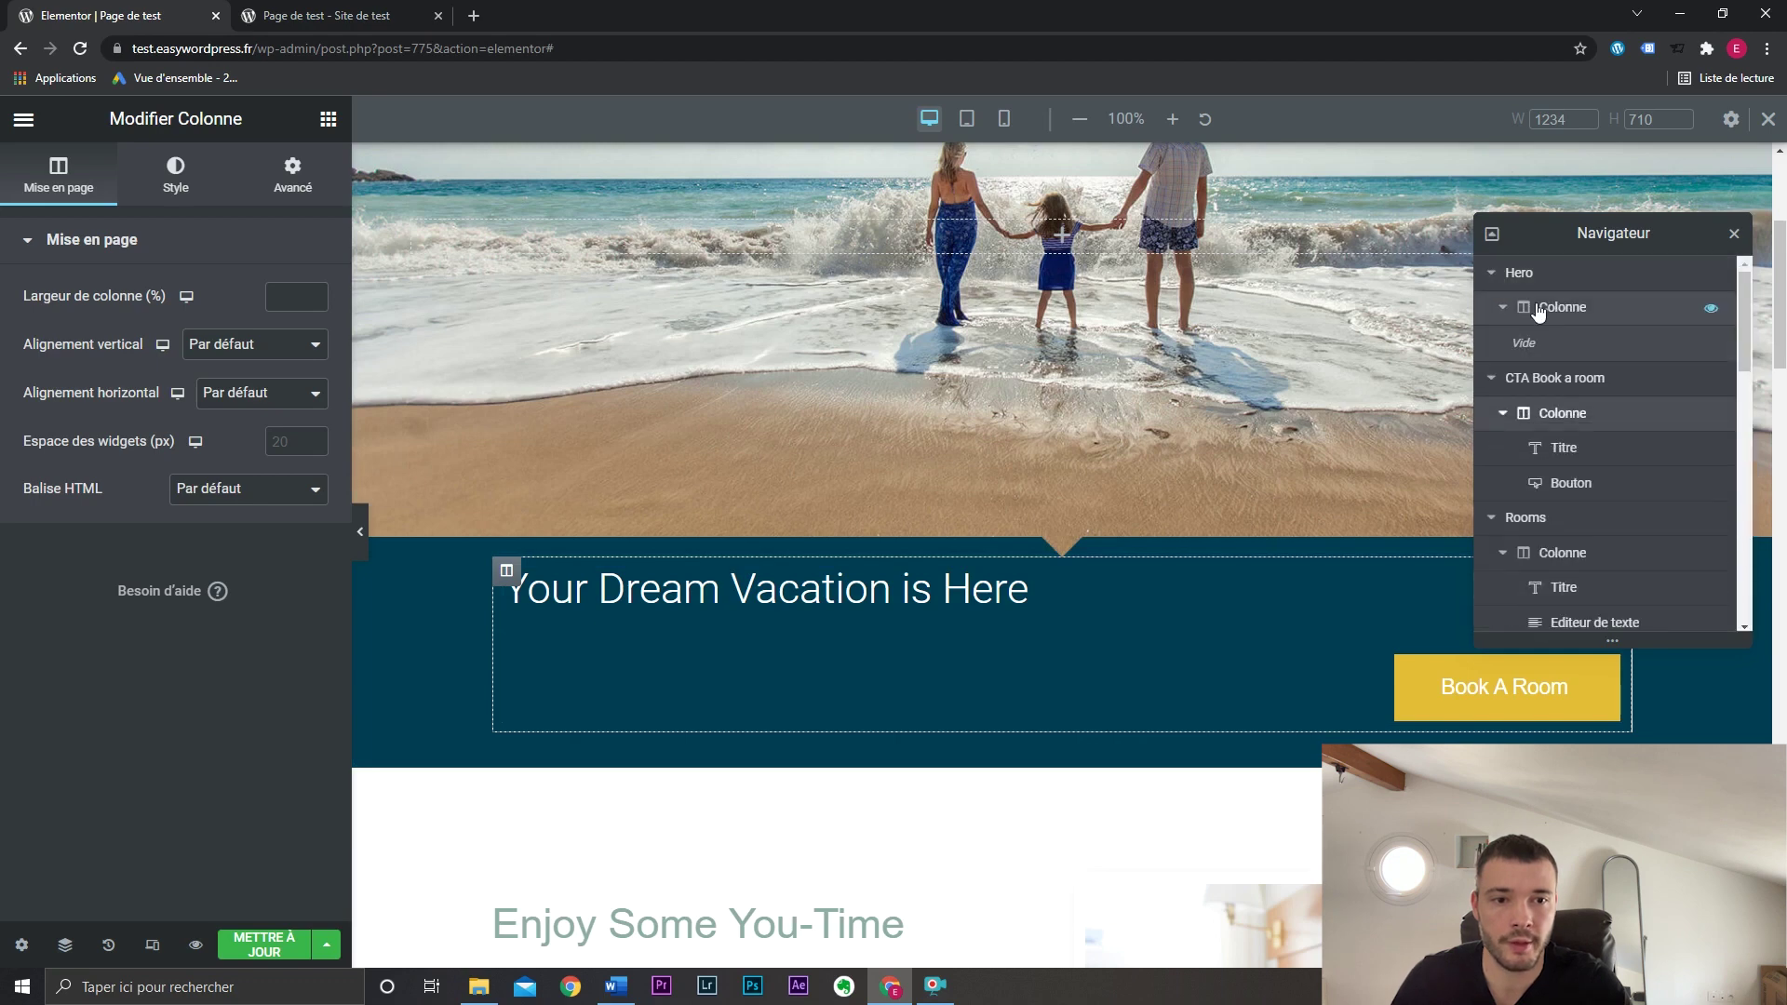
pyautogui.click(1494, 235)
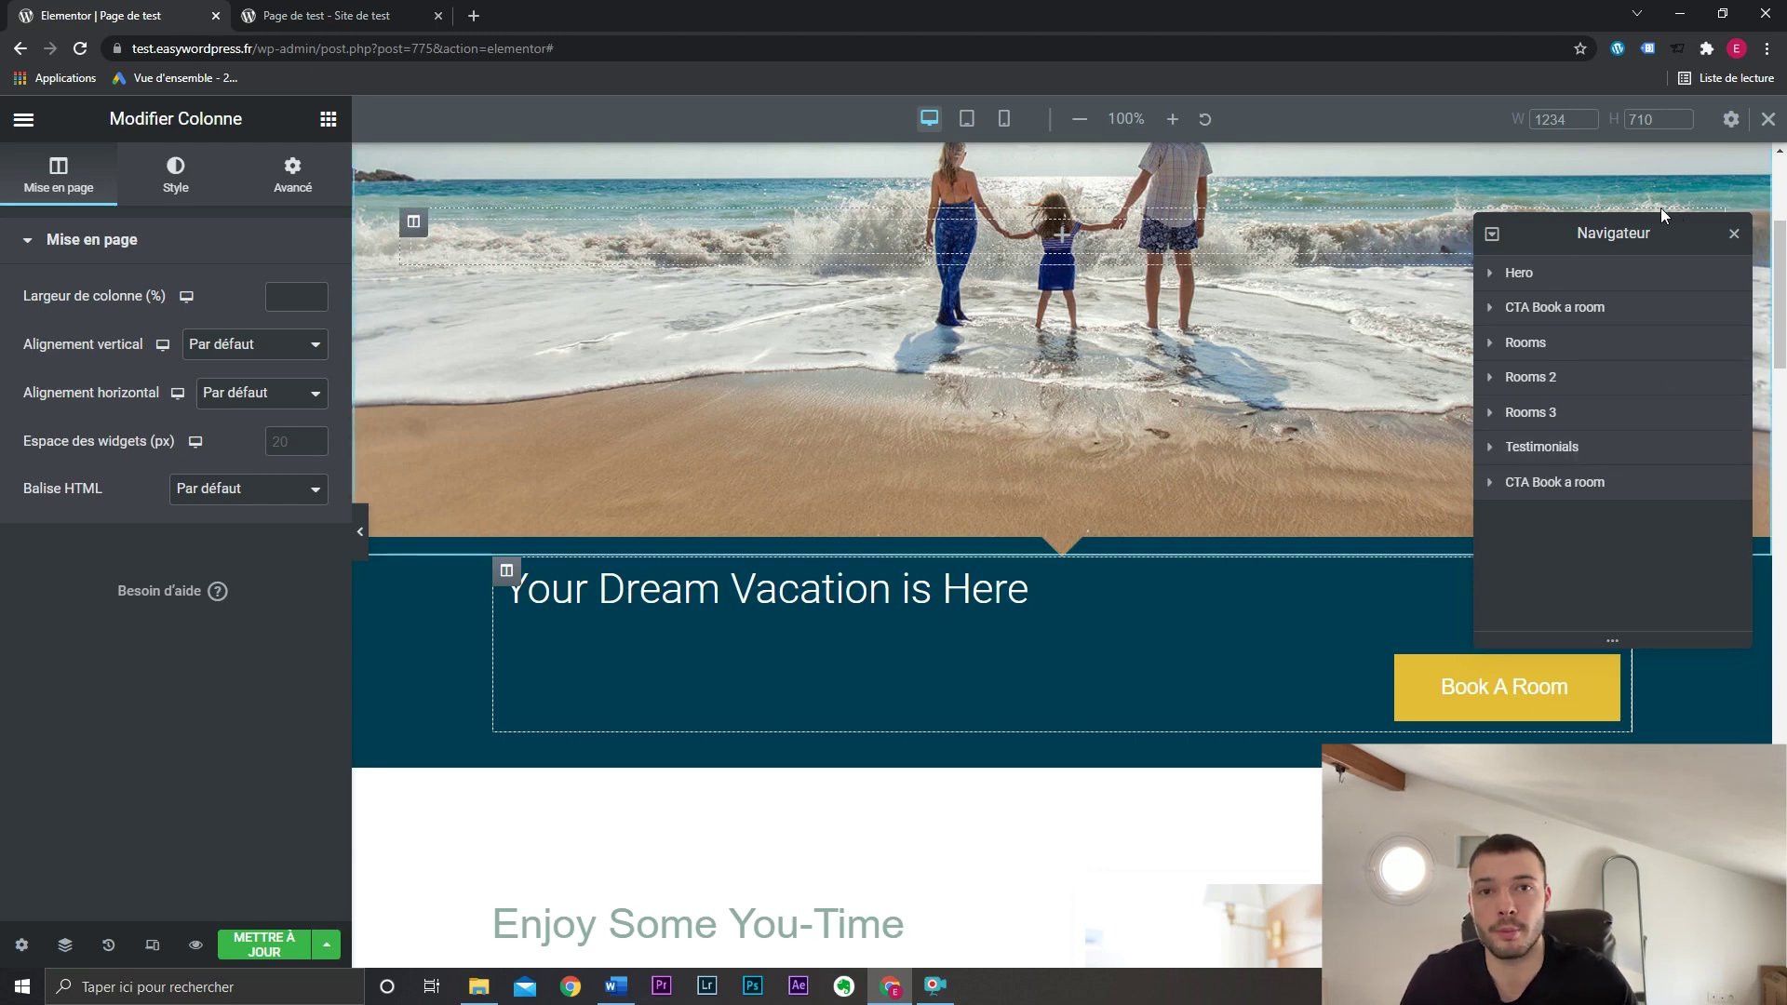
# Close the Navigator and exit the responsive mode display.
pyautogui.click(1734, 234)
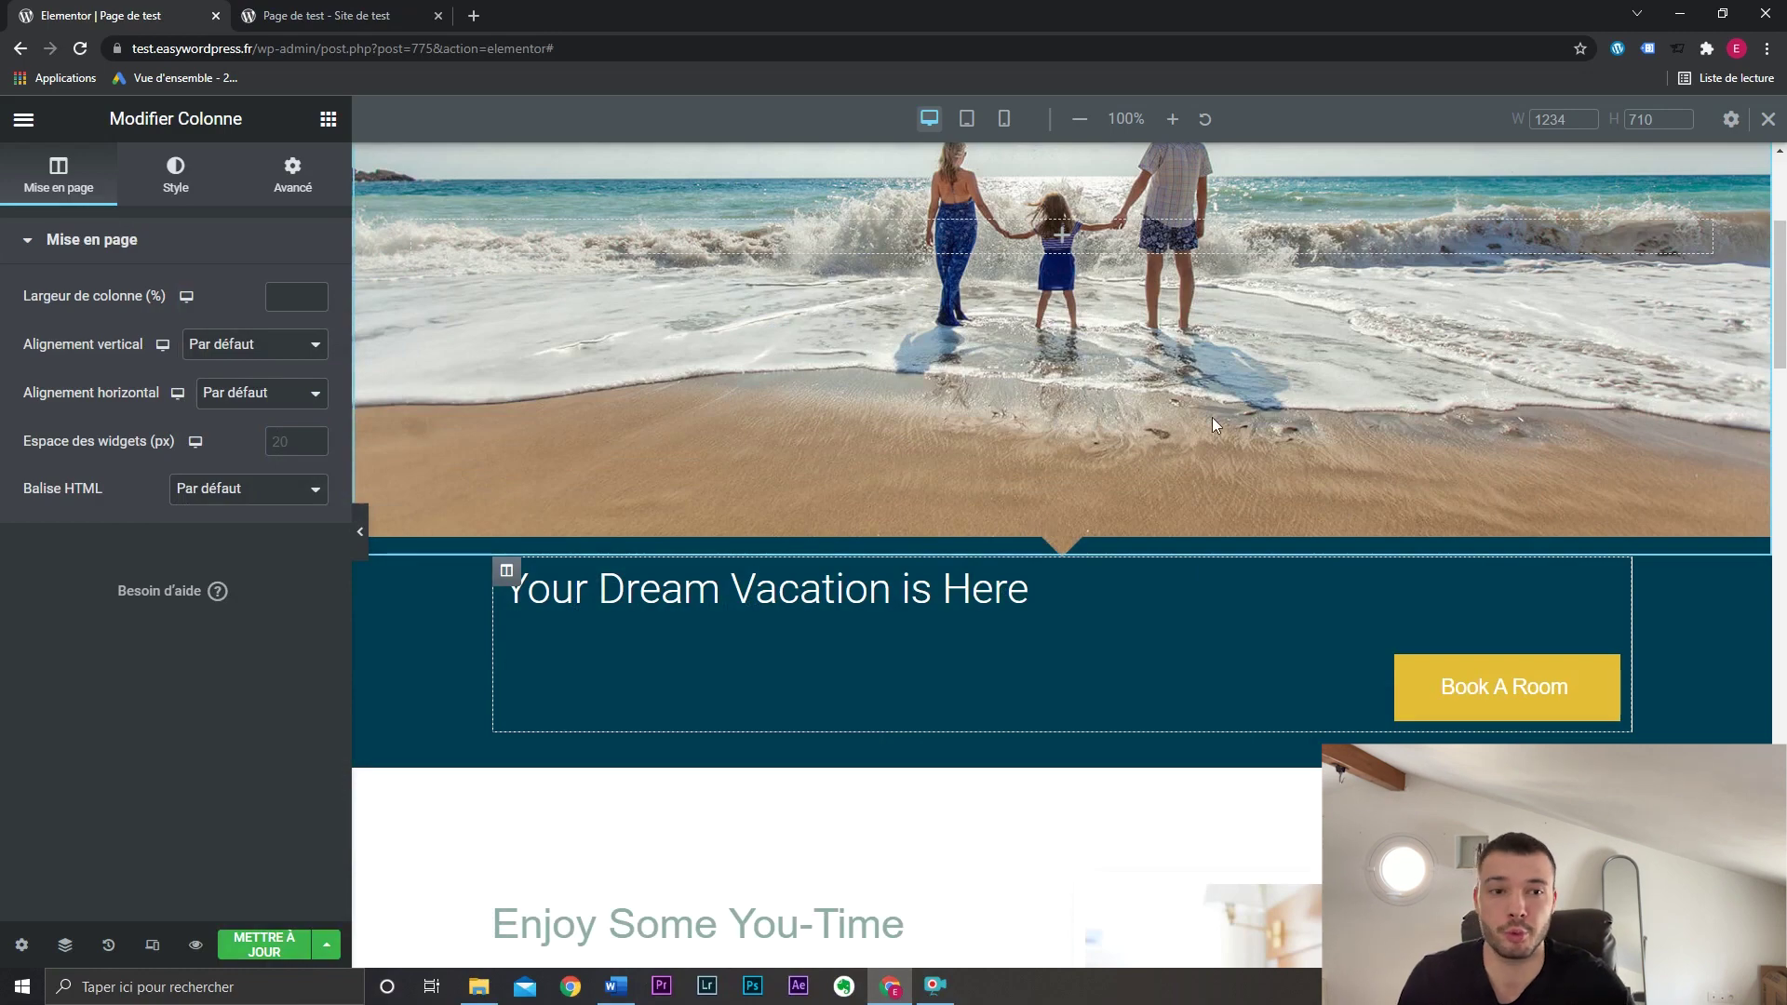
pyautogui.scroll(5, 1239, 431)
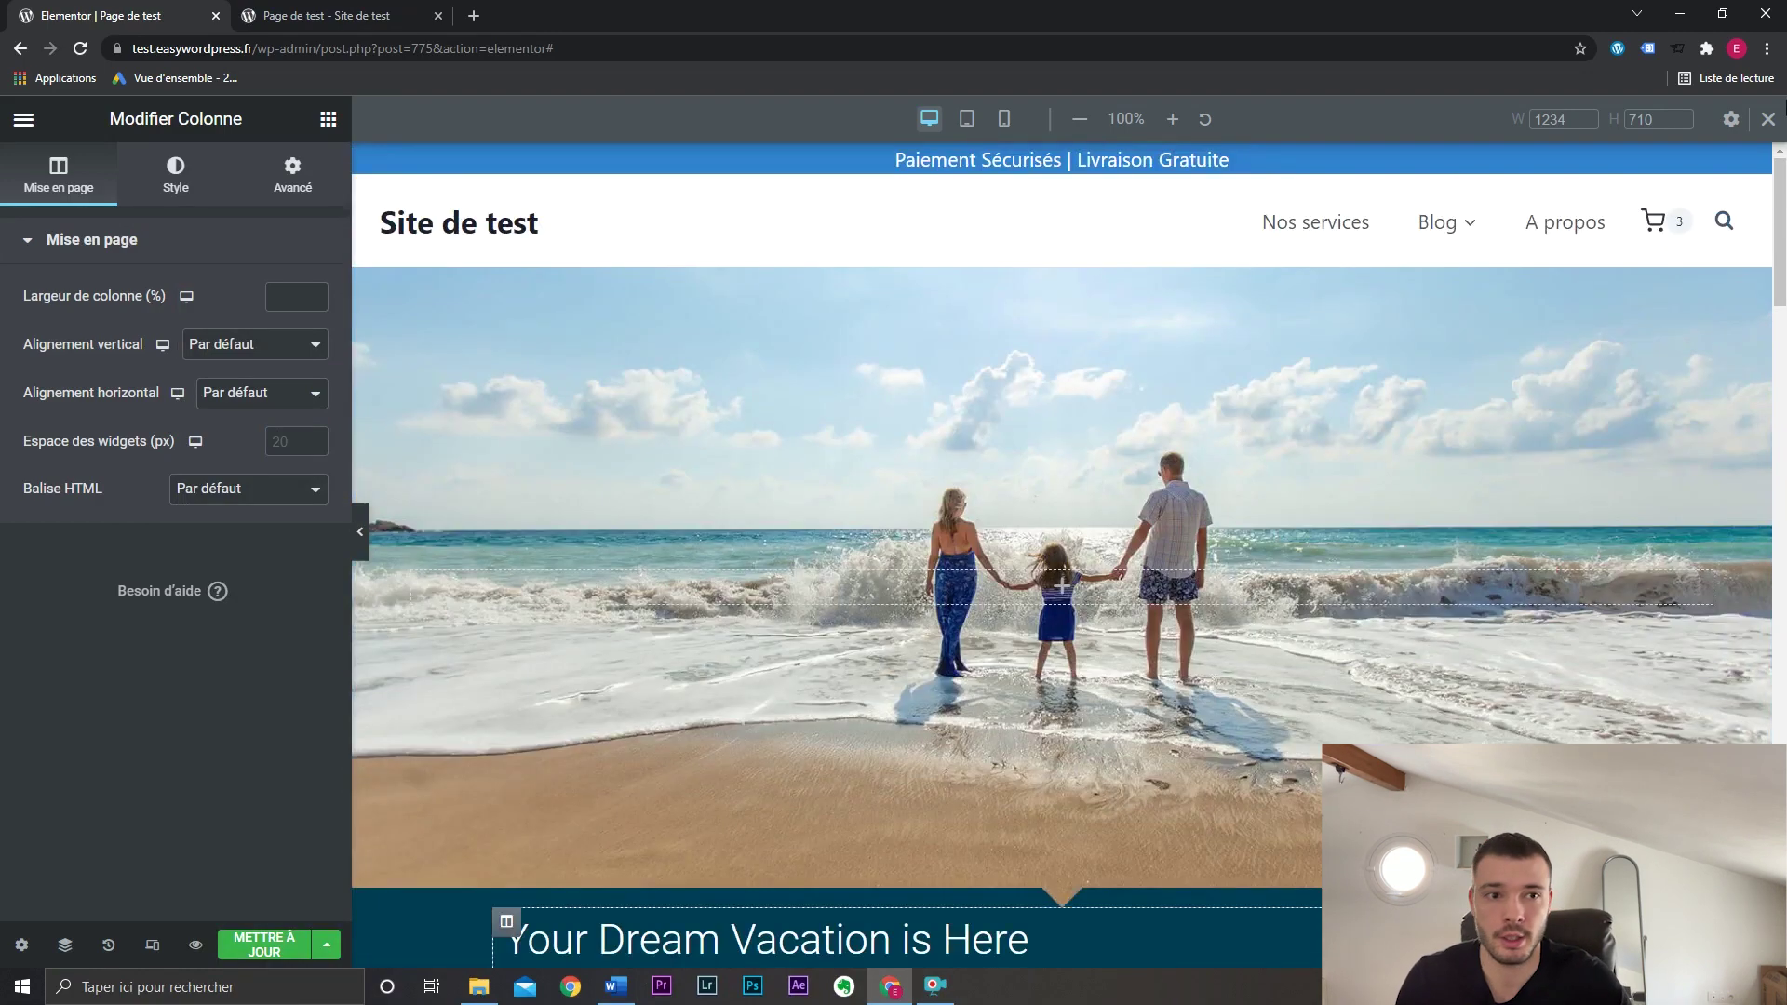
pyautogui.click(1768, 119)
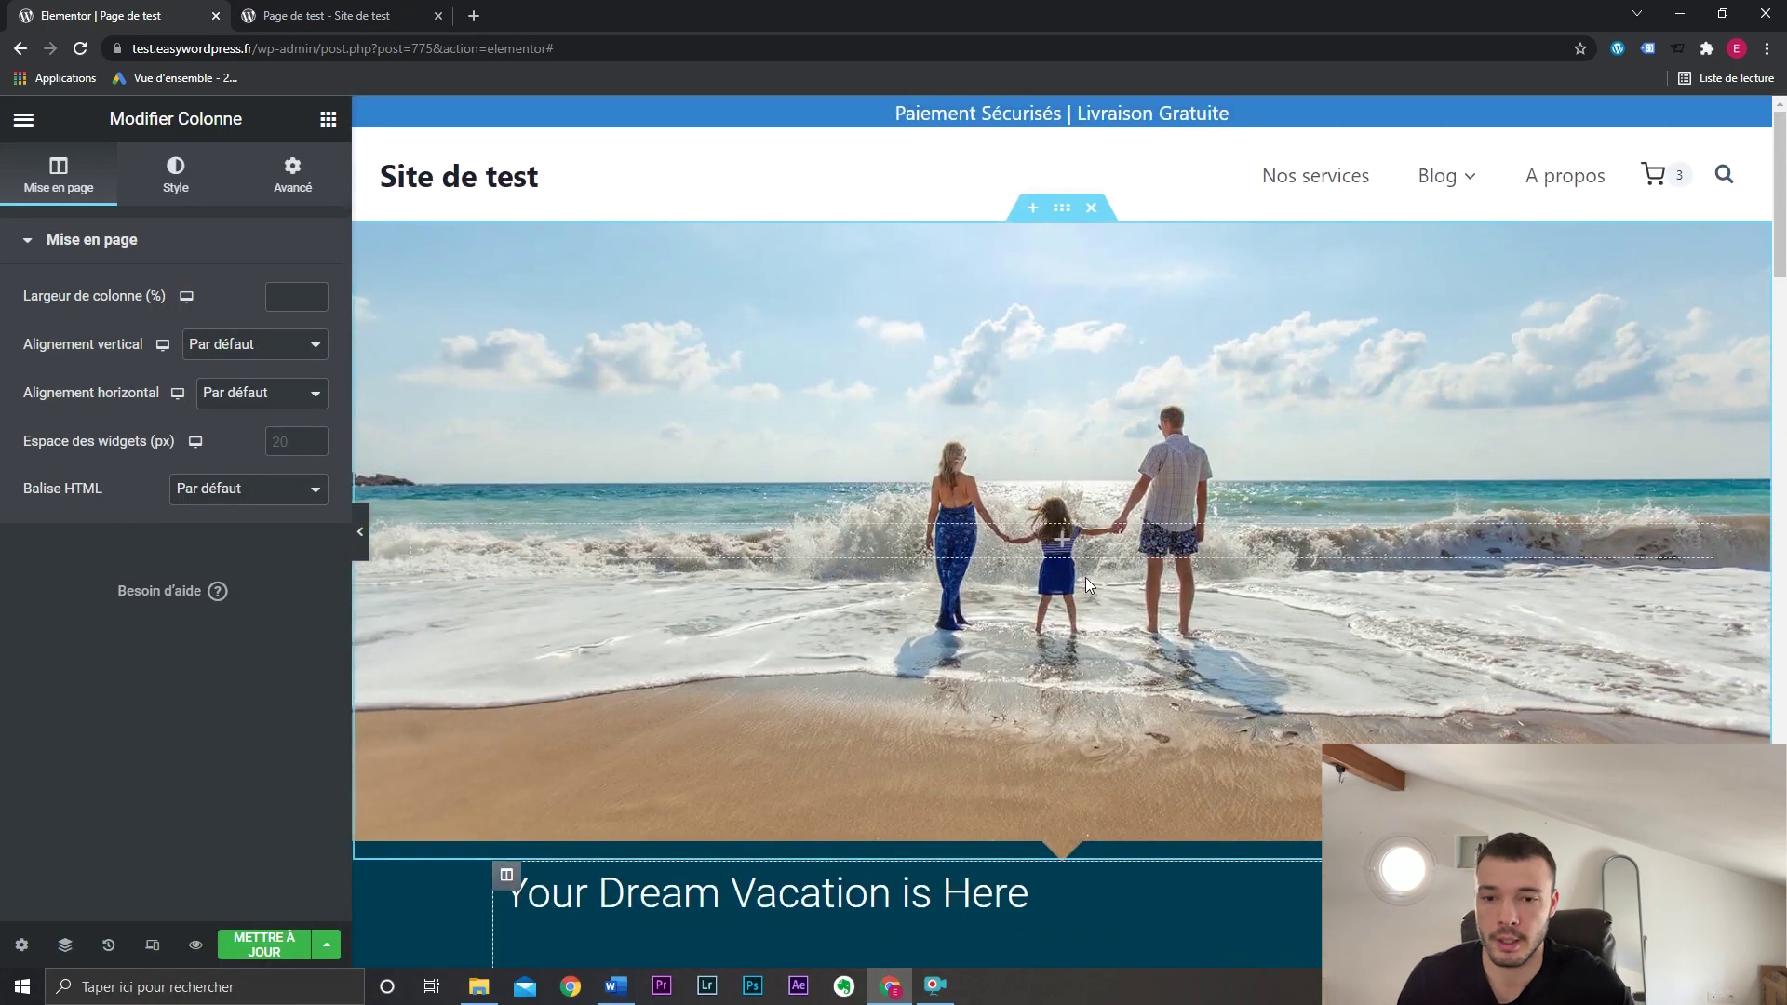
# Duplicate the Enjoy Some You-Time title and delete the duplicate.
pyautogui.scroll(-4, 1080, 540)
pyautogui.scroll(-5, 1111, 617)
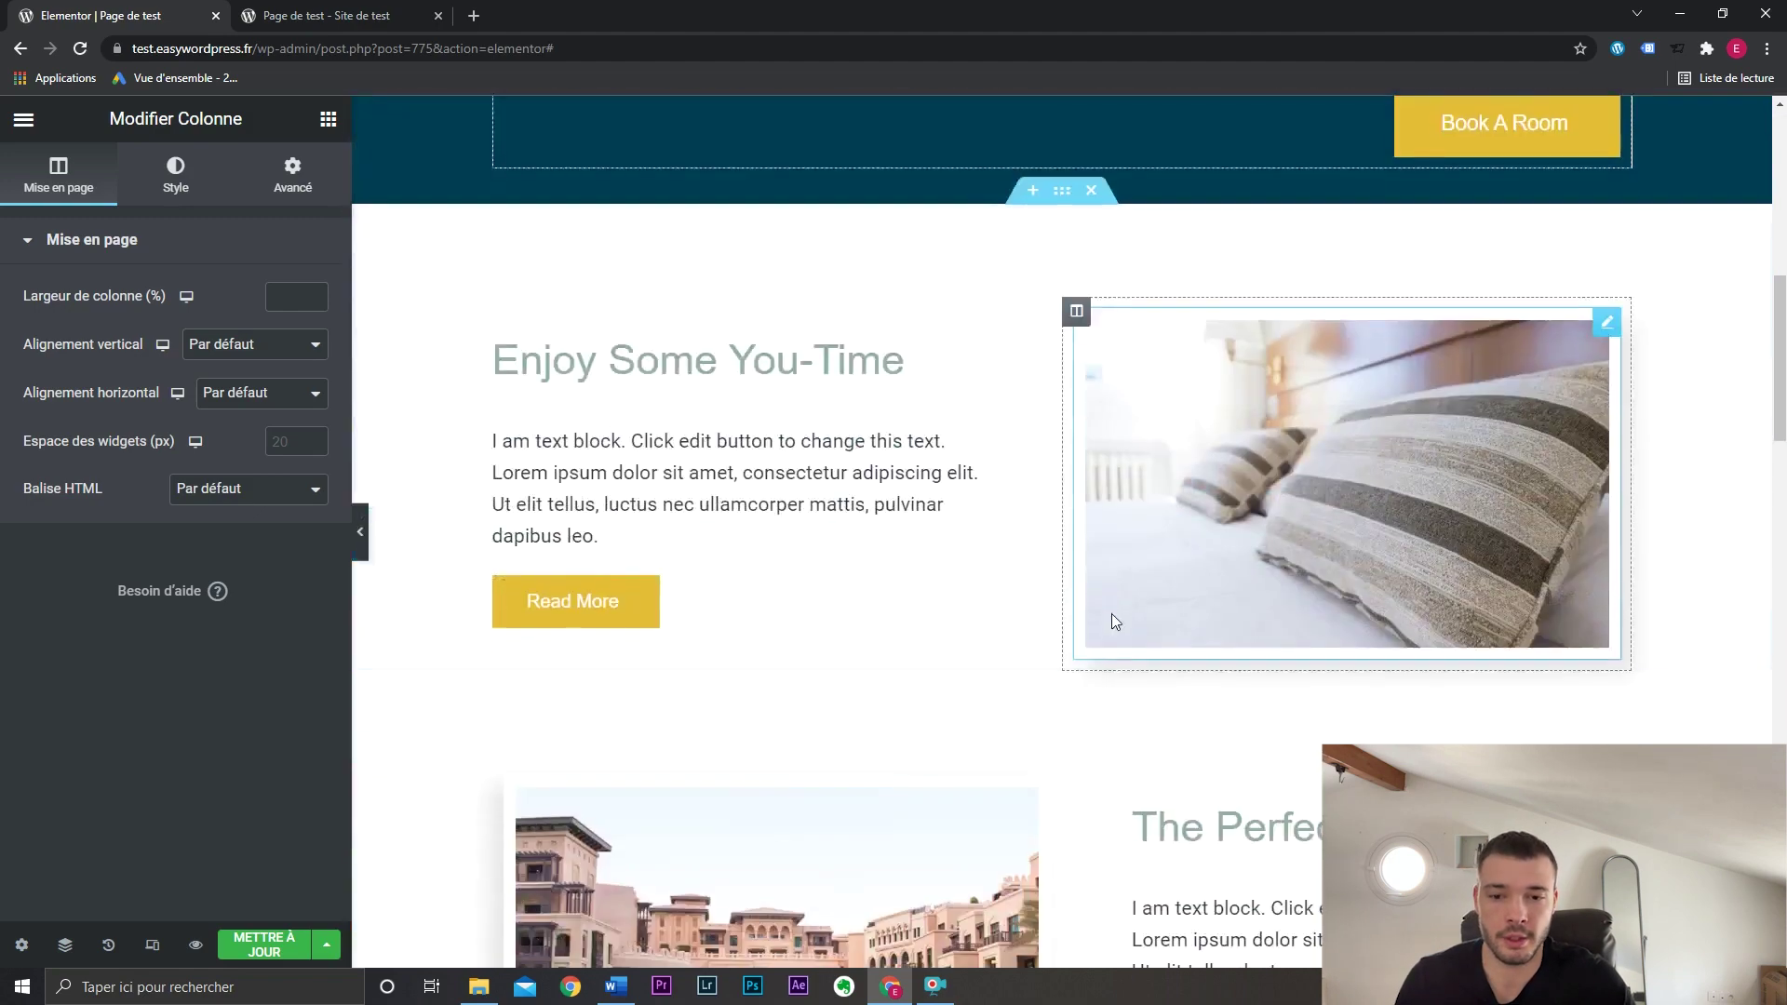
pyautogui.rightClick(678, 364)
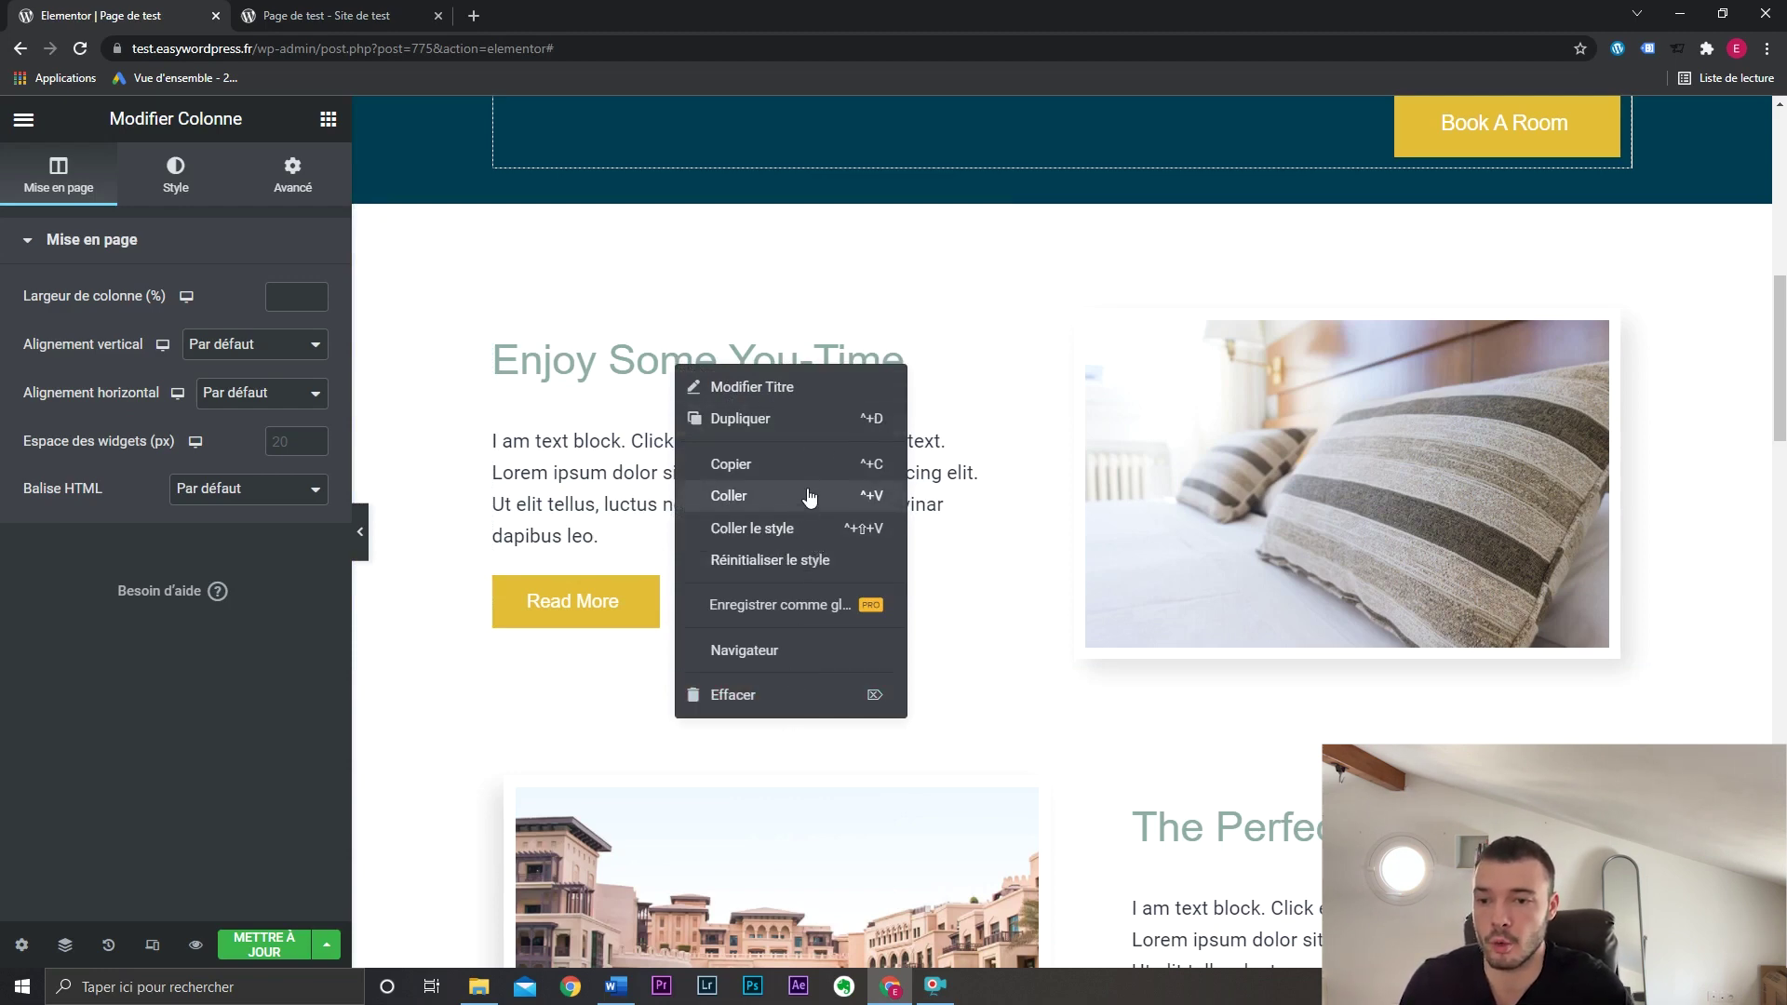
pyautogui.click(841, 433)
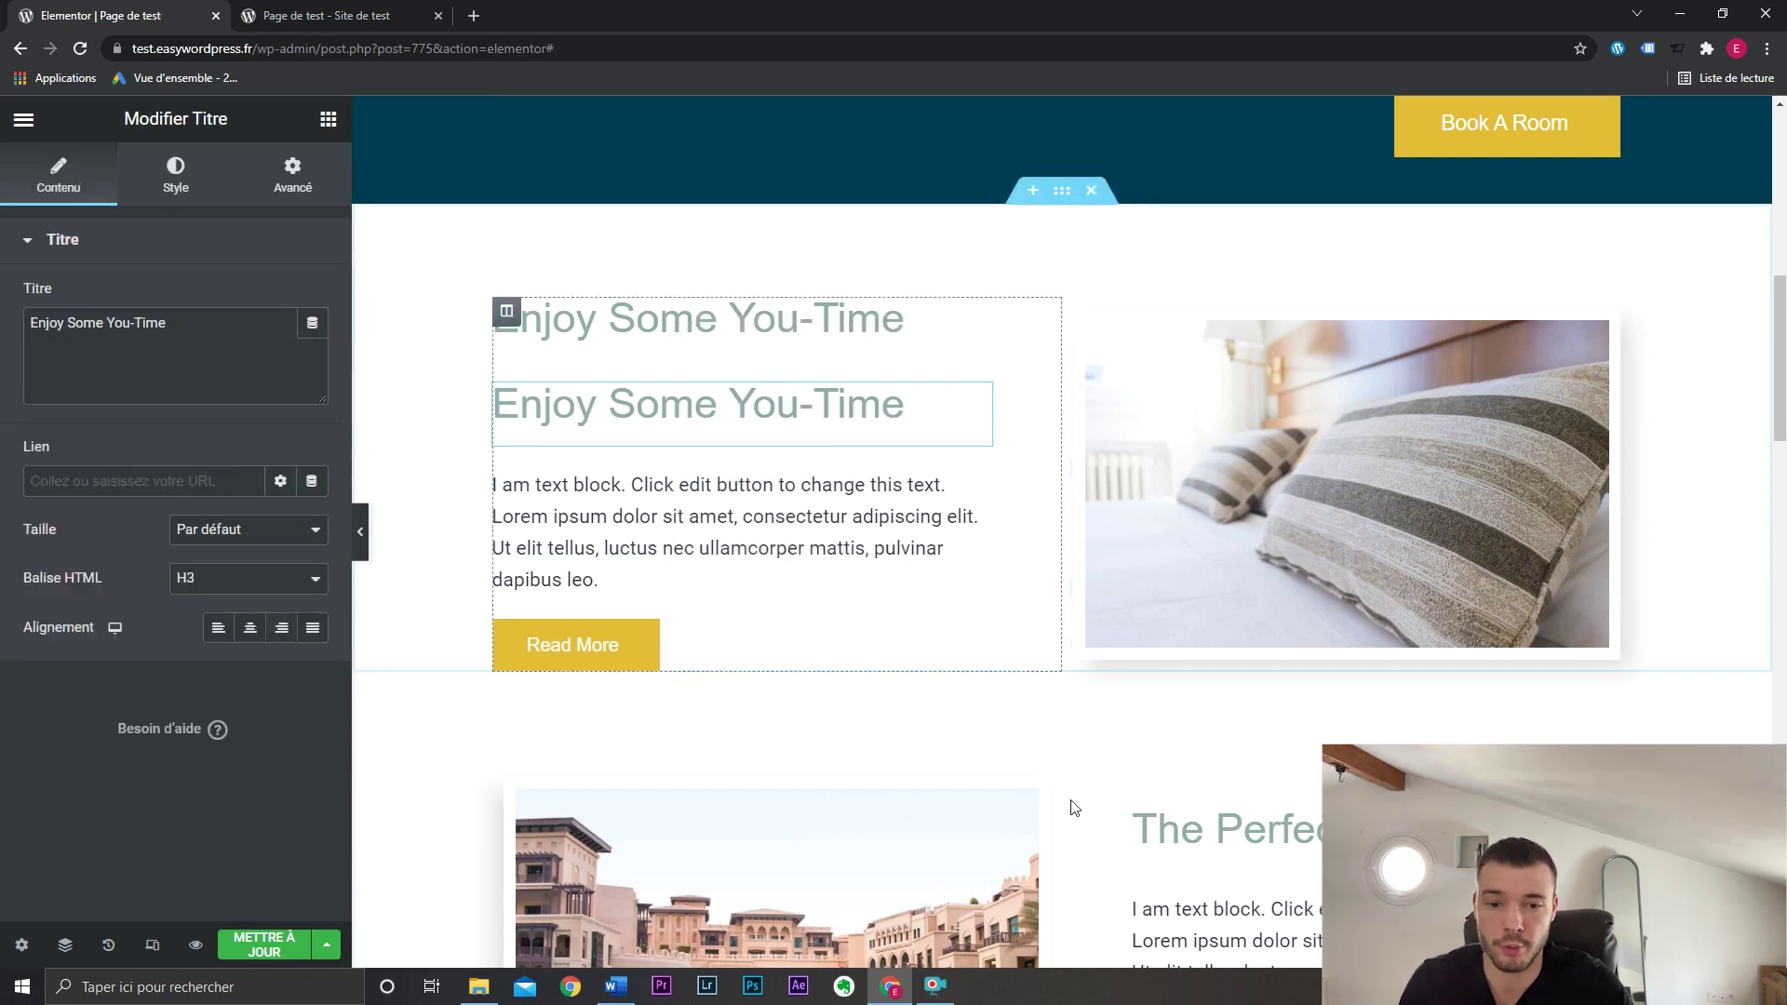
pyautogui.rightClick(734, 427)
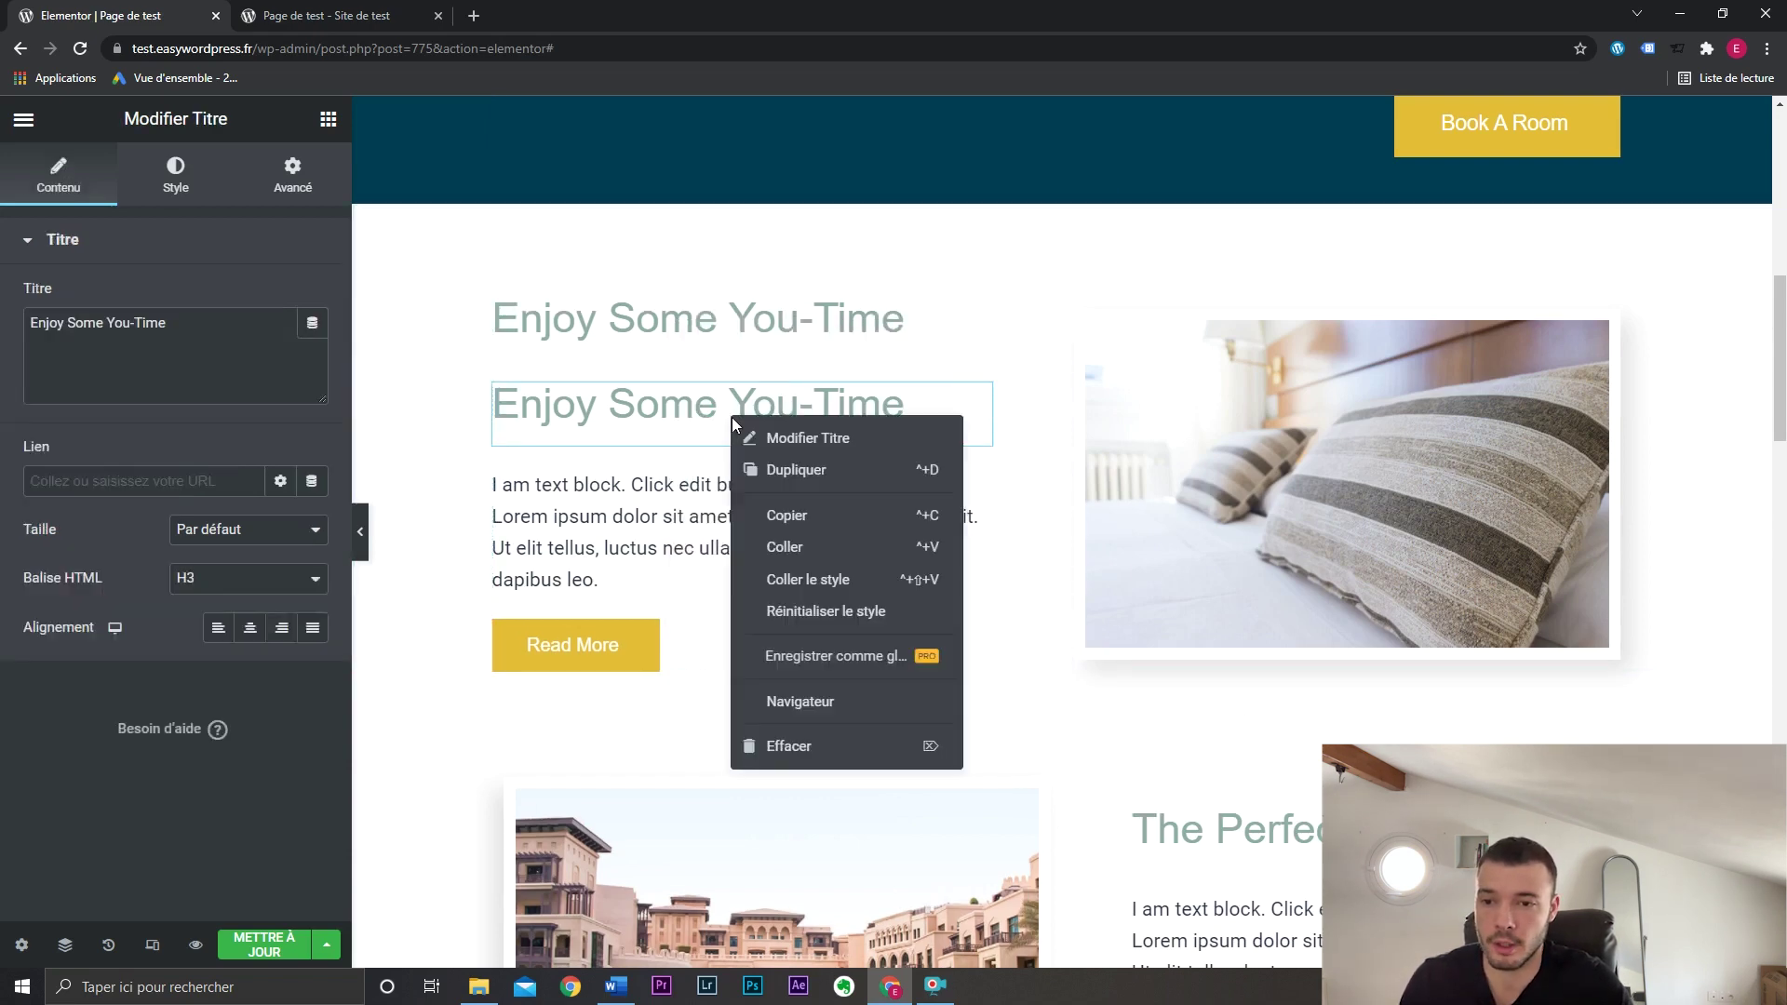
pyautogui.click(806, 747)
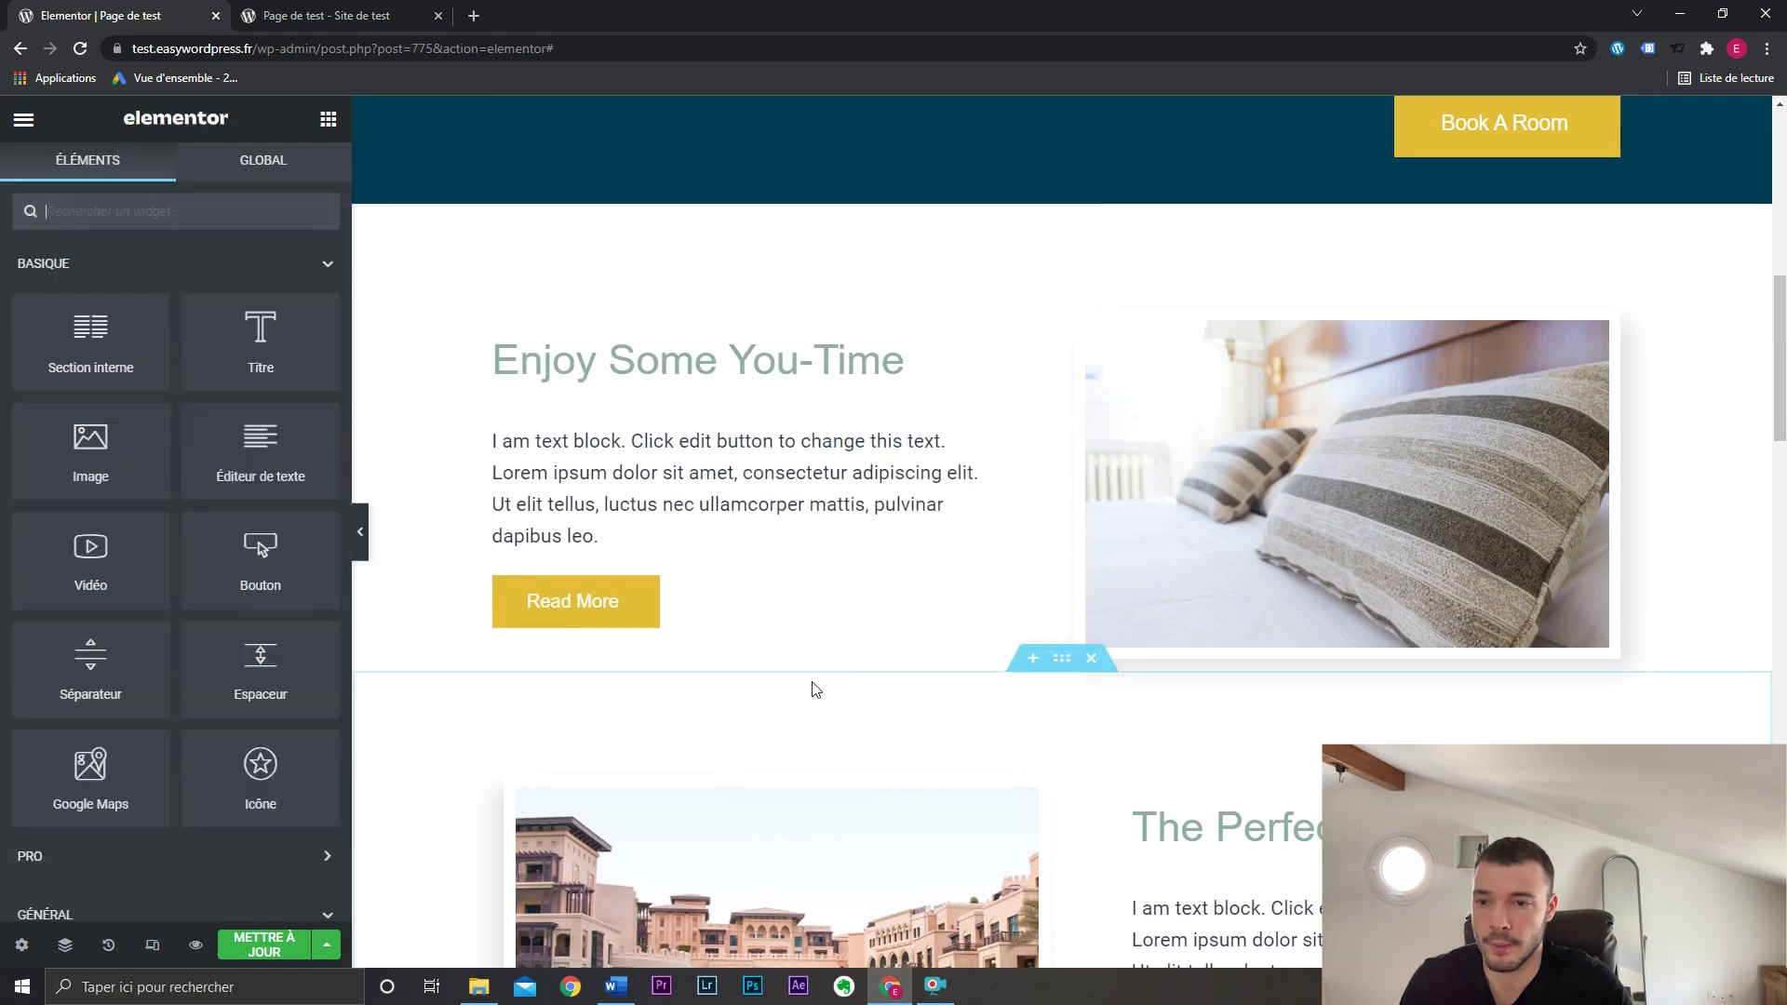
# Copy the Enjoy Some You-Time title and paste the copy directly below the original.
pyautogui.rightClick(700, 363)
pyautogui.click(756, 458)
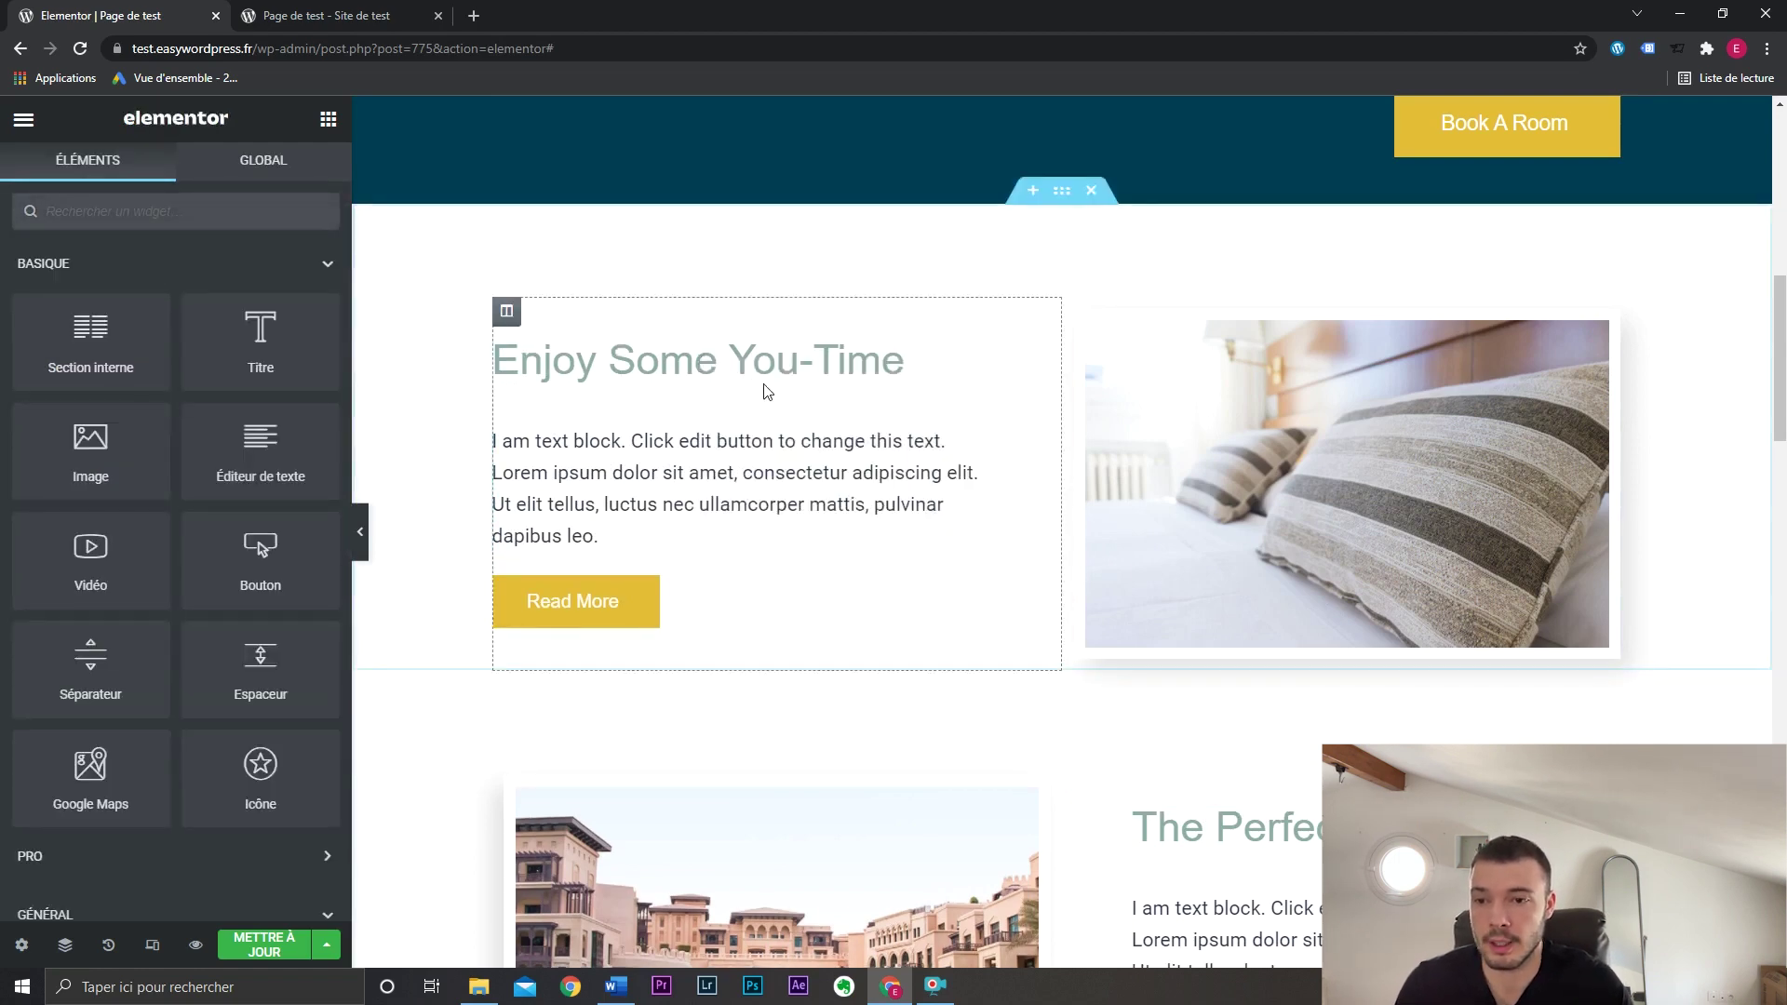
pyautogui.rightClick(755, 356)
pyautogui.click(822, 483)
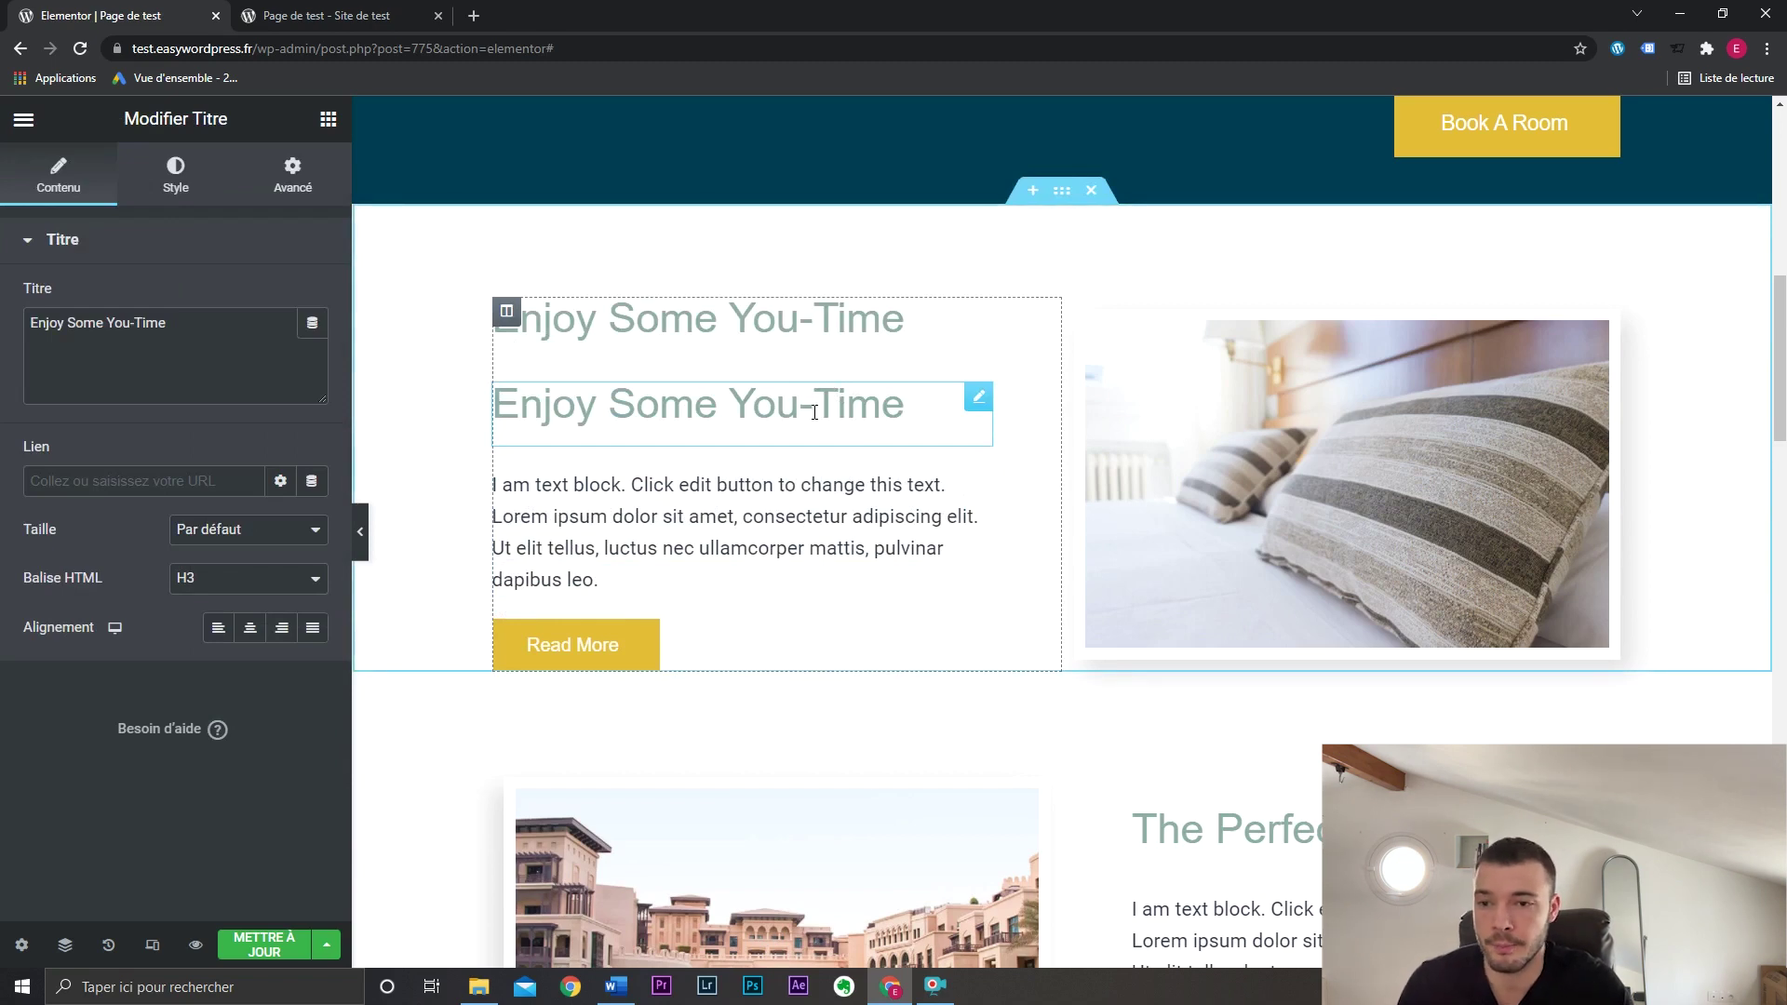
# Delete the duplicate "Enjoy Some You-Time" heading and copy the remaining one.
pyautogui.rightClick(814, 412)
pyautogui.click(958, 745)
pyautogui.rightClick(780, 361)
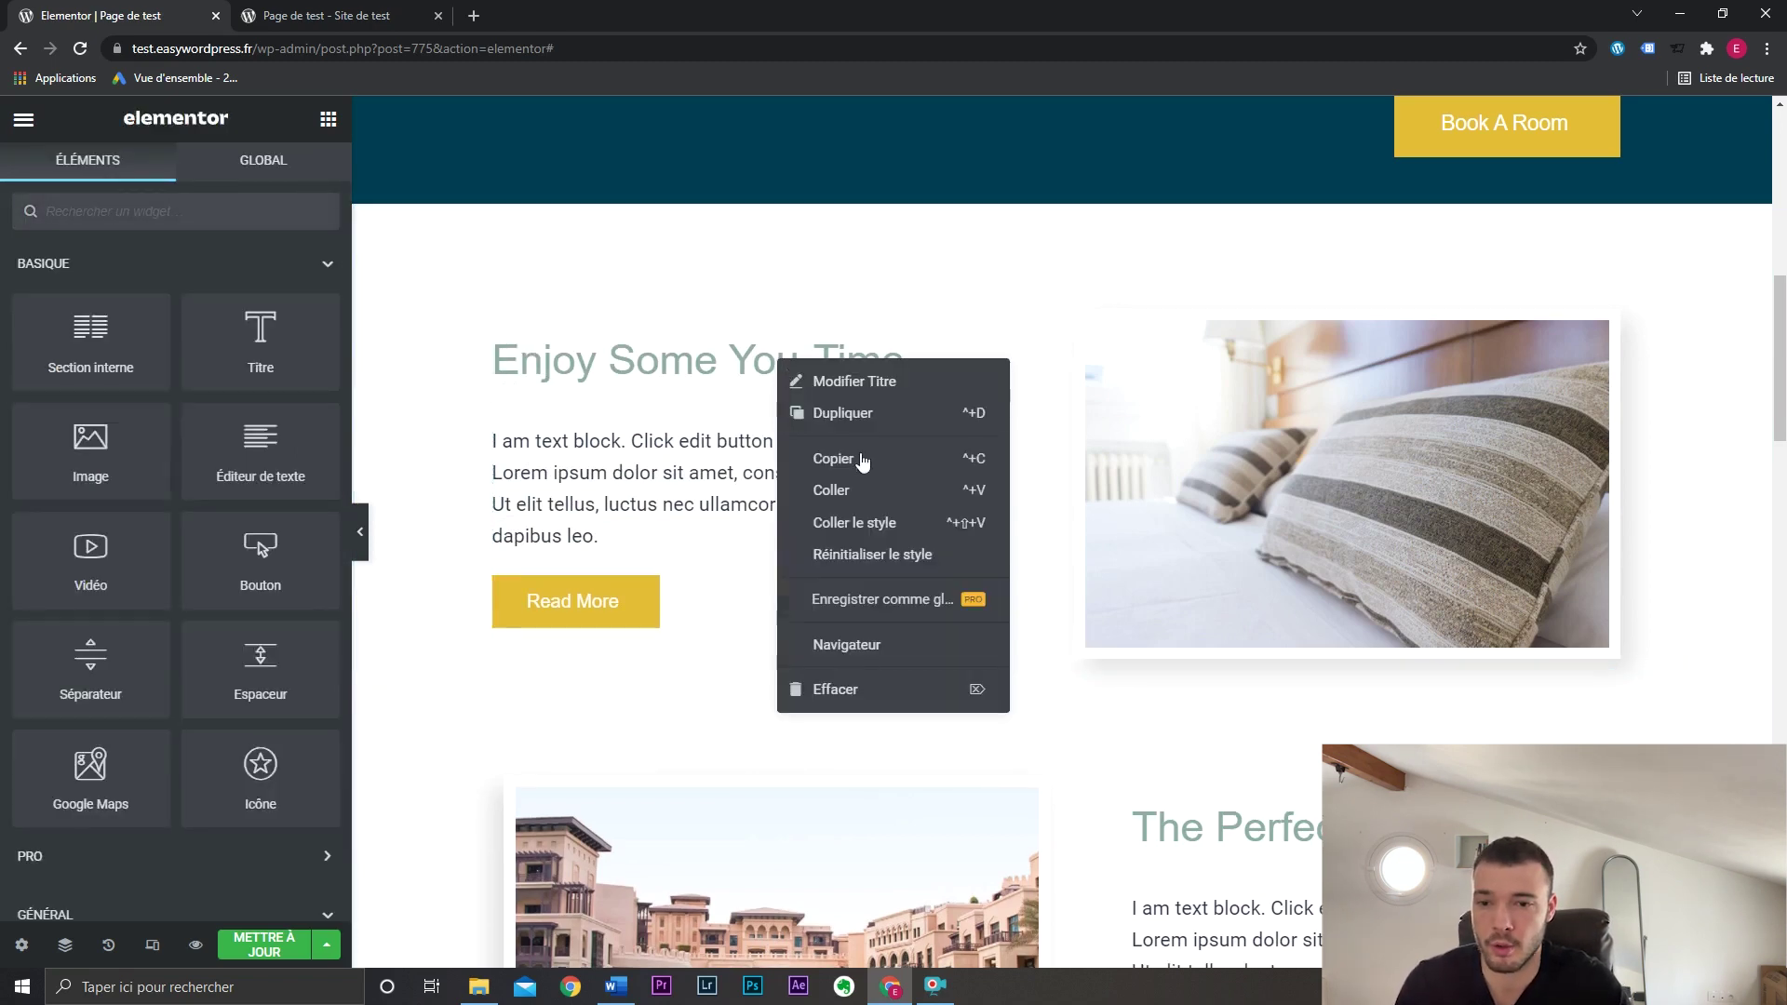
pyautogui.click(863, 460)
# Change the "The Perfect Surrounding" heading's text color to black and its typography family to Play.
pyautogui.click(1219, 829)
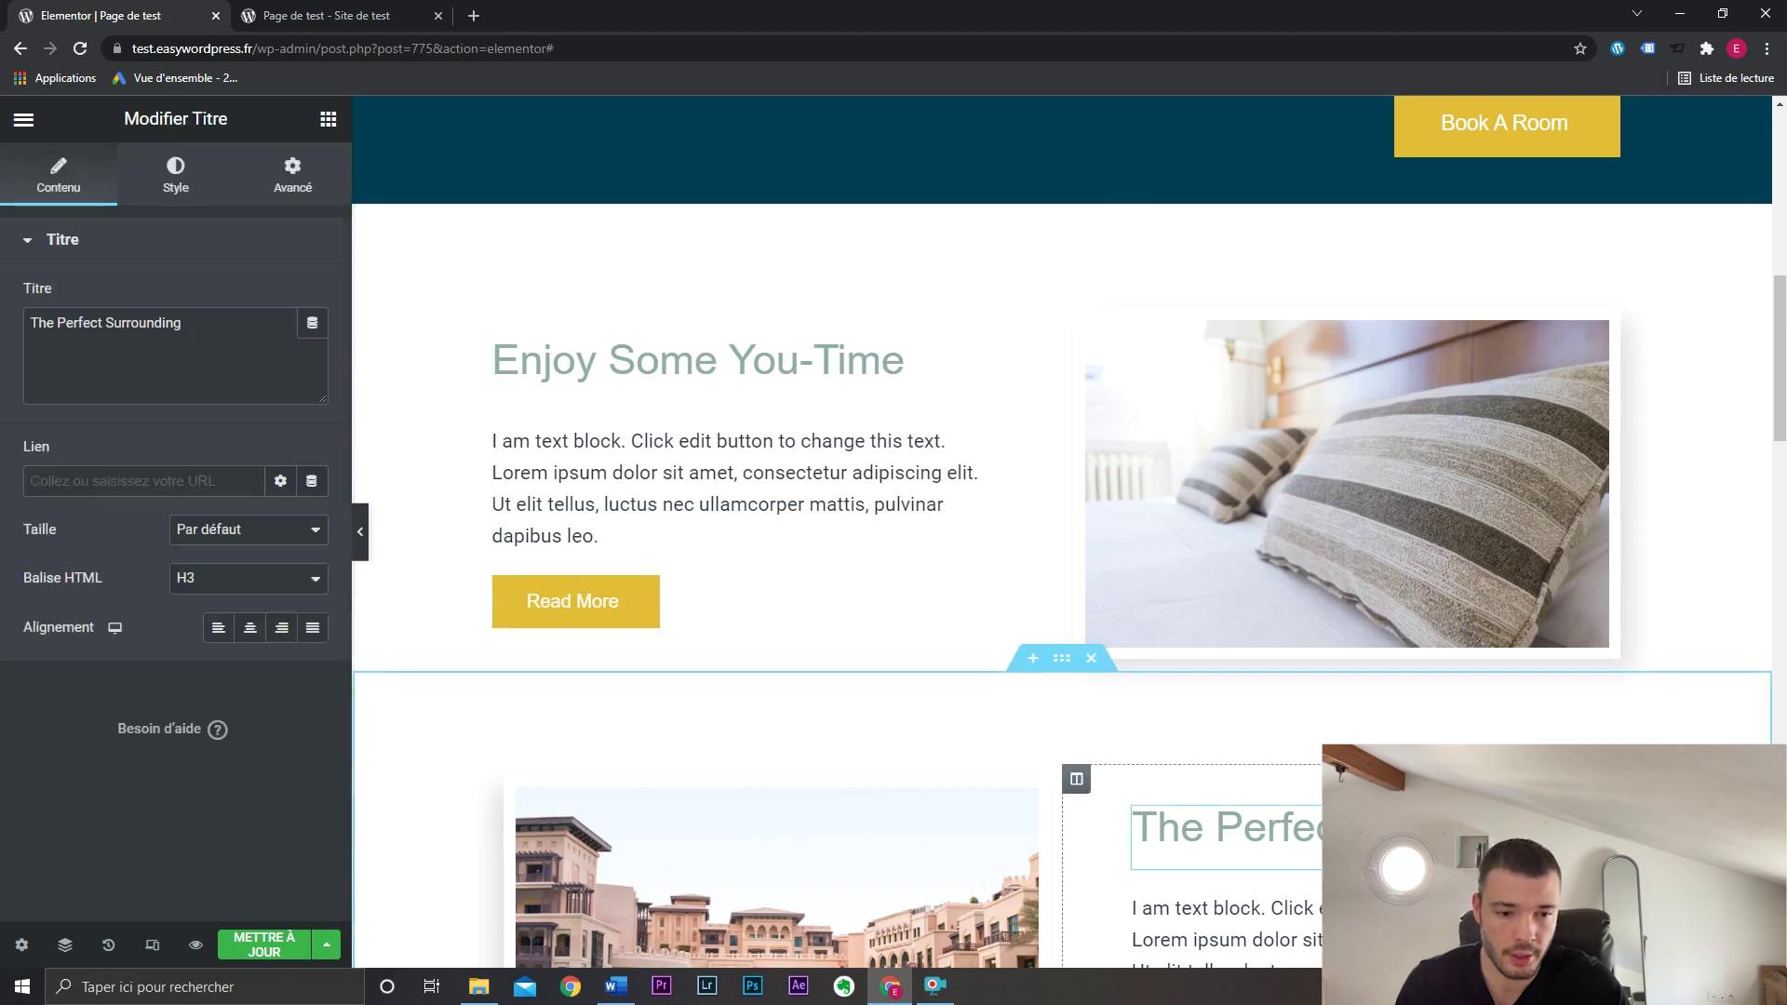
pyautogui.click(175, 172)
pyautogui.click(313, 296)
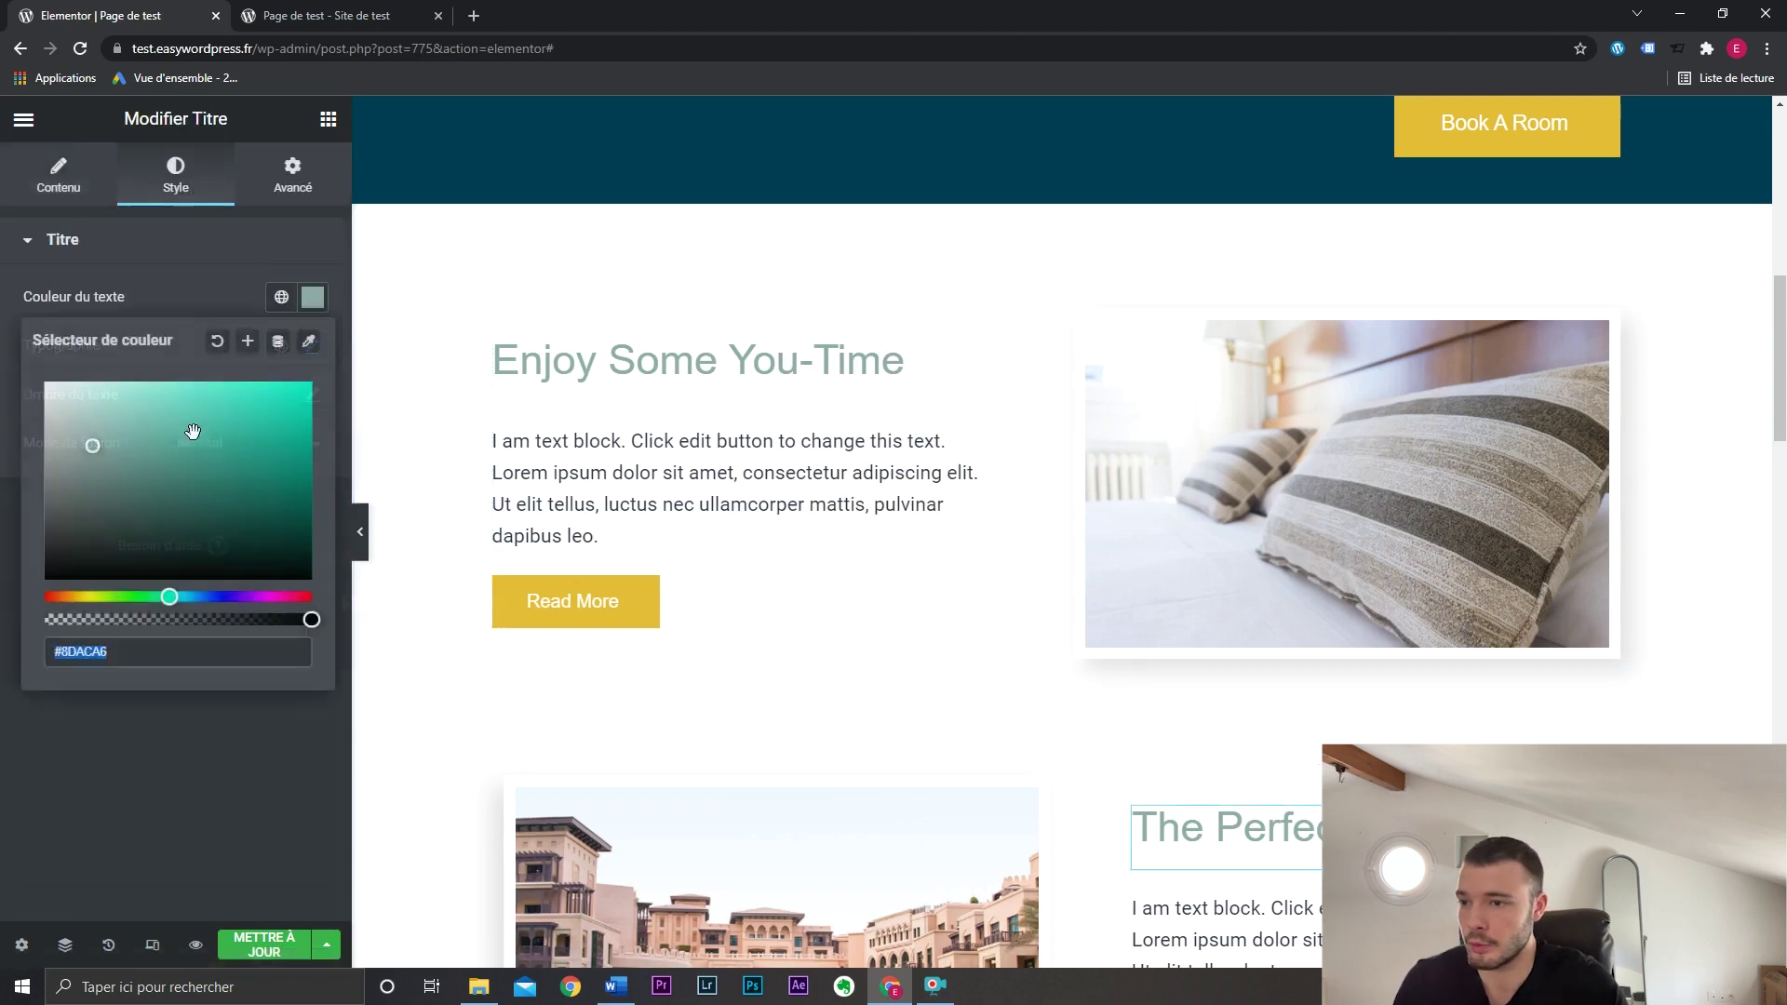
pyautogui.moveTo(193, 431); pyautogui.dragTo(2, 603)
pyautogui.click(312, 348)
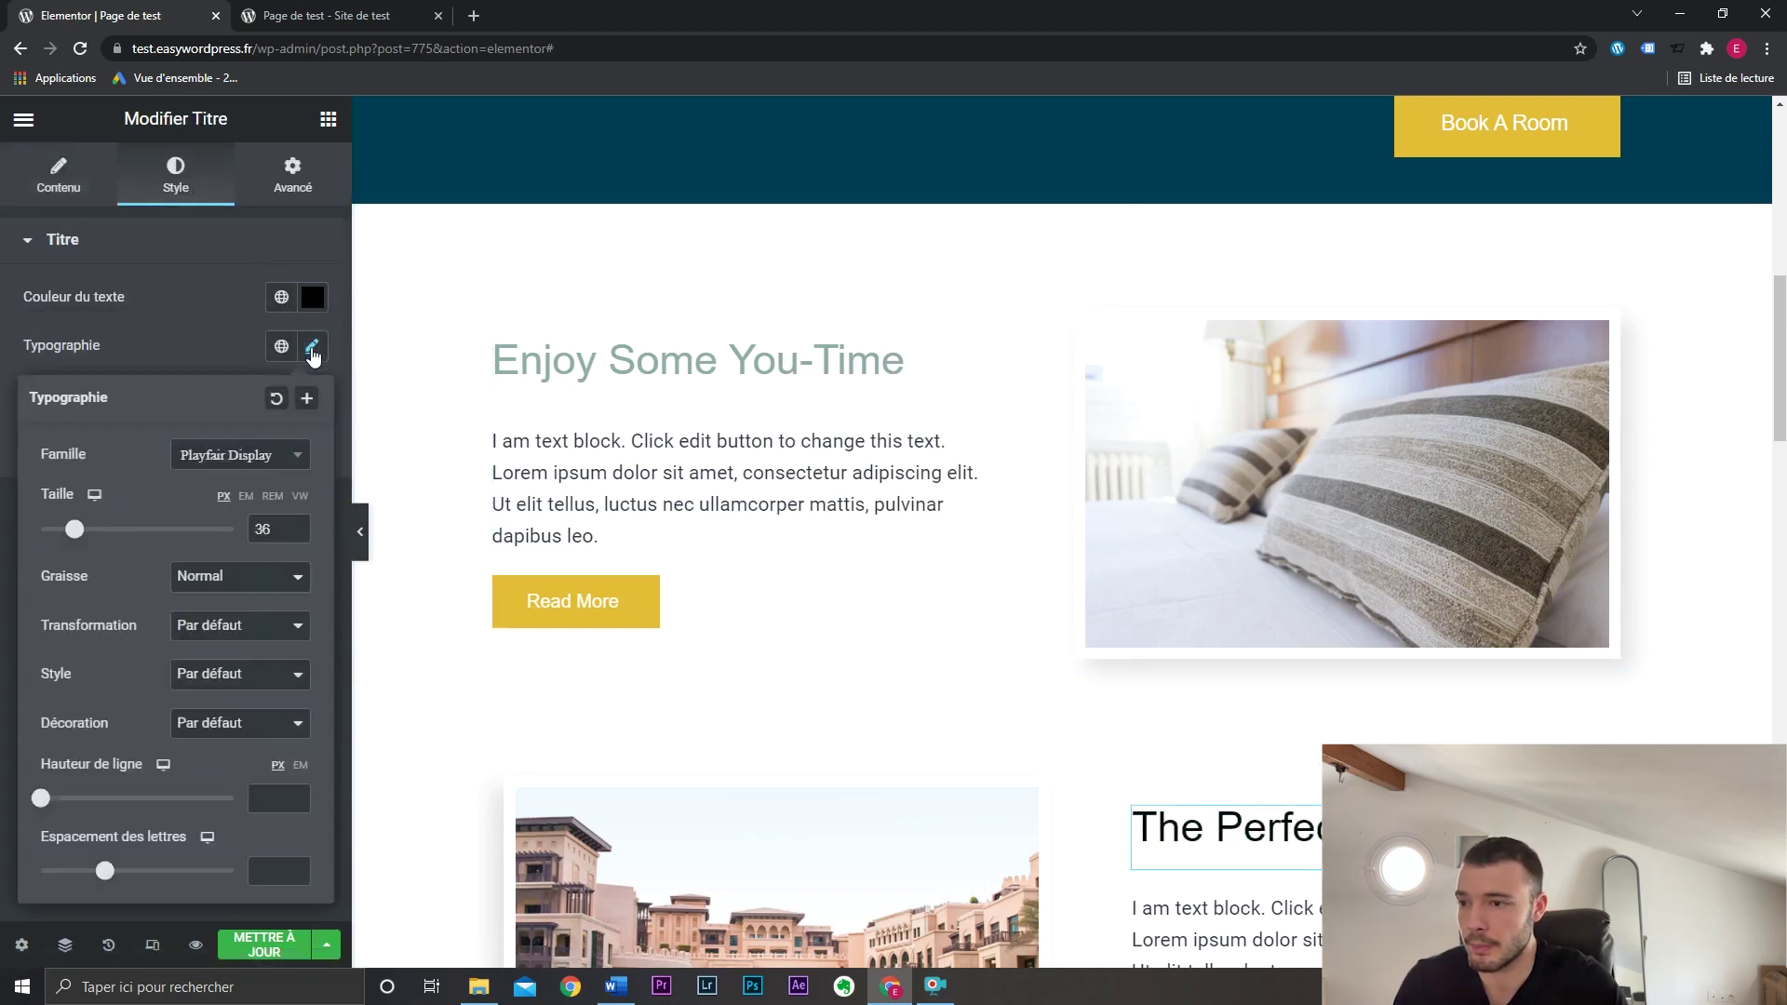
pyautogui.click(253, 458)
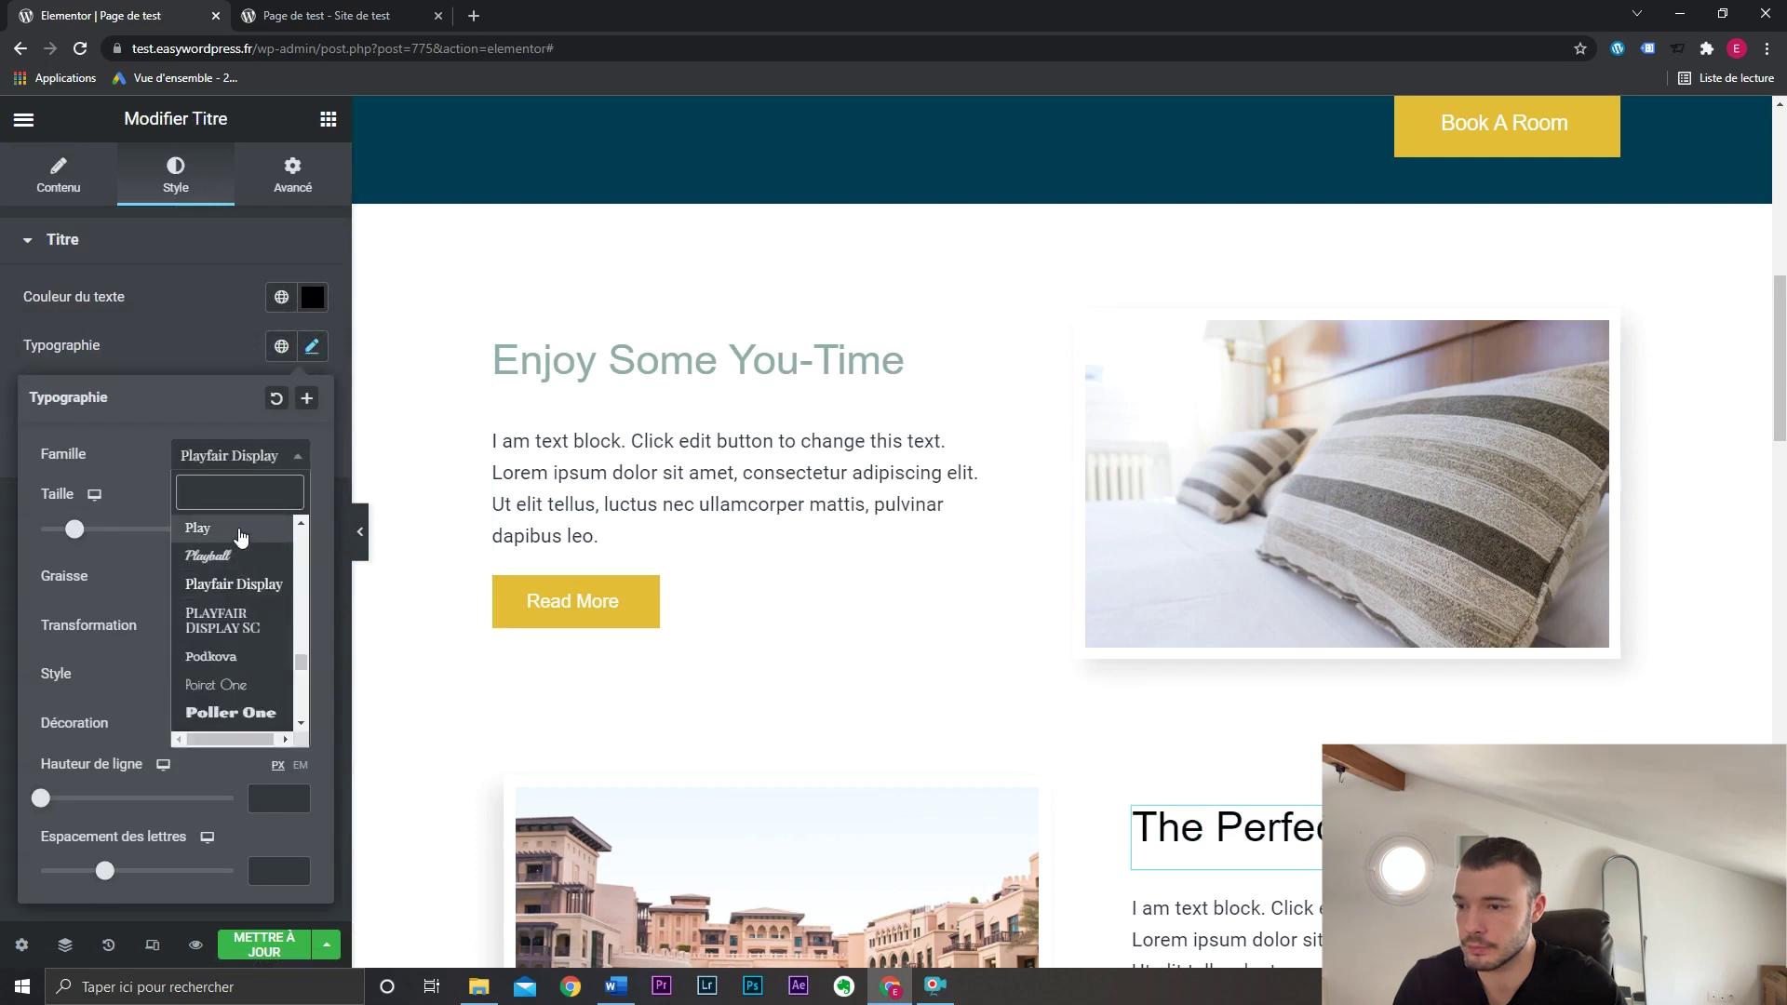
pyautogui.click(237, 529)
pyautogui.click(312, 348)
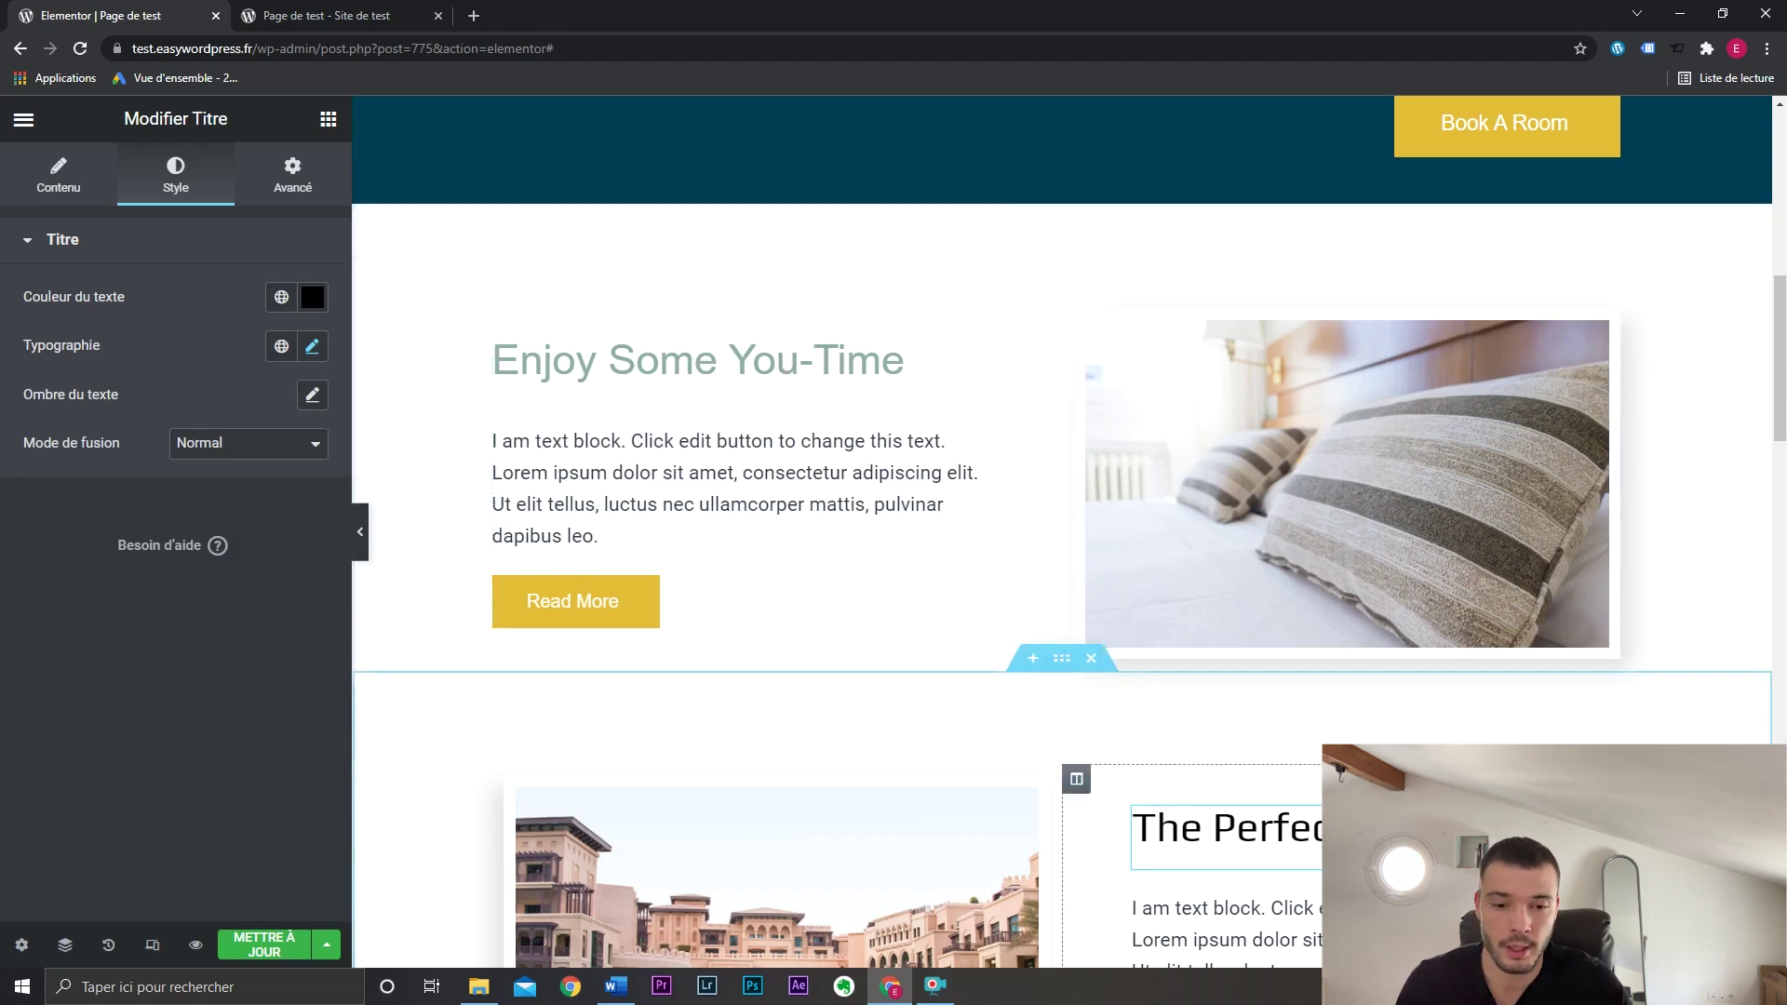
# Paste the copied heading's style onto the "The Perfect Surrounding" heading.
pyautogui.rightClick(1326, 829)
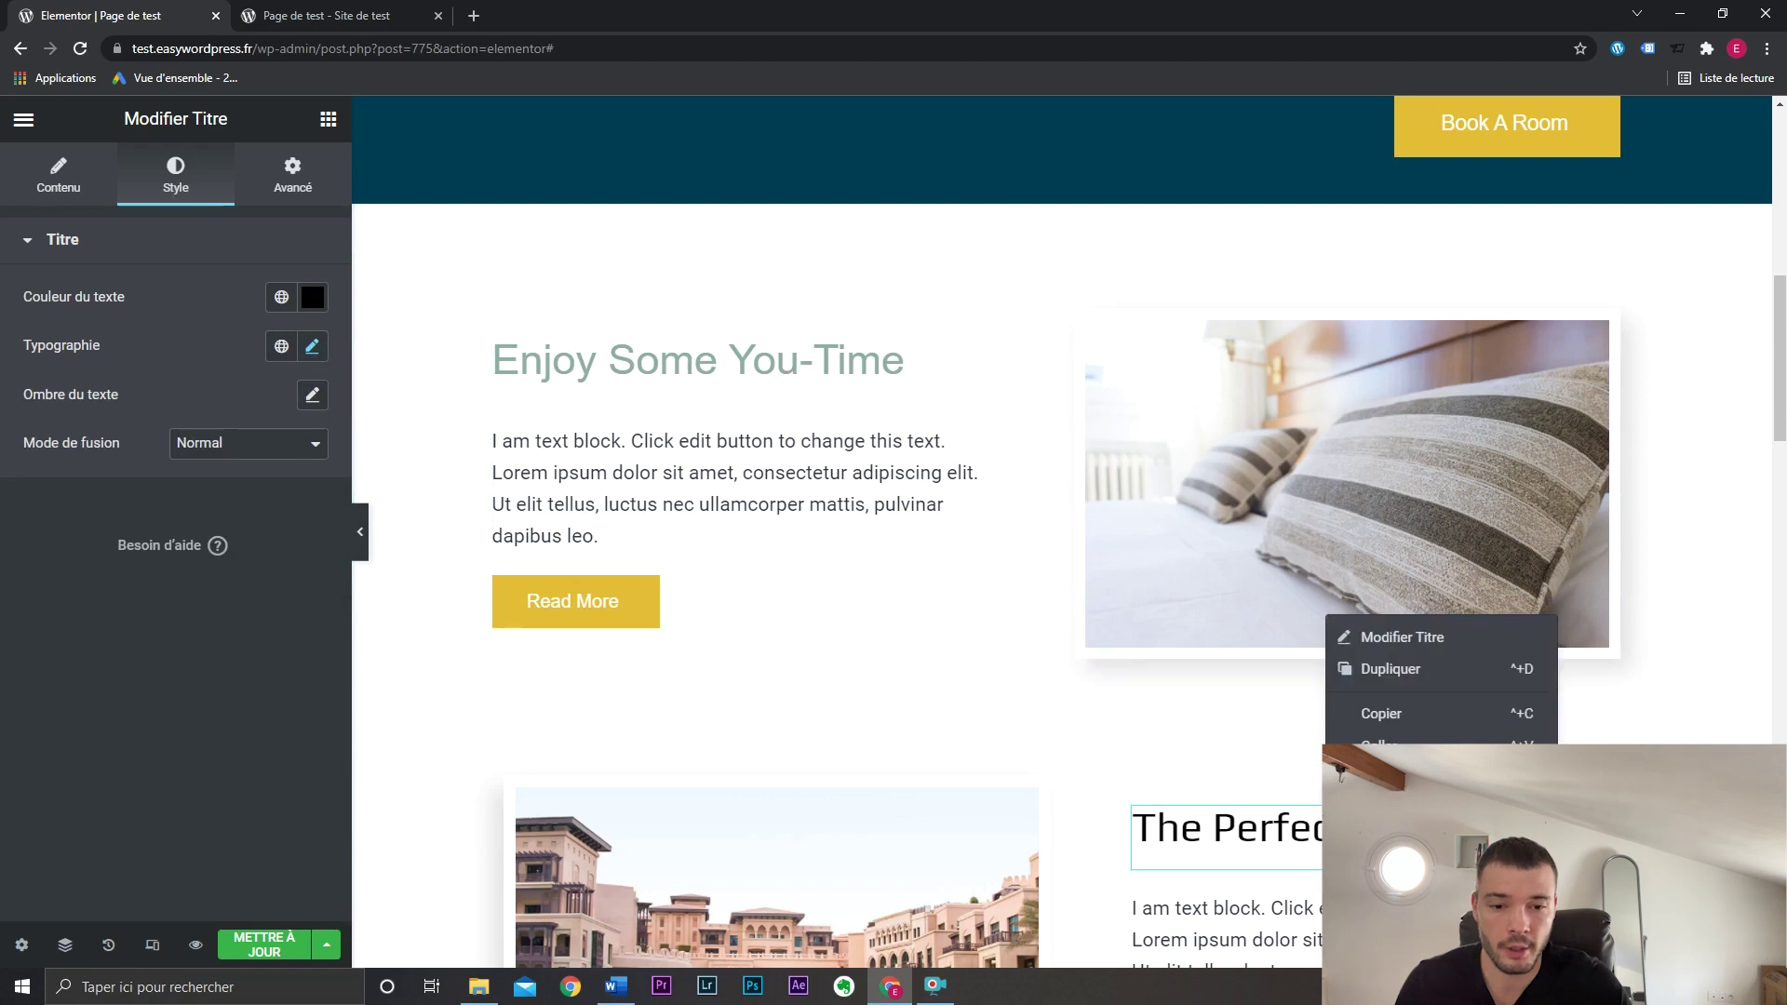
pyautogui.click(1396, 776)
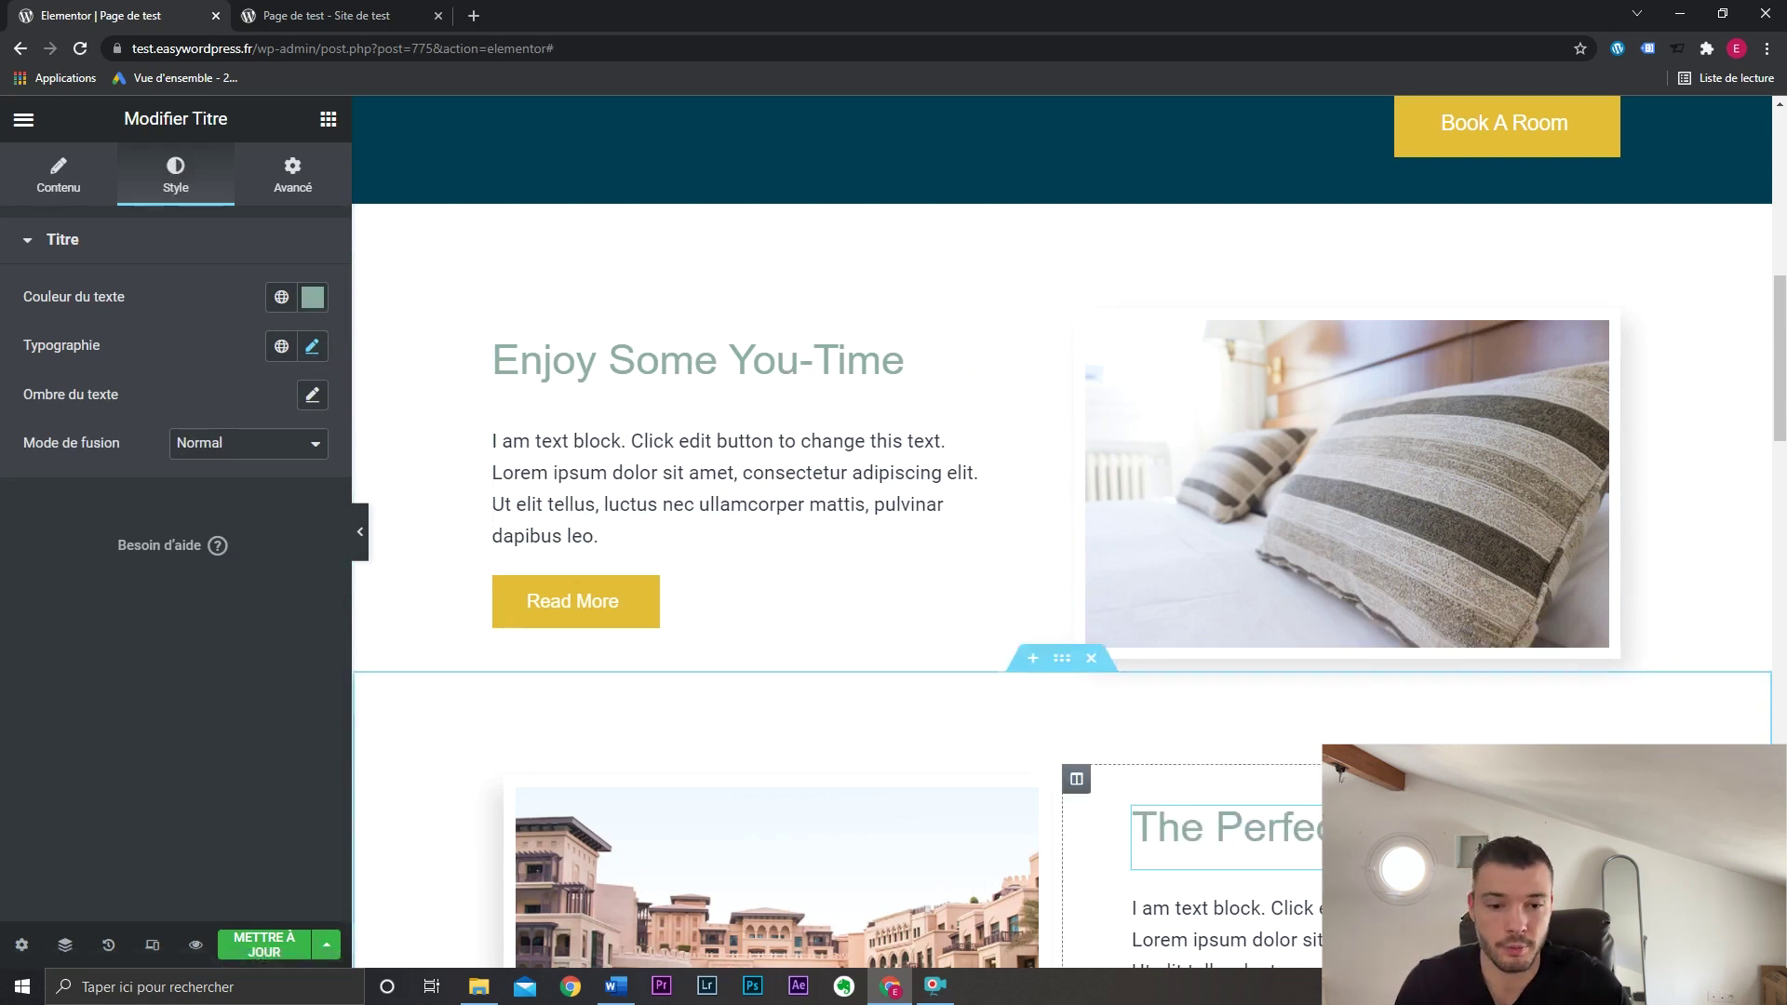
pyautogui.scroll(-1, 1408, 698)
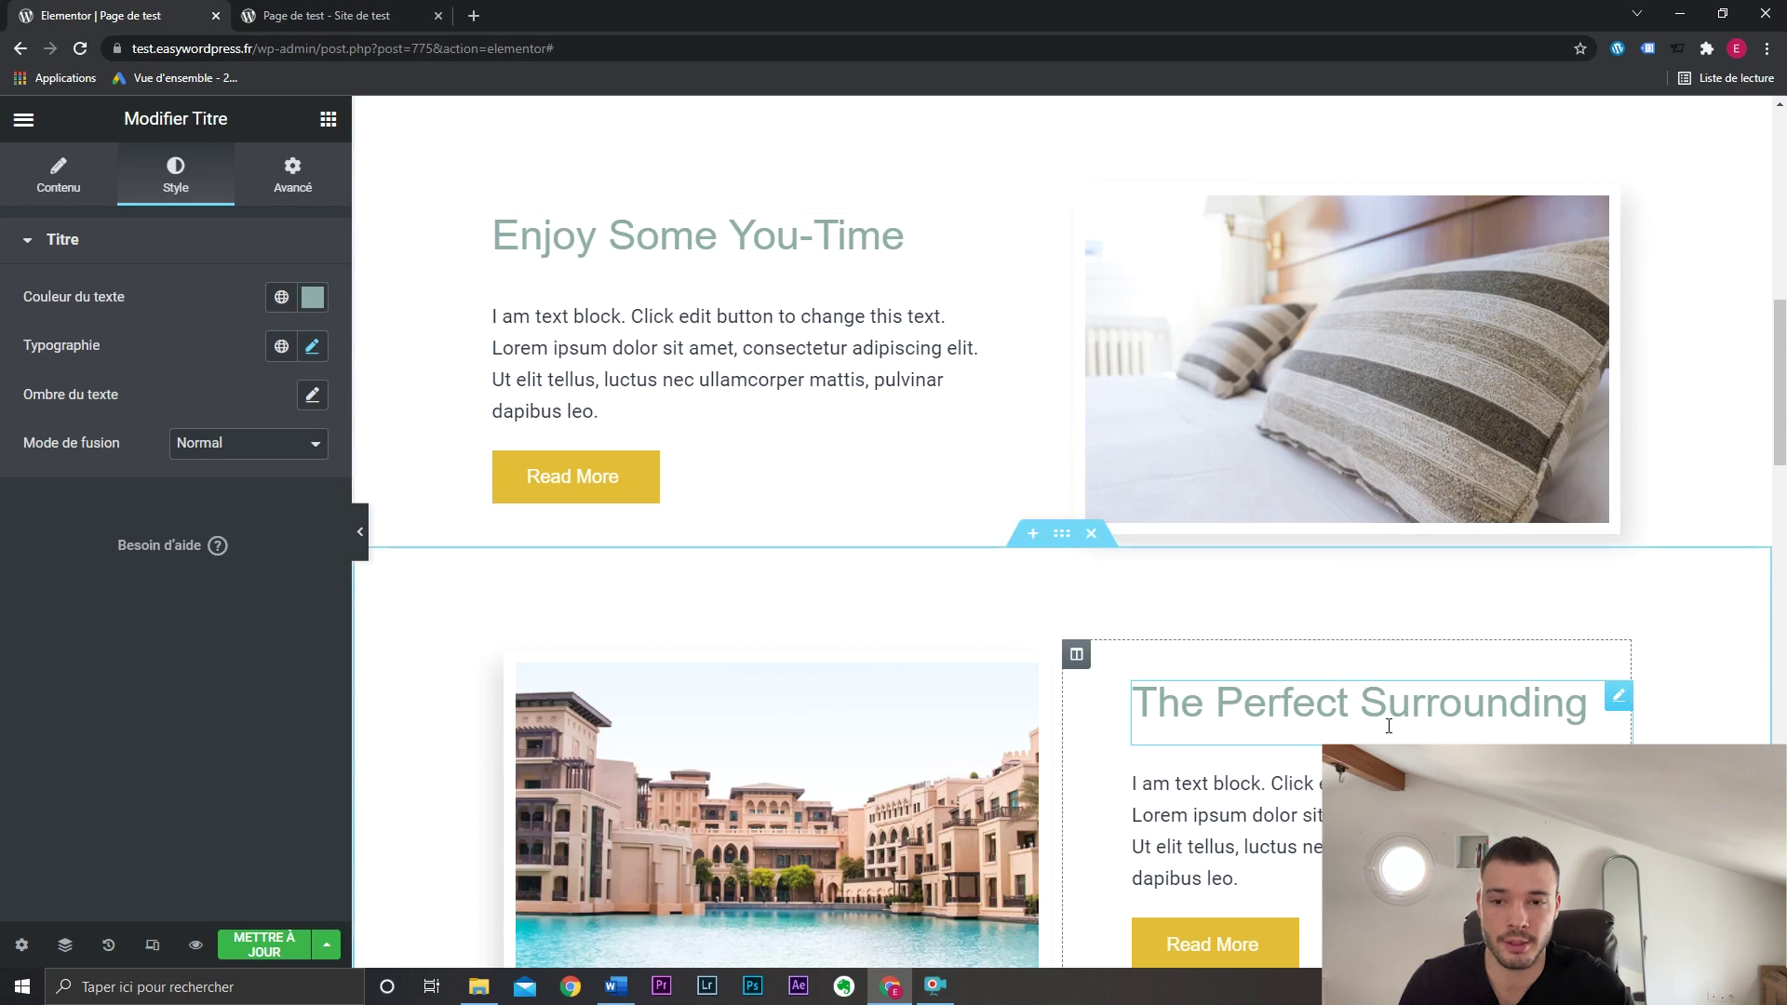
# Try pasting the copied heading style onto the text block below "The Perfect Surrounding", and undo it.
pyautogui.rightClick(754, 249)
pyautogui.press('Escape')
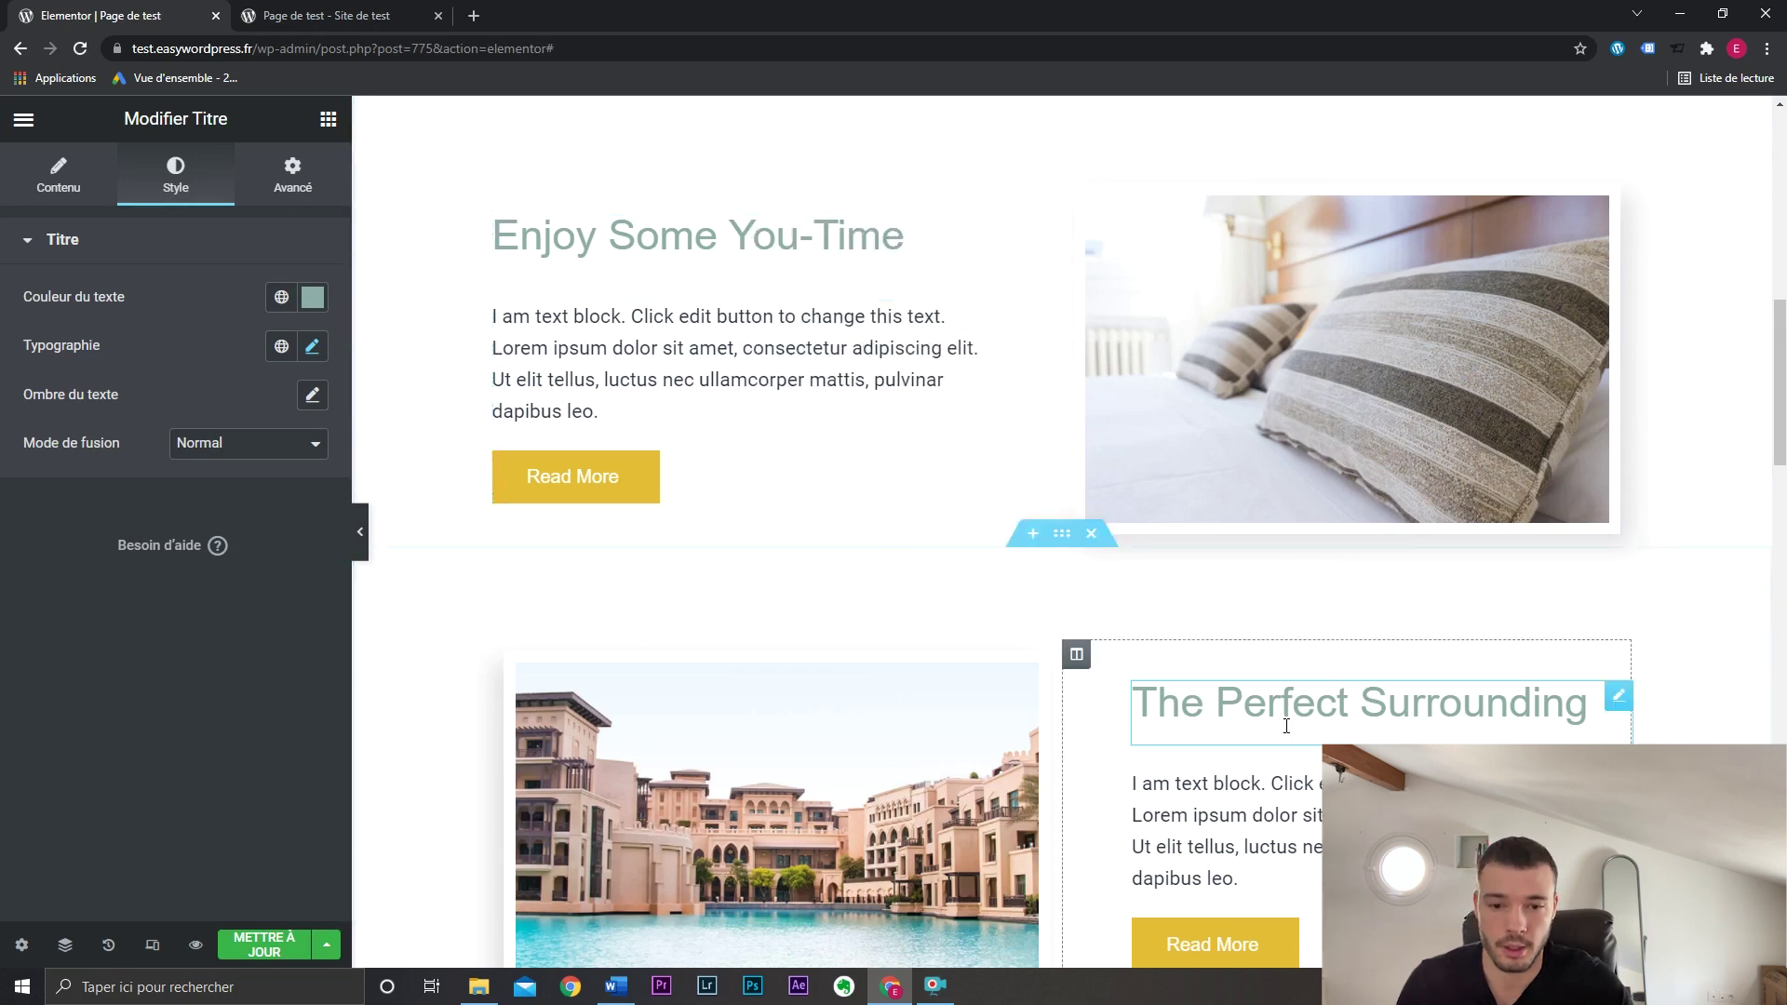
pyautogui.scroll(-1, 1278, 654)
pyautogui.rightClick(1278, 654)
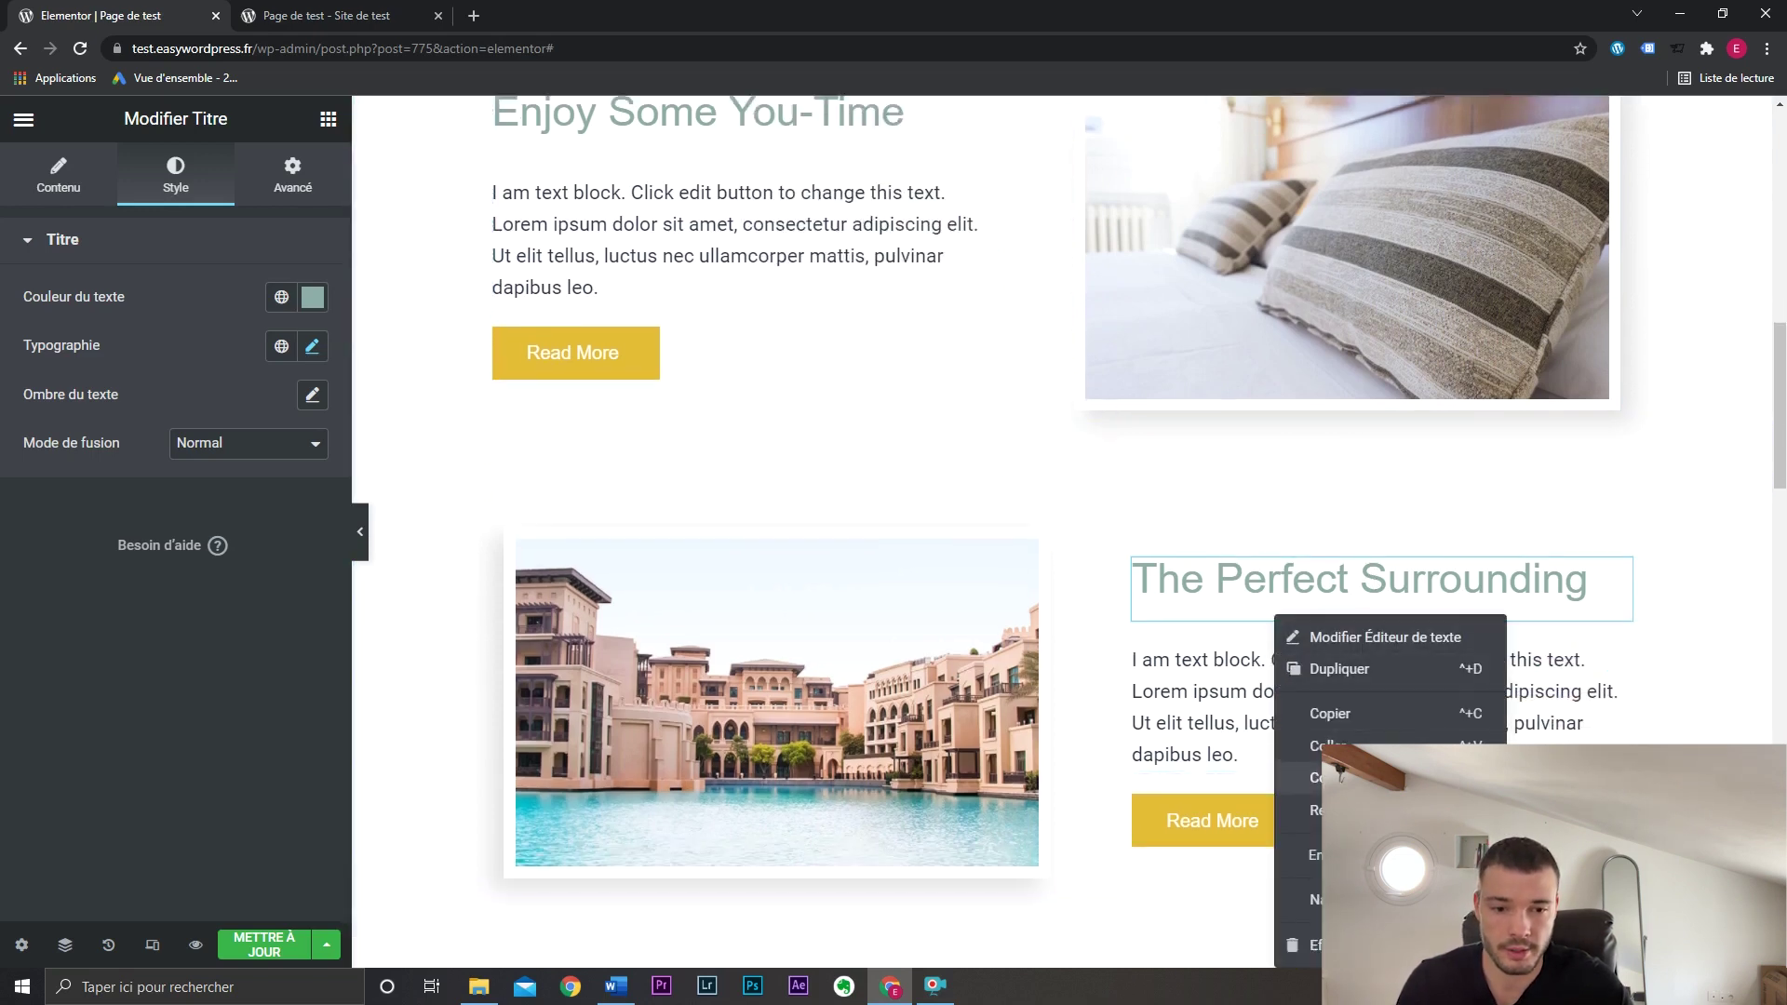
pyautogui.click(1303, 777)
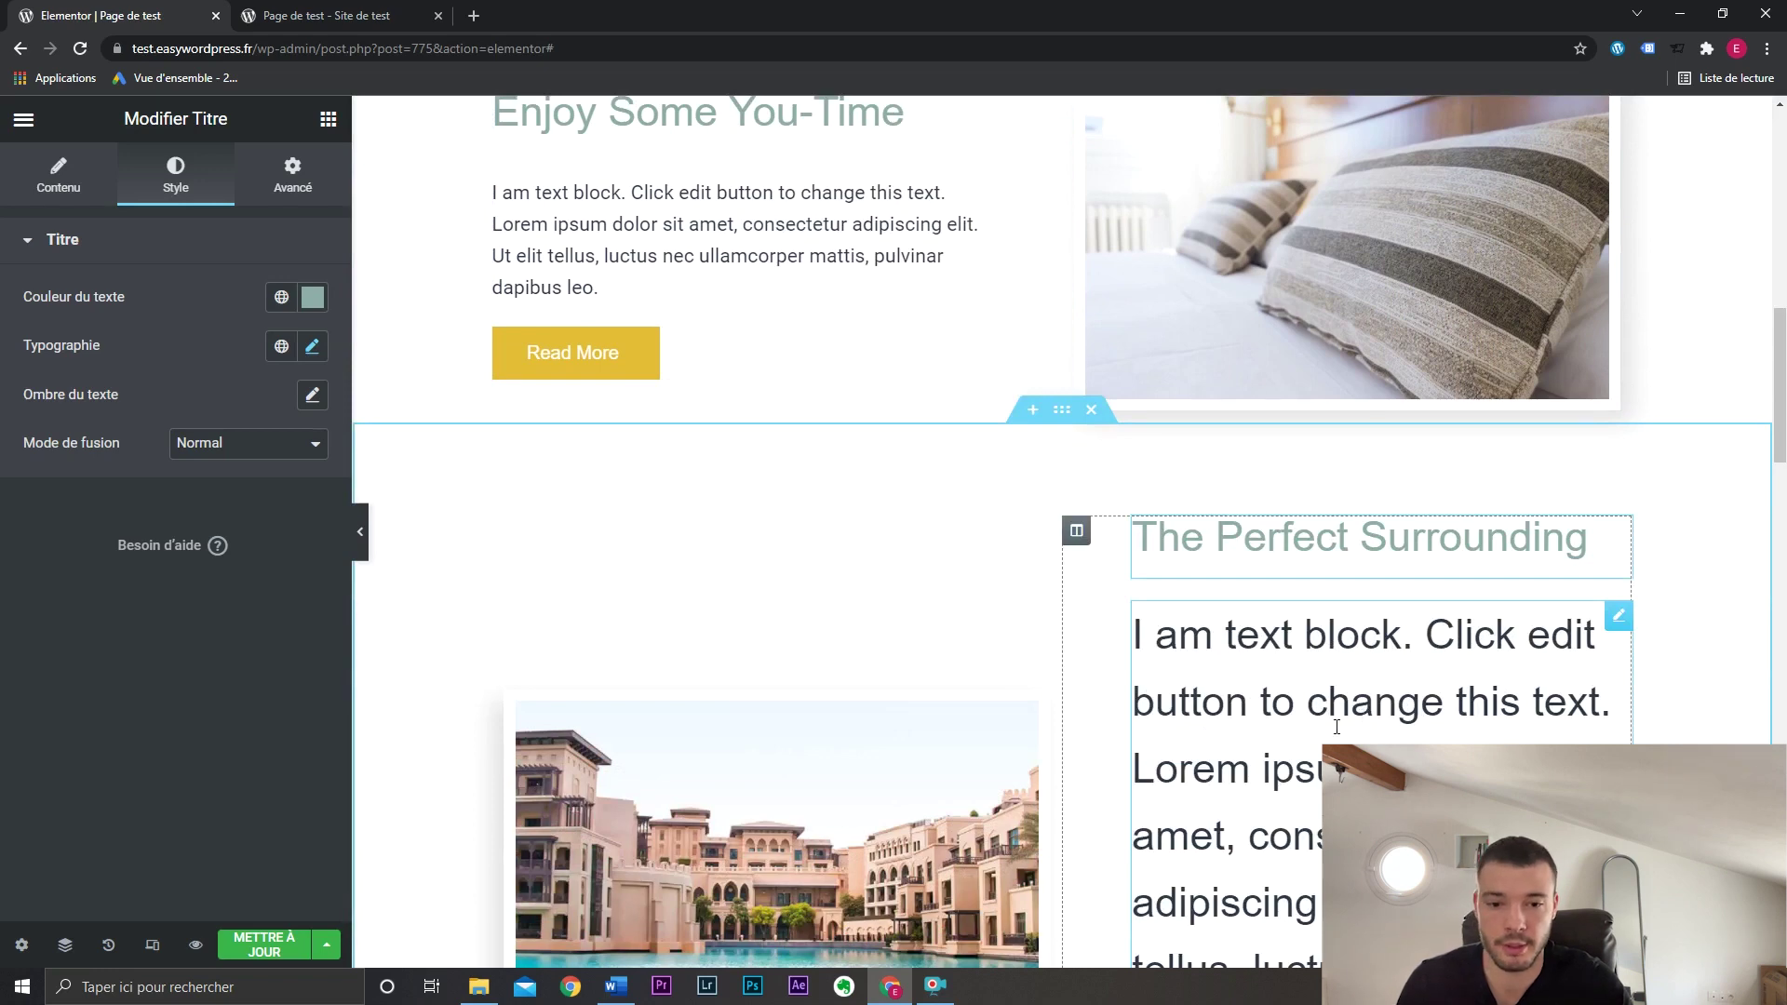
pyautogui.hotkey('ctrl', 'z')
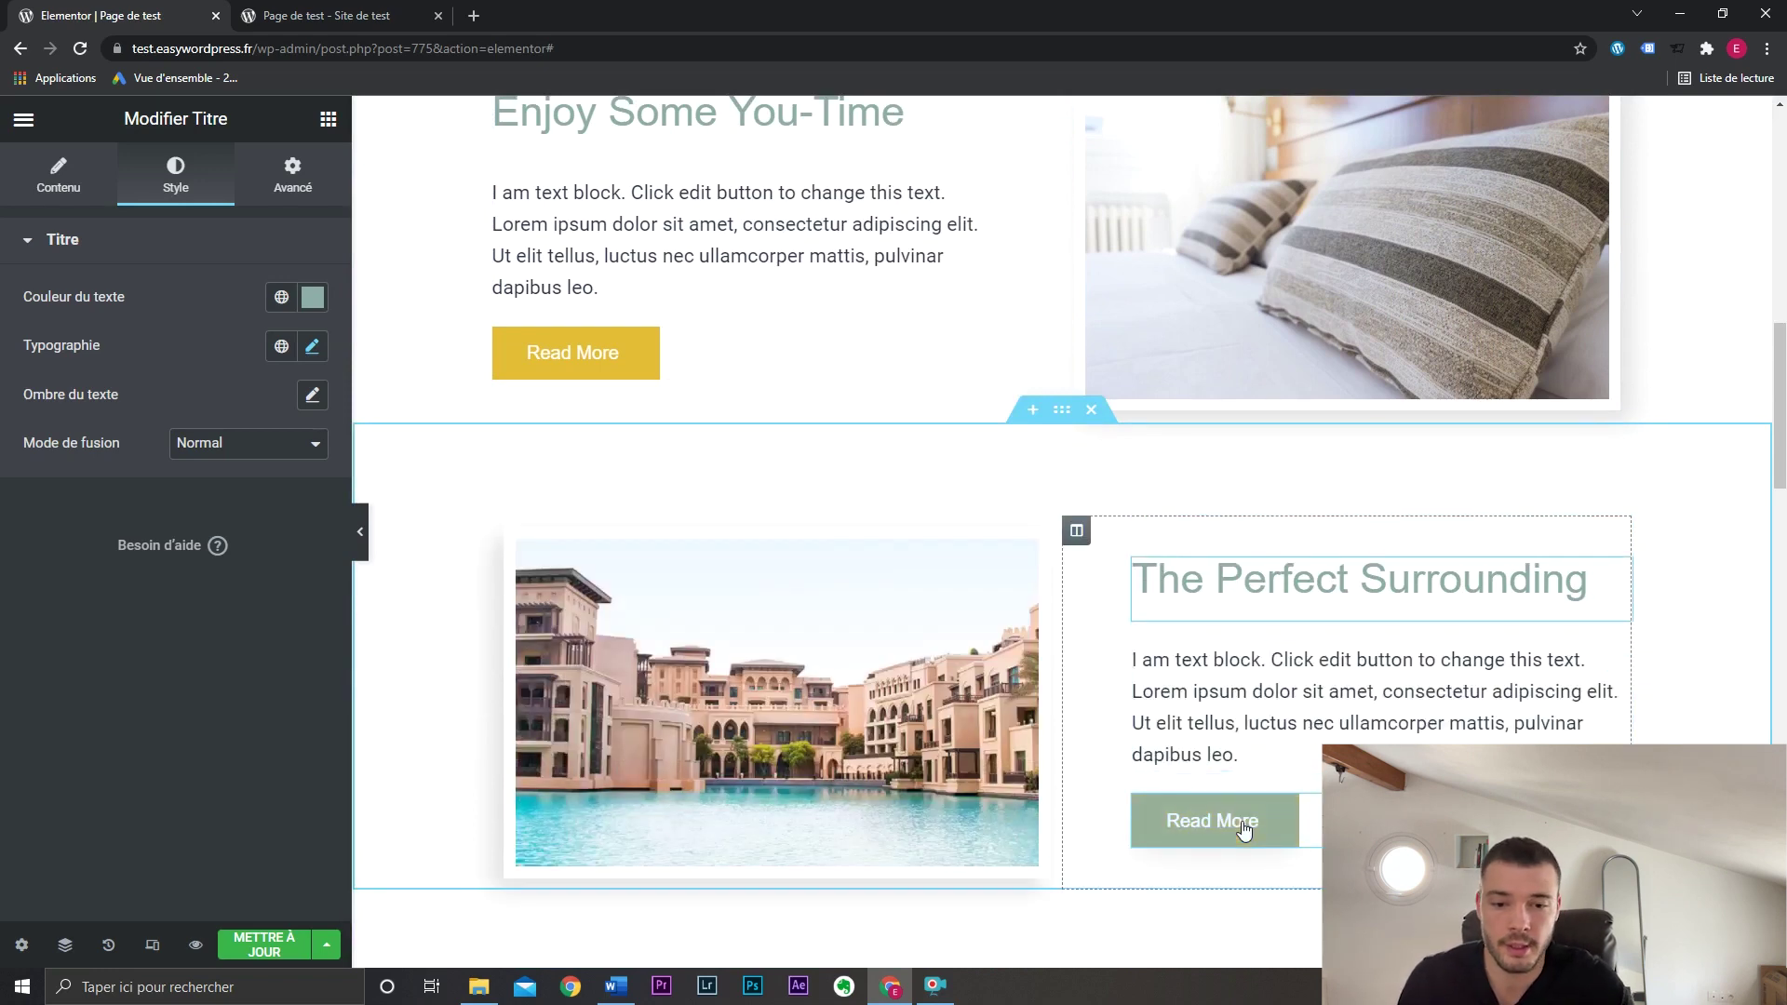
# Try to paste the copied heading style onto the image beside the "The Perfect Surrounding" heading.
pyautogui.rightClick(890, 694)
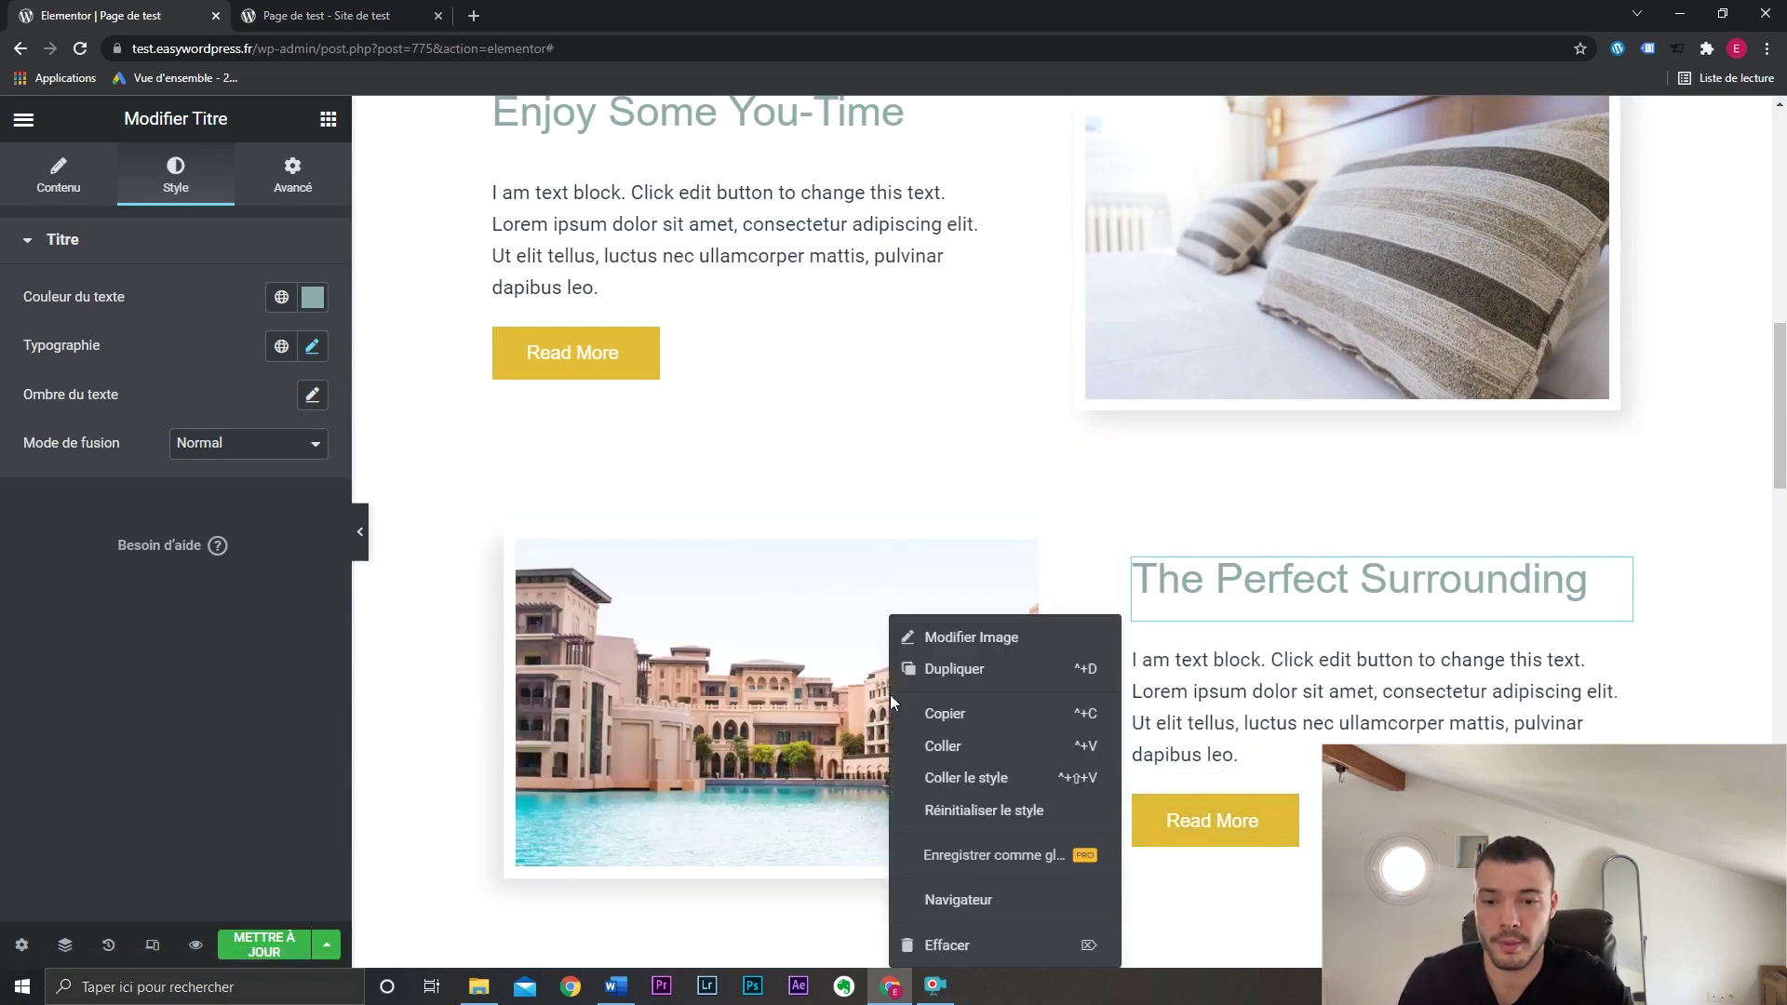
pyautogui.click(989, 776)
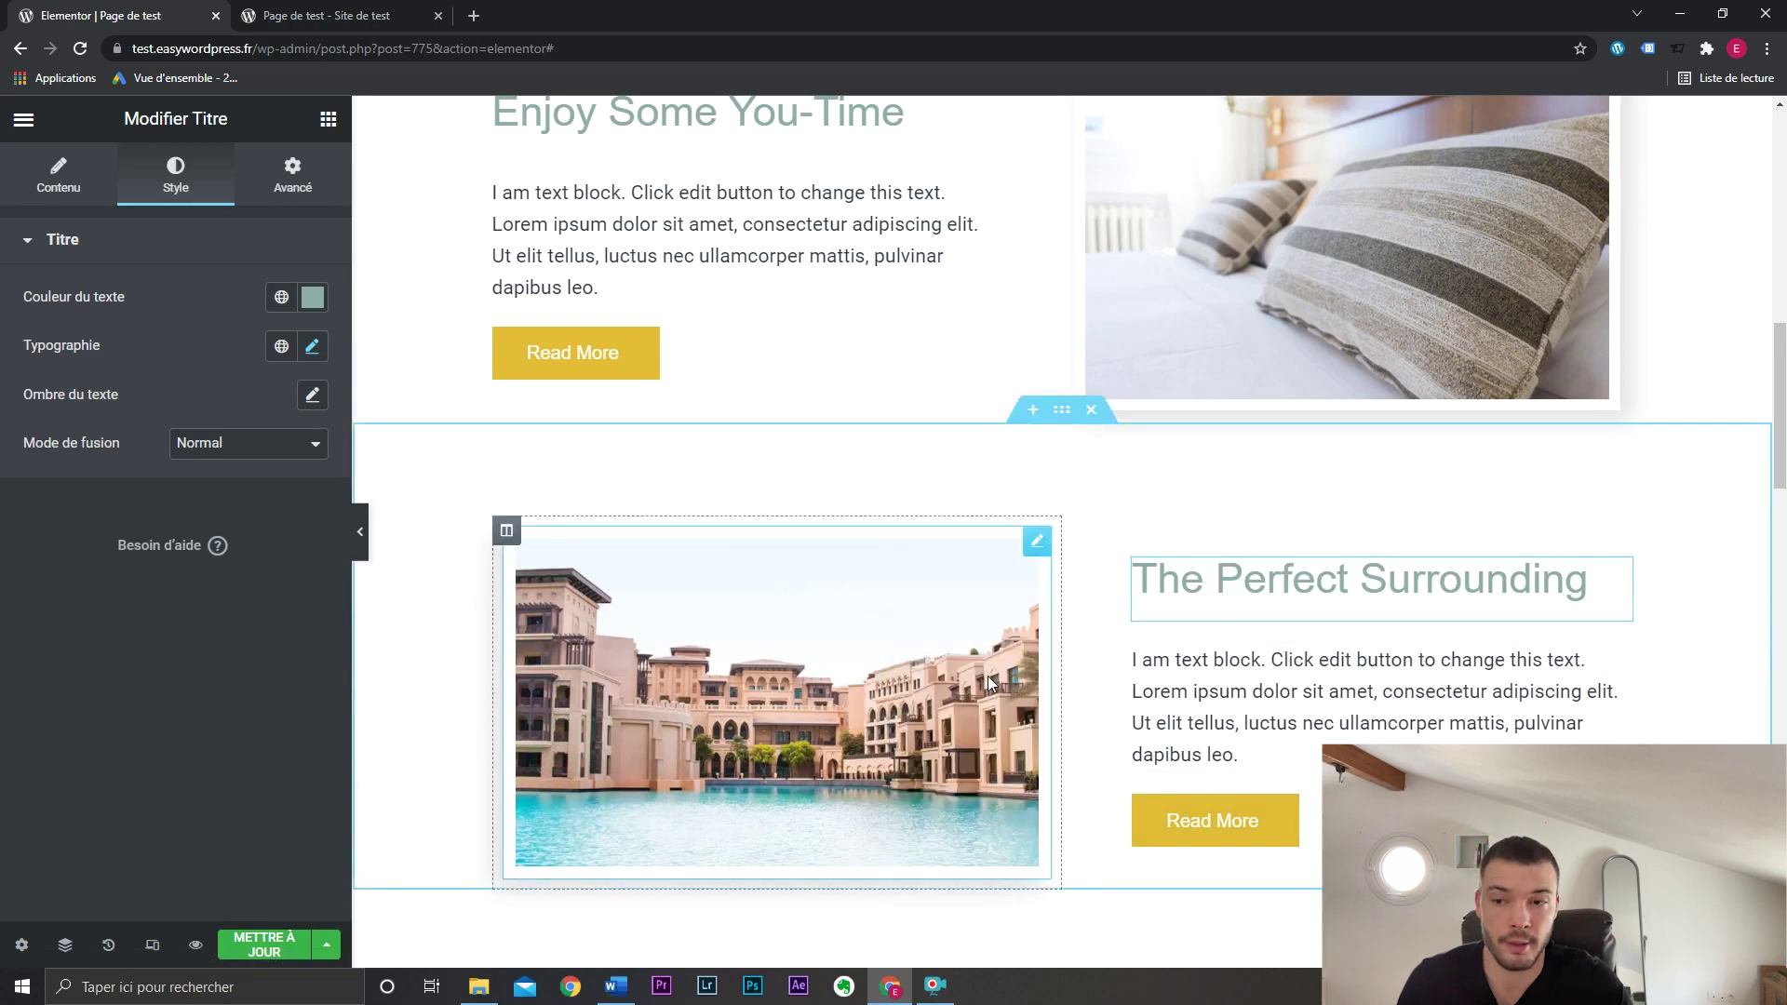
pyautogui.scroll(3, 987, 675)
pyautogui.scroll(-1, 989, 680)
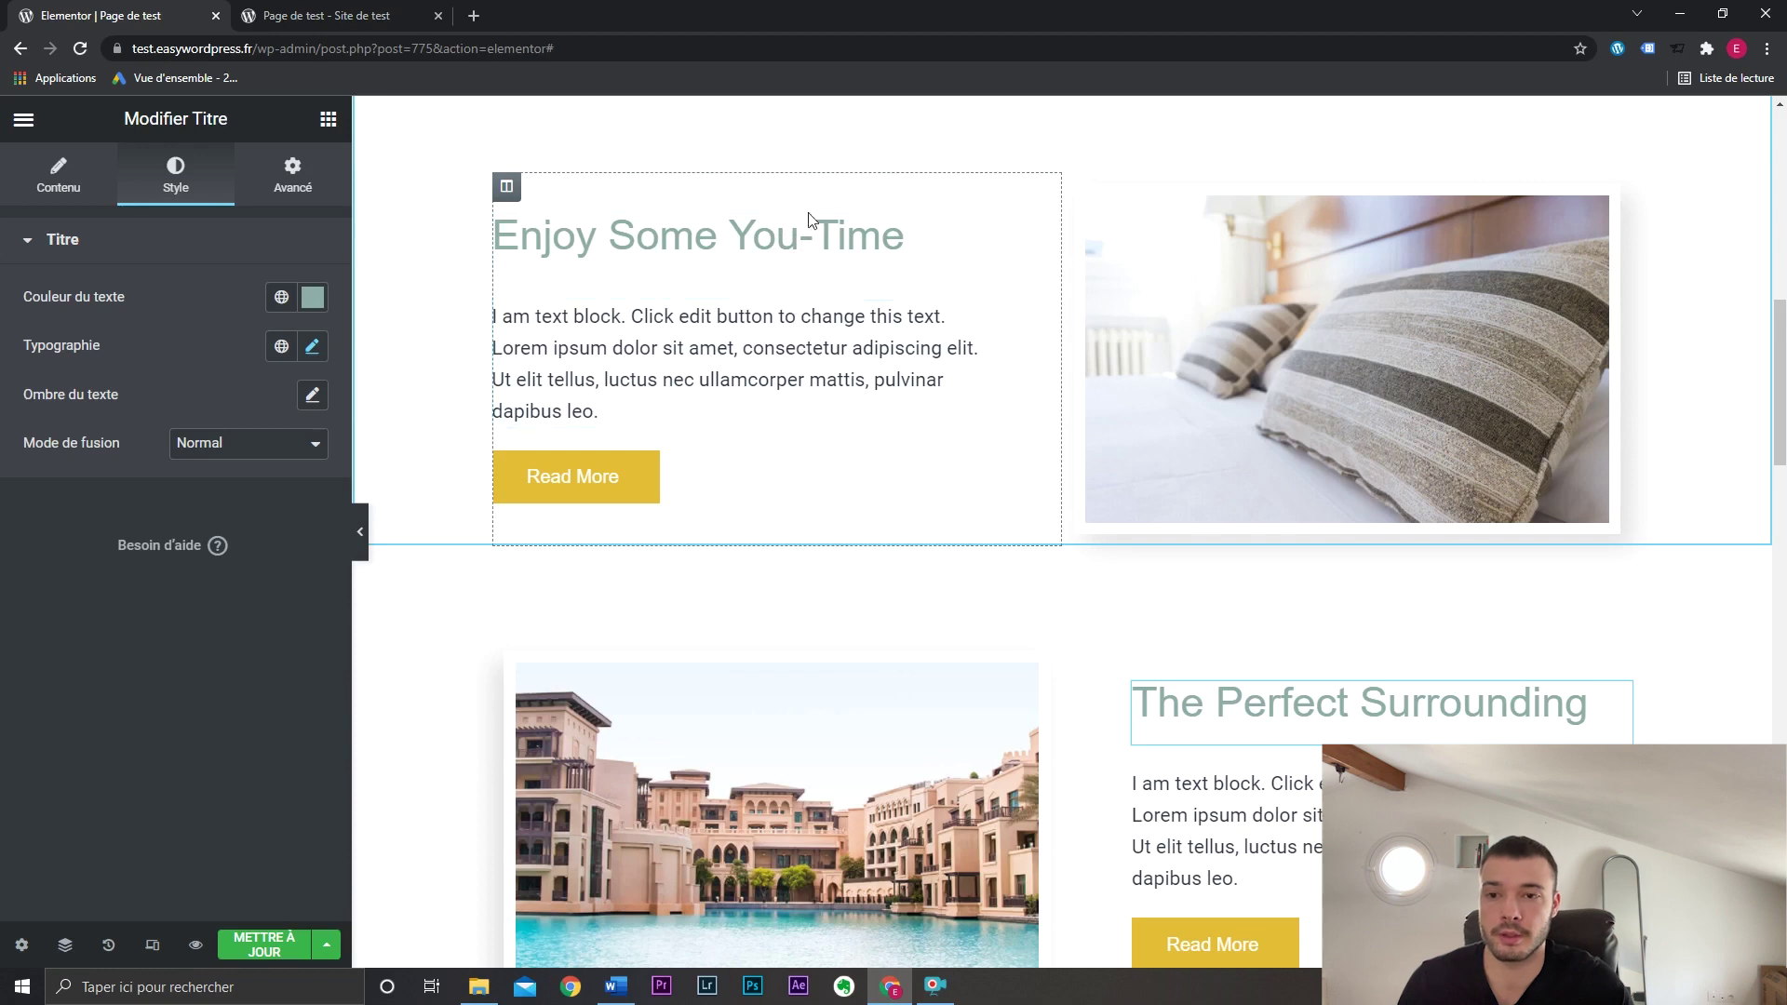
# Show the text block under "Enjoy Some You-Time" in the Navigator, and close the Navigator.
pyautogui.rightClick(732, 354)
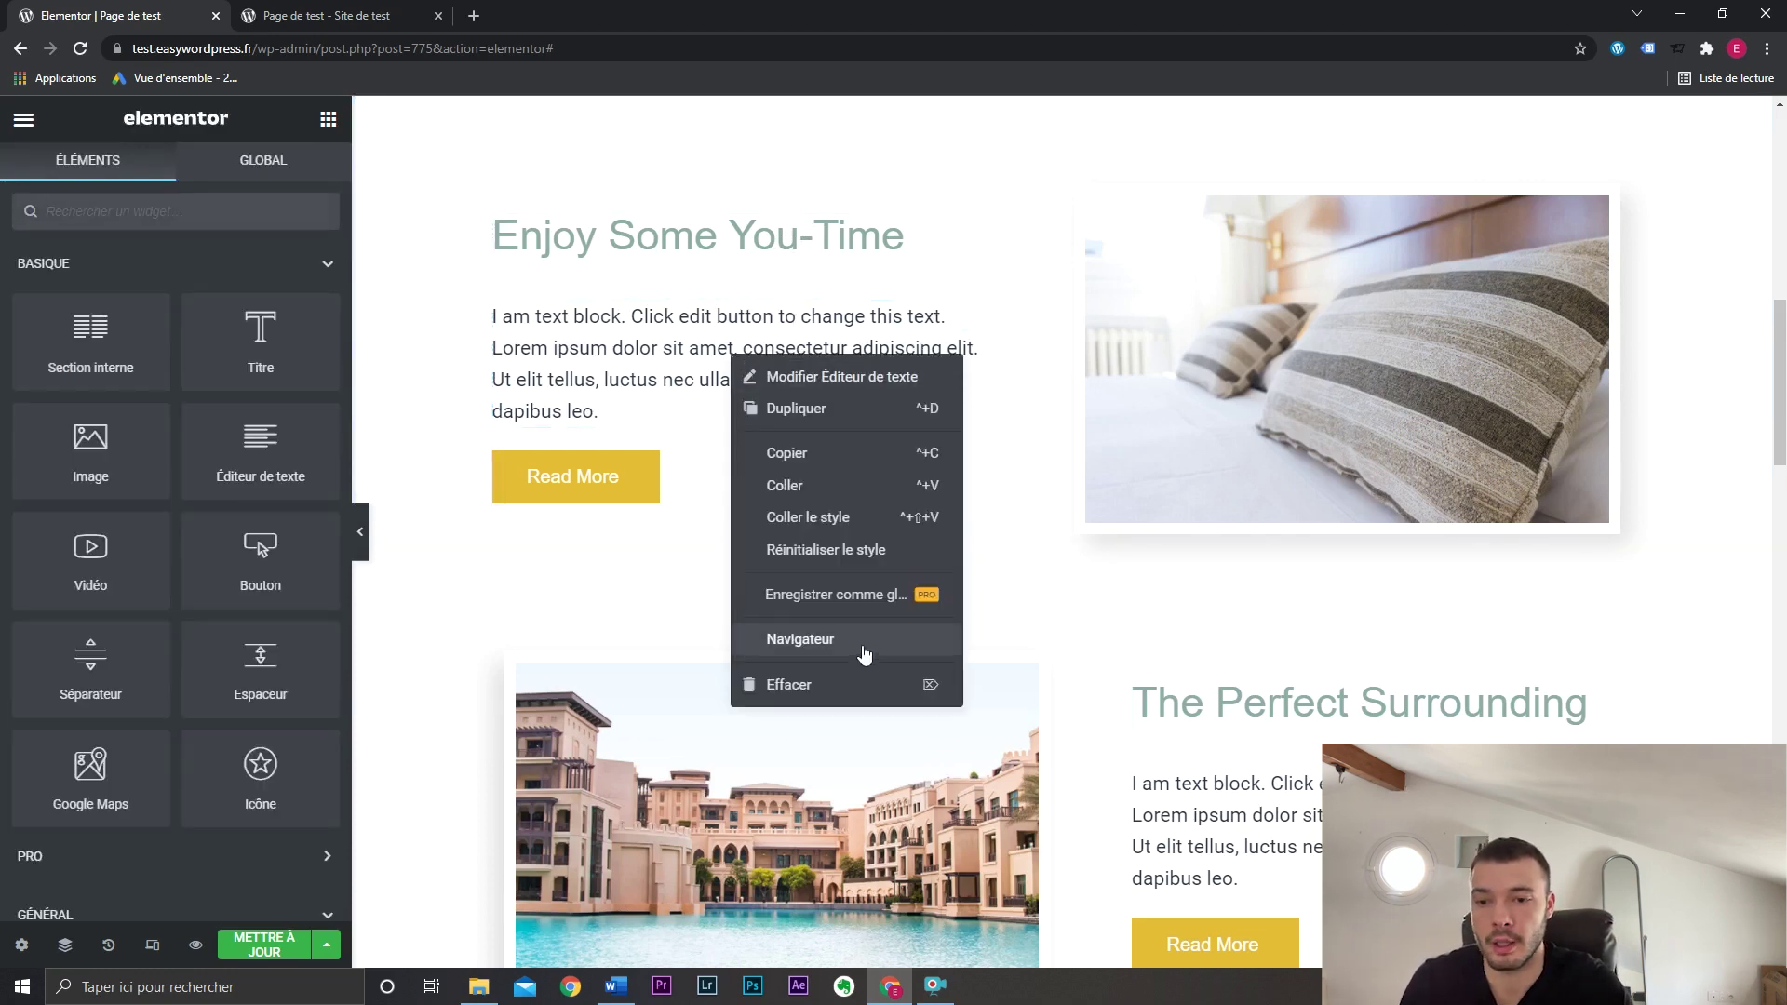
pyautogui.click(850, 643)
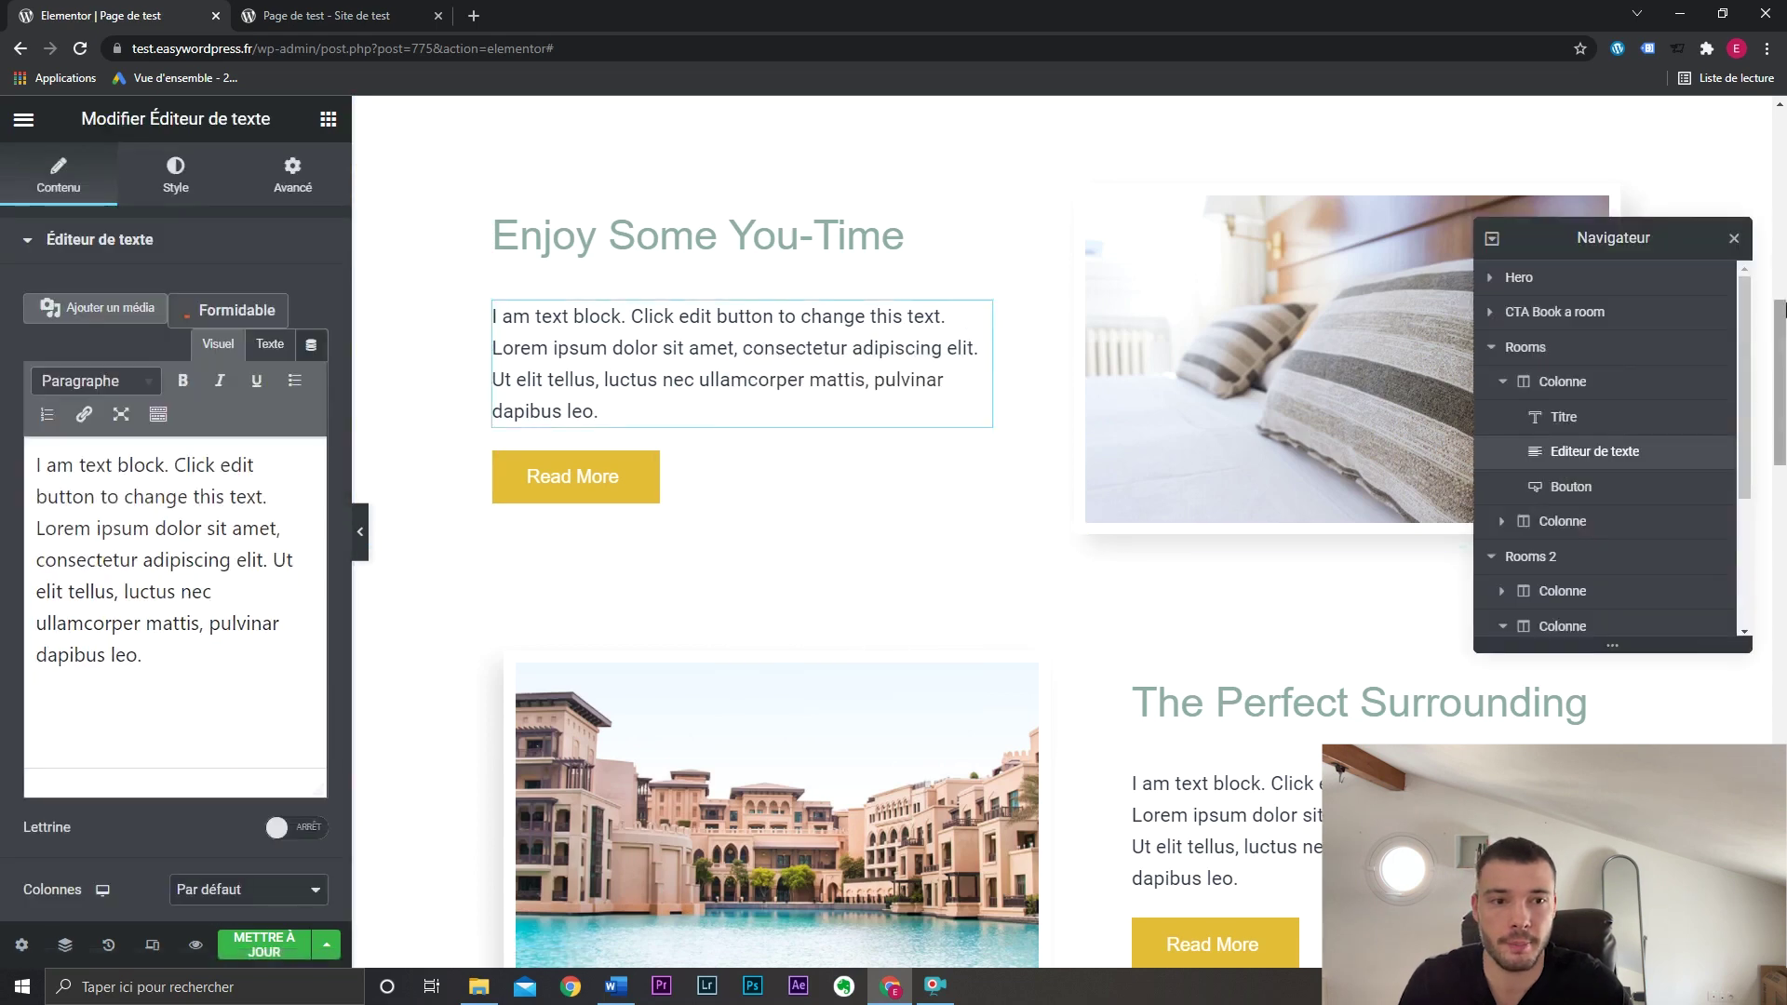
pyautogui.click(1735, 242)
# Open the text block under "Enjoy Some You-Time" for editing.
pyautogui.rightClick(770, 377)
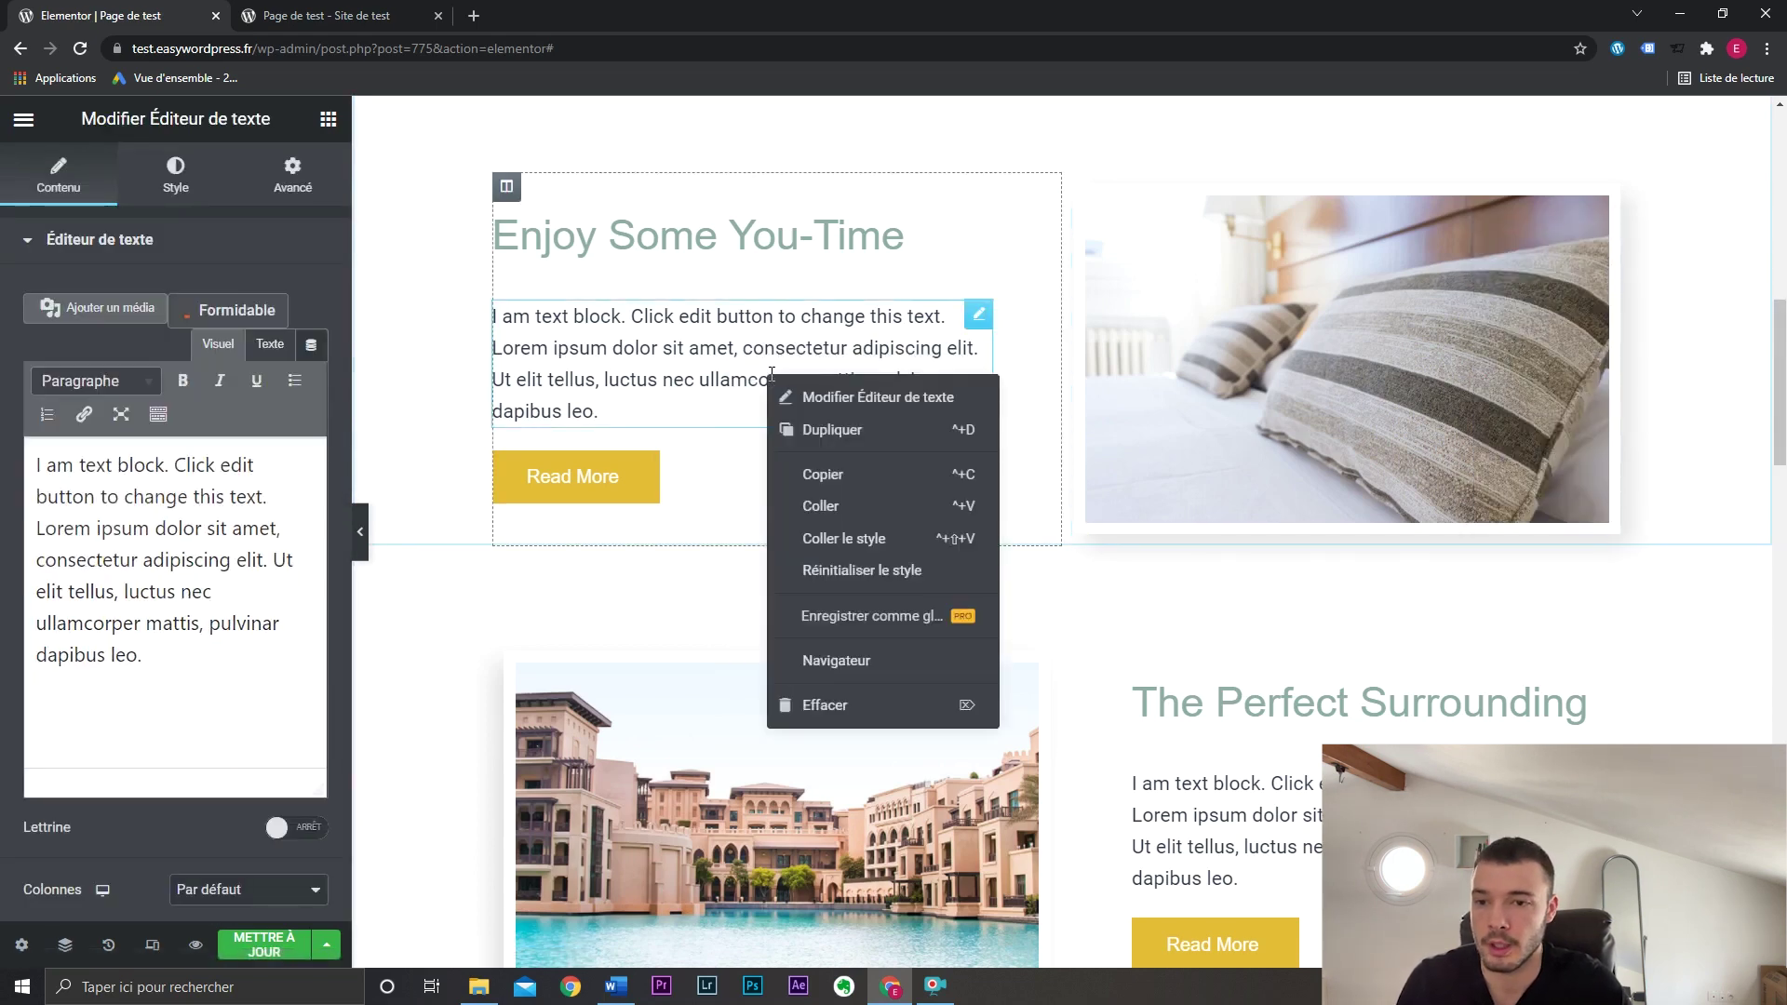
pyautogui.click(328, 118)
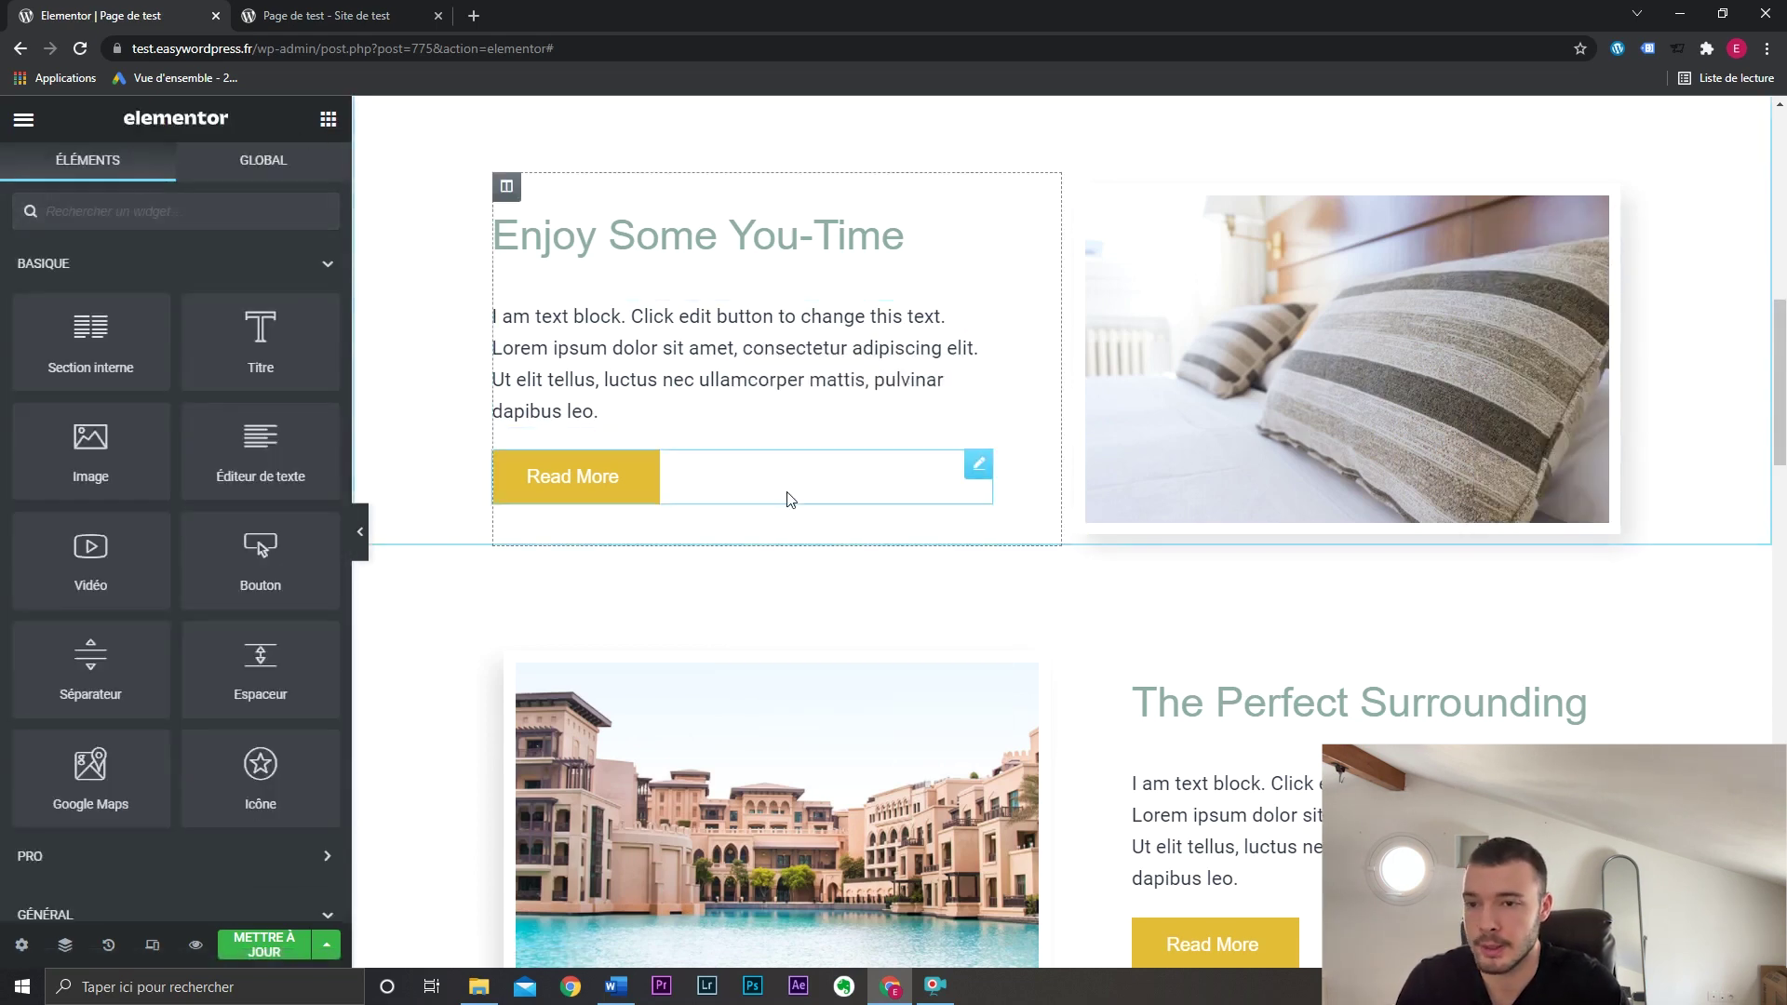
pyautogui.rightClick(756, 342)
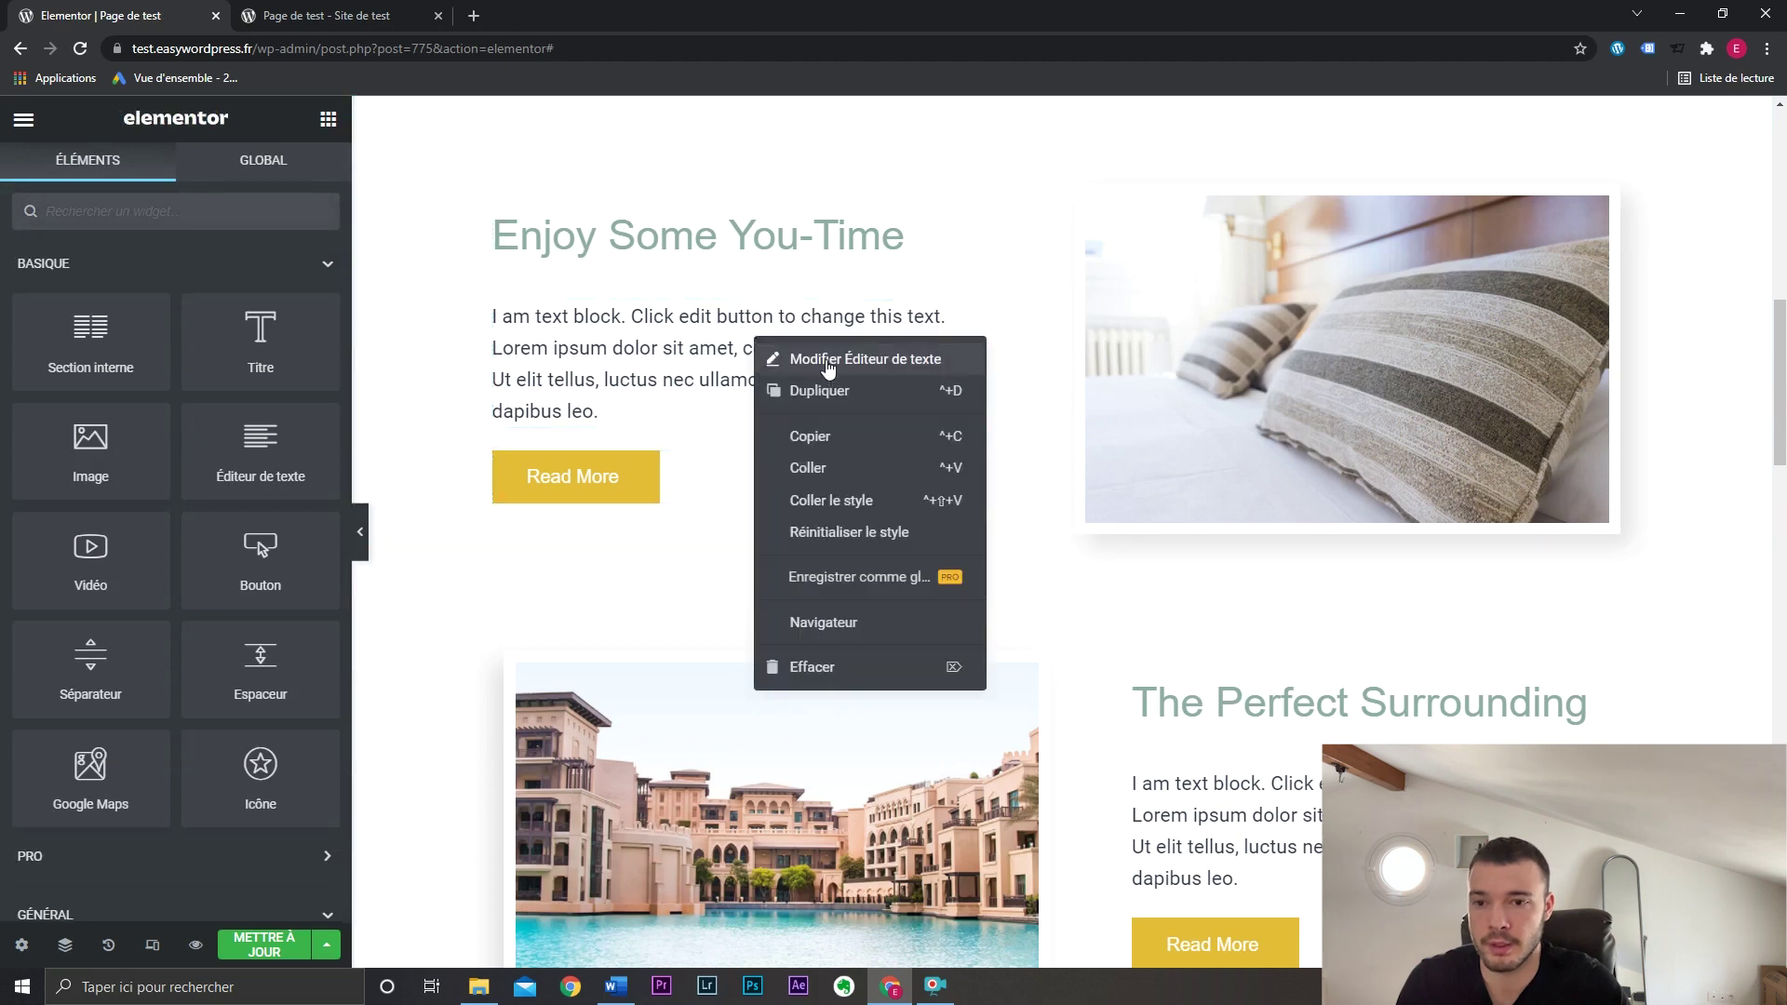
pyautogui.click(828, 370)
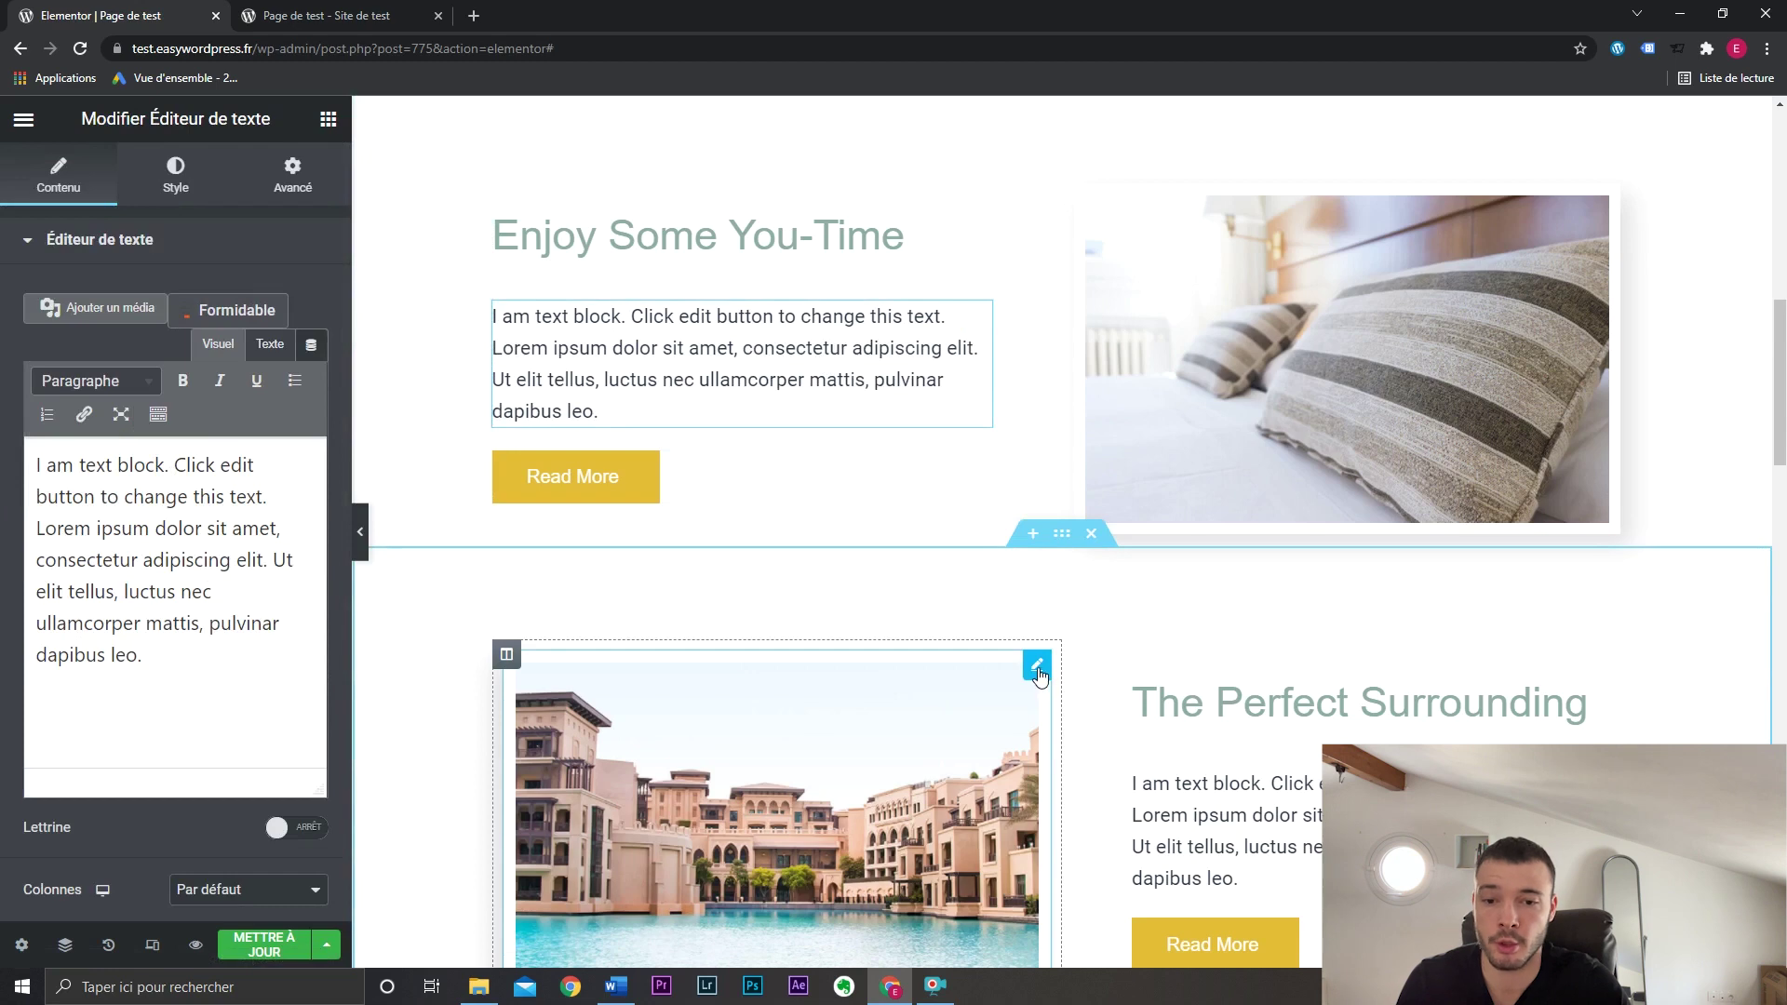
pyautogui.click(1038, 669)
pyautogui.click(725, 365)
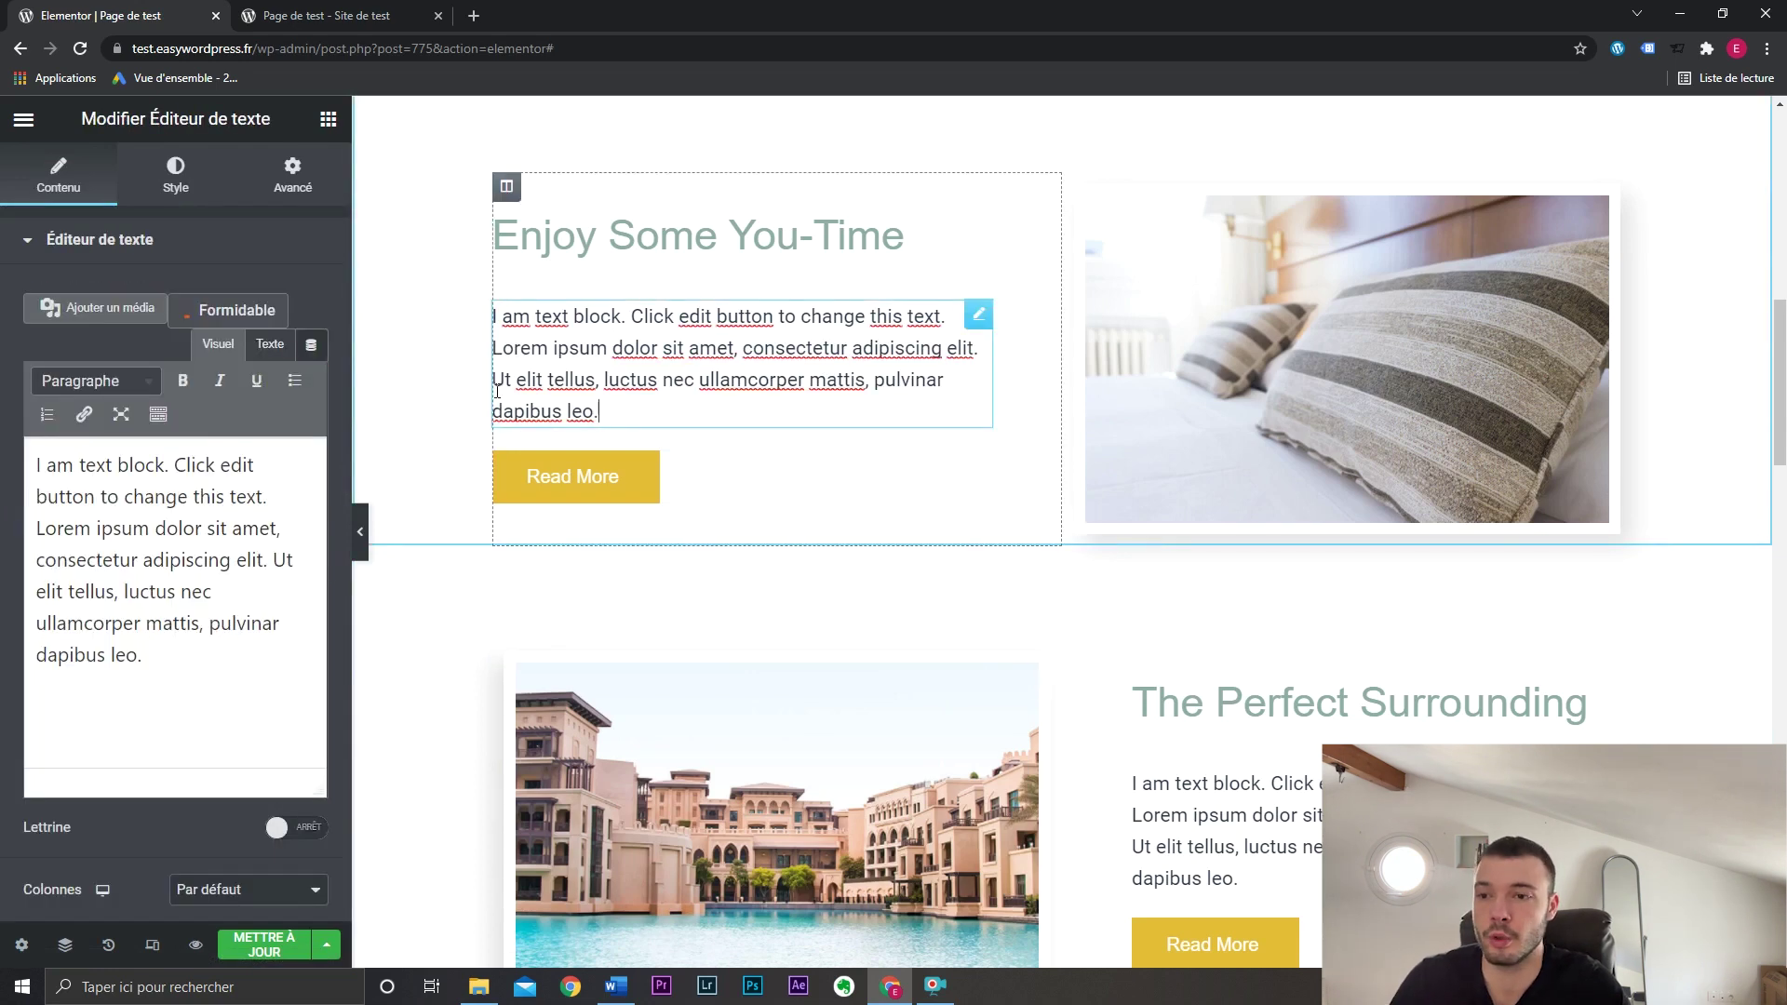
# Add a global color named "Couleur titre" in the site settings.
pyautogui.click(329, 120)
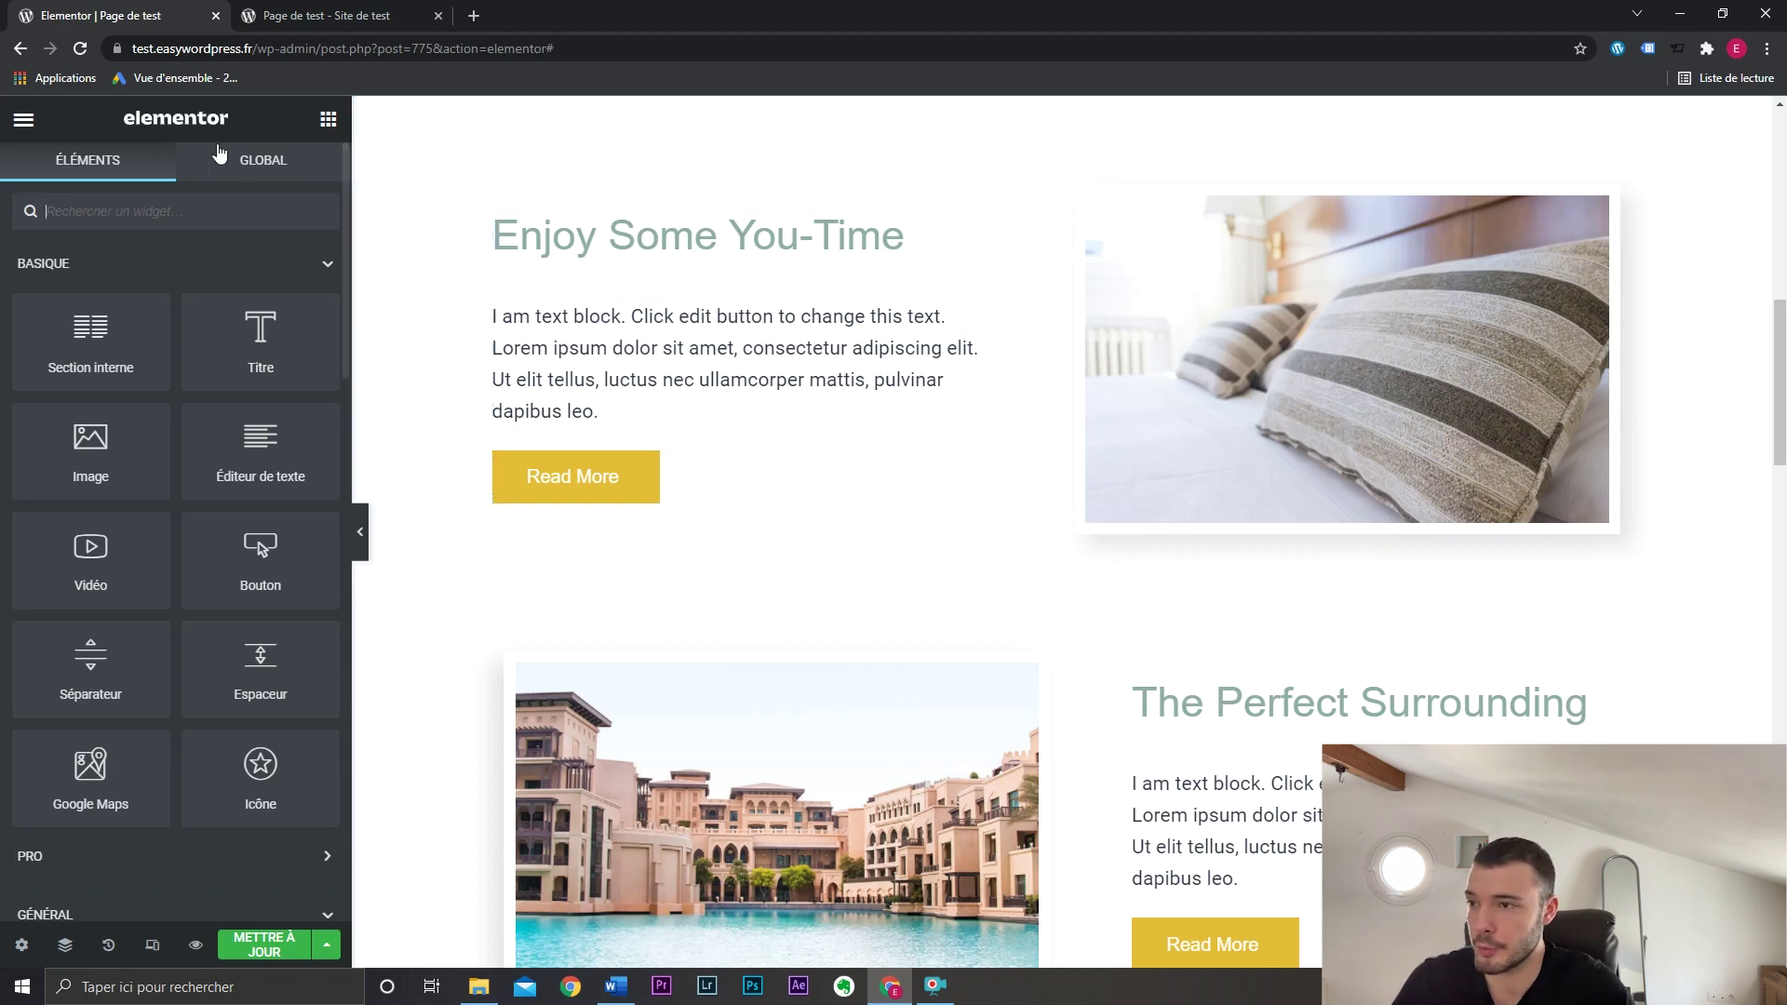
pyautogui.click(26, 121)
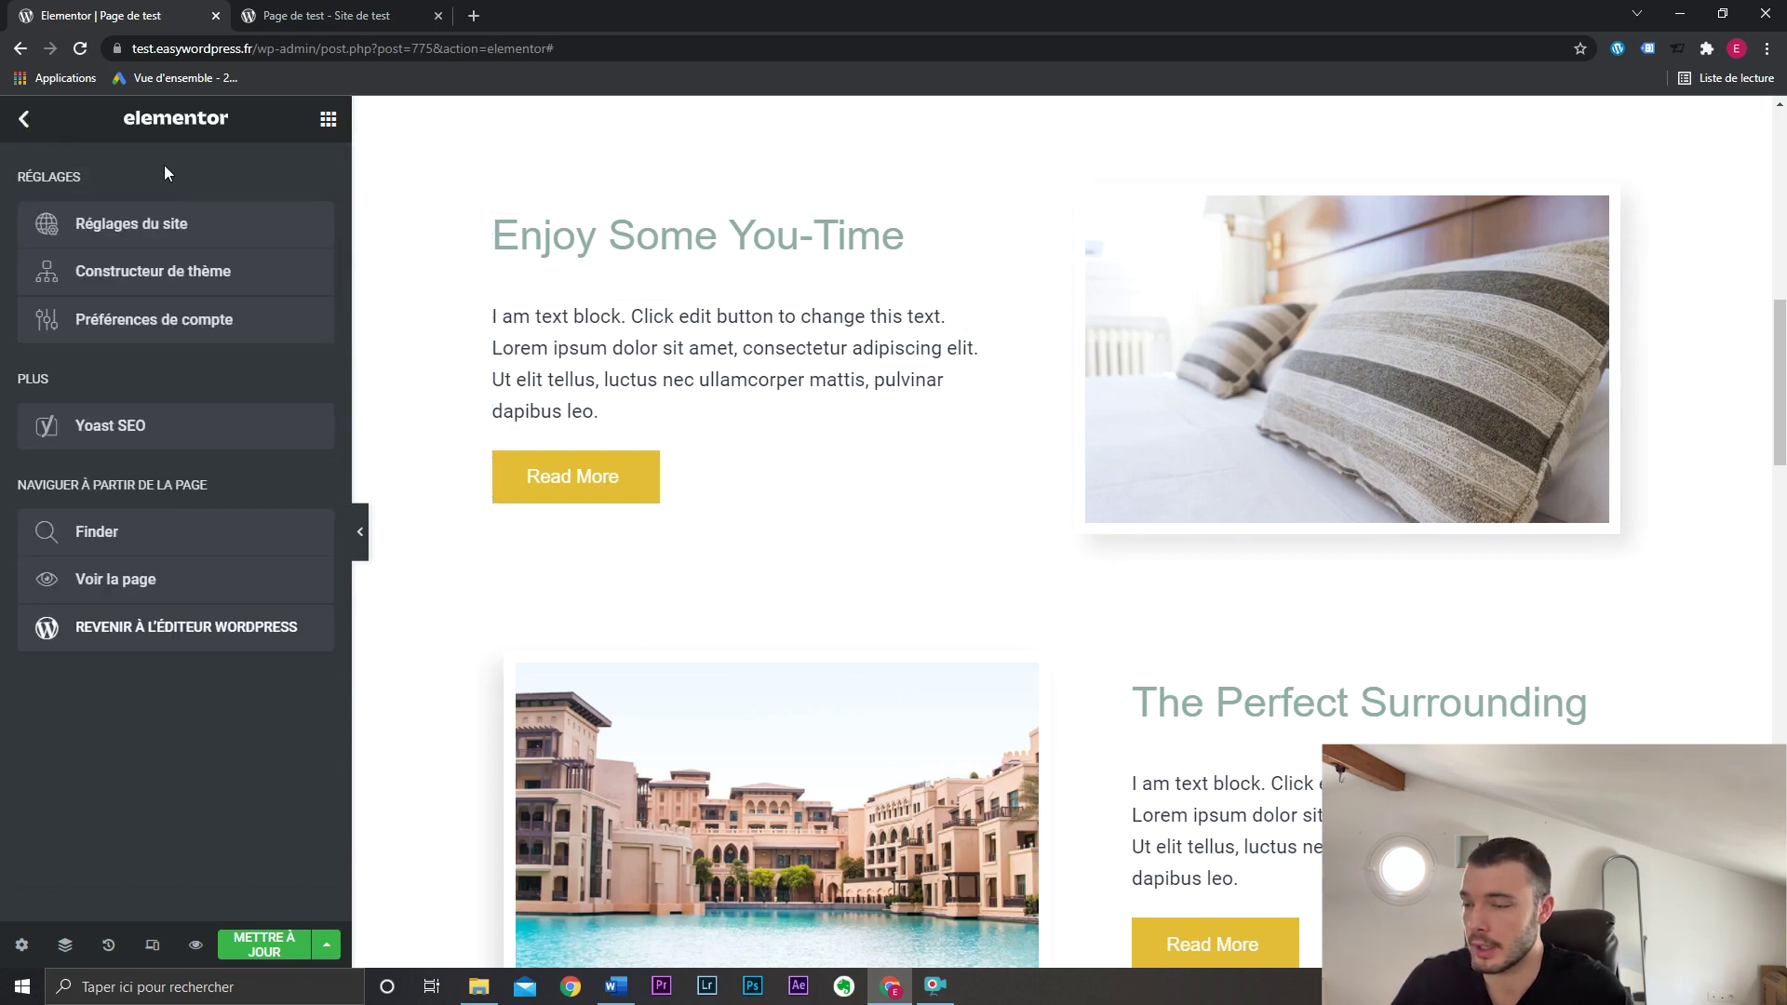
pyautogui.click(200, 225)
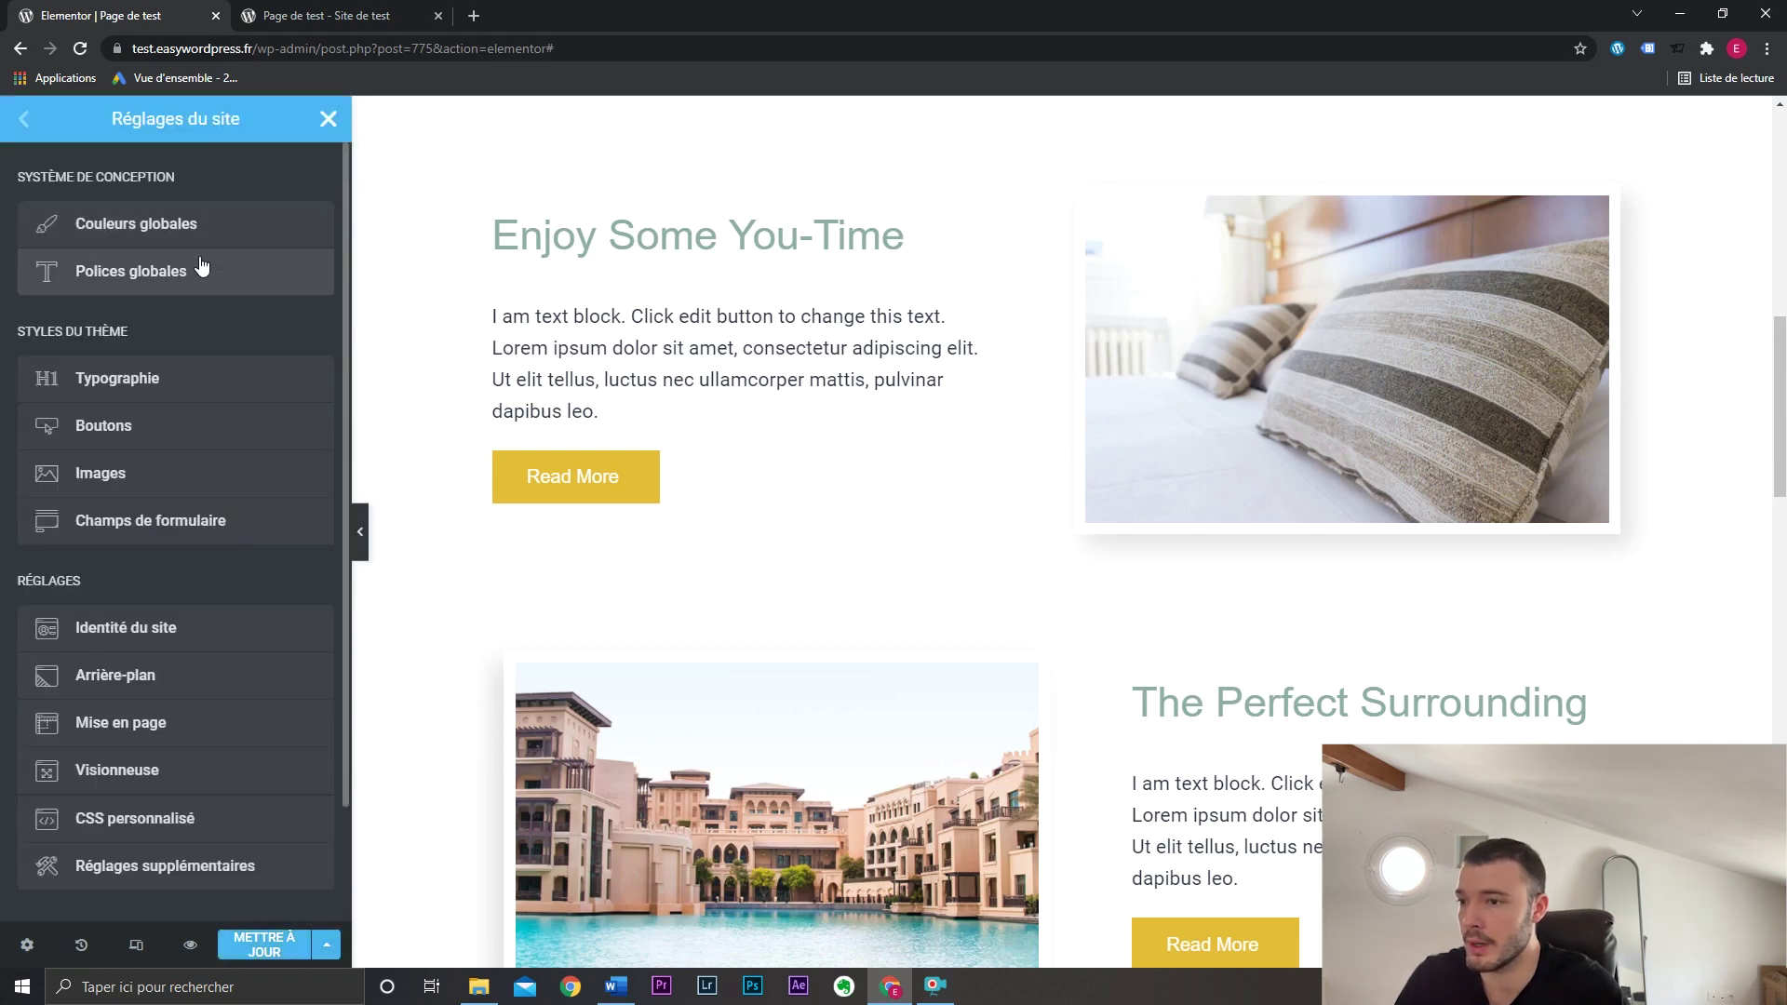
pyautogui.click(205, 232)
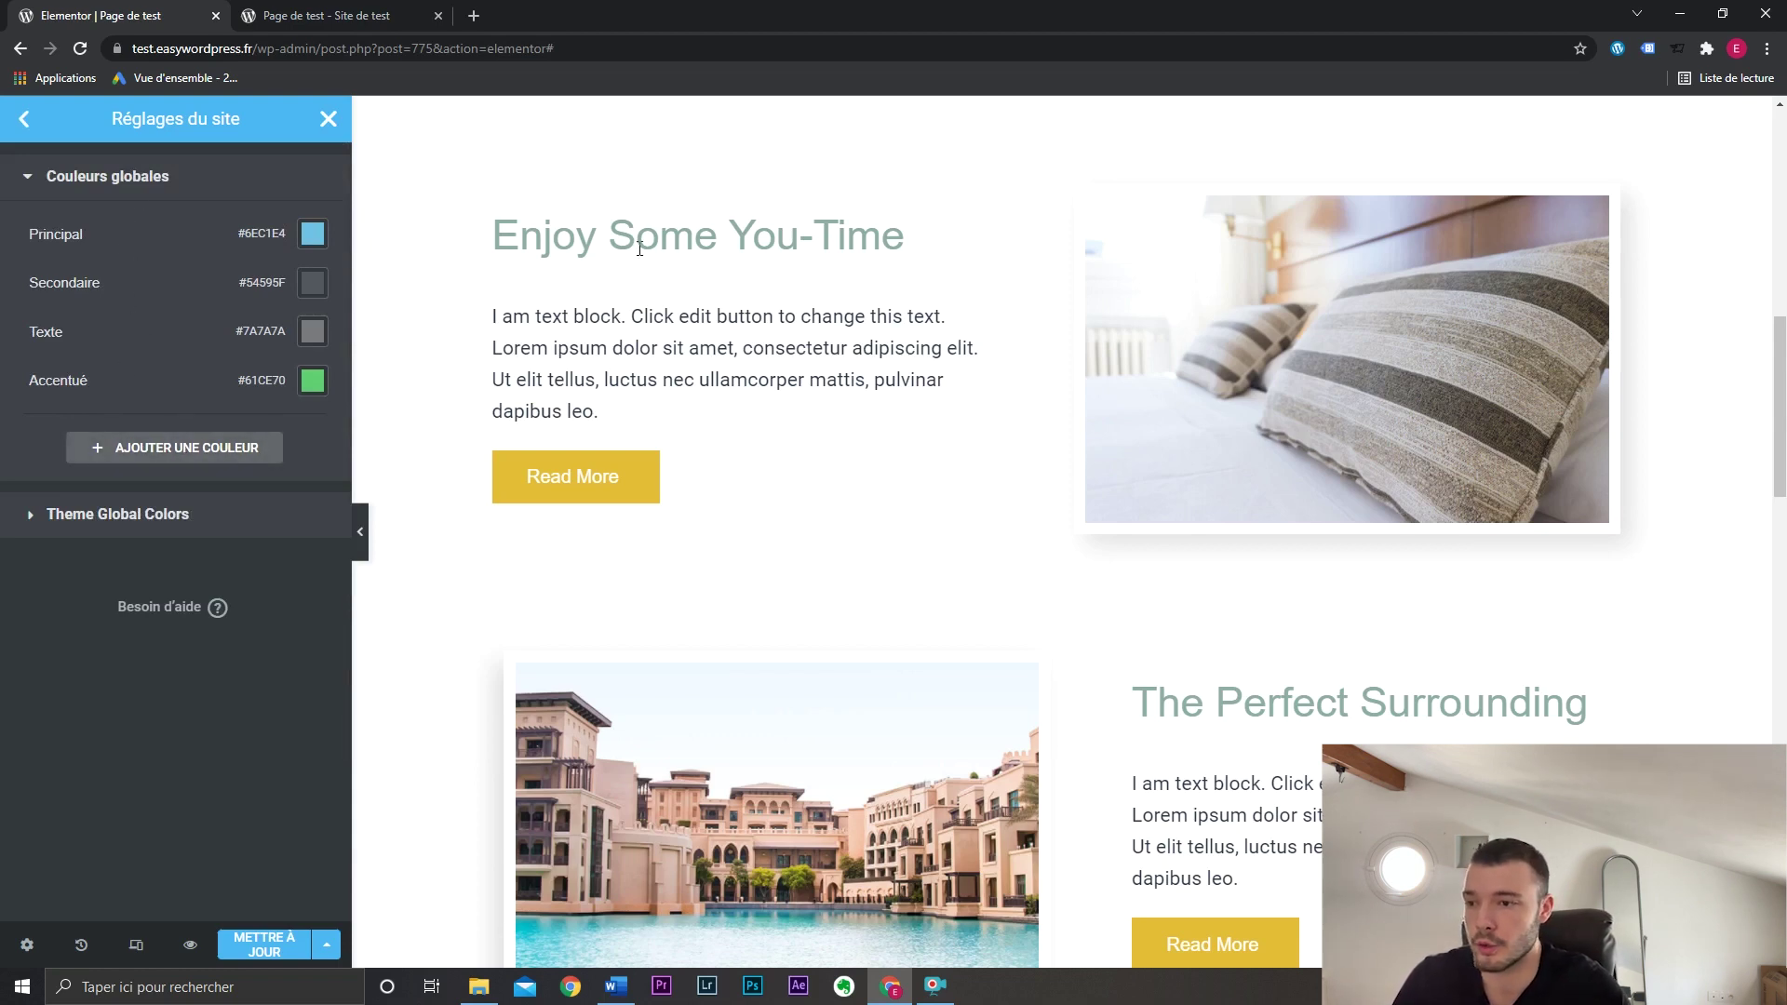
pyautogui.click(212, 449)
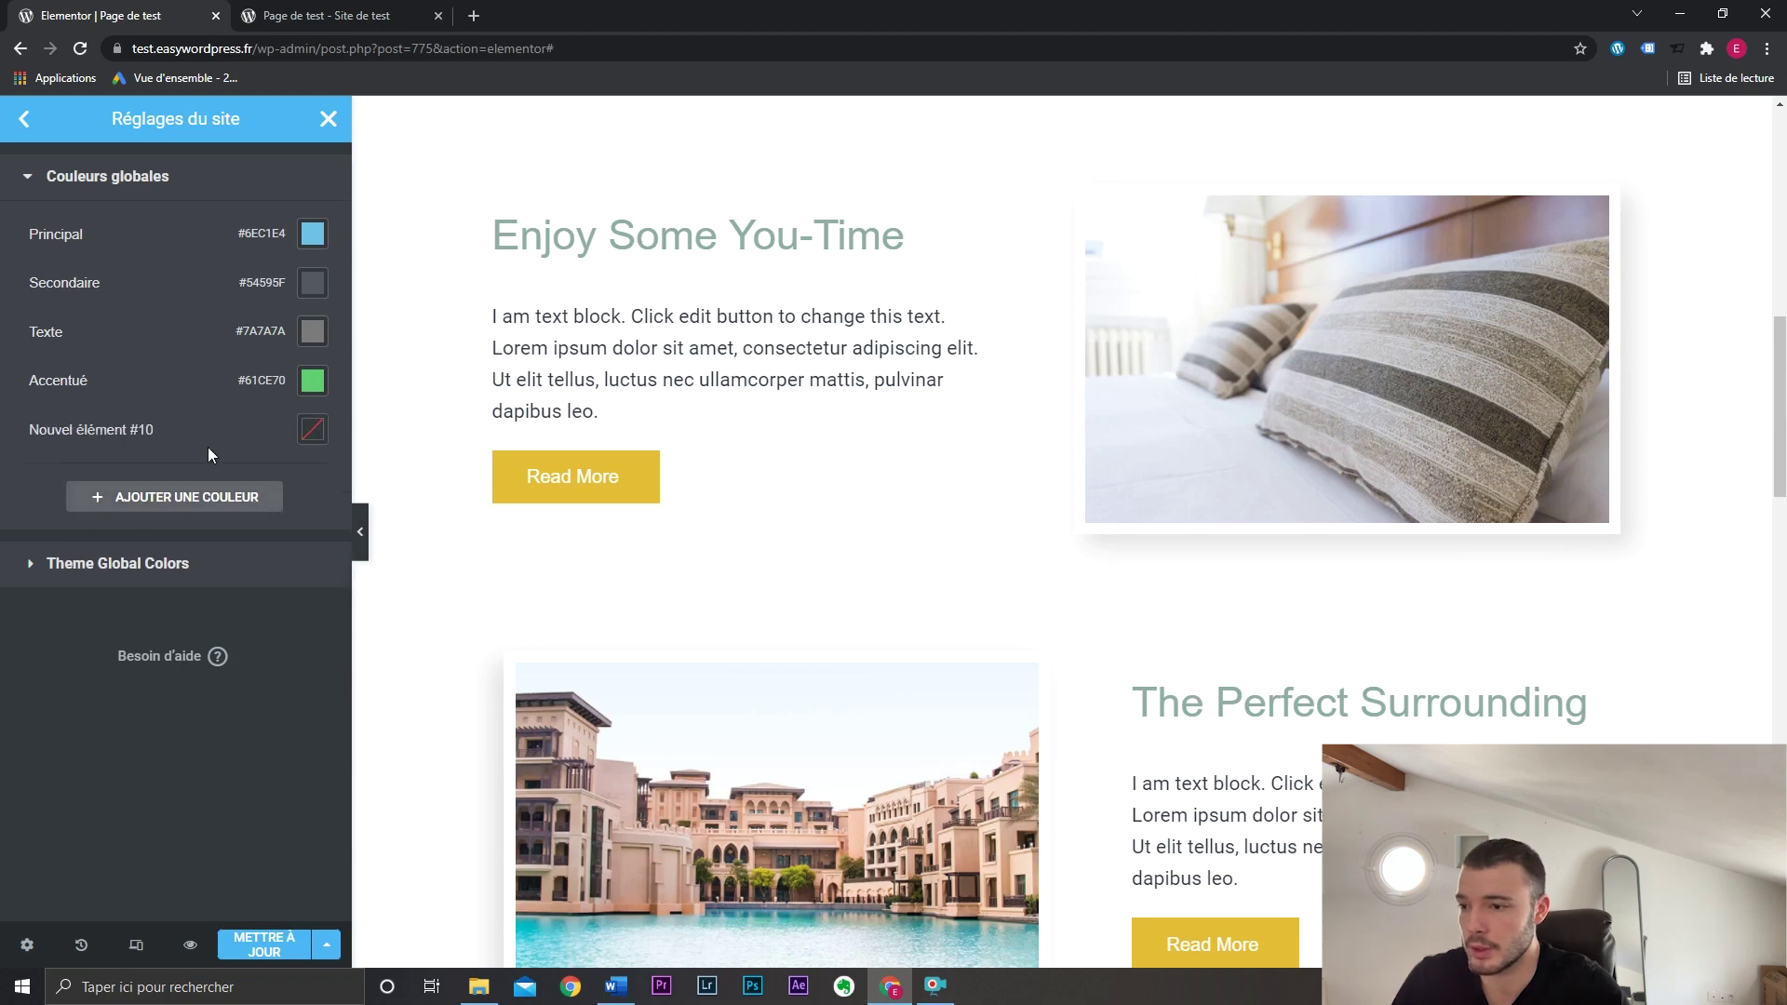
pyautogui.doubleClick(149, 429)
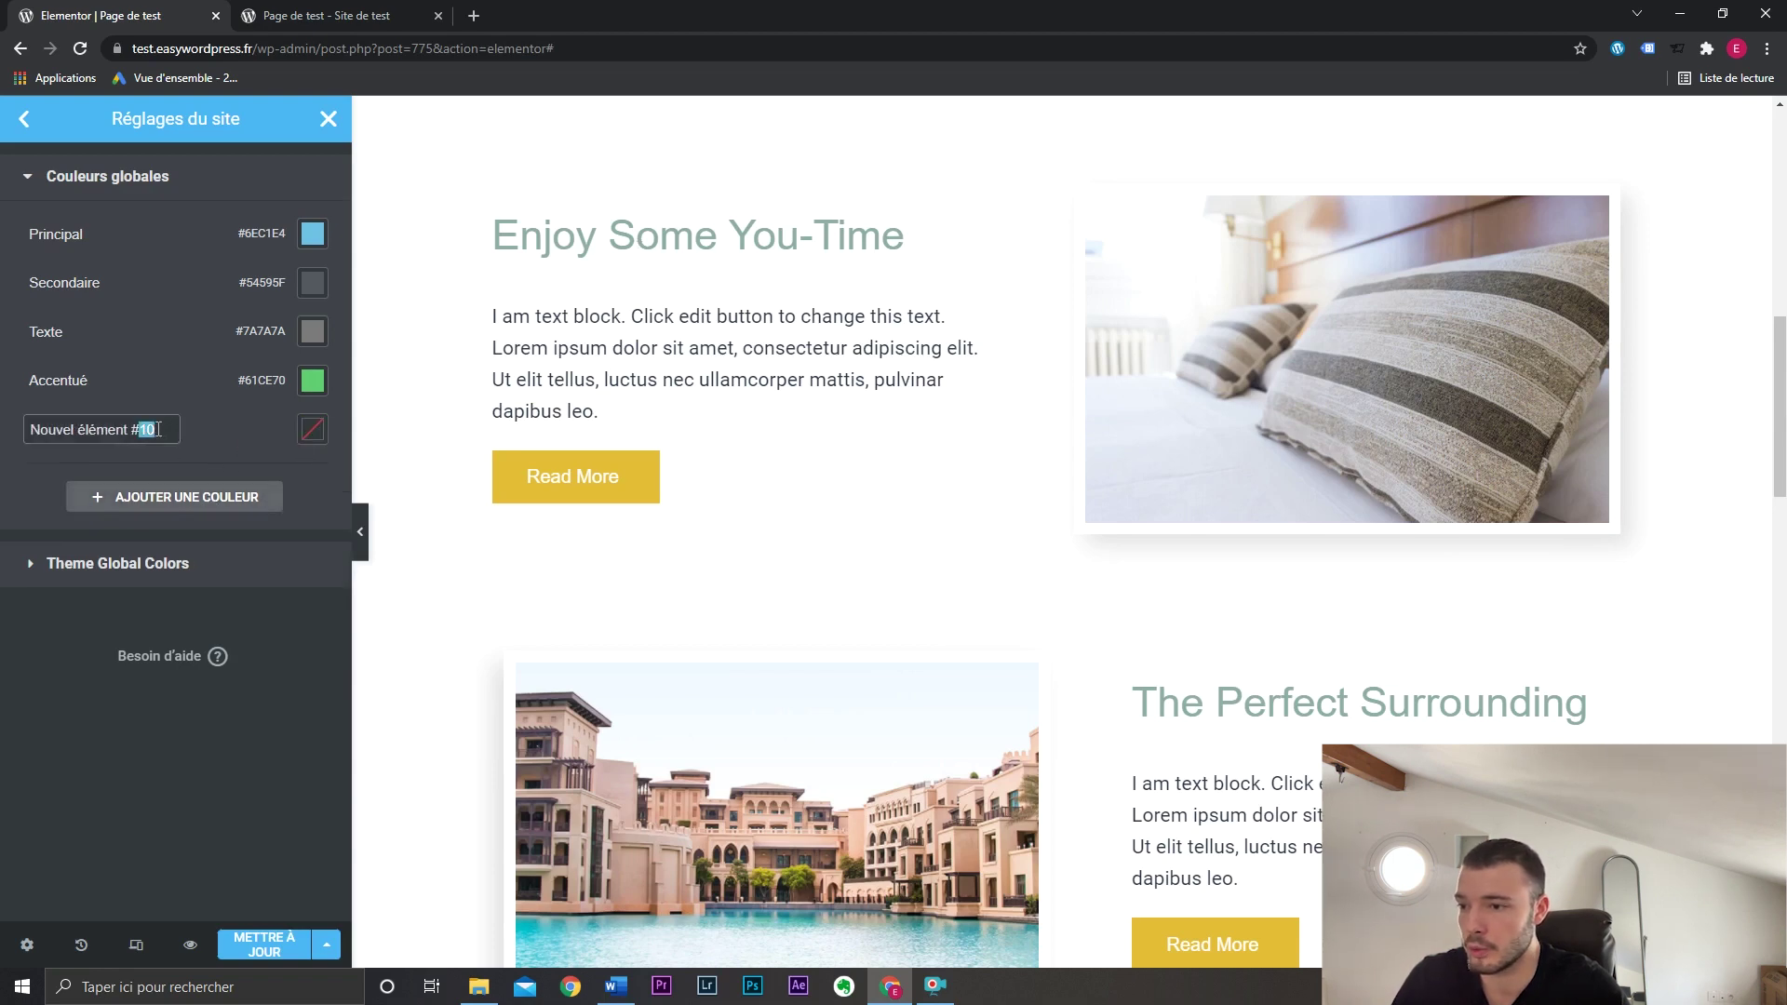
pyautogui.hotkey('ctrl', 'a')
pyautogui.write('Couleur titre')
# Set the "Couleur titre" global color to #8daca6 by sampling it from the "Enjoy Some You-Time" heading.
pyautogui.click(311, 429)
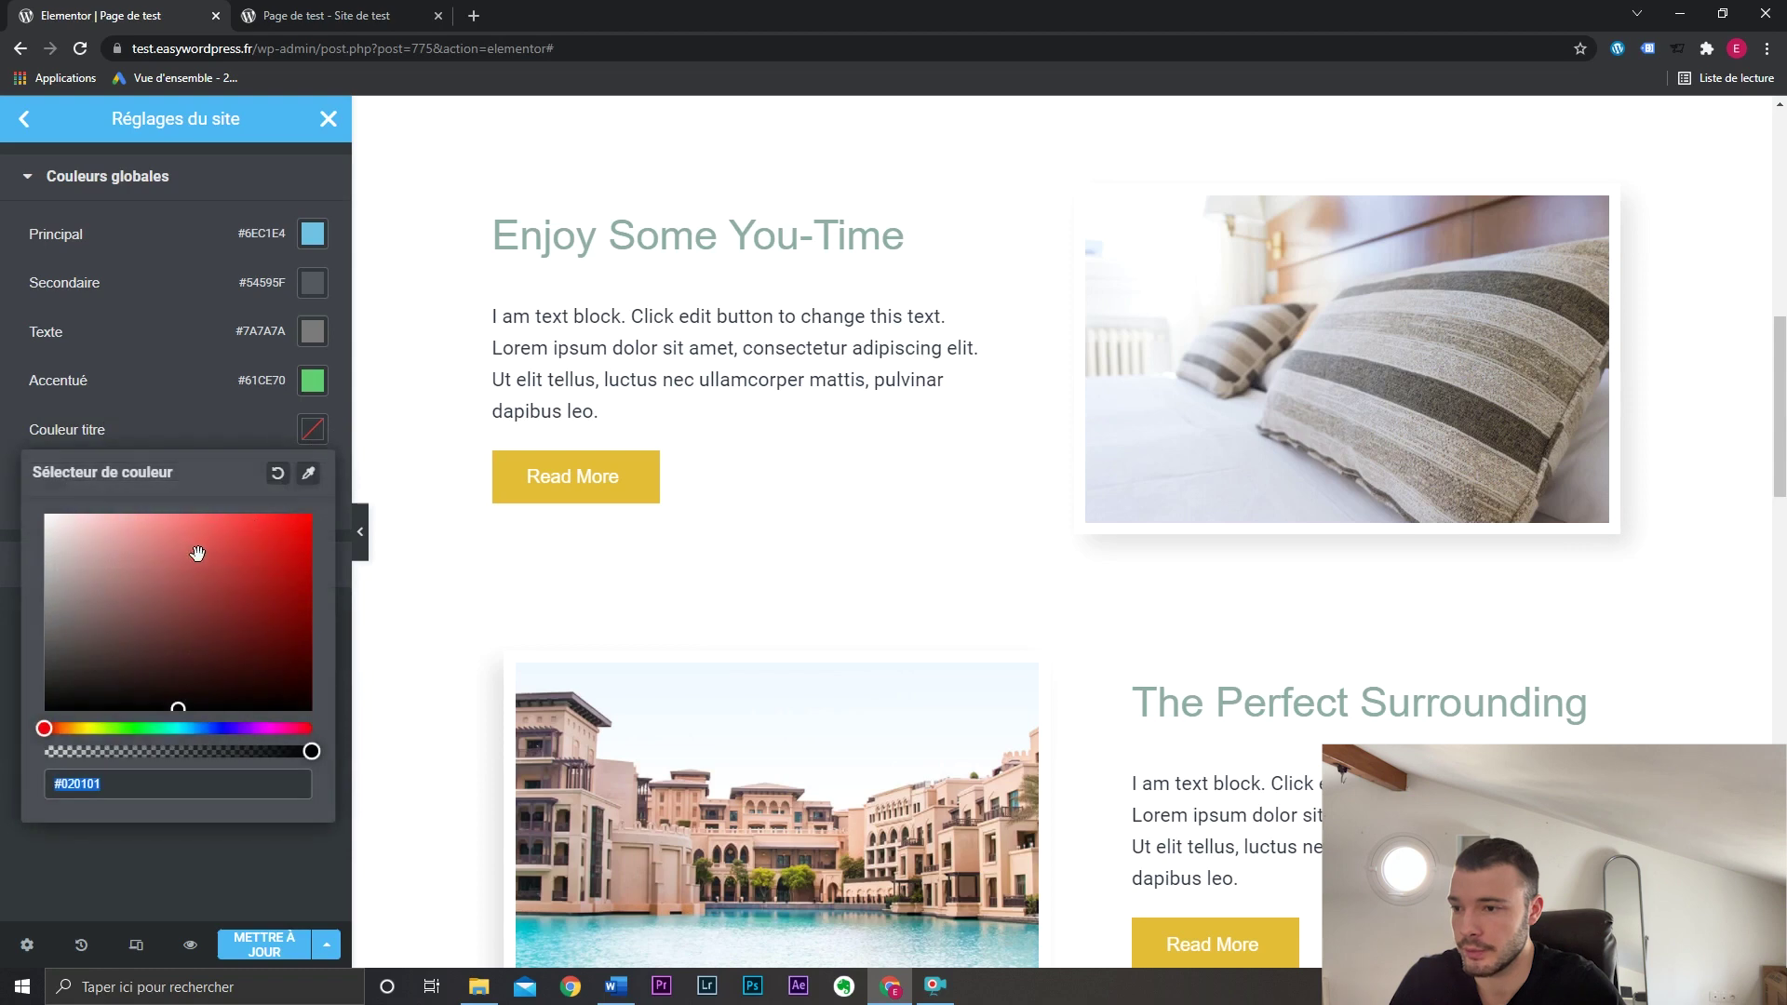
pyautogui.moveTo(195, 552); pyautogui.dragTo(173, 603)
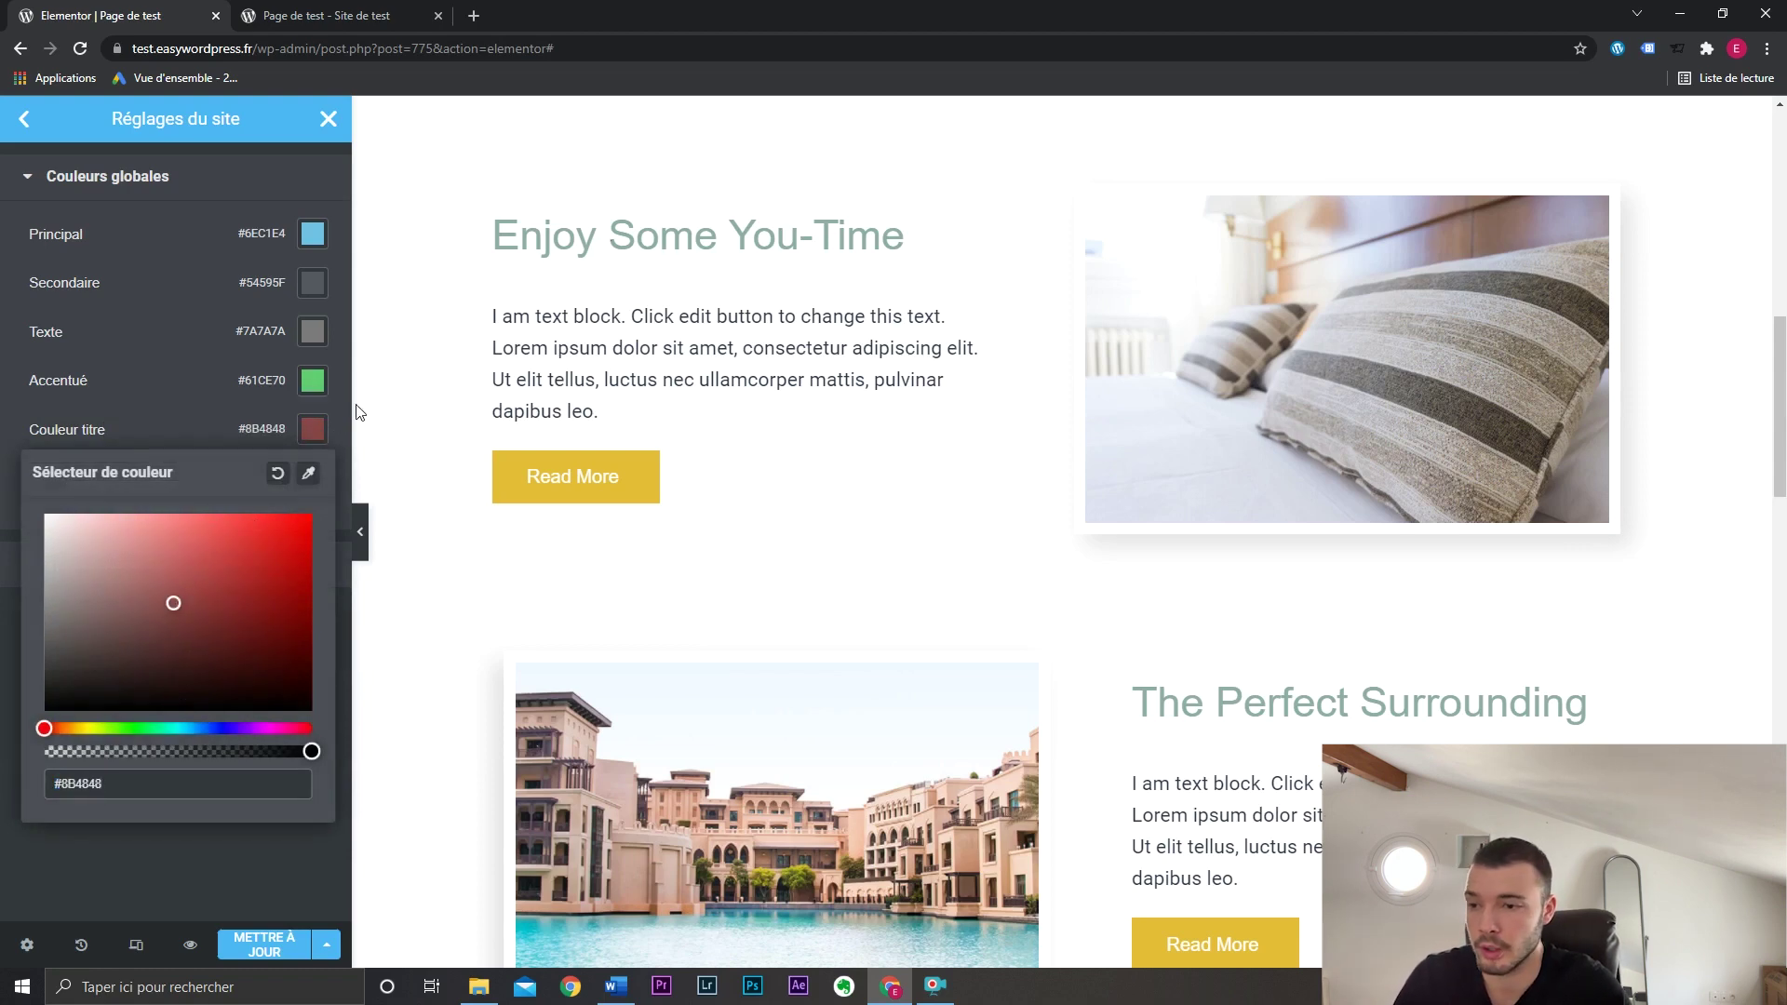
pyautogui.click(310, 476)
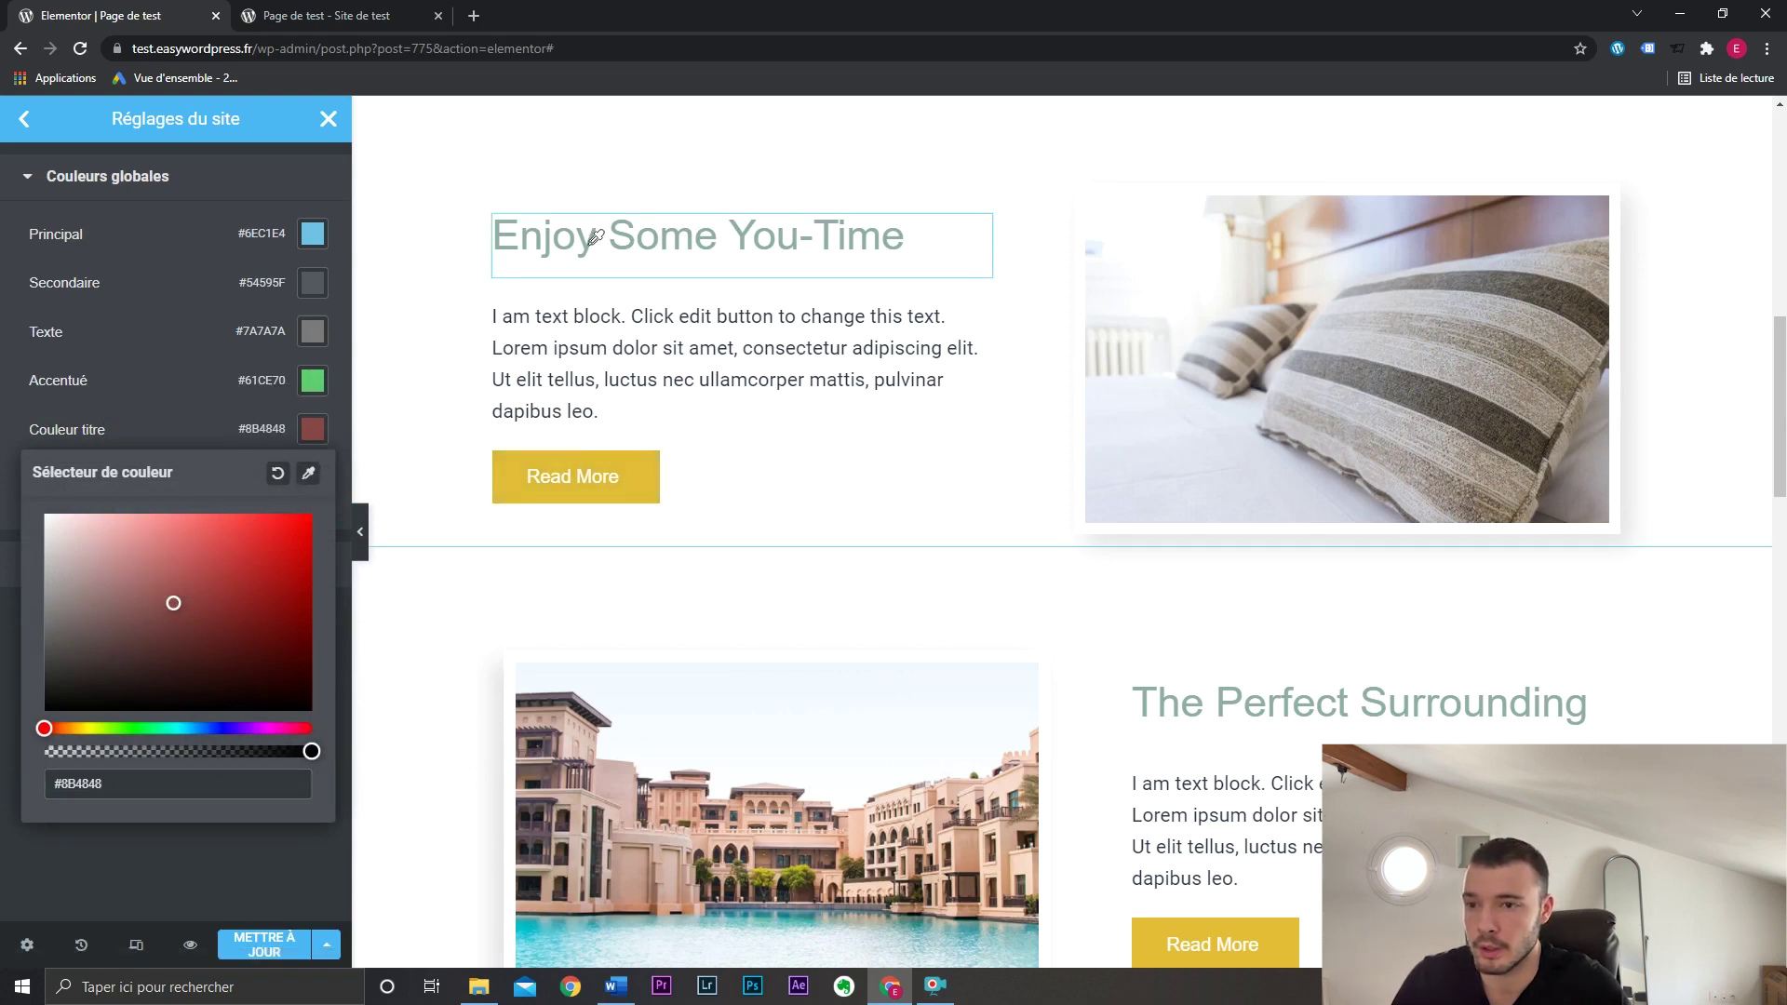
pyautogui.moveTo(594, 237)
pyautogui.click(625, 259)
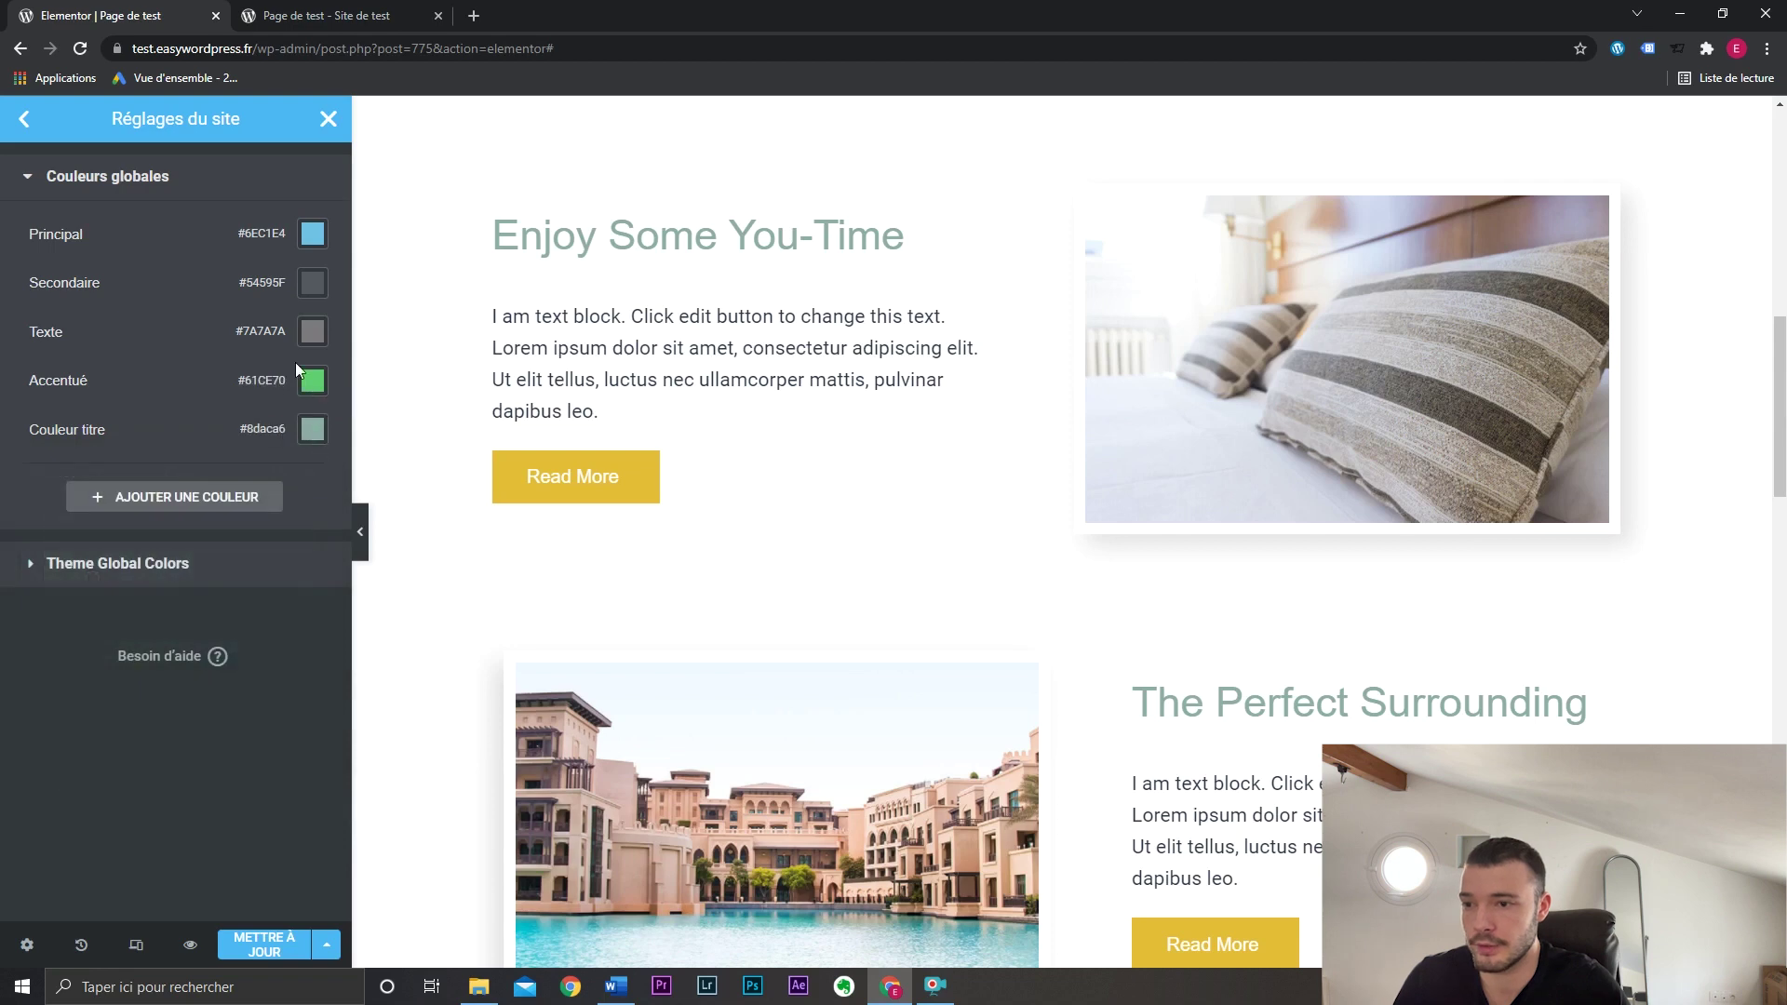
# Add another global color named "Bouton".
pyautogui.click(220, 501)
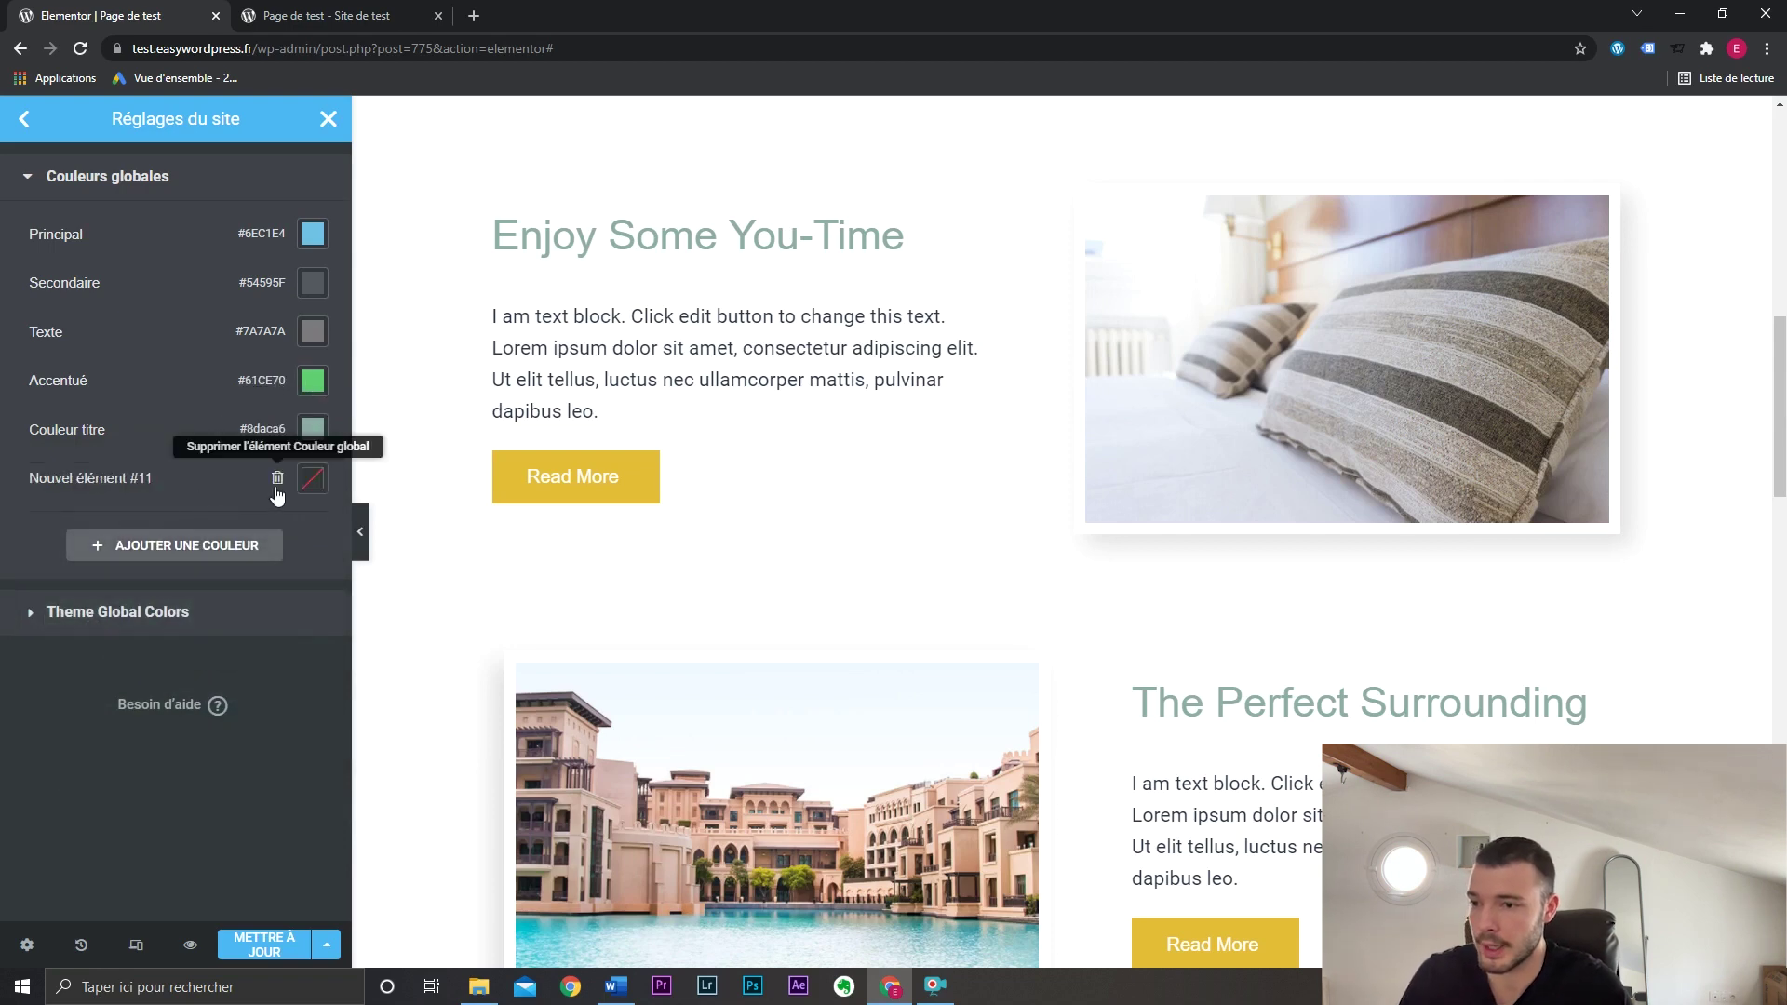
pyautogui.tripleClick(176, 477)
pyautogui.write('Bouton')
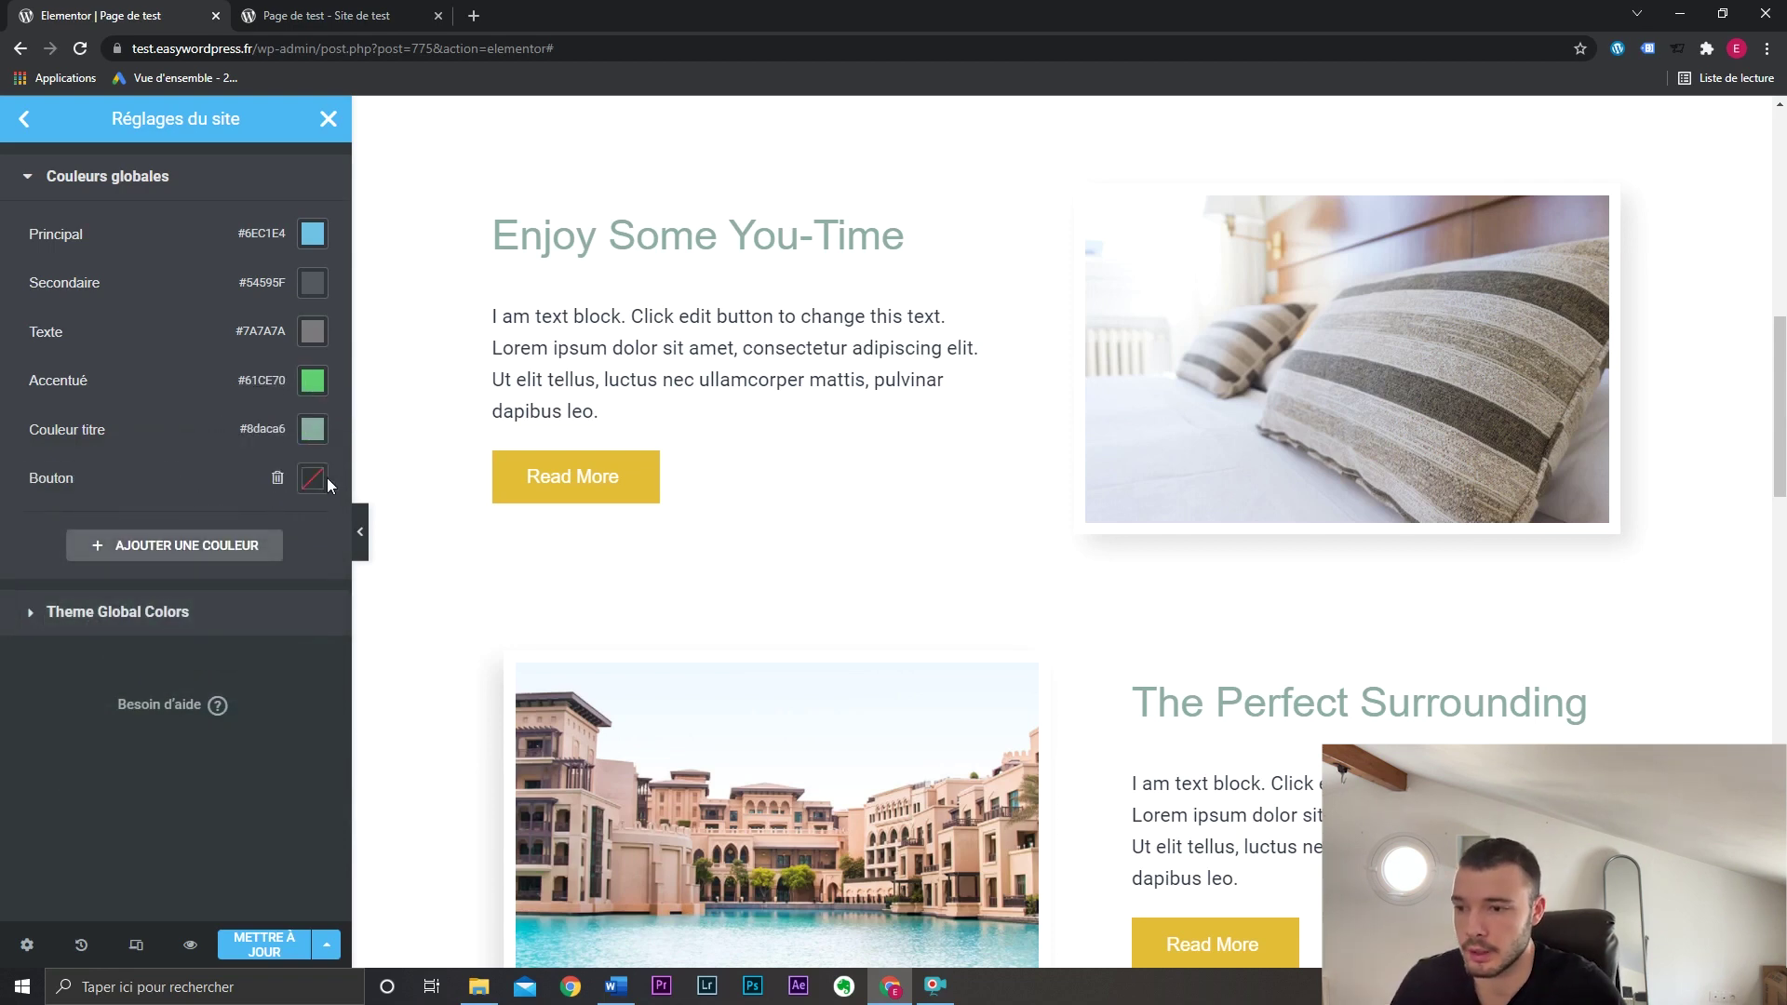
# Set the "Bouton" global color to #e4bc36 by sampling the "Read More" button, save it and close the site settings.
pyautogui.click(312, 477)
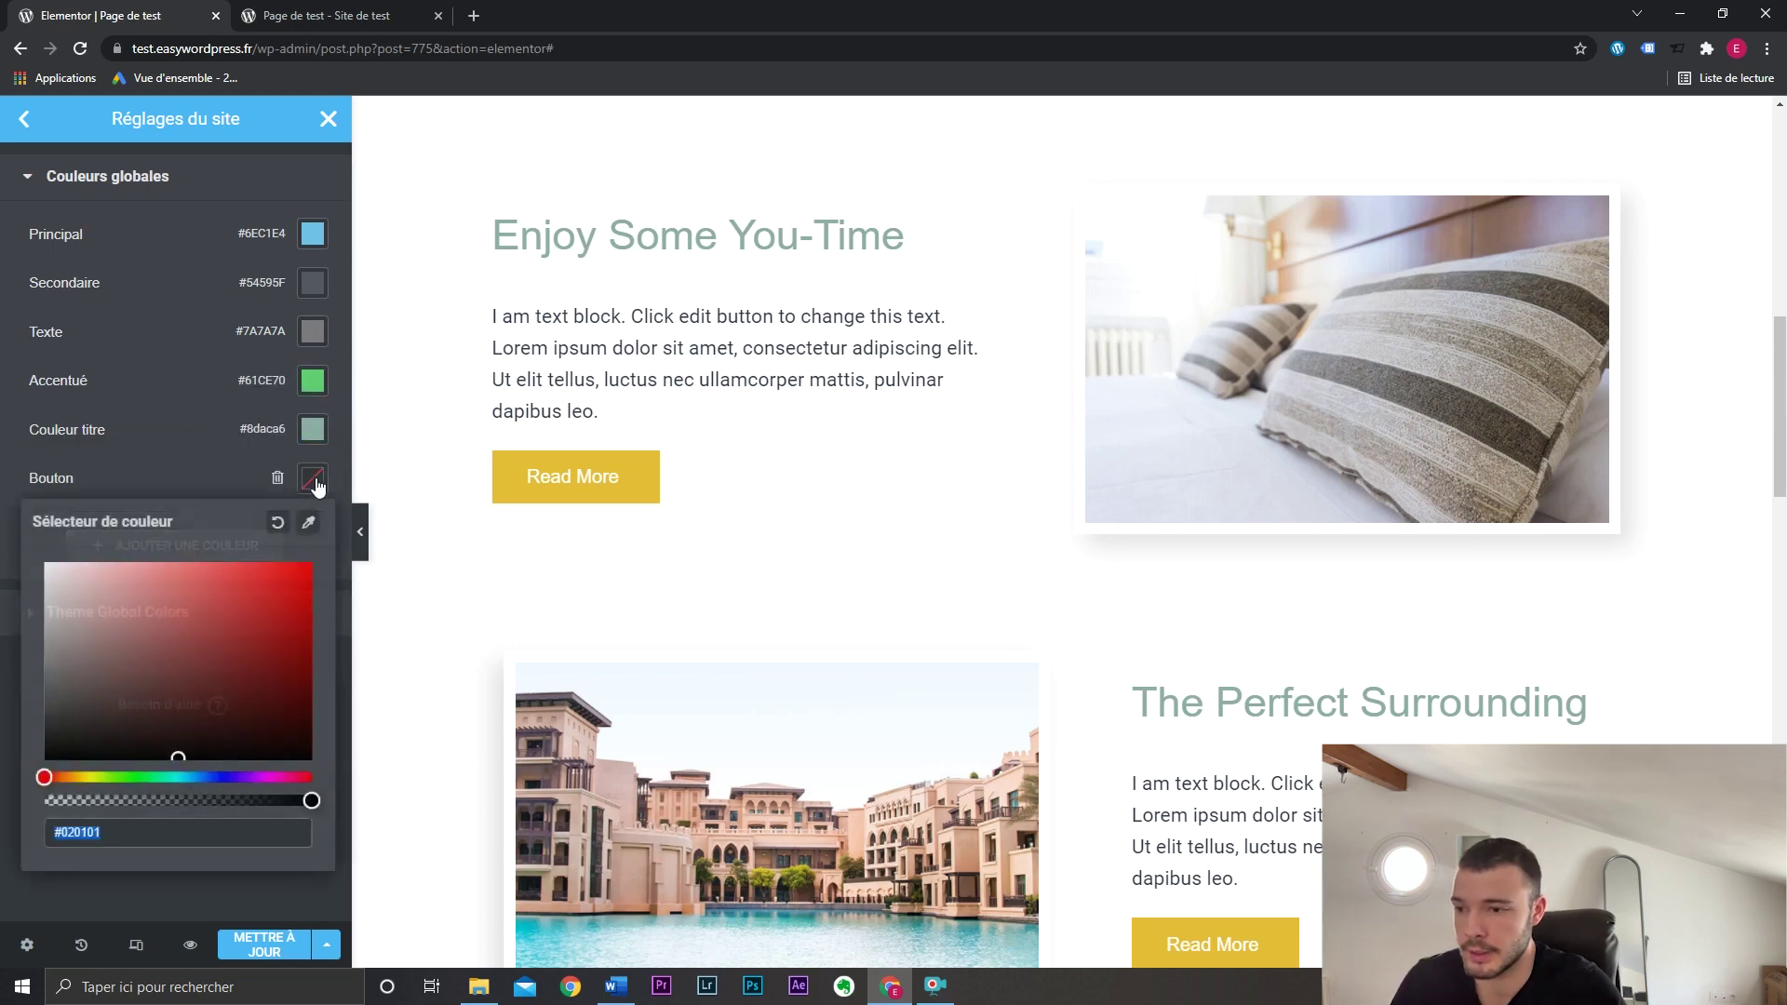
pyautogui.click(511, 463)
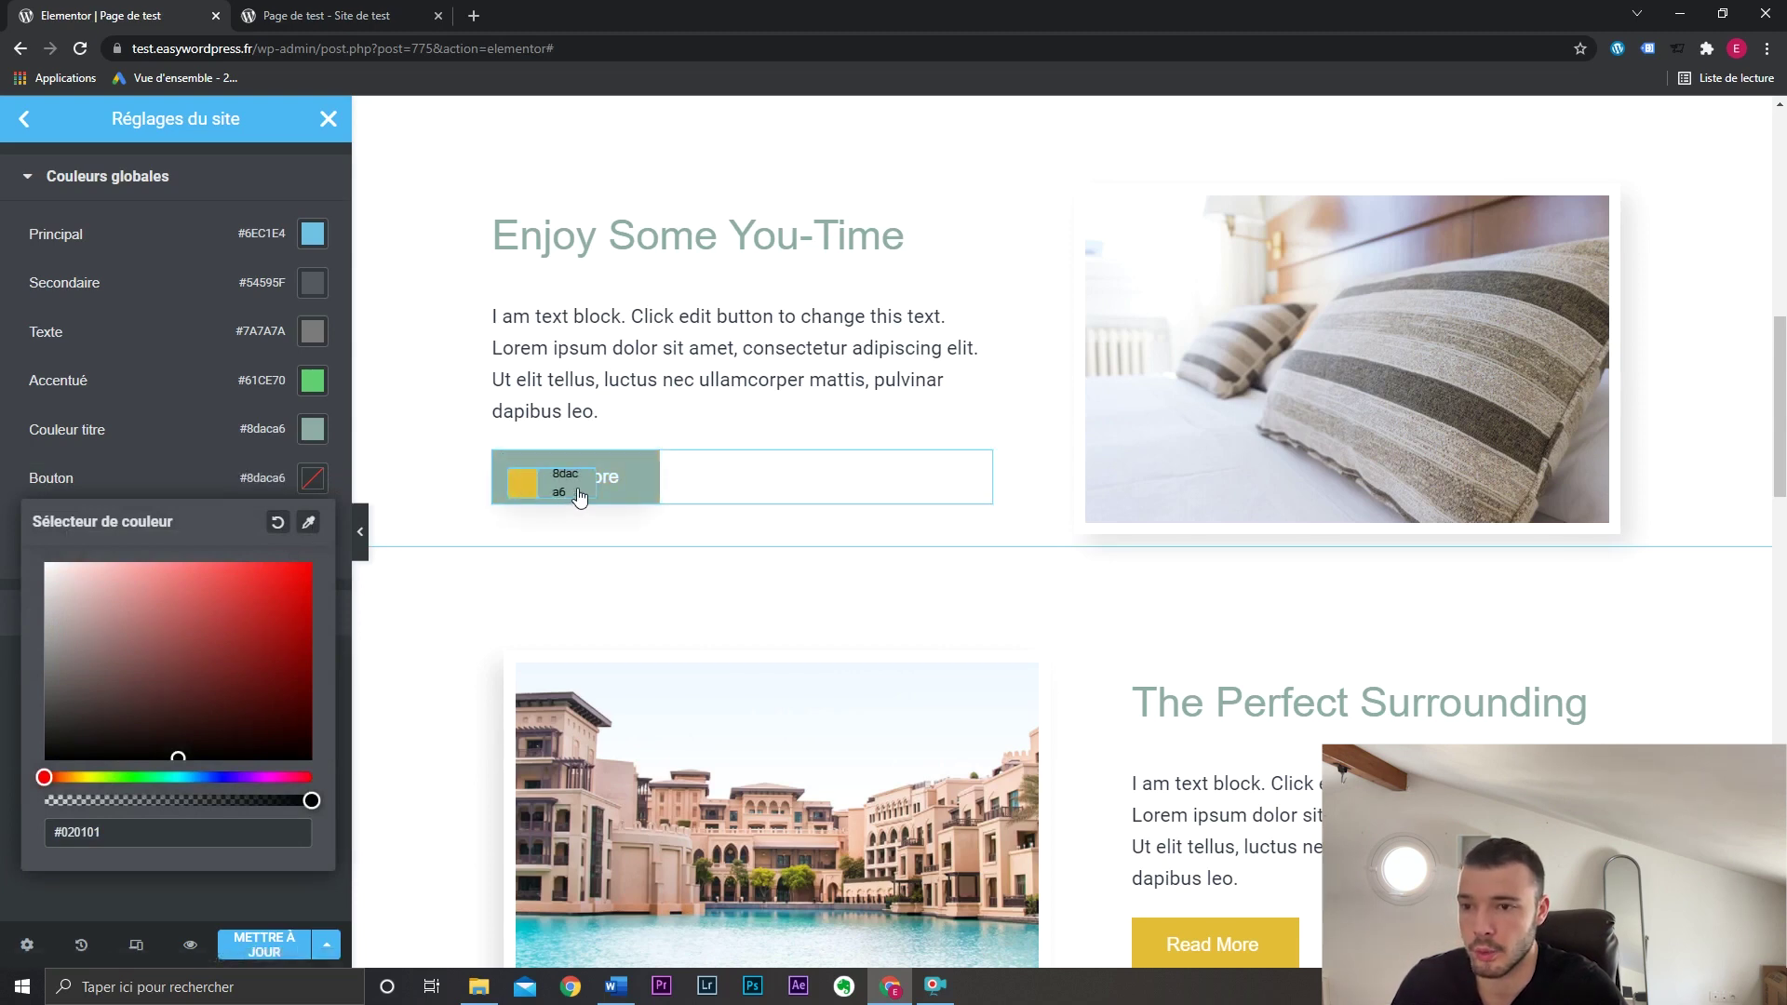
pyautogui.click(533, 496)
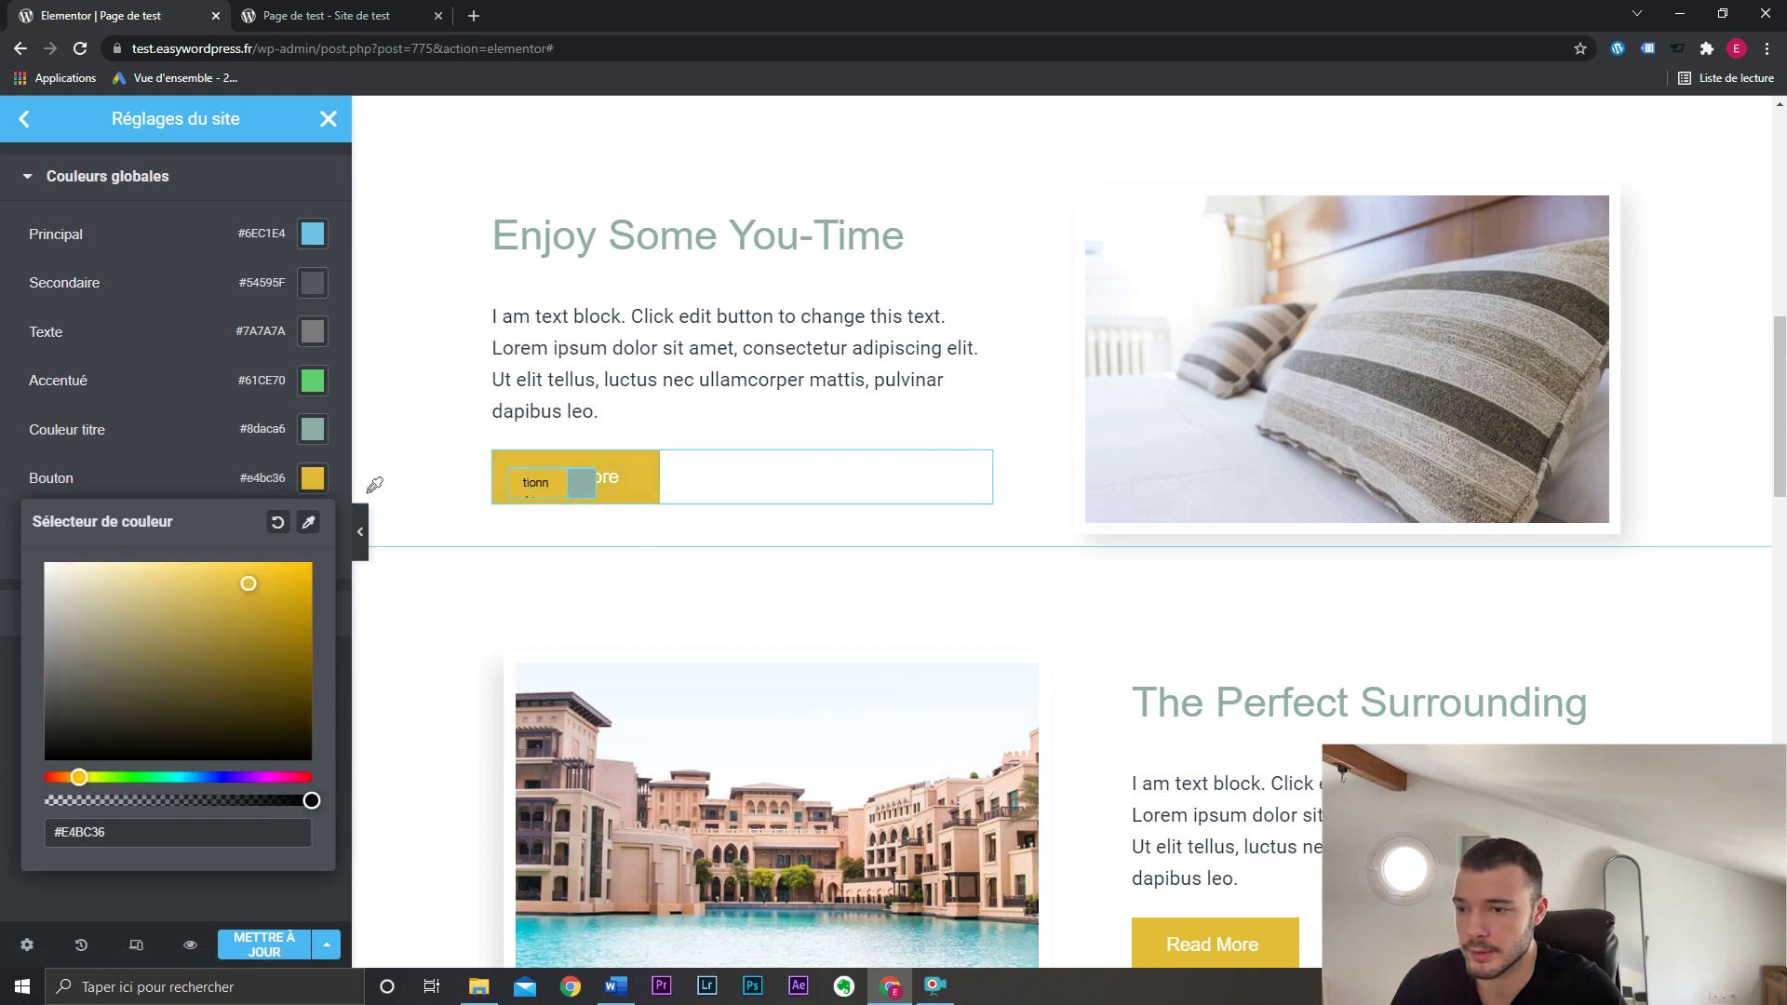
pyautogui.click(312, 478)
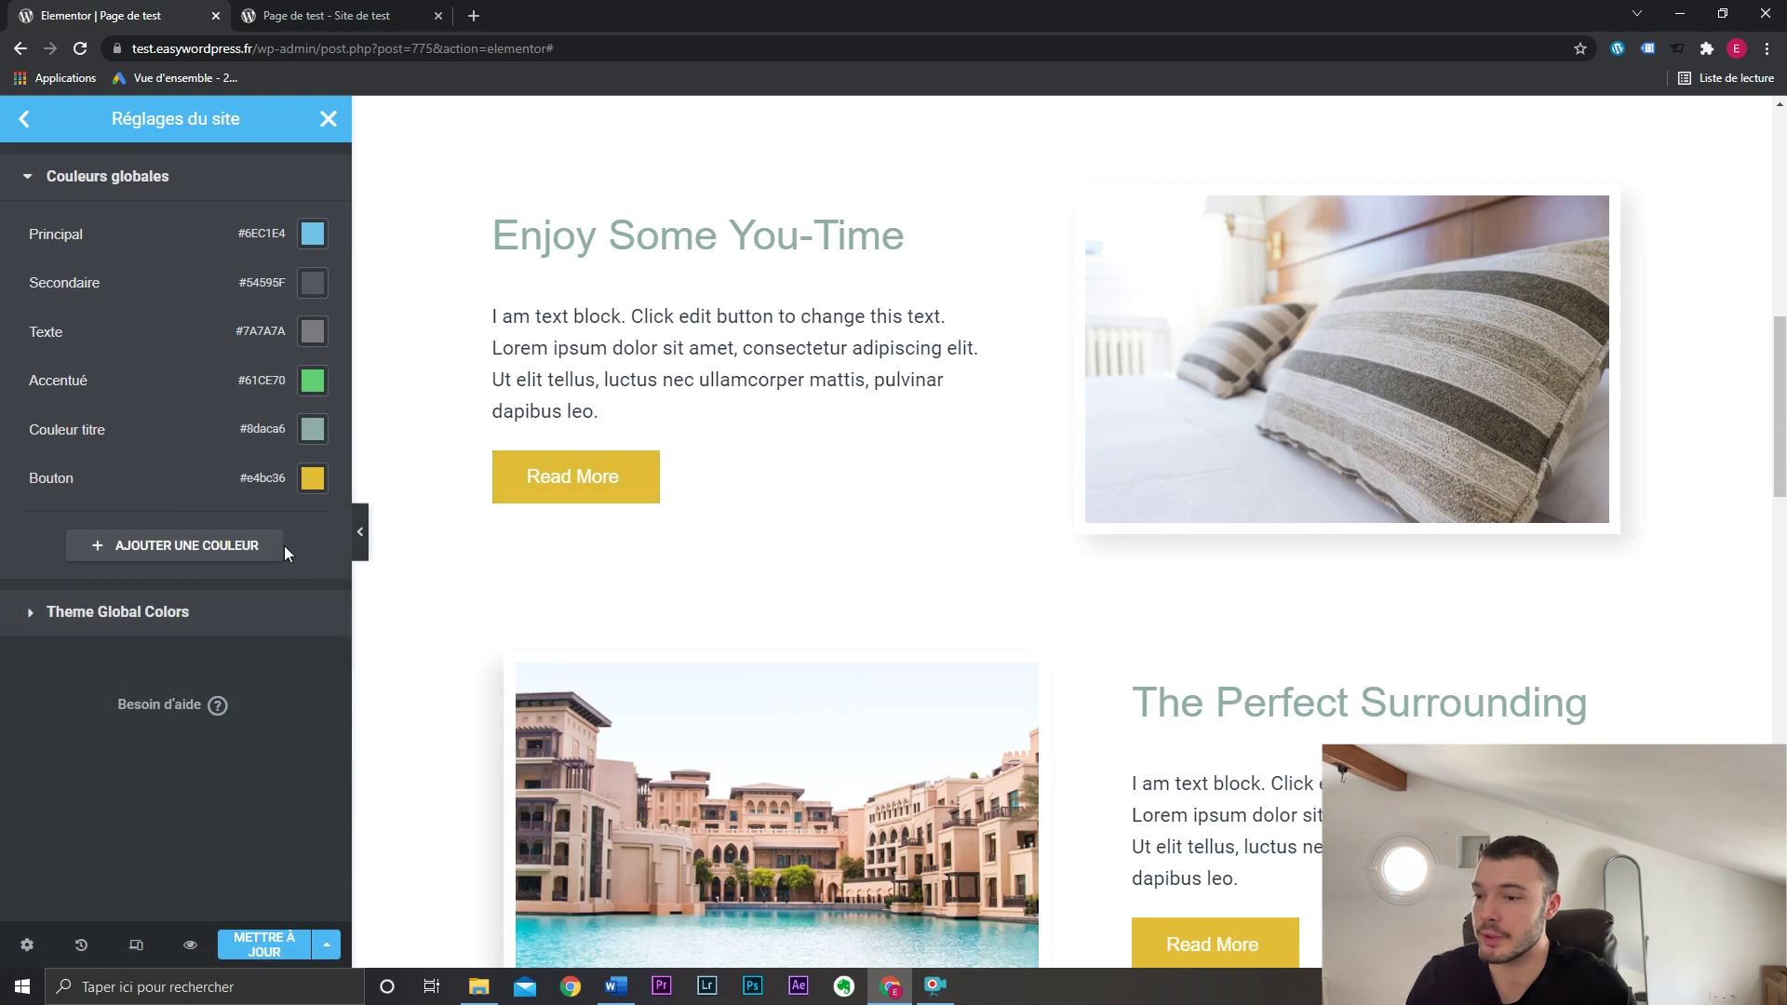
pyautogui.click(266, 945)
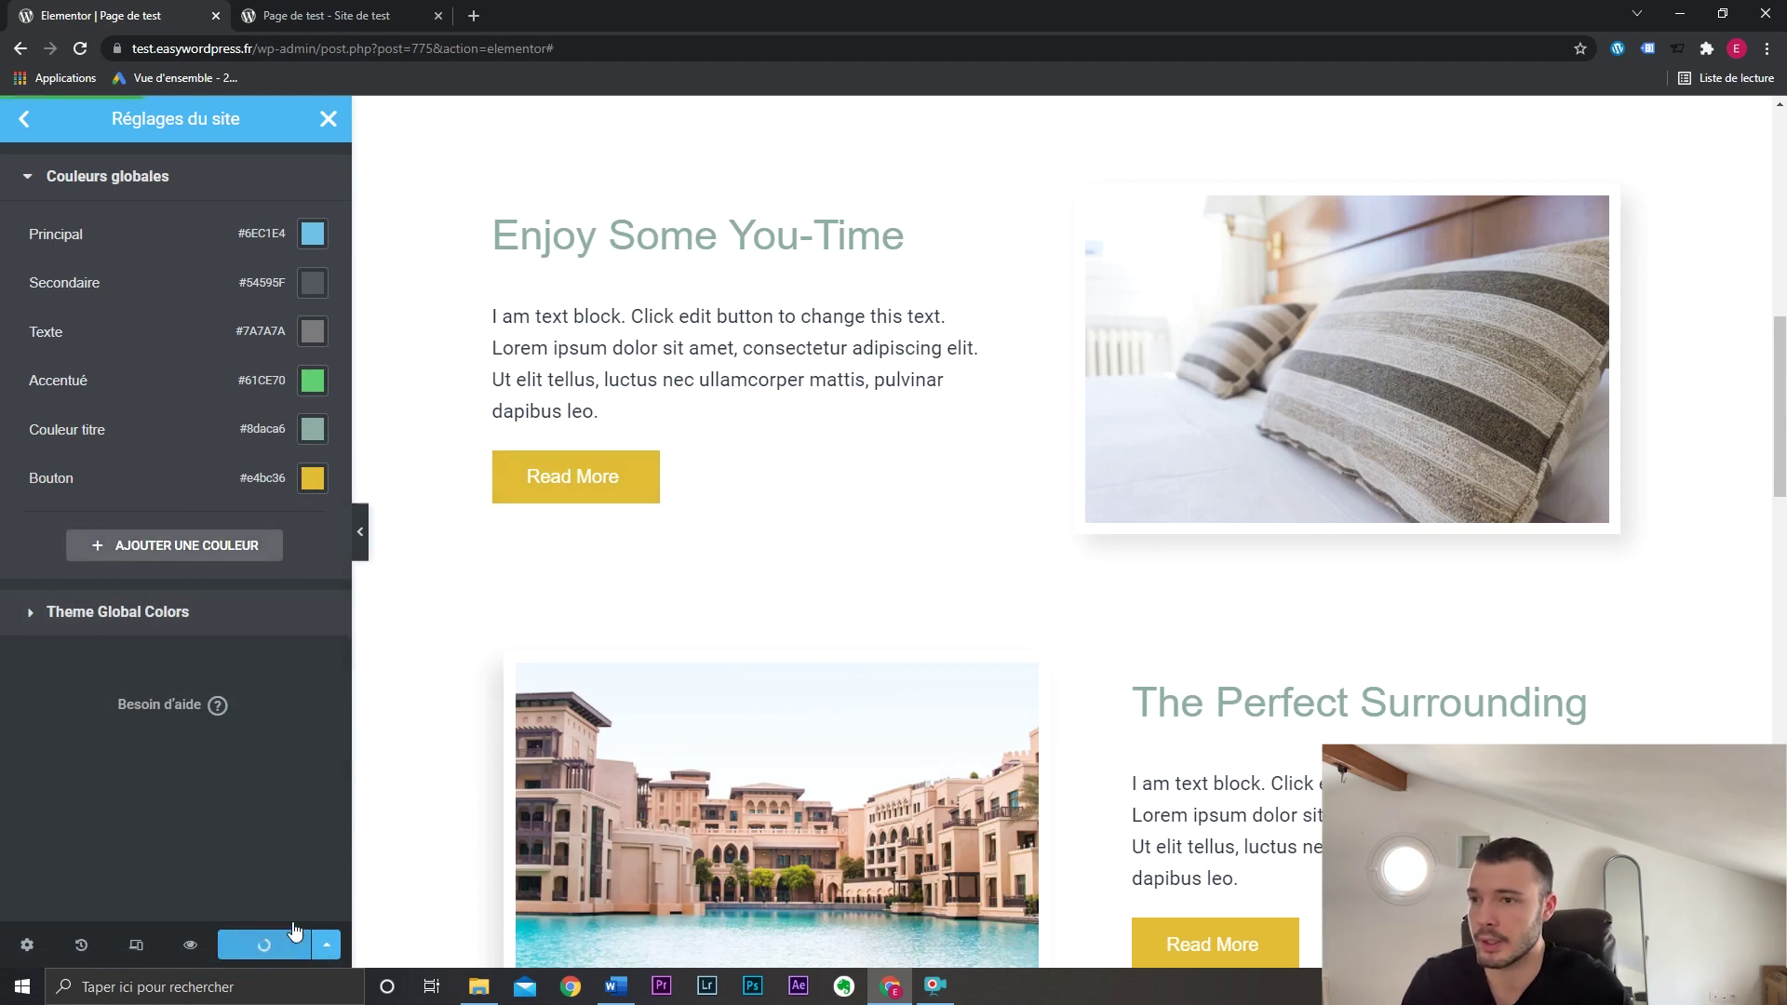
pyautogui.click(328, 120)
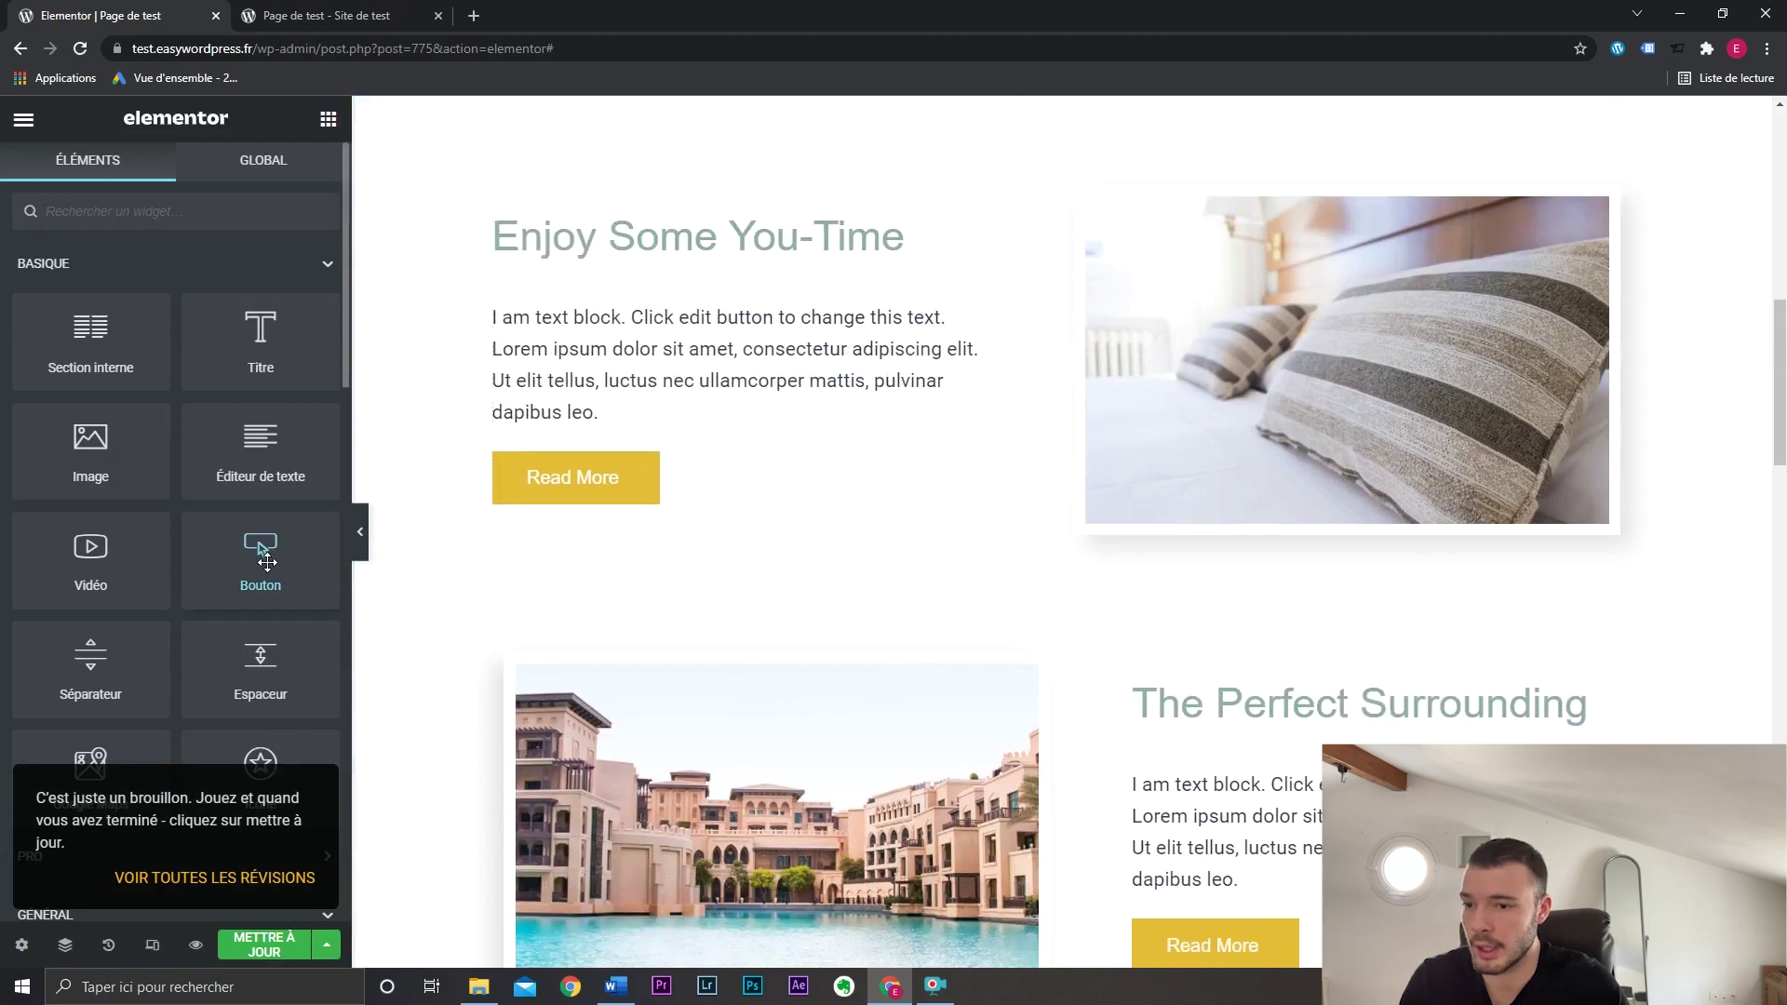
# Add a button below "Read More" under "Enjoy Some You-Time", give its background the "Bouton" global color, and update the page.
pyautogui.moveTo(267, 562); pyautogui.dragTo(599, 493)
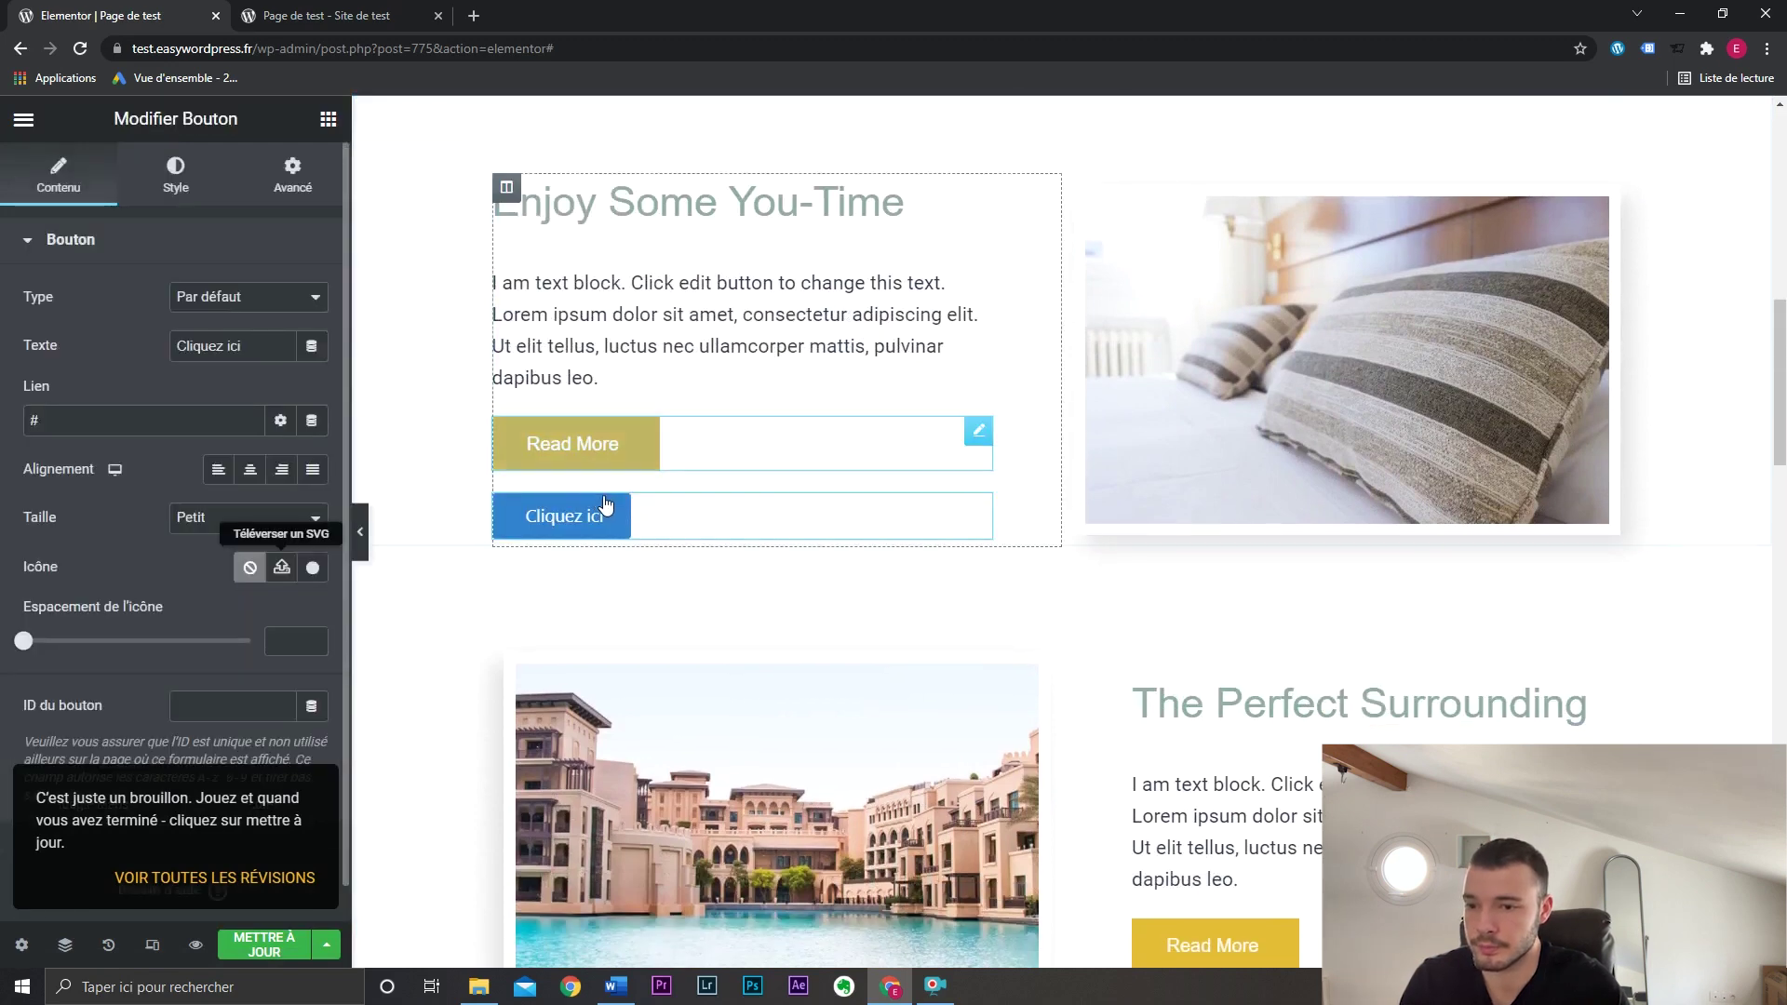
pyautogui.click(172, 171)
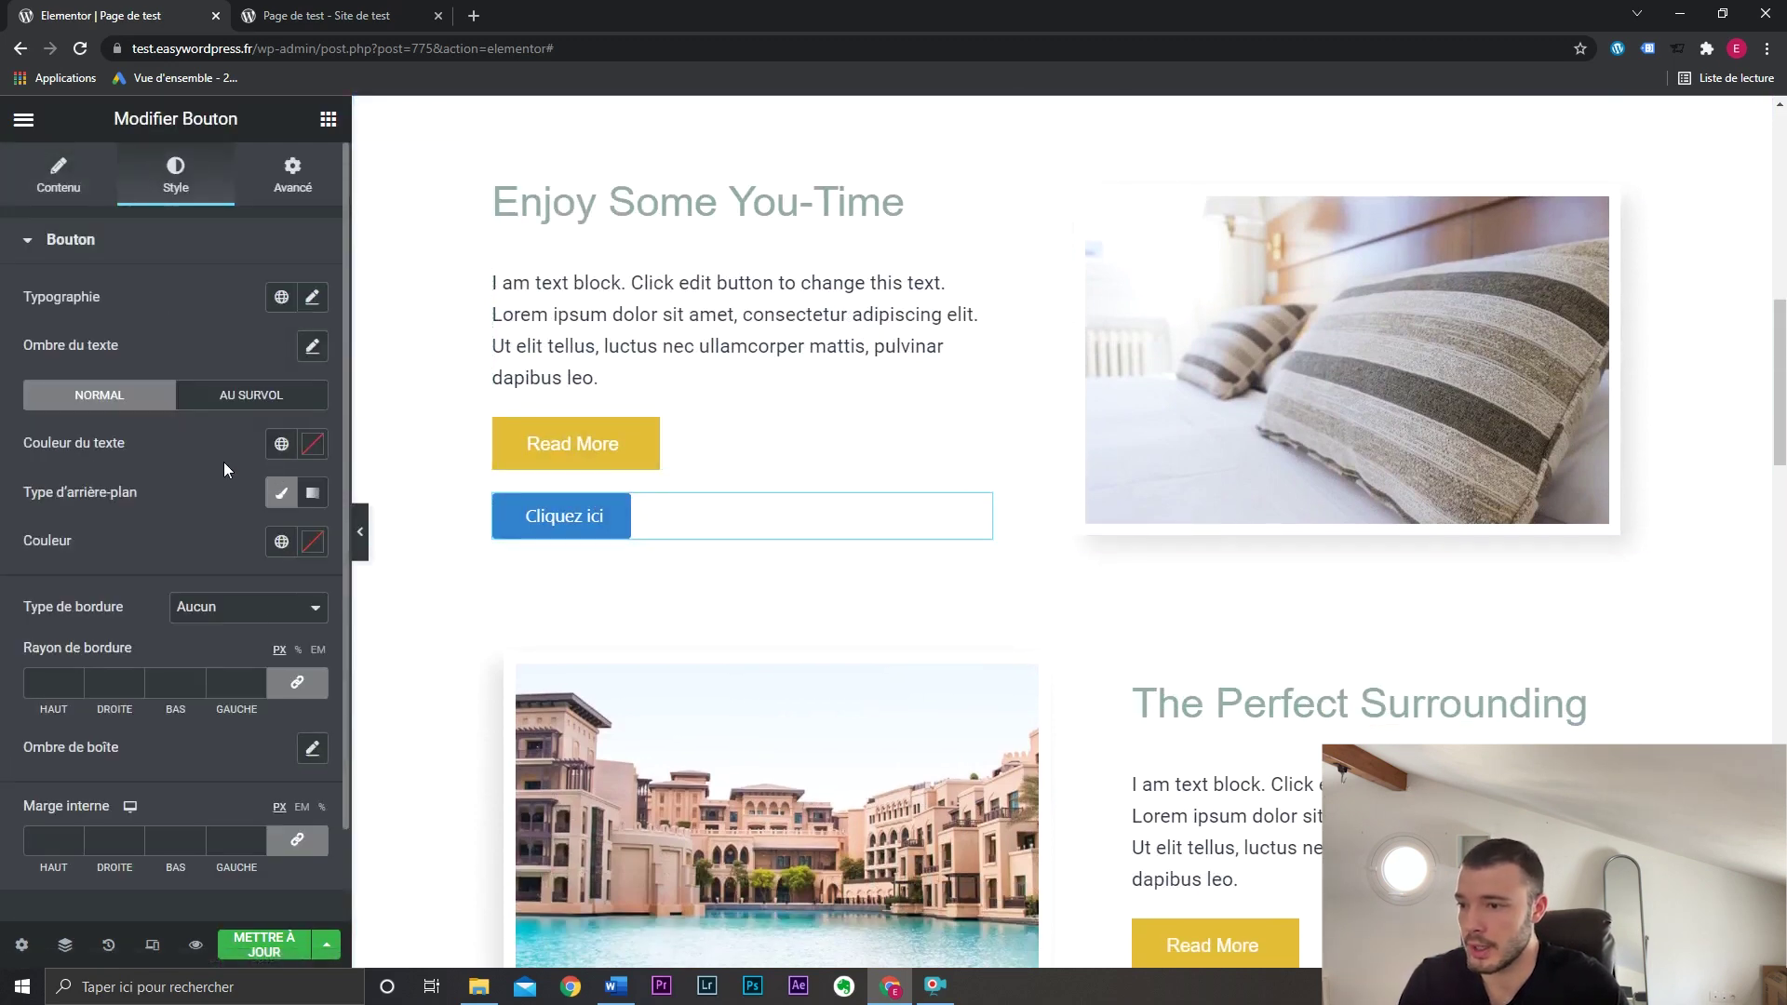
pyautogui.click(281, 542)
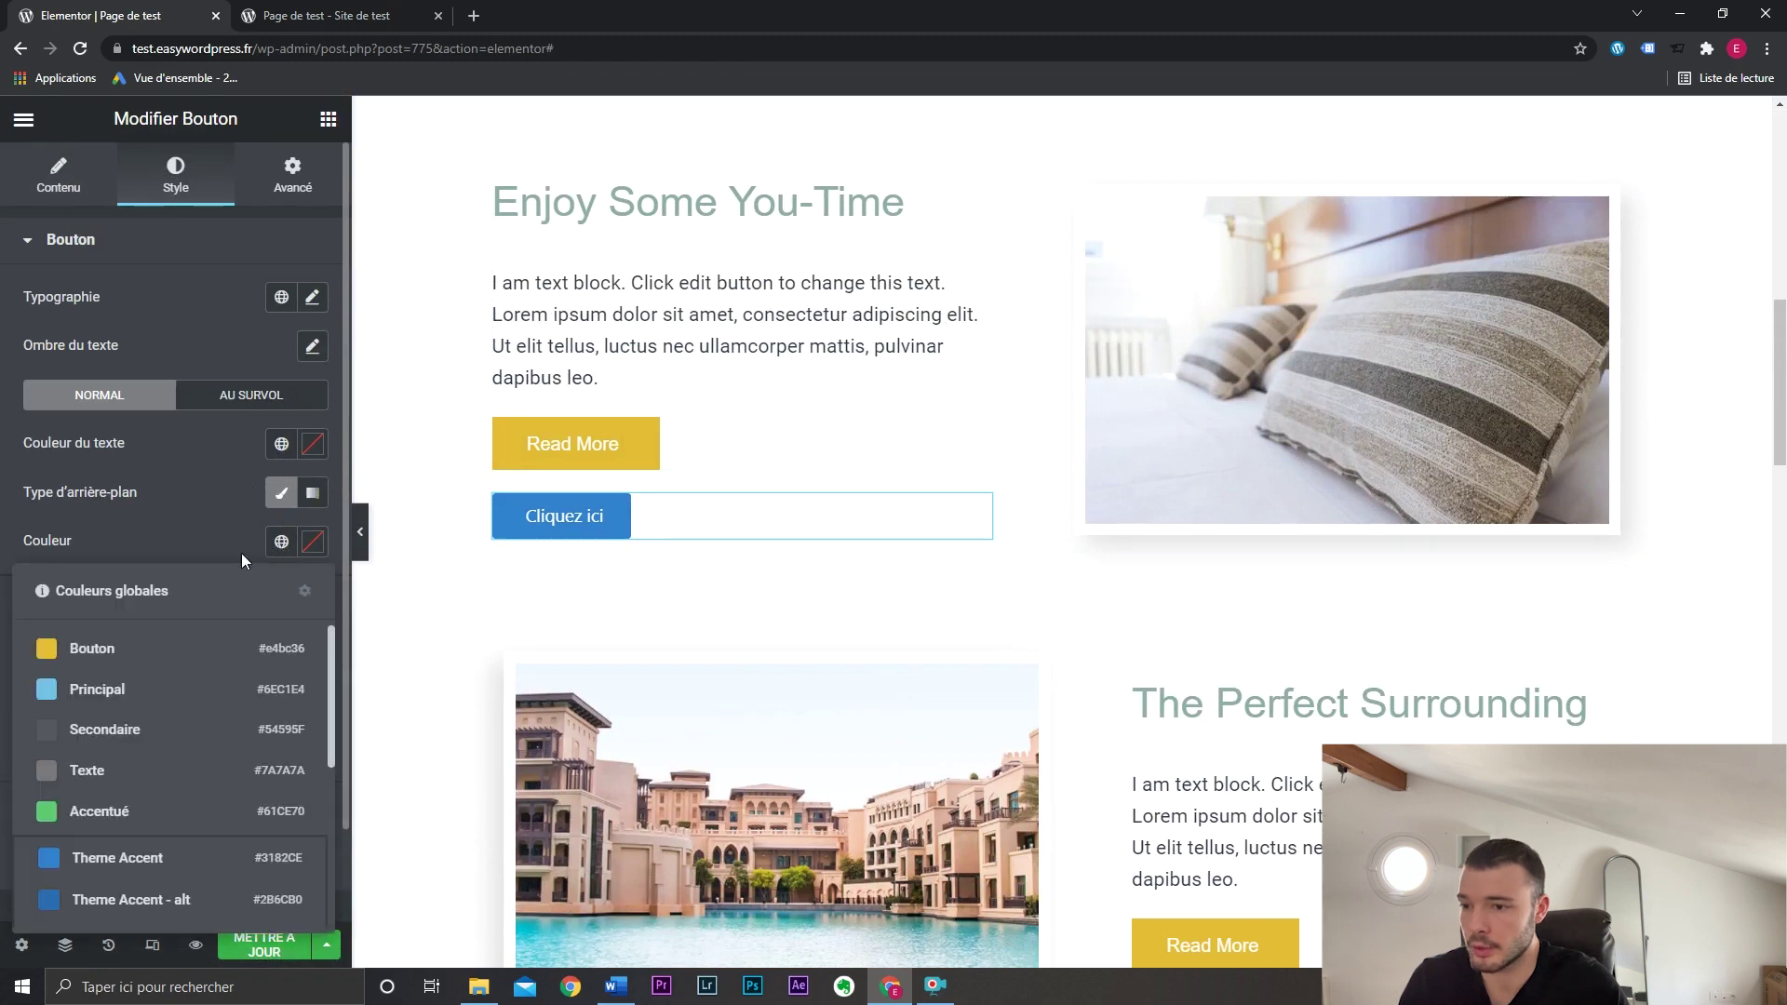
pyautogui.scroll(-5, 226, 738)
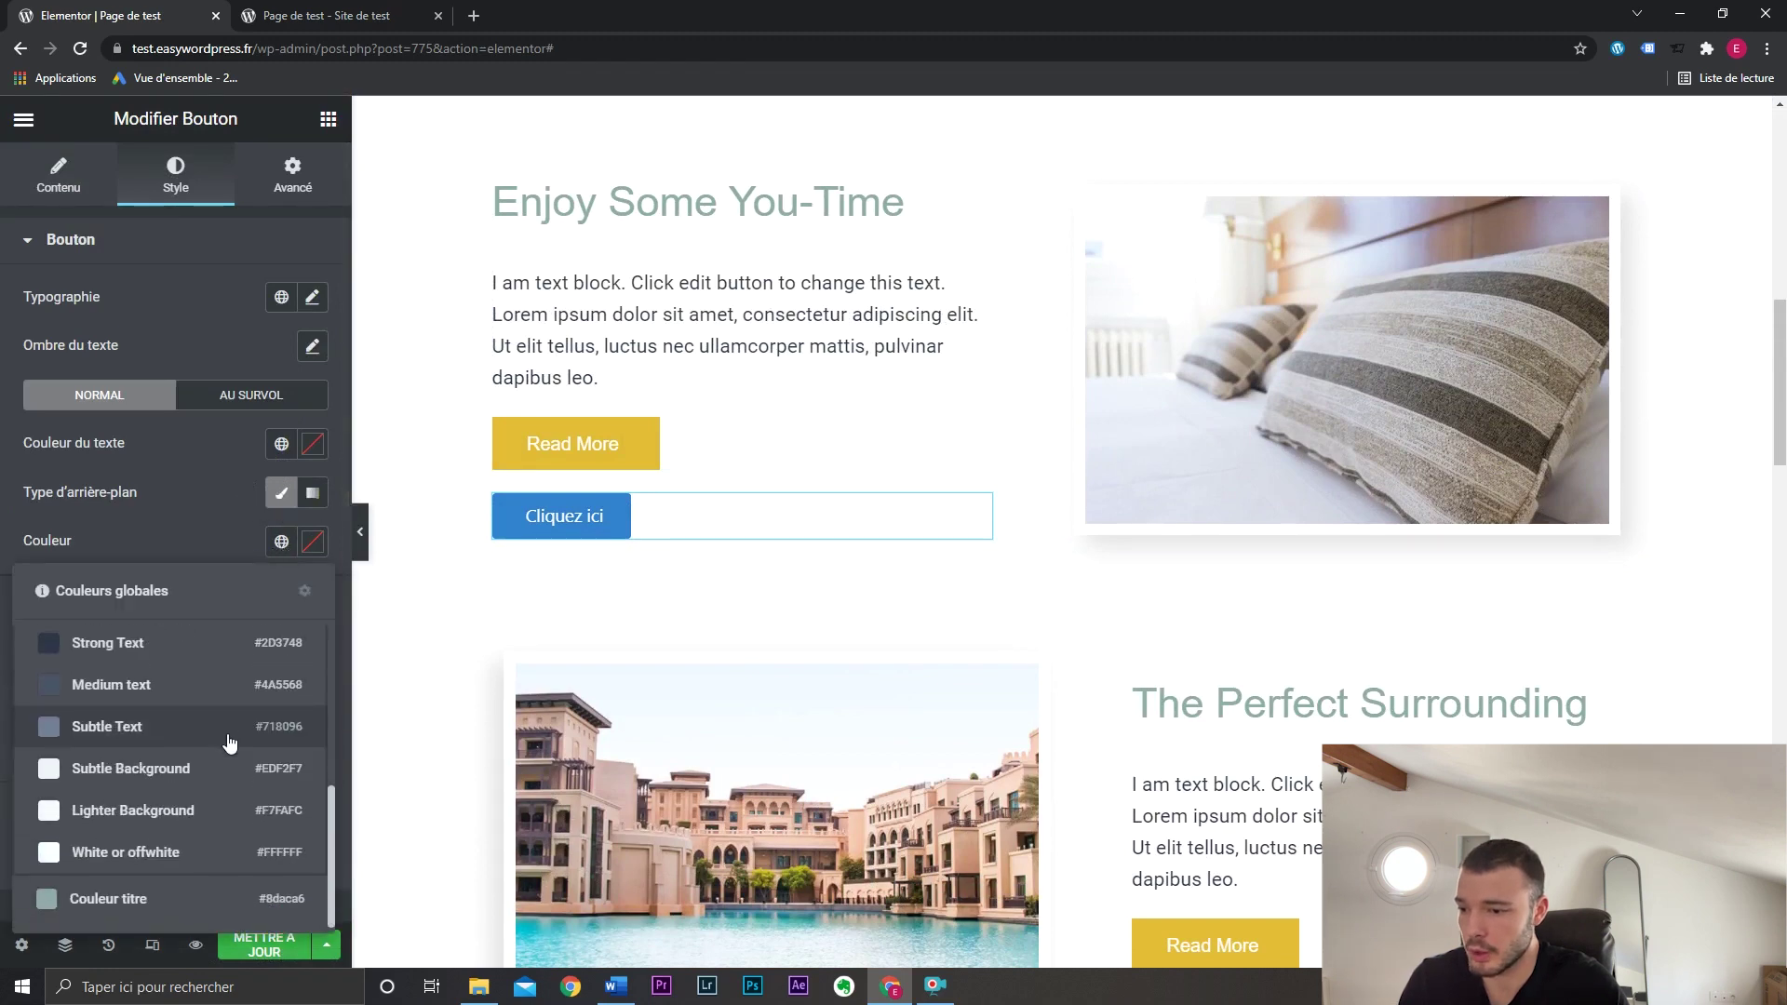
pyautogui.scroll(5, 232, 793)
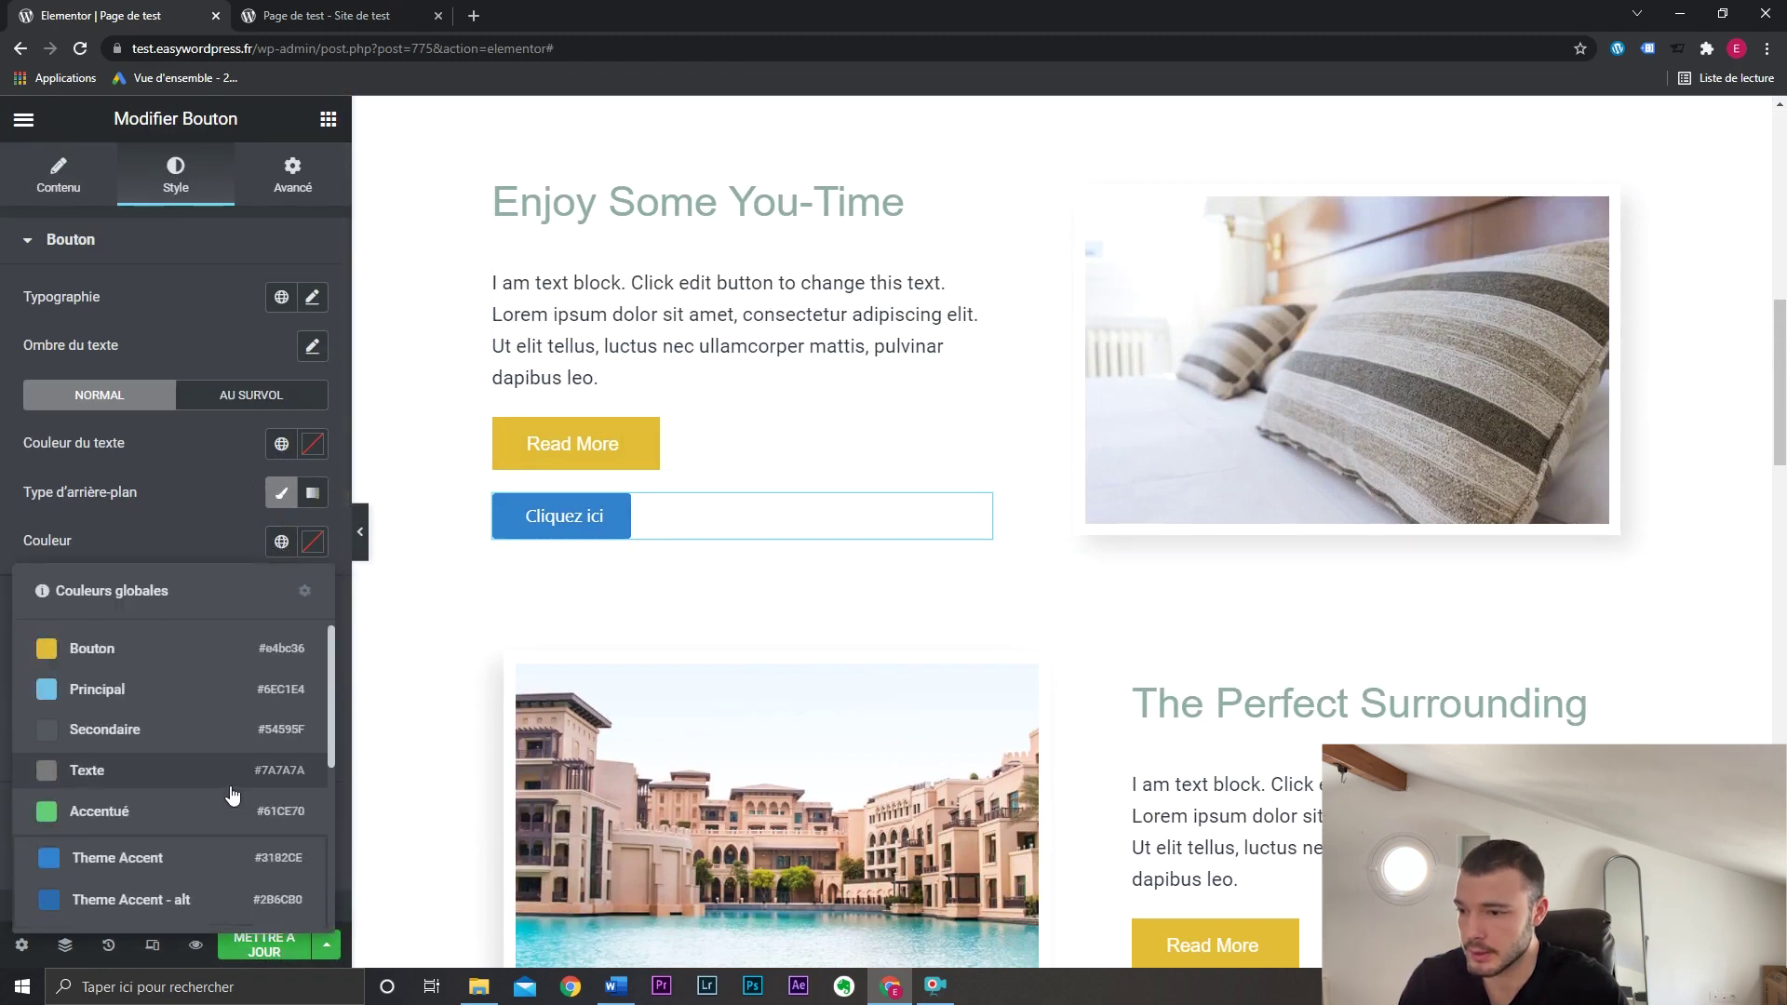
pyautogui.click(166, 657)
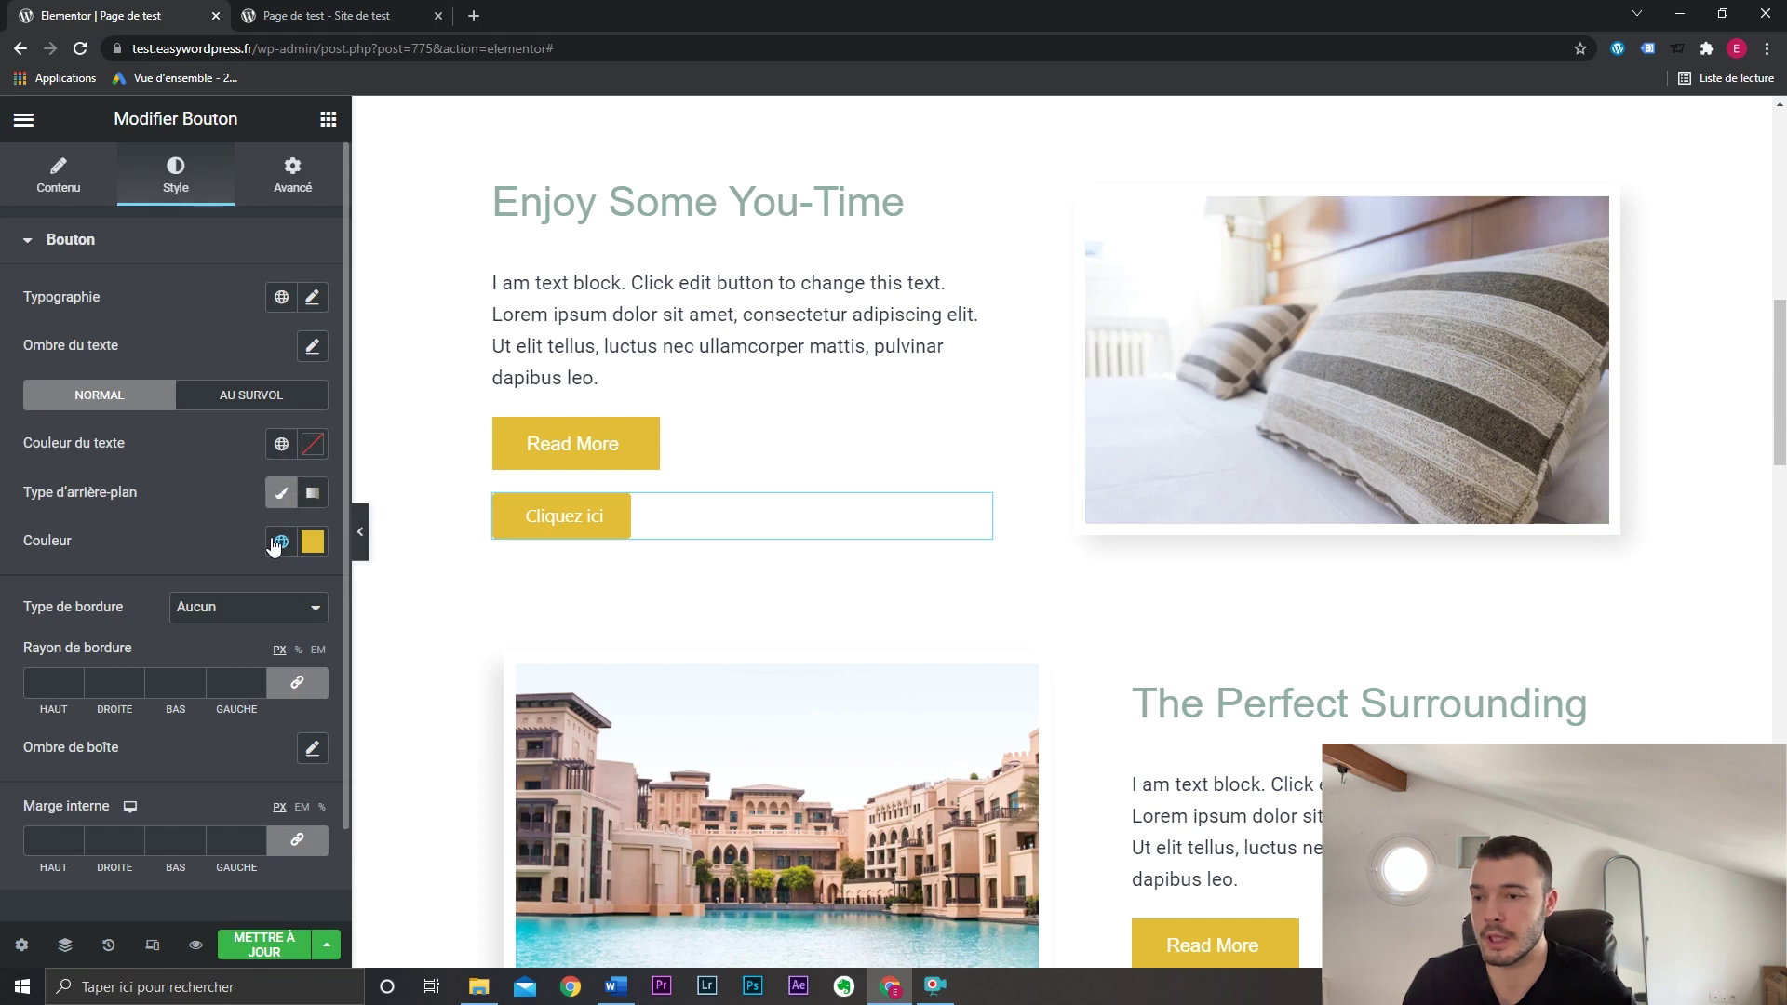
pyautogui.click(264, 945)
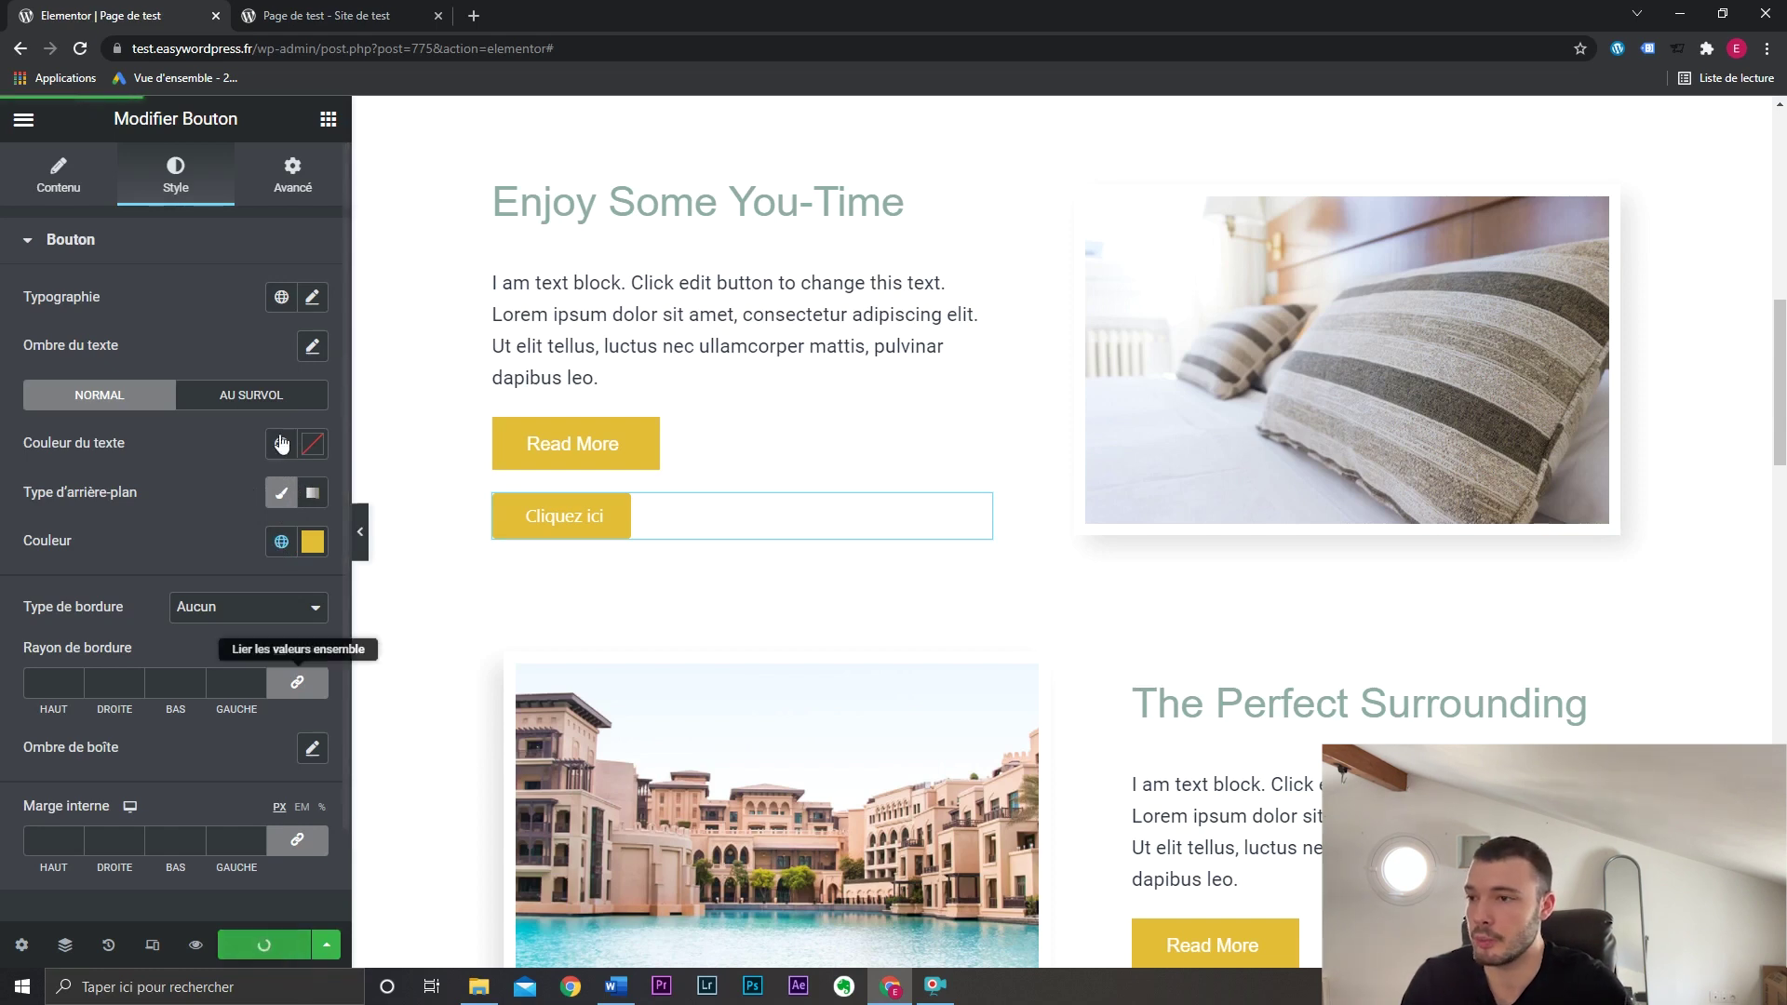
# Apply the "Bouton" global color to the background of the "Read More" button under "Enjoy Some You-Time" and update the page.
pyautogui.click(23, 120)
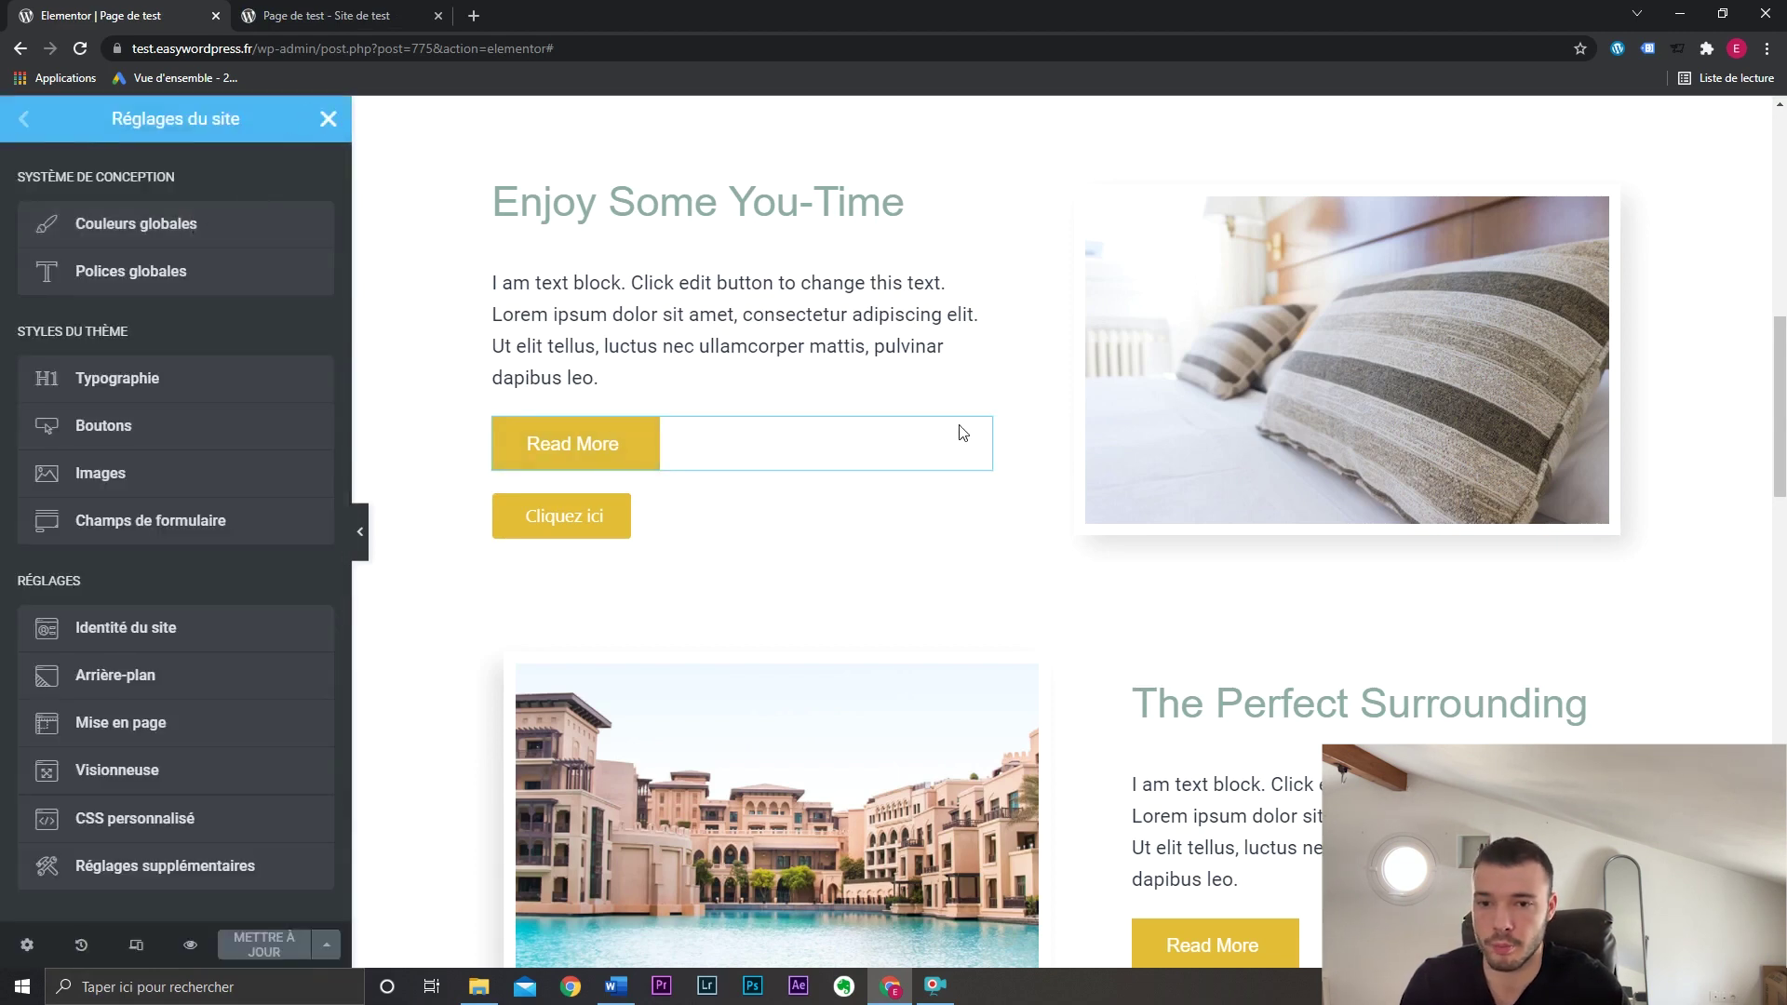
pyautogui.click(498, 433)
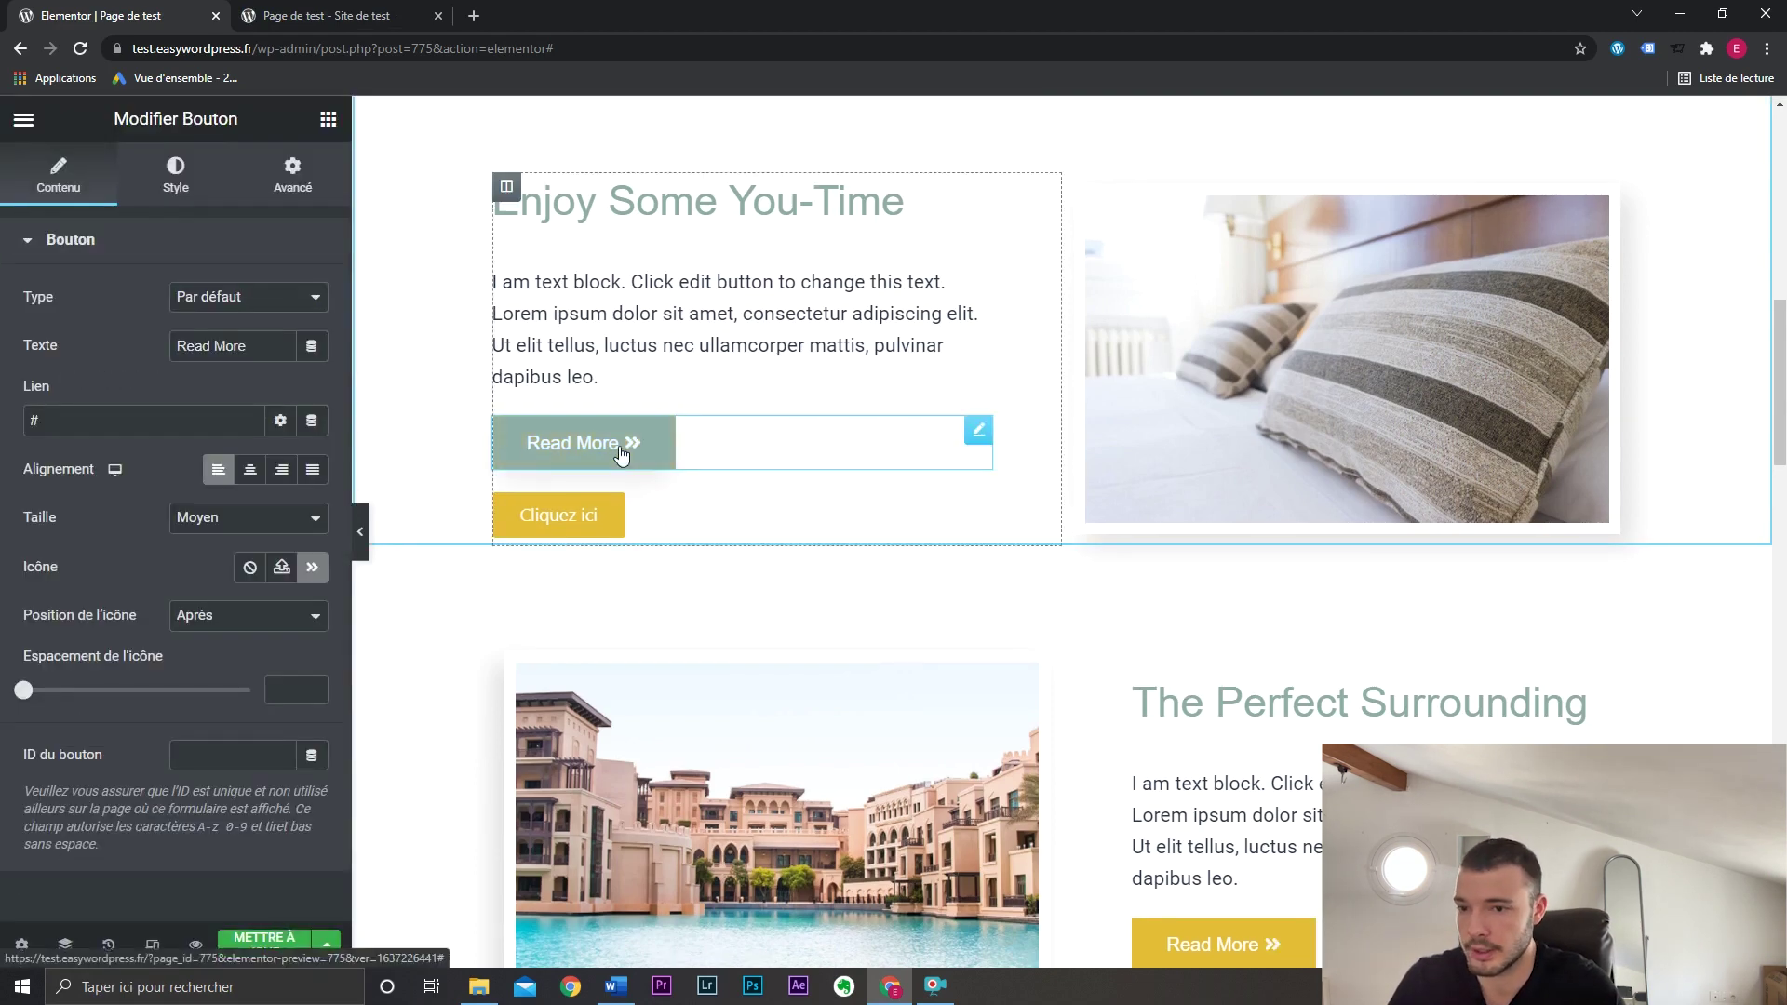
pyautogui.click(199, 173)
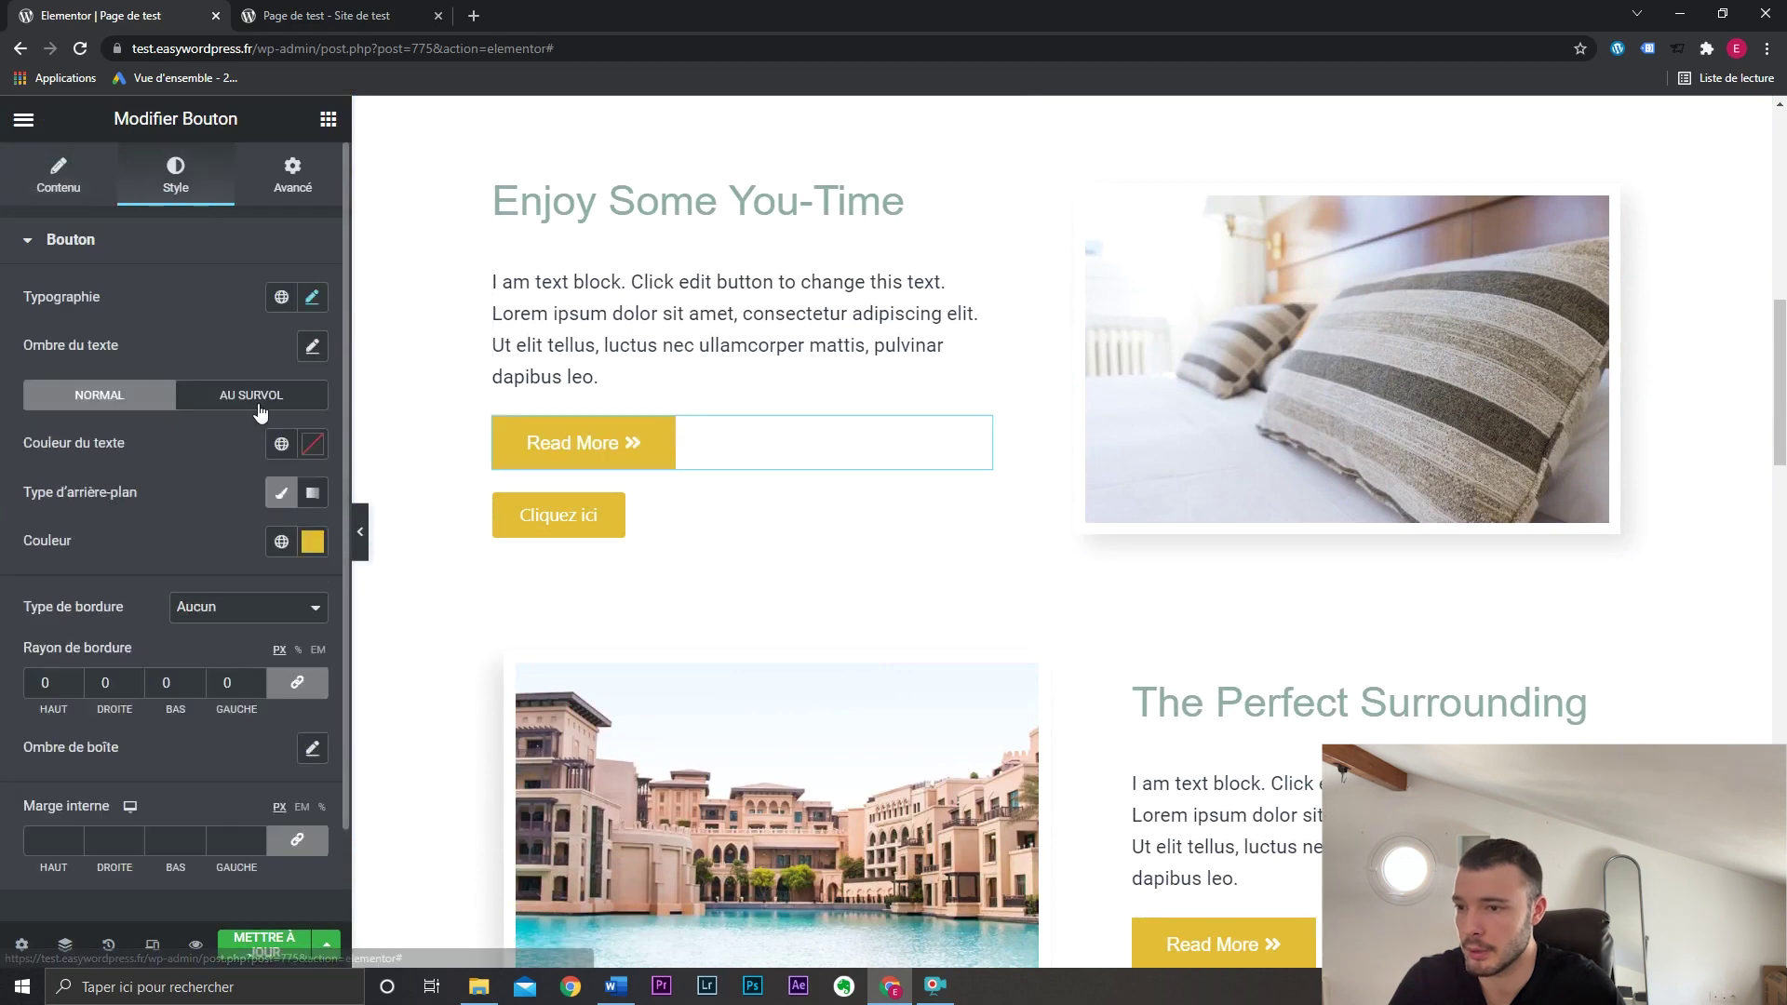
pyautogui.click(282, 541)
pyautogui.click(208, 652)
pyautogui.scroll(-3, 1536, 689)
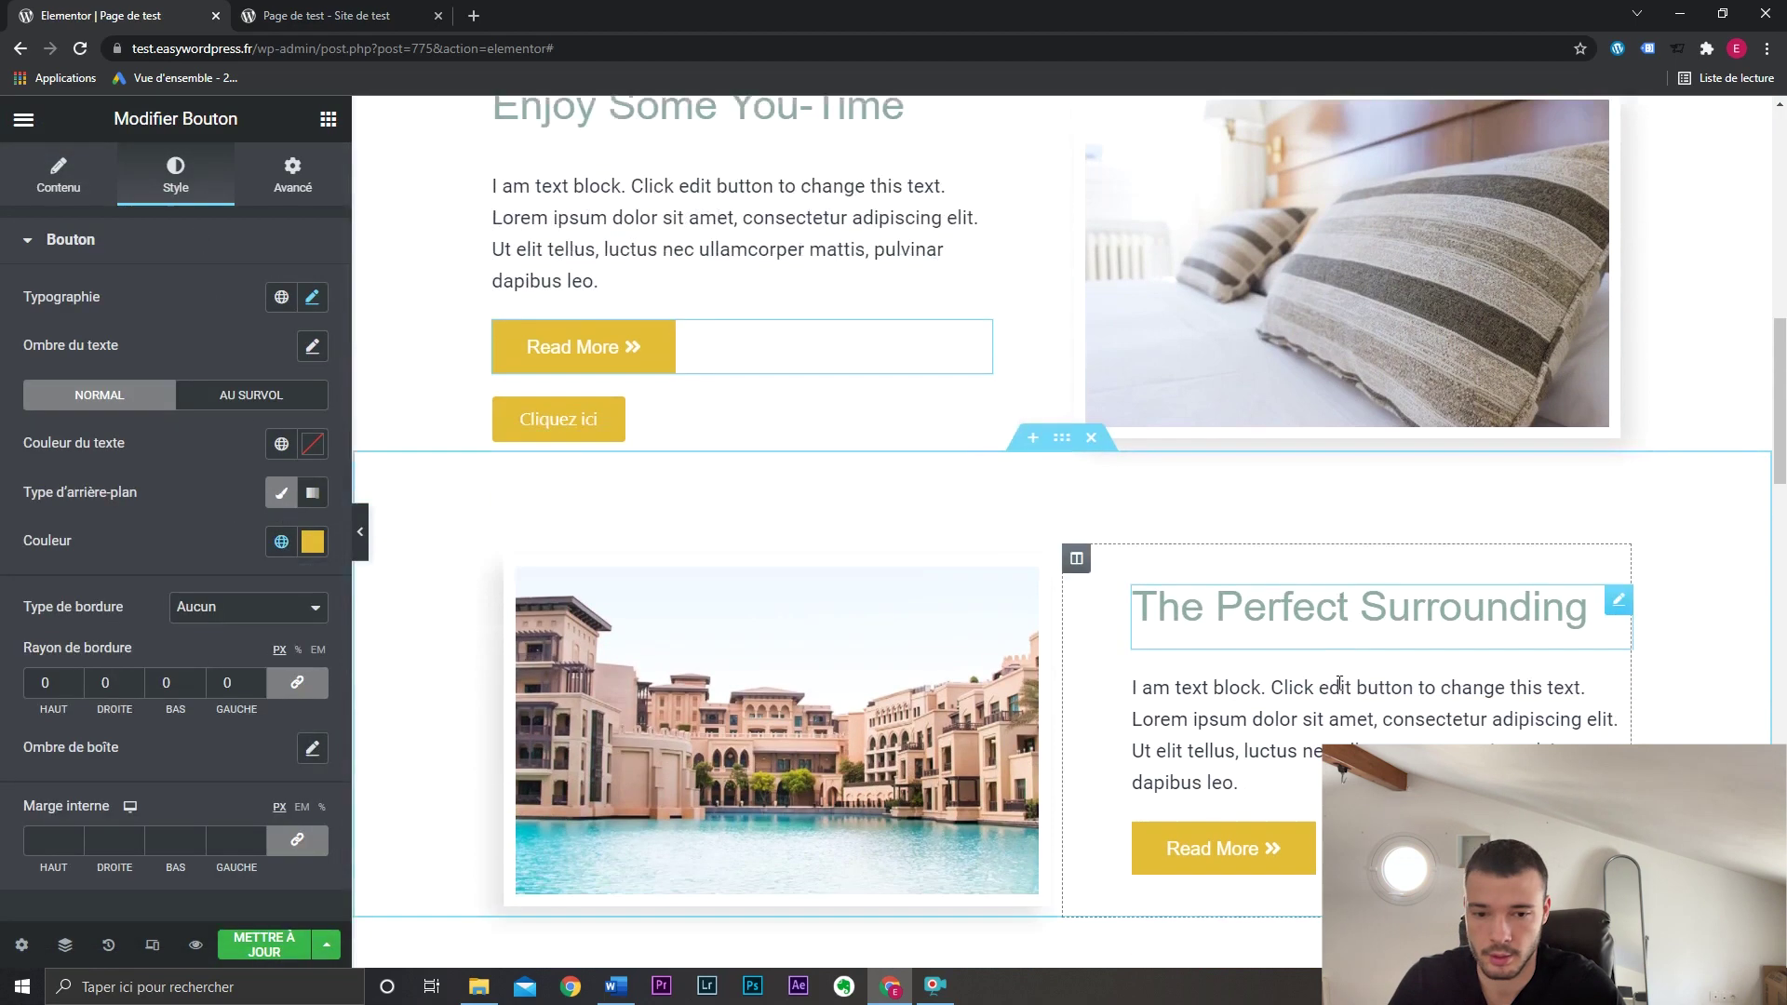
pyautogui.click(1618, 683)
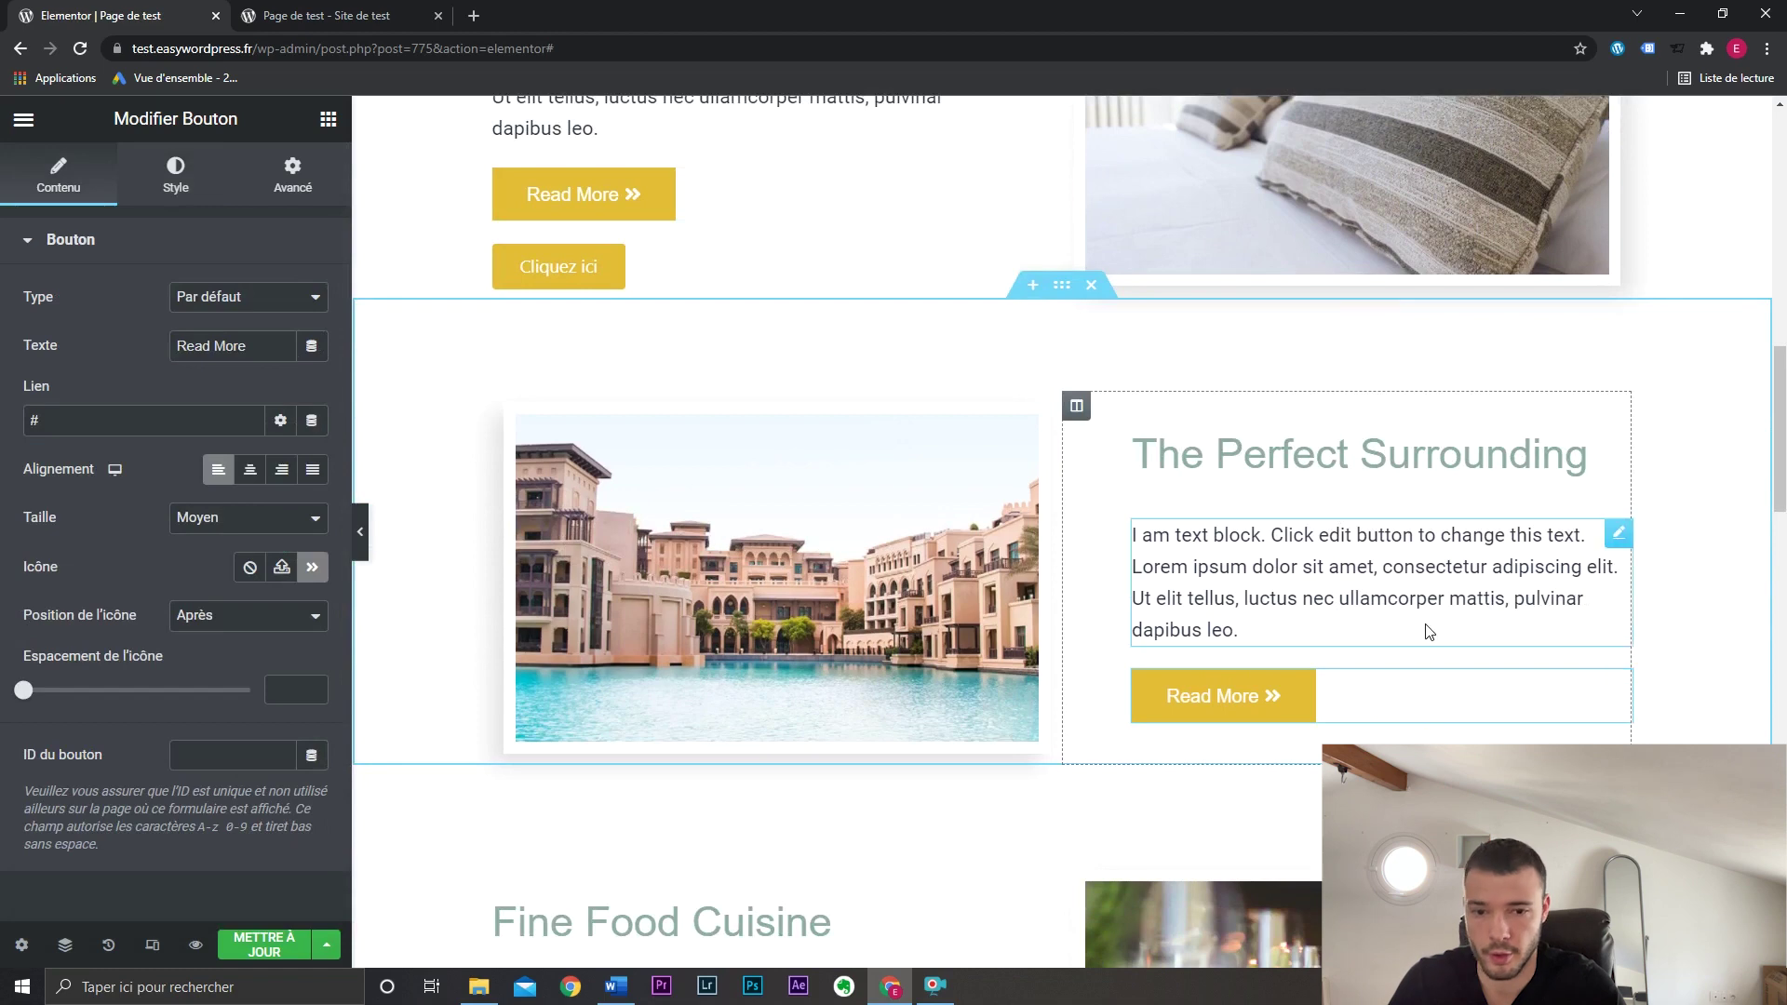
pyautogui.scroll(2, 1426, 626)
pyautogui.scroll(1, 1423, 624)
pyautogui.click(264, 942)
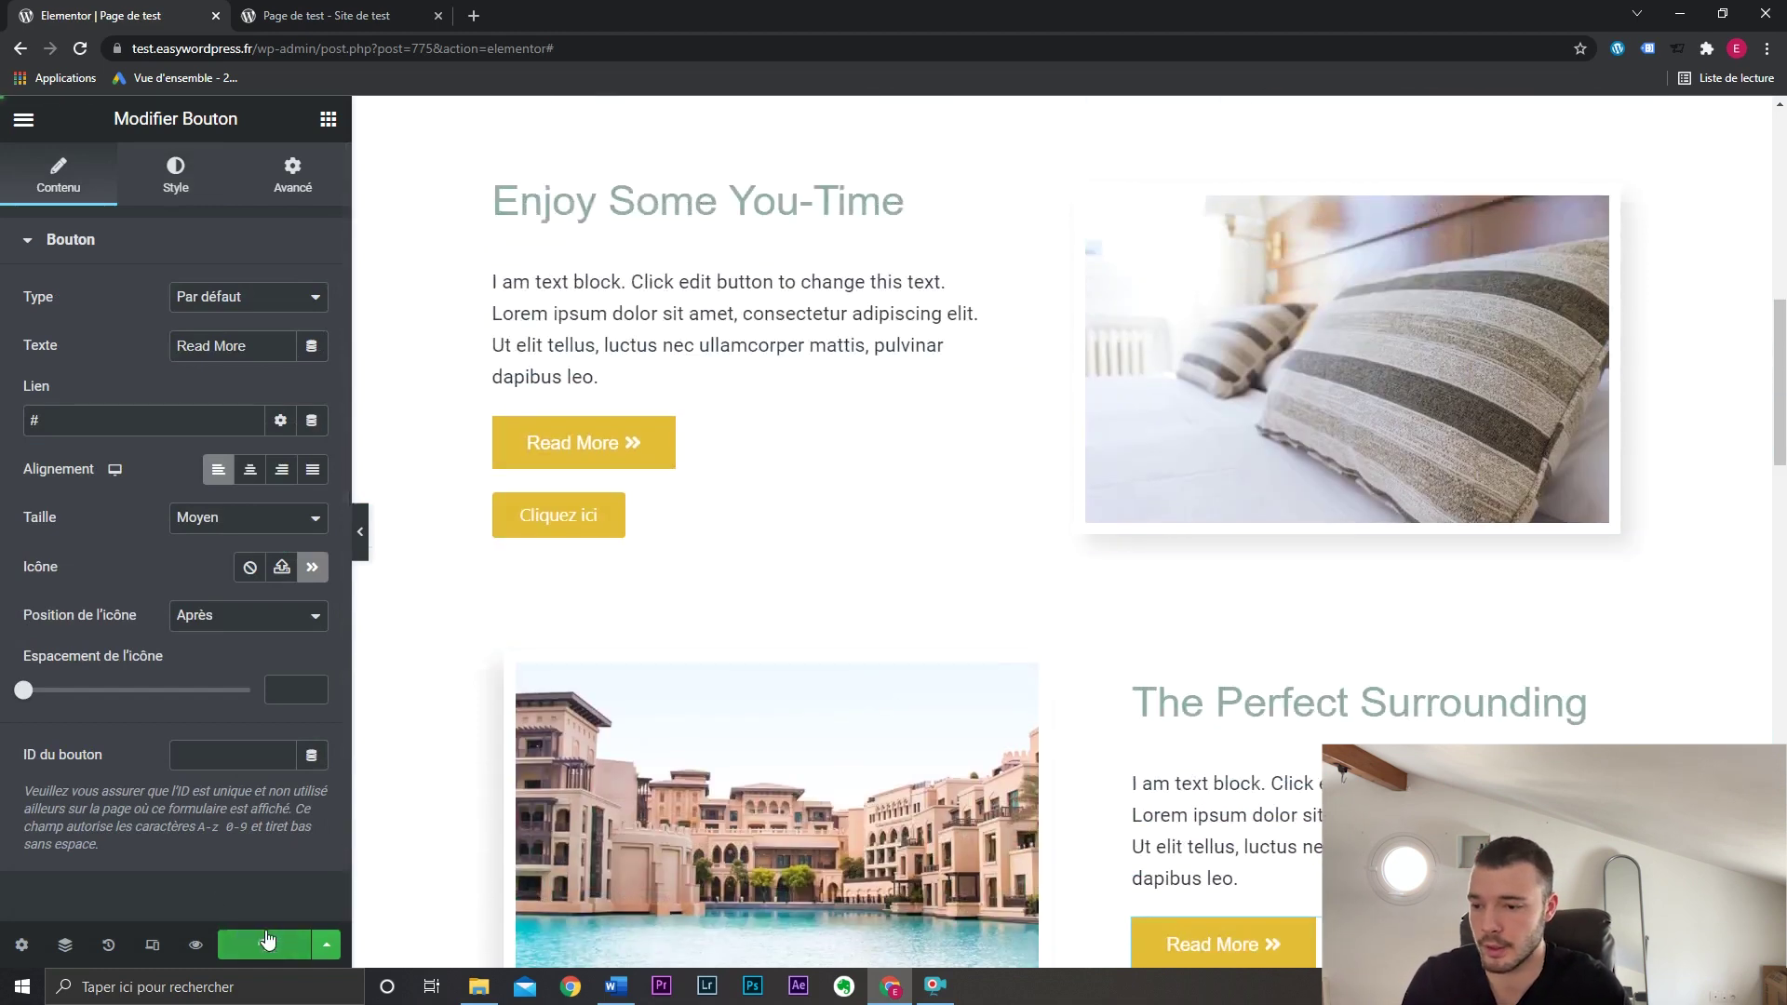
# Close the old page preview, change the "Bouton" global color to #786E4D in the site settings, and save the change.
pyautogui.click(24, 118)
pyautogui.click(137, 221)
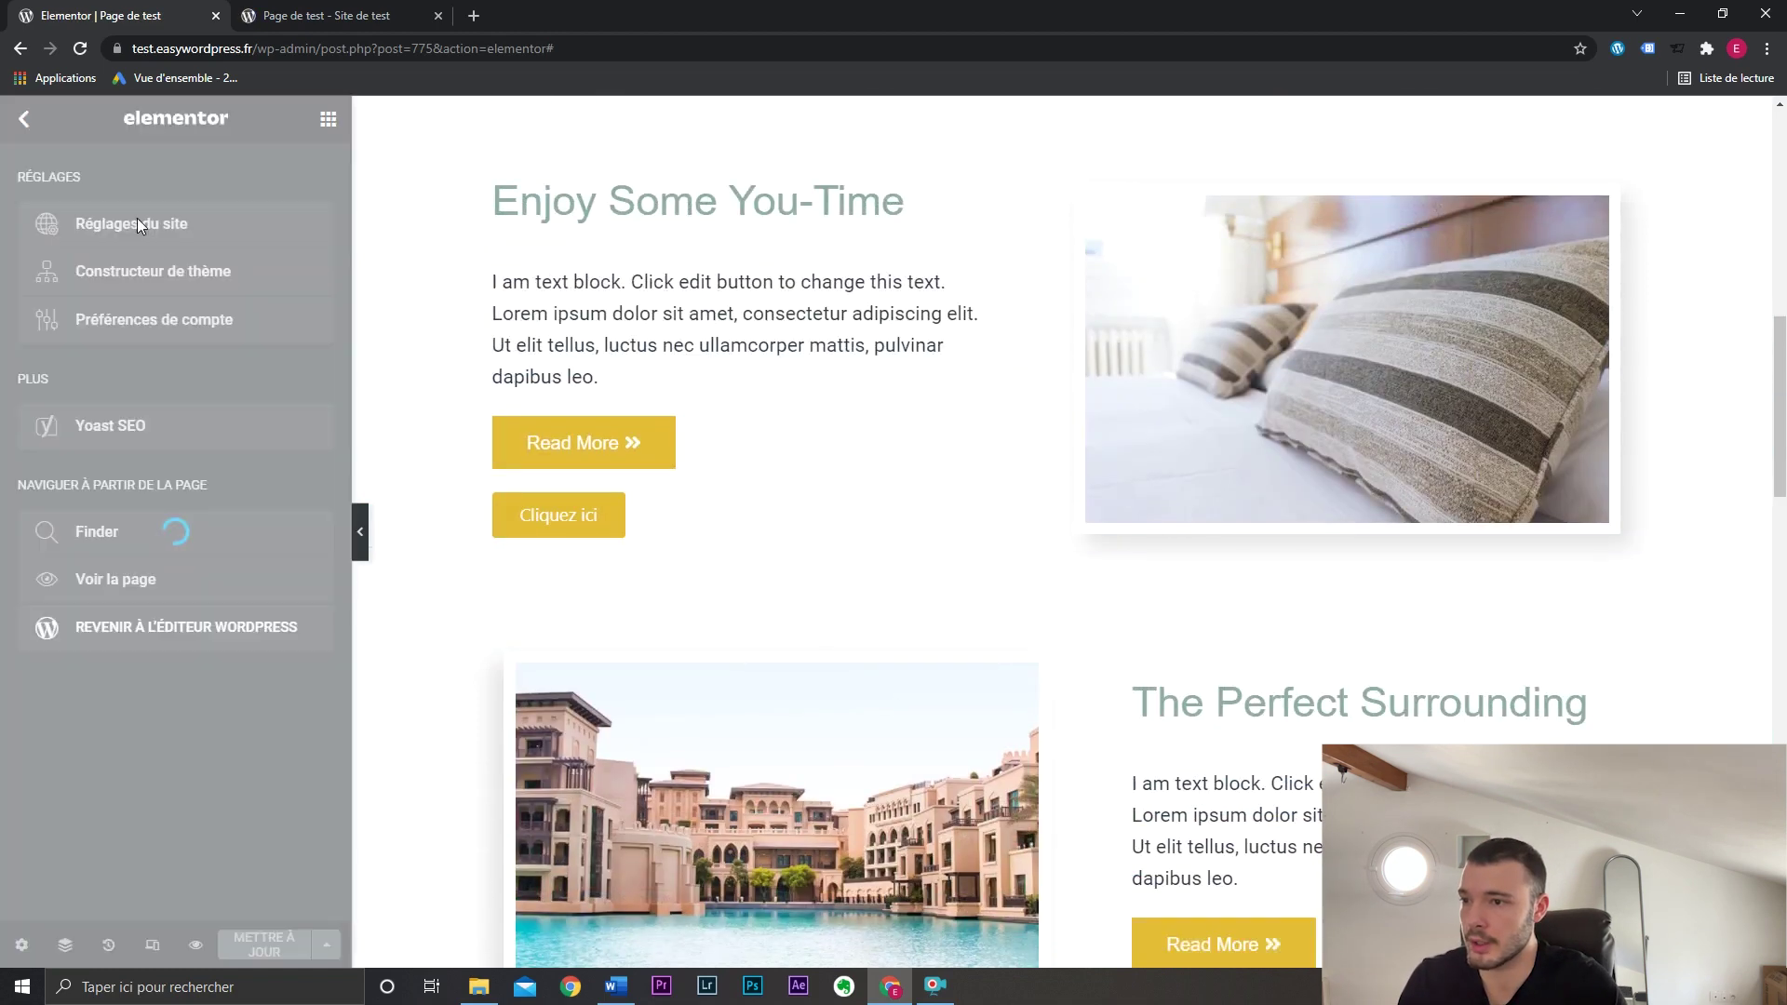
pyautogui.click(437, 15)
pyautogui.click(209, 234)
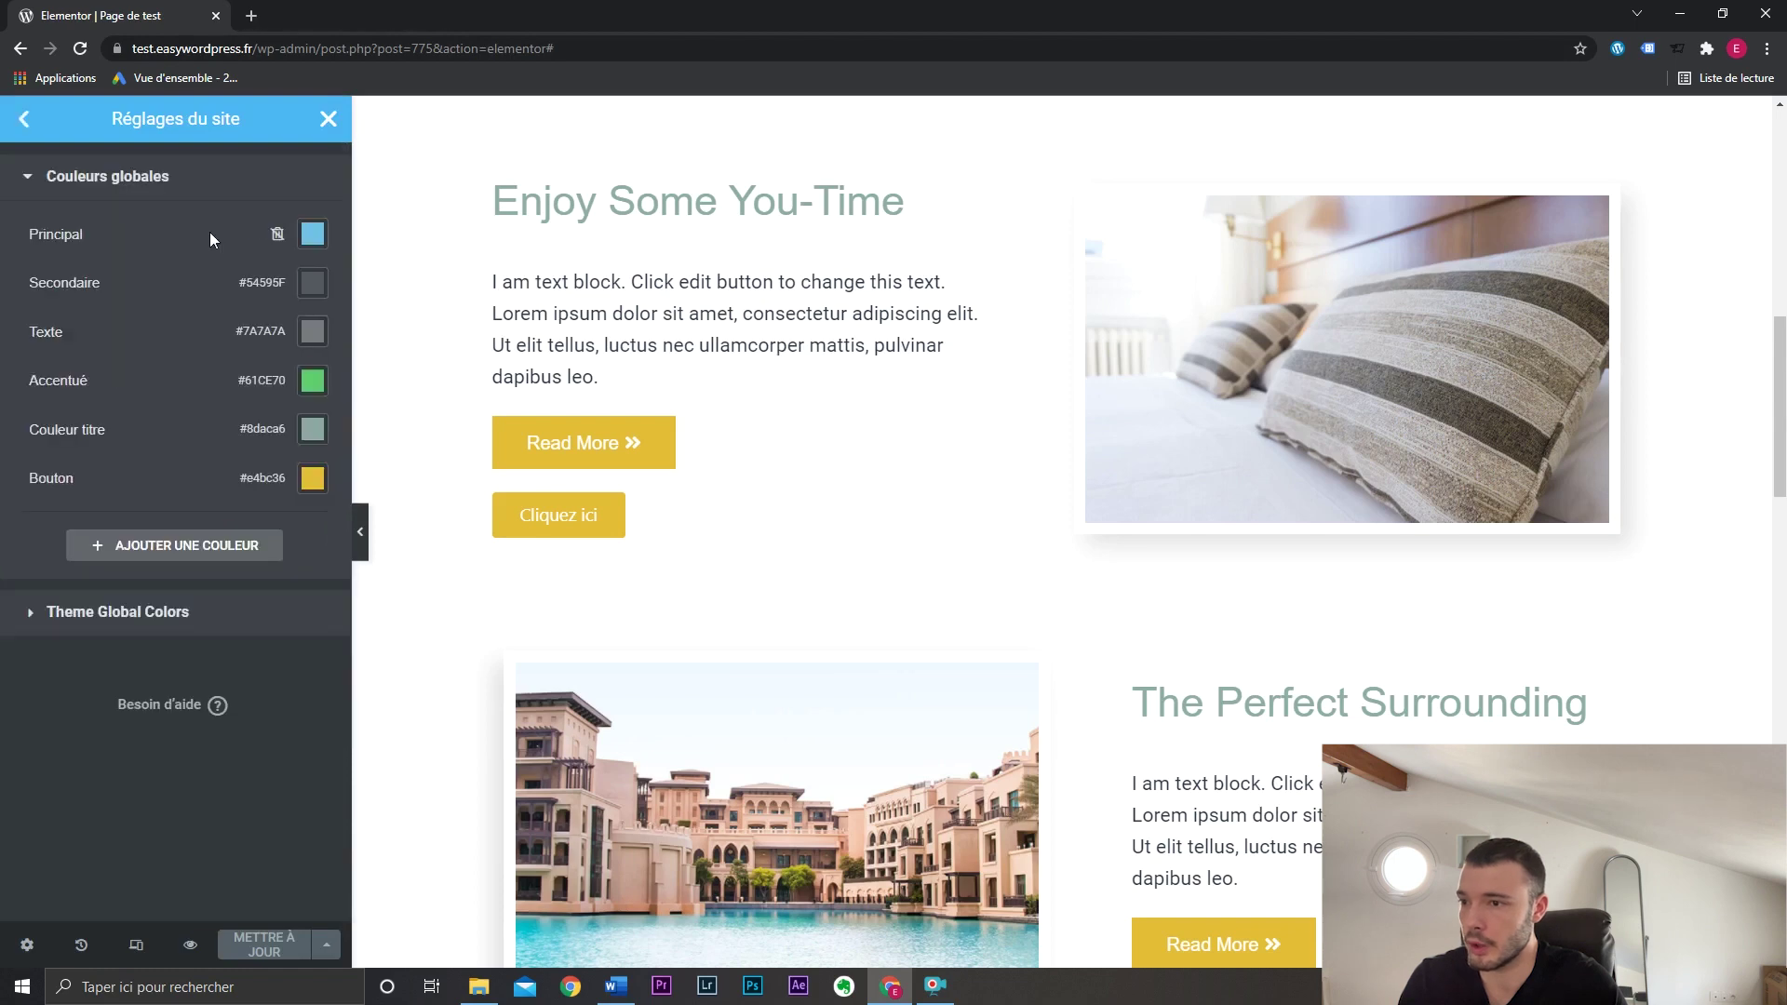
pyautogui.click(317, 484)
pyautogui.click(170, 649)
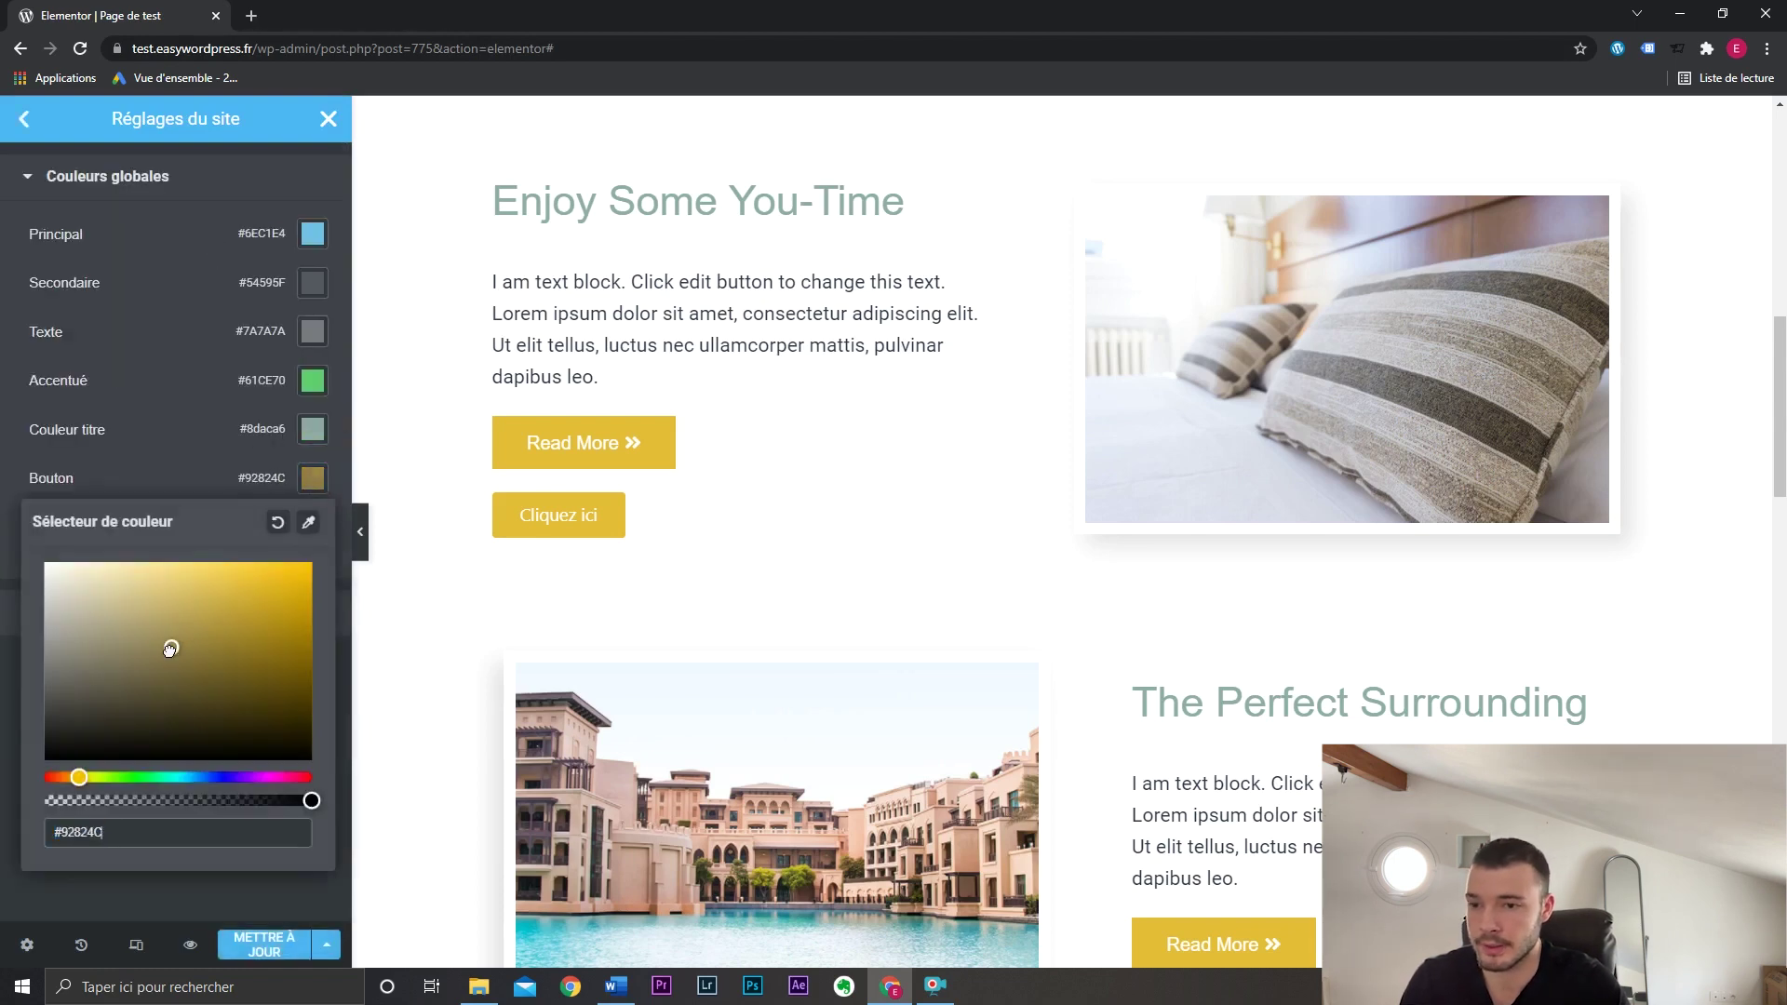
pyautogui.moveTo(170, 649)
pyautogui.mouseDown()
pyautogui.moveTo(156, 686)
pyautogui.moveTo(112, 701)
pyautogui.moveTo(112, 646)
pyautogui.moveTo(184, 686)
pyautogui.moveTo(151, 698)
pyautogui.moveTo(144, 666)
pyautogui.mouseUp()
pyautogui.click(213, 455)
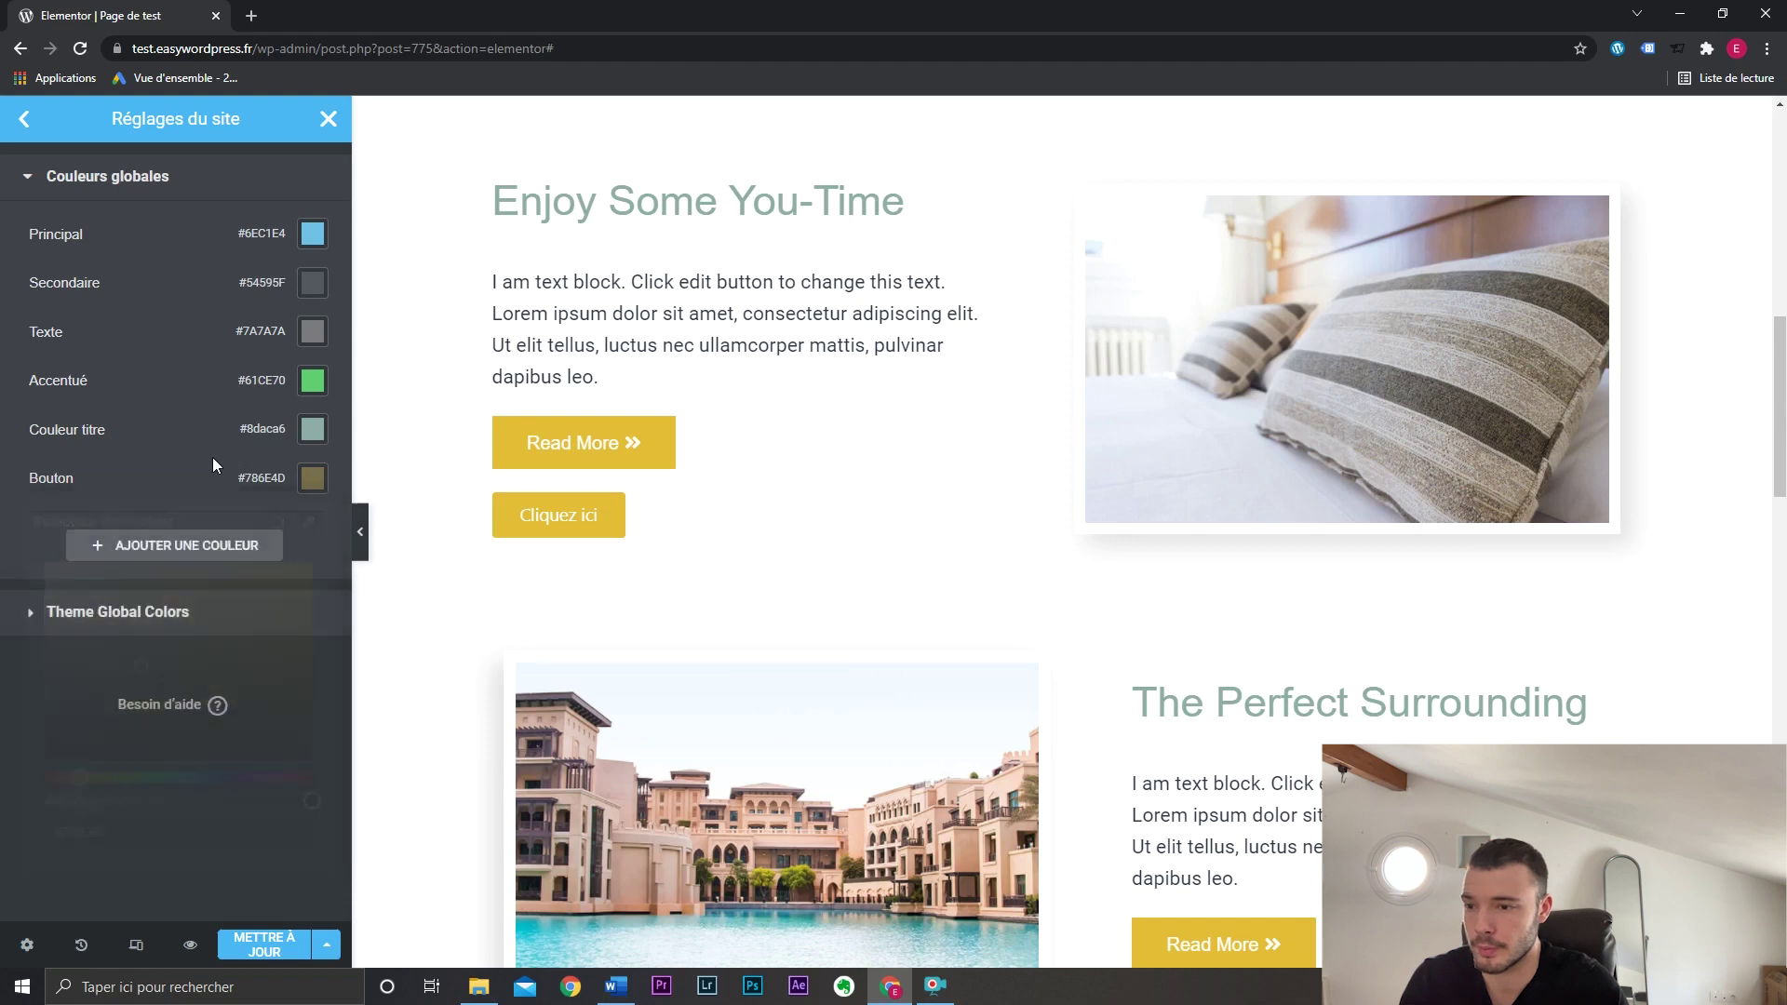
pyautogui.click(268, 947)
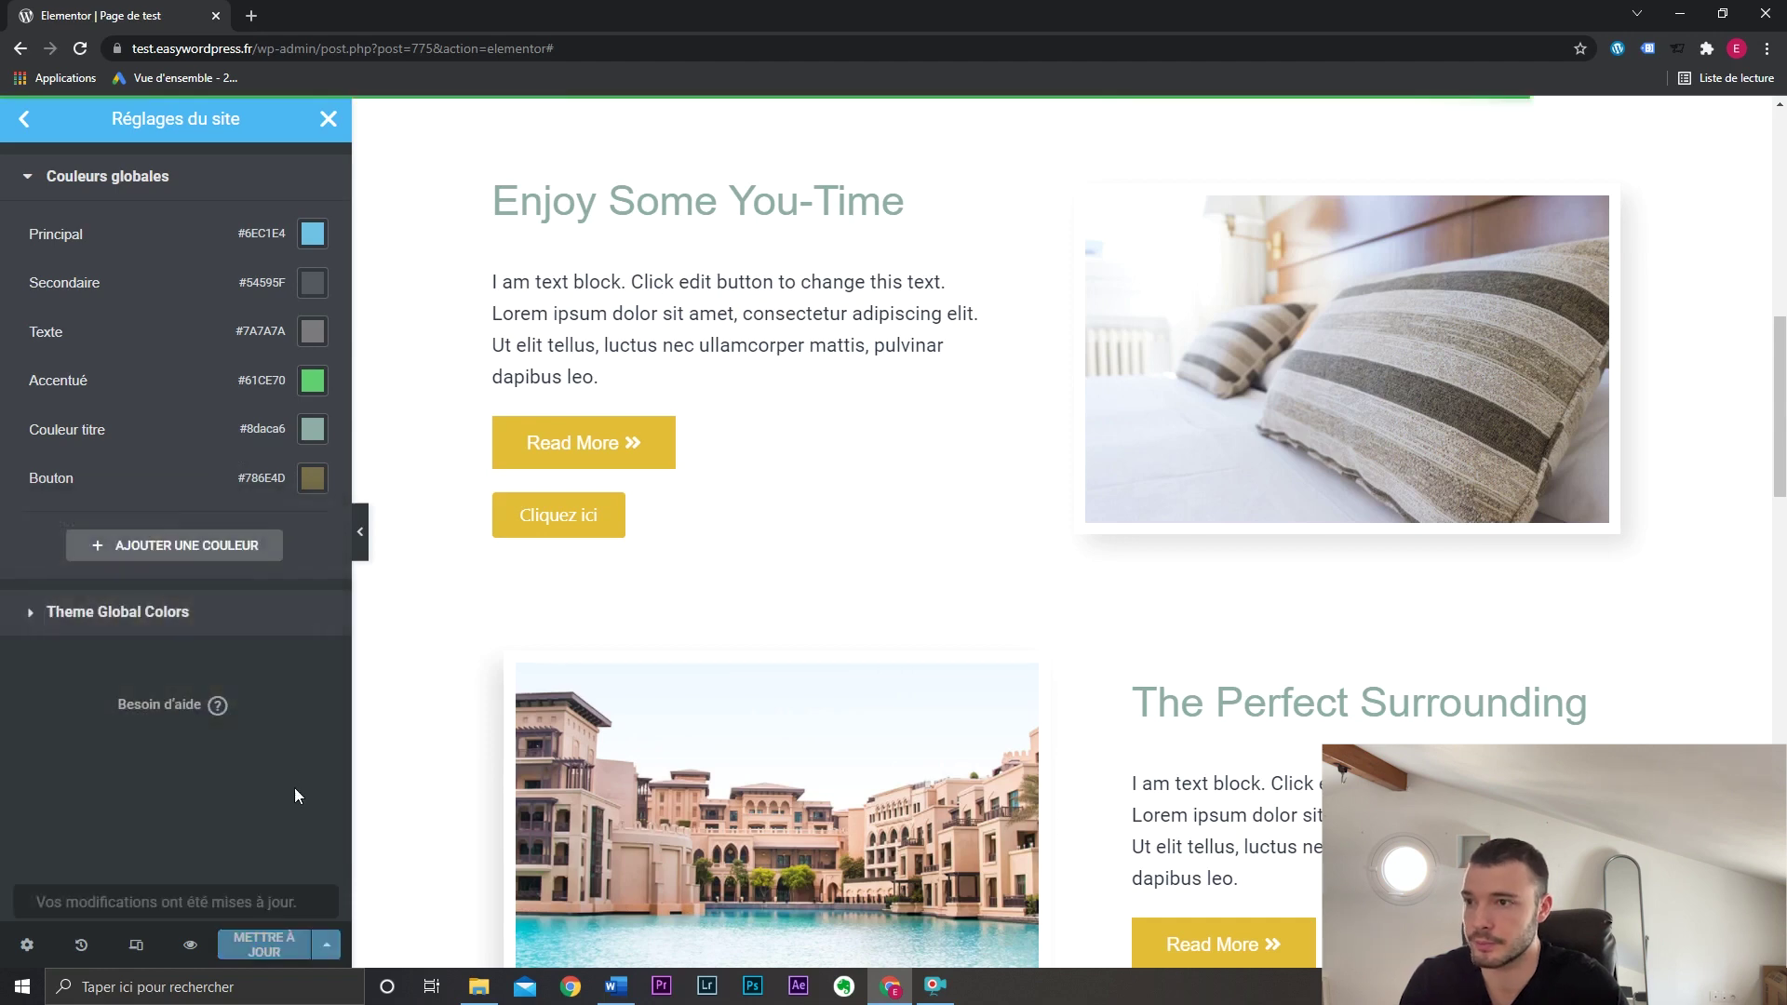
# Preview the page to check the button colors under "Enjoy Some You-Time", and return to the editor.
pyautogui.click(192, 943)
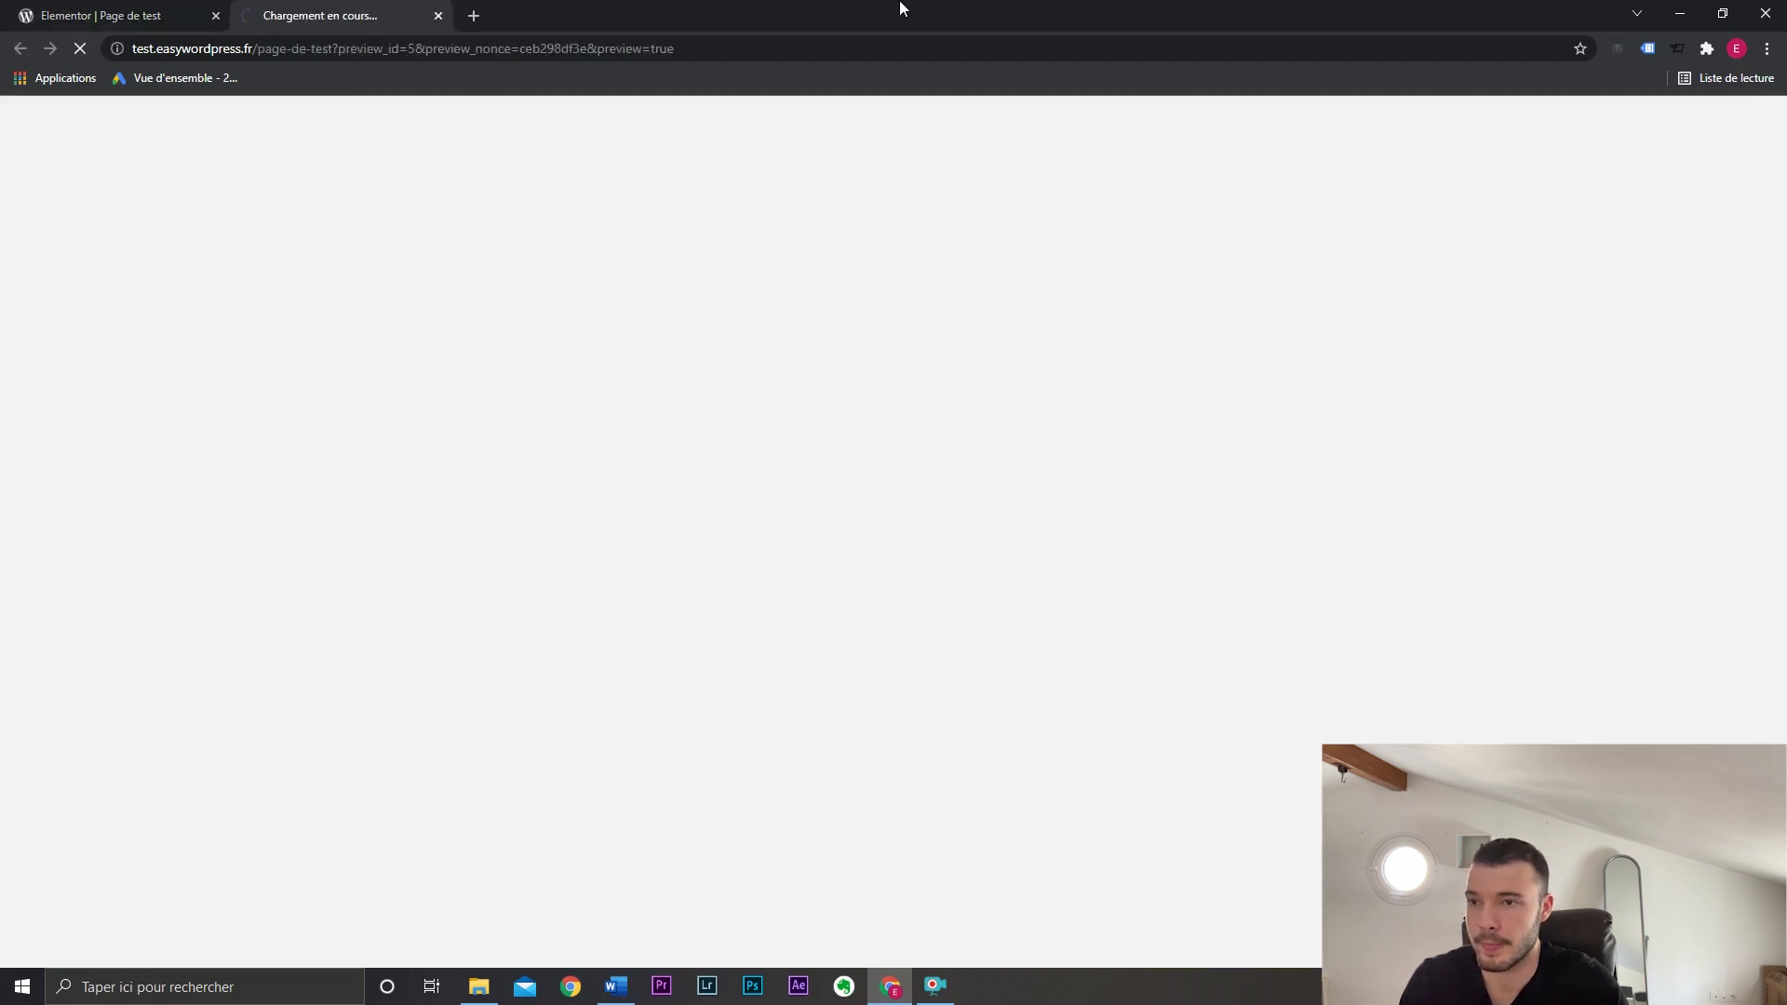
pyautogui.scroll(-12, 1076, 455)
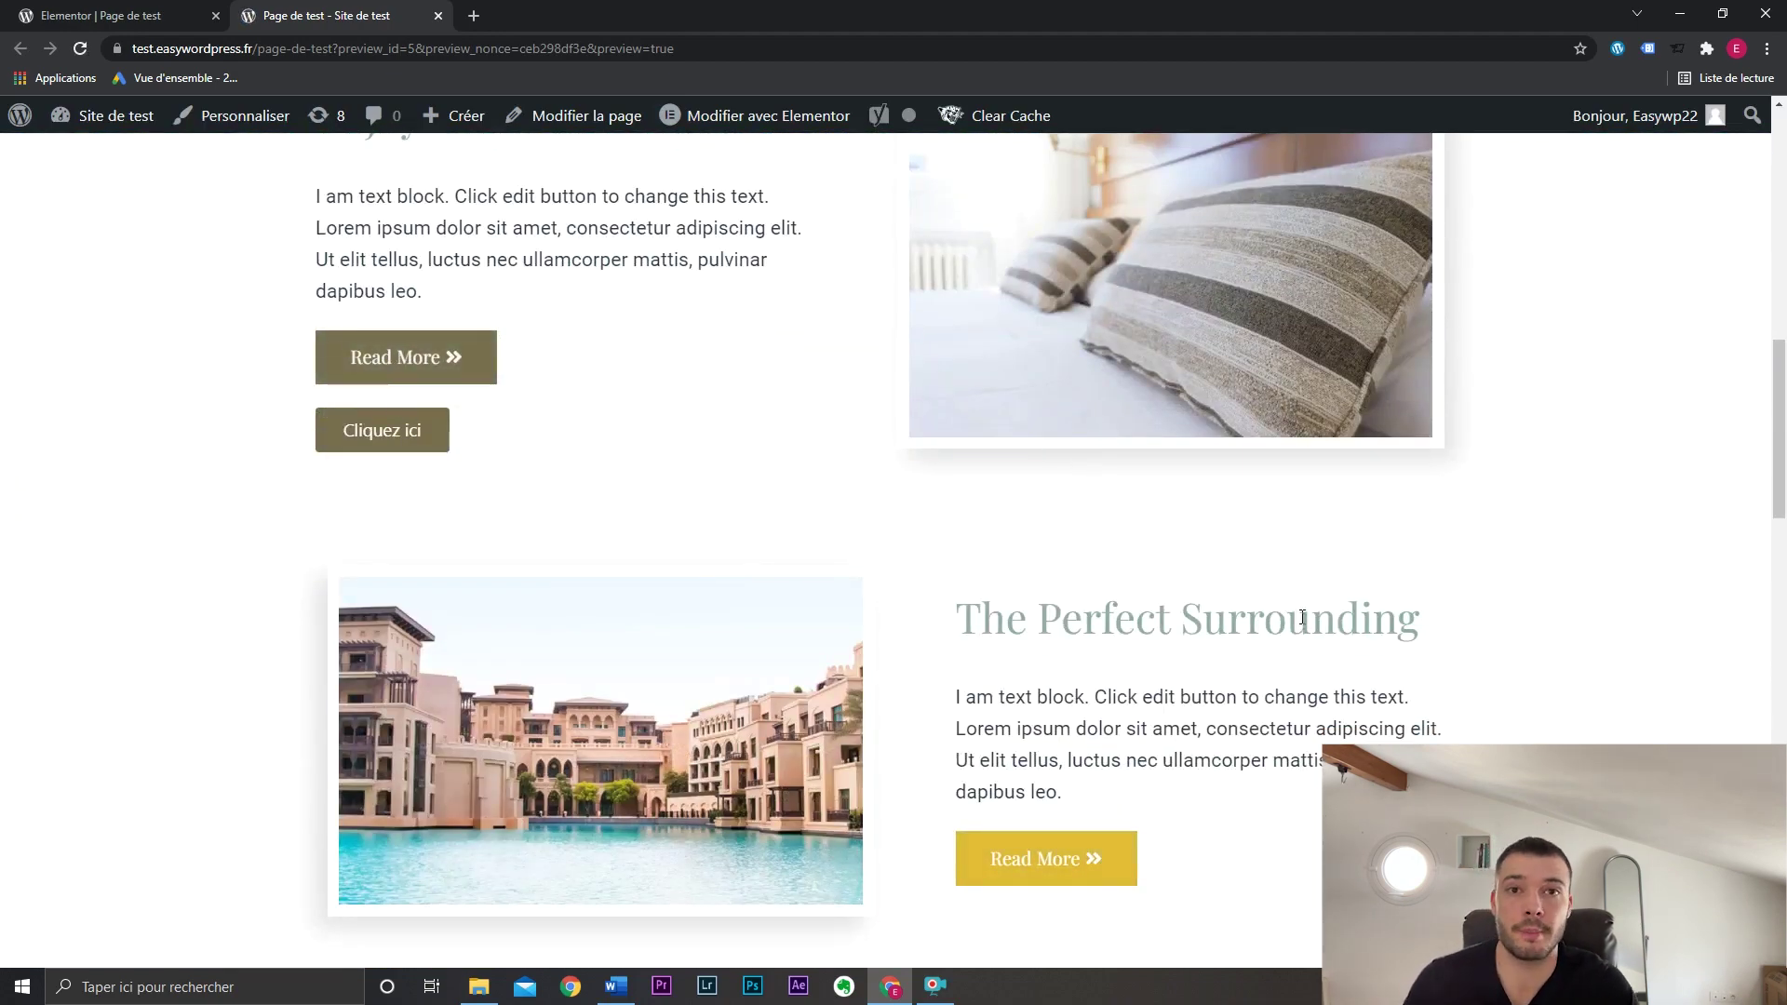
pyautogui.click(140, 16)
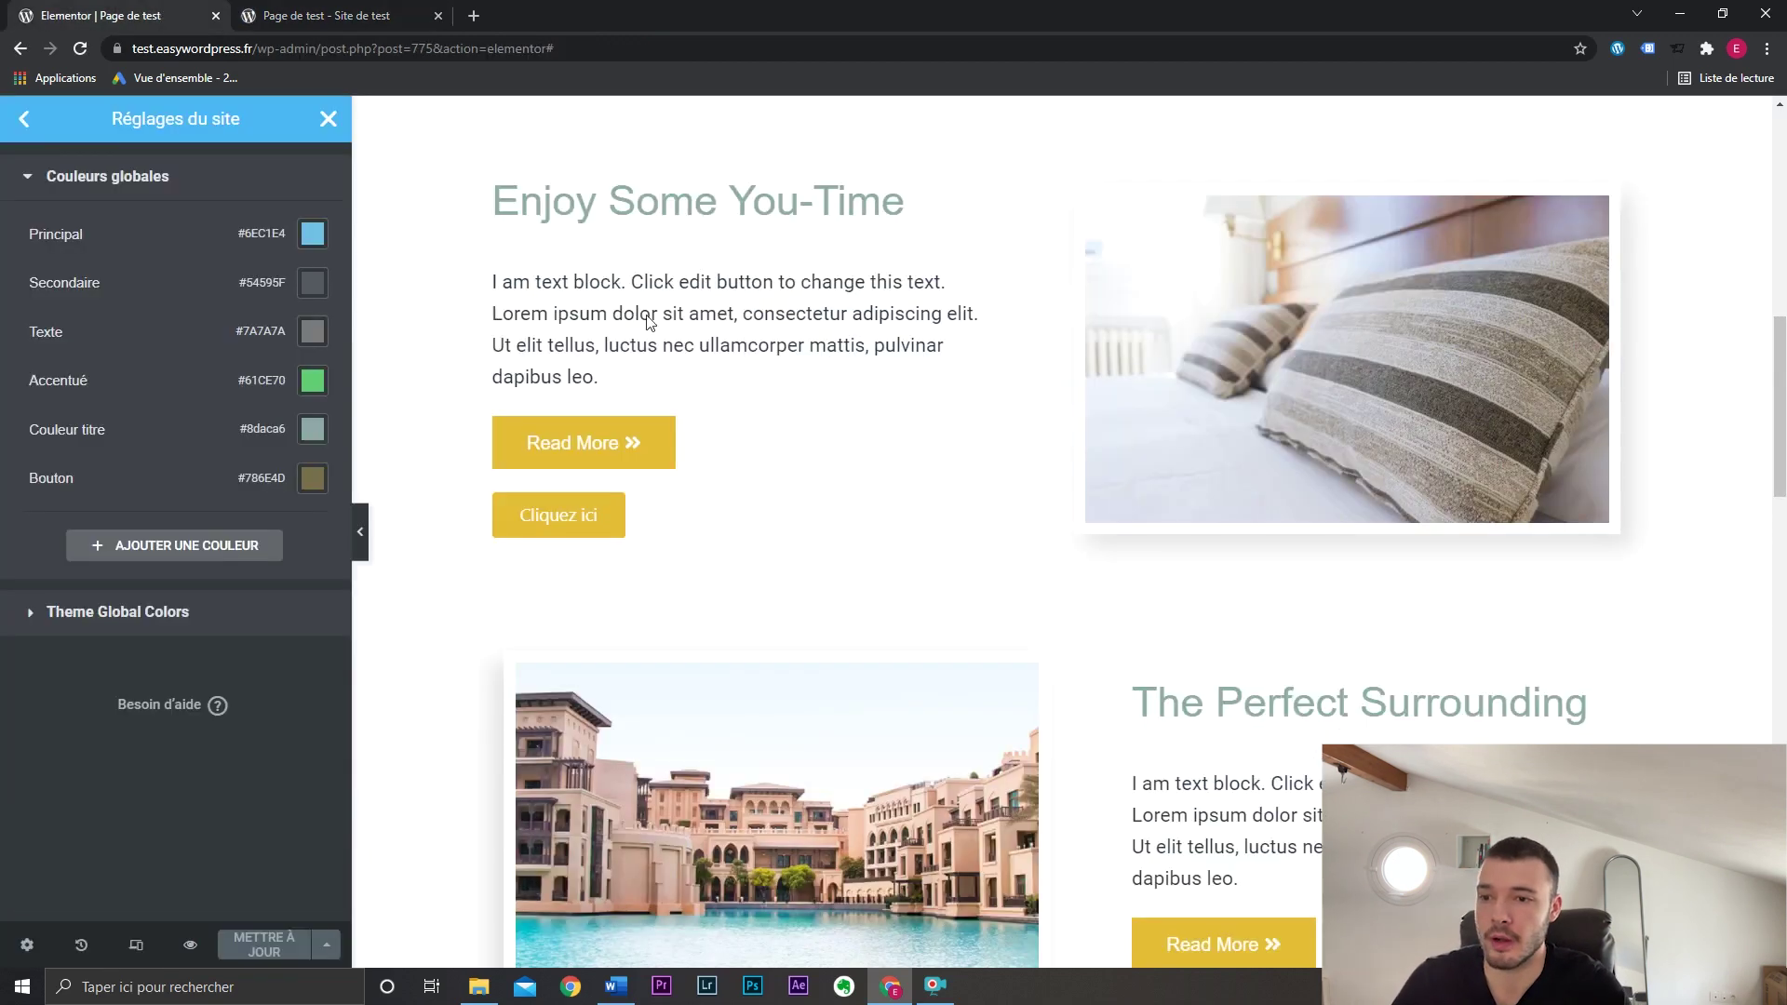
# View the global fonts in the site settings and close the settings.
pyautogui.click(24, 119)
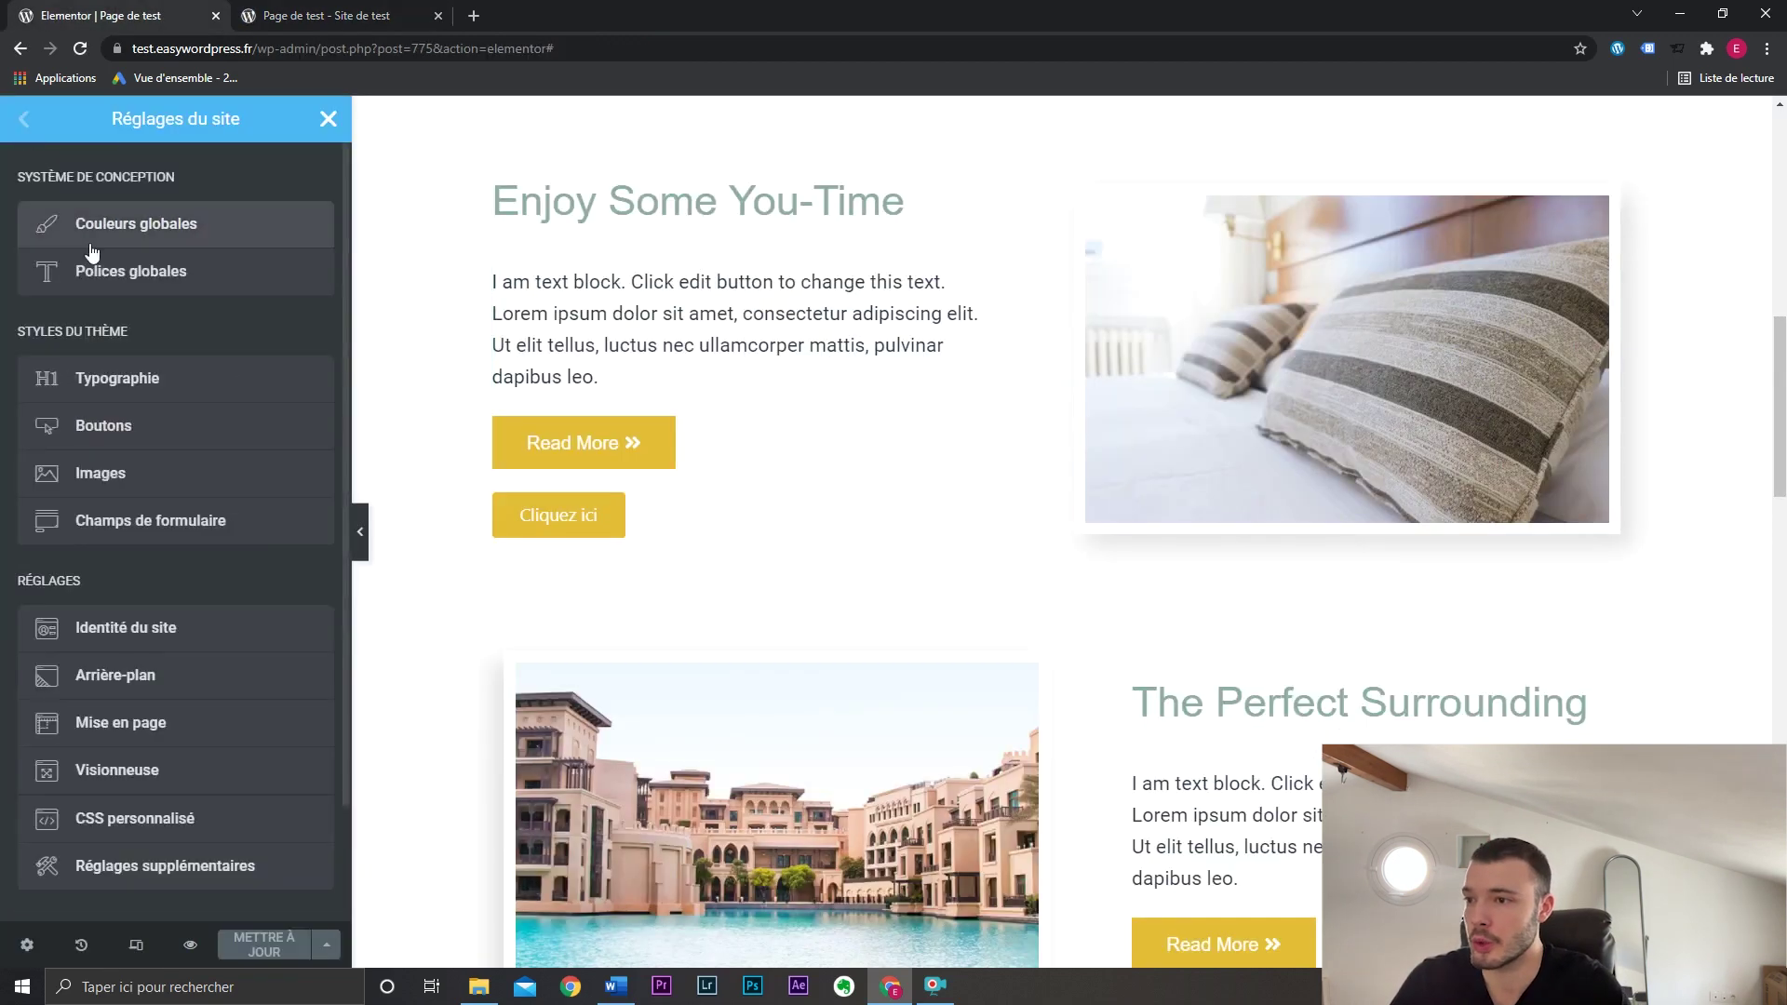
pyautogui.click(138, 280)
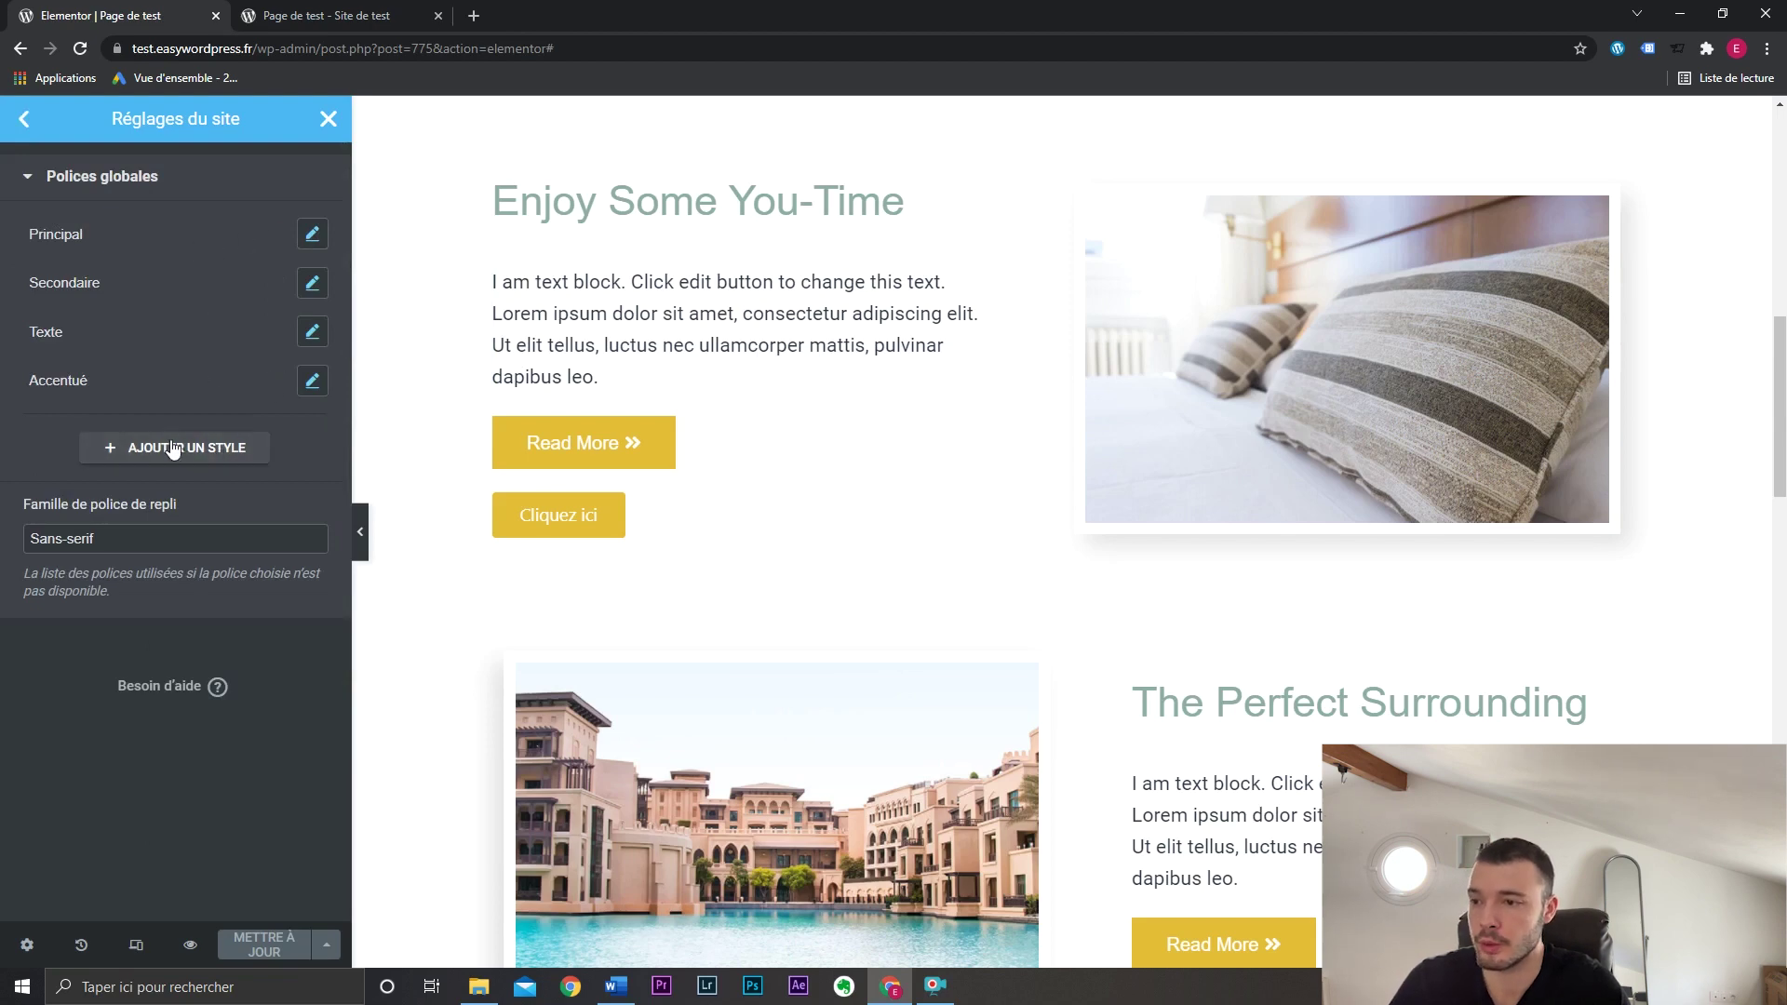
pyautogui.click(328, 119)
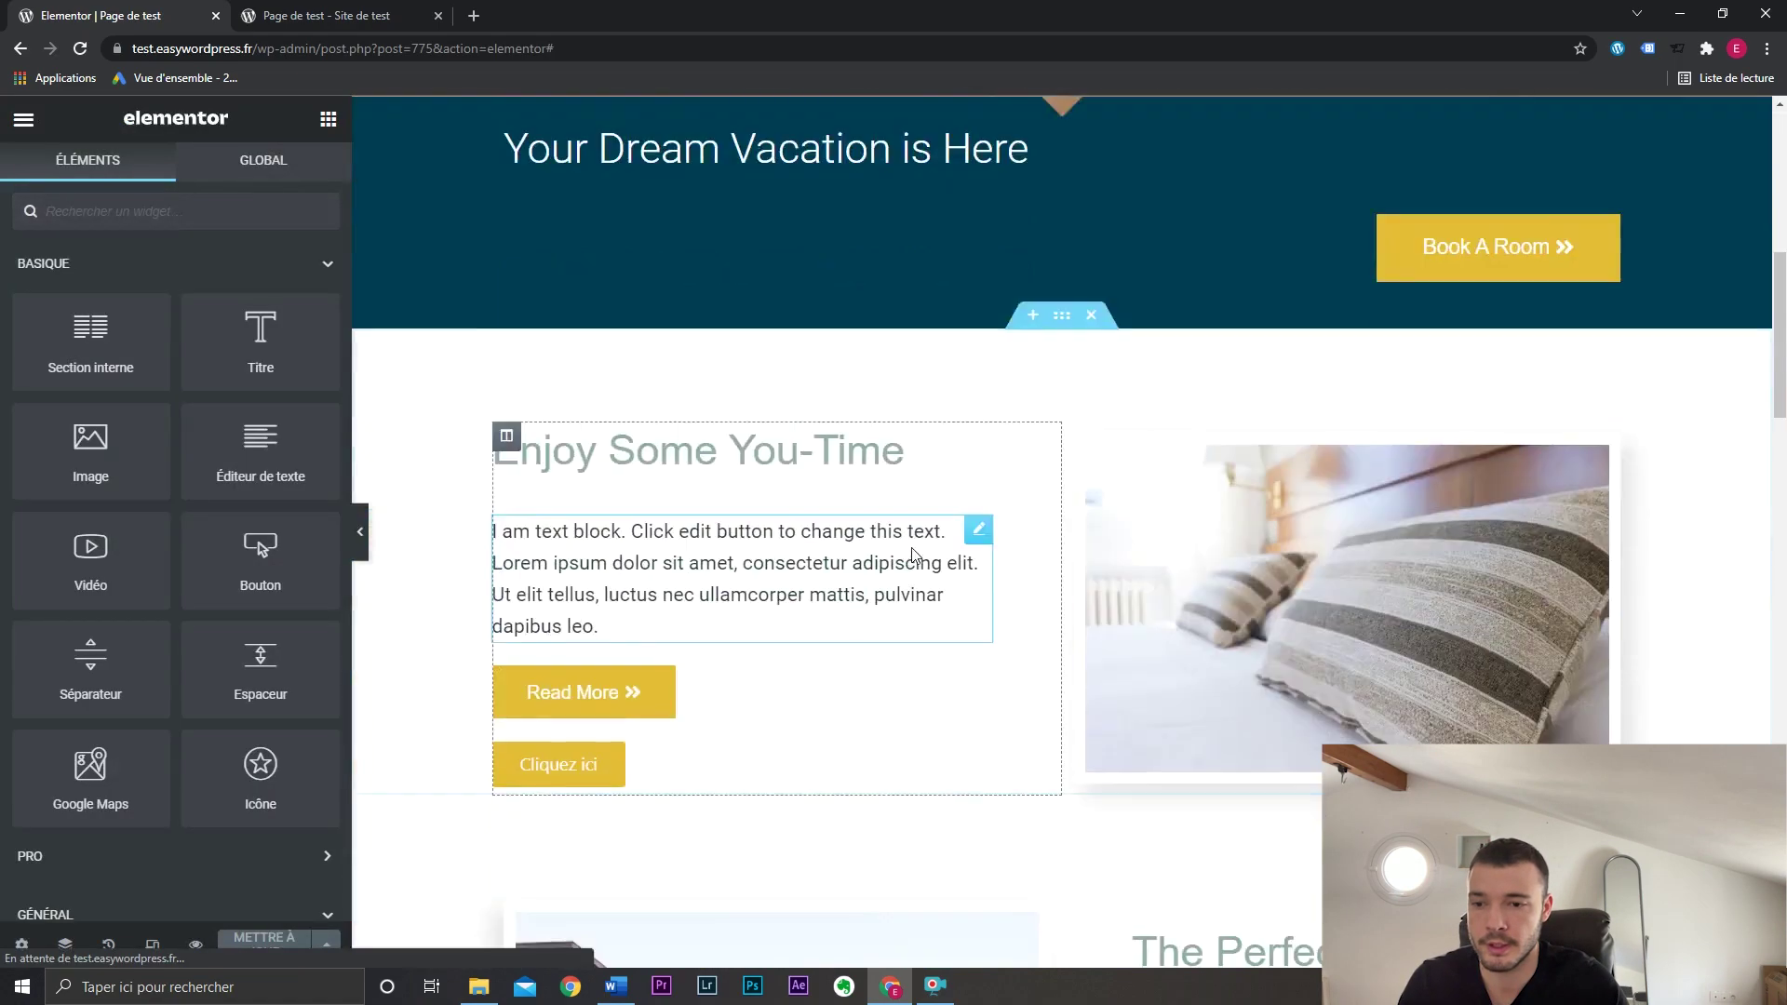
# Set the "Enjoy Some You-Time" heading's font family to Play and its size to 44 px.
pyautogui.click(1000, 454)
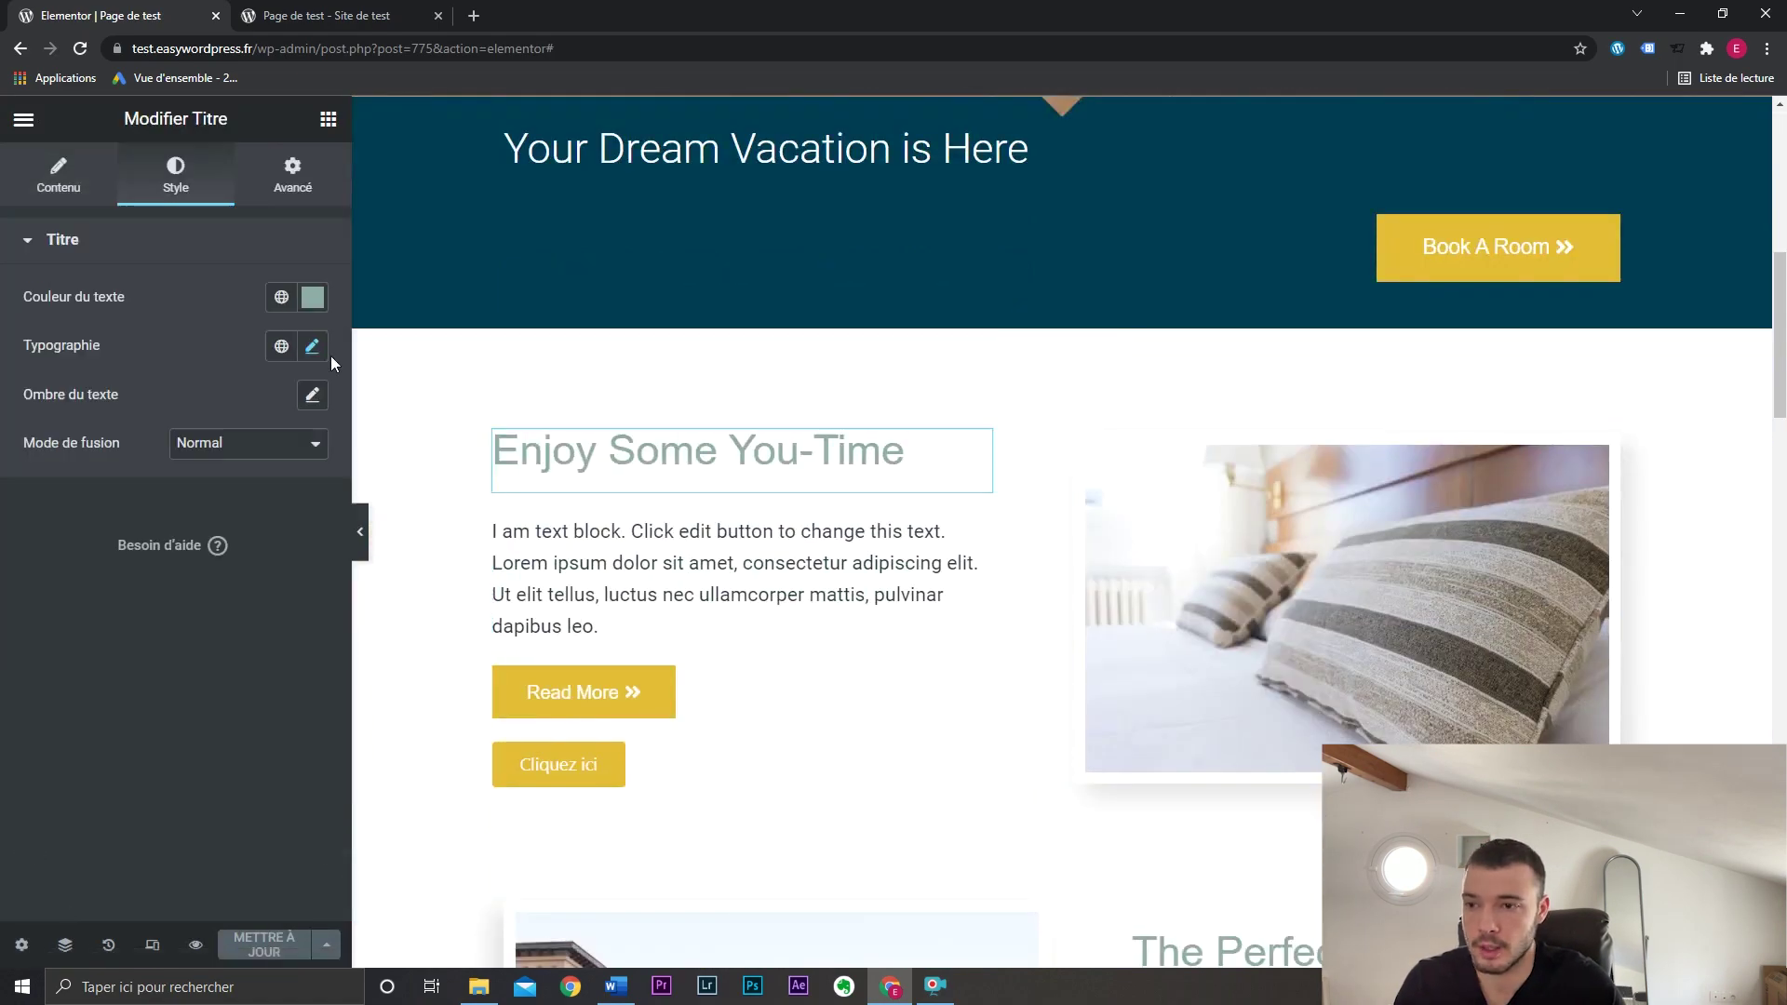
pyautogui.click(315, 347)
pyautogui.click(252, 458)
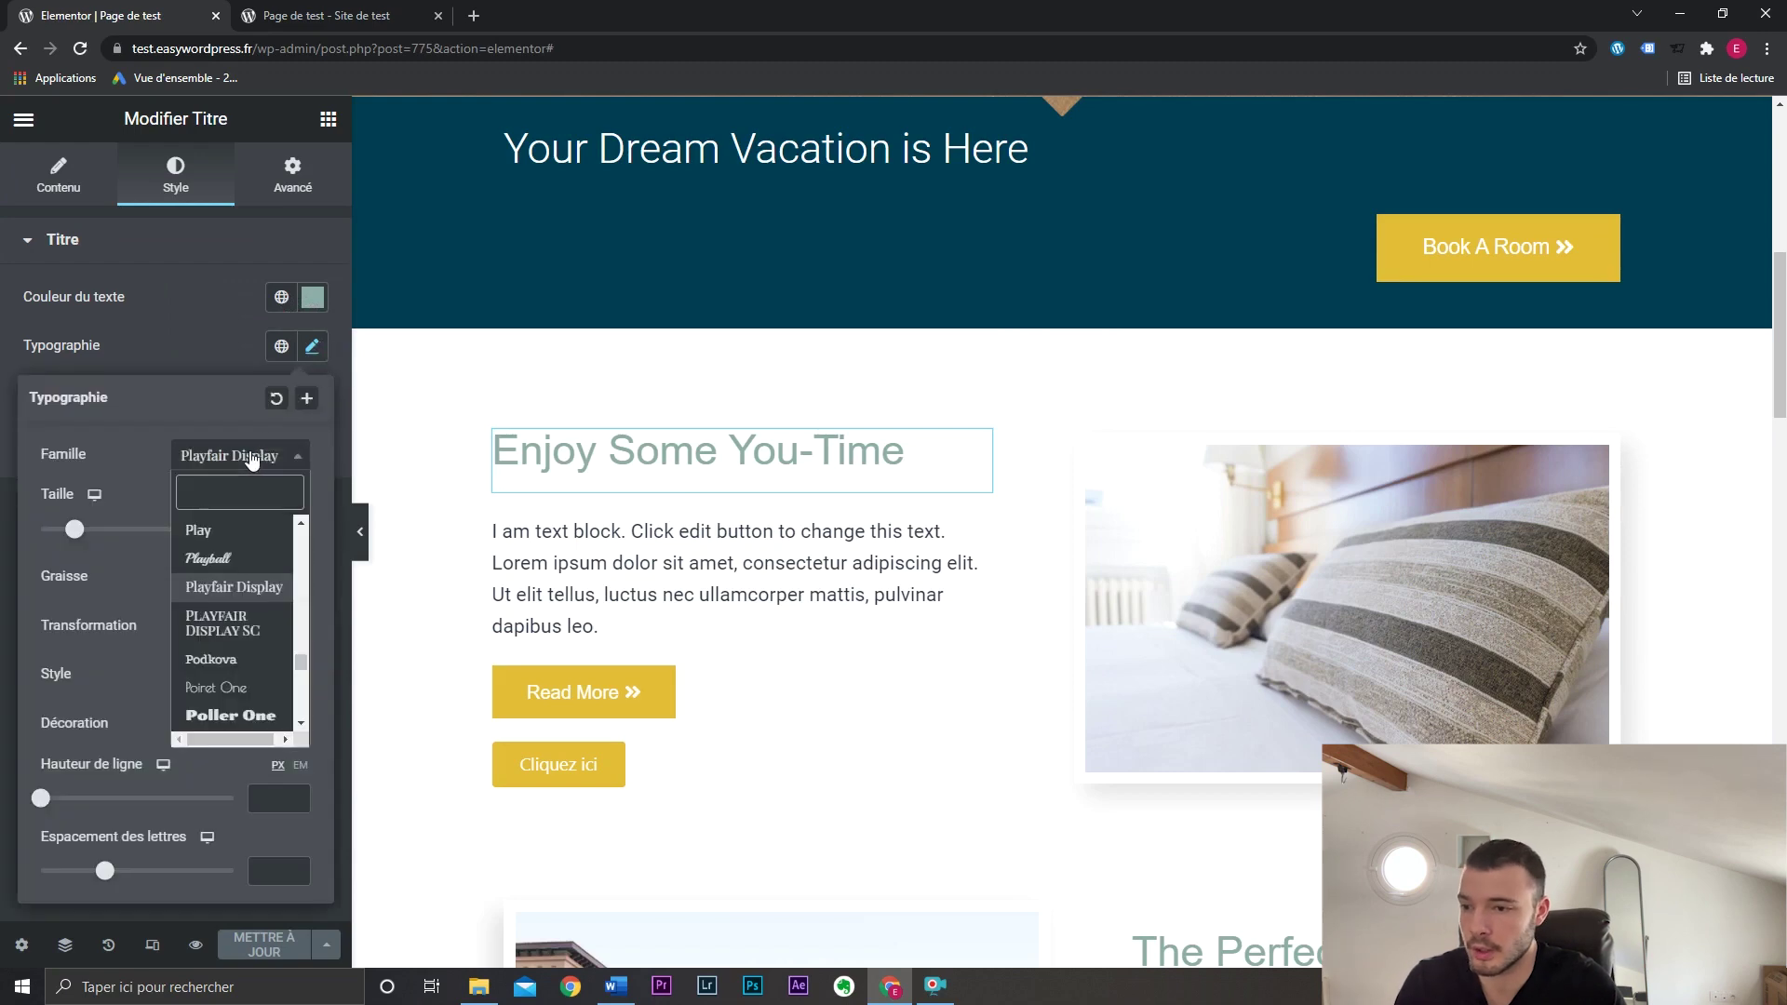
pyautogui.click(245, 537)
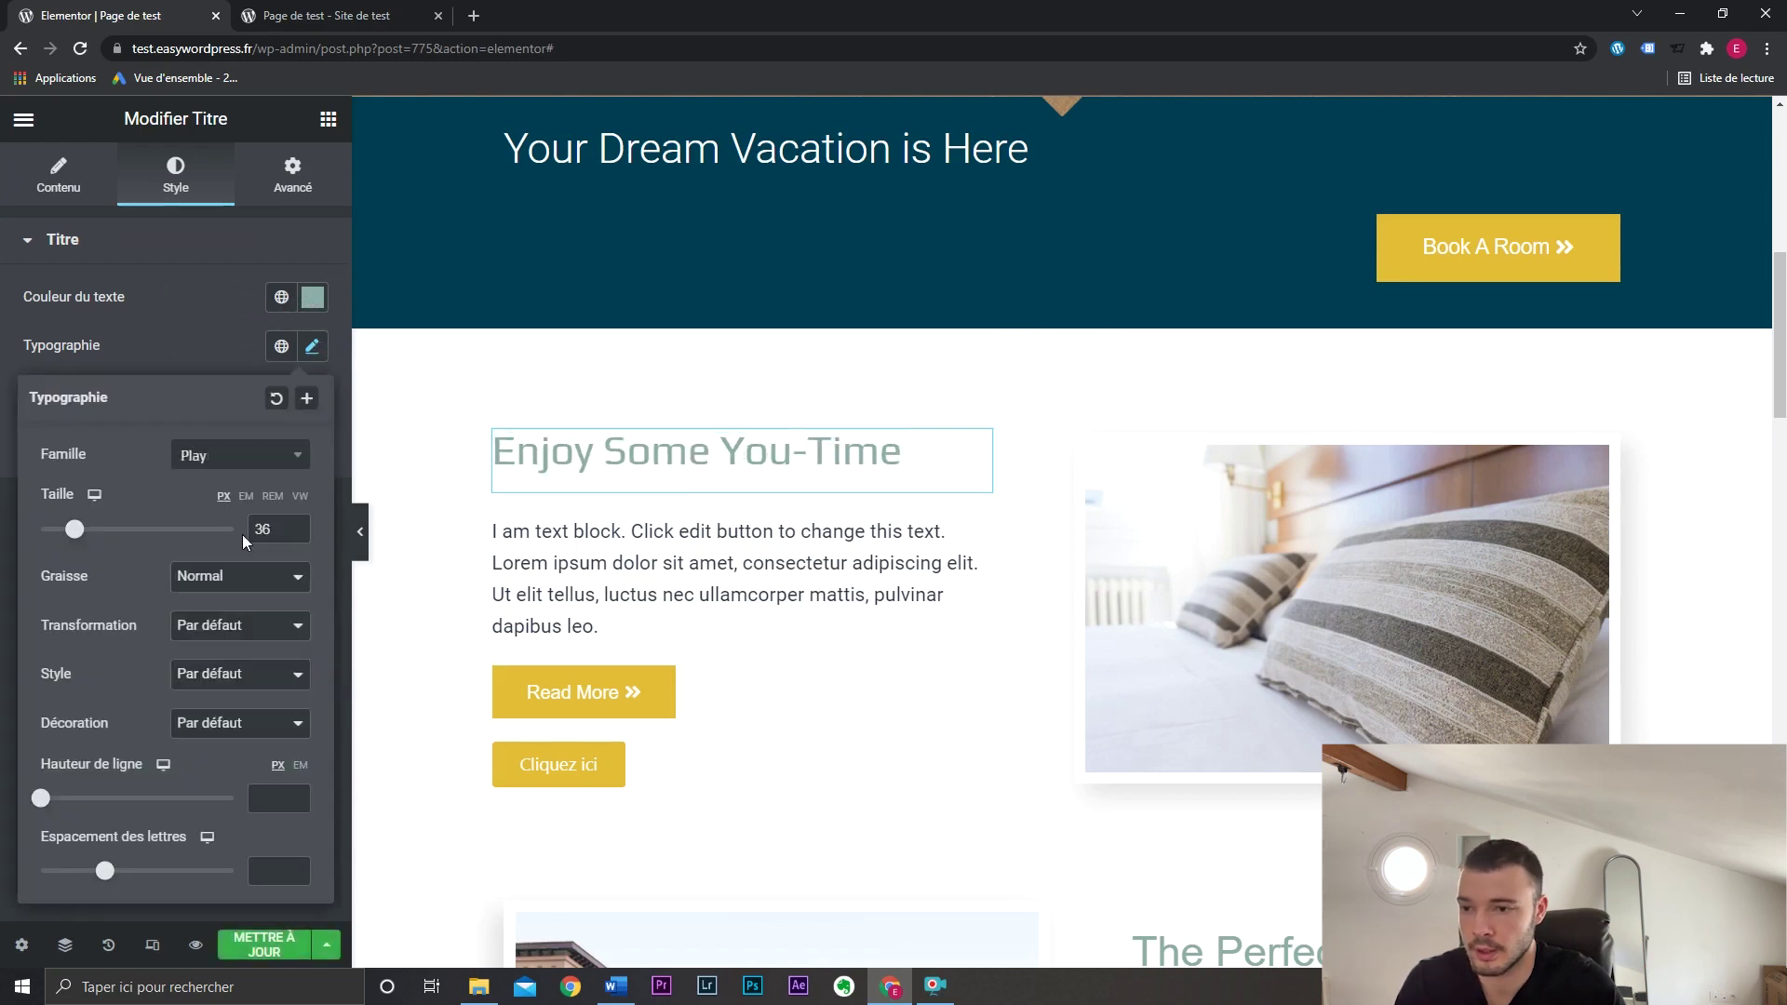
pyautogui.moveTo(76, 529); pyautogui.dragTo(88, 537)
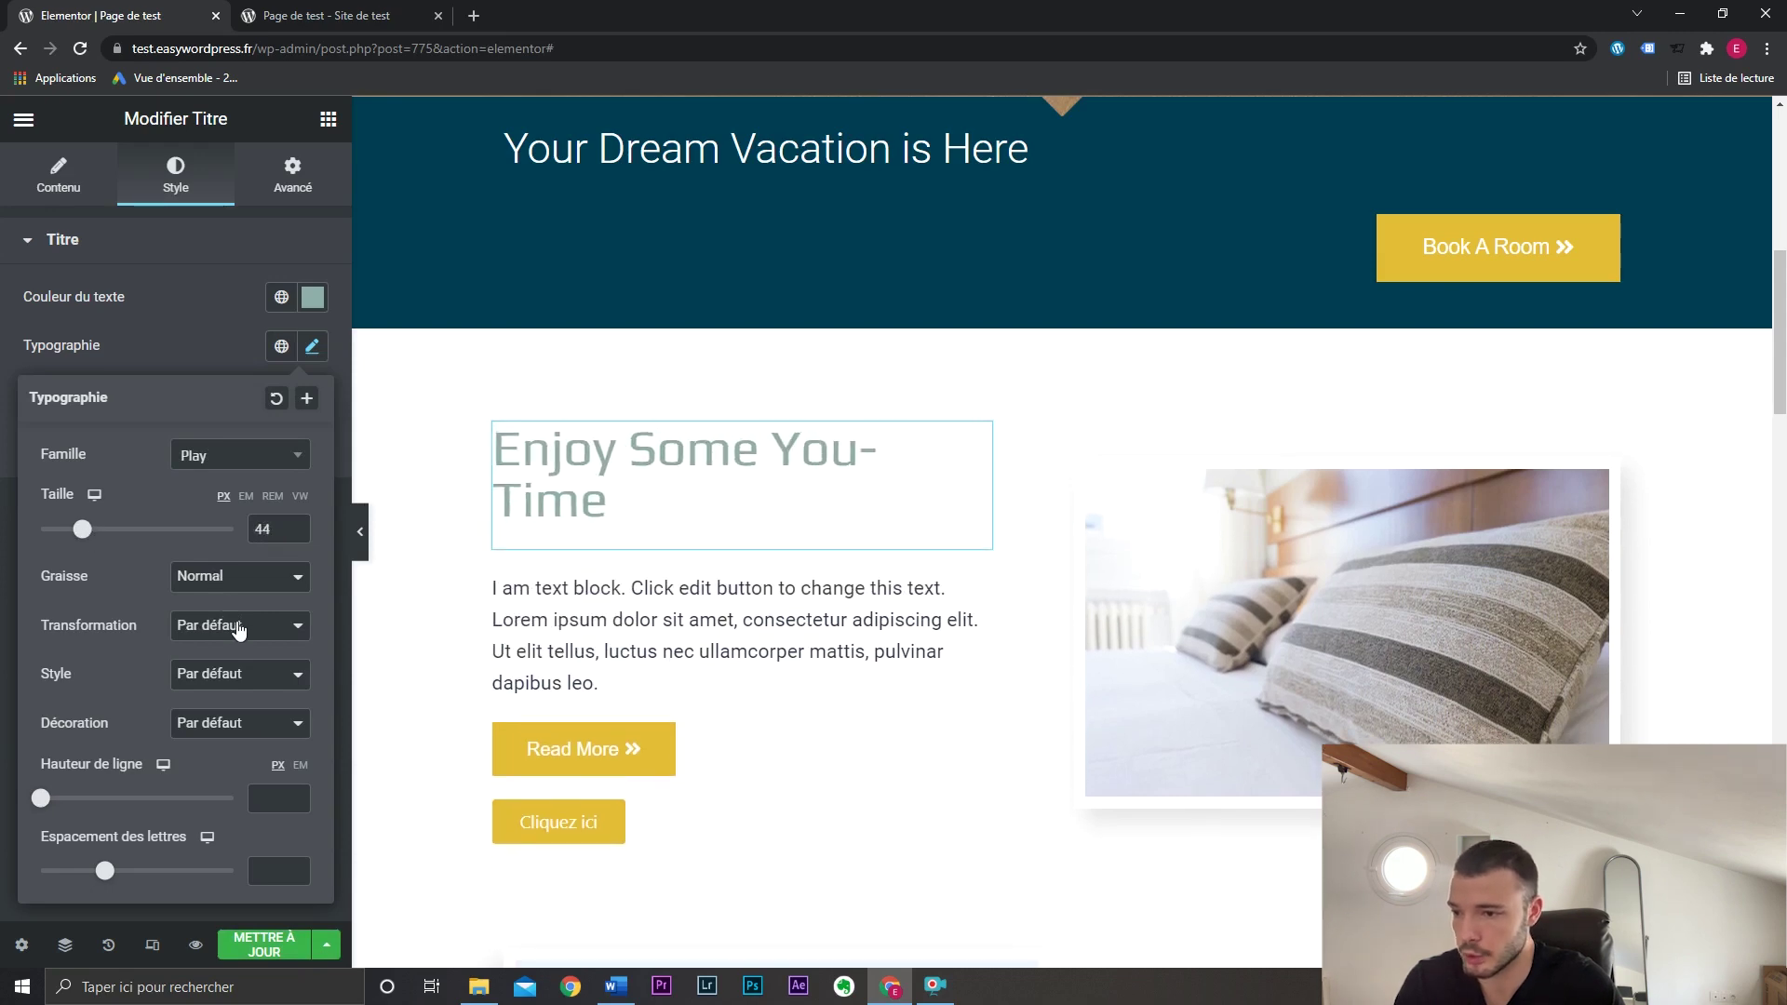
# Set the text decoration of the "Enjoy Some You-Time" heading to Souligner.
pyautogui.click(239, 630)
pyautogui.click(242, 635)
pyautogui.click(240, 697)
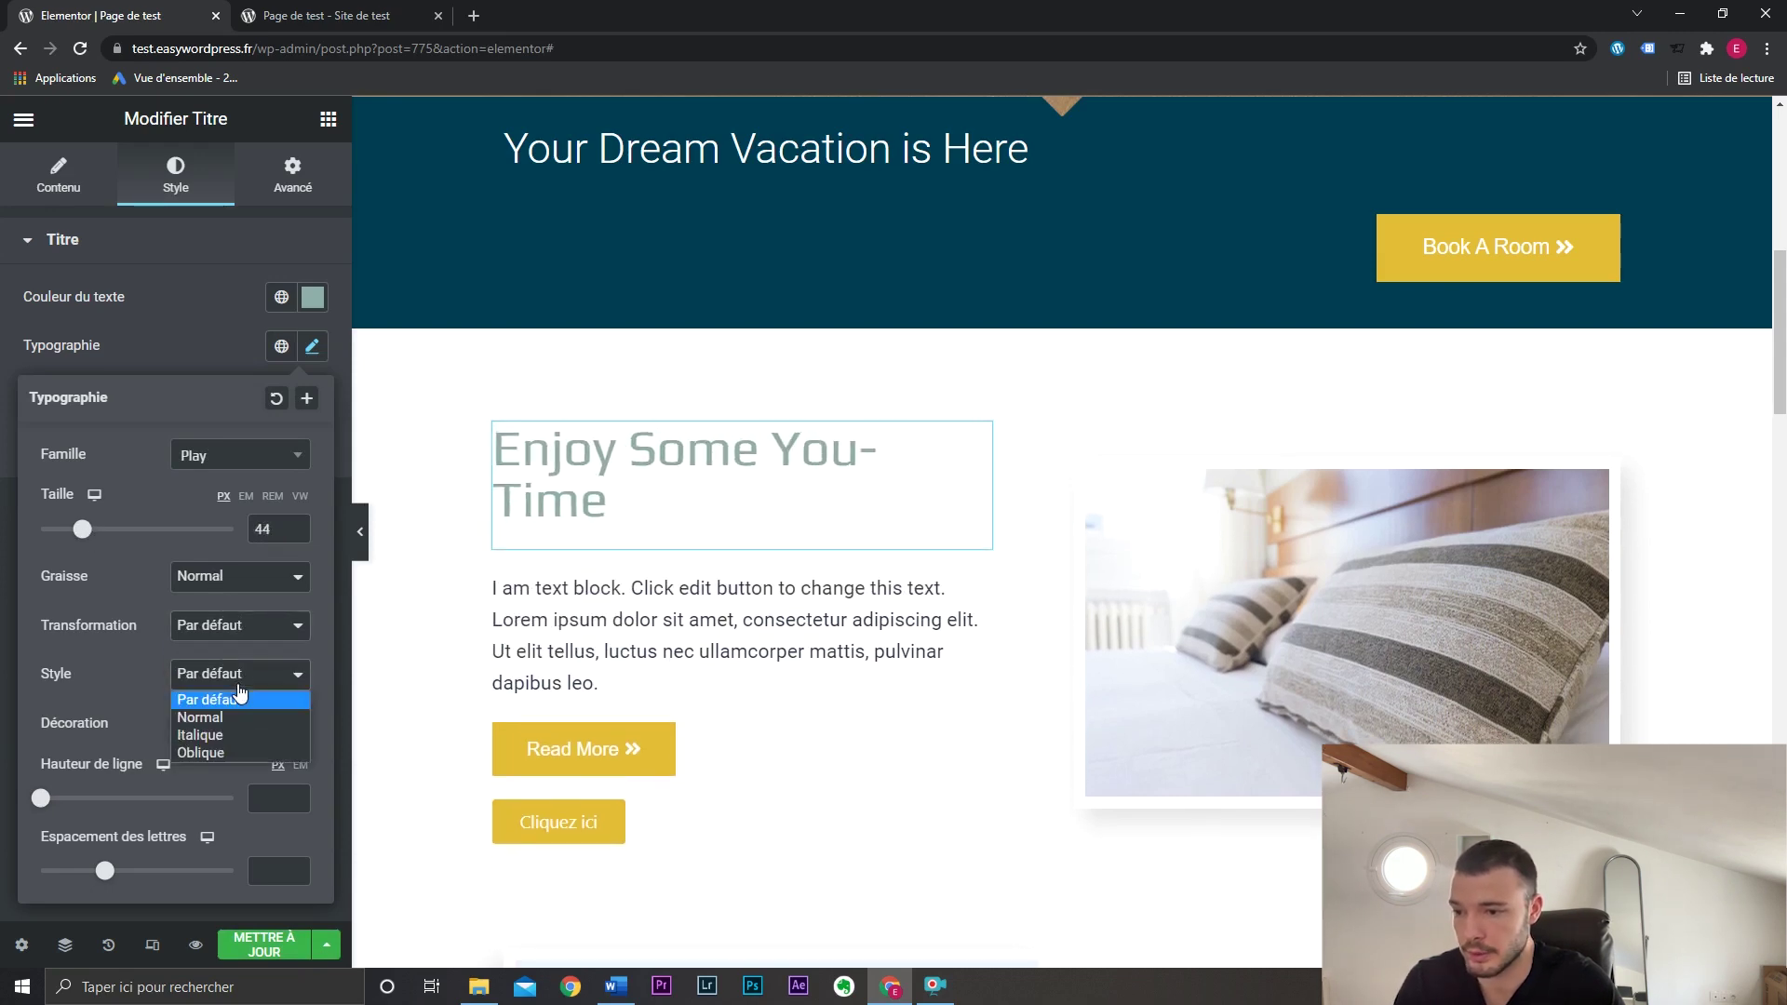
pyautogui.click(239, 700)
pyautogui.click(239, 724)
pyautogui.click(239, 767)
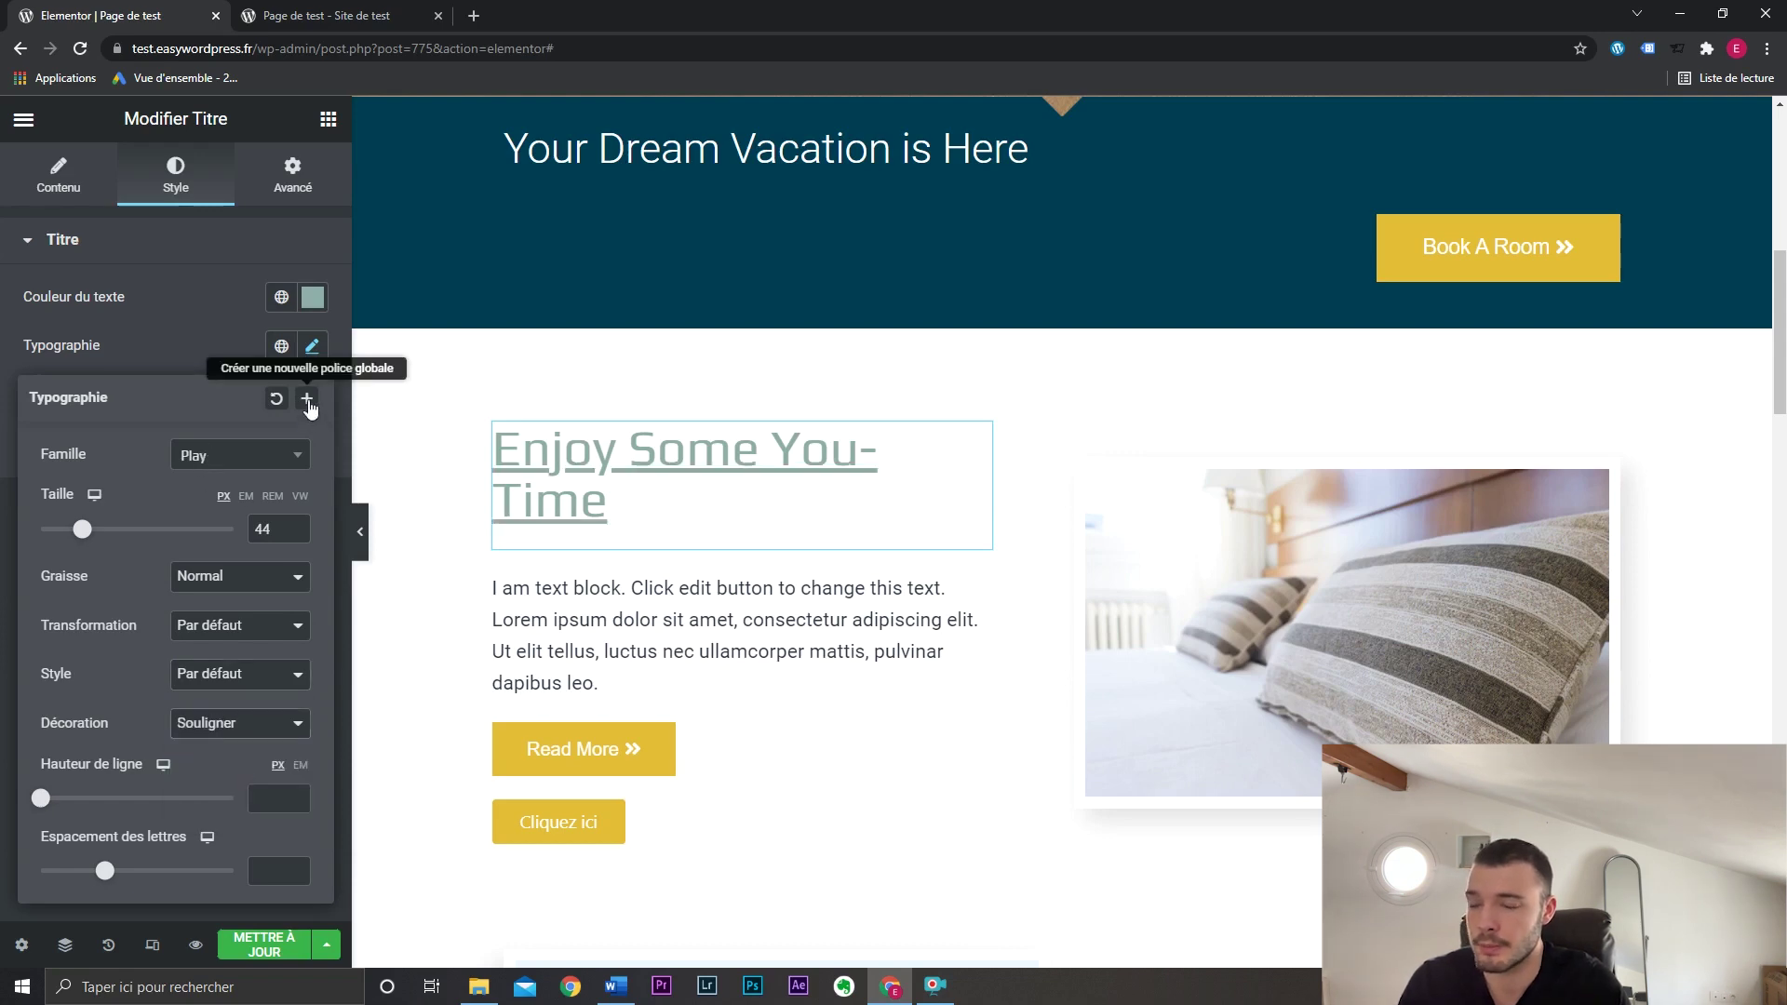
# Create a global font named "Titre" from the heading's typography and view the heading's text color settings.
pyautogui.click(307, 400)
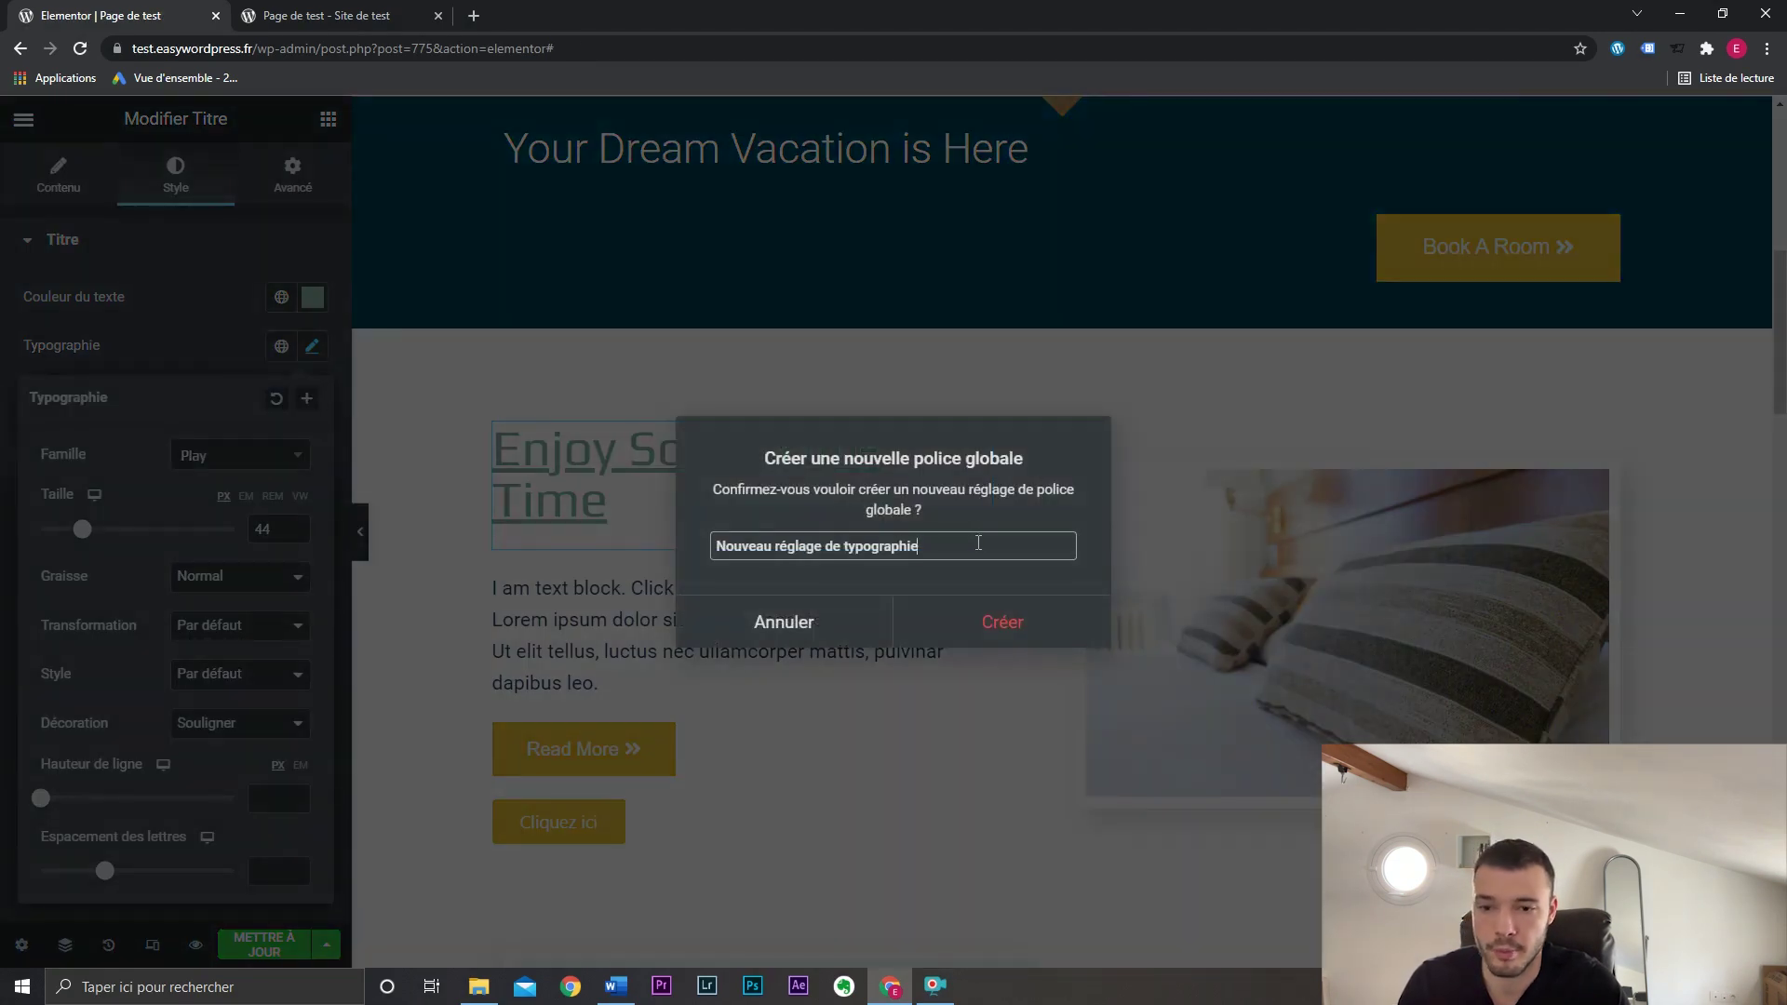
pyautogui.moveTo(979, 542); pyautogui.dragTo(679, 536)
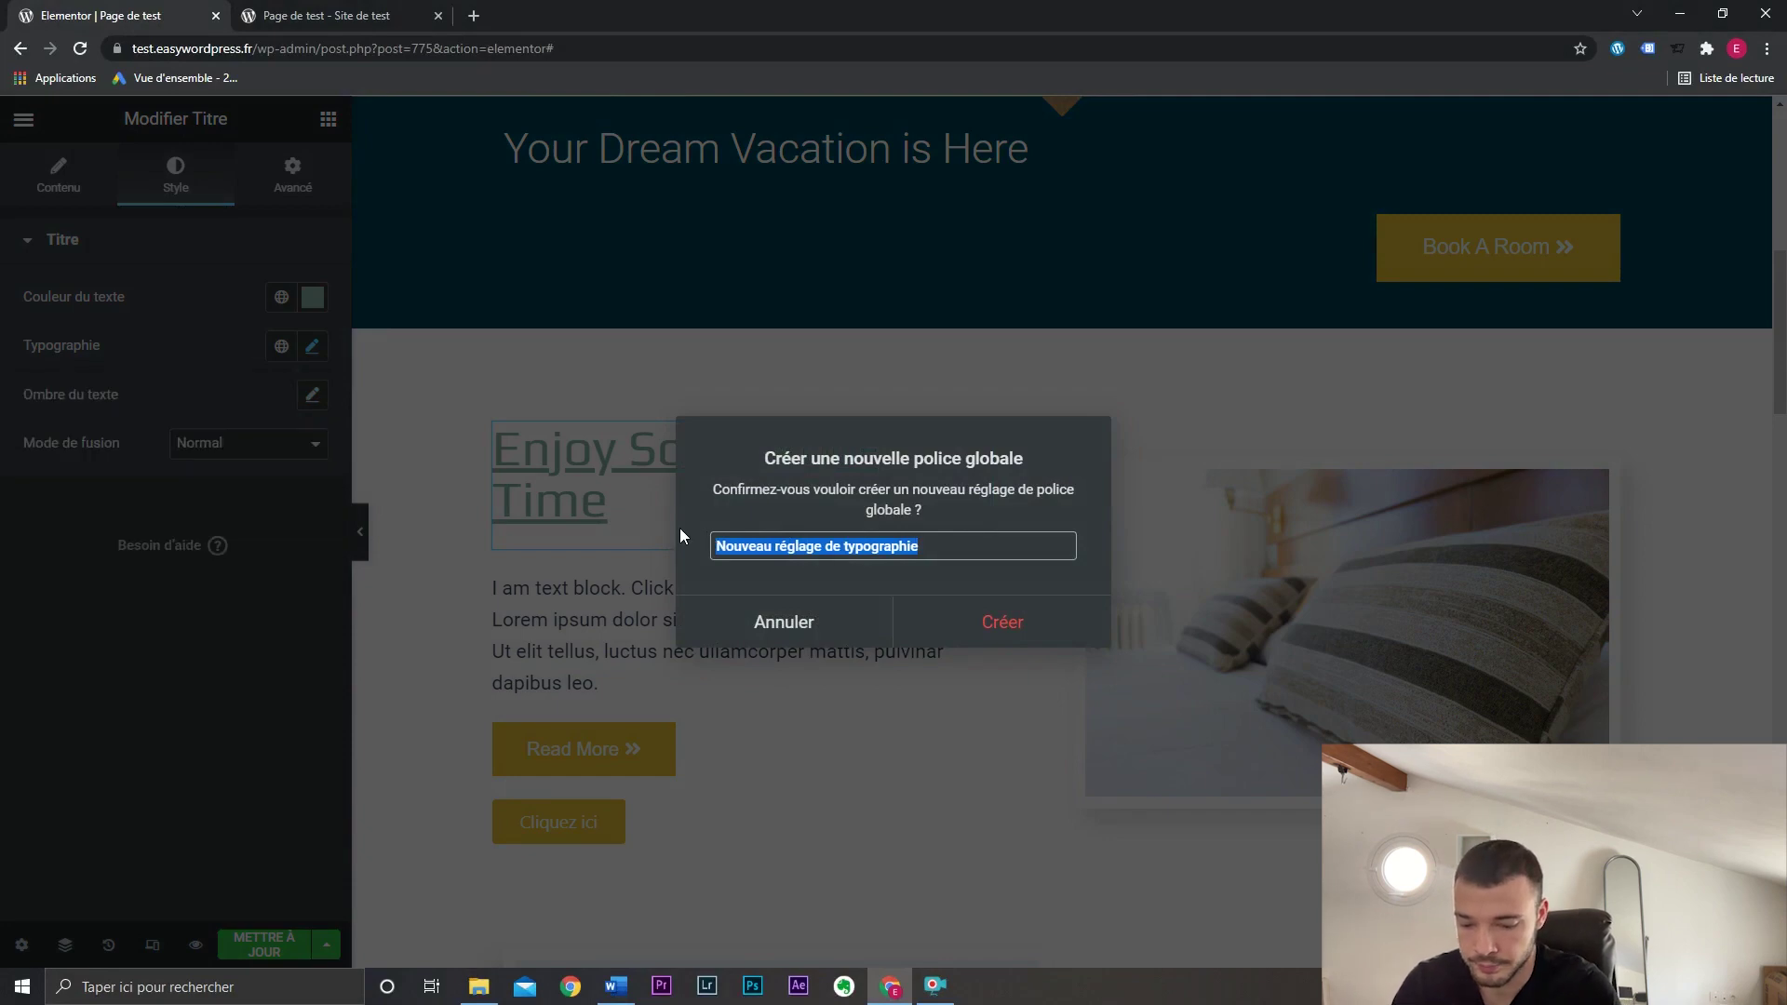
pyautogui.write('Titre')
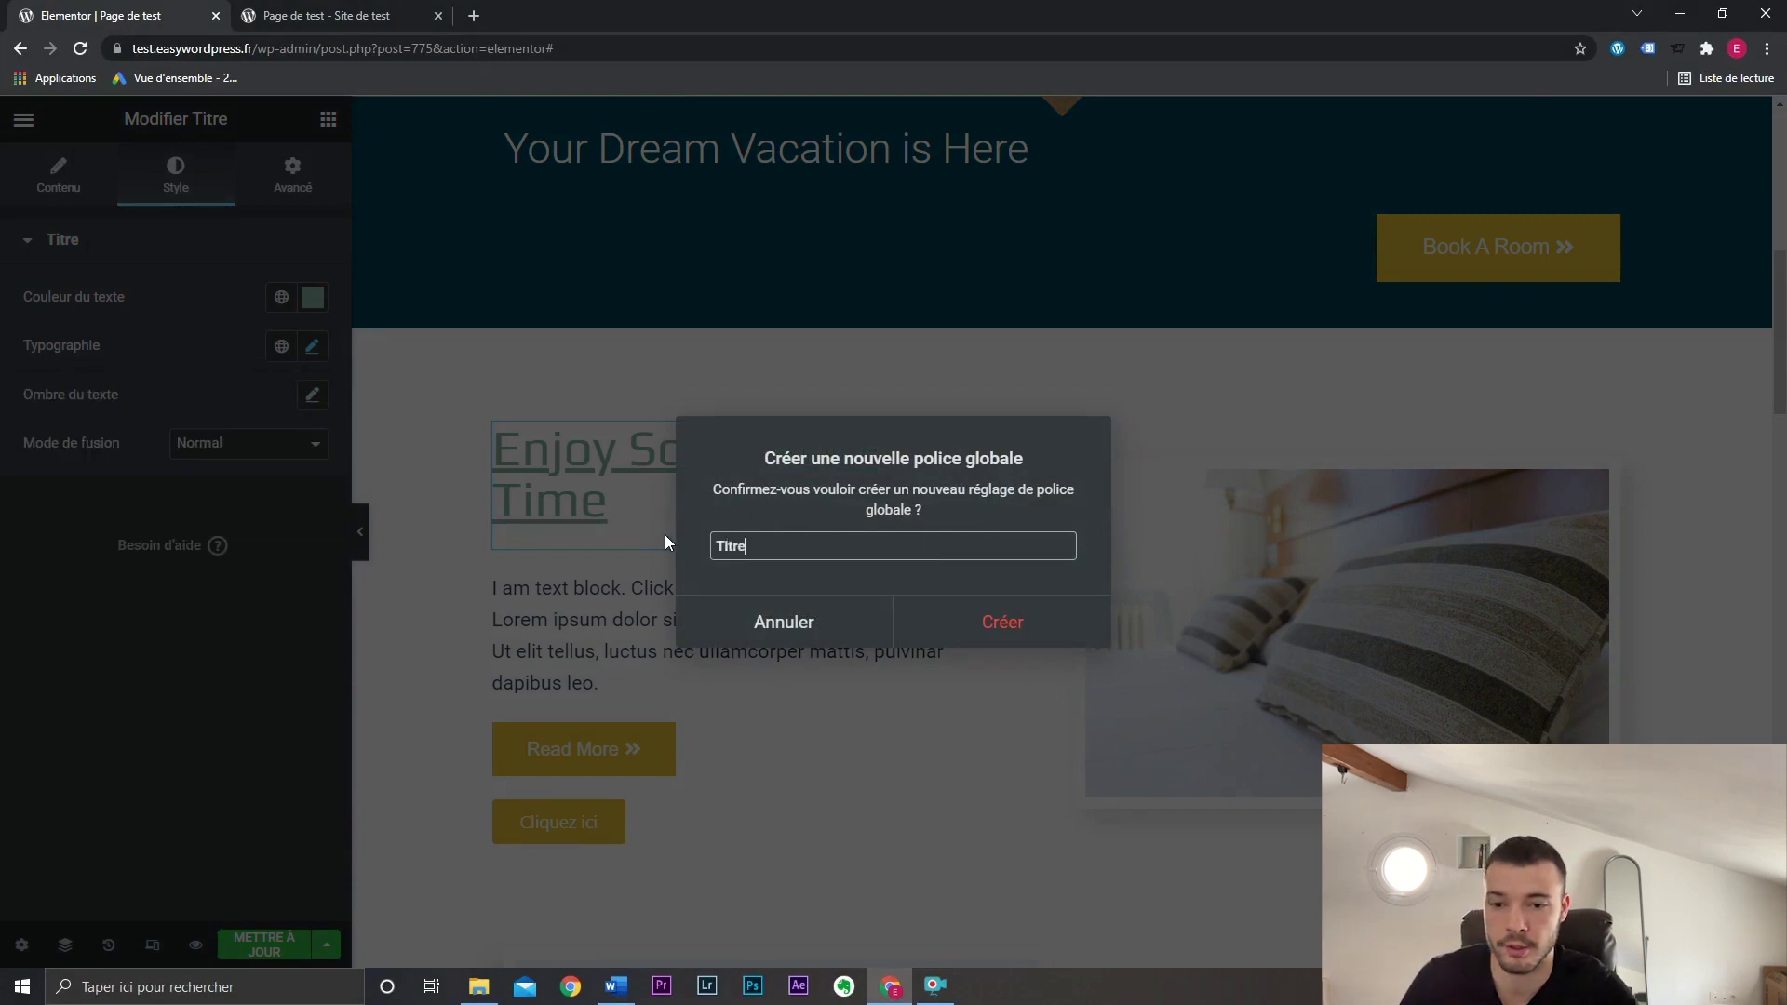
pyautogui.click(994, 620)
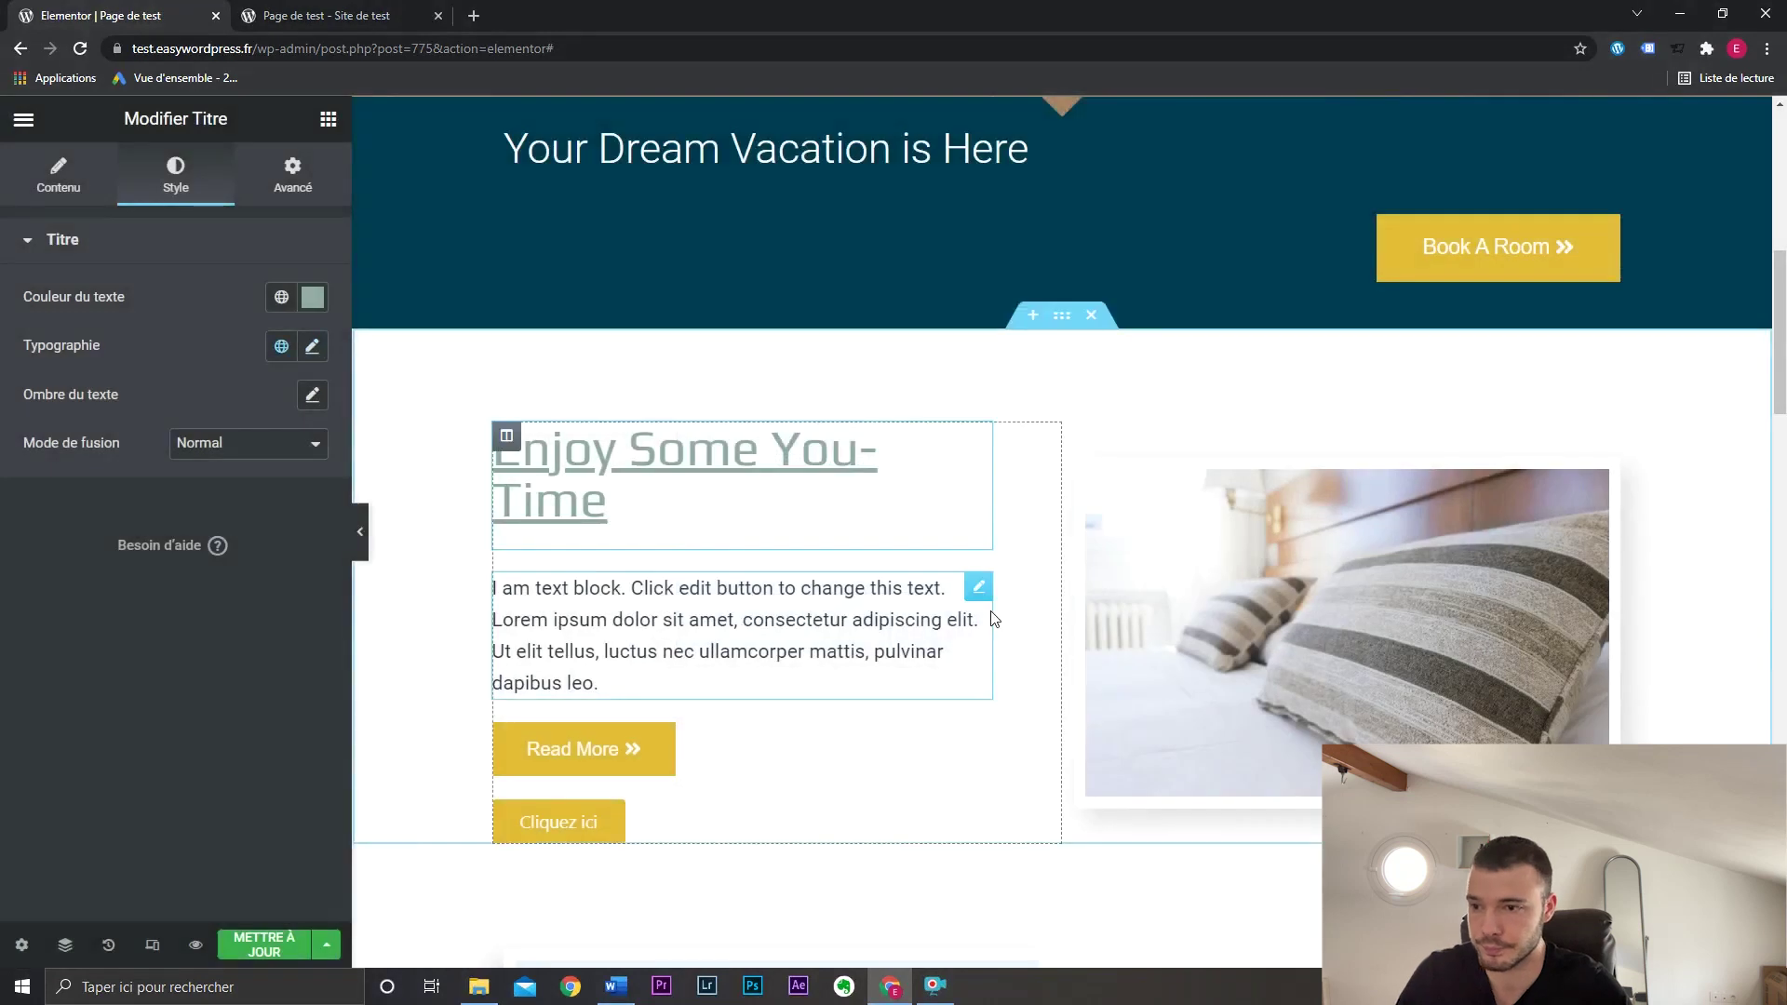
pyautogui.click(313, 300)
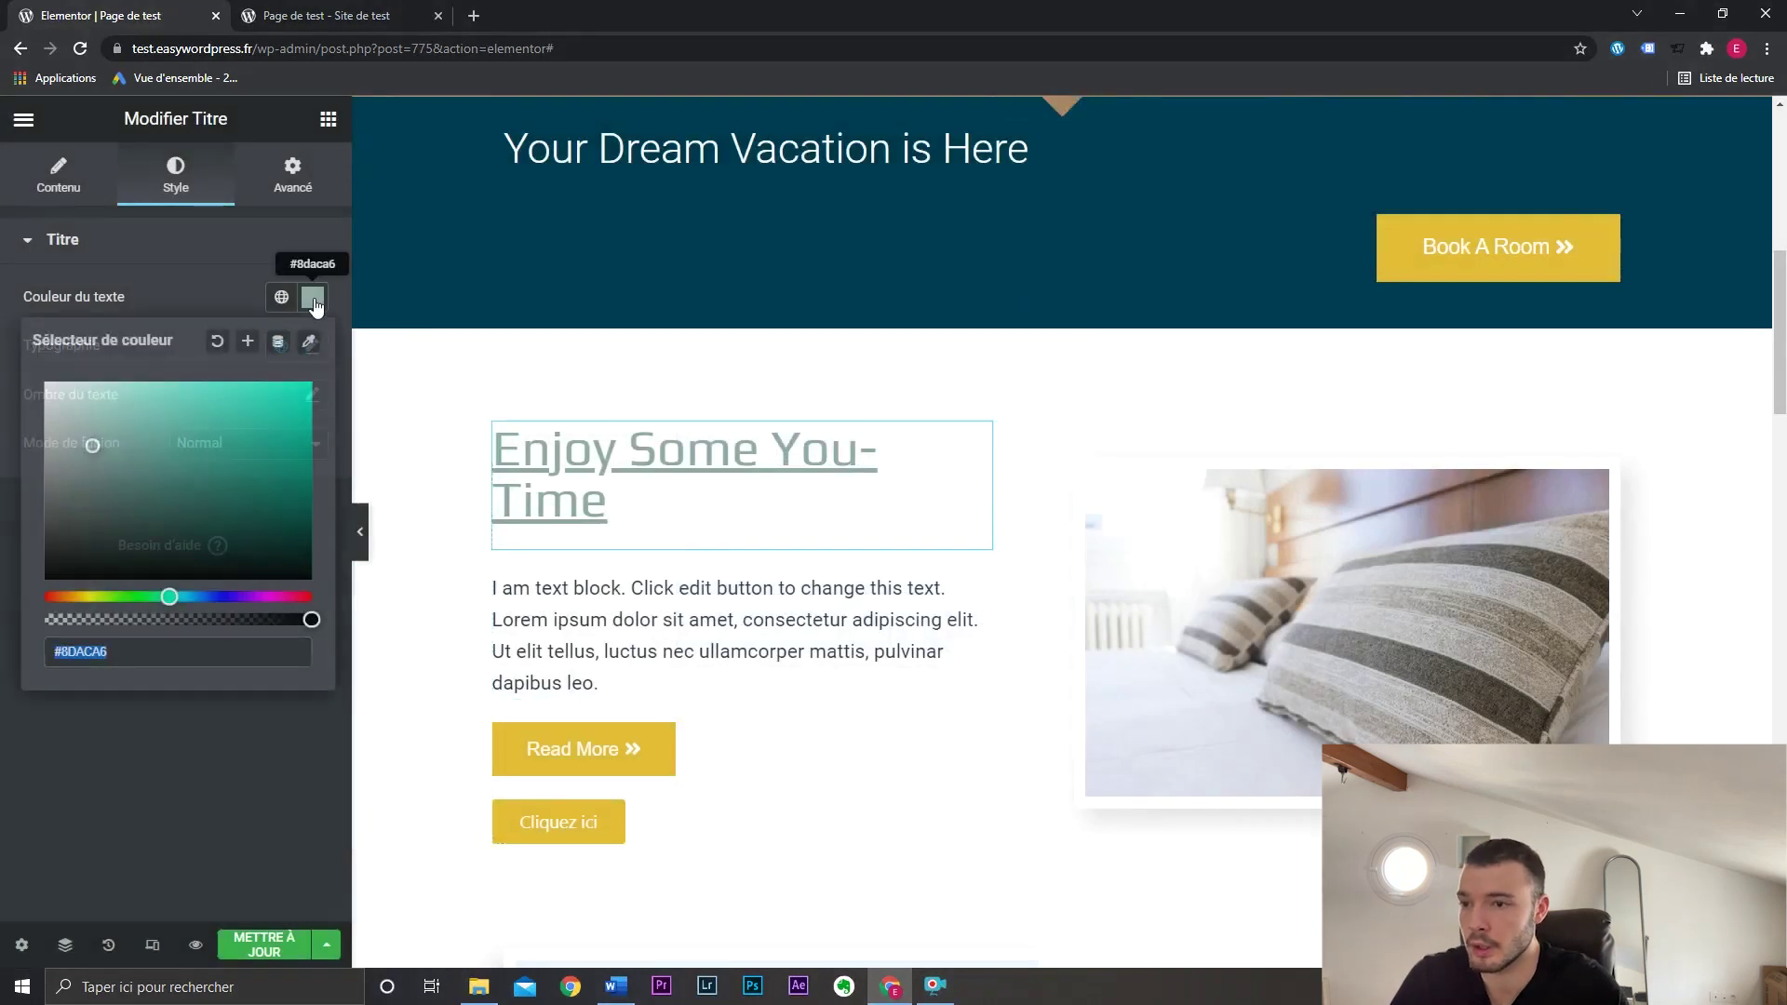
pyautogui.click(248, 350)
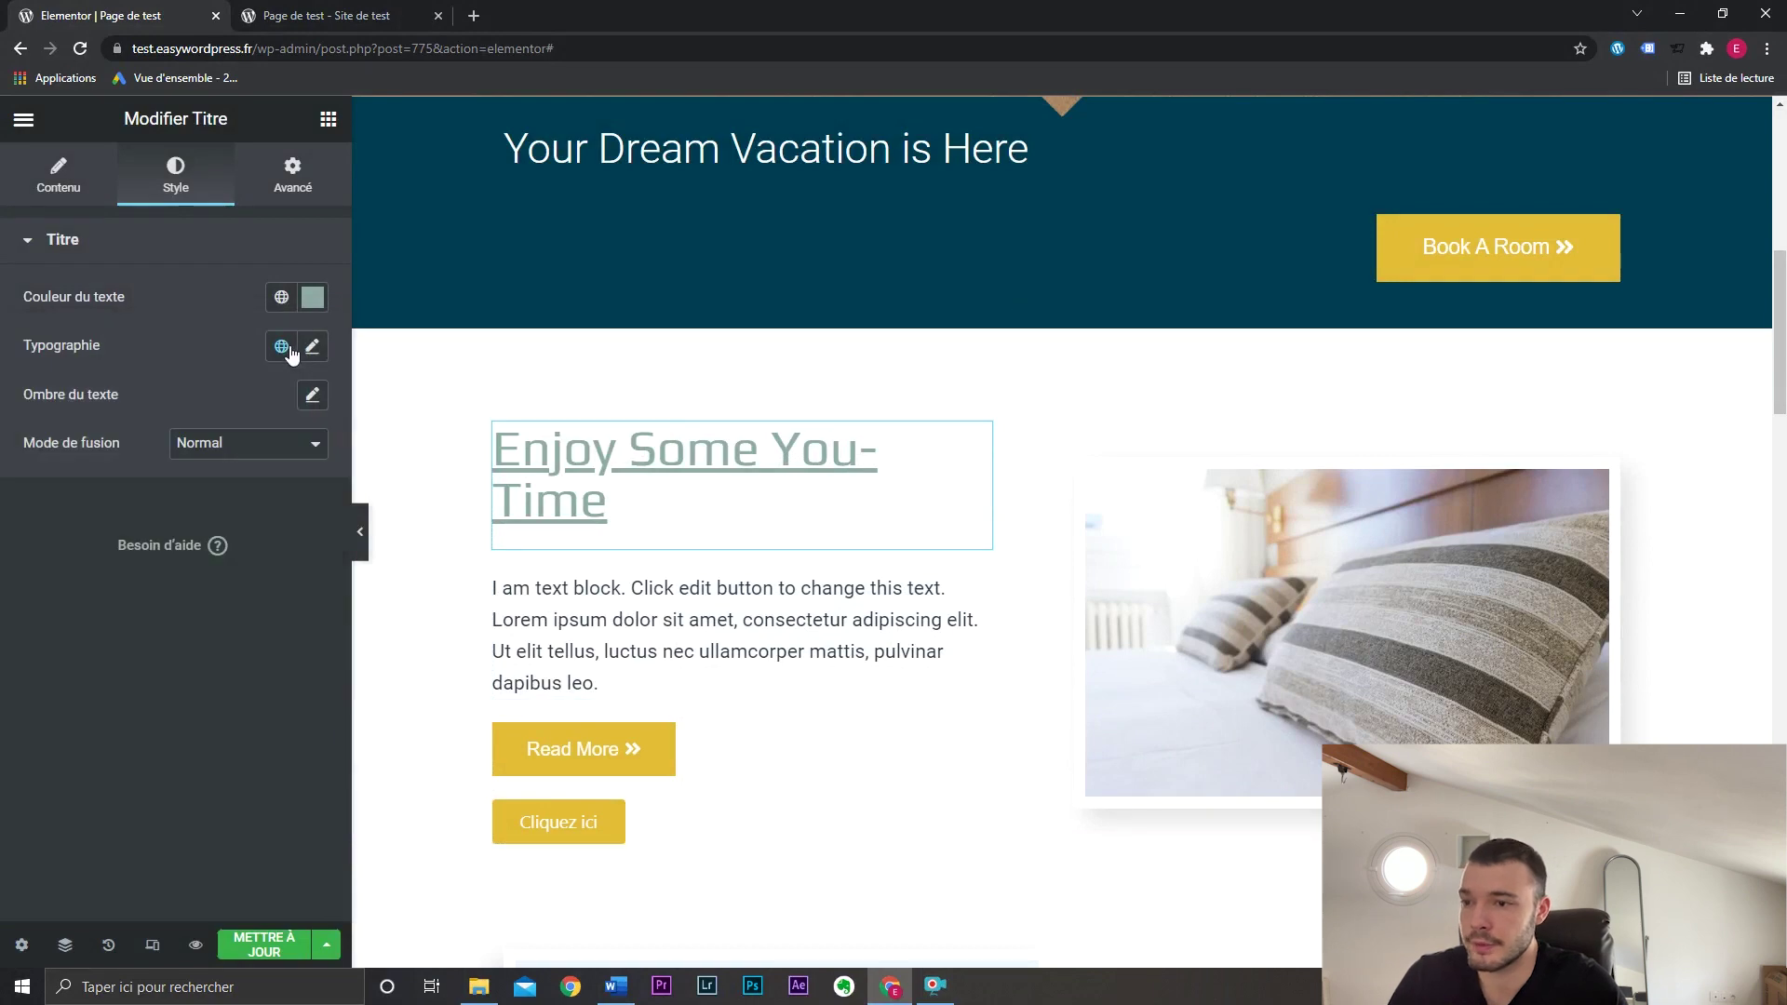
# Apply the global font "Titre" to "The Perfect Surrounding" heading.
pyautogui.scroll(-5, 797, 495)
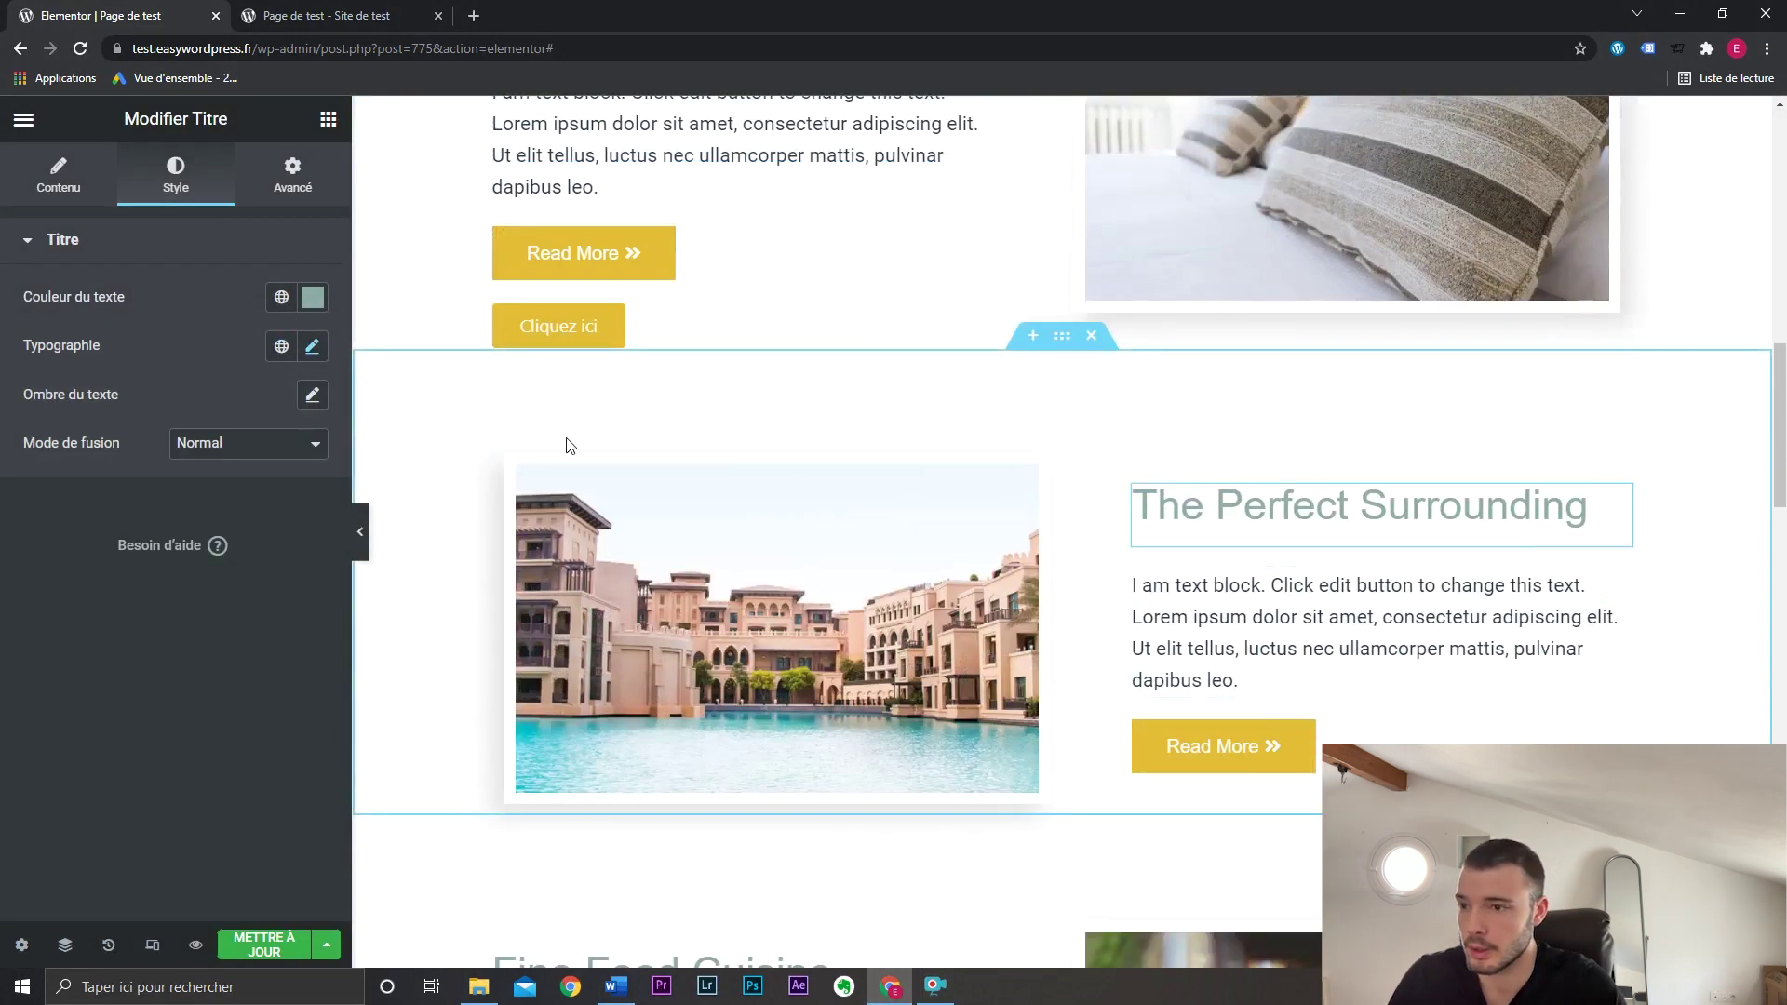
pyautogui.click(281, 347)
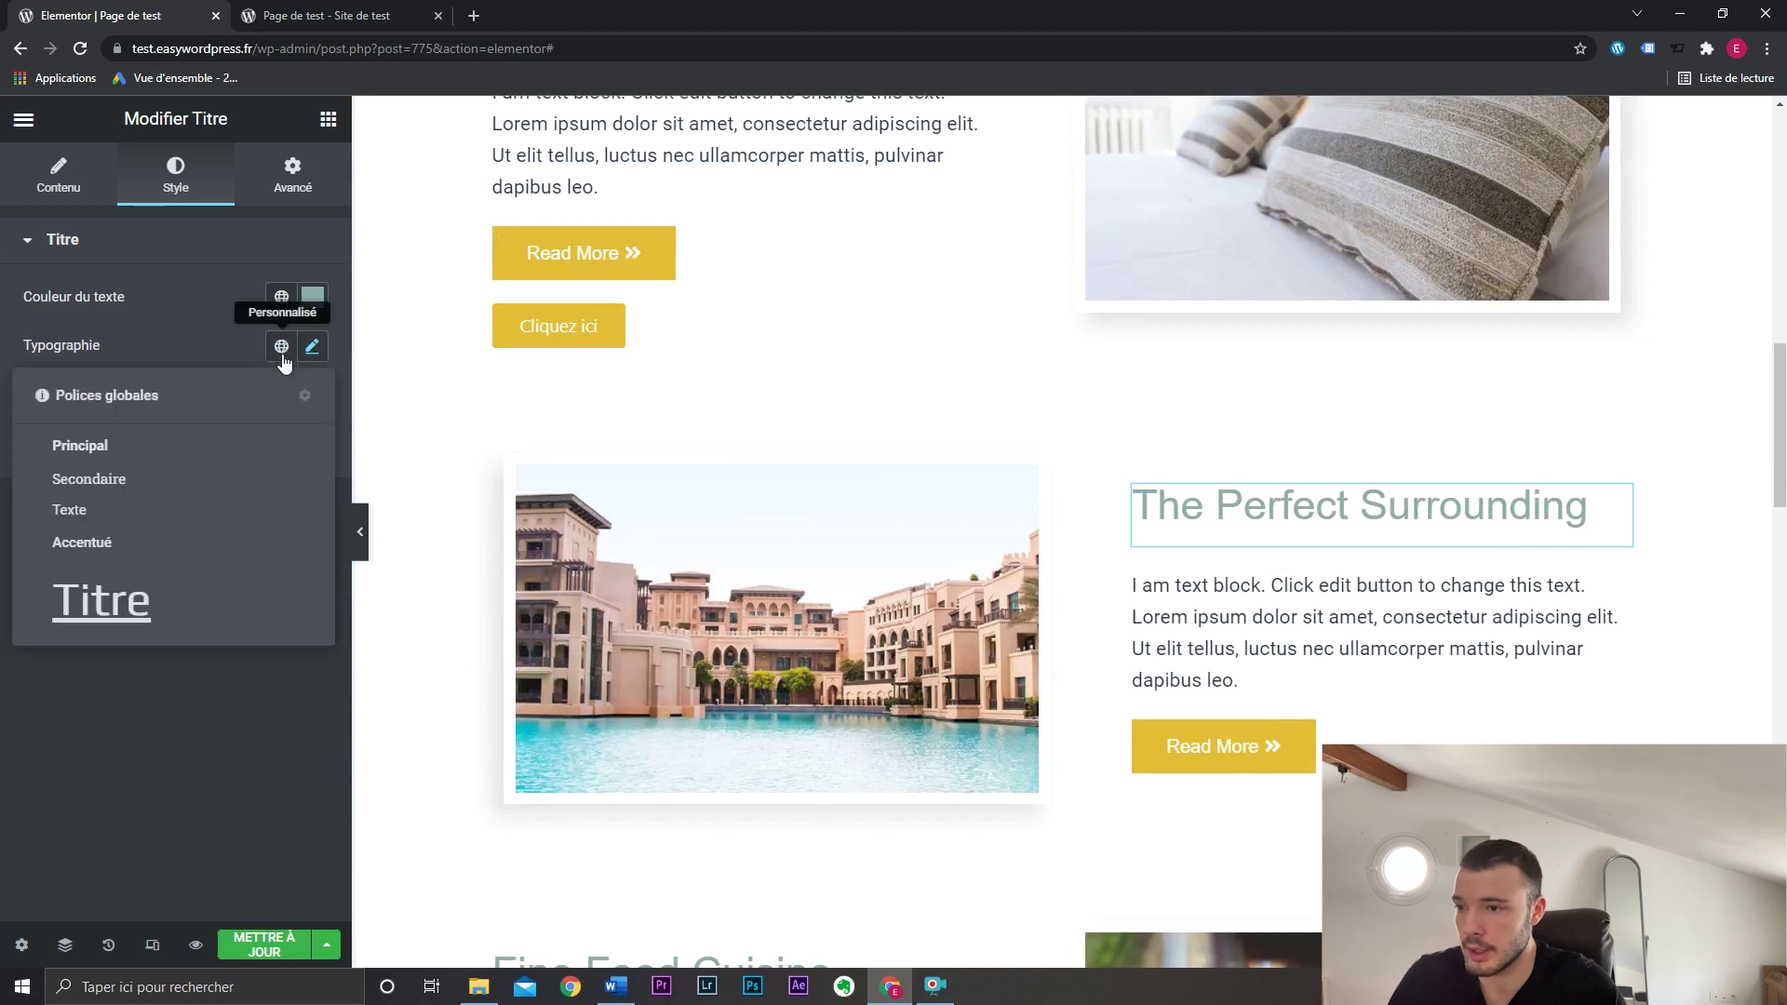
pyautogui.click(134, 596)
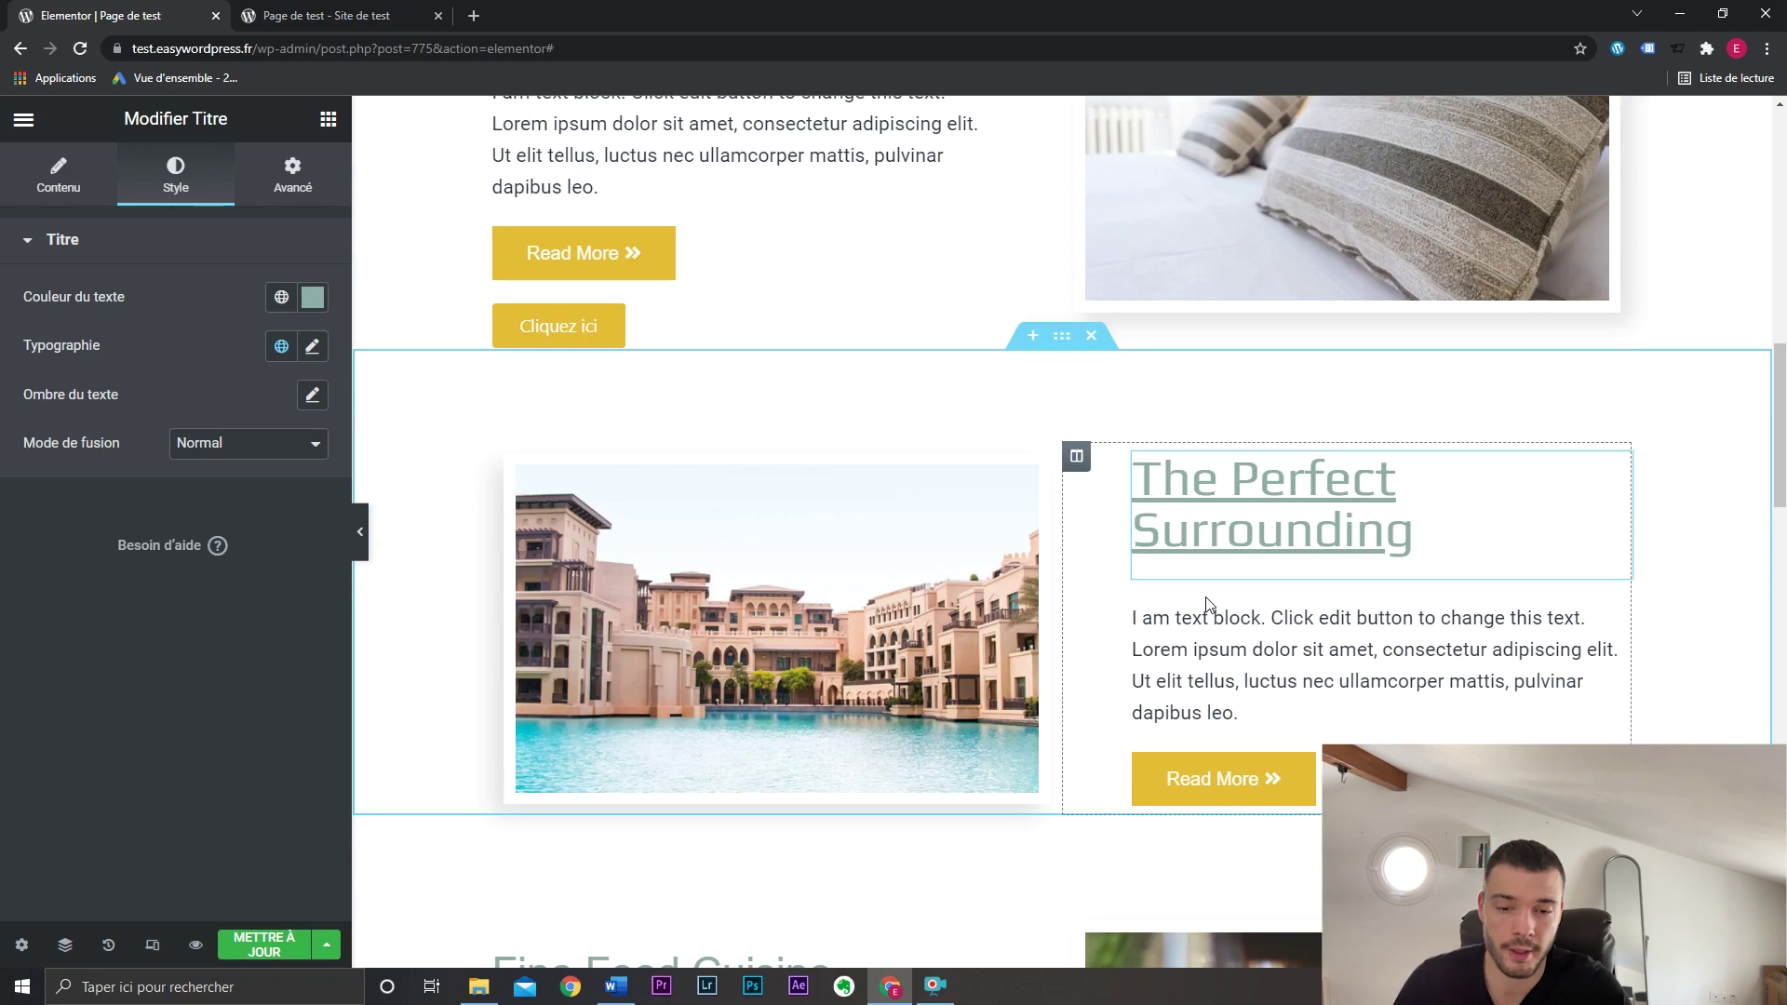
# Add a heading widget above "Fine Food Cuisine" and apply the global font "Titre" to it.
pyautogui.scroll(-6, 1205, 605)
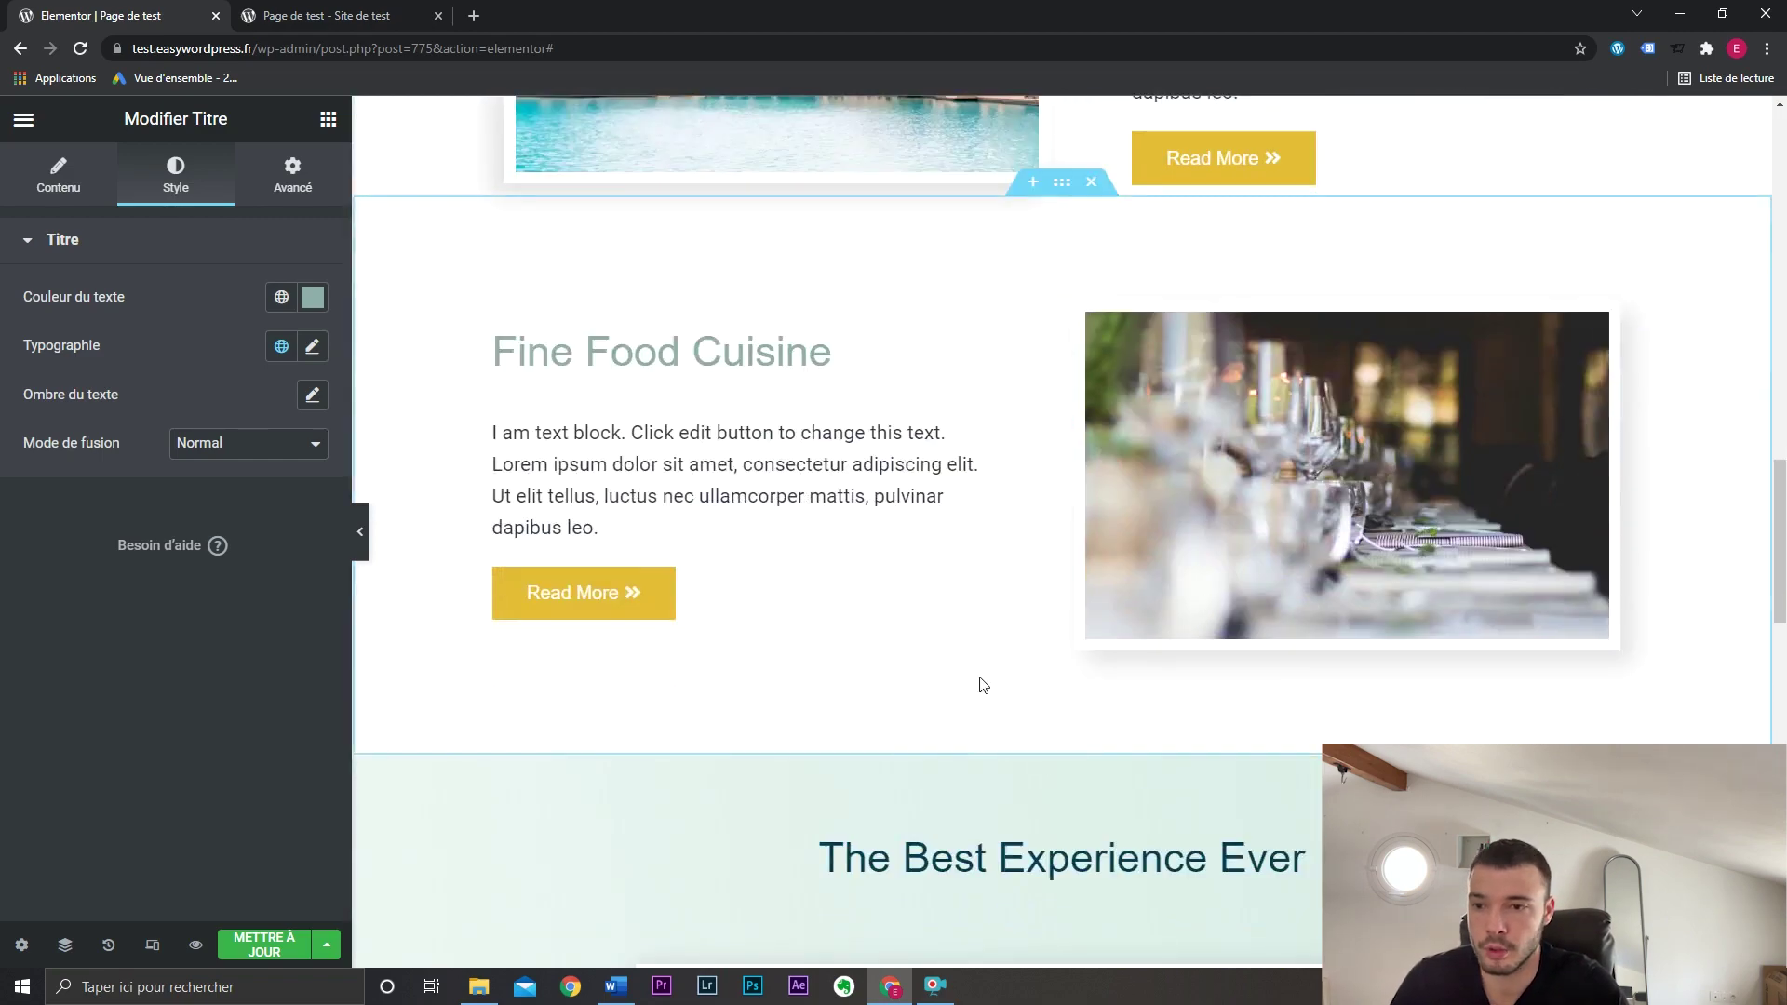
pyautogui.scroll(3, 744, 624)
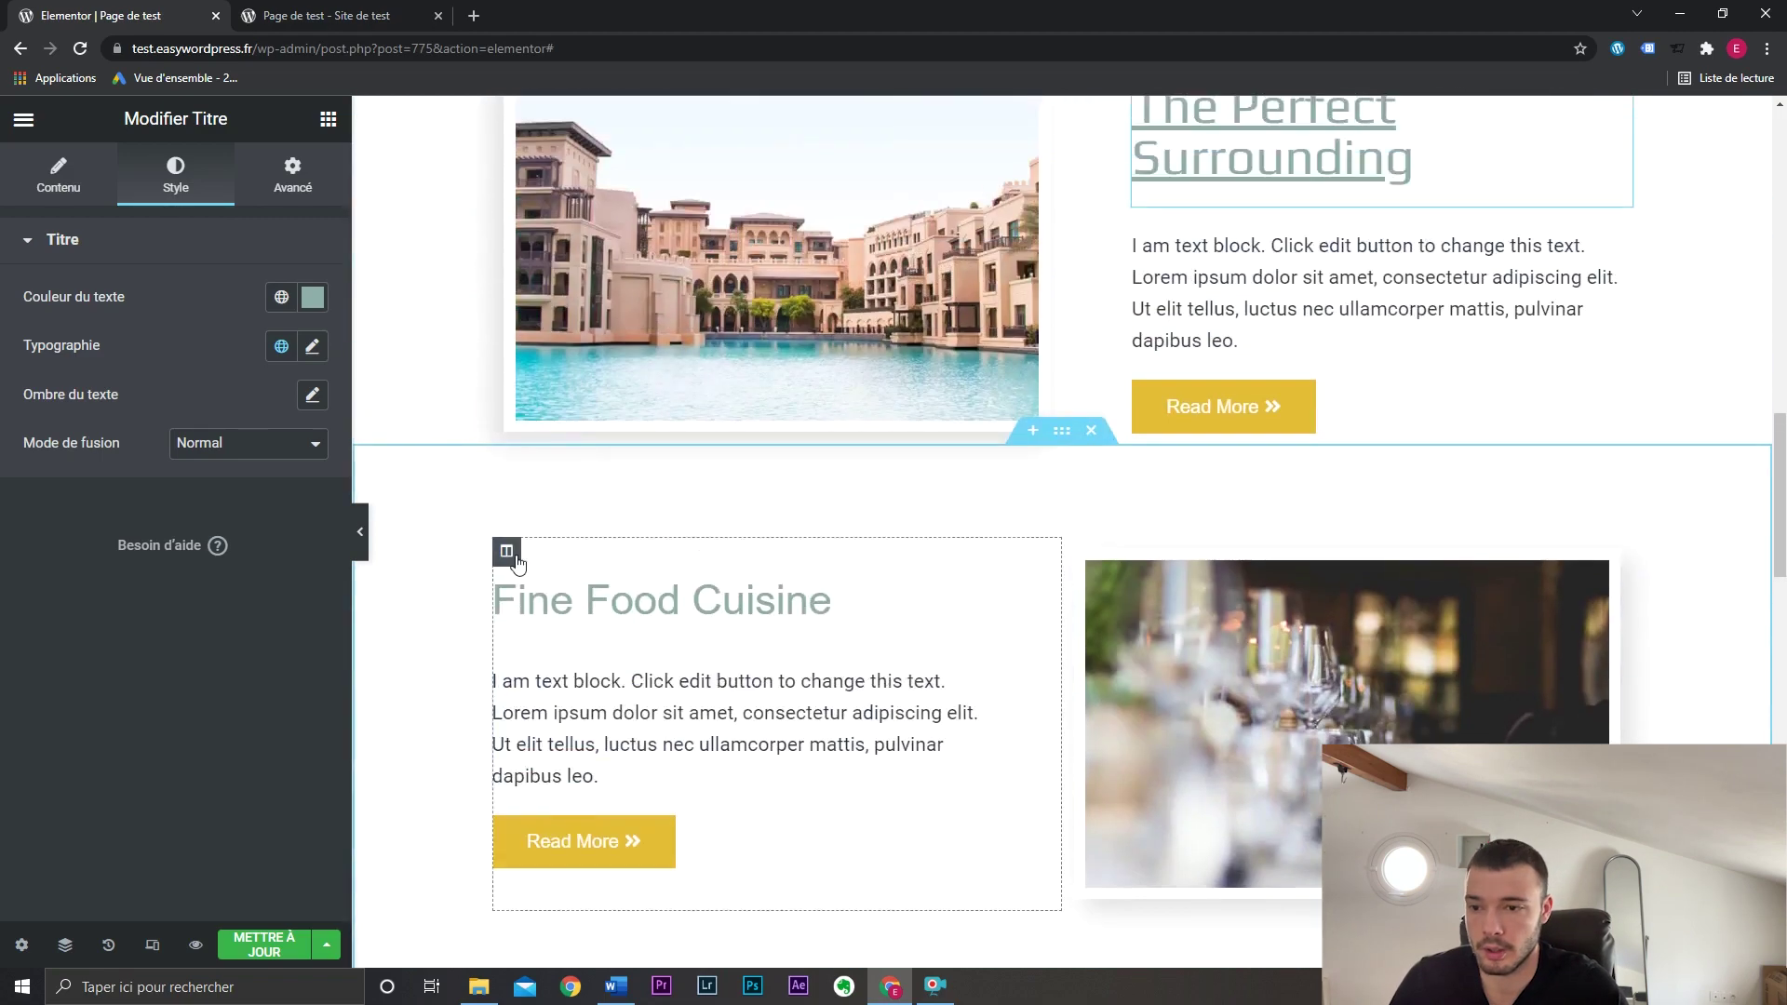
pyautogui.click(327, 120)
pyautogui.moveTo(249, 333); pyautogui.dragTo(622, 595)
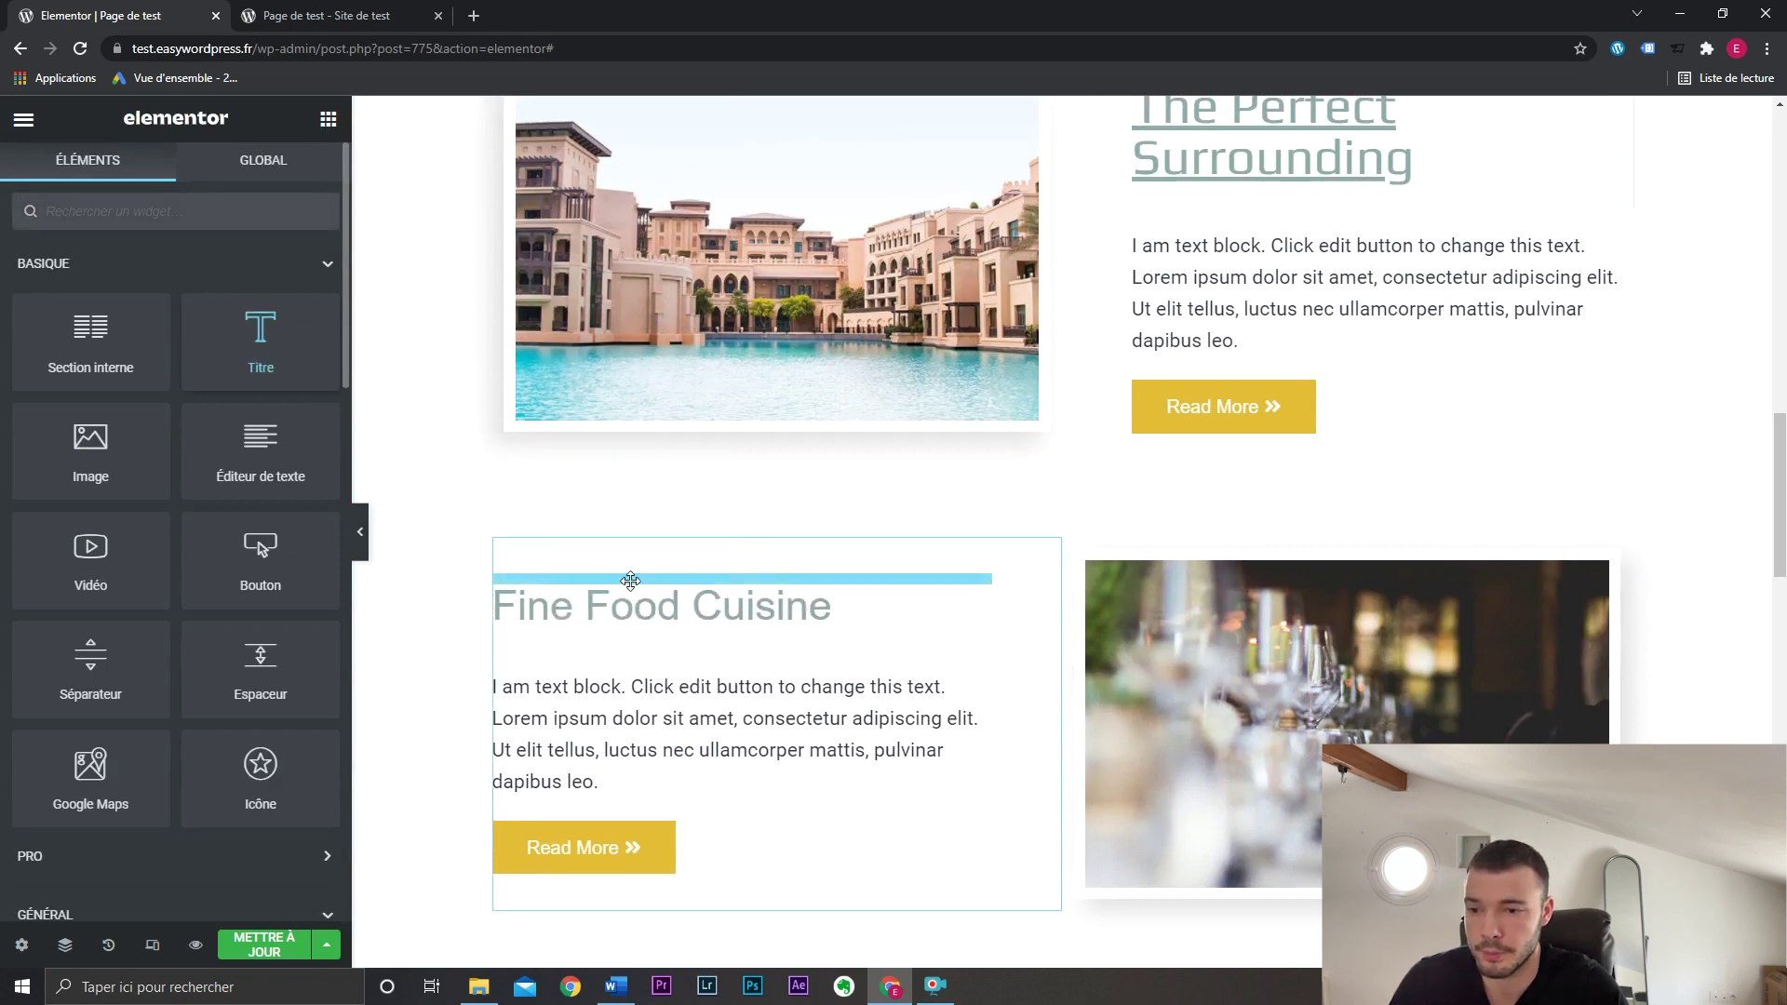
pyautogui.click(199, 174)
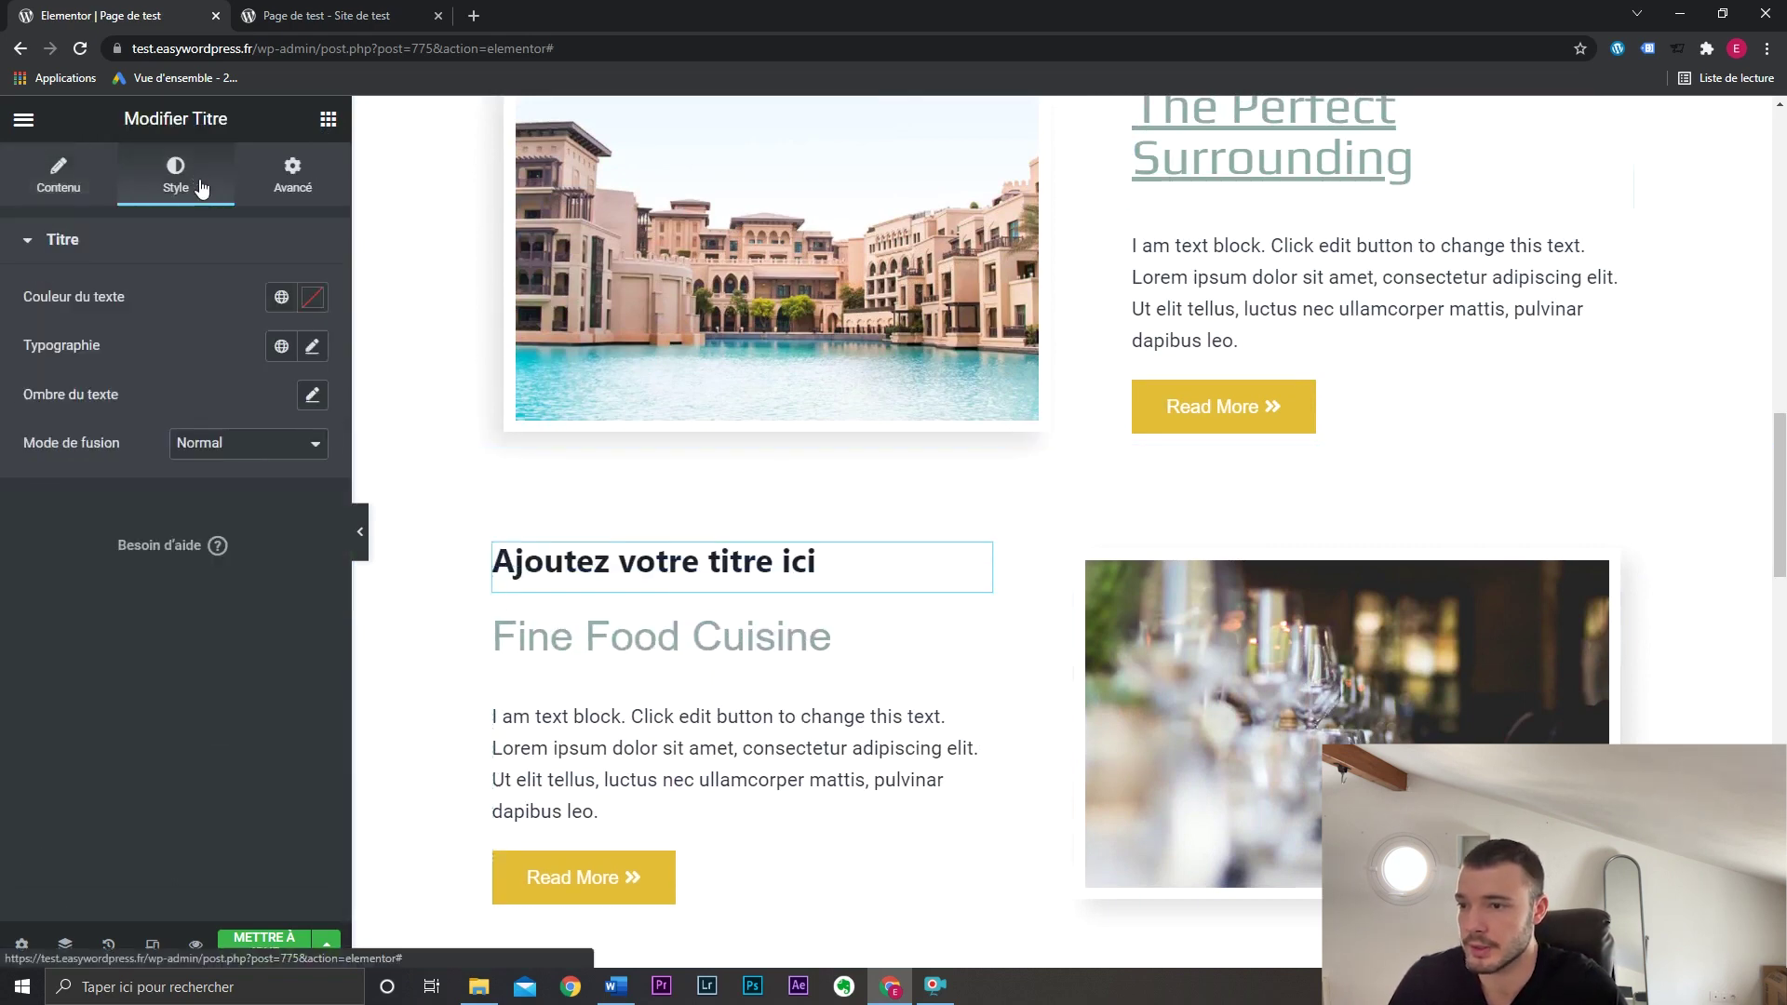
pyautogui.click(281, 347)
pyautogui.click(171, 582)
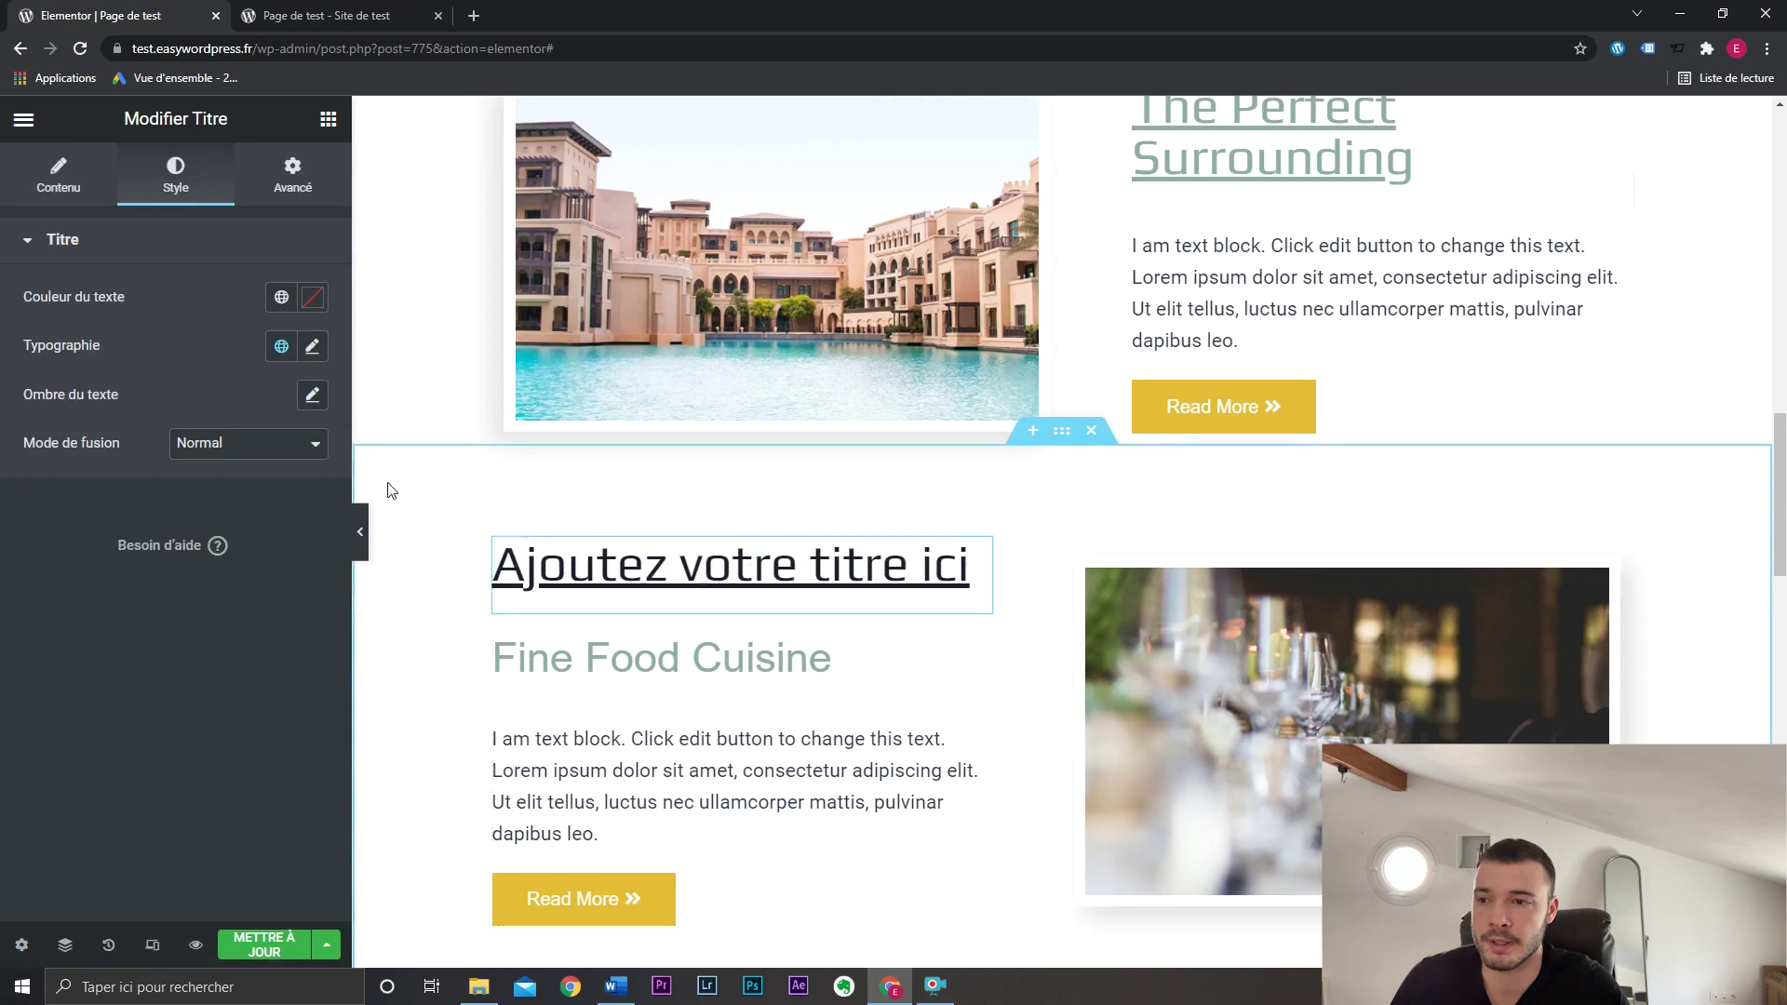
# Apply the global color "Couleur titre" to the heading above "Fine Food Cuisine" and delete that heading.
pyautogui.click(280, 298)
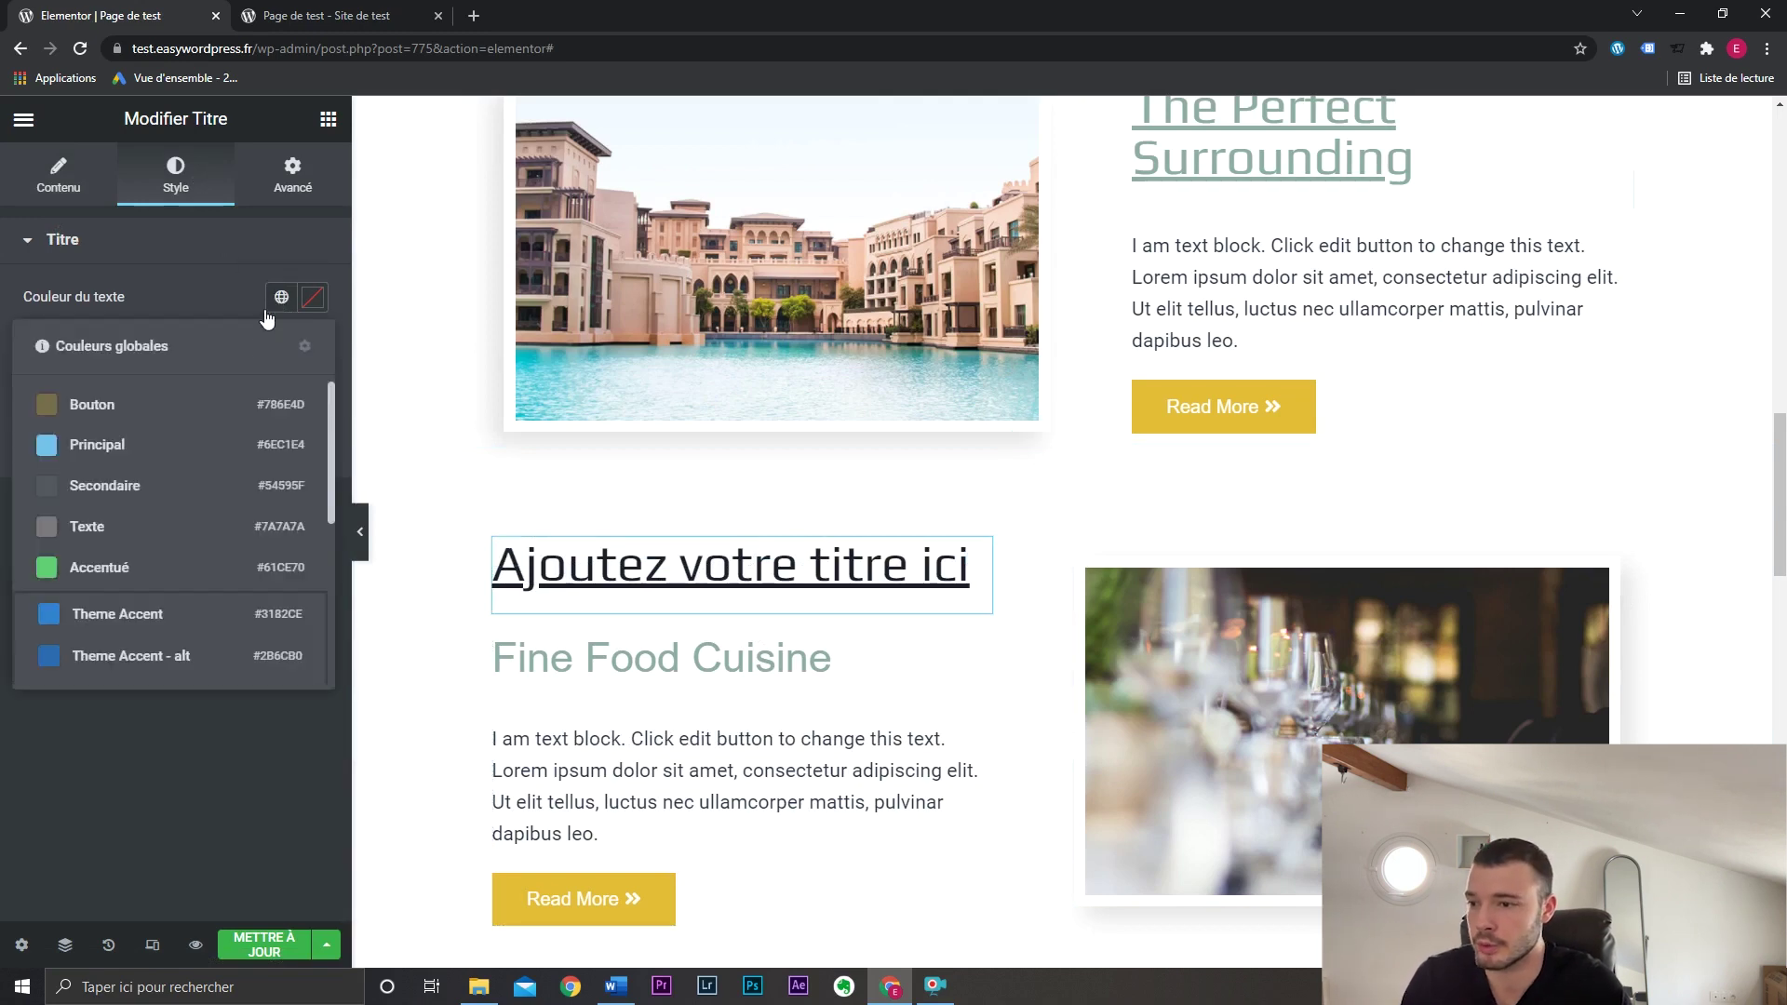
pyautogui.scroll(-2, 234, 498)
pyautogui.scroll(-3, 233, 498)
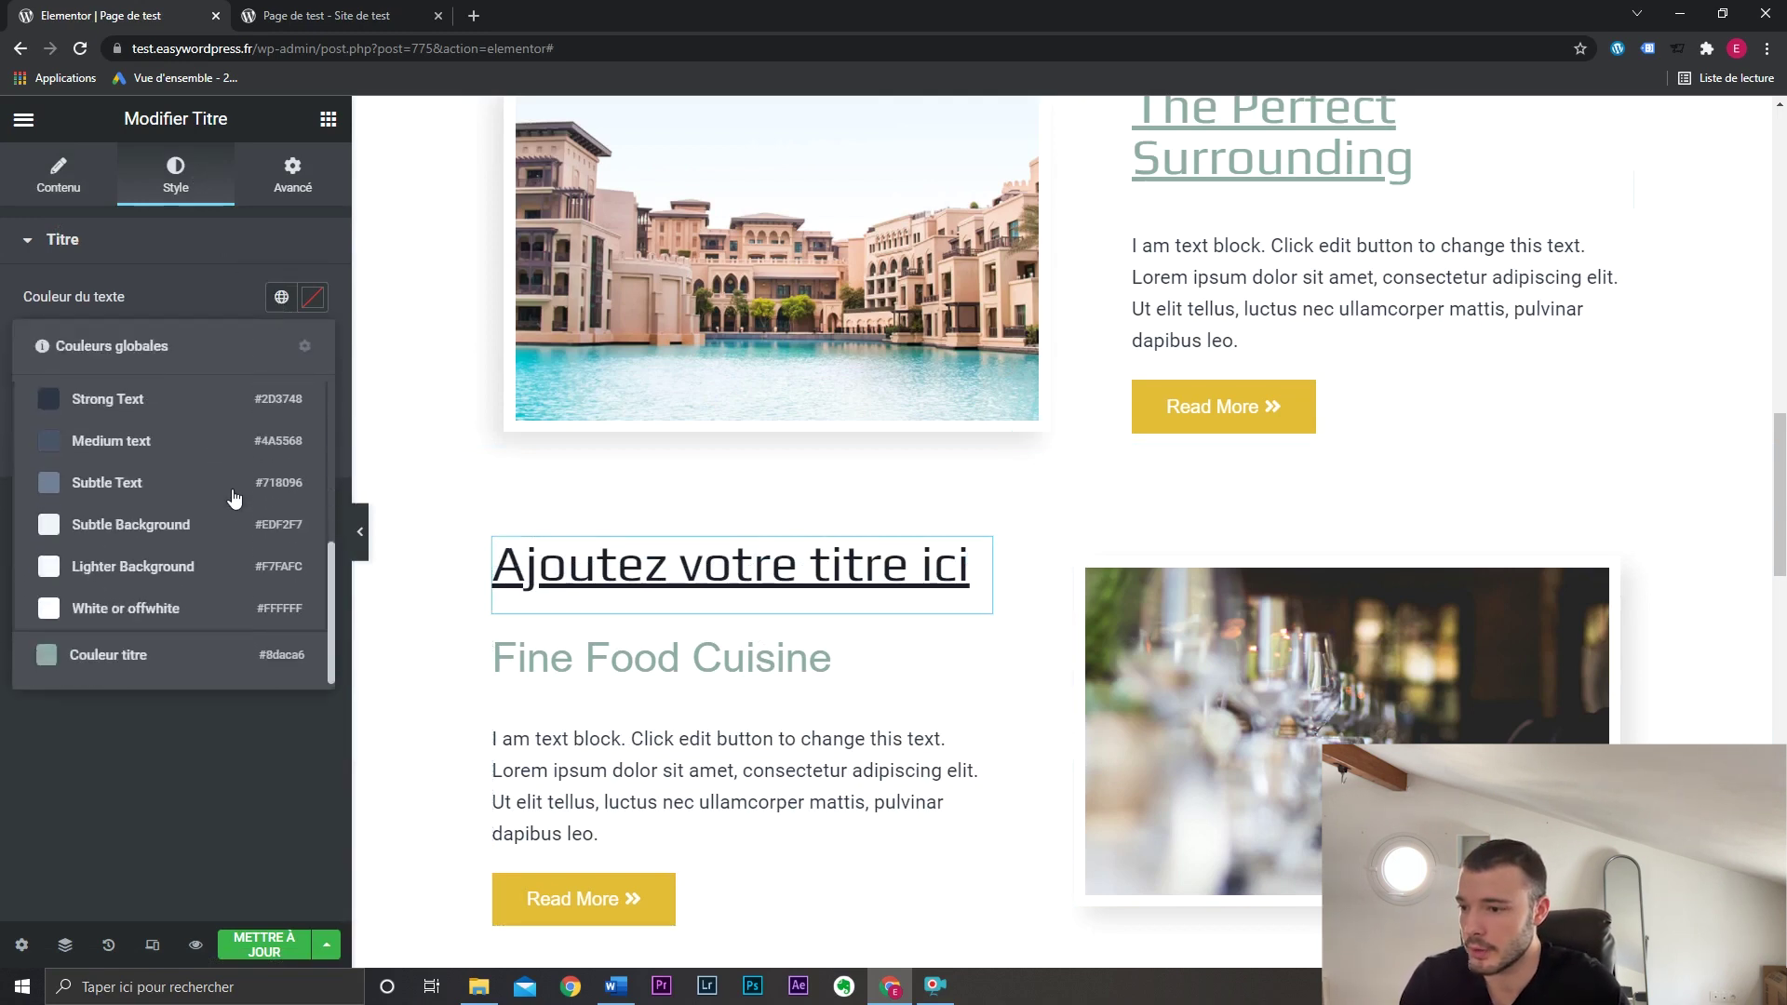
pyautogui.click(163, 659)
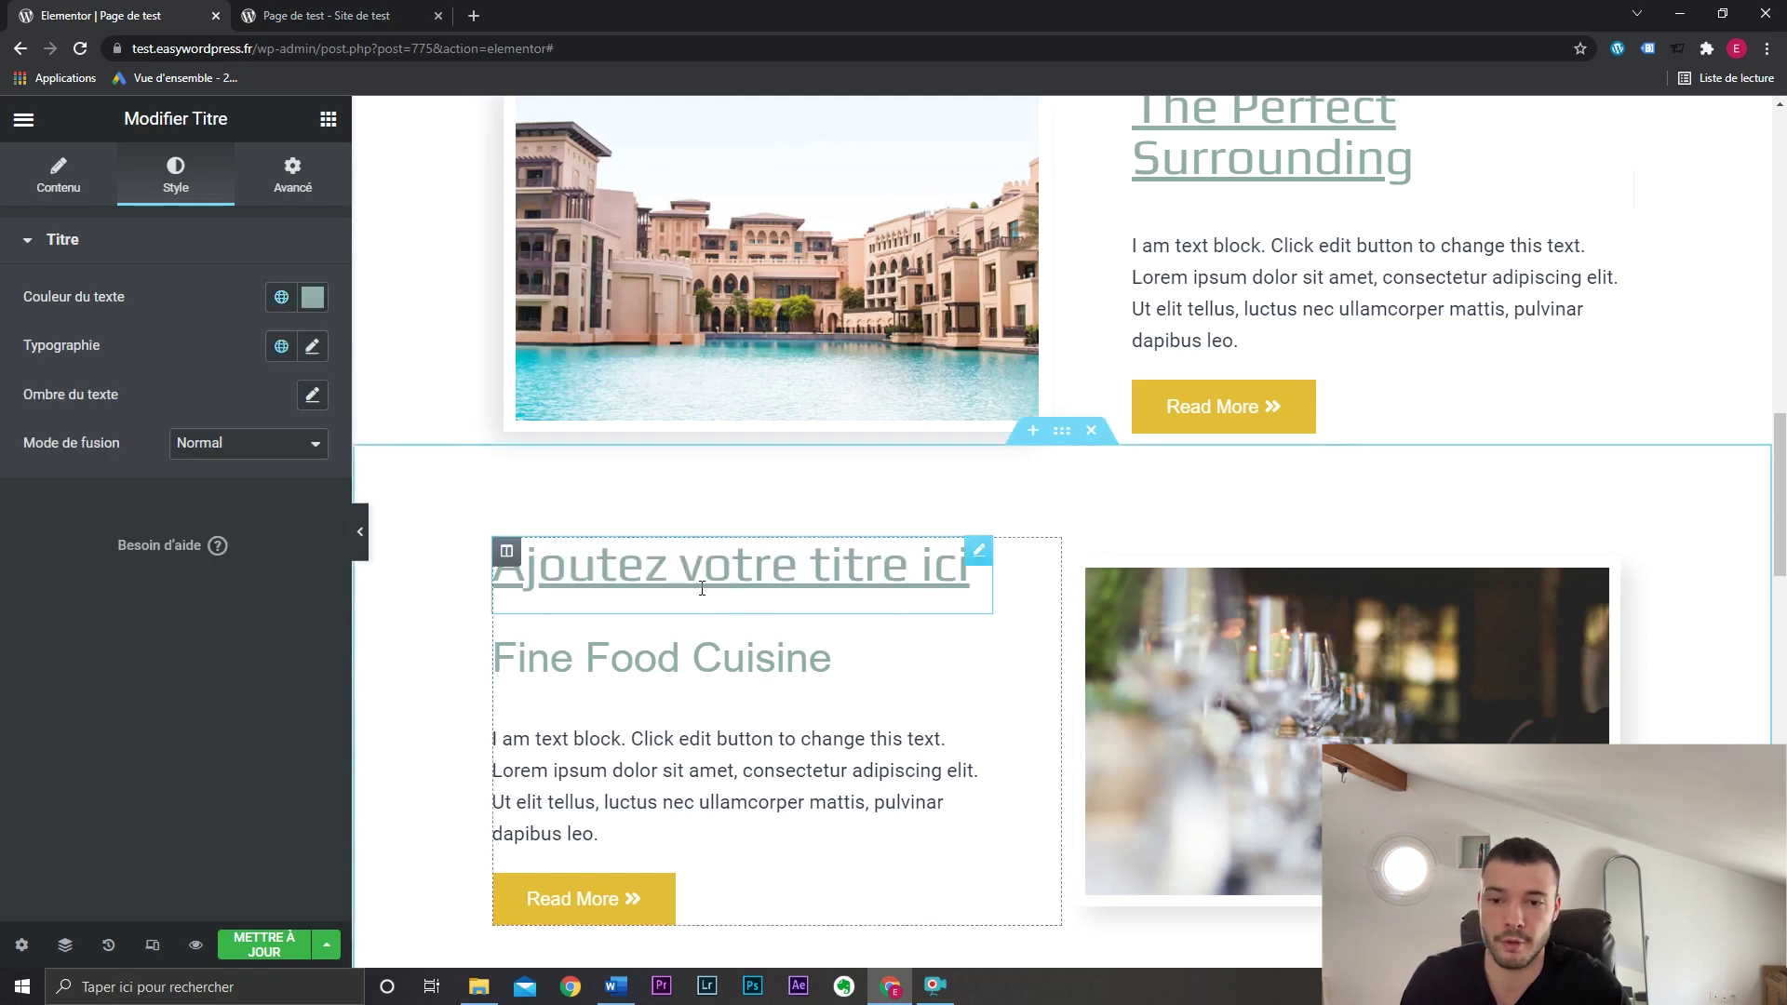
pyautogui.press('Delete')
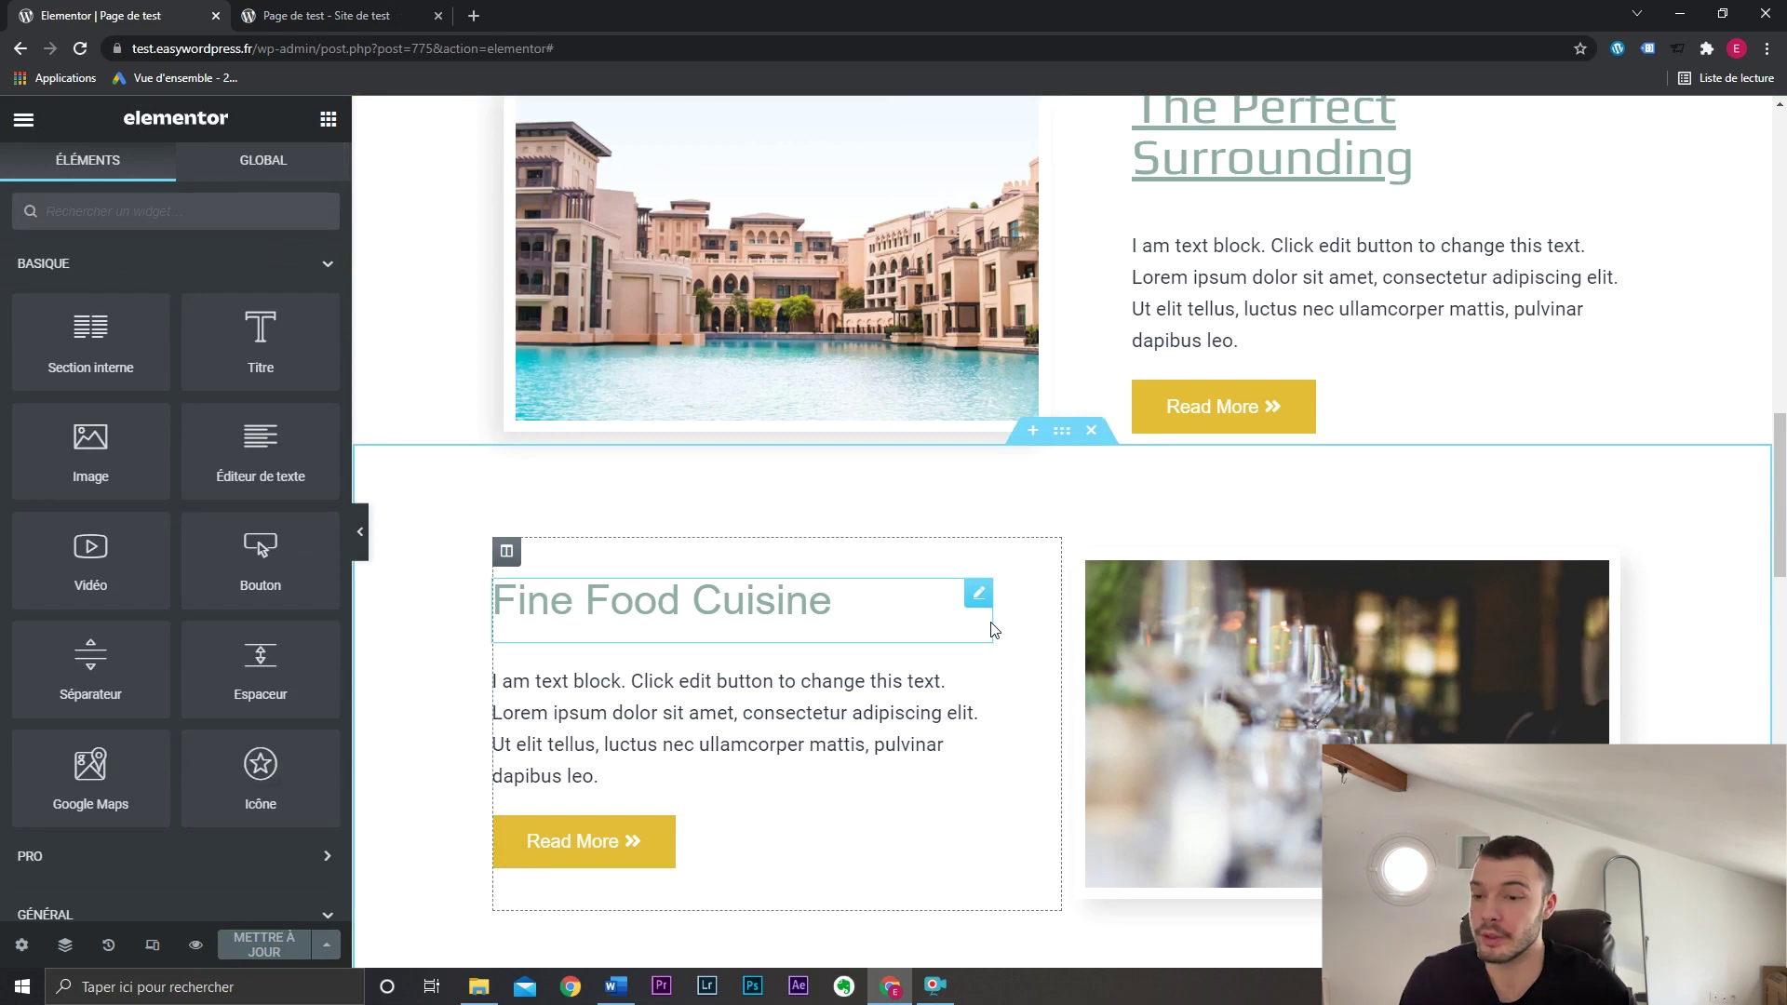
# Set the font family of the theme-style buttons to Arial in the site settings.
pyautogui.click(23, 119)
pyautogui.click(173, 227)
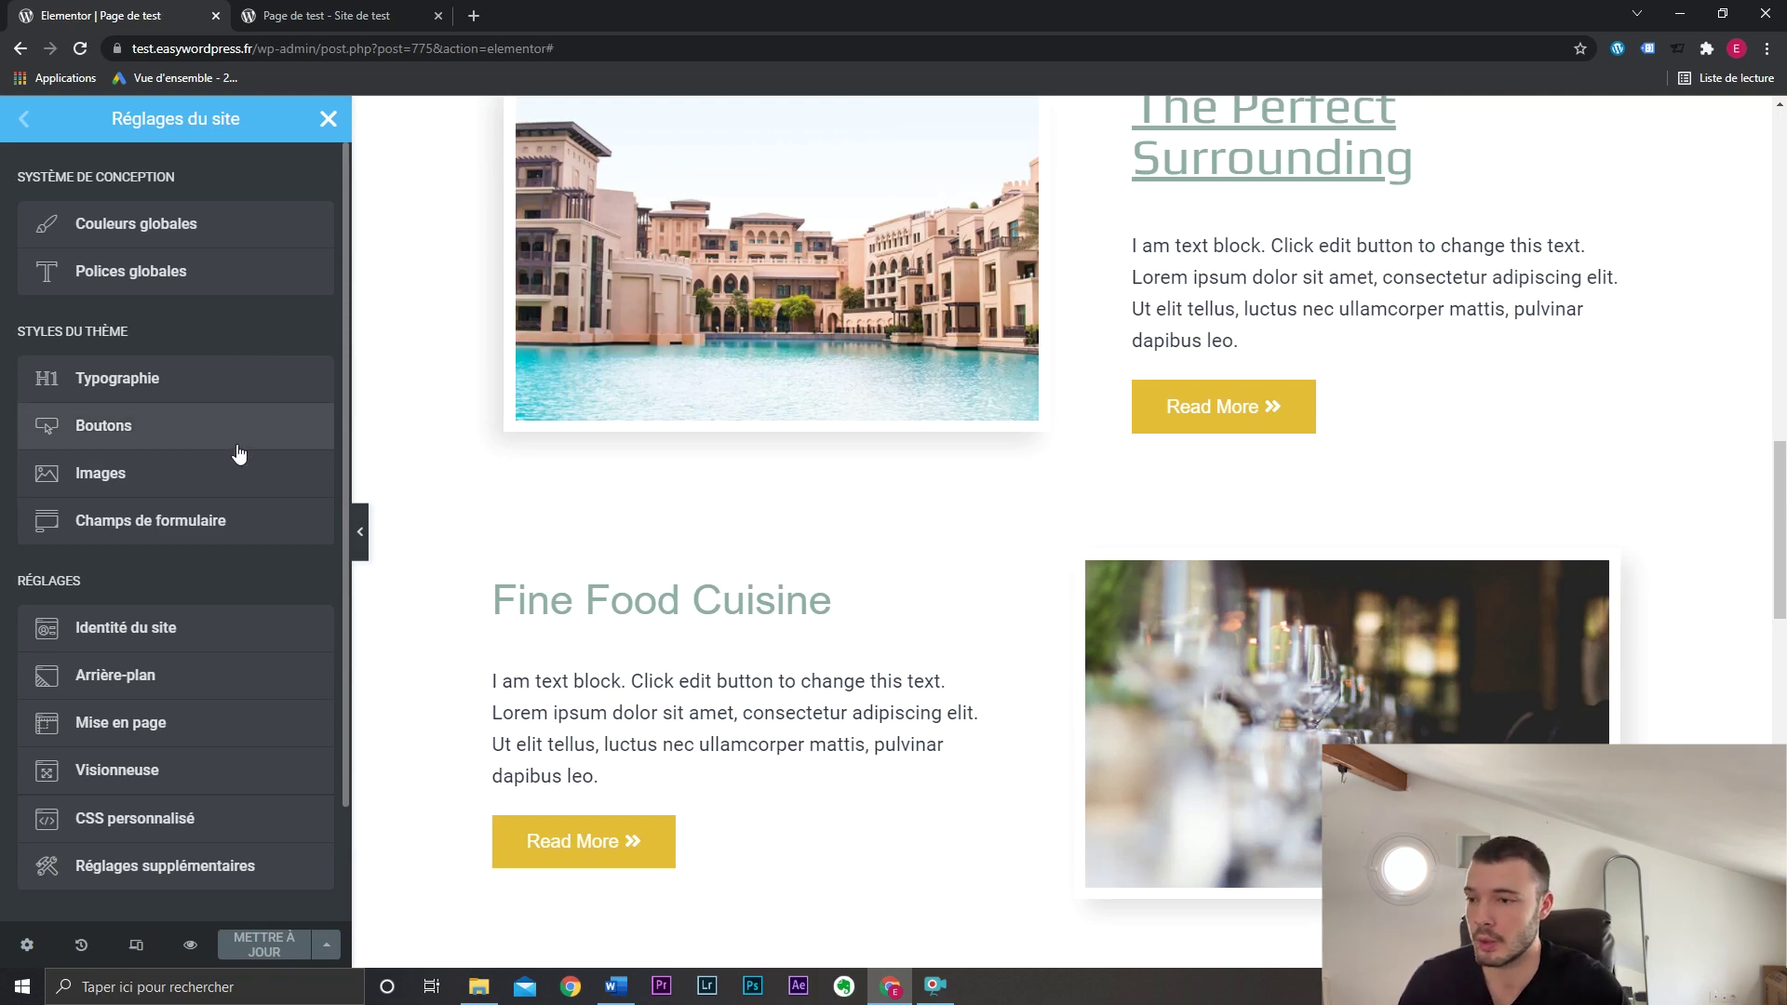
pyautogui.click(183, 431)
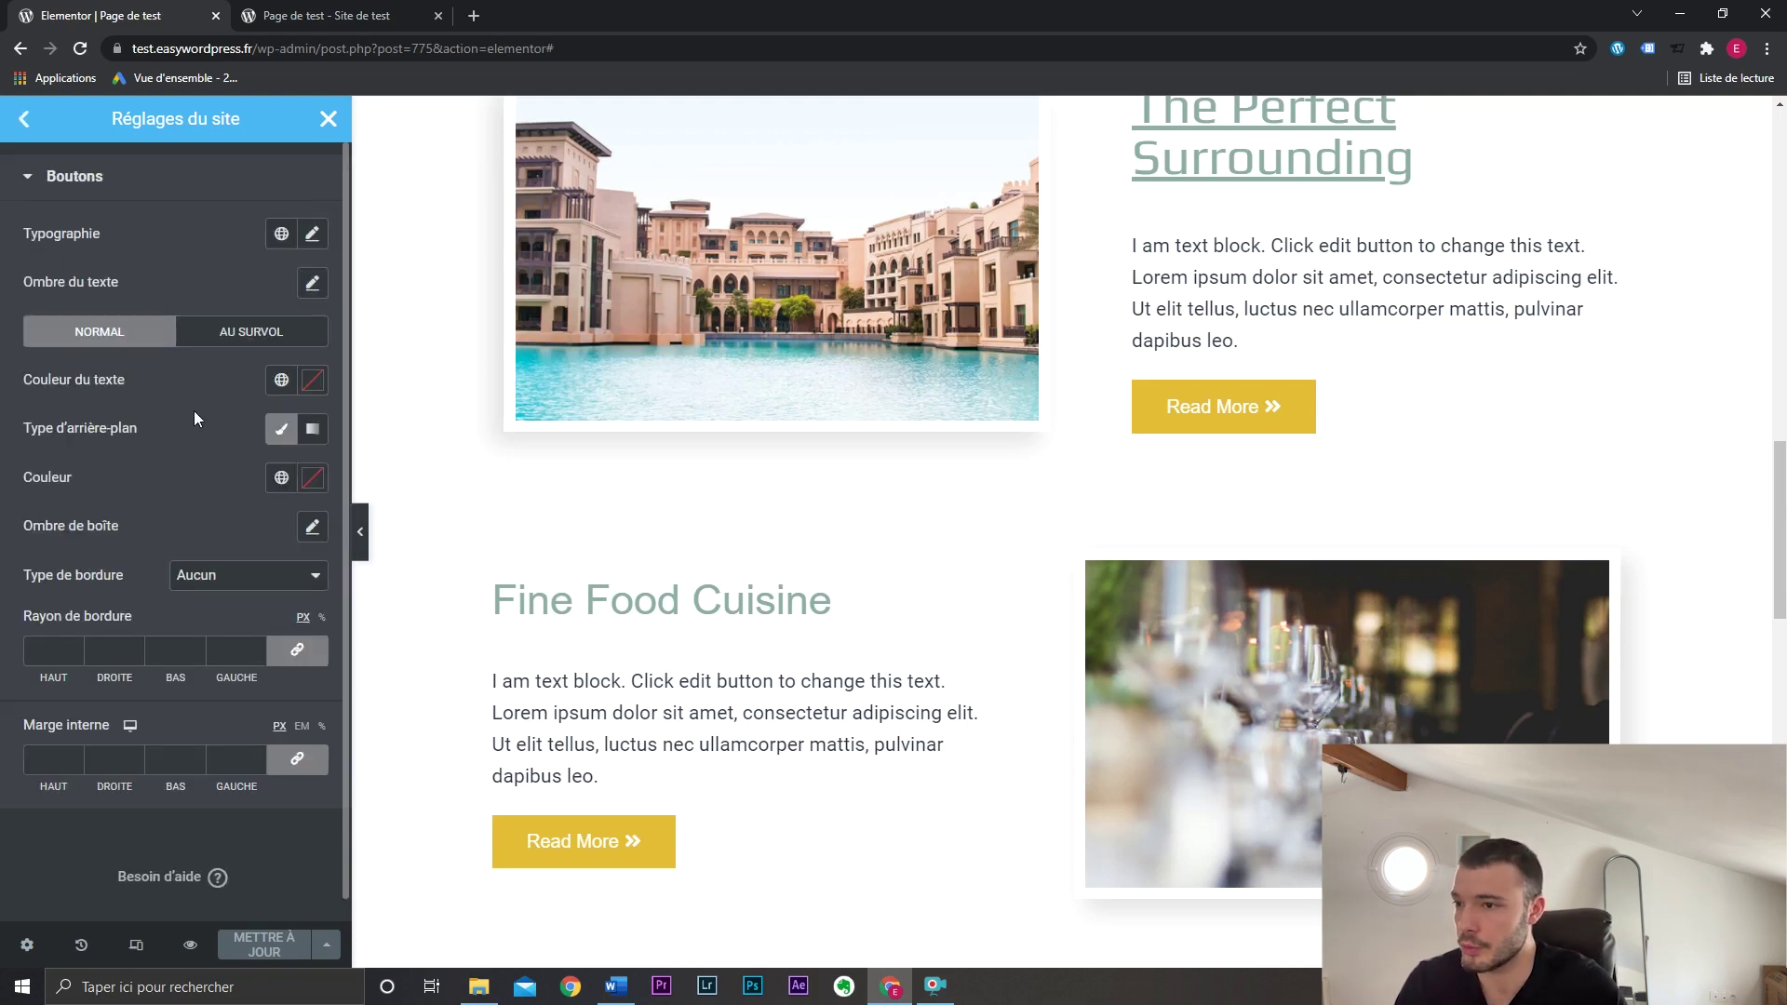
pyautogui.click(311, 233)
pyautogui.click(239, 343)
pyautogui.click(218, 467)
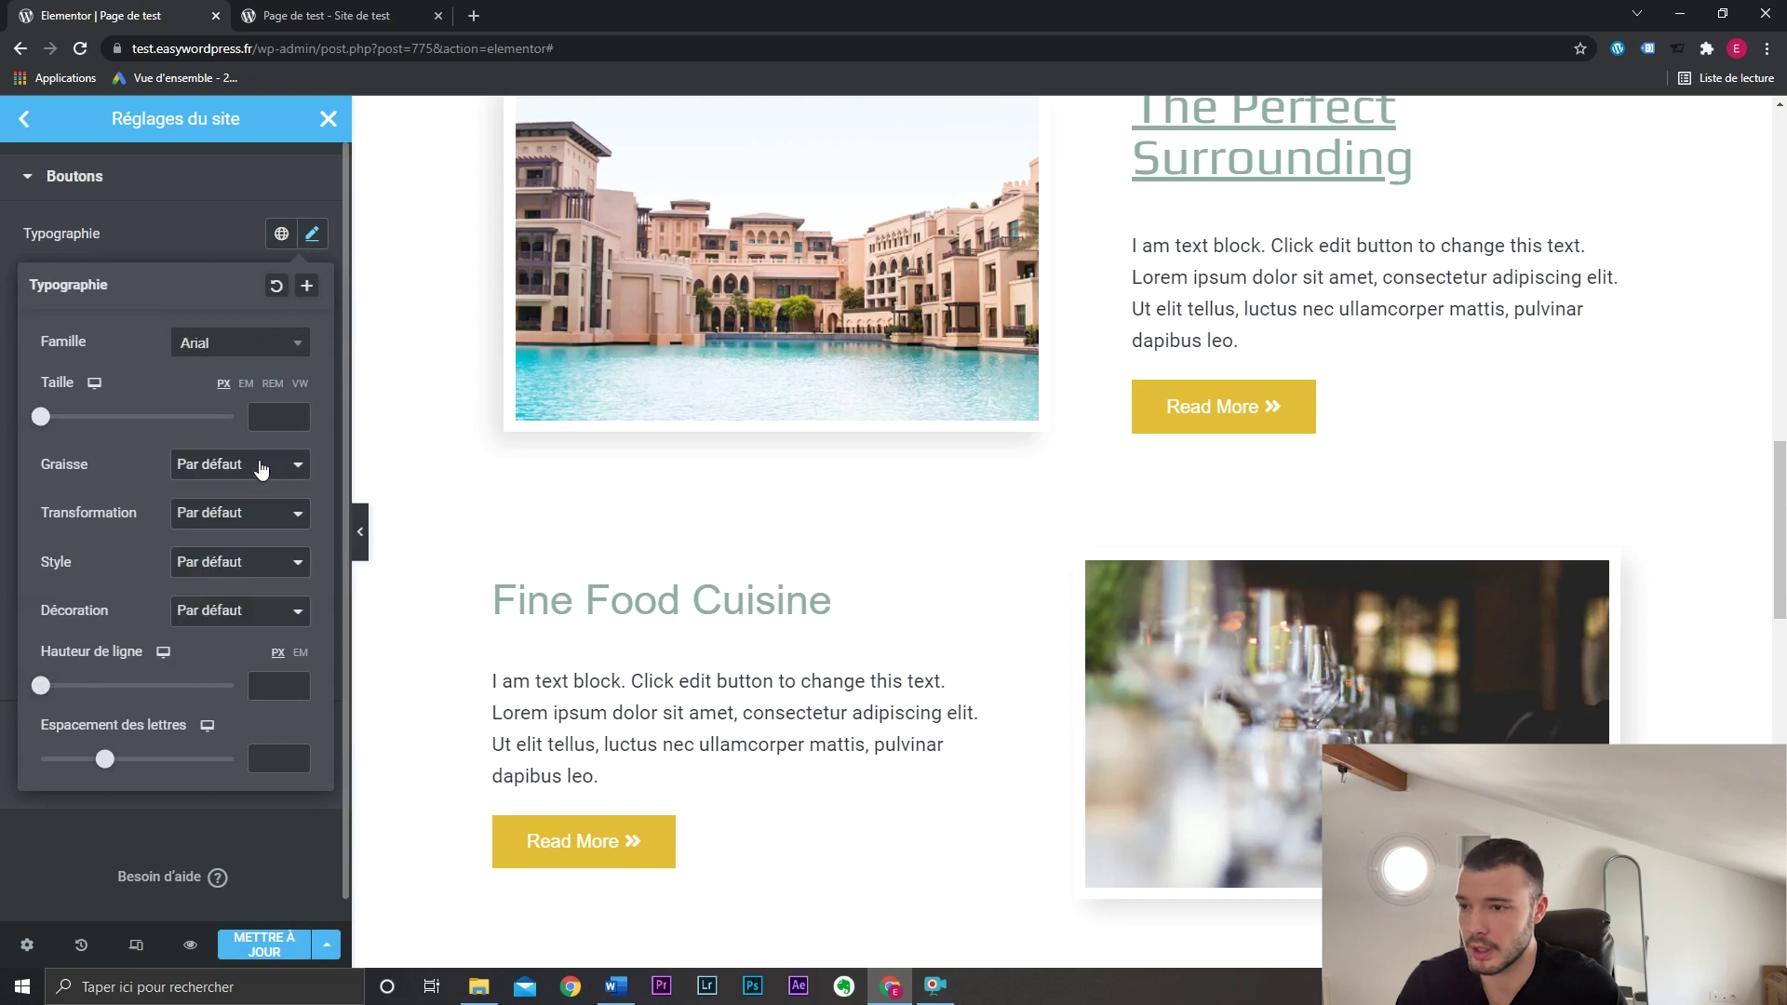
# Set the theme buttons' background to the global color "Strong Text" and their text color to white, and save the settings.
pyautogui.click(312, 234)
pyautogui.click(281, 477)
pyautogui.scroll(-3, 253, 685)
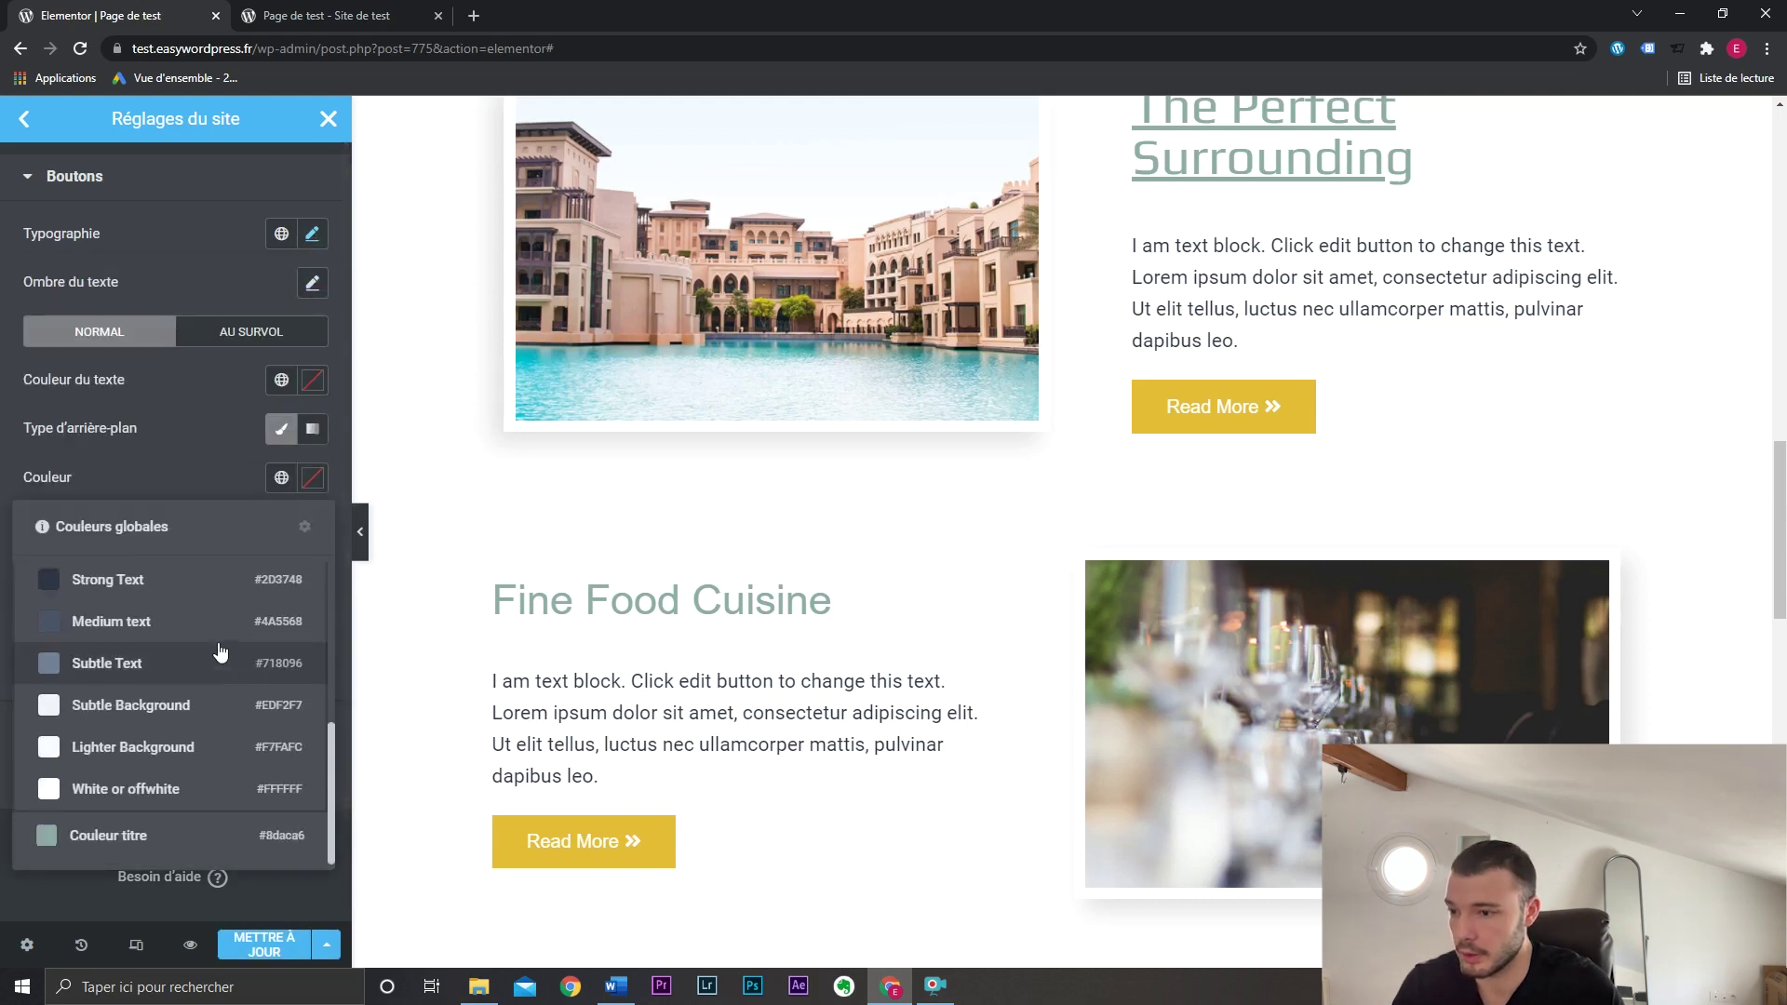
pyautogui.click(203, 591)
pyautogui.click(312, 383)
pyautogui.moveTo(93, 508); pyautogui.dragTo(2, 441)
pyautogui.click(2, 442)
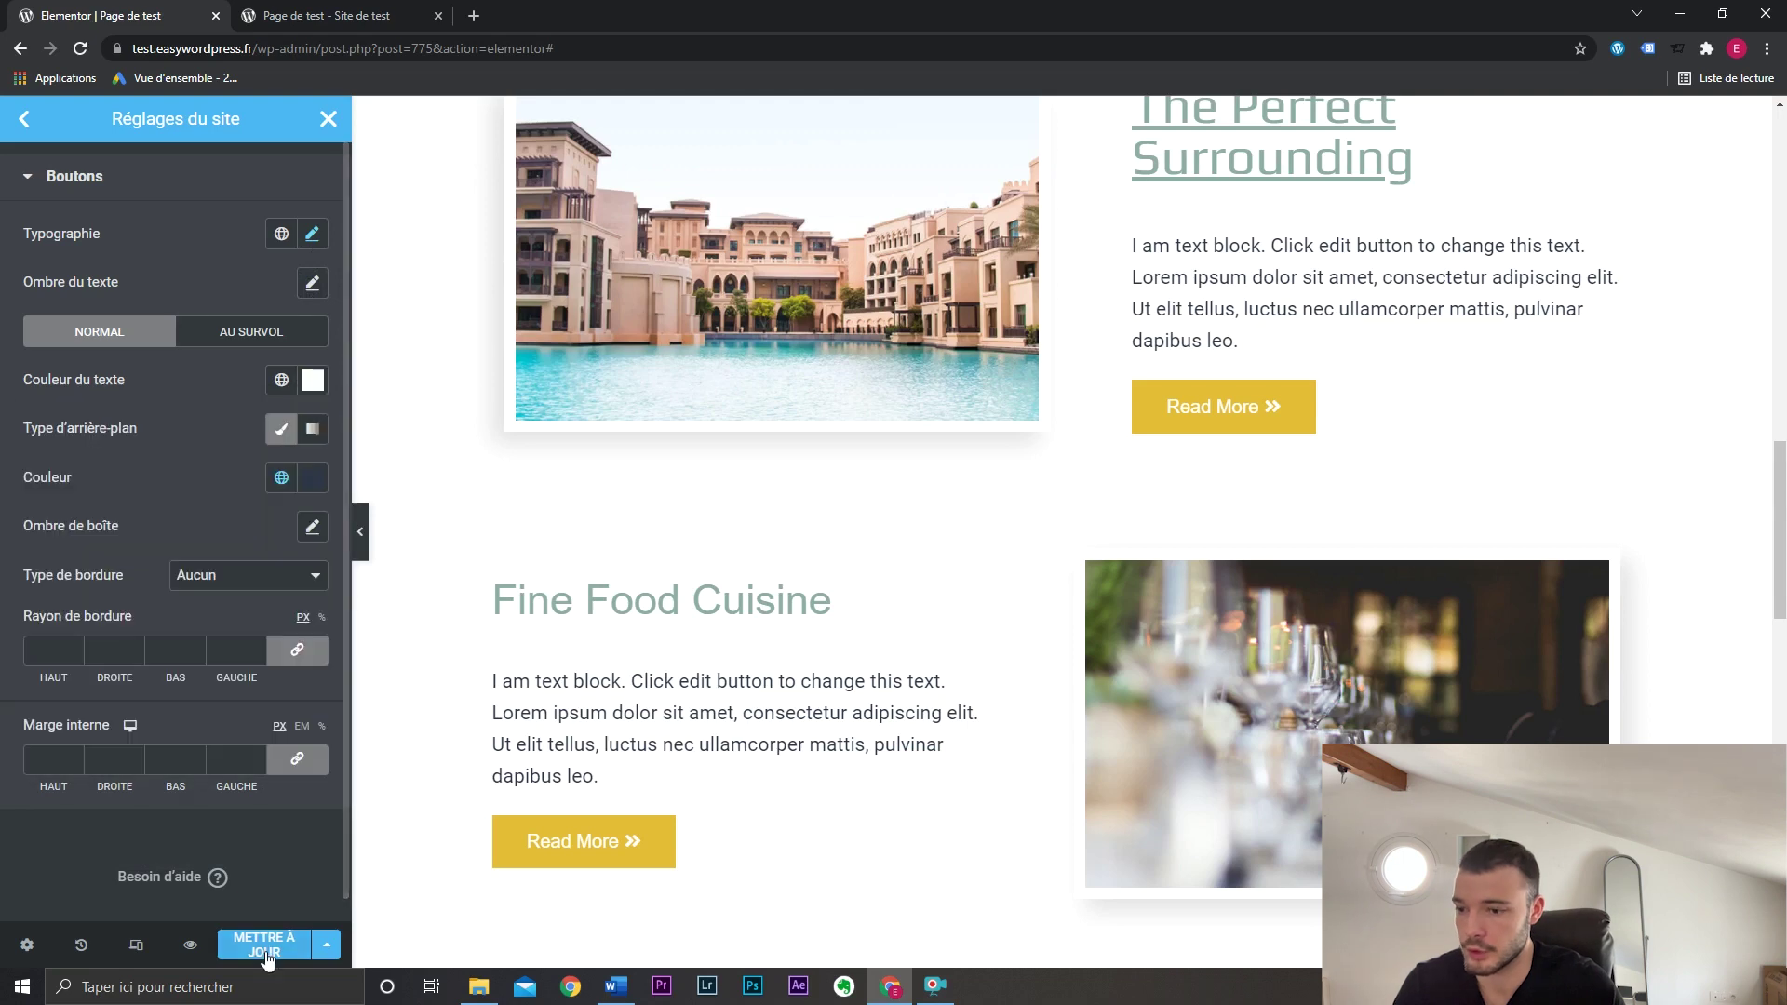
pyautogui.click(267, 948)
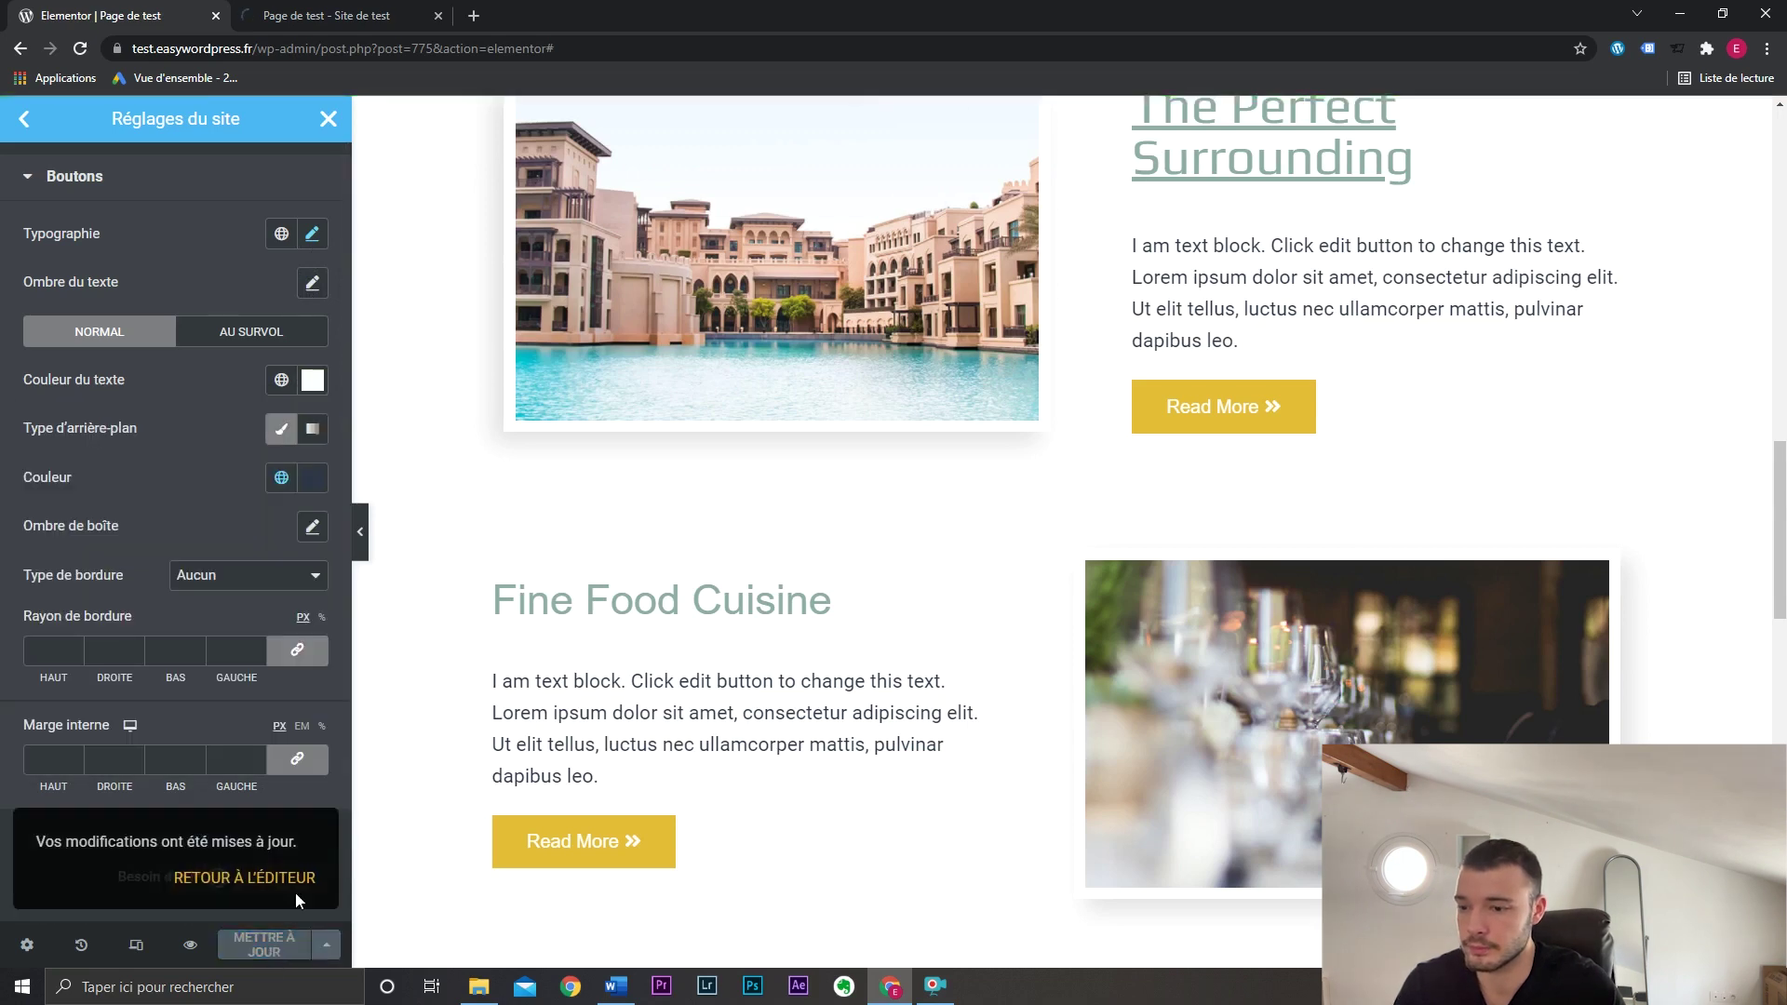
# Close the site settings and add a button widget below "Read More" in the "Enjoy Some You-Time" section.
pyautogui.click(324, 118)
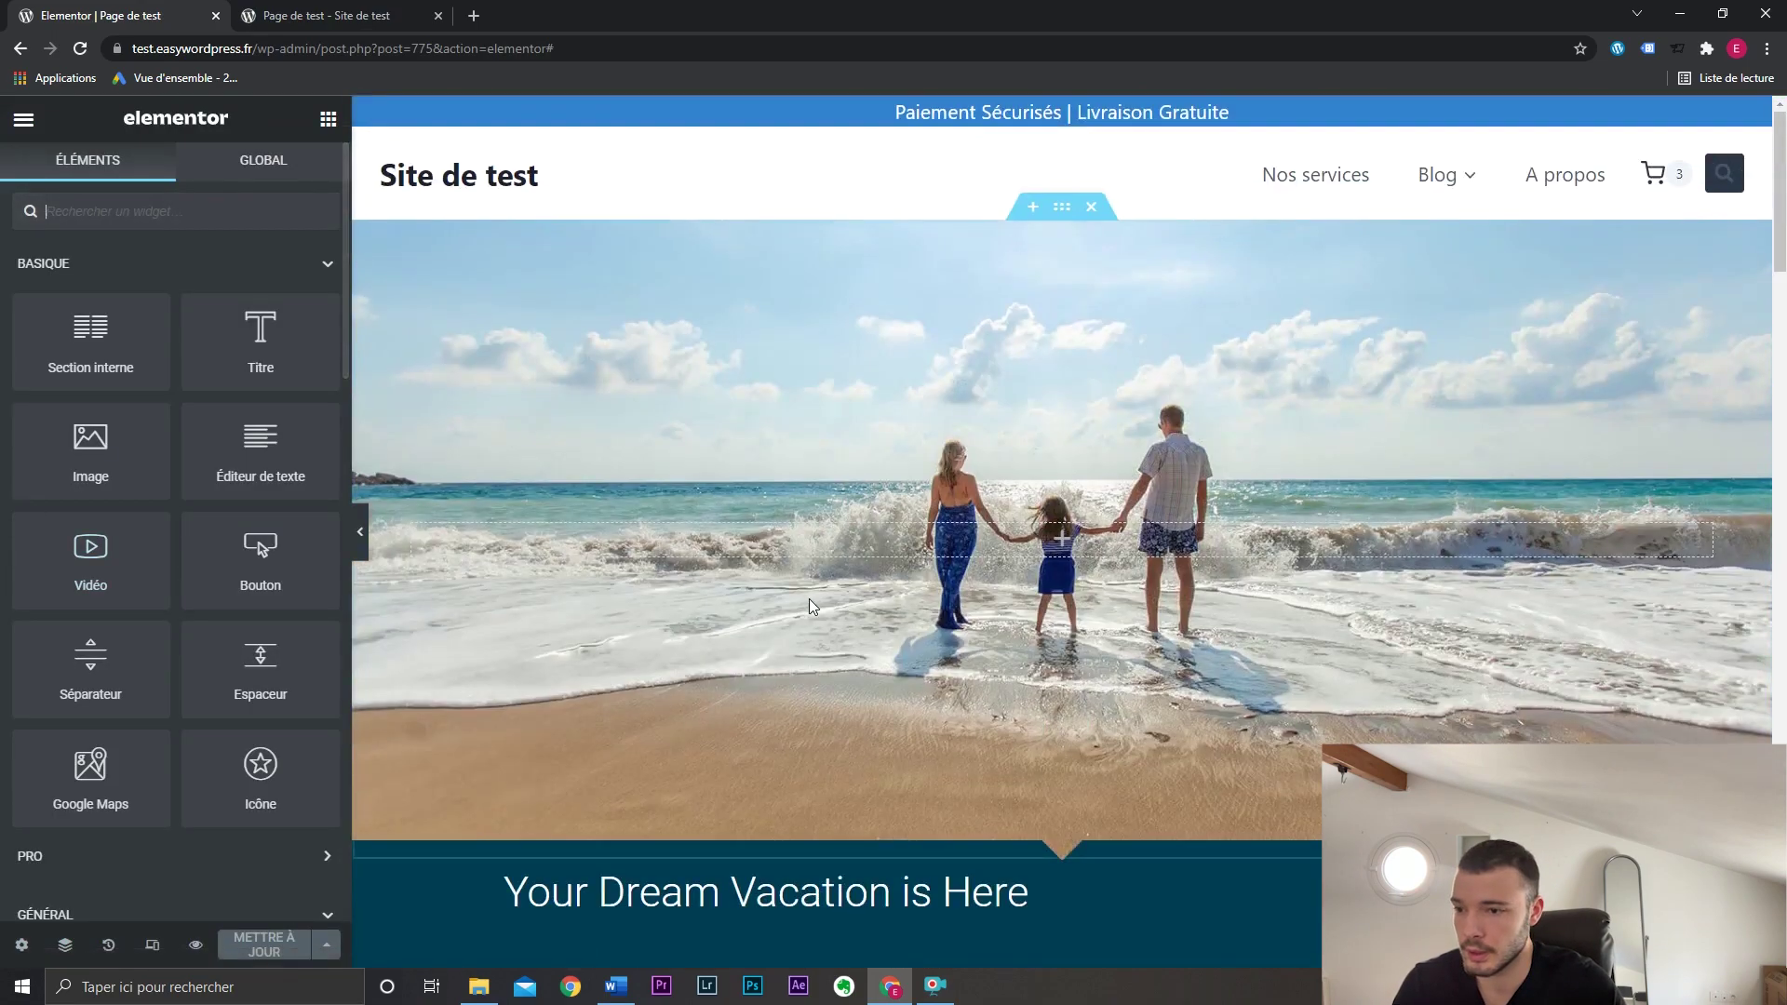
pyautogui.scroll(-10, 814, 602)
pyautogui.moveTo(301, 556); pyautogui.dragTo(614, 502)
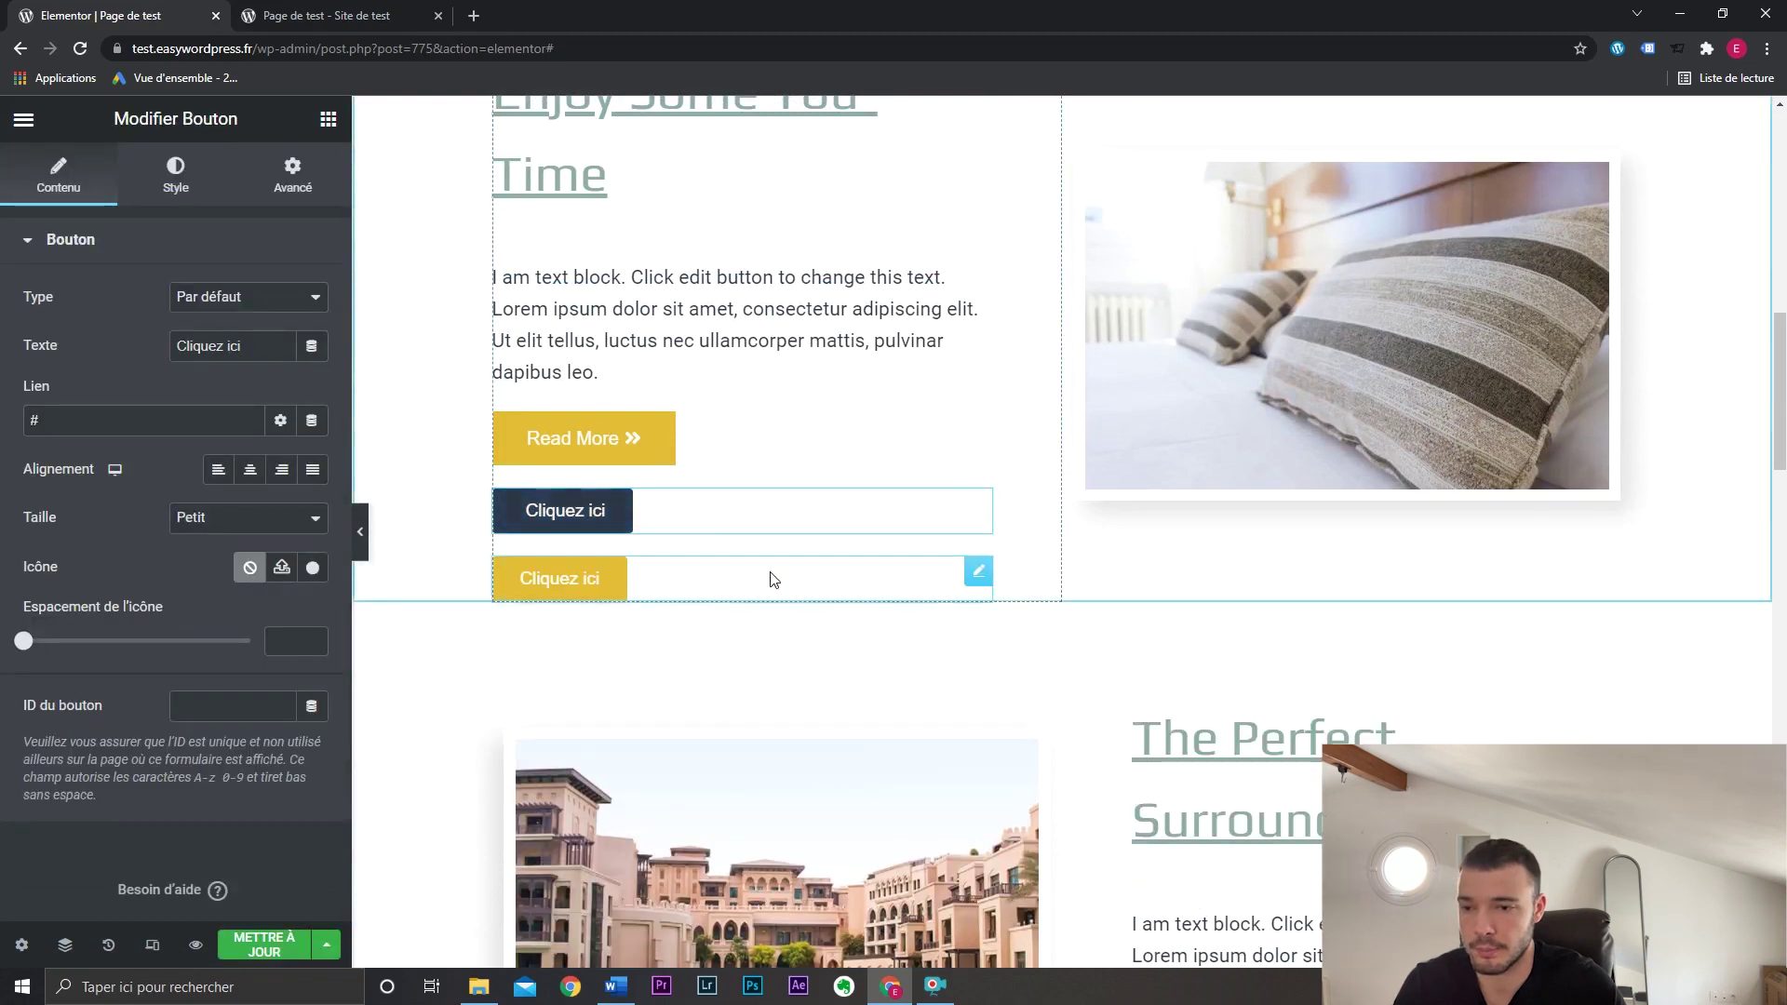
# Delete both "Cliquez ici" buttons below "Read More" in the "Enjoy Some You-Time" section.
pyautogui.press('Delete')
pyautogui.rightClick(663, 519)
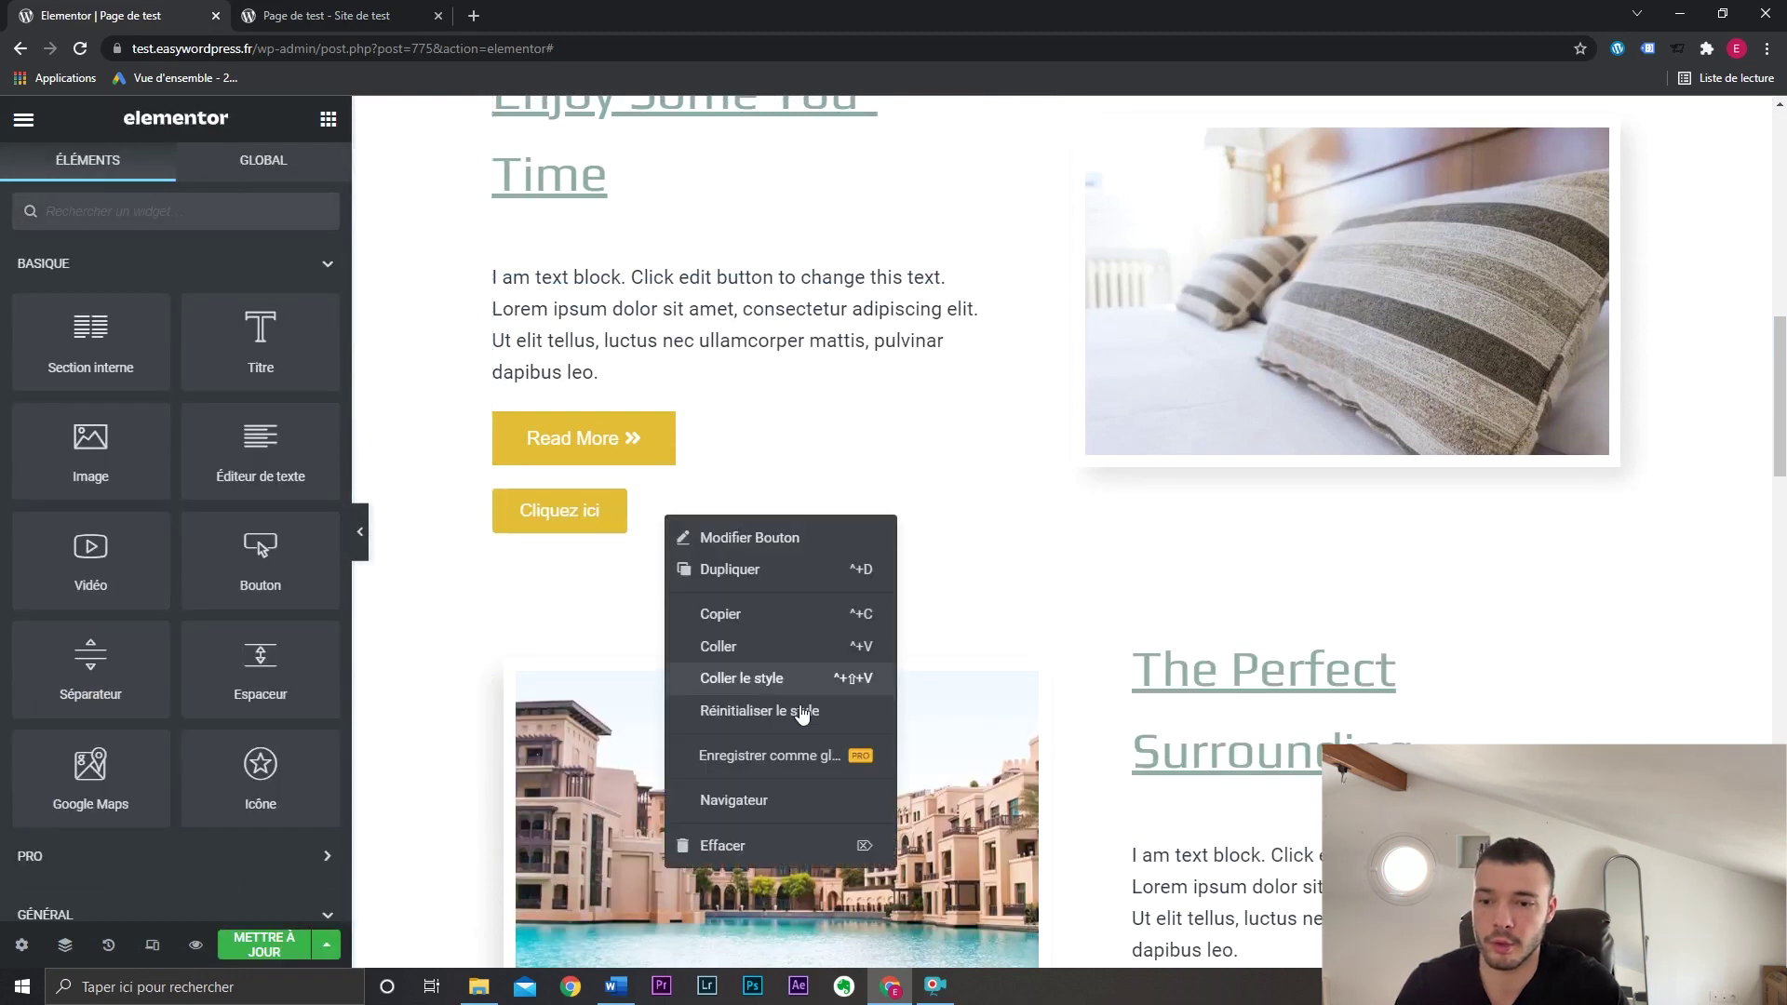
pyautogui.click(782, 844)
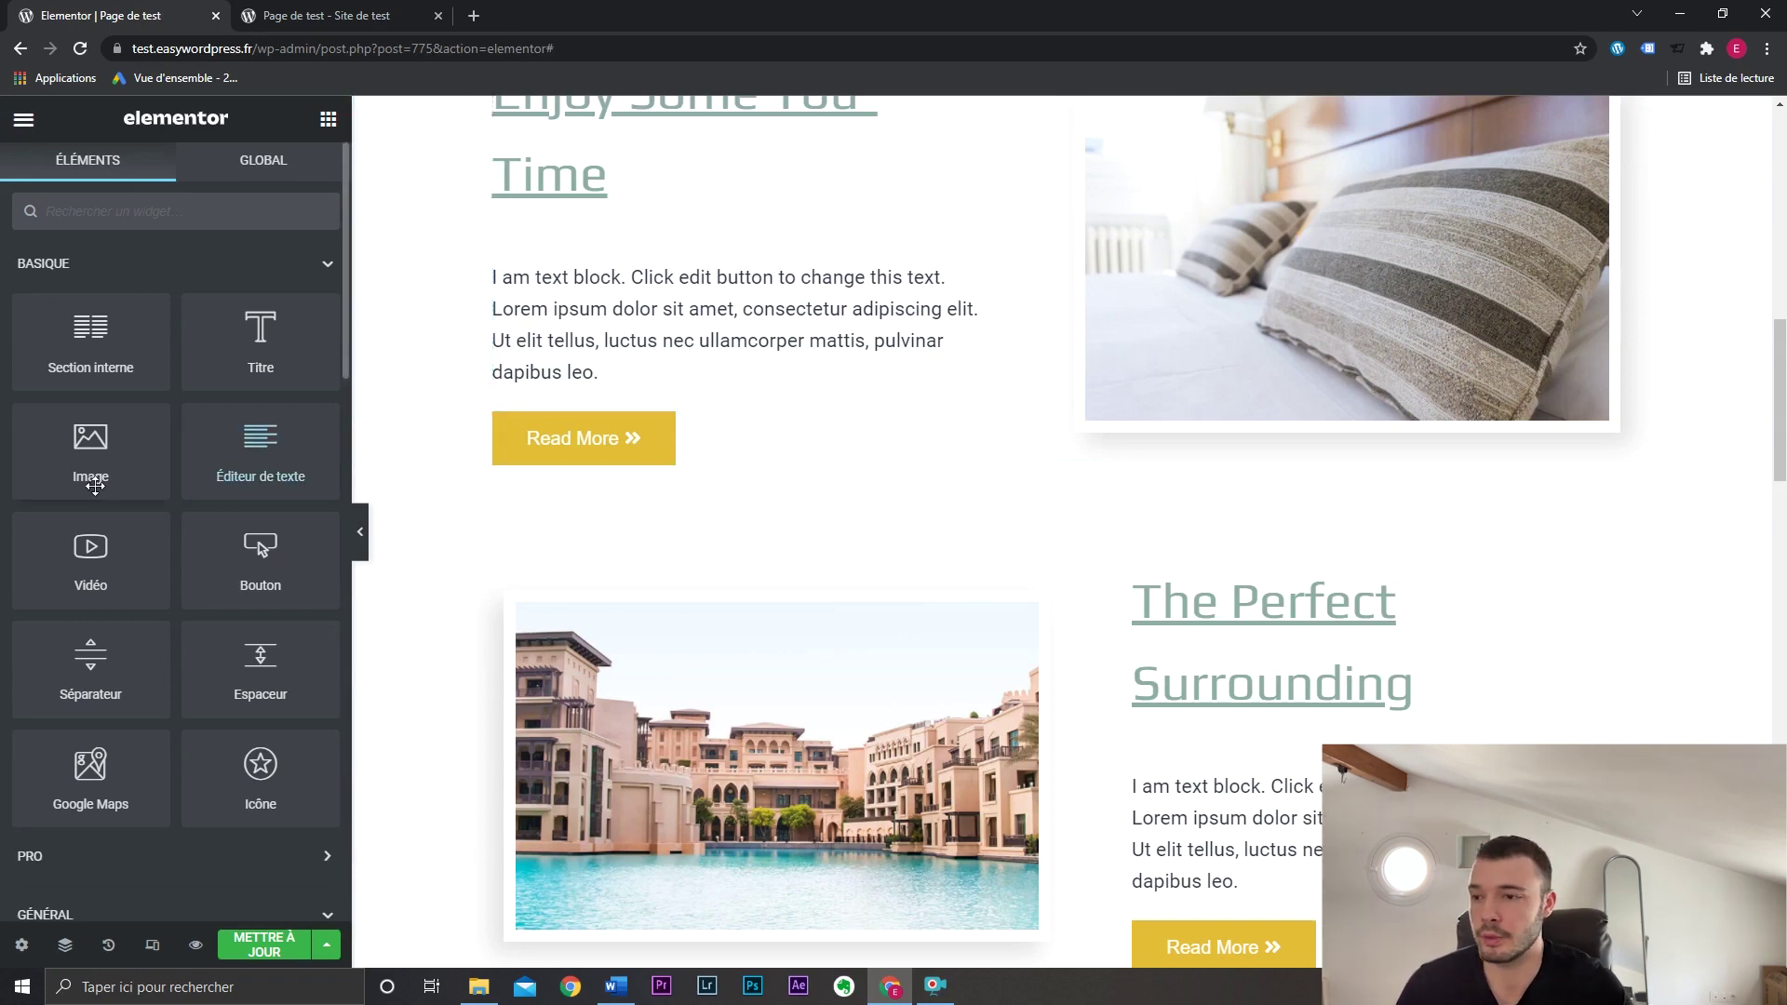
# Add a button widget above "Read More" to test the default button style, and delete it.
pyautogui.moveTo(257, 556); pyautogui.dragTo(855, 436)
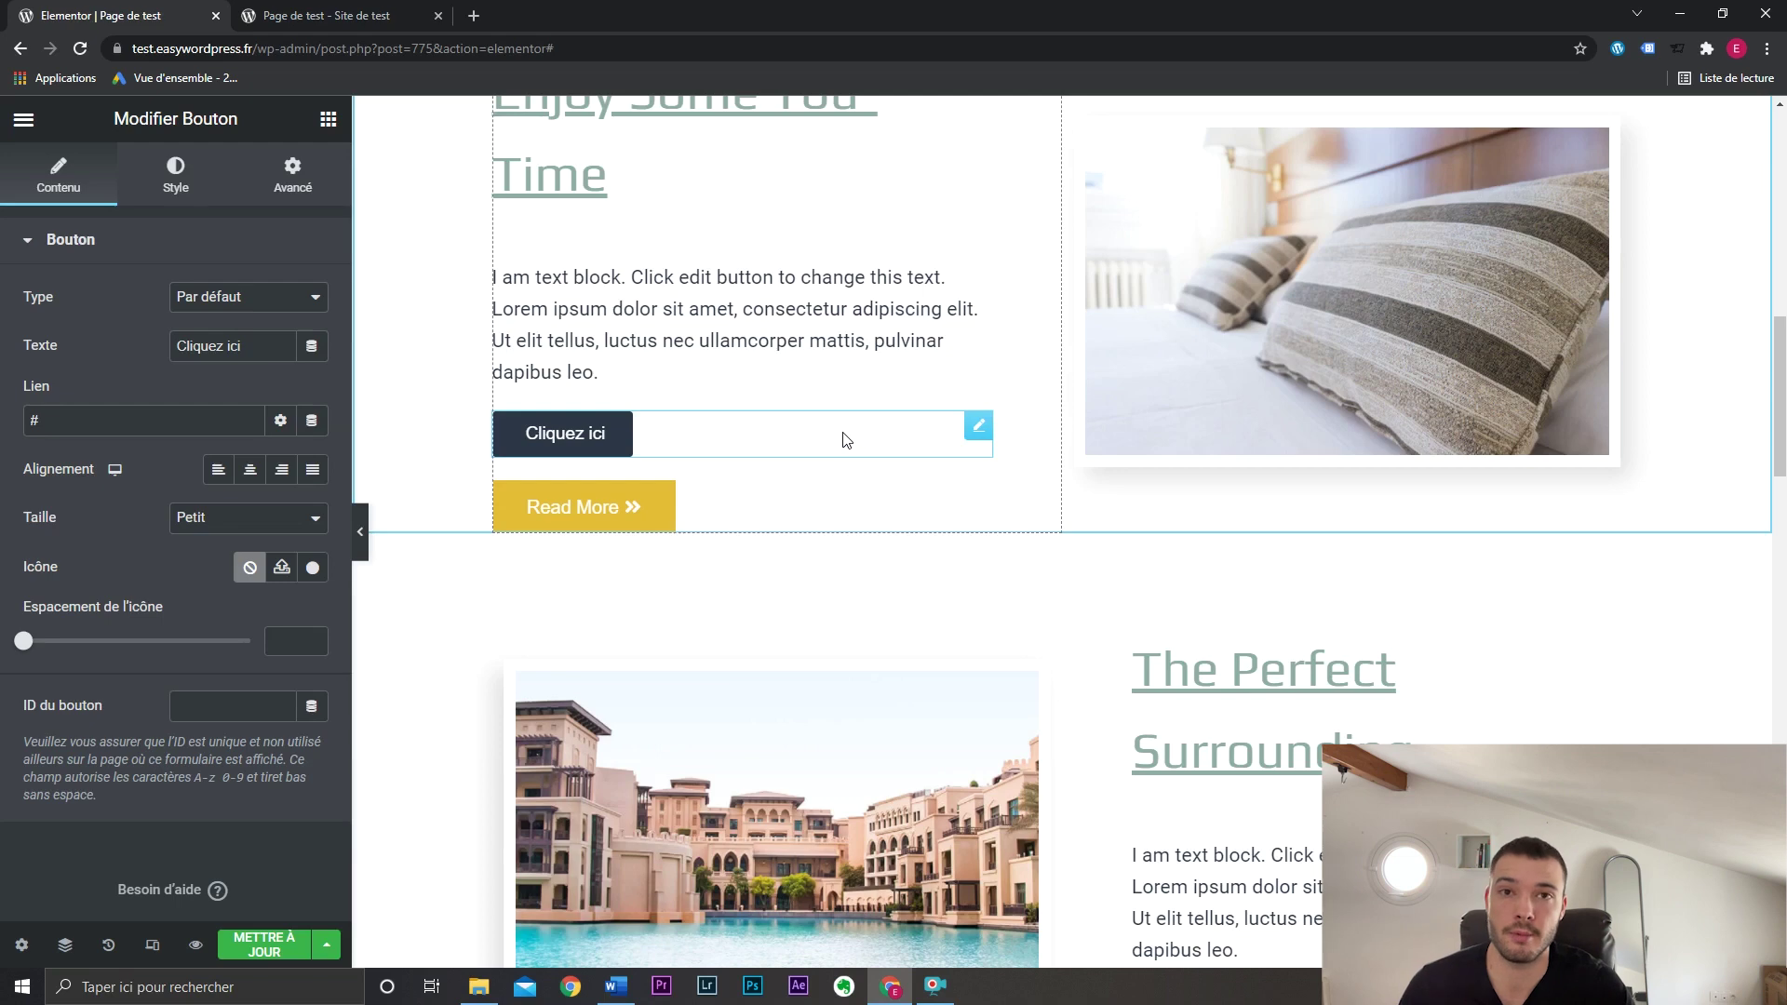
pyautogui.press('Delete')
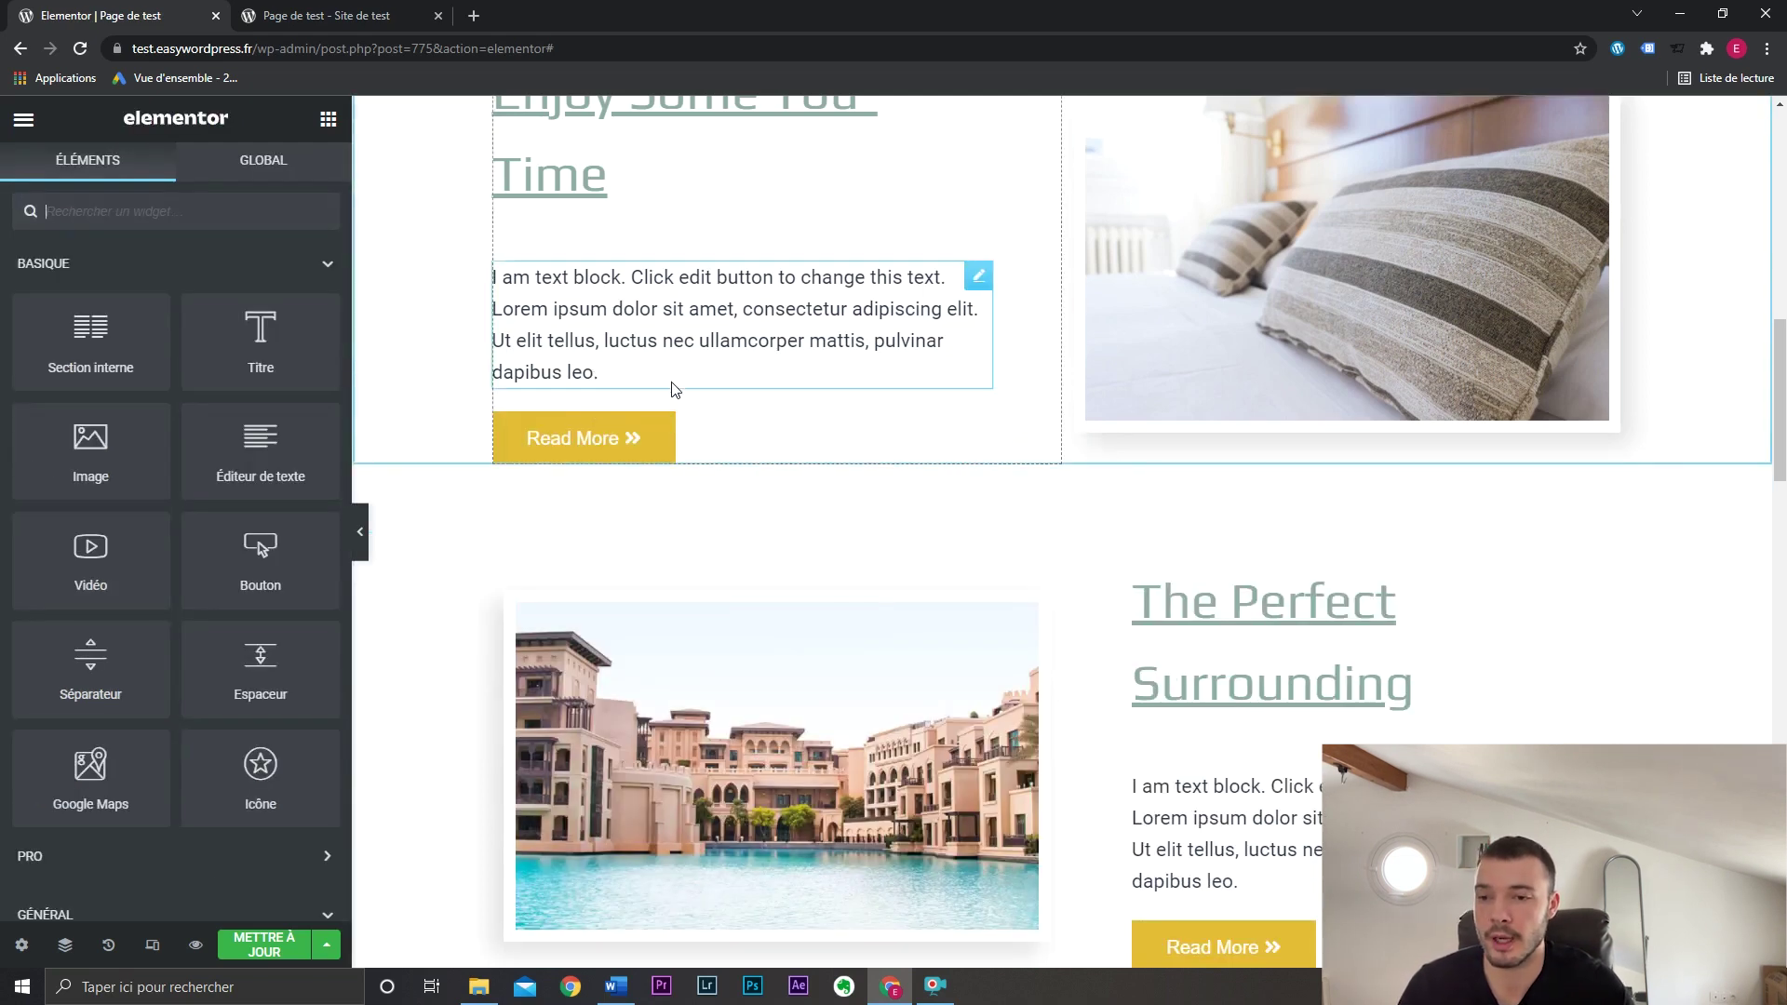
# Update the page and open its live view in a new tab.
pyautogui.click(264, 946)
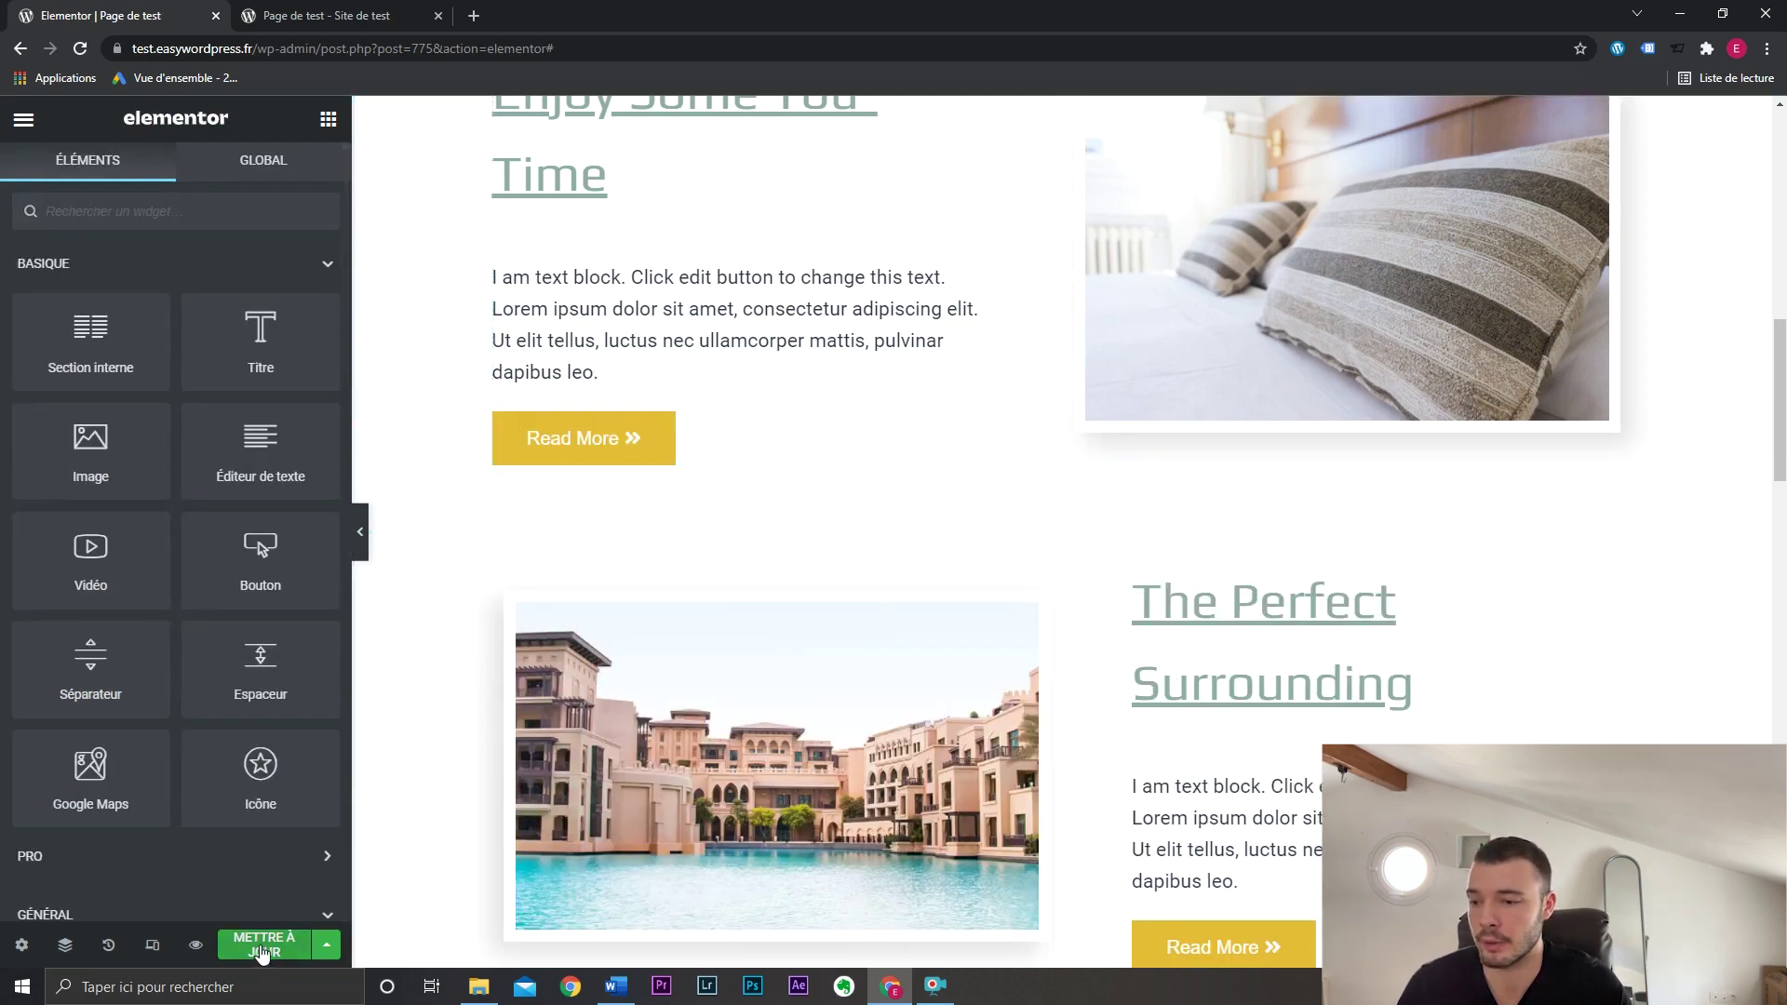
pyautogui.click(23, 119)
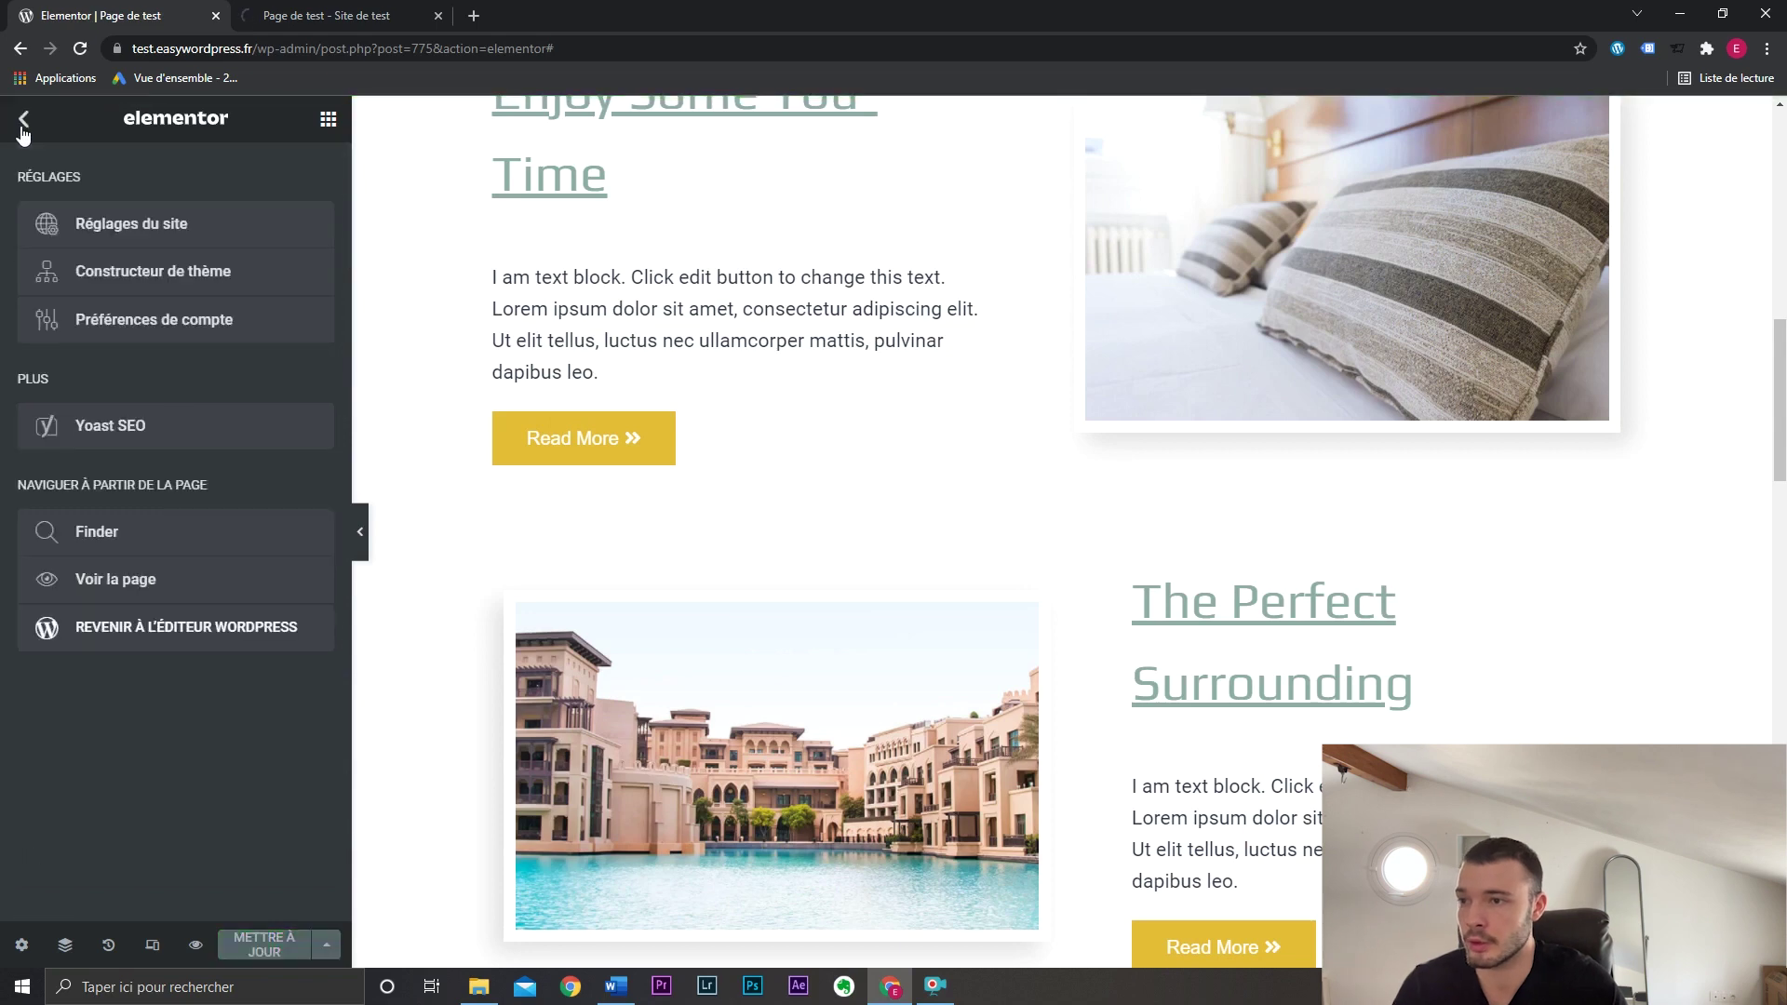
pyautogui.click(168, 587)
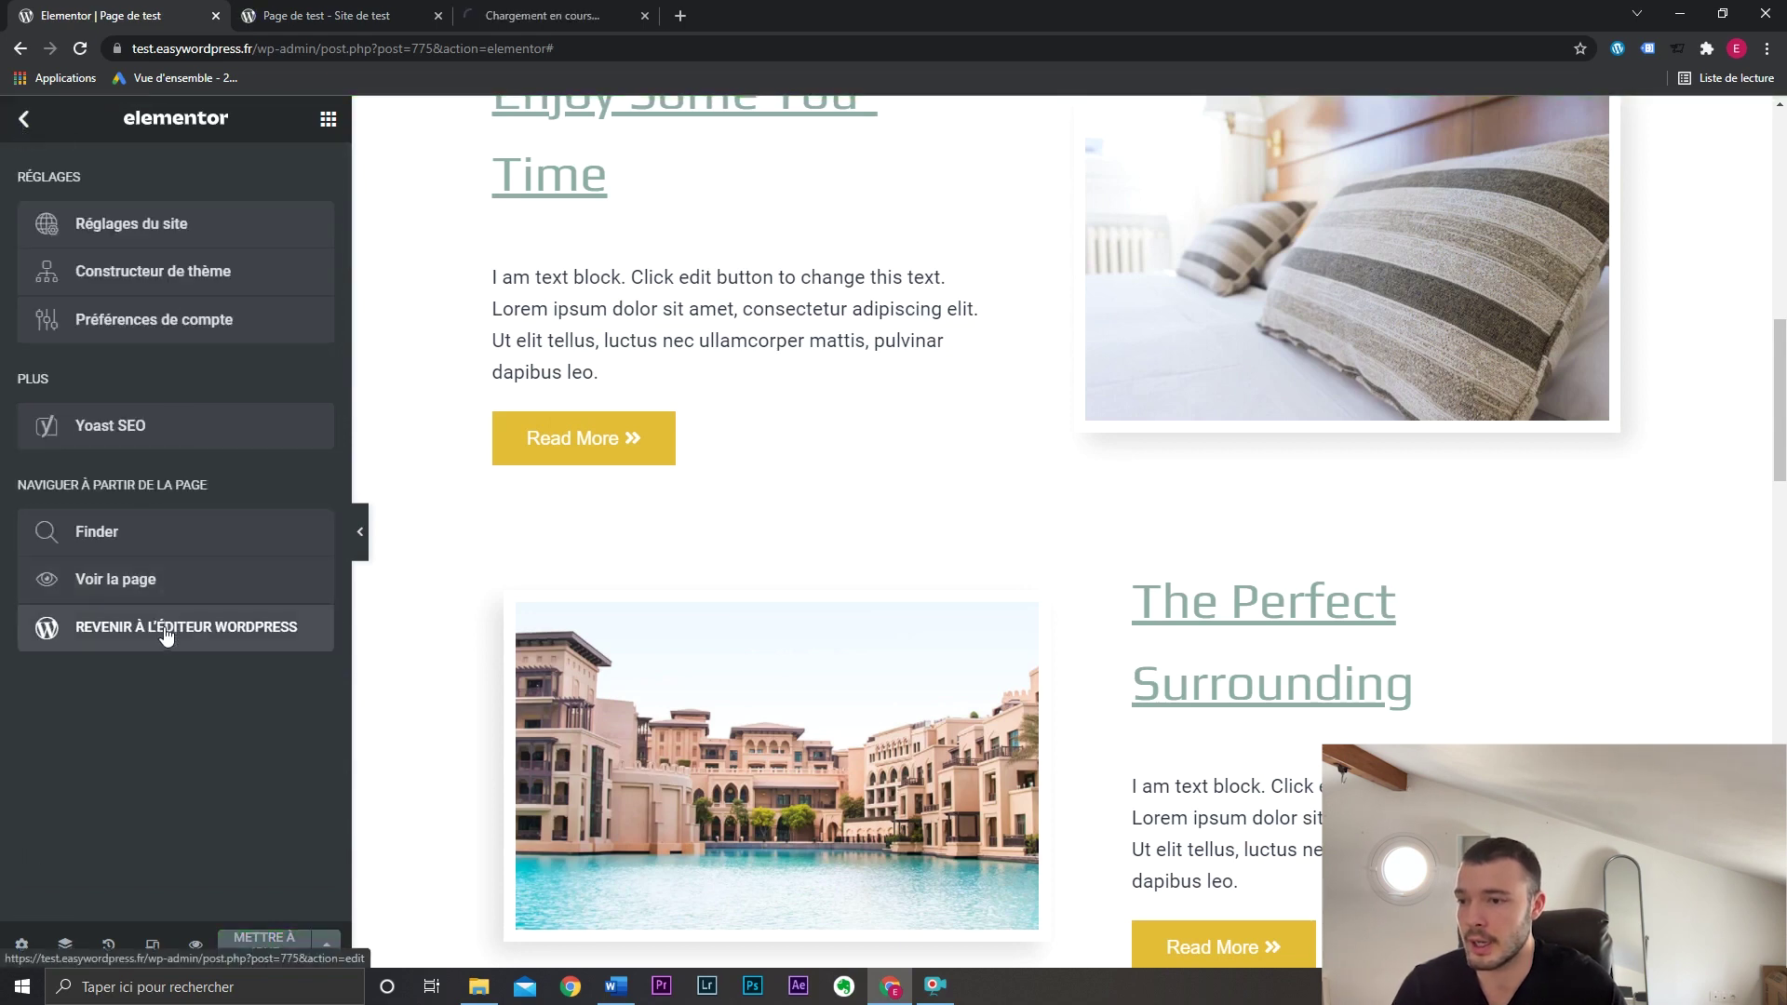
# Open Elementor's general settings in the WordPress dashboard from the test page's WordPress editor.
pyautogui.click(330, 16)
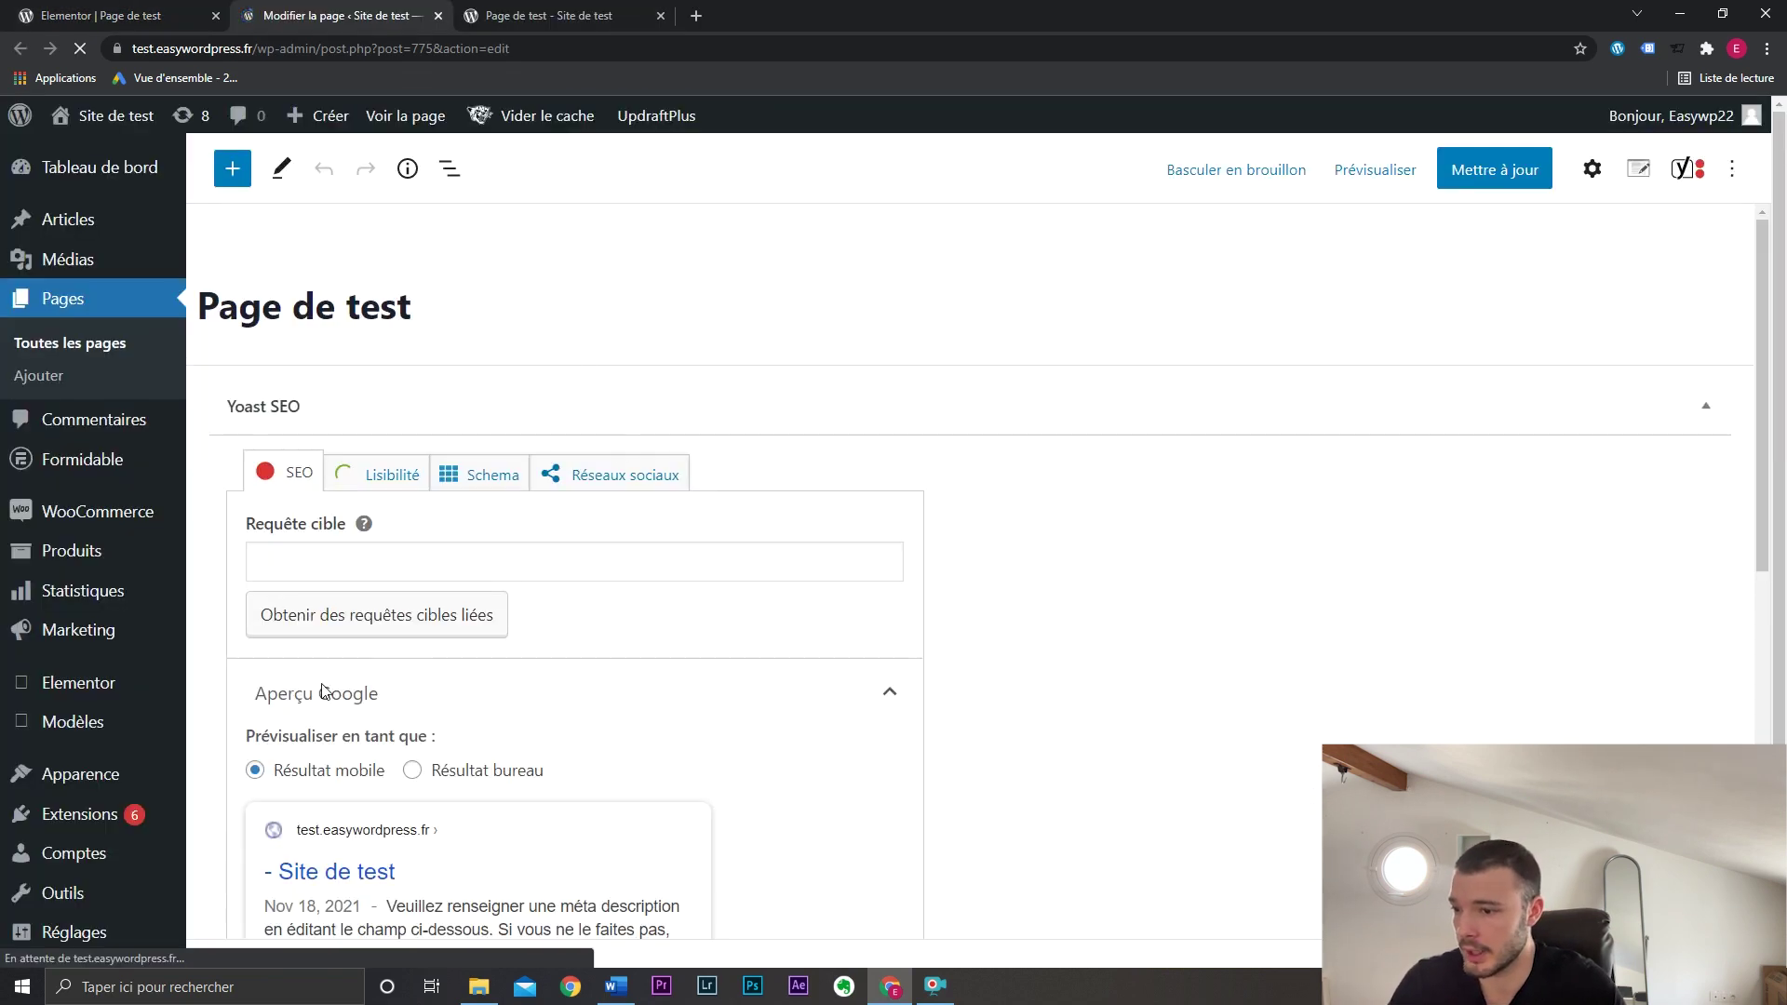
pyautogui.moveTo(152, 701)
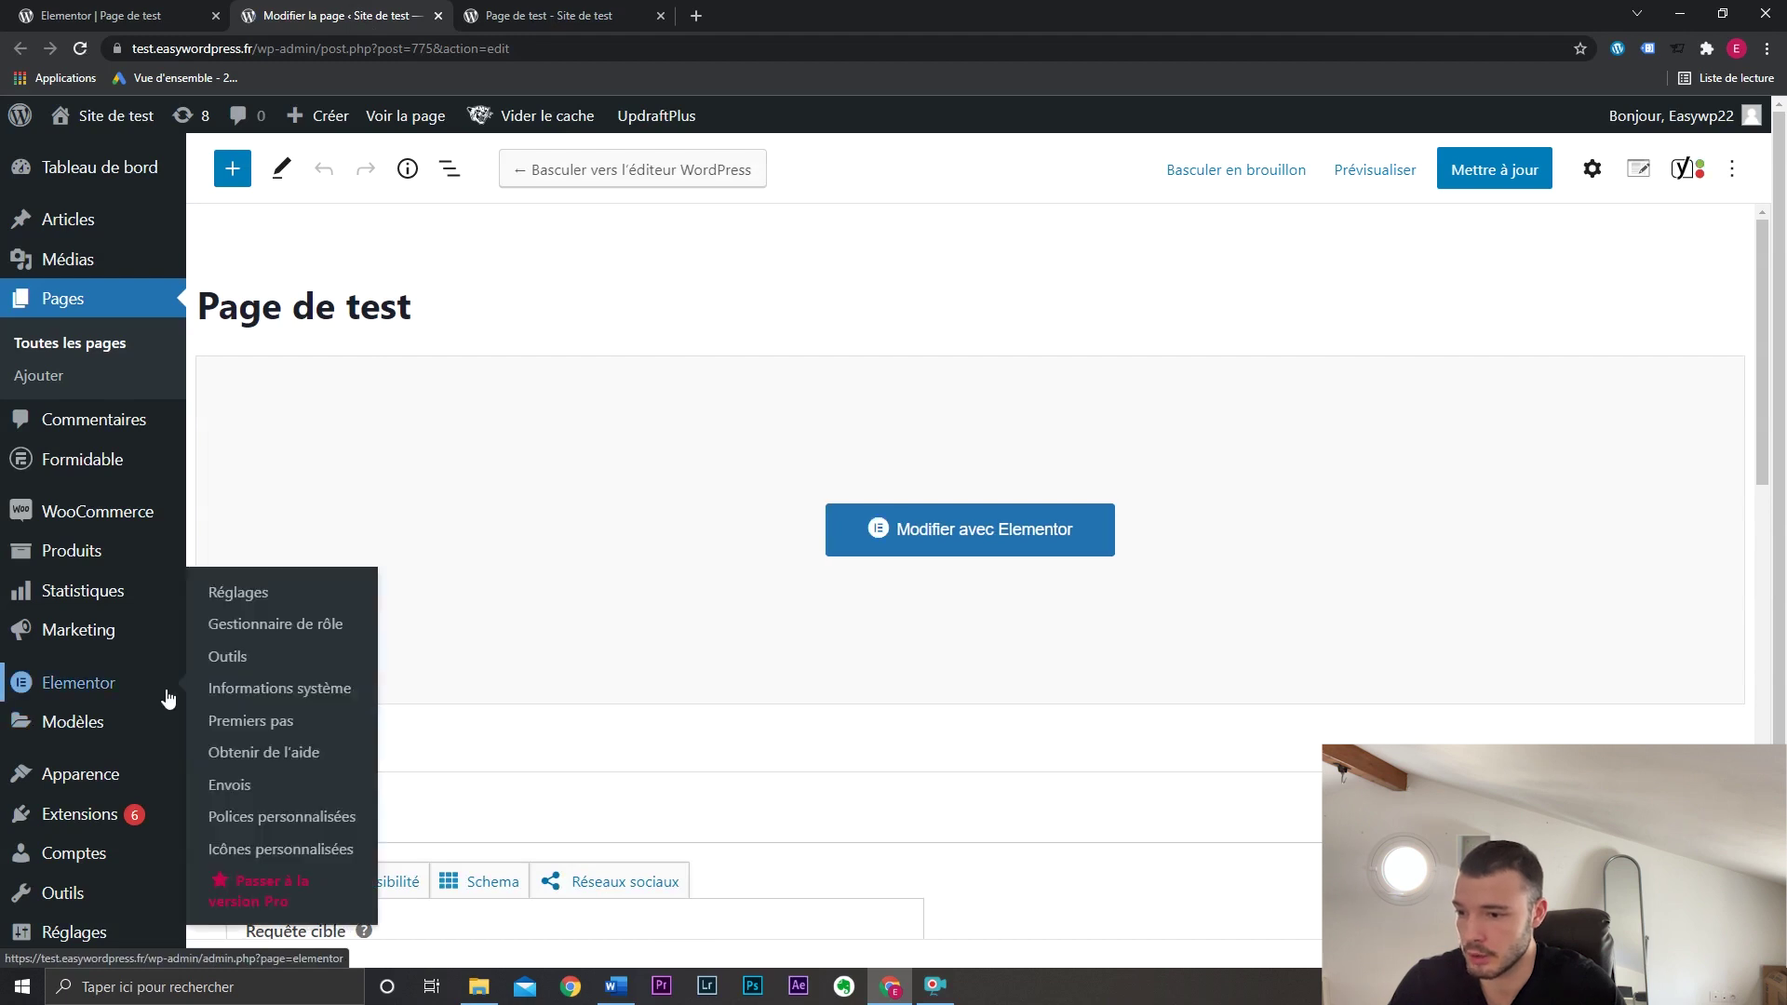
pyautogui.click(238, 596)
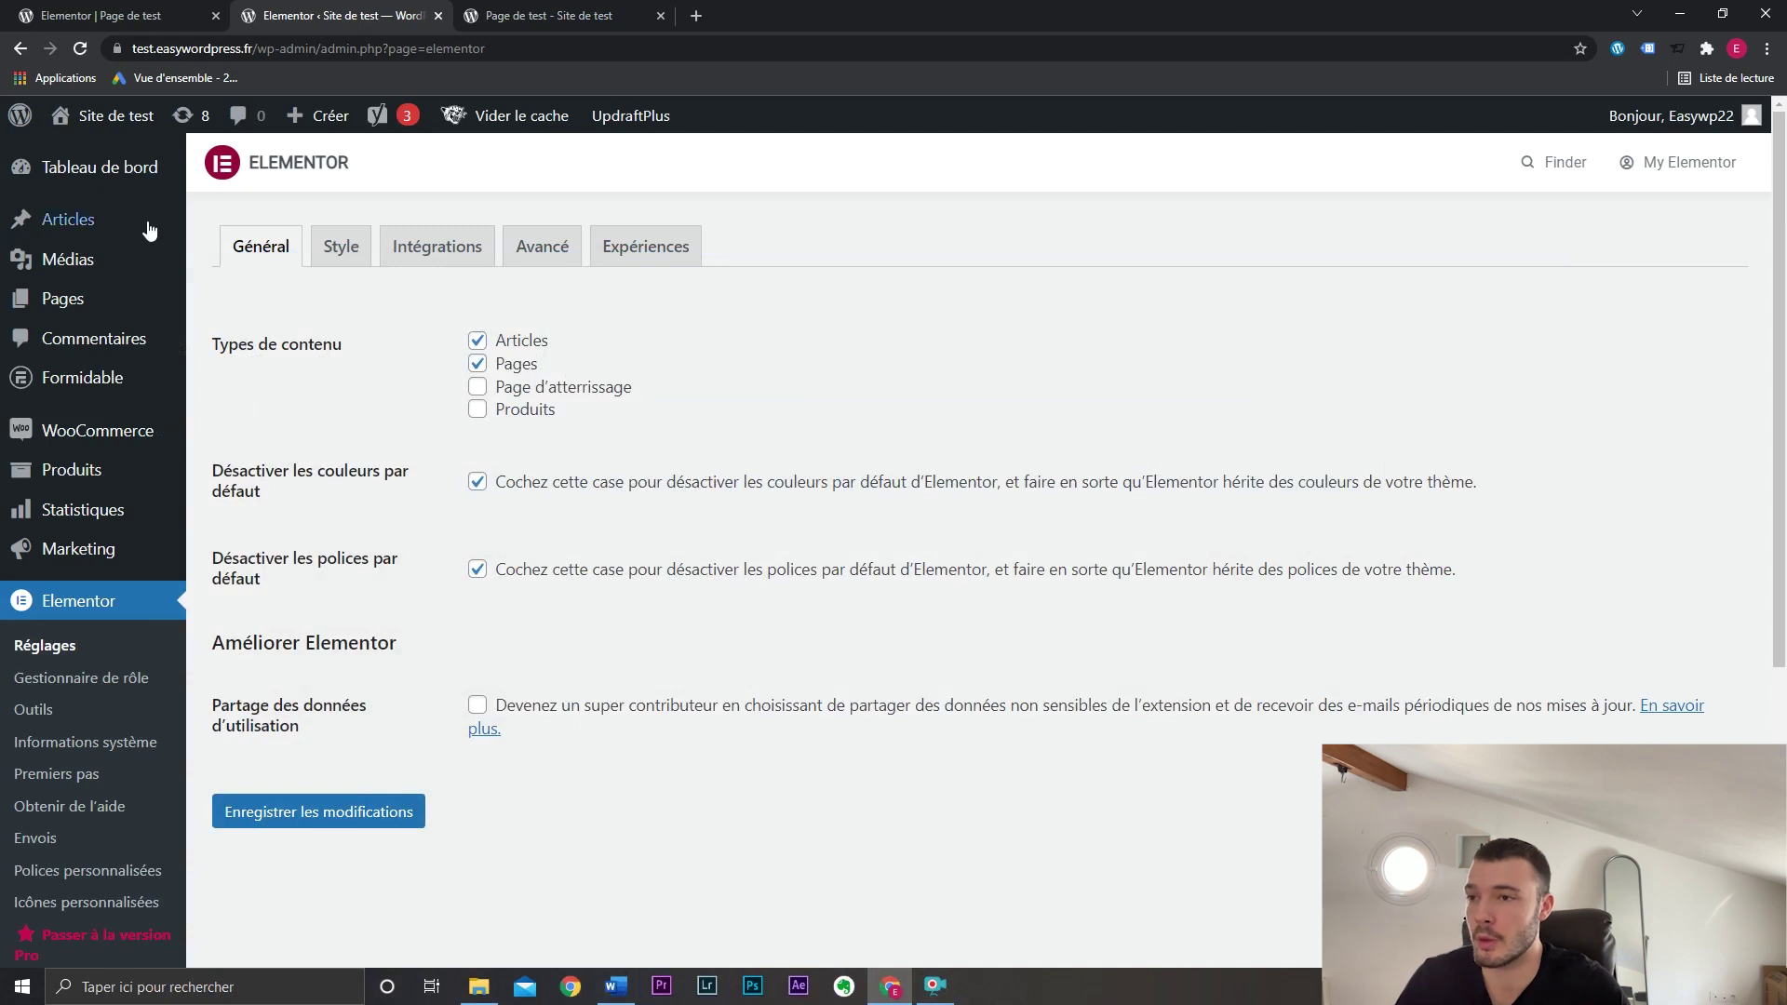
# Visit the site's home page from the dashboard, look over its content, and check the open Elementor site settings.
pyautogui.moveTo(117, 116)
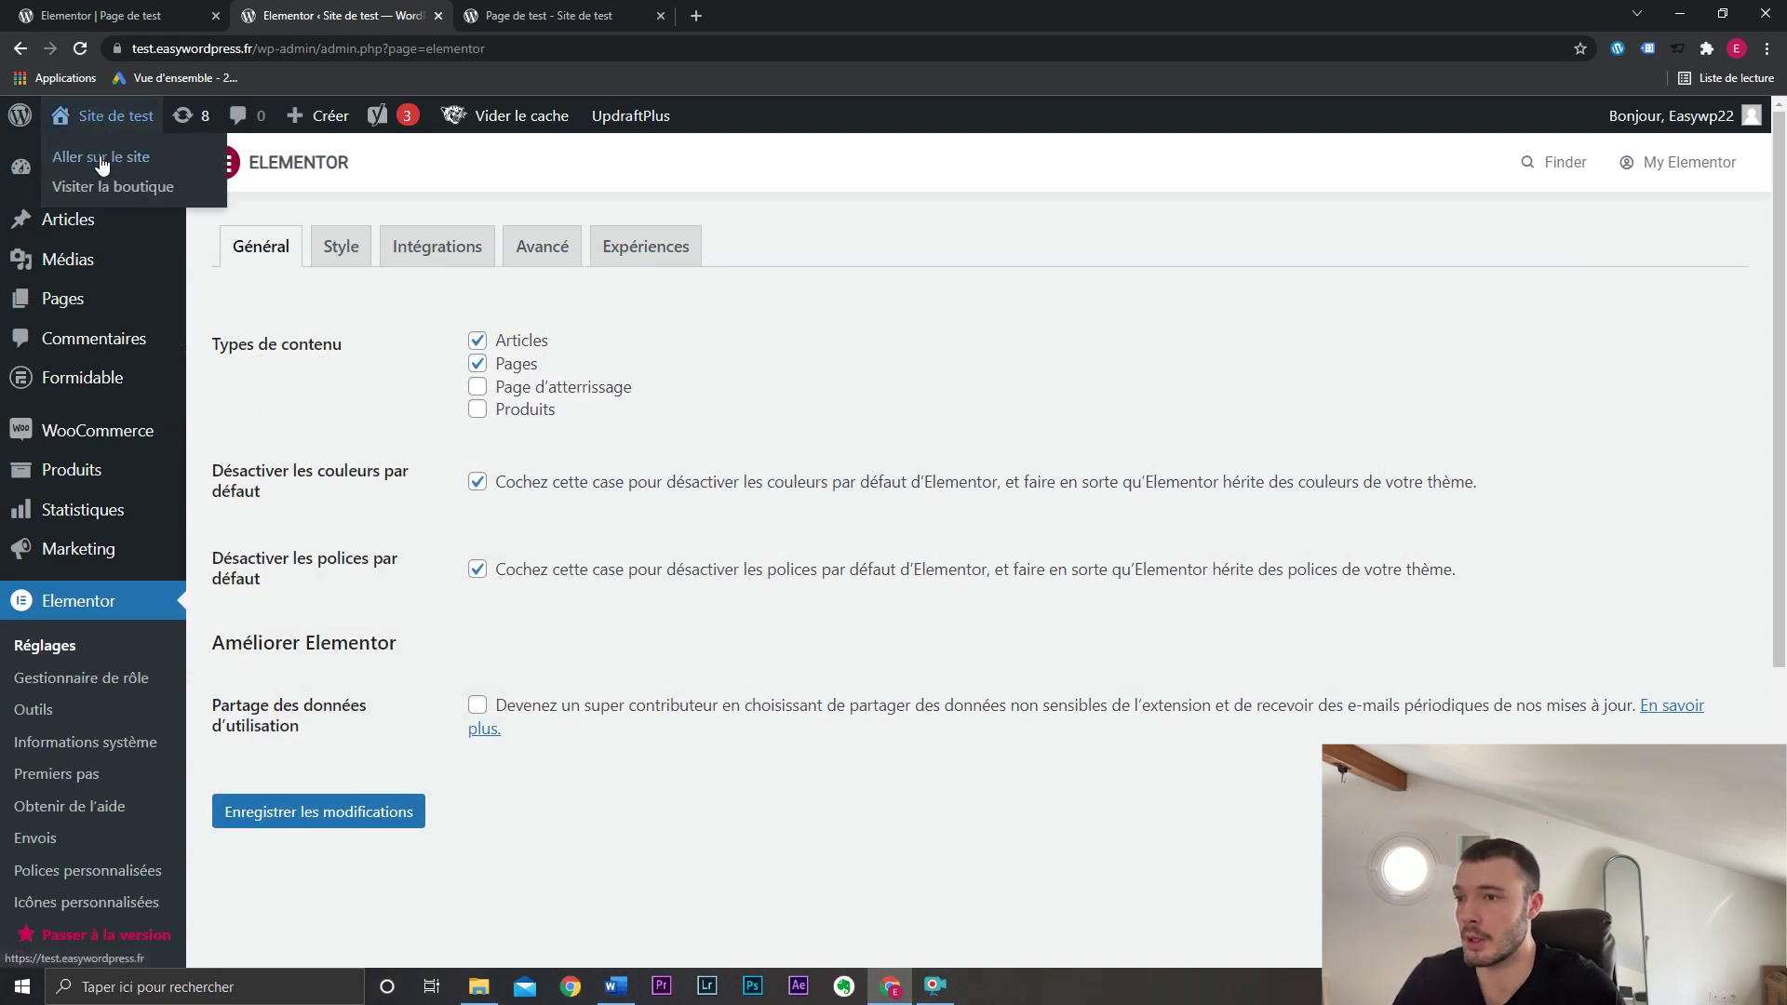
pyautogui.click(101, 158)
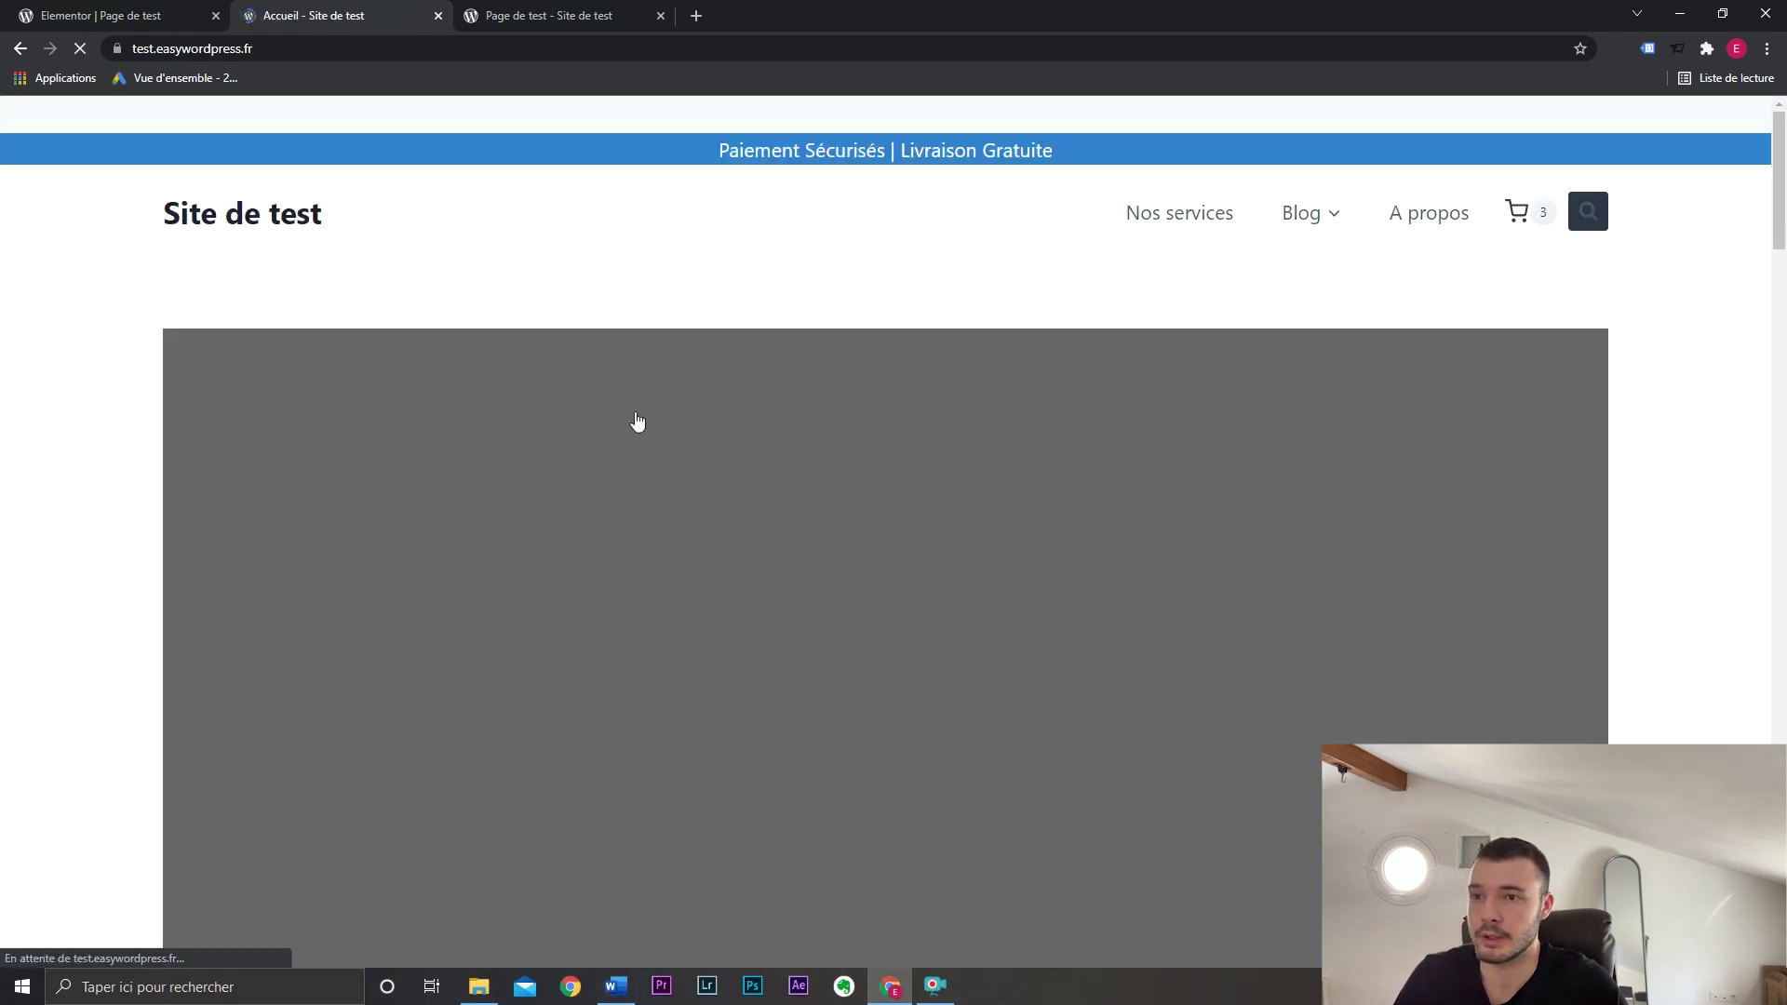
pyautogui.scroll(-8, 1166, 535)
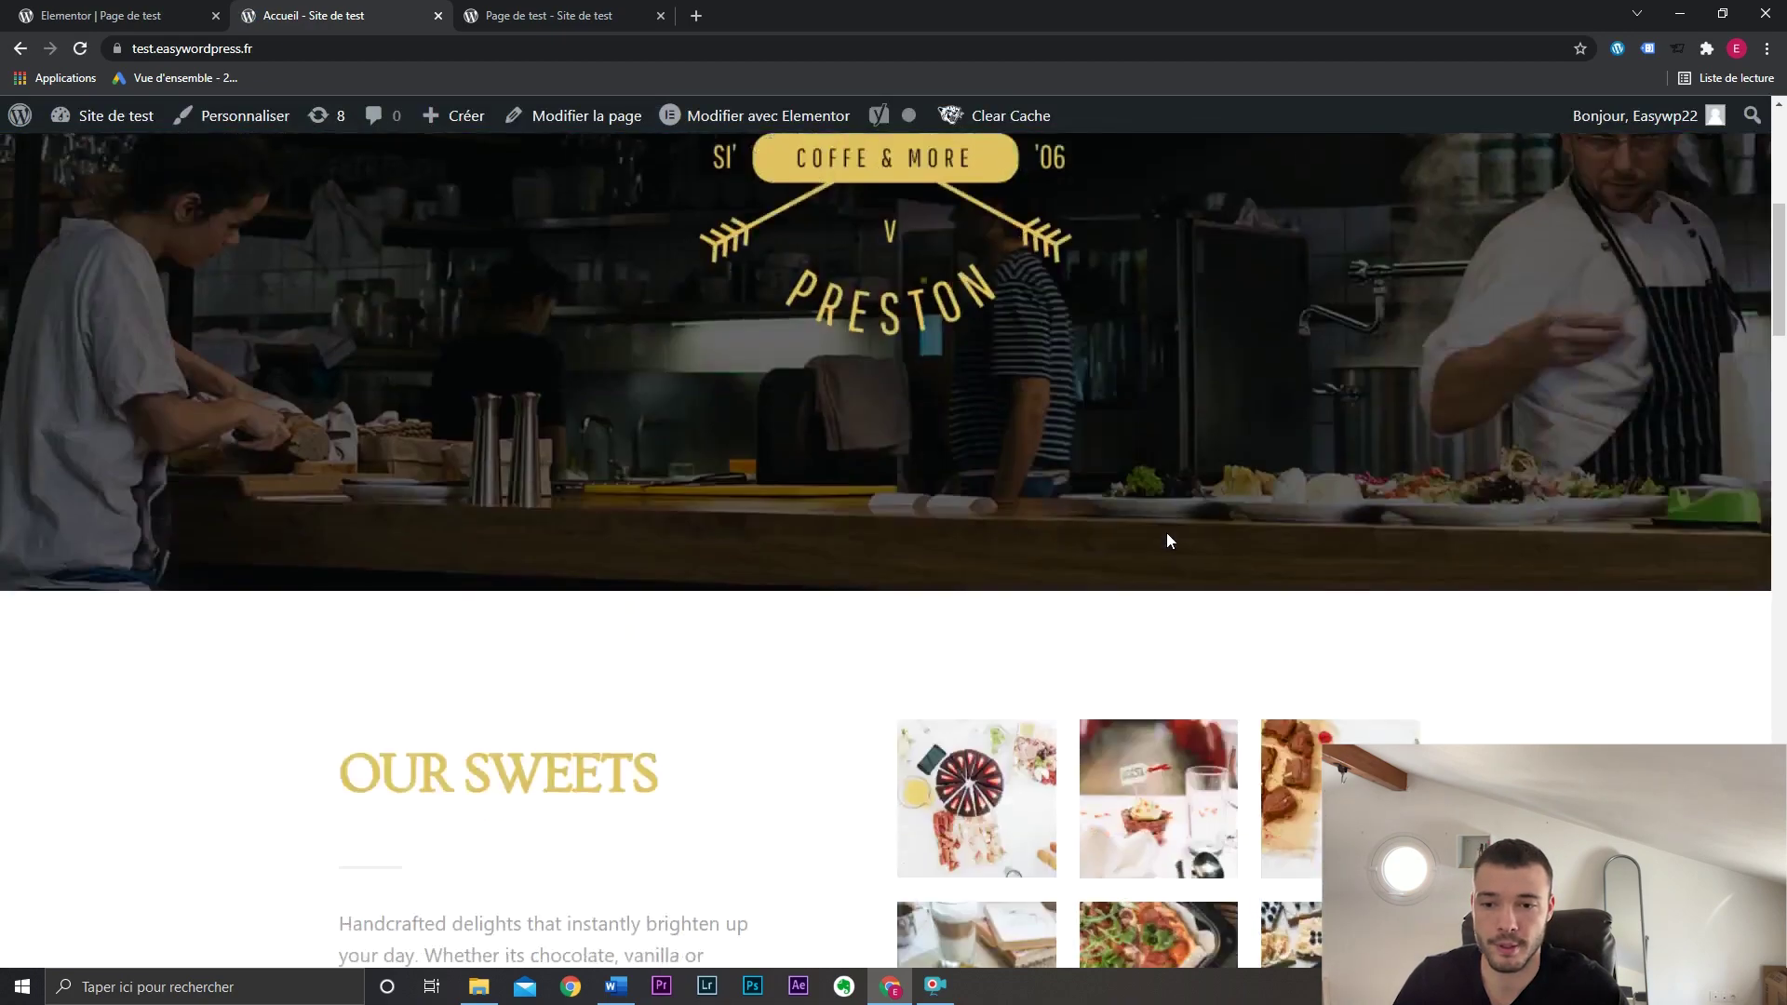
pyautogui.scroll(8, 1165, 535)
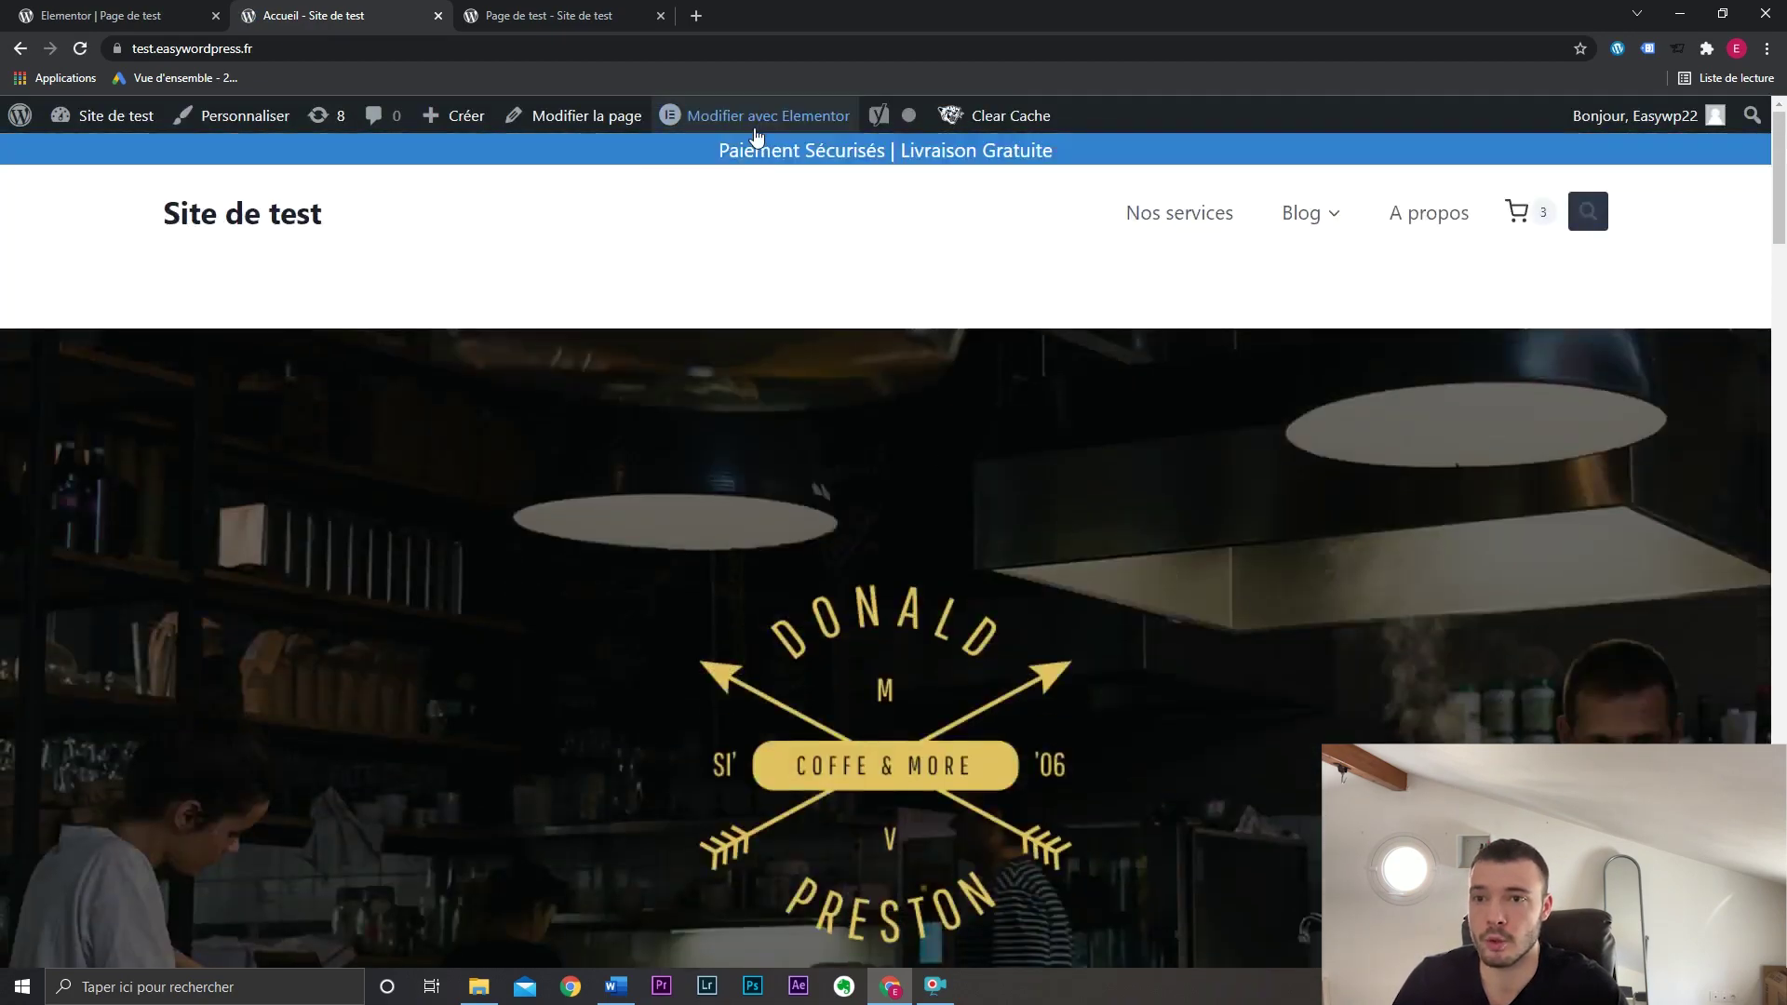
pyautogui.moveTo(757, 127)
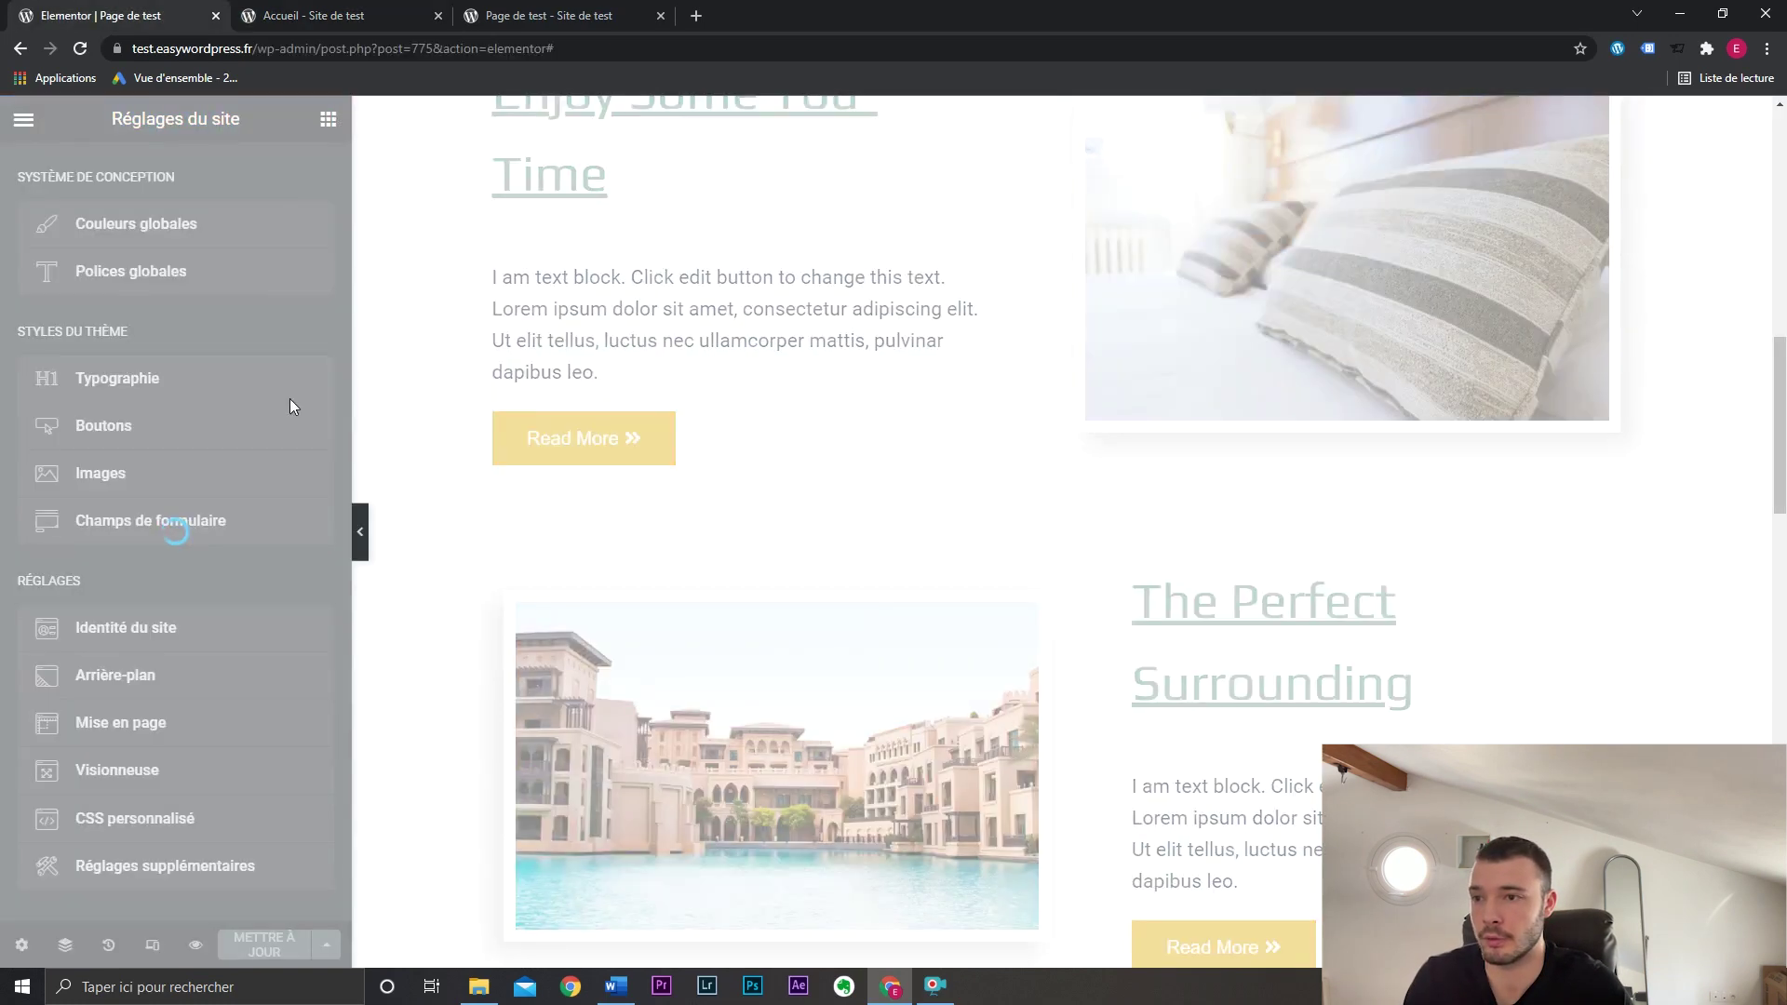
pyautogui.click(307, 13)
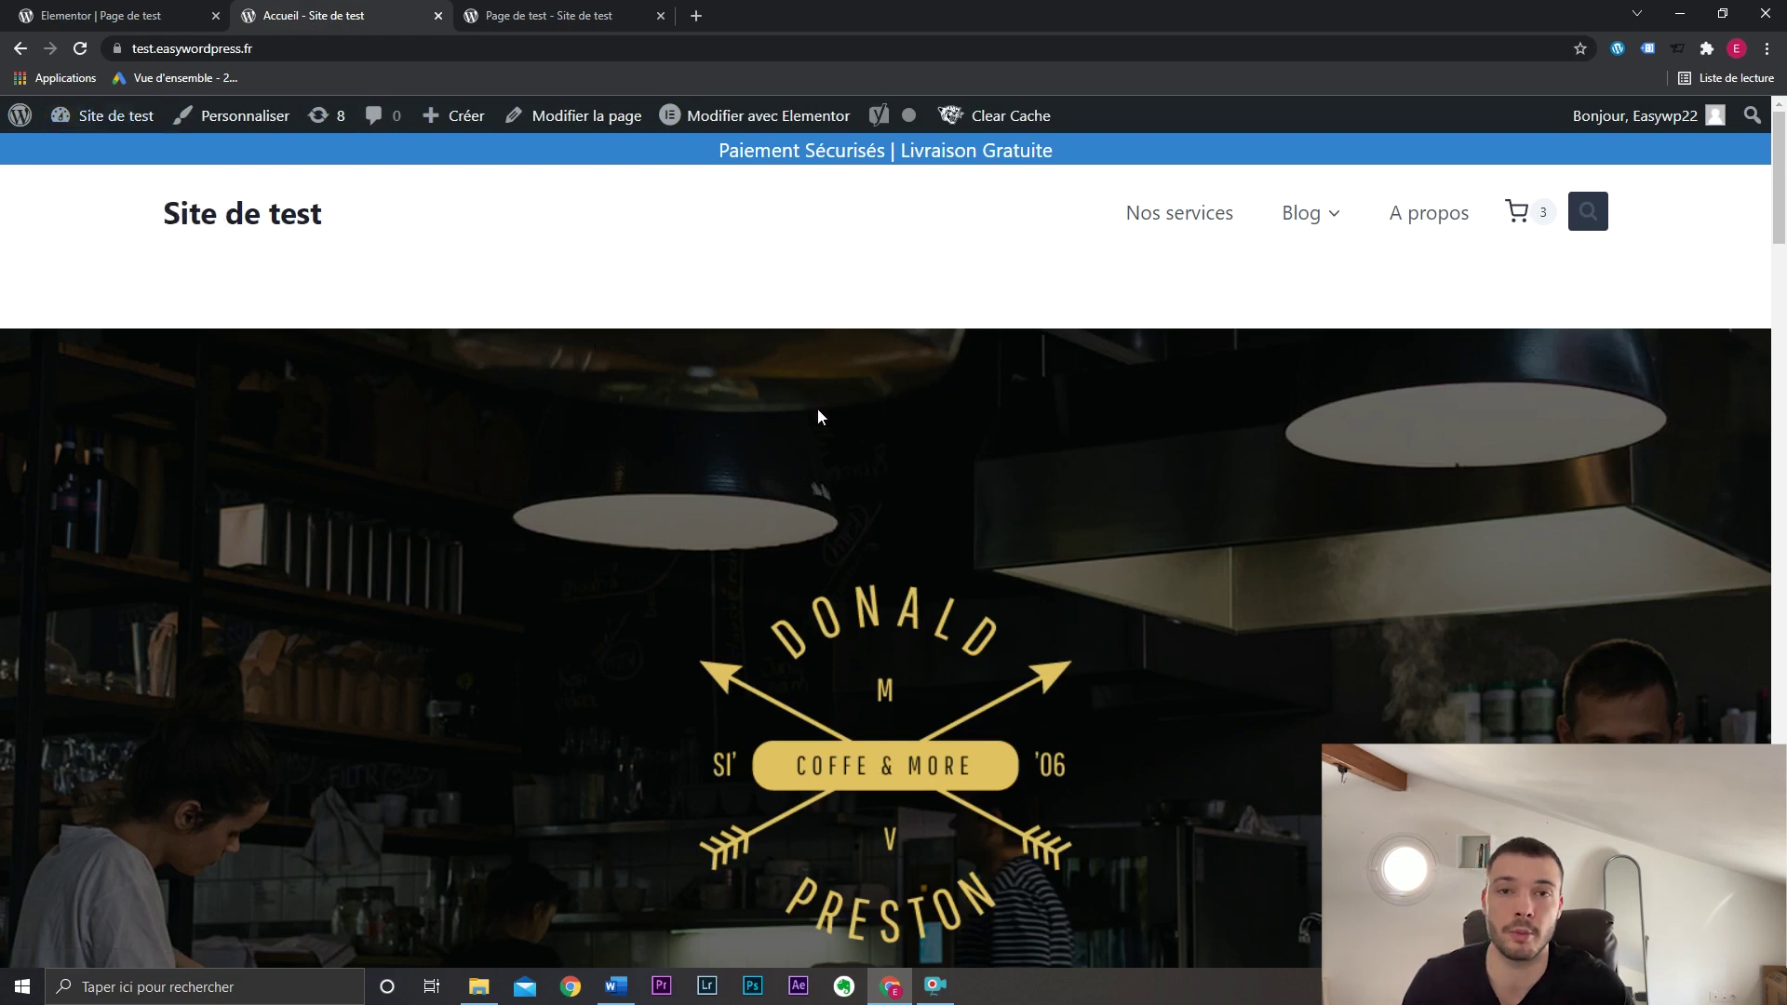
pyautogui.moveTo(696, 128)
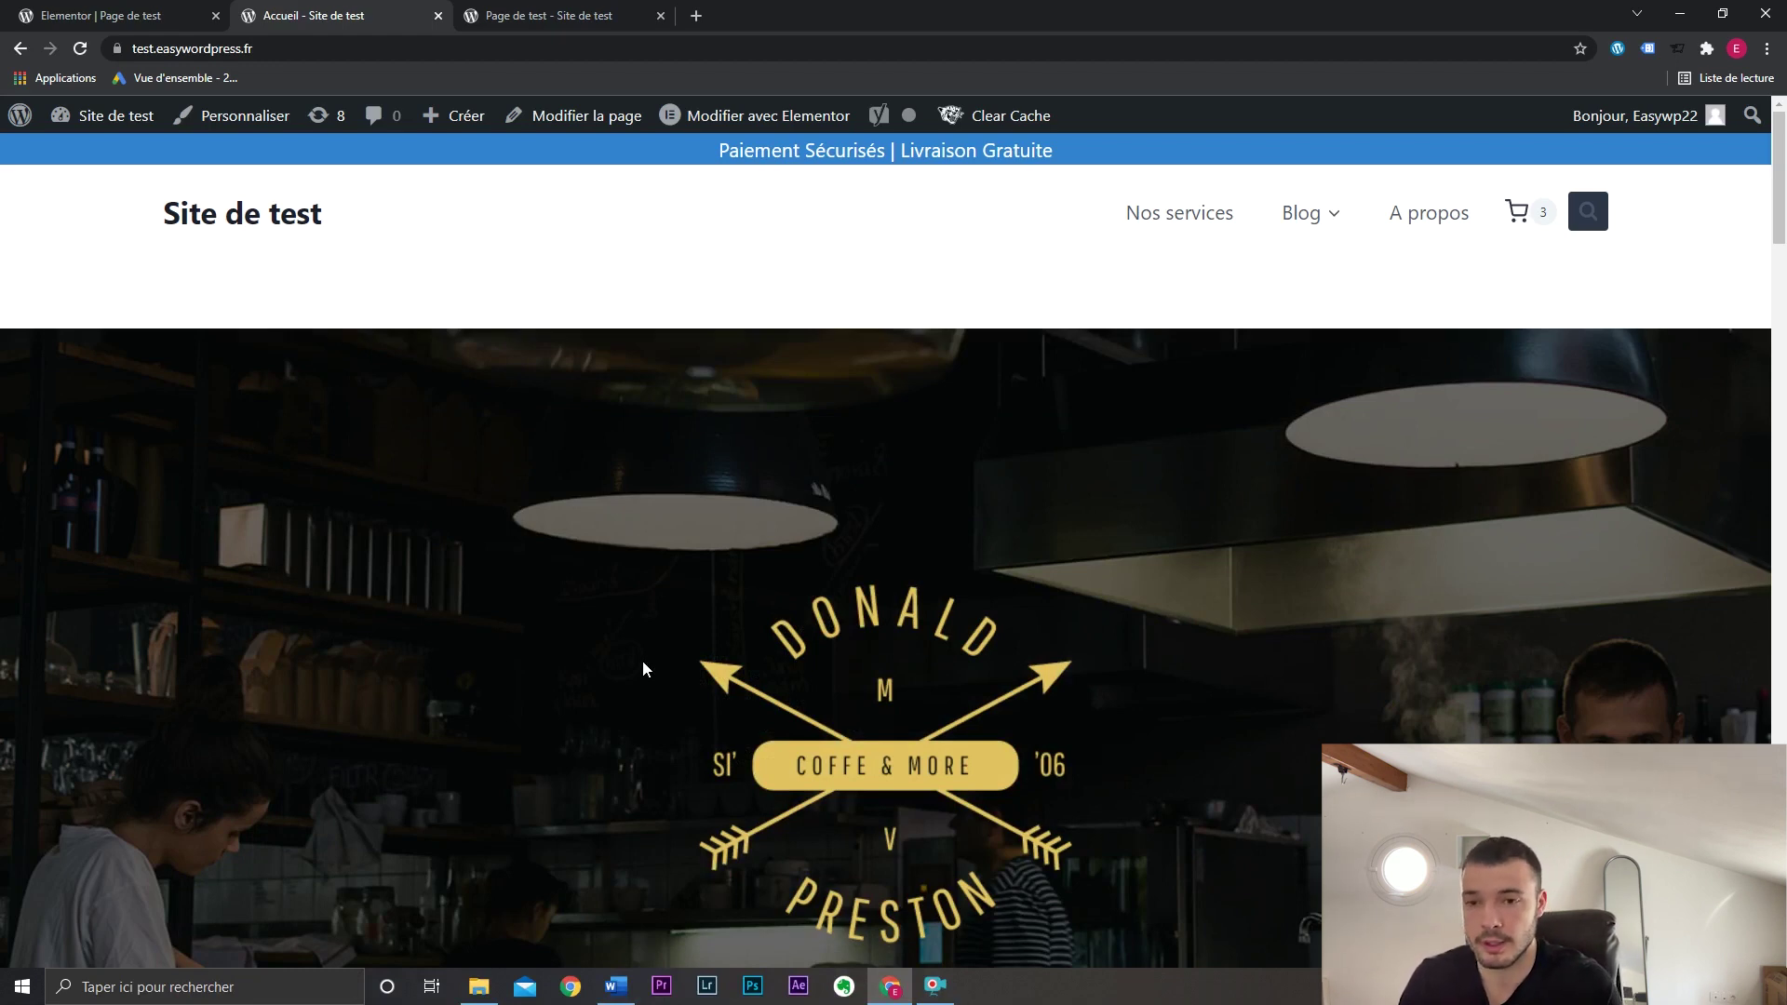
# Search Elementor's Finder for "test", open "Page de test" in the editor, and close the duplicate editor tab.
pyautogui.hotkey('ctrl', 'e')
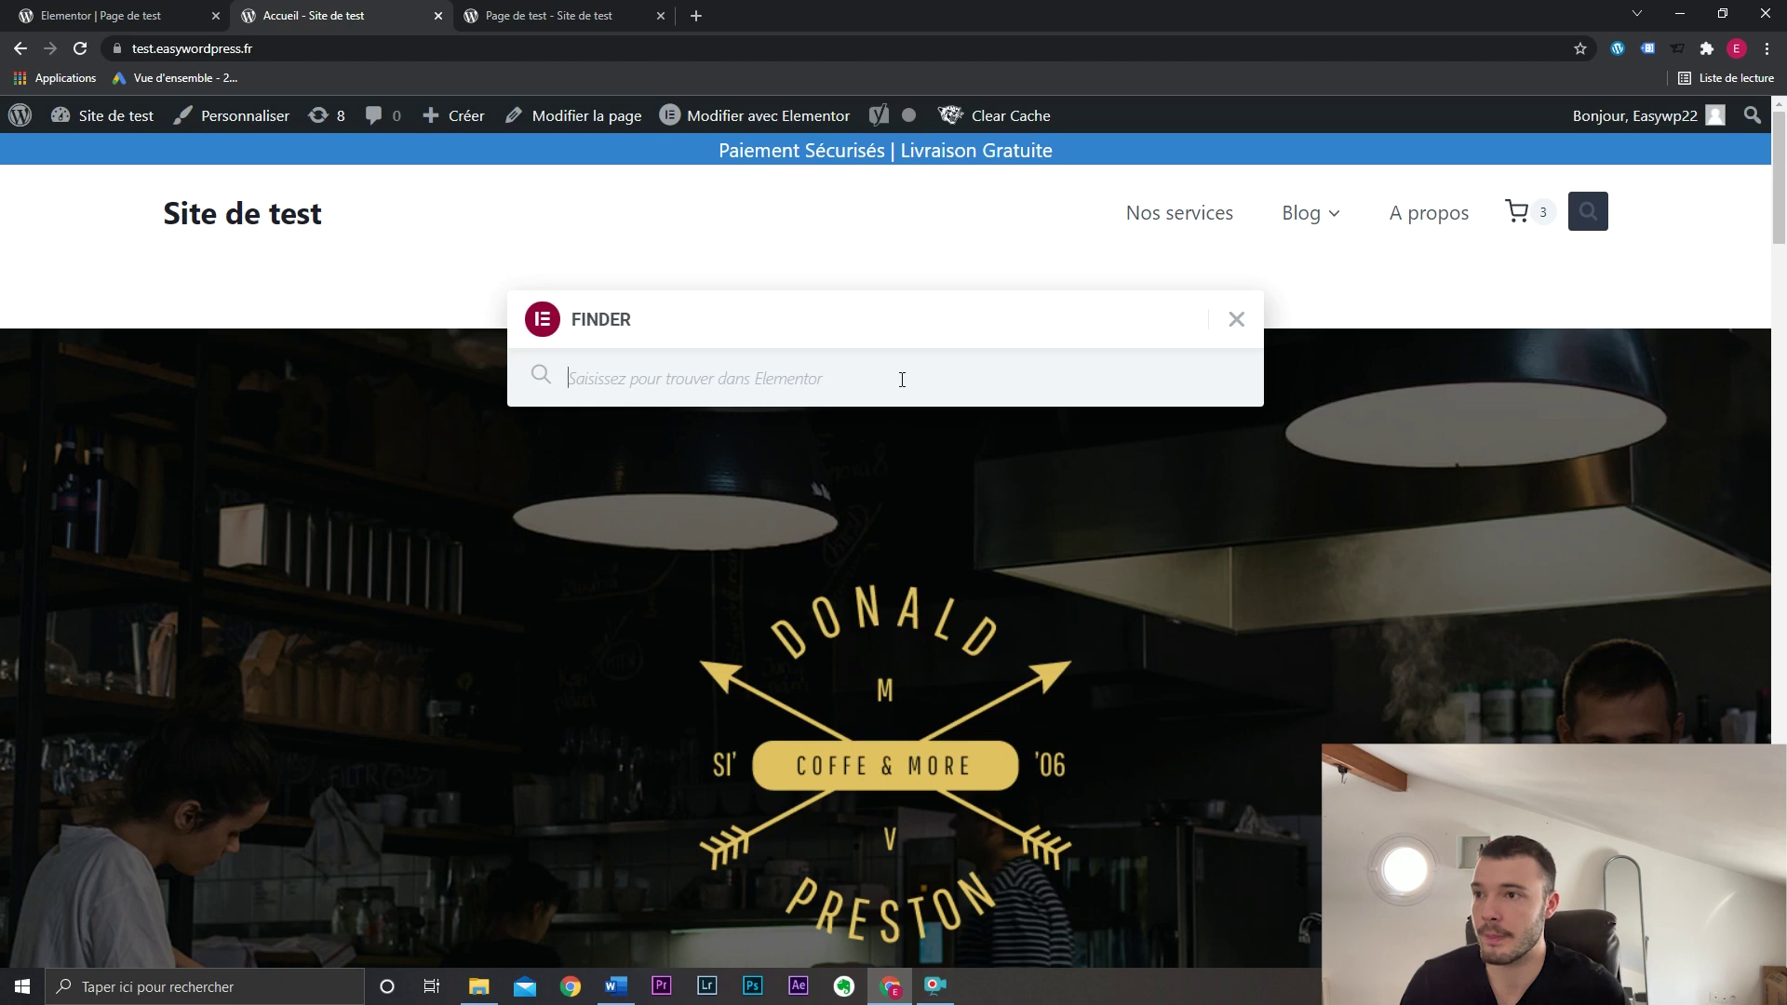
pyautogui.write('test')
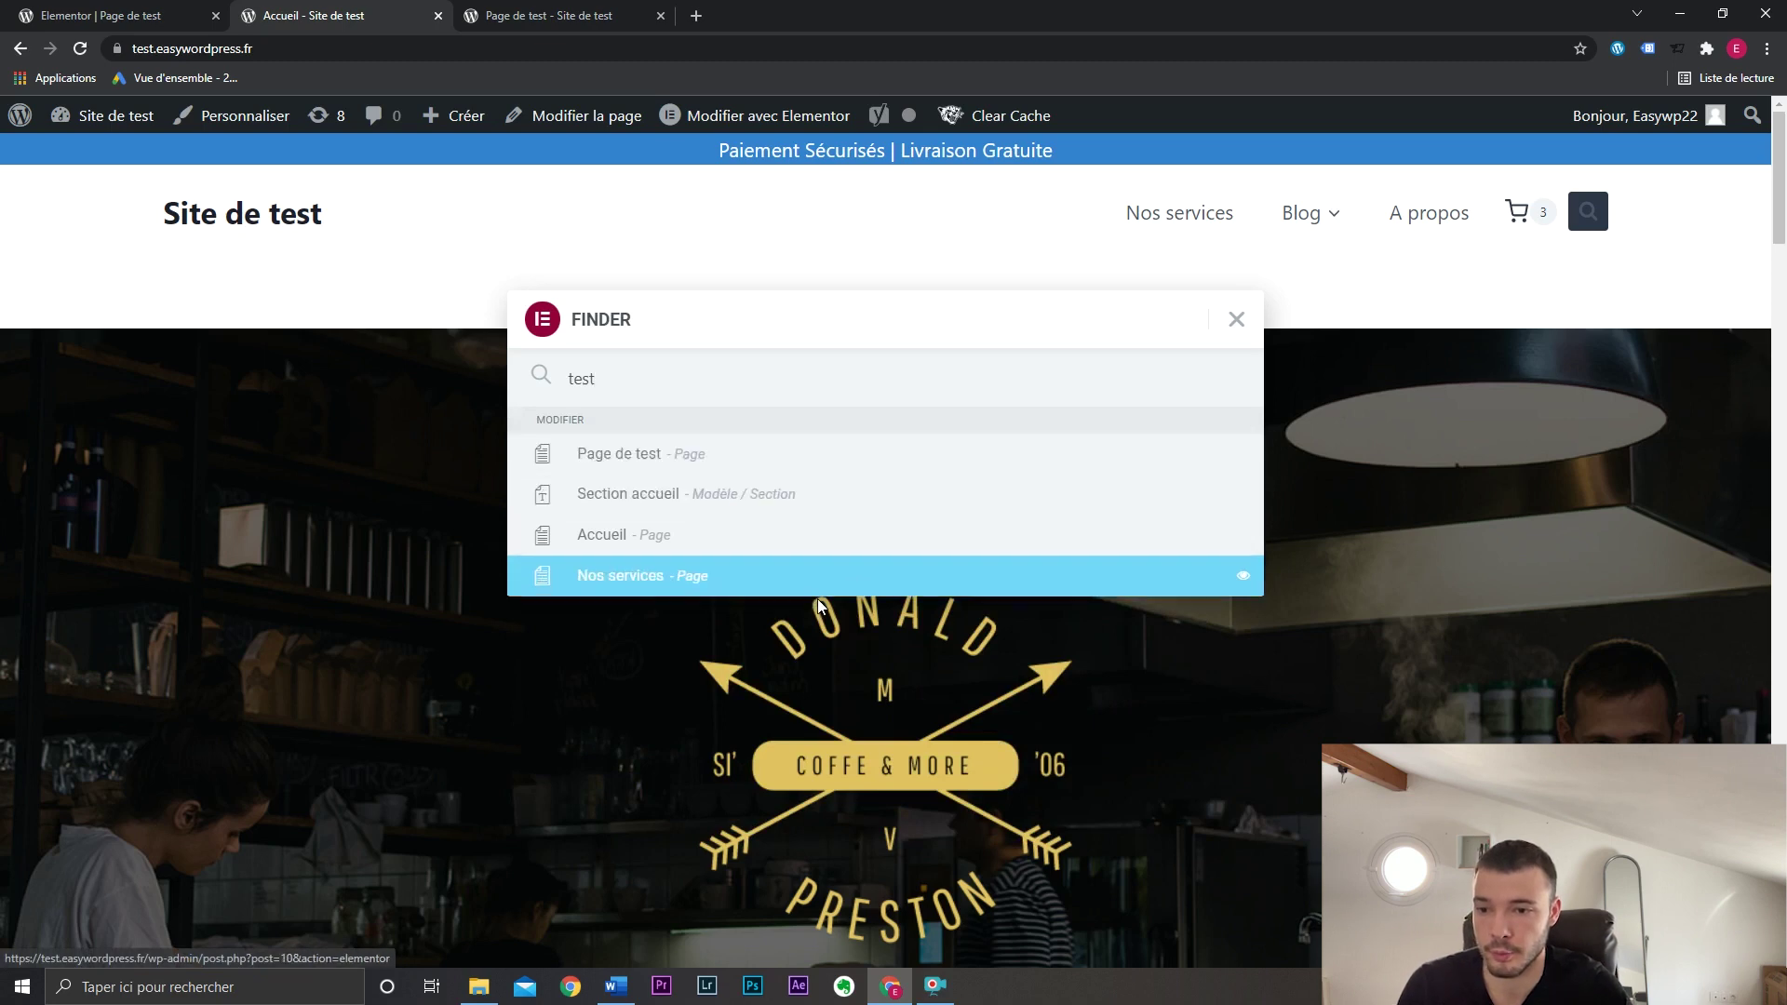
pyautogui.click(642, 455)
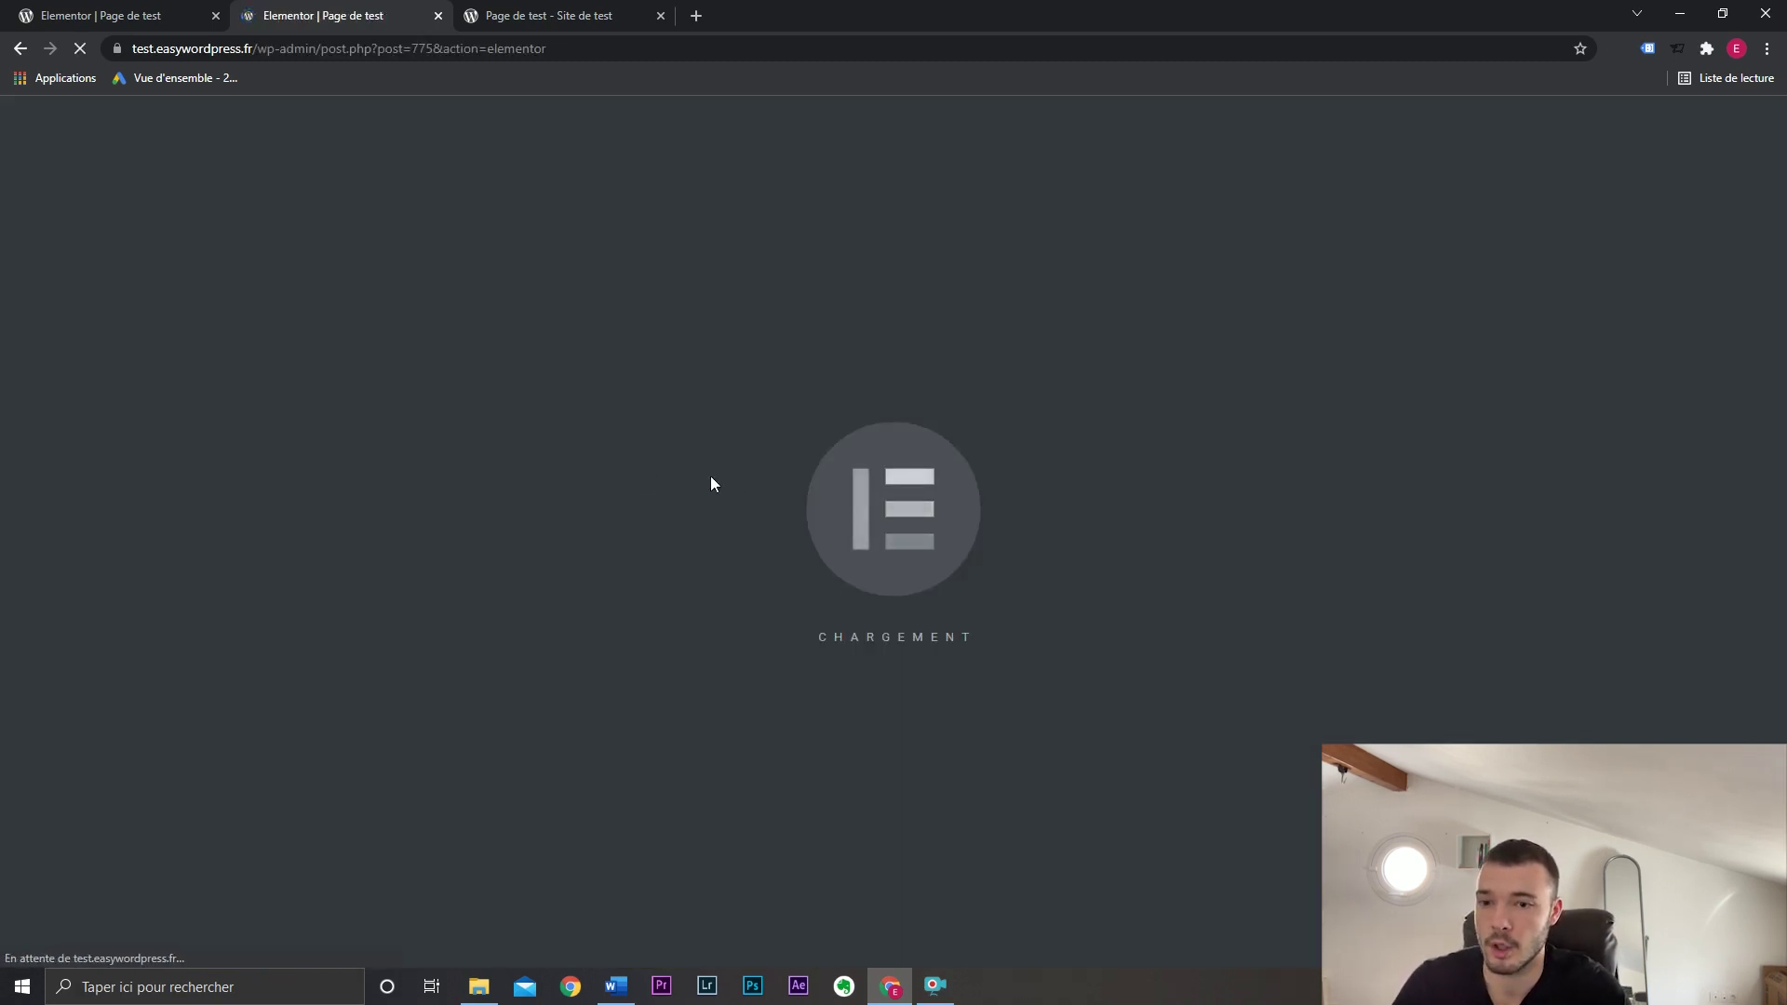
pyautogui.click(216, 16)
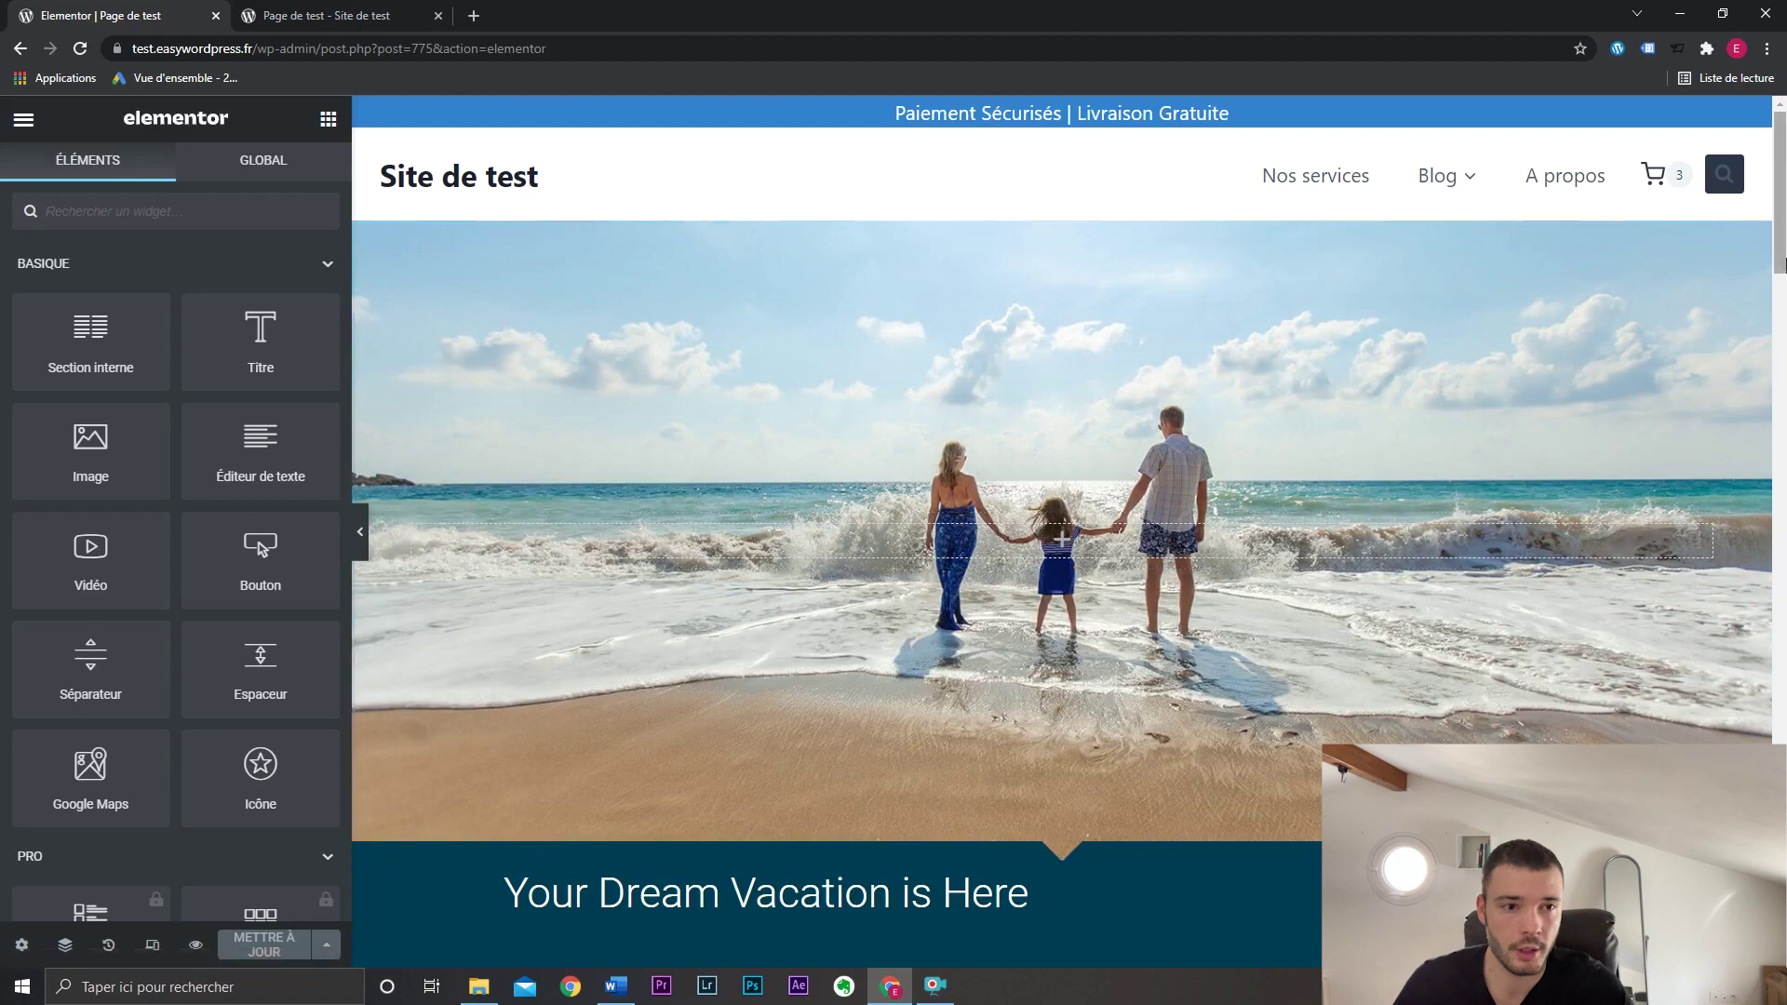
# Search Elementor's Finder for "service" and open the "Nos services" page for editing.
pyautogui.scroll(-7, 1780, 266)
pyautogui.scroll(7, 1325, 468)
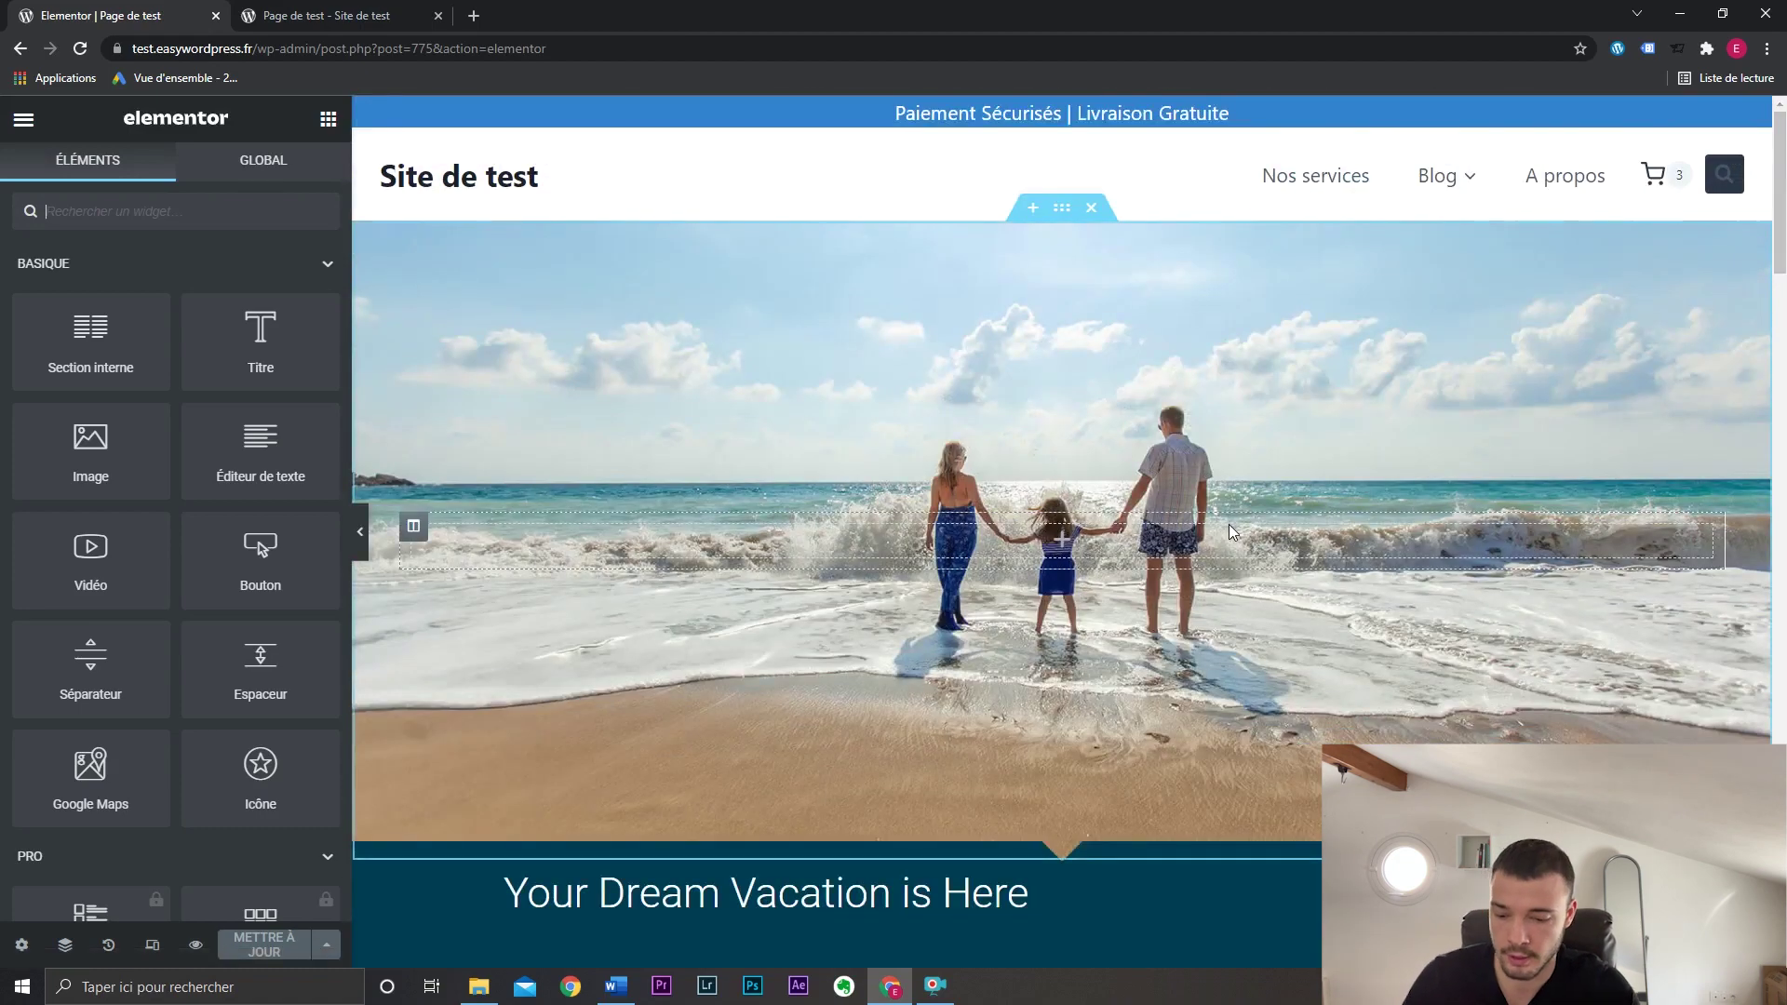
pyautogui.hotkey('ctrl', 'e')
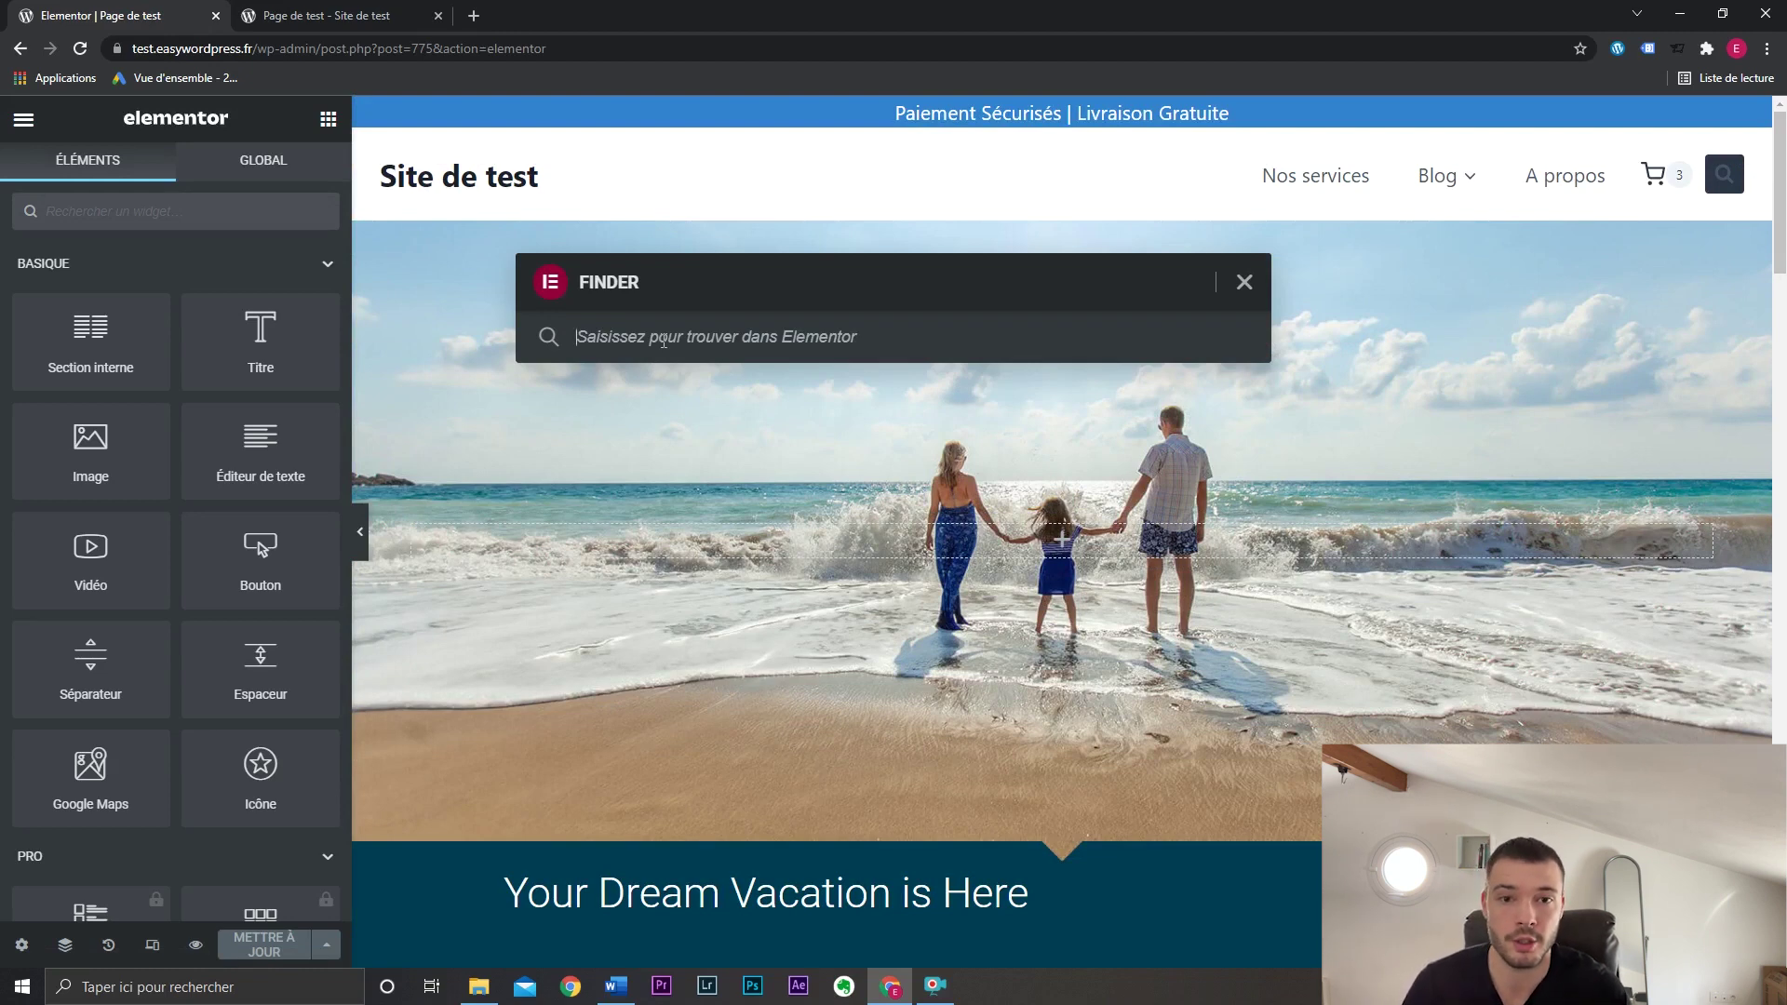
pyautogui.write('service')
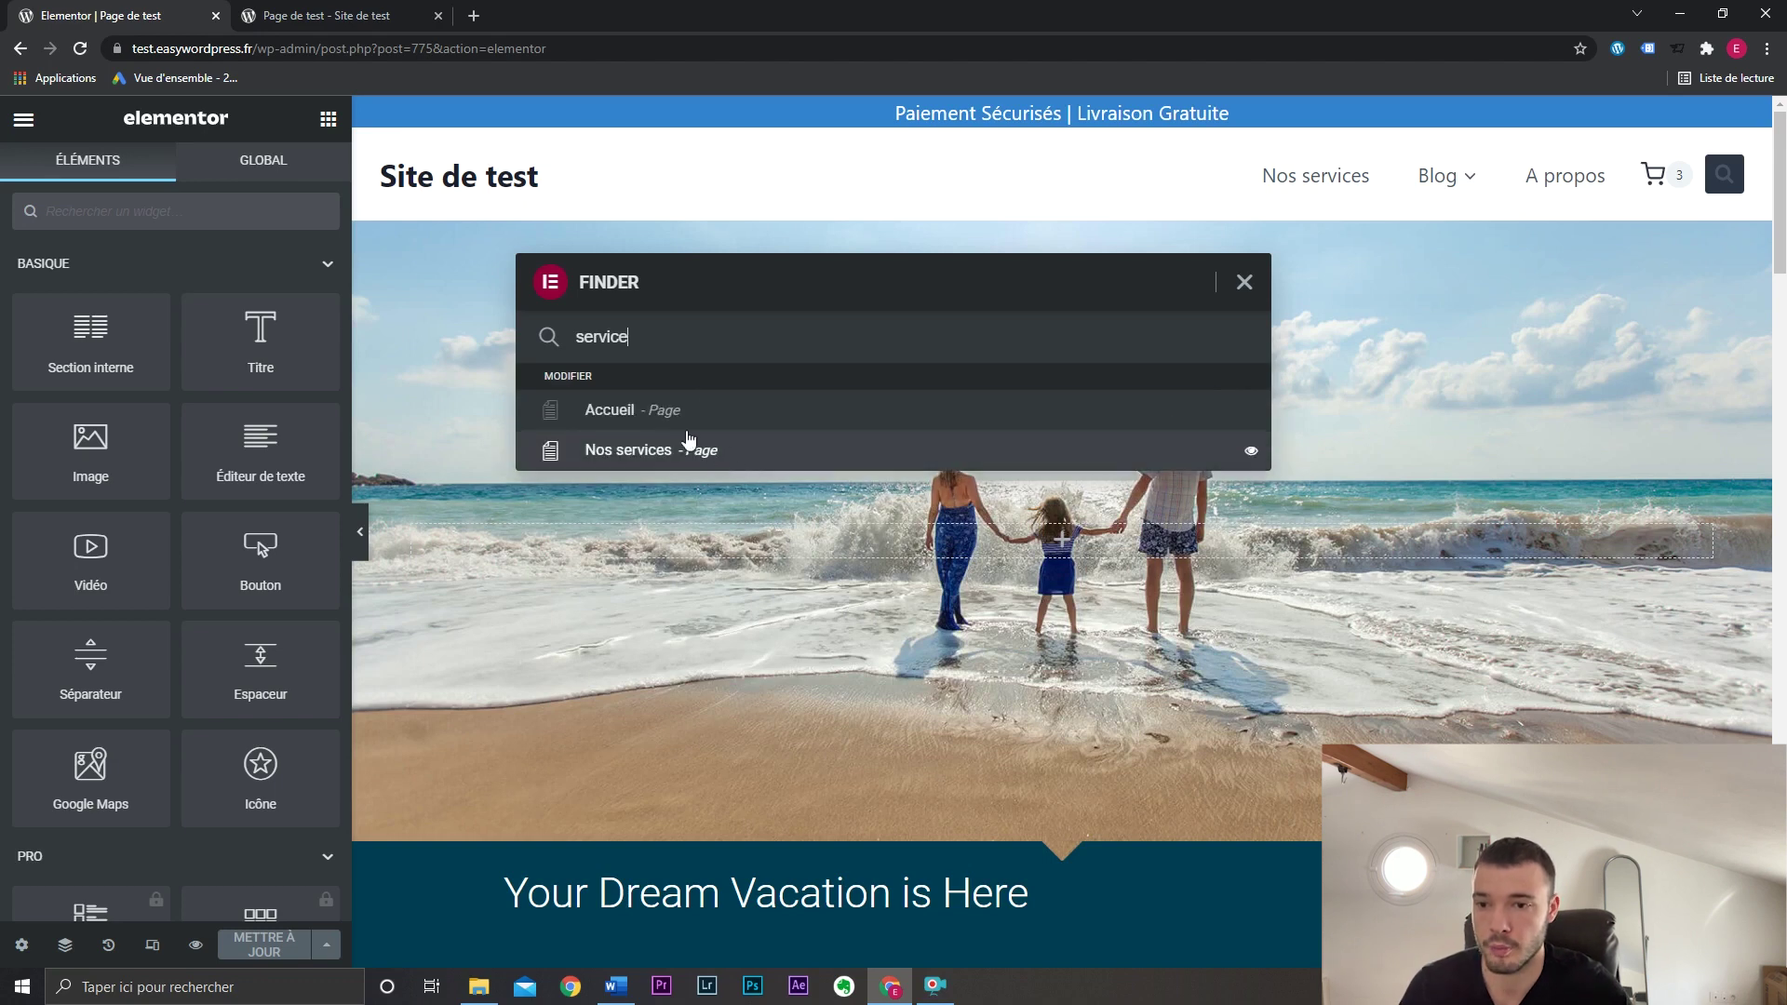
pyautogui.click(750, 458)
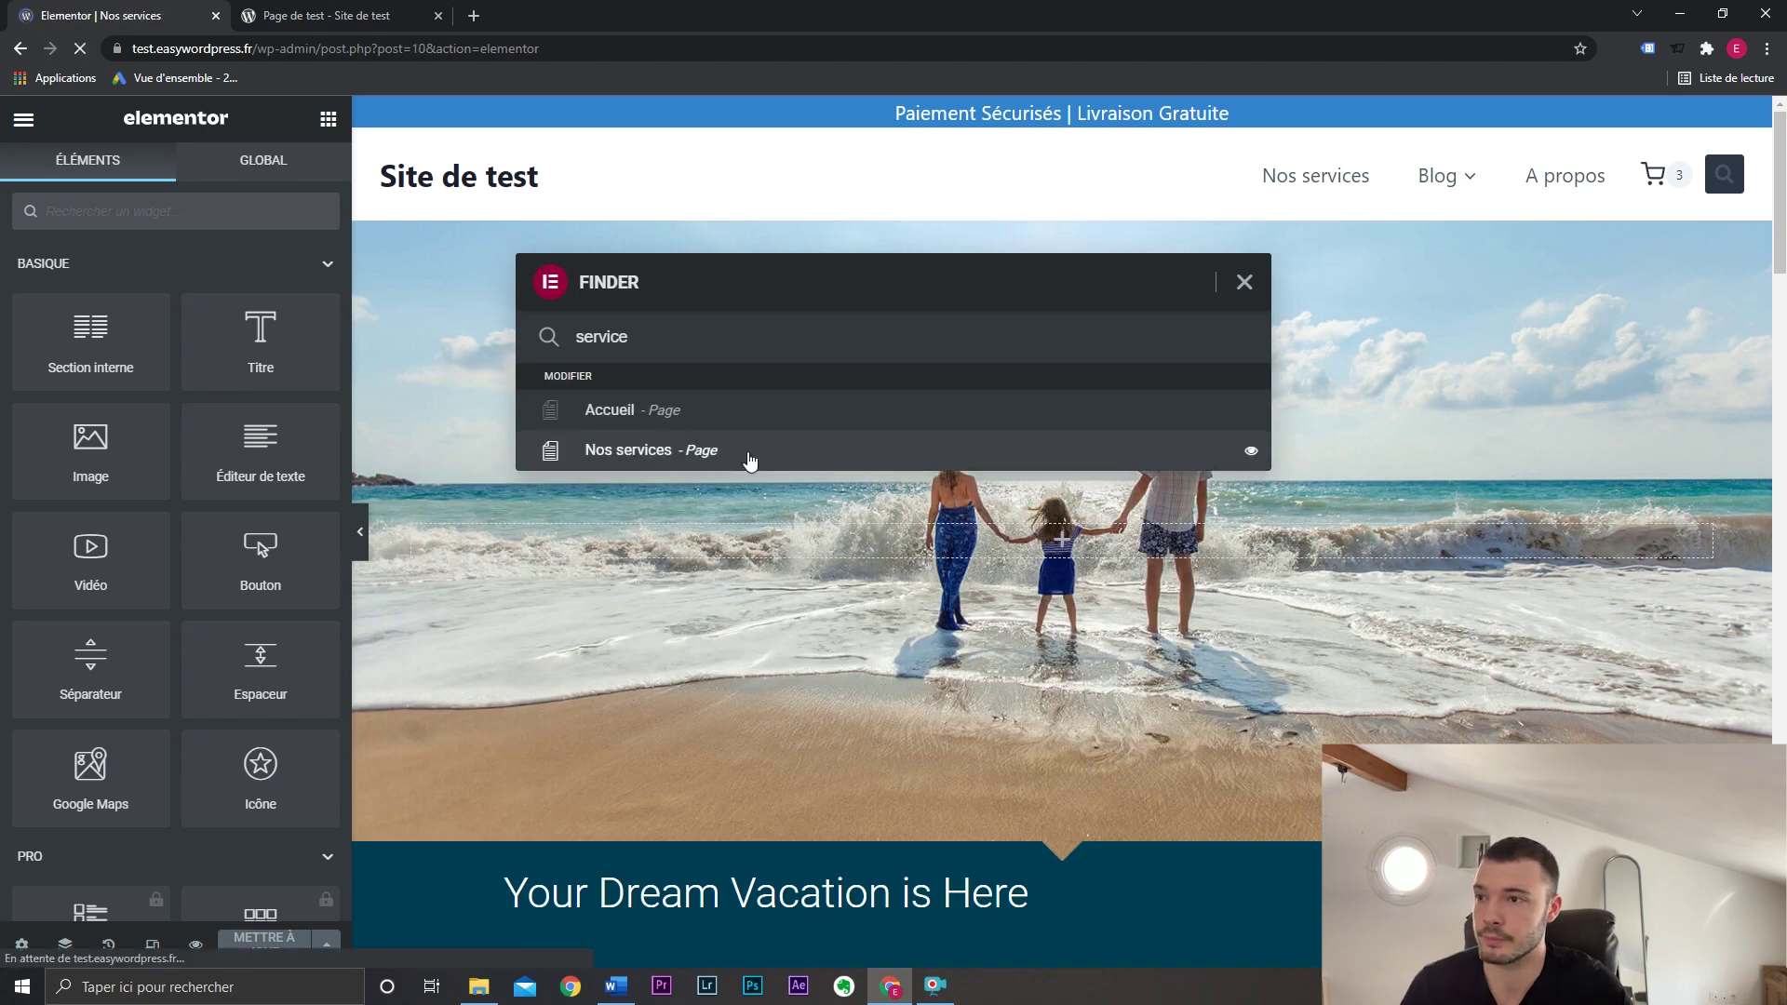
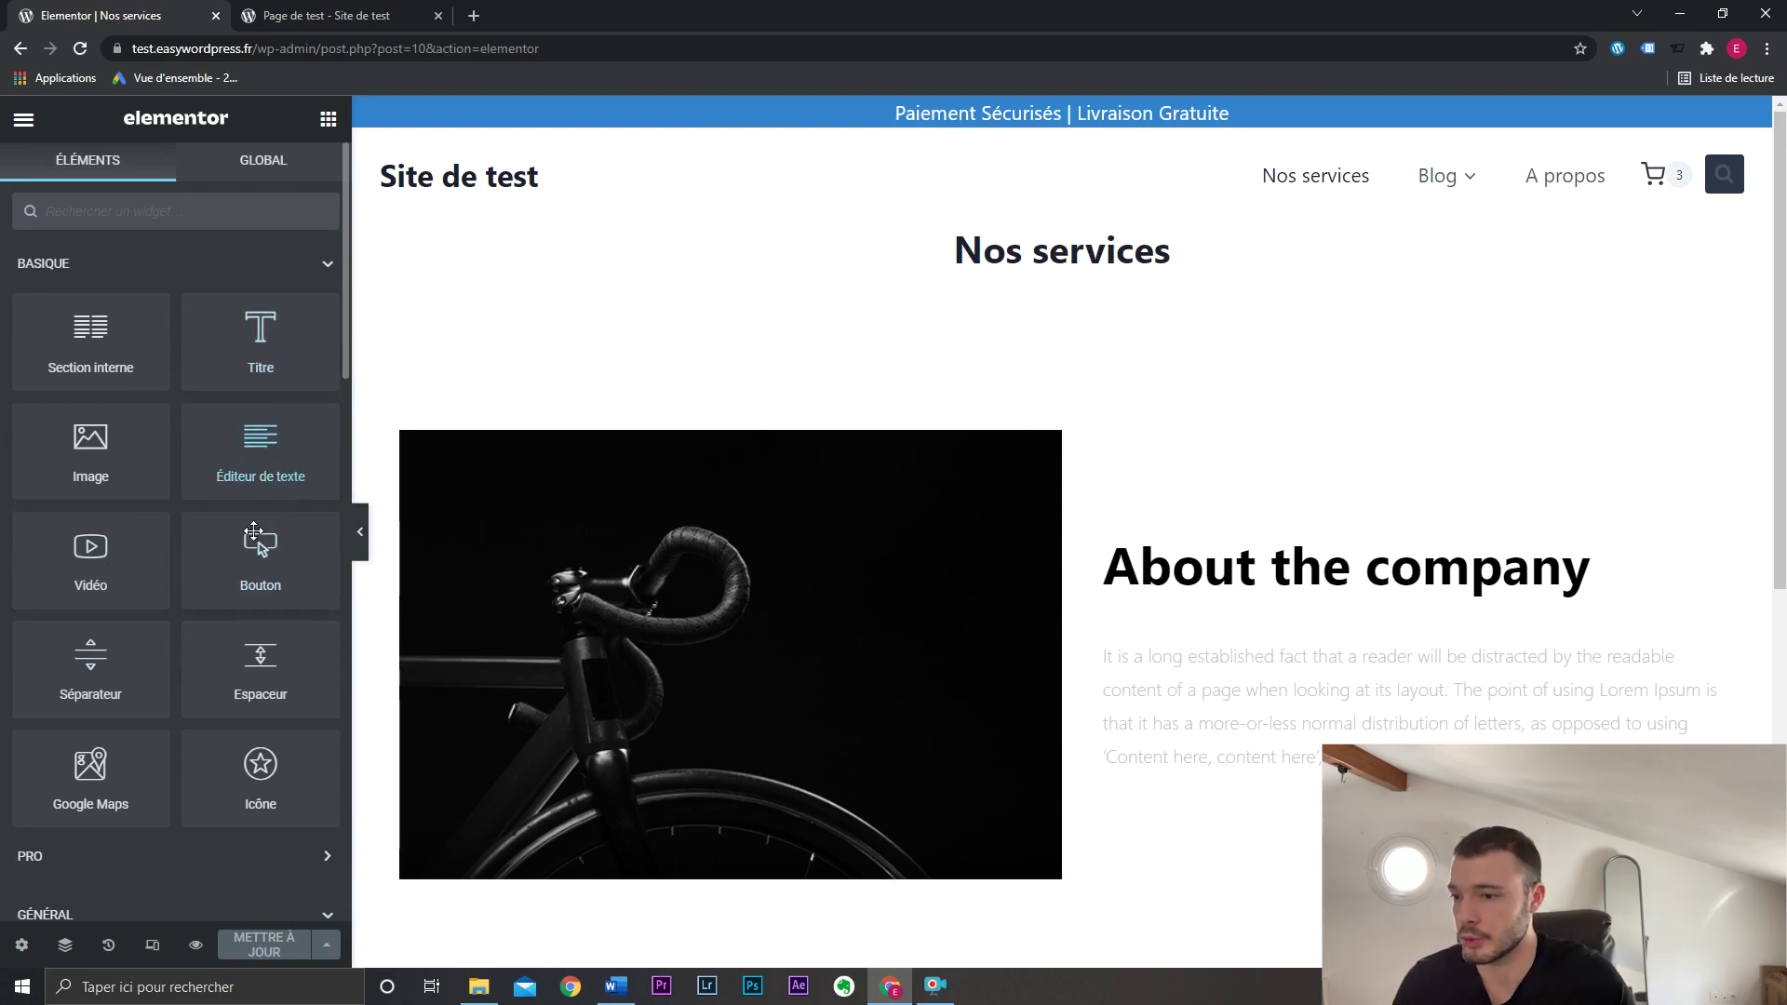
# Add a Vidéo widget in a new section below "About the company", with YouTube as its source.
pyautogui.scroll(-4, 968, 551)
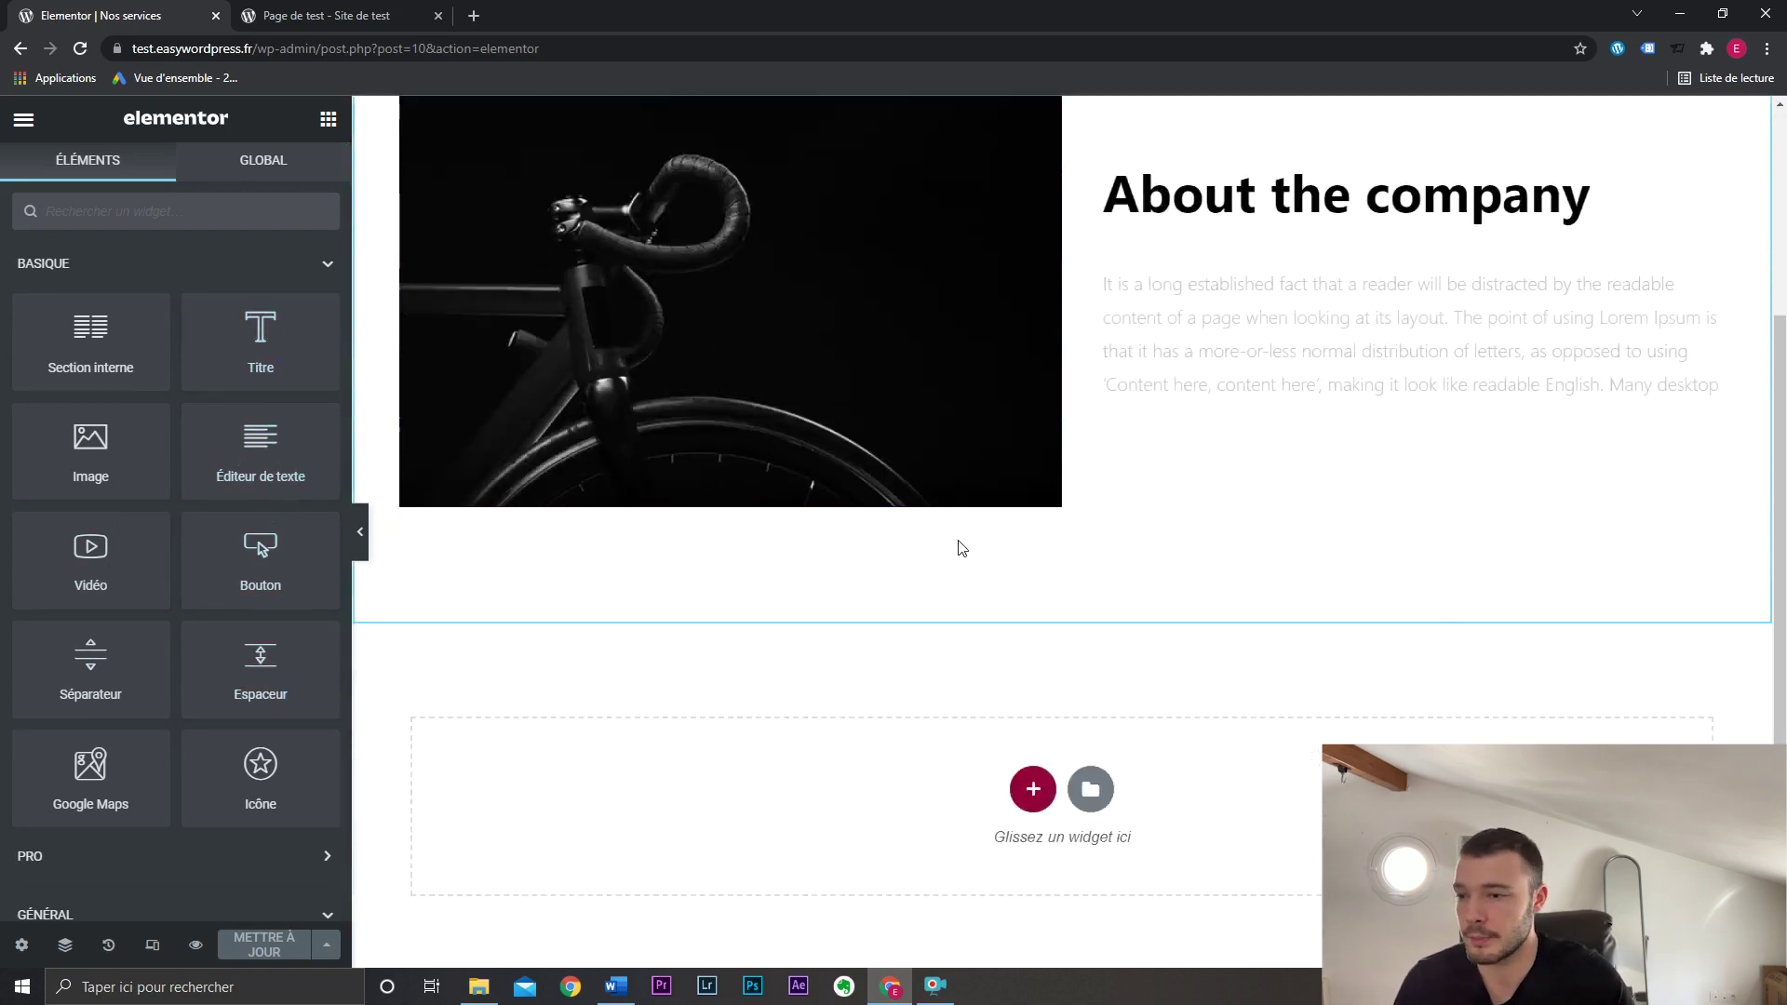
pyautogui.moveTo(108, 566); pyautogui.dragTo(982, 782)
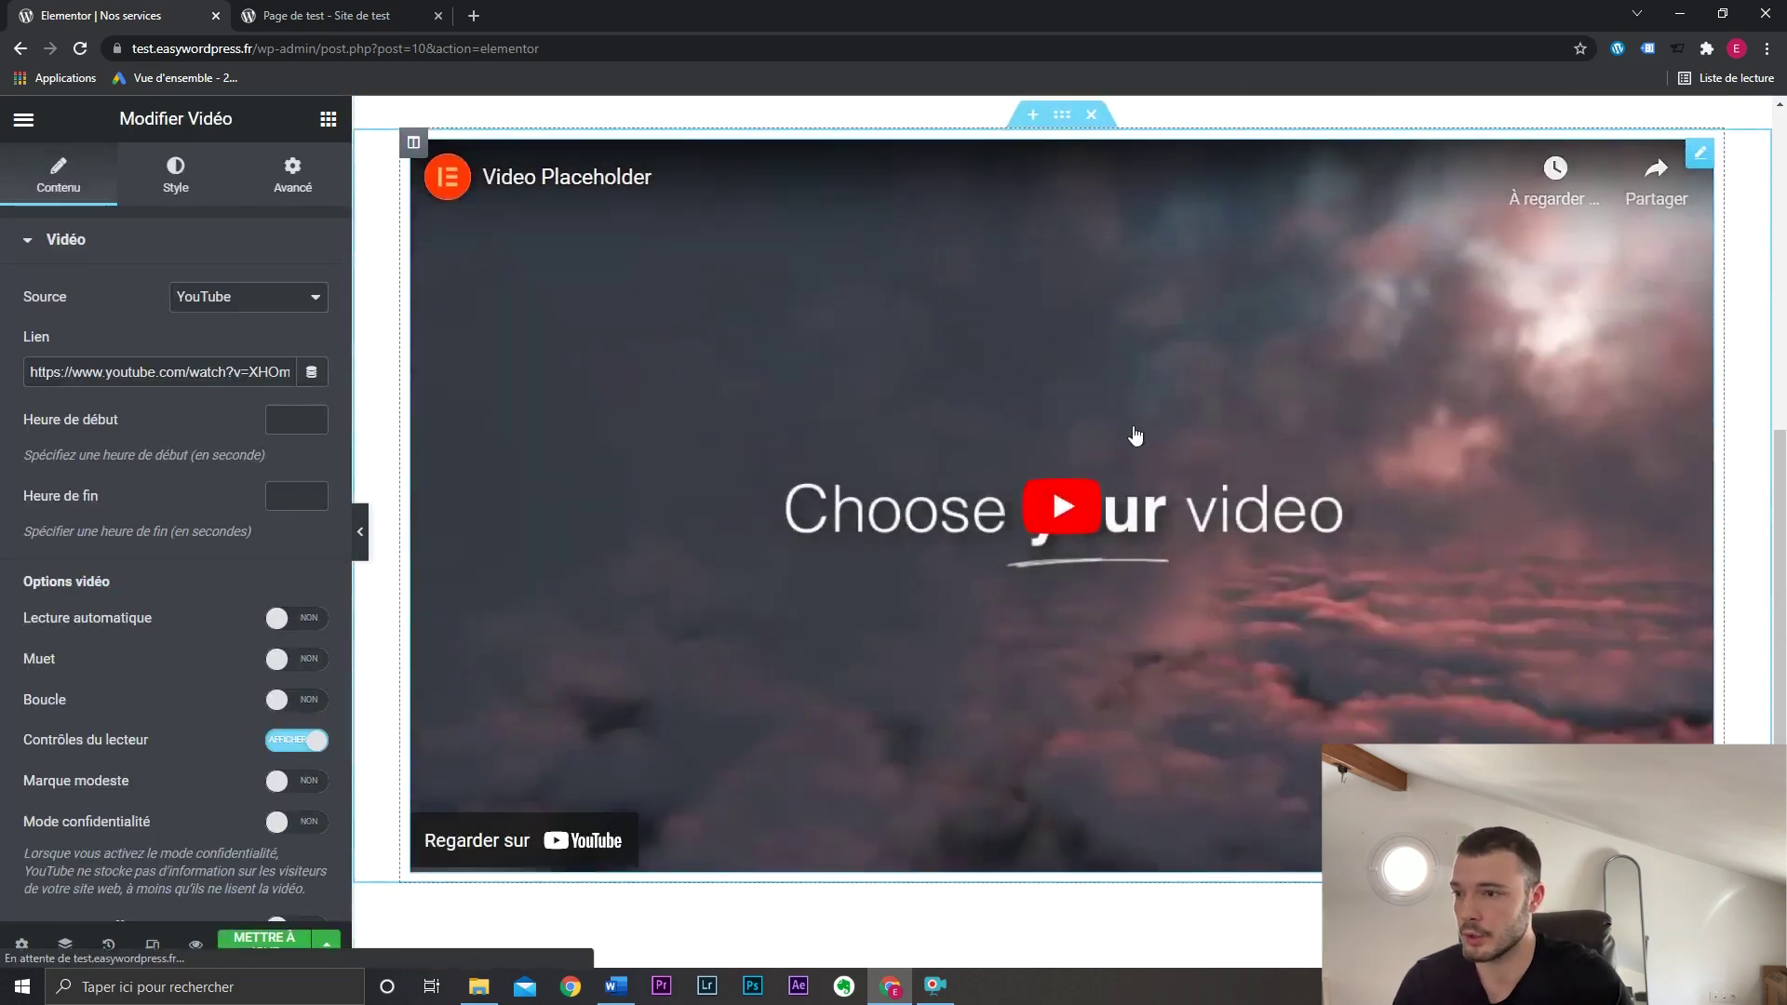
pyautogui.click(311, 305)
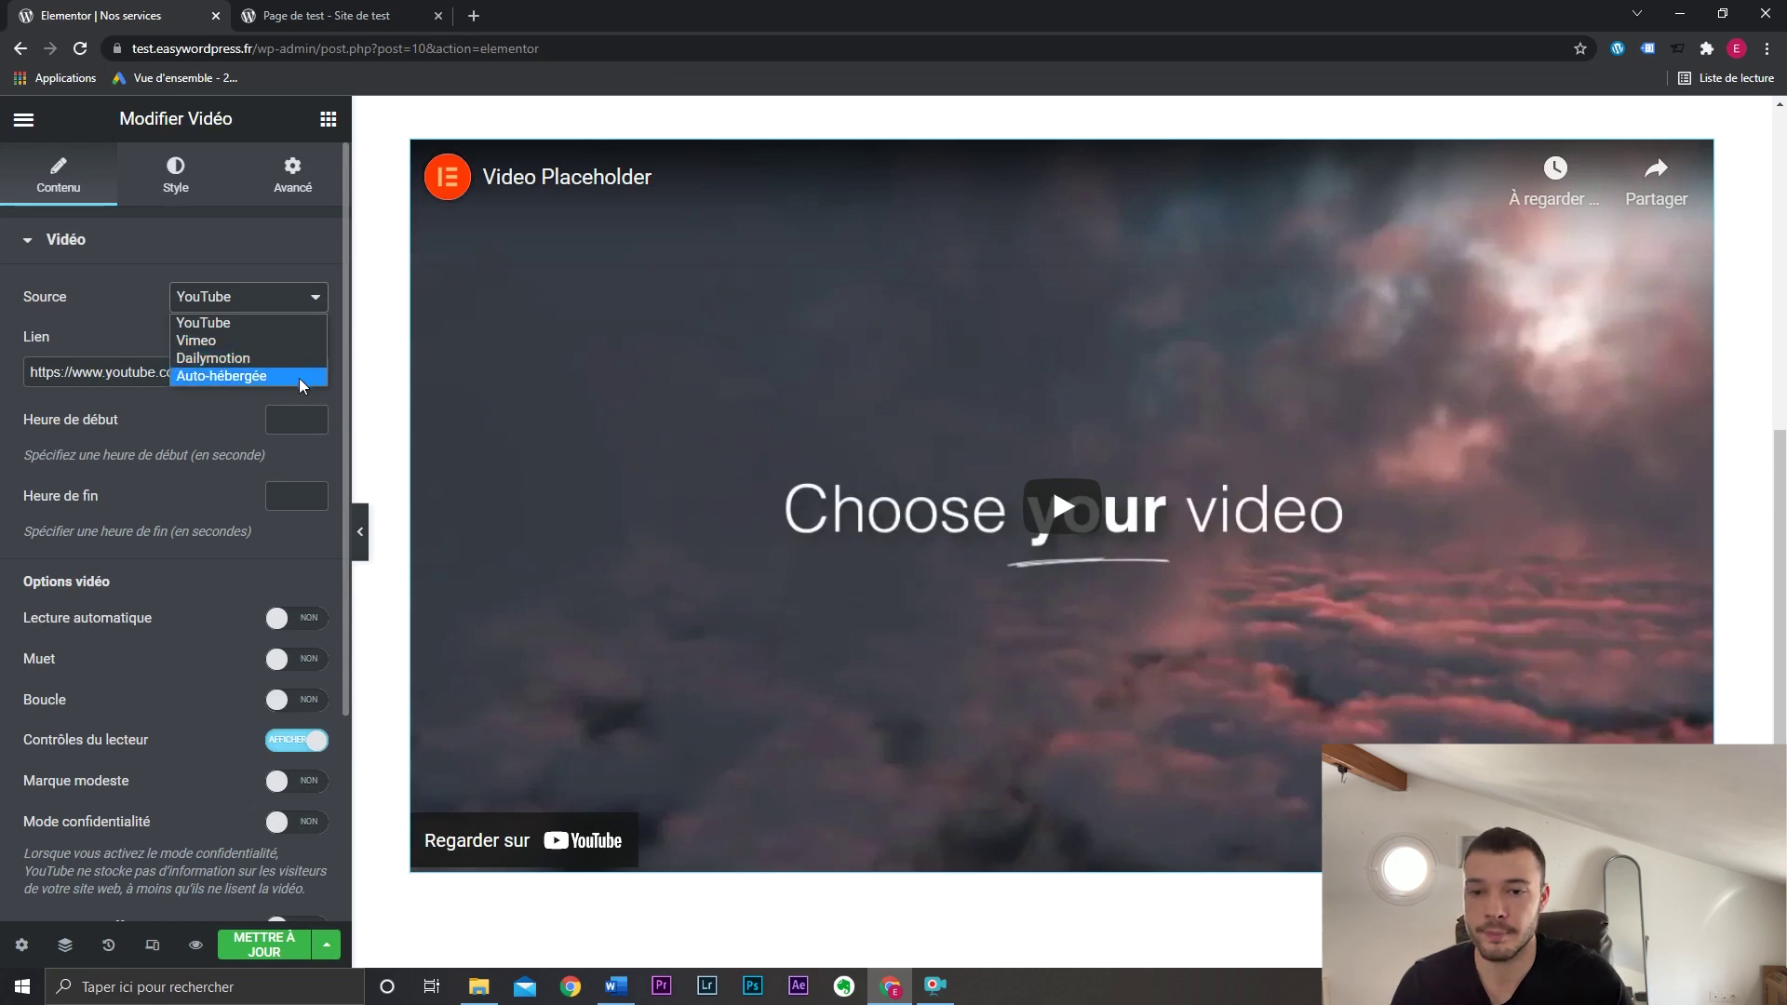
pyautogui.click(296, 332)
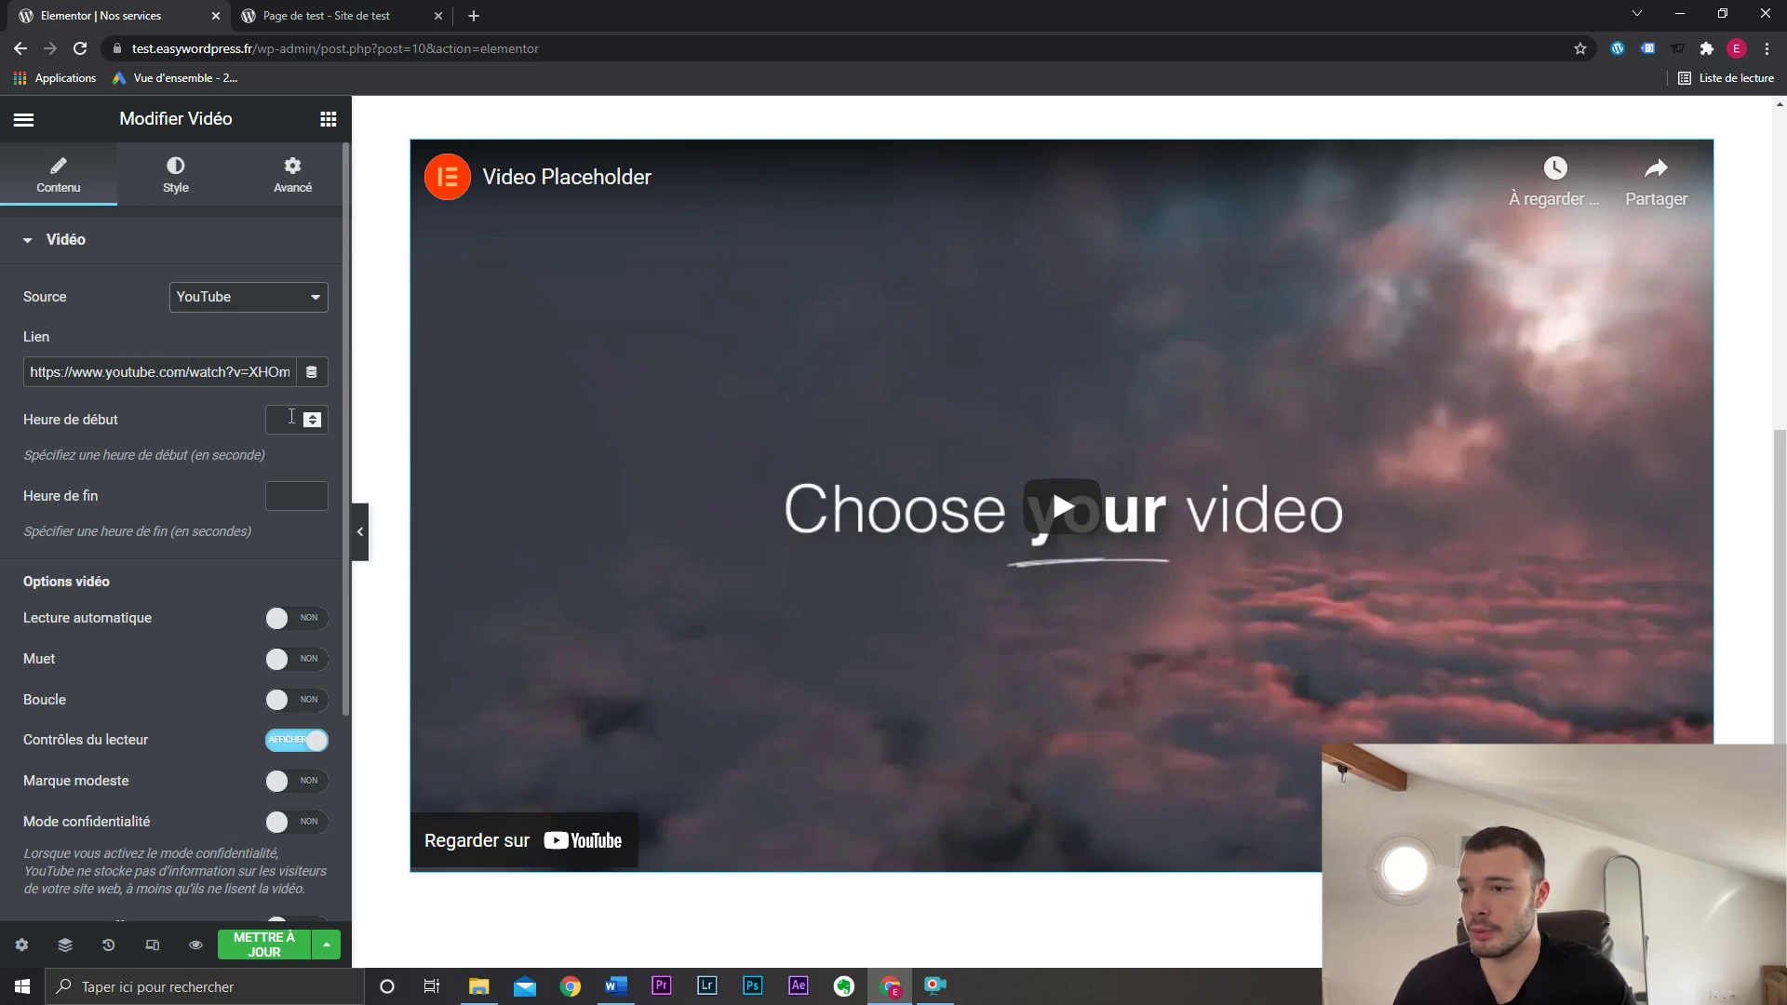
# Turn on the video's image overlay, and delete the Vidéo widget.
pyautogui.scroll(-3, 214, 490)
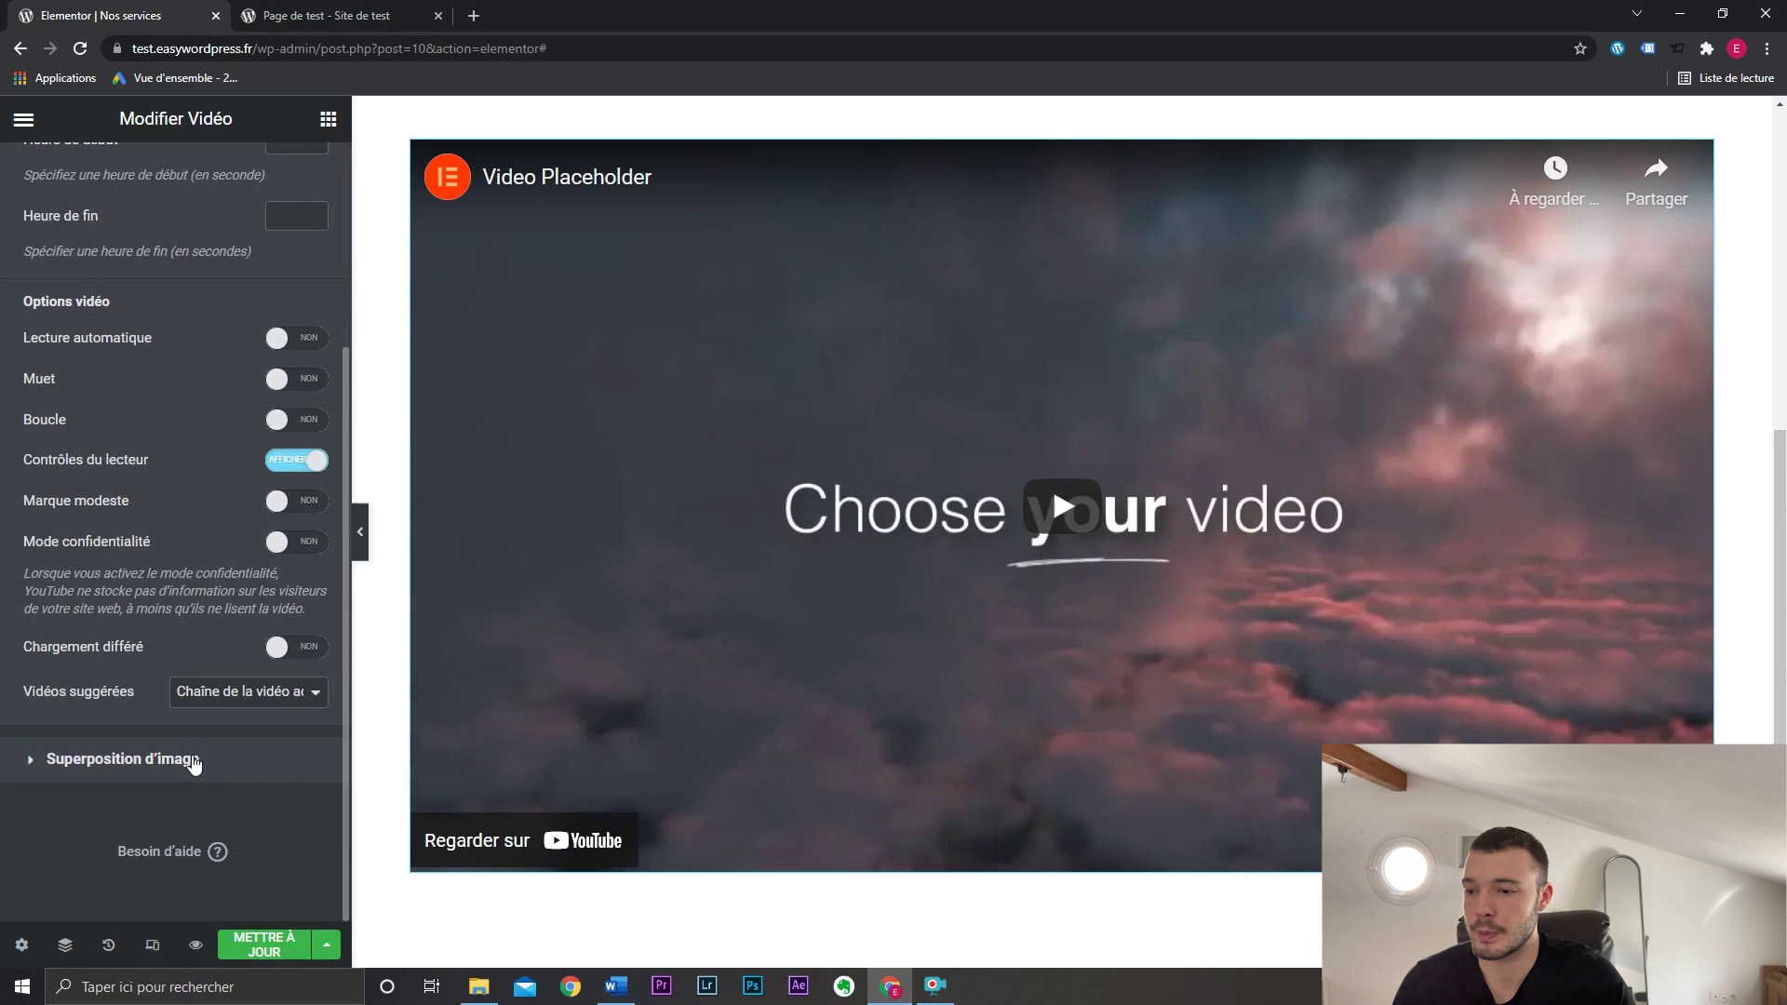
pyautogui.click(193, 764)
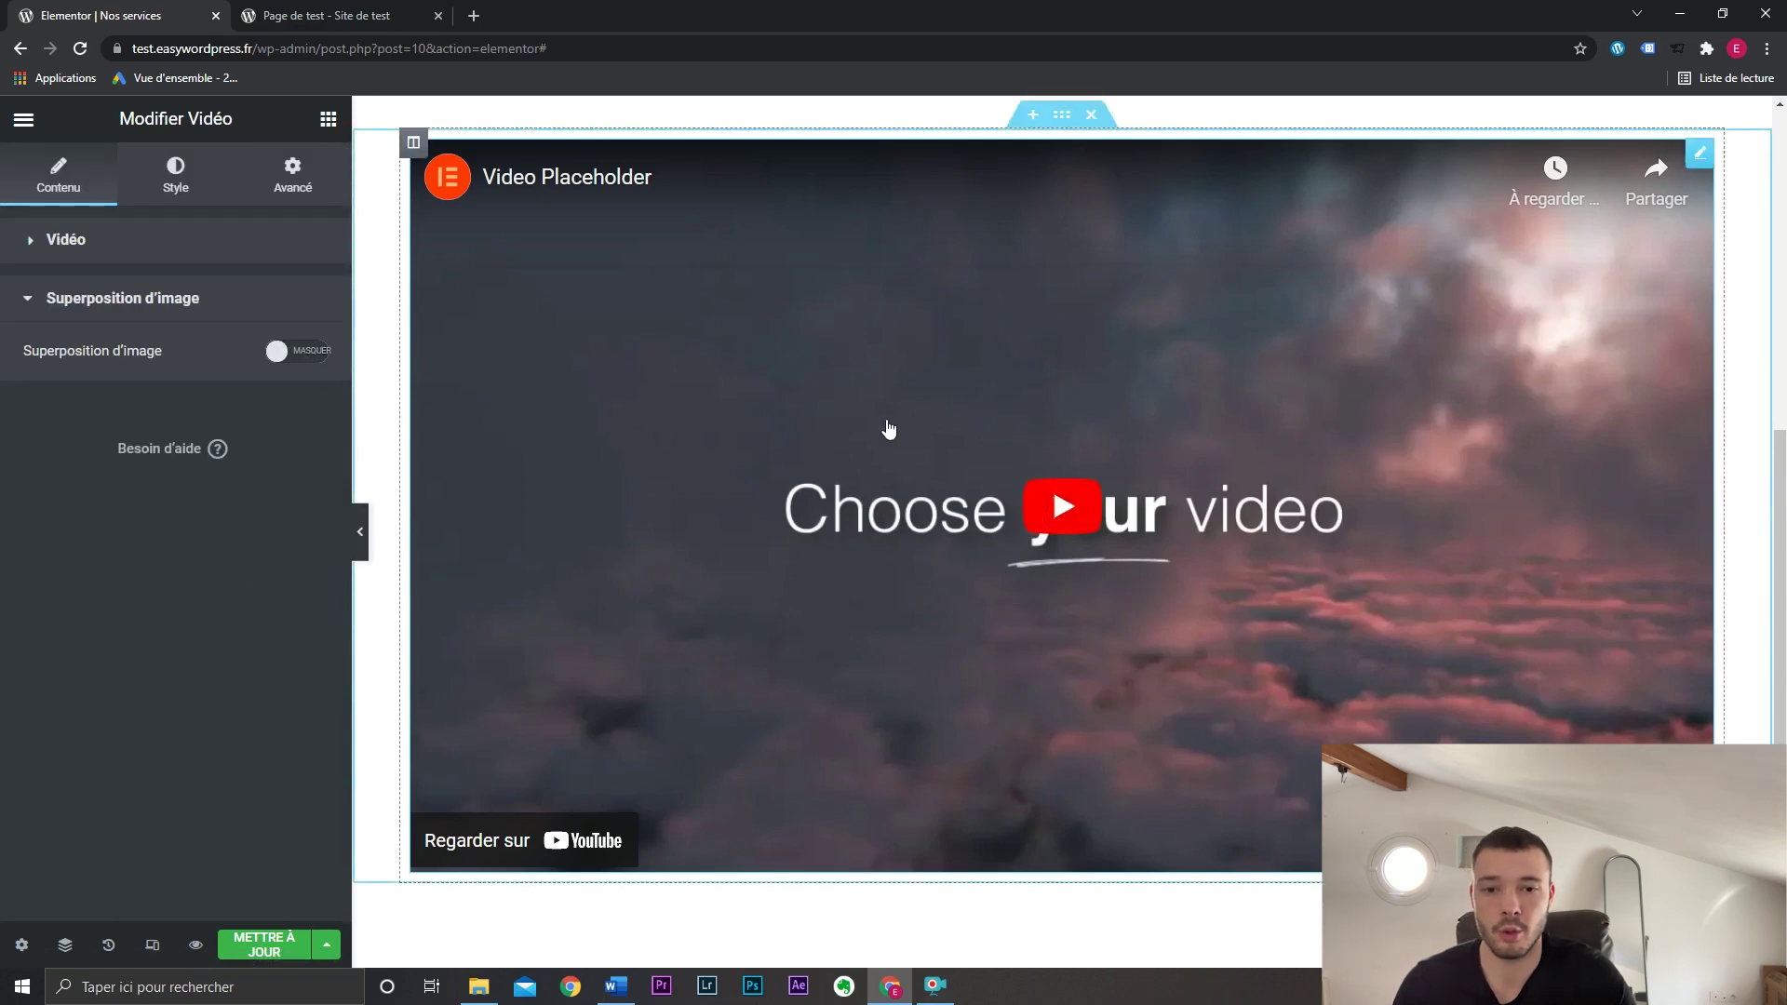
pyautogui.click(284, 351)
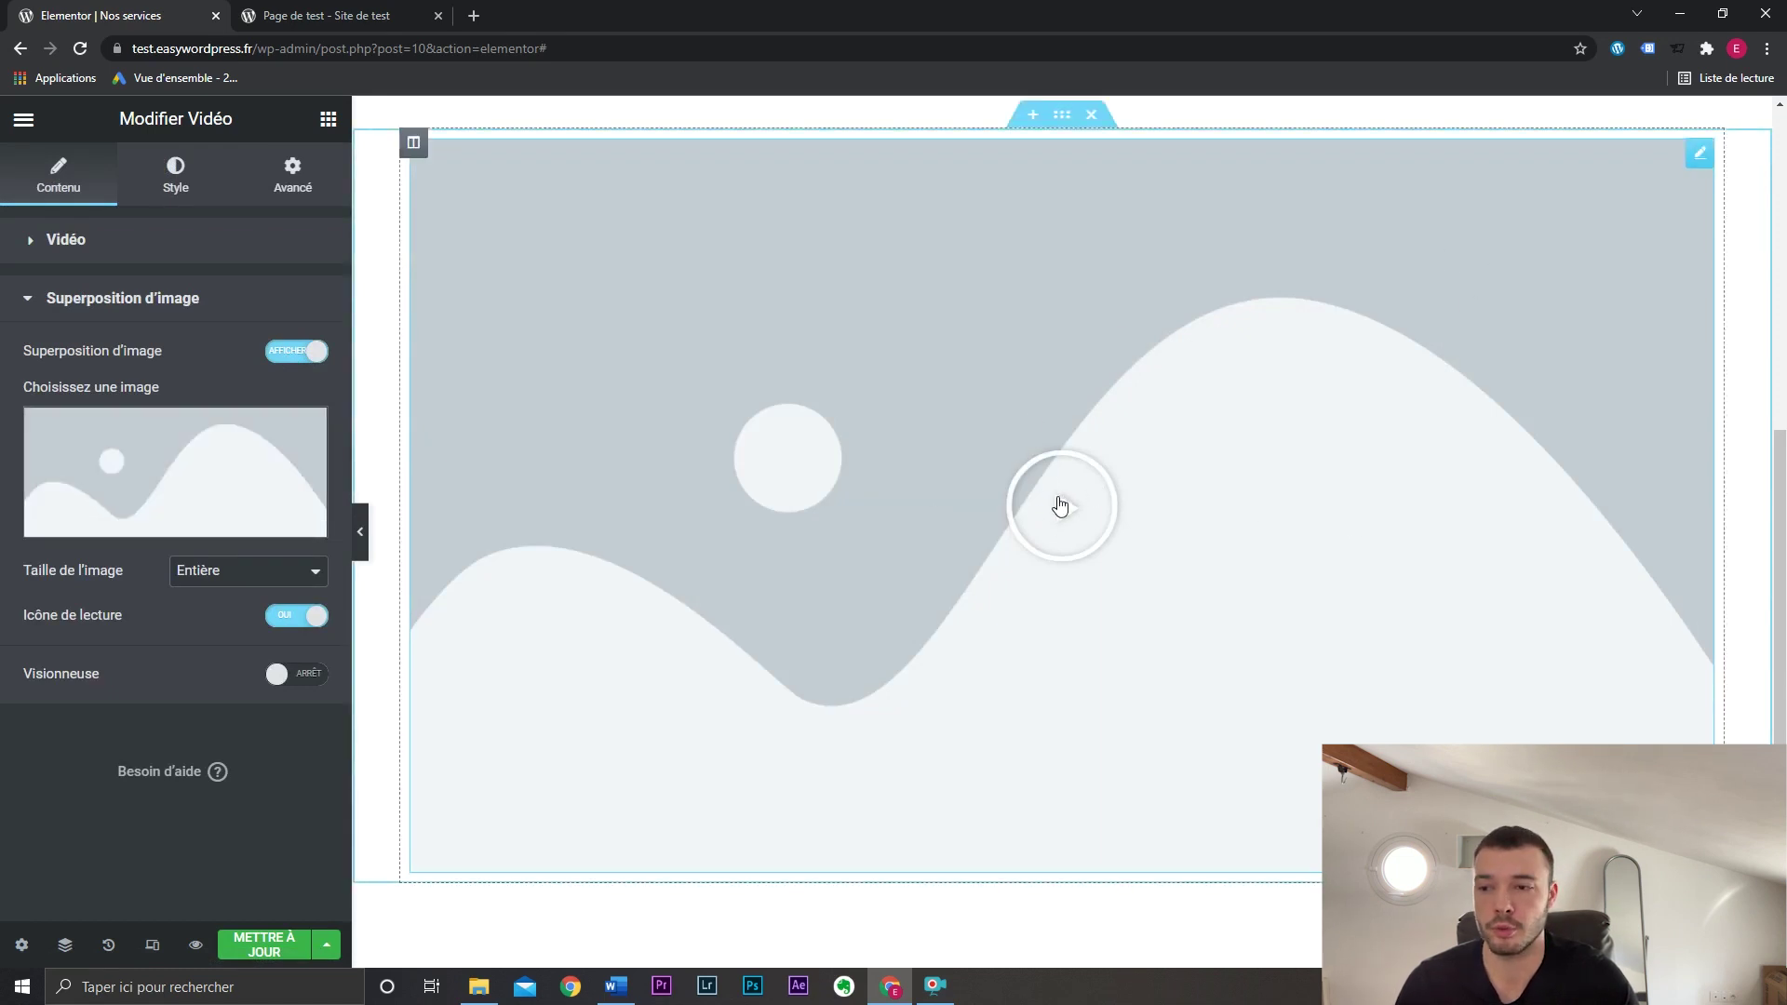
pyautogui.rightClick(826, 485)
pyautogui.click(838, 780)
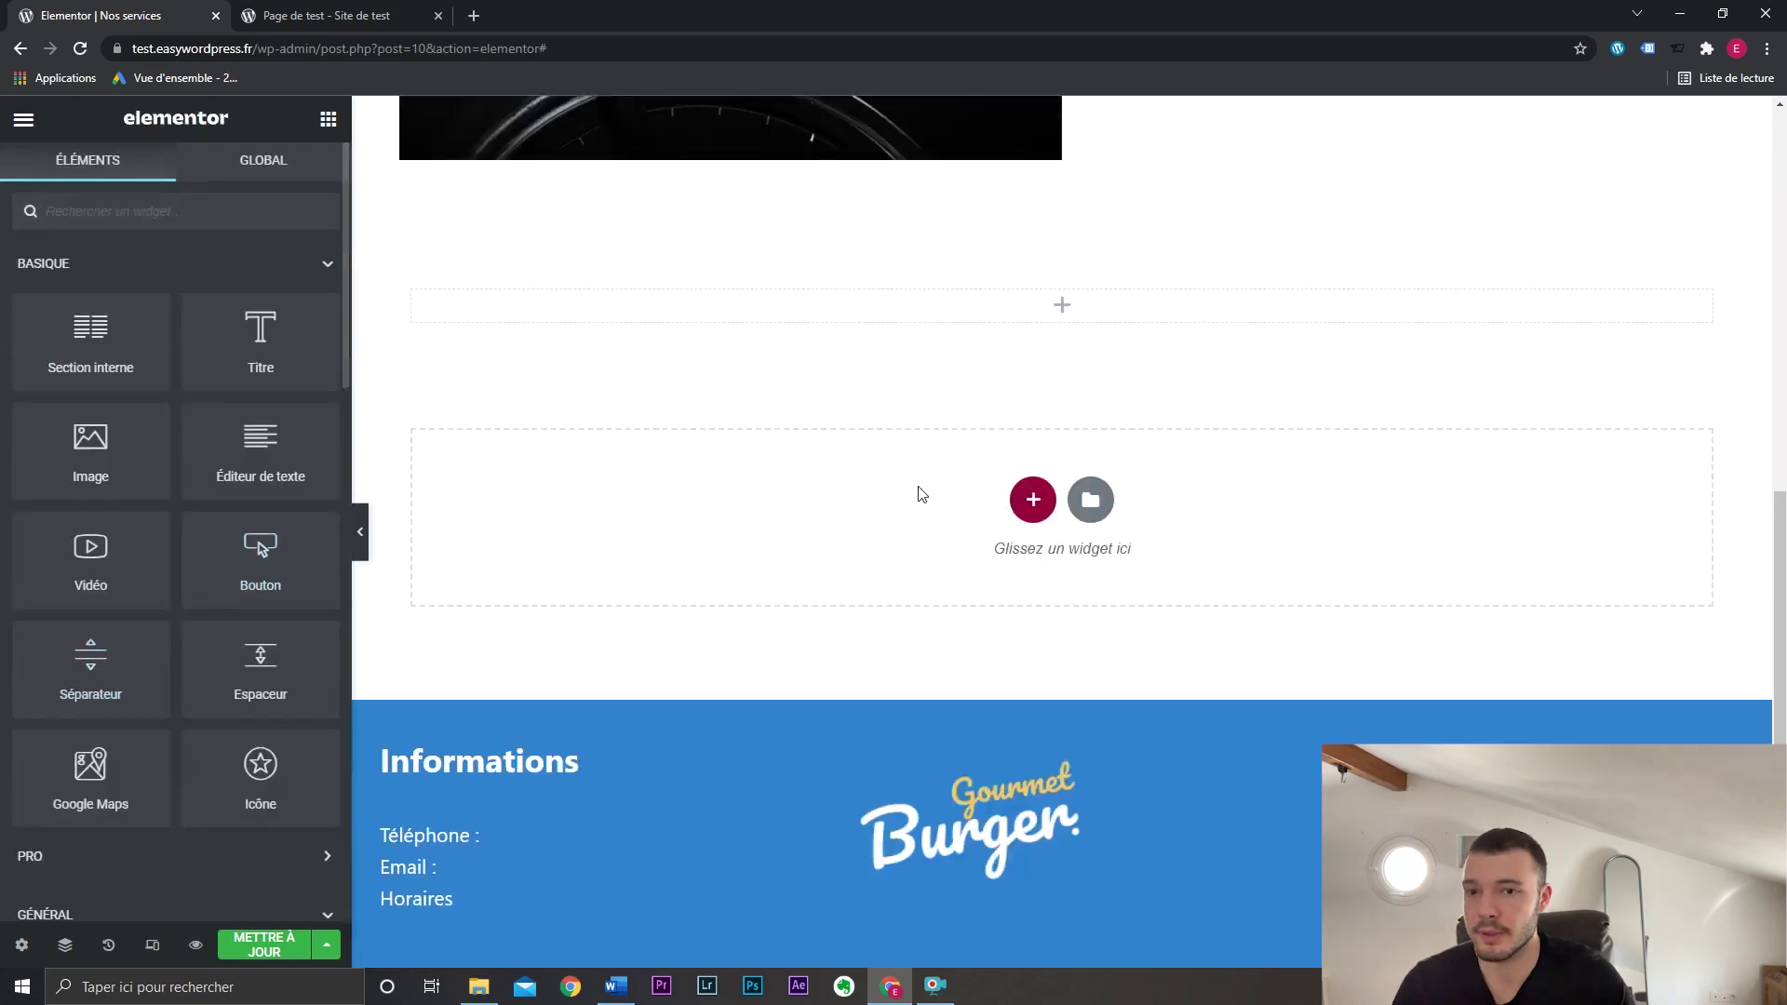
# Search Elementor's Finder for "test" and return to editing "Page de test".
pyautogui.scroll(8, 917, 495)
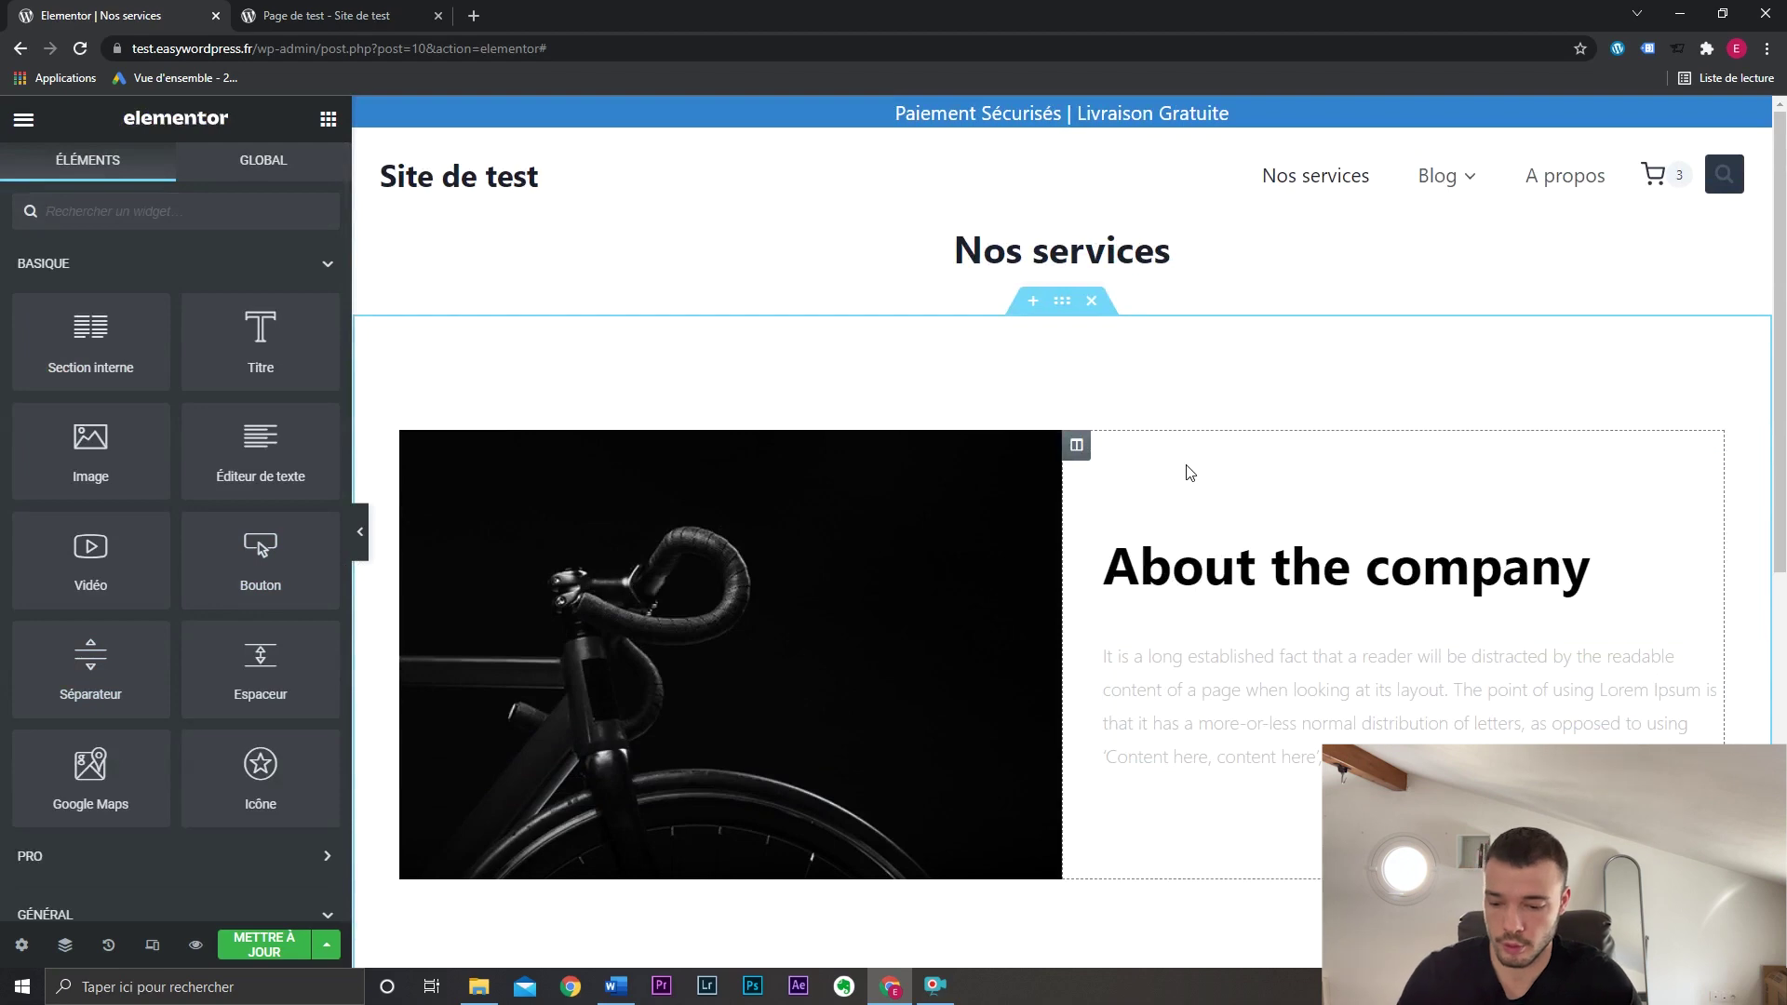
pyautogui.hotkey('ctrl', 'e')
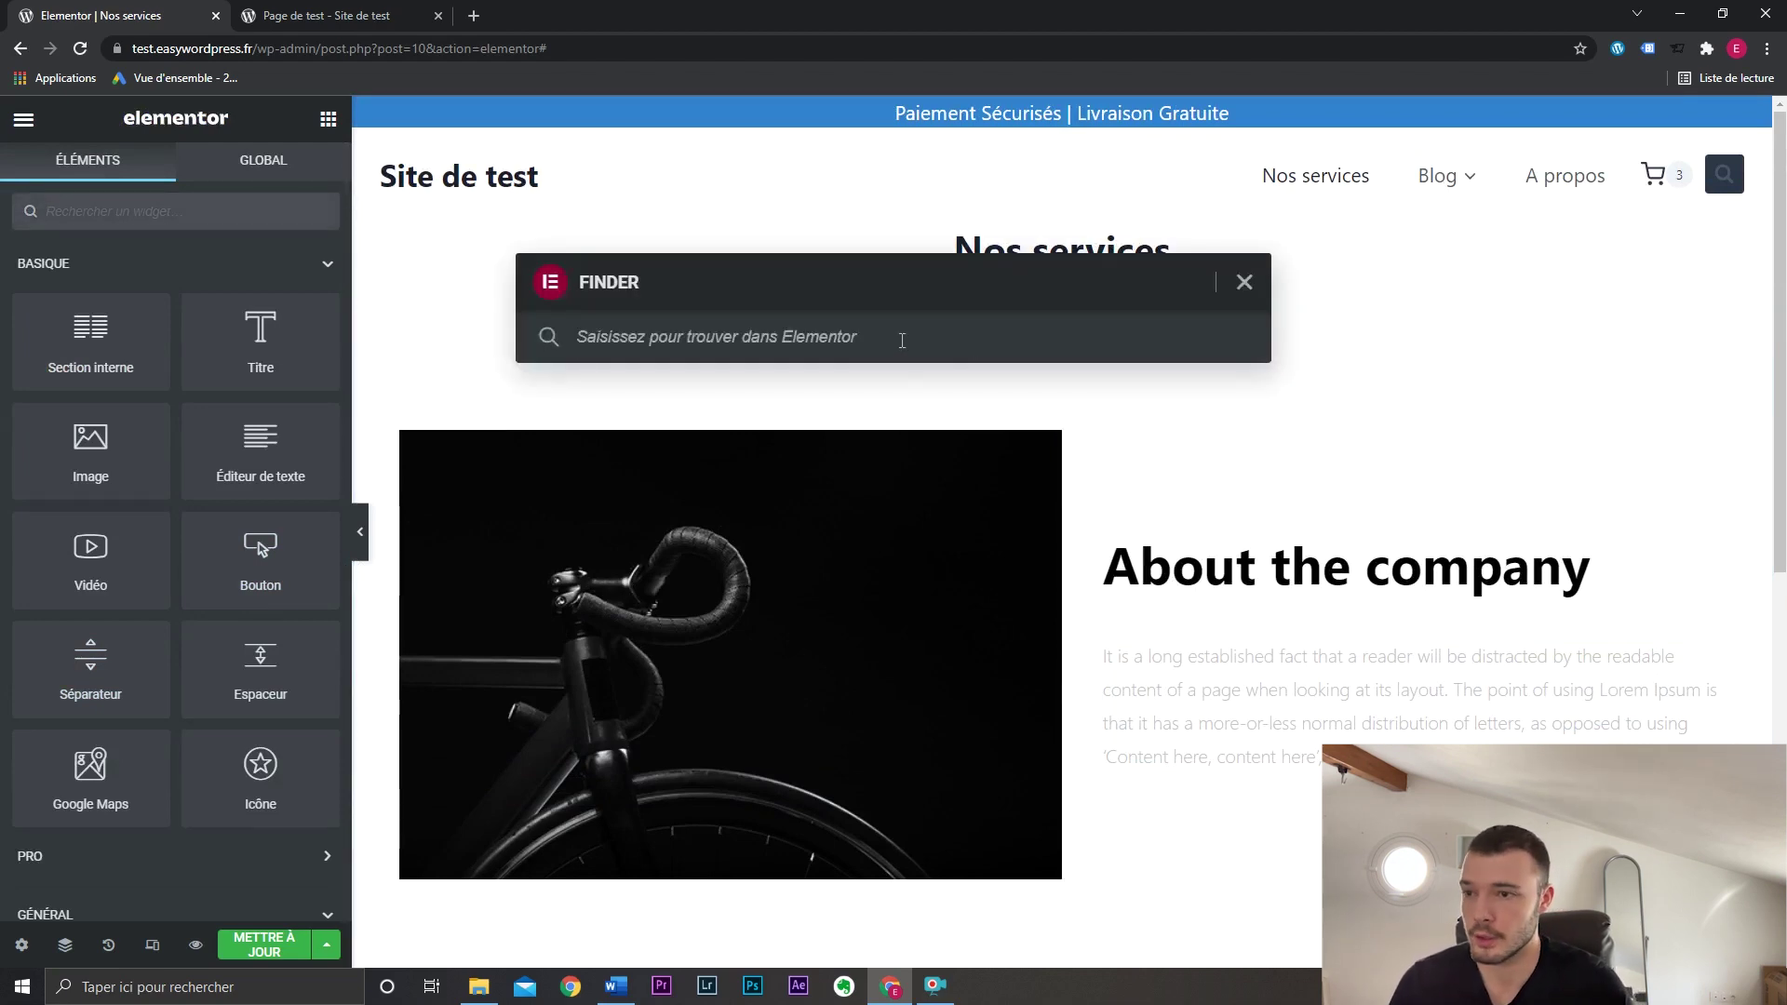
pyautogui.write('test')
pyautogui.press('Return')
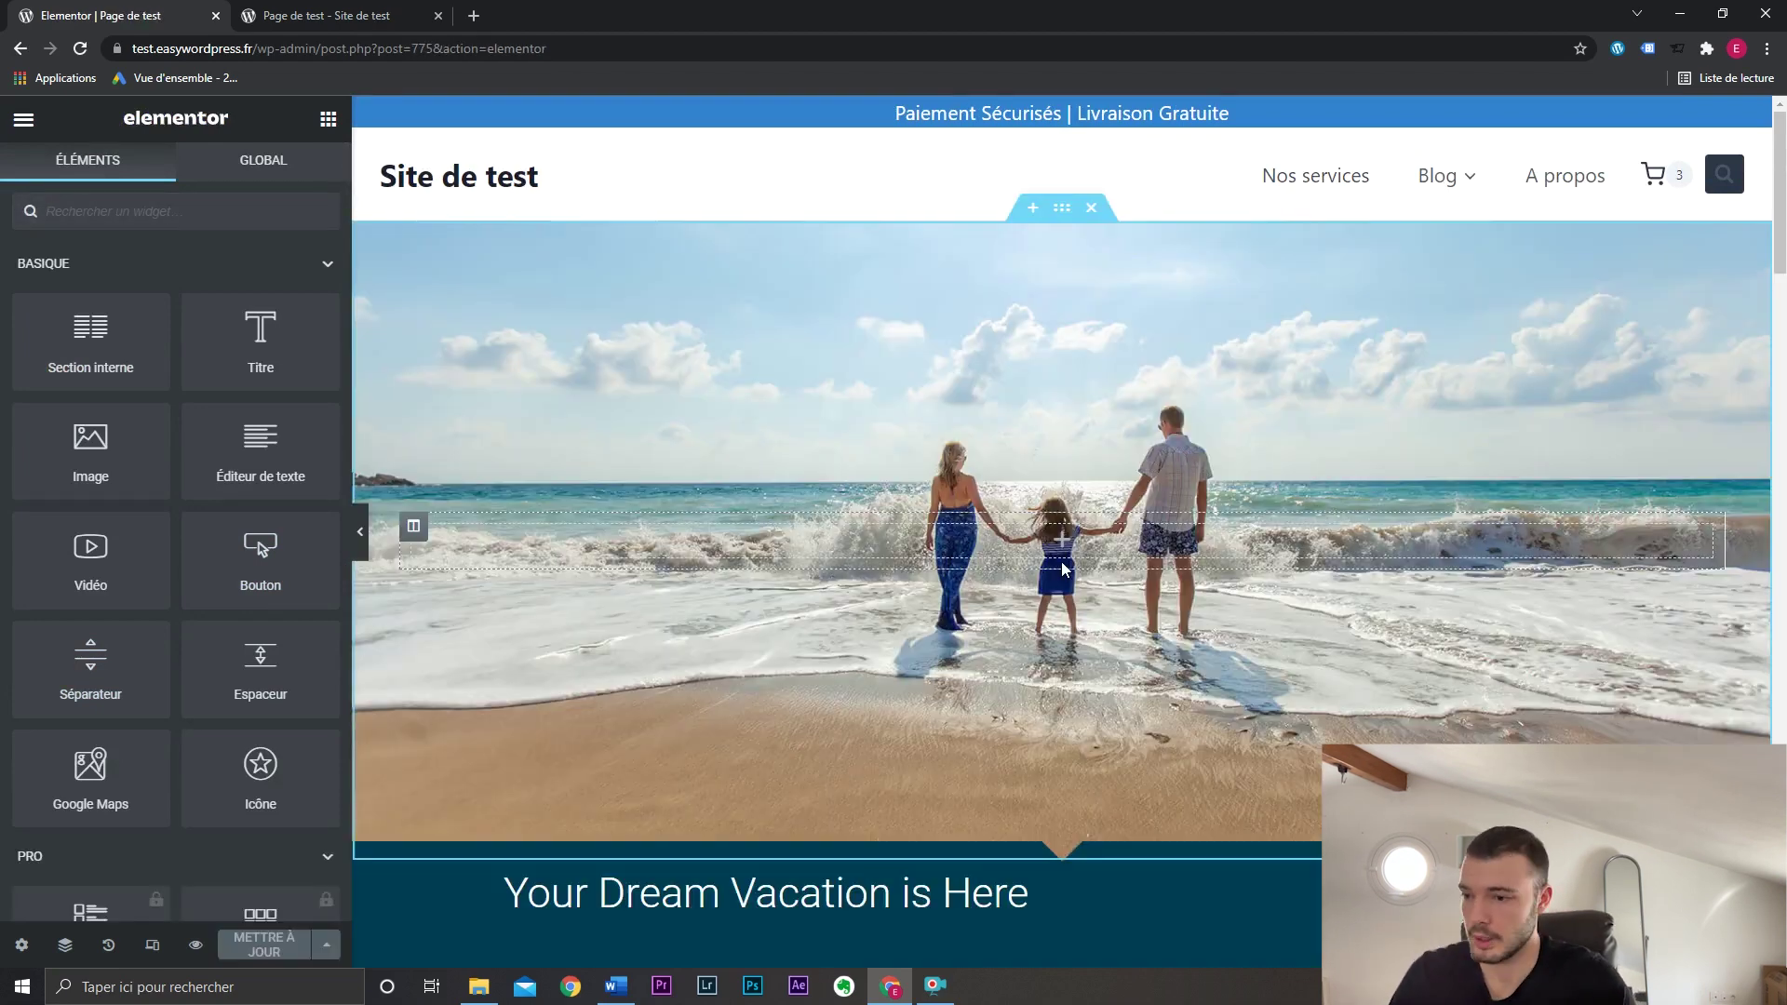
# Add a Séparateur widget below the "Your Dream Vacation is Here" heading, coloured white with a weight of 1.9.
pyautogui.scroll(-2, 1031, 578)
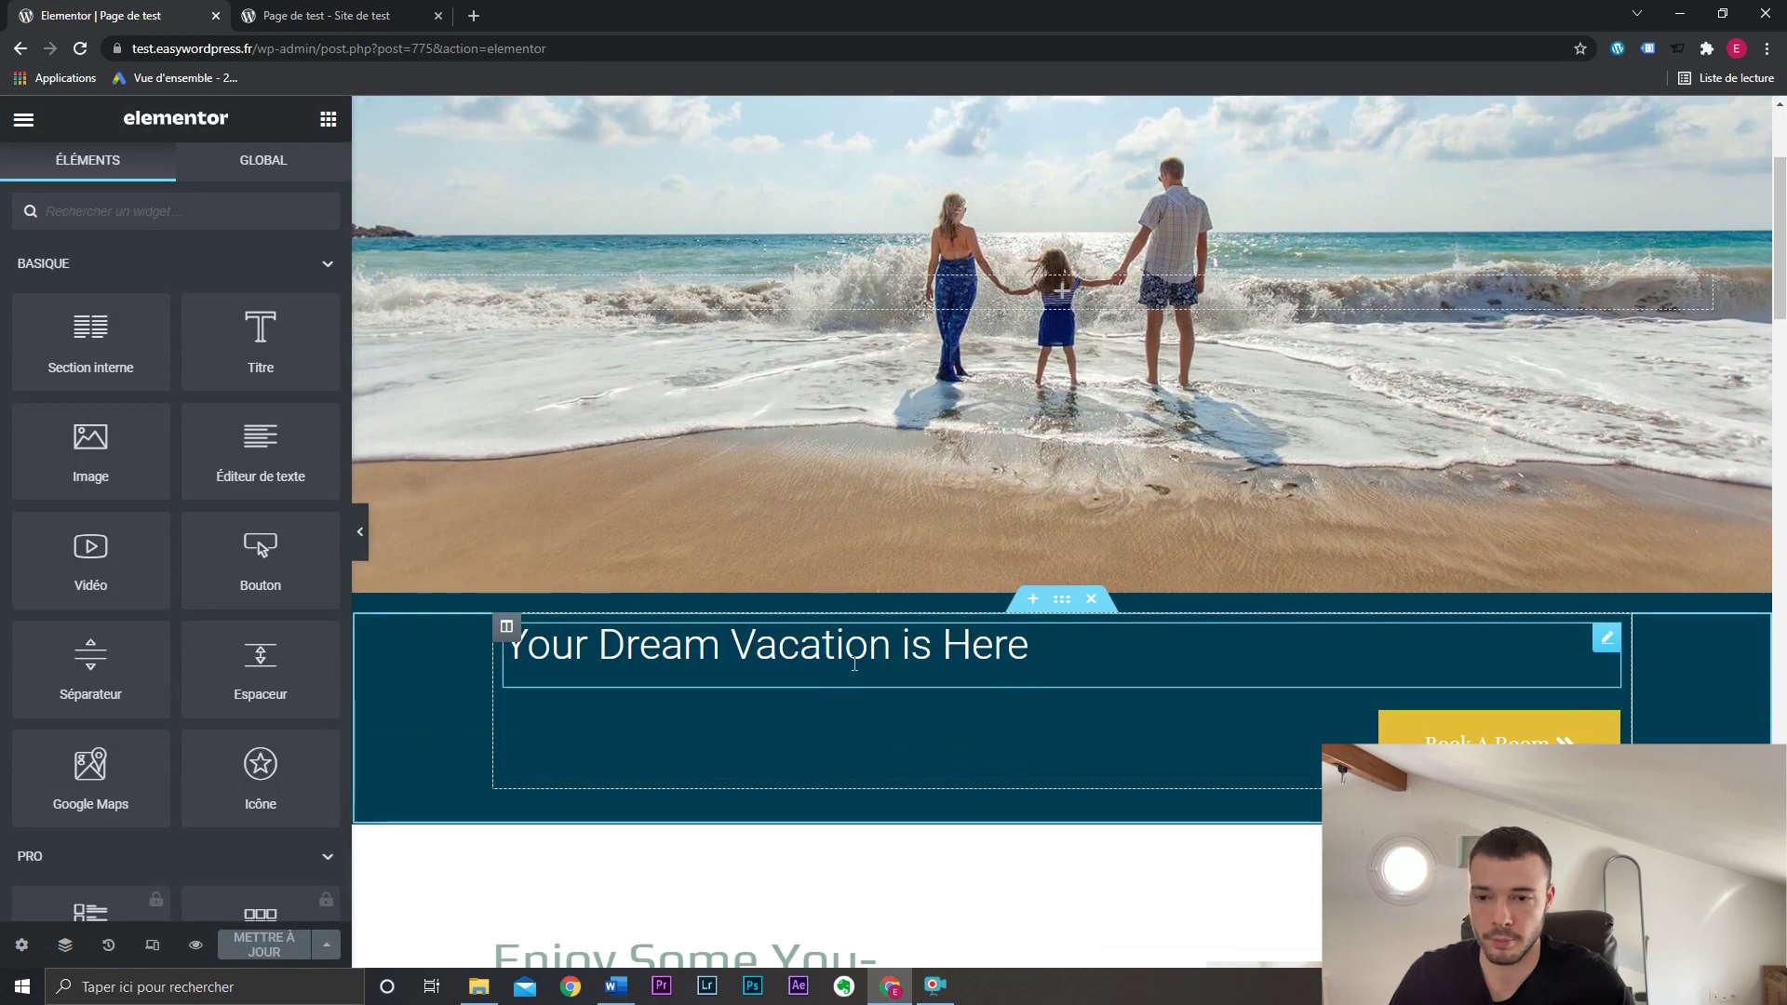
pyautogui.moveTo(91, 661); pyautogui.dragTo(1062, 683)
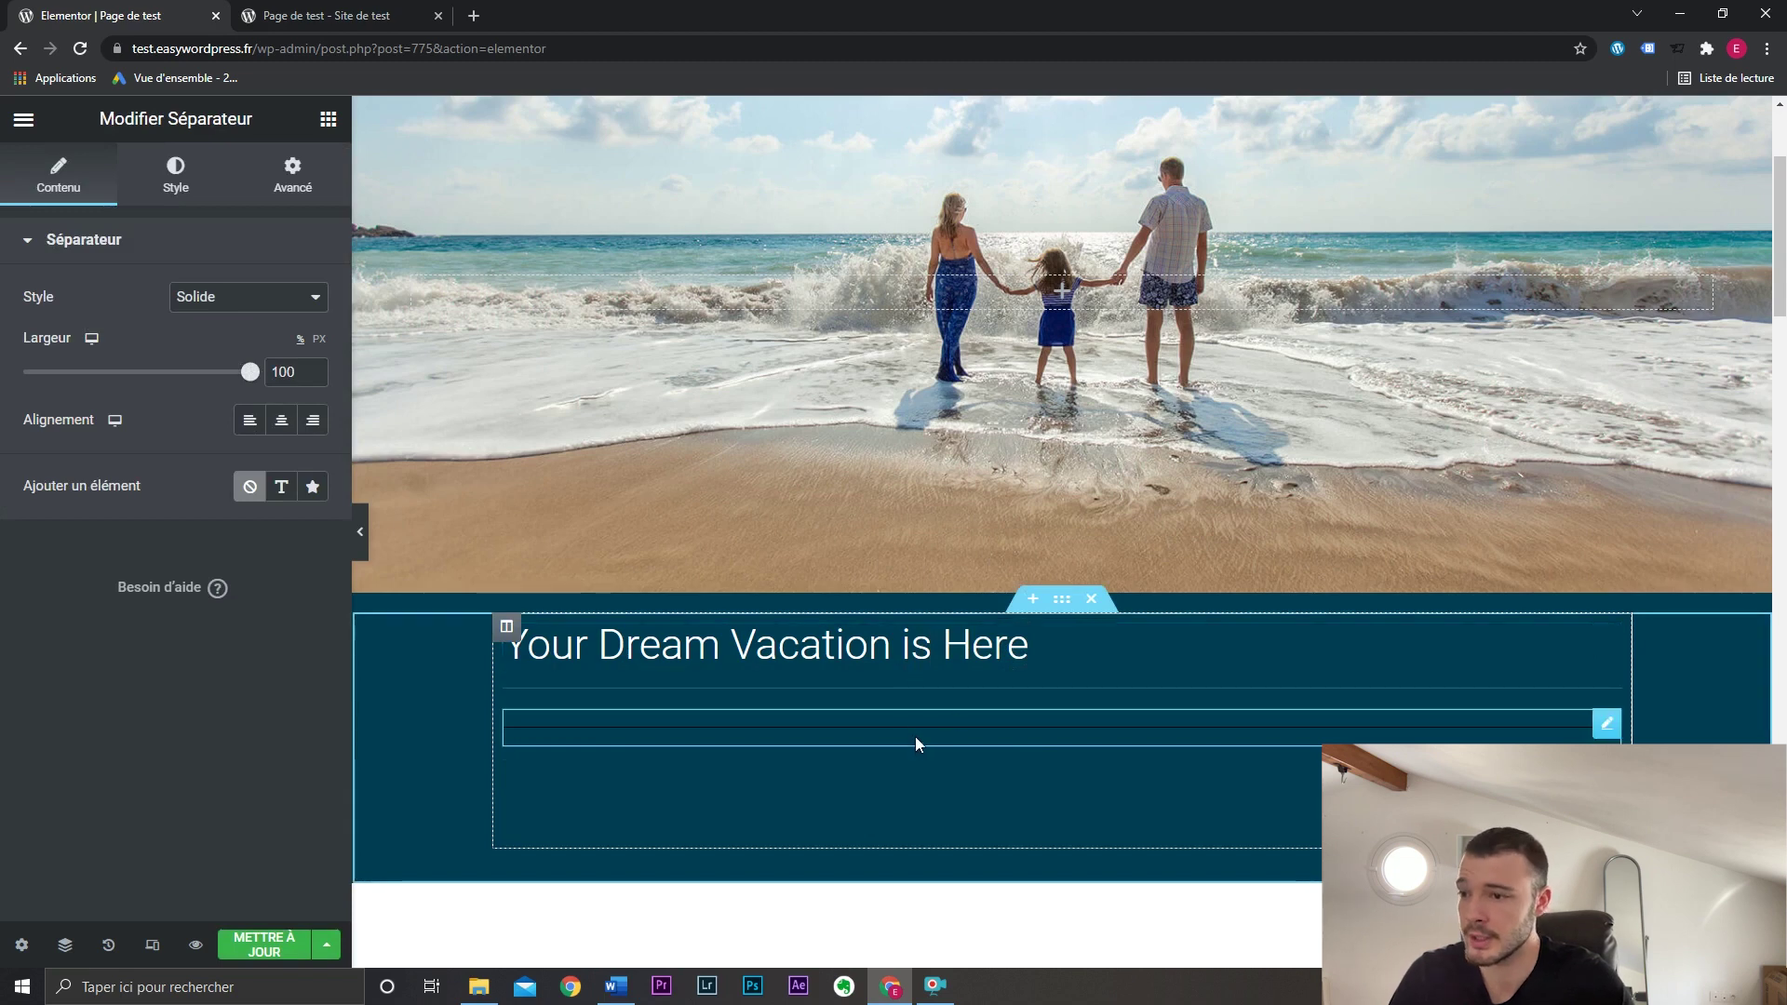
pyautogui.click(173, 177)
pyautogui.click(315, 303)
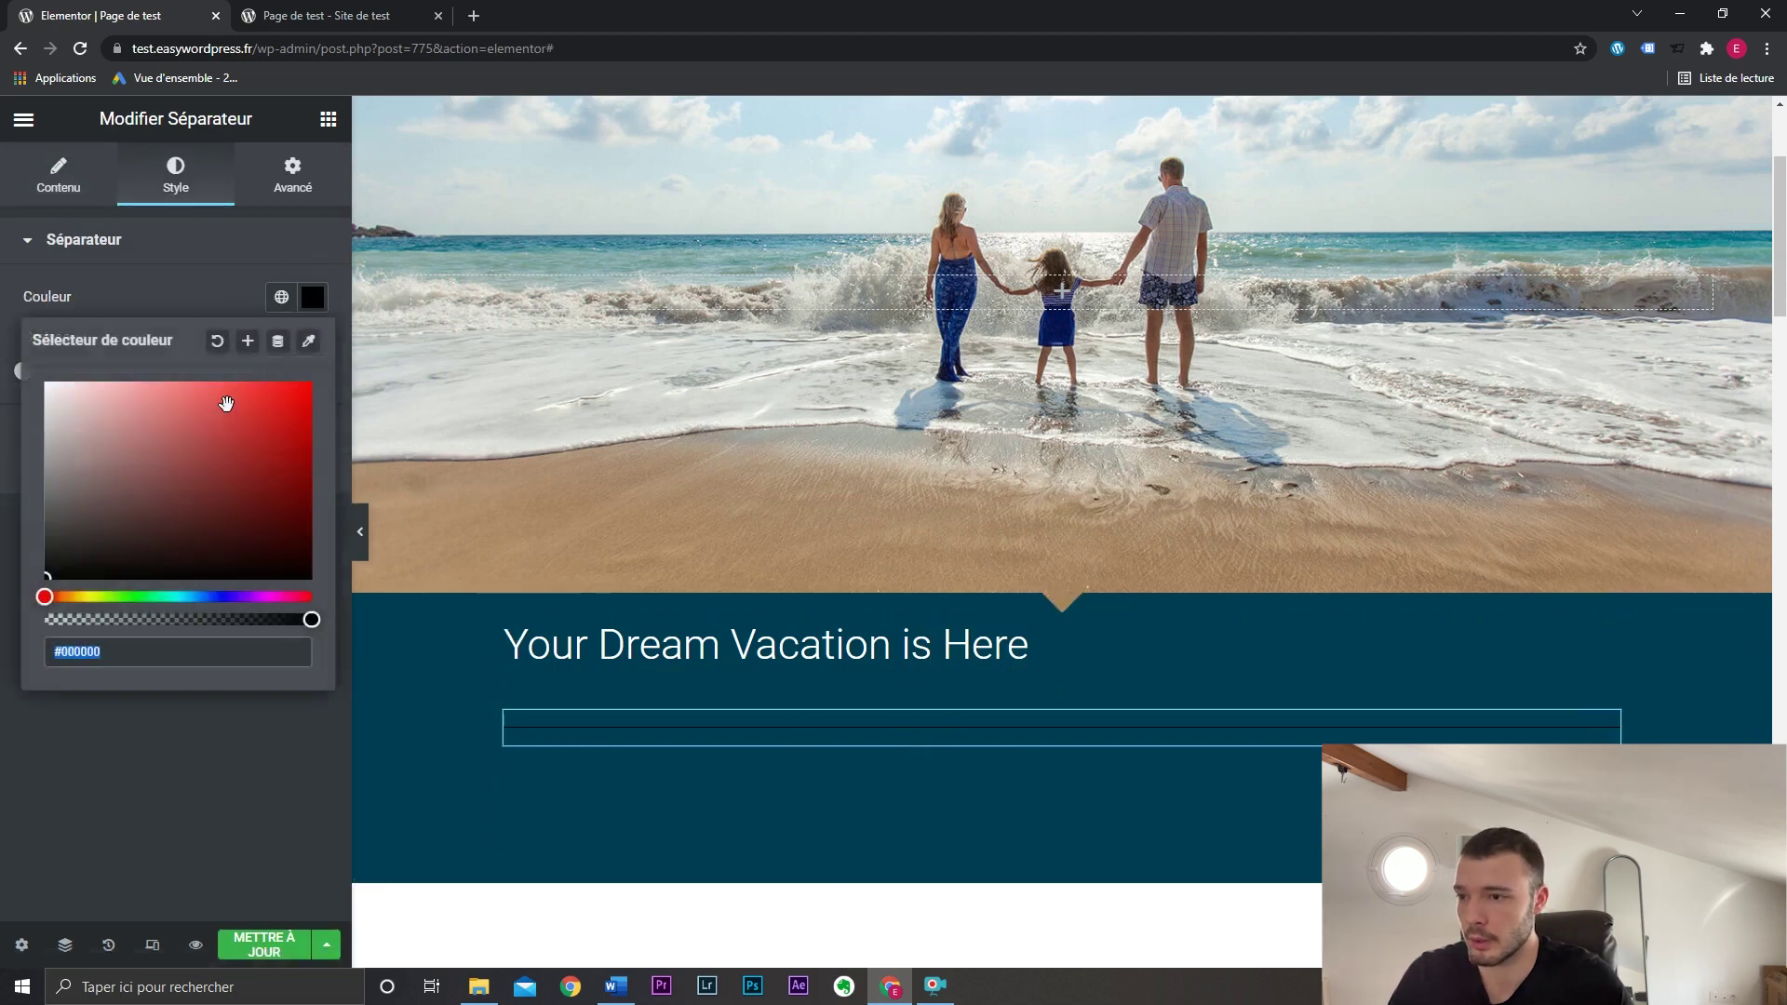
pyautogui.moveTo(102, 394); pyautogui.dragTo(51, 373)
pyautogui.click(313, 305)
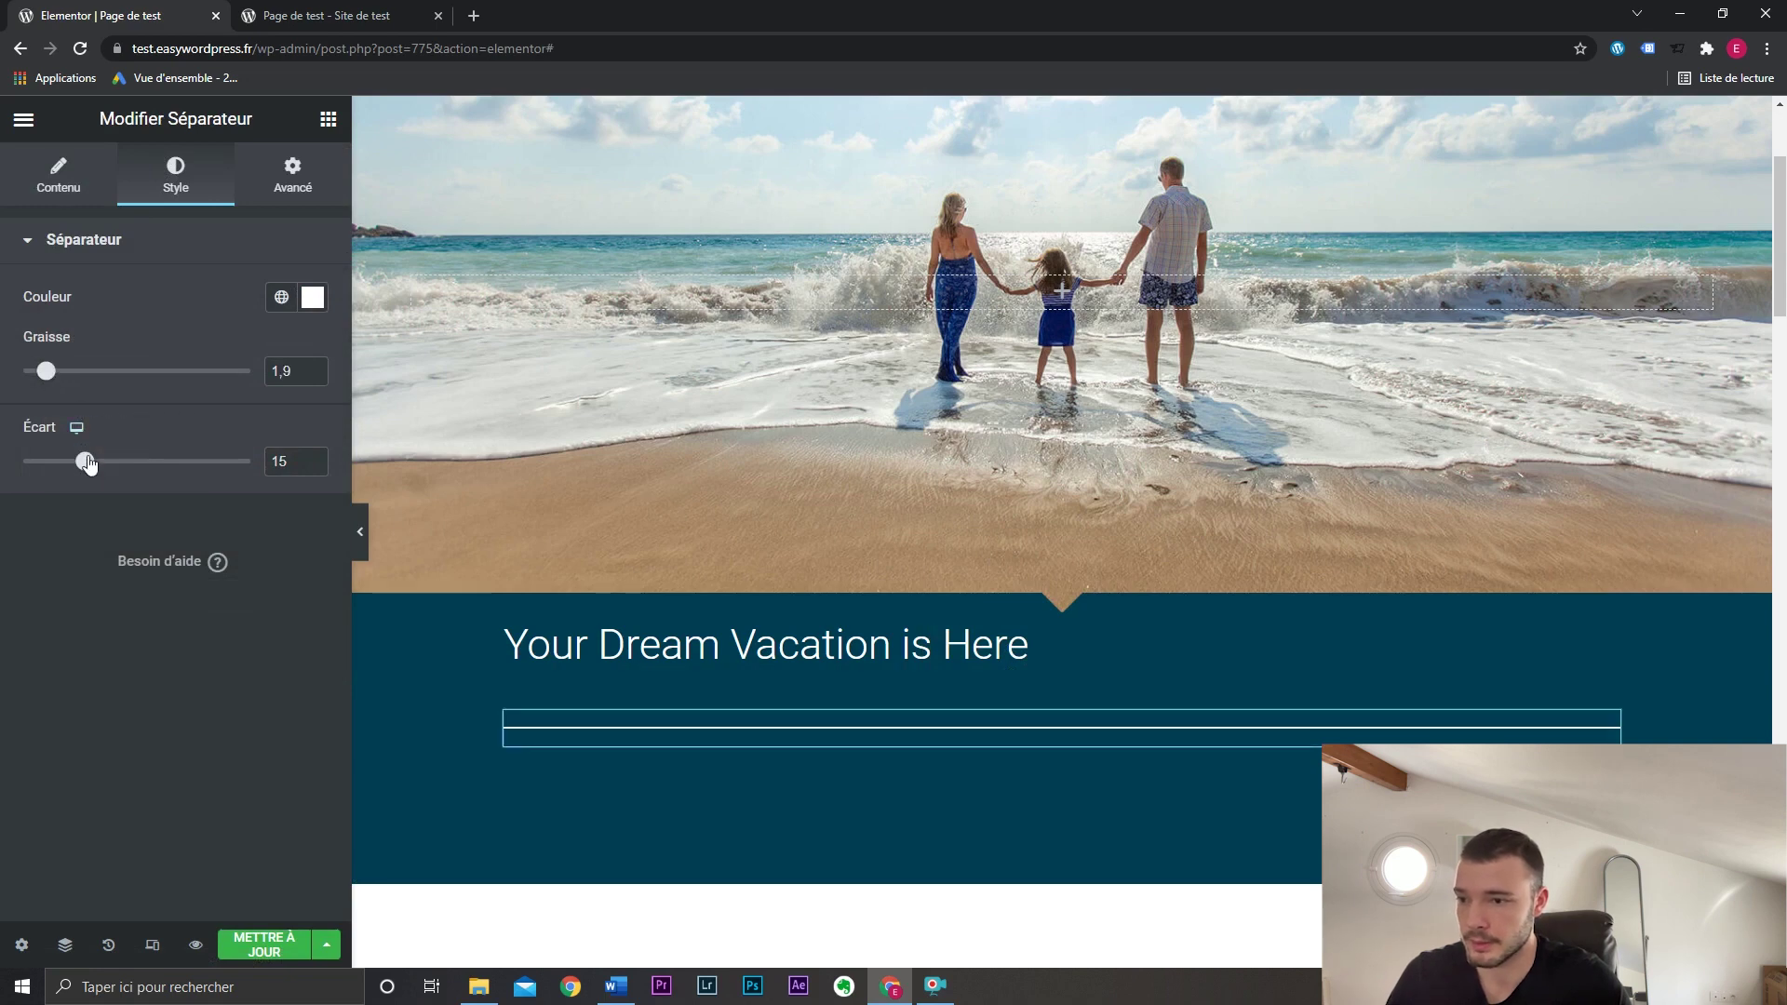
# Try the Pointillés style on the separator, then change it to Zigzag with a width of 72%.
pyautogui.click(73, 197)
pyautogui.click(247, 298)
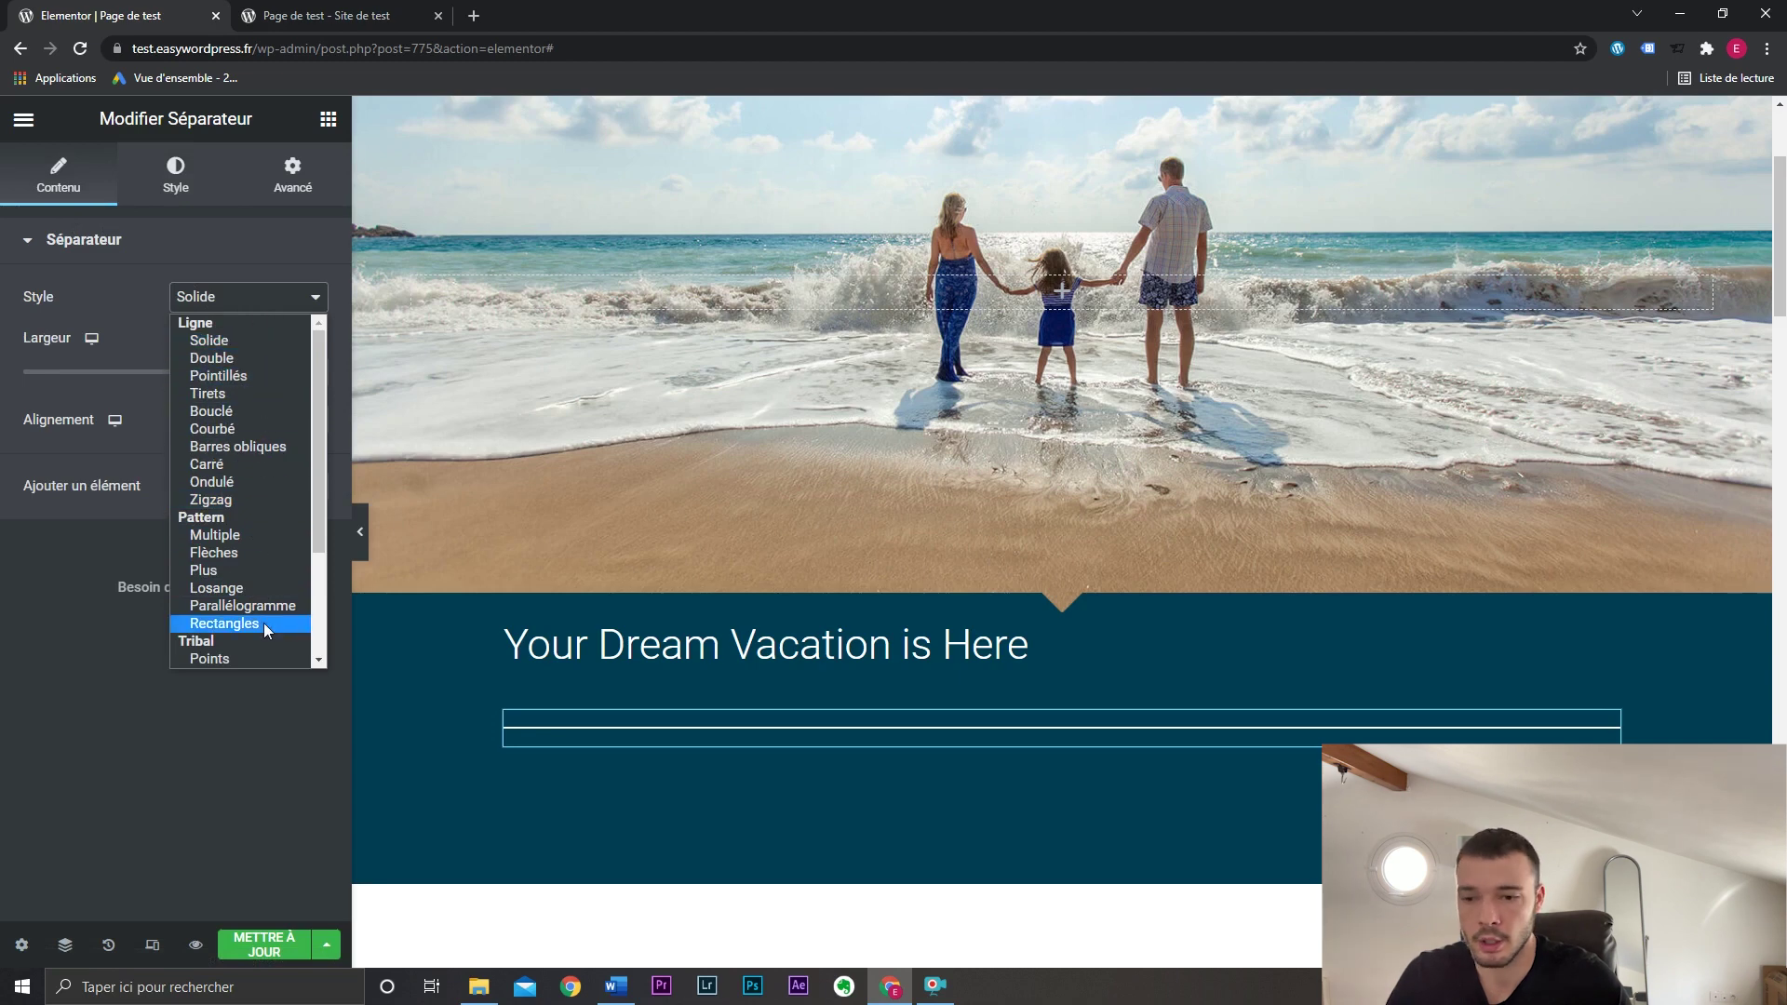
pyautogui.click(248, 376)
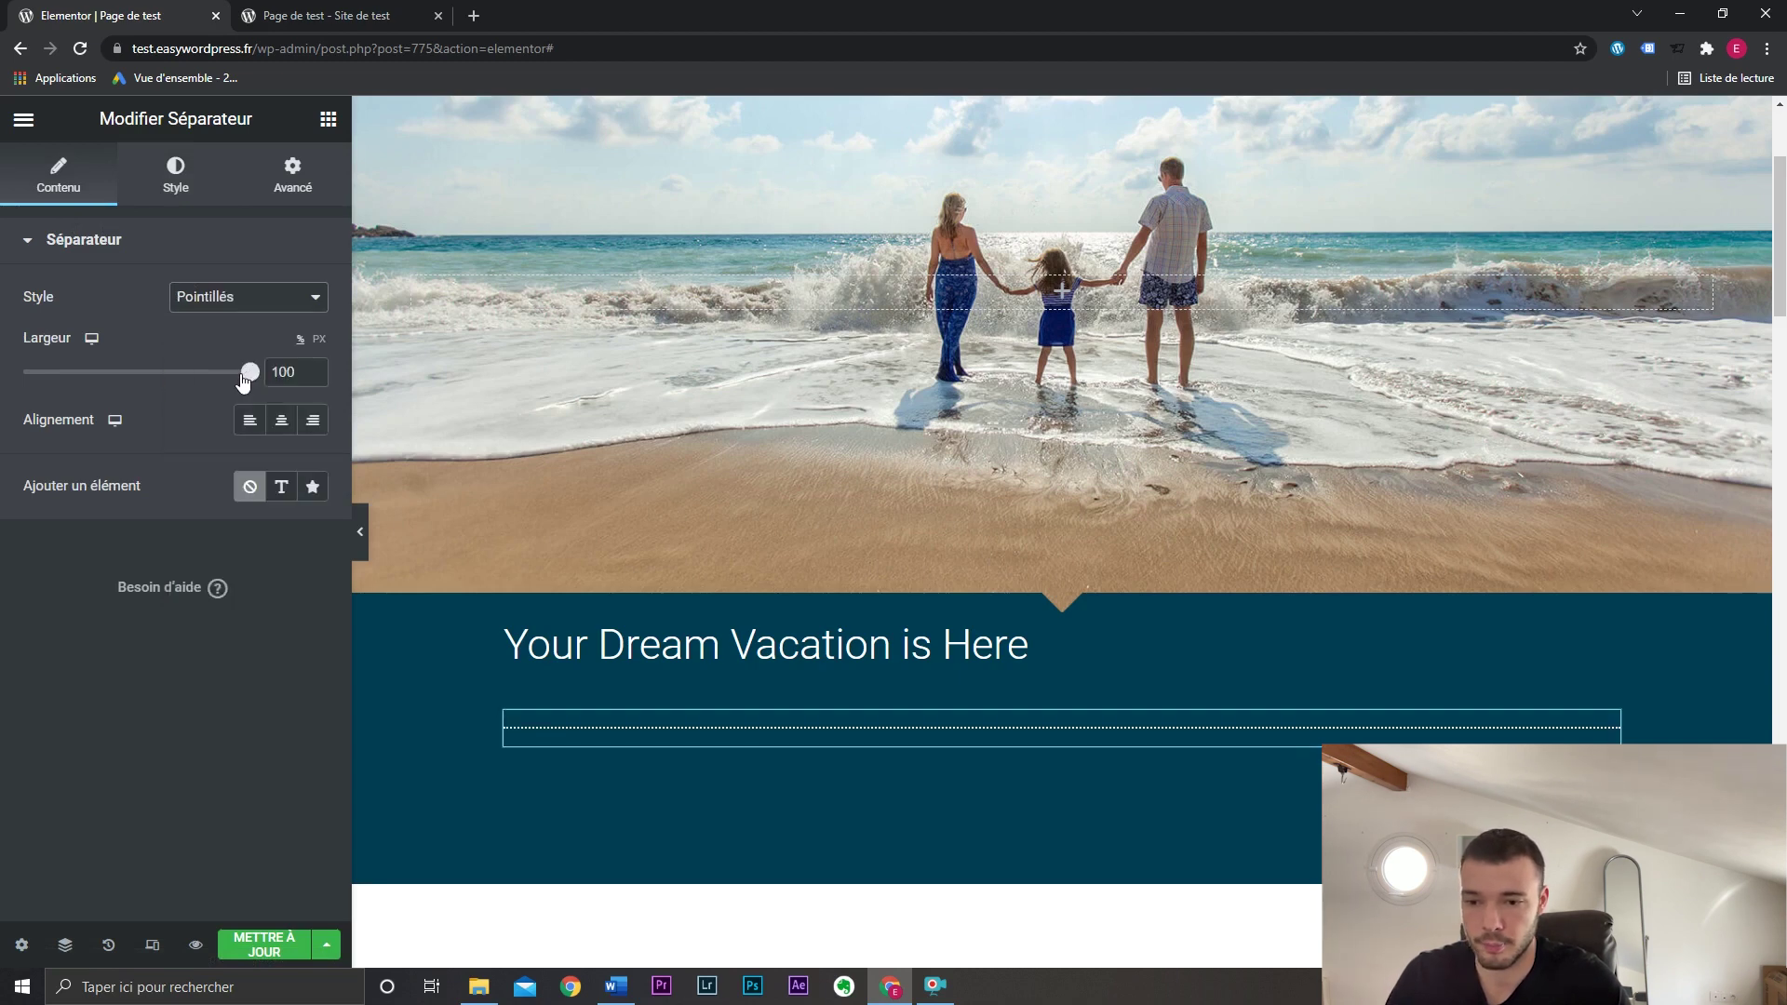
pyautogui.click(241, 299)
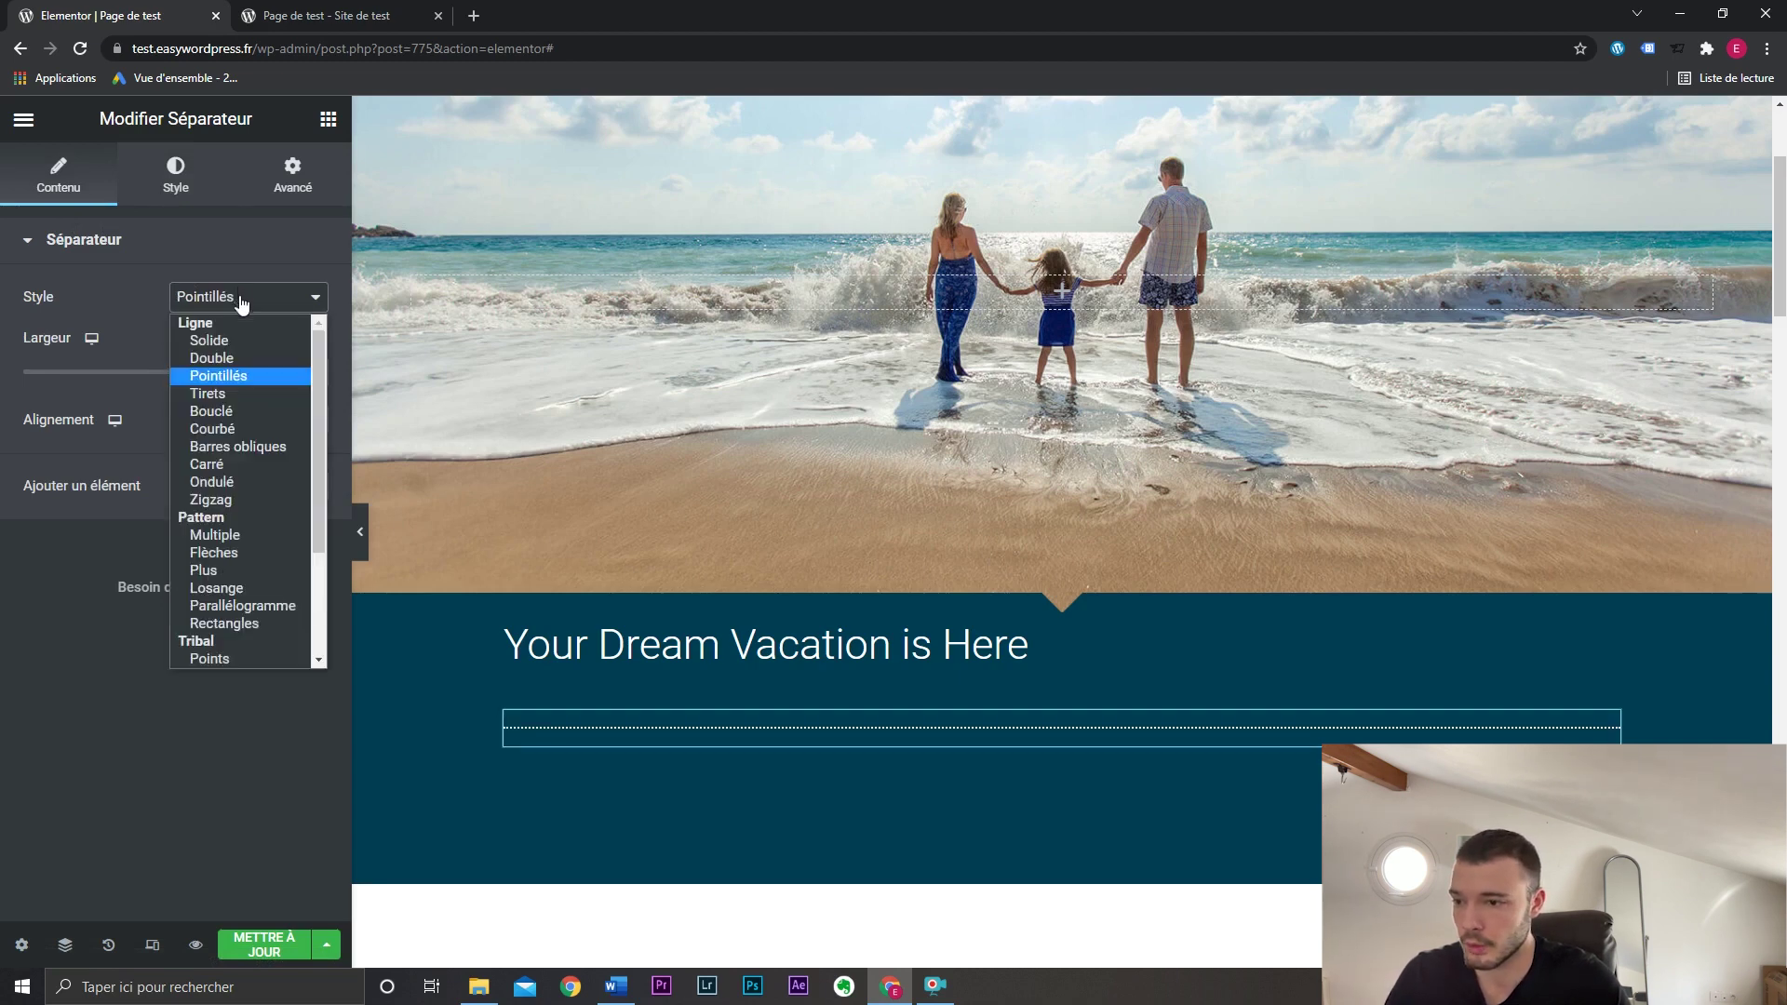
pyautogui.click(270, 535)
pyautogui.press('Up')
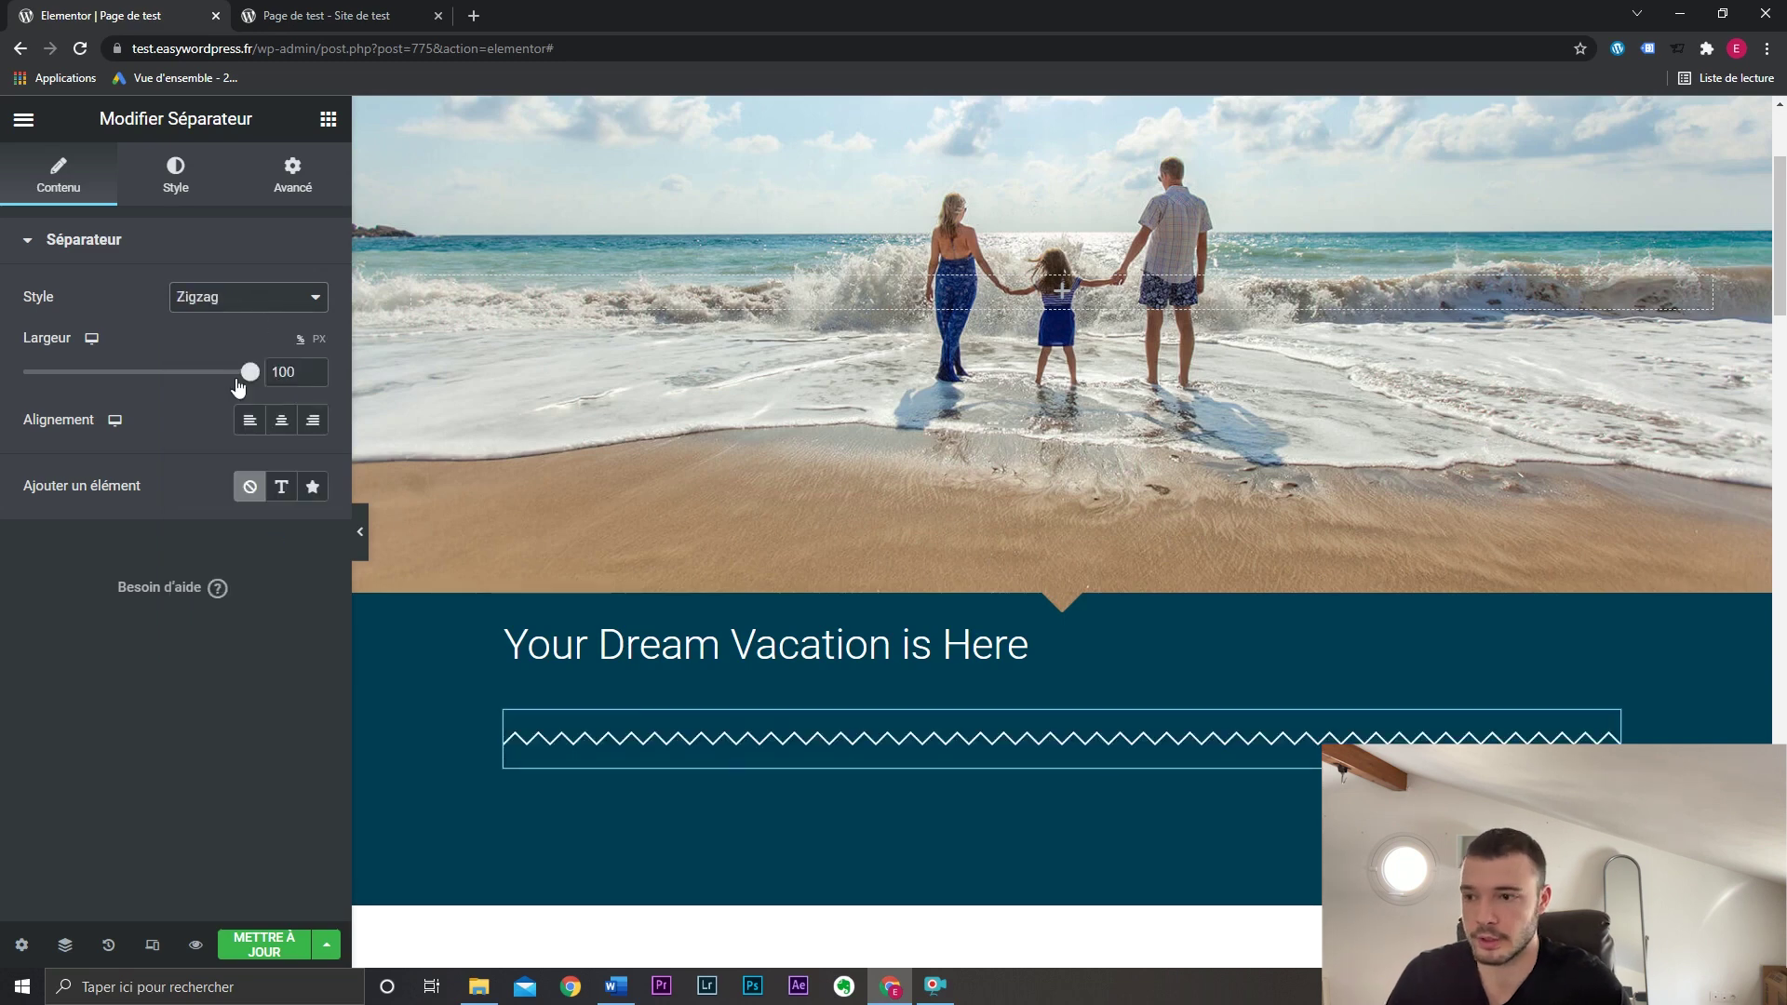
pyautogui.moveTo(251, 372); pyautogui.dragTo(187, 384)
# Try adding a text and an icon element to the separator, and delete the Séparateur widget.
pyautogui.click(281, 486)
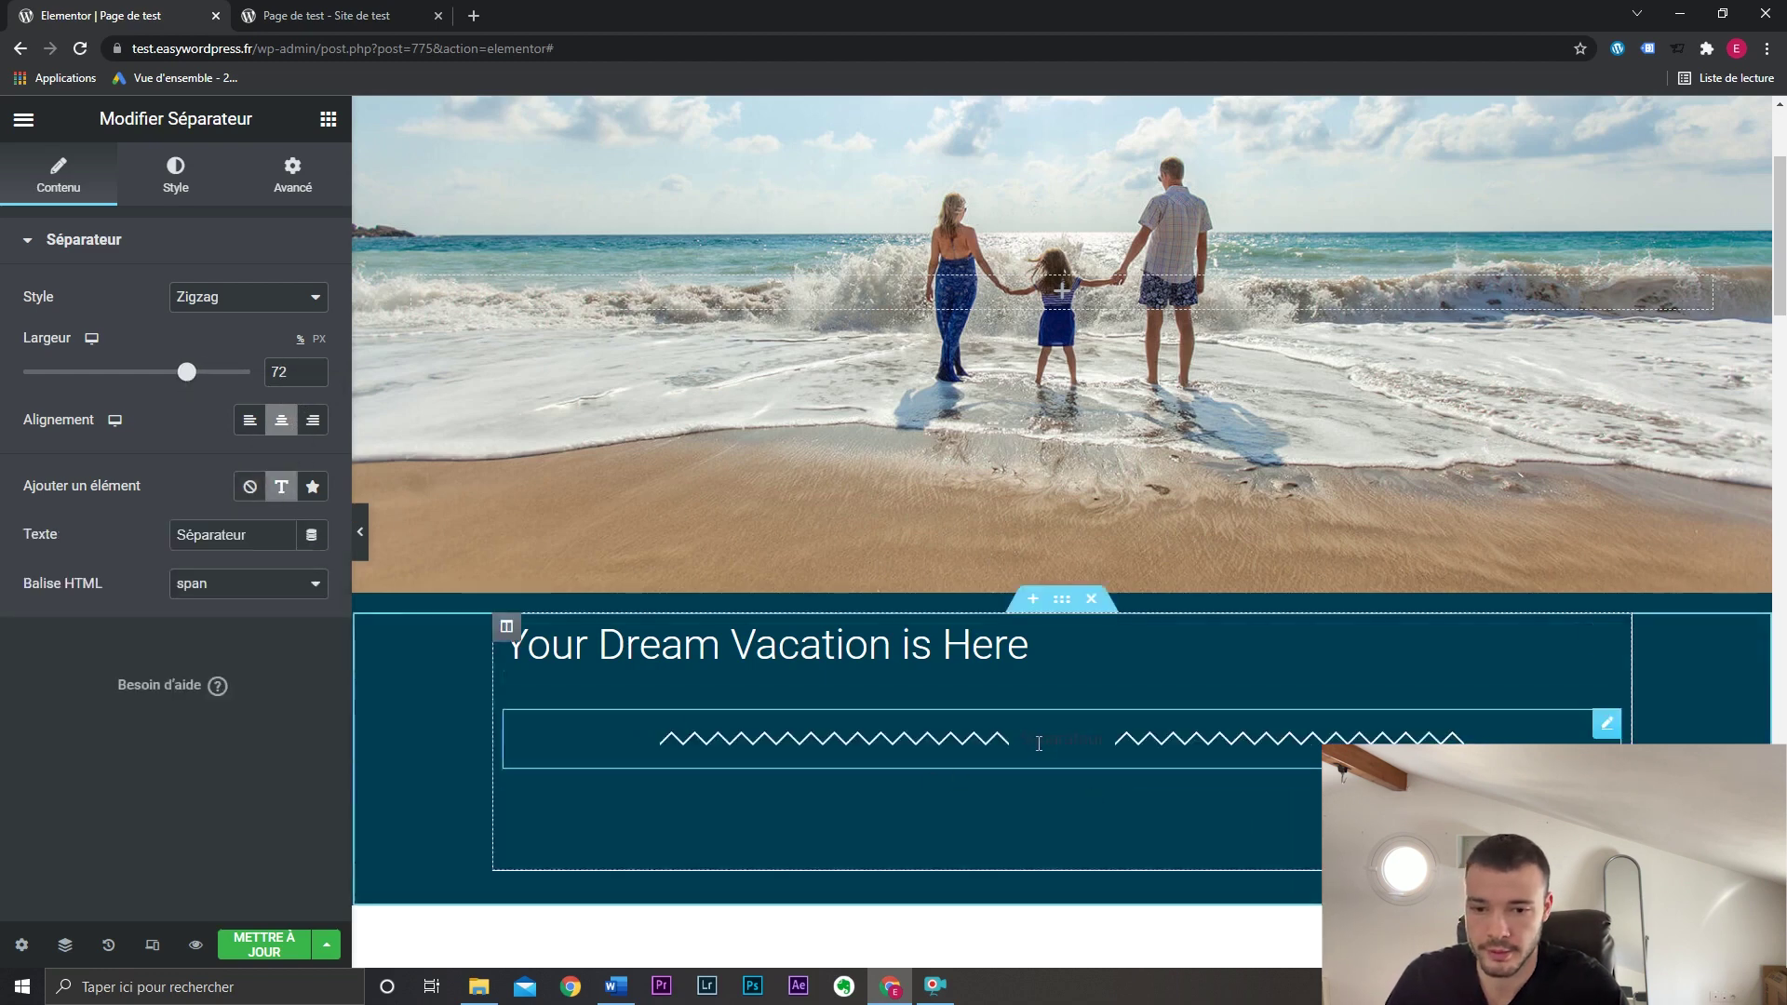
pyautogui.click(313, 486)
pyautogui.click(249, 486)
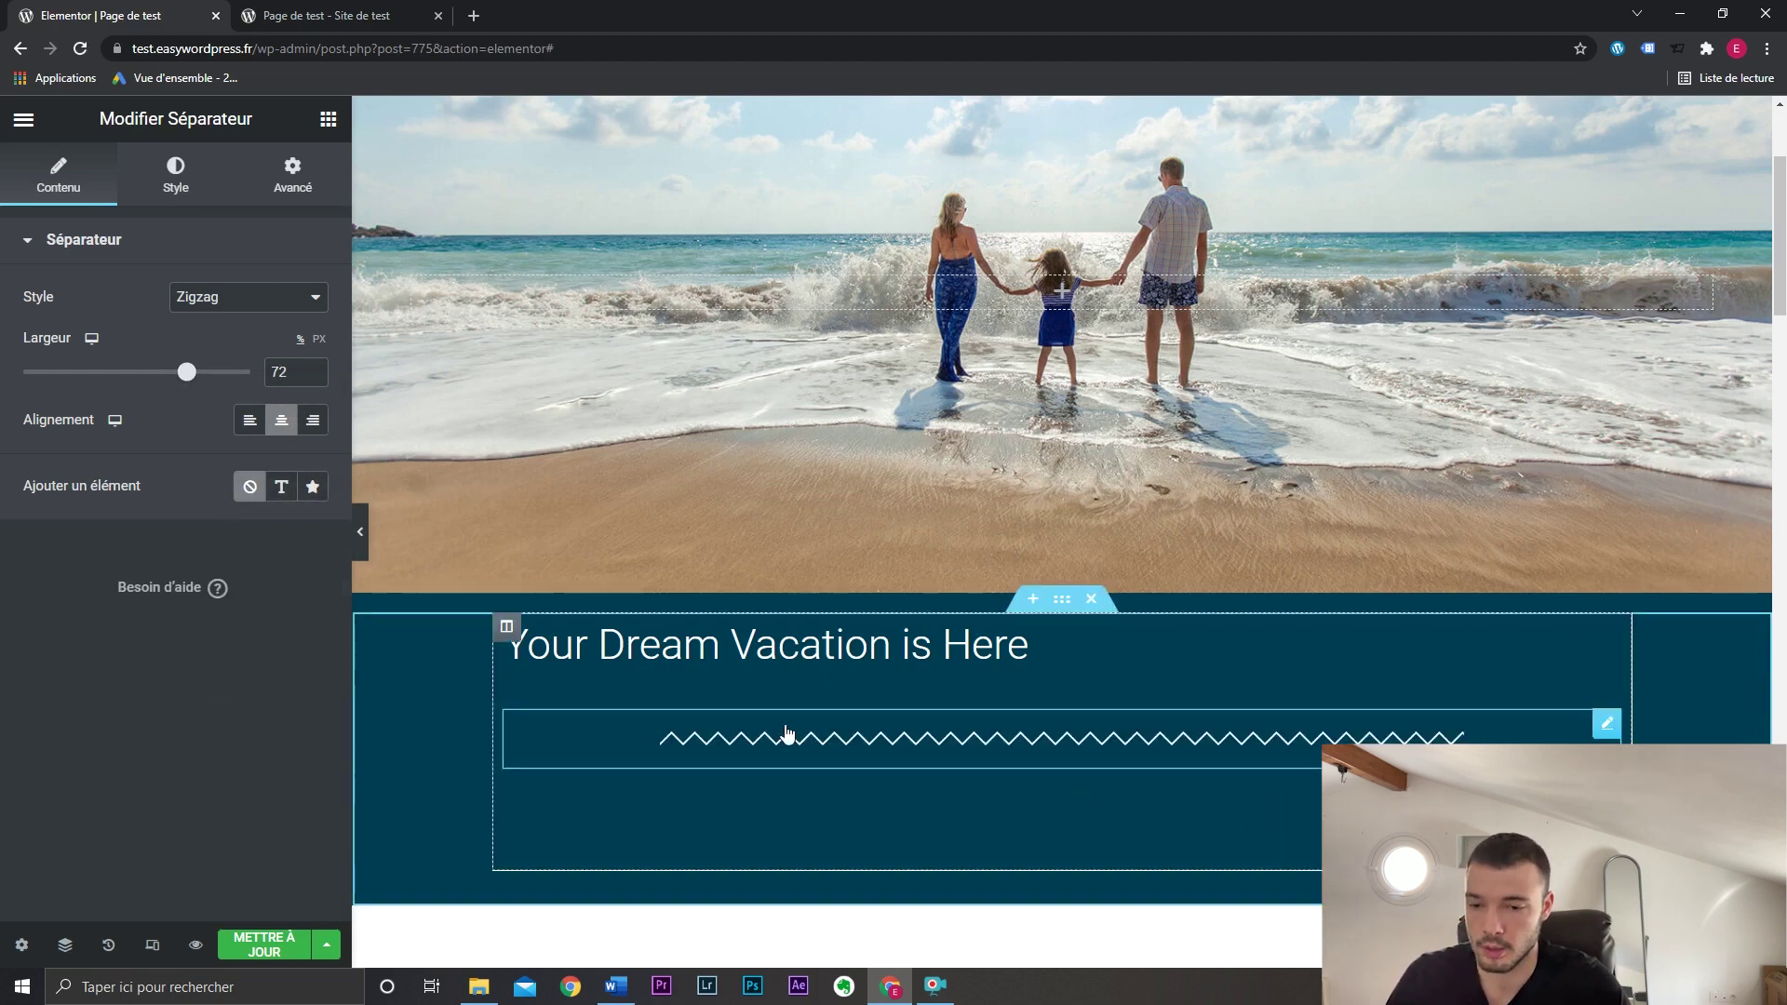
pyautogui.rightClick(787, 738)
pyautogui.click(847, 942)
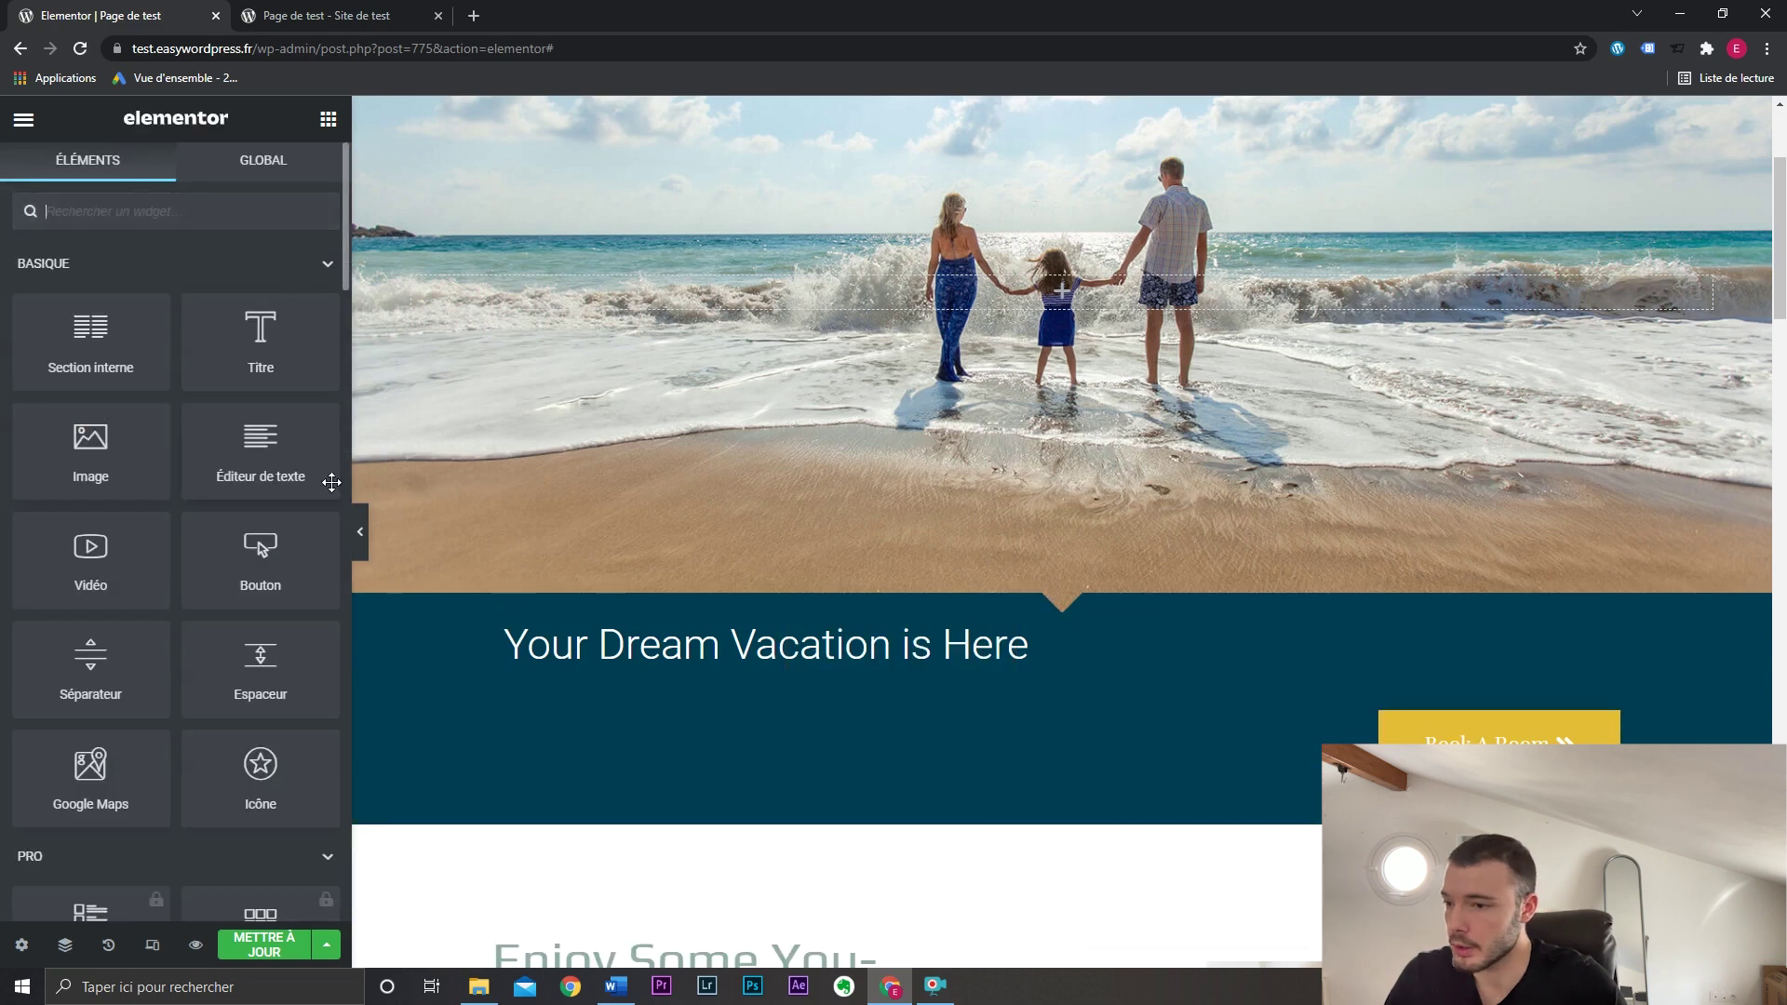
# Add an Espaceur widget below the "Your Dream Vacation is Here" heading with a space of 107 px.
pyautogui.moveTo(261, 656); pyautogui.dragTo(924, 691)
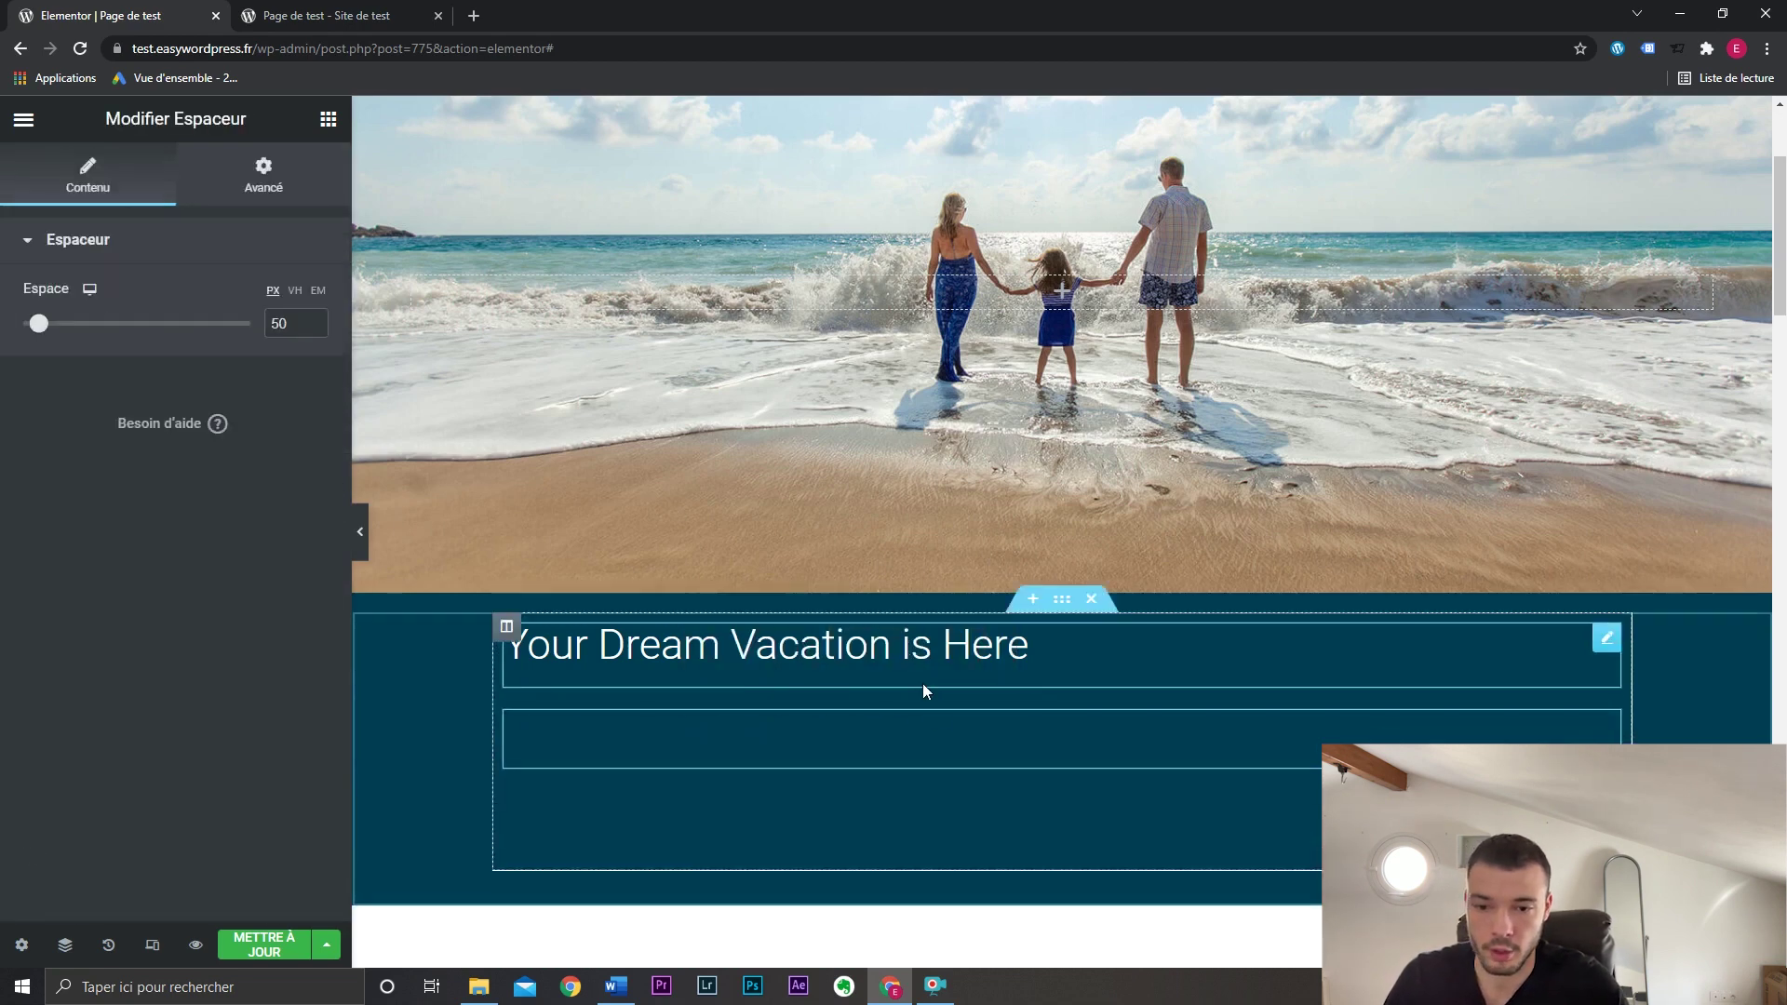
pyautogui.moveTo(50, 322)
pyautogui.mouseDown()
pyautogui.moveTo(92, 325)
pyautogui.moveTo(61, 326)
pyautogui.mouseUp()
pyautogui.scroll(-1, 812, 594)
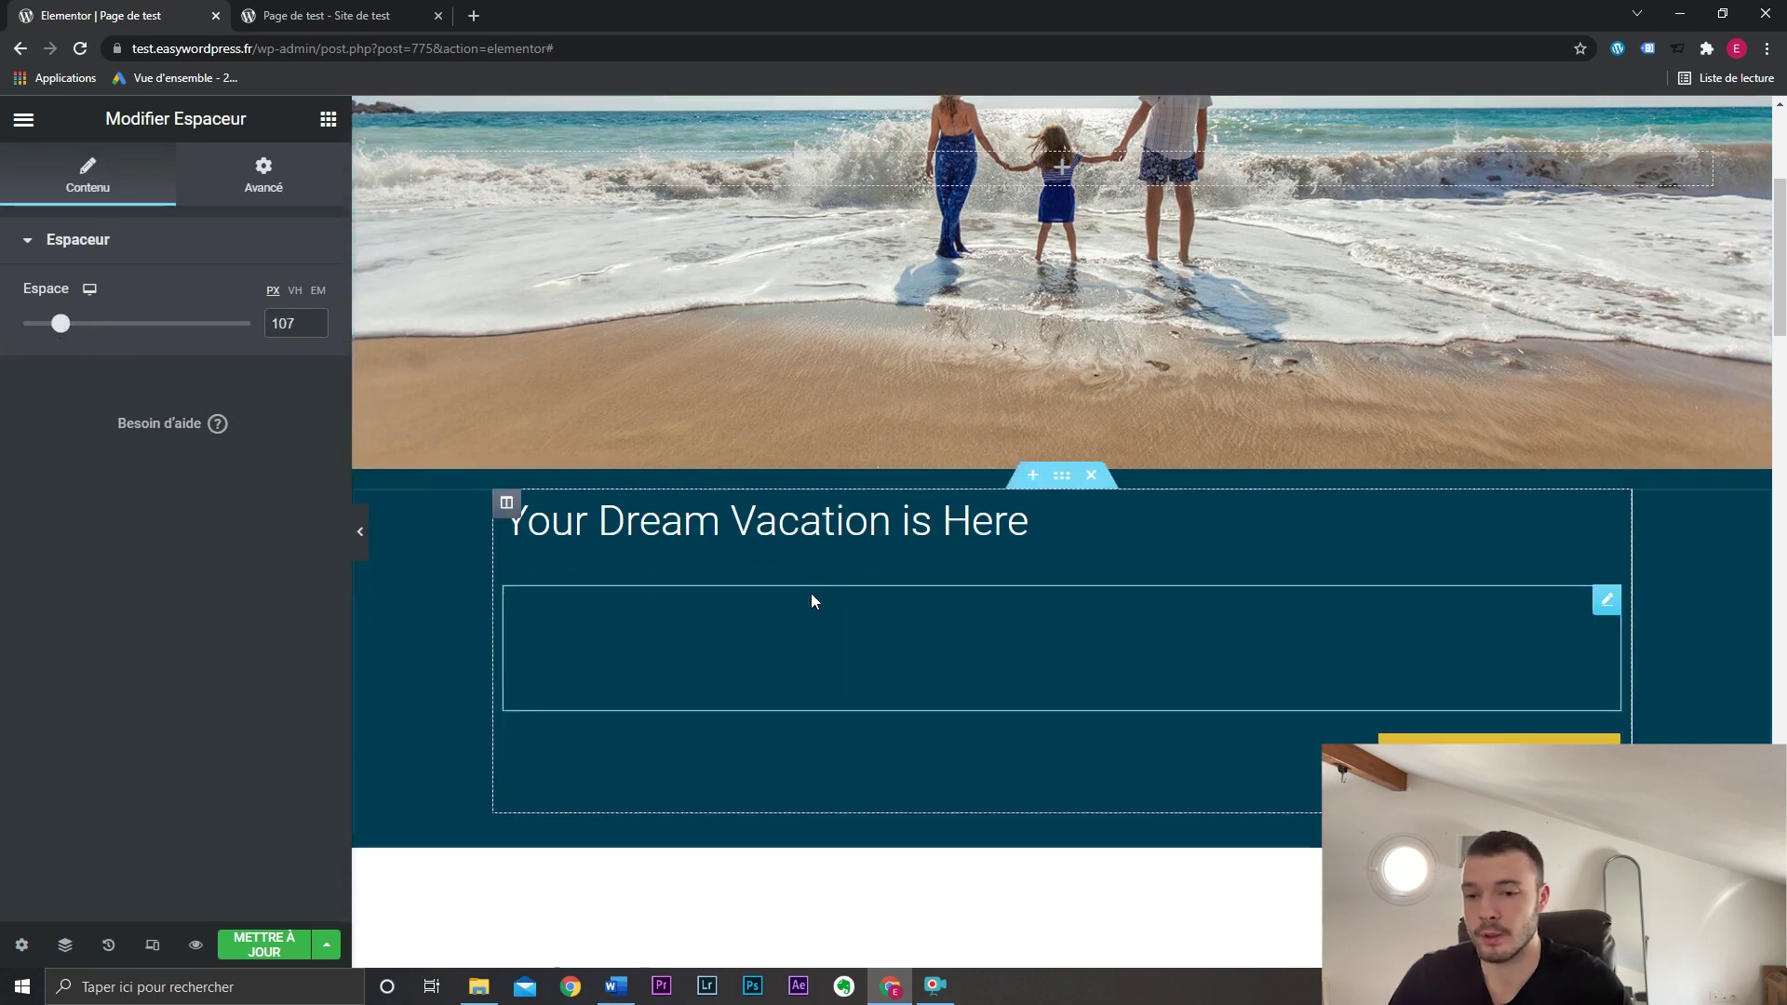
# Open the advanced margin settings of the "Your Dream Vacation is Here" heading, and delete the Espaceur widget below it.
pyautogui.click(1606, 525)
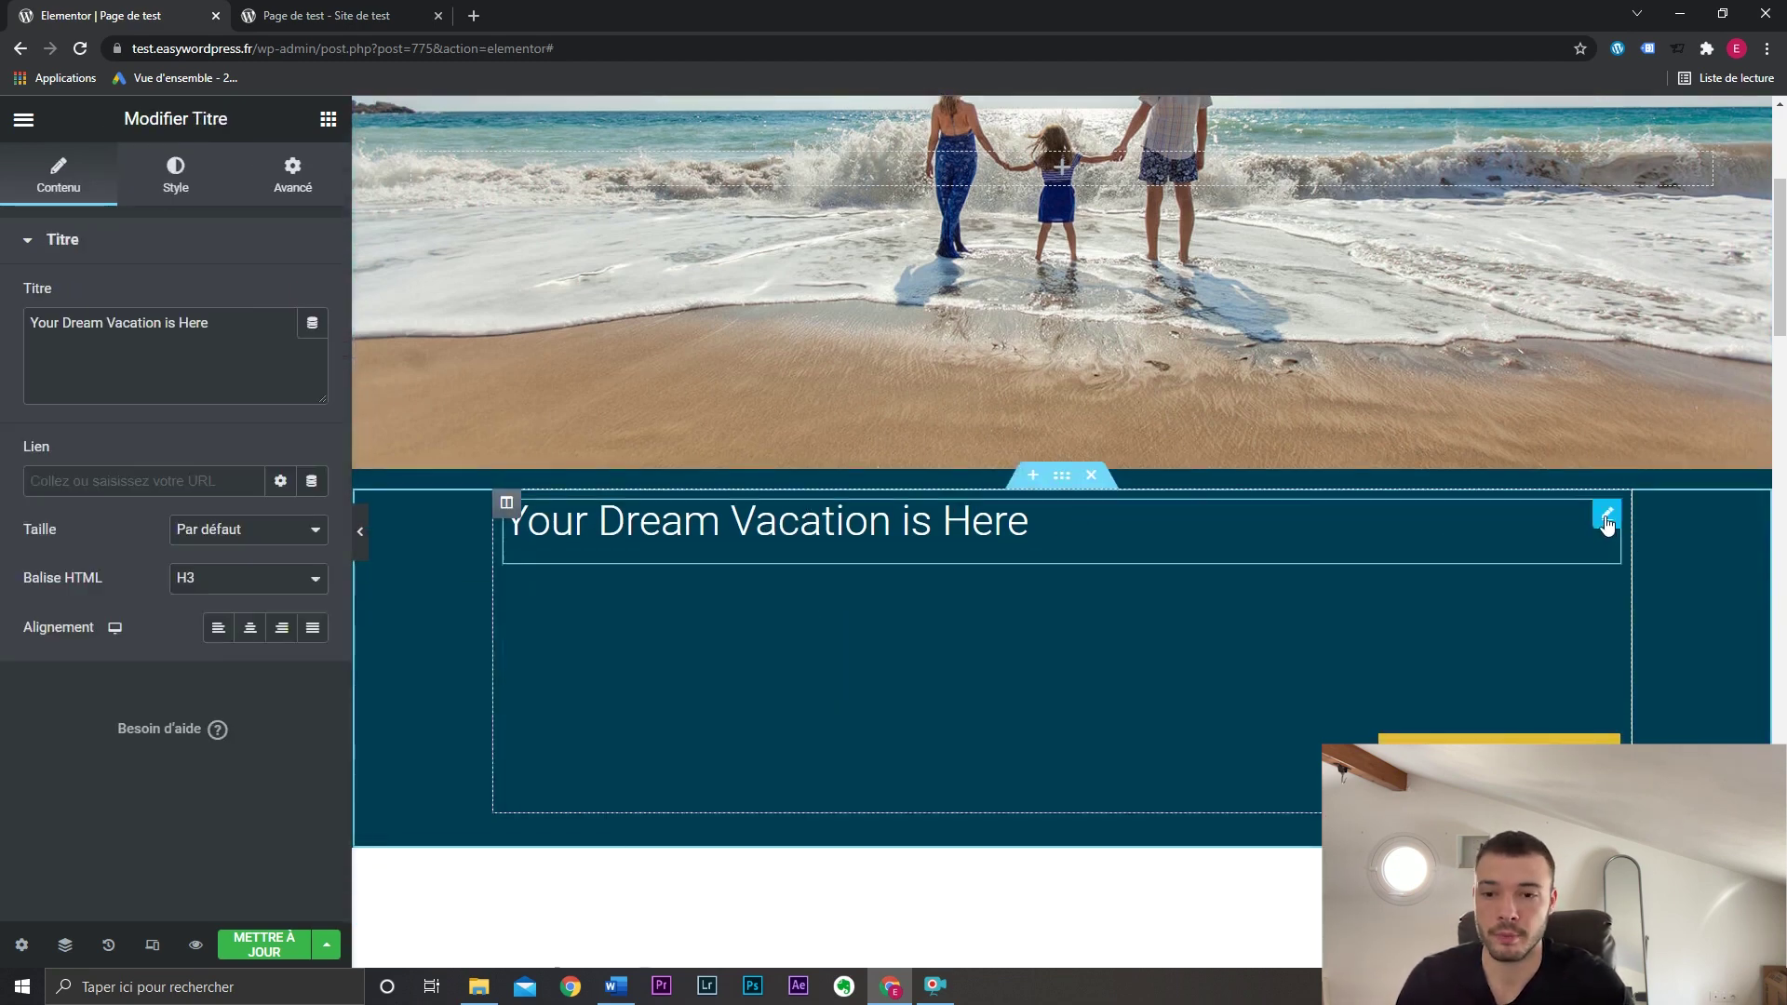
pyautogui.click(334, 185)
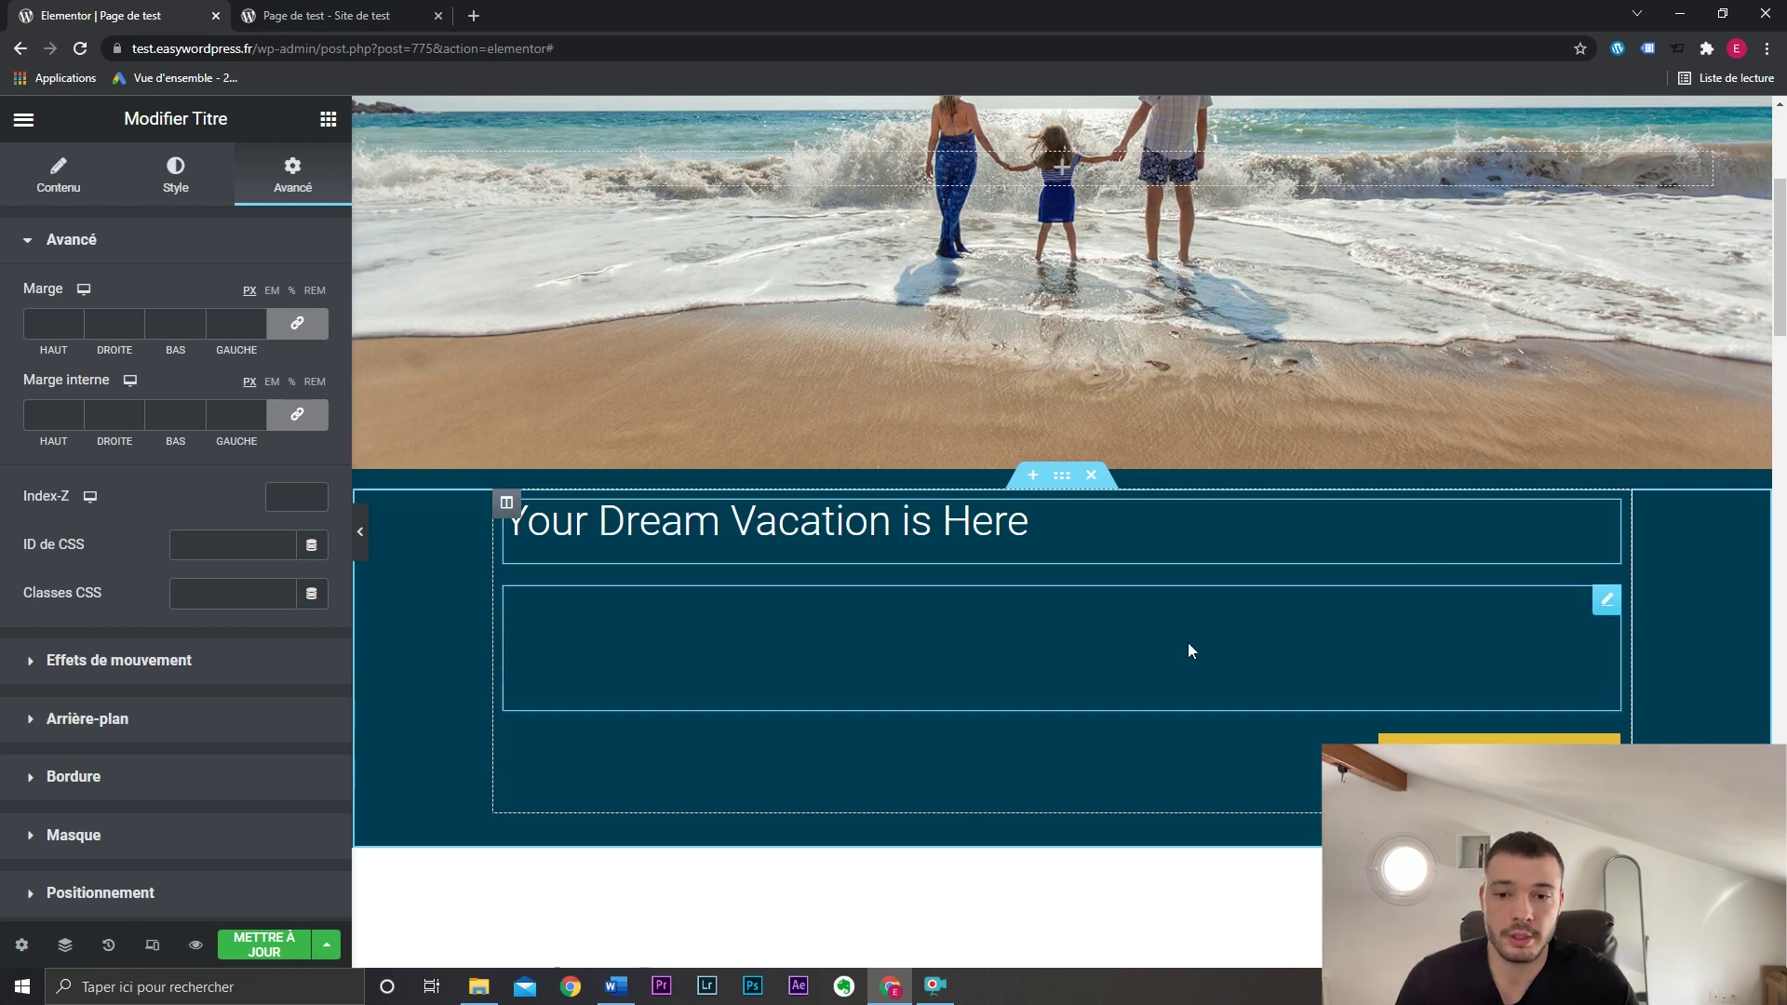
pyautogui.rightClick(1387, 609)
pyautogui.press('Delete')
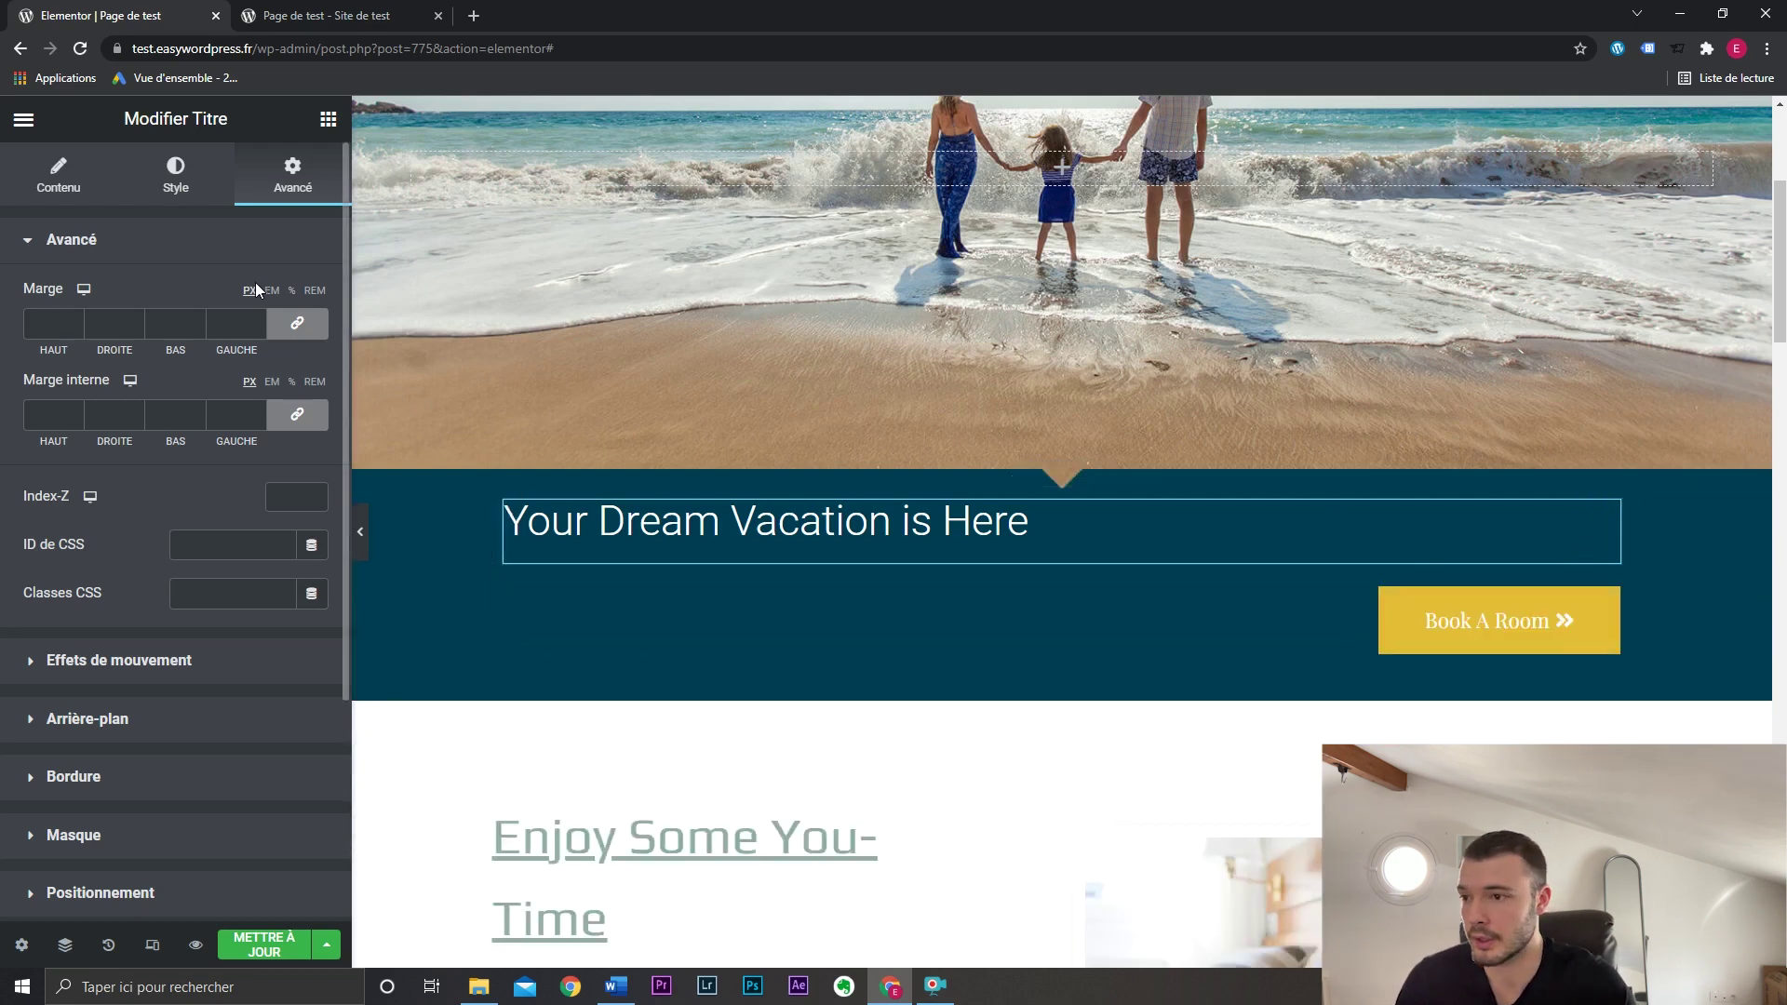
# Add a Google Maps widget in a new section below "Savour Your Next Holiday".
pyautogui.click(898, 657)
pyautogui.scroll(-15, 1297, 593)
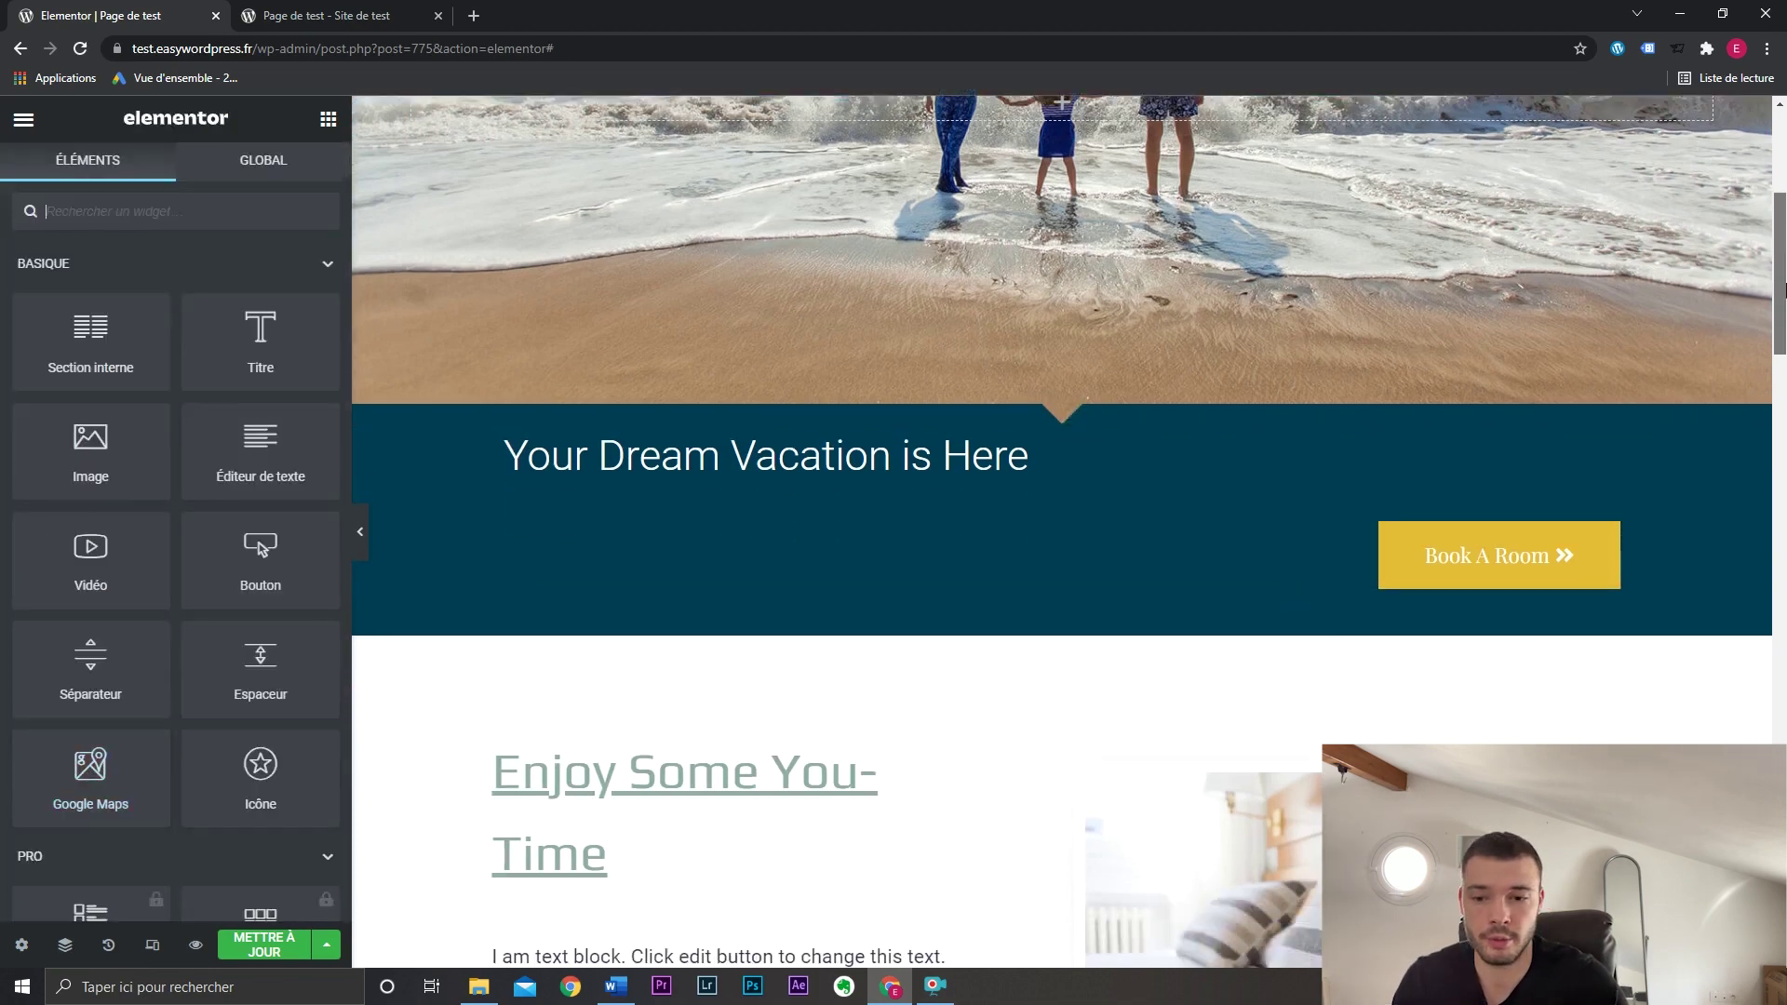
pyautogui.scroll(-5, 1061, 530)
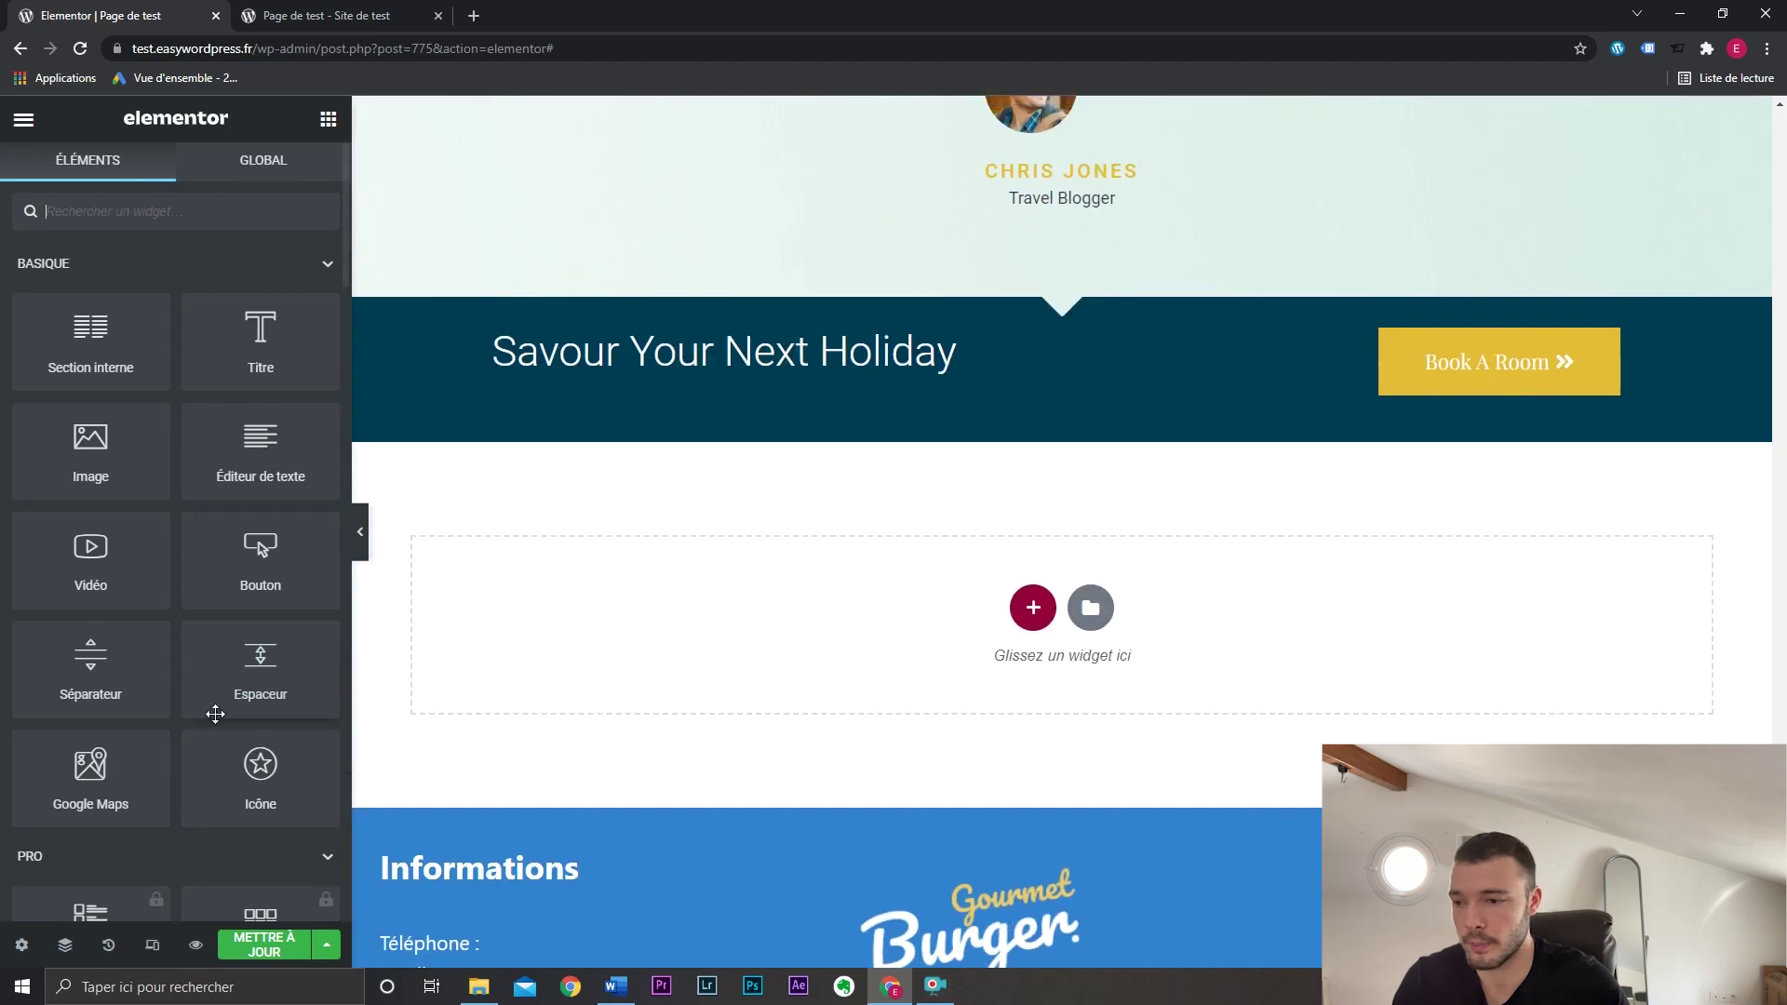
pyautogui.moveTo(90, 765); pyautogui.dragTo(1237, 571)
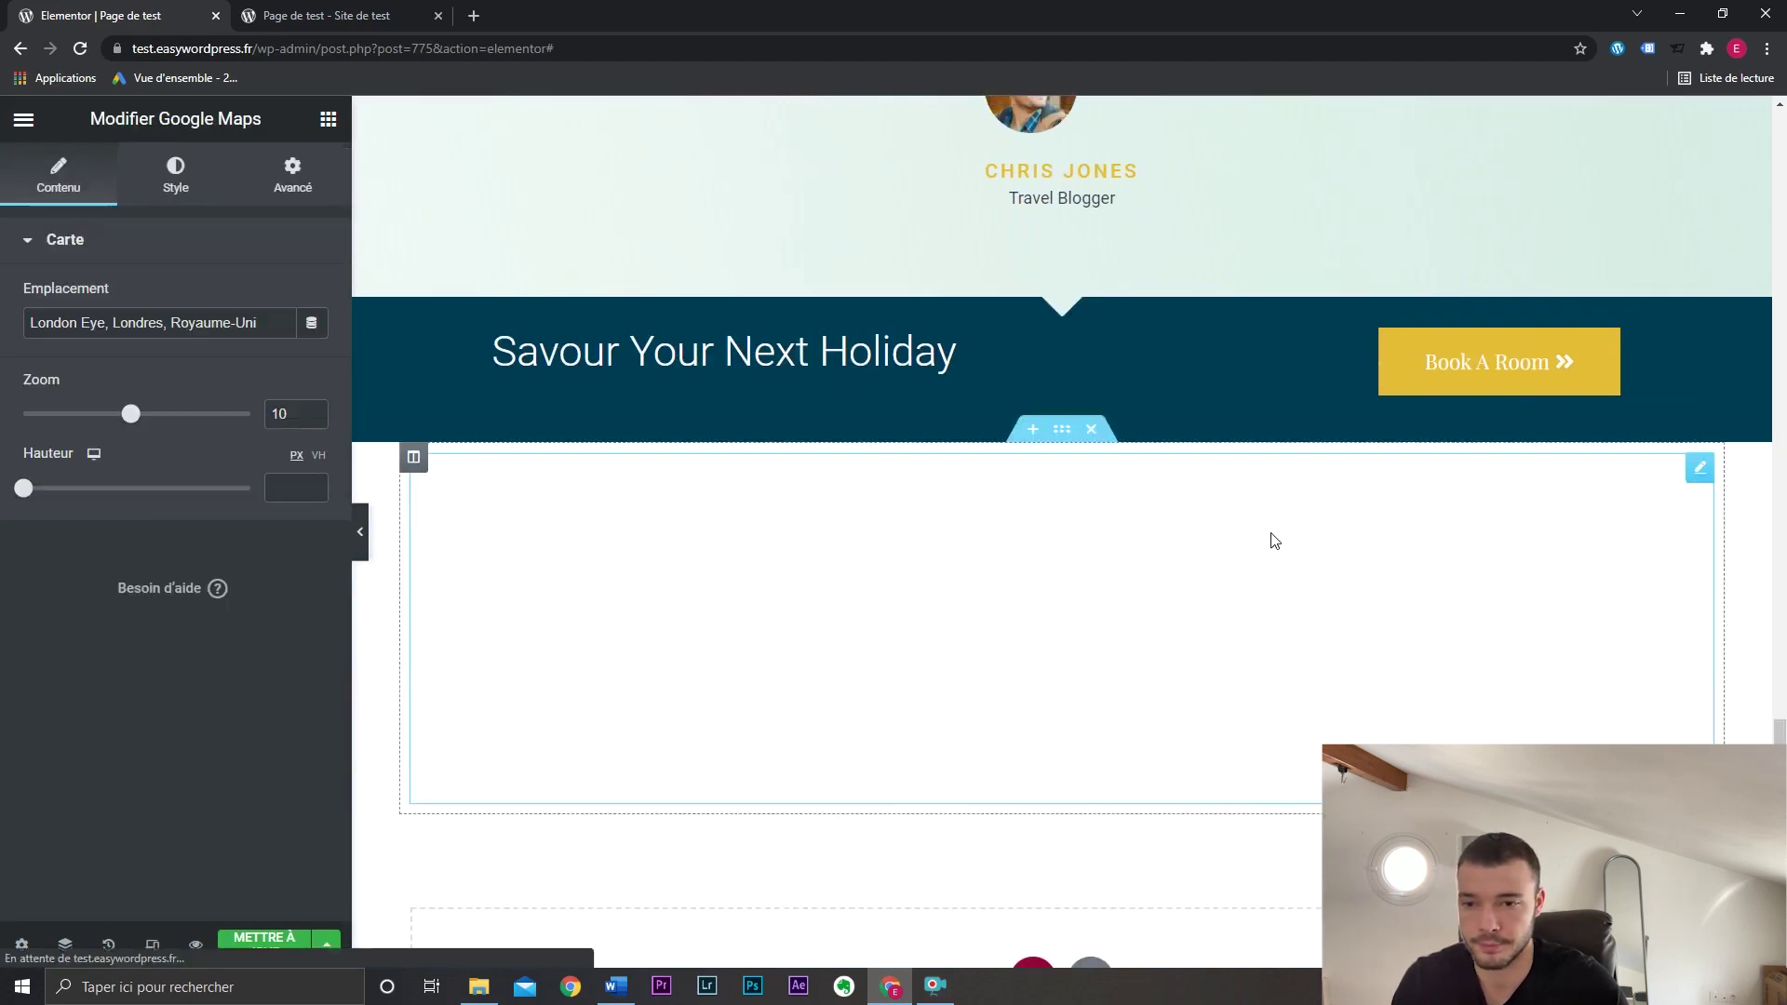
pyautogui.scroll(-1, 1271, 536)
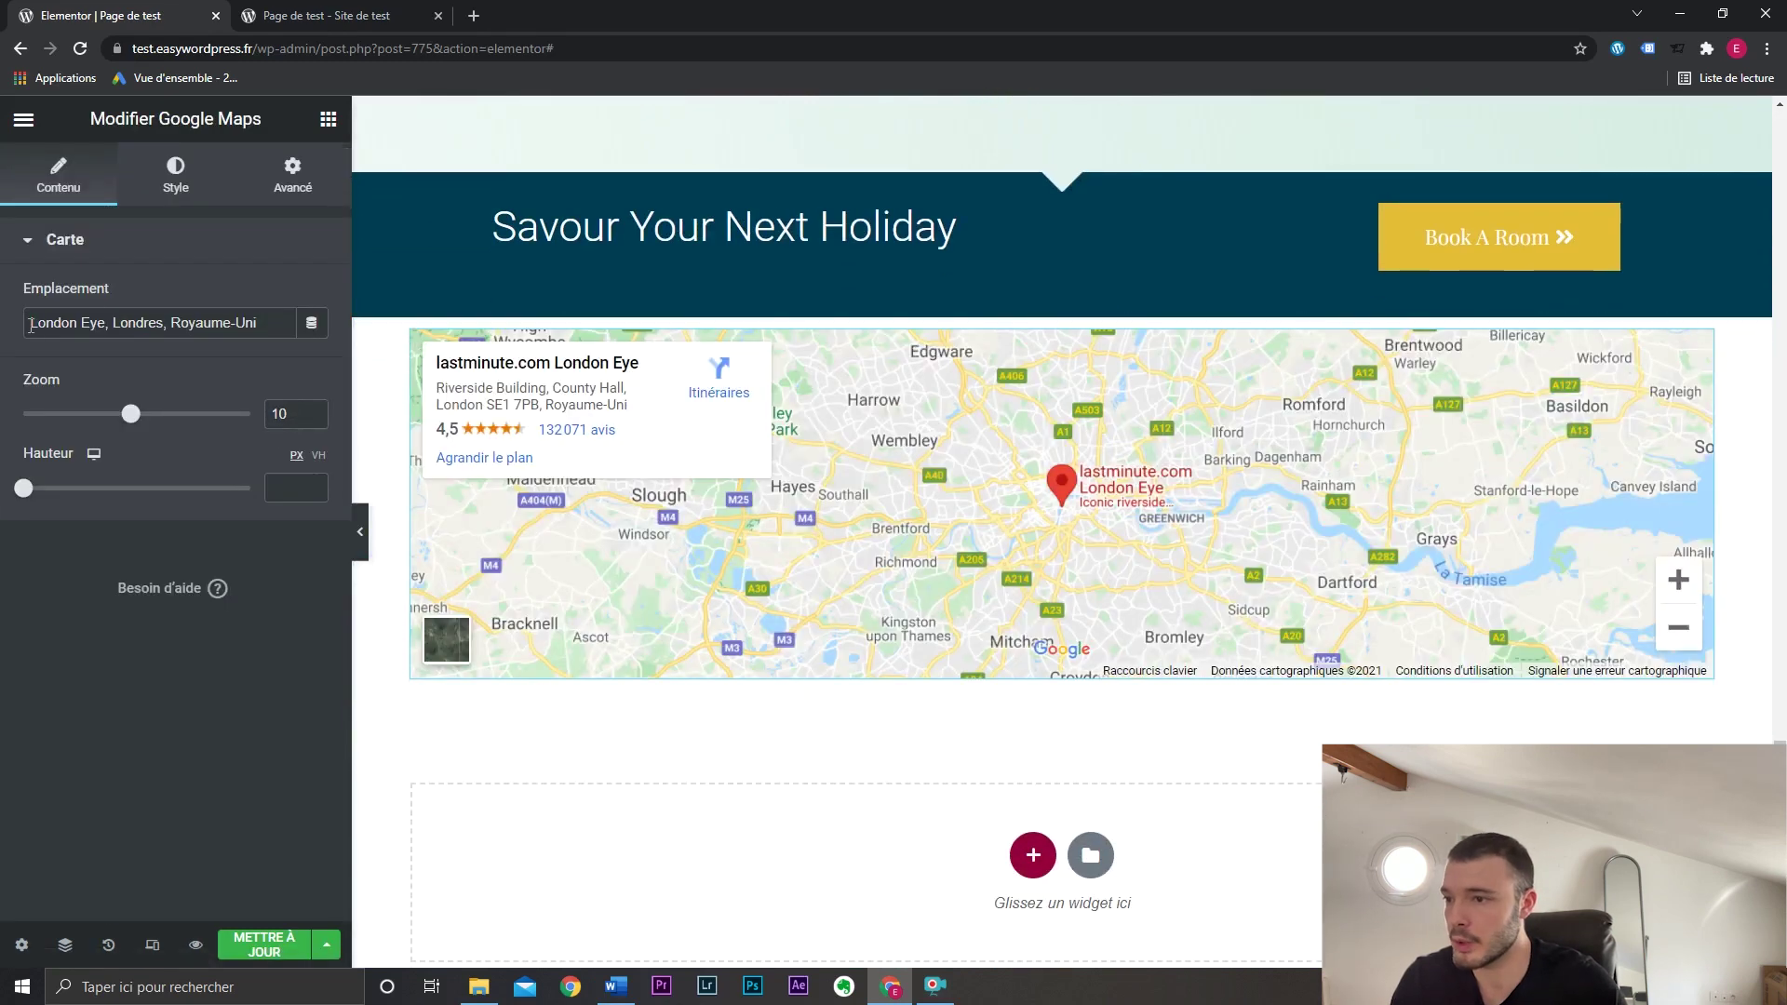
# Set the map's zoom to 12 and increase its height.
pyautogui.moveTo(30, 326); pyautogui.dragTo(257, 323)
pyautogui.moveTo(135, 413); pyautogui.dragTo(155, 413)
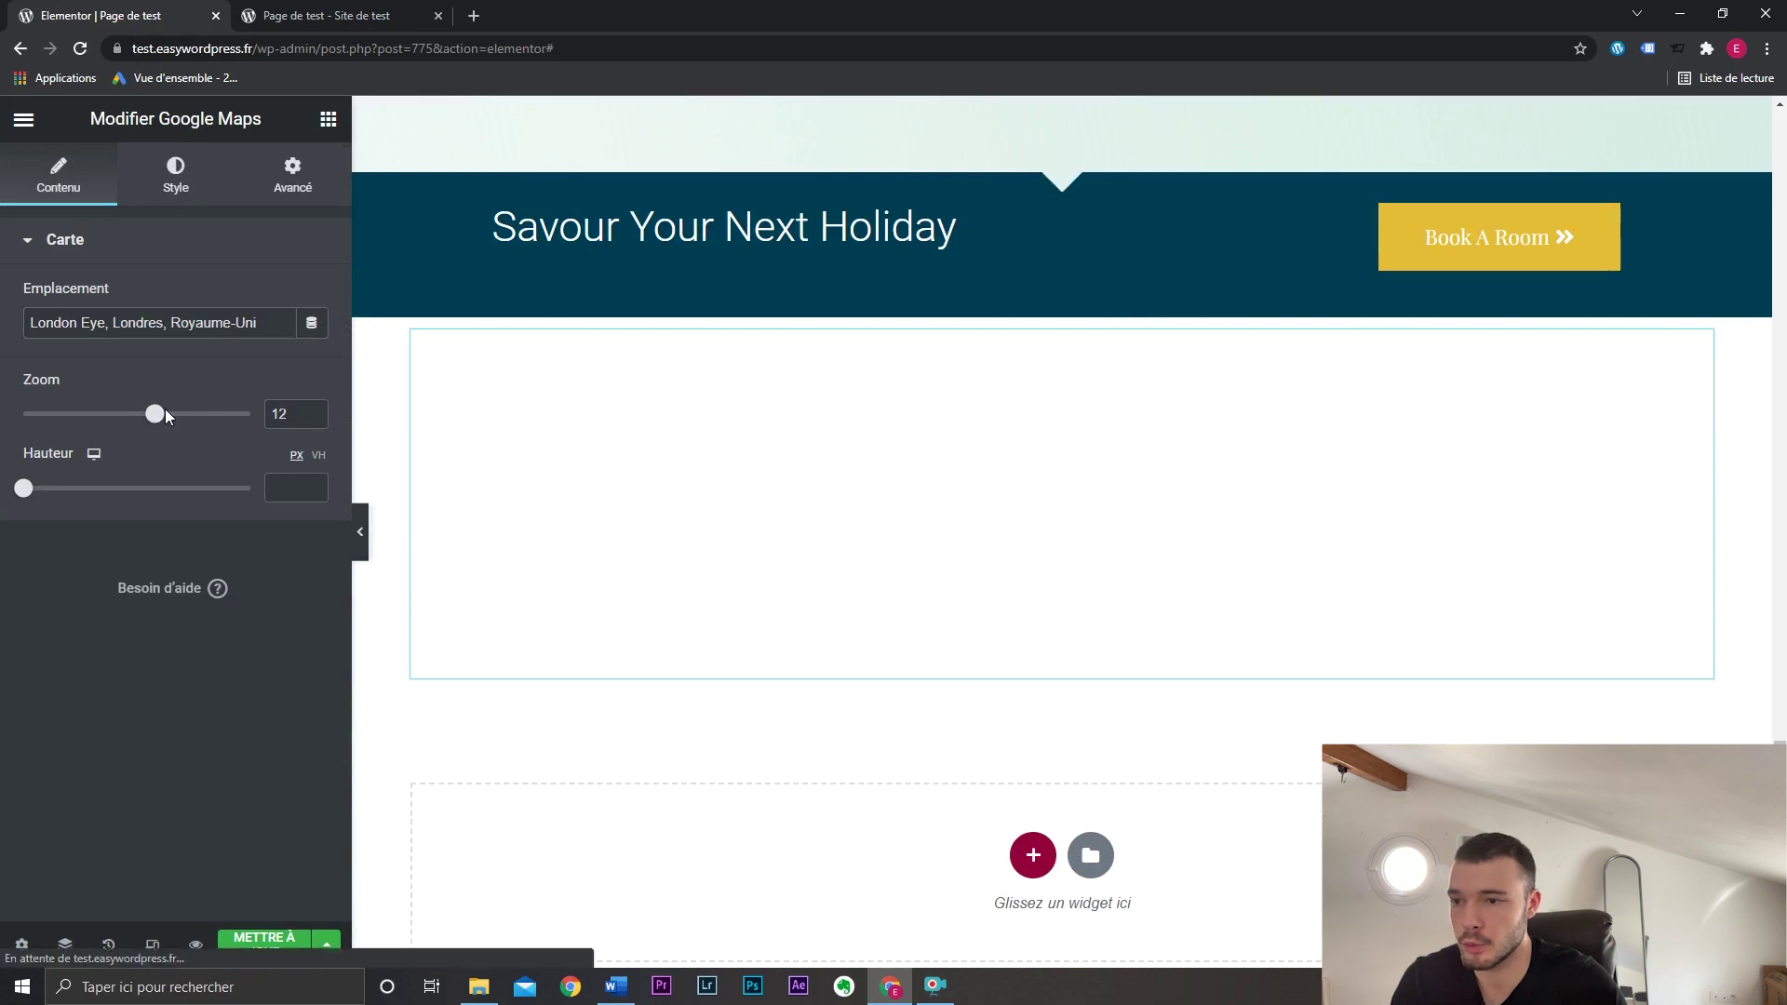
pyautogui.moveTo(23, 488); pyautogui.dragTo(127, 488)
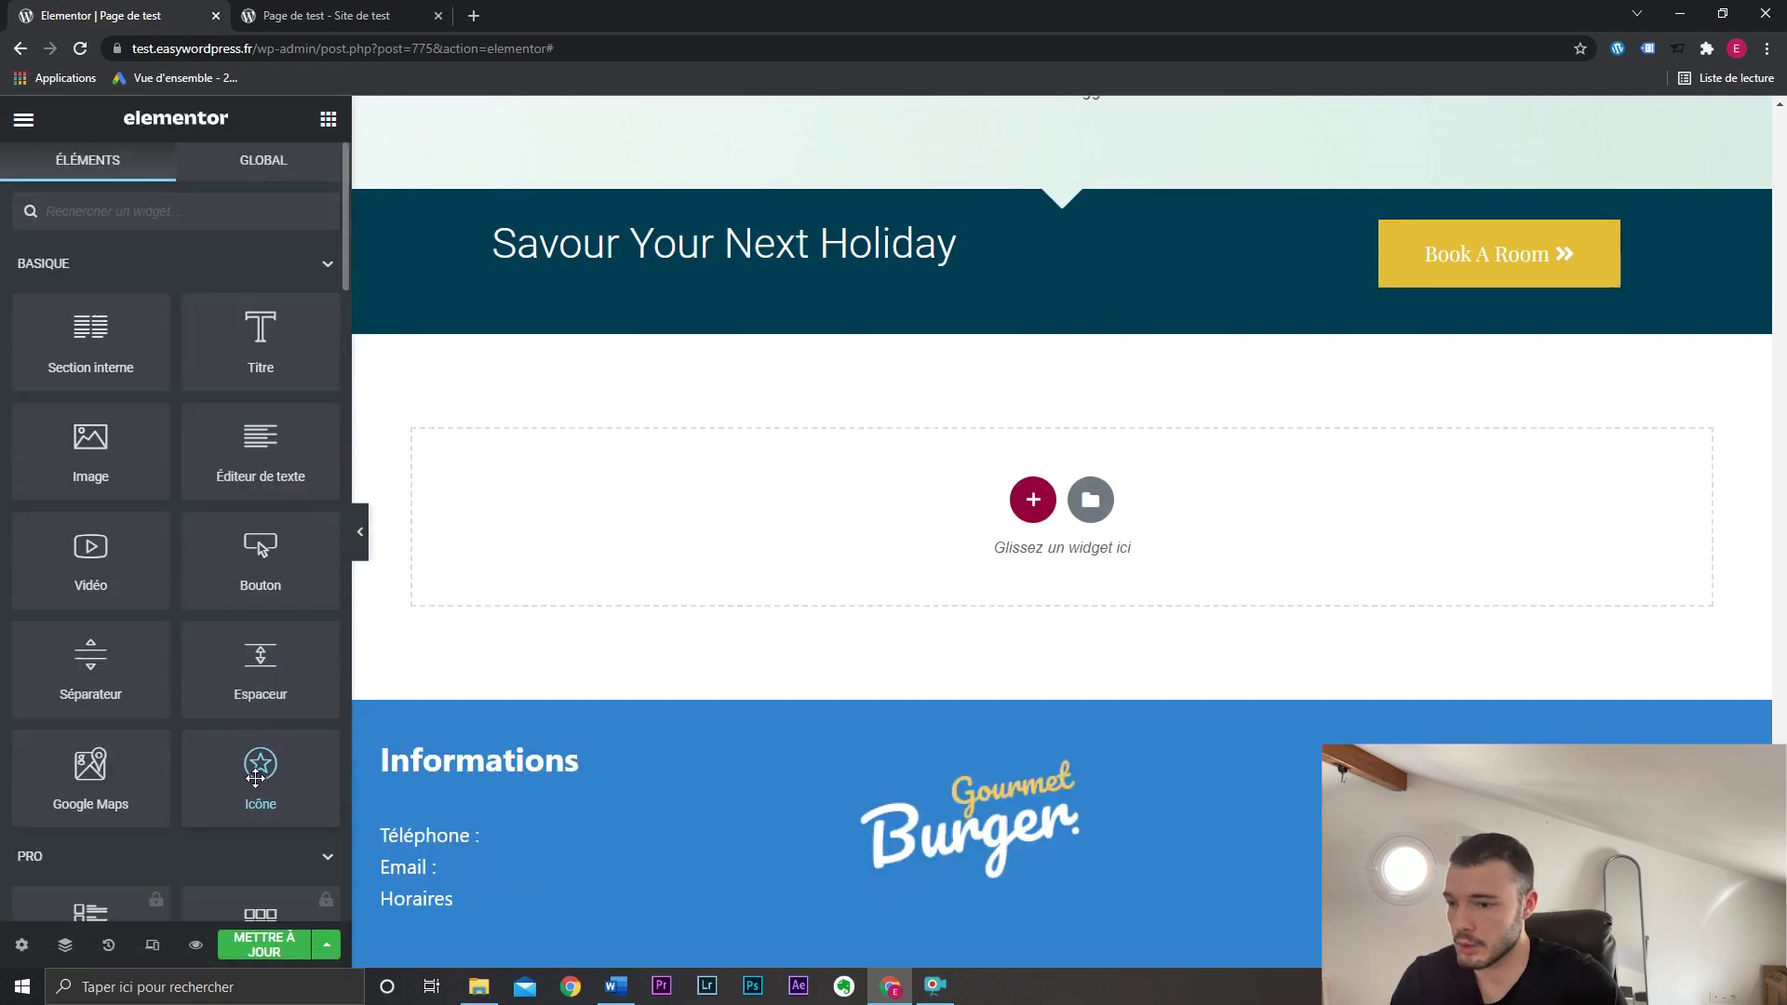
# Add an Icône widget in a new section below "Savour Your Next Holiday", and delete the widget.
pyautogui.moveTo(261, 773); pyautogui.dragTo(891, 500)
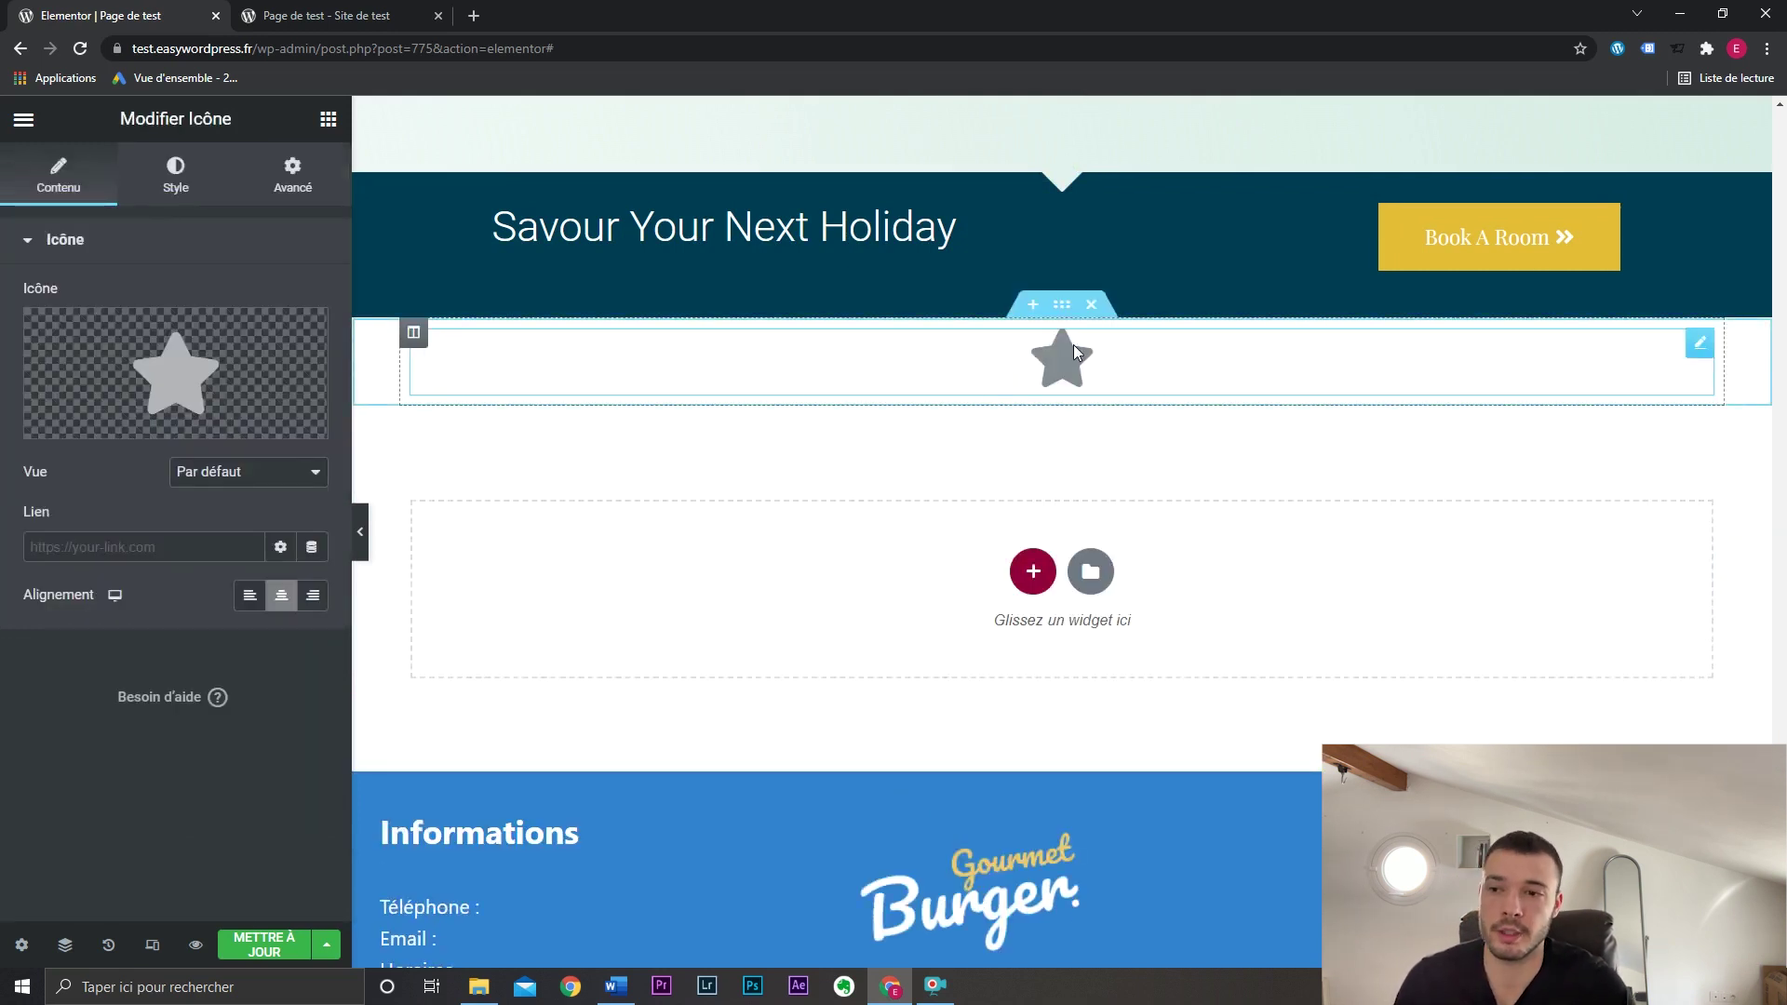
pyautogui.rightClick(975, 377)
pyautogui.click(1005, 698)
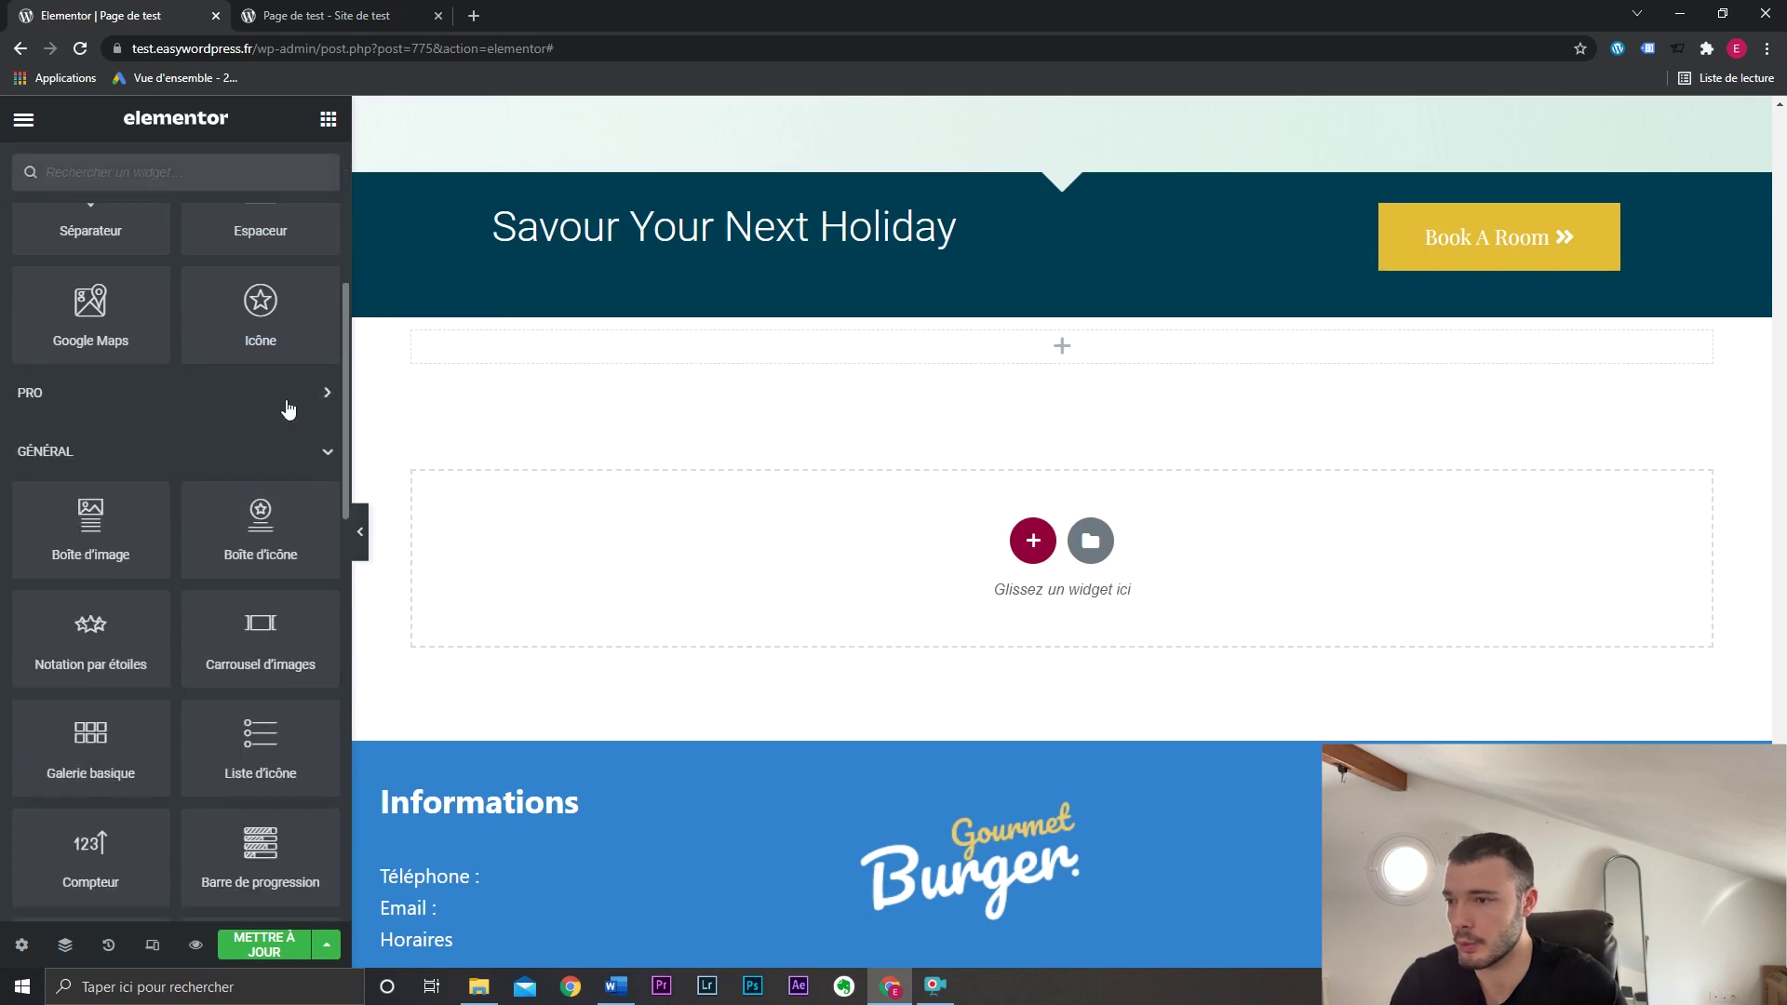
# Browse the Général widgets and add a Boîte d'icône widget to the empty section below "Savour Your Next Holiday".
pyautogui.scroll(-3, 264, 470)
pyautogui.scroll(2, 265, 476)
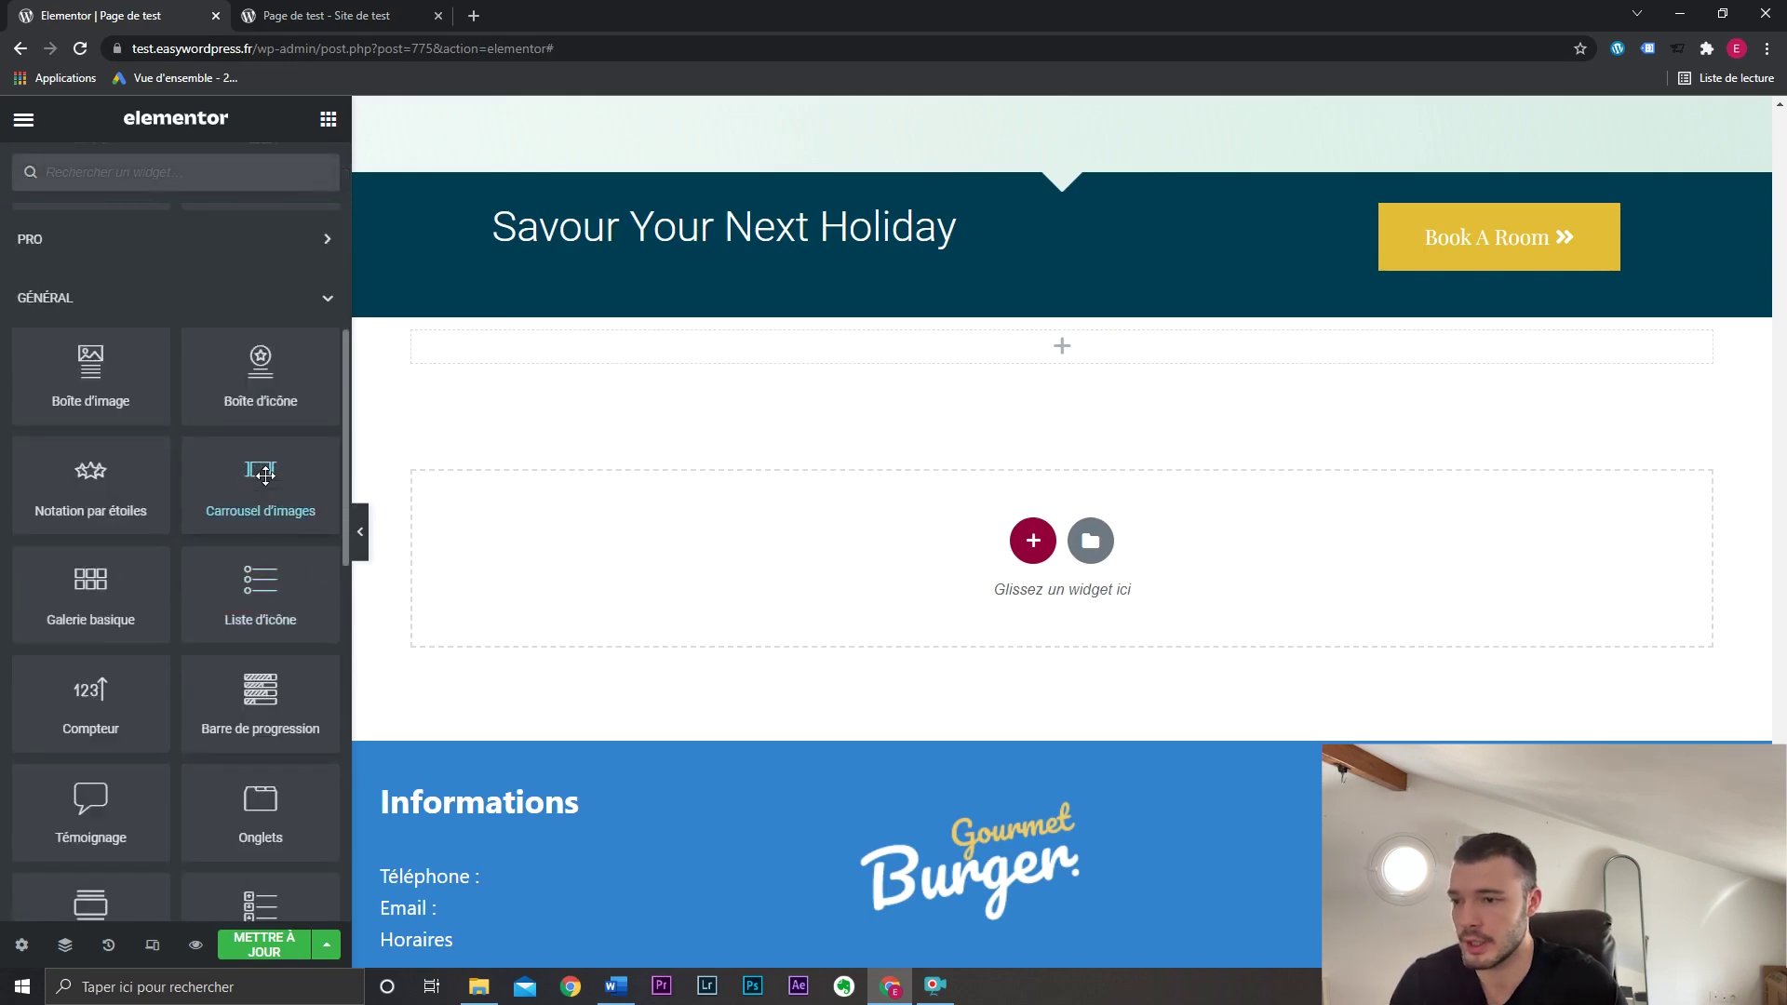
pyautogui.scroll(-8, 266, 476)
pyautogui.scroll(8, 254, 590)
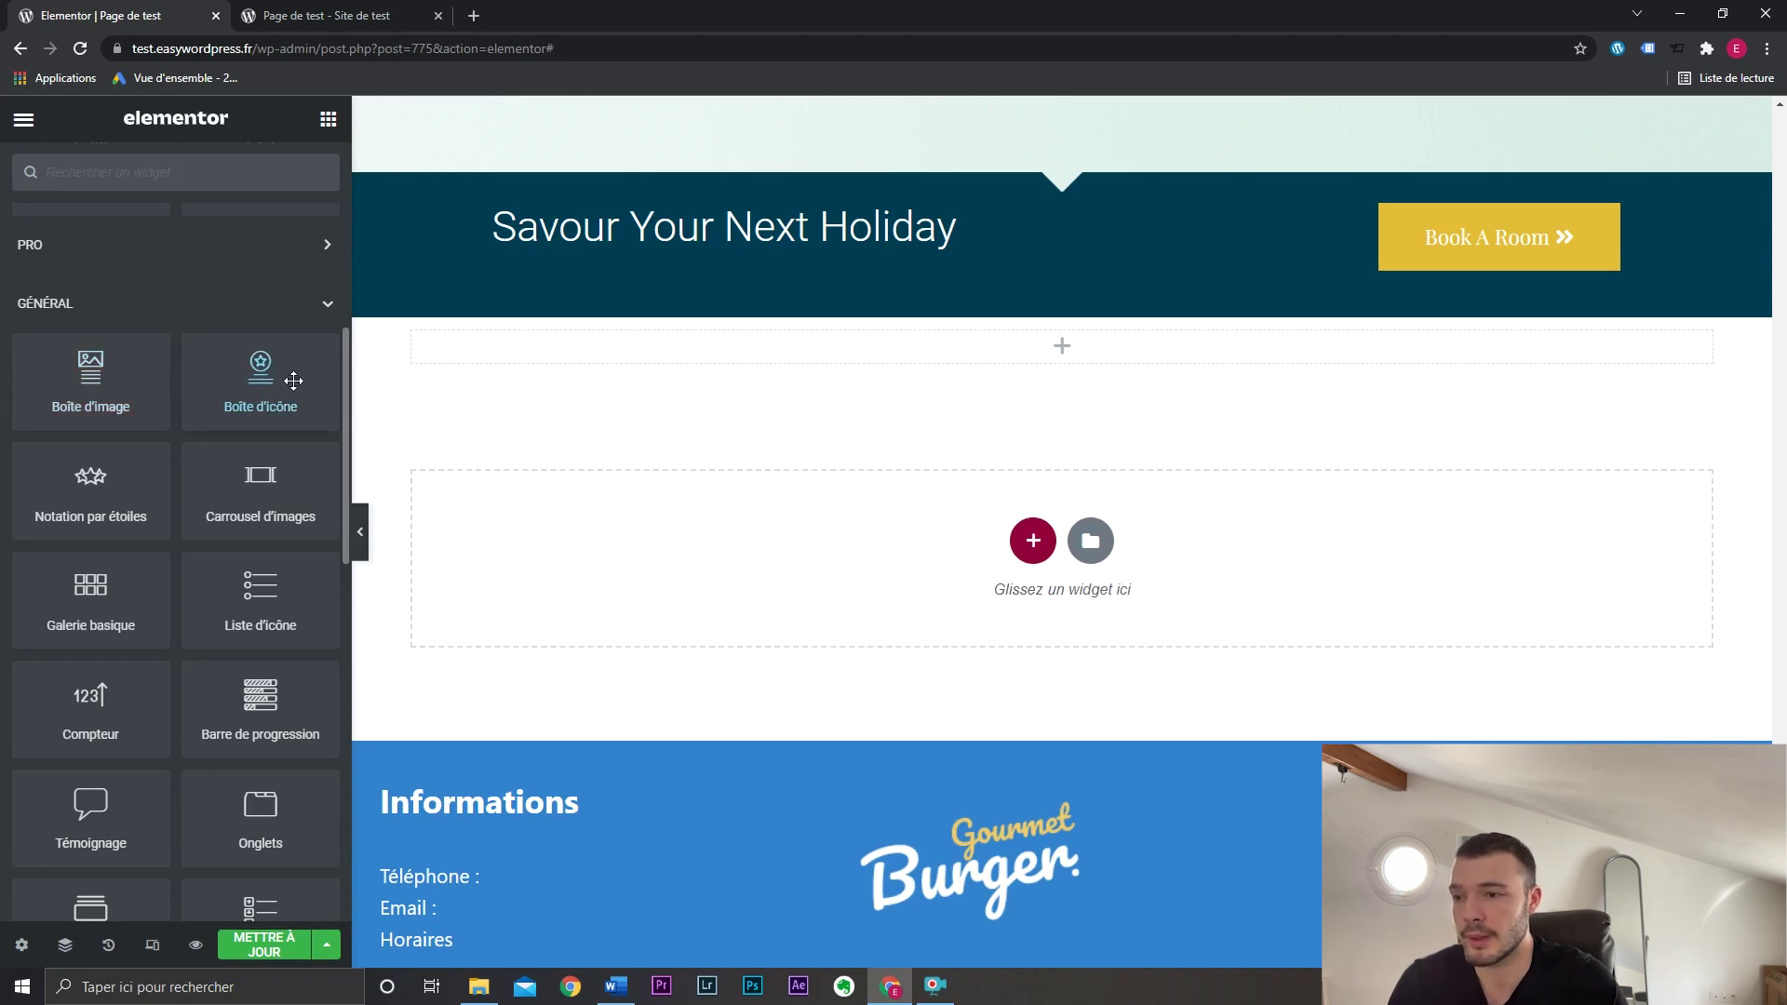
pyautogui.moveTo(253, 392); pyautogui.dragTo(749, 354)
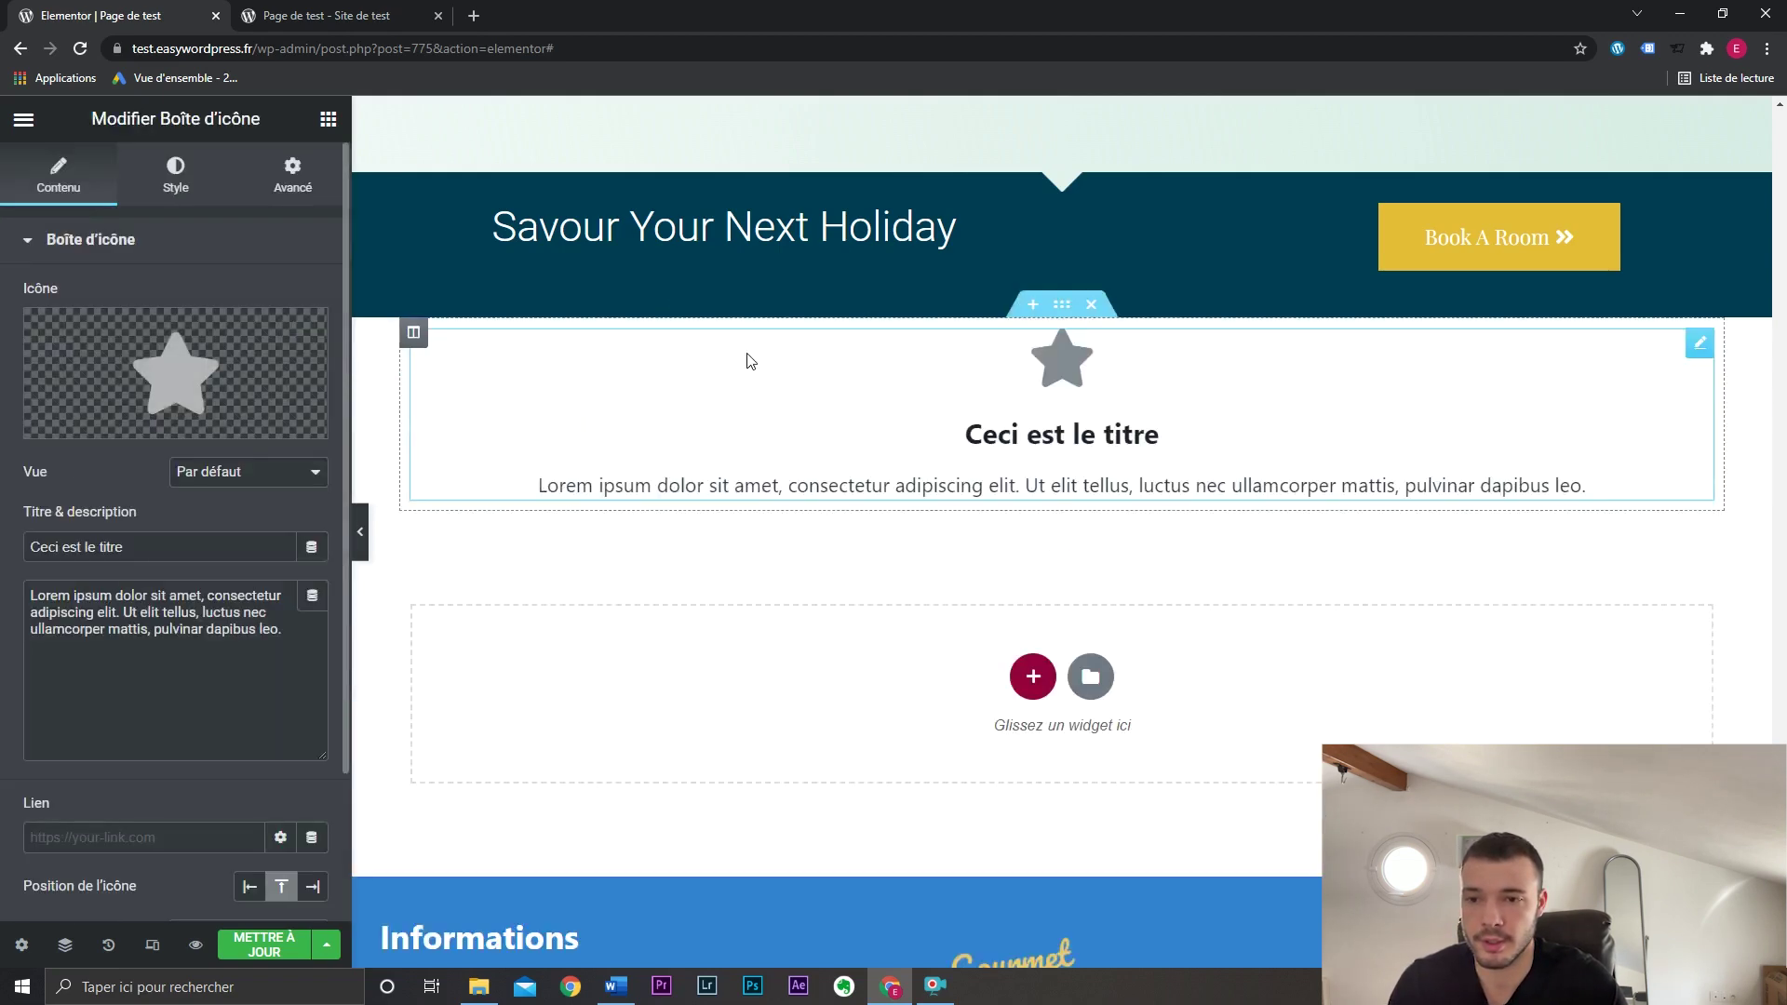
# Add two more columns beside the icon box, and paste a copy of the icon box into each.
pyautogui.rightClick(413, 335)
pyautogui.click(507, 430)
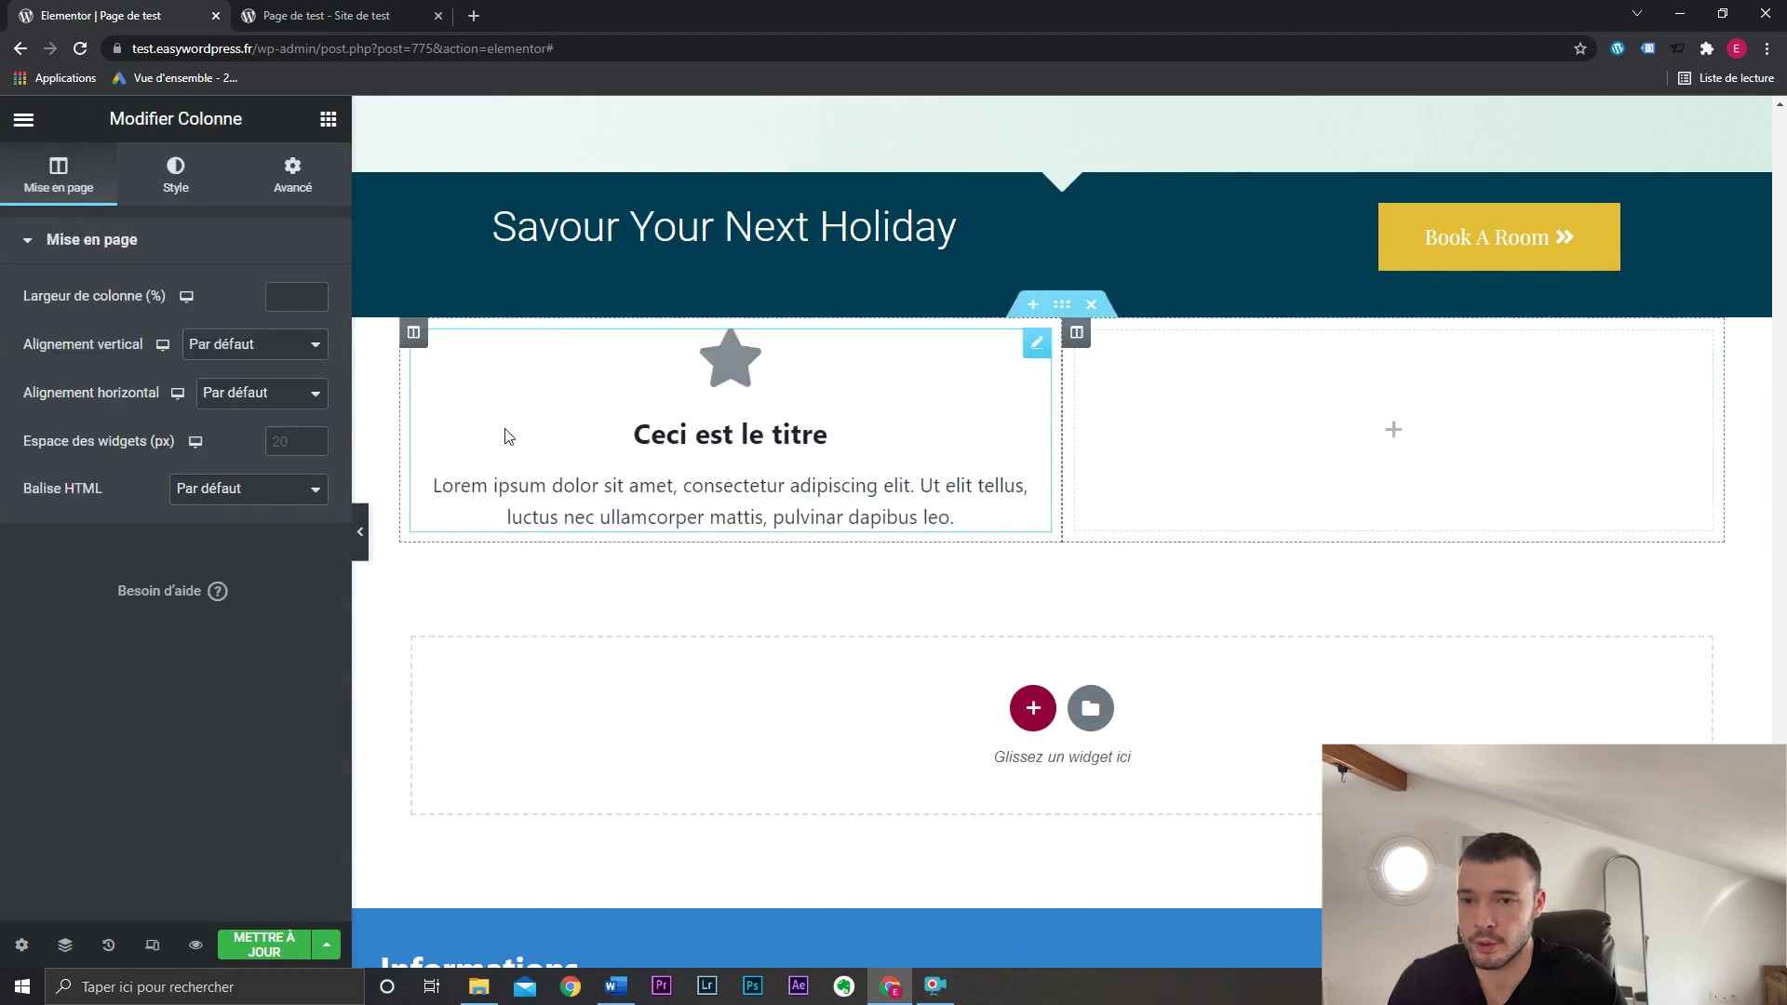
pyautogui.rightClick(672, 428)
pyautogui.click(696, 519)
pyautogui.rightClick(985, 421)
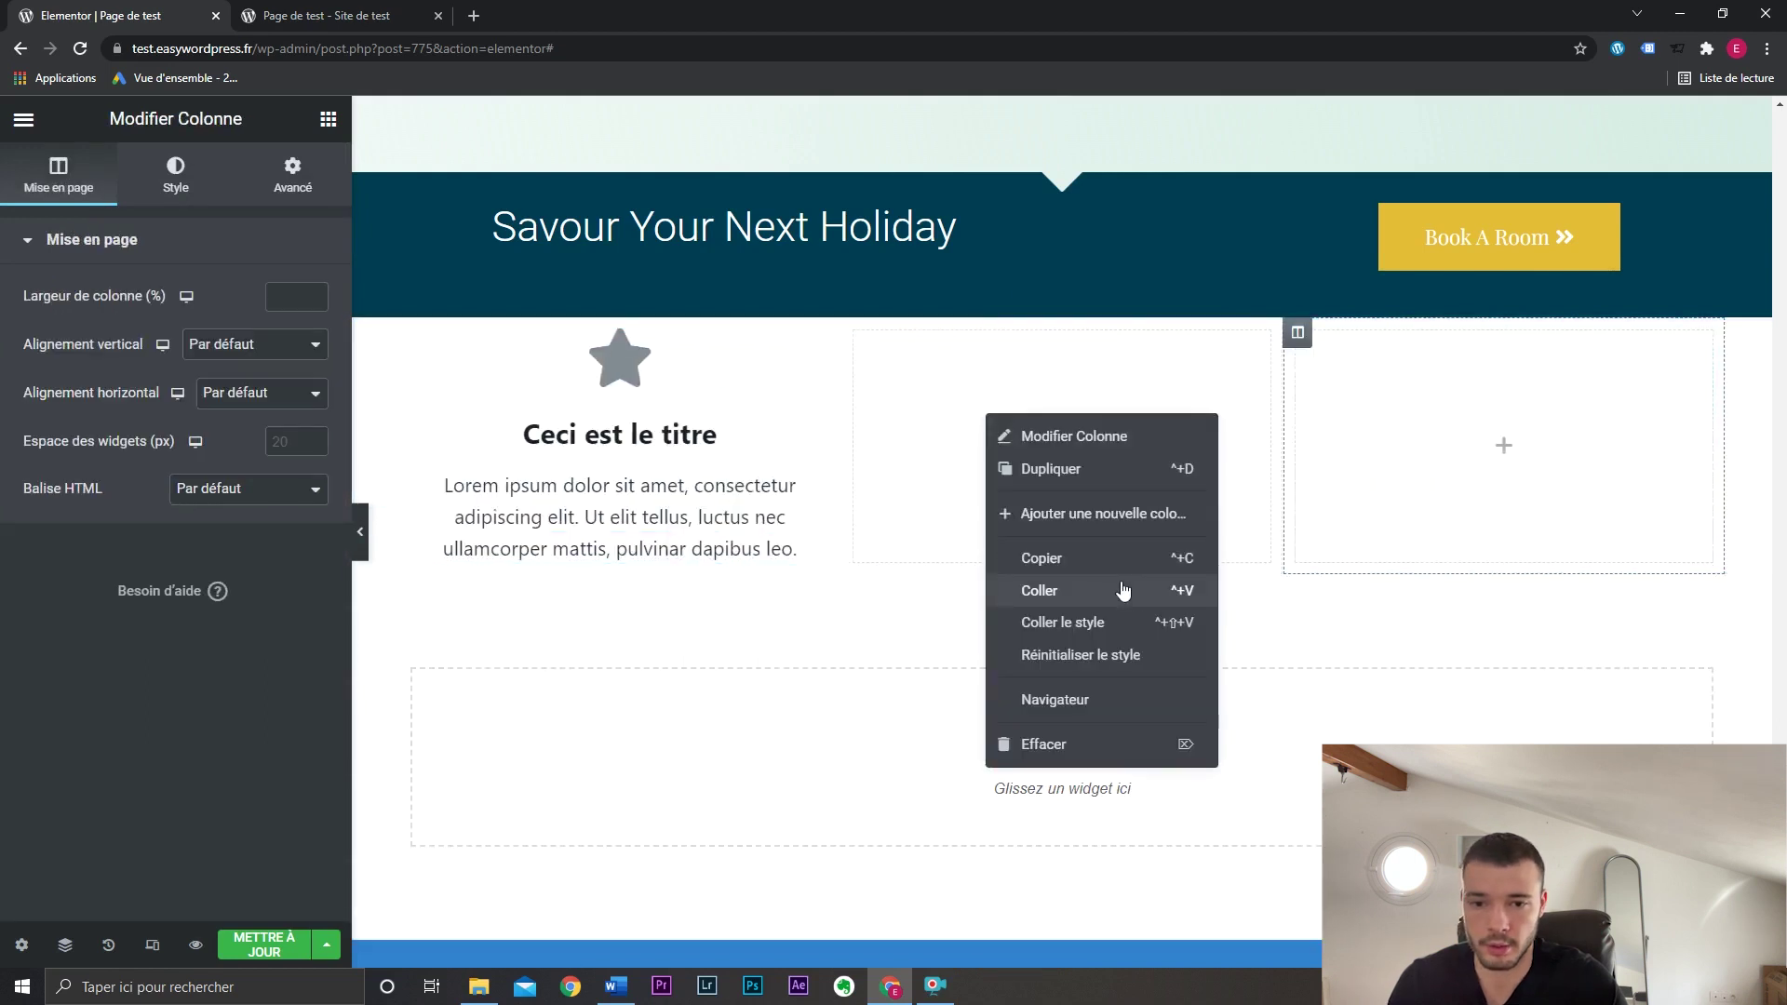
pyautogui.click(1122, 588)
pyautogui.rightClick(1410, 441)
pyautogui.click(1508, 608)
# Search the icon library for "truck" and set the first icon box's icon to Truck.
pyautogui.click(810, 344)
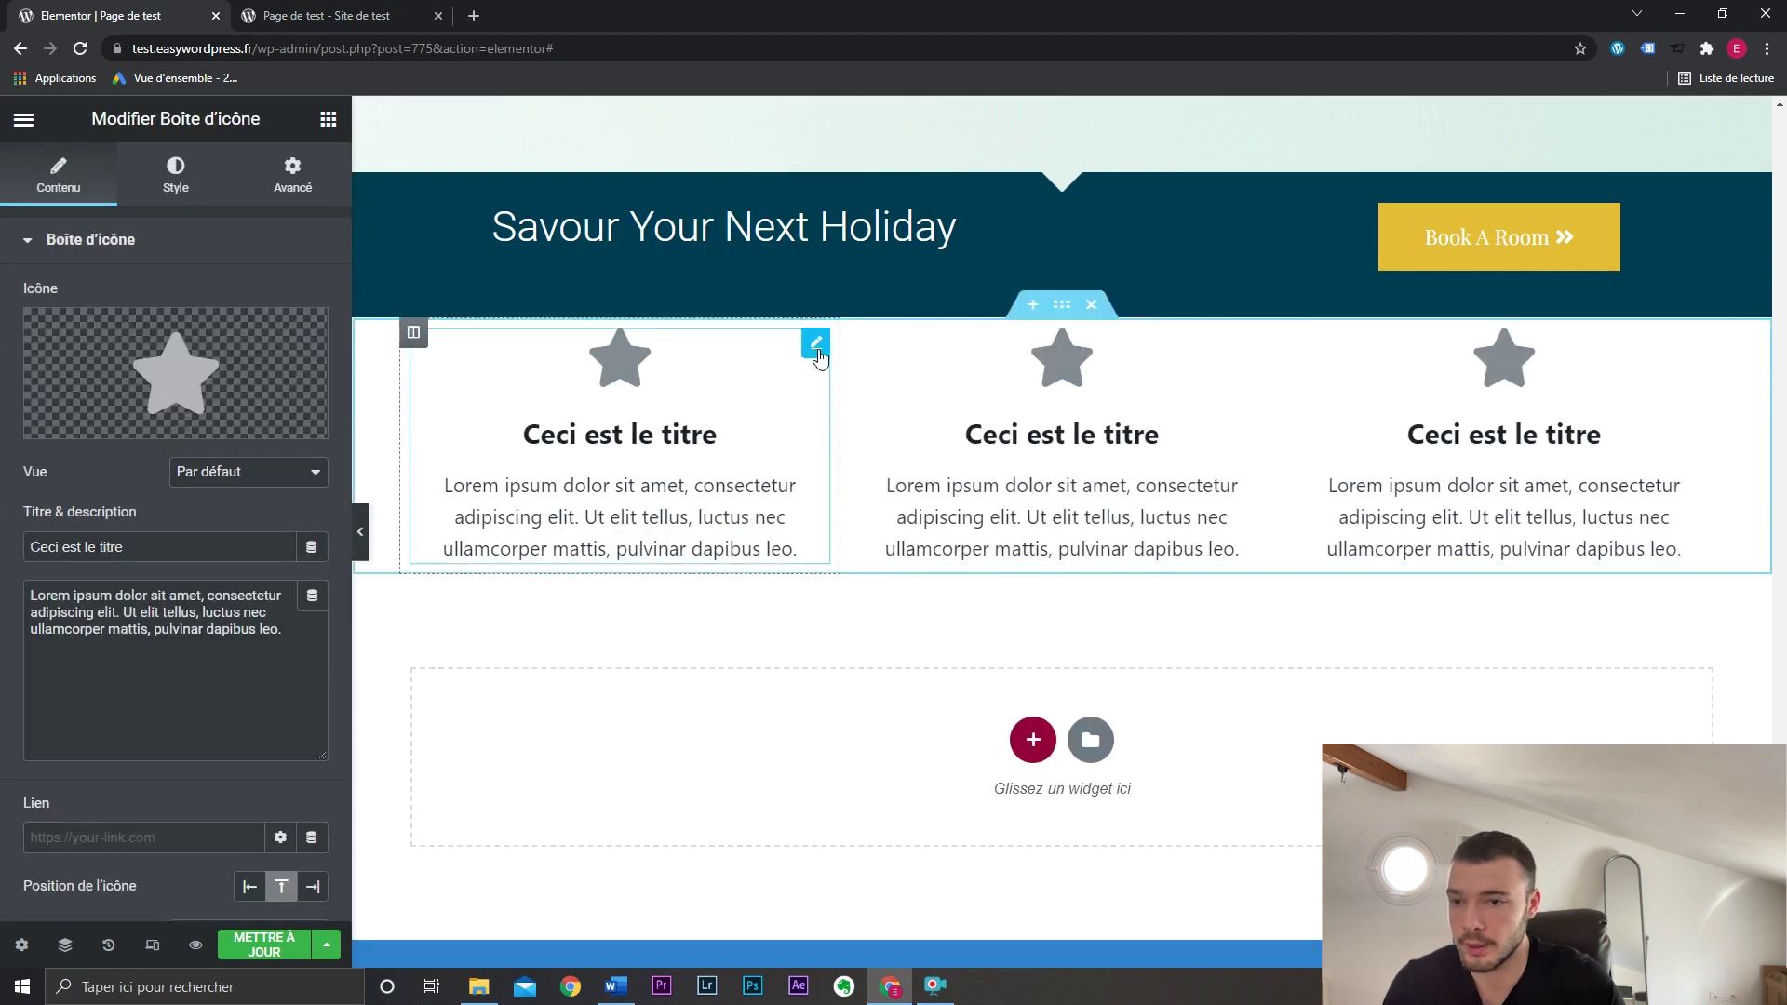
pyautogui.click(248, 368)
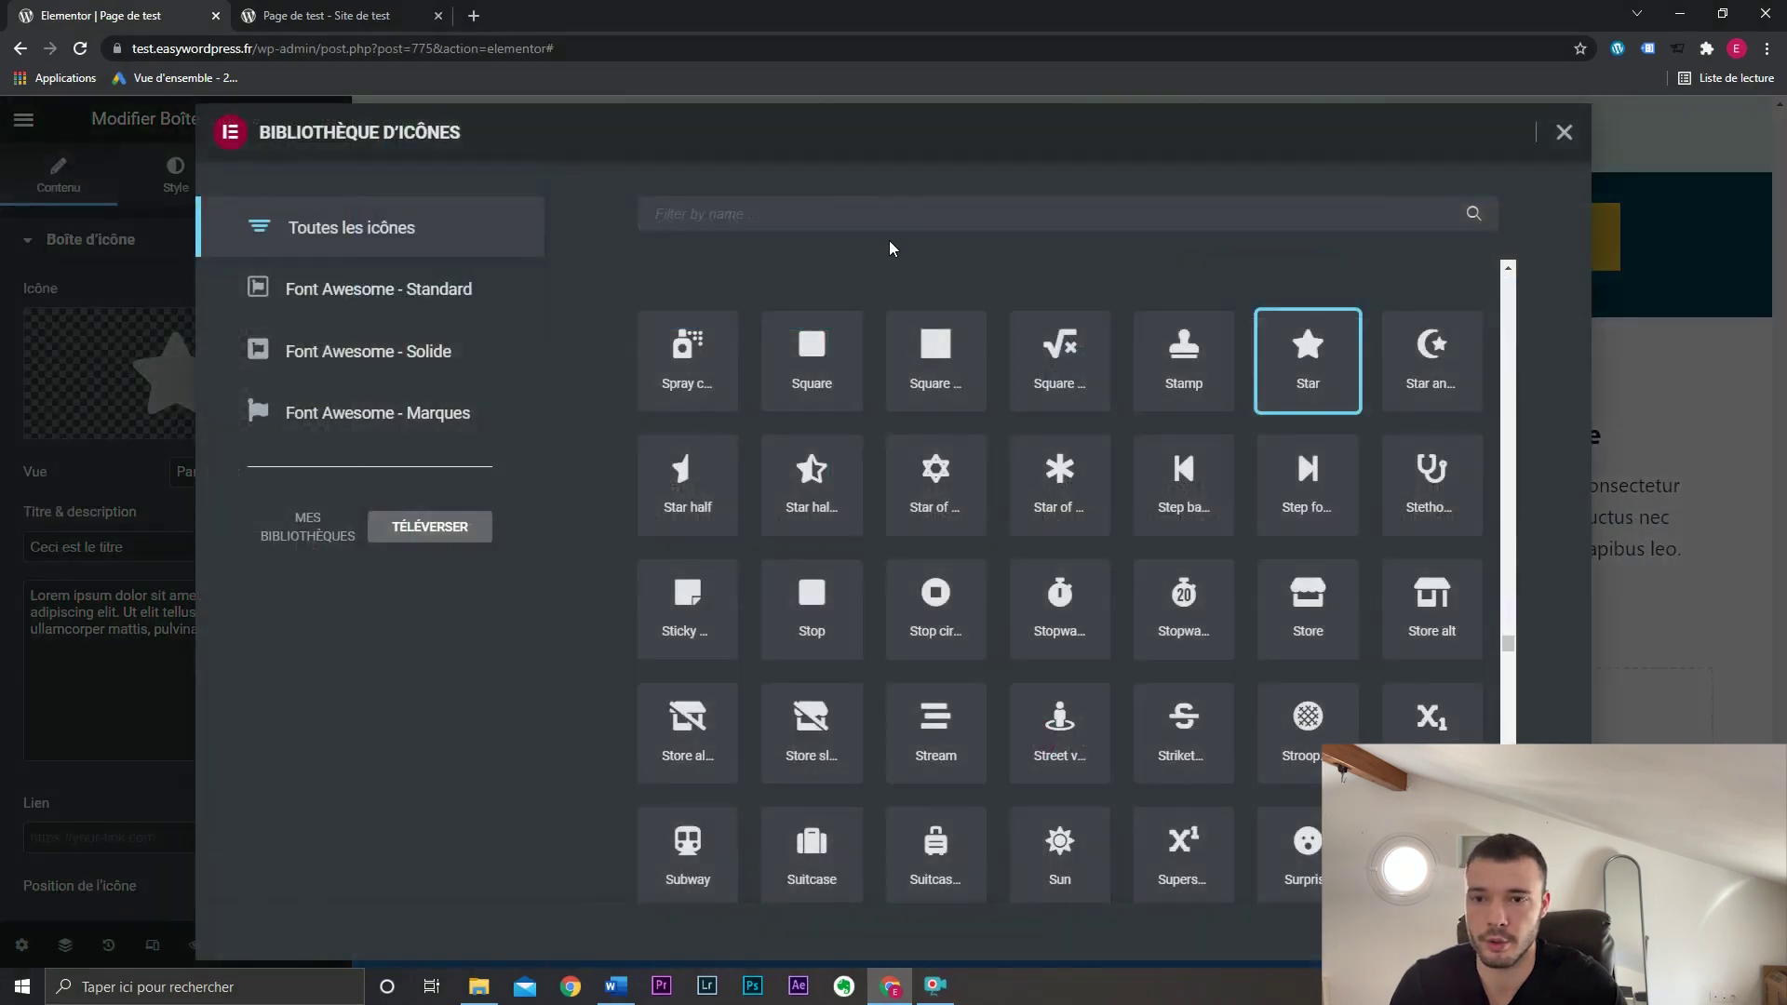
pyautogui.click(872, 213)
pyautogui.write('truck')
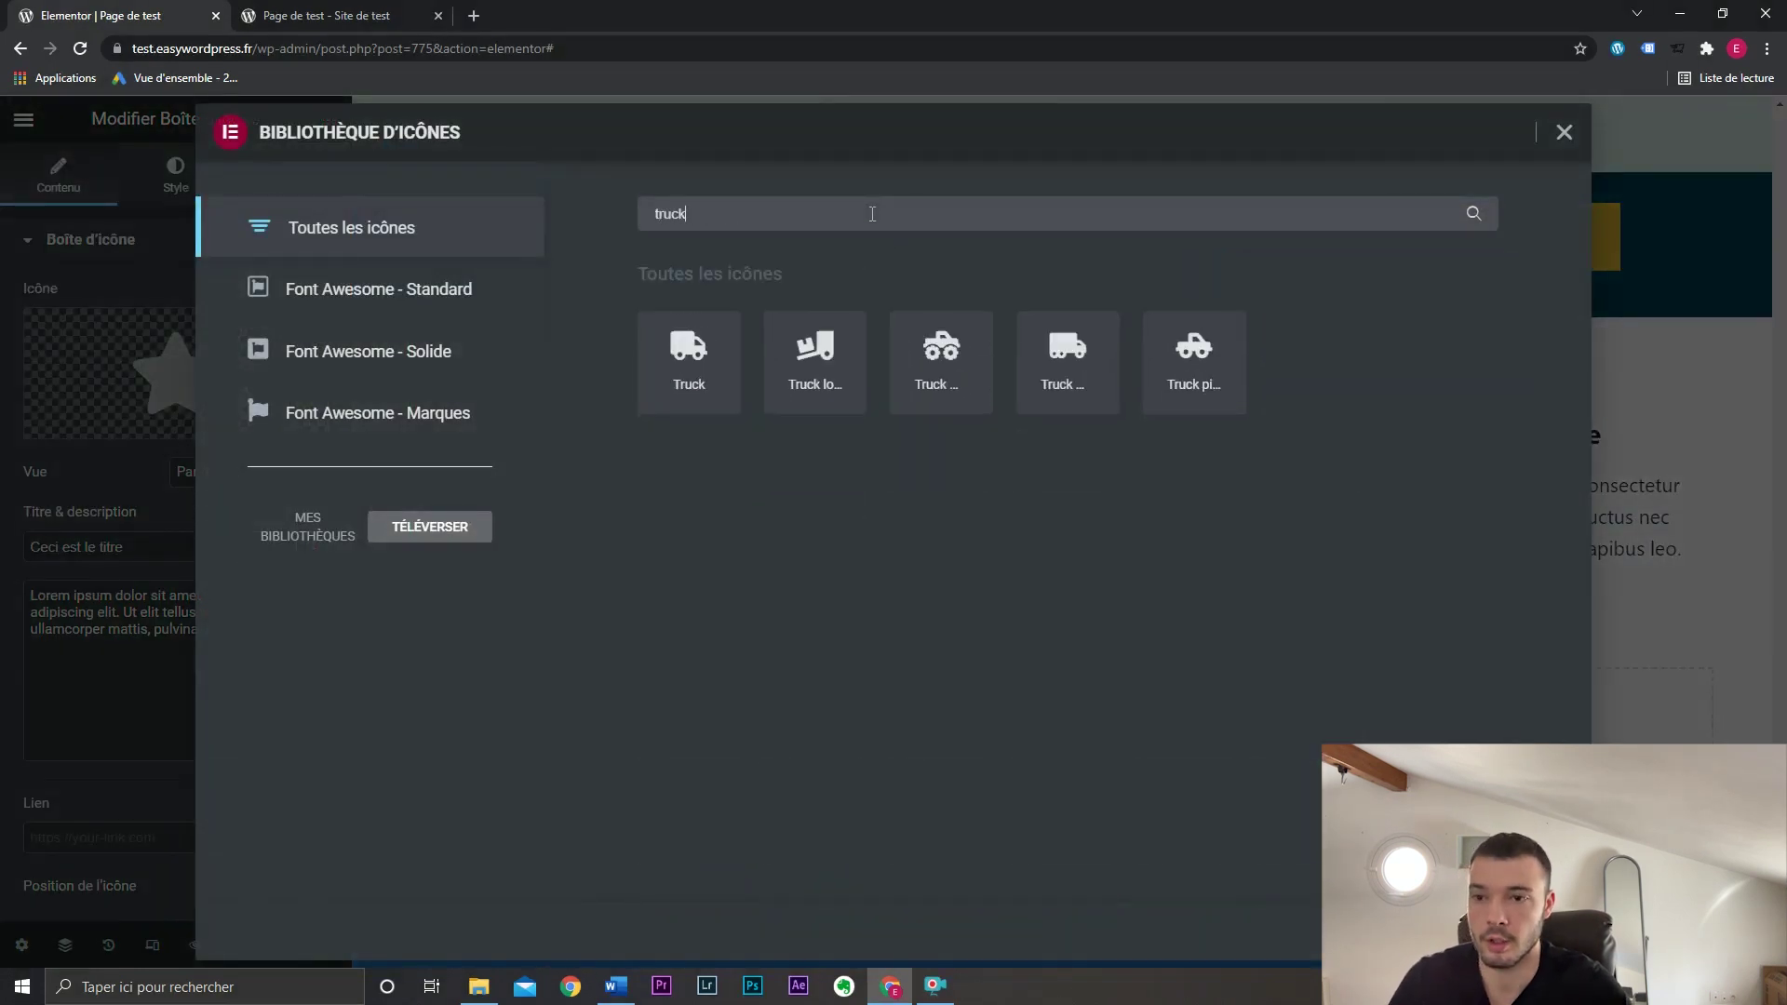
pyautogui.doubleClick(692, 404)
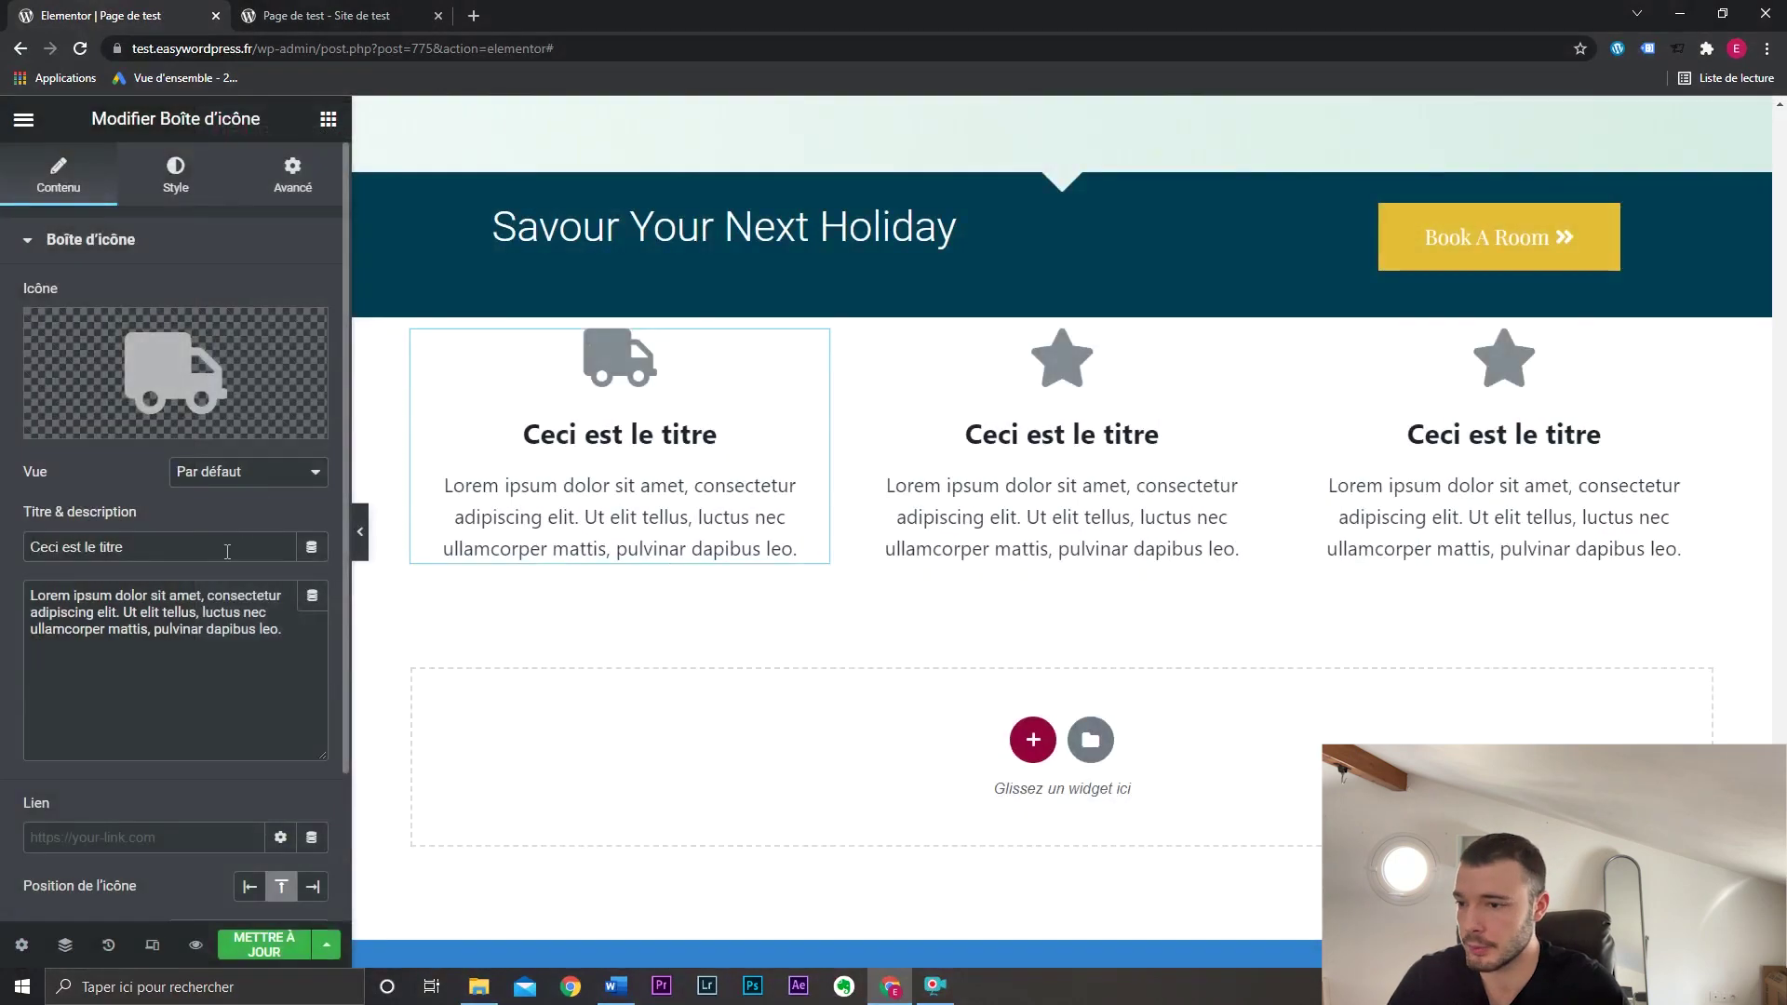
# Change the first icon box's title to "Livraison Gratuite".
pyautogui.tripleClick(227, 553)
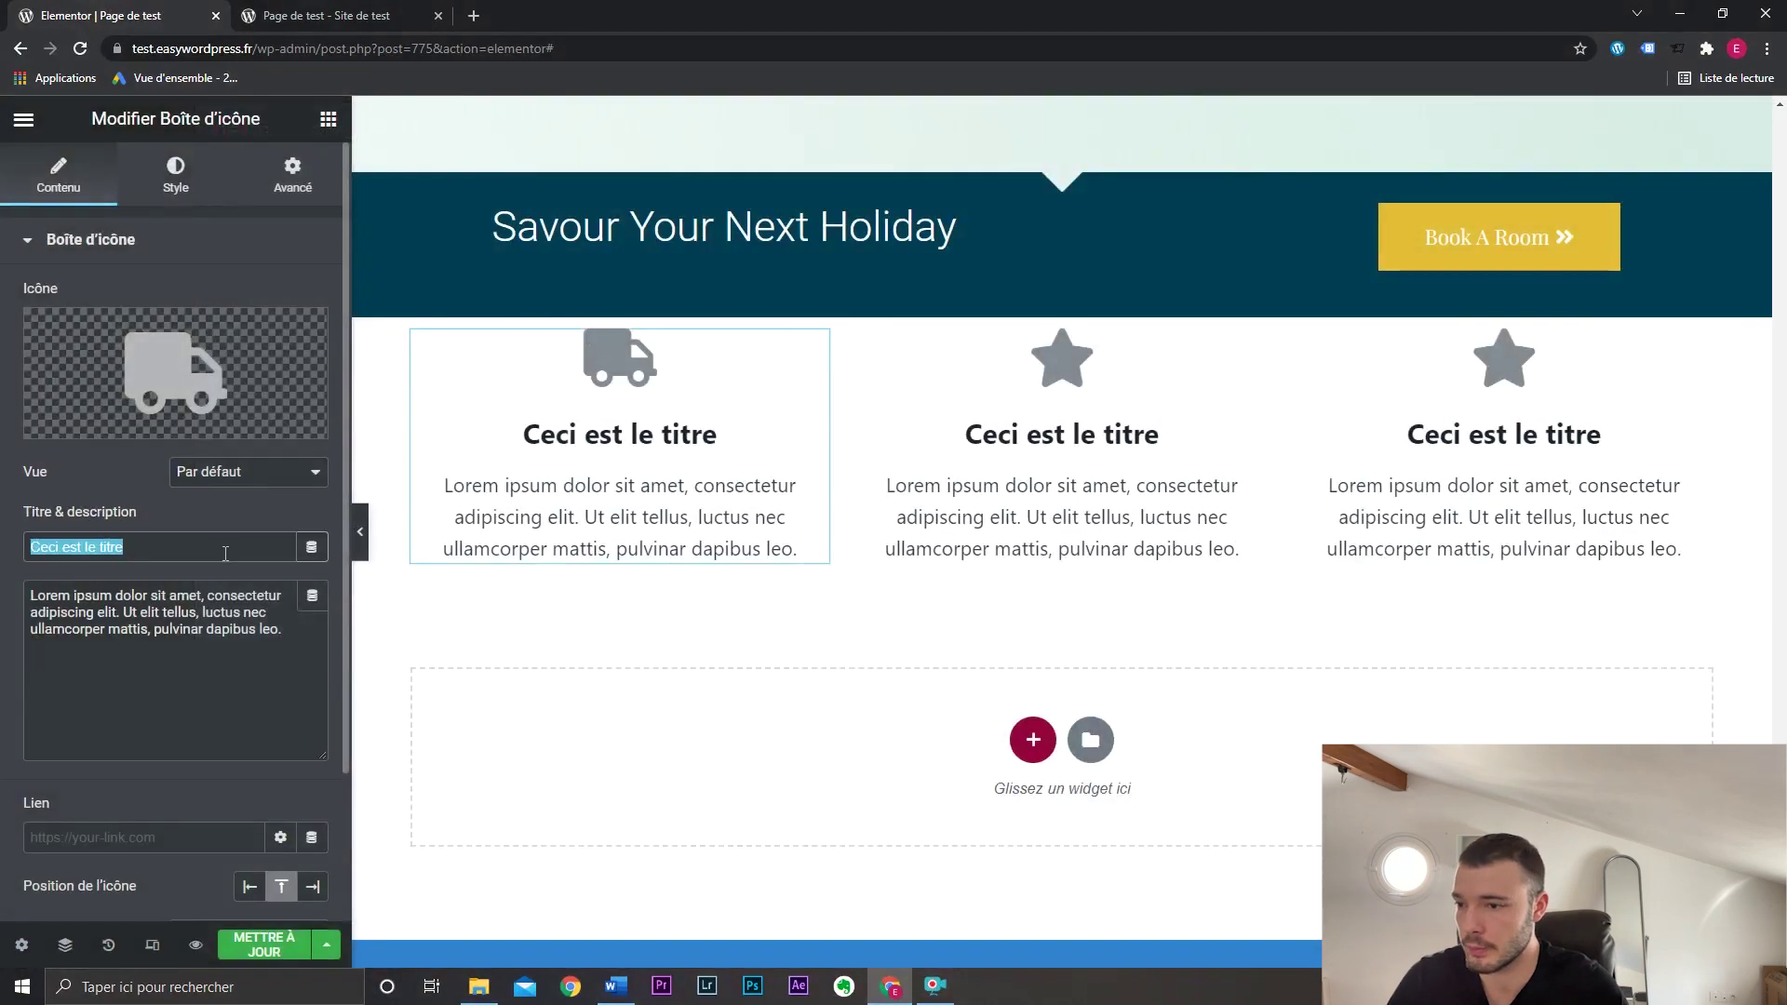
pyautogui.write('Livraison Gratuite')
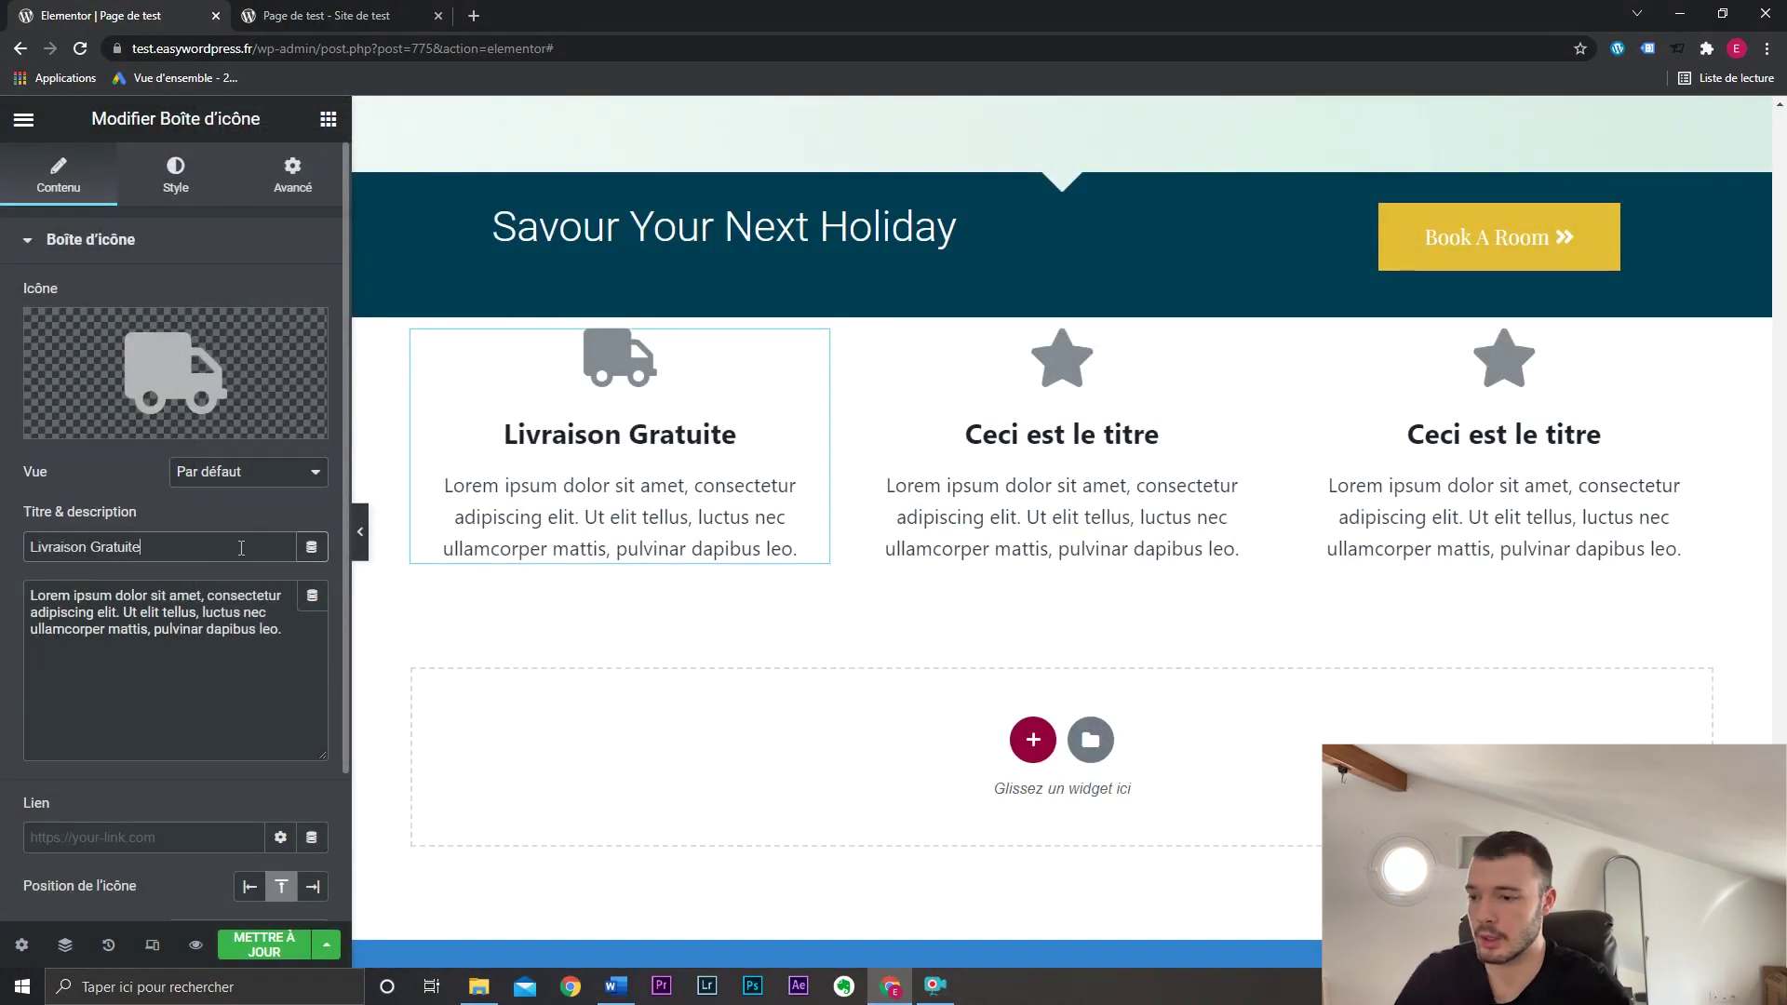
pyautogui.moveTo(283, 629); pyautogui.dragTo(31, 630)
pyautogui.scroll(-2, 104, 721)
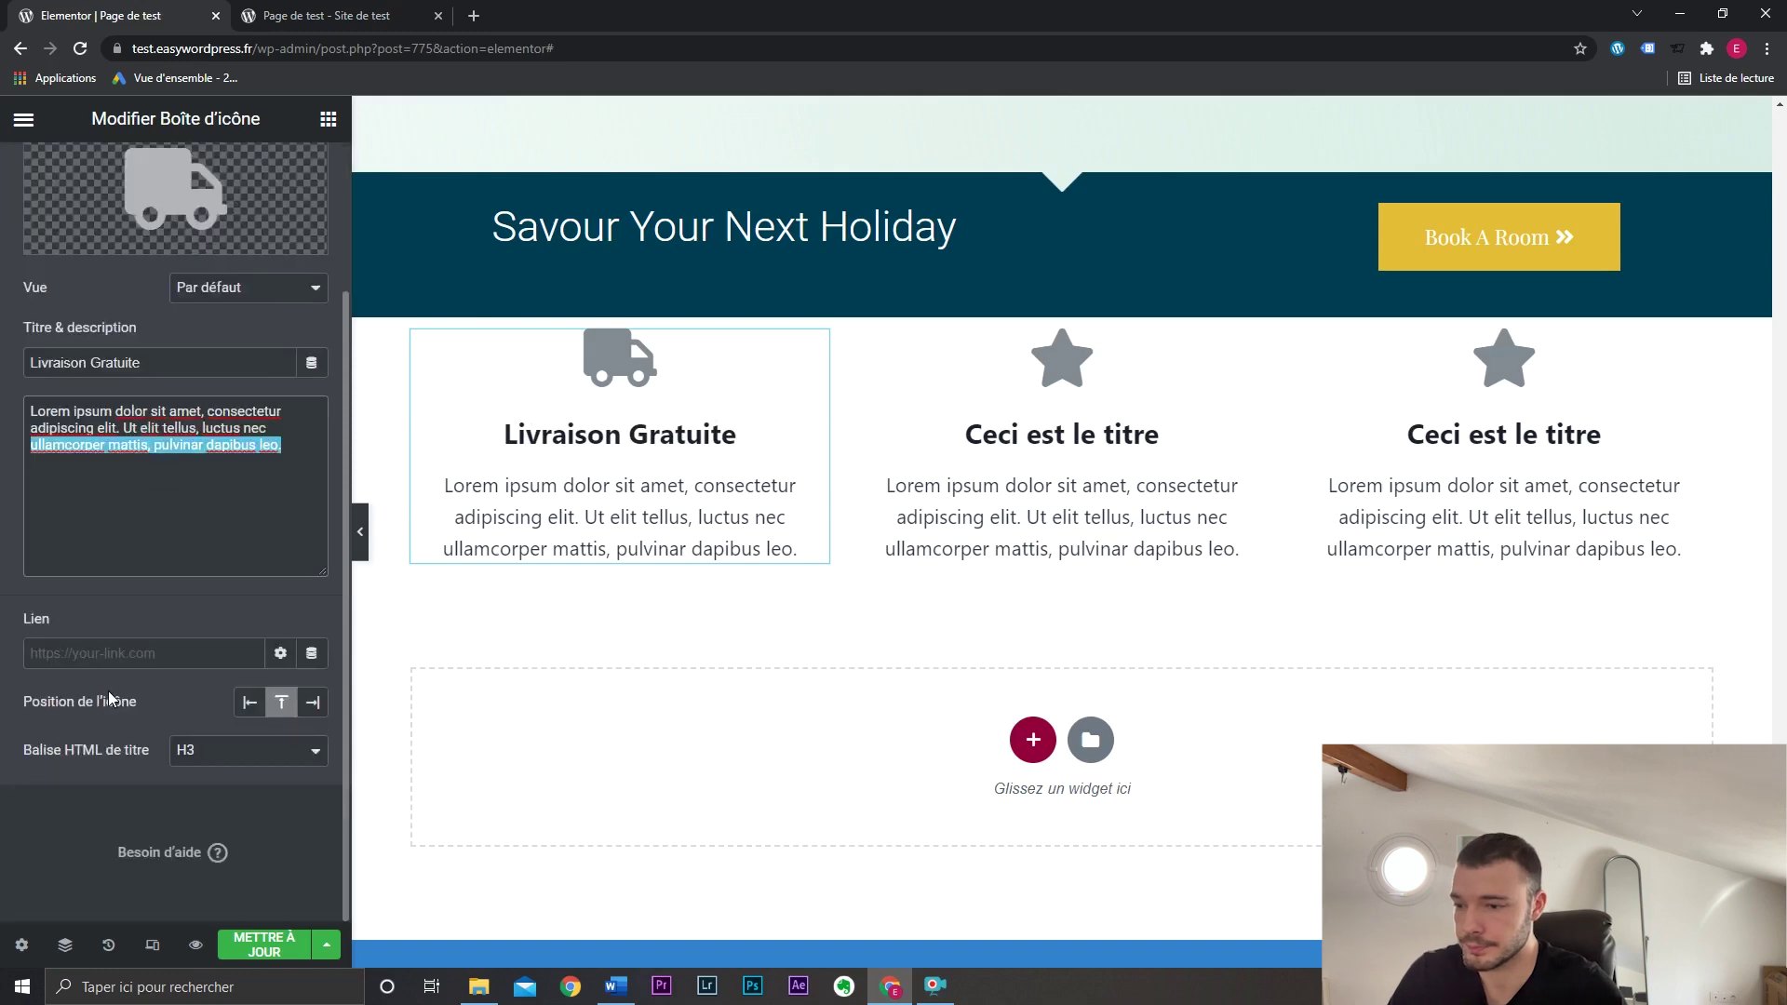
pyautogui.scroll(2, 108, 698)
# Reduce the icon's spacing and size in the "Livraison Gratuite" box, and open its title and description style options.
pyautogui.click(176, 175)
pyautogui.moveTo(58, 419); pyautogui.dragTo(31, 420)
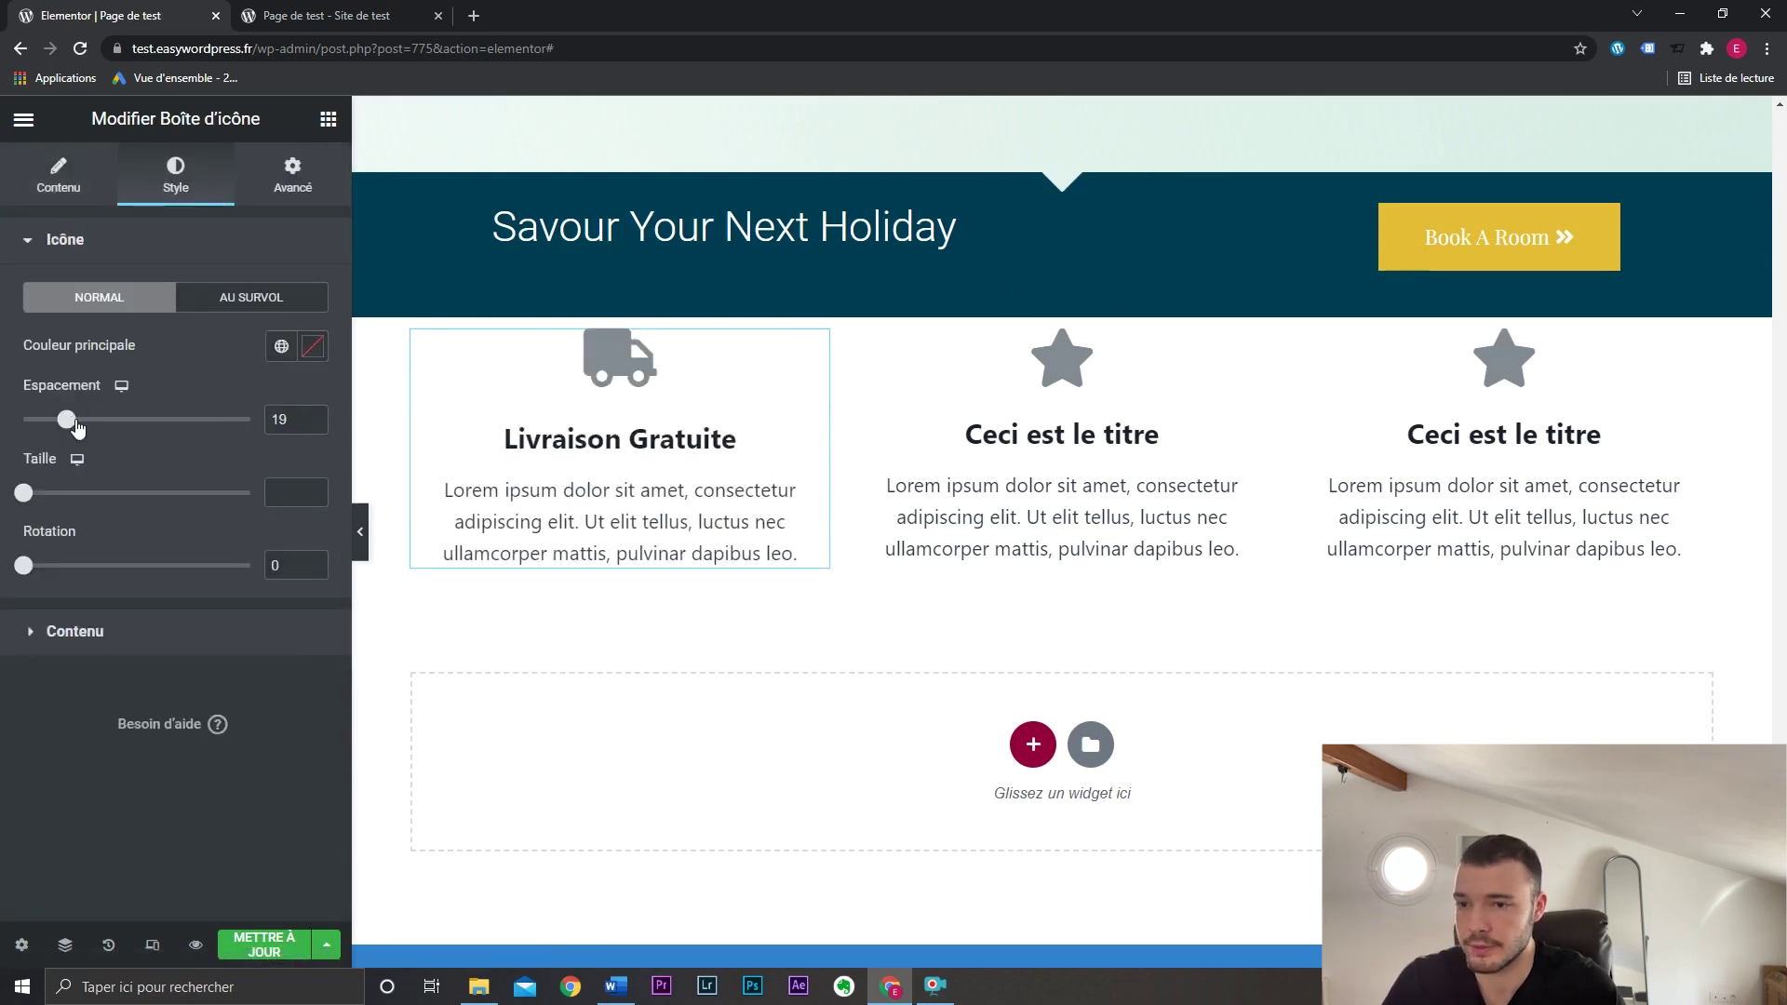
pyautogui.moveTo(23, 492); pyautogui.dragTo(46, 528)
pyautogui.click(149, 638)
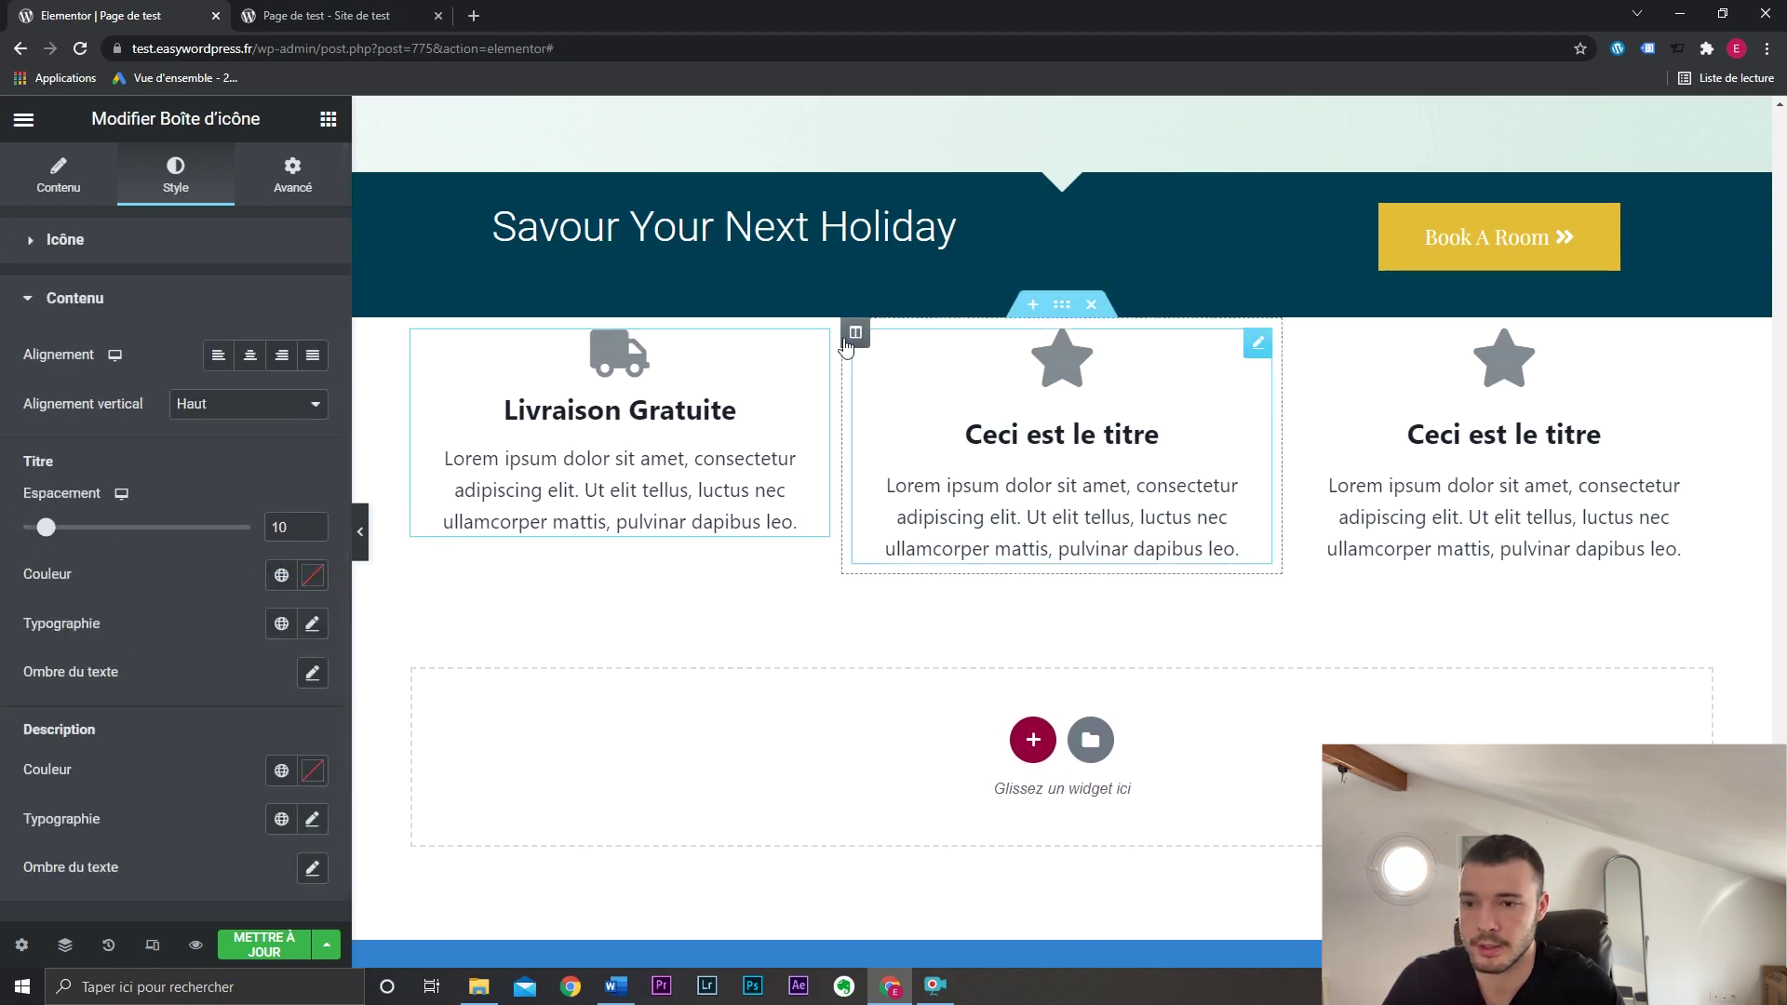
pyautogui.click(754, 496)
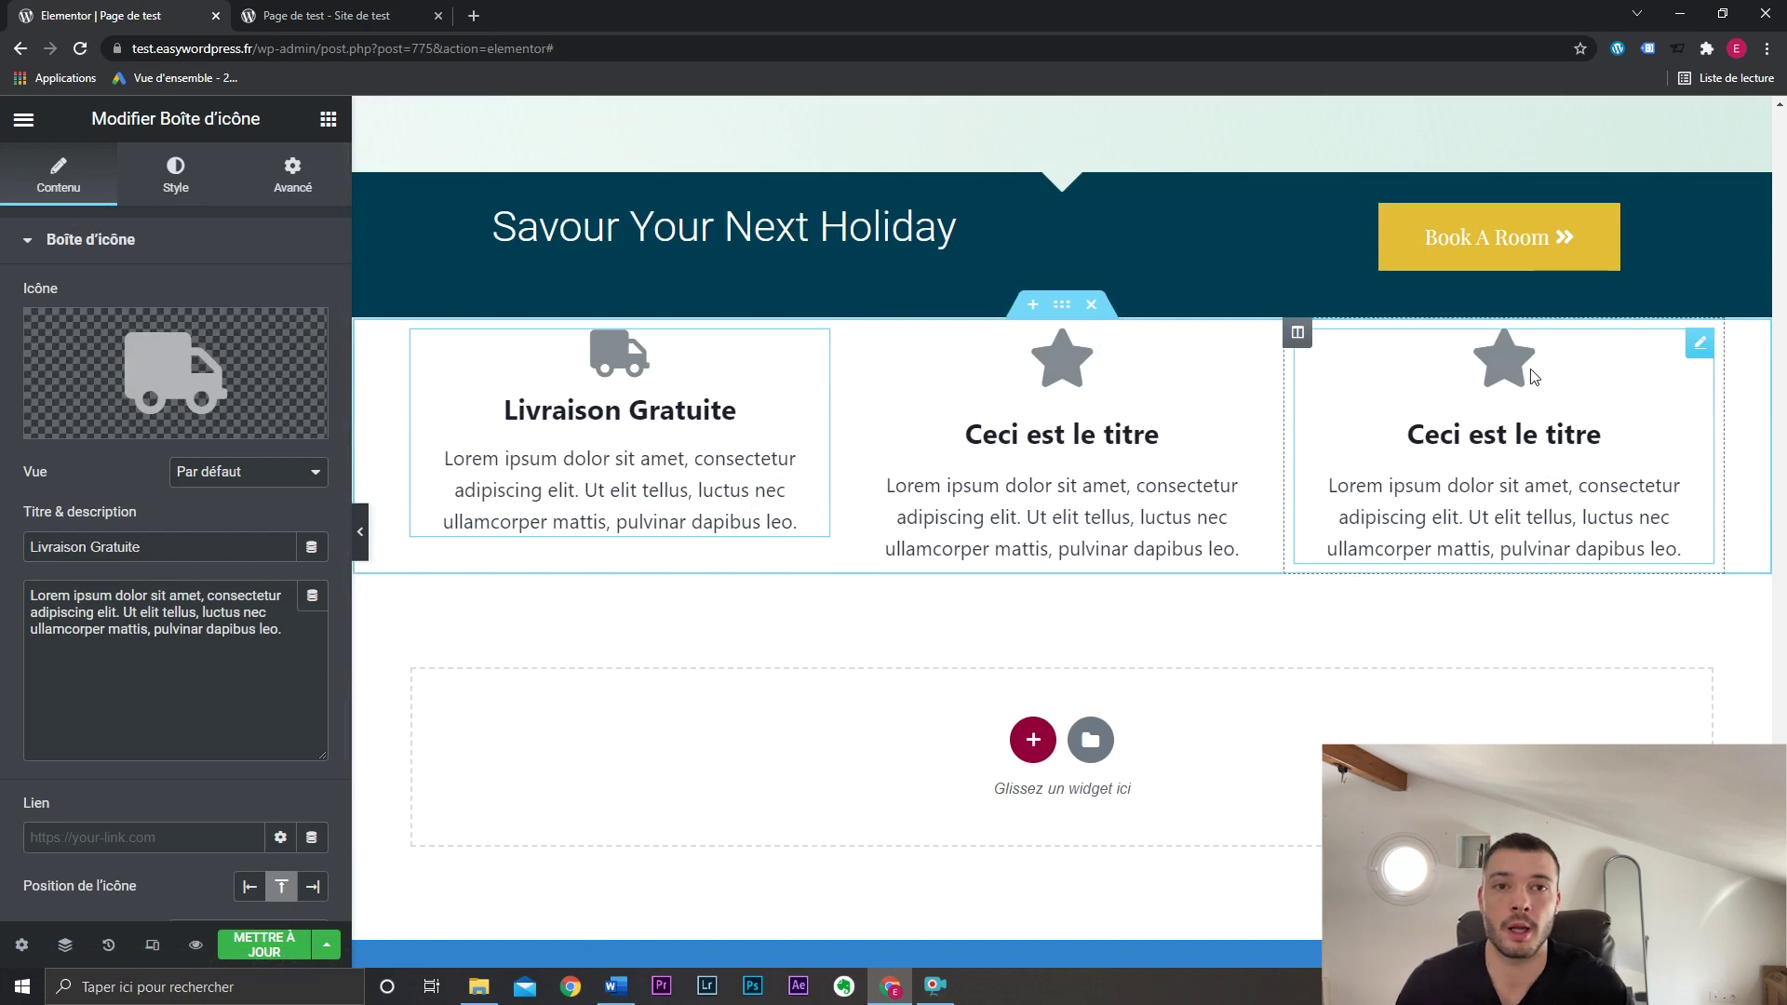
# Start an SVG upload for the "Livraison Gratuite" box's icon and allow unfiltered file uploads.
pyautogui.moveTo(302, 331)
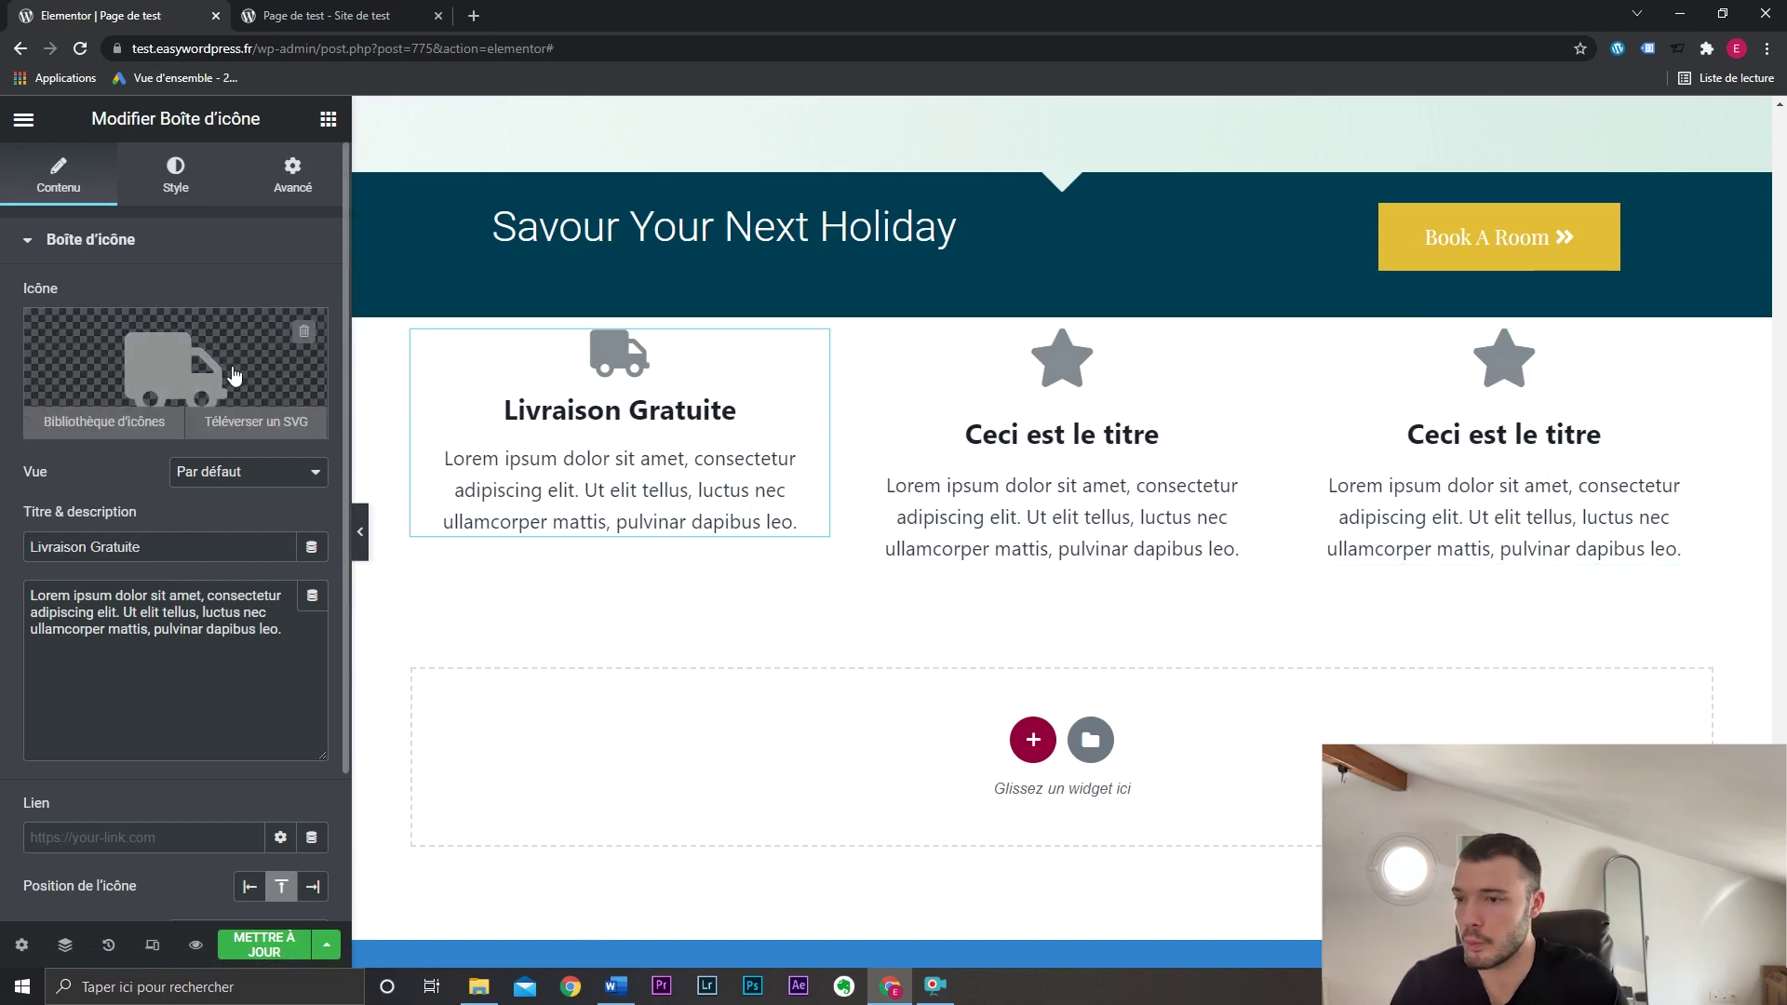
pyautogui.click(253, 425)
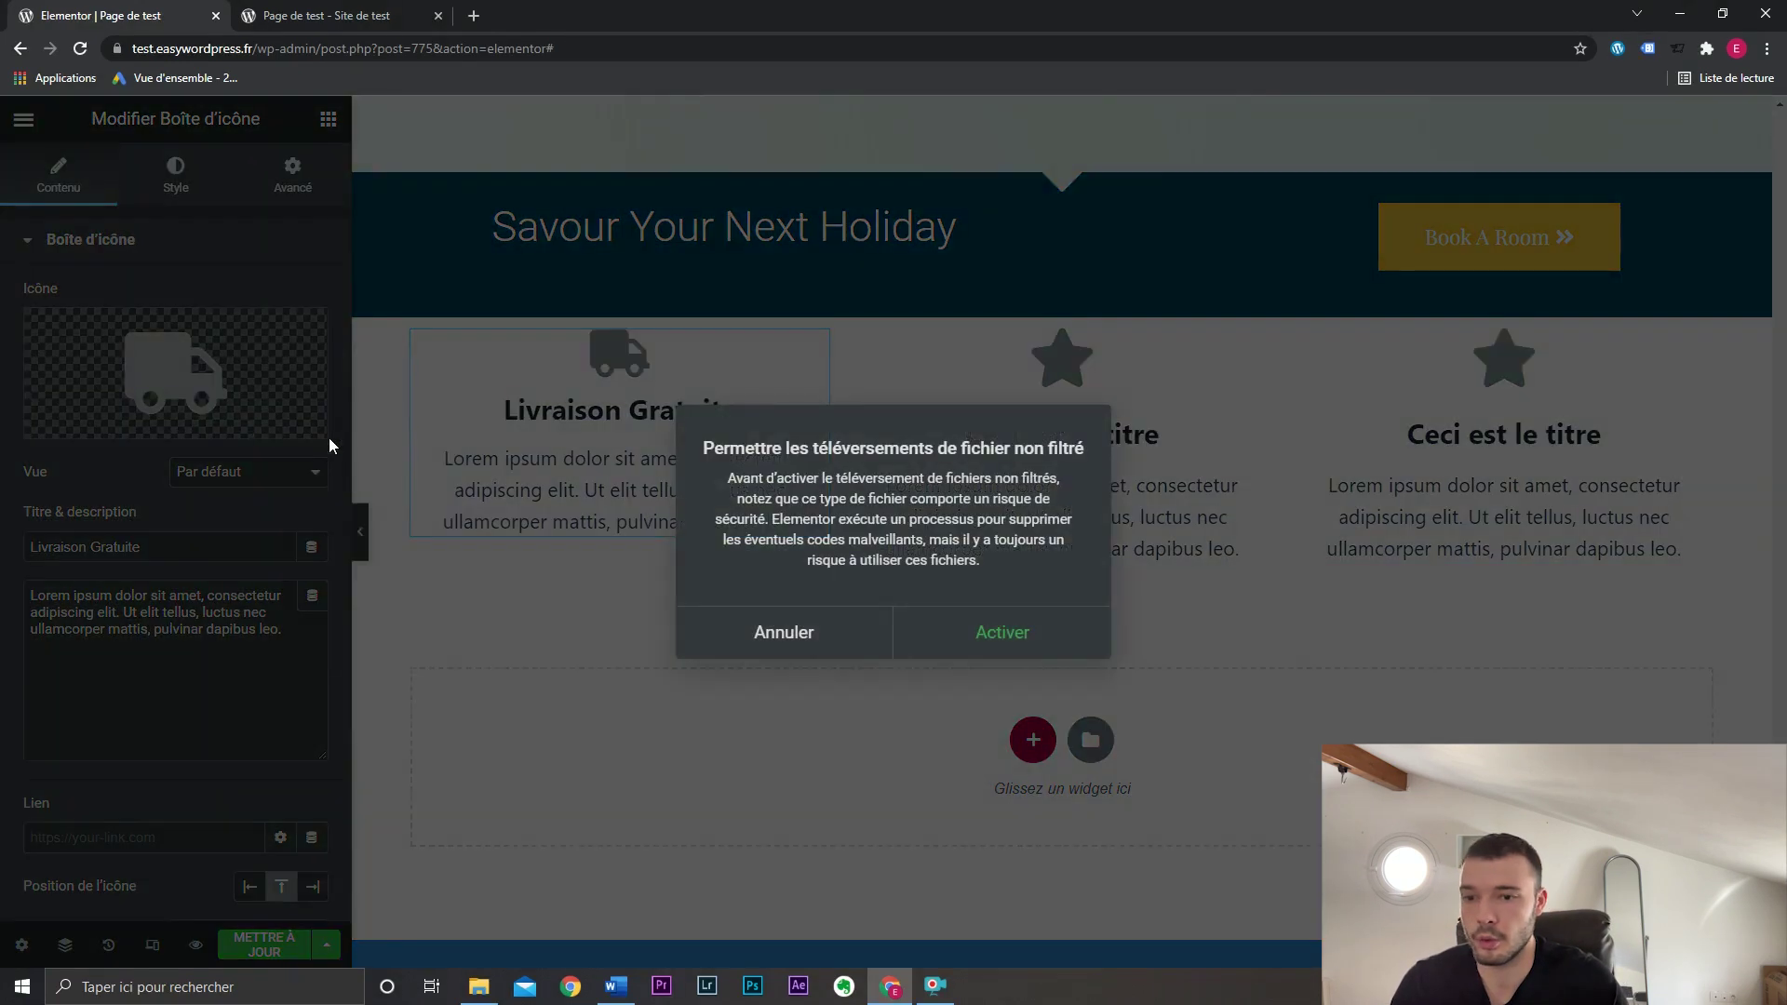
pyautogui.click(1022, 661)
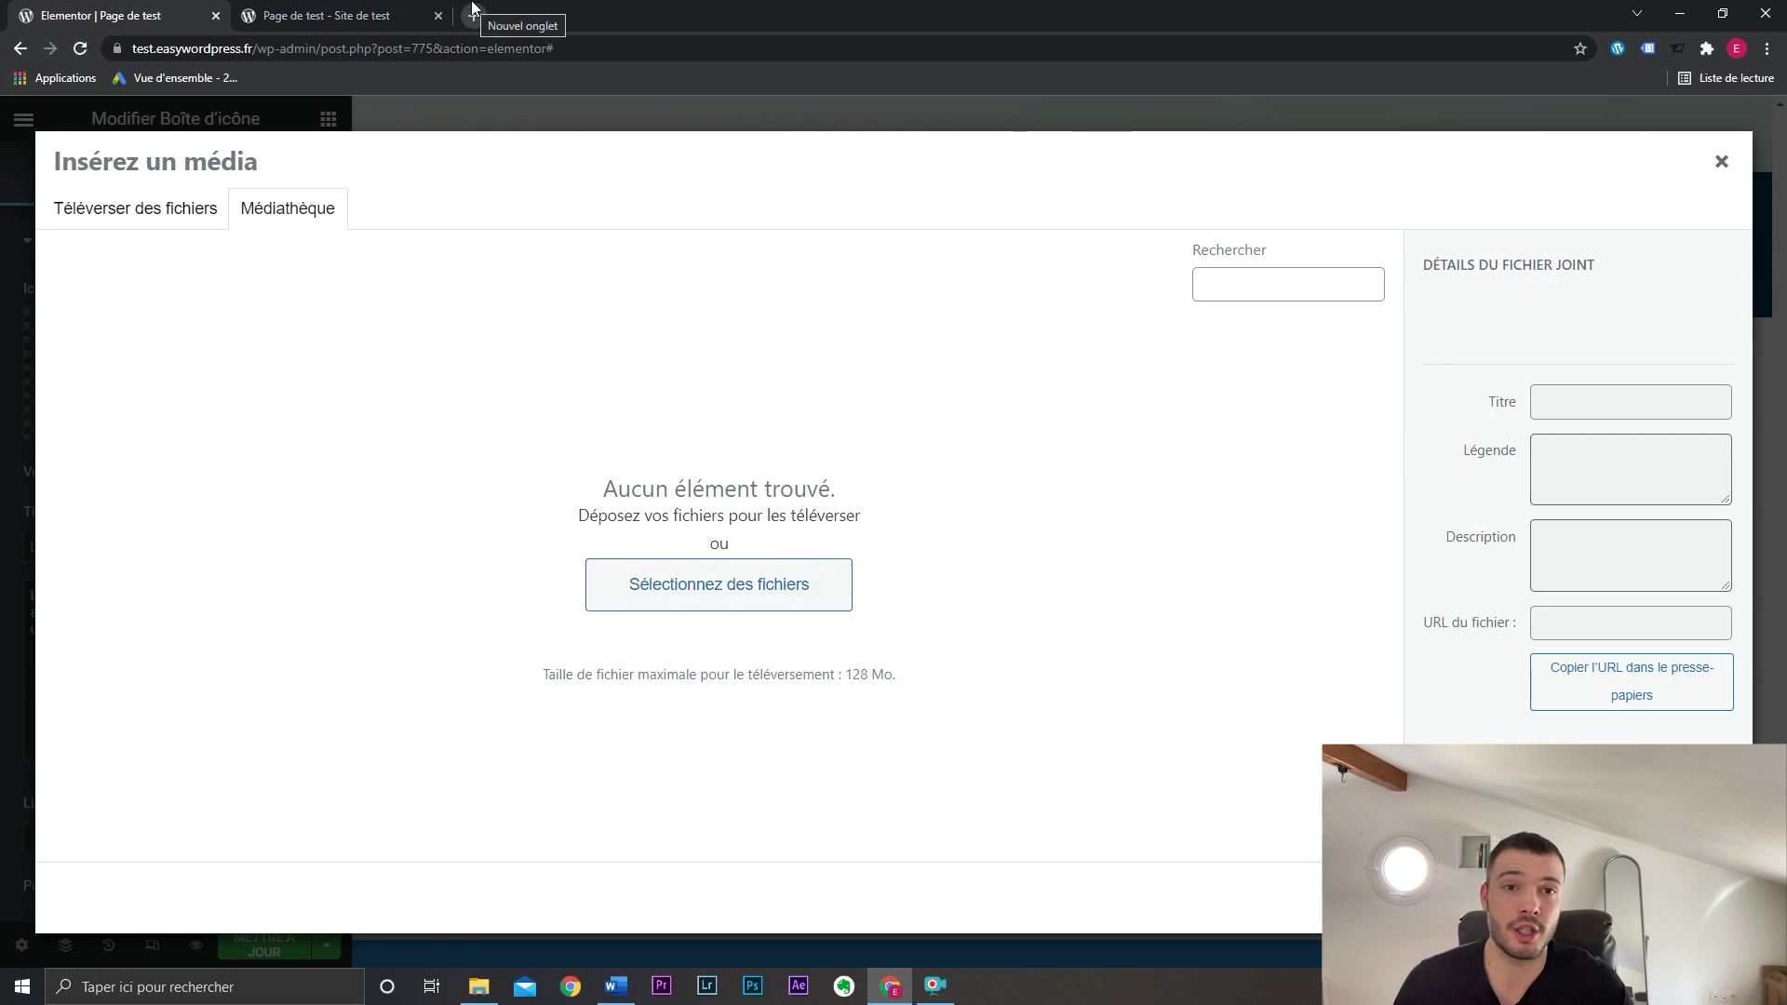
# Open the Flaticon website in a new browser tab, search for "truck" icons, and view an outlined truck's download formats.
pyautogui.click(473, 11)
pyautogui.write('flaticon')
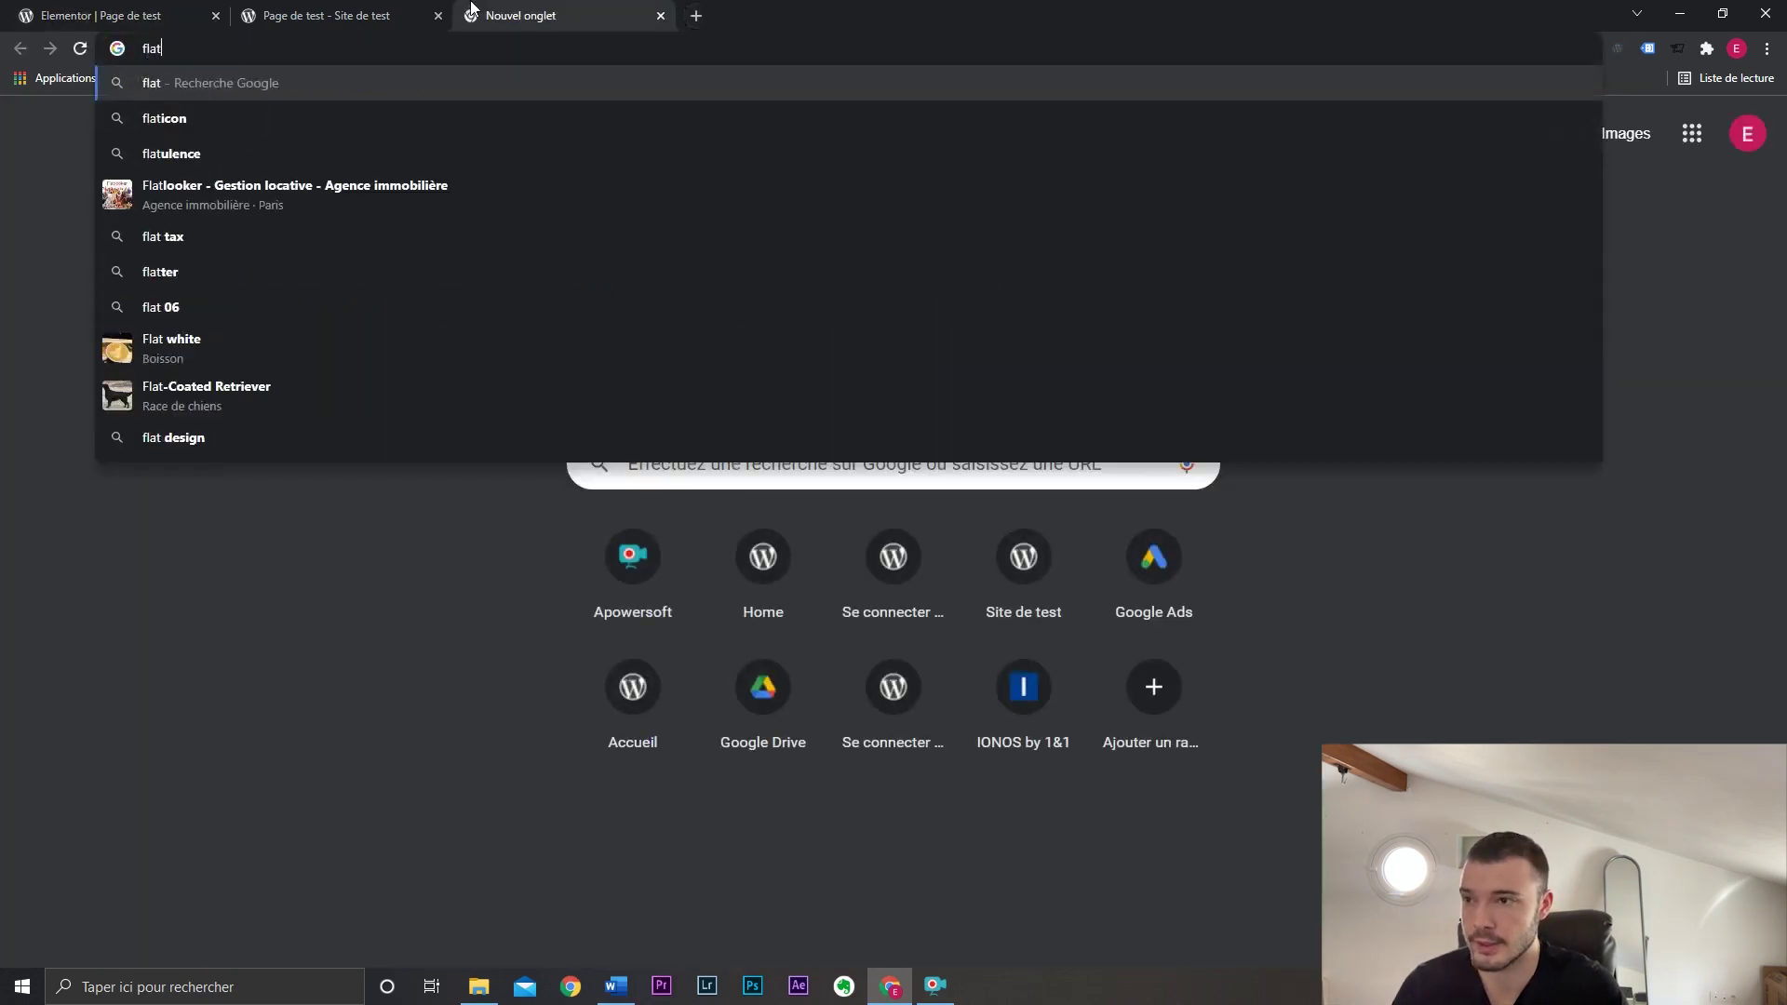
pyautogui.press('Return')
pyautogui.click(373, 300)
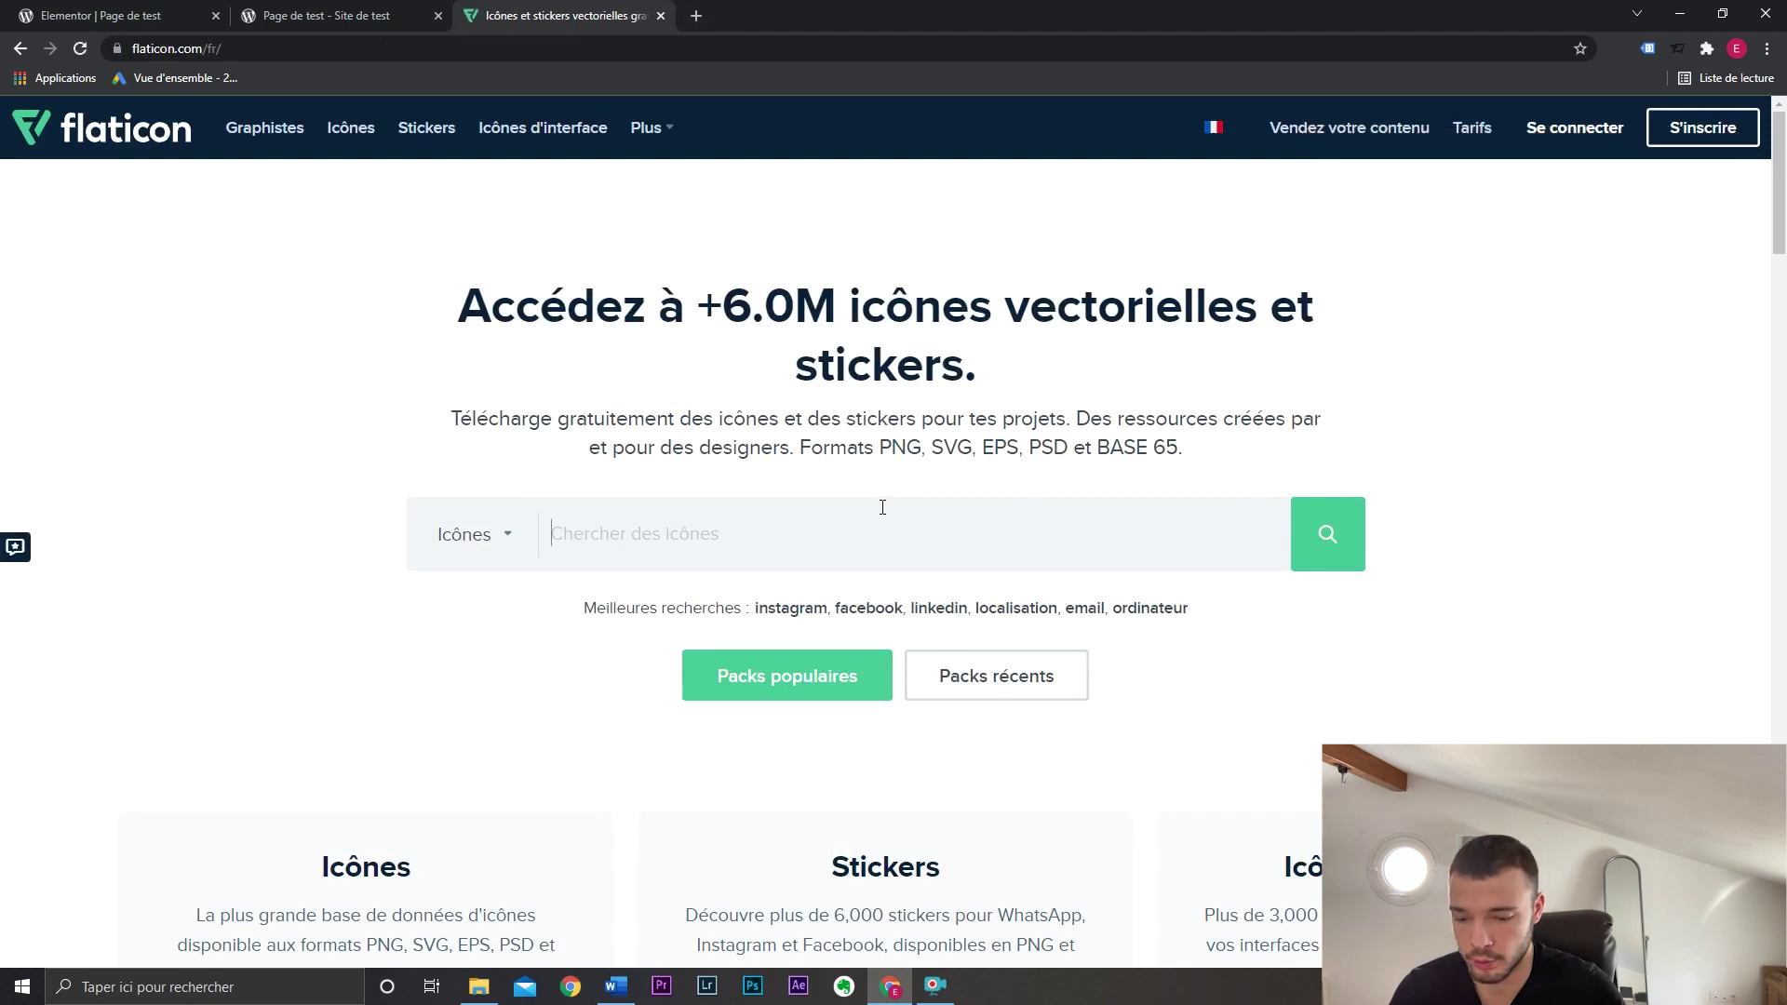
pyautogui.write('truck')
pyautogui.press('Return')
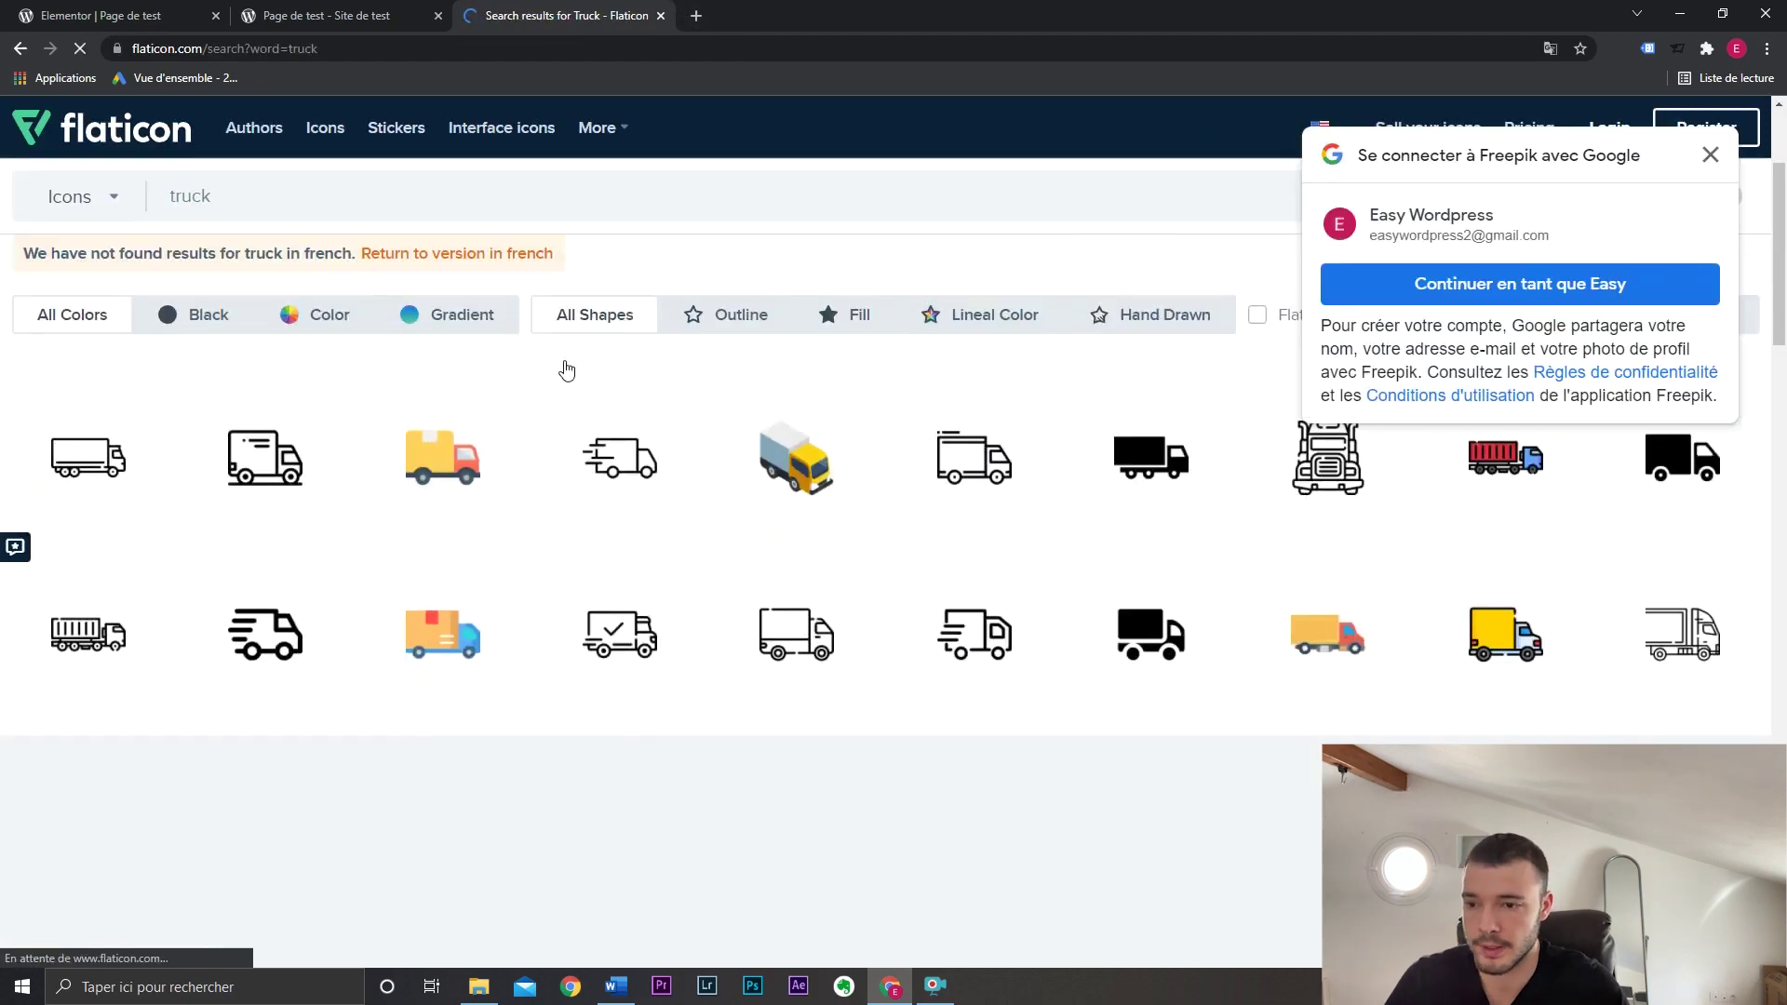
pyautogui.click(270, 465)
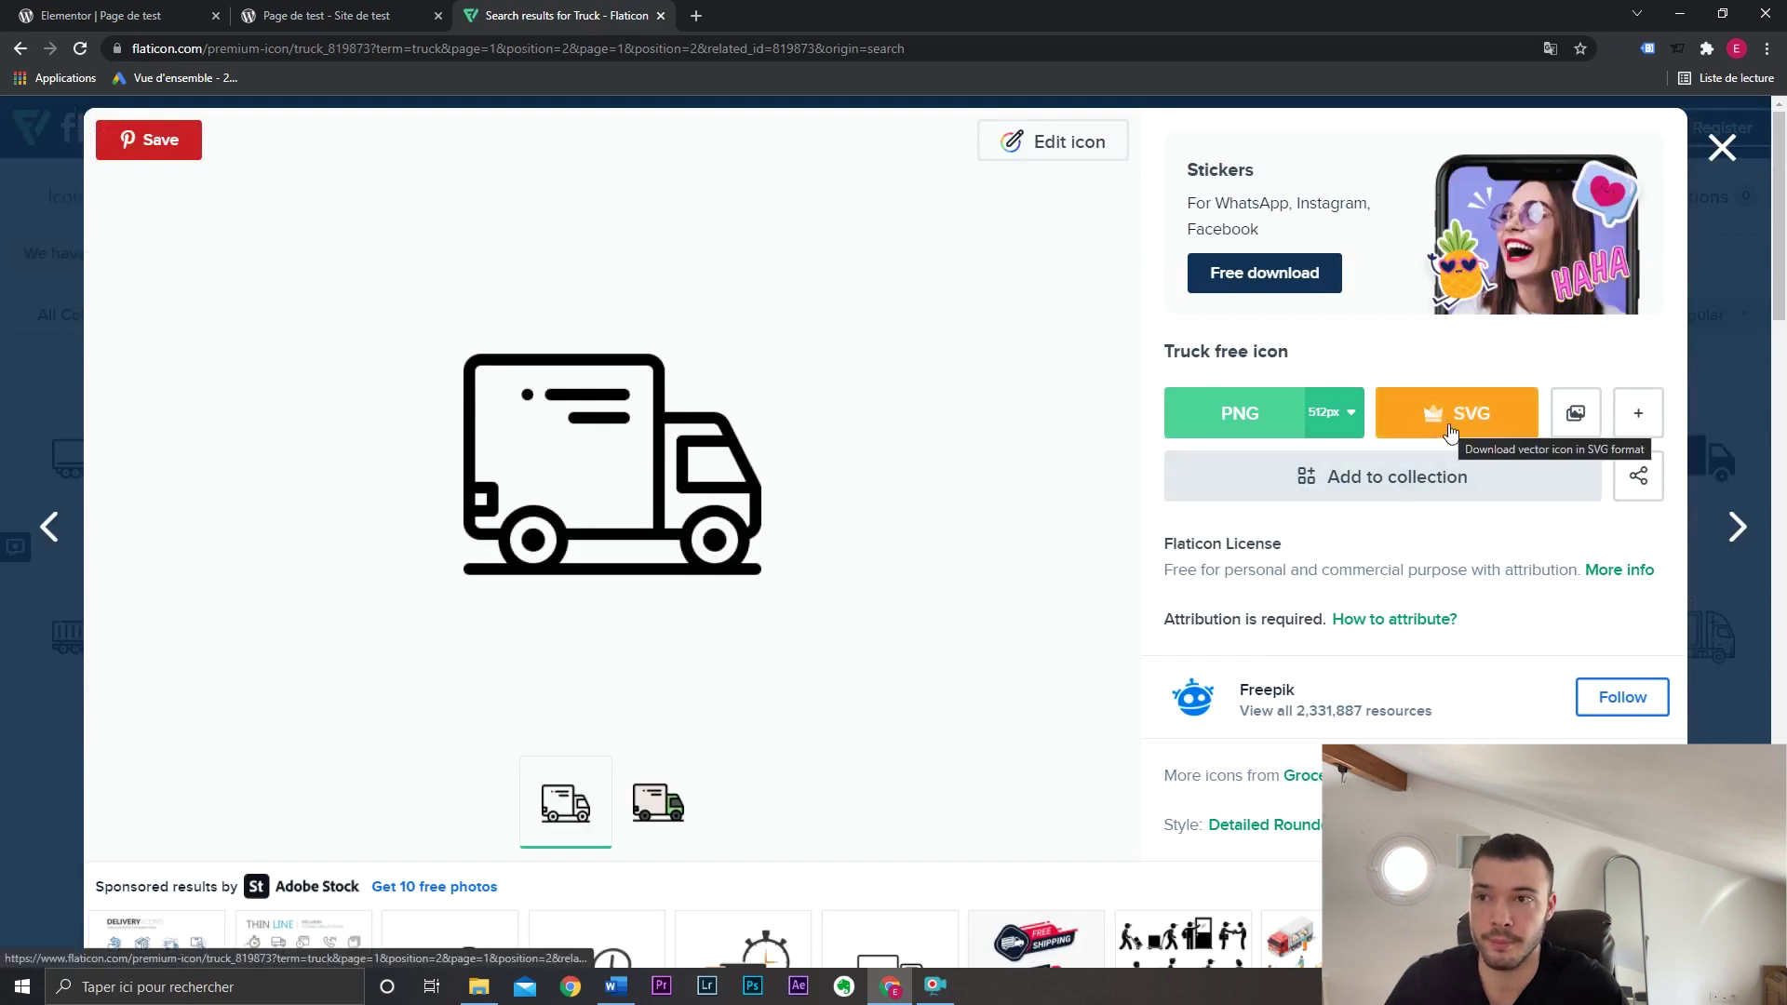
# Switch back to the Elementor page and add a Liste d'icône widget below the "Savour Your Next Holiday" banner.
pyautogui.click(287, 11)
pyautogui.click(131, 11)
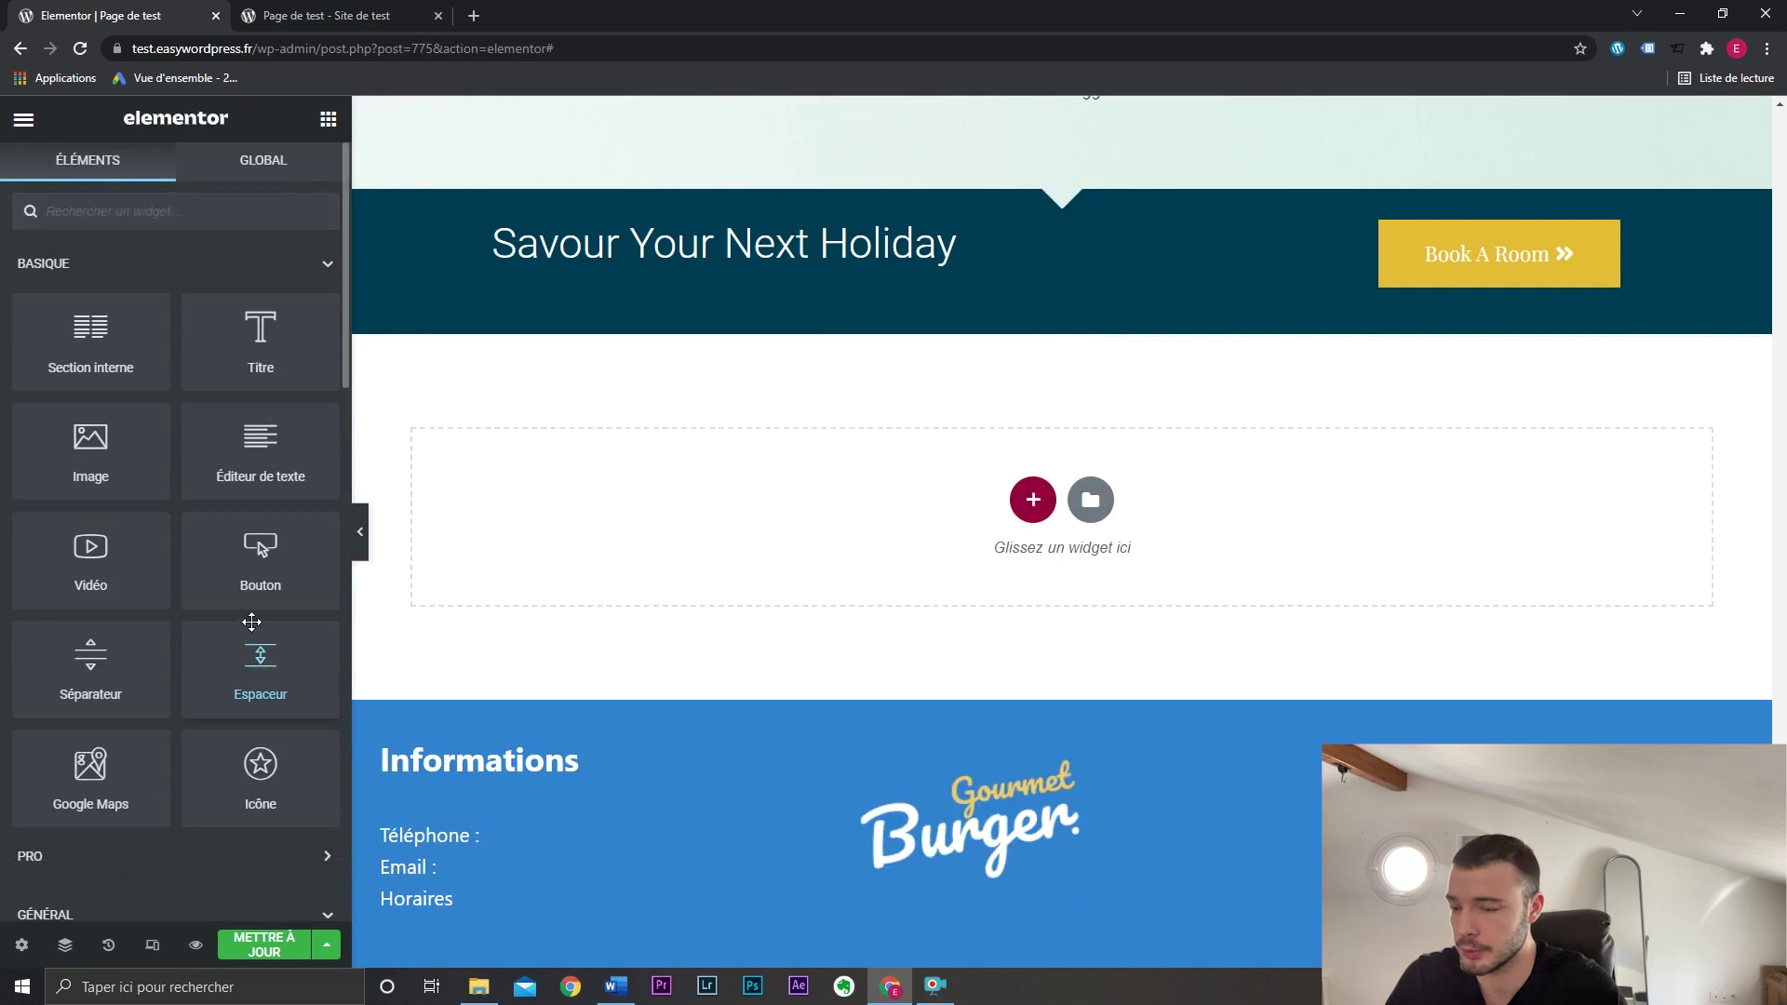
pyautogui.scroll(-8, 240, 414)
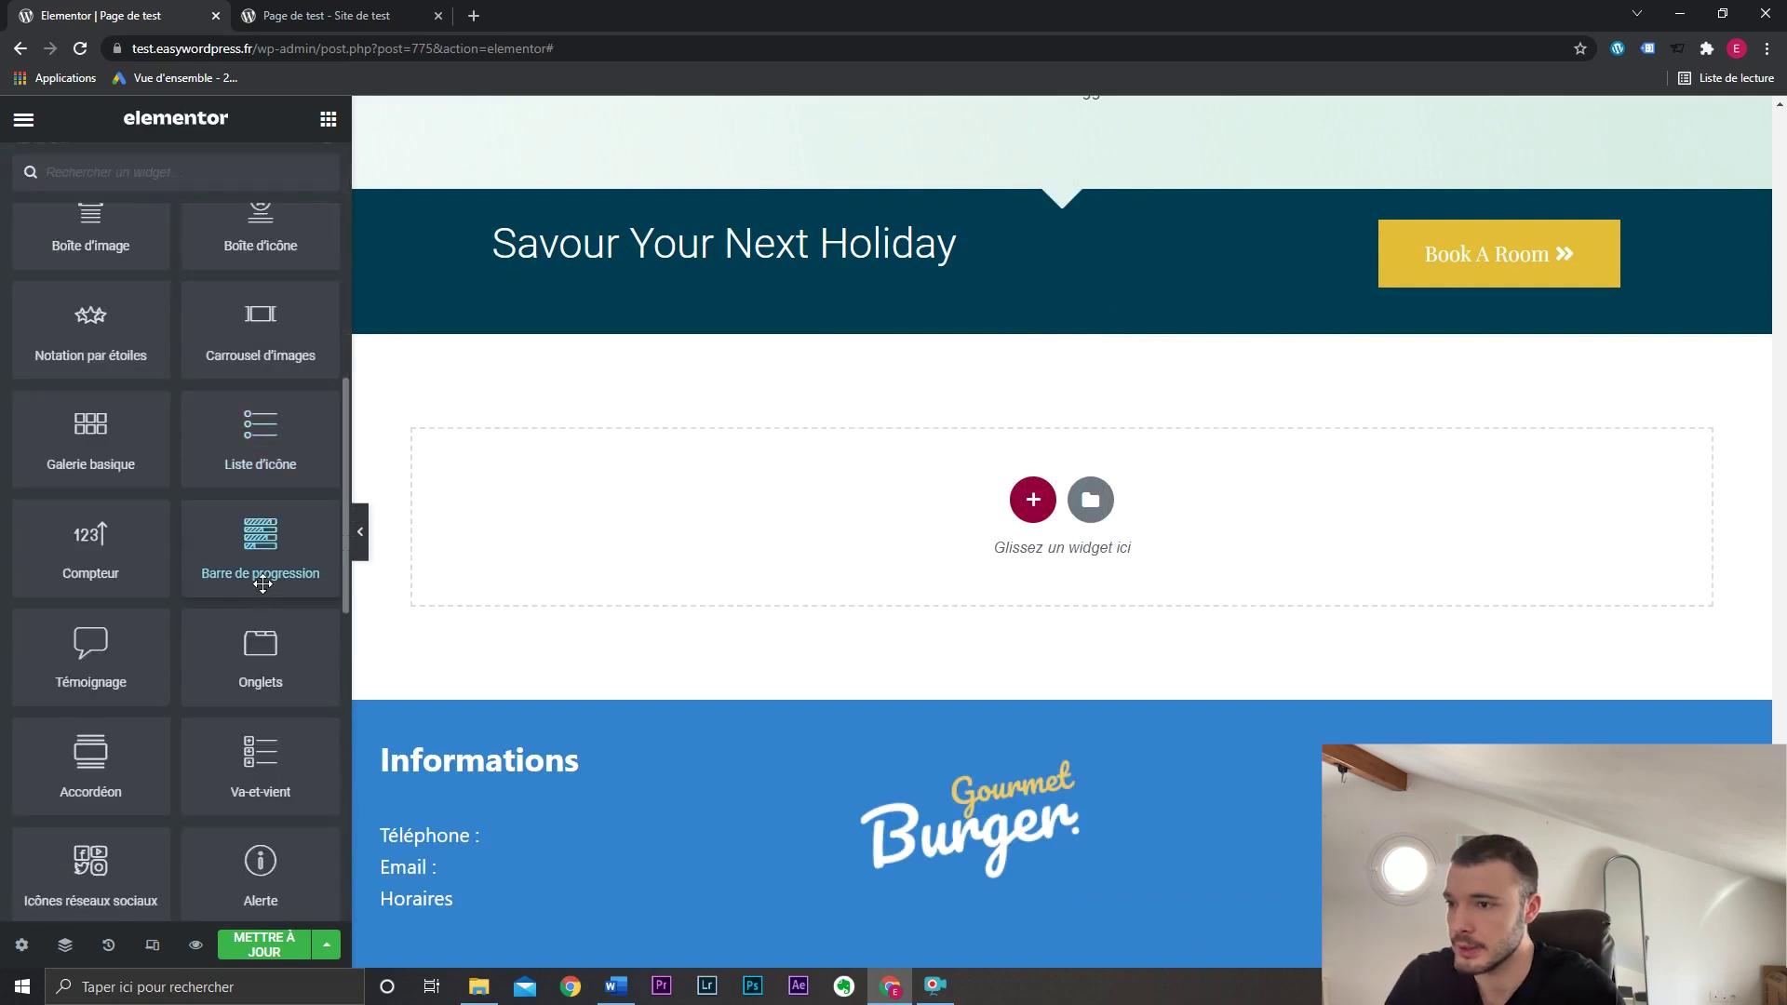
pyautogui.scroll(2, 262, 584)
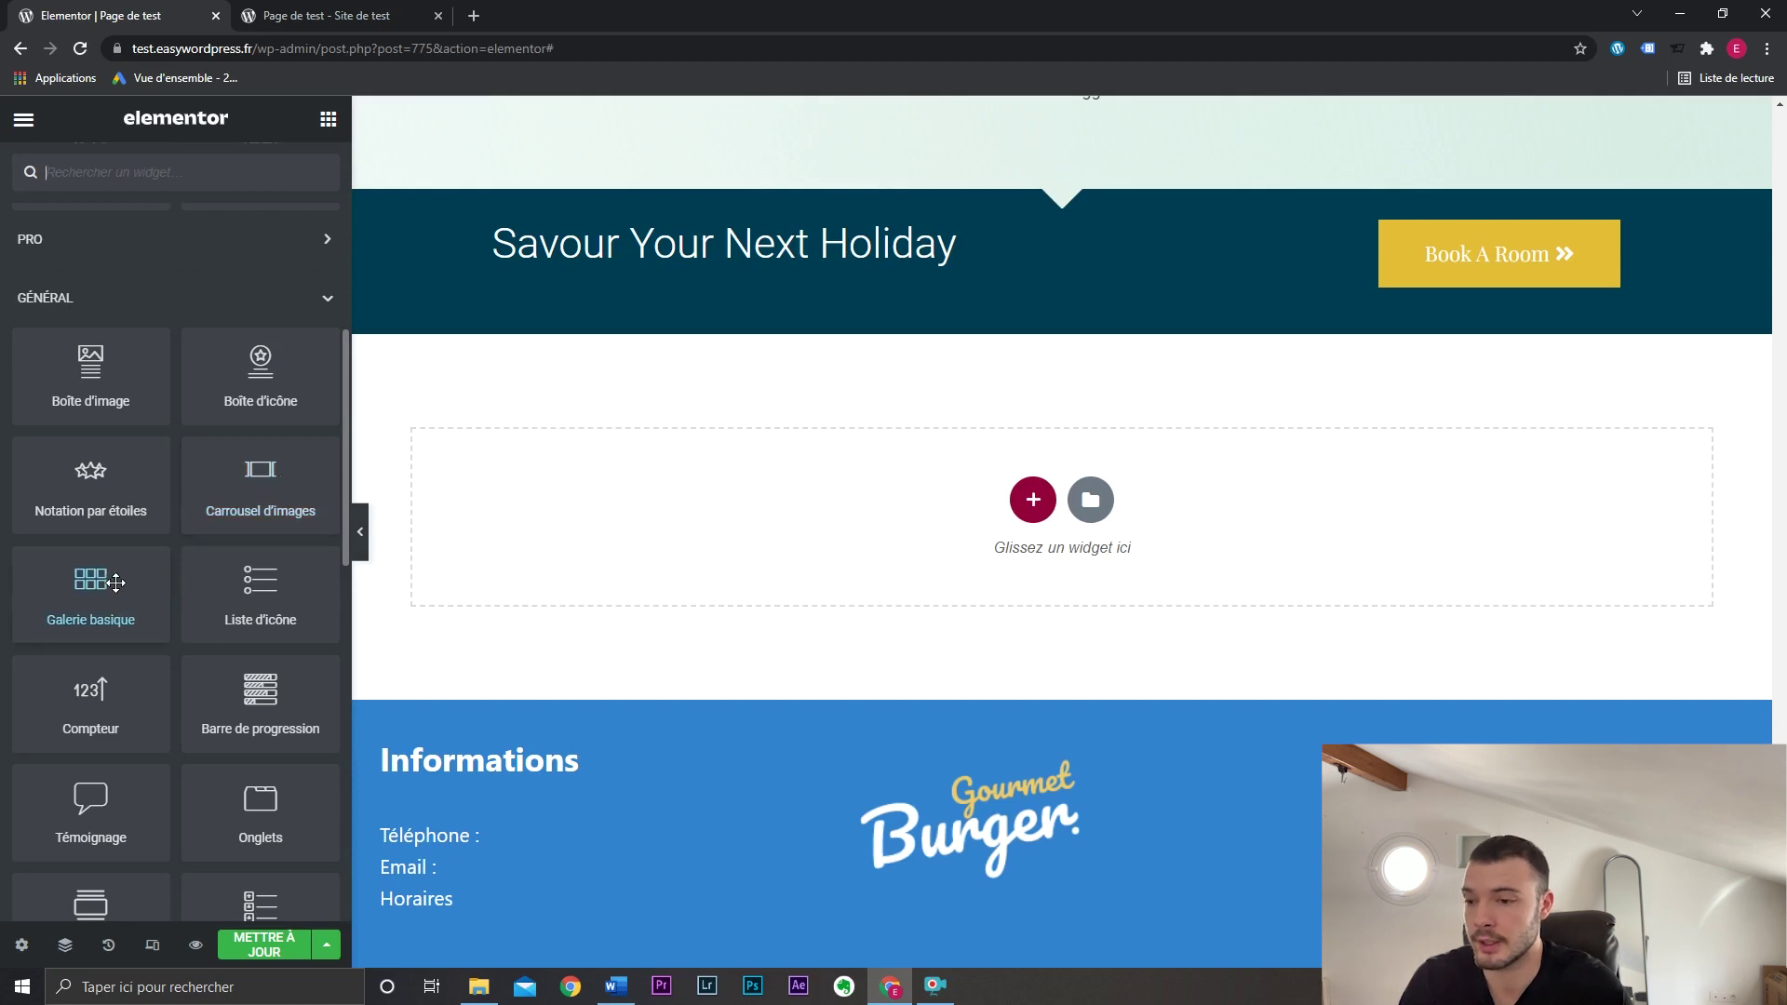
pyautogui.scroll(-2, 116, 583)
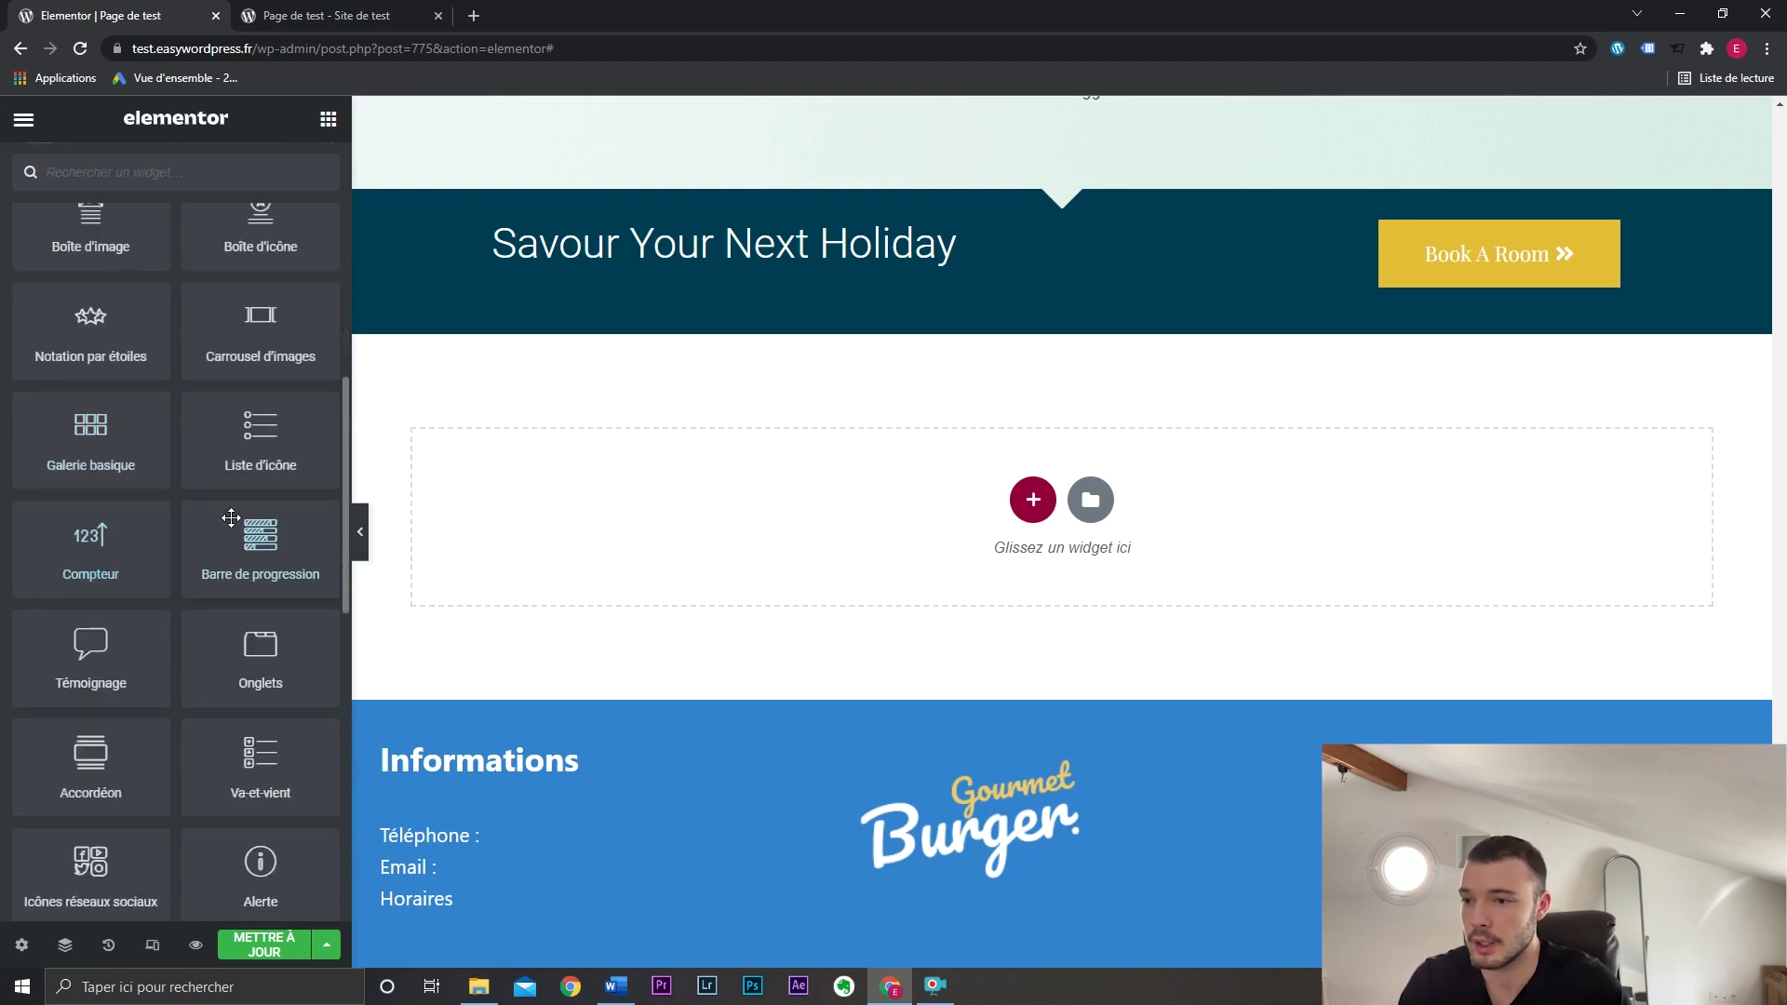
pyautogui.moveTo(261, 438); pyautogui.dragTo(690, 492)
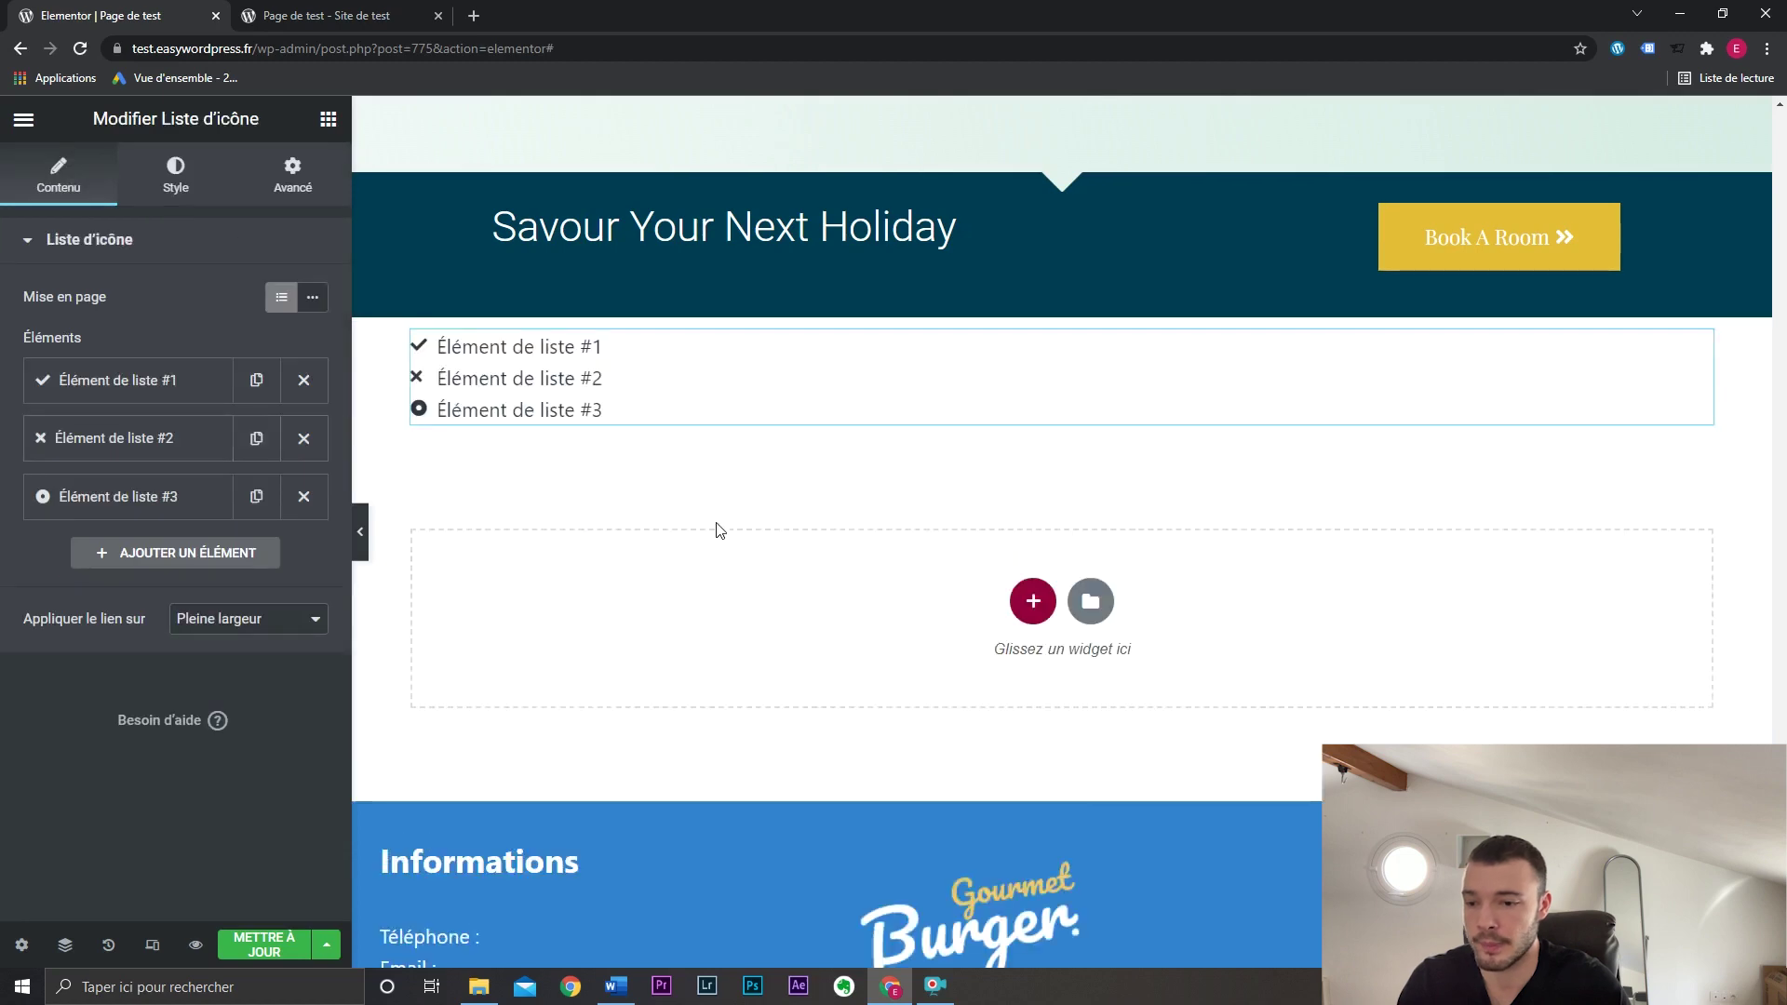
# Search the icon library for "phone" and set the first list item's icon to Phone alt.
pyautogui.click(214, 389)
pyautogui.click(241, 581)
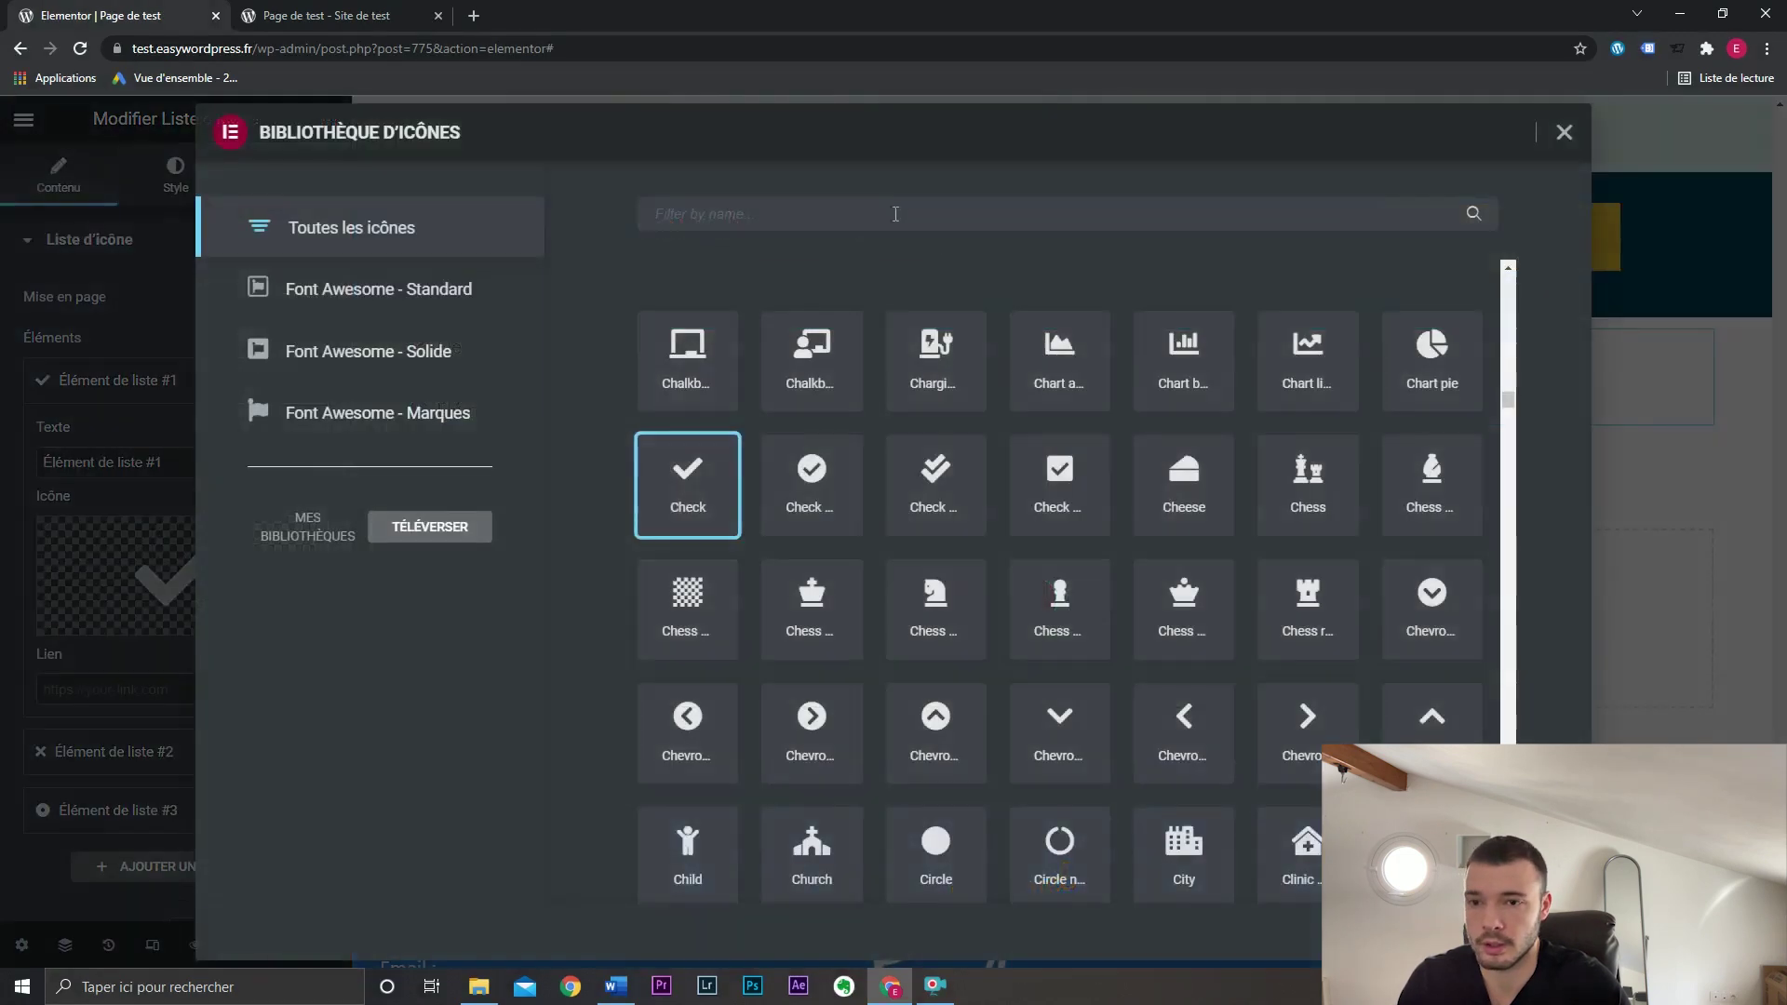
pyautogui.click(888, 221)
pyautogui.write('phone')
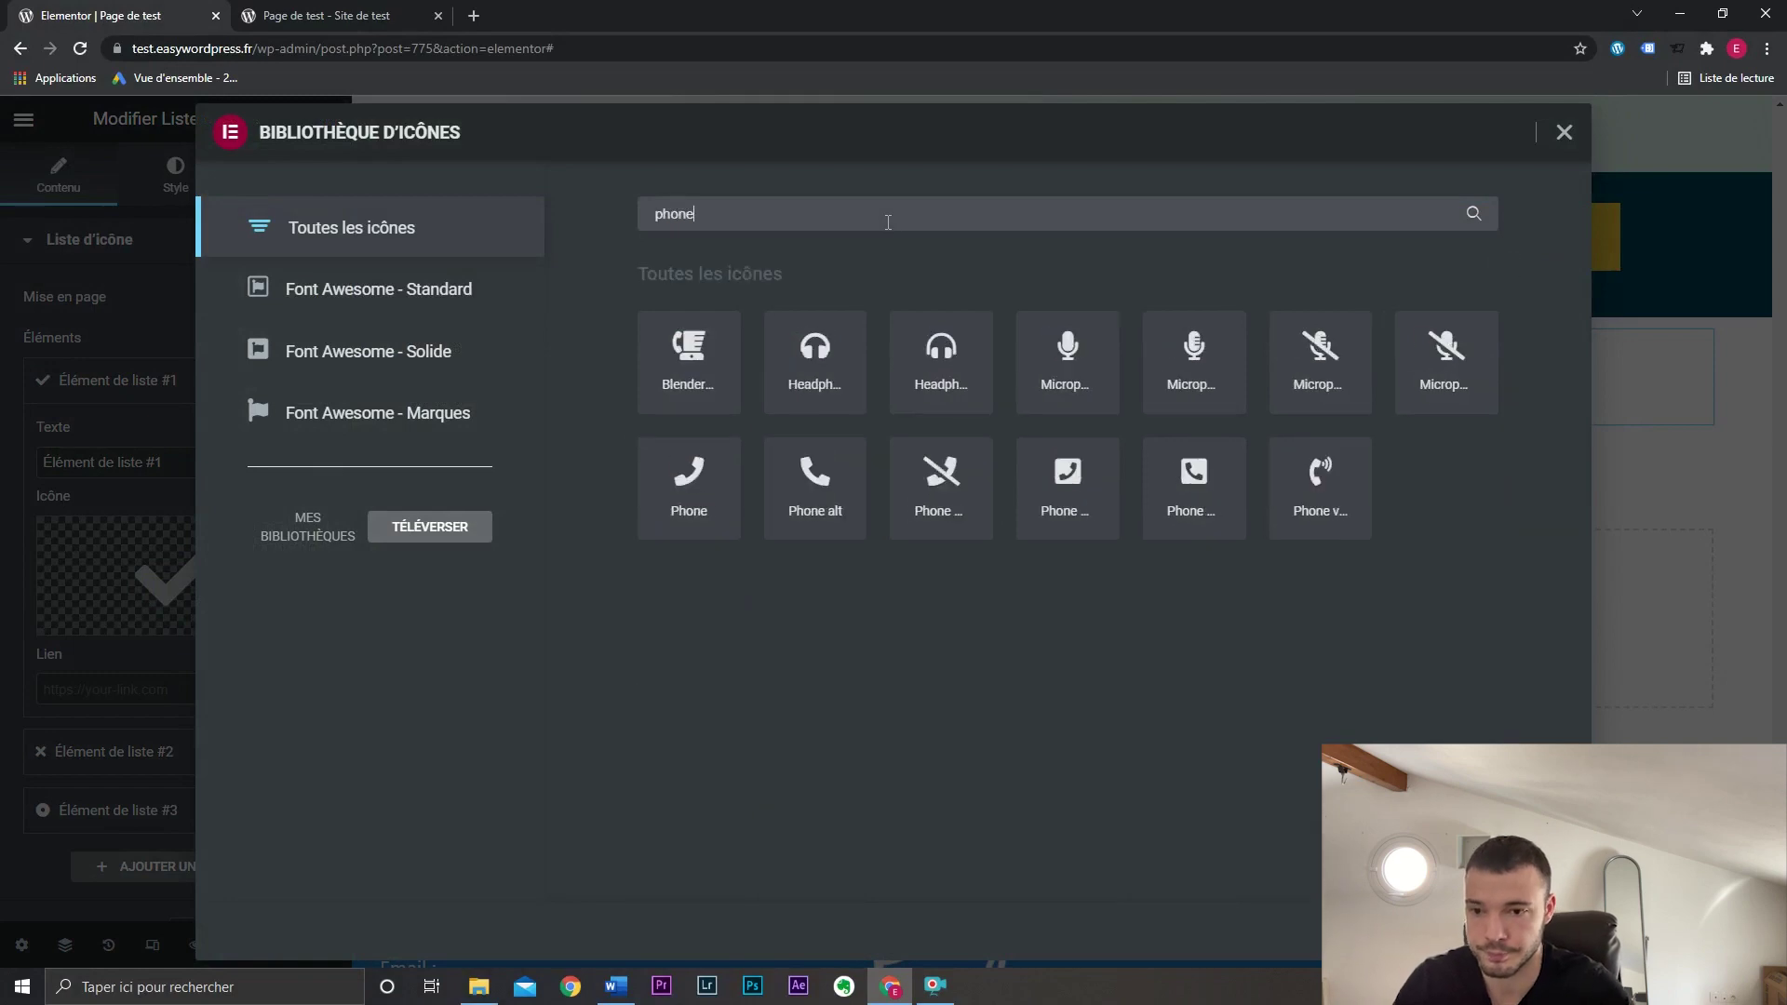
pyautogui.click(1523, 929)
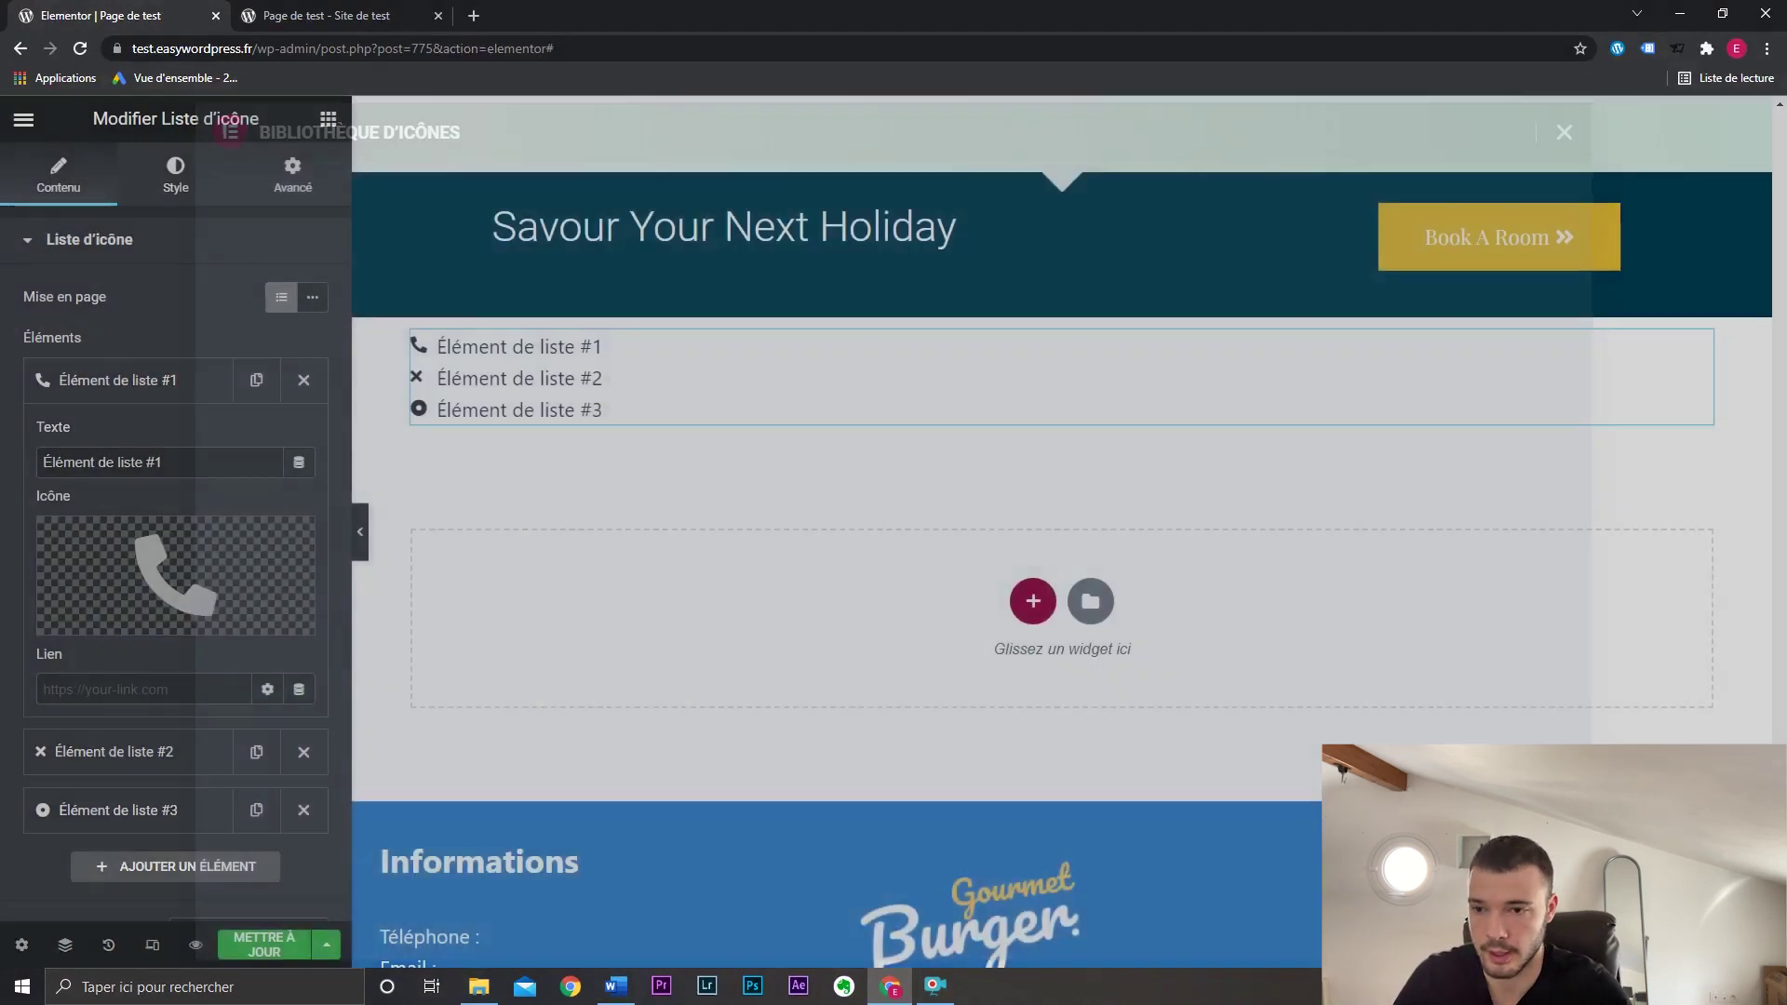
# Examine the text settings of the icon list's items and the list's style options.
pyautogui.moveTo(212, 468); pyautogui.dragTo(1, 467)
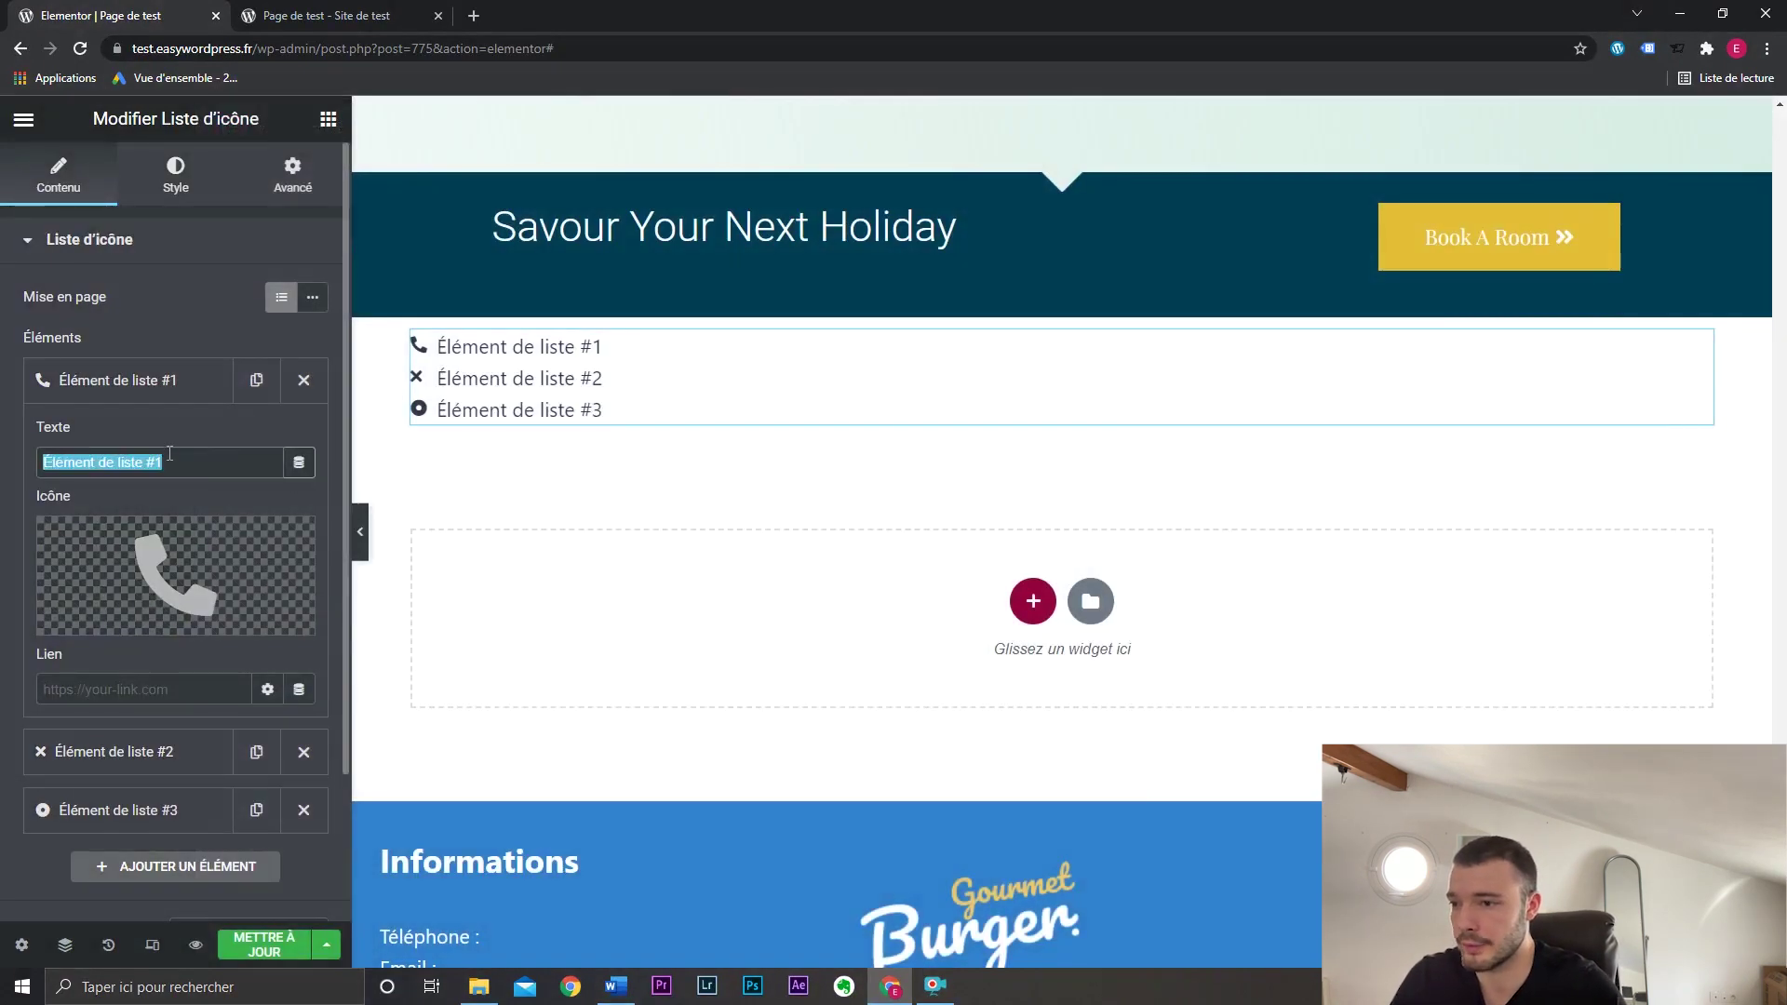
pyautogui.click(159, 384)
pyautogui.click(159, 436)
pyautogui.click(159, 438)
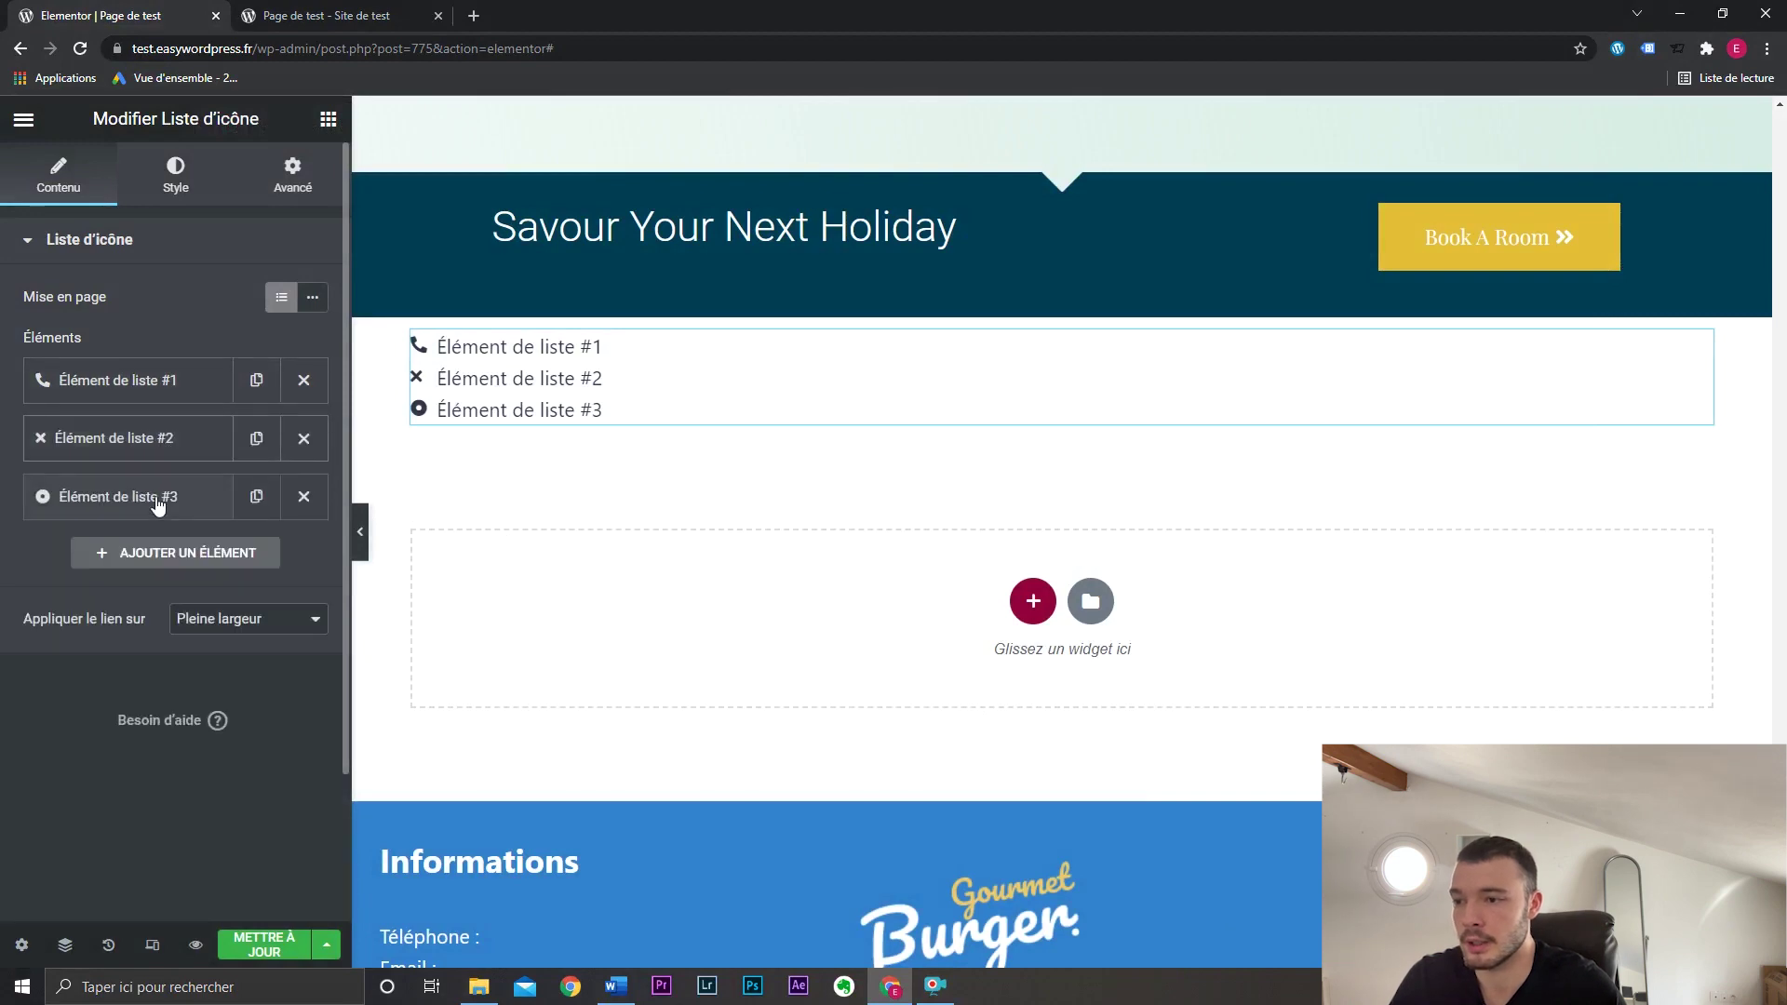
pyautogui.click(158, 504)
pyautogui.moveTo(186, 579); pyautogui.dragTo(14, 590)
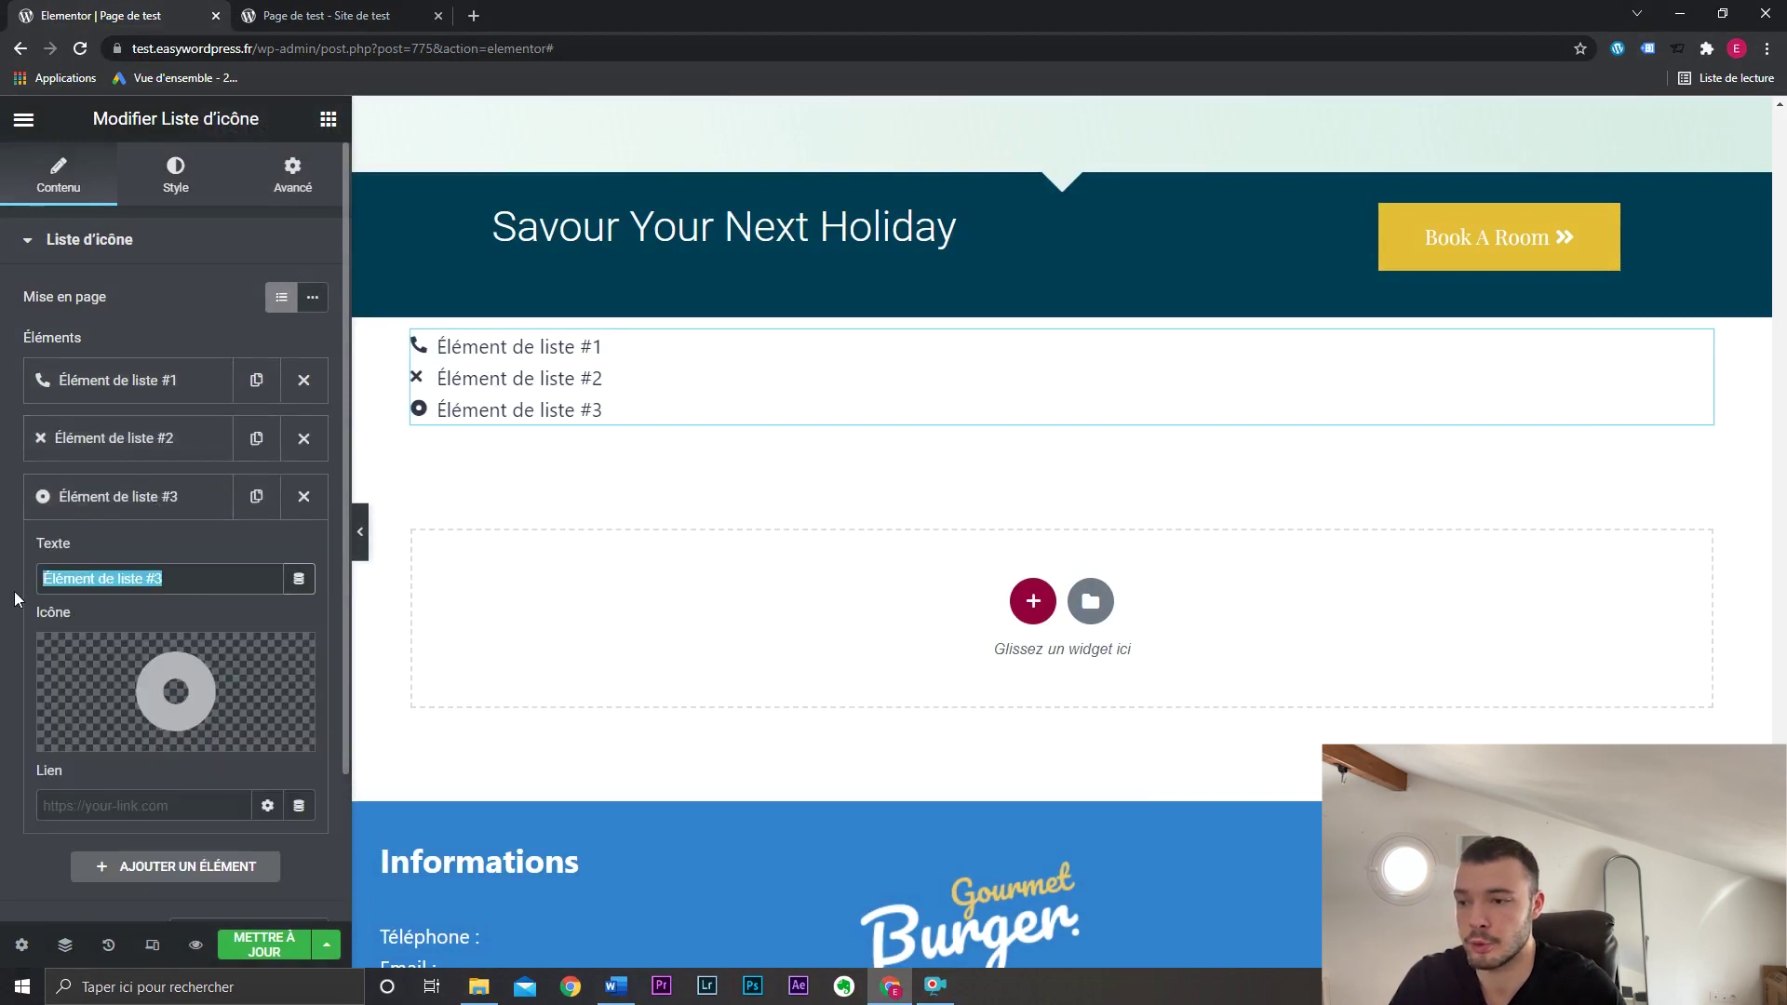
pyautogui.click(175, 177)
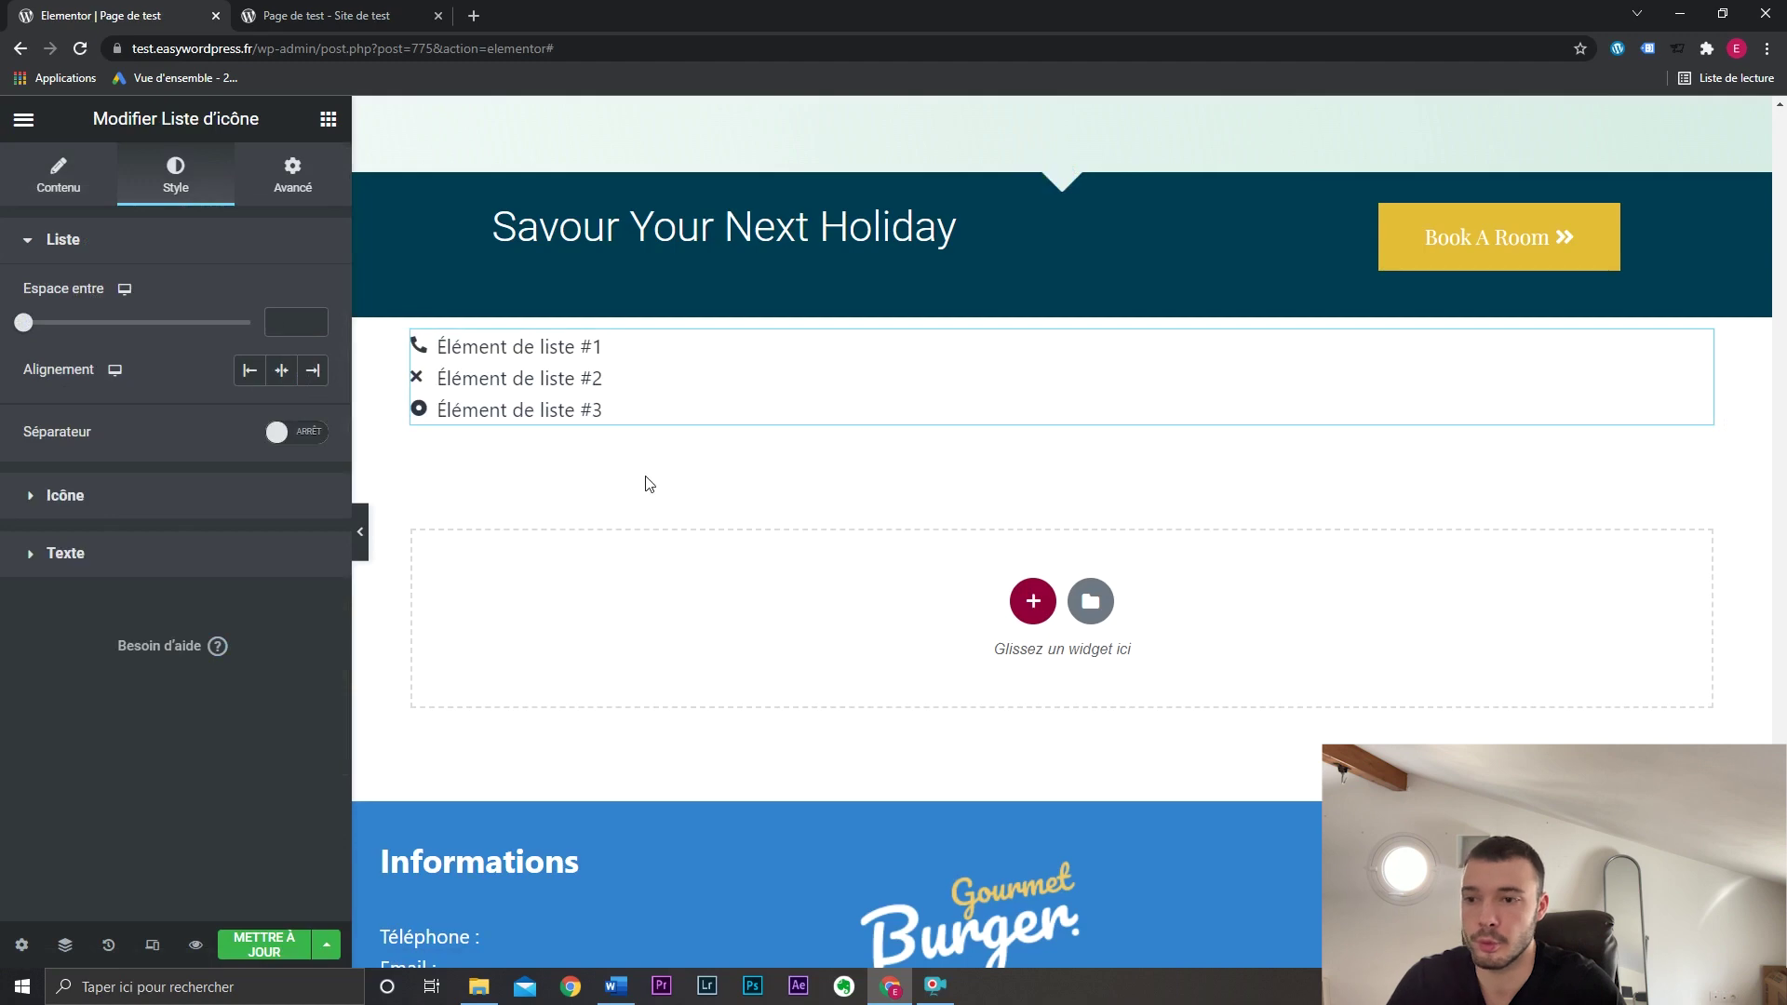
# Add a Compteur widget below the icon list and set its end number to 145.
pyautogui.click(328, 118)
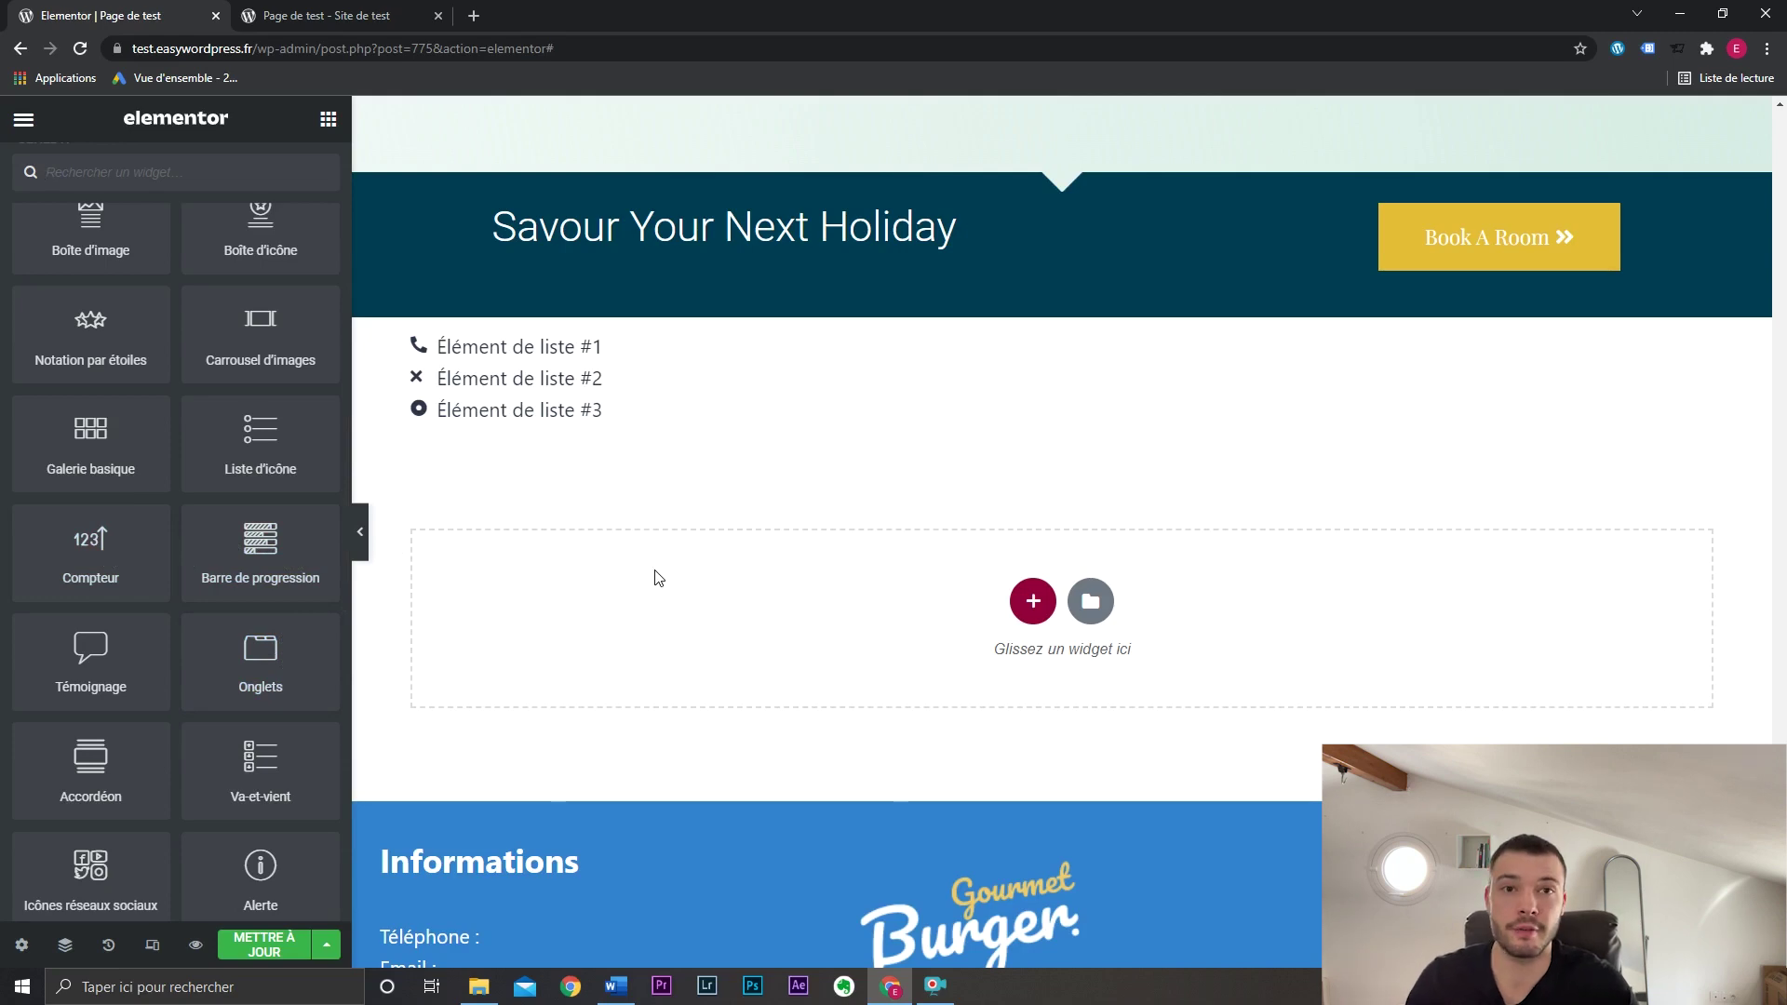
pyautogui.moveTo(128, 559); pyautogui.dragTo(668, 419)
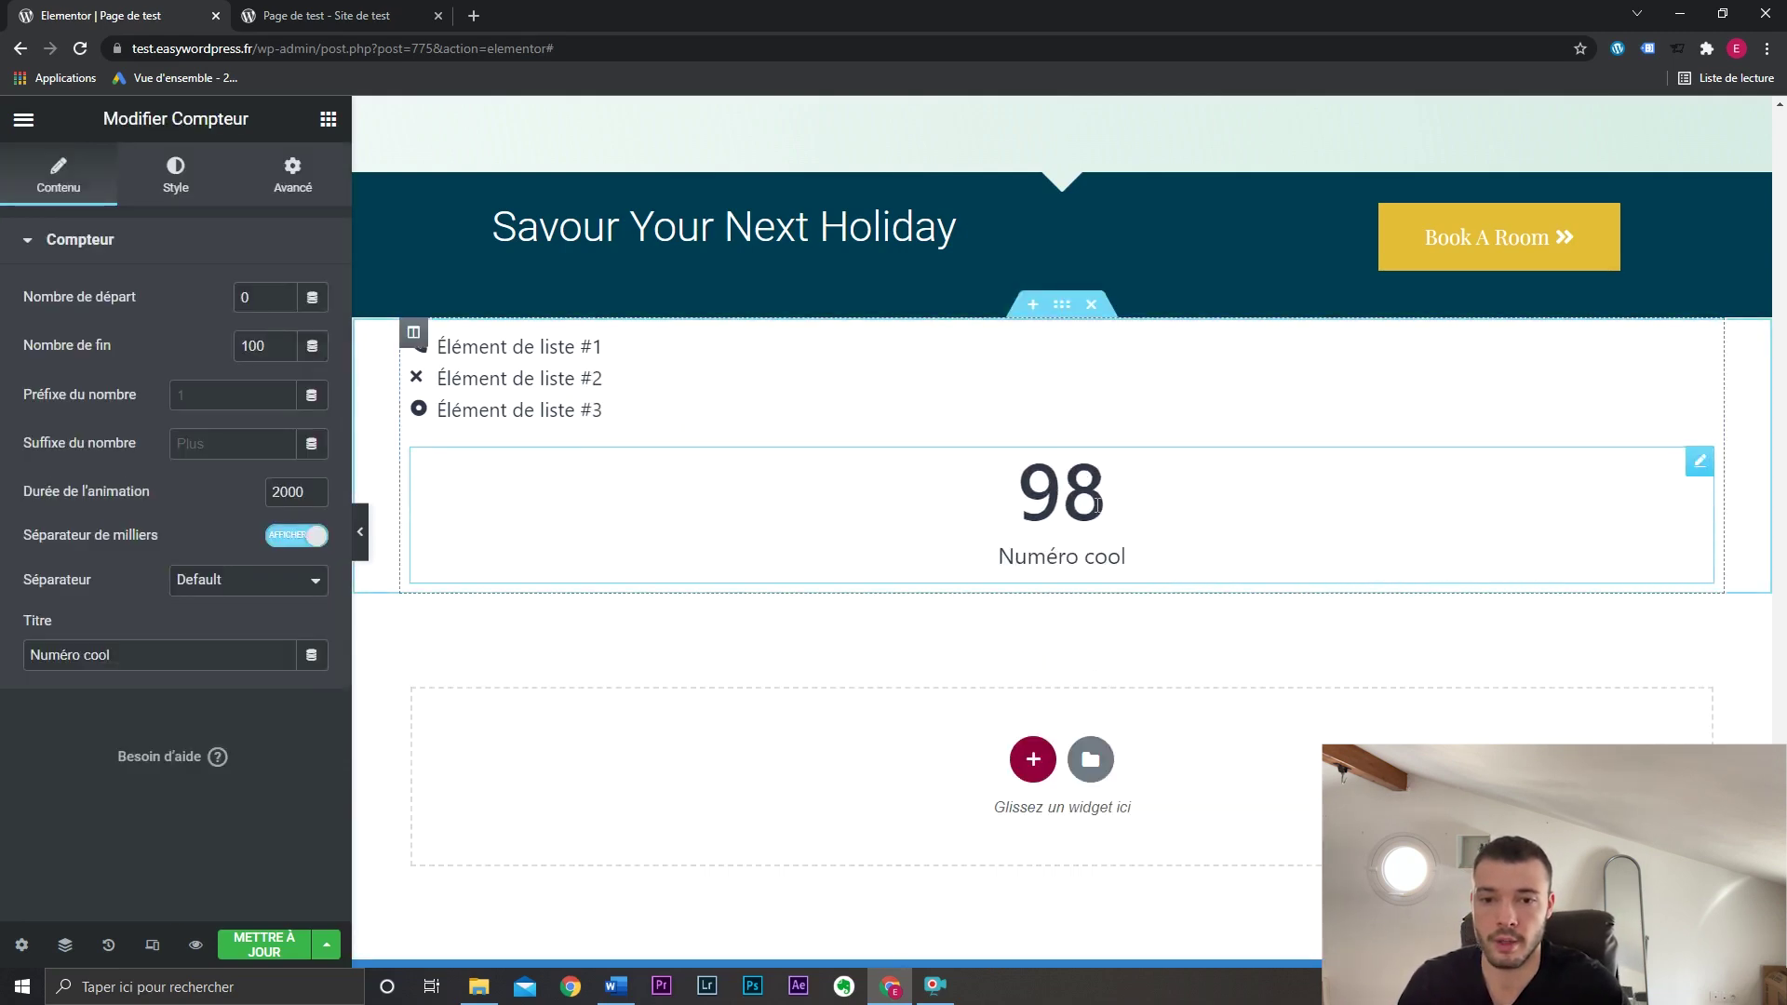
pyautogui.click(282, 341)
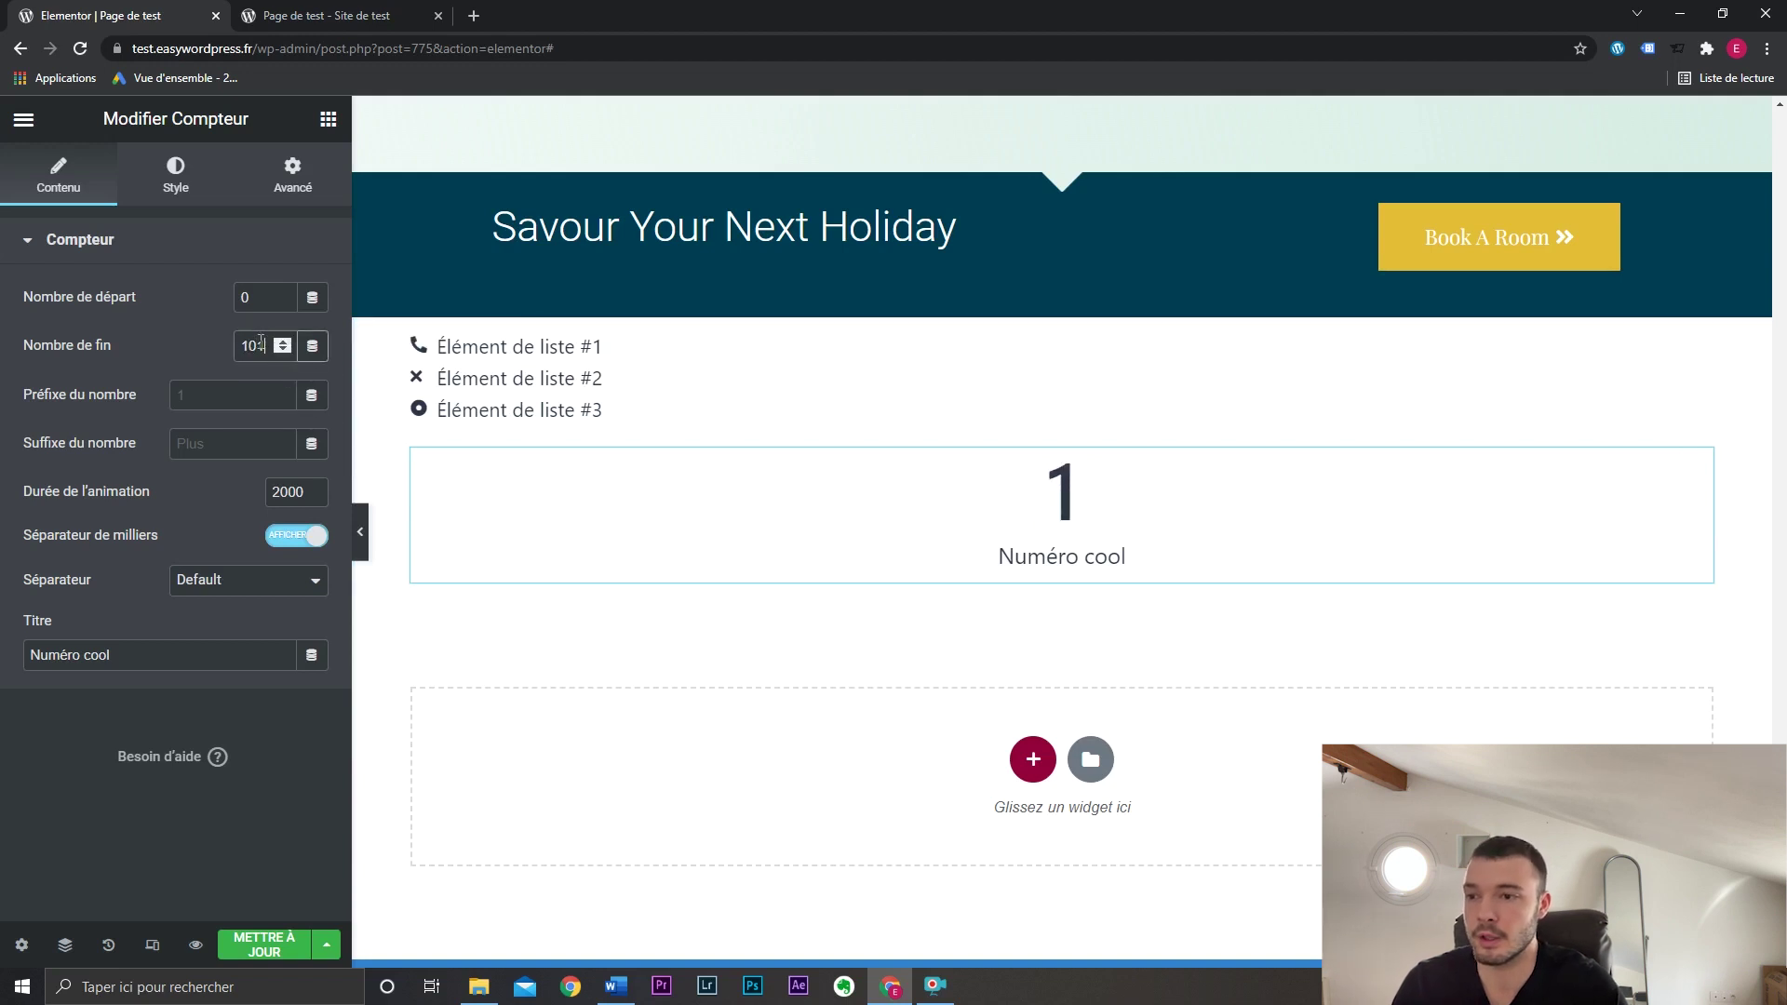
pyautogui.moveTo(264, 346); pyautogui.dragTo(231, 349)
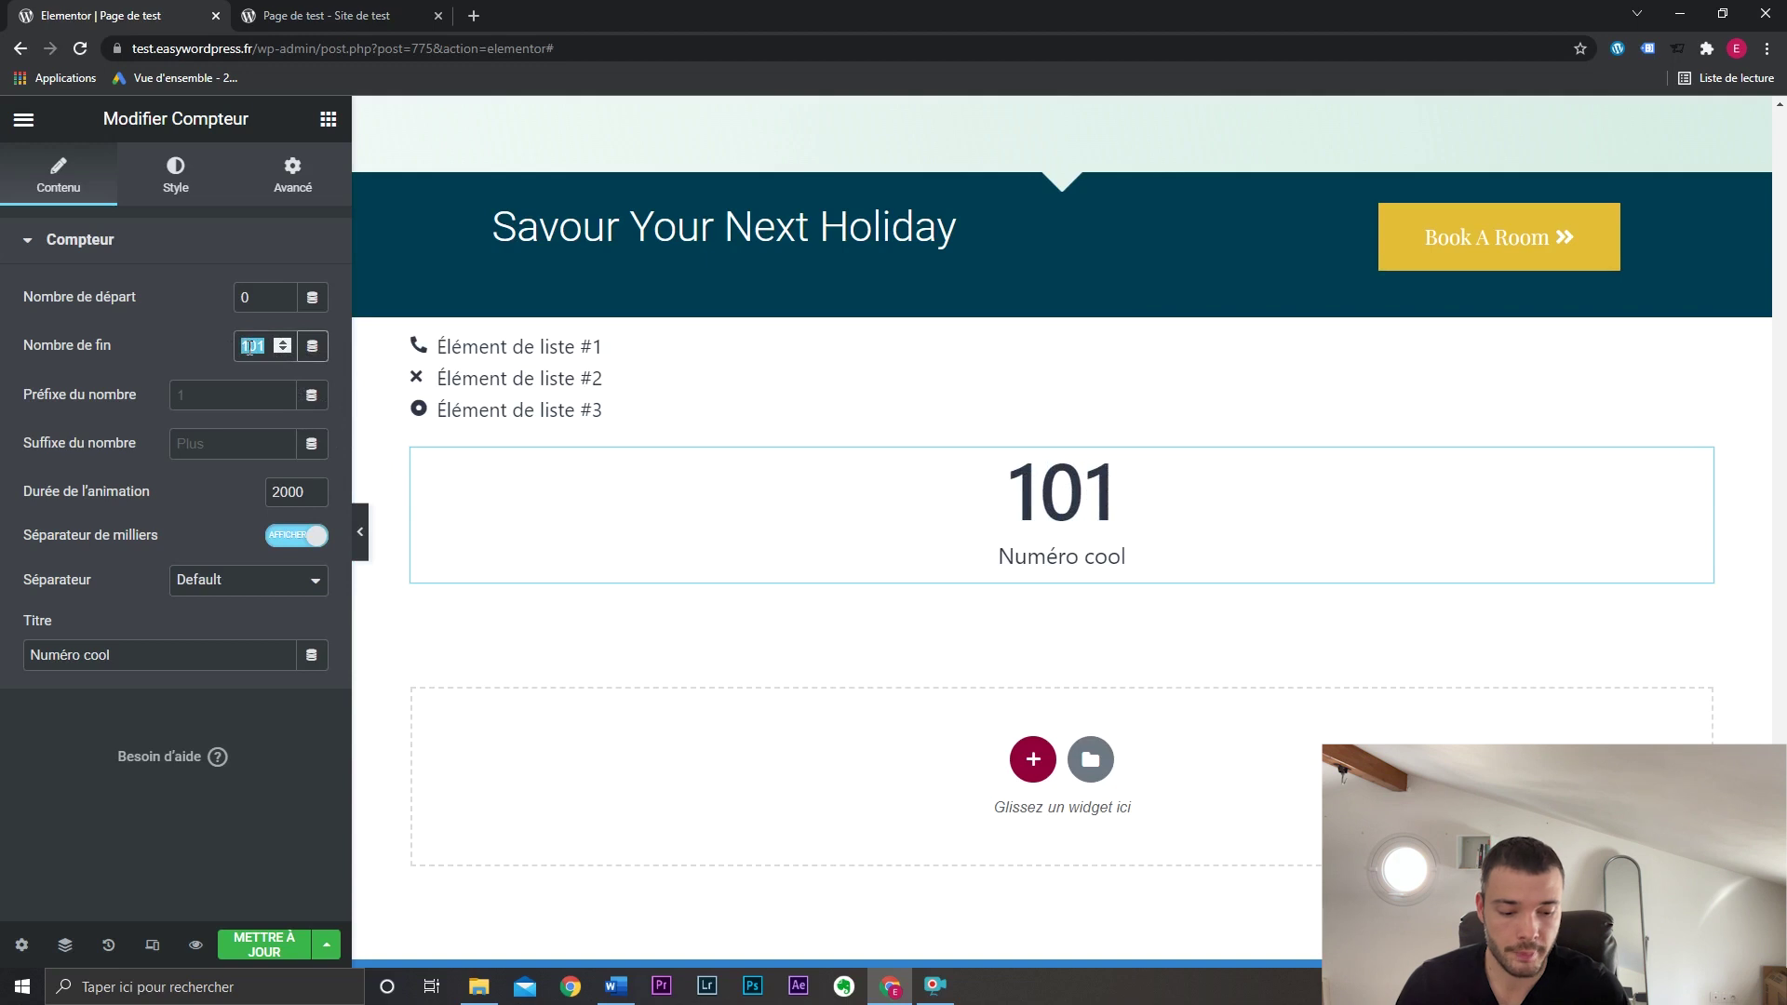
pyautogui.write('115')
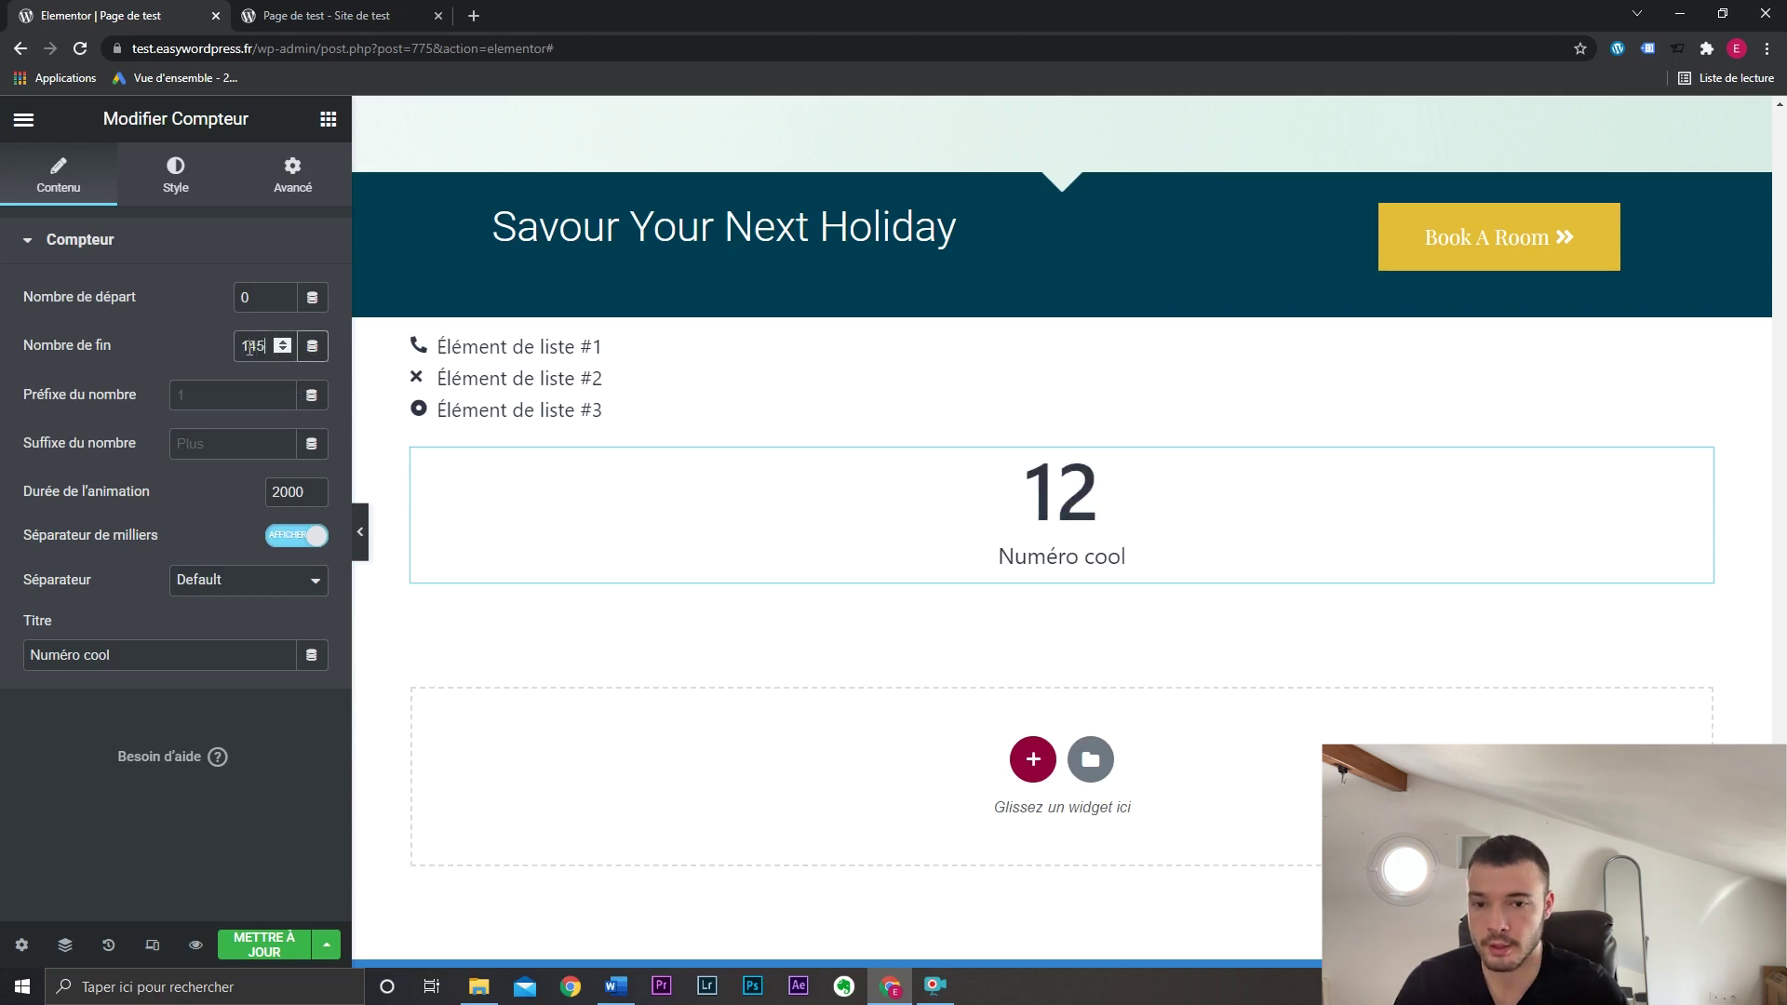
# Set the counter's title to "Clients Satisfait" and its number prefix to "+de".
pyautogui.tripleClick(219, 641)
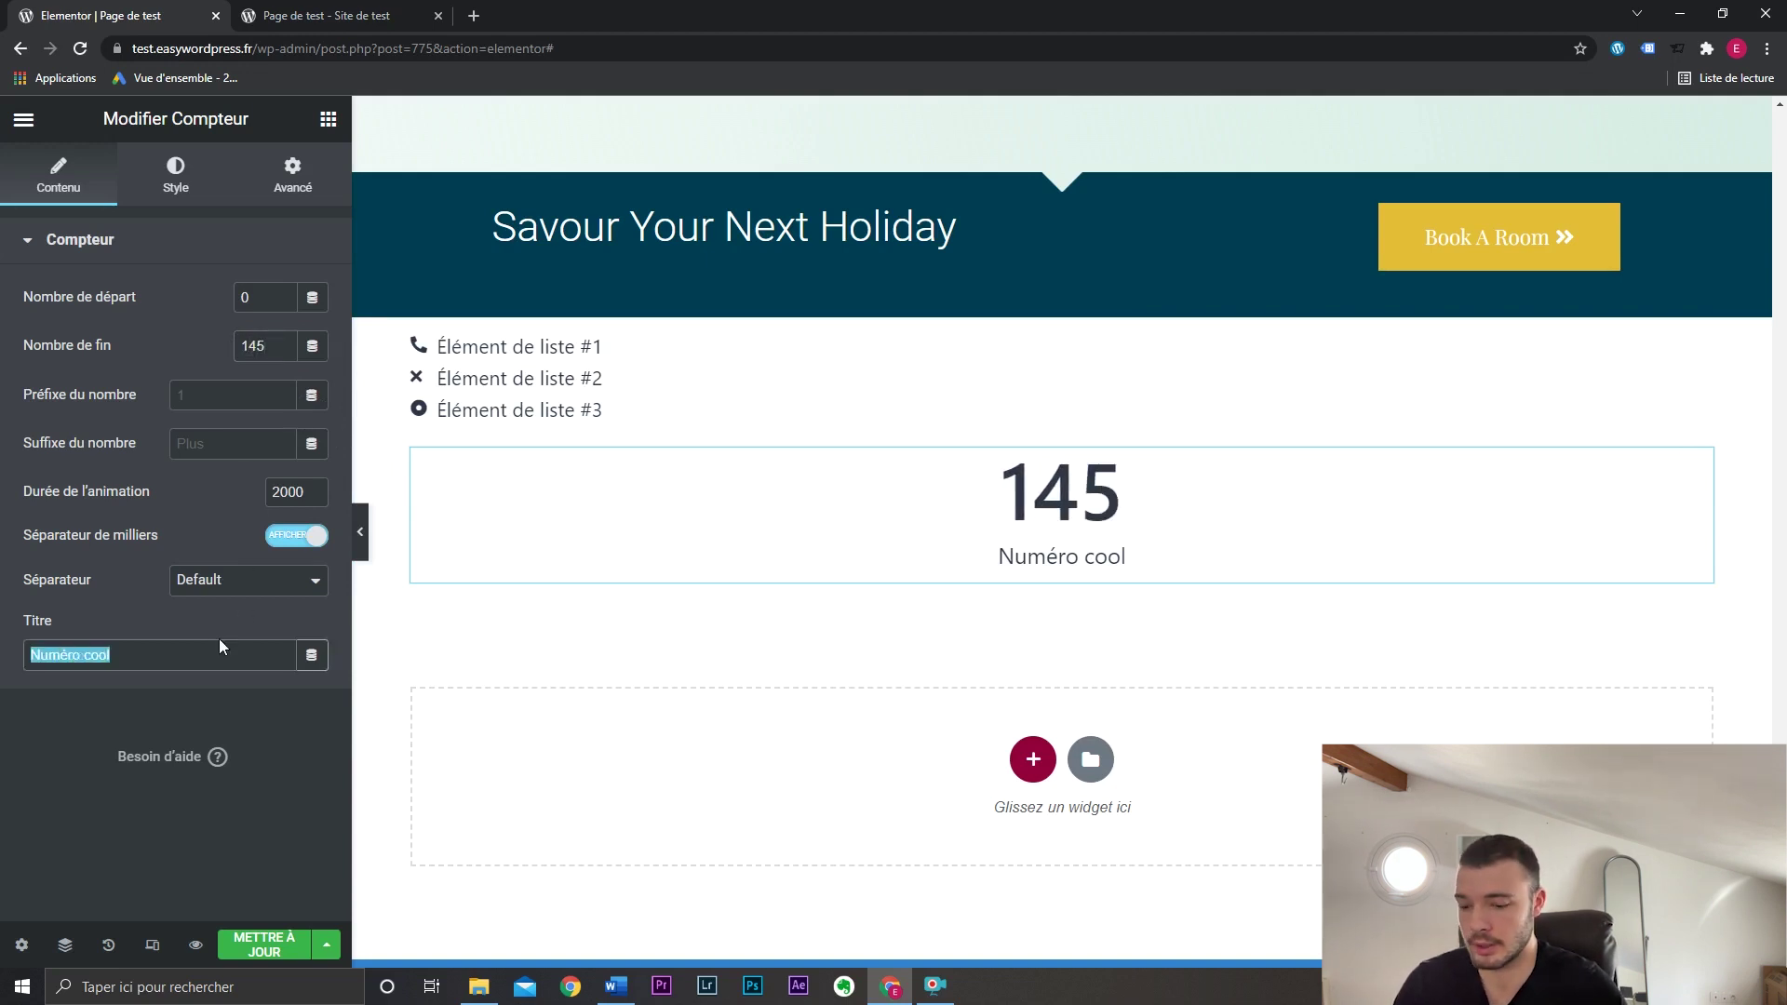
pyautogui.write('Clients Satisfait')
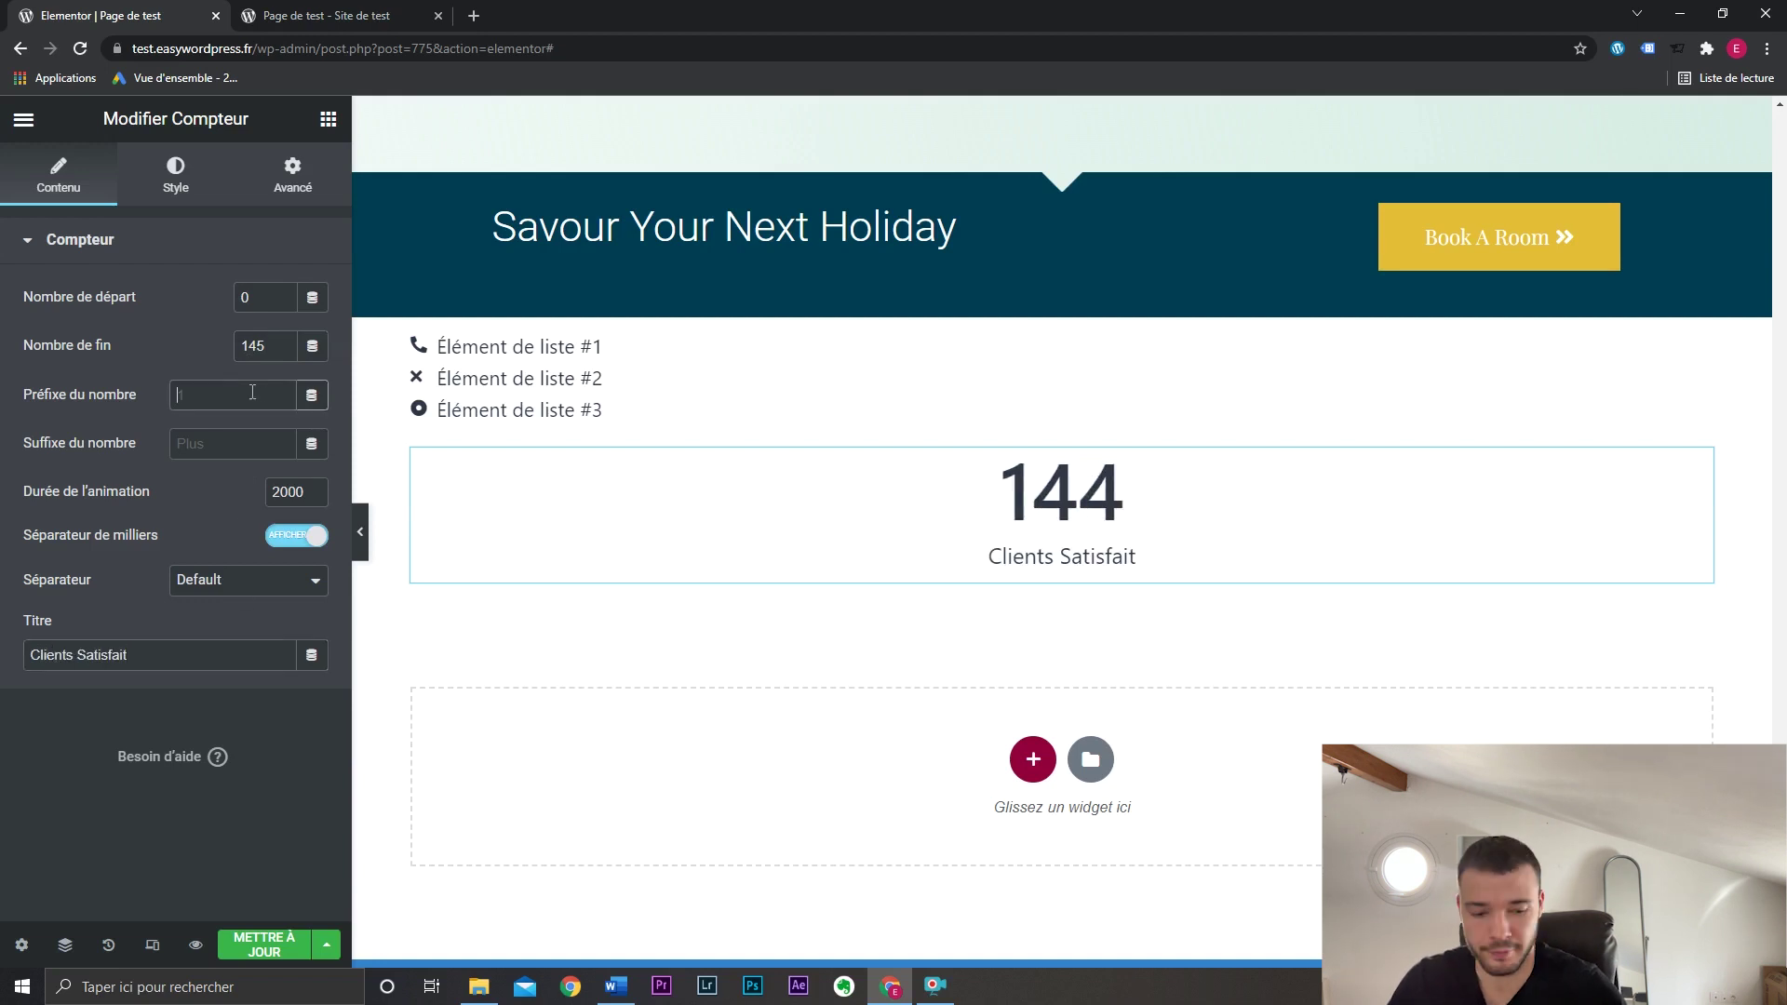
pyautogui.click(253, 392)
pyautogui.write('+de')
pyautogui.click(199, 445)
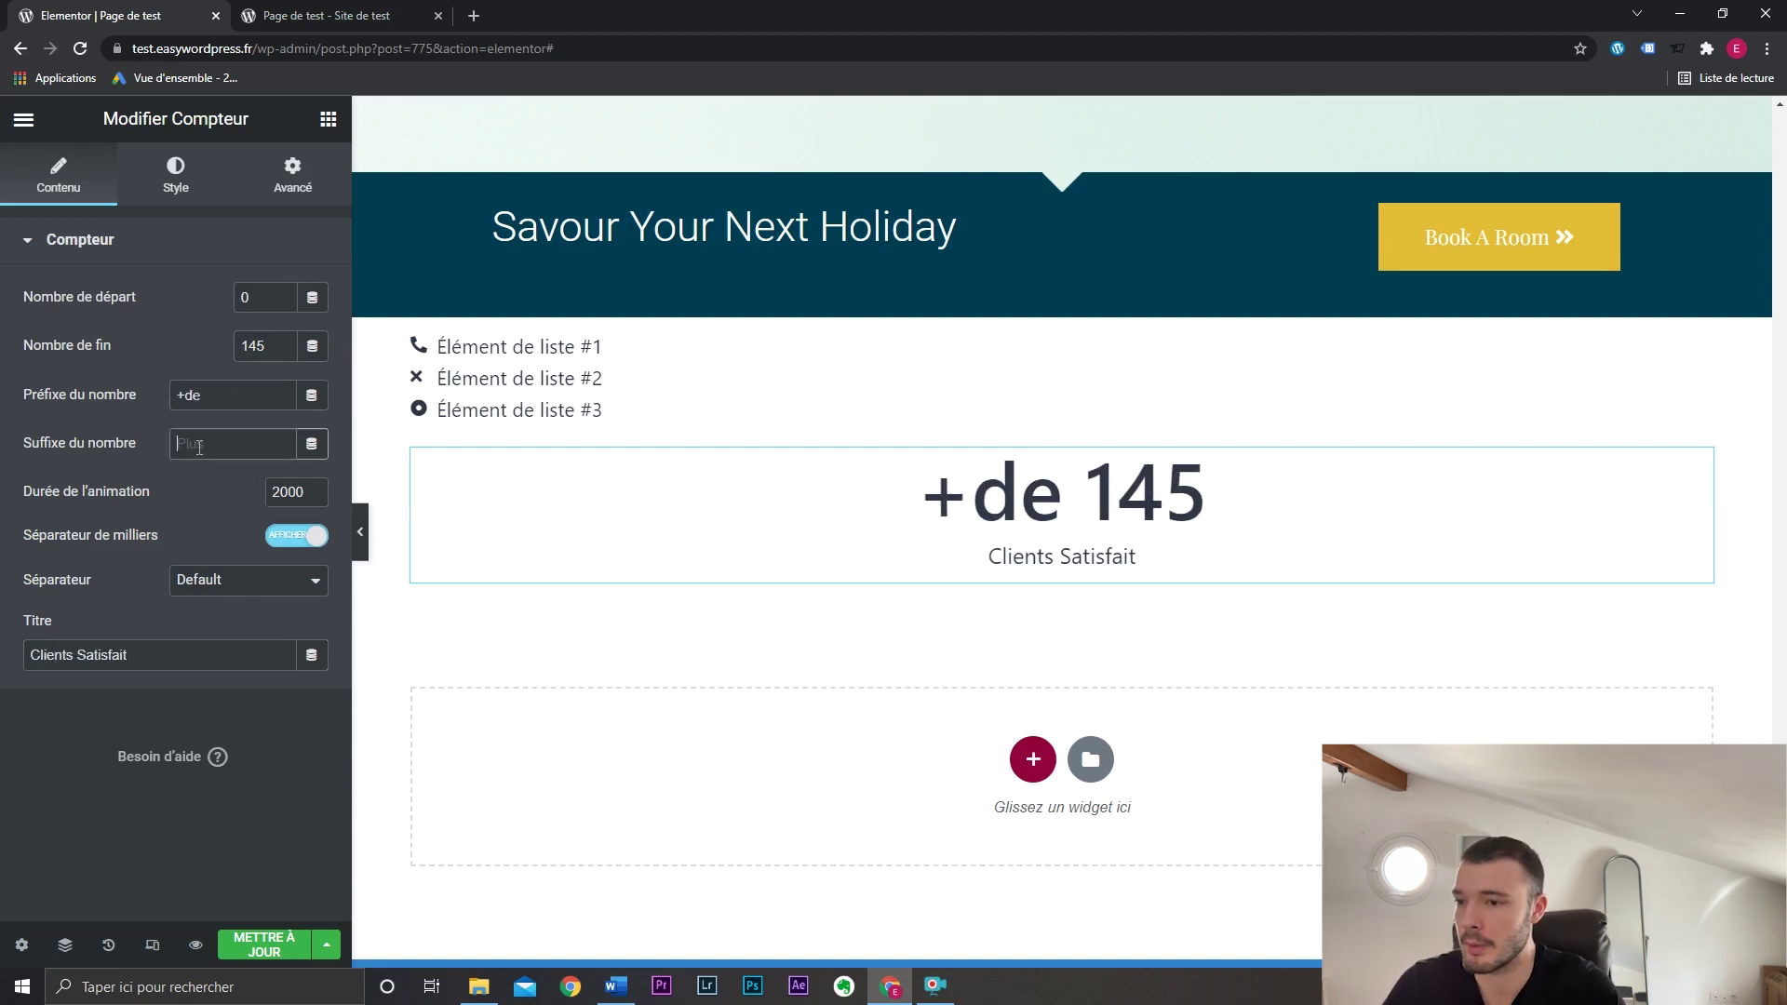
# Add a Barre de progression widget below the counter and set its percentage to 78.
pyautogui.click(328, 118)
pyautogui.moveTo(261, 596); pyautogui.dragTo(1119, 562)
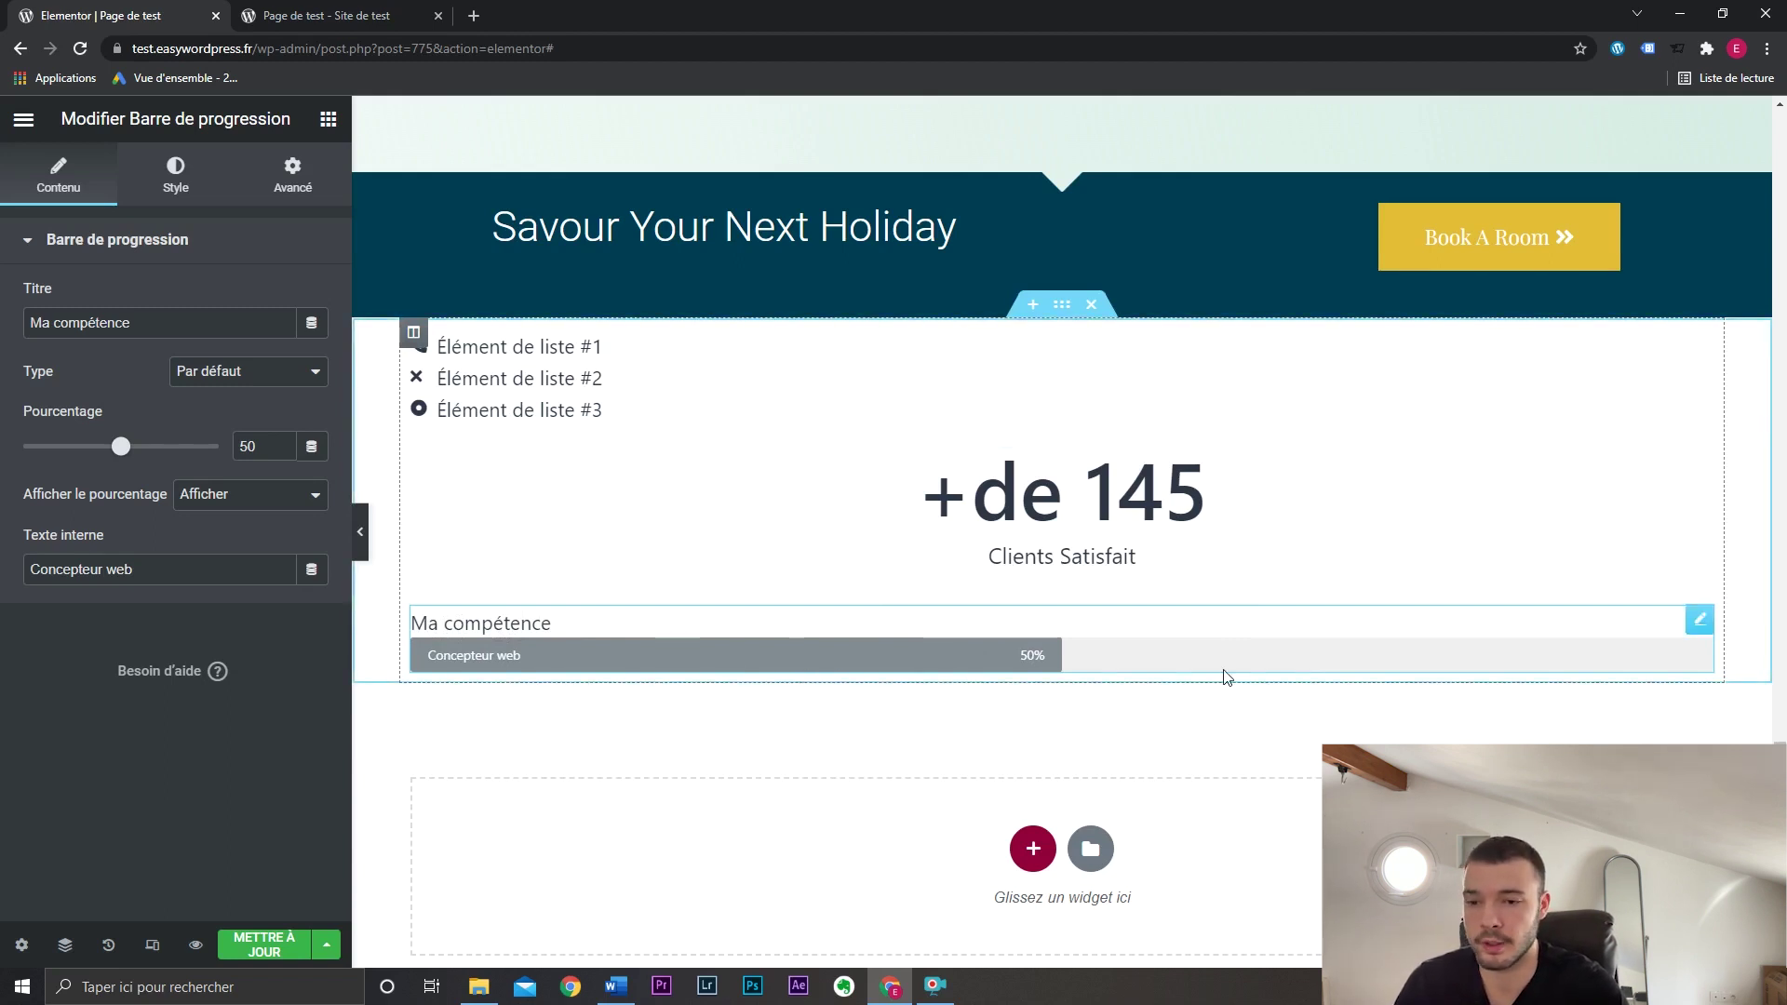
pyautogui.moveTo(121, 446); pyautogui.dragTo(176, 448)
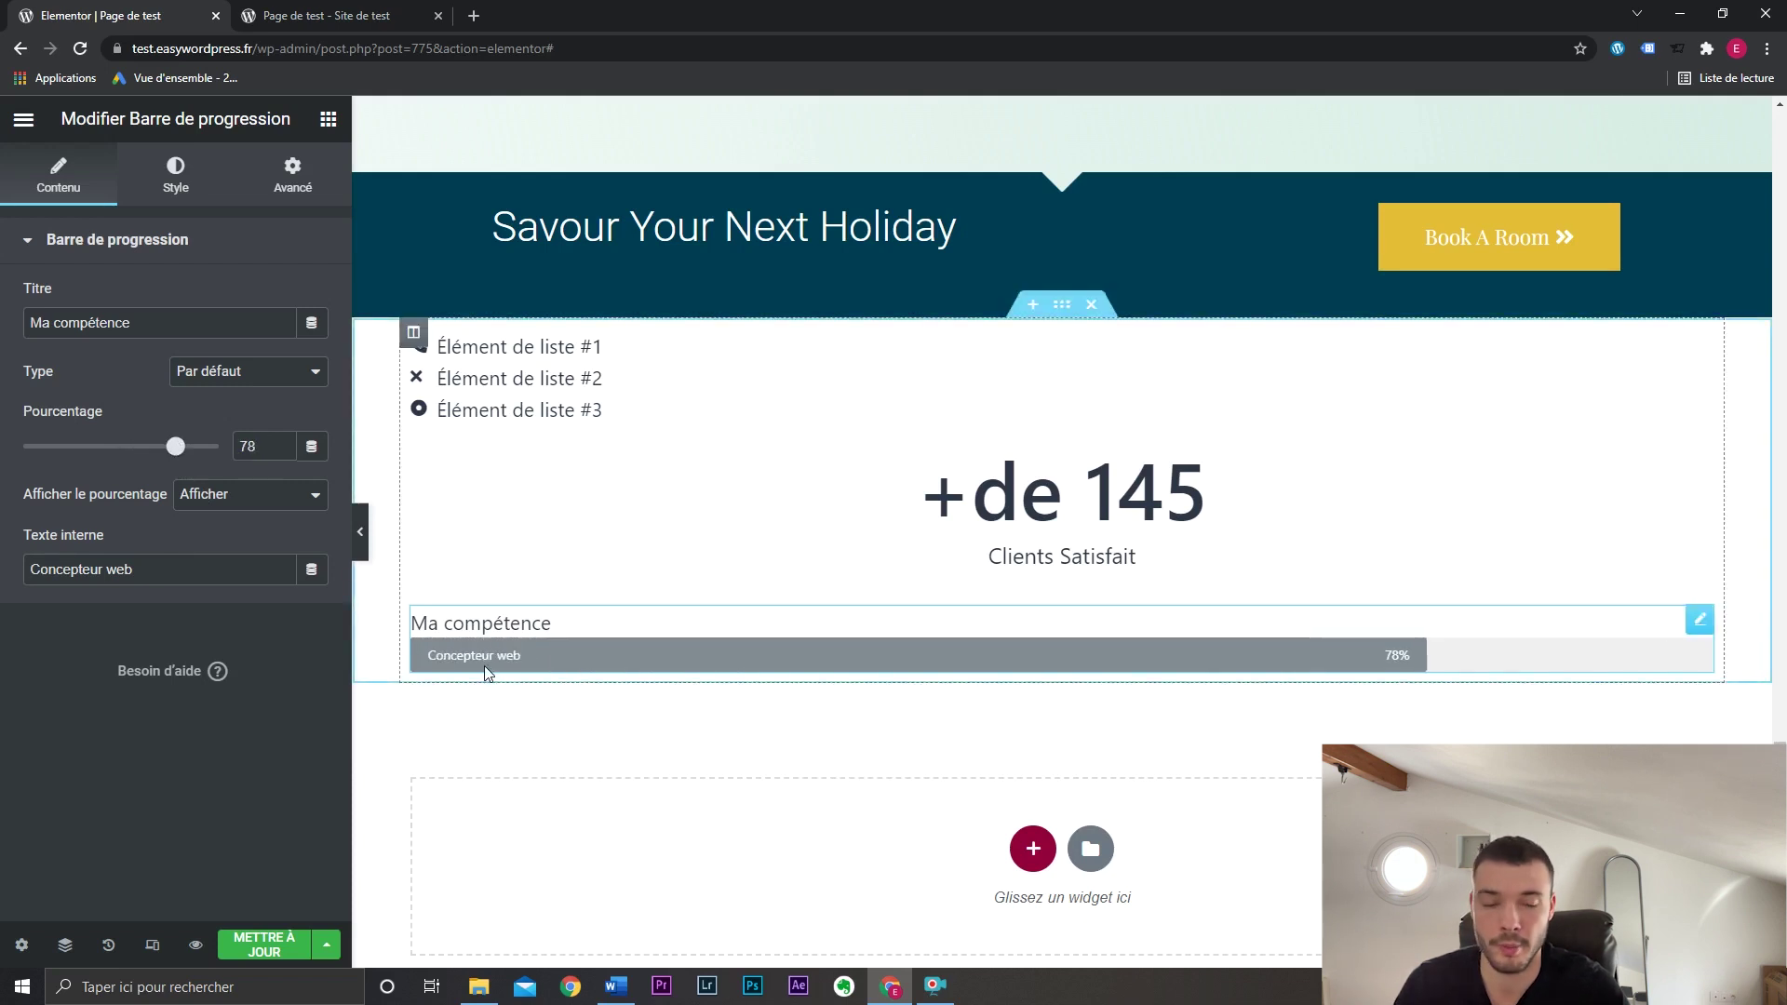
# Delete the progress bar, the counter and the icon list from the section.
pyautogui.rightClick(830, 614)
pyautogui.click(880, 942)
pyautogui.rightClick(764, 499)
pyautogui.click(846, 828)
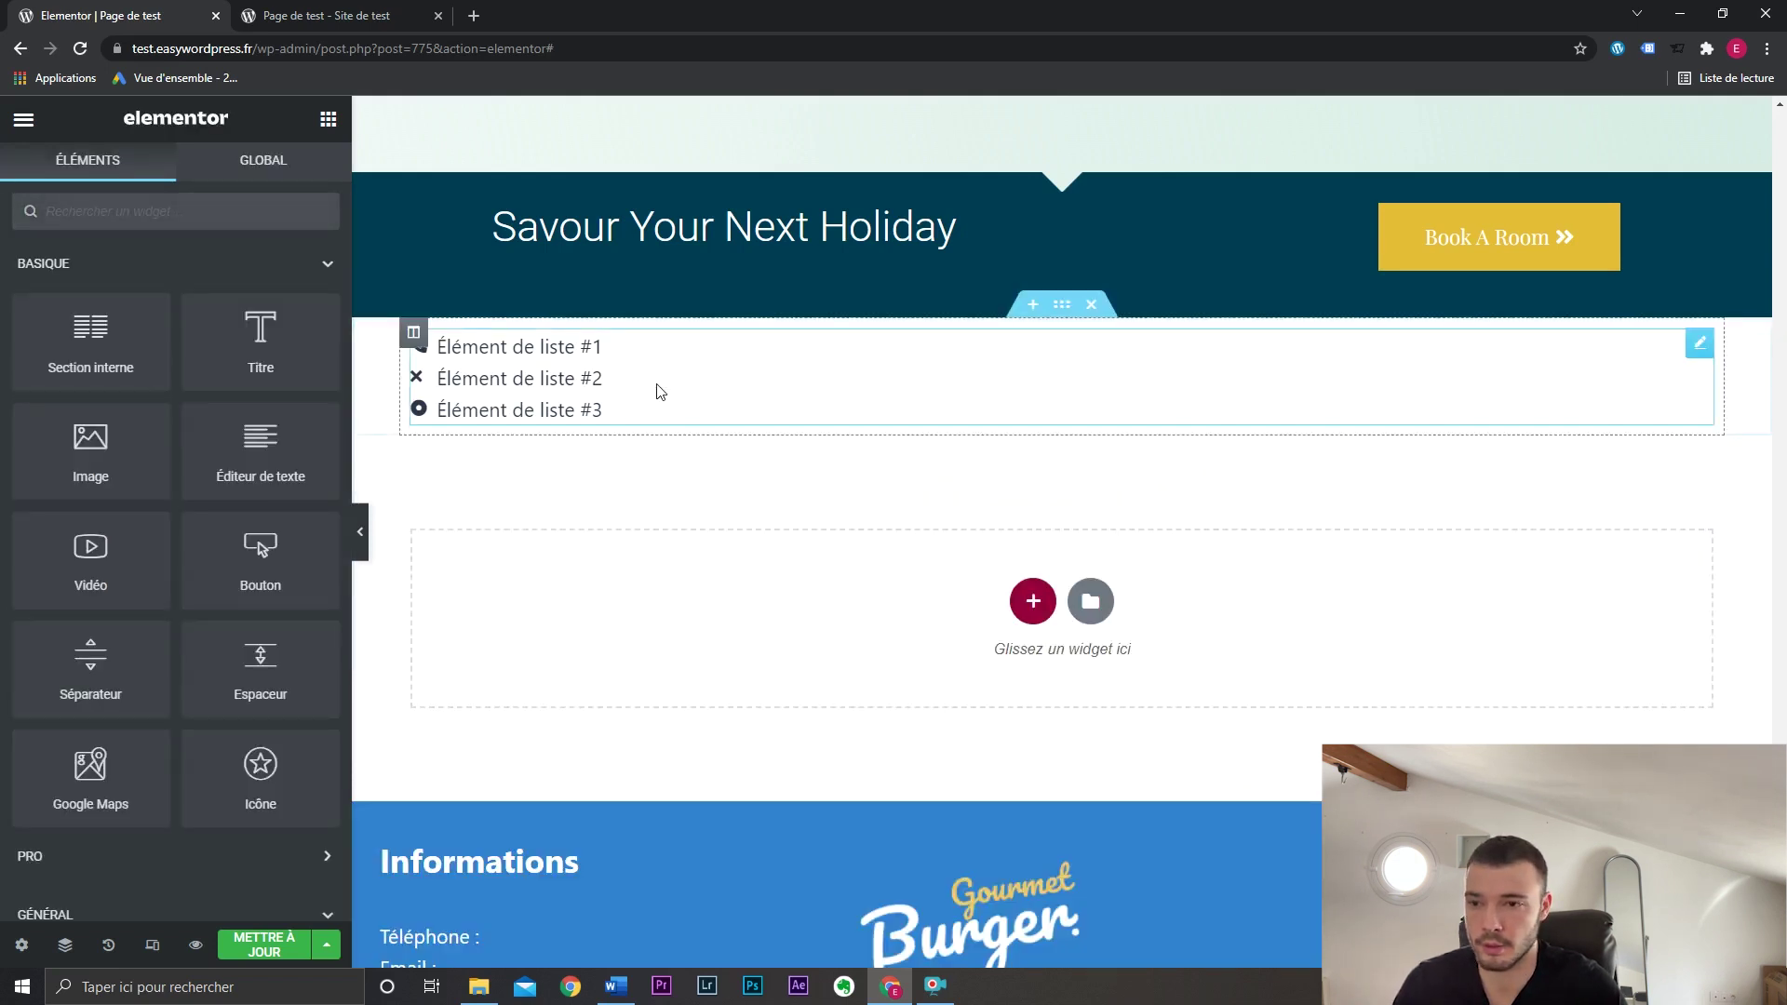
pyautogui.press('Delete')
# Add an Accordéon widget to the empty section and expand its two items in turn.
pyautogui.scroll(-10, 261, 512)
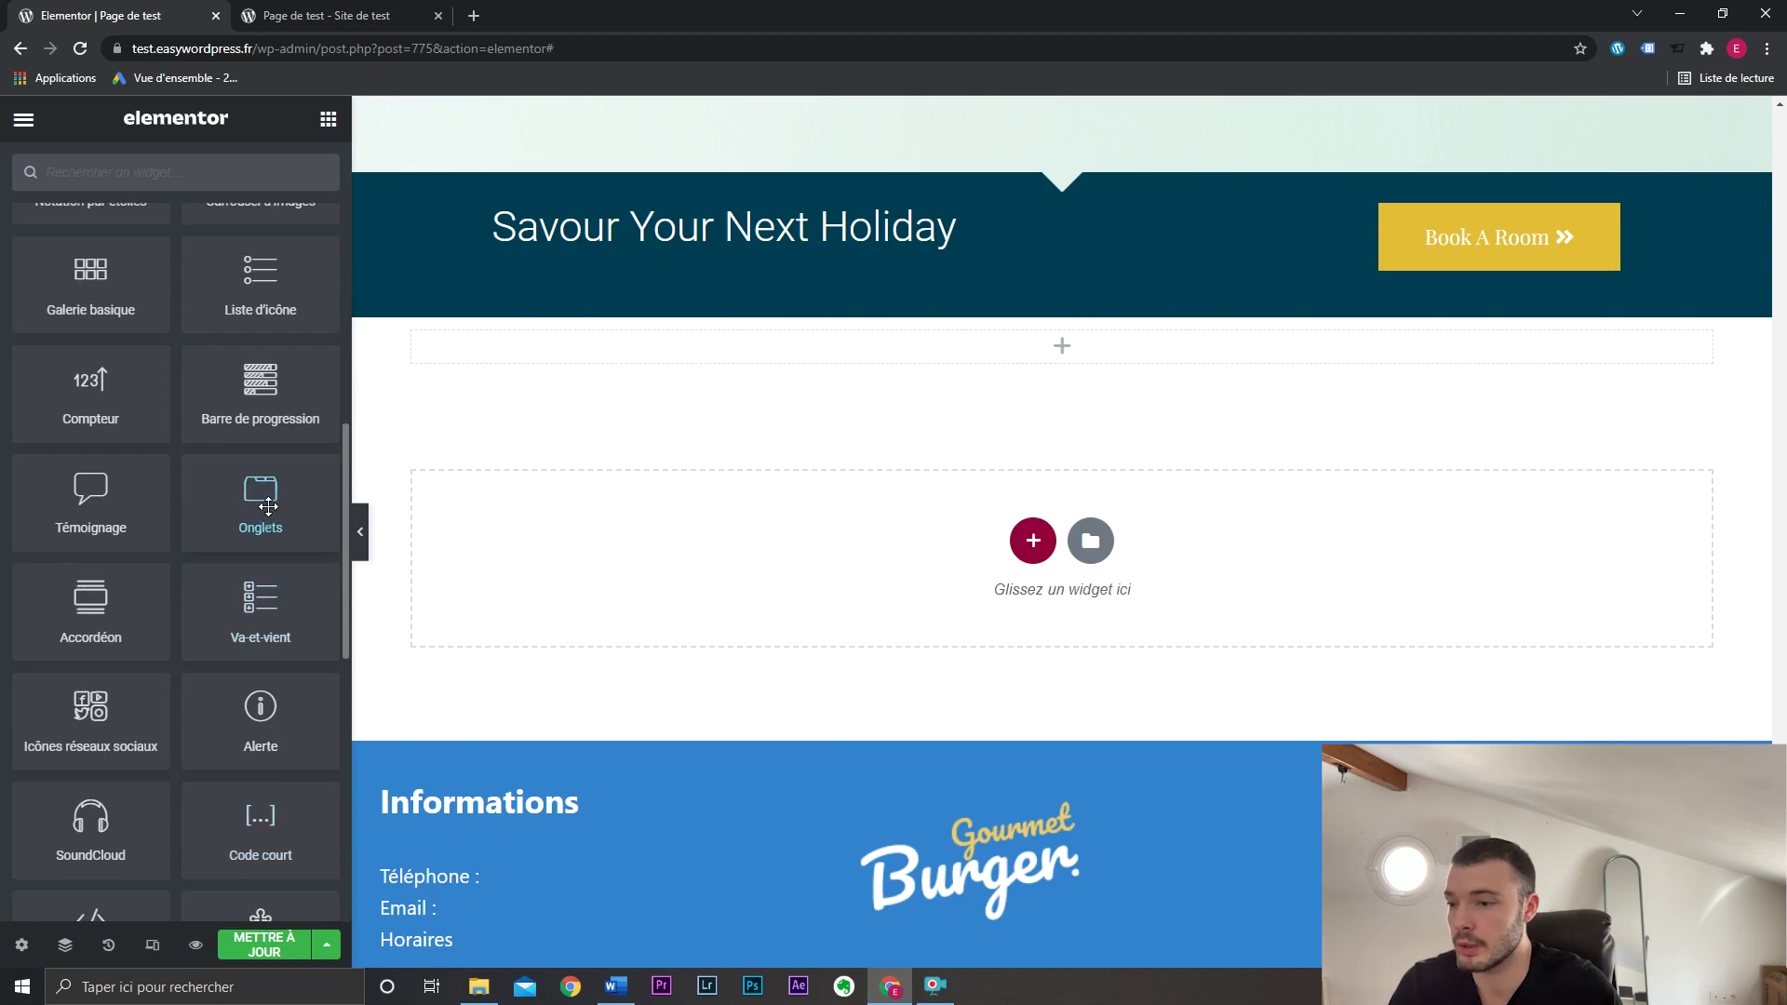
pyautogui.scroll(-2, 251, 627)
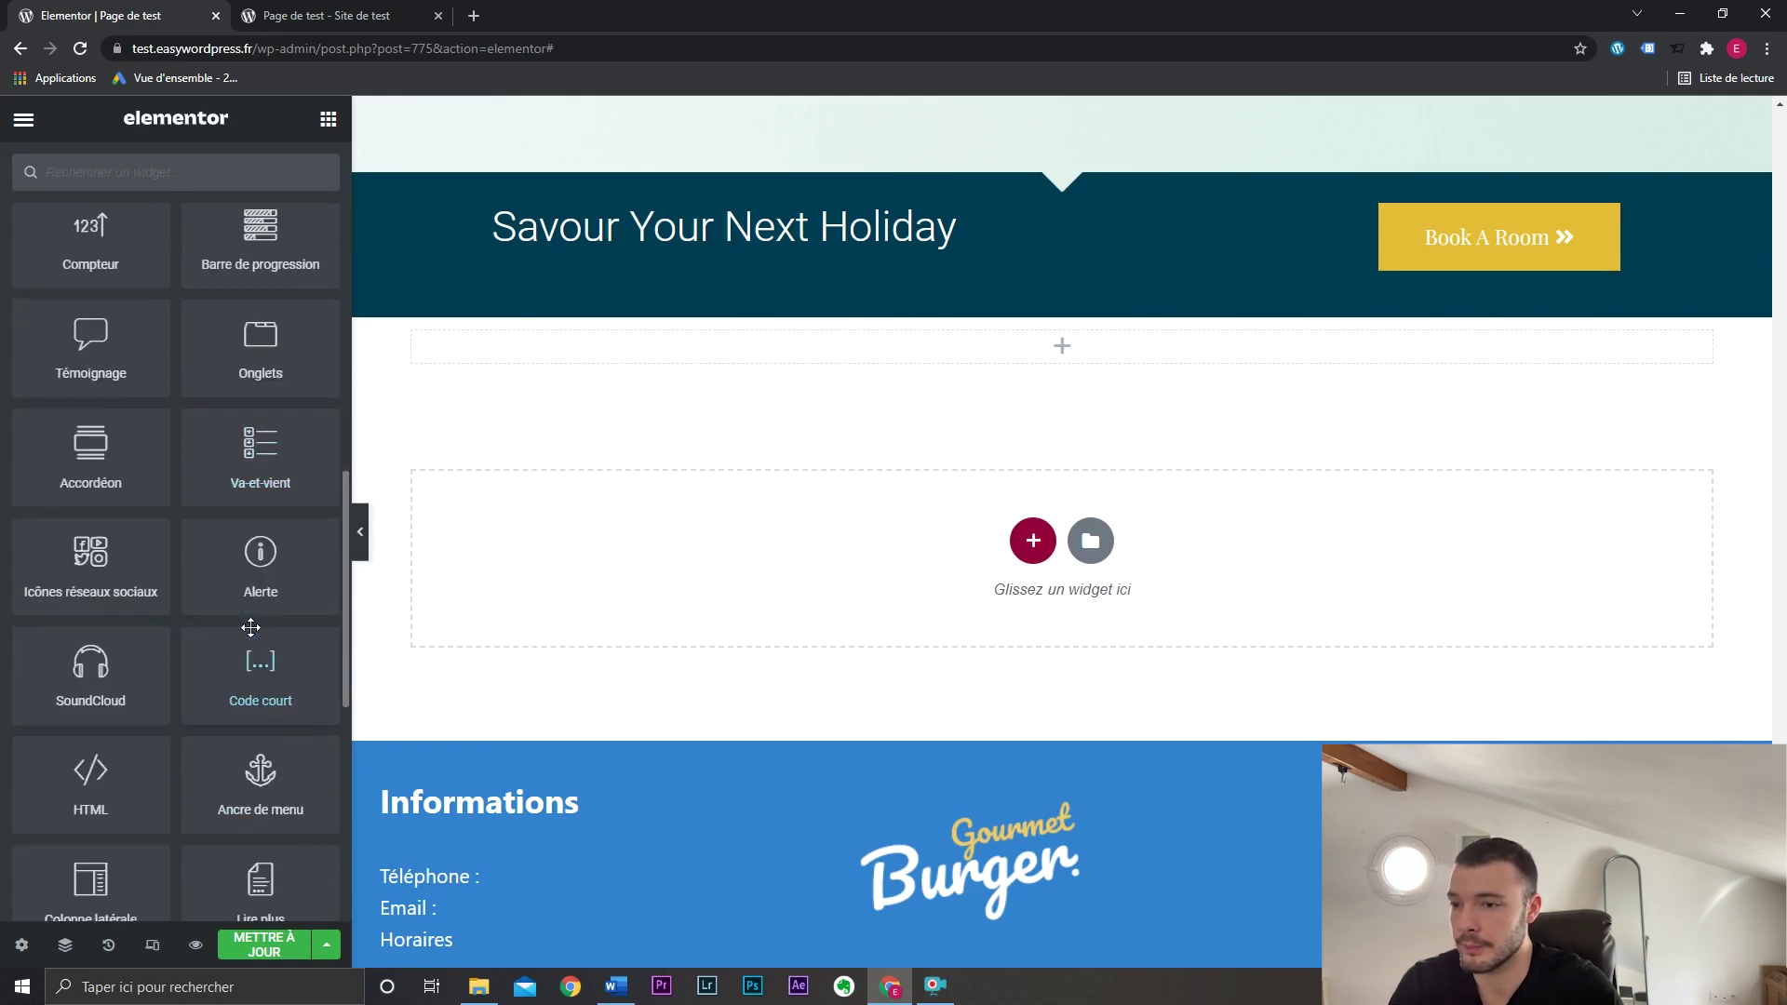
pyautogui.moveTo(90, 452); pyautogui.dragTo(914, 348)
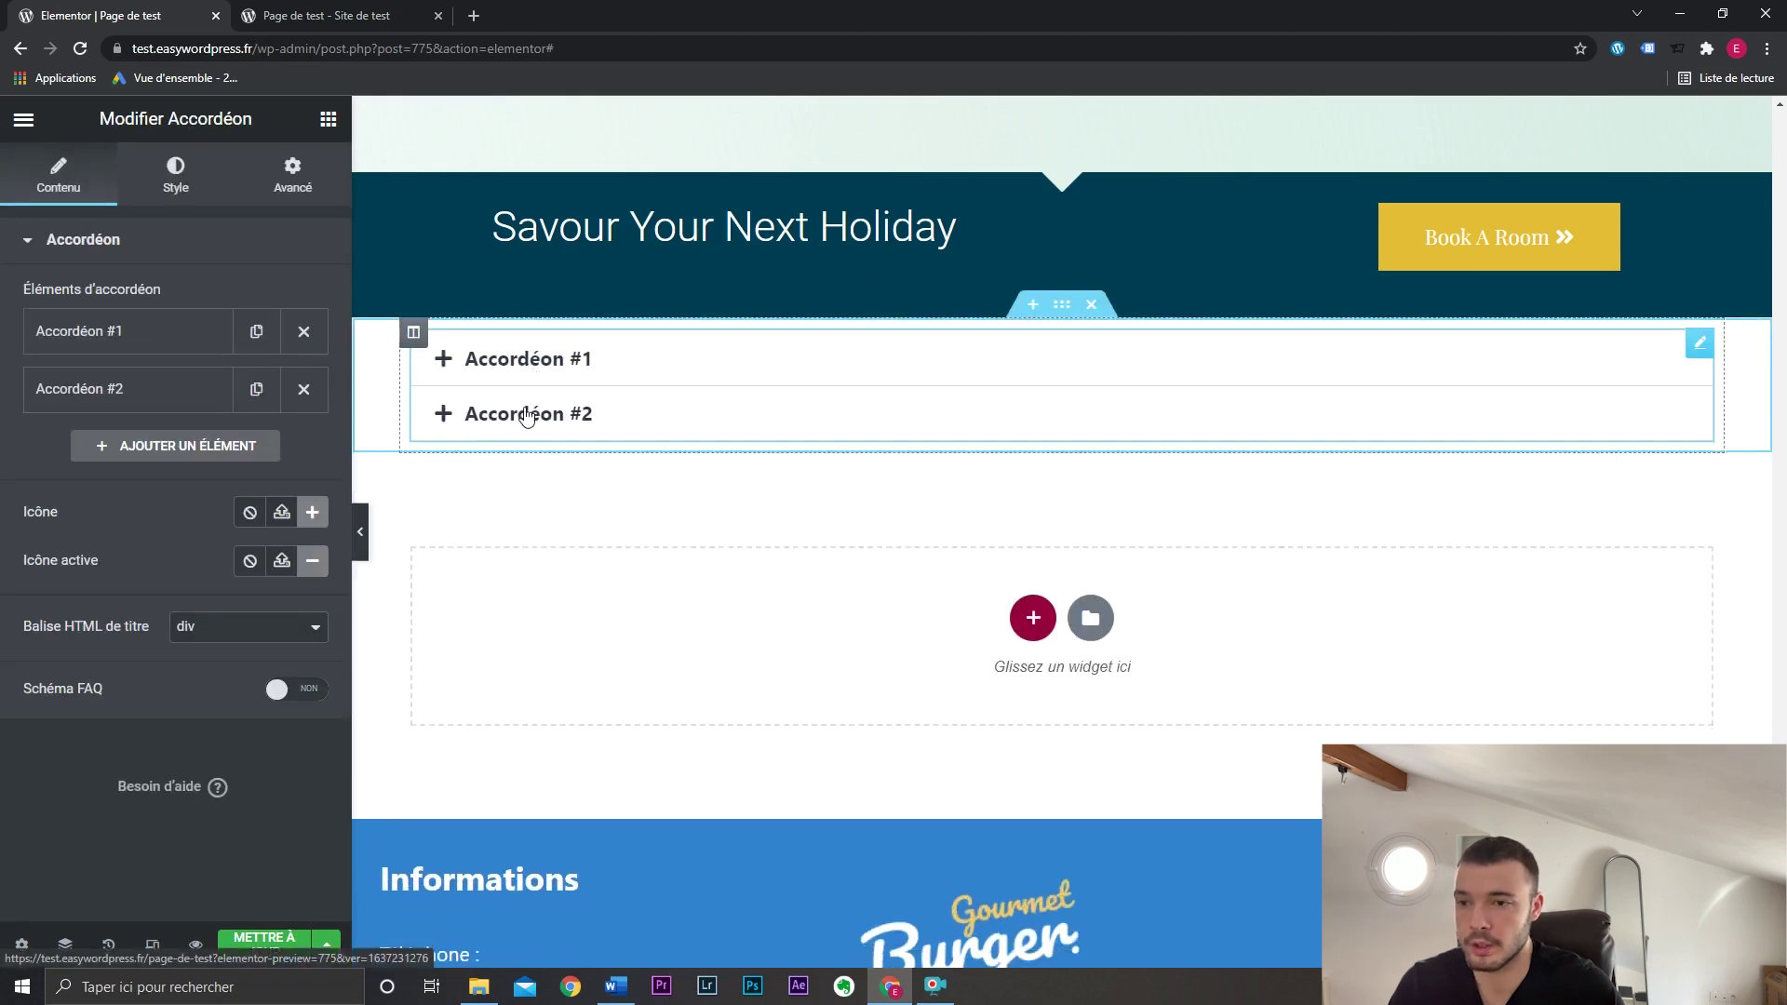
pyautogui.click(519, 419)
pyautogui.click(551, 361)
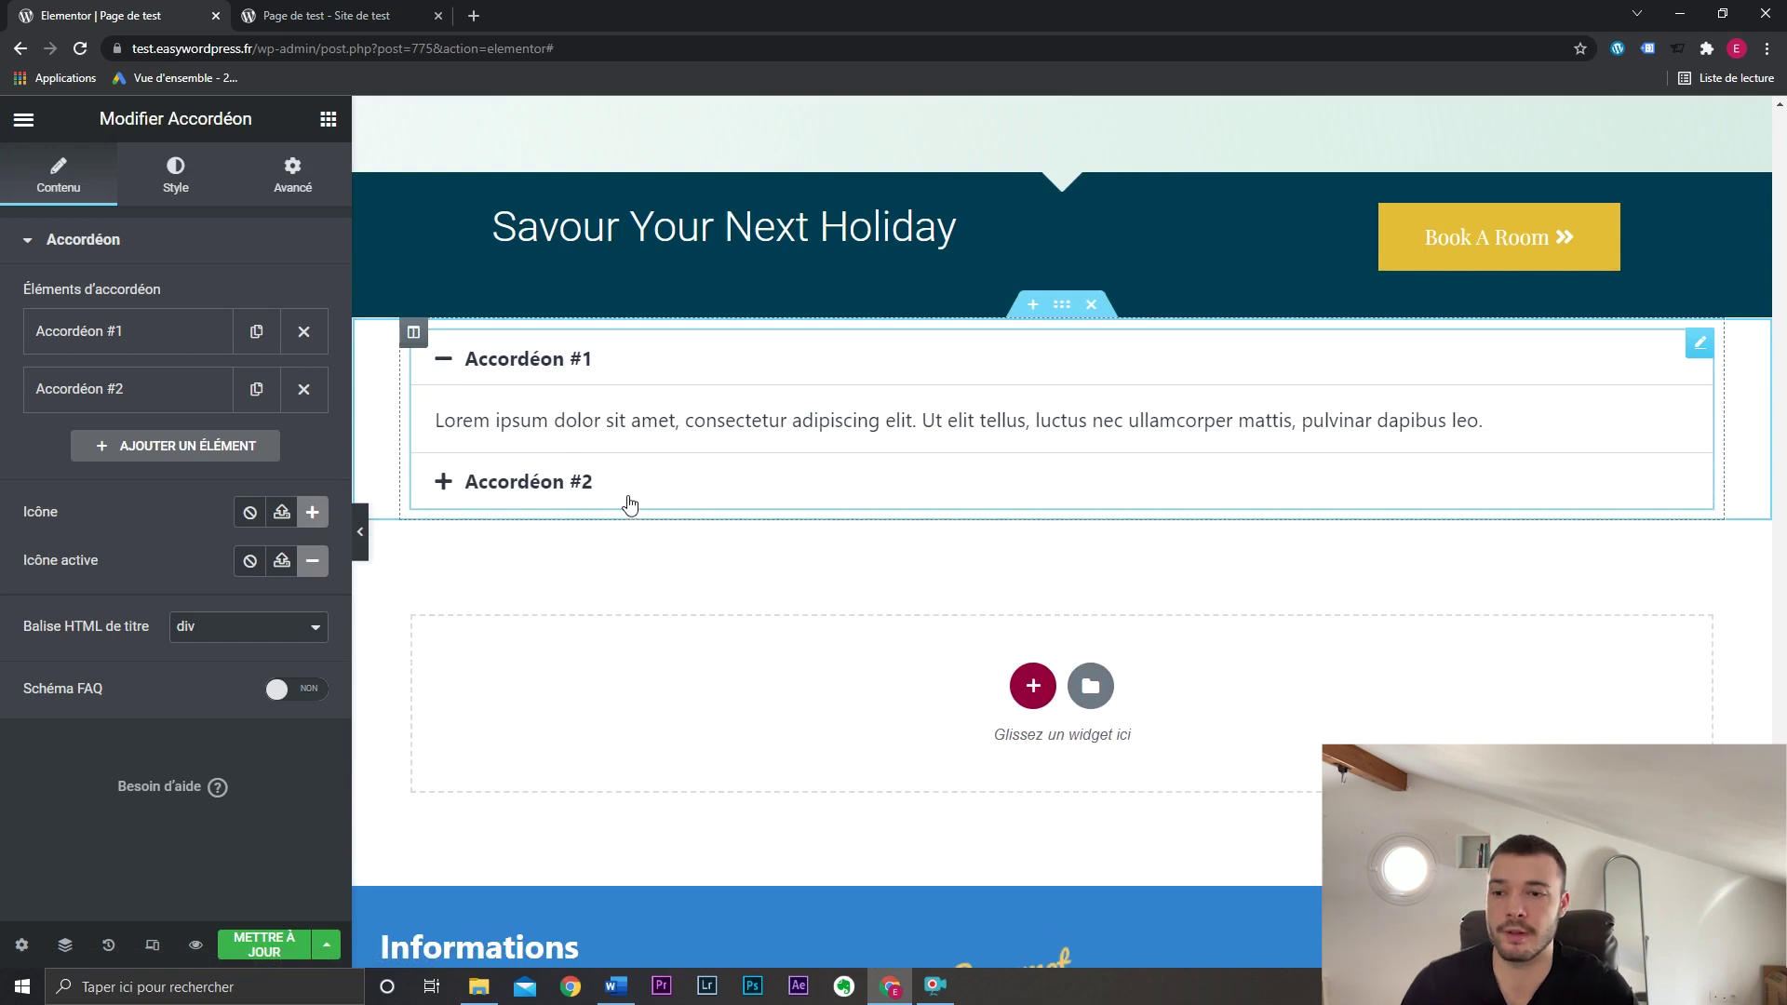
pyautogui.click(571, 486)
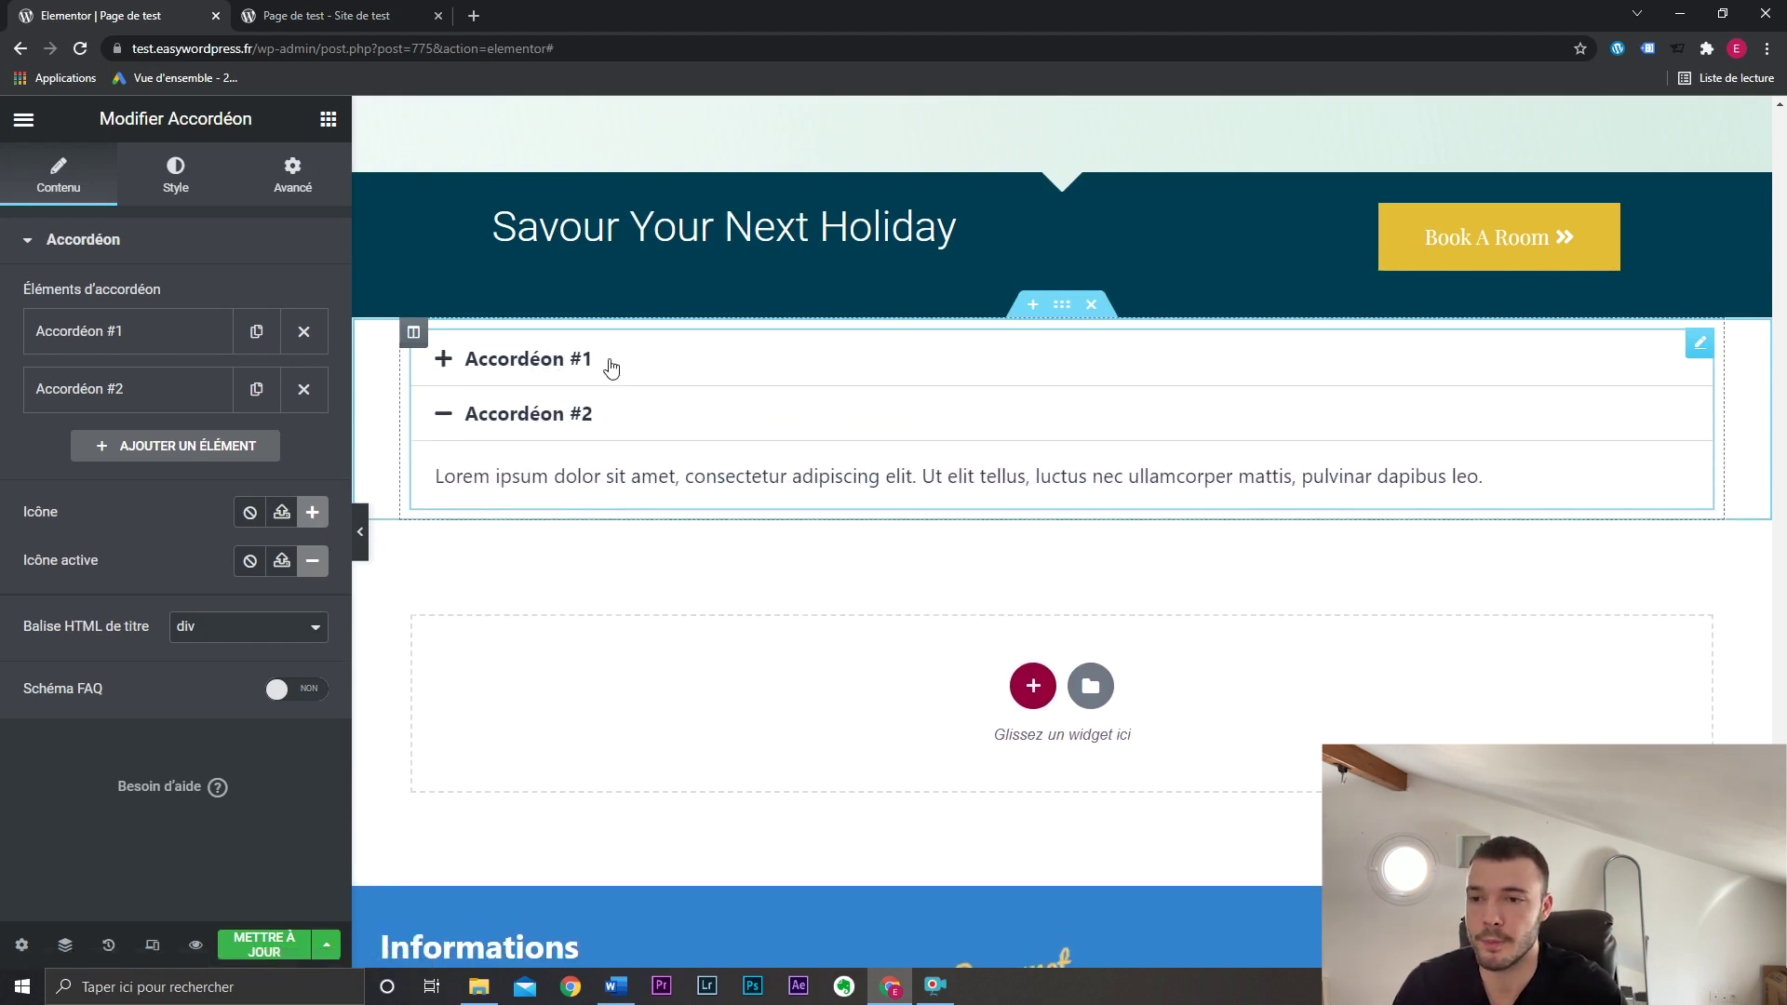
# Expand the accordion's two items in turn and examine the title and description settings of Accordéon #2.
pyautogui.click(546, 376)
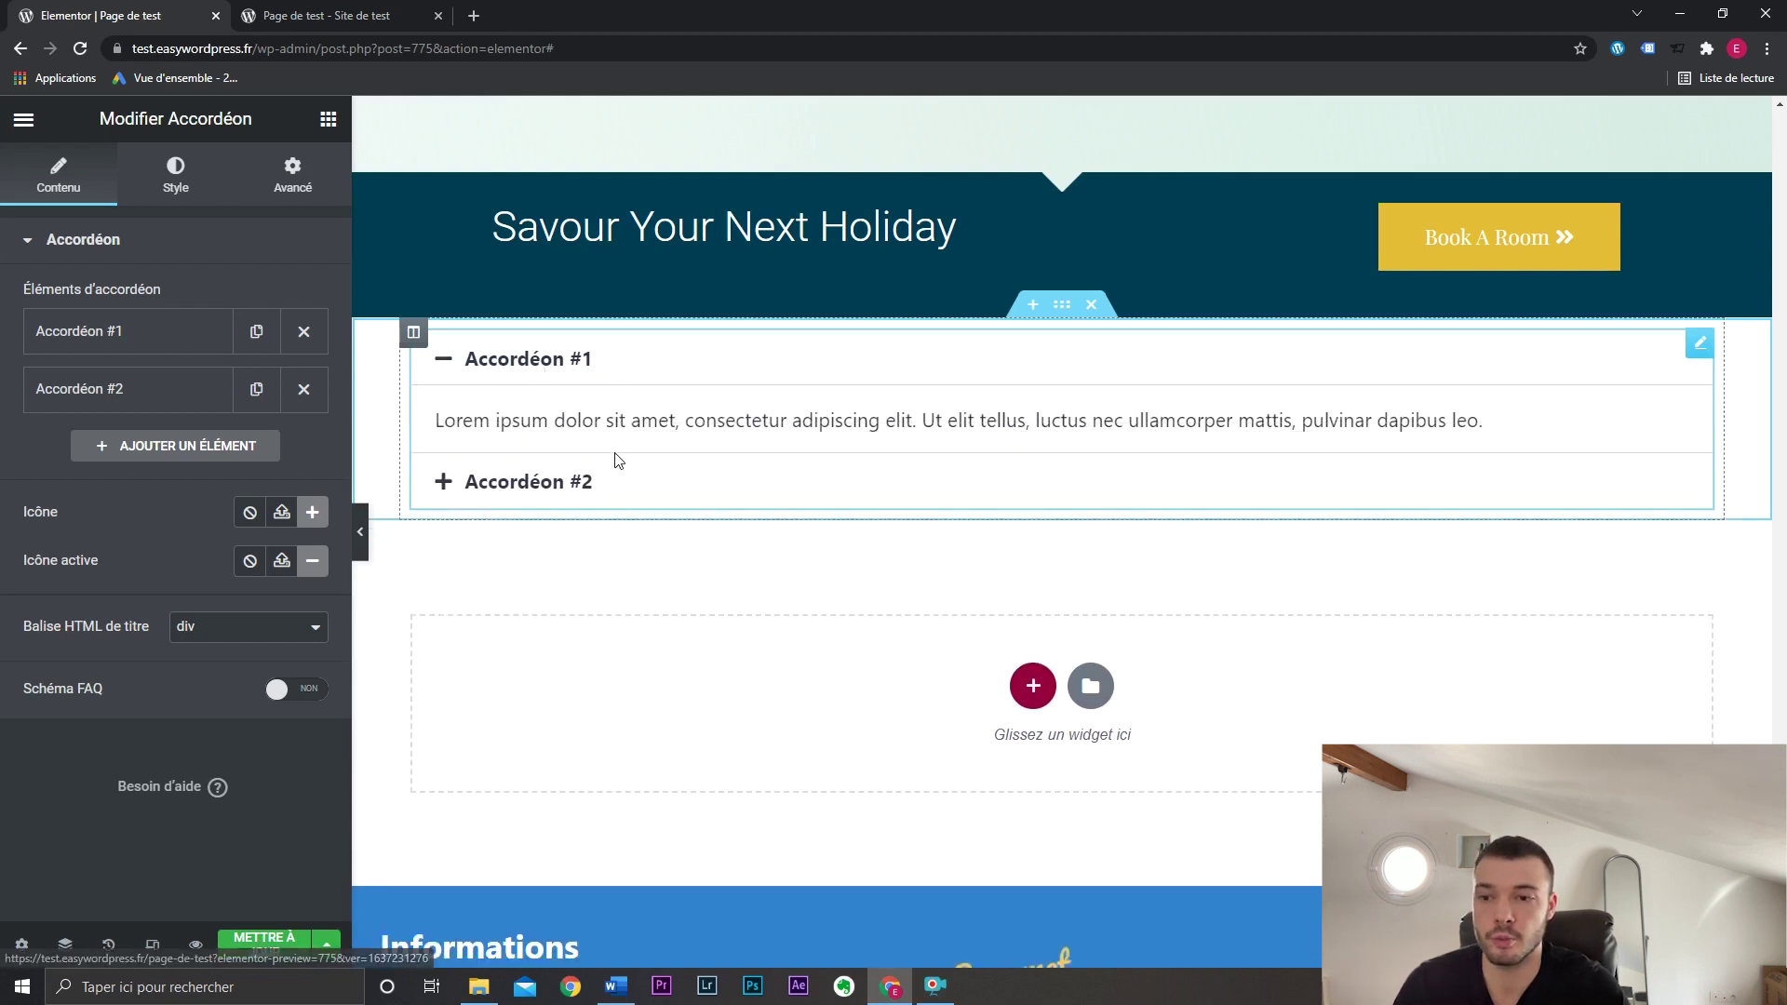
pyautogui.click(550, 491)
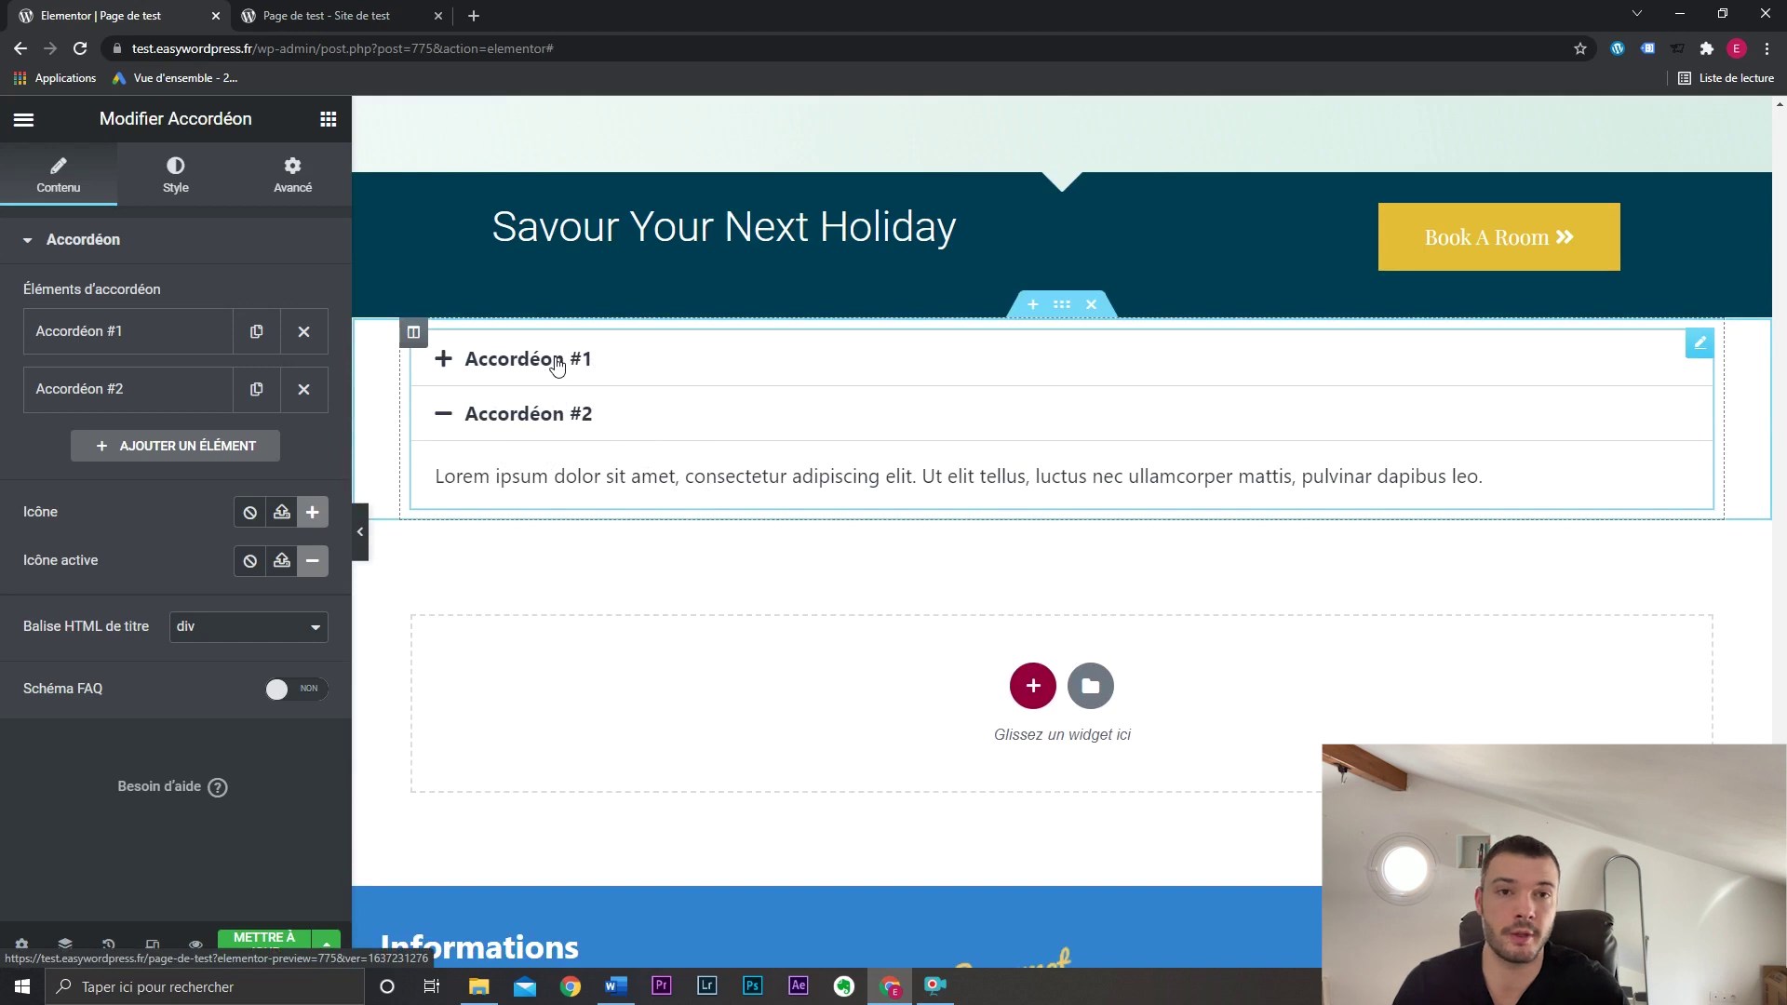
pyautogui.click(110, 386)
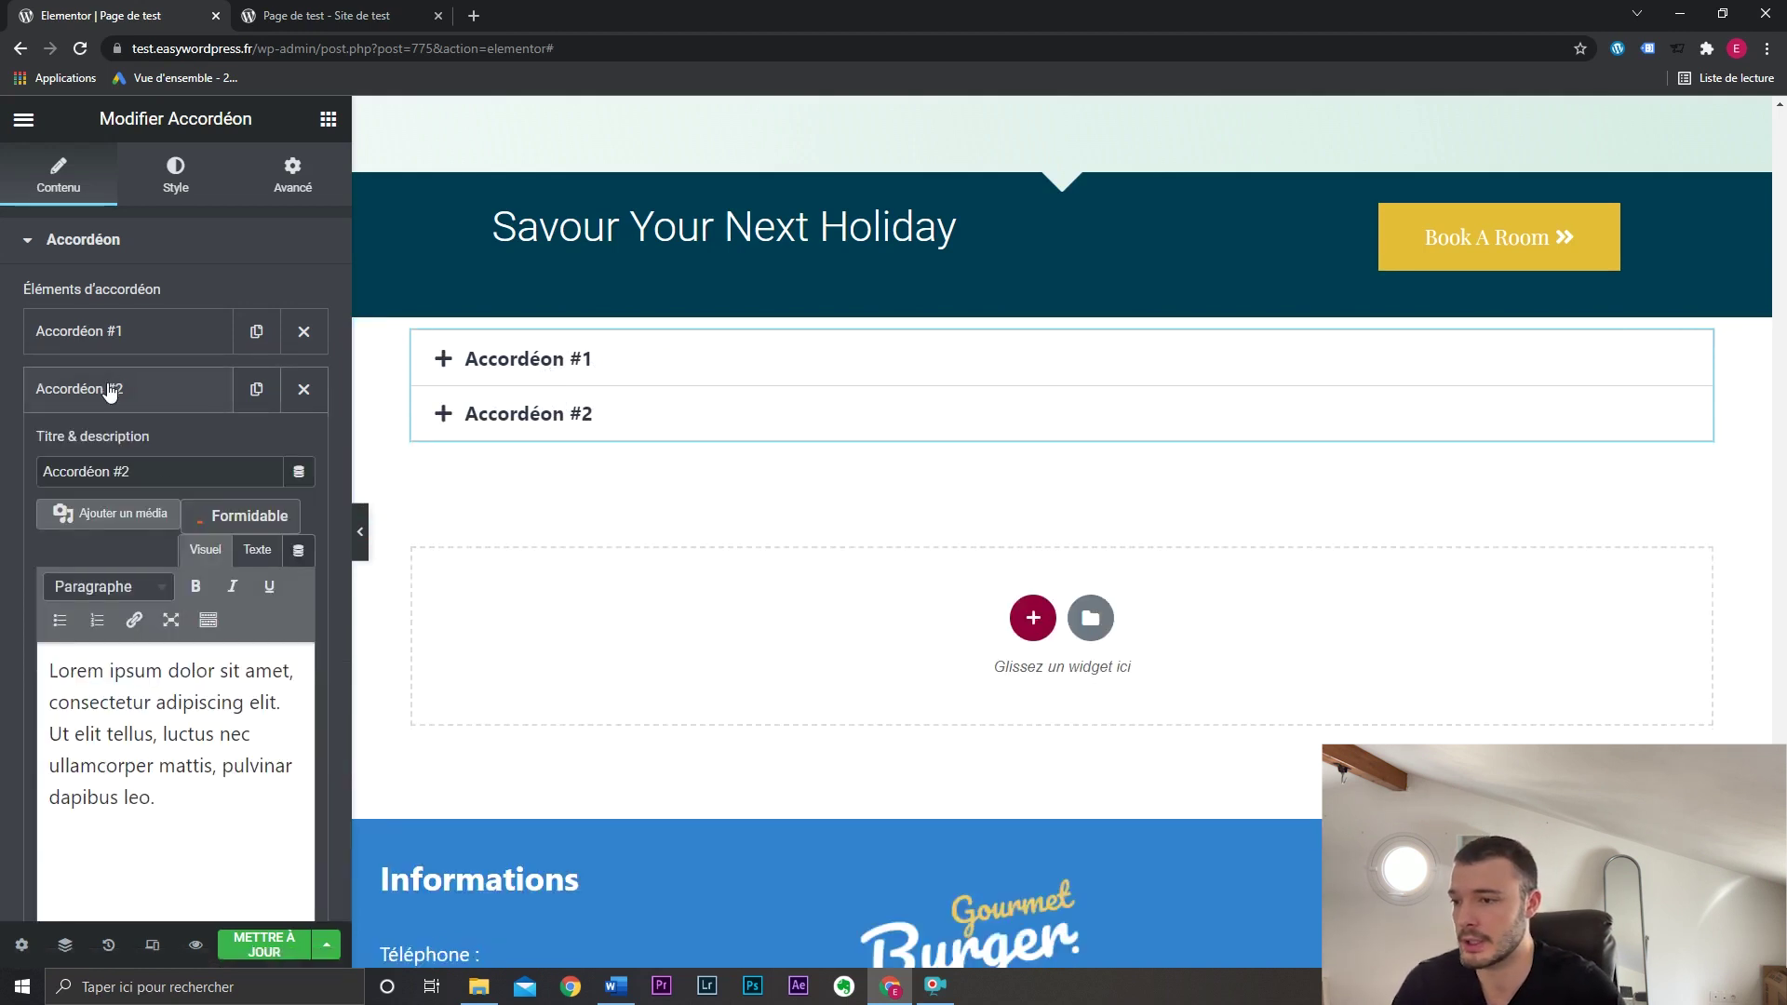
pyautogui.click(170, 465)
pyautogui.moveTo(199, 807); pyautogui.dragTo(383, 647)
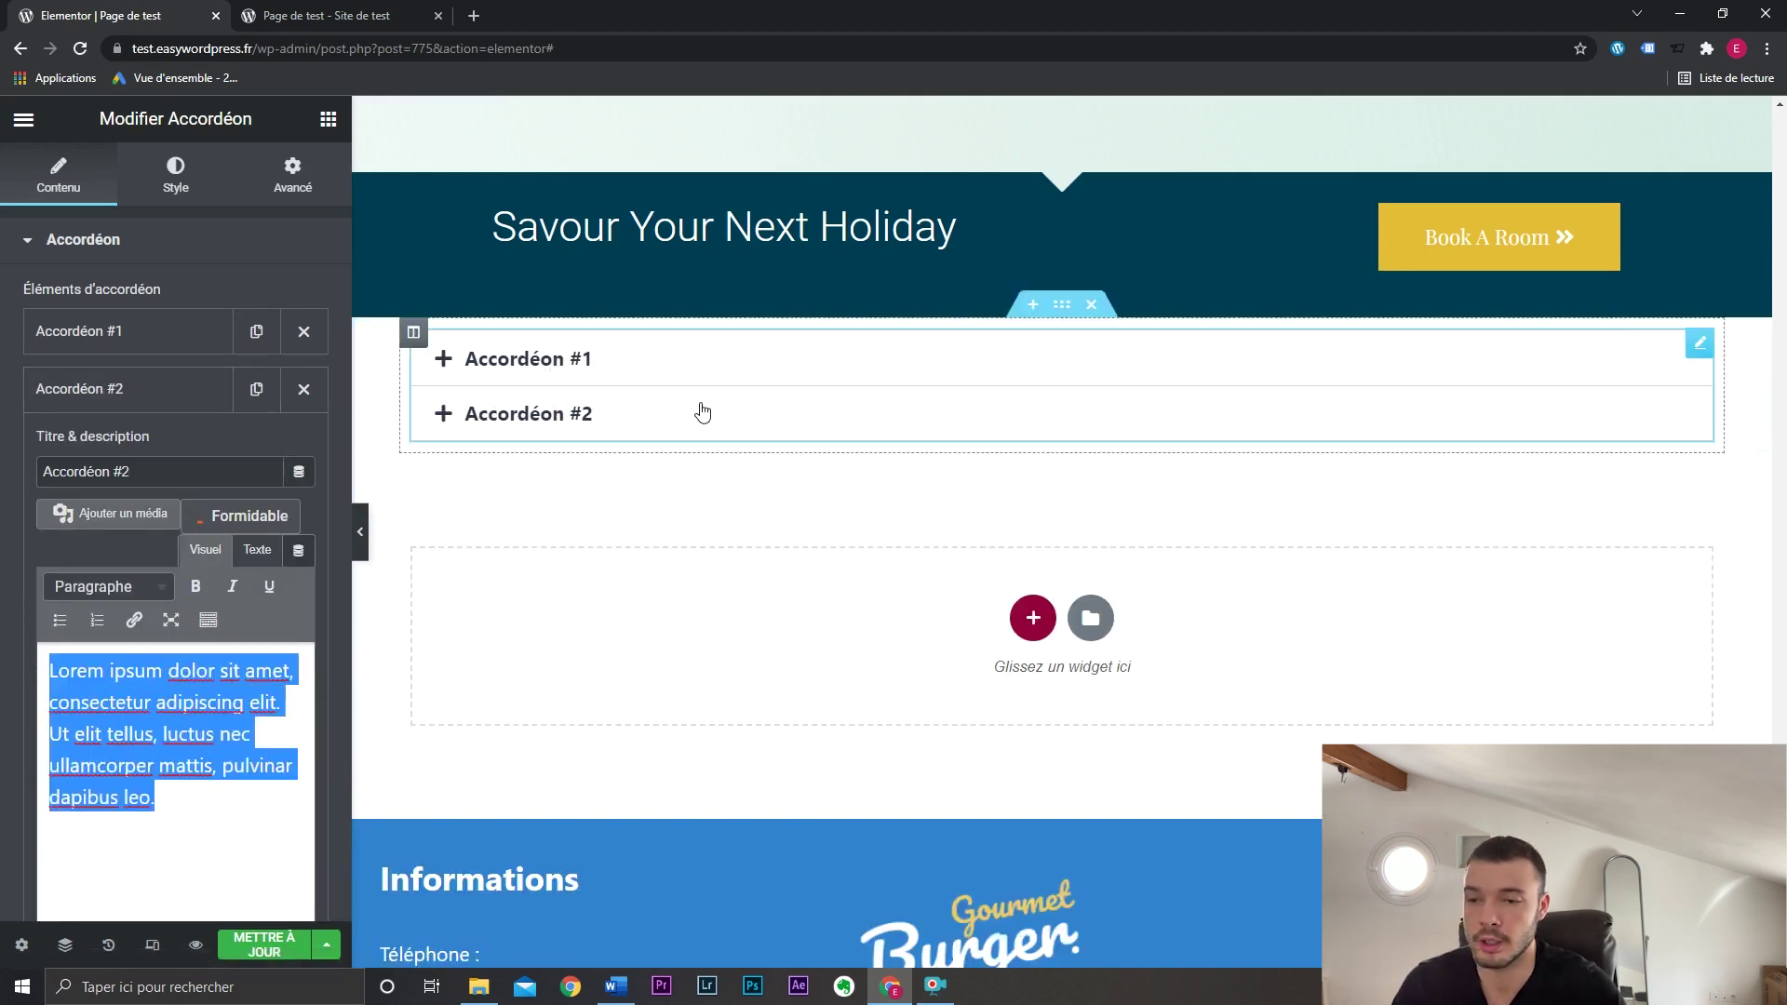
pyautogui.click(510, 428)
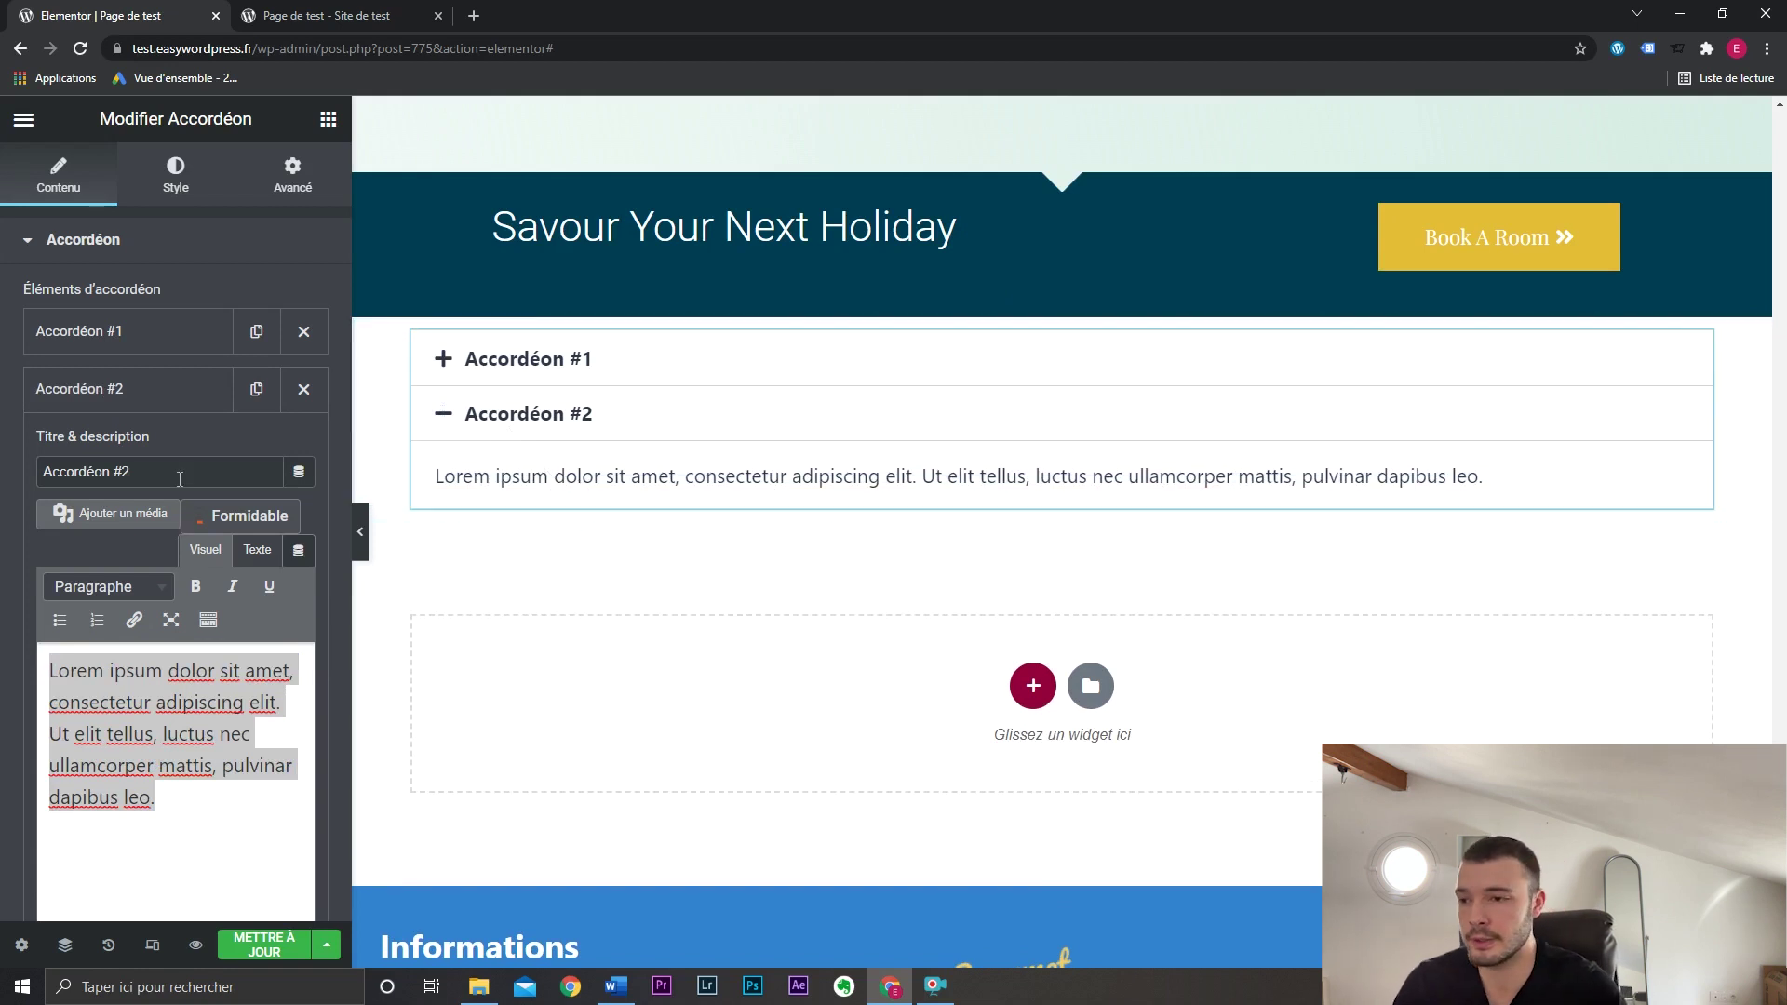
pyautogui.moveTo(135, 471); pyautogui.dragTo(46, 470)
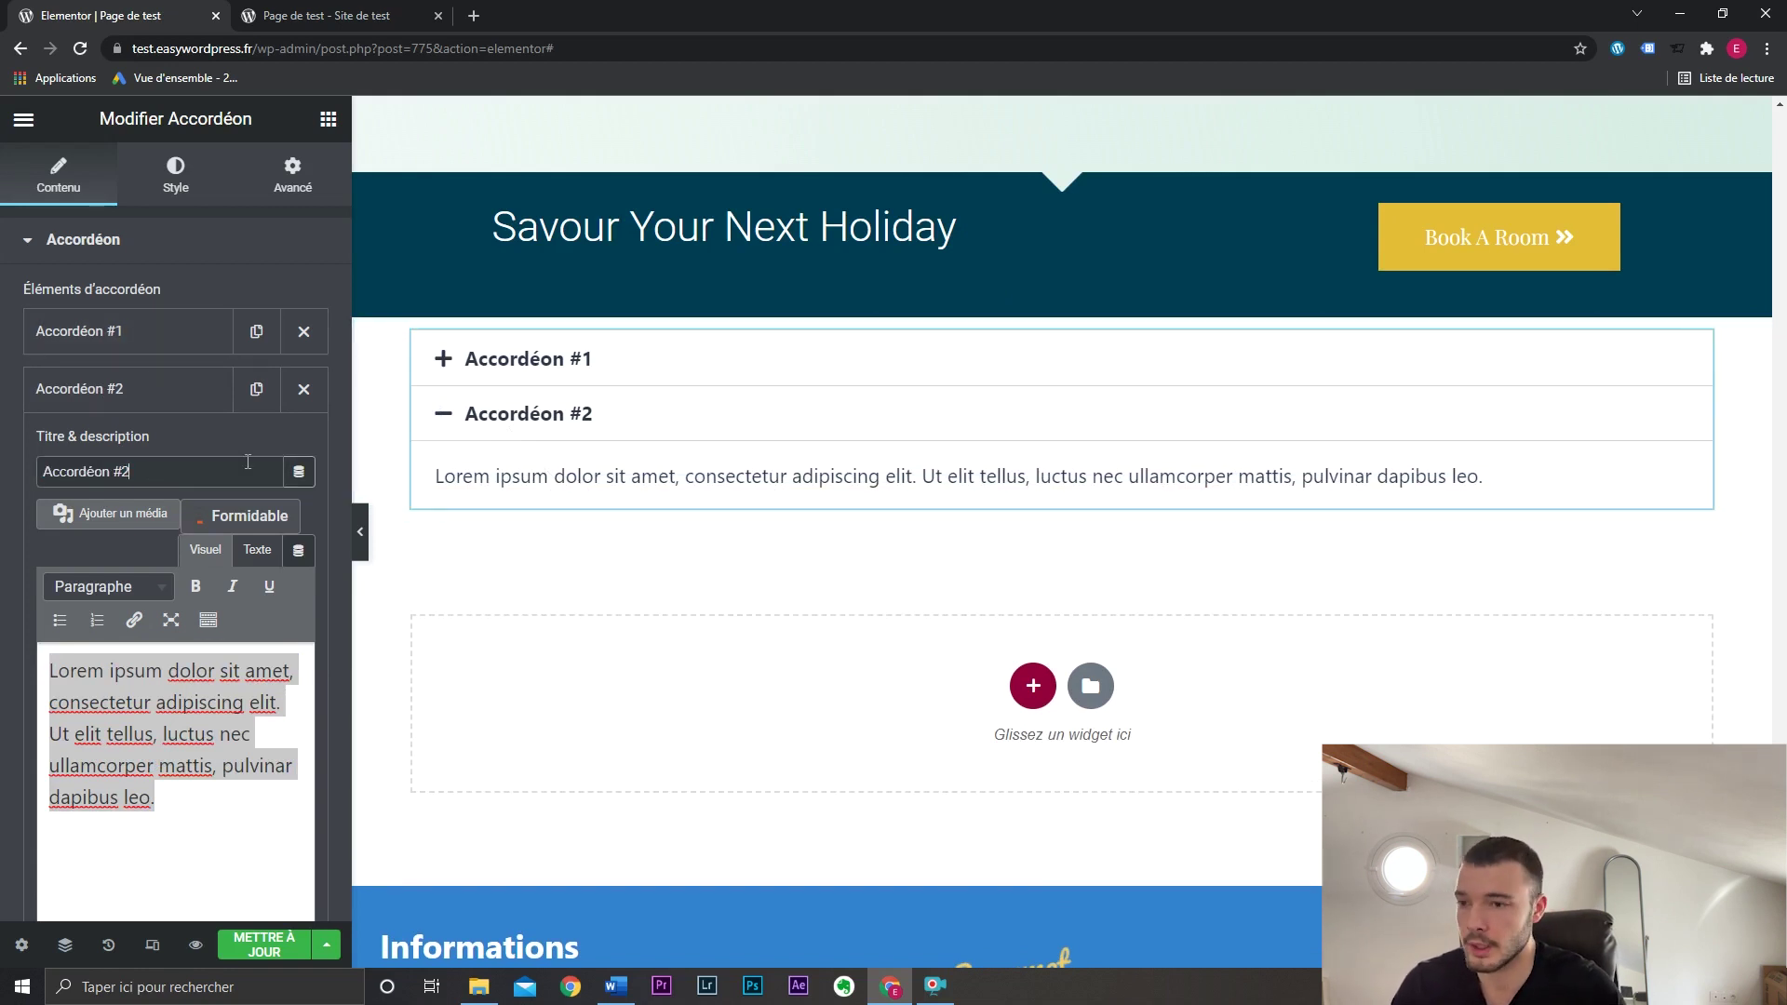
pyautogui.click(186, 391)
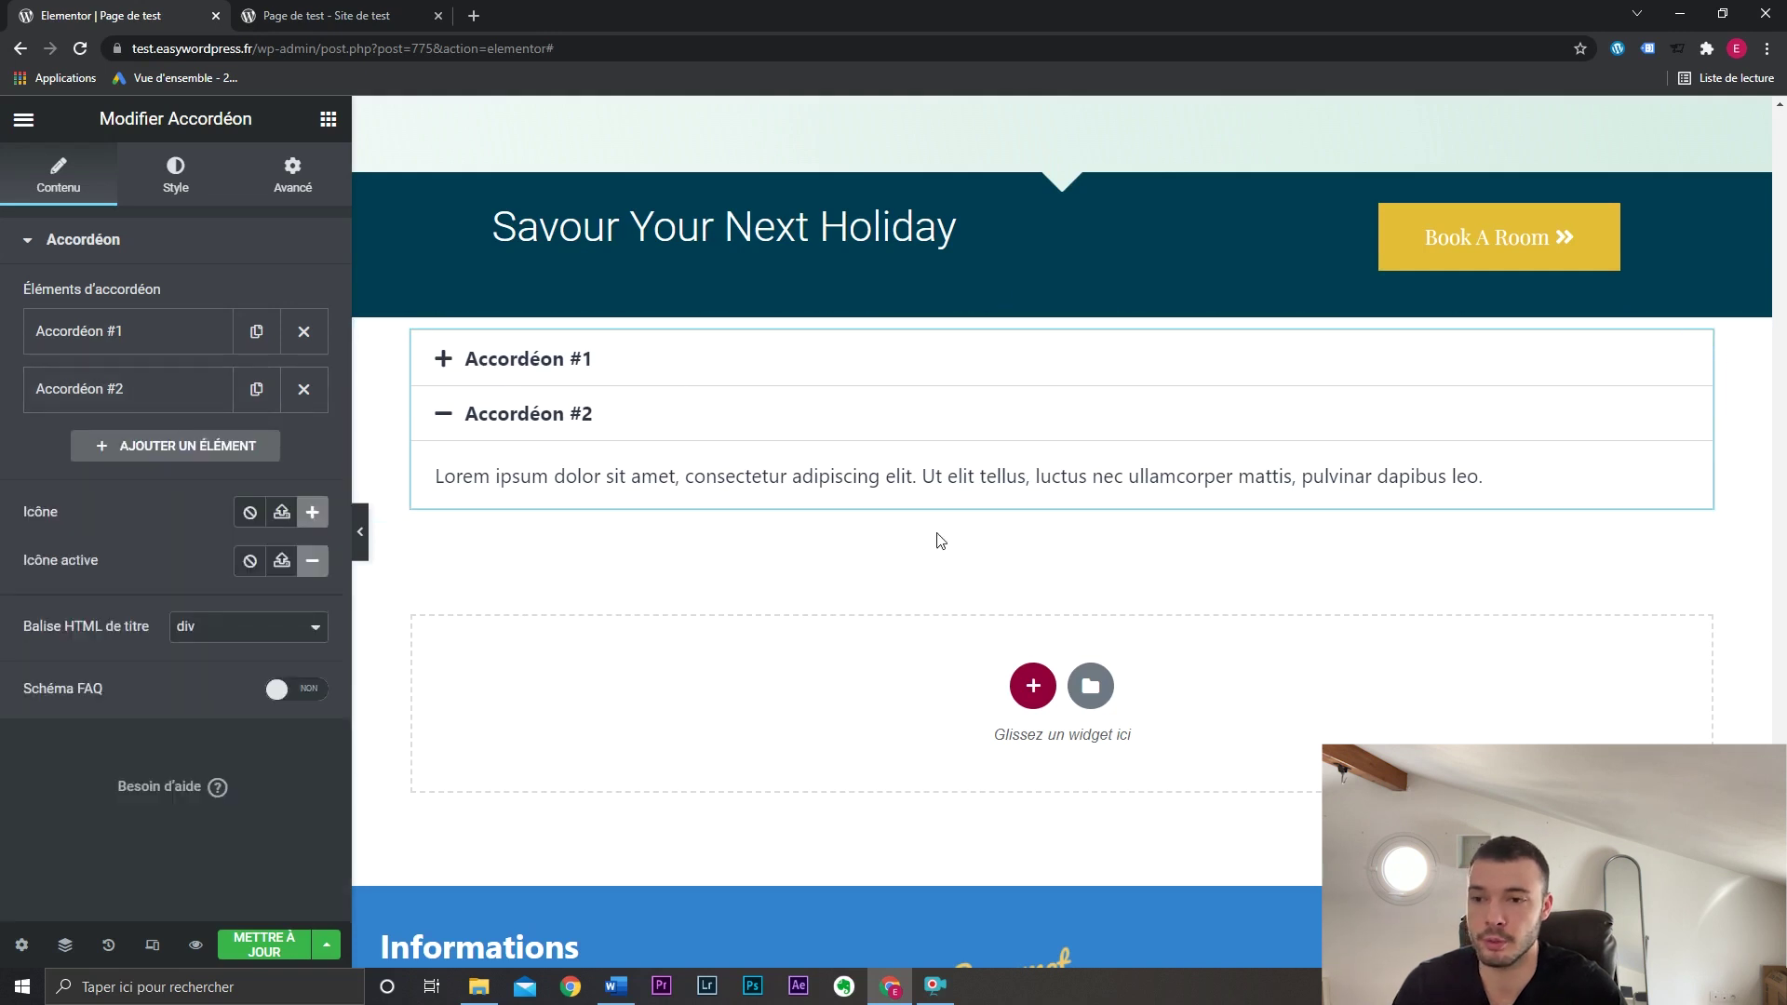
pyautogui.click(569, 365)
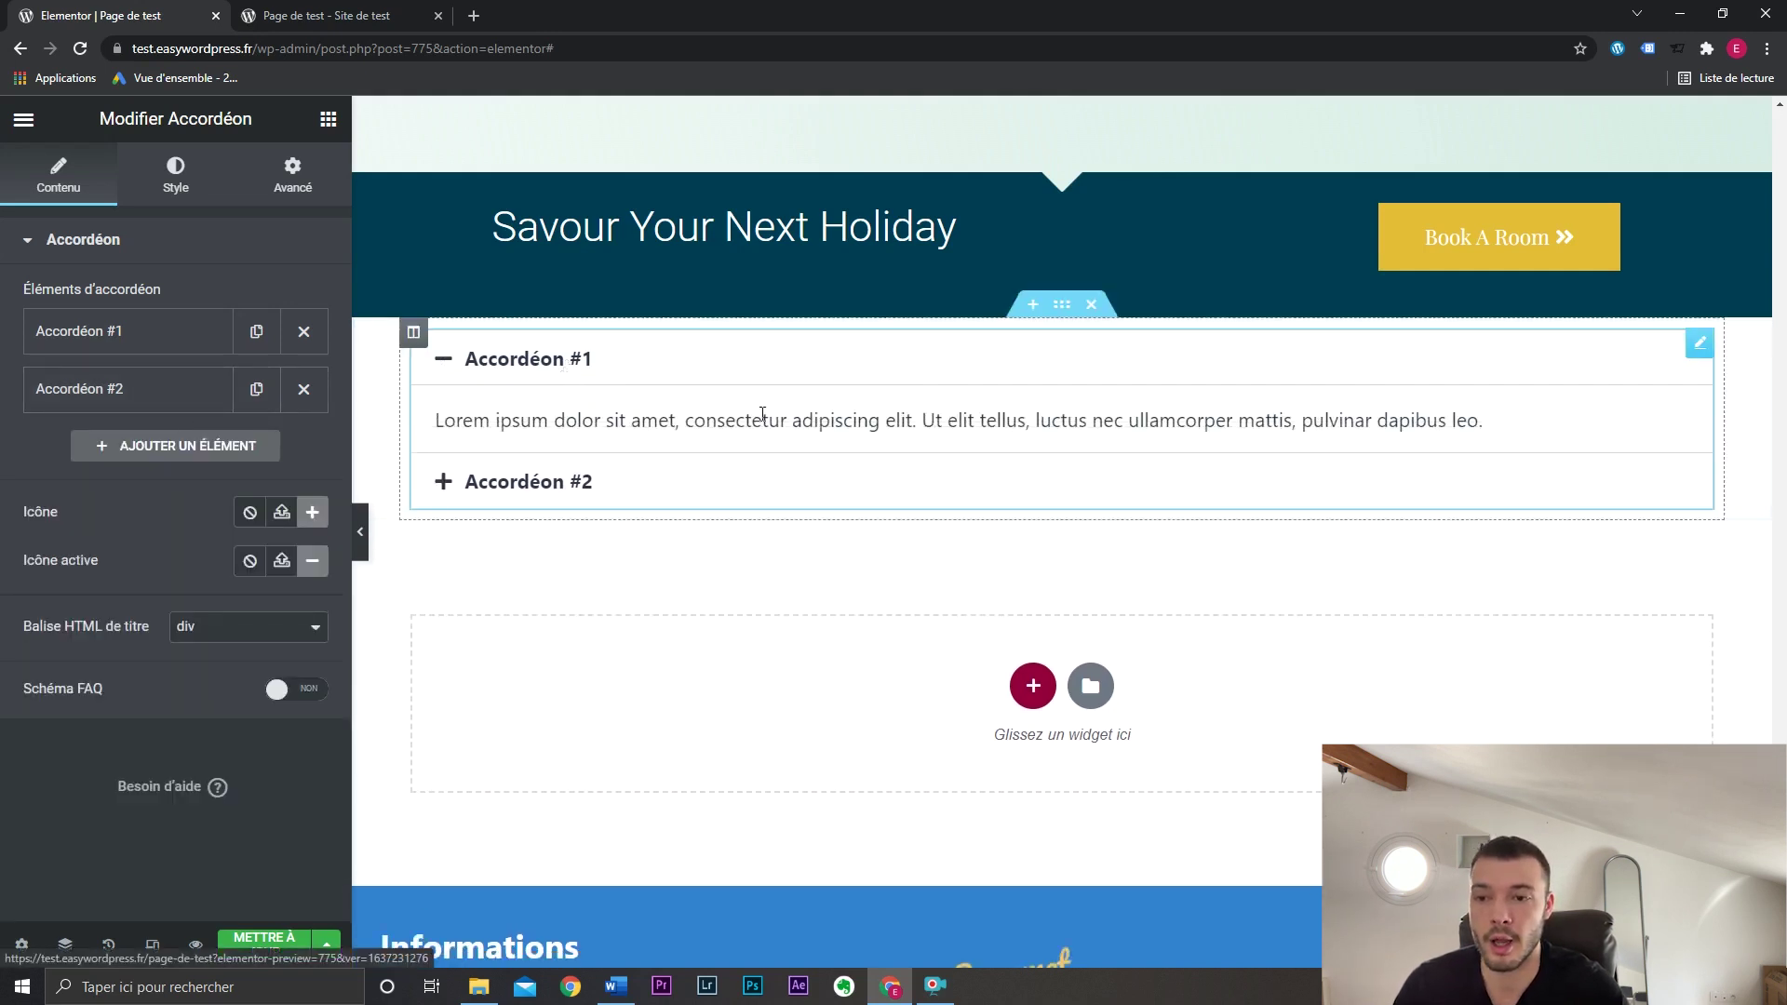
# Return to the widget list, browse the general widgets and update the page.
pyautogui.click(328, 119)
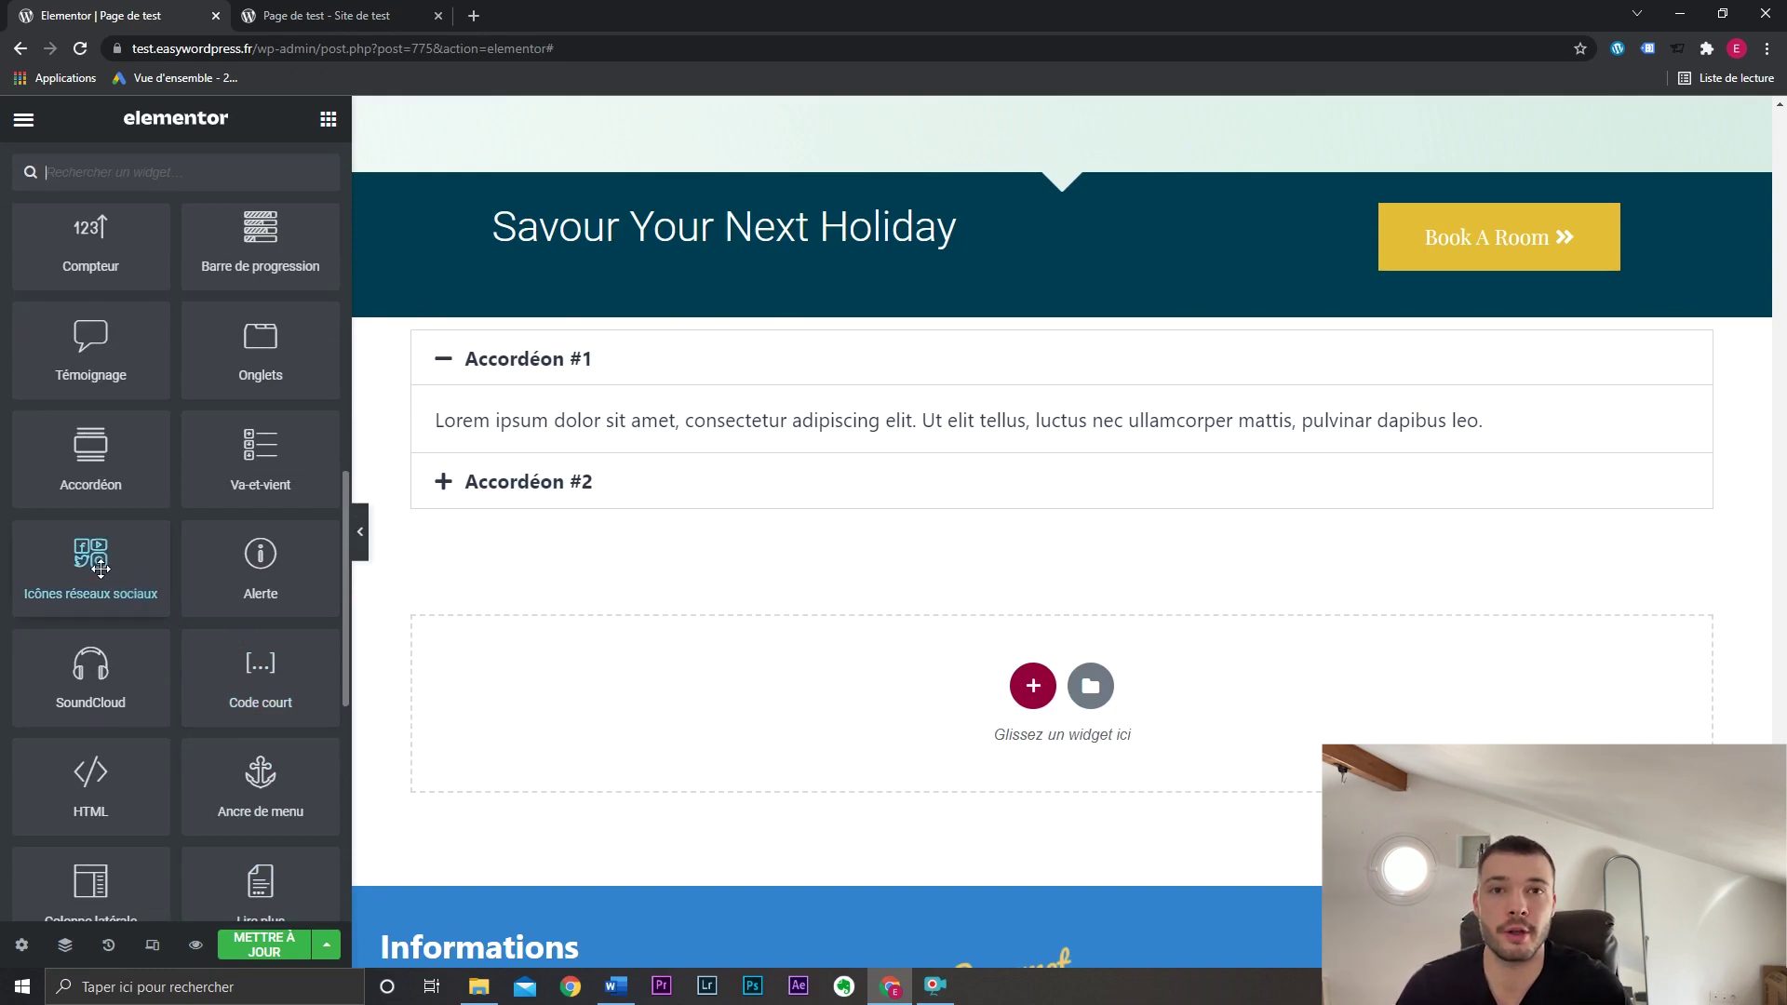
pyautogui.scroll(-2, 140, 652)
pyautogui.scroll(8, 179, 722)
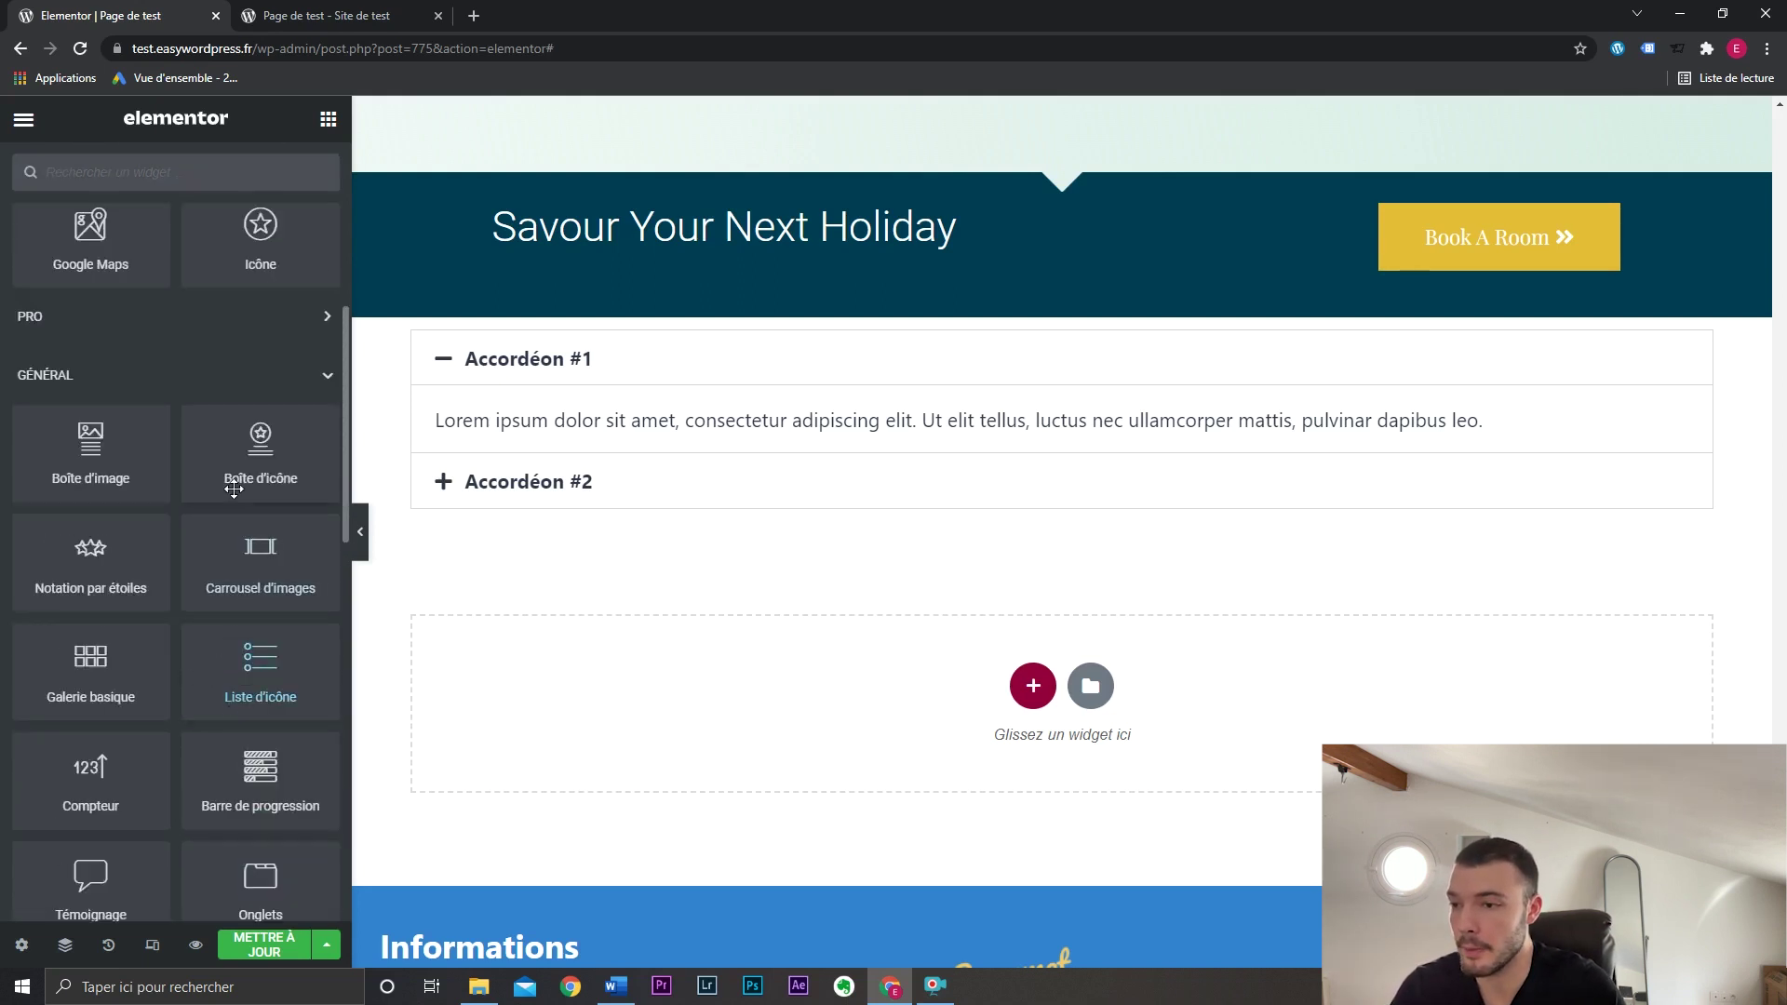
pyautogui.scroll(5, 233, 489)
pyautogui.click(265, 950)
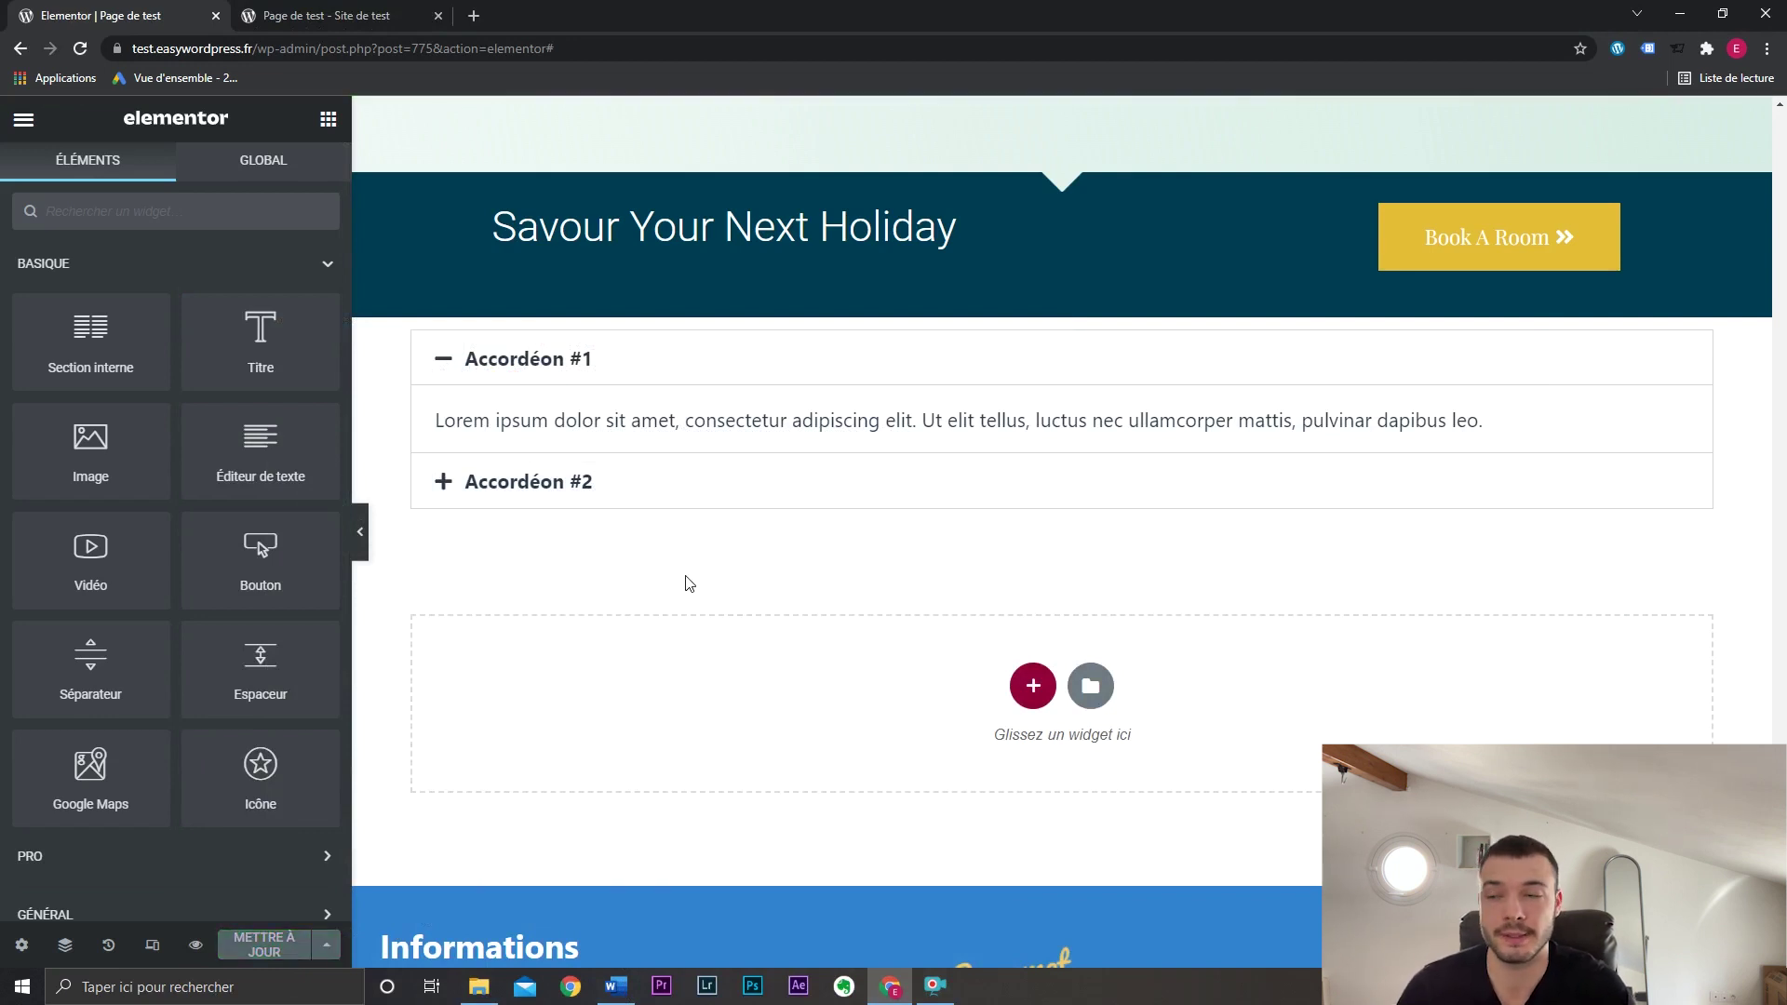
# Exit the editor, open Elementor's Outils page and view the Mode sans échec options.
pyautogui.click(24, 119)
pyautogui.click(193, 622)
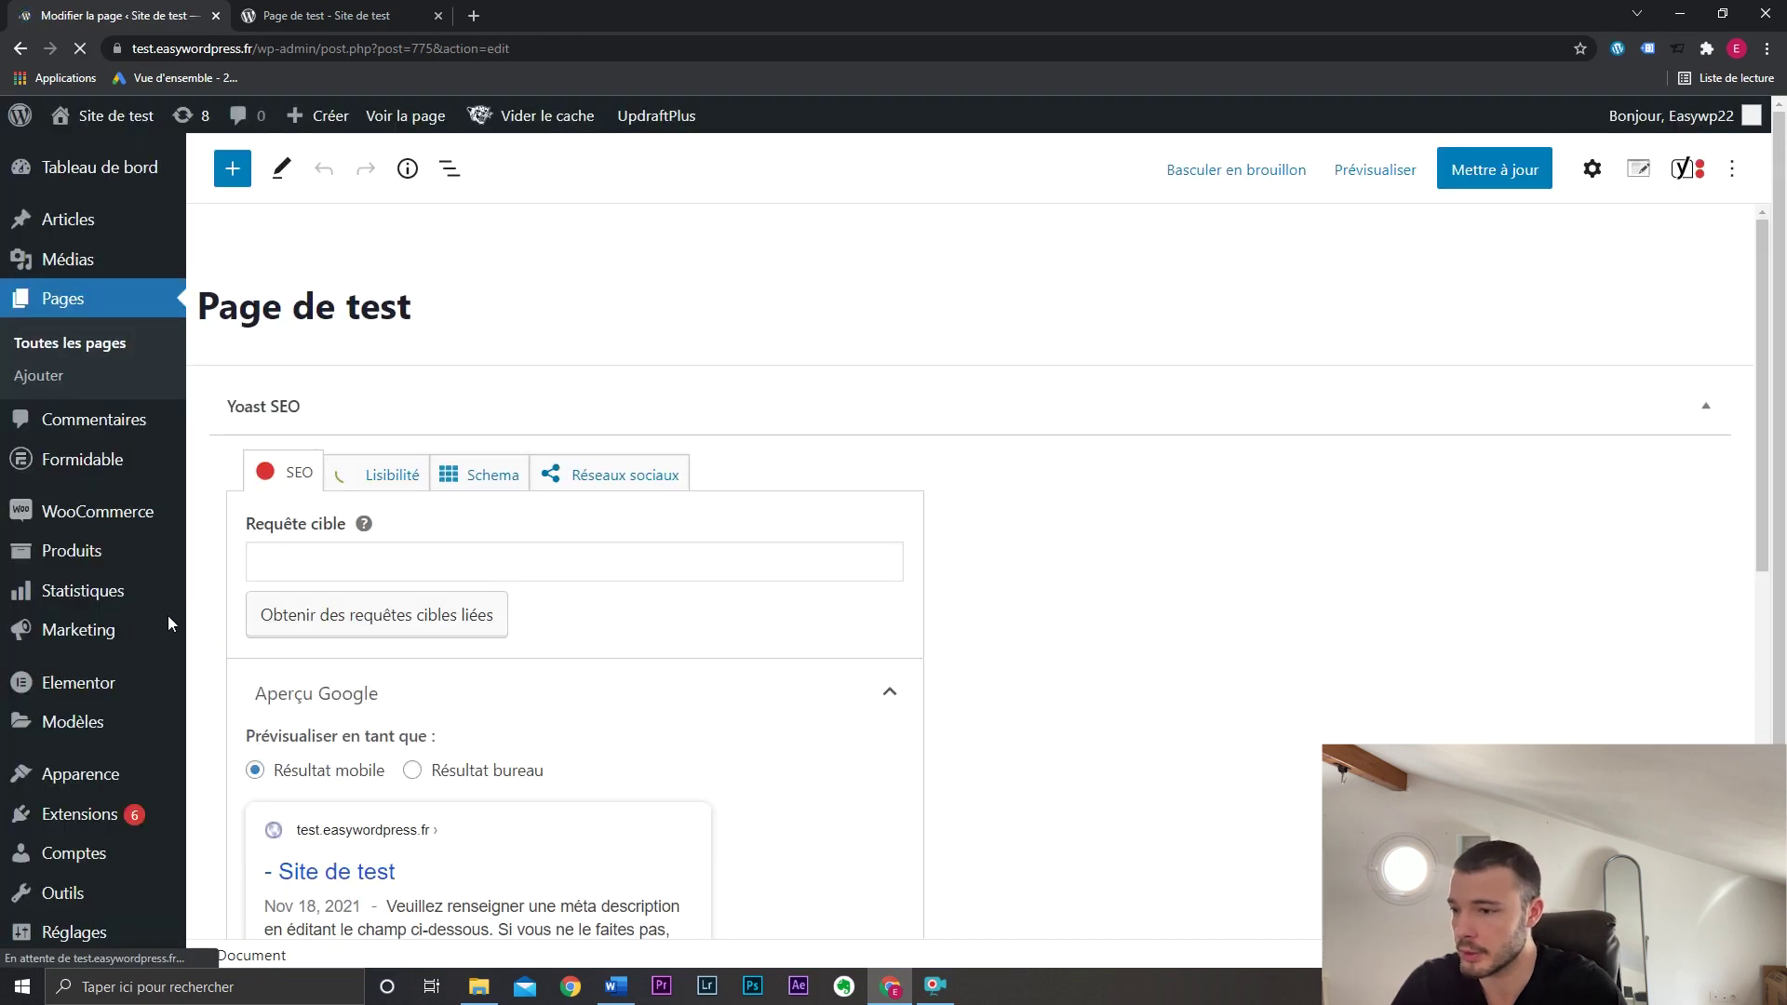
pyautogui.moveTo(121, 689)
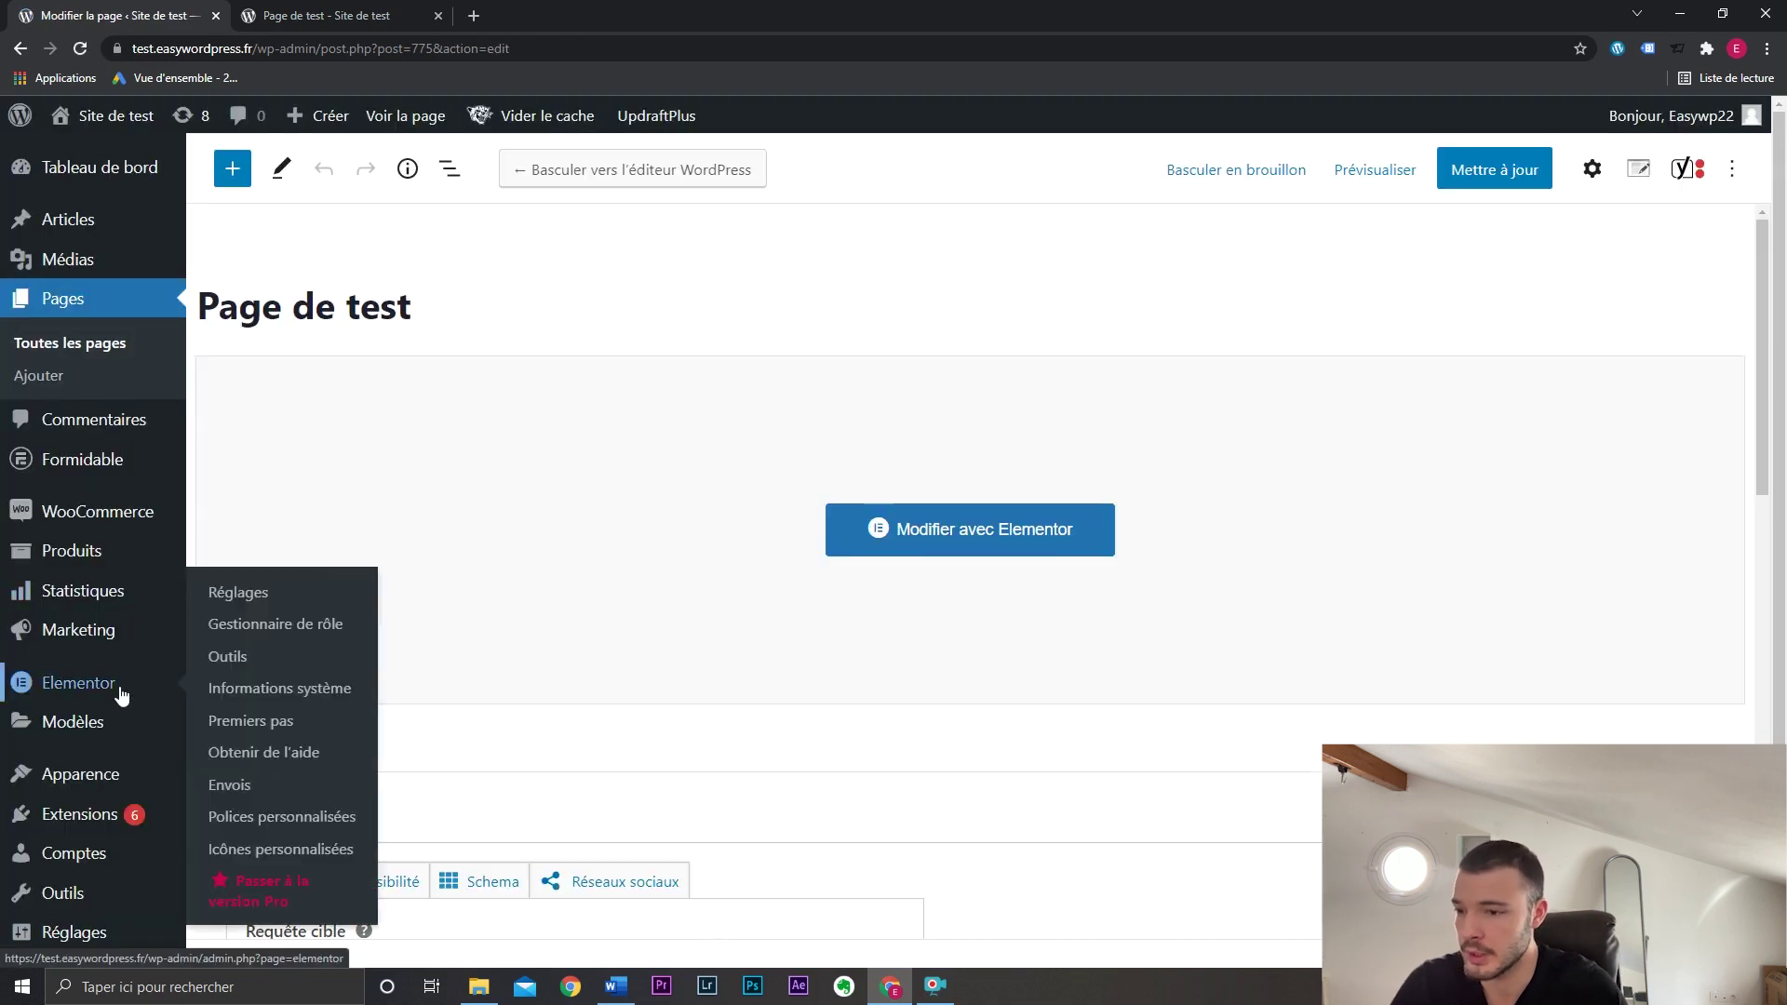
pyautogui.click(227, 657)
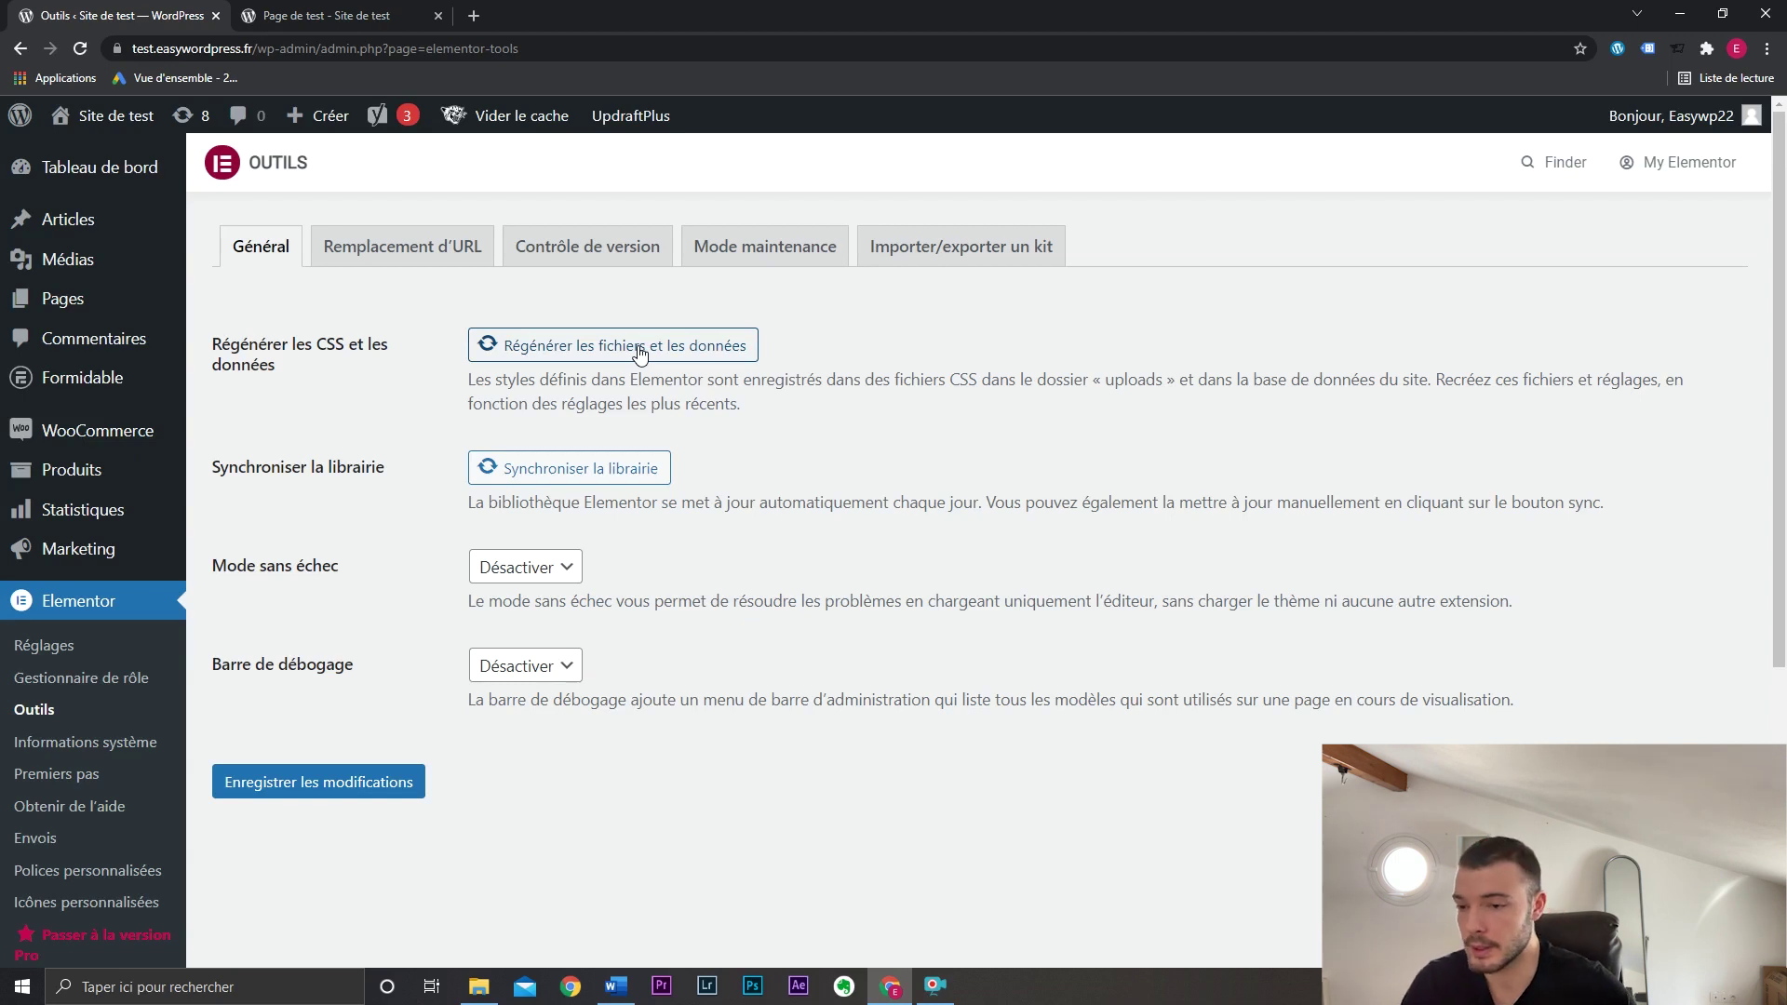
pyautogui.click(554, 571)
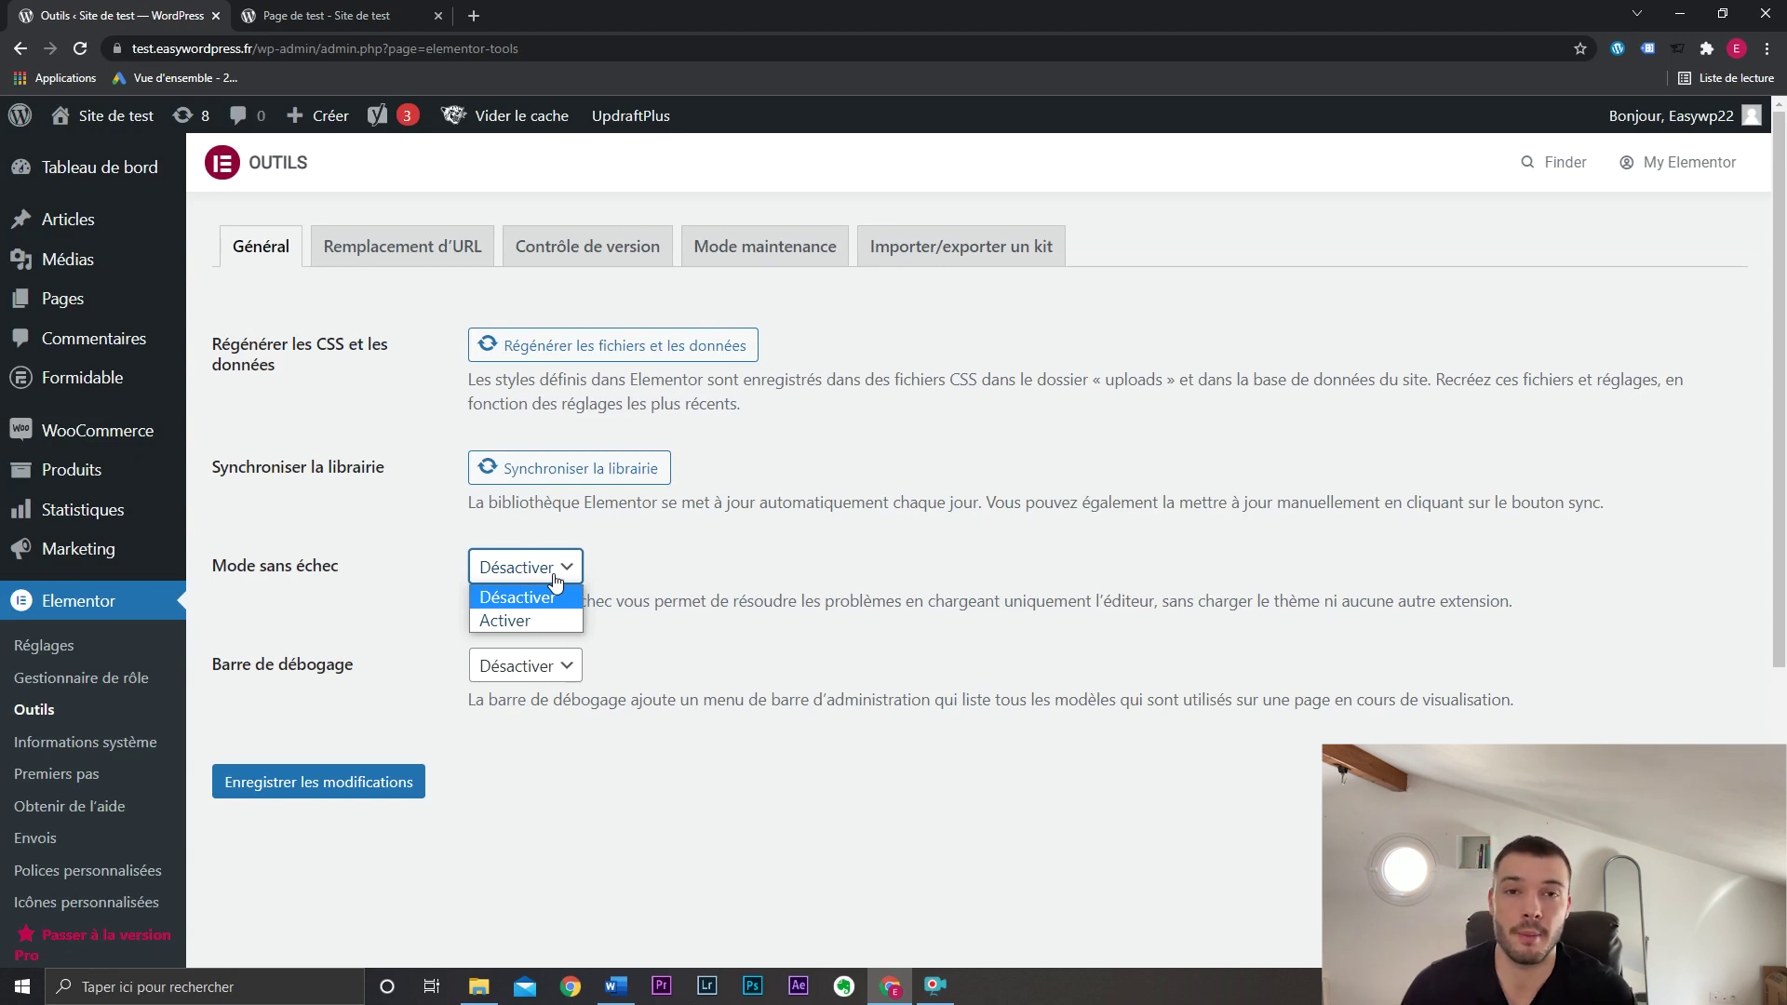
pyautogui.click(507, 620)
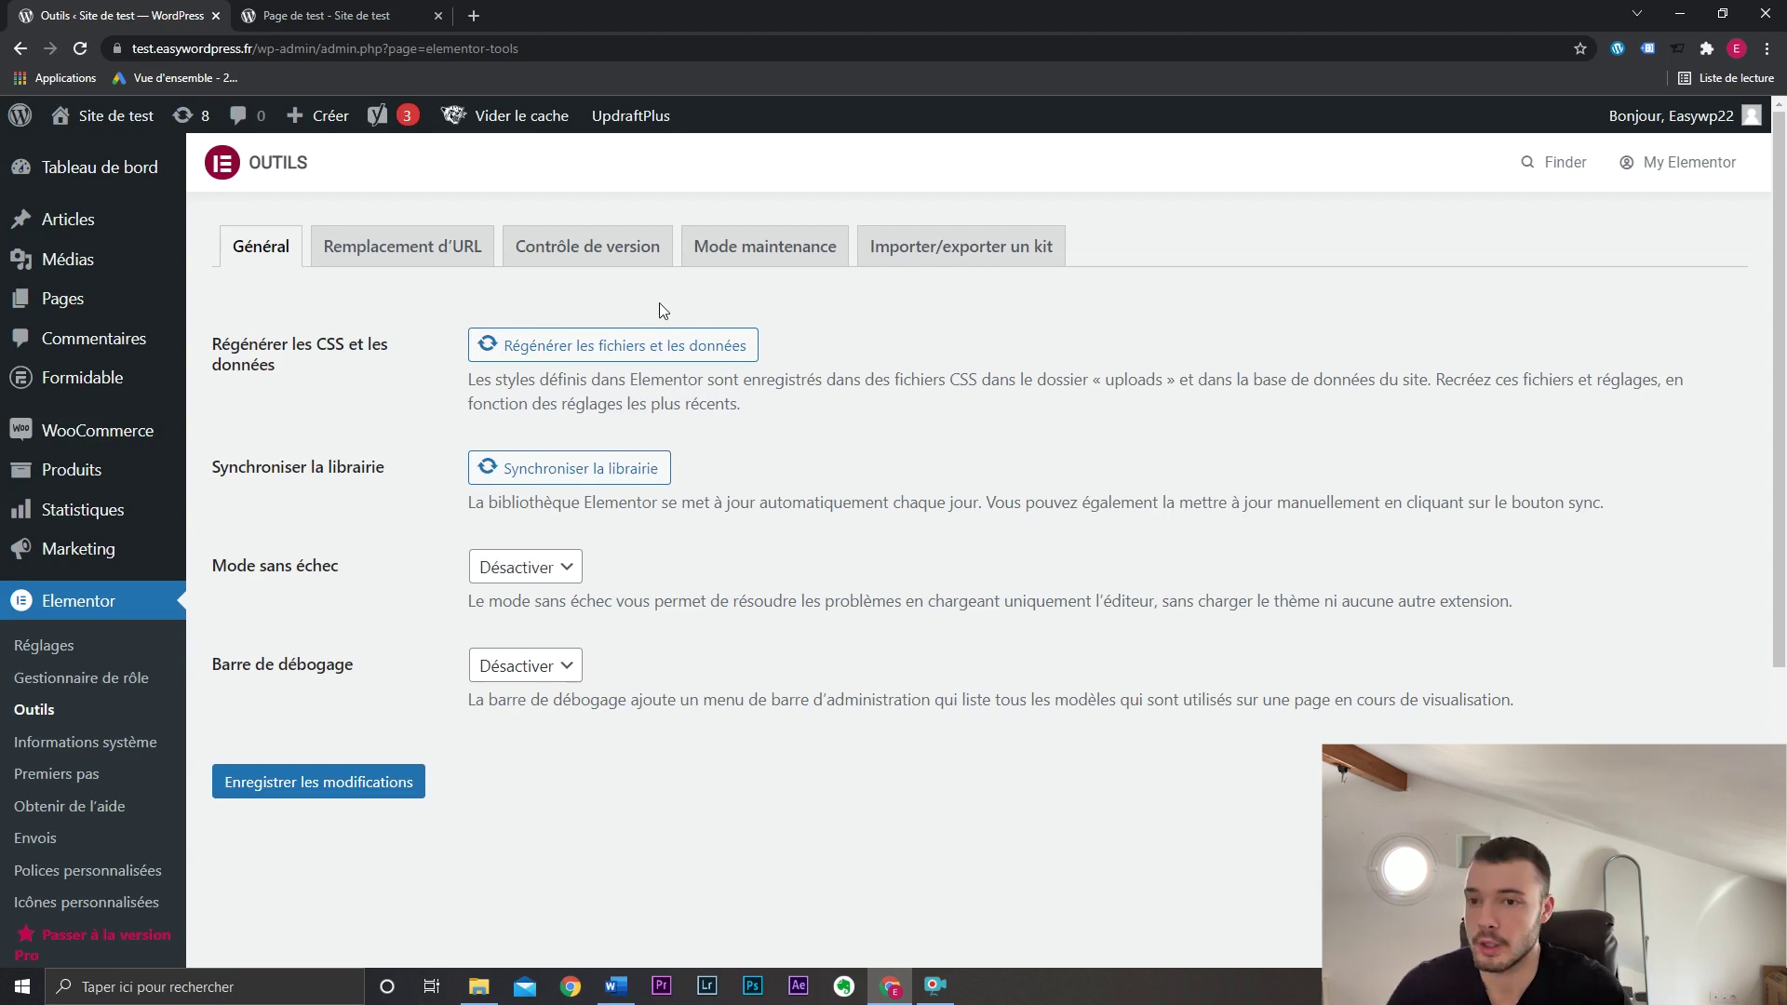
# Open the Mode maintenance settings, set the mode to Arrive bientôt and read its description.
pyautogui.click(745, 249)
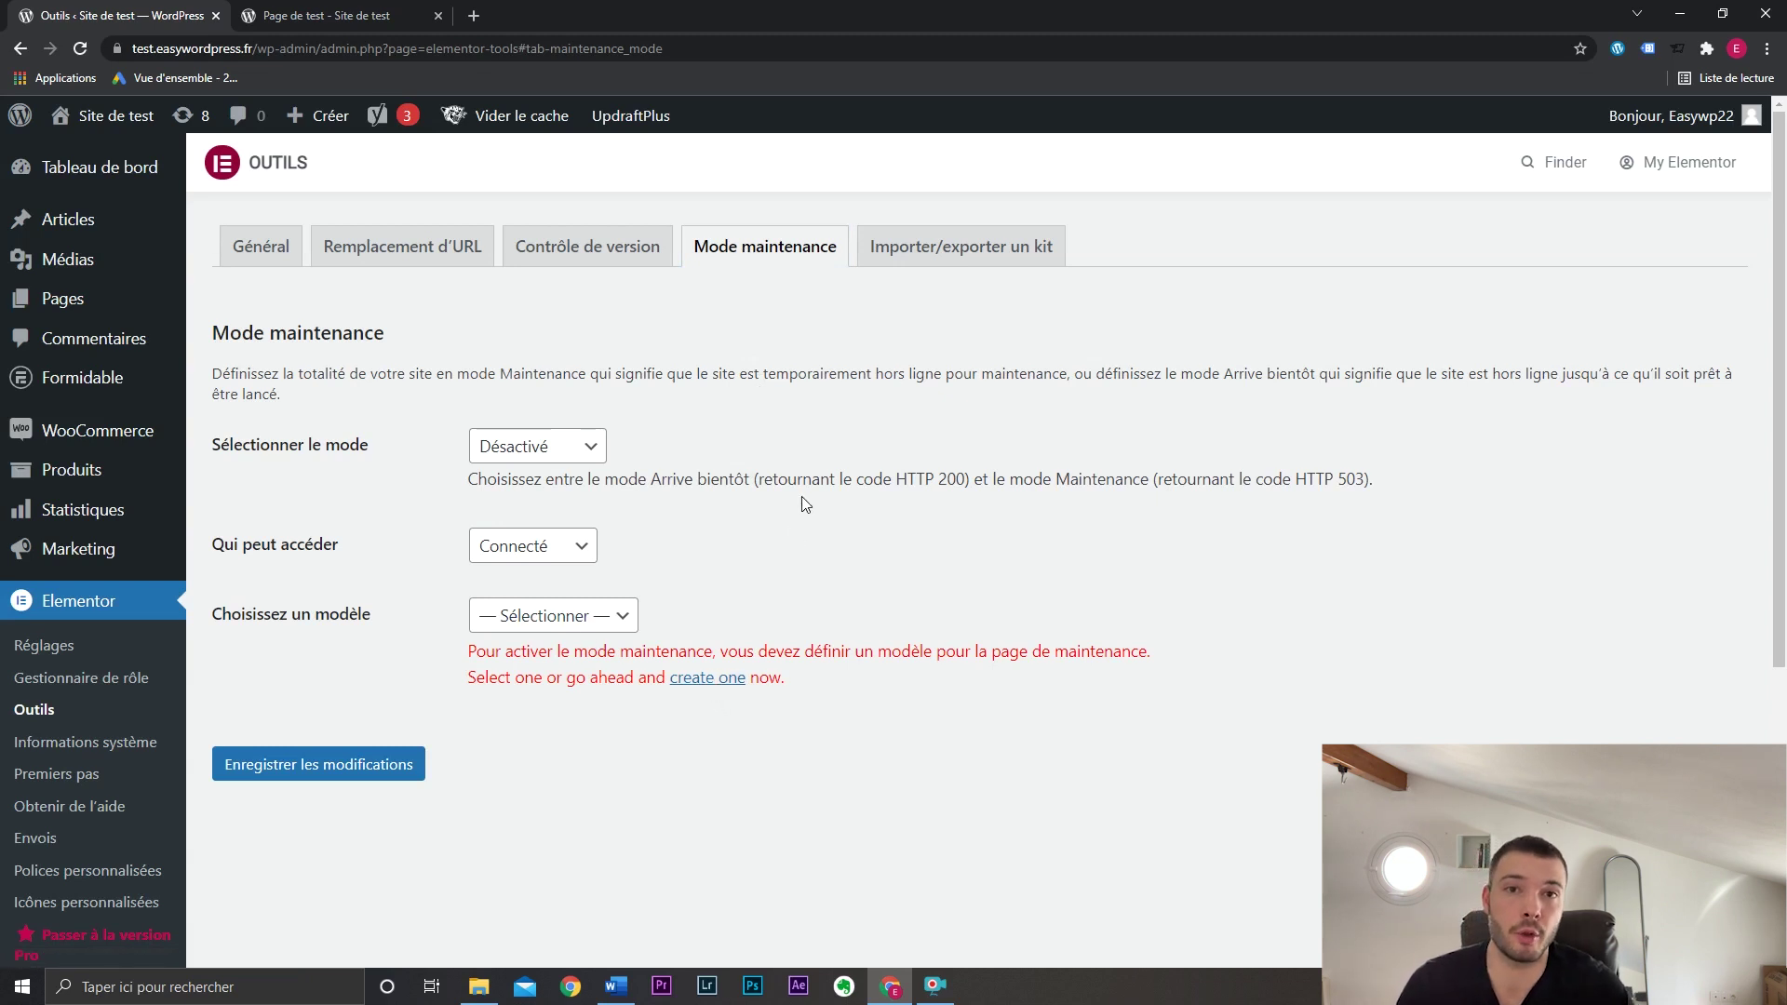
pyautogui.click(576, 453)
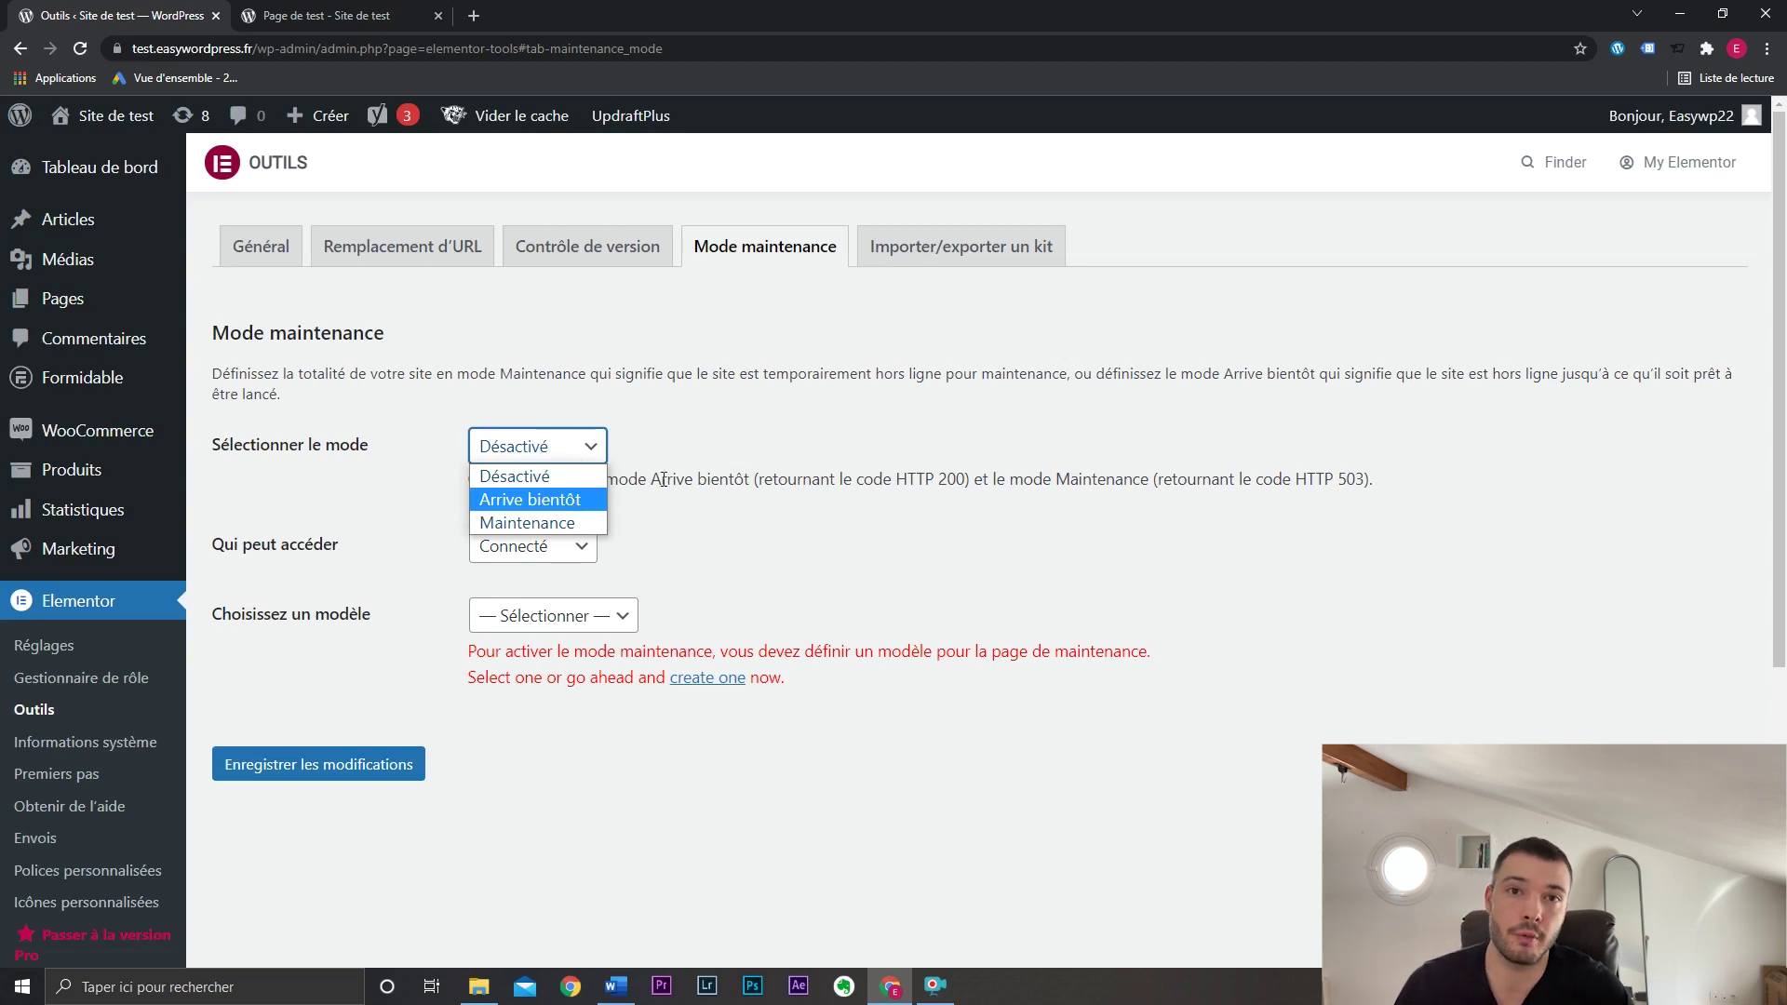
pyautogui.click(531, 500)
pyautogui.click(588, 449)
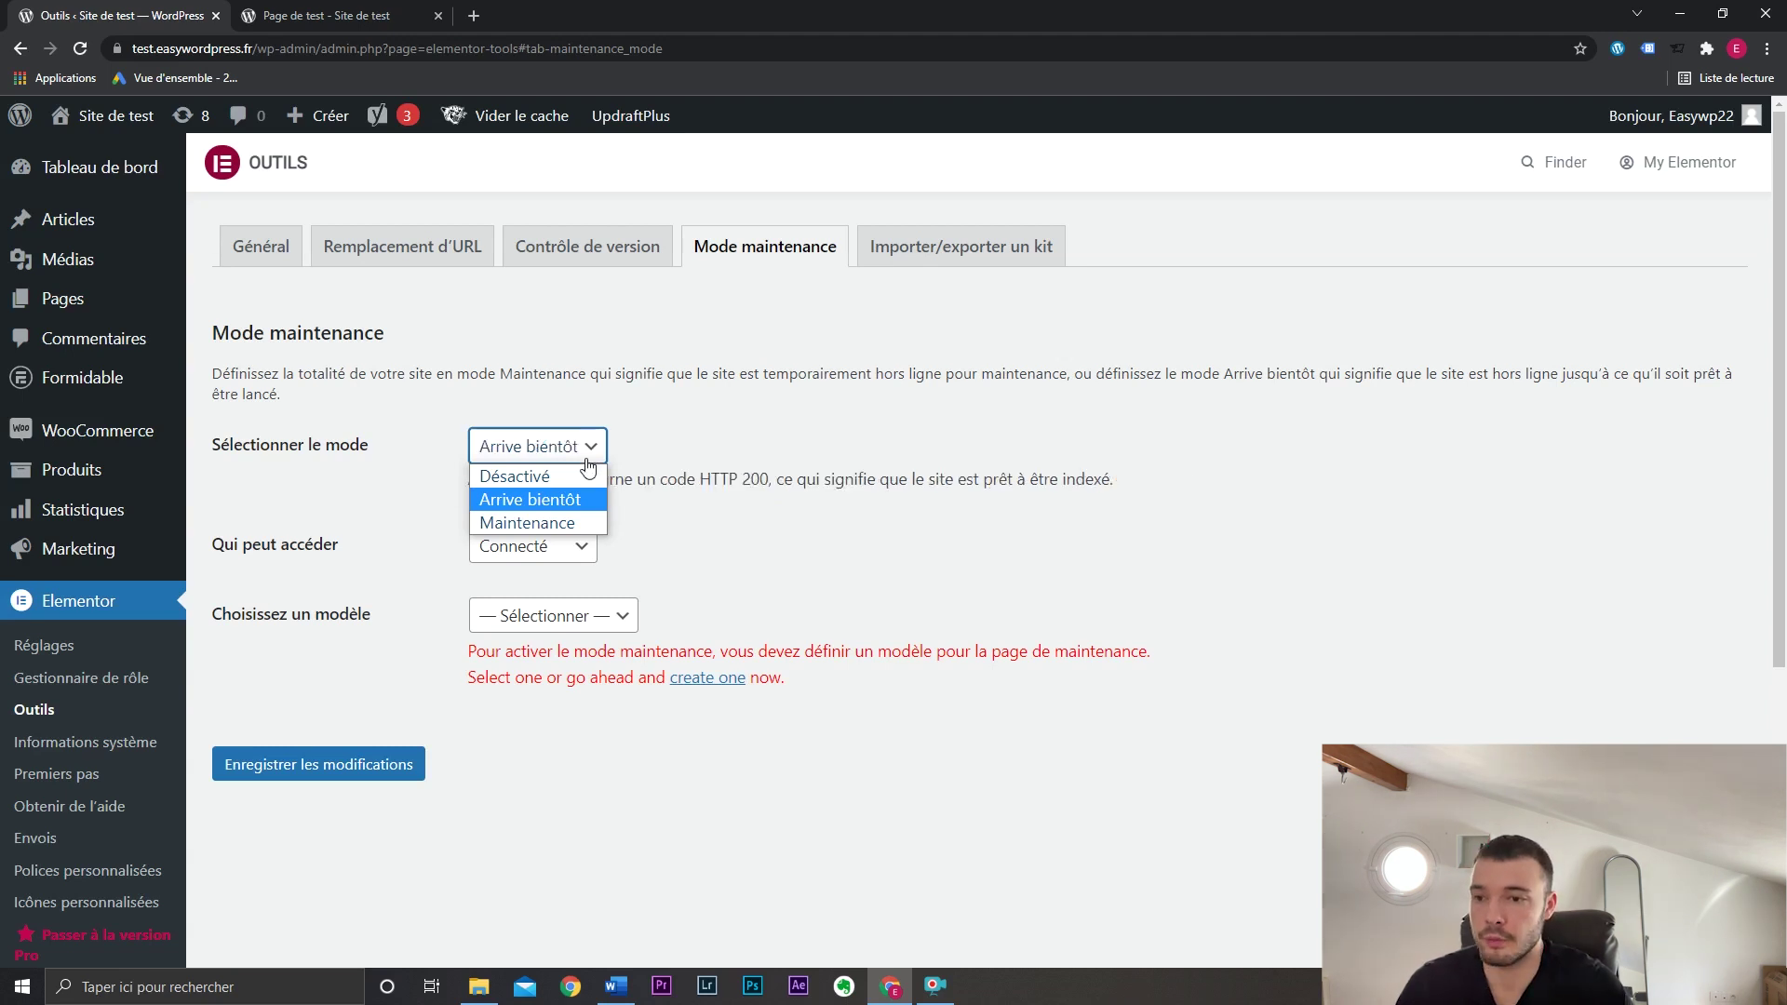
pyautogui.click(572, 504)
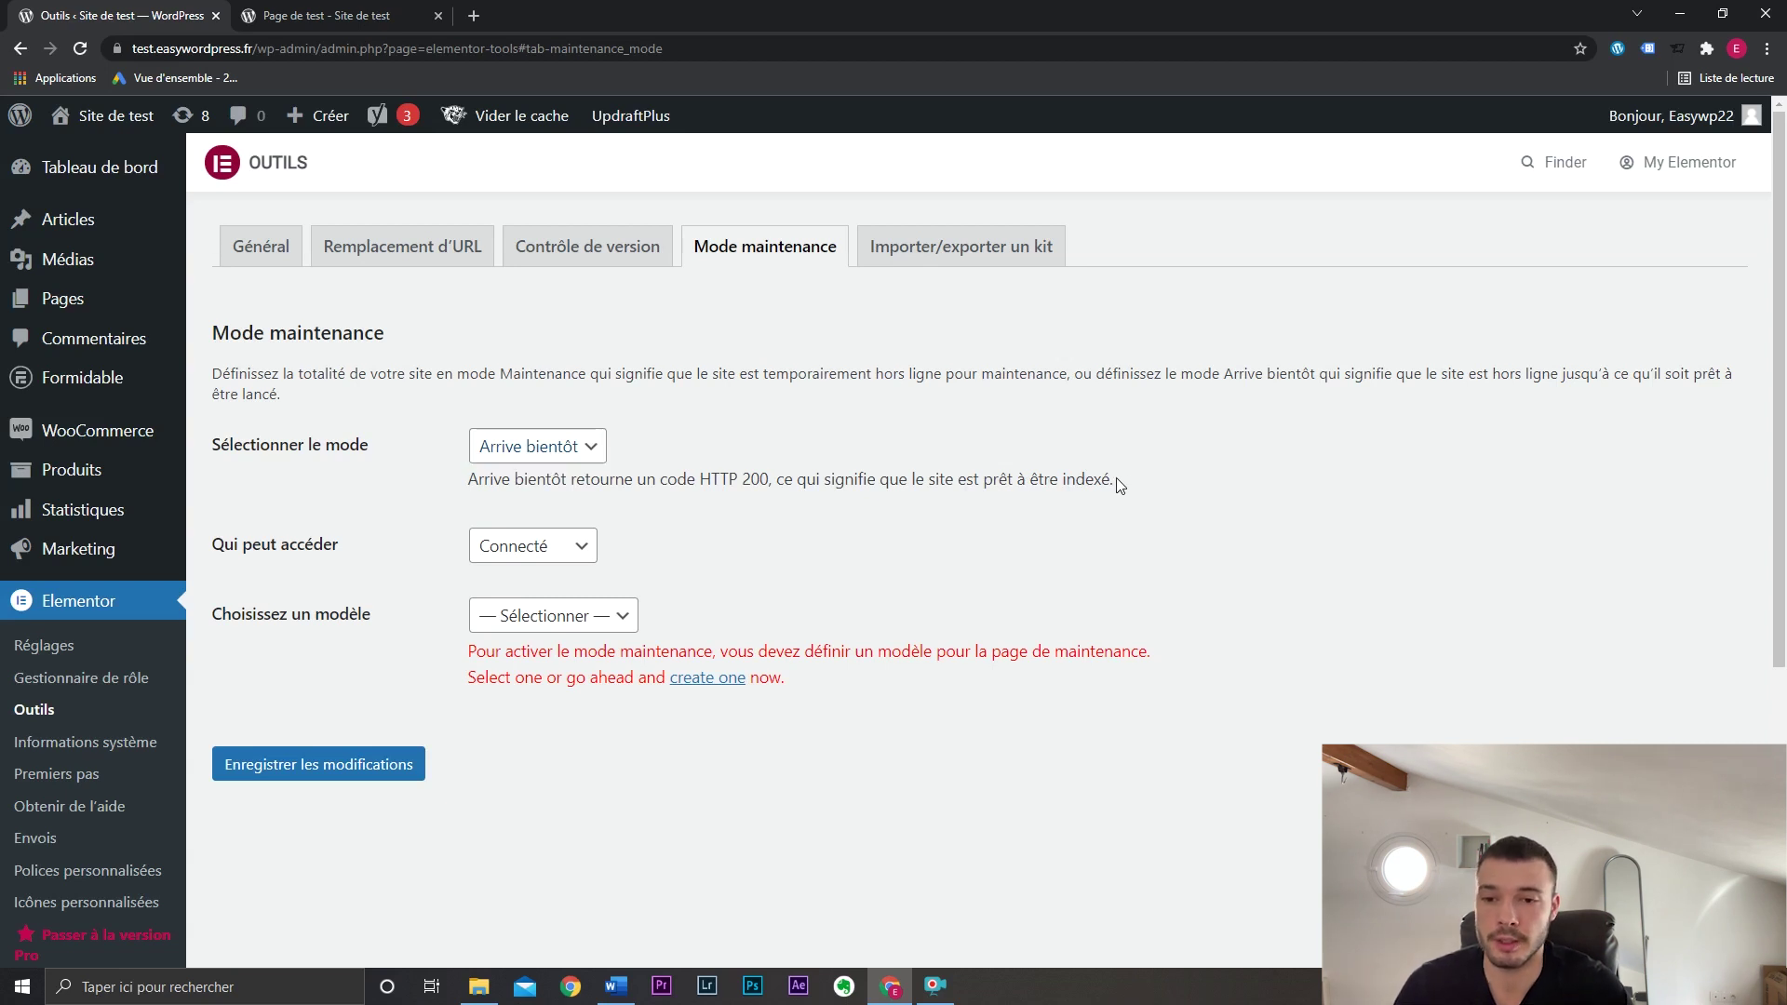
pyautogui.moveTo(1115, 480); pyautogui.dragTo(762, 481)
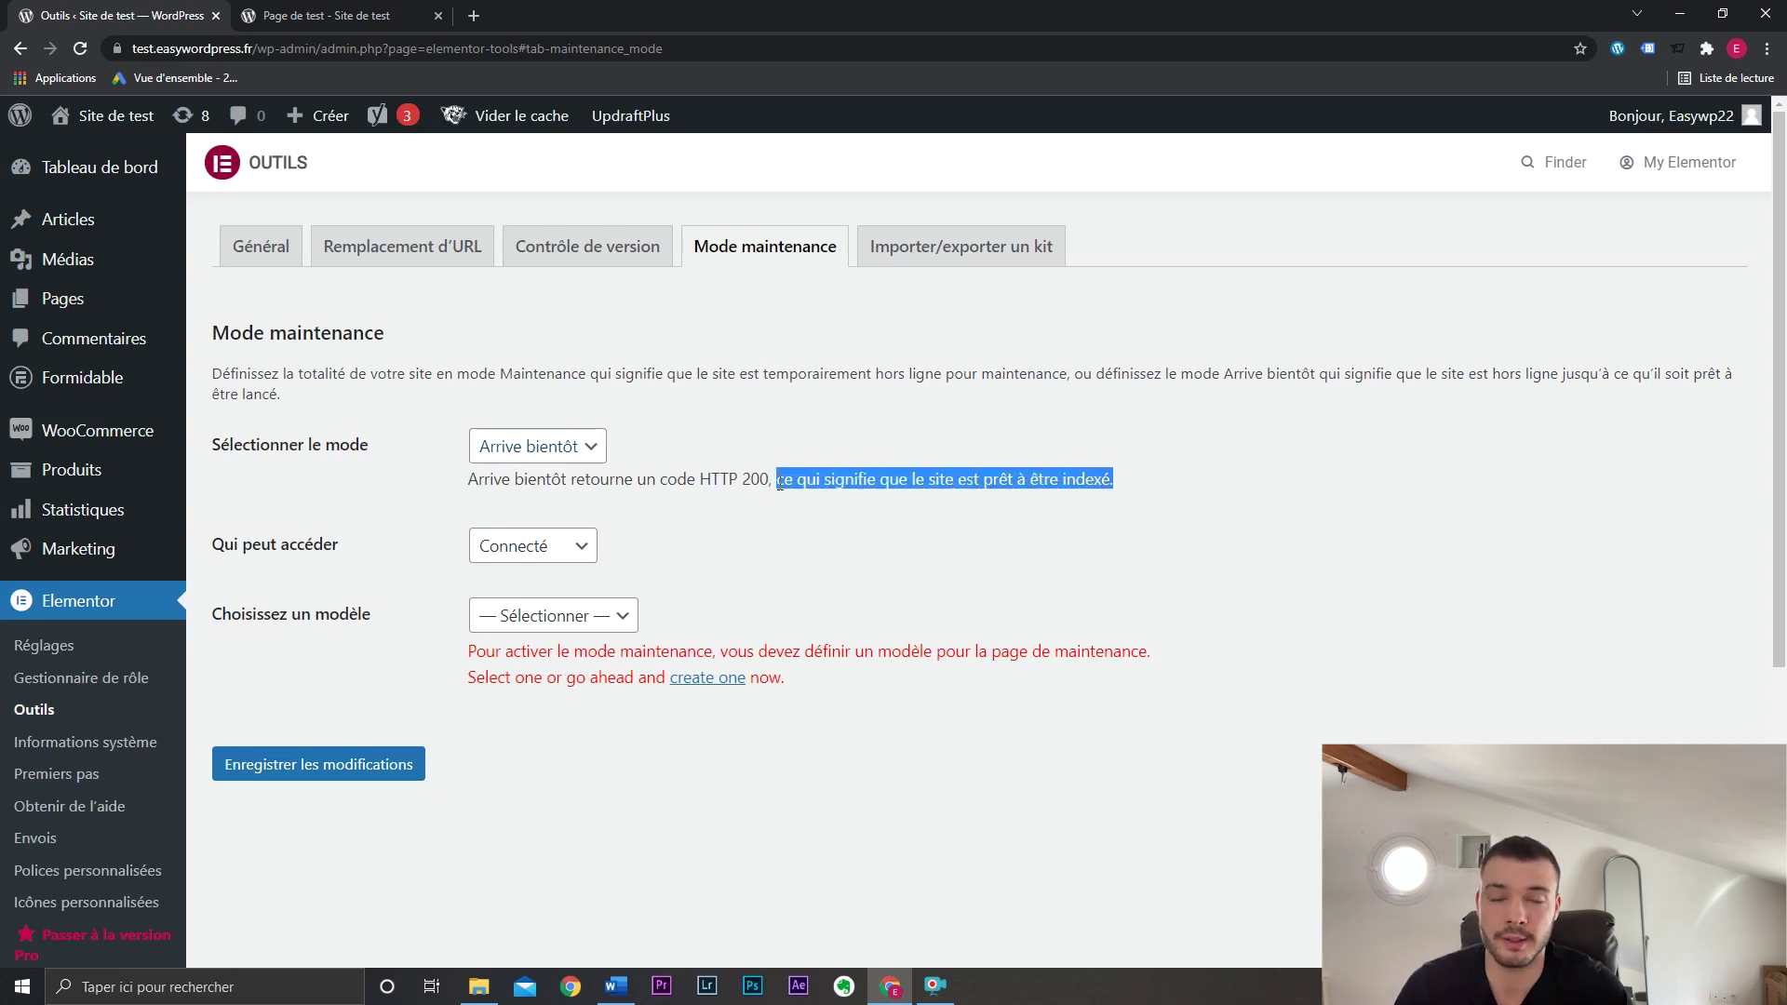
pyautogui.click(780, 482)
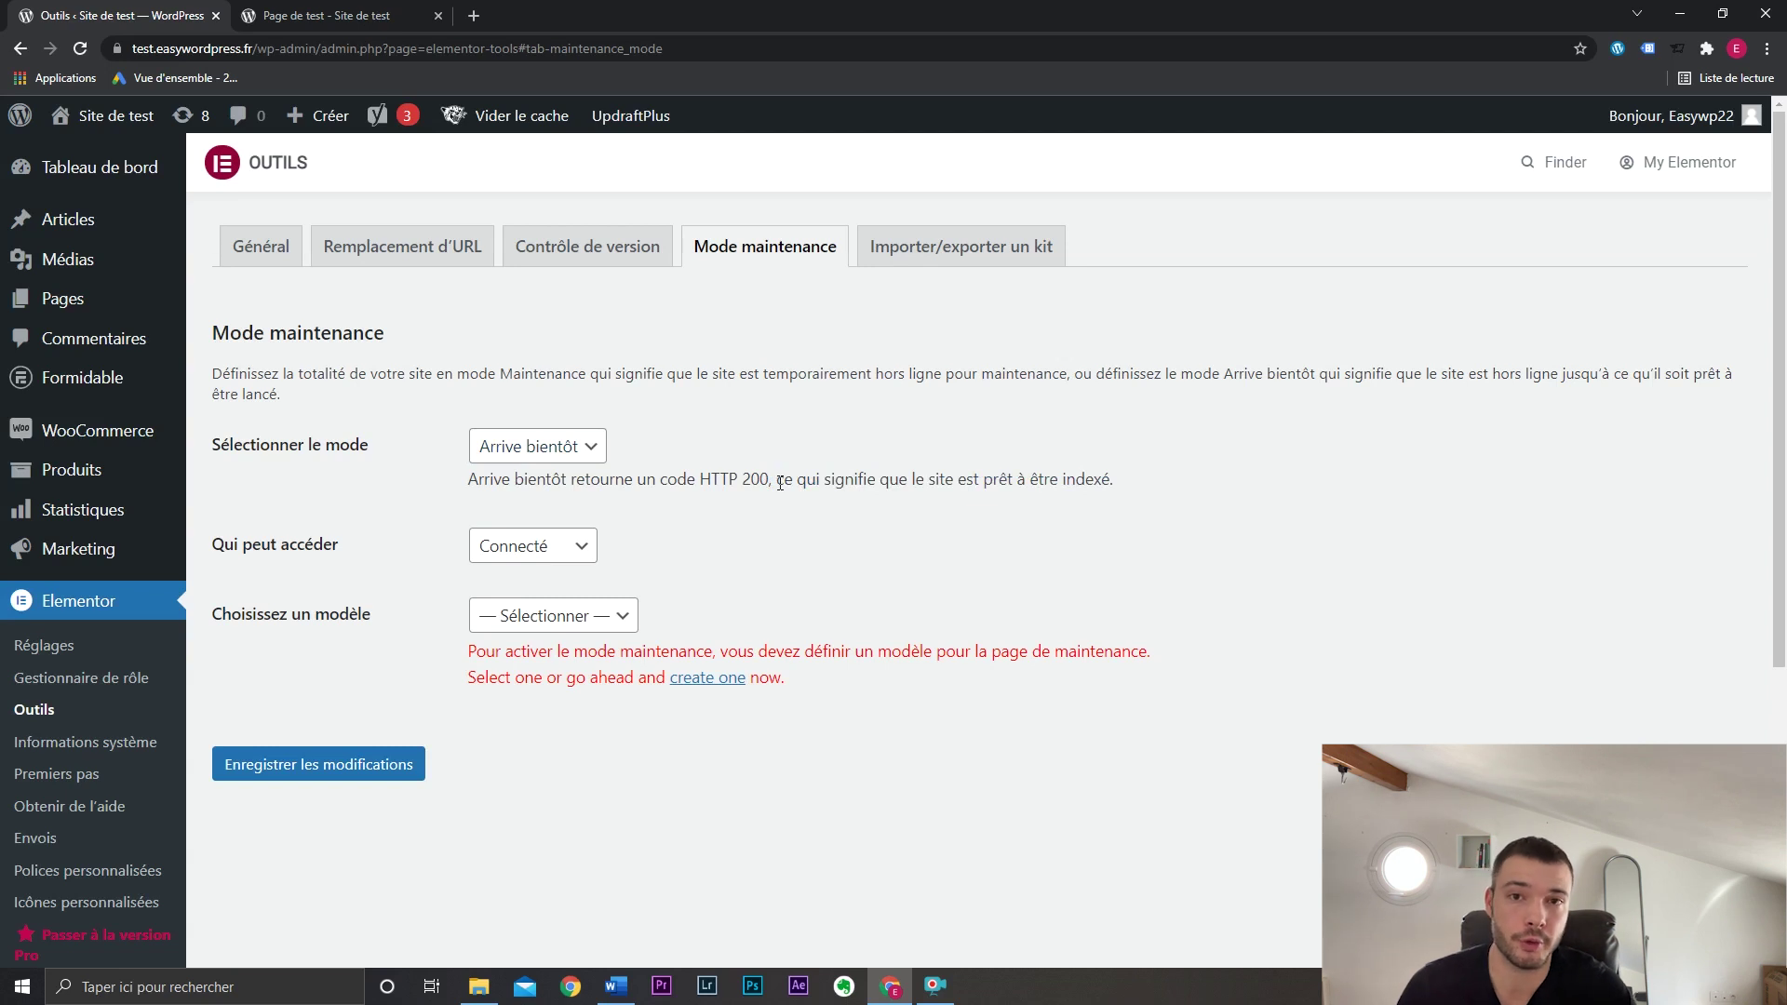
# Set the site mode to Maintenance and read its description, including the recommendation on how long to use it.
pyautogui.click(596, 447)
pyautogui.click(581, 518)
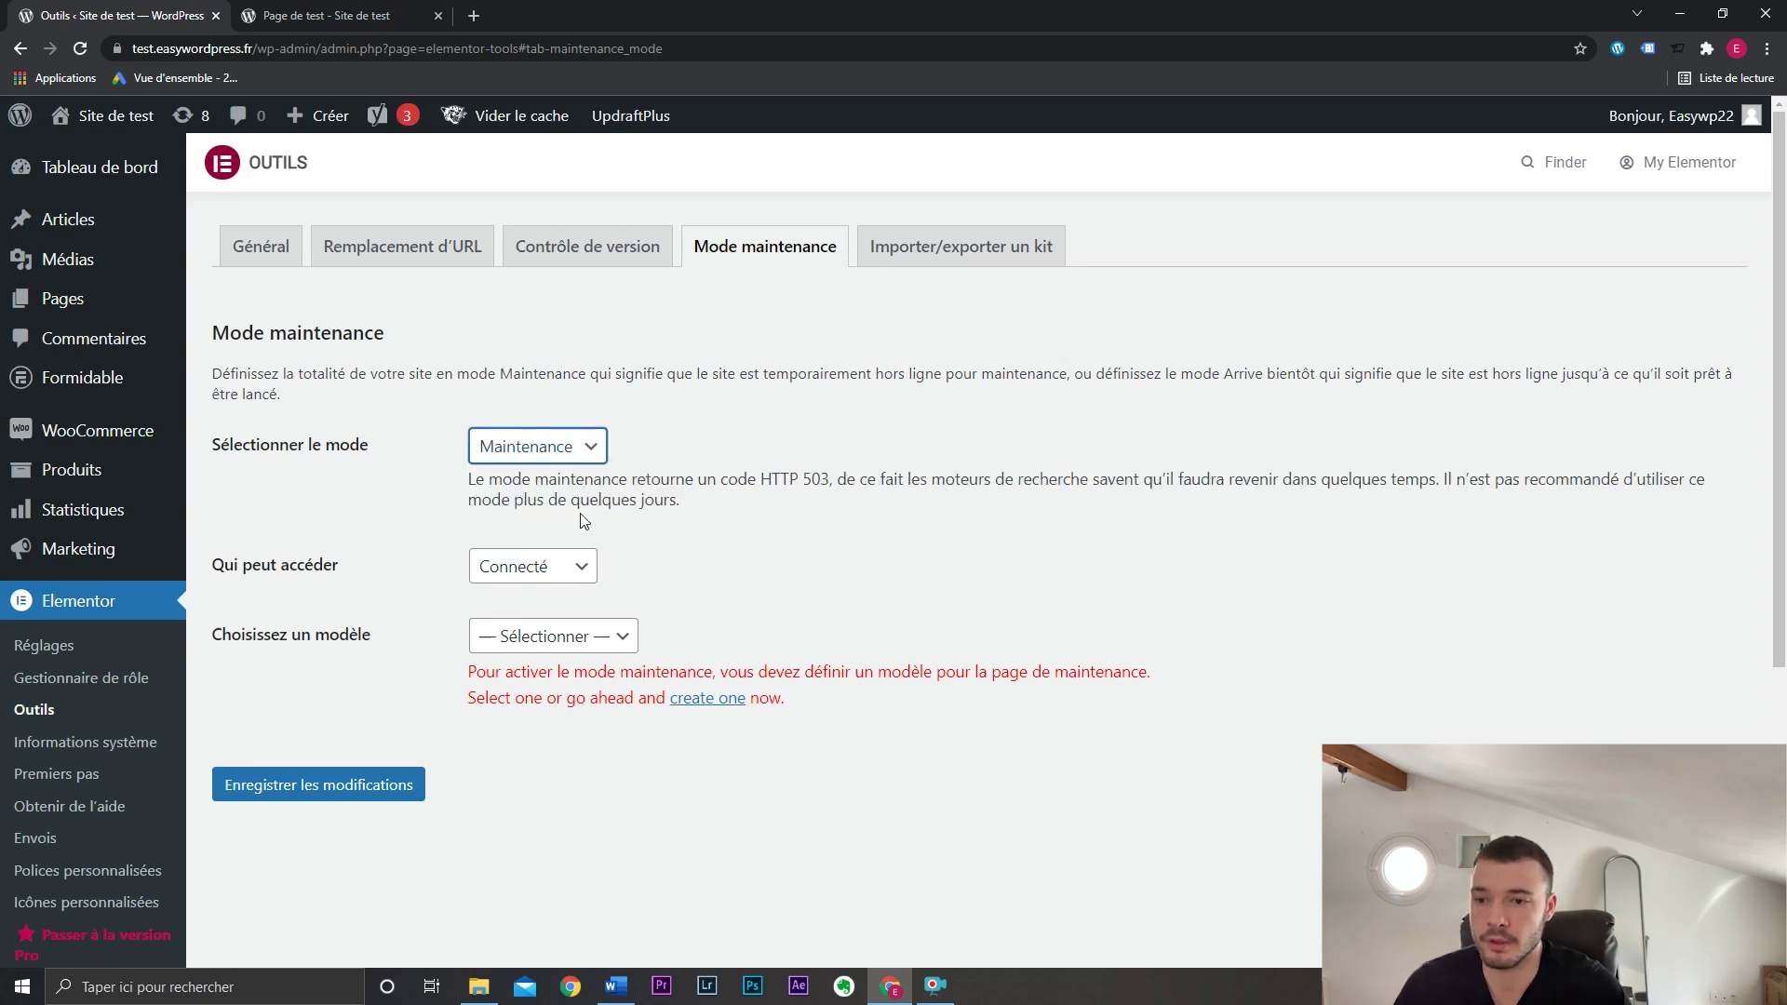
pyautogui.click(774, 510)
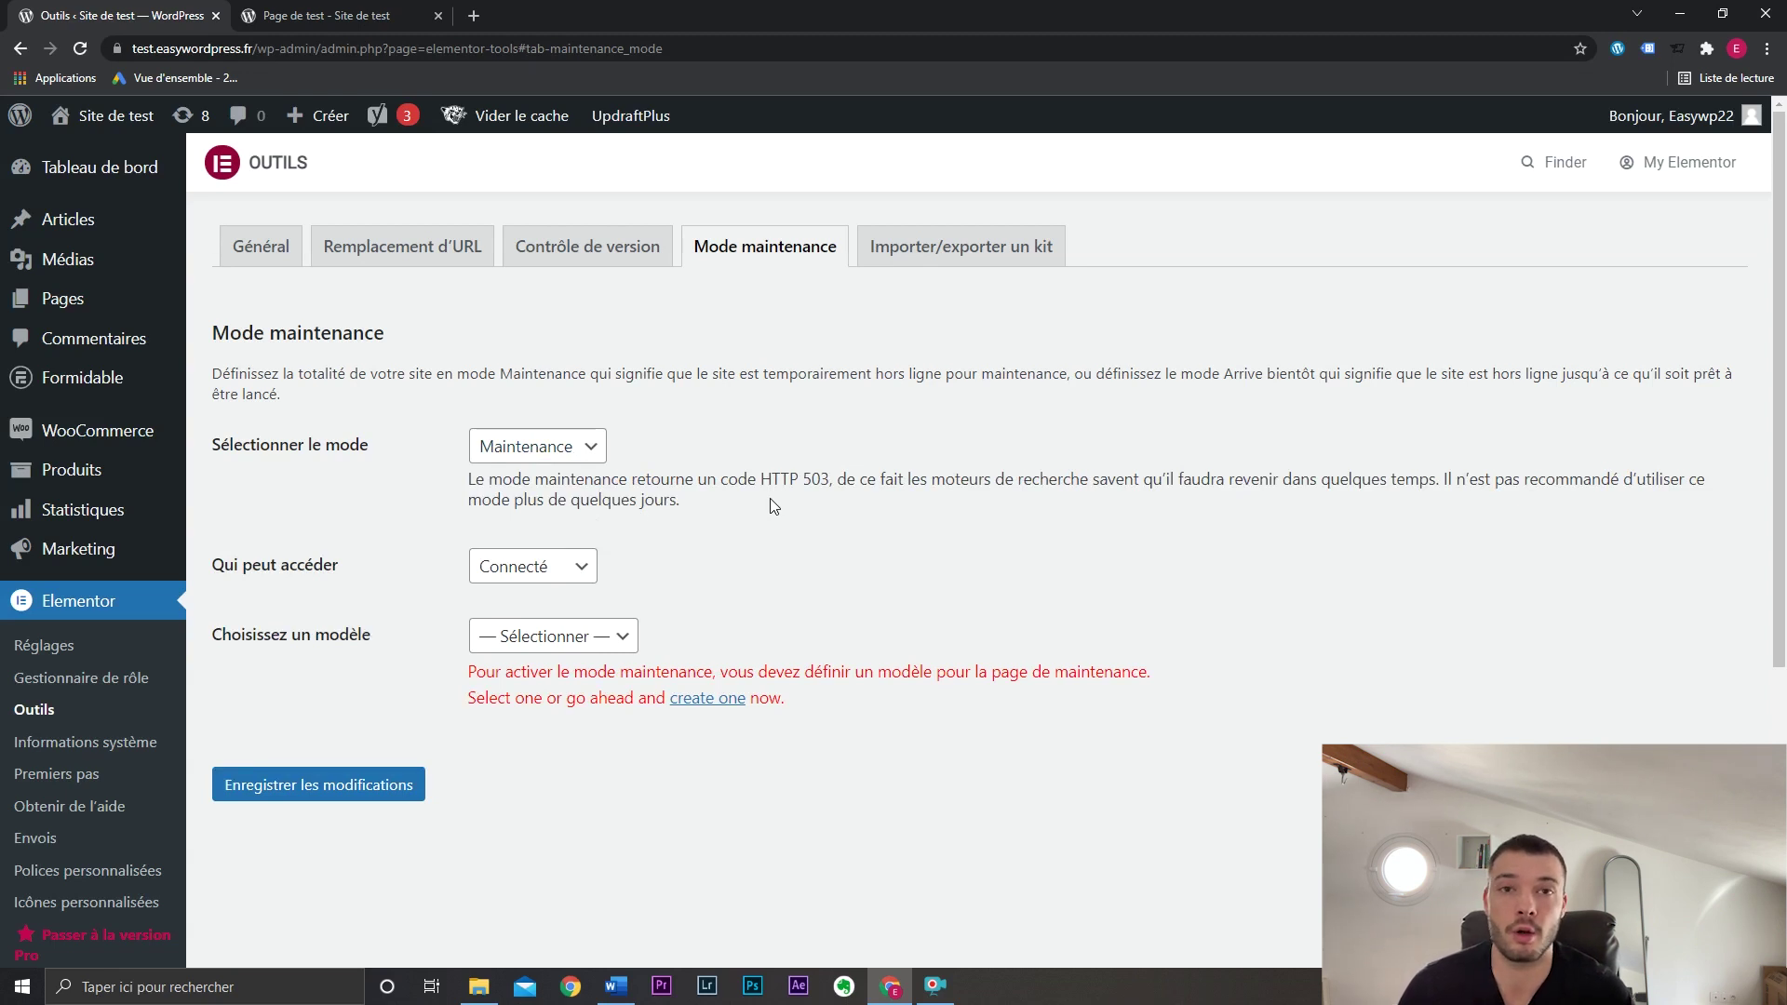
pyautogui.moveTo(1446, 480); pyautogui.dragTo(1464, 508)
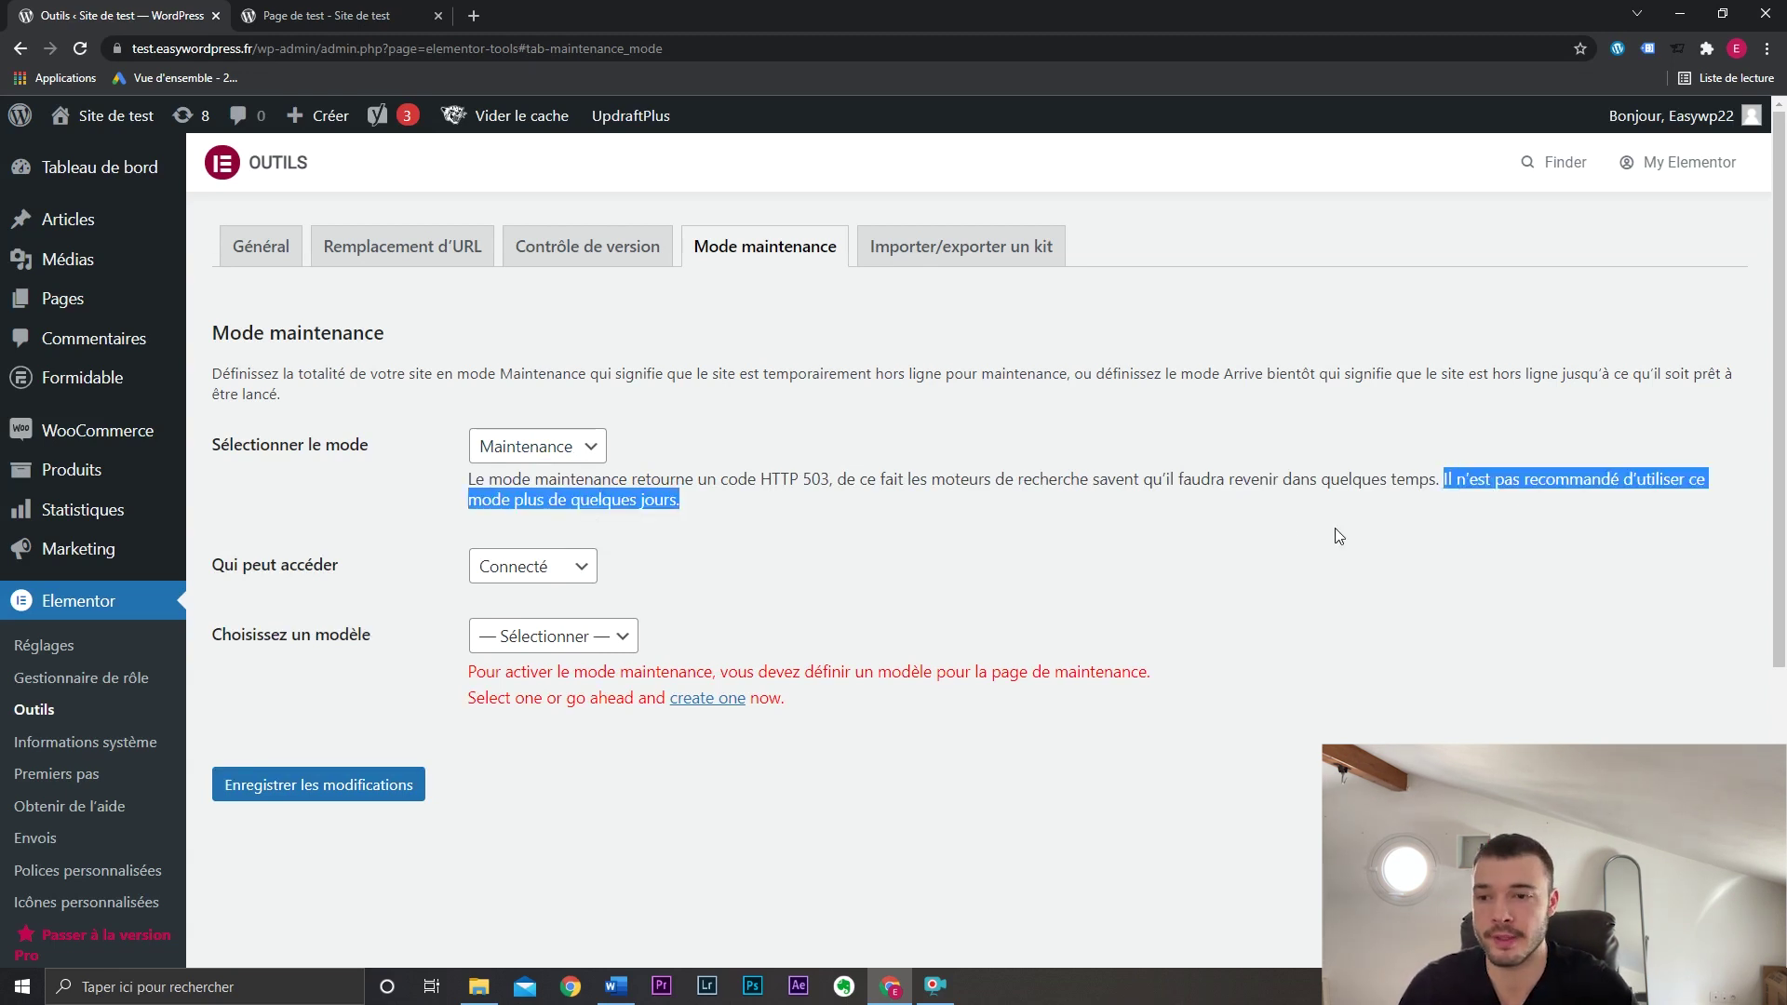
pyautogui.click(913, 517)
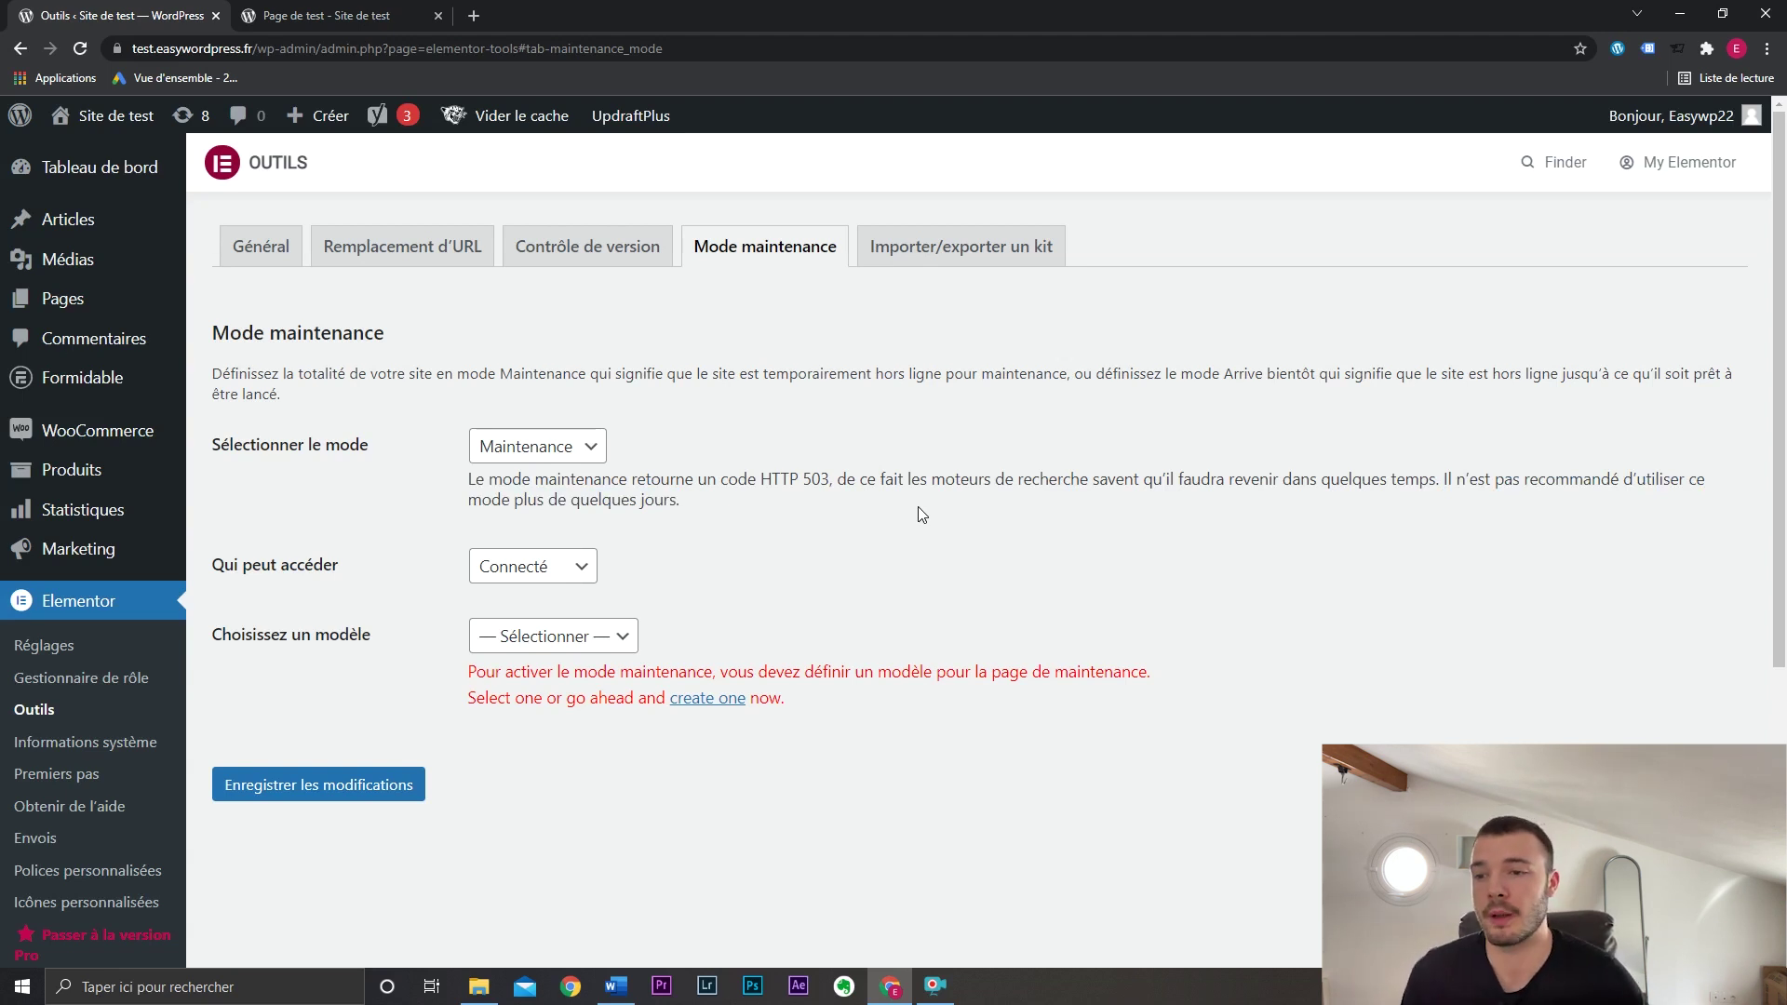
pyautogui.click(527, 464)
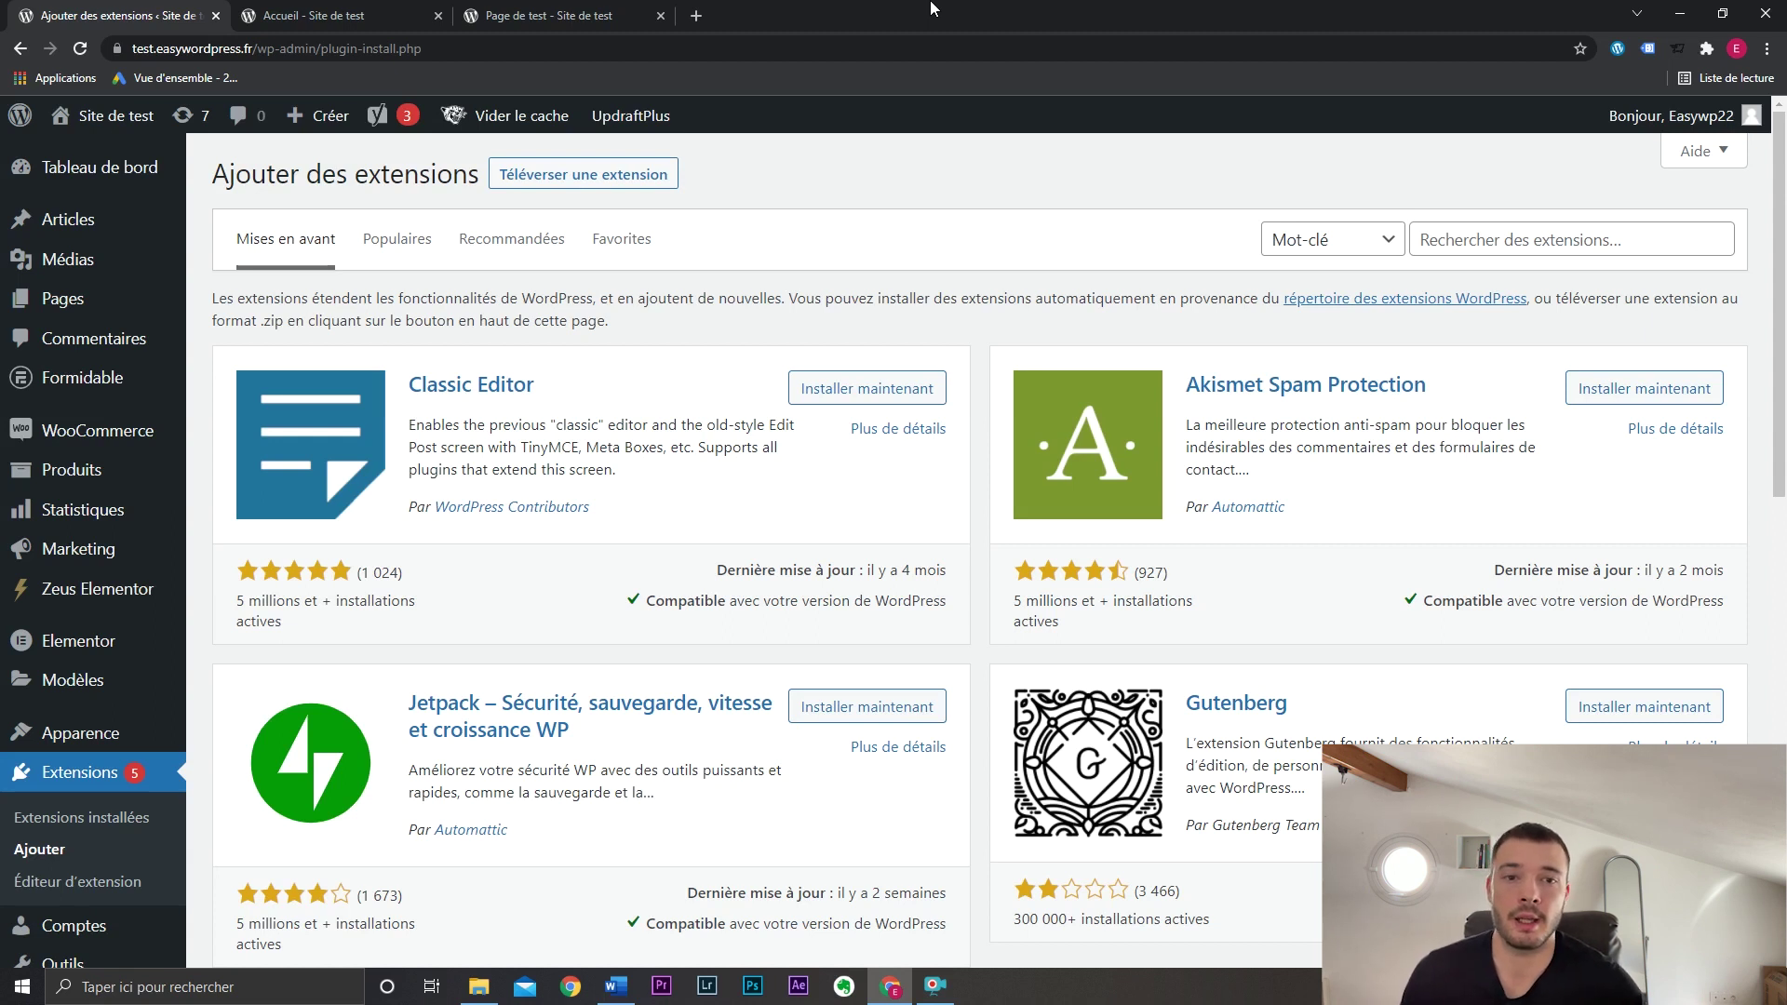
# Search the WordPress plugin directory for "zeus elementor".
pyautogui.click(1441, 244)
pyautogui.write('zeus')
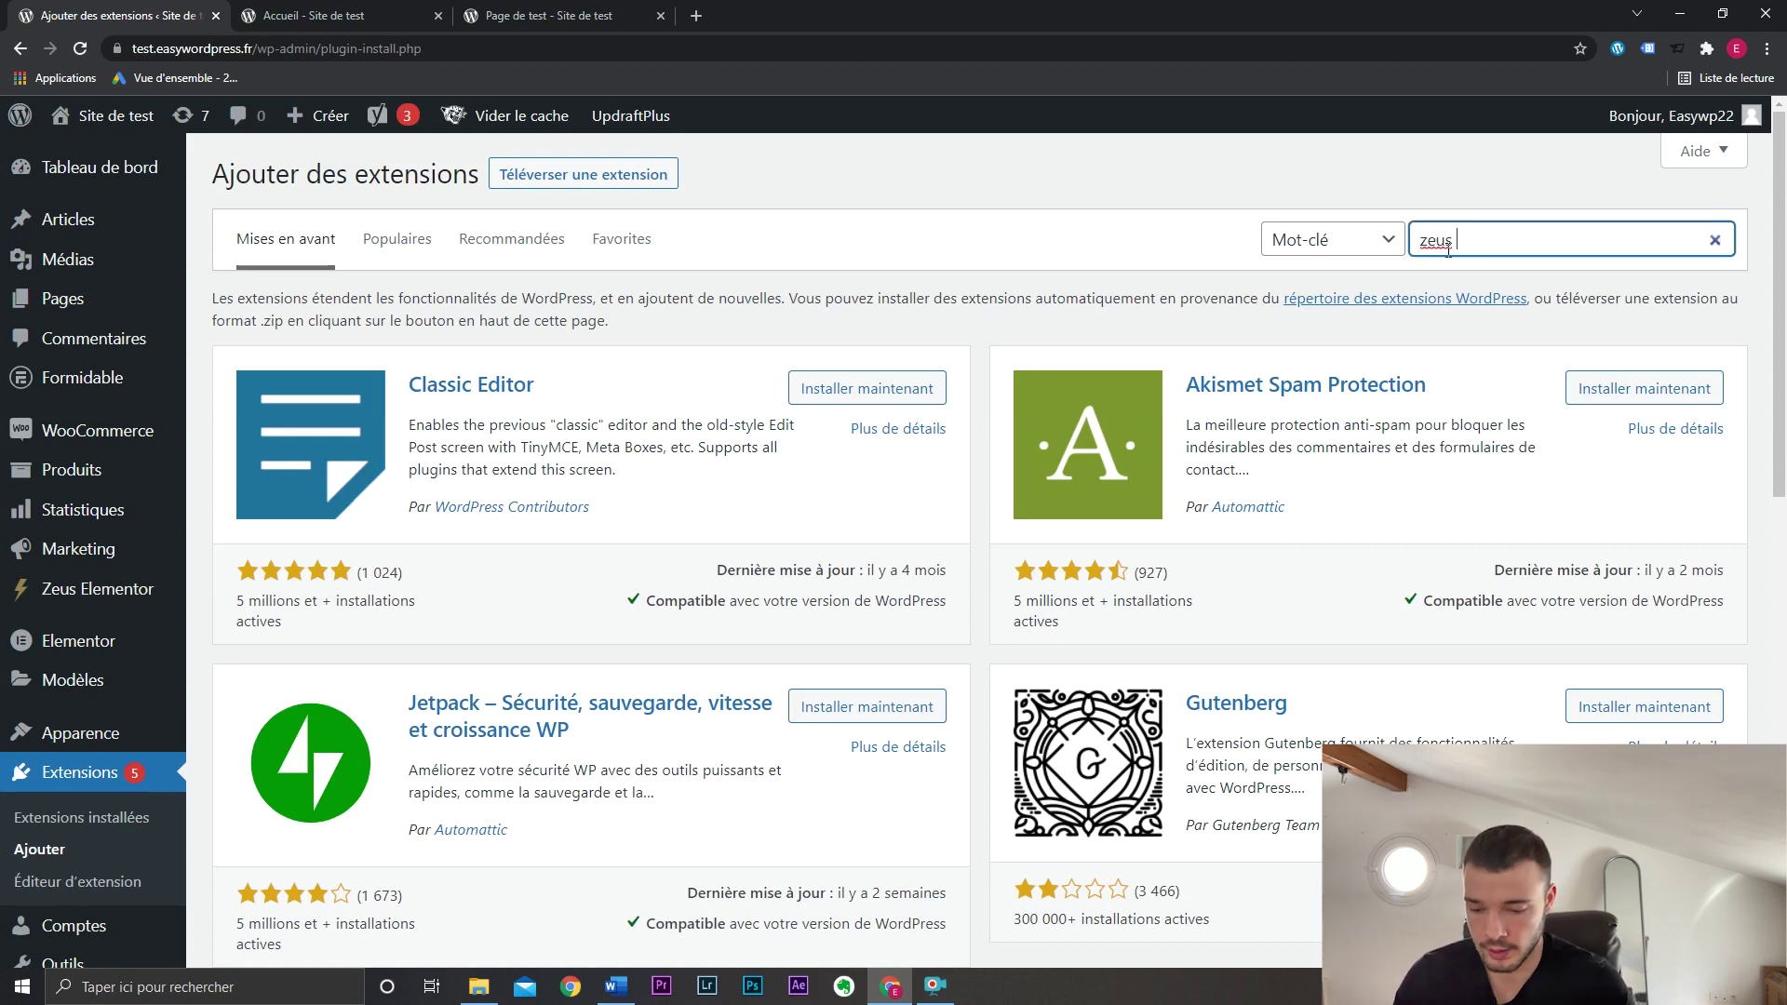
pyautogui.write(' elementor')
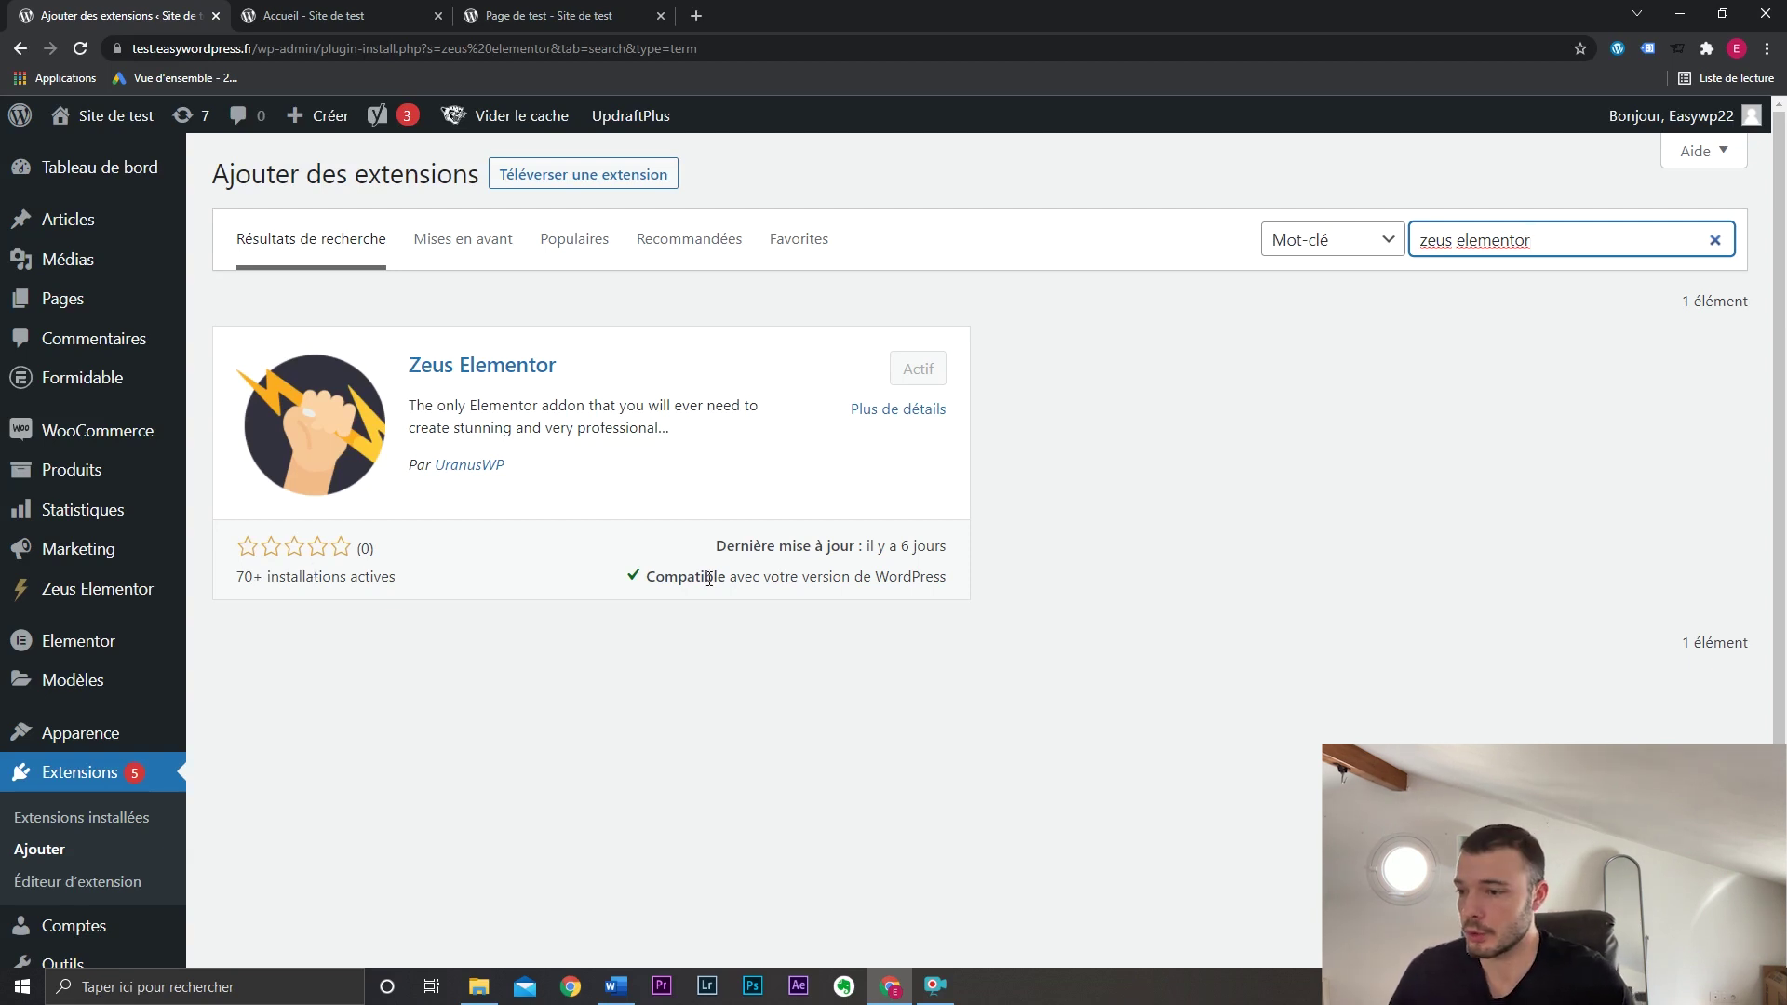
# Open the Header/Footer settings of Zeus Elementor and view the templates offered for the header.
pyautogui.click(135, 596)
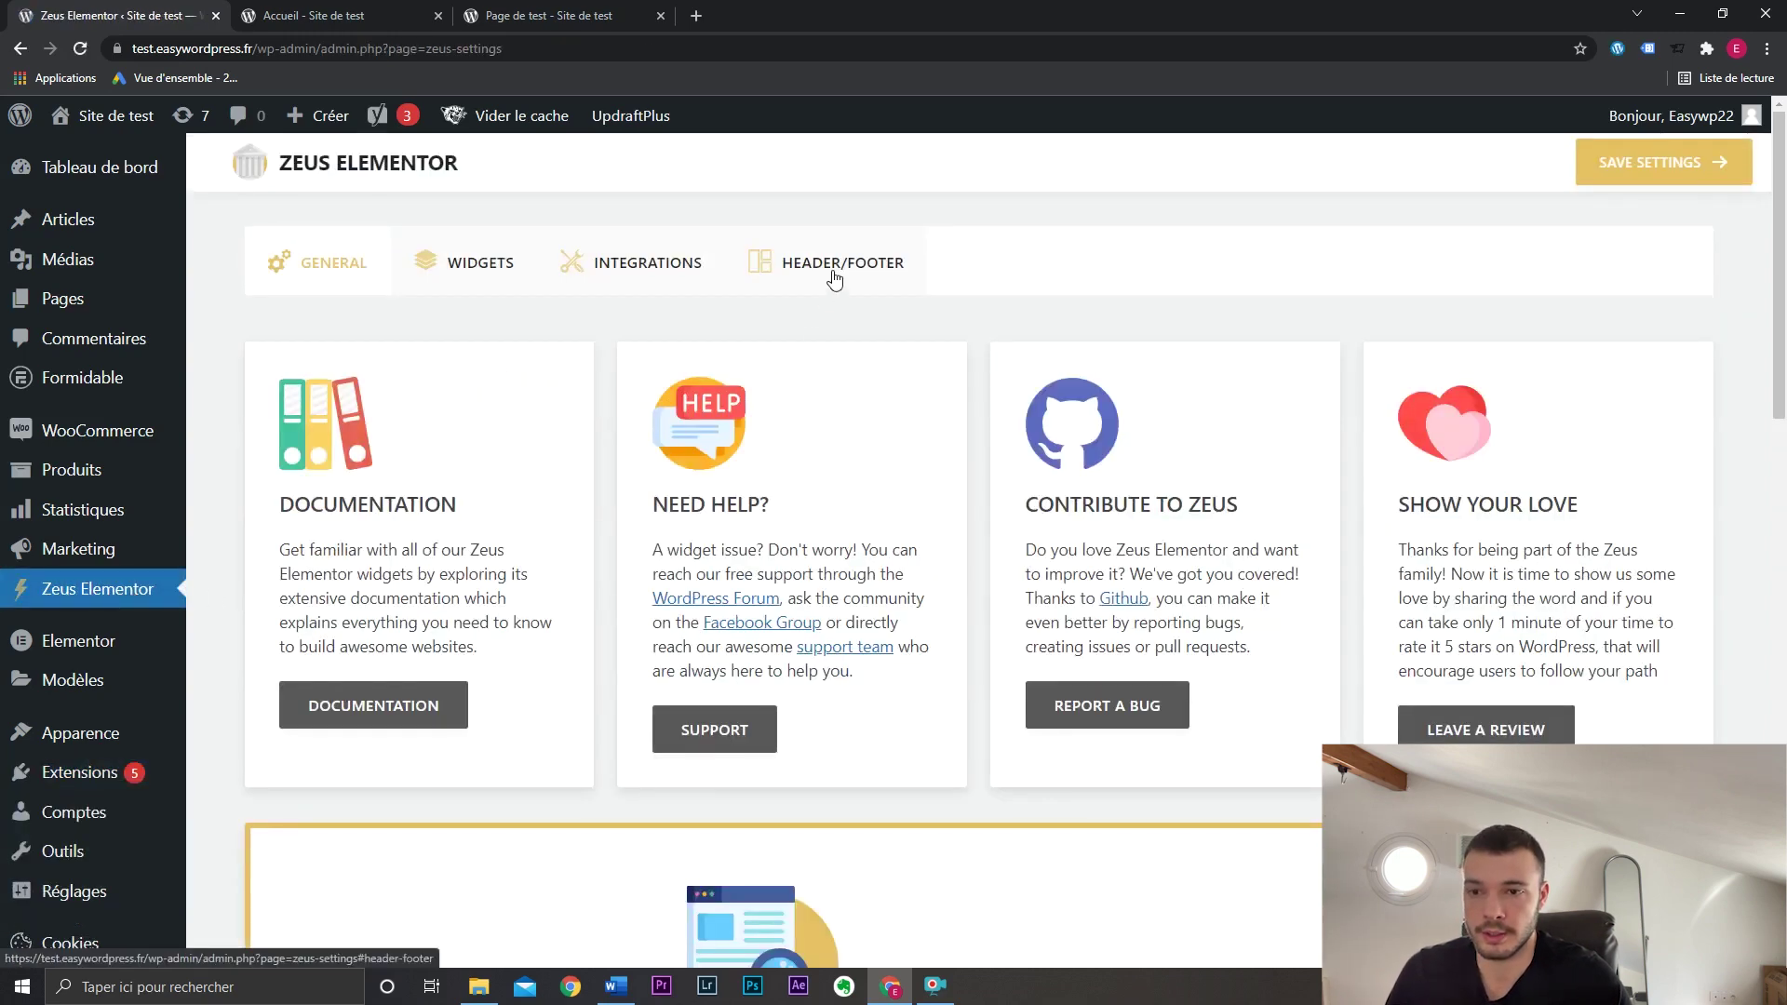
pyautogui.click(815, 260)
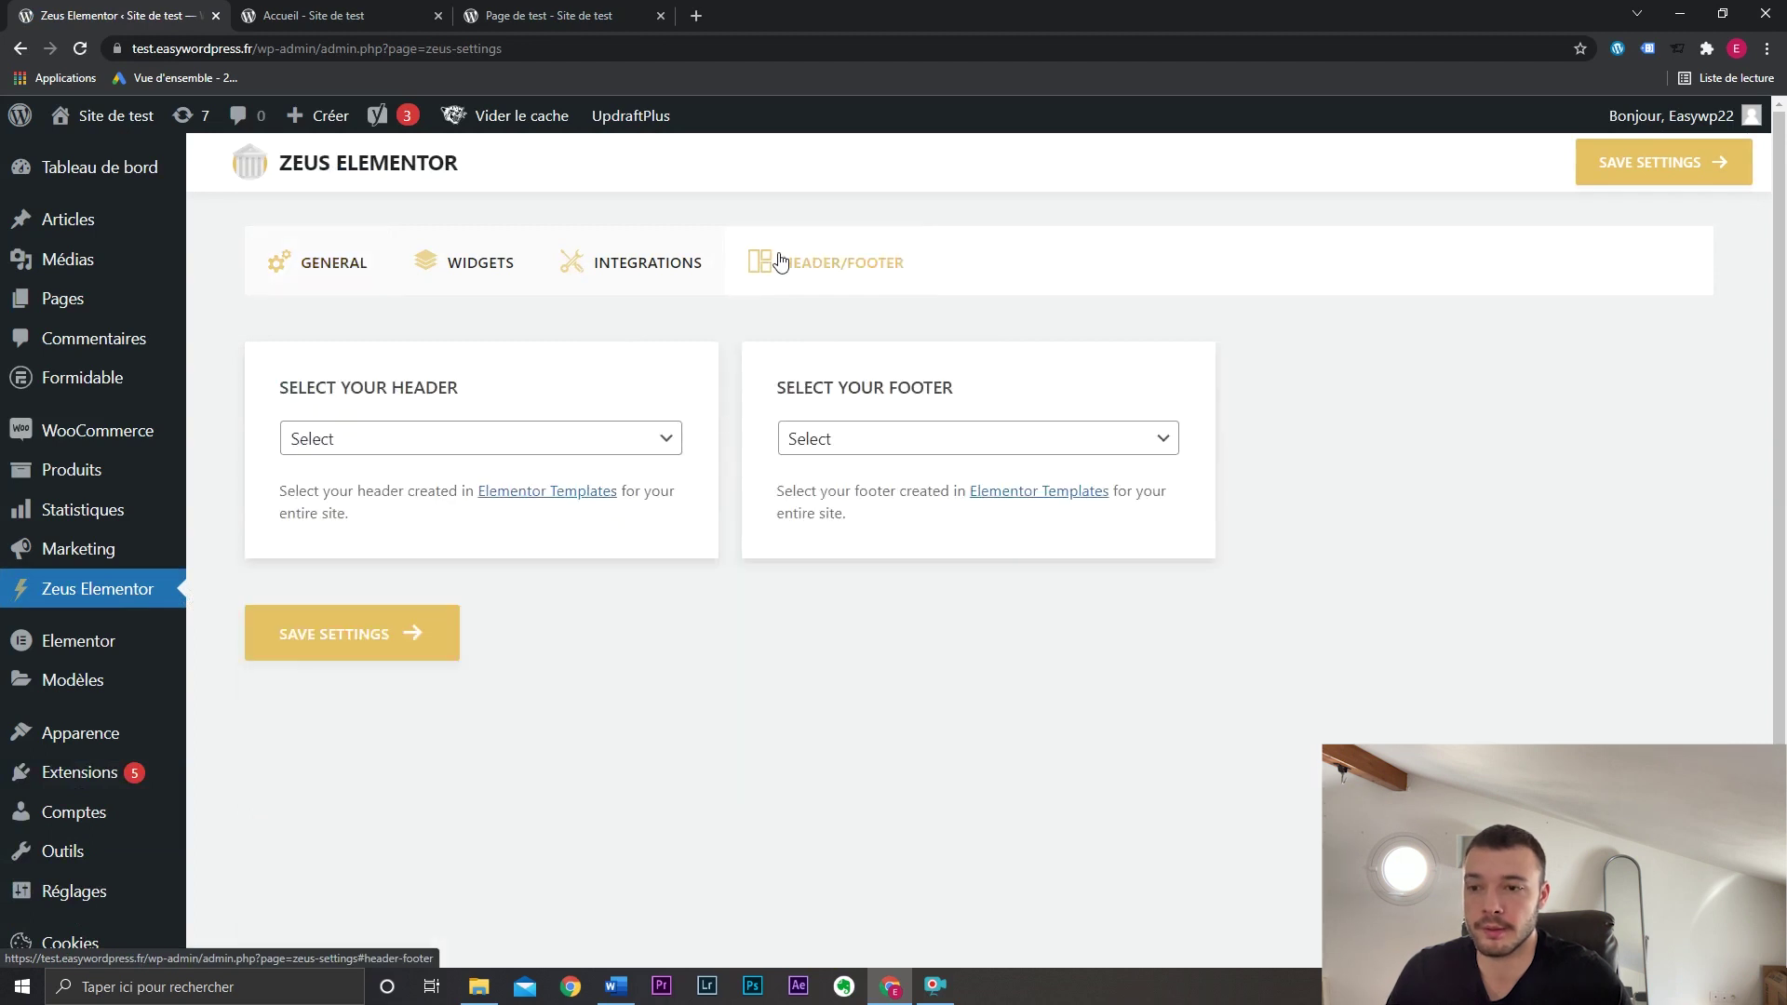
pyautogui.click(533, 448)
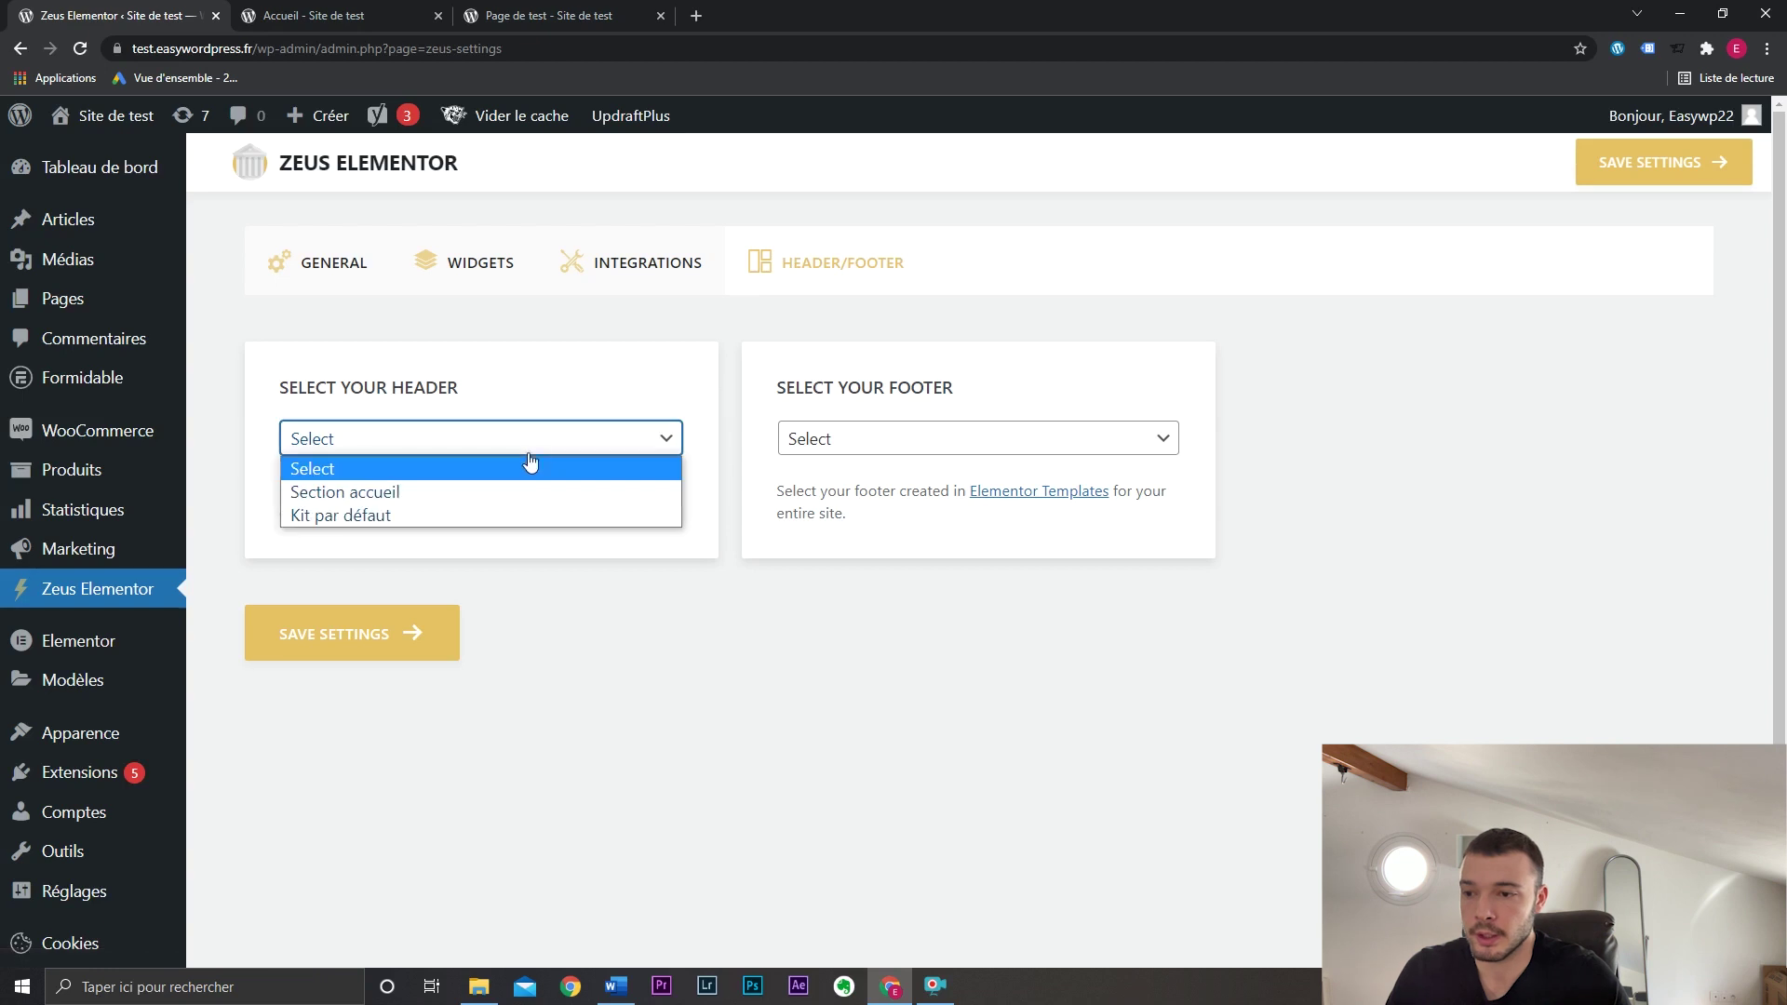
pyautogui.click(530, 449)
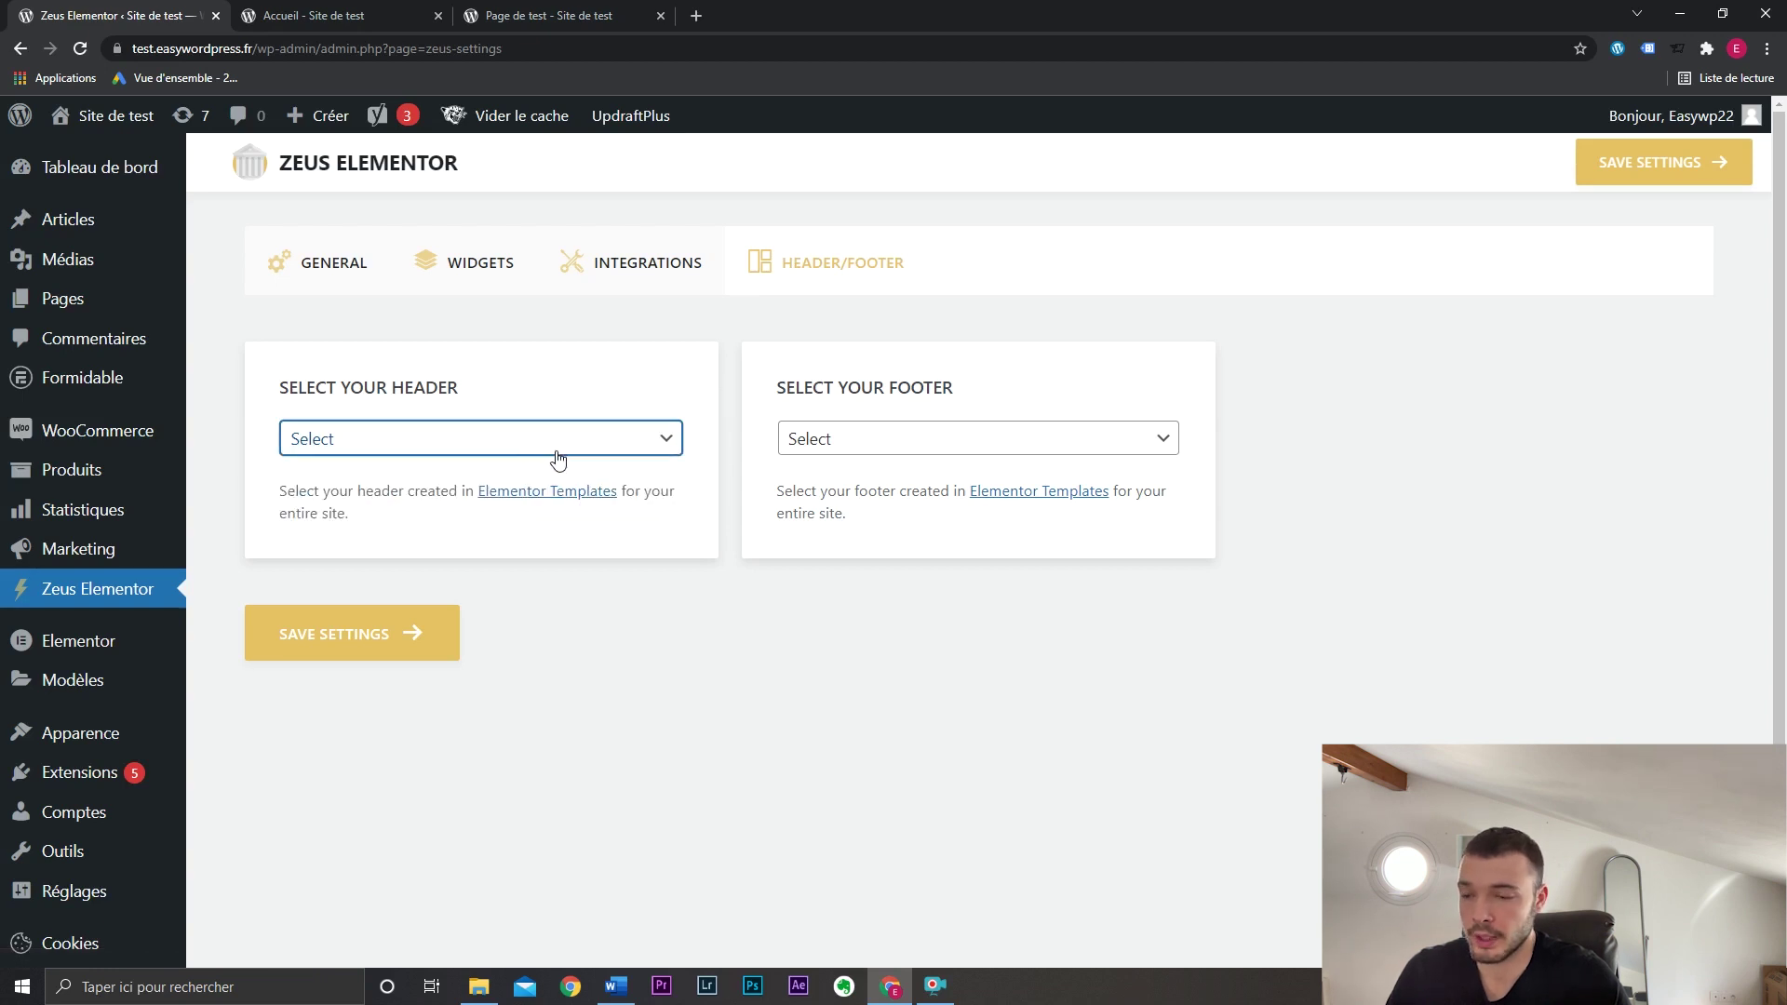
# Open the linked Elementor Templates list in a separate browser tab from the header setting.
pyautogui.keyDown('ctrl'); pyautogui.click(547, 493); pyautogui.keyUp('ctrl')
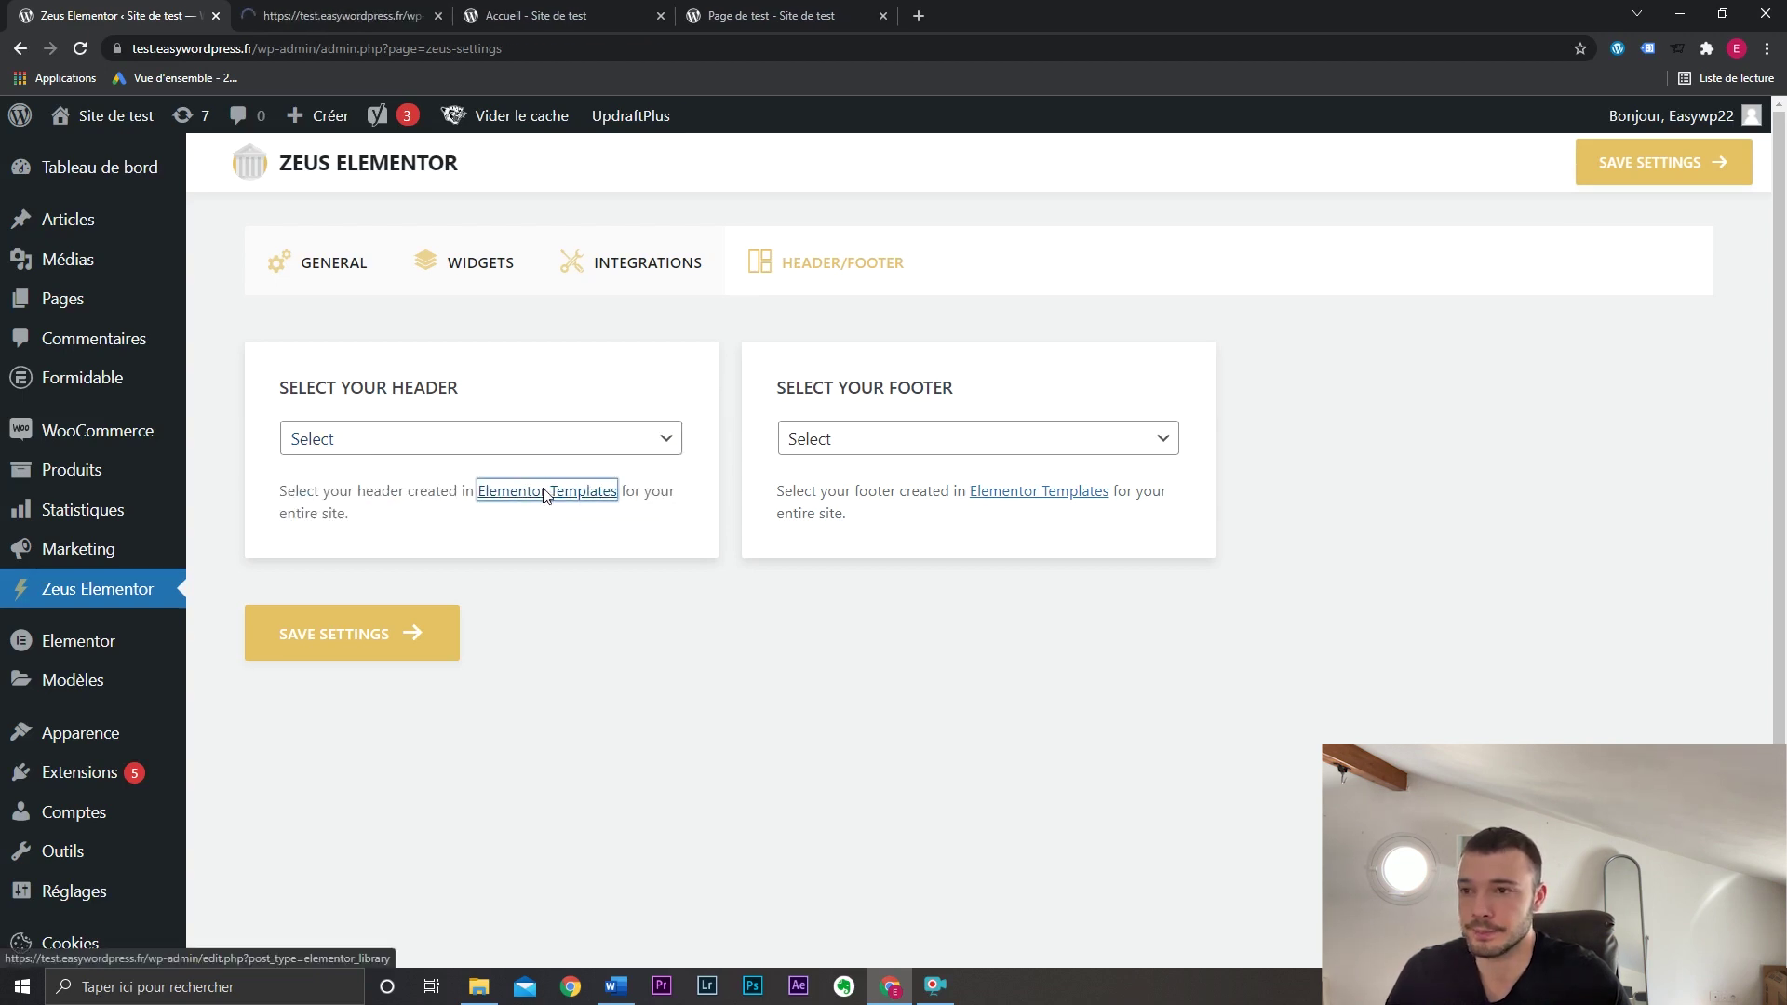
pyautogui.click(361, 16)
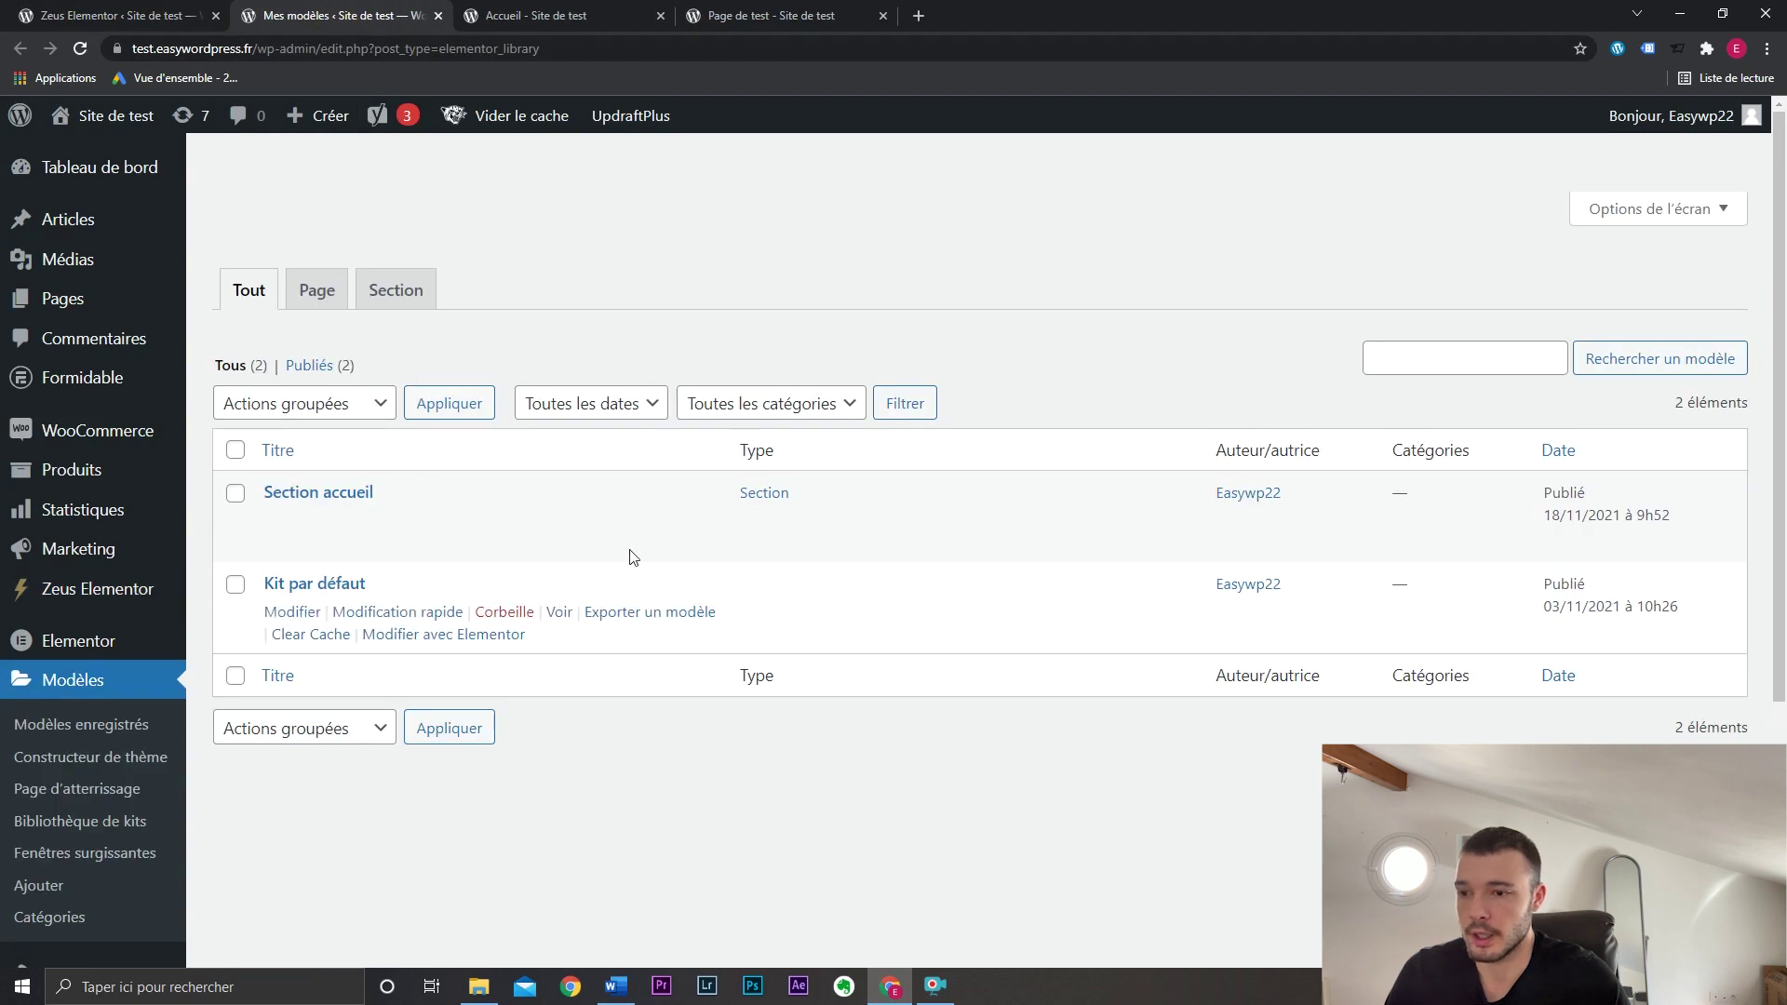
# Create a new Elementor template of type Section named "Footer" from the saved templates list.
pyautogui.moveTo(726, 495)
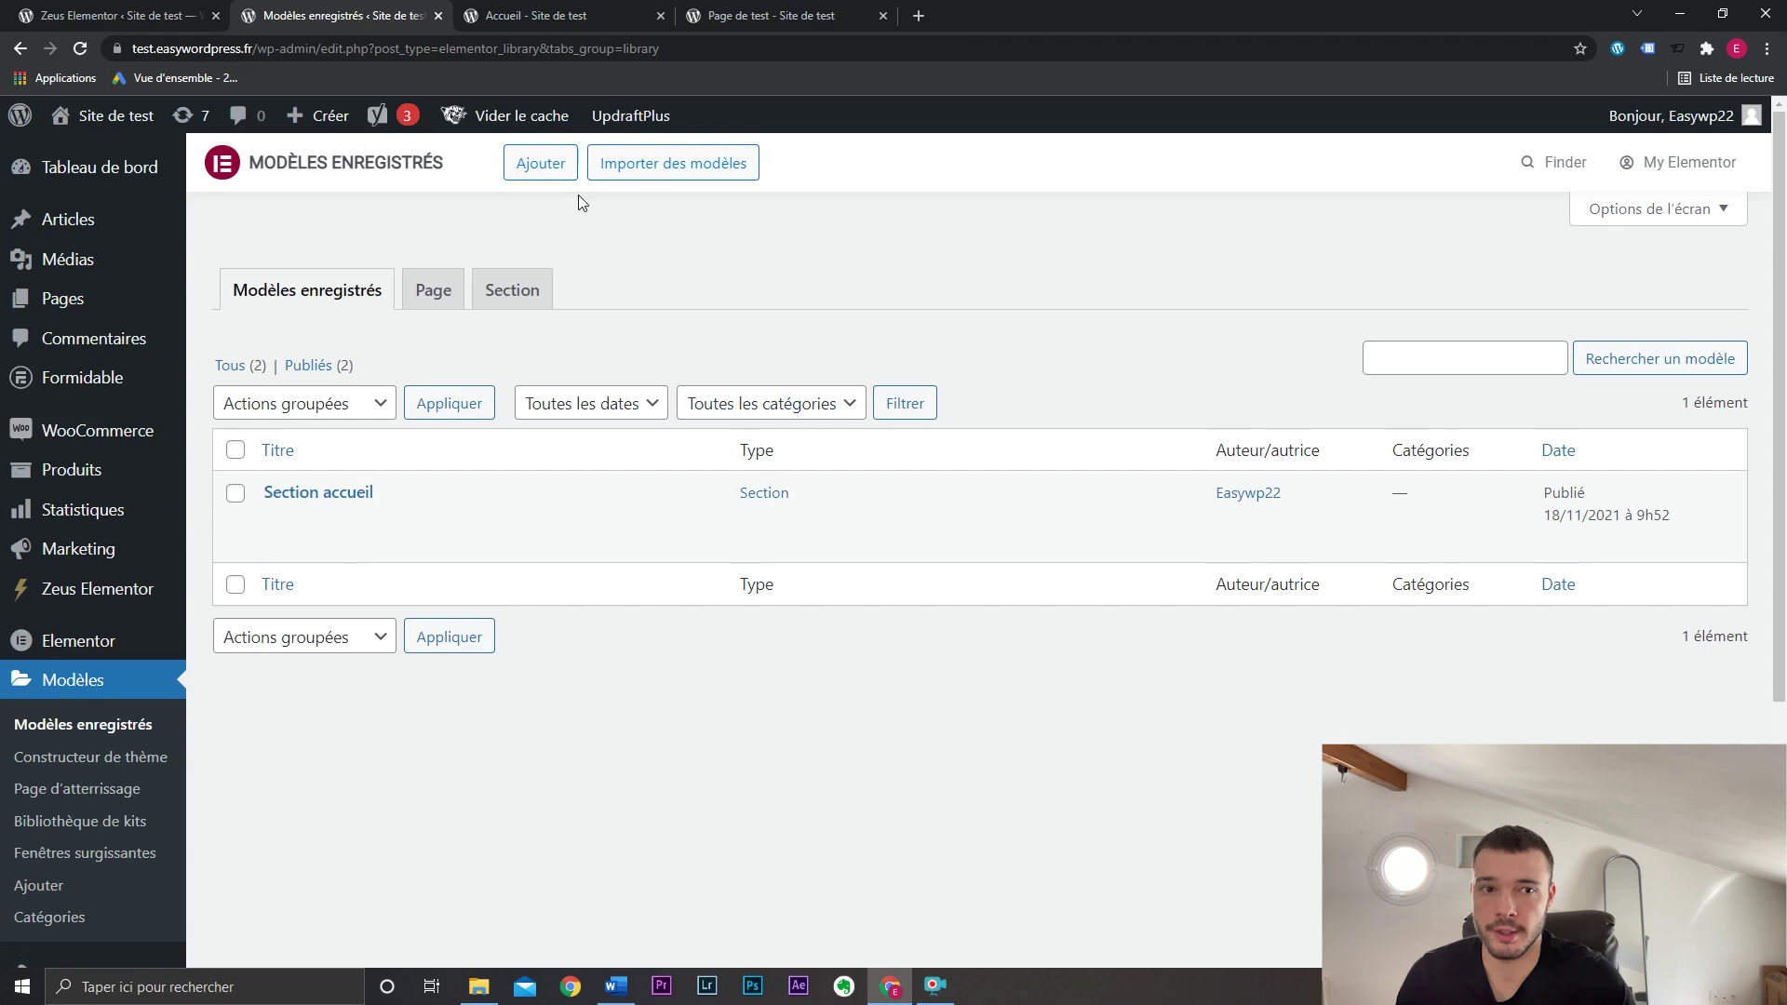
pyautogui.click(538, 165)
pyautogui.click(1010, 530)
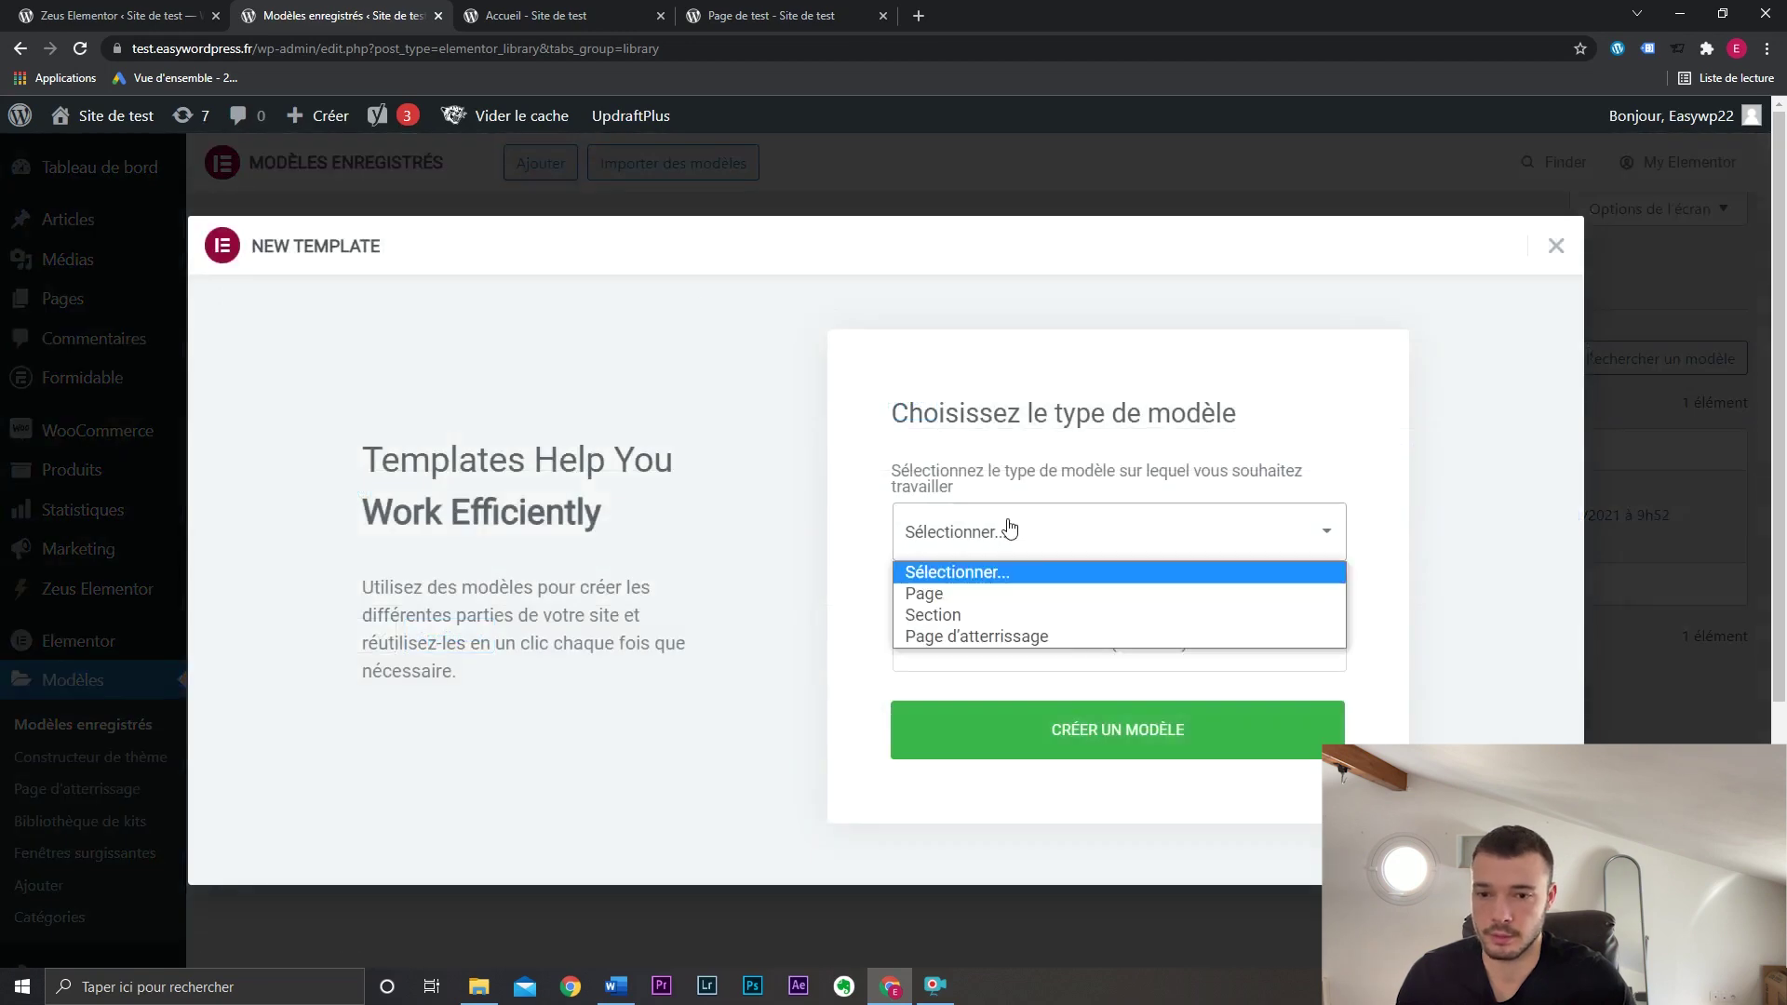
pyautogui.click(1010, 614)
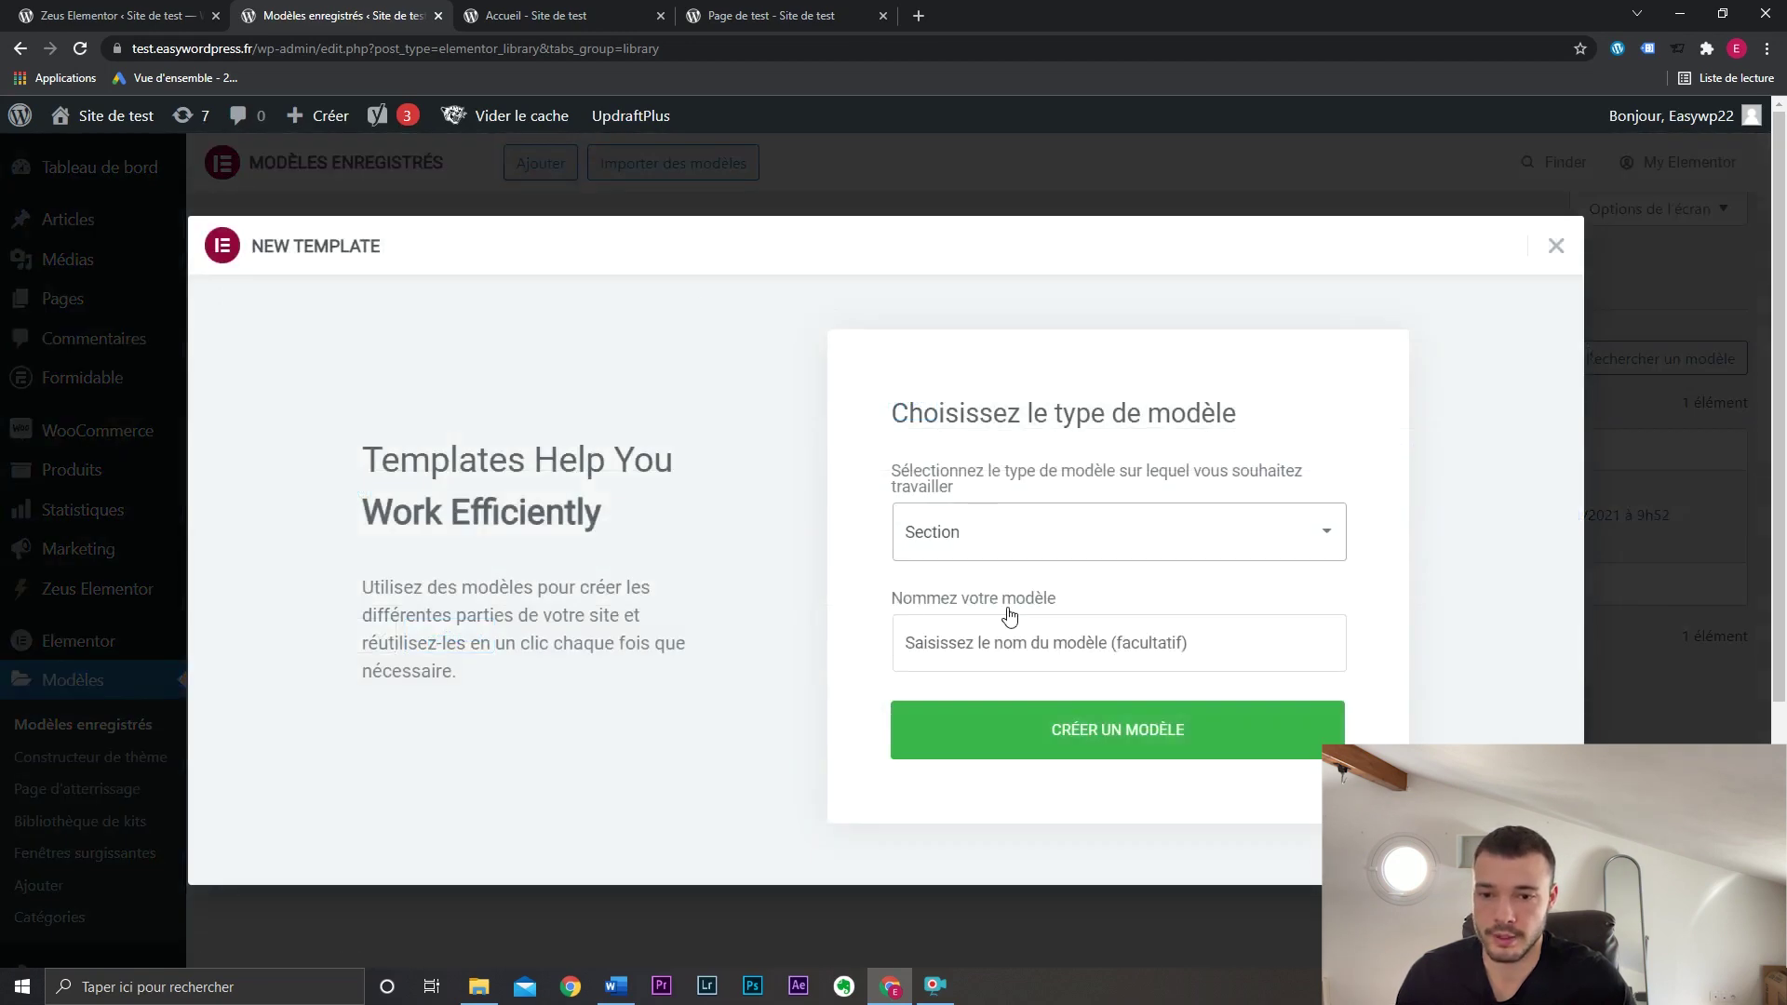
pyautogui.click(1023, 630)
pyautogui.write('F')
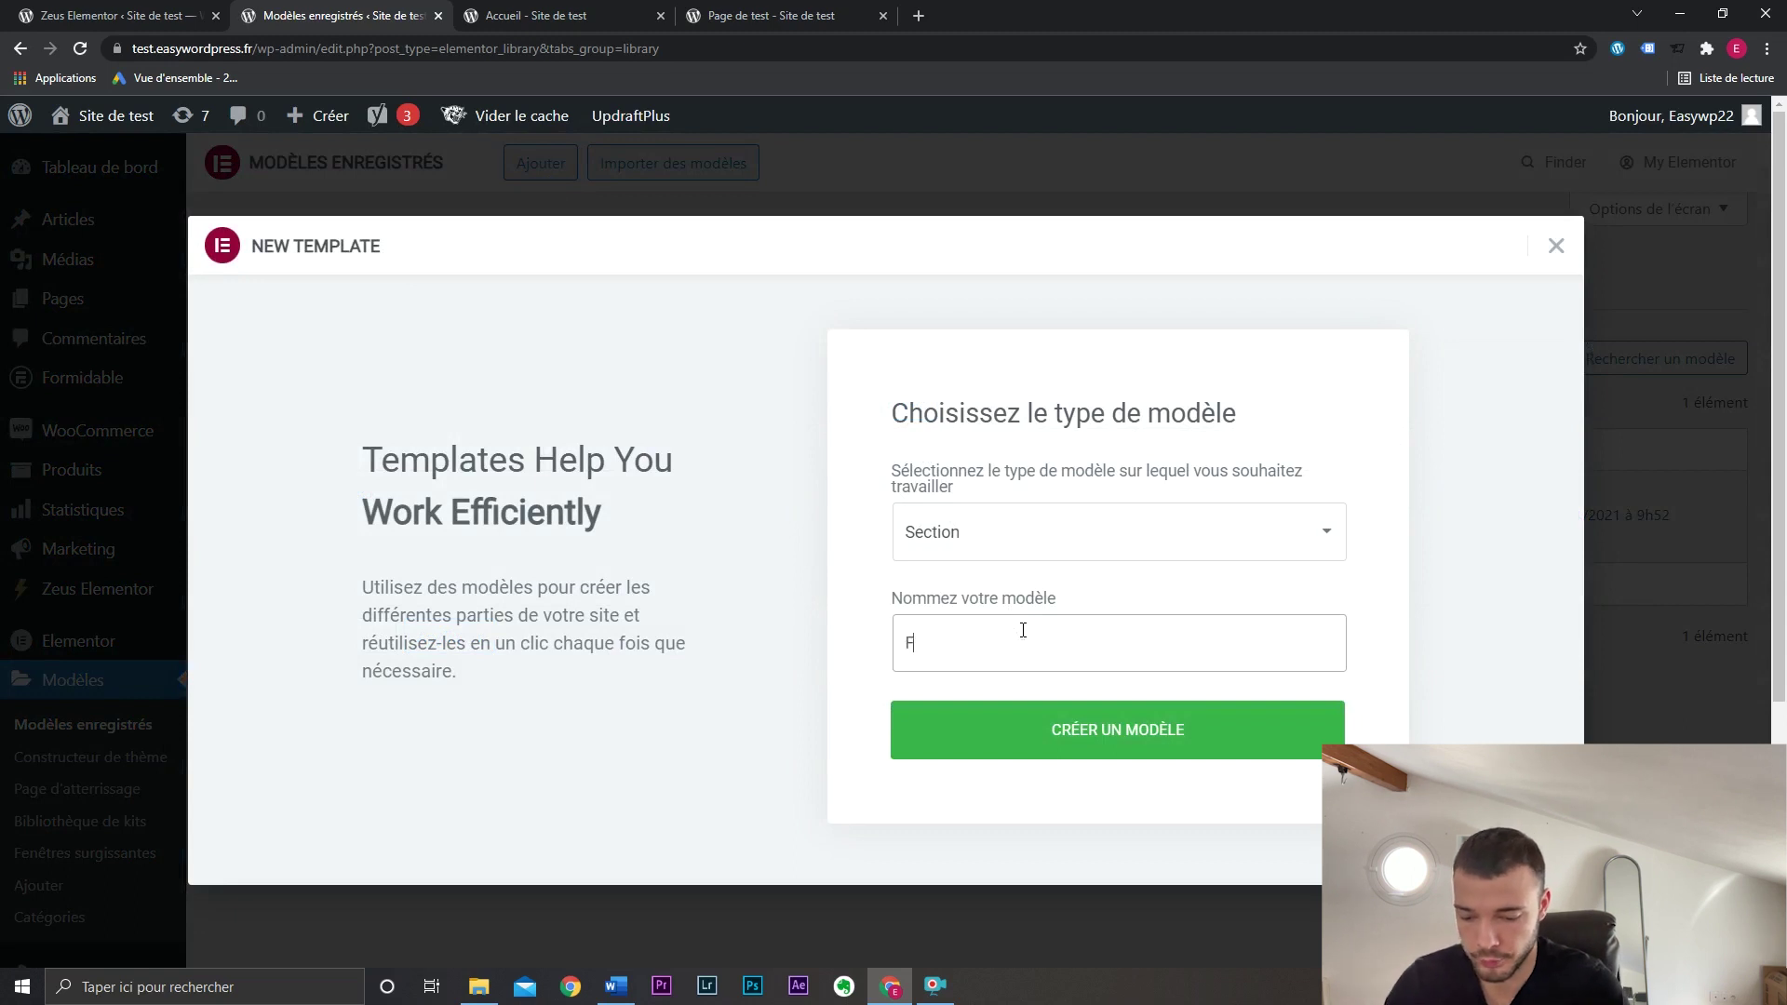
pyautogui.write('ooter')
pyautogui.click(1071, 725)
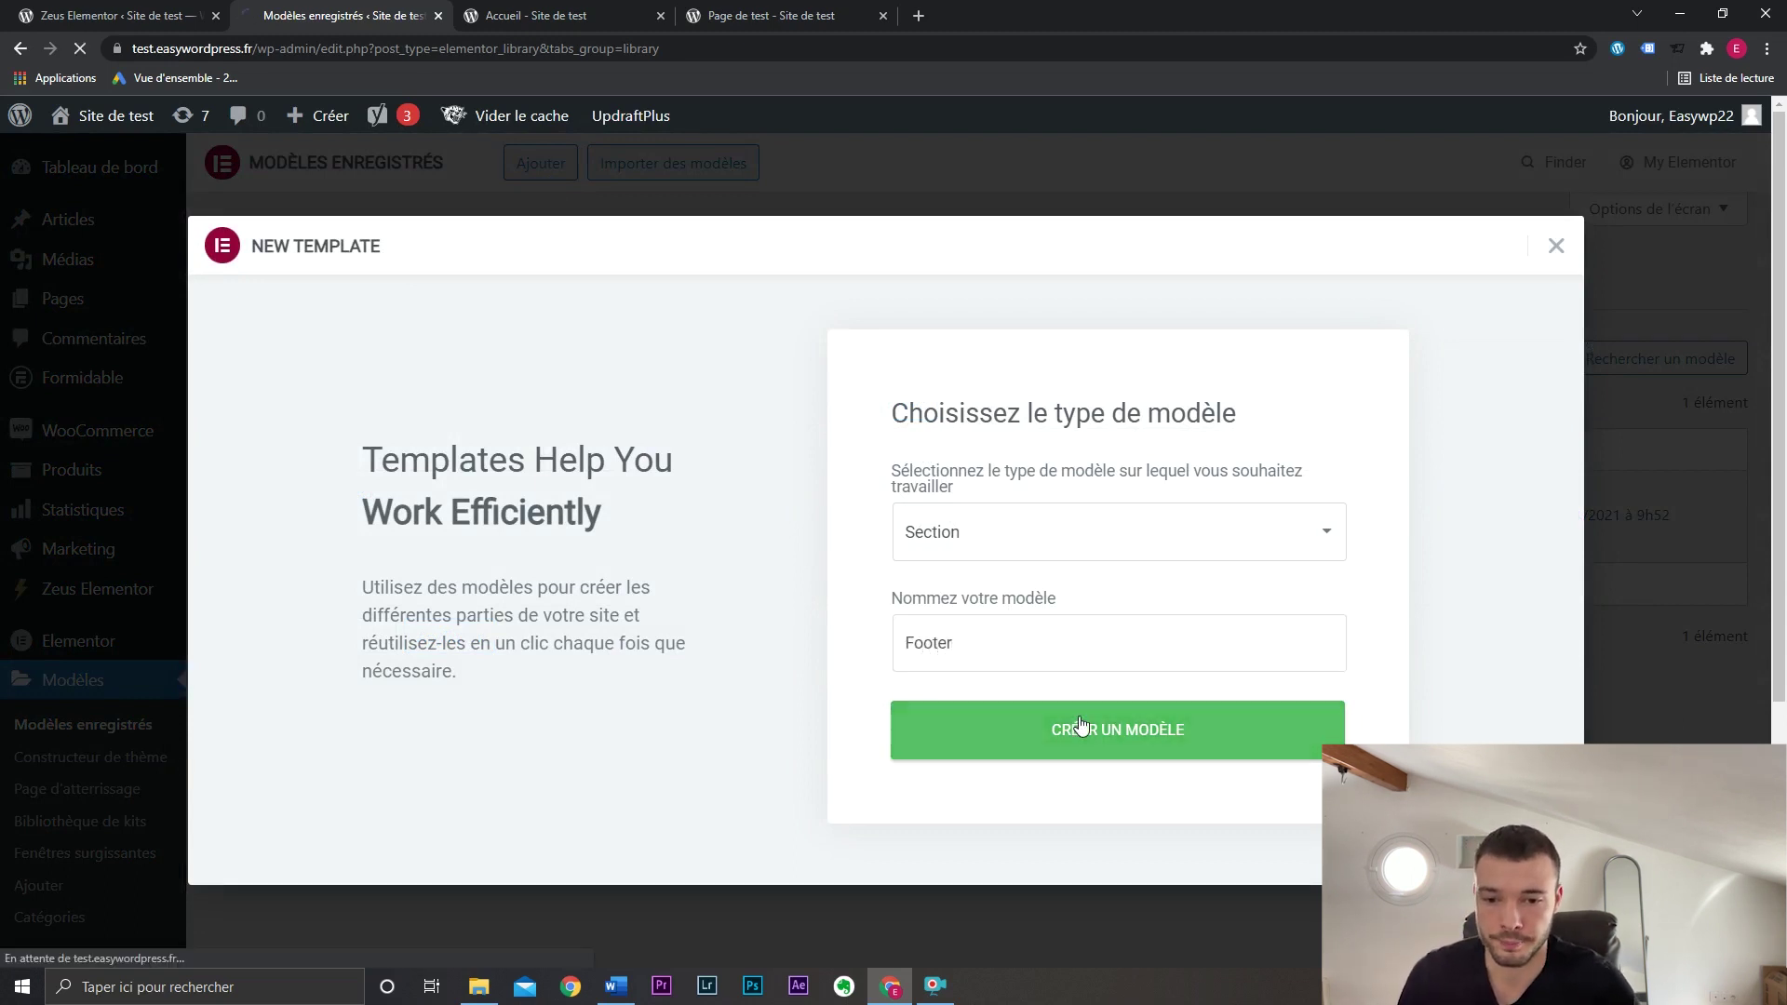
# Add a three-column section to the Footer template and give it a classic background in the global colour Theme Accent - alt.
pyautogui.click(756, 452)
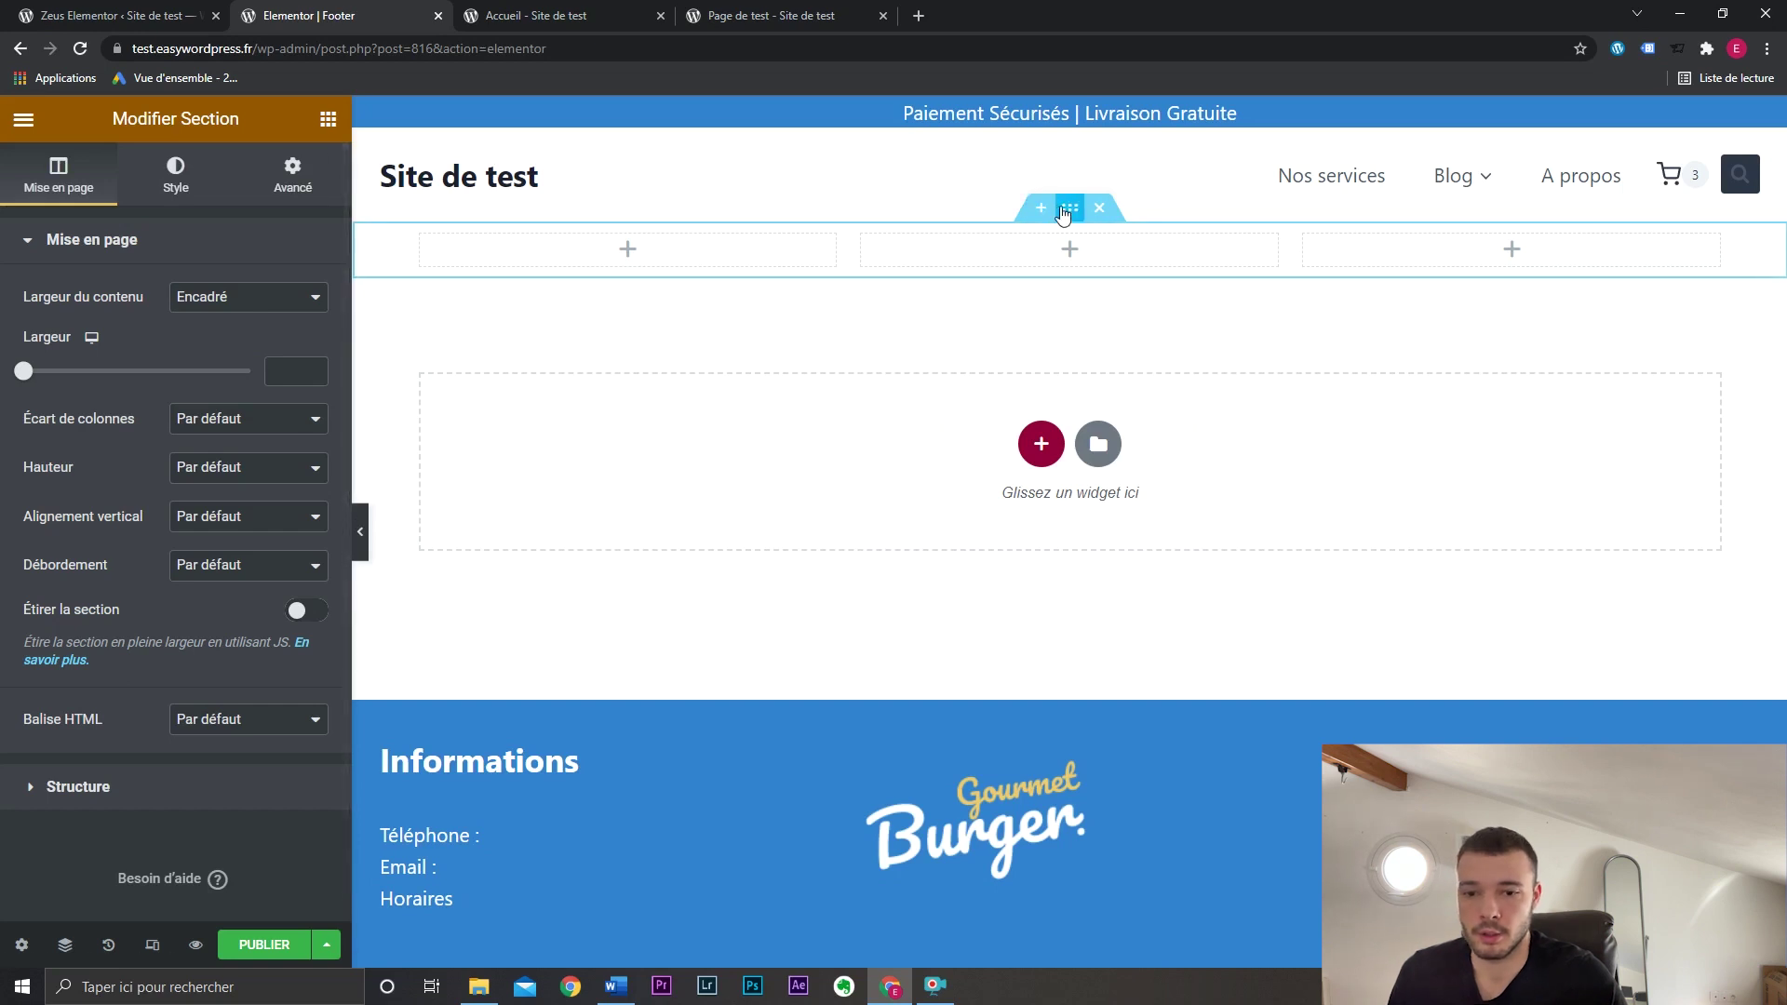
pyautogui.click(173, 178)
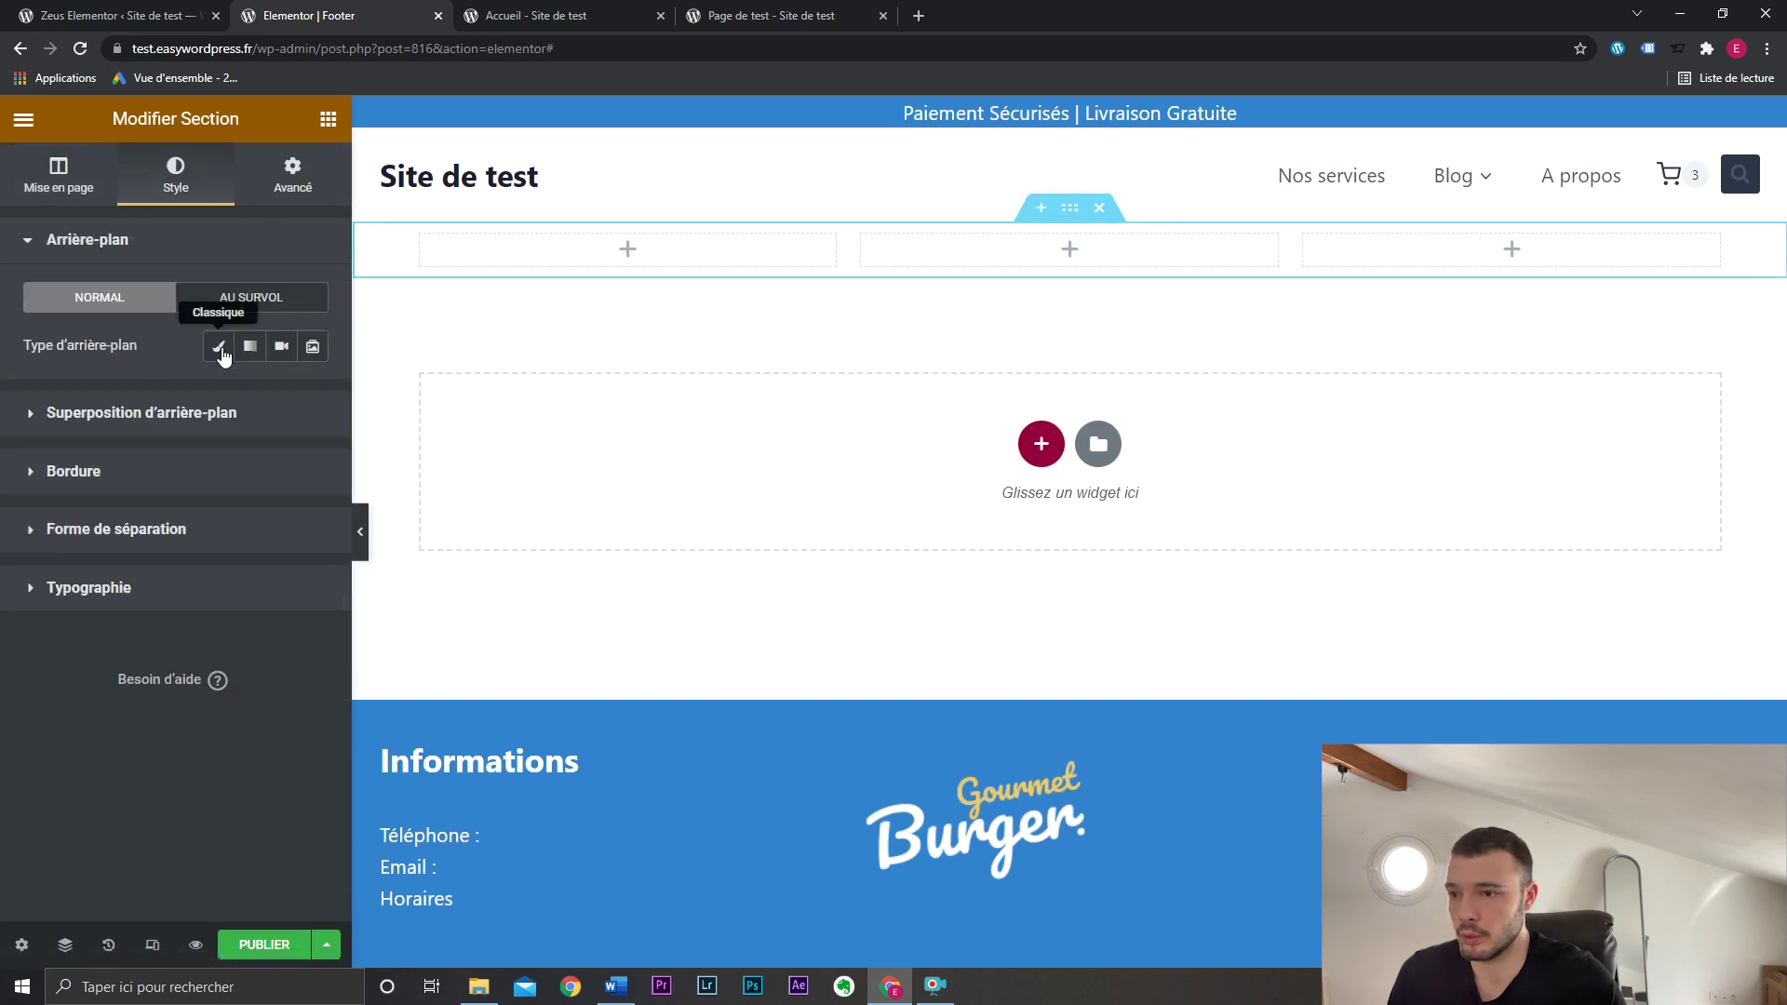
pyautogui.click(281, 395)
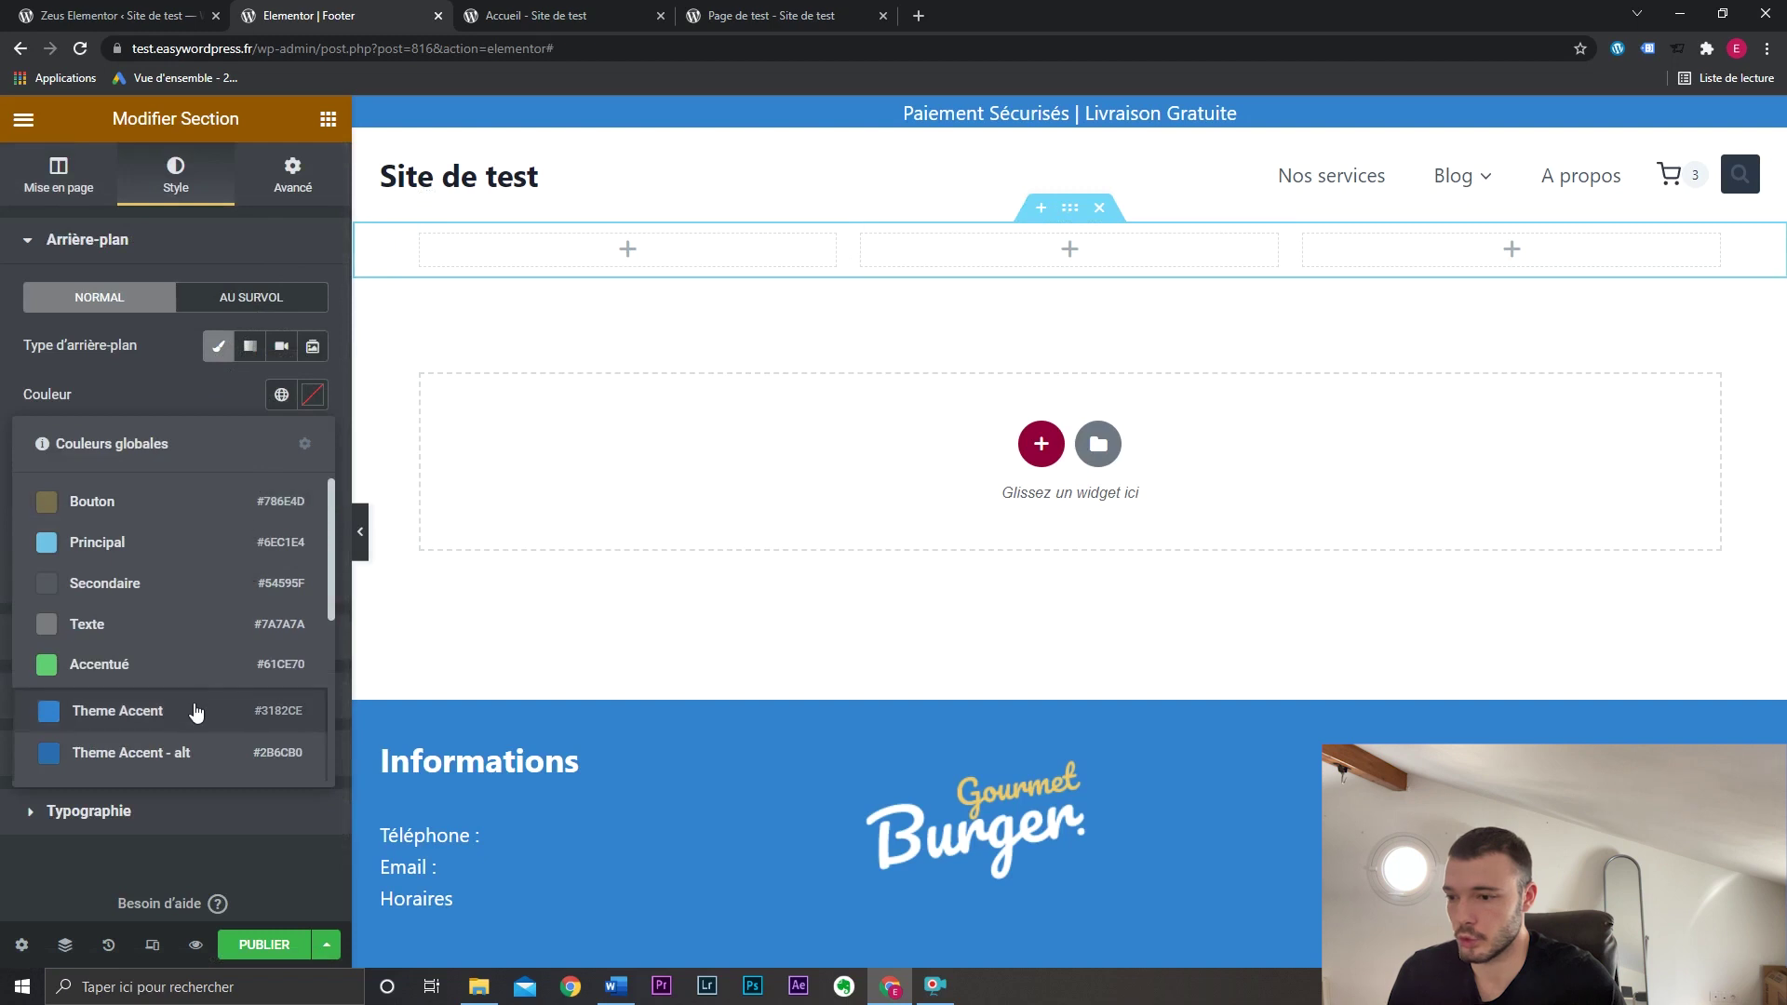
pyautogui.click(193, 750)
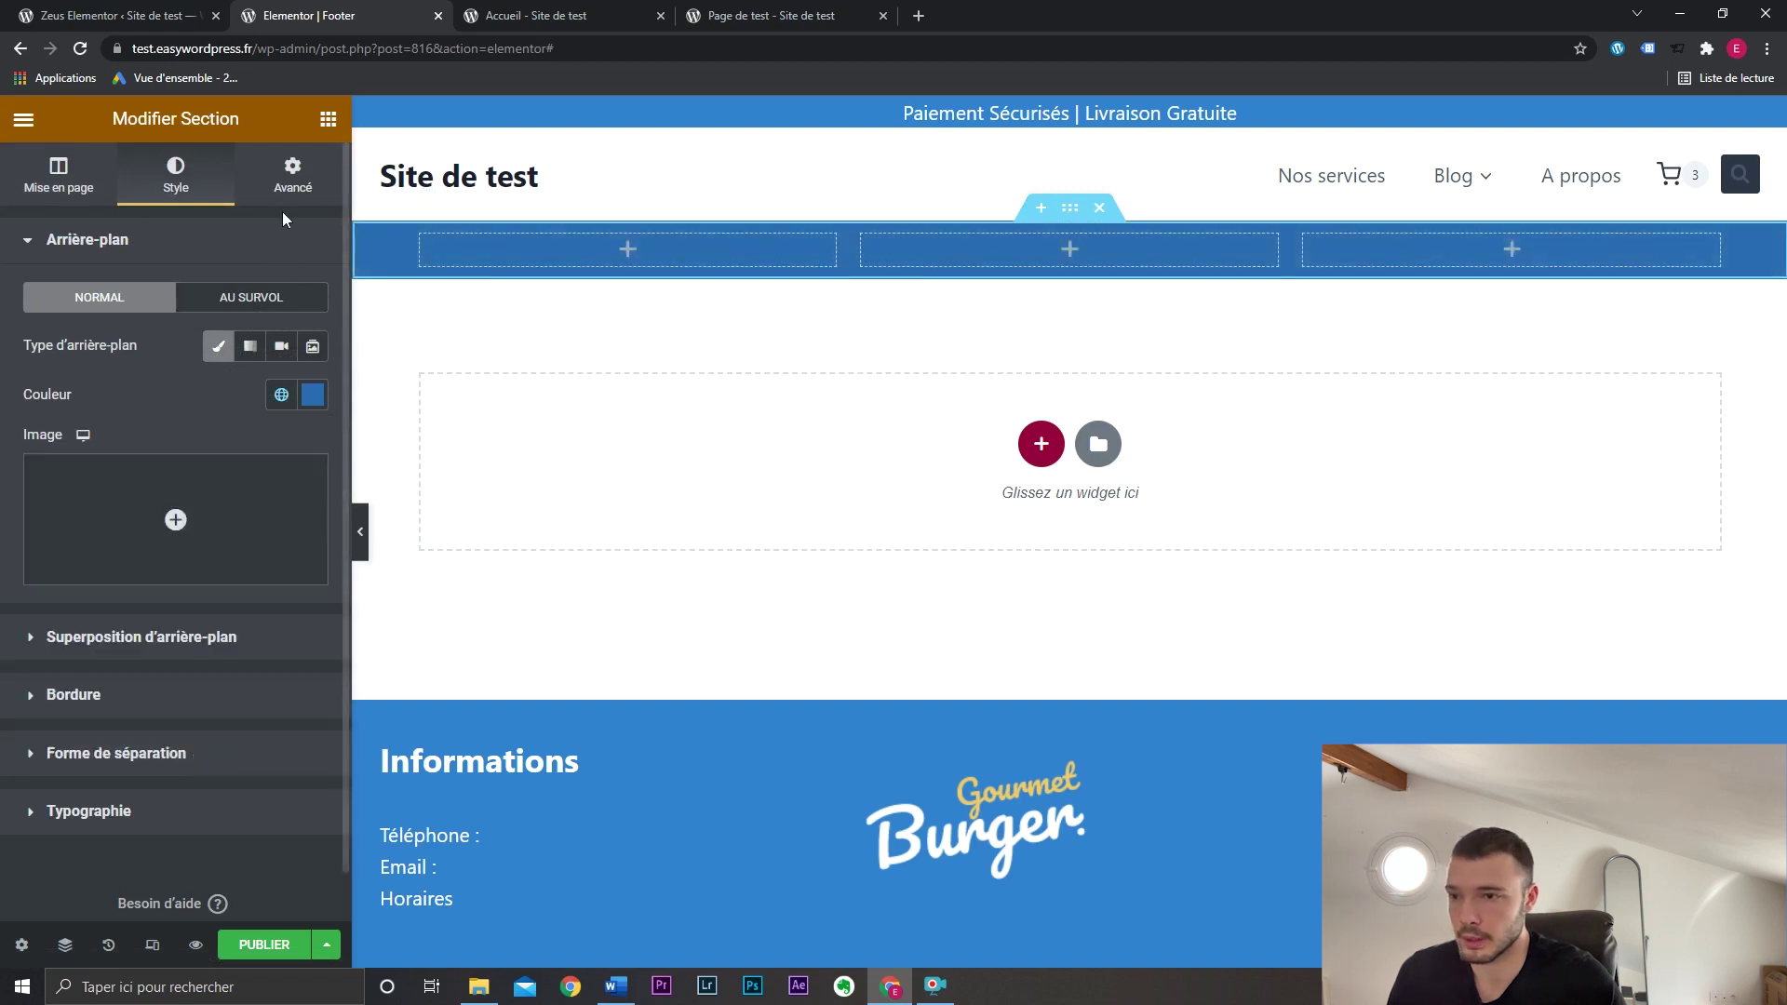
# Place a Boîte d'icône widget in each of the three columns and publish the Footer template.
pyautogui.click(326, 123)
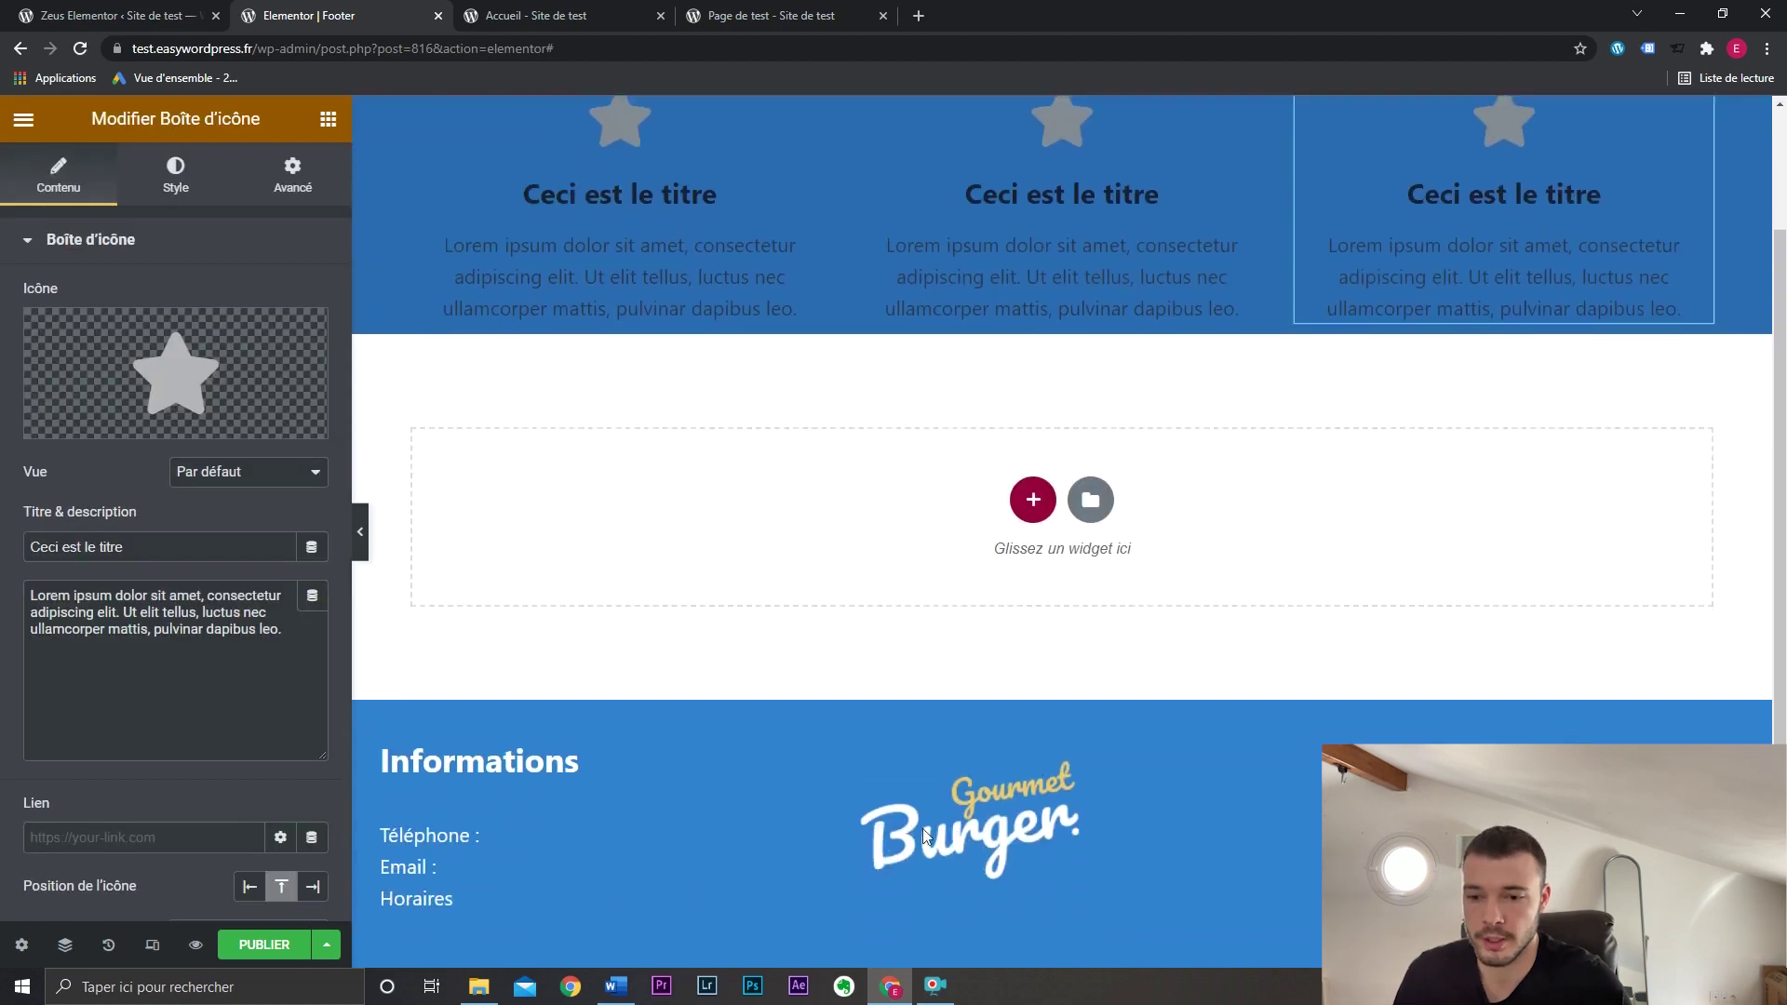
pyautogui.scroll(2, 704, 832)
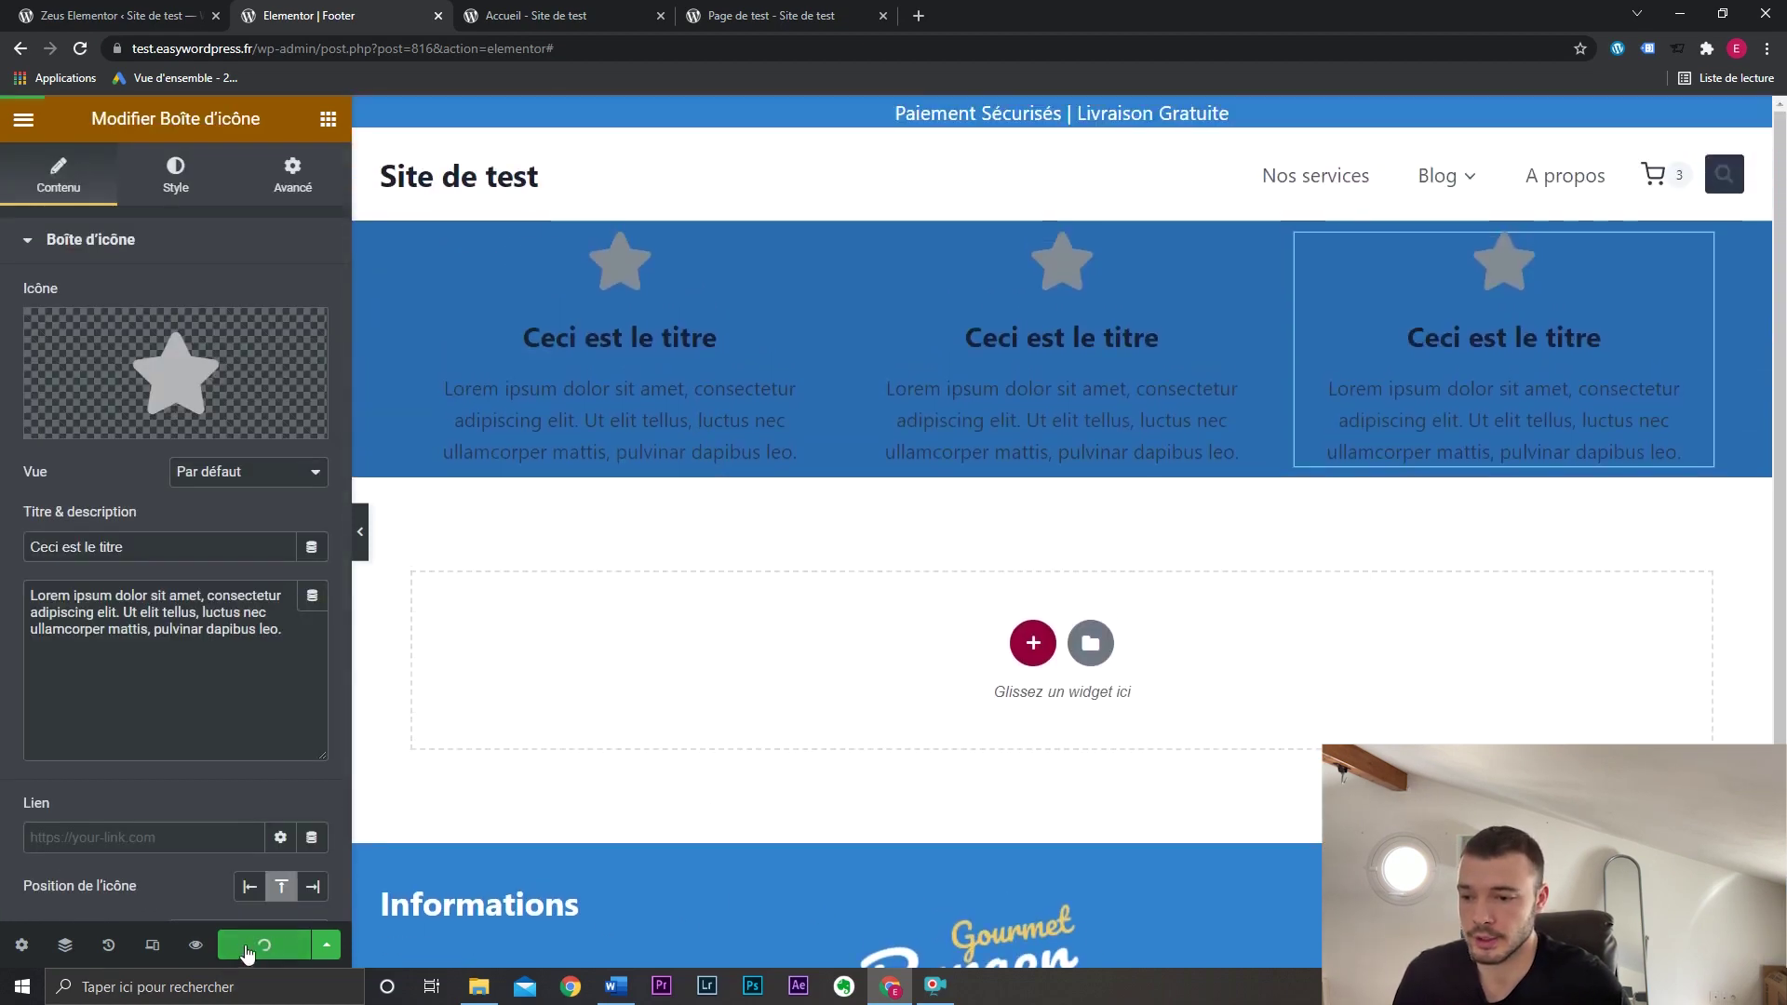
pyautogui.click(265, 944)
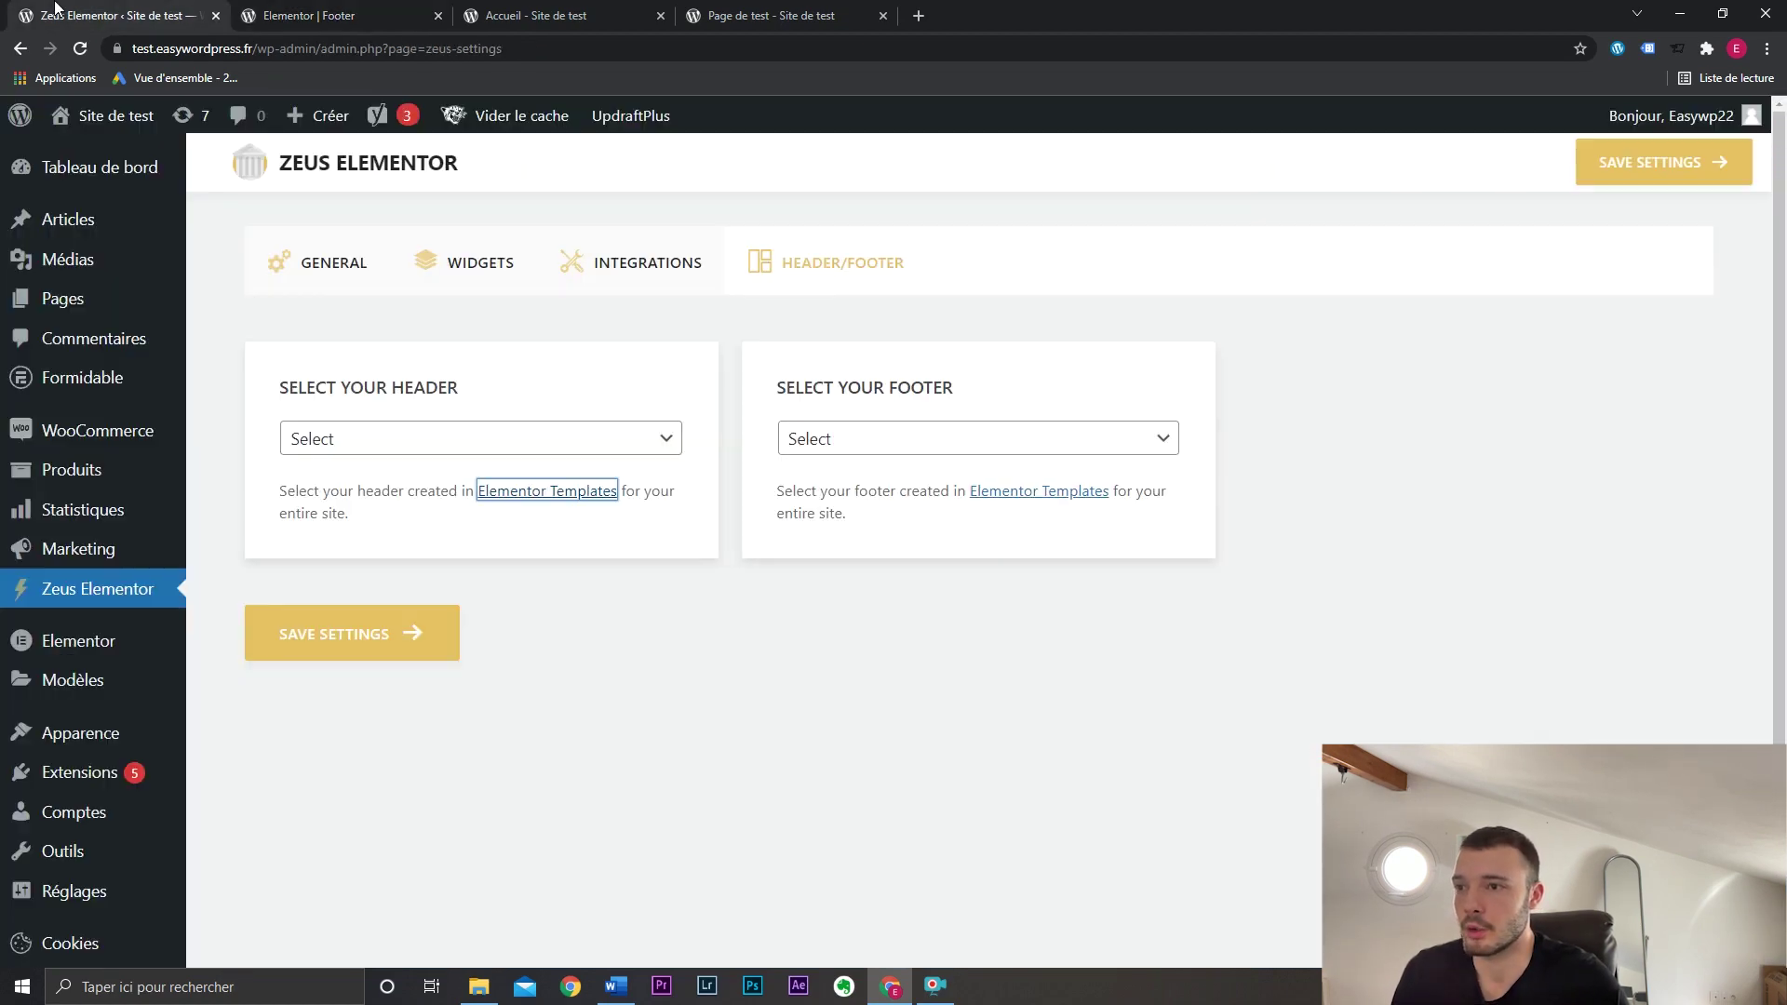
# Reload the Zeus Elementor settings, select the Footer template as the site's footer and save the settings.
pyautogui.hotkey('ctrl', 'pageup')
pyautogui.click(862, 750)
pyautogui.press('F5')
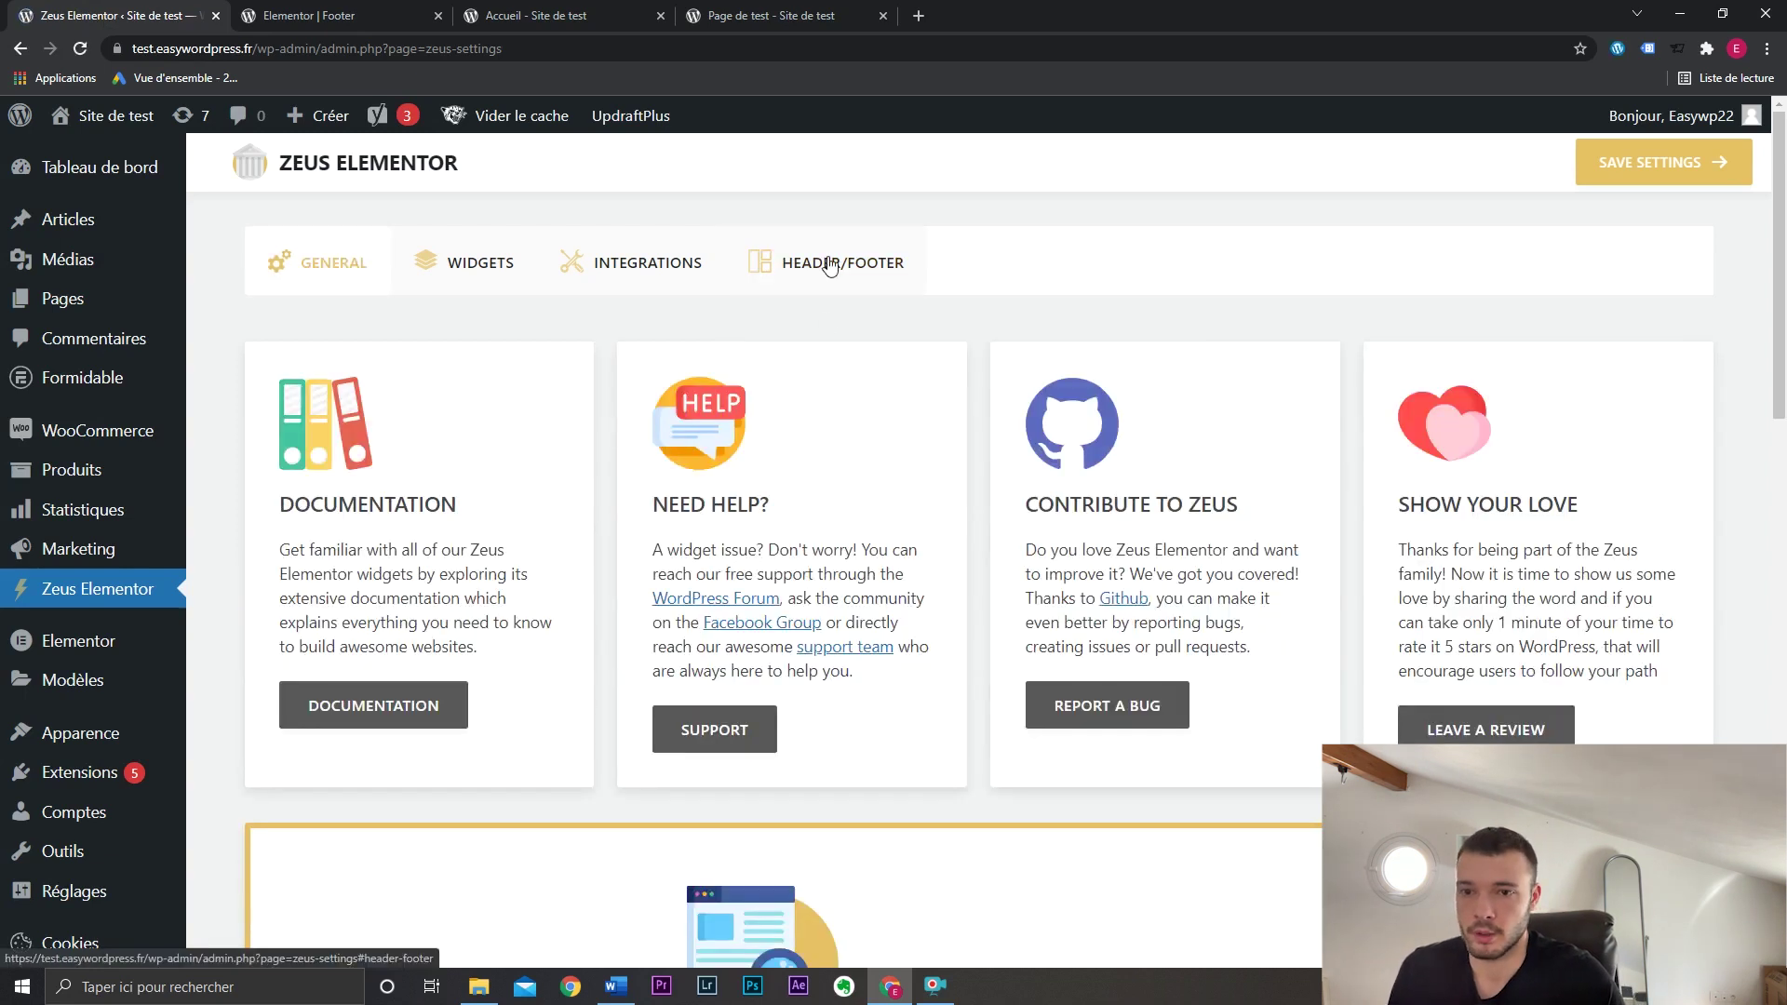
pyautogui.click(824, 265)
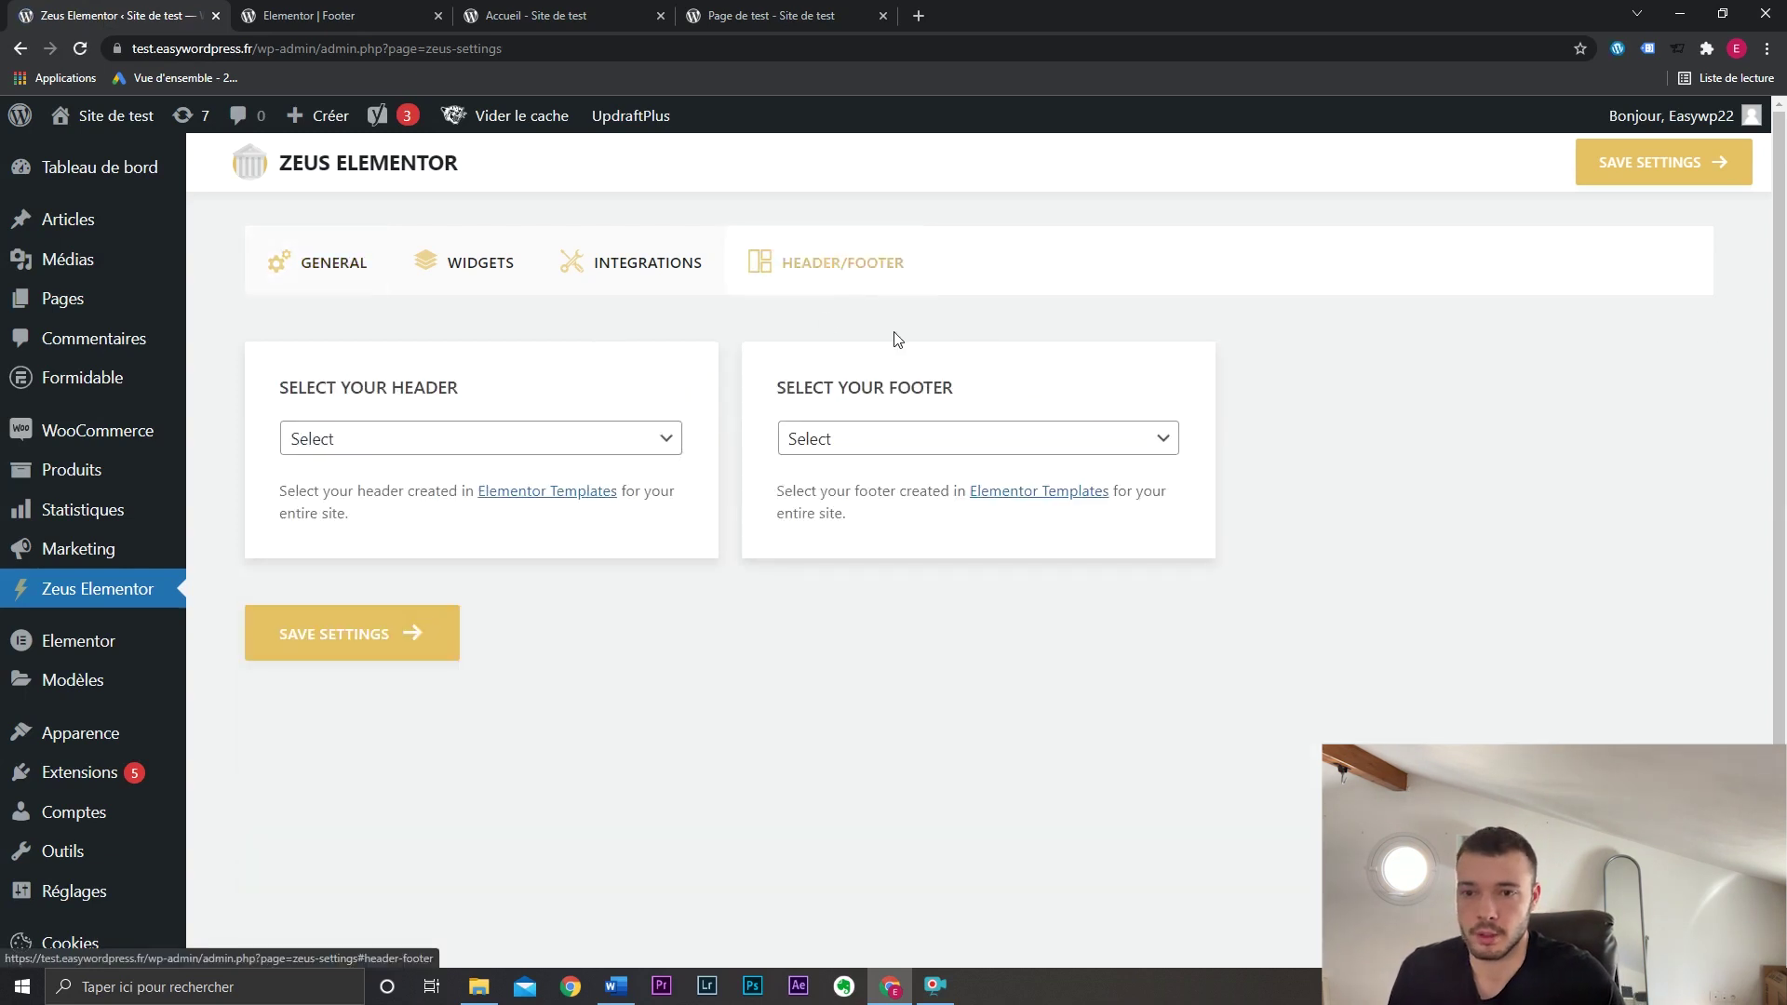
pyautogui.click(827, 451)
pyautogui.click(834, 494)
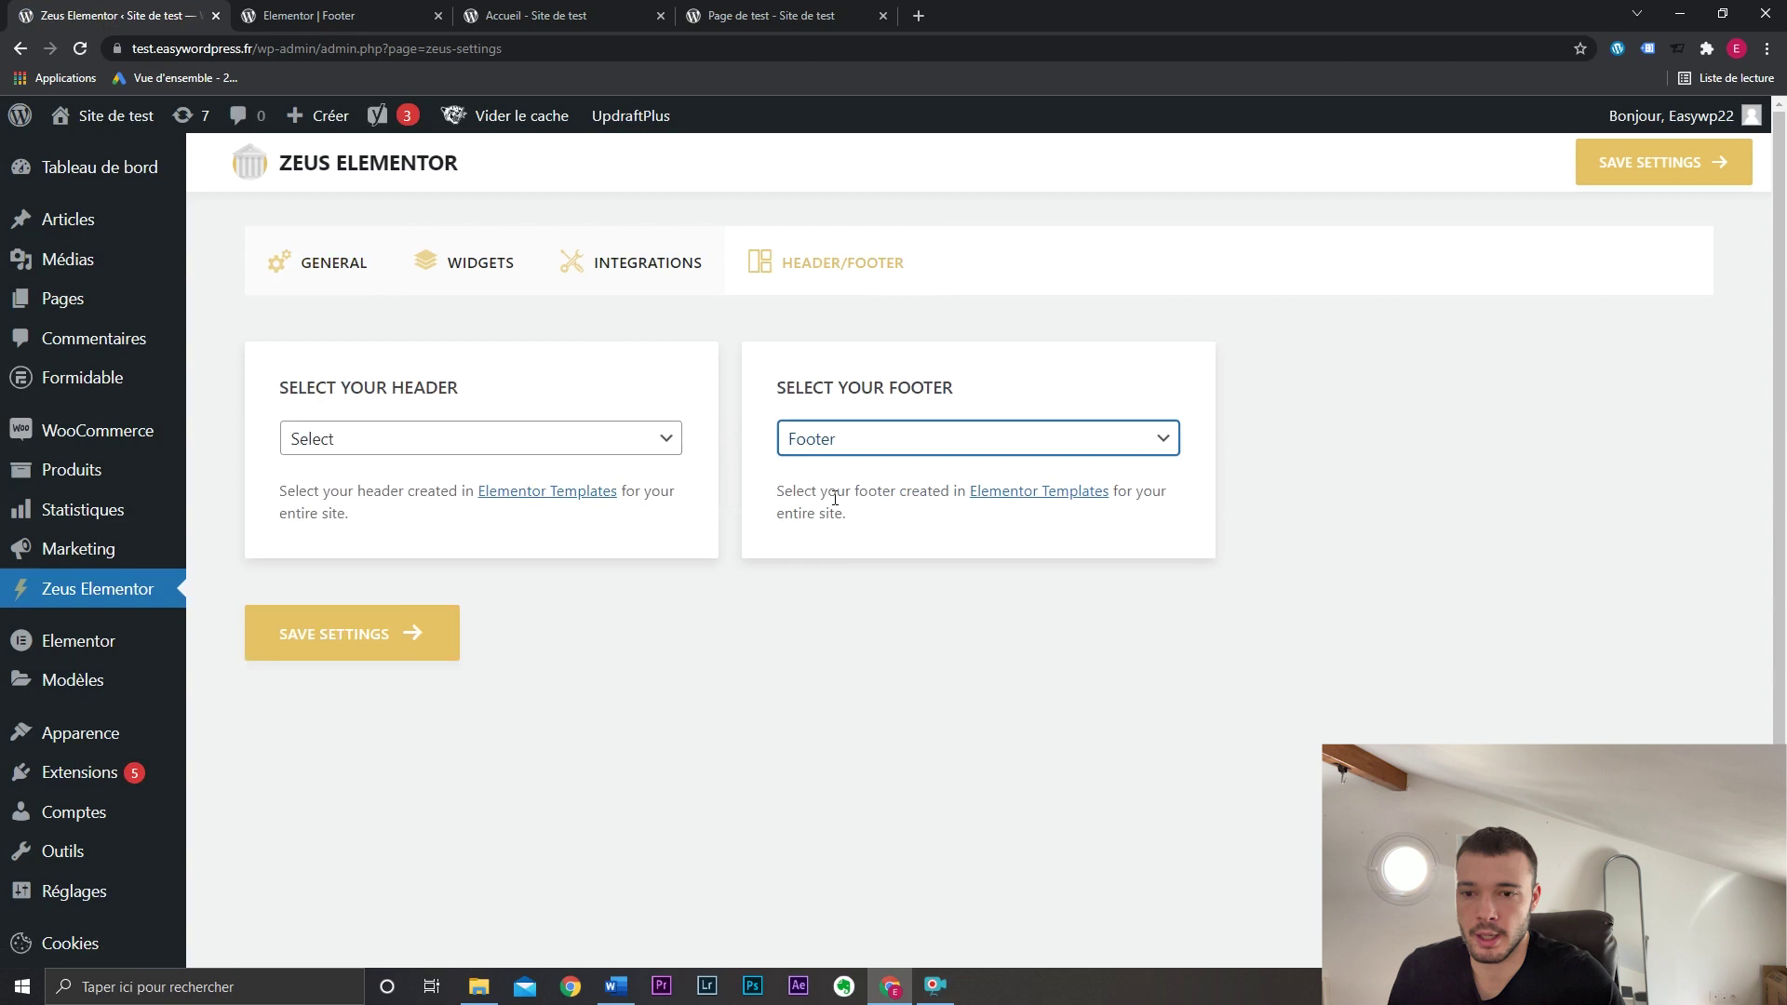
pyautogui.click(385, 654)
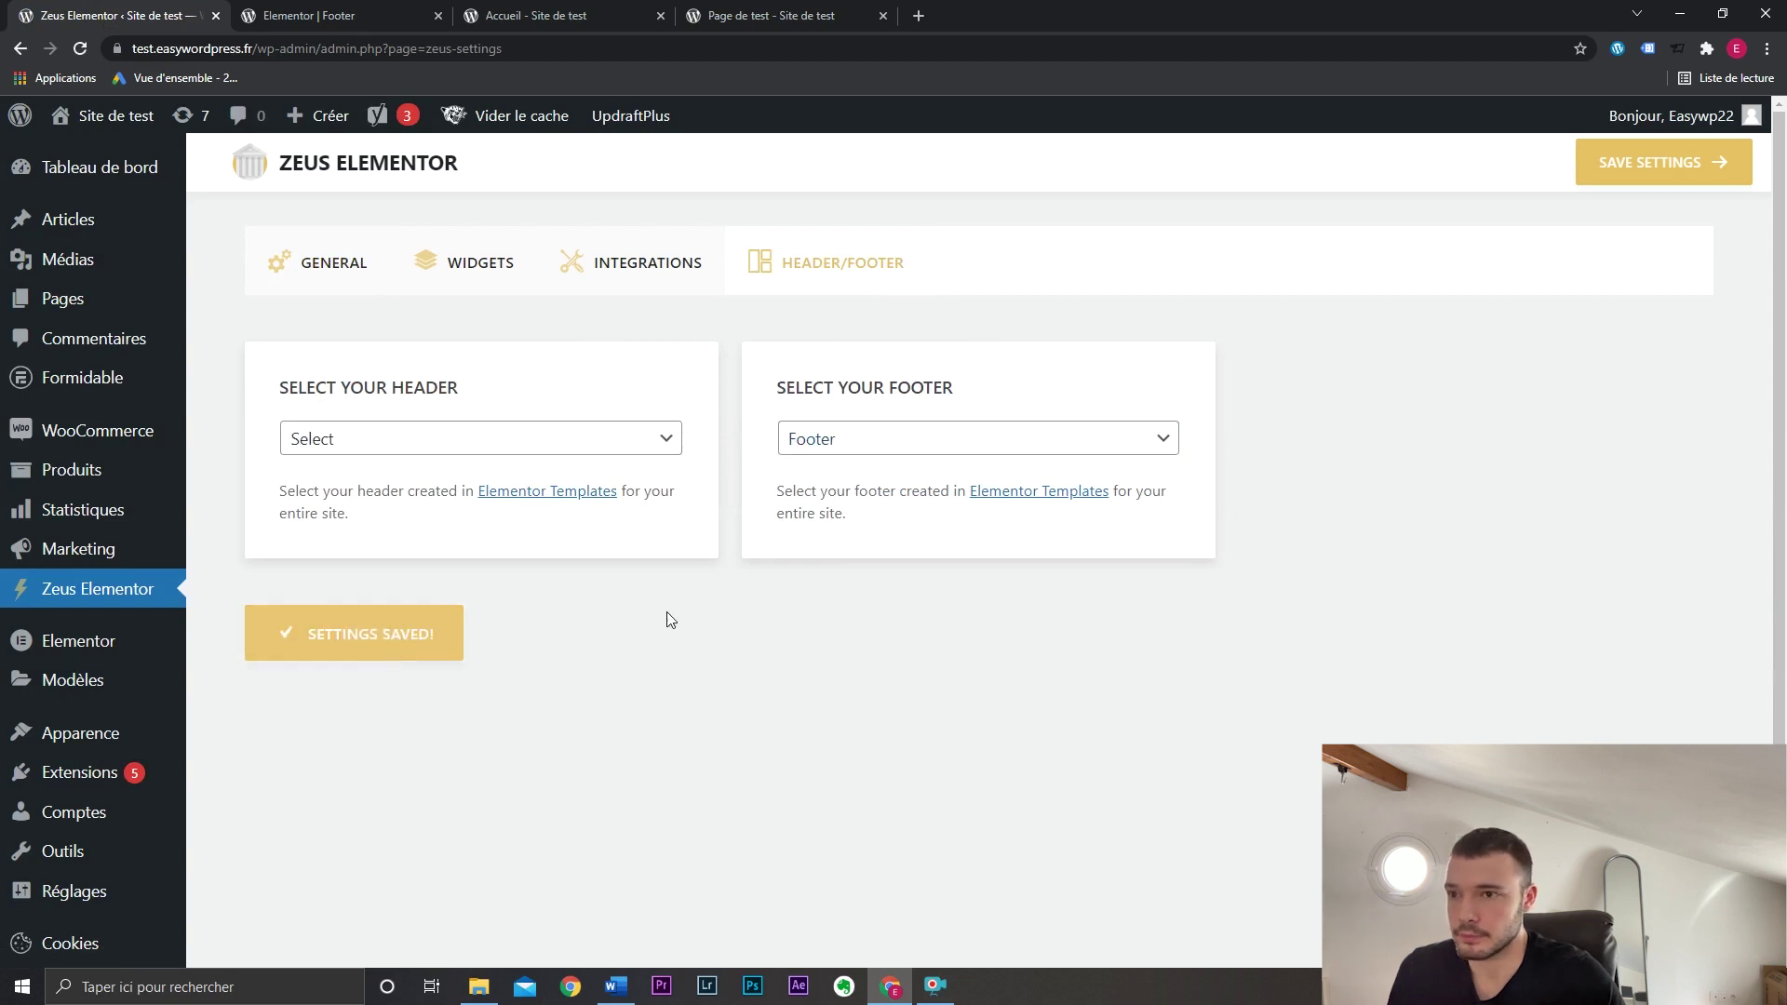
# Open the site's home page in a separate browser tab and view the footer at its end.
pyautogui.moveTo(131, 117)
pyautogui.middleClick(121, 149)
pyautogui.click(565, 15)
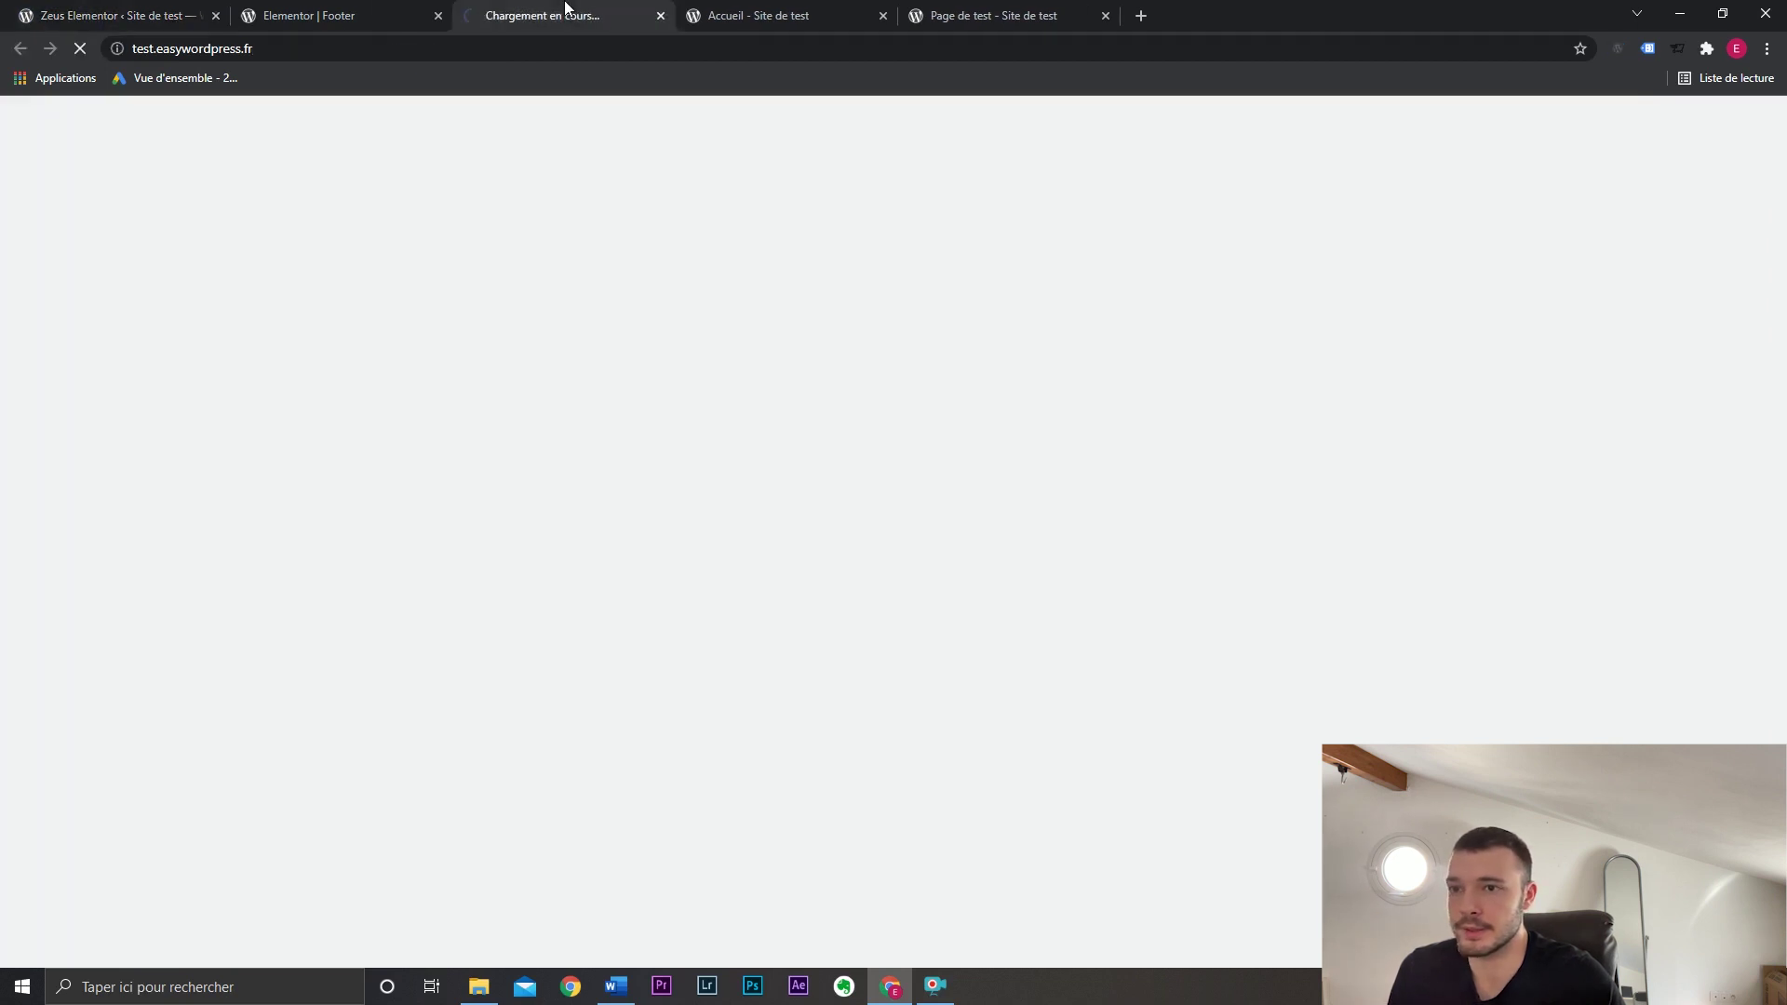
pyautogui.moveTo(565, 15); pyautogui.dragTo(341, 15)
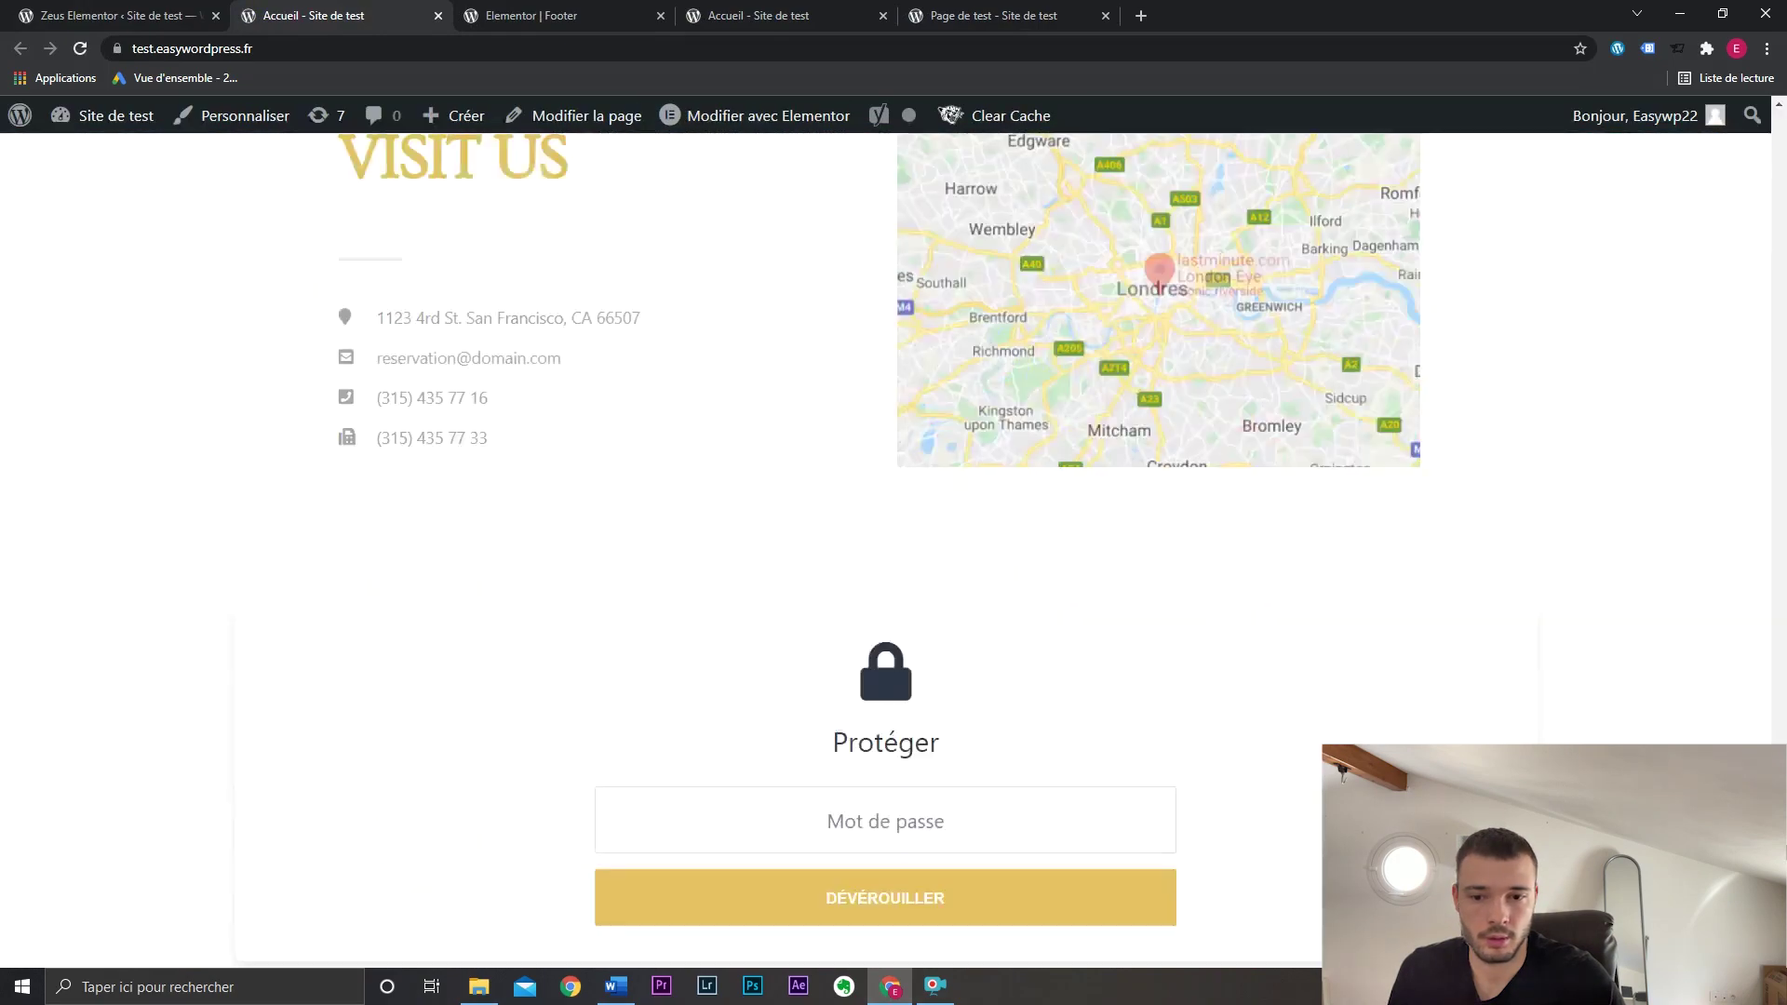
pyautogui.scroll(-4, 1057, 702)
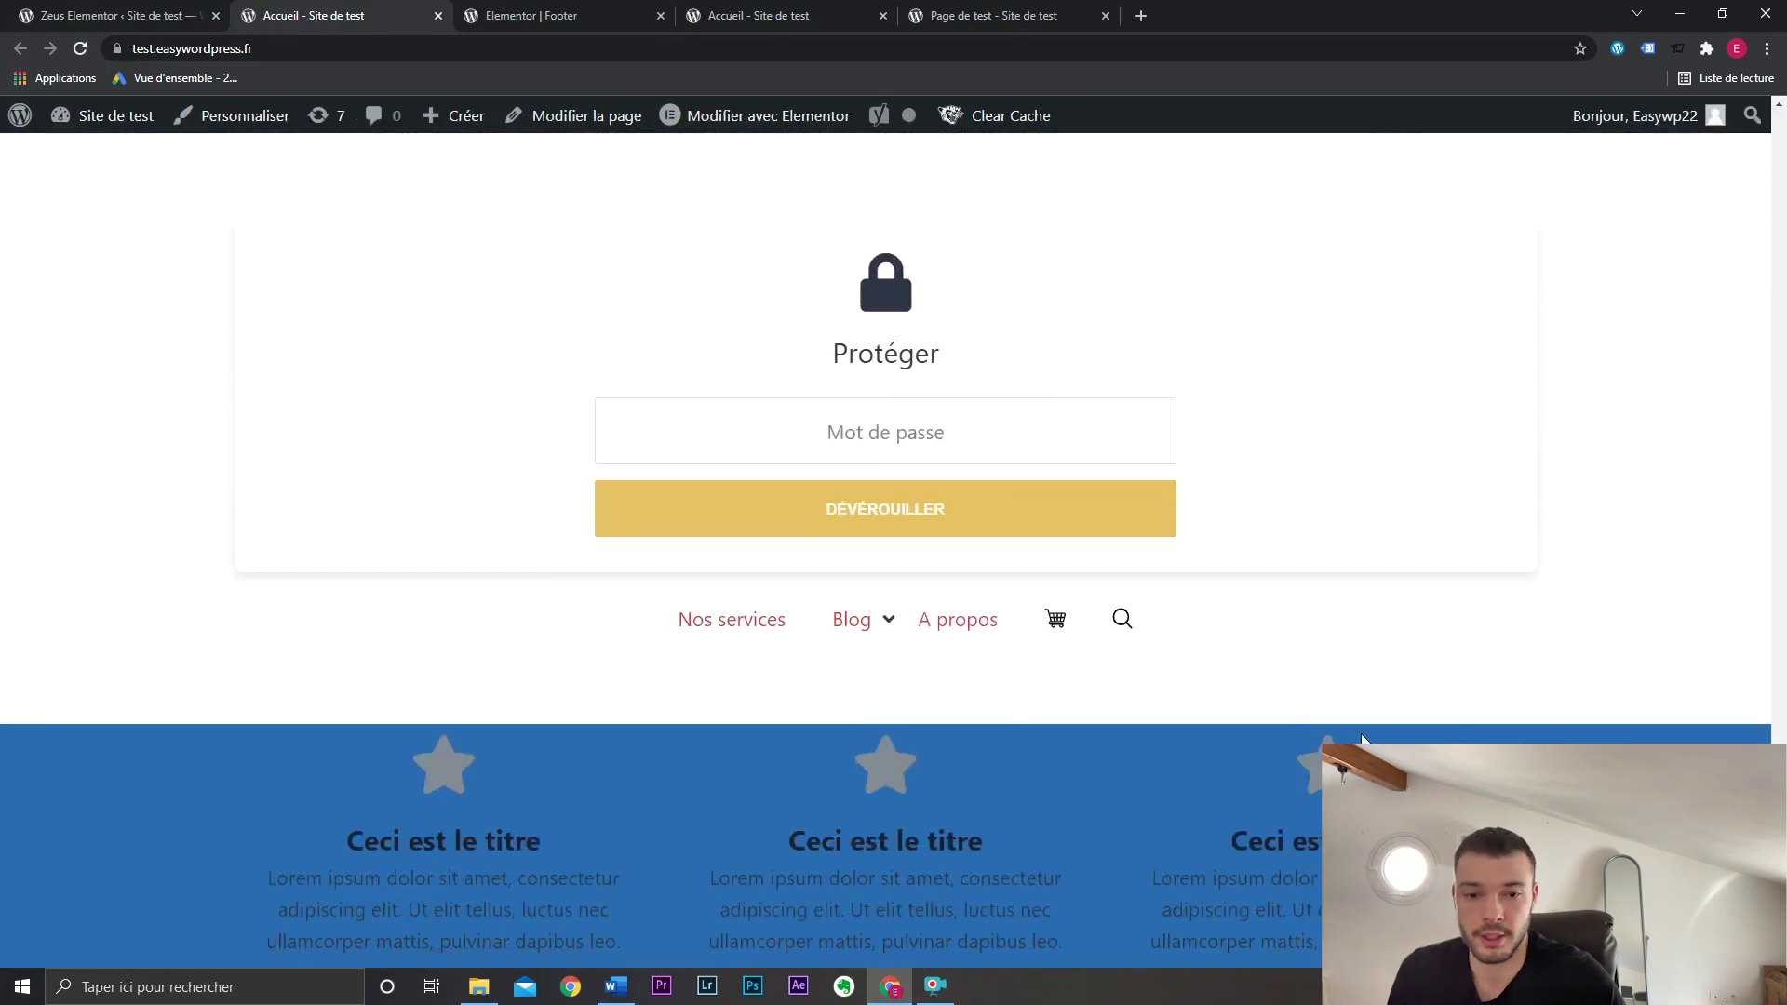
# Open Page de test in the Elementor editor and close the other browser tabs.
pyautogui.click(438, 15)
pyautogui.click(438, 15)
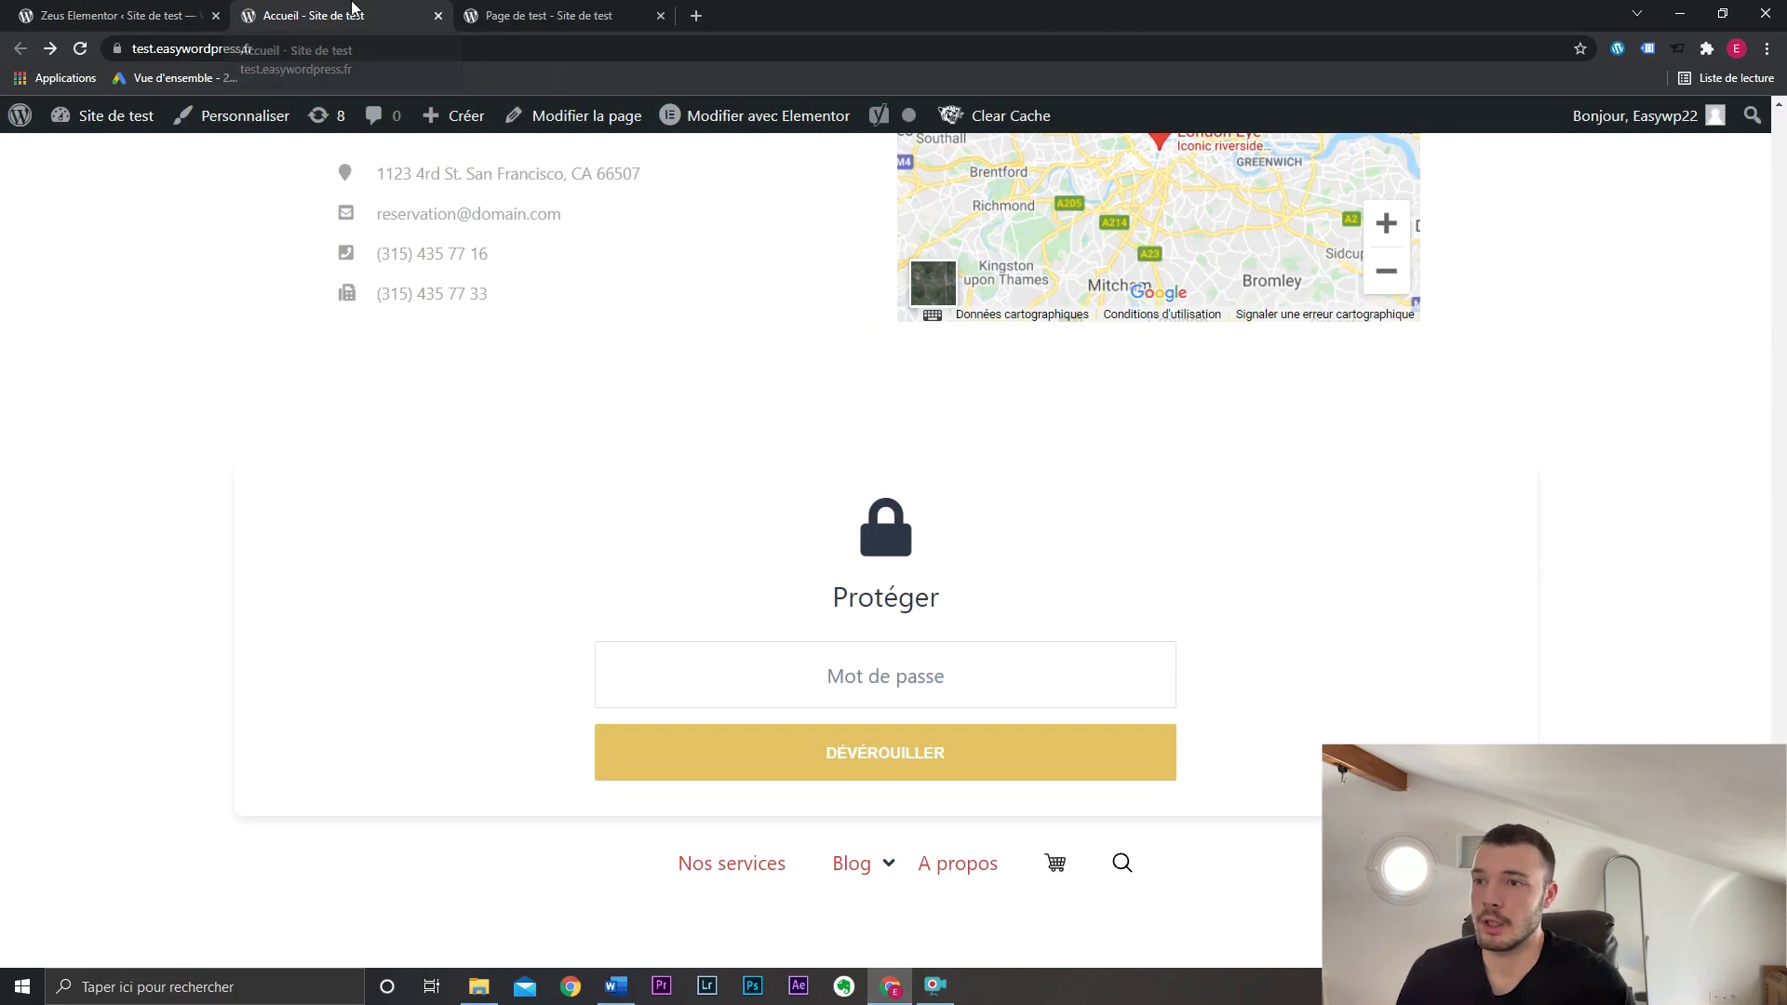
pyautogui.click(596, 15)
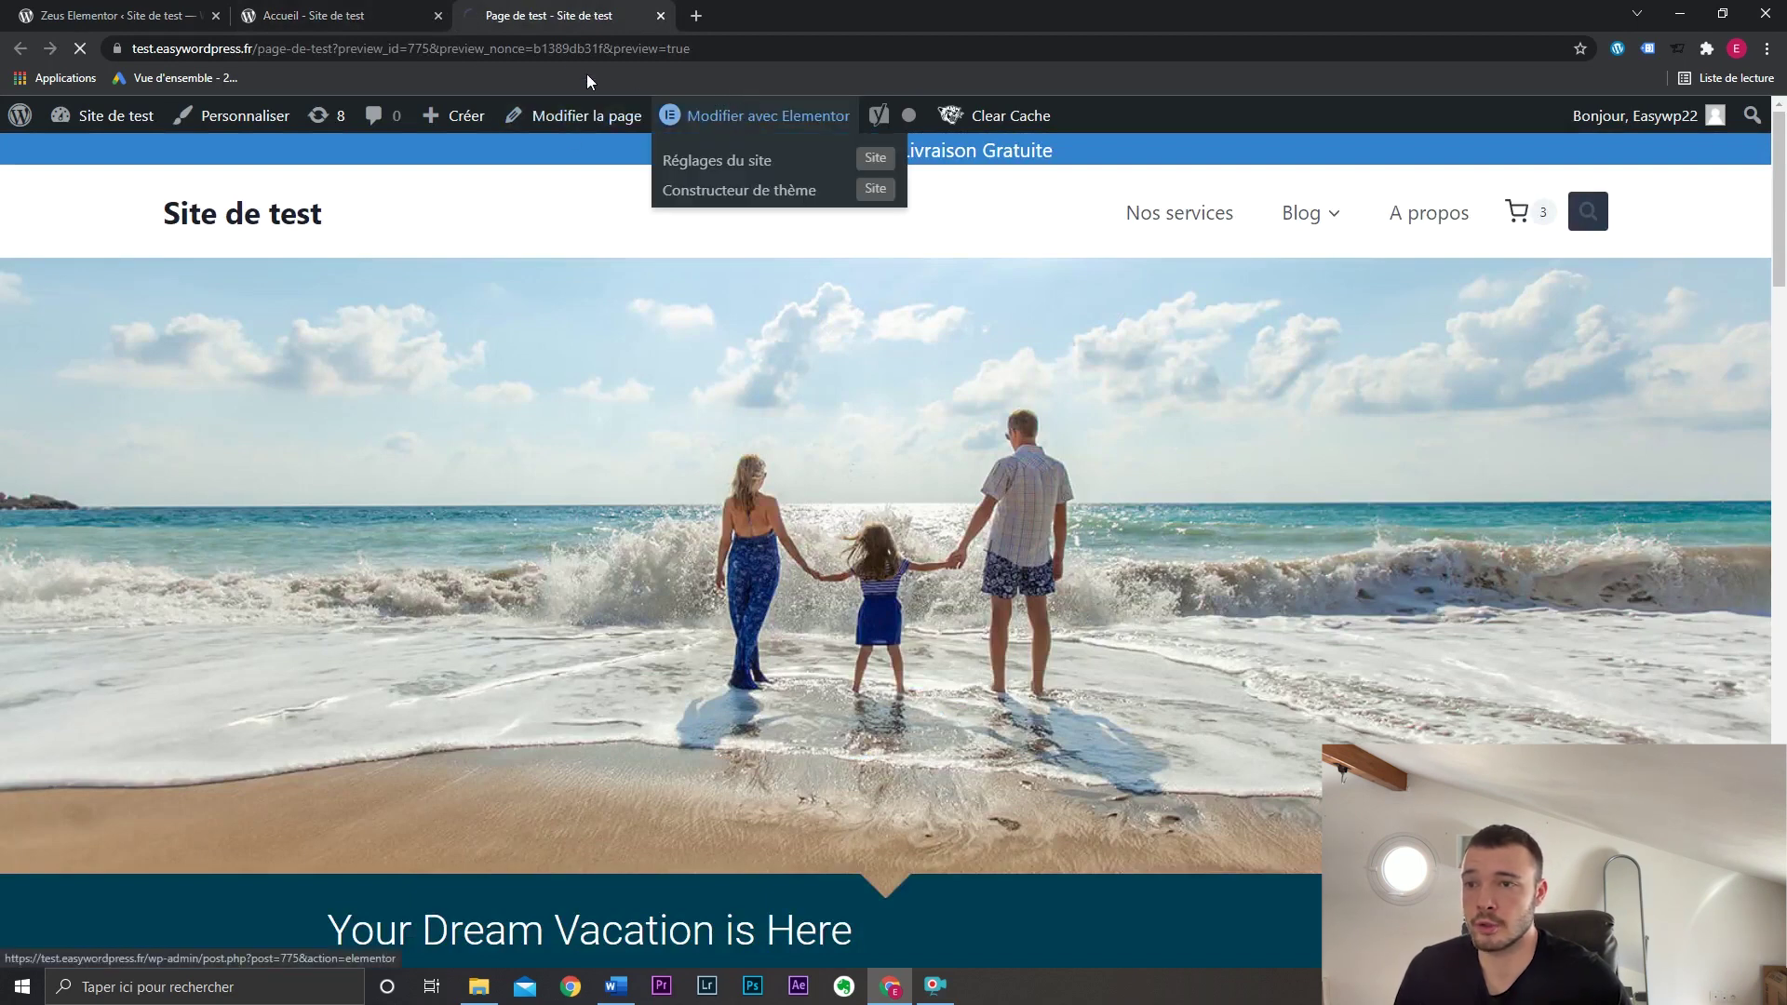
pyautogui.click(745, 116)
pyautogui.click(330, 15)
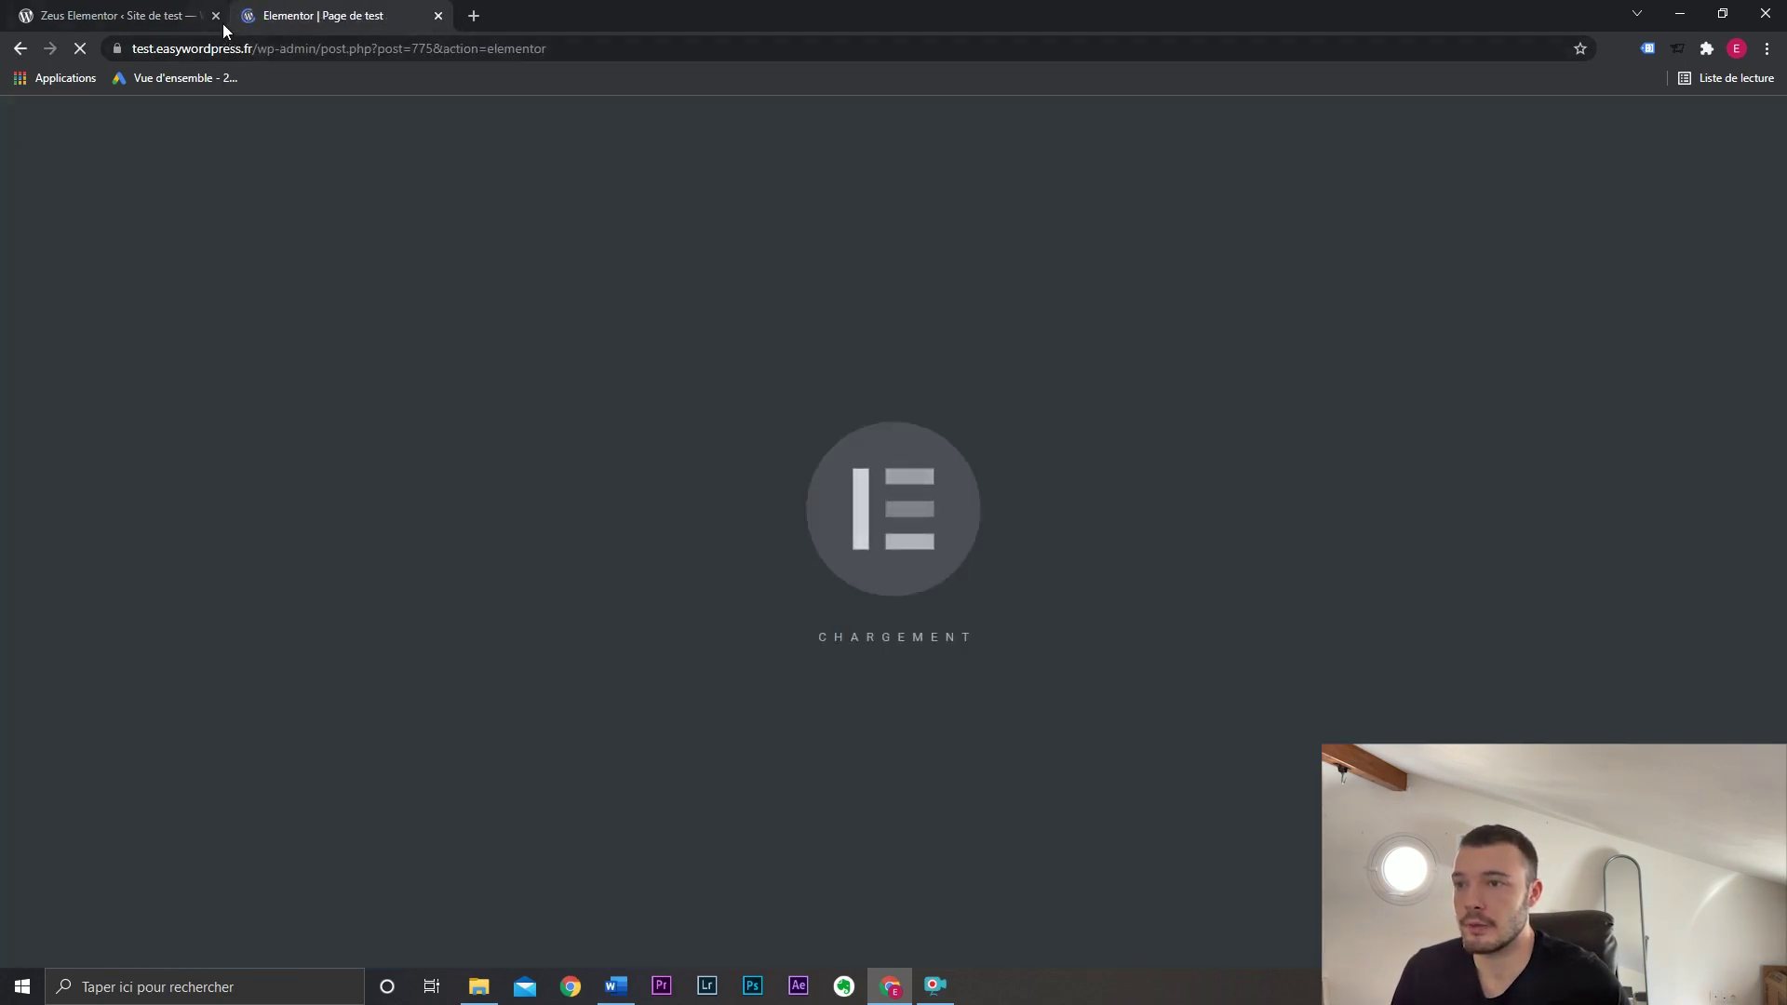
pyautogui.click(215, 15)
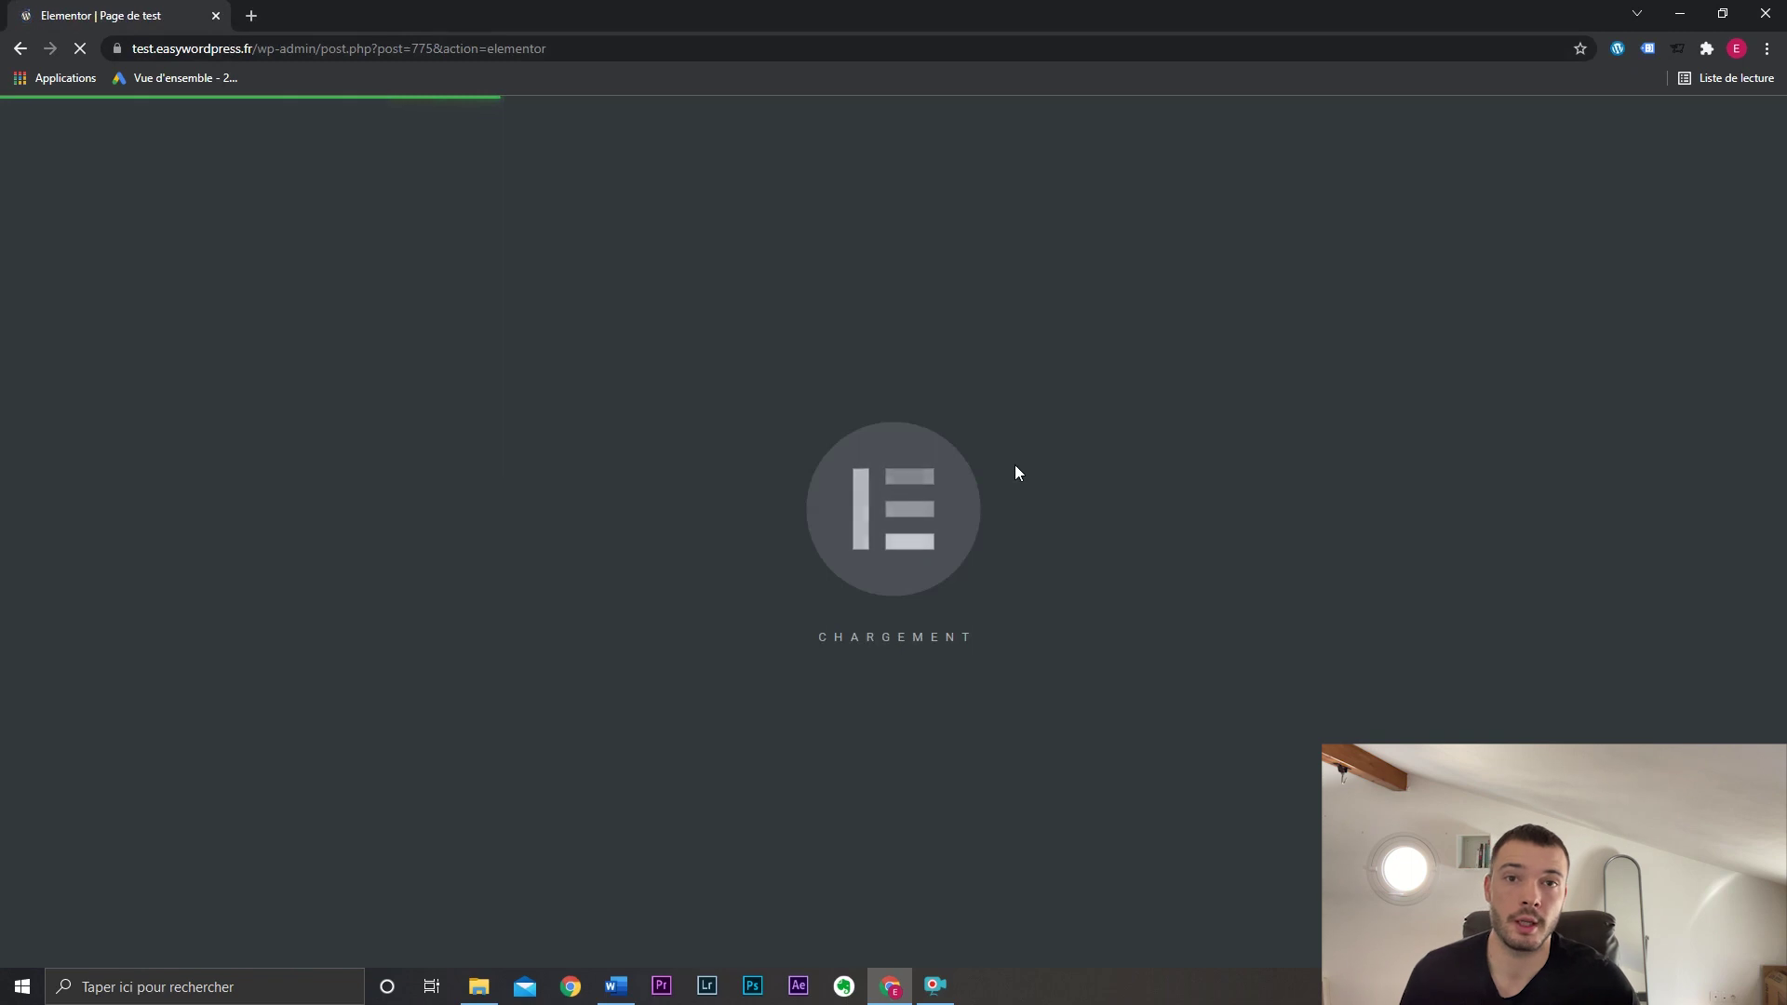
pyautogui.scroll(-10, 1009, 461)
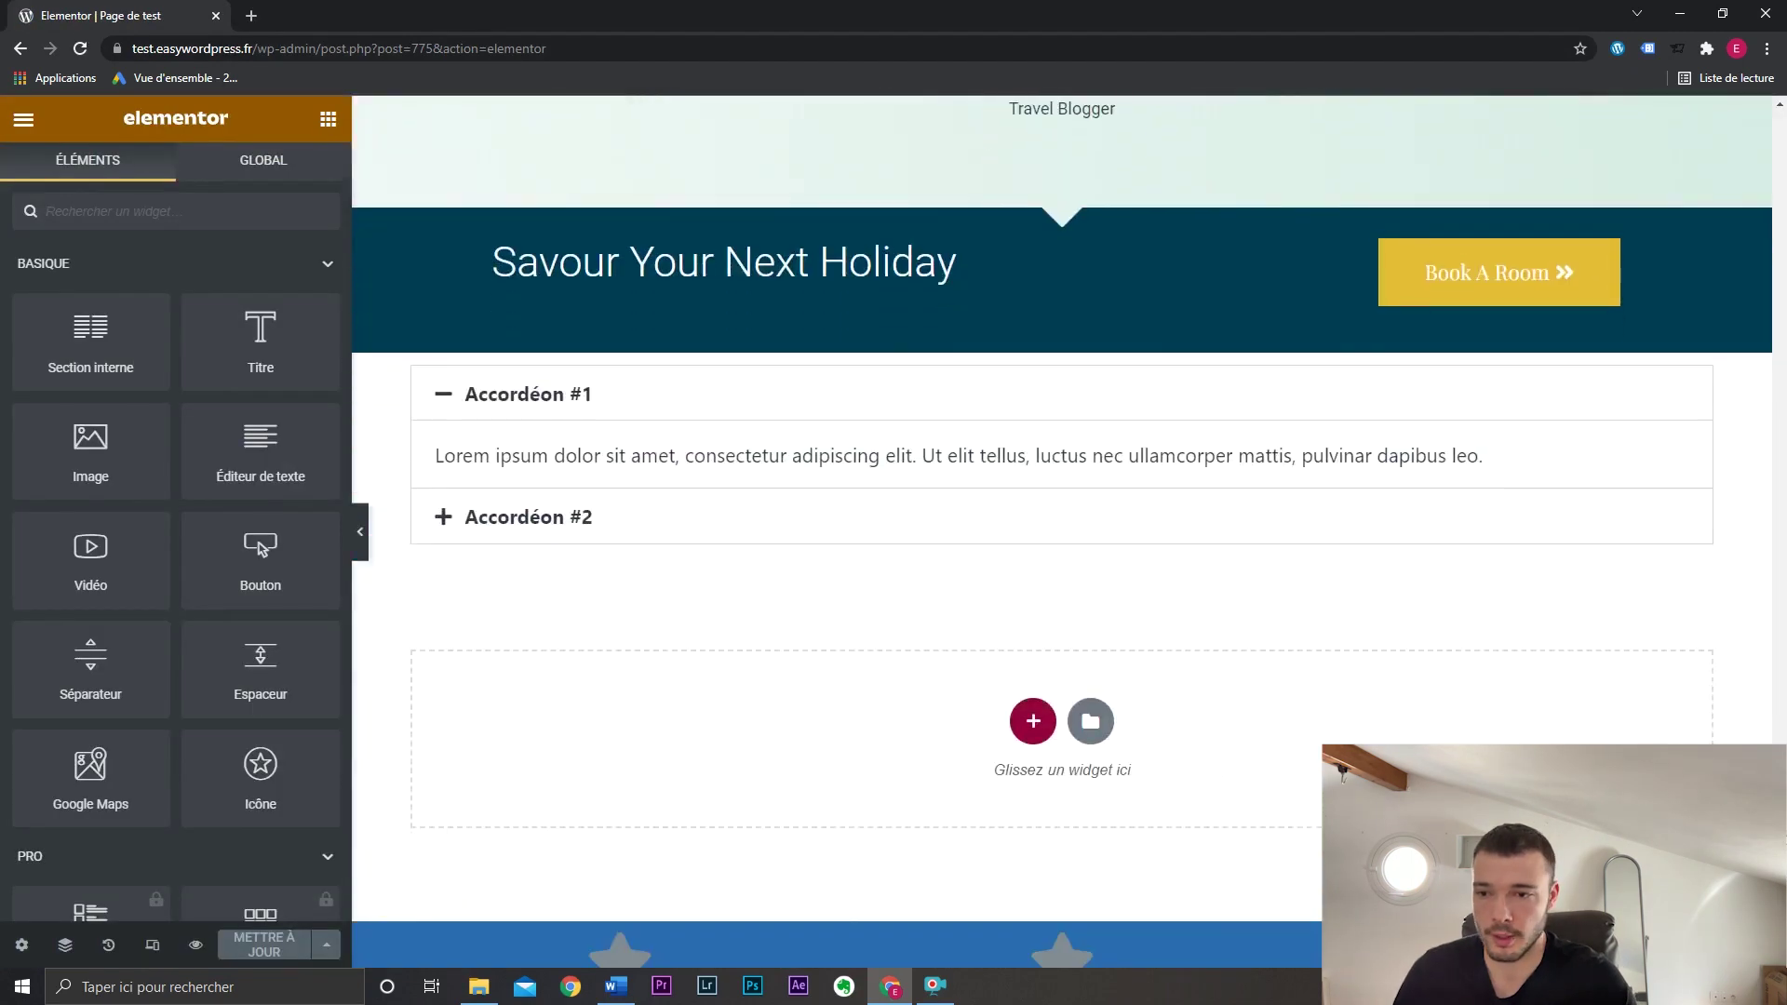
# Collapse the Basique, Pro and Général widget categories and add Zeus Elements' Animated Heading widget below the accordion.
pyautogui.click(81, 270)
pyautogui.click(95, 324)
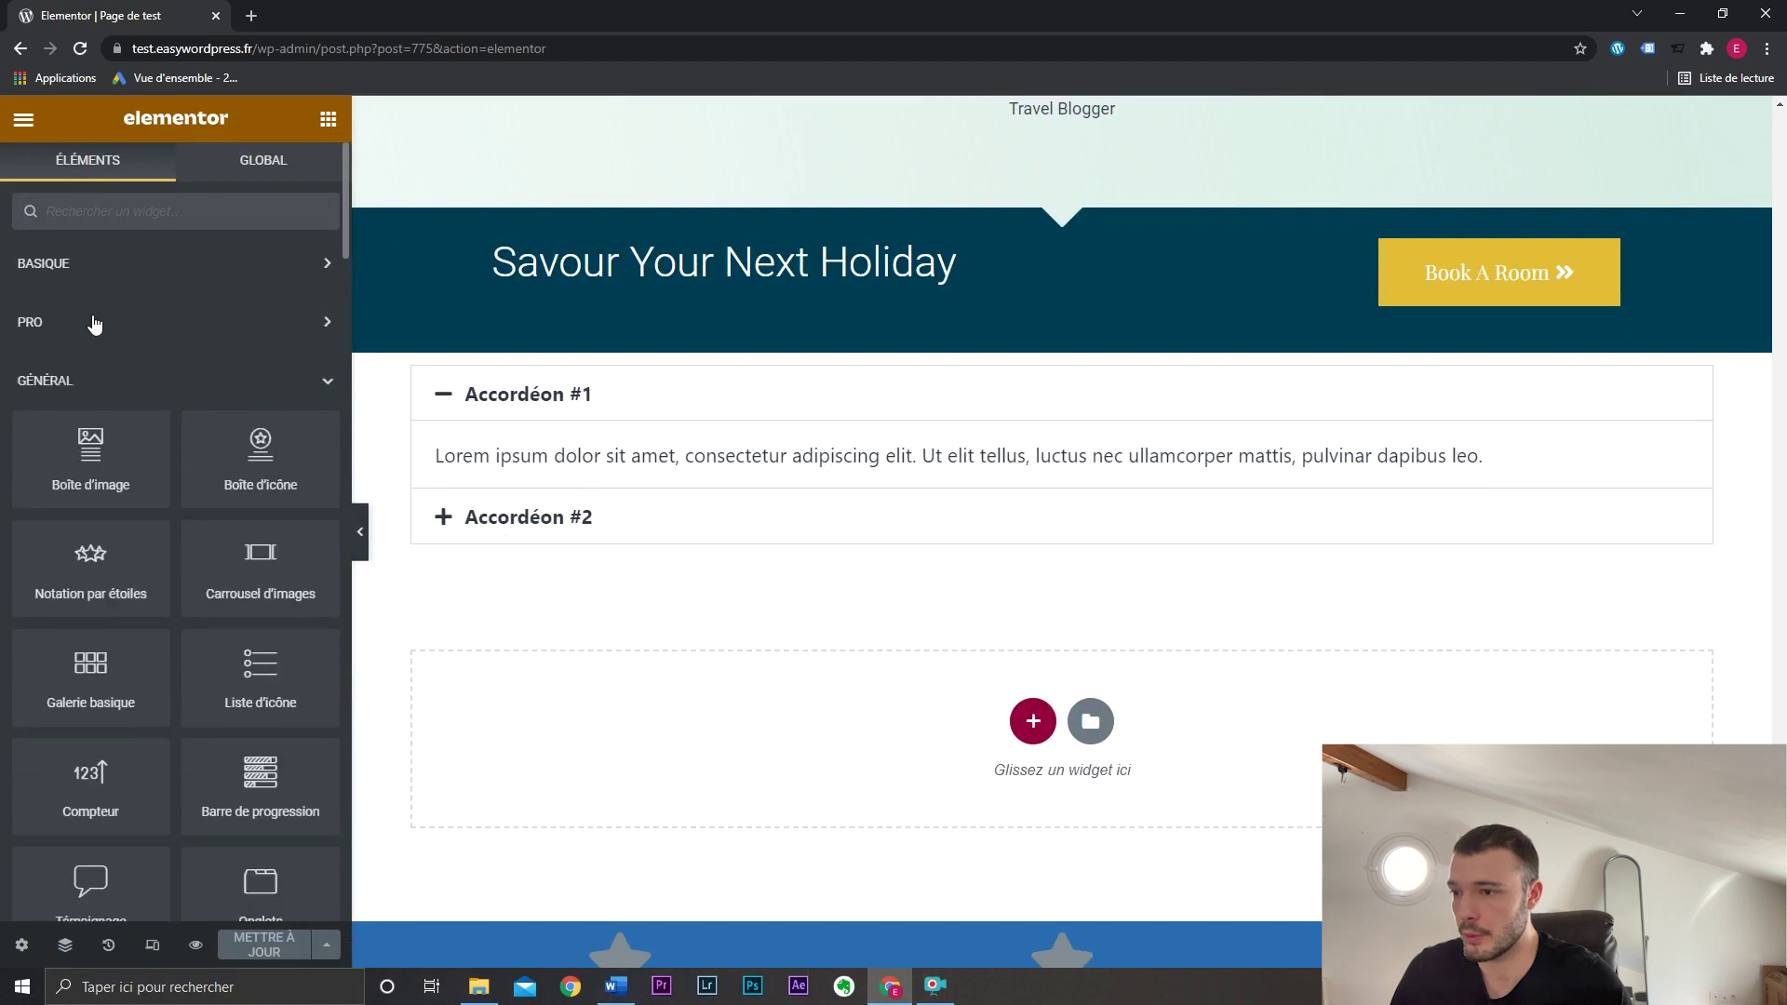
pyautogui.click(101, 378)
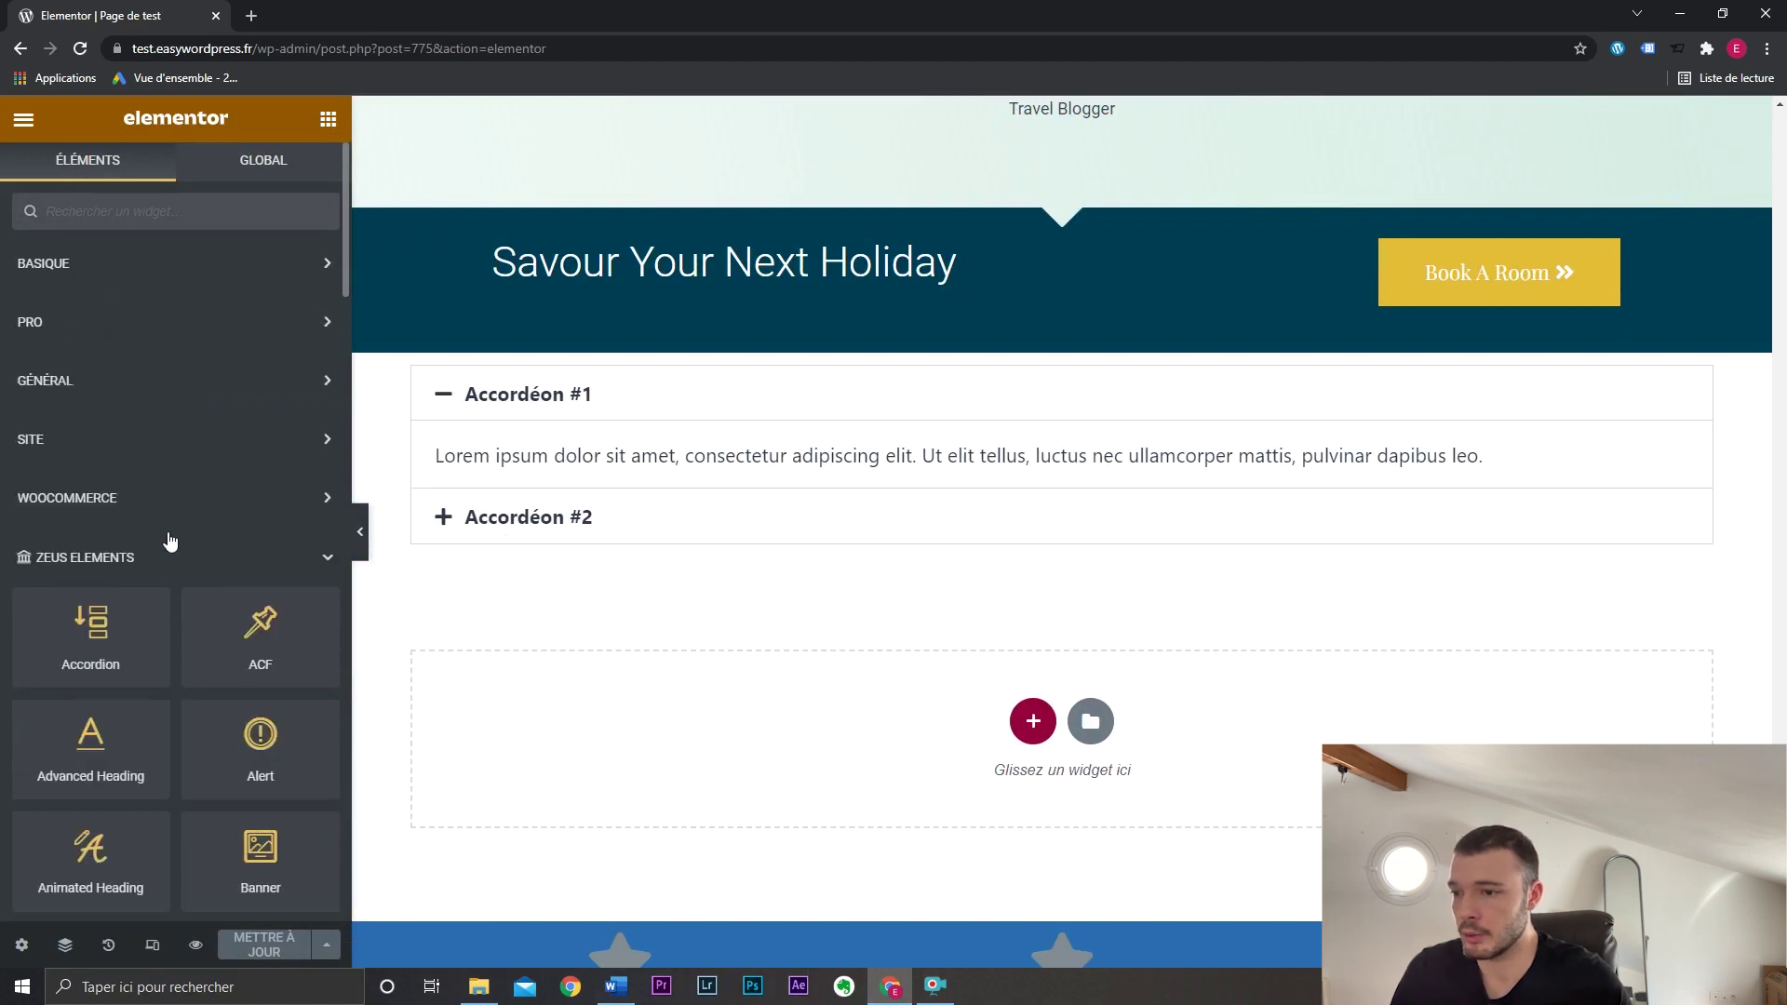
pyautogui.scroll(-2, 175, 514)
pyautogui.scroll(-4, 219, 387)
pyautogui.scroll(4, 227, 373)
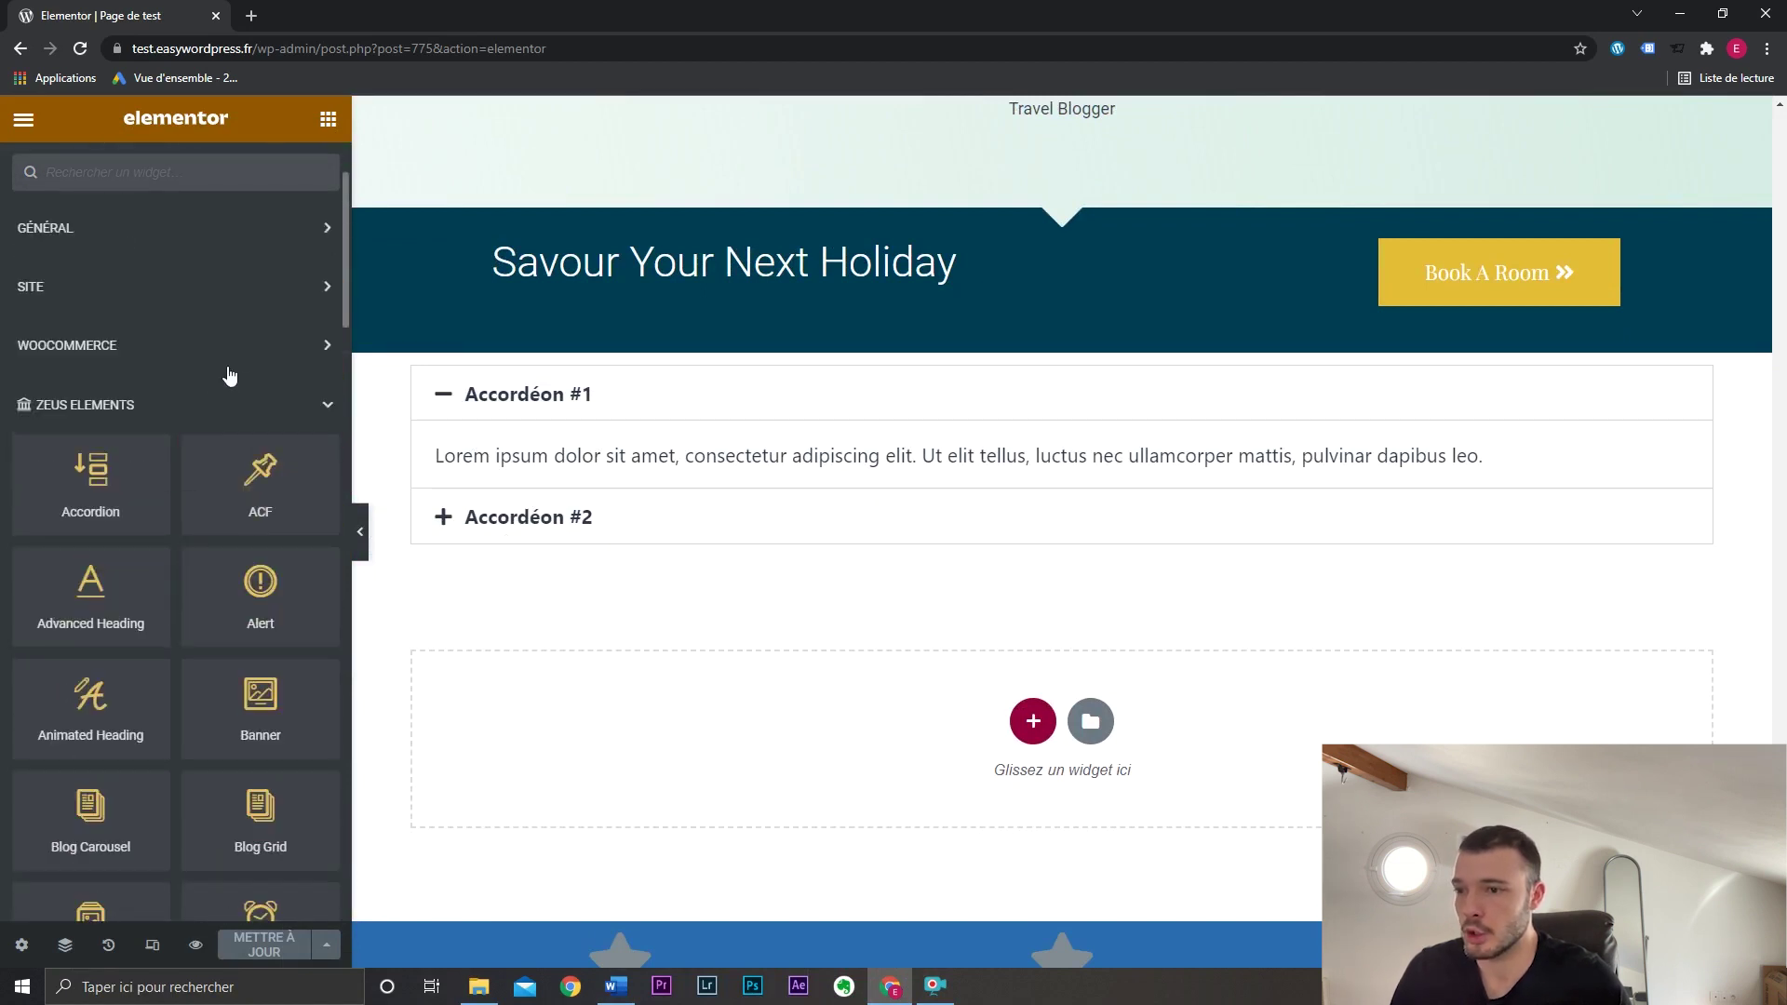
pyautogui.scroll(-2, 247, 381)
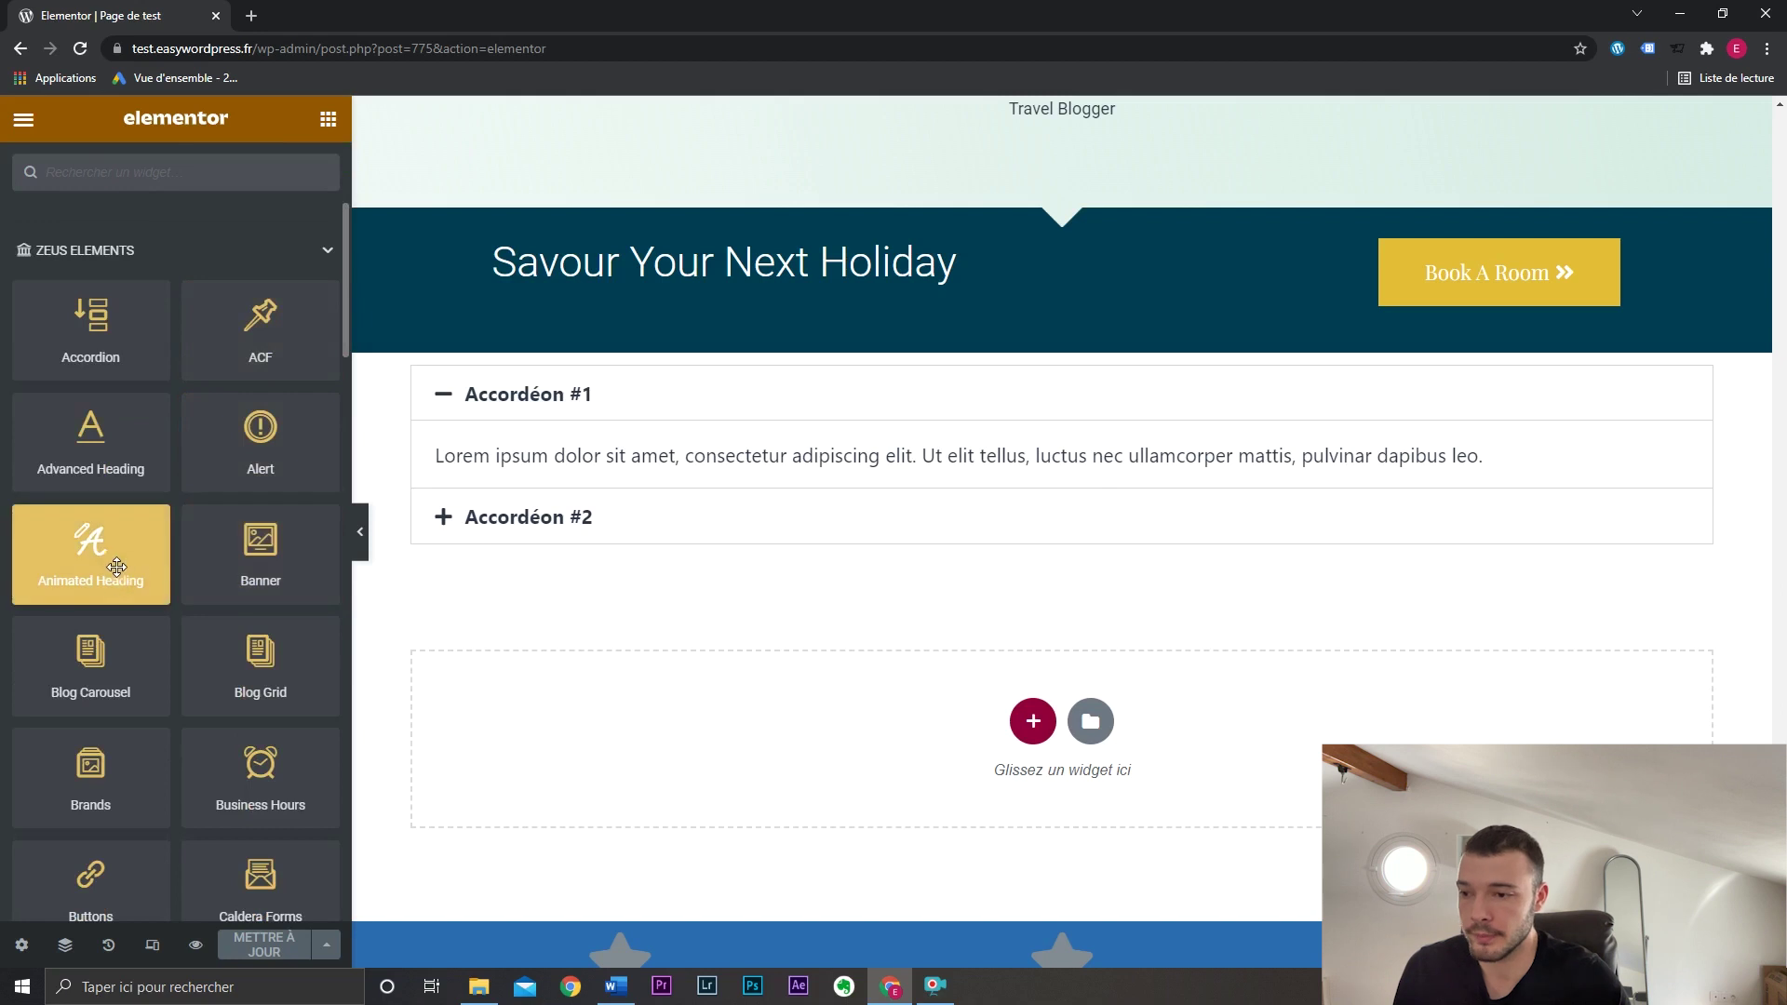
pyautogui.moveTo(102, 557); pyautogui.dragTo(1003, 691)
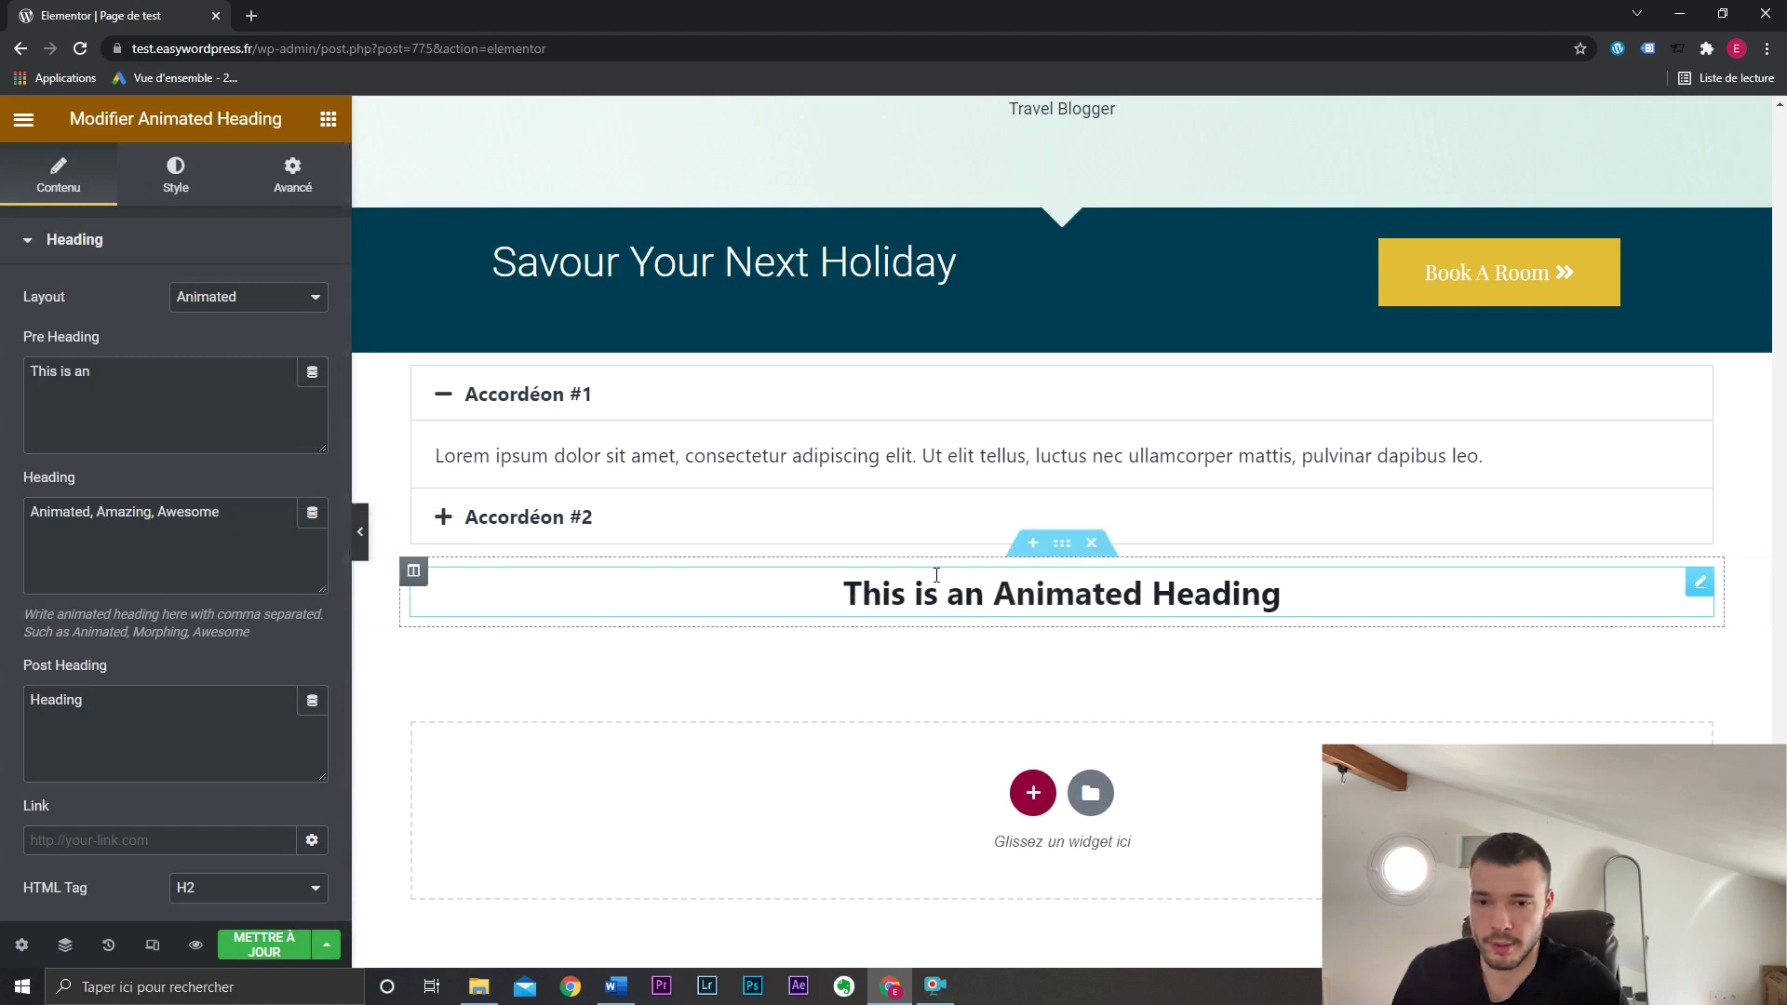
# Review the Animated Heading's pre heading, heading and post heading texts, and set its layout to Typed.
pyautogui.moveTo(129, 426); pyautogui.dragTo(28, 370)
pyautogui.moveTo(221, 514); pyautogui.dragTo(28, 522)
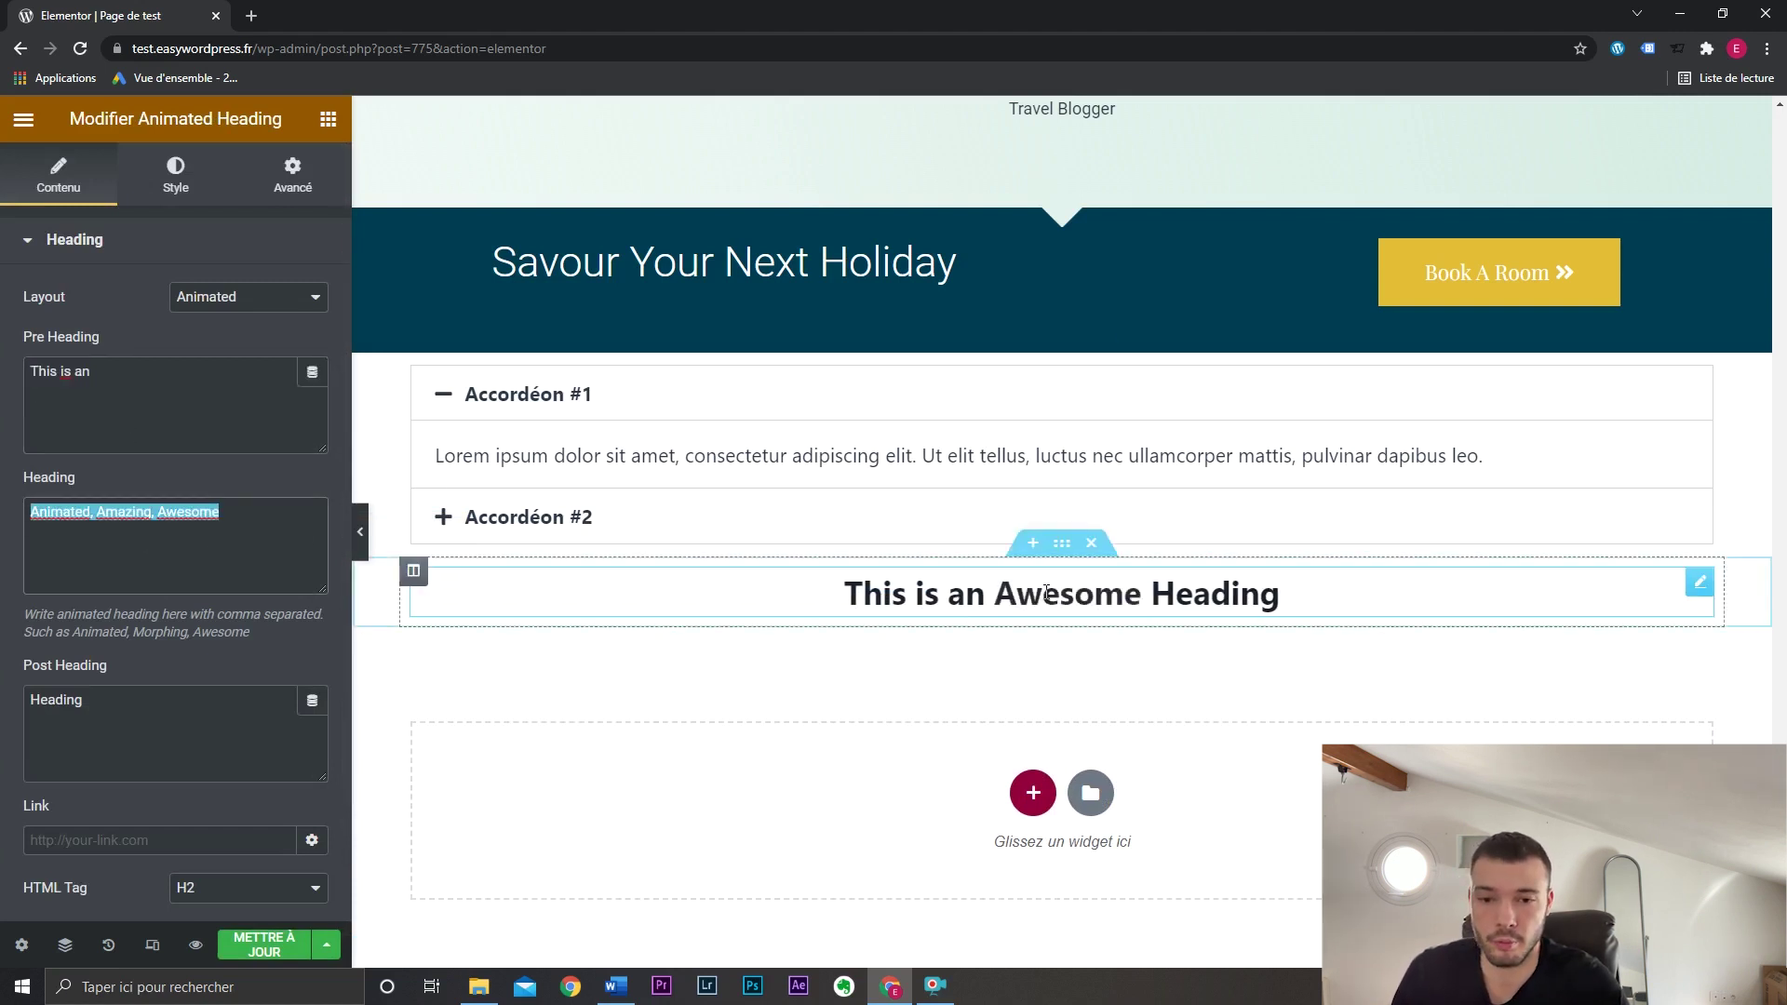
pyautogui.click(235, 510)
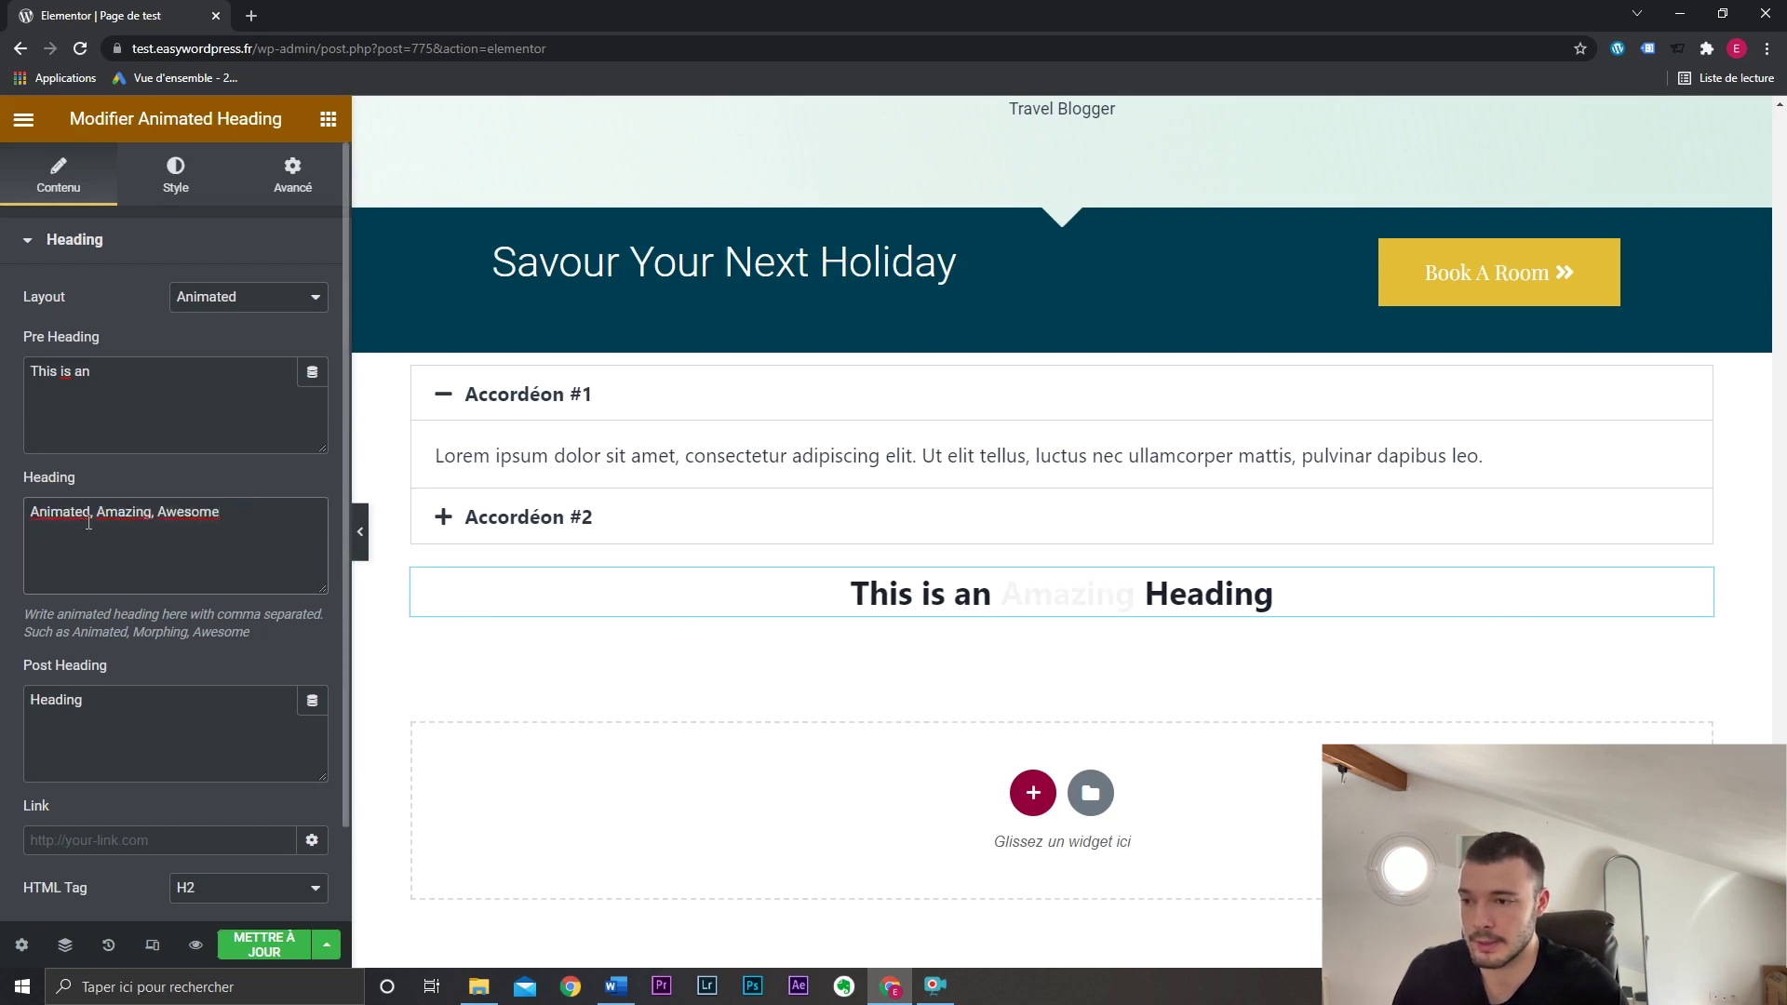
pyautogui.moveTo(131, 742); pyautogui.dragTo(3, 710)
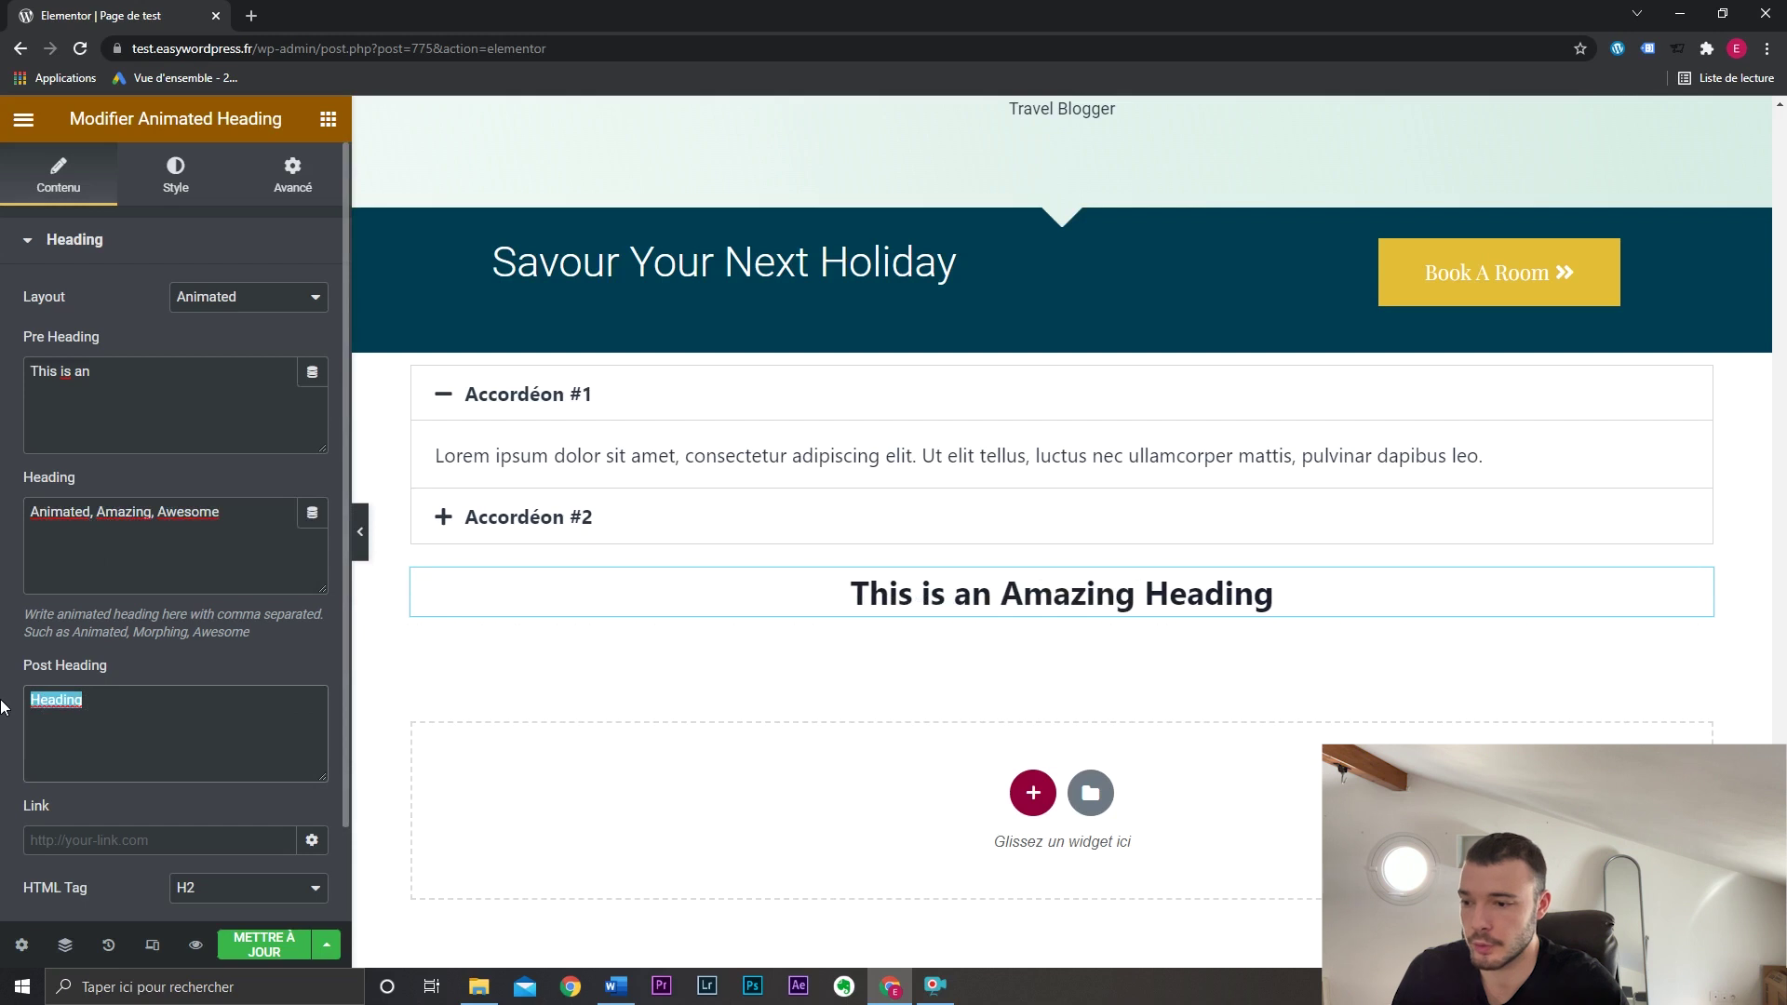
pyautogui.click(226, 306)
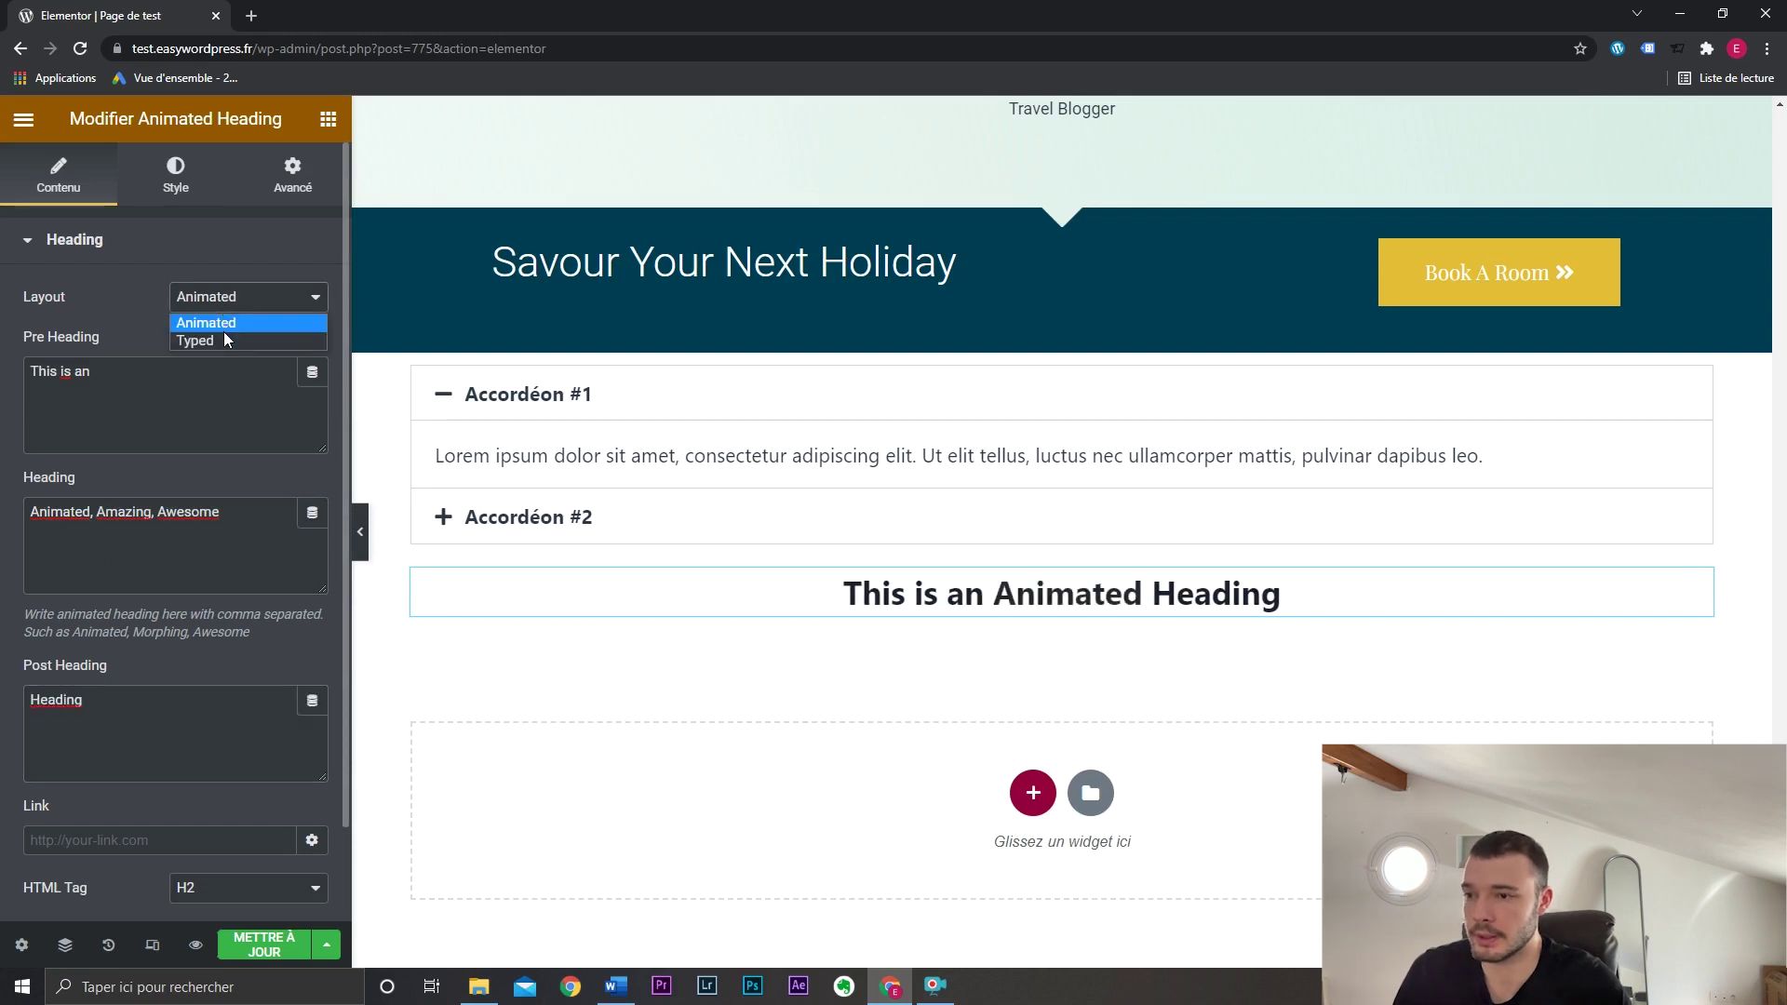
pyautogui.click(226, 340)
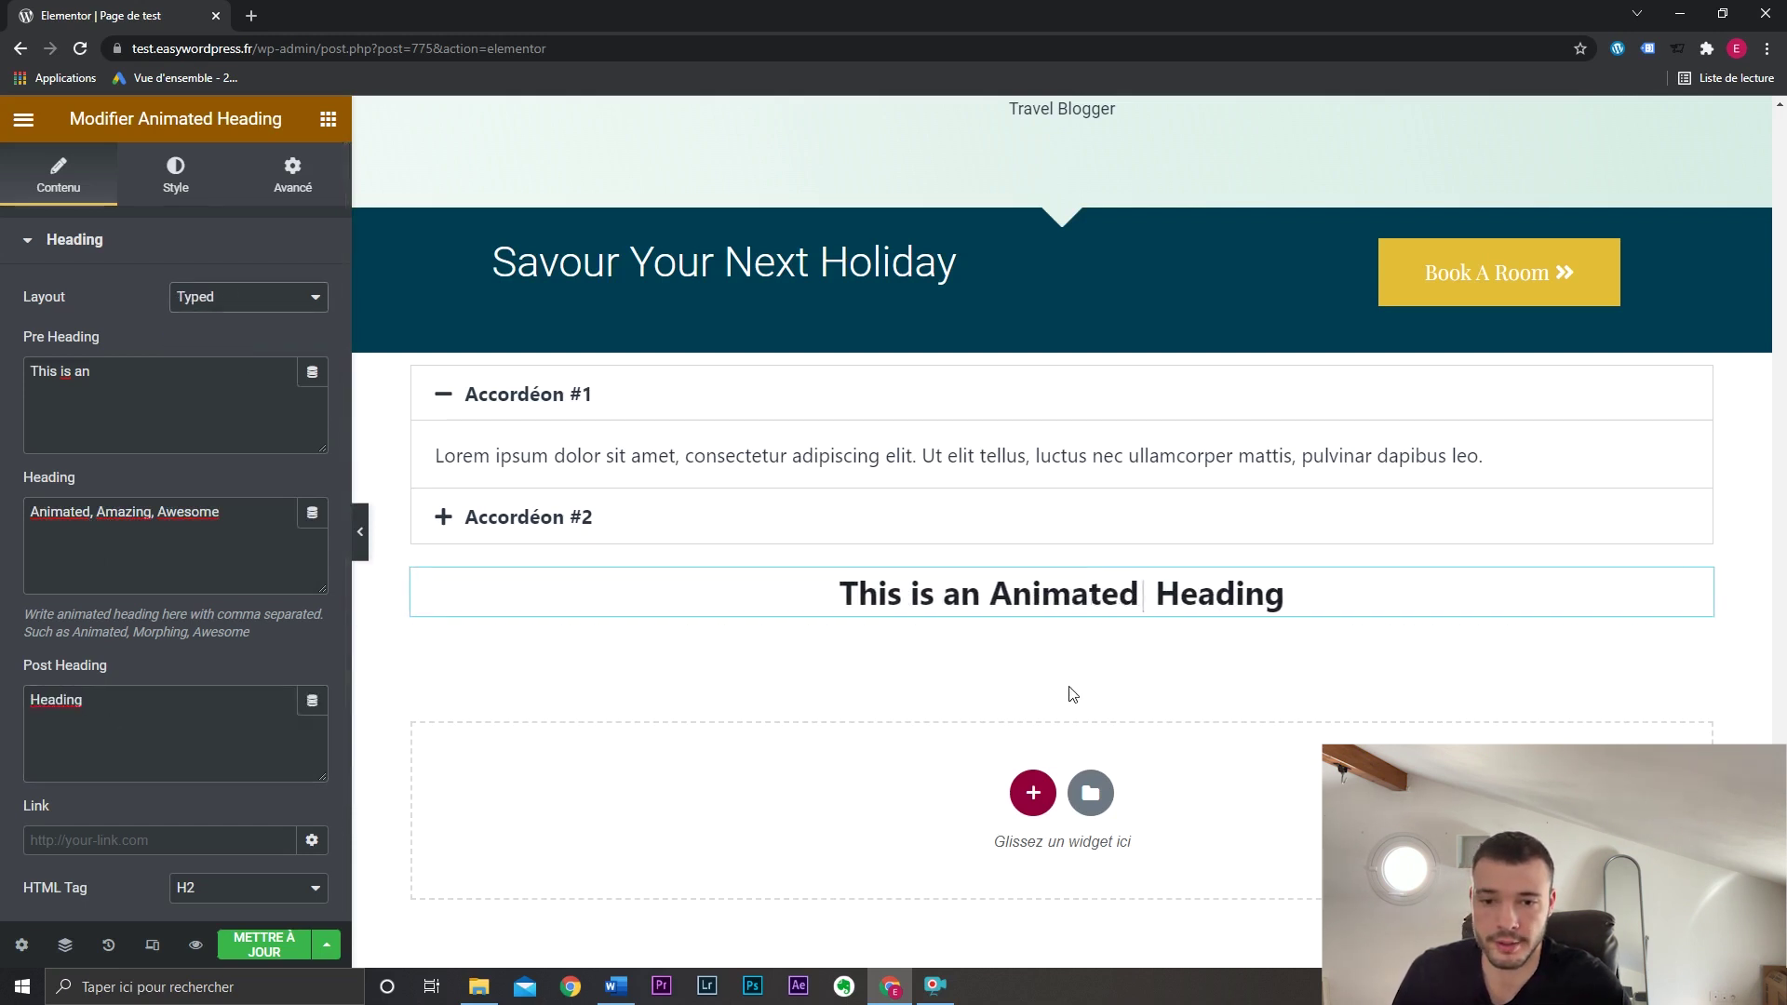
pyautogui.scroll(-1, 337, 619)
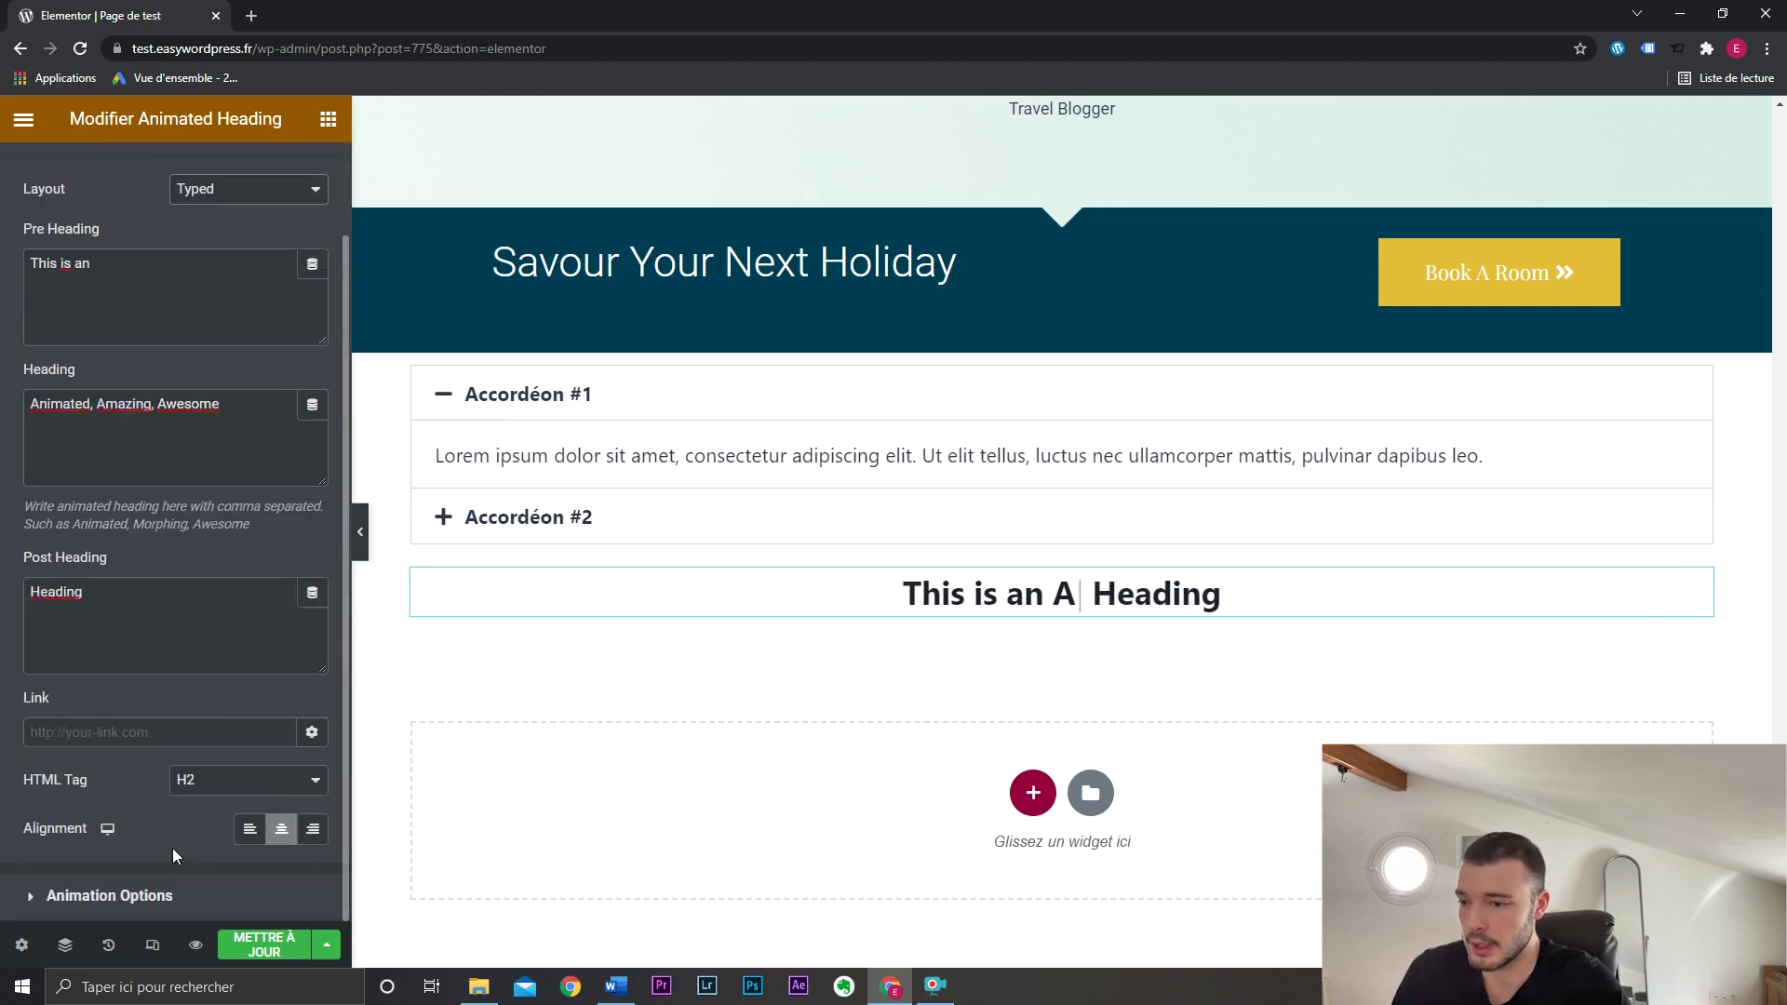
# Review the Animated Heading's animation options, then clear its pre heading and post heading texts.
pyautogui.click(156, 898)
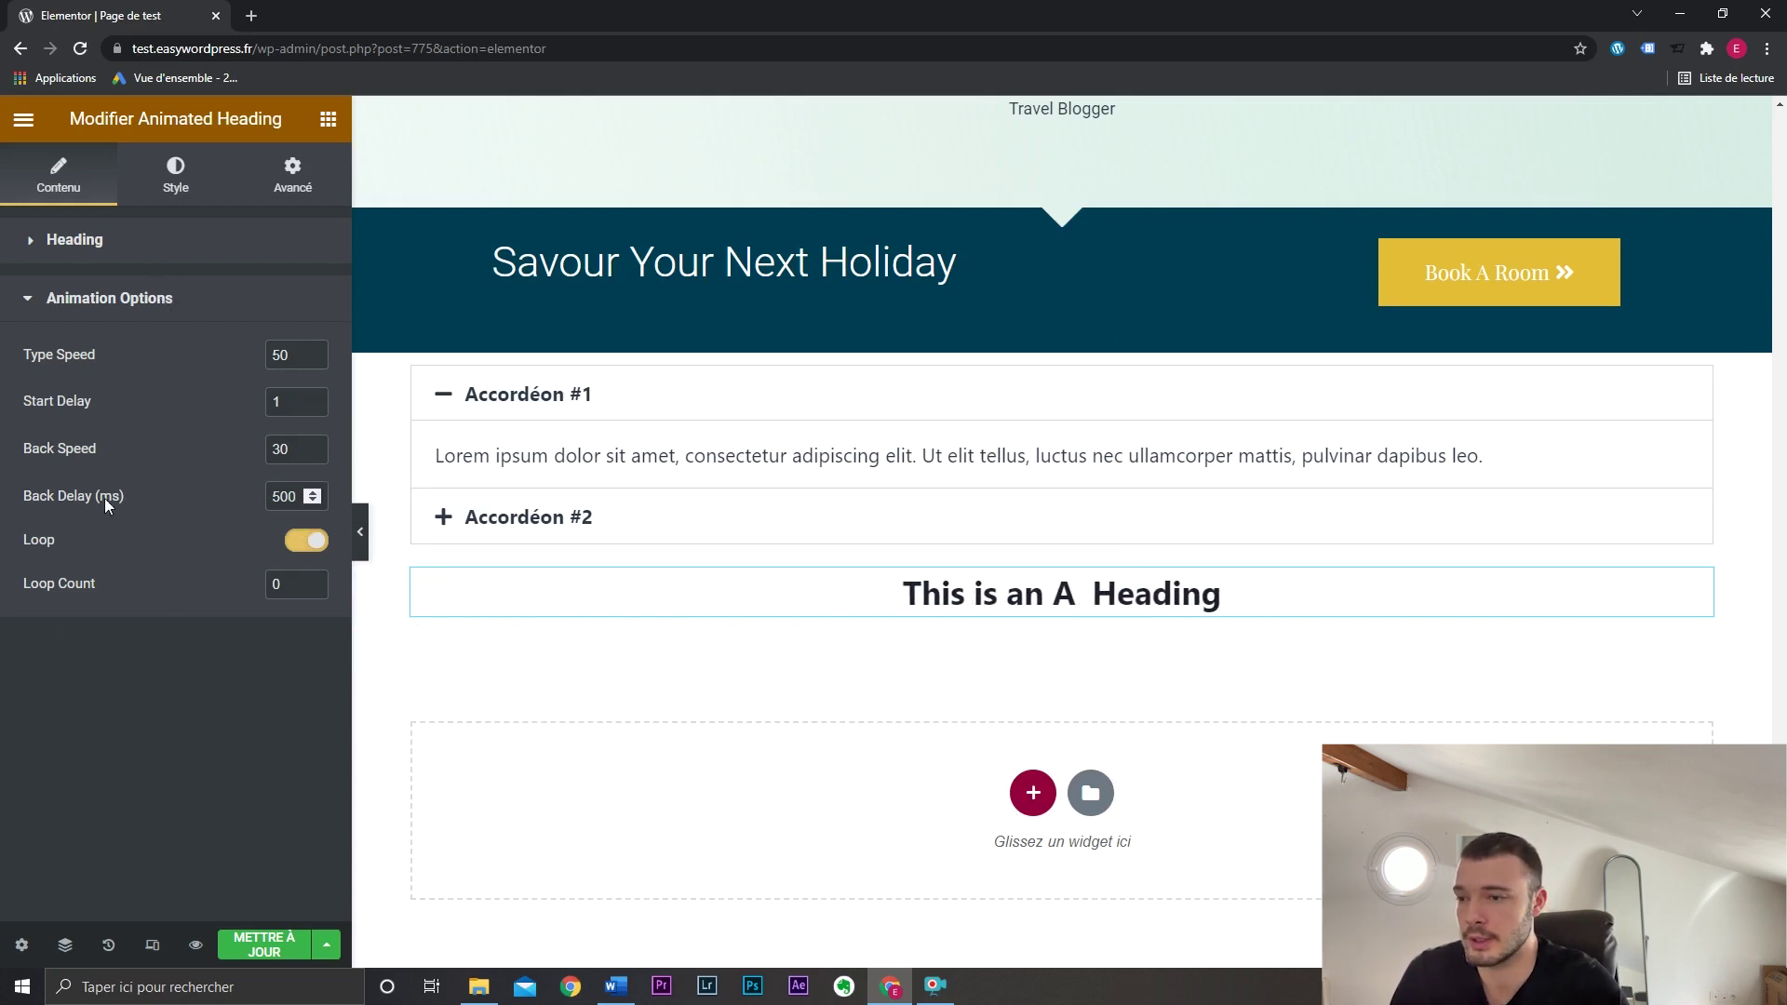
pyautogui.click(134, 244)
pyautogui.moveTo(74, 371); pyautogui.dragTo(144, 385)
pyautogui.hotkey('ctrl', 'a')
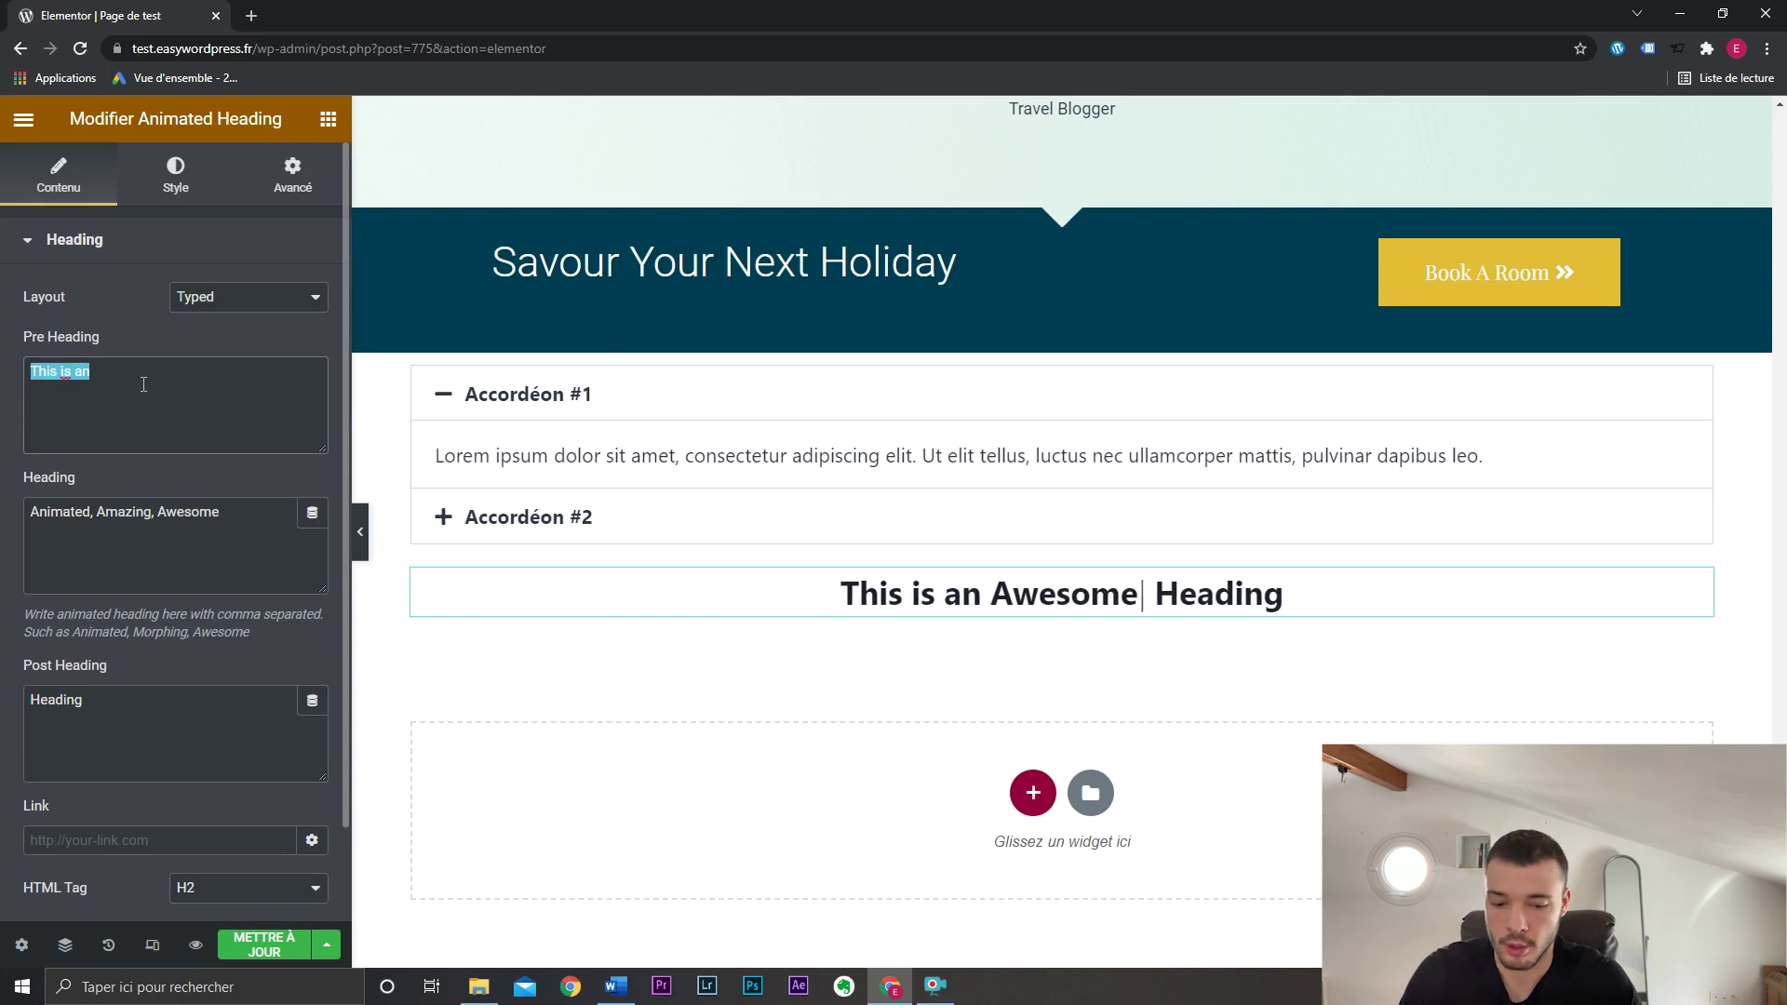
pyautogui.press('BackSpace')
pyautogui.doubleClick(128, 722)
pyautogui.press('BackSpace')
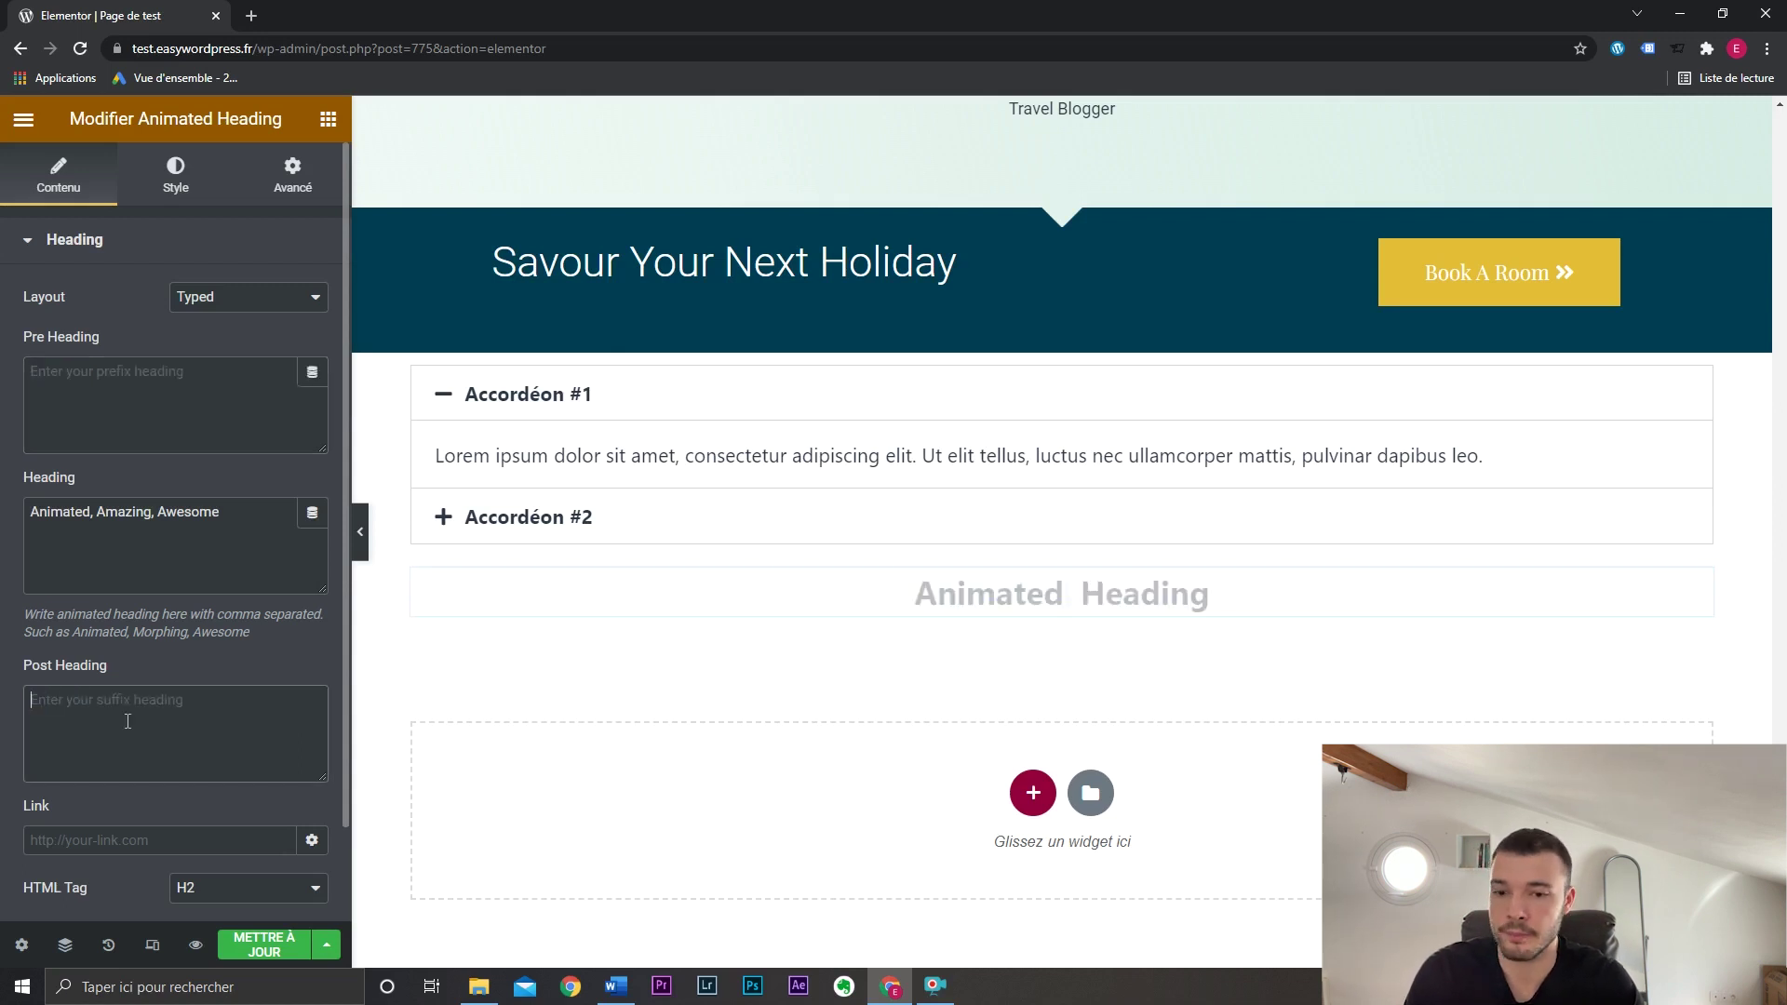
# Set the Animated Heading's pre heading to "Mon site est" and select the animated words in its heading text.
pyautogui.tripleClick(259, 585)
pyautogui.click(188, 369)
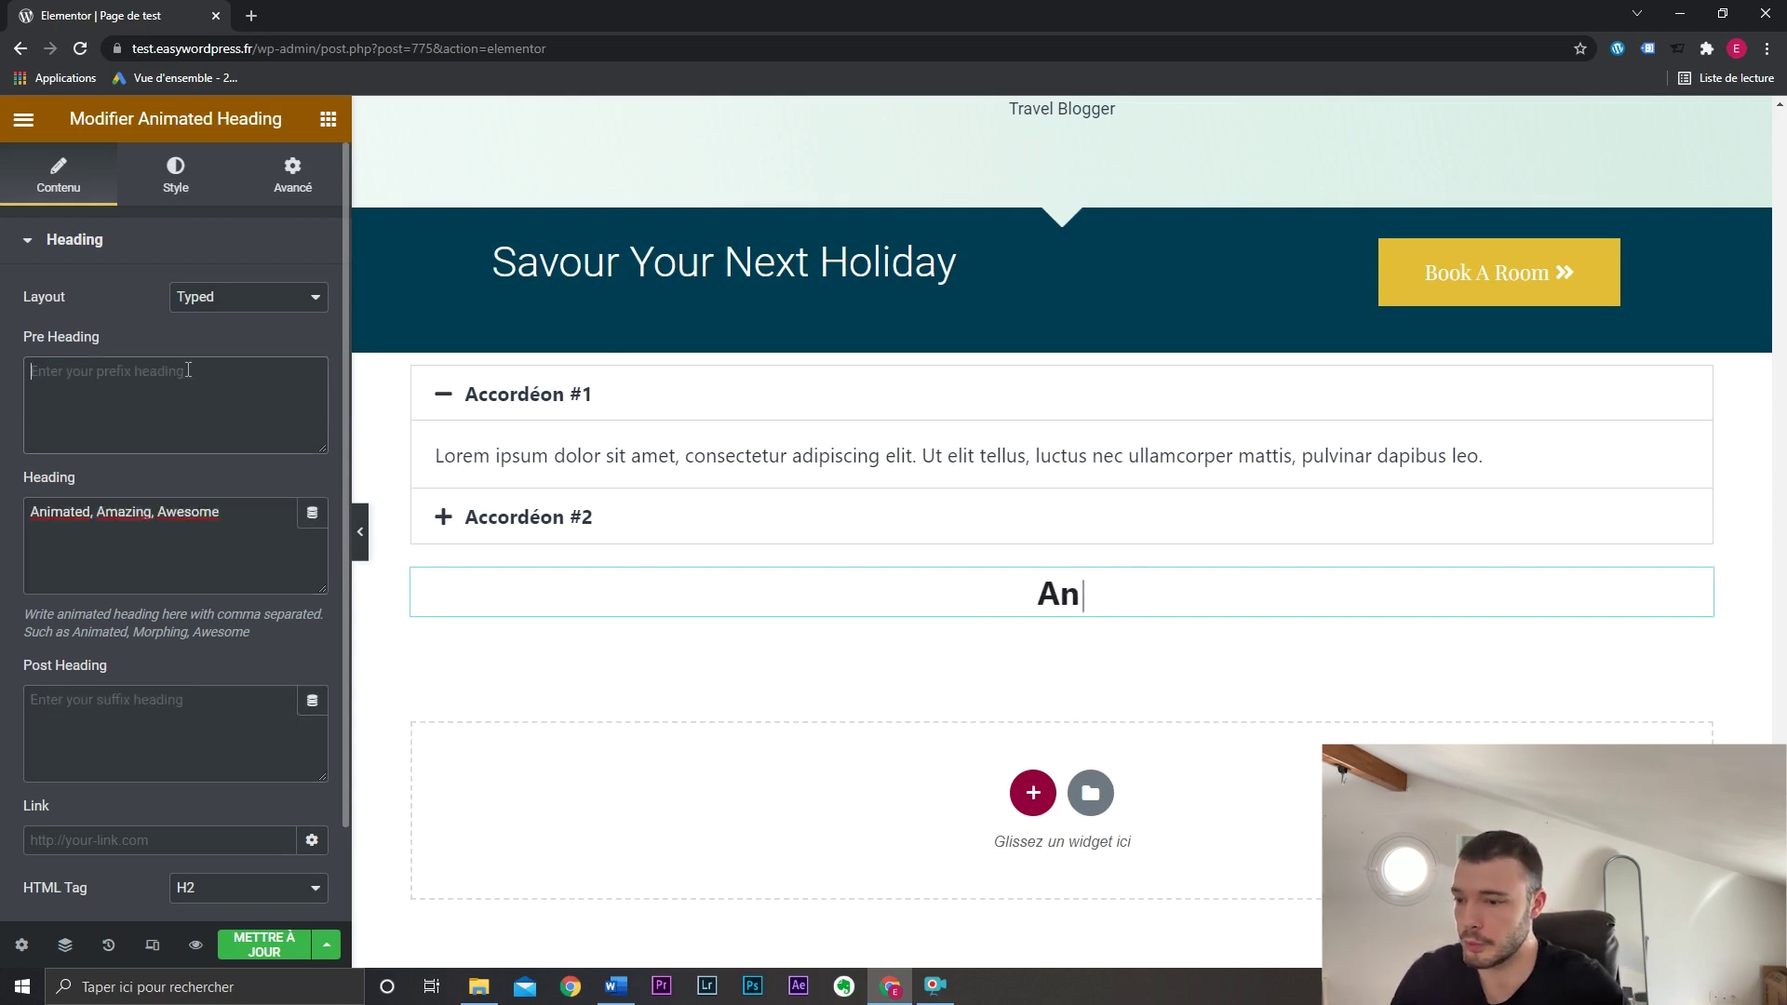
pyautogui.write('Mon site ')
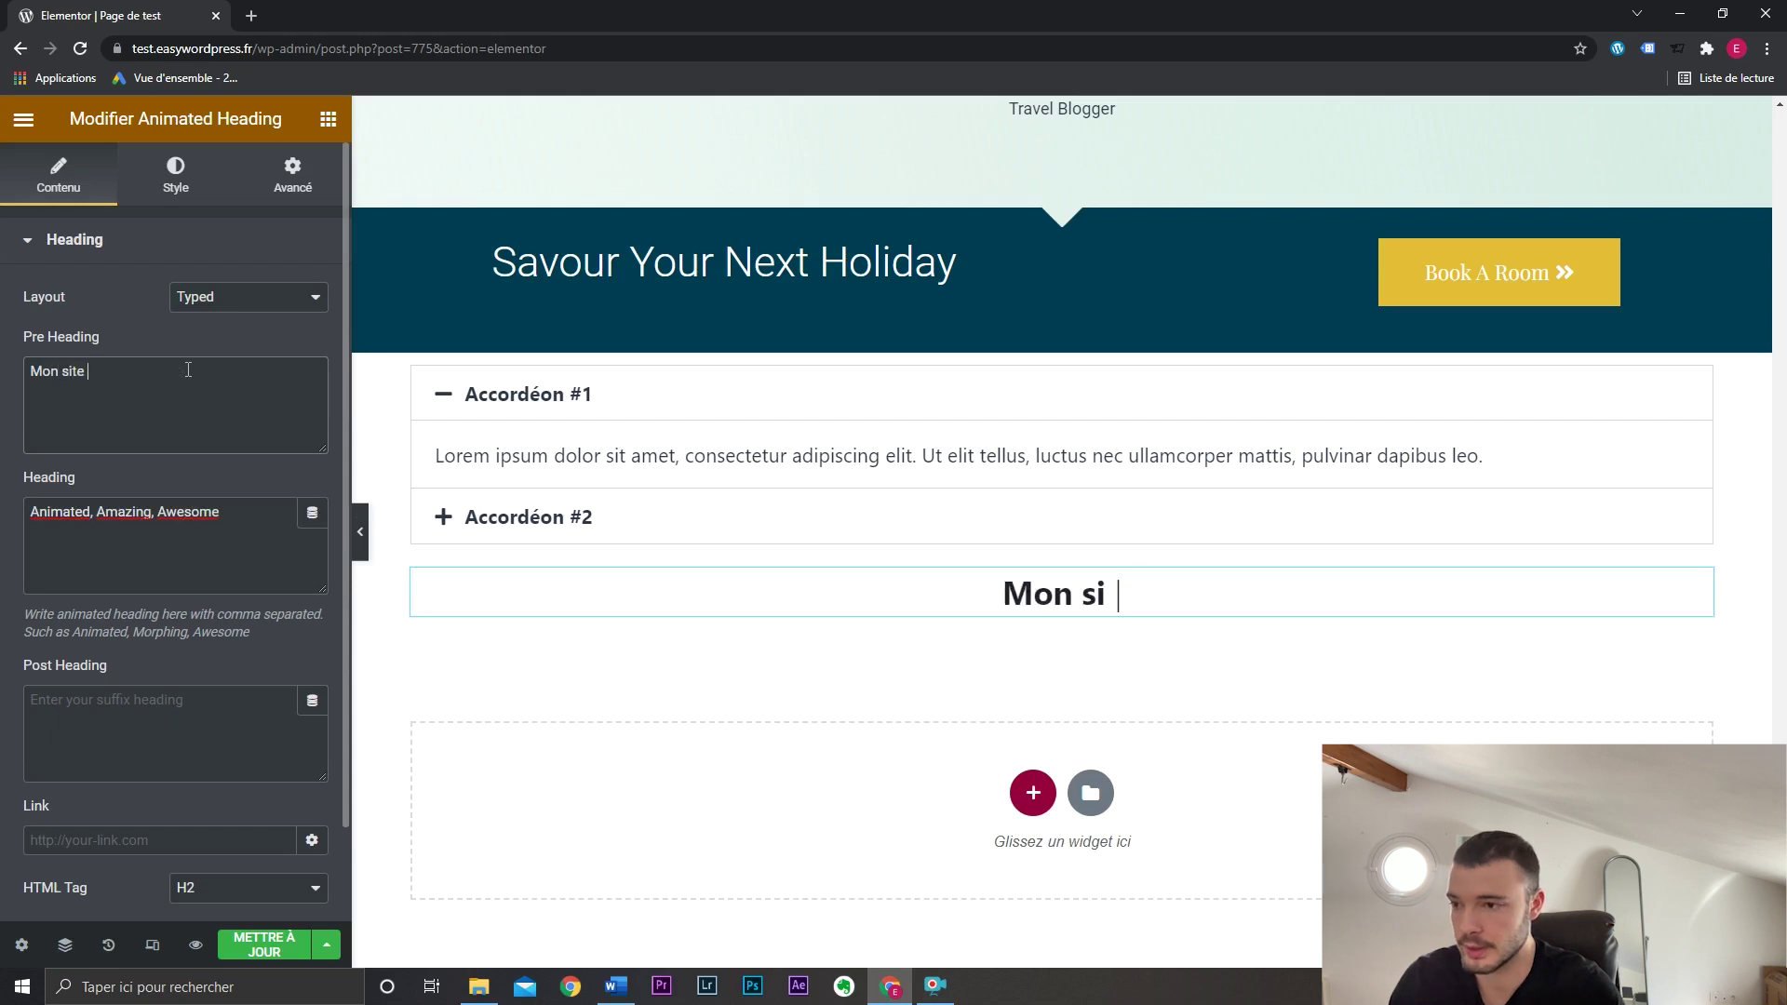
pyautogui.write('est')
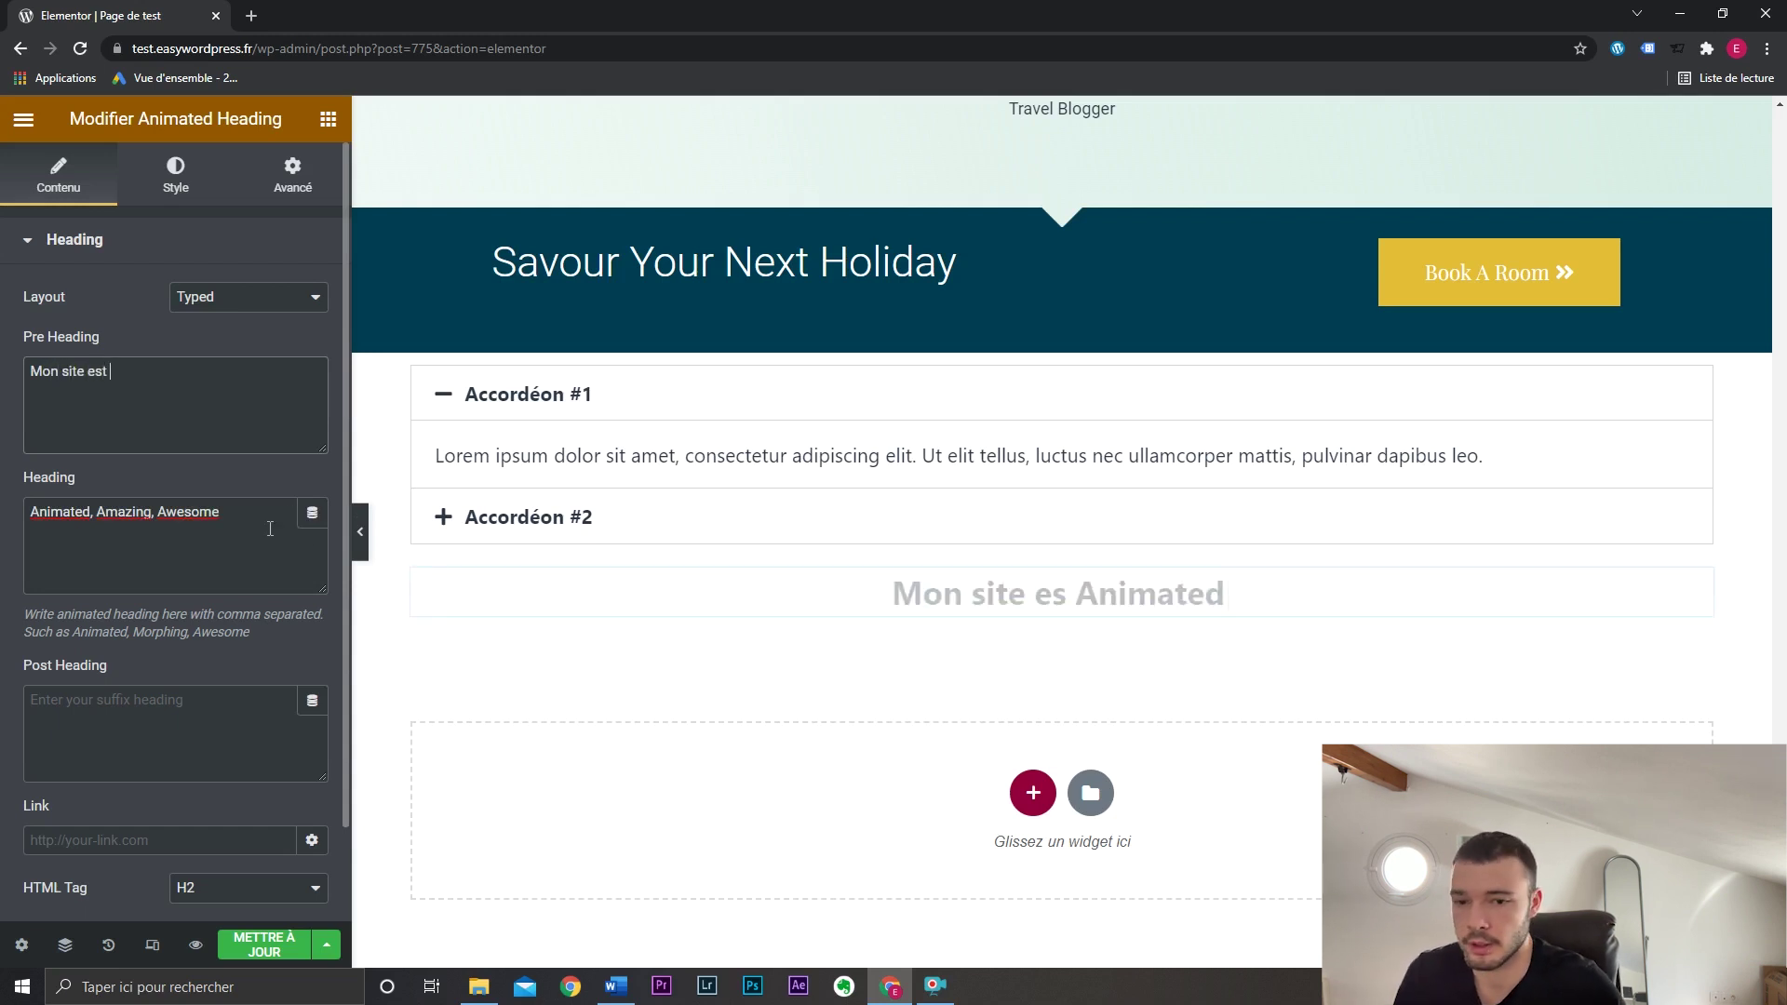
pyautogui.moveTo(267, 526); pyautogui.dragTo(18, 521)
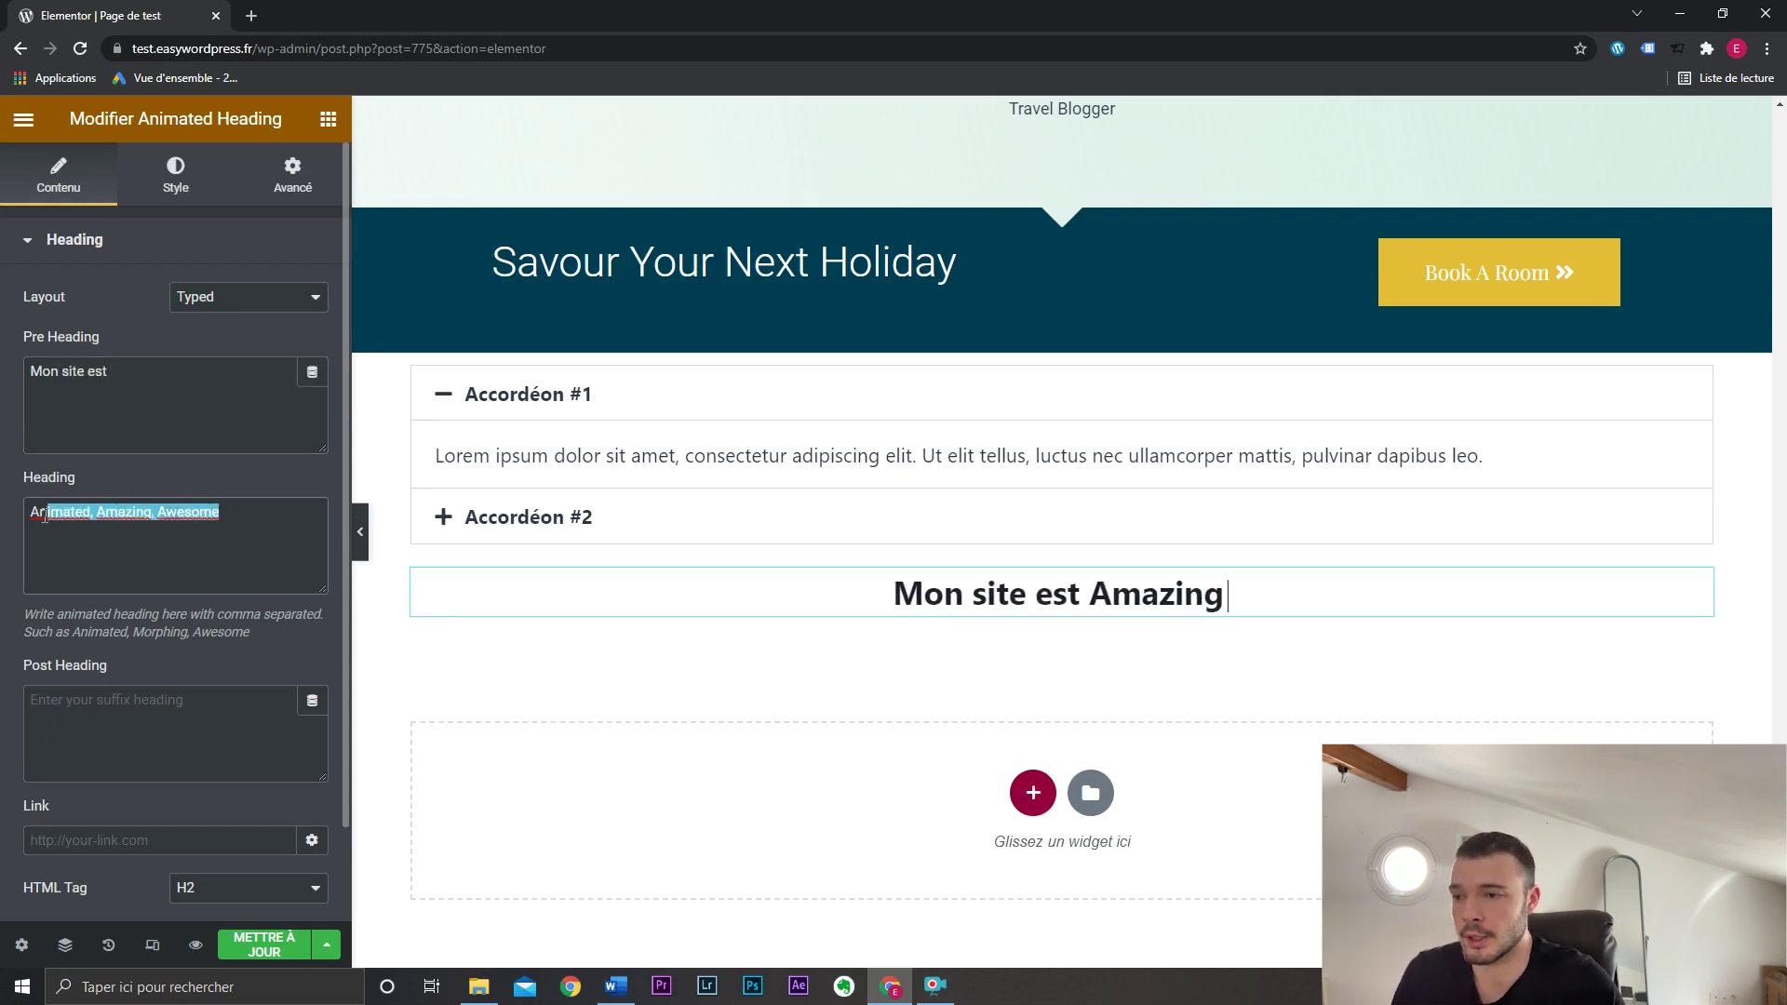
# Delete the Animated Heading widget and add Zeus Elements' Modal widget in its place below the accordion.
pyautogui.rightClick(697, 611)
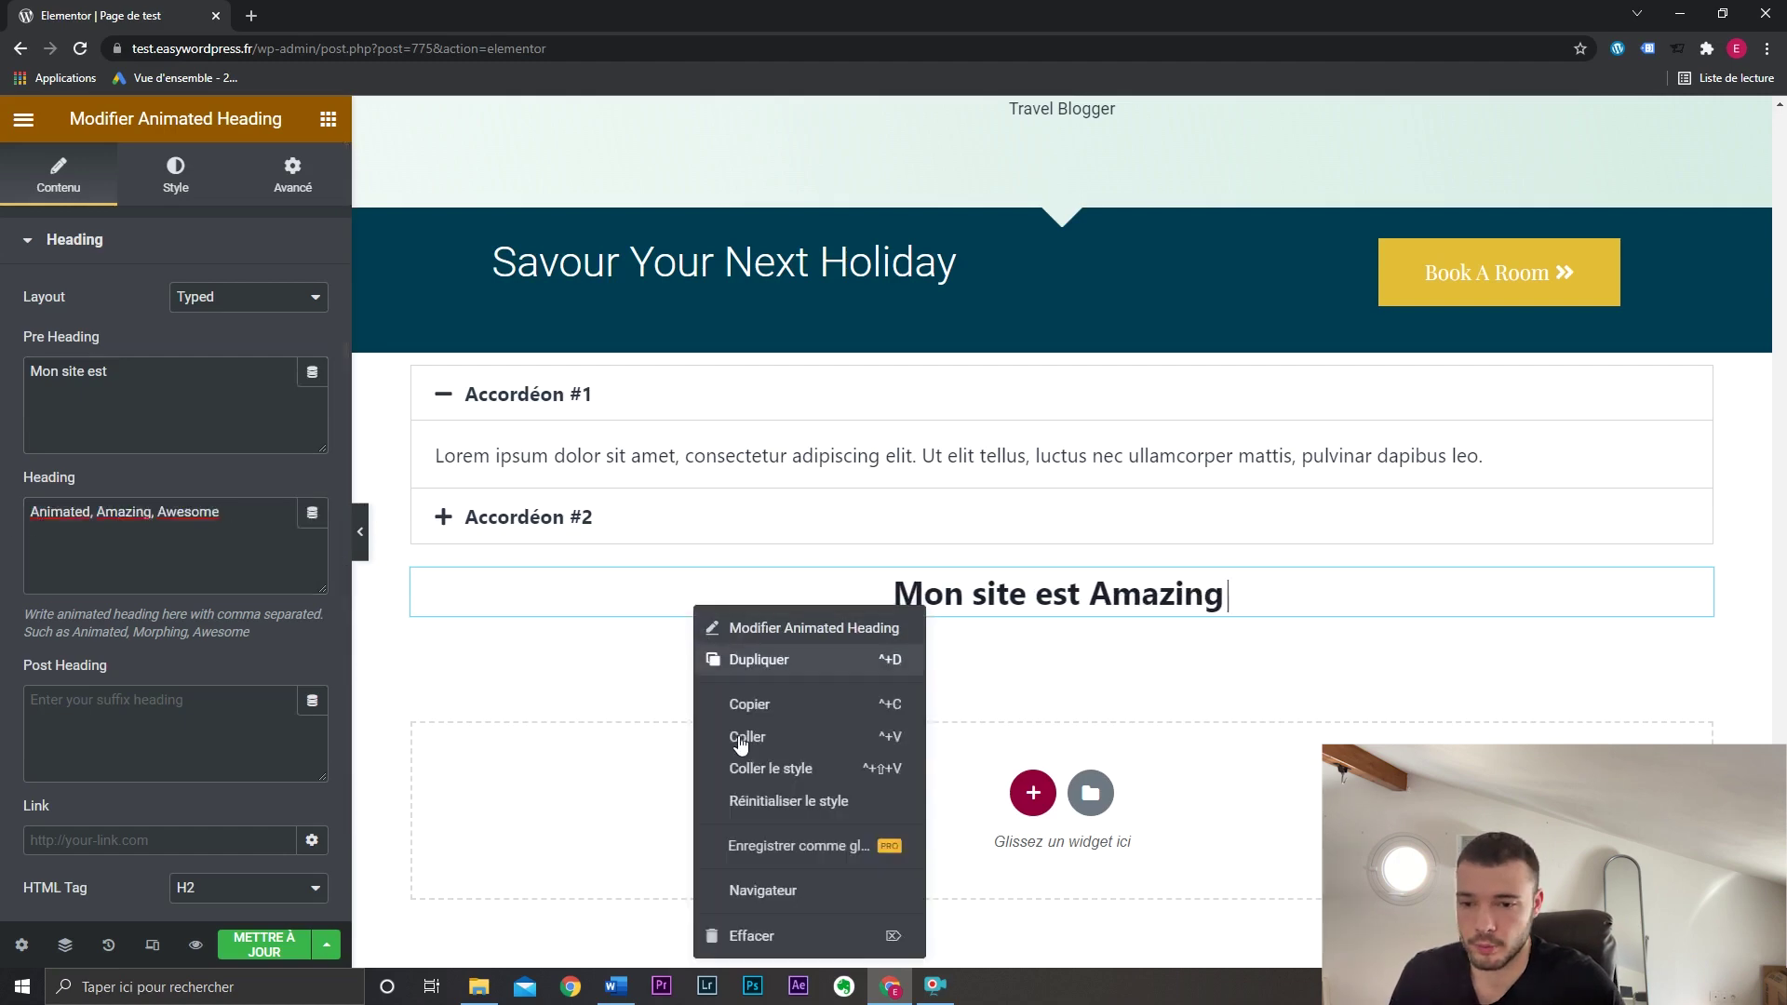
pyautogui.click(802, 935)
pyautogui.scroll(-3, 160, 595)
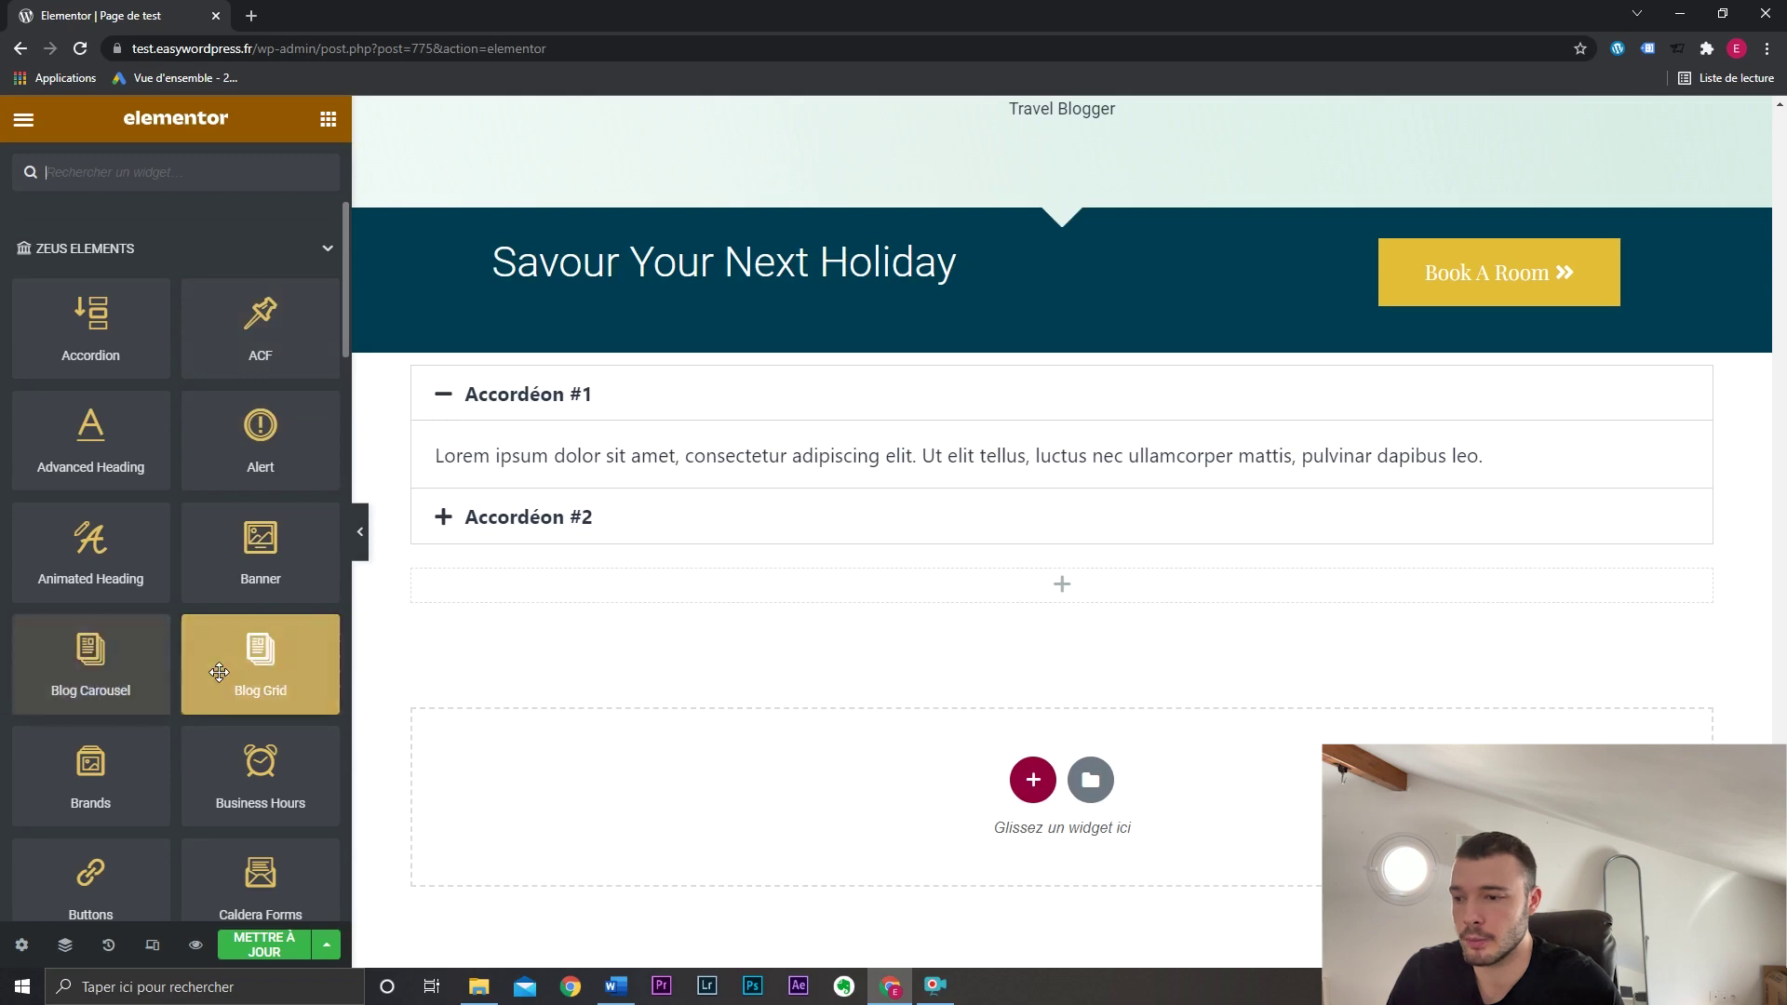
pyautogui.scroll(-3, 260, 663)
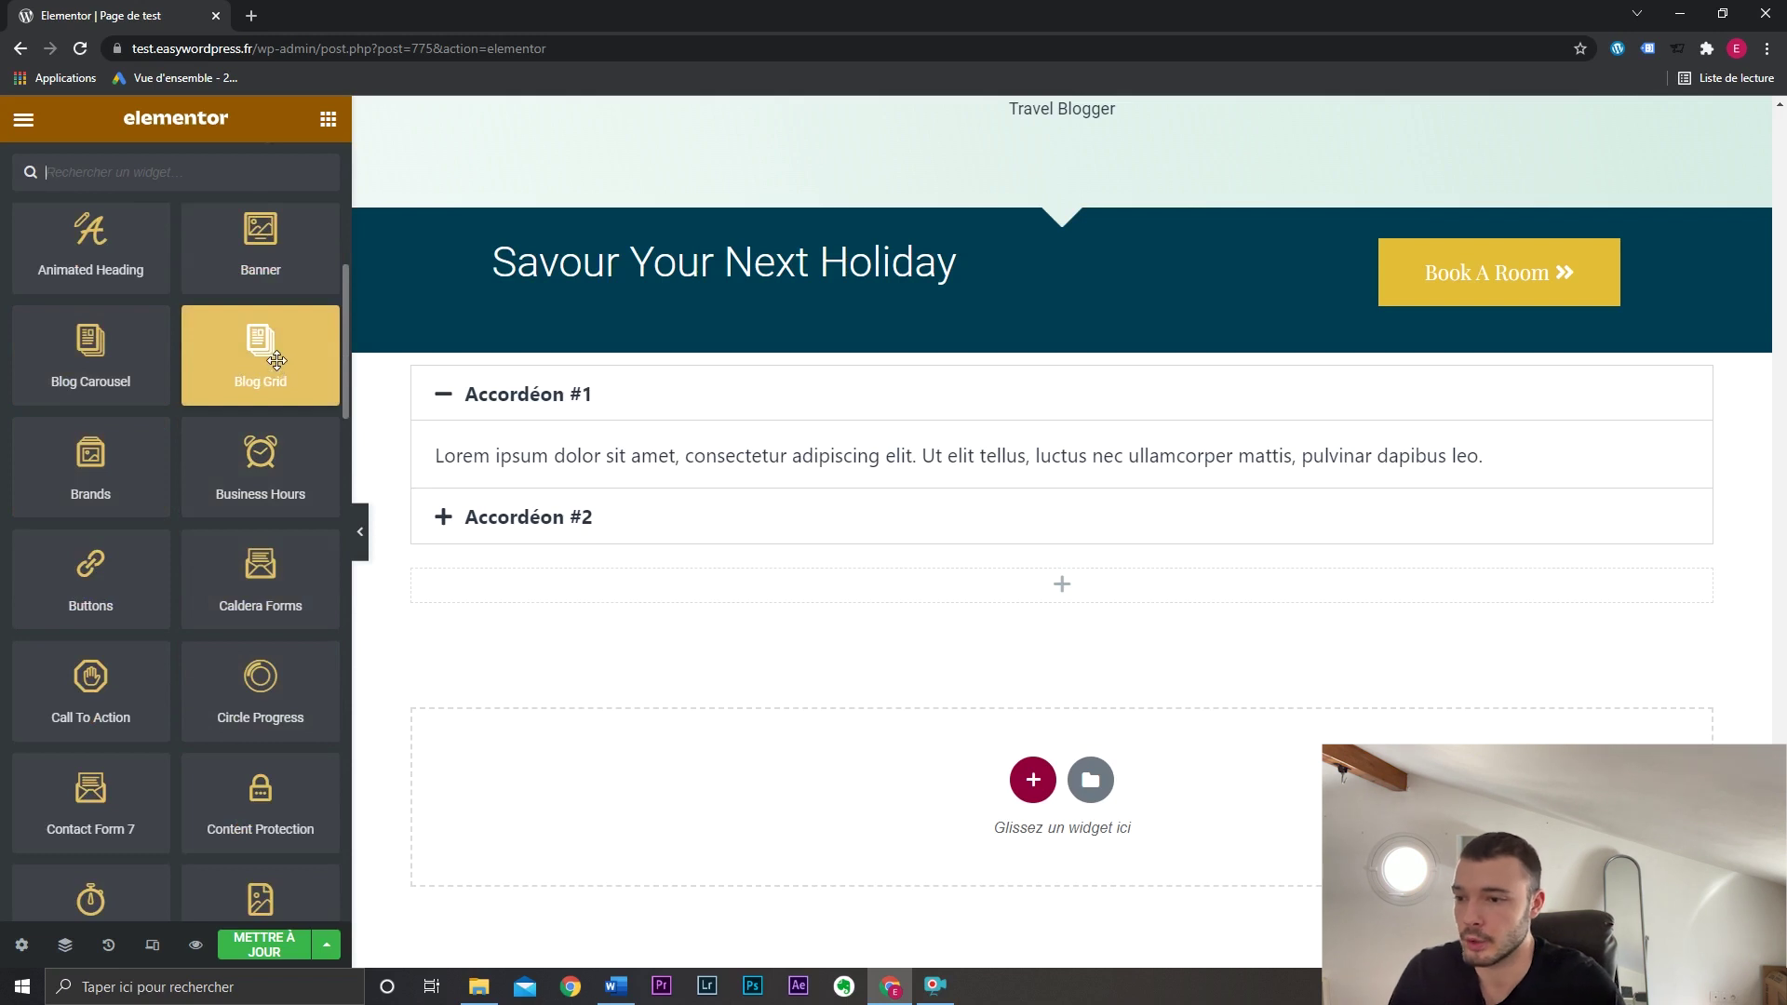
pyautogui.scroll(-3, 116, 601)
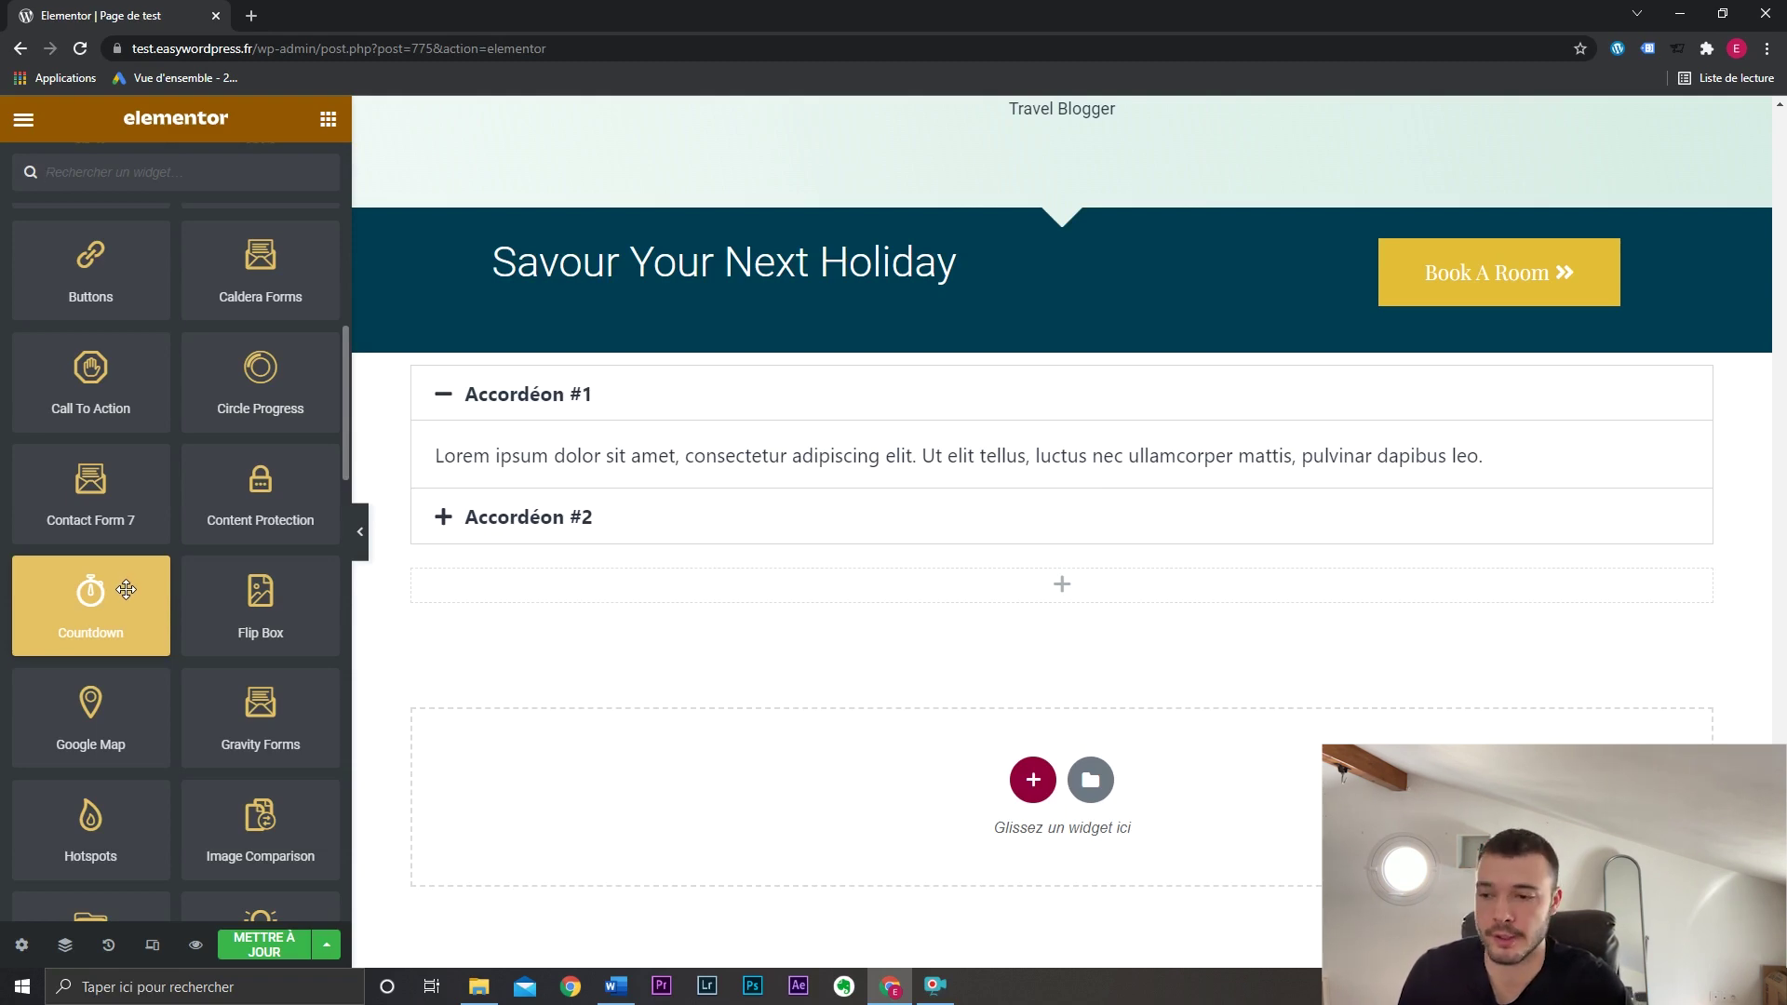
pyautogui.scroll(-5, 112, 601)
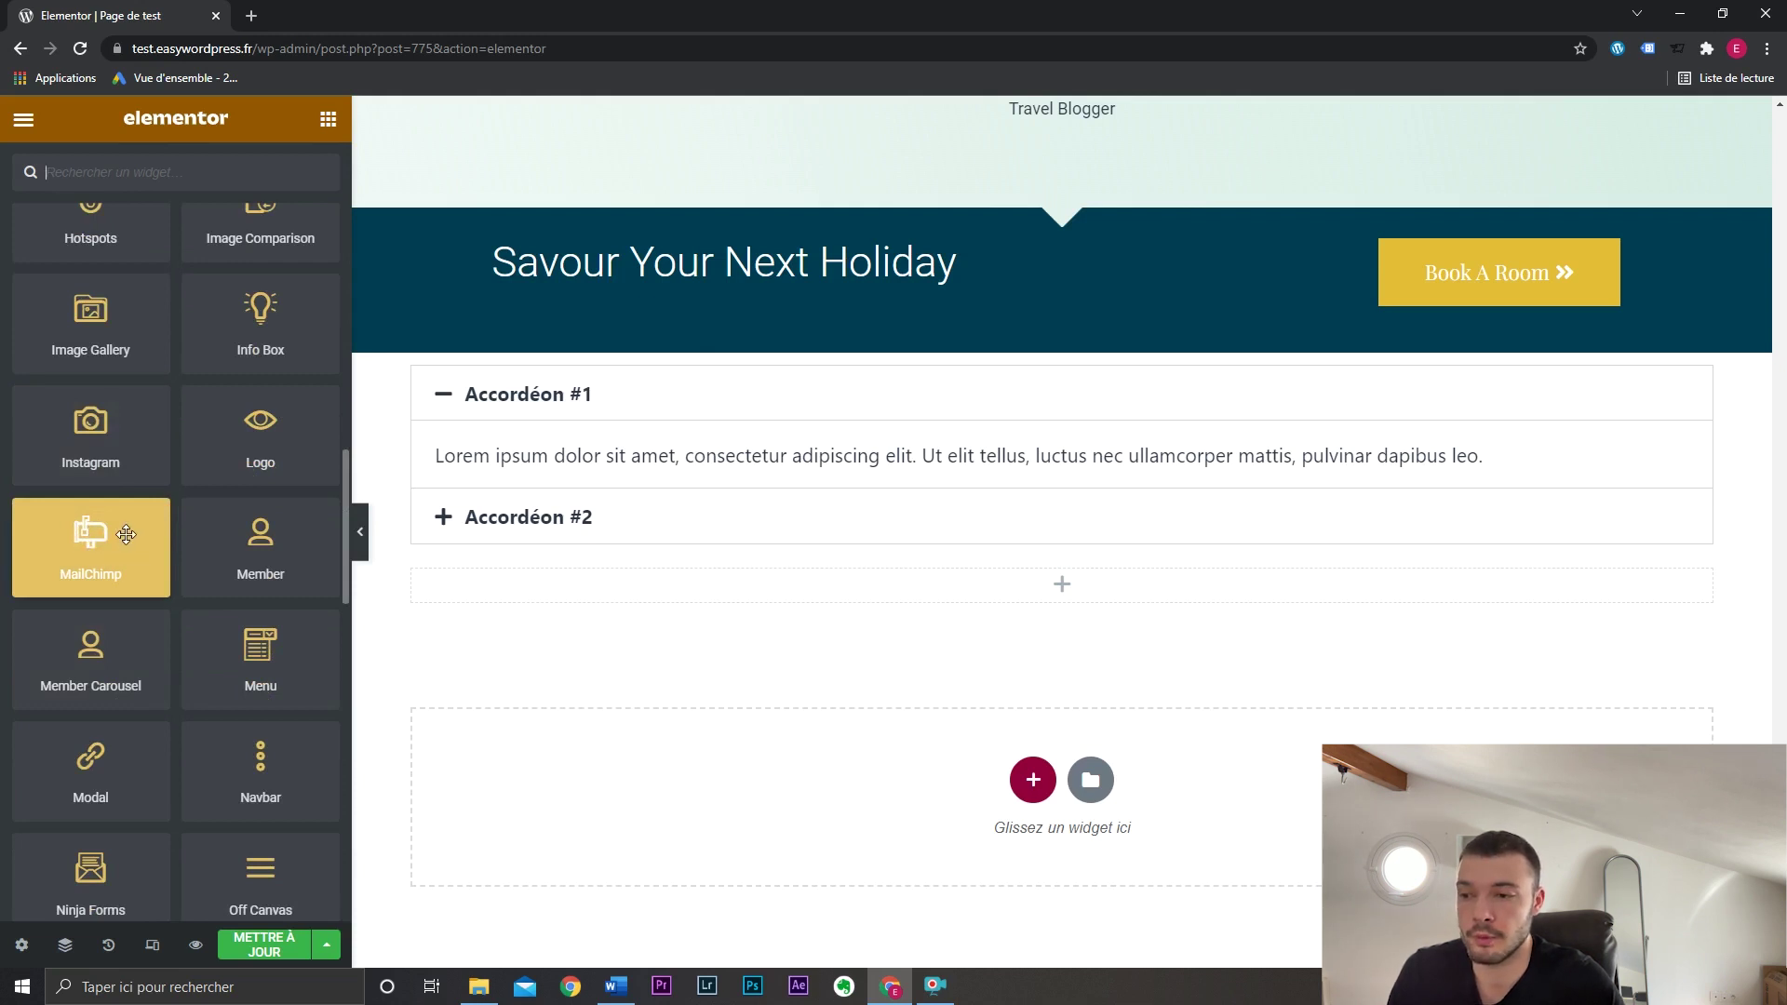
pyautogui.scroll(-2, 125, 533)
pyautogui.moveTo(70, 629); pyautogui.dragTo(942, 592)
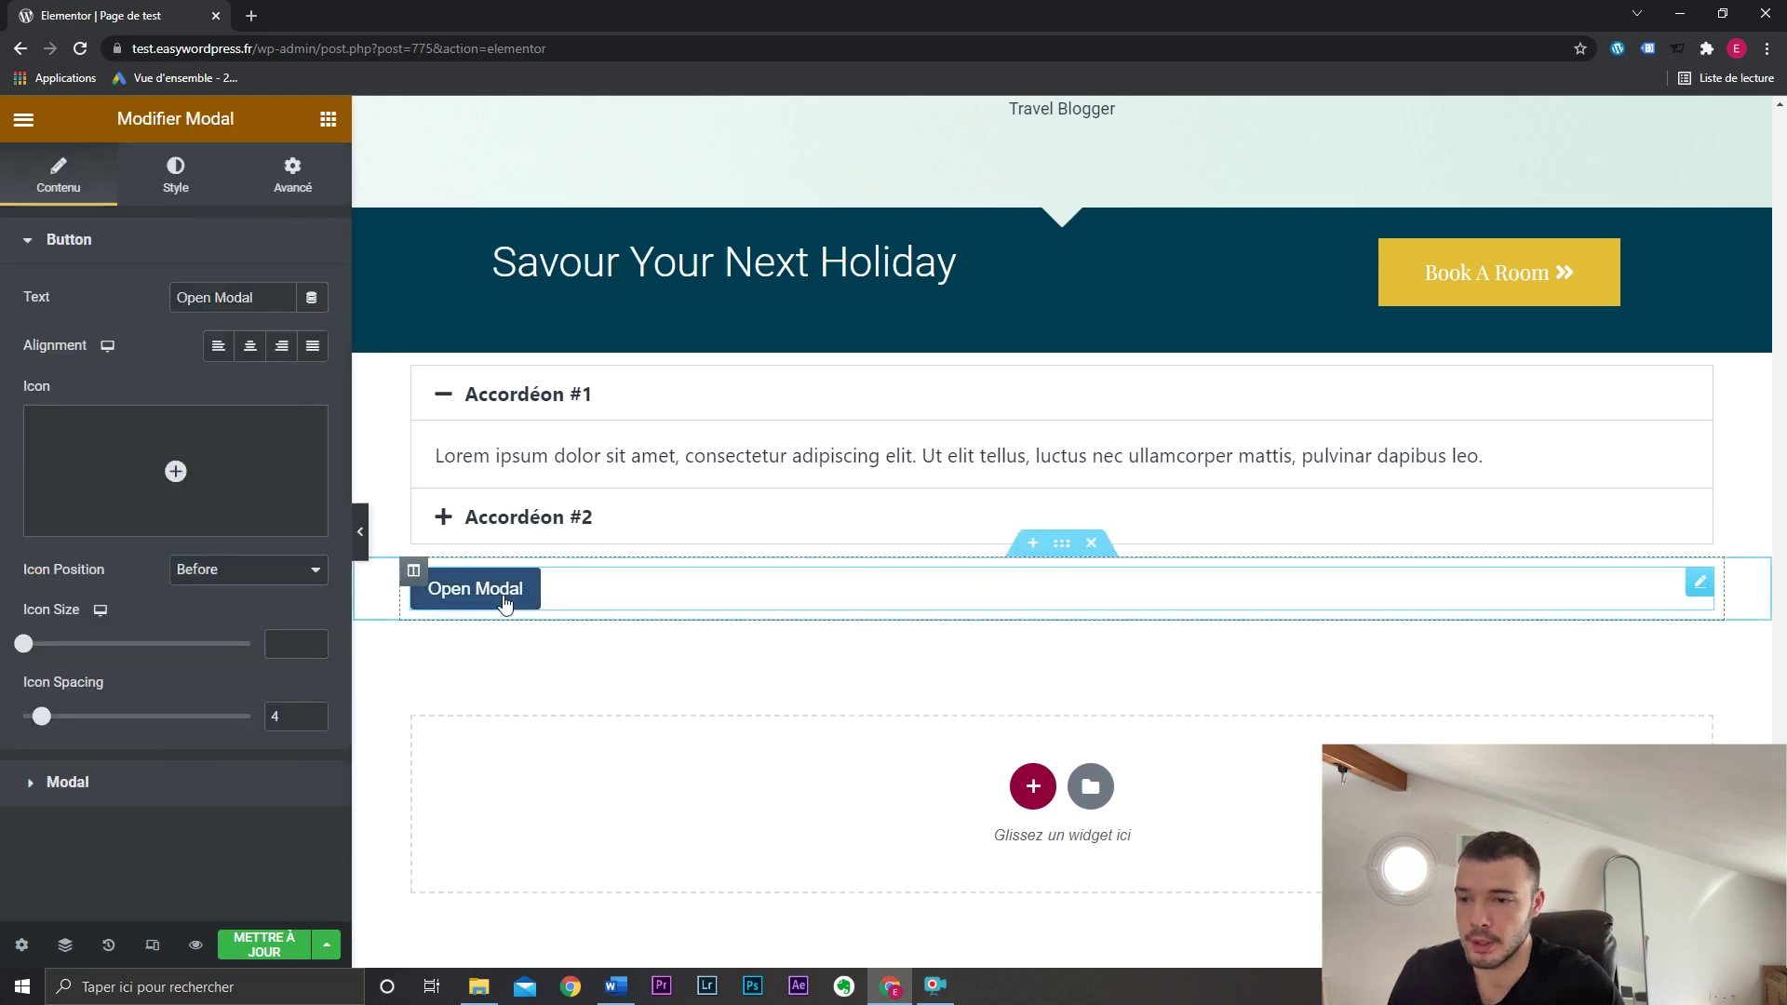
# Preview the modal's popup from its button, close it, and reopen the Modal widget's settings.
pyautogui.click(480, 592)
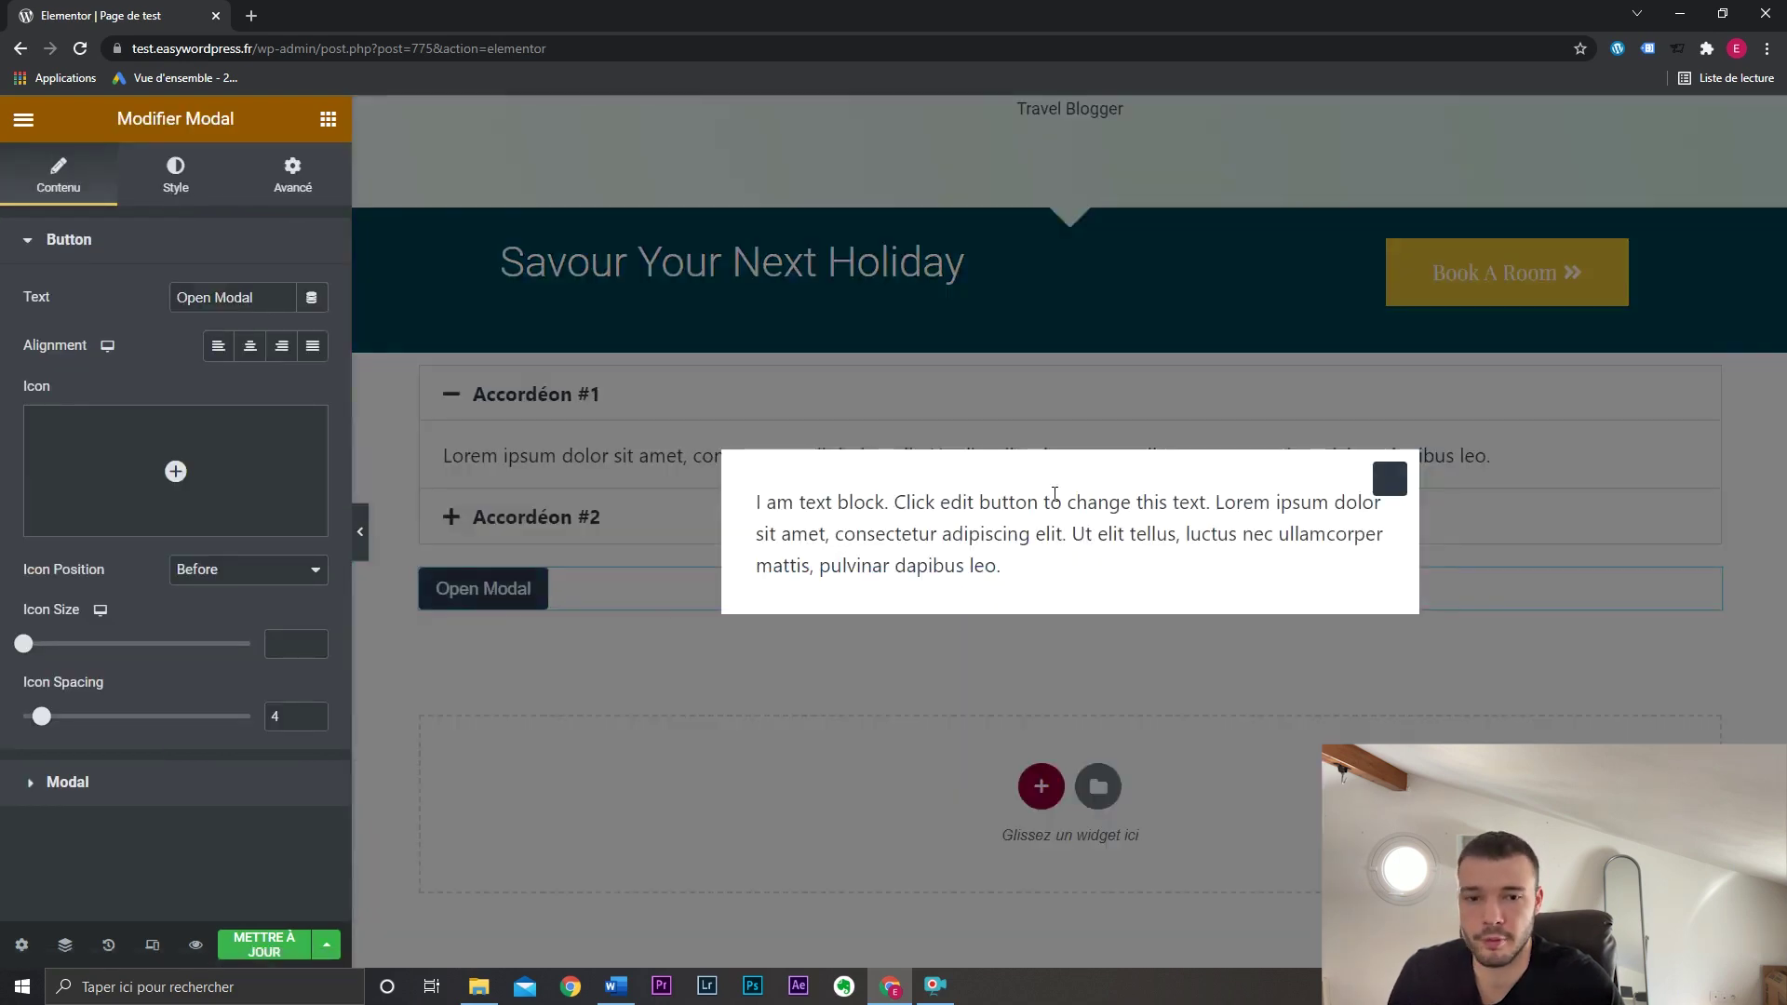
pyautogui.click(1390, 479)
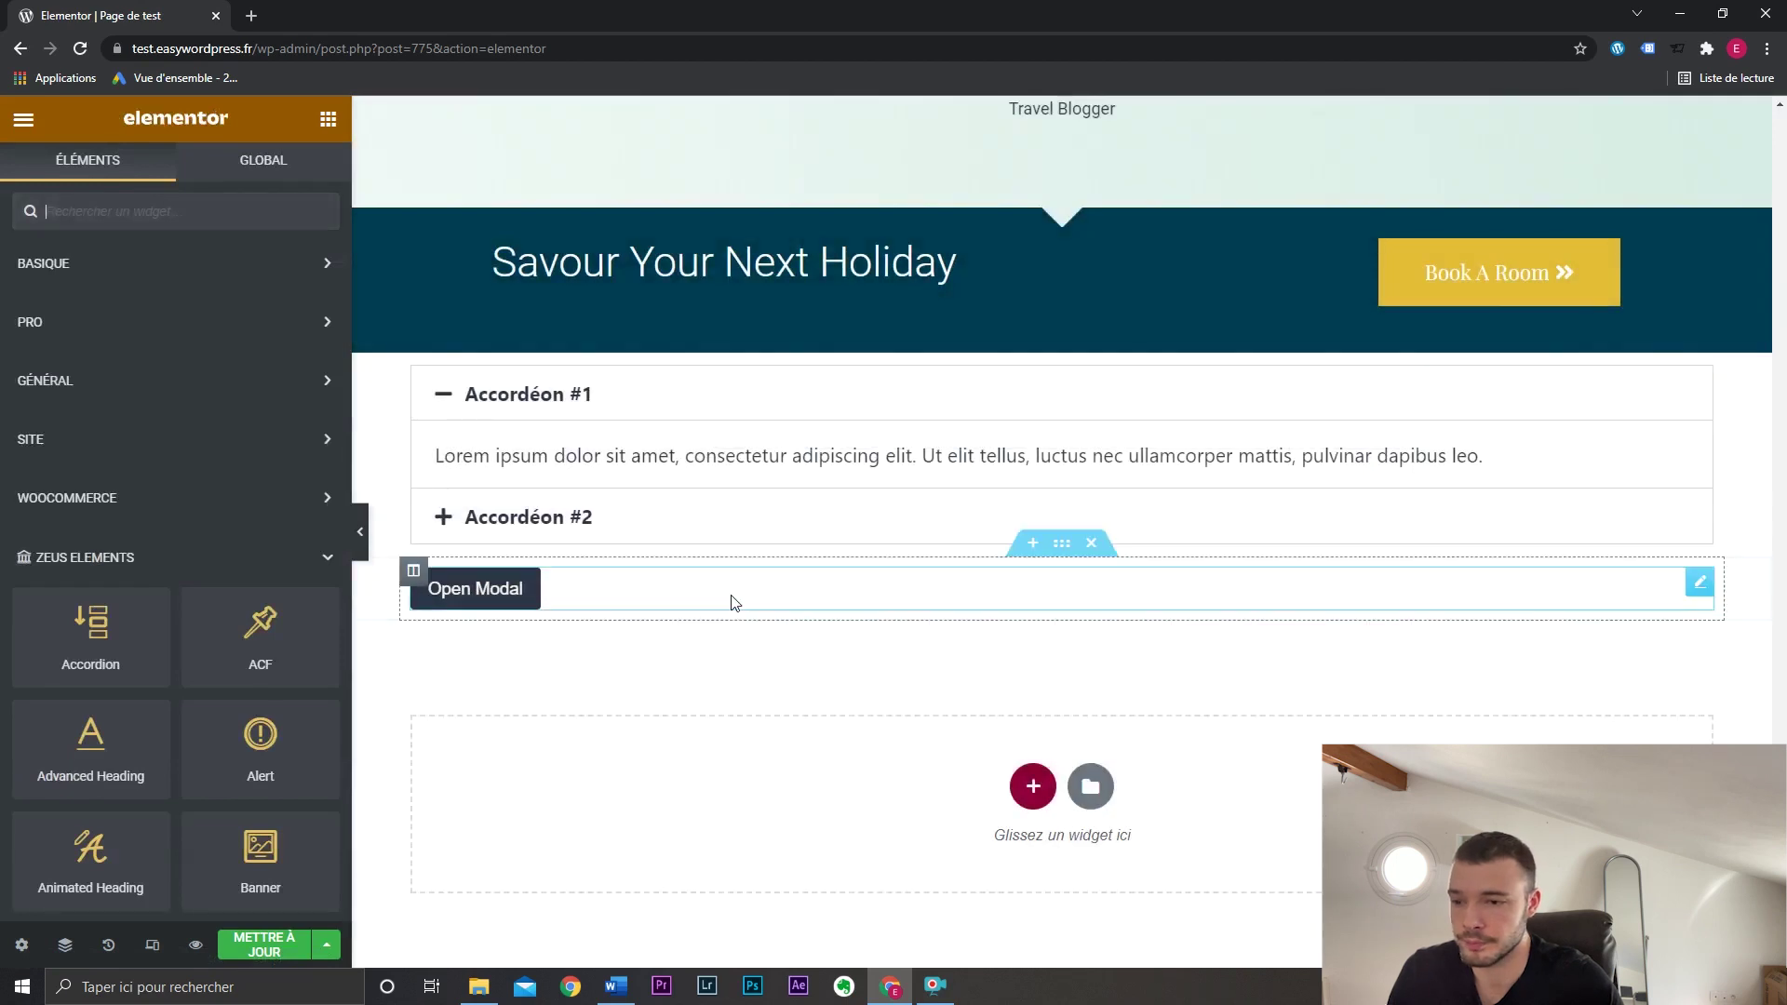
pyautogui.click(732, 602)
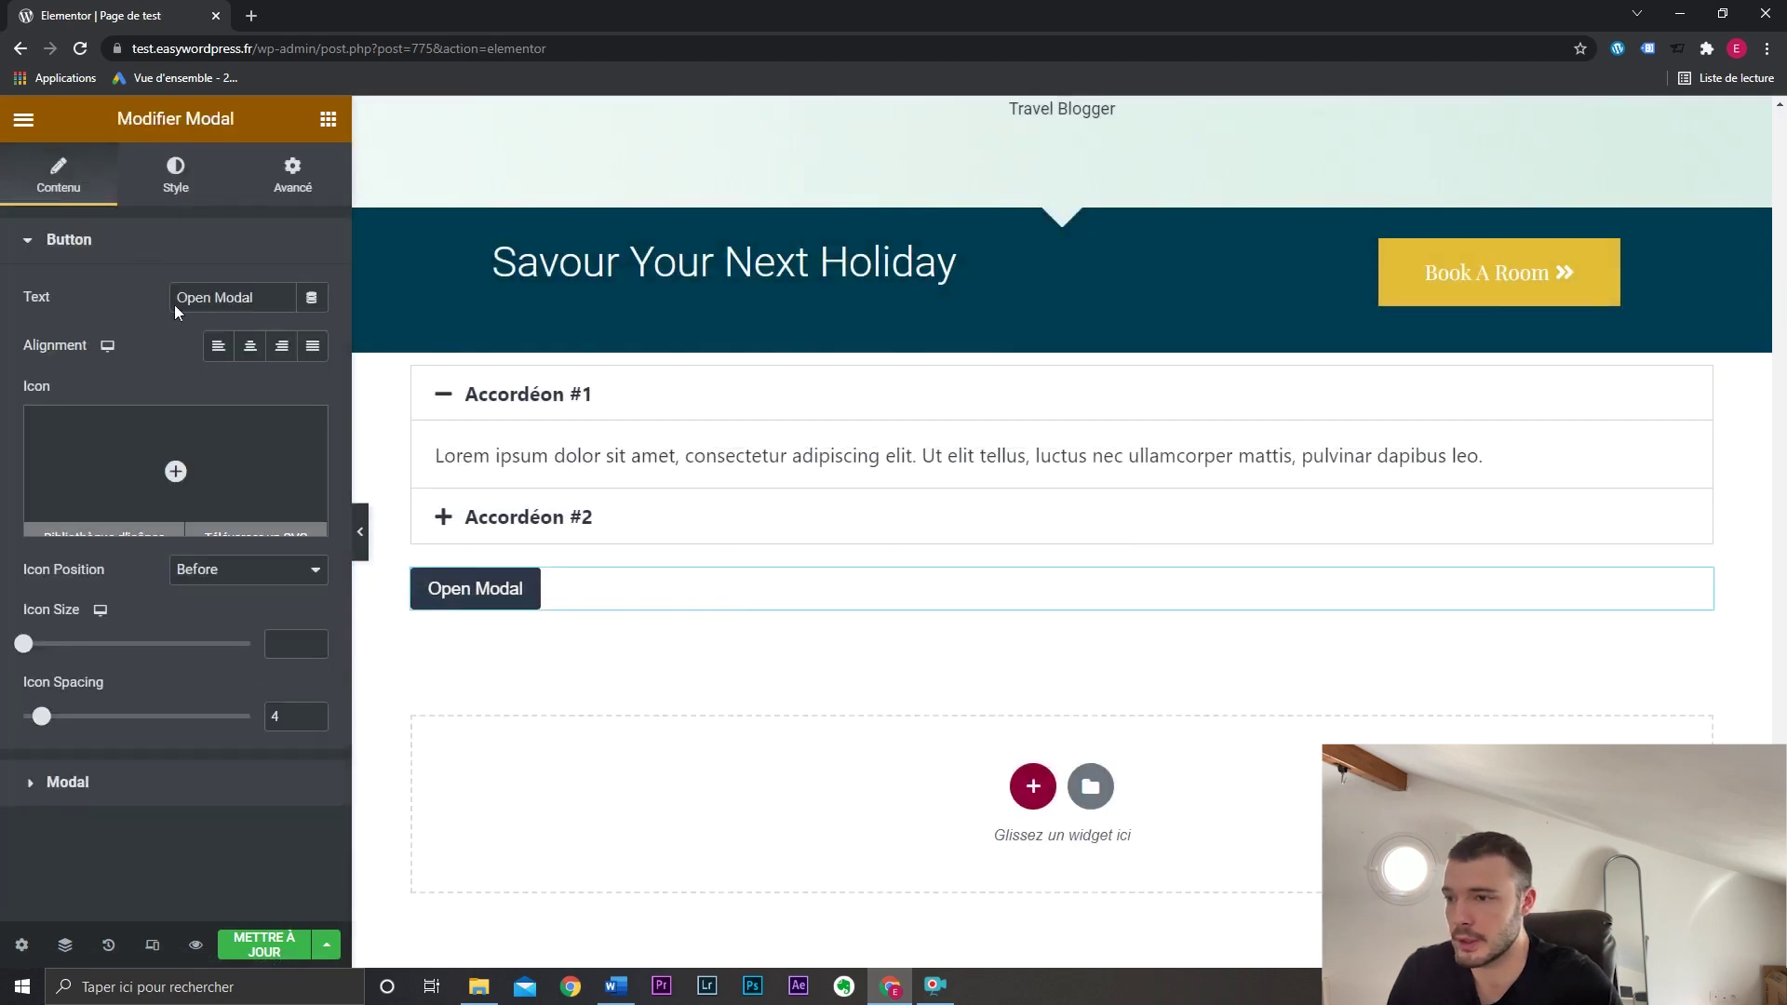
# Examine the modal's text content and its available layout and style options, leaving both on Default.
pyautogui.click(147, 773)
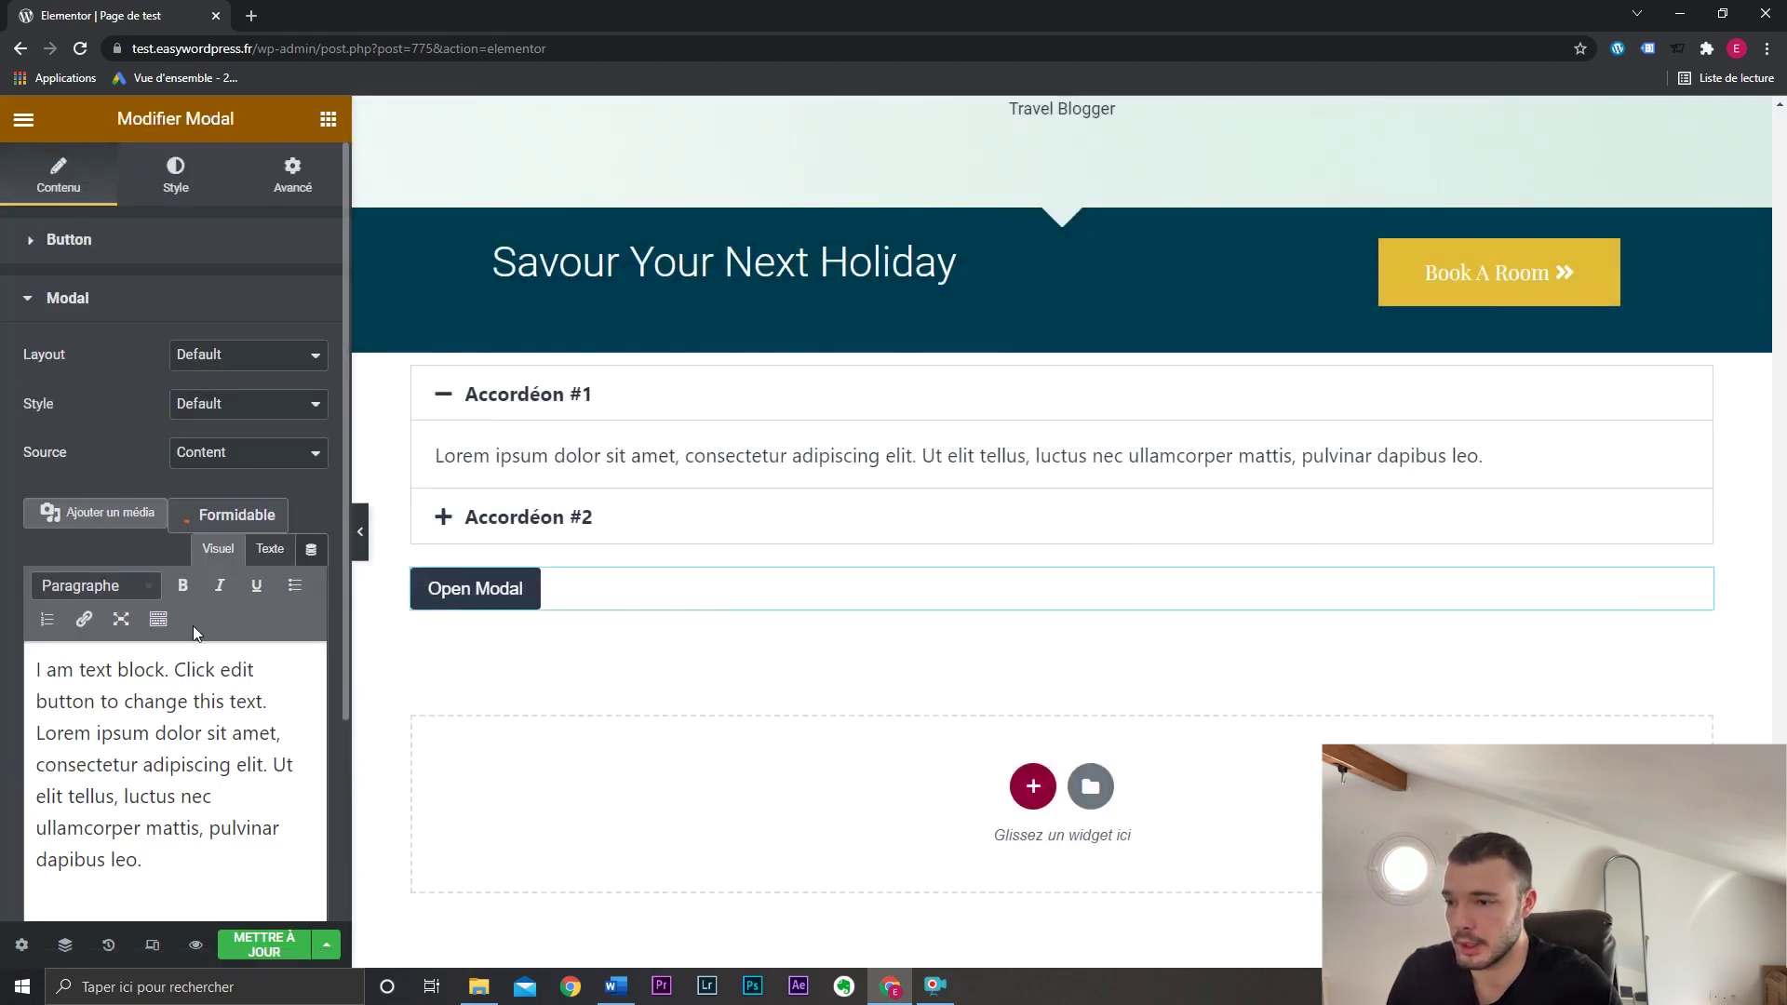
pyautogui.scroll(-2, 186, 670)
pyautogui.moveTo(181, 708); pyautogui.dragTo(35, 516)
pyautogui.click(152, 611)
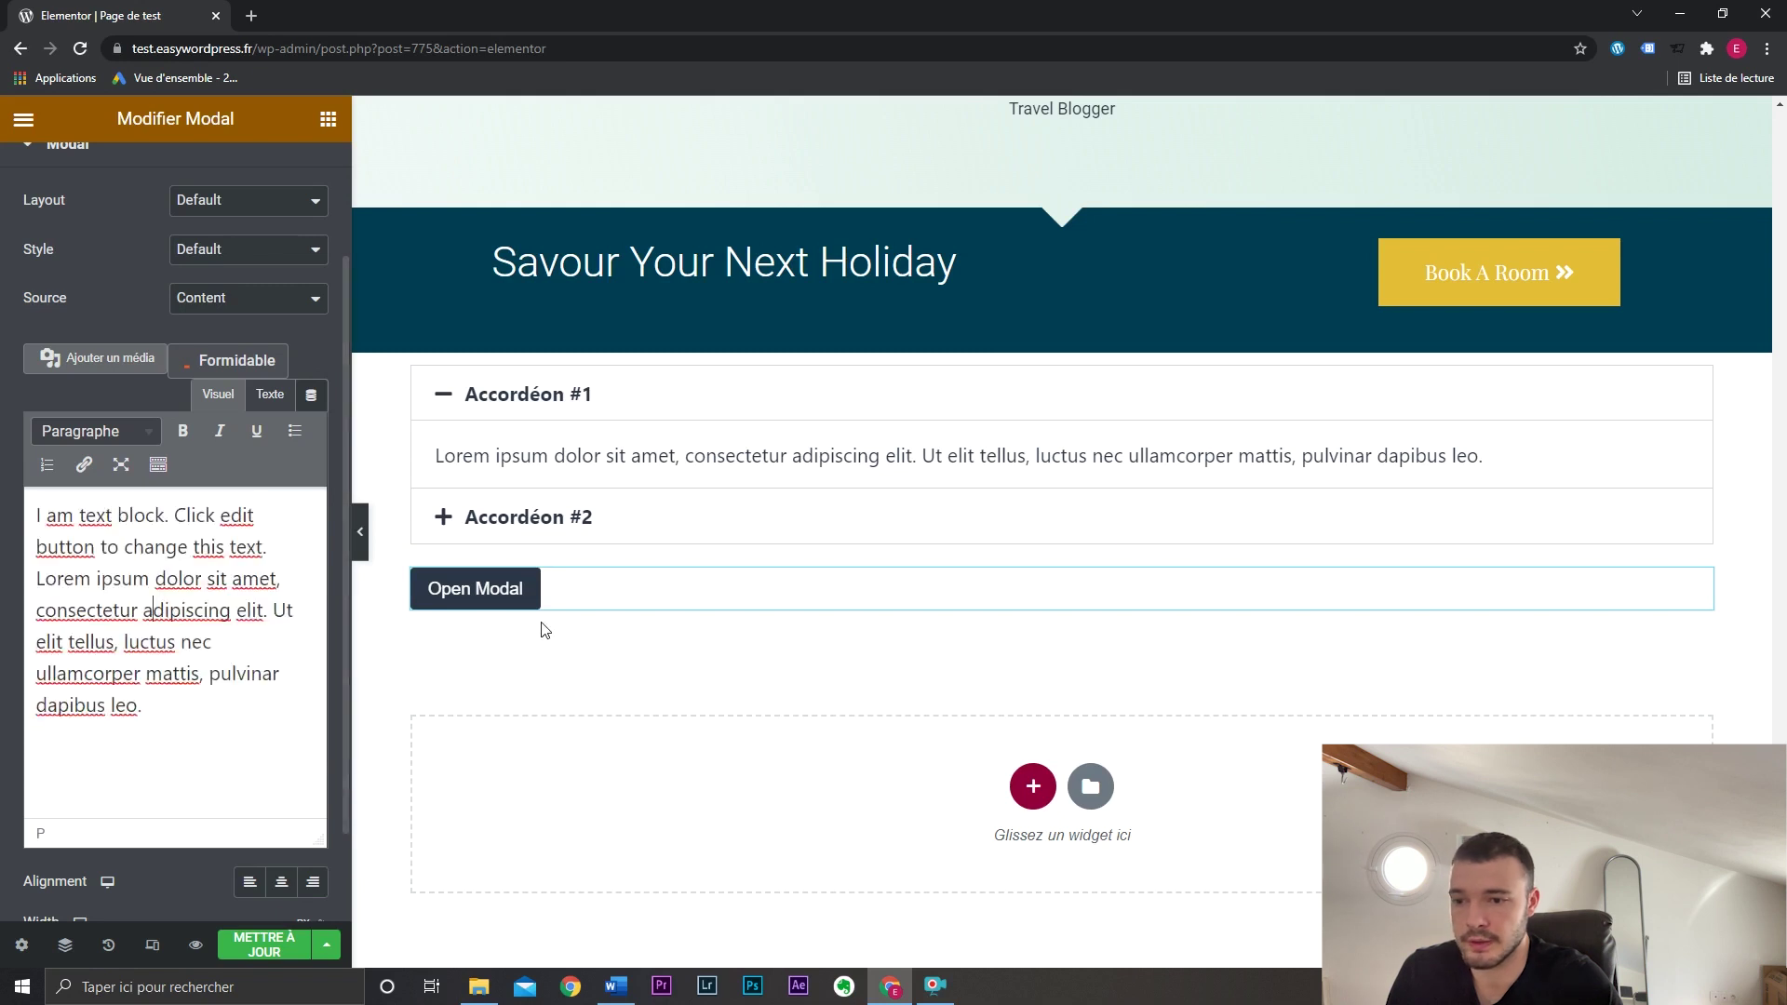
pyautogui.click(236, 701)
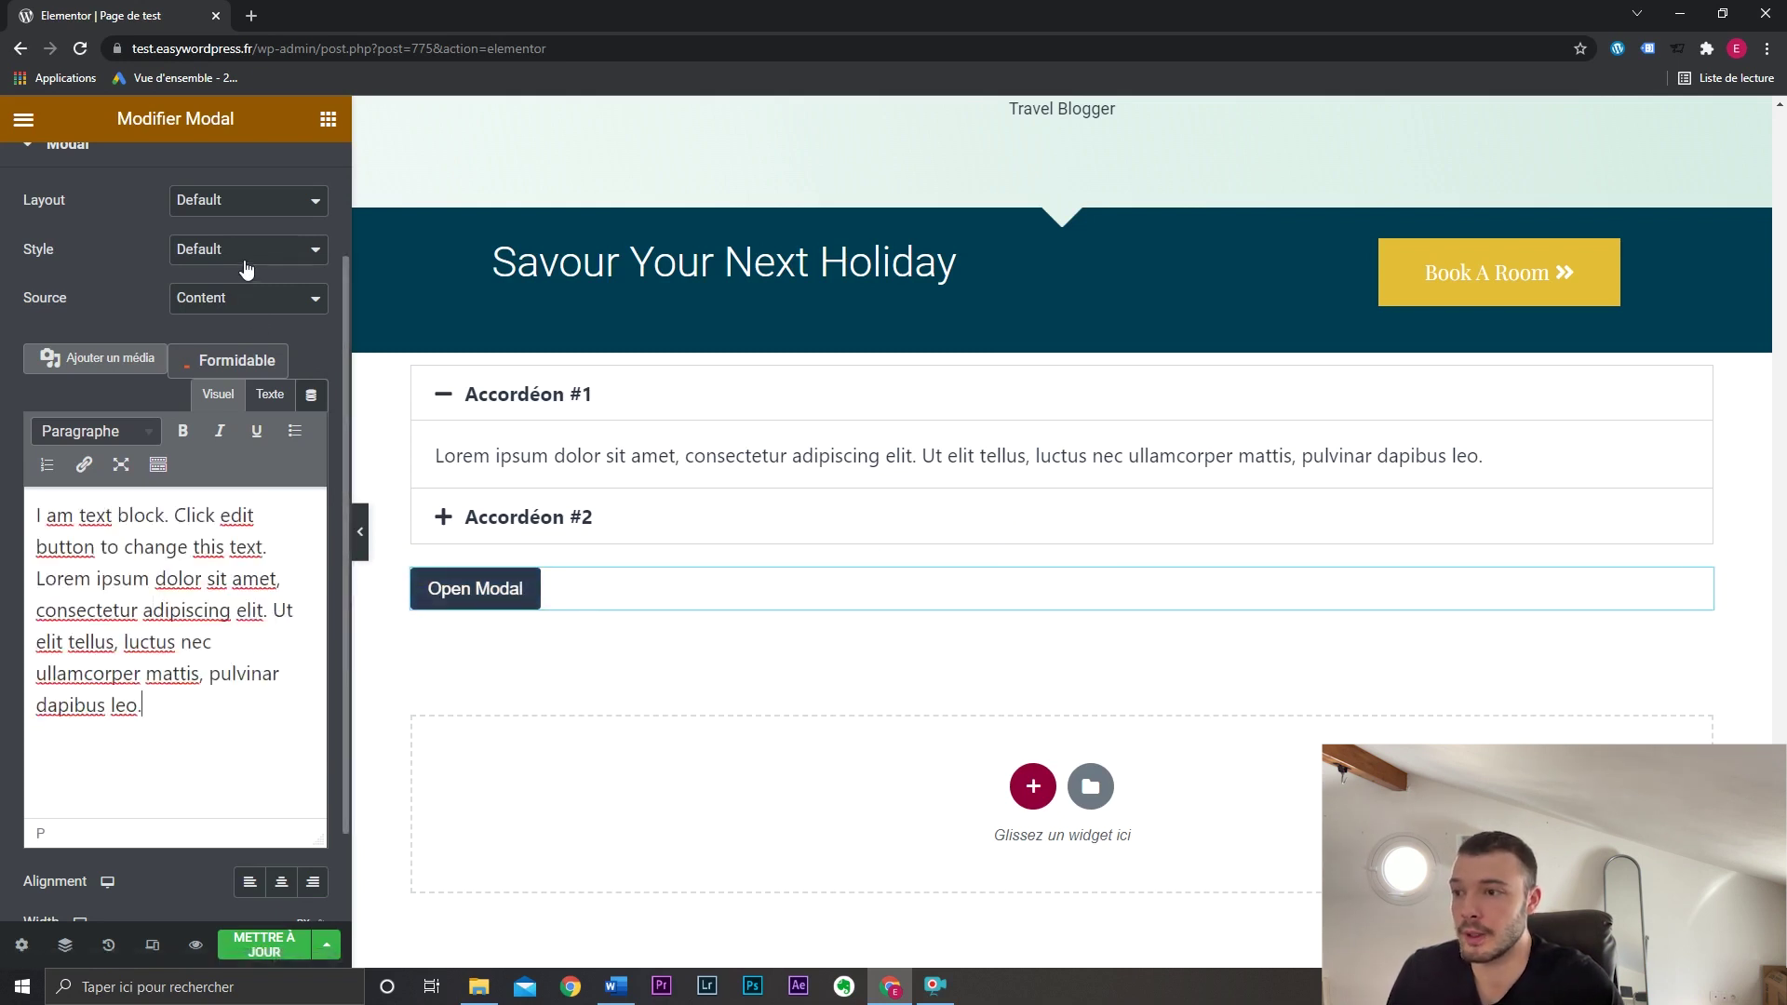
pyautogui.click(245, 203)
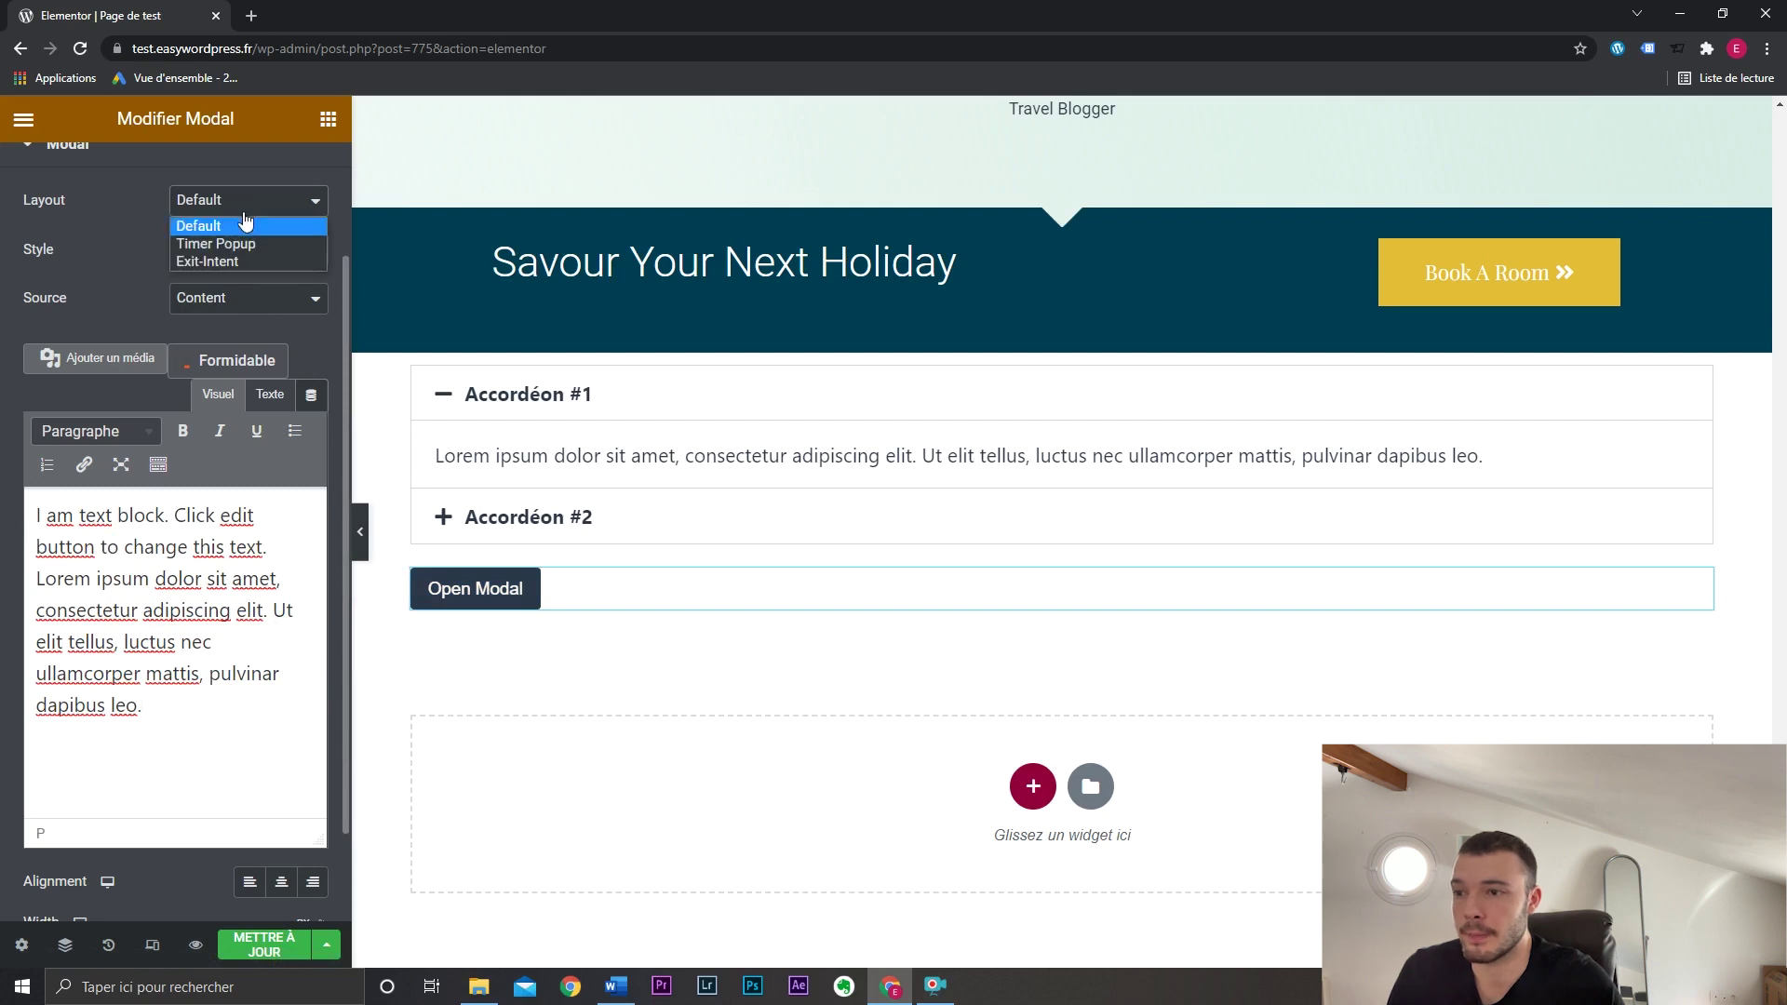
pyautogui.click(246, 220)
pyautogui.click(247, 253)
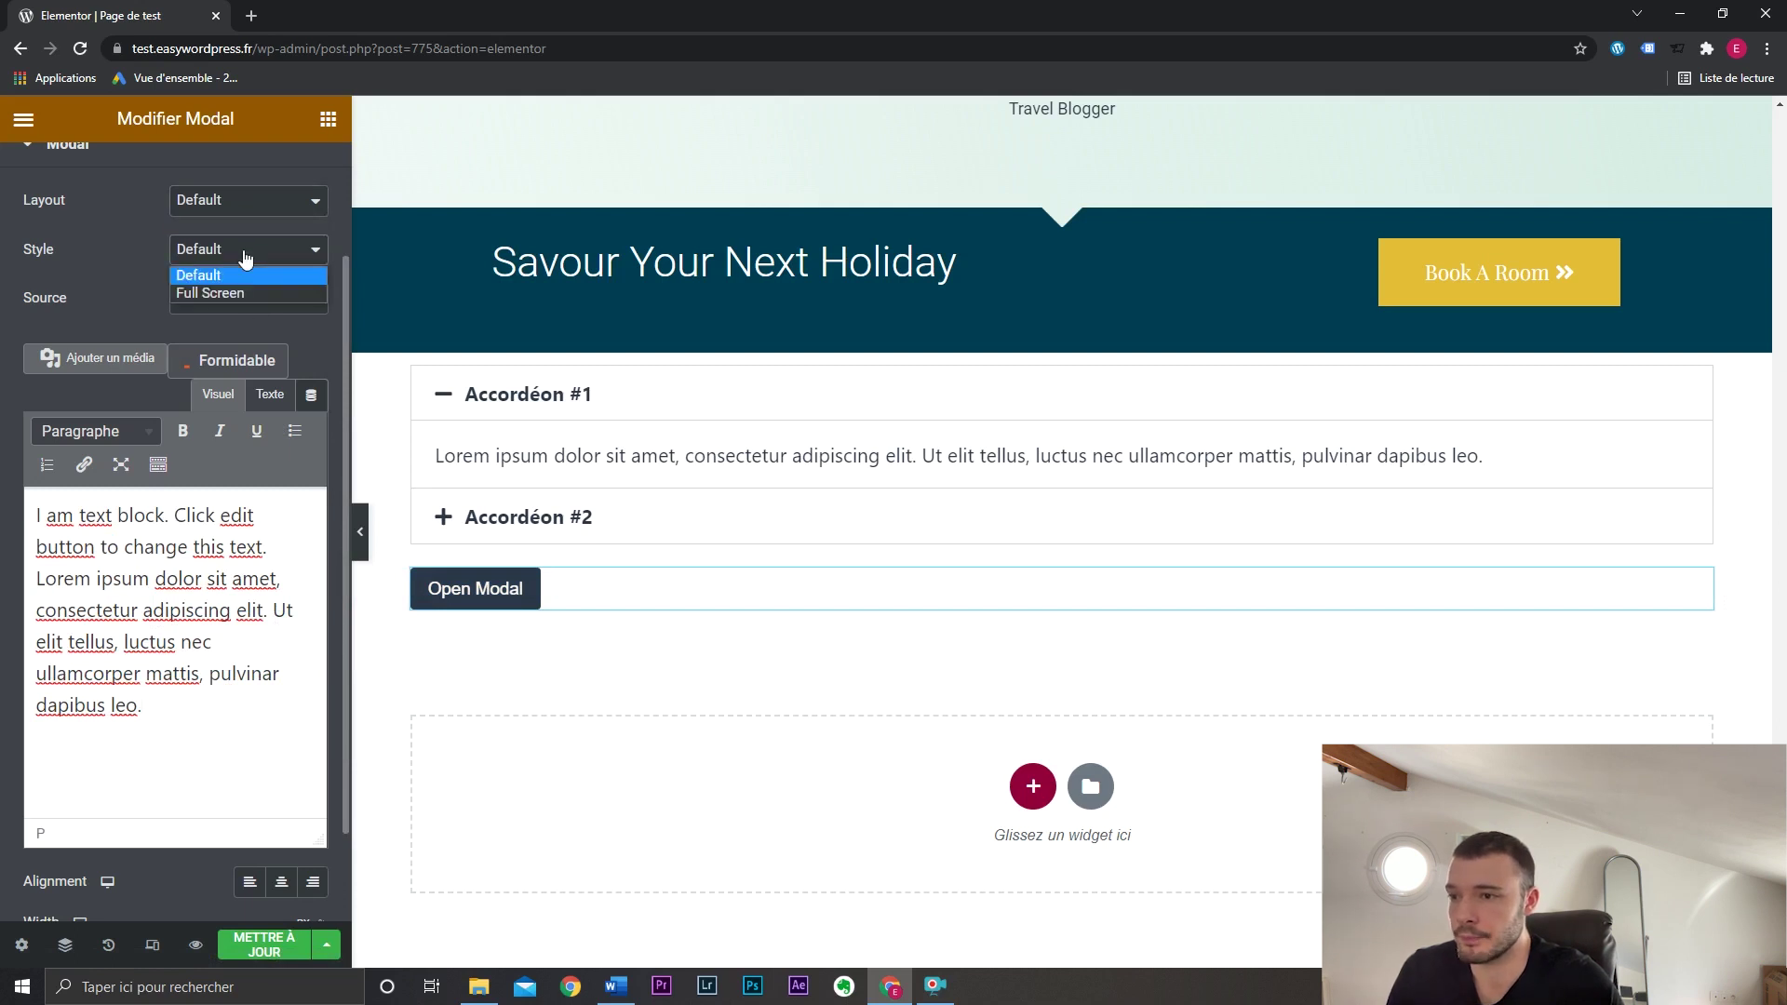
pyautogui.click(245, 258)
# Set the modal's source to Template and choose the Section accueil template.
pyautogui.click(245, 299)
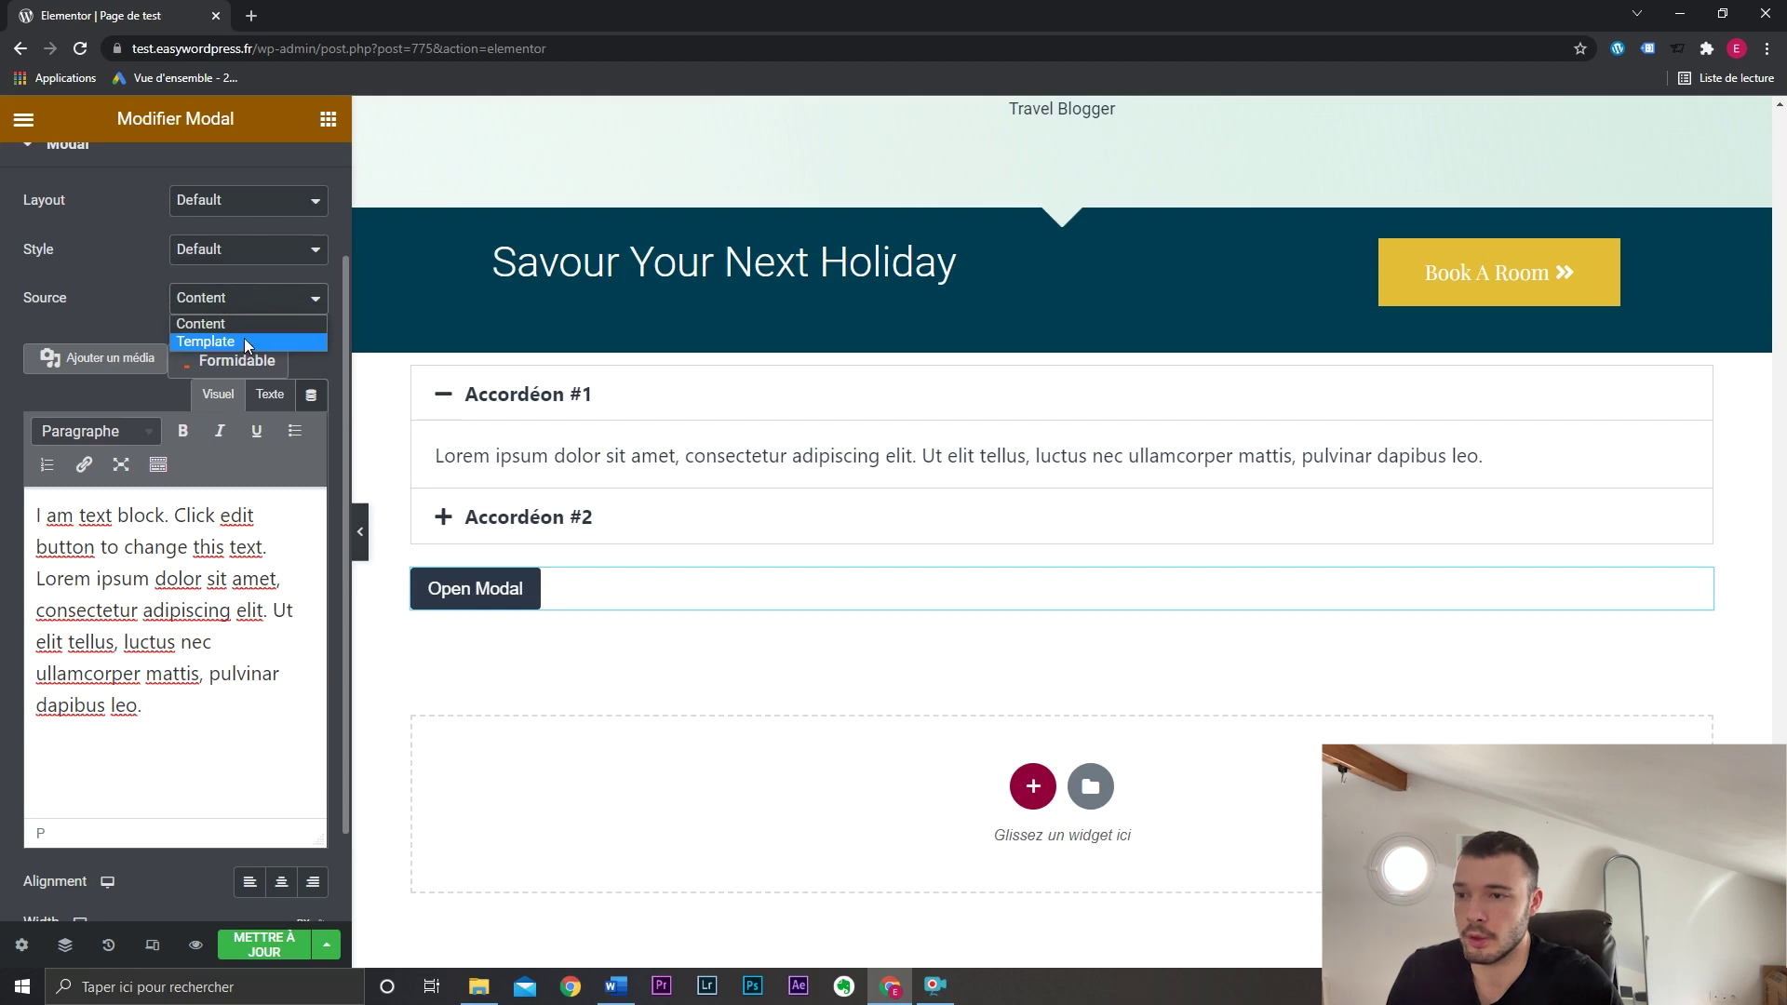
pyautogui.click(244, 339)
pyautogui.click(258, 502)
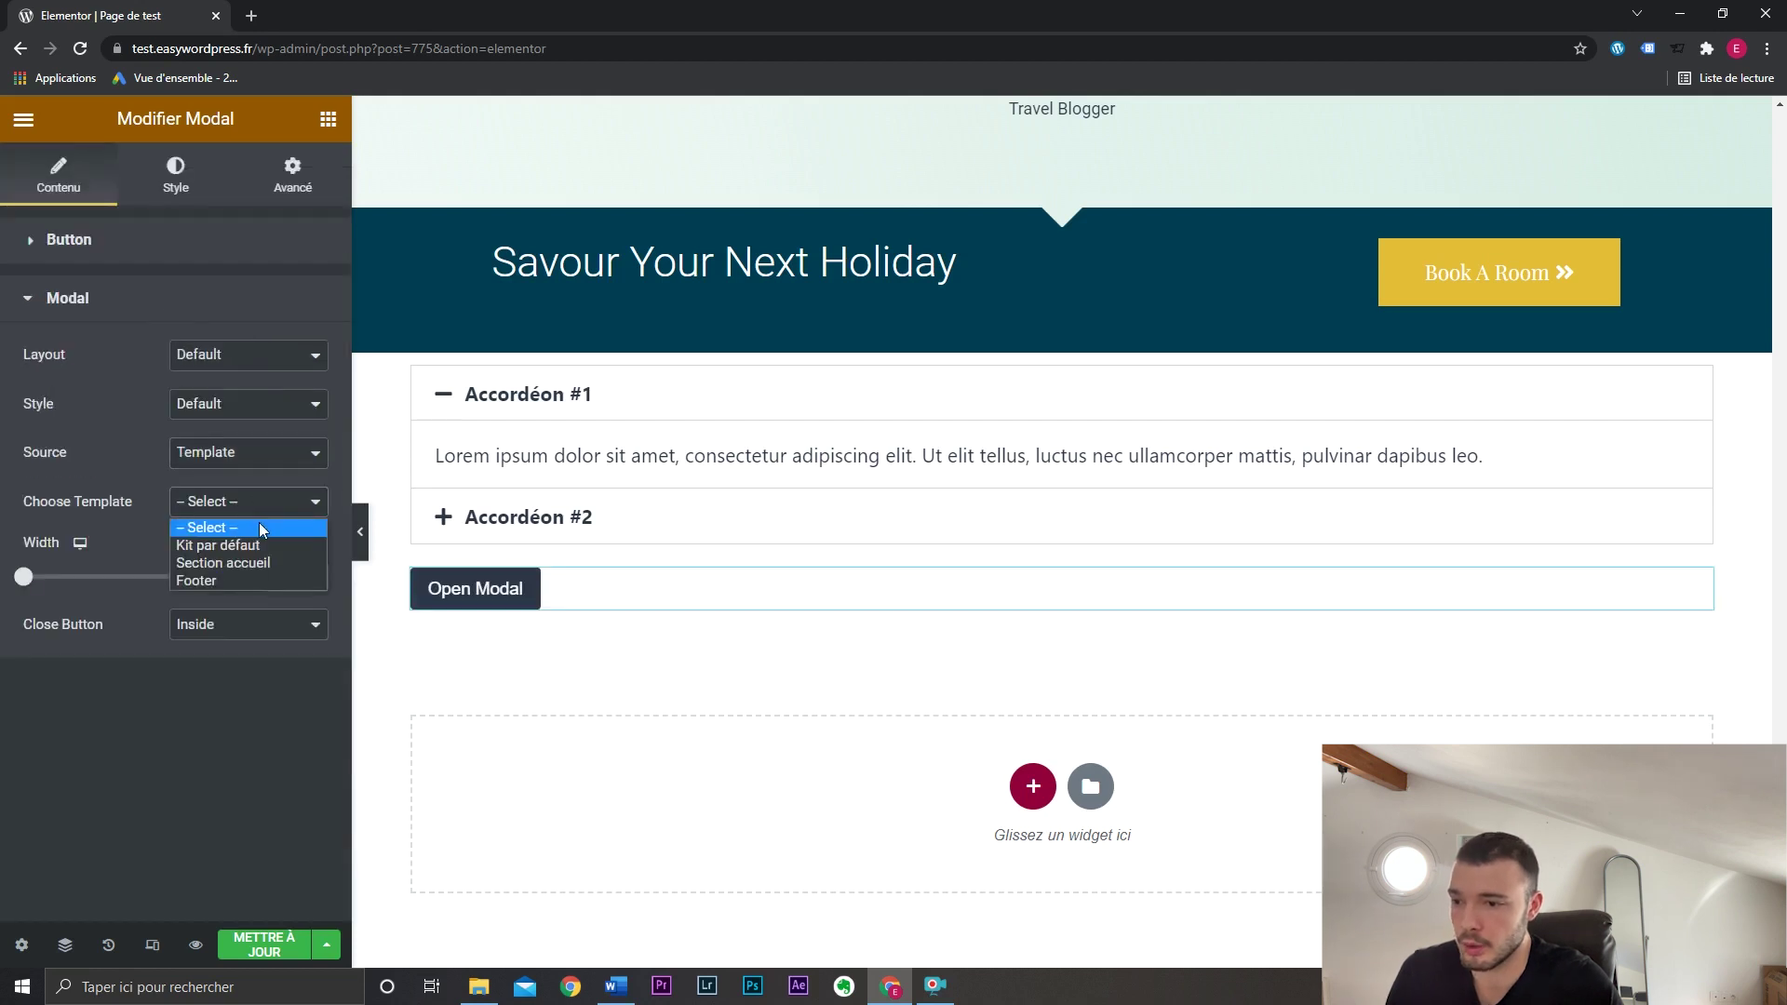
pyautogui.click(259, 547)
pyautogui.click(244, 563)
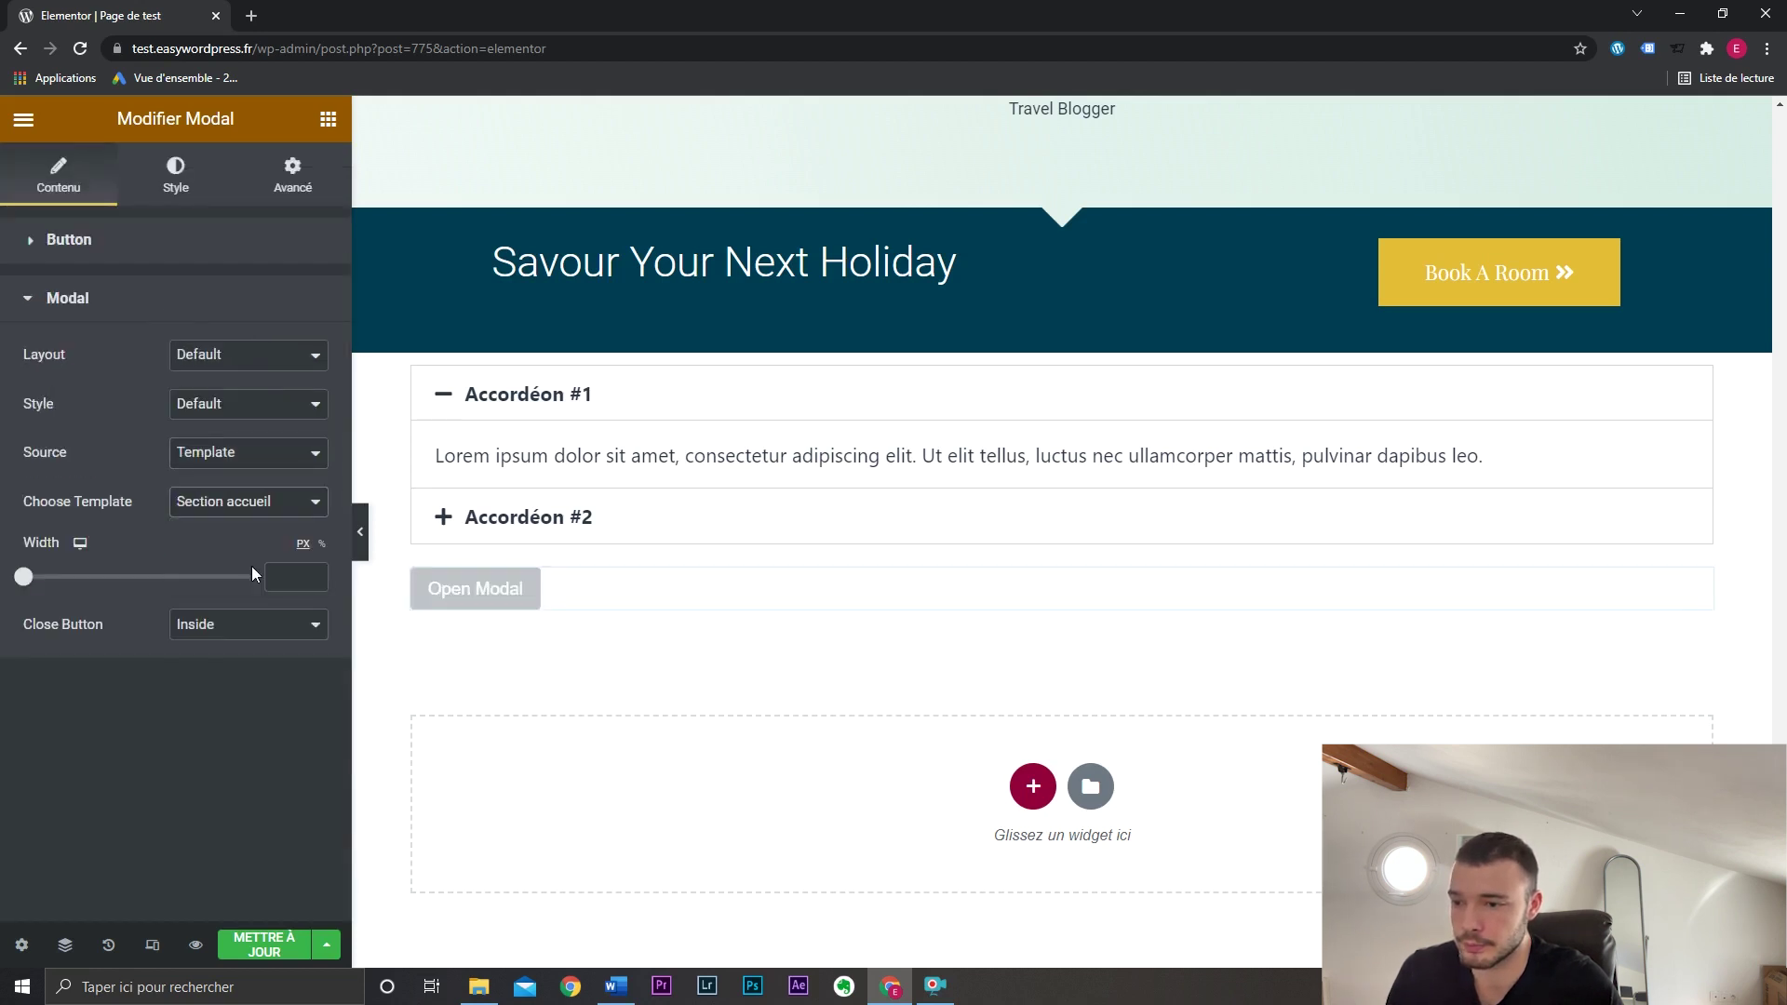
# Preview the modal with its template content, close the popup and reselect the Modal widget.
pyautogui.click(465, 590)
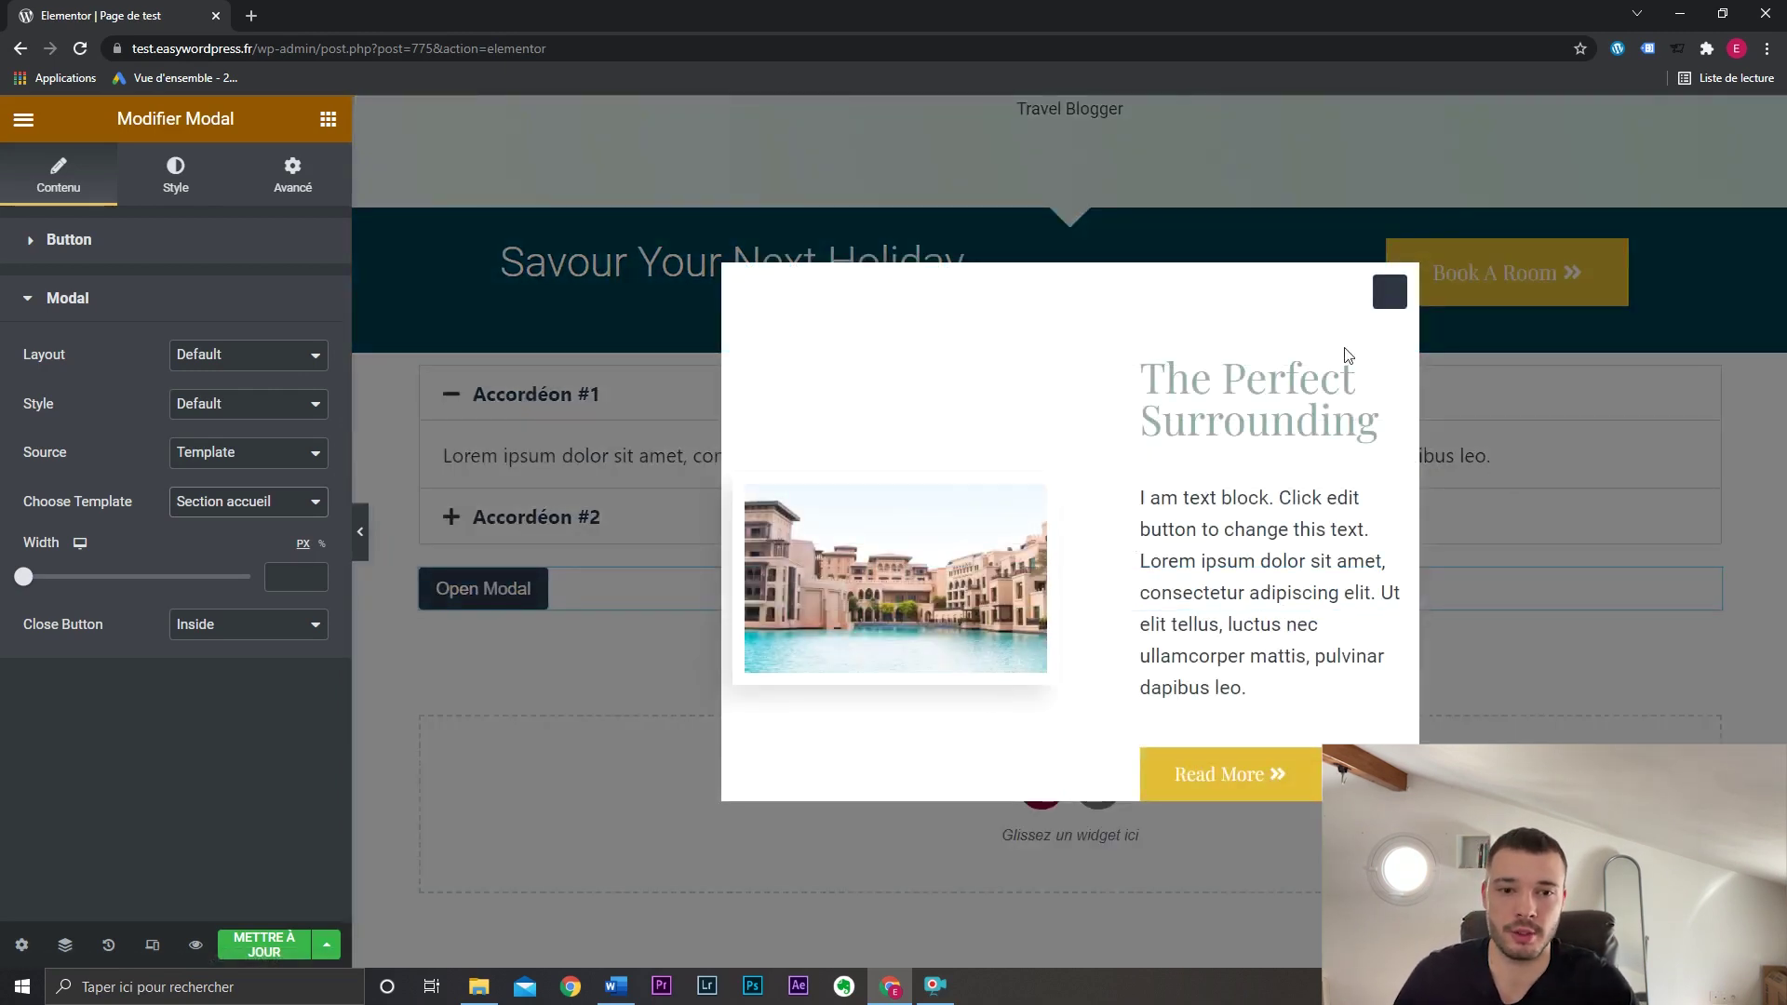
pyautogui.click(1389, 291)
pyautogui.click(667, 590)
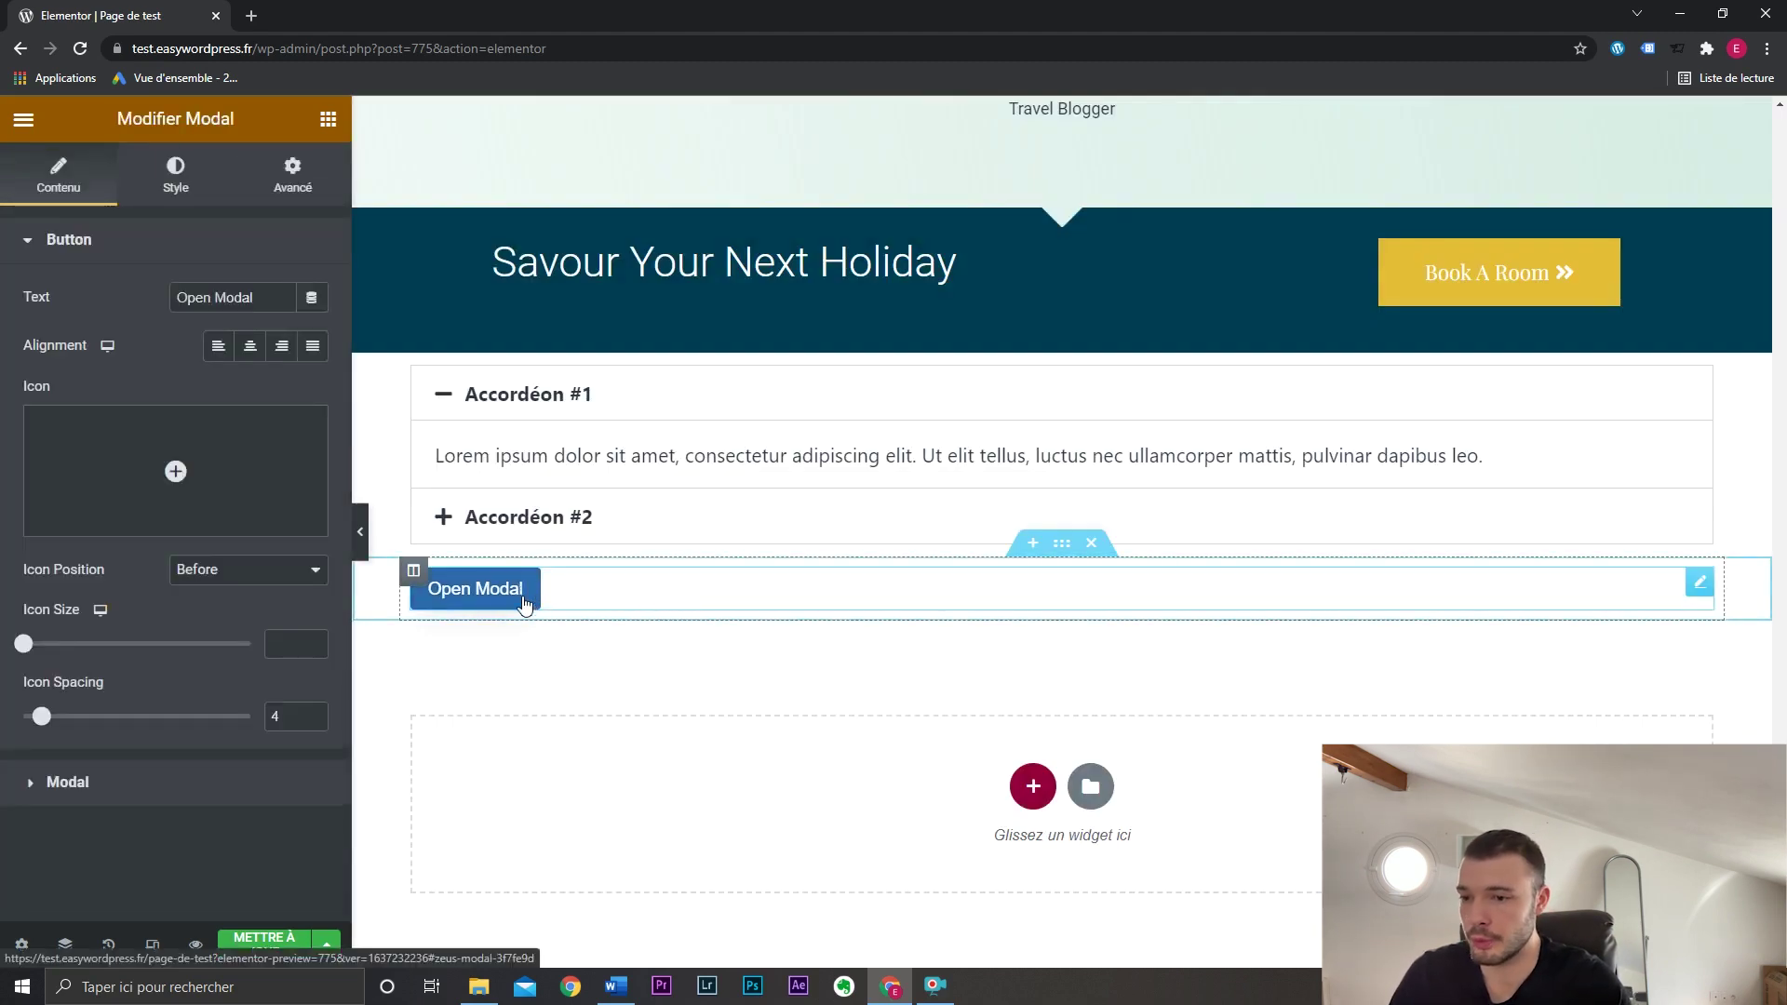
# Set the modal's layout to Exit-Intent and enable Add Cookie so it displays only once.
pyautogui.click(201, 789)
pyautogui.click(247, 355)
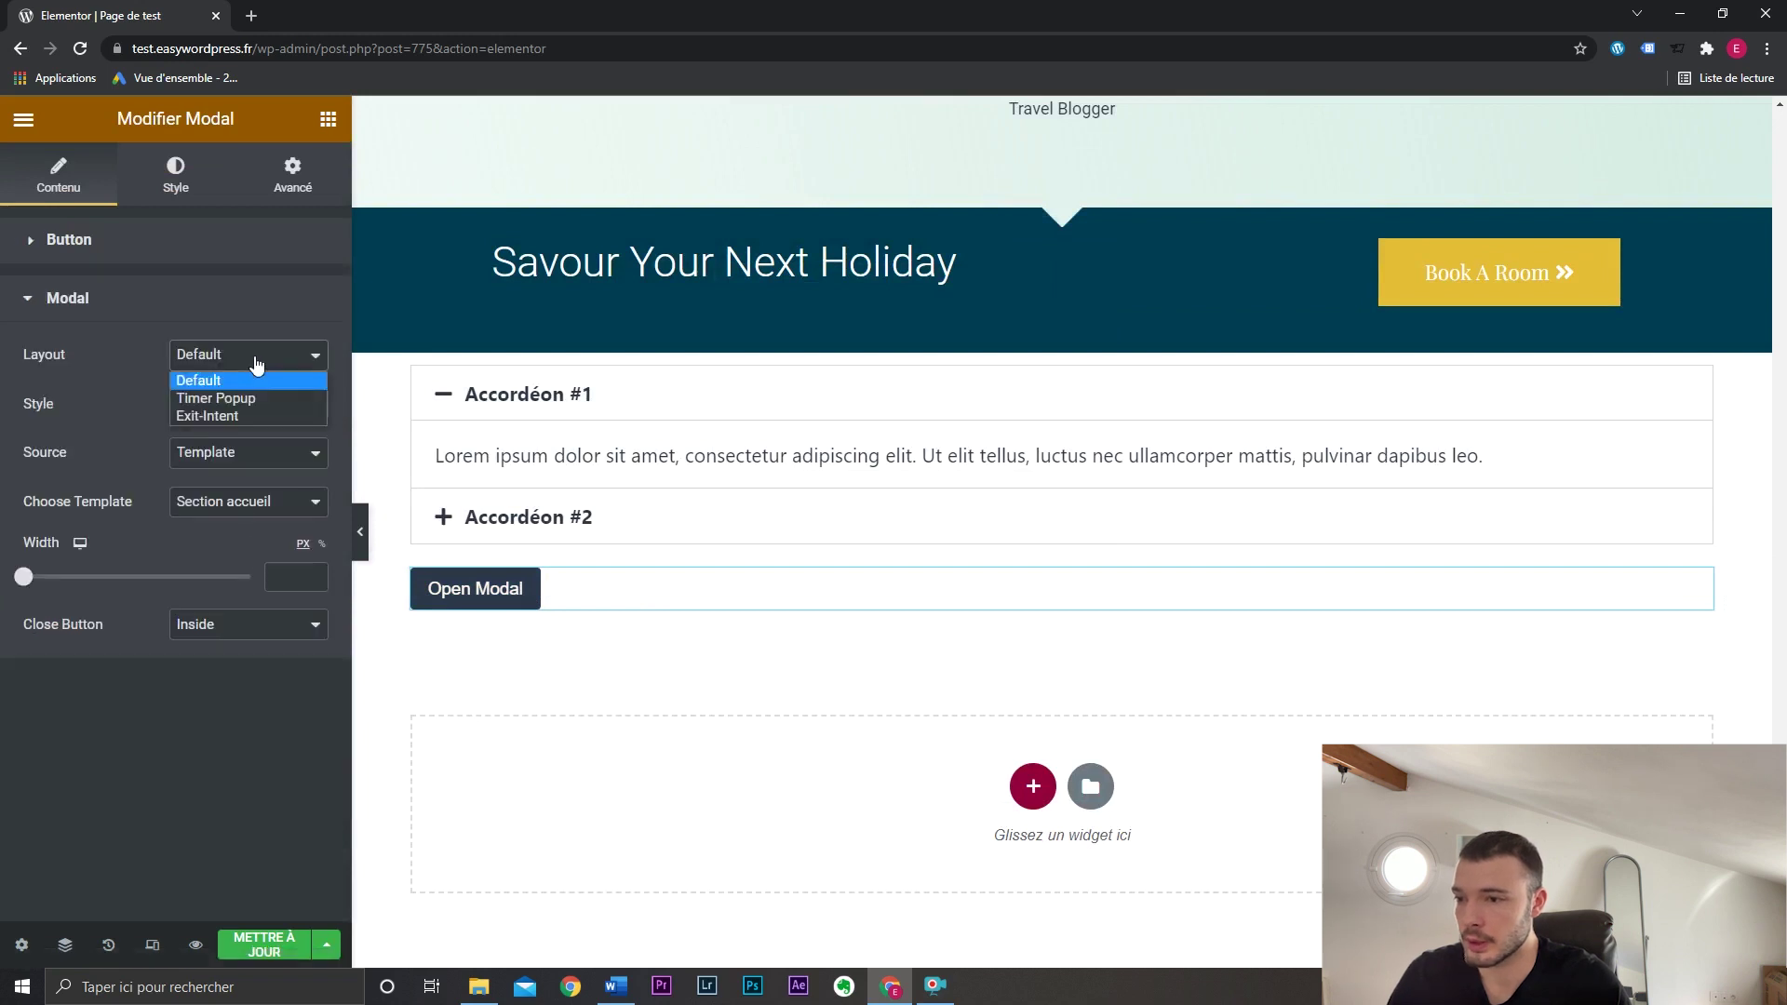
pyautogui.click(244, 415)
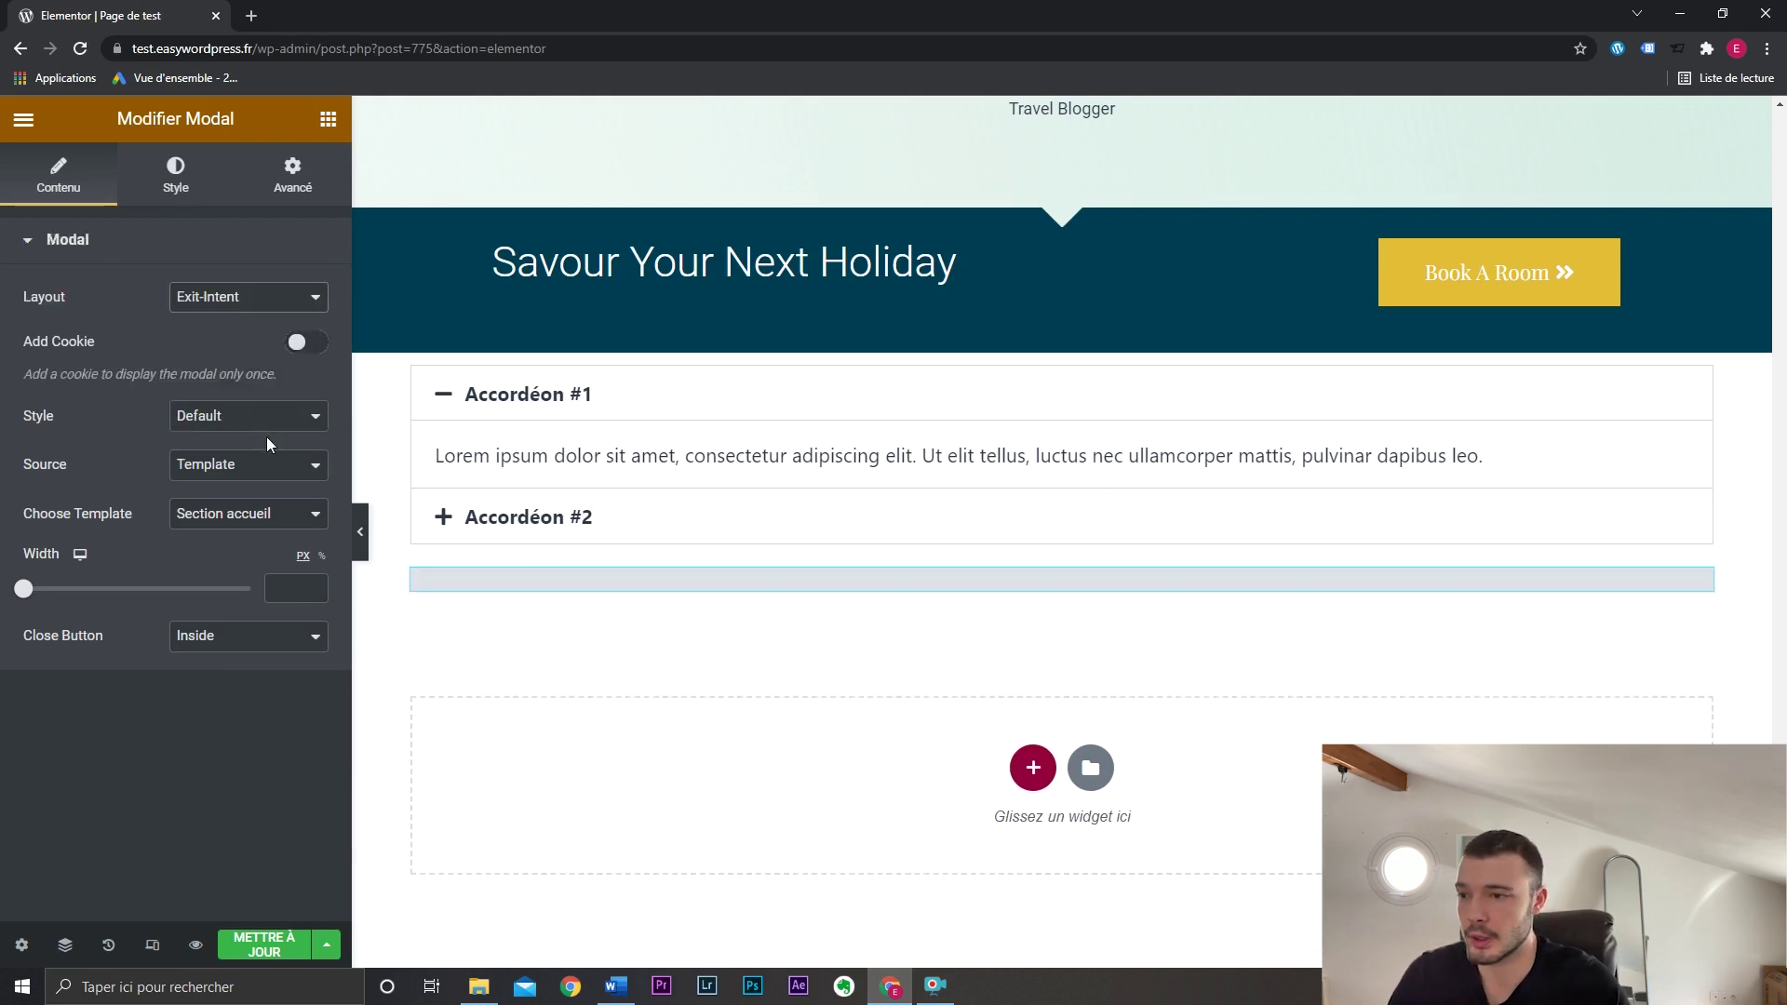
pyautogui.click(307, 344)
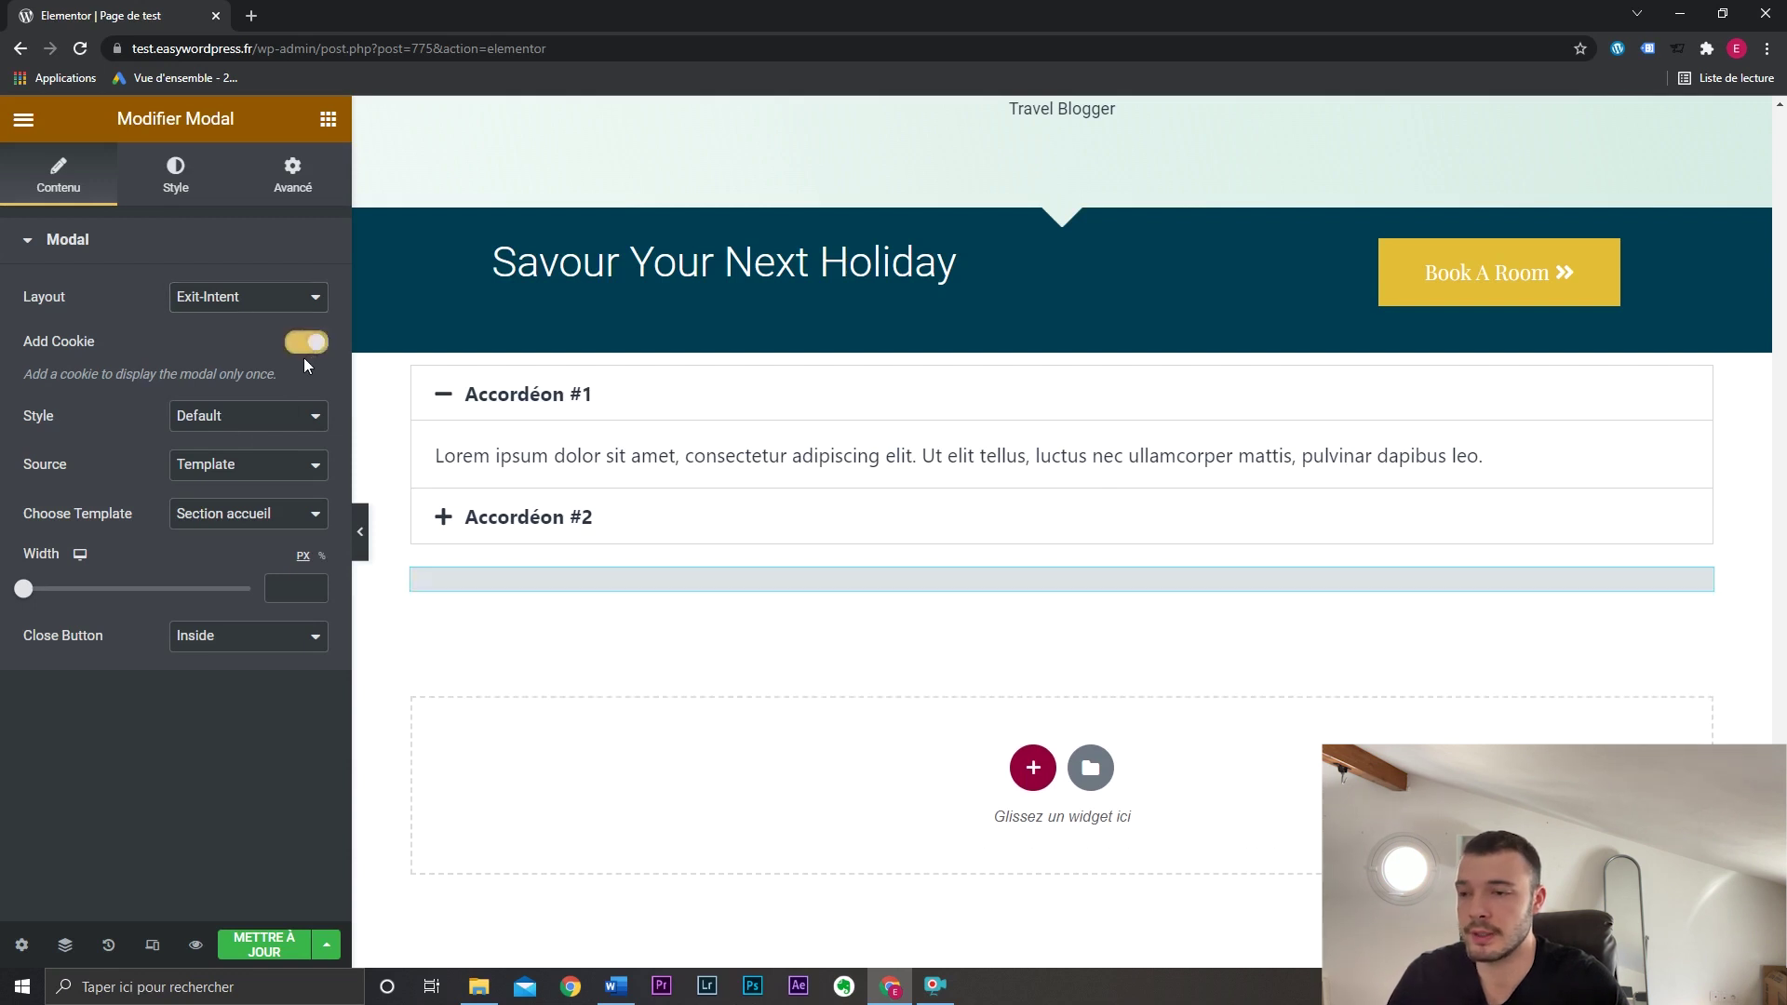
# Update the page and open its preview in a new browser tab to check the exit-intent modal.
pyautogui.click(266, 950)
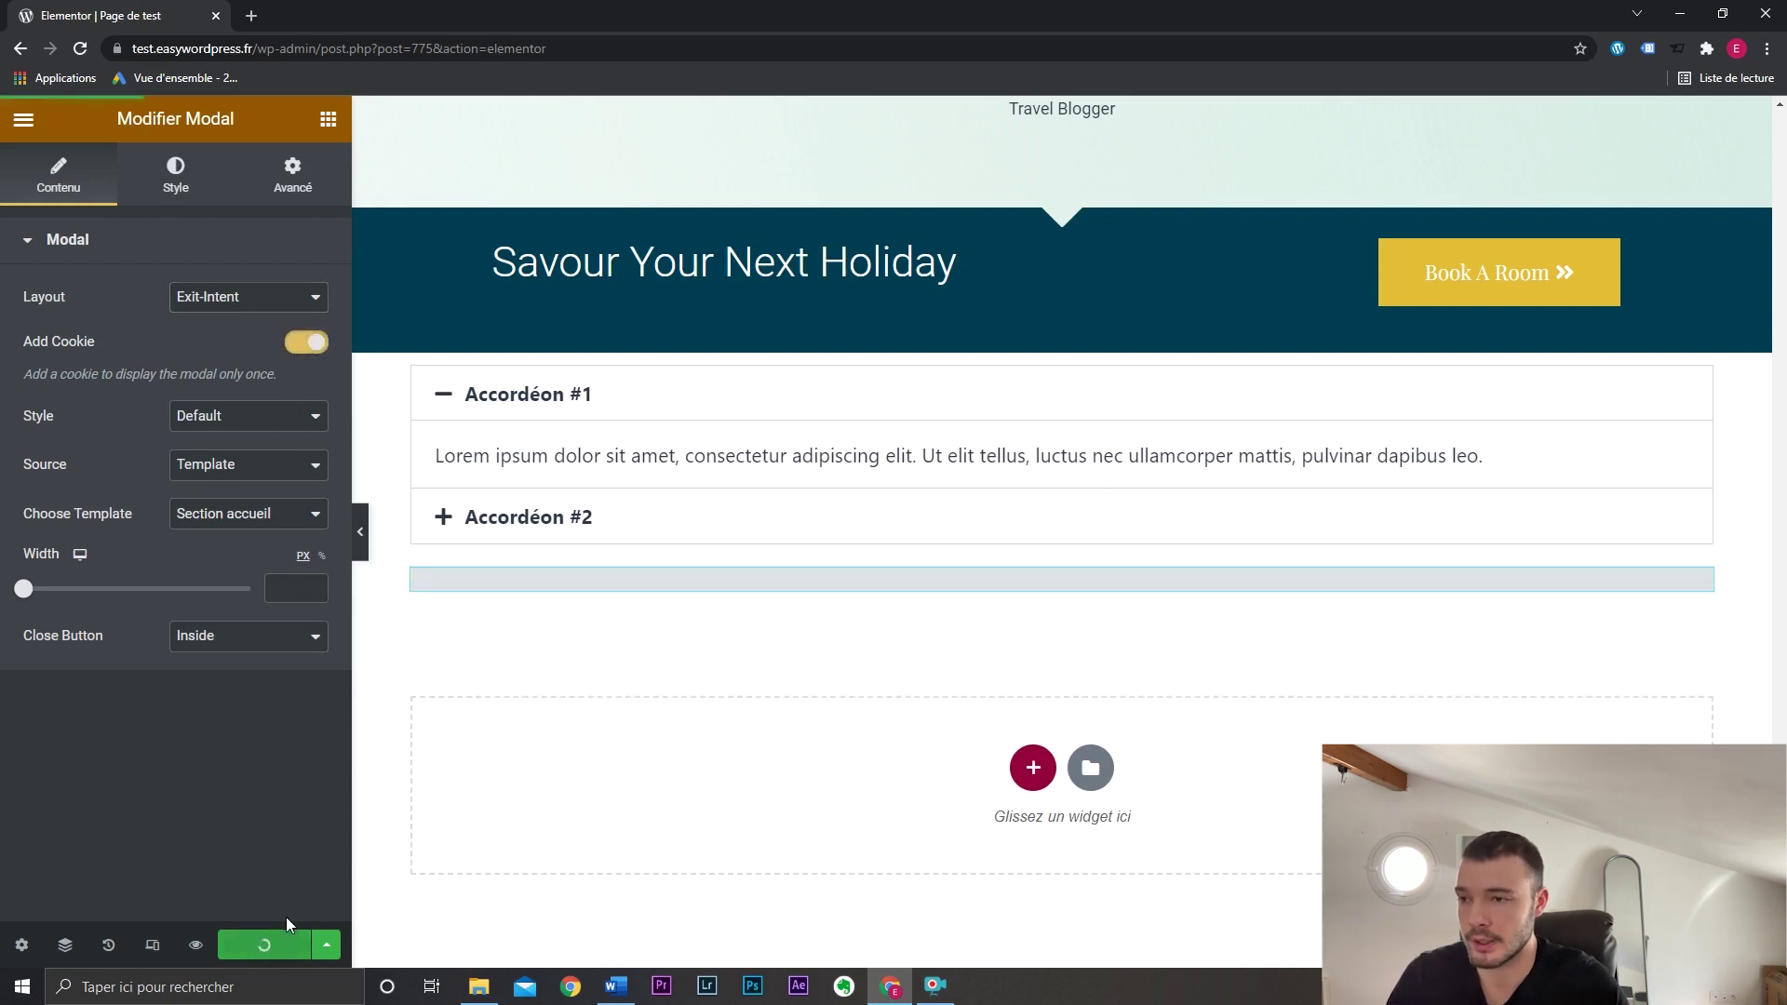
pyautogui.click(197, 947)
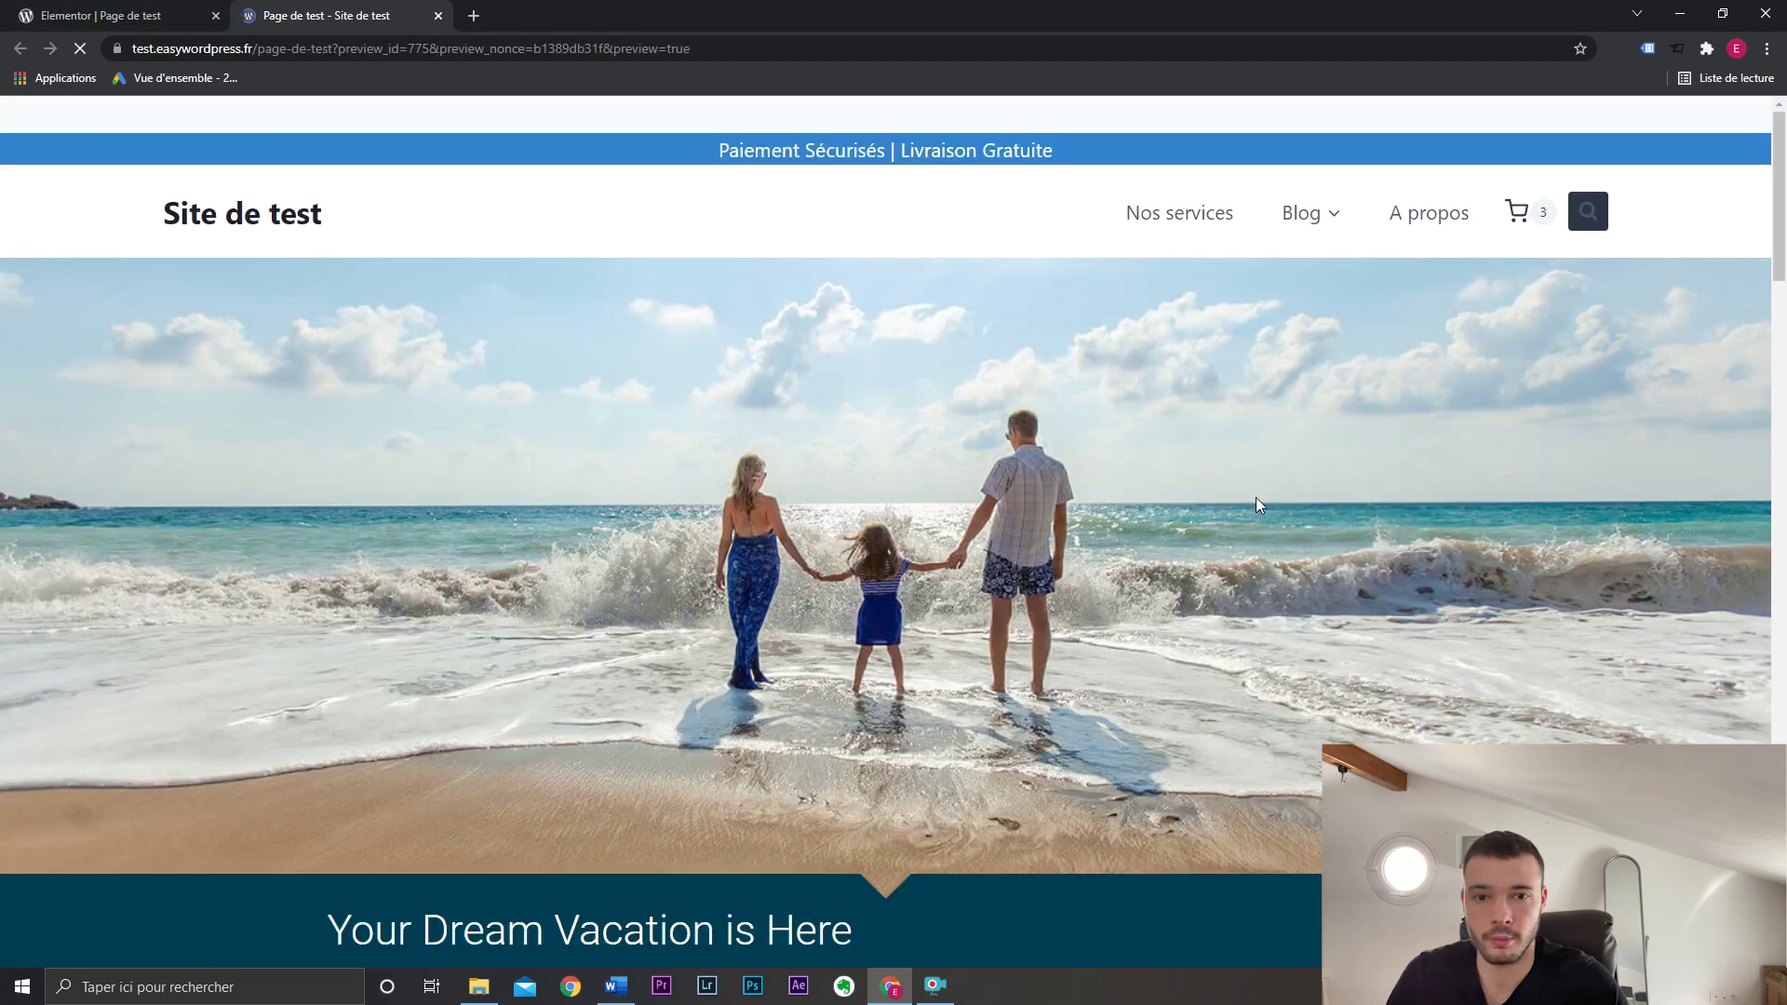
pyautogui.moveTo(1783, 226)
pyautogui.mouseDown()
pyautogui.moveTo(1783, 717)
pyautogui.moveTo(1783, 193)
pyautogui.mouseUp()
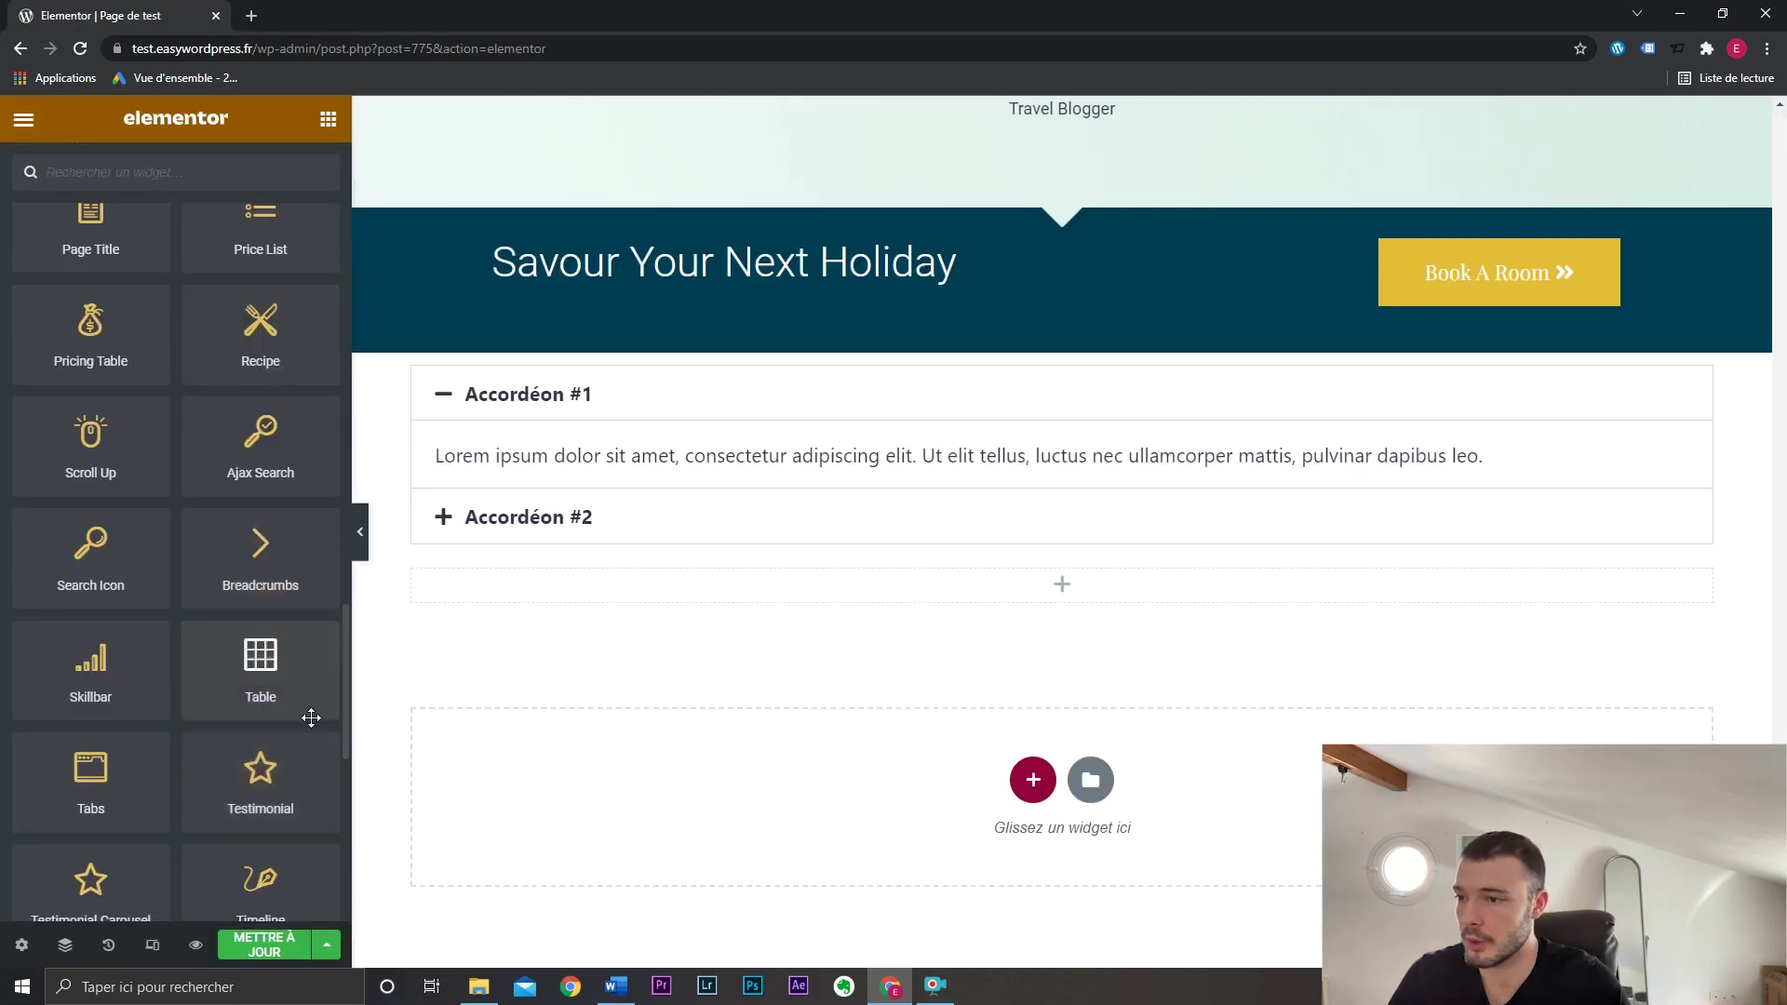
# Add Zeus Elements' Woo - Add To Cart widget to the empty section below the accordion.
pyautogui.scroll(-5, 267, 670)
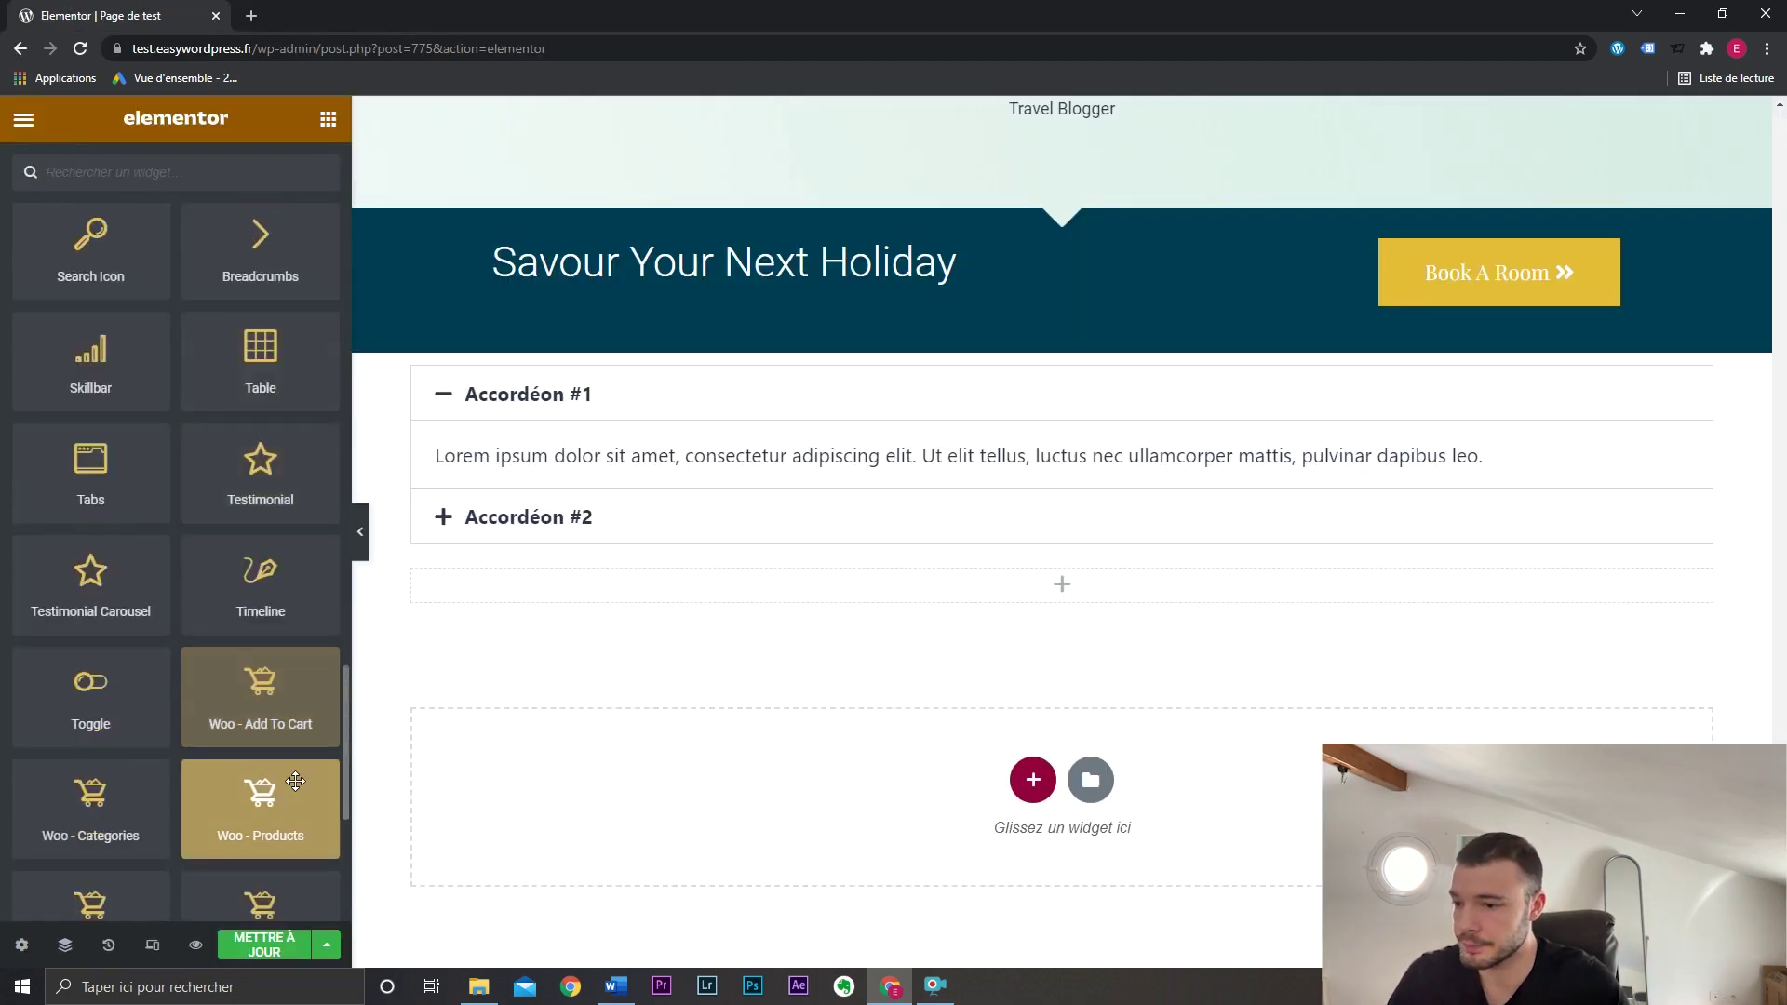
pyautogui.scroll(-2, 261, 642)
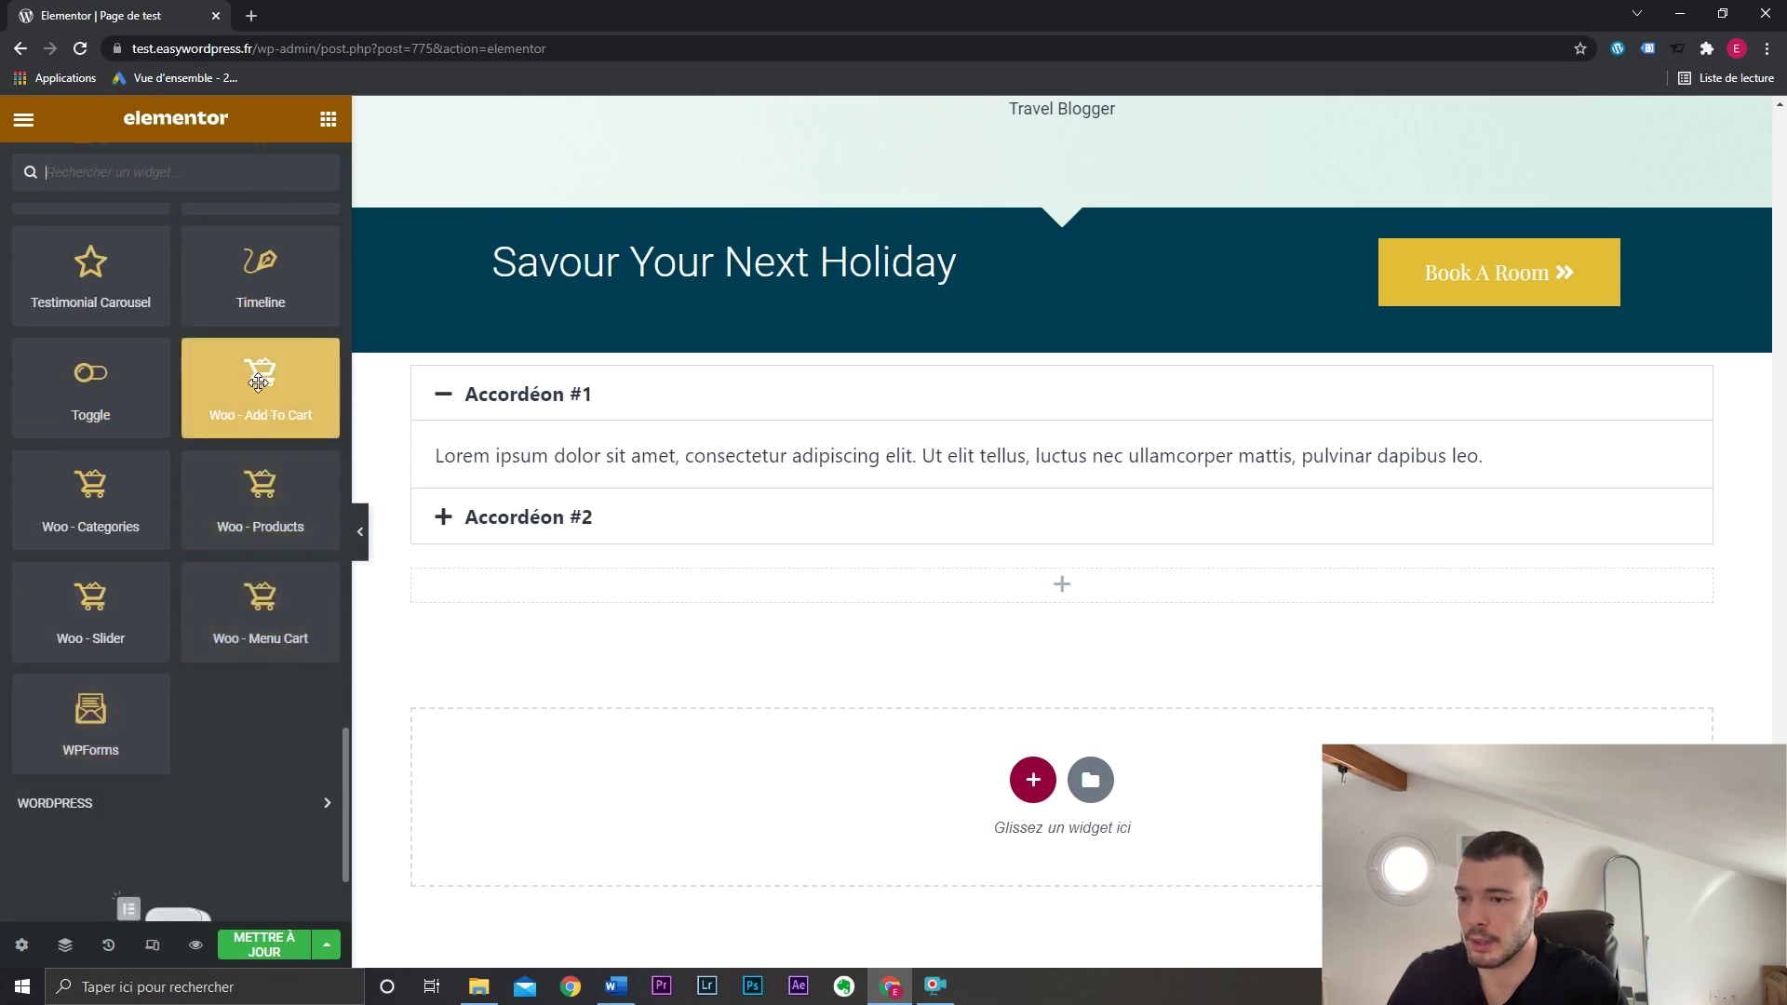
pyautogui.moveTo(274, 420); pyautogui.dragTo(845, 588)
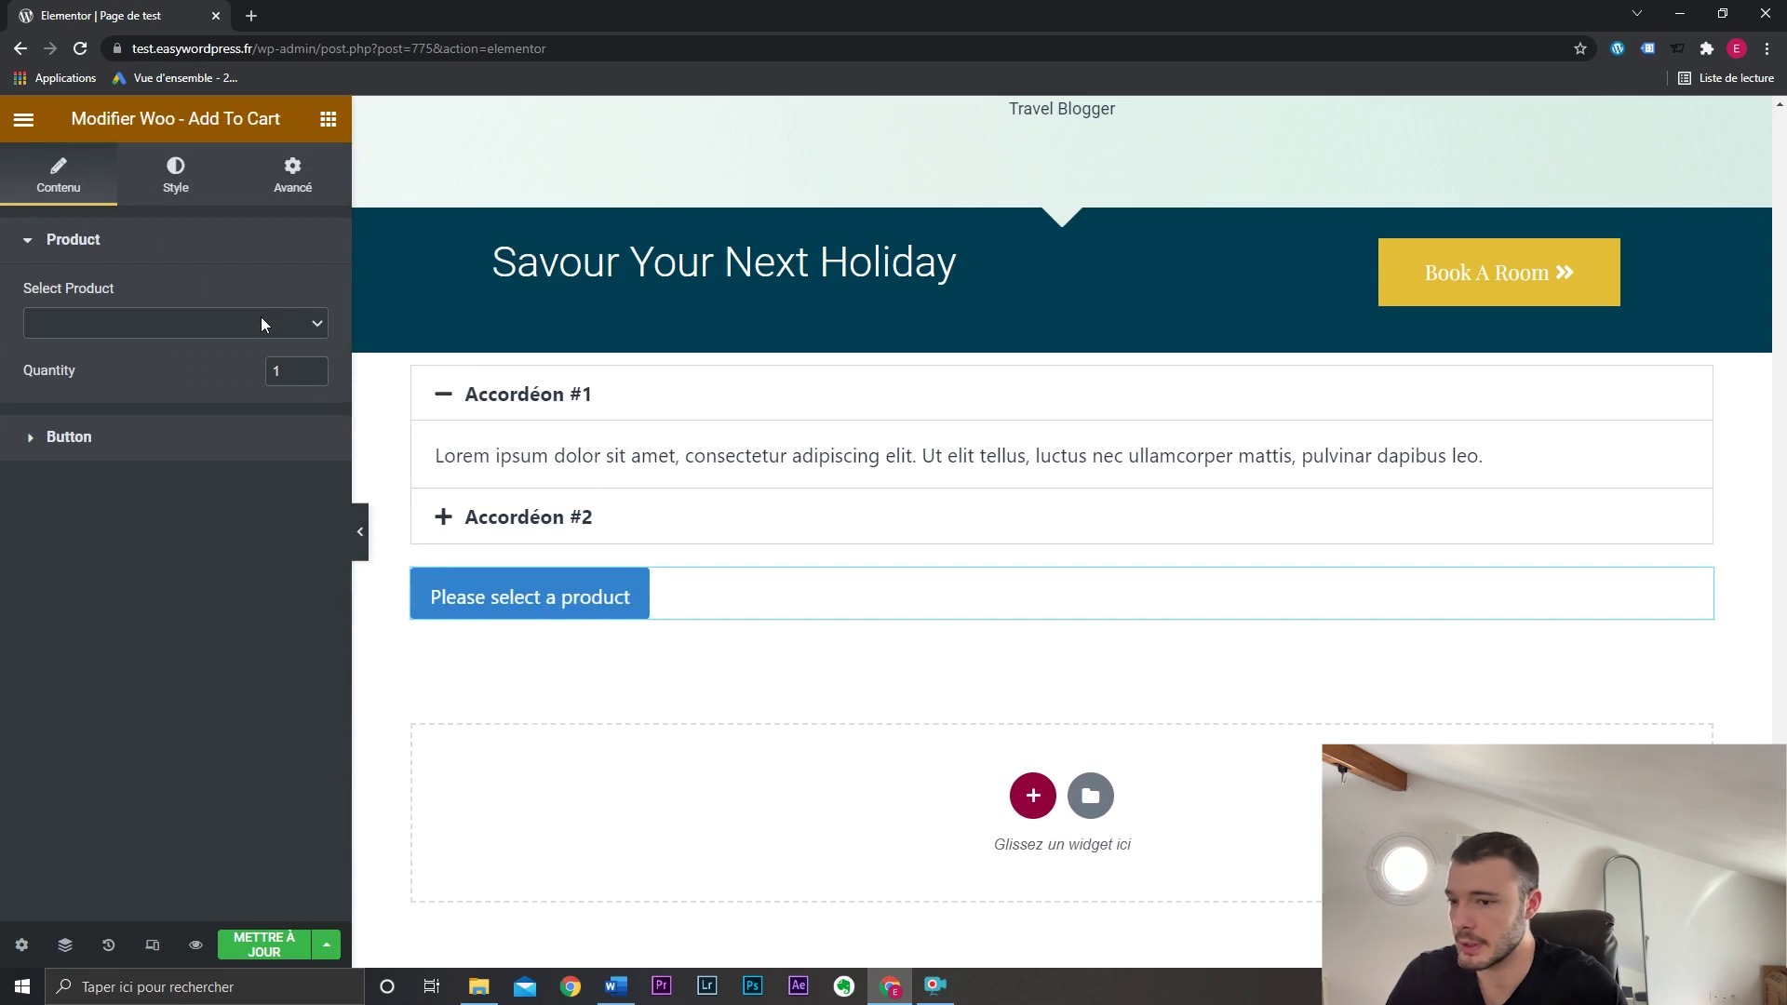
# Check the cart button's settings, and delete the Woo - Add To Cart widget from below the accordion.
pyautogui.click(191, 439)
pyautogui.tripleClick(274, 354)
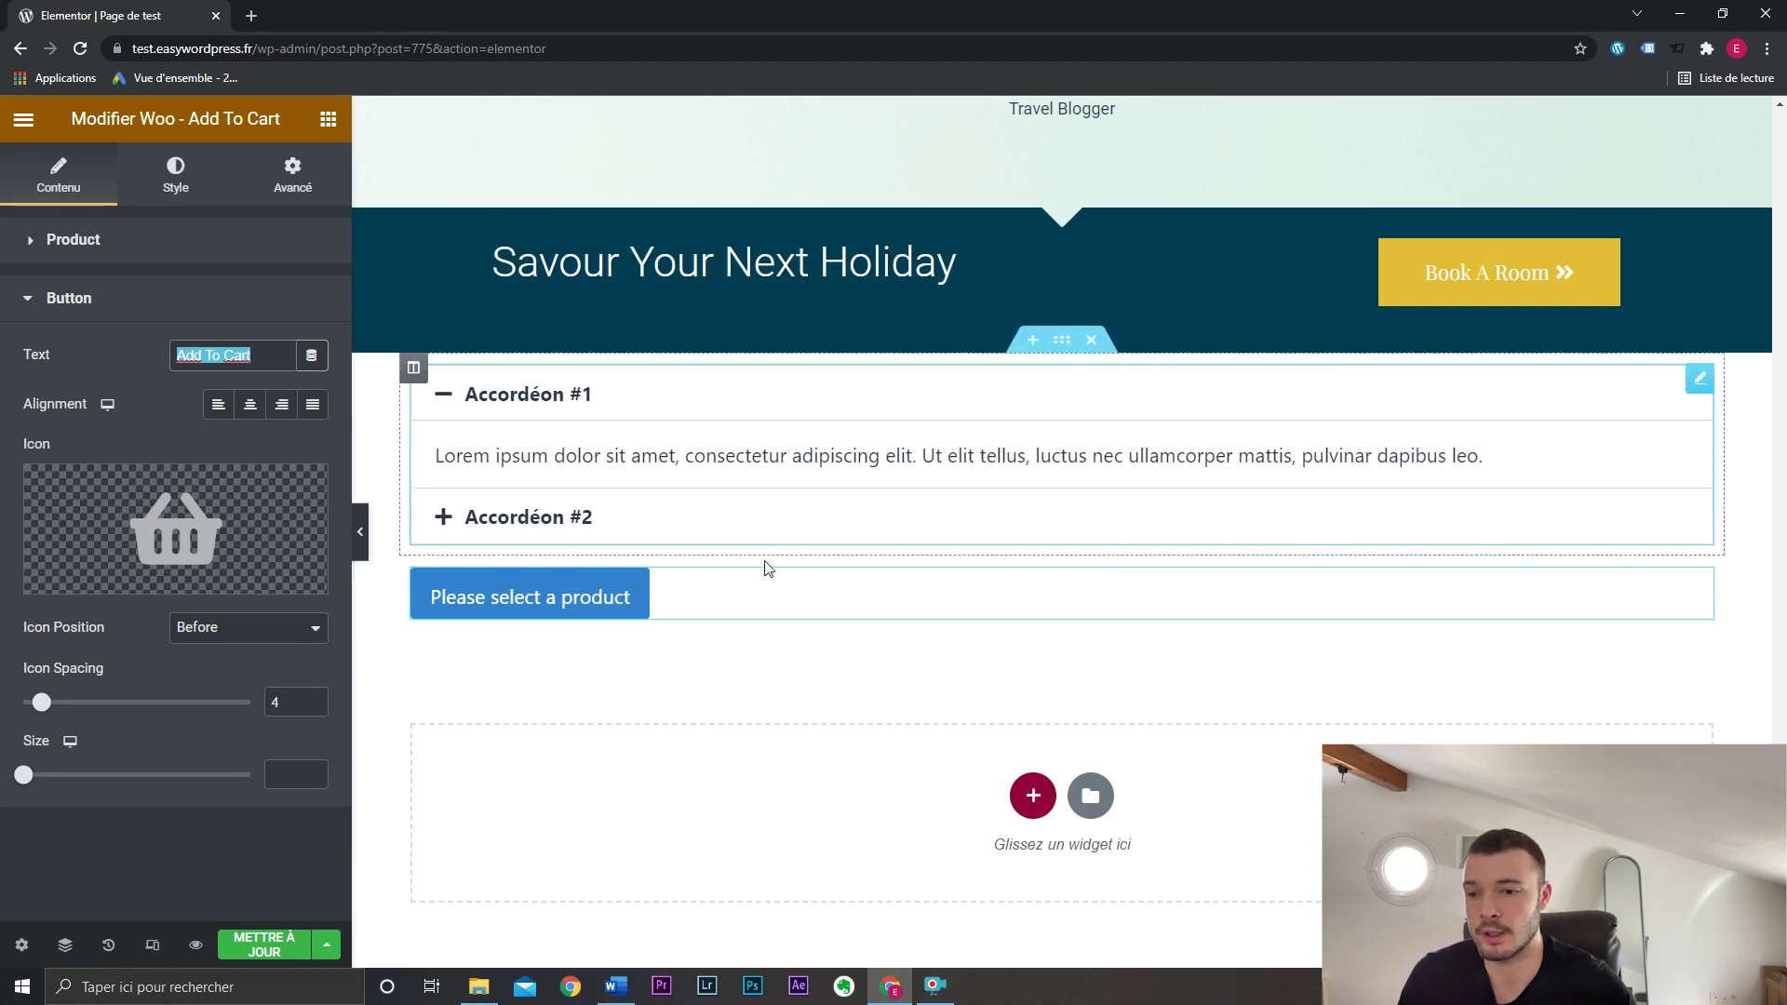
pyautogui.press('Delete')
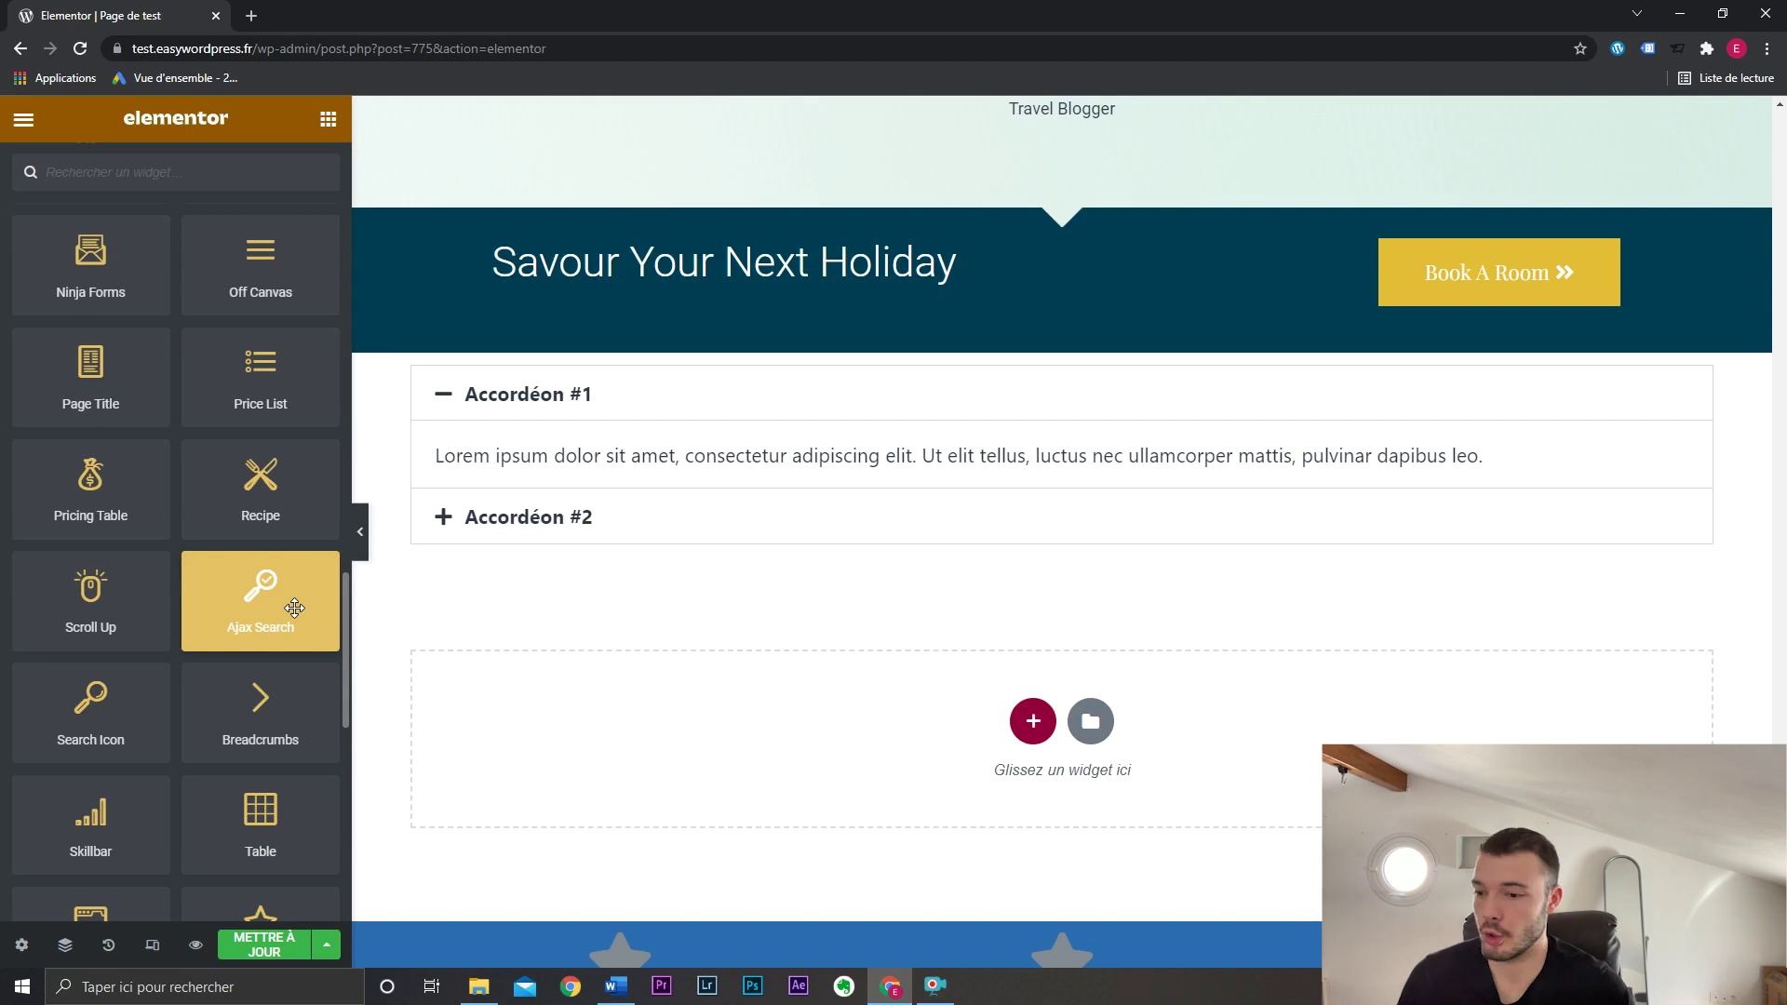
# Add Zeus Elements' Image Comparison widget to the empty section below the accordion.
pyautogui.scroll(-1, 261, 577)
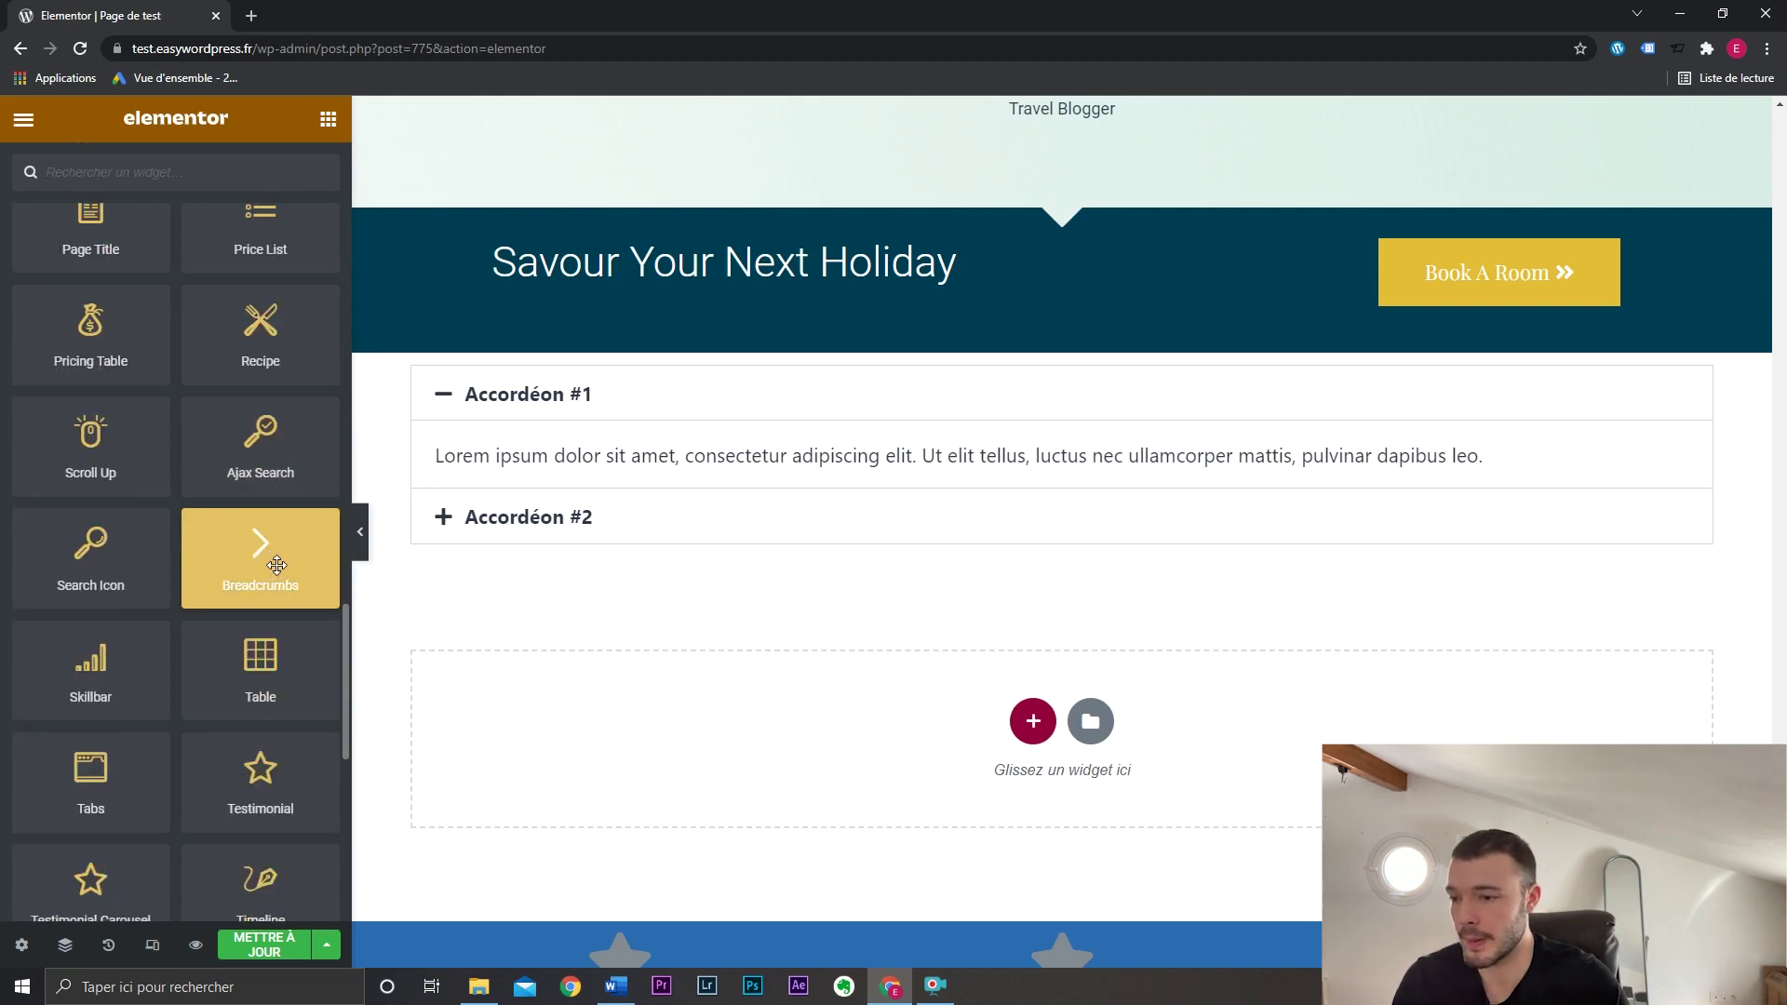
pyautogui.scroll(-3, 277, 565)
pyautogui.scroll(-1, 277, 565)
pyautogui.scroll(8, 277, 565)
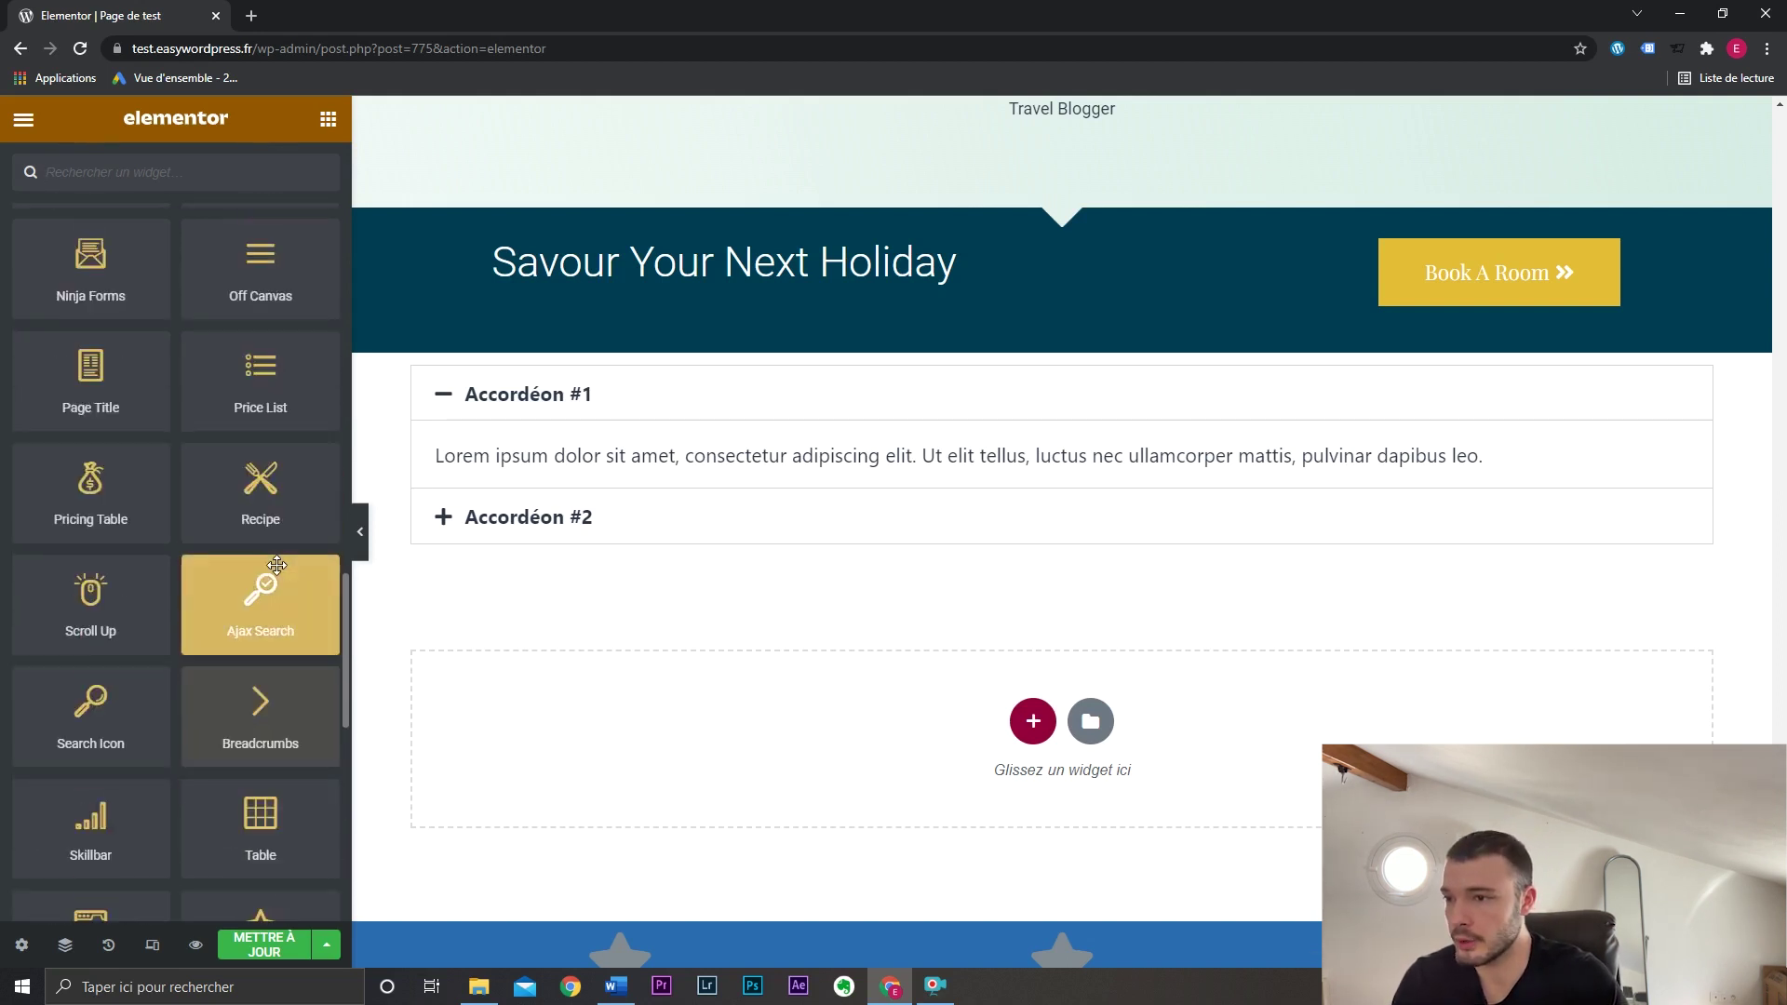
pyautogui.scroll(5, 276, 565)
pyautogui.moveTo(260, 678); pyautogui.dragTo(983, 713)
# Set the comparison's before image to the restaurant kitchen photo and its after image to the burger photo.
pyautogui.scroll(-4, 981, 712)
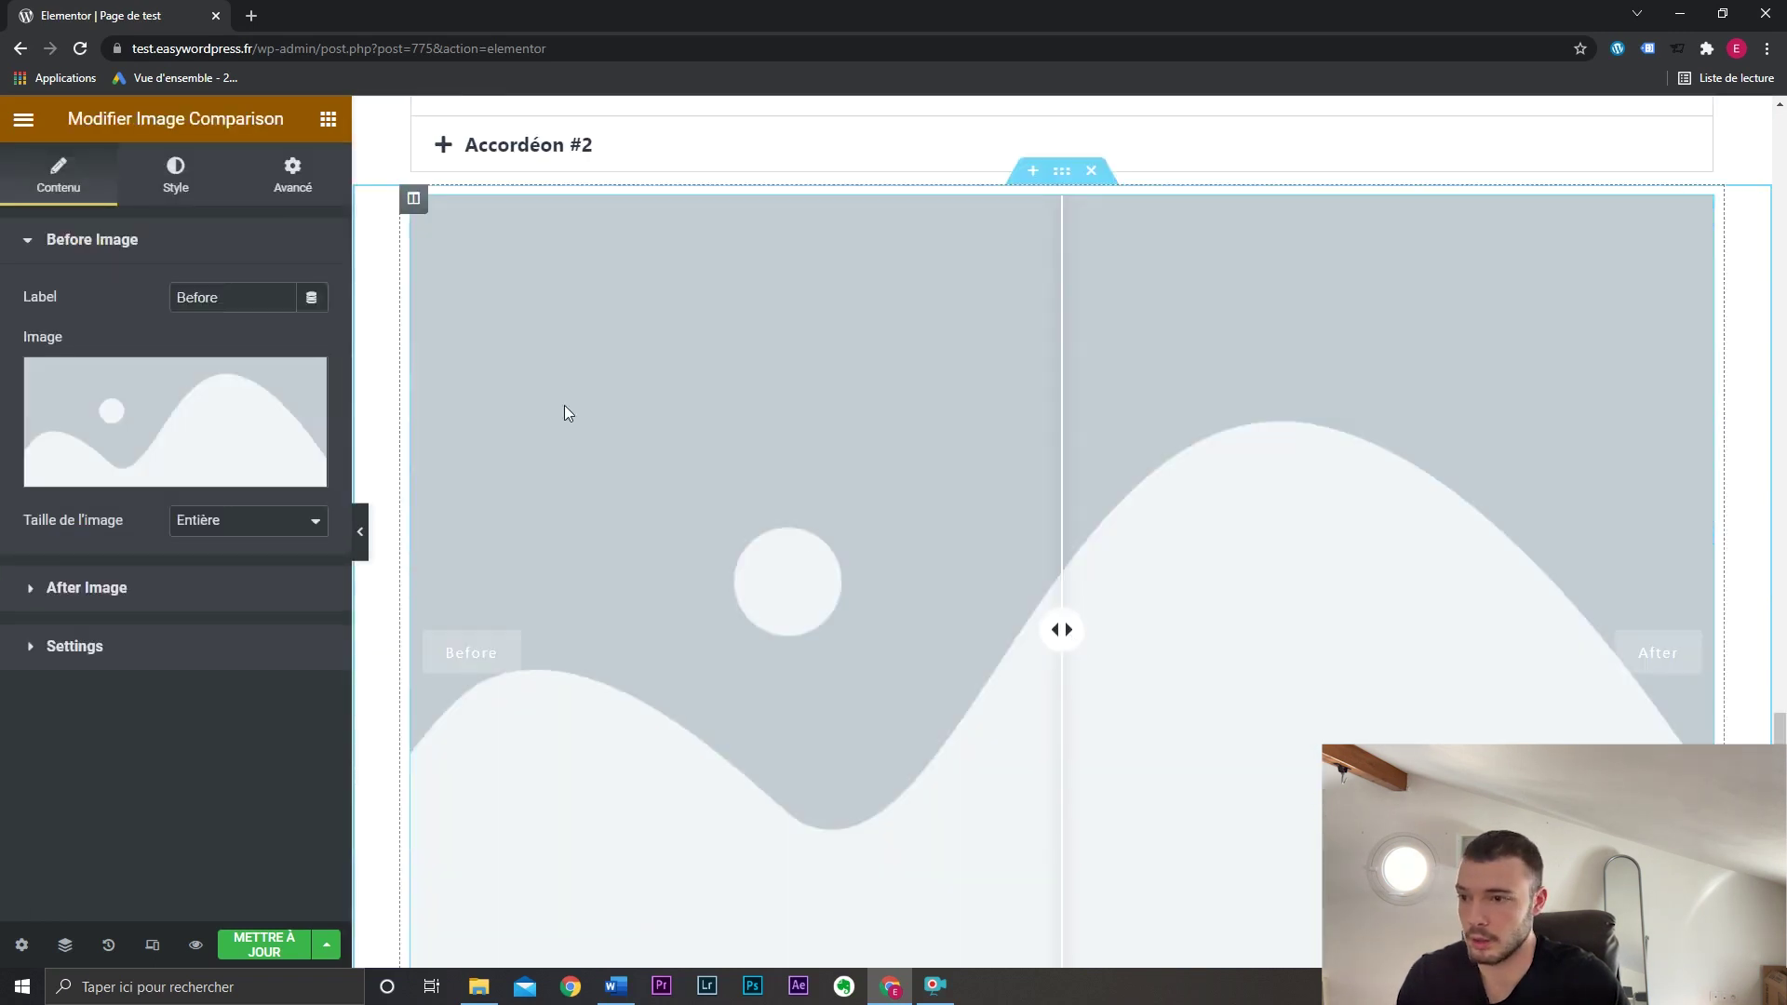
pyautogui.click(214, 405)
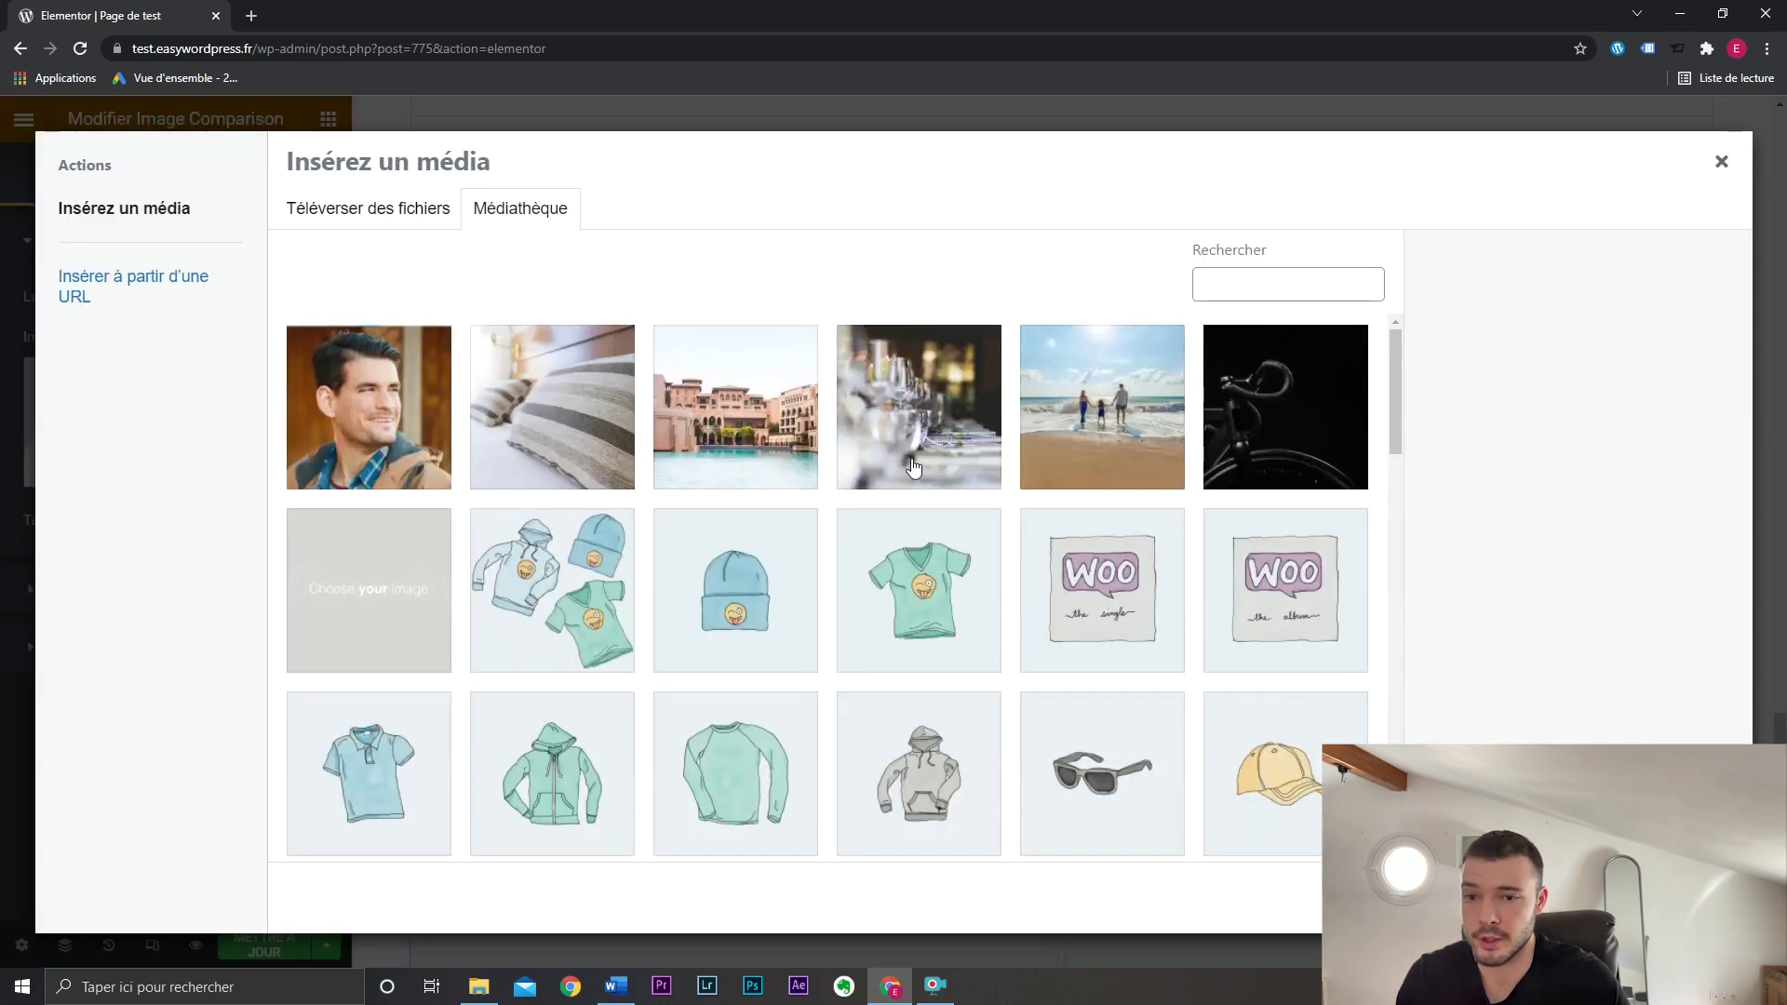
pyautogui.scroll(-10, 679, 451)
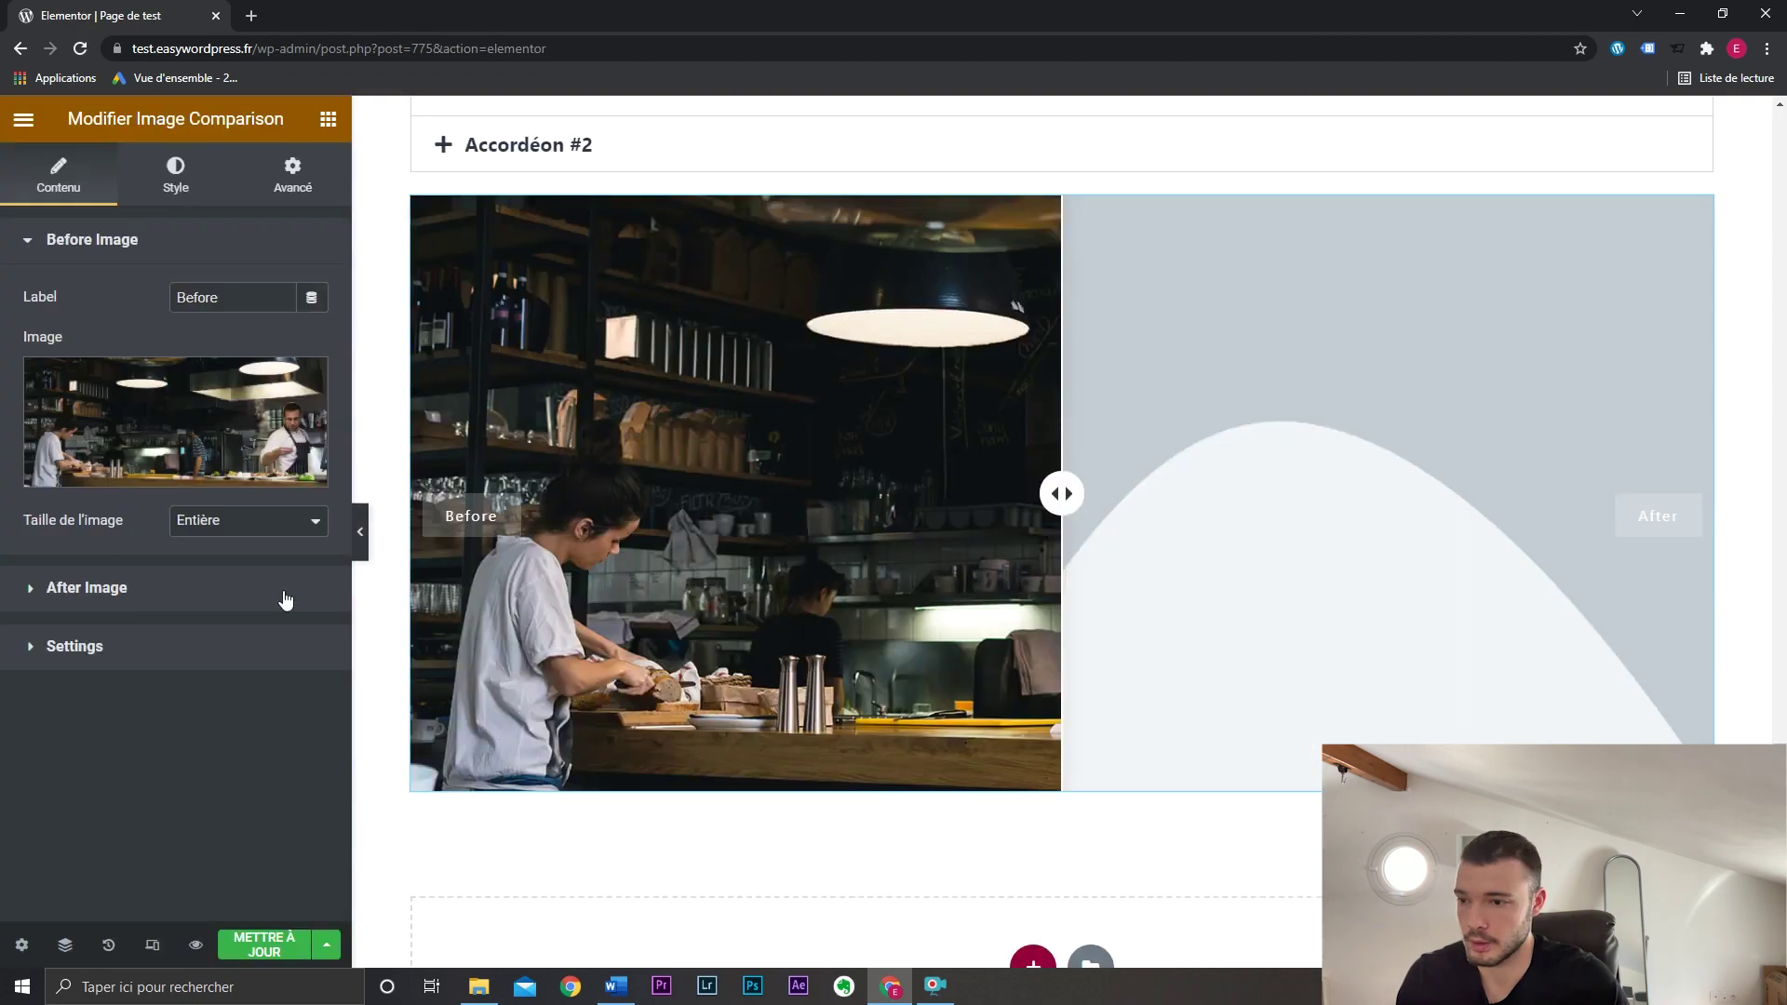
pyautogui.click(221, 641)
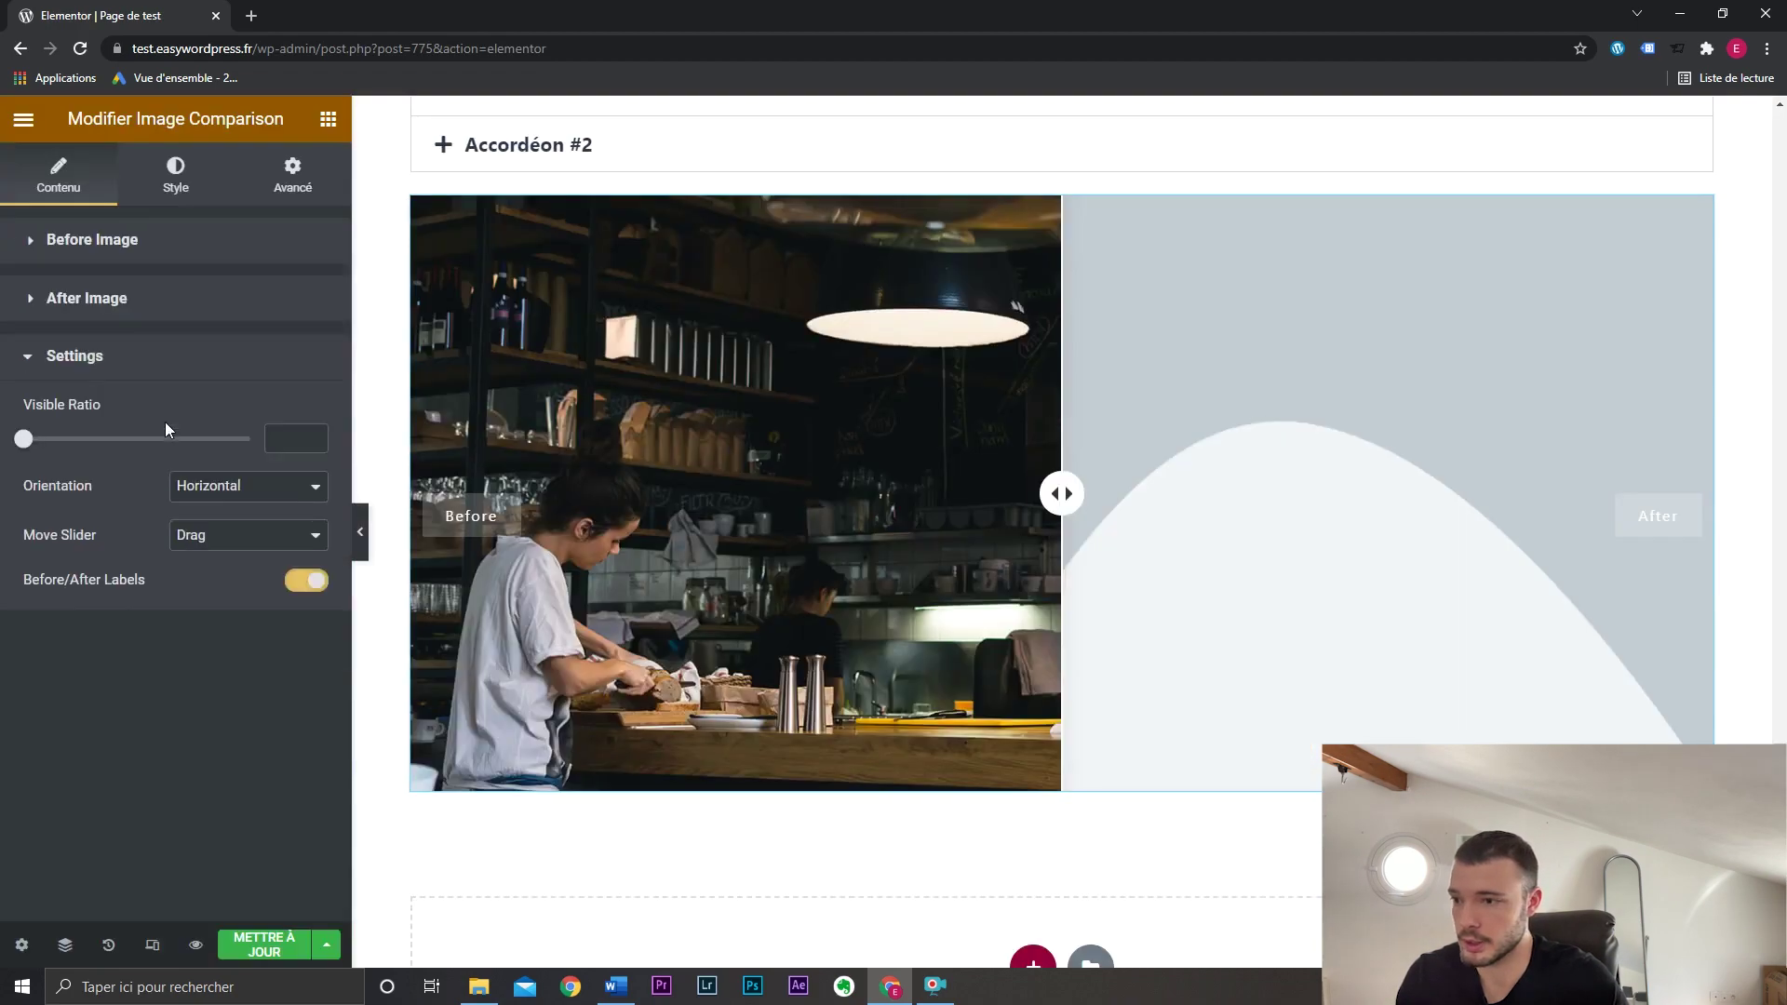
pyautogui.click(169, 298)
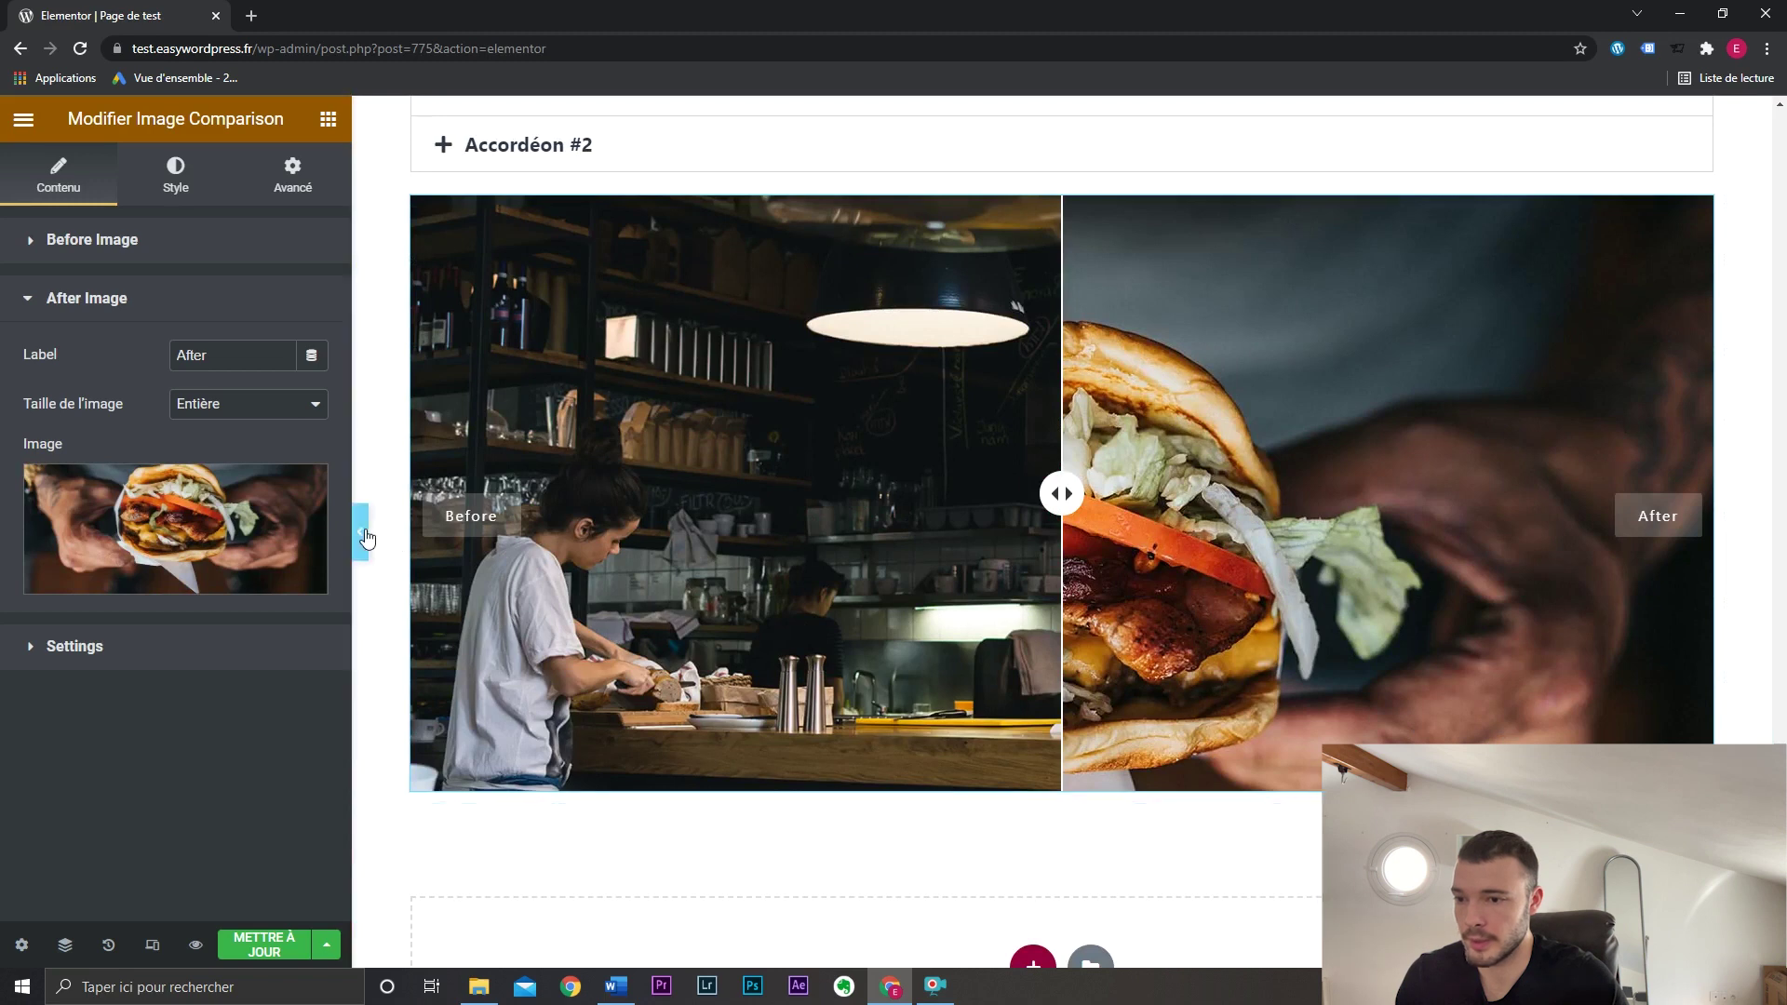
# Preview the image comparison at full width, try its before/after slider in both directions, and return to the editor.
pyautogui.click(360, 531)
pyautogui.moveTo(875, 499); pyautogui.dragTo(1185, 445)
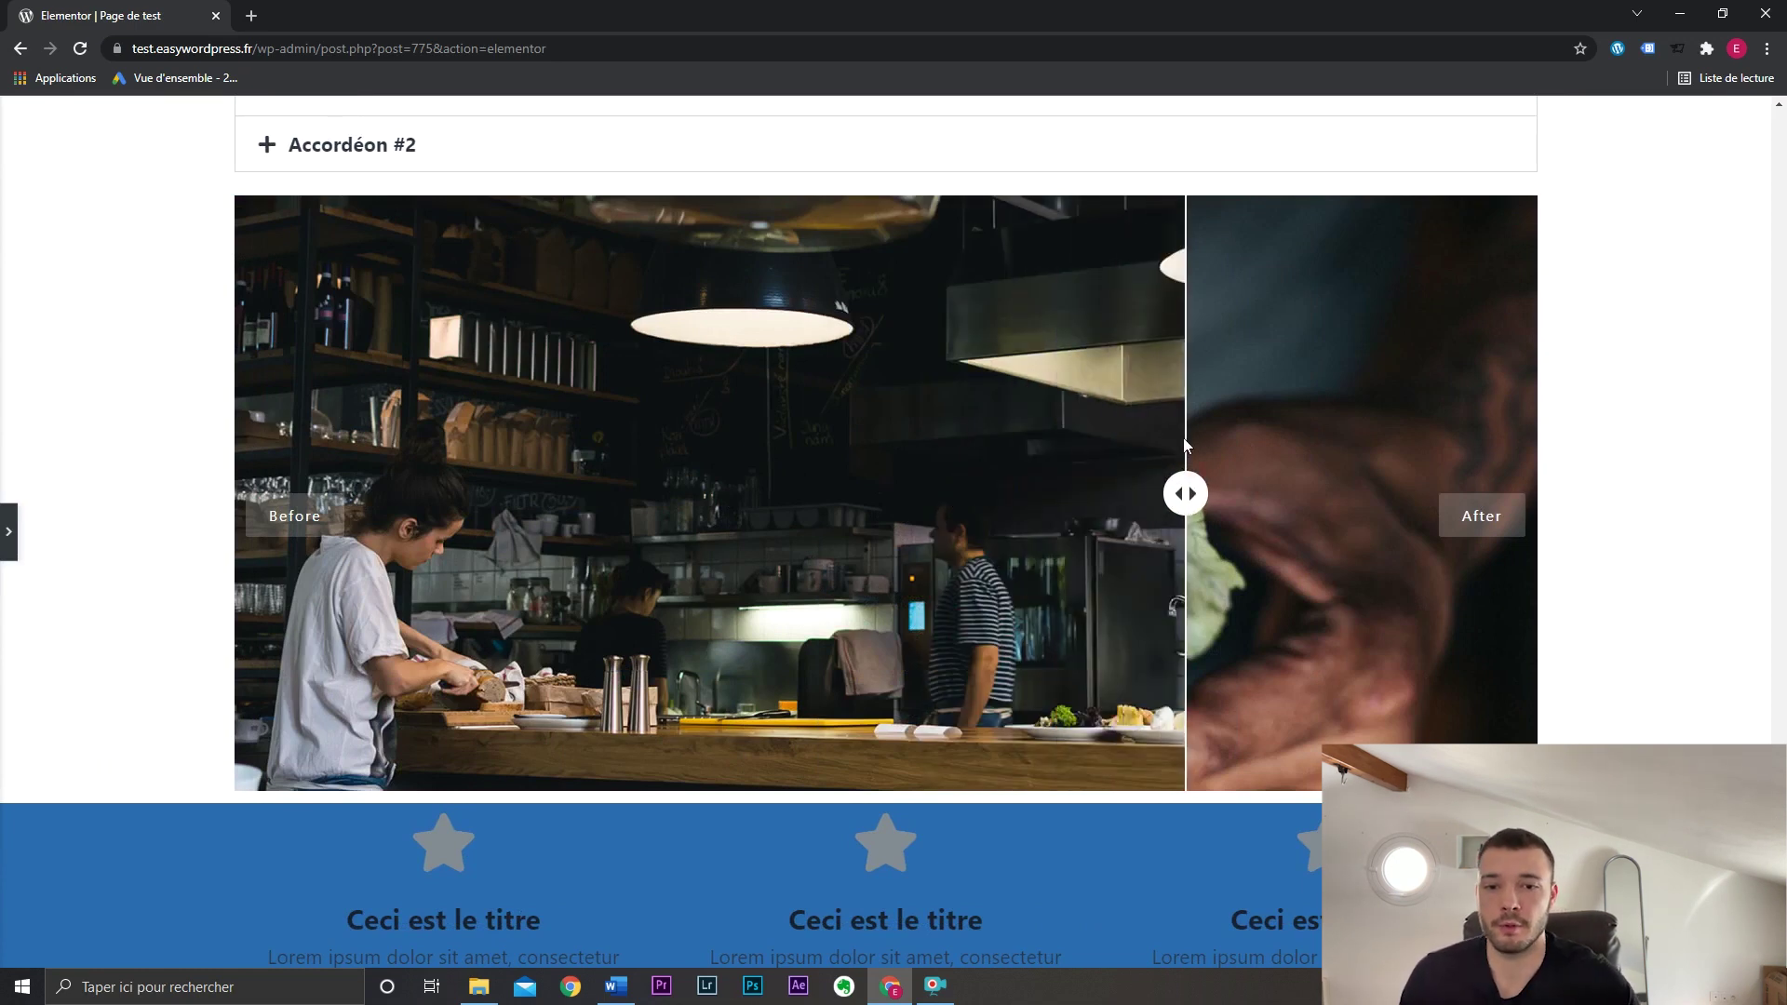
pyautogui.moveTo(1187, 494); pyautogui.dragTo(913, 490)
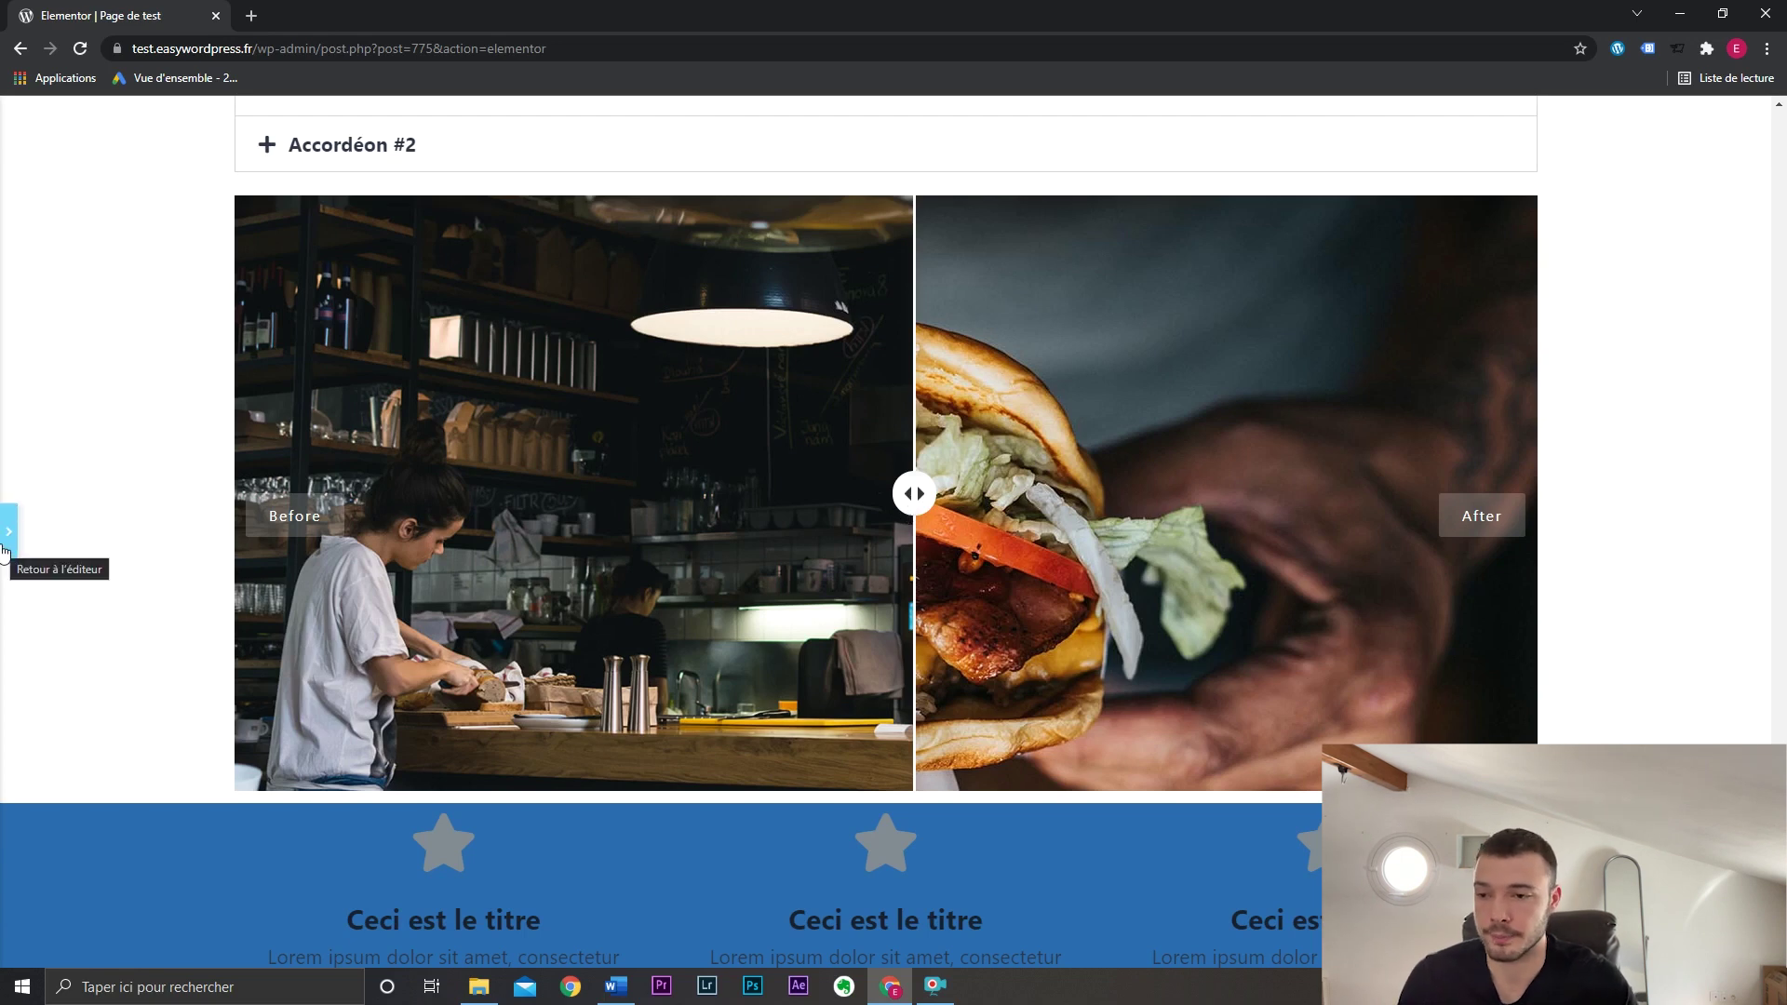
pyautogui.click(883, 510)
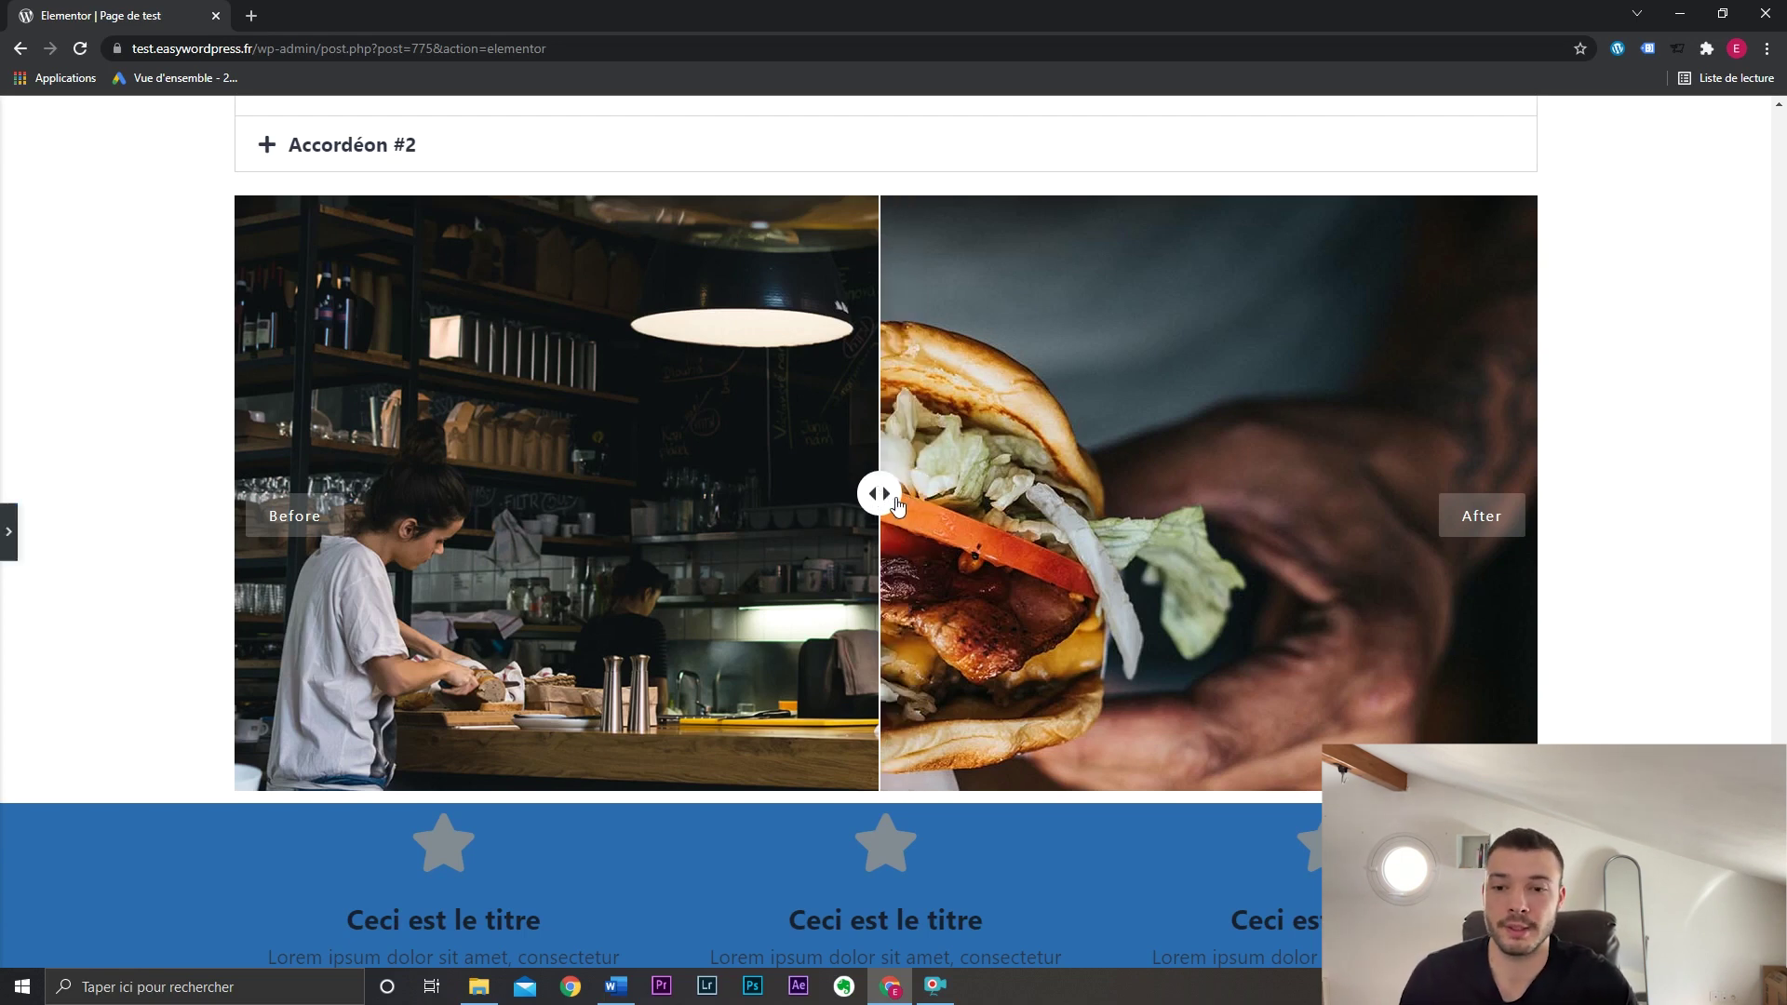
pyautogui.click(6, 531)
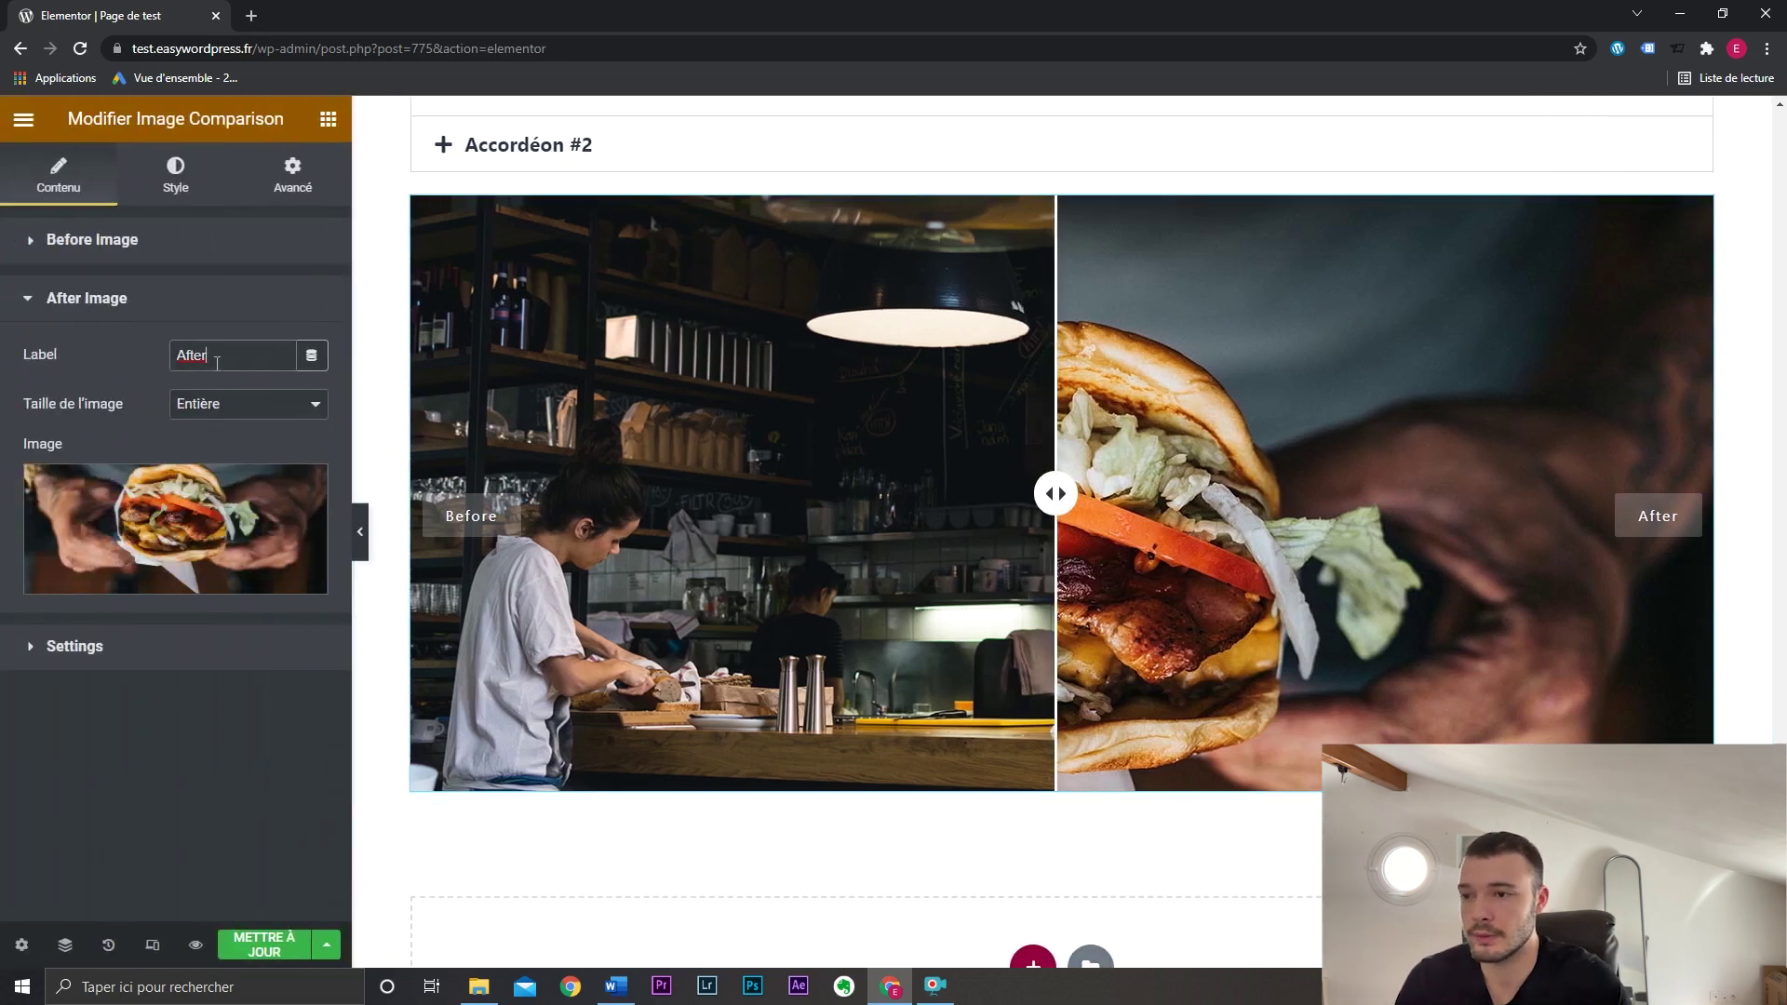
# Rename the comparison labels to "Après" for the after image and "Avant" for the before image.
pyautogui.moveTo(293, 356); pyautogui.dragTo(173, 358)
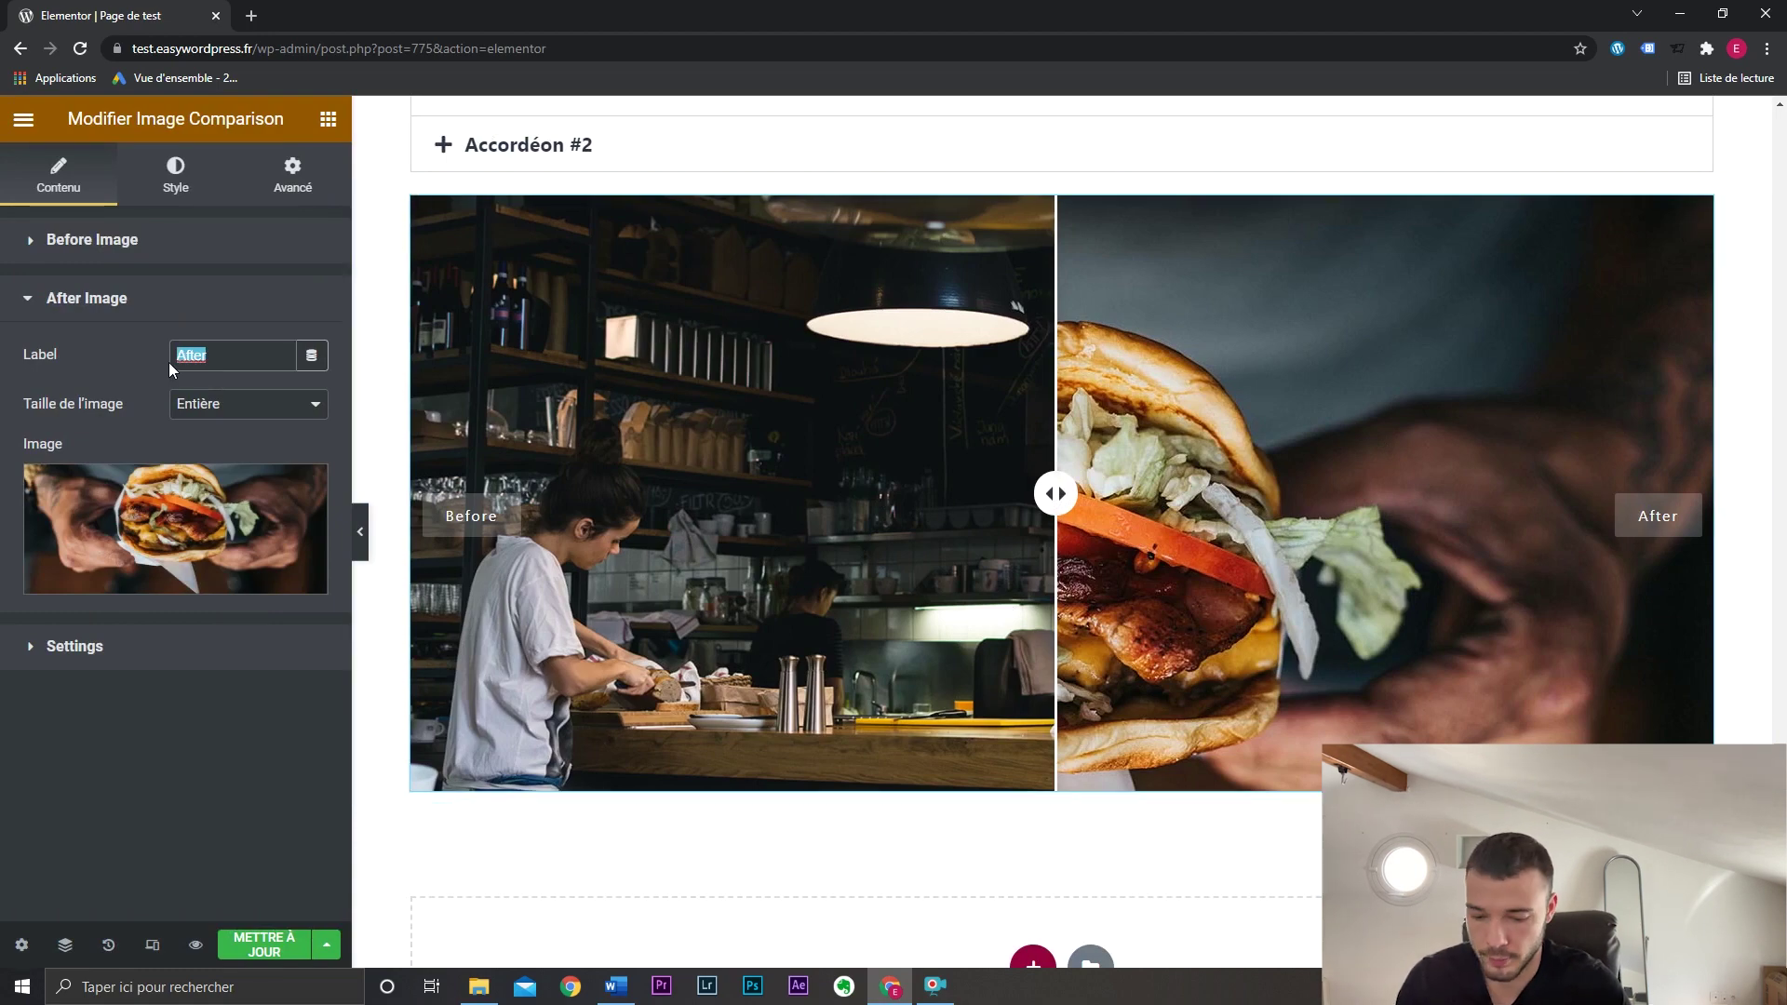
pyautogui.write('Après')
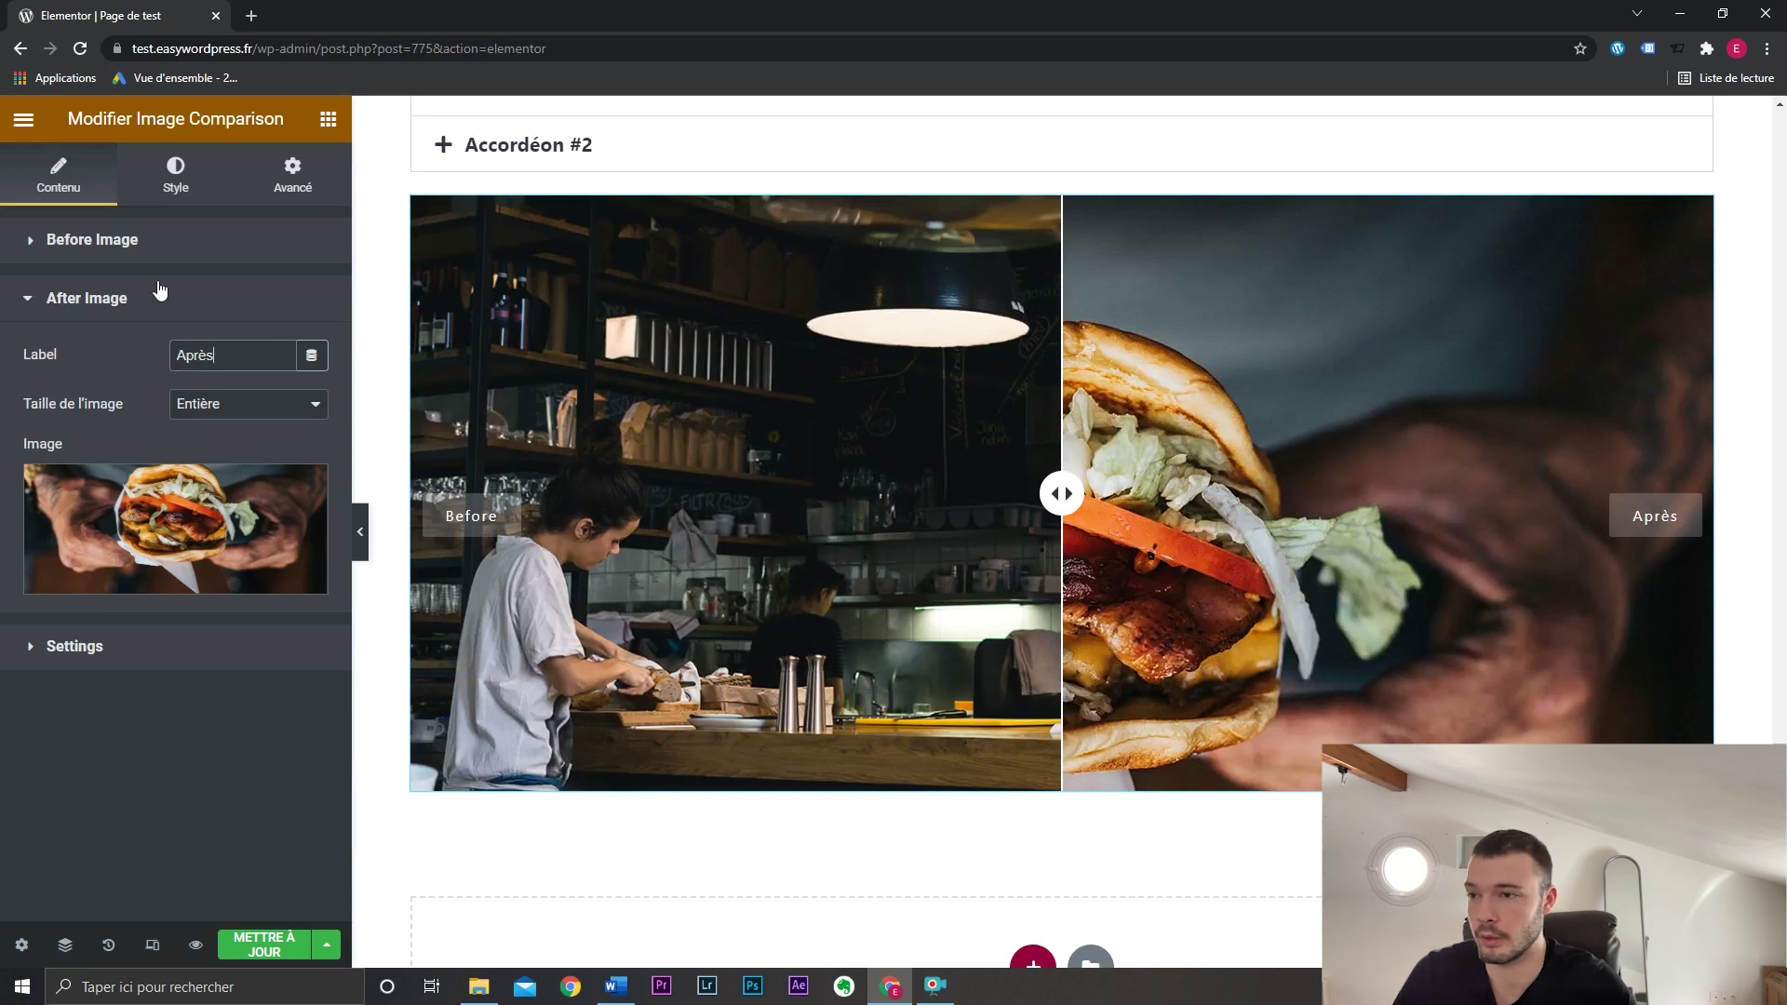
pyautogui.click(160, 250)
pyautogui.doubleClick(244, 303)
pyautogui.write('Avant')
# Set the image comparison's orientation to Vertical and its Visible Ratio to 0.5, trying 0.9 first.
pyautogui.click(190, 642)
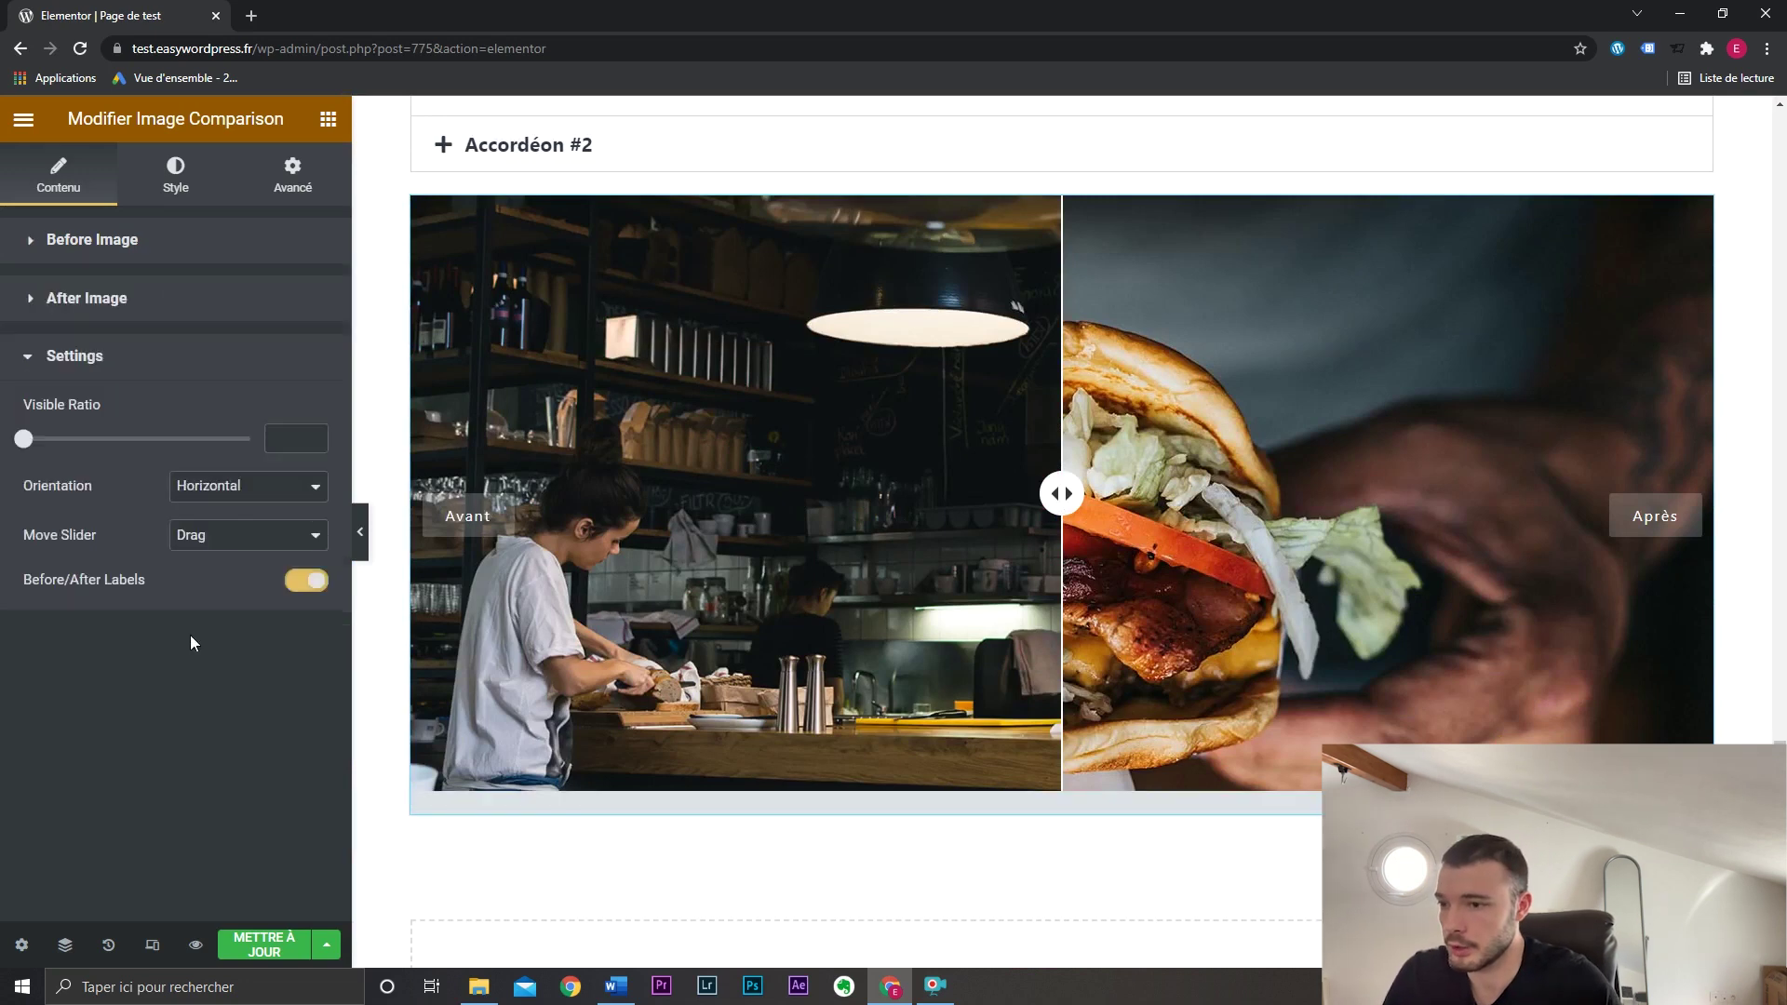
pyautogui.click(235, 487)
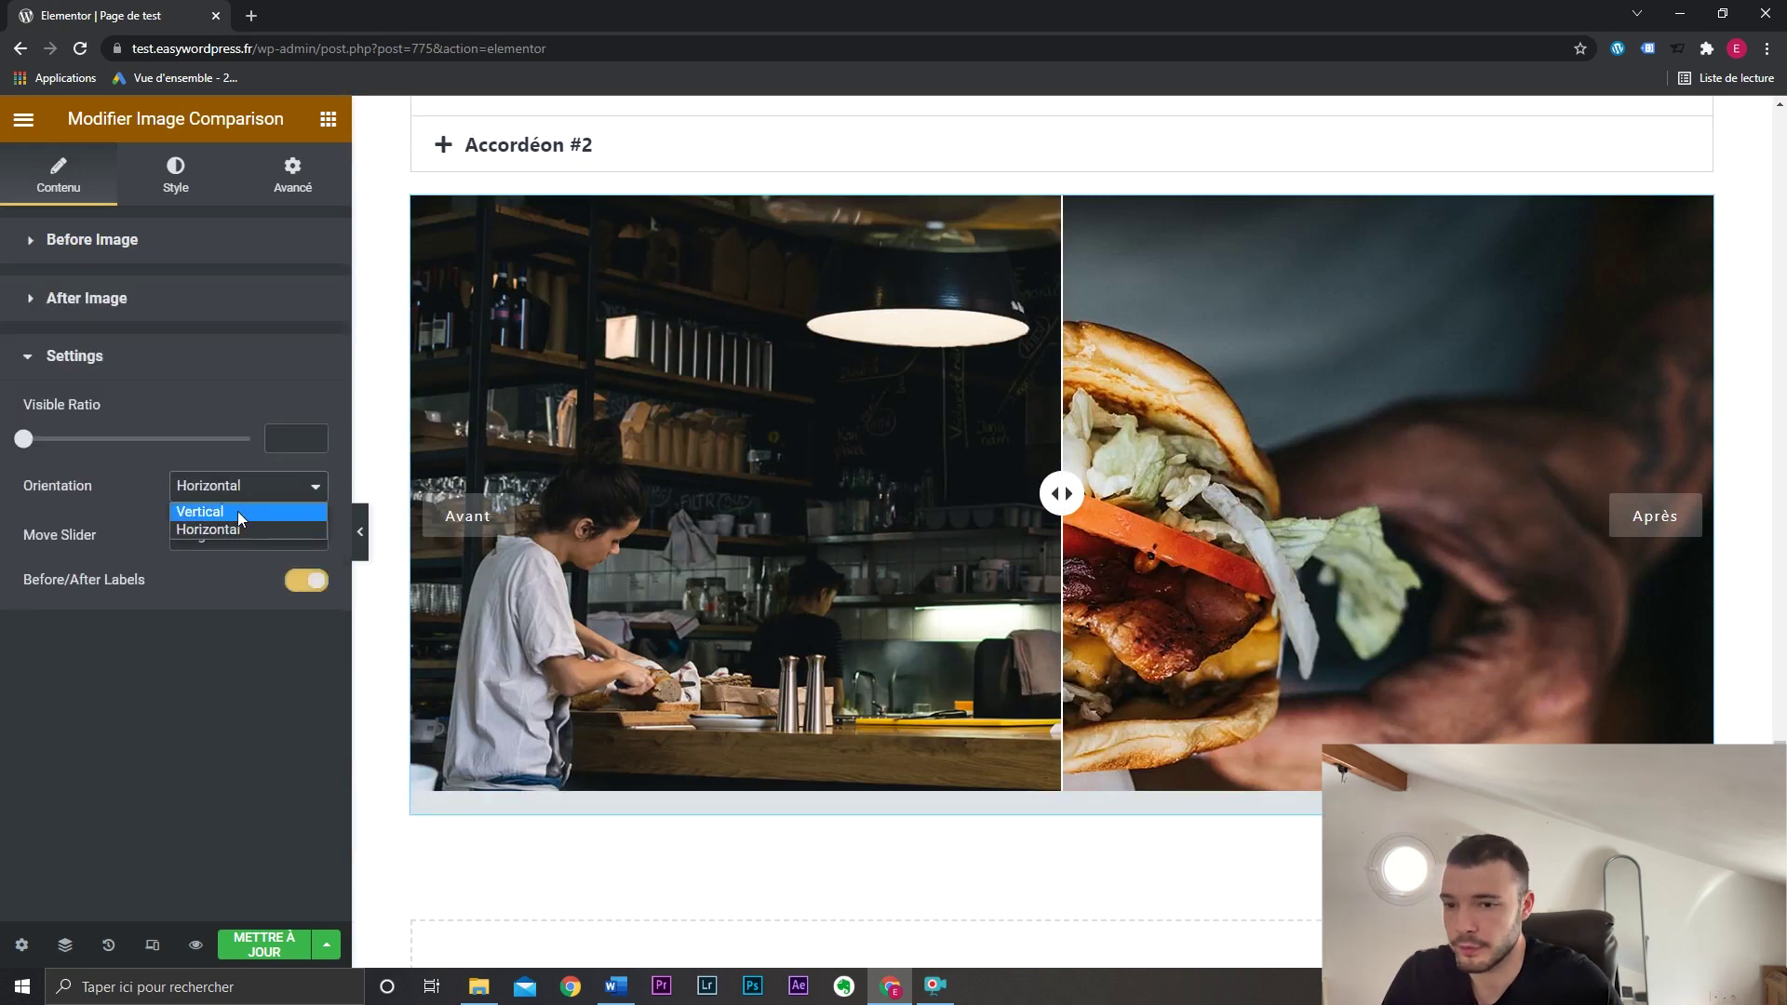
pyautogui.click(237, 510)
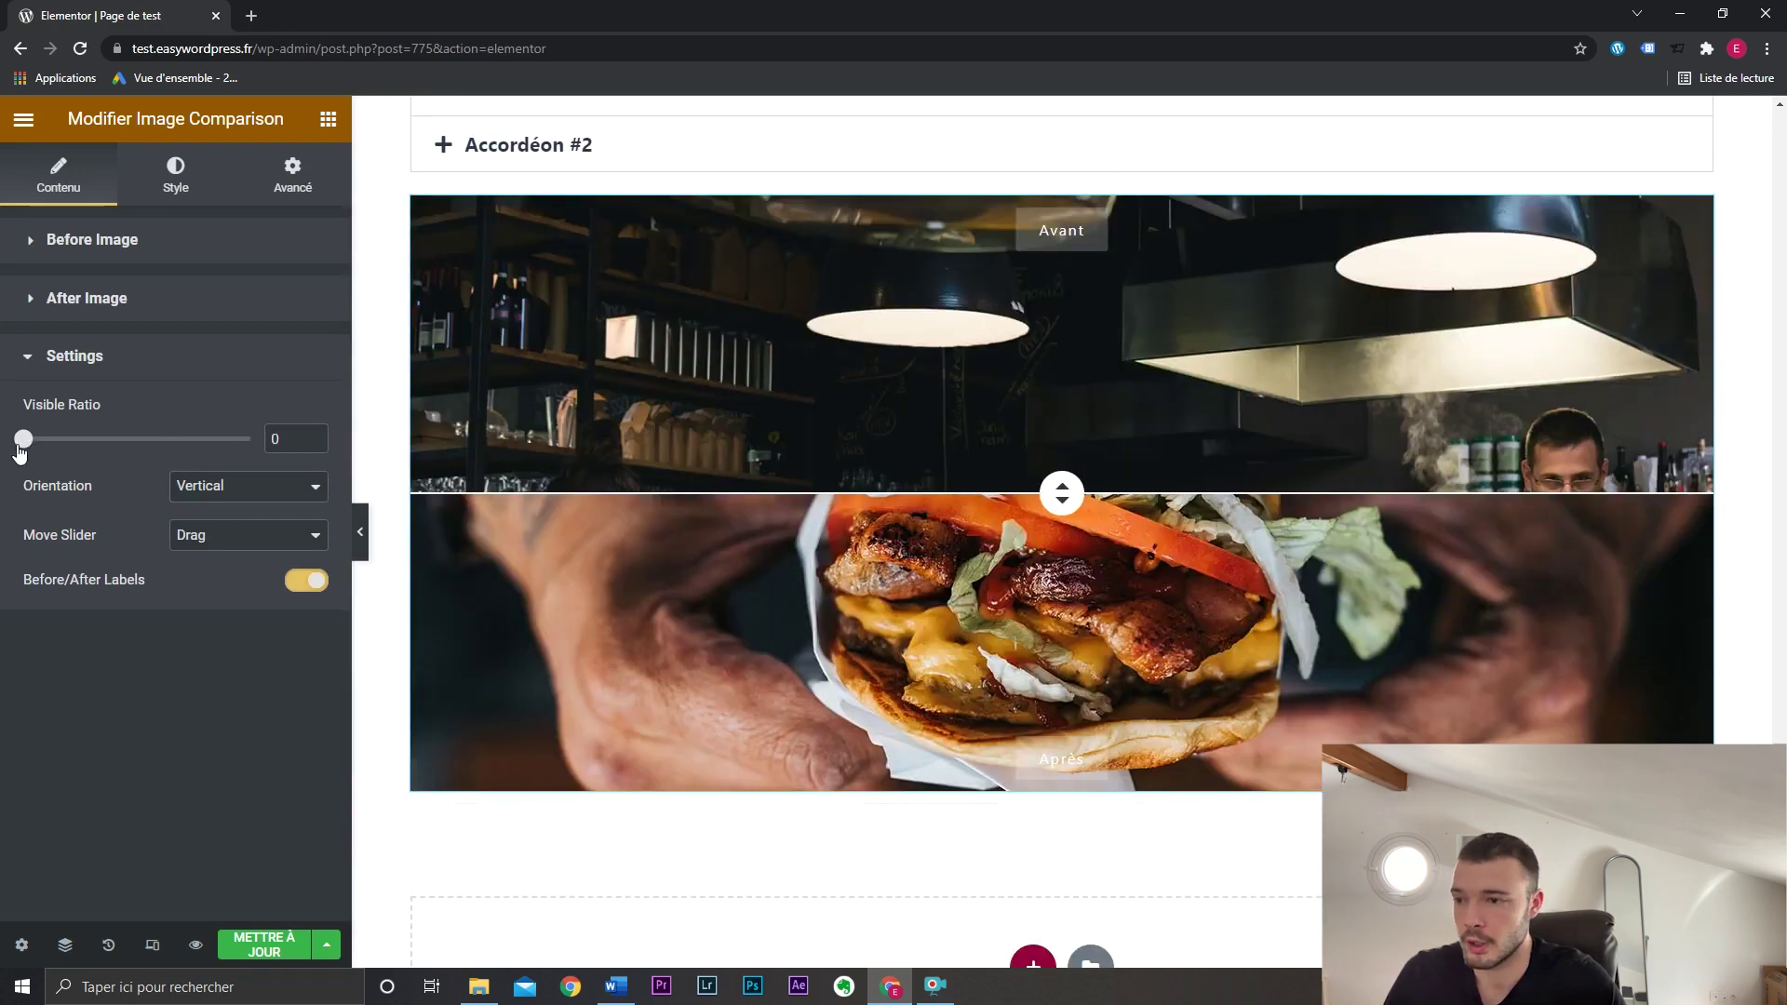
pyautogui.moveTo(25, 445); pyautogui.dragTo(234, 445)
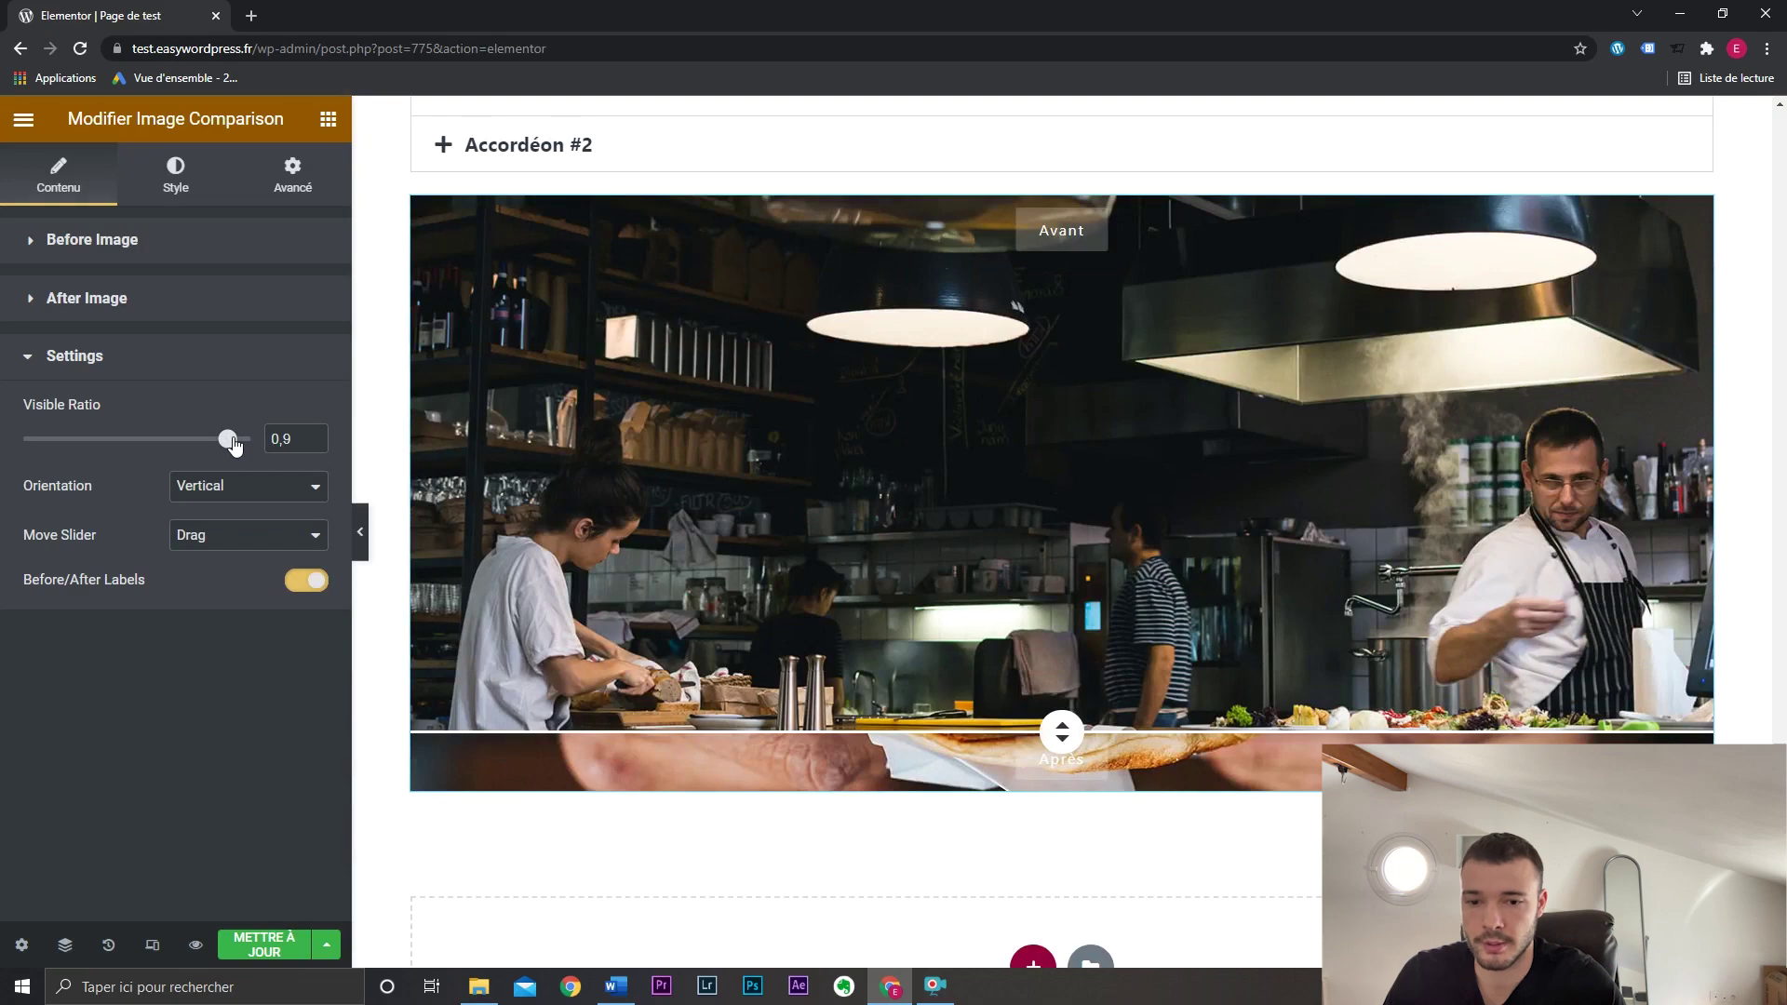
pyautogui.moveTo(234, 445); pyautogui.dragTo(131, 445)
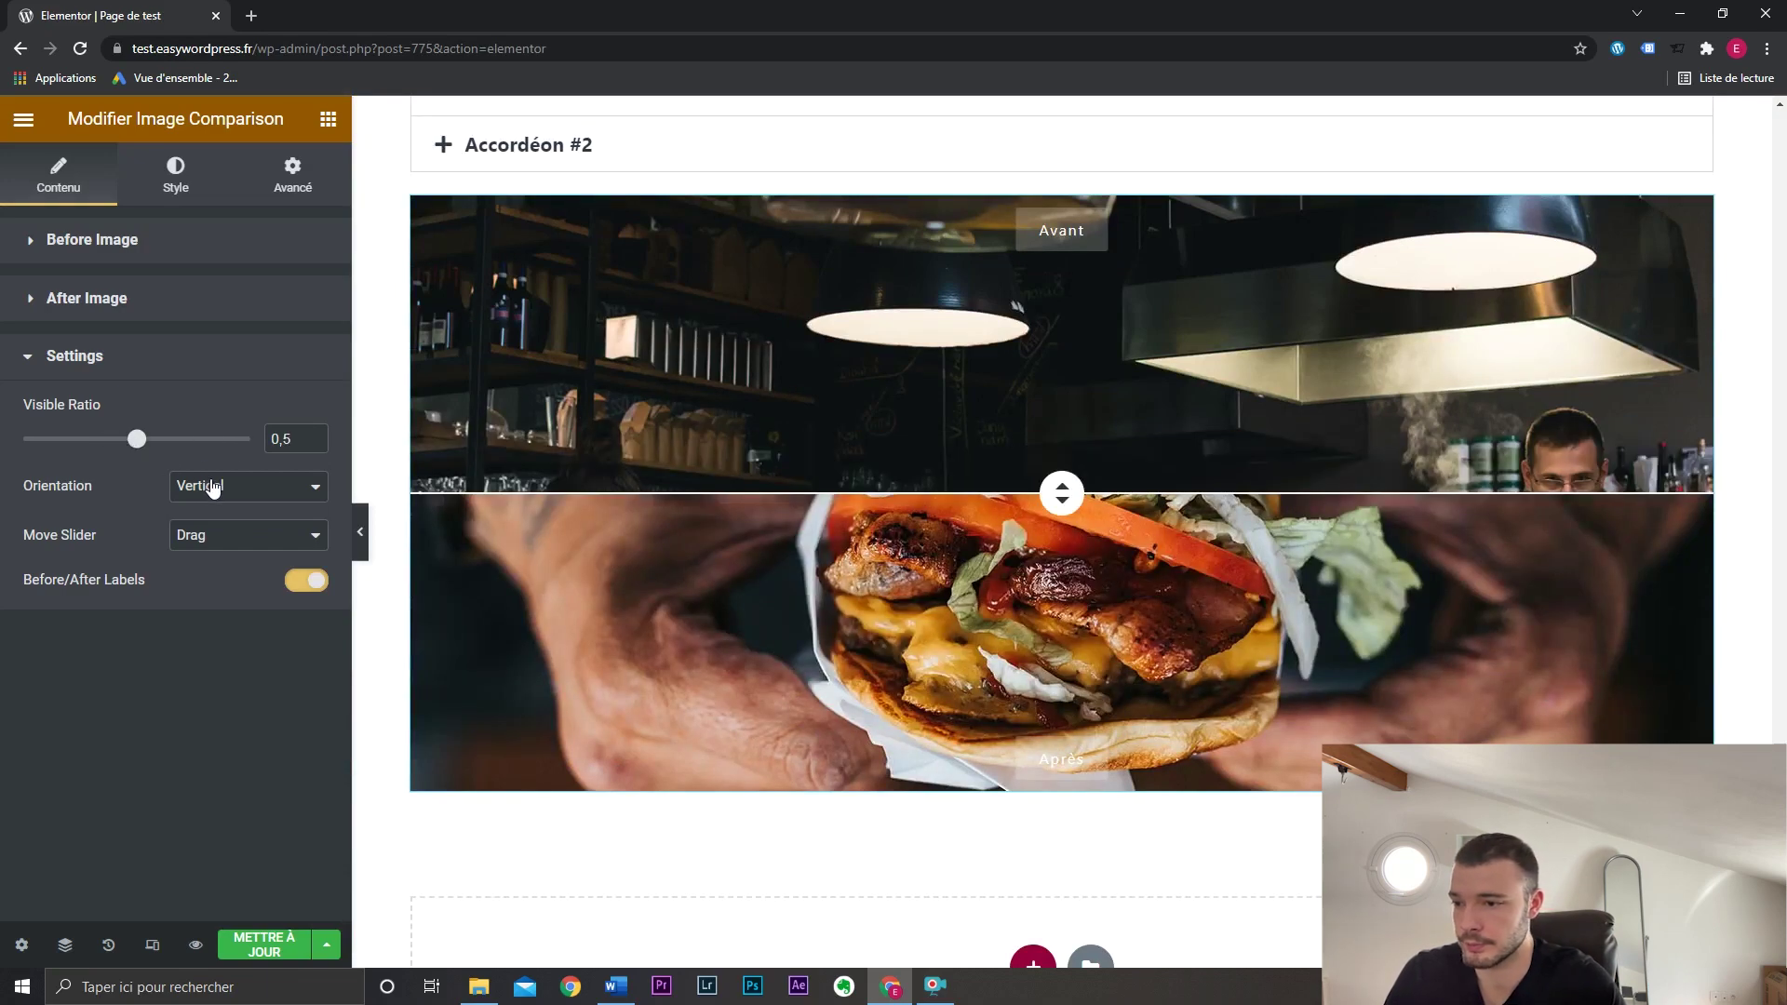
# Set the comparison's orientation back to Horizontal and test its slider in the full-width preview.
pyautogui.click(232, 529)
pyautogui.click(360, 532)
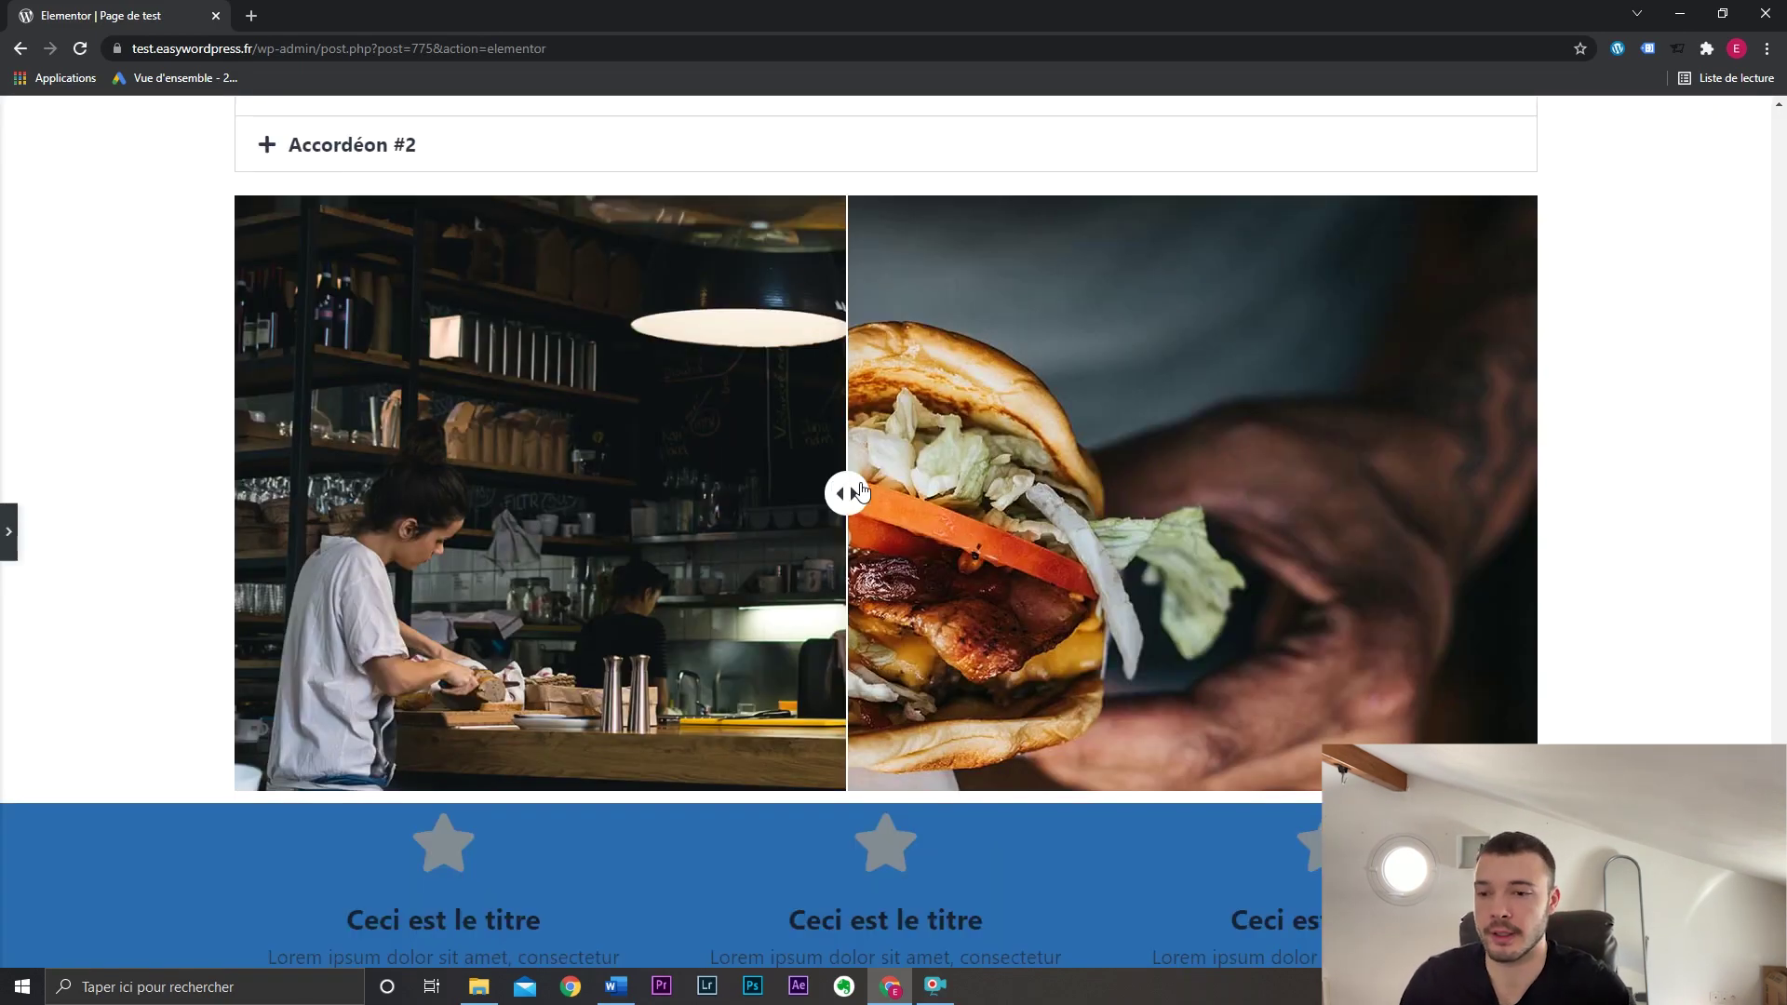
pyautogui.moveTo(878, 486); pyautogui.dragTo(825, 490)
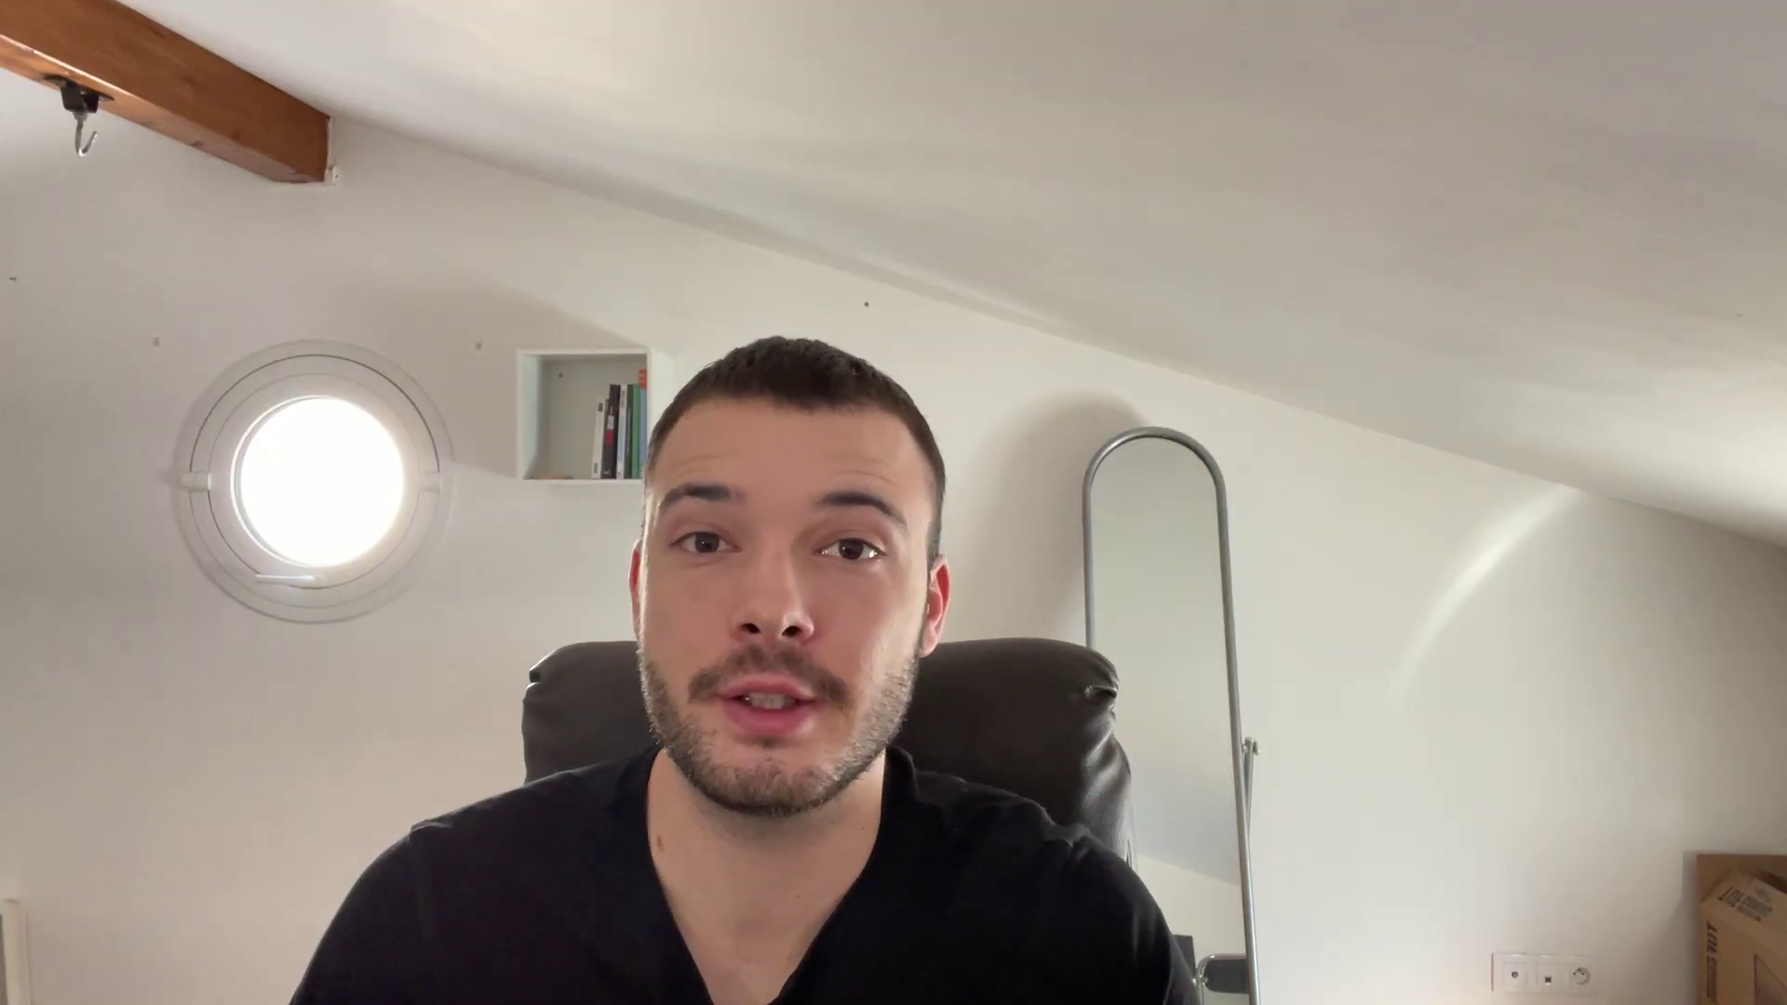